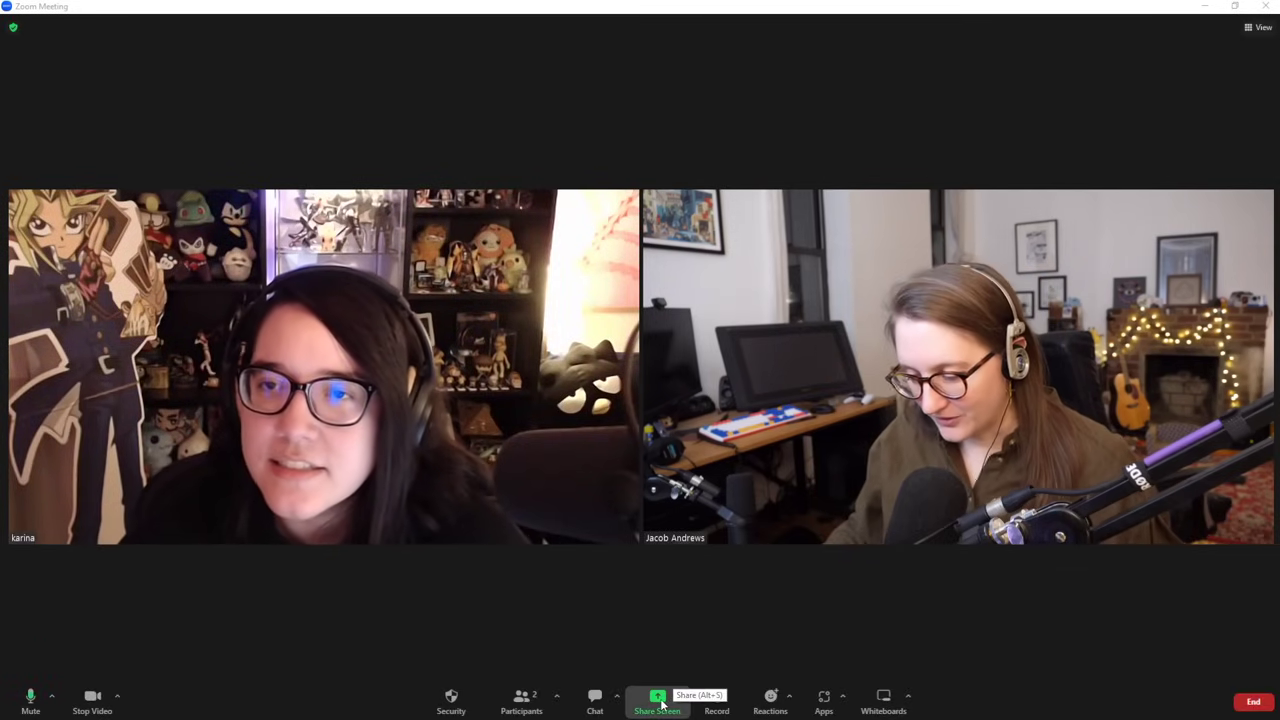
Share the CLIP STUDIO window with the meeting participants.
{"action": "left_click", "coordinate": [658, 698]}
{"action": "left_click", "coordinate": [586, 405]}
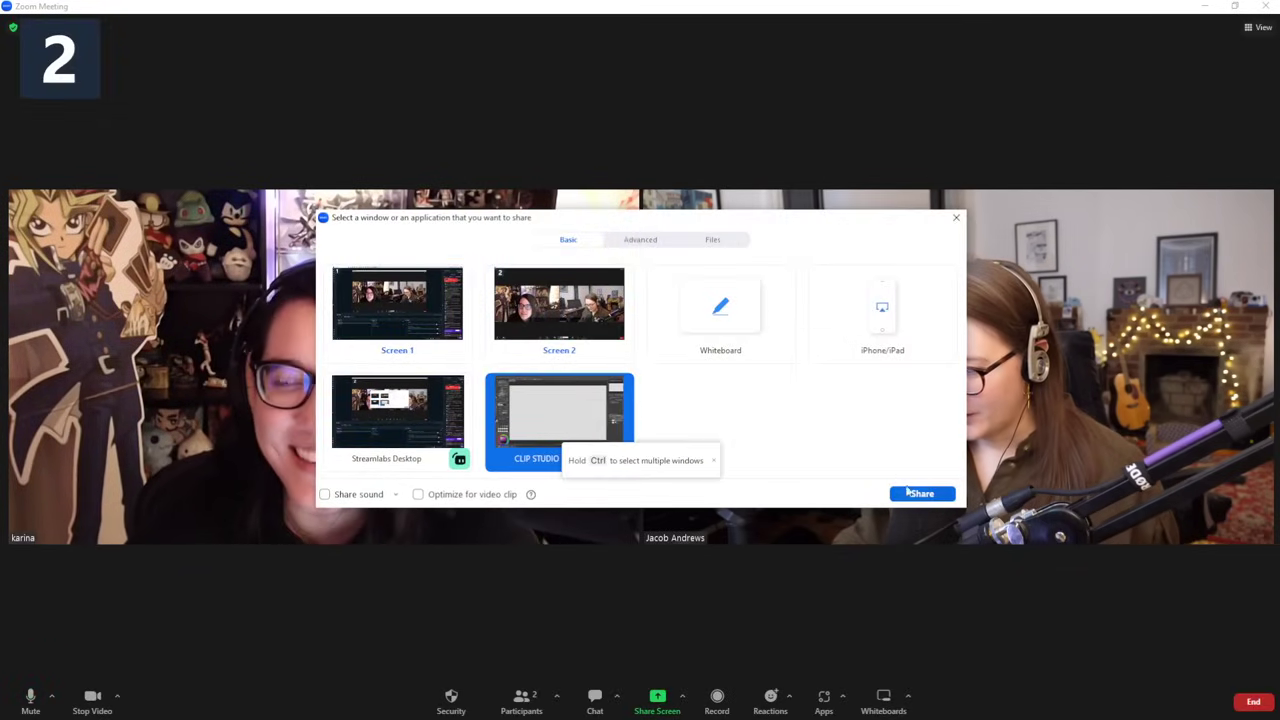
{"action": "left_click", "coordinate": [920, 494]}
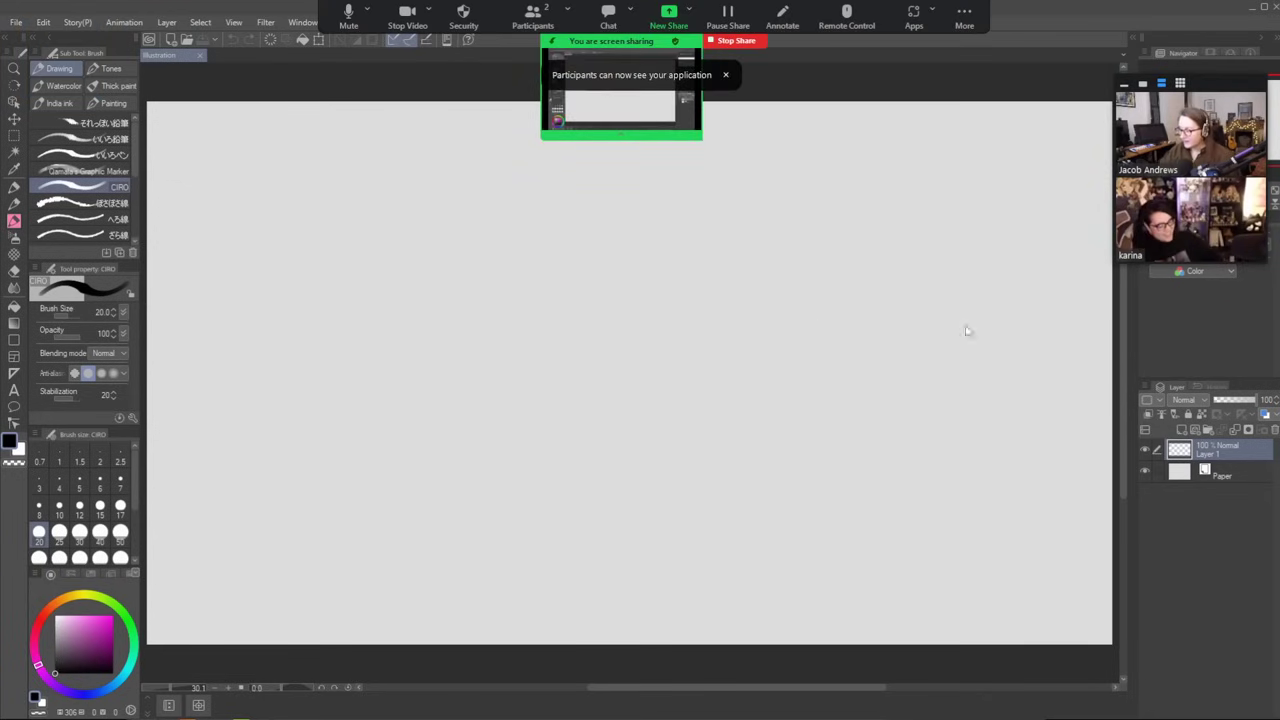
In Clip Studio Paint, draw two open oval cartoon eyes with filled black pupils using the rough-edged line brush at size 25.
{"action": "left_click", "coordinate": [88, 203]}
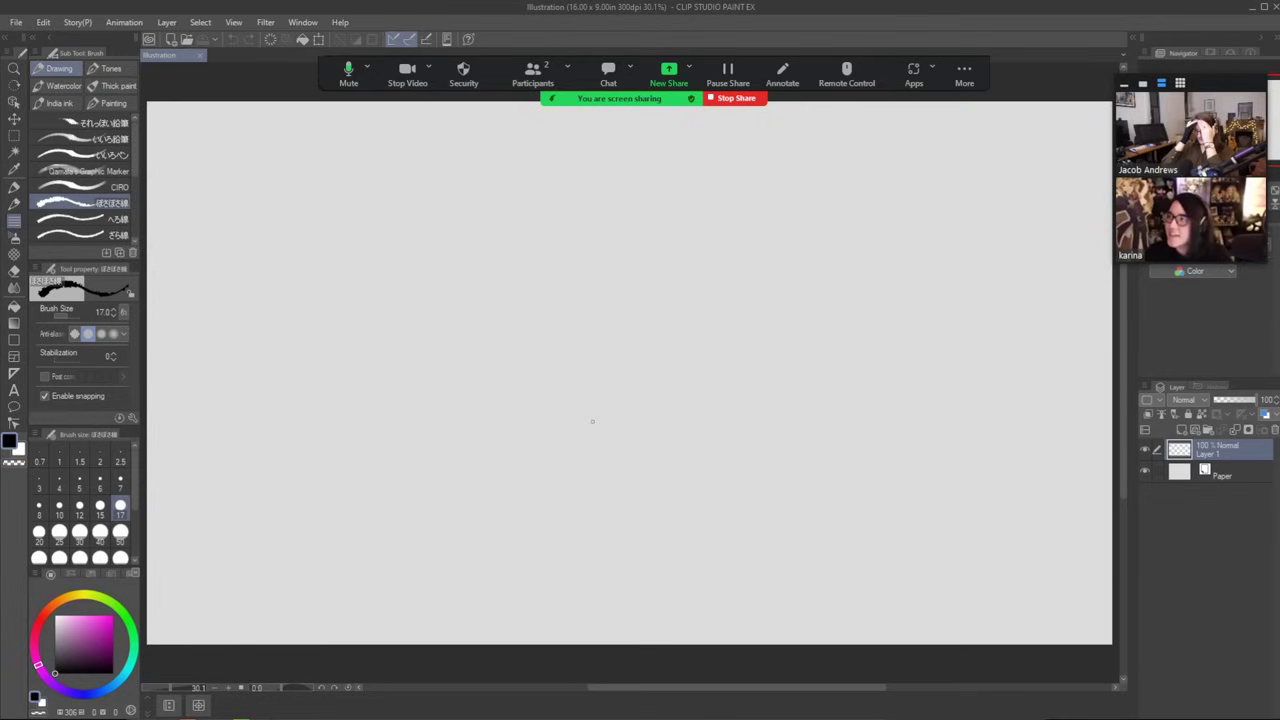
{"action": "mouse_move", "coordinate": [700, 256]}
{"action": "left_mouse_down"}
{"action": "mouse_move", "coordinate": [757, 340]}
{"action": "mouse_move", "coordinate": [870, 455]}
{"action": "left_mouse_up"}
{"action": "key", "text": "ctrl+z"}
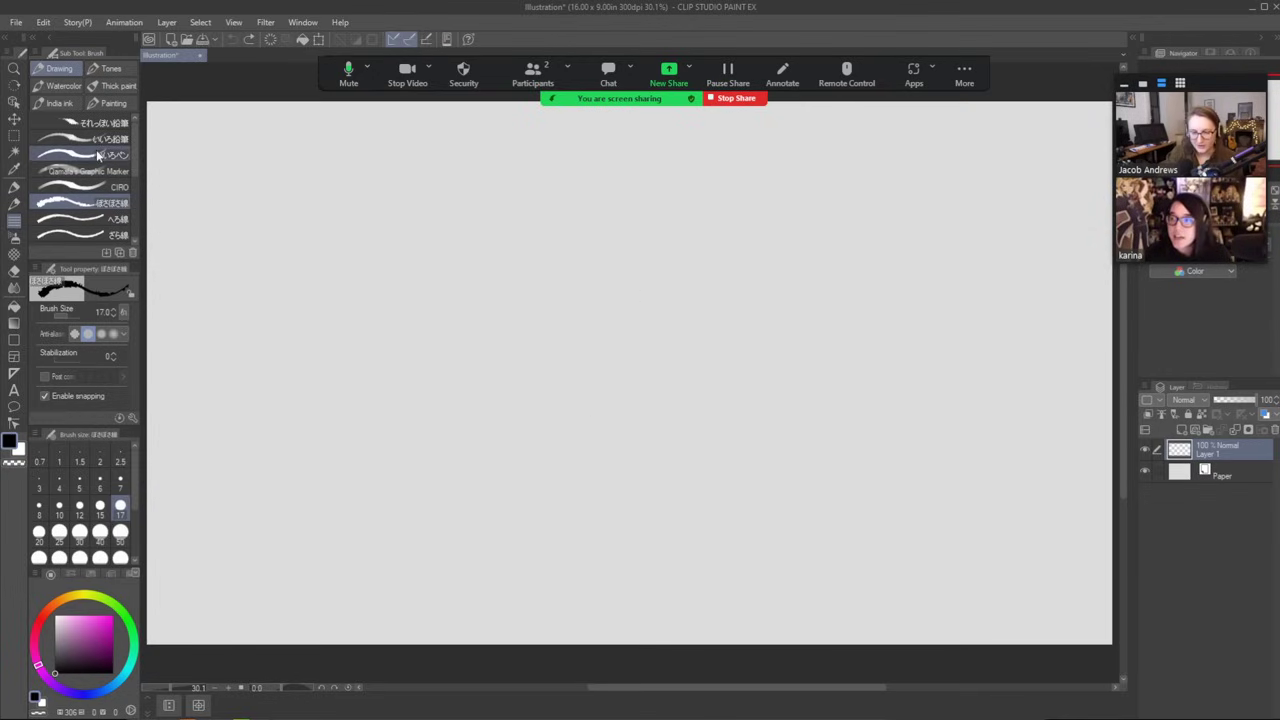
{"action": "key", "text": "bracketright"}
{"action": "key", "text": "bracketright"}
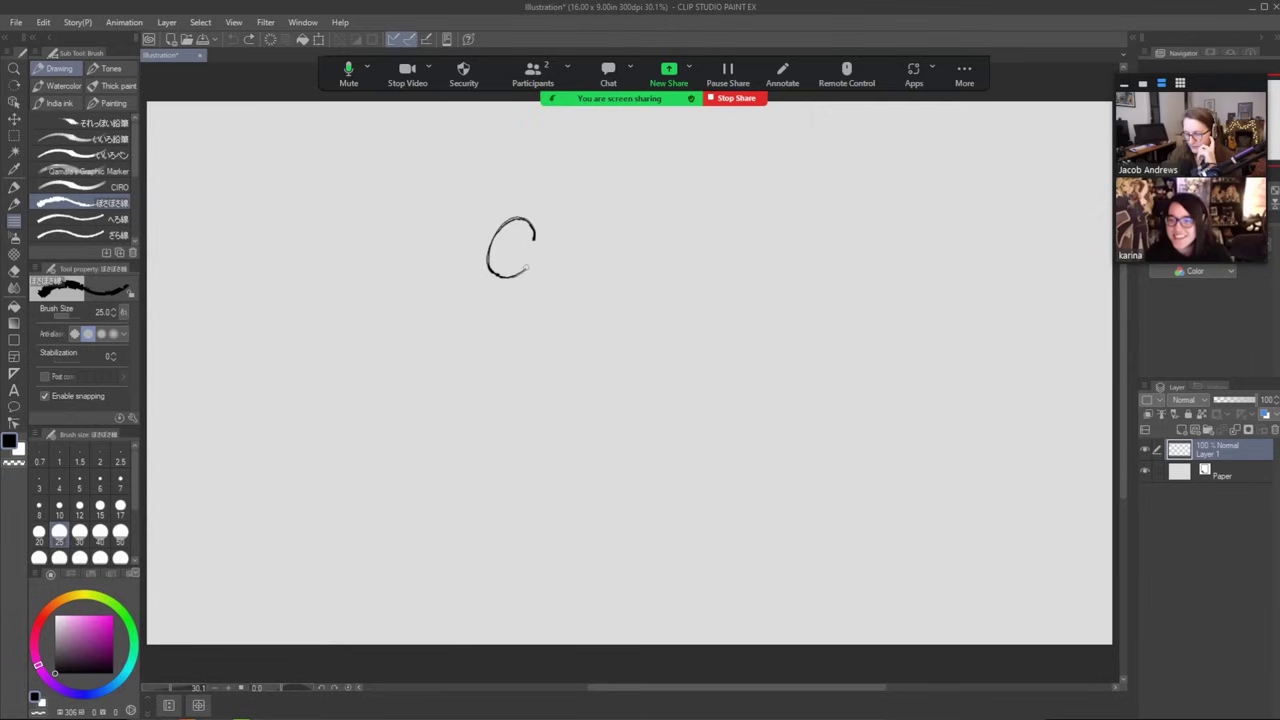
{"action": "left_click_drag", "start_coordinate": [539, 233], "coordinate": [564, 219]}
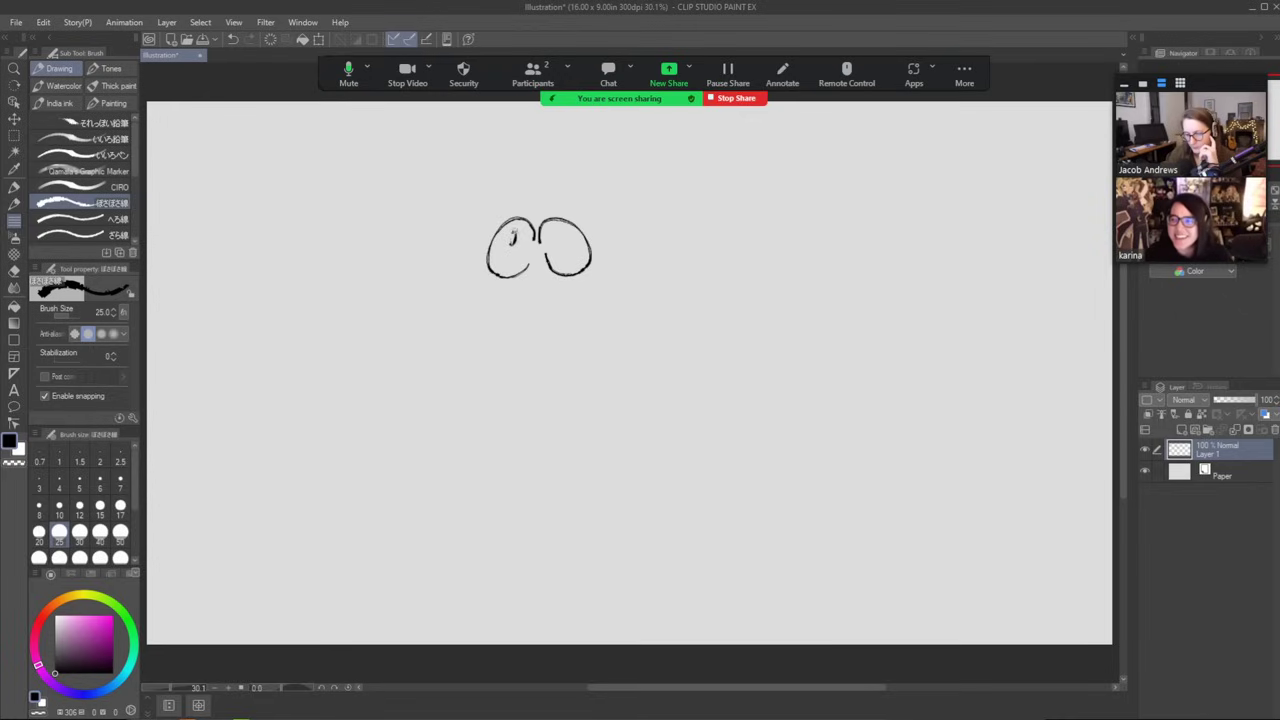
{"action": "left_click_drag", "start_coordinate": [512, 236], "coordinate": [556, 243]}
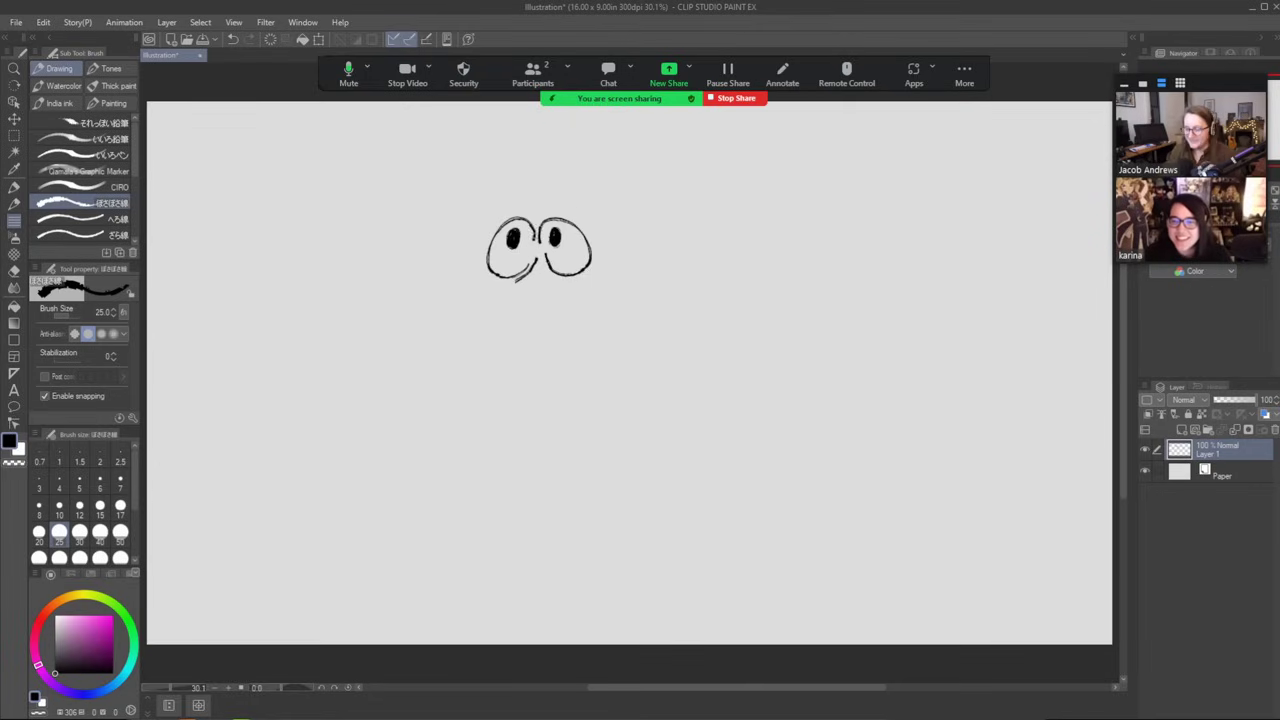
{"action": "key", "text": "ctrl+z"}
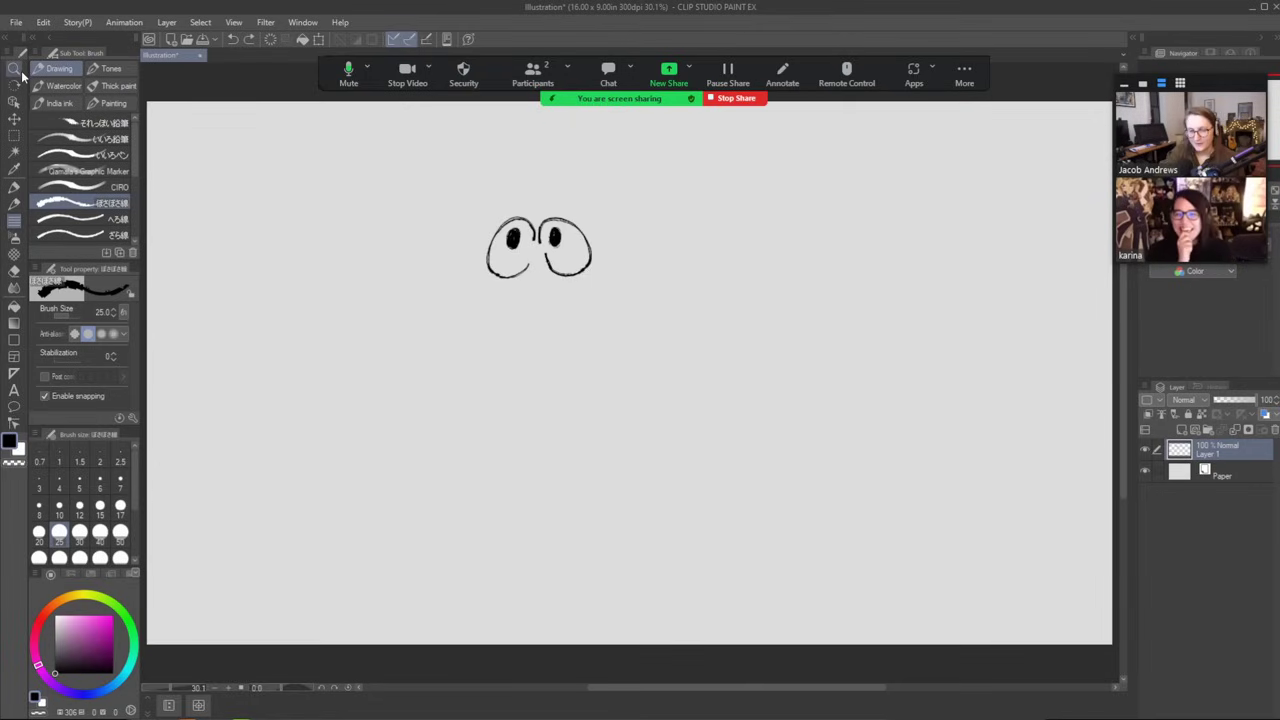
Shift the eyes slightly down and right on the canvas, and draw the snout's bridge line extending left from beneath them.
{"action": "left_click", "coordinate": [14, 118]}
{"action": "left_click_drag", "start_coordinate": [558, 238], "coordinate": [597, 274]}
{"action": "key", "text": "b"}
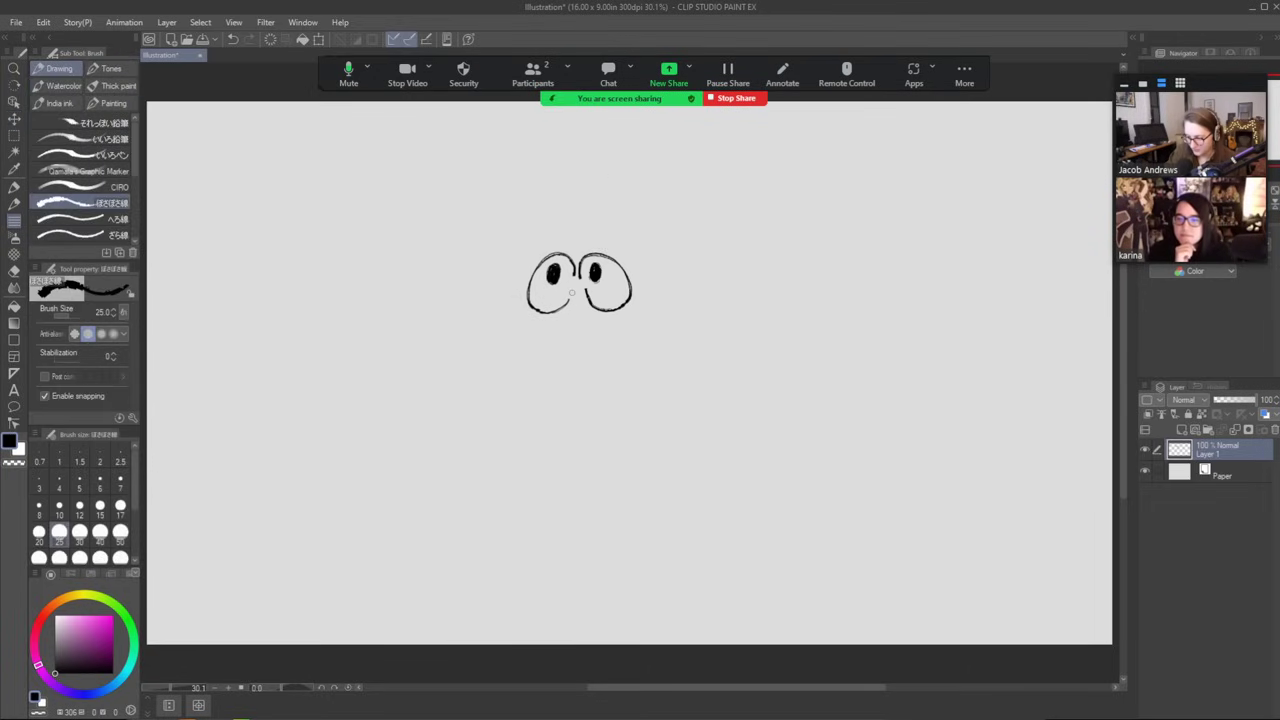
{"action": "mouse_move", "coordinate": [524, 317]}
{"action": "left_mouse_down"}
{"action": "mouse_move", "coordinate": [420, 294]}
{"action": "mouse_move", "coordinate": [495, 315]}
{"action": "mouse_move", "coordinate": [432, 330]}
{"action": "left_mouse_up"}
{"action": "key", "text": "ctrl+z"}
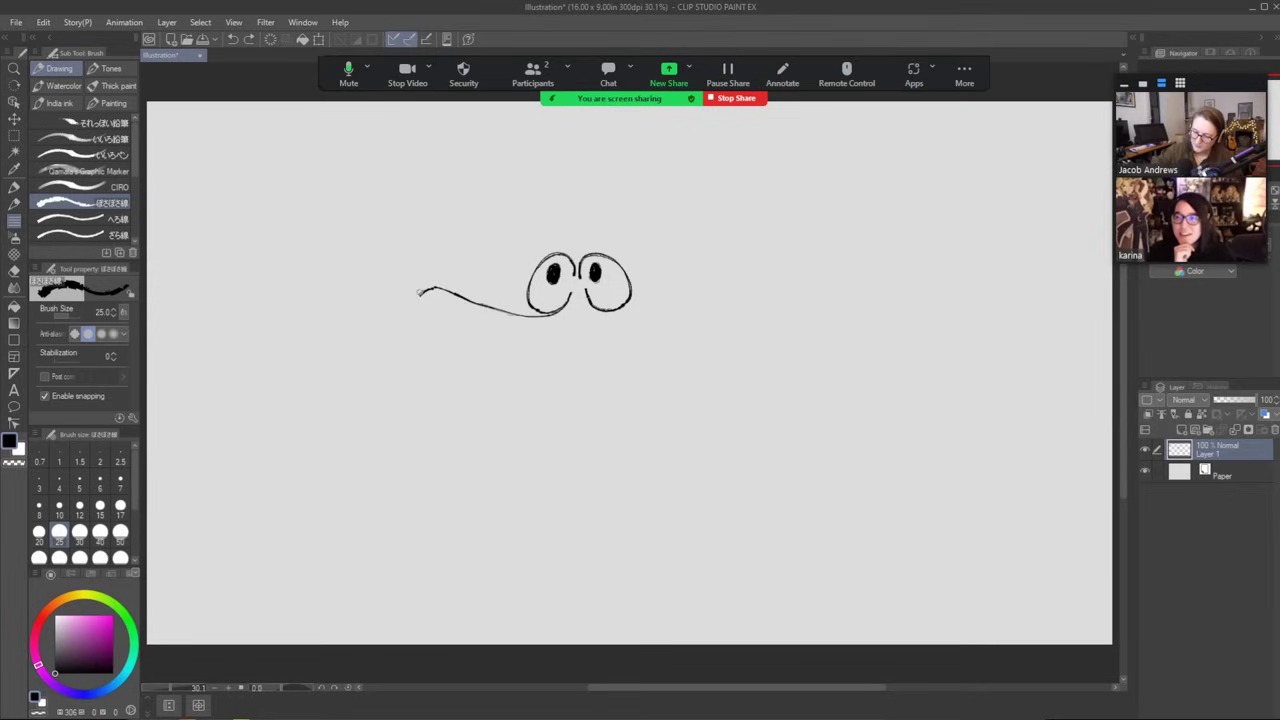
{"action": "left_click", "coordinate": [85, 138]}
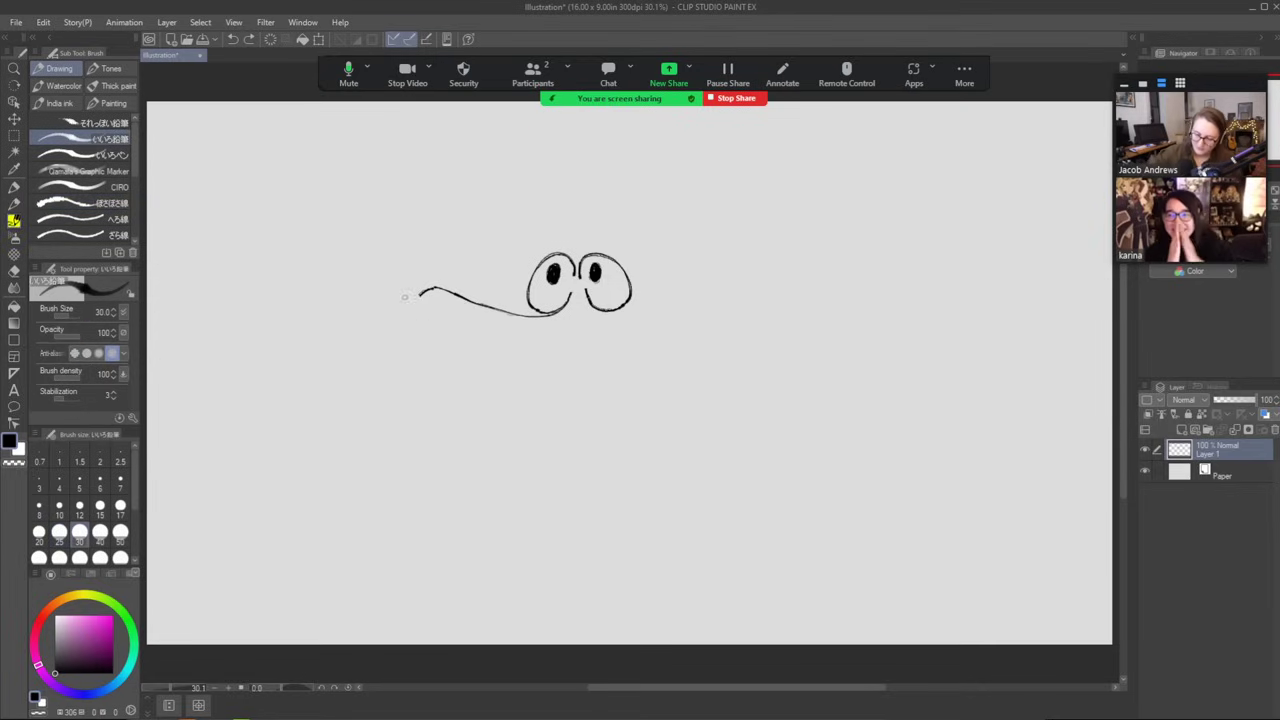
{"action": "mouse_move", "coordinate": [404, 296]}
{"action": "left_mouse_down"}
{"action": "mouse_move", "coordinate": [468, 305]}
{"action": "mouse_move", "coordinate": [452, 304]}
{"action": "mouse_move", "coordinate": [487, 319]}
{"action": "left_mouse_up"}
{"action": "key", "text": "ctrl+z"}
Outline a large, roughly triangular nose at the snout's tip with the CIRO brush at size 50.
{"action": "left_click", "coordinate": [95, 185]}
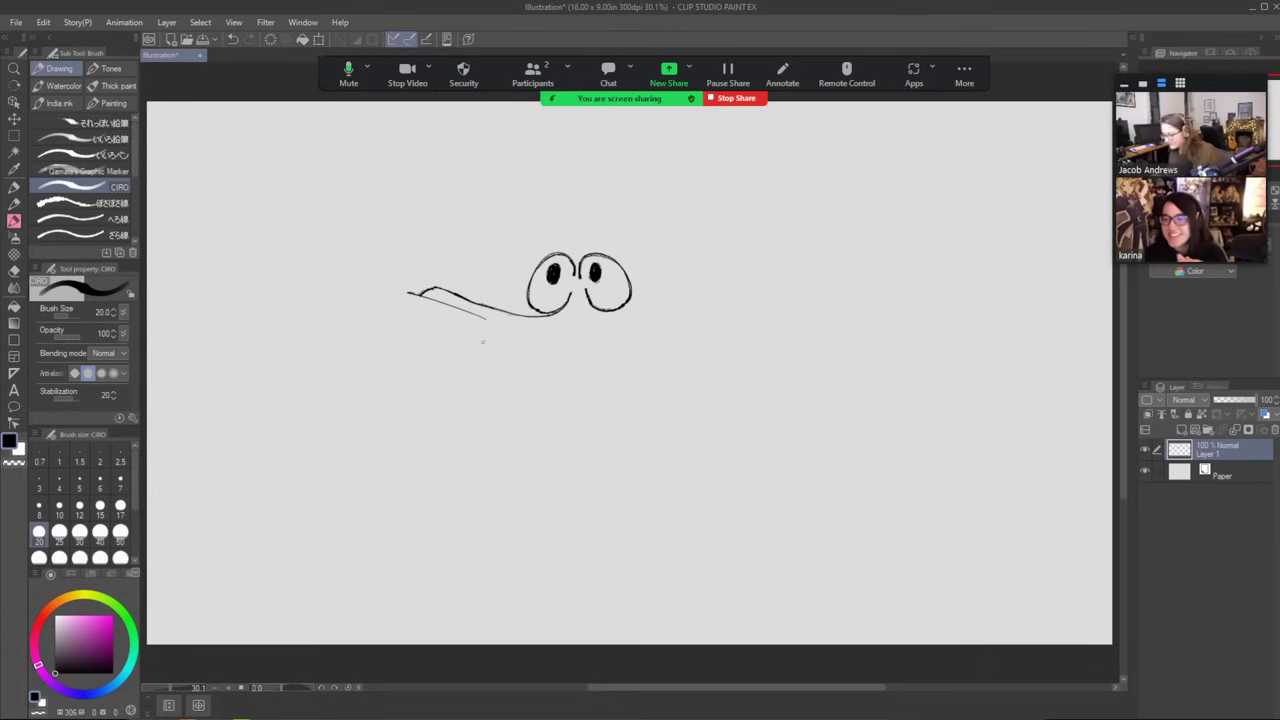
{"action": "key", "text": "ctrl+z"}
{"action": "key", "text": "bracketright"}
{"action": "key", "text": "bracketright"}
{"action": "key", "text": "bracketright"}
{"action": "key", "text": "bracketright"}
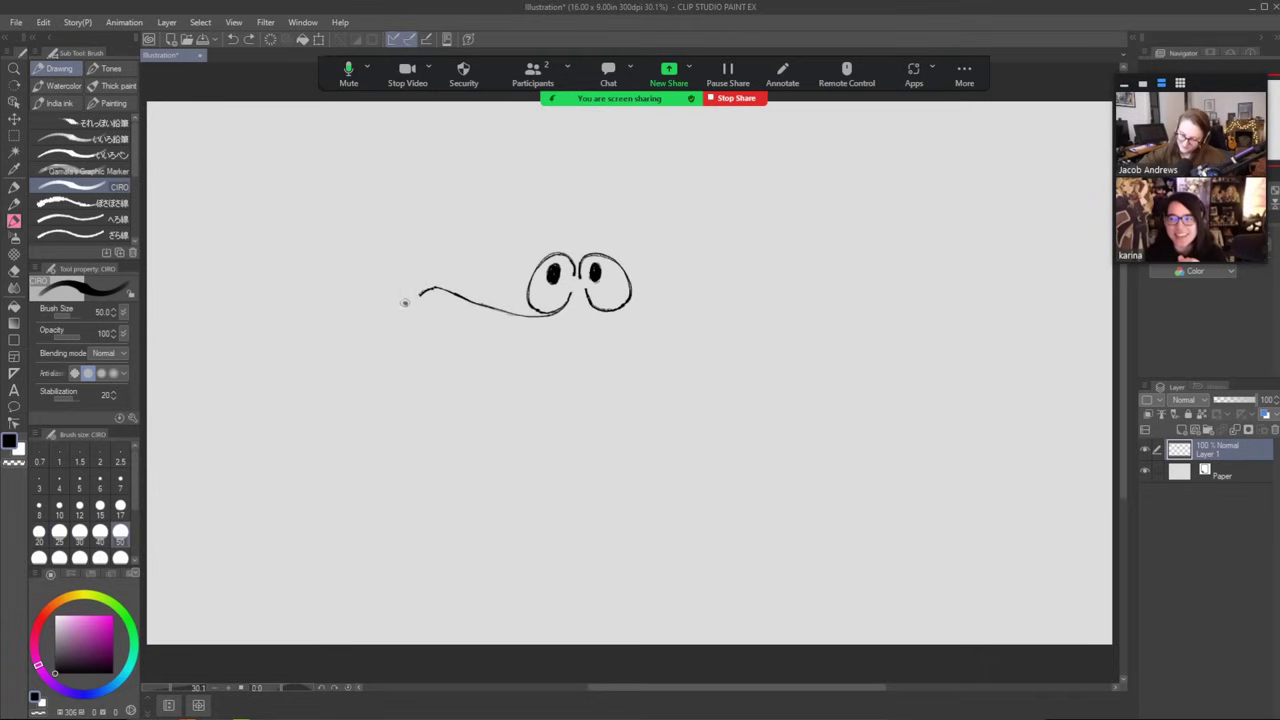
{"action": "mouse_move", "coordinate": [403, 301]}
{"action": "left_mouse_down"}
{"action": "mouse_move", "coordinate": [438, 315]}
{"action": "mouse_move", "coordinate": [407, 309]}
{"action": "mouse_move", "coordinate": [460, 354]}
{"action": "mouse_move", "coordinate": [490, 327]}
{"action": "mouse_move", "coordinate": [408, 300]}
{"action": "mouse_move", "coordinate": [492, 326]}
{"action": "left_mouse_up"}
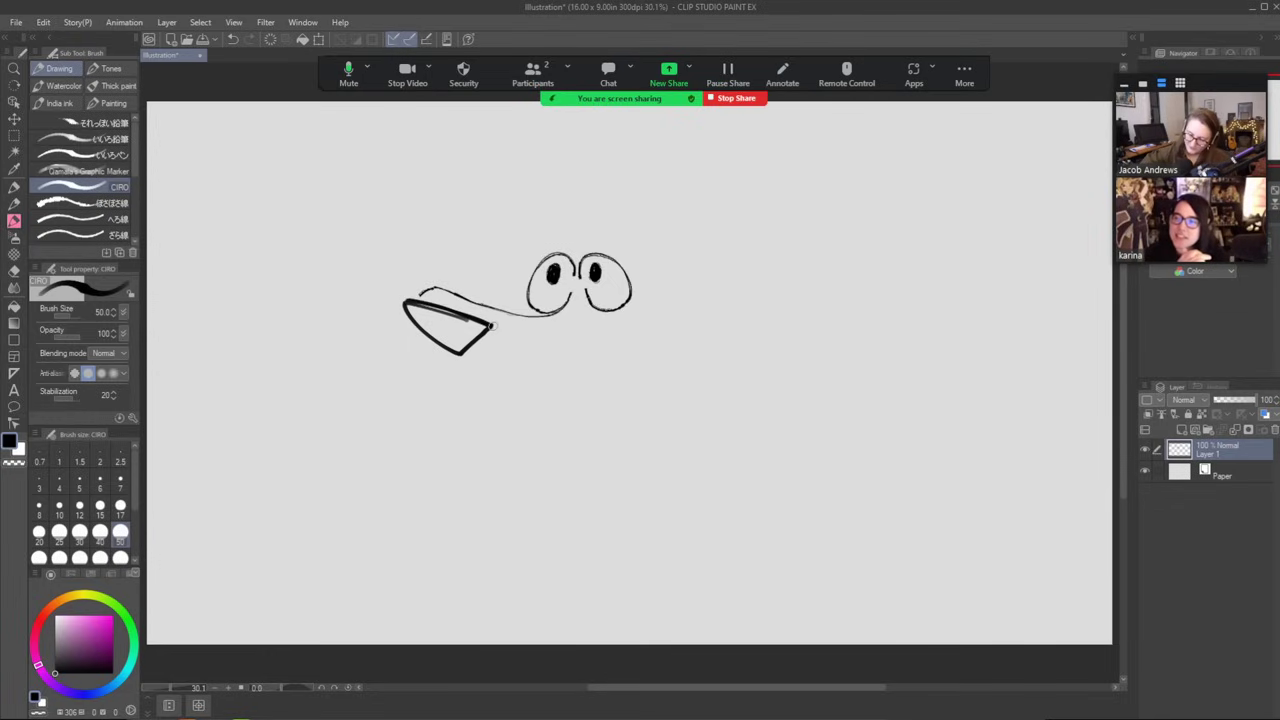
Fill the nose outline with black strokes at brush size 70, leaving small highlights.
{"action": "key", "text": "bracketright"}
{"action": "key", "text": "bracketright"}
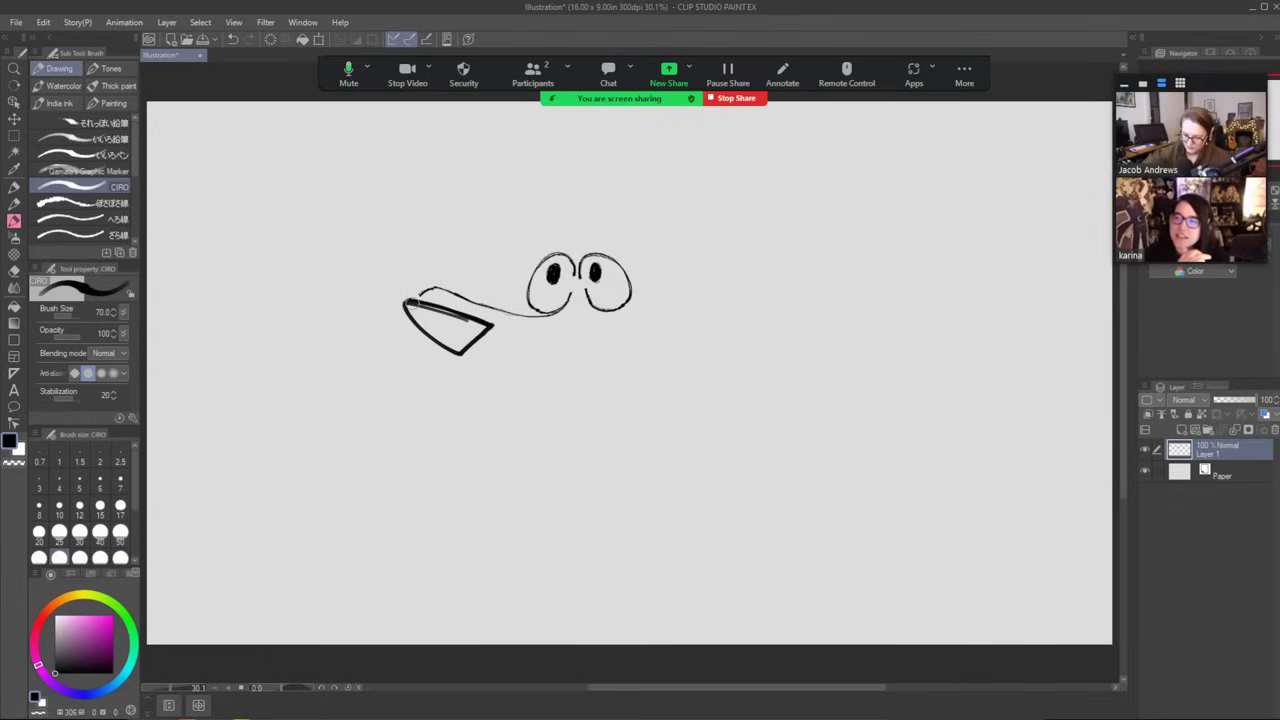
{"action": "mouse_move", "coordinate": [405, 300]}
{"action": "left_mouse_down"}
{"action": "mouse_move", "coordinate": [495, 319]}
{"action": "mouse_move", "coordinate": [480, 341]}
{"action": "mouse_move", "coordinate": [427, 338]}
{"action": "mouse_move", "coordinate": [425, 327]}
{"action": "mouse_move", "coordinate": [442, 328]}
{"action": "mouse_move", "coordinate": [417, 301]}
{"action": "mouse_move", "coordinate": [492, 324]}
{"action": "mouse_move", "coordinate": [408, 311]}
{"action": "mouse_move", "coordinate": [456, 346]}
{"action": "mouse_move", "coordinate": [451, 336]}
{"action": "mouse_move", "coordinate": [484, 323]}
{"action": "mouse_move", "coordinate": [457, 331]}
{"action": "mouse_move", "coordinate": [455, 317]}
{"action": "mouse_move", "coordinate": [424, 309]}
{"action": "mouse_move", "coordinate": [453, 315]}
{"action": "mouse_move", "coordinate": [423, 309]}
{"action": "mouse_move", "coordinate": [476, 329]}
{"action": "left_mouse_up"}
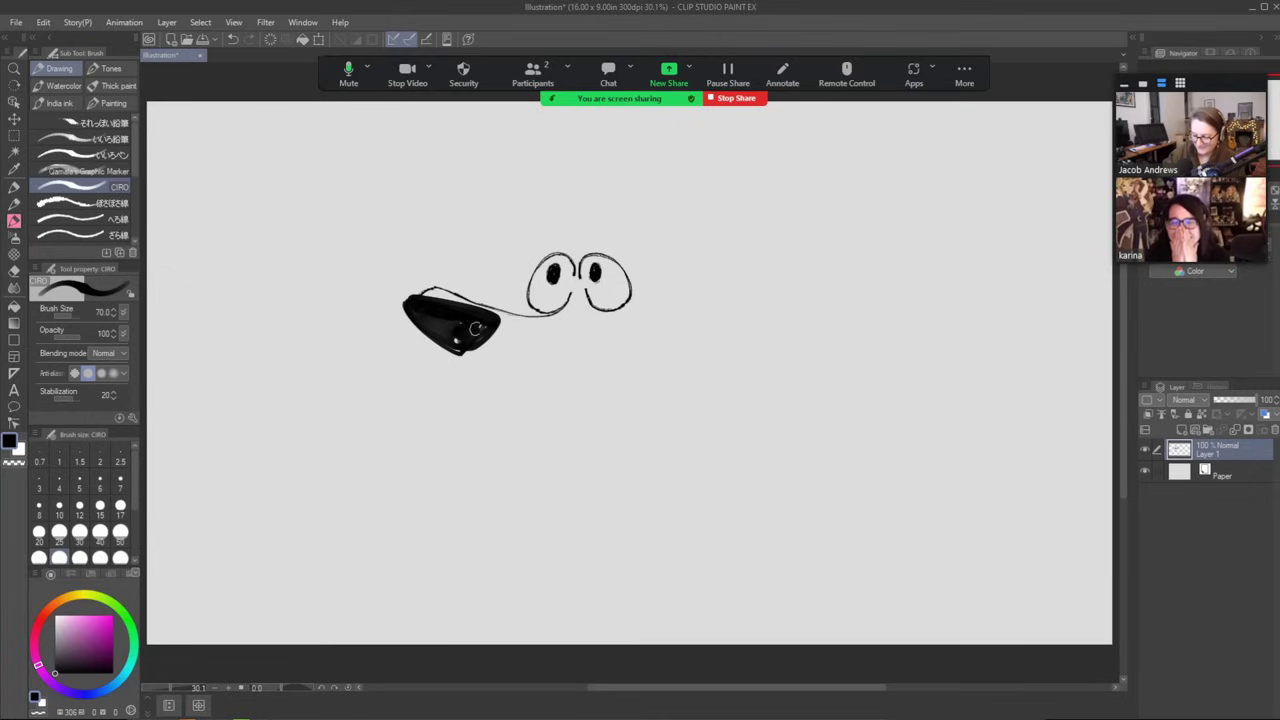
{"action": "key", "text": "e"}
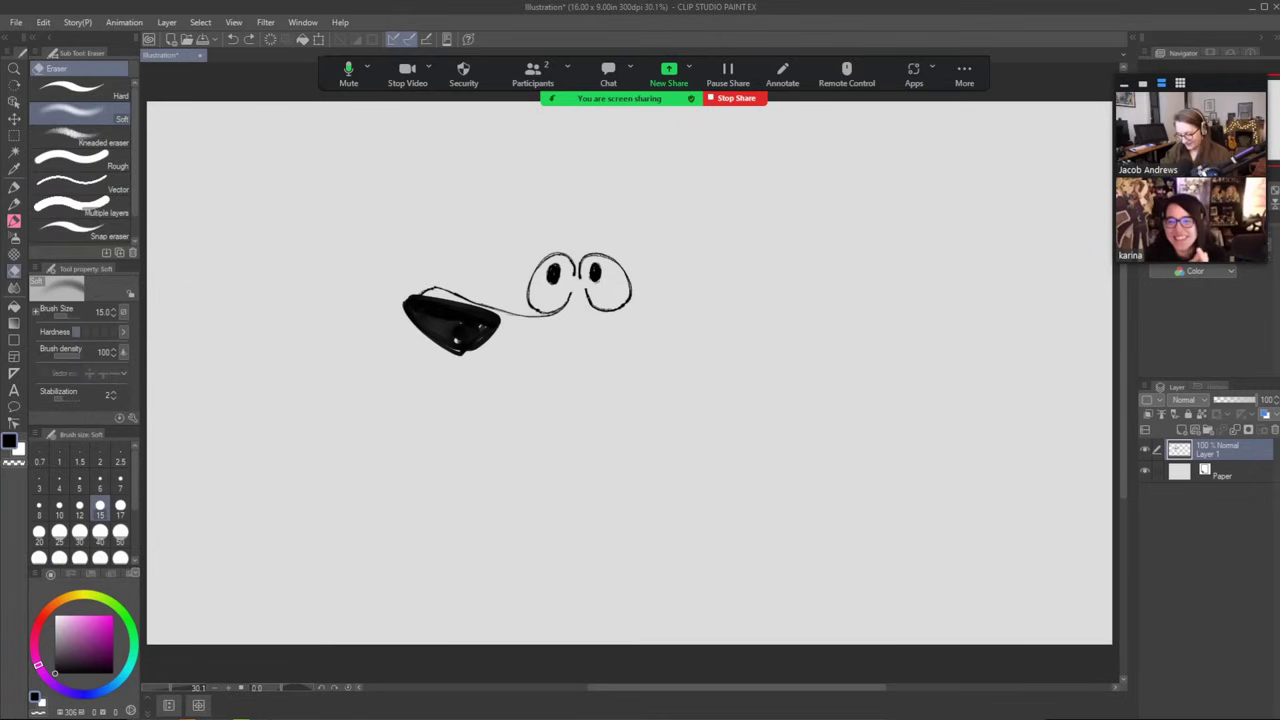
{"action": "key", "text": "]"}
{"action": "key", "text": "]"}
{"action": "key", "text": "]"}
{"action": "key", "text": "]"}
{"action": "key", "text": "]"}
{"action": "key", "text": "]"}
{"action": "key", "text": "]"}
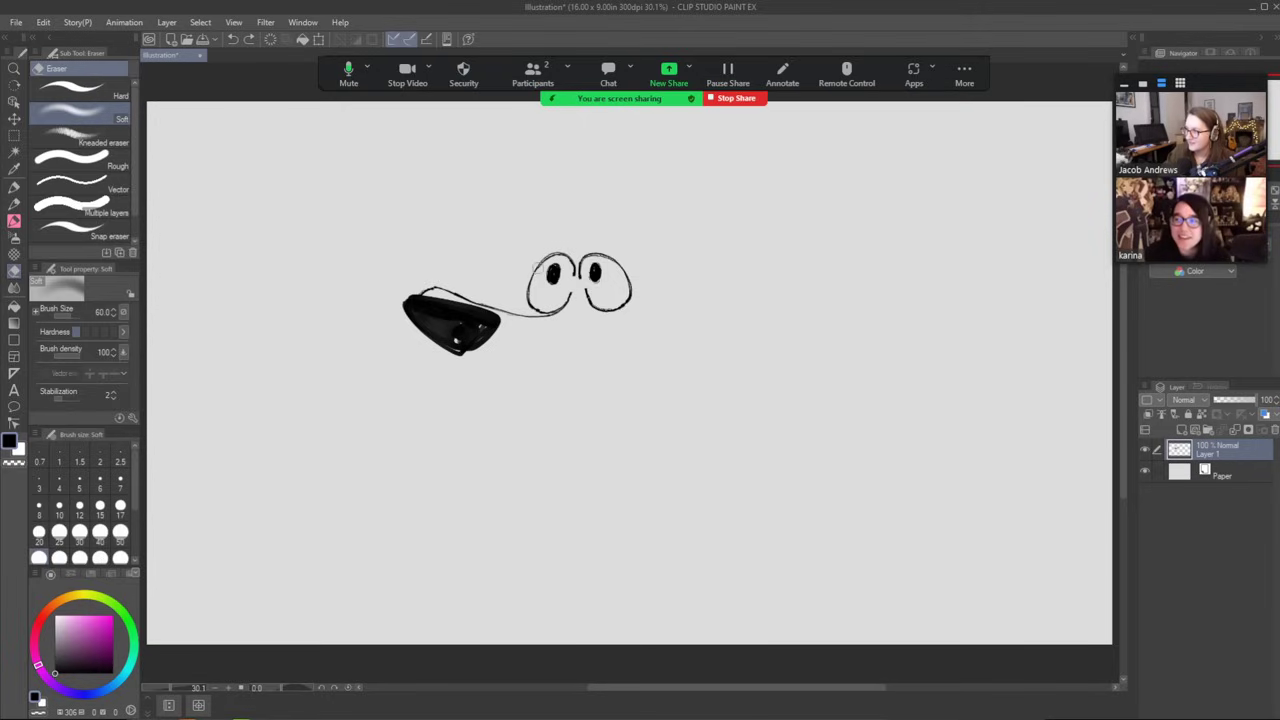
{"action": "left_click_drag", "start_coordinate": [500, 322], "coordinate": [443, 363]}
{"action": "key", "text": "ctrl+z"}
Trim the nose's lower right edges with the Hard eraser, enlarging it to size 60.
{"action": "left_click", "coordinate": [80, 90]}
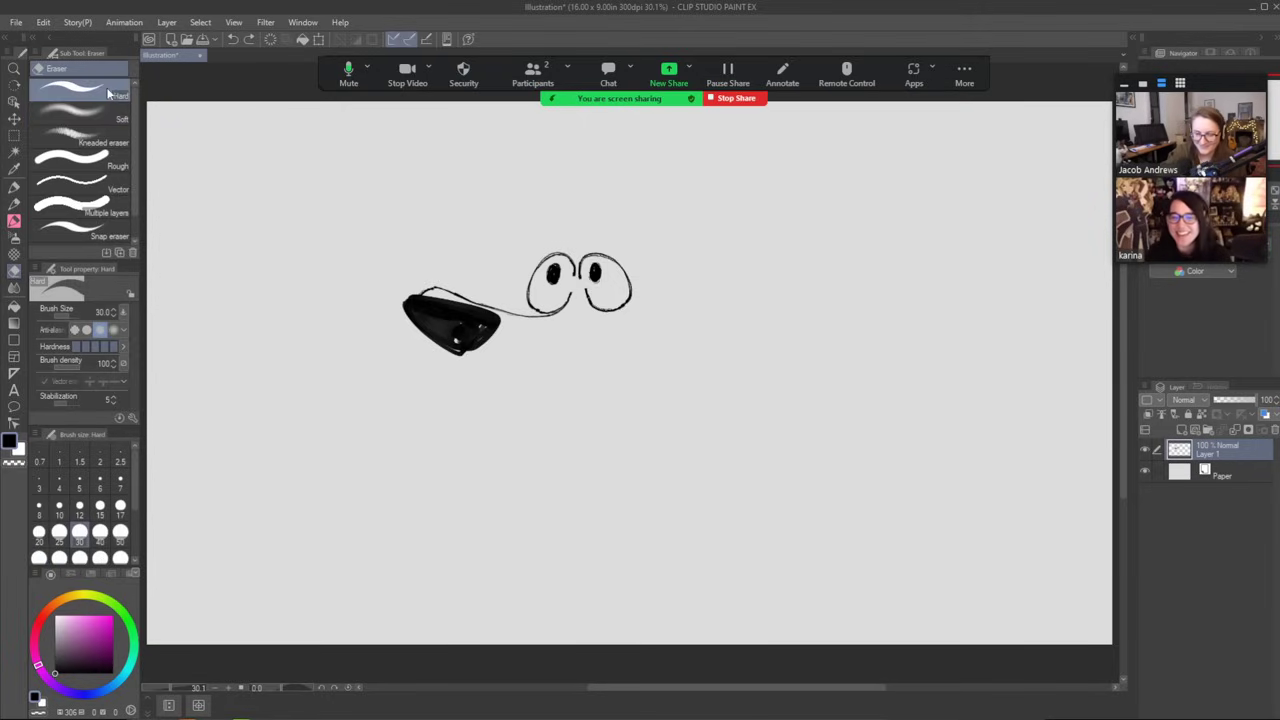
{"action": "left_click_drag", "start_coordinate": [494, 328], "coordinate": [460, 358]}
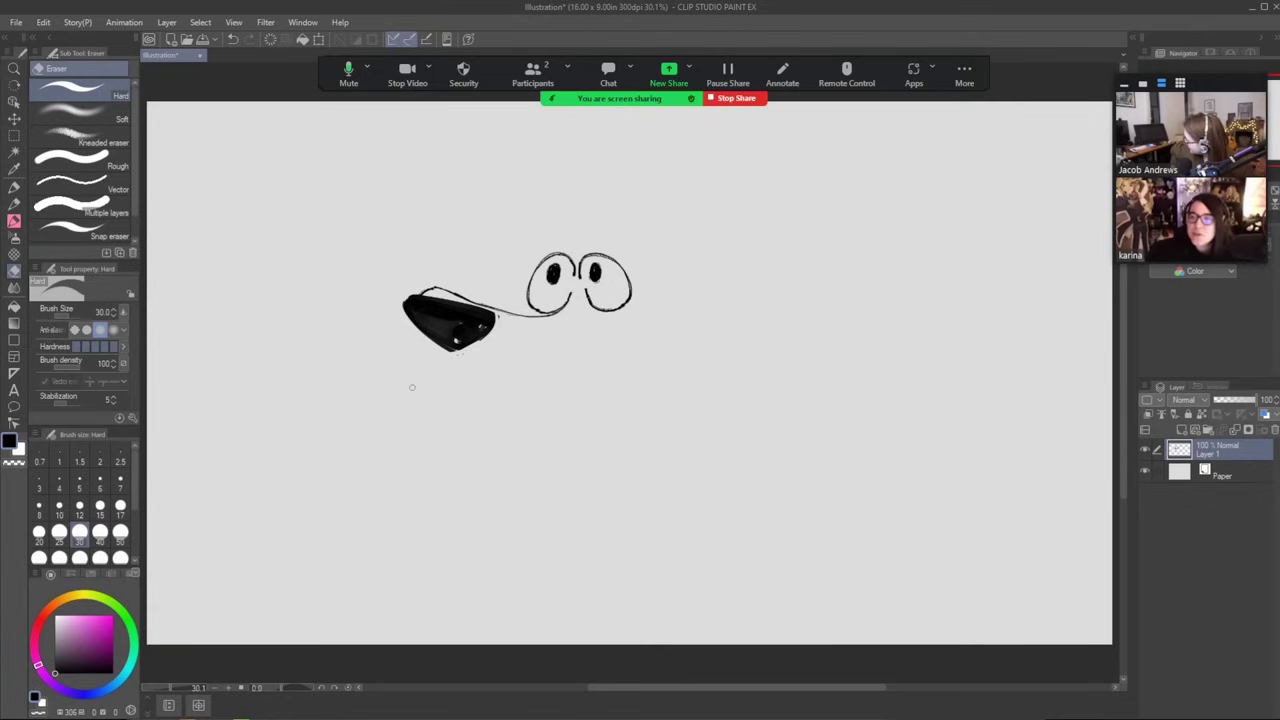
{"action": "key", "text": "bracketright"}
{"action": "key", "text": "bracketright"}
{"action": "key", "text": "bracketright"}
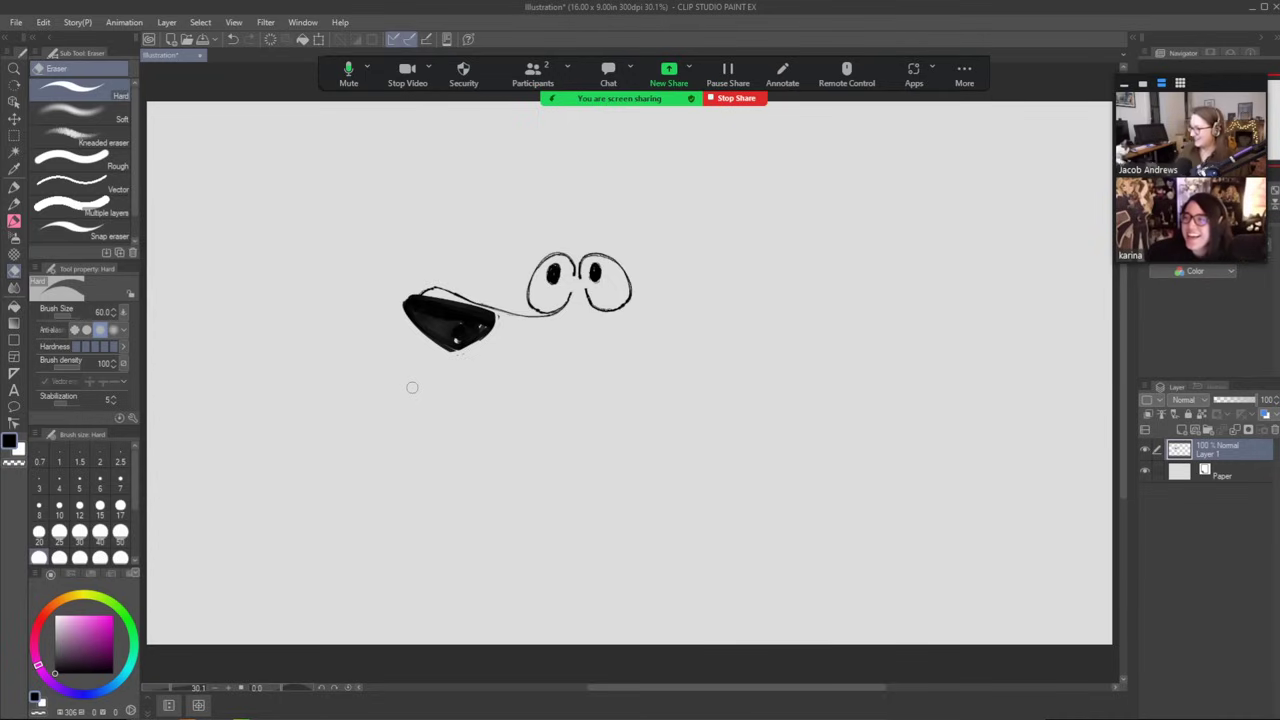
{"action": "mouse_move", "coordinate": [497, 320]}
{"action": "left_mouse_down"}
{"action": "mouse_move", "coordinate": [471, 345]}
{"action": "mouse_move", "coordinate": [491, 323]}
{"action": "mouse_move", "coordinate": [485, 308]}
{"action": "mouse_move", "coordinate": [493, 325]}
{"action": "mouse_move", "coordinate": [470, 341]}
{"action": "mouse_move", "coordinate": [498, 318]}
{"action": "mouse_move", "coordinate": [487, 311]}
{"action": "mouse_move", "coordinate": [481, 332]}
{"action": "mouse_move", "coordinate": [450, 346]}
{"action": "mouse_move", "coordinate": [481, 327]}
{"action": "mouse_move", "coordinate": [455, 328]}
{"action": "mouse_move", "coordinate": [456, 349]}
{"action": "mouse_move", "coordinate": [491, 320]}
{"action": "mouse_move", "coordinate": [474, 306]}
{"action": "mouse_move", "coordinate": [407, 320]}
{"action": "mouse_move", "coordinate": [414, 299]}
{"action": "mouse_move", "coordinate": [431, 387]}
{"action": "mouse_move", "coordinate": [456, 372]}
{"action": "mouse_move", "coordinate": [487, 396]}
{"action": "mouse_move", "coordinate": [548, 376]}
{"action": "left_mouse_up"}
Undo the first muzzle curves and redraw a longer scalloped mouth line from the nose, ending in an arrow-shaped cheek mark.
{"action": "key", "text": "b"}
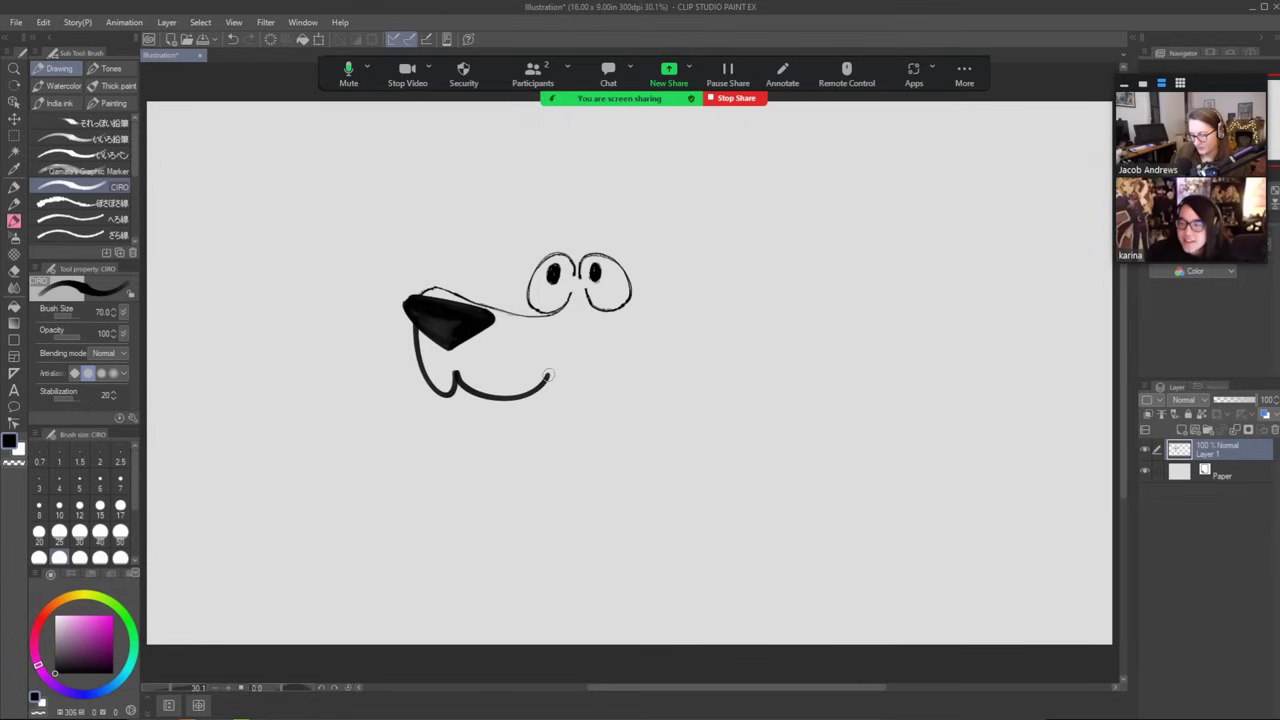
{"action": "key", "text": "ctrl+z"}
{"action": "key", "text": "ctrl+z"}
{"action": "key", "text": "ctrl+z"}
{"action": "mouse_move", "coordinate": [416, 310]}
{"action": "left_mouse_down"}
{"action": "mouse_move", "coordinate": [420, 360]}
{"action": "mouse_move", "coordinate": [478, 411]}
{"action": "mouse_move", "coordinate": [466, 365]}
{"action": "mouse_move", "coordinate": [486, 408]}
{"action": "mouse_move", "coordinate": [547, 427]}
{"action": "mouse_move", "coordinate": [564, 376]}
{"action": "mouse_move", "coordinate": [612, 397]}
{"action": "mouse_move", "coordinate": [644, 348]}
{"action": "mouse_move", "coordinate": [709, 329]}
{"action": "left_mouse_up"}
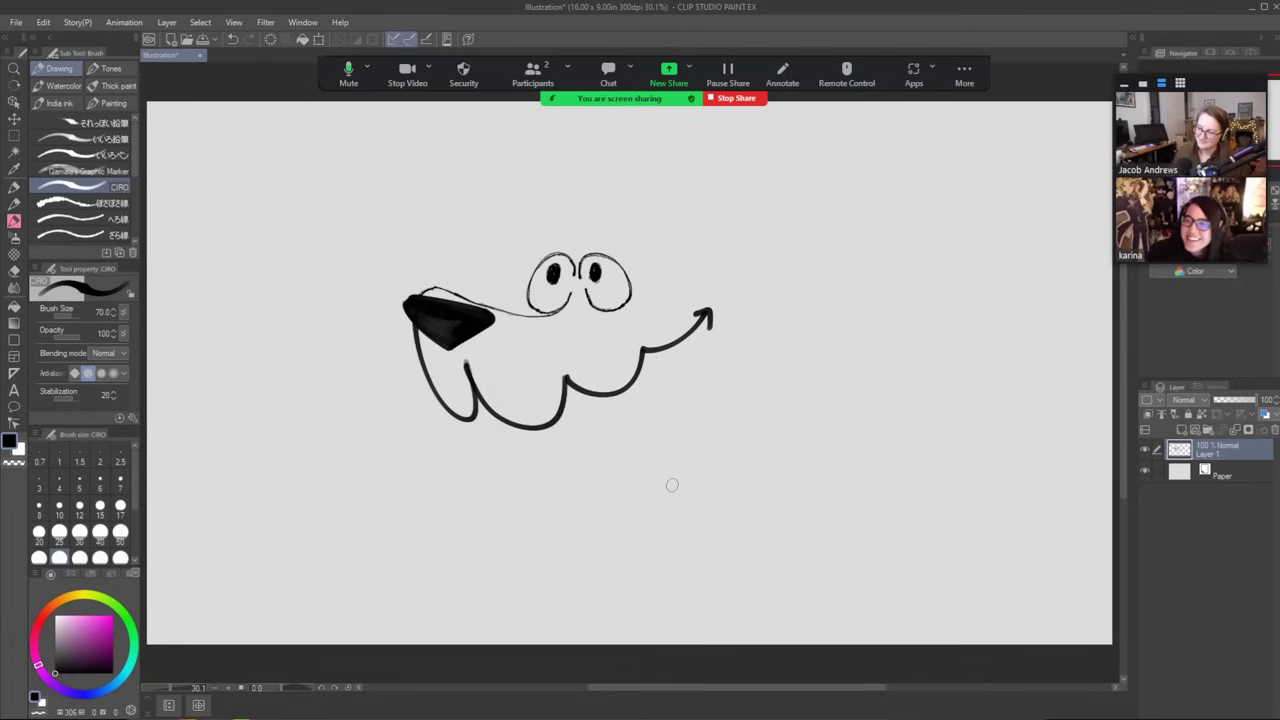
Draw the forehead line rising from the snout and two thick arched eyebrows above the eyes.
{"action": "mouse_move", "coordinate": [510, 314]}
{"action": "left_mouse_down"}
{"action": "mouse_move", "coordinate": [535, 213]}
{"action": "mouse_move", "coordinate": [640, 201]}
{"action": "left_mouse_up"}
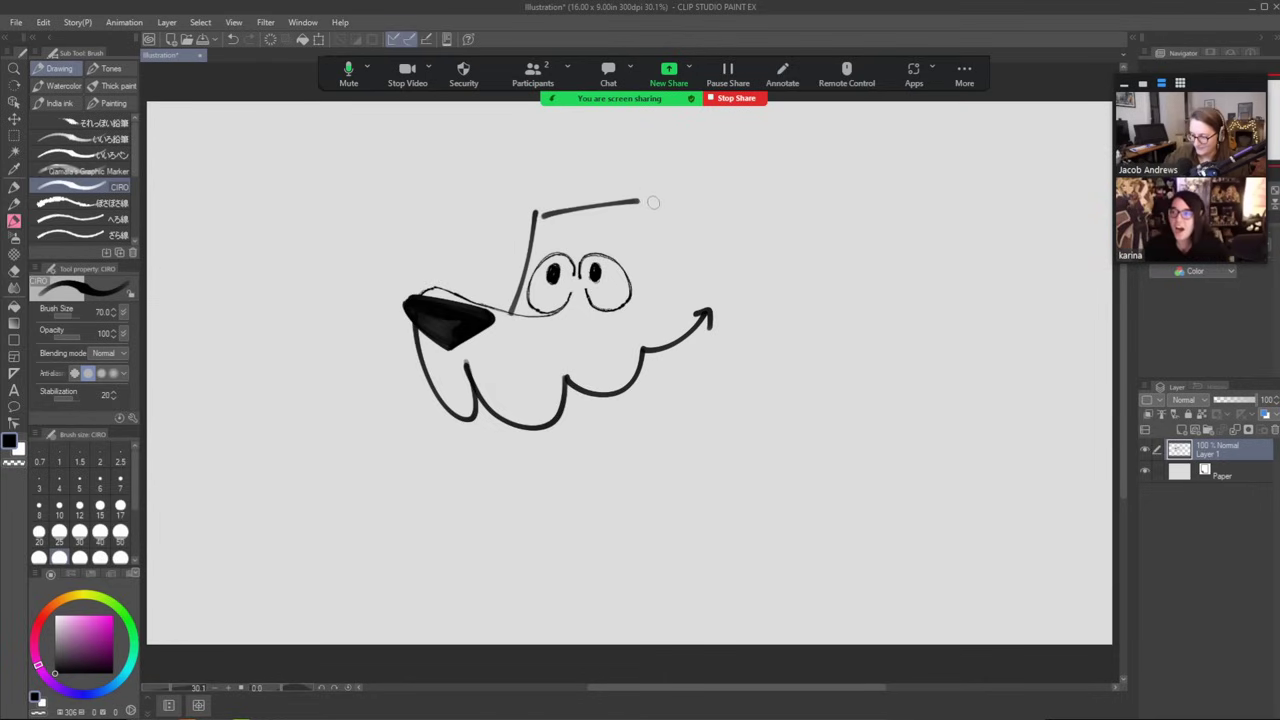
{"action": "key", "text": "ctrl+z"}
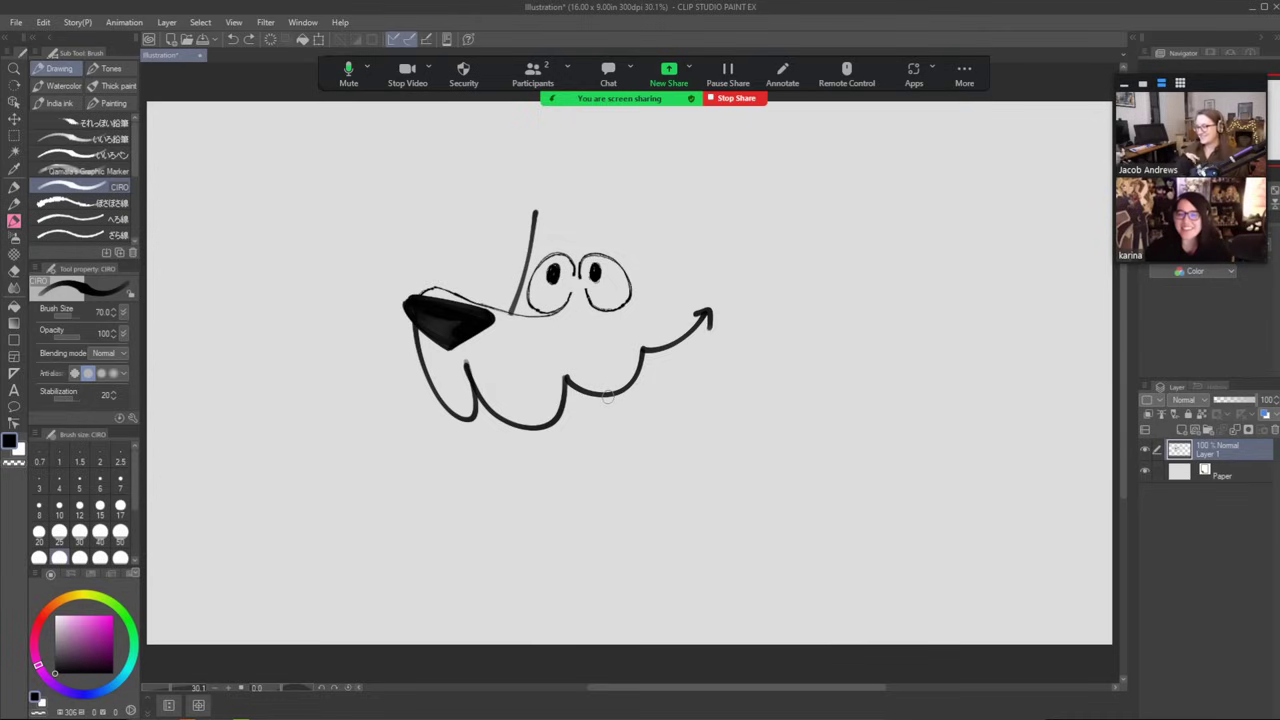
{"action": "mouse_move", "coordinate": [572, 231]}
{"action": "left_mouse_down"}
{"action": "mouse_move", "coordinate": [537, 245]}
{"action": "mouse_move", "coordinate": [561, 225]}
{"action": "mouse_move", "coordinate": [540, 243]}
{"action": "mouse_move", "coordinate": [624, 240]}
{"action": "mouse_move", "coordinate": [578, 220]}
{"action": "left_mouse_up"}
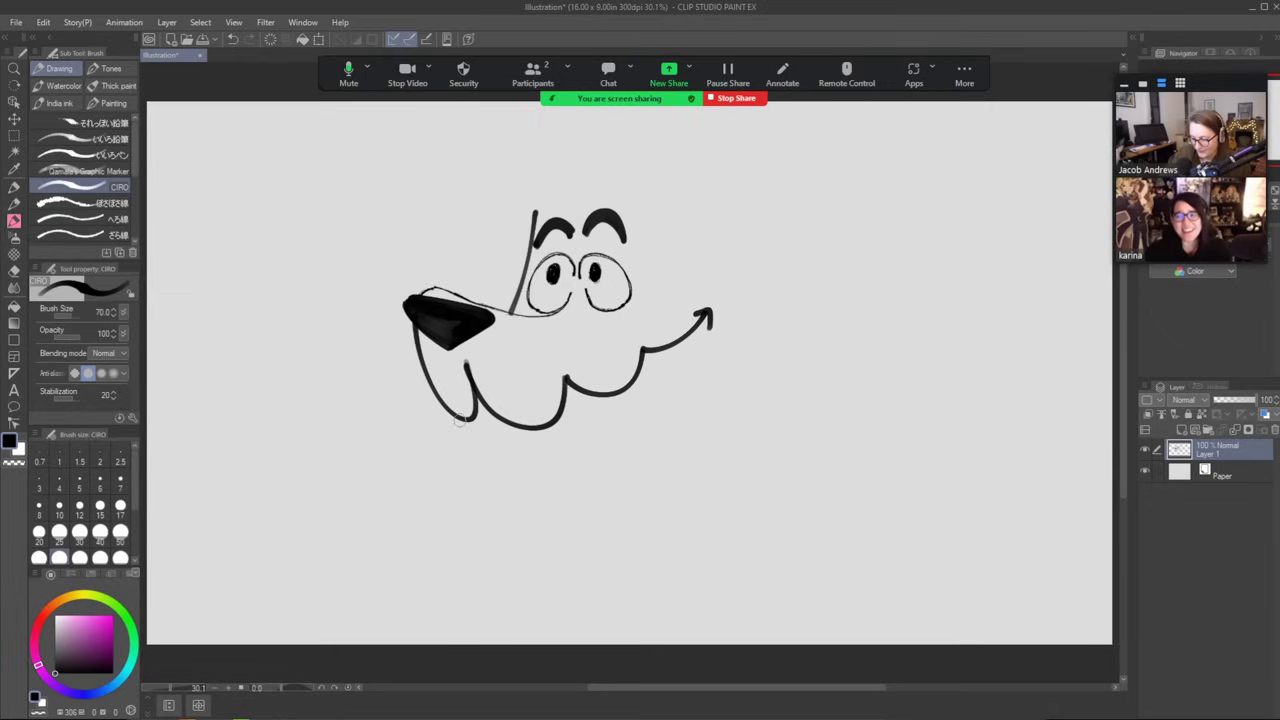
Draw the lower jaw with a small front lip, a blackened mouth gap and short whisker strokes on the chin.
{"action": "left_click_drag", "start_coordinate": [455, 420], "coordinate": [487, 441]}
{"action": "mouse_move", "coordinate": [484, 441]}
{"action": "left_mouse_down"}
{"action": "mouse_move", "coordinate": [564, 532]}
{"action": "mouse_move", "coordinate": [613, 512]}
{"action": "mouse_move", "coordinate": [675, 410]}
{"action": "left_mouse_up"}
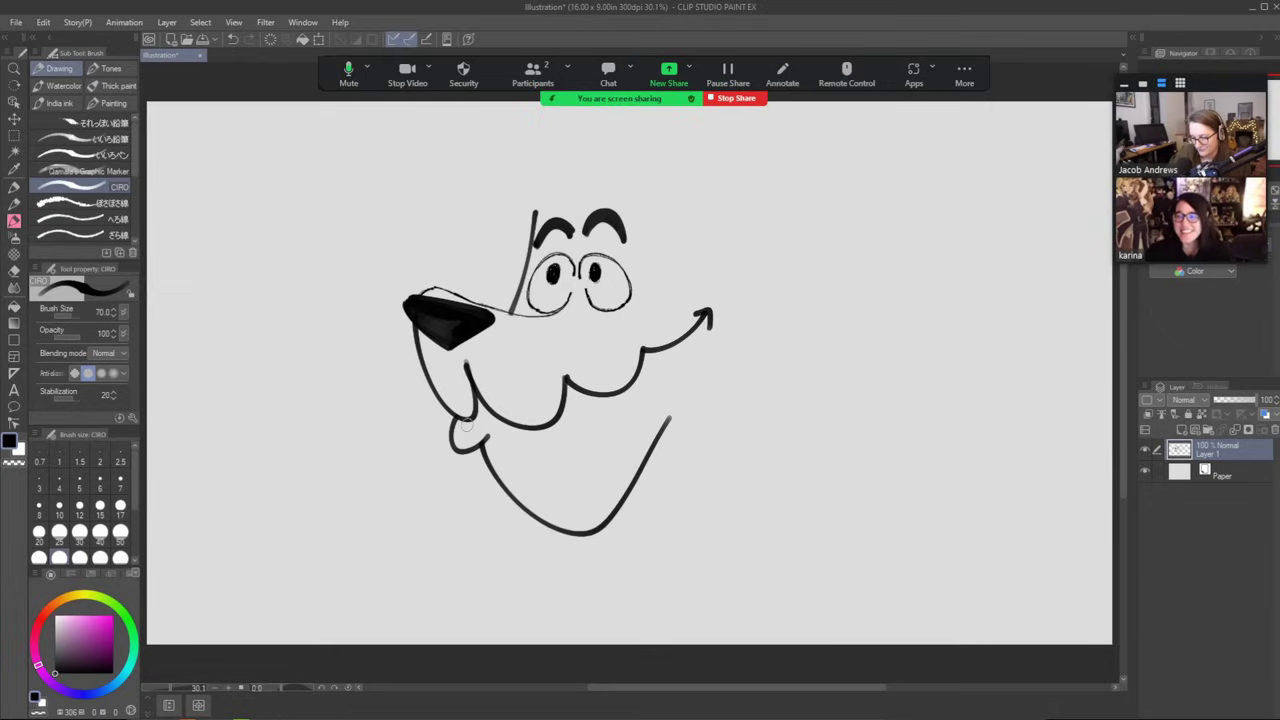
{"action": "mouse_move", "coordinate": [465, 420]}
{"action": "left_mouse_down"}
{"action": "mouse_move", "coordinate": [500, 415]}
{"action": "mouse_move", "coordinate": [482, 422]}
{"action": "left_mouse_up"}
{"action": "mouse_move", "coordinate": [499, 485]}
{"action": "left_mouse_down"}
{"action": "mouse_move", "coordinate": [490, 499]}
{"action": "mouse_move", "coordinate": [513, 528]}
{"action": "left_mouse_up"}
{"action": "mouse_move", "coordinate": [549, 475]}
{"action": "left_mouse_down"}
{"action": "mouse_move", "coordinate": [575, 515]}
{"action": "mouse_move", "coordinate": [549, 555]}
{"action": "left_mouse_up"}
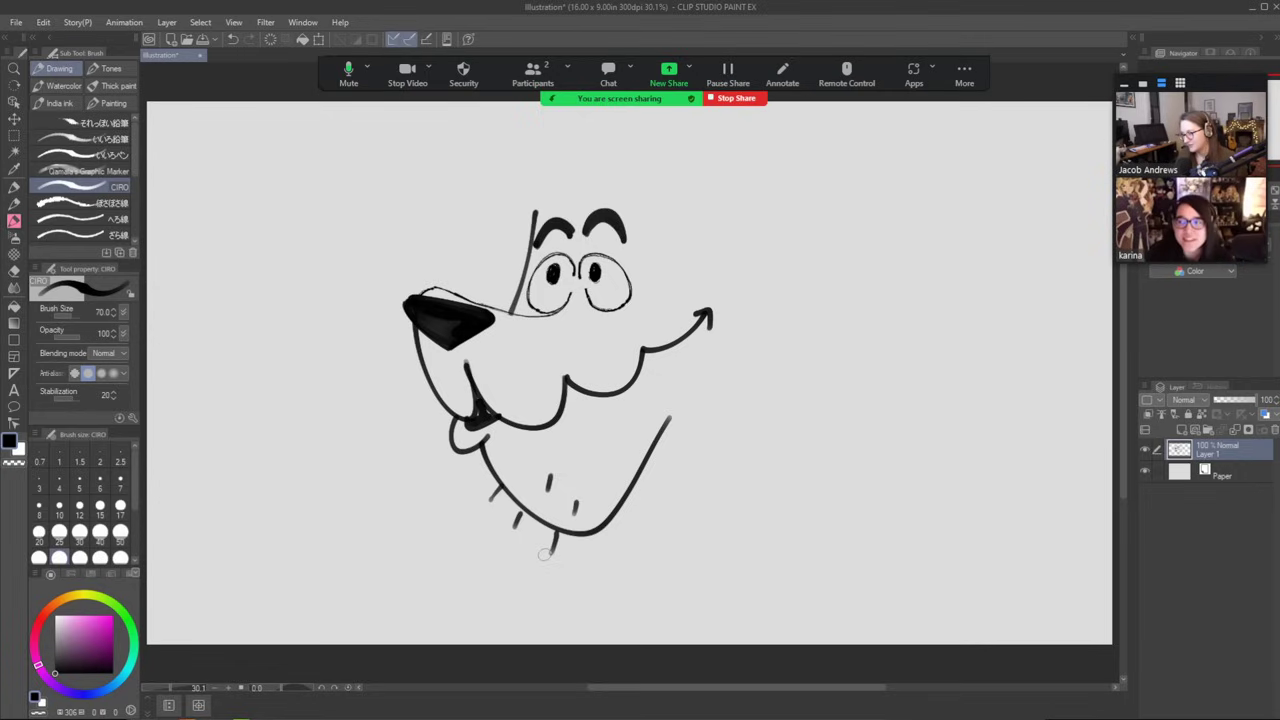
Outline the top of the head and both sides of the neck, and add two pointed ears with inner-ear lines.
{"action": "mouse_move", "coordinate": [536, 207]}
{"action": "left_mouse_down"}
{"action": "mouse_move", "coordinate": [703, 202]}
{"action": "mouse_move", "coordinate": [810, 503]}
{"action": "left_mouse_up"}
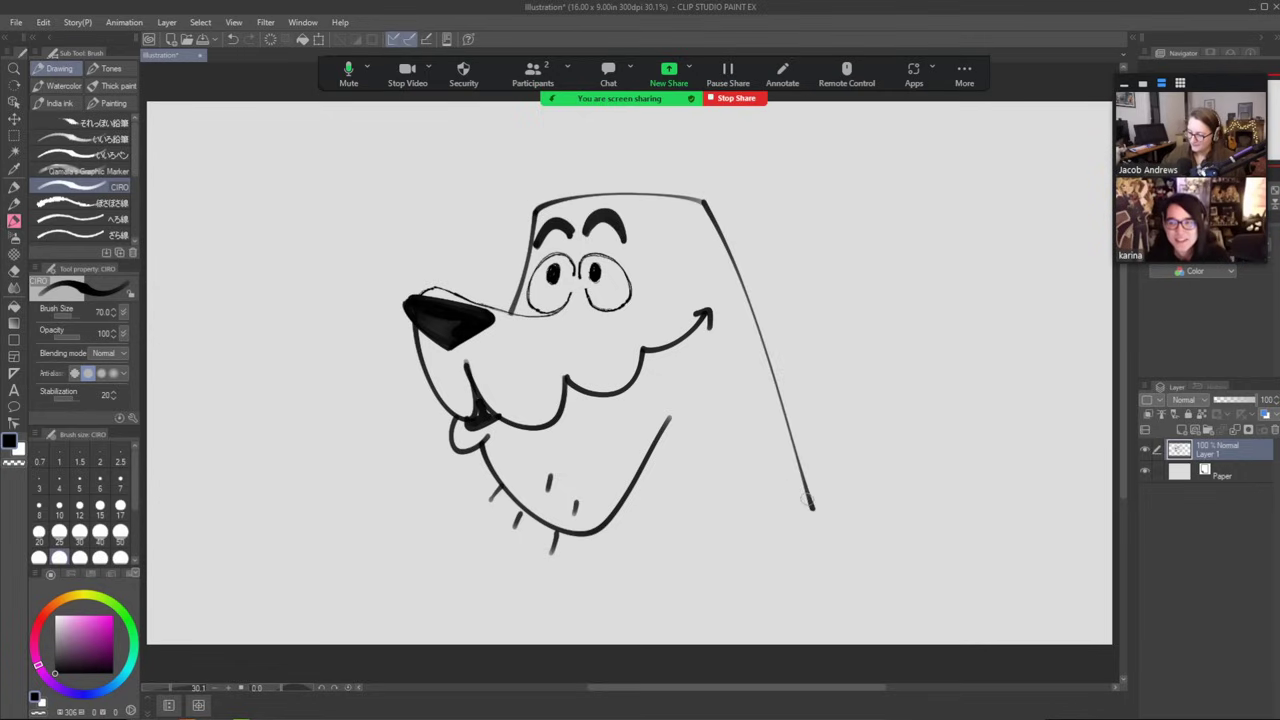
{"action": "left_click_drag", "start_coordinate": [588, 535], "coordinate": [597, 612]}
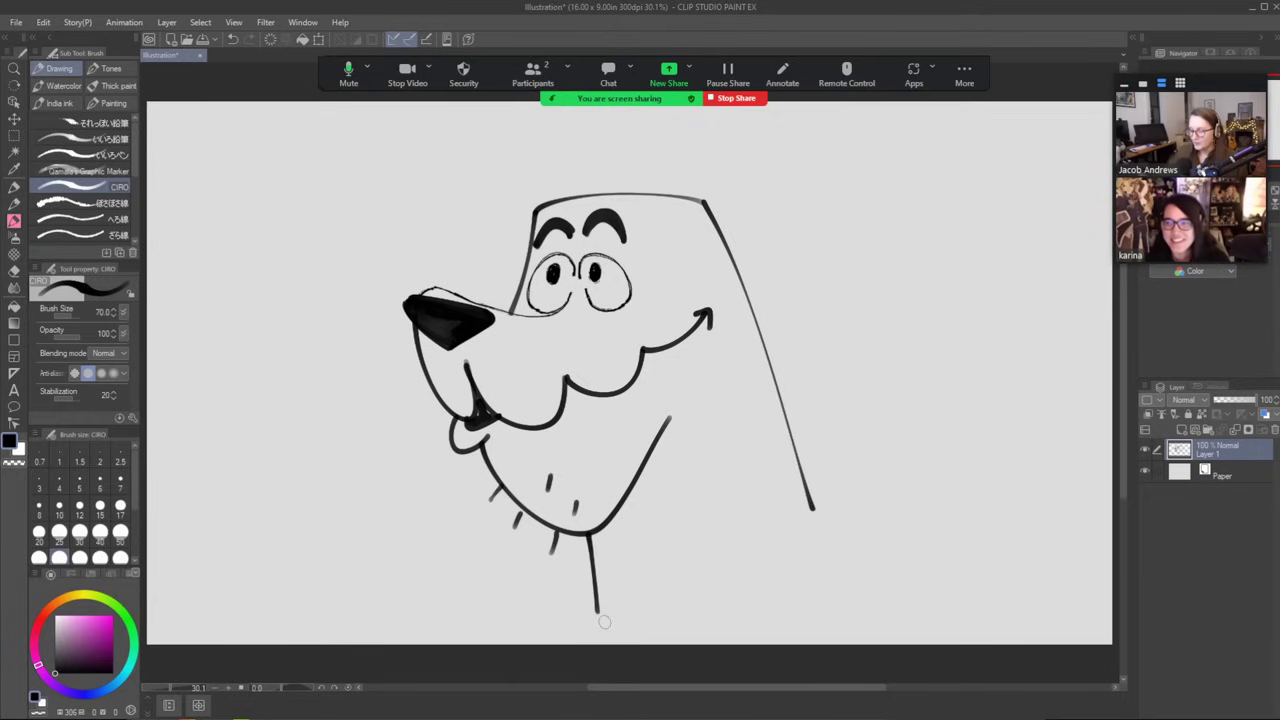
{"action": "mouse_move", "coordinate": [578, 196]}
{"action": "left_mouse_down"}
{"action": "mouse_move", "coordinate": [538, 138]}
{"action": "mouse_move", "coordinate": [503, 127]}
{"action": "mouse_move", "coordinate": [521, 184]}
{"action": "mouse_move", "coordinate": [541, 200]}
{"action": "mouse_move", "coordinate": [552, 185]}
{"action": "mouse_move", "coordinate": [551, 205]}
{"action": "left_mouse_up"}
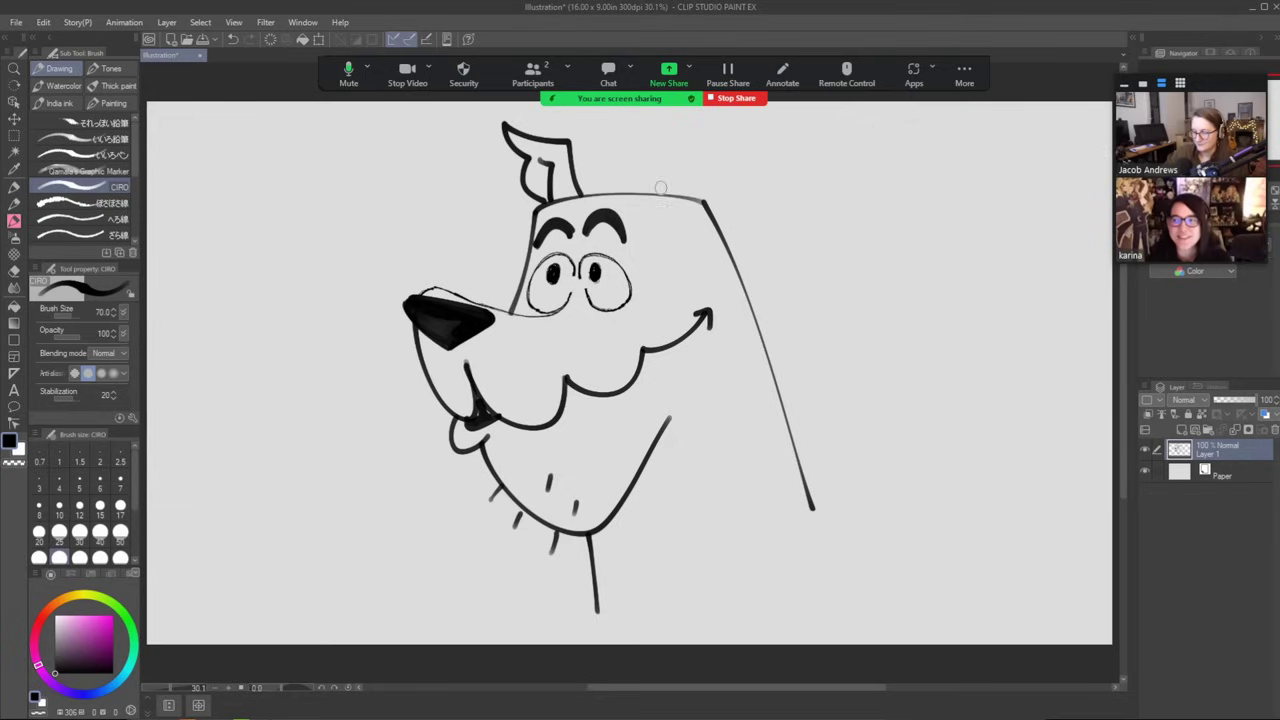
{"action": "mouse_move", "coordinate": [640, 193]}
{"action": "left_mouse_down"}
{"action": "mouse_move", "coordinate": [663, 122]}
{"action": "mouse_move", "coordinate": [728, 110]}
{"action": "mouse_move", "coordinate": [696, 143]}
{"action": "mouse_move", "coordinate": [708, 200]}
{"action": "left_mouse_up"}
{"action": "left_click_drag", "start_coordinate": [687, 139], "coordinate": [678, 200]}
{"action": "key", "text": "e"}
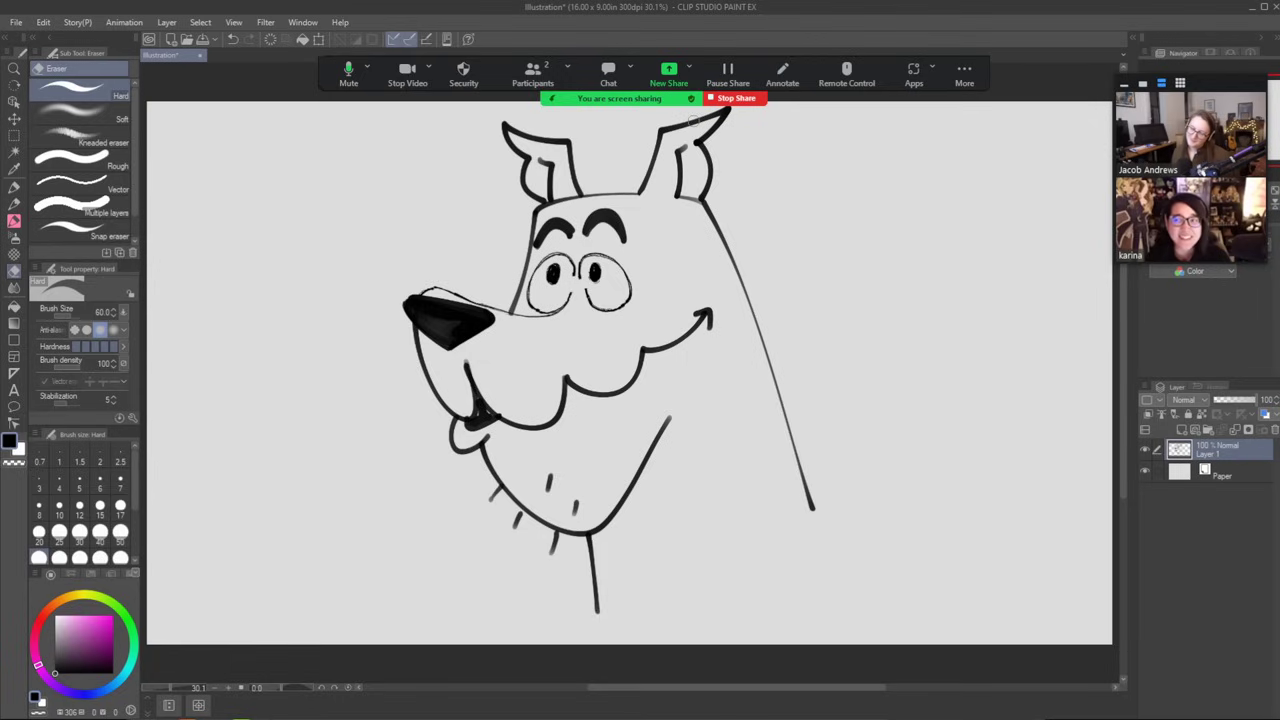
{"action": "key", "text": "b"}
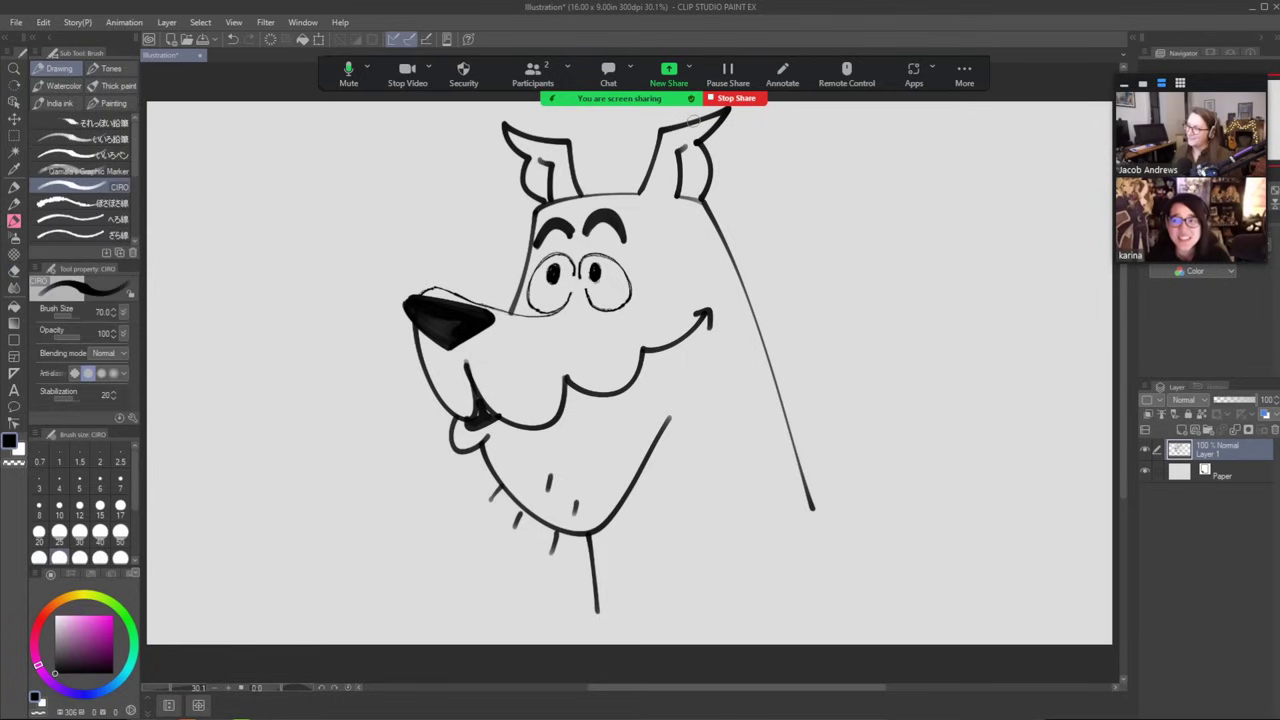
Add an angular cheek line around the end of the smile and draw a wide collar around the base of the neck.
{"action": "mouse_move", "coordinate": [697, 288]}
{"action": "left_mouse_down"}
{"action": "mouse_move", "coordinate": [729, 290]}
{"action": "mouse_move", "coordinate": [728, 328]}
{"action": "left_mouse_up"}
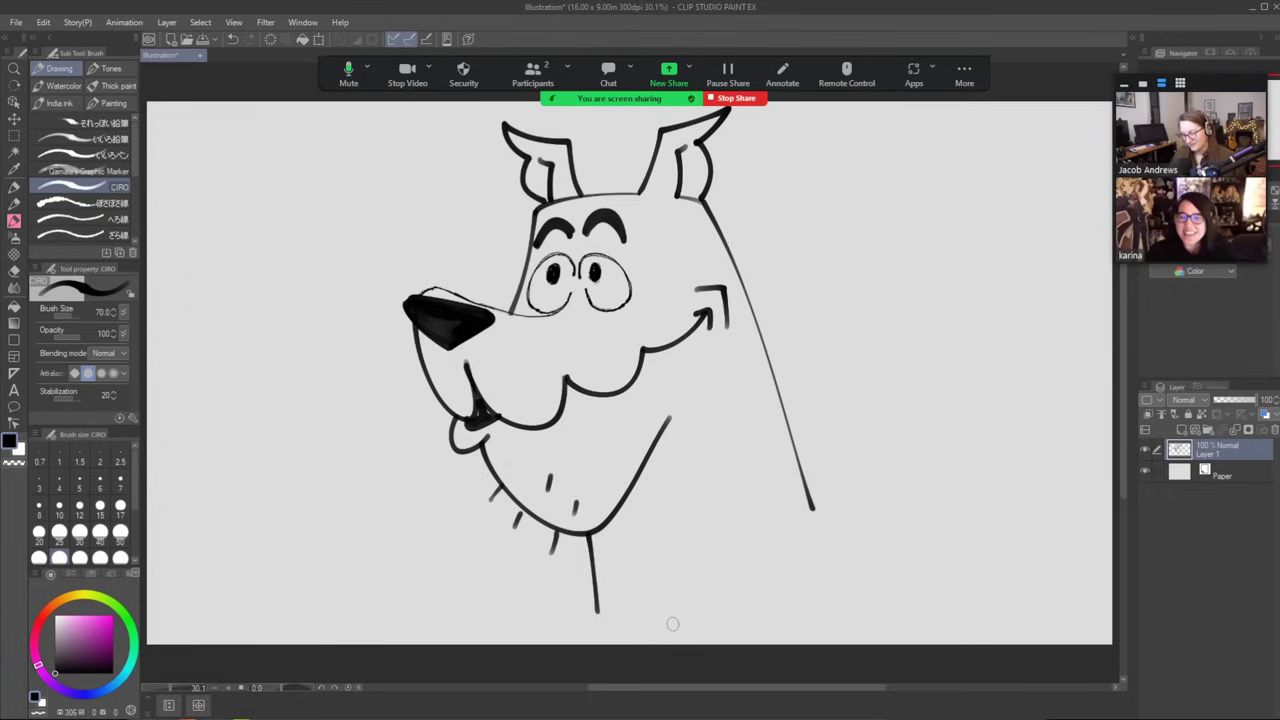
{"action": "mouse_move", "coordinate": [806, 492]}
{"action": "left_mouse_down"}
{"action": "mouse_move", "coordinate": [775, 526]}
{"action": "mouse_move", "coordinate": [614, 621]}
{"action": "mouse_move", "coordinate": [593, 572]}
{"action": "mouse_move", "coordinate": [578, 578]}
{"action": "mouse_move", "coordinate": [584, 632]}
{"action": "left_mouse_up"}
{"action": "mouse_move", "coordinate": [803, 470]}
{"action": "left_mouse_down"}
{"action": "mouse_move", "coordinate": [825, 548]}
{"action": "mouse_move", "coordinate": [725, 650]}
{"action": "left_mouse_up"}
{"action": "key", "text": "e"}
{"action": "mouse_move", "coordinate": [811, 494]}
{"action": "left_mouse_down"}
{"action": "mouse_move", "coordinate": [811, 513]}
{"action": "mouse_move", "coordinate": [622, 638]}
{"action": "left_mouse_up"}
{"action": "key", "text": "b"}
{"action": "key", "text": "ctrl+z"}
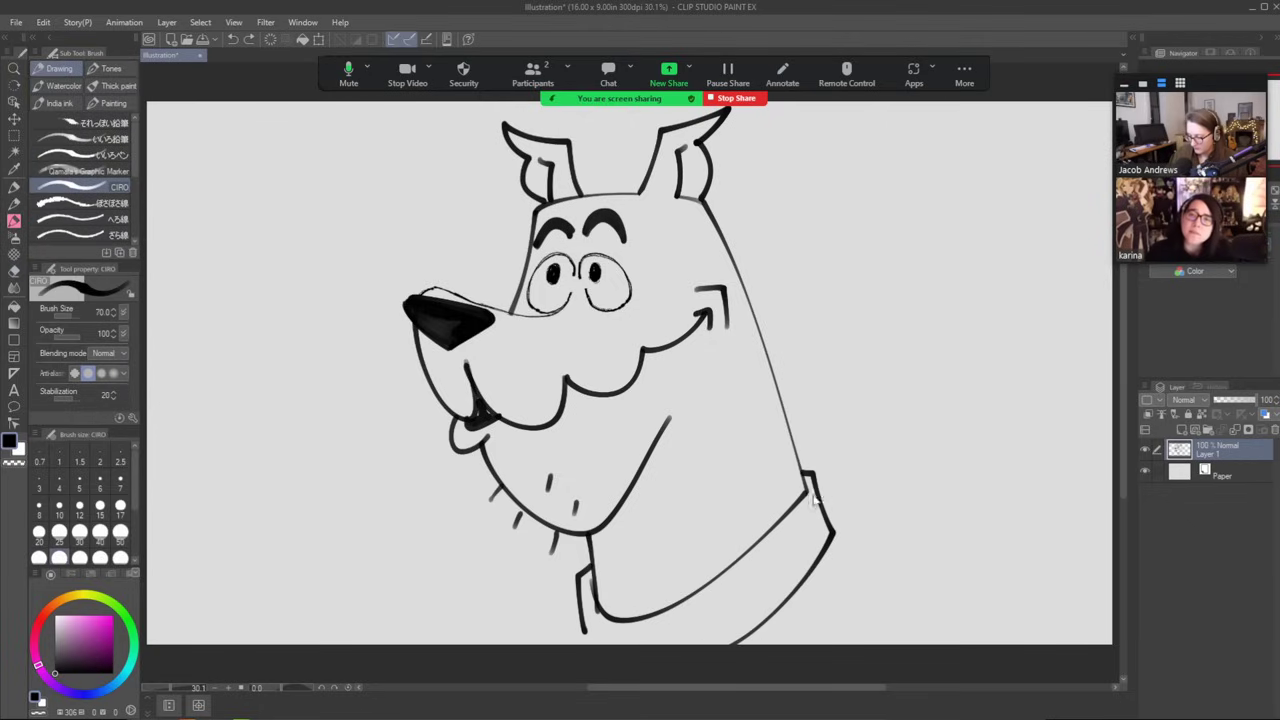
Draw a second line along the collar's upper edge and erase highlights into the top of the black nose.
{"action": "mouse_move", "coordinate": [812, 482]}
{"action": "left_mouse_down"}
{"action": "mouse_move", "coordinate": [686, 612]}
{"action": "mouse_move", "coordinate": [621, 634]}
{"action": "mouse_move", "coordinate": [578, 564]}
{"action": "left_mouse_up"}
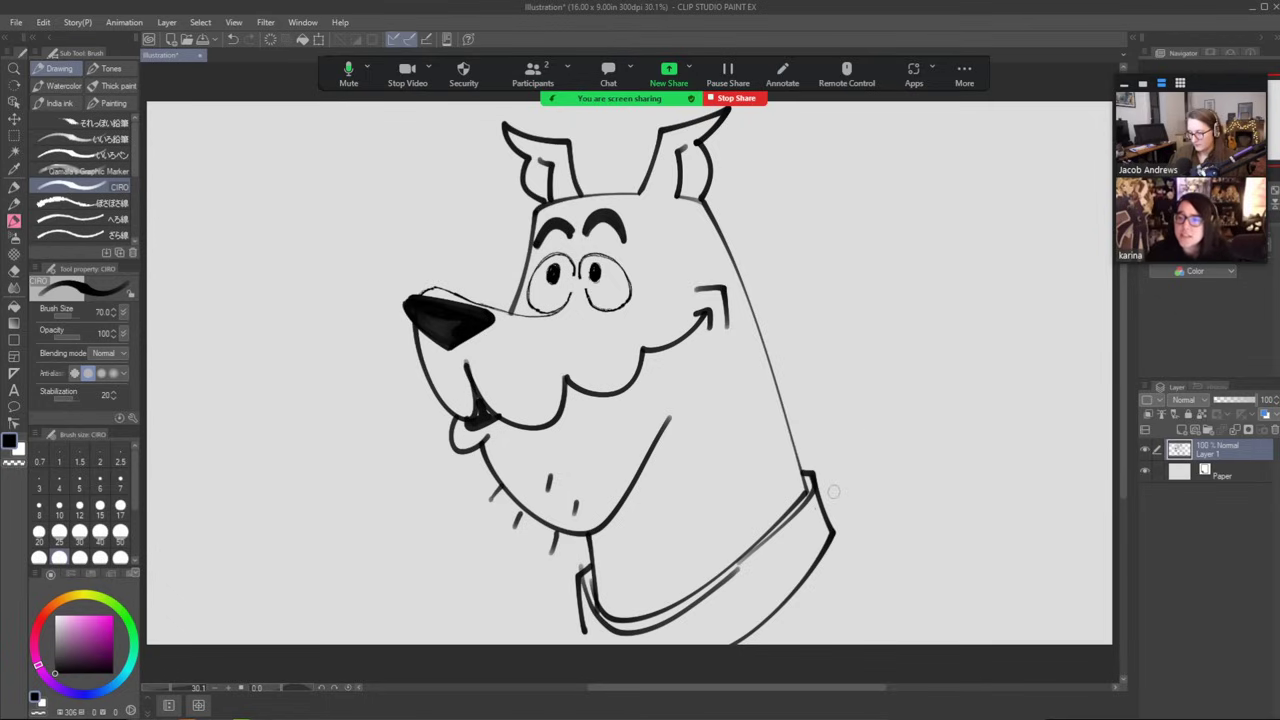
{"action": "key", "text": "e"}
{"action": "left_click_drag", "start_coordinate": [412, 300], "coordinate": [476, 316]}
{"action": "key", "text": "ctrl+z"}
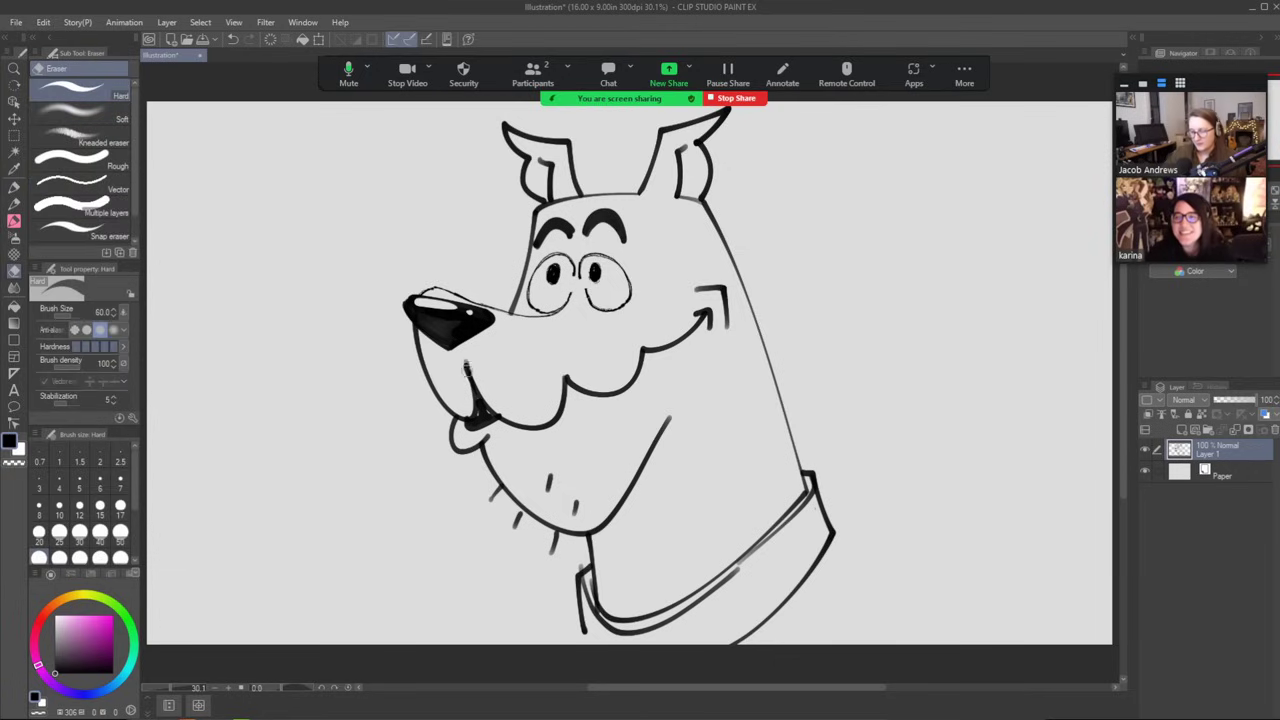
Dot three whisker spots on each side of the dog's muzzle.
{"action": "key", "text": "b"}
{"action": "left_click", "coordinate": [441, 372]}
{"action": "left_click", "coordinate": [452, 370]}
{"action": "left_click", "coordinate": [458, 388]}
{"action": "left_click", "coordinate": [510, 374]}
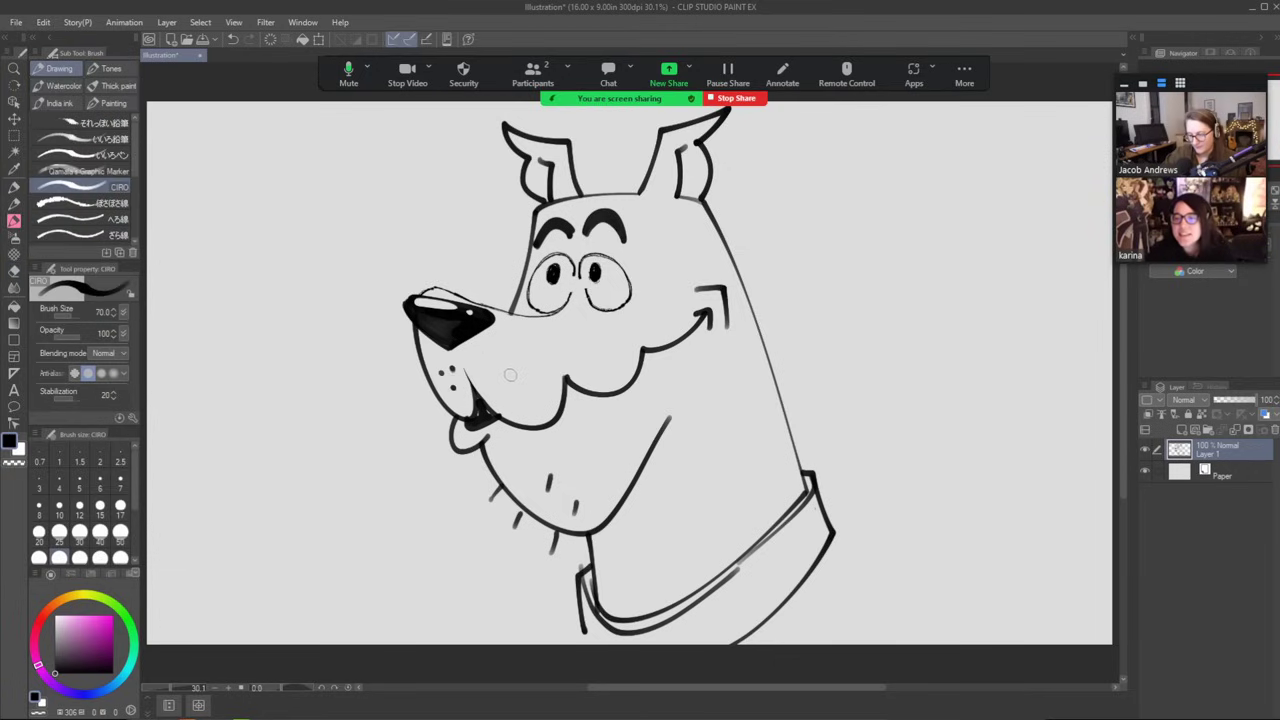
{"action": "left_click", "coordinate": [530, 375]}
{"action": "left_click", "coordinate": [521, 388]}
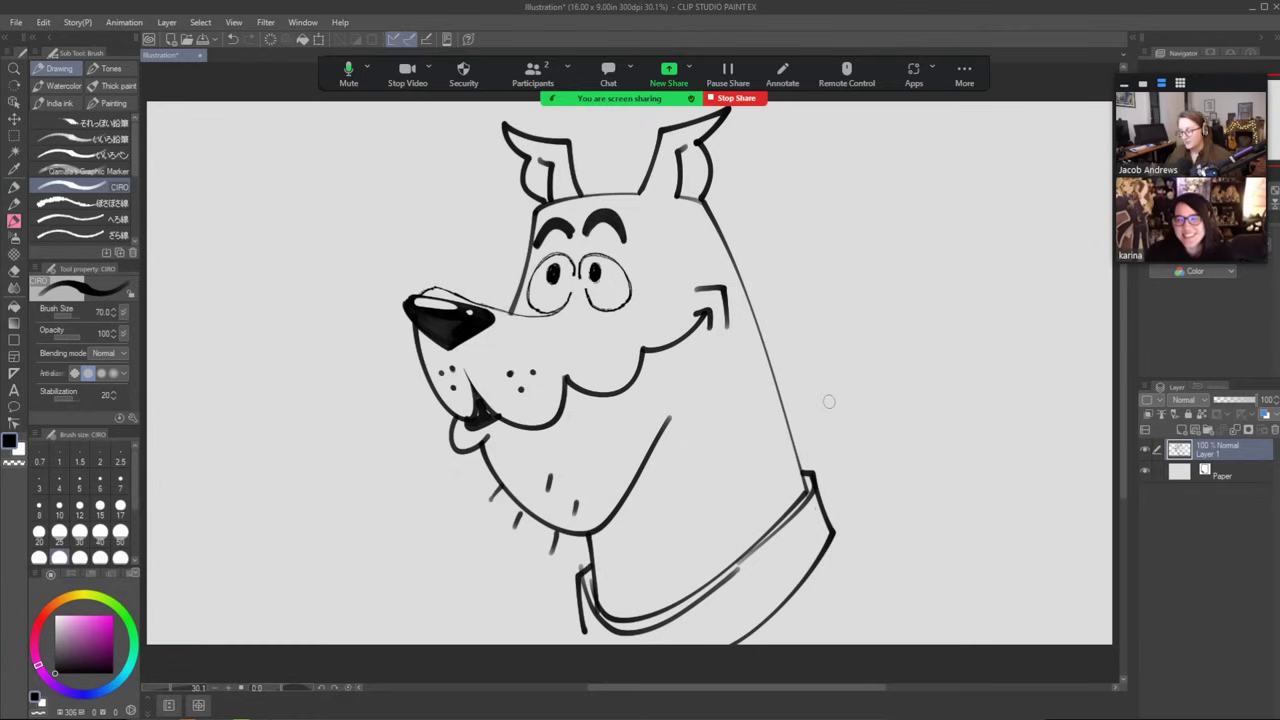
Enlarge the hard eraser's brush size to 200.
{"action": "key", "text": "e"}
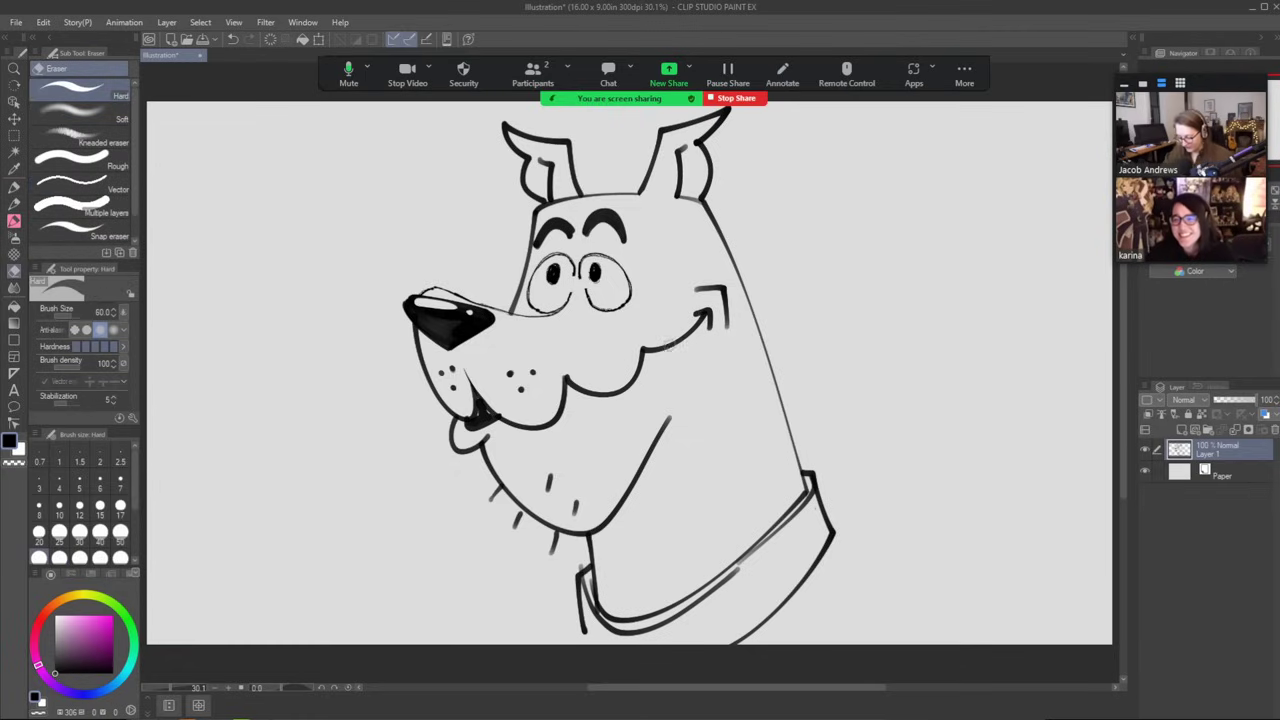
{"action": "key", "text": "bracketright"}
{"action": "key", "text": "bracketright"}
{"action": "key", "text": "bracketright"}
{"action": "key", "text": "bracketright"}
{"action": "key", "text": "bracketright"}
{"action": "key", "text": "bracketright"}
{"action": "key", "text": "bracketright"}
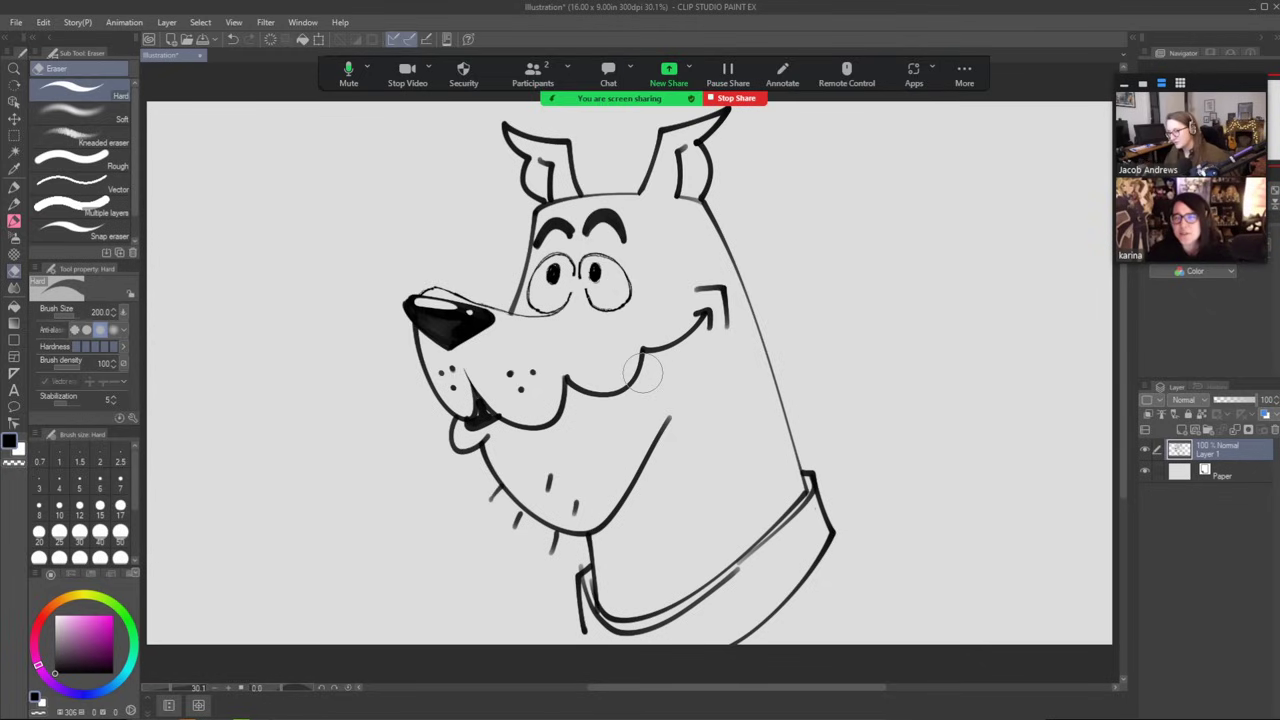
With the CIRO brush, draw the back line below the collar and letter SCION on the collar band.
{"action": "left_click", "coordinate": [14, 188]}
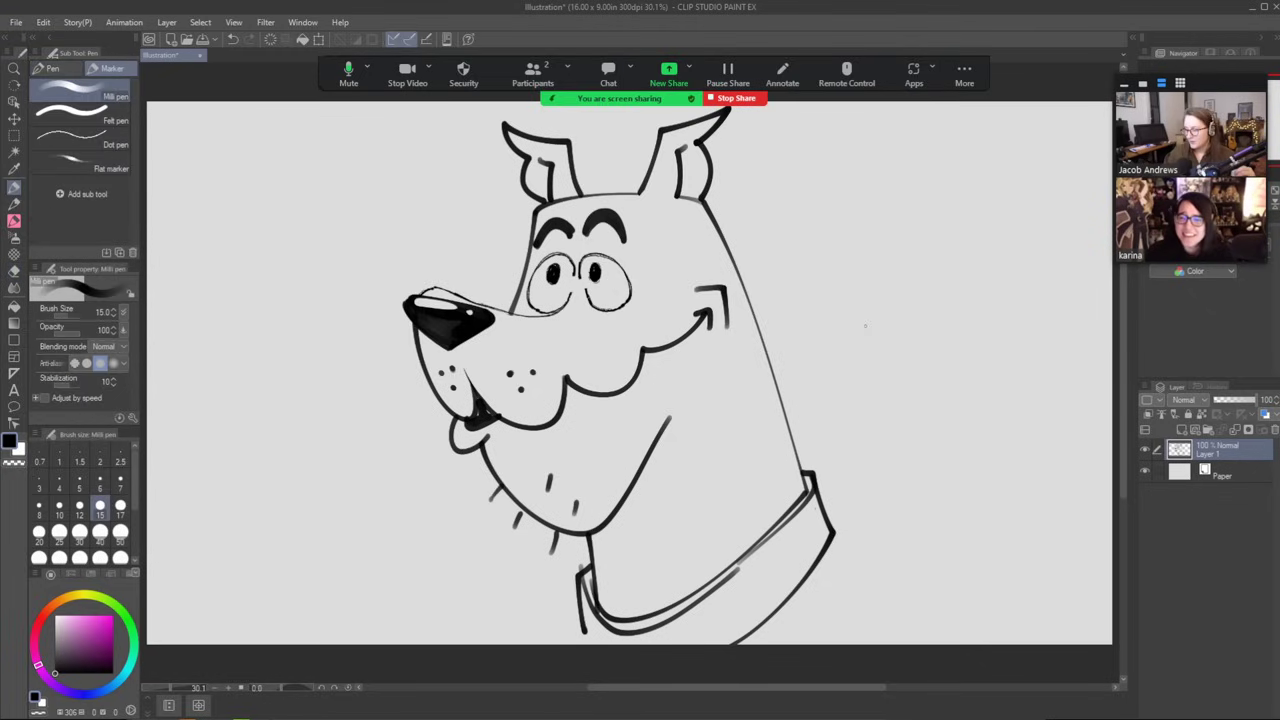
{"action": "left_click", "coordinate": [14, 219]}
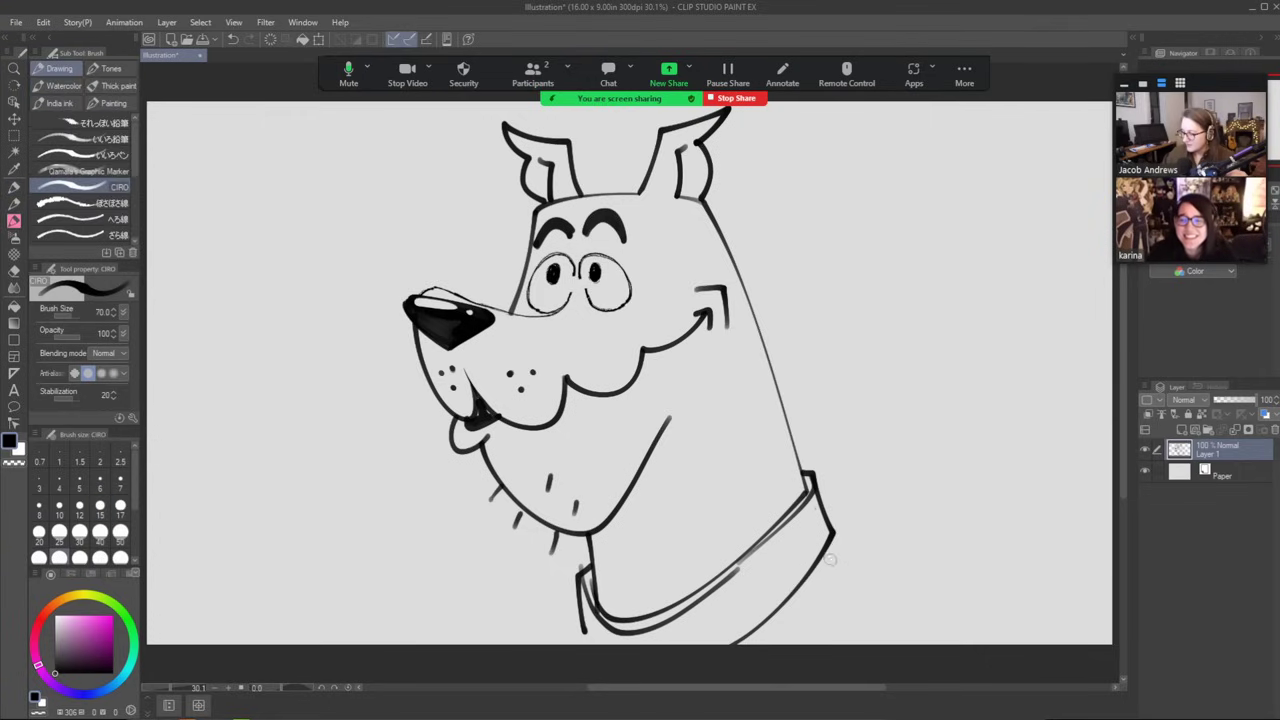
{"action": "left_click_drag", "start_coordinate": [830, 560], "coordinate": [880, 647]}
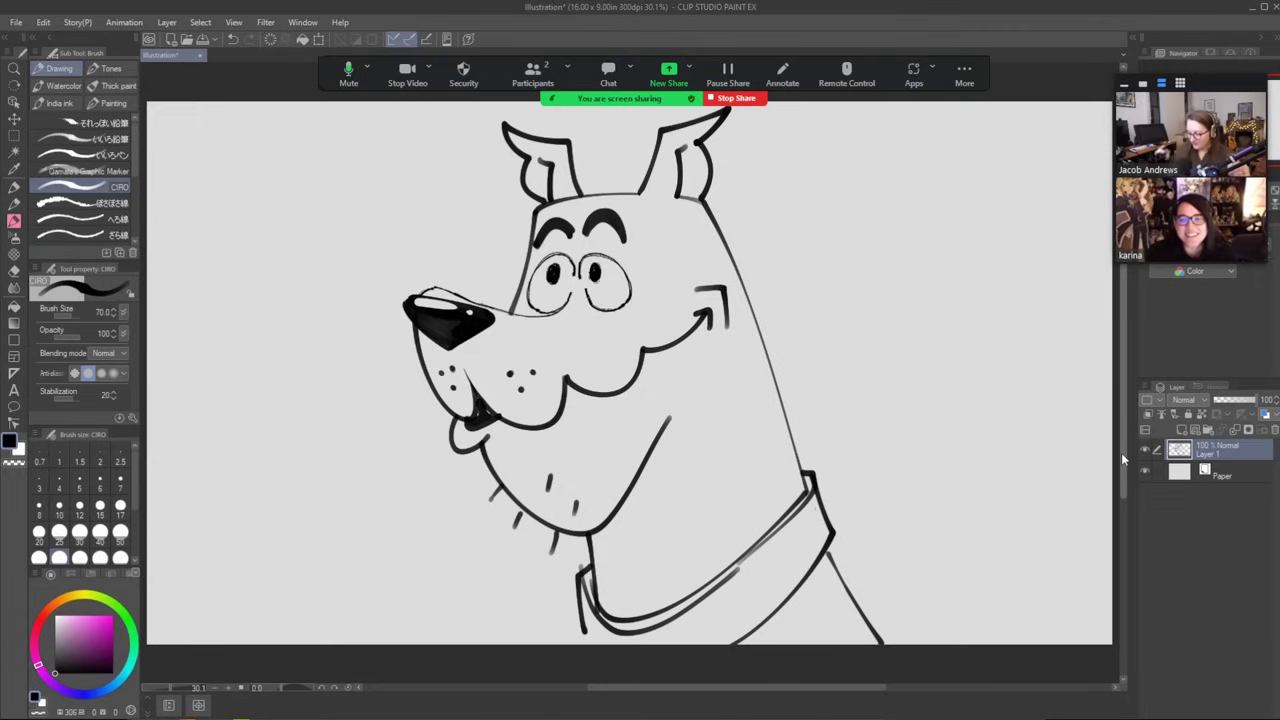
{"action": "mouse_move", "coordinate": [722, 608]}
{"action": "left_mouse_down"}
{"action": "mouse_move", "coordinate": [727, 639]}
{"action": "mouse_move", "coordinate": [728, 610]}
{"action": "mouse_move", "coordinate": [760, 602]}
{"action": "left_mouse_up"}
{"action": "left_click_drag", "start_coordinate": [782, 560], "coordinate": [797, 538]}
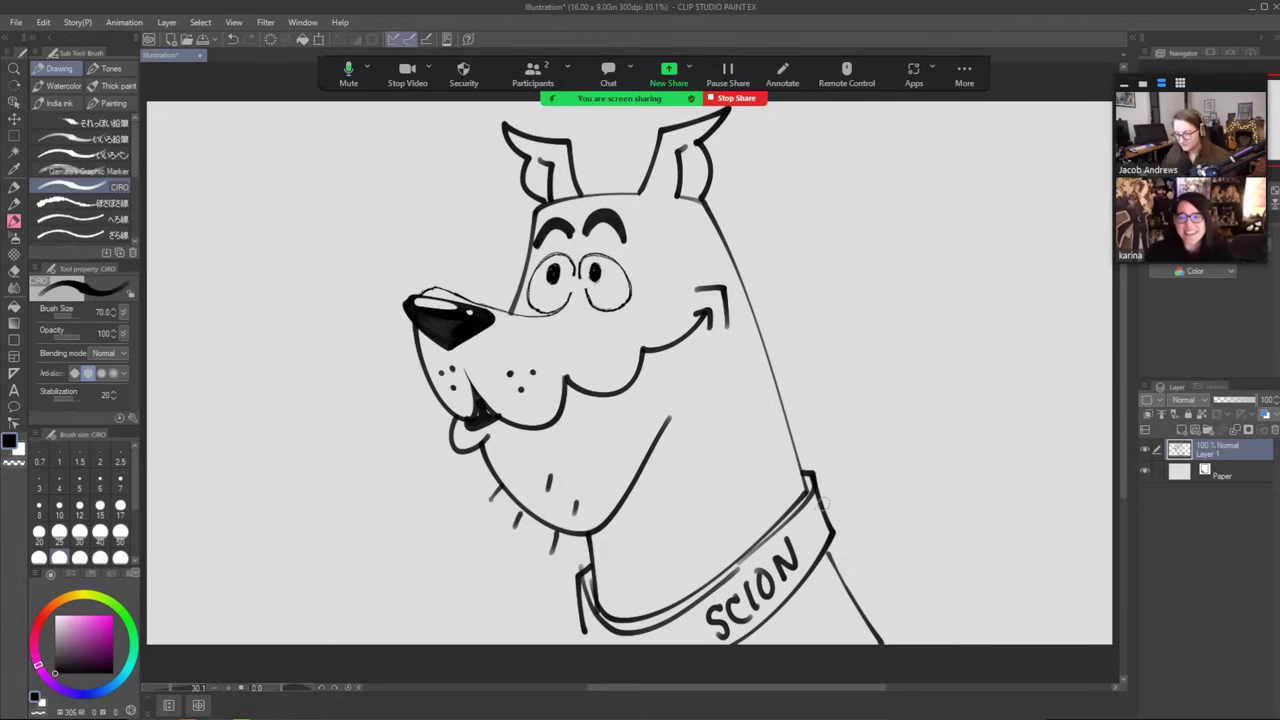
Hide the dog's head on Layer 1 and draw a tall egg-shaped body outline on a new layer.
{"action": "left_click", "coordinate": [1145, 449]}
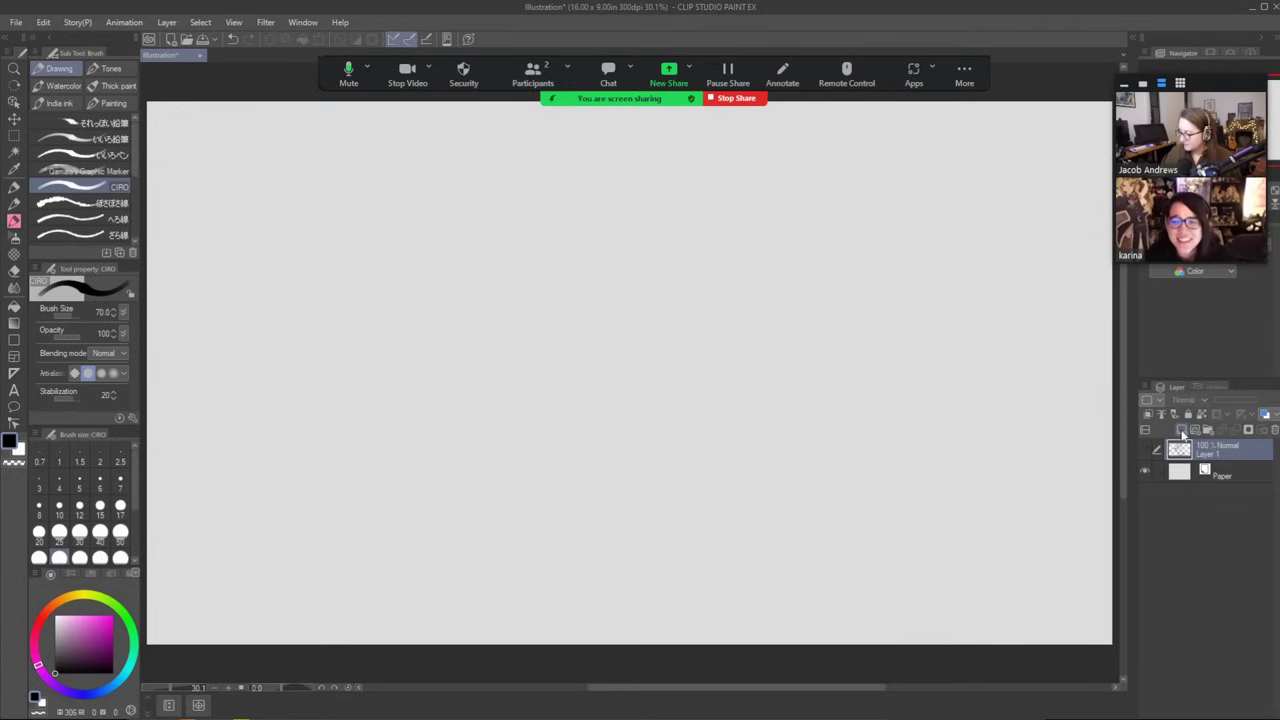
{"action": "left_click", "coordinate": [1182, 429]}
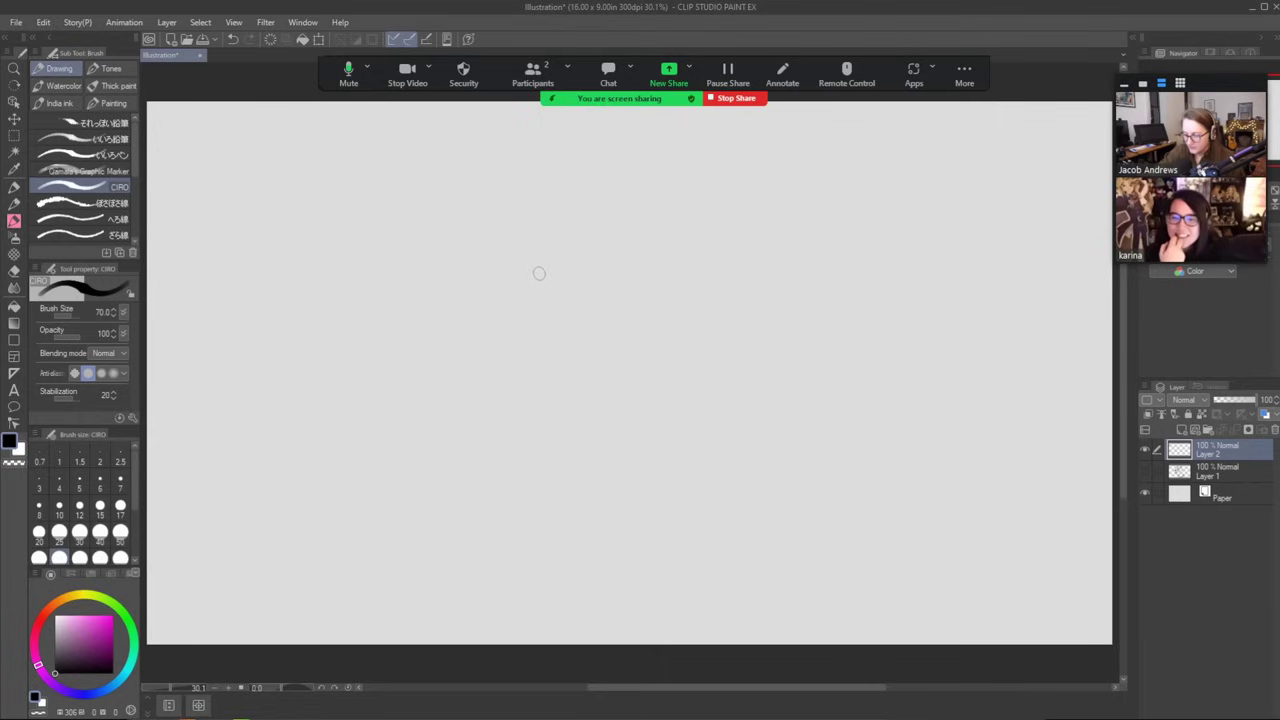
{"action": "mouse_move", "coordinate": [539, 273]}
{"action": "left_mouse_down"}
{"action": "mouse_move", "coordinate": [529, 243]}
{"action": "mouse_move", "coordinate": [558, 205]}
{"action": "mouse_move", "coordinate": [611, 208]}
{"action": "mouse_move", "coordinate": [667, 263]}
{"action": "mouse_move", "coordinate": [694, 348]}
{"action": "mouse_move", "coordinate": [675, 418]}
{"action": "mouse_move", "coordinate": [617, 460]}
{"action": "mouse_move", "coordinate": [559, 436]}
{"action": "mouse_move", "coordinate": [537, 361]}
{"action": "mouse_move", "coordinate": [540, 297]}
{"action": "left_mouse_up"}
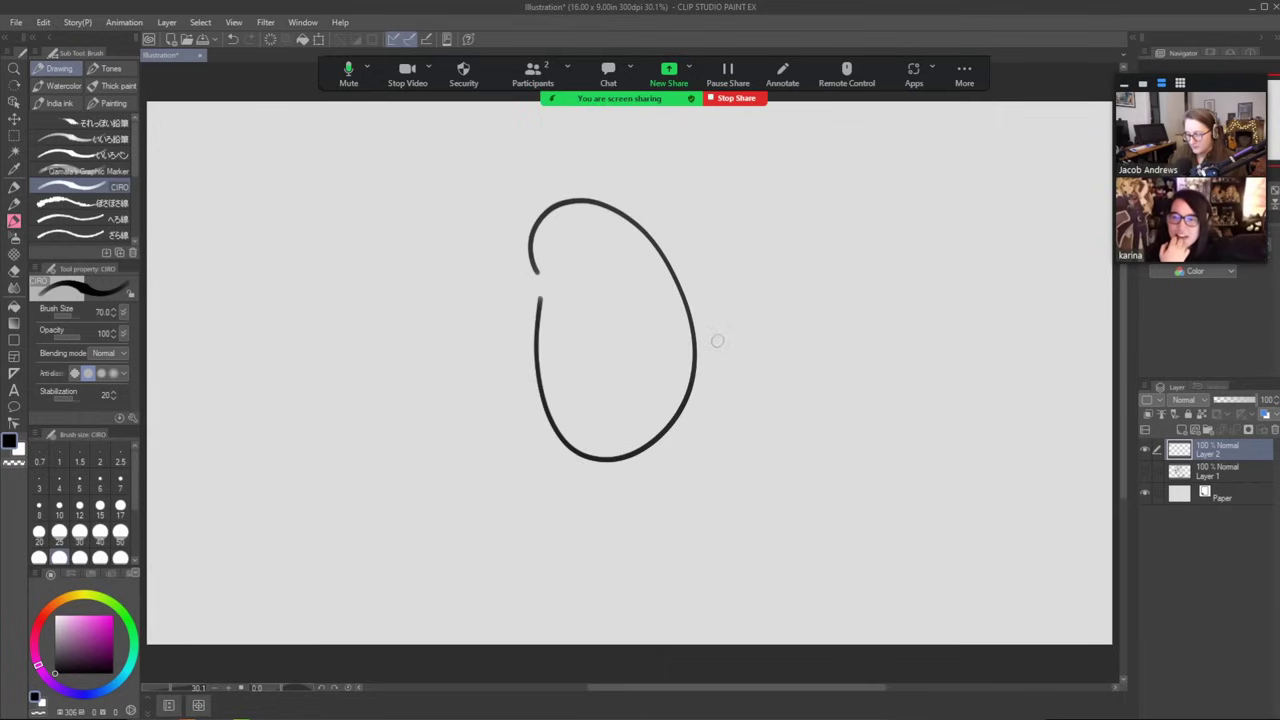
Draw two thin-stalked ears with leaf-shaped tips on the egg's head, and move the layer down to center the figure.
{"action": "mouse_move", "coordinate": [597, 200]}
{"action": "left_mouse_down"}
{"action": "mouse_move", "coordinate": [612, 135]}
{"action": "mouse_move", "coordinate": [685, 116]}
{"action": "mouse_move", "coordinate": [614, 139]}
{"action": "left_mouse_up"}
{"action": "mouse_move", "coordinate": [549, 205]}
{"action": "left_mouse_down"}
{"action": "mouse_move", "coordinate": [554, 158]}
{"action": "mouse_move", "coordinate": [485, 140]}
{"action": "mouse_move", "coordinate": [555, 157]}
{"action": "left_mouse_up"}
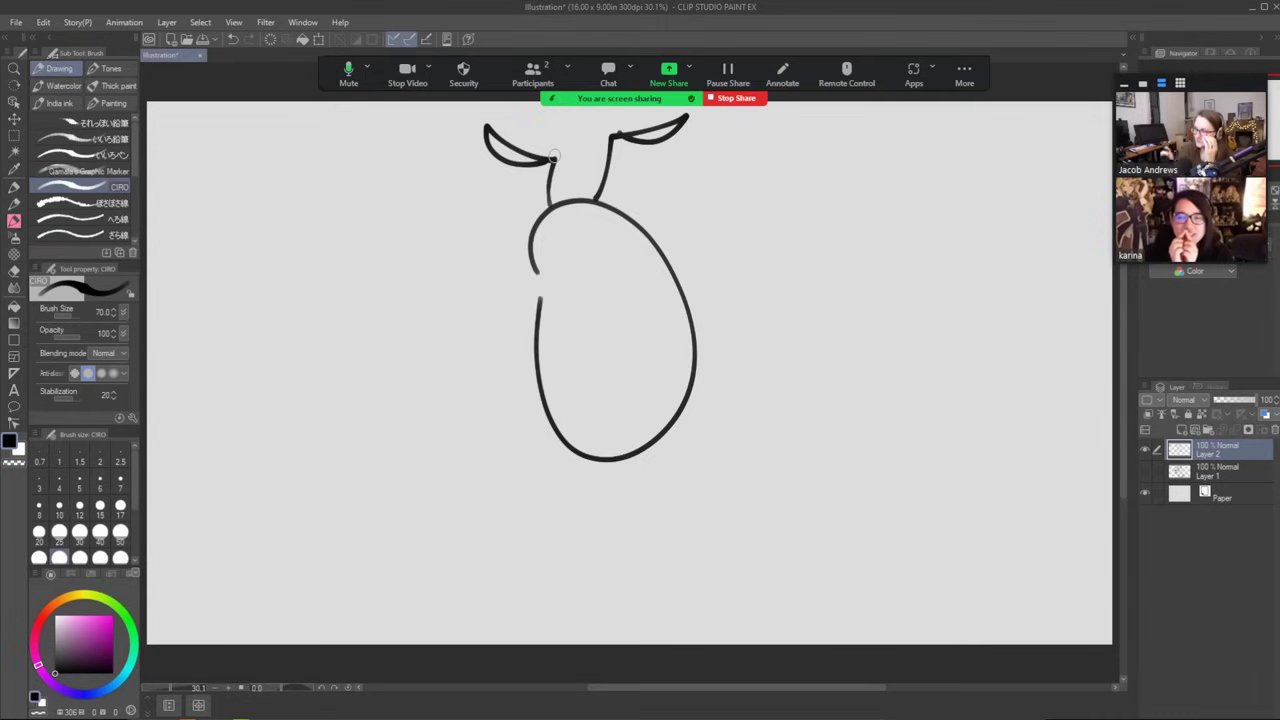
{"action": "left_click", "coordinate": [14, 118]}
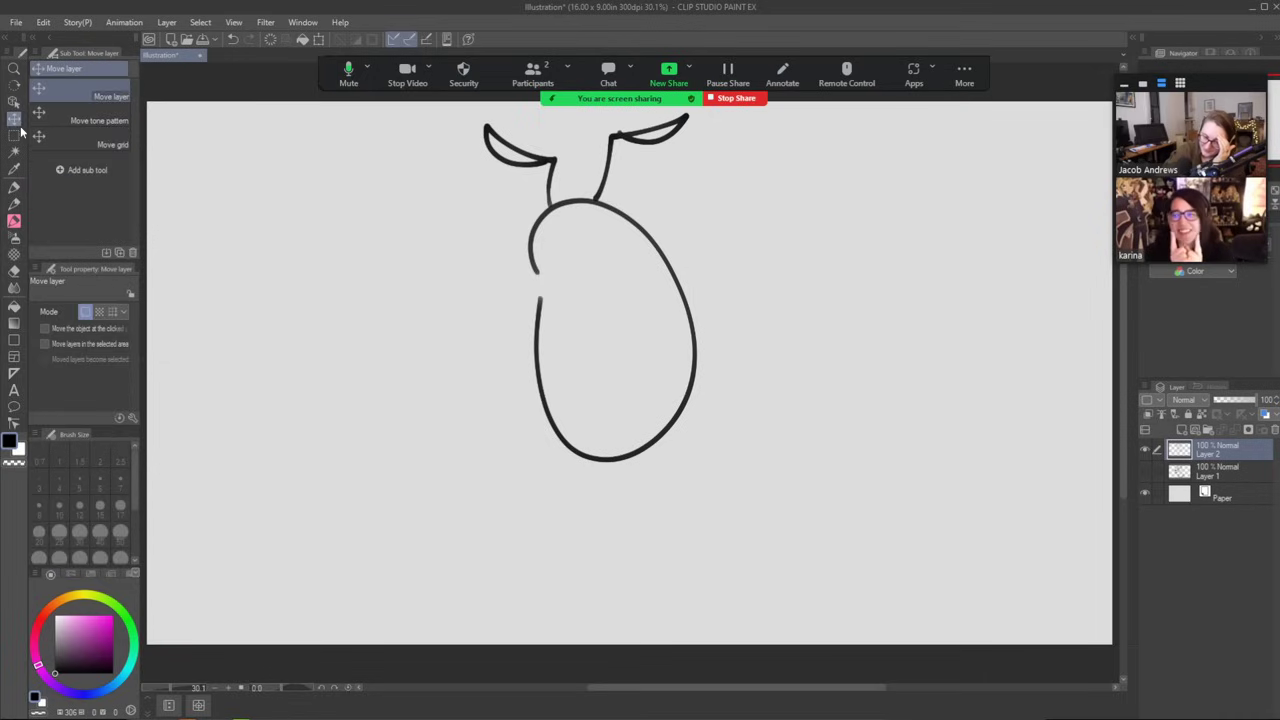
{"action": "left_click_drag", "start_coordinate": [620, 232], "coordinate": [636, 299]}
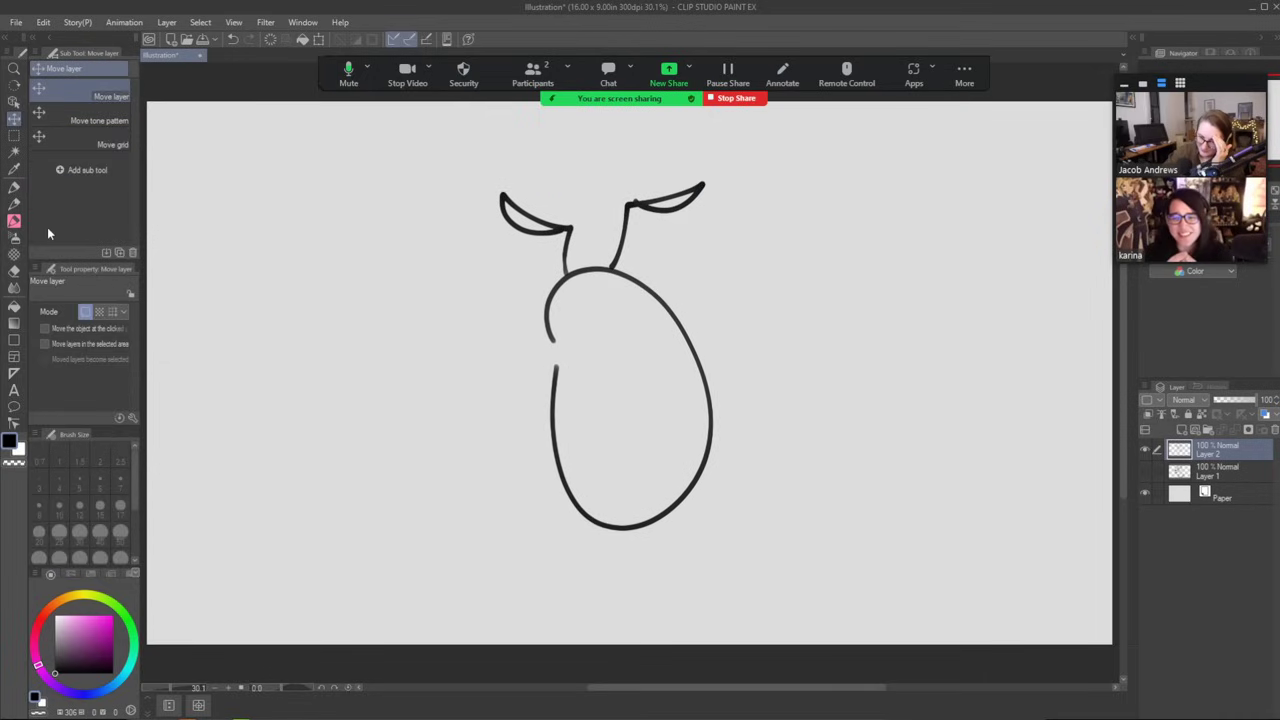
Draw a long snout with a triangular wedge, a curved cheek and grin, and two round eyes with dot pupils.
{"action": "left_click", "coordinate": [14, 204]}
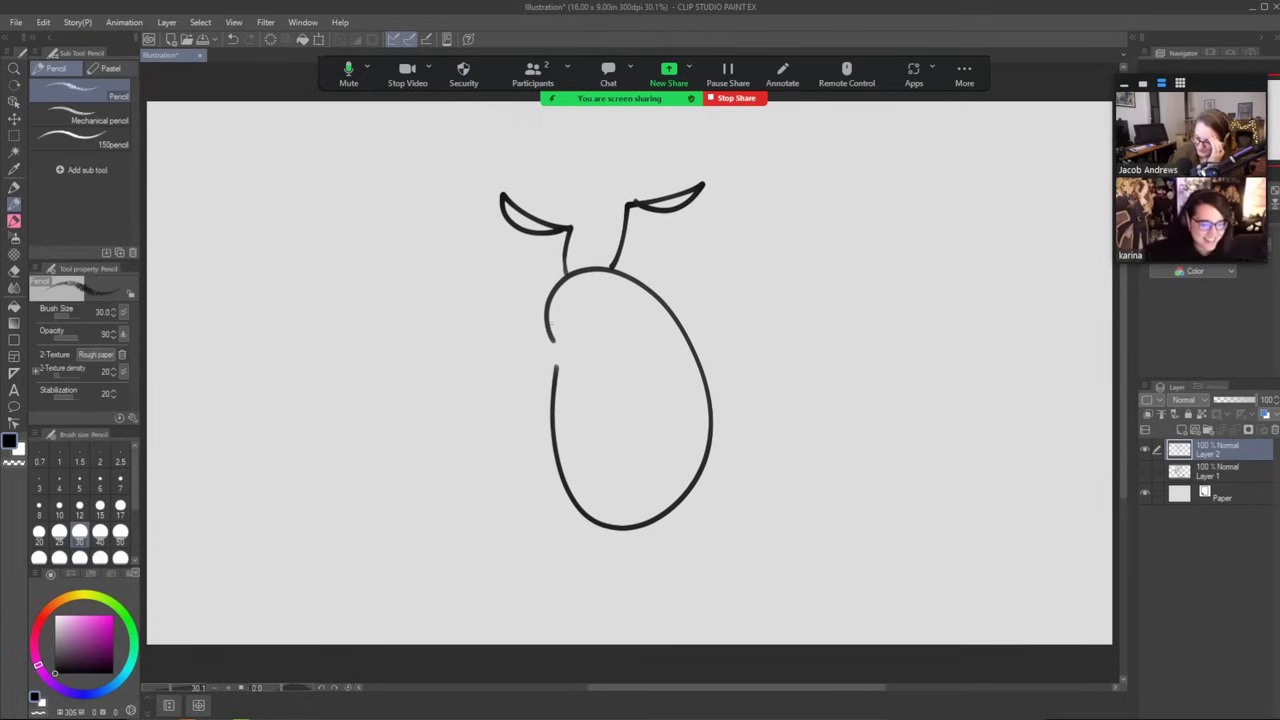
{"action": "left_click", "coordinate": [14, 220]}
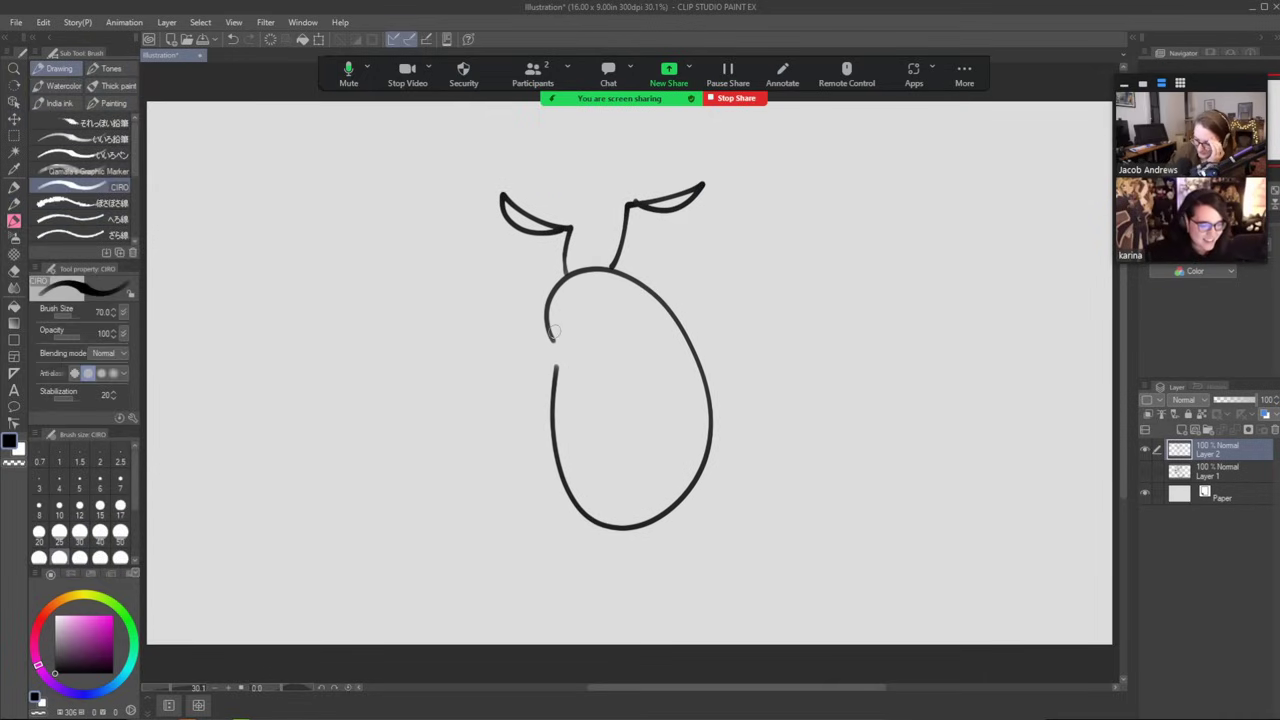
{"action": "mouse_move", "coordinate": [549, 333]}
{"action": "left_mouse_down"}
{"action": "mouse_move", "coordinate": [480, 362]}
{"action": "mouse_move", "coordinate": [456, 393]}
{"action": "mouse_move", "coordinate": [510, 398]}
{"action": "mouse_move", "coordinate": [528, 363]}
{"action": "mouse_move", "coordinate": [586, 360]}
{"action": "mouse_move", "coordinate": [528, 401]}
{"action": "mouse_move", "coordinate": [496, 371]}
{"action": "mouse_move", "coordinate": [627, 396]}
{"action": "mouse_move", "coordinate": [627, 374]}
{"action": "mouse_move", "coordinate": [663, 331]}
{"action": "mouse_move", "coordinate": [628, 373]}
{"action": "left_mouse_up"}
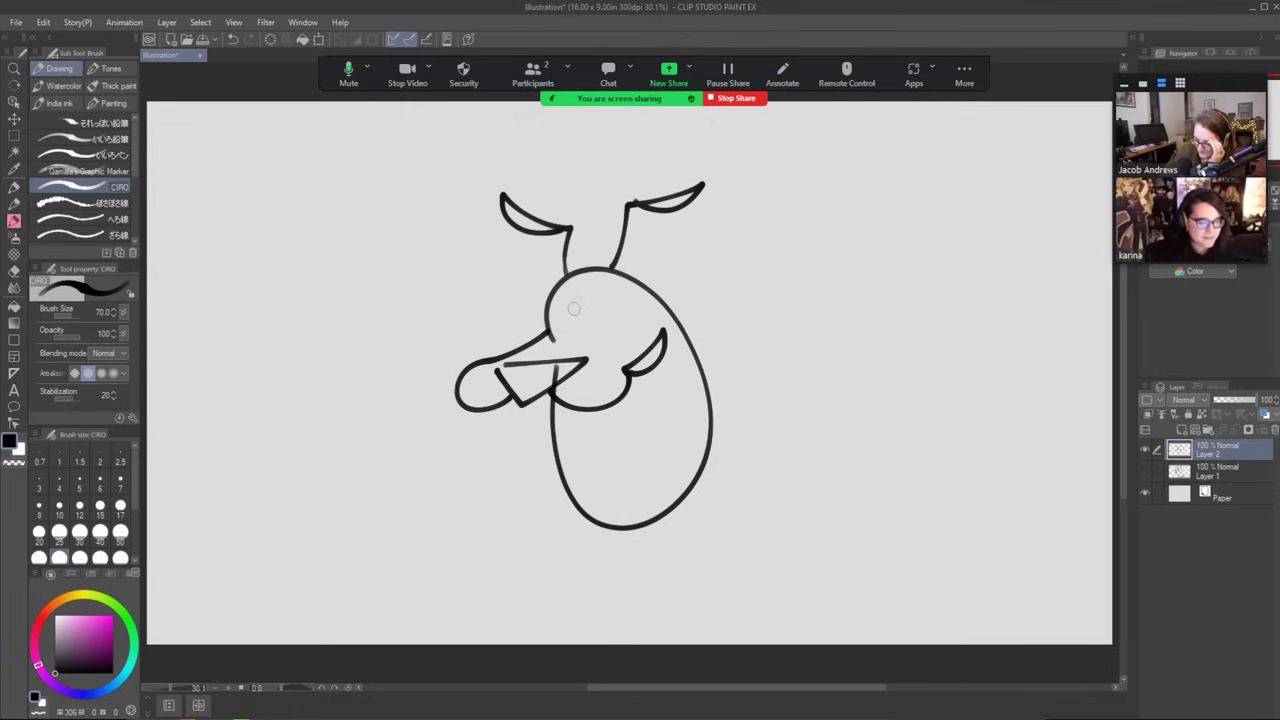
{"action": "mouse_move", "coordinate": [562, 305]}
{"action": "left_mouse_down"}
{"action": "mouse_move", "coordinate": [576, 307]}
{"action": "mouse_move", "coordinate": [560, 328]}
{"action": "mouse_move", "coordinate": [606, 294]}
{"action": "mouse_move", "coordinate": [600, 322]}
{"action": "mouse_move", "coordinate": [606, 304]}
{"action": "mouse_move", "coordinate": [567, 317]}
{"action": "left_mouse_up"}
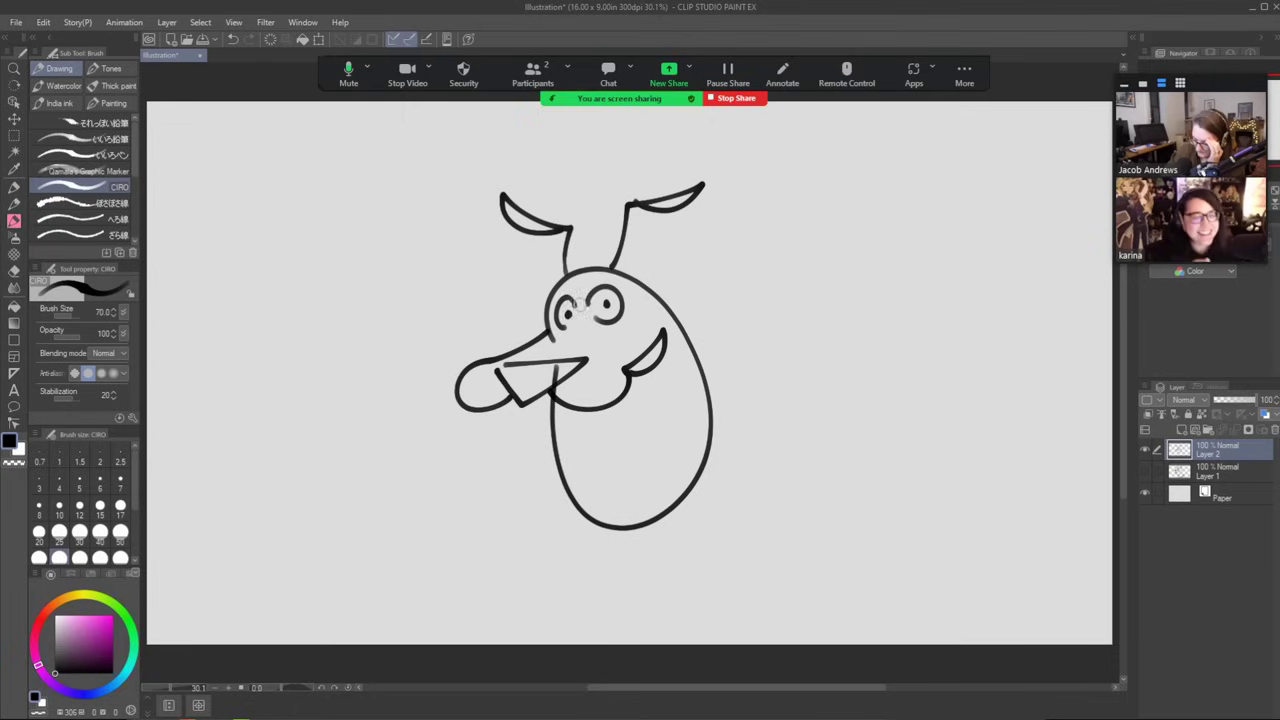
Add two short arms and two short legs ending in rounded three-lobed paws to the egg-shaped body.
{"action": "mouse_move", "coordinate": [684, 376]}
{"action": "left_mouse_down"}
{"action": "mouse_move", "coordinate": [736, 356]}
{"action": "mouse_move", "coordinate": [759, 382]}
{"action": "mouse_move", "coordinate": [684, 384]}
{"action": "left_mouse_up"}
{"action": "mouse_move", "coordinate": [552, 410]}
{"action": "left_mouse_down"}
{"action": "mouse_move", "coordinate": [494, 448]}
{"action": "mouse_move", "coordinate": [490, 468]}
{"action": "mouse_move", "coordinate": [556, 424]}
{"action": "left_mouse_up"}
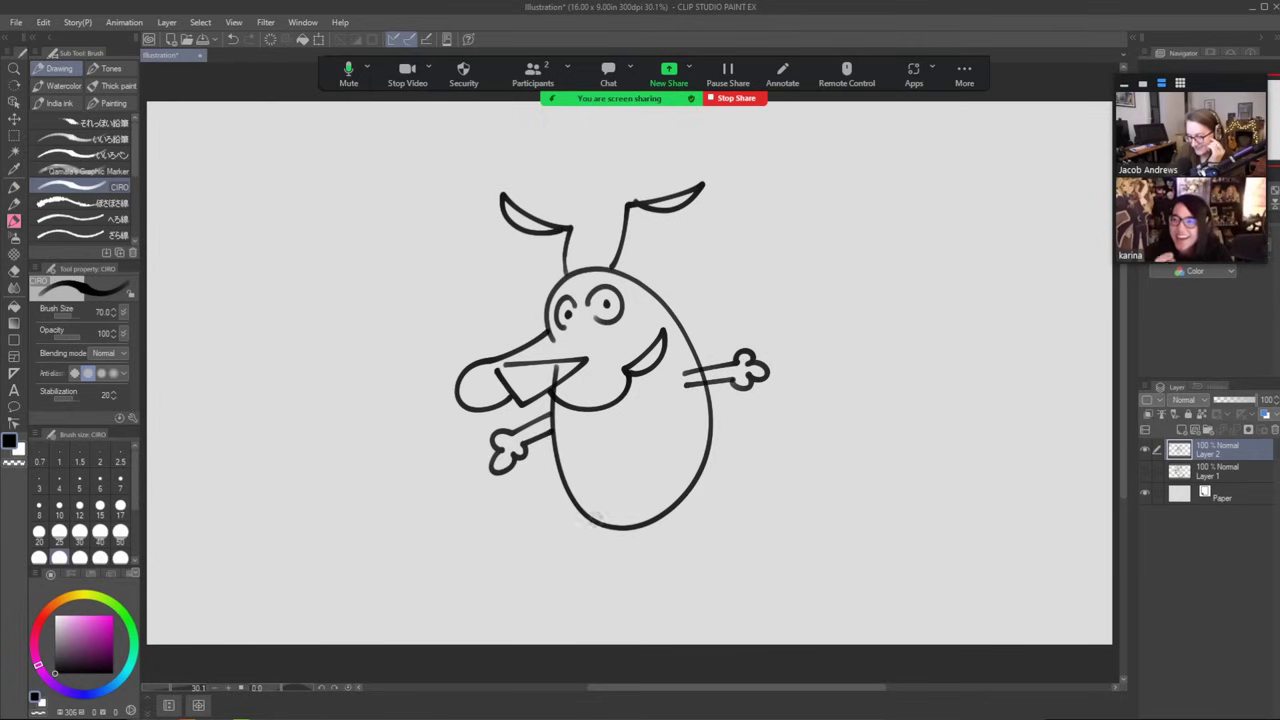
{"action": "mouse_move", "coordinate": [598, 518]}
{"action": "left_mouse_down"}
{"action": "mouse_move", "coordinate": [550, 598]}
{"action": "mouse_move", "coordinate": [568, 603]}
{"action": "mouse_move", "coordinate": [615, 532]}
{"action": "mouse_move", "coordinate": [585, 535]}
{"action": "mouse_move", "coordinate": [565, 585]}
{"action": "mouse_move", "coordinate": [590, 594]}
{"action": "mouse_move", "coordinate": [606, 574]}
{"action": "mouse_move", "coordinate": [594, 568]}
{"action": "mouse_move", "coordinate": [600, 528]}
{"action": "mouse_move", "coordinate": [705, 555]}
{"action": "left_mouse_up"}
{"action": "key", "text": "ctrl+z"}
{"action": "left_click_drag", "start_coordinate": [703, 540], "coordinate": [680, 502]}
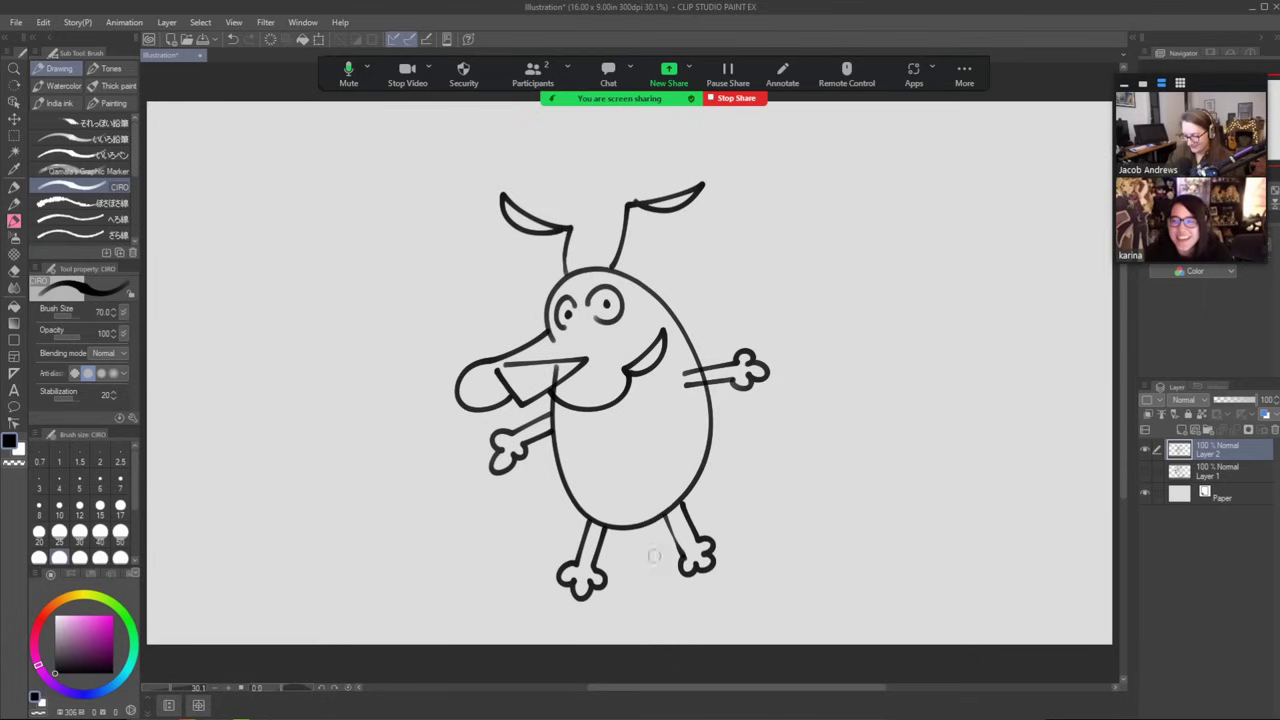
Erase the body outline where the legs join and scribble black into the triangular wedge on the snout.
{"action": "key", "text": "e"}
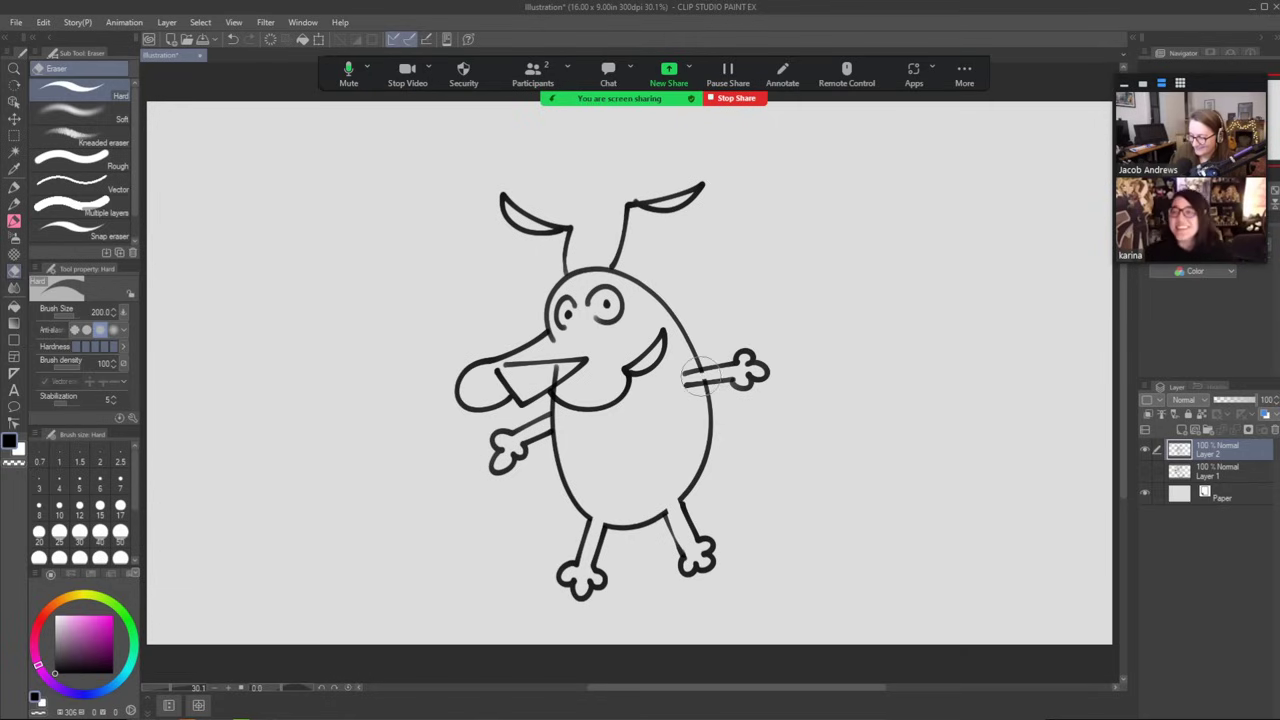
{"action": "key", "text": "b"}
{"action": "mouse_move", "coordinate": [576, 360]}
{"action": "left_mouse_down"}
{"action": "mouse_move", "coordinate": [535, 388]}
{"action": "mouse_move", "coordinate": [541, 369]}
{"action": "left_mouse_up"}
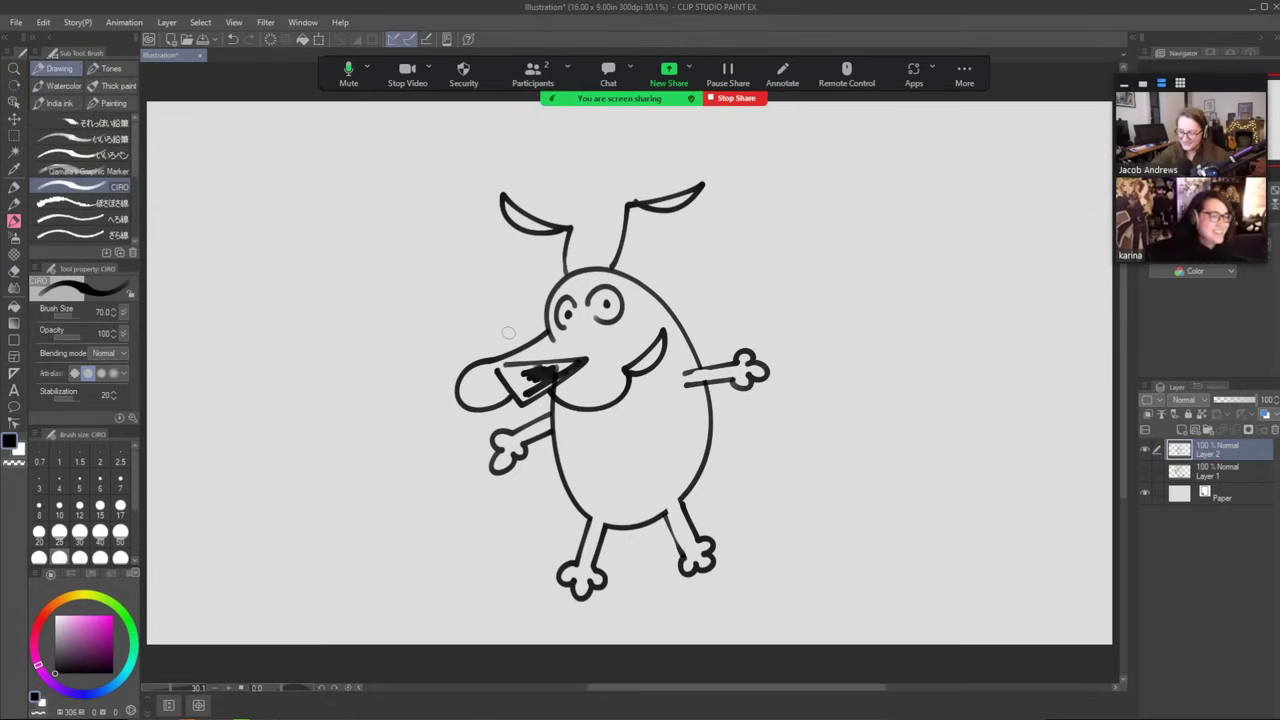
Thicken the body outline above and below the outstretched arm and draw a jagged tail behind the body.
{"action": "left_click_drag", "start_coordinate": [692, 354], "coordinate": [706, 398]}
{"action": "mouse_move", "coordinate": [714, 446]}
{"action": "left_mouse_down"}
{"action": "mouse_move", "coordinate": [766, 430]}
{"action": "mouse_move", "coordinate": [737, 454]}
{"action": "mouse_move", "coordinate": [769, 464]}
{"action": "mouse_move", "coordinate": [754, 483]}
{"action": "mouse_move", "coordinate": [712, 457]}
{"action": "left_mouse_up"}
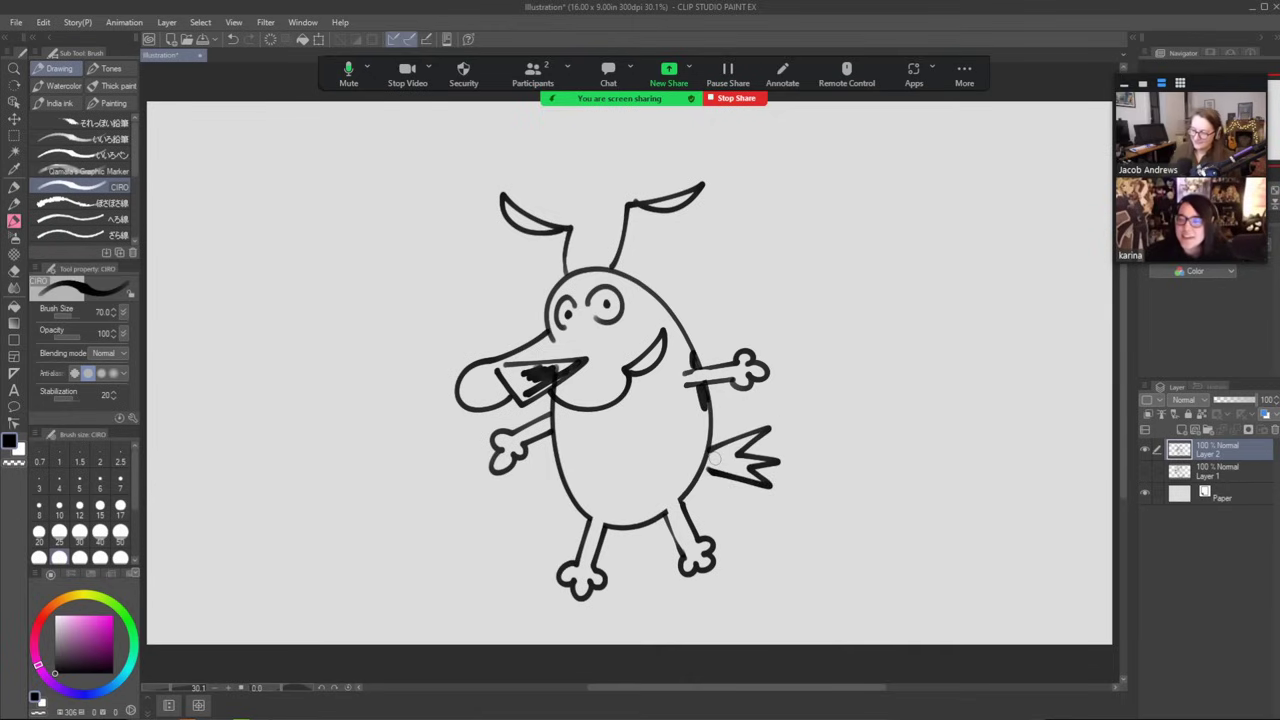
Dot three whisker spots on the cheek and three on the rounded tip of the snout.
{"action": "left_click", "coordinate": [591, 378]}
{"action": "left_click", "coordinate": [604, 379]}
{"action": "left_click", "coordinate": [598, 392]}
{"action": "left_click", "coordinate": [478, 381]}
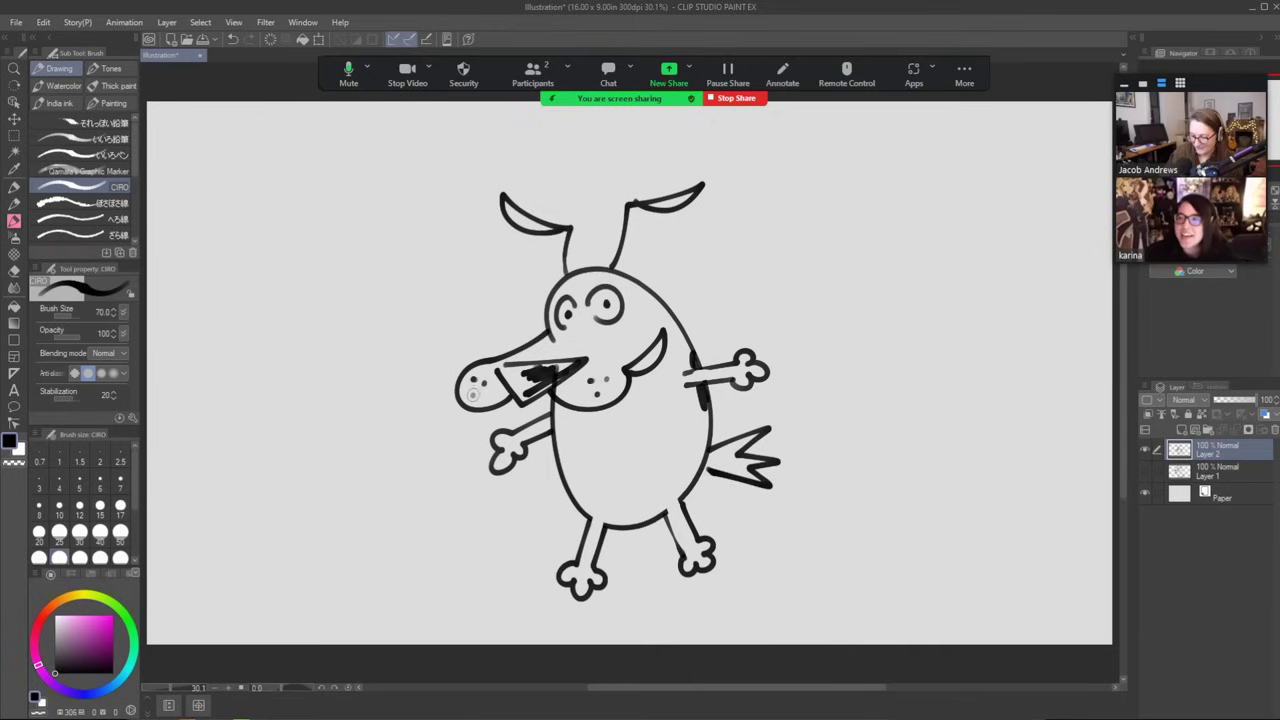
Divide the grin into teeth with short lines and fill both ear tips with black.
{"action": "left_click_drag", "start_coordinate": [654, 345], "coordinate": [641, 372]}
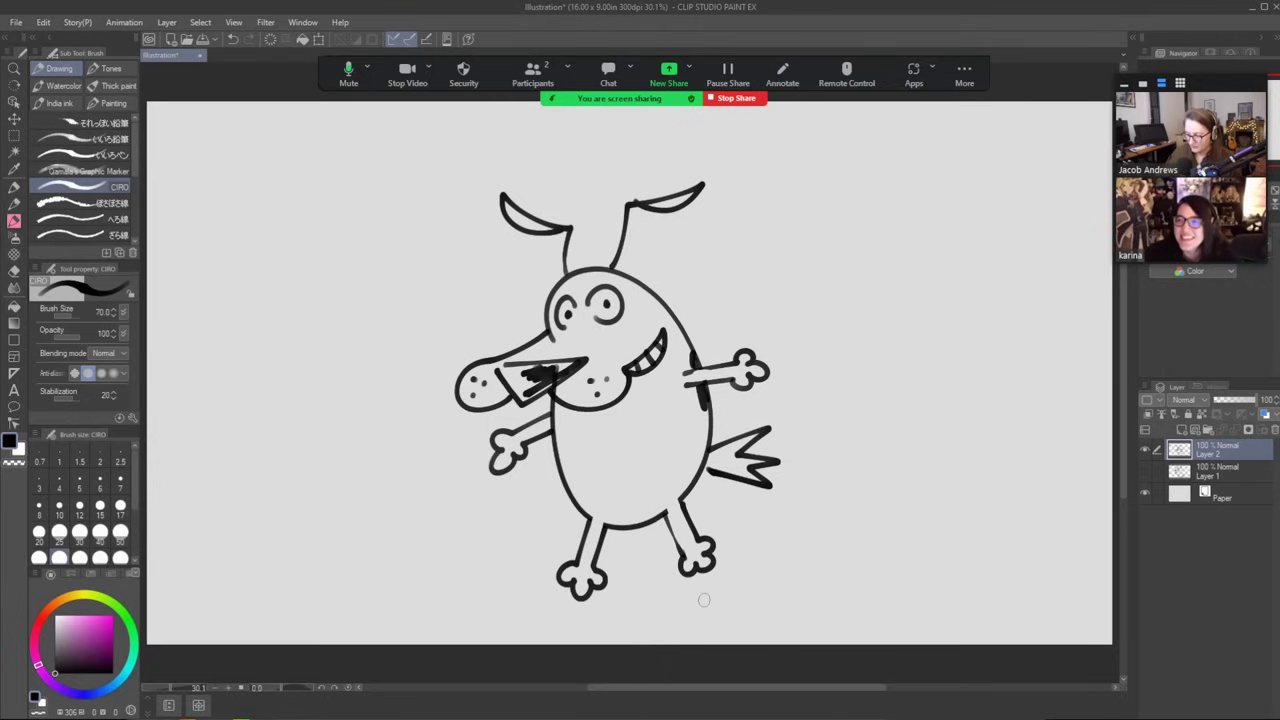
{"action": "mouse_move", "coordinate": [648, 206]}
{"action": "left_mouse_down"}
{"action": "mouse_move", "coordinate": [693, 189]}
{"action": "mouse_move", "coordinate": [658, 205]}
{"action": "mouse_move", "coordinate": [688, 195]}
{"action": "mouse_move", "coordinate": [675, 204]}
{"action": "mouse_move", "coordinate": [636, 204]}
{"action": "left_mouse_up"}
{"action": "mouse_move", "coordinate": [502, 198]}
{"action": "left_mouse_down"}
{"action": "mouse_move", "coordinate": [519, 234]}
{"action": "mouse_move", "coordinate": [549, 229]}
{"action": "mouse_move", "coordinate": [507, 212]}
{"action": "mouse_move", "coordinate": [508, 214]}
{"action": "left_mouse_up"}
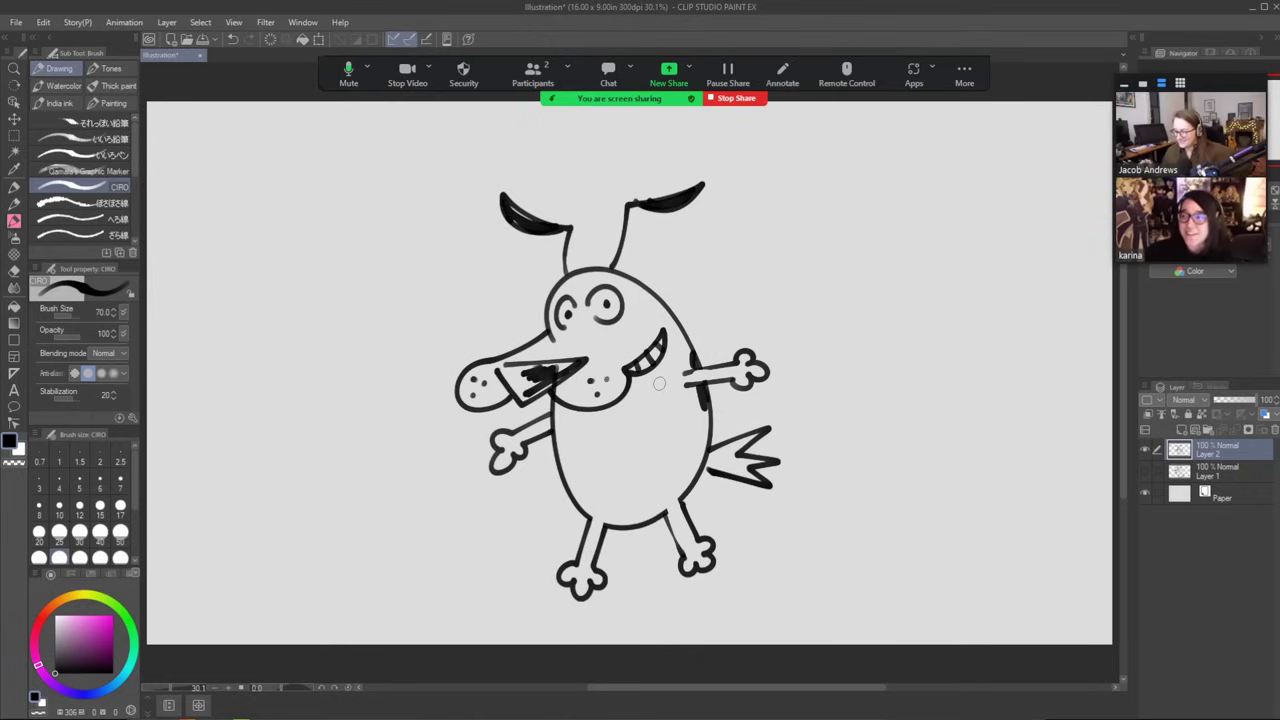
Show Layer 1 again and move the egg-shaped dog to the blank area beside the large dog's head.
{"action": "left_click", "coordinate": [1146, 474]}
{"action": "left_click", "coordinate": [15, 103]}
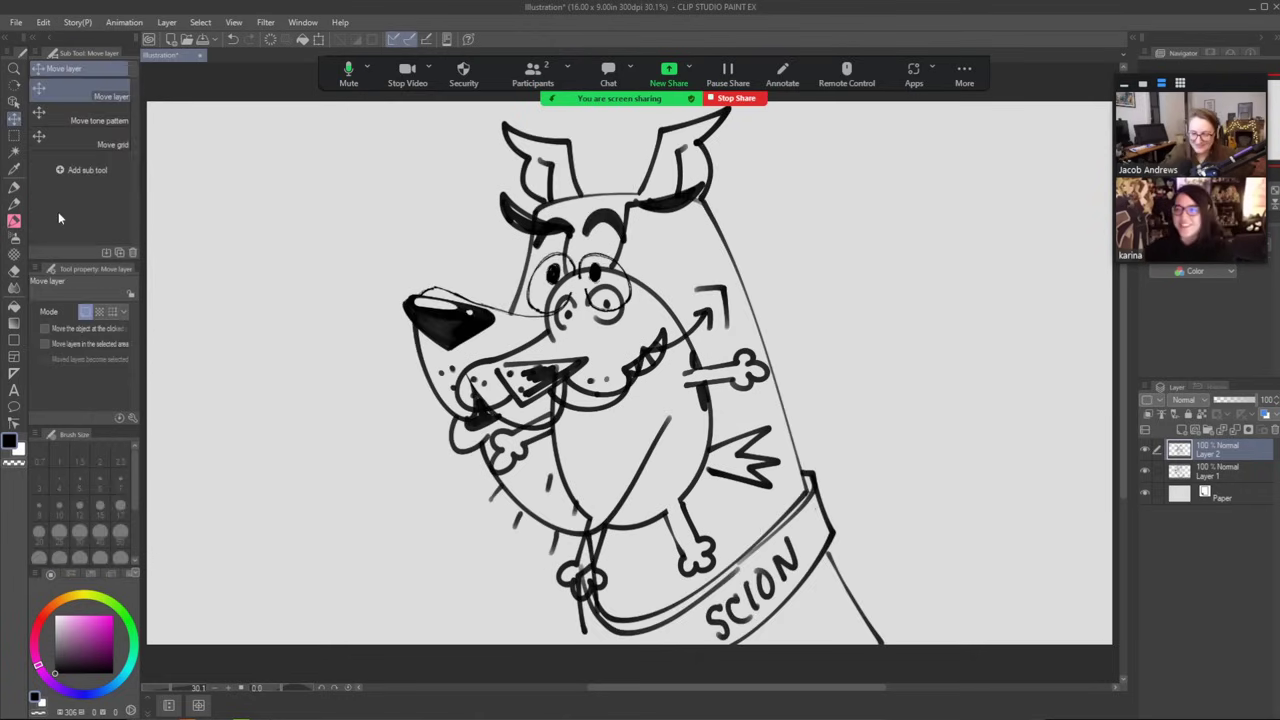
{"action": "mouse_move", "coordinate": [600, 447]}
{"action": "left_mouse_down"}
{"action": "mouse_move", "coordinate": [919, 364]}
{"action": "mouse_move", "coordinate": [926, 383]}
{"action": "left_mouse_up"}
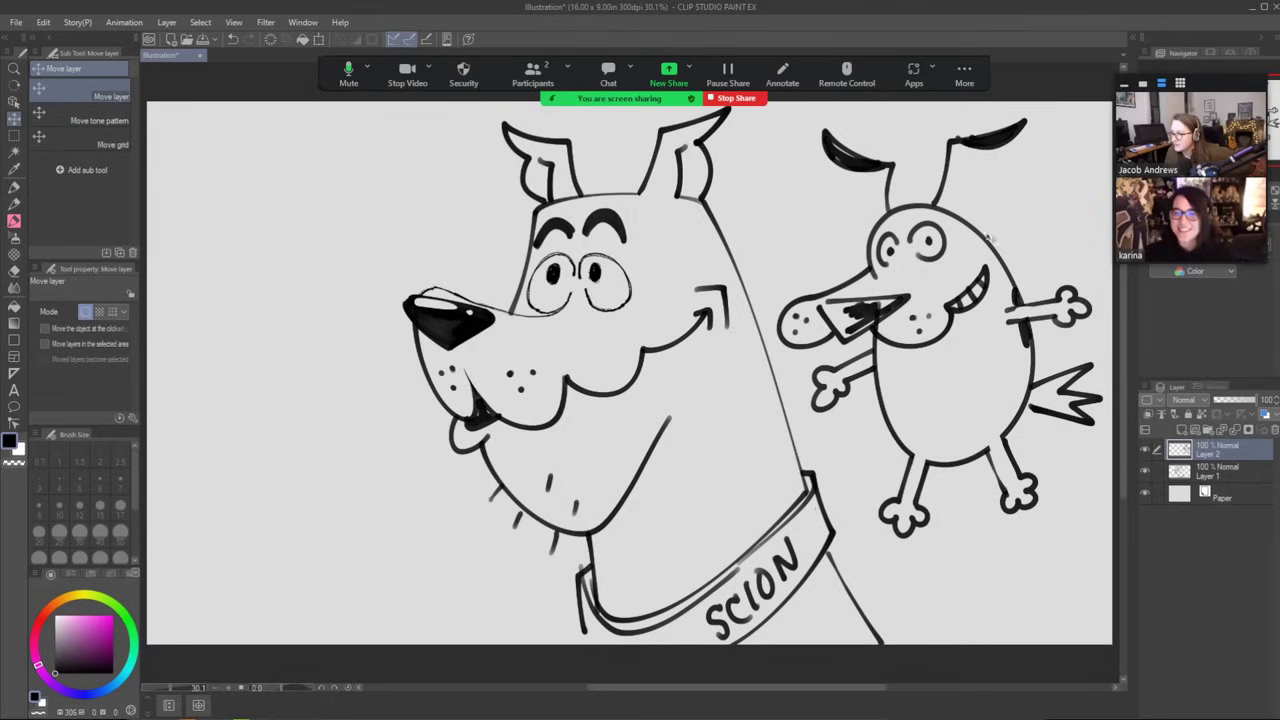
Hide both dog layers and add a new empty layer above them.
{"action": "left_click", "coordinate": [1145, 471]}
{"action": "left_click", "coordinate": [1145, 450]}
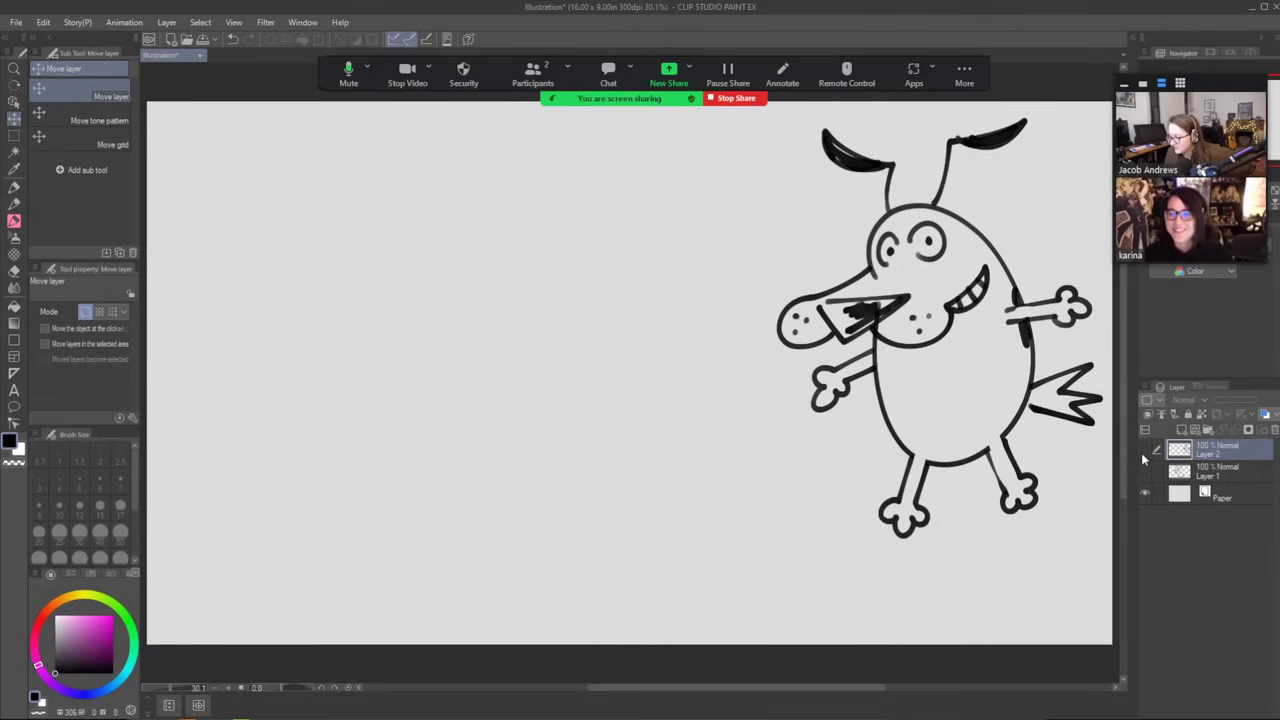
{"action": "left_click", "coordinate": [1181, 430]}
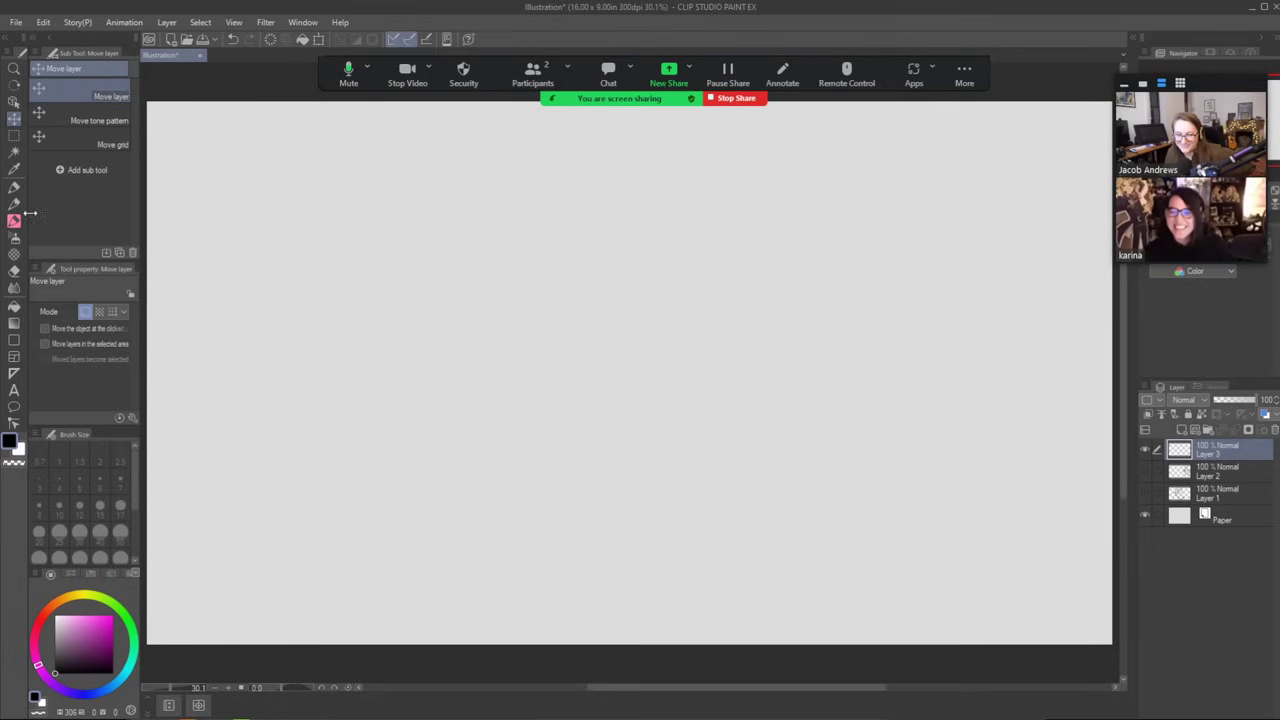
Outline the truck's cab with black brush strokes: slanted windshield posts, a roofline, and the rear edge.
{"action": "left_click", "coordinate": [14, 221]}
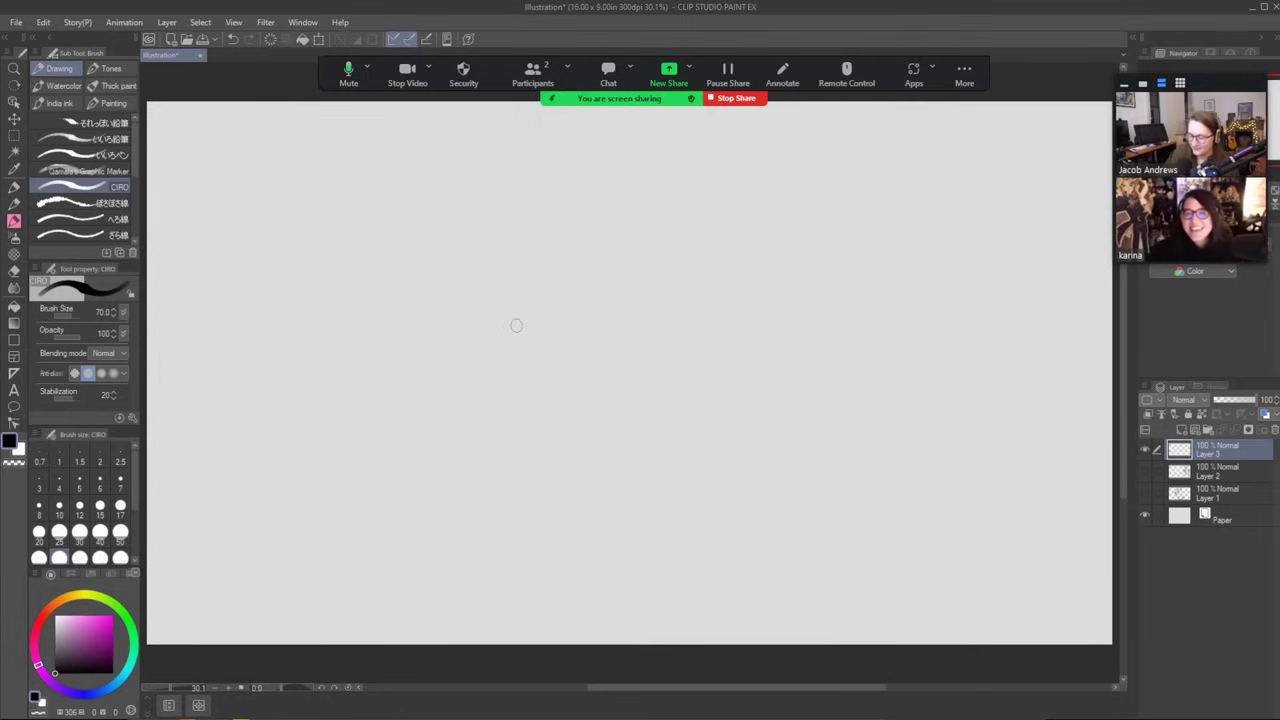
{"action": "mouse_move", "coordinate": [501, 333]}
{"action": "left_mouse_down"}
{"action": "mouse_move", "coordinate": [521, 264]}
{"action": "mouse_move", "coordinate": [674, 241]}
{"action": "mouse_move", "coordinate": [755, 277]}
{"action": "mouse_move", "coordinate": [752, 332]}
{"action": "left_mouse_up"}
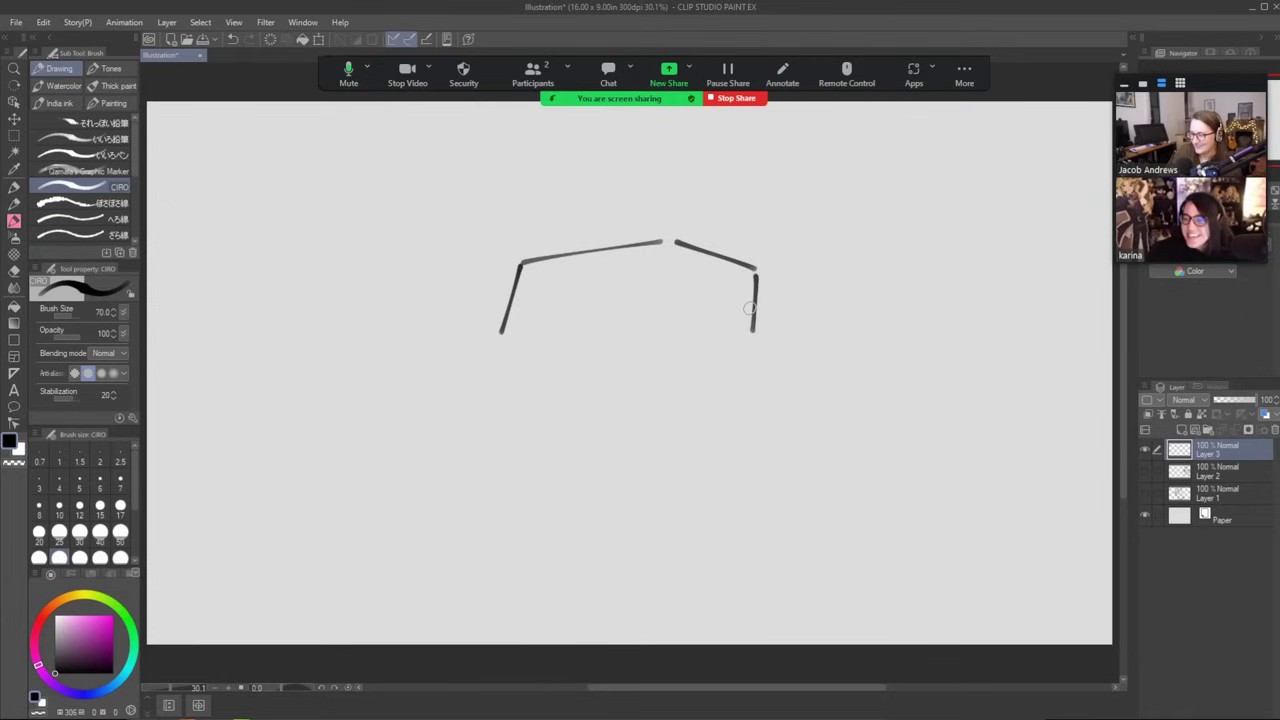
{"action": "left_click_drag", "start_coordinate": [668, 246], "coordinate": [657, 332]}
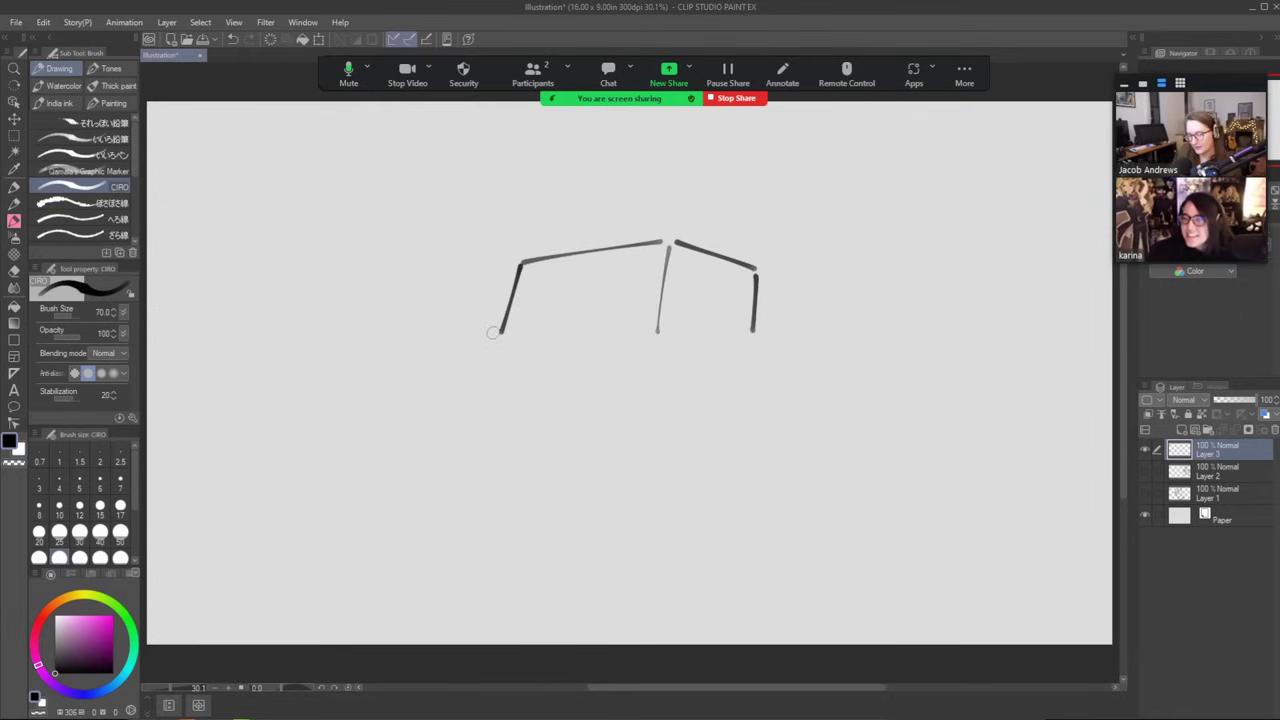
Draw the hood and boxy front of the truck below the windshield, with a long wraparound bumper beneath.
{"action": "mouse_move", "coordinate": [500, 333]}
{"action": "left_mouse_down"}
{"action": "mouse_move", "coordinate": [395, 339]}
{"action": "mouse_move", "coordinate": [369, 411]}
{"action": "left_mouse_up"}
{"action": "mouse_move", "coordinate": [374, 347]}
{"action": "left_mouse_down"}
{"action": "mouse_move", "coordinate": [550, 349]}
{"action": "mouse_move", "coordinate": [557, 431]}
{"action": "left_mouse_up"}
{"action": "left_click_drag", "start_coordinate": [563, 345], "coordinate": [648, 342]}
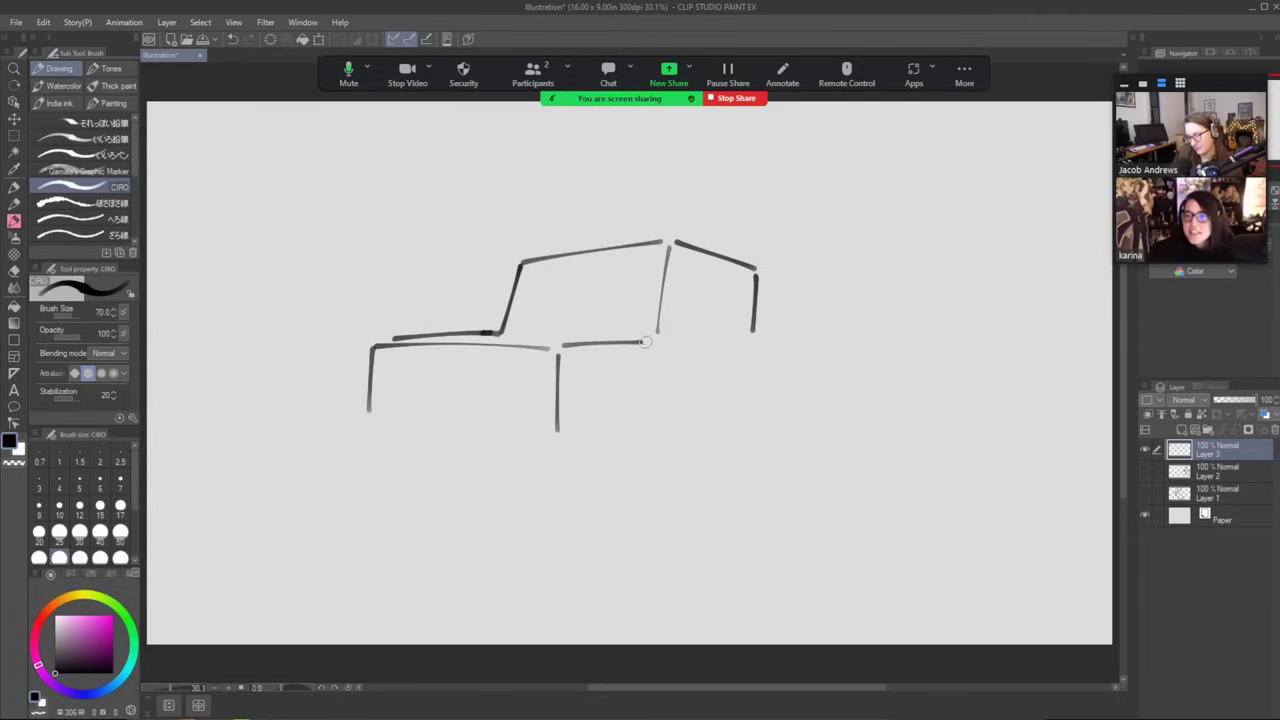
{"action": "mouse_move", "coordinate": [378, 427]}
{"action": "left_mouse_down"}
{"action": "mouse_move", "coordinate": [562, 423]}
{"action": "mouse_move", "coordinate": [356, 417]}
{"action": "mouse_move", "coordinate": [348, 447]}
{"action": "mouse_move", "coordinate": [562, 448]}
{"action": "mouse_move", "coordinate": [576, 428]}
{"action": "left_mouse_up"}
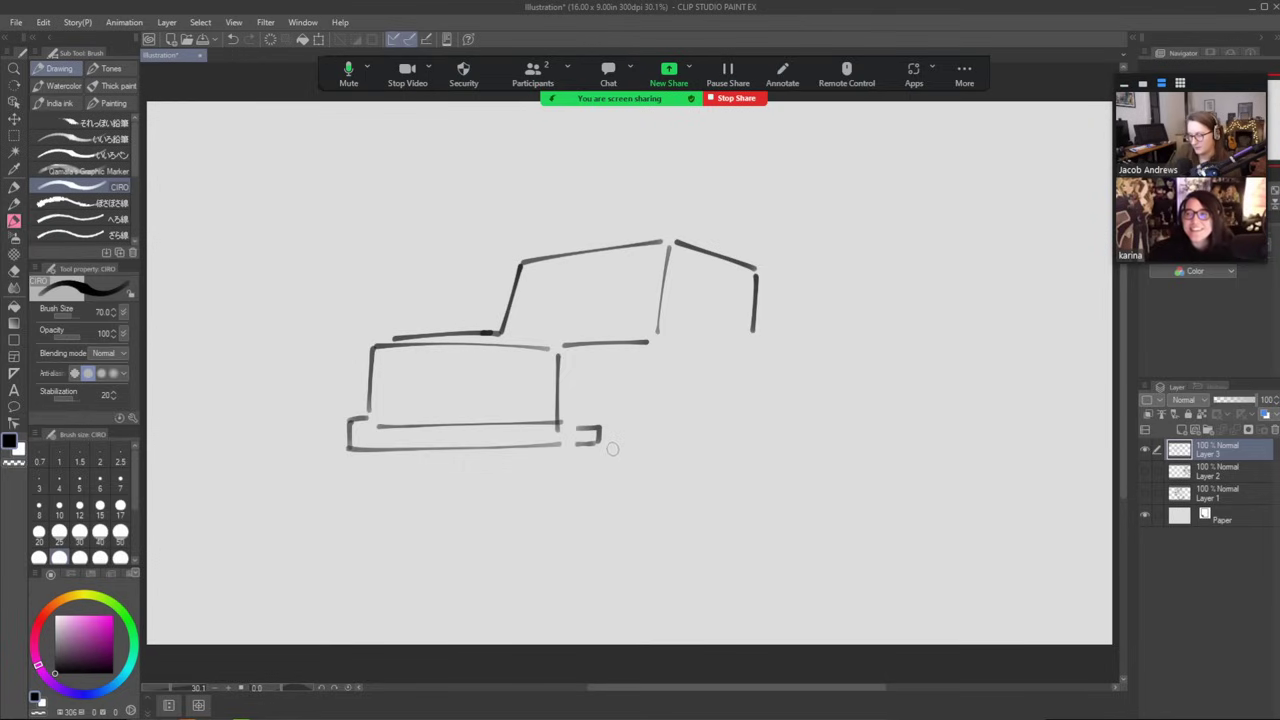
Draw the near front wheel with concentric ovals and the far front wheel showing below the bumper.
{"action": "mouse_move", "coordinate": [612, 455]}
{"action": "left_mouse_down"}
{"action": "mouse_move", "coordinate": [654, 401]}
{"action": "mouse_move", "coordinate": [665, 472]}
{"action": "mouse_move", "coordinate": [650, 495]}
{"action": "mouse_move", "coordinate": [670, 440]}
{"action": "left_mouse_up"}
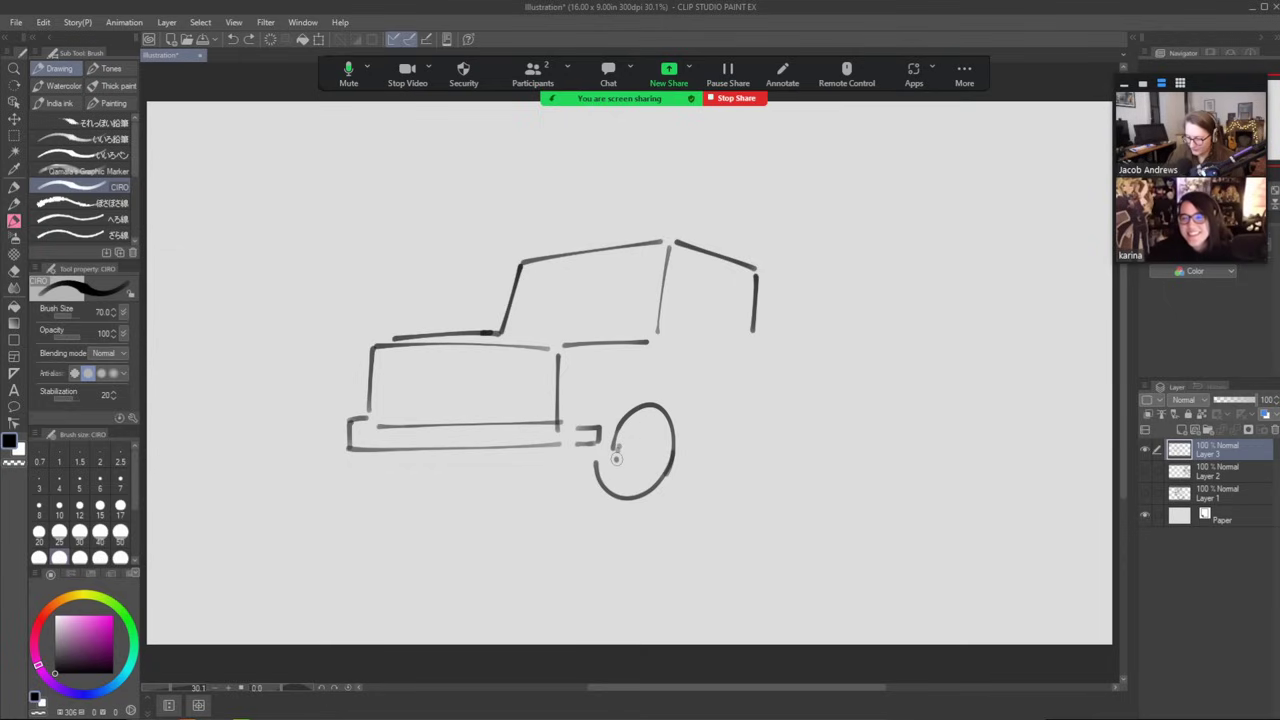
{"action": "mouse_move", "coordinate": [614, 462]}
{"action": "left_mouse_down"}
{"action": "mouse_move", "coordinate": [682, 450]}
{"action": "mouse_move", "coordinate": [632, 434]}
{"action": "mouse_move", "coordinate": [629, 452]}
{"action": "left_mouse_up"}
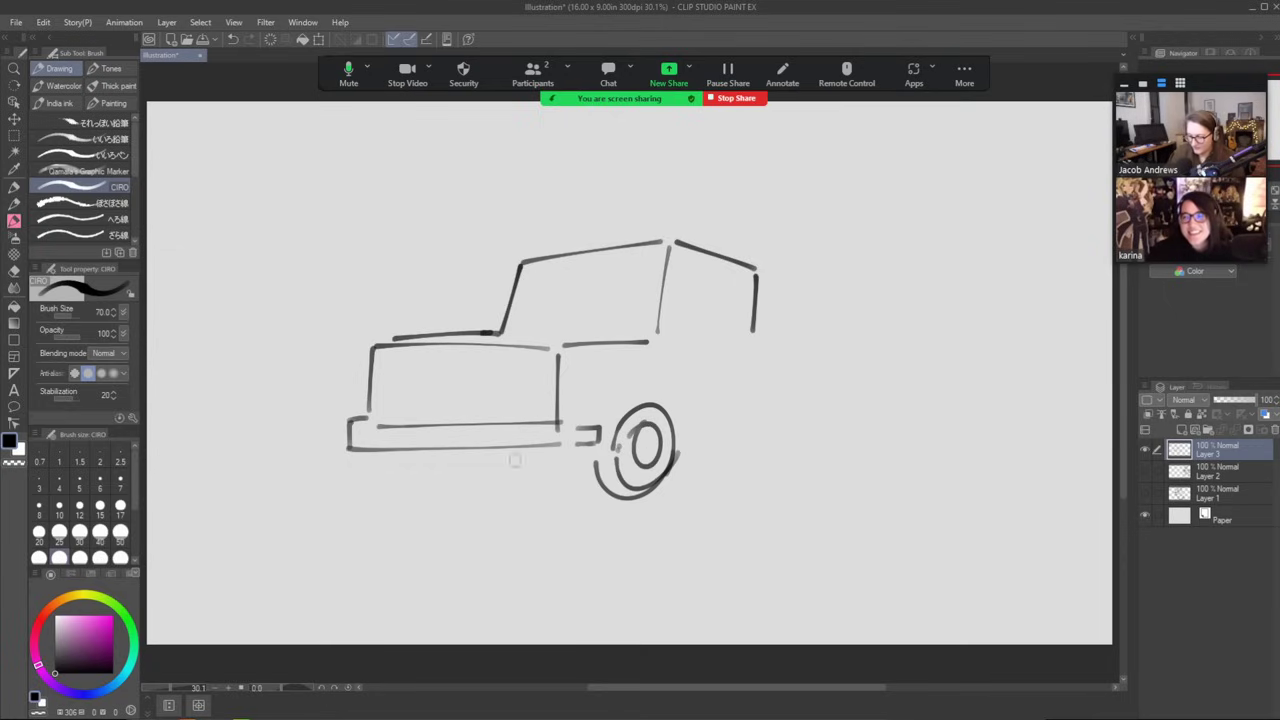
{"action": "mouse_move", "coordinate": [450, 450]}
{"action": "left_mouse_down"}
{"action": "mouse_move", "coordinate": [458, 470]}
{"action": "mouse_move", "coordinate": [552, 440]}
{"action": "left_mouse_up"}
{"action": "key", "text": "ctrl+z"}
{"action": "mouse_move", "coordinate": [474, 450]}
{"action": "left_mouse_down"}
{"action": "mouse_move", "coordinate": [482, 494]}
{"action": "mouse_move", "coordinate": [538, 442]}
{"action": "mouse_move", "coordinate": [516, 492]}
{"action": "mouse_move", "coordinate": [548, 444]}
{"action": "mouse_move", "coordinate": [540, 486]}
{"action": "left_mouse_up"}
{"action": "key", "text": "ctrl+z"}
Outline the truck bed behind the cab and shorten it by erasing the excess beyond a new tailgate line.
{"action": "left_click_drag", "start_coordinate": [752, 345], "coordinate": [876, 353]}
{"action": "key", "text": "ctrl+z"}
{"action": "mouse_move", "coordinate": [756, 349]}
{"action": "left_mouse_down"}
{"action": "mouse_move", "coordinate": [898, 349]}
{"action": "mouse_move", "coordinate": [882, 416]}
{"action": "left_mouse_up"}
{"action": "left_click_drag", "start_coordinate": [683, 437], "coordinate": [870, 419]}
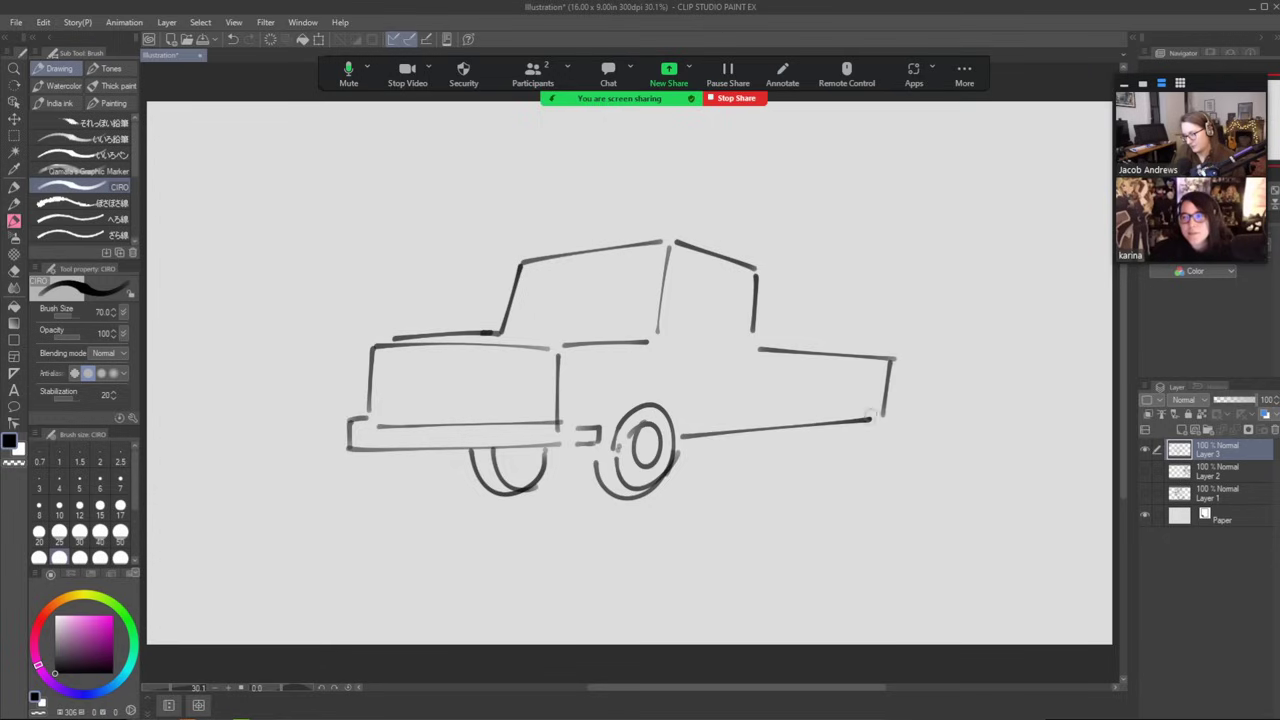
{"action": "left_click_drag", "start_coordinate": [872, 358], "coordinate": [862, 421]}
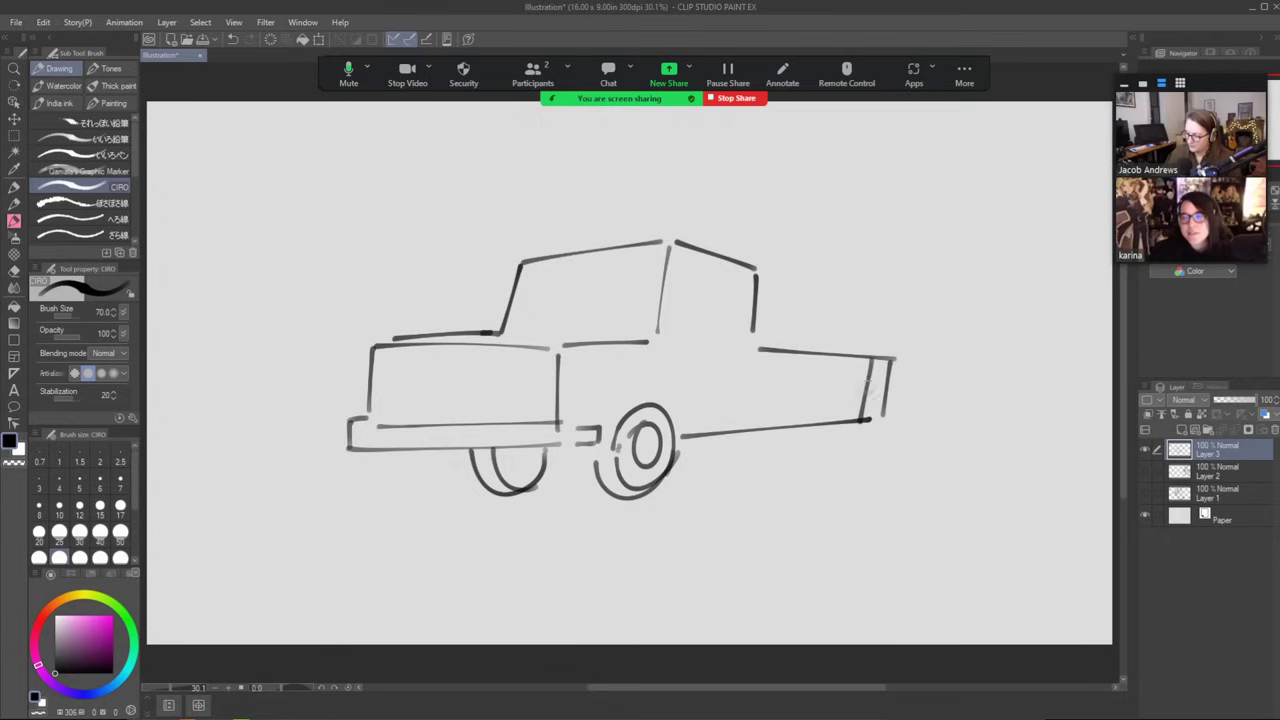
{"action": "key", "text": "e"}
{"action": "left_click_drag", "start_coordinate": [882, 338], "coordinate": [889, 415]}
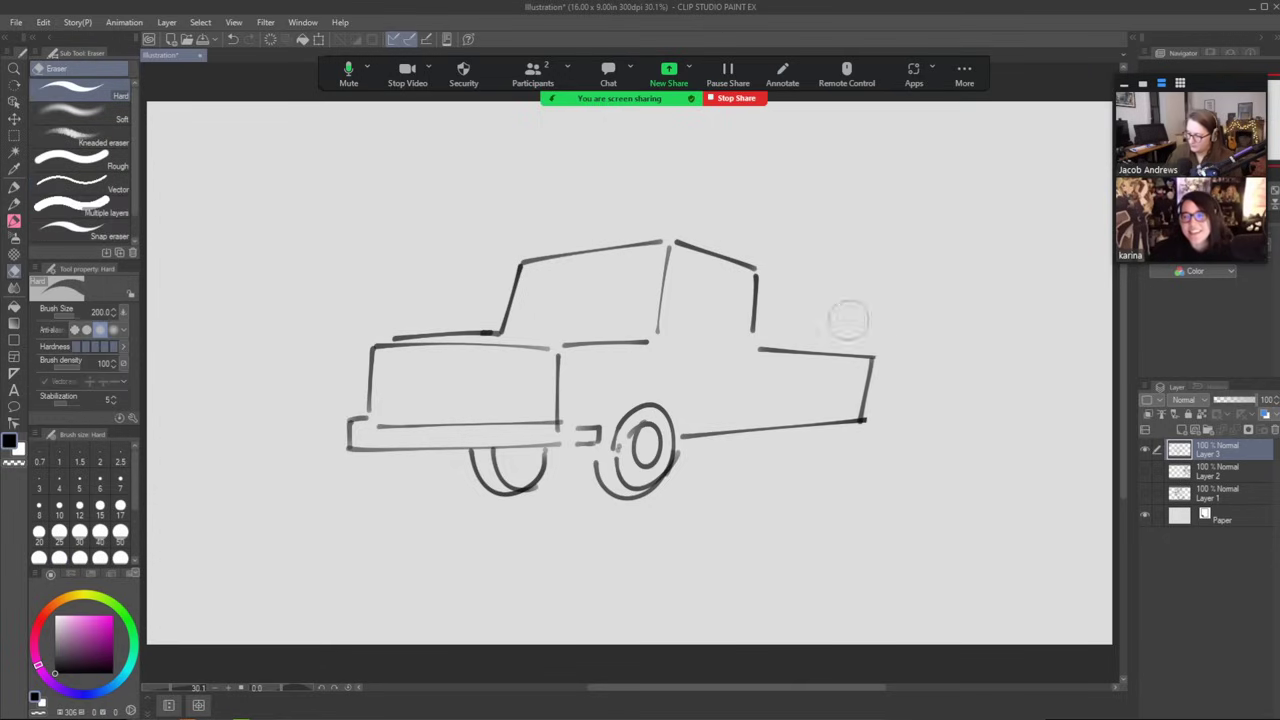
Add an arch over the near front wheel, and draw the rear wheel with a small rear bumper and taillight.
{"action": "key", "text": "b"}
{"action": "mouse_move", "coordinate": [600, 428]}
{"action": "left_mouse_down"}
{"action": "mouse_move", "coordinate": [614, 396]}
{"action": "mouse_move", "coordinate": [655, 389]}
{"action": "mouse_move", "coordinate": [674, 430]}
{"action": "left_mouse_up"}
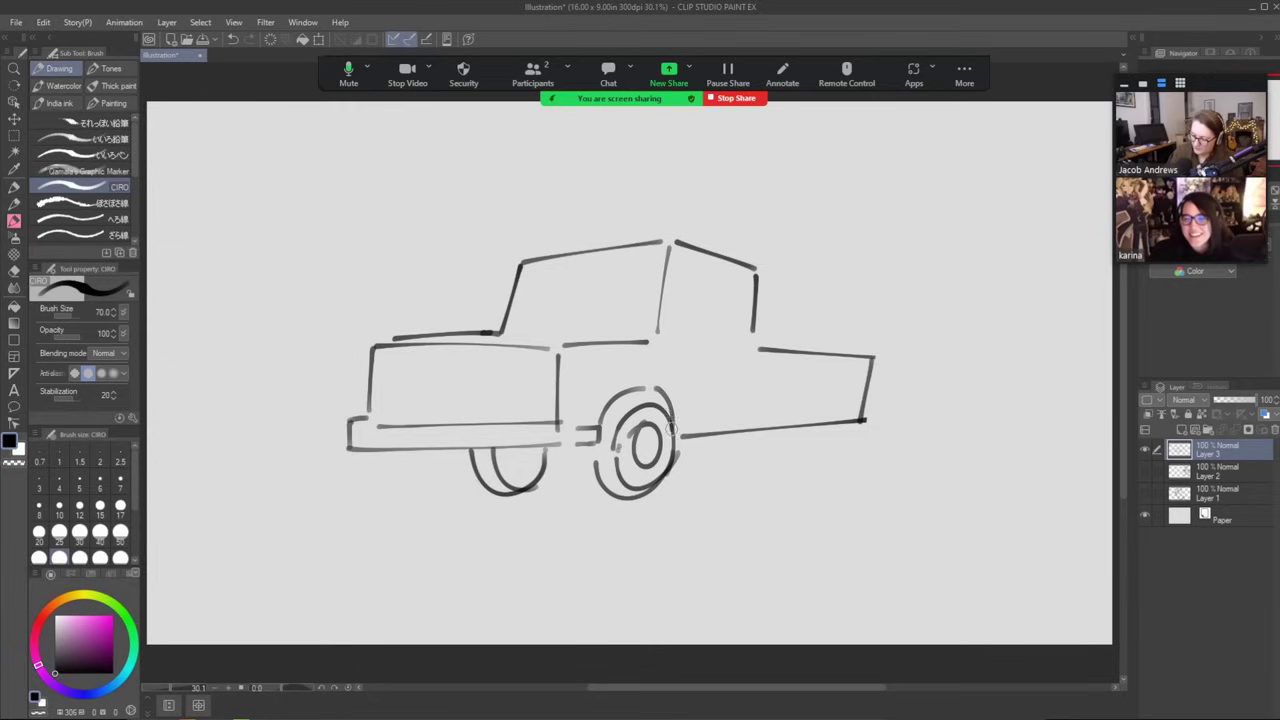
{"action": "mouse_move", "coordinate": [838, 414]}
{"action": "left_mouse_down"}
{"action": "mouse_move", "coordinate": [806, 387]}
{"action": "mouse_move", "coordinate": [782, 428]}
{"action": "mouse_move", "coordinate": [830, 422]}
{"action": "mouse_move", "coordinate": [794, 434]}
{"action": "mouse_move", "coordinate": [840, 425]}
{"action": "mouse_move", "coordinate": [834, 440]}
{"action": "mouse_move", "coordinate": [826, 388]}
{"action": "mouse_move", "coordinate": [797, 444]}
{"action": "mouse_move", "coordinate": [831, 417]}
{"action": "mouse_move", "coordinate": [812, 401]}
{"action": "mouse_move", "coordinate": [876, 425]}
{"action": "mouse_move", "coordinate": [842, 406]}
{"action": "mouse_move", "coordinate": [845, 425]}
{"action": "mouse_move", "coordinate": [866, 403]}
{"action": "left_mouse_up"}
{"action": "key", "text": "e"}
{"action": "key", "text": "p"}
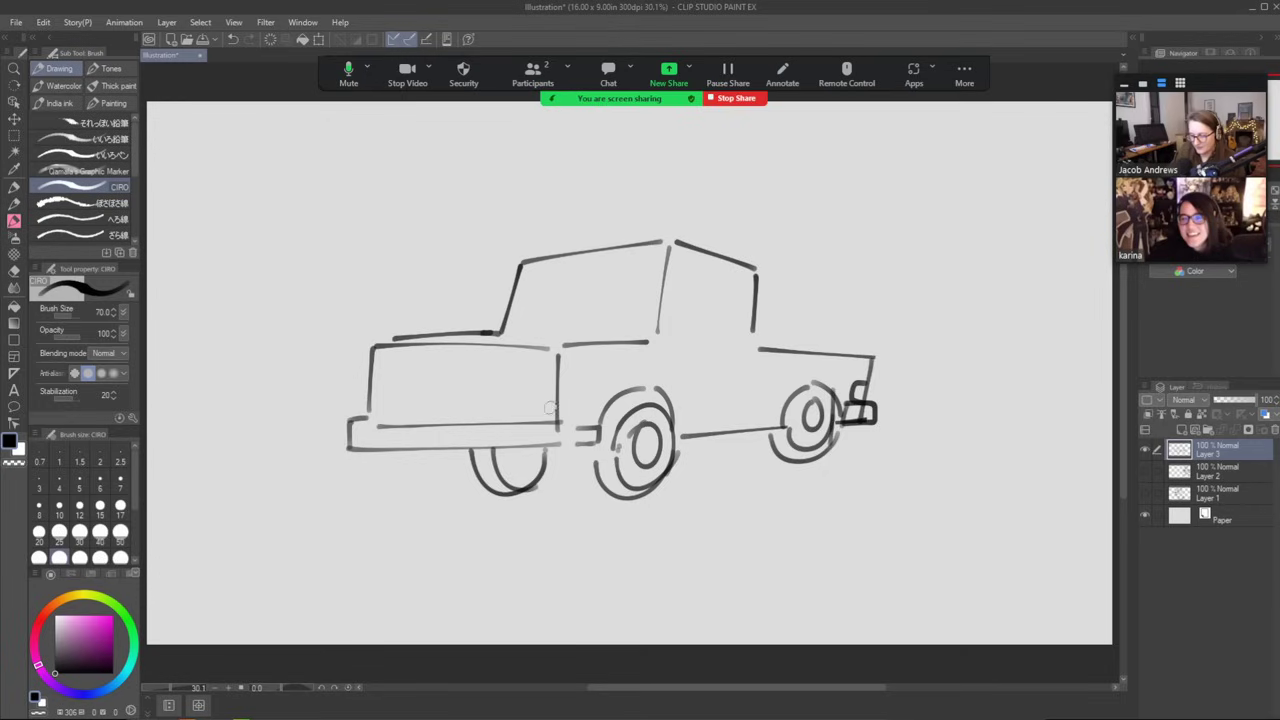
Draw rounded headlights at both front corners just above the bumper.
{"action": "mouse_move", "coordinate": [558, 408]}
{"action": "left_mouse_down"}
{"action": "mouse_move", "coordinate": [529, 425]}
{"action": "mouse_move", "coordinate": [572, 431]}
{"action": "left_mouse_up"}
{"action": "left_click_drag", "start_coordinate": [368, 408], "coordinate": [372, 427]}
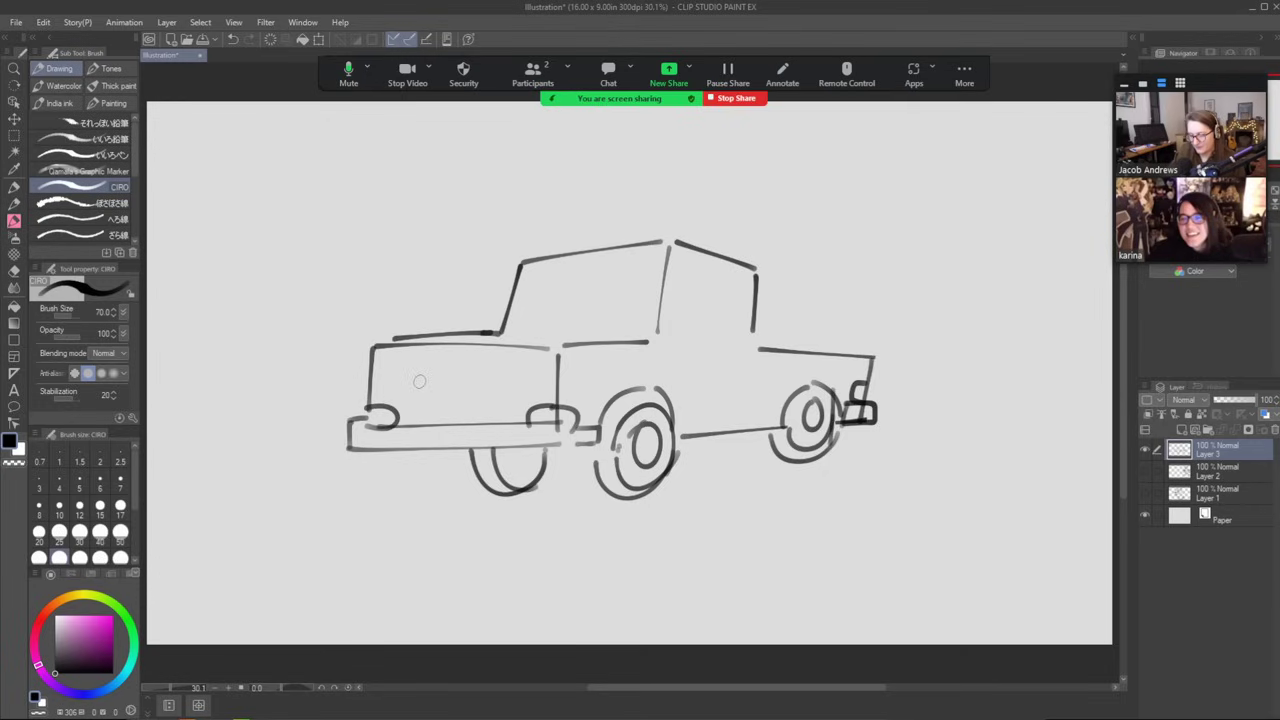
Draw a rectangular grille with vertical bars between the headlights.
{"action": "mouse_move", "coordinate": [401, 369]}
{"action": "left_mouse_down"}
{"action": "mouse_move", "coordinate": [400, 412]}
{"action": "mouse_move", "coordinate": [429, 369]}
{"action": "mouse_move", "coordinate": [522, 367]}
{"action": "left_mouse_up"}
{"action": "left_click_drag", "start_coordinate": [505, 369], "coordinate": [505, 425]}
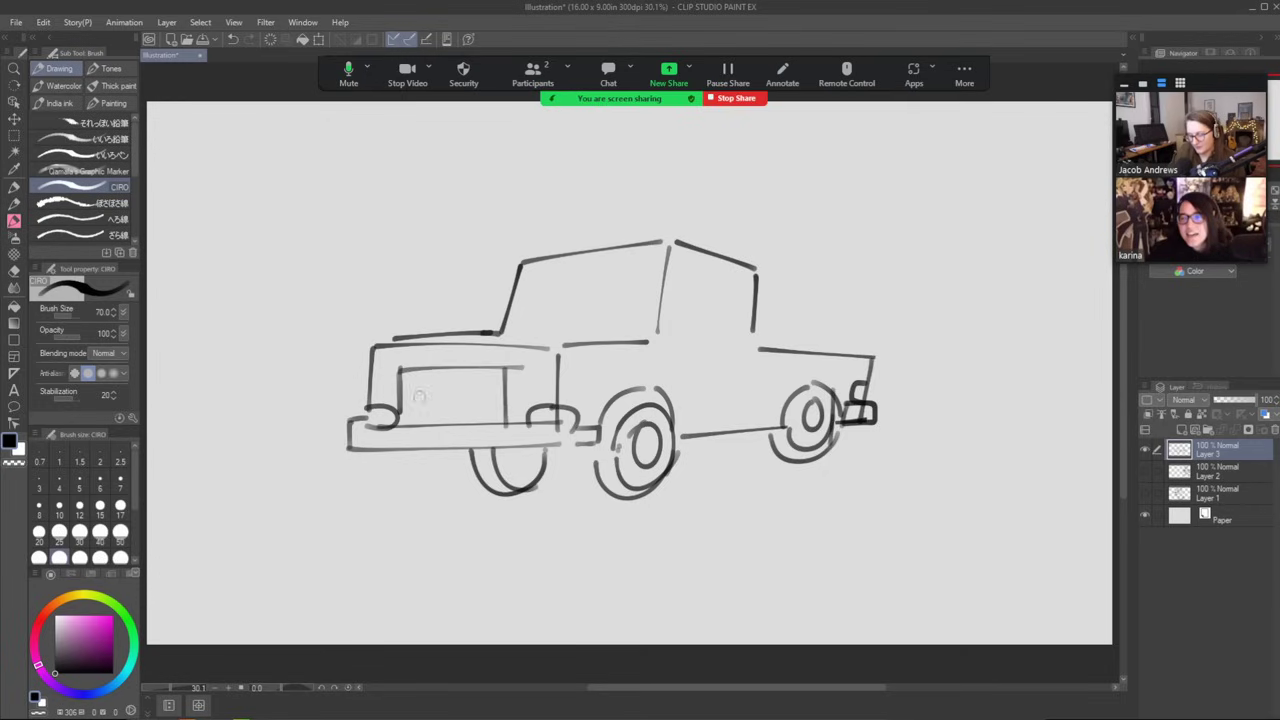
{"action": "left_click_drag", "start_coordinate": [413, 370], "coordinate": [413, 432]}
{"action": "left_click_drag", "start_coordinate": [433, 372], "coordinate": [436, 424]}
{"action": "left_click_drag", "start_coordinate": [458, 370], "coordinate": [458, 428]}
{"action": "mouse_move", "coordinate": [478, 372]}
{"action": "left_mouse_down"}
{"action": "mouse_move", "coordinate": [476, 419]}
{"action": "mouse_move", "coordinate": [493, 384]}
{"action": "mouse_move", "coordinate": [491, 424]}
{"action": "mouse_move", "coordinate": [522, 368]}
{"action": "left_mouse_up"}
{"action": "key", "text": "e"}
Draw oval side mirrors at the lower corners of the windshield.
{"action": "key", "text": "b"}
{"action": "left_click_drag", "start_coordinate": [680, 330], "coordinate": [662, 338]}
{"action": "left_click_drag", "start_coordinate": [492, 321], "coordinate": [470, 330]}
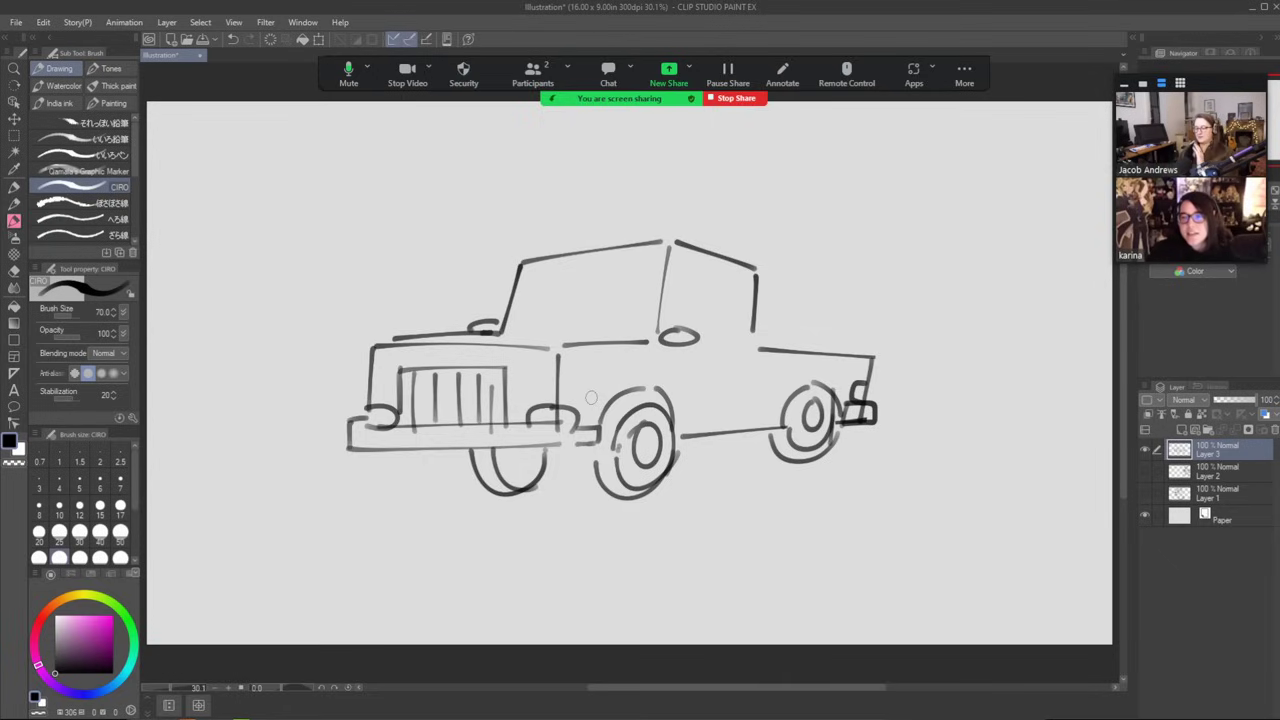
Replace the grille with an inverted triangular nose and a line below it, and split the windshield into two panes.
{"action": "key", "text": "e"}
{"action": "mouse_move", "coordinate": [505, 362]}
{"action": "left_mouse_down"}
{"action": "mouse_move", "coordinate": [490, 390]}
{"action": "mouse_move", "coordinate": [500, 420]}
{"action": "mouse_move", "coordinate": [405, 405]}
{"action": "mouse_move", "coordinate": [489, 384]}
{"action": "mouse_move", "coordinate": [471, 386]}
{"action": "left_mouse_up"}
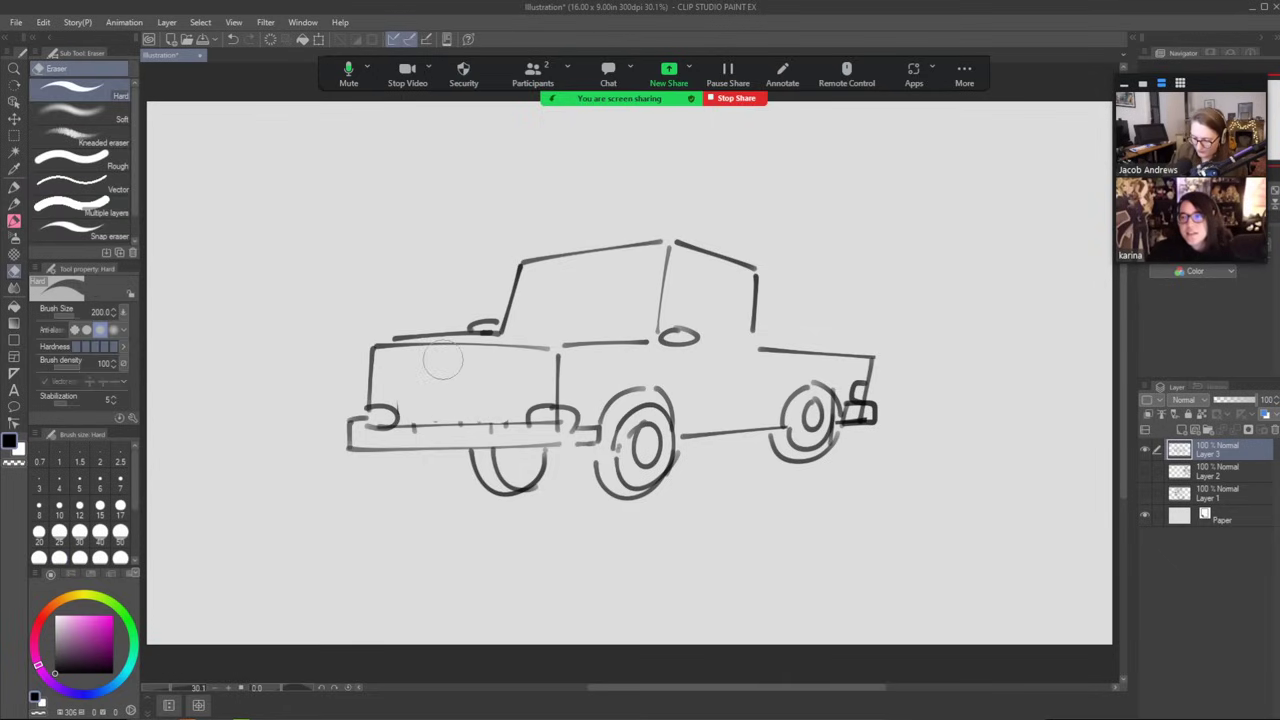
{"action": "key", "text": "b"}
{"action": "left_click_drag", "start_coordinate": [419, 348], "coordinate": [458, 375]}
{"action": "left_click_drag", "start_coordinate": [456, 378], "coordinate": [455, 408]}
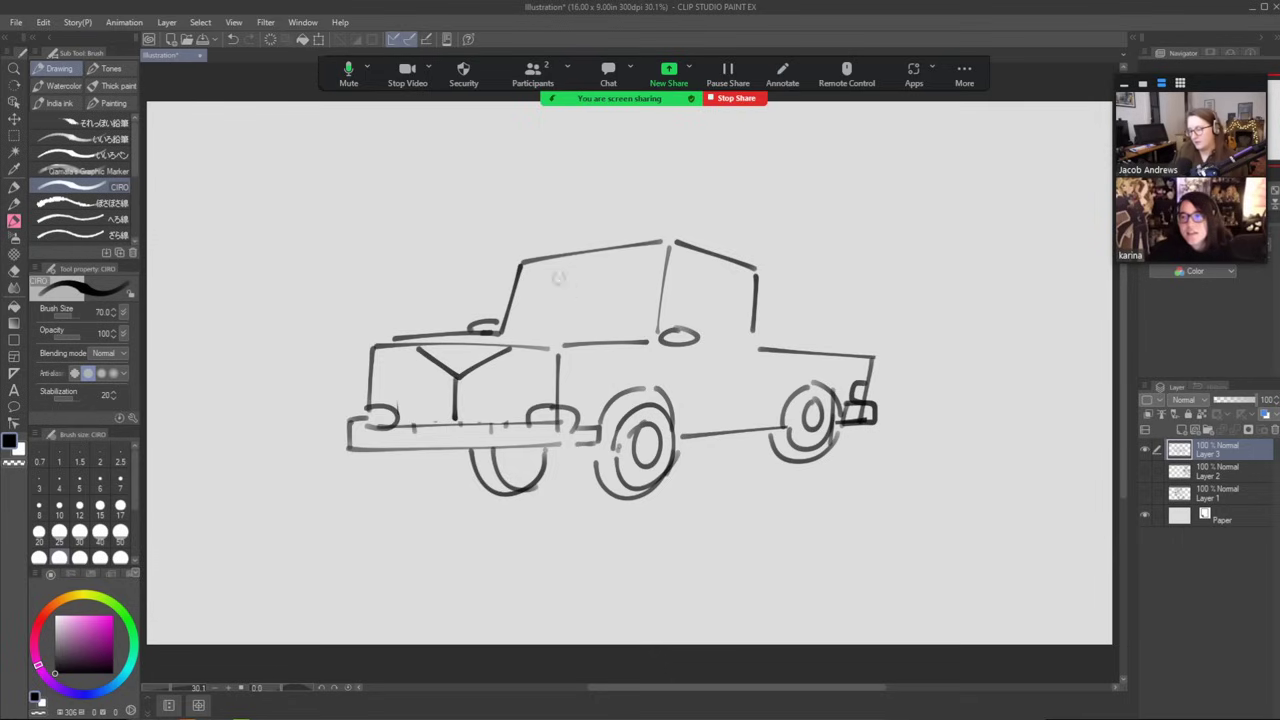
{"action": "mouse_move", "coordinate": [586, 259]}
{"action": "left_mouse_down"}
{"action": "mouse_move", "coordinate": [569, 333]}
{"action": "mouse_move", "coordinate": [650, 339]}
{"action": "left_mouse_up"}
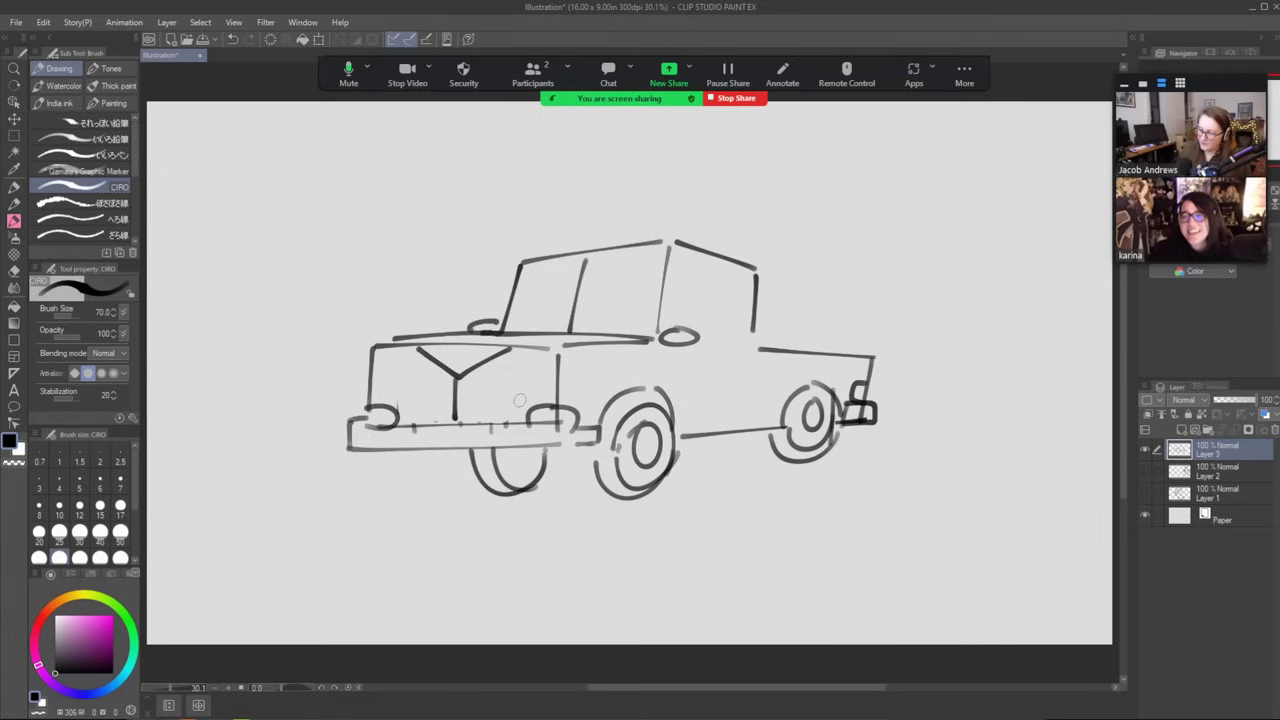
{"action": "mouse_move", "coordinate": [457, 245]}
{"action": "left_mouse_down"}
{"action": "mouse_move", "coordinate": [497, 287]}
{"action": "mouse_move", "coordinate": [490, 297]}
{"action": "left_mouse_up"}
{"action": "key", "text": "ctrl+z"}
{"action": "key", "text": "ctrl+z"}
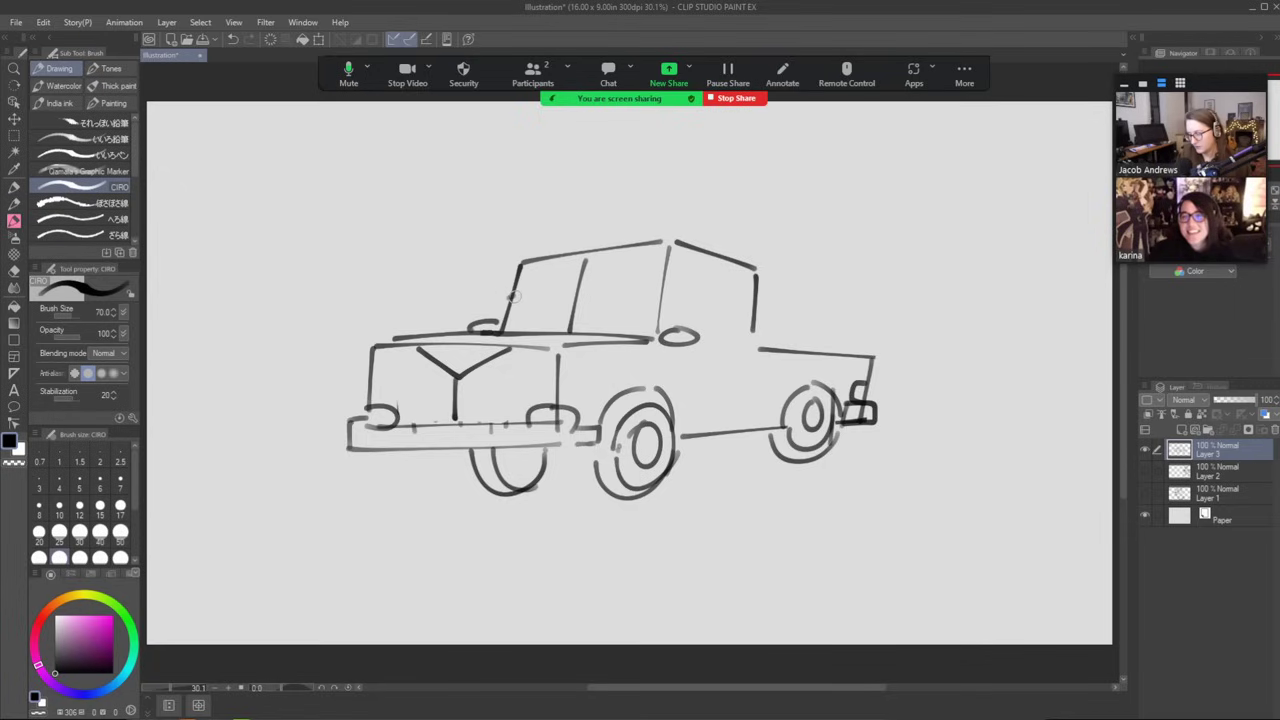
Draw half-lidded eyes across the two windshield panes and two tall pointed ears on the roof.
{"action": "mouse_move", "coordinate": [514, 296]}
{"action": "left_mouse_down"}
{"action": "mouse_move", "coordinate": [655, 295]}
{"action": "mouse_move", "coordinate": [511, 294]}
{"action": "mouse_move", "coordinate": [628, 289]}
{"action": "left_mouse_up"}
{"action": "key", "text": "ctrl+z"}
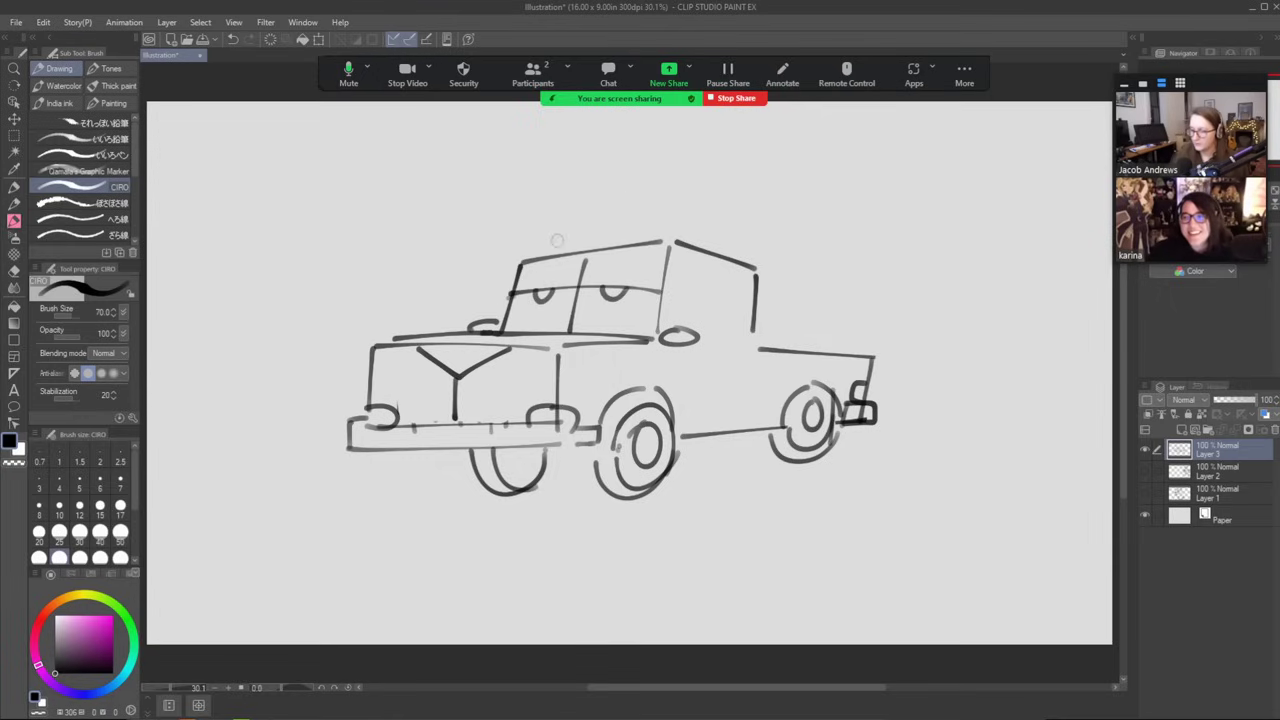
{"action": "mouse_move", "coordinate": [522, 260]}
{"action": "left_mouse_down"}
{"action": "mouse_move", "coordinate": [603, 174]}
{"action": "mouse_move", "coordinate": [574, 238]}
{"action": "left_mouse_up"}
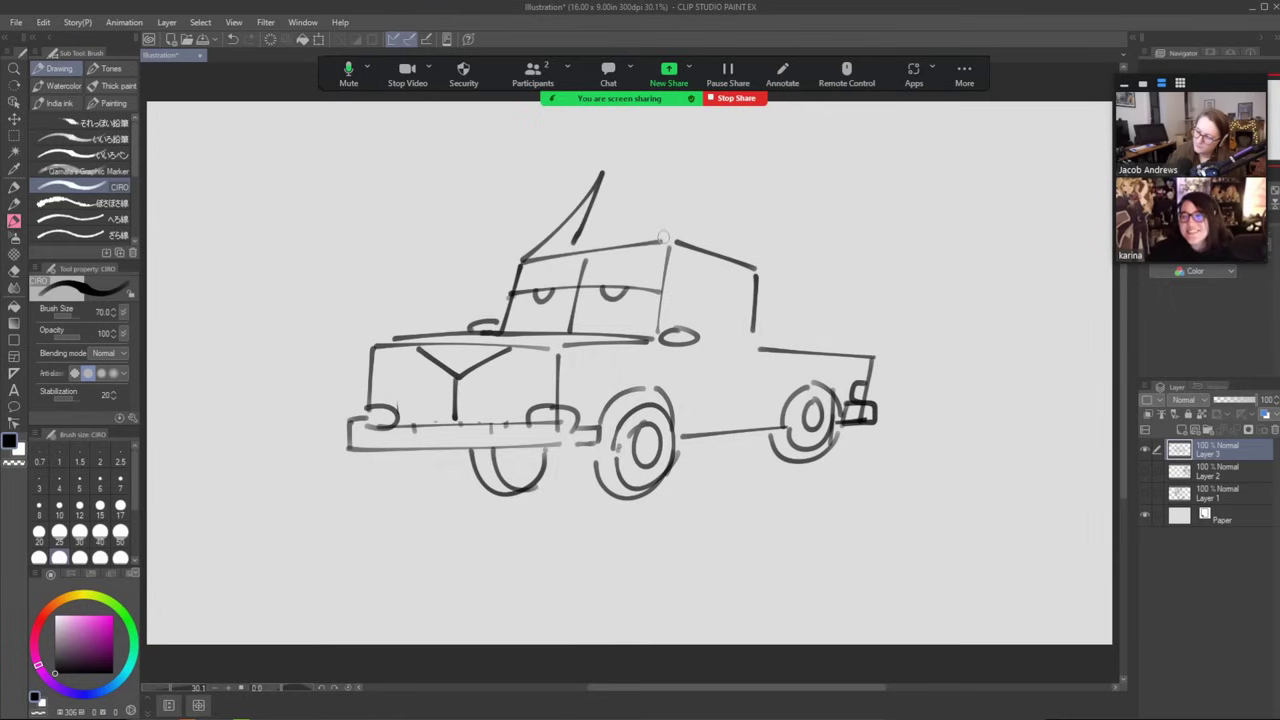
{"action": "mouse_move", "coordinate": [662, 241]}
{"action": "left_mouse_down"}
{"action": "mouse_move", "coordinate": [724, 193]}
{"action": "mouse_move", "coordinate": [707, 246]}
{"action": "left_mouse_up"}
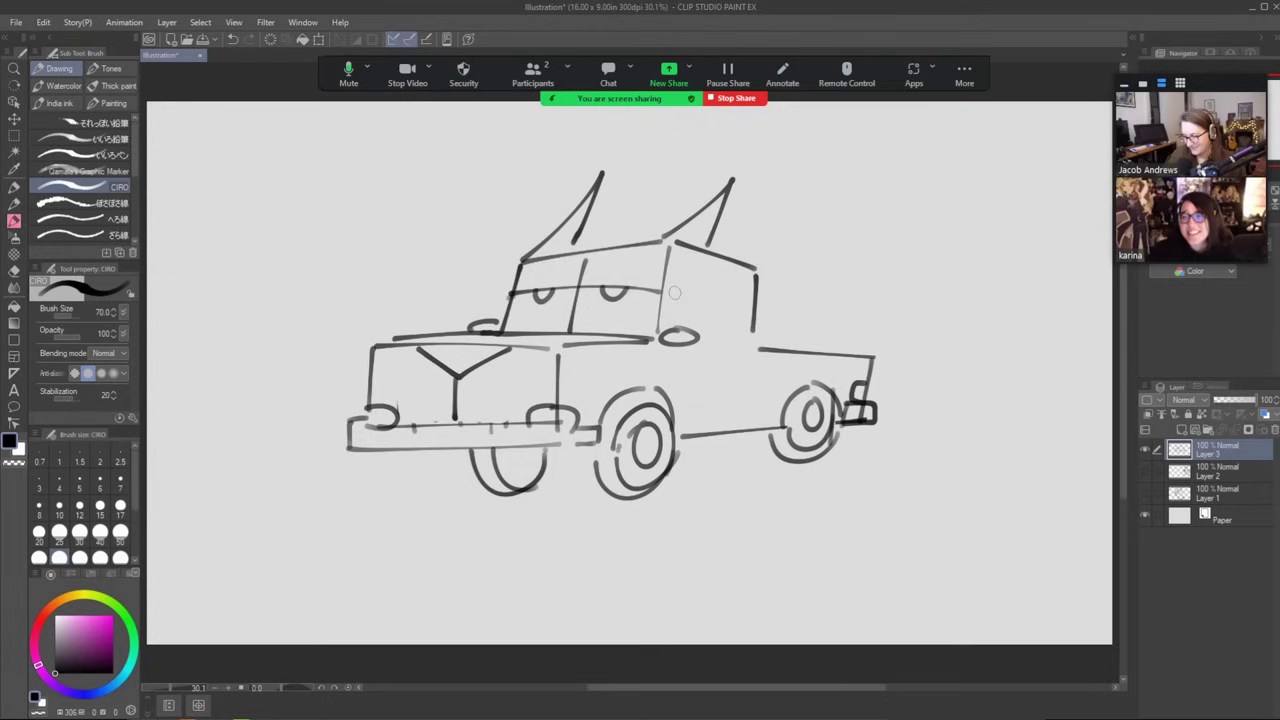
Draw the cab's narrow vent window and side window, and add the door seams and handle beneath.
{"action": "mouse_move", "coordinate": [670, 262]}
{"action": "left_mouse_down"}
{"action": "mouse_move", "coordinate": [686, 332]}
{"action": "mouse_move", "coordinate": [691, 319]}
{"action": "left_mouse_up"}
{"action": "mouse_move", "coordinate": [698, 268]}
{"action": "left_mouse_down"}
{"action": "mouse_move", "coordinate": [753, 276]}
{"action": "mouse_move", "coordinate": [730, 326]}
{"action": "mouse_move", "coordinate": [702, 336]}
{"action": "mouse_move", "coordinate": [745, 340]}
{"action": "left_mouse_up"}
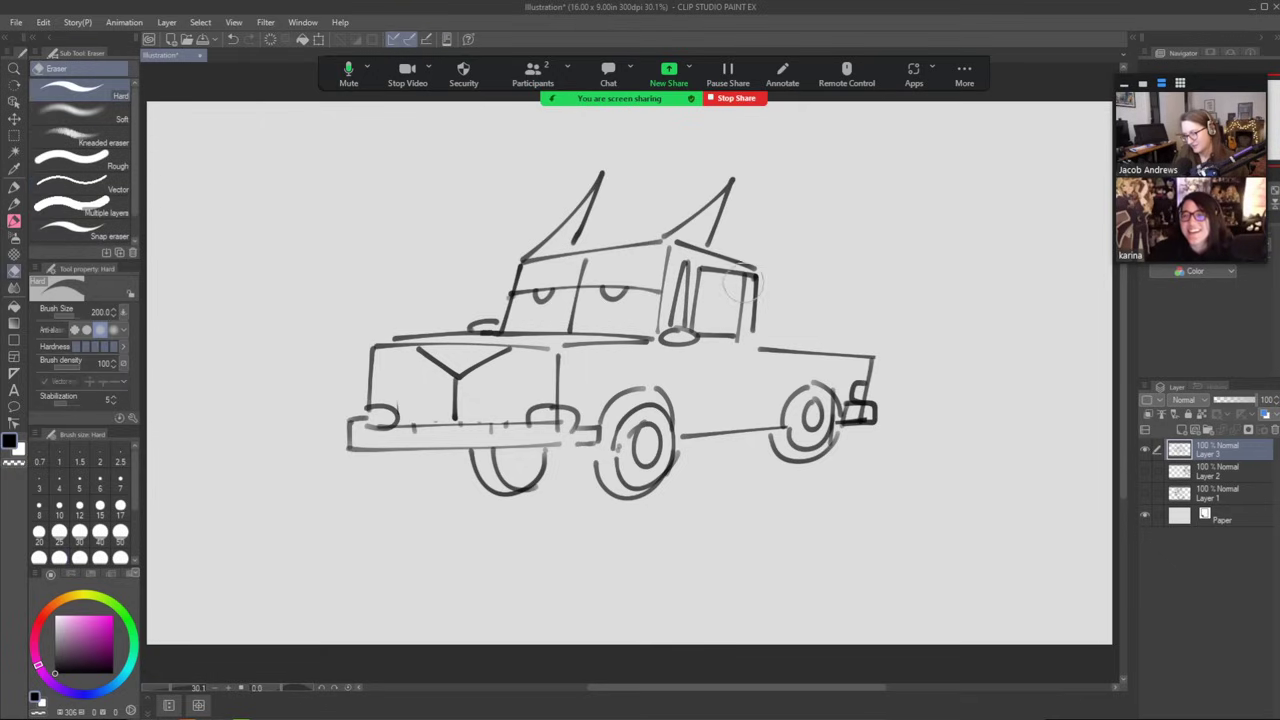
{"action": "mouse_move", "coordinate": [729, 369]}
{"action": "left_mouse_down"}
{"action": "mouse_move", "coordinate": [741, 371]}
{"action": "mouse_move", "coordinate": [754, 428]}
{"action": "left_mouse_up"}
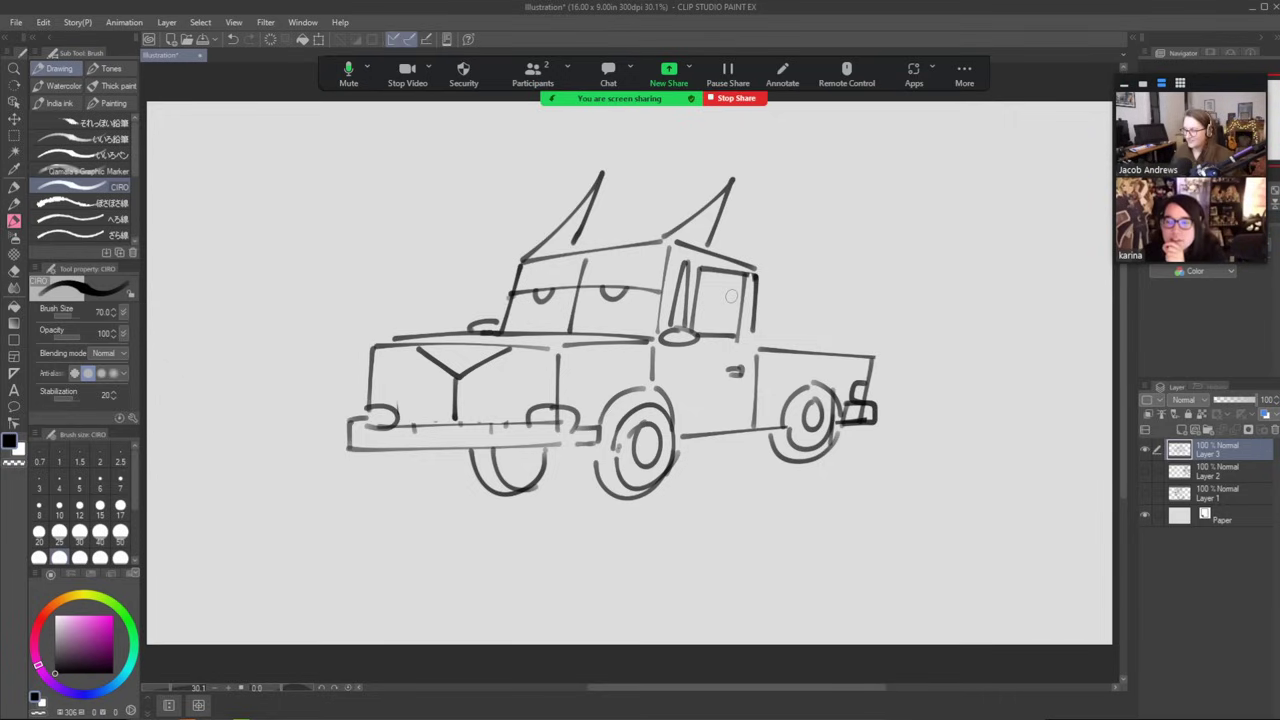
Fill the far front wheel and the lower treads of both front tires with black, leaving small tread highlights.
{"action": "mouse_move", "coordinate": [497, 451]}
{"action": "left_mouse_down"}
{"action": "mouse_move", "coordinate": [537, 452]}
{"action": "mouse_move", "coordinate": [502, 451]}
{"action": "mouse_move", "coordinate": [532, 486]}
{"action": "mouse_move", "coordinate": [538, 470]}
{"action": "mouse_move", "coordinate": [500, 466]}
{"action": "mouse_move", "coordinate": [510, 455]}
{"action": "left_mouse_up"}
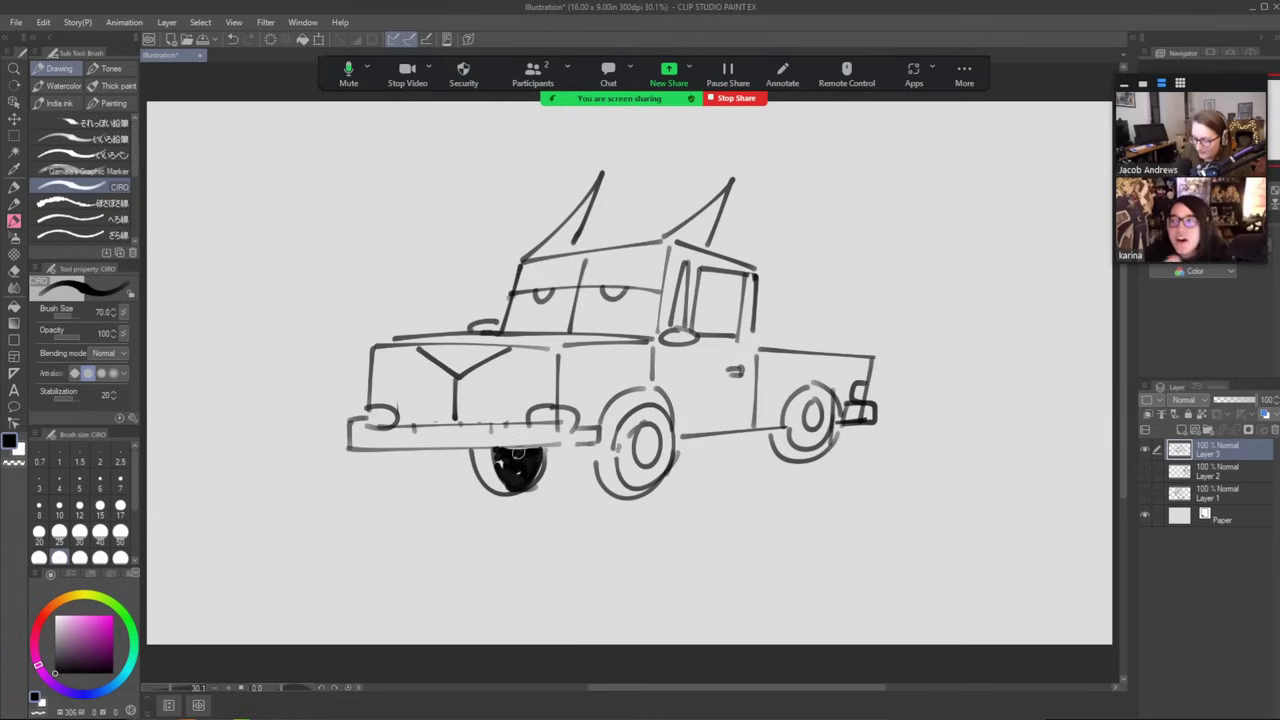
{"action": "mouse_move", "coordinate": [506, 470]}
{"action": "left_mouse_down"}
{"action": "mouse_move", "coordinate": [540, 461]}
{"action": "mouse_move", "coordinate": [519, 478]}
{"action": "mouse_move", "coordinate": [540, 451]}
{"action": "mouse_move", "coordinate": [528, 483]}
{"action": "mouse_move", "coordinate": [481, 471]}
{"action": "mouse_move", "coordinate": [495, 490]}
{"action": "mouse_move", "coordinate": [524, 479]}
{"action": "left_mouse_up"}
{"action": "mouse_move", "coordinate": [613, 465]}
{"action": "left_mouse_down"}
{"action": "mouse_move", "coordinate": [598, 480]}
{"action": "mouse_move", "coordinate": [648, 492]}
{"action": "mouse_move", "coordinate": [605, 482]}
{"action": "left_mouse_up"}
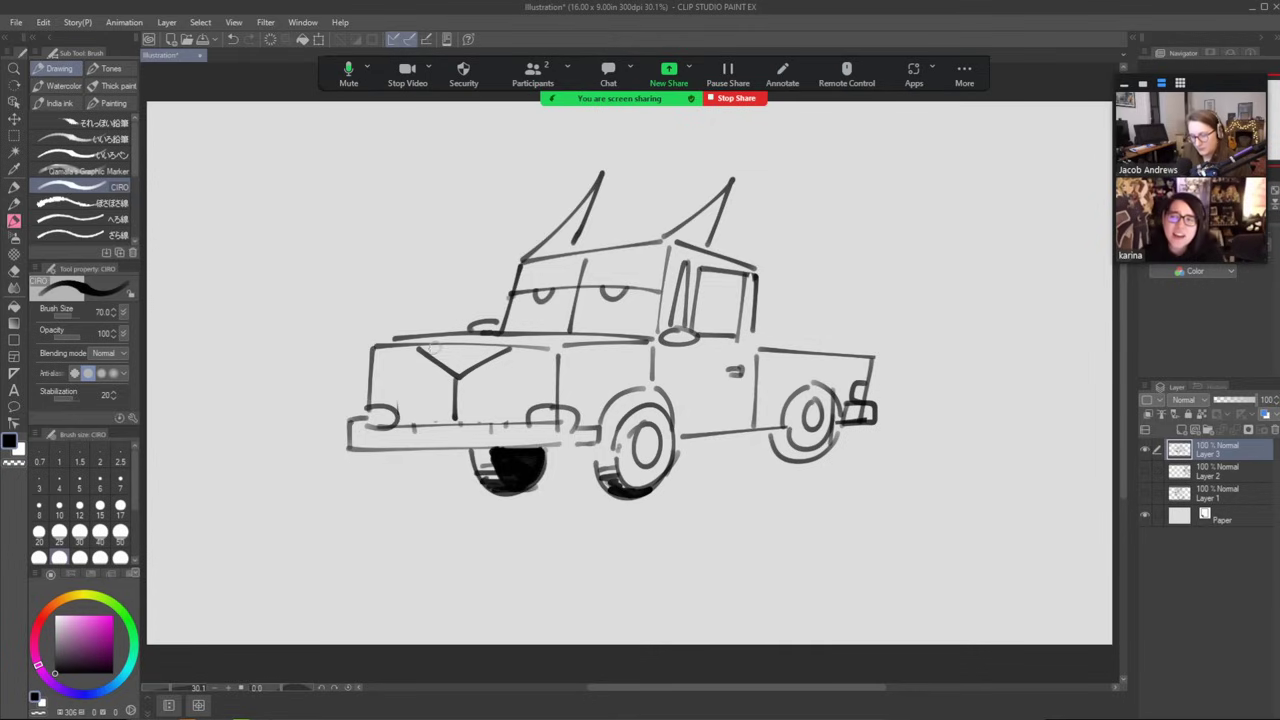
Fill the triangular nose with black and erase a small streak and dot as highlights.
{"action": "mouse_move", "coordinate": [420, 348]}
{"action": "left_mouse_down"}
{"action": "mouse_move", "coordinate": [470, 356]}
{"action": "mouse_move", "coordinate": [459, 364]}
{"action": "mouse_move", "coordinate": [490, 356]}
{"action": "mouse_move", "coordinate": [448, 366]}
{"action": "mouse_move", "coordinate": [477, 355]}
{"action": "mouse_move", "coordinate": [438, 358]}
{"action": "mouse_move", "coordinate": [462, 360]}
{"action": "mouse_move", "coordinate": [455, 347]}
{"action": "left_mouse_up"}
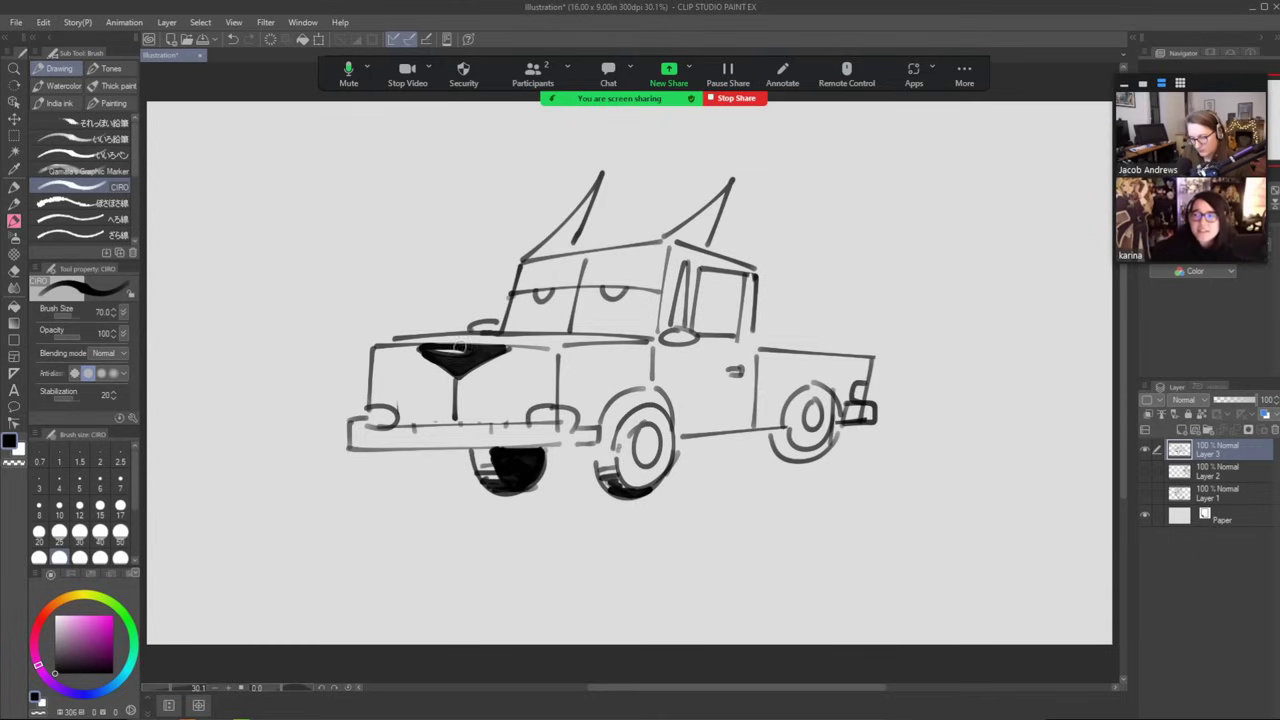
{"action": "key", "text": "e"}
{"action": "left_click_drag", "start_coordinate": [465, 356], "coordinate": [484, 350]}
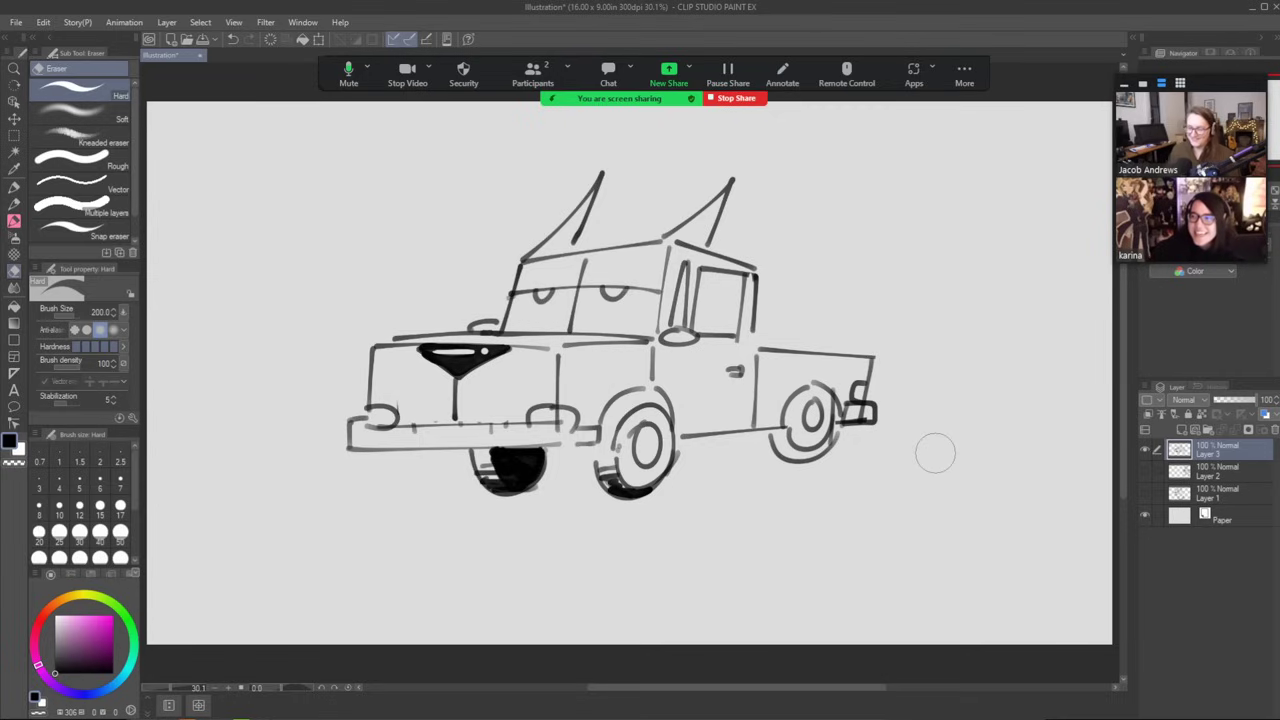
Move the whole truck drawing straight down on the canvas.
{"action": "left_click", "coordinate": [14, 118]}
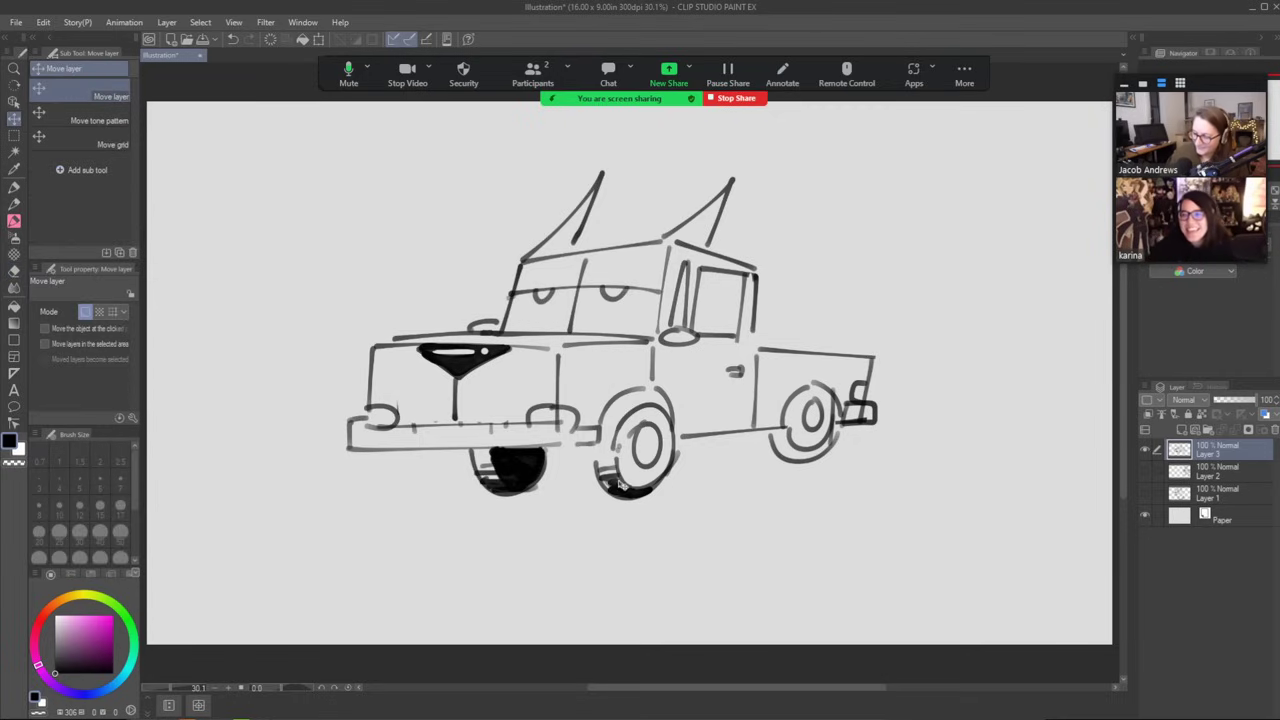
{"action": "left_click_drag", "start_coordinate": [622, 484], "coordinate": [618, 556]}
Draw pointed cheek-fur tufts on both sides of the windshield and erase the near mirror's outline around them.
{"action": "key", "text": "b"}
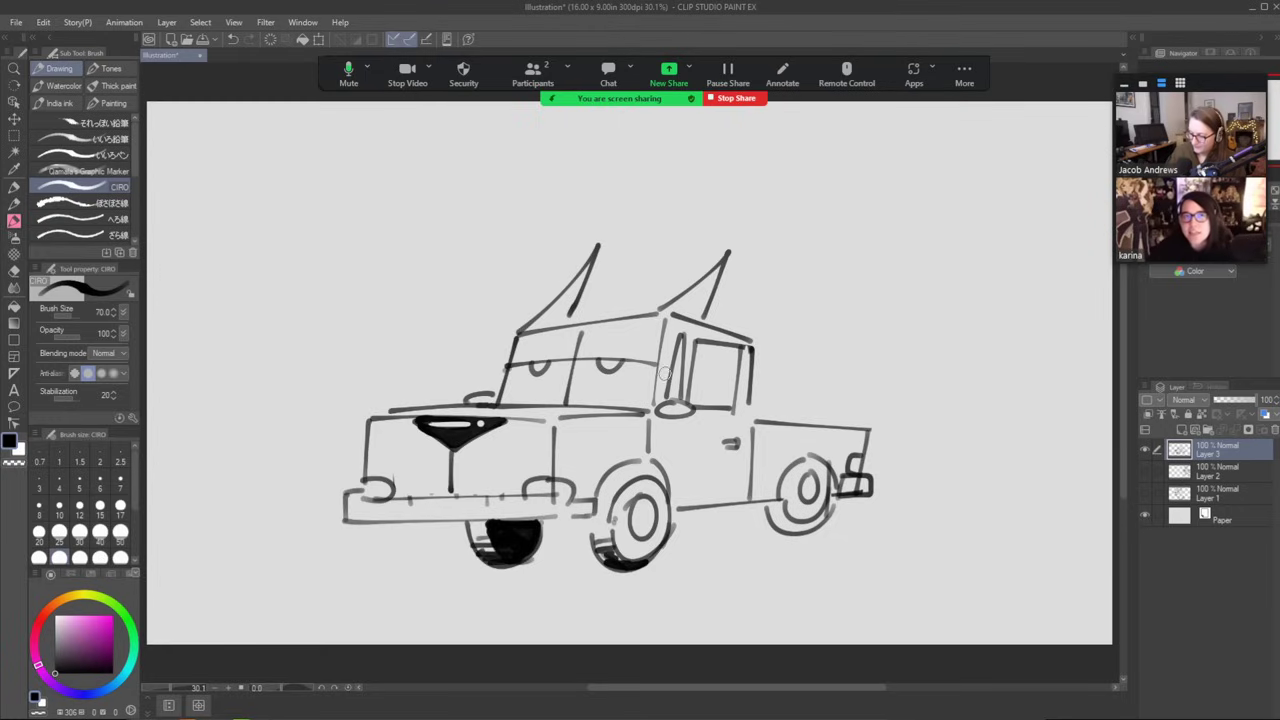
{"action": "mouse_move", "coordinate": [665, 374]}
{"action": "left_mouse_down"}
{"action": "mouse_move", "coordinate": [694, 416]}
{"action": "mouse_move", "coordinate": [668, 450]}
{"action": "left_mouse_up"}
{"action": "key", "text": "ctrl+z"}
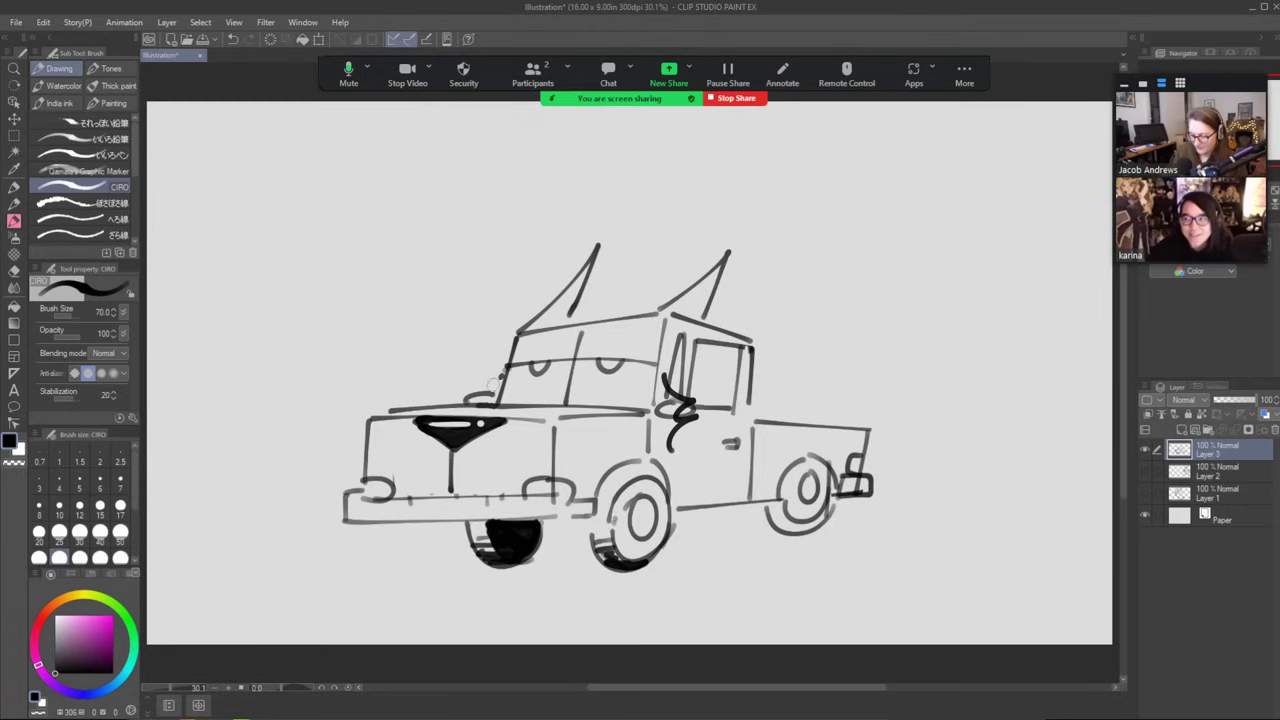
{"action": "left_click_drag", "start_coordinate": [493, 383], "coordinate": [470, 398]}
{"action": "key", "text": "e"}
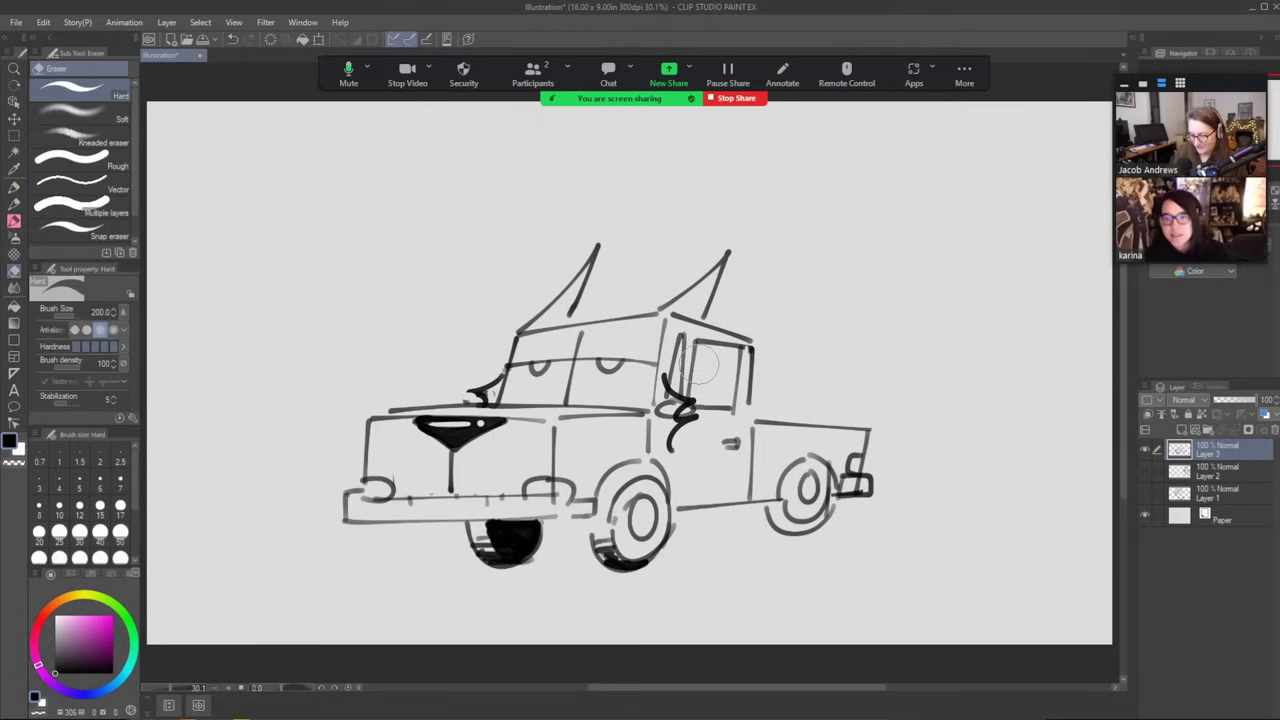
{"action": "mouse_move", "coordinate": [662, 392]}
{"action": "left_mouse_down"}
{"action": "mouse_move", "coordinate": [667, 447]}
{"action": "mouse_move", "coordinate": [688, 403]}
{"action": "left_mouse_up"}
{"action": "key", "text": "b"}
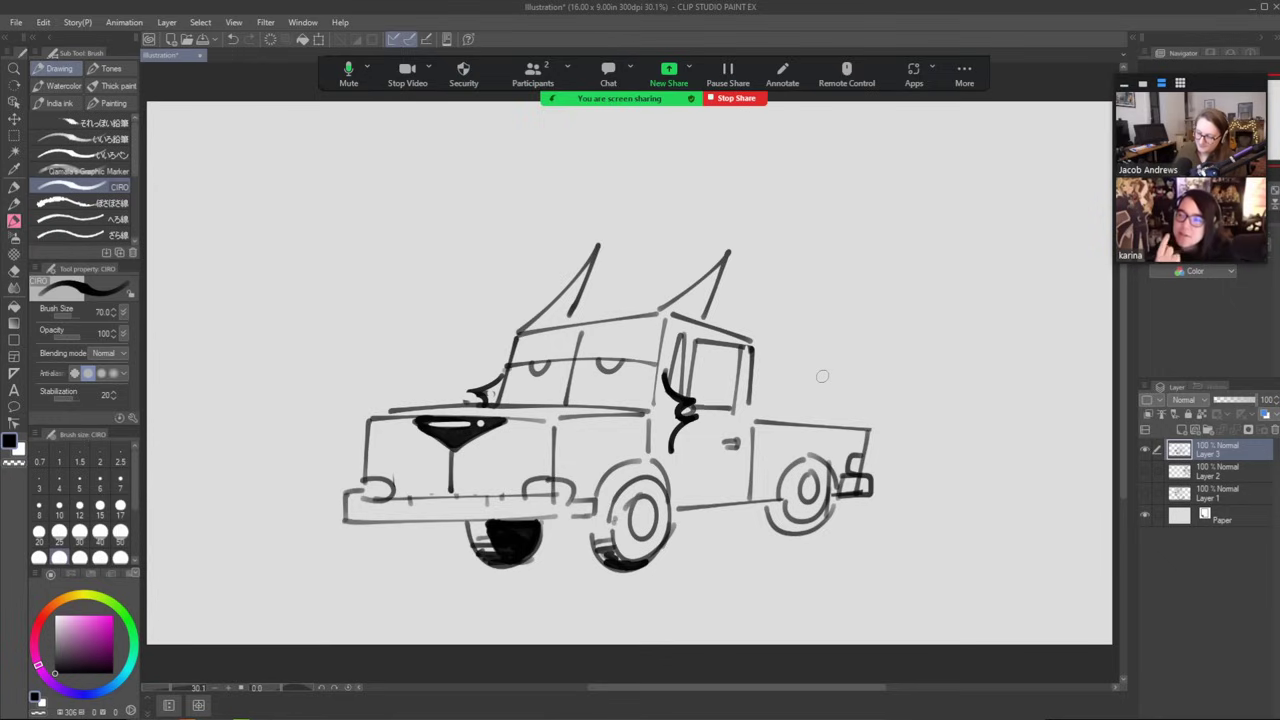
Draw an upright tail with a jagged, furry edge at the back of the truck bed.
{"action": "mouse_move", "coordinate": [838, 426]}
{"action": "left_mouse_down"}
{"action": "mouse_move", "coordinate": [862, 325]}
{"action": "mouse_move", "coordinate": [869, 423]}
{"action": "mouse_move", "coordinate": [867, 369]}
{"action": "mouse_move", "coordinate": [867, 417]}
{"action": "mouse_move", "coordinate": [847, 365]}
{"action": "mouse_move", "coordinate": [881, 400]}
{"action": "left_mouse_up"}
{"action": "key", "text": "ctrl+z"}
{"action": "key", "text": "ctrl+z"}
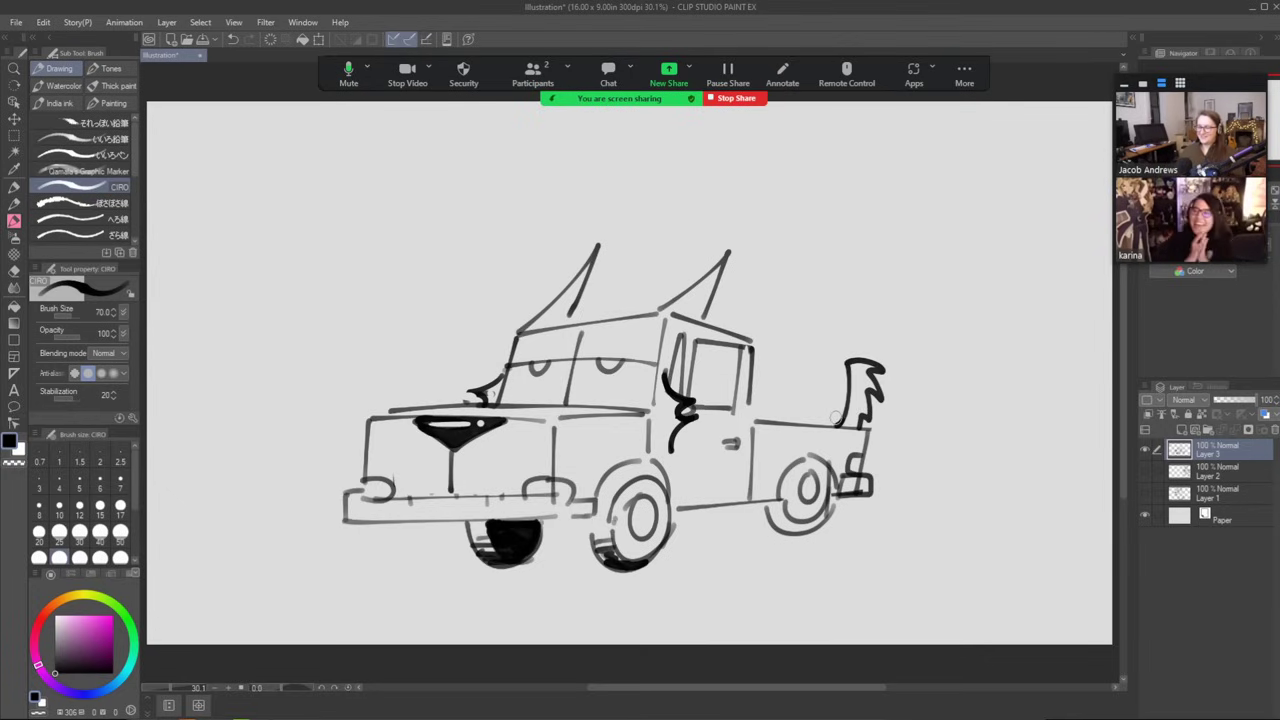
Draw long slanted road lines on the ground on both sides of the truck.
{"action": "mouse_move", "coordinate": [590, 620]}
{"action": "left_mouse_down"}
{"action": "mouse_move", "coordinate": [896, 538]}
{"action": "mouse_move", "coordinate": [568, 654]}
{"action": "left_mouse_up"}
{"action": "left_click_drag", "start_coordinate": [424, 546], "coordinate": [180, 595]}
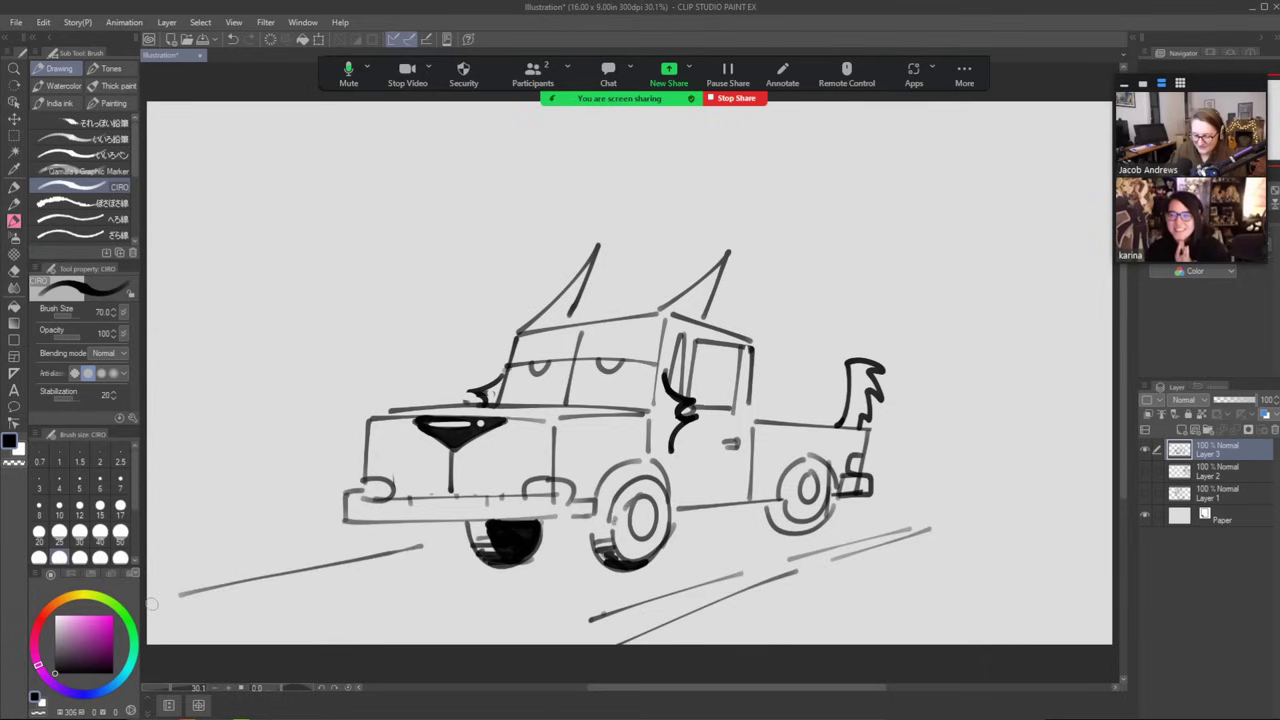
Draw short ground dashes beside the front wheels and a puffy dust cloud on the ground behind the rear wheel.
{"action": "left_click_drag", "start_coordinate": [552, 532], "coordinate": [581, 525]}
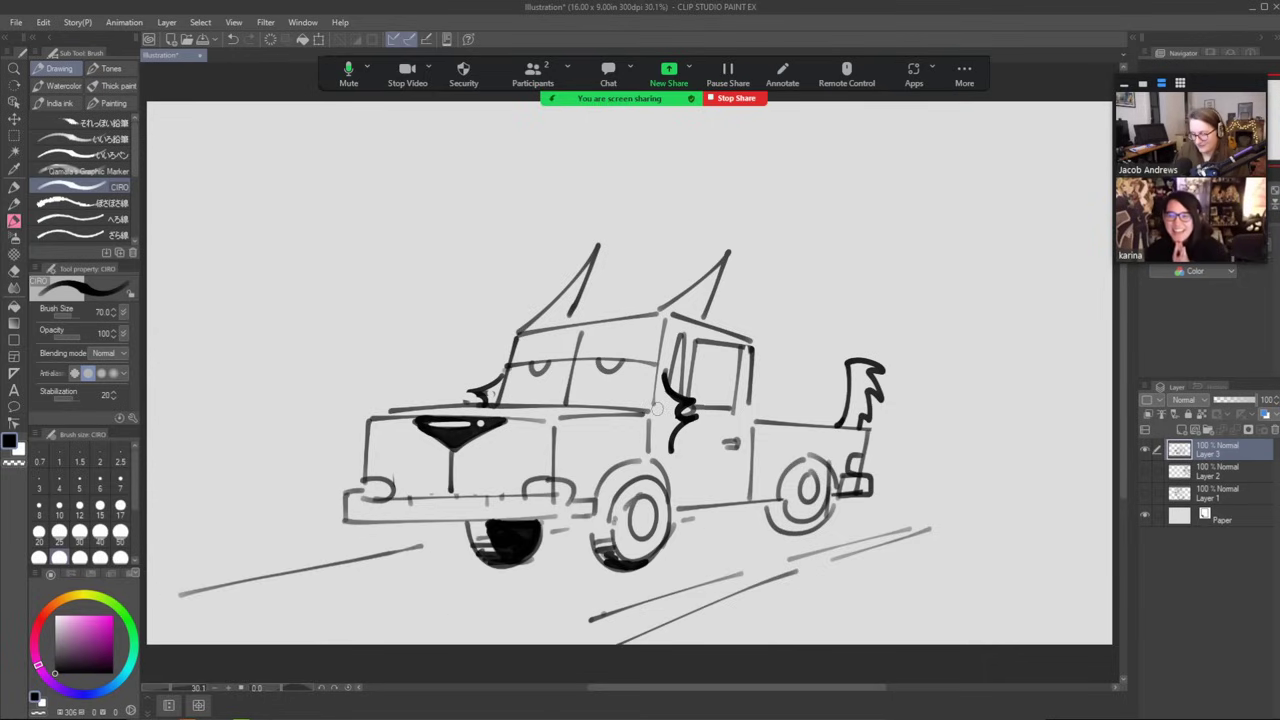
{"action": "mouse_move", "coordinate": [838, 527]}
{"action": "left_mouse_down"}
{"action": "mouse_move", "coordinate": [888, 524]}
{"action": "mouse_move", "coordinate": [858, 523]}
{"action": "mouse_move", "coordinate": [889, 506]}
{"action": "mouse_move", "coordinate": [914, 519]}
{"action": "left_mouse_up"}
{"action": "key", "text": "ctrl+z"}
{"action": "key", "text": "ctrl+z"}
{"action": "key", "text": "ctrl+z"}
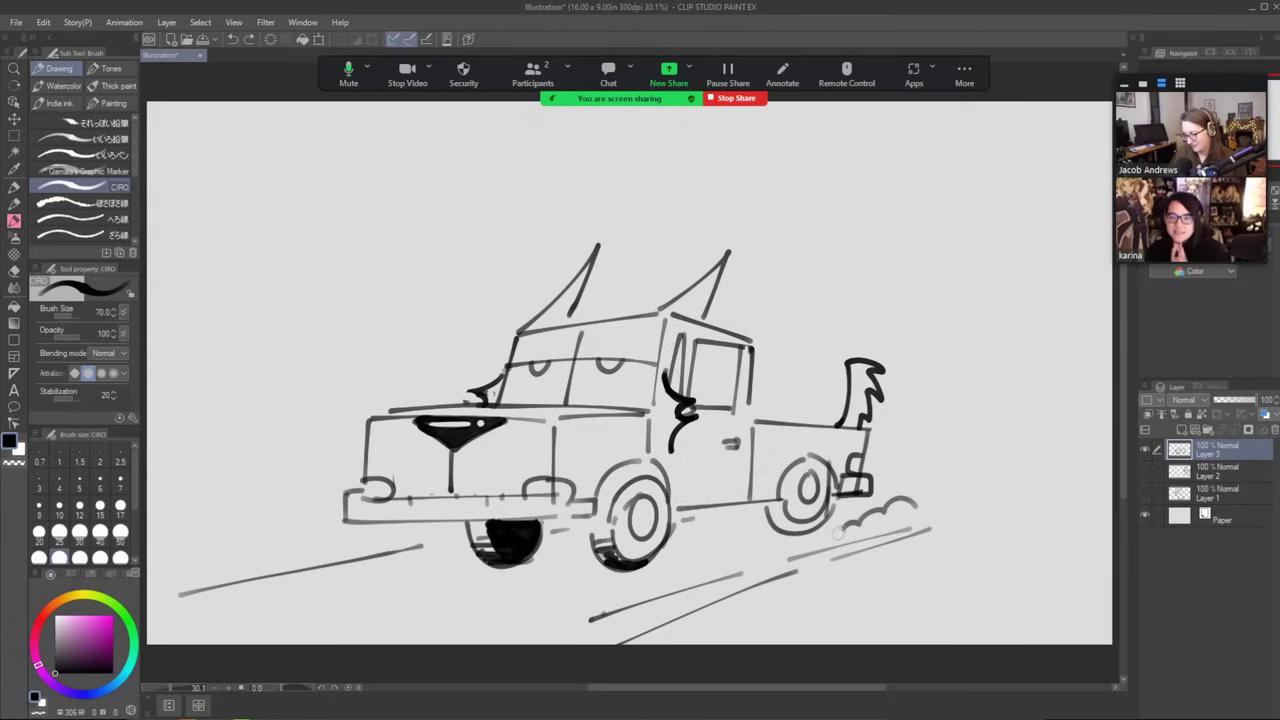
{"action": "left_click_drag", "start_coordinate": [840, 533], "coordinate": [914, 518]}
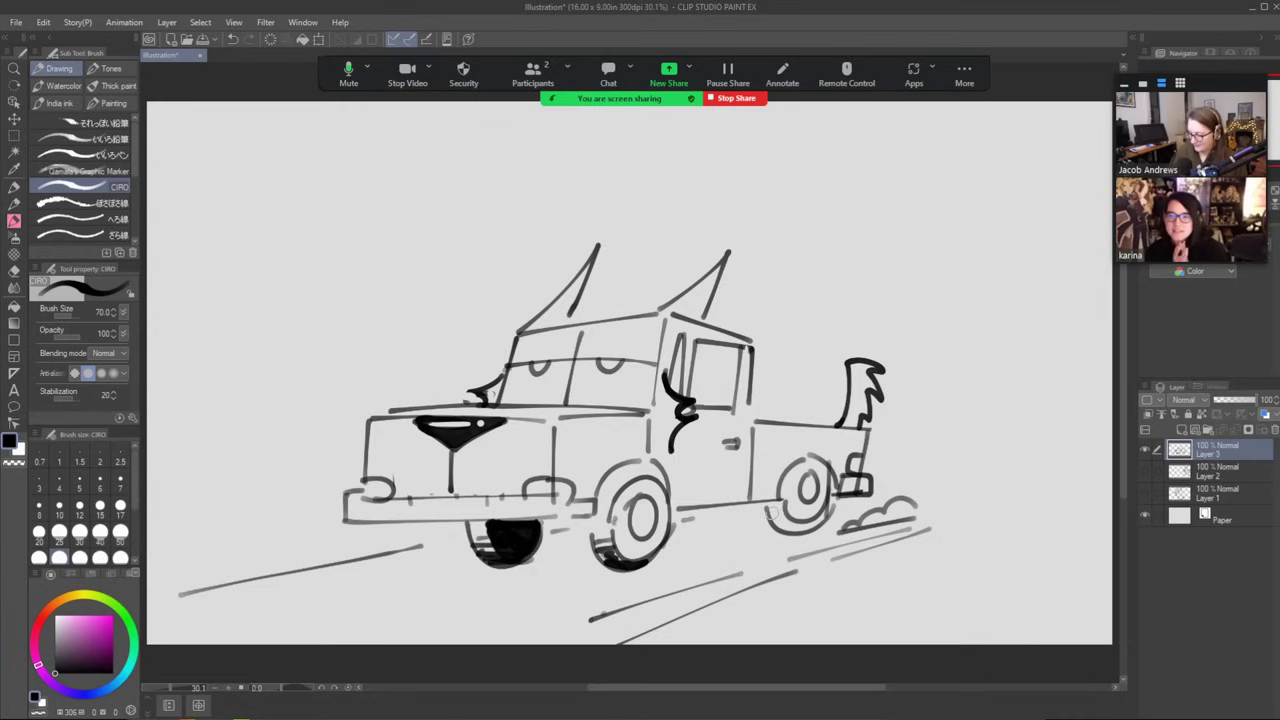
Shade the underside of the truck's rear wheel black and draw a small dust puff behind the near front wheel.
{"action": "mouse_move", "coordinate": [768, 515]}
{"action": "left_mouse_down"}
{"action": "mouse_move", "coordinate": [822, 530]}
{"action": "mouse_move", "coordinate": [798, 536]}
{"action": "mouse_move", "coordinate": [825, 500]}
{"action": "mouse_move", "coordinate": [825, 478]}
{"action": "mouse_move", "coordinate": [805, 478]}
{"action": "mouse_move", "coordinate": [811, 513]}
{"action": "mouse_move", "coordinate": [801, 477]}
{"action": "left_mouse_up"}
{"action": "key", "text": "e"}
{"action": "key", "text": "b"}
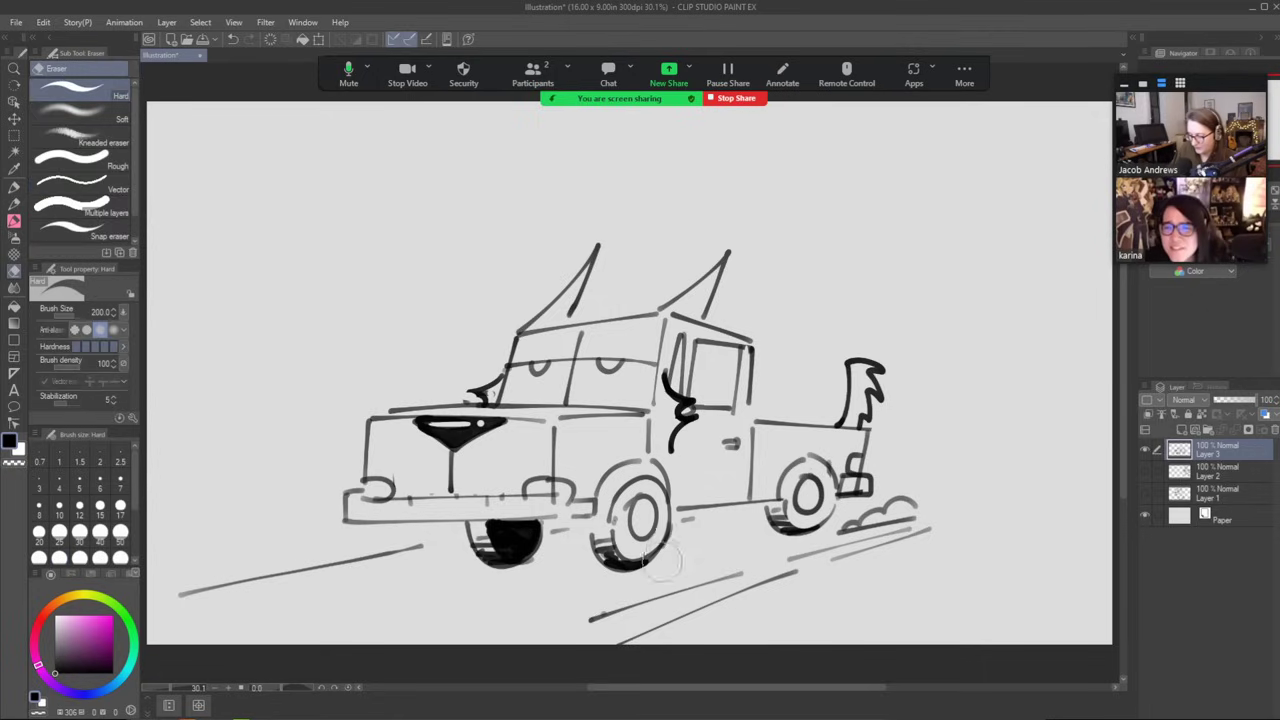
{"action": "mouse_move", "coordinate": [668, 556]}
{"action": "left_mouse_down"}
{"action": "mouse_move", "coordinate": [730, 540]}
{"action": "mouse_move", "coordinate": [704, 530]}
{"action": "mouse_move", "coordinate": [720, 516]}
{"action": "mouse_move", "coordinate": [738, 522]}
{"action": "left_mouse_up"}
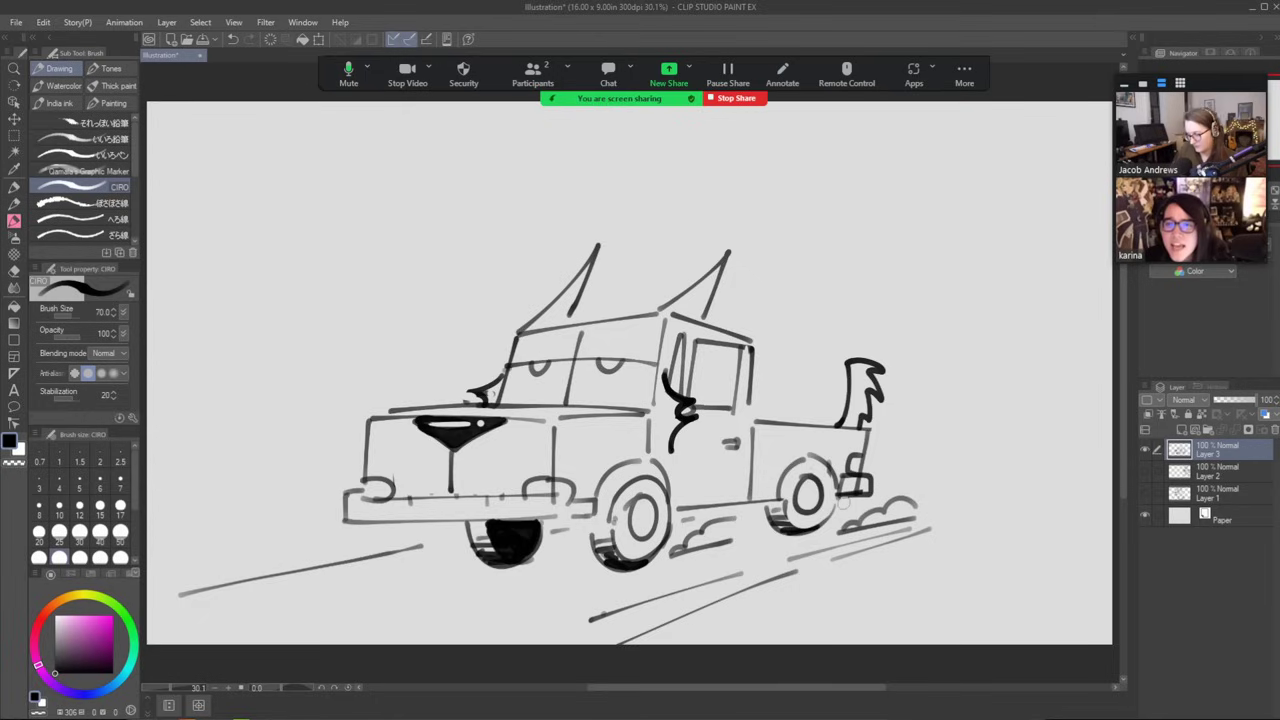
Draw horizon lines on both sides of the truck and a cactus standing on the horizon ahead of it.
{"action": "left_click_drag", "start_coordinate": [178, 444], "coordinate": [324, 446]}
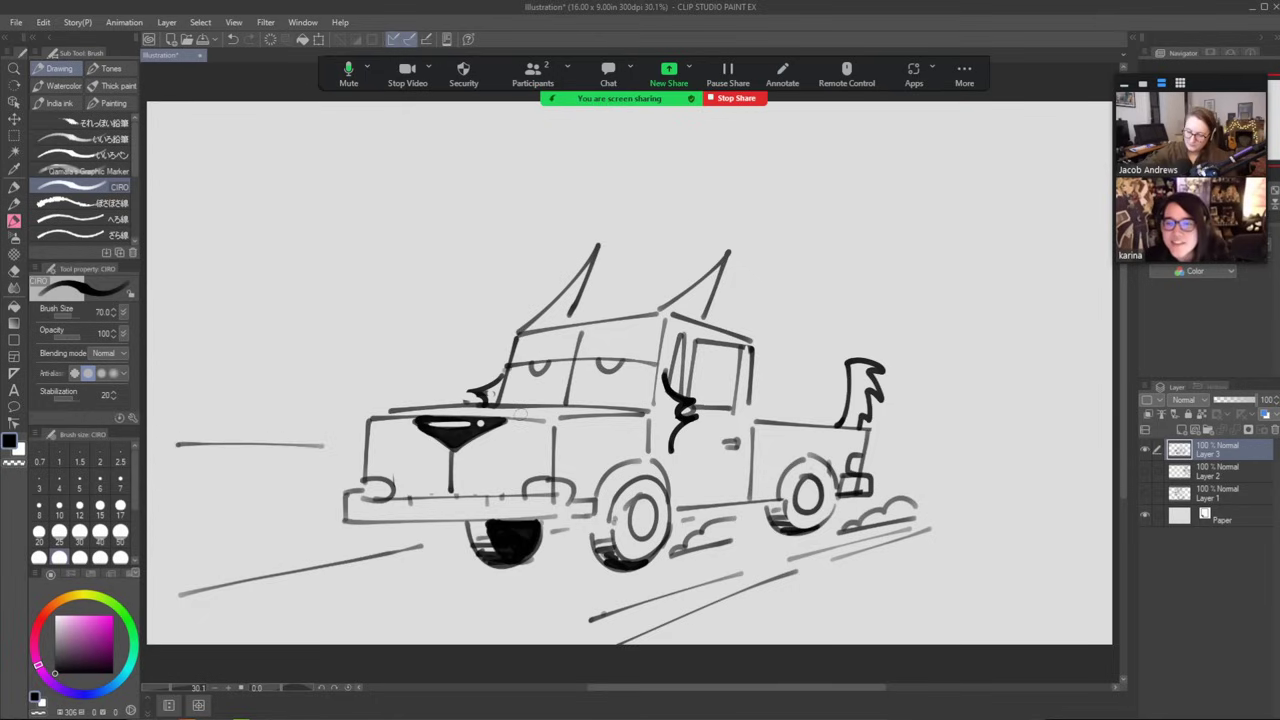
{"action": "left_click_drag", "start_coordinate": [896, 452], "coordinate": [1066, 440]}
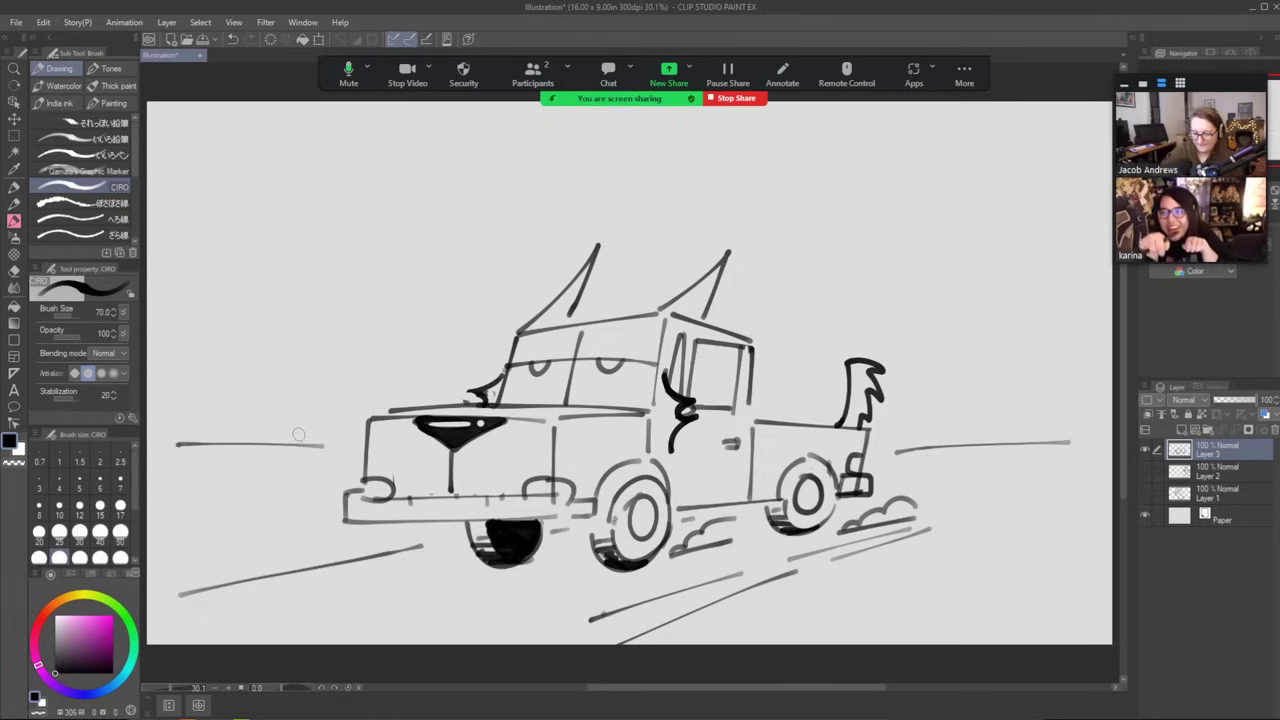
{"action": "mouse_move", "coordinate": [297, 438]}
{"action": "left_mouse_down"}
{"action": "mouse_move", "coordinate": [290, 386]}
{"action": "mouse_move", "coordinate": [304, 400]}
{"action": "mouse_move", "coordinate": [312, 376]}
{"action": "mouse_move", "coordinate": [316, 398]}
{"action": "mouse_move", "coordinate": [290, 384]}
{"action": "mouse_move", "coordinate": [306, 406]}
{"action": "mouse_move", "coordinate": [308, 356]}
{"action": "mouse_move", "coordinate": [318, 446]}
{"action": "left_mouse_up"}
{"action": "key", "text": "ctrl+z"}
Draw a broken mountain ridge behind the truck and large puffy cloud outlines above it on both sides.
{"action": "mouse_move", "coordinate": [160, 392]}
{"action": "left_mouse_down"}
{"action": "mouse_move", "coordinate": [226, 344]}
{"action": "mouse_move", "coordinate": [376, 386]}
{"action": "left_mouse_up"}
{"action": "left_click_drag", "start_coordinate": [455, 362], "coordinate": [502, 357]}
{"action": "mouse_move", "coordinate": [767, 373]}
{"action": "left_mouse_down"}
{"action": "mouse_move", "coordinate": [812, 393]}
{"action": "mouse_move", "coordinate": [951, 369]}
{"action": "left_mouse_up"}
{"action": "left_click_drag", "start_coordinate": [971, 367], "coordinate": [1102, 394]}
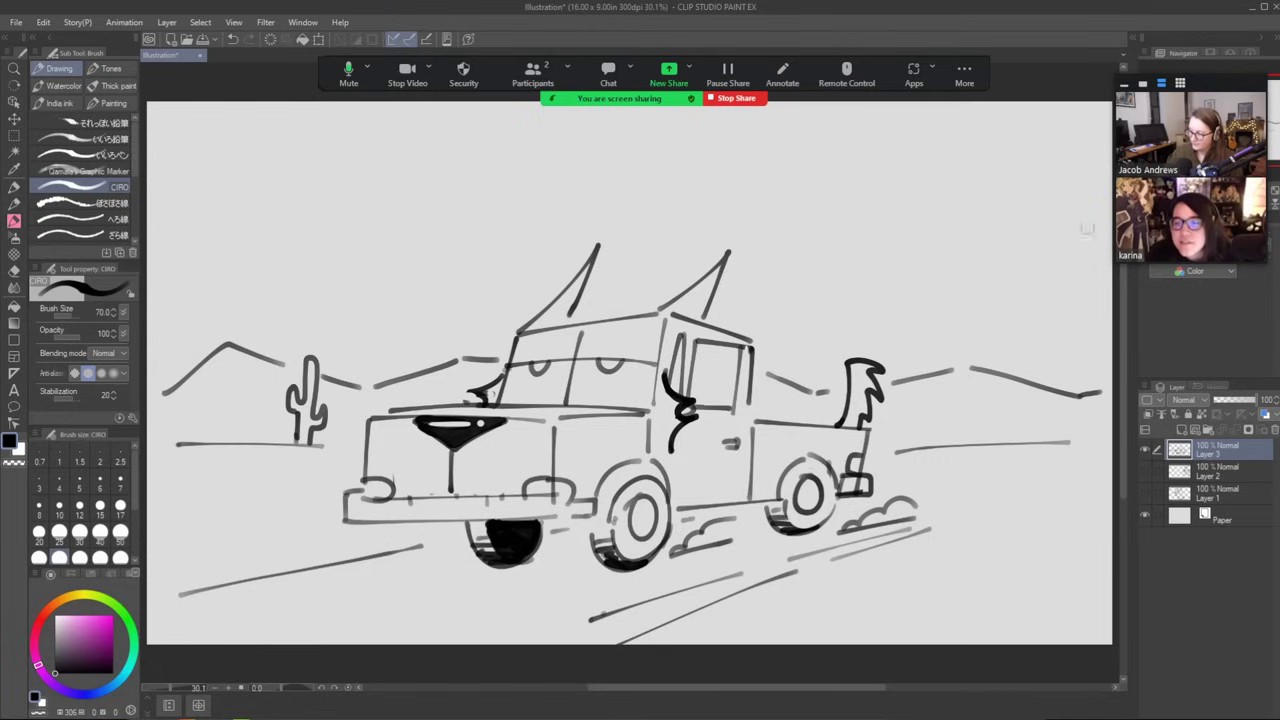
{"action": "mouse_move", "coordinate": [1095, 213]}
{"action": "left_mouse_down"}
{"action": "mouse_move", "coordinate": [980, 256]}
{"action": "mouse_move", "coordinate": [983, 281]}
{"action": "mouse_move", "coordinate": [817, 340]}
{"action": "mouse_move", "coordinate": [786, 366]}
{"action": "left_mouse_up"}
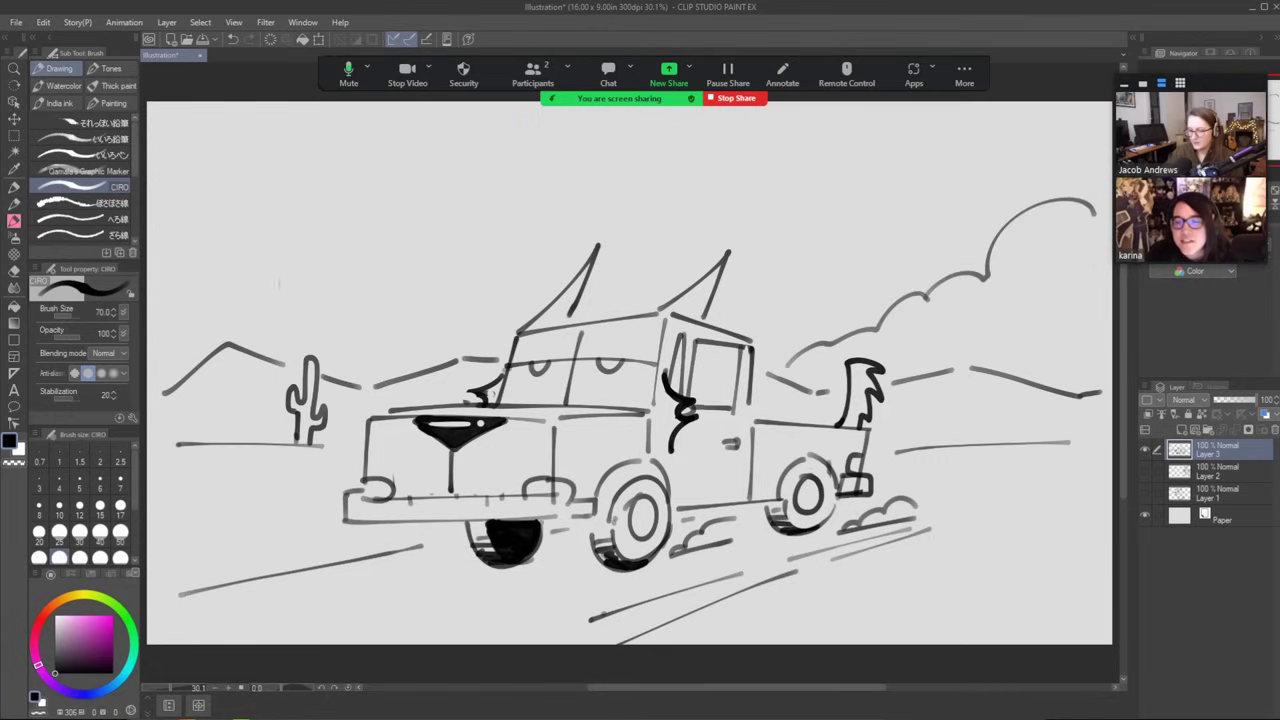
{"action": "mouse_move", "coordinate": [172, 203]}
{"action": "left_mouse_down"}
{"action": "mouse_move", "coordinate": [259, 239]}
{"action": "mouse_move", "coordinate": [348, 326]}
{"action": "mouse_move", "coordinate": [500, 330]}
{"action": "left_mouse_up"}
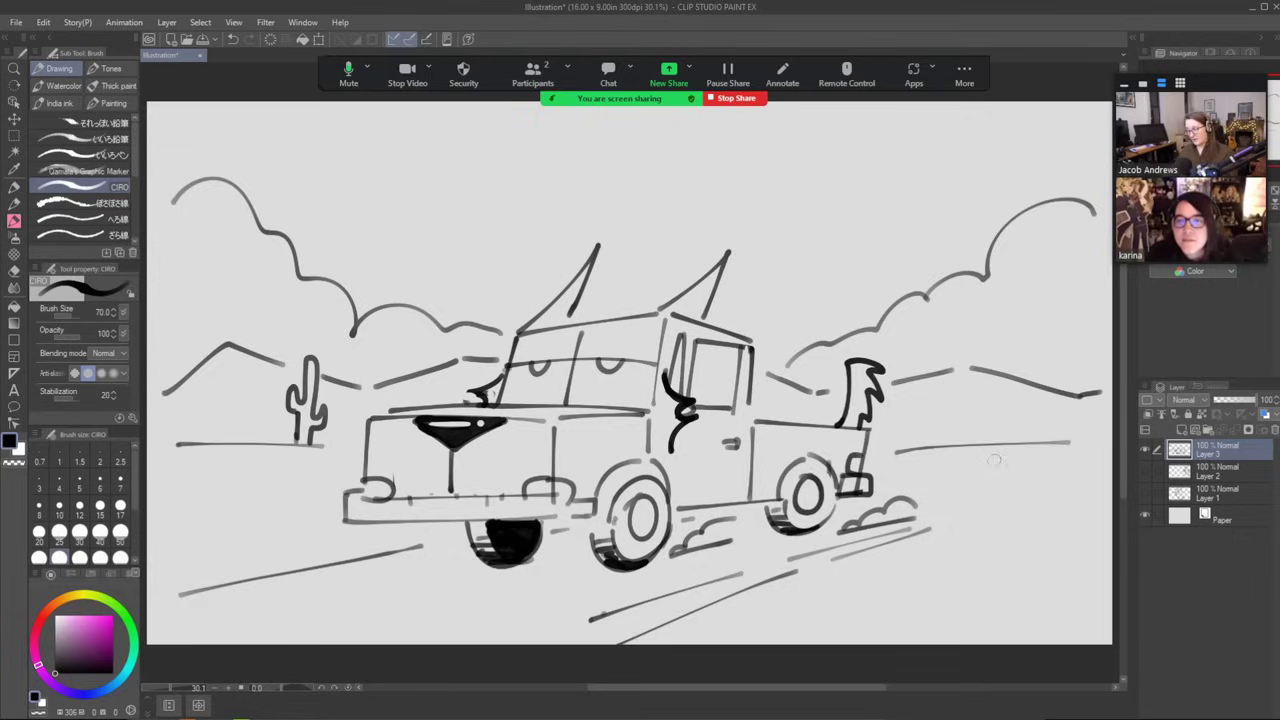
On a new layer with the truck layer hidden, draw a large round head with a round snout and two tall half-lidded eyes.
{"action": "left_click", "coordinate": [1145, 450]}
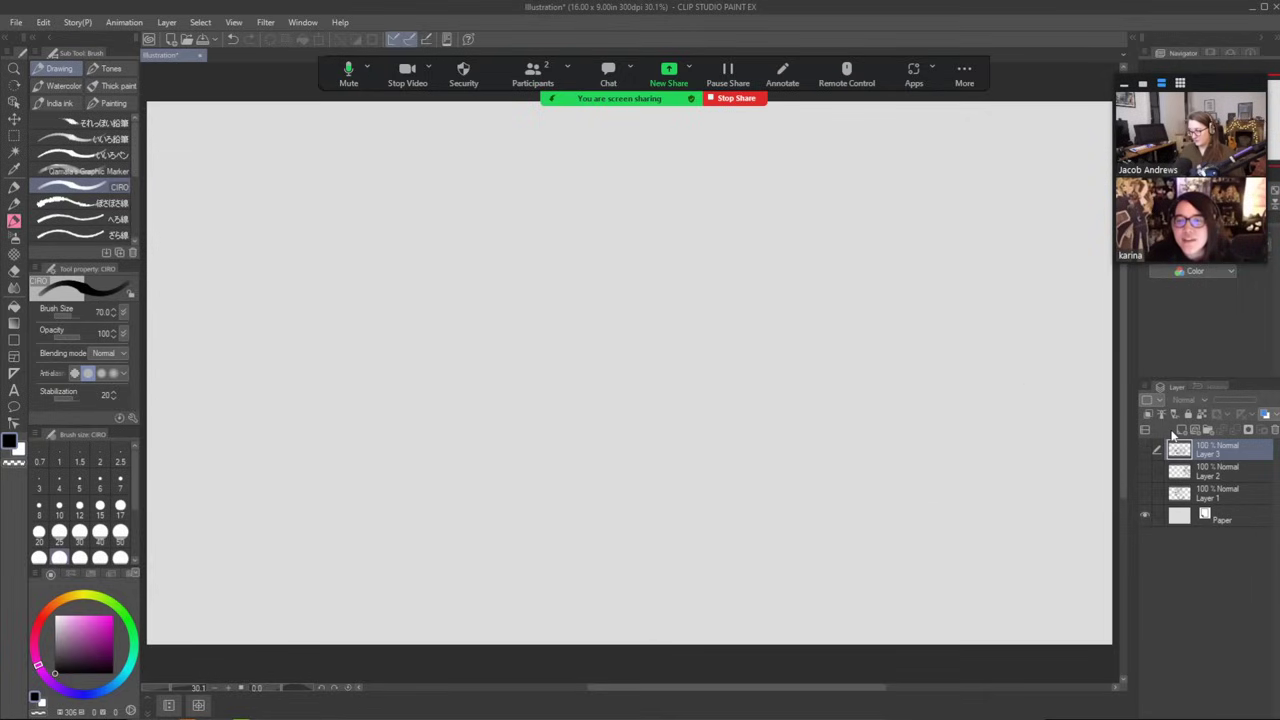
{"action": "left_click", "coordinate": [1182, 430]}
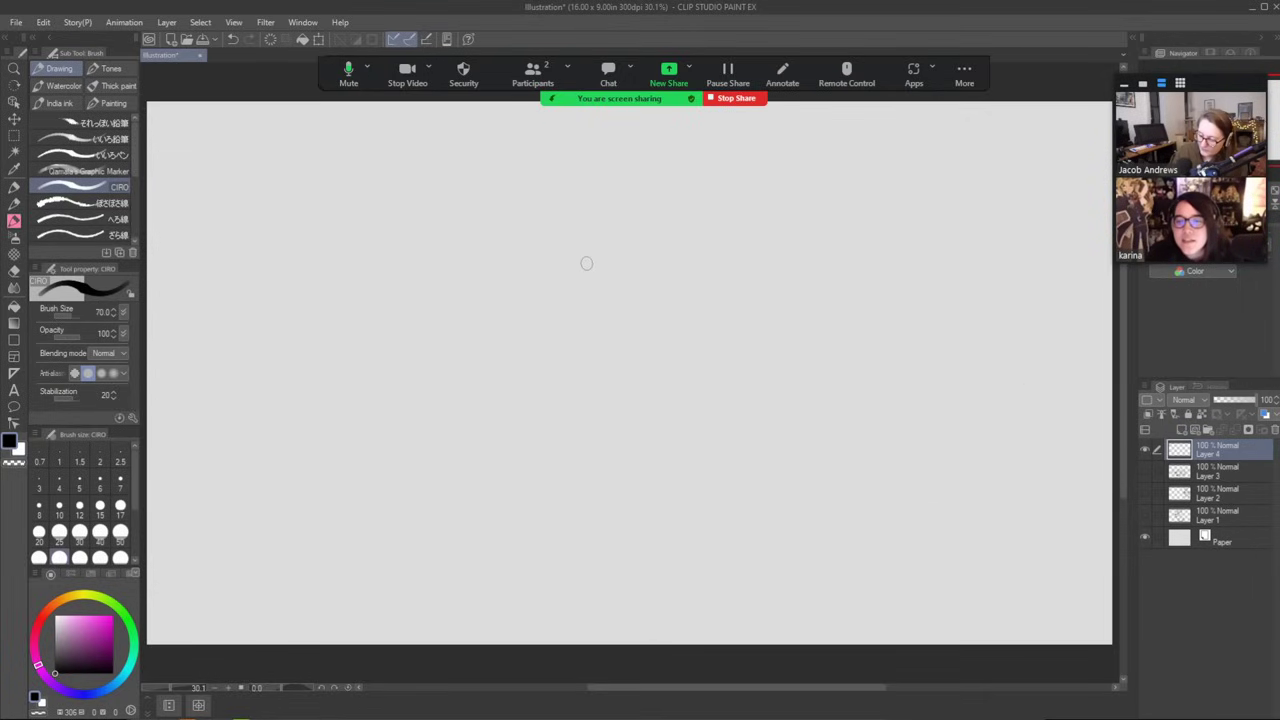
{"action": "mouse_move", "coordinate": [603, 263]}
{"action": "left_mouse_down"}
{"action": "mouse_move", "coordinate": [434, 451]}
{"action": "mouse_move", "coordinate": [731, 380]}
{"action": "mouse_move", "coordinate": [510, 280]}
{"action": "left_mouse_up"}
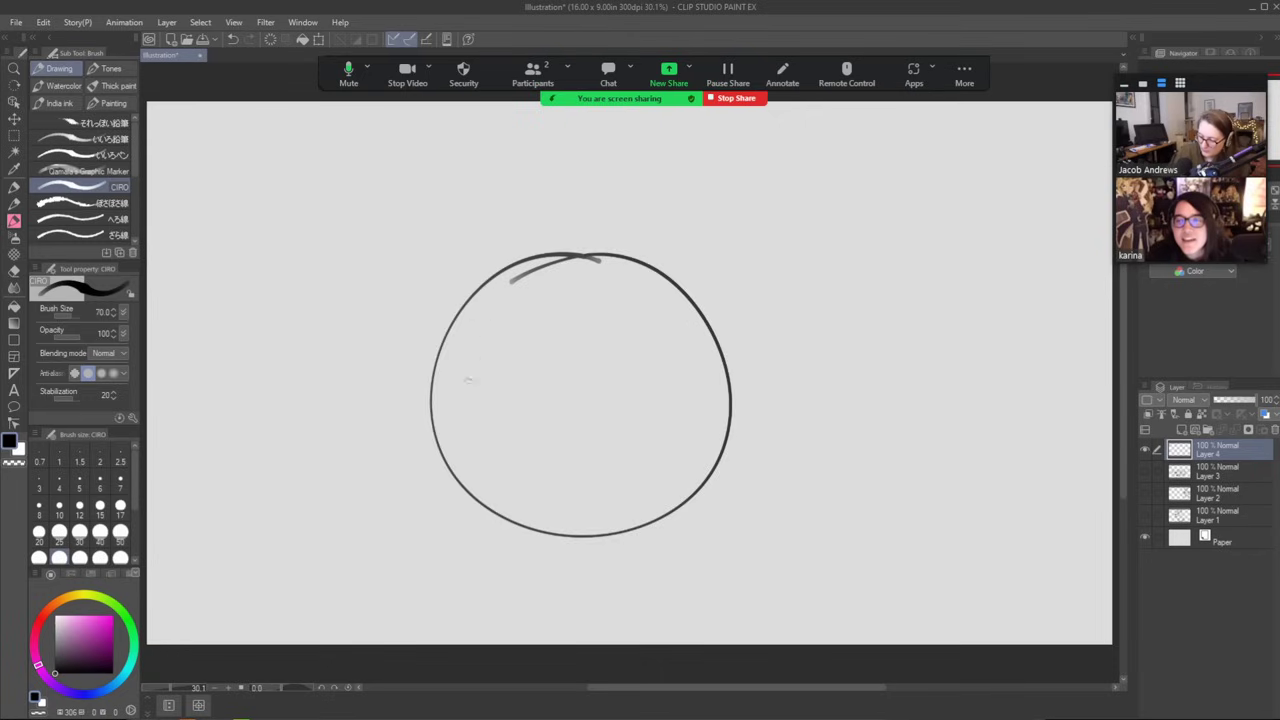
{"action": "mouse_move", "coordinate": [597, 356]}
{"action": "left_mouse_down"}
{"action": "mouse_move", "coordinate": [528, 406]}
{"action": "mouse_move", "coordinate": [636, 414]}
{"action": "mouse_move", "coordinate": [554, 353]}
{"action": "mouse_move", "coordinate": [590, 371]}
{"action": "mouse_move", "coordinate": [576, 311]}
{"action": "mouse_move", "coordinate": [520, 288]}
{"action": "mouse_move", "coordinate": [518, 388]}
{"action": "left_mouse_up"}
{"action": "mouse_move", "coordinate": [577, 350]}
{"action": "left_mouse_down"}
{"action": "mouse_move", "coordinate": [632, 289]}
{"action": "mouse_move", "coordinate": [645, 365]}
{"action": "left_mouse_up"}
{"action": "left_click_drag", "start_coordinate": [498, 331], "coordinate": [658, 320]}
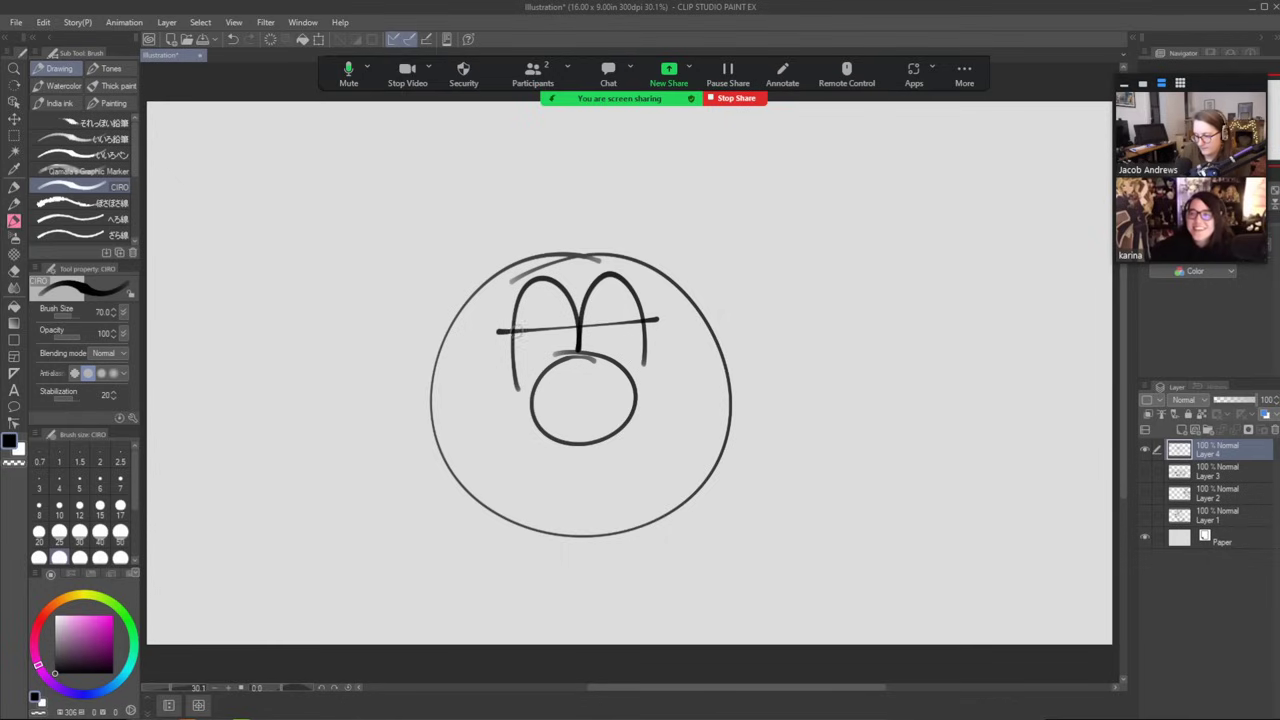
Add eyelashes, half-circle pupils, oval nostrils and a wide frowning mouth to the pig's face.
{"action": "left_click_drag", "start_coordinate": [498, 321], "coordinate": [547, 326]}
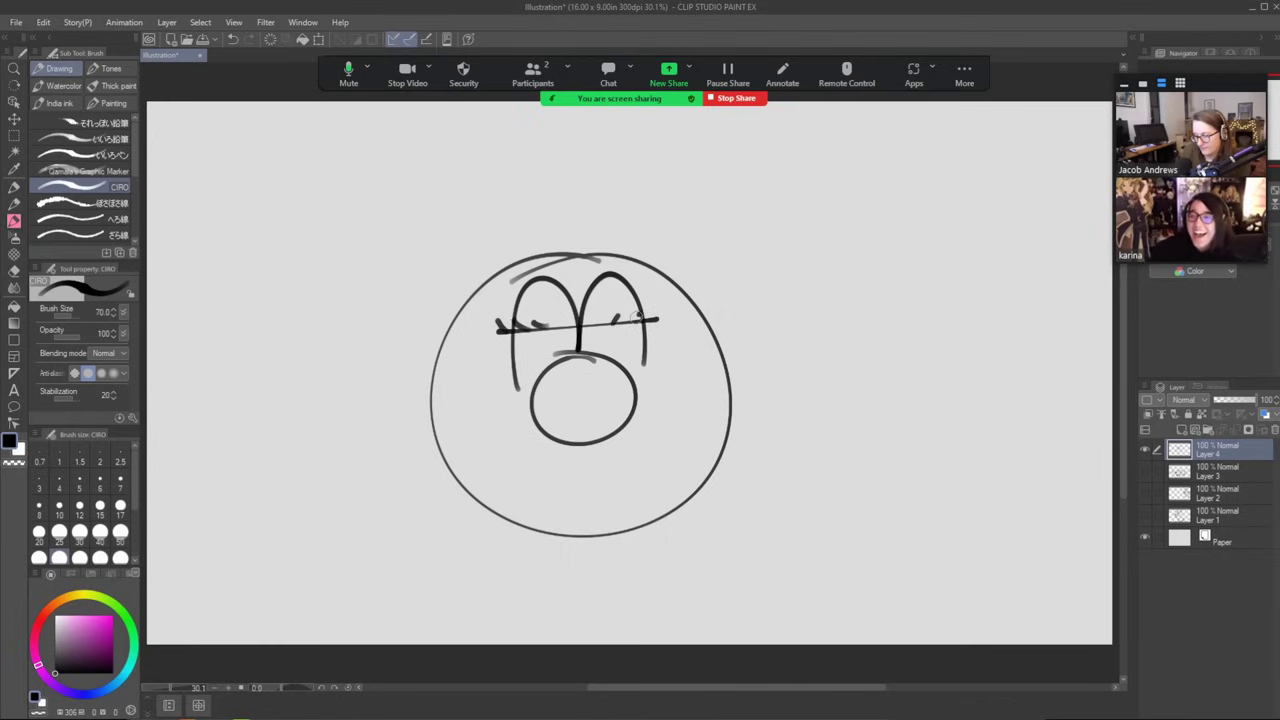
{"action": "left_click_drag", "start_coordinate": [636, 316], "coordinate": [659, 313]}
{"action": "mouse_move", "coordinate": [564, 384]}
{"action": "left_mouse_down"}
{"action": "mouse_move", "coordinate": [561, 421]}
{"action": "mouse_move", "coordinate": [566, 385]}
{"action": "mouse_move", "coordinate": [590, 408]}
{"action": "left_mouse_up"}
{"action": "mouse_move", "coordinate": [496, 471]}
{"action": "left_mouse_down"}
{"action": "mouse_move", "coordinate": [524, 458]}
{"action": "mouse_move", "coordinate": [683, 460]}
{"action": "left_mouse_up"}
{"action": "left_click_drag", "start_coordinate": [564, 475], "coordinate": [621, 467]}
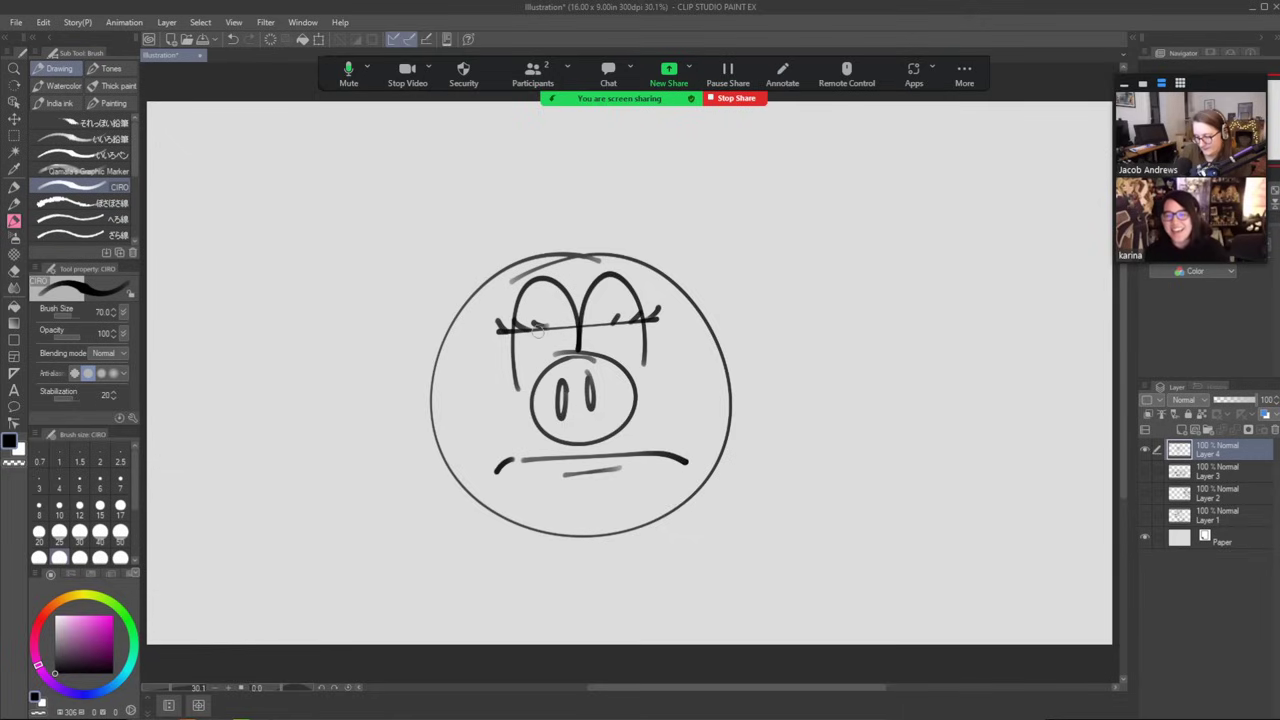
{"action": "left_click_drag", "start_coordinate": [537, 329], "coordinate": [614, 326]}
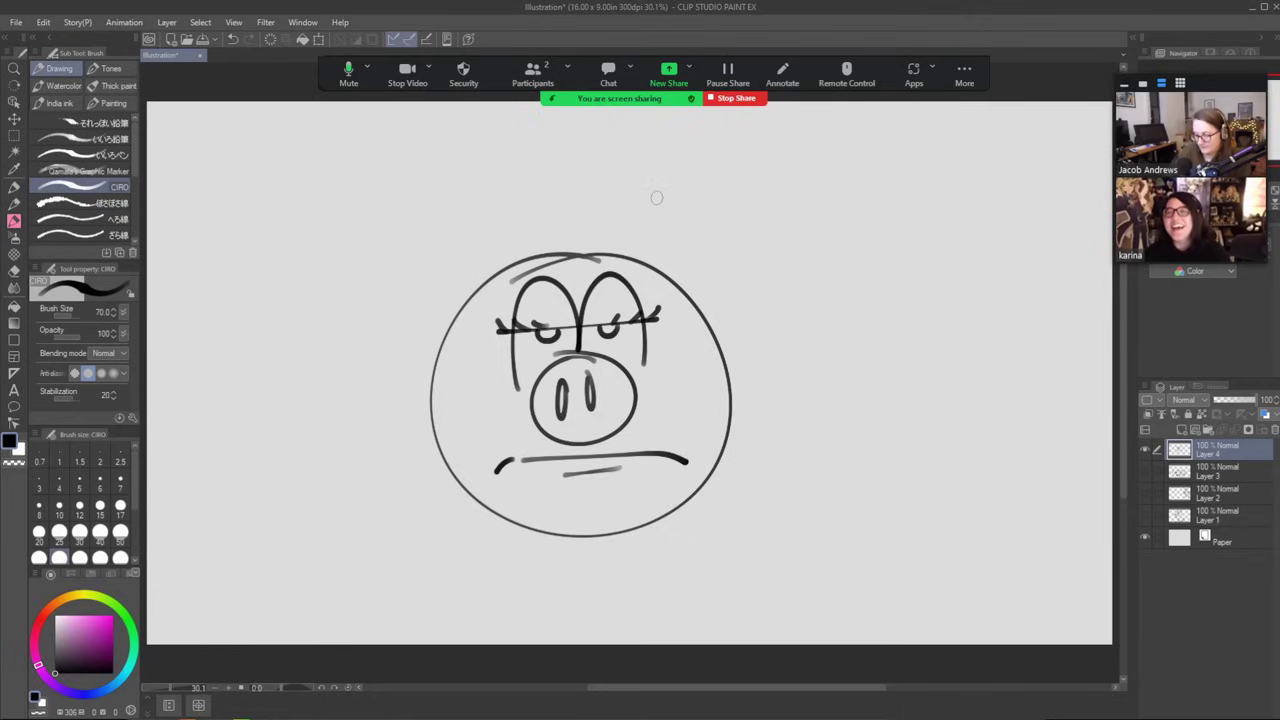
Draw two upright rounded ears and the outer outline of long wavy hair on both sides of the pig's head.
{"action": "mouse_move", "coordinate": [487, 240]}
{"action": "left_mouse_down"}
{"action": "mouse_move", "coordinate": [426, 192]}
{"action": "mouse_move", "coordinate": [423, 276]}
{"action": "left_mouse_up"}
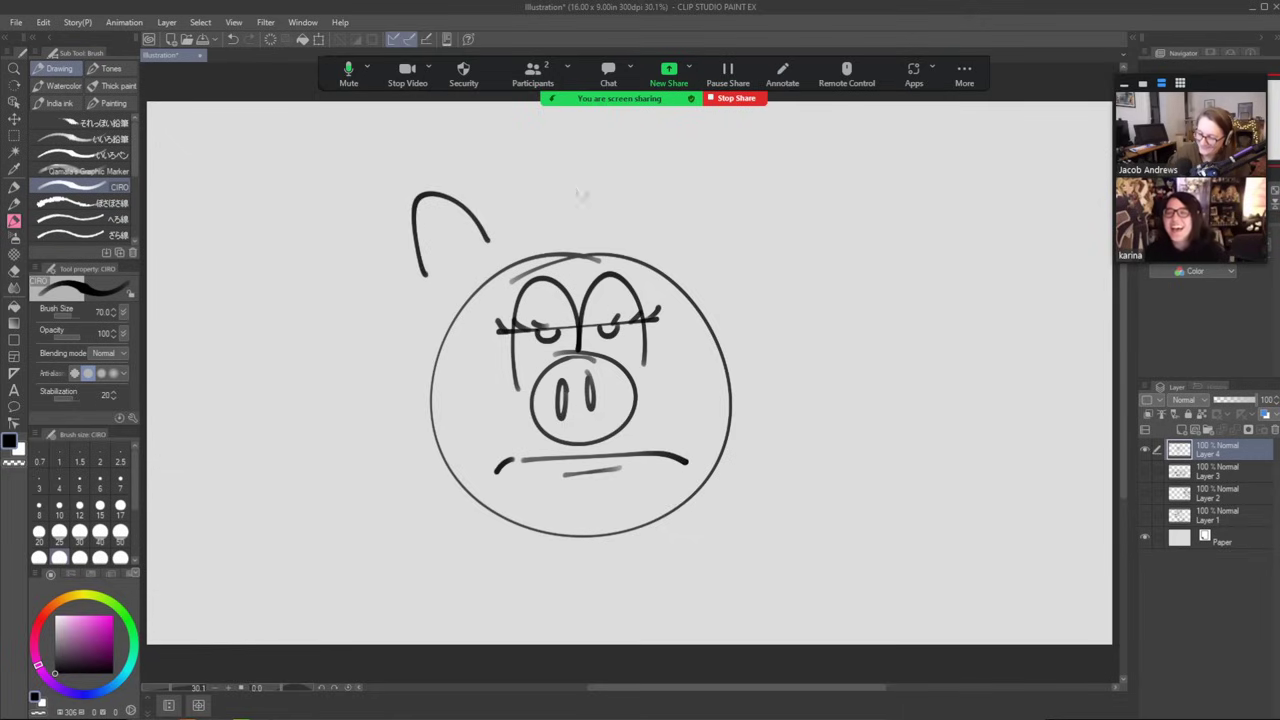
{"action": "mouse_move", "coordinate": [656, 240]}
{"action": "left_mouse_down"}
{"action": "mouse_move", "coordinate": [734, 231]}
{"action": "mouse_move", "coordinate": [735, 263]}
{"action": "left_mouse_up"}
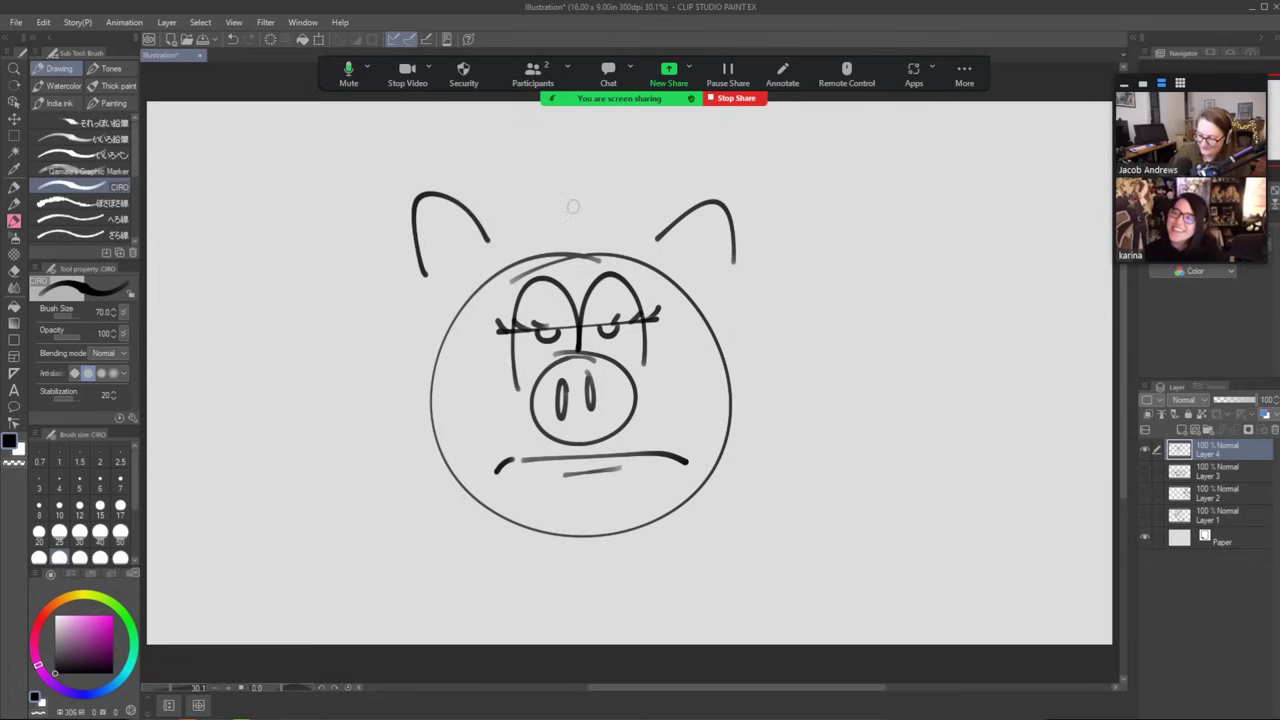
{"action": "mouse_move", "coordinate": [631, 212]}
{"action": "left_mouse_down"}
{"action": "mouse_move", "coordinate": [572, 179]}
{"action": "mouse_move", "coordinate": [324, 327]}
{"action": "mouse_move", "coordinate": [342, 344]}
{"action": "mouse_move", "coordinate": [323, 351]}
{"action": "mouse_move", "coordinate": [332, 415]}
{"action": "mouse_move", "coordinate": [264, 466]}
{"action": "mouse_move", "coordinate": [331, 489]}
{"action": "mouse_move", "coordinate": [290, 536]}
{"action": "mouse_move", "coordinate": [291, 581]}
{"action": "left_mouse_up"}
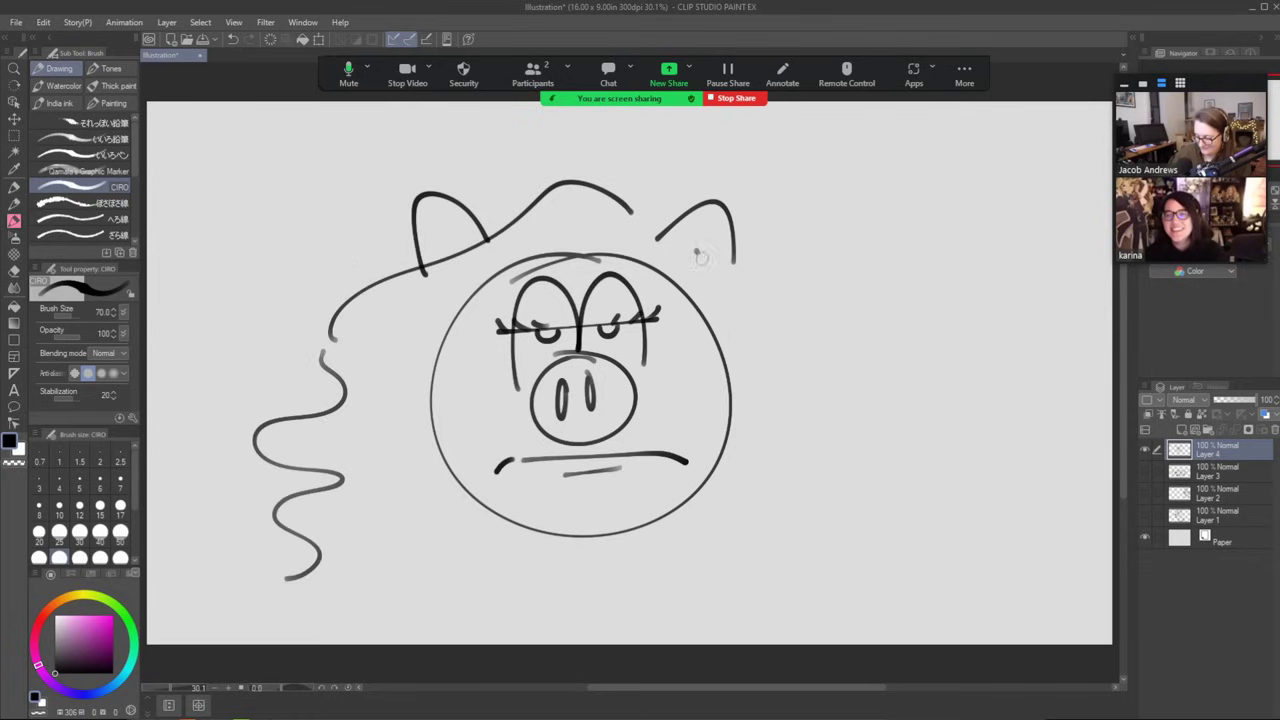
{"action": "mouse_move", "coordinate": [697, 252]}
{"action": "left_mouse_down"}
{"action": "mouse_move", "coordinate": [820, 292]}
{"action": "mouse_move", "coordinate": [788, 370]}
{"action": "mouse_move", "coordinate": [880, 416]}
{"action": "mouse_move", "coordinate": [843, 474]}
{"action": "mouse_move", "coordinate": [885, 541]}
{"action": "left_mouse_up"}
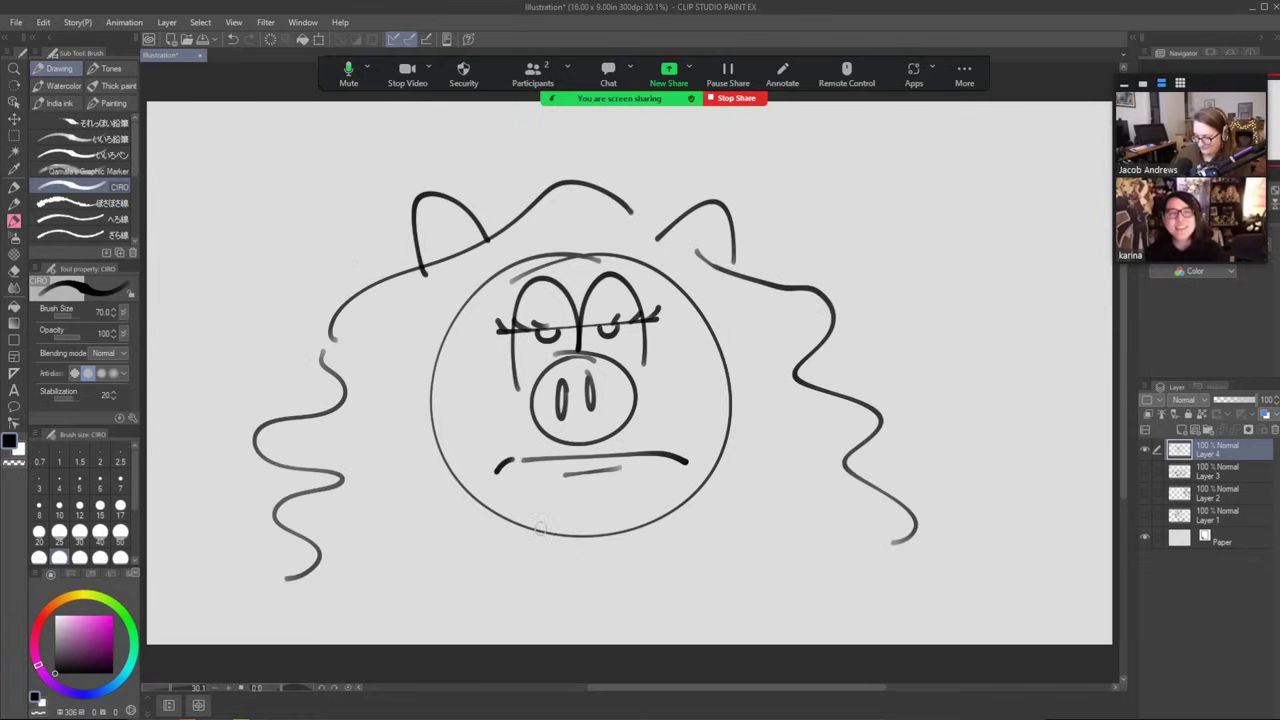
Draw long wavy inner hair strands down both sides of the pig's face and a beaded necklace under the chin.
{"action": "mouse_move", "coordinate": [426, 310]}
{"action": "left_mouse_down"}
{"action": "mouse_move", "coordinate": [468, 428]}
{"action": "mouse_move", "coordinate": [410, 566]}
{"action": "mouse_move", "coordinate": [421, 592]}
{"action": "left_mouse_up"}
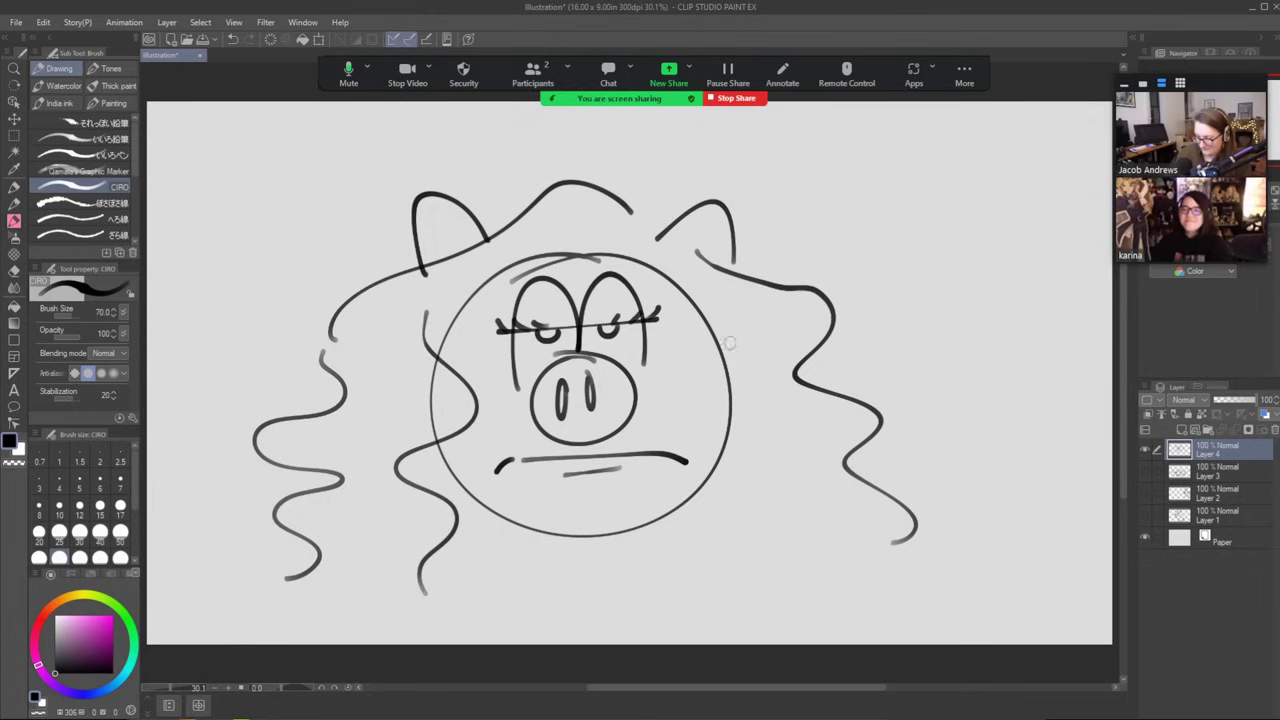
{"action": "mouse_move", "coordinate": [718, 290]}
{"action": "left_mouse_down"}
{"action": "mouse_move", "coordinate": [681, 515]}
{"action": "mouse_move", "coordinate": [645, 600]}
{"action": "left_mouse_up"}
{"action": "left_click_drag", "start_coordinate": [752, 396], "coordinate": [757, 590]}
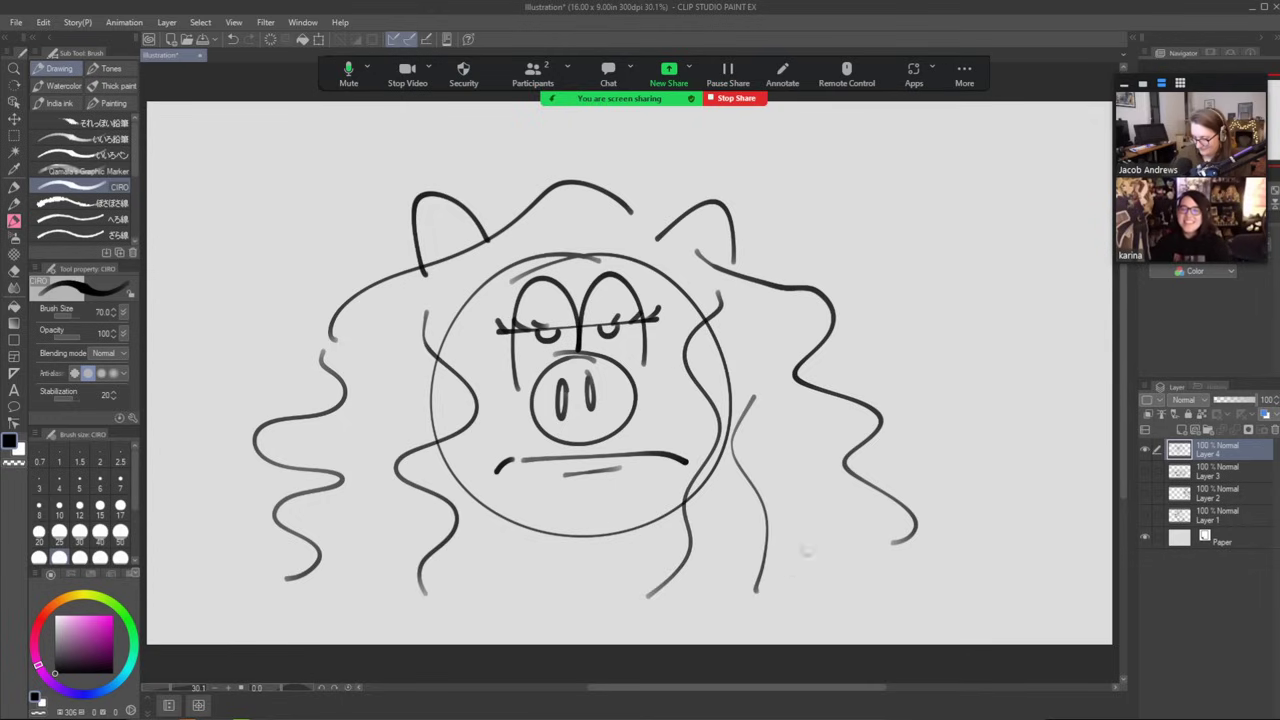
{"action": "left_click_drag", "start_coordinate": [814, 446], "coordinate": [806, 568]}
{"action": "mouse_move", "coordinate": [474, 502]}
{"action": "left_mouse_down"}
{"action": "mouse_move", "coordinate": [519, 532]}
{"action": "mouse_move", "coordinate": [518, 564]}
{"action": "mouse_move", "coordinate": [600, 556]}
{"action": "mouse_move", "coordinate": [610, 580]}
{"action": "mouse_move", "coordinate": [639, 555]}
{"action": "mouse_move", "coordinate": [623, 546]}
{"action": "mouse_move", "coordinate": [658, 549]}
{"action": "mouse_move", "coordinate": [657, 564]}
{"action": "mouse_move", "coordinate": [700, 532]}
{"action": "left_mouse_up"}
Erase parts of the pig's round head outline where the hair covers it and draw a swept fringe across the forehead.
{"action": "key", "text": "e"}
{"action": "left_click_drag", "start_coordinate": [434, 373], "coordinate": [420, 422]}
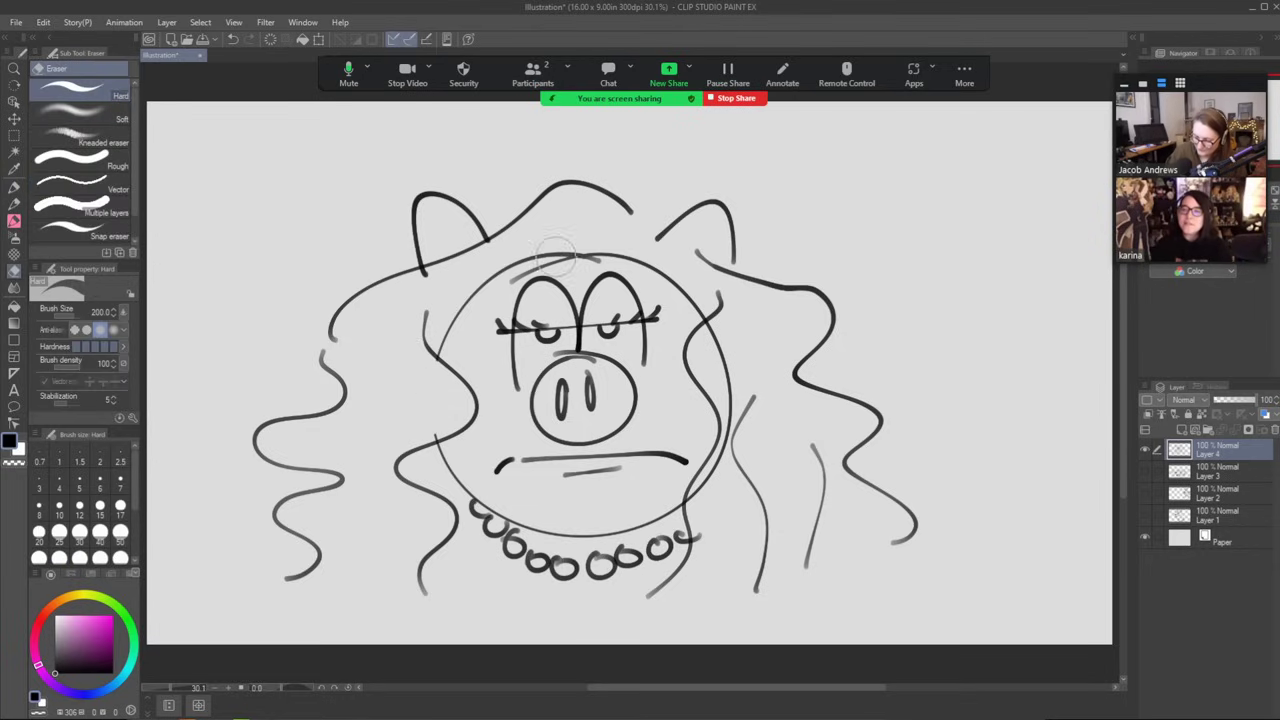
{"action": "mouse_move", "coordinate": [590, 258]}
{"action": "left_mouse_down"}
{"action": "mouse_move", "coordinate": [514, 271]}
{"action": "mouse_move", "coordinate": [463, 306]}
{"action": "mouse_move", "coordinate": [450, 344]}
{"action": "mouse_move", "coordinate": [565, 278]}
{"action": "mouse_move", "coordinate": [408, 376]}
{"action": "left_mouse_up"}
{"action": "key", "text": "b"}
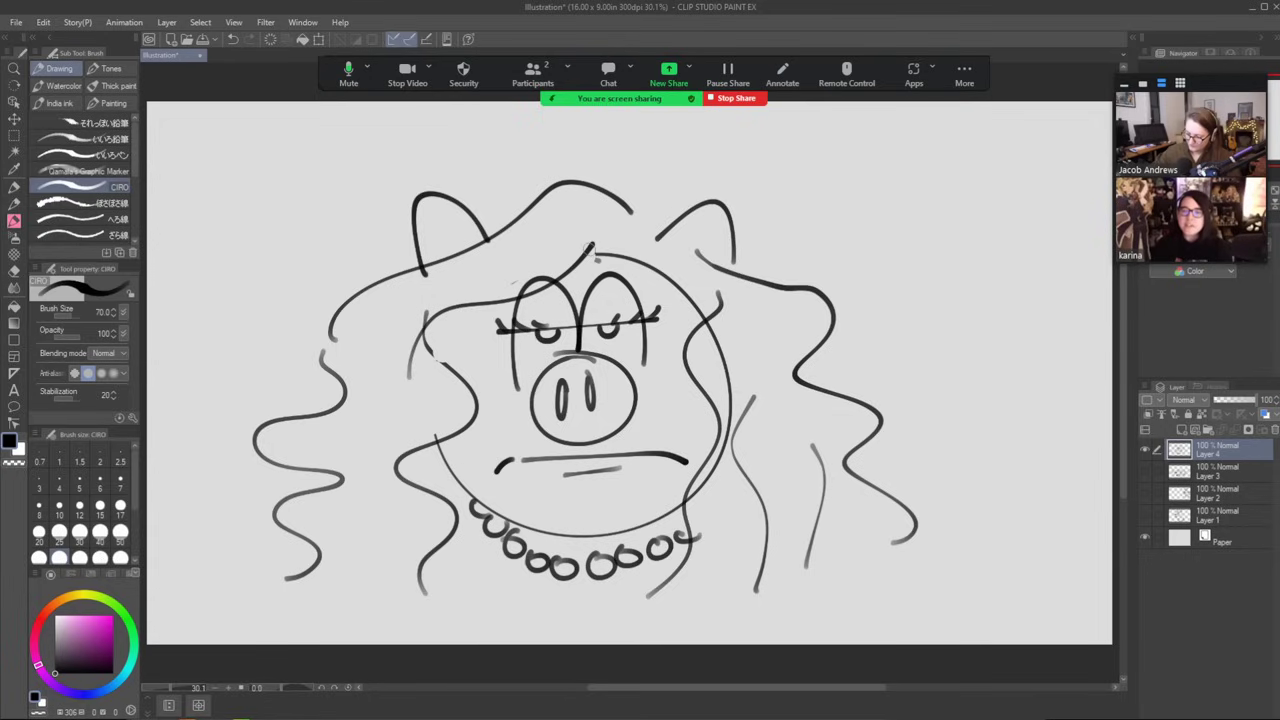
{"action": "left_click_drag", "start_coordinate": [588, 246], "coordinate": [648, 256]}
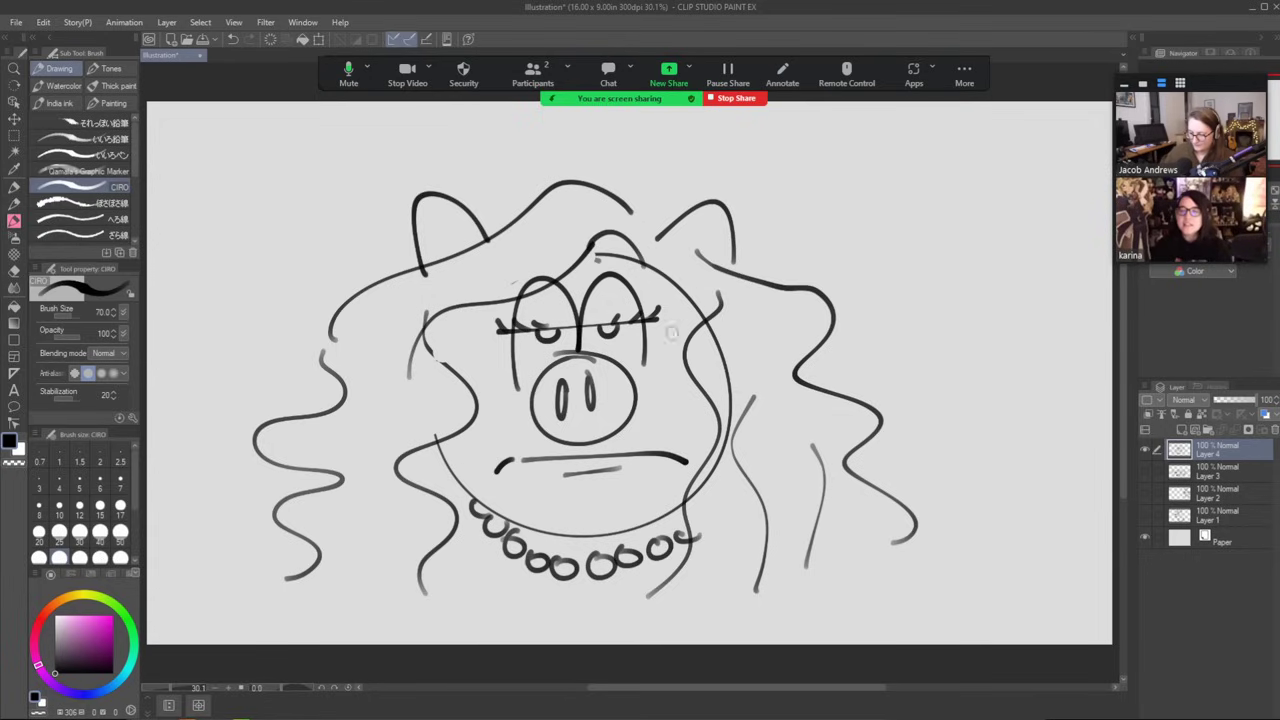
{"action": "key", "text": "e"}
{"action": "mouse_move", "coordinate": [716, 316]}
{"action": "left_mouse_down"}
{"action": "mouse_move", "coordinate": [721, 445]}
{"action": "mouse_move", "coordinate": [690, 530]}
{"action": "left_mouse_up"}
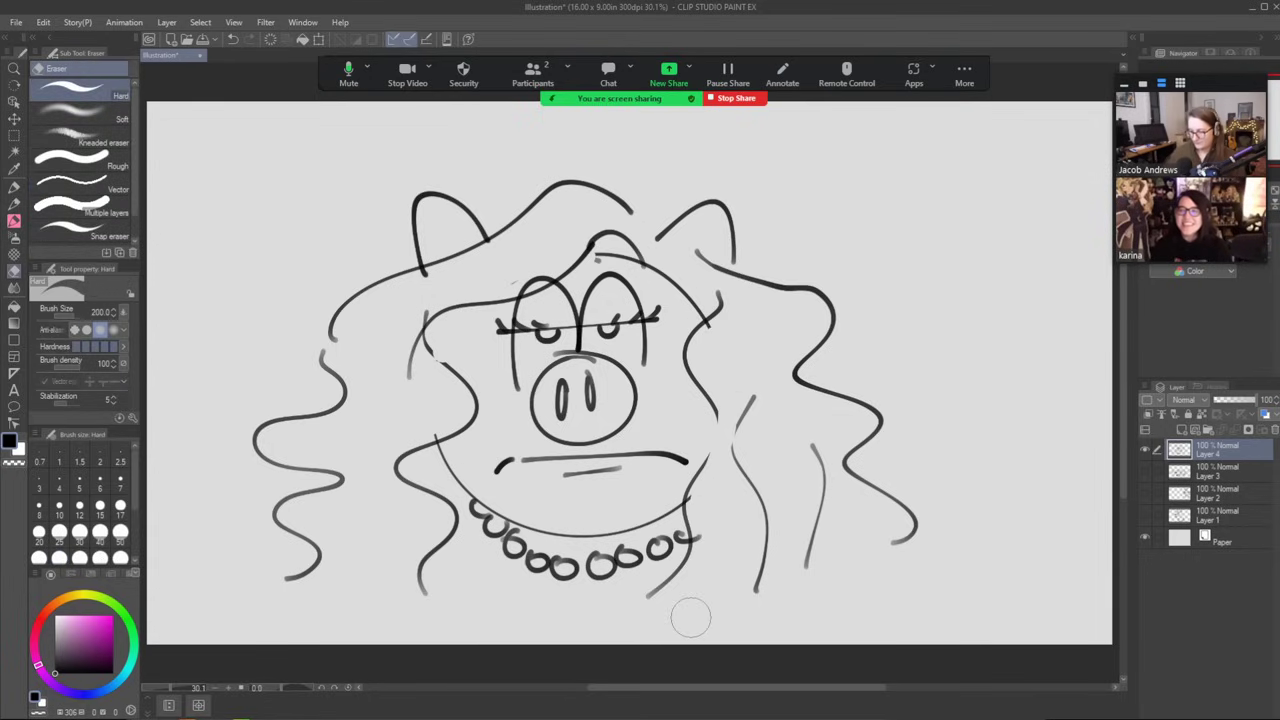
{"action": "key", "text": "b"}
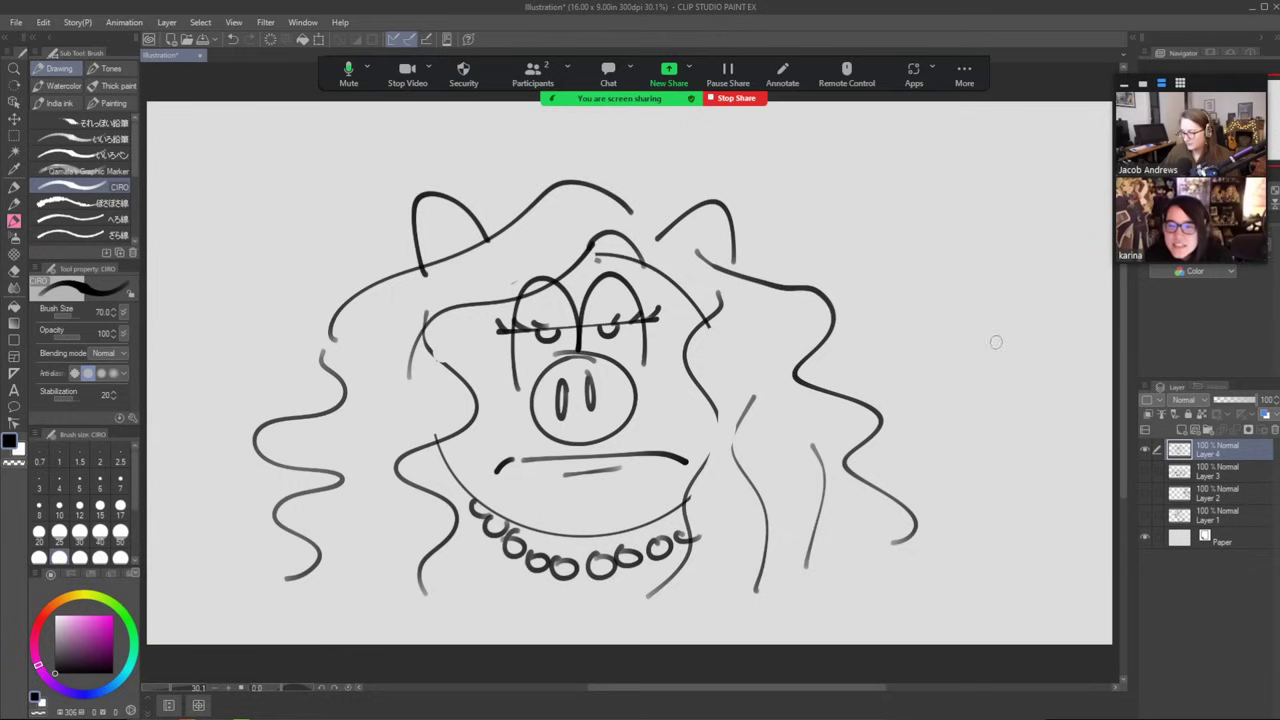
Draw a second character's tilted-back head beside the pig, with a wide-open mouth, a round eye and a spiky collar.
{"action": "mouse_move", "coordinate": [1012, 348]}
{"action": "left_mouse_down"}
{"action": "mouse_move", "coordinate": [892, 294]}
{"action": "mouse_move", "coordinate": [933, 383]}
{"action": "mouse_move", "coordinate": [982, 303]}
{"action": "mouse_move", "coordinate": [932, 278]}
{"action": "mouse_move", "coordinate": [984, 276]}
{"action": "mouse_move", "coordinate": [1059, 363]}
{"action": "left_mouse_up"}
{"action": "mouse_move", "coordinate": [1046, 314]}
{"action": "left_mouse_down"}
{"action": "mouse_move", "coordinate": [1030, 339]}
{"action": "mouse_move", "coordinate": [1042, 308]}
{"action": "mouse_move", "coordinate": [1044, 326]}
{"action": "left_mouse_up"}
{"action": "key", "text": "e"}
{"action": "key", "text": "b"}
{"action": "mouse_move", "coordinate": [968, 394]}
{"action": "left_mouse_down"}
{"action": "mouse_move", "coordinate": [1038, 376]}
{"action": "mouse_move", "coordinate": [958, 400]}
{"action": "mouse_move", "coordinate": [978, 417]}
{"action": "mouse_move", "coordinate": [989, 471]}
{"action": "mouse_move", "coordinate": [1053, 405]}
{"action": "mouse_move", "coordinate": [1103, 401]}
{"action": "mouse_move", "coordinate": [1058, 343]}
{"action": "left_mouse_up"}
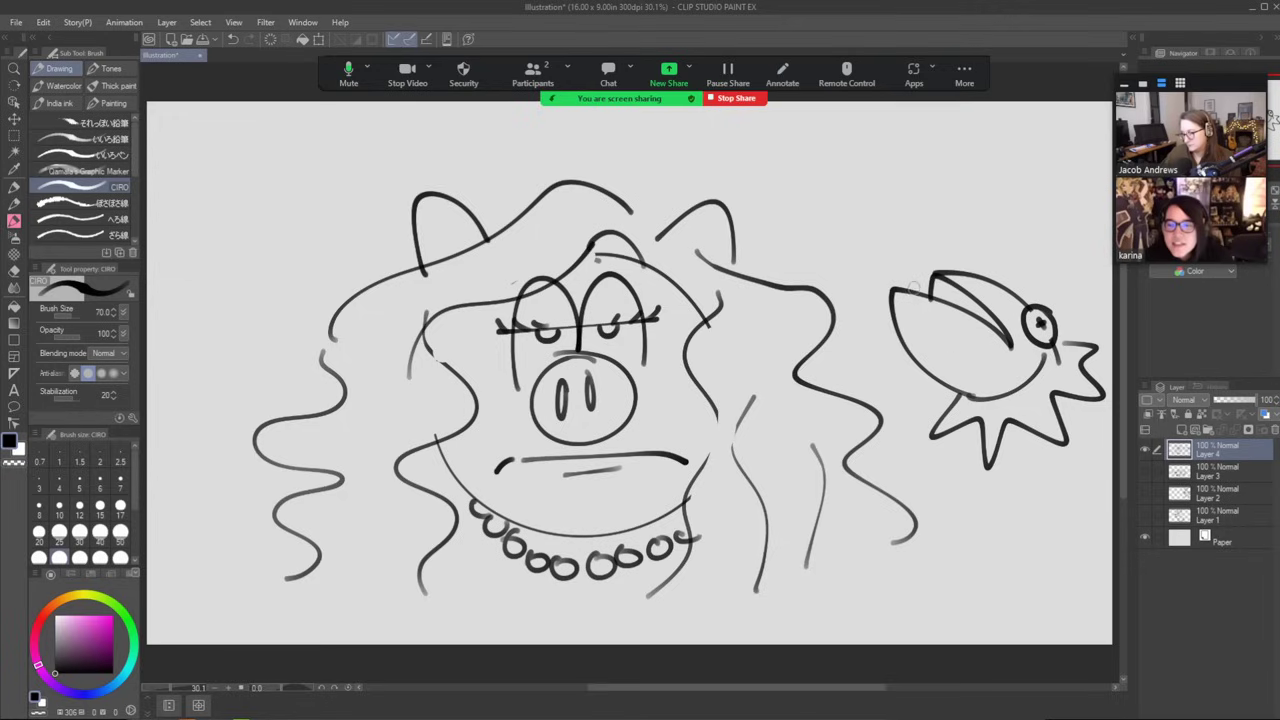
Draw the second character's wavy raised arms with splayed hands, plus a plain body and legs running off the canvas.
{"action": "mouse_move", "coordinate": [905, 290]}
{"action": "left_mouse_down"}
{"action": "mouse_move", "coordinate": [914, 181]}
{"action": "mouse_move", "coordinate": [896, 155]}
{"action": "mouse_move", "coordinate": [886, 177]}
{"action": "mouse_move", "coordinate": [860, 162]}
{"action": "mouse_move", "coordinate": [887, 206]}
{"action": "mouse_move", "coordinate": [880, 284]}
{"action": "left_mouse_up"}
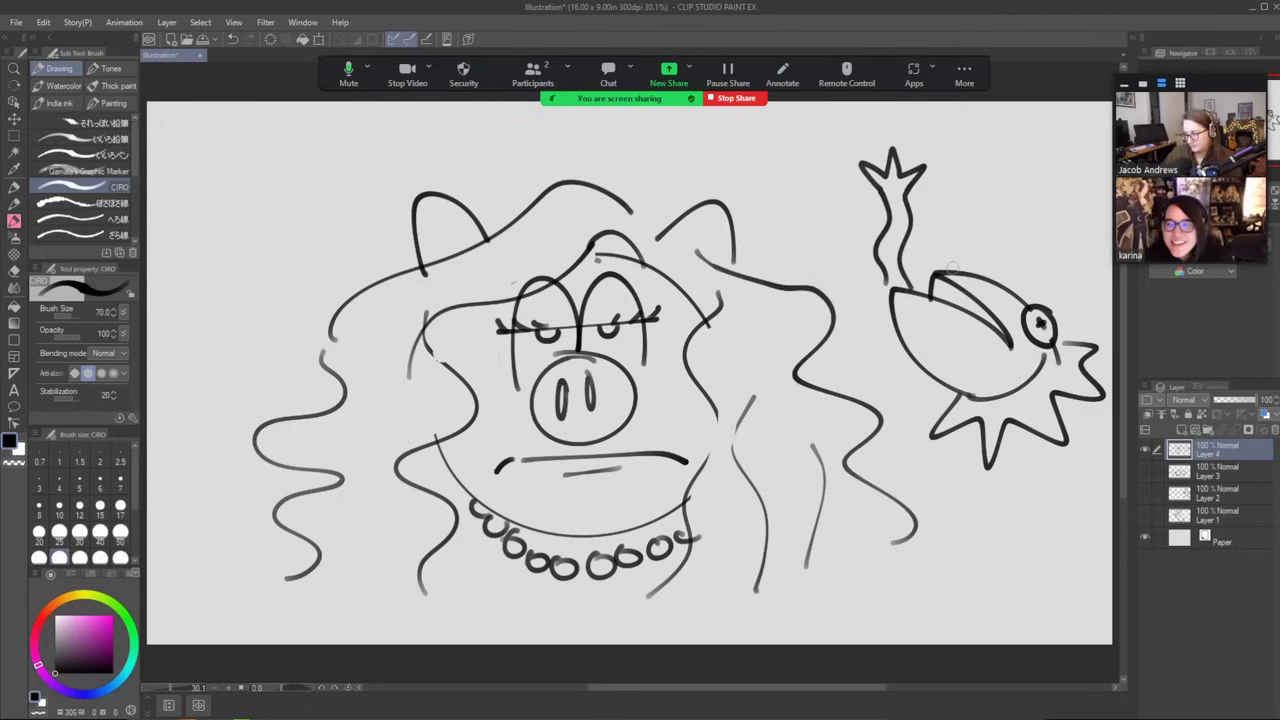
{"action": "mouse_move", "coordinate": [1075, 338]}
{"action": "left_mouse_down"}
{"action": "mouse_move", "coordinate": [1034, 170]}
{"action": "mouse_move", "coordinate": [1057, 185]}
{"action": "mouse_move", "coordinate": [1073, 154]}
{"action": "mouse_move", "coordinate": [1068, 188]}
{"action": "mouse_move", "coordinate": [1094, 172]}
{"action": "mouse_move", "coordinate": [1076, 204]}
{"action": "mouse_move", "coordinate": [1100, 335]}
{"action": "left_mouse_up"}
{"action": "mouse_move", "coordinate": [959, 428]}
{"action": "left_mouse_down"}
{"action": "mouse_move", "coordinate": [967, 595]}
{"action": "mouse_move", "coordinate": [1100, 558]}
{"action": "left_mouse_up"}
{"action": "left_click_drag", "start_coordinate": [966, 592], "coordinate": [969, 648]}
{"action": "left_click_drag", "start_coordinate": [1003, 602], "coordinate": [1005, 648]}
{"action": "left_click_drag", "start_coordinate": [1092, 585], "coordinate": [1112, 618]}
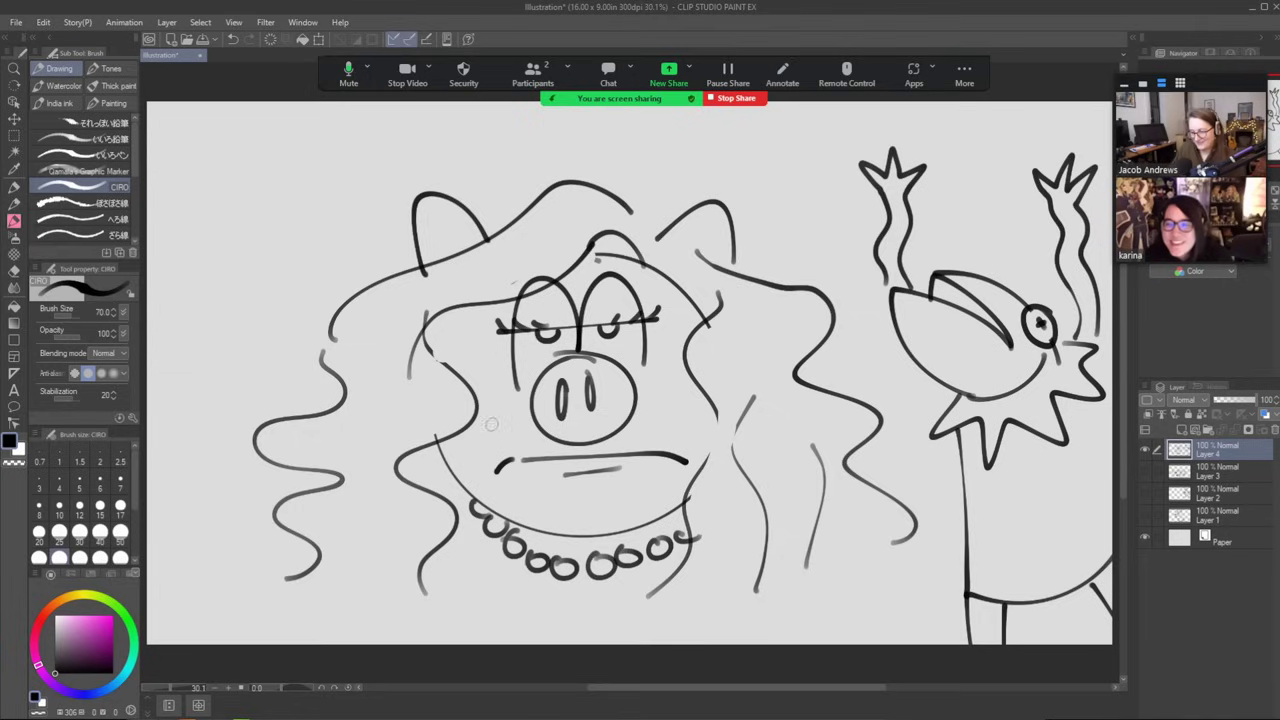
Add oval blush marks to both of the pig's cheeks and erase overlapping hair lines beside the face.
{"action": "mouse_move", "coordinate": [510, 403]}
{"action": "left_mouse_down"}
{"action": "mouse_move", "coordinate": [482, 420]}
{"action": "mouse_move", "coordinate": [508, 404]}
{"action": "left_mouse_up"}
{"action": "mouse_move", "coordinate": [646, 400]}
{"action": "left_mouse_down"}
{"action": "mouse_move", "coordinate": [656, 386]}
{"action": "mouse_move", "coordinate": [650, 396]}
{"action": "left_mouse_up"}
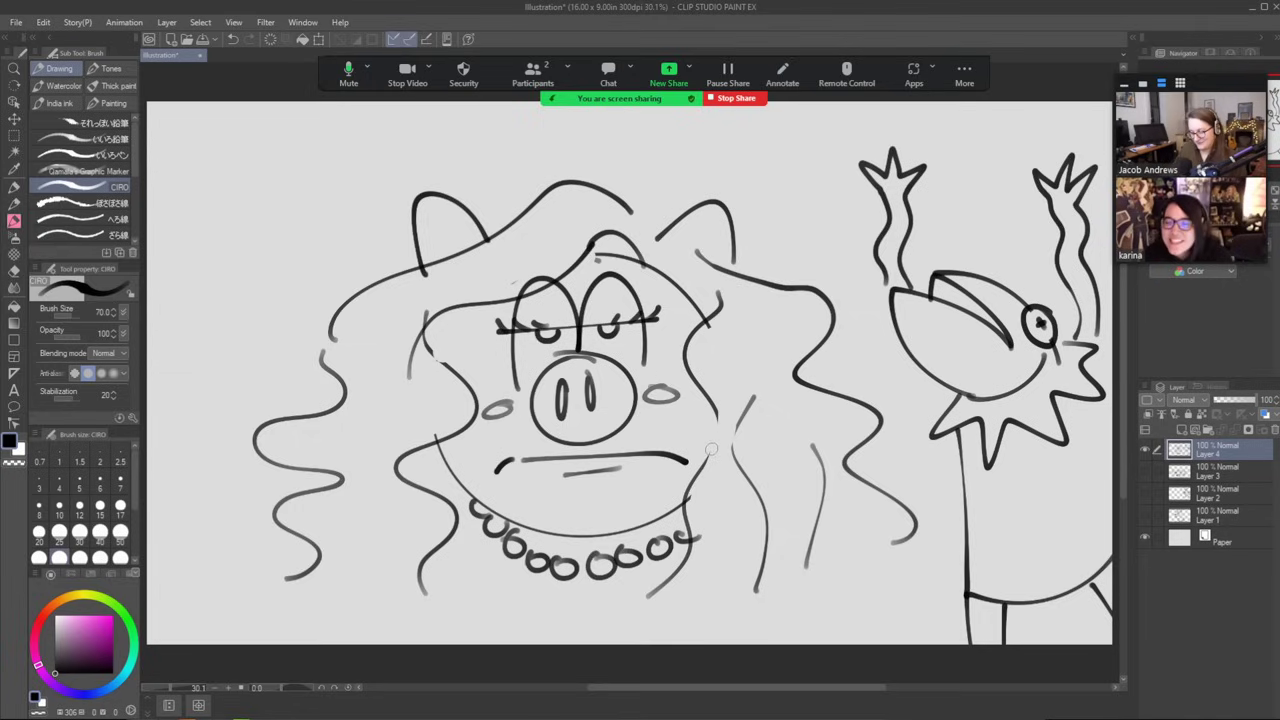
{"action": "key", "text": "e"}
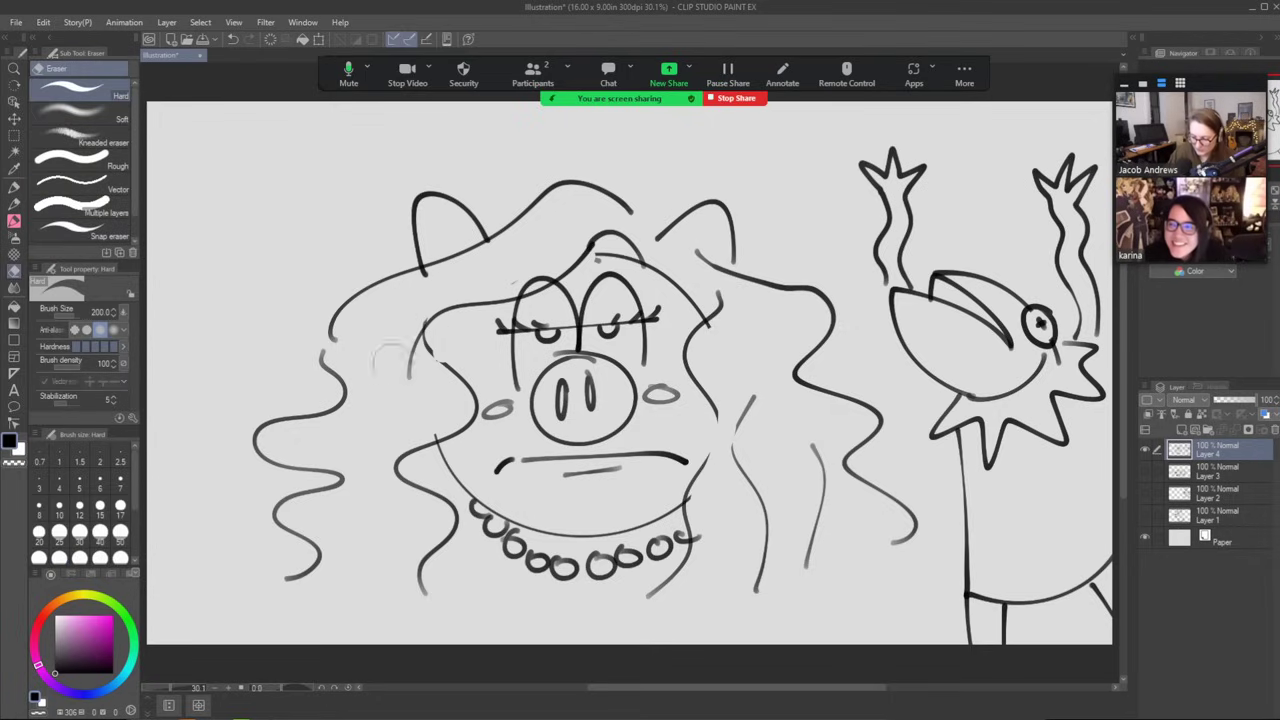
{"action": "left_click_drag", "start_coordinate": [438, 304], "coordinate": [398, 418]}
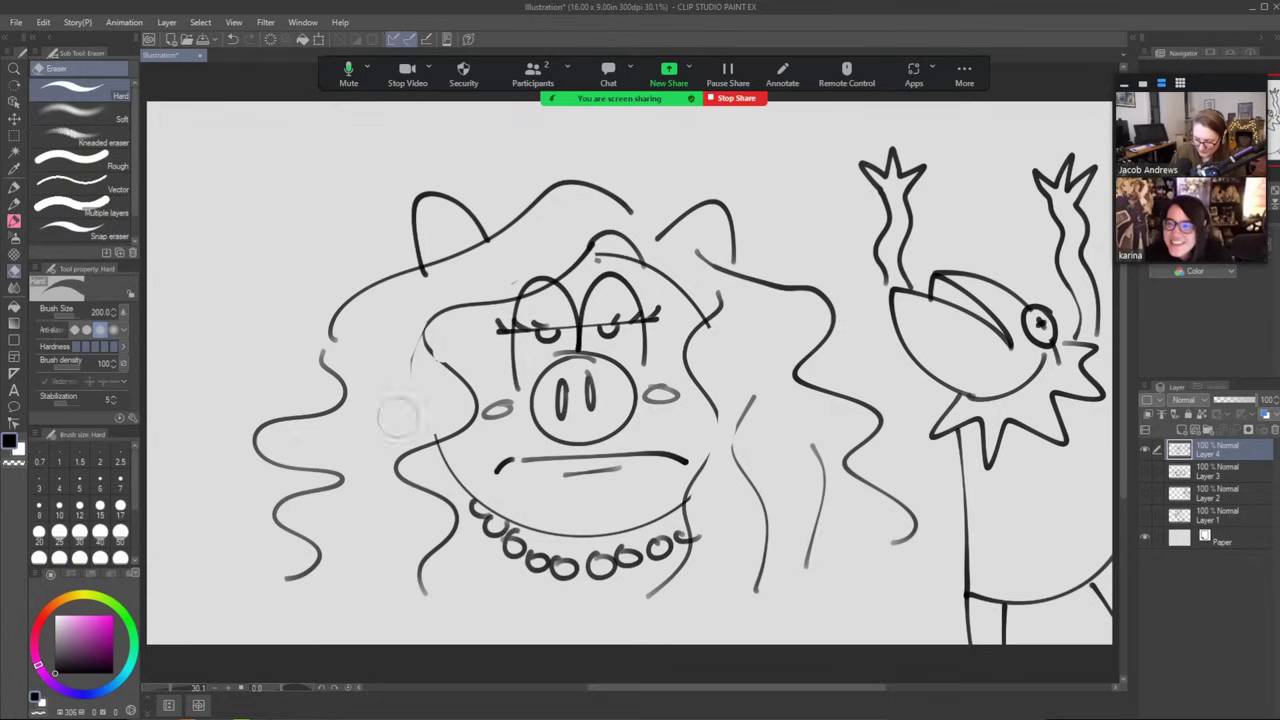
Draw short wavy strands inside the pig's hair on both sides of the face.
{"action": "key", "text": "b"}
{"action": "left_click_drag", "start_coordinate": [345, 331], "coordinate": [362, 434]}
{"action": "mouse_move", "coordinate": [383, 336]}
{"action": "left_mouse_down"}
{"action": "mouse_move", "coordinate": [398, 376]}
{"action": "mouse_move", "coordinate": [391, 428]}
{"action": "left_mouse_up"}
{"action": "left_click_drag", "start_coordinate": [402, 347], "coordinate": [444, 404]}
{"action": "left_click_drag", "start_coordinate": [719, 326], "coordinate": [722, 370]}
{"action": "left_click_drag", "start_coordinate": [746, 398], "coordinate": [736, 414]}
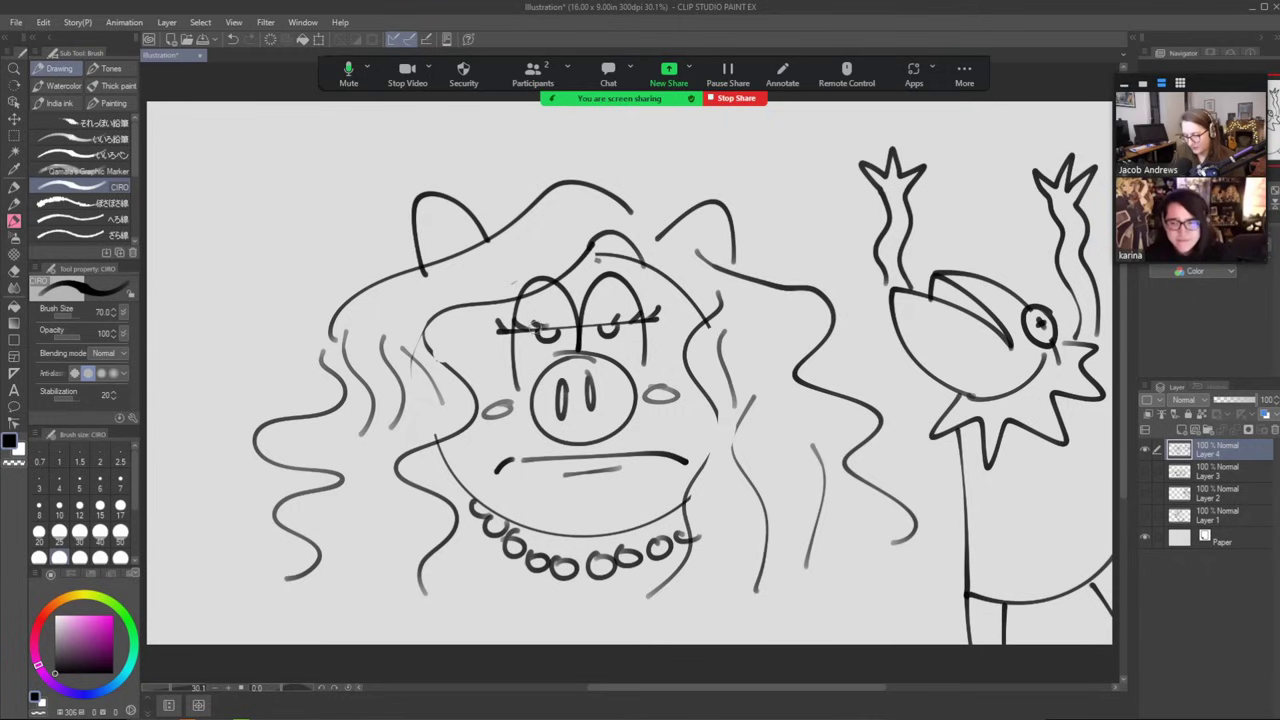
Thicken the pig's heavy eyelid line across both eyes and add more short lashes at the outer corners.
{"action": "mouse_move", "coordinate": [578, 325]}
{"action": "left_mouse_down"}
{"action": "mouse_move", "coordinate": [503, 330]}
{"action": "mouse_move", "coordinate": [640, 319]}
{"action": "mouse_move", "coordinate": [659, 305]}
{"action": "left_mouse_up"}
{"action": "left_click_drag", "start_coordinate": [520, 326], "coordinate": [510, 310]}
{"action": "mouse_move", "coordinate": [530, 328]}
{"action": "left_mouse_down"}
{"action": "mouse_move", "coordinate": [522, 312]}
{"action": "mouse_move", "coordinate": [492, 314]}
{"action": "left_mouse_up"}
{"action": "left_click_drag", "start_coordinate": [516, 330], "coordinate": [506, 316]}
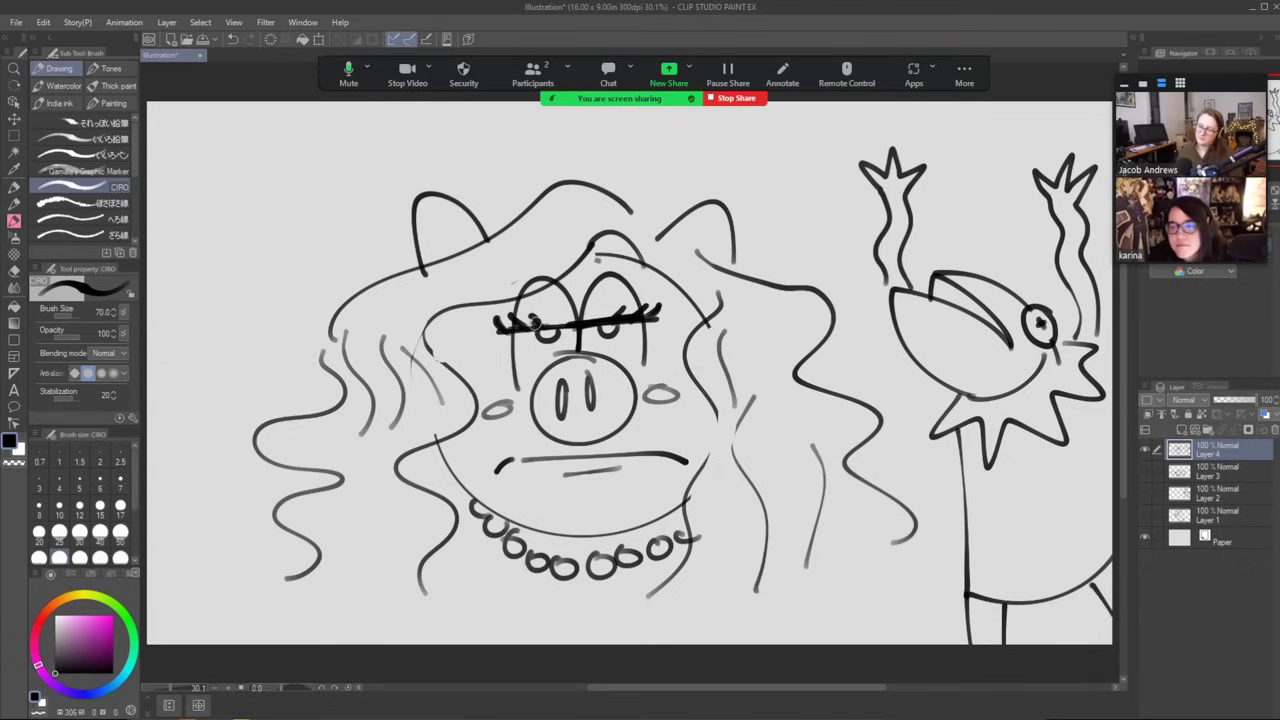
Erase the short line under the pig's mouth and redraw it as a wide curved lower lip.
{"action": "key", "text": "e"}
{"action": "mouse_move", "coordinate": [616, 467]}
{"action": "left_mouse_down"}
{"action": "mouse_move", "coordinate": [568, 476]}
{"action": "mouse_move", "coordinate": [640, 462]}
{"action": "mouse_move", "coordinate": [600, 444]}
{"action": "mouse_move", "coordinate": [514, 461]}
{"action": "mouse_move", "coordinate": [585, 475]}
{"action": "mouse_move", "coordinate": [655, 457]}
{"action": "mouse_move", "coordinate": [608, 440]}
{"action": "mouse_move", "coordinate": [514, 460]}
{"action": "left_mouse_up"}
{"action": "key", "text": "p"}
{"action": "key", "text": "ctrl+z"}
{"action": "key", "text": "ctrl+z"}
{"action": "key", "text": "ctrl+z"}
{"action": "key", "text": "ctrl+z"}
{"action": "key", "text": "ctrl+z"}
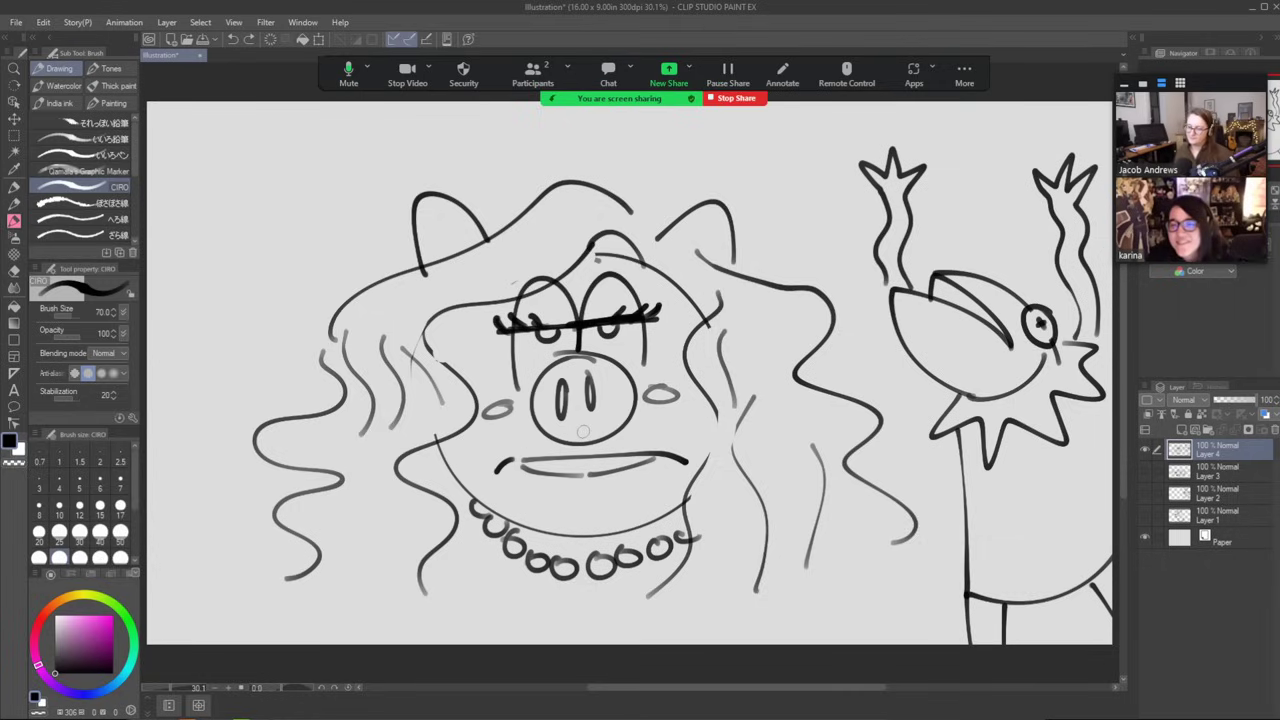
Hide Layer 4, add a new empty layer above it, and stop sharing the screen.
{"action": "left_click", "coordinate": [1145, 450]}
{"action": "left_click", "coordinate": [1181, 430]}
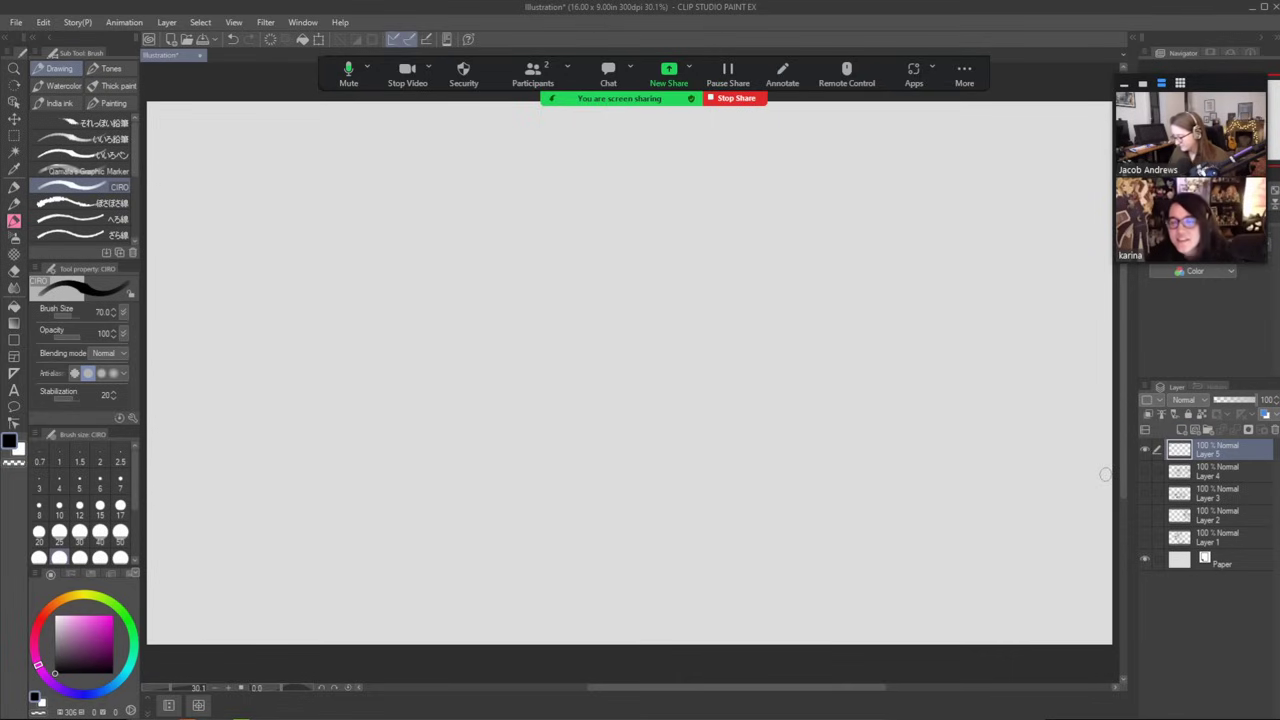
{"action": "left_click", "coordinate": [724, 100]}
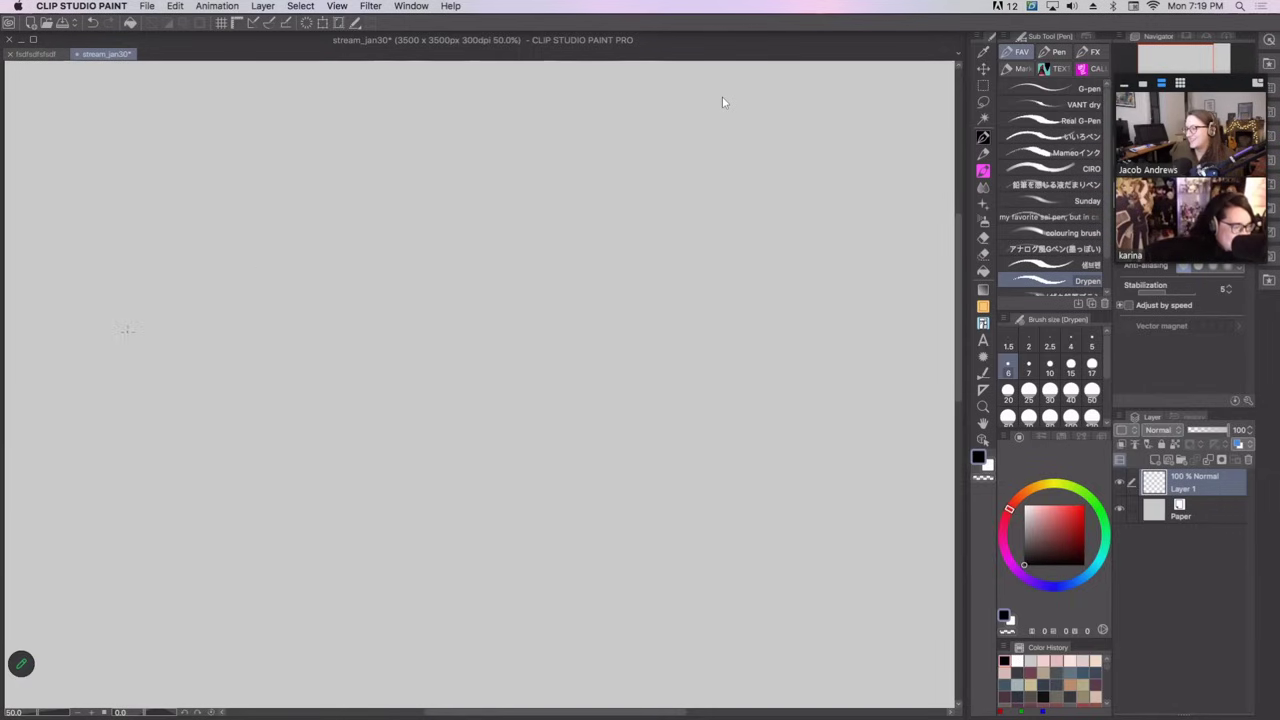
Draw a tilted, wavy-edged rectangular body with a narrow side face in the canvas's upper-left area.
{"action": "left_click_drag", "start_coordinate": [127, 333], "coordinate": [96, 193]}
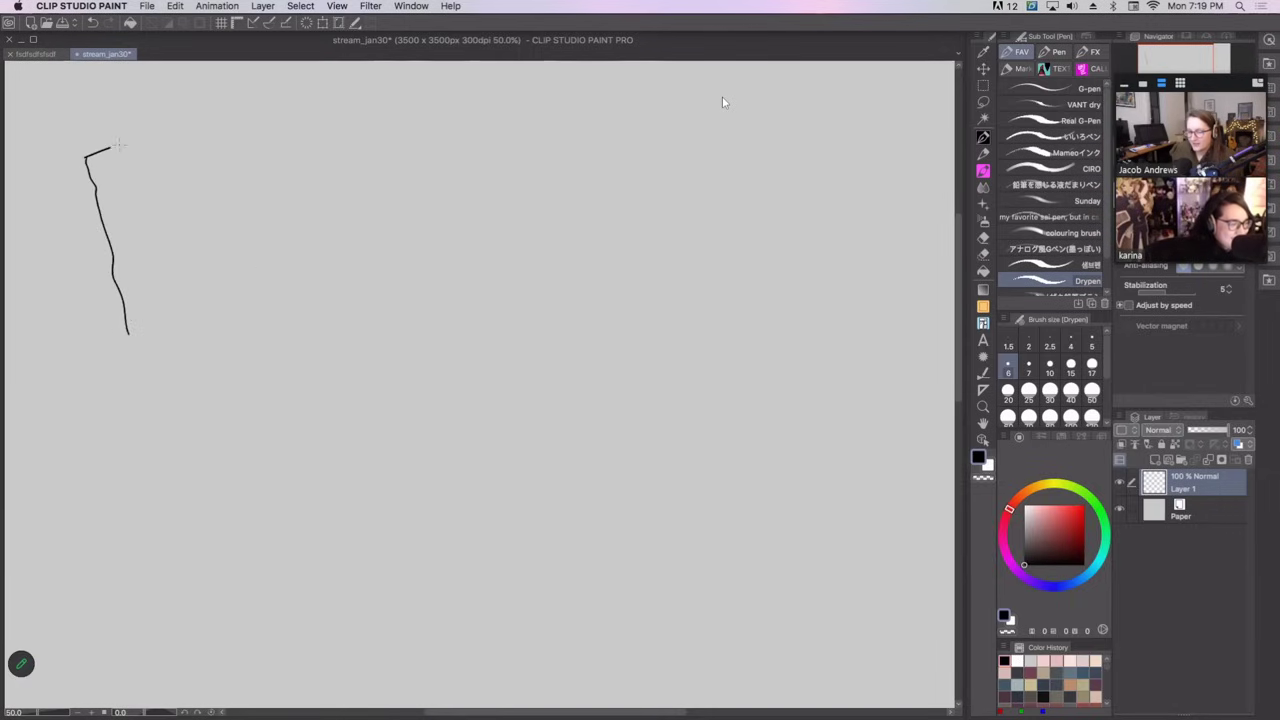
{"action": "mouse_move", "coordinate": [110, 148]}
{"action": "left_mouse_down"}
{"action": "mouse_move", "coordinate": [226, 109]}
{"action": "mouse_move", "coordinate": [312, 313]}
{"action": "left_mouse_up"}
{"action": "key", "text": "super+z"}
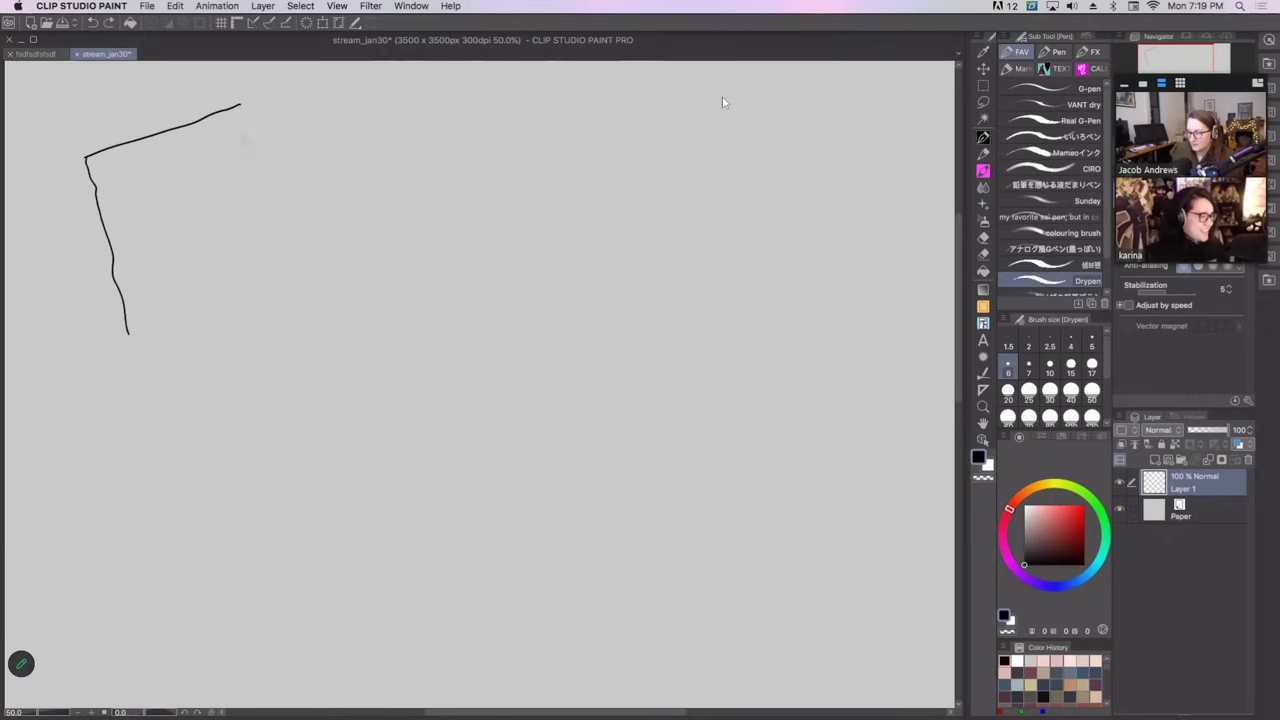
{"action": "left_click_drag", "start_coordinate": [243, 104], "coordinate": [276, 232]}
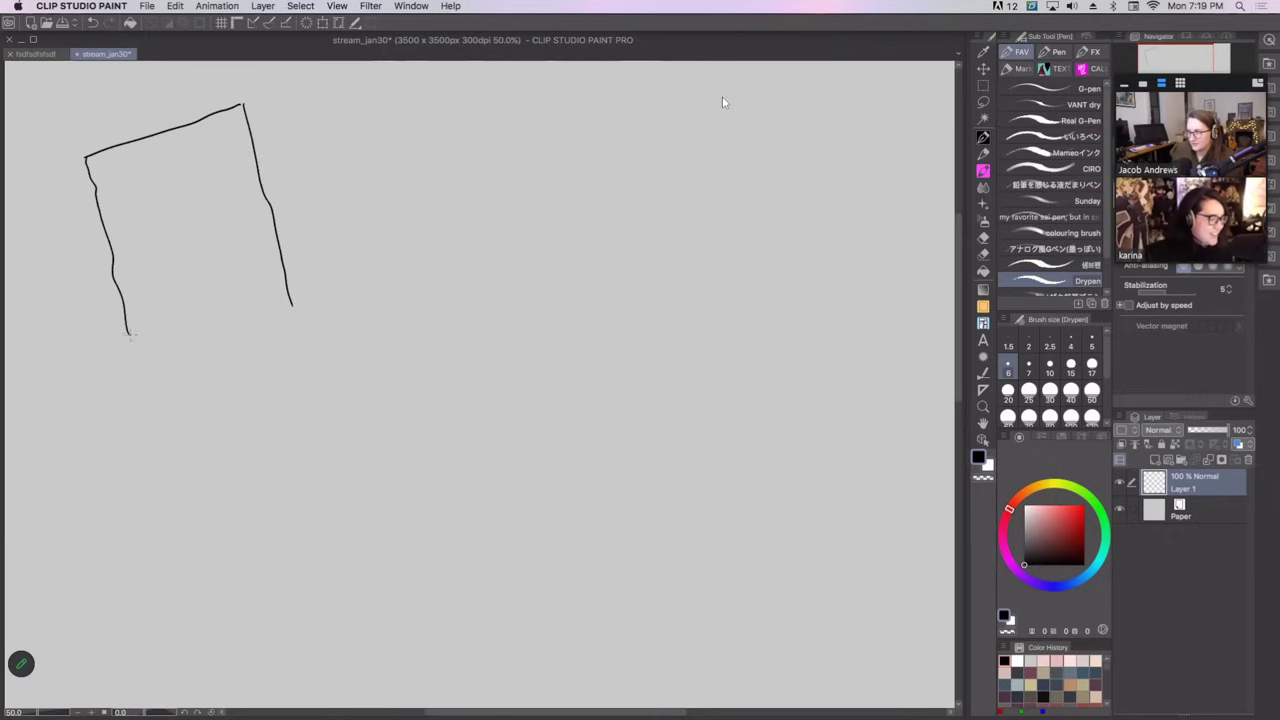
{"action": "left_click_drag", "start_coordinate": [138, 355], "coordinate": [260, 324]}
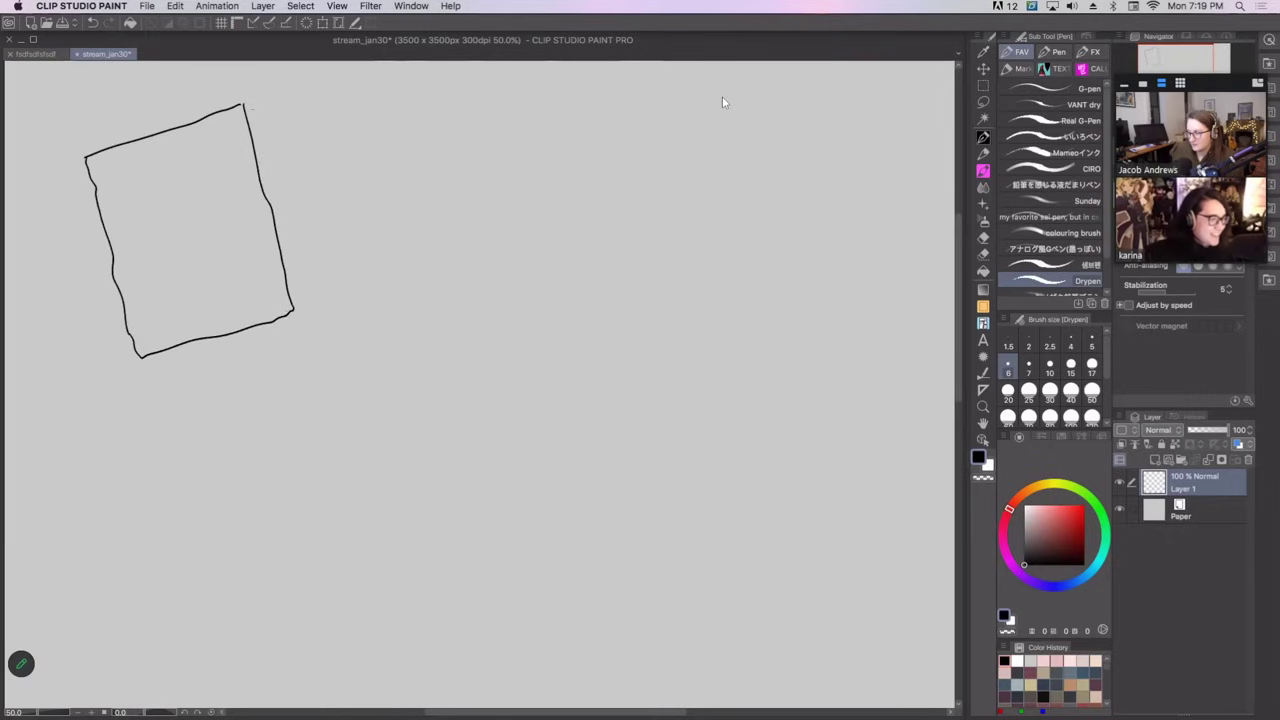
{"action": "left_click_drag", "start_coordinate": [303, 224], "coordinate": [319, 309]}
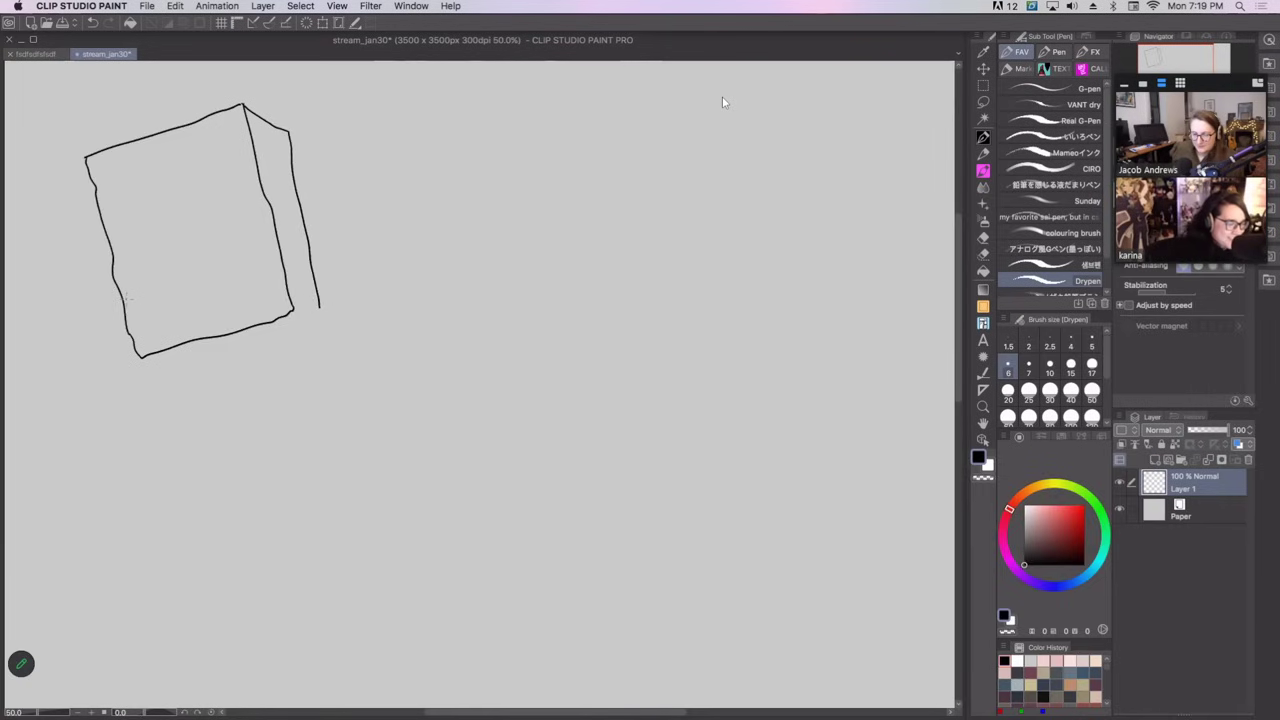
Draw a slanted waistline across the front of the box body and erase the wavy side edges below it.
{"action": "left_click_drag", "start_coordinate": [124, 299], "coordinate": [290, 244]}
{"action": "left_click_drag", "start_coordinate": [126, 306], "coordinate": [138, 357]}
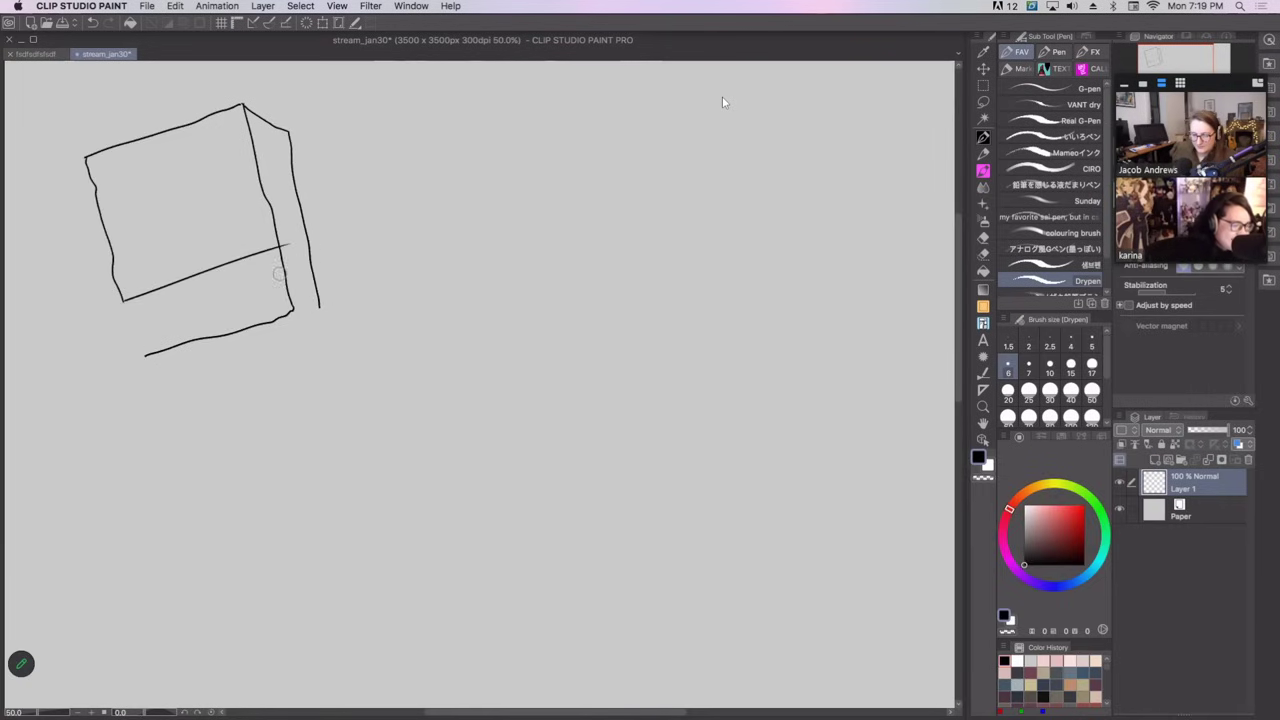
{"action": "mouse_move", "coordinate": [284, 262]}
{"action": "left_mouse_down"}
{"action": "mouse_move", "coordinate": [288, 246]}
{"action": "mouse_move", "coordinate": [291, 314]}
{"action": "left_mouse_up"}
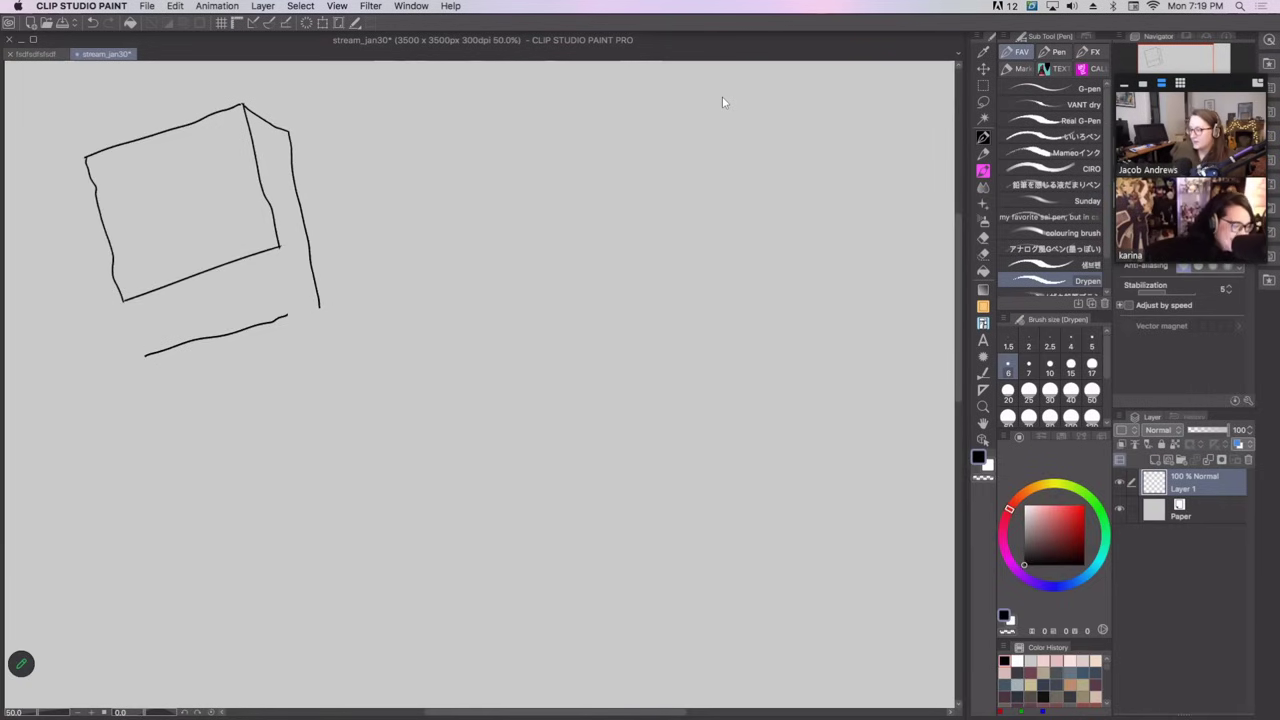
{"action": "left_click_drag", "start_coordinate": [123, 301], "coordinate": [145, 354]}
{"action": "key", "text": "super+z"}
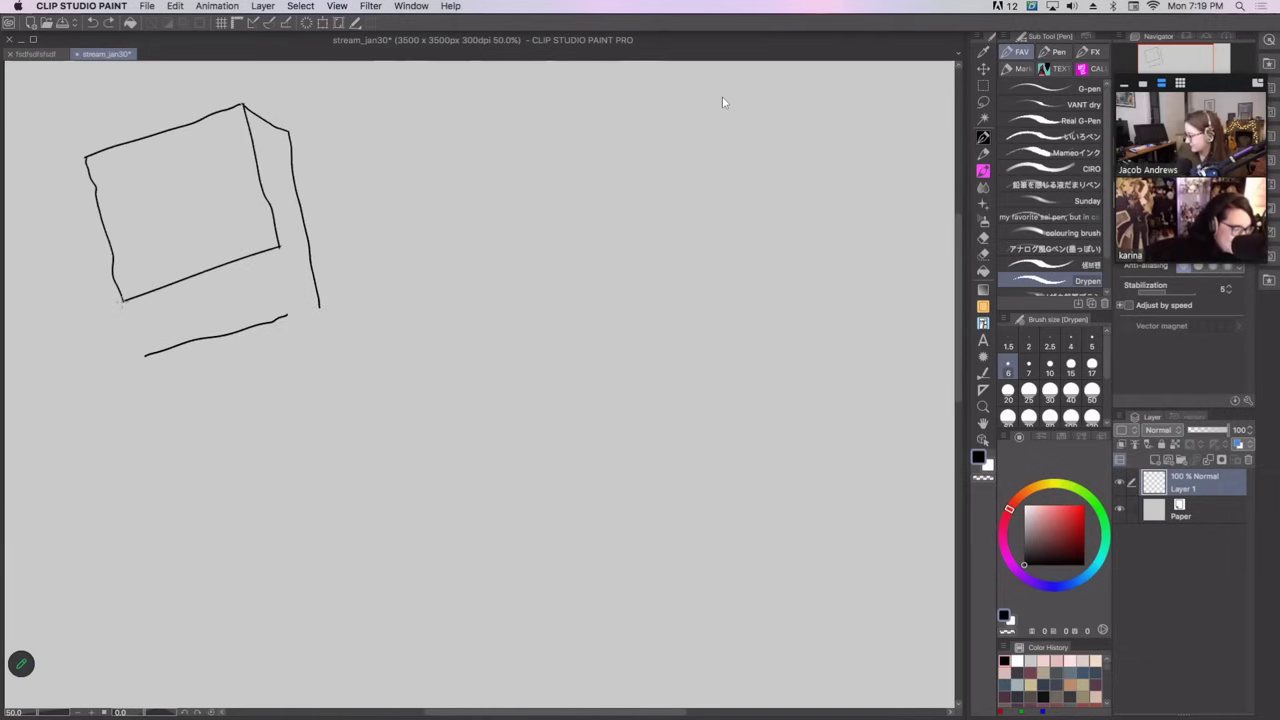
Redraw the lower body as a straight-edged clothing block, continuing the waistline and bottom edge around the side face.
{"action": "left_click_drag", "start_coordinate": [123, 302], "coordinate": [144, 355]}
{"action": "mouse_move", "coordinate": [280, 246]}
{"action": "left_mouse_down"}
{"action": "mouse_move", "coordinate": [285, 281]}
{"action": "mouse_move", "coordinate": [313, 263]}
{"action": "left_mouse_up"}
{"action": "left_click_drag", "start_coordinate": [287, 313], "coordinate": [318, 304]}
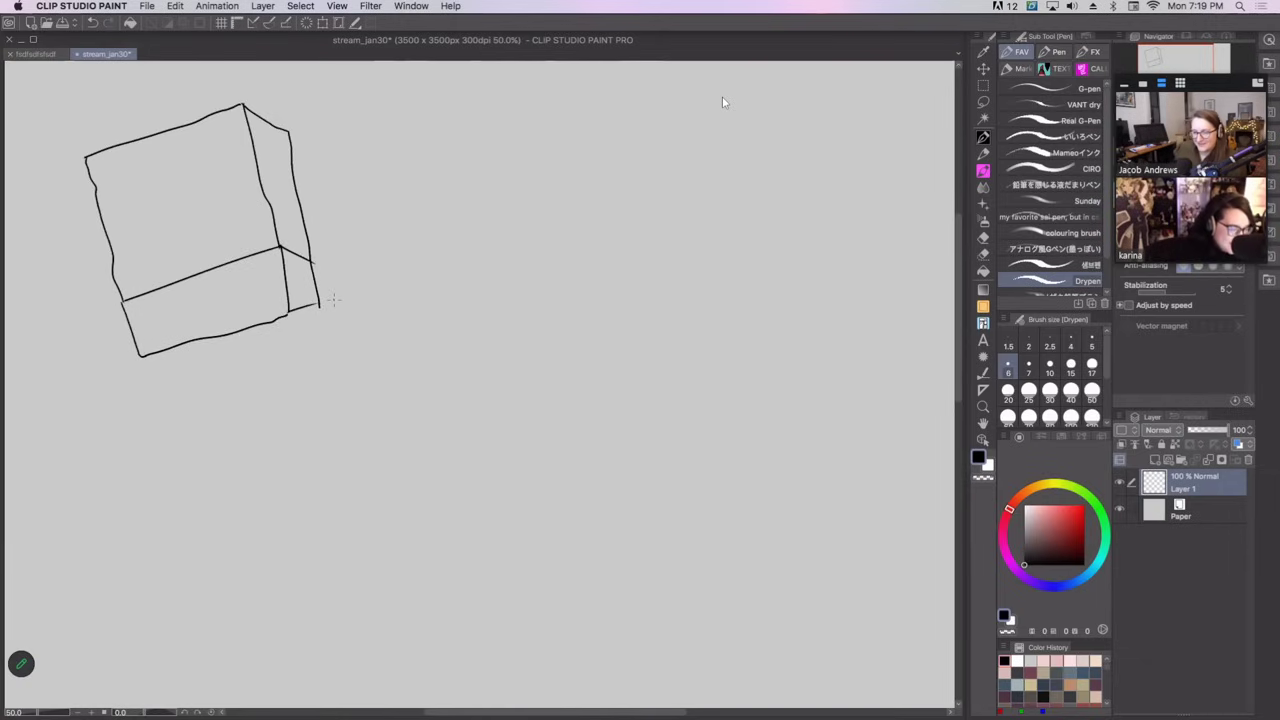
{"action": "left_click_drag", "start_coordinate": [155, 356], "coordinate": [306, 305]}
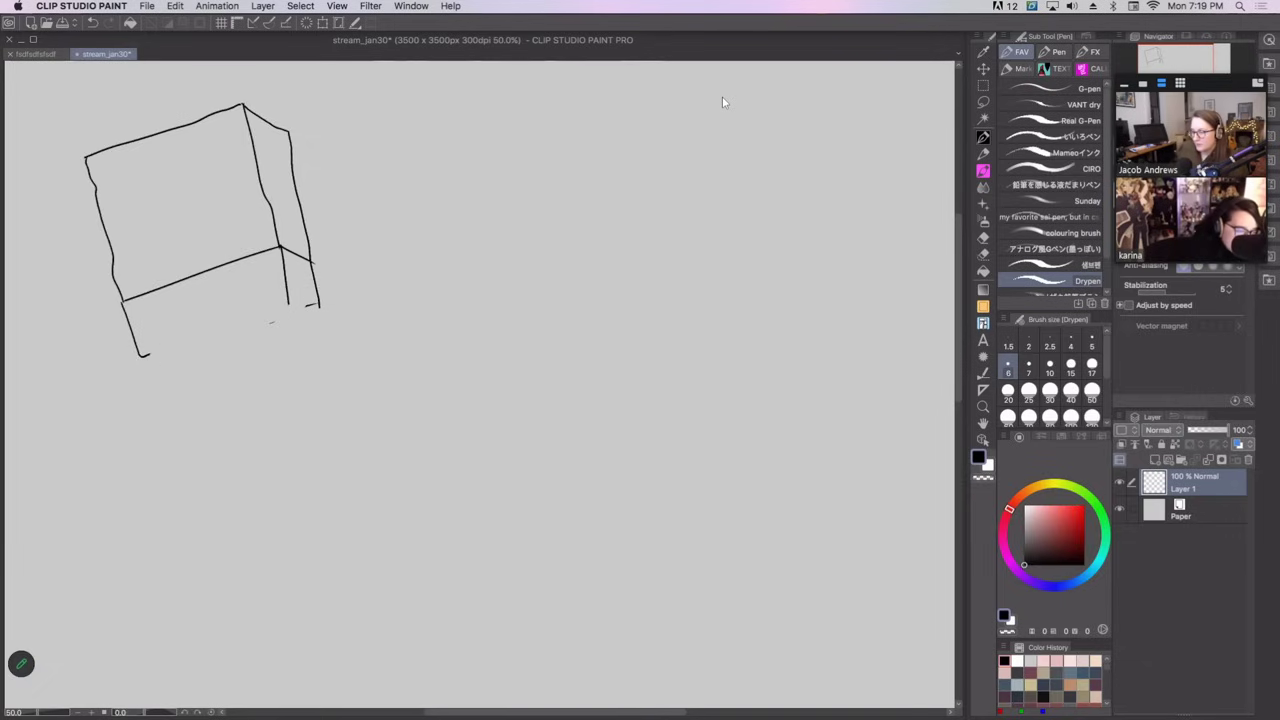
{"action": "left_click_drag", "start_coordinate": [142, 354], "coordinate": [318, 305]}
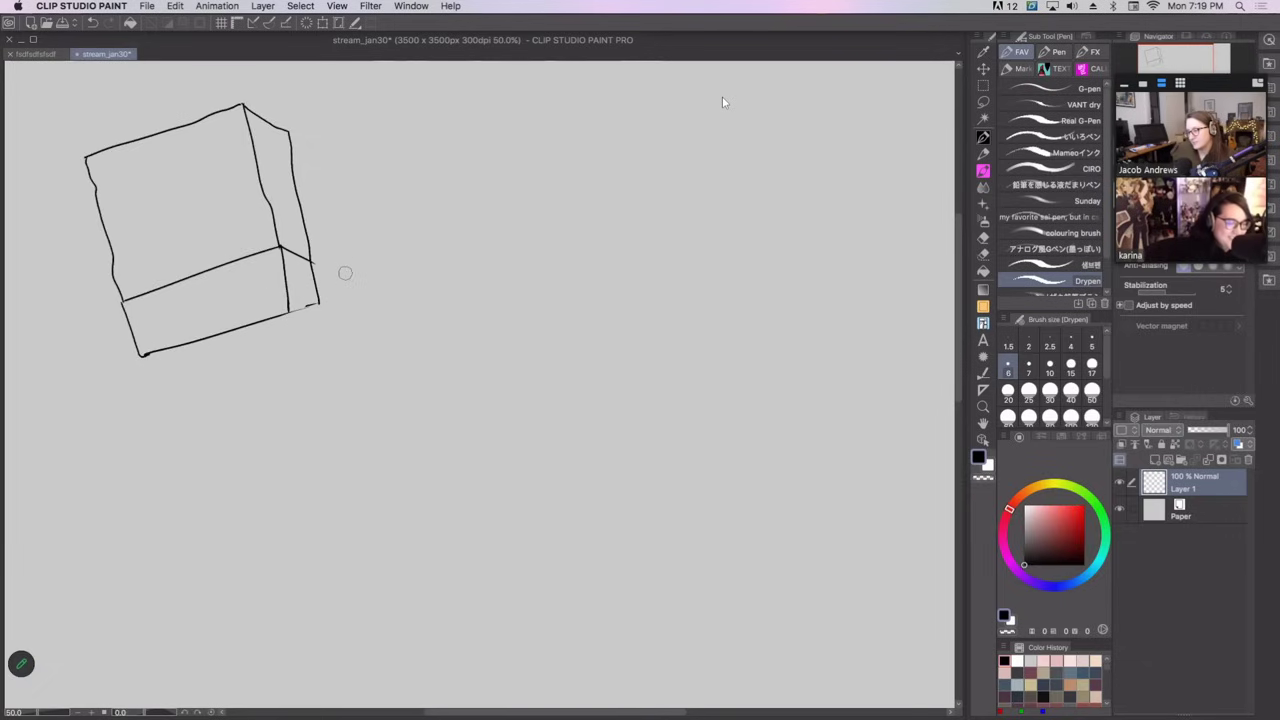
{"action": "left_click_drag", "start_coordinate": [311, 266], "coordinate": [319, 299]}
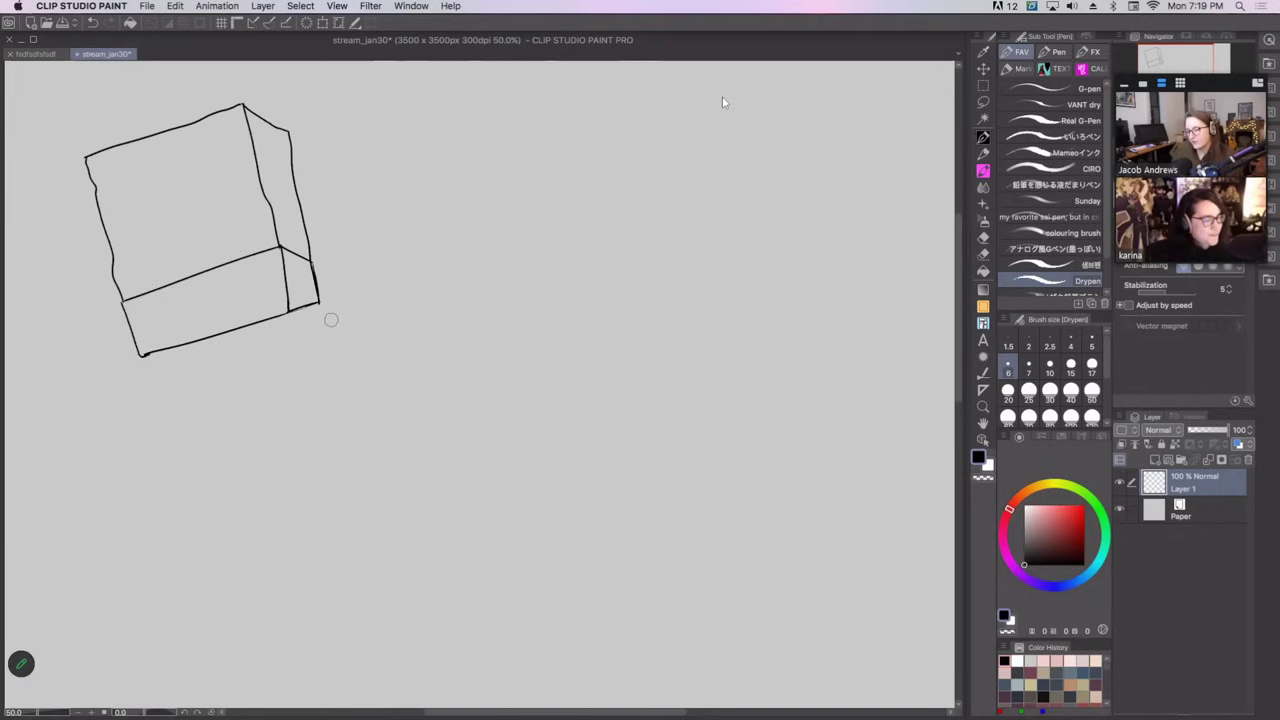
Draw two short trouser cuffs under the body, with thin legs, sock bands and rounded shoes.
{"action": "mouse_move", "coordinate": [165, 346]}
{"action": "left_mouse_down"}
{"action": "mouse_move", "coordinate": [166, 360]}
{"action": "mouse_move", "coordinate": [192, 358]}
{"action": "mouse_move", "coordinate": [193, 343]}
{"action": "mouse_move", "coordinate": [256, 338]}
{"action": "mouse_move", "coordinate": [281, 321]}
{"action": "left_mouse_up"}
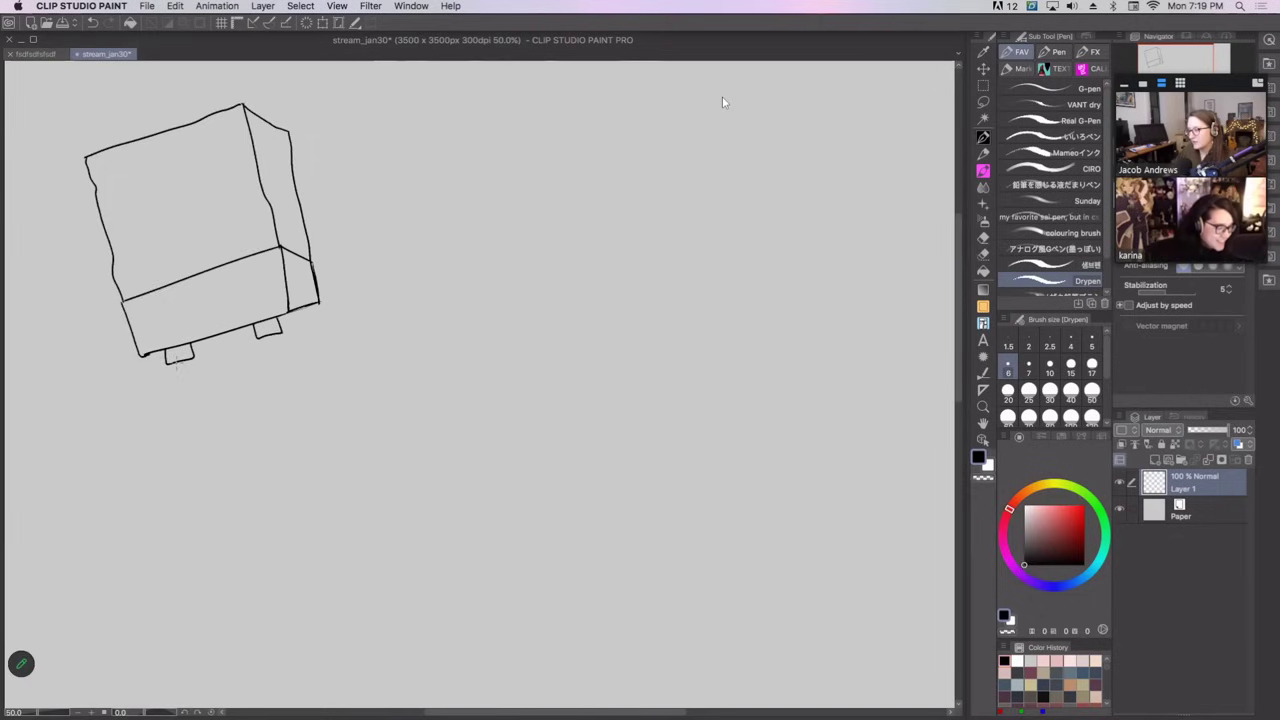
{"action": "left_click_drag", "start_coordinate": [176, 364], "coordinate": [183, 408]}
{"action": "key", "text": "super+z"}
{"action": "mouse_move", "coordinate": [175, 363]}
{"action": "left_mouse_down"}
{"action": "mouse_move", "coordinate": [194, 400]}
{"action": "mouse_move", "coordinate": [148, 431]}
{"action": "mouse_move", "coordinate": [192, 395]}
{"action": "left_mouse_up"}
{"action": "left_click_drag", "start_coordinate": [264, 339], "coordinate": [274, 377]}
{"action": "mouse_move", "coordinate": [272, 335]}
{"action": "left_mouse_down"}
{"action": "mouse_move", "coordinate": [283, 378]}
{"action": "mouse_move", "coordinate": [338, 384]}
{"action": "mouse_move", "coordinate": [292, 372]}
{"action": "left_mouse_up"}
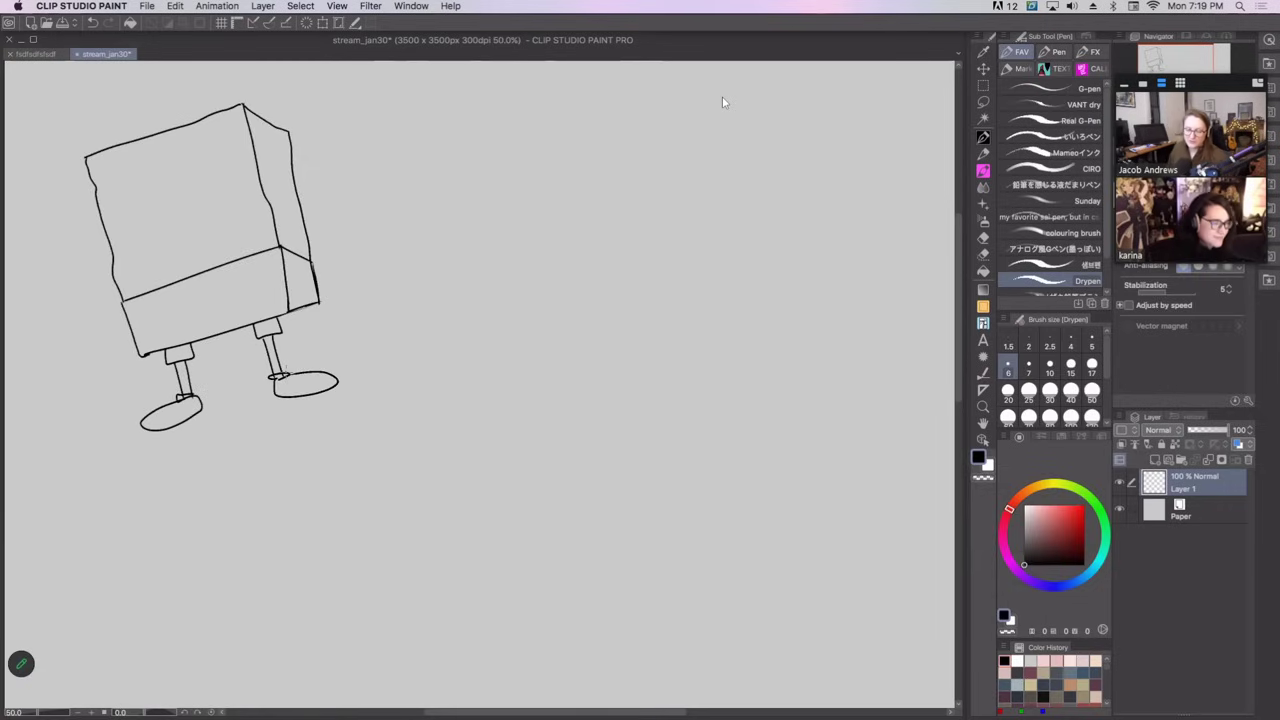
Draw short sleeves on both sides of the body, with thin arms and splayed-finger hands.
{"action": "mouse_move", "coordinate": [116, 282]}
{"action": "left_mouse_down"}
{"action": "mouse_move", "coordinate": [94, 306]}
{"action": "mouse_move", "coordinate": [120, 298]}
{"action": "mouse_move", "coordinate": [124, 310]}
{"action": "mouse_move", "coordinate": [86, 373]}
{"action": "left_mouse_up"}
{"action": "key", "text": "super+z"}
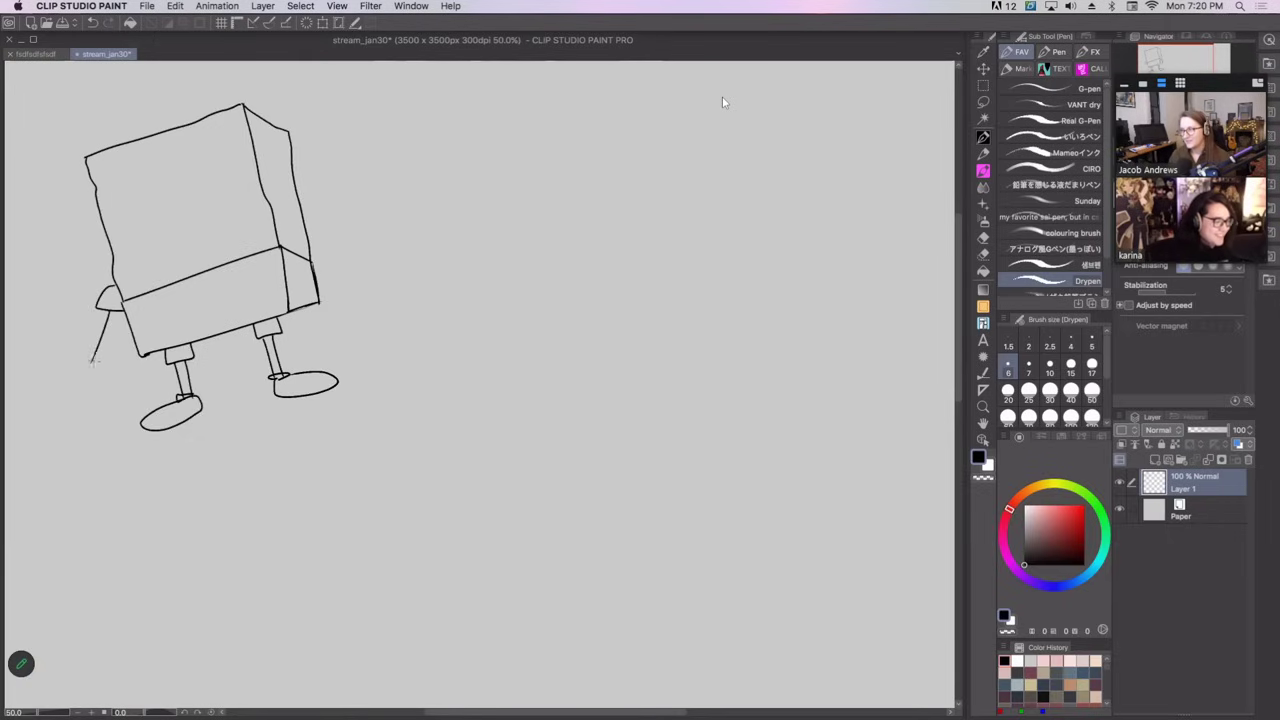
{"action": "key", "text": "ctrl+z"}
{"action": "left_click_drag", "start_coordinate": [108, 308], "coordinate": [93, 358]}
{"action": "mouse_move", "coordinate": [94, 354]}
{"action": "left_mouse_down"}
{"action": "mouse_move", "coordinate": [76, 356]}
{"action": "mouse_move", "coordinate": [90, 395]}
{"action": "mouse_move", "coordinate": [124, 388]}
{"action": "mouse_move", "coordinate": [126, 310]}
{"action": "left_mouse_up"}
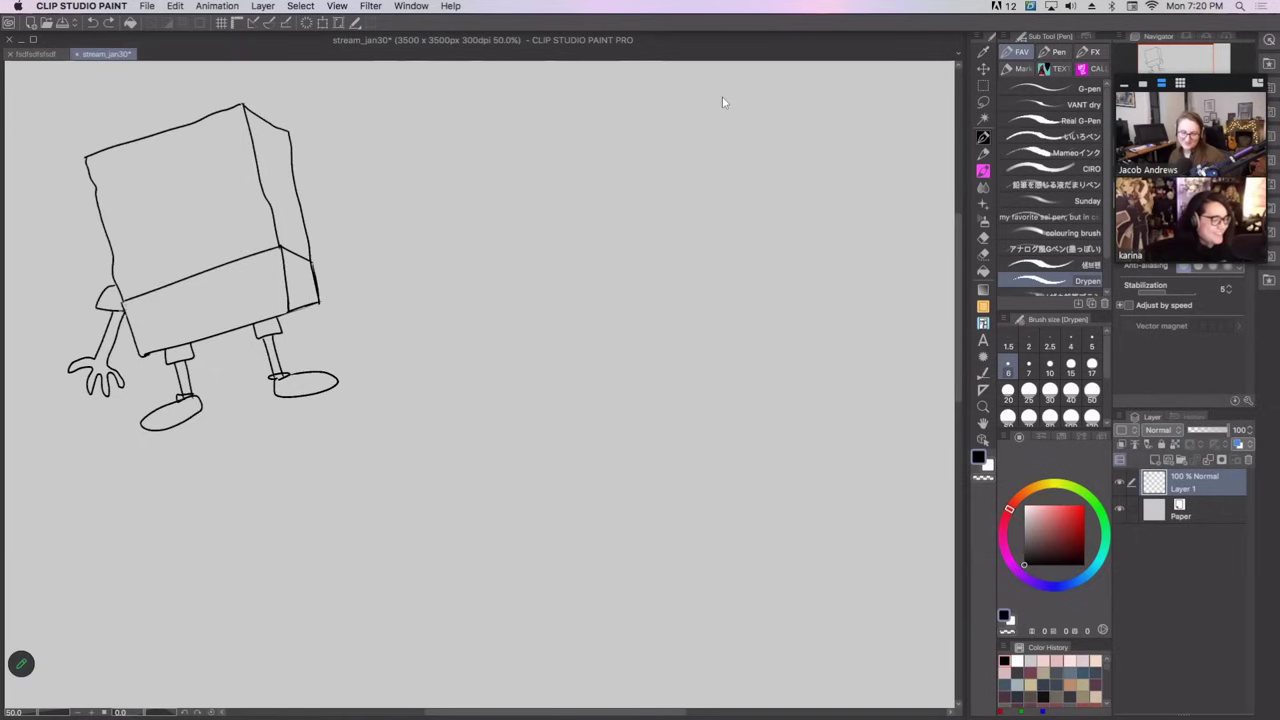
{"action": "mouse_move", "coordinate": [298, 264]}
{"action": "left_mouse_down"}
{"action": "mouse_move", "coordinate": [333, 256]}
{"action": "mouse_move", "coordinate": [308, 273]}
{"action": "mouse_move", "coordinate": [333, 255]}
{"action": "mouse_move", "coordinate": [336, 294]}
{"action": "mouse_move", "coordinate": [356, 312]}
{"action": "mouse_move", "coordinate": [328, 290]}
{"action": "mouse_move", "coordinate": [368, 334]}
{"action": "mouse_move", "coordinate": [386, 294]}
{"action": "mouse_move", "coordinate": [322, 258]}
{"action": "left_mouse_up"}
{"action": "key", "text": "super+z"}
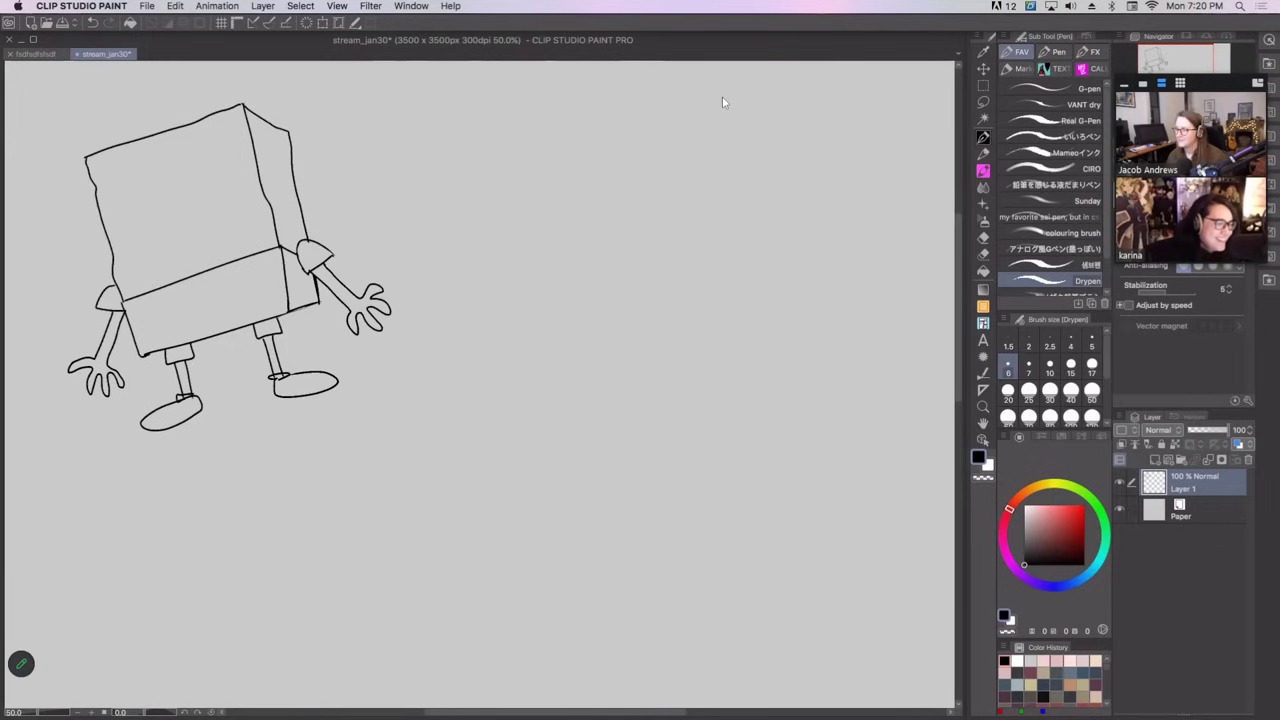
Draw oval sponge holes on the side face, the lower front edge and the upper front corner, removing the hatching inside the corner hole.
{"action": "mouse_move", "coordinate": [283, 197]}
{"action": "left_mouse_down"}
{"action": "mouse_move", "coordinate": [280, 162]}
{"action": "mouse_move", "coordinate": [285, 197]}
{"action": "left_mouse_up"}
{"action": "key", "text": "super+z"}
{"action": "key", "text": "super+z"}
{"action": "mouse_move", "coordinate": [123, 287]}
{"action": "left_mouse_down"}
{"action": "mouse_move", "coordinate": [119, 266]}
{"action": "mouse_move", "coordinate": [124, 285]}
{"action": "left_mouse_up"}
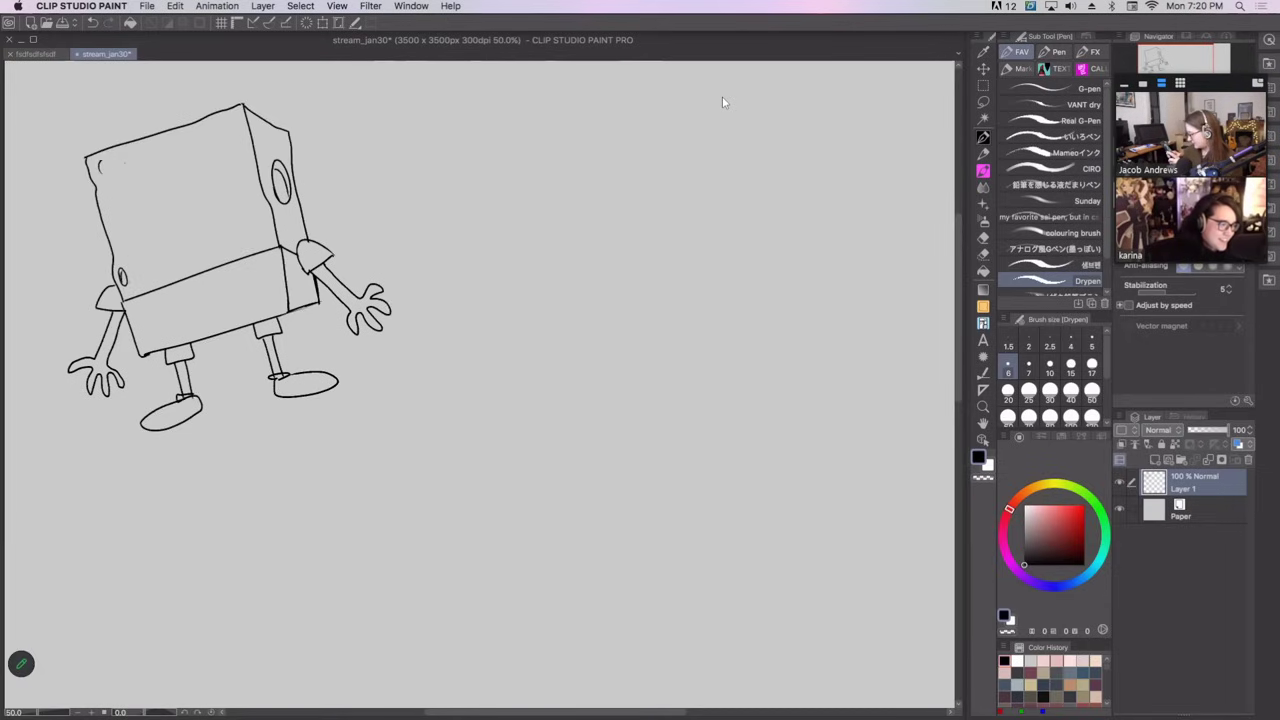
{"action": "mouse_move", "coordinate": [100, 170]}
{"action": "left_mouse_down"}
{"action": "mouse_move", "coordinate": [101, 158]}
{"action": "mouse_move", "coordinate": [112, 173]}
{"action": "mouse_move", "coordinate": [101, 163]}
{"action": "left_mouse_up"}
{"action": "key", "text": "super+z"}
{"action": "left_click_drag", "start_coordinate": [110, 164], "coordinate": [101, 169]}
{"action": "left_click_drag", "start_coordinate": [111, 167], "coordinate": [105, 173]}
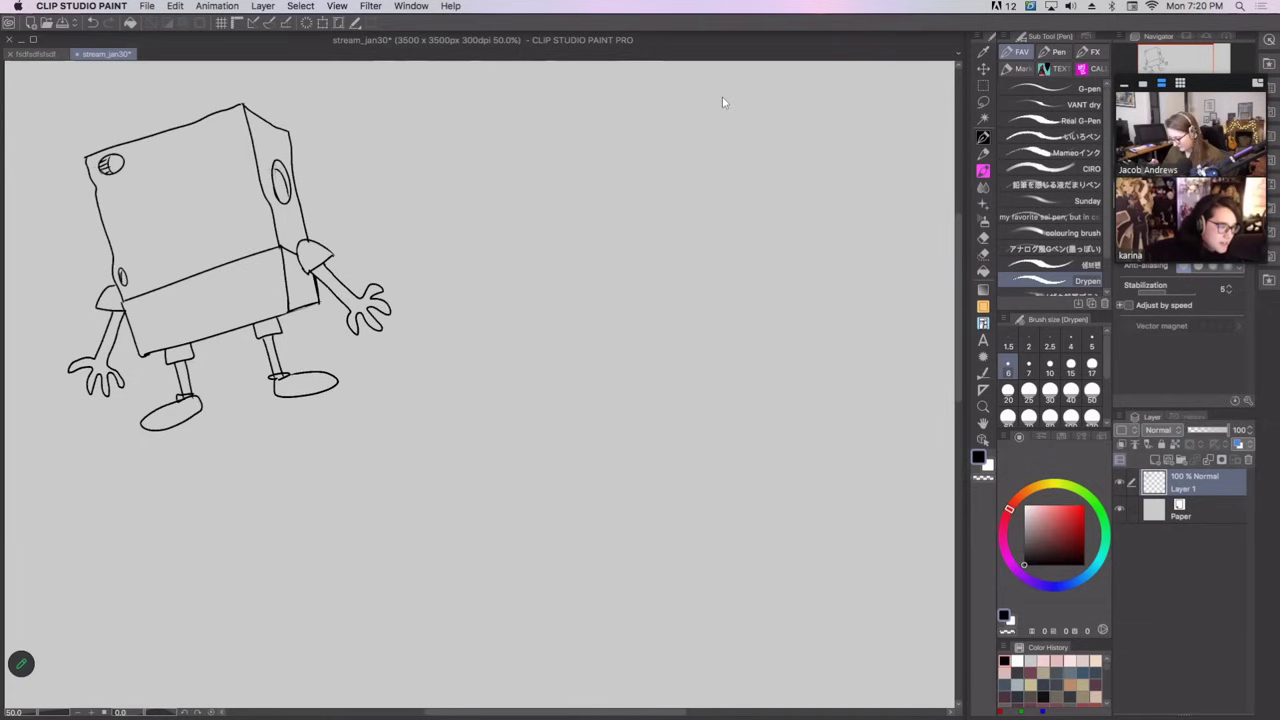
{"action": "key", "text": "super+z"}
{"action": "key", "text": "super+z"}
{"action": "key", "text": "super+z"}
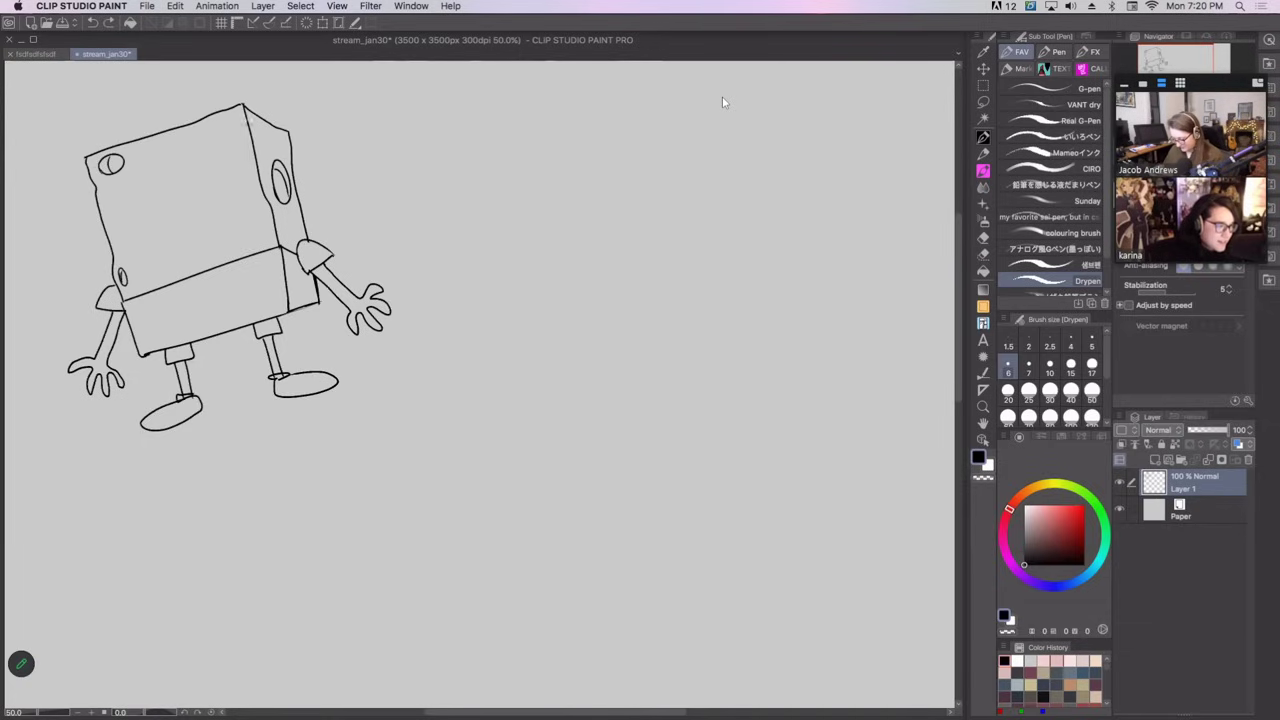
Draw a long pointed nose reaching past the face's edge and two large round eyes above it.
{"action": "mouse_move", "coordinate": [178, 202]}
{"action": "left_mouse_down"}
{"action": "mouse_move", "coordinate": [97, 227]}
{"action": "mouse_move", "coordinate": [182, 213]}
{"action": "mouse_move", "coordinate": [118, 186]}
{"action": "mouse_move", "coordinate": [134, 166]}
{"action": "mouse_move", "coordinate": [162, 172]}
{"action": "mouse_move", "coordinate": [180, 198]}
{"action": "mouse_move", "coordinate": [177, 150]}
{"action": "mouse_move", "coordinate": [216, 153]}
{"action": "mouse_move", "coordinate": [230, 175]}
{"action": "mouse_move", "coordinate": [186, 193]}
{"action": "mouse_move", "coordinate": [188, 155]}
{"action": "mouse_move", "coordinate": [230, 162]}
{"action": "mouse_move", "coordinate": [207, 199]}
{"action": "left_mouse_up"}
{"action": "key", "text": "super+z"}
{"action": "key", "text": "super+z"}
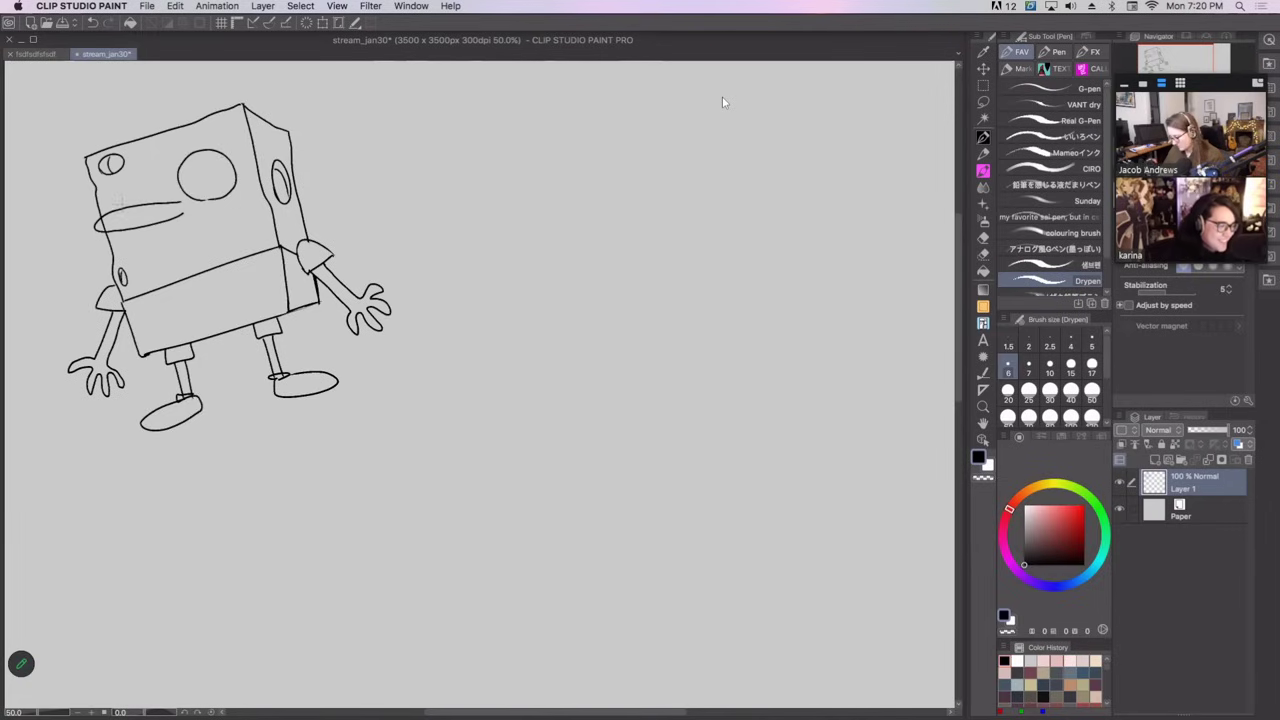
{"action": "mouse_move", "coordinate": [124, 206]}
{"action": "left_mouse_down"}
{"action": "mouse_move", "coordinate": [114, 194]}
{"action": "mouse_move", "coordinate": [152, 172]}
{"action": "mouse_move", "coordinate": [160, 204]}
{"action": "left_mouse_up"}
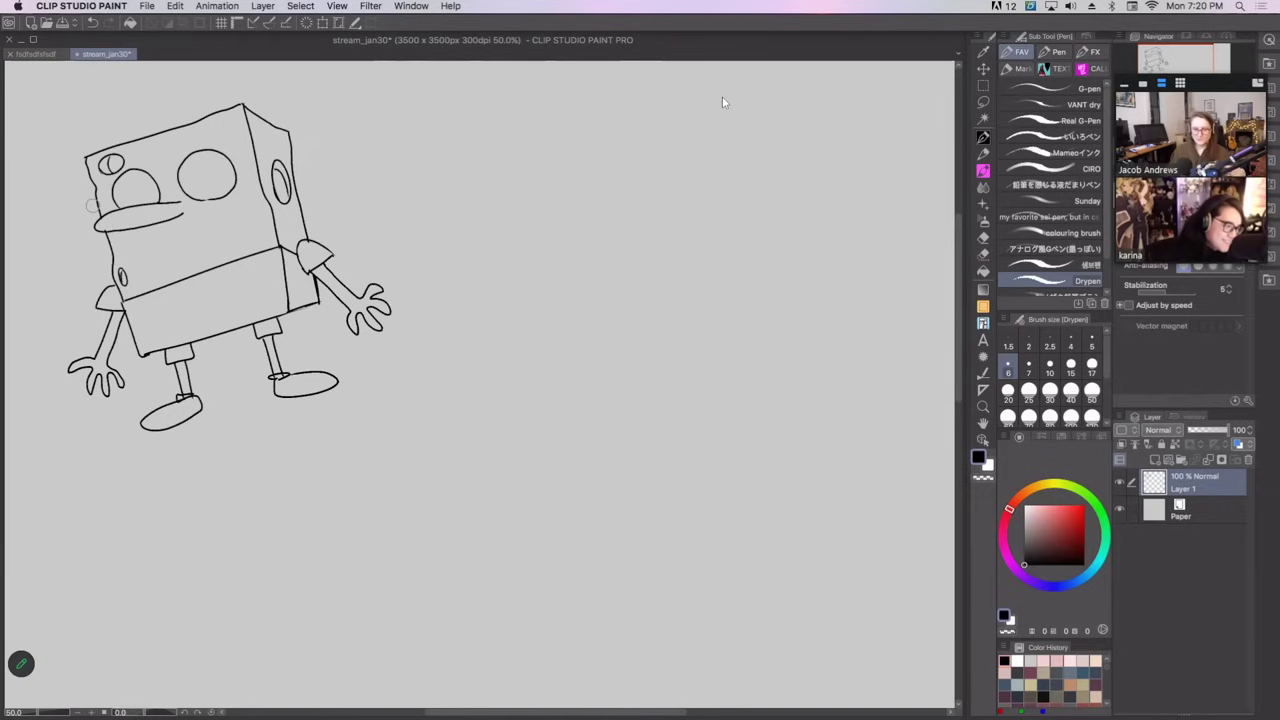
Add upright eyelashes above both eyes and a short slanted line crossing each set.
{"action": "mouse_move", "coordinate": [186, 153]}
{"action": "left_mouse_down"}
{"action": "mouse_move", "coordinate": [182, 139]}
{"action": "mouse_move", "coordinate": [220, 128]}
{"action": "left_mouse_up"}
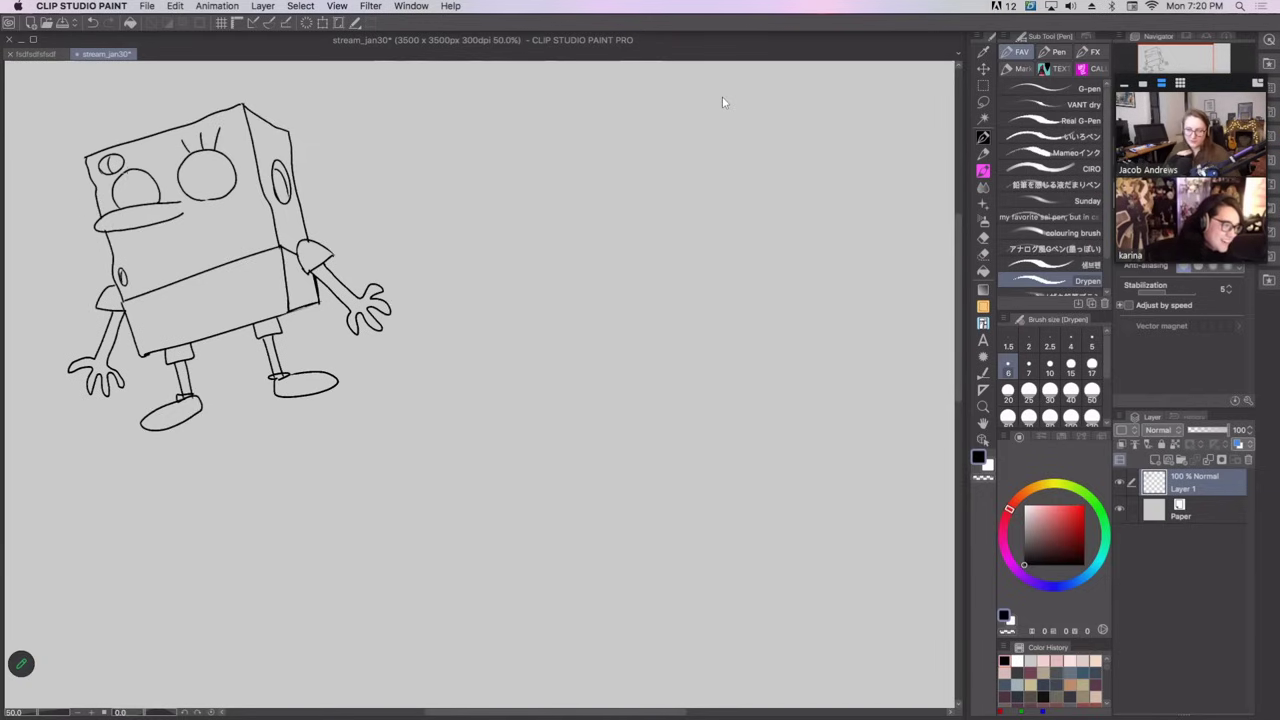
{"action": "left_click_drag", "start_coordinate": [119, 173], "coordinate": [129, 152]}
{"action": "mouse_move", "coordinate": [140, 168]}
{"action": "left_mouse_down"}
{"action": "mouse_move", "coordinate": [139, 150]}
{"action": "mouse_move", "coordinate": [222, 143]}
{"action": "left_mouse_up"}
{"action": "key", "text": "super+z"}
{"action": "key", "text": "super+z"}
{"action": "left_click_drag", "start_coordinate": [128, 160], "coordinate": [181, 139]}
{"action": "left_click_drag", "start_coordinate": [202, 144], "coordinate": [205, 138]}
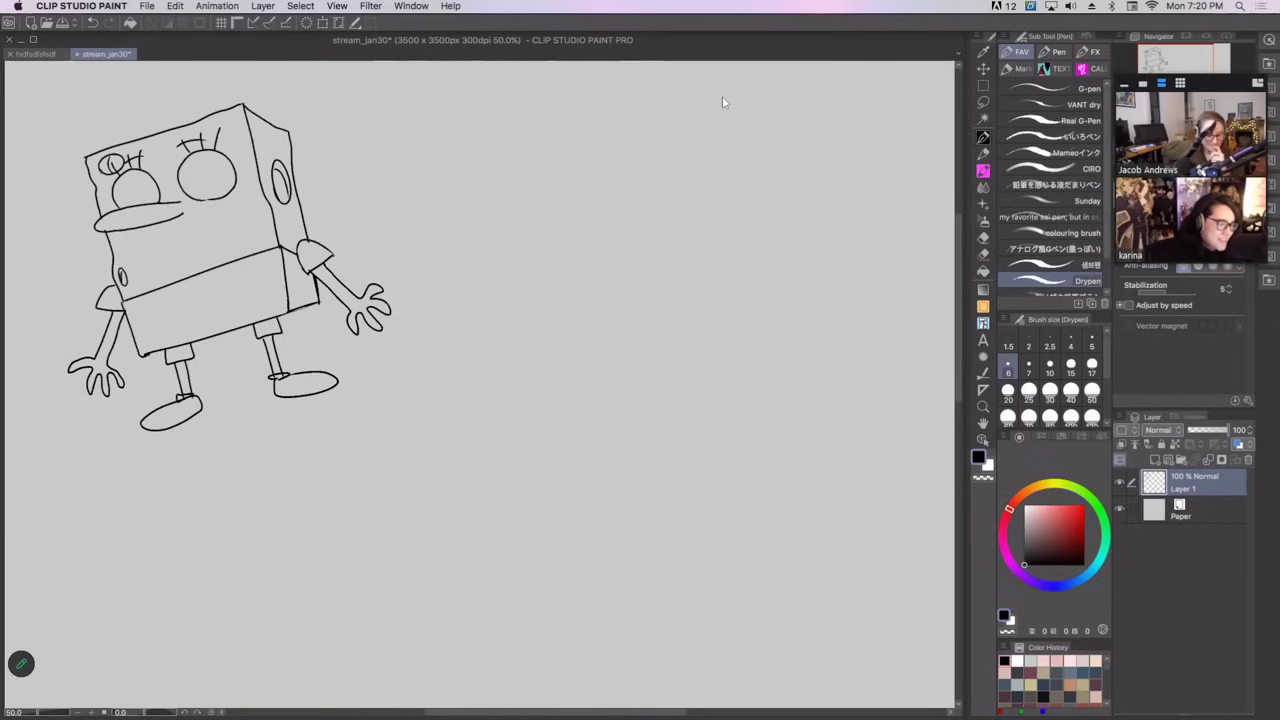
Draw round irises with small filled black pupils inside both eyes.
{"action": "mouse_move", "coordinate": [140, 203]}
{"action": "left_mouse_down"}
{"action": "mouse_move", "coordinate": [138, 175]}
{"action": "mouse_move", "coordinate": [182, 189]}
{"action": "mouse_move", "coordinate": [143, 190]}
{"action": "left_mouse_up"}
{"action": "key", "text": "super+z"}
{"action": "key", "text": "super+z"}
{"action": "key", "text": "super+z"}
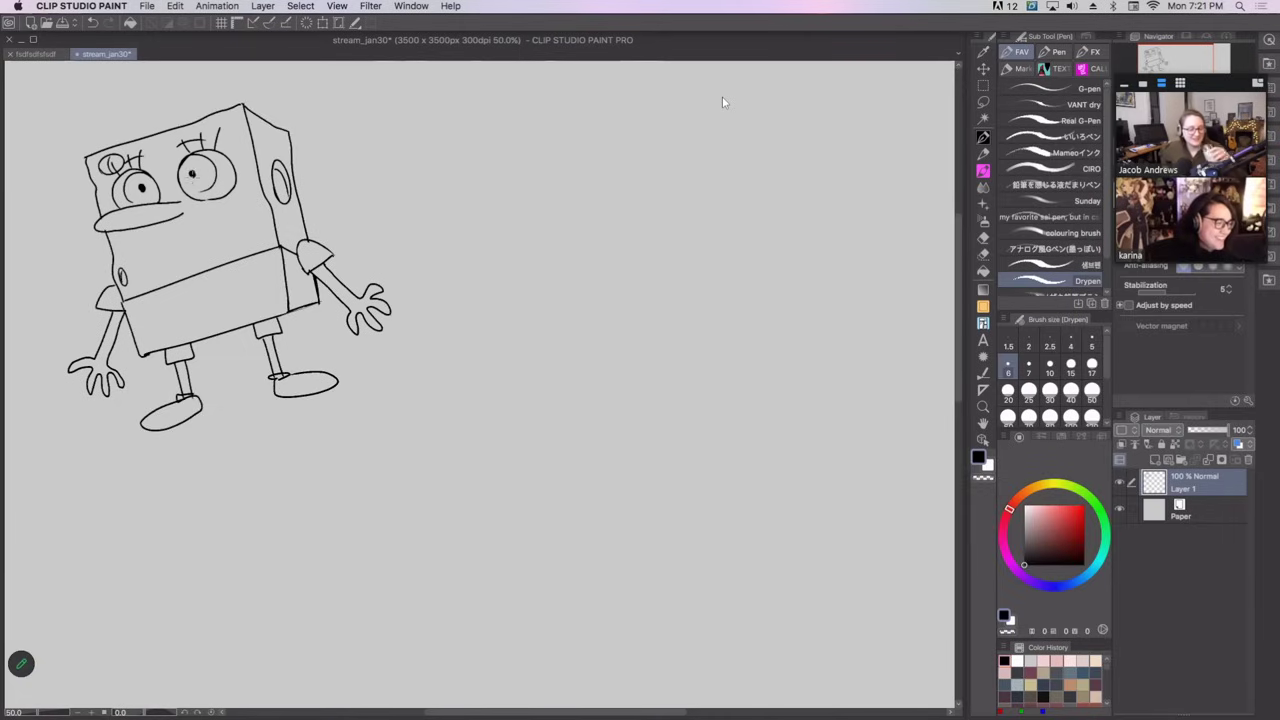
Draw a raised cheek and a wide smile with two square buck teeth, plus small sponge holes beside the mouth.
{"action": "mouse_move", "coordinate": [210, 202]}
{"action": "left_mouse_down"}
{"action": "mouse_move", "coordinate": [237, 190]}
{"action": "mouse_move", "coordinate": [211, 205]}
{"action": "left_mouse_up"}
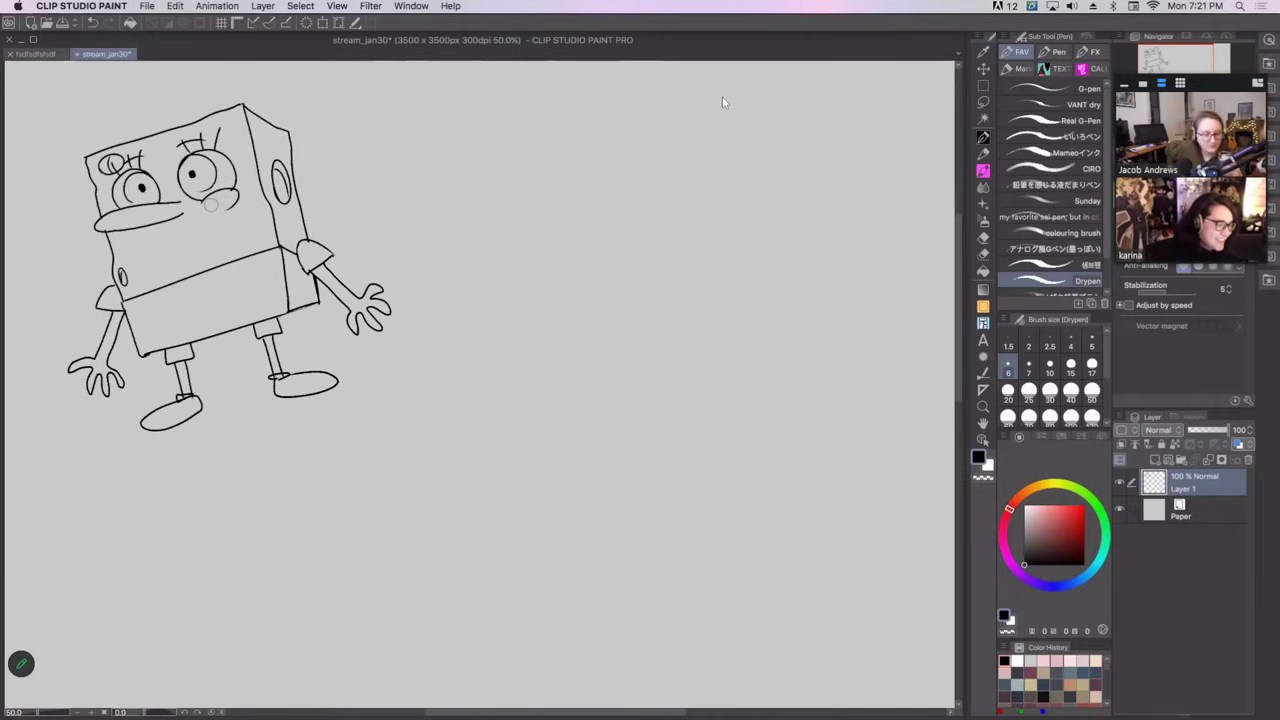
{"action": "left_click_drag", "start_coordinate": [128, 224], "coordinate": [222, 198]}
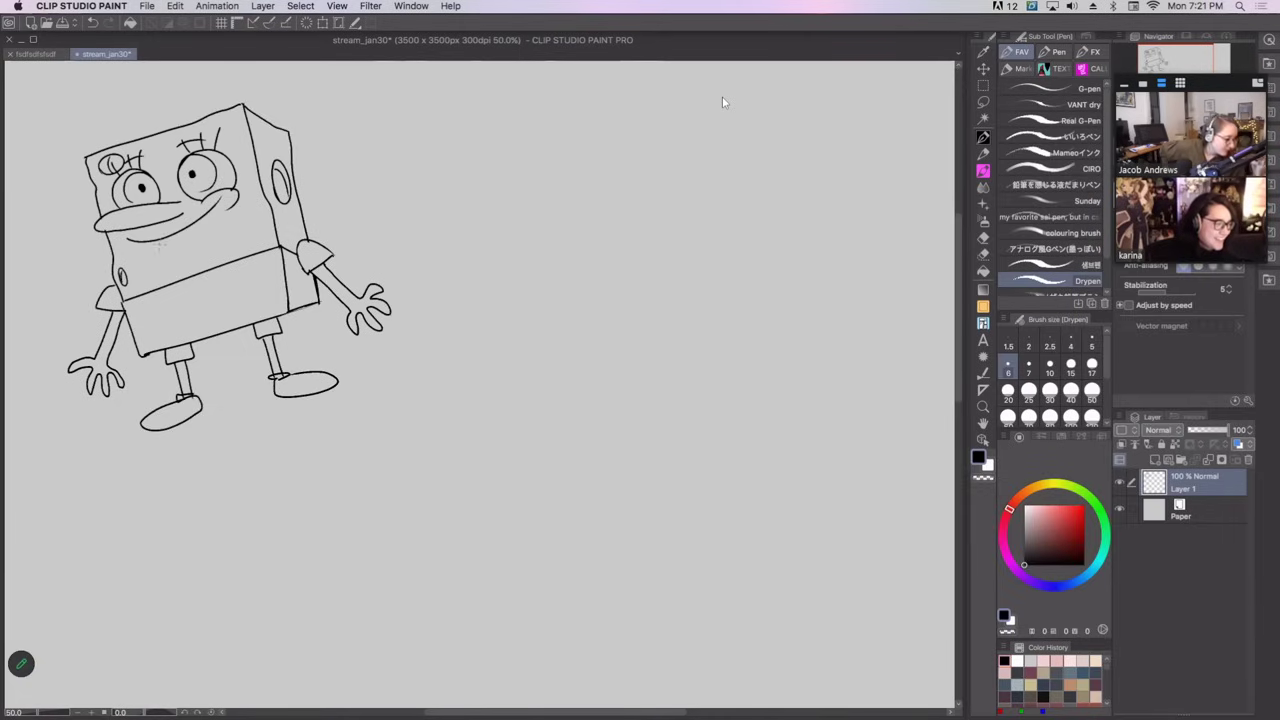
{"action": "mouse_move", "coordinate": [155, 236]}
{"action": "left_mouse_down"}
{"action": "mouse_move", "coordinate": [167, 252]}
{"action": "mouse_move", "coordinate": [176, 230]}
{"action": "mouse_move", "coordinate": [249, 252]}
{"action": "mouse_move", "coordinate": [230, 244]}
{"action": "mouse_move", "coordinate": [249, 238]}
{"action": "left_mouse_up"}
{"action": "key", "text": "ctrl+z"}
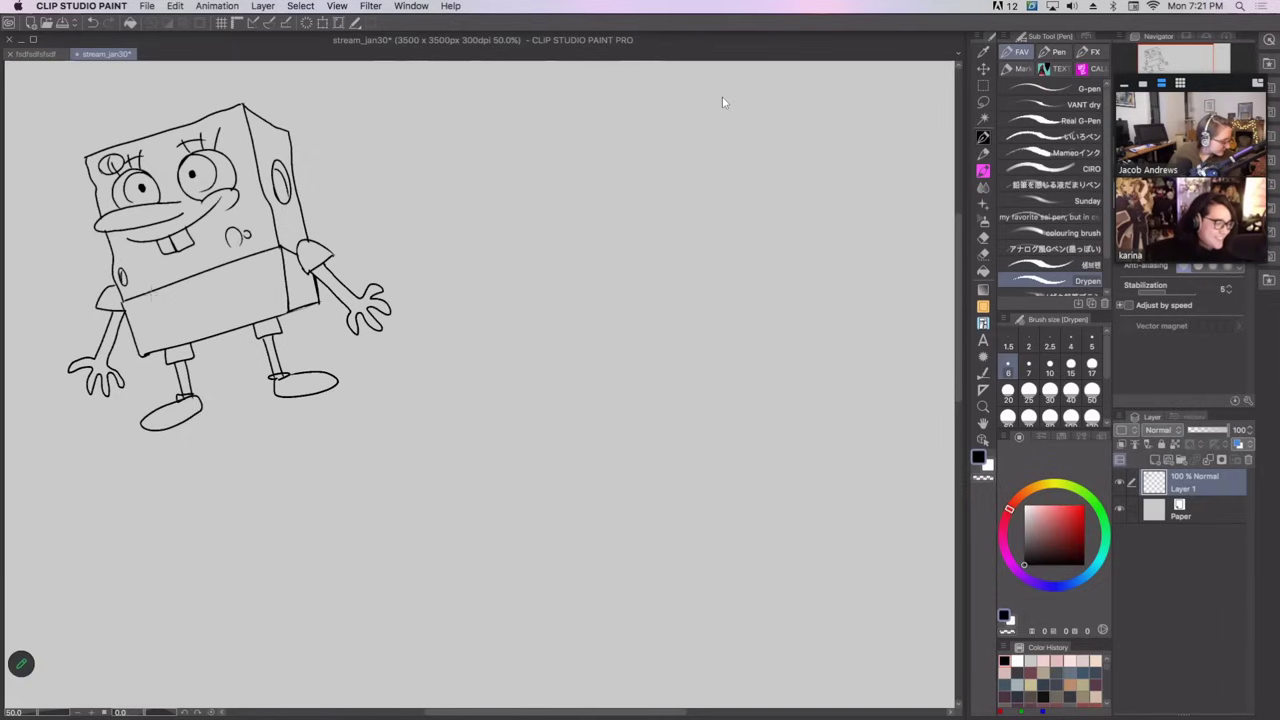
Draw a pointed shirt collar and small necktie at the waistline, with a trouser line running around the lower body.
{"action": "mouse_move", "coordinate": [152, 288]}
{"action": "left_mouse_down"}
{"action": "mouse_move", "coordinate": [176, 304]}
{"action": "mouse_move", "coordinate": [200, 270]}
{"action": "left_mouse_up"}
{"action": "mouse_move", "coordinate": [186, 290]}
{"action": "left_mouse_down"}
{"action": "mouse_move", "coordinate": [196, 322]}
{"action": "mouse_move", "coordinate": [226, 260]}
{"action": "left_mouse_up"}
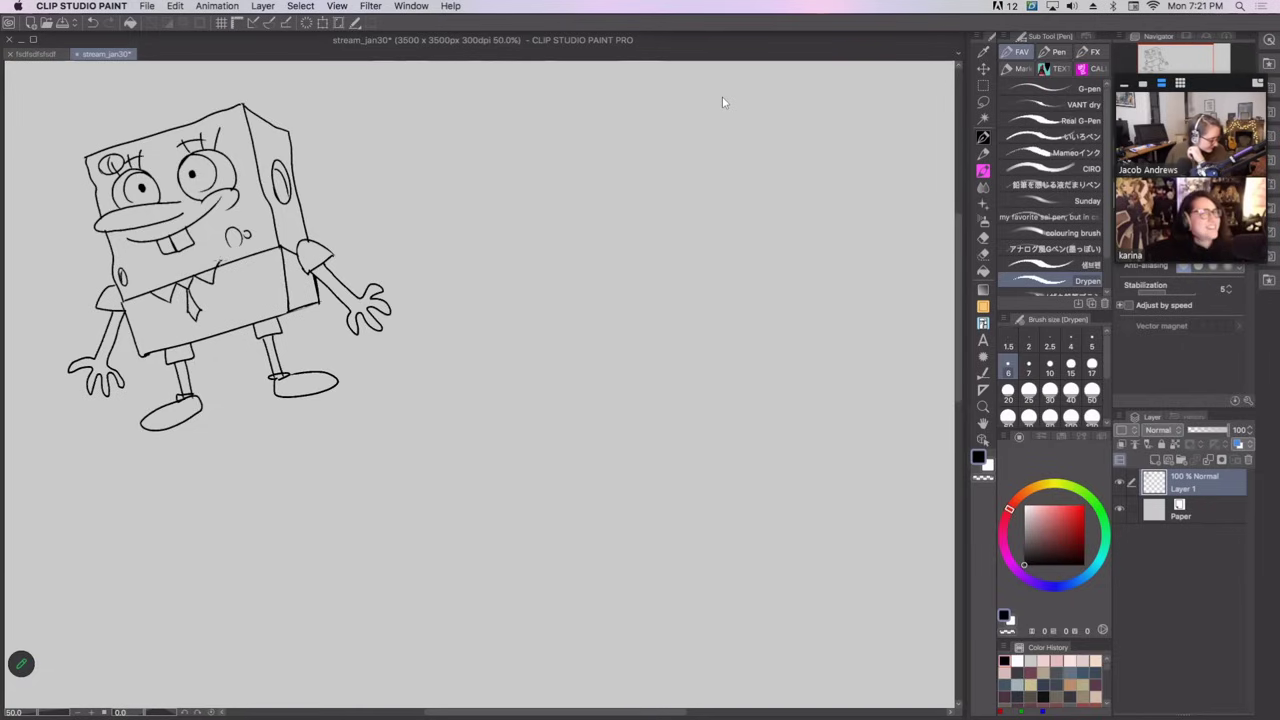
{"action": "mouse_move", "coordinate": [130, 338]}
{"action": "left_mouse_down"}
{"action": "mouse_move", "coordinate": [218, 298]}
{"action": "mouse_move", "coordinate": [306, 278]}
{"action": "left_mouse_up"}
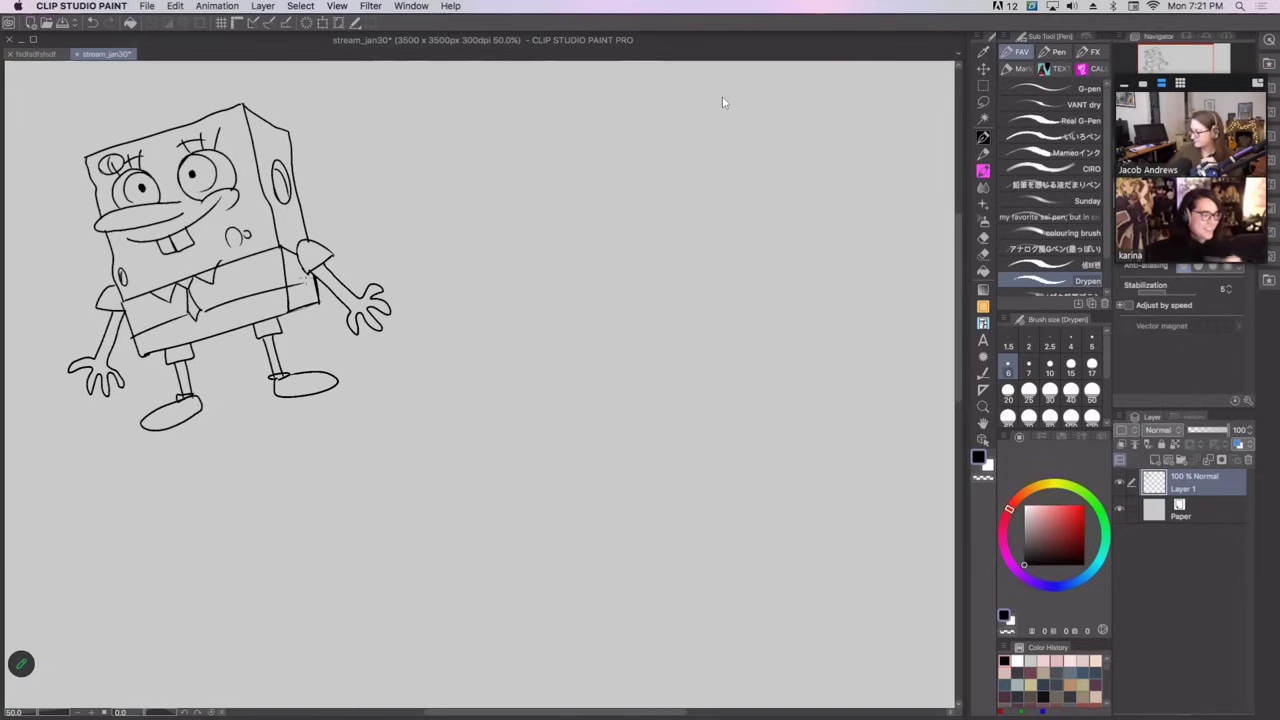
{"action": "key", "text": "ctrl+z"}
{"action": "left_click_drag", "start_coordinate": [202, 309], "coordinate": [314, 286]}
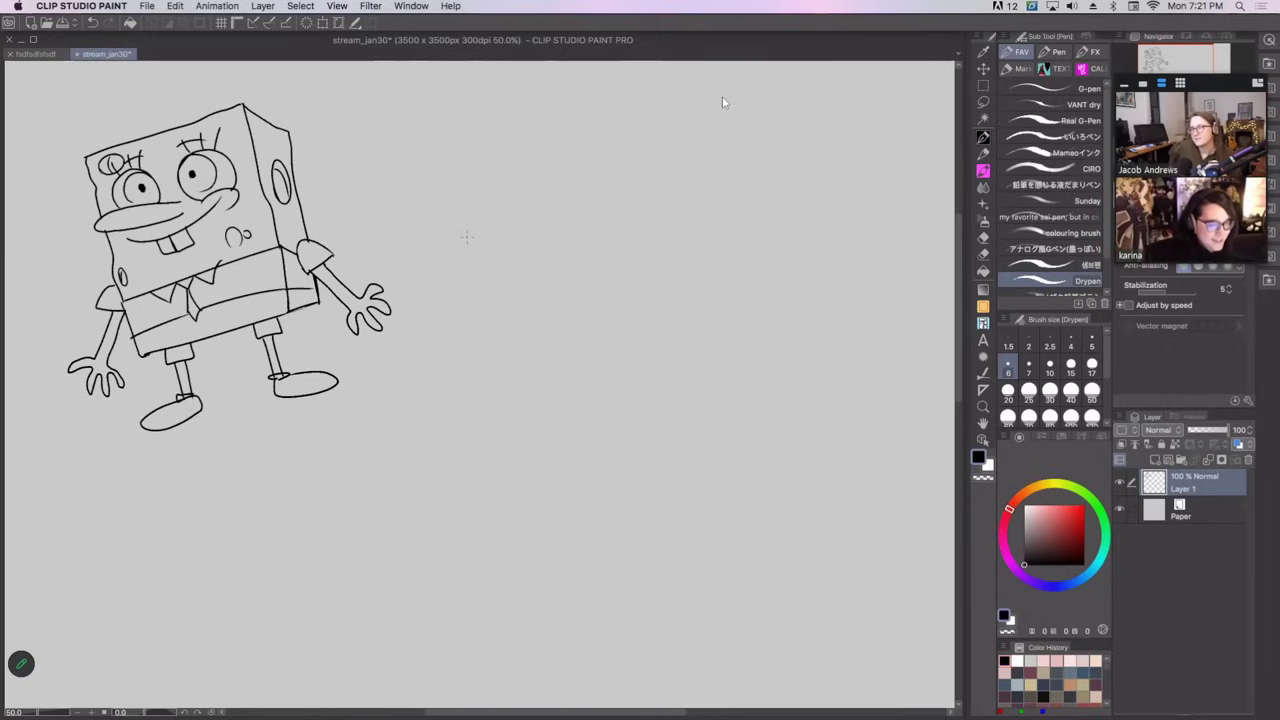
Sketch a tall rounded head outline on the empty canvas beside the sponge character, leaving the bottom open.
{"action": "mouse_move", "coordinate": [448, 262]}
{"action": "left_mouse_down"}
{"action": "mouse_move", "coordinate": [463, 184]}
{"action": "mouse_move", "coordinate": [540, 184]}
{"action": "mouse_move", "coordinate": [538, 163]}
{"action": "mouse_move", "coordinate": [571, 251]}
{"action": "left_mouse_up"}
{"action": "key", "text": "ctrl+z"}
{"action": "key", "text": "ctrl+z"}
{"action": "left_click_drag", "start_coordinate": [548, 170], "coordinate": [575, 228]}
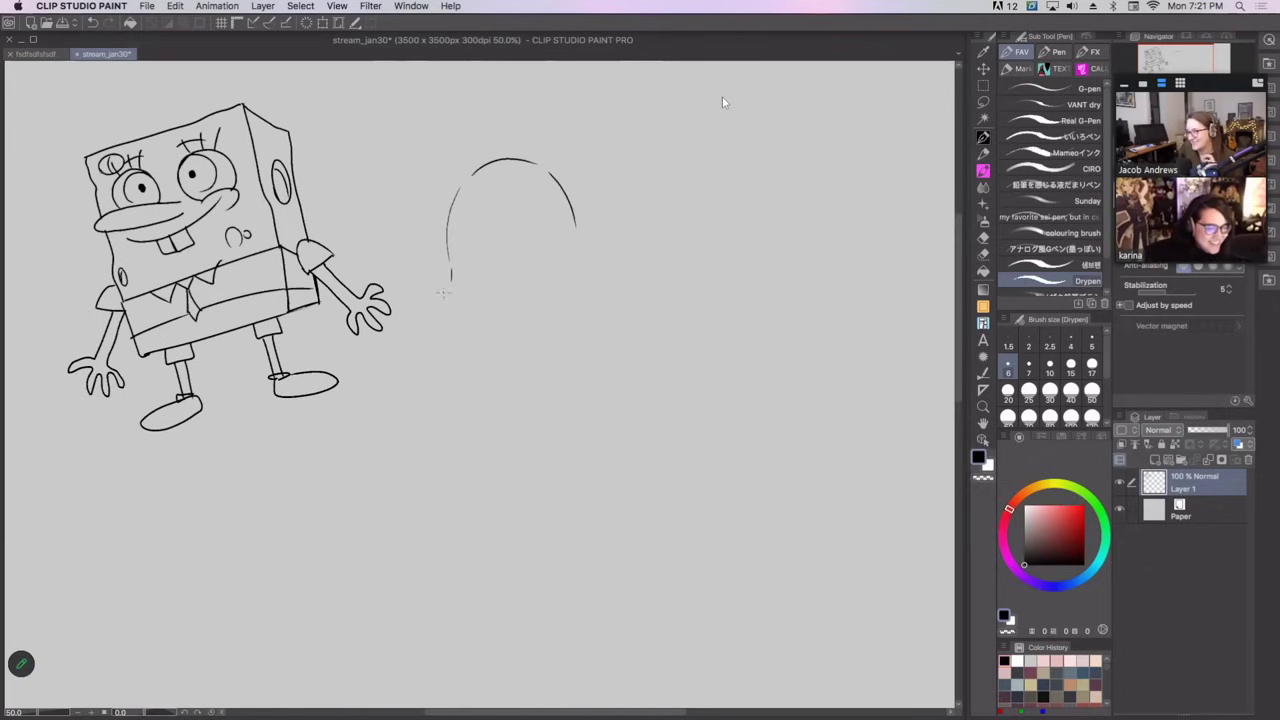
Draw both sides of a wide pear-shaped body sloping out from the head and curving inward at the hips.
{"action": "key", "text": "ctrl+z"}
{"action": "left_click_drag", "start_coordinate": [451, 276], "coordinate": [407, 416]}
{"action": "key", "text": "ctrl+z"}
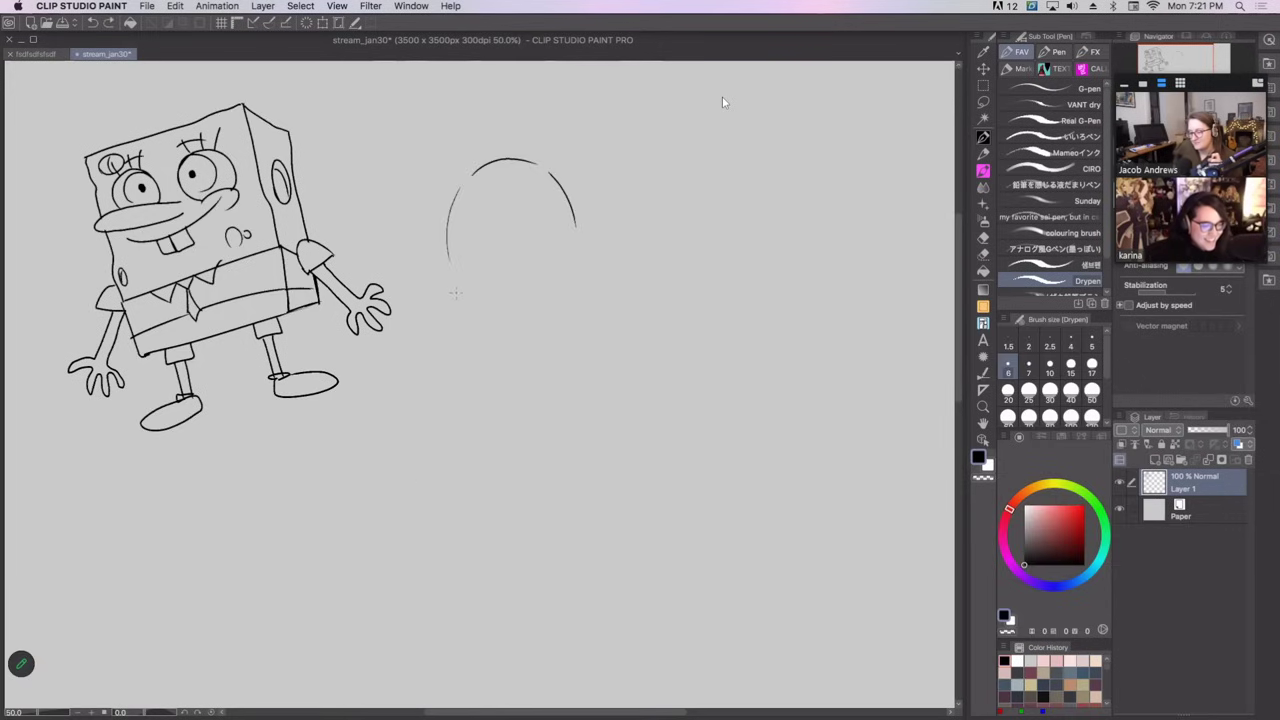
{"action": "mouse_move", "coordinate": [452, 275]}
{"action": "left_mouse_down"}
{"action": "mouse_move", "coordinate": [406, 371]}
{"action": "mouse_move", "coordinate": [418, 446]}
{"action": "left_mouse_up"}
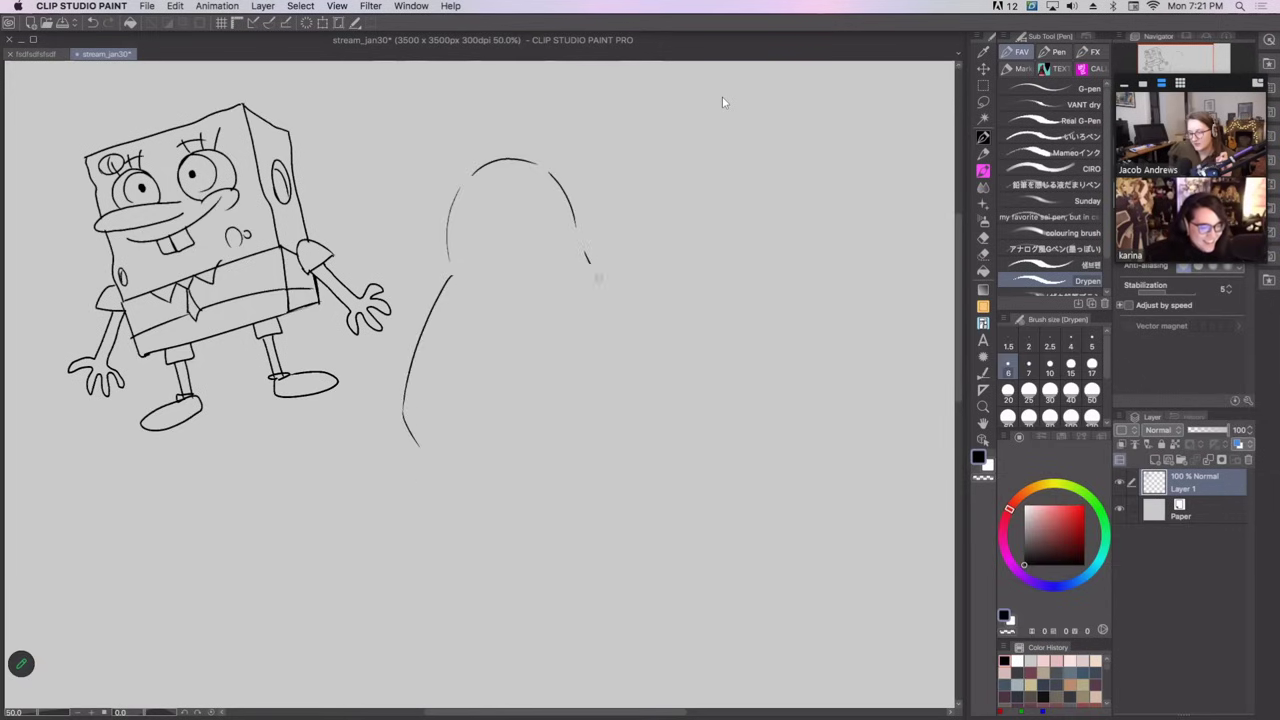
{"action": "mouse_move", "coordinate": [589, 262]}
{"action": "left_mouse_down"}
{"action": "mouse_move", "coordinate": [626, 360]}
{"action": "mouse_move", "coordinate": [626, 444]}
{"action": "left_mouse_up"}
{"action": "key", "text": "ctrl+z"}
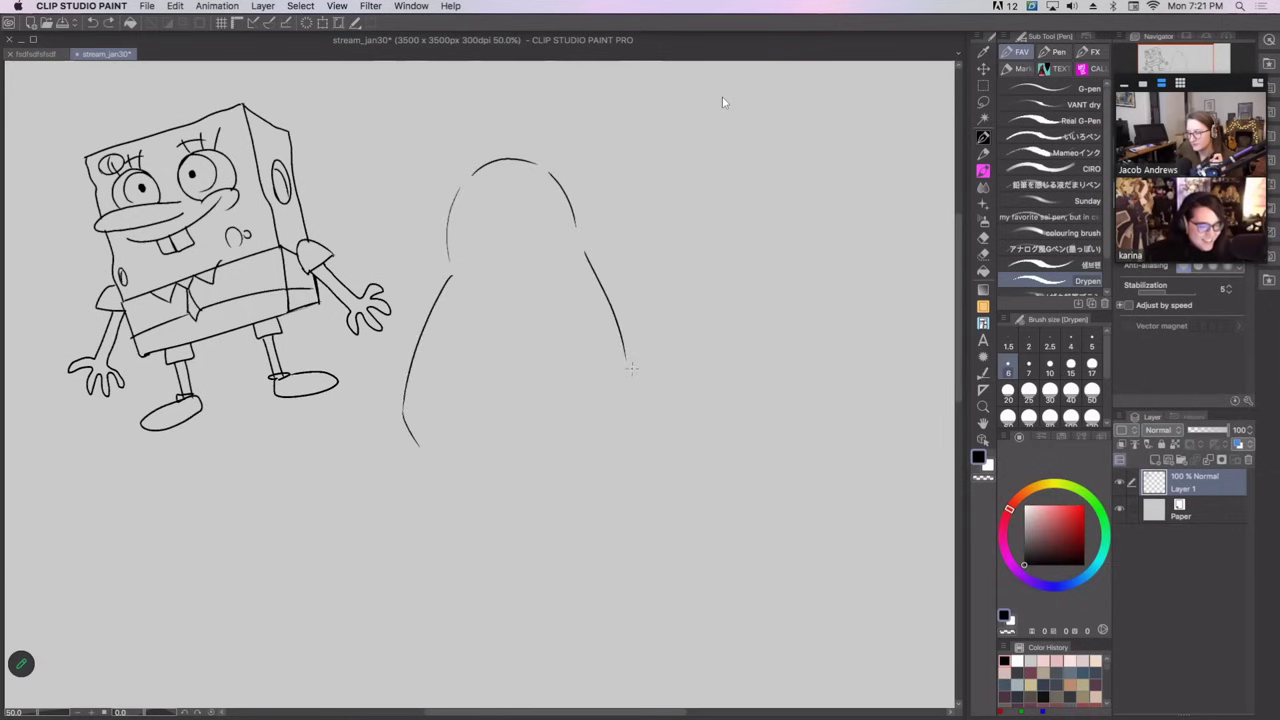
{"action": "left_click_drag", "start_coordinate": [627, 358], "coordinate": [613, 434]}
Draw two short straight legs below the belly, each with a flat pointed shoe, and close the hip curve into the rear leg.
{"action": "mouse_move", "coordinate": [430, 452]}
{"action": "left_mouse_down"}
{"action": "mouse_move", "coordinate": [470, 457]}
{"action": "mouse_move", "coordinate": [456, 461]}
{"action": "mouse_move", "coordinate": [459, 510]}
{"action": "mouse_move", "coordinate": [493, 514]}
{"action": "left_mouse_up"}
{"action": "key", "text": "super+z"}
{"action": "key", "text": "super+z"}
{"action": "key", "text": "ctrl+z"}
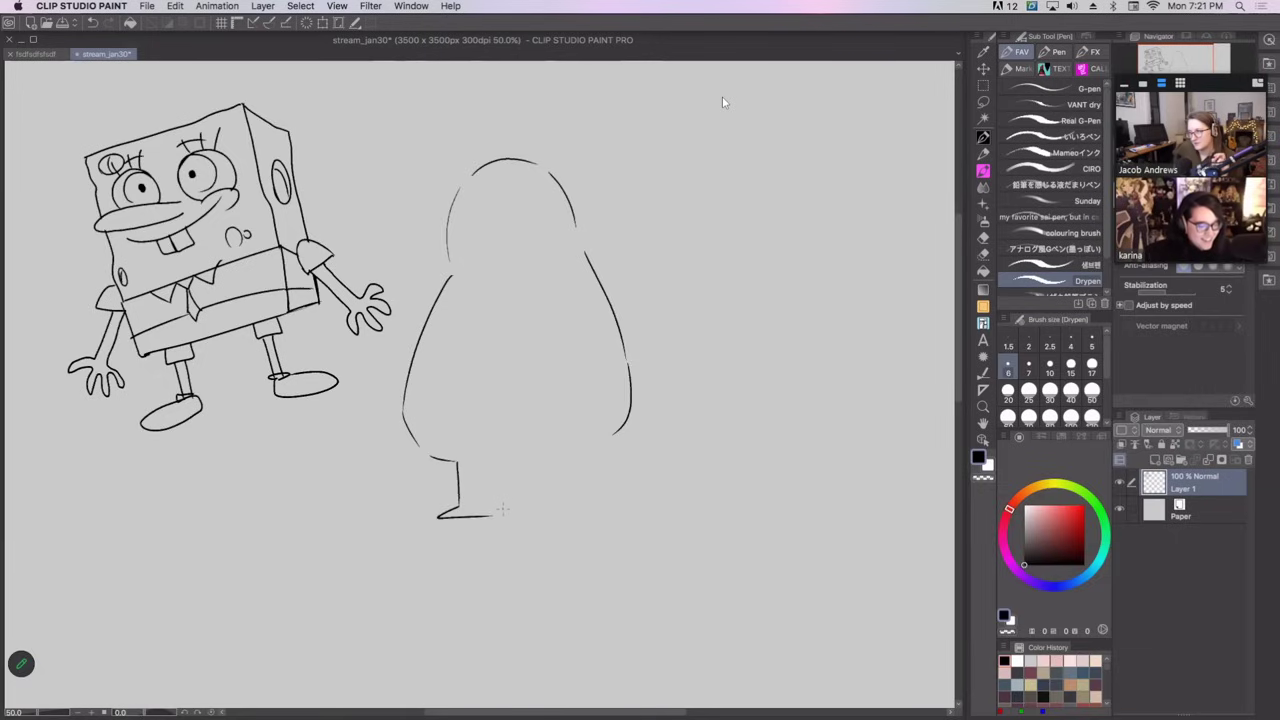
{"action": "mouse_move", "coordinate": [513, 467]}
{"action": "left_mouse_down"}
{"action": "mouse_move", "coordinate": [511, 514]}
{"action": "mouse_move", "coordinate": [579, 514]}
{"action": "mouse_move", "coordinate": [515, 512]}
{"action": "mouse_move", "coordinate": [596, 480]}
{"action": "mouse_move", "coordinate": [595, 443]}
{"action": "mouse_move", "coordinate": [620, 428]}
{"action": "left_mouse_up"}
{"action": "key", "text": "super+z"}
{"action": "key", "text": "super+z"}
{"action": "key", "text": "super+z"}
{"action": "key", "text": "super+z"}
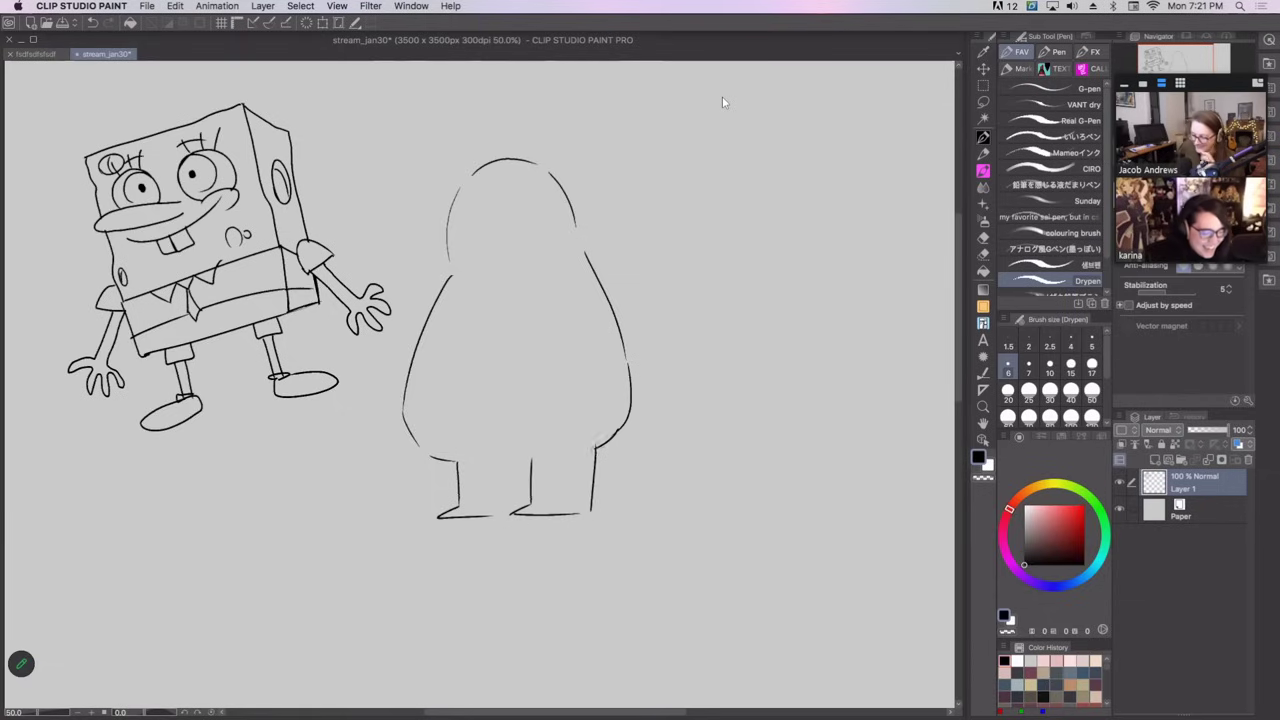
Redraw the inner leg line and cap it with a short horizontal crotch line.
{"action": "left_click_drag", "start_coordinate": [530, 502], "coordinate": [531, 455]}
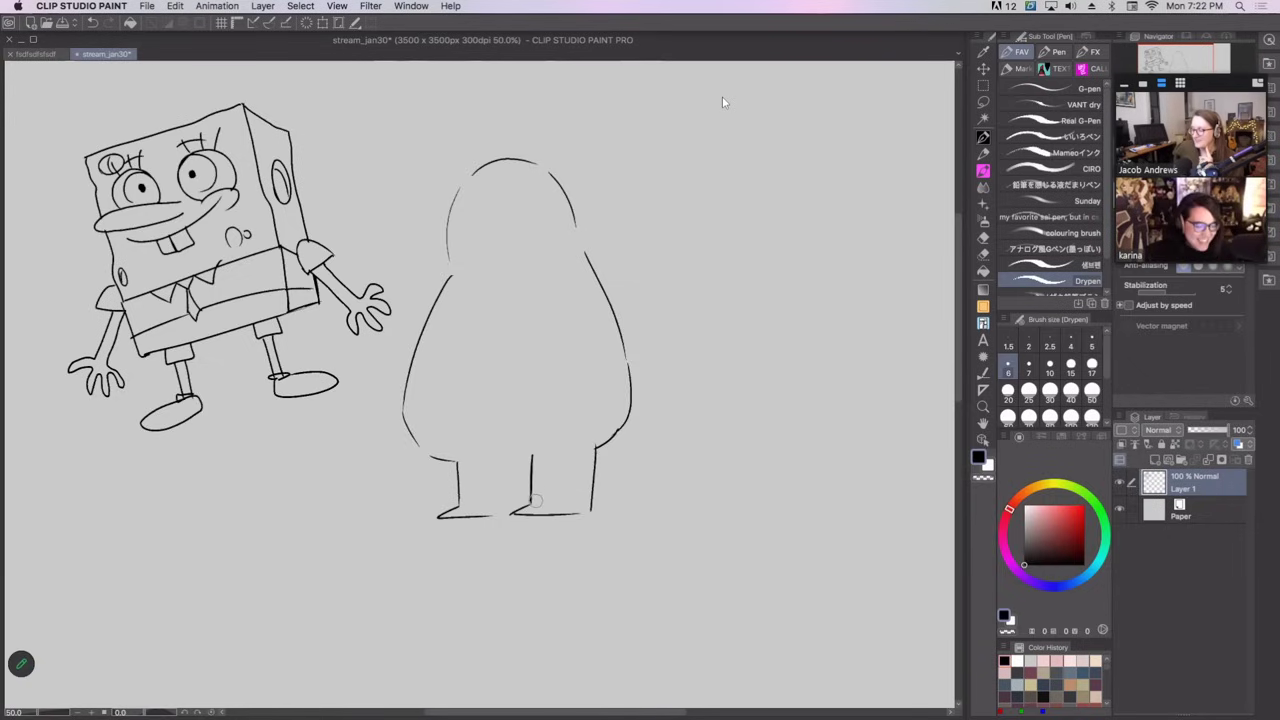
{"action": "left_click_drag", "start_coordinate": [531, 506], "coordinate": [530, 450]}
{"action": "mouse_move", "coordinate": [527, 510]}
{"action": "left_mouse_down"}
{"action": "mouse_move", "coordinate": [528, 455]}
{"action": "mouse_move", "coordinate": [506, 453]}
{"action": "left_mouse_up"}
{"action": "key", "text": "super+z"}
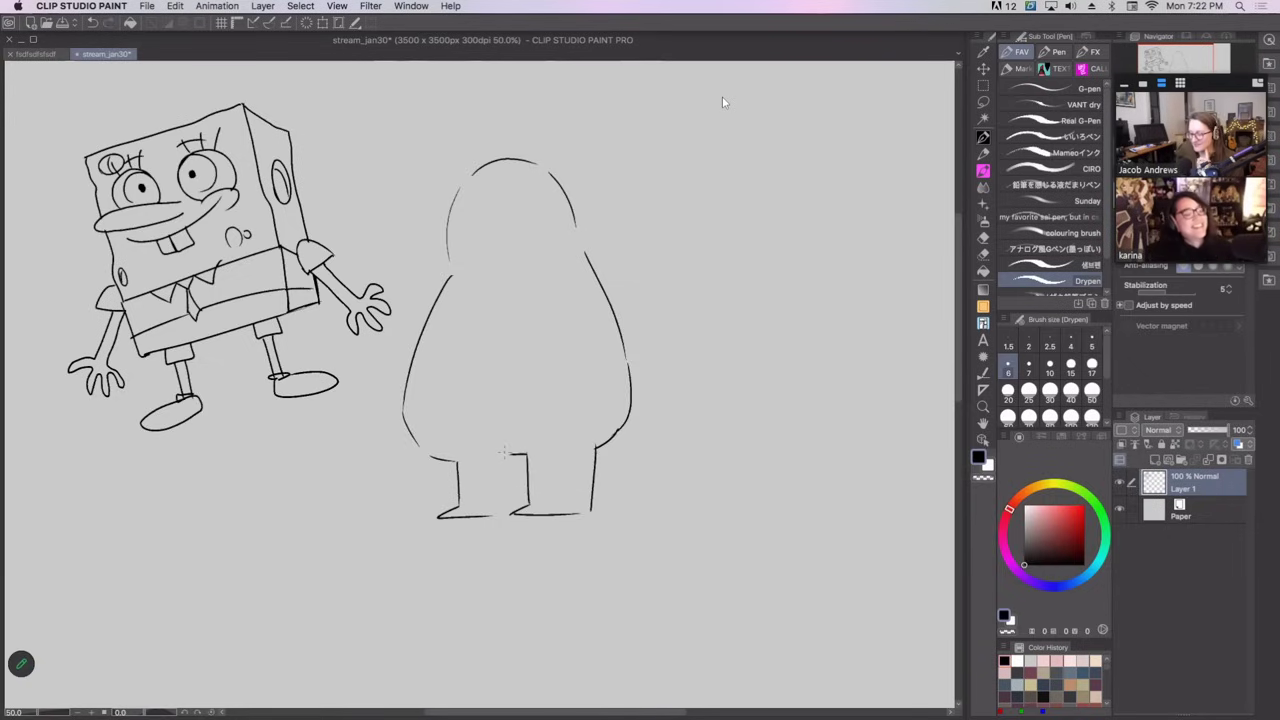
Reinforce the lower belly curve, then draw the waistline across the body and the trouser hems above the shoes.
{"action": "left_click_drag", "start_coordinate": [405, 412], "coordinate": [440, 458]}
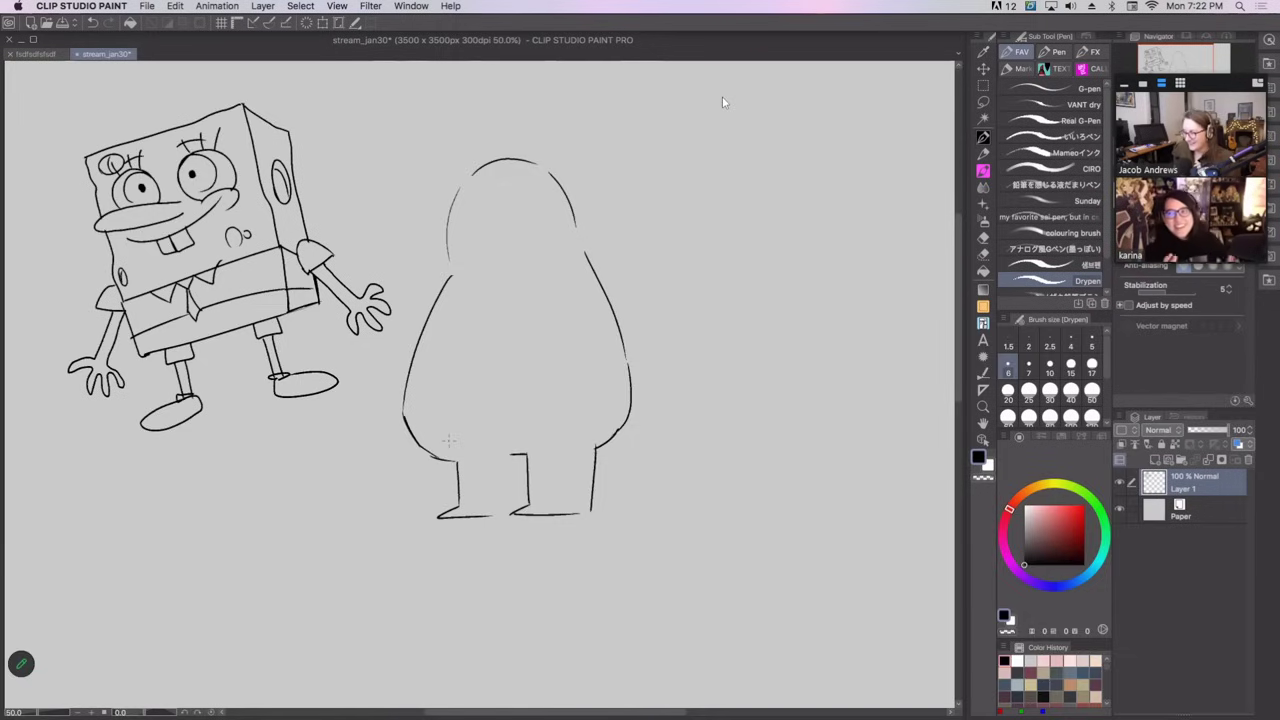
{"action": "left_click_drag", "start_coordinate": [404, 394], "coordinate": [628, 371]}
{"action": "left_click_drag", "start_coordinate": [458, 505], "coordinate": [592, 496]}
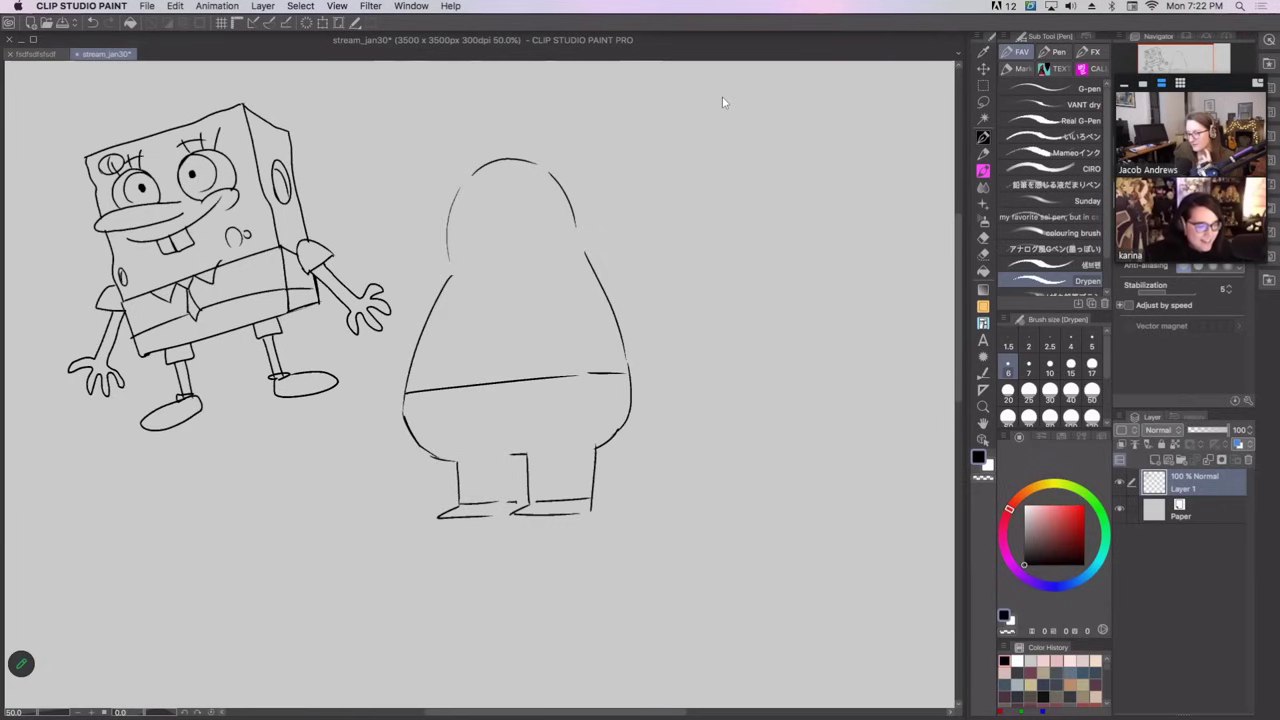
Draw a pointed shirt collar across the neck with a narrow necktie hanging from it.
{"action": "mouse_move", "coordinate": [576, 250]}
{"action": "left_mouse_down"}
{"action": "mouse_move", "coordinate": [489, 286]}
{"action": "mouse_move", "coordinate": [576, 252]}
{"action": "left_mouse_up"}
{"action": "key", "text": "super+z"}
{"action": "mouse_move", "coordinate": [488, 284]}
{"action": "left_mouse_down"}
{"action": "mouse_move", "coordinate": [519, 293]}
{"action": "mouse_move", "coordinate": [576, 257]}
{"action": "mouse_move", "coordinate": [462, 308]}
{"action": "mouse_move", "coordinate": [492, 288]}
{"action": "mouse_move", "coordinate": [482, 361]}
{"action": "left_mouse_up"}
{"action": "key", "text": "super+z"}
{"action": "left_click_drag", "start_coordinate": [490, 297], "coordinate": [496, 348]}
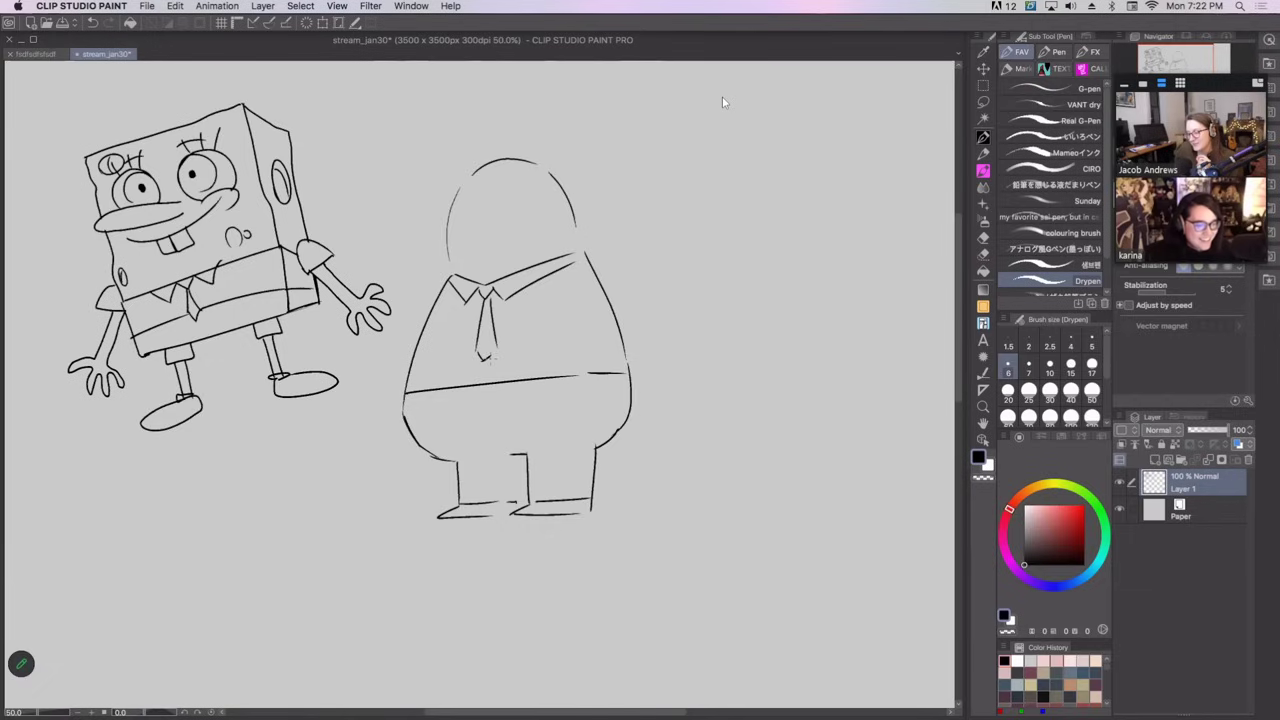
Draw the near arm hanging over the hip with a short sleeve hem and curled fingers, clearing the body lines inside it.
{"action": "left_click_drag", "start_coordinate": [560, 291], "coordinate": [556, 398]}
{"action": "key", "text": "super+z"}
{"action": "mouse_move", "coordinate": [567, 292]}
{"action": "left_mouse_down"}
{"action": "mouse_move", "coordinate": [570, 410]}
{"action": "mouse_move", "coordinate": [584, 424]}
{"action": "mouse_move", "coordinate": [645, 421]}
{"action": "left_mouse_up"}
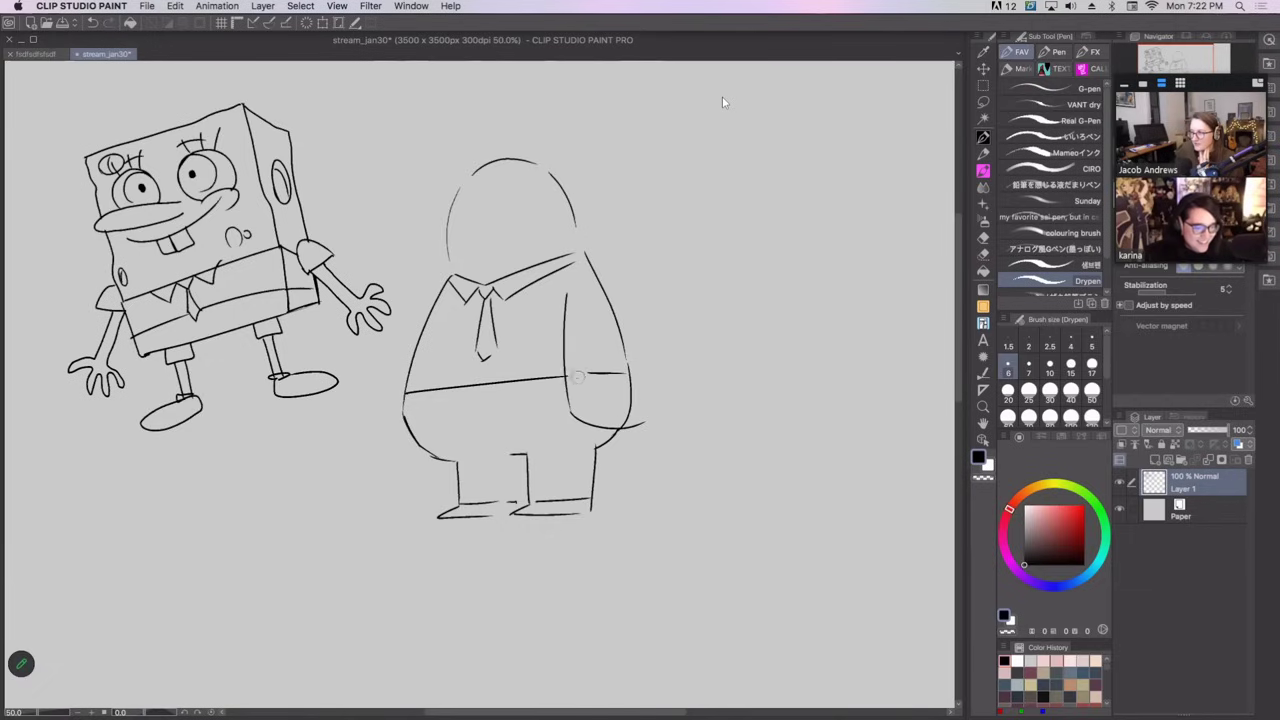
{"action": "key", "text": "super+z"}
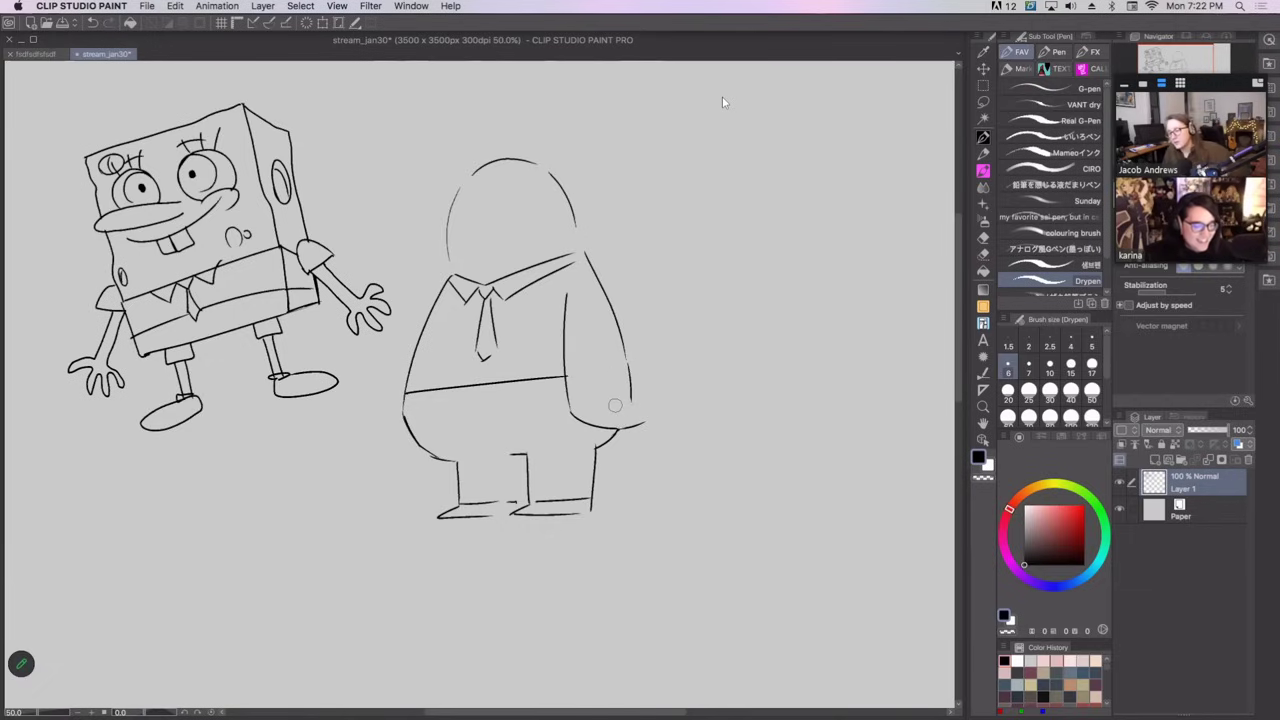
{"action": "left_click_drag", "start_coordinate": [627, 362], "coordinate": [642, 426]}
{"action": "left_click_drag", "start_coordinate": [565, 349], "coordinate": [617, 352]}
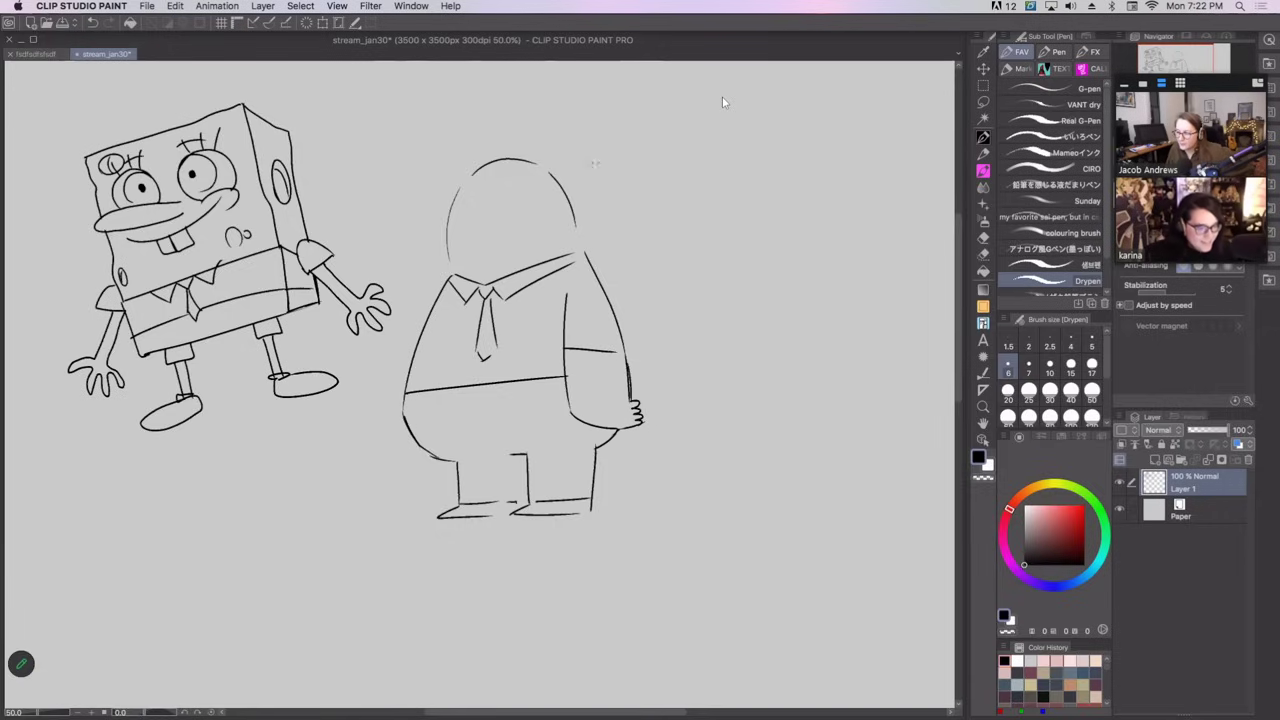
Draw a small curved nose and straight mouth on the head, and try a cleft chin and an ear.
{"action": "mouse_move", "coordinate": [492, 200]}
{"action": "left_mouse_down"}
{"action": "mouse_move", "coordinate": [484, 227]}
{"action": "mouse_move", "coordinate": [512, 230]}
{"action": "left_mouse_up"}
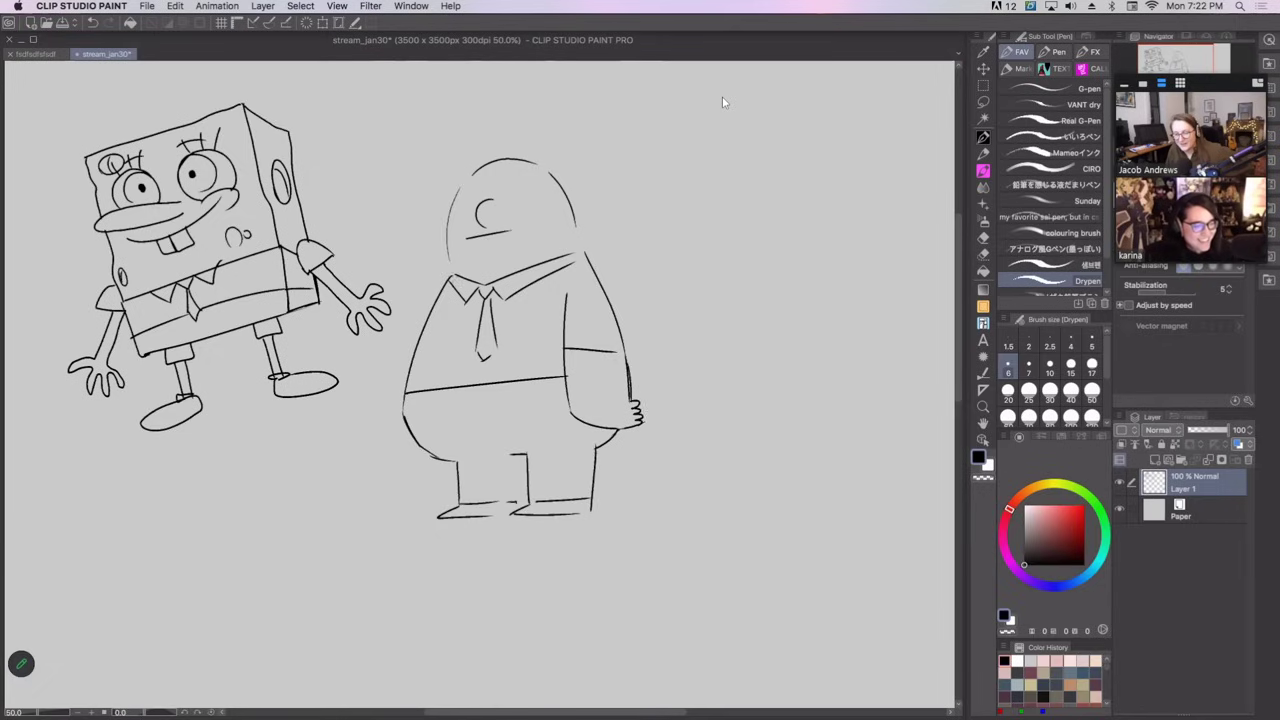
{"action": "left_click_drag", "start_coordinate": [450, 260], "coordinate": [507, 256]}
{"action": "key", "text": "super+z"}
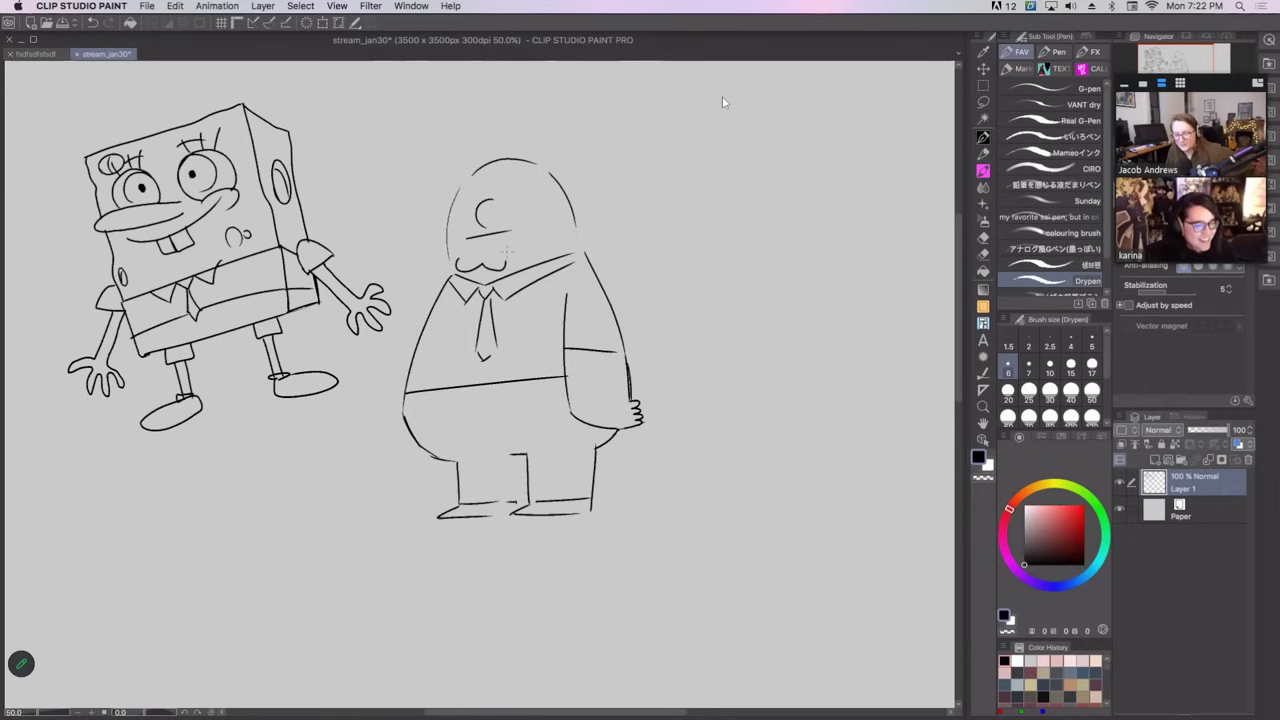
{"action": "left_click_drag", "start_coordinate": [562, 204], "coordinate": [560, 226]}
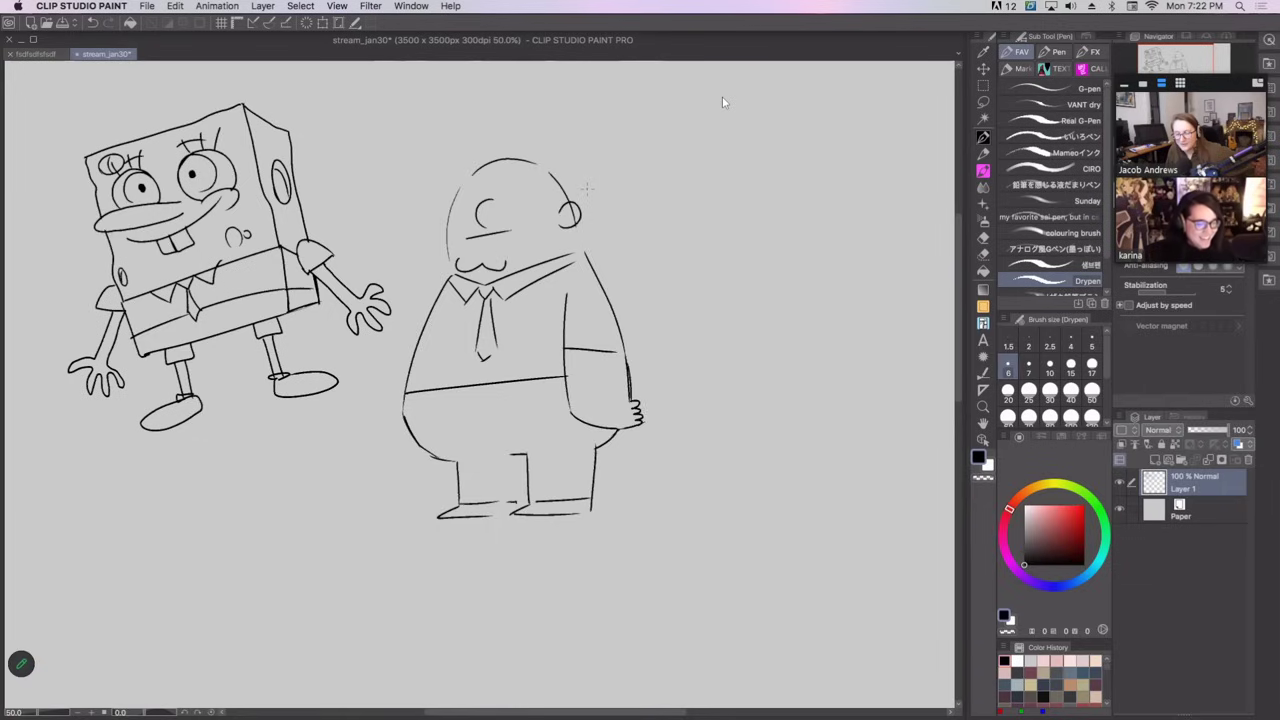
{"action": "key", "text": "super+z"}
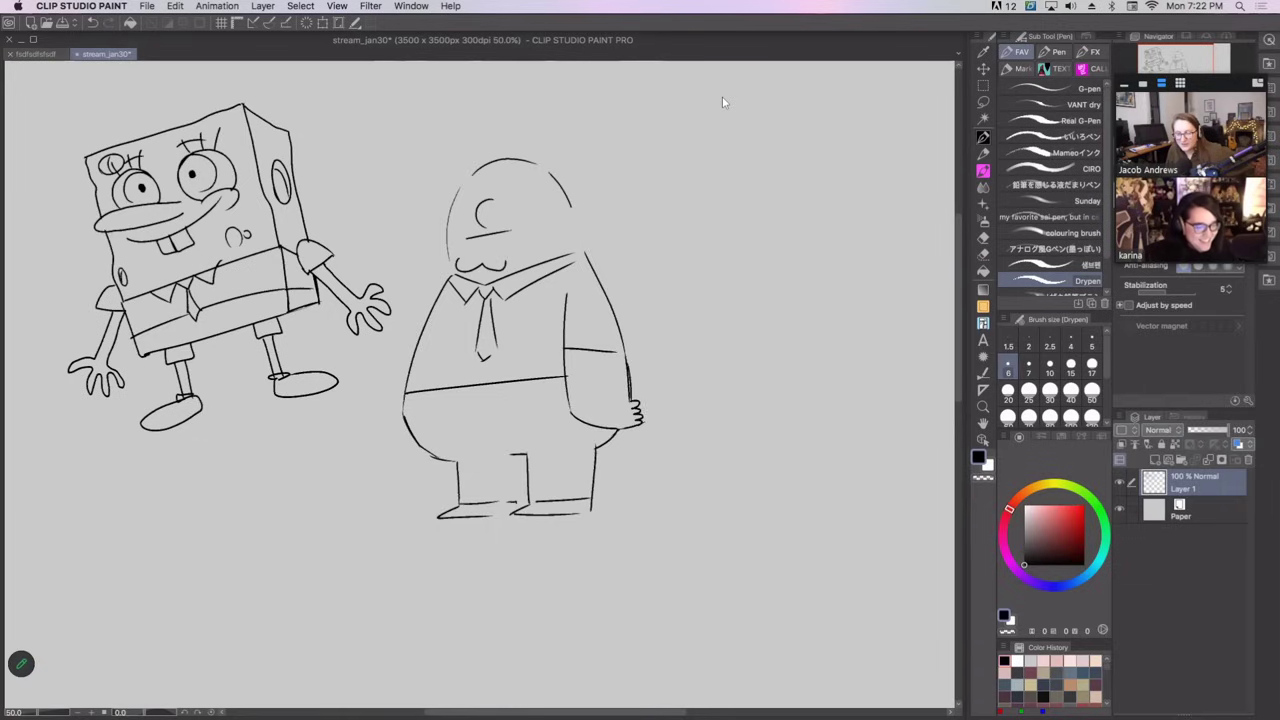
Redraw the rounded cleft chin above the collar and add a round ear overlapping the back of the head.
{"action": "key", "text": "super+z"}
{"action": "key", "text": "super+z"}
{"action": "key", "text": "super+z"}
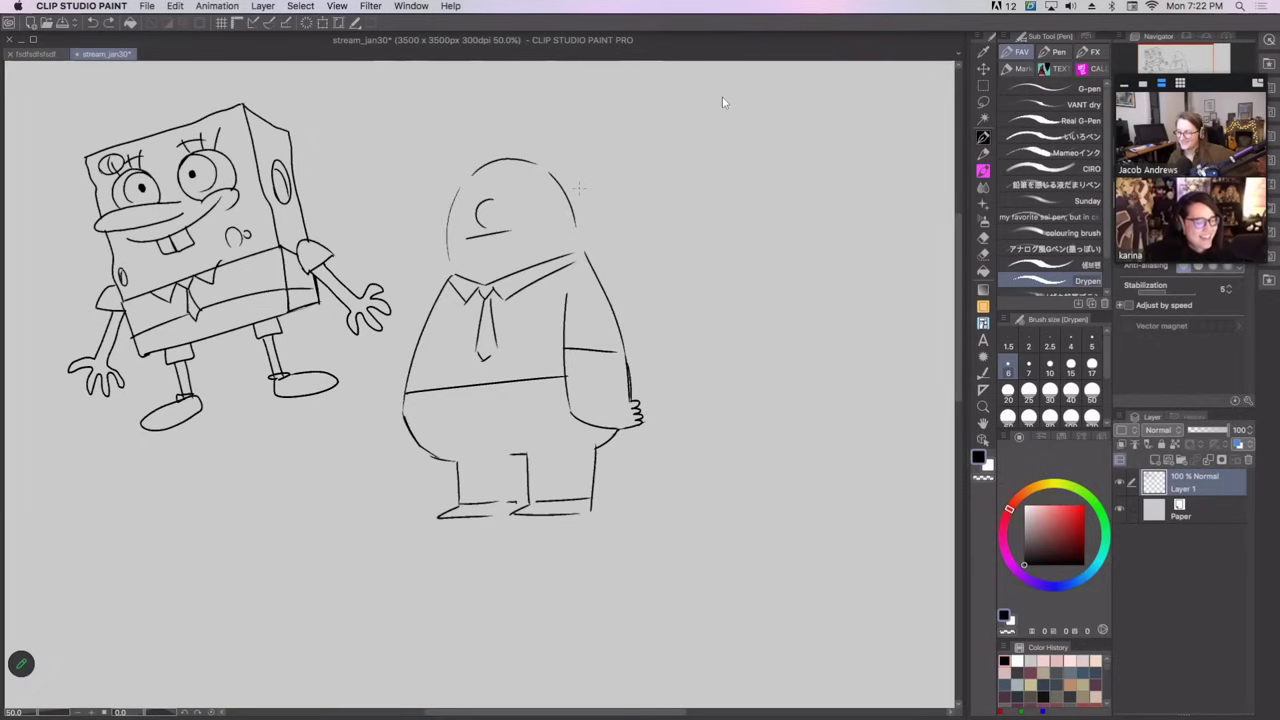
{"action": "left_click_drag", "start_coordinate": [456, 268], "coordinate": [506, 266]}
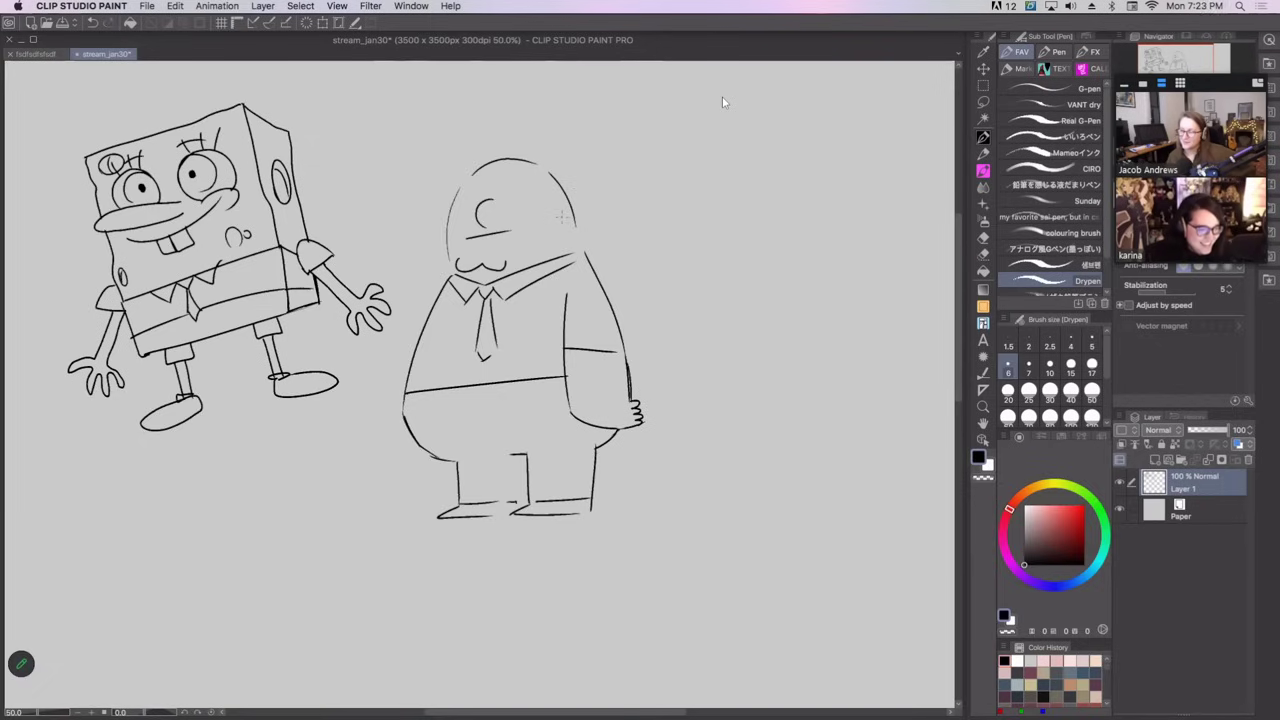
{"action": "mouse_move", "coordinate": [558, 212]}
{"action": "left_mouse_down"}
{"action": "mouse_move", "coordinate": [574, 198]}
{"action": "mouse_move", "coordinate": [566, 234]}
{"action": "mouse_move", "coordinate": [574, 209]}
{"action": "mouse_move", "coordinate": [575, 220]}
{"action": "left_mouse_up"}
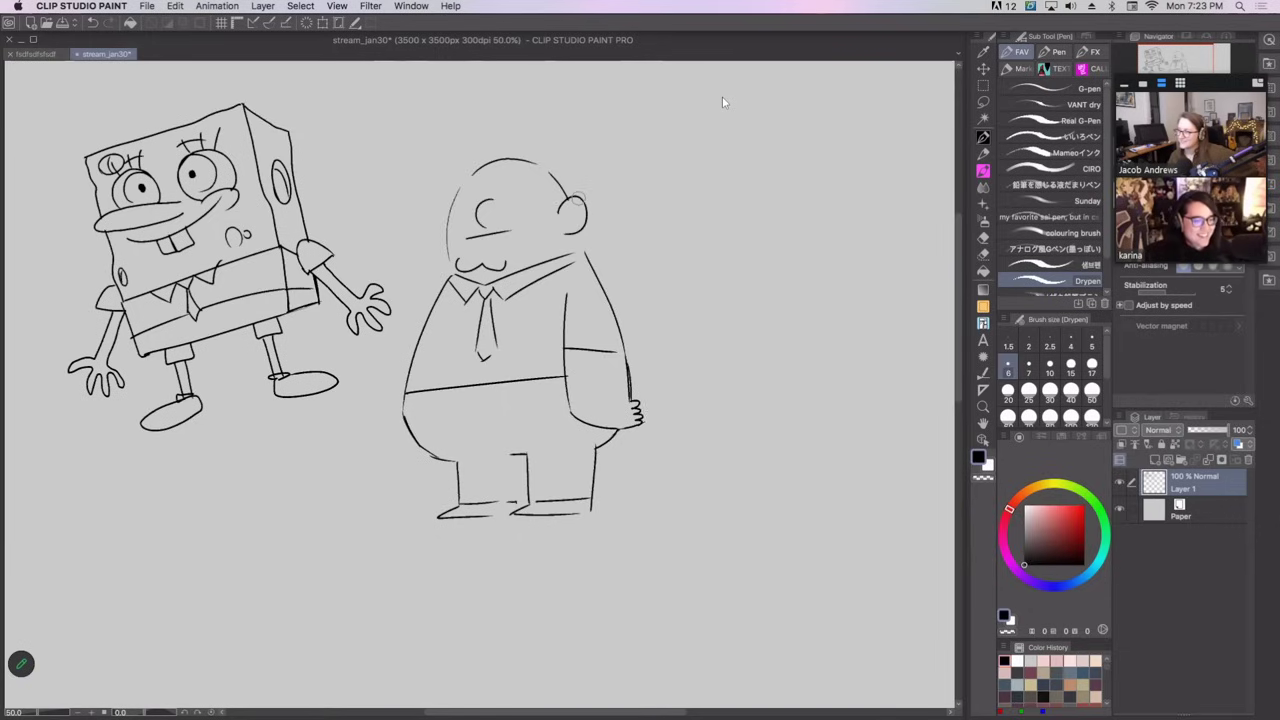
{"action": "mouse_move", "coordinate": [474, 176]}
{"action": "left_mouse_down"}
{"action": "mouse_move", "coordinate": [544, 168]}
{"action": "mouse_move", "coordinate": [526, 170]}
{"action": "left_mouse_up"}
{"action": "key", "text": "super+z"}
{"action": "key", "text": "ctrl+z"}
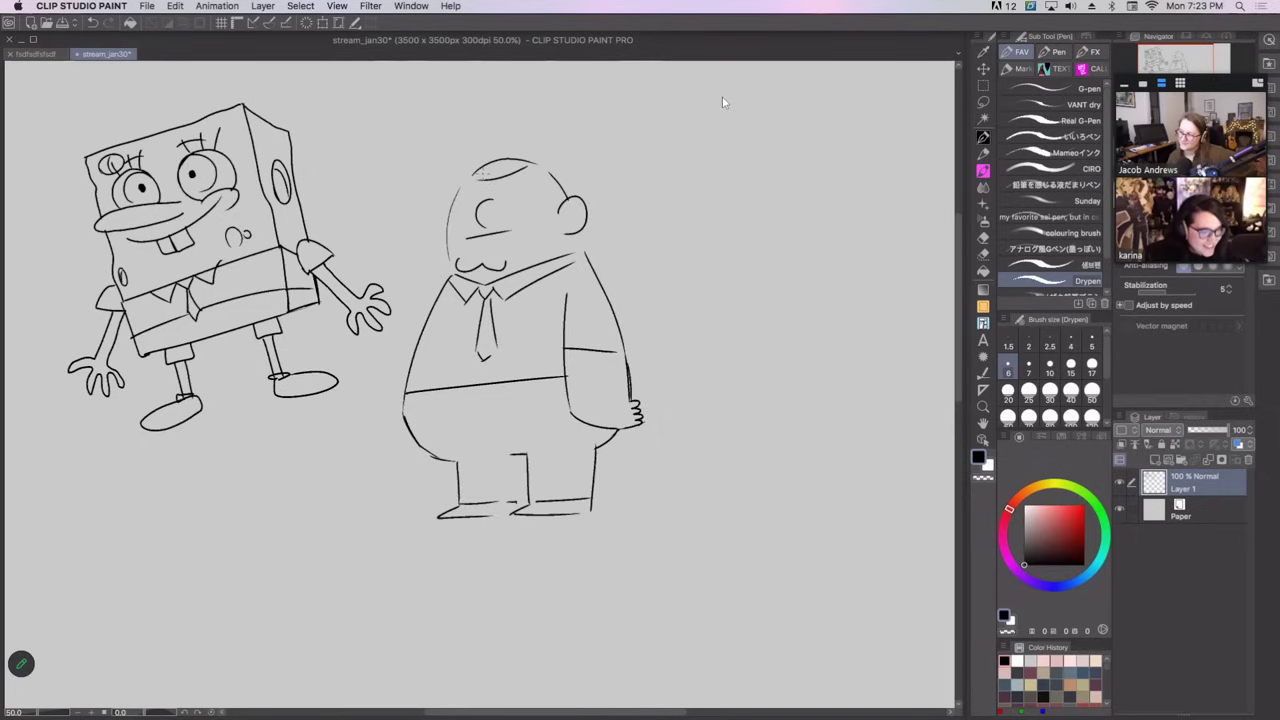
{"action": "key", "text": "ctrl+z"}
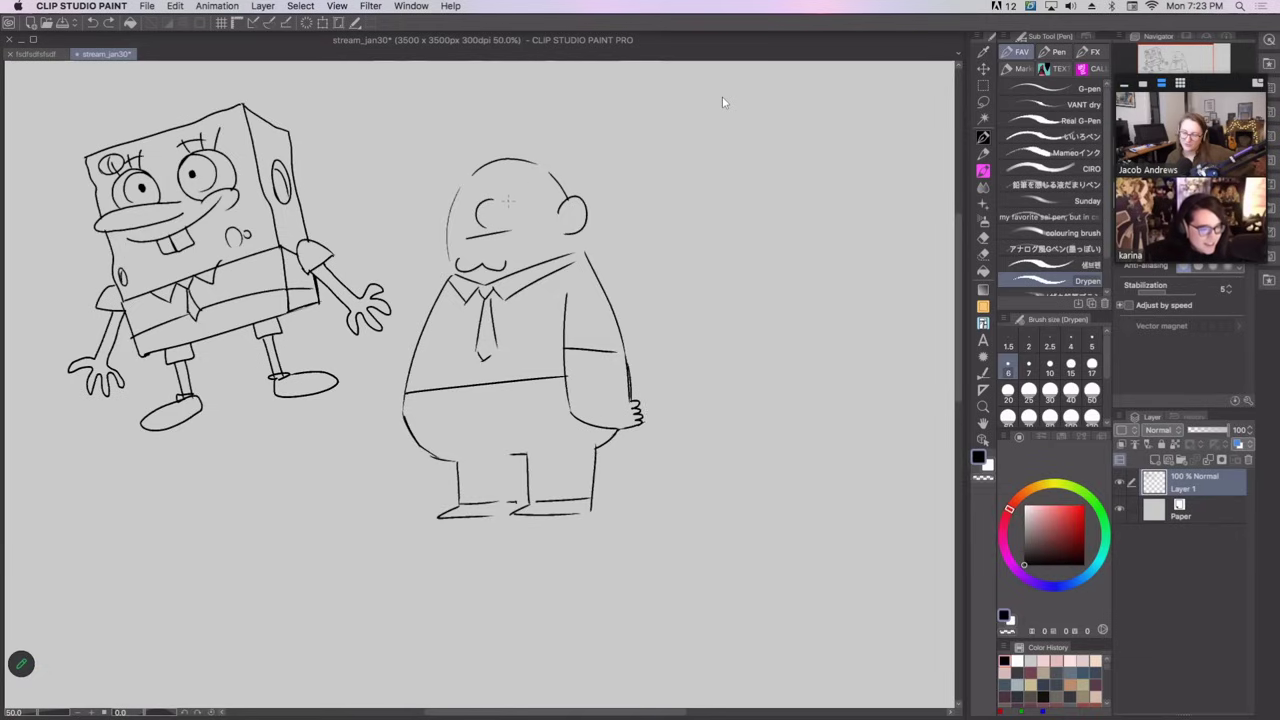
Draw two half-lidded eyes joined by a glasses bridge, plus a sideburn line in front of the ear.
{"action": "mouse_move", "coordinate": [508, 200]}
{"action": "left_mouse_down"}
{"action": "mouse_move", "coordinate": [524, 198]}
{"action": "mouse_move", "coordinate": [468, 194]}
{"action": "mouse_move", "coordinate": [555, 209]}
{"action": "left_mouse_up"}
{"action": "key", "text": "super+z"}
{"action": "key", "text": "ctrl+z"}
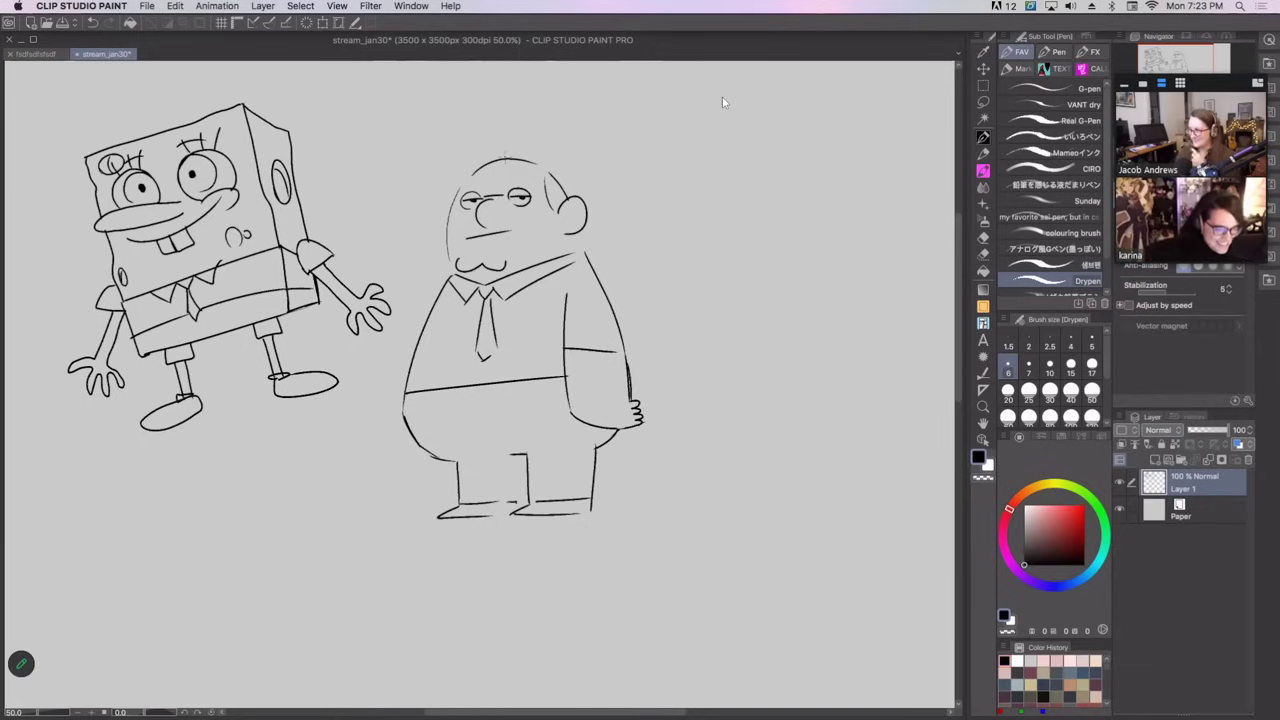
Replace the top of the head with a raised hair outline and a curved fringe.
{"action": "mouse_move", "coordinate": [463, 175]}
{"action": "left_mouse_down"}
{"action": "mouse_move", "coordinate": [513, 155]}
{"action": "mouse_move", "coordinate": [486, 173]}
{"action": "left_mouse_up"}
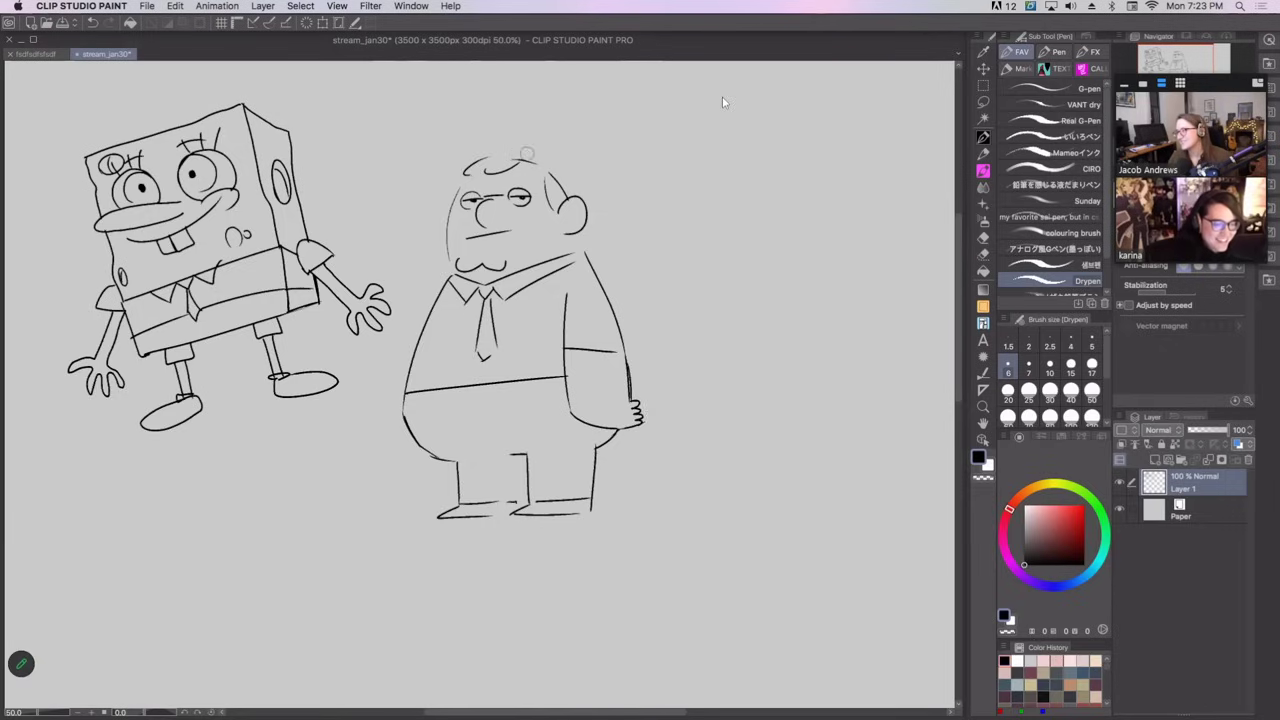
{"action": "left_click_drag", "start_coordinate": [494, 157], "coordinate": [550, 166]}
{"action": "key", "text": "super+z"}
{"action": "key", "text": "super+z"}
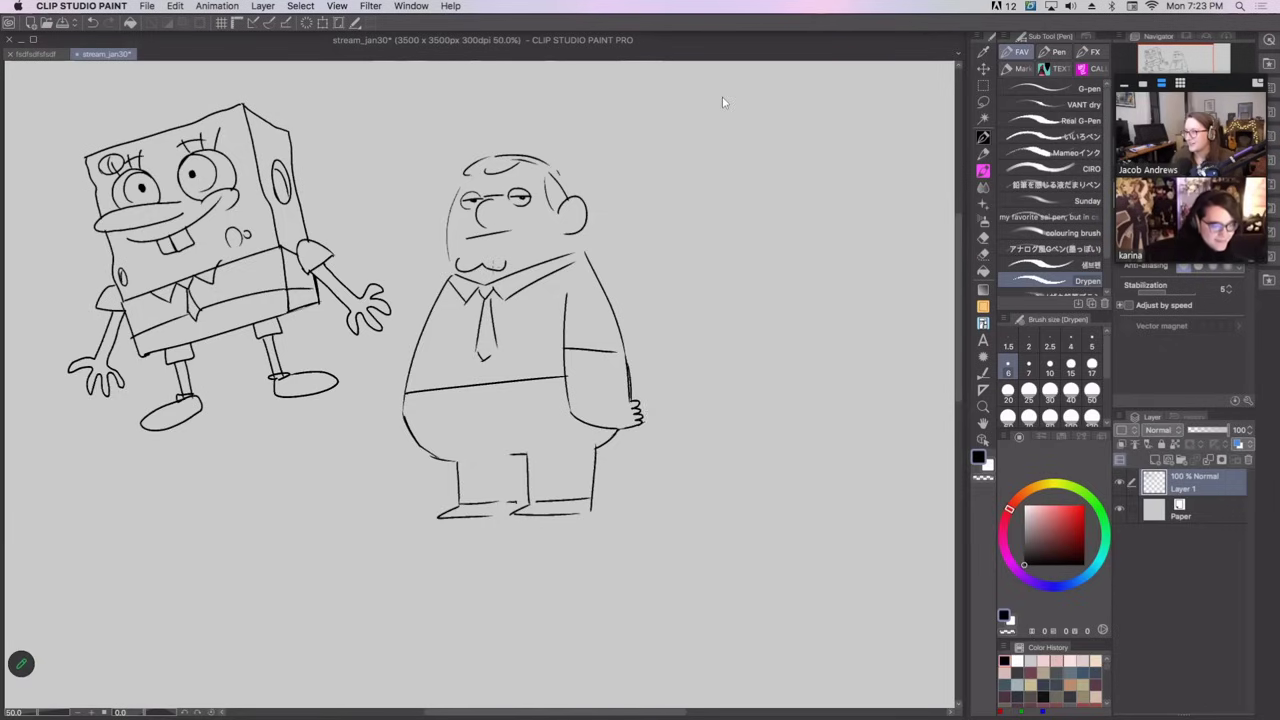
Erase the eyes, nose, mouth and front face line, and draw a bulbous nose with an open smiling mouth.
{"action": "mouse_move", "coordinate": [470, 240]}
{"action": "left_mouse_down"}
{"action": "mouse_move", "coordinate": [521, 232]}
{"action": "mouse_move", "coordinate": [488, 206]}
{"action": "mouse_move", "coordinate": [501, 207]}
{"action": "mouse_move", "coordinate": [468, 199]}
{"action": "left_mouse_up"}
{"action": "left_click_drag", "start_coordinate": [468, 199], "coordinate": [533, 203]}
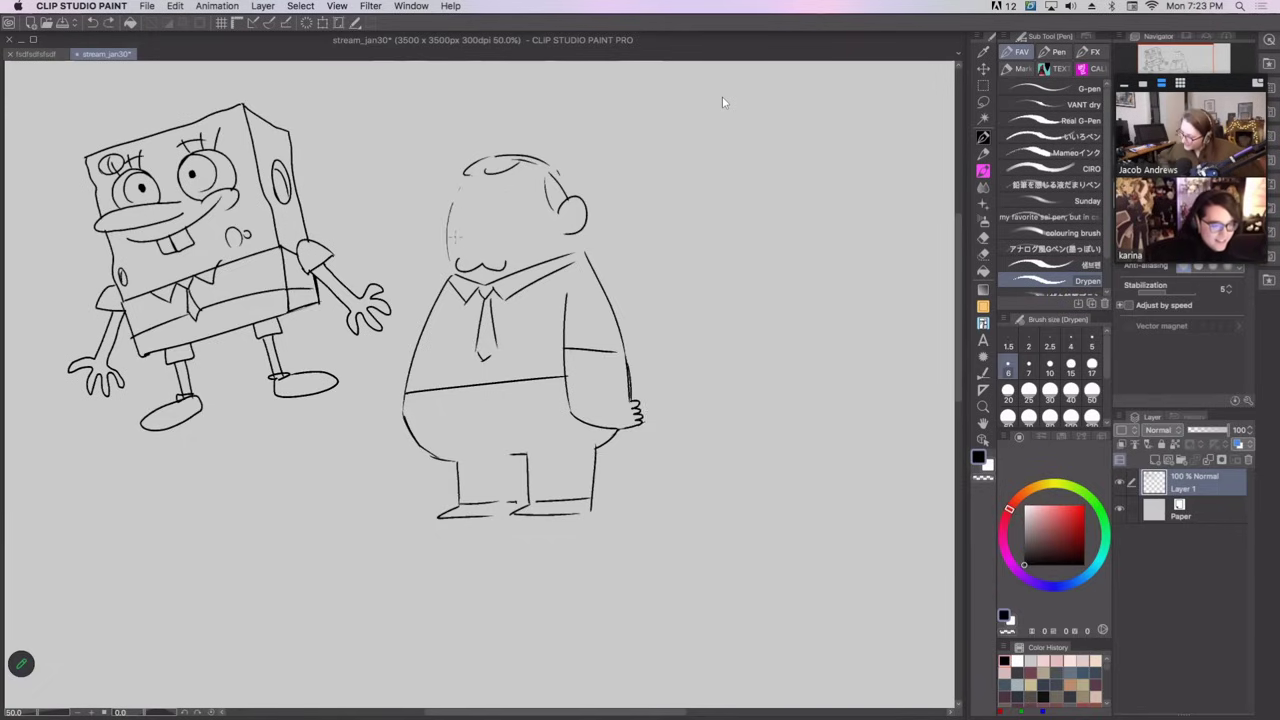
{"action": "mouse_move", "coordinate": [477, 198]}
{"action": "left_mouse_down"}
{"action": "mouse_move", "coordinate": [450, 208]}
{"action": "mouse_move", "coordinate": [489, 250]}
{"action": "mouse_move", "coordinate": [470, 237]}
{"action": "mouse_move", "coordinate": [488, 249]}
{"action": "mouse_move", "coordinate": [453, 252]}
{"action": "left_mouse_up"}
{"action": "key", "text": "super+z"}
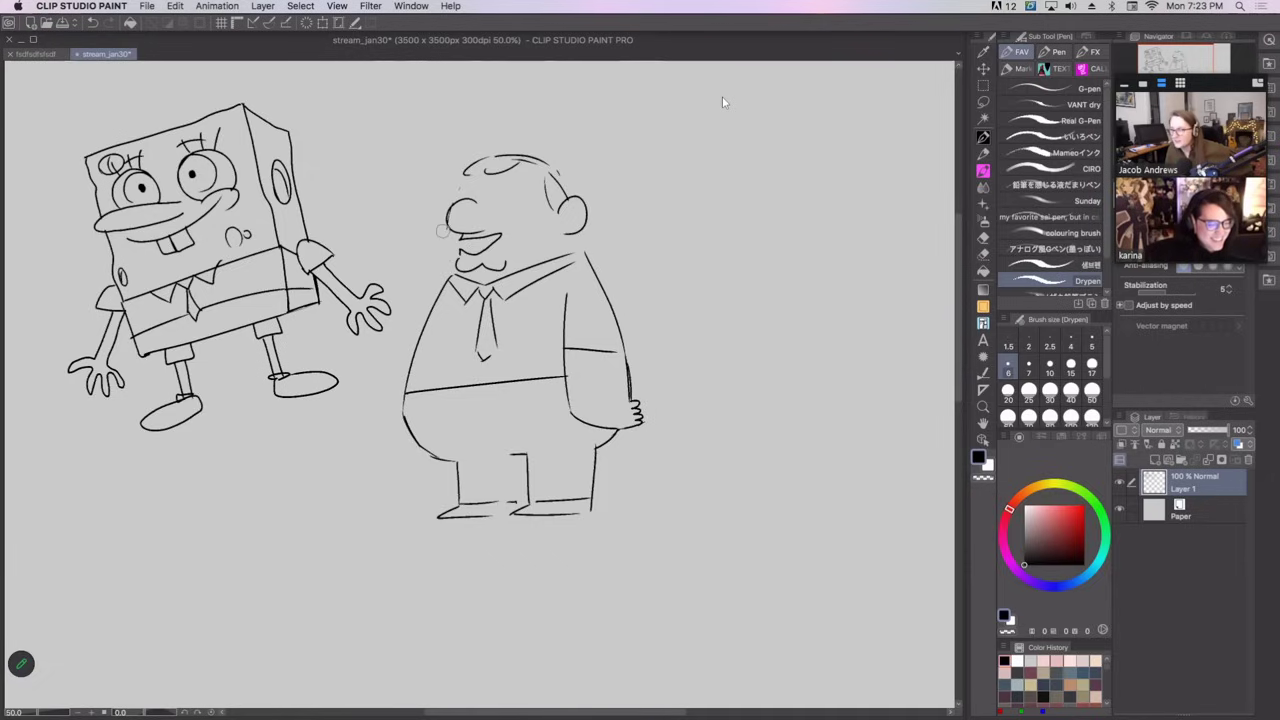
Lasso the nose, mouth and chin, nudge them outward to the front of the face, and deselect.
{"action": "left_click", "coordinate": [983, 102]}
{"action": "mouse_move", "coordinate": [510, 260]}
{"action": "left_mouse_down"}
{"action": "mouse_move", "coordinate": [468, 273]}
{"action": "mouse_move", "coordinate": [512, 195]}
{"action": "mouse_move", "coordinate": [514, 230]}
{"action": "left_mouse_up"}
{"action": "key", "text": "k"}
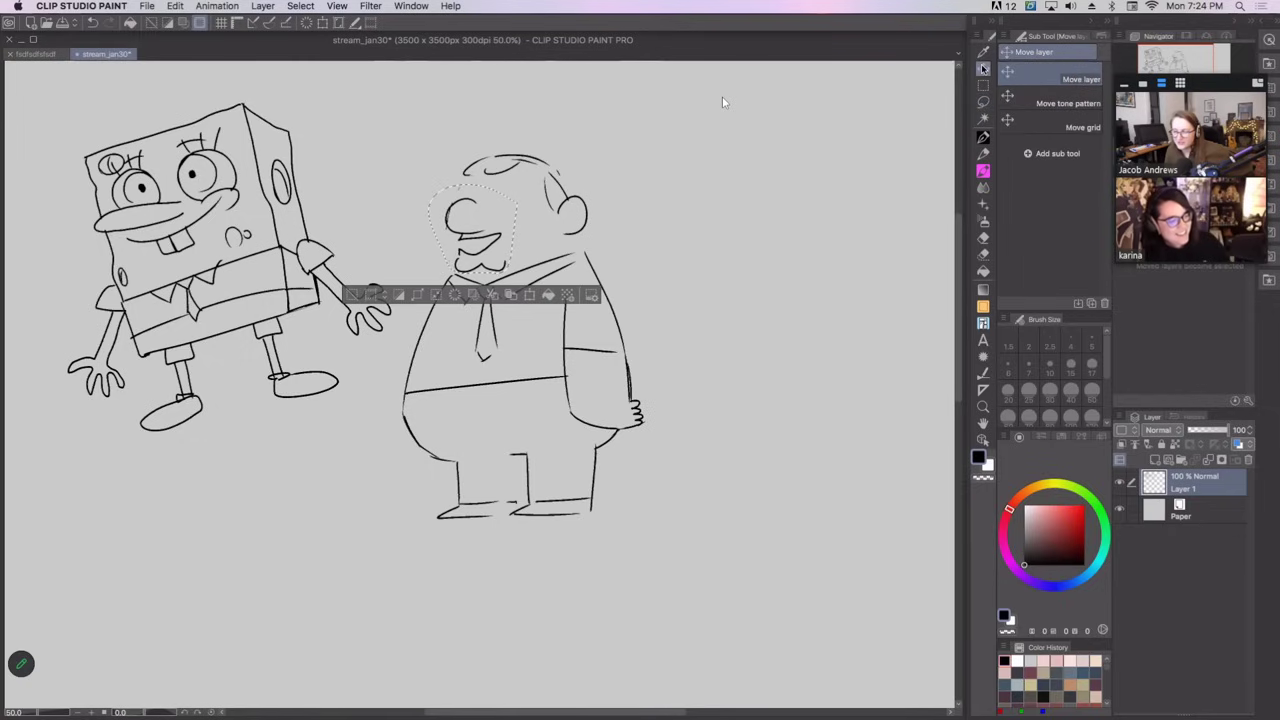
{"action": "key", "text": "Left"}
{"action": "key", "text": "Left"}
{"action": "key", "text": "Left"}
{"action": "key", "text": "Left"}
{"action": "key", "text": "Left"}
{"action": "key", "text": "Left"}
{"action": "key", "text": "Left"}
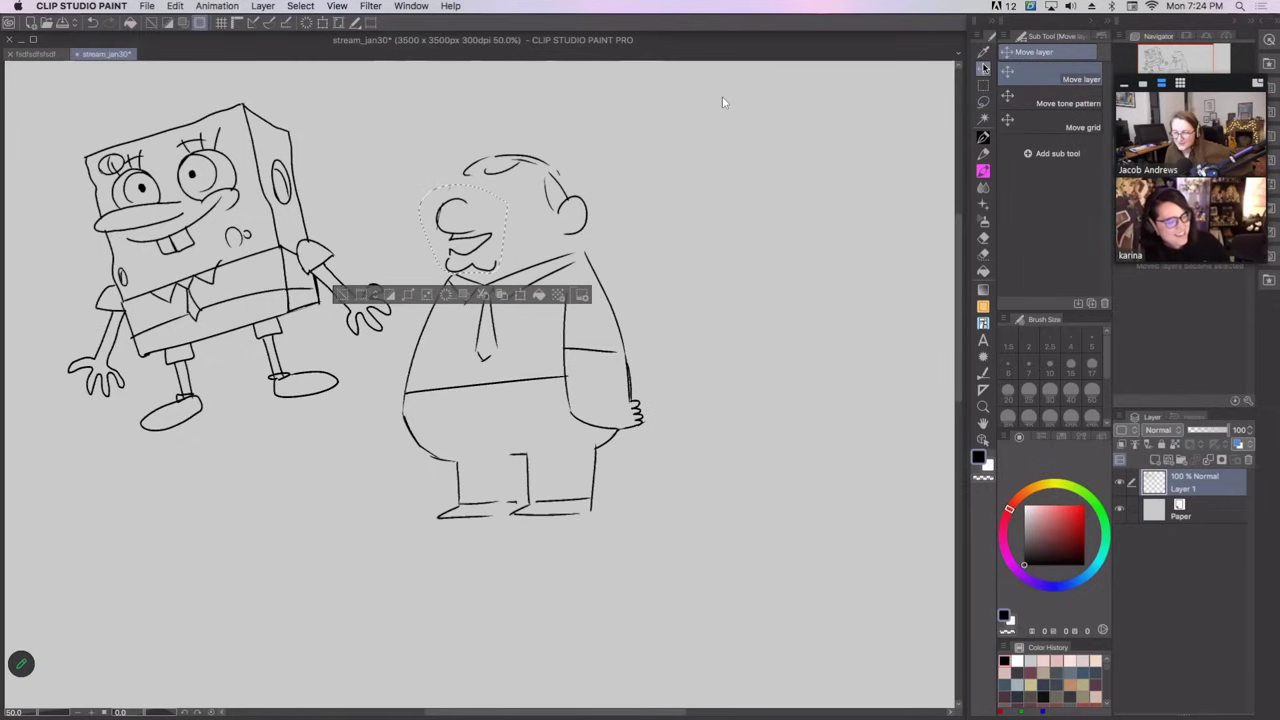
{"action": "key", "text": "Up"}
{"action": "key", "text": "p"}
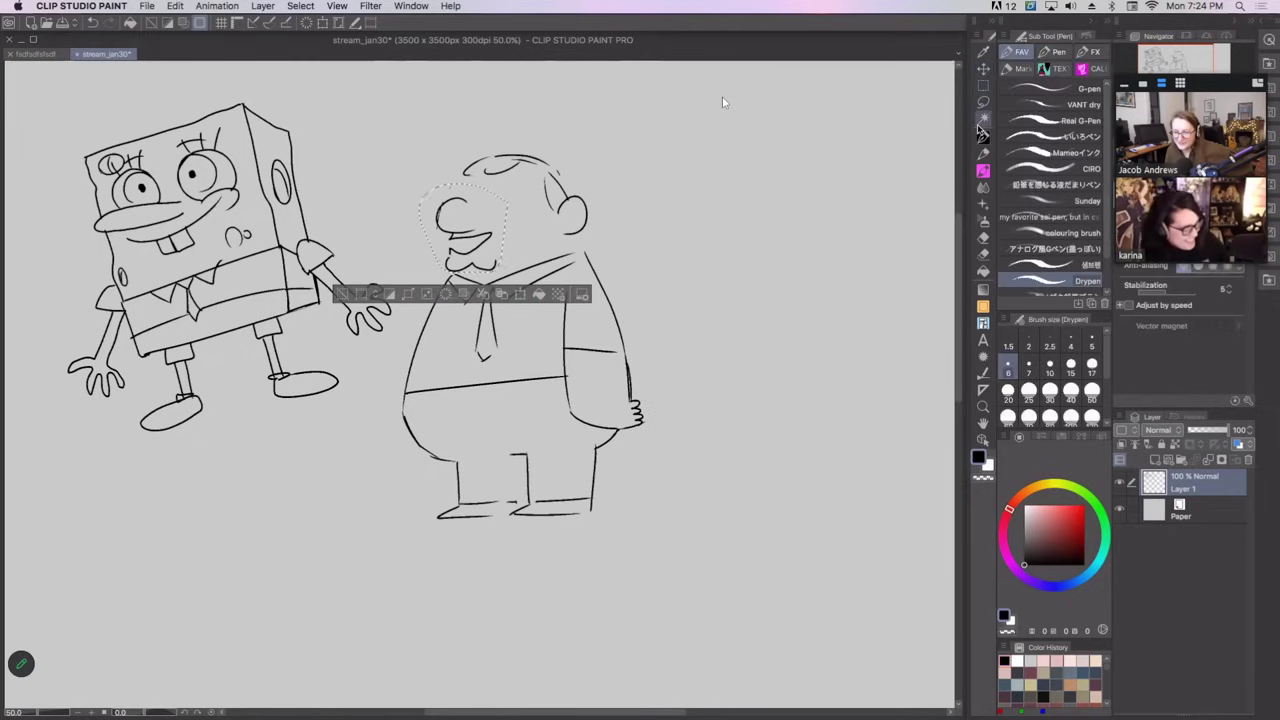
{"action": "key", "text": "ctrl+d"}
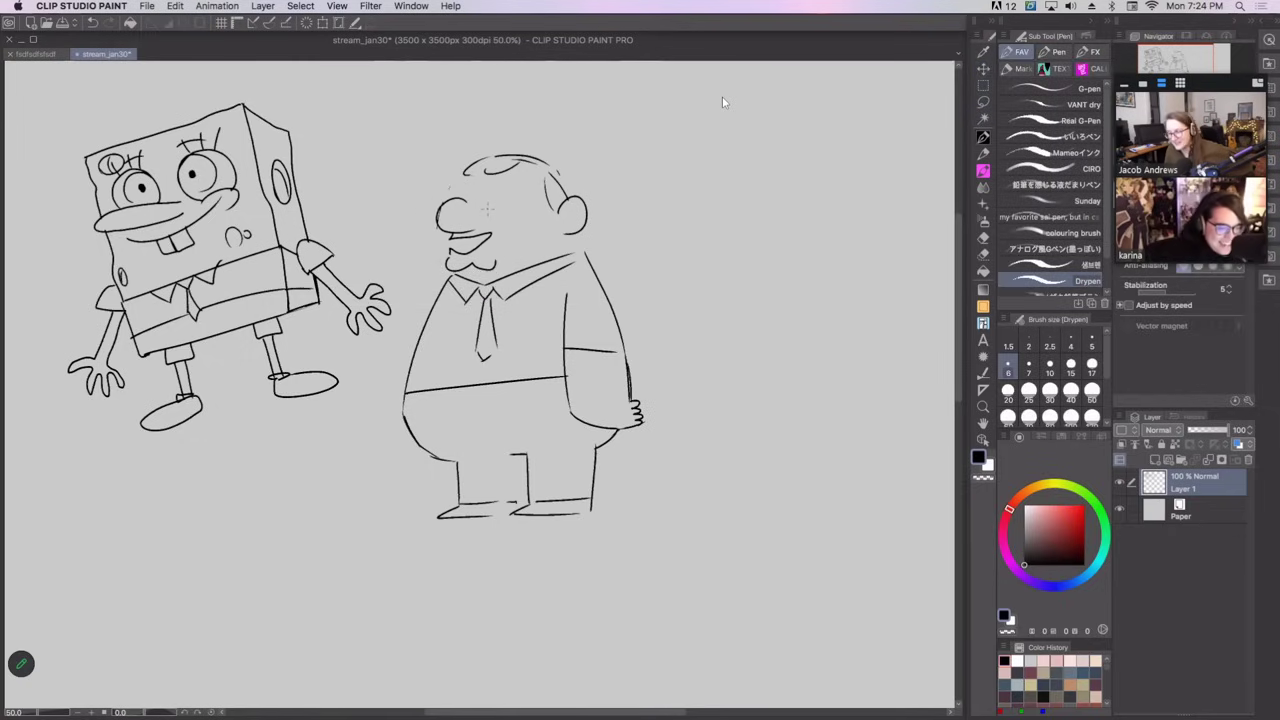
Draw two round half-lidded eyes with pupils and a short glasses bridge, and redraw the curved hairline above them.
{"action": "mouse_move", "coordinate": [504, 194]}
{"action": "left_mouse_down"}
{"action": "mouse_move", "coordinate": [484, 208]}
{"action": "mouse_move", "coordinate": [504, 197]}
{"action": "mouse_move", "coordinate": [491, 188]}
{"action": "left_mouse_up"}
{"action": "key", "text": "super+z"}
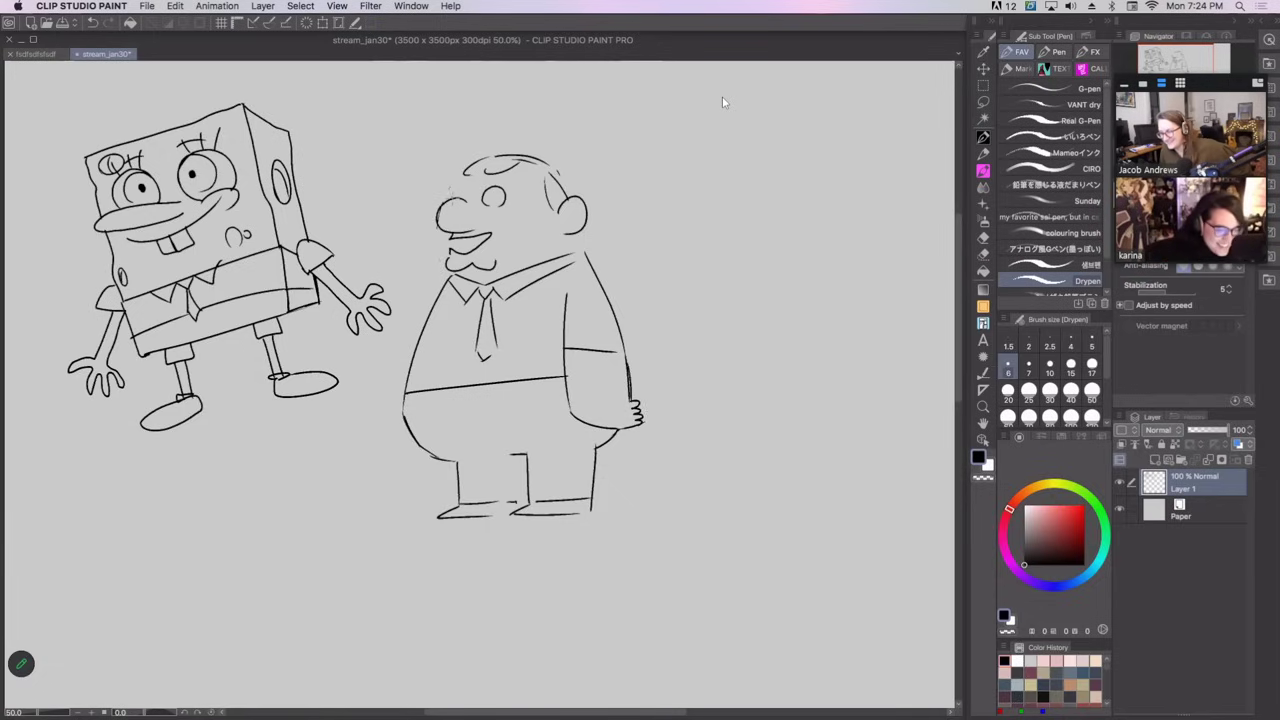
{"action": "mouse_move", "coordinate": [450, 194]}
{"action": "left_mouse_down"}
{"action": "mouse_move", "coordinate": [505, 195]}
{"action": "mouse_move", "coordinate": [481, 196]}
{"action": "left_mouse_up"}
{"action": "key", "text": "super+z"}
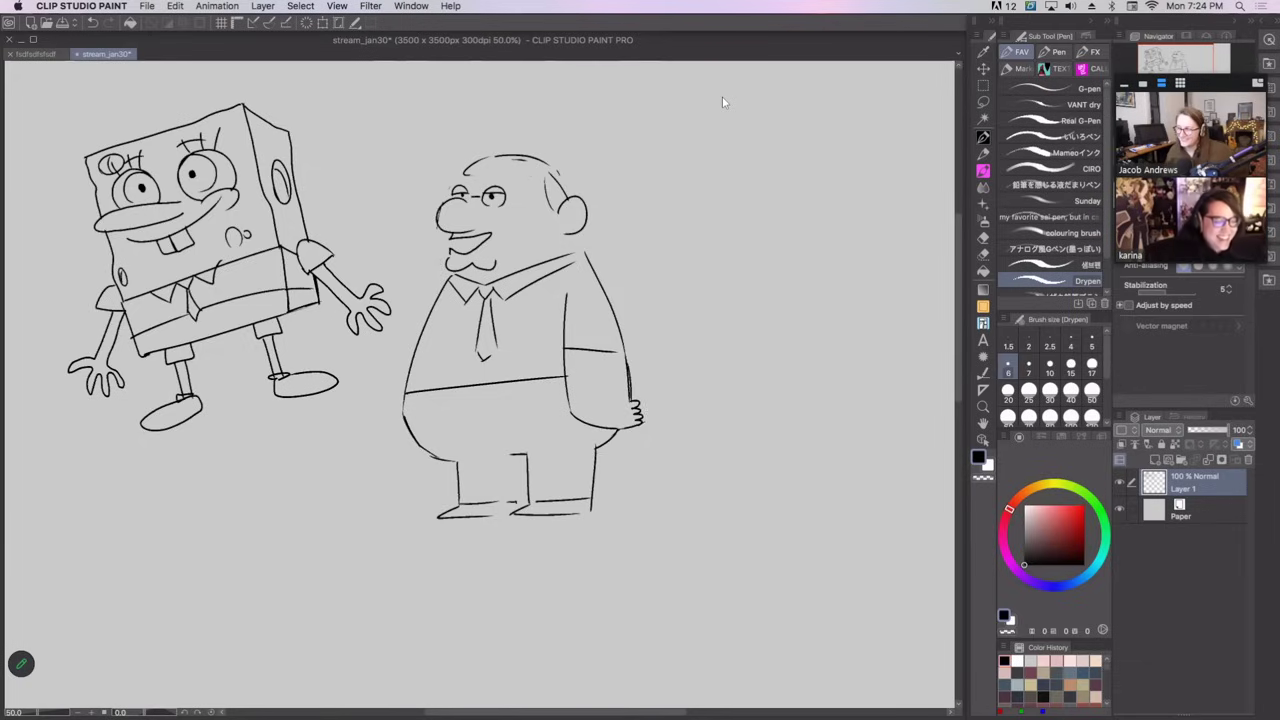
{"action": "mouse_move", "coordinate": [480, 176]}
{"action": "left_mouse_down"}
{"action": "mouse_move", "coordinate": [508, 160]}
{"action": "mouse_move", "coordinate": [497, 165]}
{"action": "left_mouse_up"}
{"action": "key", "text": "super+z"}
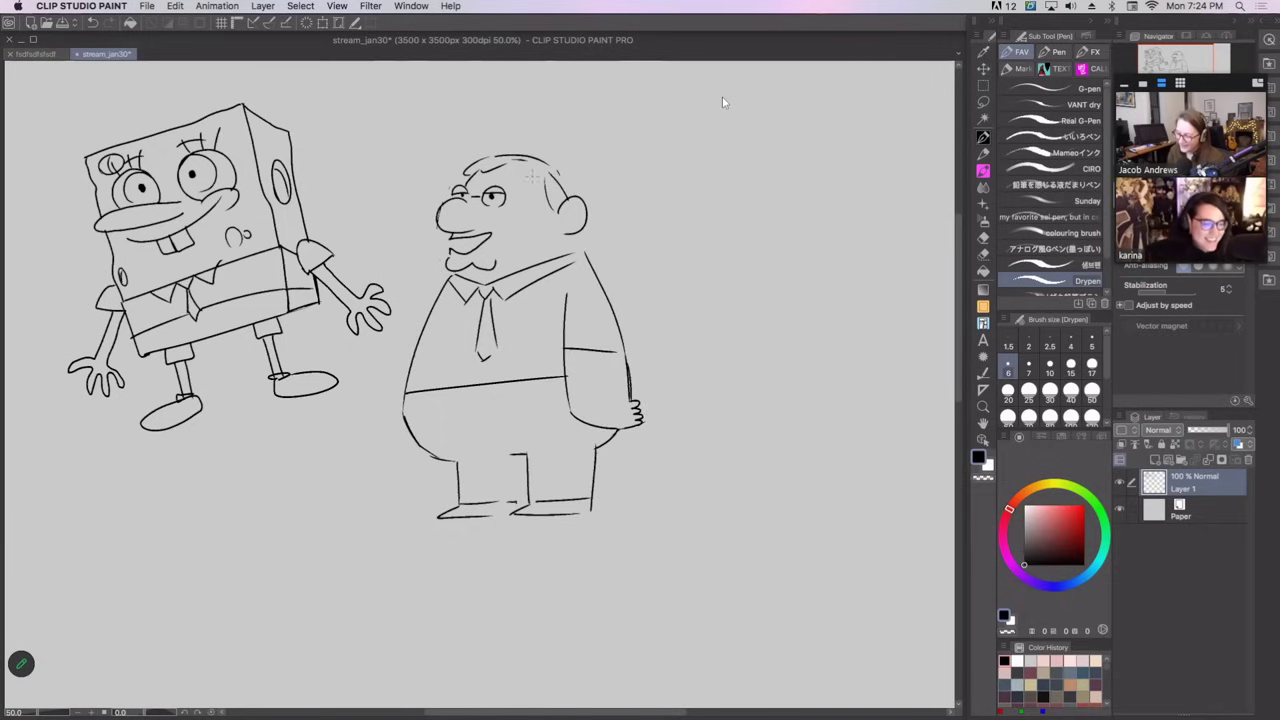
Draw the stout man's jagged side hairline in front of the ear and add arched eyebrows above both eyes.
{"action": "mouse_move", "coordinate": [515, 164]}
{"action": "left_mouse_down"}
{"action": "mouse_move", "coordinate": [561, 176]}
{"action": "mouse_move", "coordinate": [568, 201]}
{"action": "mouse_move", "coordinate": [548, 192]}
{"action": "left_mouse_up"}
{"action": "left_click_drag", "start_coordinate": [542, 192], "coordinate": [554, 214]}
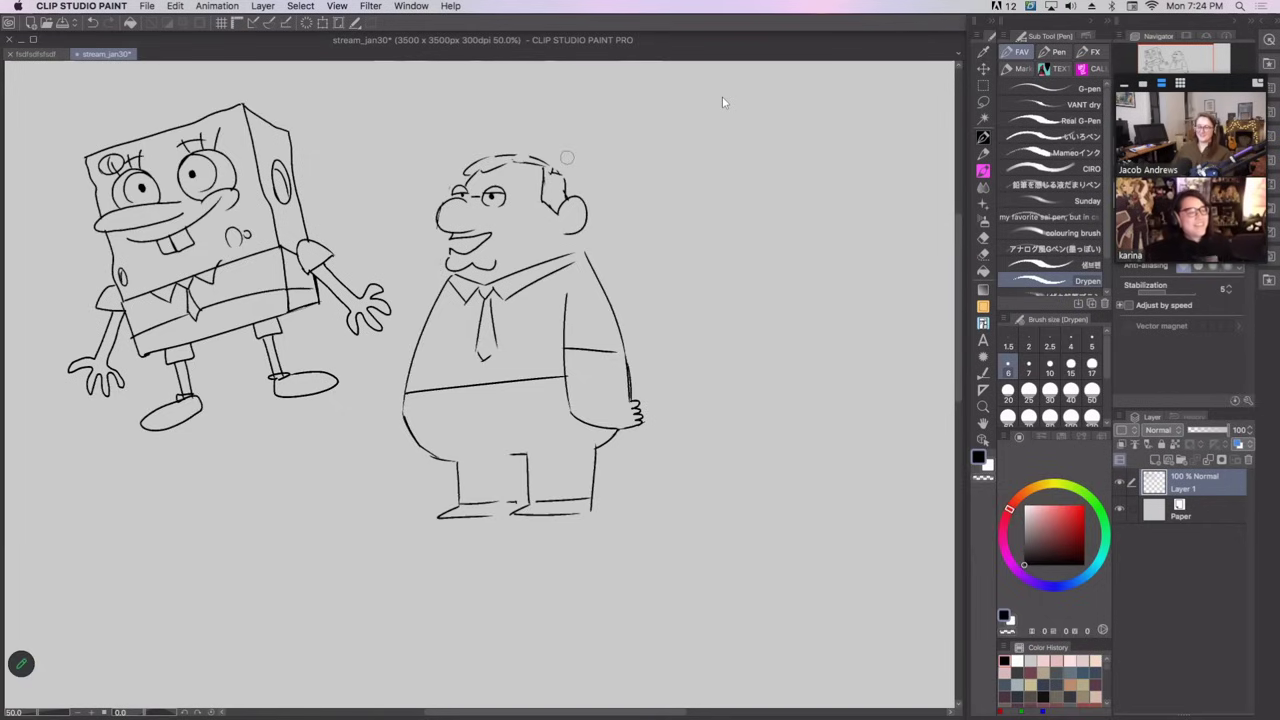
{"action": "mouse_move", "coordinate": [491, 182]}
{"action": "left_mouse_down"}
{"action": "mouse_move", "coordinate": [506, 177]}
{"action": "mouse_move", "coordinate": [459, 180]}
{"action": "left_mouse_up"}
{"action": "key", "text": "super+z"}
{"action": "key", "text": "super+z"}
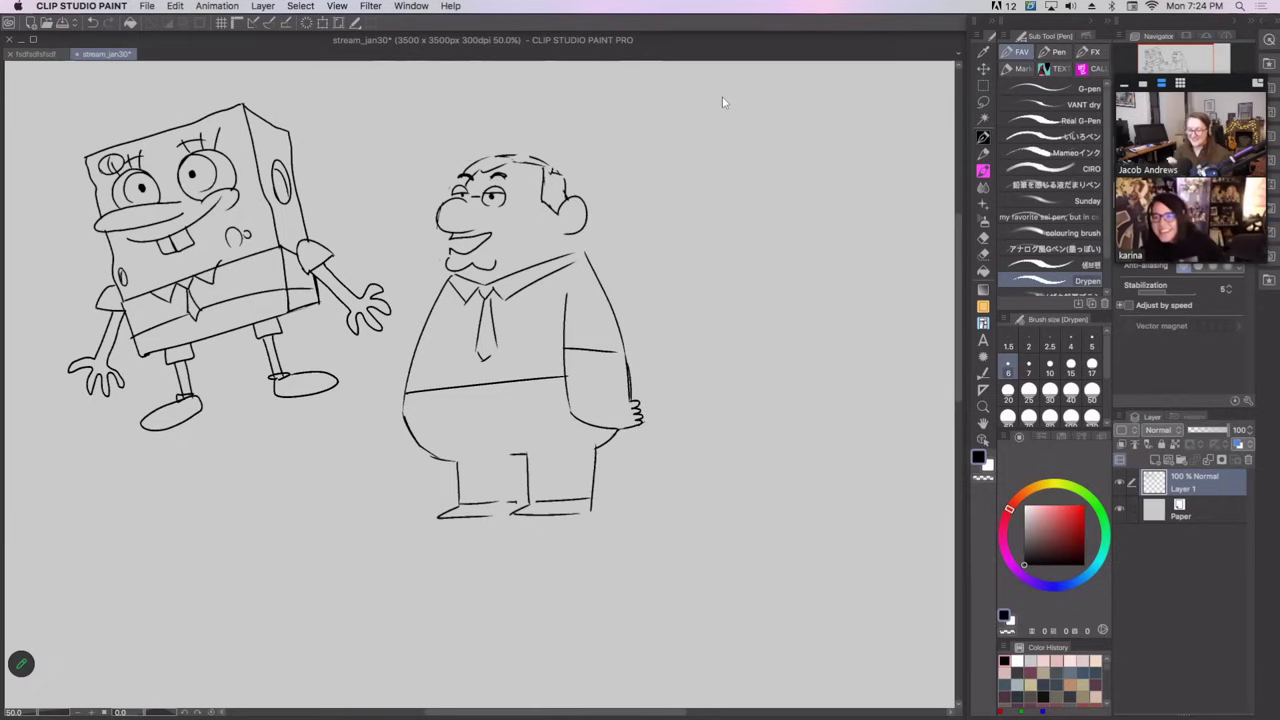
{"action": "key", "text": "super+Tab"}
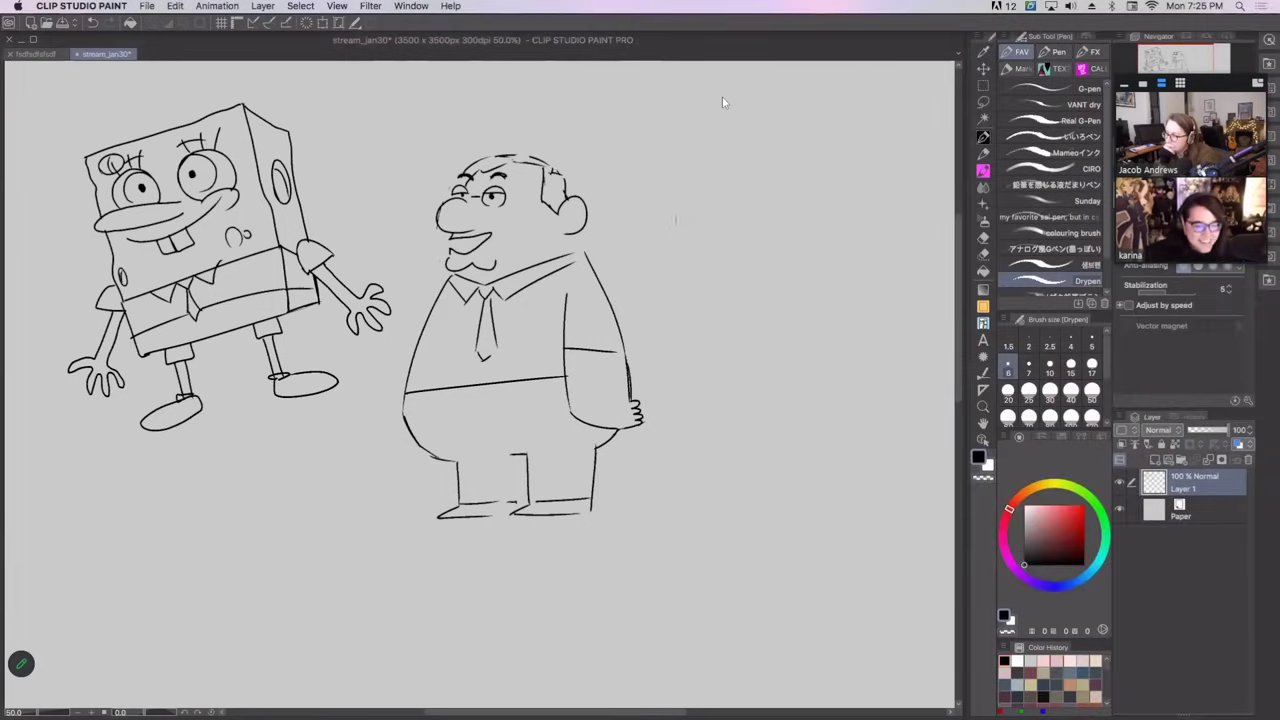
Sketch a new head outline beside the stout man, with a domed top, a bulging front cheek and a curved back edge.
{"action": "mouse_move", "coordinate": [689, 193]}
{"action": "left_mouse_down"}
{"action": "mouse_move", "coordinate": [761, 160]}
{"action": "mouse_move", "coordinate": [772, 190]}
{"action": "left_mouse_up"}
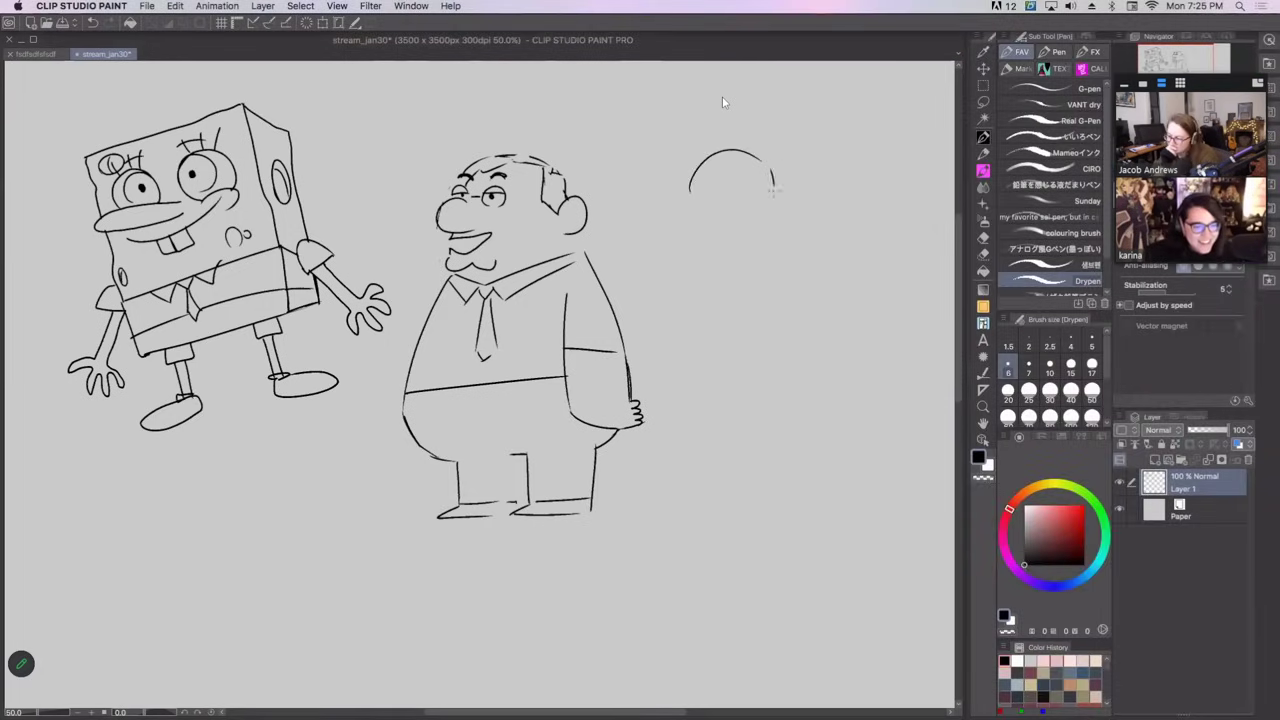
{"action": "left_click_drag", "start_coordinate": [689, 192], "coordinate": [658, 248]}
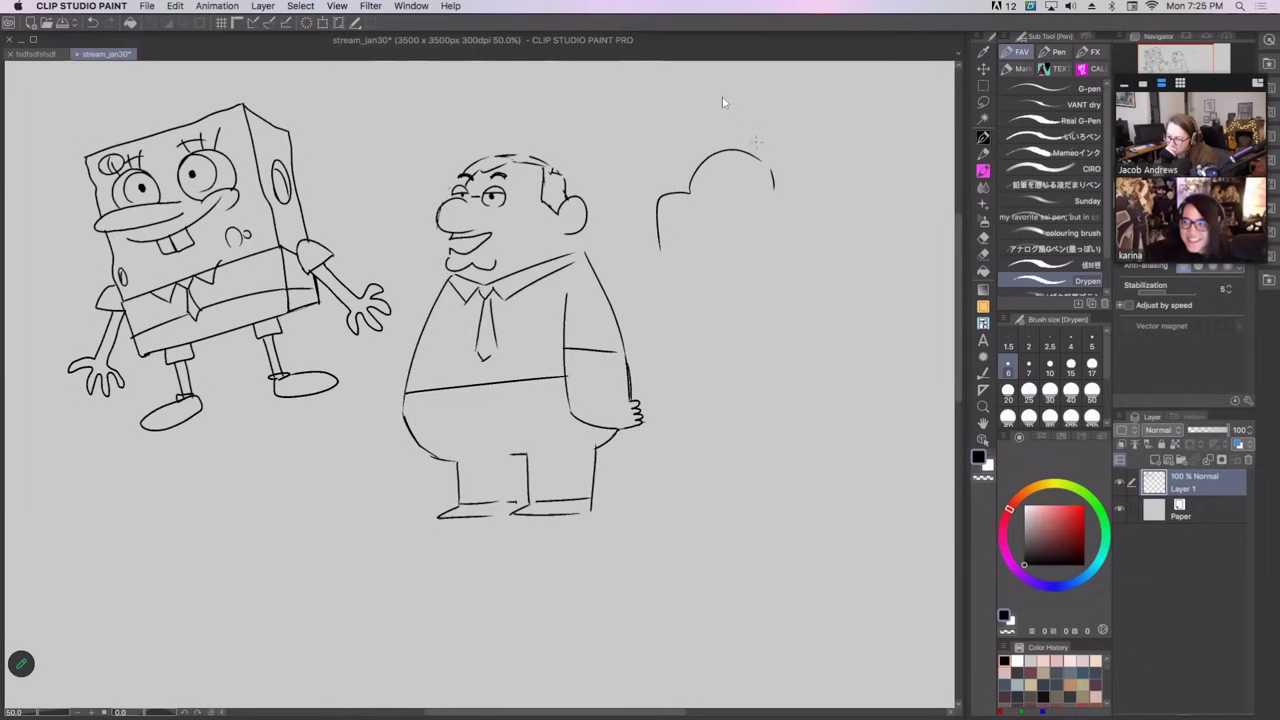
{"action": "key", "text": "ctrl+z"}
{"action": "left_click_drag", "start_coordinate": [690, 190], "coordinate": [657, 246]}
{"action": "mouse_move", "coordinate": [761, 160]}
{"action": "left_mouse_down"}
{"action": "mouse_move", "coordinate": [786, 245]}
{"action": "mouse_move", "coordinate": [786, 234]}
{"action": "left_mouse_up"}
{"action": "key", "text": "super+z"}
{"action": "key", "text": "super+z"}
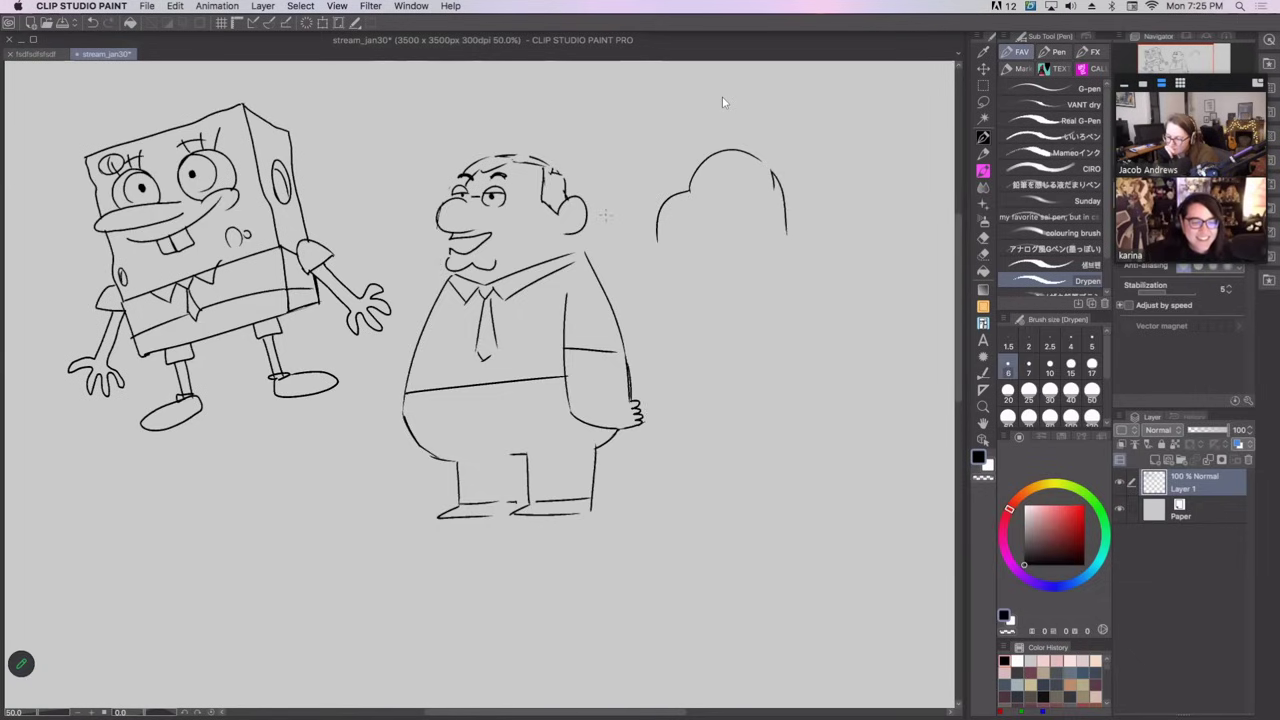
Draw a short arrow from the stout man to the new head, and add round glasses with half-lidded eyes and a bulbous nose.
{"action": "left_click_drag", "start_coordinate": [605, 213], "coordinate": [631, 214]}
{"action": "left_click_drag", "start_coordinate": [618, 205], "coordinate": [619, 221]}
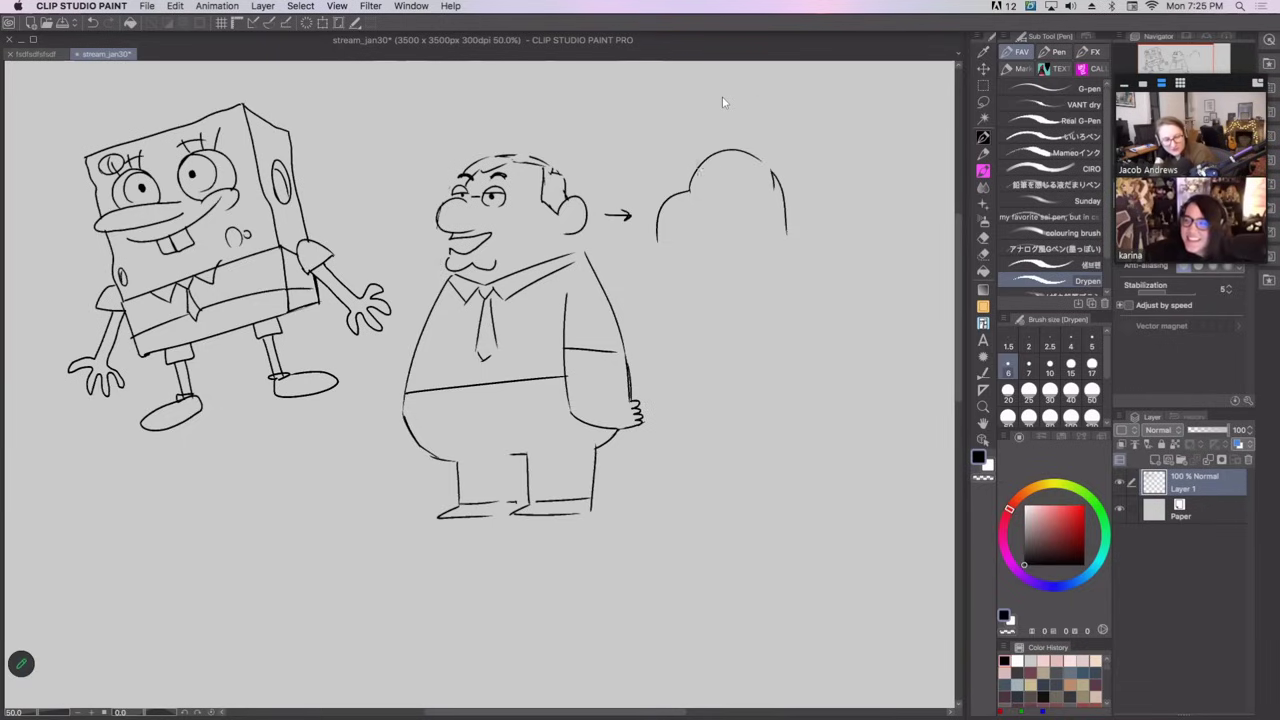
{"action": "mouse_move", "coordinate": [714, 190]}
{"action": "left_mouse_down"}
{"action": "mouse_move", "coordinate": [717, 210]}
{"action": "mouse_move", "coordinate": [689, 192]}
{"action": "mouse_move", "coordinate": [736, 170]}
{"action": "mouse_move", "coordinate": [740, 190]}
{"action": "mouse_move", "coordinate": [714, 177]}
{"action": "mouse_move", "coordinate": [746, 179]}
{"action": "left_mouse_up"}
{"action": "key", "text": "super+z"}
{"action": "key", "text": "super+z"}
{"action": "key", "text": "super+z"}
{"action": "key", "text": "super+z"}
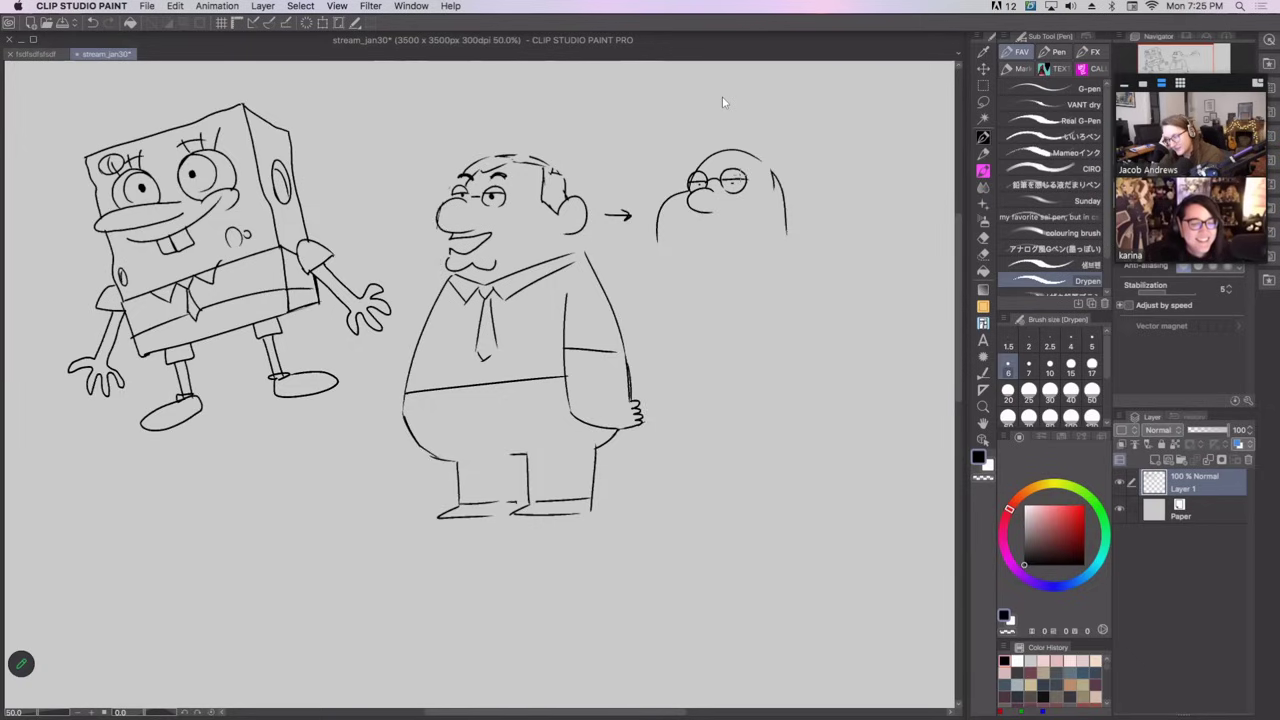
Draw an open smiling mouth and a cleft chin on the new head, and a curved fringe across its top.
{"action": "mouse_move", "coordinate": [680, 212]}
{"action": "left_mouse_down"}
{"action": "mouse_move", "coordinate": [690, 224]}
{"action": "mouse_move", "coordinate": [746, 214]}
{"action": "left_mouse_up"}
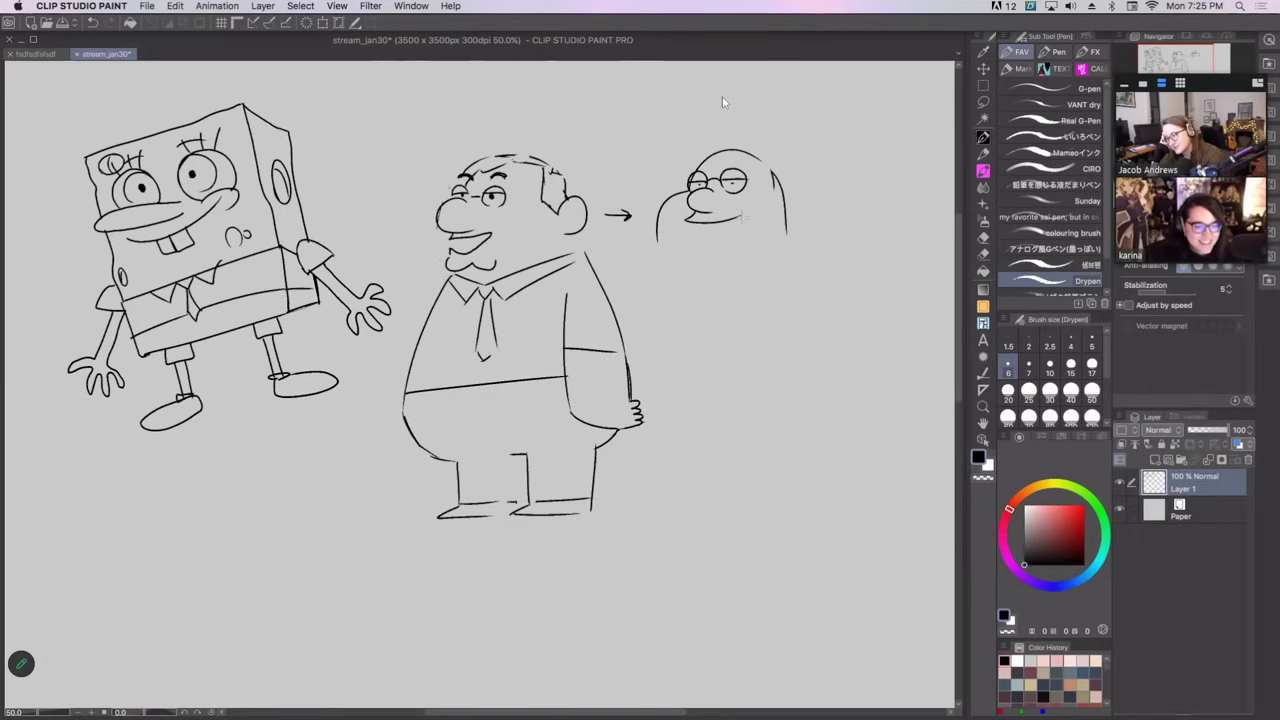
{"action": "mouse_move", "coordinate": [688, 228]}
{"action": "left_mouse_down"}
{"action": "mouse_move", "coordinate": [740, 224]}
{"action": "mouse_move", "coordinate": [700, 250]}
{"action": "mouse_move", "coordinate": [728, 264]}
{"action": "mouse_move", "coordinate": [740, 252]}
{"action": "left_mouse_up"}
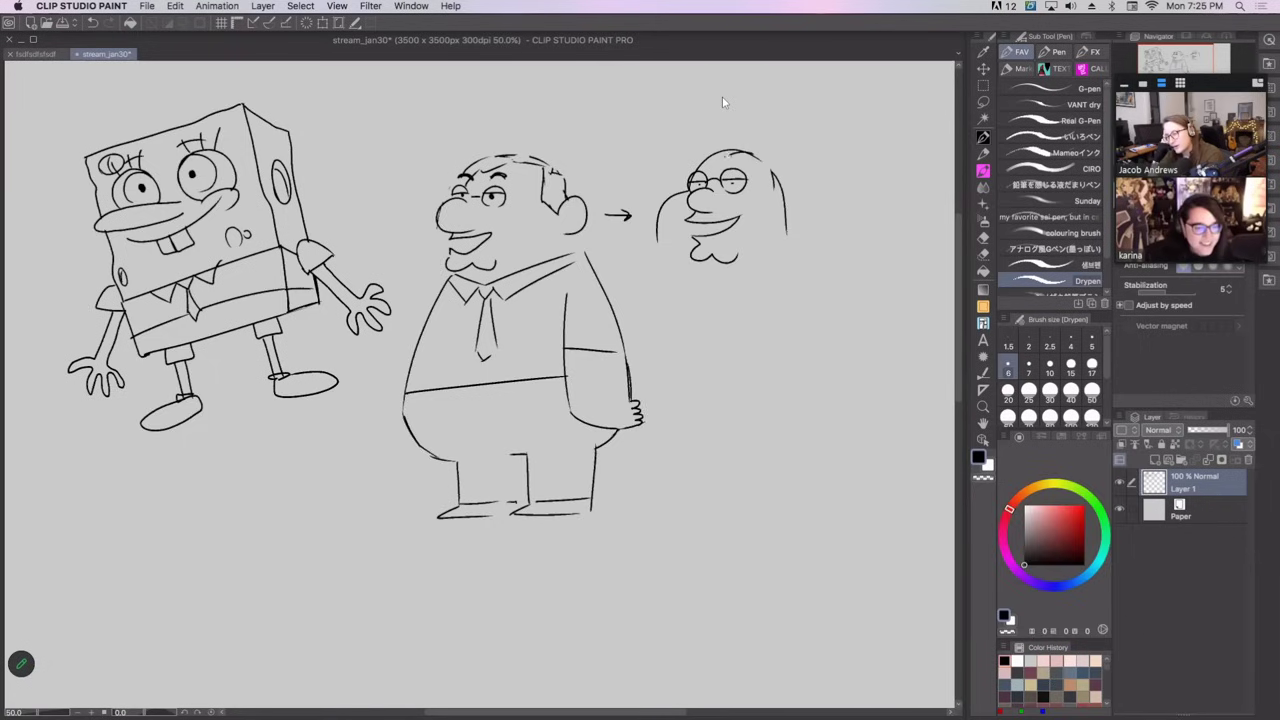
{"action": "left_click_drag", "start_coordinate": [701, 164], "coordinate": [762, 158]}
{"action": "key", "text": "super+z"}
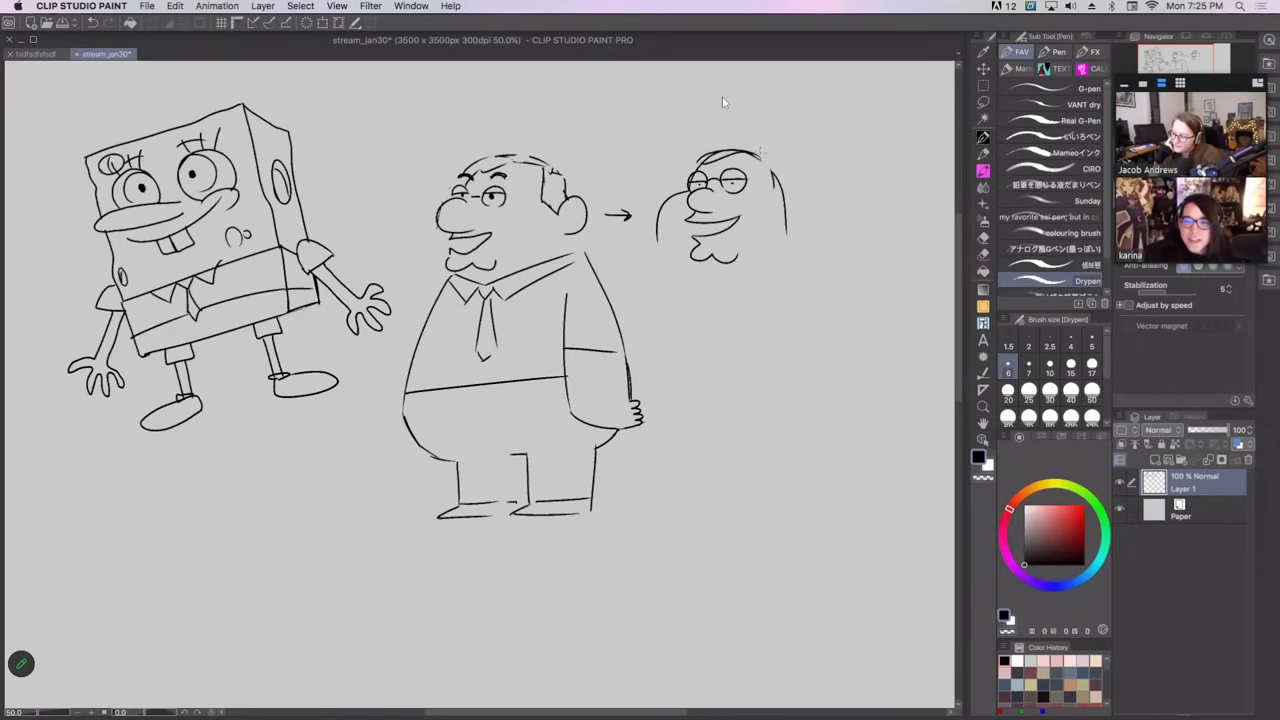
{"action": "mouse_move", "coordinate": [772, 173]}
{"action": "left_mouse_down"}
{"action": "mouse_move", "coordinate": [779, 196]}
{"action": "mouse_move", "coordinate": [784, 174]}
{"action": "left_mouse_up"}
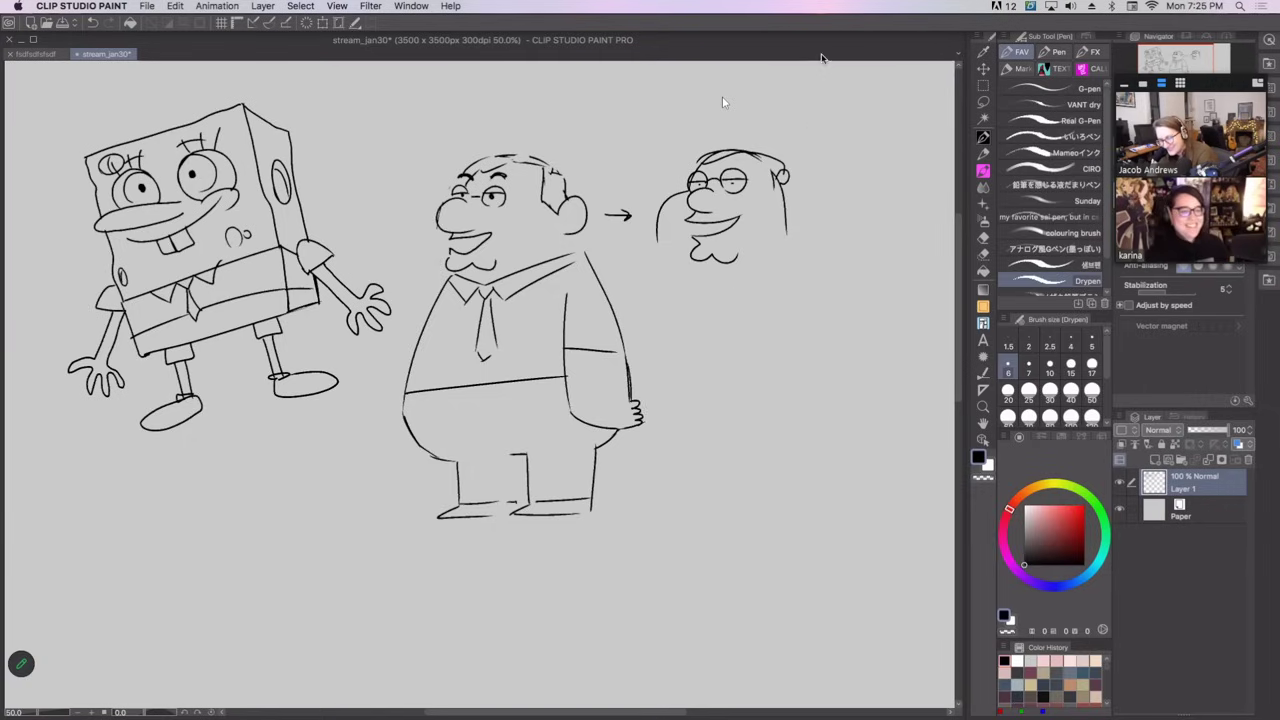
{"action": "key", "text": "super+z"}
{"action": "key", "text": "super+z"}
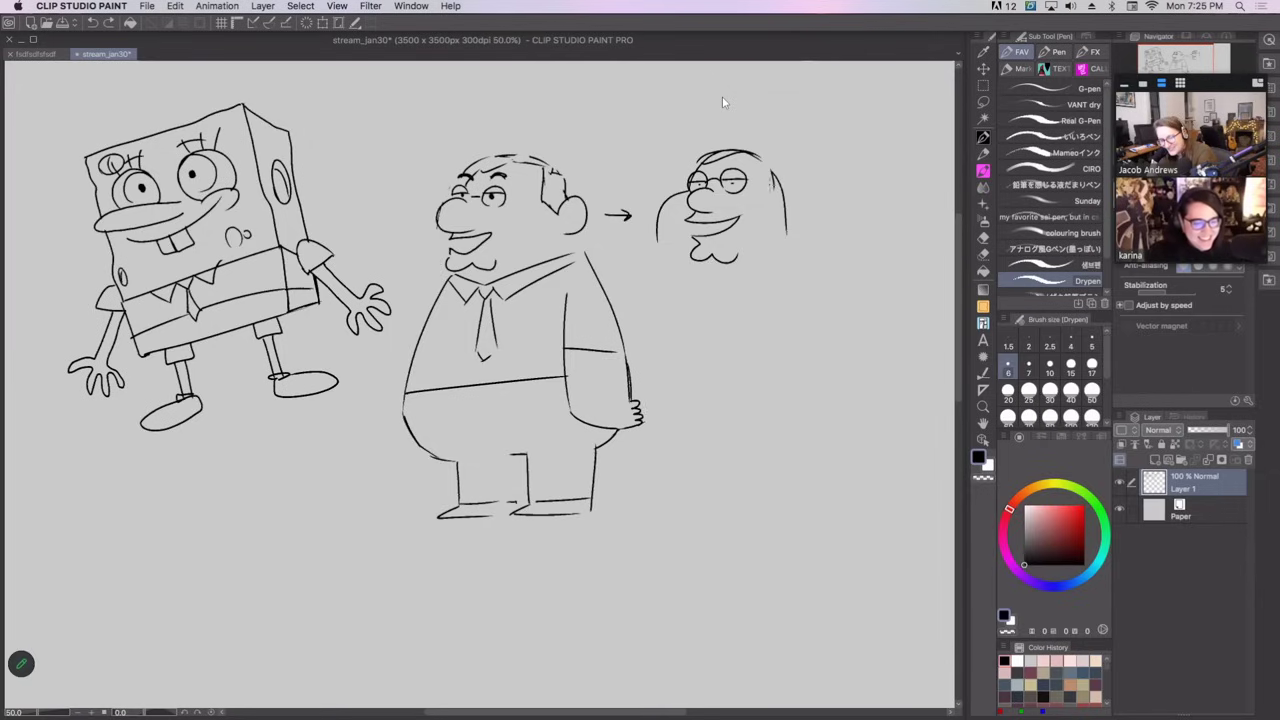
Draw a short sideburn mark and a small hair curve at the back of the new head.
{"action": "left_click_drag", "start_coordinate": [771, 178], "coordinate": [773, 189]}
{"action": "key", "text": "super+z"}
{"action": "key", "text": "super+z"}
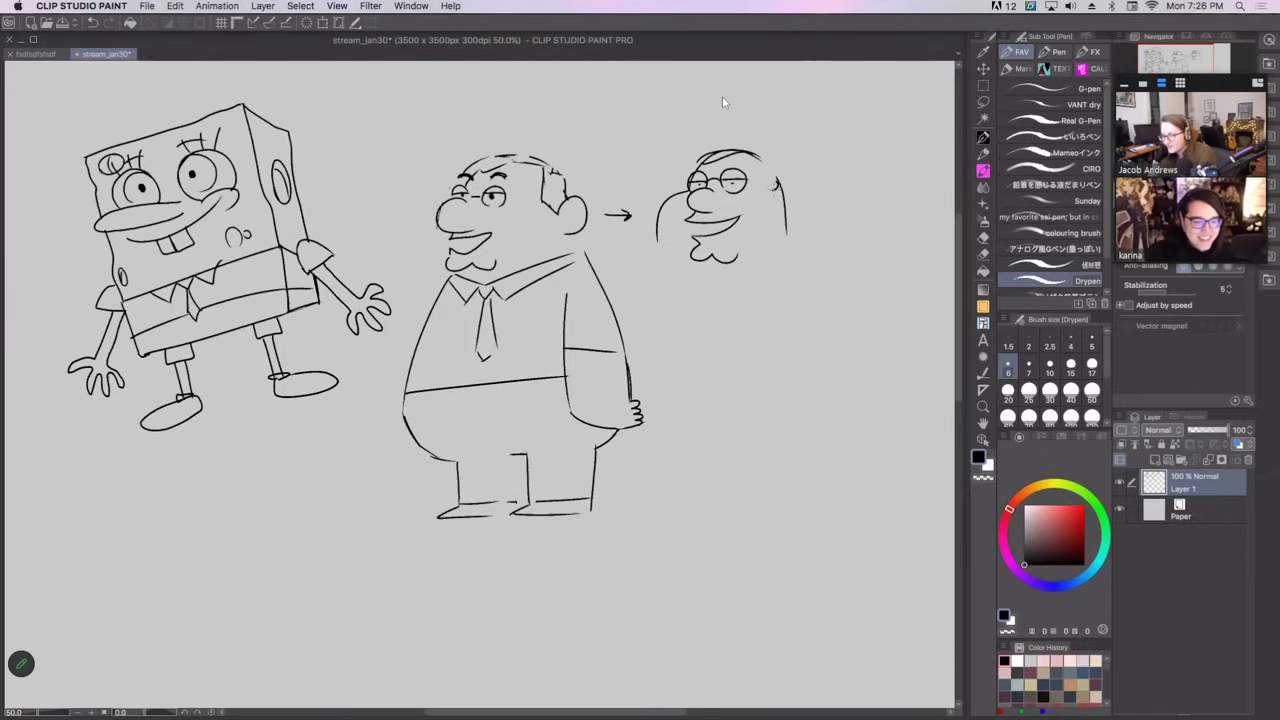
{"action": "mouse_move", "coordinate": [776, 181]}
{"action": "left_mouse_down"}
{"action": "mouse_move", "coordinate": [766, 186]}
{"action": "mouse_move", "coordinate": [777, 176]}
{"action": "left_mouse_up"}
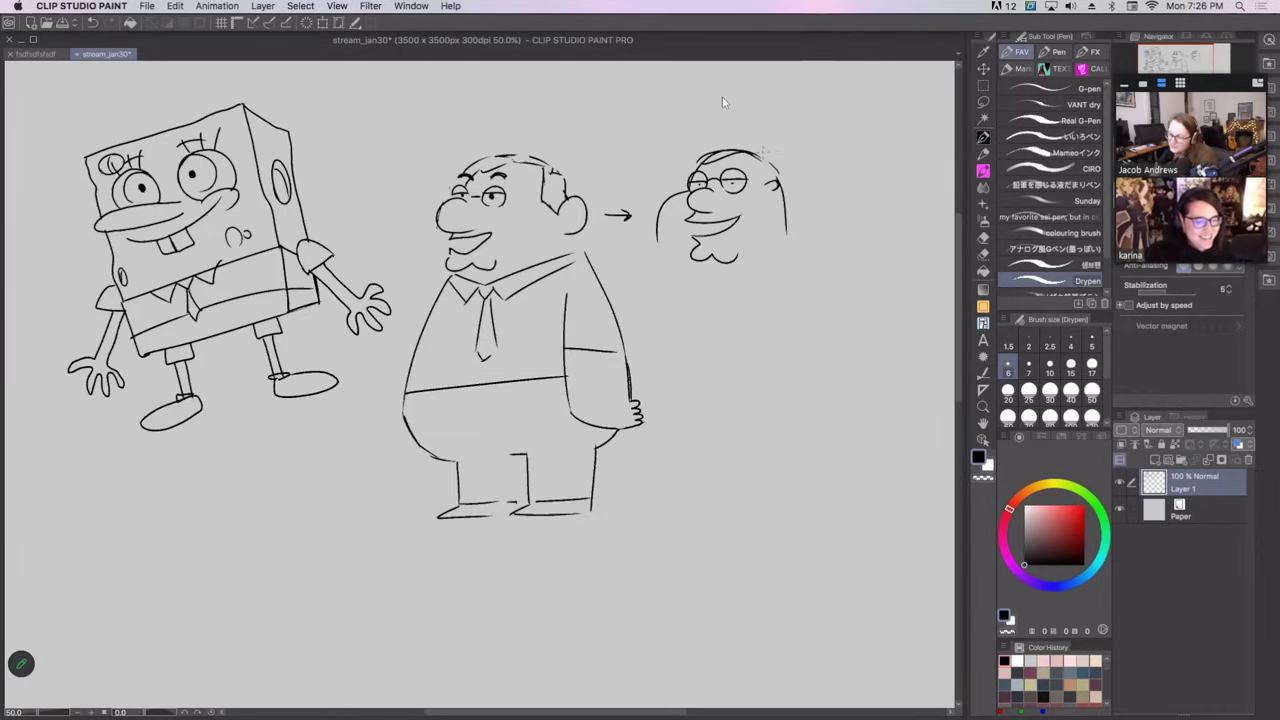
Lasso the arrow and the new head together and move them up, closer to the stout man's head.
{"action": "left_click", "coordinate": [983, 101]}
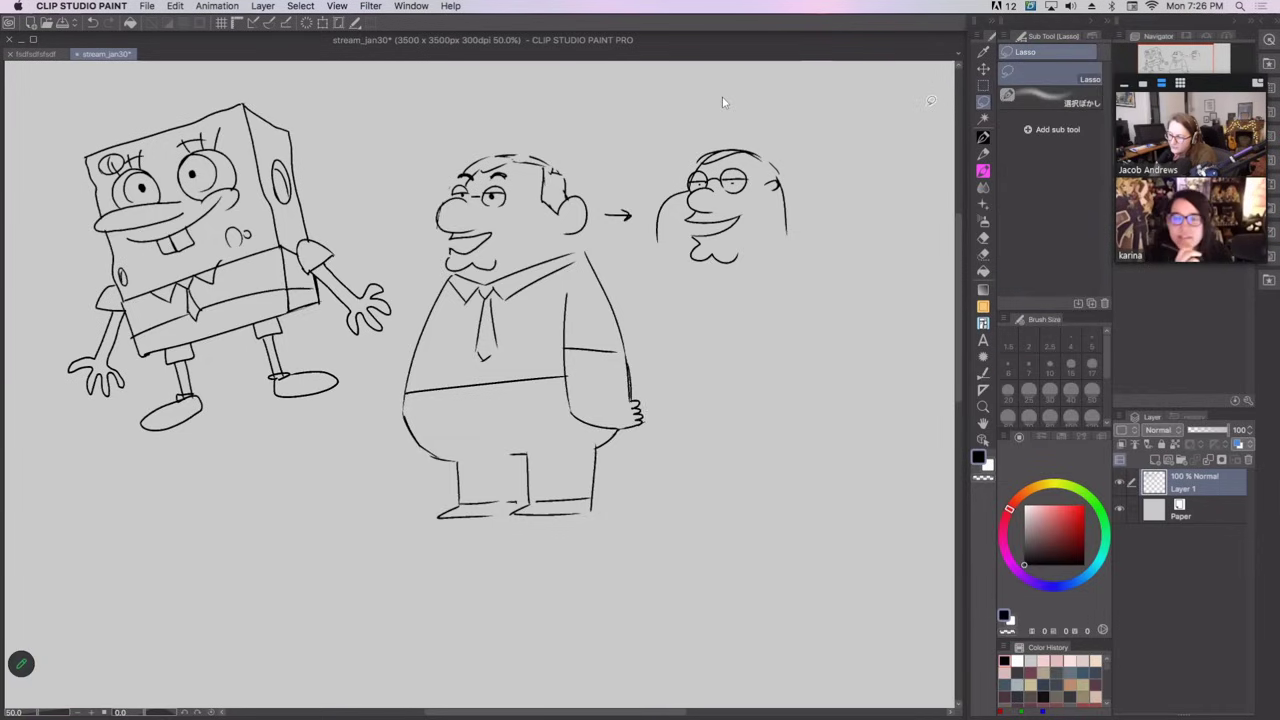
{"action": "mouse_move", "coordinate": [648, 194]}
{"action": "left_mouse_down"}
{"action": "mouse_move", "coordinate": [610, 210]}
{"action": "mouse_move", "coordinate": [673, 285]}
{"action": "mouse_move", "coordinate": [832, 242]}
{"action": "mouse_move", "coordinate": [743, 103]}
{"action": "mouse_move", "coordinate": [614, 160]}
{"action": "mouse_move", "coordinate": [707, 290]}
{"action": "mouse_move", "coordinate": [805, 100]}
{"action": "left_mouse_up"}
{"action": "key", "text": "super+d"}
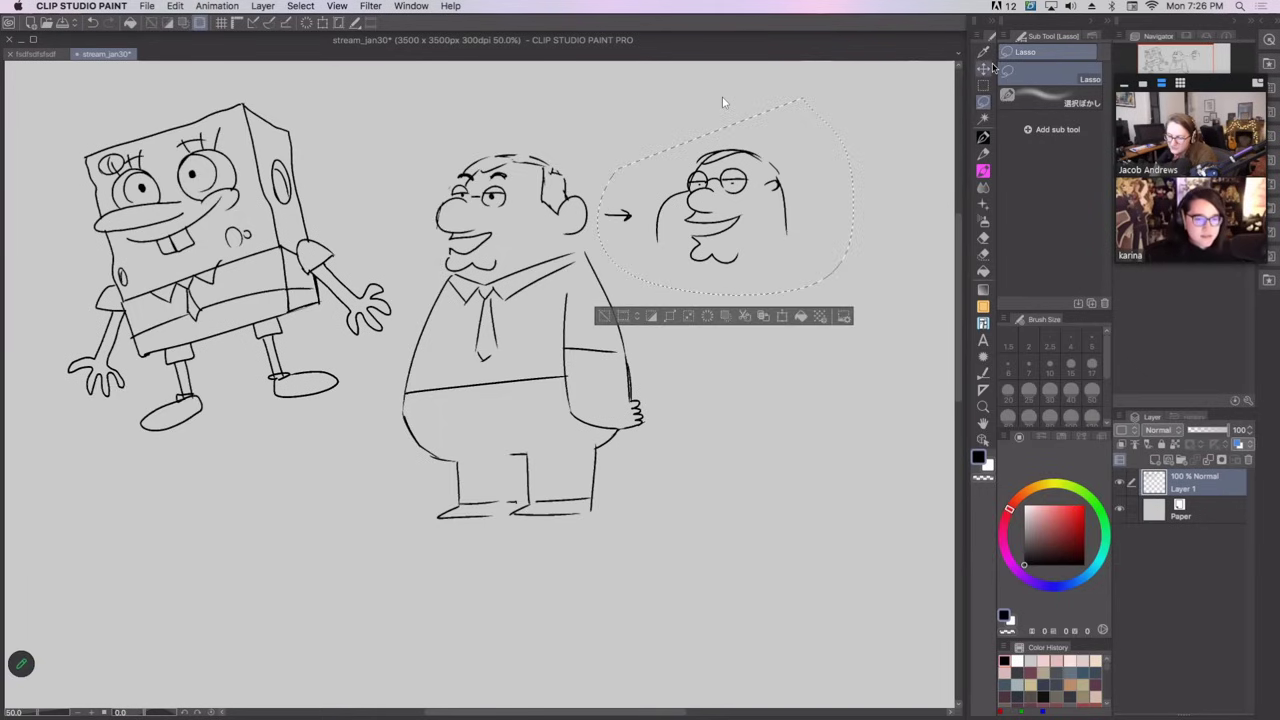
{"action": "left_click", "coordinate": [984, 68]}
{"action": "left_click_drag", "start_coordinate": [741, 219], "coordinate": [713, 173]}
{"action": "left_click_drag", "start_coordinate": [708, 172], "coordinate": [711, 172]}
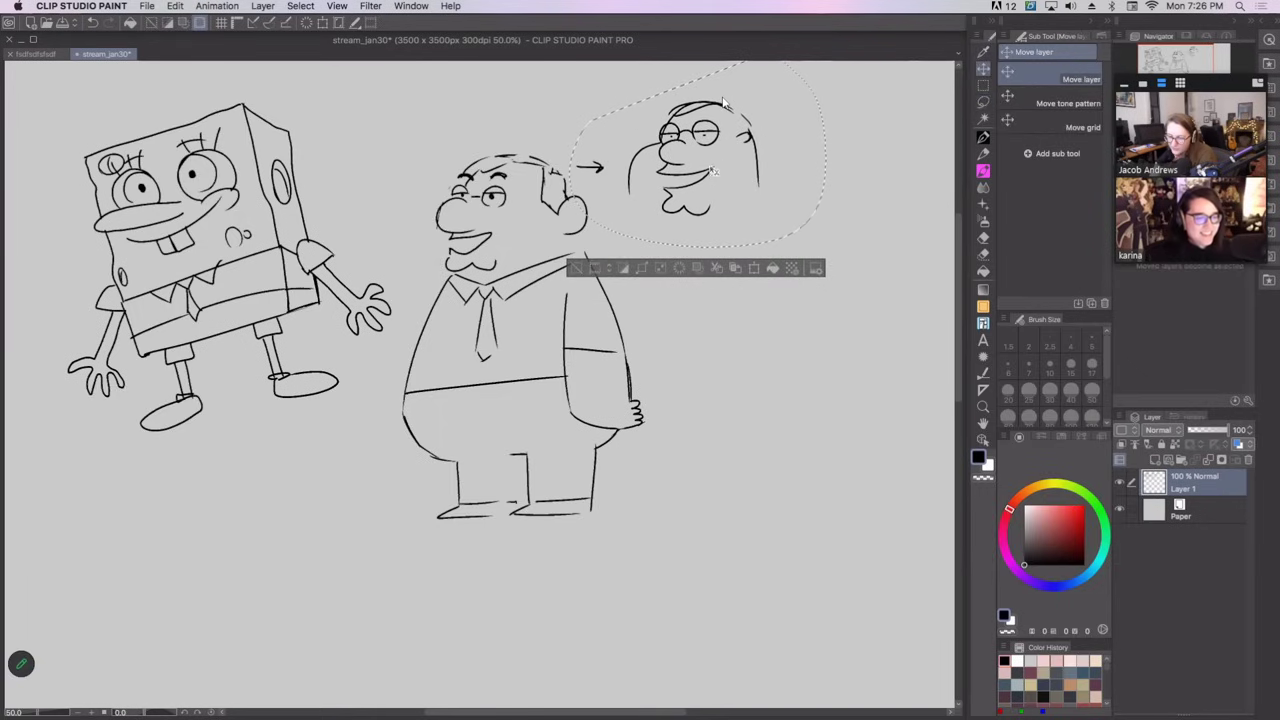
Scale the selected arrow and head down to 72%, reposition them beside the stout man's head, and deselect.
{"action": "left_click", "coordinate": [323, 23]}
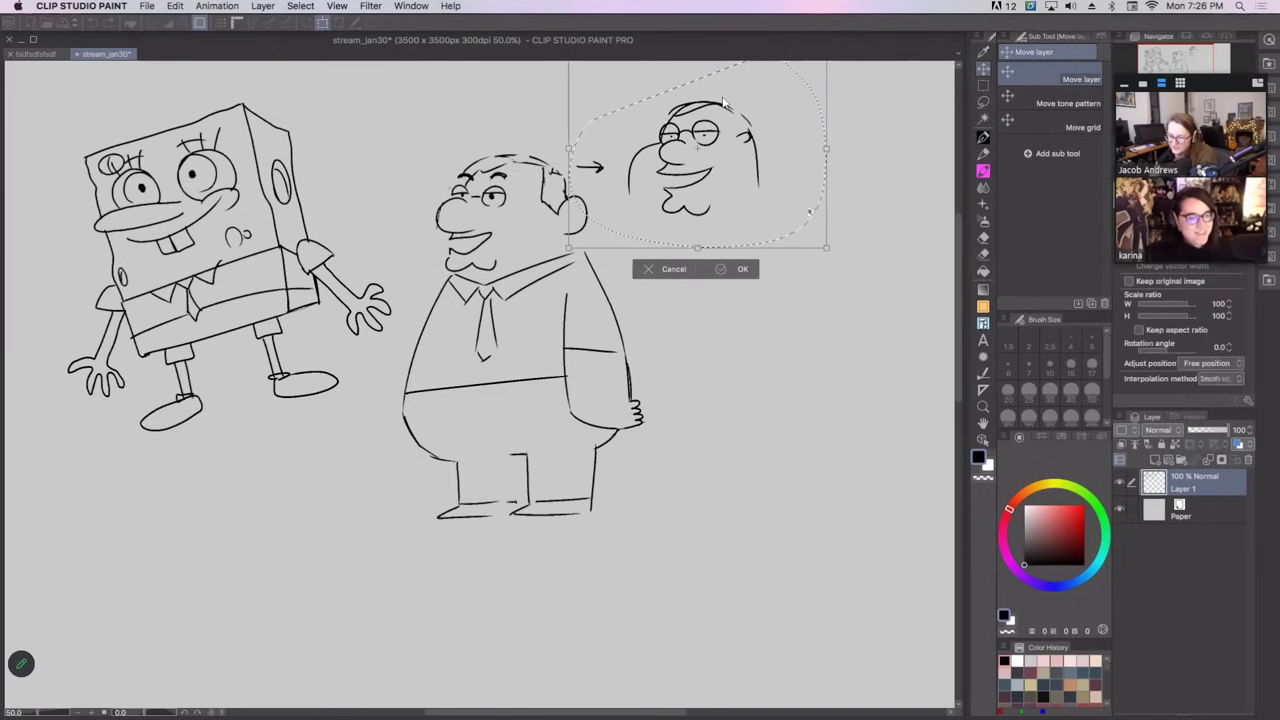
{"action": "left_click_drag", "start_coordinate": [826, 247], "coordinate": [755, 192]}
{"action": "left_click_drag", "start_coordinate": [687, 155], "coordinate": [691, 191]}
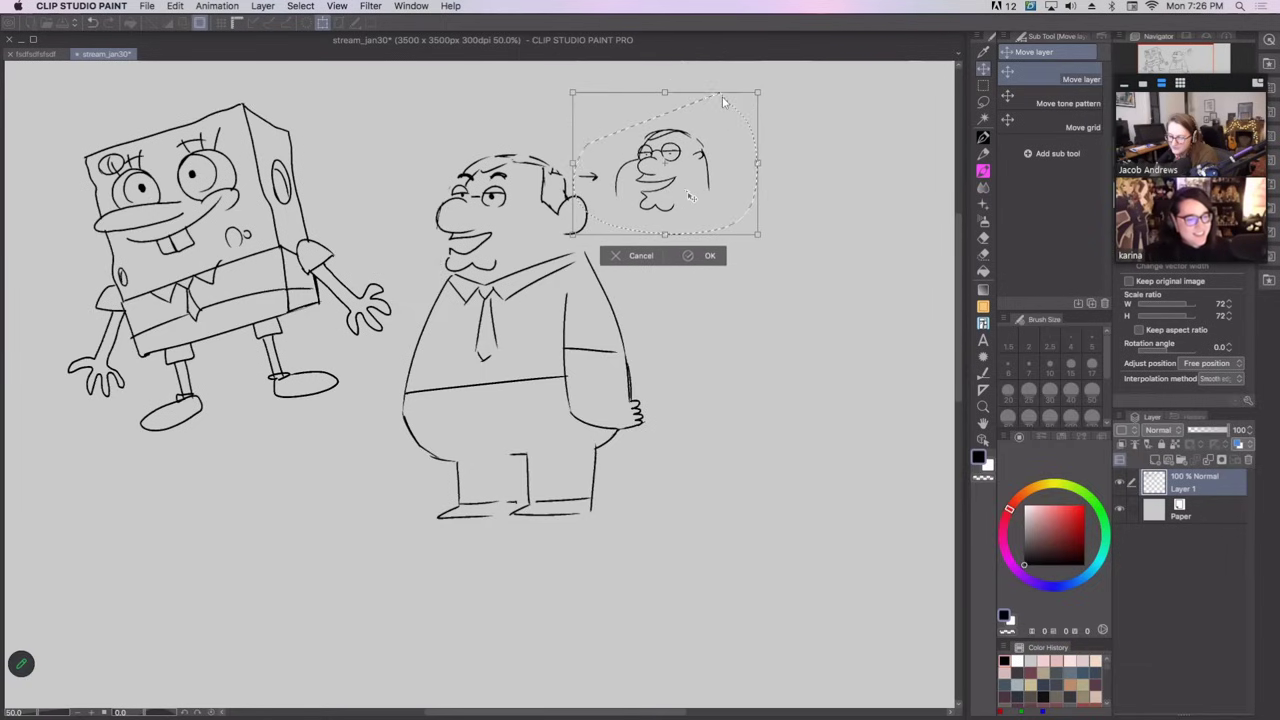
{"action": "key", "text": "Return"}
{"action": "left_click", "coordinate": [983, 137]}
{"action": "key", "text": "super+d"}
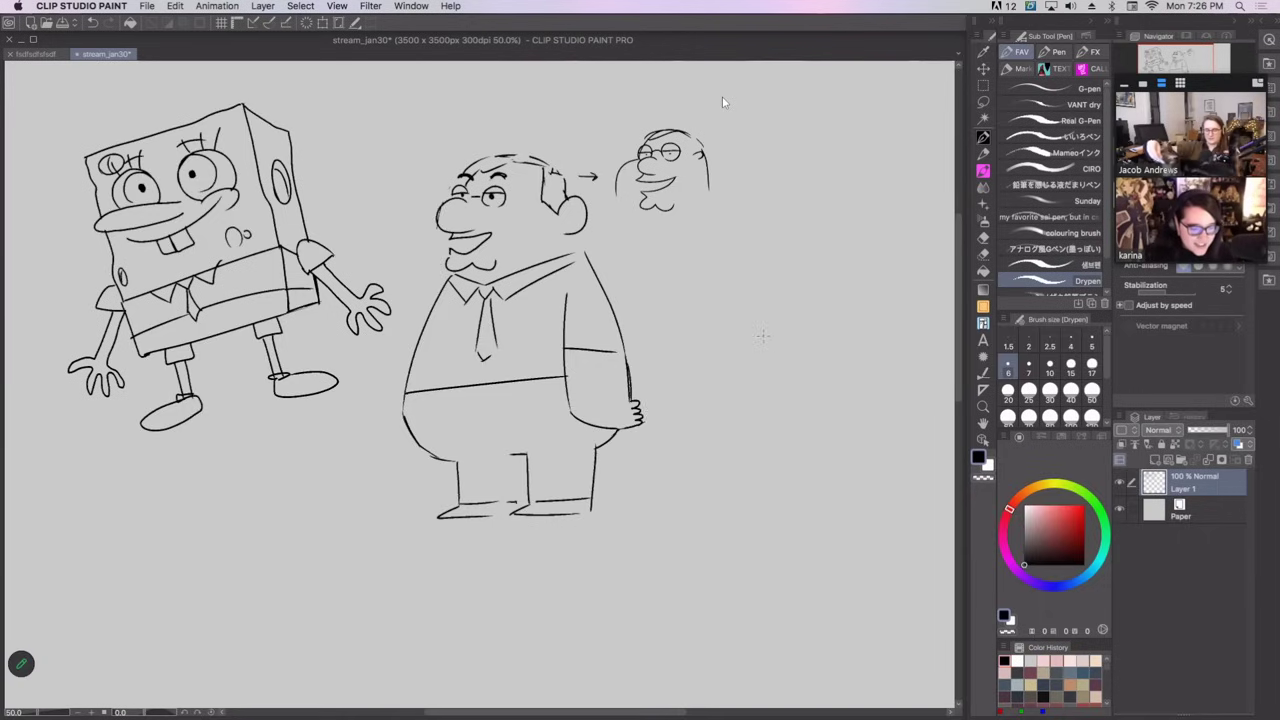
Draw two adjoining round eye outlines in the empty area below the small head.
{"action": "mouse_move", "coordinate": [705, 332]}
{"action": "left_mouse_down"}
{"action": "mouse_move", "coordinate": [699, 376]}
{"action": "mouse_move", "coordinate": [775, 348]}
{"action": "mouse_move", "coordinate": [778, 374]}
{"action": "mouse_move", "coordinate": [740, 372]}
{"action": "mouse_move", "coordinate": [729, 336]}
{"action": "mouse_move", "coordinate": [733, 372]}
{"action": "left_mouse_up"}
{"action": "key", "text": "super+z"}
{"action": "key", "text": "super+z"}
{"action": "key", "text": "super+z"}
{"action": "key", "text": "super+z"}
{"action": "key", "text": "super+z"}
{"action": "key", "text": "super+z"}
{"action": "key", "text": "super+z"}
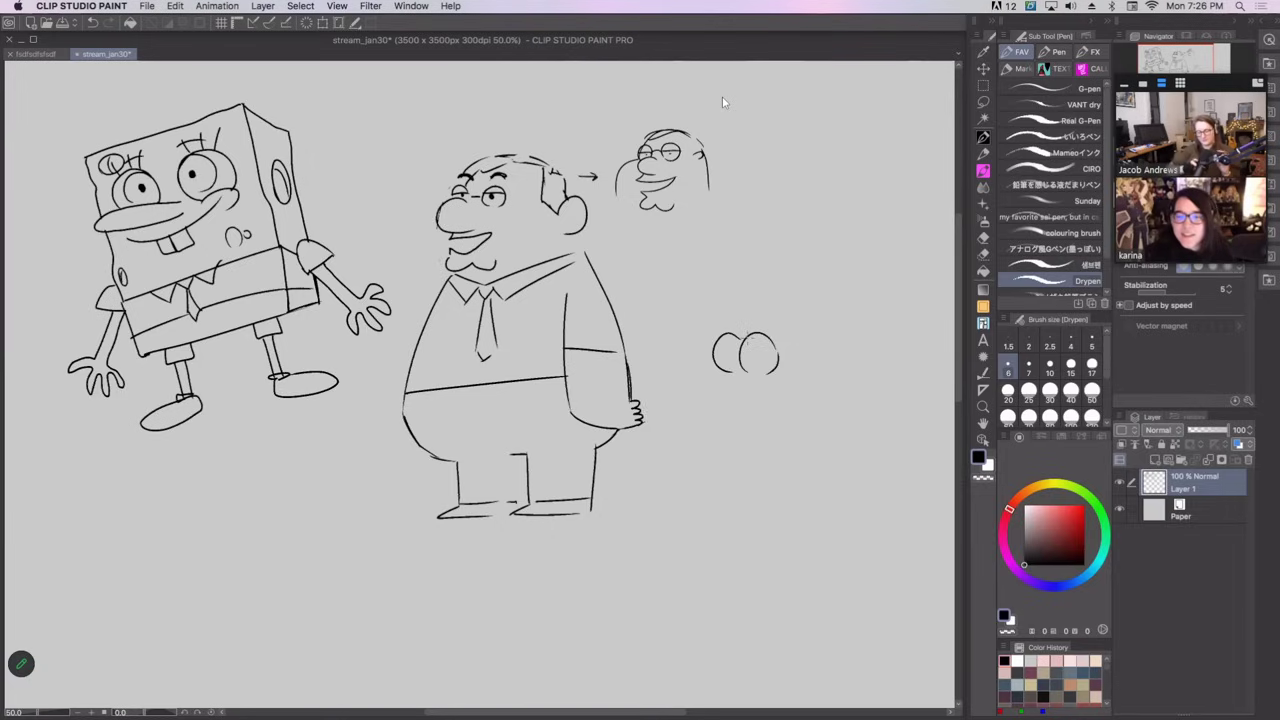
Undo the front eye's outline and redraw it as a rounder curve tucked against the other eye.
{"action": "key", "text": "ctrl+z"}
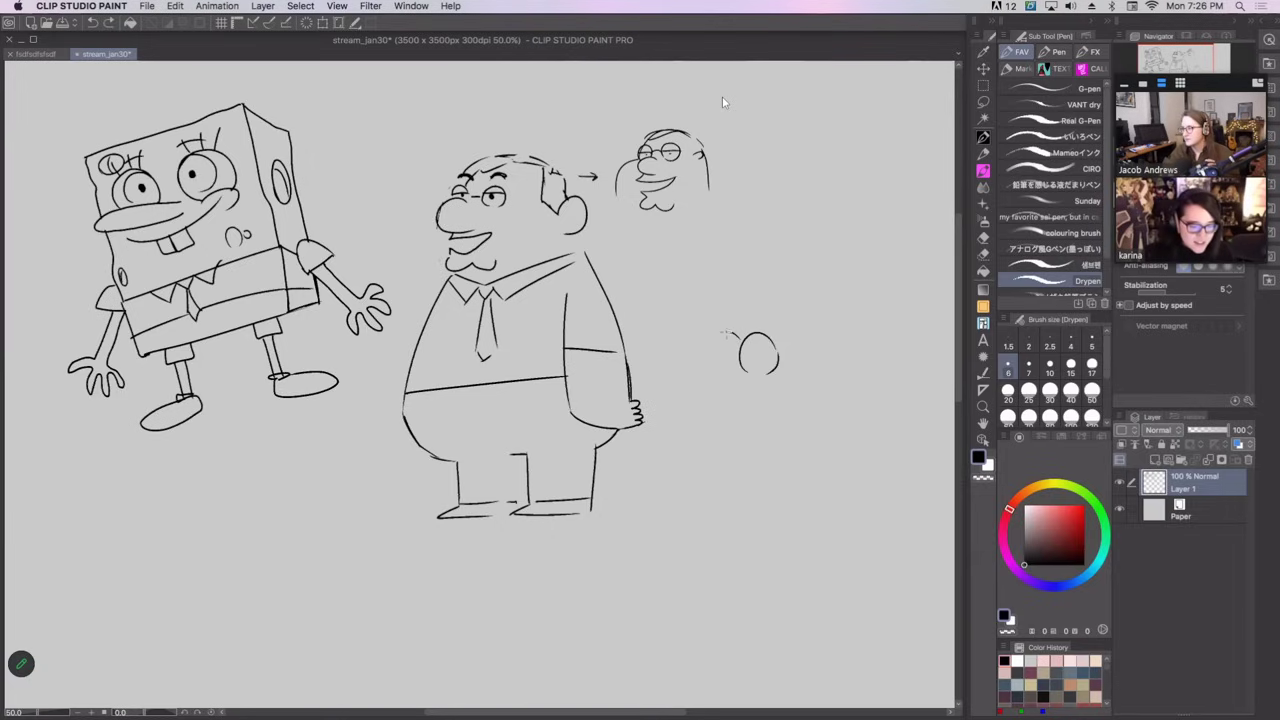
{"action": "mouse_move", "coordinate": [734, 330]}
{"action": "left_mouse_down"}
{"action": "mouse_move", "coordinate": [716, 370]}
{"action": "mouse_move", "coordinate": [736, 352]}
{"action": "mouse_move", "coordinate": [716, 370]}
{"action": "left_mouse_up"}
{"action": "key", "text": "ctrl+z"}
{"action": "key", "text": "ctrl+z"}
{"action": "key", "text": "ctrl+z"}
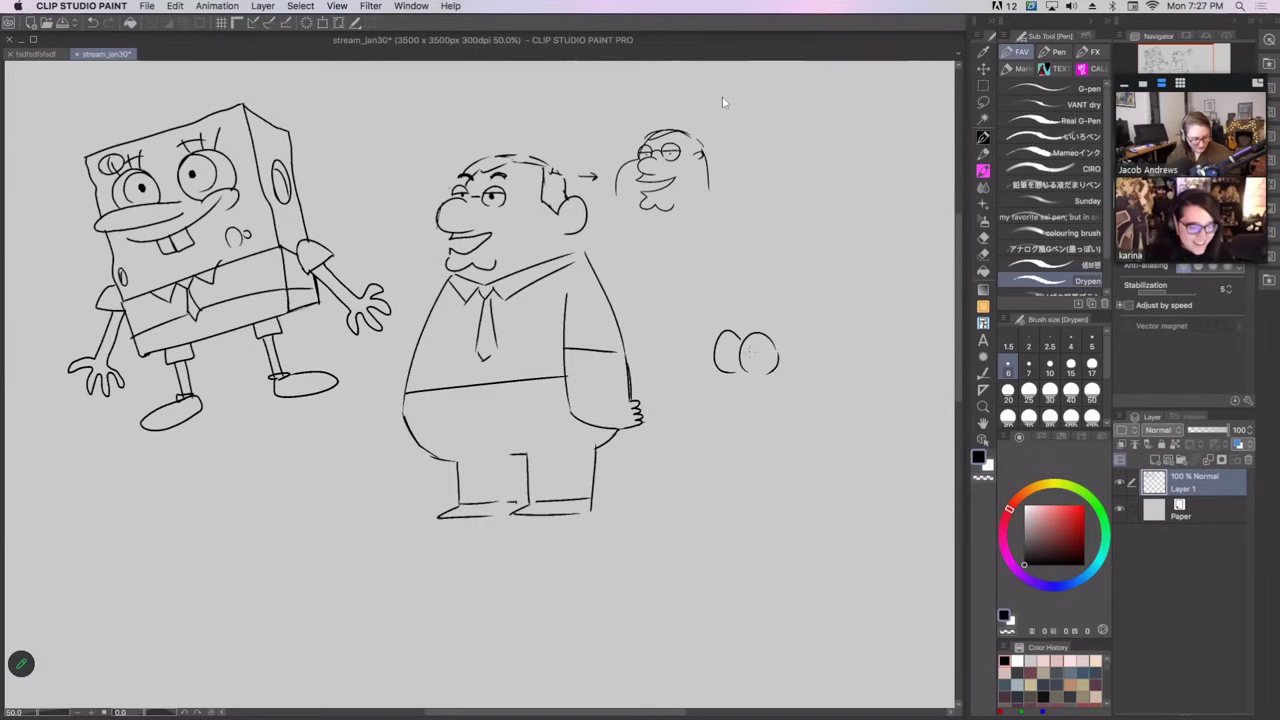
Place a small dot pupil in each of the two round eyes.
{"action": "left_click", "coordinate": [761, 356]}
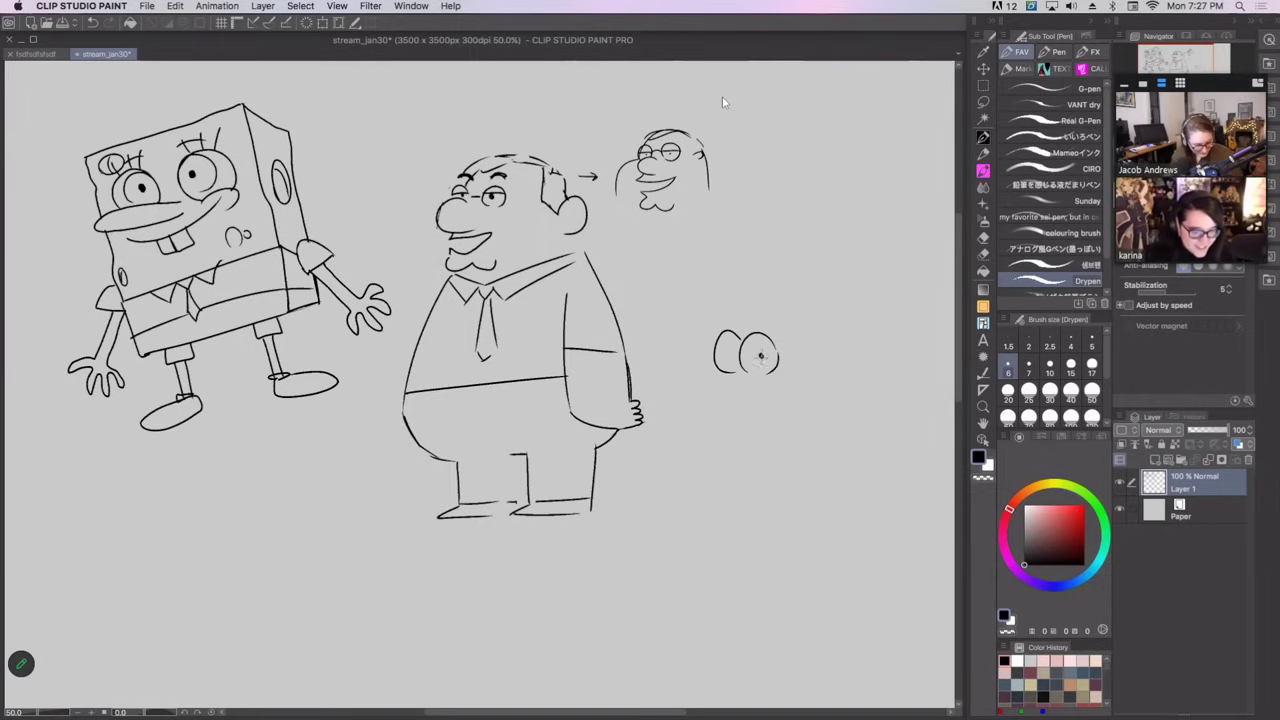
{"action": "left_click", "coordinate": [731, 356]}
{"action": "key", "text": "ctrl+z"}
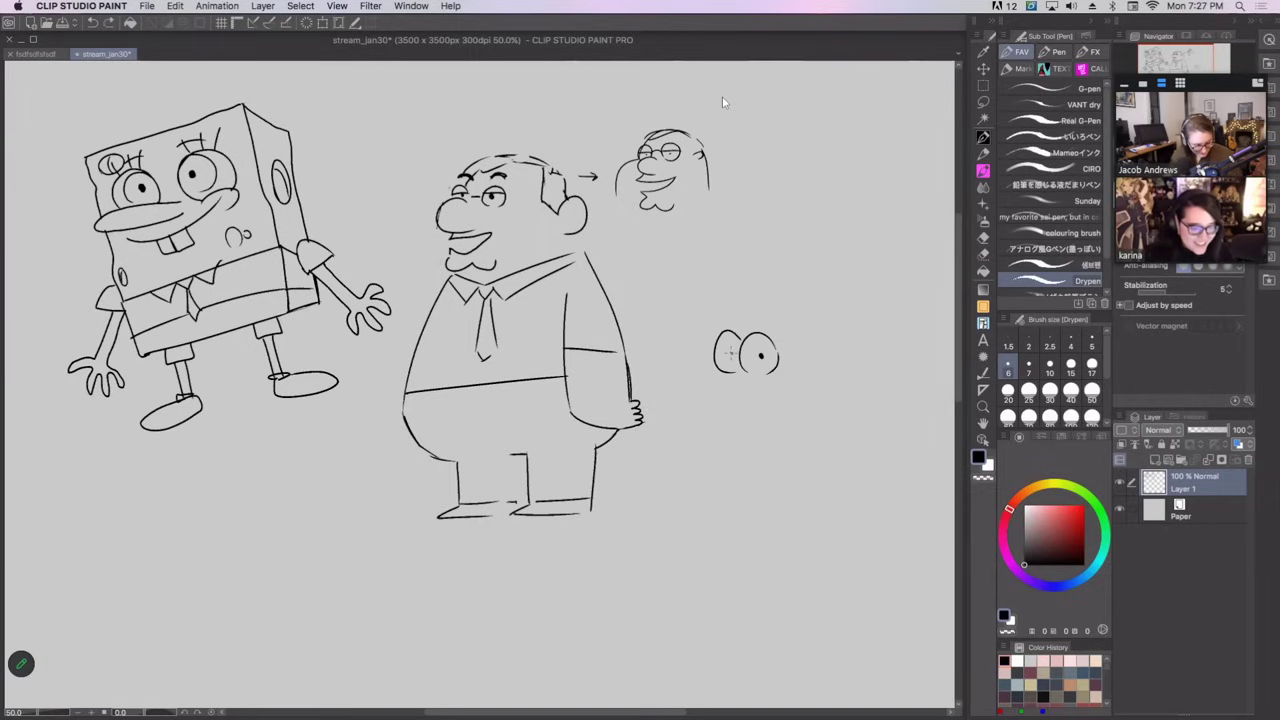
{"action": "left_click", "coordinate": [731, 353]}
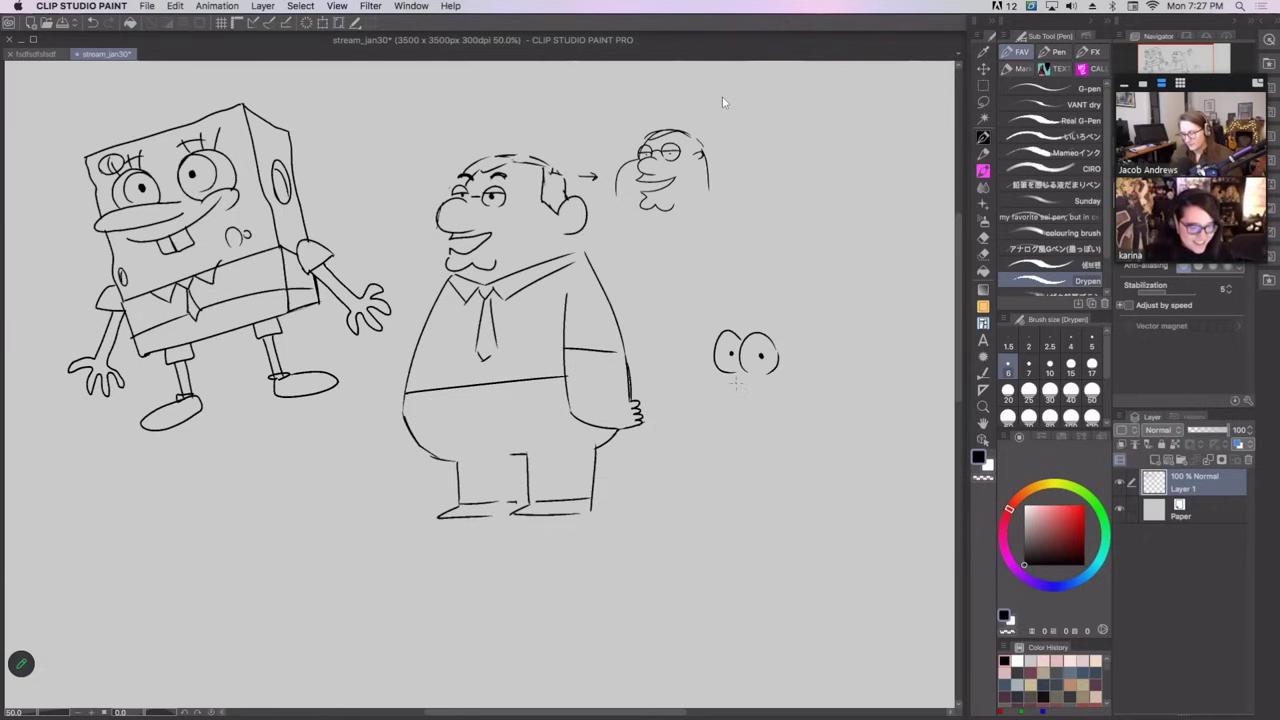
Draw a small rounded nose between the eyes and short eyelashes along their outer edges.
{"action": "key", "text": "ctrl+z"}
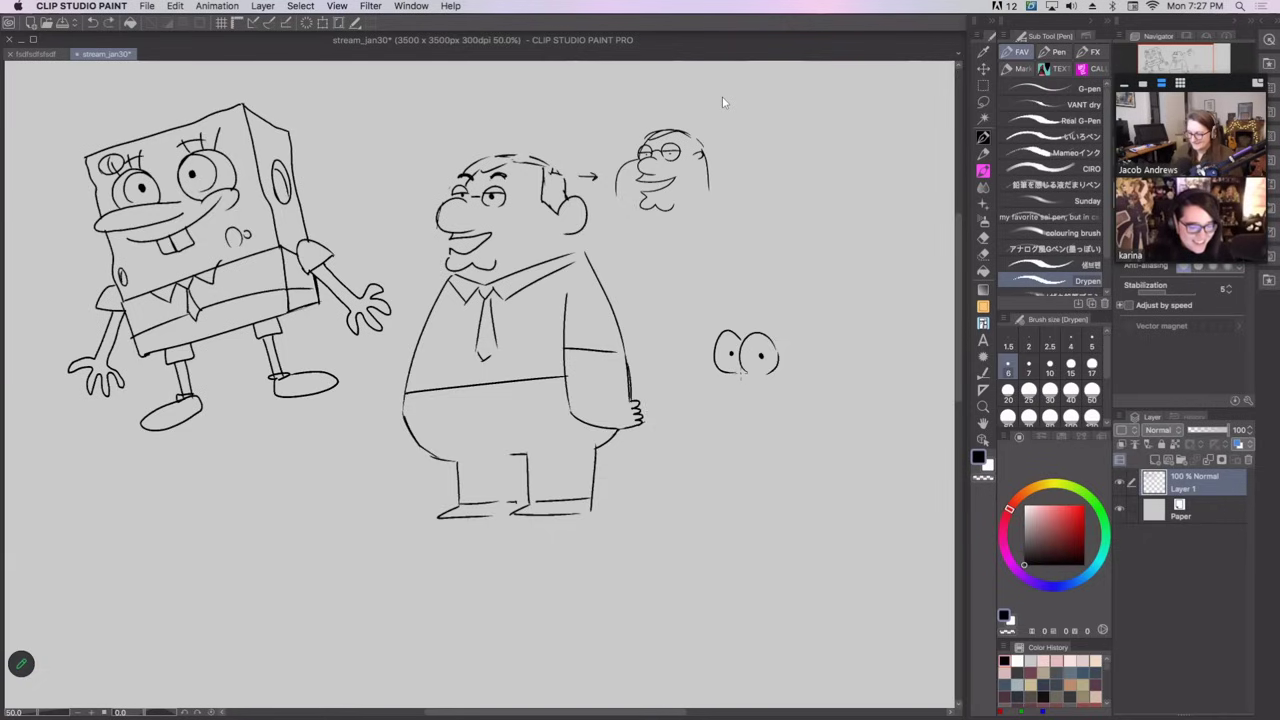
{"action": "left_click_drag", "start_coordinate": [744, 369], "coordinate": [721, 377]}
{"action": "key", "text": "ctrl+z"}
{"action": "key", "text": "ctrl+z"}
{"action": "key", "text": "super+z"}
{"action": "mouse_move", "coordinate": [770, 336]}
{"action": "left_mouse_down"}
{"action": "mouse_move", "coordinate": [782, 351]}
{"action": "mouse_move", "coordinate": [712, 338]}
{"action": "mouse_move", "coordinate": [710, 349]}
{"action": "left_mouse_up"}
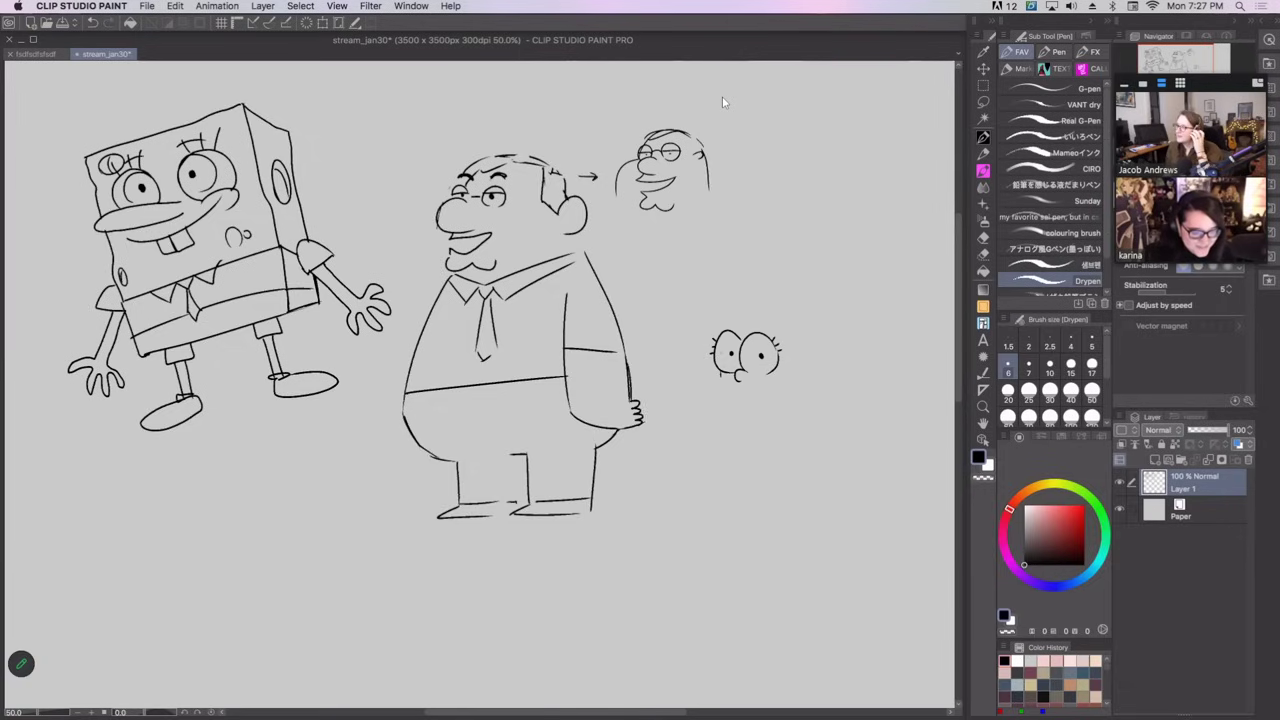
Draw a wide curved smile with a small lower lip under the nose, and add brow lines above the eyes.
{"action": "mouse_move", "coordinate": [716, 374]}
{"action": "left_mouse_down"}
{"action": "mouse_move", "coordinate": [716, 390]}
{"action": "mouse_move", "coordinate": [754, 393]}
{"action": "mouse_move", "coordinate": [776, 378]}
{"action": "mouse_move", "coordinate": [731, 405]}
{"action": "left_mouse_up"}
{"action": "key", "text": "ctrl+z"}
{"action": "key", "text": "super+z"}
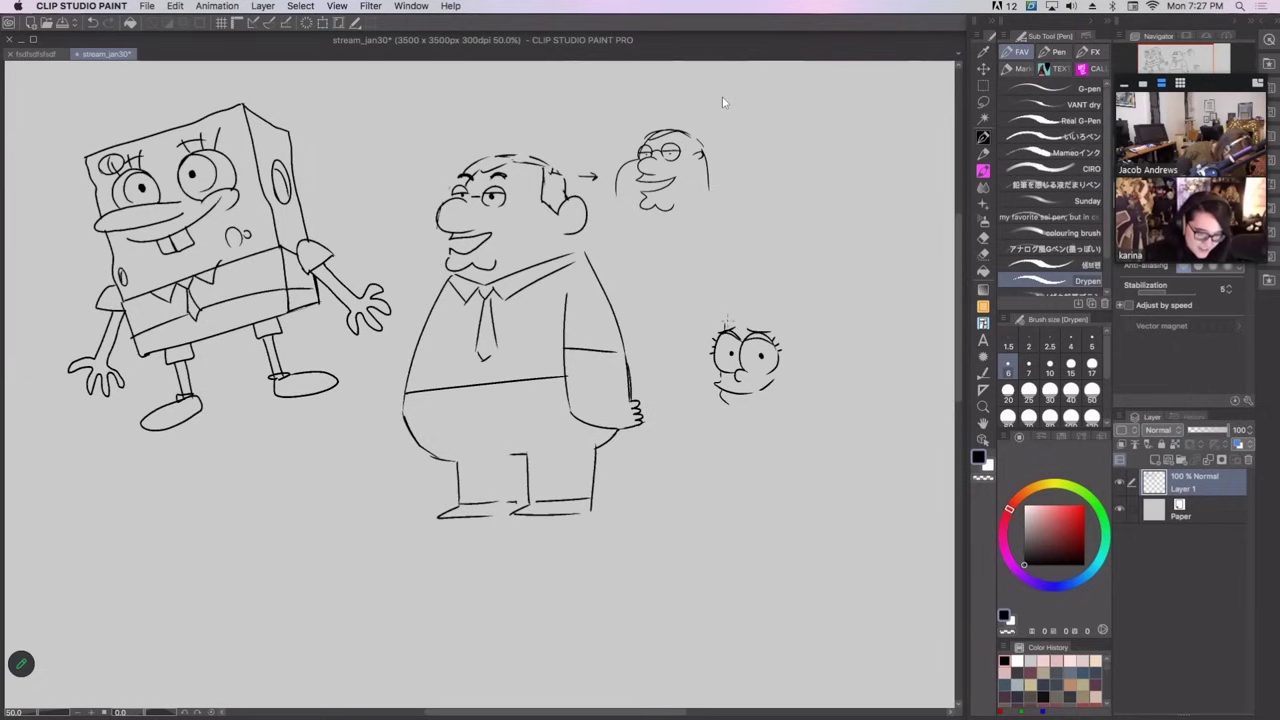
Draw a scalloped hairline across the forehead and an oval ear at the back of the face.
{"action": "mouse_move", "coordinate": [727, 322]}
{"action": "left_mouse_down"}
{"action": "mouse_move", "coordinate": [780, 324]}
{"action": "mouse_move", "coordinate": [746, 318]}
{"action": "mouse_move", "coordinate": [770, 318]}
{"action": "left_mouse_up"}
{"action": "key", "text": "super+z"}
{"action": "key", "text": "super+z"}
{"action": "mouse_move", "coordinate": [790, 362]}
{"action": "left_mouse_down"}
{"action": "mouse_move", "coordinate": [800, 351]}
{"action": "mouse_move", "coordinate": [798, 374]}
{"action": "mouse_move", "coordinate": [805, 351]}
{"action": "mouse_move", "coordinate": [788, 398]}
{"action": "mouse_move", "coordinate": [729, 416]}
{"action": "left_mouse_up"}
{"action": "key", "text": "super+z"}
{"action": "key", "text": "super+z"}
{"action": "key", "text": "super+z"}
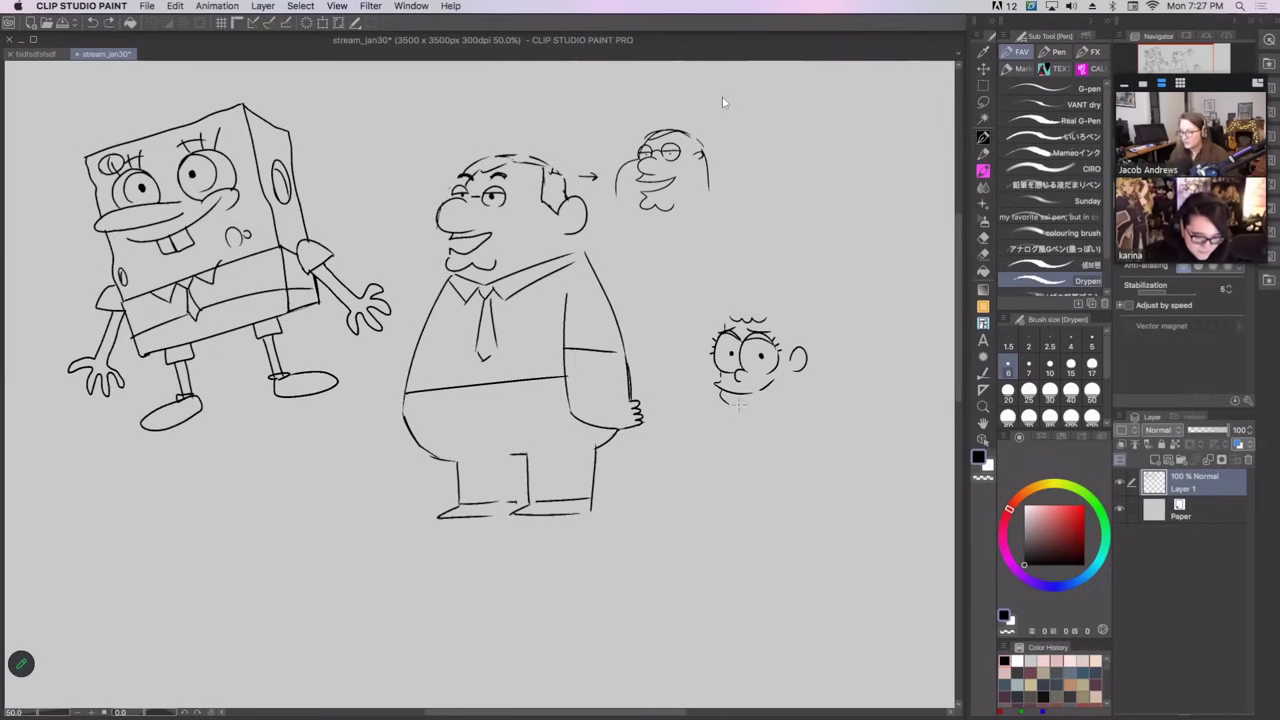
Draw the two neck lines below the face and the side hairline running down to the ear.
{"action": "mouse_move", "coordinate": [794, 374]}
{"action": "left_mouse_down"}
{"action": "mouse_move", "coordinate": [786, 414]}
{"action": "mouse_move", "coordinate": [730, 428]}
{"action": "left_mouse_up"}
{"action": "key", "text": "ctrl+z"}
{"action": "key", "text": "ctrl+z"}
{"action": "mouse_move", "coordinate": [772, 320]}
{"action": "left_mouse_down"}
{"action": "mouse_move", "coordinate": [786, 322]}
{"action": "mouse_move", "coordinate": [788, 352]}
{"action": "left_mouse_up"}
{"action": "key", "text": "ctrl+z"}
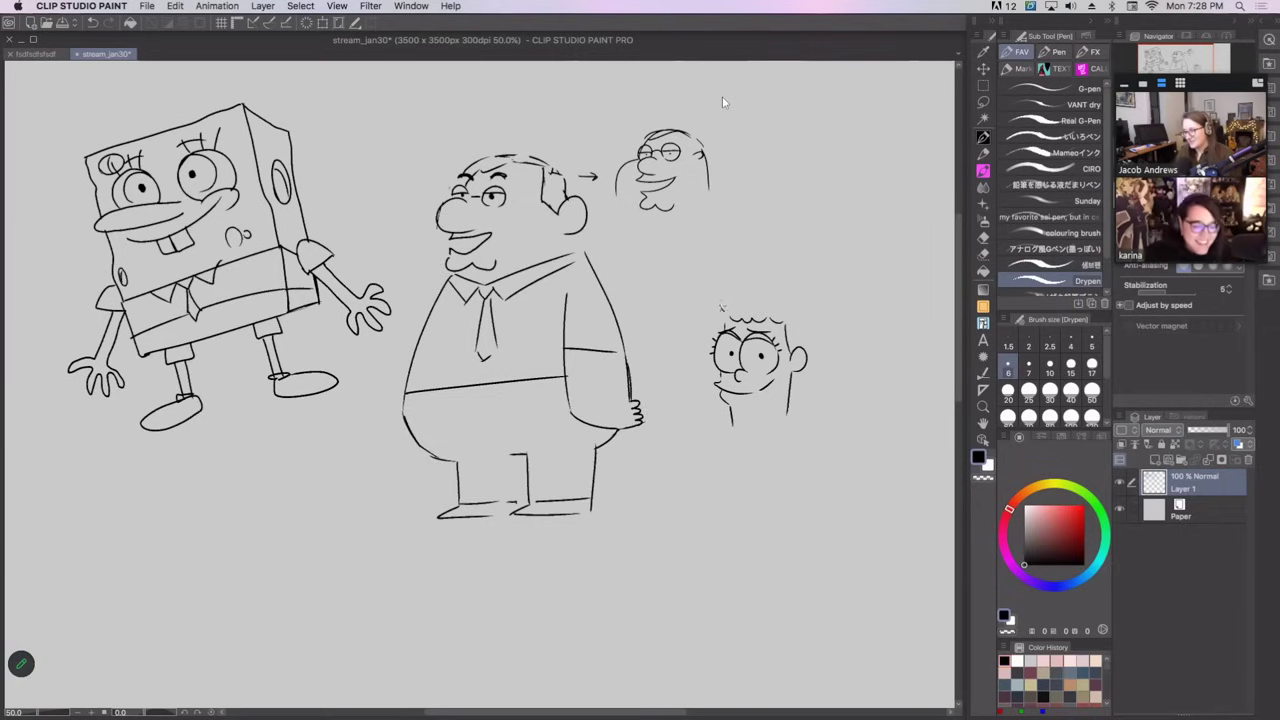
Draw a tall beehive hairdo with a scalloped outline rising from the forehead and coming down behind to the ear.
{"action": "mouse_move", "coordinate": [720, 308]}
{"action": "left_mouse_down"}
{"action": "mouse_move", "coordinate": [728, 188]}
{"action": "mouse_move", "coordinate": [747, 158]}
{"action": "mouse_move", "coordinate": [798, 161]}
{"action": "mouse_move", "coordinate": [806, 228]}
{"action": "left_mouse_up"}
{"action": "key", "text": "super+z"}
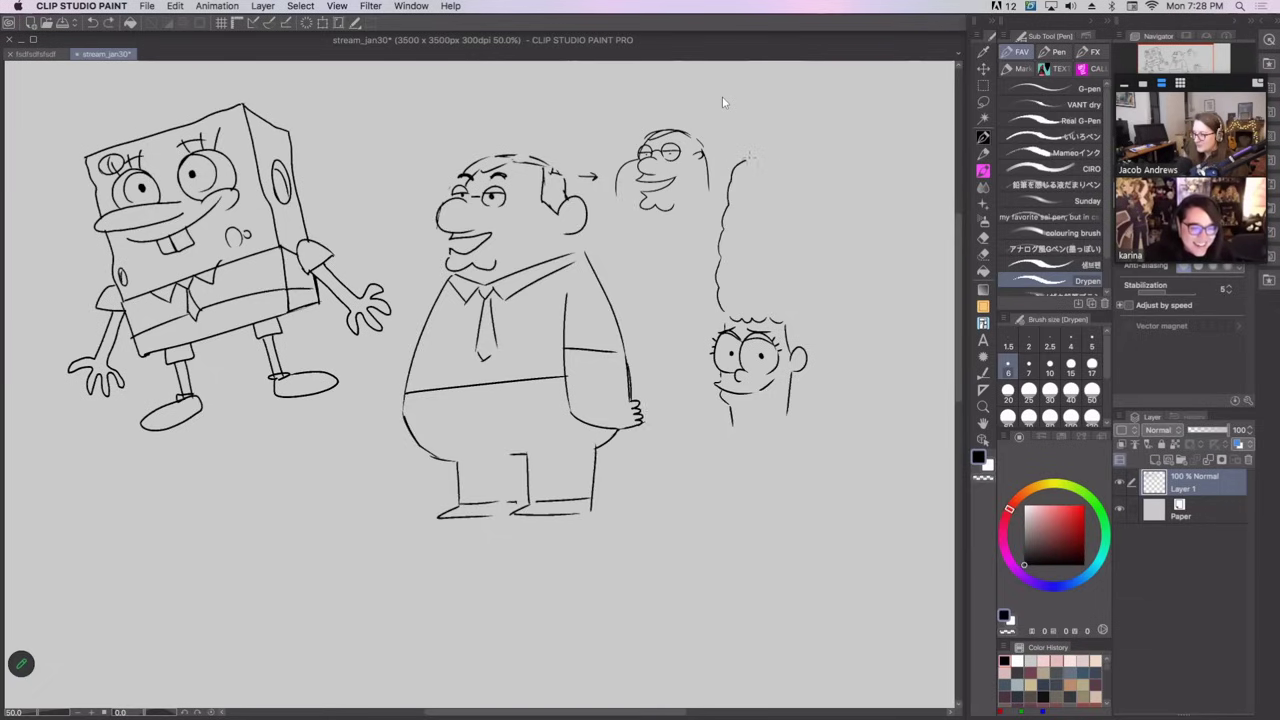
{"action": "mouse_move", "coordinate": [749, 157]}
{"action": "left_mouse_down"}
{"action": "mouse_move", "coordinate": [809, 163]}
{"action": "mouse_move", "coordinate": [818, 232]}
{"action": "left_mouse_up"}
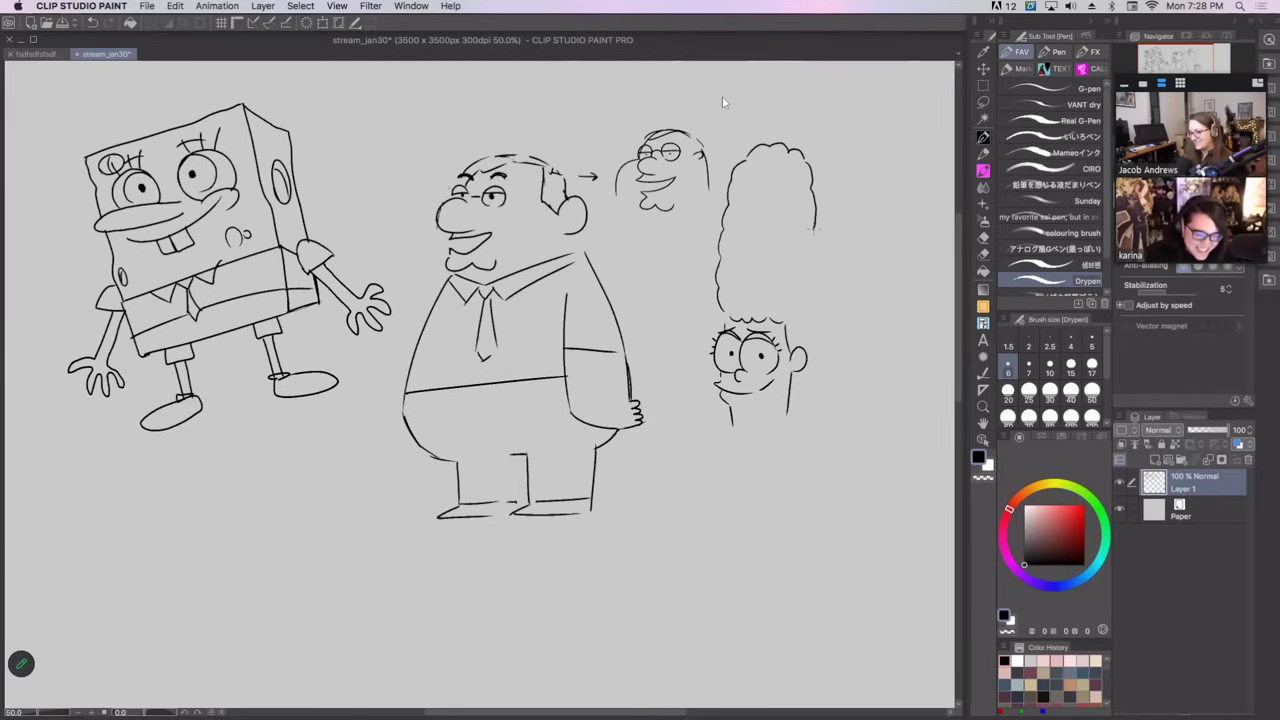
{"action": "key", "text": "super+z"}
{"action": "mouse_move", "coordinate": [810, 156]}
{"action": "left_mouse_down"}
{"action": "mouse_move", "coordinate": [826, 192]}
{"action": "mouse_move", "coordinate": [808, 346]}
{"action": "left_mouse_up"}
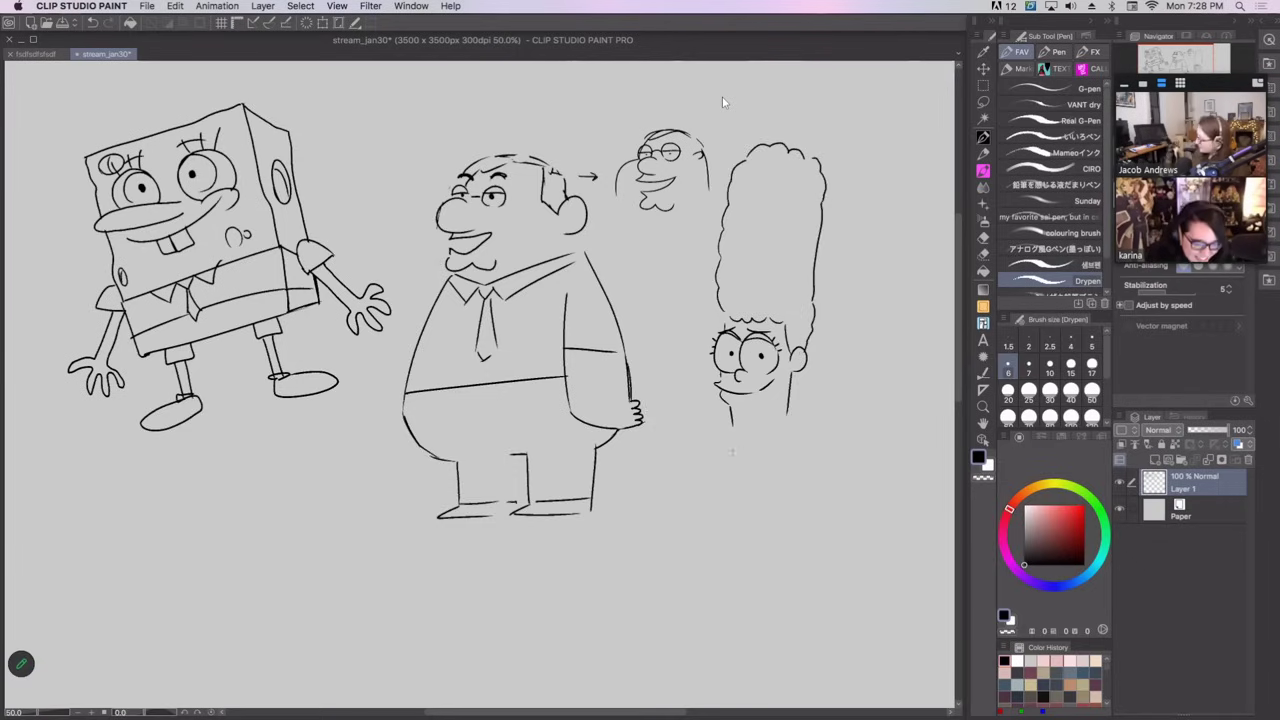
Redraw the woman's neck with a narrower front line and add sloping shoulder lines on both sides.
{"action": "mouse_move", "coordinate": [731, 405]}
{"action": "left_mouse_down"}
{"action": "mouse_move", "coordinate": [733, 437]}
{"action": "mouse_move", "coordinate": [729, 406]}
{"action": "left_mouse_up"}
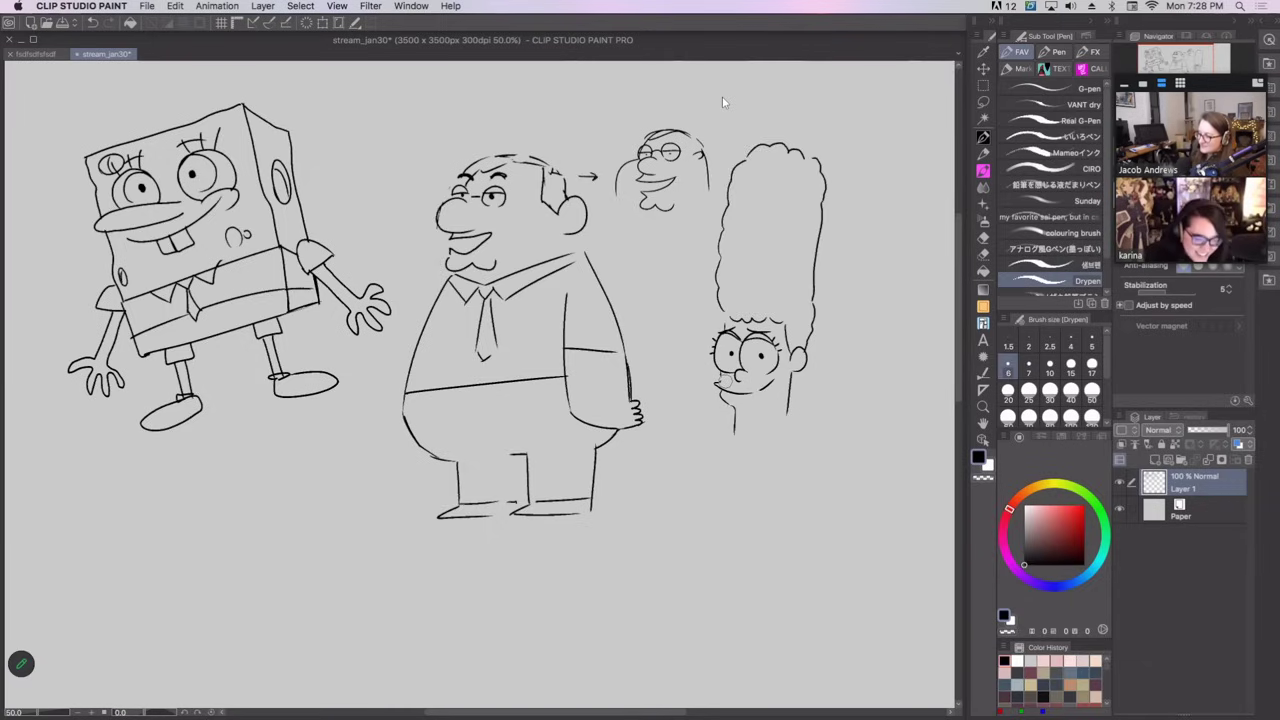
{"action": "key", "text": "ctrl+z"}
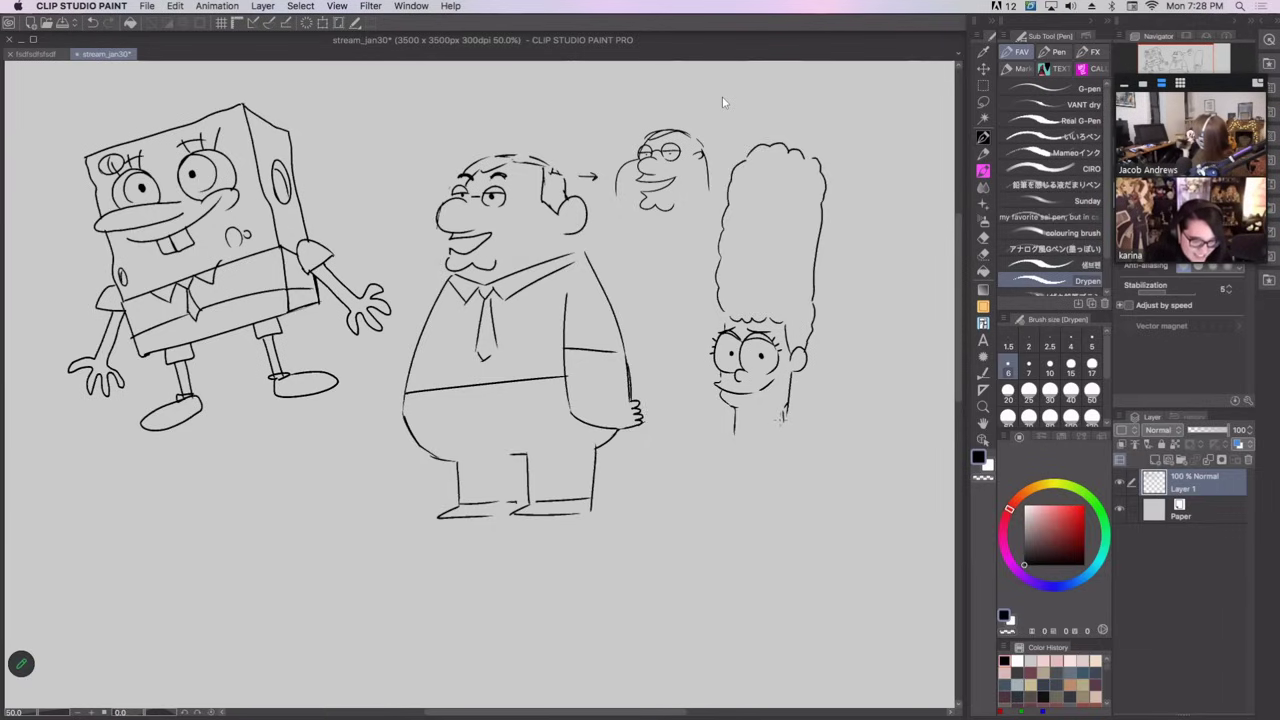
{"action": "mouse_move", "coordinate": [790, 418]}
{"action": "left_mouse_down"}
{"action": "mouse_move", "coordinate": [740, 416]}
{"action": "mouse_move", "coordinate": [735, 434]}
{"action": "mouse_move", "coordinate": [740, 419]}
{"action": "mouse_move", "coordinate": [787, 412]}
{"action": "mouse_move", "coordinate": [740, 424]}
{"action": "mouse_move", "coordinate": [711, 452]}
{"action": "left_mouse_up"}
{"action": "key", "text": "ctrl+z"}
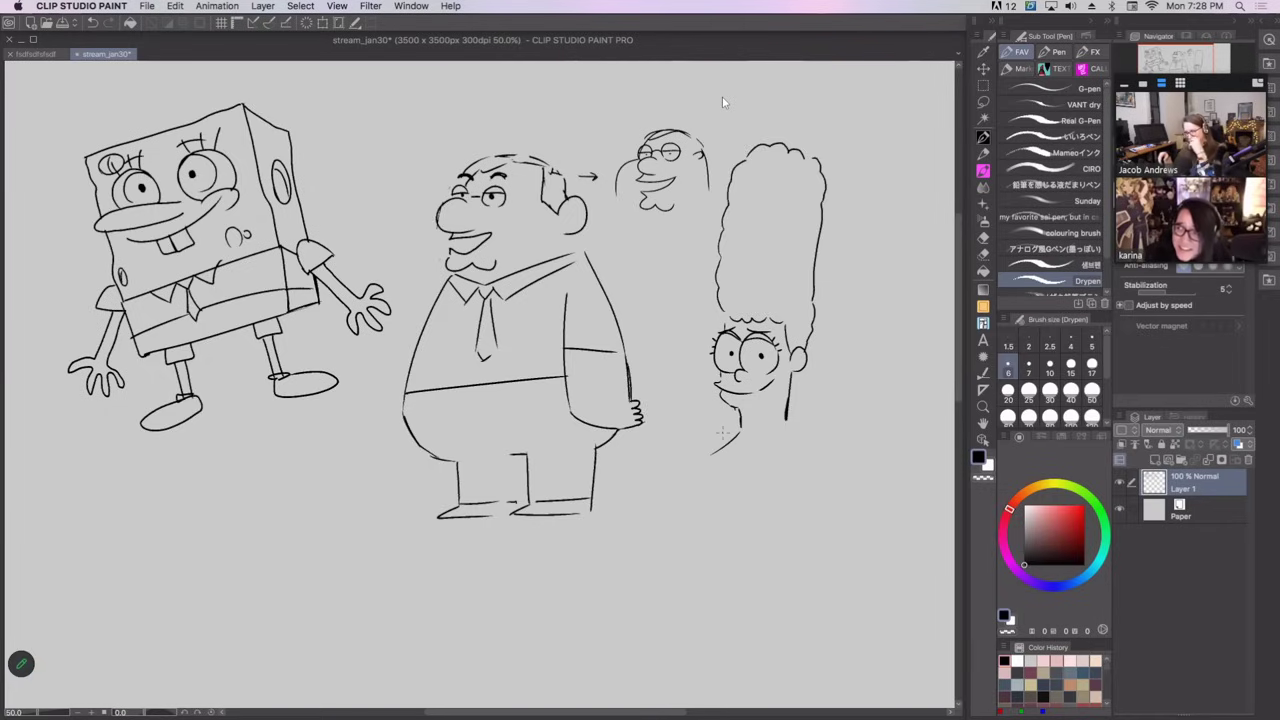
{"action": "left_click_drag", "start_coordinate": [786, 430], "coordinate": [824, 460]}
{"action": "key", "text": "ctrl+z"}
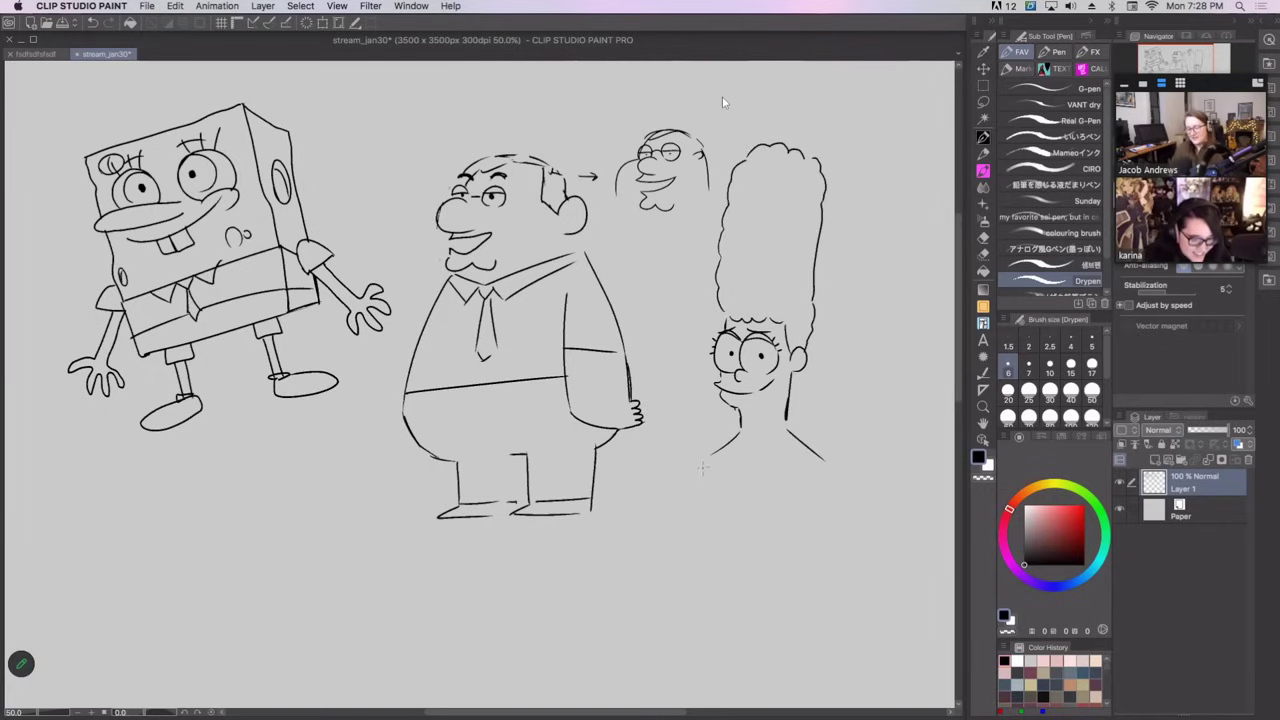
Draw the woman's outer arm curve down to a rounded elbow and the inner forearm lines rising toward the chest.
{"action": "left_click_drag", "start_coordinate": [703, 462], "coordinate": [684, 512]}
{"action": "key", "text": "ctrl+z"}
{"action": "mouse_move", "coordinate": [704, 455]}
{"action": "left_mouse_down"}
{"action": "mouse_move", "coordinate": [661, 579]}
{"action": "mouse_move", "coordinate": [683, 561]}
{"action": "mouse_move", "coordinate": [692, 471]}
{"action": "mouse_move", "coordinate": [683, 543]}
{"action": "mouse_move", "coordinate": [722, 563]}
{"action": "mouse_move", "coordinate": [748, 524]}
{"action": "mouse_move", "coordinate": [771, 555]}
{"action": "mouse_move", "coordinate": [823, 546]}
{"action": "left_mouse_up"}
{"action": "key", "text": "super+z"}
{"action": "key", "text": "super+z"}
{"action": "key", "text": "super+z"}
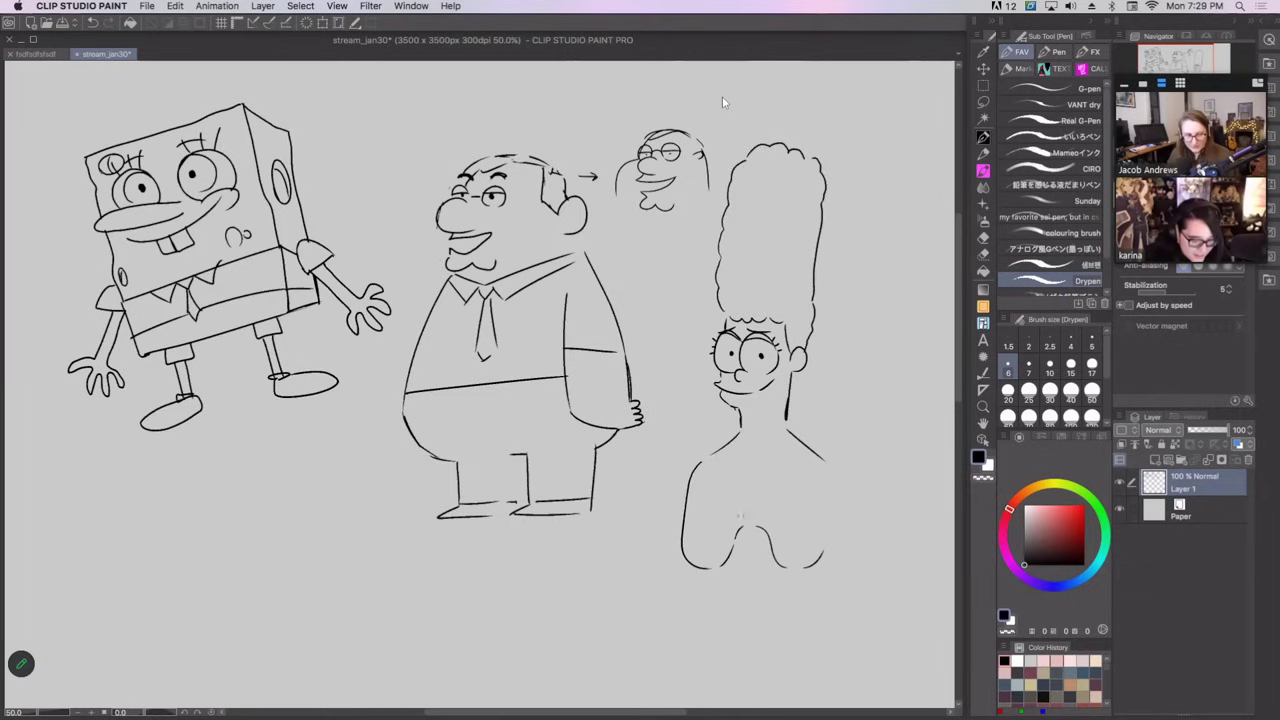
Draw the two small hands meeting in front of the chest and the upper edges of both forearms.
{"action": "mouse_move", "coordinate": [736, 508]}
{"action": "left_mouse_down"}
{"action": "mouse_move", "coordinate": [756, 520]}
{"action": "mouse_move", "coordinate": [768, 507]}
{"action": "mouse_move", "coordinate": [739, 531]}
{"action": "left_mouse_up"}
{"action": "key", "text": "super+z"}
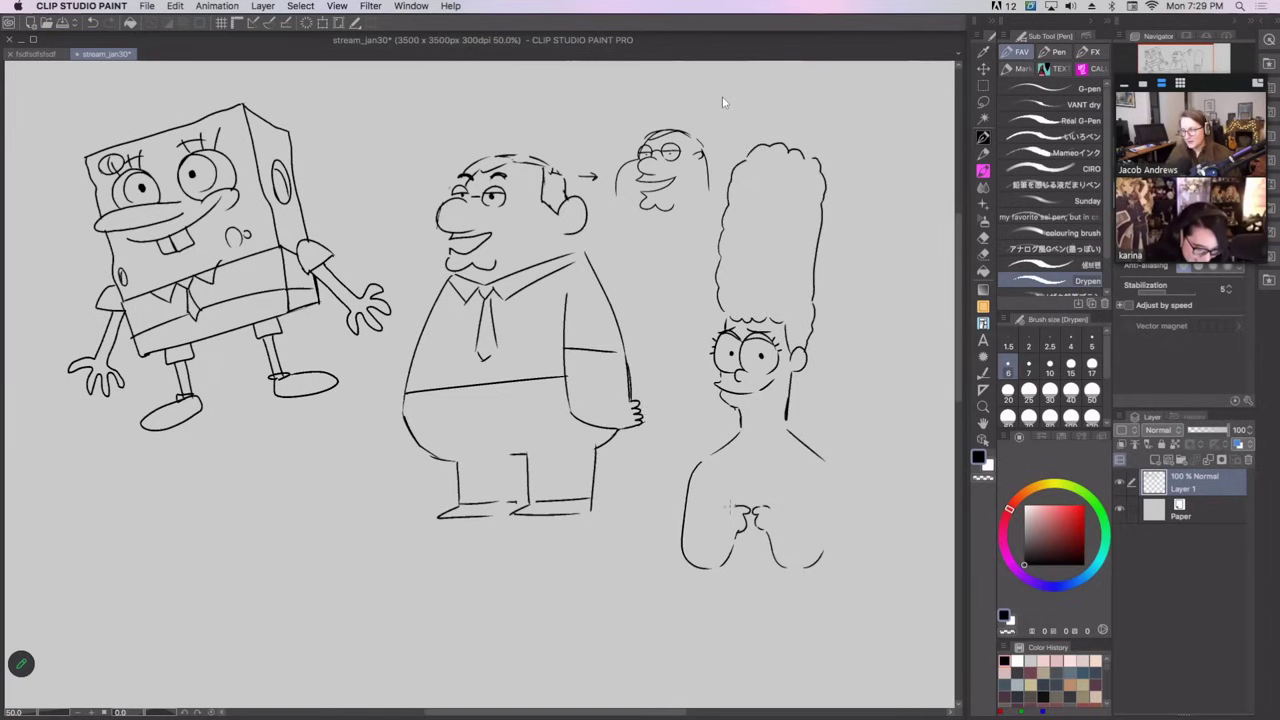
{"action": "left_click_drag", "start_coordinate": [731, 507], "coordinate": [702, 548]}
{"action": "key", "text": "ctrl+z"}
{"action": "mouse_move", "coordinate": [762, 510]}
{"action": "left_mouse_down"}
{"action": "mouse_move", "coordinate": [786, 507]}
{"action": "mouse_move", "coordinate": [815, 541]}
{"action": "left_mouse_up"}
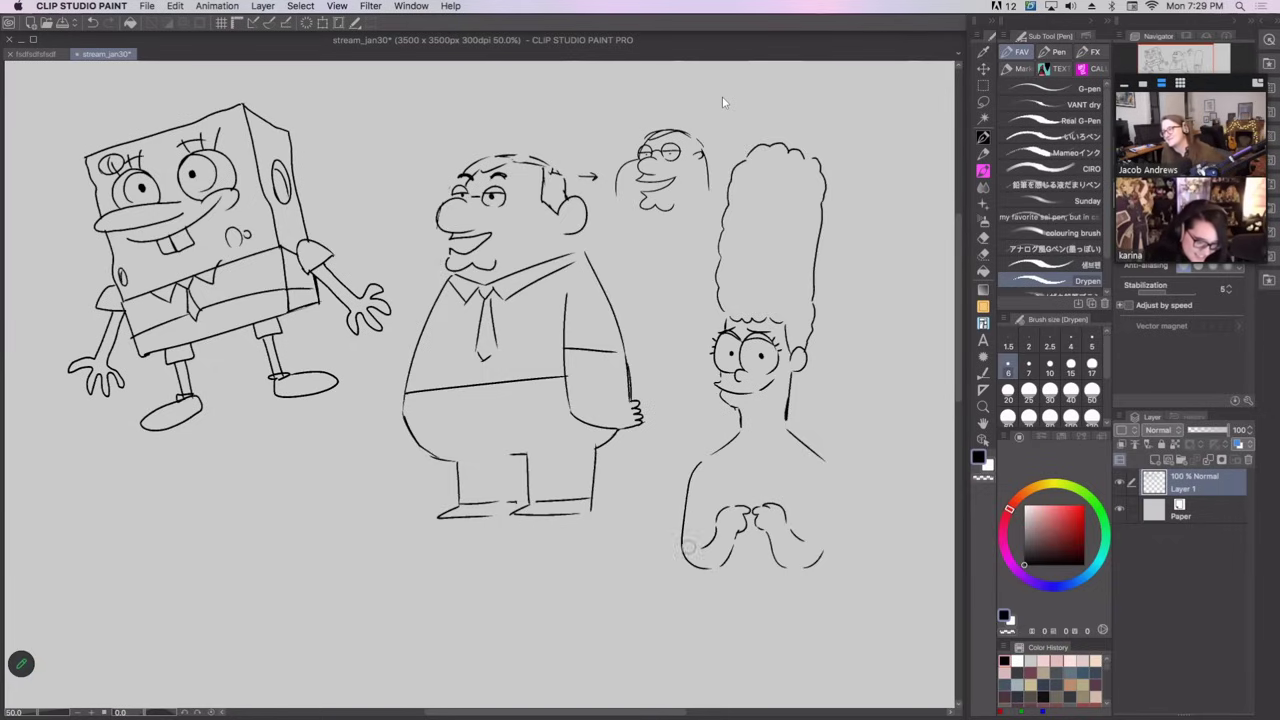
Reshape both upper arms into smooth curves sloping from the neck to the elbows, erasing the leftover shoulder lines.
{"action": "mouse_move", "coordinate": [687, 546]}
{"action": "left_mouse_down"}
{"action": "mouse_move", "coordinate": [737, 423]}
{"action": "mouse_move", "coordinate": [684, 520]}
{"action": "mouse_move", "coordinate": [684, 553]}
{"action": "left_mouse_up"}
{"action": "left_click_drag", "start_coordinate": [700, 482], "coordinate": [687, 521]}
{"action": "left_click_drag", "start_coordinate": [782, 430], "coordinate": [838, 528]}
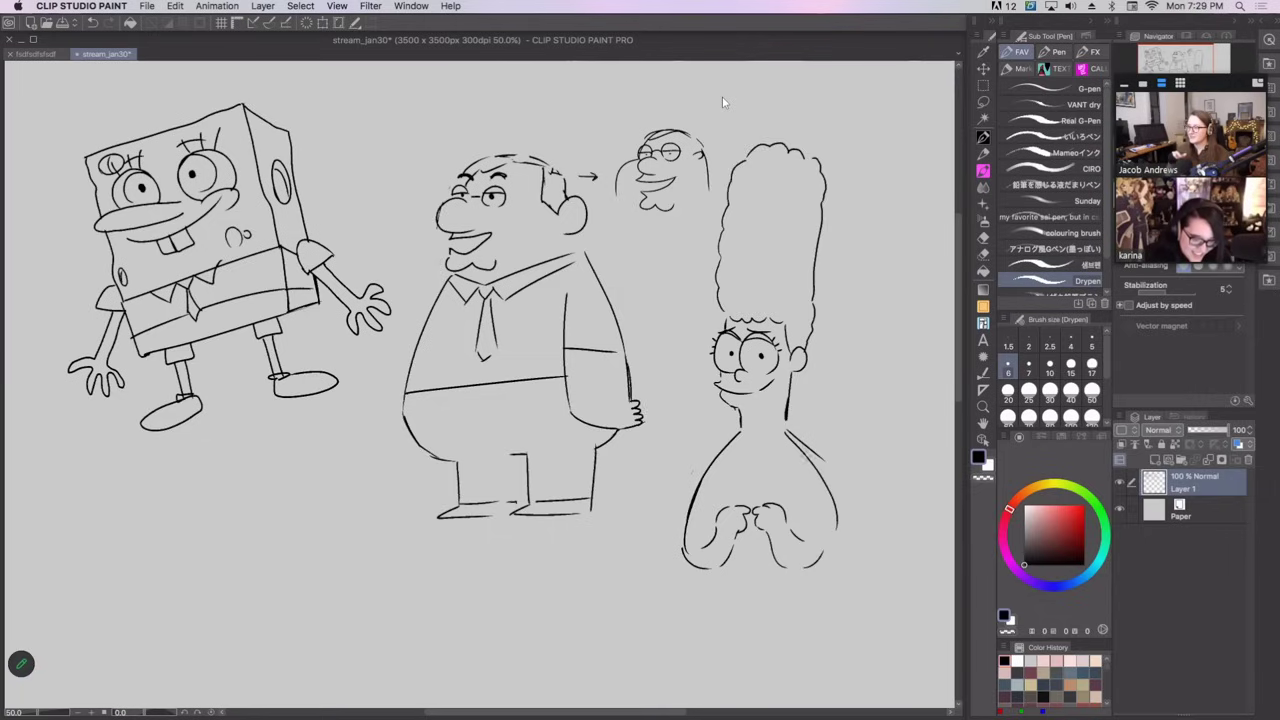
{"action": "left_click_drag", "start_coordinate": [818, 476], "coordinate": [830, 564]}
{"action": "left_click_drag", "start_coordinate": [786, 432], "coordinate": [829, 471]}
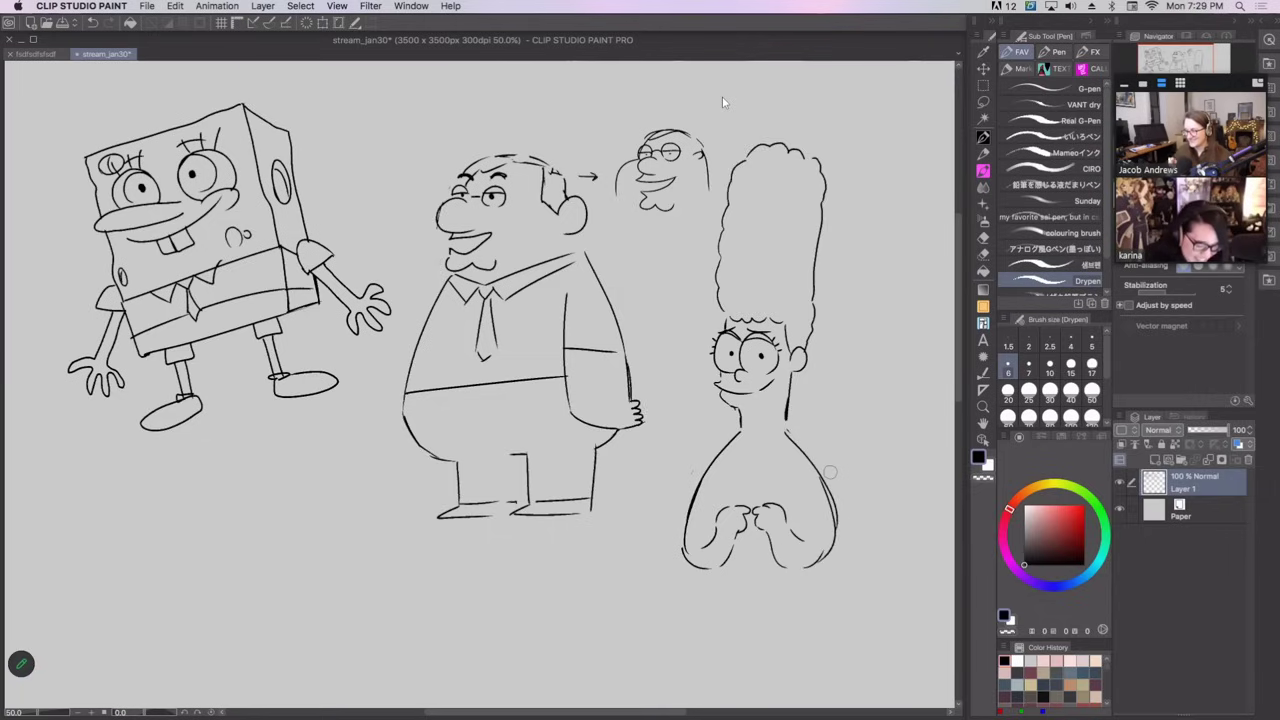
Draw the dress neckline across the chest between the arms, a bead necklace around the neck, and small hand details.
{"action": "mouse_move", "coordinate": [709, 510]}
{"action": "left_mouse_down"}
{"action": "mouse_move", "coordinate": [738, 469]}
{"action": "mouse_move", "coordinate": [727, 481]}
{"action": "mouse_move", "coordinate": [797, 479]}
{"action": "mouse_move", "coordinate": [802, 509]}
{"action": "left_mouse_up"}
{"action": "key", "text": "super+z"}
{"action": "key", "text": "super+z"}
{"action": "key", "text": "super+z"}
{"action": "key", "text": "super+z"}
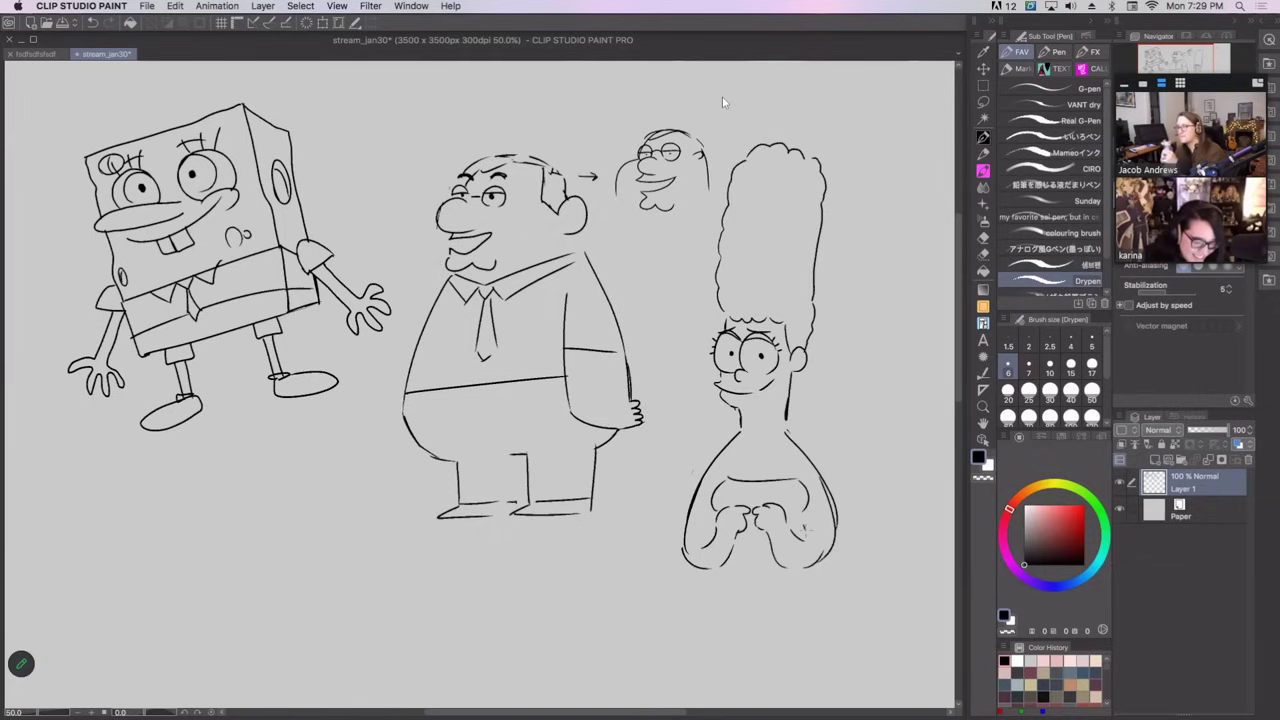
{"action": "mouse_move", "coordinate": [734, 428]}
{"action": "left_mouse_down"}
{"action": "mouse_move", "coordinate": [752, 444]}
{"action": "mouse_move", "coordinate": [790, 436]}
{"action": "left_mouse_up"}
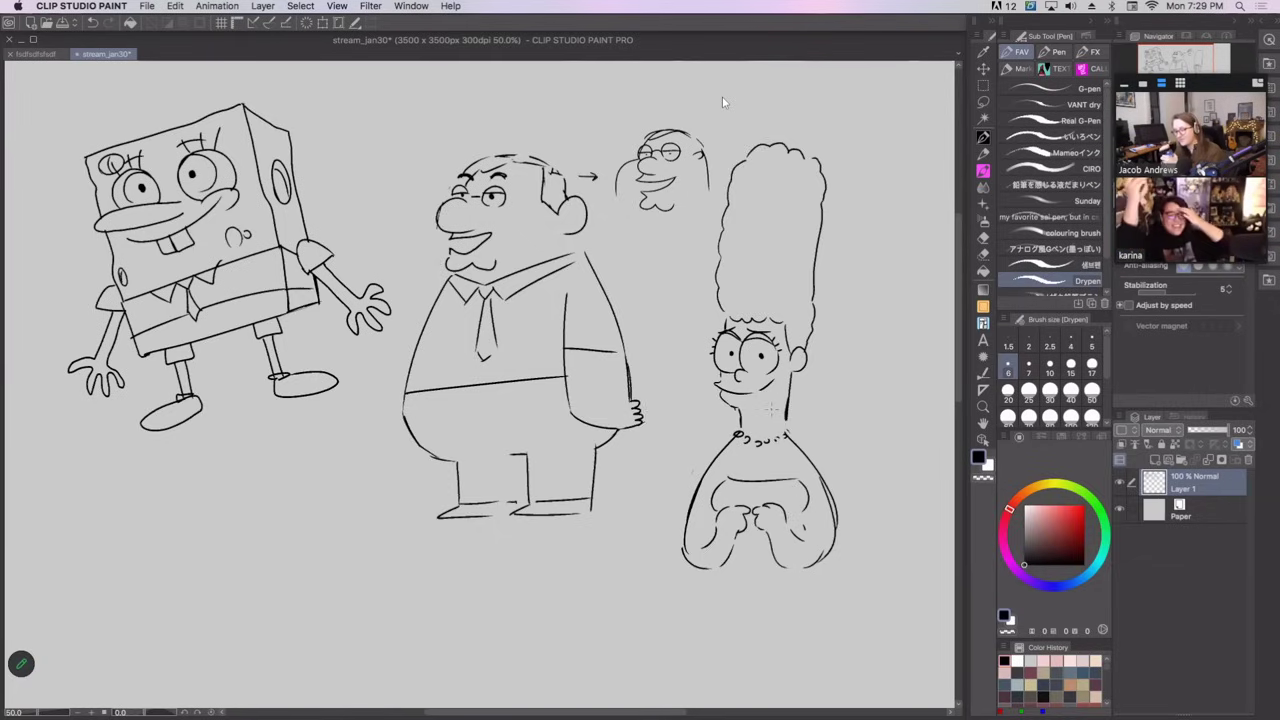
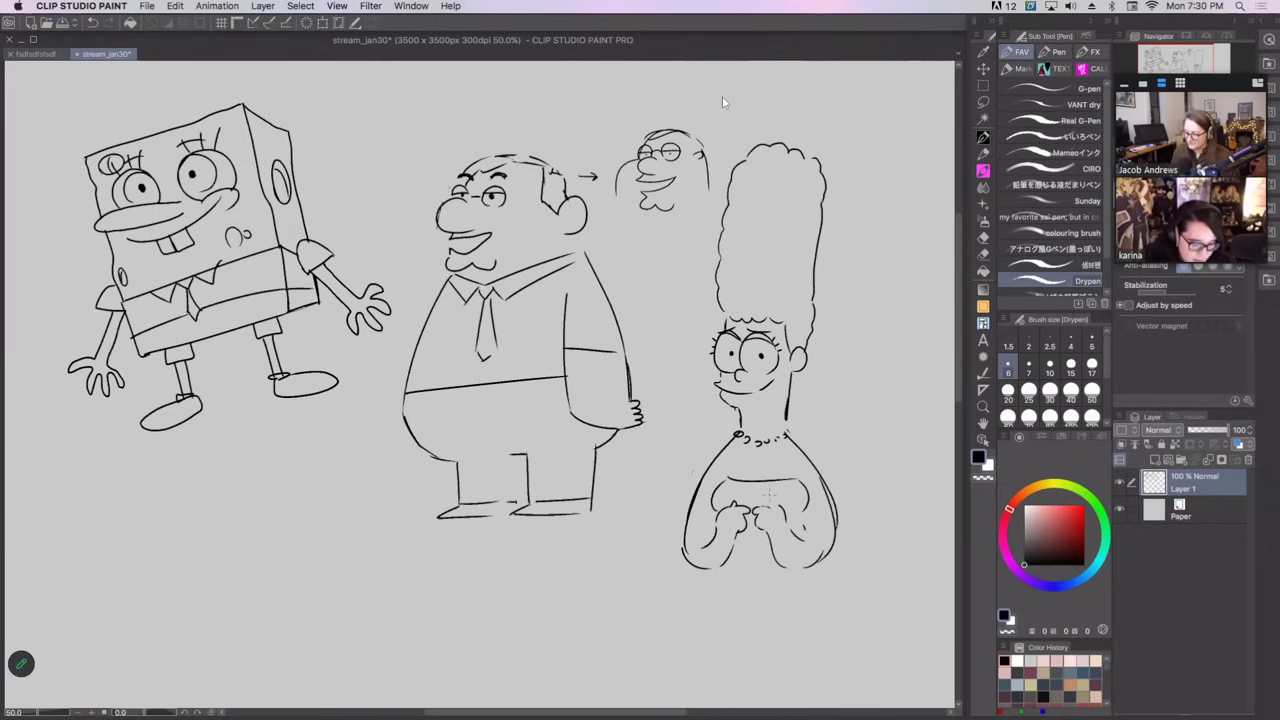
{"action": "left_click_drag", "start_coordinate": [778, 508], "coordinate": [790, 536]}
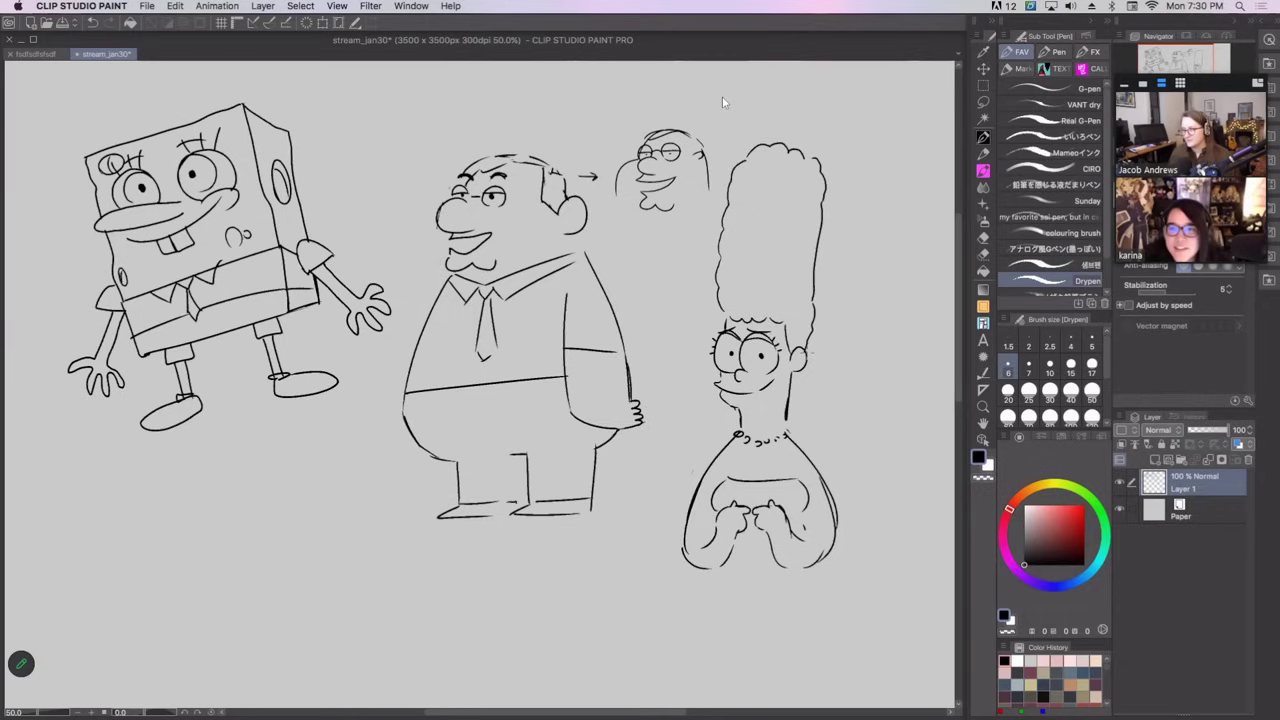
Start a new cartoon animal below the square character with a round nose, a muzzle line and a curved smiling jaw.
{"action": "mouse_move", "coordinate": [640, 281]}
{"action": "left_mouse_down"}
{"action": "mouse_move", "coordinate": [623, 258]}
{"action": "mouse_move", "coordinate": [634, 272]}
{"action": "mouse_move", "coordinate": [749, 206]}
{"action": "mouse_move", "coordinate": [676, 187]}
{"action": "left_mouse_up"}
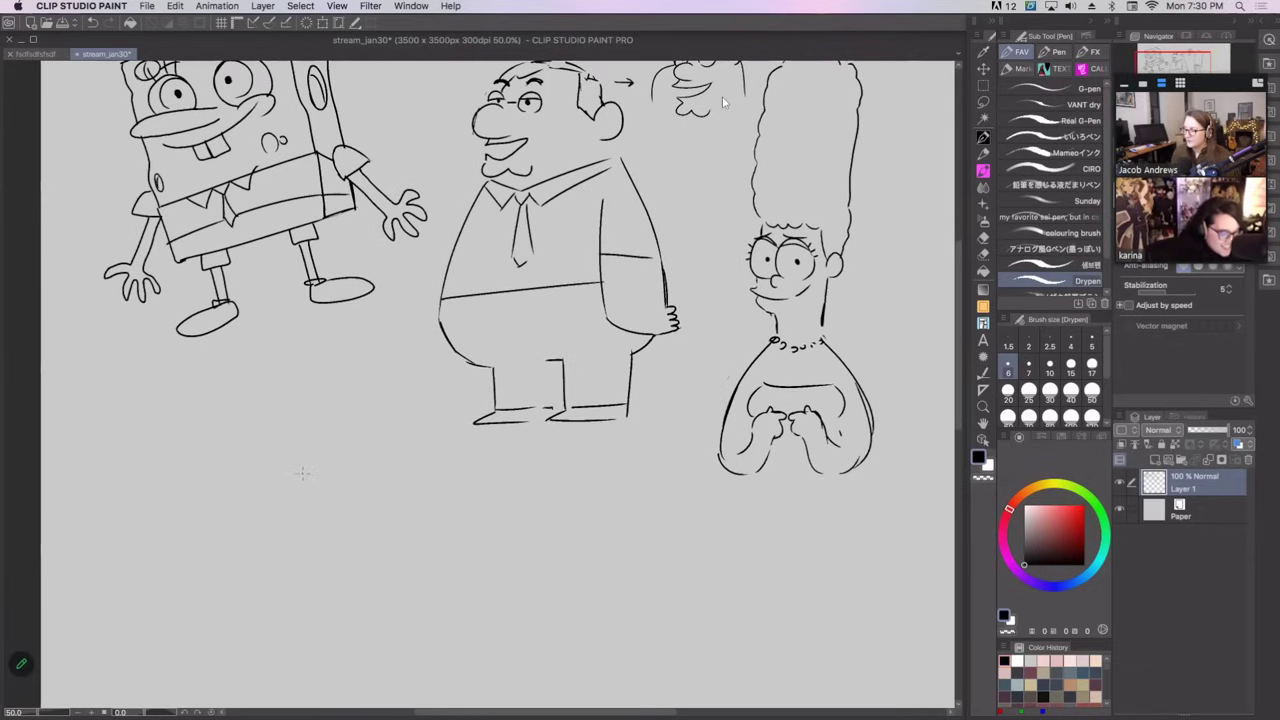
{"action": "mouse_move", "coordinate": [262, 480]}
{"action": "left_mouse_down"}
{"action": "mouse_move", "coordinate": [258, 446]}
{"action": "mouse_move", "coordinate": [301, 468]}
{"action": "mouse_move", "coordinate": [275, 492]}
{"action": "mouse_move", "coordinate": [256, 482]}
{"action": "mouse_move", "coordinate": [326, 452]}
{"action": "mouse_move", "coordinate": [308, 441]}
{"action": "mouse_move", "coordinate": [346, 464]}
{"action": "left_mouse_up"}
{"action": "key", "text": "cmd+z"}
{"action": "key", "text": "super+z"}
{"action": "key", "text": "super+z"}
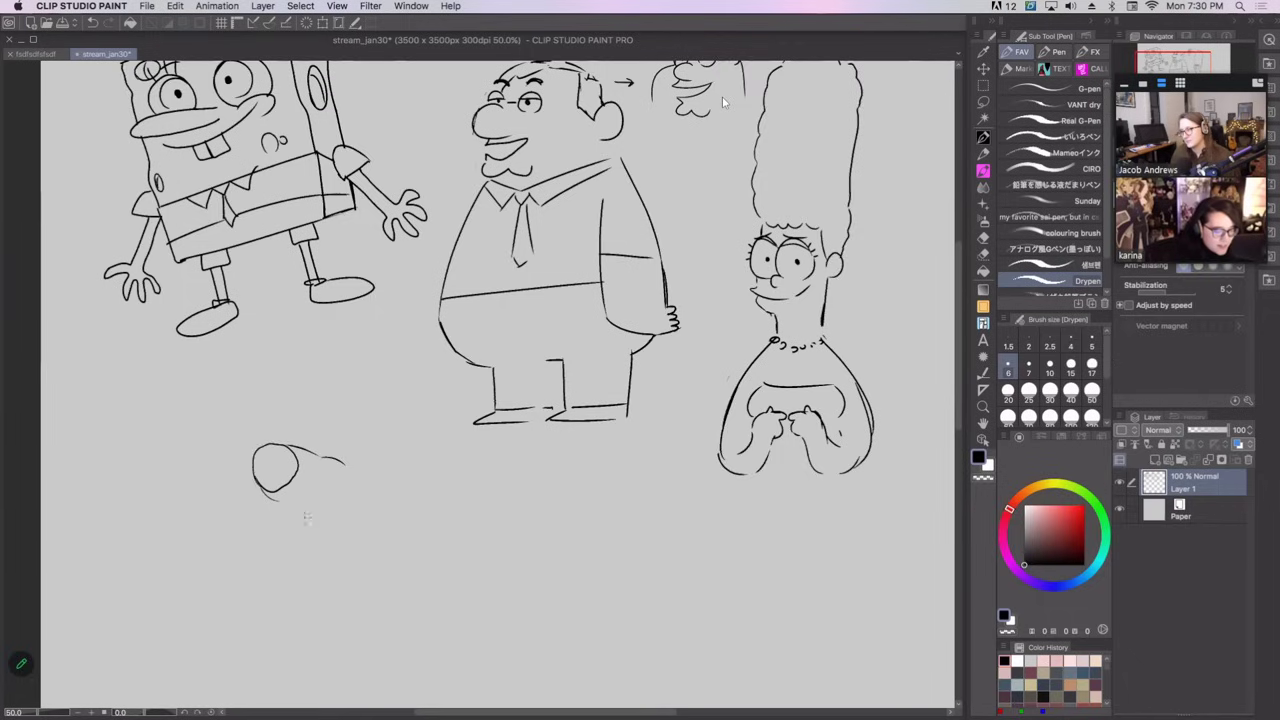
{"action": "left_click_drag", "start_coordinate": [257, 481], "coordinate": [274, 505]}
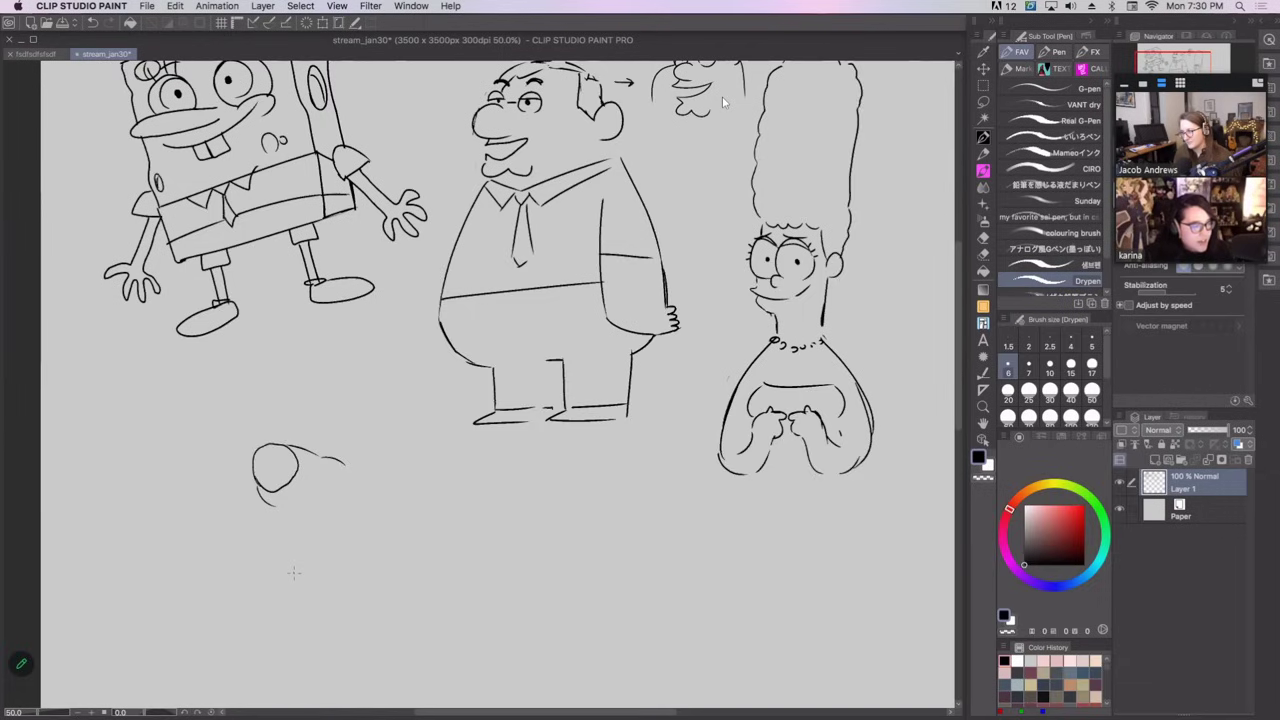
{"action": "mouse_move", "coordinate": [268, 505]}
{"action": "left_mouse_down"}
{"action": "mouse_move", "coordinate": [323, 480]}
{"action": "mouse_move", "coordinate": [300, 501]}
{"action": "mouse_move", "coordinate": [310, 469]}
{"action": "mouse_move", "coordinate": [317, 505]}
{"action": "left_mouse_up"}
{"action": "key", "text": "super+z"}
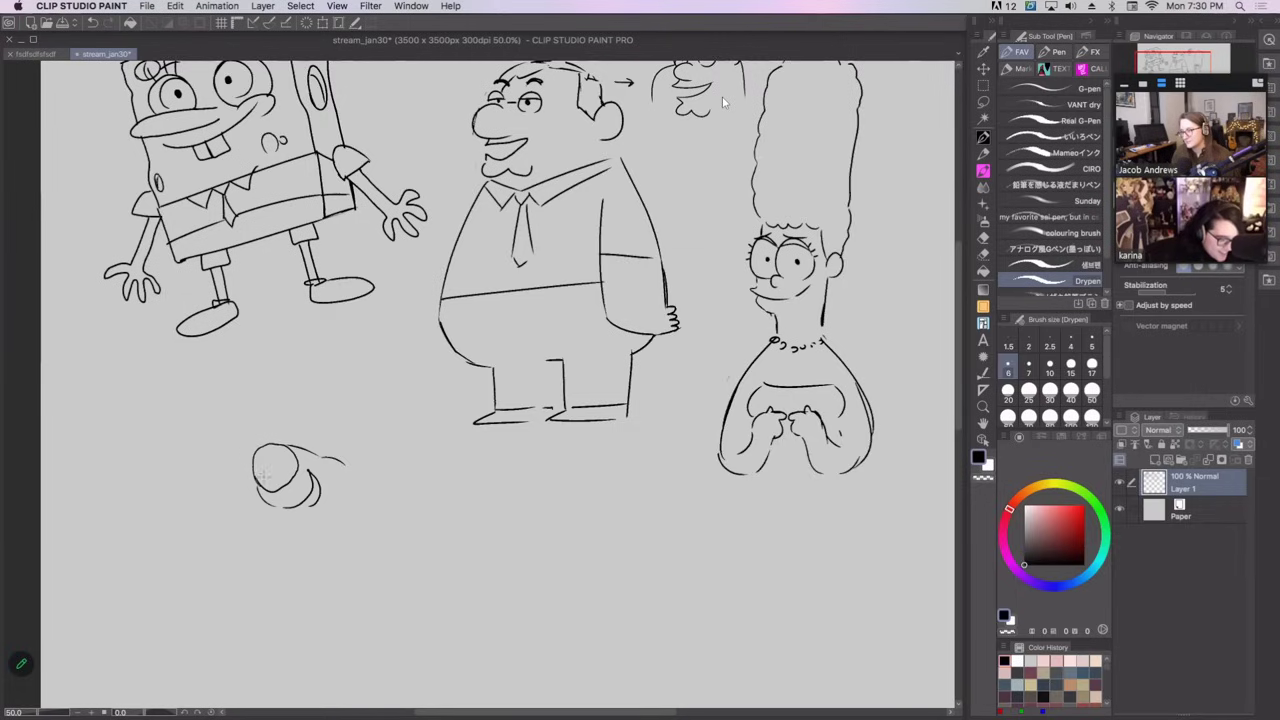
Add crease lines inside the animal's nose, and draw the round head with a small oval ear.
{"action": "mouse_move", "coordinate": [256, 472]}
{"action": "left_mouse_down"}
{"action": "mouse_move", "coordinate": [282, 486]}
{"action": "mouse_move", "coordinate": [293, 456]}
{"action": "left_mouse_up"}
{"action": "key", "text": "super+z"}
{"action": "key", "text": "super+z"}
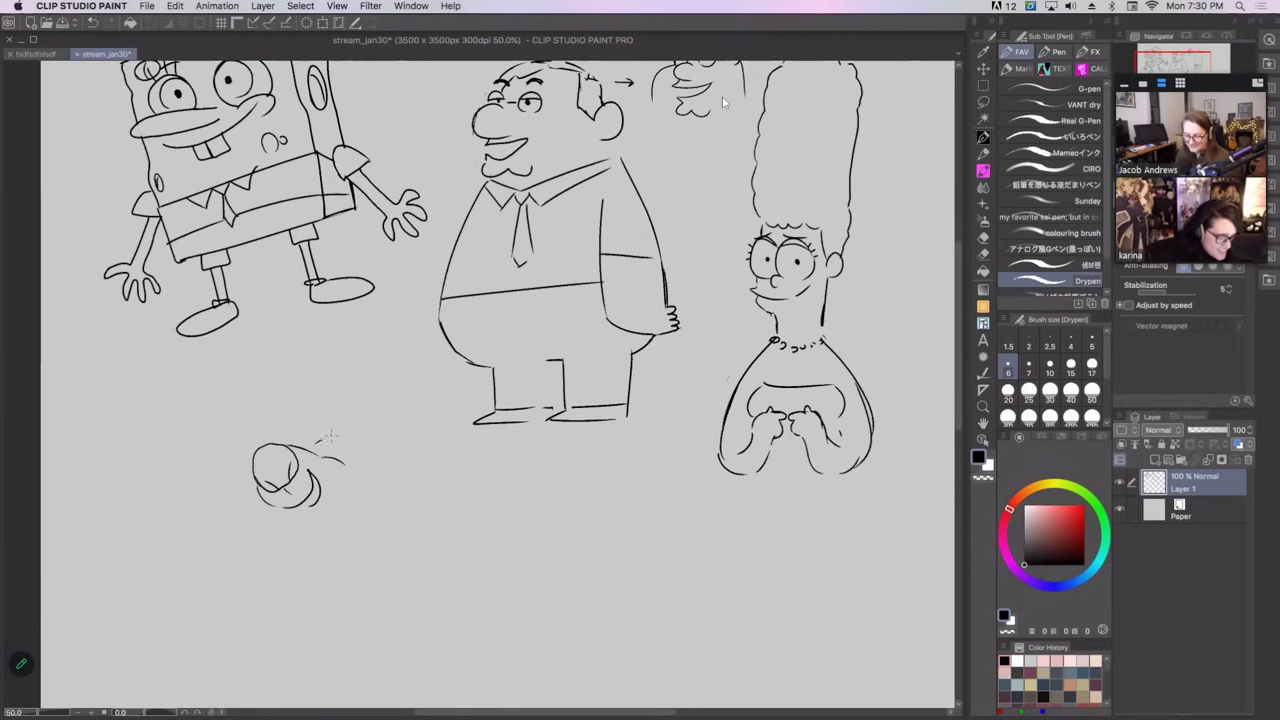
{"action": "mouse_move", "coordinate": [331, 436]}
{"action": "left_mouse_down"}
{"action": "mouse_move", "coordinate": [383, 469]}
{"action": "mouse_move", "coordinate": [380, 454]}
{"action": "mouse_move", "coordinate": [319, 519]}
{"action": "left_mouse_up"}
{"action": "key", "text": "super+z"}
{"action": "left_click_drag", "start_coordinate": [374, 448], "coordinate": [319, 519]}
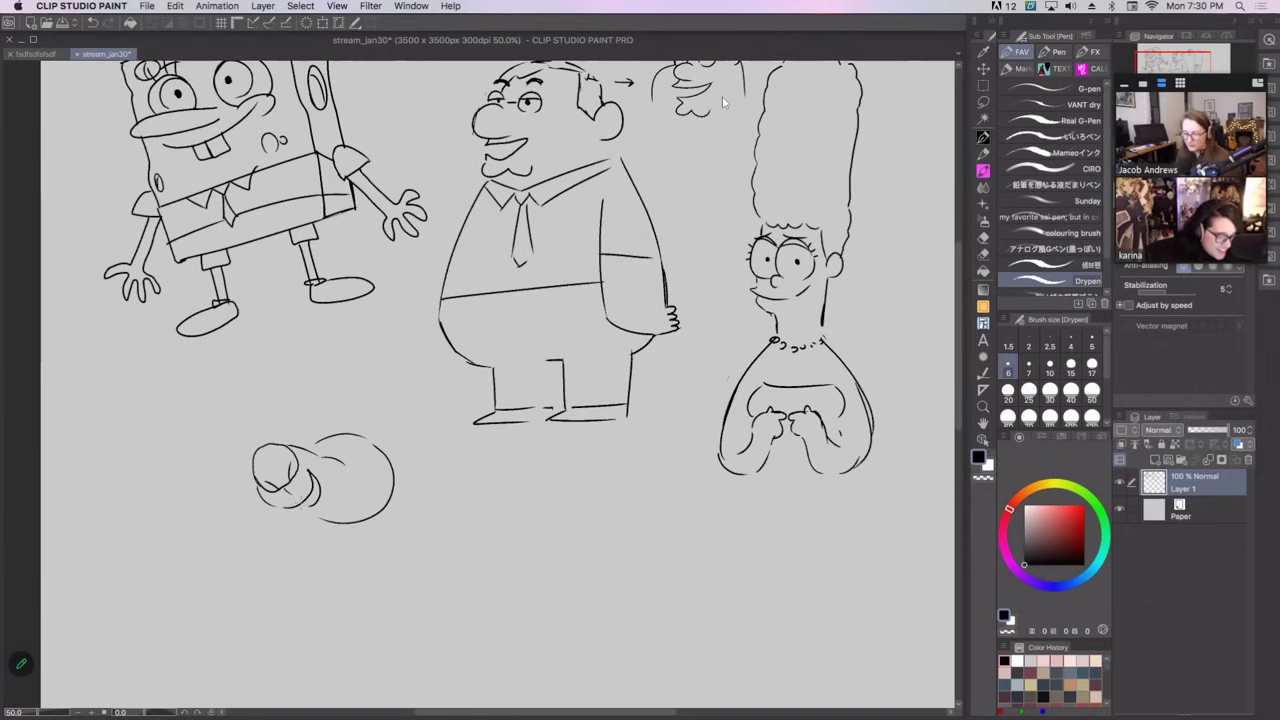
{"action": "left_click_drag", "start_coordinate": [379, 439], "coordinate": [400, 440]}
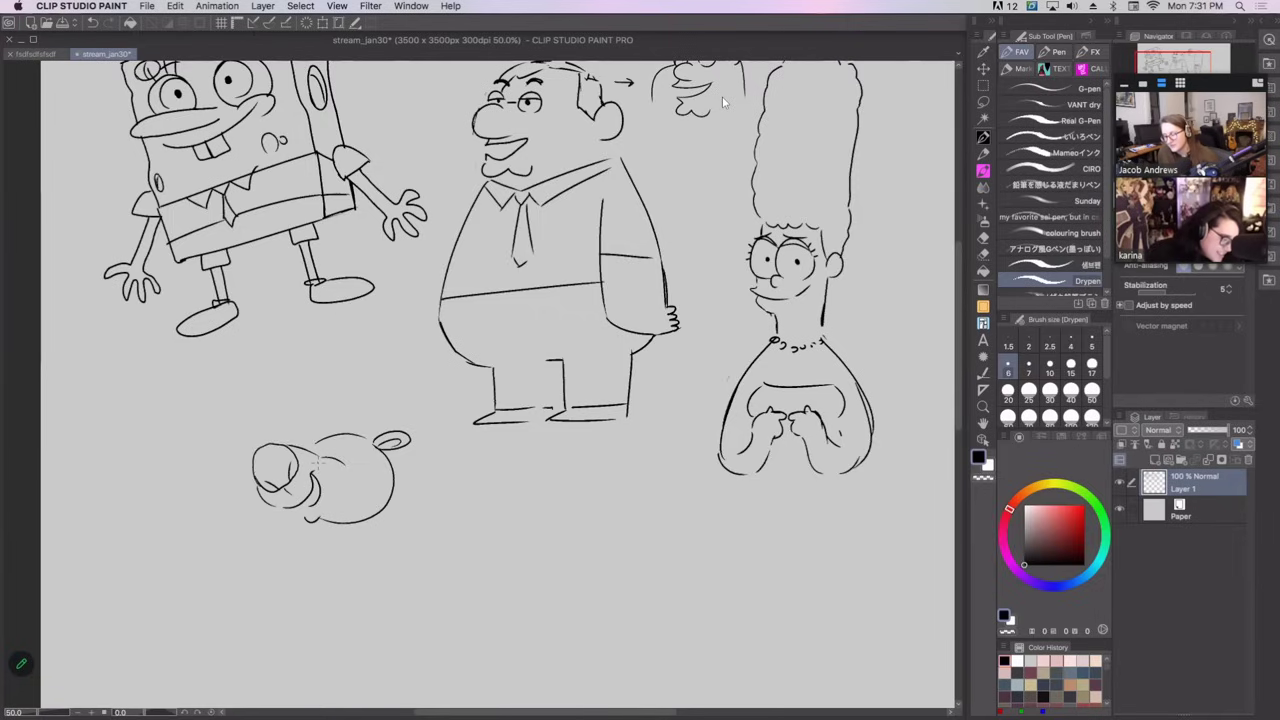
Draw the animal's small oval eye on top of the muzzle and the far brow bump beside it.
{"action": "left_click_drag", "start_coordinate": [296, 446], "coordinate": [340, 452]}
{"action": "key", "text": "super+z"}
{"action": "key", "text": "super+z"}
{"action": "key", "text": "super+z"}
{"action": "key", "text": "super+z"}
{"action": "key", "text": "super+z"}
{"action": "key", "text": "super+z"}
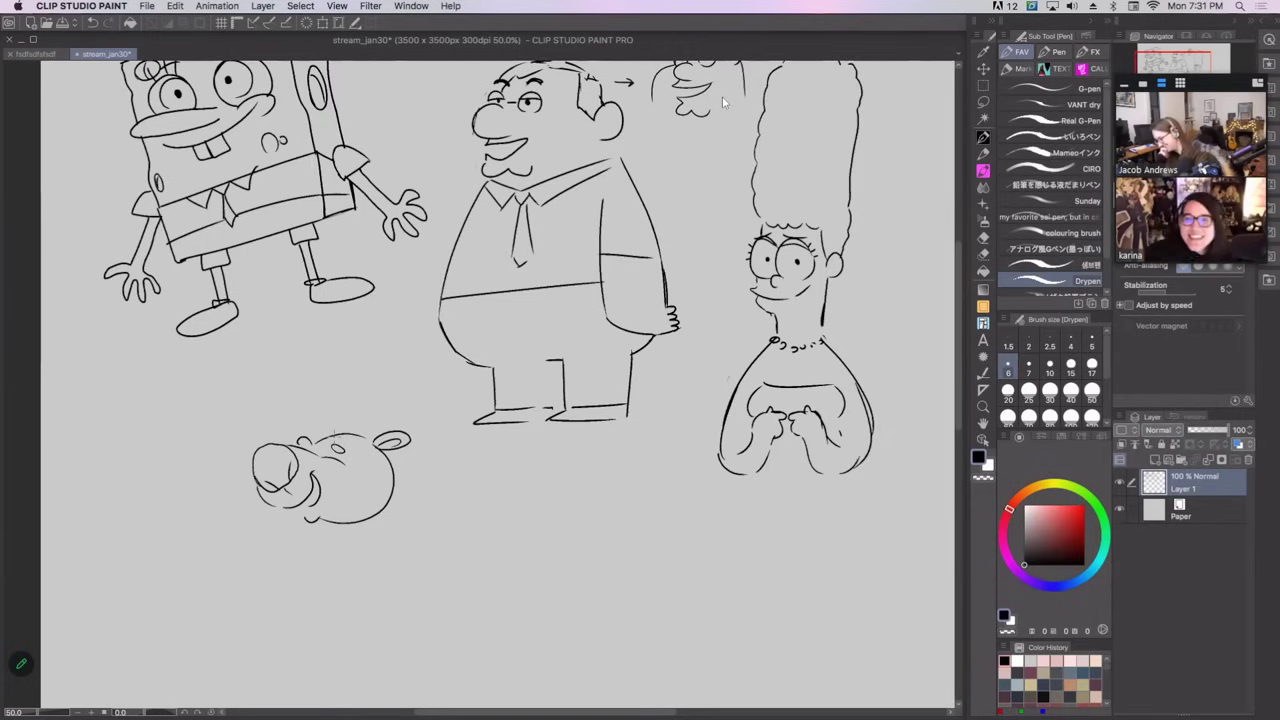
Fill the animal's eye in black with a heavy lid and a brow line, and try a curved cheek line.
{"action": "mouse_move", "coordinate": [329, 448]}
{"action": "left_mouse_down"}
{"action": "mouse_move", "coordinate": [350, 455]}
{"action": "mouse_move", "coordinate": [332, 460]}
{"action": "mouse_move", "coordinate": [348, 441]}
{"action": "left_mouse_up"}
{"action": "key", "text": "super+z"}
{"action": "key", "text": "super+z"}
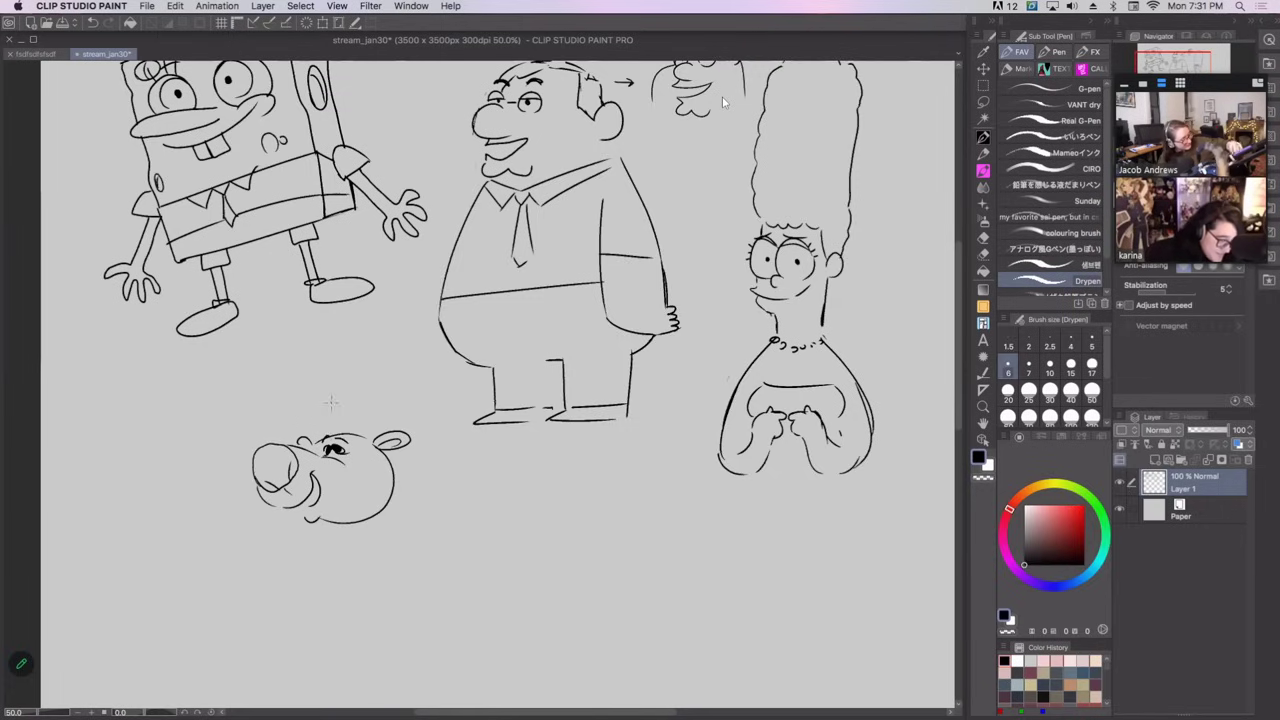
{"action": "key", "text": "super+z"}
{"action": "mouse_move", "coordinate": [356, 438]}
{"action": "left_mouse_down"}
{"action": "mouse_move", "coordinate": [349, 478]}
{"action": "mouse_move", "coordinate": [347, 465]}
{"action": "mouse_move", "coordinate": [377, 507]}
{"action": "mouse_move", "coordinate": [391, 469]}
{"action": "mouse_move", "coordinate": [330, 445]}
{"action": "left_mouse_up"}
{"action": "key", "text": "super+z"}
{"action": "key", "text": "super+z"}
{"action": "key", "text": "super+z"}
{"action": "key", "text": "super+z"}
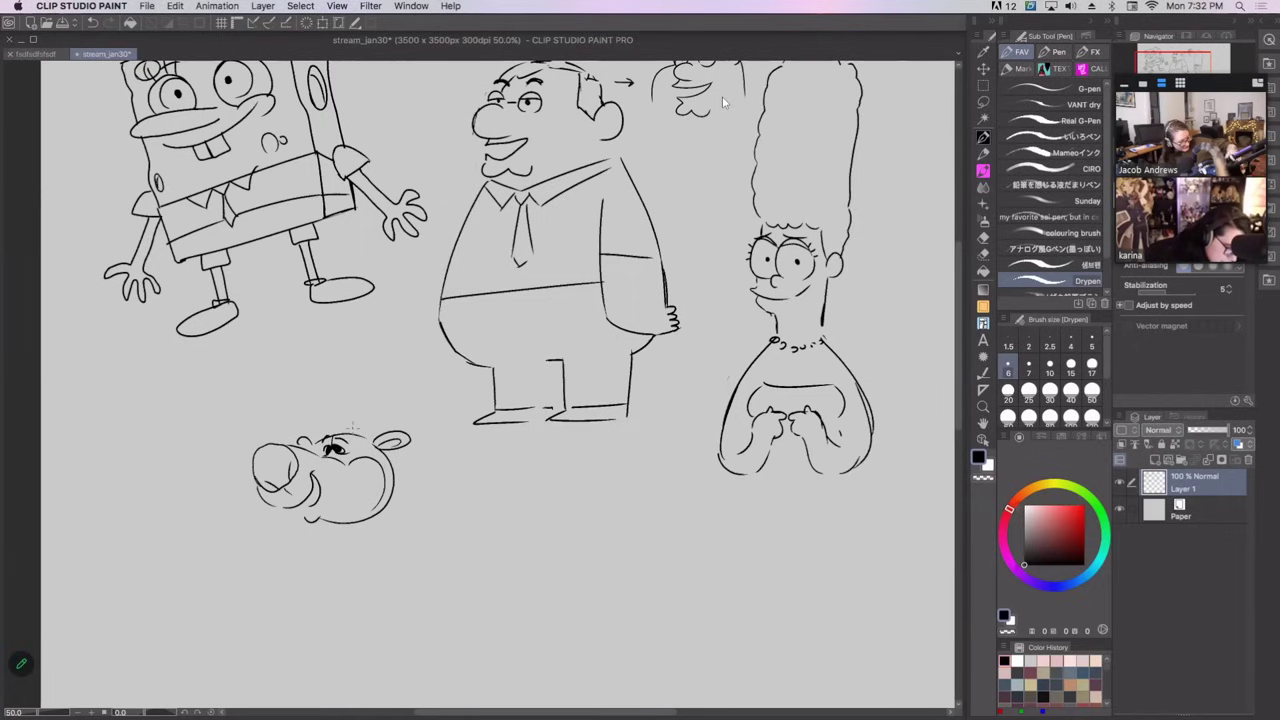
{"action": "key", "text": "super+z"}
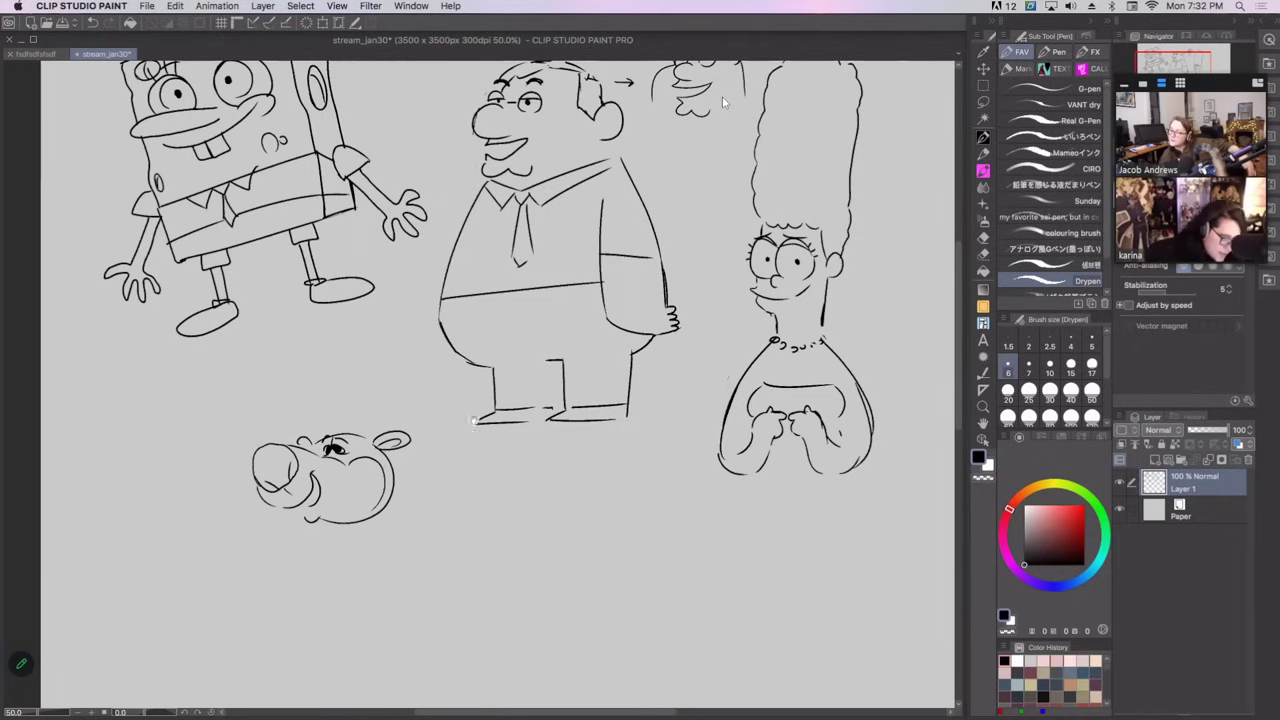
Thicken the animal's black upper eyelid and draw a curved cheek line inside the head.
{"action": "left_click_drag", "start_coordinate": [444, 378], "coordinate": [504, 199]}
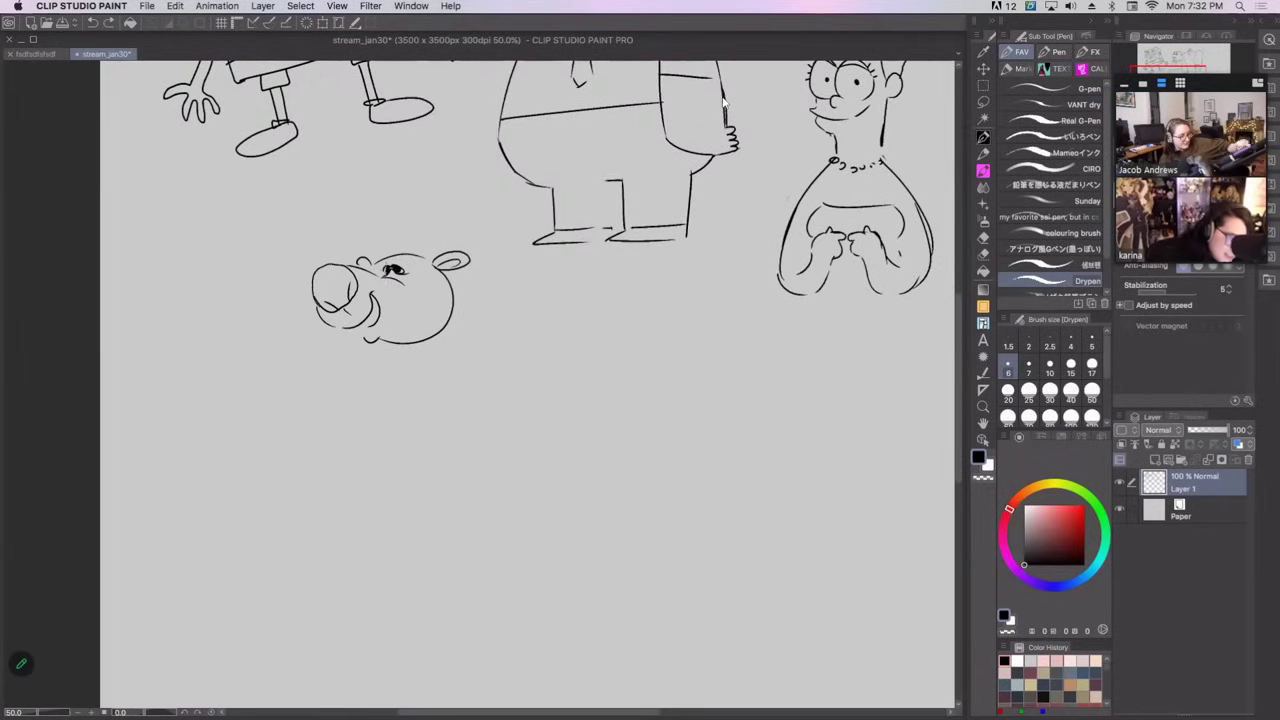
{"action": "mouse_move", "coordinate": [391, 266]}
{"action": "left_mouse_down"}
{"action": "mouse_move", "coordinate": [413, 262]}
{"action": "mouse_move", "coordinate": [391, 259]}
{"action": "left_mouse_up"}
{"action": "key", "text": "super+z"}
{"action": "key", "text": "super+z"}
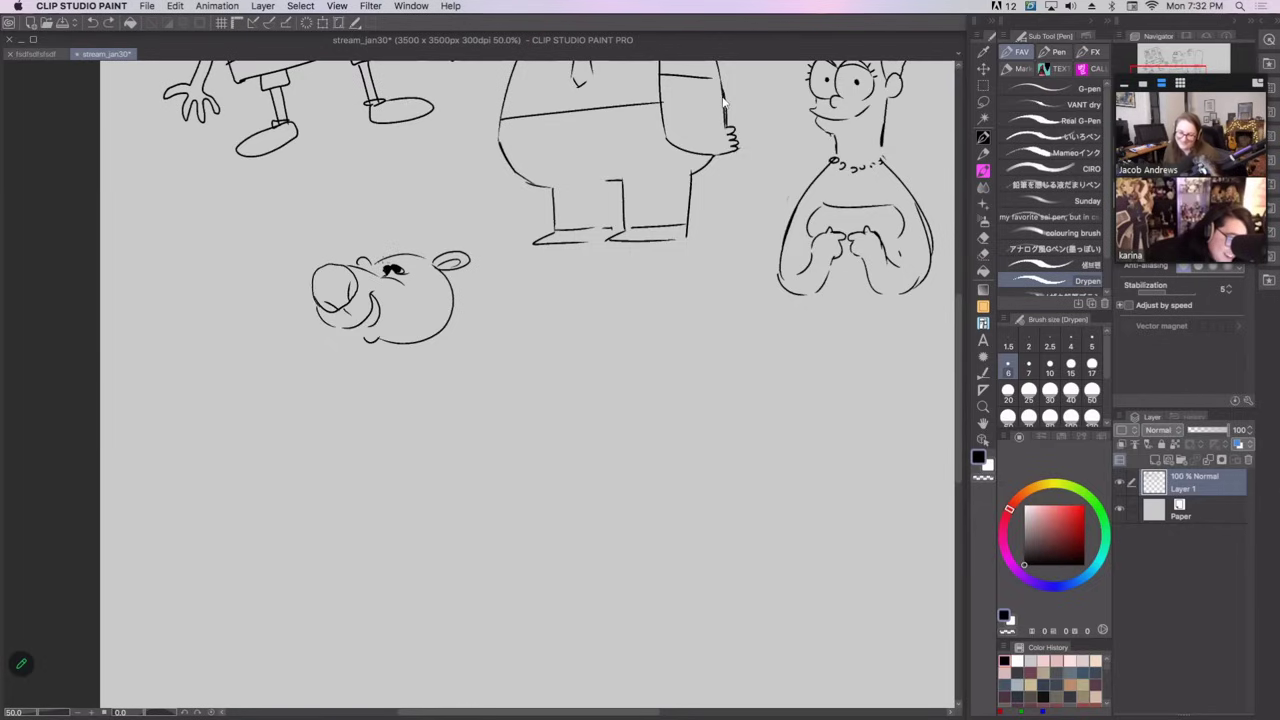
{"action": "mouse_move", "coordinate": [387, 264]}
{"action": "left_mouse_down"}
{"action": "mouse_move", "coordinate": [406, 264]}
{"action": "mouse_move", "coordinate": [420, 318]}
{"action": "left_mouse_up"}
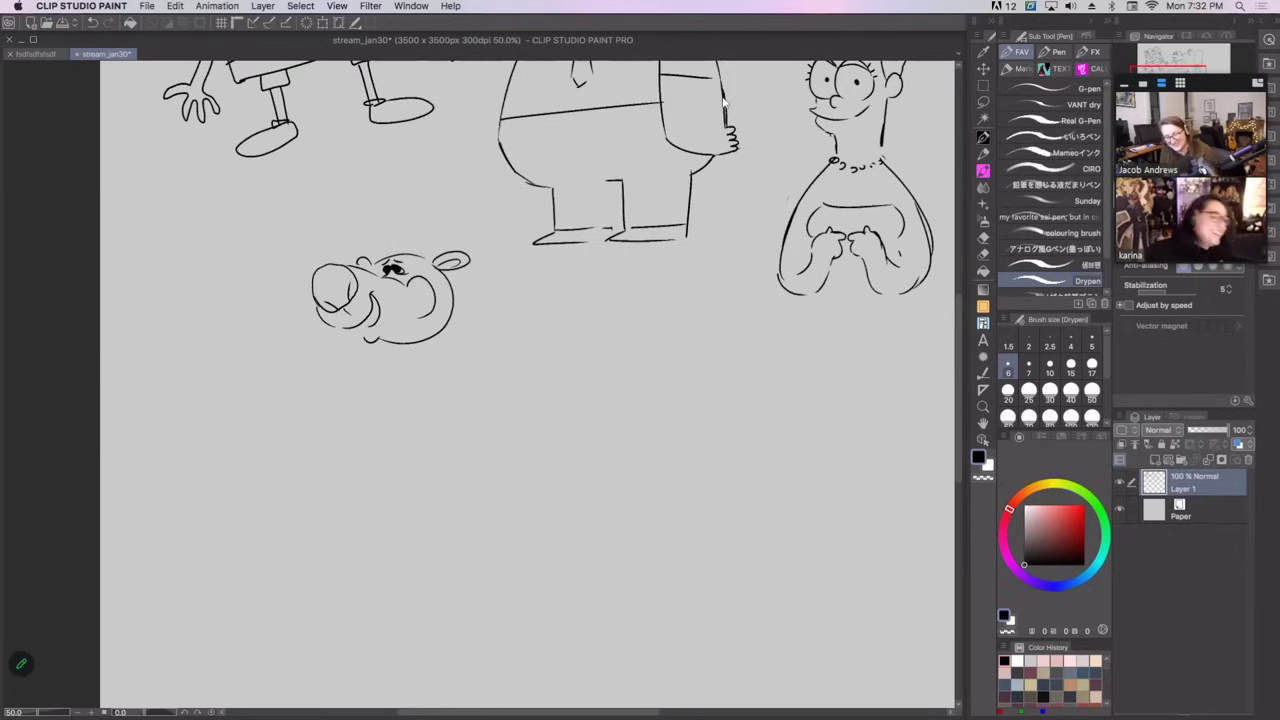
{"action": "left_click_drag", "start_coordinate": [337, 357], "coordinate": [250, 410]}
{"action": "key", "text": "super+z"}
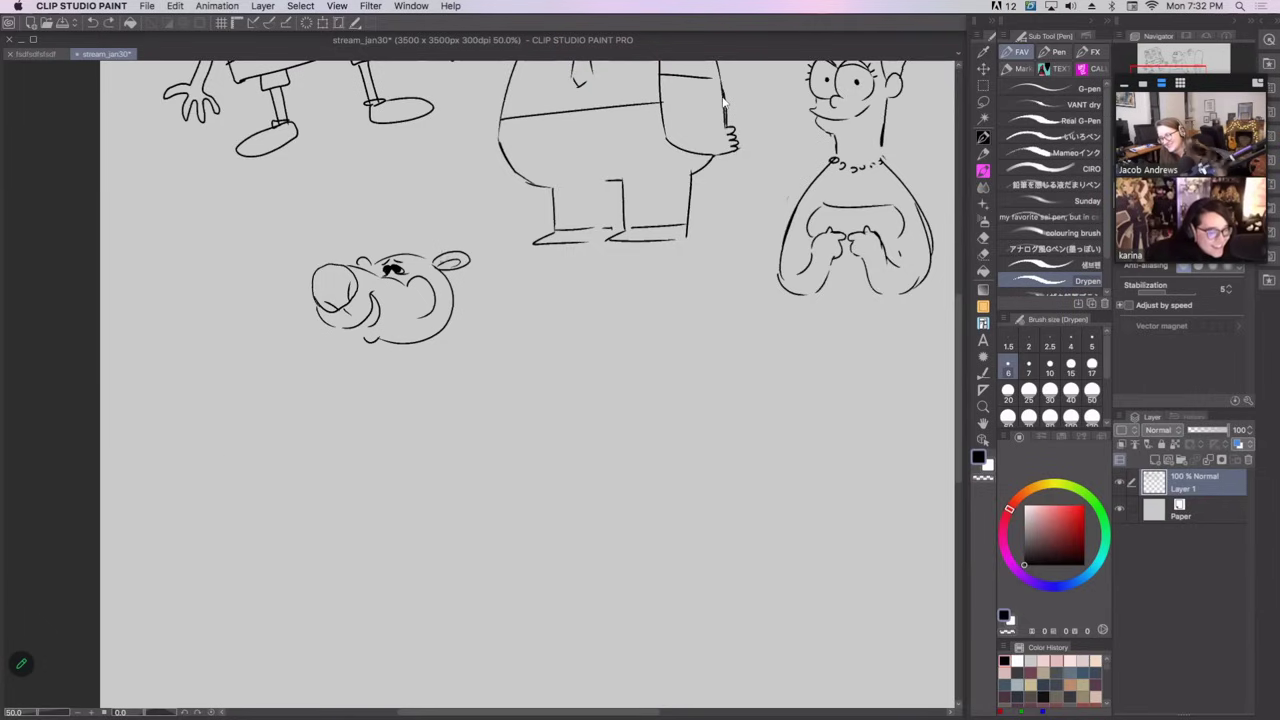
{"action": "left_click_drag", "start_coordinate": [385, 345], "coordinate": [232, 390]}
{"action": "key", "text": "super+z"}
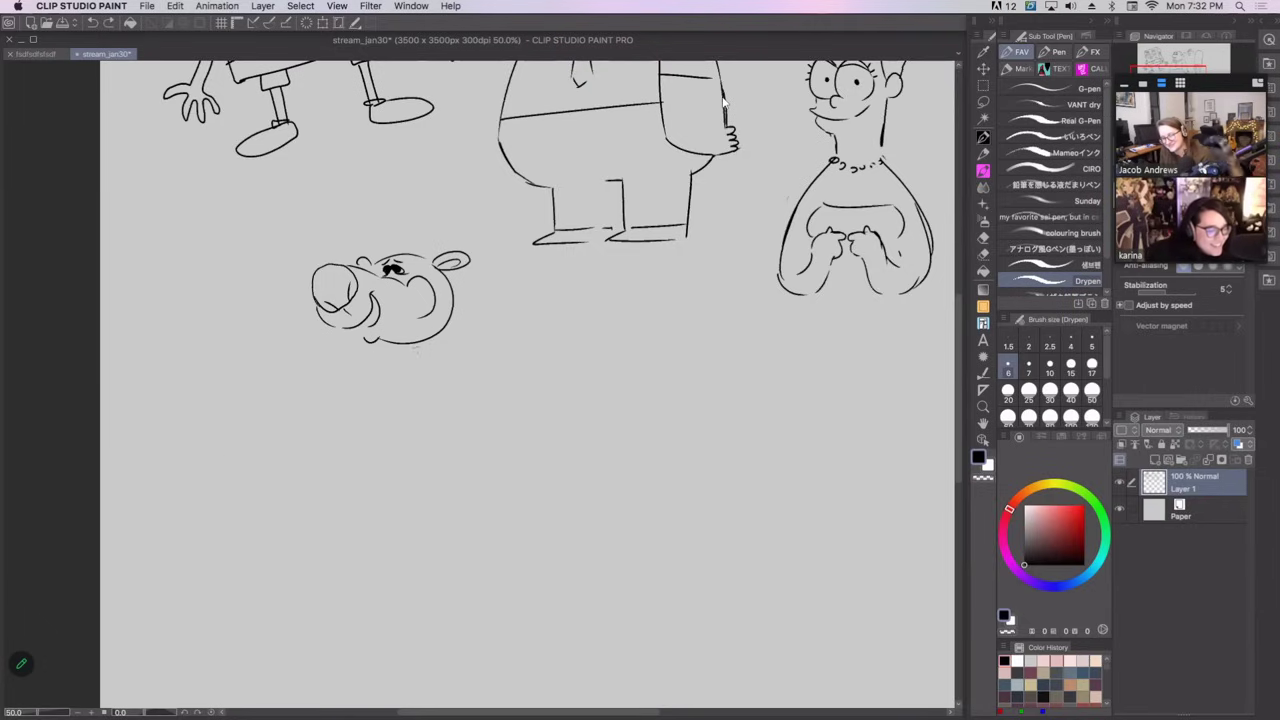
Draw two neck lines below the animal's head and a sloping shoulder line behind the neck.
{"action": "mouse_move", "coordinate": [403, 346]}
{"action": "left_mouse_down"}
{"action": "mouse_move", "coordinate": [419, 370]}
{"action": "mouse_move", "coordinate": [444, 356]}
{"action": "left_mouse_up"}
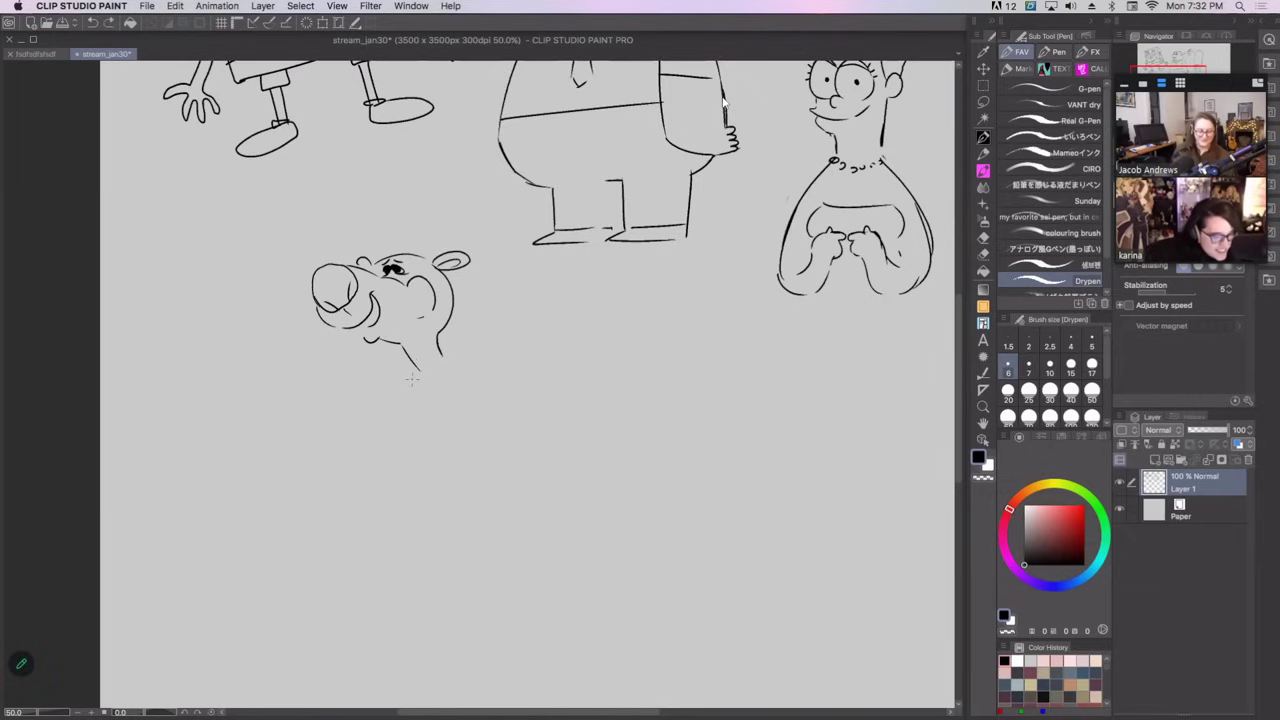
{"action": "mouse_move", "coordinate": [405, 362]}
{"action": "left_mouse_down"}
{"action": "mouse_move", "coordinate": [456, 352]}
{"action": "mouse_move", "coordinate": [500, 390]}
{"action": "left_mouse_up"}
{"action": "key", "text": "super+z"}
{"action": "left_click_drag", "start_coordinate": [392, 400], "coordinate": [386, 450]}
{"action": "key", "text": "super+z"}
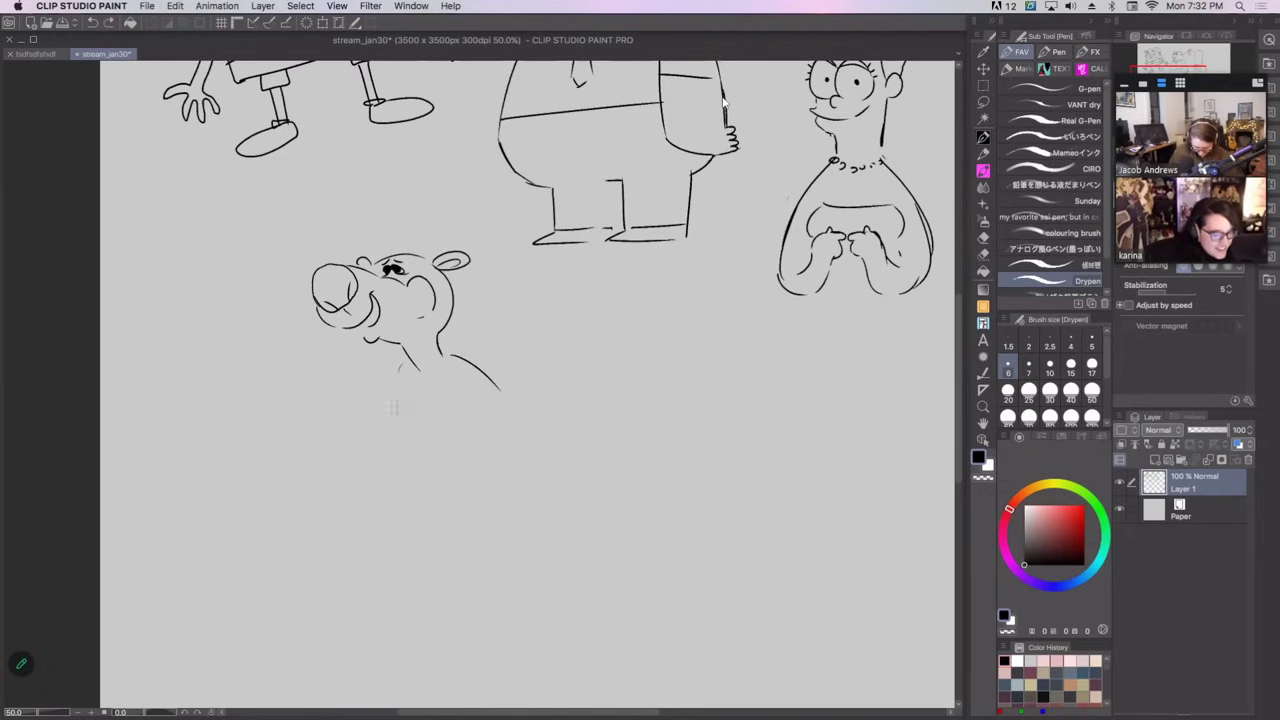
Draw the animal's torso with a front line pinched at the waist and a long rounded back.
{"action": "mouse_move", "coordinate": [398, 387]}
{"action": "left_mouse_down"}
{"action": "mouse_move", "coordinate": [412, 447]}
{"action": "mouse_move", "coordinate": [391, 508]}
{"action": "left_mouse_up"}
{"action": "key", "text": "super+z"}
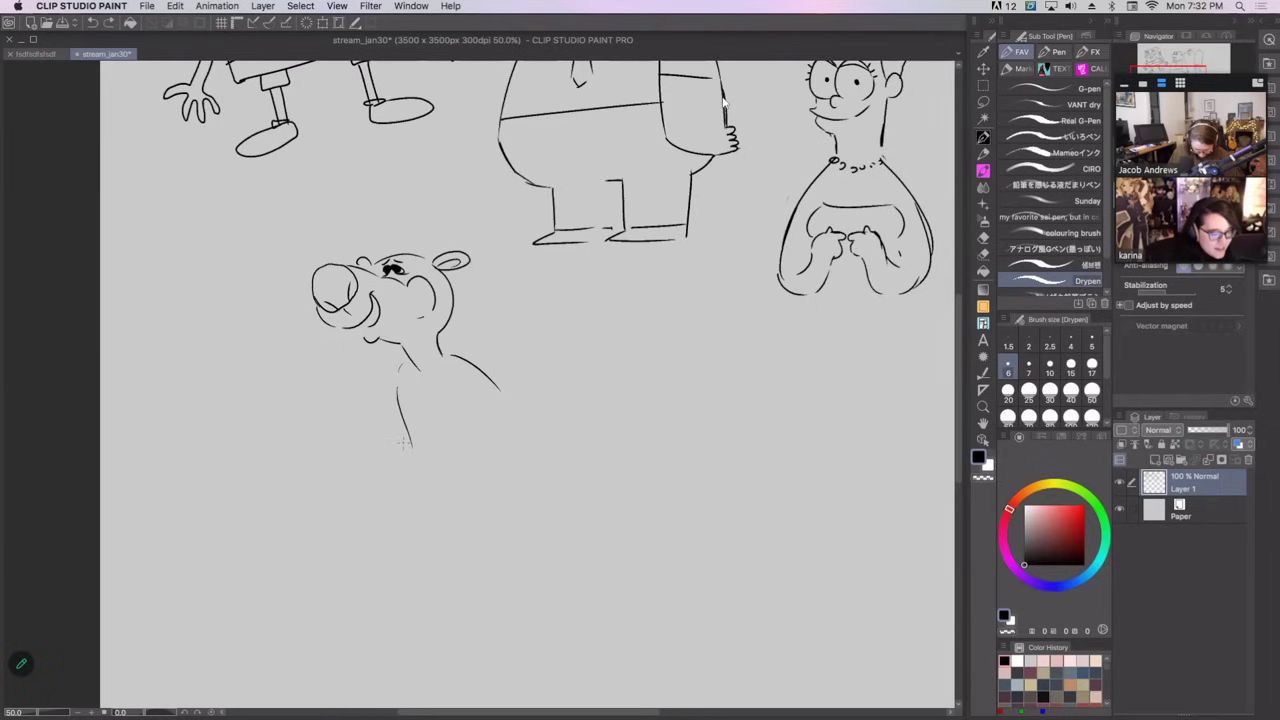
{"action": "left_click_drag", "start_coordinate": [409, 444], "coordinate": [405, 516]}
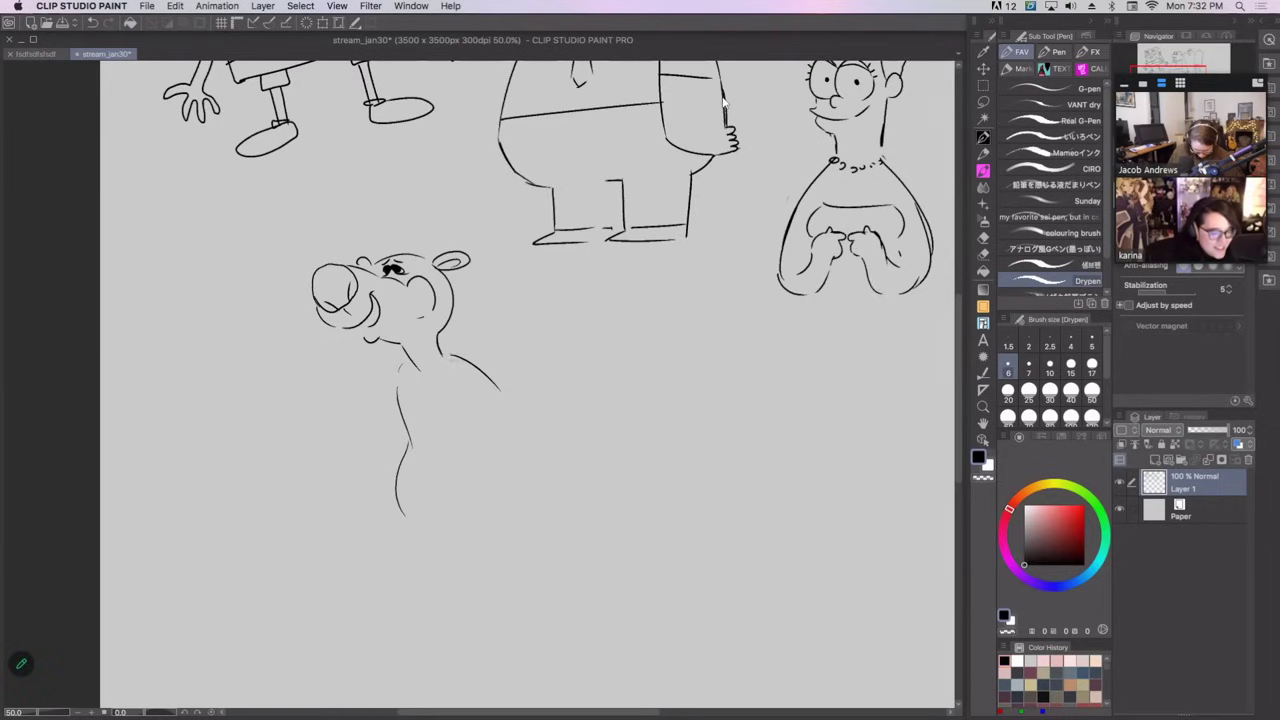
{"action": "mouse_move", "coordinate": [448, 355]}
{"action": "left_mouse_down"}
{"action": "mouse_move", "coordinate": [505, 460]}
{"action": "mouse_move", "coordinate": [486, 511]}
{"action": "left_mouse_up"}
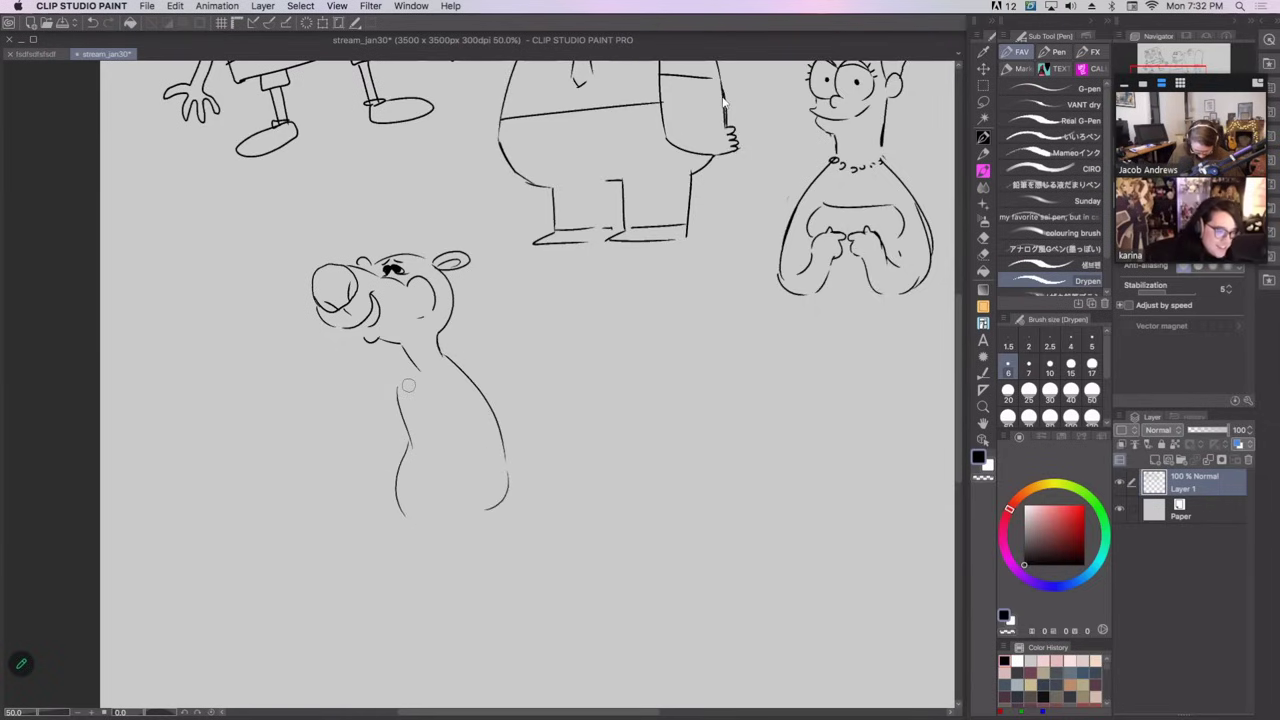
Draw the animal's arm stretched forward from the shoulder, with a rounded end and a lower edge returning to the chest.
{"action": "left_click_drag", "start_coordinate": [402, 362], "coordinate": [292, 370]}
{"action": "key", "text": "ctrl+z"}
{"action": "mouse_move", "coordinate": [400, 367]}
{"action": "left_mouse_down"}
{"action": "mouse_move", "coordinate": [266, 385]}
{"action": "mouse_move", "coordinate": [250, 428]}
{"action": "mouse_move", "coordinate": [290, 410]}
{"action": "left_mouse_up"}
{"action": "left_click_drag", "start_coordinate": [294, 409], "coordinate": [385, 410]}
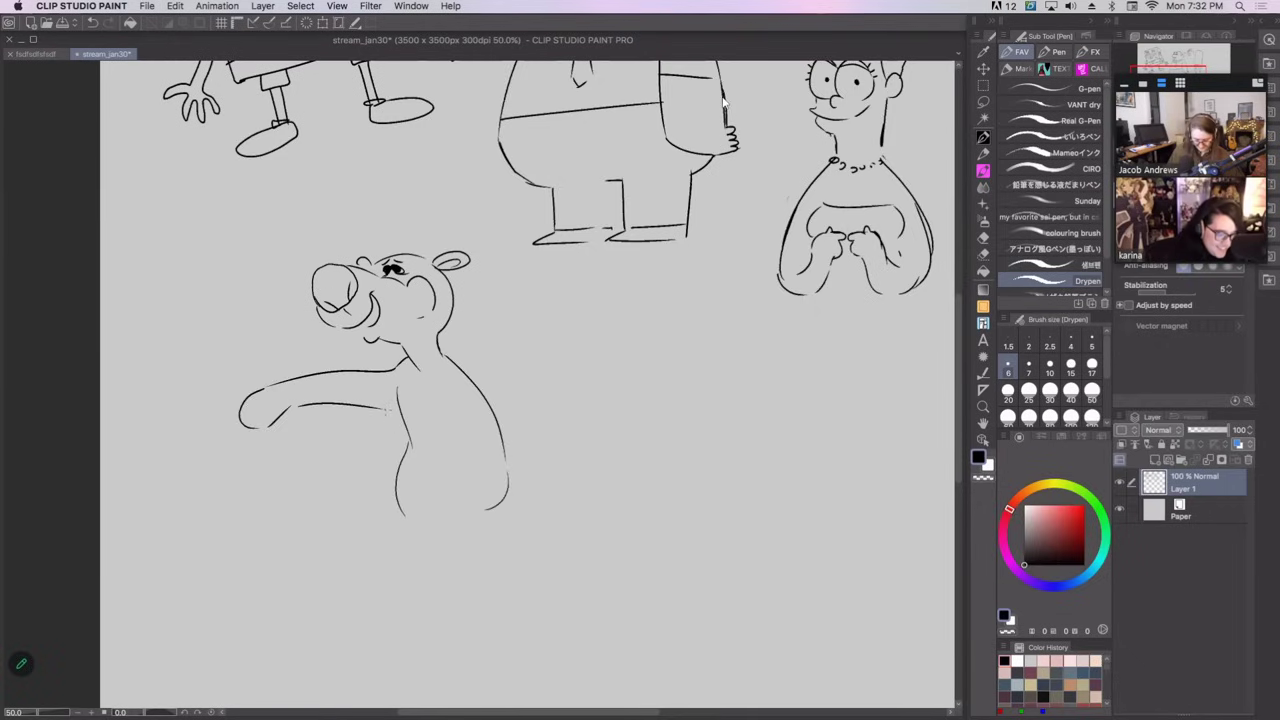
Draw the animal's other arm stretched out behind the shoulder, with a rounded end and a lower edge returning to the back.
{"action": "left_click_drag", "start_coordinate": [446, 349], "coordinate": [573, 347]}
{"action": "key", "text": "super+z"}
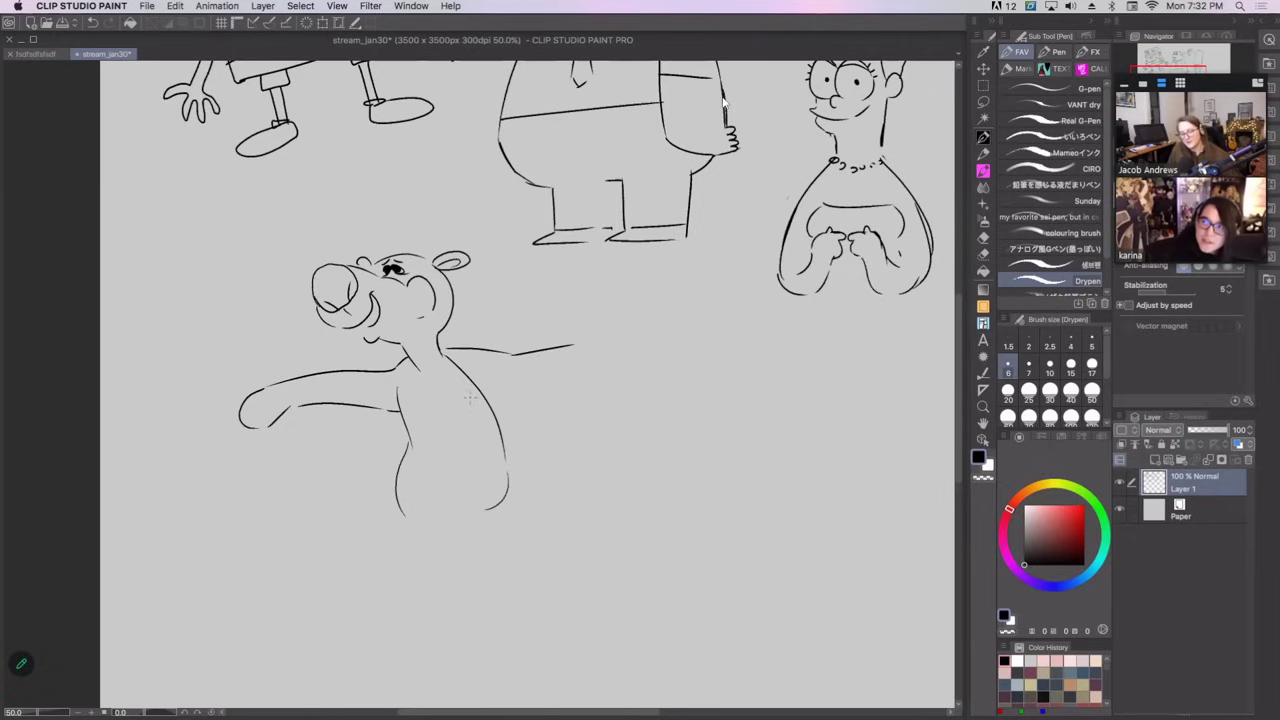
{"action": "left_click_drag", "start_coordinate": [484, 389], "coordinate": [590, 386]}
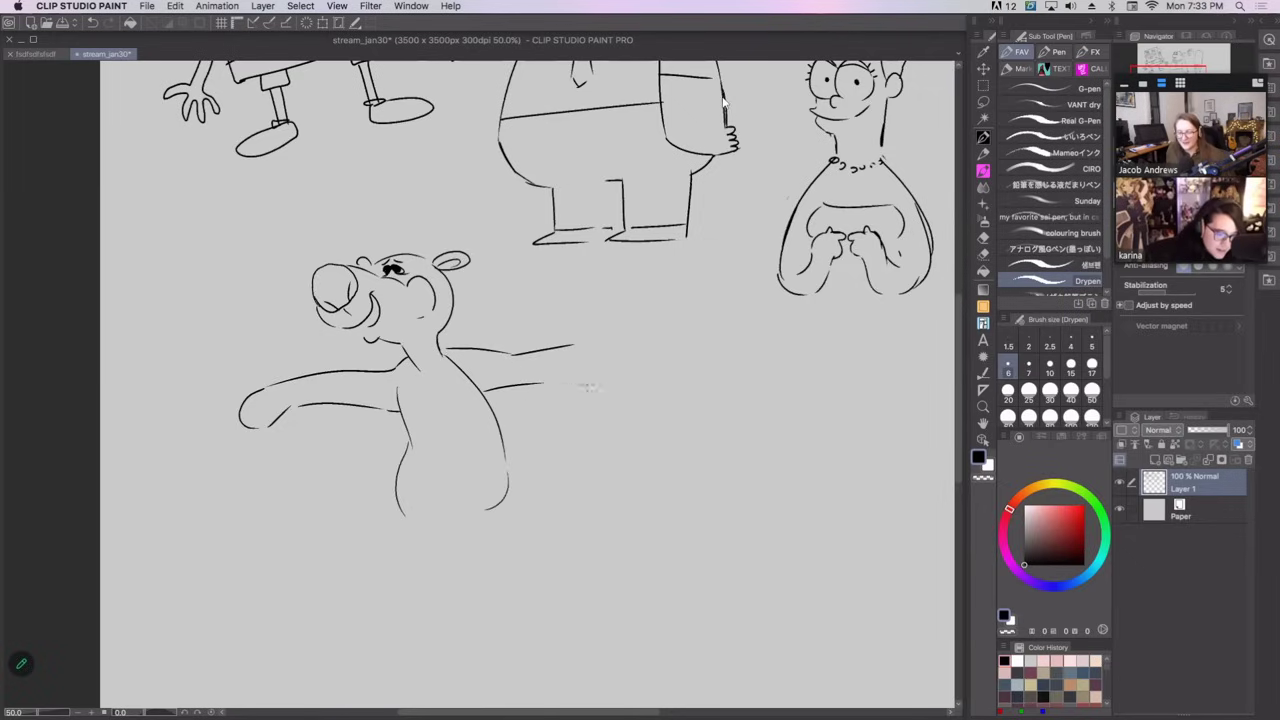
{"action": "key", "text": "super+z"}
{"action": "mouse_move", "coordinate": [474, 397]}
{"action": "left_mouse_down"}
{"action": "mouse_move", "coordinate": [601, 359]}
{"action": "mouse_move", "coordinate": [598, 377]}
{"action": "mouse_move", "coordinate": [546, 379]}
{"action": "left_mouse_up"}
{"action": "key", "text": "super+z"}
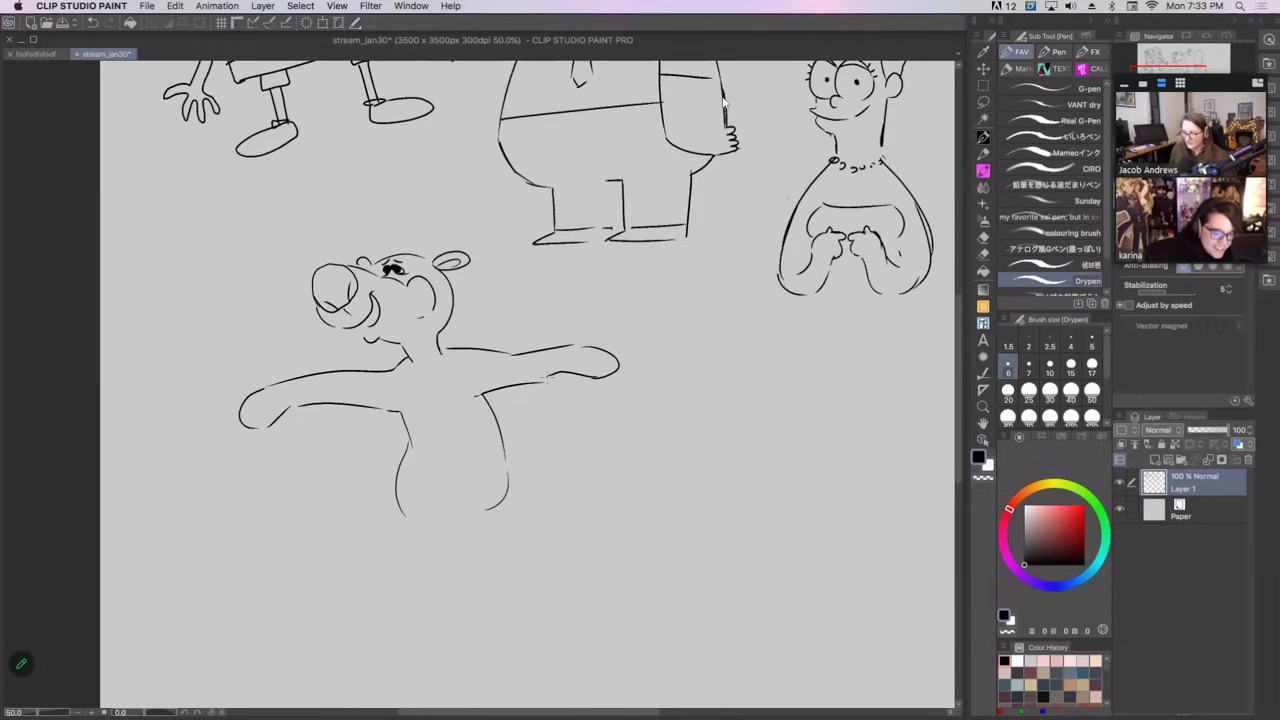
{"action": "left_click_drag", "start_coordinate": [542, 378], "coordinate": [562, 371]}
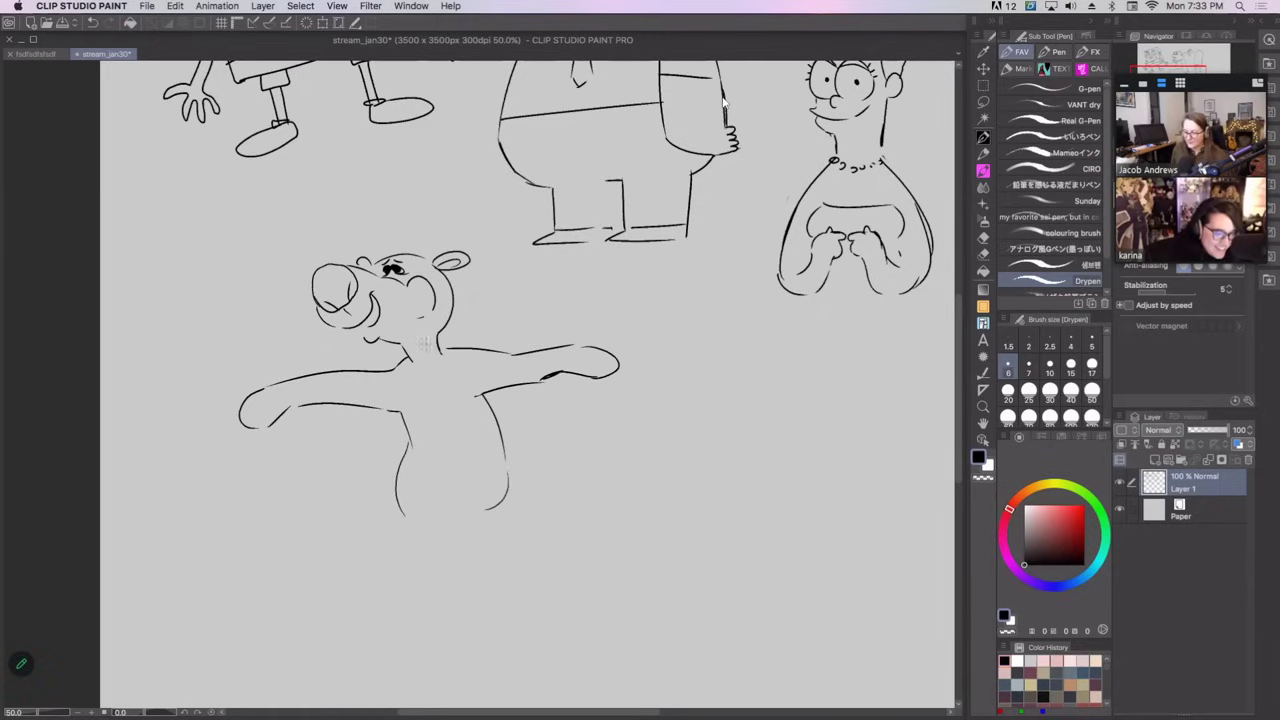
Draw two curved lines for the animal's chest patch and outline the raised near thigh with its bent knee.
{"action": "left_click_drag", "start_coordinate": [440, 360], "coordinate": [463, 432]}
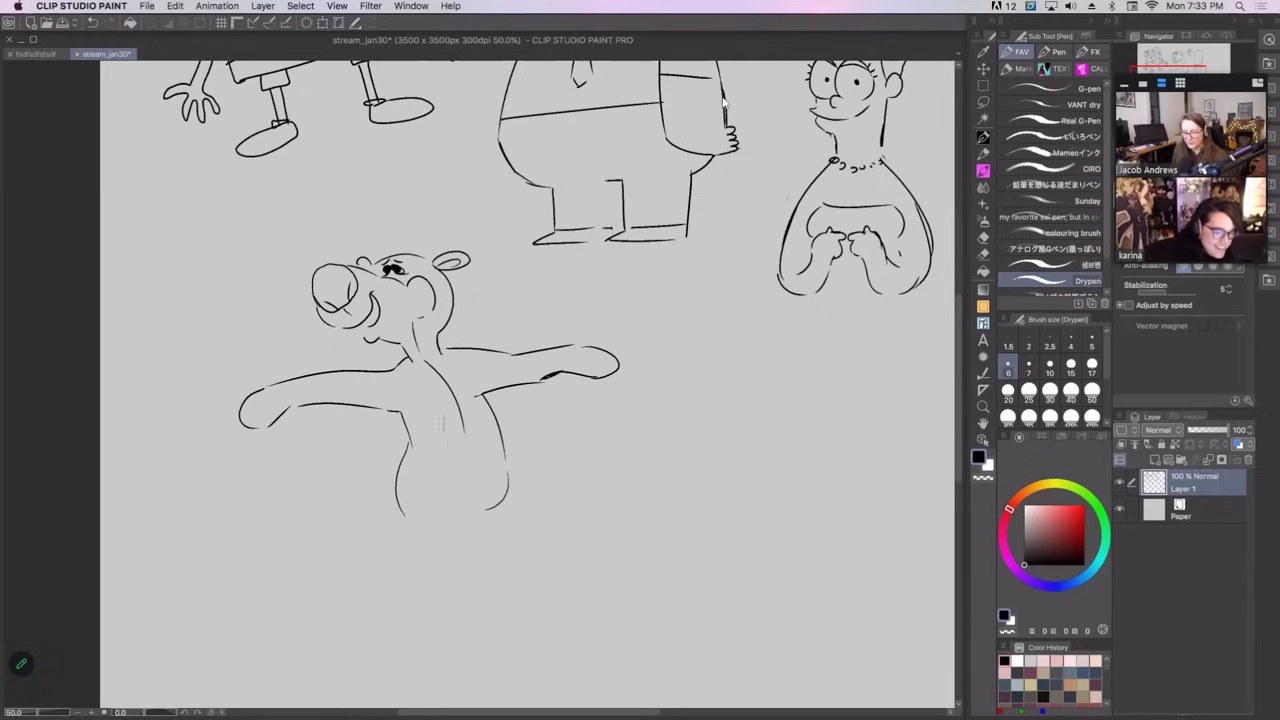
{"action": "left_click_drag", "start_coordinate": [406, 375], "coordinate": [400, 418]}
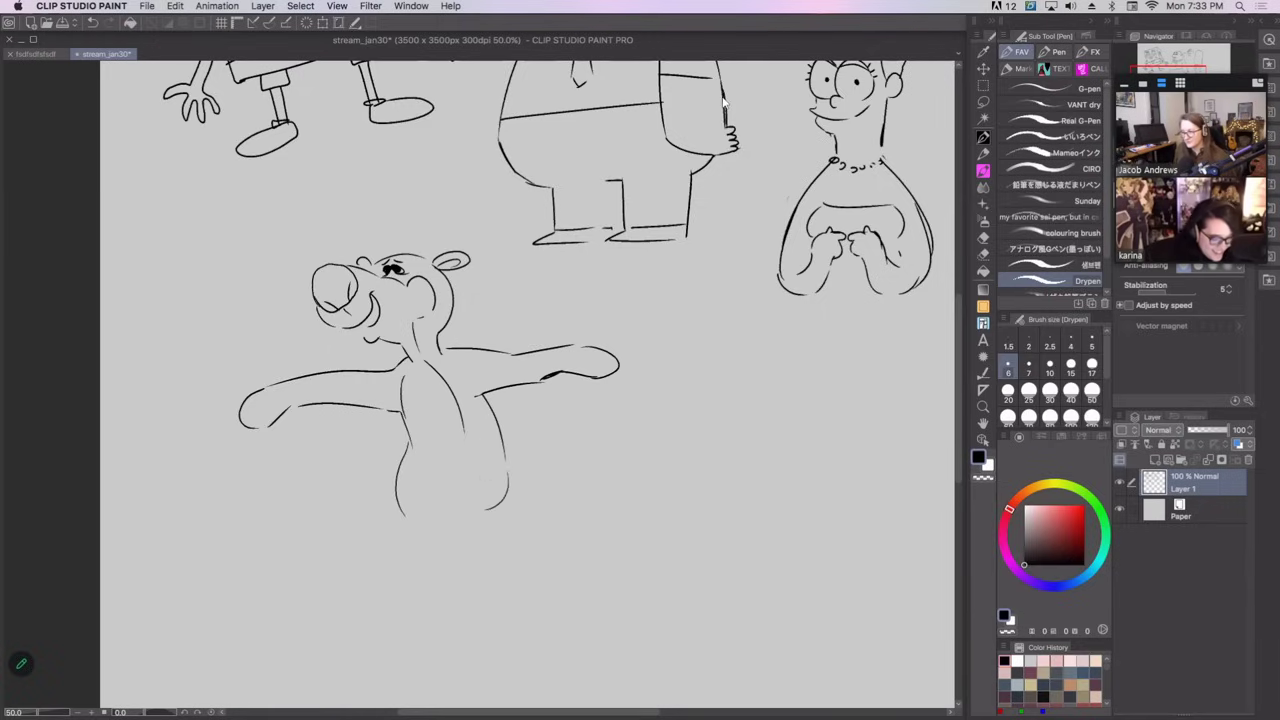
{"action": "left_click_drag", "start_coordinate": [490, 482], "coordinate": [440, 532]}
{"action": "key", "text": "super+z"}
{"action": "mouse_move", "coordinate": [491, 484]}
{"action": "left_mouse_down"}
{"action": "mouse_move", "coordinate": [421, 482]}
{"action": "mouse_move", "coordinate": [419, 508]}
{"action": "mouse_move", "coordinate": [389, 523]}
{"action": "mouse_move", "coordinate": [427, 556]}
{"action": "left_mouse_up"}
{"action": "key", "text": "super+z"}
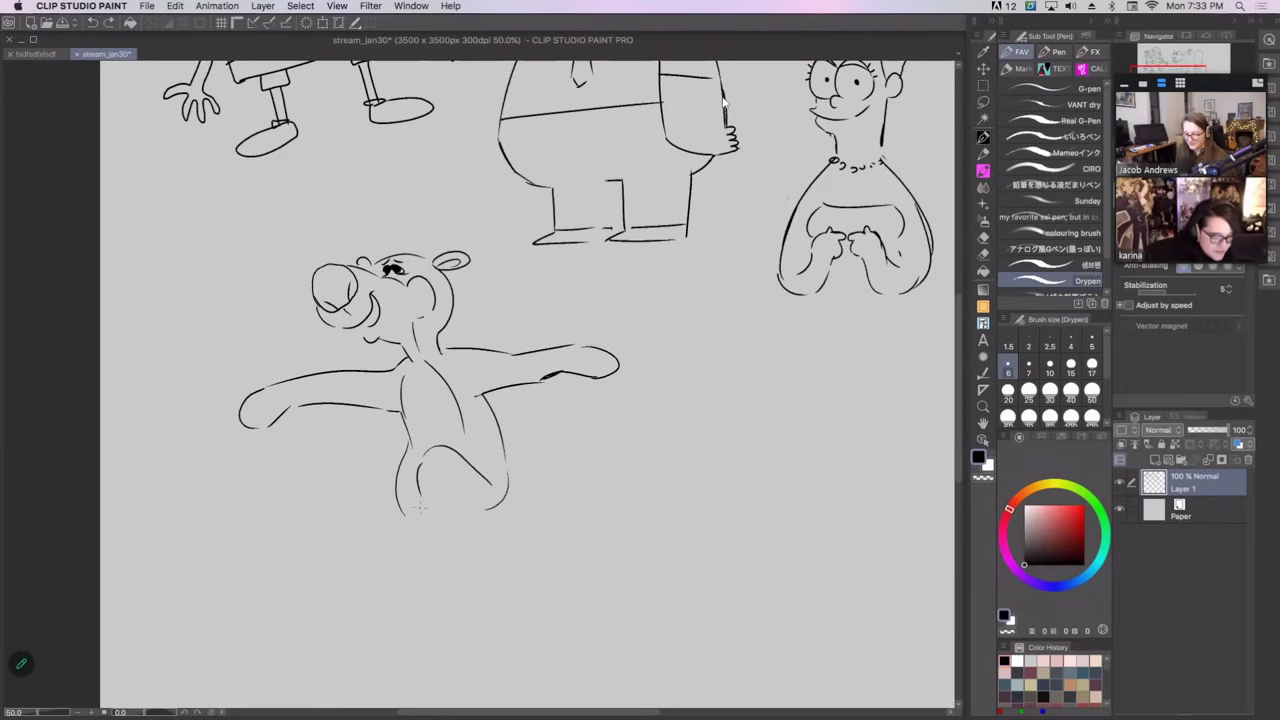
Draw the near leg's underside and foot, and outline the far leg bent beside it.
{"action": "mouse_move", "coordinate": [418, 466]}
{"action": "left_mouse_down"}
{"action": "mouse_move", "coordinate": [418, 540]}
{"action": "mouse_move", "coordinate": [417, 523]}
{"action": "mouse_move", "coordinate": [397, 546]}
{"action": "mouse_move", "coordinate": [421, 565]}
{"action": "mouse_move", "coordinate": [450, 536]}
{"action": "mouse_move", "coordinate": [457, 544]}
{"action": "mouse_move", "coordinate": [451, 518]}
{"action": "mouse_move", "coordinate": [529, 484]}
{"action": "left_mouse_up"}
{"action": "key", "text": "ctrl+z"}
{"action": "left_click_drag", "start_coordinate": [358, 498], "coordinate": [390, 462]}
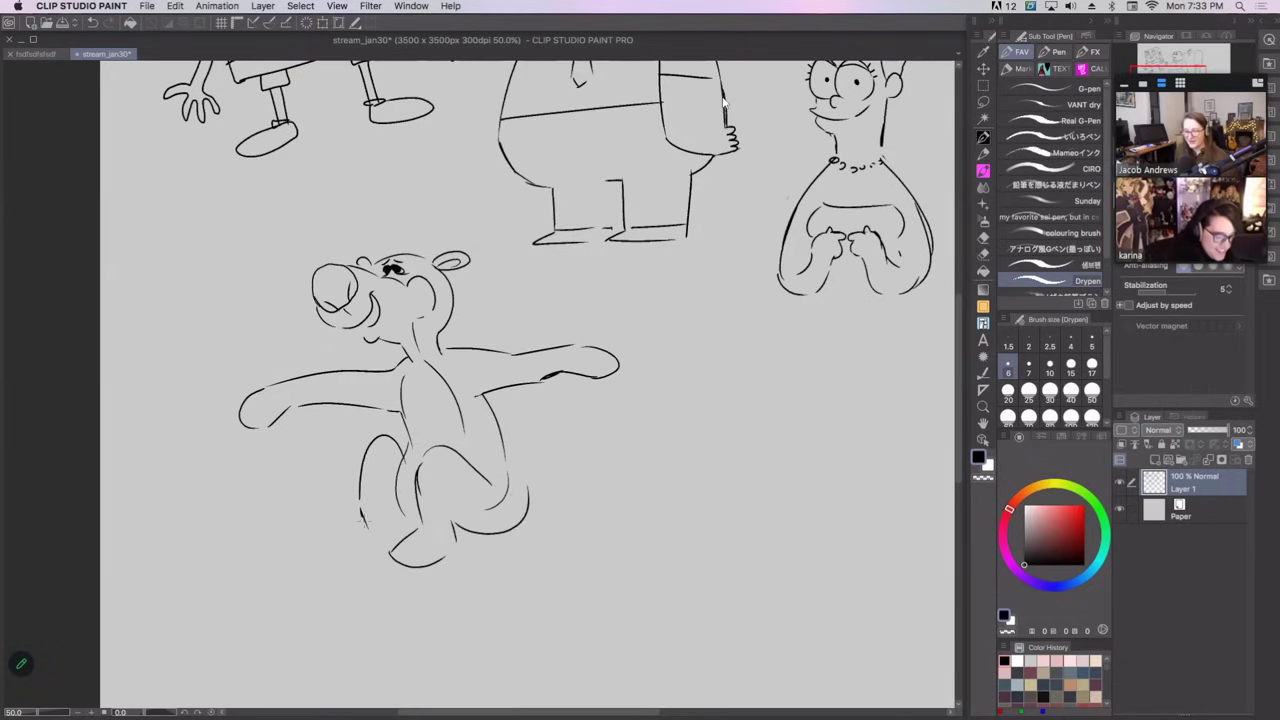
{"action": "mouse_move", "coordinate": [360, 512]}
{"action": "left_mouse_down"}
{"action": "mouse_move", "coordinate": [378, 570]}
{"action": "mouse_move", "coordinate": [394, 566]}
{"action": "left_mouse_up"}
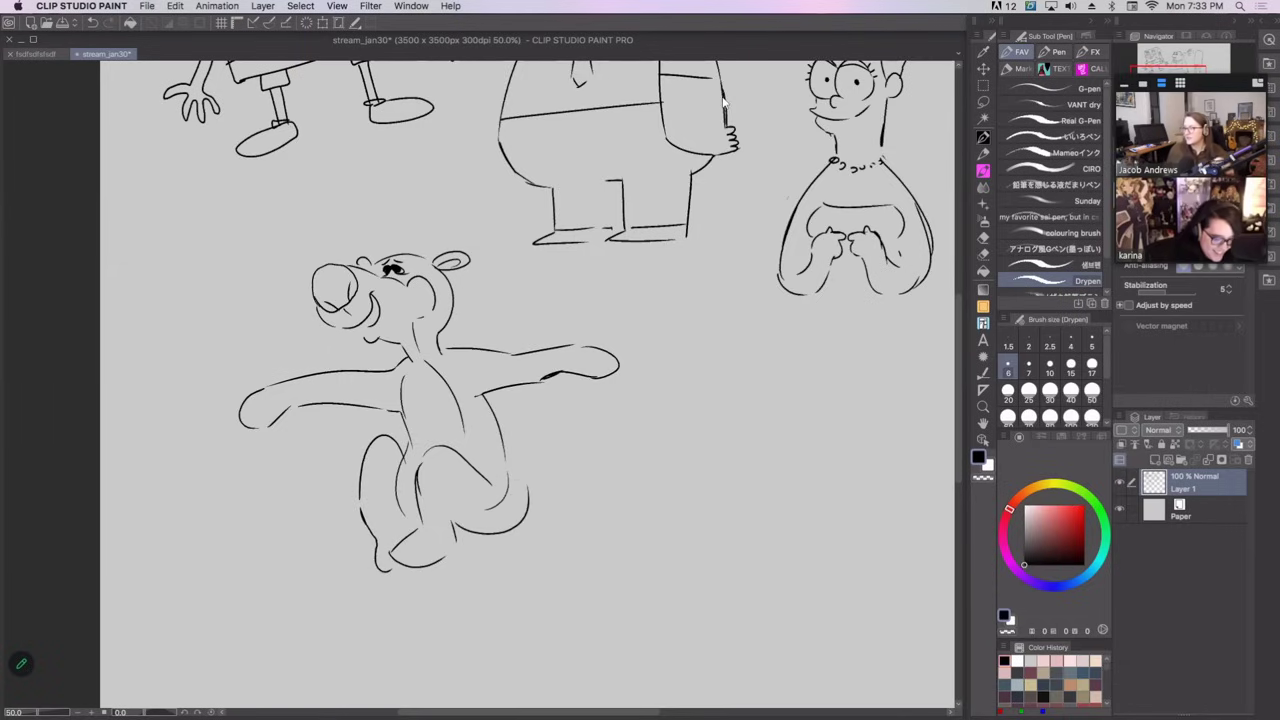
Redraw the animal's rump as a tighter rounded curve from the lower back to the underside of the thigh.
{"action": "mouse_move", "coordinate": [506, 457]}
{"action": "left_mouse_down"}
{"action": "mouse_move", "coordinate": [487, 504]}
{"action": "mouse_move", "coordinate": [504, 412]}
{"action": "mouse_move", "coordinate": [499, 490]}
{"action": "mouse_move", "coordinate": [513, 473]}
{"action": "mouse_move", "coordinate": [529, 497]}
{"action": "mouse_move", "coordinate": [489, 508]}
{"action": "left_mouse_up"}
{"action": "key", "text": "super+z"}
{"action": "left_click_drag", "start_coordinate": [505, 464], "coordinate": [500, 531]}
{"action": "key", "text": "ctrl+z"}
{"action": "key", "text": "ctrl+z"}
{"action": "left_click_drag", "start_coordinate": [504, 464], "coordinate": [497, 530]}
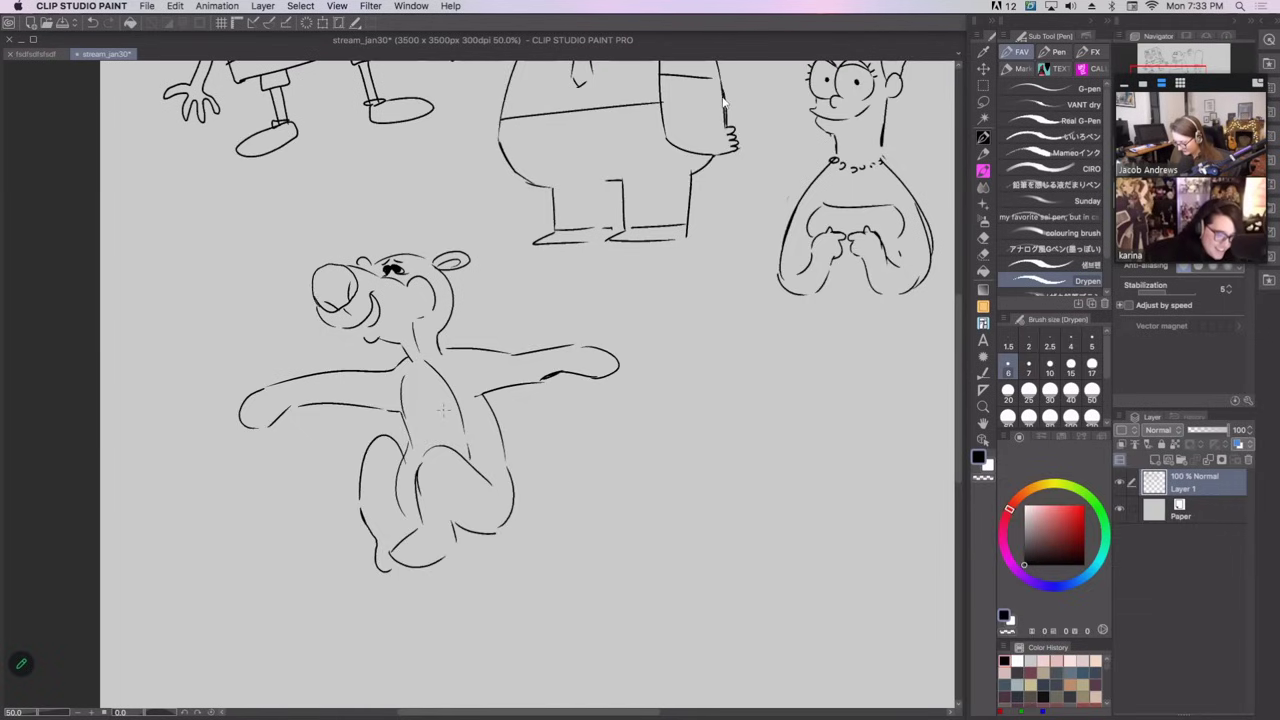
Draw a springy coiled tail below the animal's rump, ending in a flattened oval coil on the ground.
{"action": "mouse_move", "coordinate": [455, 567]}
{"action": "left_mouse_down"}
{"action": "mouse_move", "coordinate": [478, 586]}
{"action": "mouse_move", "coordinate": [470, 653]}
{"action": "mouse_move", "coordinate": [481, 601]}
{"action": "mouse_move", "coordinate": [506, 626]}
{"action": "mouse_move", "coordinate": [485, 599]}
{"action": "mouse_move", "coordinate": [484, 553]}
{"action": "left_mouse_up"}
{"action": "key", "text": "ctrl+z"}
{"action": "key", "text": "ctrl+z"}
{"action": "key", "text": "ctrl+z"}
{"action": "key", "text": "ctrl+z"}
{"action": "key", "text": "ctrl+z"}
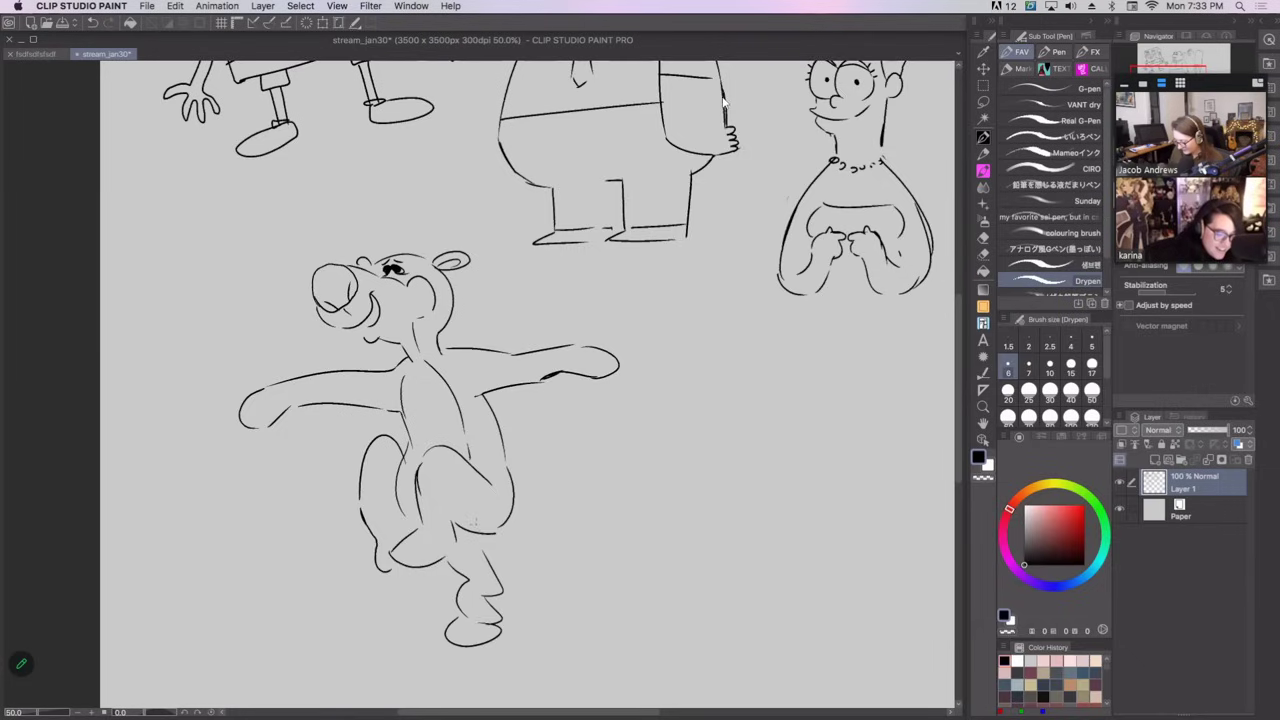
{"action": "key", "text": "ctrl+z"}
Add short curved motion marks on both sides of the tail's base and hatch the lowest coil.
{"action": "left_click_drag", "start_coordinate": [445, 646], "coordinate": [423, 618]}
{"action": "left_click_drag", "start_coordinate": [431, 645], "coordinate": [427, 638]}
{"action": "left_click_drag", "start_coordinate": [425, 645], "coordinate": [418, 637]}
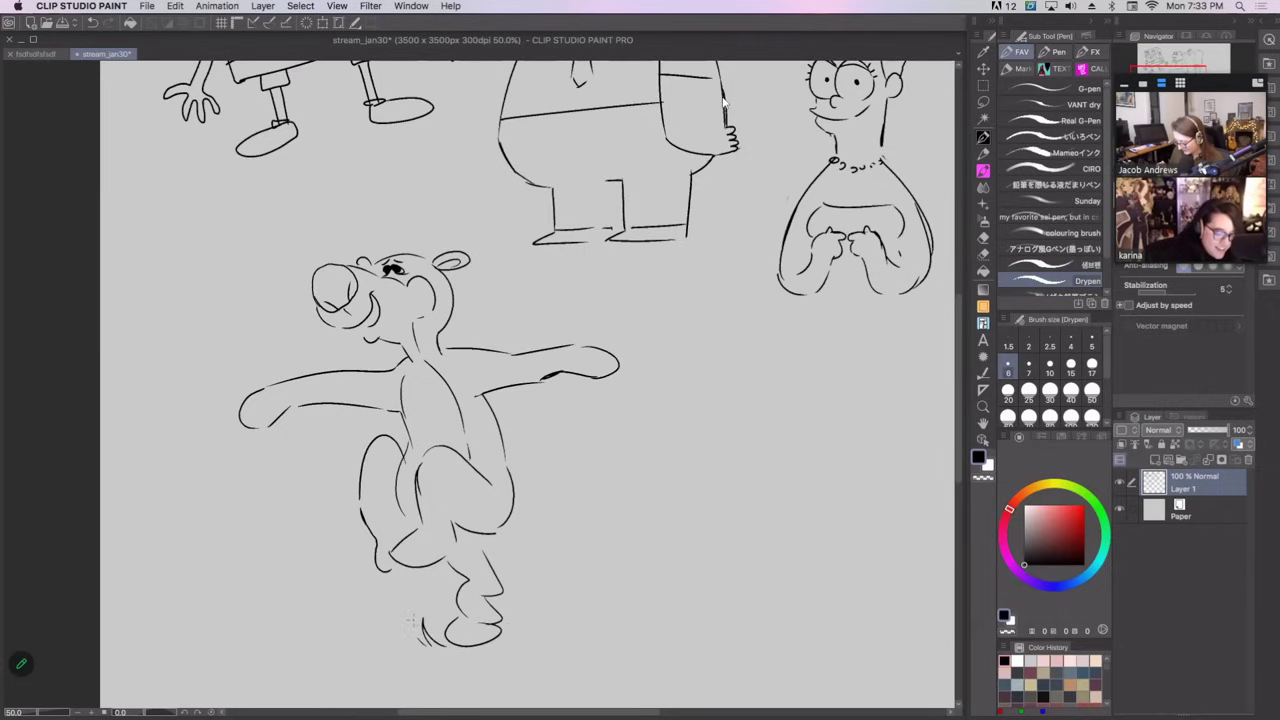
{"action": "mouse_move", "coordinate": [534, 620]}
{"action": "left_mouse_down"}
{"action": "mouse_move", "coordinate": [518, 644]}
{"action": "mouse_move", "coordinate": [448, 636]}
{"action": "mouse_move", "coordinate": [459, 638]}
{"action": "left_mouse_up"}
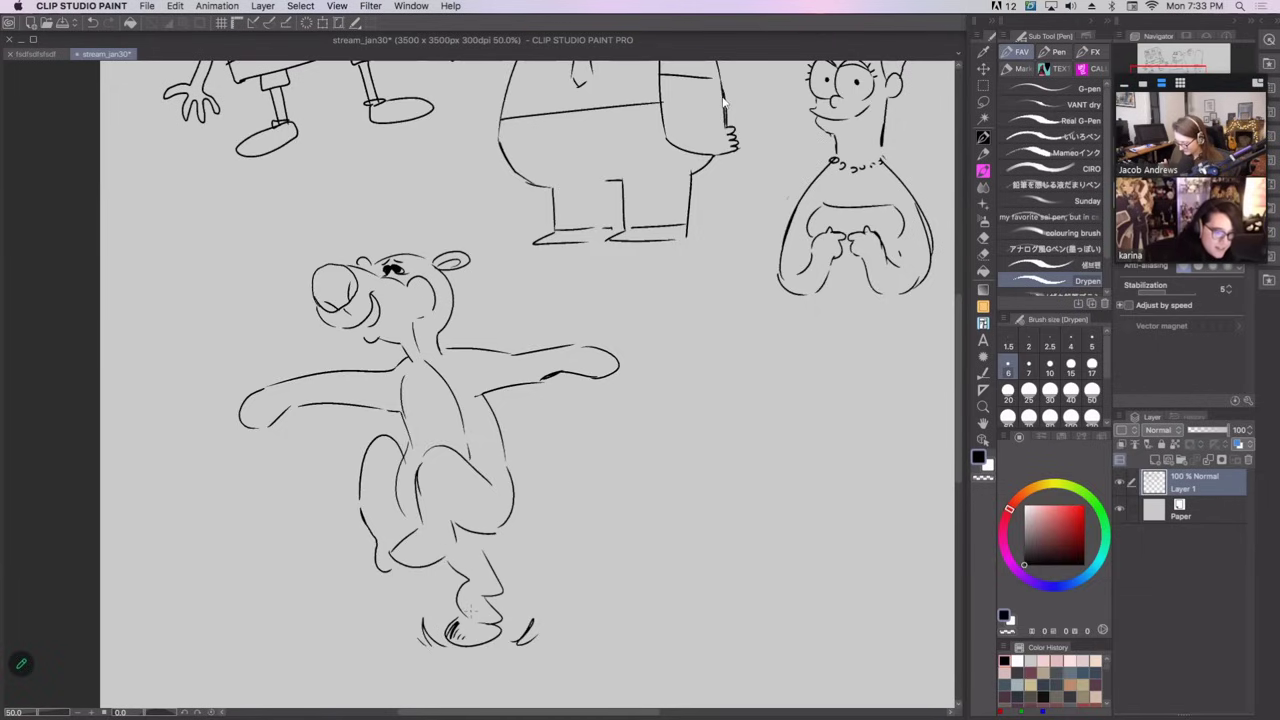
Hatch the middle and upper coils of the tail with short black stripes.
{"action": "mouse_move", "coordinate": [461, 588]}
{"action": "left_mouse_down"}
{"action": "mouse_move", "coordinate": [459, 608]}
{"action": "mouse_move", "coordinate": [496, 614]}
{"action": "left_mouse_up"}
{"action": "mouse_move", "coordinate": [481, 548]}
{"action": "left_mouse_down"}
{"action": "mouse_move", "coordinate": [498, 580]}
{"action": "mouse_move", "coordinate": [462, 576]}
{"action": "left_mouse_up"}
{"action": "left_click_drag", "start_coordinate": [458, 560], "coordinate": [468, 572]}
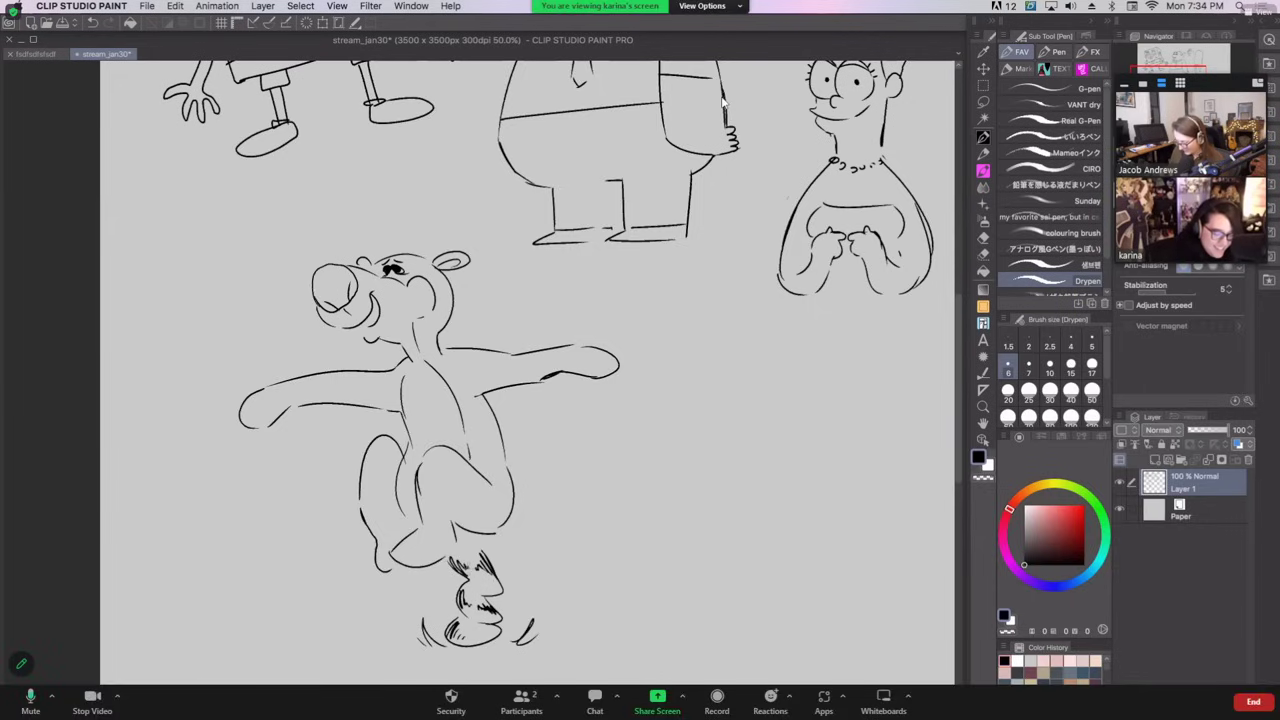
Hatch black fur stripes on both of the animal's legs, the near foot, the lower back and the rump.
{"action": "left_click_drag", "start_coordinate": [430, 452], "coordinate": [417, 484]}
{"action": "left_click_drag", "start_coordinate": [428, 456], "coordinate": [425, 500]}
{"action": "mouse_move", "coordinate": [426, 476]}
{"action": "left_mouse_down"}
{"action": "mouse_move", "coordinate": [429, 502]}
{"action": "mouse_move", "coordinate": [449, 507]}
{"action": "left_mouse_up"}
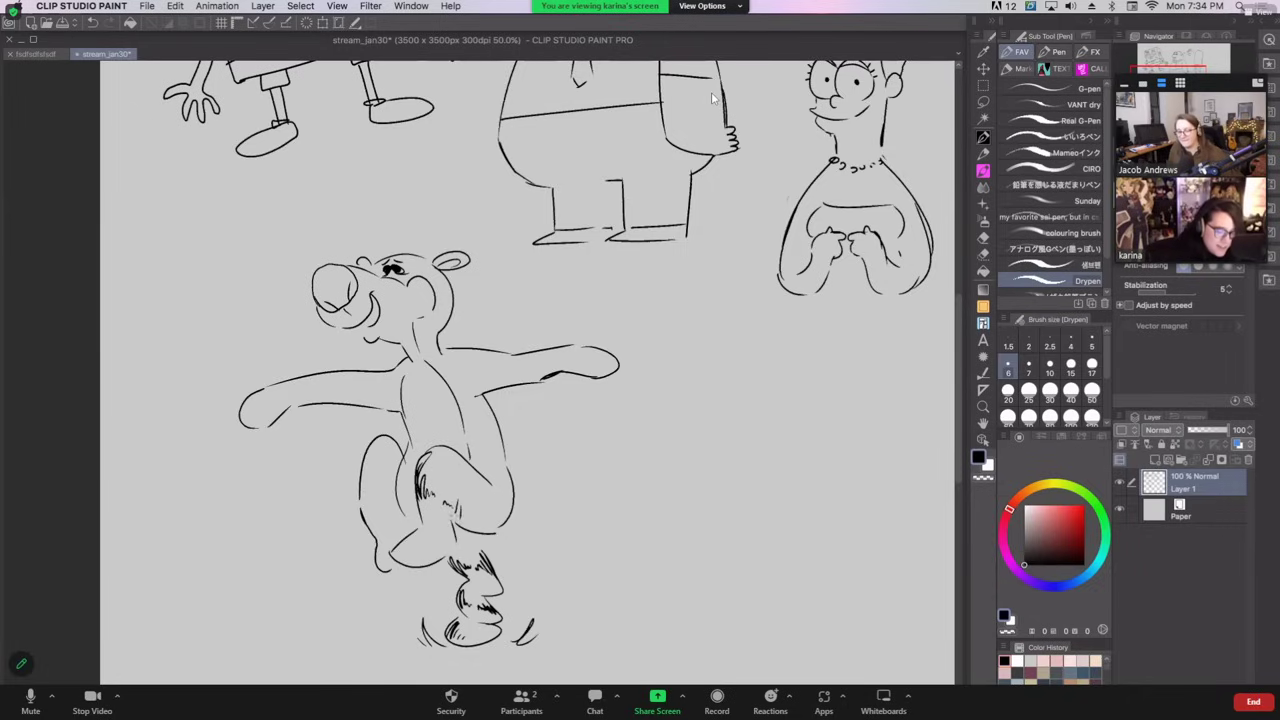
{"action": "mouse_move", "coordinate": [402, 542]}
{"action": "left_mouse_down"}
{"action": "mouse_move", "coordinate": [428, 530]}
{"action": "mouse_move", "coordinate": [428, 546]}
{"action": "left_mouse_up"}
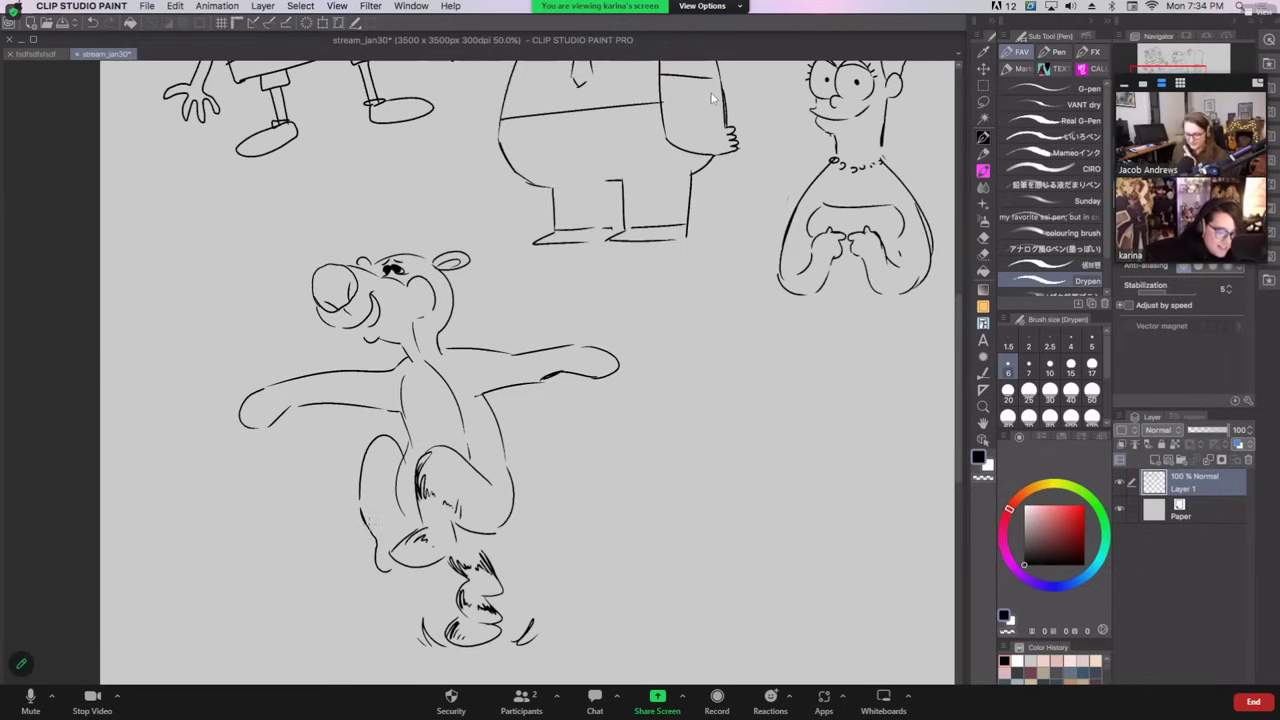
{"action": "mouse_move", "coordinate": [364, 510]}
{"action": "left_mouse_down"}
{"action": "mouse_move", "coordinate": [372, 528]}
{"action": "mouse_move", "coordinate": [380, 520]}
{"action": "left_mouse_up"}
{"action": "left_click_drag", "start_coordinate": [370, 464], "coordinate": [380, 480]}
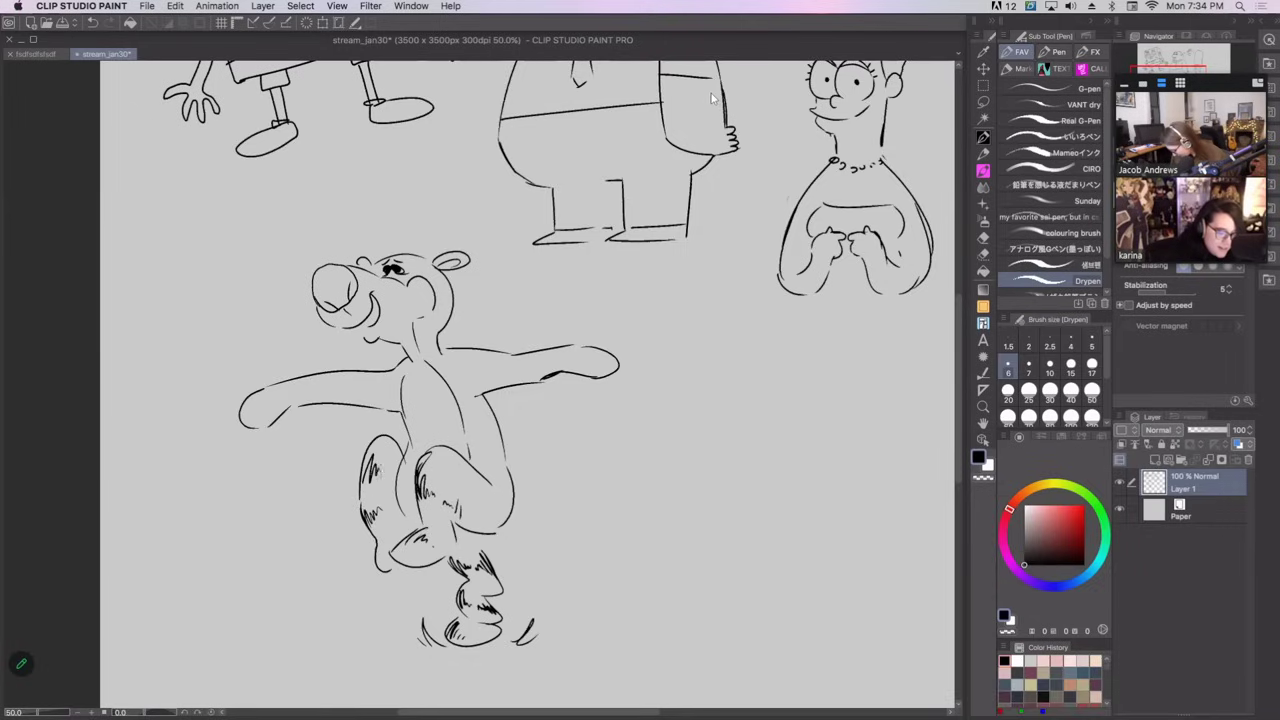
{"action": "mouse_move", "coordinate": [484, 426]}
{"action": "left_mouse_down"}
{"action": "mouse_move", "coordinate": [474, 458]}
{"action": "mouse_move", "coordinate": [500, 502]}
{"action": "left_mouse_up"}
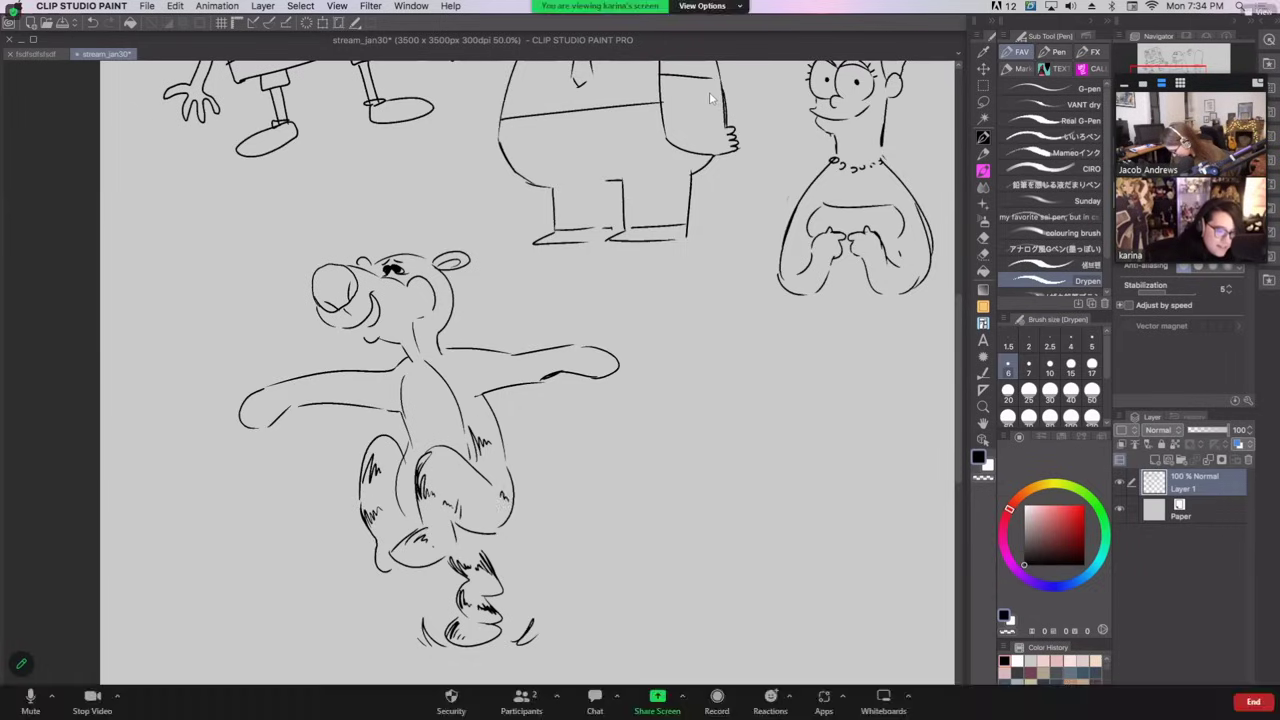
Erase the animal's heavy-lidded eye and replace it with two small dot eyes.
{"action": "left_click_drag", "start_coordinate": [382, 264], "coordinate": [404, 270]}
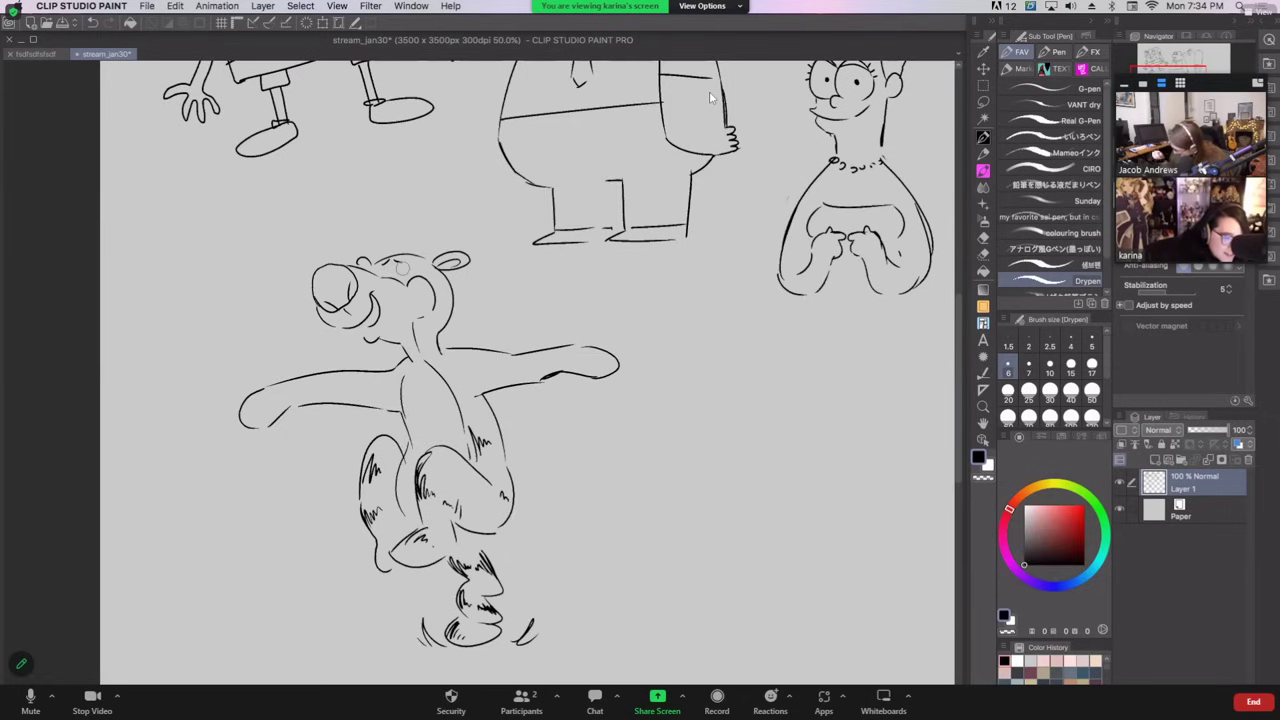
{"action": "left_click", "coordinate": [388, 268]}
{"action": "left_click", "coordinate": [395, 268]}
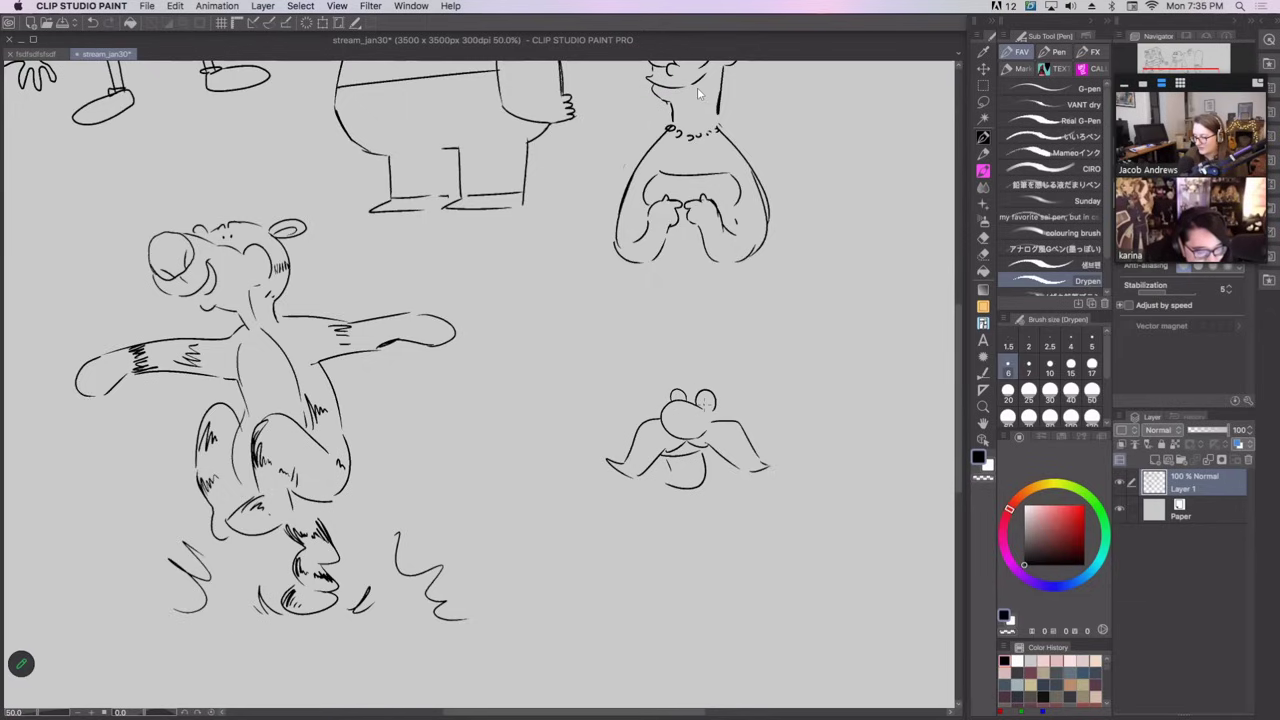
Add oval pupils and teeth to the mustached character's face, plus rounded cheek curves above both sides of the mustache.
{"action": "left_click_drag", "start_coordinate": [705, 396], "coordinate": [709, 404]}
{"action": "key", "text": "super+z"}
{"action": "key", "text": "super+z"}
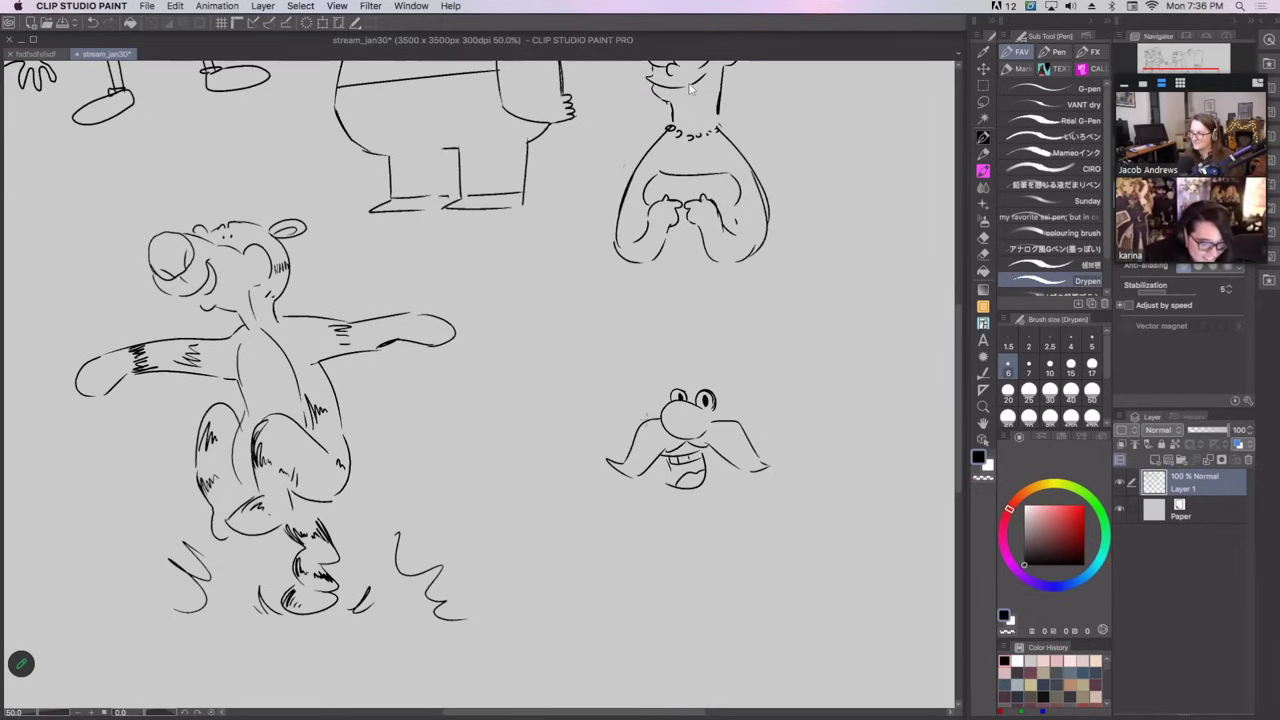
{"action": "mouse_move", "coordinate": [646, 416]}
{"action": "left_mouse_down"}
{"action": "mouse_move", "coordinate": [661, 405]}
{"action": "mouse_move", "coordinate": [740, 424]}
{"action": "left_mouse_up"}
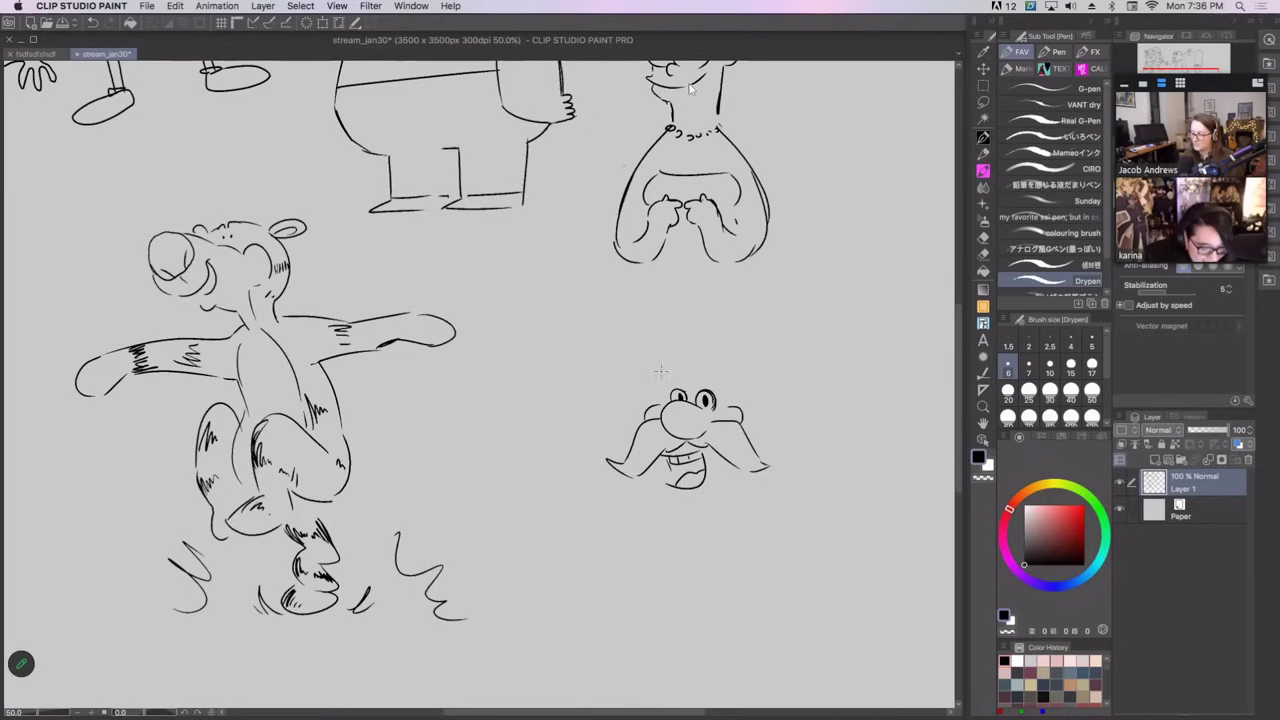
Draw a wide sloping hat brim above the mustached character's eyes and start the tall crown's outline.
{"action": "left_click_drag", "start_coordinate": [613, 378], "coordinate": [812, 404]}
{"action": "left_click_drag", "start_coordinate": [612, 355], "coordinate": [690, 255]}
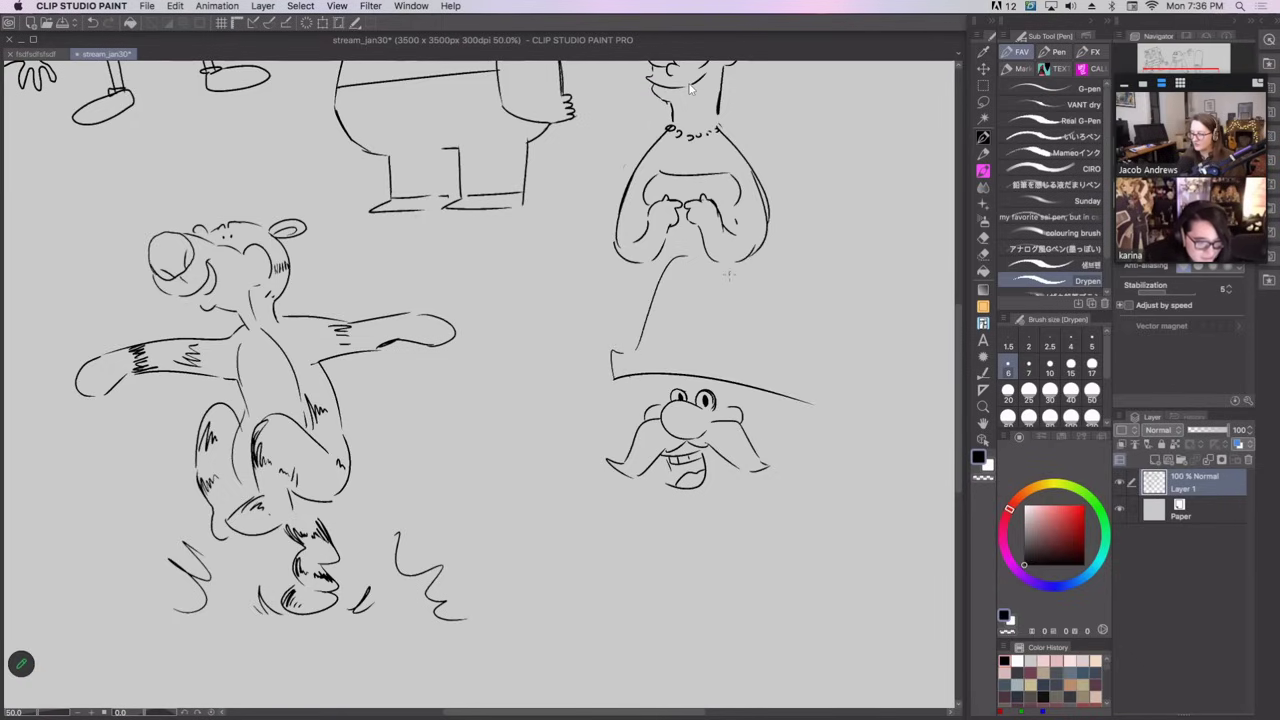
Redraw the sloping sides of the moustached captain's hat crown and close the end of its wide brim.
{"action": "key", "text": "ctrl+z"}
{"action": "mouse_move", "coordinate": [643, 344]}
{"action": "left_mouse_down"}
{"action": "mouse_move", "coordinate": [710, 262]}
{"action": "mouse_move", "coordinate": [728, 275]}
{"action": "mouse_move", "coordinate": [756, 268]}
{"action": "mouse_move", "coordinate": [788, 360]}
{"action": "left_mouse_up"}
{"action": "key", "text": "ctrl+z"}
{"action": "key", "text": "ctrl+z"}
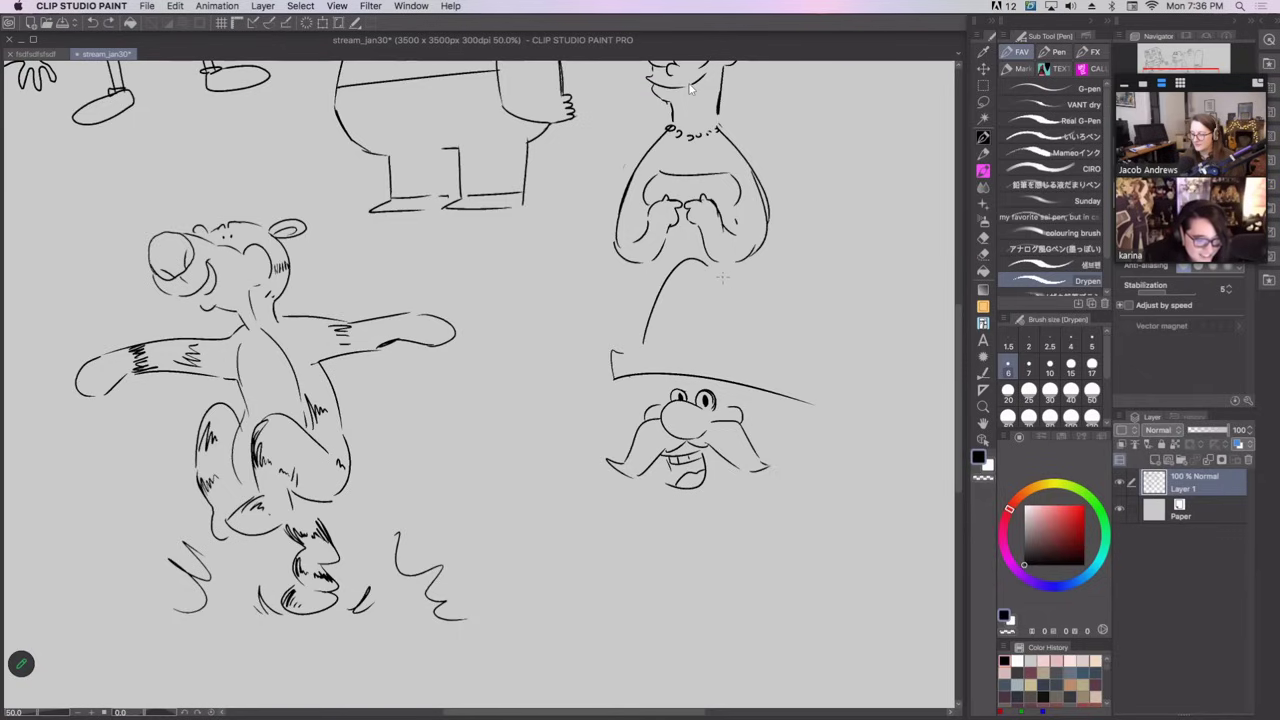
{"action": "mouse_move", "coordinate": [728, 270]}
{"action": "left_mouse_down"}
{"action": "mouse_move", "coordinate": [758, 278]}
{"action": "mouse_move", "coordinate": [770, 350]}
{"action": "left_mouse_up"}
{"action": "mouse_move", "coordinate": [760, 298]}
{"action": "left_mouse_down"}
{"action": "mouse_move", "coordinate": [772, 374]}
{"action": "mouse_move", "coordinate": [804, 386]}
{"action": "left_mouse_up"}
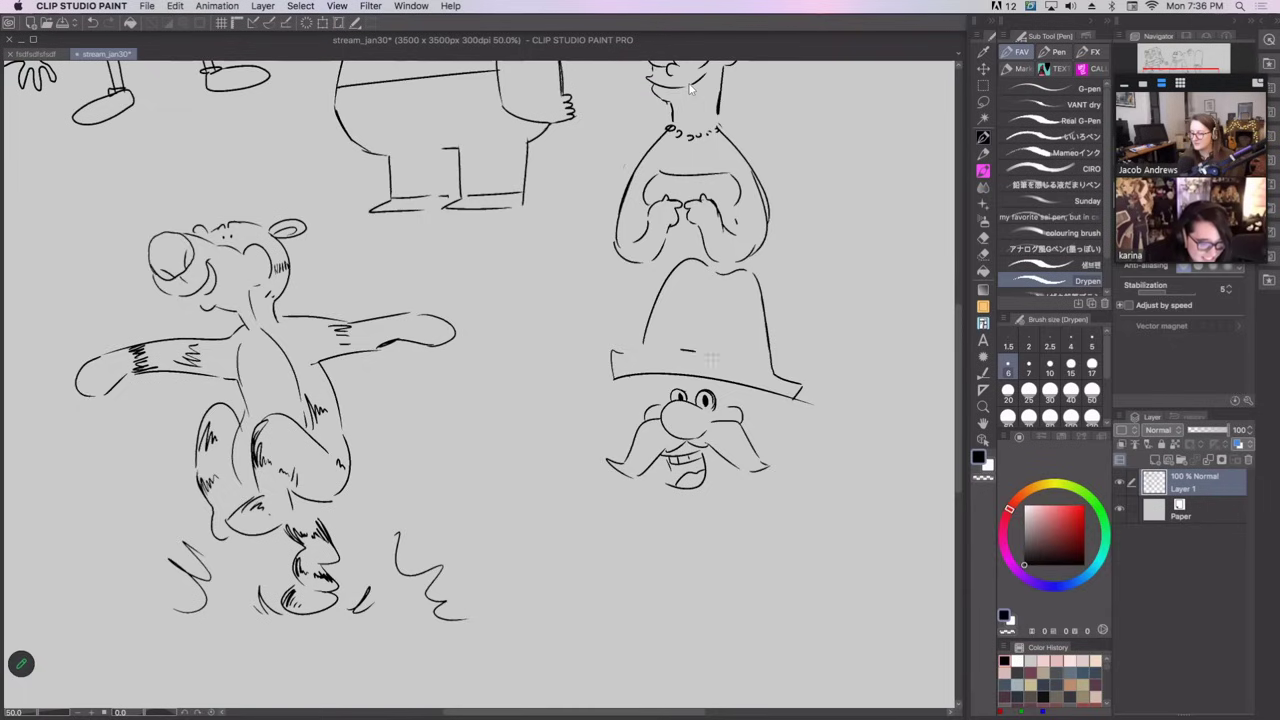
Draw a rounded badge with an outlined letter C on the hat and add the sides of the head below the brim.
{"action": "mouse_move", "coordinate": [694, 352]}
{"action": "left_mouse_down"}
{"action": "mouse_move", "coordinate": [726, 360]}
{"action": "mouse_move", "coordinate": [727, 337]}
{"action": "mouse_move", "coordinate": [708, 348]}
{"action": "left_mouse_up"}
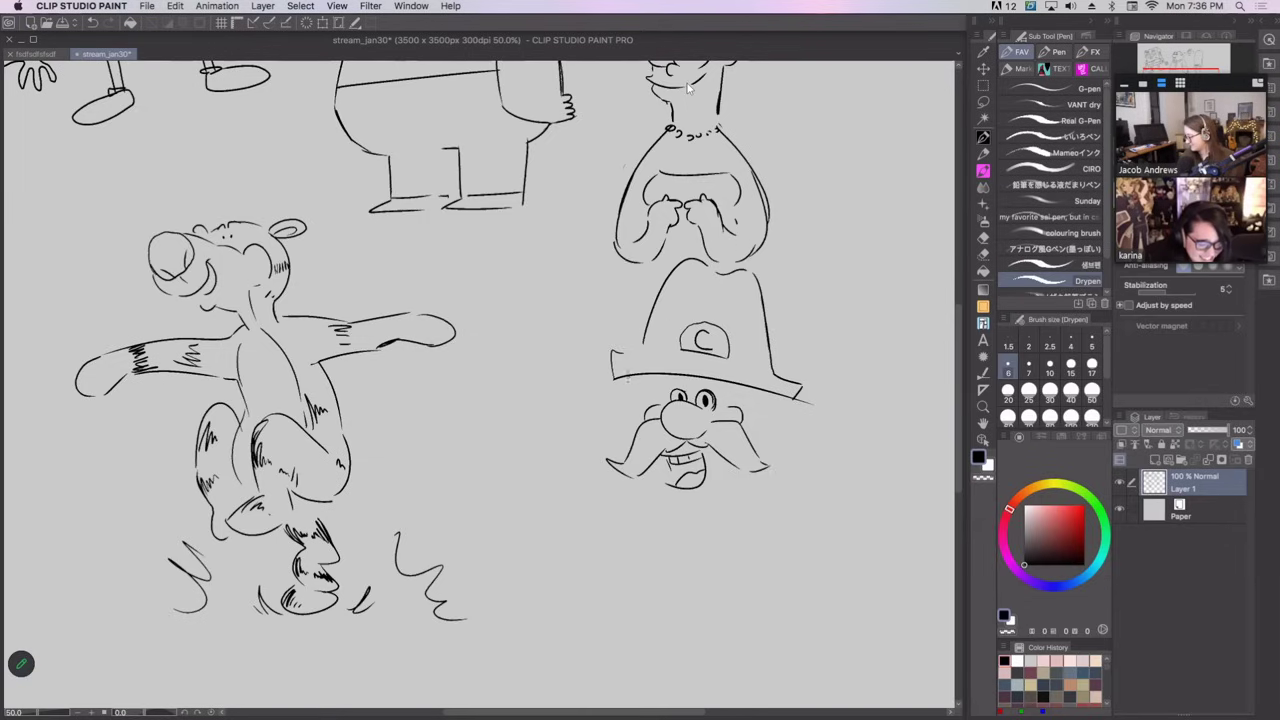
{"action": "left_click_drag", "start_coordinate": [658, 376], "coordinate": [661, 396]}
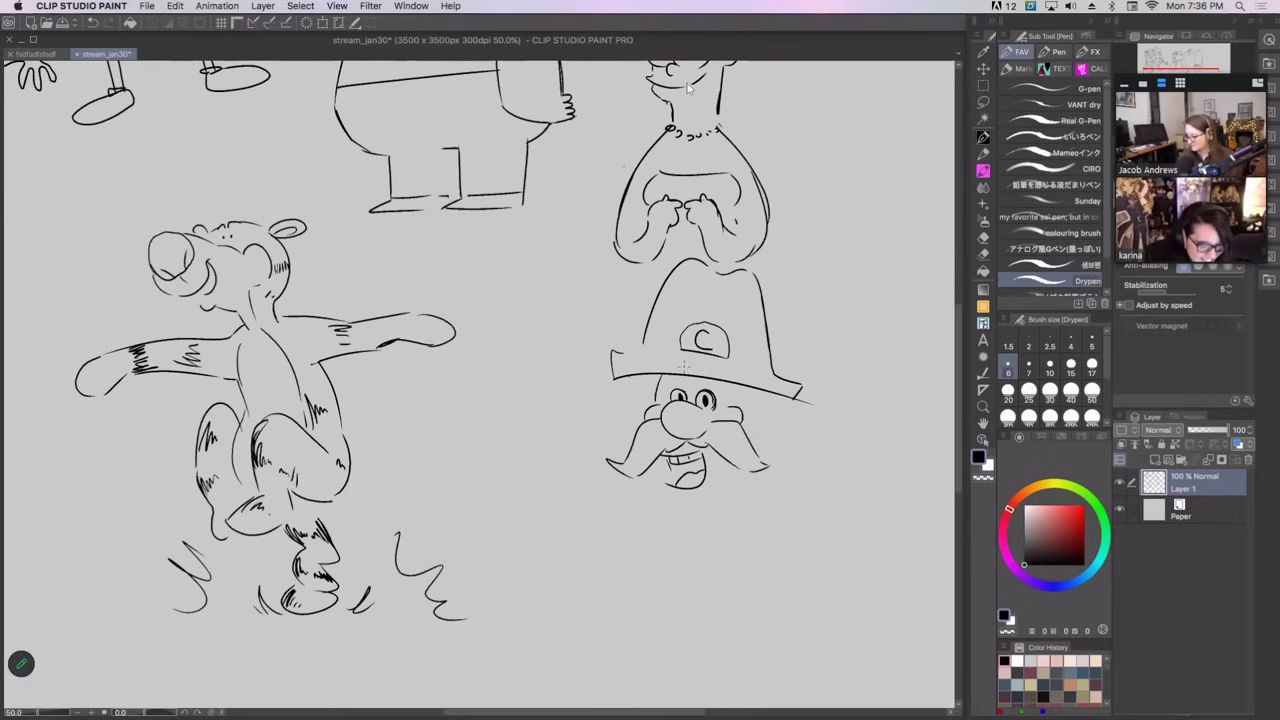
{"action": "left_click_drag", "start_coordinate": [749, 389], "coordinate": [774, 431]}
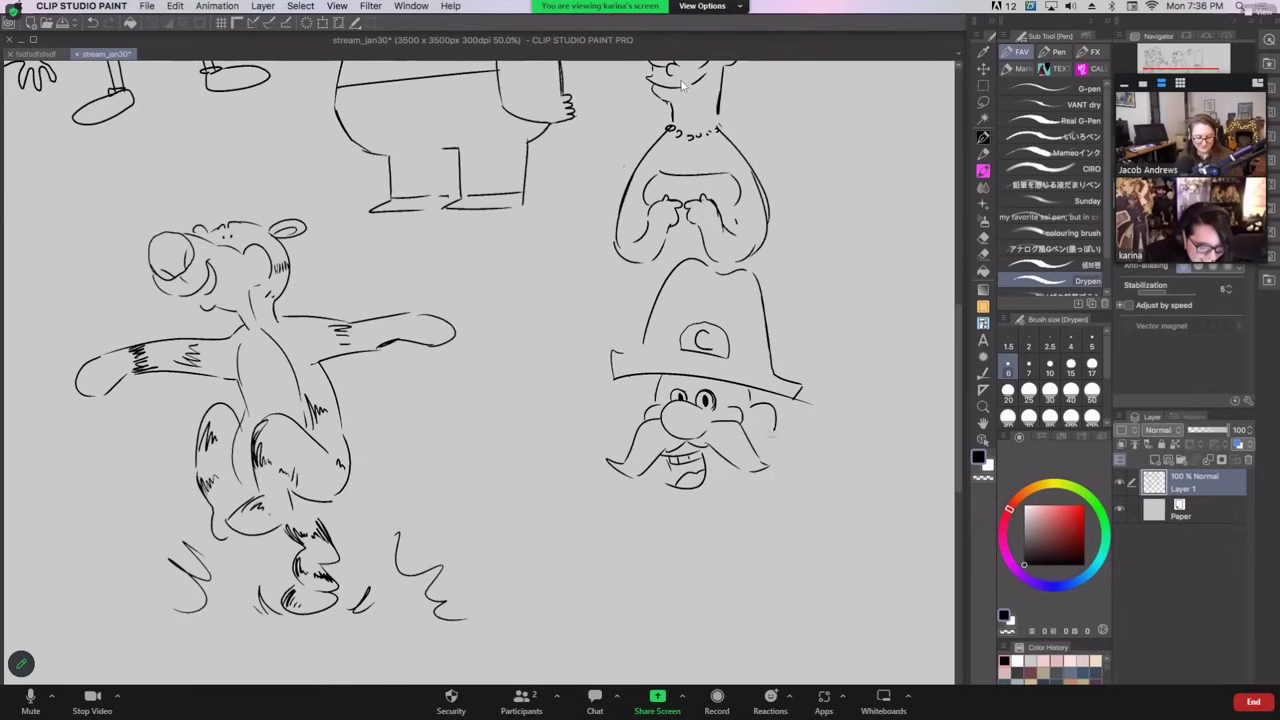
{"action": "key", "text": "ctrl+z"}
{"action": "key", "text": "ctrl+z"}
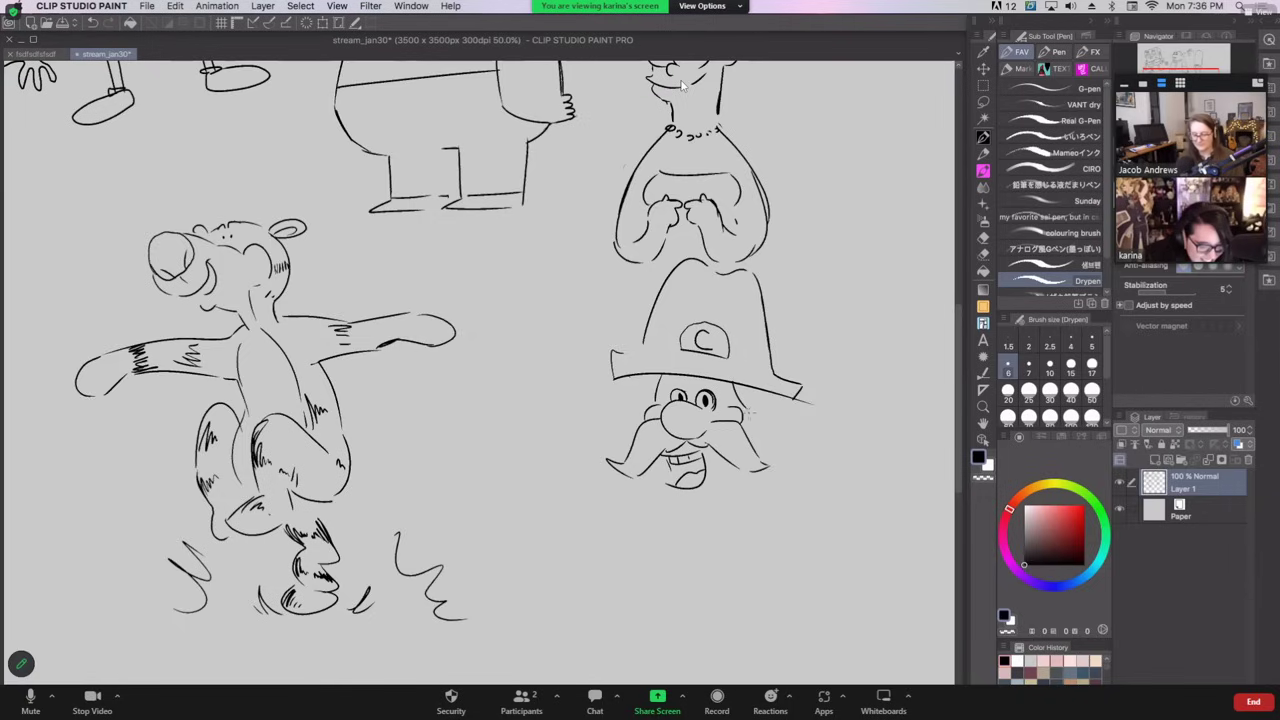
{"action": "left_click_drag", "start_coordinate": [712, 338], "coordinate": [704, 342]}
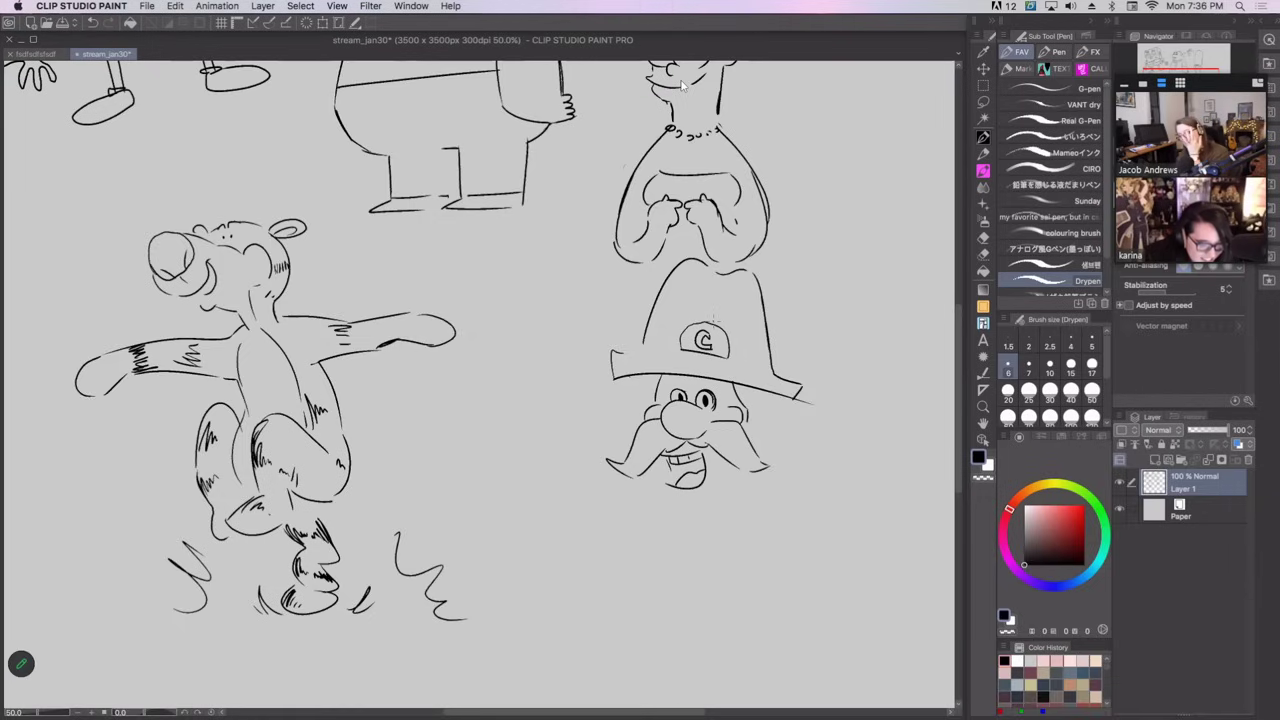
Add the captain's ear, eyebrows and hair, and outline the chin below the open mouth.
{"action": "mouse_move", "coordinate": [751, 389]}
{"action": "left_mouse_down"}
{"action": "mouse_move", "coordinate": [753, 414]}
{"action": "mouse_move", "coordinate": [775, 430]}
{"action": "left_mouse_up"}
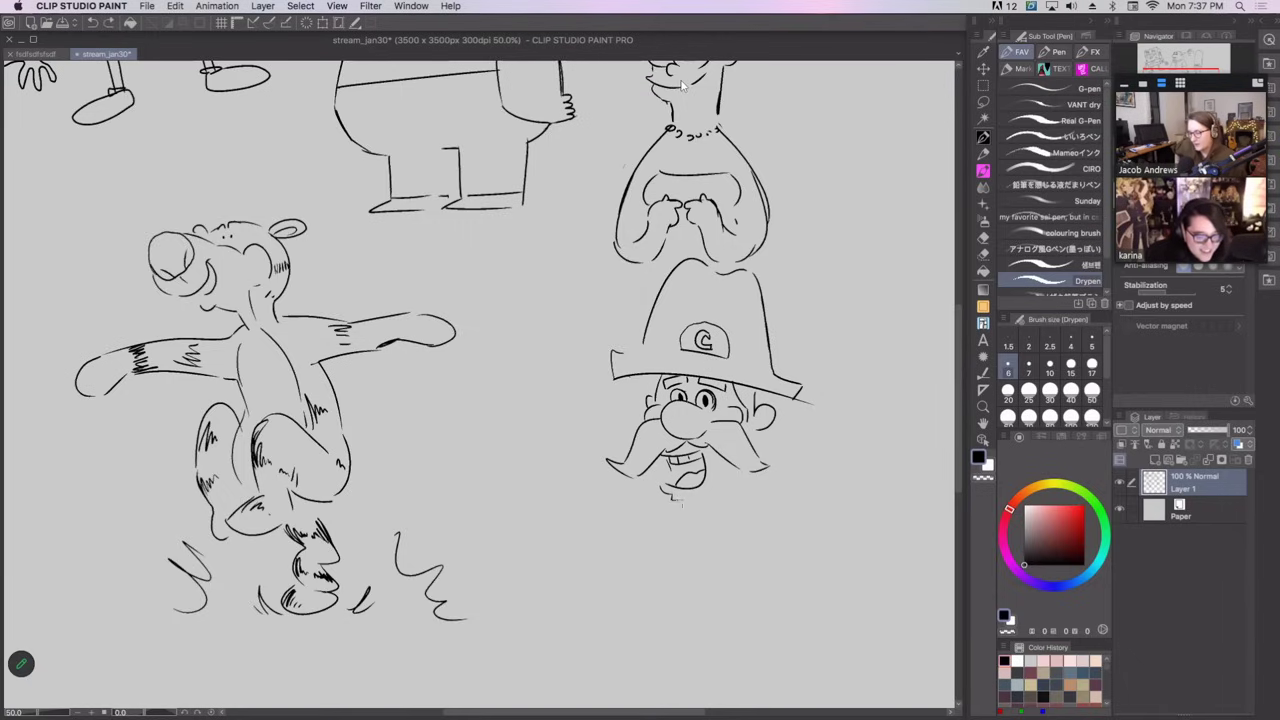
{"action": "left_click_drag", "start_coordinate": [674, 500], "coordinate": [714, 496]}
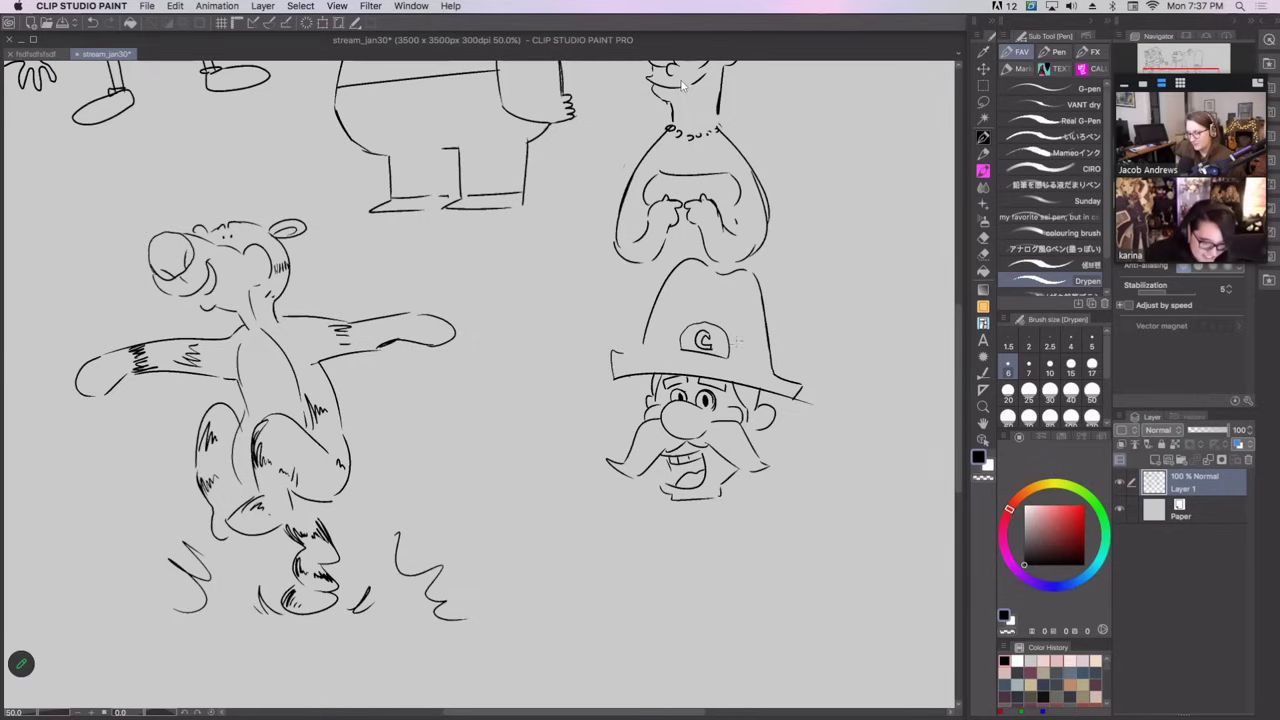
{"action": "left_click_drag", "start_coordinate": [762, 433], "coordinate": [753, 447]}
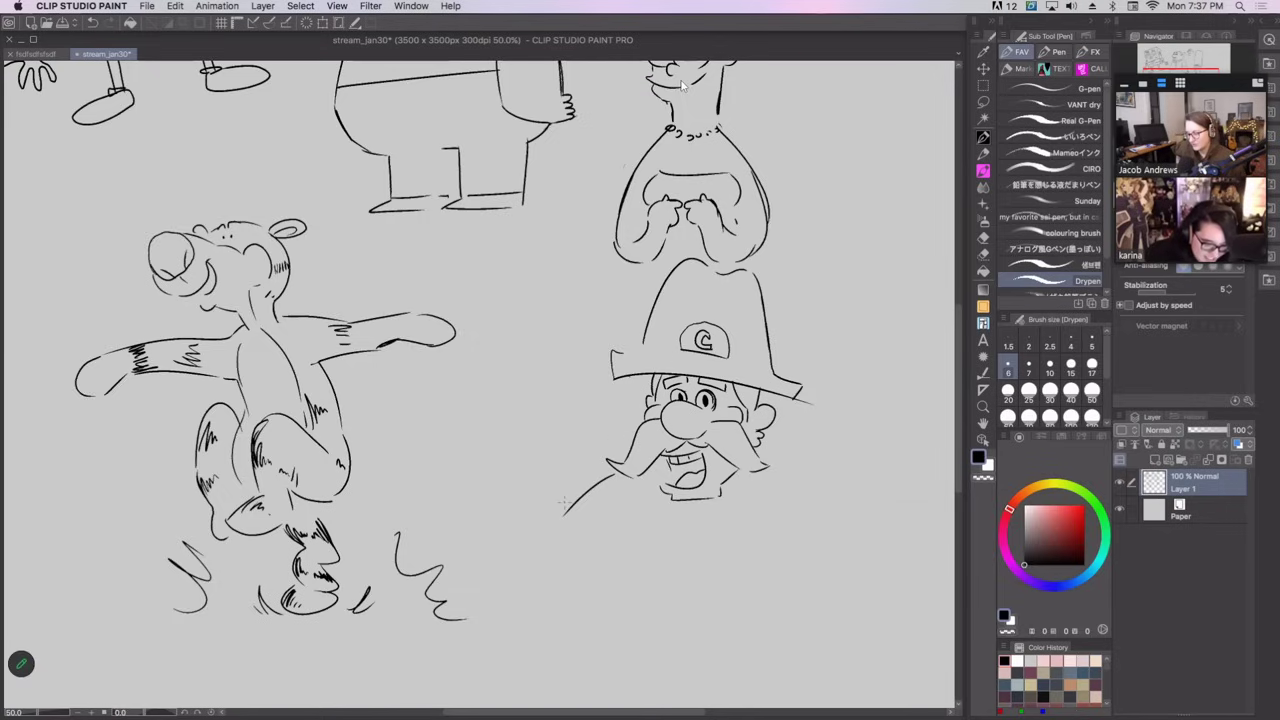
Draw the captain's two outstretched arms, each ending in a small hand with spread fingers.
{"action": "left_click_drag", "start_coordinate": [626, 427], "coordinate": [537, 491]}
{"action": "key", "text": "super+z"}
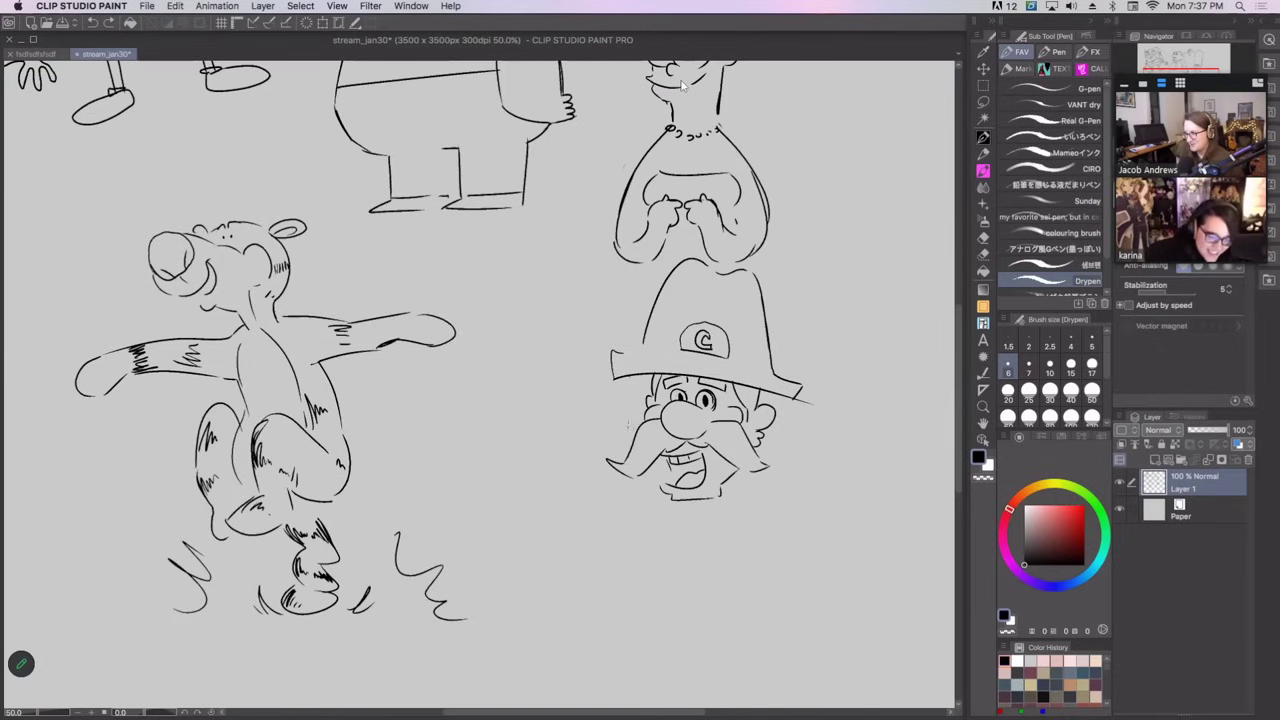
{"action": "mouse_move", "coordinate": [638, 416]}
{"action": "left_mouse_down"}
{"action": "mouse_move", "coordinate": [536, 470]}
{"action": "mouse_move", "coordinate": [542, 508]}
{"action": "mouse_move", "coordinate": [612, 470]}
{"action": "left_mouse_up"}
{"action": "mouse_move", "coordinate": [772, 422]}
{"action": "left_mouse_down"}
{"action": "mouse_move", "coordinate": [860, 450]}
{"action": "mouse_move", "coordinate": [885, 492]}
{"action": "left_mouse_up"}
{"action": "left_click_drag", "start_coordinate": [806, 485], "coordinate": [880, 503]}
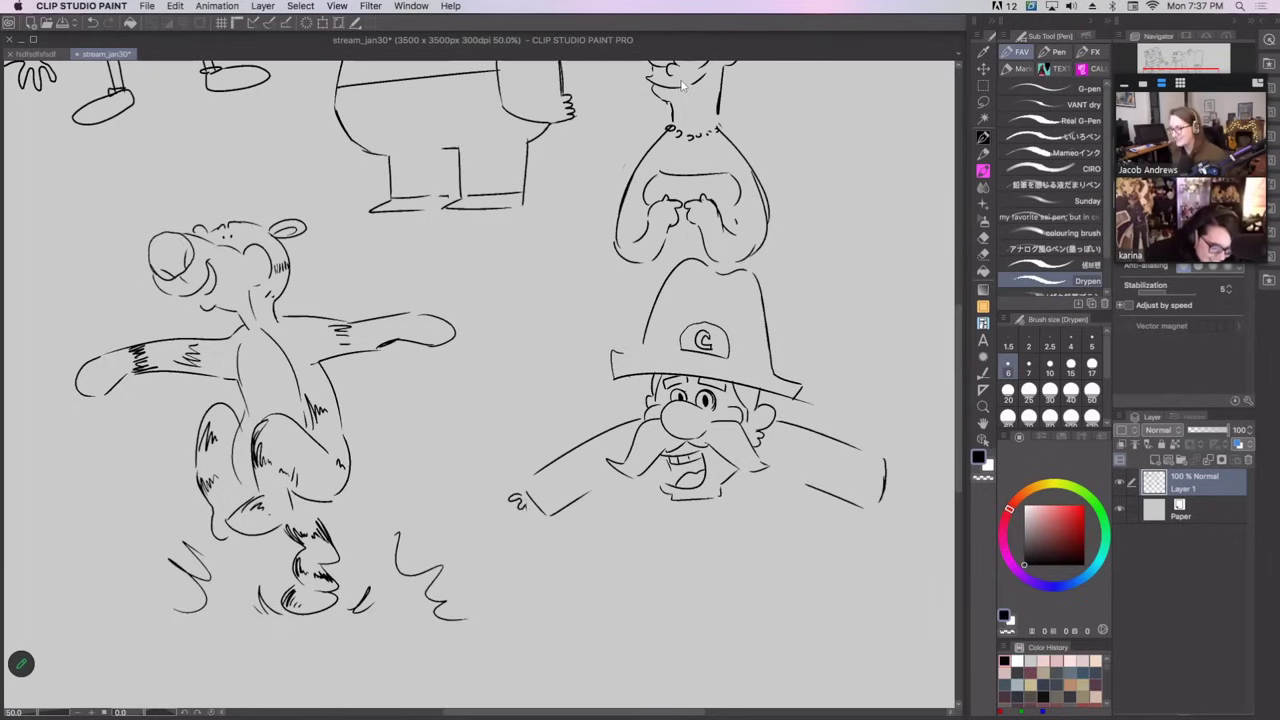
{"action": "left_click_drag", "start_coordinate": [885, 515], "coordinate": [900, 474]}
Draw a short torso under the head, replacing the long rounded belly with a wide curved waistline.
{"action": "mouse_move", "coordinate": [619, 488]}
{"action": "left_mouse_down"}
{"action": "mouse_move", "coordinate": [621, 520]}
{"action": "mouse_move", "coordinate": [690, 546]}
{"action": "mouse_move", "coordinate": [766, 546]}
{"action": "left_mouse_up"}
{"action": "key", "text": "super+z"}
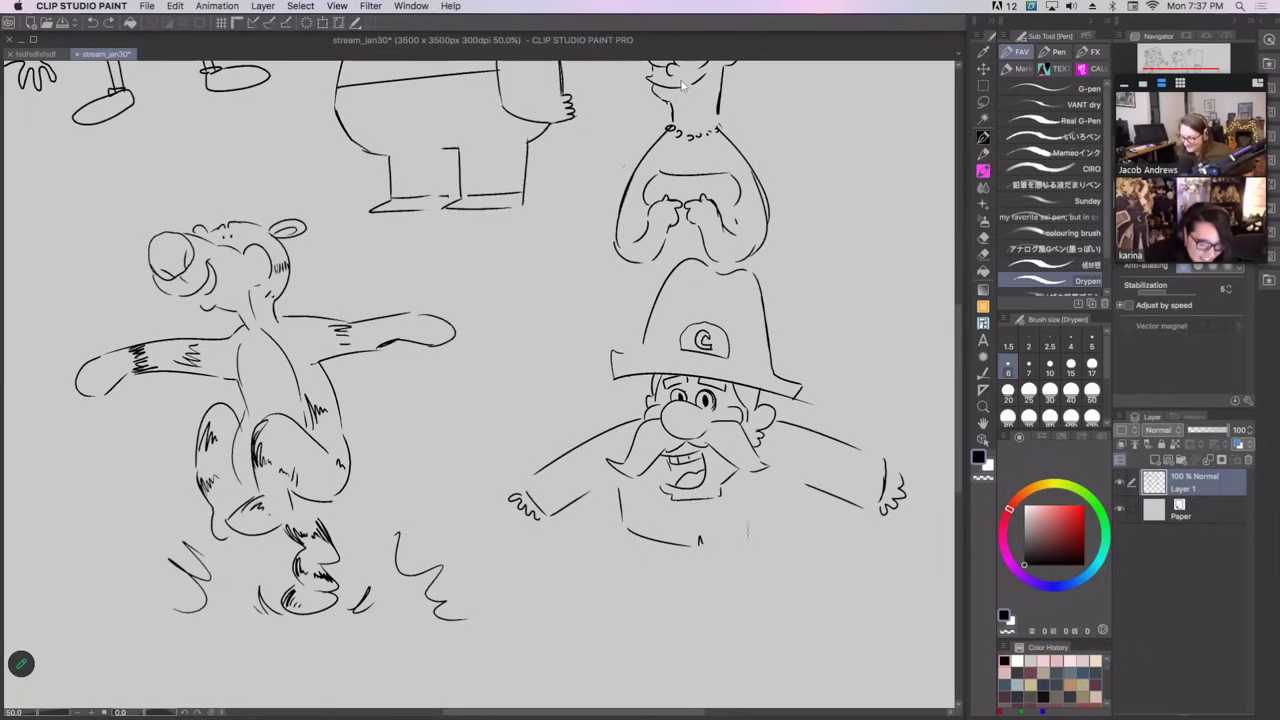
{"action": "key", "text": "super+z"}
{"action": "key", "text": "super+z"}
{"action": "key", "text": "super+z"}
{"action": "mouse_move", "coordinate": [627, 515]}
{"action": "left_mouse_down"}
{"action": "mouse_move", "coordinate": [768, 530]}
{"action": "mouse_move", "coordinate": [776, 518]}
{"action": "left_mouse_up"}
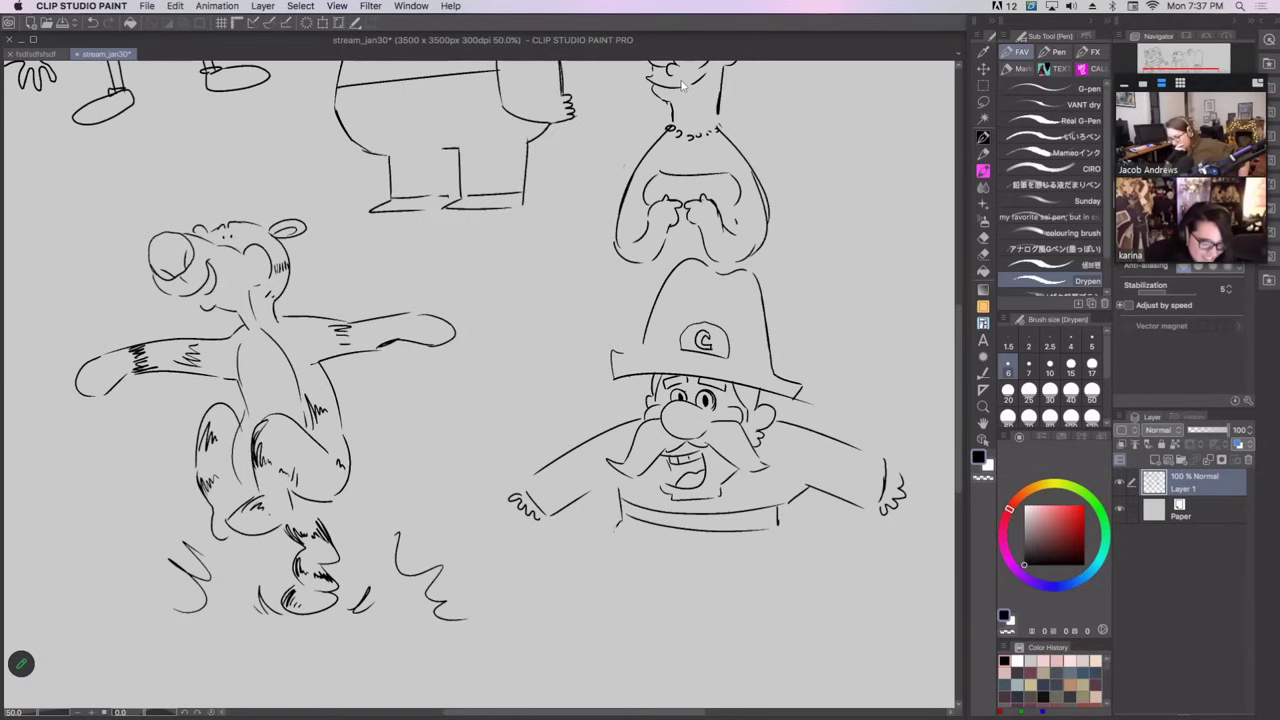
Draw the captain's belt line and wide short trousers, with two small legs and feet beneath them.
{"action": "mouse_move", "coordinate": [616, 530]}
{"action": "left_mouse_down"}
{"action": "mouse_move", "coordinate": [663, 566]}
{"action": "mouse_move", "coordinate": [690, 534]}
{"action": "left_mouse_up"}
{"action": "key", "text": "super+z"}
{"action": "key", "text": "super+z"}
{"action": "key", "text": "super+z"}
{"action": "mouse_move", "coordinate": [620, 516]}
{"action": "left_mouse_down"}
{"action": "mouse_move", "coordinate": [657, 548]}
{"action": "mouse_move", "coordinate": [705, 537]}
{"action": "mouse_move", "coordinate": [725, 552]}
{"action": "mouse_move", "coordinate": [784, 530]}
{"action": "left_mouse_up"}
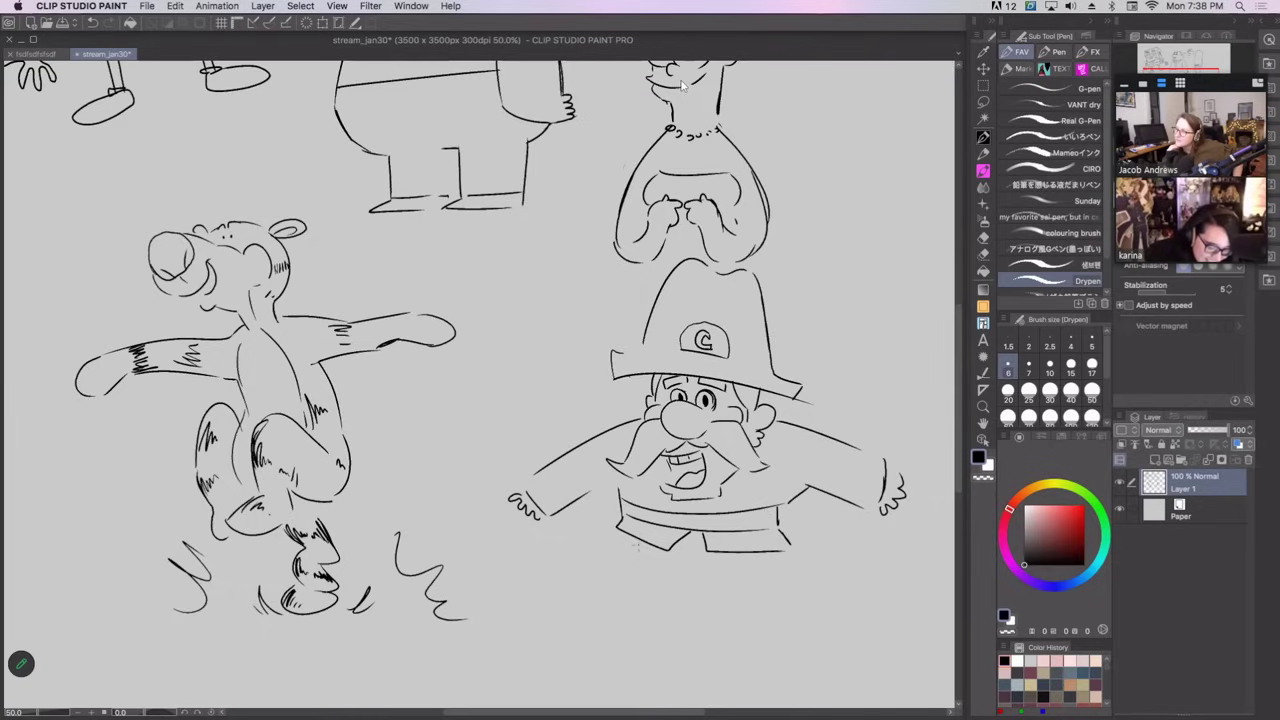
{"action": "left_click_drag", "start_coordinate": [626, 552], "coordinate": [670, 565]}
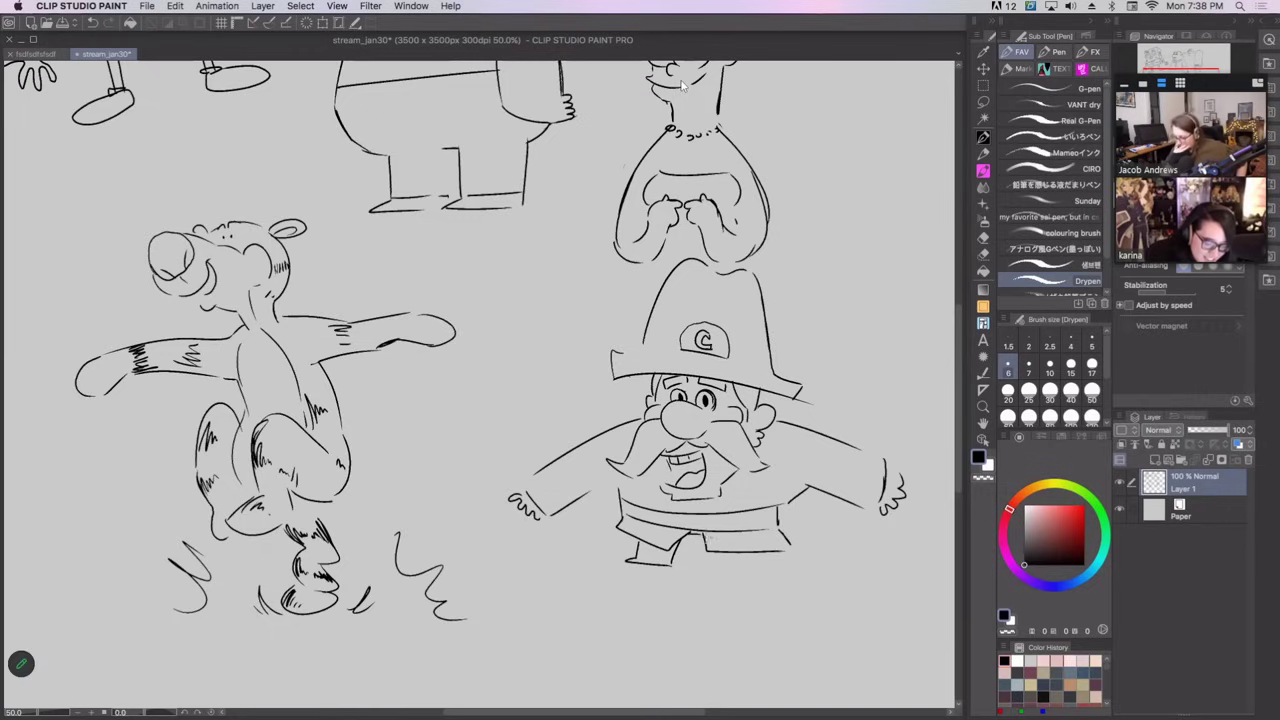
{"action": "left_click_drag", "start_coordinate": [727, 555], "coordinate": [778, 571]}
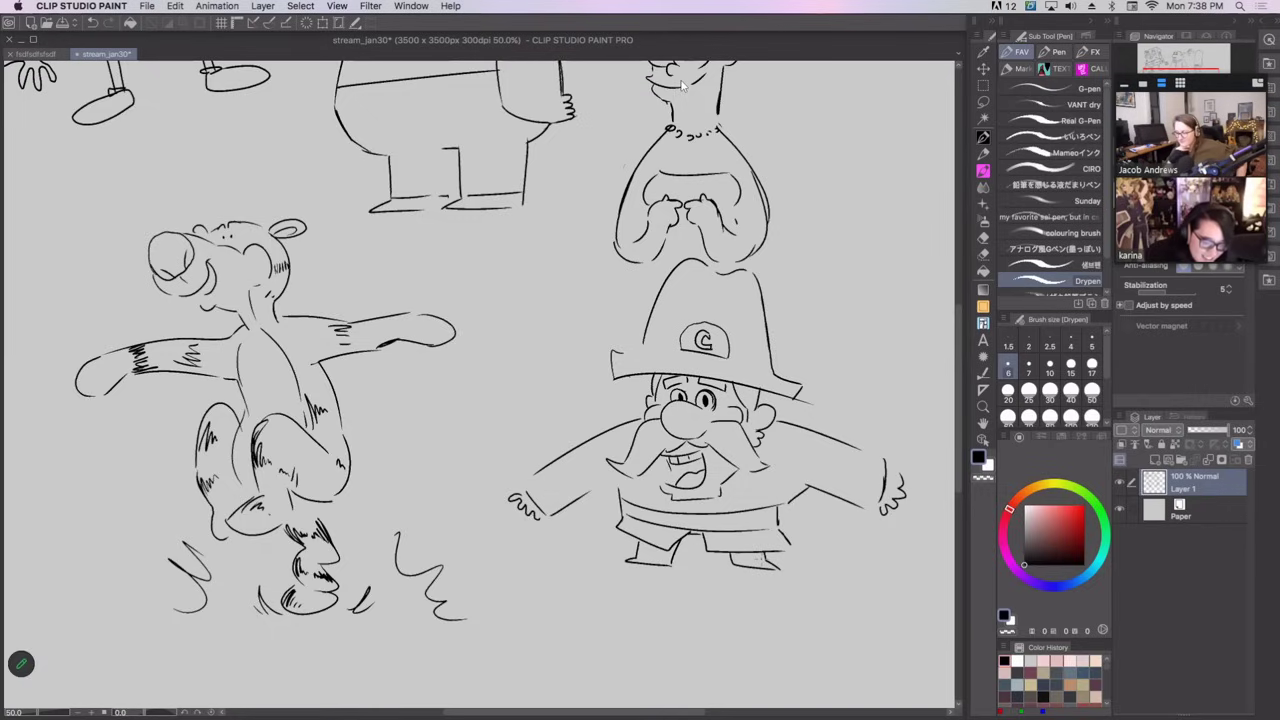
Add fringed epaulettes to both of the captain's shoulders.
{"action": "mouse_move", "coordinate": [640, 412]}
{"action": "left_mouse_down"}
{"action": "mouse_move", "coordinate": [598, 426]}
{"action": "mouse_move", "coordinate": [617, 425]}
{"action": "mouse_move", "coordinate": [604, 427]}
{"action": "mouse_move", "coordinate": [612, 412]}
{"action": "mouse_move", "coordinate": [600, 442]}
{"action": "mouse_move", "coordinate": [624, 445]}
{"action": "left_mouse_up"}
{"action": "key", "text": "super+z"}
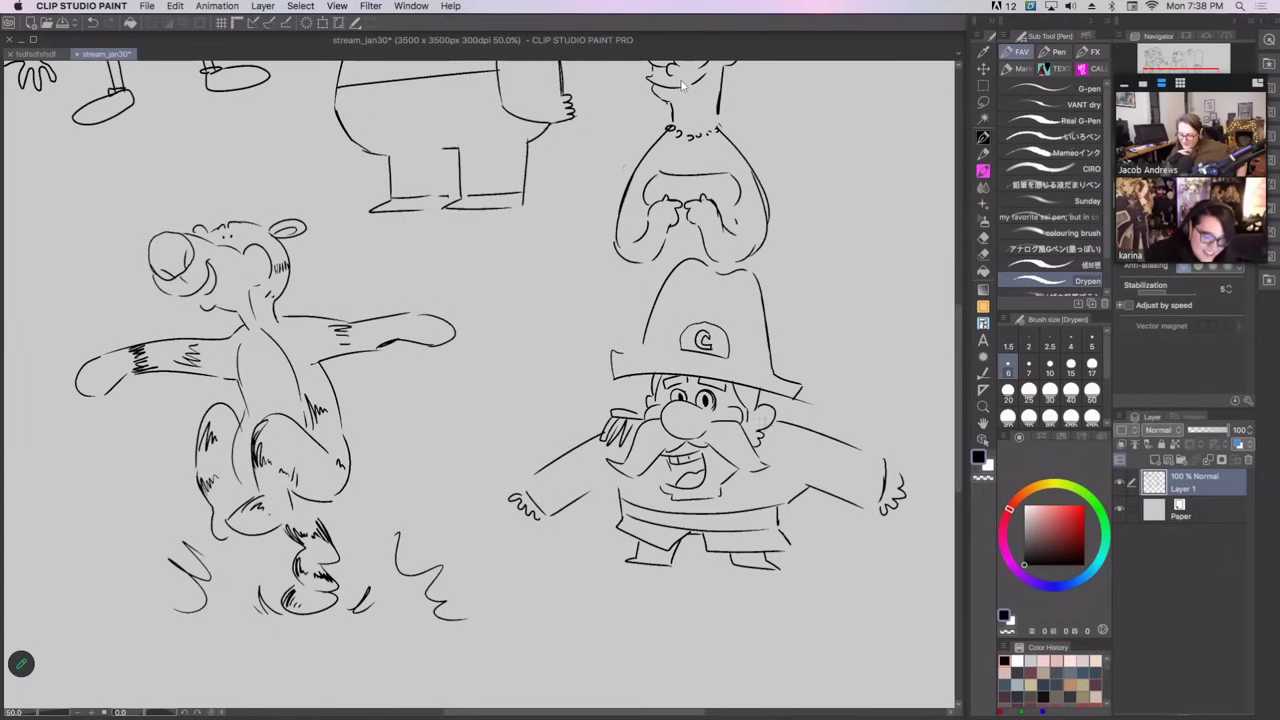
{"action": "mouse_move", "coordinate": [806, 410]}
{"action": "left_mouse_down"}
{"action": "mouse_move", "coordinate": [774, 416]}
{"action": "mouse_move", "coordinate": [768, 450]}
{"action": "left_mouse_up"}
{"action": "left_click_drag", "start_coordinate": [778, 426], "coordinate": [786, 452]}
{"action": "left_click_drag", "start_coordinate": [794, 428], "coordinate": [802, 440]}
{"action": "left_click_drag", "start_coordinate": [808, 416], "coordinate": [808, 438]}
Draw a letter C emblem on the captain's chest and add cuff bands to both sleeves.
{"action": "mouse_move", "coordinate": [746, 478]}
{"action": "left_mouse_down"}
{"action": "mouse_move", "coordinate": [742, 497]}
{"action": "mouse_move", "coordinate": [768, 487]}
{"action": "mouse_move", "coordinate": [752, 499]}
{"action": "left_mouse_up"}
{"action": "key", "text": "super+z"}
{"action": "key", "text": "super+z"}
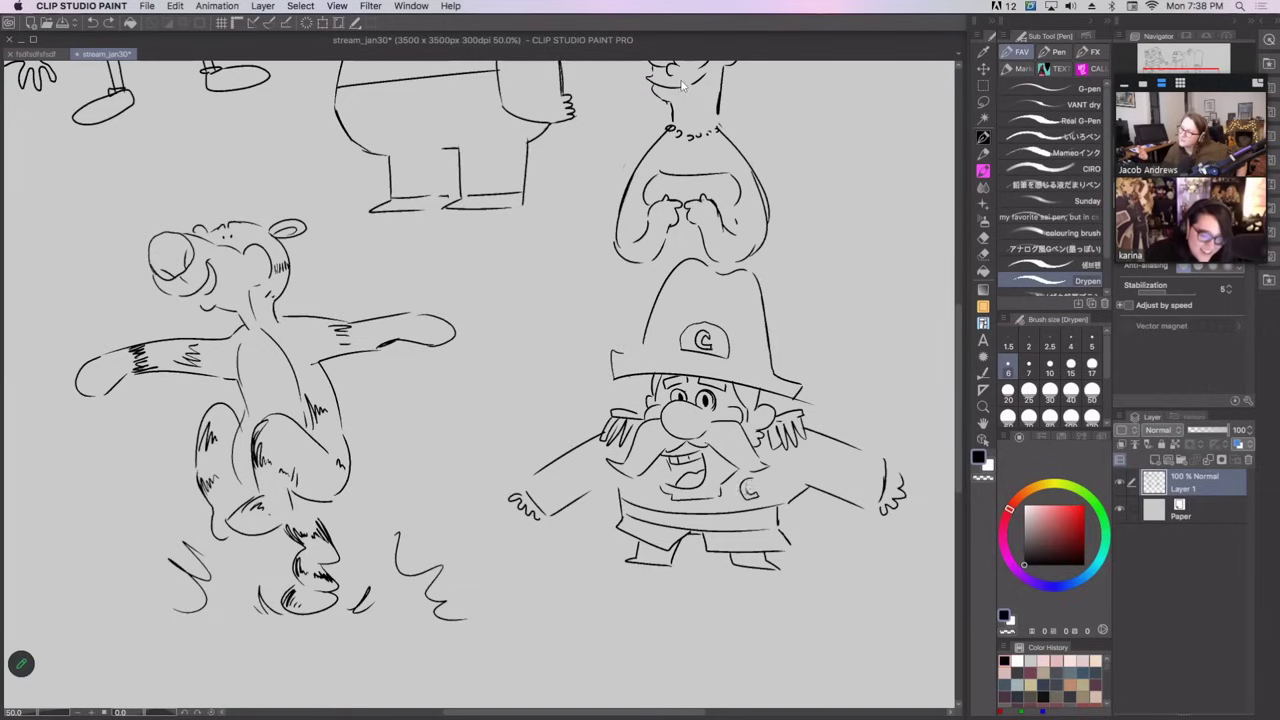
{"action": "mouse_move", "coordinate": [540, 490]}
{"action": "left_mouse_down"}
{"action": "mouse_move", "coordinate": [552, 516]}
{"action": "mouse_move", "coordinate": [562, 510]}
{"action": "left_mouse_up"}
{"action": "left_click_drag", "start_coordinate": [848, 482], "coordinate": [858, 508]}
{"action": "left_click_drag", "start_coordinate": [858, 468], "coordinate": [872, 508]}
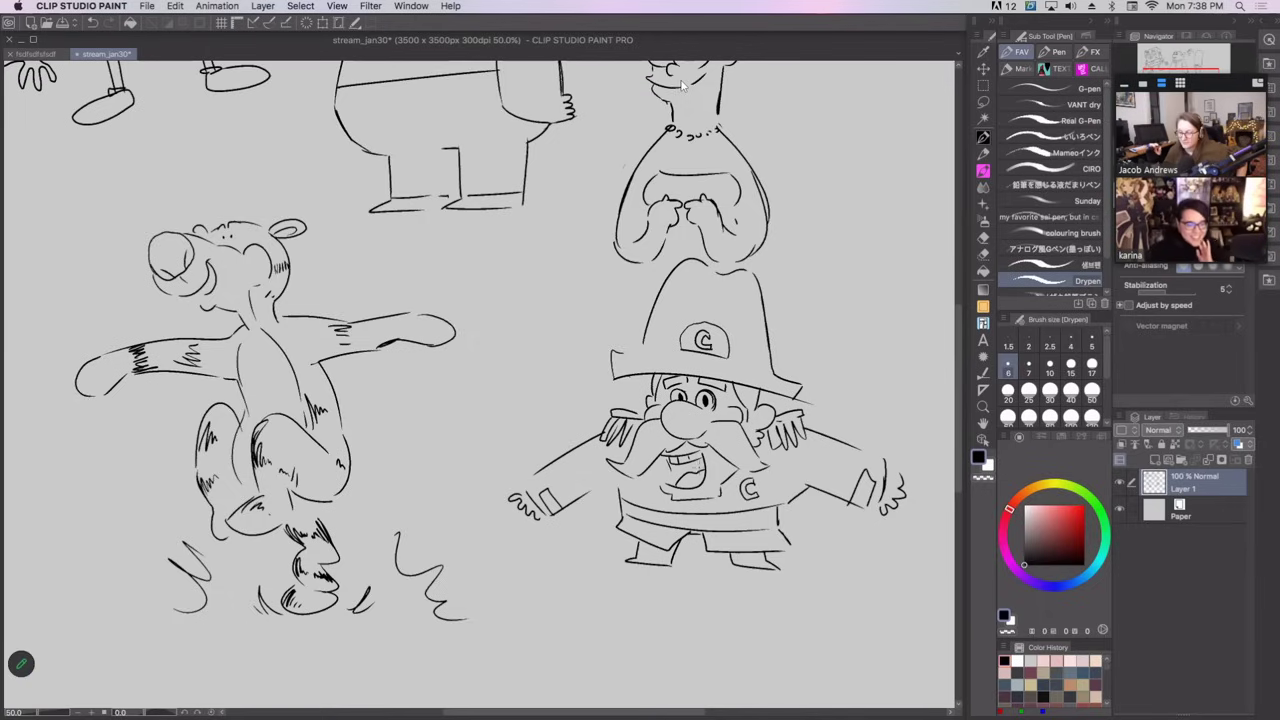
{"action": "mouse_move", "coordinate": [700, 462]}
{"action": "left_mouse_down"}
{"action": "mouse_move", "coordinate": [692, 478]}
{"action": "mouse_move", "coordinate": [678, 466]}
{"action": "mouse_move", "coordinate": [686, 480]}
{"action": "left_mouse_up"}
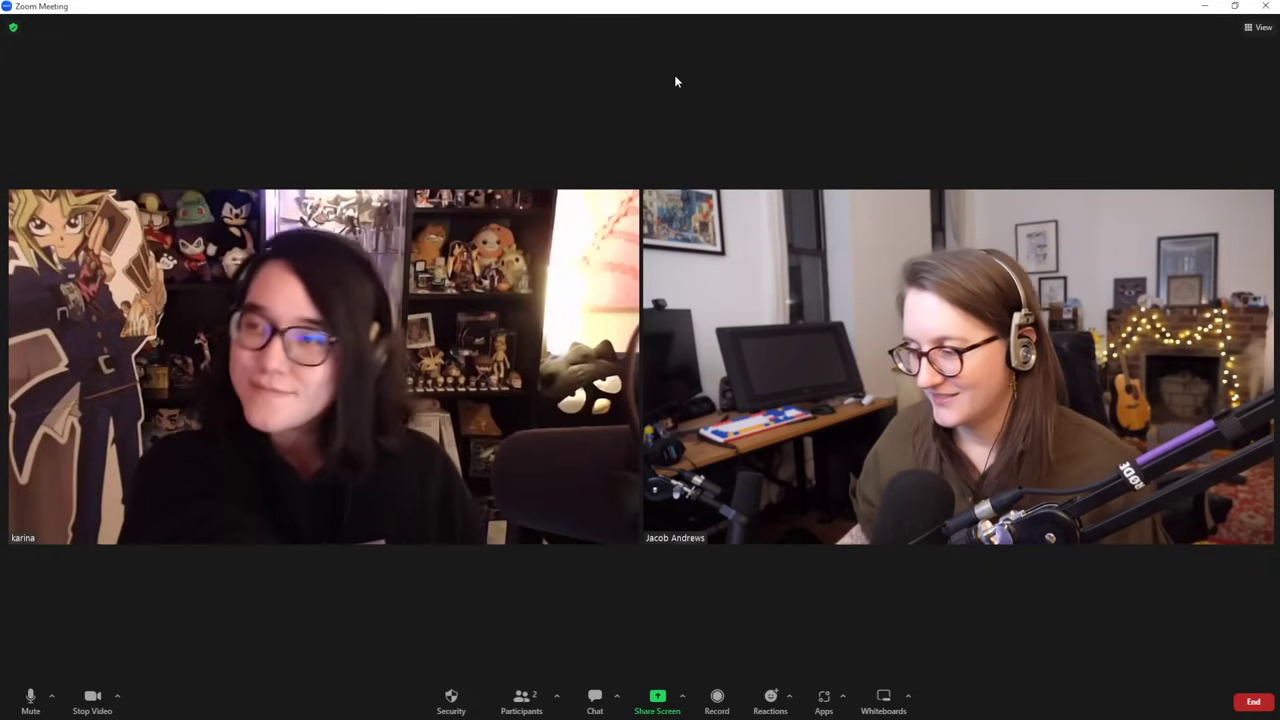
Share the CLIP STUDIO PAINT window in the Zoom meeting.
{"action": "left_click", "coordinate": [657, 700]}
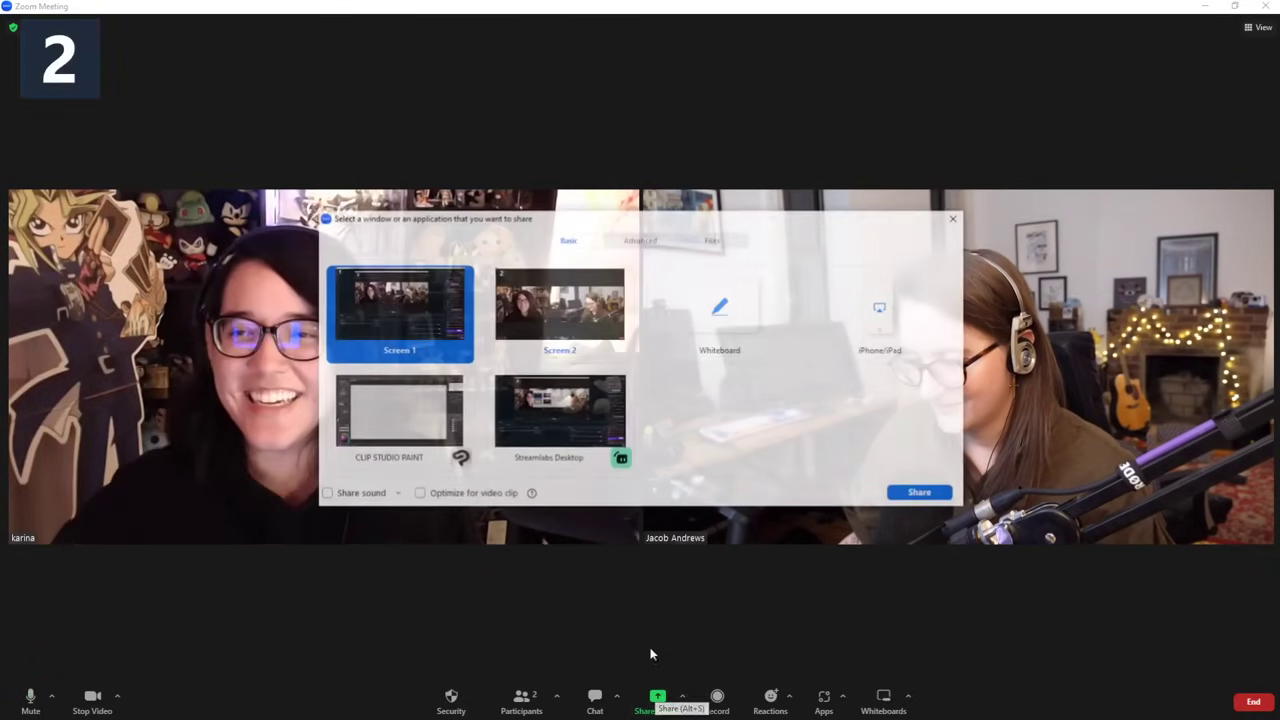
{"action": "left_click", "coordinate": [397, 412]}
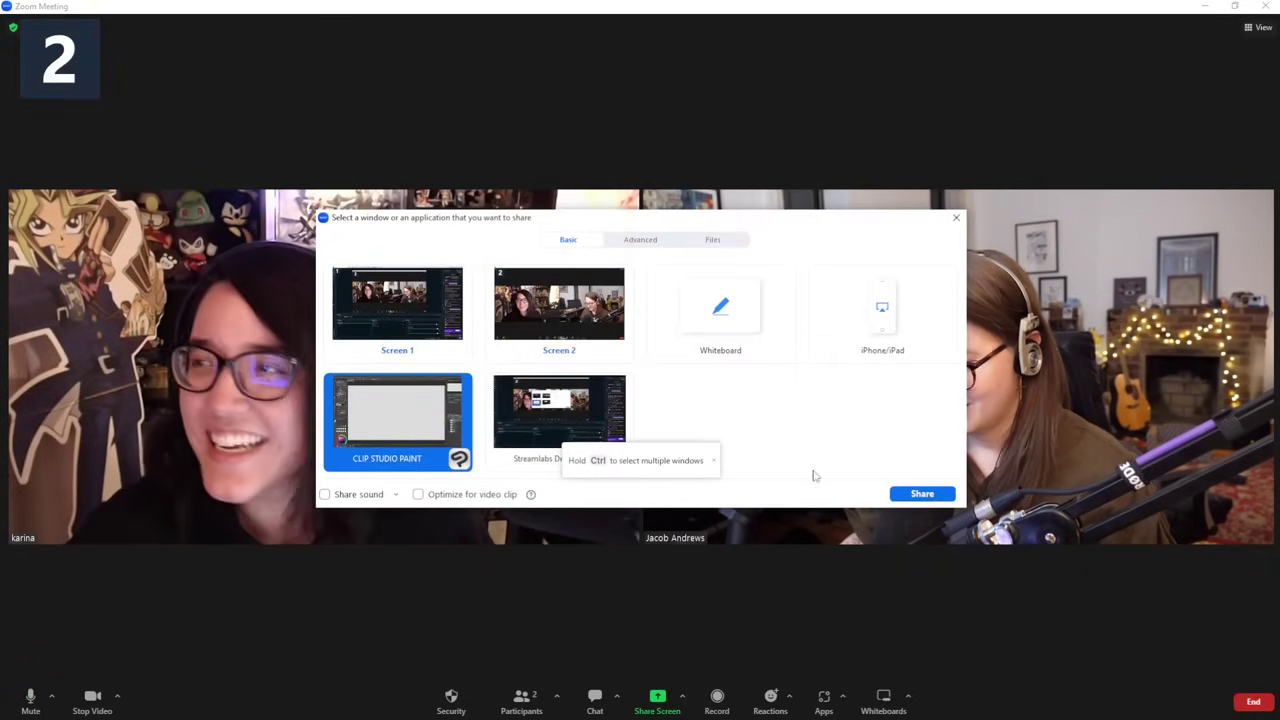
{"action": "left_click", "coordinate": [918, 493]}
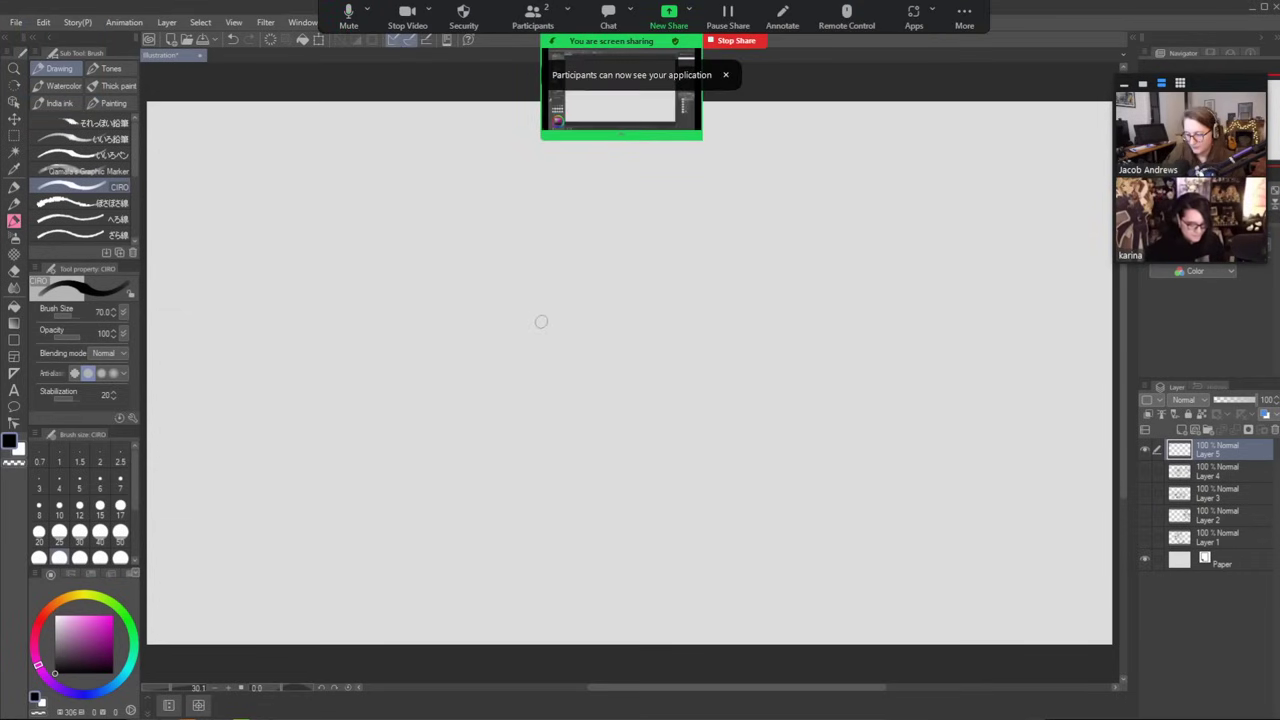
On the blank canvas, draw a large rounded nose with a curved muzzle line over its upper edge.
{"action": "mouse_move", "coordinate": [543, 320]}
{"action": "left_mouse_down"}
{"action": "mouse_move", "coordinate": [494, 370]}
{"action": "mouse_move", "coordinate": [545, 318]}
{"action": "left_mouse_up"}
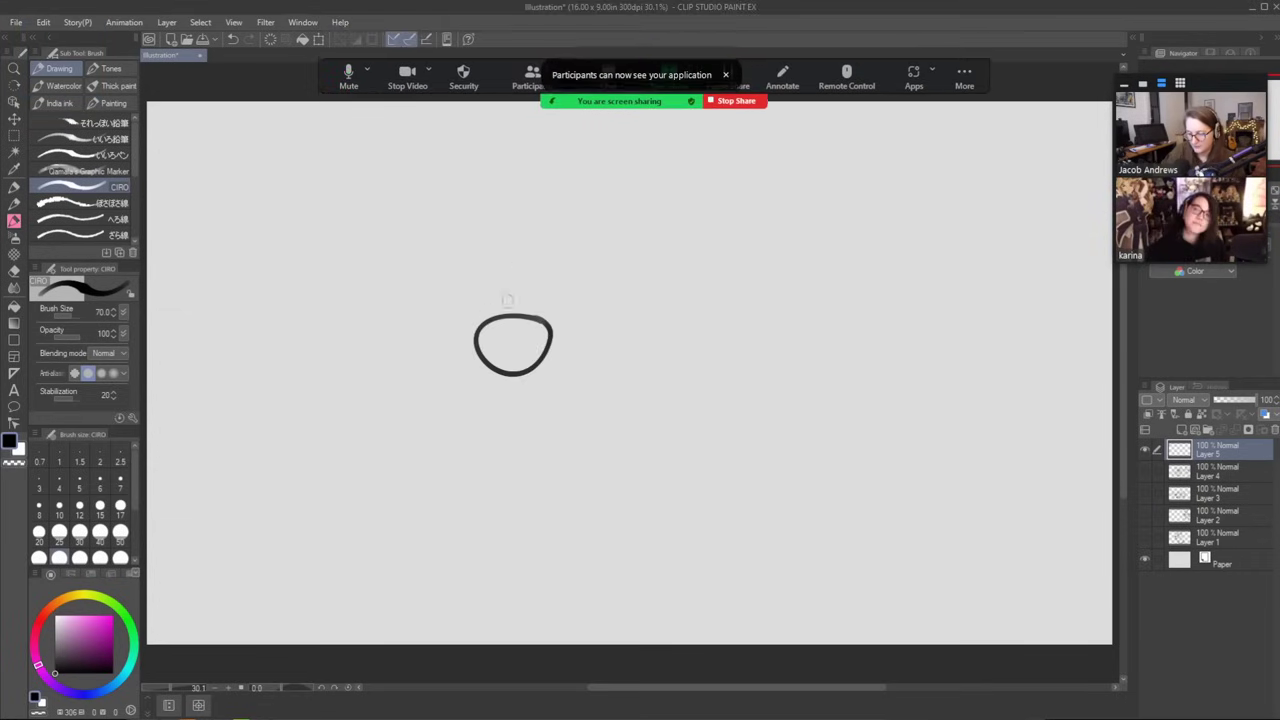
{"action": "mouse_move", "coordinate": [500, 318]}
{"action": "left_mouse_down"}
{"action": "mouse_move", "coordinate": [538, 253]}
{"action": "mouse_move", "coordinate": [577, 243]}
{"action": "left_mouse_up"}
{"action": "key", "text": "ctrl+z"}
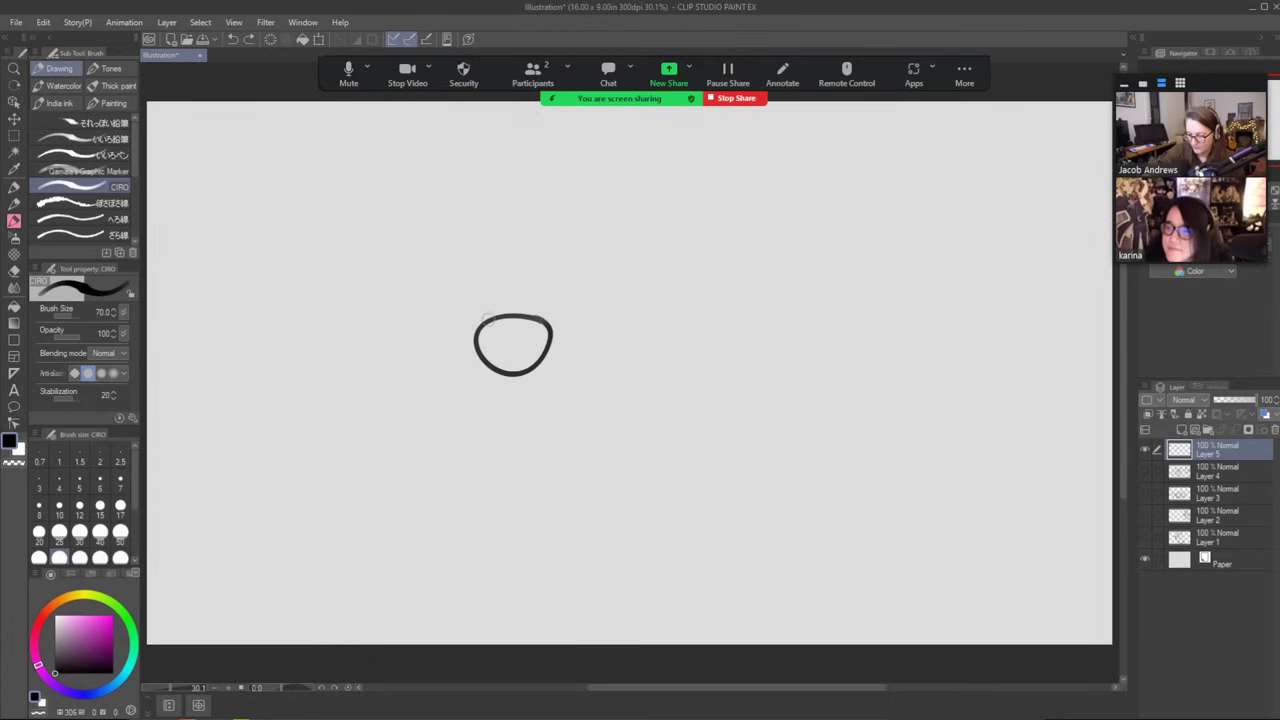
{"action": "mouse_move", "coordinate": [483, 321]}
{"action": "left_mouse_down"}
{"action": "mouse_move", "coordinate": [572, 314]}
{"action": "mouse_move", "coordinate": [521, 296]}
{"action": "mouse_move", "coordinate": [575, 240]}
{"action": "mouse_move", "coordinate": [641, 297]}
{"action": "mouse_move", "coordinate": [647, 340]}
{"action": "left_mouse_up"}
{"action": "key", "text": "ctrl+z"}
Draw a tall domed outline from the muzzle over the top and down the back of the head.
{"action": "mouse_move", "coordinate": [518, 305]}
{"action": "left_mouse_down"}
{"action": "mouse_move", "coordinate": [541, 270]}
{"action": "mouse_move", "coordinate": [620, 245]}
{"action": "mouse_move", "coordinate": [656, 281]}
{"action": "mouse_move", "coordinate": [650, 355]}
{"action": "left_mouse_up"}
{"action": "mouse_move", "coordinate": [519, 301]}
{"action": "left_mouse_down"}
{"action": "mouse_move", "coordinate": [615, 256]}
{"action": "mouse_move", "coordinate": [650, 306]}
{"action": "left_mouse_up"}
{"action": "key", "text": "ctrl+z"}
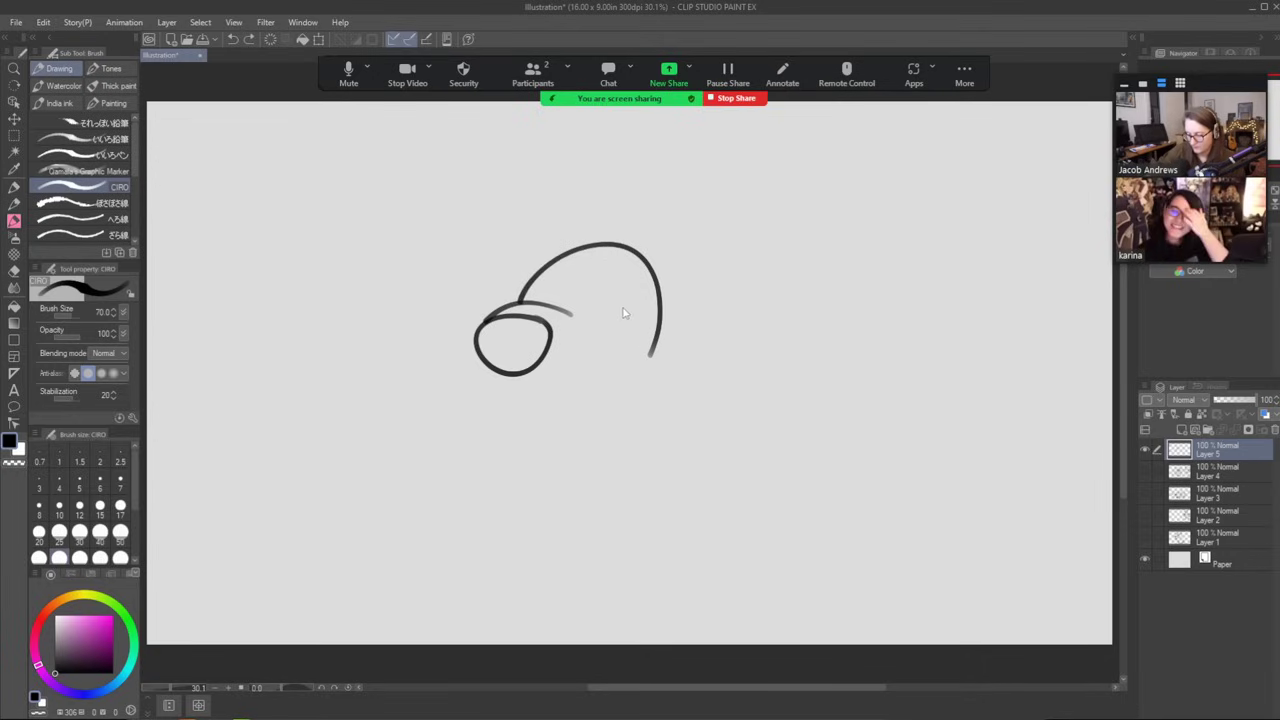
{"action": "key", "text": "ctrl+z"}
{"action": "mouse_move", "coordinate": [517, 303]}
{"action": "left_mouse_down"}
{"action": "mouse_move", "coordinate": [568, 241]}
{"action": "mouse_move", "coordinate": [667, 282]}
{"action": "mouse_move", "coordinate": [658, 378]}
{"action": "left_mouse_up"}
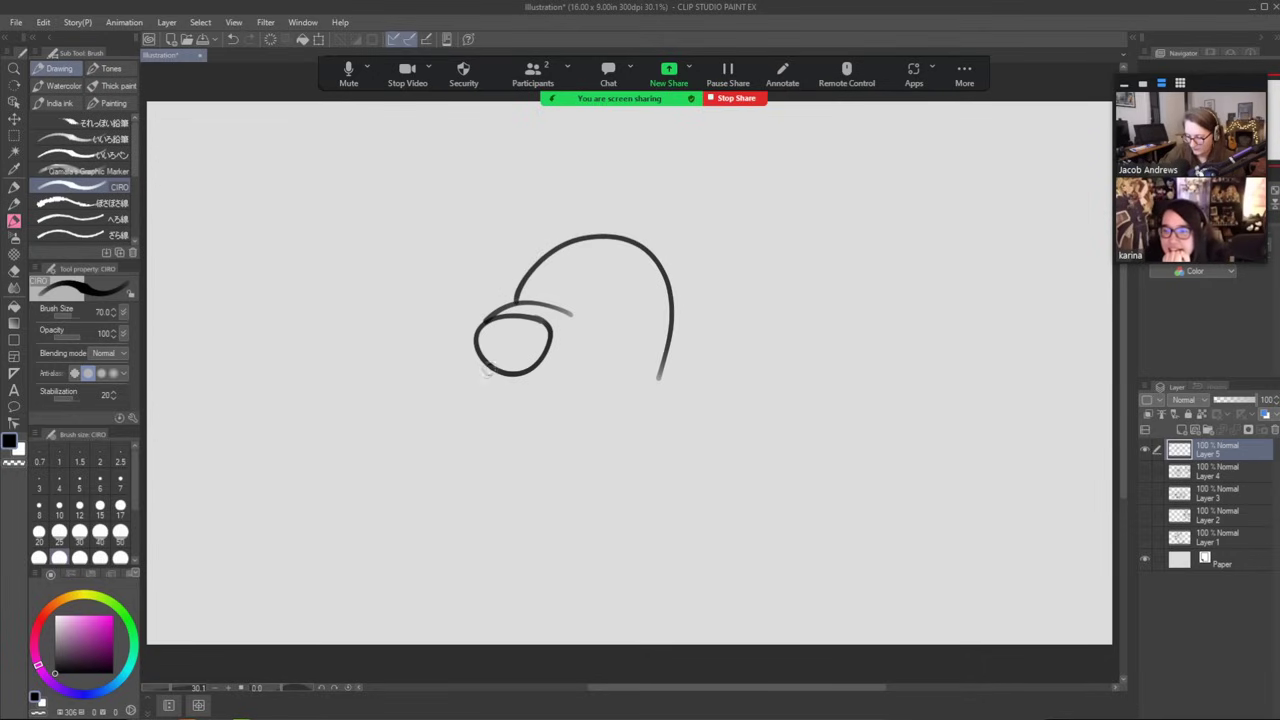
Draw the upper lip and deep rounded jaw below the nose, and add a curved smile ending in a cheek crease.
{"action": "mouse_move", "coordinate": [484, 364]}
{"action": "left_mouse_down"}
{"action": "mouse_move", "coordinate": [508, 395]}
{"action": "mouse_move", "coordinate": [522, 383]}
{"action": "mouse_move", "coordinate": [513, 404]}
{"action": "mouse_move", "coordinate": [537, 440]}
{"action": "mouse_move", "coordinate": [575, 449]}
{"action": "mouse_move", "coordinate": [607, 378]}
{"action": "left_mouse_up"}
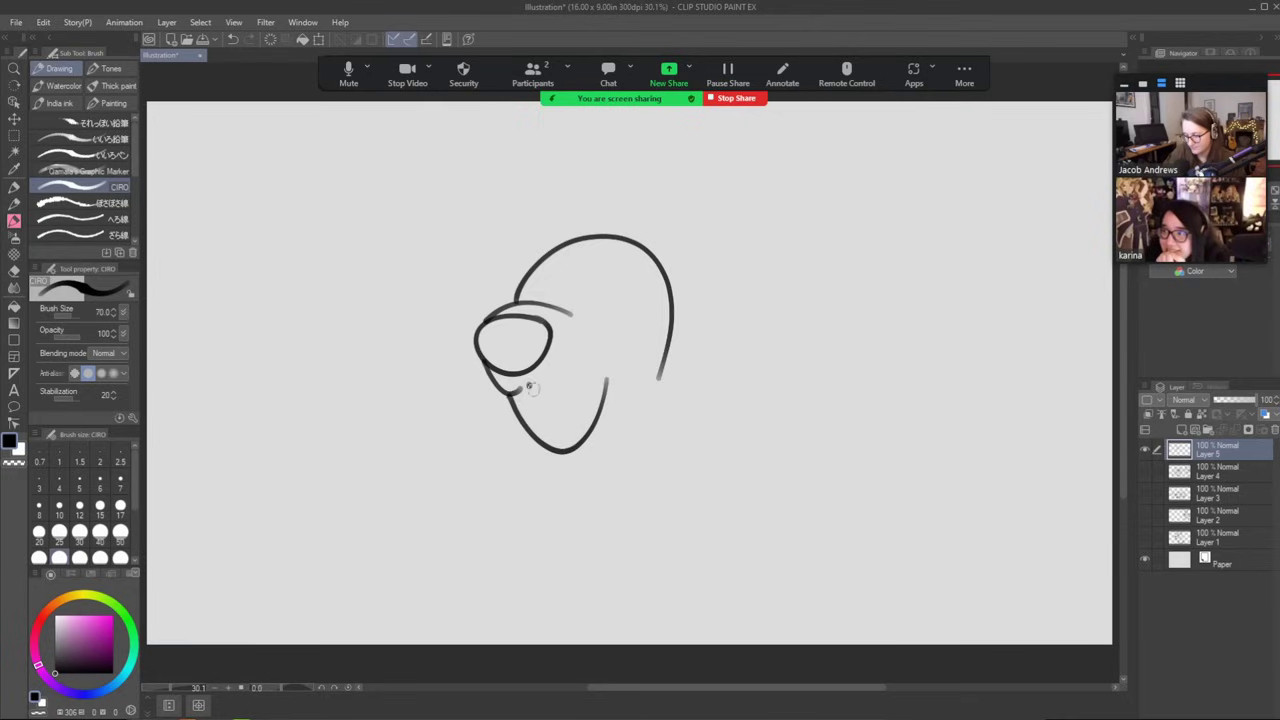
{"action": "left_click_drag", "start_coordinate": [528, 390], "coordinate": [600, 366]}
{"action": "key", "text": "ctrl+z"}
{"action": "mouse_move", "coordinate": [528, 388]}
{"action": "left_mouse_down"}
{"action": "mouse_move", "coordinate": [592, 364]}
{"action": "mouse_move", "coordinate": [596, 376]}
{"action": "left_mouse_up"}
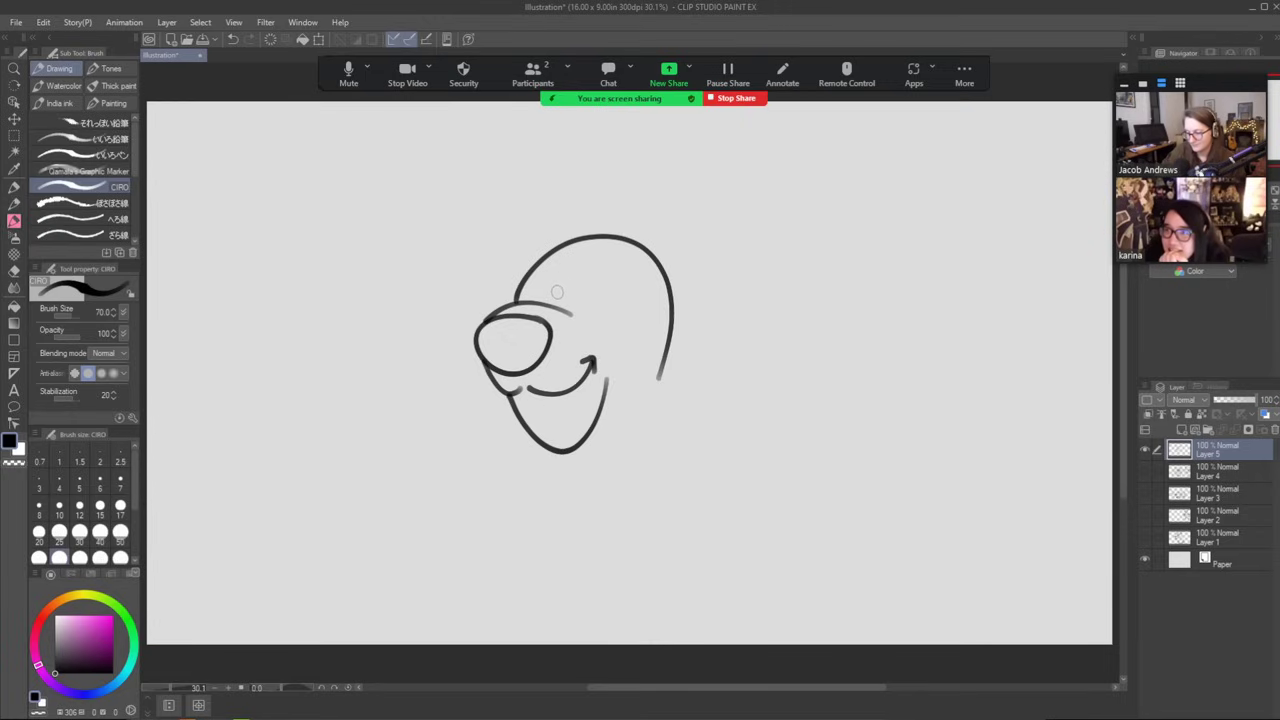
Draw two small dot eyes above the muzzle, redoing them farther back from the forehead outline.
{"action": "left_click", "coordinate": [558, 290]}
{"action": "left_click", "coordinate": [534, 290]}
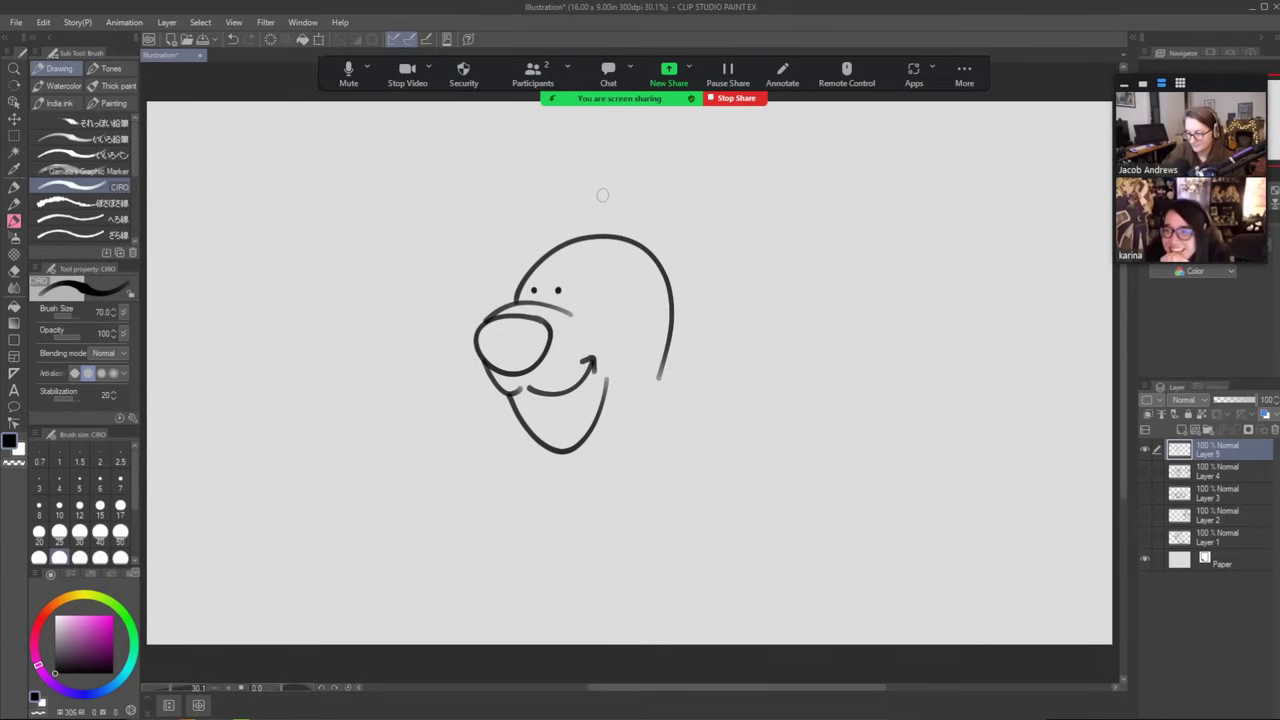
{"action": "key", "text": "ctrl+z"}
{"action": "key", "text": "ctrl+z"}
{"action": "left_click", "coordinate": [563, 288]}
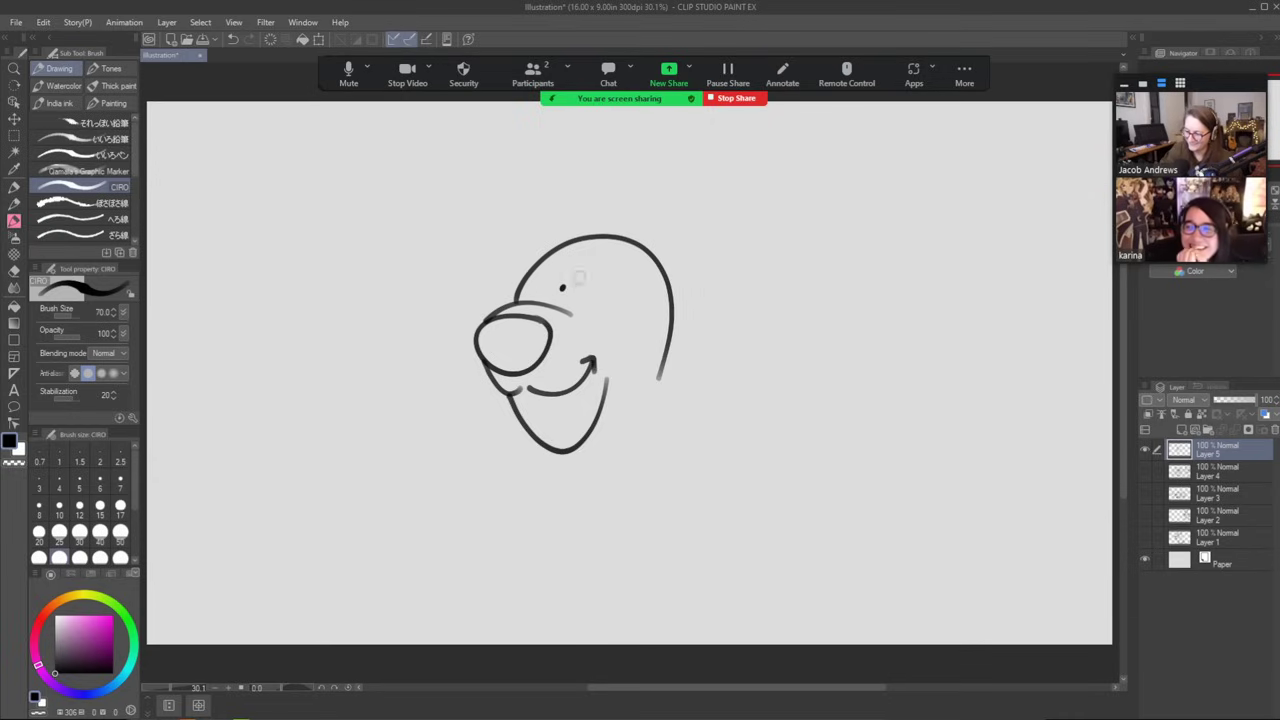
{"action": "left_click", "coordinate": [593, 288]}
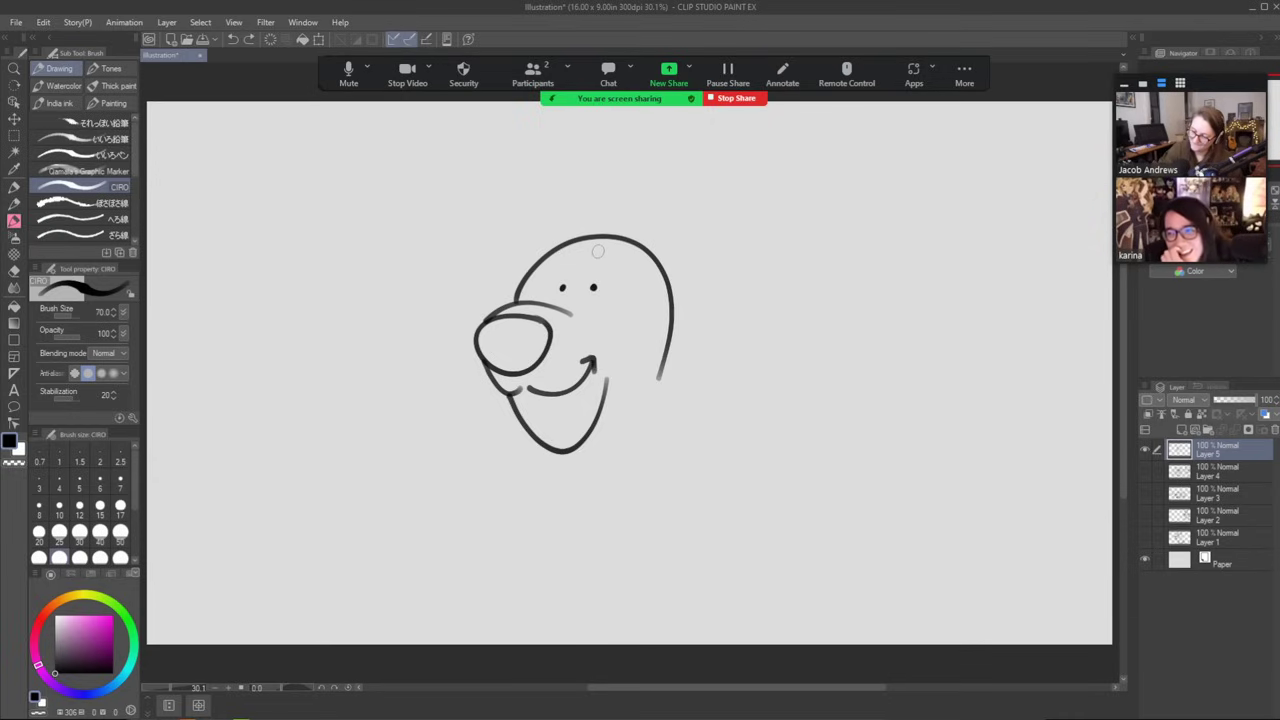
Add a broken face-marking outline and arched eyebrows around the eyes, and draw two round ears on top of the head.
{"action": "mouse_move", "coordinate": [598, 250]}
{"action": "left_mouse_down"}
{"action": "mouse_move", "coordinate": [563, 252]}
{"action": "mouse_move", "coordinate": [532, 298]}
{"action": "left_mouse_up"}
{"action": "mouse_move", "coordinate": [605, 252]}
{"action": "left_mouse_down"}
{"action": "mouse_move", "coordinate": [628, 300]}
{"action": "mouse_move", "coordinate": [613, 332]}
{"action": "mouse_move", "coordinate": [590, 328]}
{"action": "left_mouse_up"}
{"action": "mouse_move", "coordinate": [556, 272]}
{"action": "left_mouse_down"}
{"action": "mouse_move", "coordinate": [573, 262]}
{"action": "mouse_move", "coordinate": [613, 274]}
{"action": "left_mouse_up"}
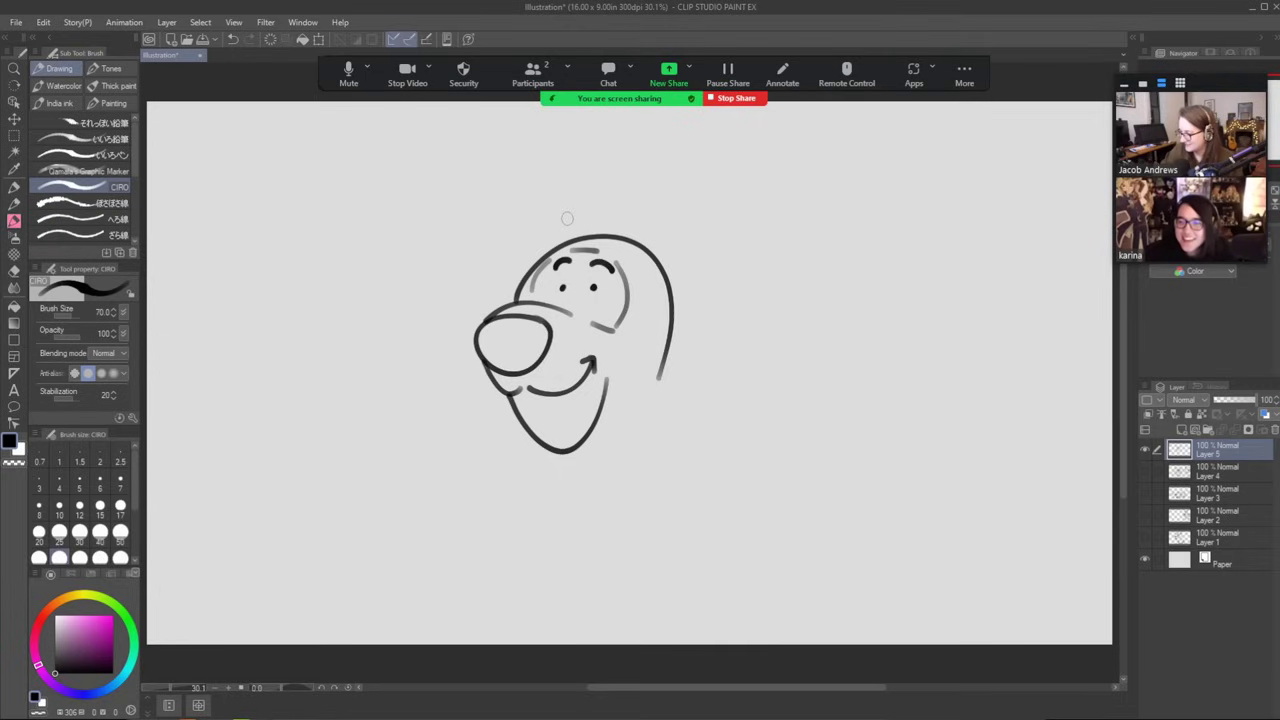
{"action": "mouse_move", "coordinate": [565, 230]}
{"action": "left_mouse_down"}
{"action": "mouse_move", "coordinate": [521, 223]}
{"action": "mouse_move", "coordinate": [545, 252]}
{"action": "left_mouse_up"}
{"action": "mouse_move", "coordinate": [641, 248]}
{"action": "left_mouse_down"}
{"action": "mouse_move", "coordinate": [678, 221]}
{"action": "mouse_move", "coordinate": [685, 245]}
{"action": "mouse_move", "coordinate": [658, 260]}
{"action": "left_mouse_up"}
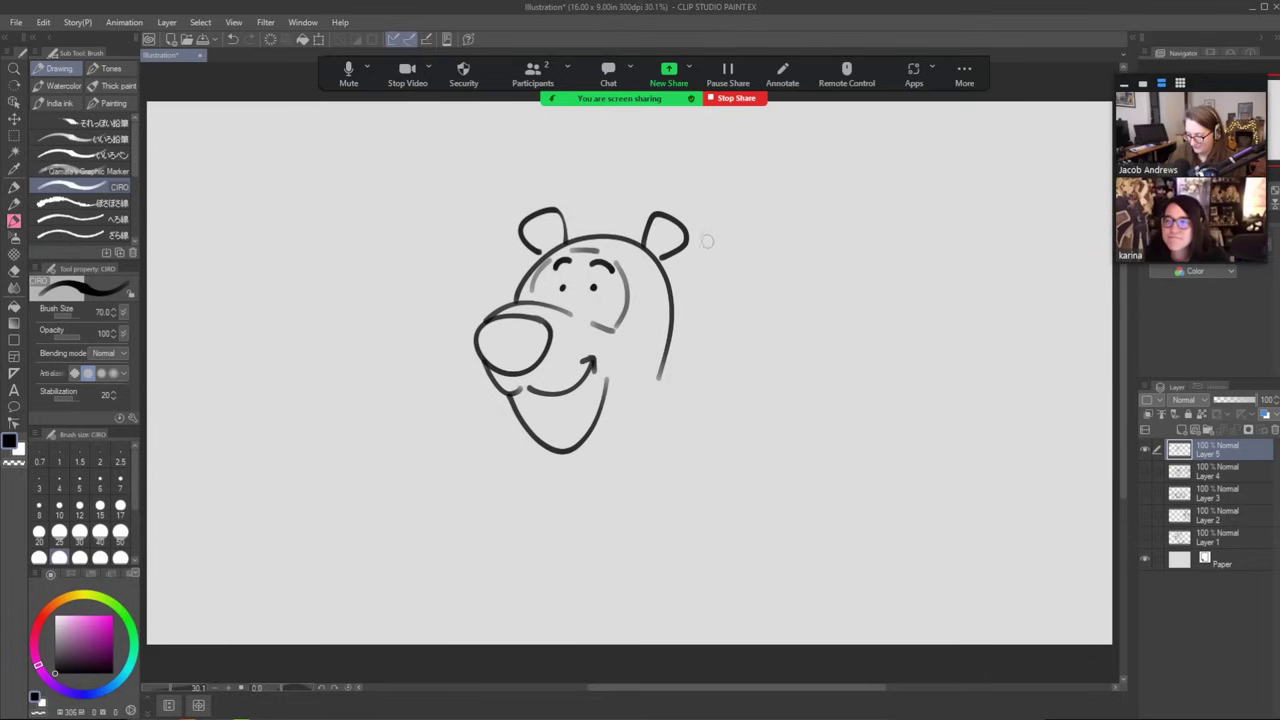
Fill the bear-like animal's nose black around an oval highlight and add inner-ear lines to both ears.
{"action": "mouse_move", "coordinate": [516, 318]}
{"action": "left_mouse_down"}
{"action": "mouse_move", "coordinate": [475, 340]}
{"action": "mouse_move", "coordinate": [538, 322]}
{"action": "mouse_move", "coordinate": [510, 320]}
{"action": "mouse_move", "coordinate": [540, 336]}
{"action": "mouse_move", "coordinate": [484, 340]}
{"action": "mouse_move", "coordinate": [535, 324]}
{"action": "mouse_move", "coordinate": [539, 347]}
{"action": "mouse_move", "coordinate": [486, 357]}
{"action": "mouse_move", "coordinate": [530, 356]}
{"action": "left_mouse_up"}
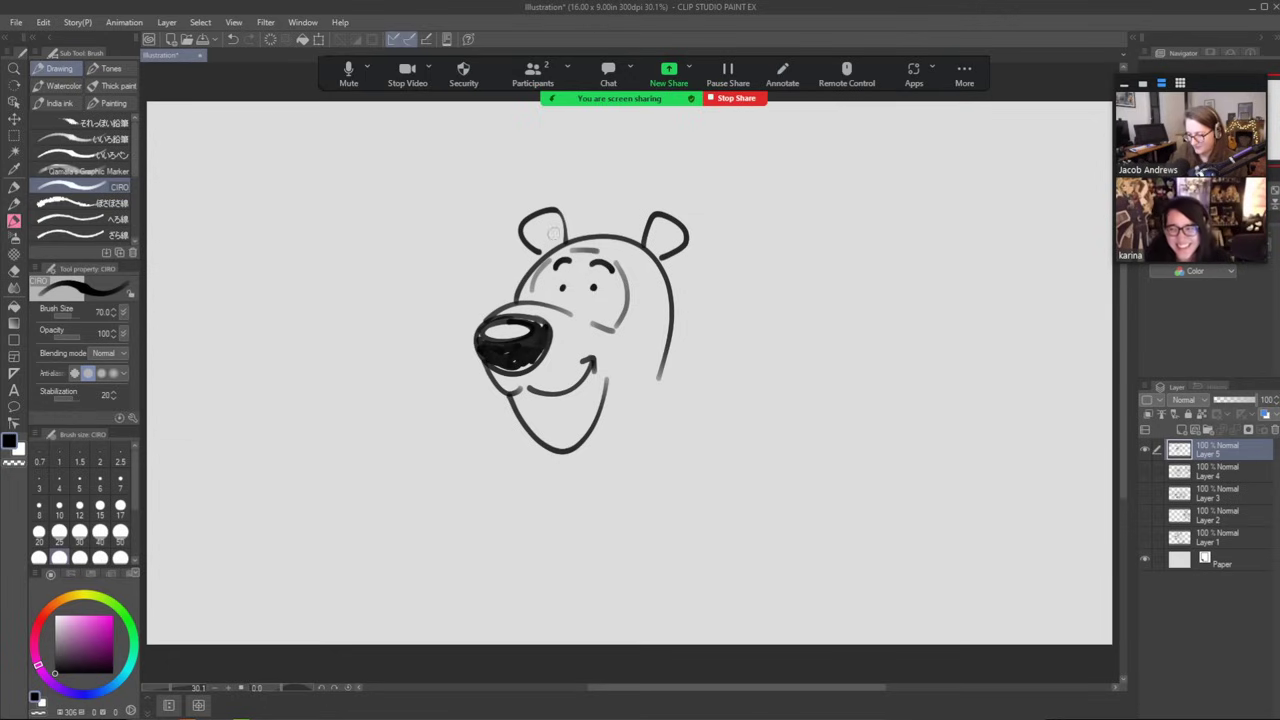
{"action": "mouse_move", "coordinate": [556, 248]}
{"action": "left_mouse_down"}
{"action": "mouse_move", "coordinate": [546, 228]}
{"action": "mouse_move", "coordinate": [534, 240]}
{"action": "left_mouse_up"}
{"action": "mouse_move", "coordinate": [668, 240]}
{"action": "left_mouse_down"}
{"action": "mouse_move", "coordinate": [658, 252]}
{"action": "mouse_move", "coordinate": [672, 220]}
{"action": "left_mouse_up"}
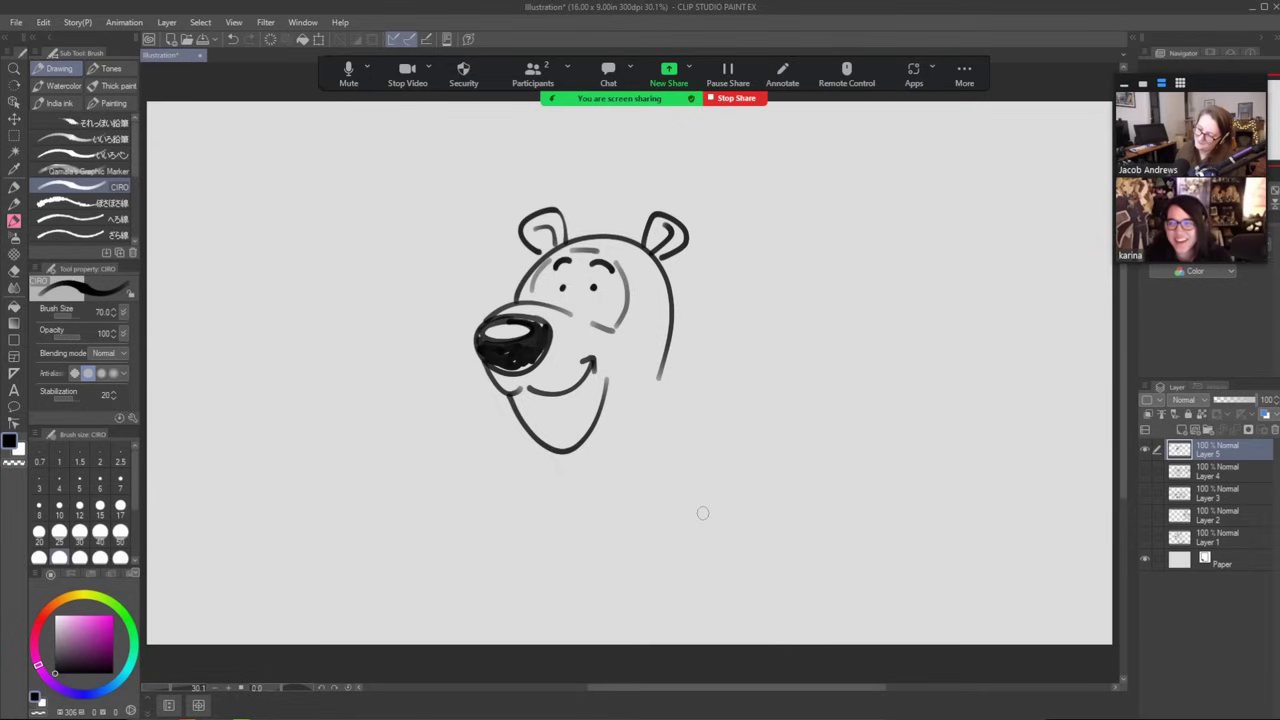
Add two jagged dark stripes on the back of the head and draw the neck sloping into the back shoulder, redoing the shoulder line.
{"action": "mouse_move", "coordinate": [648, 278]}
{"action": "left_mouse_down"}
{"action": "mouse_move", "coordinate": [645, 295]}
{"action": "mouse_move", "coordinate": [660, 275]}
{"action": "mouse_move", "coordinate": [664, 308]}
{"action": "mouse_move", "coordinate": [648, 330]}
{"action": "mouse_move", "coordinate": [676, 314]}
{"action": "mouse_move", "coordinate": [668, 356]}
{"action": "left_mouse_up"}
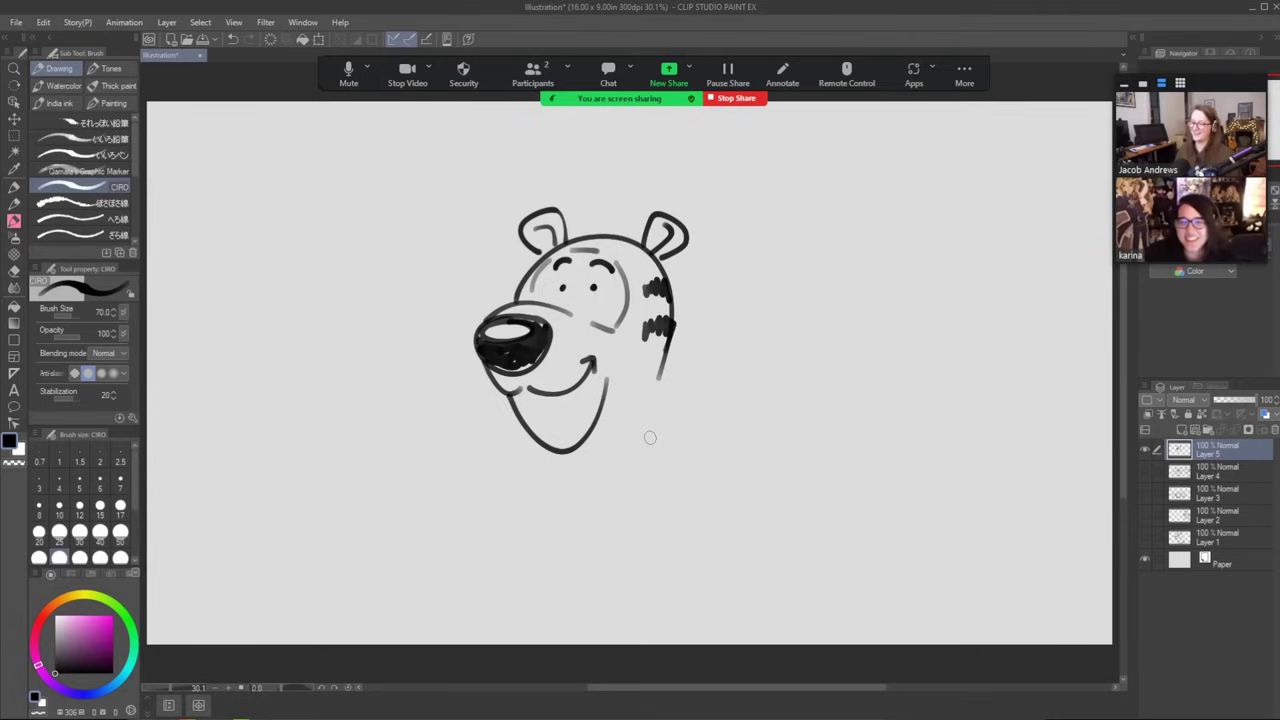
{"action": "mouse_move", "coordinate": [651, 409]}
{"action": "left_mouse_down"}
{"action": "mouse_move", "coordinate": [657, 452]}
{"action": "mouse_move", "coordinate": [752, 512]}
{"action": "mouse_move", "coordinate": [771, 566]}
{"action": "left_mouse_up"}
{"action": "key", "text": "ctrl+z"}
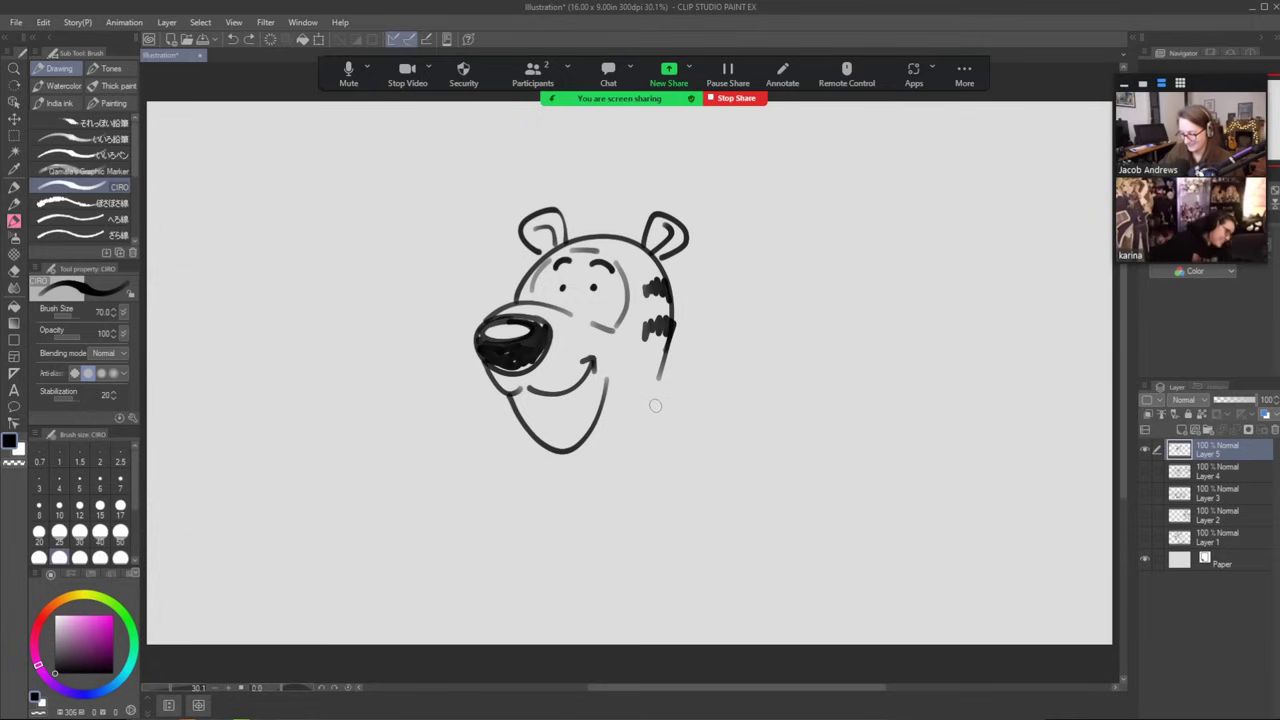
{"action": "mouse_move", "coordinate": [654, 405]}
{"action": "left_mouse_down"}
{"action": "mouse_move", "coordinate": [695, 471]}
{"action": "mouse_move", "coordinate": [773, 527]}
{"action": "mouse_move", "coordinate": [790, 593]}
{"action": "left_mouse_up"}
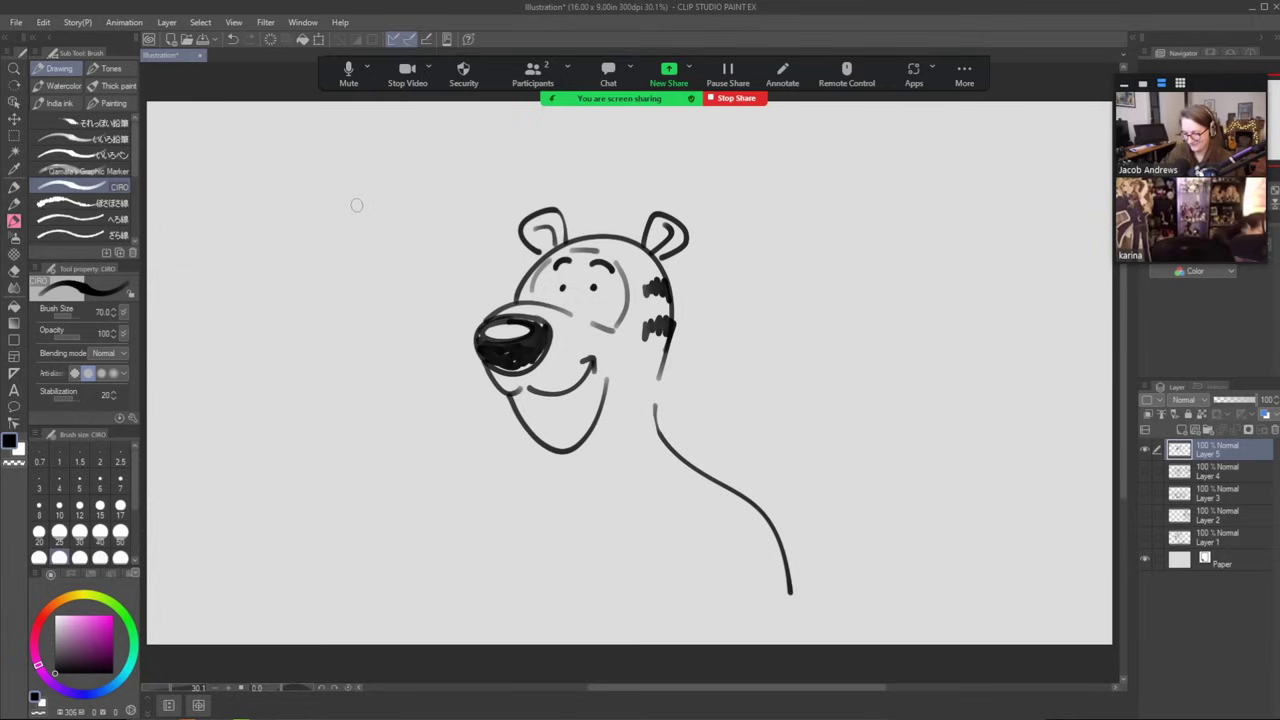
Draw a large square frame around the character's bust and erase the stray line end at its upper corner beside the face.
{"action": "left_click_drag", "start_coordinate": [354, 206], "coordinate": [366, 449]}
{"action": "mouse_move", "coordinate": [356, 285]}
{"action": "left_mouse_down"}
{"action": "mouse_move", "coordinate": [729, 171]}
{"action": "mouse_move", "coordinate": [785, 185]}
{"action": "mouse_move", "coordinate": [790, 580]}
{"action": "mouse_move", "coordinate": [474, 563]}
{"action": "mouse_move", "coordinate": [404, 330]}
{"action": "mouse_move", "coordinate": [400, 168]}
{"action": "mouse_move", "coordinate": [375, 176]}
{"action": "mouse_move", "coordinate": [342, 245]}
{"action": "mouse_move", "coordinate": [374, 510]}
{"action": "left_mouse_up"}
{"action": "key", "text": "e"}
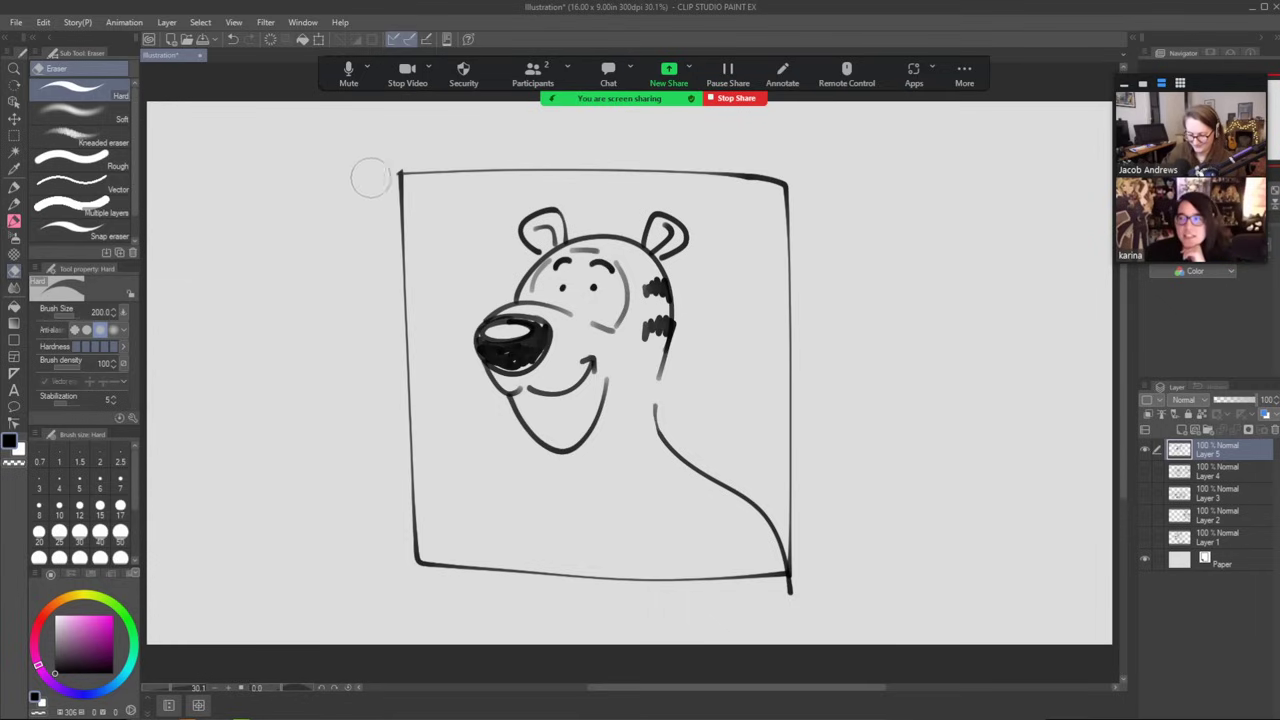
{"action": "left_click", "coordinate": [370, 176]}
{"action": "key", "text": "p"}
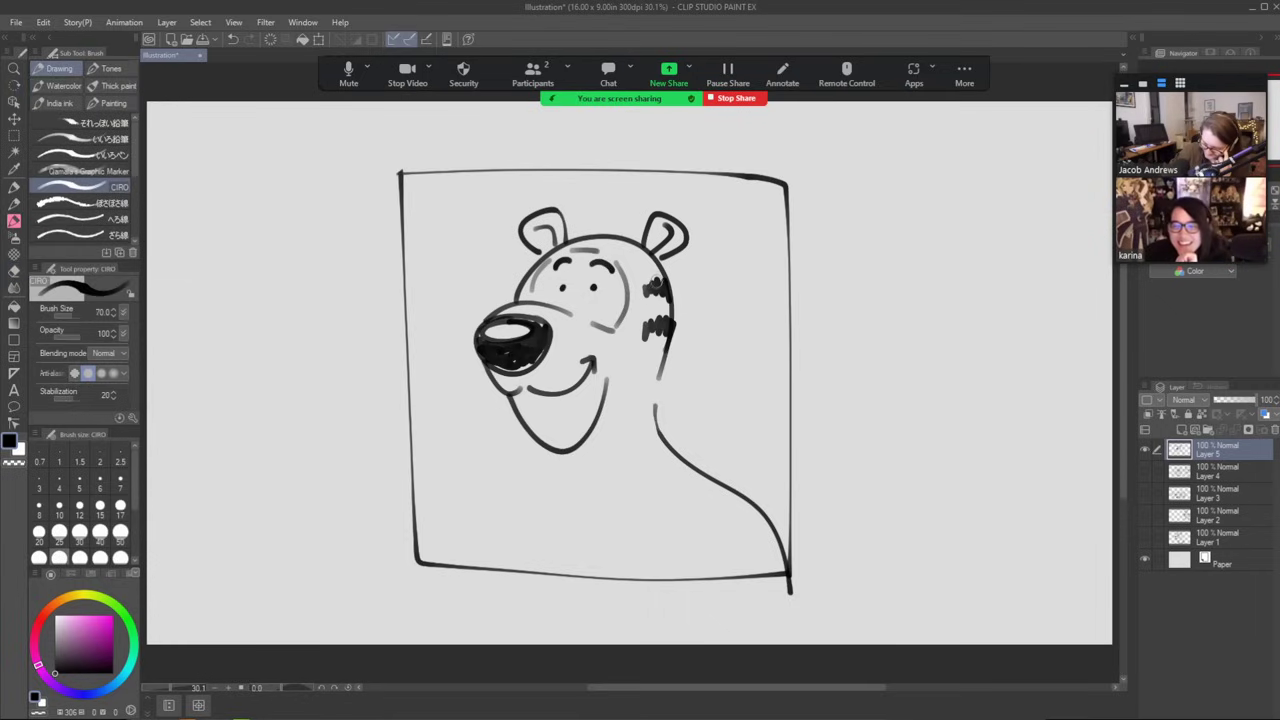
Darken the upper head stripe, add a faint curved cheek line behind the smile, and draw the front shoulder below the chin.
{"action": "left_click_drag", "start_coordinate": [648, 283], "coordinate": [664, 296]}
{"action": "left_click_drag", "start_coordinate": [620, 336], "coordinate": [646, 382]}
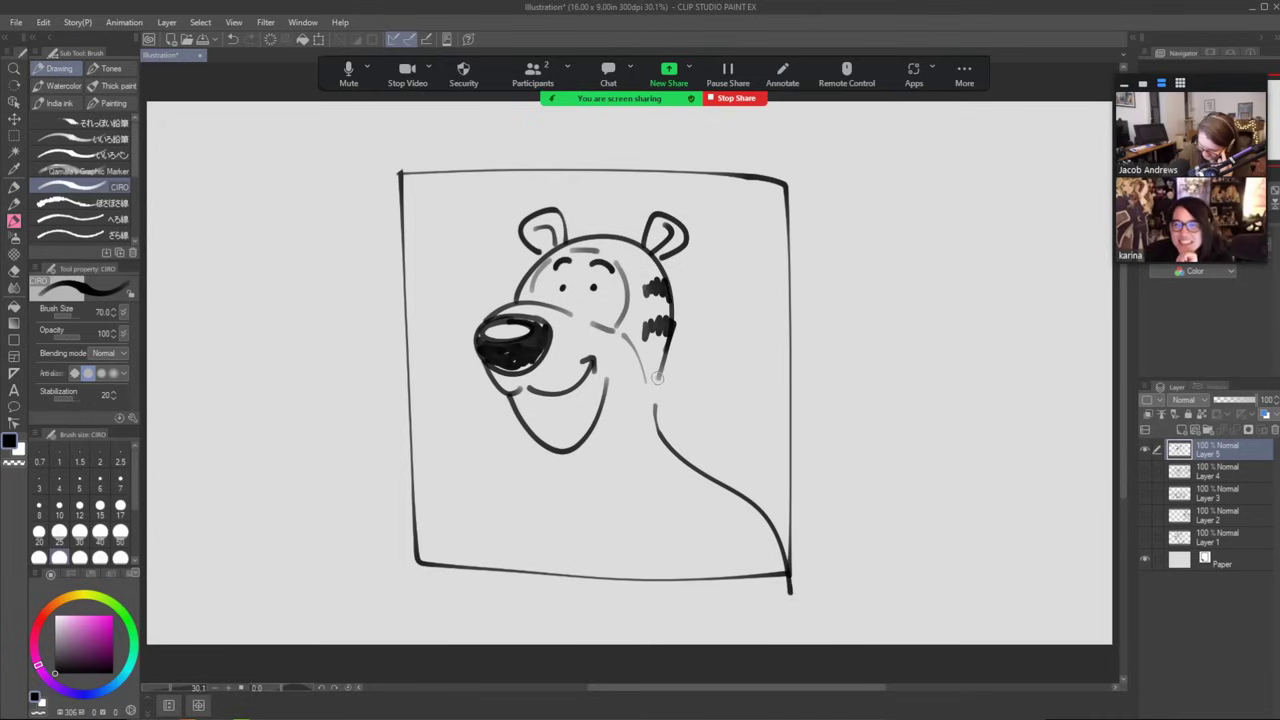
{"action": "left_click_drag", "start_coordinate": [562, 456], "coordinate": [457, 555]}
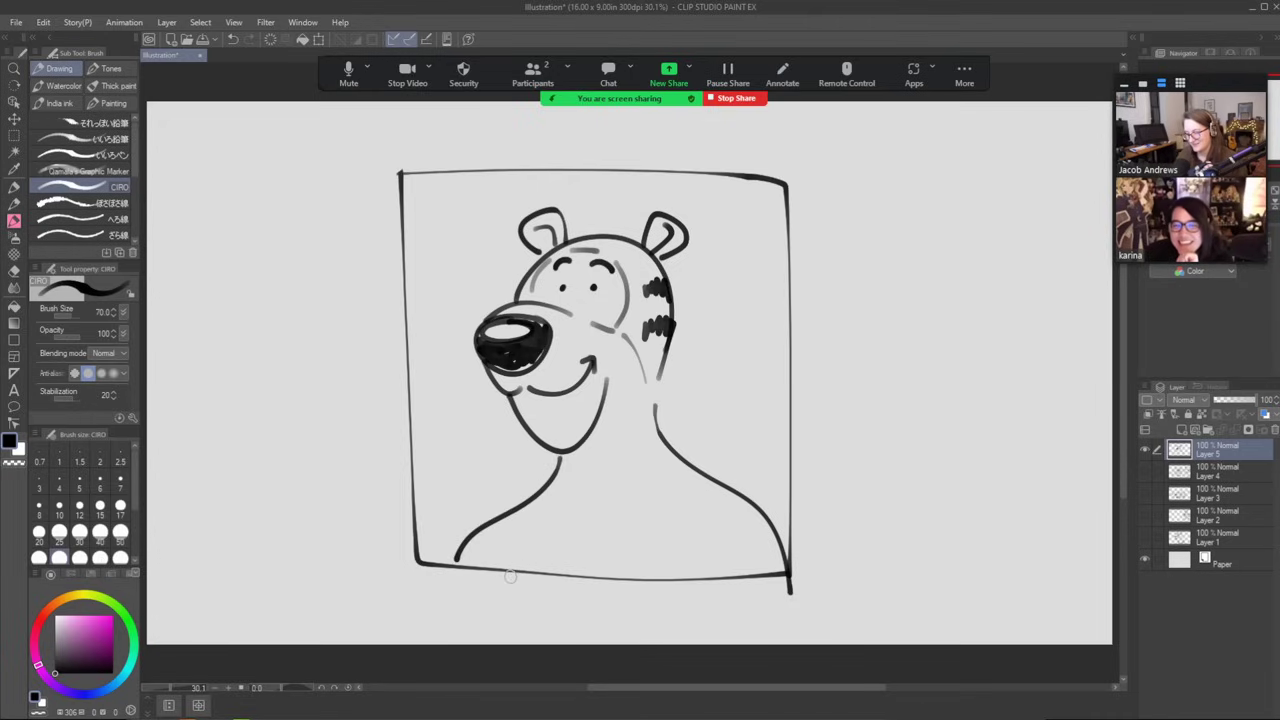
Draw a pointed shirt collar around the neck and erase the overlapping neck line and the shoulder line end outside the frame.
{"action": "mouse_move", "coordinate": [674, 436]}
{"action": "left_mouse_down"}
{"action": "mouse_move", "coordinate": [606, 470]}
{"action": "mouse_move", "coordinate": [578, 513]}
{"action": "left_mouse_up"}
{"action": "left_click_drag", "start_coordinate": [546, 456], "coordinate": [572, 494]}
{"action": "mouse_move", "coordinate": [614, 468]}
{"action": "left_mouse_down"}
{"action": "mouse_move", "coordinate": [624, 518]}
{"action": "mouse_move", "coordinate": [695, 448]}
{"action": "mouse_move", "coordinate": [660, 420]}
{"action": "left_mouse_up"}
{"action": "mouse_move", "coordinate": [556, 466]}
{"action": "left_mouse_down"}
{"action": "mouse_move", "coordinate": [532, 510]}
{"action": "mouse_move", "coordinate": [538, 450]}
{"action": "left_mouse_up"}
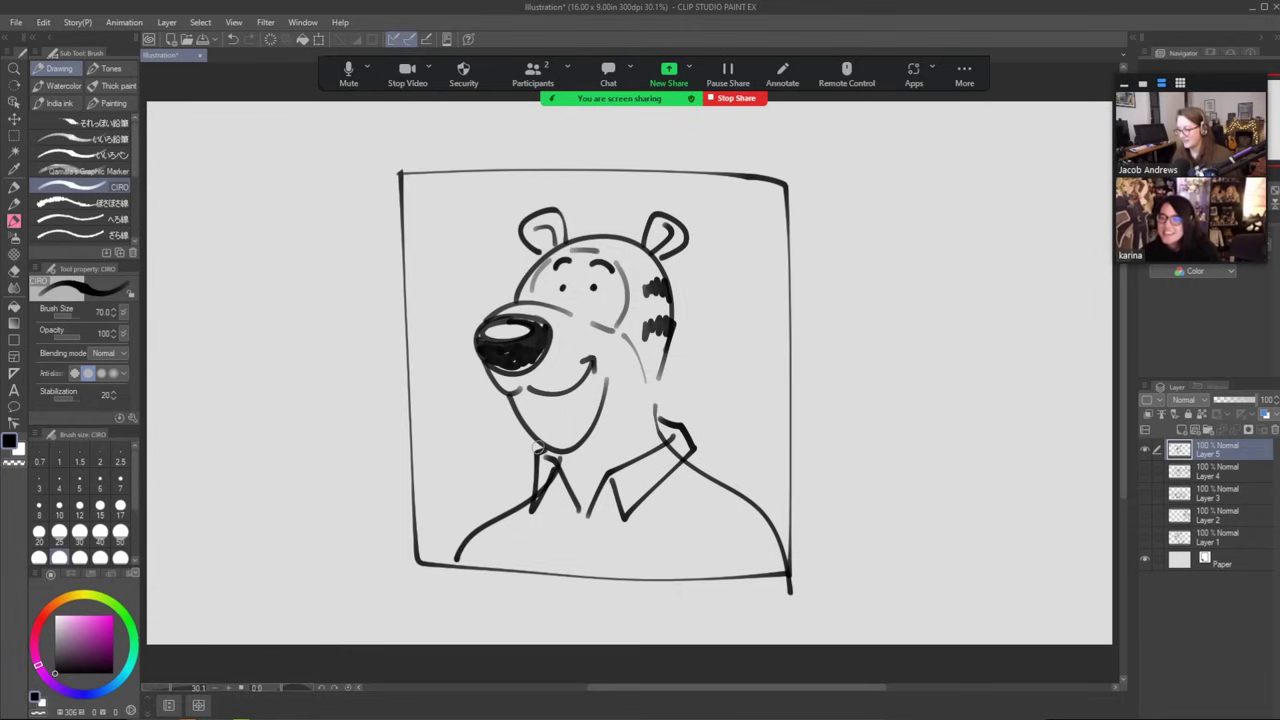
{"action": "key", "text": "e"}
{"action": "left_click_drag", "start_coordinate": [668, 444], "coordinate": [674, 451]}
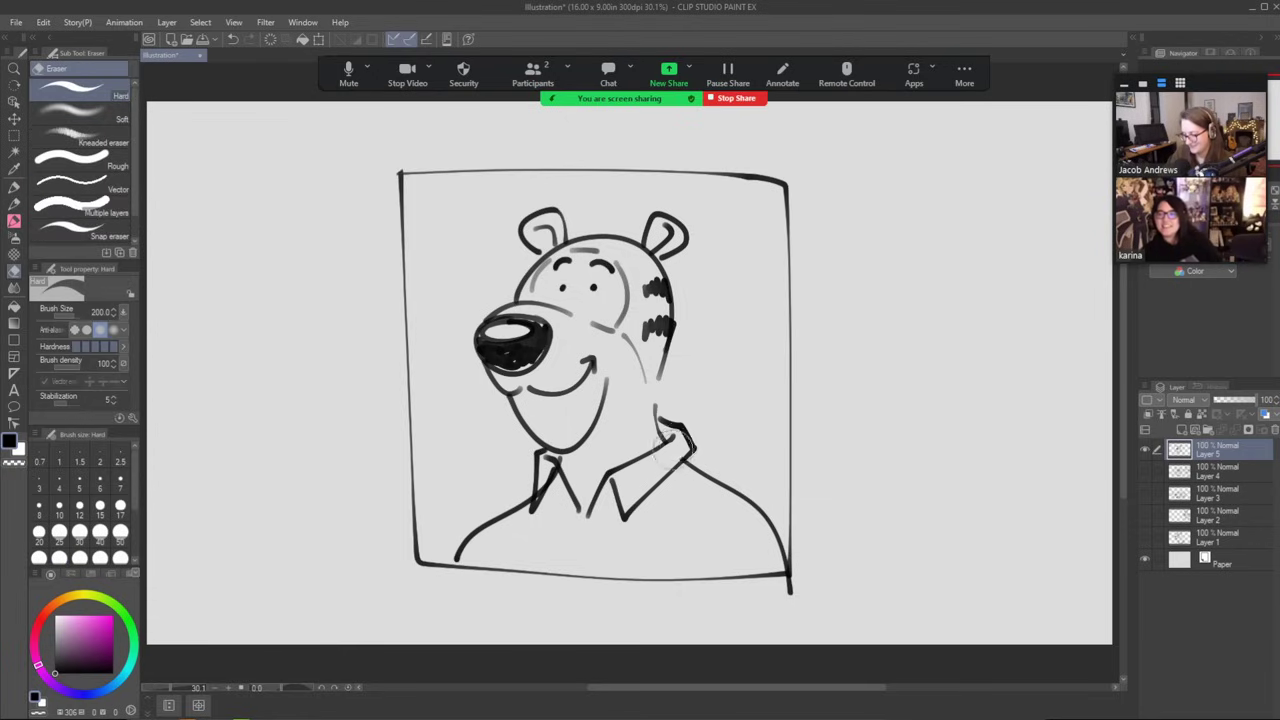
{"action": "left_click_drag", "start_coordinate": [831, 589], "coordinate": [771, 597]}
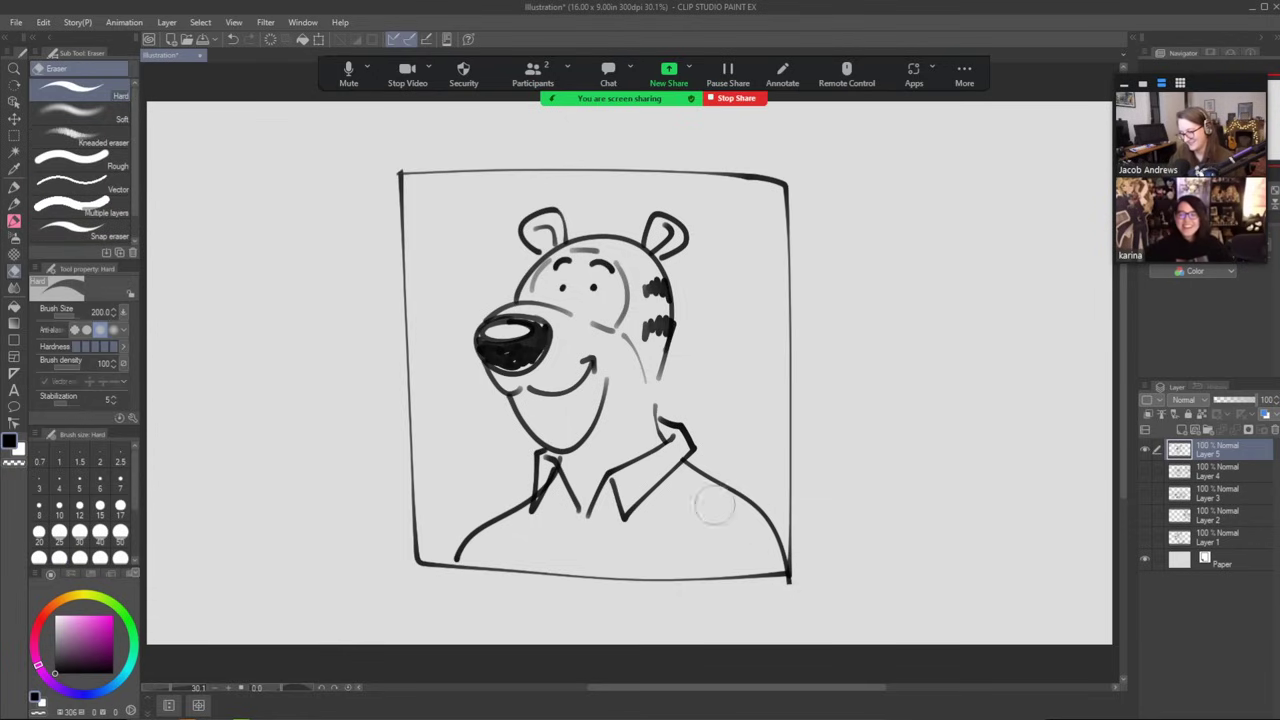
Draw the shirt's front opening below the collar and add a round button beside it.
{"action": "key", "text": "b"}
{"action": "left_click_drag", "start_coordinate": [585, 523], "coordinate": [566, 571]}
{"action": "left_click", "coordinate": [579, 560]}
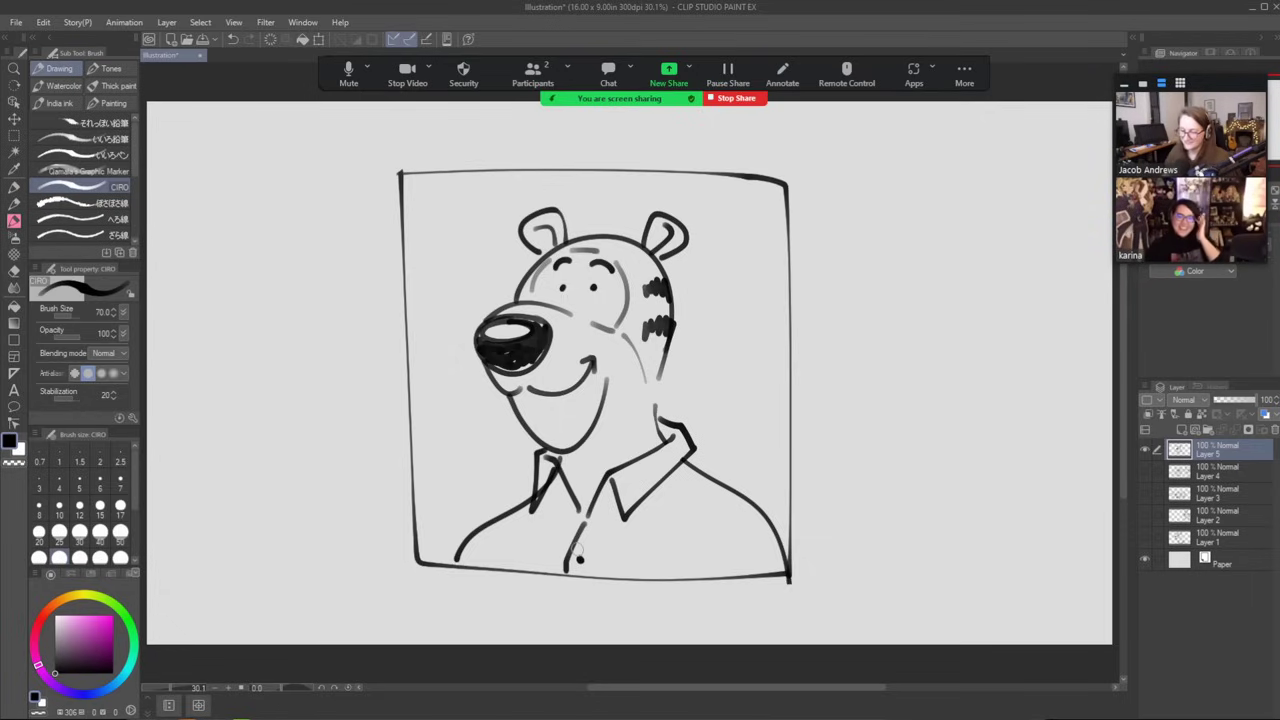
Scale down the framed portrait and place it on the left half of the canvas.
{"action": "left_click", "coordinate": [14, 118]}
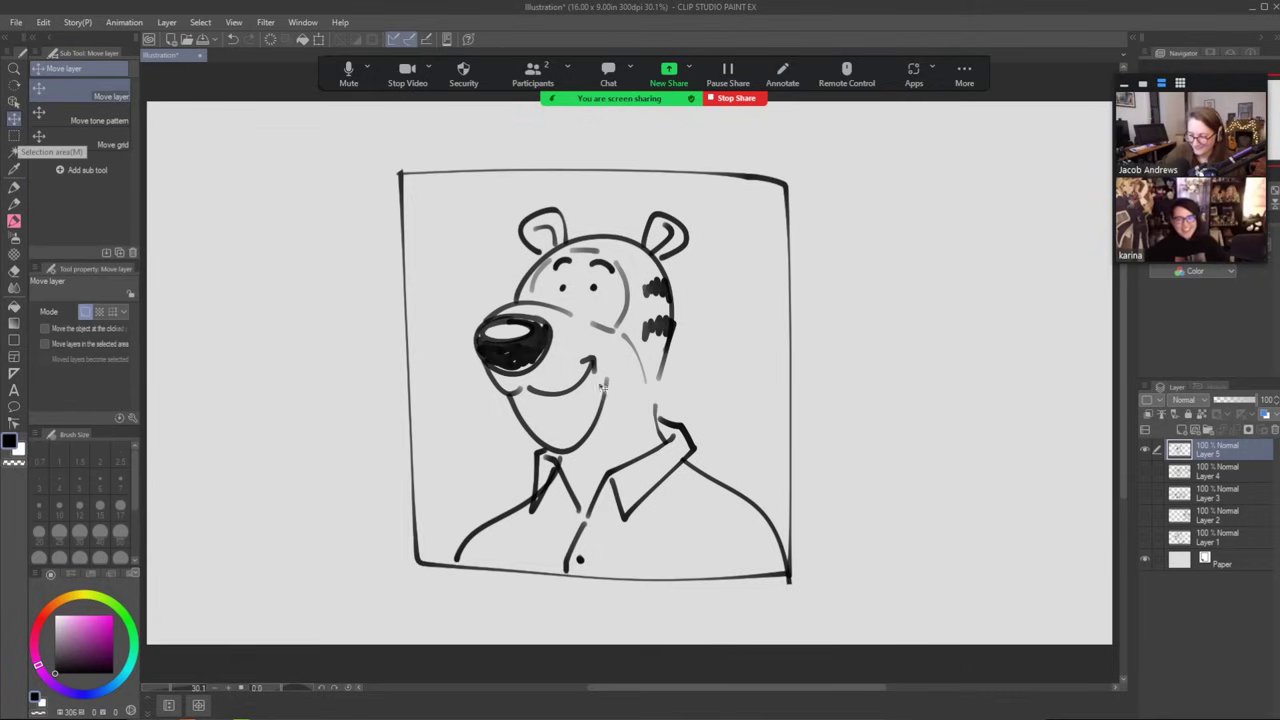
{"action": "mouse_move", "coordinate": [792, 582]}
{"action": "left_mouse_down"}
{"action": "mouse_move", "coordinate": [628, 585]}
{"action": "mouse_move", "coordinate": [522, 478]}
{"action": "left_mouse_up"}
{"action": "left_click", "coordinate": [318, 39]}
{"action": "key", "text": "Return"}
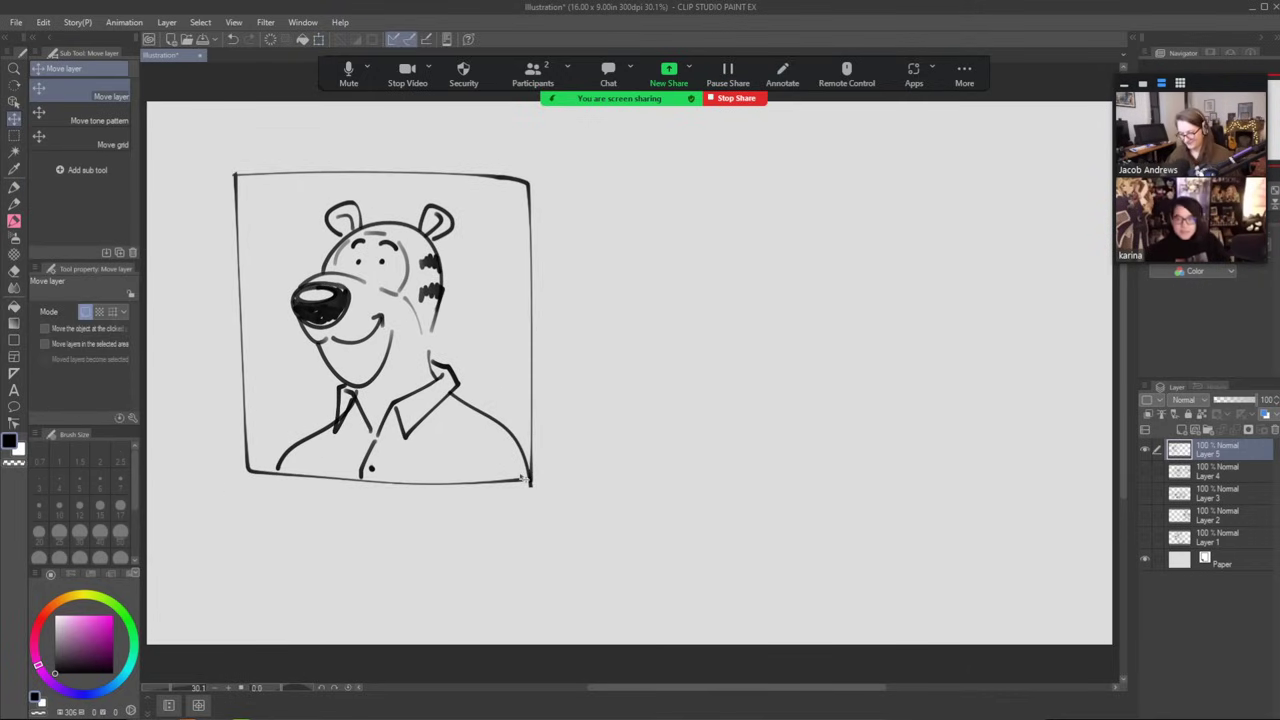
Draw a tall domed hat with curled brim ends on the empty half of the canvas, undoing a stray stroke.
{"action": "key", "text": "b"}
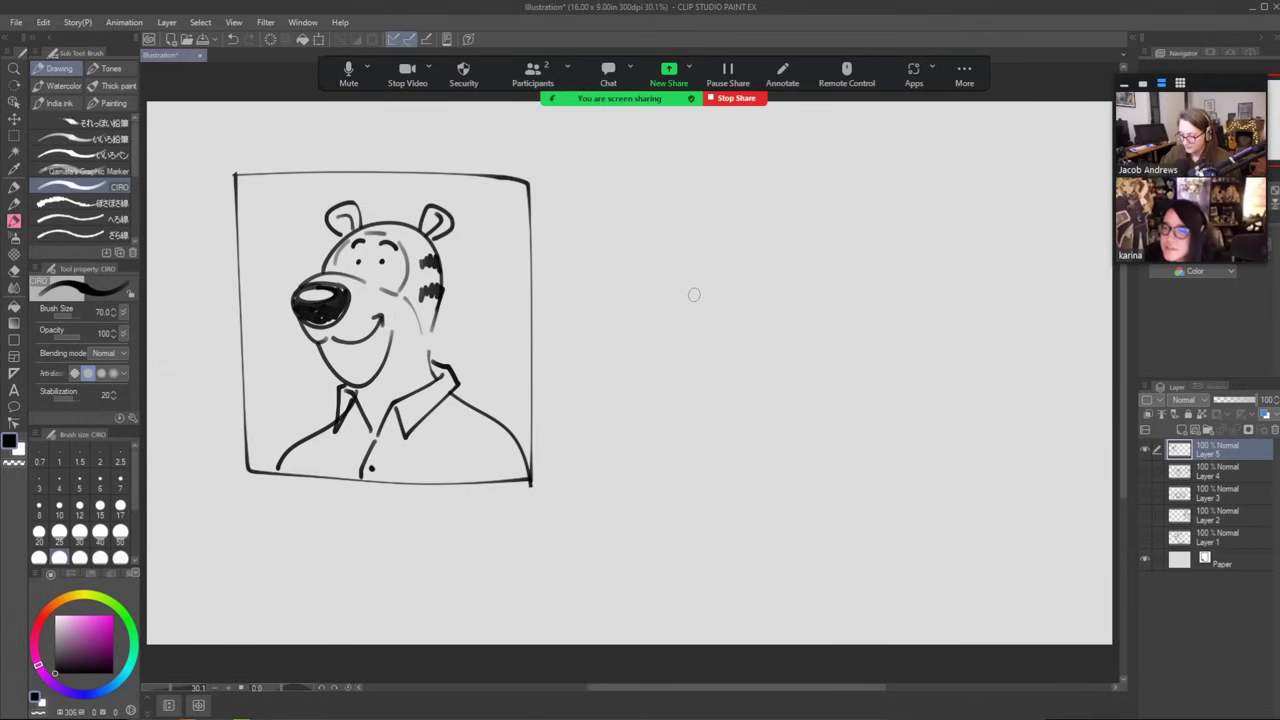
{"action": "mouse_move", "coordinate": [694, 294]}
{"action": "left_mouse_down"}
{"action": "mouse_move", "coordinate": [717, 276]}
{"action": "mouse_move", "coordinate": [686, 318]}
{"action": "mouse_move", "coordinate": [829, 308]}
{"action": "mouse_move", "coordinate": [940, 237]}
{"action": "mouse_move", "coordinate": [900, 251]}
{"action": "left_mouse_up"}
{"action": "mouse_move", "coordinate": [720, 283]}
{"action": "left_mouse_down"}
{"action": "mouse_move", "coordinate": [719, 231]}
{"action": "mouse_move", "coordinate": [798, 151]}
{"action": "mouse_move", "coordinate": [883, 187]}
{"action": "mouse_move", "coordinate": [895, 238]}
{"action": "mouse_move", "coordinate": [790, 167]}
{"action": "mouse_move", "coordinate": [715, 245]}
{"action": "mouse_move", "coordinate": [712, 278]}
{"action": "left_mouse_up"}
{"action": "key", "text": "ctrl+z"}
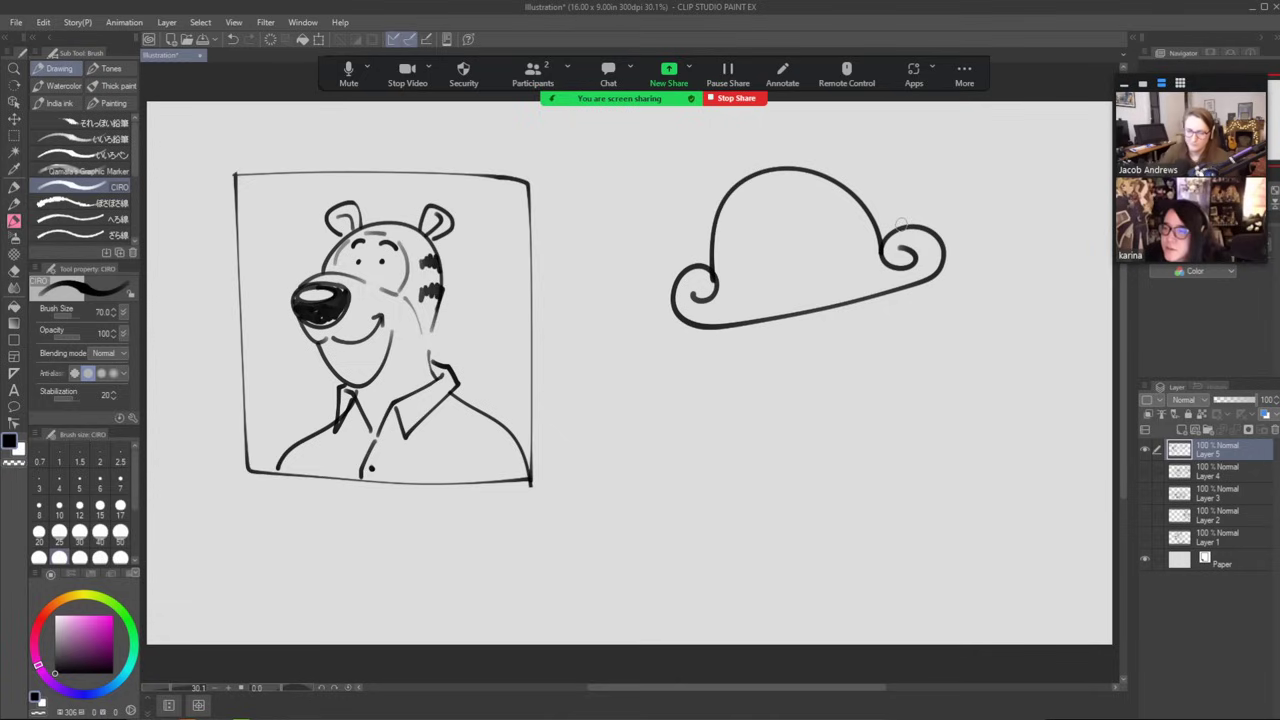
Select the hat with a rectangular selection, rotate it until the brim is nearly level, and deselect it.
{"action": "key", "text": "k"}
{"action": "key", "text": "m"}
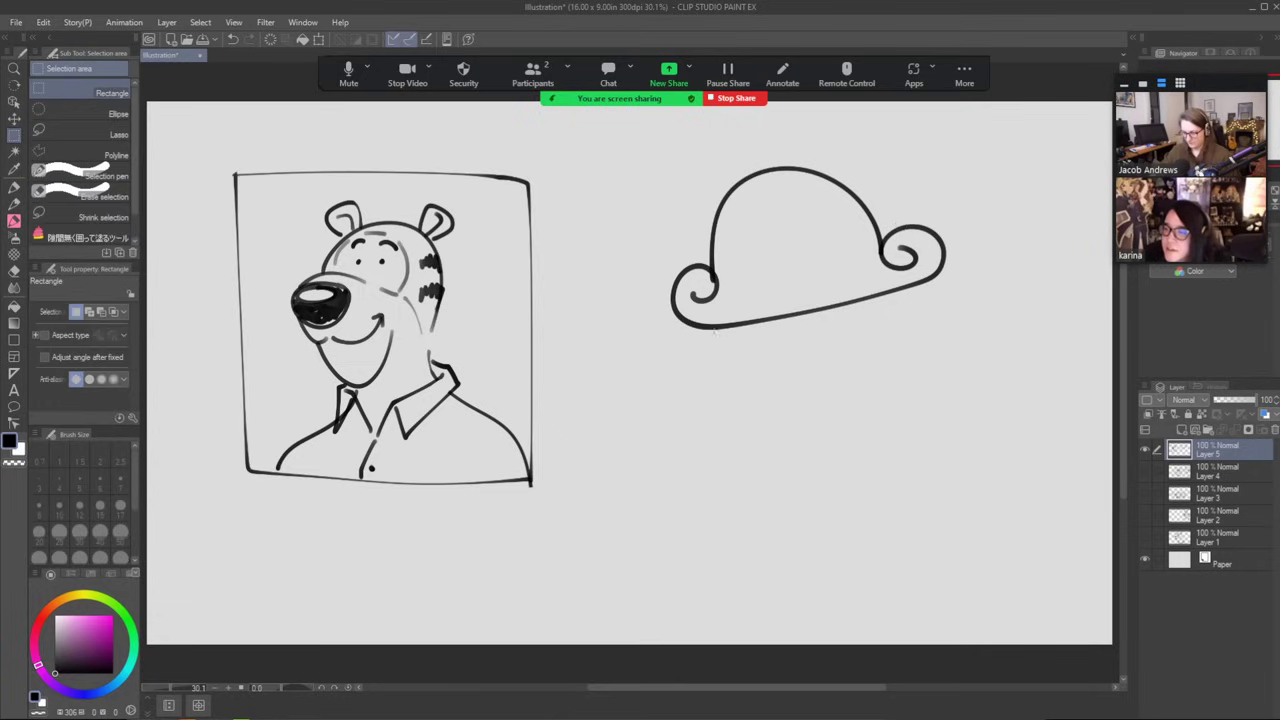
{"action": "mouse_move", "coordinate": [658, 337]}
{"action": "left_mouse_down"}
{"action": "mouse_move", "coordinate": [695, 365]}
{"action": "mouse_move", "coordinate": [978, 143]}
{"action": "left_mouse_up"}
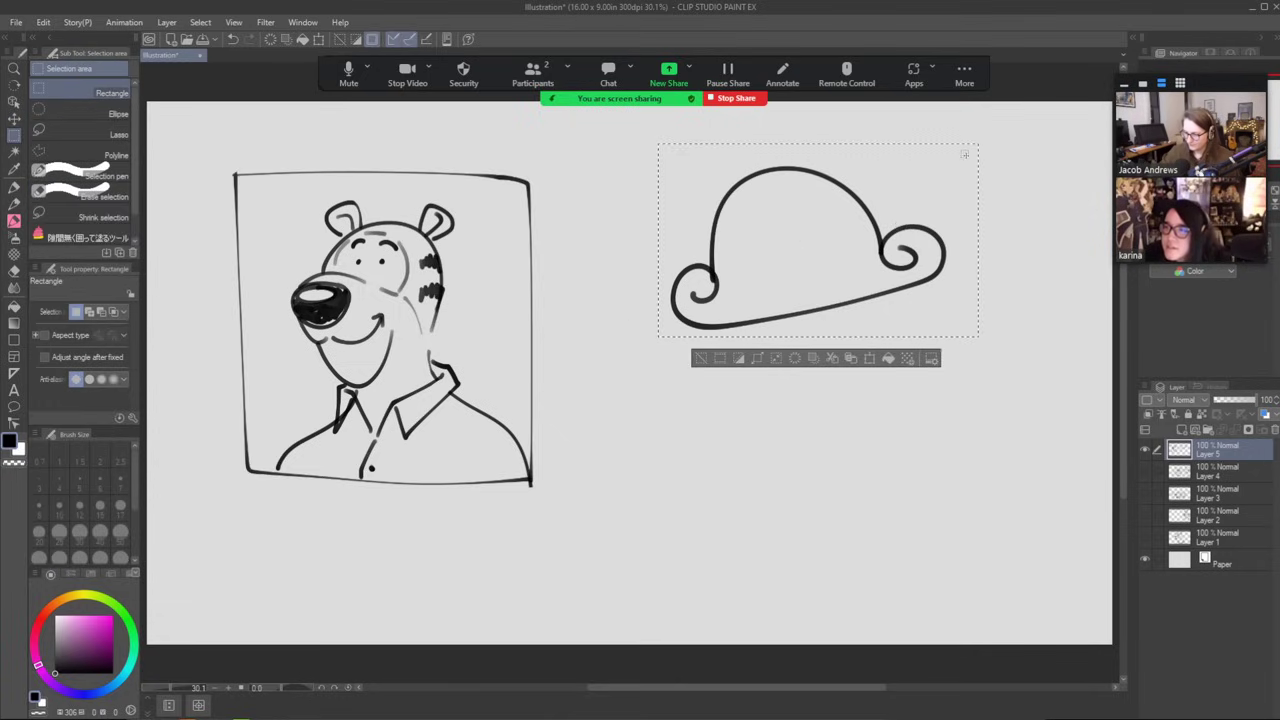
{"action": "key", "text": "k"}
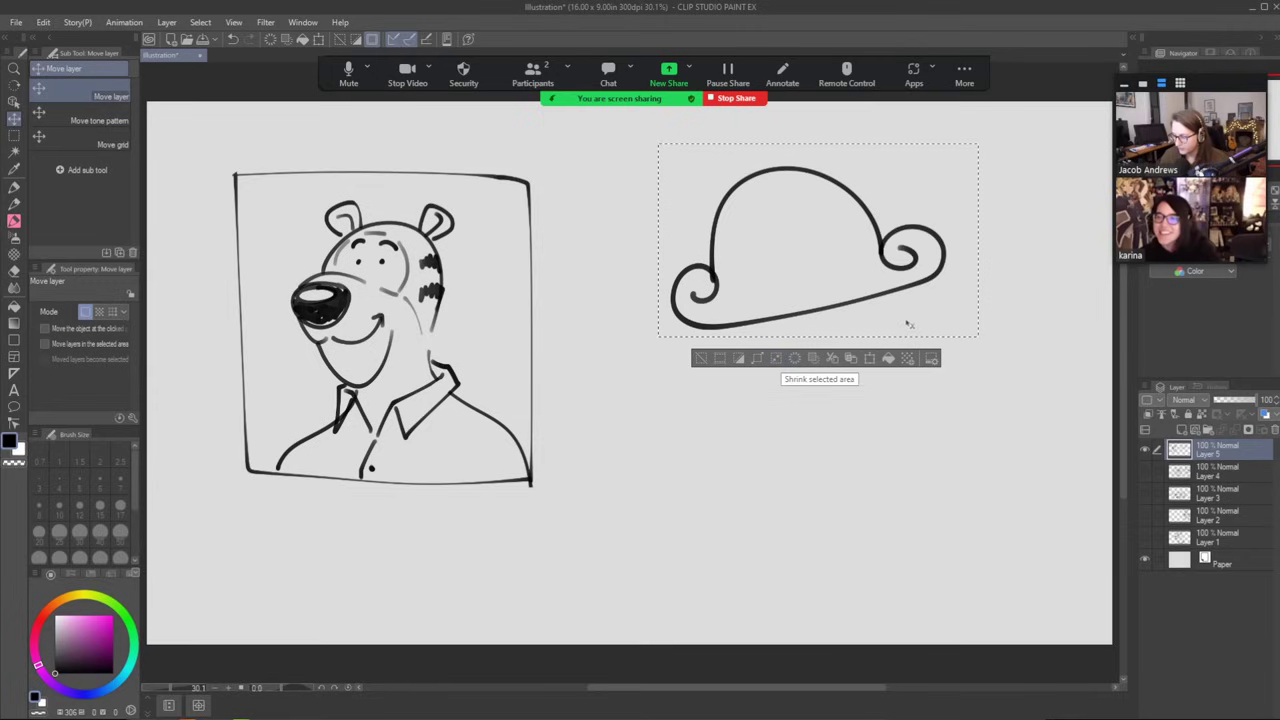
{"action": "left_click", "coordinate": [870, 358]}
{"action": "left_click_drag", "start_coordinate": [986, 130], "coordinate": [1014, 175]}
{"action": "key", "text": "Return"}
{"action": "key", "text": "ctrl+d"}
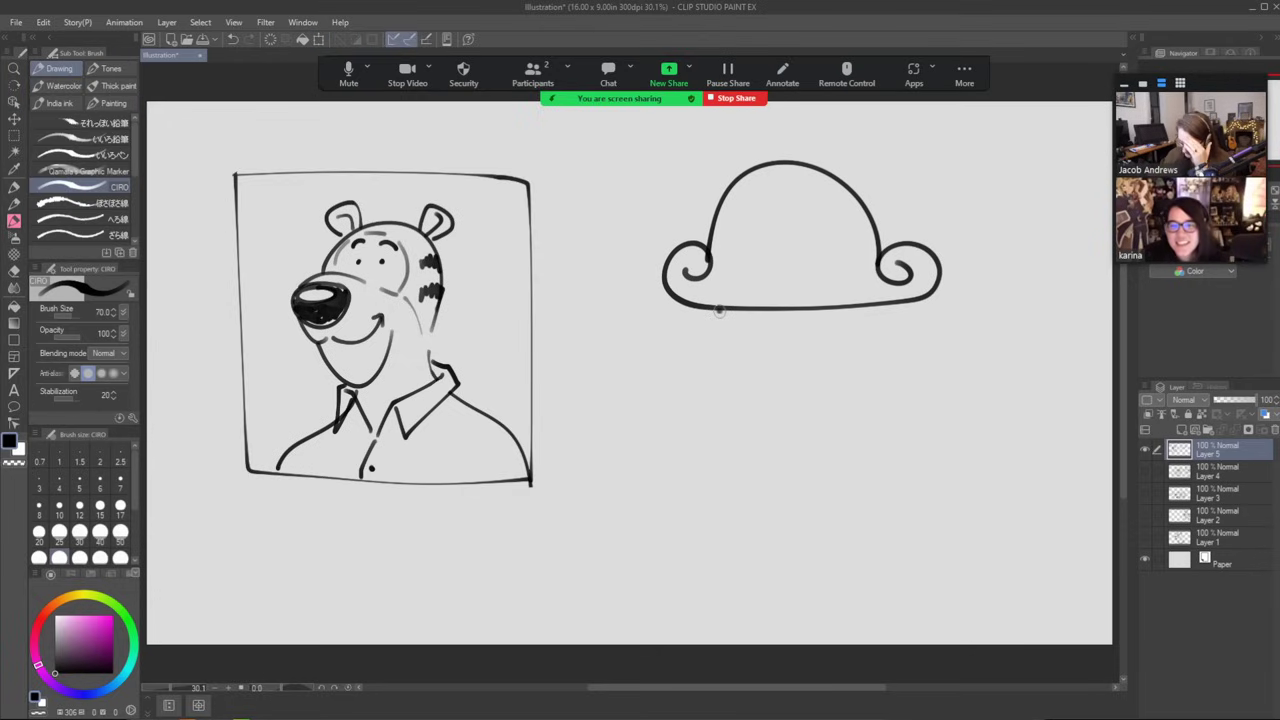
Draw a rounded face under the hat brim with a bulbous nose, a wide pointed moustache and half-hidden eyes with dot pupils.
{"action": "mouse_move", "coordinate": [718, 311]}
{"action": "left_mouse_down"}
{"action": "mouse_move", "coordinate": [742, 404]}
{"action": "mouse_move", "coordinate": [822, 407]}
{"action": "mouse_move", "coordinate": [877, 303]}
{"action": "left_mouse_up"}
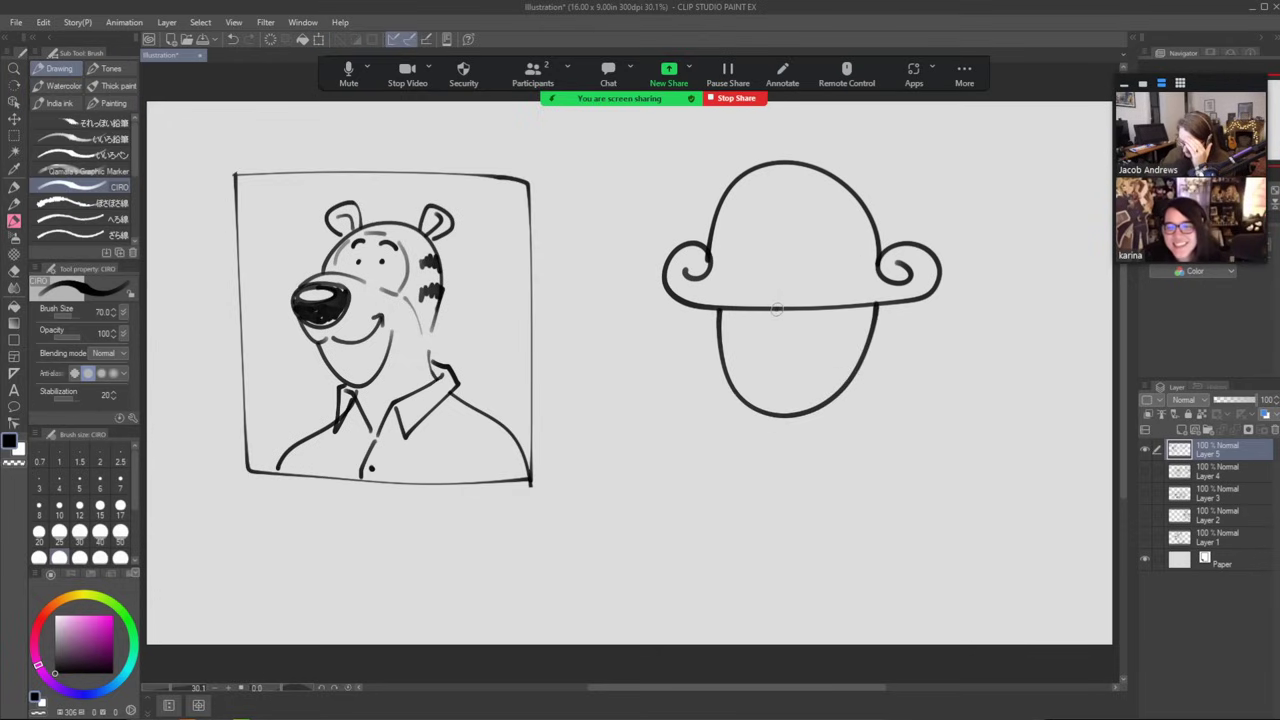
{"action": "mouse_move", "coordinate": [776, 309]}
{"action": "left_mouse_down"}
{"action": "mouse_move", "coordinate": [767, 365]}
{"action": "mouse_move", "coordinate": [815, 353]}
{"action": "left_mouse_up"}
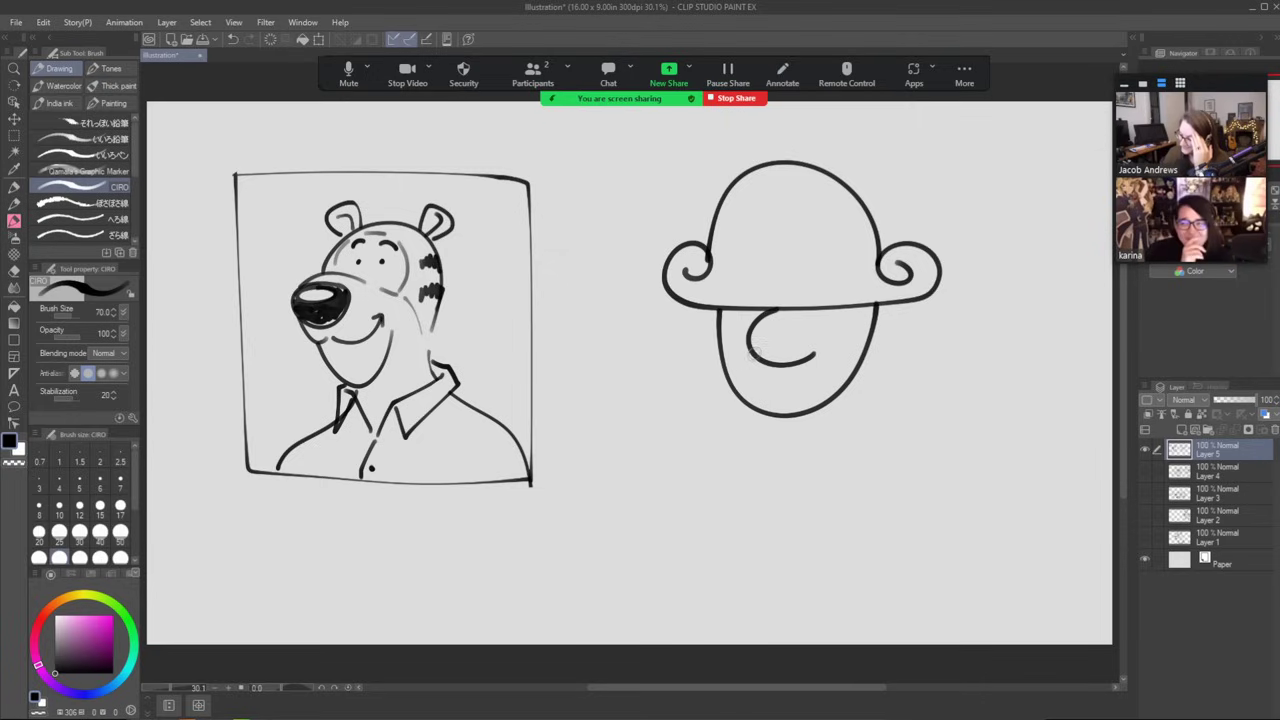
{"action": "mouse_move", "coordinate": [757, 352]}
{"action": "left_mouse_down"}
{"action": "mouse_move", "coordinate": [679, 374]}
{"action": "mouse_move", "coordinate": [849, 401]}
{"action": "mouse_move", "coordinate": [888, 389]}
{"action": "mouse_move", "coordinate": [822, 355]}
{"action": "left_mouse_up"}
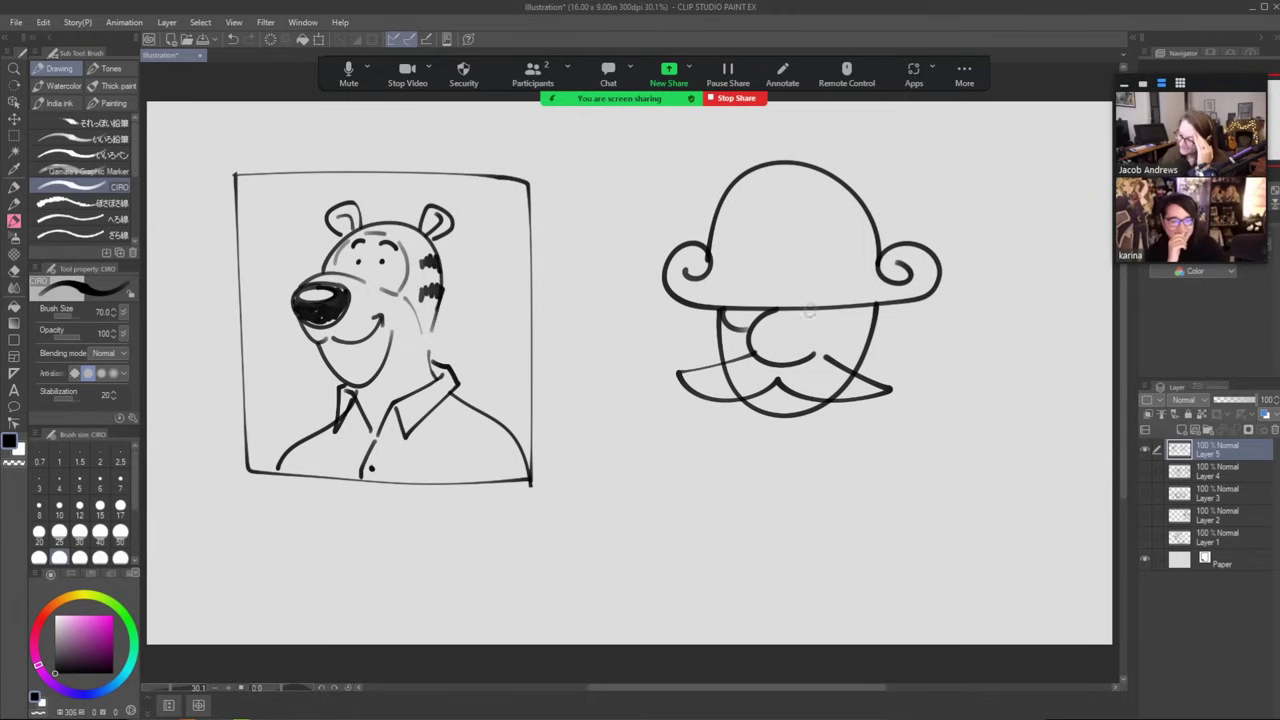
{"action": "left_click_drag", "start_coordinate": [795, 317], "coordinate": [855, 303]}
{"action": "left_click_drag", "start_coordinate": [740, 314], "coordinate": [818, 313]}
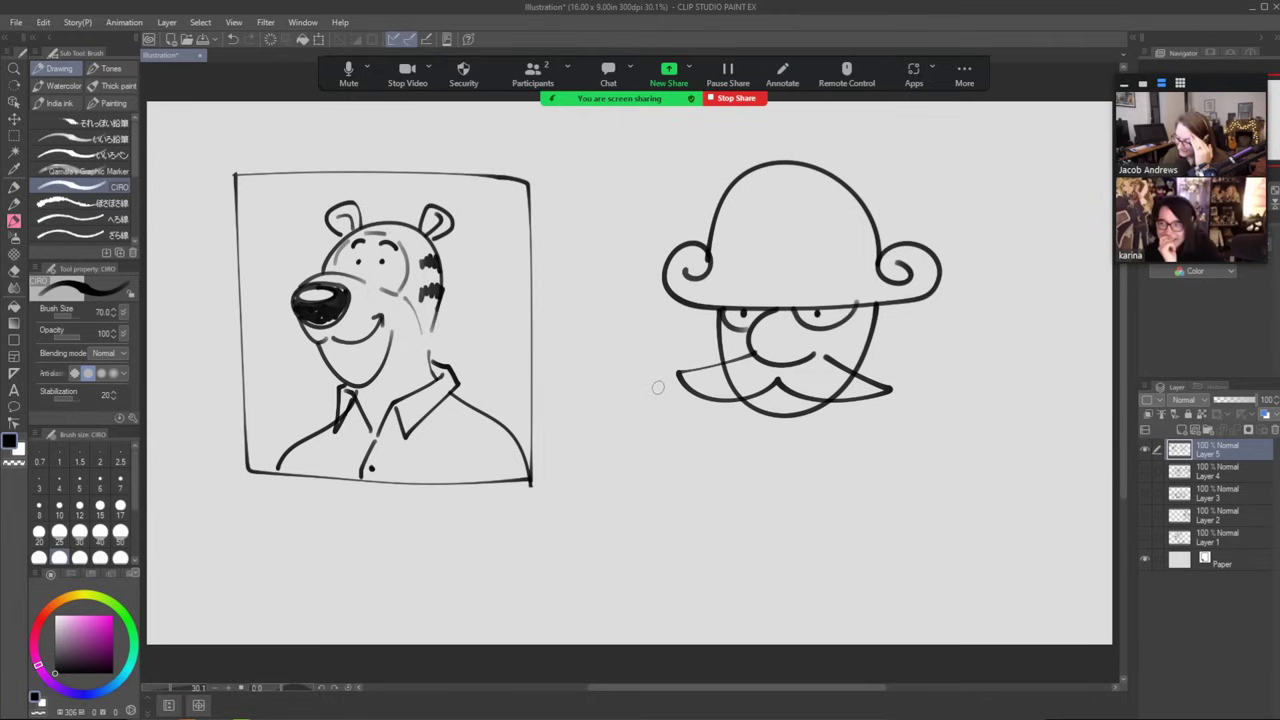
Draw a raised hand with rounded fingers beside the moustache, redoing its outline, and scatter small squares around it.
{"action": "mouse_move", "coordinate": [645, 361]}
{"action": "left_mouse_down"}
{"action": "mouse_move", "coordinate": [619, 378]}
{"action": "mouse_move", "coordinate": [630, 350]}
{"action": "mouse_move", "coordinate": [588, 369]}
{"action": "mouse_move", "coordinate": [614, 380]}
{"action": "mouse_move", "coordinate": [590, 417]}
{"action": "mouse_move", "coordinate": [610, 410]}
{"action": "mouse_move", "coordinate": [602, 431]}
{"action": "mouse_move", "coordinate": [647, 438]}
{"action": "left_mouse_up"}
{"action": "key", "text": "ctrl+z"}
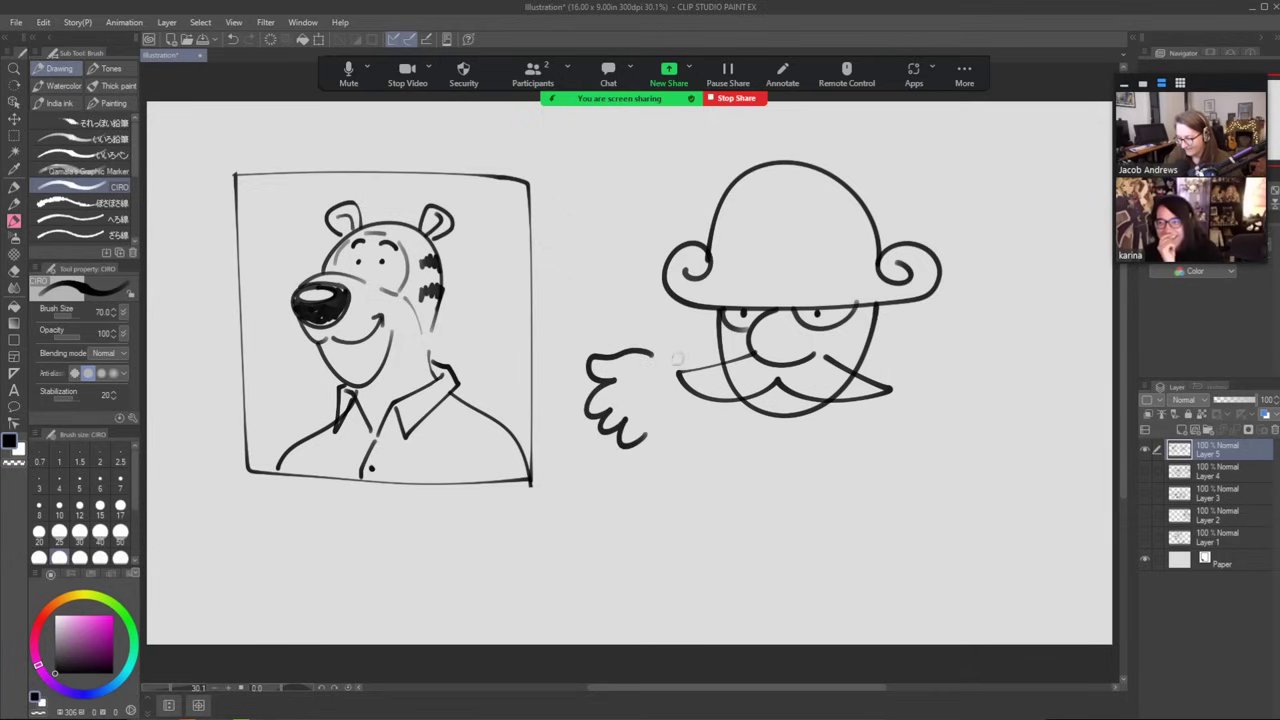
{"action": "mouse_move", "coordinate": [640, 389]}
{"action": "left_mouse_down"}
{"action": "mouse_move", "coordinate": [631, 401]}
{"action": "mouse_move", "coordinate": [645, 389]}
{"action": "left_mouse_up"}
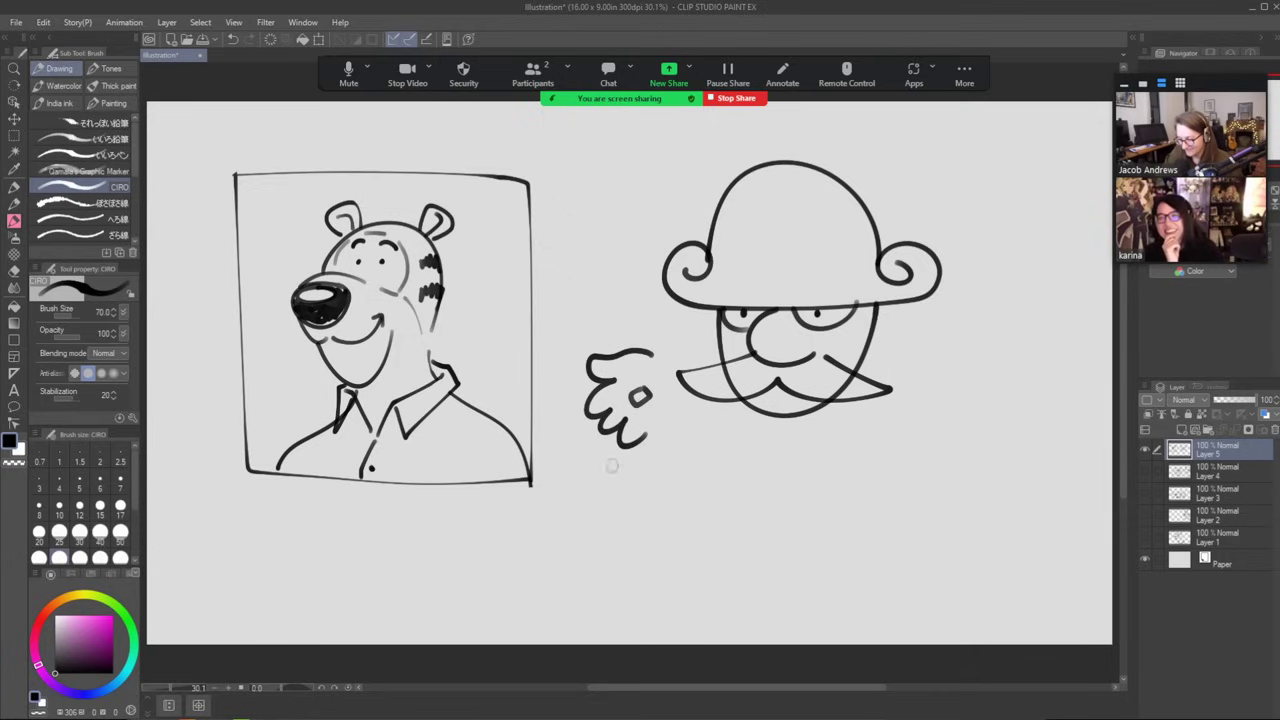
{"action": "mouse_move", "coordinate": [612, 458]}
{"action": "left_mouse_down"}
{"action": "mouse_move", "coordinate": [557, 490]}
{"action": "mouse_move", "coordinate": [563, 479]}
{"action": "left_mouse_up"}
Add another small square by the hand and draw a wide cuff and bent sleeve beneath it.
{"action": "mouse_move", "coordinate": [660, 402]}
{"action": "left_mouse_down"}
{"action": "mouse_move", "coordinate": [682, 400]}
{"action": "mouse_move", "coordinate": [662, 405]}
{"action": "mouse_move", "coordinate": [640, 465]}
{"action": "mouse_move", "coordinate": [640, 515]}
{"action": "mouse_move", "coordinate": [676, 534]}
{"action": "mouse_move", "coordinate": [725, 426]}
{"action": "mouse_move", "coordinate": [702, 406]}
{"action": "left_mouse_up"}
{"action": "left_click_drag", "start_coordinate": [724, 452], "coordinate": [745, 488]}
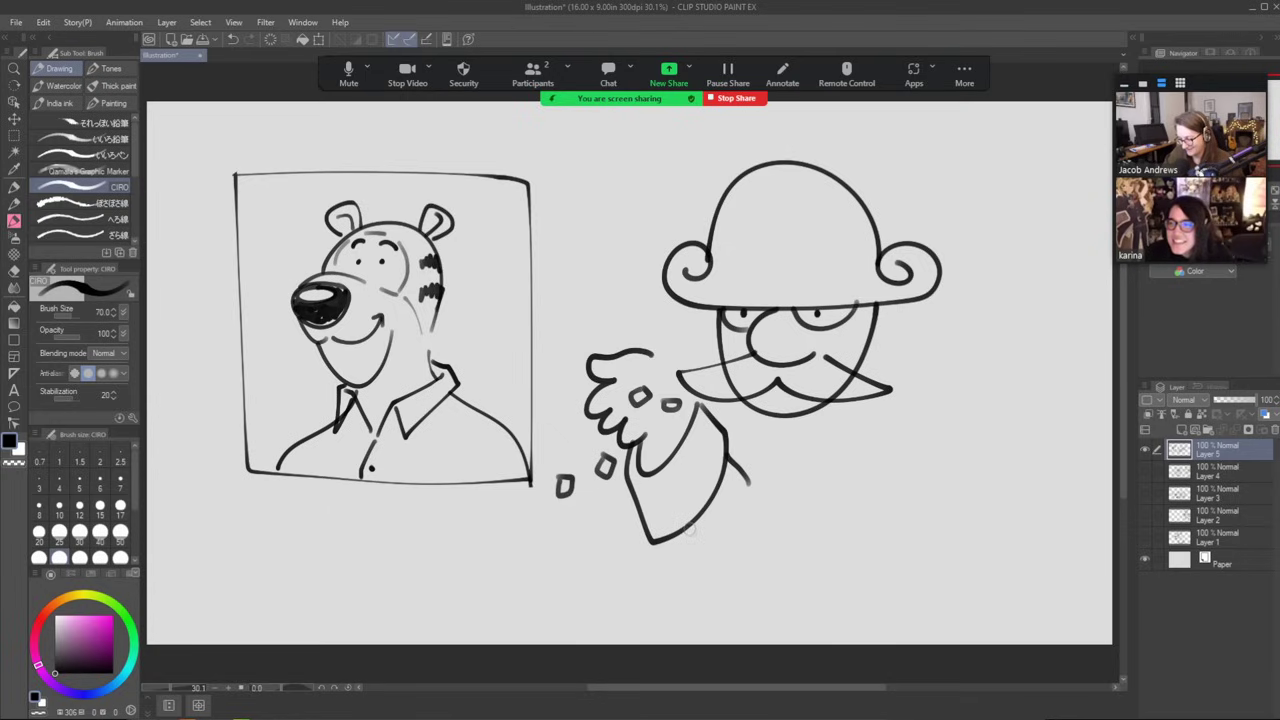
{"action": "left_click_drag", "start_coordinate": [686, 526], "coordinate": [757, 536]}
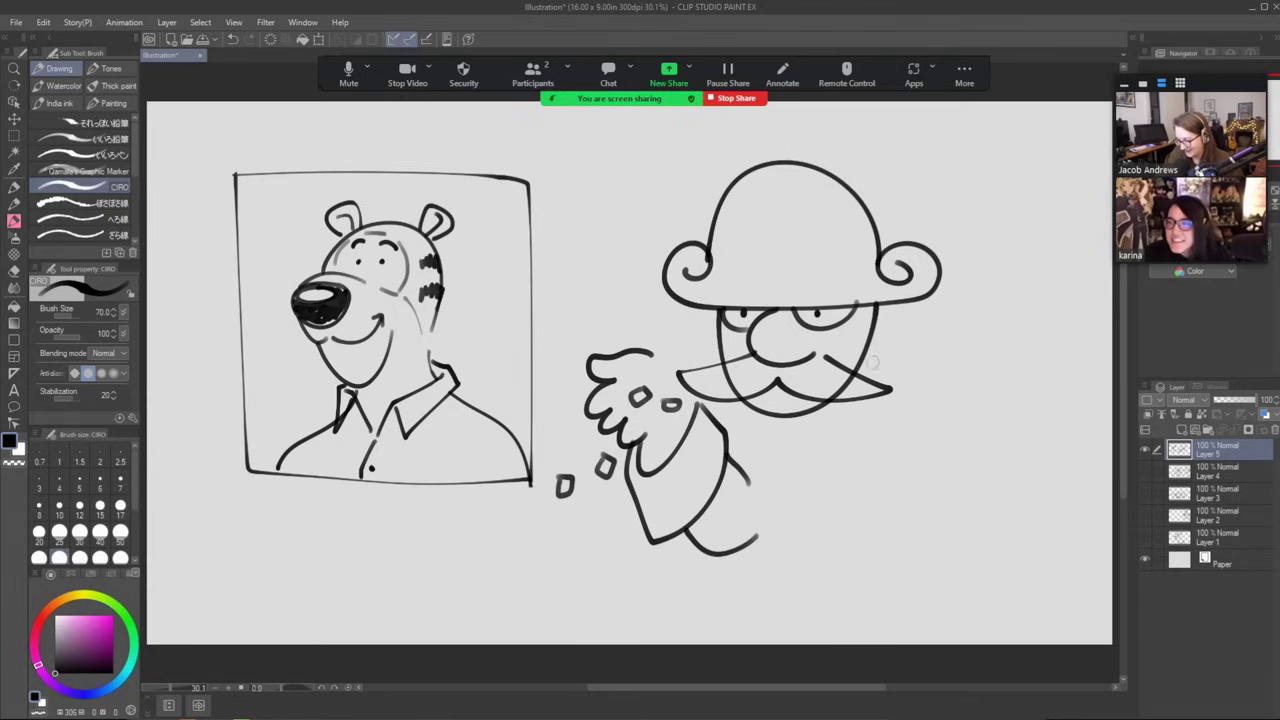
Draw a scalloped epaulette on the opposite shoulder, the coat's double front line below the chin, and the outer upper-arm curve.
{"action": "mouse_move", "coordinate": [873, 363]}
{"action": "left_mouse_down"}
{"action": "mouse_move", "coordinate": [910, 344]}
{"action": "mouse_move", "coordinate": [941, 382]}
{"action": "mouse_move", "coordinate": [912, 385]}
{"action": "mouse_move", "coordinate": [959, 371]}
{"action": "mouse_move", "coordinate": [934, 390]}
{"action": "mouse_move", "coordinate": [929, 418]}
{"action": "mouse_move", "coordinate": [908, 395]}
{"action": "mouse_move", "coordinate": [895, 423]}
{"action": "mouse_move", "coordinate": [877, 404]}
{"action": "mouse_move", "coordinate": [854, 431]}
{"action": "mouse_move", "coordinate": [838, 409]}
{"action": "mouse_move", "coordinate": [778, 536]}
{"action": "mouse_move", "coordinate": [790, 568]}
{"action": "left_mouse_up"}
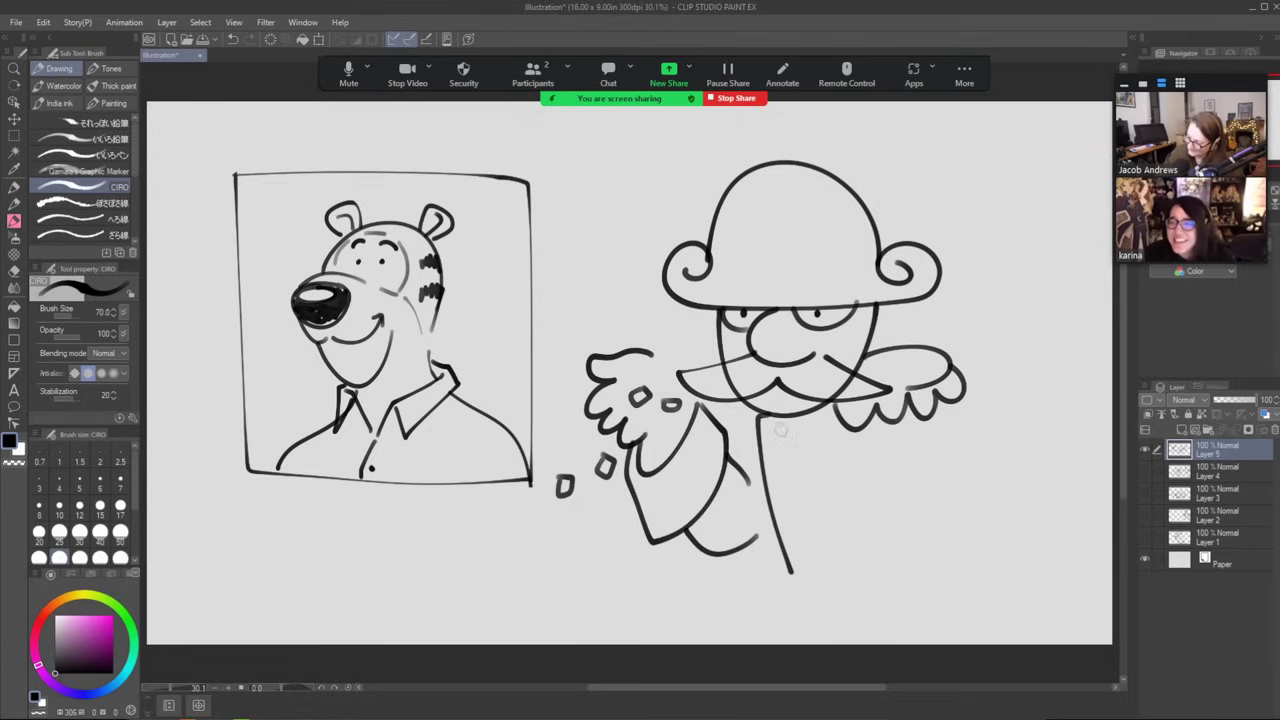
{"action": "mouse_move", "coordinate": [776, 418]}
{"action": "left_mouse_down"}
{"action": "mouse_move", "coordinate": [772, 442]}
{"action": "mouse_move", "coordinate": [822, 582]}
{"action": "left_mouse_up"}
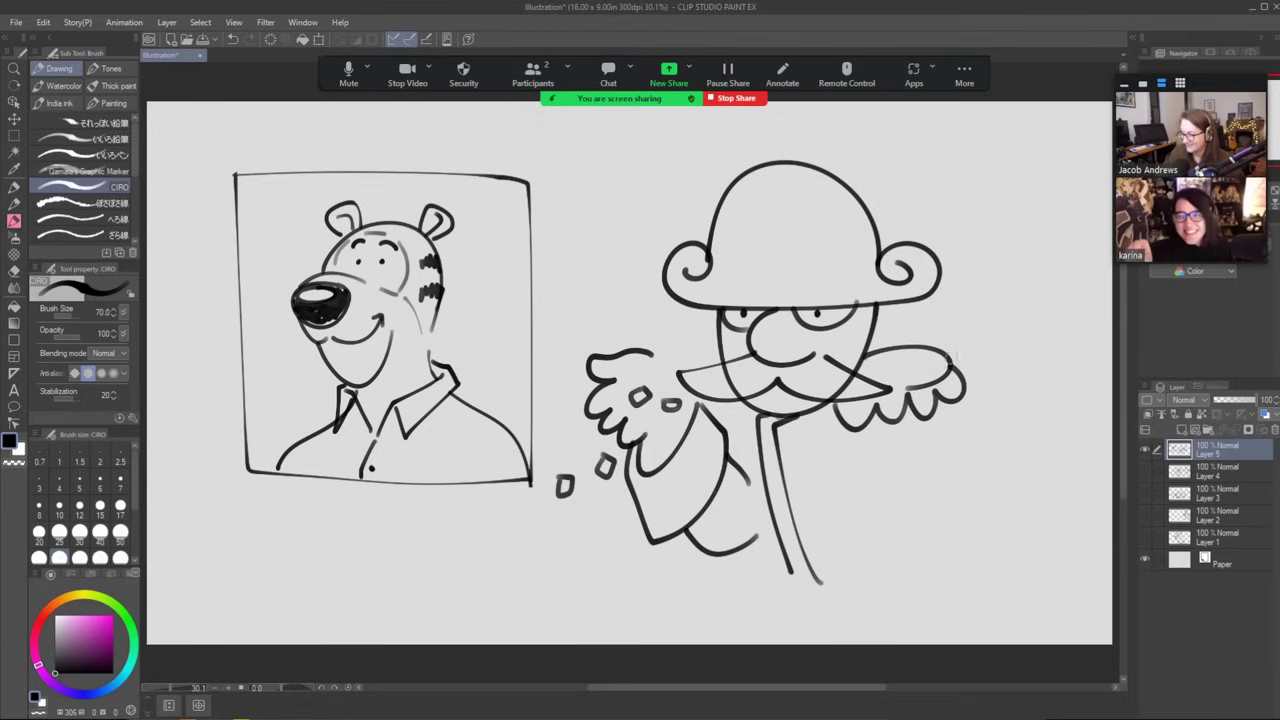
{"action": "mouse_move", "coordinate": [962, 380]}
{"action": "left_mouse_down"}
{"action": "mouse_move", "coordinate": [1007, 415]}
{"action": "mouse_move", "coordinate": [1016, 514]}
{"action": "left_mouse_up"}
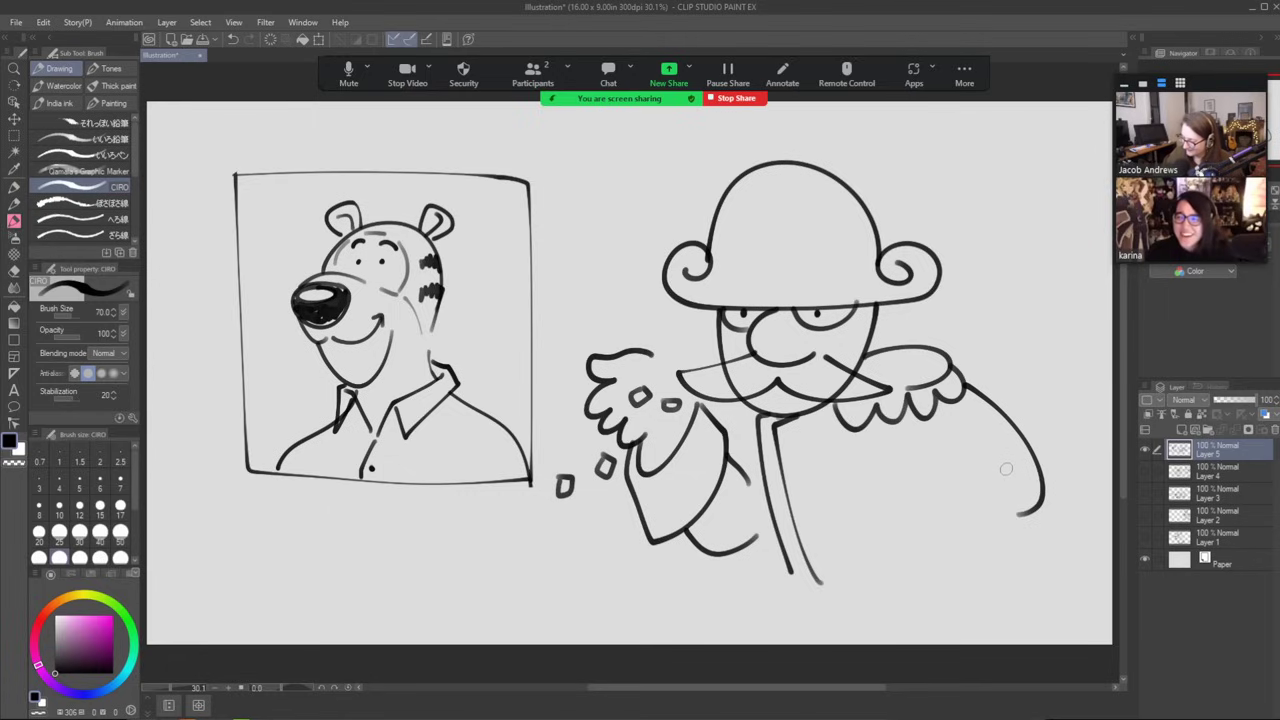
Draw the moustached figure's forearm folded across the body, with a dark cuff and curled fingers resting on a straight table edge.
{"action": "mouse_move", "coordinate": [1006, 468]}
{"action": "left_mouse_down"}
{"action": "mouse_move", "coordinate": [918, 460]}
{"action": "mouse_move", "coordinate": [882, 490]}
{"action": "mouse_move", "coordinate": [875, 530]}
{"action": "left_mouse_up"}
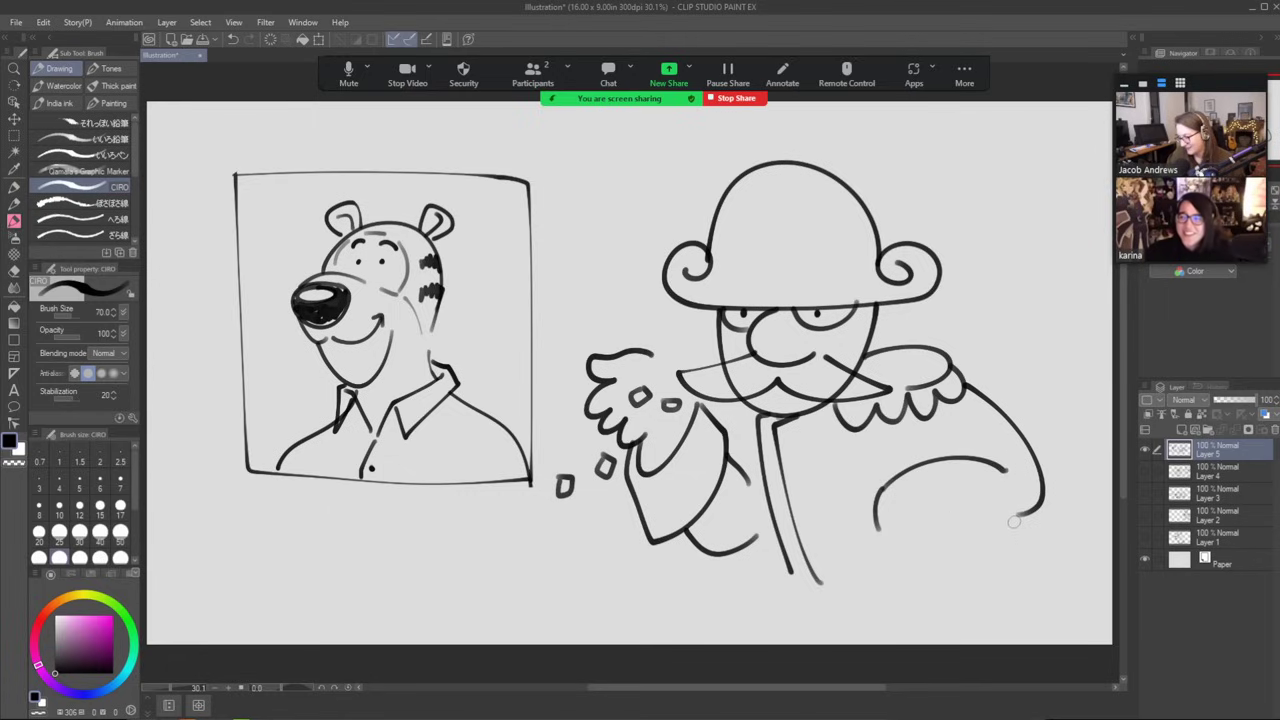
{"action": "left_click_drag", "start_coordinate": [1013, 521], "coordinate": [870, 528]}
{"action": "mouse_move", "coordinate": [906, 464]}
{"action": "left_mouse_down"}
{"action": "mouse_move", "coordinate": [856, 475]}
{"action": "mouse_move", "coordinate": [830, 512]}
{"action": "mouse_move", "coordinate": [846, 538]}
{"action": "mouse_move", "coordinate": [890, 476]}
{"action": "mouse_move", "coordinate": [870, 528]}
{"action": "mouse_move", "coordinate": [894, 481]}
{"action": "mouse_move", "coordinate": [848, 516]}
{"action": "mouse_move", "coordinate": [838, 506]}
{"action": "left_mouse_up"}
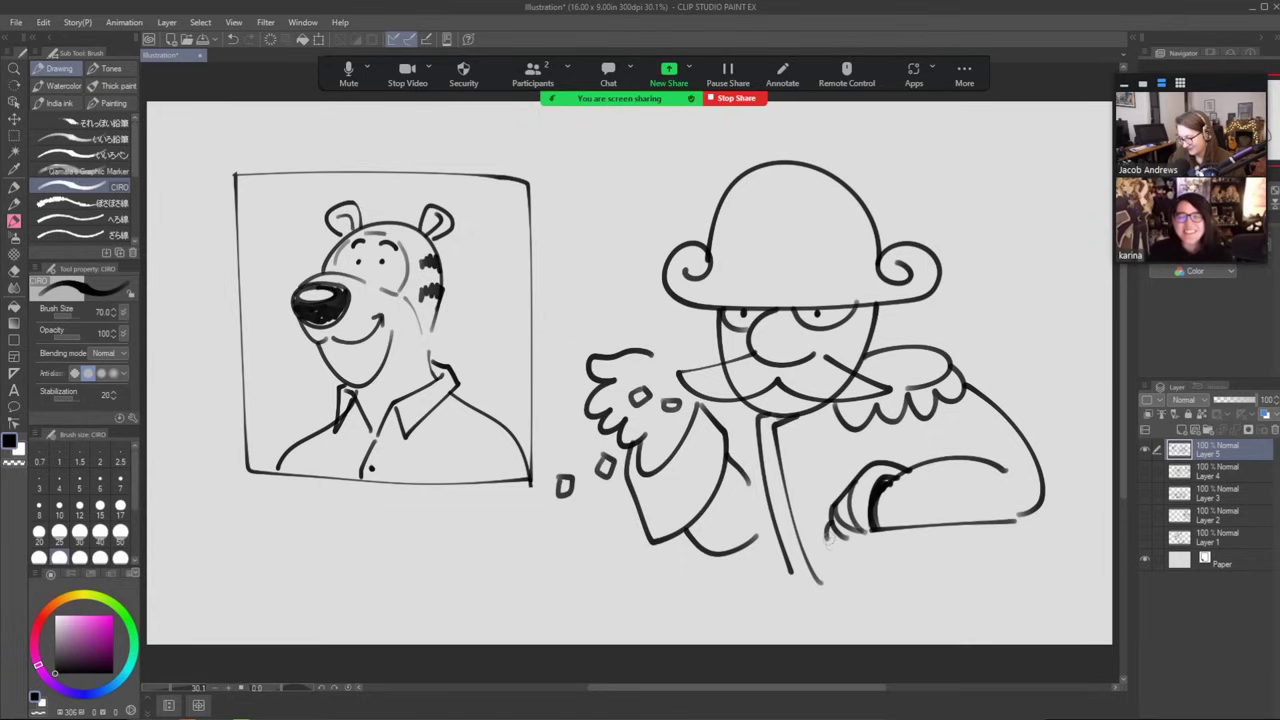
{"action": "mouse_move", "coordinate": [888, 530]}
{"action": "left_mouse_down"}
{"action": "mouse_move", "coordinate": [762, 536]}
{"action": "mouse_move", "coordinate": [761, 591]}
{"action": "left_mouse_up"}
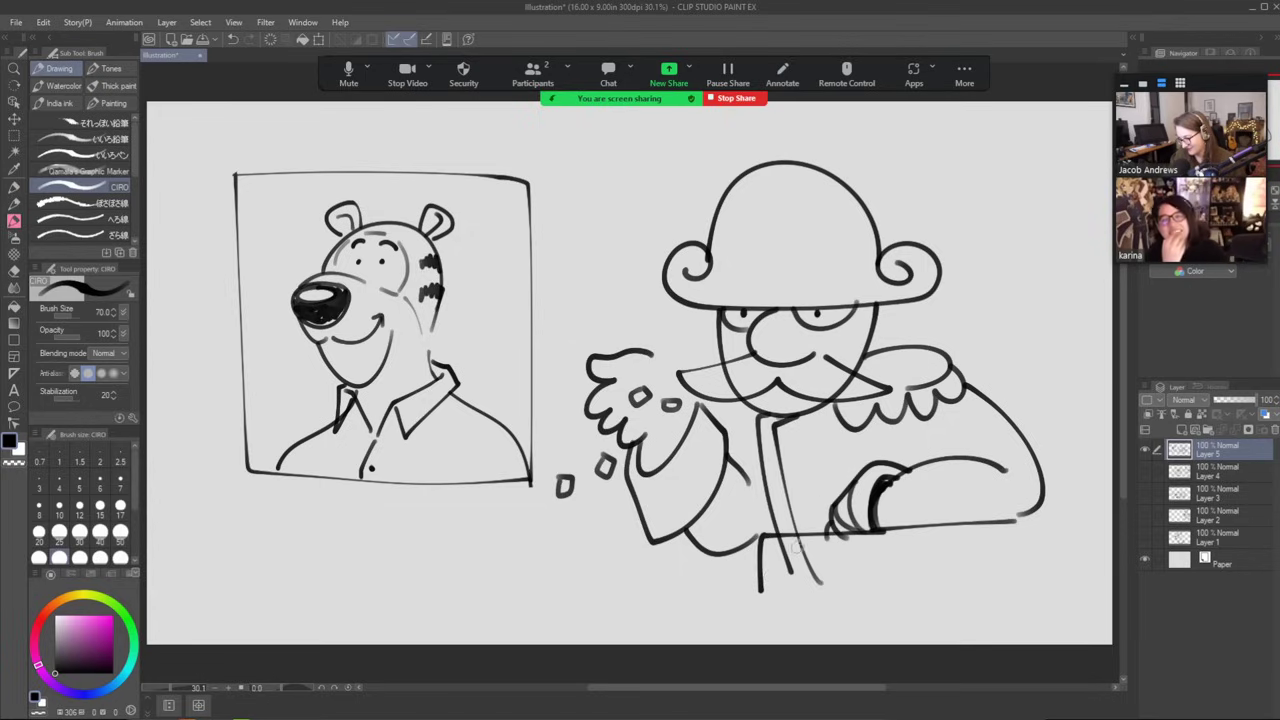
Erase the coat lines and vertical stroke below the table edge, and extend the edge under the bent sleeve.
{"action": "key", "text": "e"}
{"action": "left_click_drag", "start_coordinate": [799, 550], "coordinate": [824, 581]}
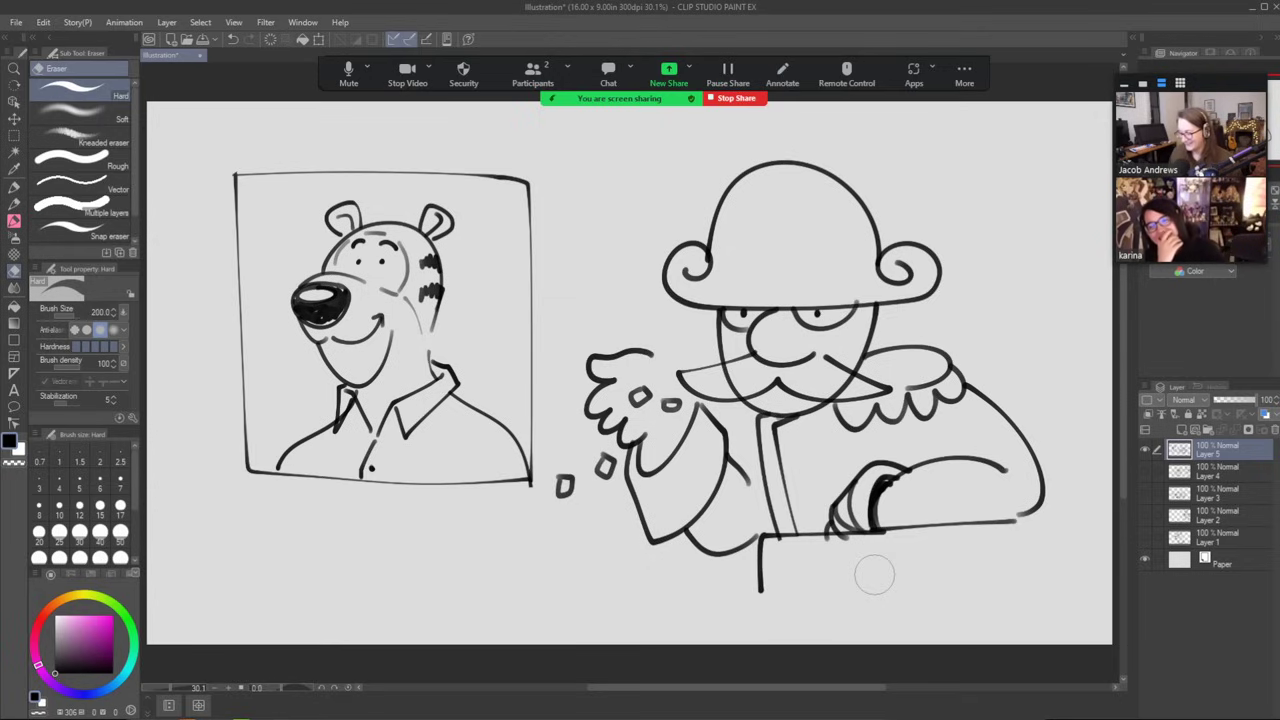
{"action": "left_click_drag", "start_coordinate": [770, 552], "coordinate": [765, 617]}
{"action": "key", "text": "p"}
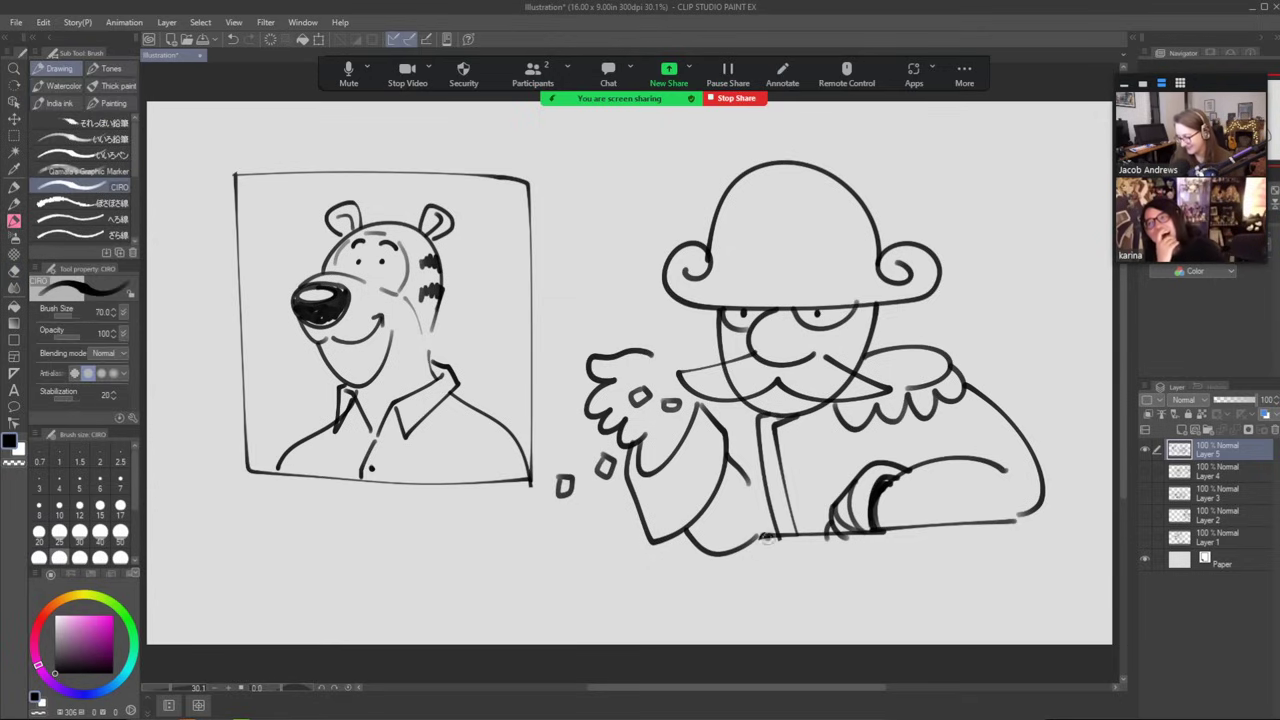
{"action": "left_click_drag", "start_coordinate": [774, 537], "coordinate": [700, 541]}
Add an outer border around the bear portrait's frame and erase the front line of its shirt.
{"action": "mouse_move", "coordinate": [222, 163]}
{"action": "left_mouse_down"}
{"action": "mouse_move", "coordinate": [232, 490]}
{"action": "mouse_move", "coordinate": [268, 157]}
{"action": "mouse_move", "coordinate": [546, 156]}
{"action": "mouse_move", "coordinate": [548, 348]}
{"action": "left_mouse_up"}
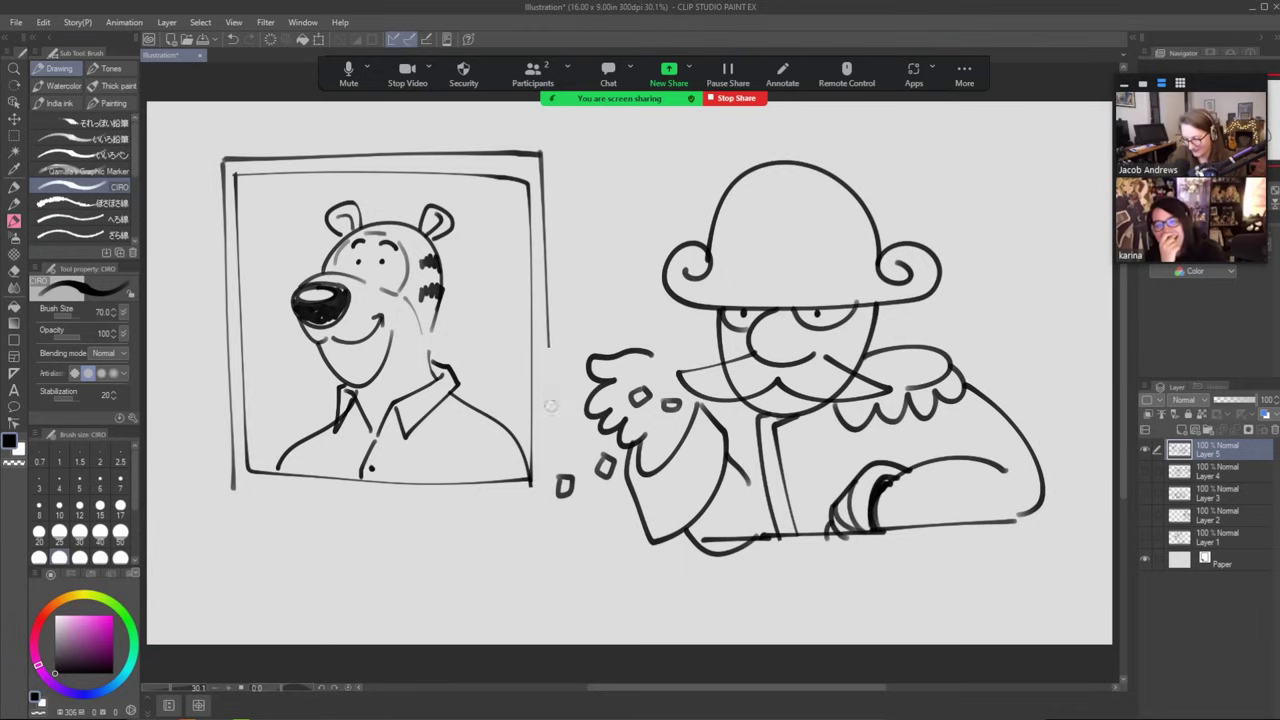
{"action": "left_click_drag", "start_coordinate": [551, 406], "coordinate": [552, 442]}
{"action": "key", "text": "e"}
{"action": "left_click_drag", "start_coordinate": [386, 410], "coordinate": [360, 468]}
{"action": "key", "text": "p"}
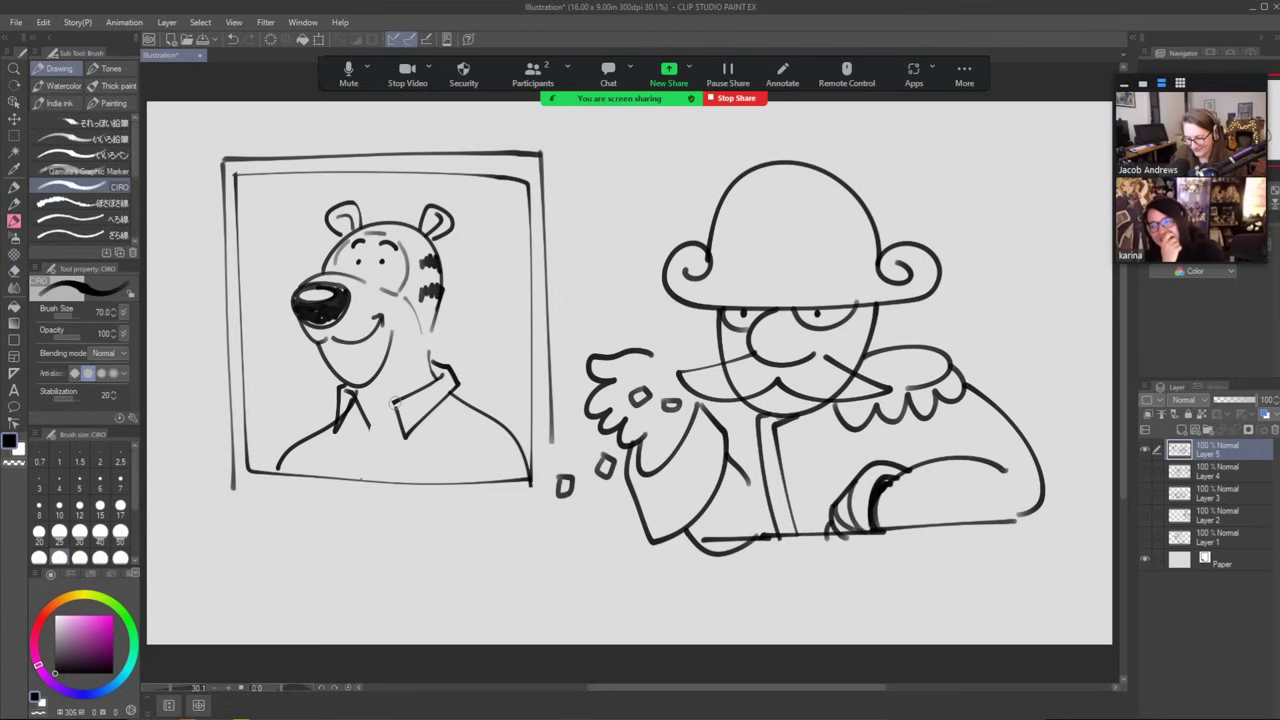
Replace the bear's shirt collar with a stand-up uniform collar, a stepped double front line and a reinforced shoulder line.
{"action": "key", "text": "e"}
{"action": "key", "text": "p"}
{"action": "left_click_drag", "start_coordinate": [401, 400], "coordinate": [371, 405]}
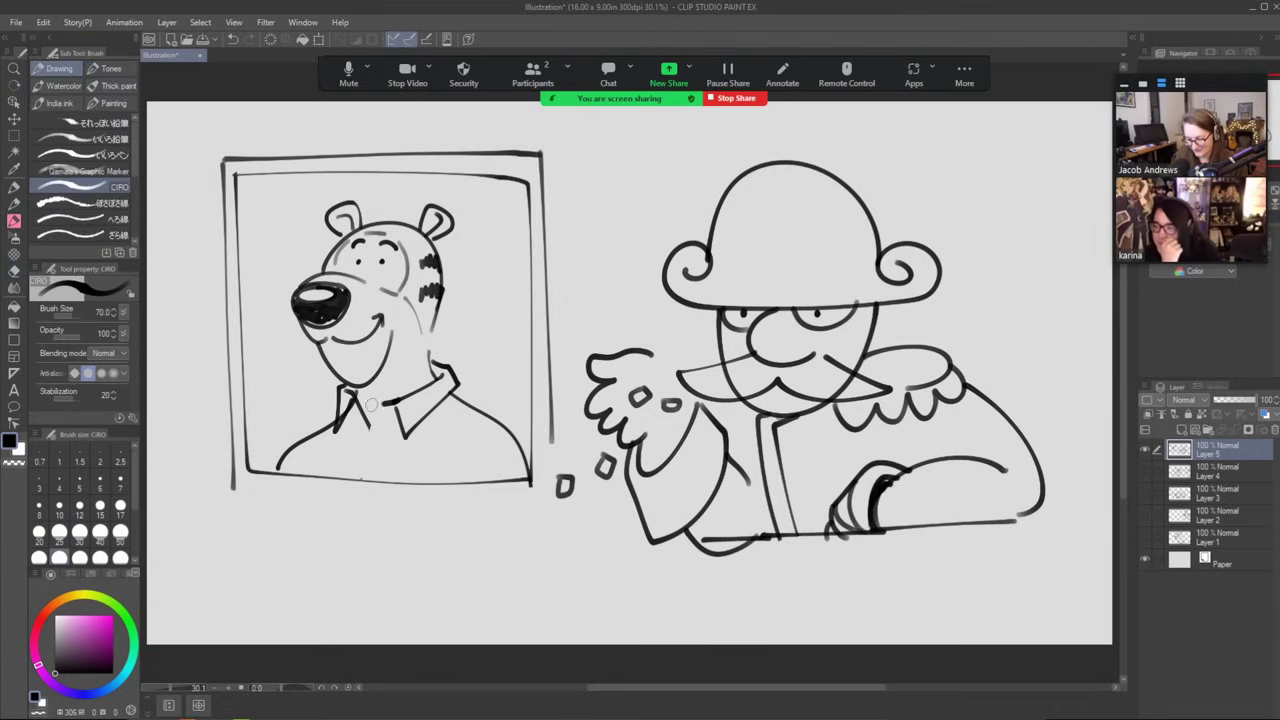
{"action": "key", "text": "ctrl+z"}
{"action": "mouse_move", "coordinate": [440, 373]}
{"action": "left_mouse_down"}
{"action": "mouse_move", "coordinate": [365, 405]}
{"action": "mouse_move", "coordinate": [364, 447]}
{"action": "mouse_move", "coordinate": [334, 451]}
{"action": "mouse_move", "coordinate": [342, 480]}
{"action": "left_mouse_up"}
{"action": "mouse_move", "coordinate": [376, 450]}
{"action": "left_mouse_down"}
{"action": "mouse_move", "coordinate": [368, 462]}
{"action": "mouse_move", "coordinate": [398, 411]}
{"action": "mouse_move", "coordinate": [392, 466]}
{"action": "left_mouse_up"}
{"action": "key", "text": "e"}
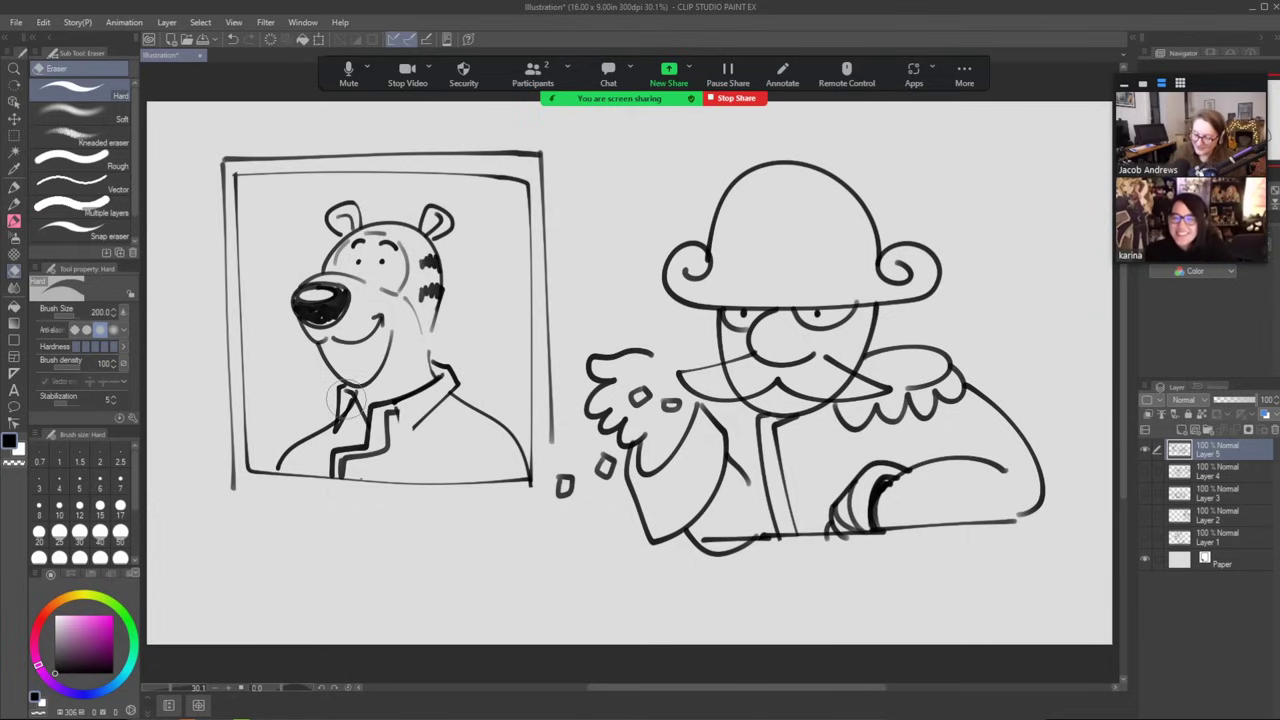
{"action": "key", "text": "p"}
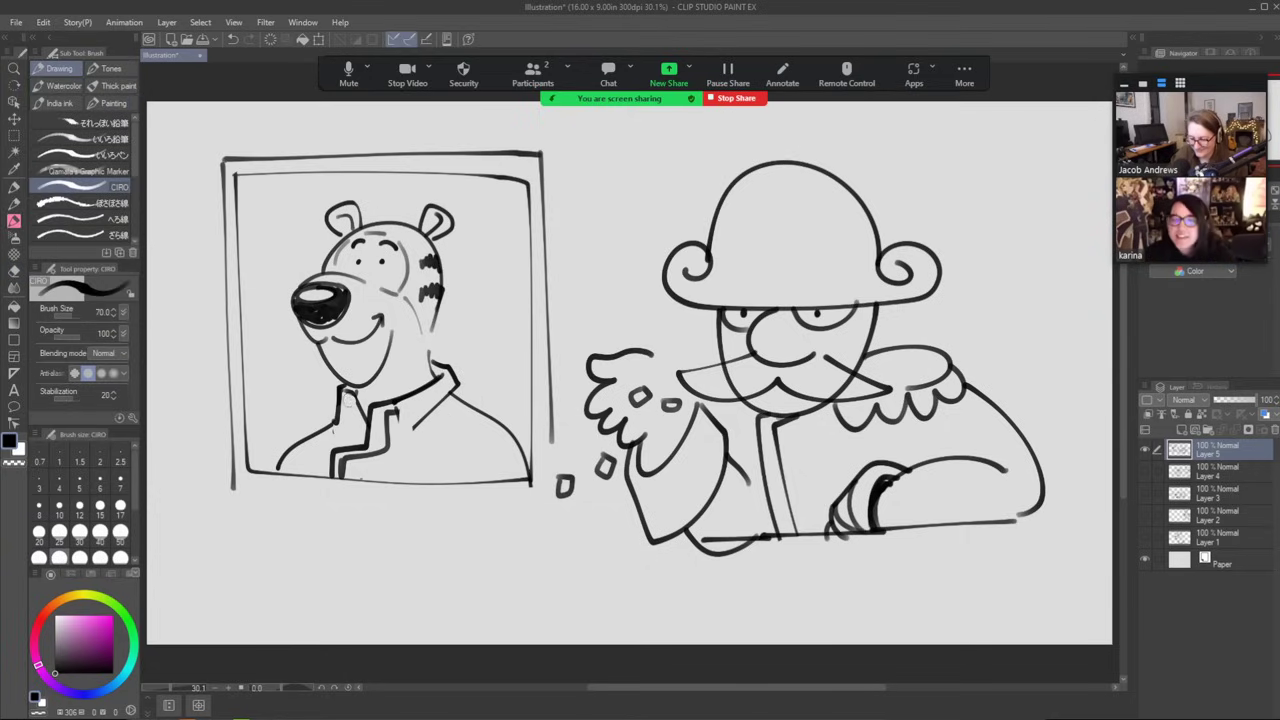
{"action": "left_click_drag", "start_coordinate": [348, 396], "coordinate": [360, 452]}
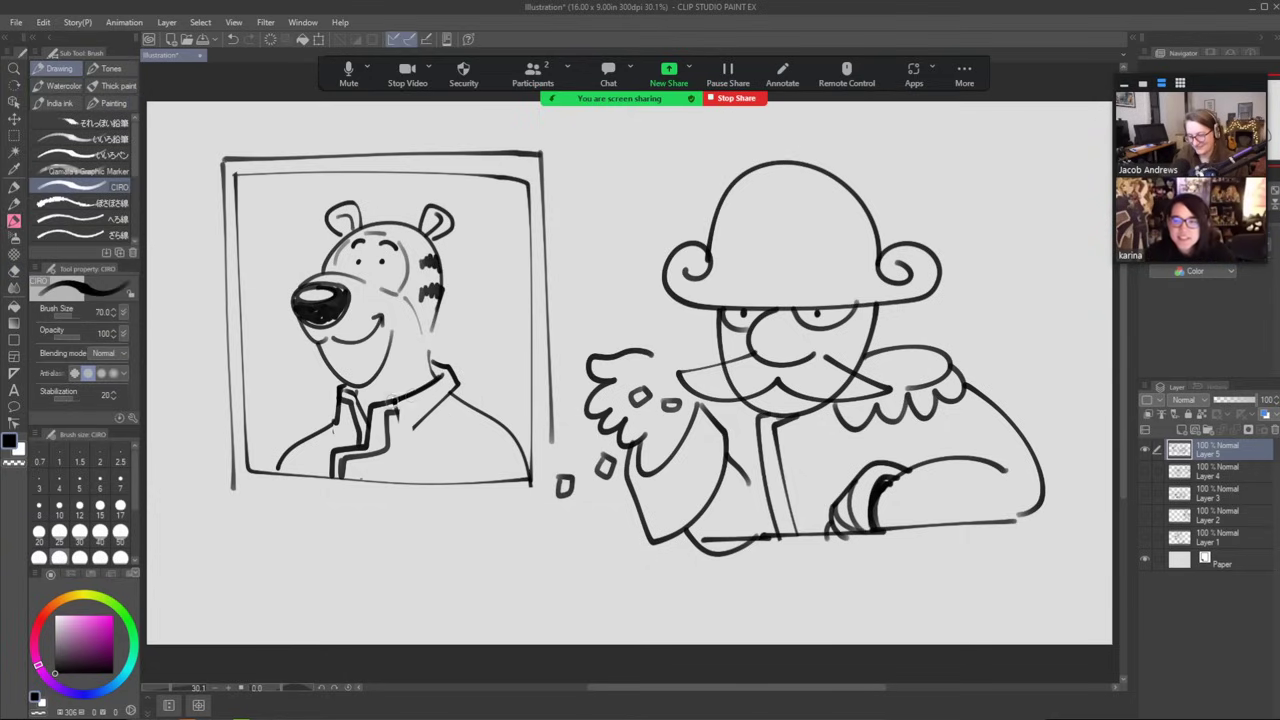
{"action": "mouse_move", "coordinate": [400, 402]}
{"action": "left_mouse_down"}
{"action": "mouse_move", "coordinate": [452, 384]}
{"action": "mouse_move", "coordinate": [398, 409]}
{"action": "left_mouse_up"}
{"action": "mouse_move", "coordinate": [450, 371]}
{"action": "left_mouse_down"}
{"action": "mouse_move", "coordinate": [469, 406]}
{"action": "mouse_move", "coordinate": [528, 438]}
{"action": "left_mouse_up"}
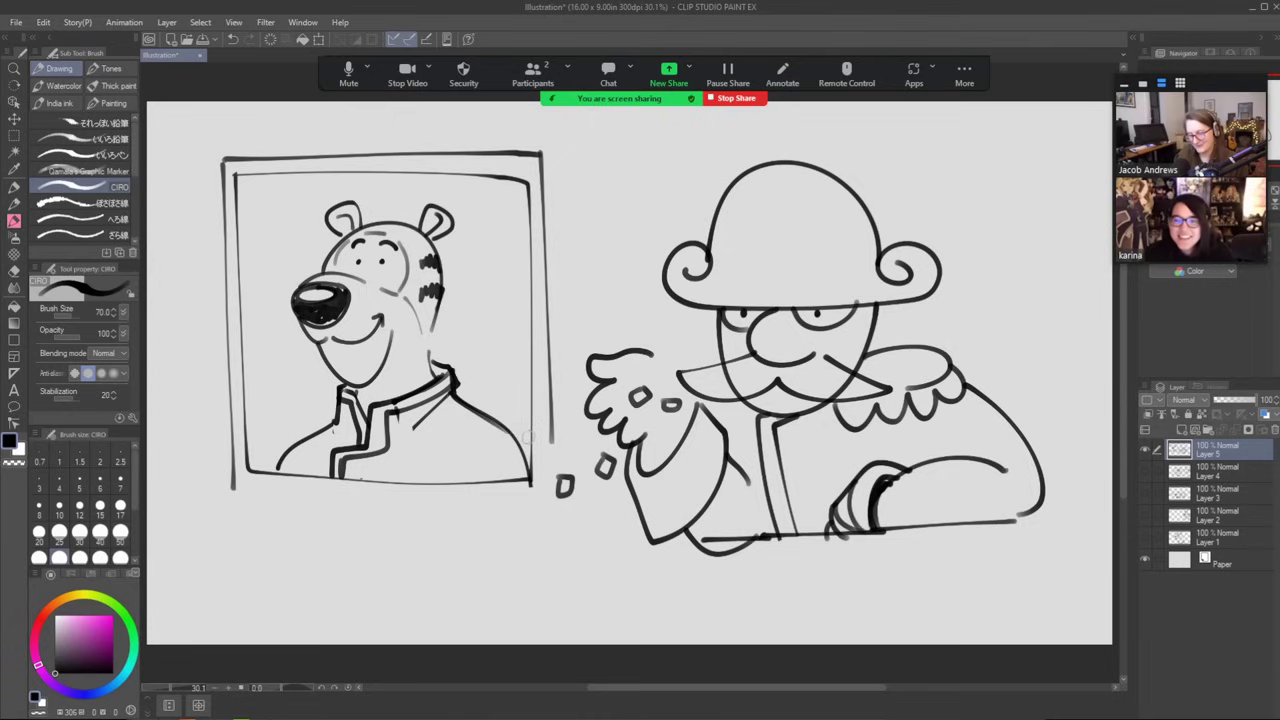
Draw fringed epaulettes on both of the bear's shoulders and a curly tuft of hair between its ears.
{"action": "mouse_move", "coordinate": [446, 392]}
{"action": "left_mouse_down"}
{"action": "mouse_move", "coordinate": [526, 446]}
{"action": "mouse_move", "coordinate": [462, 428]}
{"action": "mouse_move", "coordinate": [442, 450]}
{"action": "mouse_move", "coordinate": [494, 478]}
{"action": "left_mouse_up"}
{"action": "mouse_move", "coordinate": [482, 444]}
{"action": "left_mouse_down"}
{"action": "mouse_move", "coordinate": [518, 478]}
{"action": "mouse_move", "coordinate": [520, 462]}
{"action": "left_mouse_up"}
{"action": "mouse_move", "coordinate": [338, 404]}
{"action": "left_mouse_down"}
{"action": "mouse_move", "coordinate": [266, 452]}
{"action": "mouse_move", "coordinate": [274, 470]}
{"action": "left_mouse_up"}
{"action": "mouse_move", "coordinate": [276, 446]}
{"action": "left_mouse_down"}
{"action": "mouse_move", "coordinate": [284, 470]}
{"action": "mouse_move", "coordinate": [340, 440]}
{"action": "mouse_move", "coordinate": [342, 418]}
{"action": "left_mouse_up"}
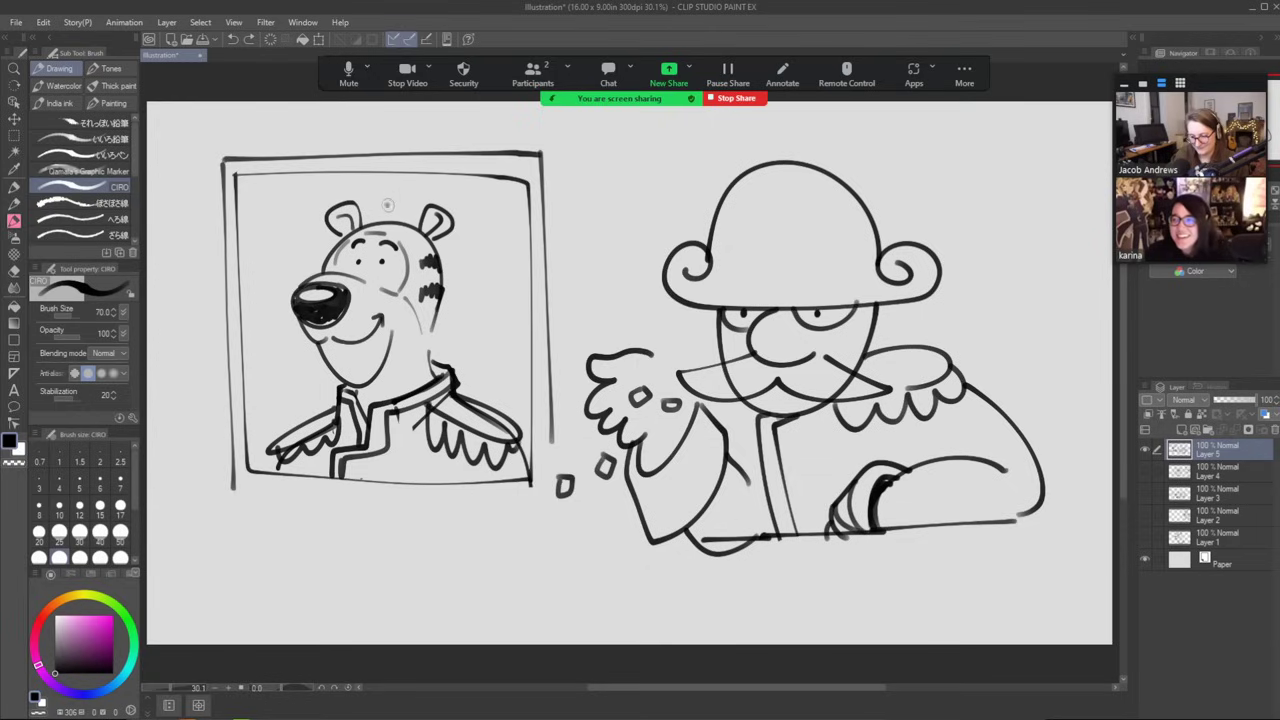
{"action": "mouse_move", "coordinate": [380, 212]}
{"action": "left_mouse_down"}
{"action": "mouse_move", "coordinate": [428, 212]}
{"action": "mouse_move", "coordinate": [386, 205]}
{"action": "mouse_move", "coordinate": [424, 192]}
{"action": "left_mouse_up"}
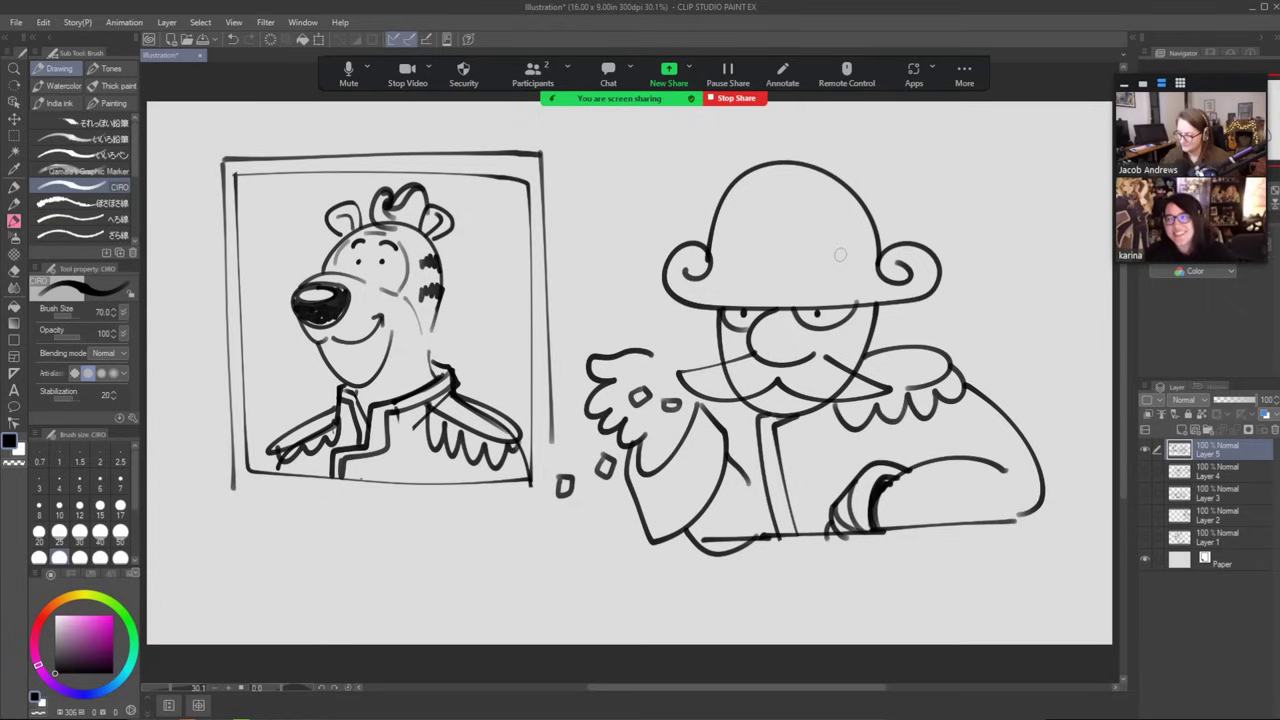
Erase the face outline overlapping the moustache and the sleeve curve hanging below the table edge.
{"action": "key", "text": "e"}
{"action": "left_click_drag", "start_coordinate": [739, 380], "coordinate": [740, 387]}
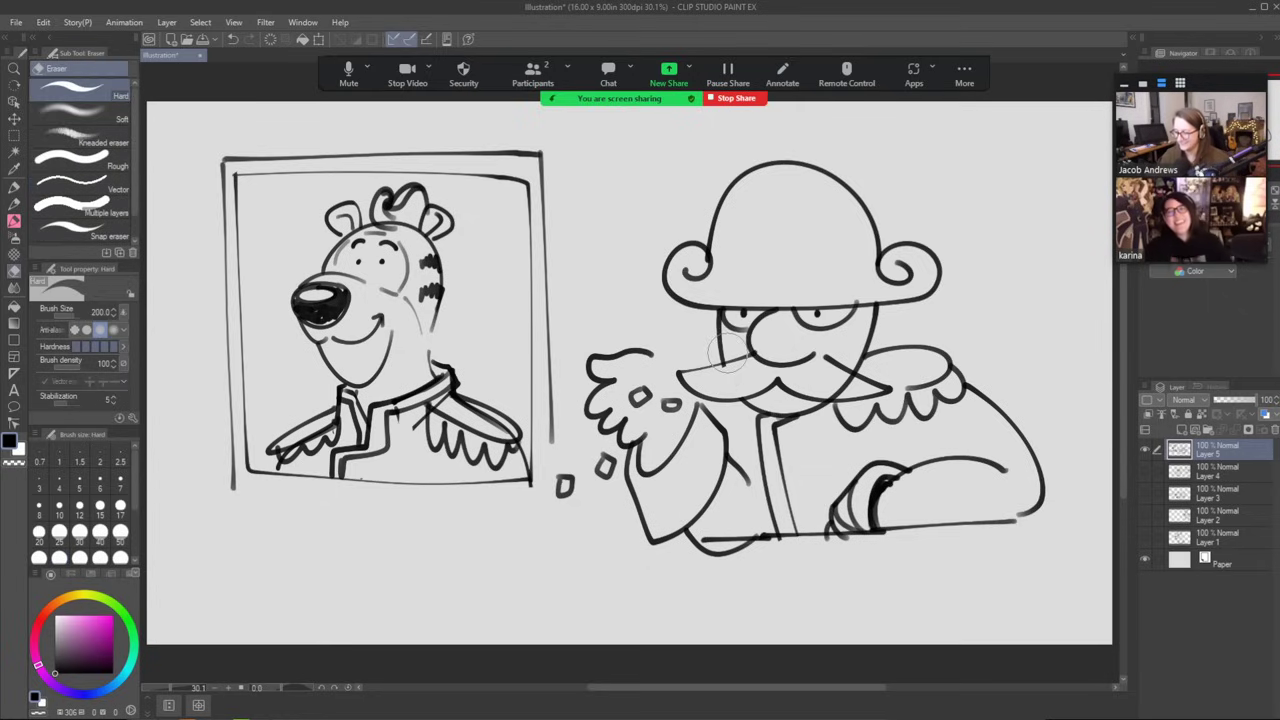
{"action": "left_click_drag", "start_coordinate": [850, 393], "coordinate": [842, 386]}
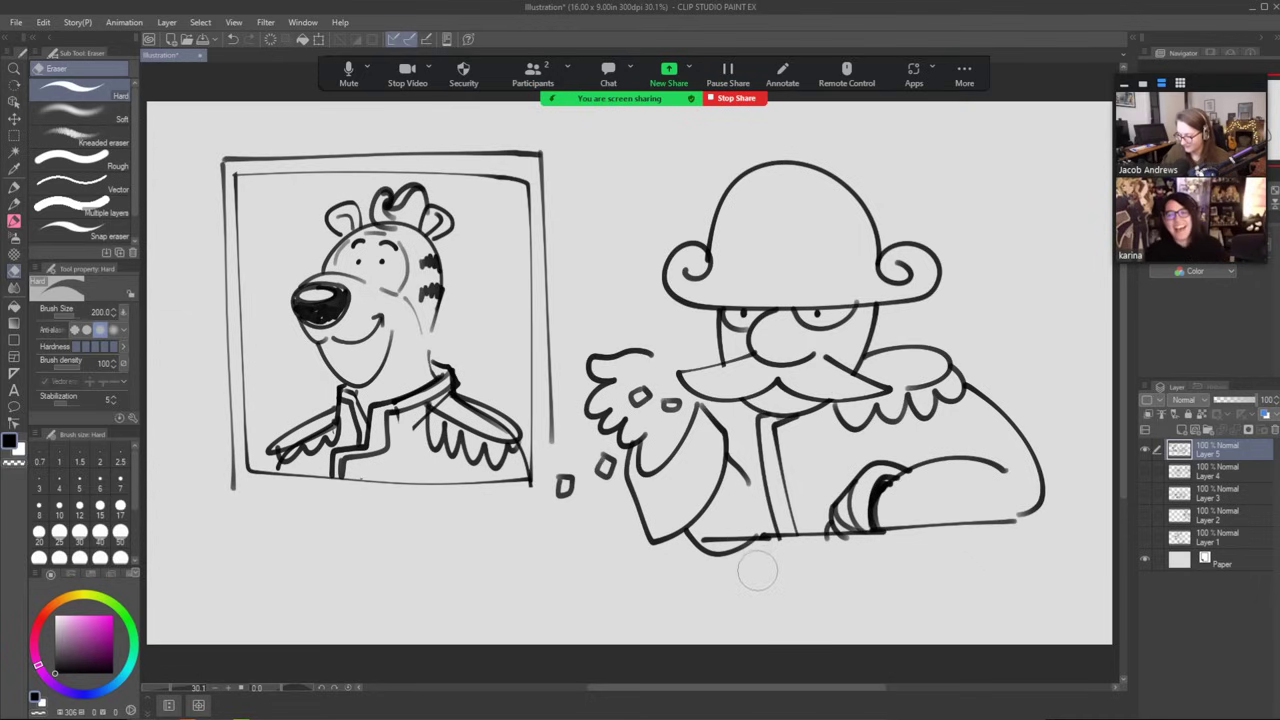
{"action": "mouse_move", "coordinate": [742, 564]}
{"action": "left_mouse_down"}
{"action": "mouse_move", "coordinate": [711, 552]}
{"action": "mouse_move", "coordinate": [666, 608]}
{"action": "left_mouse_up"}
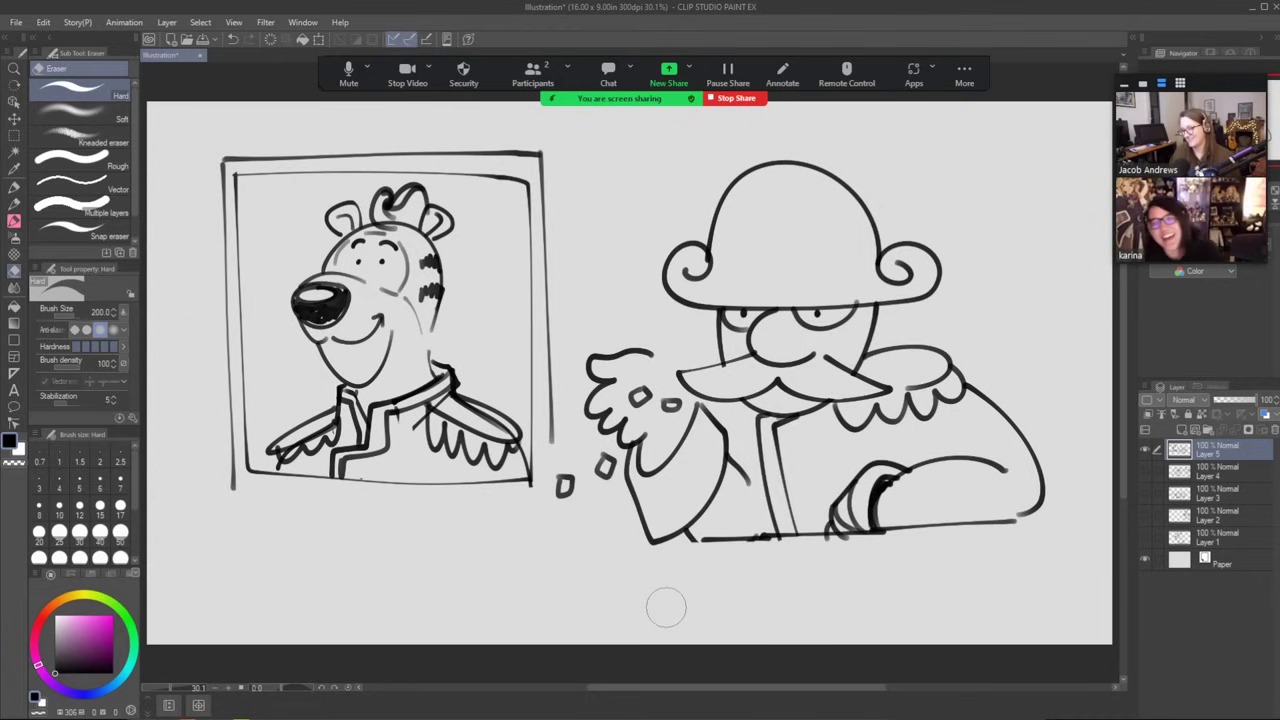
Draw an epaulette fringe on the shoulder beside the raised arm and a circled letter C badge on the hat.
{"action": "key", "text": "b"}
{"action": "mouse_move", "coordinate": [738, 404]}
{"action": "left_mouse_down"}
{"action": "mouse_move", "coordinate": [750, 418]}
{"action": "mouse_move", "coordinate": [745, 464]}
{"action": "mouse_move", "coordinate": [772, 398]}
{"action": "left_mouse_up"}
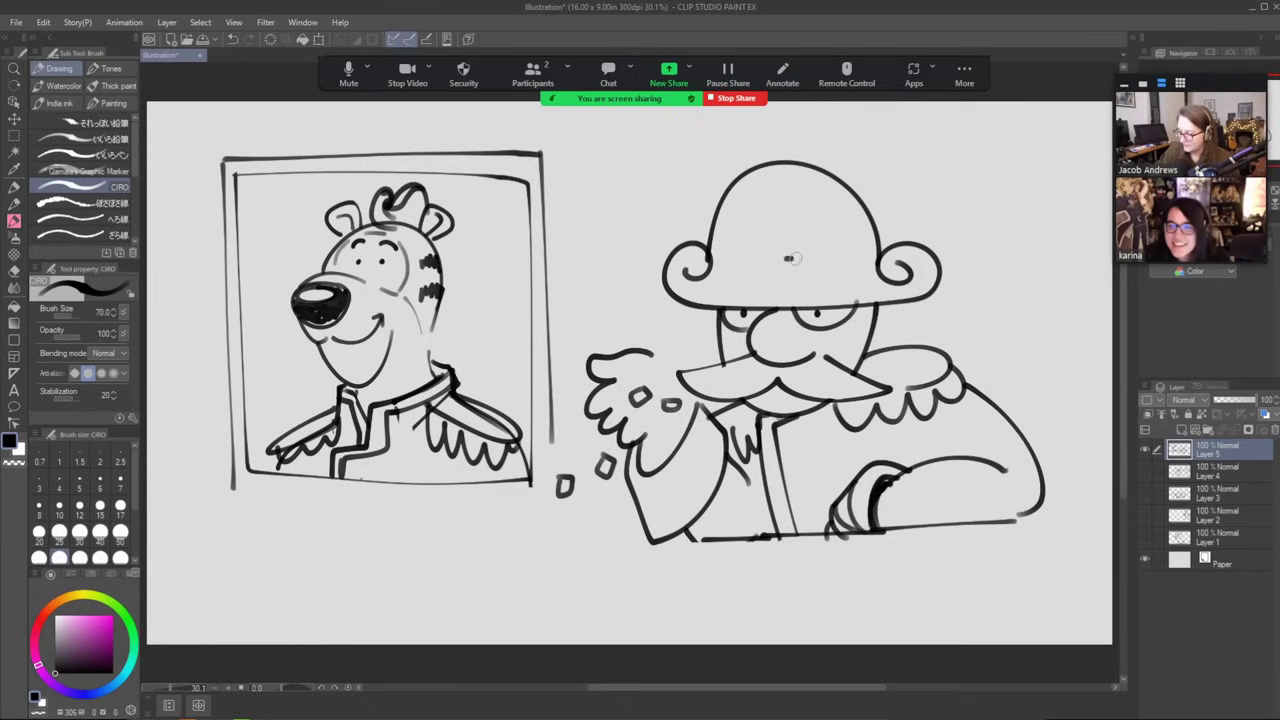
{"action": "mouse_move", "coordinate": [798, 246]}
{"action": "left_mouse_down"}
{"action": "mouse_move", "coordinate": [766, 248]}
{"action": "mouse_move", "coordinate": [779, 291]}
{"action": "mouse_move", "coordinate": [797, 271]}
{"action": "mouse_move", "coordinate": [781, 277]}
{"action": "mouse_move", "coordinate": [778, 260]}
{"action": "mouse_move", "coordinate": [756, 287]}
{"action": "mouse_move", "coordinate": [810, 237]}
{"action": "mouse_move", "coordinate": [759, 266]}
{"action": "left_mouse_up"}
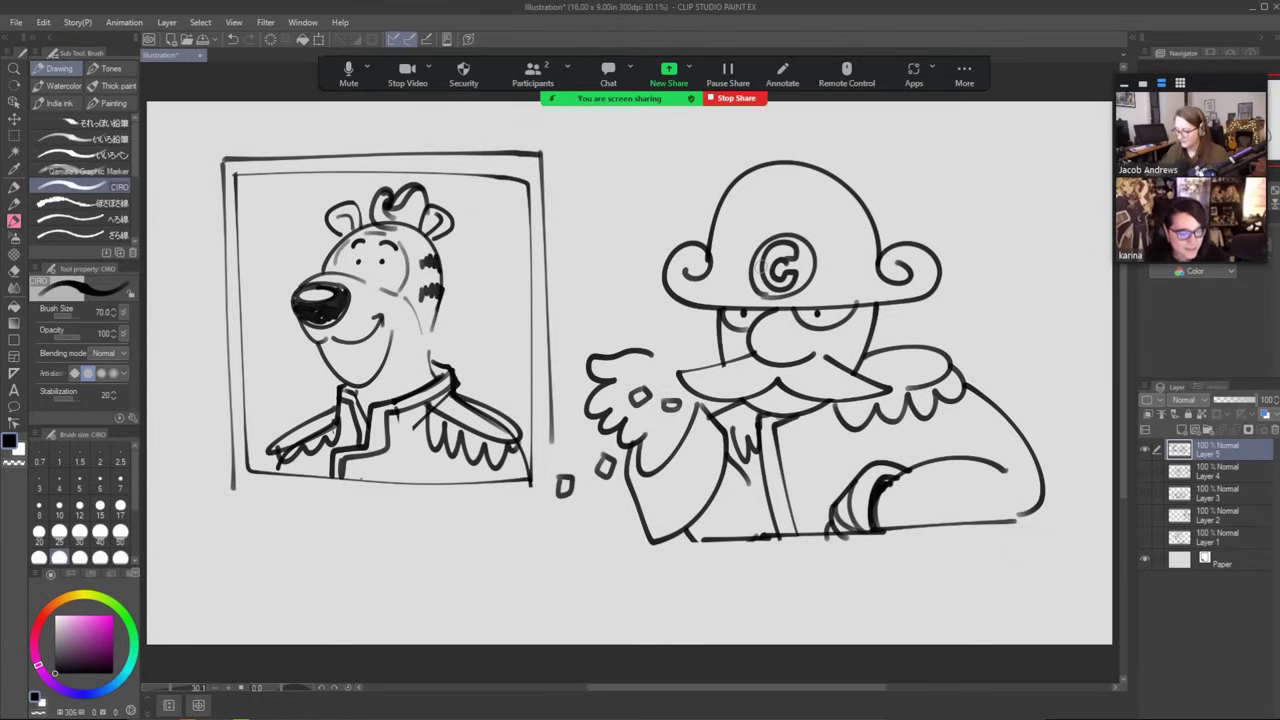
Hide the finished drawing's layer and, on a new layer, draw a puffy hat with a curled brim above a long rounded face.
{"action": "left_click", "coordinate": [1145, 449]}
{"action": "left_click", "coordinate": [1184, 430]}
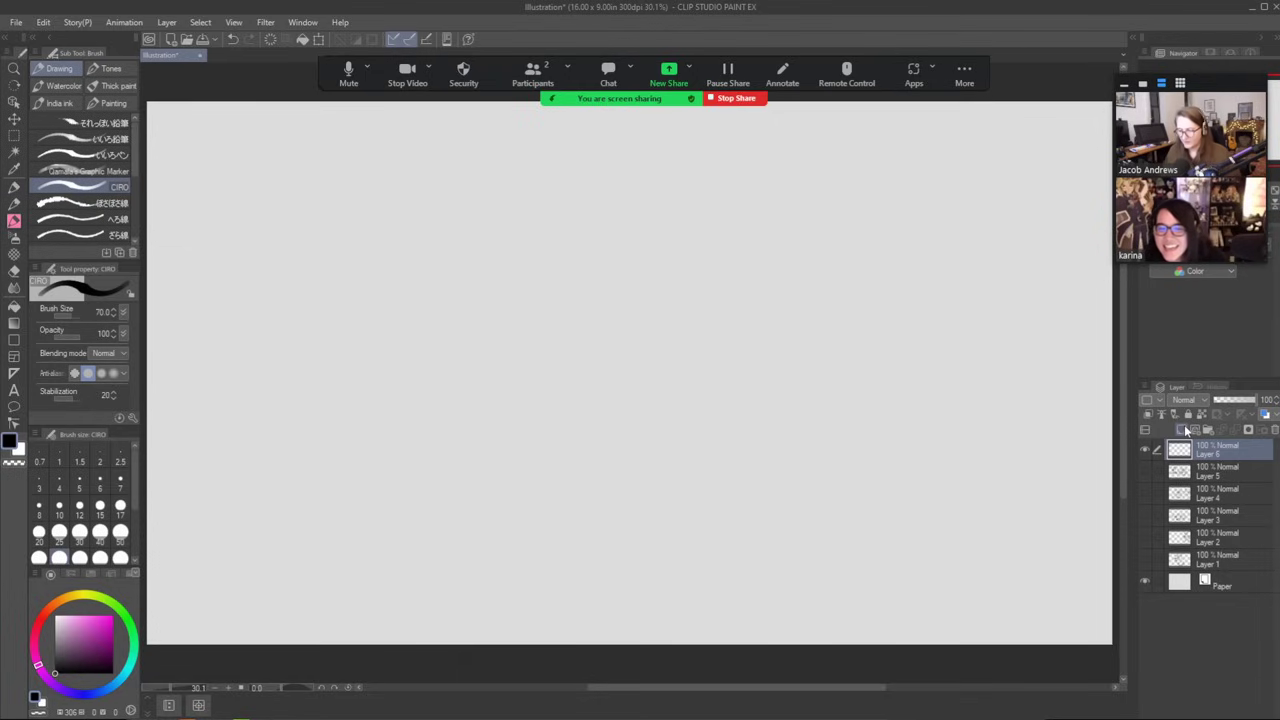
{"action": "mouse_move", "coordinate": [537, 281]}
{"action": "left_mouse_down"}
{"action": "mouse_move", "coordinate": [533, 216]}
{"action": "mouse_move", "coordinate": [579, 165]}
{"action": "mouse_move", "coordinate": [704, 182]}
{"action": "mouse_move", "coordinate": [714, 247]}
{"action": "mouse_move", "coordinate": [687, 287]}
{"action": "mouse_move", "coordinate": [715, 295]}
{"action": "mouse_move", "coordinate": [733, 272]}
{"action": "mouse_move", "coordinate": [756, 298]}
{"action": "mouse_move", "coordinate": [729, 331]}
{"action": "mouse_move", "coordinate": [625, 324]}
{"action": "mouse_move", "coordinate": [517, 302]}
{"action": "mouse_move", "coordinate": [505, 260]}
{"action": "mouse_move", "coordinate": [560, 277]}
{"action": "mouse_move", "coordinate": [531, 320]}
{"action": "mouse_move", "coordinate": [556, 290]}
{"action": "mouse_move", "coordinate": [526, 306]}
{"action": "mouse_move", "coordinate": [490, 453]}
{"action": "mouse_move", "coordinate": [532, 552]}
{"action": "mouse_move", "coordinate": [634, 533]}
{"action": "mouse_move", "coordinate": [703, 332]}
{"action": "left_mouse_up"}
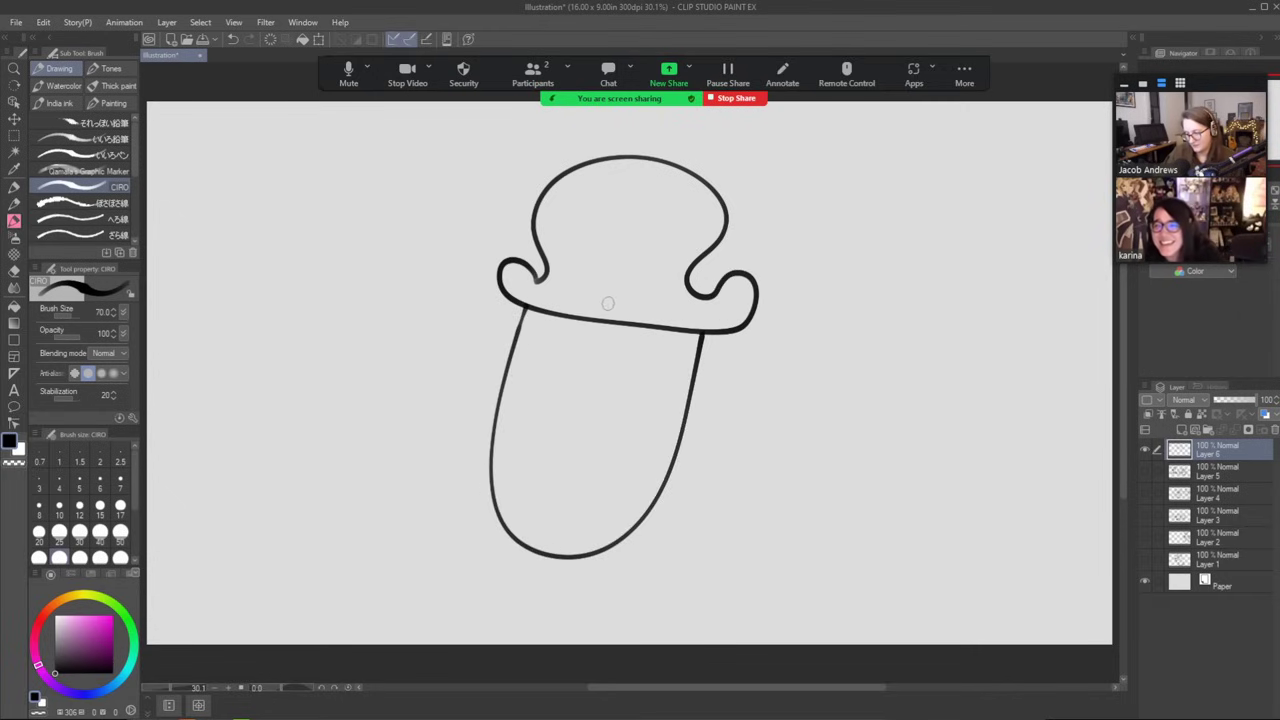
Draw two oval eyes overlapping the brim, a bulbous nose and a two-part moustache with pointed tips, redoing misplaced strokes.
{"action": "mouse_move", "coordinate": [608, 300]}
{"action": "left_mouse_down"}
{"action": "mouse_move", "coordinate": [570, 306]}
{"action": "mouse_move", "coordinate": [568, 348]}
{"action": "mouse_move", "coordinate": [594, 345]}
{"action": "mouse_move", "coordinate": [606, 295]}
{"action": "mouse_move", "coordinate": [582, 297]}
{"action": "mouse_move", "coordinate": [552, 328]}
{"action": "mouse_move", "coordinate": [565, 346]}
{"action": "mouse_move", "coordinate": [599, 323]}
{"action": "mouse_move", "coordinate": [602, 293]}
{"action": "mouse_move", "coordinate": [612, 345]}
{"action": "mouse_move", "coordinate": [639, 357]}
{"action": "mouse_move", "coordinate": [630, 302]}
{"action": "mouse_move", "coordinate": [572, 319]}
{"action": "mouse_move", "coordinate": [632, 325]}
{"action": "mouse_move", "coordinate": [583, 328]}
{"action": "mouse_move", "coordinate": [532, 379]}
{"action": "mouse_move", "coordinate": [592, 413]}
{"action": "left_mouse_up"}
{"action": "key", "text": "ctrl+z"}
{"action": "key", "text": "e"}
{"action": "key", "text": "b"}
{"action": "mouse_move", "coordinate": [536, 377]}
{"action": "left_mouse_down"}
{"action": "mouse_move", "coordinate": [464, 413]}
{"action": "mouse_move", "coordinate": [434, 405]}
{"action": "mouse_move", "coordinate": [448, 440]}
{"action": "left_mouse_up"}
{"action": "key", "text": "ctrl+z"}
{"action": "mouse_move", "coordinate": [536, 372]}
{"action": "left_mouse_down"}
{"action": "mouse_move", "coordinate": [459, 421]}
{"action": "mouse_move", "coordinate": [441, 417]}
{"action": "mouse_move", "coordinate": [454, 444]}
{"action": "mouse_move", "coordinate": [554, 418]}
{"action": "mouse_move", "coordinate": [602, 387]}
{"action": "mouse_move", "coordinate": [655, 419]}
{"action": "mouse_move", "coordinate": [656, 446]}
{"action": "mouse_move", "coordinate": [671, 441]}
{"action": "mouse_move", "coordinate": [647, 467]}
{"action": "mouse_move", "coordinate": [614, 462]}
{"action": "mouse_move", "coordinate": [590, 415]}
{"action": "left_mouse_up"}
Erase the eye outline overlapping the nose, add dot pupils to both eyes and write a letter C on the hat.
{"action": "key", "text": "e"}
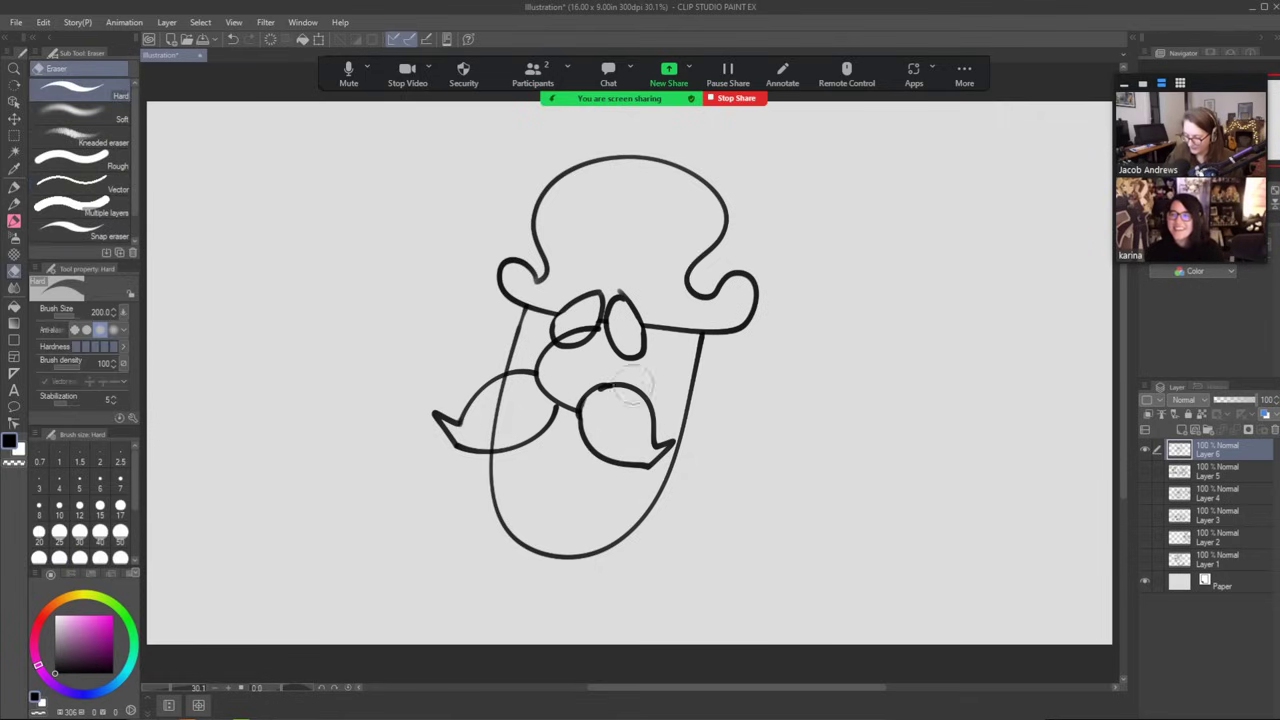
{"action": "left_click_drag", "start_coordinate": [596, 342], "coordinate": [560, 363]}
{"action": "key", "text": "b"}
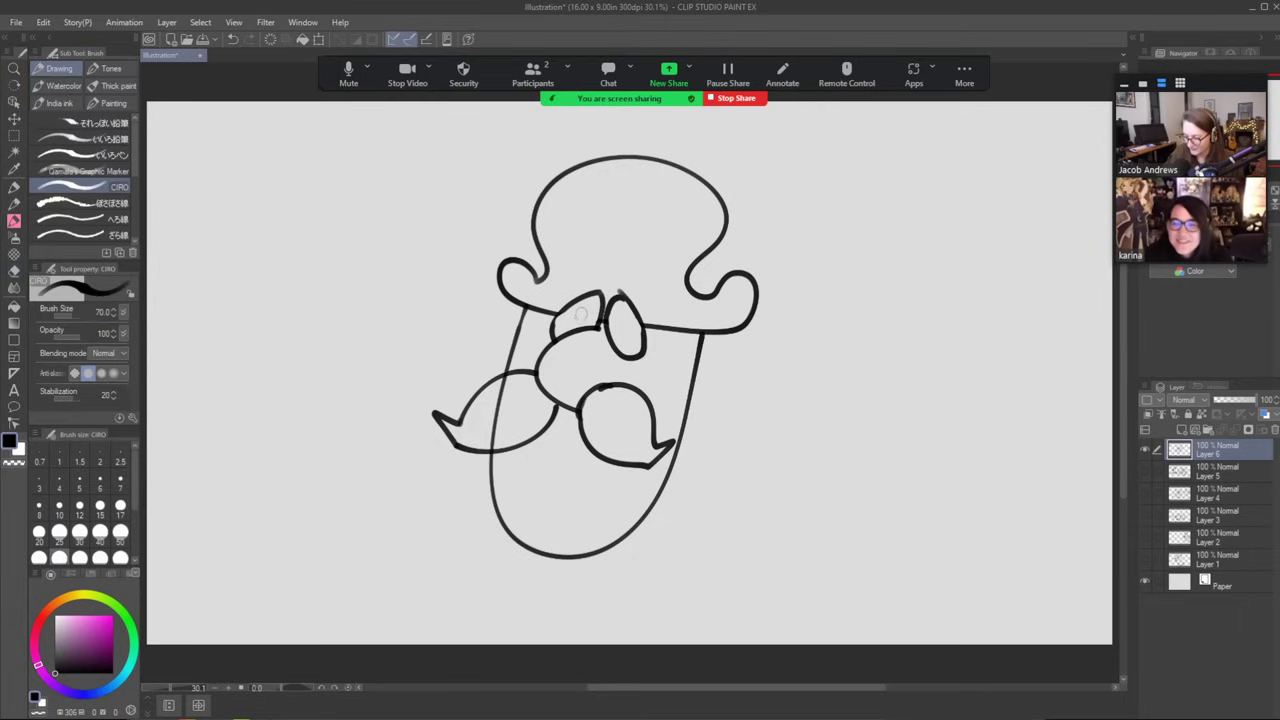
{"action": "left_click_drag", "start_coordinate": [578, 312], "coordinate": [582, 318]}
{"action": "left_click_drag", "start_coordinate": [618, 318], "coordinate": [624, 322]}
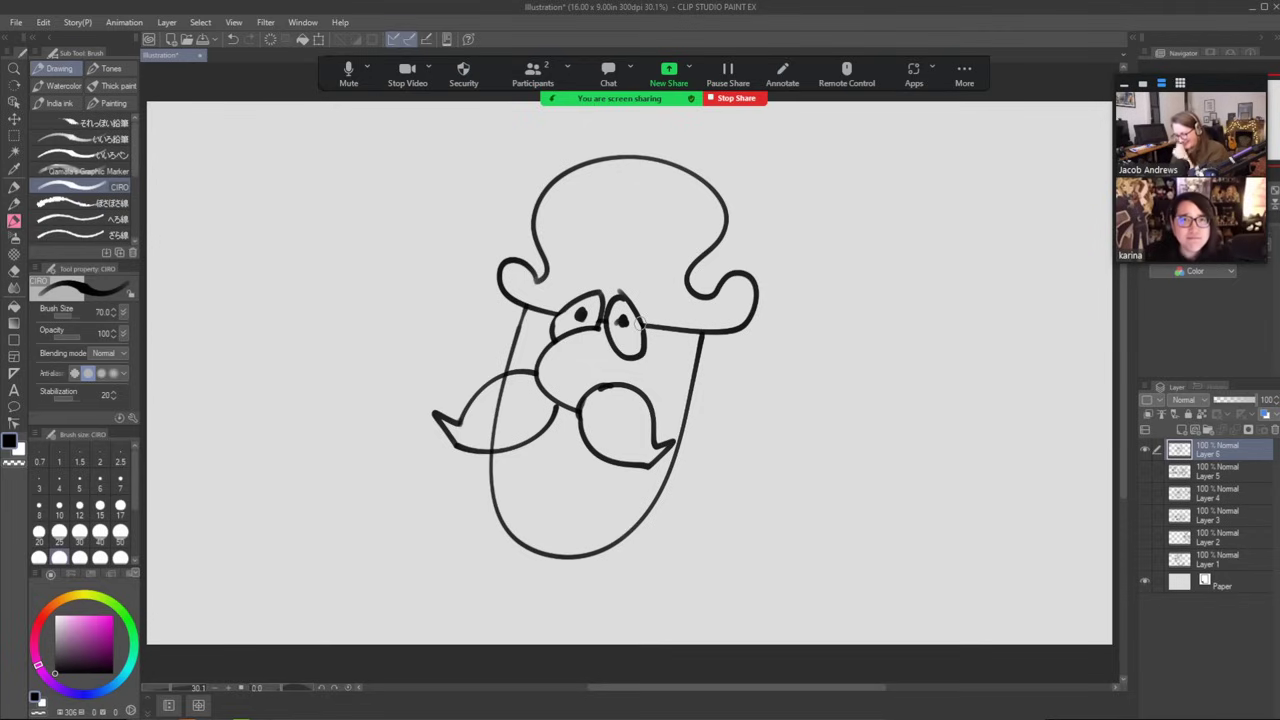
{"action": "mouse_move", "coordinate": [622, 250]}
{"action": "left_mouse_down"}
{"action": "mouse_move", "coordinate": [603, 264]}
{"action": "mouse_move", "coordinate": [624, 271]}
{"action": "left_mouse_up"}
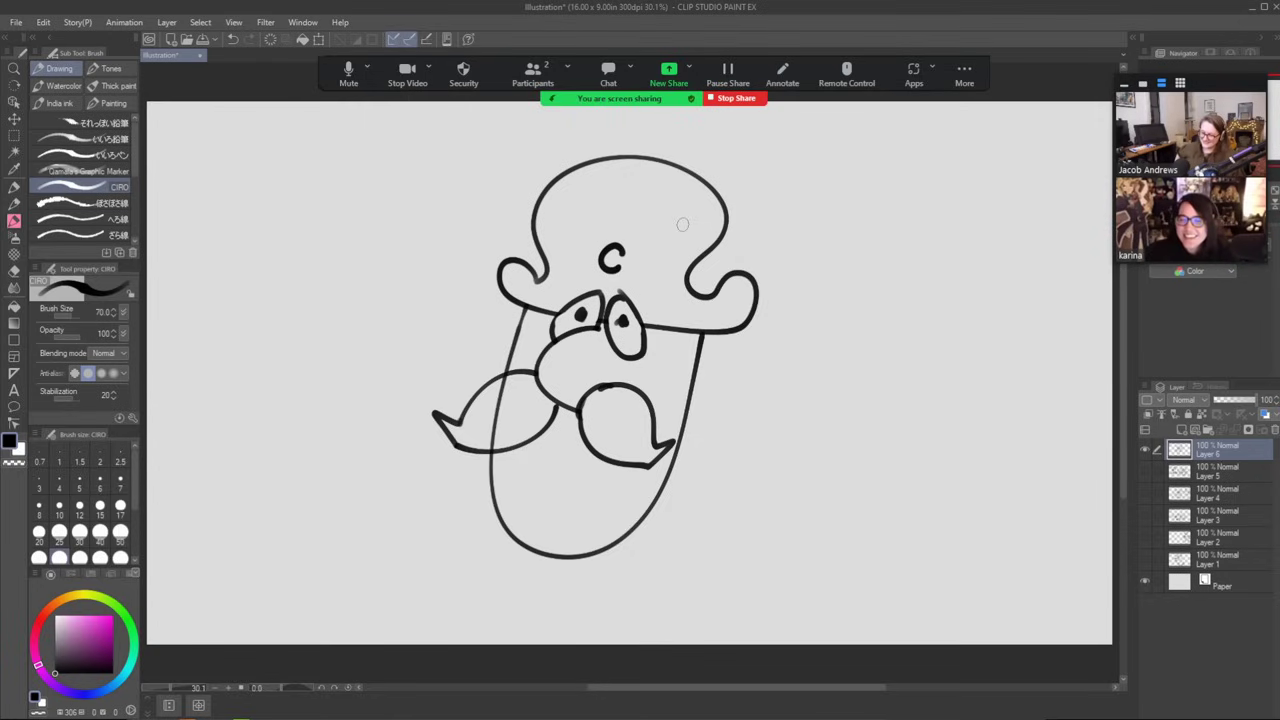
Move the head drawing to the right and slightly down the canvas, and erase the face outline crossing the moustache.
{"action": "key", "text": "k"}
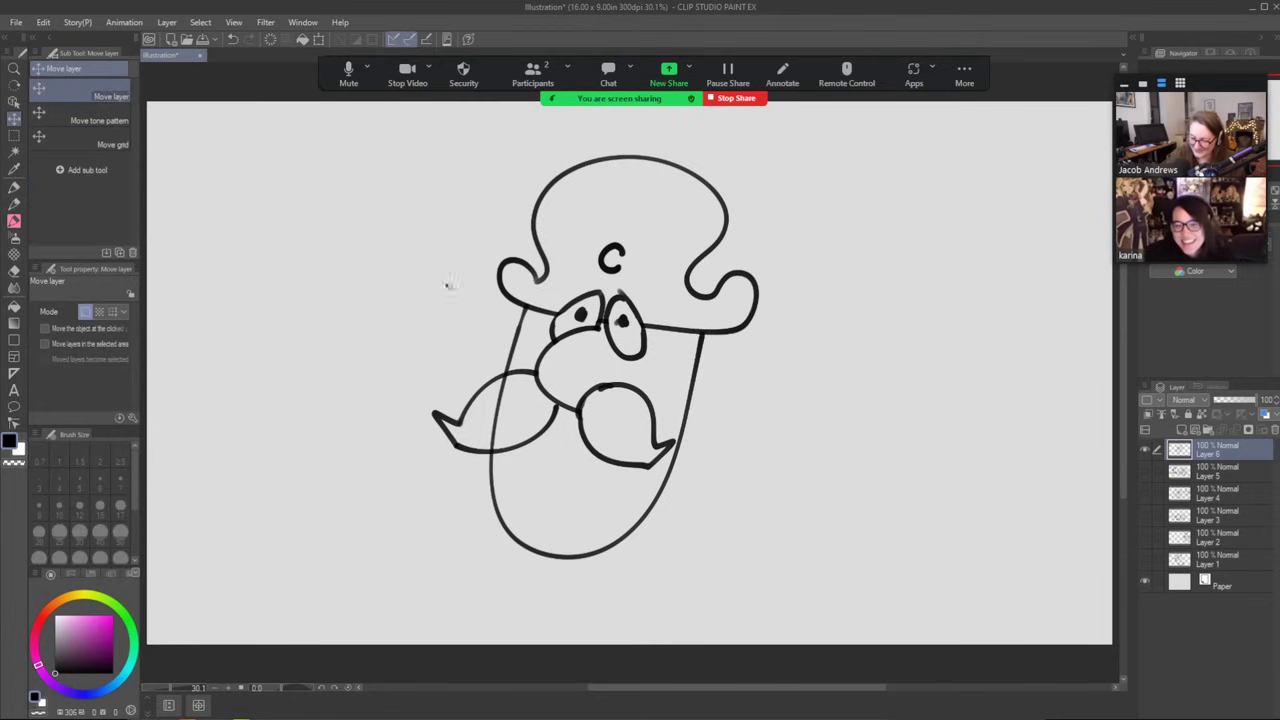
{"action": "left_click_drag", "start_coordinate": [621, 320], "coordinate": [781, 340]}
{"action": "key", "text": "e"}
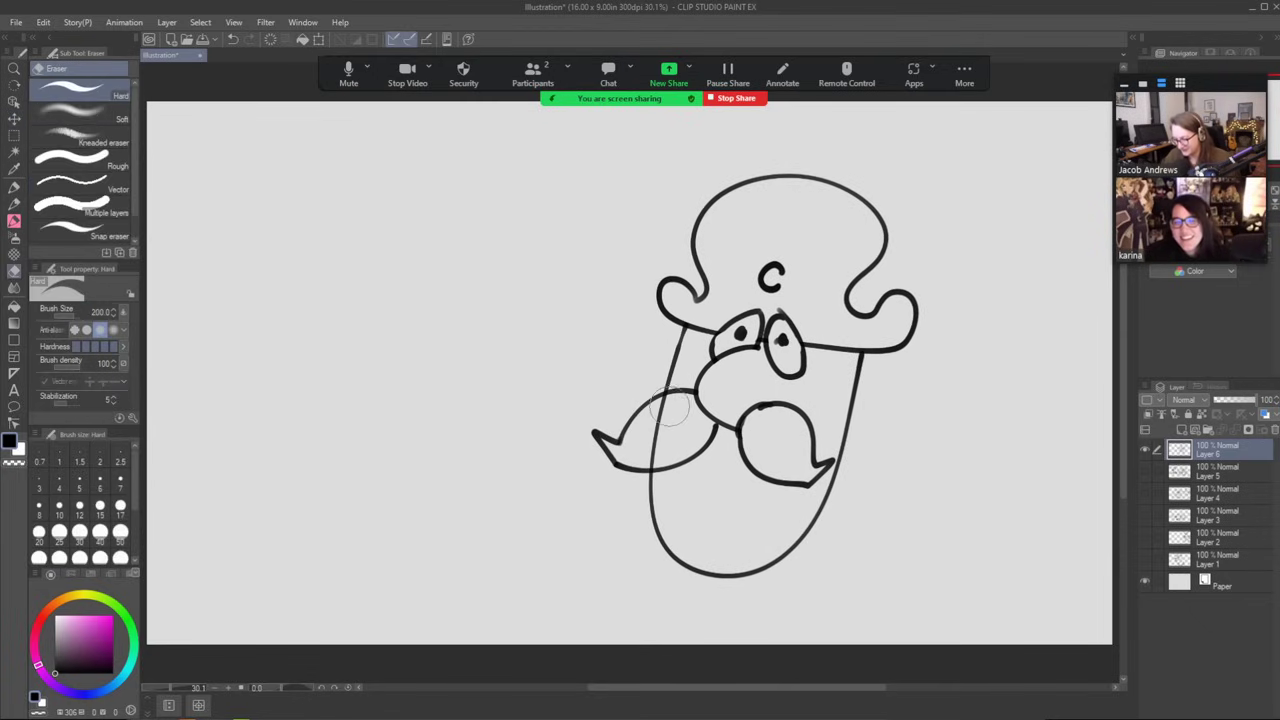
Draw a frowning mouth with curved upper and lower lips beneath the moustache.
{"action": "key", "text": "b"}
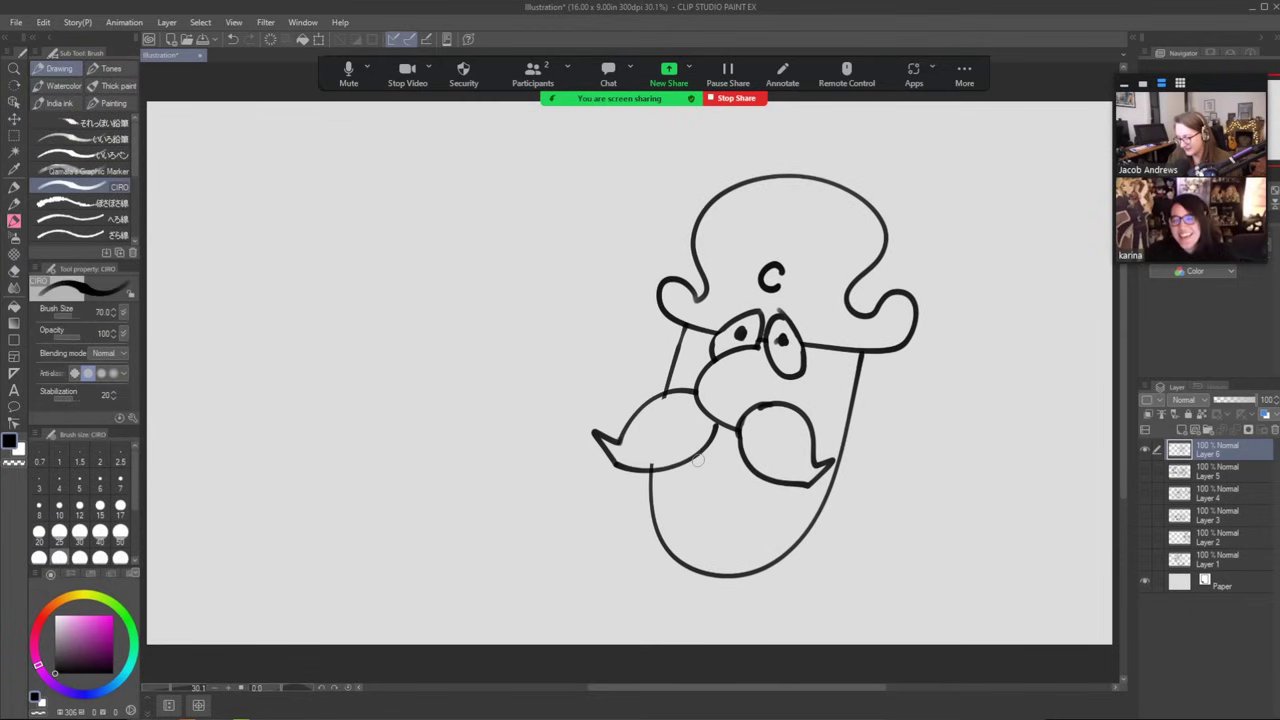
{"action": "mouse_move", "coordinate": [686, 461]}
{"action": "left_mouse_down"}
{"action": "mouse_move", "coordinate": [760, 478]}
{"action": "mouse_move", "coordinate": [688, 486]}
{"action": "left_mouse_up"}
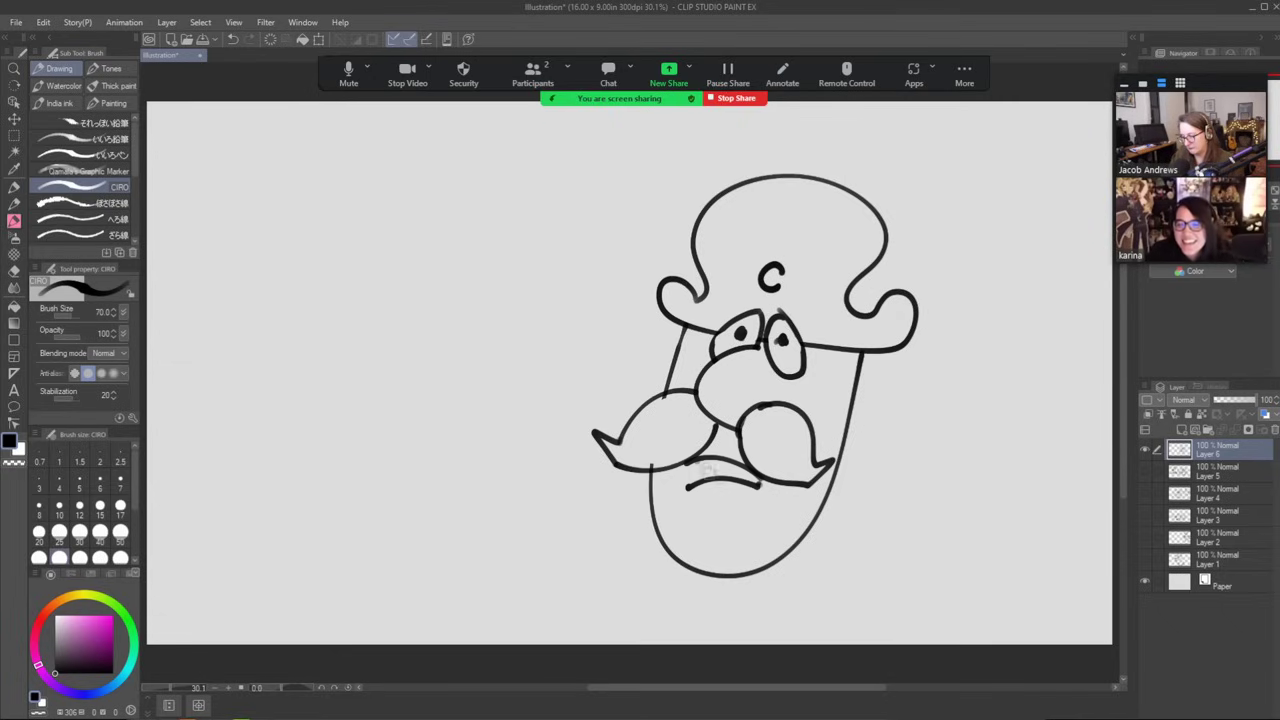
{"action": "mouse_move", "coordinate": [750, 480]}
{"action": "left_mouse_down"}
{"action": "mouse_move", "coordinate": [704, 503]}
{"action": "mouse_move", "coordinate": [756, 504]}
{"action": "left_mouse_up"}
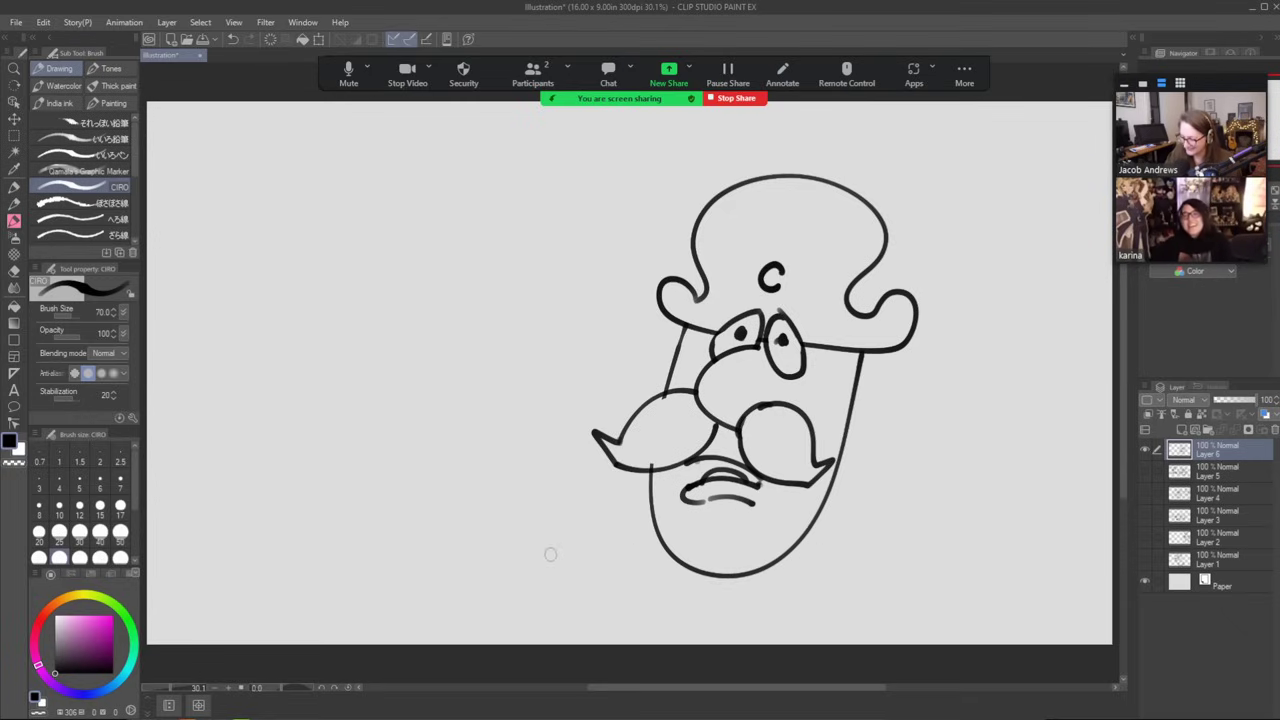
Draw a raised open hand with a wide cuff beside the face, and a fringed epaulette between the cuff and chin.
{"action": "mouse_move", "coordinate": [546, 526]}
{"action": "left_mouse_down"}
{"action": "mouse_move", "coordinate": [575, 464]}
{"action": "mouse_move", "coordinate": [546, 477]}
{"action": "mouse_move", "coordinate": [540, 420]}
{"action": "mouse_move", "coordinate": [532, 449]}
{"action": "mouse_move", "coordinate": [521, 416]}
{"action": "mouse_move", "coordinate": [510, 446]}
{"action": "mouse_move", "coordinate": [503, 424]}
{"action": "mouse_move", "coordinate": [491, 442]}
{"action": "mouse_move", "coordinate": [505, 558]}
{"action": "mouse_move", "coordinate": [504, 505]}
{"action": "mouse_move", "coordinate": [484, 570]}
{"action": "mouse_move", "coordinate": [494, 601]}
{"action": "mouse_move", "coordinate": [569, 577]}
{"action": "mouse_move", "coordinate": [581, 517]}
{"action": "mouse_move", "coordinate": [570, 507]}
{"action": "mouse_move", "coordinate": [577, 559]}
{"action": "mouse_move", "coordinate": [615, 592]}
{"action": "left_mouse_up"}
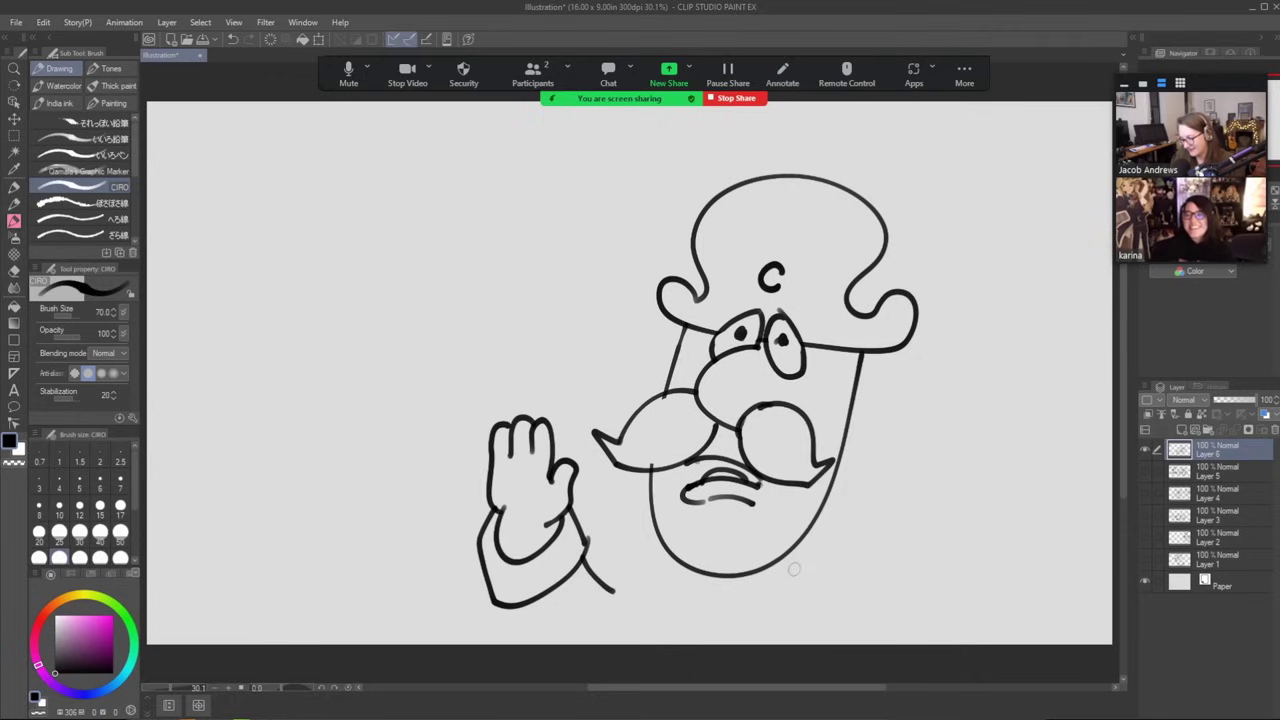
{"action": "mouse_move", "coordinate": [660, 537]}
{"action": "left_mouse_down"}
{"action": "mouse_move", "coordinate": [597, 538]}
{"action": "mouse_move", "coordinate": [670, 556]}
{"action": "left_mouse_up"}
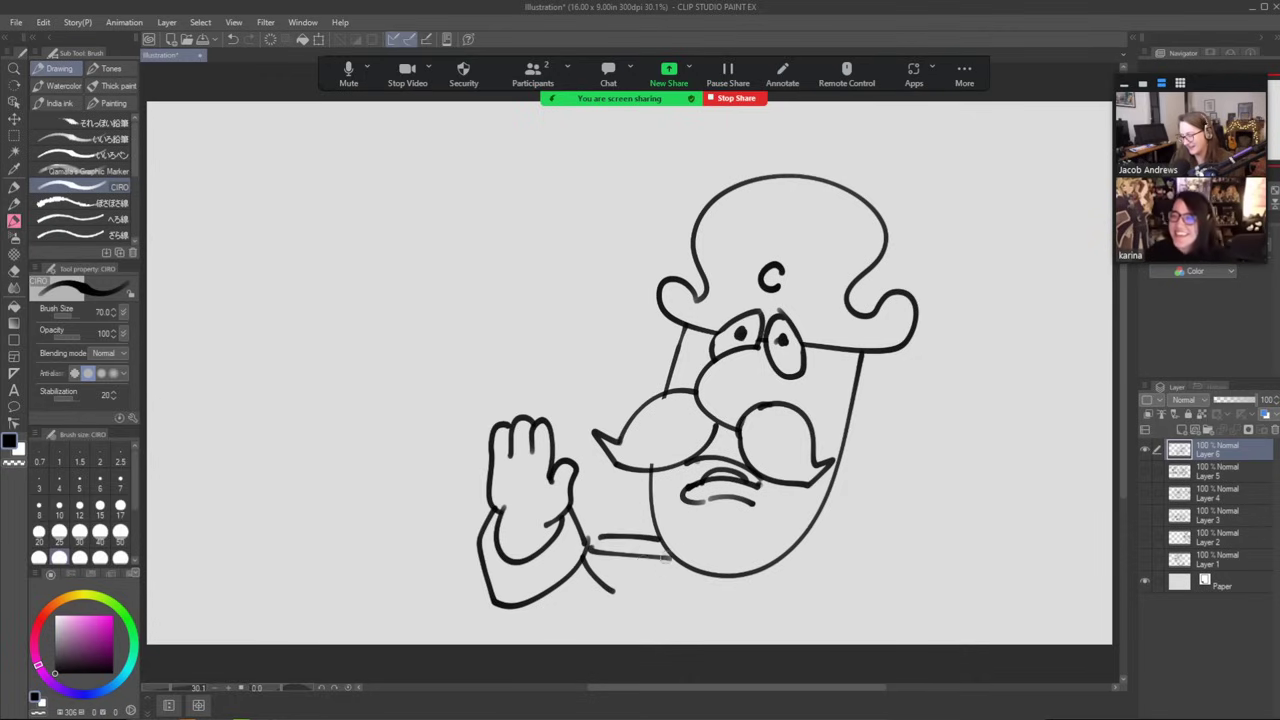
{"action": "mouse_move", "coordinate": [592, 556]}
{"action": "left_mouse_down"}
{"action": "mouse_move", "coordinate": [620, 588]}
{"action": "mouse_move", "coordinate": [668, 552]}
{"action": "left_mouse_up"}
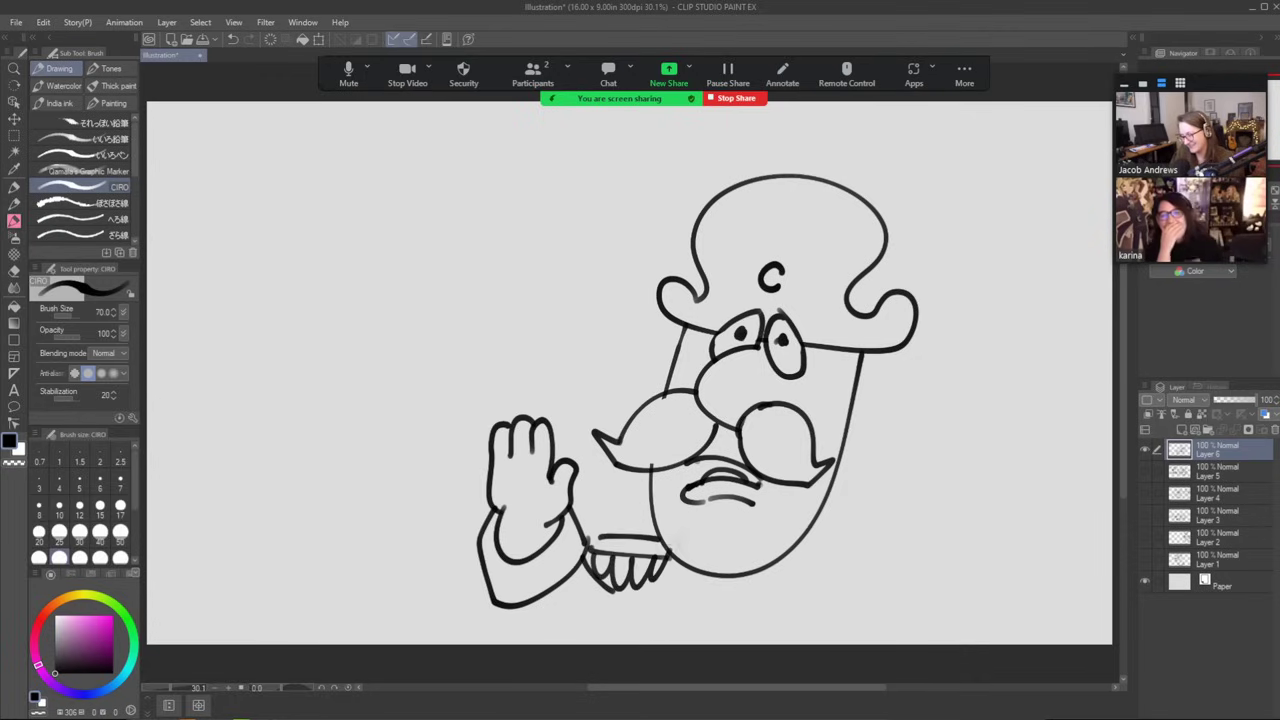
Draw a slanted fringed epaulette on the opposite shoulder and a curved crease on the raised palm.
{"action": "mouse_move", "coordinate": [801, 562]}
{"action": "left_mouse_down"}
{"action": "mouse_move", "coordinate": [912, 628]}
{"action": "mouse_move", "coordinate": [790, 558]}
{"action": "mouse_move", "coordinate": [783, 622]}
{"action": "mouse_move", "coordinate": [847, 640]}
{"action": "left_mouse_up"}
{"action": "mouse_move", "coordinate": [872, 622]}
{"action": "left_mouse_down"}
{"action": "mouse_move", "coordinate": [865, 642]}
{"action": "mouse_move", "coordinate": [912, 645]}
{"action": "left_mouse_up"}
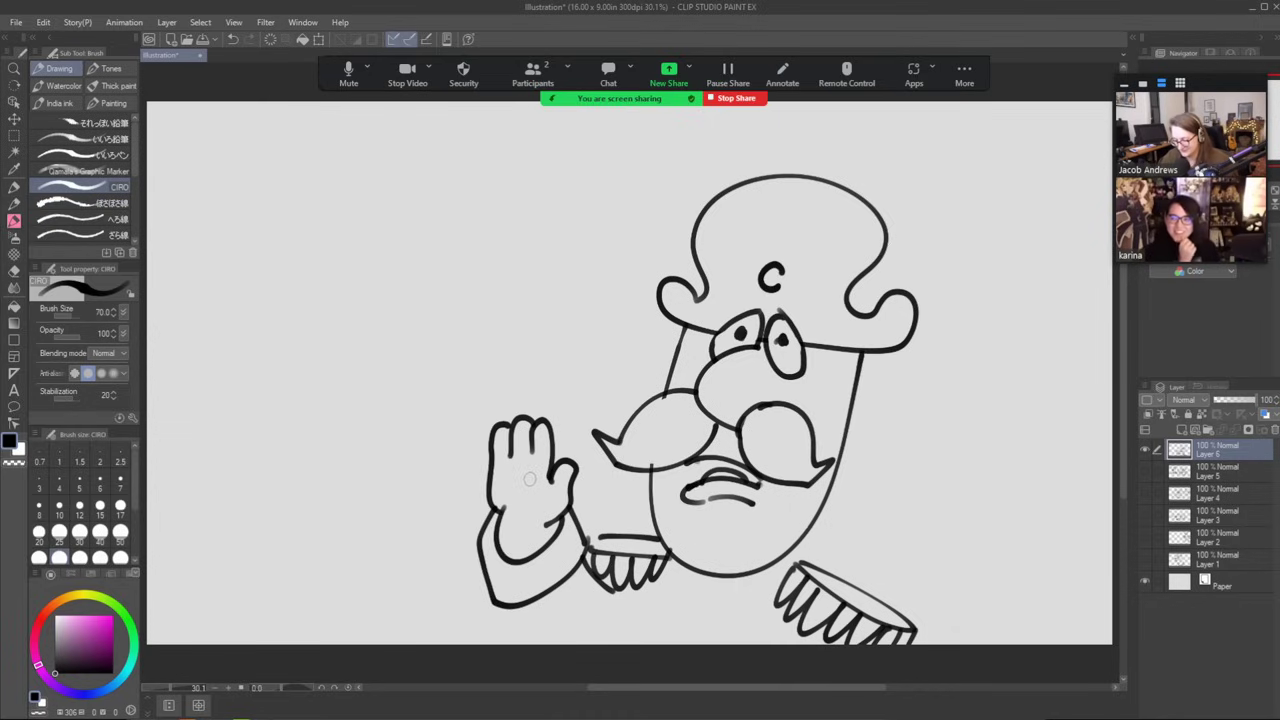
{"action": "mouse_move", "coordinate": [540, 484]}
{"action": "left_mouse_down"}
{"action": "mouse_move", "coordinate": [500, 516]}
{"action": "mouse_move", "coordinate": [513, 522]}
{"action": "left_mouse_up"}
{"action": "key", "text": "e"}
{"action": "key", "text": "b"}
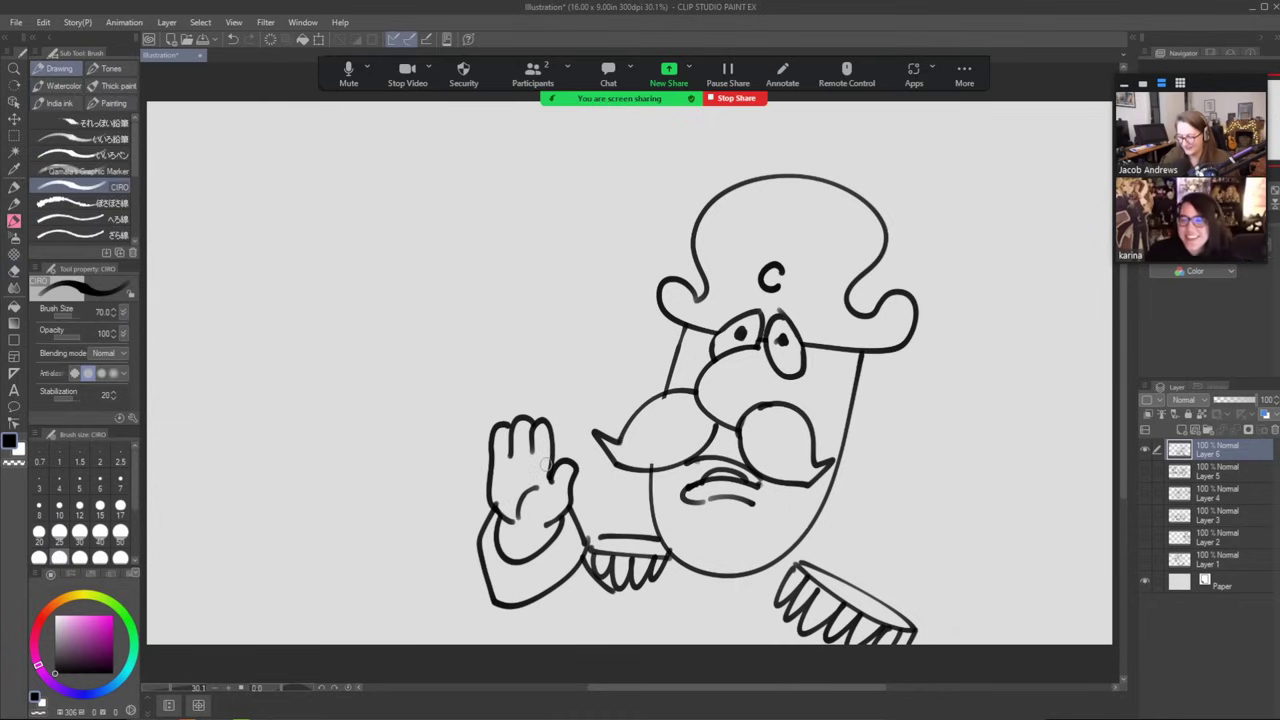
Draw a second raised open hand with a curved palm crease on the opposite side of the face, above the slanted epaulette.
{"action": "key", "text": "b"}
{"action": "key", "text": "p"}
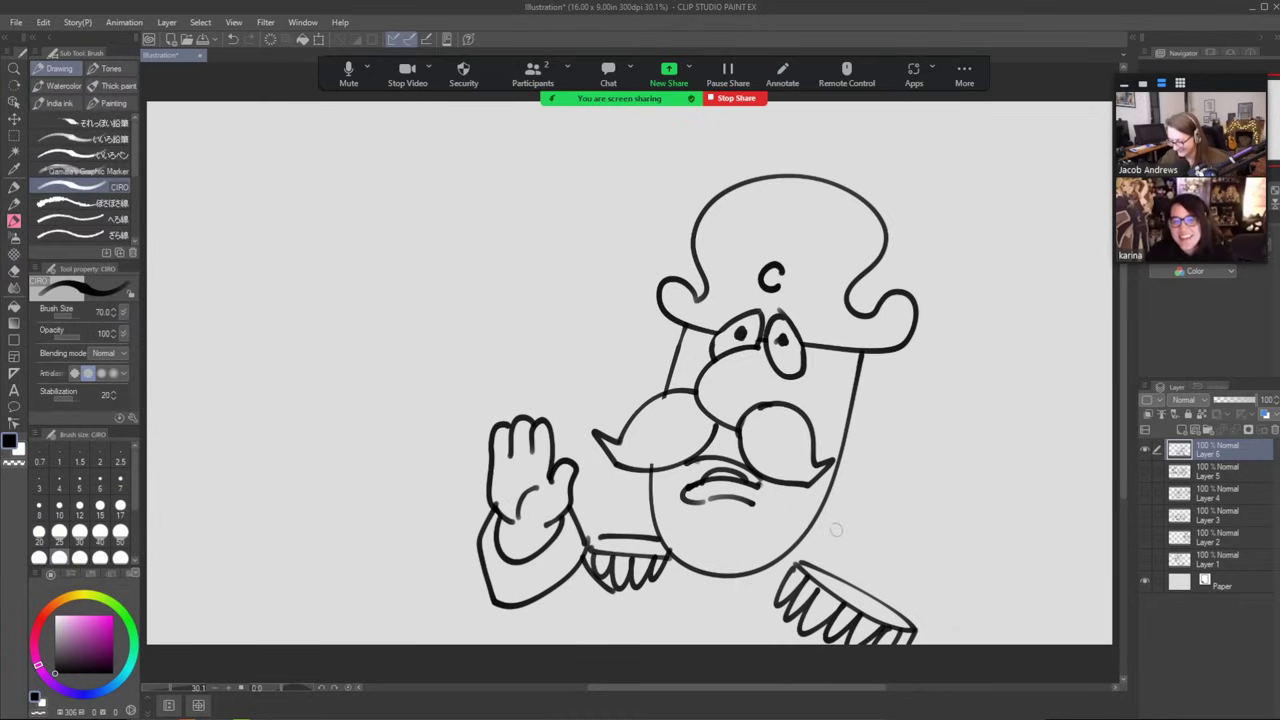
{"action": "left_click_drag", "start_coordinate": [832, 545], "coordinate": [866, 493]}
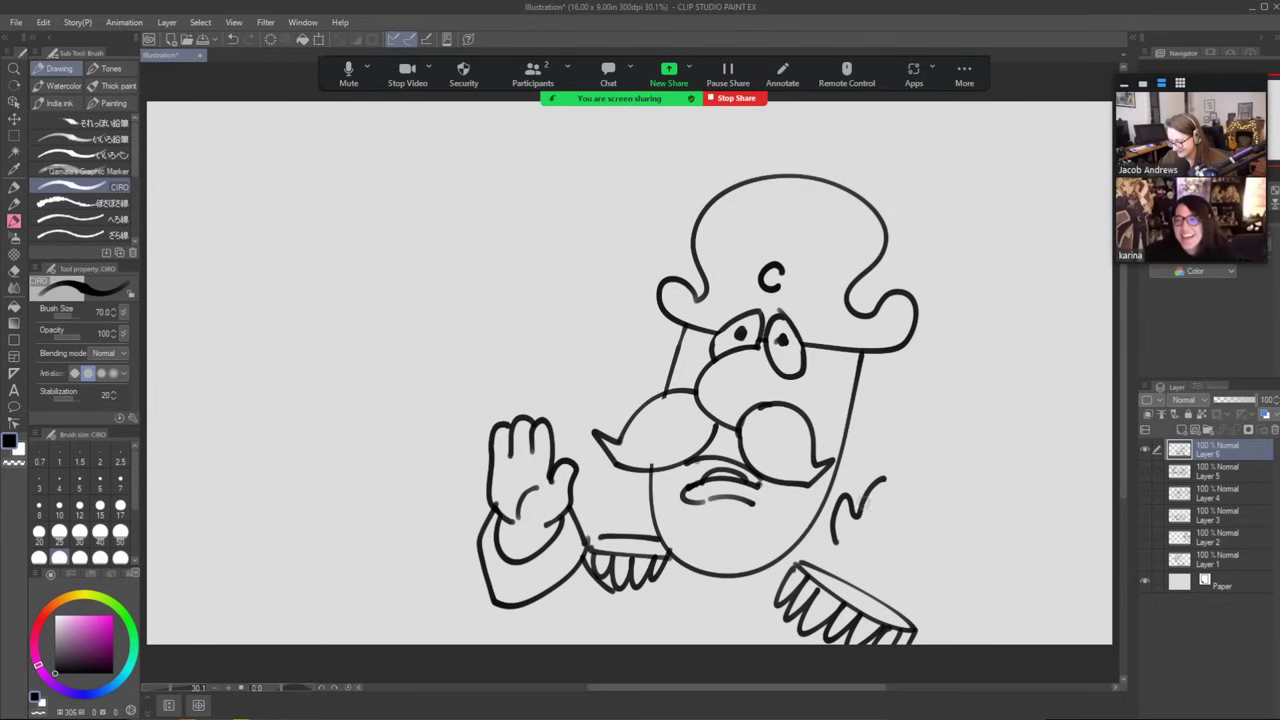
{"action": "key", "text": "ctrl+z"}
{"action": "mouse_move", "coordinate": [840, 548]}
{"action": "left_mouse_down"}
{"action": "mouse_move", "coordinate": [849, 492]}
{"action": "mouse_move", "coordinate": [874, 507]}
{"action": "left_mouse_up"}
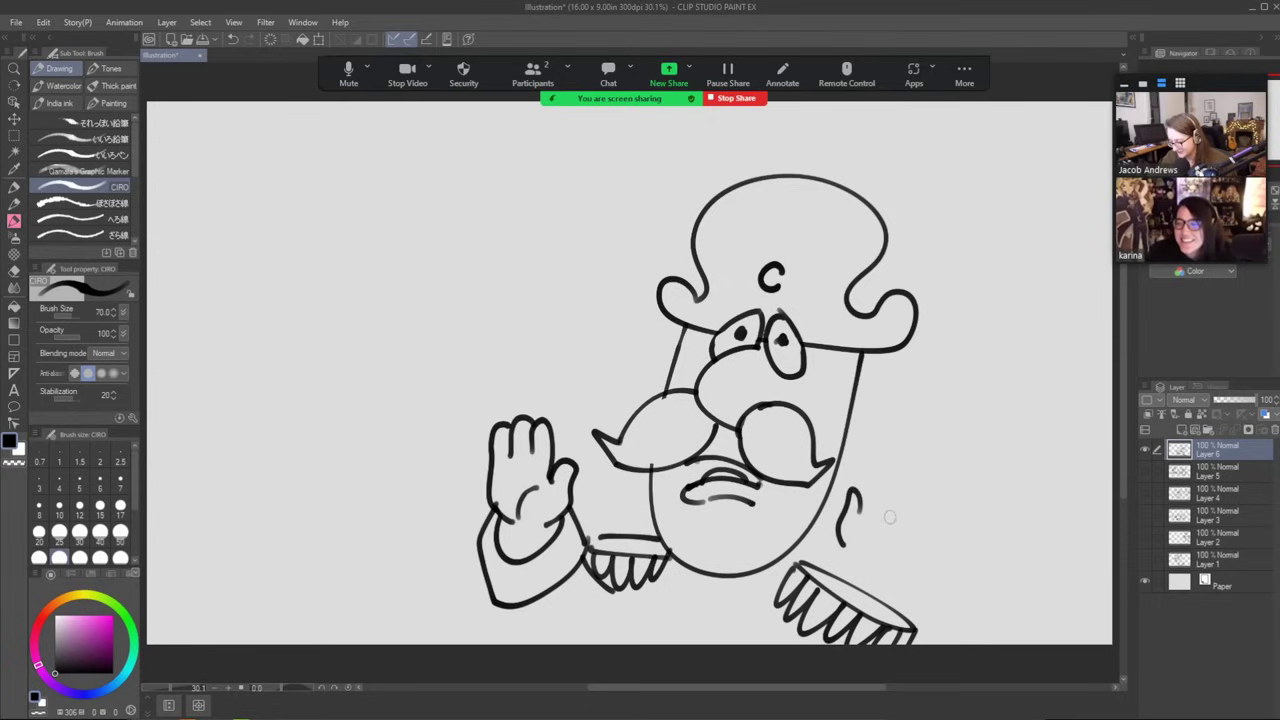
{"action": "mouse_move", "coordinate": [877, 560]}
{"action": "left_mouse_down"}
{"action": "mouse_move", "coordinate": [928, 492]}
{"action": "mouse_move", "coordinate": [903, 512]}
{"action": "mouse_move", "coordinate": [898, 470]}
{"action": "mouse_move", "coordinate": [868, 472]}
{"action": "mouse_move", "coordinate": [857, 549]}
{"action": "left_mouse_up"}
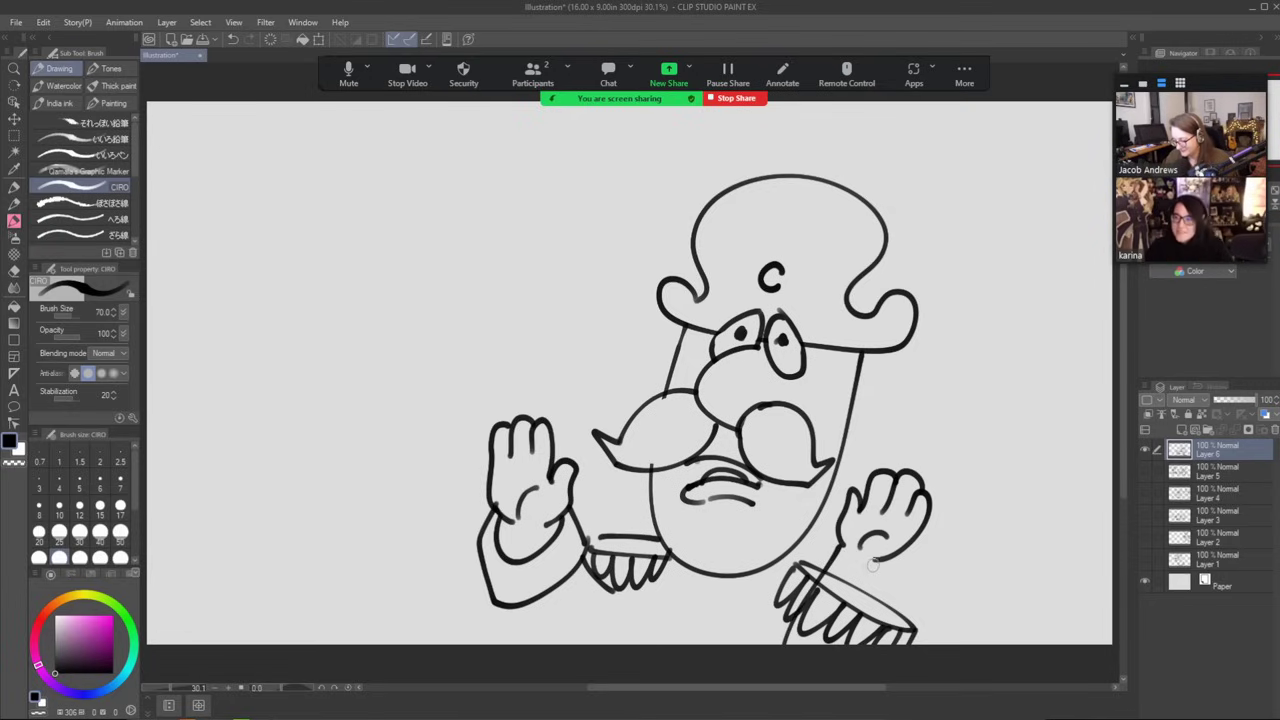
Draw a wide flared cuff below the second hand and erase the epaulette lines that cross it.
{"action": "mouse_move", "coordinate": [826, 568]}
{"action": "left_mouse_down"}
{"action": "mouse_move", "coordinate": [820, 586]}
{"action": "mouse_move", "coordinate": [895, 588]}
{"action": "mouse_move", "coordinate": [870, 590]}
{"action": "left_mouse_up"}
{"action": "mouse_move", "coordinate": [846, 542]}
{"action": "left_mouse_down"}
{"action": "mouse_move", "coordinate": [786, 612]}
{"action": "mouse_move", "coordinate": [876, 630]}
{"action": "left_mouse_up"}
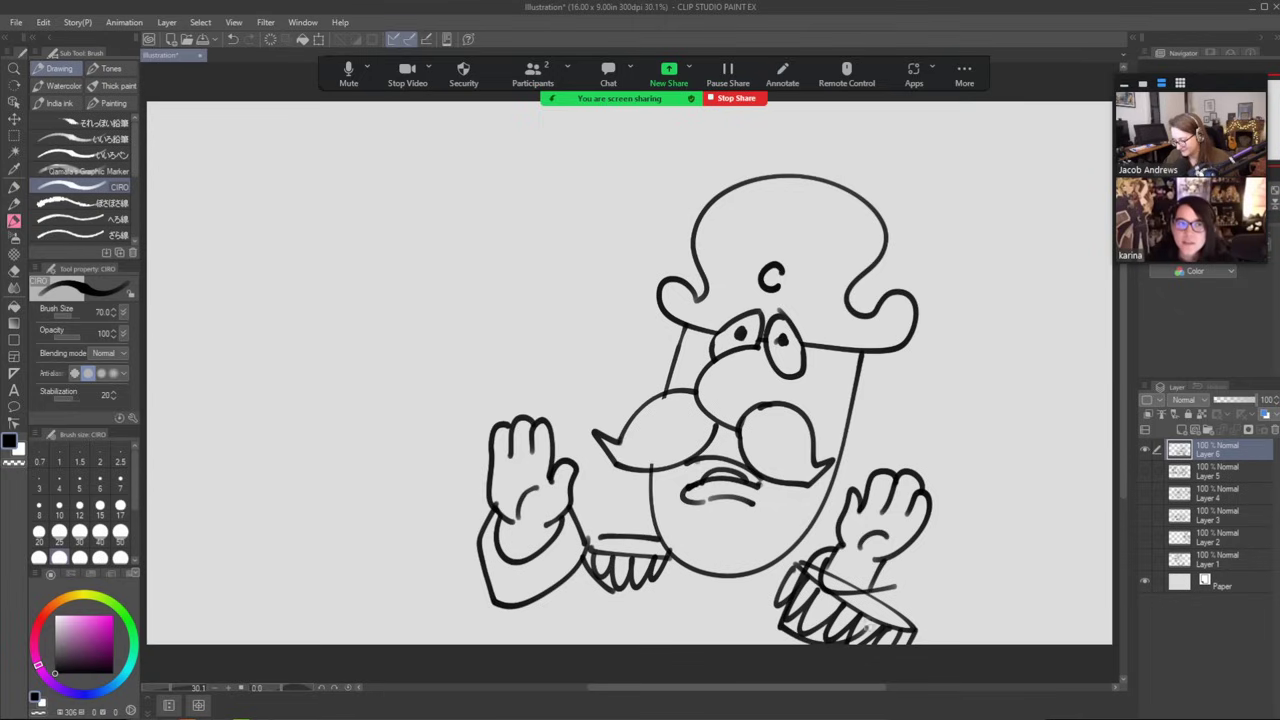
{"action": "mouse_move", "coordinate": [880, 565]}
{"action": "left_mouse_down"}
{"action": "mouse_move", "coordinate": [885, 623]}
{"action": "mouse_move", "coordinate": [840, 645]}
{"action": "mouse_move", "coordinate": [883, 600]}
{"action": "mouse_move", "coordinate": [806, 618]}
{"action": "left_mouse_up"}
{"action": "key", "text": "e"}
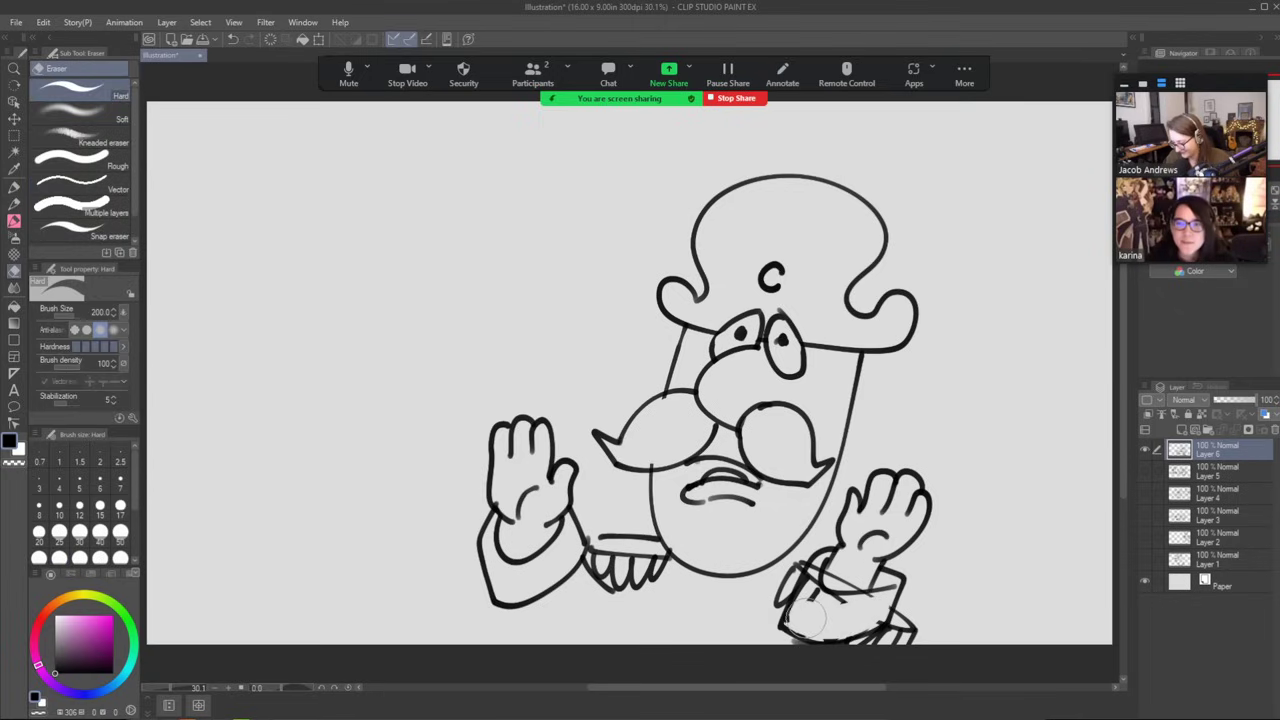
{"action": "mouse_move", "coordinate": [812, 568]}
{"action": "left_mouse_down"}
{"action": "mouse_move", "coordinate": [803, 615]}
{"action": "mouse_move", "coordinate": [810, 592]}
{"action": "mouse_move", "coordinate": [865, 610]}
{"action": "mouse_move", "coordinate": [828, 610]}
{"action": "mouse_move", "coordinate": [806, 588]}
{"action": "mouse_move", "coordinate": [882, 629]}
{"action": "mouse_move", "coordinate": [810, 632]}
{"action": "left_mouse_up"}
{"action": "key", "text": "p"}
Add curved trim stripes across both sleeve cuffs.
{"action": "left_click_drag", "start_coordinate": [838, 600], "coordinate": [788, 604]}
{"action": "mouse_move", "coordinate": [574, 514]}
{"action": "left_mouse_down"}
{"action": "mouse_move", "coordinate": [525, 573]}
{"action": "mouse_move", "coordinate": [488, 516]}
{"action": "left_mouse_up"}
{"action": "mouse_move", "coordinate": [484, 580]}
{"action": "left_mouse_down"}
{"action": "mouse_move", "coordinate": [550, 580]}
{"action": "mouse_move", "coordinate": [590, 524]}
{"action": "left_mouse_up"}
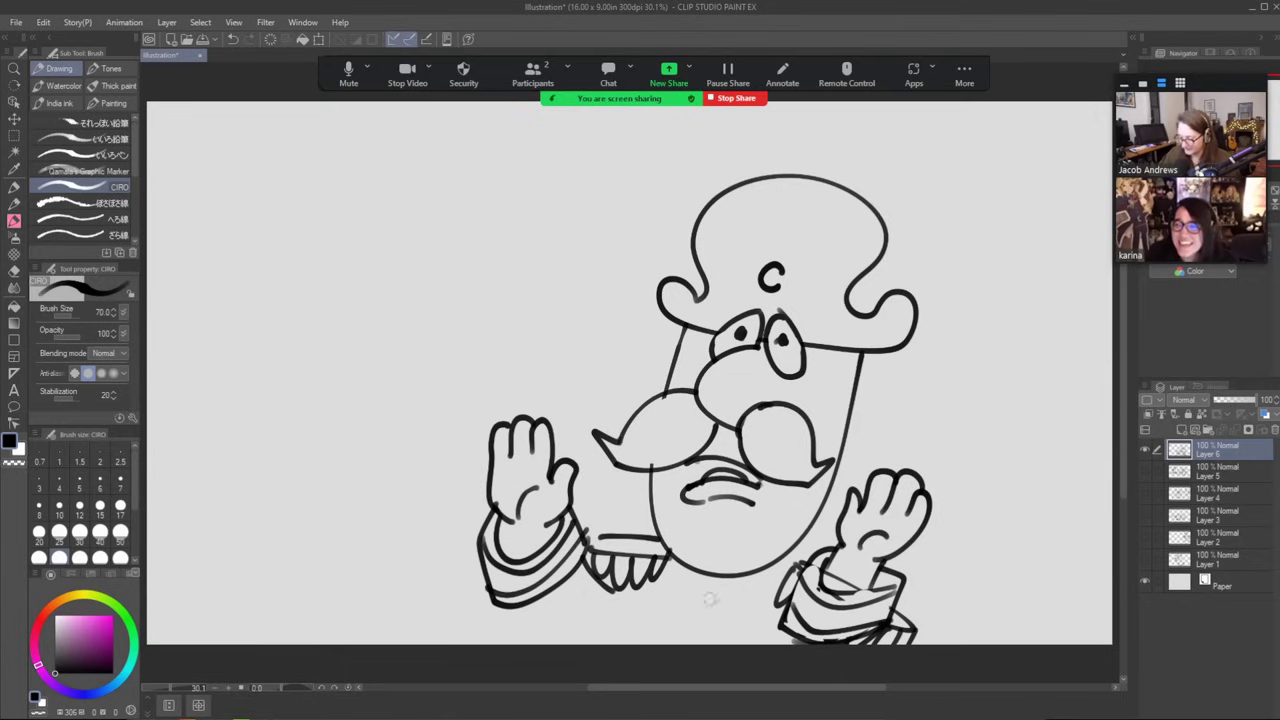
Draw a double line down the coat front below the chin, plus the sleeve edges beneath the first cuff and a short shoulder stroke.
{"action": "mouse_move", "coordinate": [676, 566]}
{"action": "left_mouse_down"}
{"action": "mouse_move", "coordinate": [645, 645]}
{"action": "mouse_move", "coordinate": [662, 645]}
{"action": "left_mouse_up"}
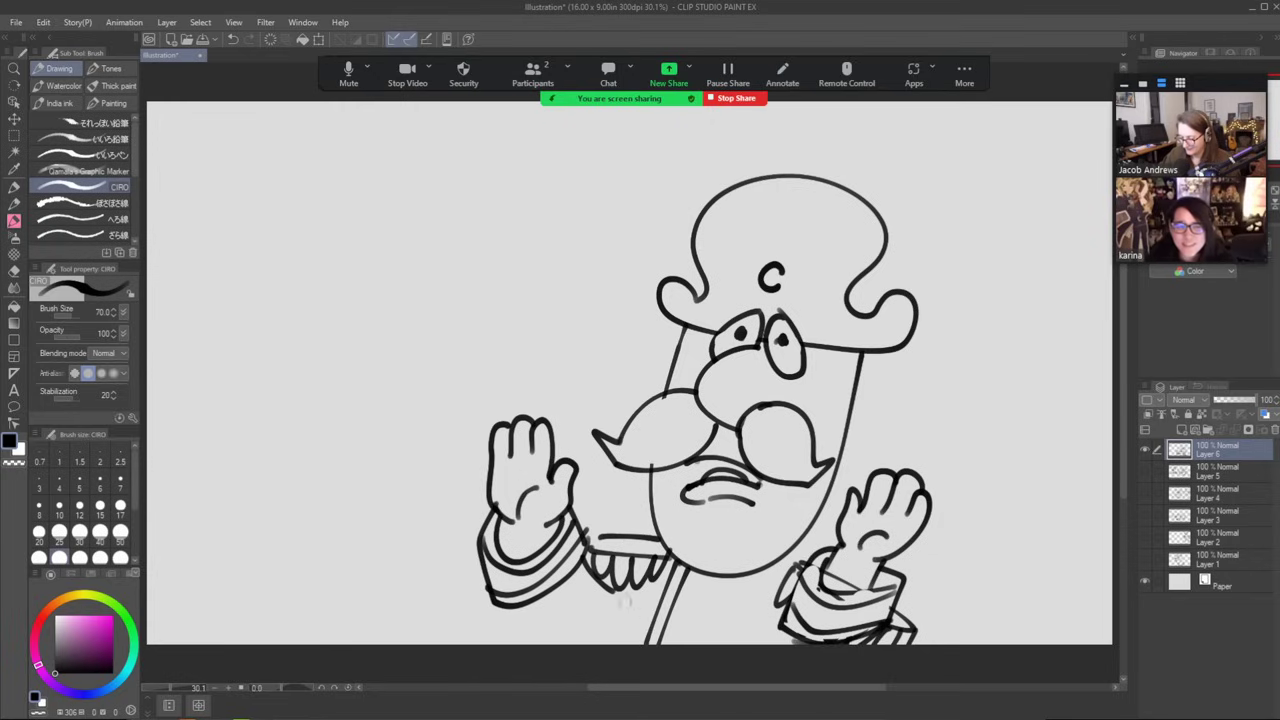
{"action": "left_click_drag", "start_coordinate": [490, 540], "coordinate": [518, 645]}
{"action": "left_click_drag", "start_coordinate": [627, 580], "coordinate": [597, 645]}
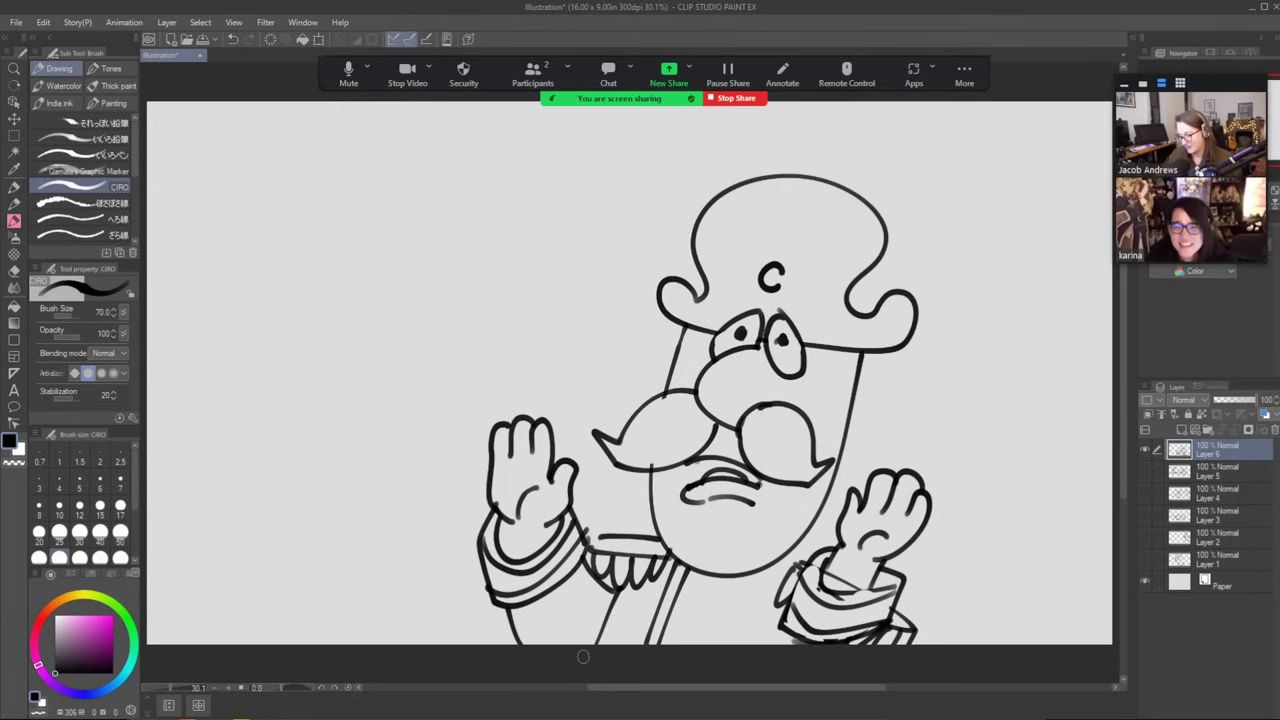
{"action": "left_click_drag", "start_coordinate": [786, 560], "coordinate": [799, 567]}
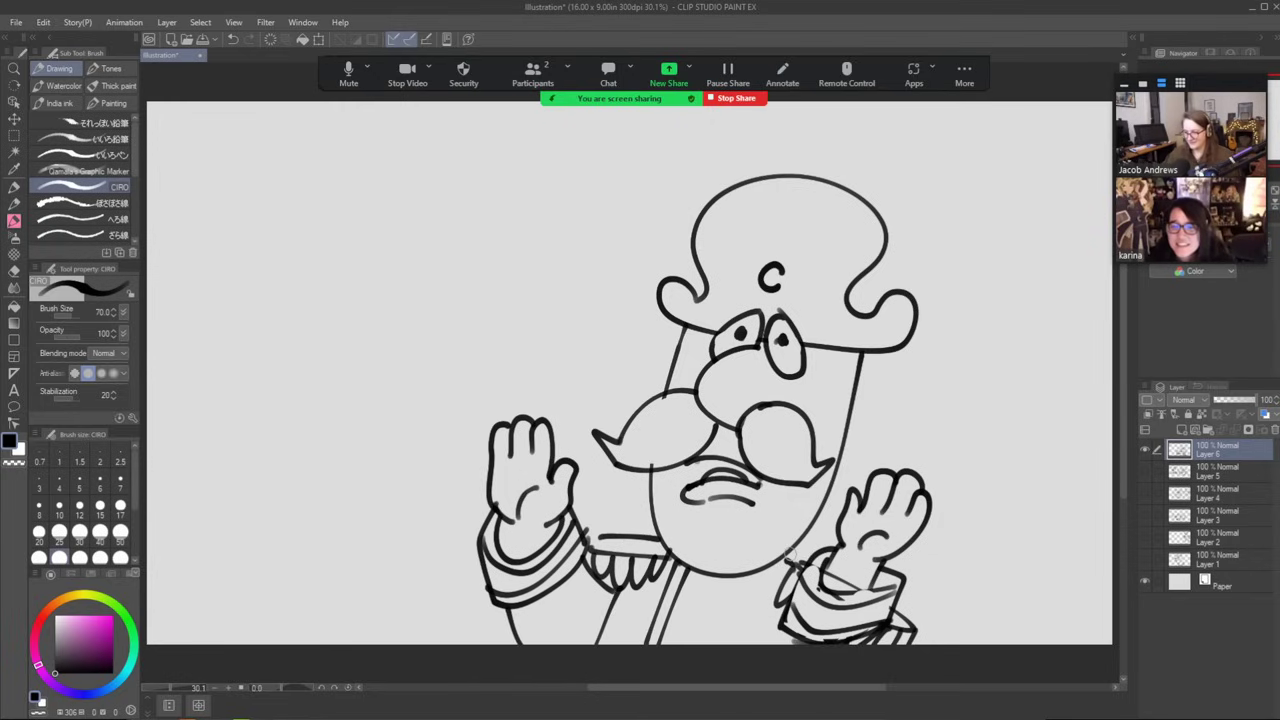
Draw a large circular arc around the captain to the canvas edges and fill the area outside it with black.
{"action": "mouse_move", "coordinate": [895, 98]}
{"action": "left_mouse_down"}
{"action": "mouse_move", "coordinate": [658, 160]}
{"action": "mouse_move", "coordinate": [356, 523]}
{"action": "mouse_move", "coordinate": [348, 645]}
{"action": "left_mouse_up"}
{"action": "key", "text": "g"}
{"action": "left_click", "coordinate": [300, 389]}
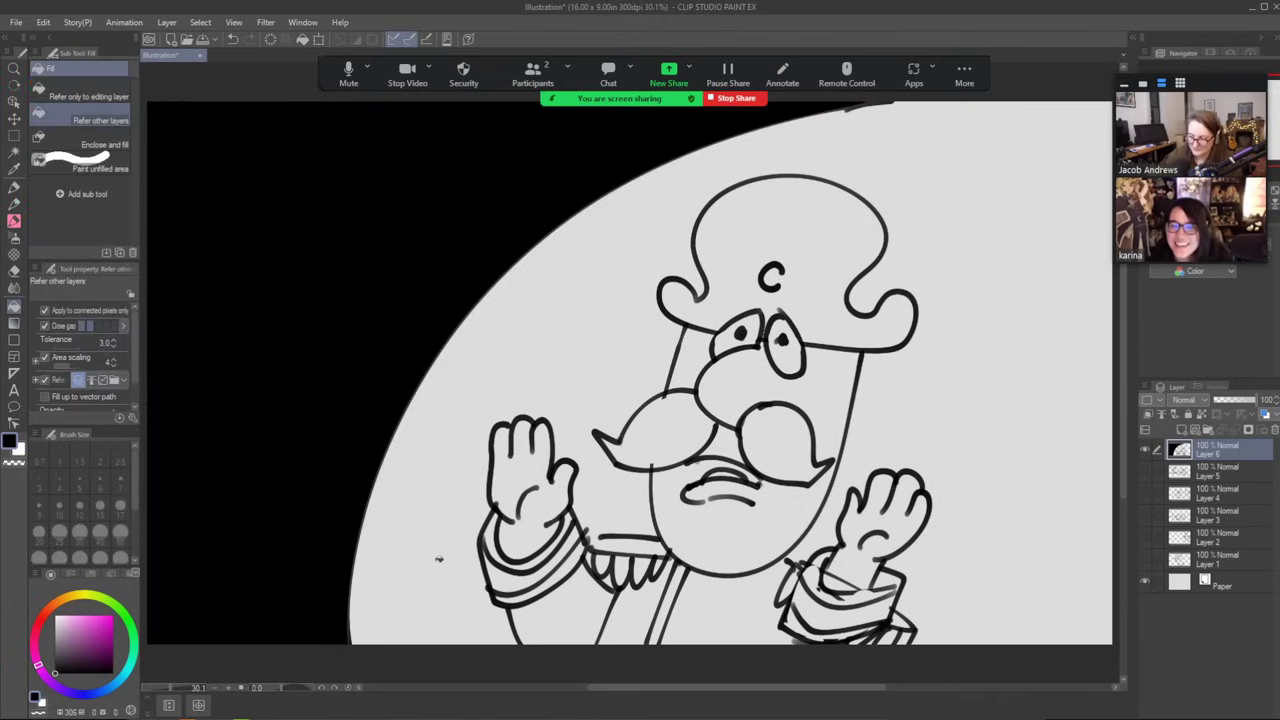
{"action": "key", "text": "b"}
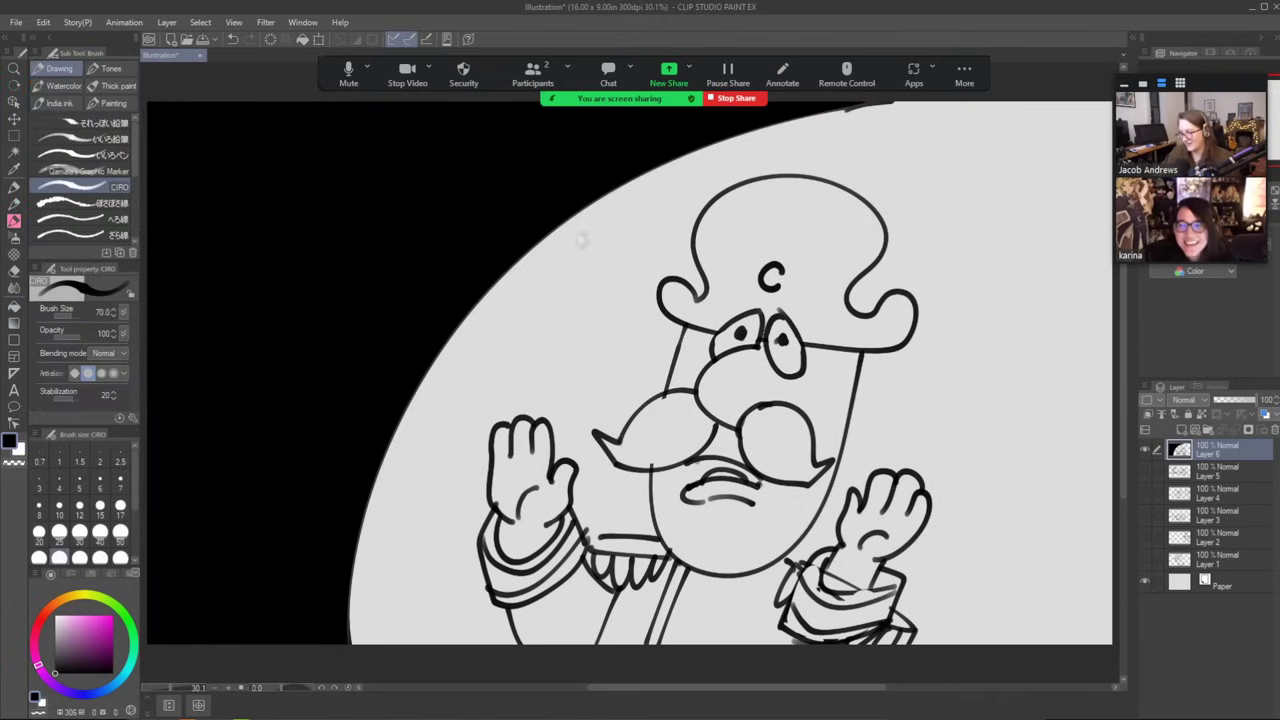
{"action": "mouse_move", "coordinate": [528, 252]}
{"action": "left_mouse_down"}
{"action": "mouse_move", "coordinate": [612, 194]}
{"action": "mouse_move", "coordinate": [1112, 164]}
{"action": "left_mouse_up"}
{"action": "key", "text": "g"}
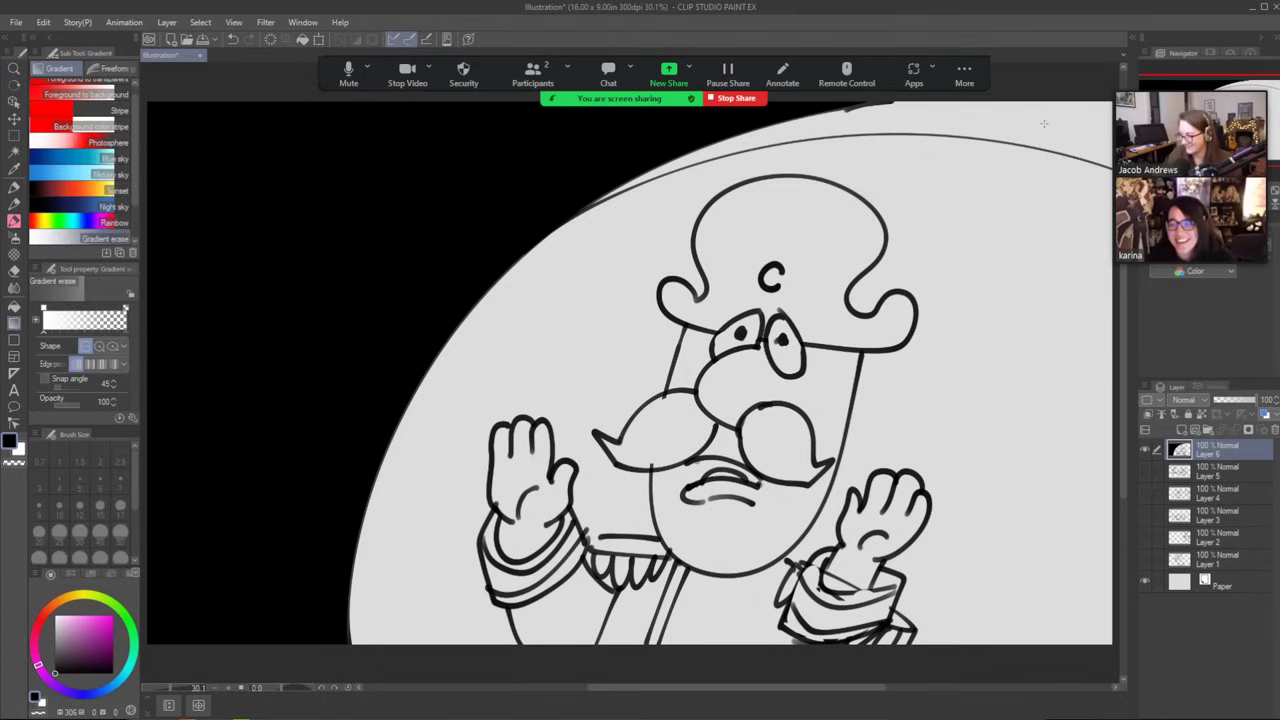
{"action": "left_click", "coordinate": [1050, 128]}
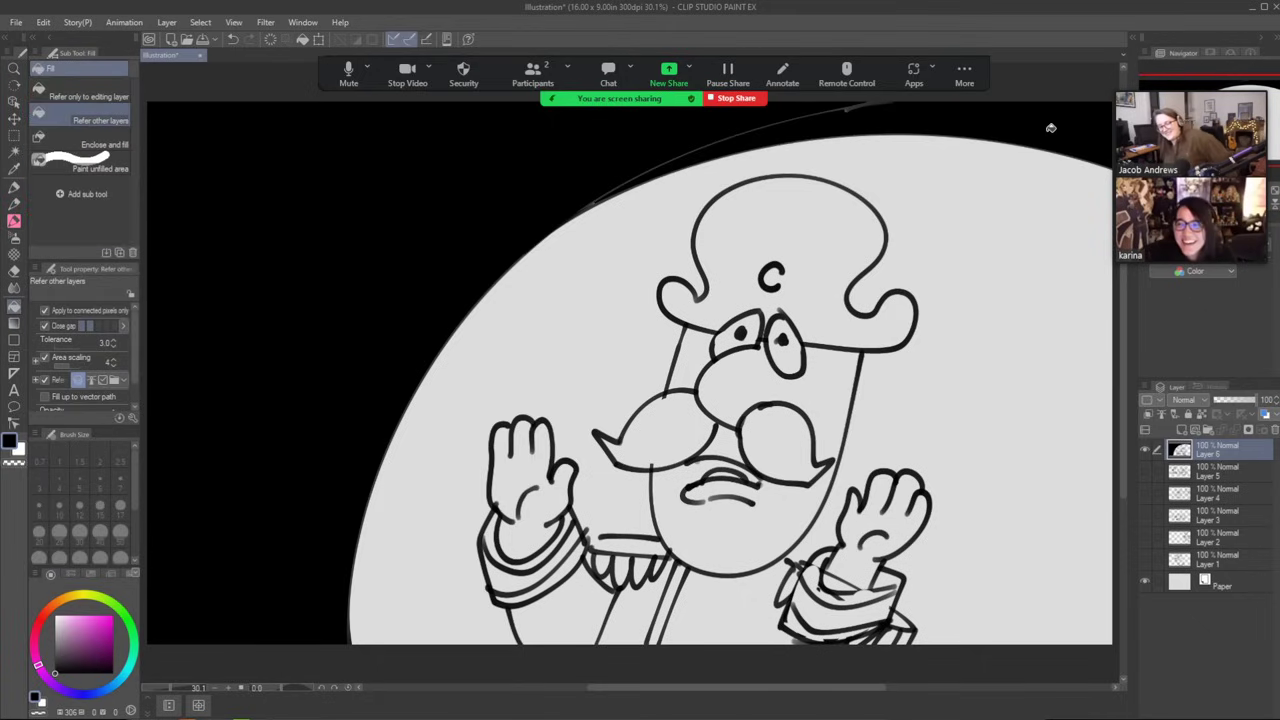
Draw a wavy hat-shaped outline from the captain's hat brim to the canvas edge and fill the area beneath it with black.
{"action": "key", "text": "b"}
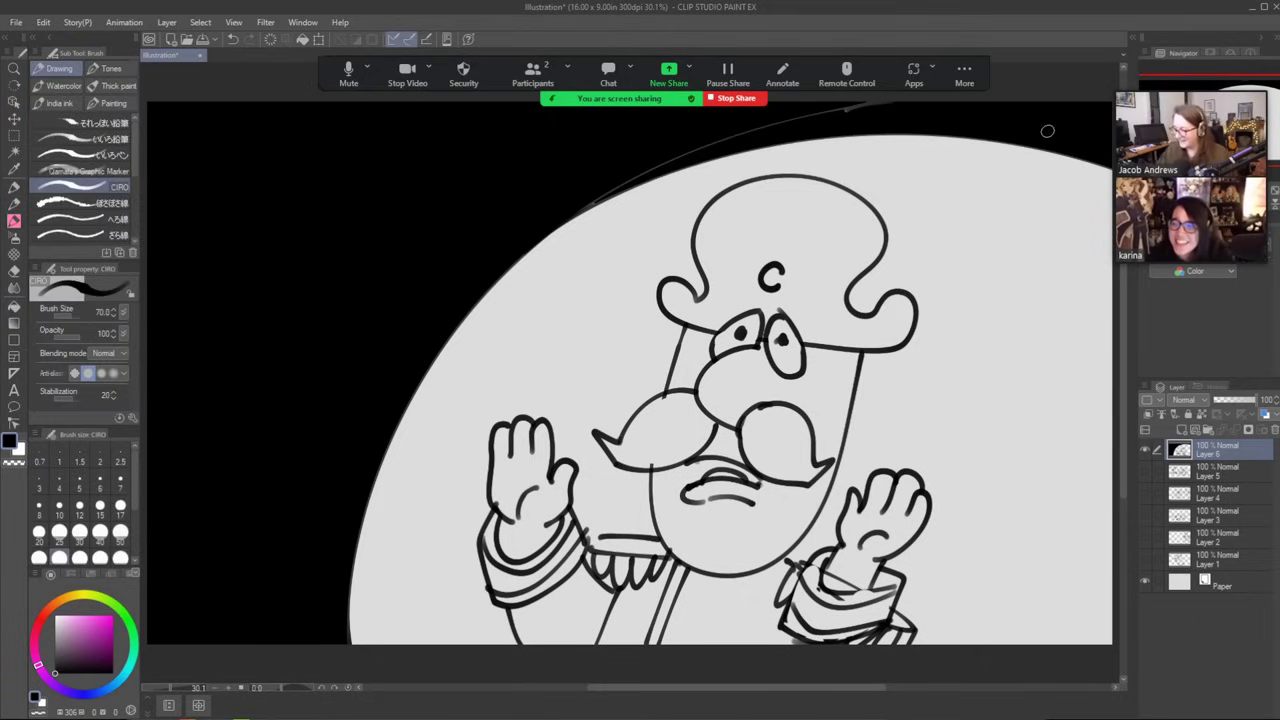
{"action": "mouse_move", "coordinate": [912, 313]}
{"action": "left_mouse_down"}
{"action": "mouse_move", "coordinate": [949, 317]}
{"action": "mouse_move", "coordinate": [956, 236]}
{"action": "mouse_move", "coordinate": [1071, 241]}
{"action": "mouse_move", "coordinate": [1112, 352]}
{"action": "left_mouse_up"}
{"action": "key", "text": "g"}
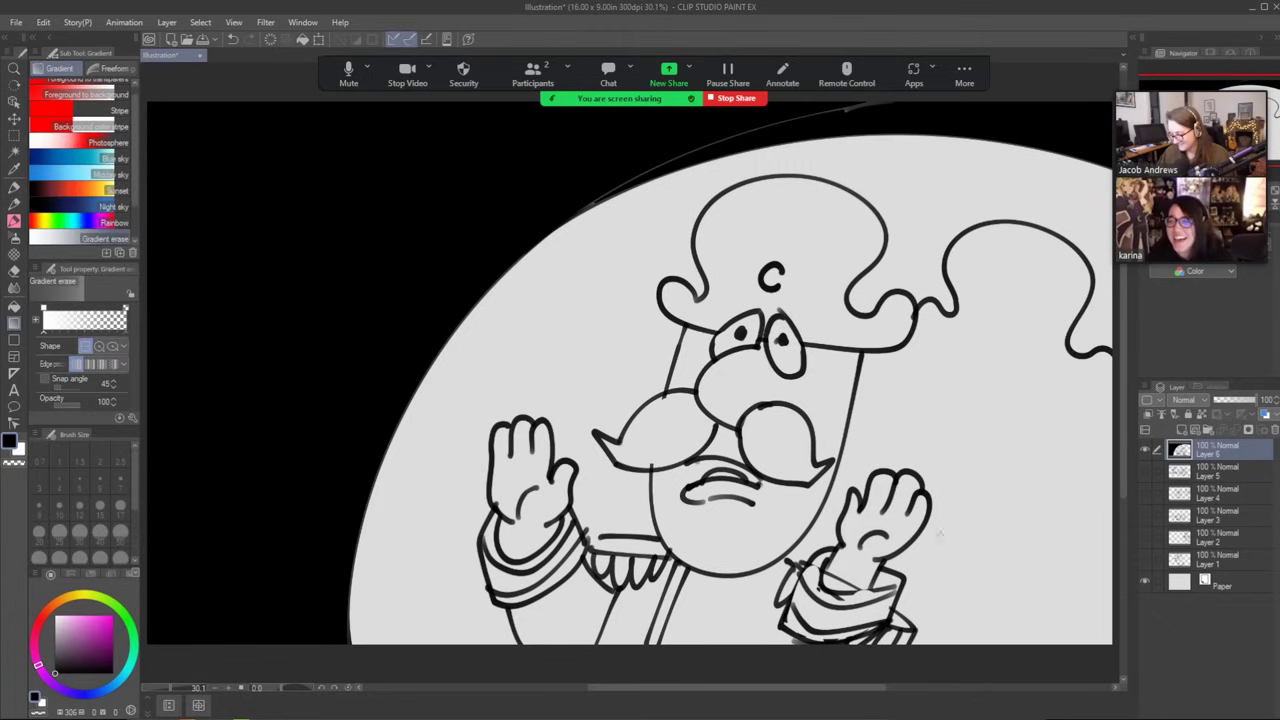
{"action": "key", "text": "b"}
{"action": "key", "text": "g"}
{"action": "left_click", "coordinate": [1026, 568]}
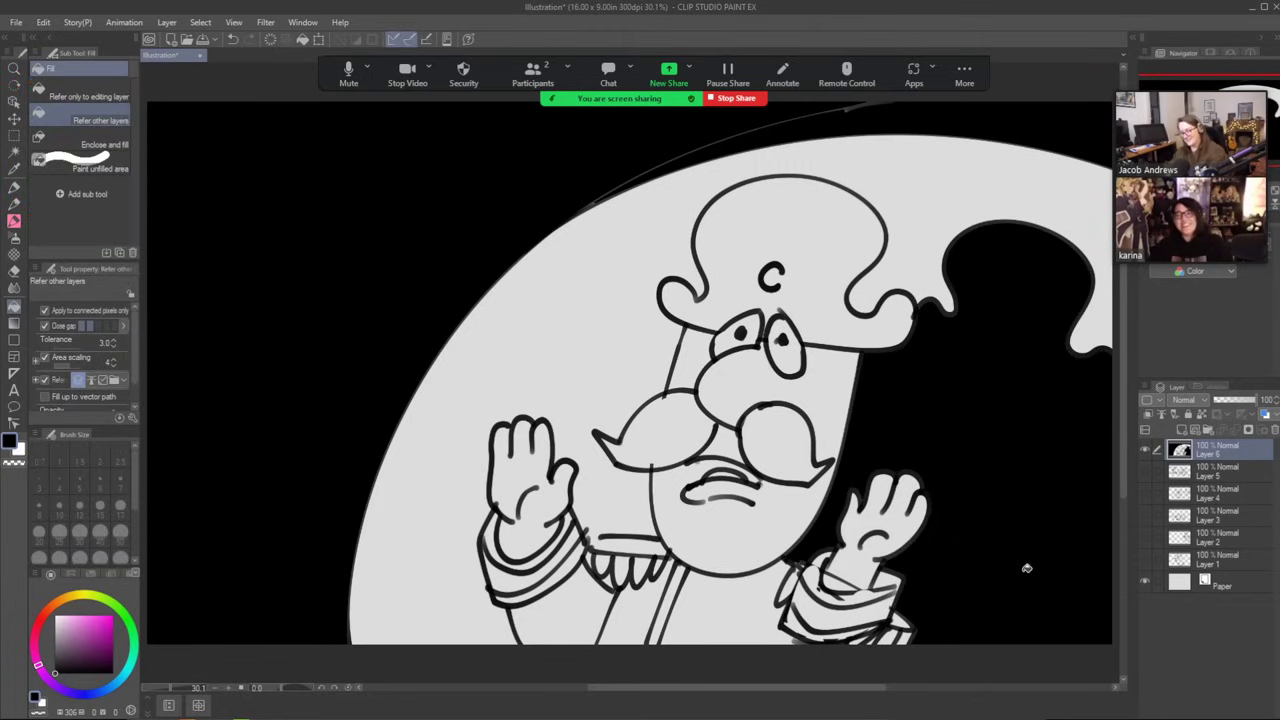
Erase a round ear shape out of the black beside the face and draw a small ear on the opposite side.
{"action": "key", "text": "e"}
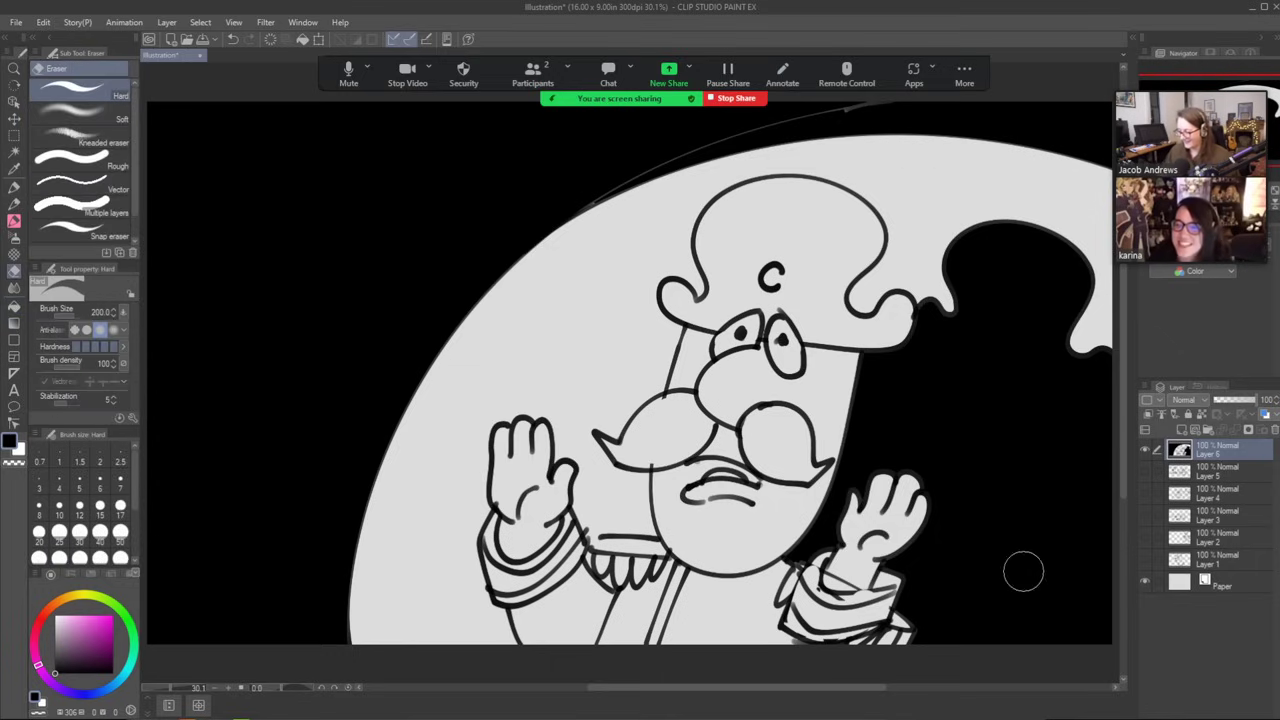
{"action": "left_click_drag", "start_coordinate": [840, 429], "coordinate": [850, 432]}
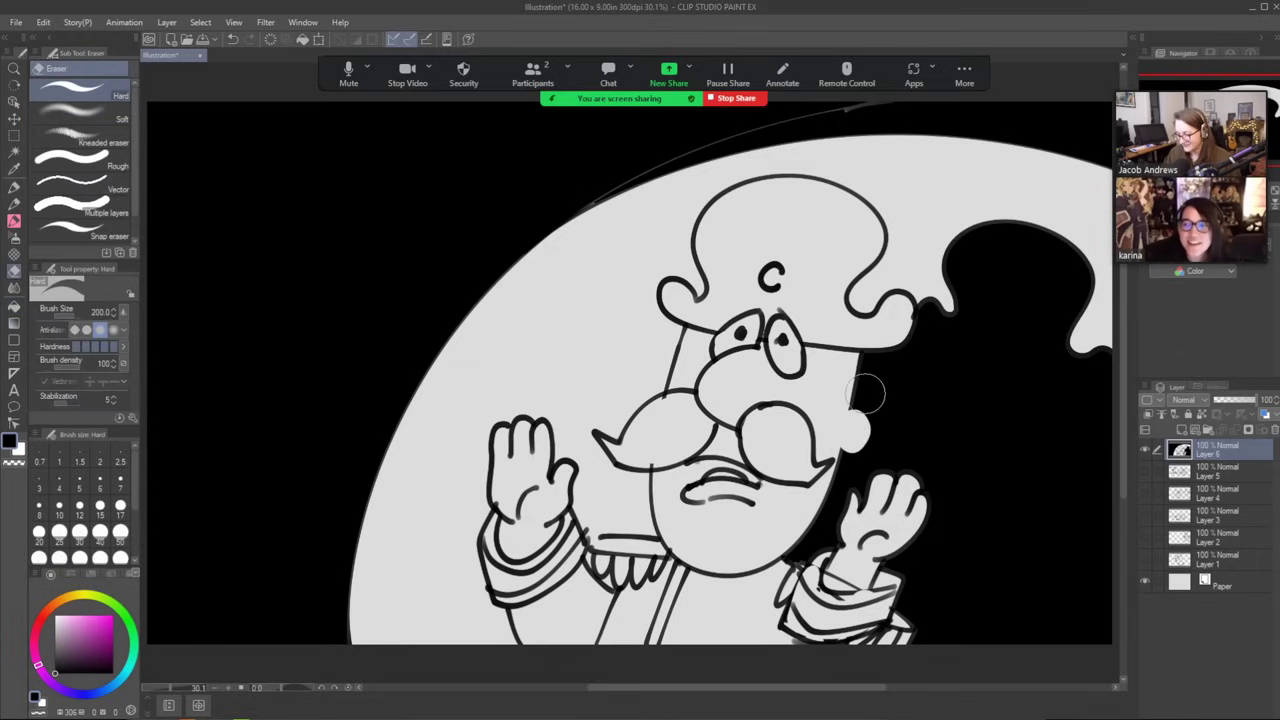
{"action": "key", "text": "b"}
{"action": "key", "text": "e"}
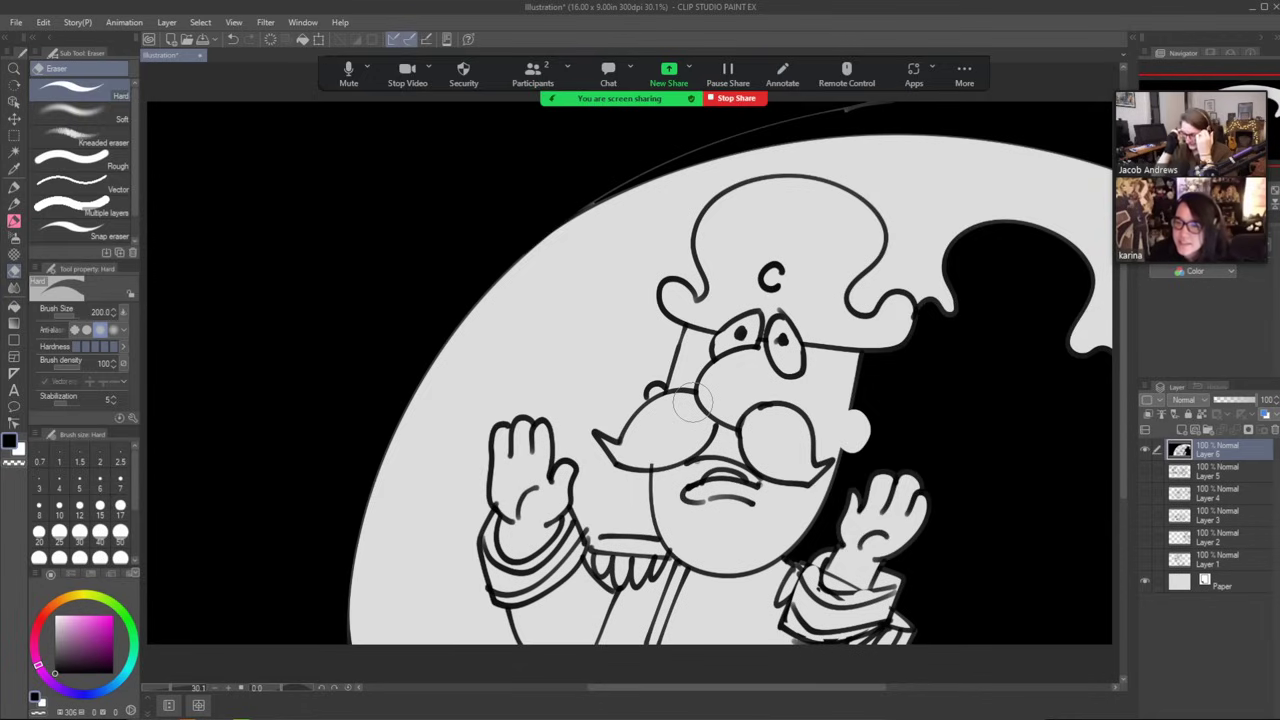
Hide the framed captain drawing and add a new layer for drawing with the CIRO brush.
{"action": "left_click", "coordinate": [1144, 449]}
{"action": "left_click", "coordinate": [1181, 430]}
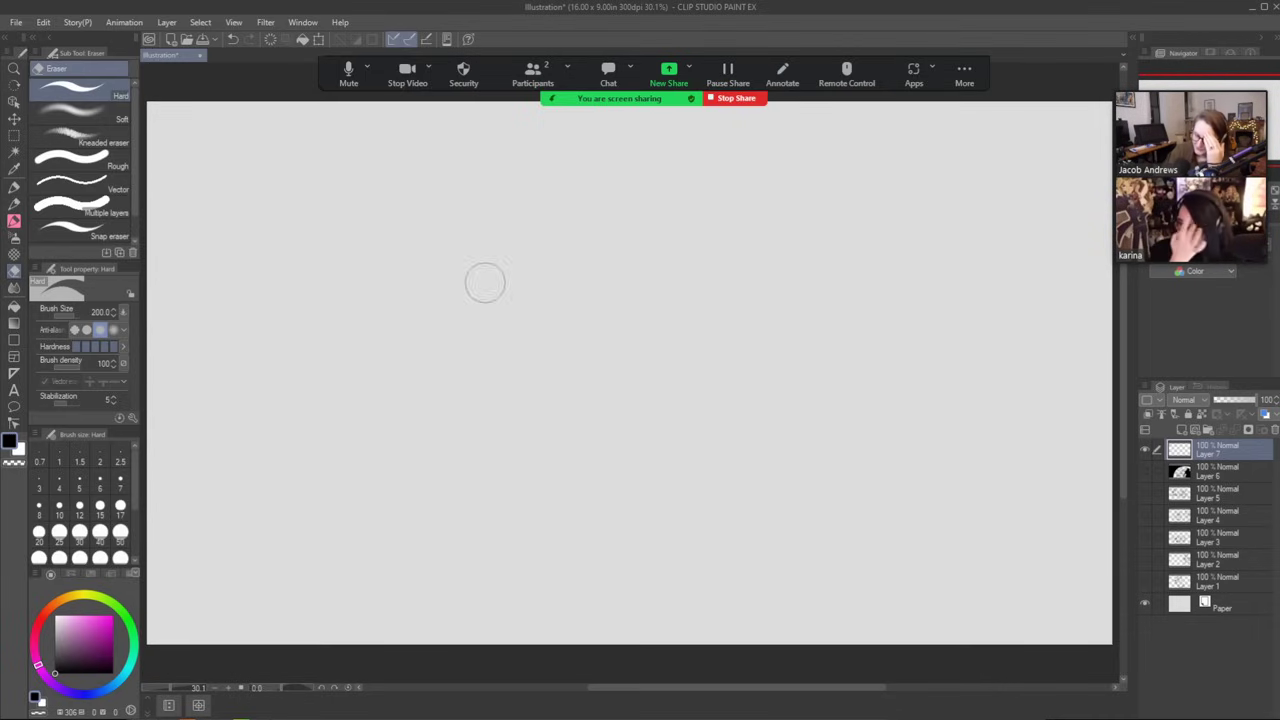
{"action": "left_click", "coordinate": [14, 220]}
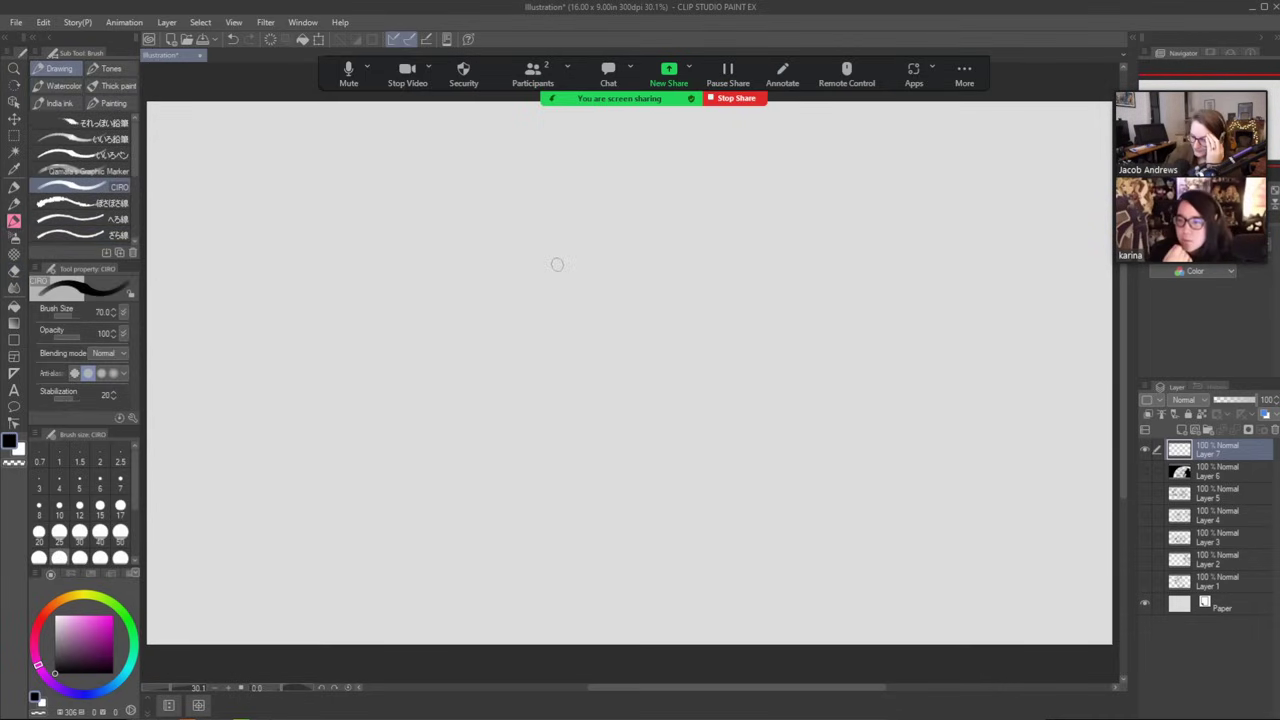
Draw a rounded jaw with a large nose, swooping moustache, curled mouth and two oval eyes in the canvas centre.
{"action": "mouse_move", "coordinate": [568, 280]}
{"action": "left_mouse_down"}
{"action": "mouse_move", "coordinate": [535, 388]}
{"action": "mouse_move", "coordinate": [561, 471]}
{"action": "mouse_move", "coordinate": [665, 484]}
{"action": "mouse_move", "coordinate": [741, 401]}
{"action": "mouse_move", "coordinate": [760, 306]}
{"action": "left_mouse_up"}
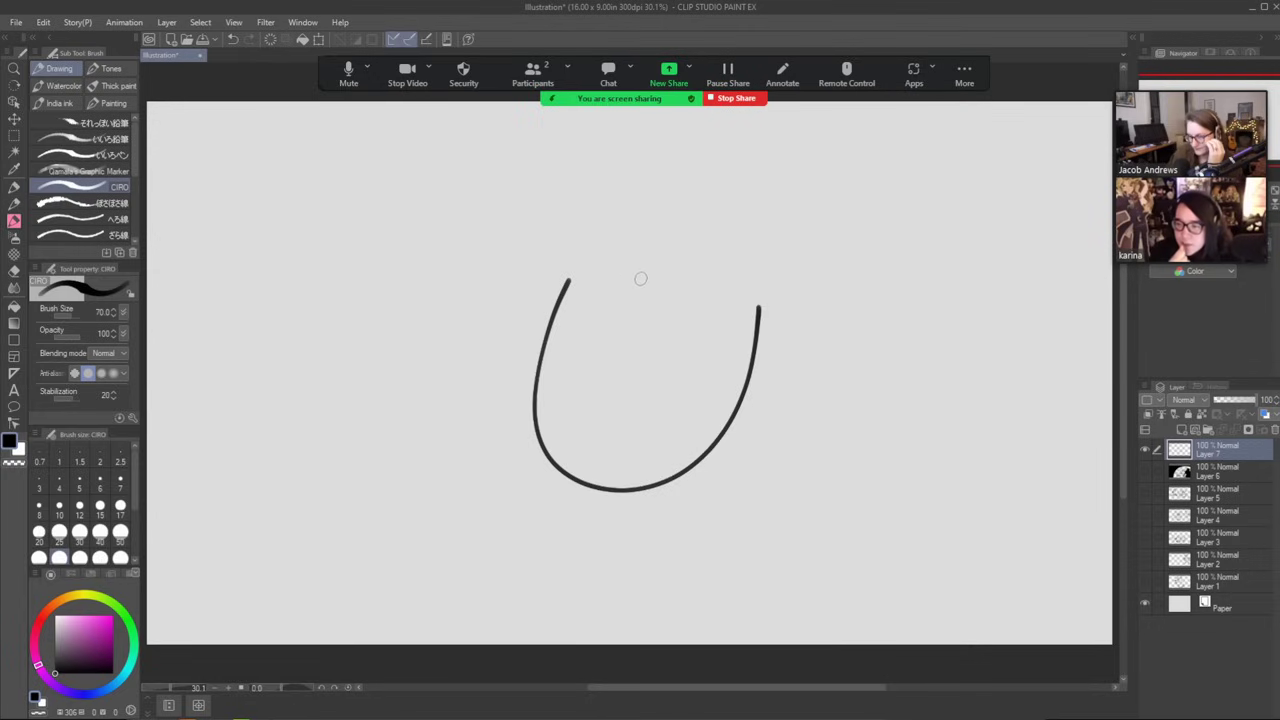
{"action": "mouse_move", "coordinate": [643, 279]}
{"action": "left_mouse_down"}
{"action": "mouse_move", "coordinate": [585, 285]}
{"action": "mouse_move", "coordinate": [582, 316]}
{"action": "mouse_move", "coordinate": [599, 350]}
{"action": "mouse_move", "coordinate": [658, 334]}
{"action": "left_mouse_up"}
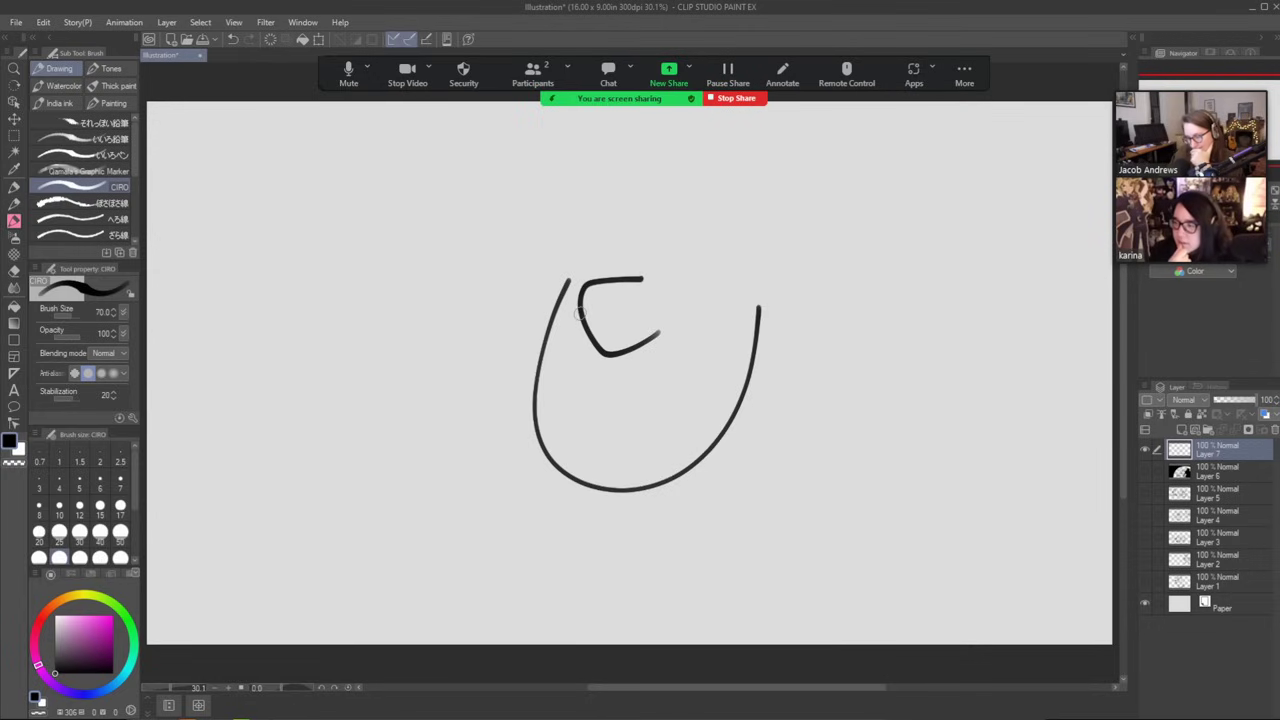
{"action": "mouse_move", "coordinate": [582, 302]}
{"action": "left_mouse_down"}
{"action": "mouse_move", "coordinate": [486, 340]}
{"action": "mouse_move", "coordinate": [496, 372]}
{"action": "mouse_move", "coordinate": [648, 354]}
{"action": "mouse_move", "coordinate": [675, 327]}
{"action": "mouse_move", "coordinate": [708, 366]}
{"action": "mouse_move", "coordinate": [737, 380]}
{"action": "mouse_move", "coordinate": [758, 371]}
{"action": "mouse_move", "coordinate": [729, 398]}
{"action": "mouse_move", "coordinate": [657, 409]}
{"action": "mouse_move", "coordinate": [629, 345]}
{"action": "mouse_move", "coordinate": [657, 400]}
{"action": "mouse_move", "coordinate": [630, 432]}
{"action": "mouse_move", "coordinate": [560, 421]}
{"action": "mouse_move", "coordinate": [579, 402]}
{"action": "mouse_move", "coordinate": [551, 406]}
{"action": "mouse_move", "coordinate": [552, 442]}
{"action": "mouse_move", "coordinate": [617, 466]}
{"action": "left_mouse_up"}
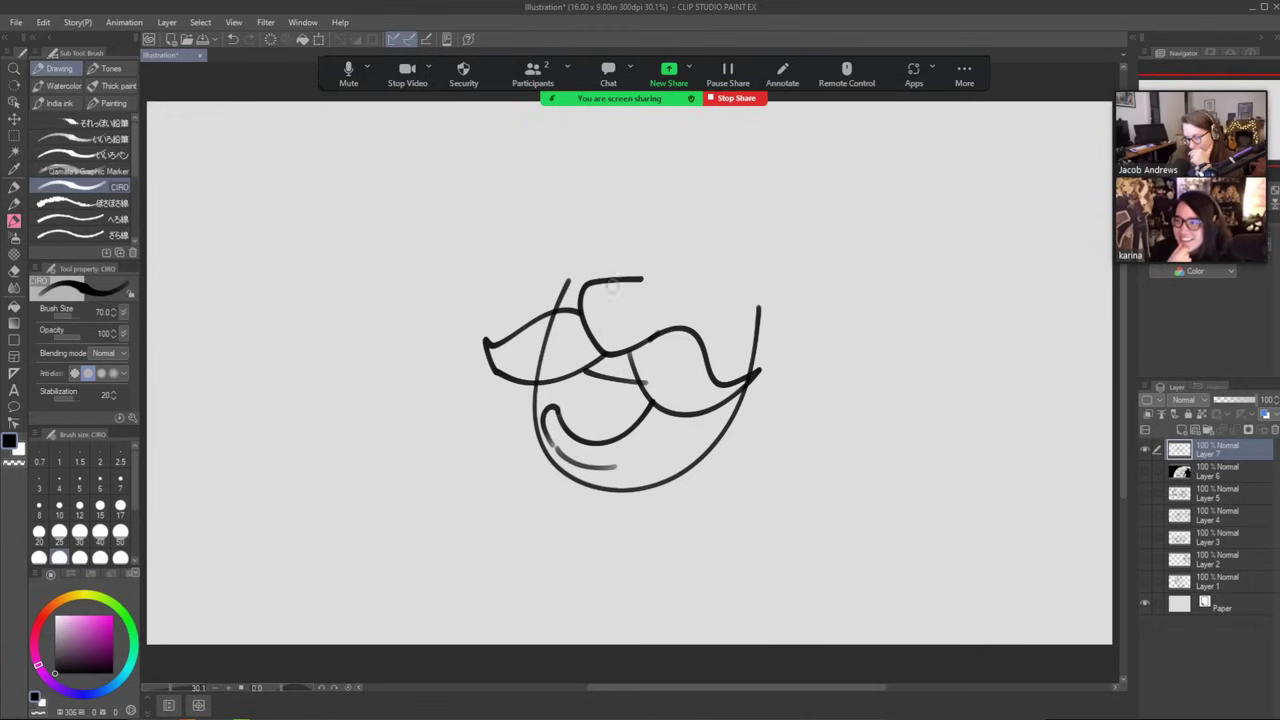
{"action": "mouse_move", "coordinate": [613, 282]}
{"action": "left_mouse_down"}
{"action": "mouse_move", "coordinate": [650, 227]}
{"action": "mouse_move", "coordinate": [649, 260]}
{"action": "mouse_move", "coordinate": [672, 297]}
{"action": "mouse_move", "coordinate": [706, 283]}
{"action": "mouse_move", "coordinate": [676, 253]}
{"action": "left_mouse_up"}
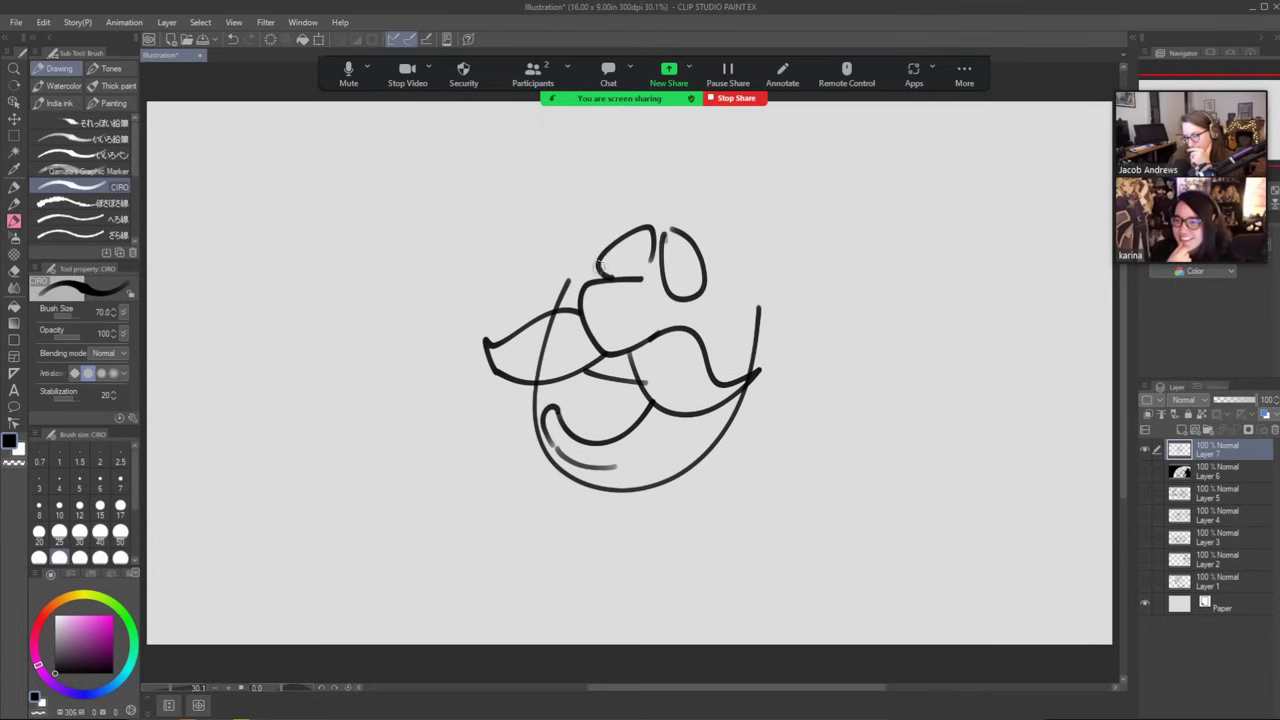
Draw the hat's front brim line outward from the eye and try a crown outline above it, undoing the crown strokes.
{"action": "left_click_drag", "start_coordinate": [598, 266], "coordinate": [511, 238]}
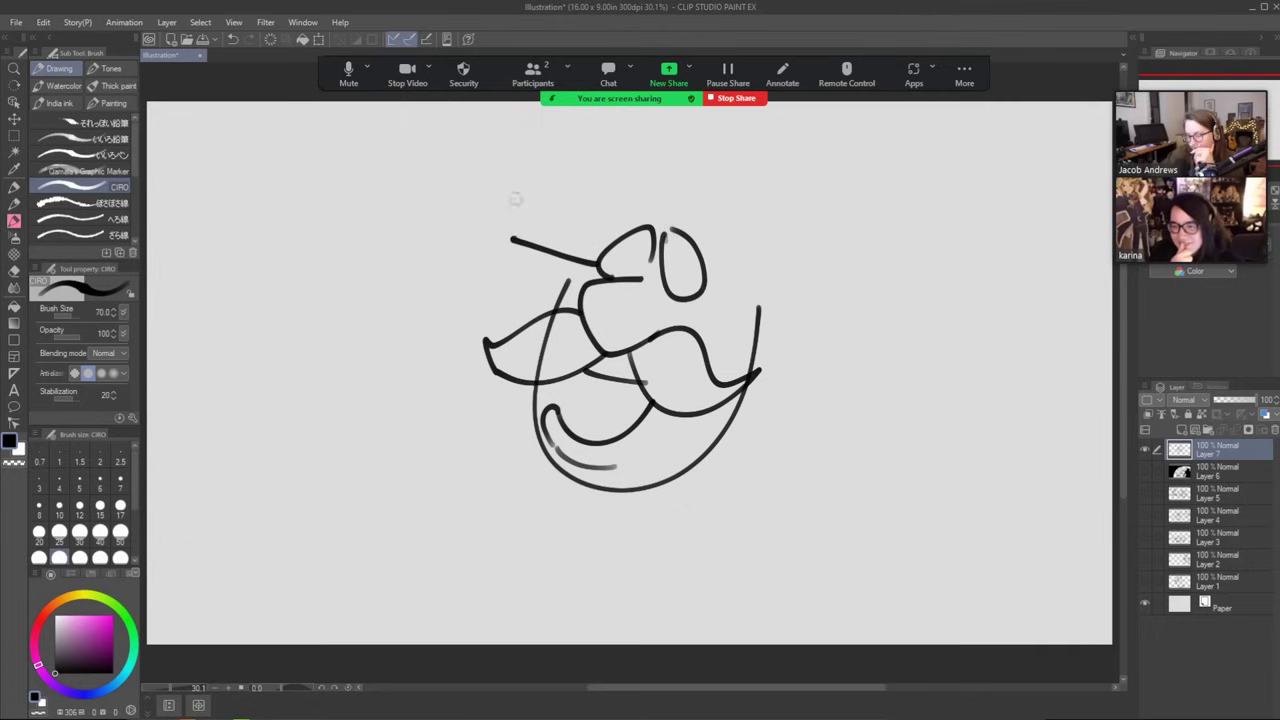
{"action": "key", "text": "ctrl+z"}
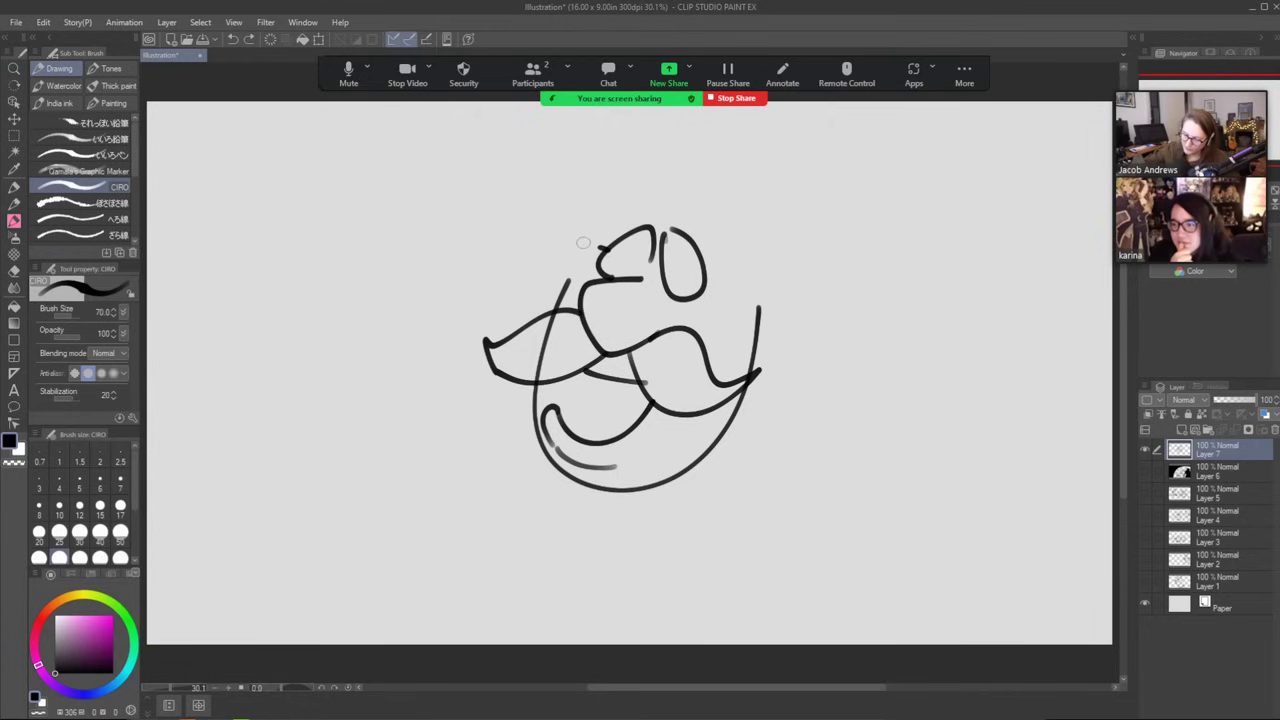
{"action": "mouse_move", "coordinate": [602, 250]}
{"action": "left_mouse_down"}
{"action": "mouse_move", "coordinate": [523, 216]}
{"action": "mouse_move", "coordinate": [530, 231]}
{"action": "mouse_move", "coordinate": [512, 191]}
{"action": "mouse_move", "coordinate": [564, 188]}
{"action": "mouse_move", "coordinate": [628, 106]}
{"action": "left_mouse_up"}
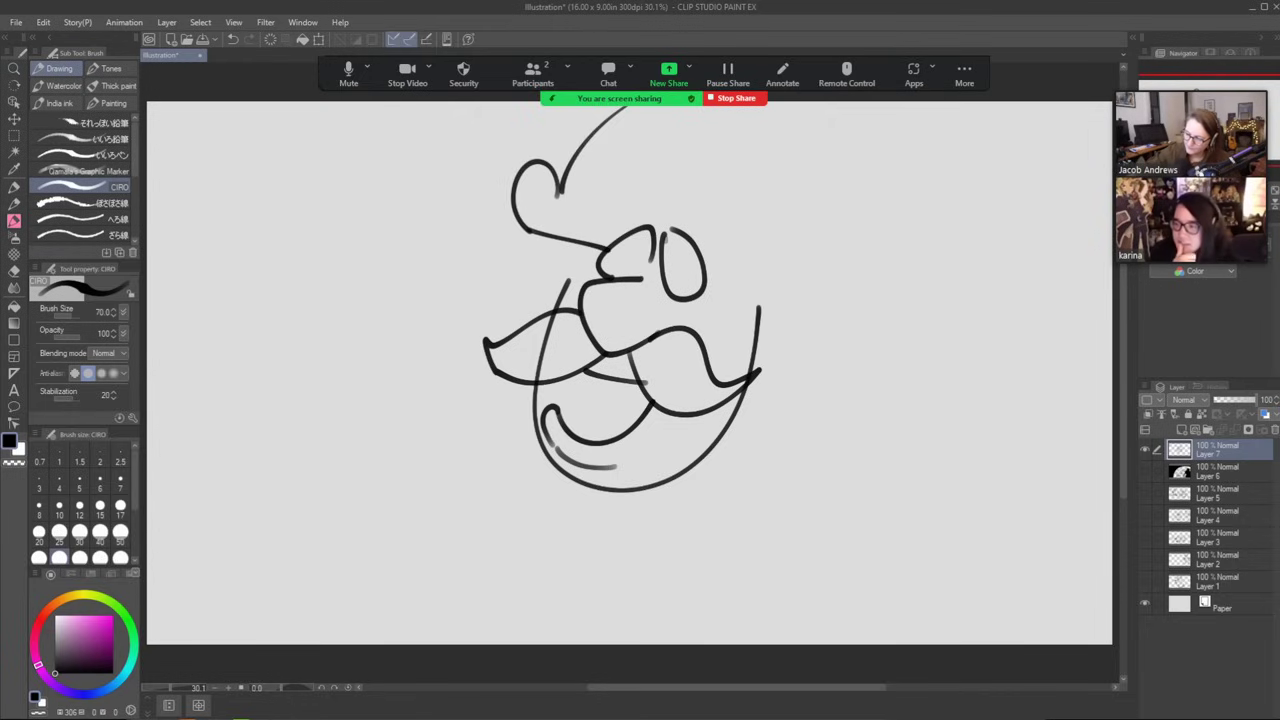
{"action": "mouse_move", "coordinate": [794, 220]}
{"action": "left_mouse_down"}
{"action": "mouse_move", "coordinate": [809, 176]}
{"action": "mouse_move", "coordinate": [774, 122]}
{"action": "left_mouse_up"}
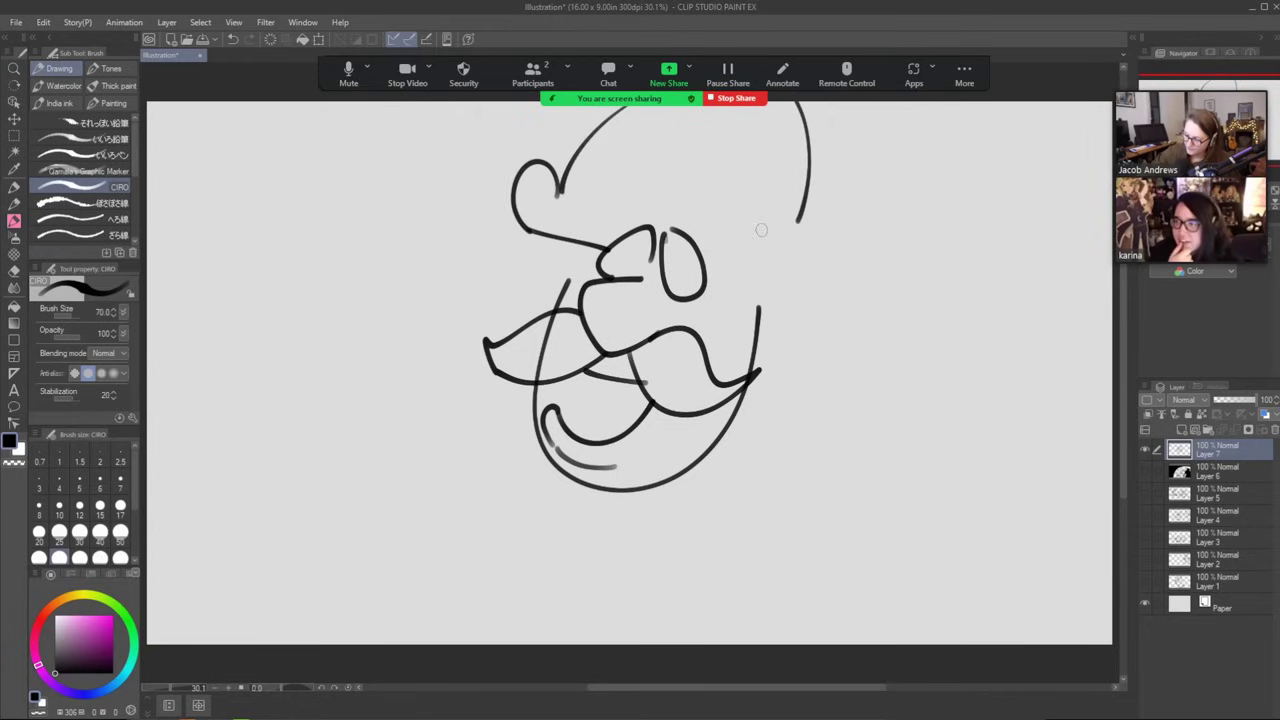
{"action": "key", "text": "ctrl+z"}
{"action": "key", "text": "ctrl+z"}
{"action": "key", "text": "ctrl+z"}
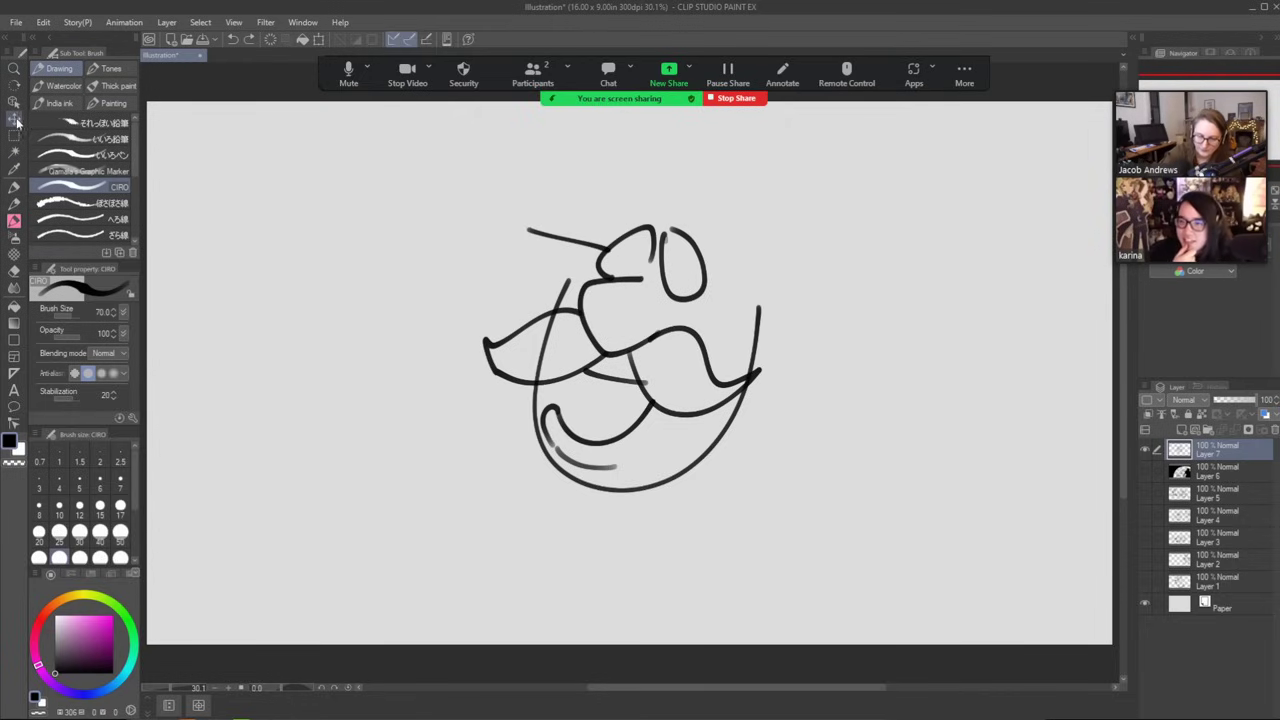
Move the head drawing down and slightly left, and draw a tall rounded hat with curled ends and a slanted brim.
{"action": "left_click", "coordinate": [16, 120]}
{"action": "mouse_move", "coordinate": [708, 276]}
{"action": "left_mouse_down"}
{"action": "mouse_move", "coordinate": [686, 352]}
{"action": "mouse_move", "coordinate": [806, 388]}
{"action": "left_mouse_up"}
{"action": "key", "text": "b"}
{"action": "mouse_move", "coordinate": [506, 306]}
{"action": "left_mouse_down"}
{"action": "mouse_move", "coordinate": [543, 240]}
{"action": "mouse_move", "coordinate": [555, 269]}
{"action": "mouse_move", "coordinate": [585, 152]}
{"action": "mouse_move", "coordinate": [695, 130]}
{"action": "mouse_move", "coordinate": [761, 187]}
{"action": "mouse_move", "coordinate": [768, 253]}
{"action": "mouse_move", "coordinate": [740, 280]}
{"action": "mouse_move", "coordinate": [745, 316]}
{"action": "mouse_move", "coordinate": [777, 298]}
{"action": "mouse_move", "coordinate": [803, 380]}
{"action": "left_mouse_up"}
{"action": "key", "text": "e"}
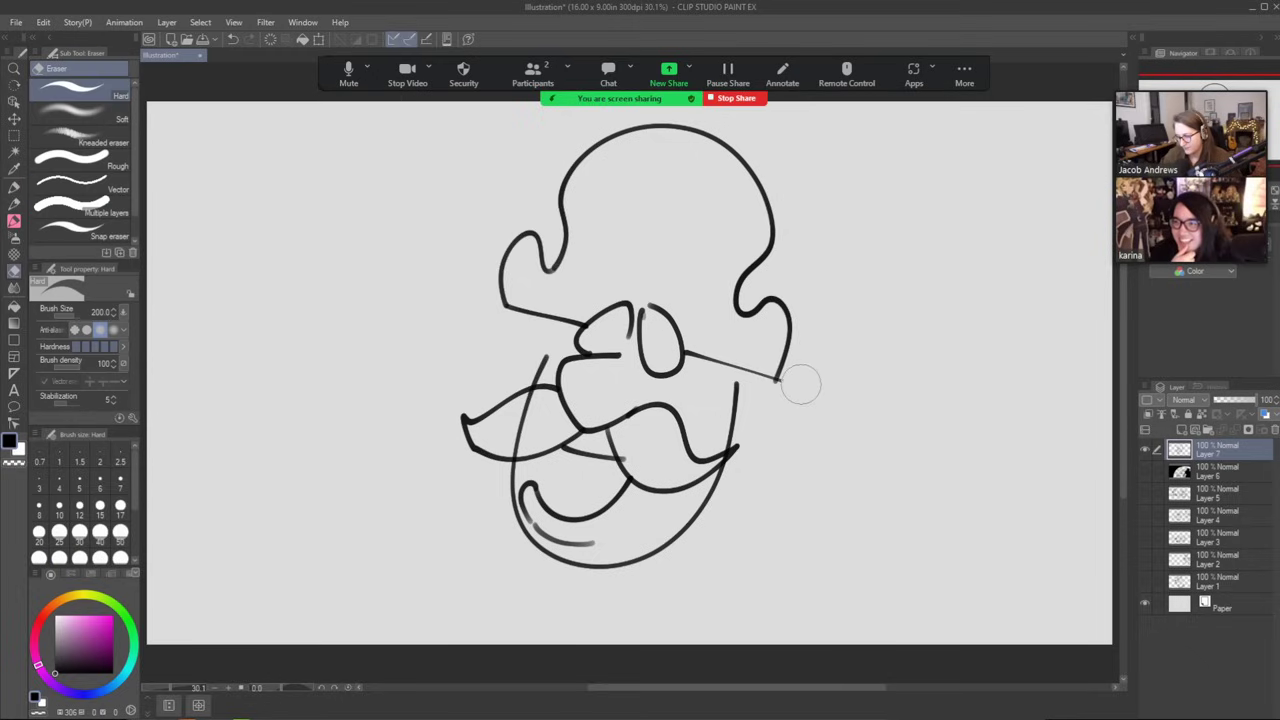
Draw a solid black pupil in each eye.
{"action": "key", "text": "b"}
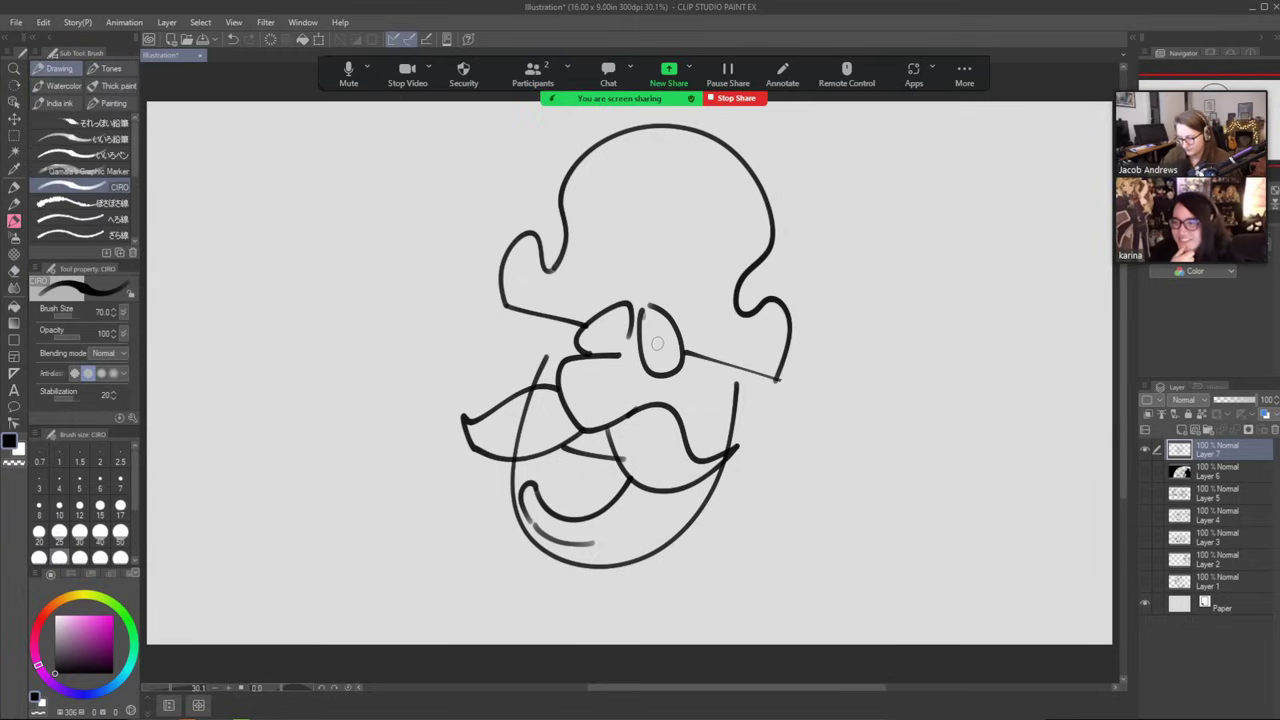
{"action": "left_click_drag", "start_coordinate": [665, 341], "coordinate": [610, 334]}
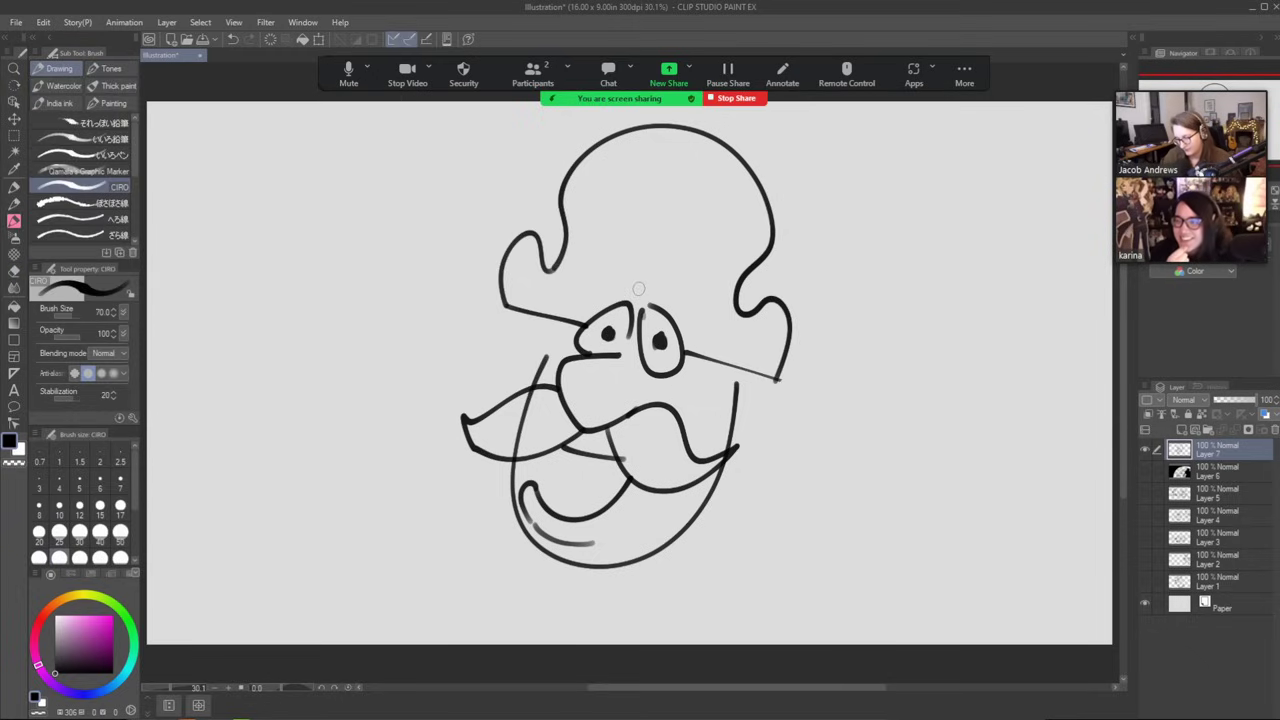
Erase the jaw line crossing the moustache with the Hard eraser at size 60.
{"action": "key", "text": "e"}
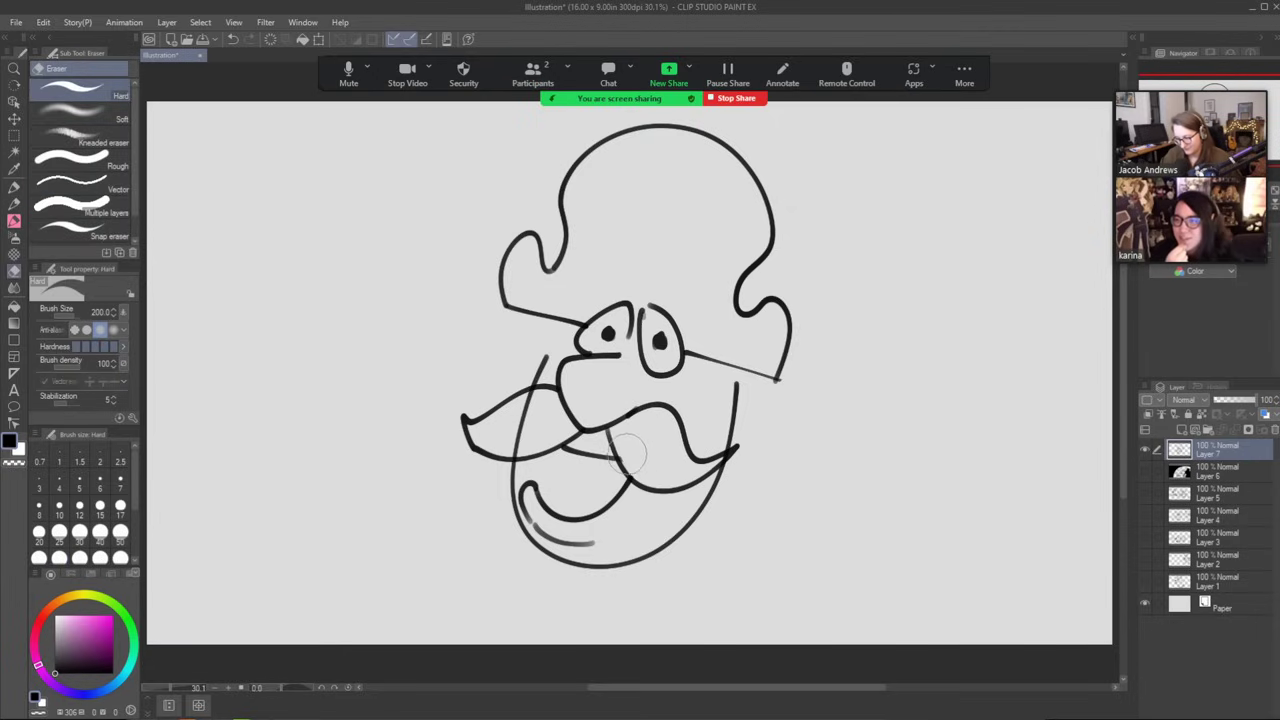
{"action": "key", "text": "["}
{"action": "key", "text": "["}
{"action": "key", "text": "["}
{"action": "key", "text": "["}
{"action": "key", "text": "["}
{"action": "key", "text": "["}
{"action": "key", "text": "["}
{"action": "left_click_drag", "start_coordinate": [528, 403], "coordinate": [520, 431]}
Draw a C emblem on the front of the hat and curly sideburns below both ends of the brim.
{"action": "key", "text": "b"}
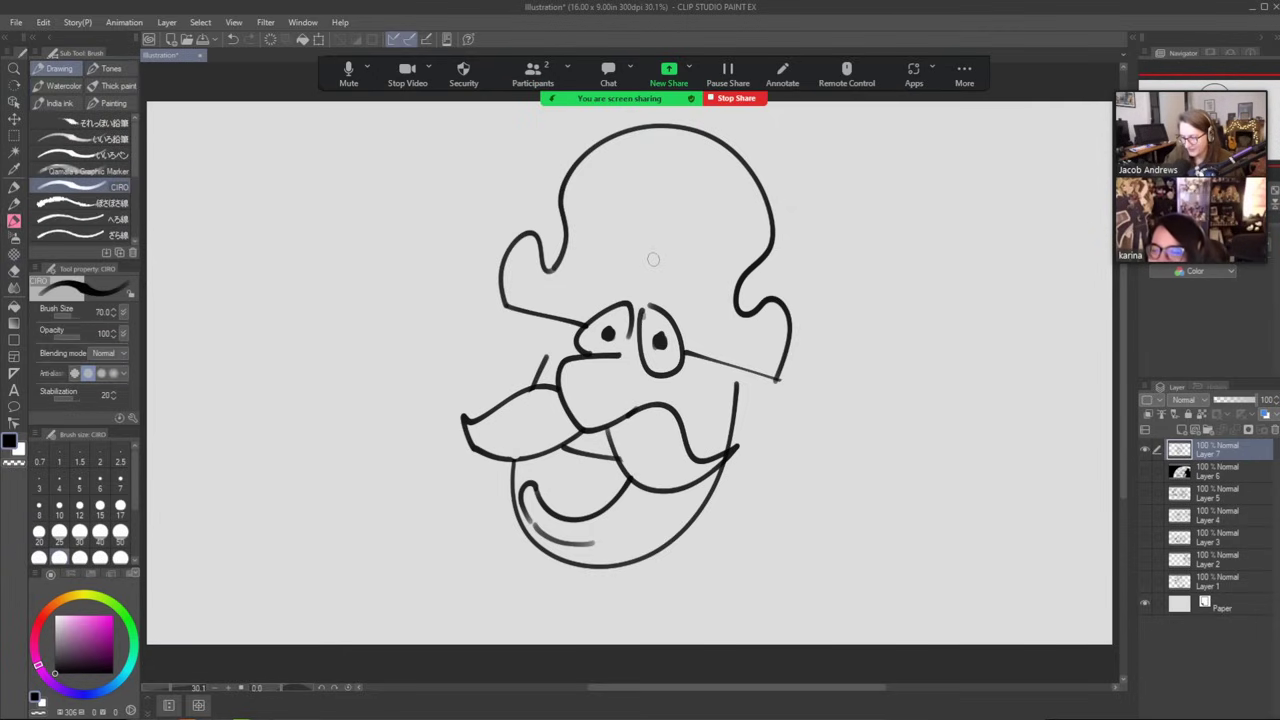
{"action": "mouse_move", "coordinate": [656, 254]}
{"action": "left_mouse_down"}
{"action": "mouse_move", "coordinate": [640, 280]}
{"action": "mouse_move", "coordinate": [660, 282]}
{"action": "left_mouse_up"}
{"action": "mouse_move", "coordinate": [563, 325]}
{"action": "left_mouse_down"}
{"action": "mouse_move", "coordinate": [530, 372]}
{"action": "mouse_move", "coordinate": [554, 312]}
{"action": "left_mouse_up"}
{"action": "mouse_move", "coordinate": [720, 356]}
{"action": "left_mouse_down"}
{"action": "mouse_move", "coordinate": [704, 372]}
{"action": "mouse_move", "coordinate": [702, 412]}
{"action": "mouse_move", "coordinate": [740, 404]}
{"action": "left_mouse_up"}
{"action": "key", "text": "e"}
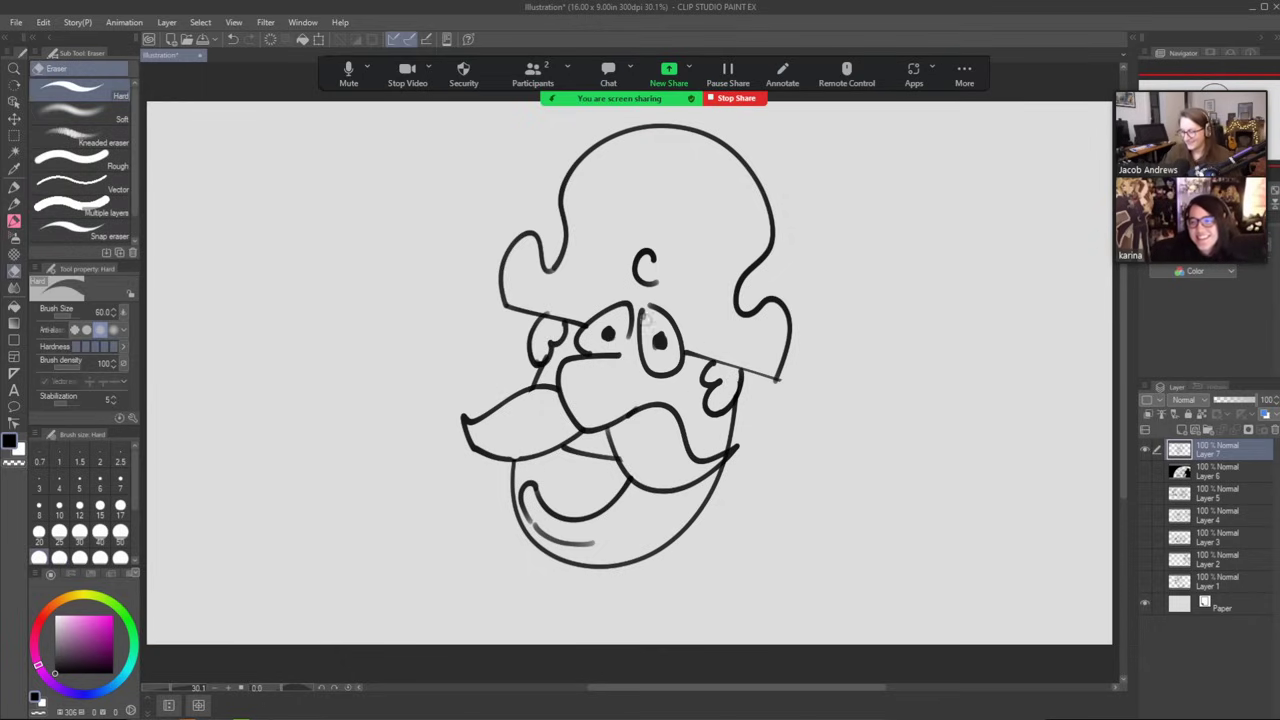
Add teeth, a tongue and a short nose line to the head, and move the drawing to the left half of the canvas.
{"action": "key", "text": "b"}
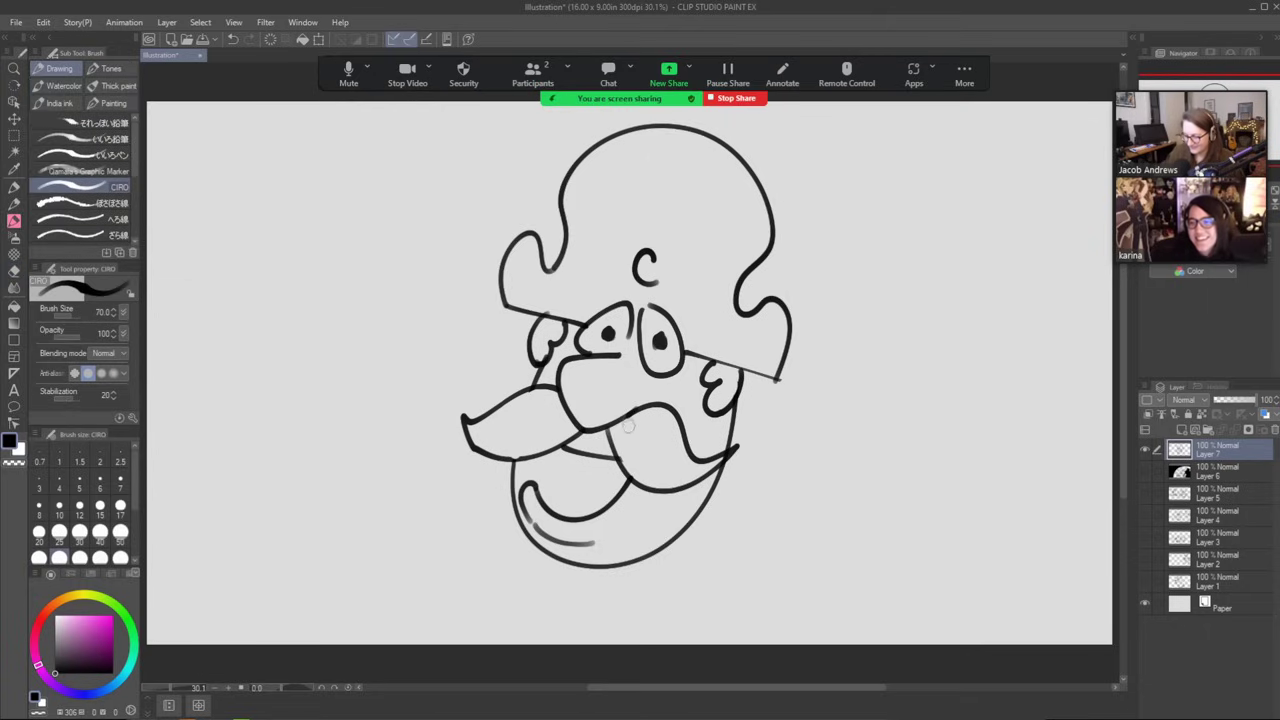
{"action": "mouse_move", "coordinate": [563, 448]}
{"action": "left_mouse_down"}
{"action": "mouse_move", "coordinate": [551, 462]}
{"action": "mouse_move", "coordinate": [621, 470]}
{"action": "mouse_move", "coordinate": [552, 505]}
{"action": "mouse_move", "coordinate": [595, 484]}
{"action": "left_mouse_up"}
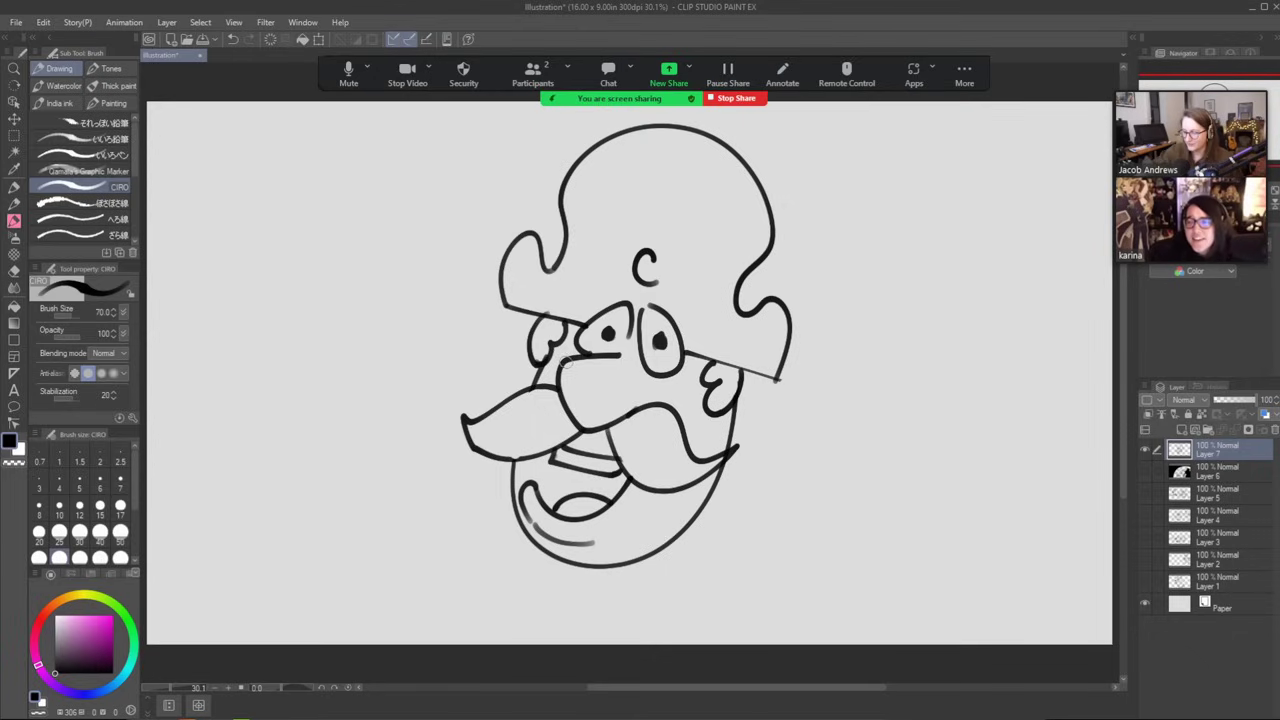
{"action": "left_click_drag", "start_coordinate": [571, 368], "coordinate": [620, 388]}
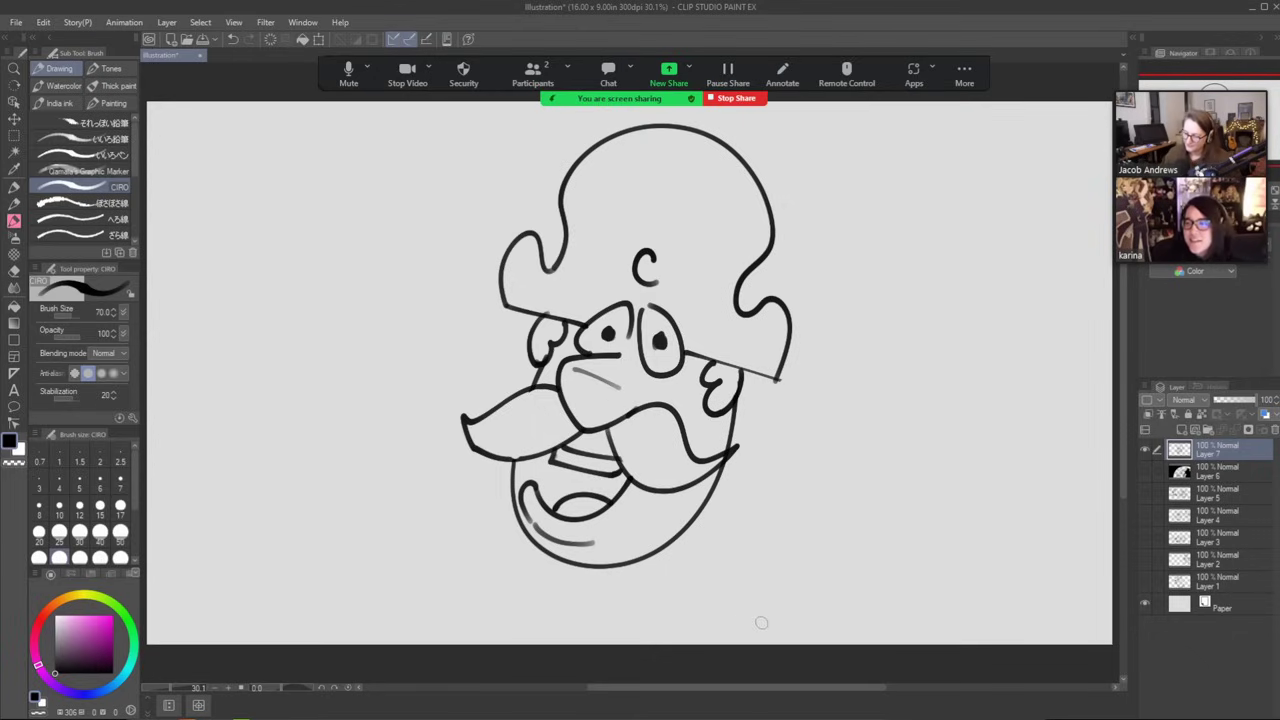
{"action": "key", "text": "k"}
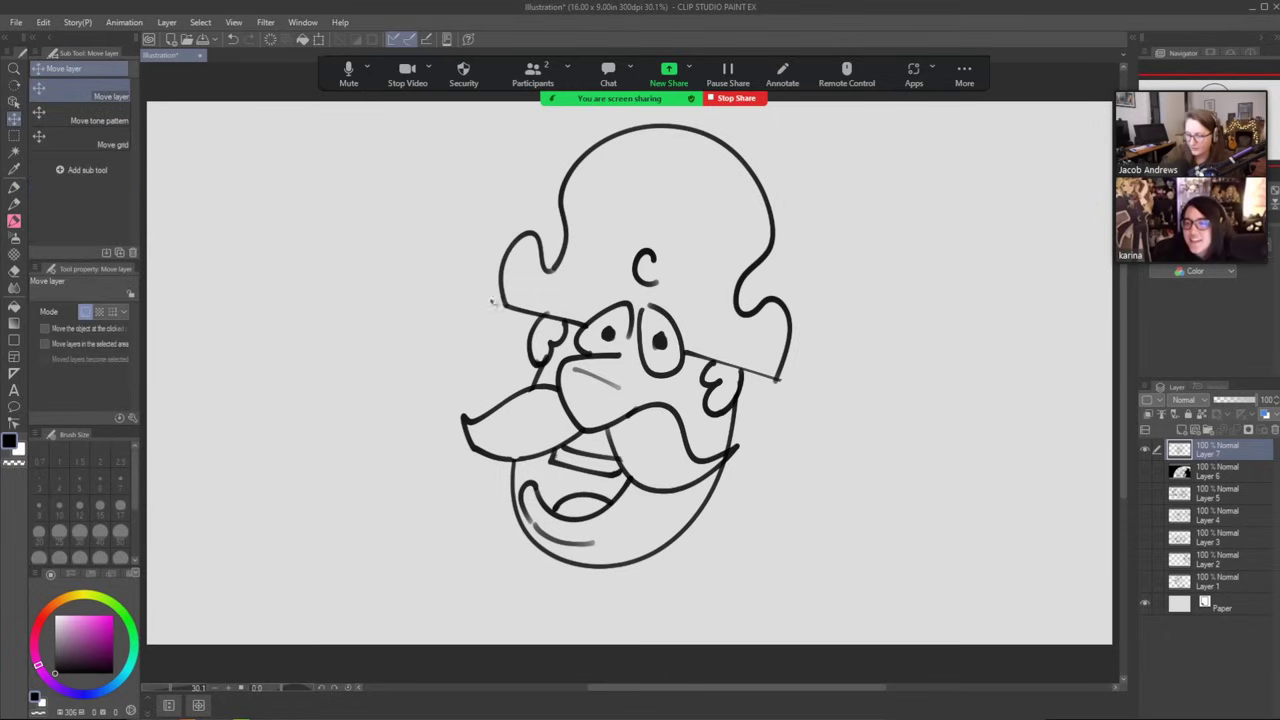
{"action": "left_click_drag", "start_coordinate": [737, 303], "coordinate": [478, 313]}
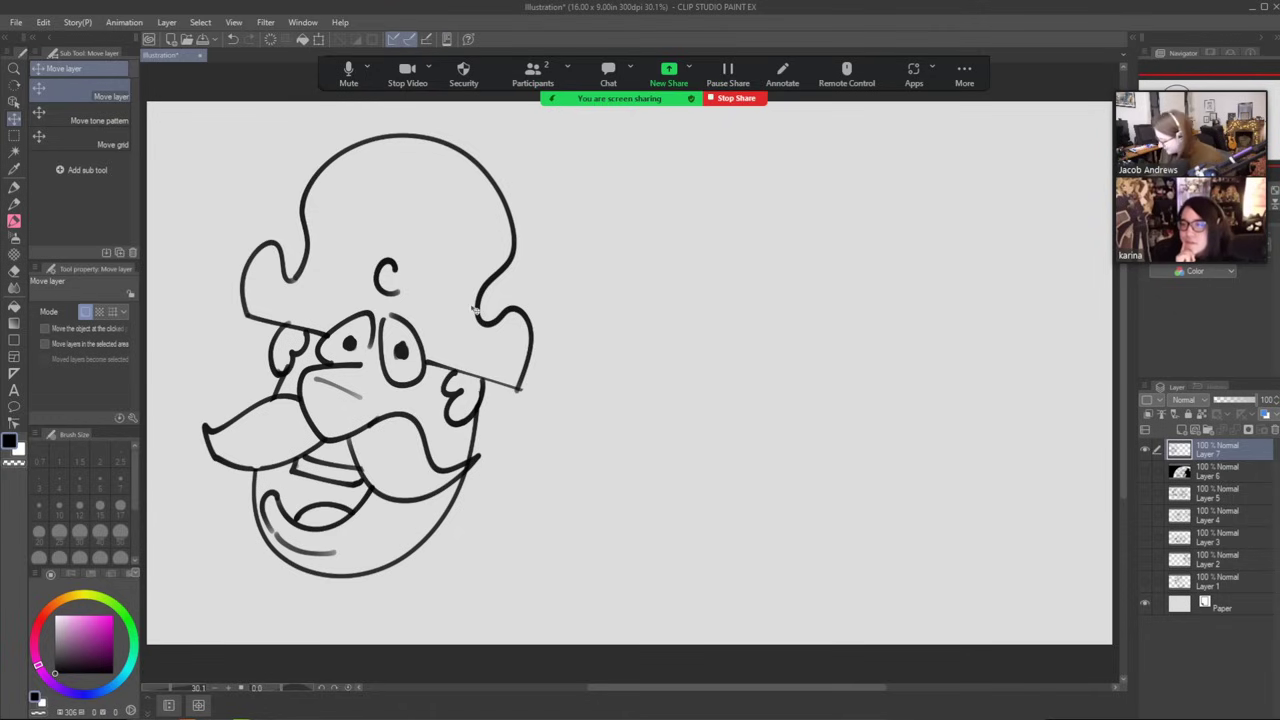
Draw an angular jaw with a pointed chin in the empty right half, redrawing its right upper edge as a straight line.
{"action": "key", "text": "b"}
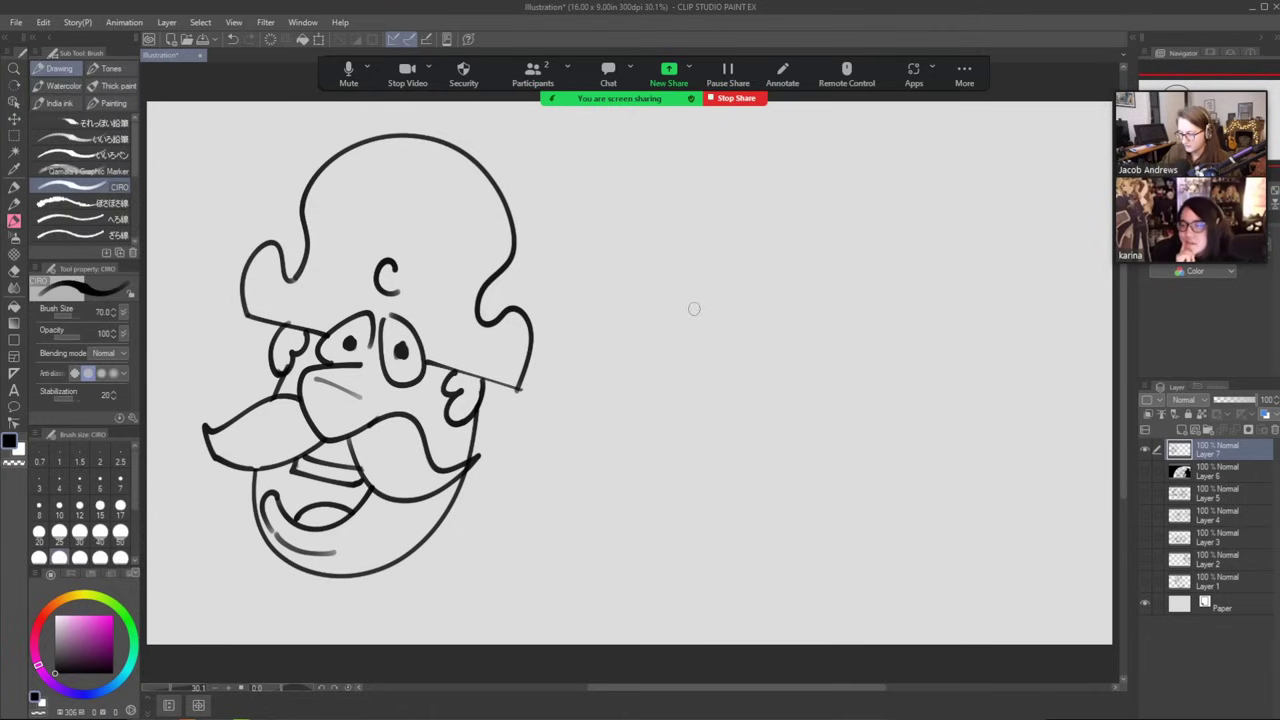
{"action": "mouse_move", "coordinate": [697, 315]}
{"action": "left_mouse_down"}
{"action": "mouse_move", "coordinate": [655, 425]}
{"action": "mouse_move", "coordinate": [680, 485]}
{"action": "mouse_move", "coordinate": [745, 548]}
{"action": "mouse_move", "coordinate": [890, 462]}
{"action": "mouse_move", "coordinate": [914, 368]}
{"action": "mouse_move", "coordinate": [934, 344]}
{"action": "left_mouse_up"}
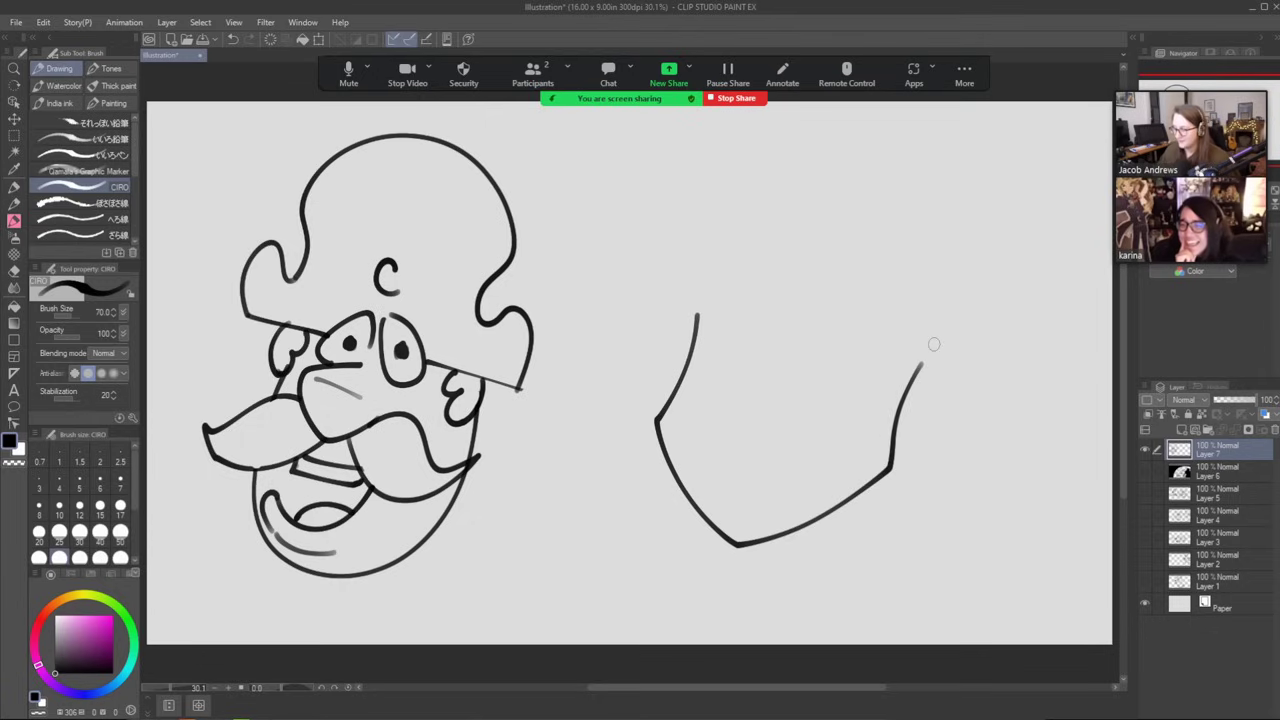
{"action": "key", "text": "e"}
{"action": "mouse_move", "coordinate": [922, 362]}
{"action": "left_mouse_down"}
{"action": "mouse_move", "coordinate": [888, 458]}
{"action": "mouse_move", "coordinate": [930, 349]}
{"action": "left_mouse_up"}
{"action": "key", "text": "b"}
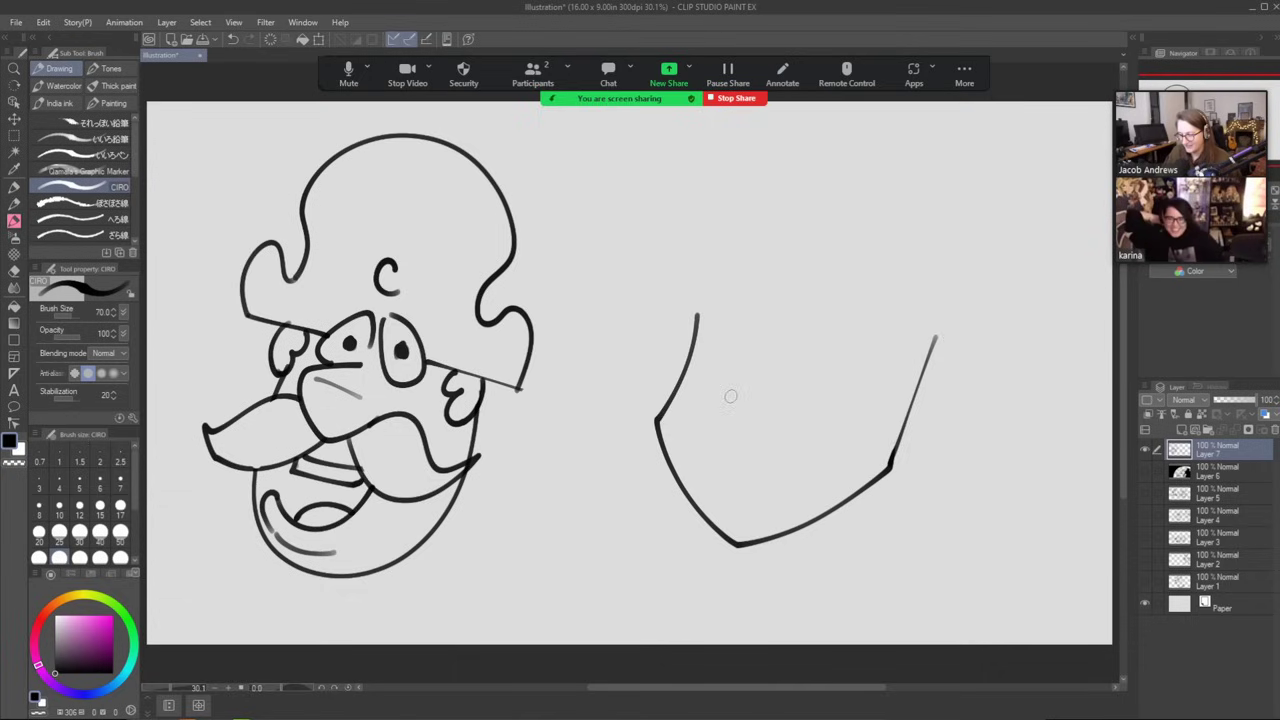
Try a pointed nose with a swooping moustache and an upper mouth line inside the angular jaw.
{"action": "mouse_move", "coordinate": [787, 357]}
{"action": "left_mouse_down"}
{"action": "mouse_move", "coordinate": [731, 384]}
{"action": "mouse_move", "coordinate": [757, 422]}
{"action": "mouse_move", "coordinate": [805, 405]}
{"action": "left_mouse_up"}
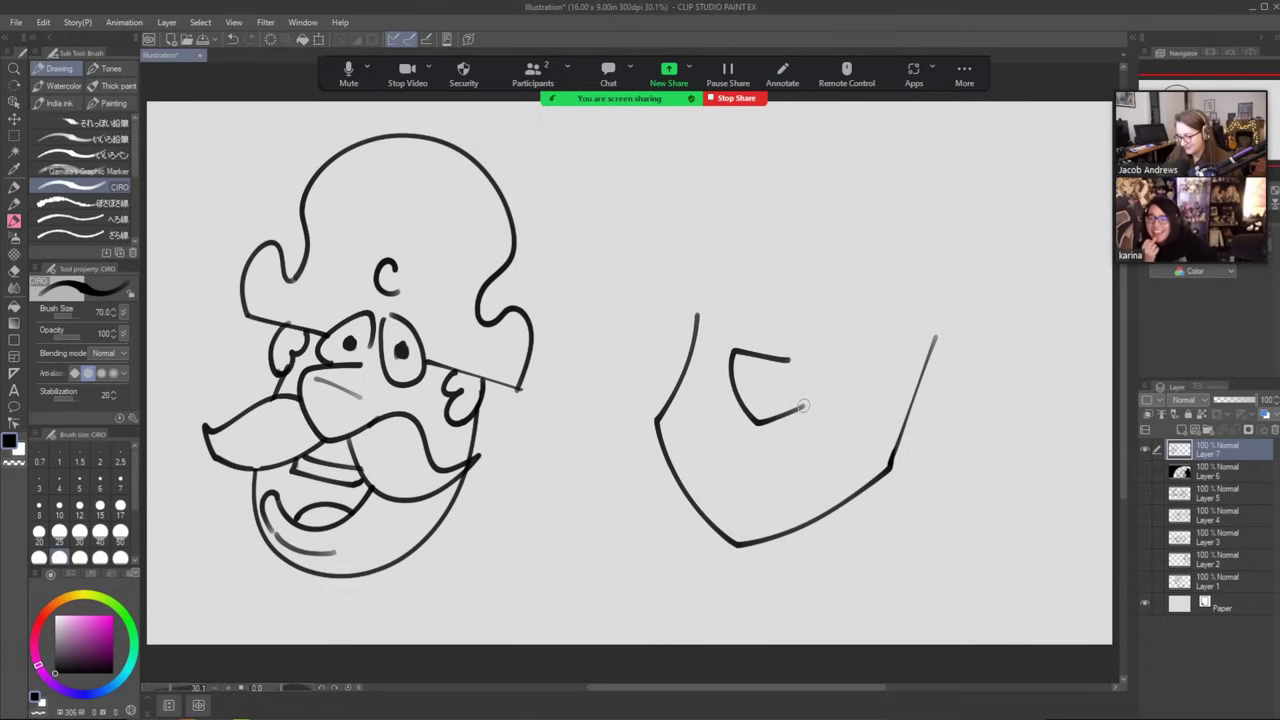
{"action": "mouse_move", "coordinate": [735, 365]}
{"action": "left_mouse_down"}
{"action": "mouse_move", "coordinate": [626, 400]}
{"action": "mouse_move", "coordinate": [642, 443]}
{"action": "mouse_move", "coordinate": [710, 441]}
{"action": "mouse_move", "coordinate": [844, 388]}
{"action": "mouse_move", "coordinate": [873, 447]}
{"action": "mouse_move", "coordinate": [907, 459]}
{"action": "mouse_move", "coordinate": [884, 484]}
{"action": "mouse_move", "coordinate": [838, 484]}
{"action": "mouse_move", "coordinate": [788, 418]}
{"action": "left_mouse_up"}
{"action": "key", "text": "e"}
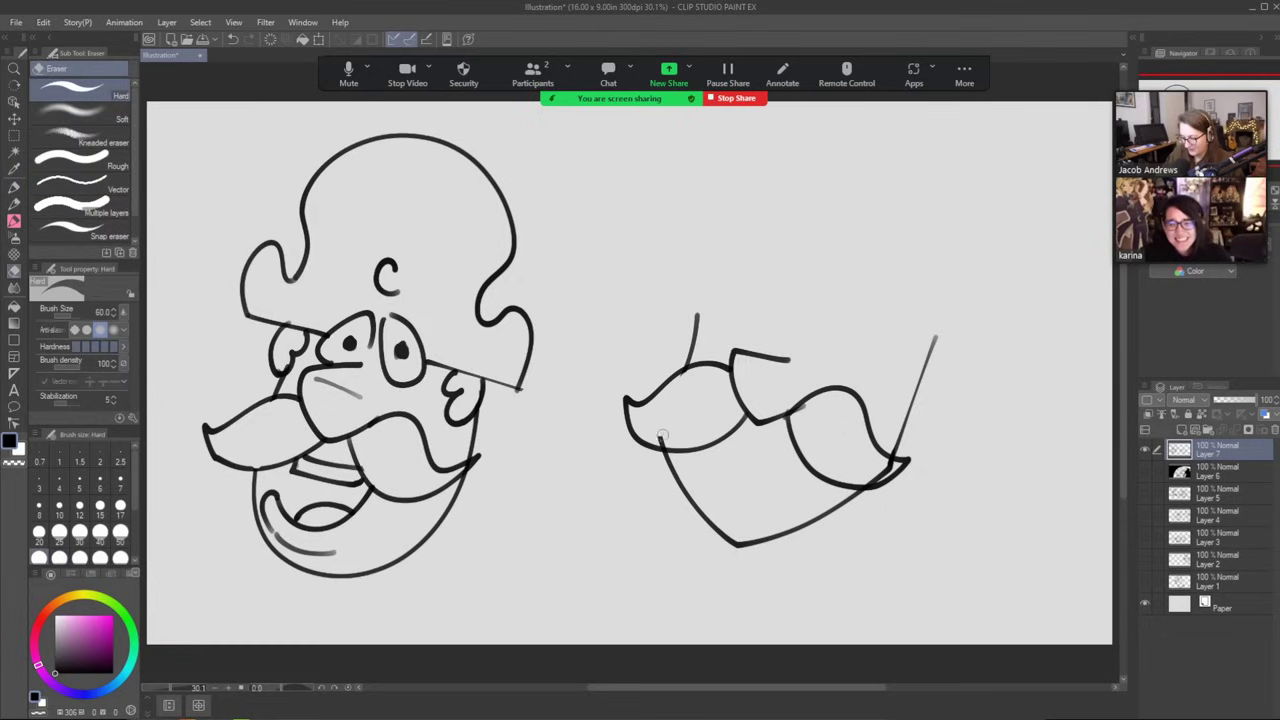
{"action": "key", "text": "b"}
{"action": "left_click_drag", "start_coordinate": [739, 429], "coordinate": [799, 437]}
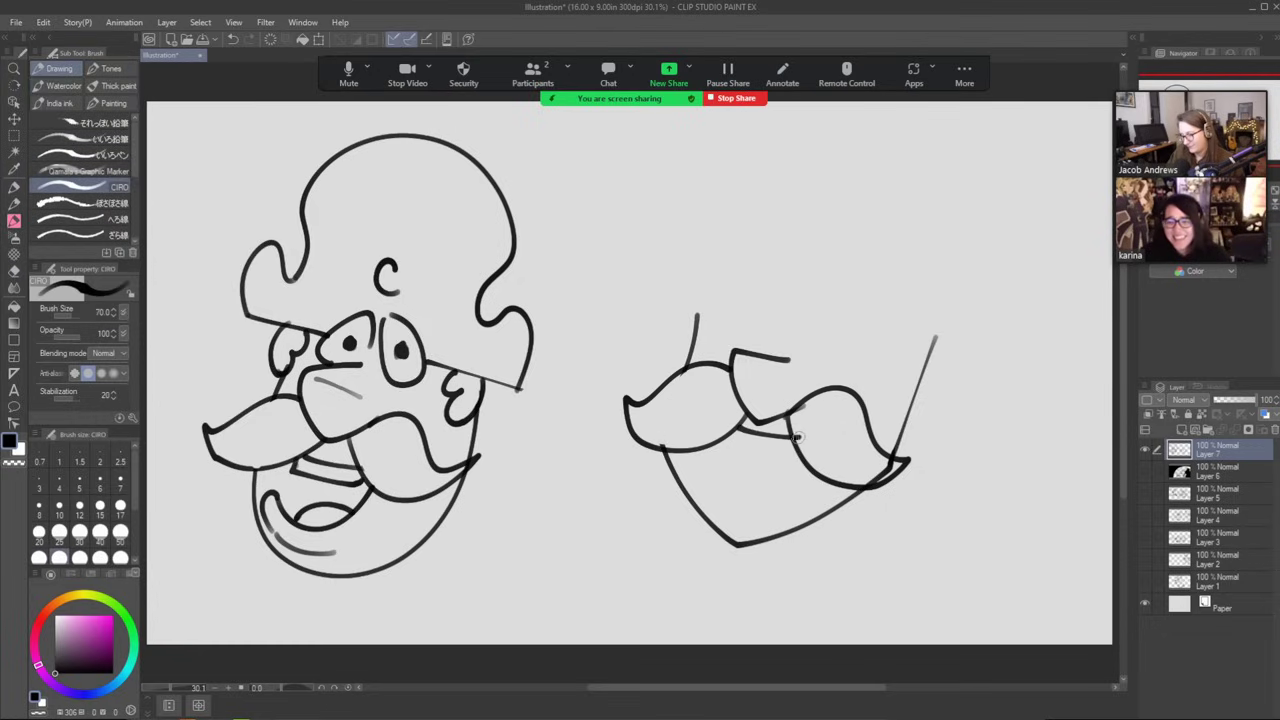
Undo the second face's nose, moustache and mouth strokes, along with the stray trial strokes above them.
{"action": "key", "text": "ctrl+z"}
{"action": "key", "text": "ctrl+z"}
{"action": "key", "text": "ctrl+z"}
{"action": "key", "text": "ctrl+z"}
{"action": "key", "text": "ctrl+z"}
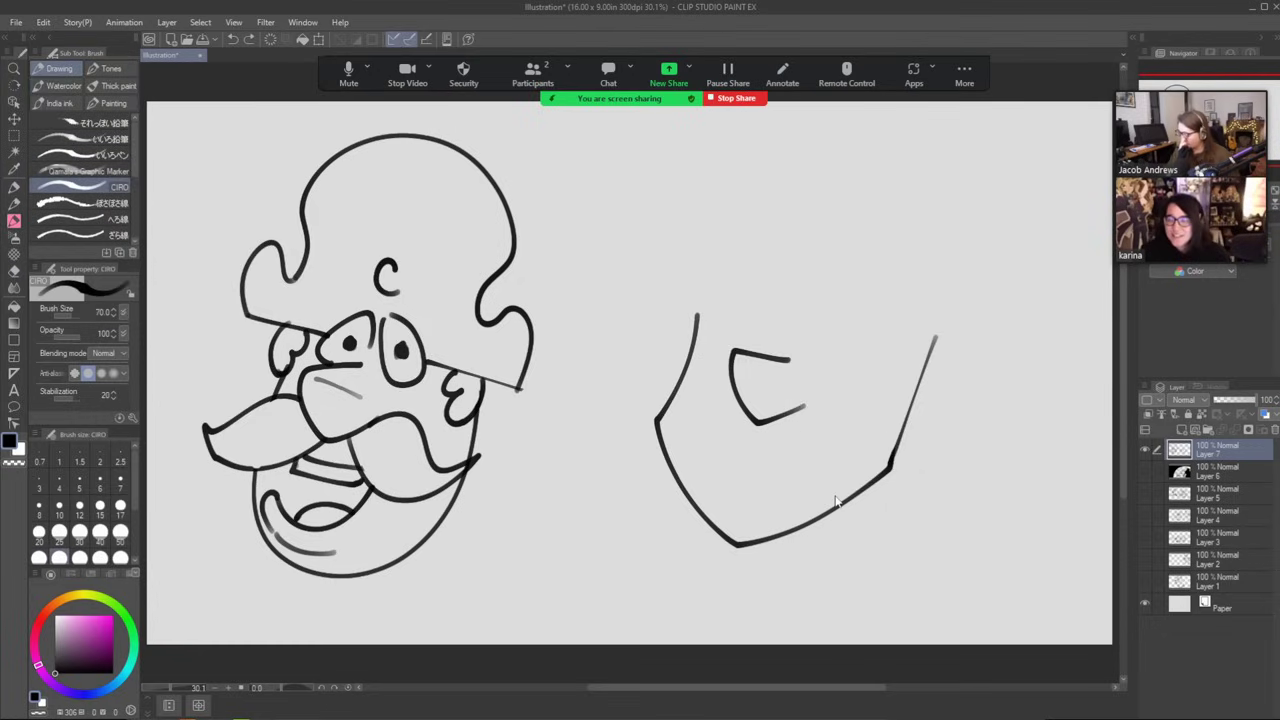
{"action": "key", "text": "b"}
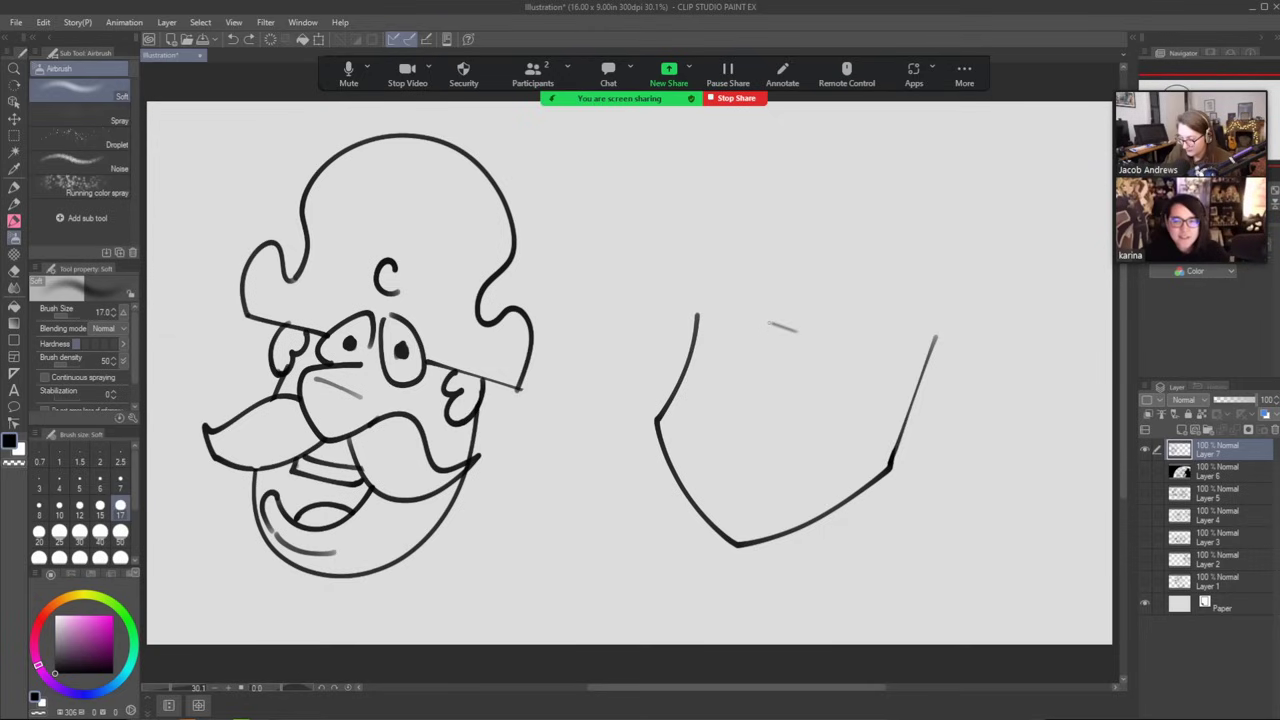
{"action": "key", "text": "ctrl+z"}
{"action": "mouse_move", "coordinate": [769, 323]}
{"action": "left_mouse_down"}
{"action": "mouse_move", "coordinate": [767, 389]}
{"action": "mouse_move", "coordinate": [827, 364]}
{"action": "mouse_move", "coordinate": [742, 323]}
{"action": "mouse_move", "coordinate": [747, 368]}
{"action": "mouse_move", "coordinate": [766, 387]}
{"action": "mouse_move", "coordinate": [829, 366]}
{"action": "left_mouse_up"}
{"action": "key", "text": "b"}
{"action": "key", "text": "b"}
{"action": "key", "text": "ctrl+z"}
Draw a higher pointed nose, swooping moustache and curved smiling mouth, and erase the jaw line crossing the moustache.
{"action": "mouse_move", "coordinate": [745, 340]}
{"action": "left_mouse_down"}
{"action": "mouse_move", "coordinate": [707, 338]}
{"action": "mouse_move", "coordinate": [655, 366]}
{"action": "mouse_move", "coordinate": [659, 379]}
{"action": "mouse_move", "coordinate": [857, 365]}
{"action": "mouse_move", "coordinate": [910, 427]}
{"action": "mouse_move", "coordinate": [815, 395]}
{"action": "left_mouse_up"}
{"action": "mouse_move", "coordinate": [731, 398]}
{"action": "left_mouse_down"}
{"action": "mouse_move", "coordinate": [821, 427]}
{"action": "mouse_move", "coordinate": [784, 464]}
{"action": "mouse_move", "coordinate": [711, 446]}
{"action": "mouse_move", "coordinate": [710, 432]}
{"action": "mouse_move", "coordinate": [726, 477]}
{"action": "left_mouse_up"}
{"action": "key", "text": "e"}
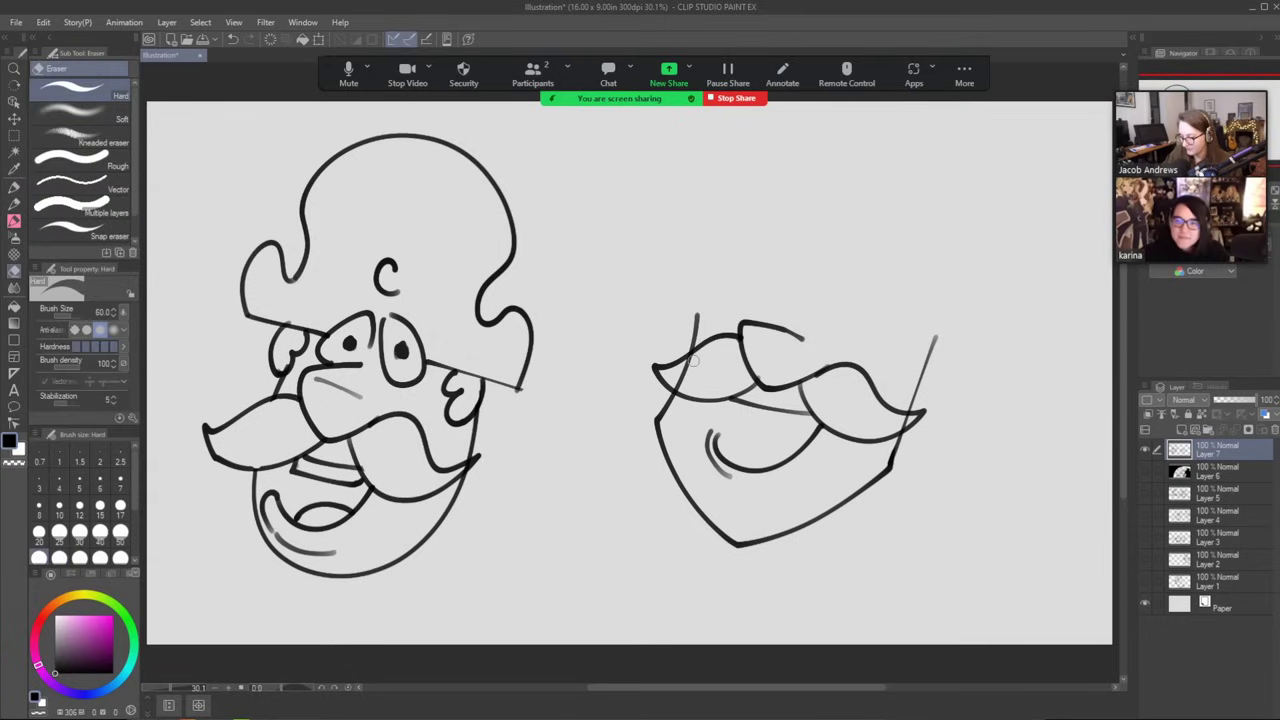
Draw two oval eyes with ringed pupils above the second face's nose and a tongue inside its mouth.
{"action": "key", "text": "p"}
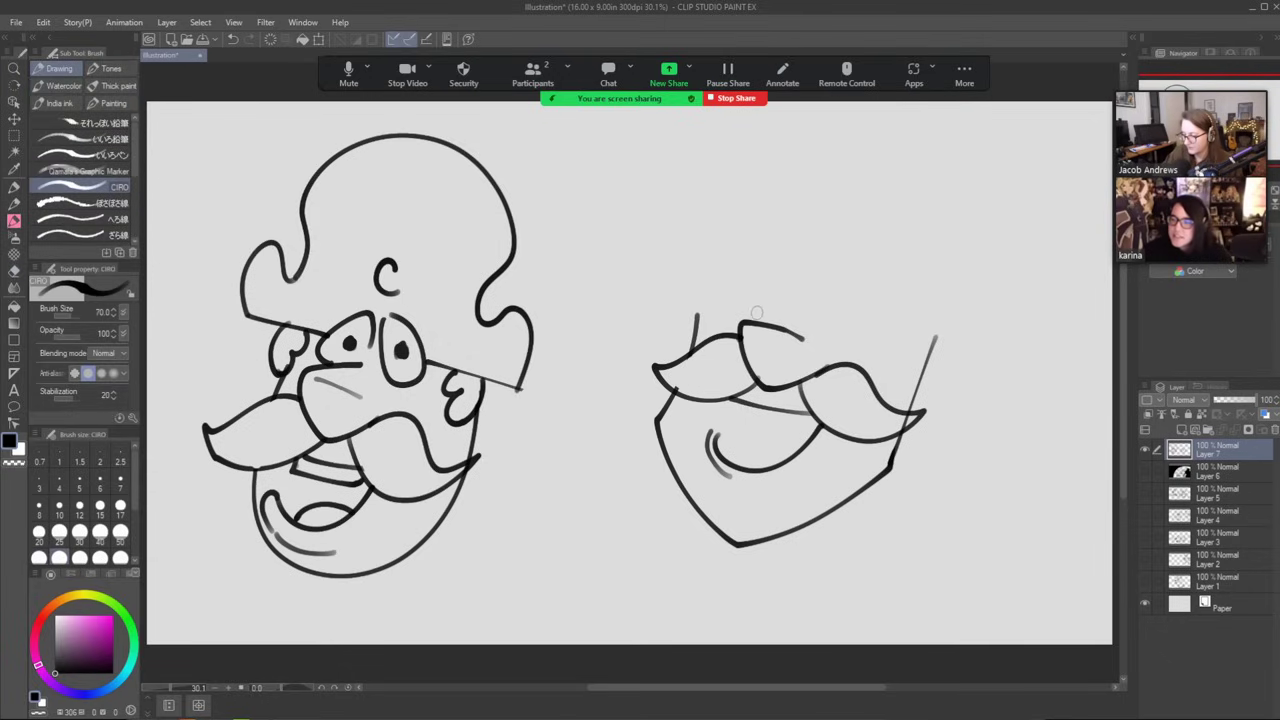
{"action": "mouse_move", "coordinate": [760, 330]}
{"action": "left_mouse_down"}
{"action": "mouse_move", "coordinate": [798, 284]}
{"action": "mouse_move", "coordinate": [806, 330]}
{"action": "mouse_move", "coordinate": [843, 322]}
{"action": "mouse_move", "coordinate": [820, 290]}
{"action": "mouse_move", "coordinate": [786, 318]}
{"action": "mouse_move", "coordinate": [770, 300]}
{"action": "mouse_move", "coordinate": [795, 322]}
{"action": "mouse_move", "coordinate": [790, 312]}
{"action": "mouse_move", "coordinate": [818, 312]}
{"action": "mouse_move", "coordinate": [828, 342]}
{"action": "mouse_move", "coordinate": [823, 326]}
{"action": "left_mouse_up"}
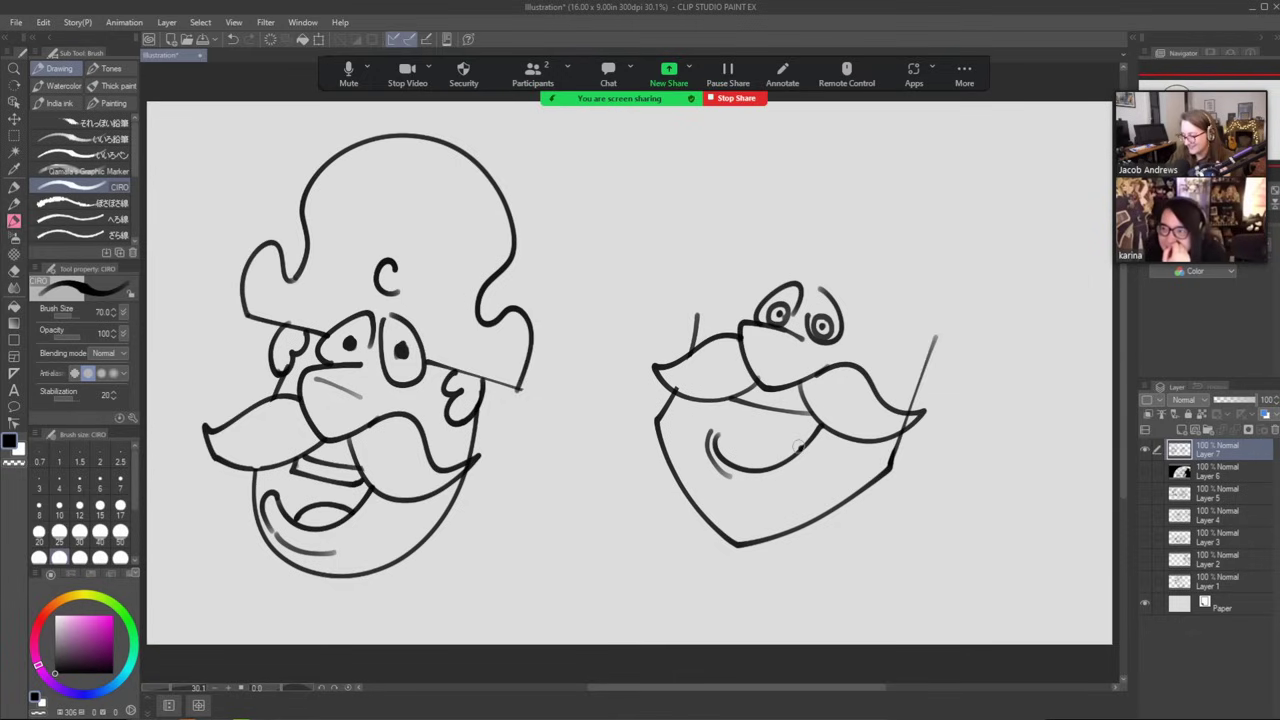
{"action": "left_click_drag", "start_coordinate": [799, 447], "coordinate": [728, 463]}
Draw curly sideburns on both sides of the second face, undoing the extra stroke.
{"action": "mouse_move", "coordinate": [720, 283]}
{"action": "left_mouse_down"}
{"action": "mouse_move", "coordinate": [690, 323]}
{"action": "mouse_move", "coordinate": [679, 290]}
{"action": "mouse_move", "coordinate": [692, 340]}
{"action": "left_mouse_up"}
{"action": "mouse_move", "coordinate": [911, 322]}
{"action": "left_mouse_down"}
{"action": "mouse_move", "coordinate": [882, 340]}
{"action": "mouse_move", "coordinate": [925, 398]}
{"action": "mouse_move", "coordinate": [951, 329]}
{"action": "mouse_move", "coordinate": [846, 285]}
{"action": "mouse_move", "coordinate": [695, 266]}
{"action": "left_mouse_up"}
{"action": "key", "text": "ctrl+z"}
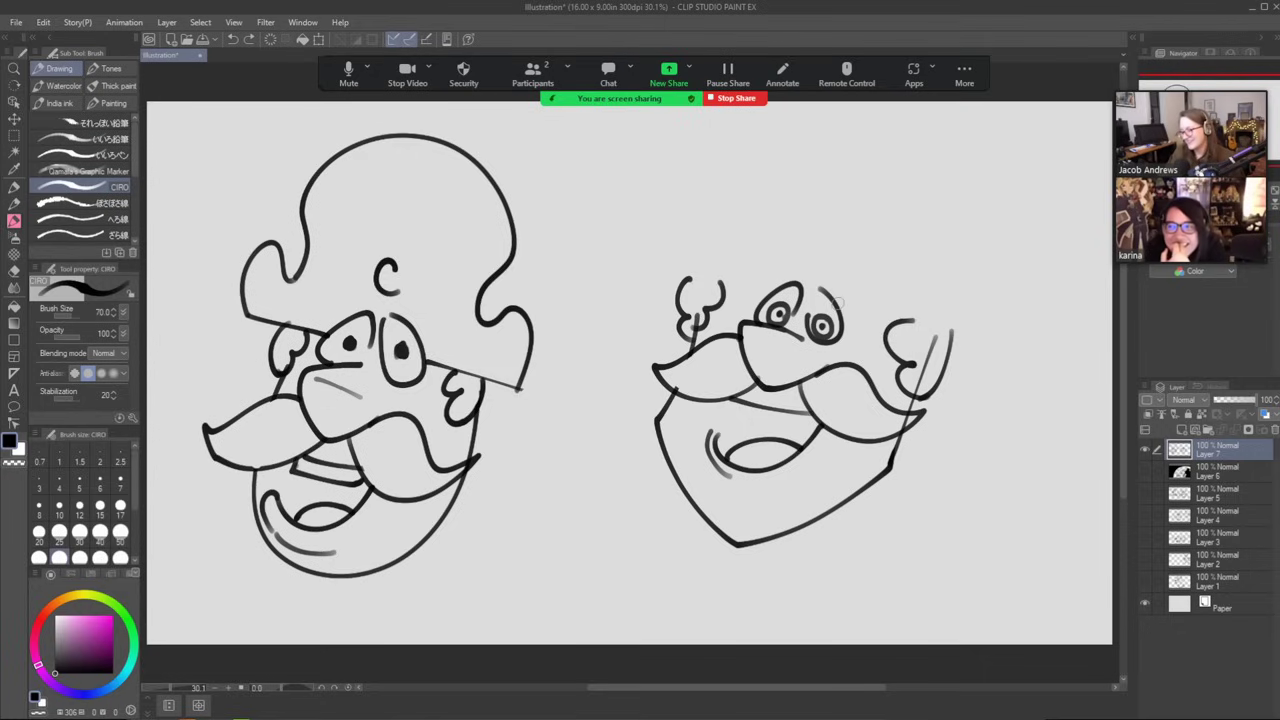
Draw a slanted brim and a tall angular hat with curled ends, and erase the jaw line inside the left sideburn.
{"action": "mouse_move", "coordinate": [962, 334]}
{"action": "left_mouse_down"}
{"action": "mouse_move", "coordinate": [663, 255]}
{"action": "mouse_move", "coordinate": [672, 220]}
{"action": "mouse_move", "coordinate": [757, 213]}
{"action": "mouse_move", "coordinate": [776, 130]}
{"action": "left_mouse_up"}
{"action": "key", "text": "ctrl+z"}
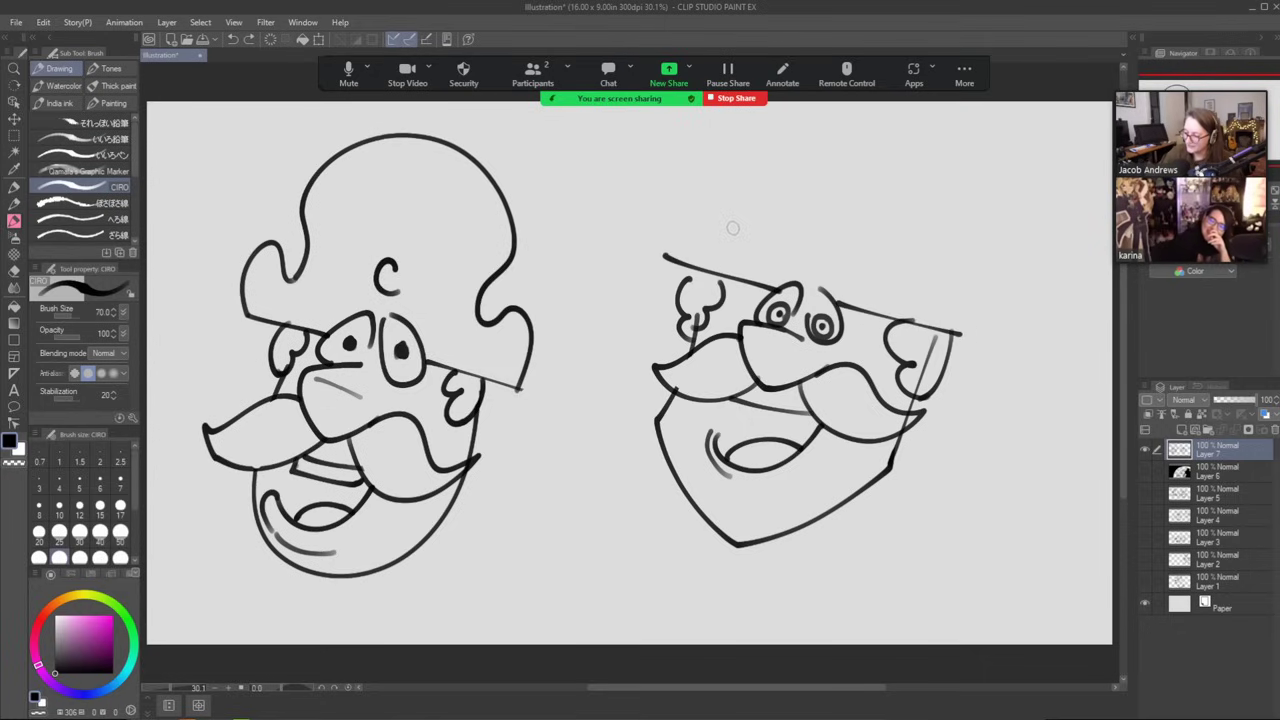
{"action": "mouse_move", "coordinate": [732, 228]}
{"action": "left_mouse_down"}
{"action": "mouse_move", "coordinate": [686, 187]}
{"action": "mouse_move", "coordinate": [668, 255]}
{"action": "left_mouse_up"}
{"action": "mouse_move", "coordinate": [734, 222]}
{"action": "left_mouse_down"}
{"action": "mouse_move", "coordinate": [773, 163]}
{"action": "mouse_move", "coordinate": [868, 112]}
{"action": "mouse_move", "coordinate": [936, 139]}
{"action": "mouse_move", "coordinate": [963, 195]}
{"action": "mouse_move", "coordinate": [930, 265]}
{"action": "mouse_move", "coordinate": [963, 246]}
{"action": "mouse_move", "coordinate": [976, 266]}
{"action": "mouse_move", "coordinate": [961, 328]}
{"action": "left_mouse_up"}
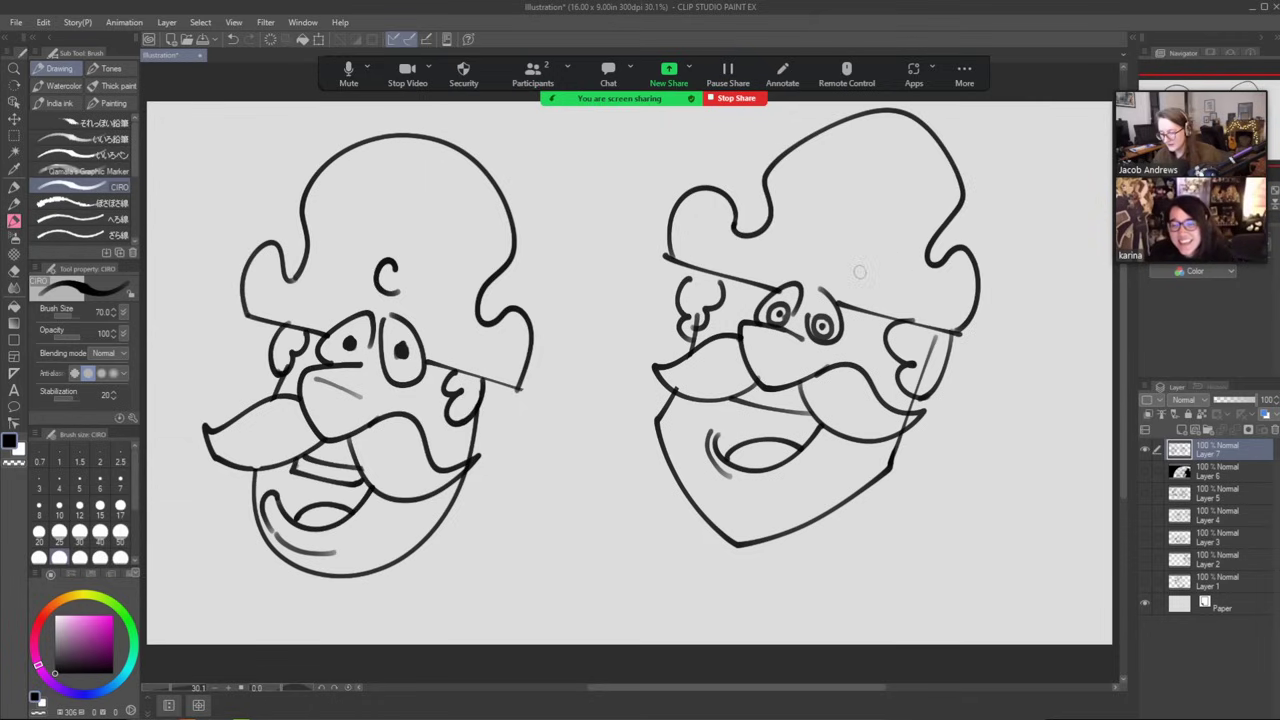
{"action": "key", "text": "e"}
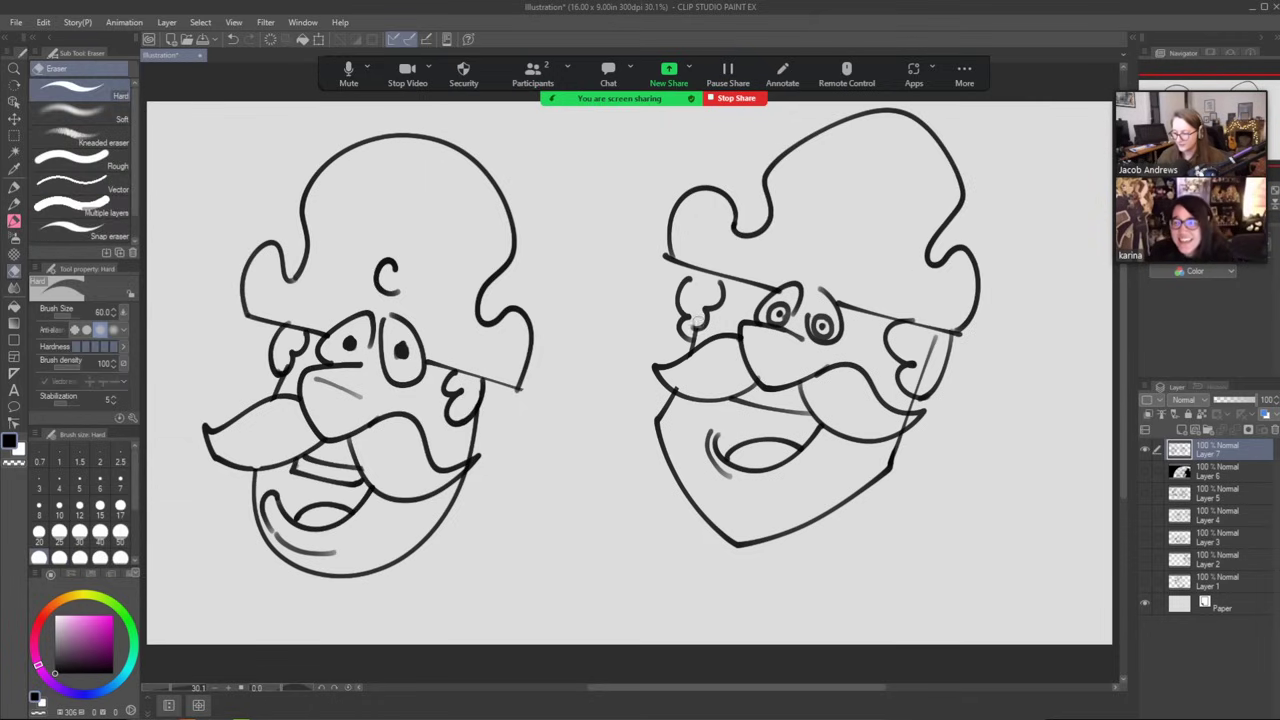
{"action": "left_click_drag", "start_coordinate": [686, 327], "coordinate": [701, 294]}
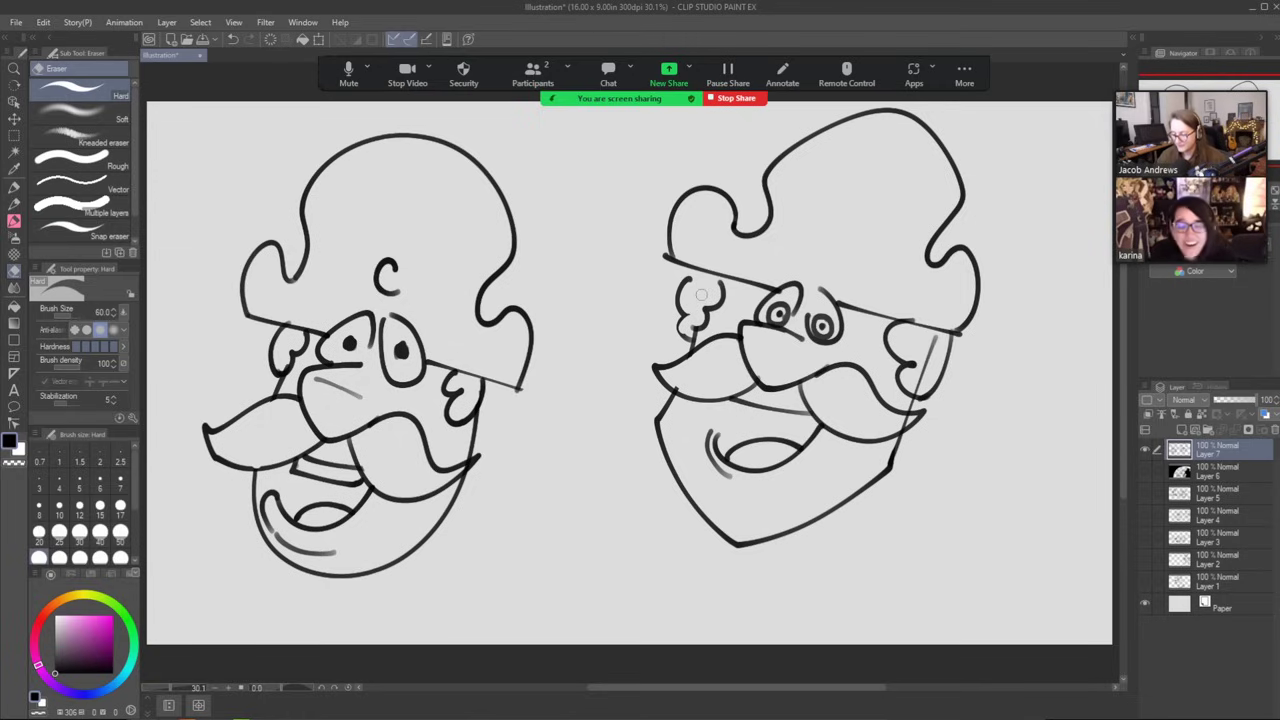
Try the handwritten labels 2 and 3 below the two heads, and undo both.
{"action": "key", "text": "b"}
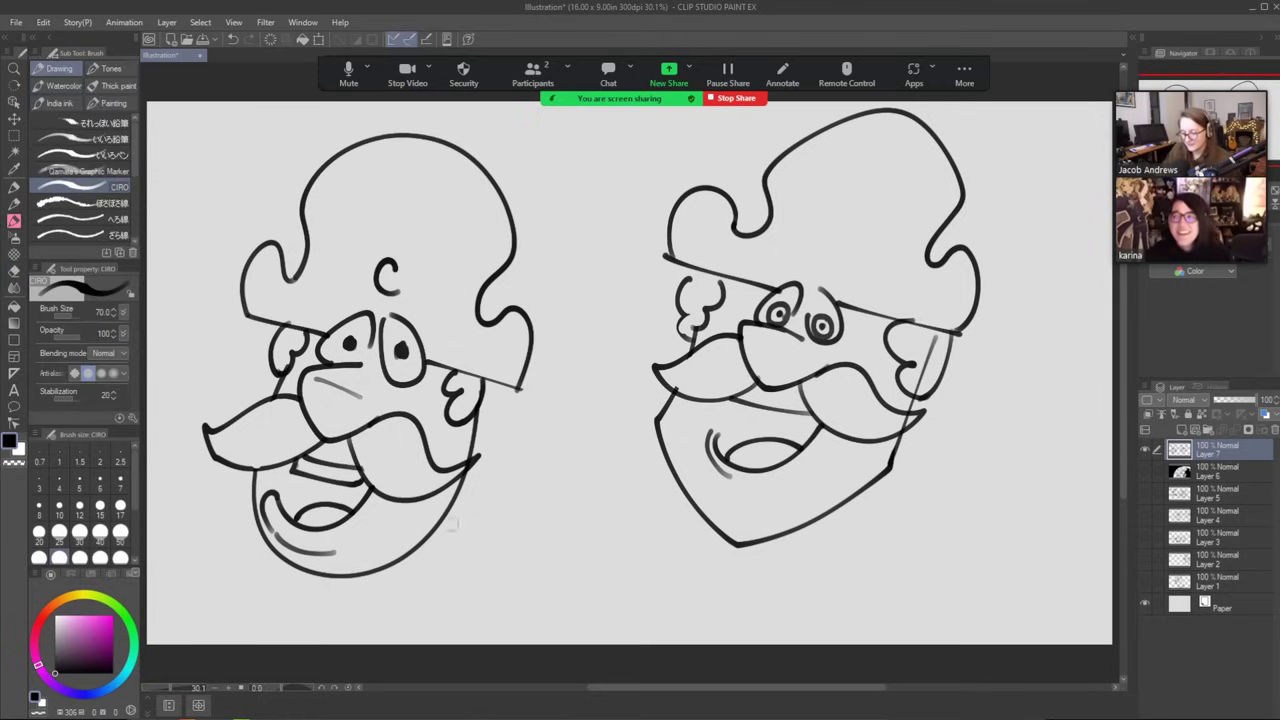
{"action": "left_click_drag", "start_coordinate": [329, 606], "coordinate": [357, 628]}
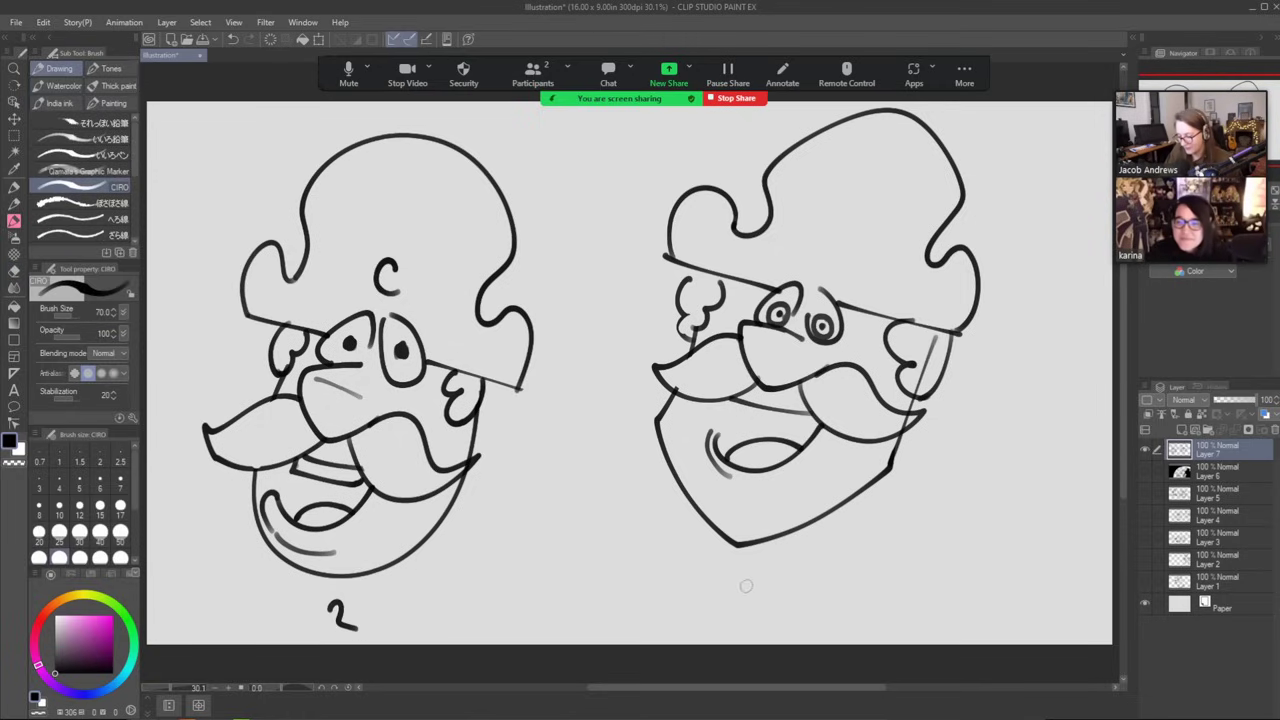
{"action": "mouse_move", "coordinate": [746, 586]}
{"action": "left_mouse_down"}
{"action": "mouse_move", "coordinate": [770, 622]}
{"action": "mouse_move", "coordinate": [738, 625]}
{"action": "left_mouse_up"}
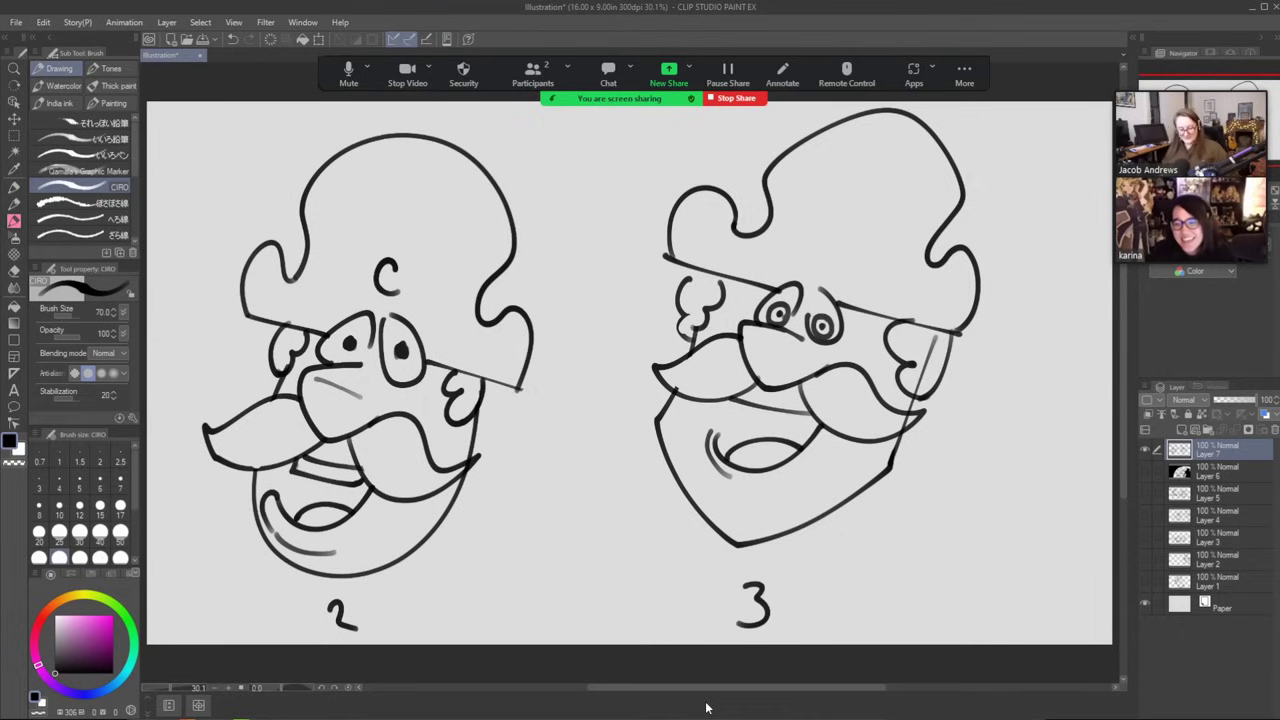
{"action": "key", "text": "ctrl+z"}
{"action": "key", "text": "ctrl+z"}
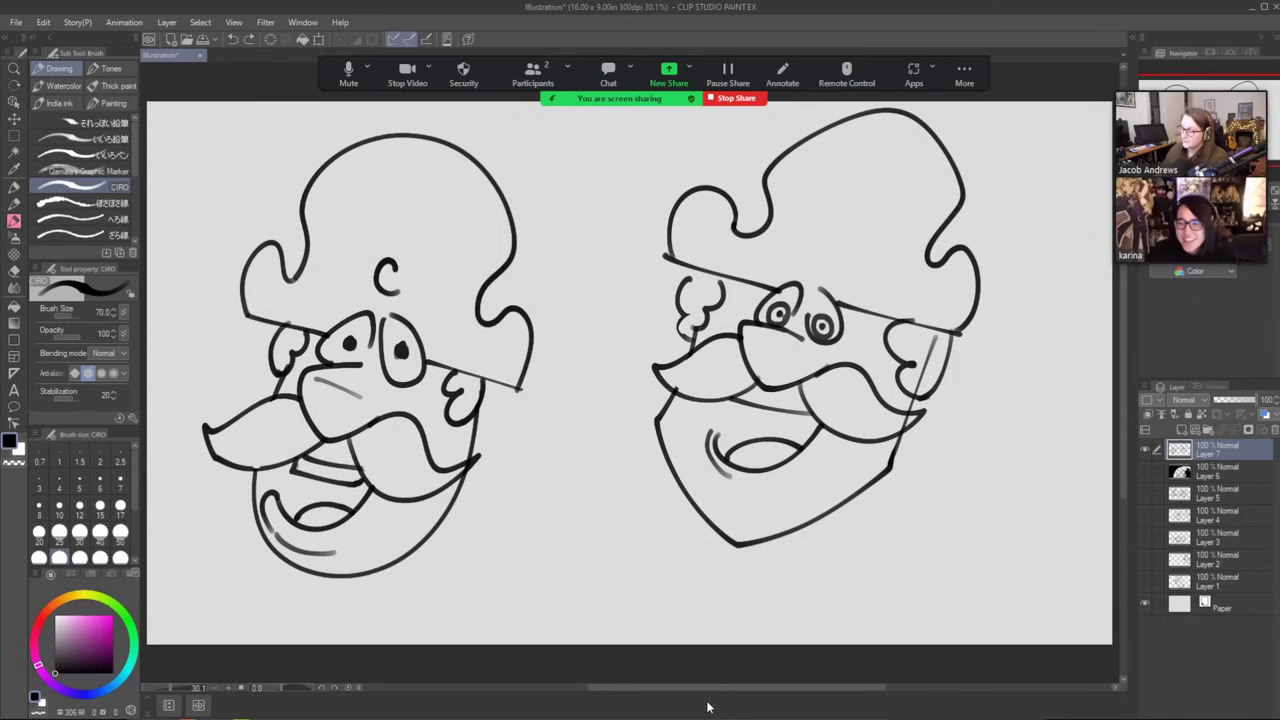
Draw a C emblem on the second hat, and replace the two-head layer in view with a new blank layer.
{"action": "mouse_move", "coordinate": [835, 247]}
{"action": "left_mouse_down"}
{"action": "mouse_move", "coordinate": [818, 250]}
{"action": "mouse_move", "coordinate": [836, 257]}
{"action": "left_mouse_up"}
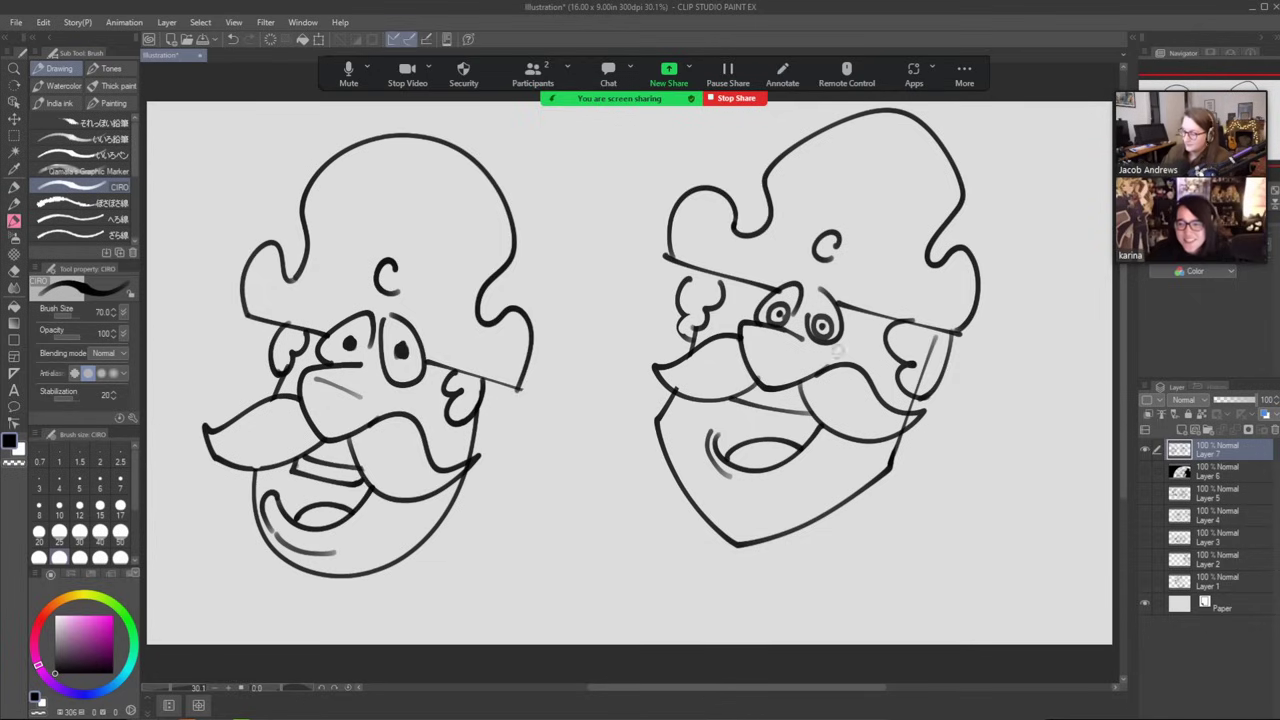
{"action": "left_click", "coordinate": [1145, 452]}
{"action": "left_click", "coordinate": [1181, 430]}
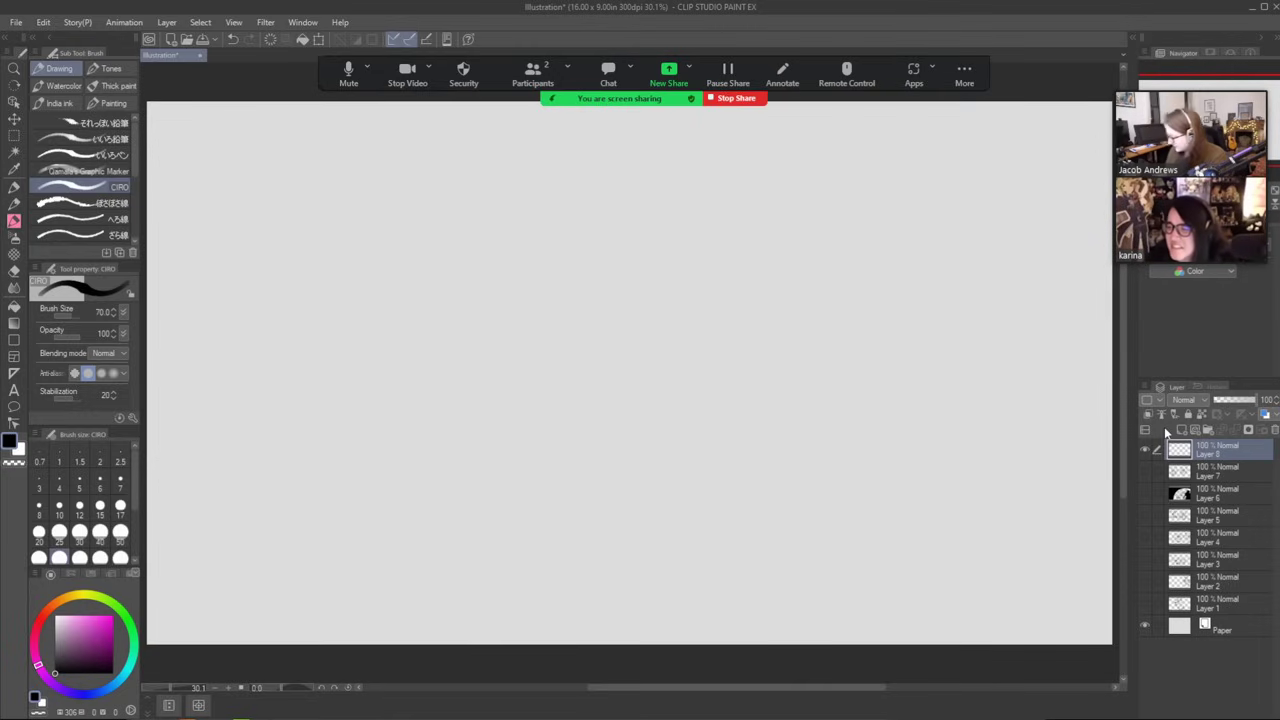
Draw a pointed nose with two overlapping round eyes and a swooping moustache near the canvas centre, undoing stray strokes.
{"action": "mouse_move", "coordinate": [591, 294]}
{"action": "left_mouse_down"}
{"action": "mouse_move", "coordinate": [620, 220]}
{"action": "mouse_move", "coordinate": [600, 280]}
{"action": "mouse_move", "coordinate": [615, 246]}
{"action": "mouse_move", "coordinate": [556, 263]}
{"action": "mouse_move", "coordinate": [604, 242]}
{"action": "mouse_move", "coordinate": [584, 236]}
{"action": "mouse_move", "coordinate": [598, 293]}
{"action": "mouse_move", "coordinate": [557, 288]}
{"action": "mouse_move", "coordinate": [586, 357]}
{"action": "mouse_move", "coordinate": [620, 332]}
{"action": "left_mouse_up"}
{"action": "key", "text": "ctrl+z"}
{"action": "key", "text": "ctrl+z"}
{"action": "mouse_move", "coordinate": [552, 301]}
{"action": "left_mouse_down"}
{"action": "mouse_move", "coordinate": [458, 363]}
{"action": "mouse_move", "coordinate": [501, 382]}
{"action": "mouse_move", "coordinate": [551, 363]}
{"action": "mouse_move", "coordinate": [570, 329]}
{"action": "mouse_move", "coordinate": [604, 325]}
{"action": "mouse_move", "coordinate": [500, 362]}
{"action": "left_mouse_up"}
{"action": "key", "text": "ctrl+z"}
Draw an open mouth with an upper teeth edge and curved lower lip under the moustache, and erase the overlapping line.
{"action": "mouse_move", "coordinate": [578, 340]}
{"action": "left_mouse_down"}
{"action": "mouse_move", "coordinate": [514, 367]}
{"action": "mouse_move", "coordinate": [652, 317]}
{"action": "mouse_move", "coordinate": [674, 352]}
{"action": "mouse_move", "coordinate": [689, 346]}
{"action": "mouse_move", "coordinate": [670, 368]}
{"action": "mouse_move", "coordinate": [630, 369]}
{"action": "mouse_move", "coordinate": [613, 329]}
{"action": "mouse_move", "coordinate": [591, 394]}
{"action": "left_mouse_up"}
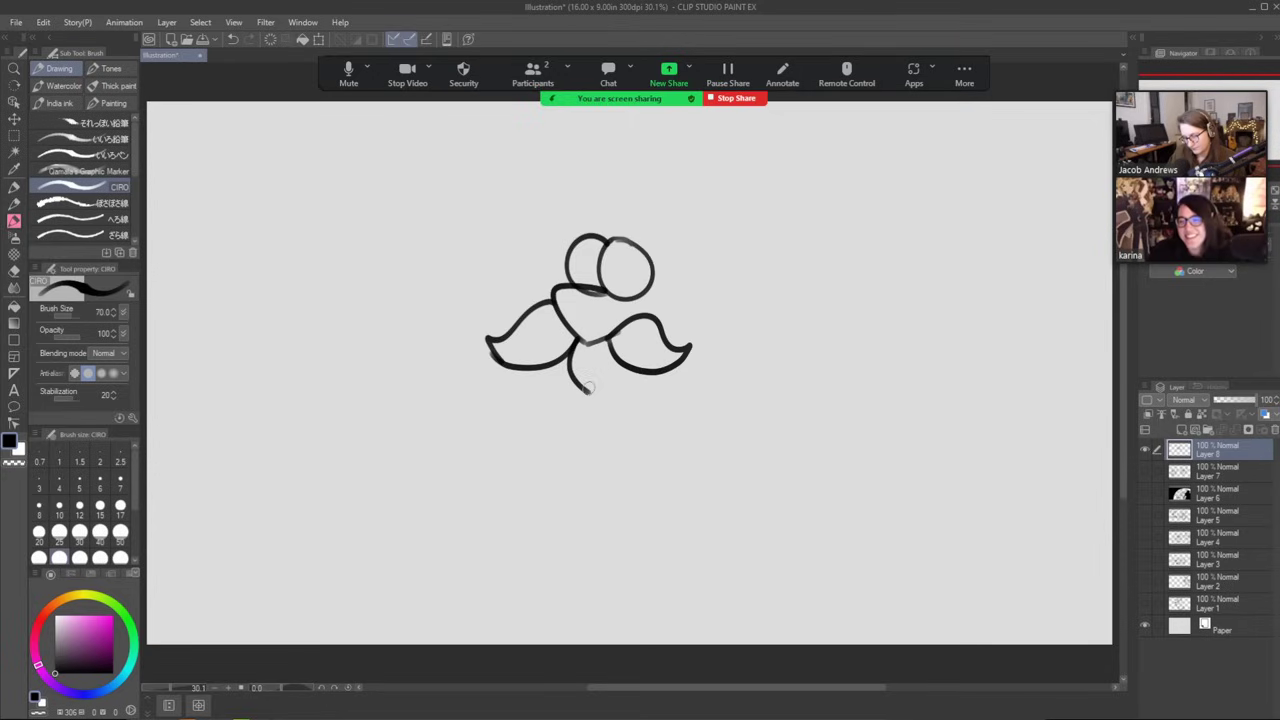
{"action": "key", "text": "ctrl+z"}
{"action": "mouse_move", "coordinate": [574, 333]}
{"action": "left_mouse_down"}
{"action": "mouse_move", "coordinate": [556, 364]}
{"action": "mouse_move", "coordinate": [568, 382]}
{"action": "mouse_move", "coordinate": [655, 370]}
{"action": "mouse_move", "coordinate": [622, 414]}
{"action": "mouse_move", "coordinate": [586, 412]}
{"action": "left_mouse_up"}
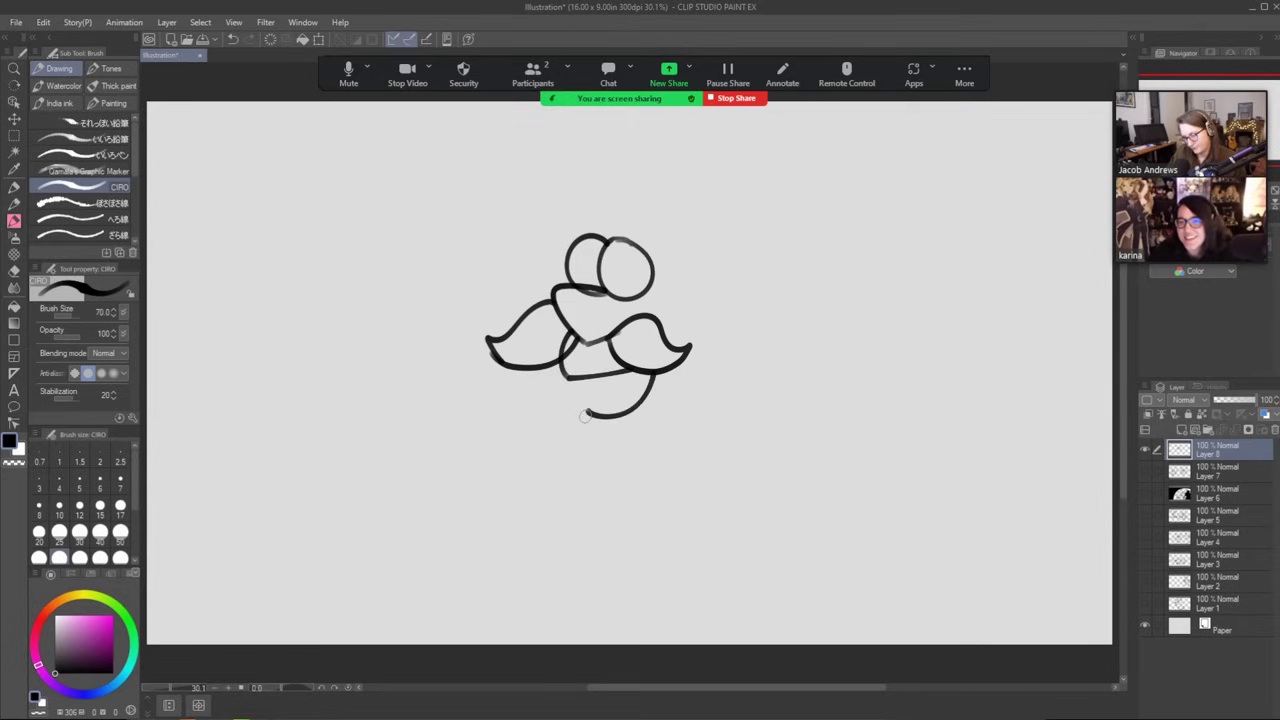
{"action": "key", "text": "e"}
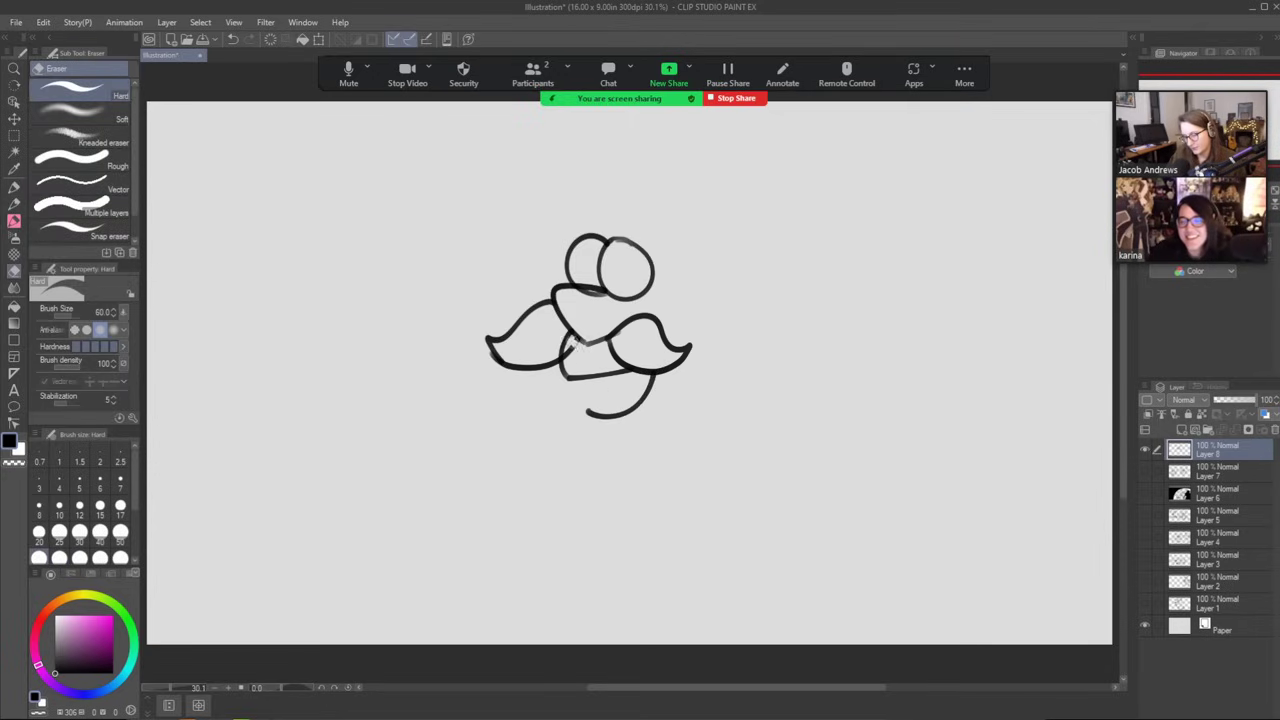
{"action": "left_click_drag", "start_coordinate": [577, 340], "coordinate": [569, 343]}
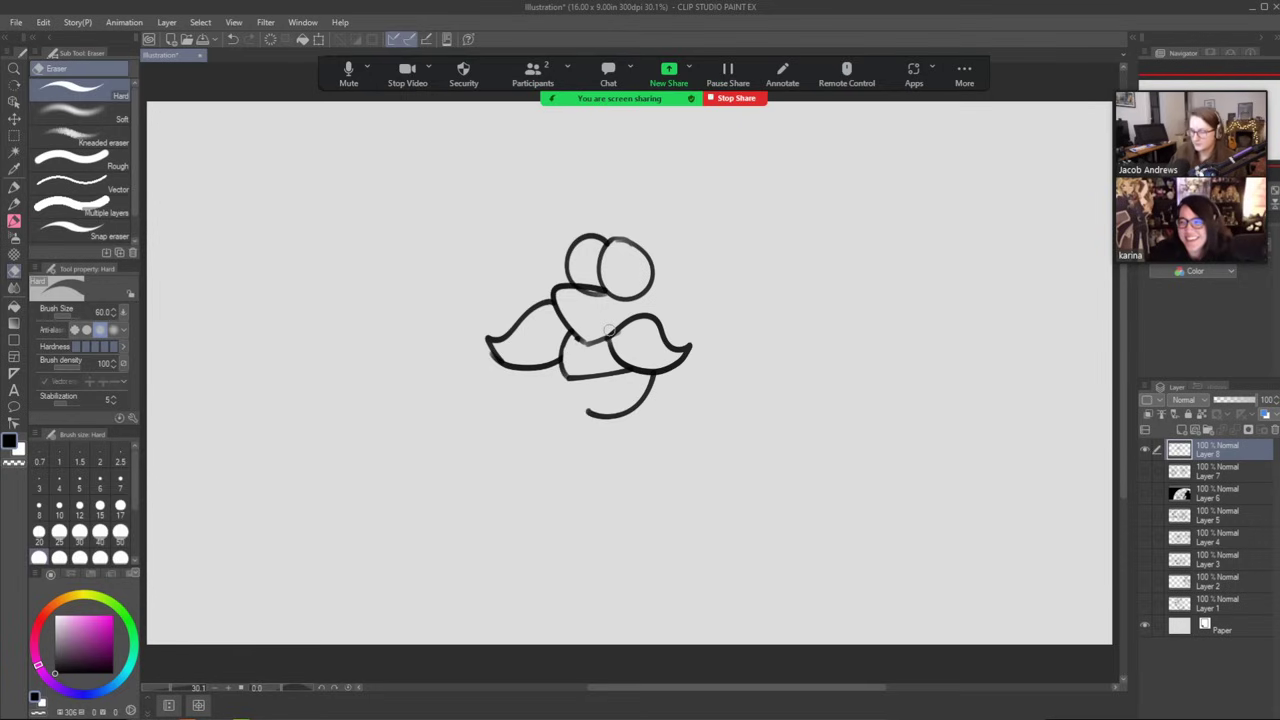
Draw ringed pupils in both eyes and near-horizontal hat brim lines either side, replacing slanted ones, and erase the overlap above the nose.
{"action": "key", "text": "b"}
{"action": "mouse_move", "coordinate": [630, 272]}
{"action": "left_mouse_down"}
{"action": "mouse_move", "coordinate": [615, 262]}
{"action": "mouse_move", "coordinate": [640, 276]}
{"action": "mouse_move", "coordinate": [593, 265]}
{"action": "mouse_move", "coordinate": [592, 277]}
{"action": "mouse_move", "coordinate": [490, 248]}
{"action": "left_mouse_up"}
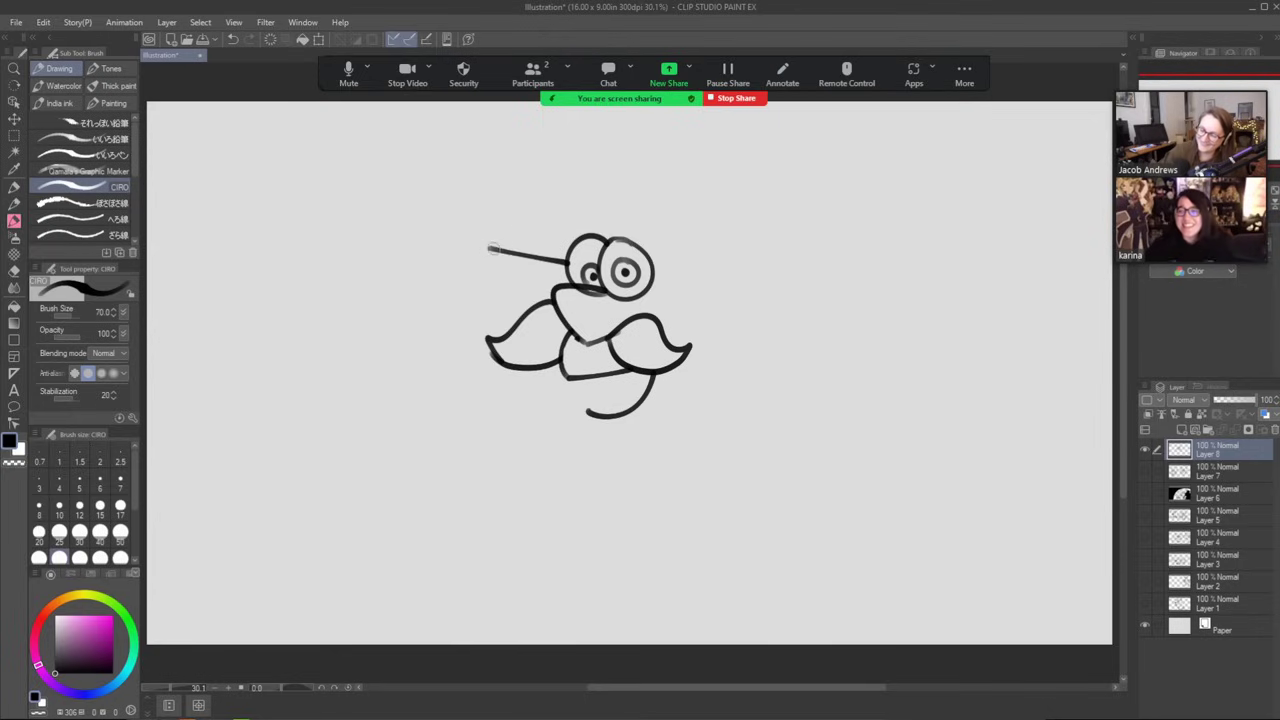
{"action": "left_click_drag", "start_coordinate": [655, 272], "coordinate": [767, 316]}
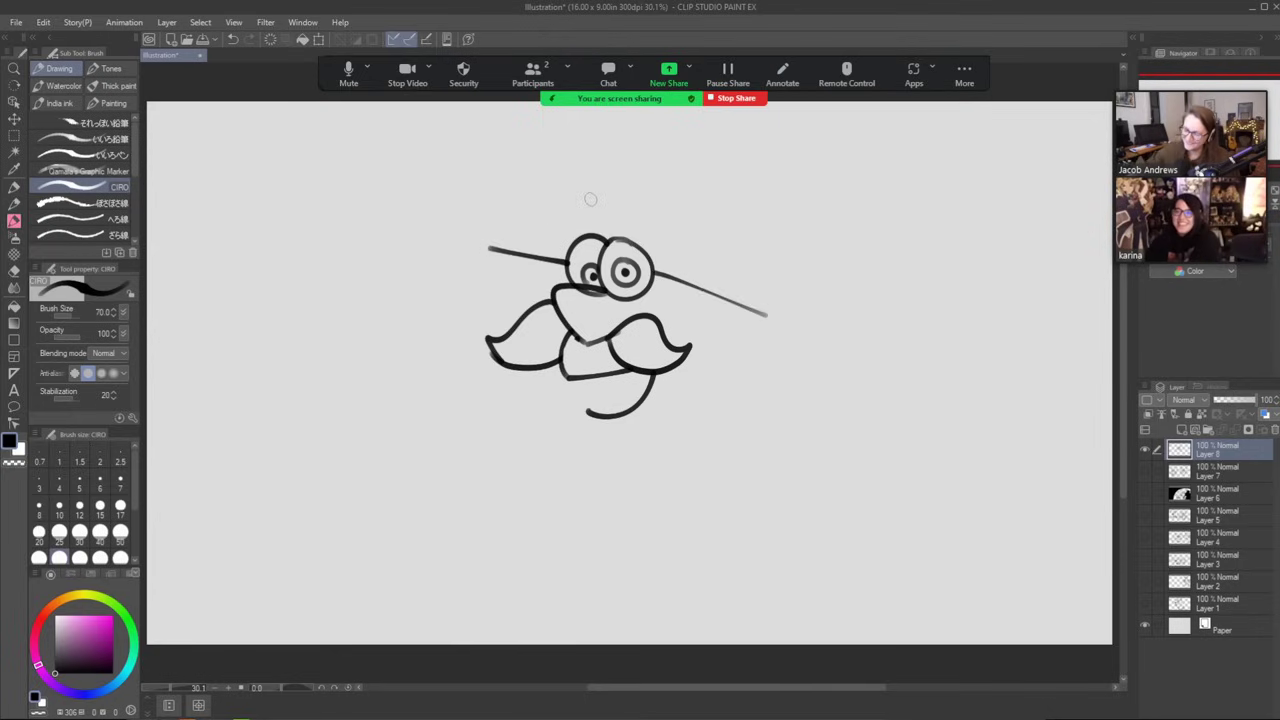
{"action": "key", "text": "ctrl+z"}
{"action": "key", "text": "ctrl+z"}
{"action": "left_click_drag", "start_coordinate": [566, 260], "coordinate": [455, 254]}
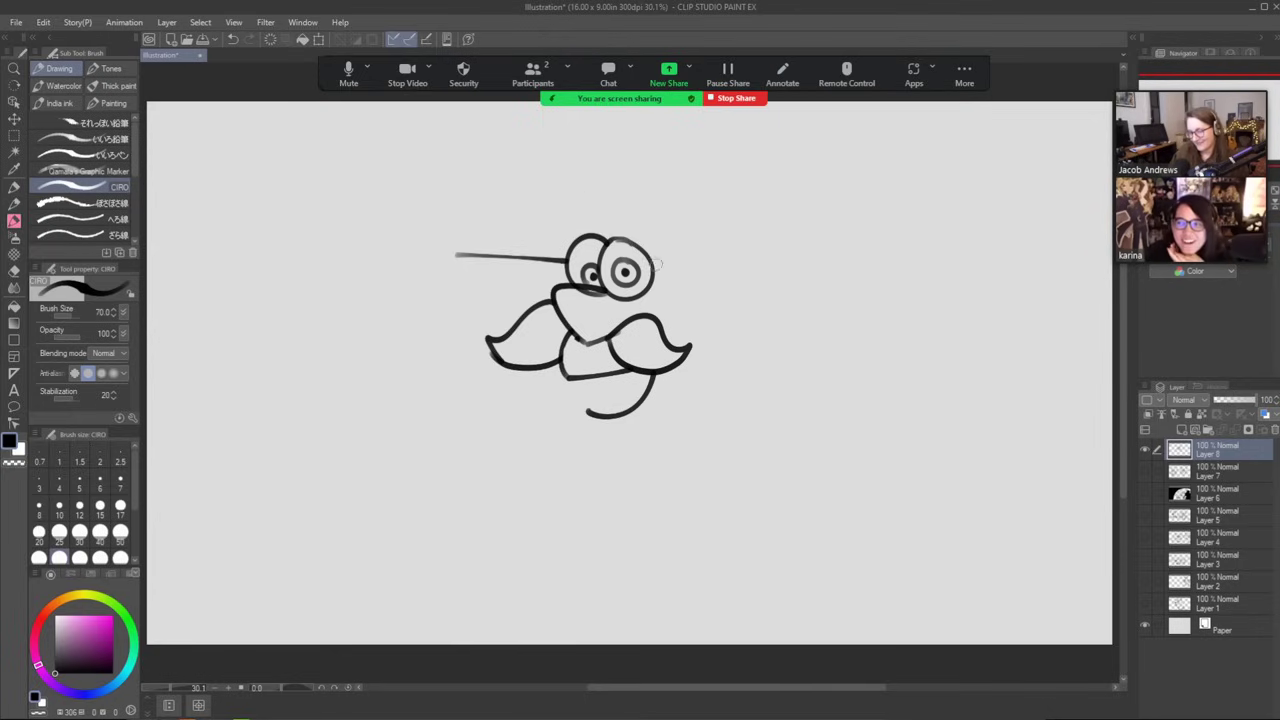
{"action": "left_click_drag", "start_coordinate": [656, 265], "coordinate": [767, 261]}
{"action": "key", "text": "e"}
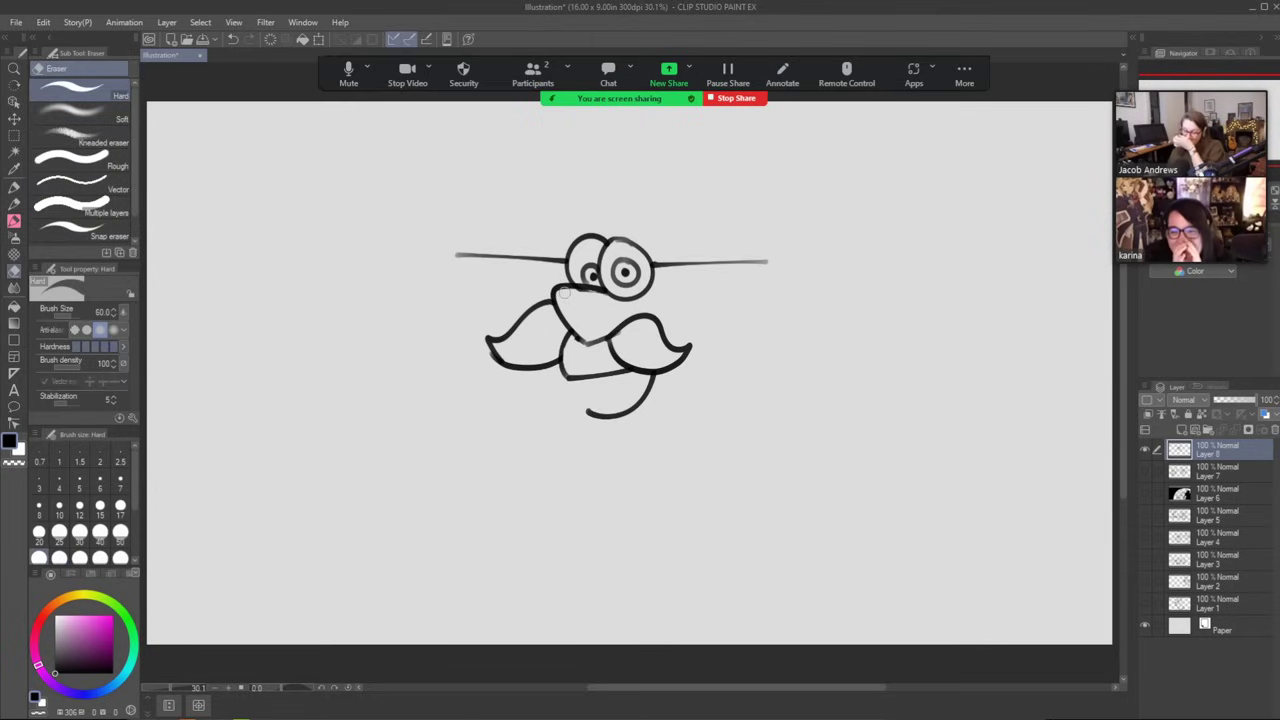
{"action": "key", "text": "p"}
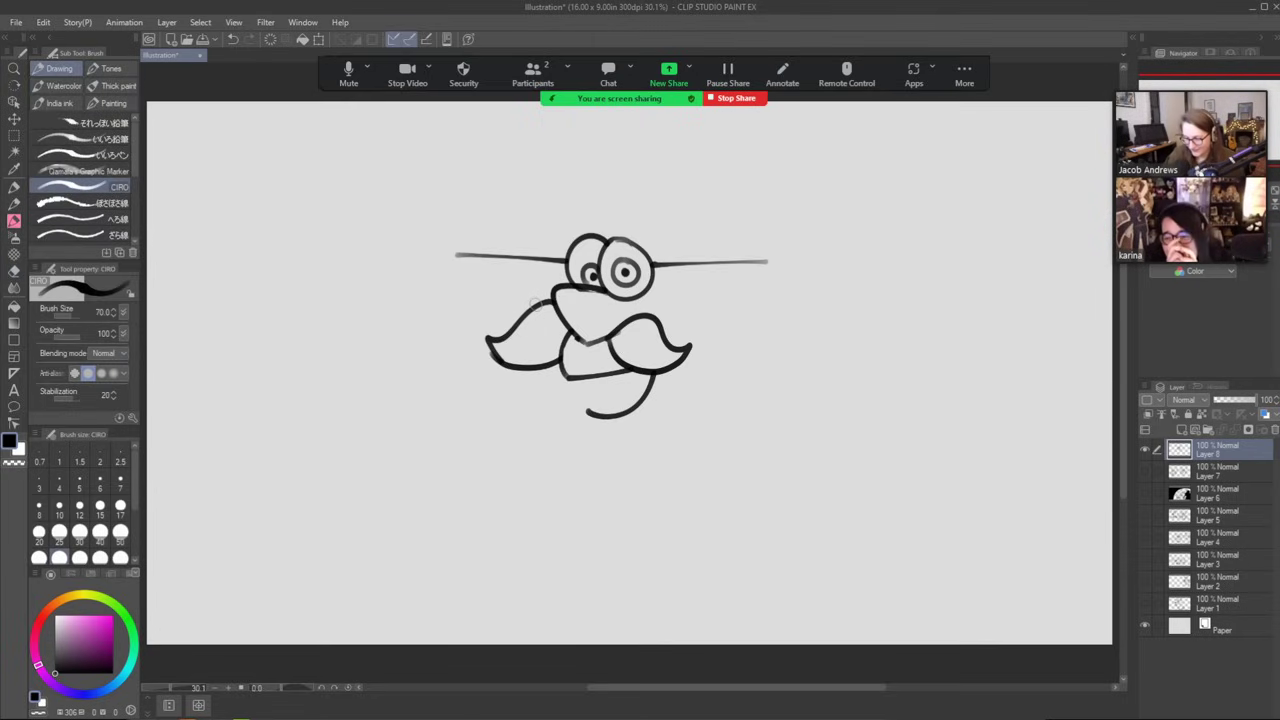
Draw a small ear with sideburn lines beside the eyes, undo a trial jaw stroke, and darken both irises.
{"action": "left_click_drag", "start_coordinate": [536, 304], "coordinate": [536, 284]}
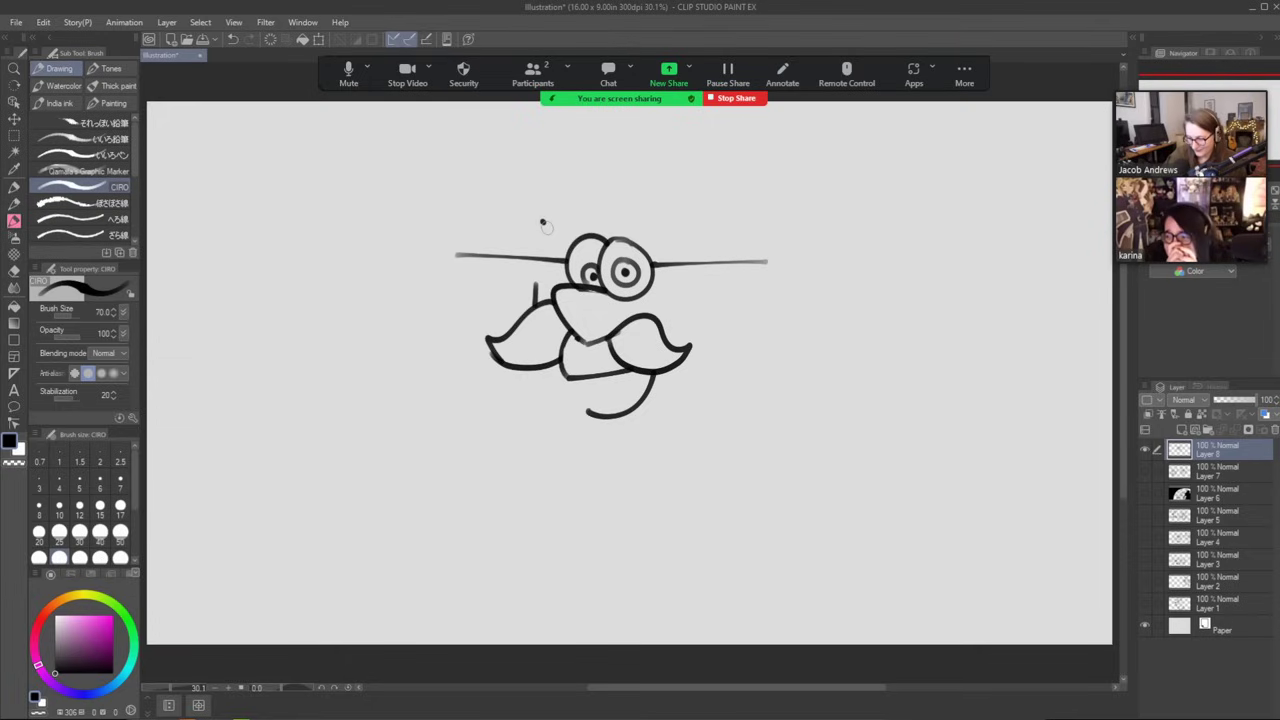
{"action": "mouse_move", "coordinate": [543, 224]}
{"action": "left_mouse_down"}
{"action": "mouse_move", "coordinate": [534, 290]}
{"action": "mouse_move", "coordinate": [520, 236]}
{"action": "left_mouse_up"}
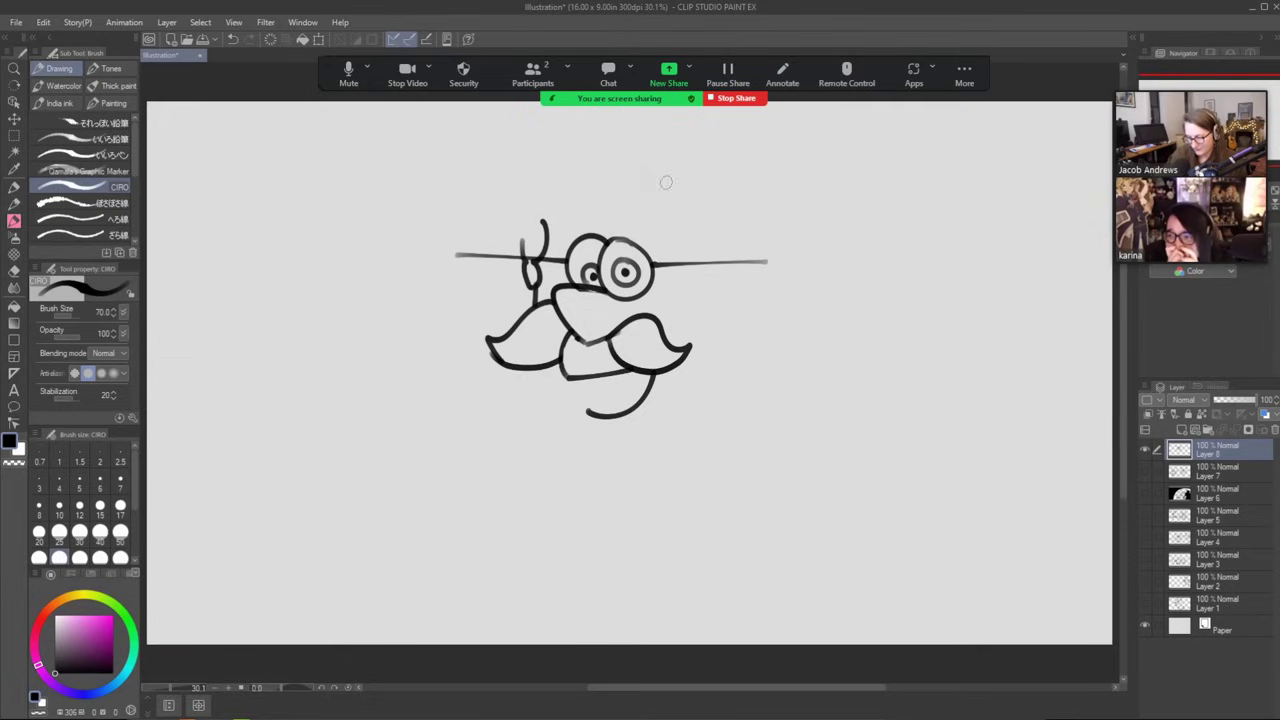
{"action": "mouse_move", "coordinate": [536, 369]}
{"action": "left_mouse_down"}
{"action": "mouse_move", "coordinate": [528, 441]}
{"action": "mouse_move", "coordinate": [604, 488]}
{"action": "left_mouse_up"}
{"action": "key", "text": "ctrl+z"}
{"action": "mouse_move", "coordinate": [626, 279]}
{"action": "left_mouse_down"}
{"action": "mouse_move", "coordinate": [626, 261]}
{"action": "mouse_move", "coordinate": [594, 266]}
{"action": "mouse_move", "coordinate": [585, 286]}
{"action": "left_mouse_up"}
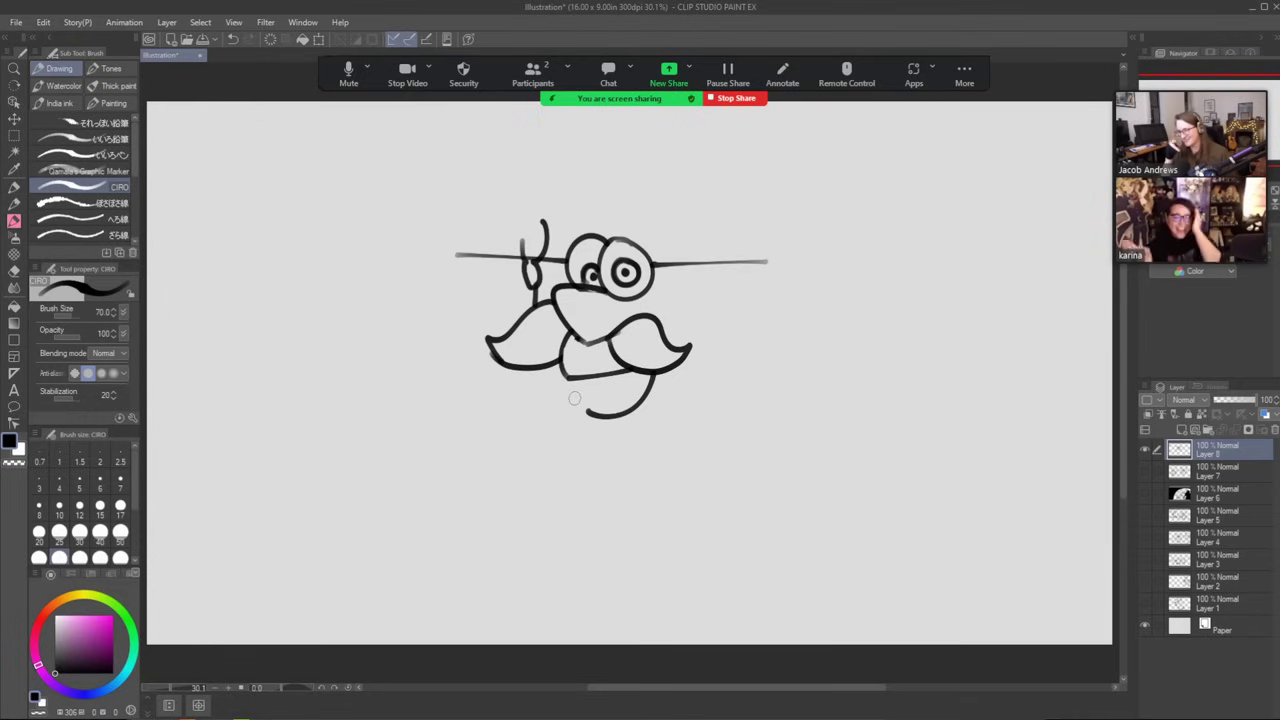
{"action": "left_click_drag", "start_coordinate": [622, 274], "coordinate": [596, 276]}
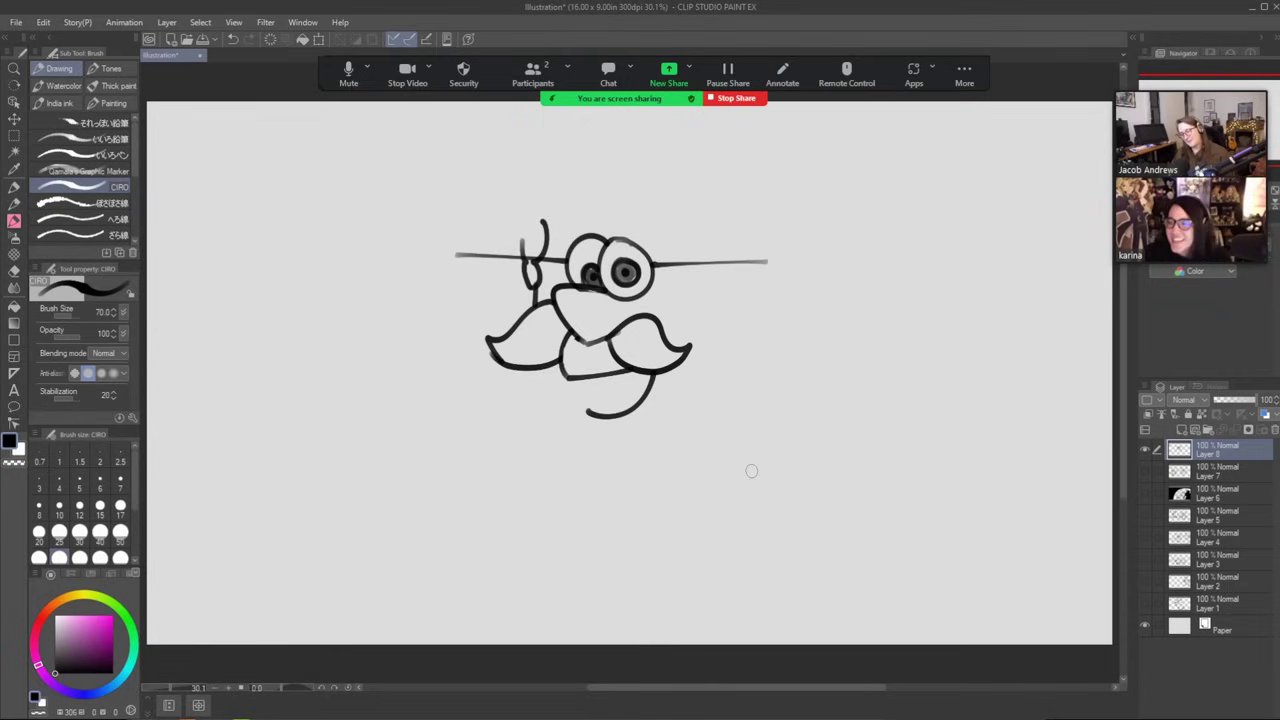
Draw a broad rounded jaw below the moustache and tall boxy panels on both sides of the face.
{"action": "mouse_move", "coordinate": [538, 360]}
{"action": "left_mouse_down"}
{"action": "mouse_move", "coordinate": [526, 459]}
{"action": "mouse_move", "coordinate": [558, 495]}
{"action": "mouse_move", "coordinate": [608, 517]}
{"action": "mouse_move", "coordinate": [651, 512]}
{"action": "mouse_move", "coordinate": [702, 477]}
{"action": "left_mouse_up"}
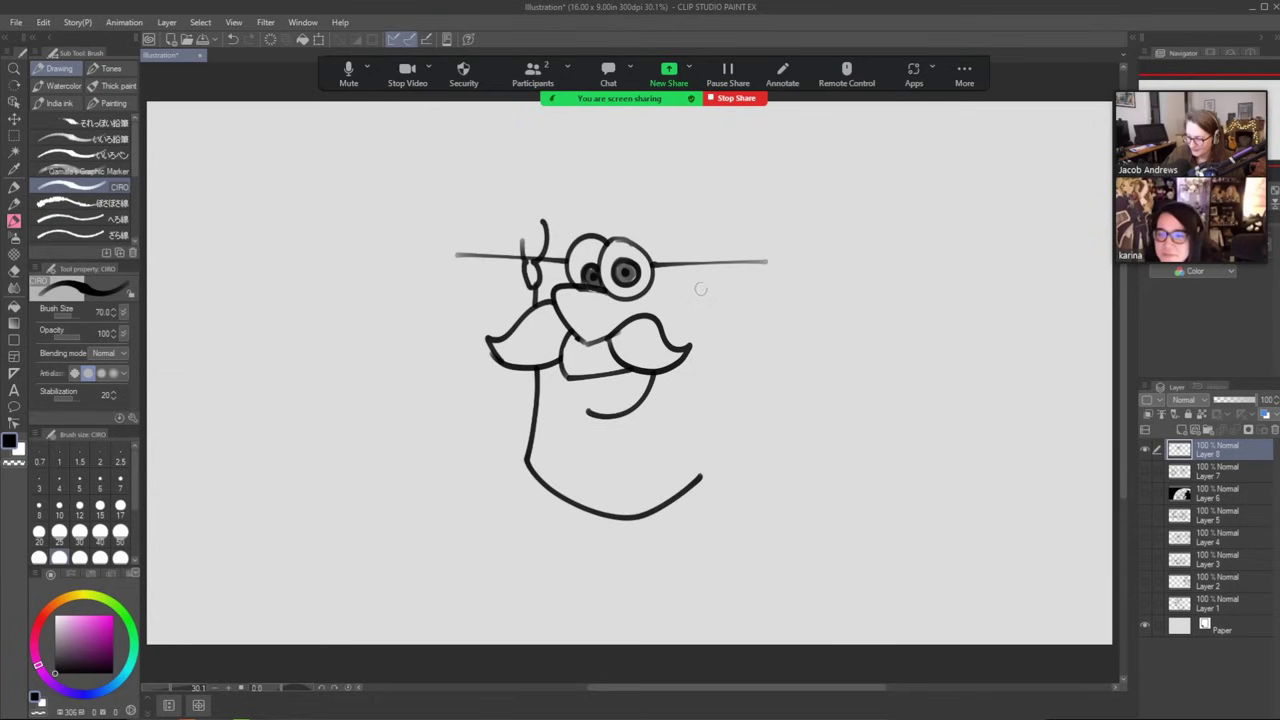
{"action": "mouse_move", "coordinate": [701, 284]}
{"action": "left_mouse_down"}
{"action": "mouse_move", "coordinate": [700, 488]}
{"action": "mouse_move", "coordinate": [682, 505]}
{"action": "mouse_move", "coordinate": [795, 272]}
{"action": "mouse_move", "coordinate": [848, 267]}
{"action": "mouse_move", "coordinate": [855, 490]}
{"action": "left_mouse_up"}
{"action": "mouse_move", "coordinate": [709, 335]}
{"action": "left_mouse_down"}
{"action": "mouse_move", "coordinate": [728, 552]}
{"action": "mouse_move", "coordinate": [865, 480]}
{"action": "left_mouse_up"}
{"action": "mouse_move", "coordinate": [532, 281]}
{"action": "left_mouse_down"}
{"action": "mouse_move", "coordinate": [481, 293]}
{"action": "mouse_move", "coordinate": [496, 562]}
{"action": "left_mouse_up"}
{"action": "left_click_drag", "start_coordinate": [491, 318], "coordinate": [508, 535]}
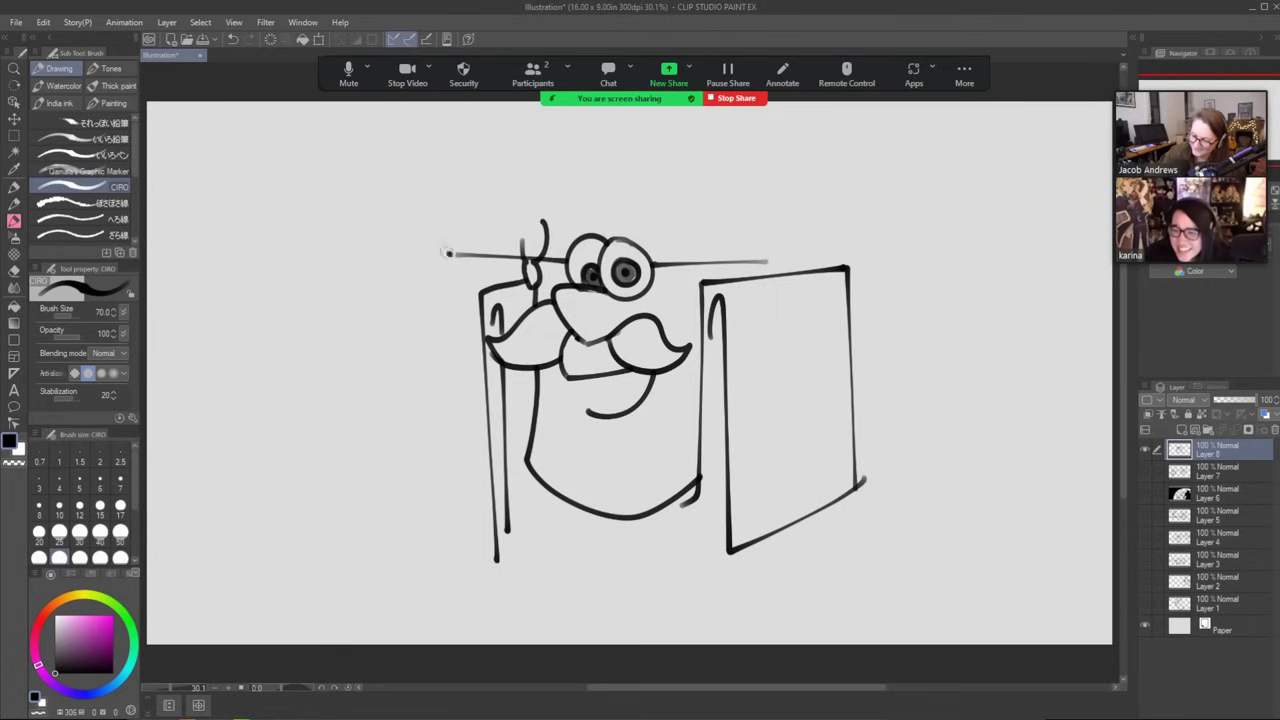
Draw the large hat's curling sides from both brim ends up past the canvas edge, redoing the first curl.
{"action": "mouse_move", "coordinate": [452, 255]}
{"action": "left_mouse_down"}
{"action": "mouse_move", "coordinate": [429, 180]}
{"action": "mouse_move", "coordinate": [500, 198]}
{"action": "left_mouse_up"}
{"action": "key", "text": "ctrl+z"}
{"action": "mouse_move", "coordinate": [452, 255]}
{"action": "left_mouse_down"}
{"action": "mouse_move", "coordinate": [466, 144]}
{"action": "mouse_move", "coordinate": [500, 195]}
{"action": "mouse_move", "coordinate": [550, 179]}
{"action": "mouse_move", "coordinate": [500, 95]}
{"action": "left_mouse_up"}
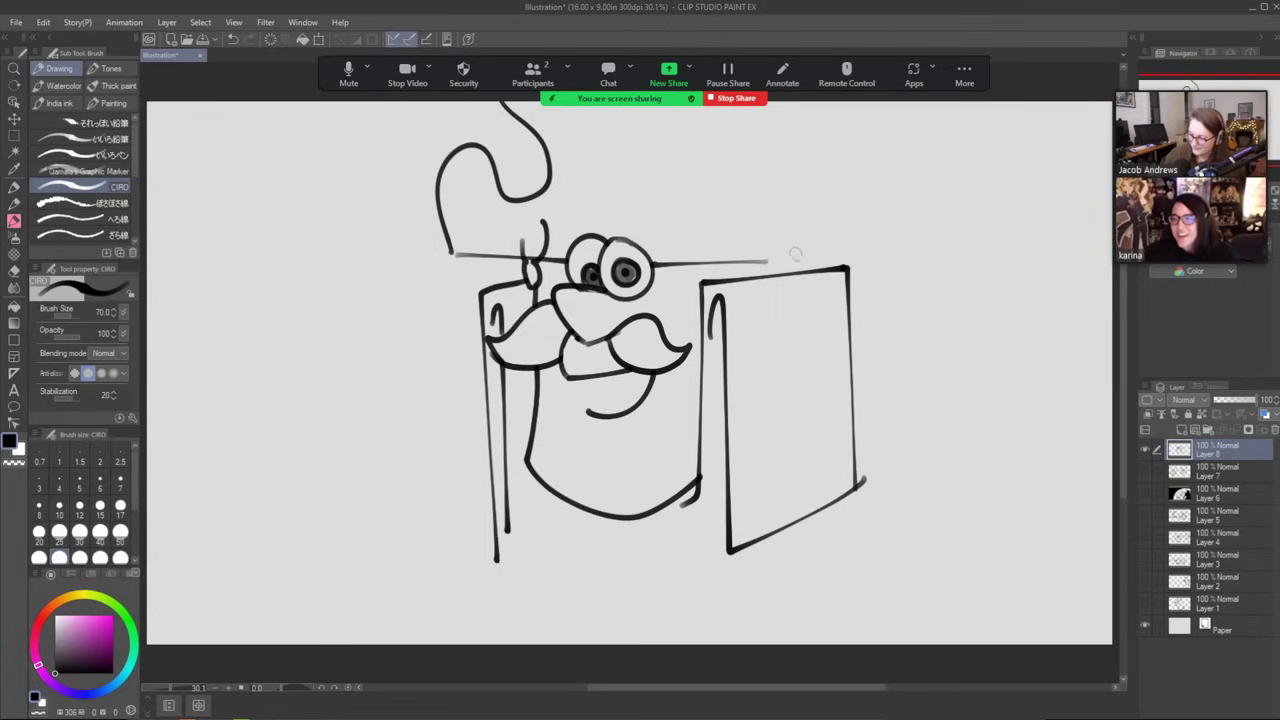
{"action": "mouse_move", "coordinate": [793, 258]}
{"action": "left_mouse_down"}
{"action": "mouse_move", "coordinate": [839, 186]}
{"action": "mouse_move", "coordinate": [771, 167]}
{"action": "mouse_move", "coordinate": [732, 174]}
{"action": "mouse_move", "coordinate": [770, 98]}
{"action": "left_mouse_up"}
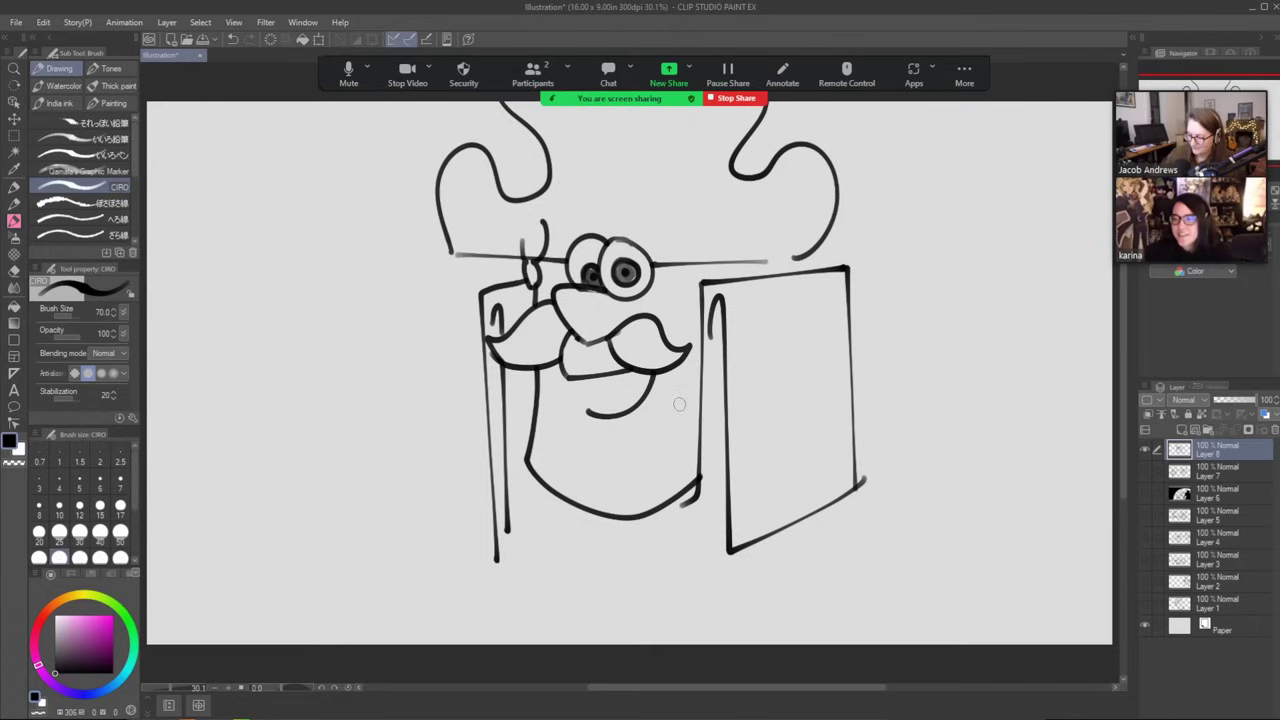
Add inner lines and a crease below the lower lip, and reshape the jaw's corner into a rounder curve.
{"action": "left_click_drag", "start_coordinate": [580, 416], "coordinate": [622, 427]}
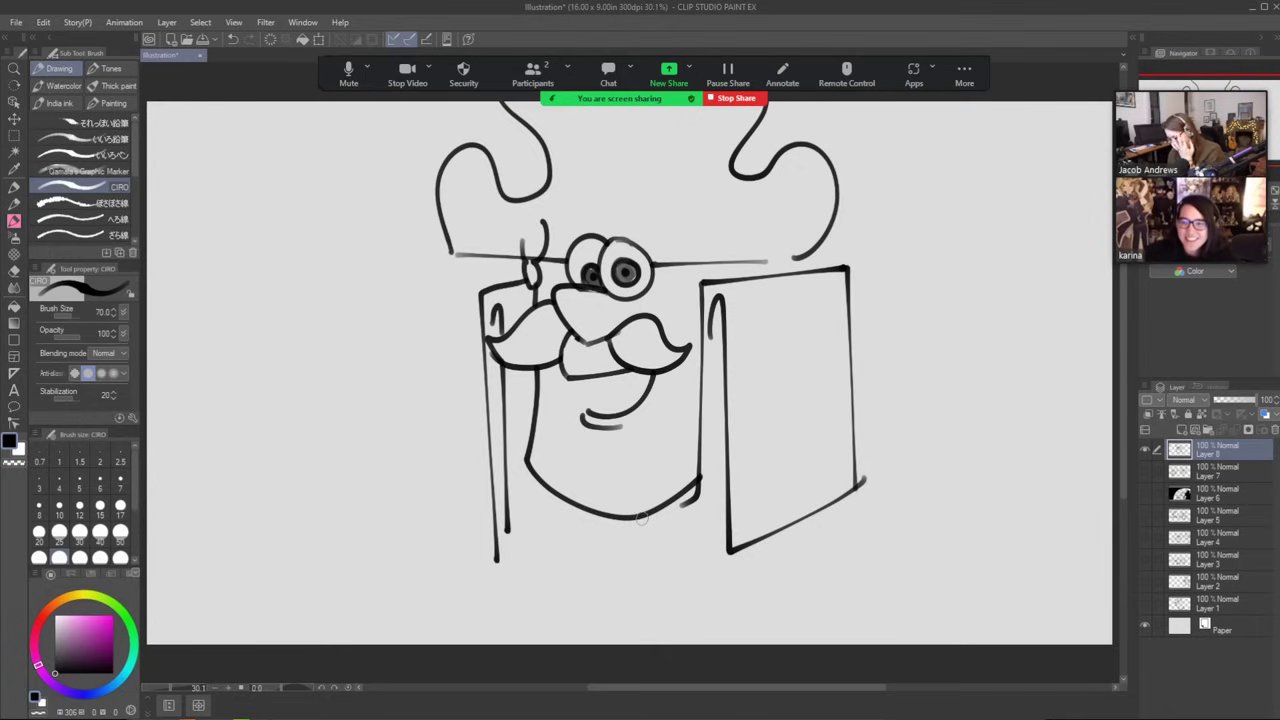
{"action": "mouse_move", "coordinate": [575, 376]}
{"action": "left_mouse_down"}
{"action": "mouse_move", "coordinate": [590, 392]}
{"action": "mouse_move", "coordinate": [646, 364]}
{"action": "mouse_move", "coordinate": [638, 396]}
{"action": "mouse_move", "coordinate": [588, 413]}
{"action": "mouse_move", "coordinate": [540, 478]}
{"action": "mouse_move", "coordinate": [529, 429]}
{"action": "mouse_move", "coordinate": [538, 478]}
{"action": "mouse_move", "coordinate": [598, 514]}
{"action": "left_mouse_up"}
{"action": "key", "text": "e"}
{"action": "key", "text": "b"}
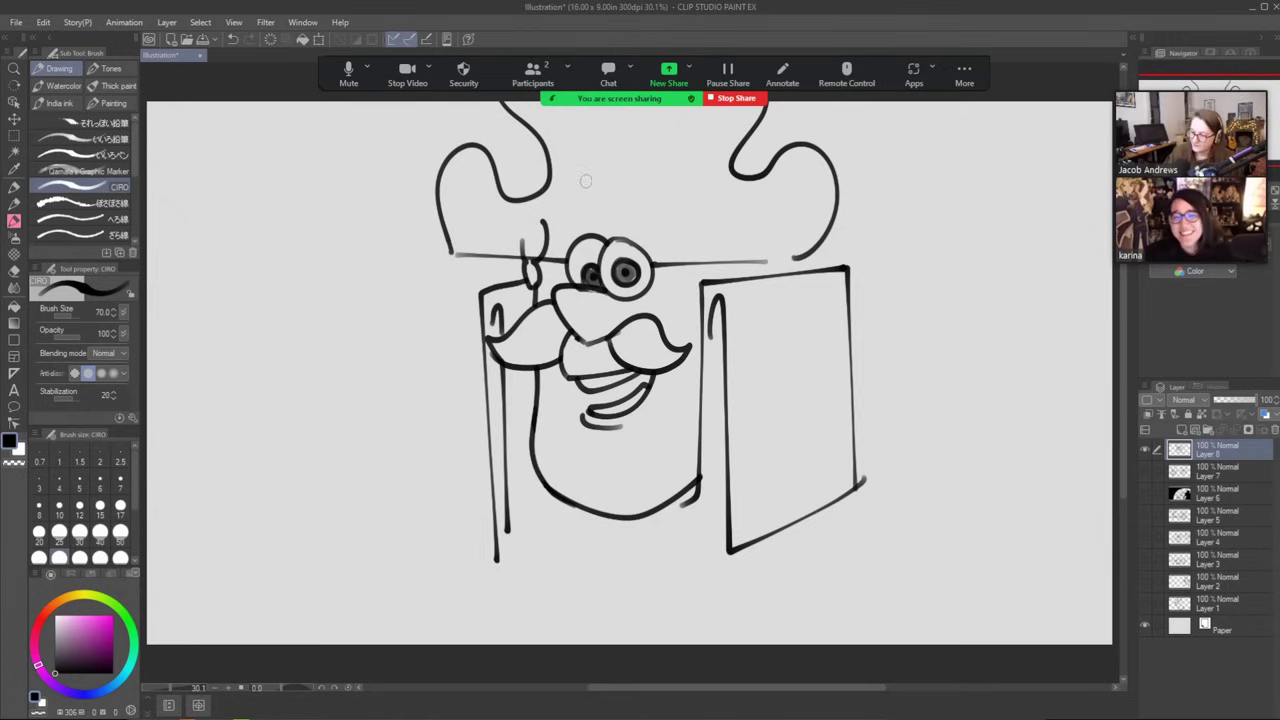
Draw two eyebrows, a C emblem above them and small marks under the brim, and erase the lines rising above the ear.
{"action": "mouse_move", "coordinate": [600, 197]}
{"action": "left_mouse_down"}
{"action": "mouse_move", "coordinate": [574, 204]}
{"action": "mouse_move", "coordinate": [594, 206]}
{"action": "mouse_move", "coordinate": [596, 192]}
{"action": "mouse_move", "coordinate": [668, 232]}
{"action": "left_mouse_up"}
{"action": "mouse_move", "coordinate": [626, 164]}
{"action": "left_mouse_down"}
{"action": "mouse_move", "coordinate": [638, 142]}
{"action": "mouse_move", "coordinate": [606, 172]}
{"action": "mouse_move", "coordinate": [628, 186]}
{"action": "mouse_move", "coordinate": [622, 168]}
{"action": "left_mouse_up"}
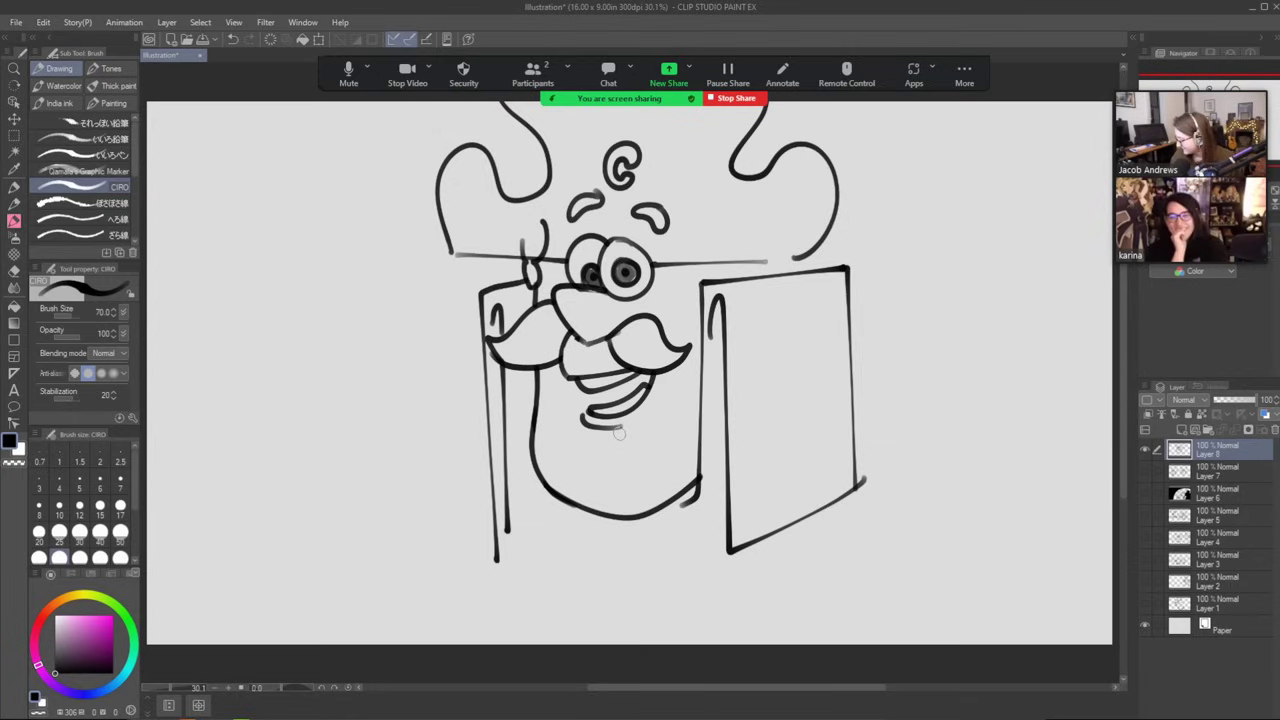
{"action": "left_click_drag", "start_coordinate": [715, 263], "coordinate": [772, 278]}
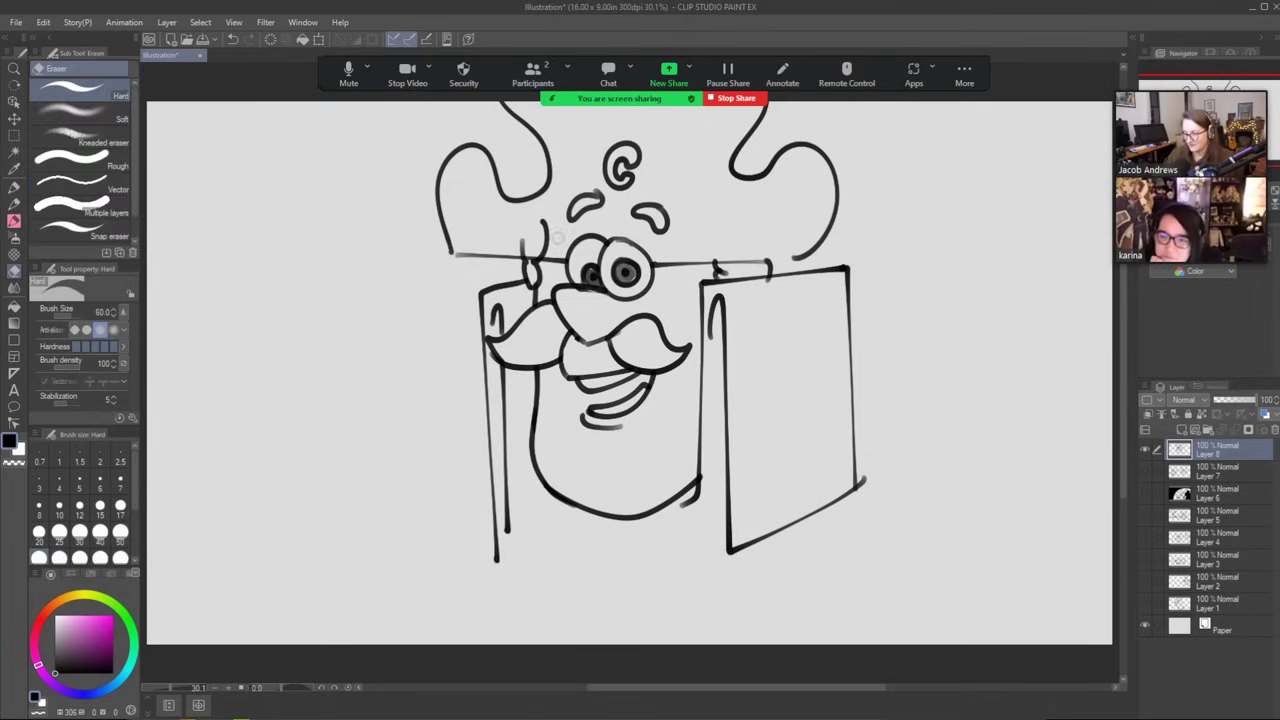
{"action": "key", "text": "e"}
{"action": "left_click_drag", "start_coordinate": [558, 236], "coordinate": [520, 244]}
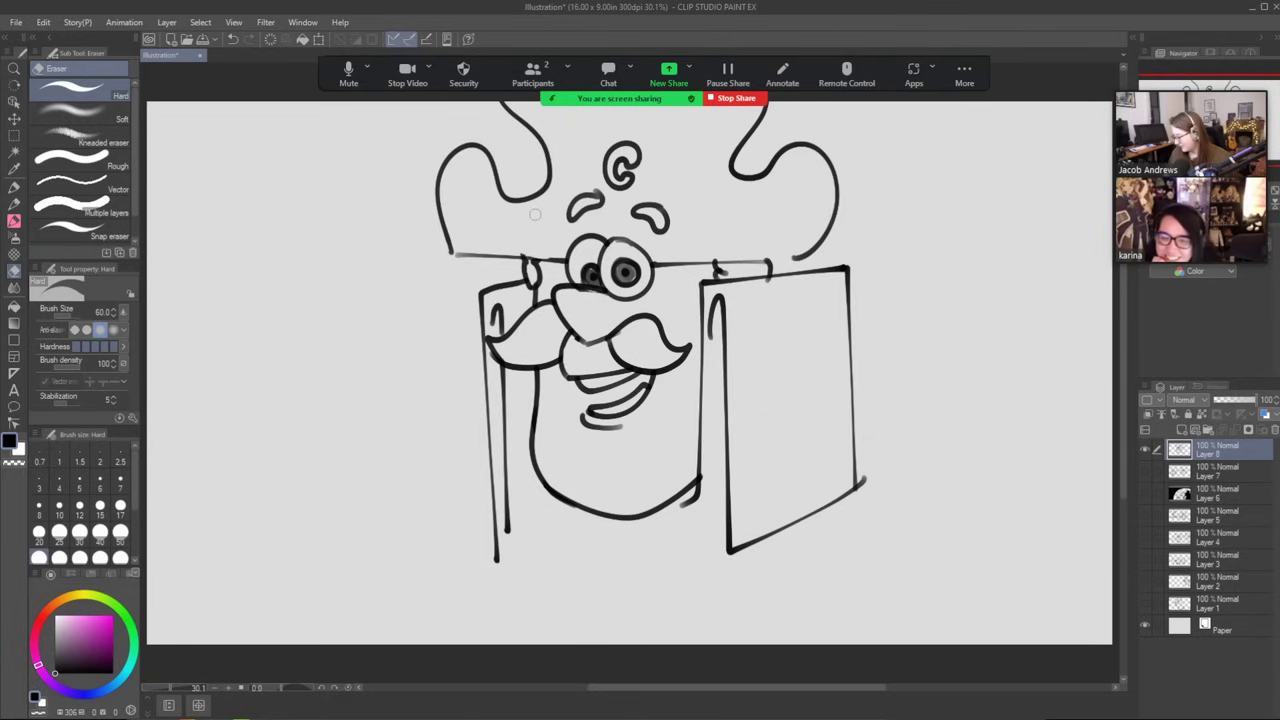
Draw two long vertical fold lines down the larger side panel, redoing the first stroke.
{"action": "key", "text": "b"}
{"action": "left_click_drag", "start_coordinate": [757, 292], "coordinate": [757, 525]}
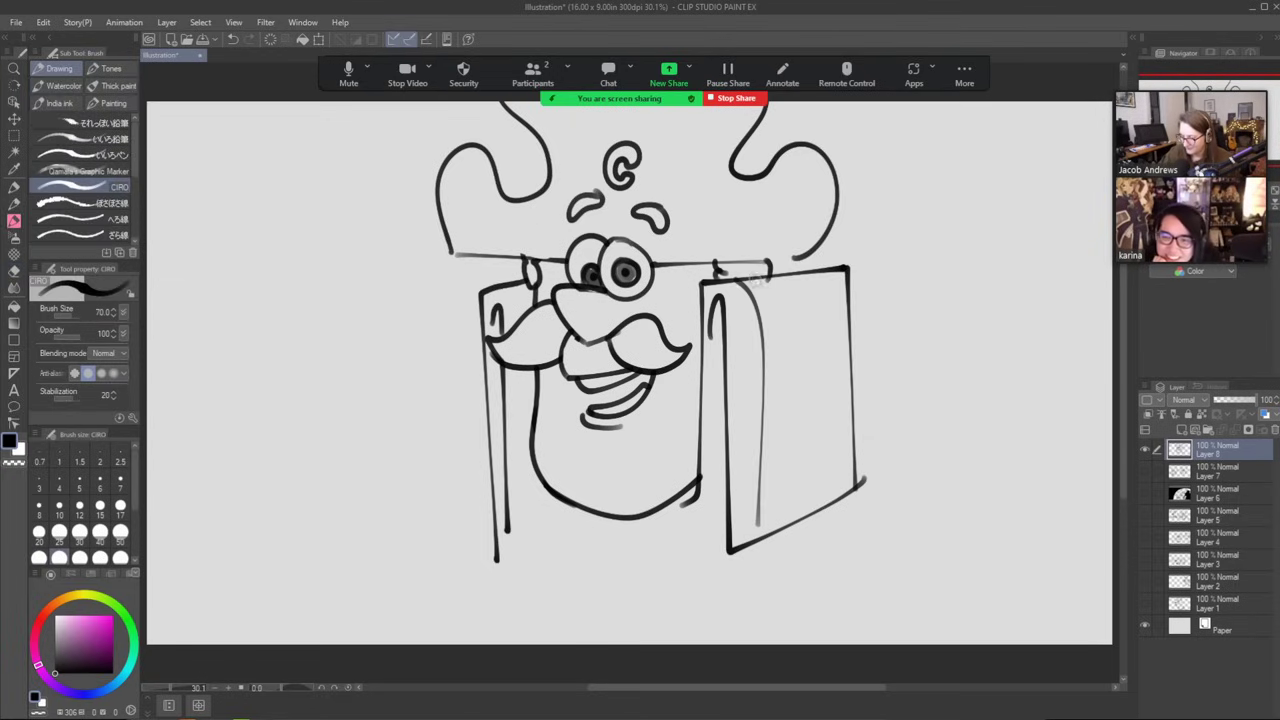
{"action": "key", "text": "ctrl+z"}
{"action": "mouse_move", "coordinate": [732, 281]}
{"action": "left_mouse_down"}
{"action": "mouse_move", "coordinate": [752, 360]}
{"action": "mouse_move", "coordinate": [759, 530]}
{"action": "mouse_move", "coordinate": [760, 286]}
{"action": "mouse_move", "coordinate": [768, 530]}
{"action": "left_mouse_up"}
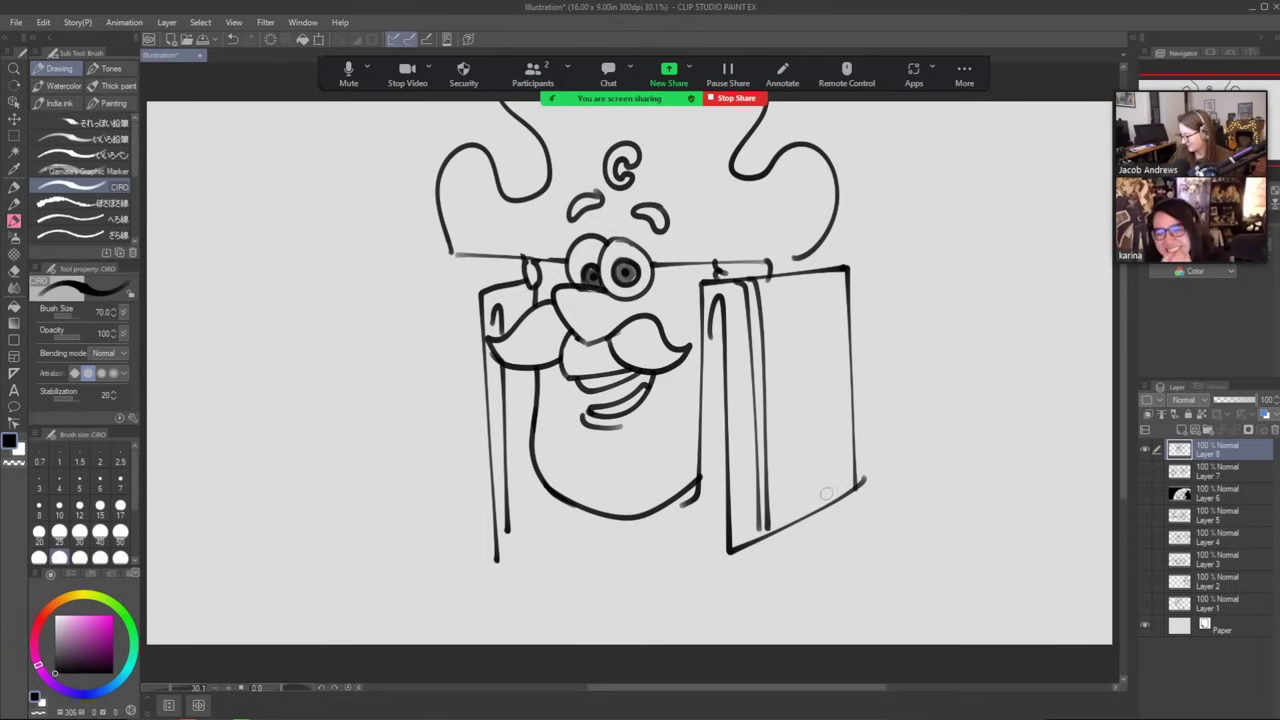
Draw the uniform below the head with scalloped epaulettes, arm lines, one button and a collar line behind the chin.
{"action": "mouse_move", "coordinate": [866, 505]}
{"action": "left_mouse_down"}
{"action": "mouse_move", "coordinate": [855, 536]}
{"action": "mouse_move", "coordinate": [818, 510]}
{"action": "mouse_move", "coordinate": [824, 545]}
{"action": "mouse_move", "coordinate": [890, 542]}
{"action": "mouse_move", "coordinate": [912, 516]}
{"action": "mouse_move", "coordinate": [952, 660]}
{"action": "left_mouse_up"}
{"action": "left_click_drag", "start_coordinate": [785, 592], "coordinate": [782, 645]}
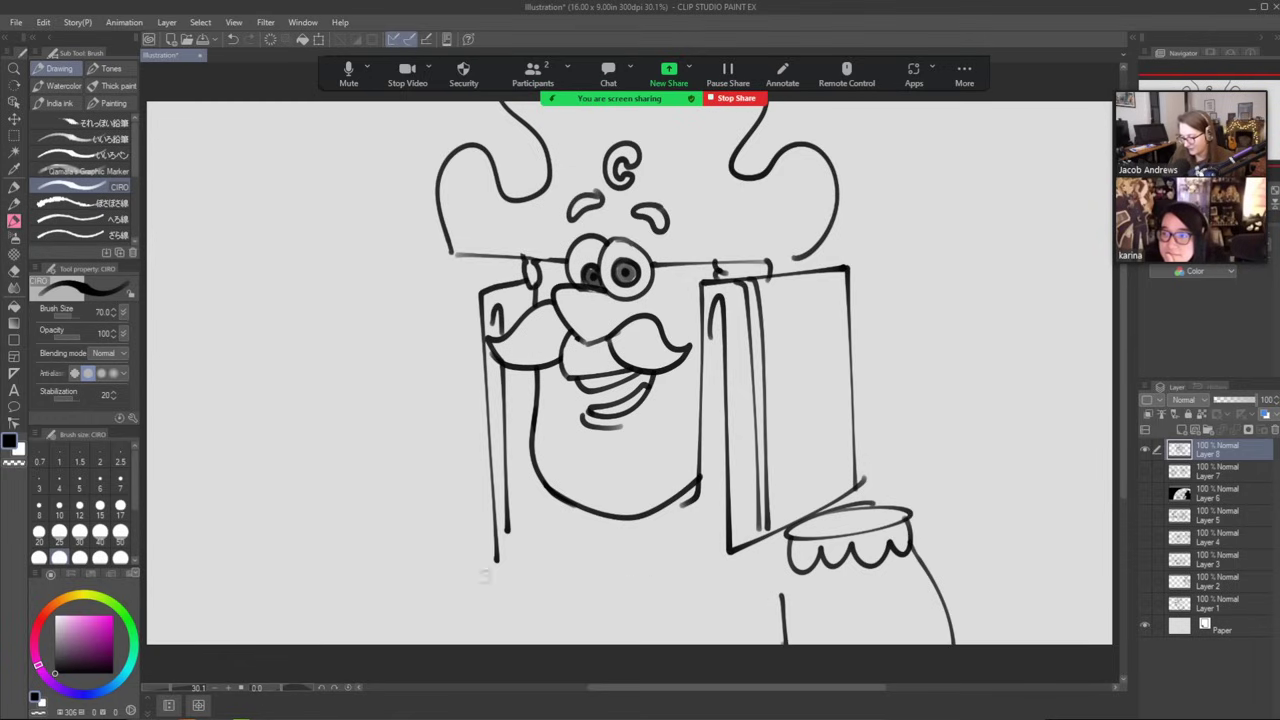
{"action": "left_click_drag", "start_coordinate": [490, 508], "coordinate": [500, 524]}
{"action": "mouse_move", "coordinate": [407, 530]}
{"action": "left_mouse_down"}
{"action": "mouse_move", "coordinate": [442, 566]}
{"action": "mouse_move", "coordinate": [478, 560]}
{"action": "mouse_move", "coordinate": [497, 525]}
{"action": "left_mouse_up"}
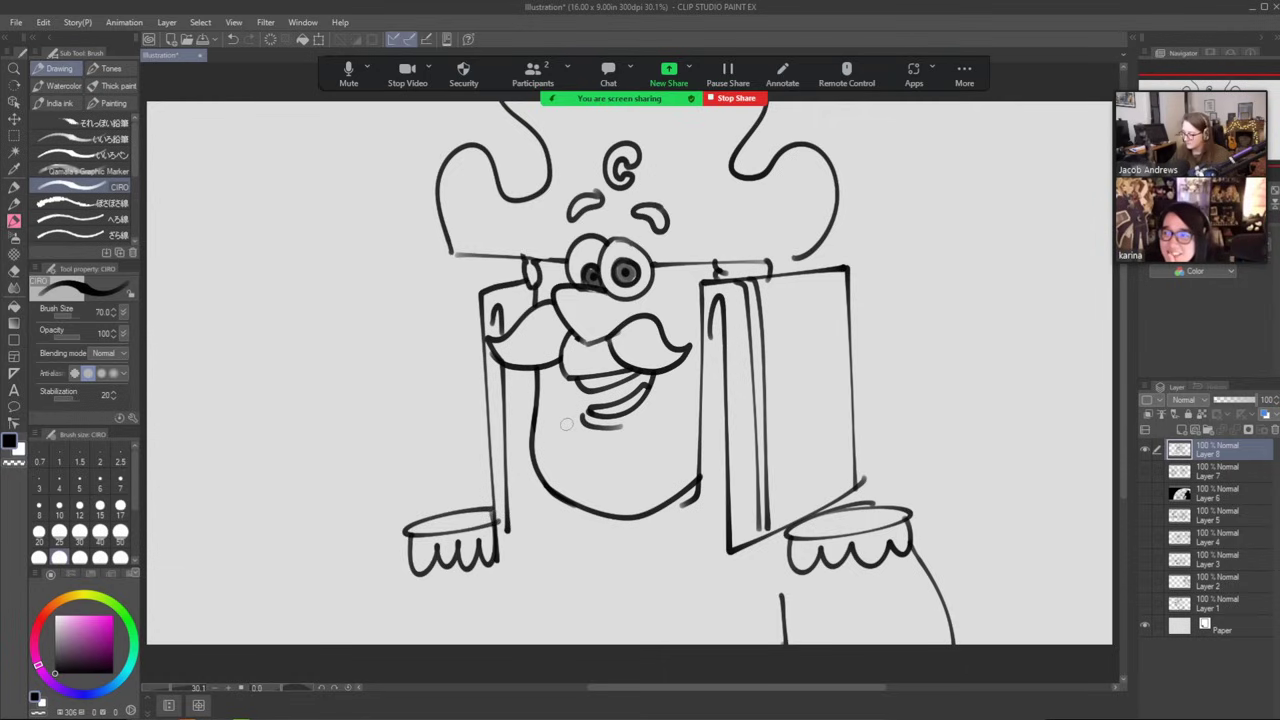
{"action": "left_click_drag", "start_coordinate": [413, 576], "coordinate": [413, 645]}
{"action": "mouse_move", "coordinate": [498, 578]}
{"action": "left_mouse_down"}
{"action": "mouse_move", "coordinate": [498, 645]}
{"action": "mouse_move", "coordinate": [562, 622]}
{"action": "mouse_move", "coordinate": [567, 638]}
{"action": "left_mouse_up"}
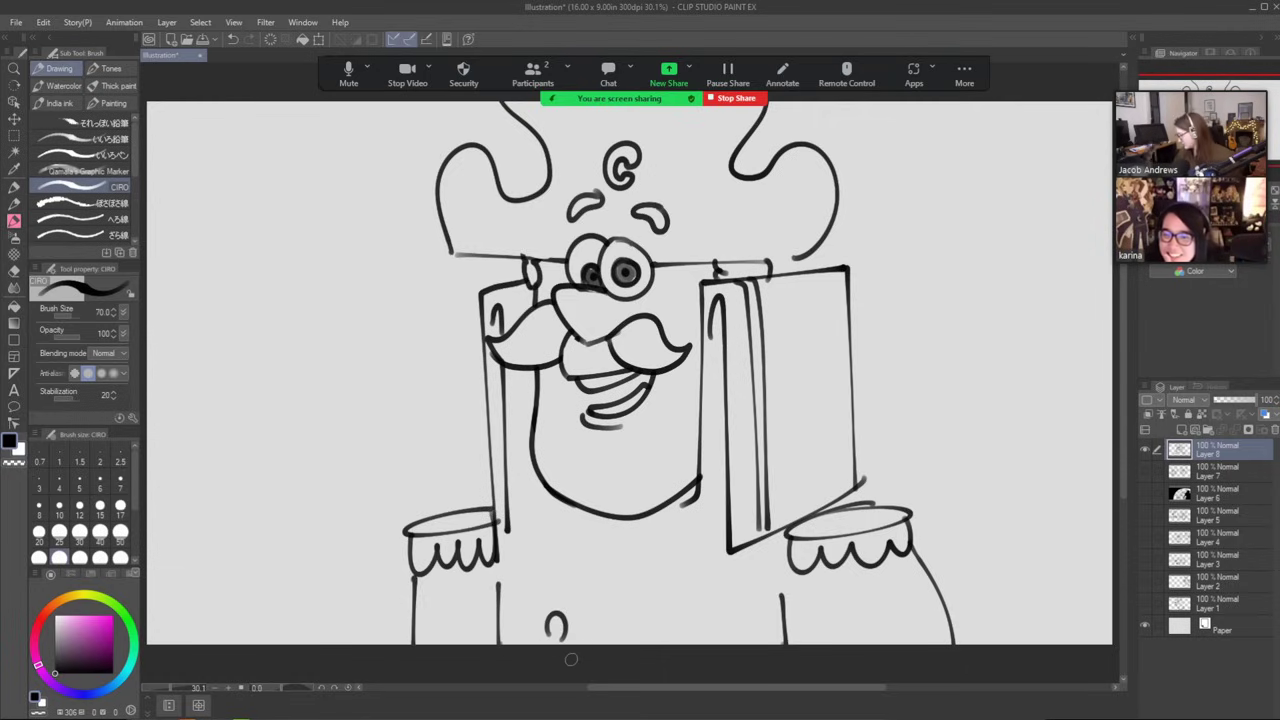
{"action": "mouse_move", "coordinate": [694, 499]}
{"action": "left_mouse_down"}
{"action": "mouse_move", "coordinate": [602, 516]}
{"action": "mouse_move", "coordinate": [506, 510]}
{"action": "left_mouse_up"}
{"action": "key", "text": "e"}
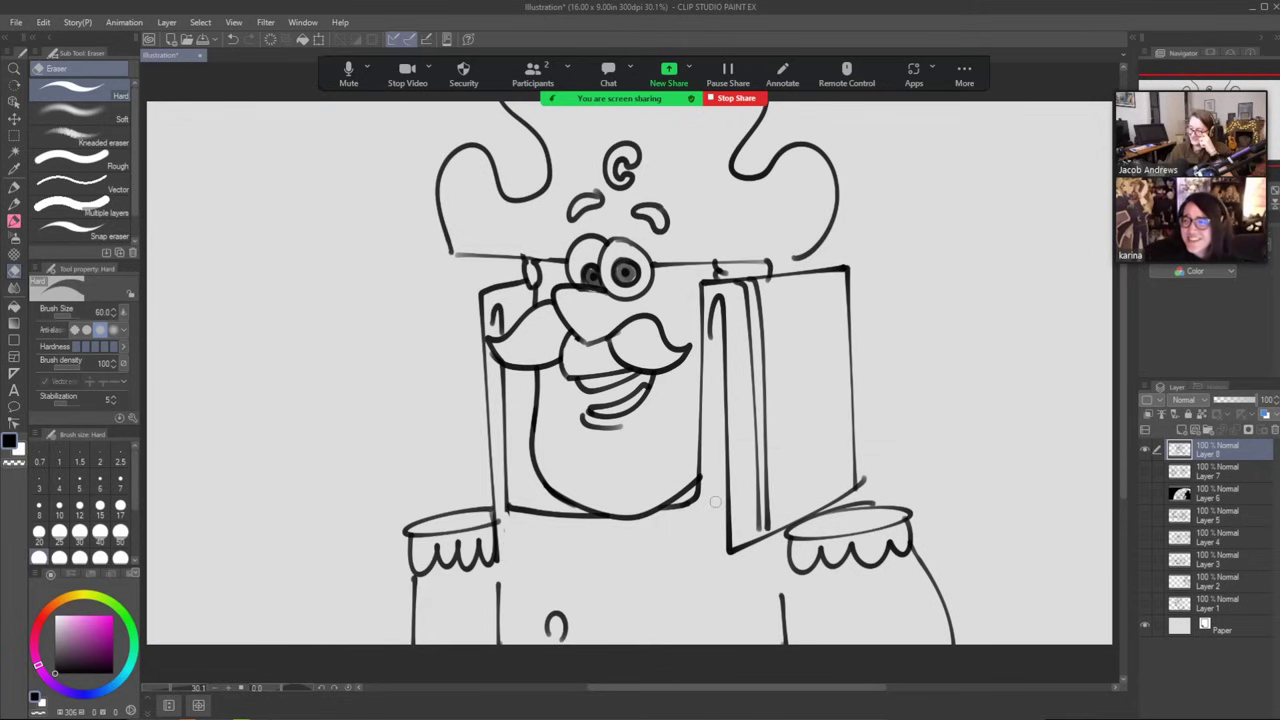
{"action": "key", "text": "x"}
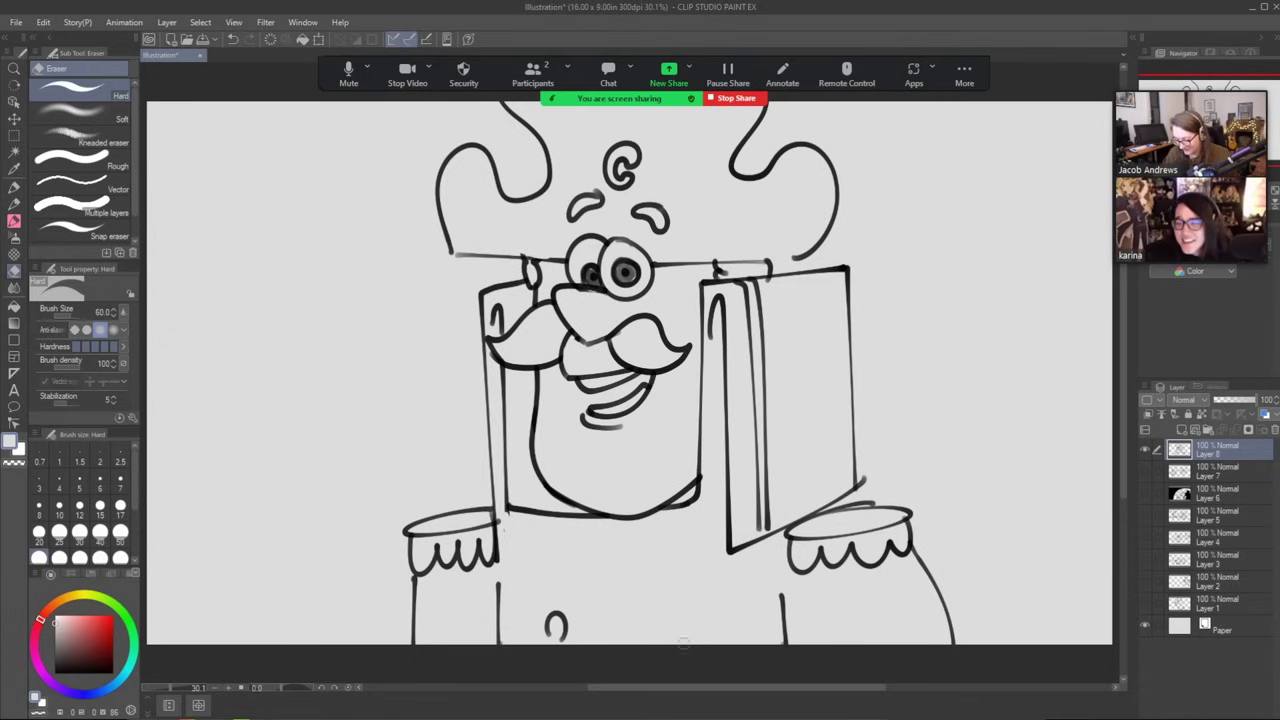
{"action": "key", "text": "b"}
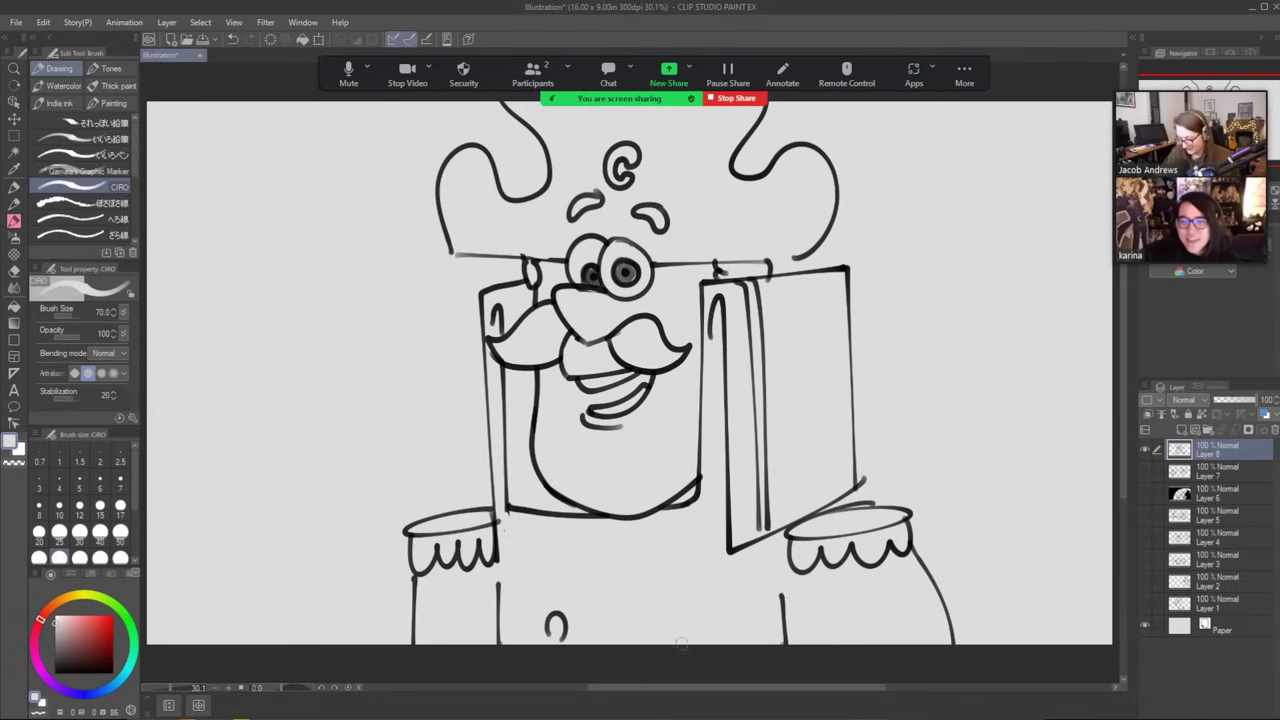
{"action": "key", "text": "b"}
{"action": "key", "text": "b"}
{"action": "key", "text": "b"}
{"action": "key", "text": "b"}
{"action": "key", "text": "b"}
{"action": "key", "text": "b"}
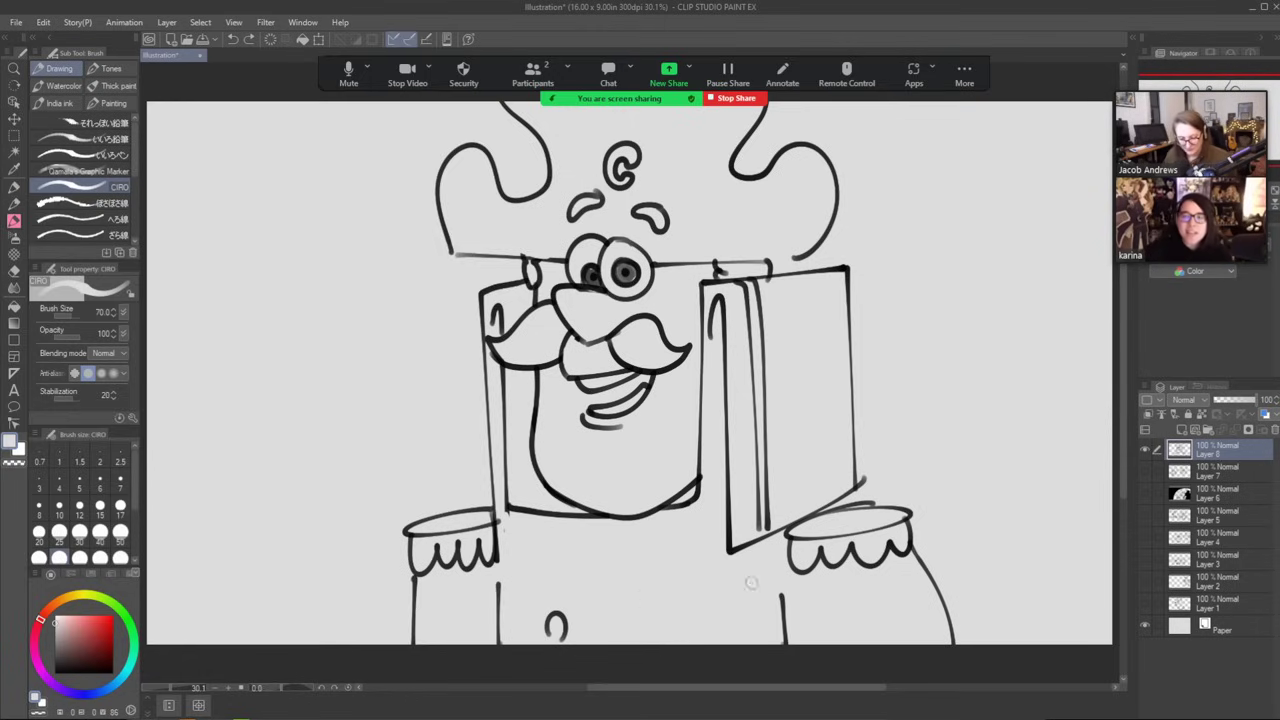
{"action": "left_click", "coordinate": [52, 675]}
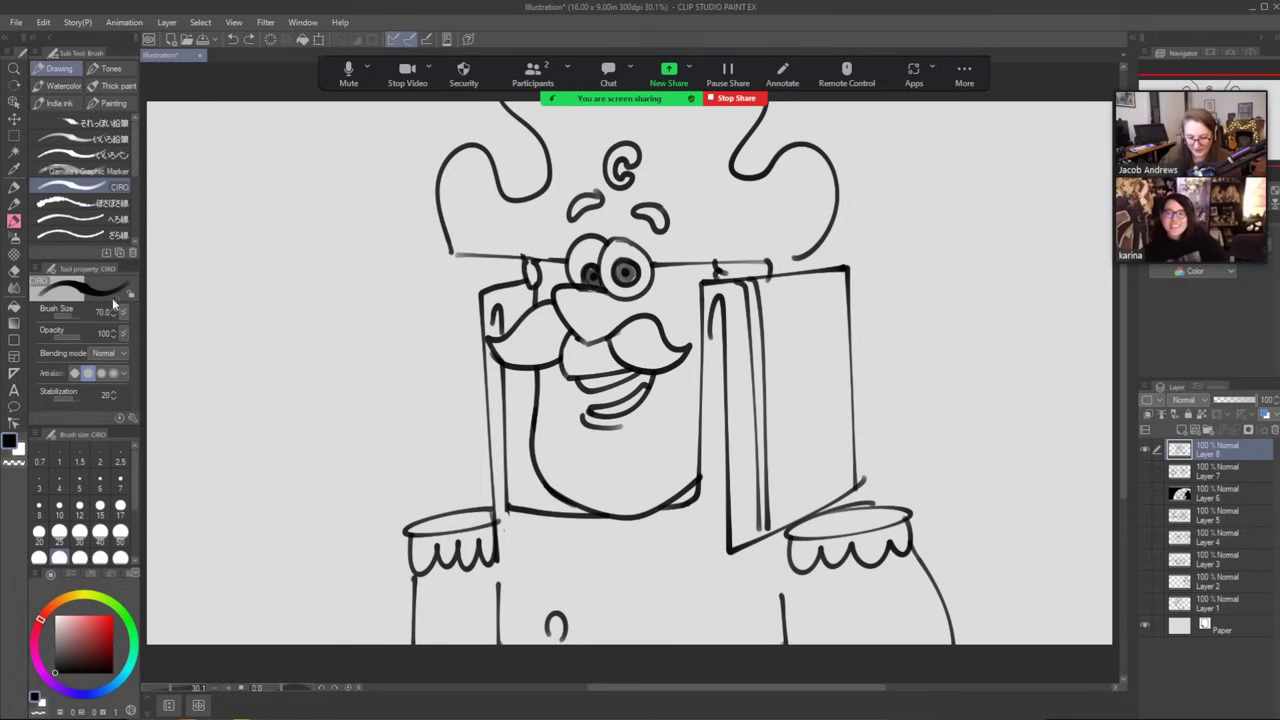
Draw a second coat button, and add inner rims and small round knobs on top of both epaulettes.
{"action": "left_click_drag", "start_coordinate": [710, 607], "coordinate": [704, 644]}
{"action": "left_click_drag", "start_coordinate": [800, 525], "coordinate": [893, 516]}
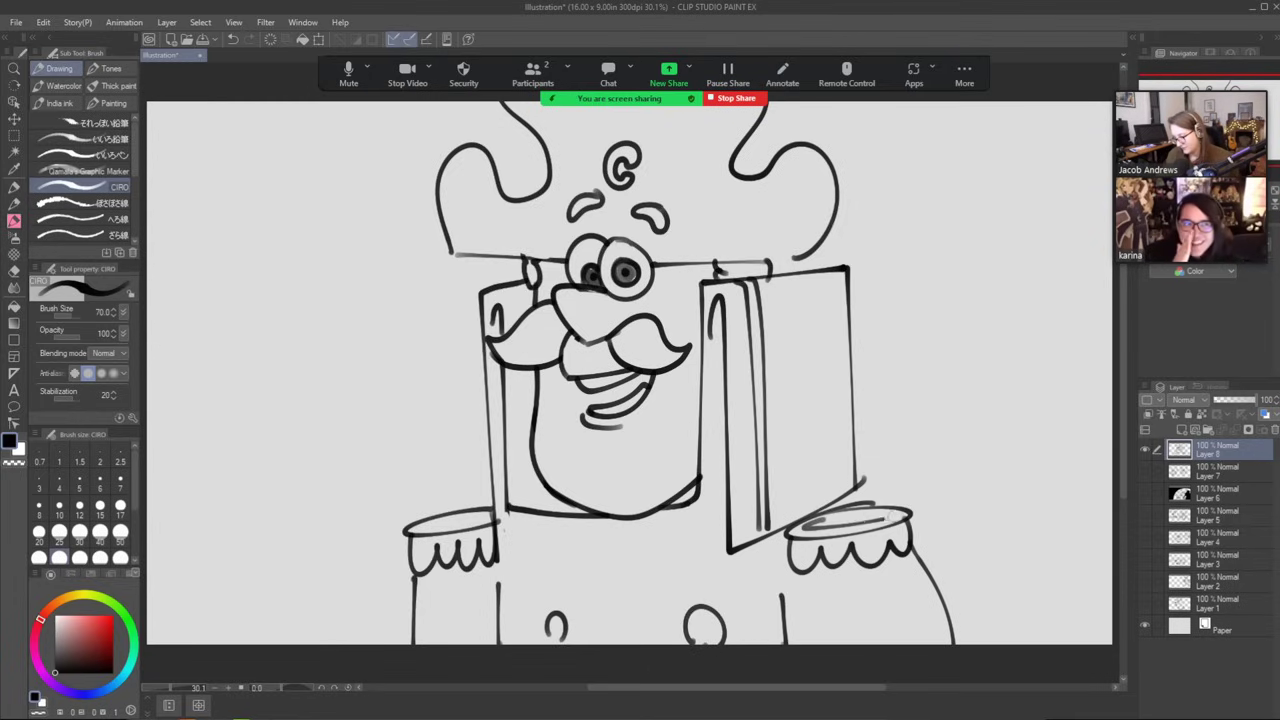
{"action": "left_click_drag", "start_coordinate": [425, 527], "coordinate": [488, 513]}
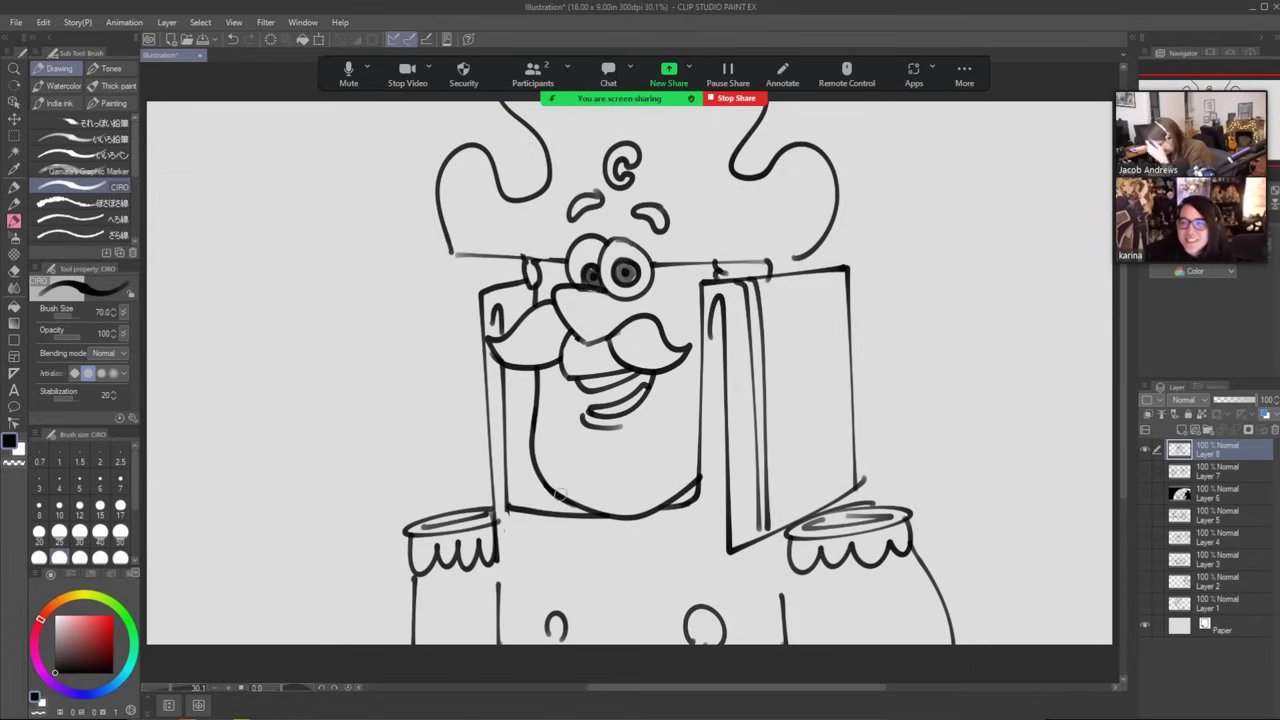
{"action": "left_click_drag", "start_coordinate": [859, 518], "coordinate": [830, 522]}
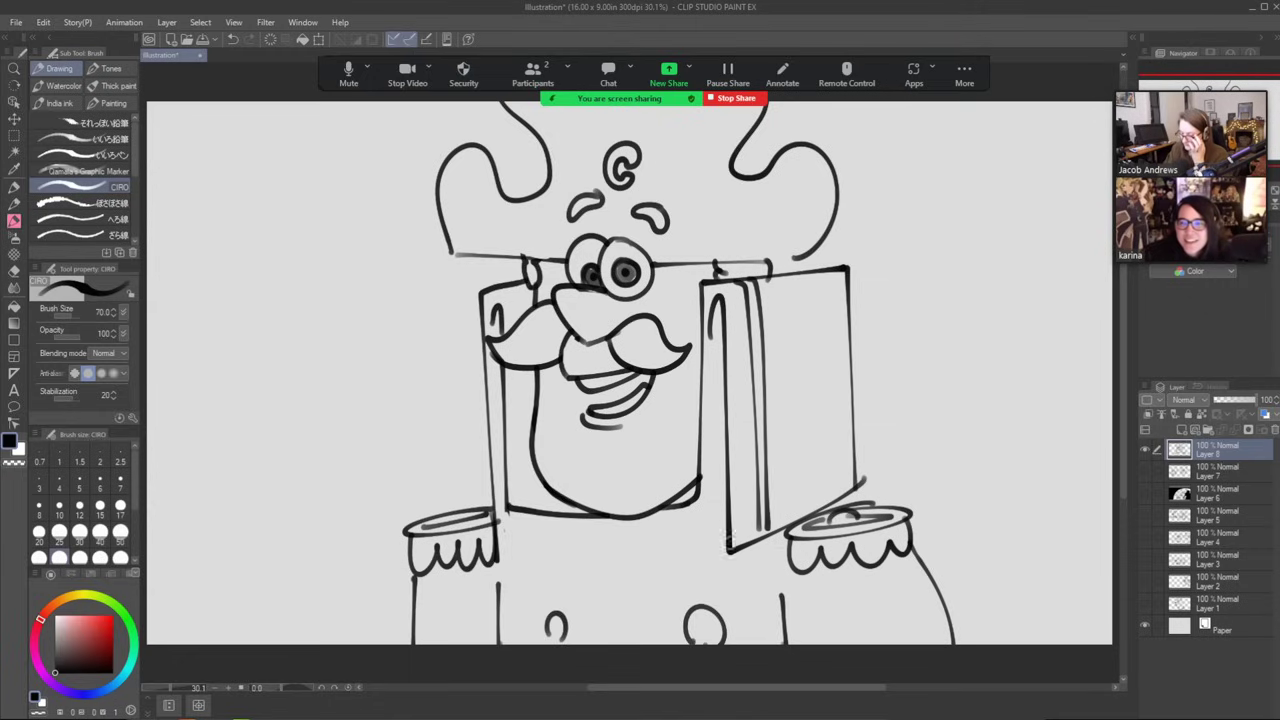
{"action": "mouse_move", "coordinate": [476, 510]}
{"action": "left_mouse_down"}
{"action": "mouse_move", "coordinate": [440, 526]}
{"action": "mouse_move", "coordinate": [456, 540]}
{"action": "left_mouse_up"}
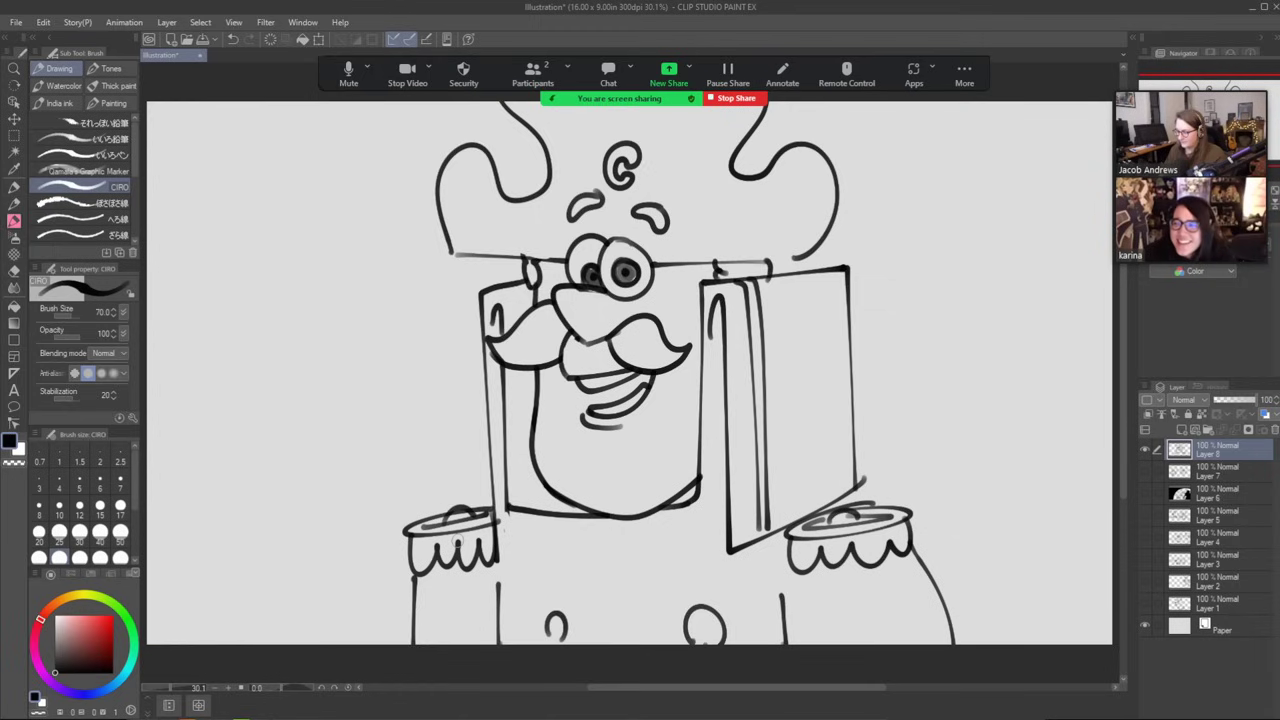
Hide the captain sketch on Layer 8, and briefly show the earlier drawing on Layer 5 before hiding it again.
{"action": "left_click", "coordinate": [1145, 450]}
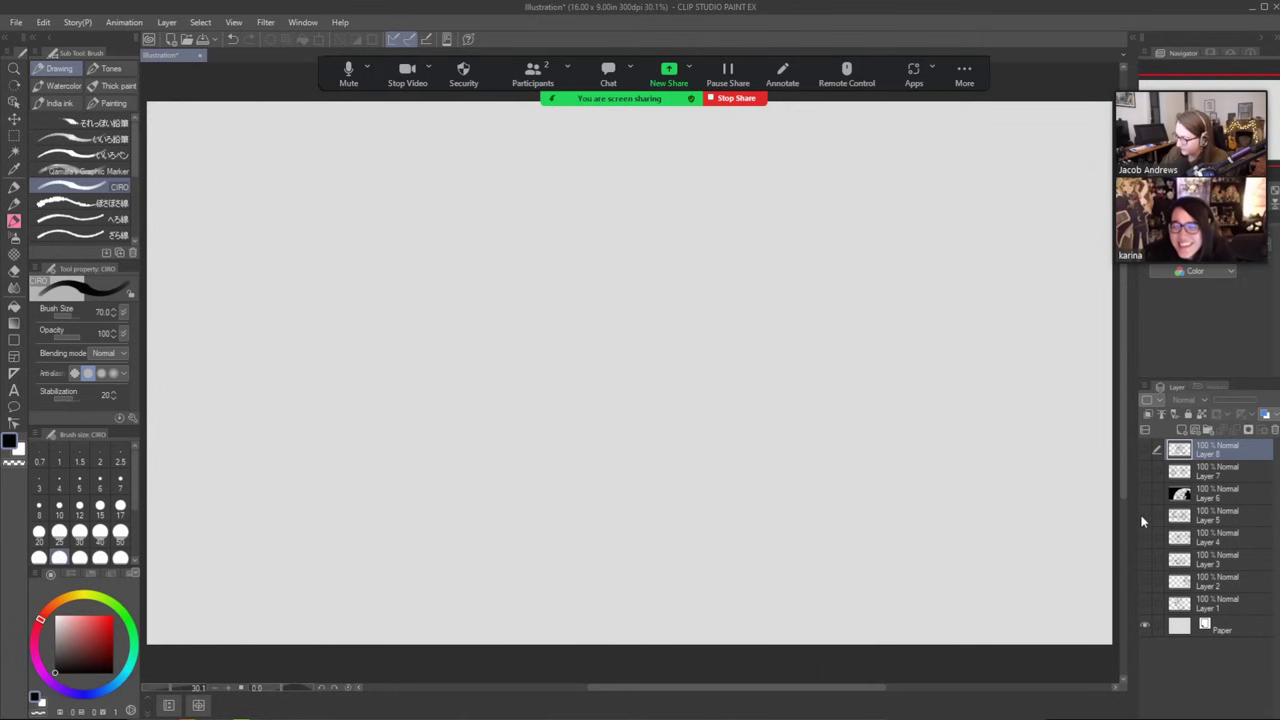
{"action": "left_click", "coordinate": [1145, 516]}
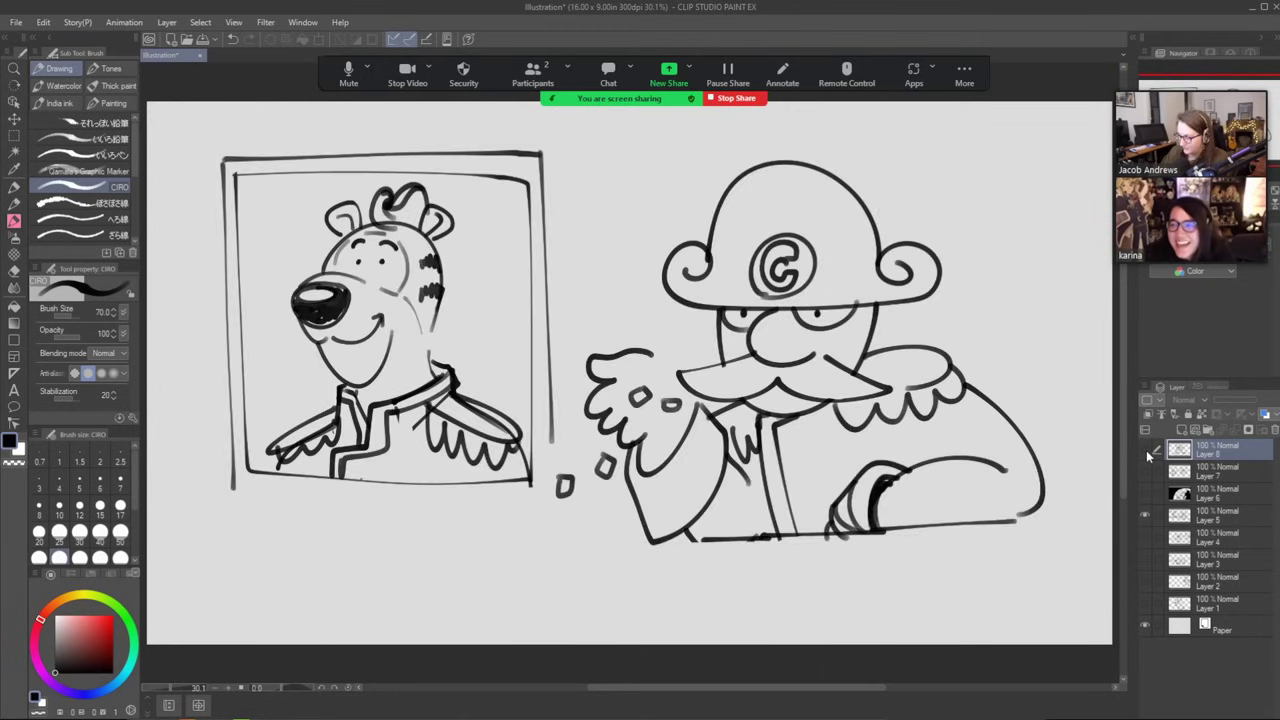
{"action": "left_click", "coordinate": [1146, 515]}
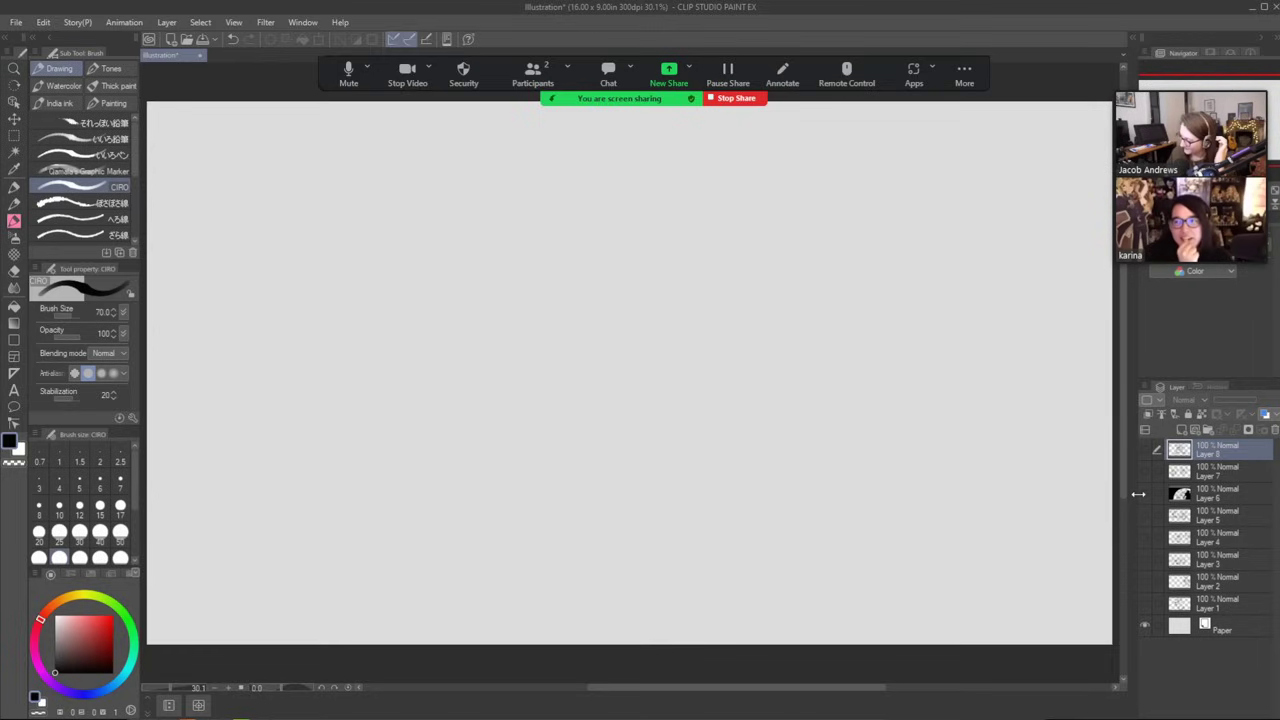
Show the drawings on Layers 6, 7, 8 and 5 one at a time, hiding each again, and end the screen share.
{"action": "left_click", "coordinate": [1145, 495]}
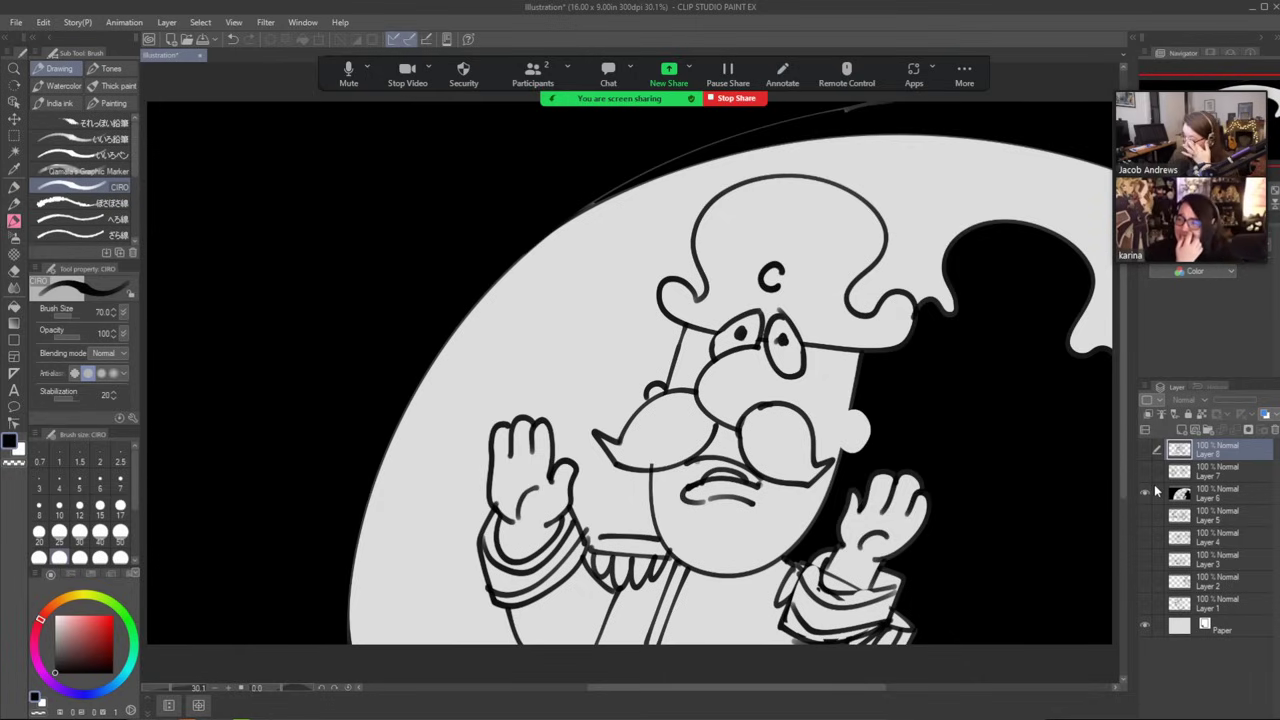
{"action": "left_click", "coordinate": [1148, 490]}
{"action": "left_click", "coordinate": [1146, 475]}
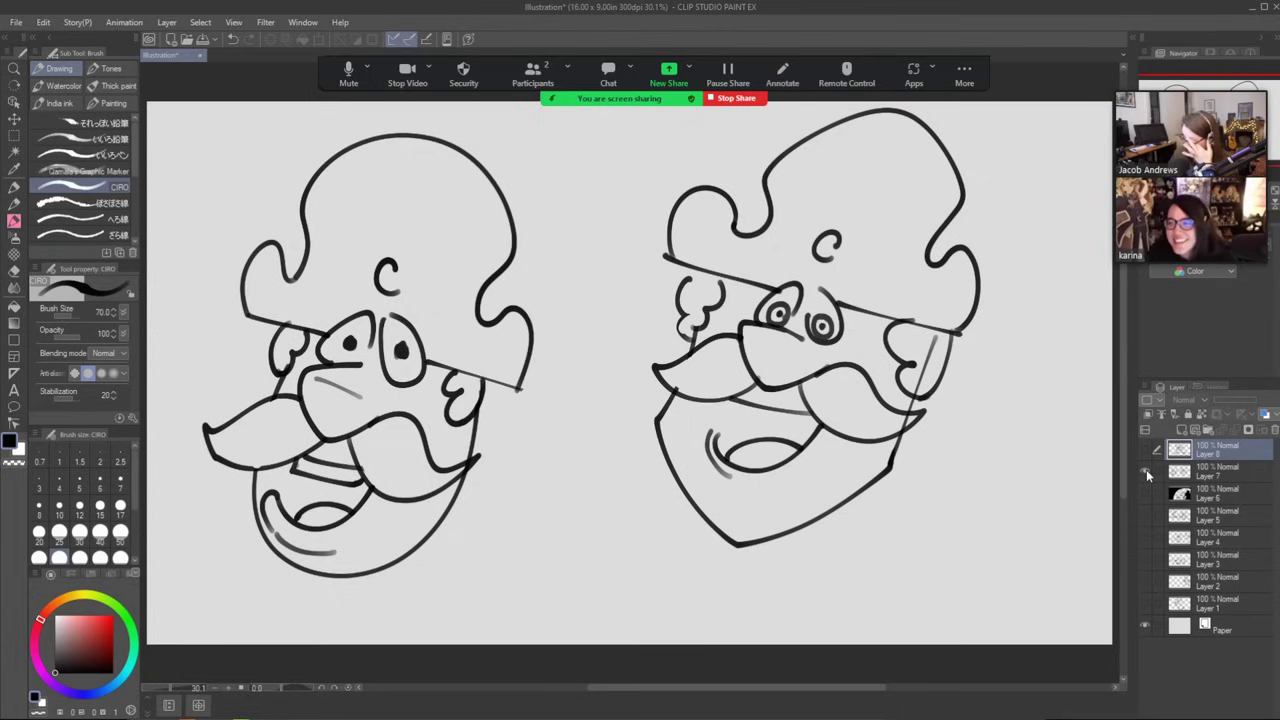
{"action": "left_click", "coordinate": [1146, 470]}
{"action": "left_click", "coordinate": [1145, 451]}
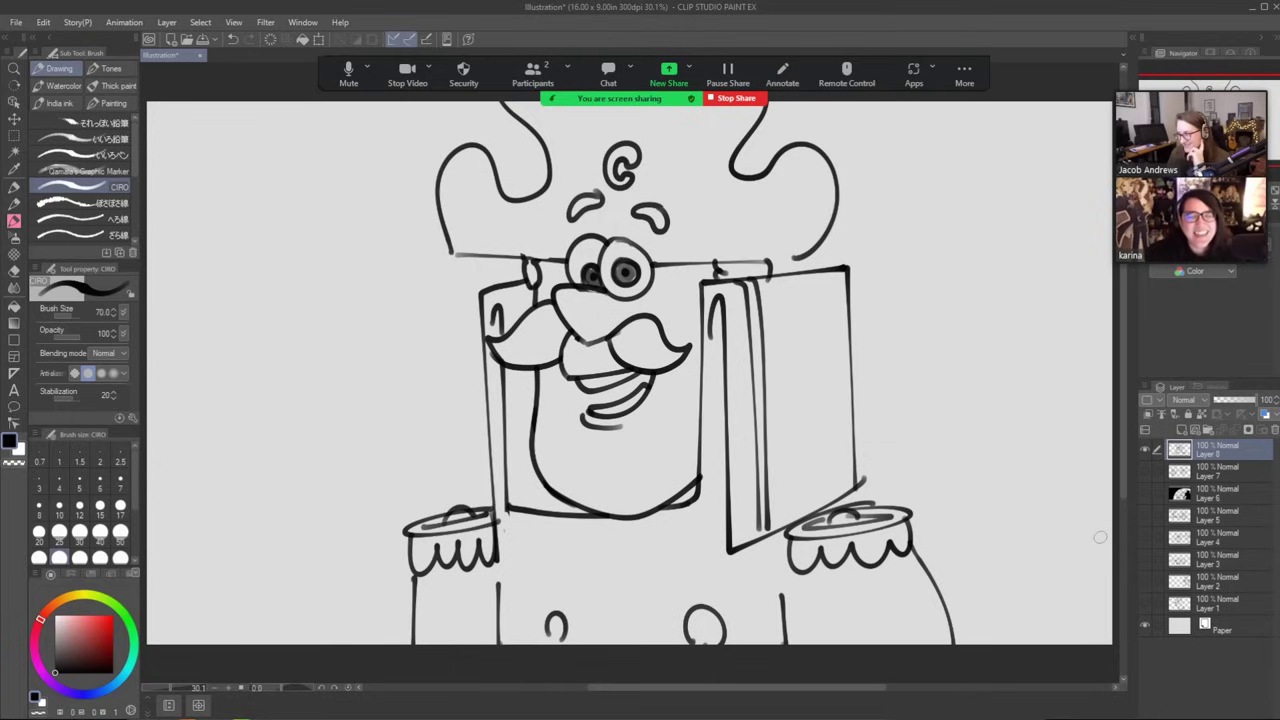
{"action": "left_click", "coordinate": [1142, 449]}
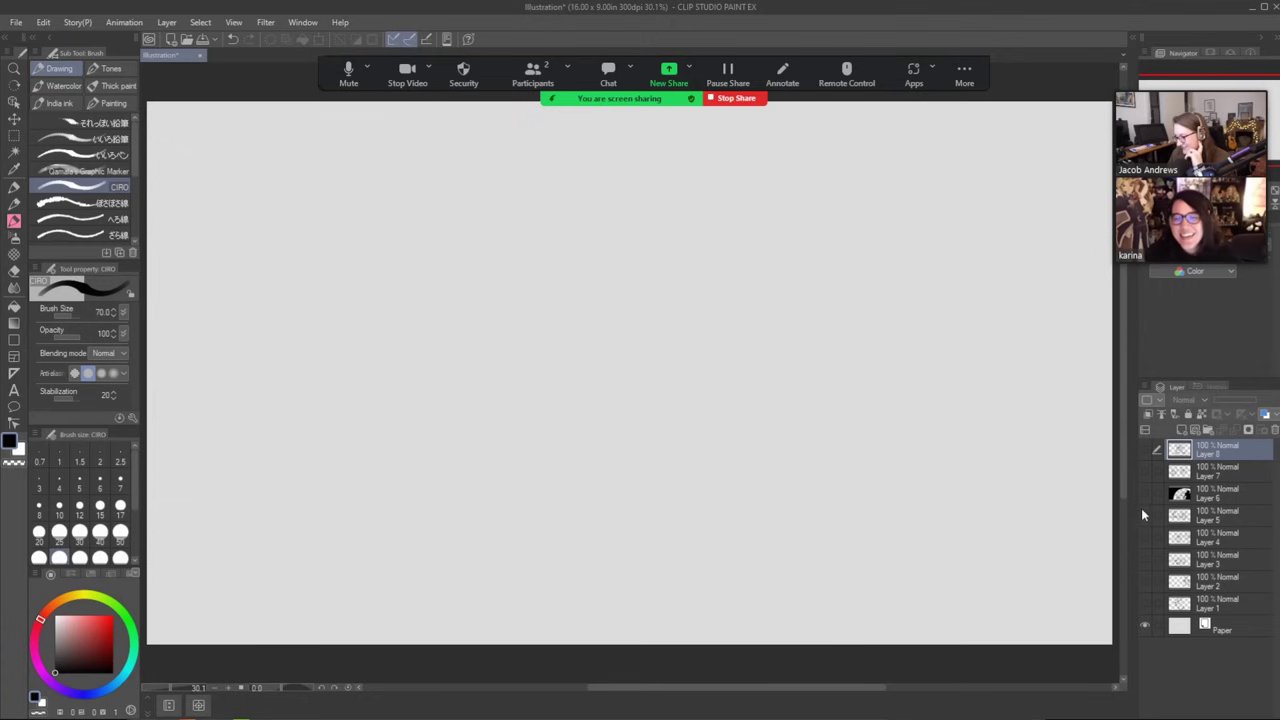
{"action": "left_click", "coordinate": [1144, 515]}
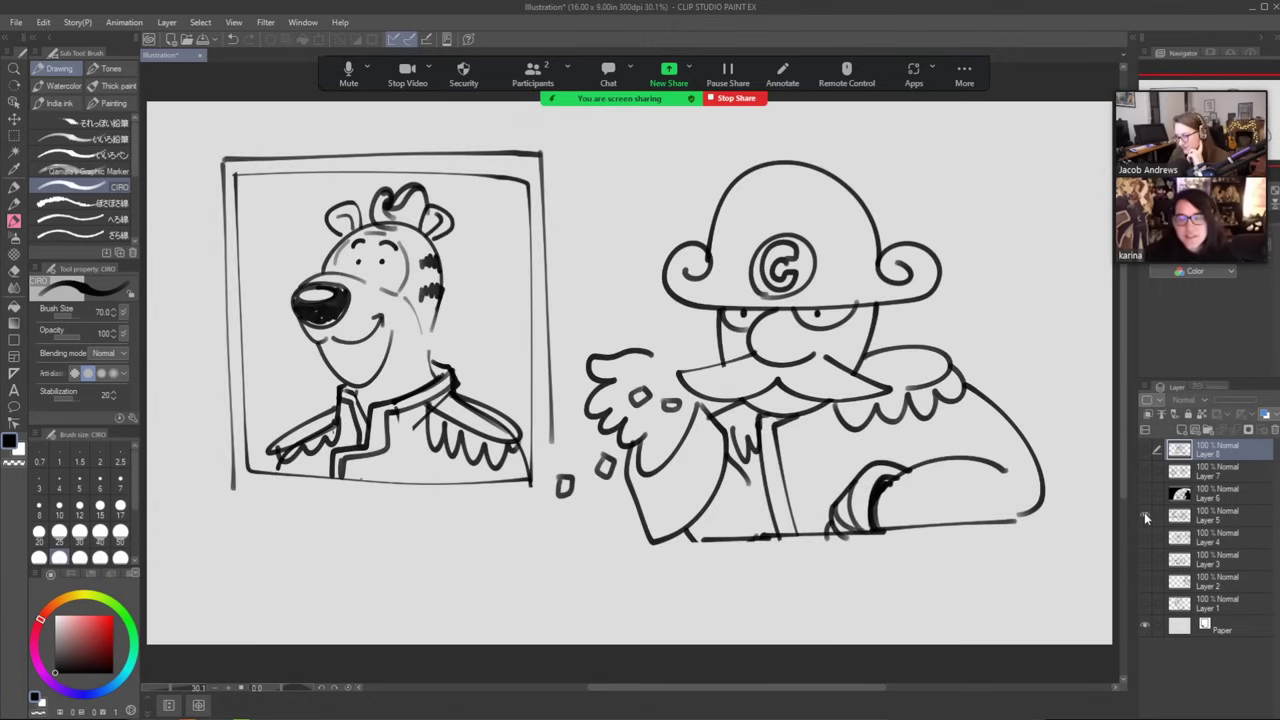
{"action": "left_click", "coordinate": [1145, 515]}
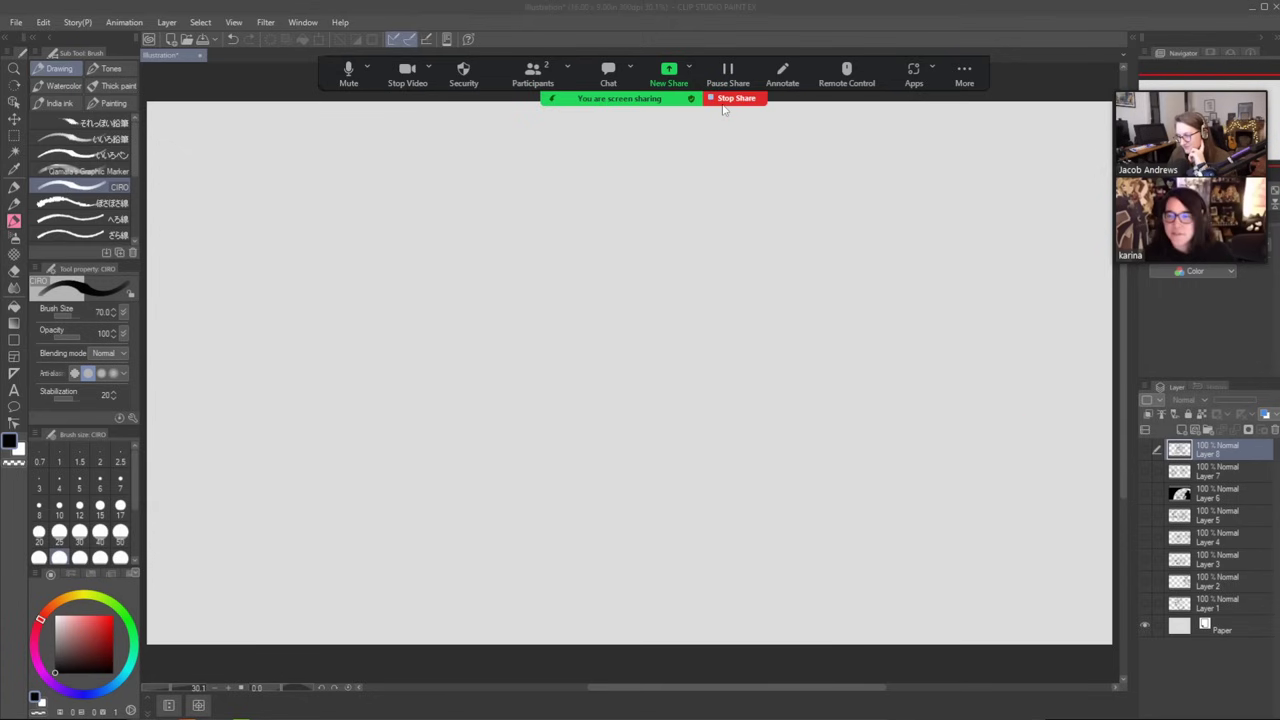
{"action": "left_click", "coordinate": [722, 101]}
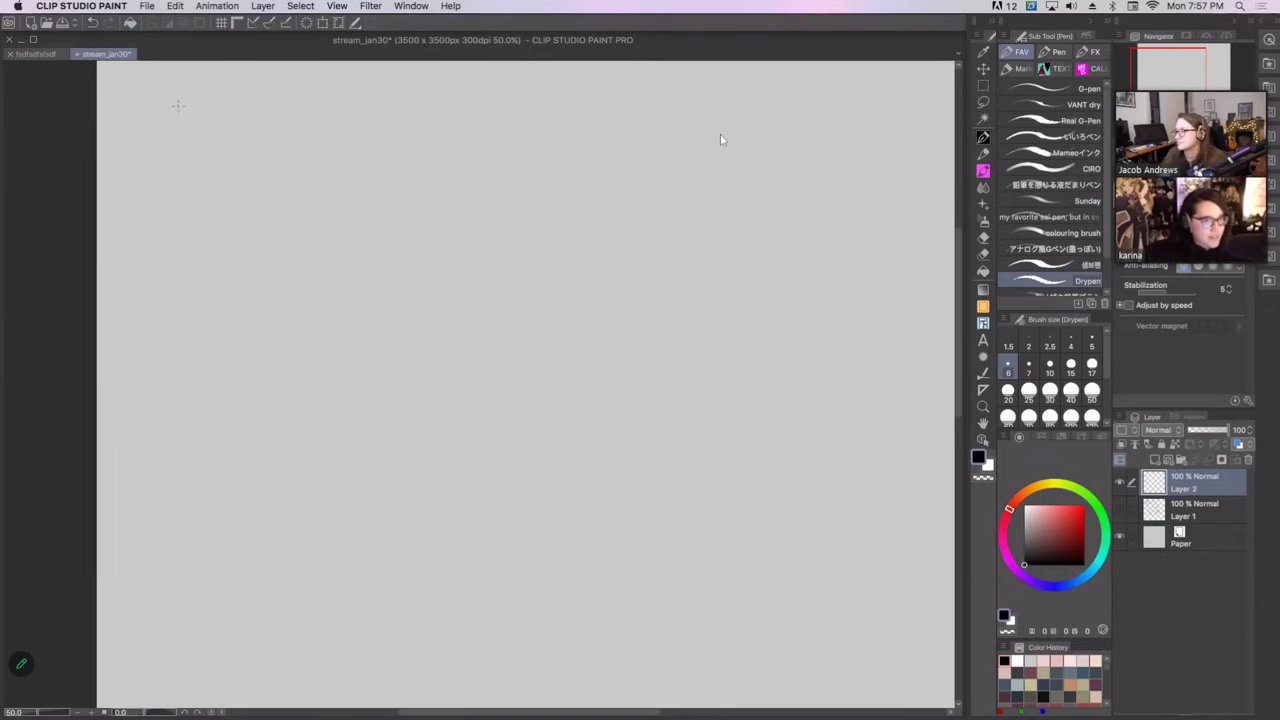
Set the Drypen brush size to 5 and draw a circle for the snout near the upper left of the blank canvas.
{"action": "left_click_drag", "start_coordinate": [237, 199], "coordinate": [251, 249]}
{"action": "key", "text": "super+z"}
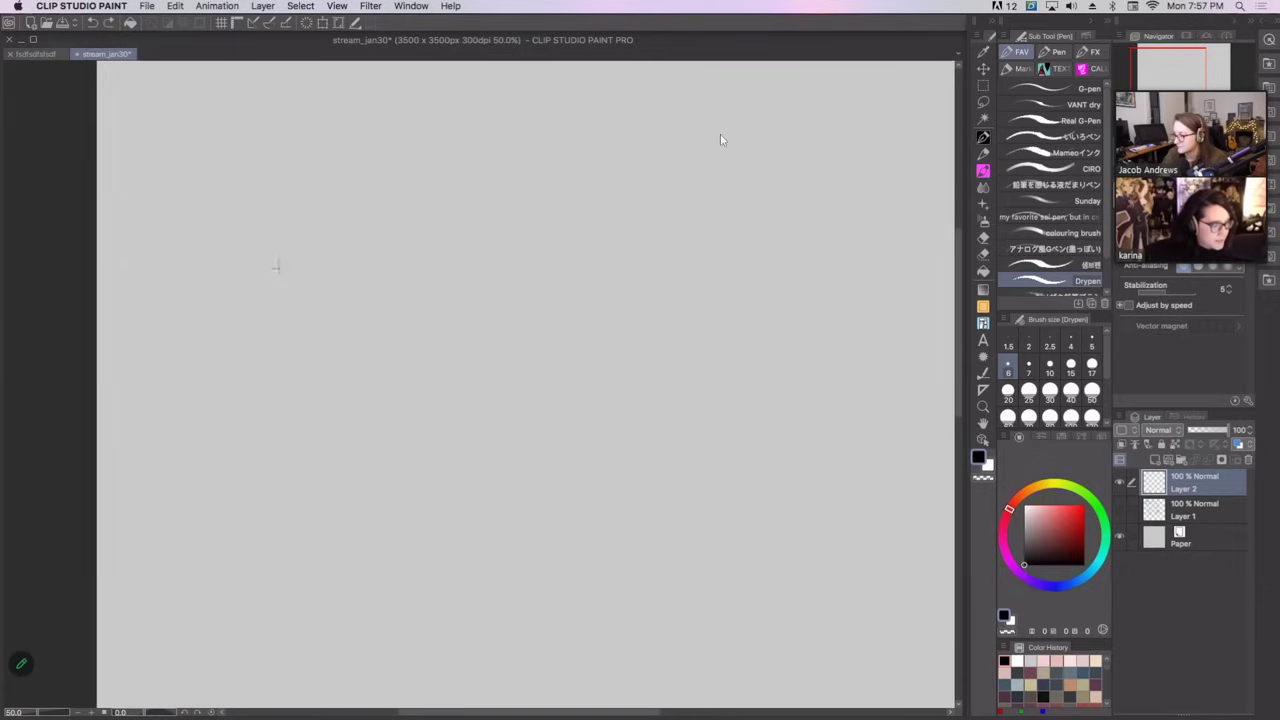
{"action": "left_click_drag", "start_coordinate": [301, 209], "coordinate": [277, 285]}
{"action": "mouse_move", "coordinate": [303, 213]}
{"action": "left_mouse_down"}
{"action": "mouse_move", "coordinate": [337, 265]}
{"action": "mouse_move", "coordinate": [307, 283]}
{"action": "mouse_move", "coordinate": [337, 246]}
{"action": "mouse_move", "coordinate": [316, 213]}
{"action": "mouse_move", "coordinate": [295, 280]}
{"action": "mouse_move", "coordinate": [347, 253]}
{"action": "mouse_move", "coordinate": [284, 246]}
{"action": "left_mouse_up"}
{"action": "key", "text": "super+z"}
{"action": "left_click", "coordinate": [1088, 343]}
{"action": "key", "text": "super+z"}
{"action": "key", "text": "super+z"}
{"action": "key", "text": "super+z"}
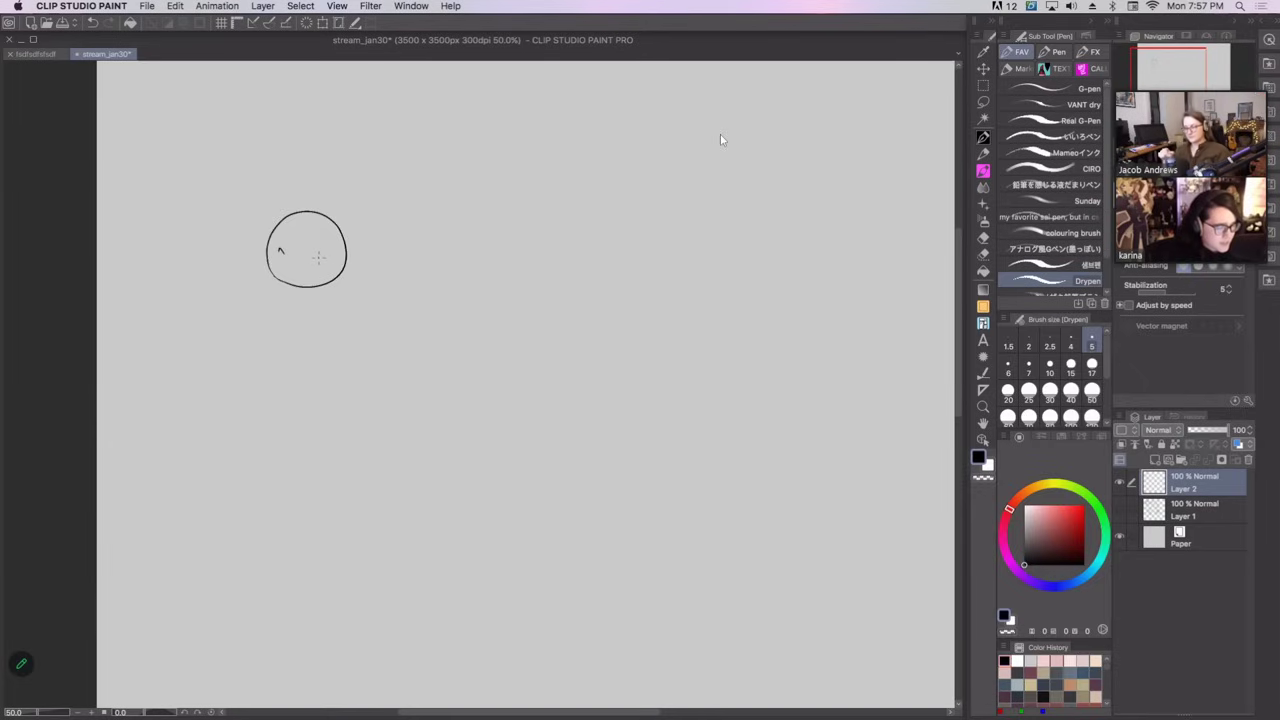
{"action": "key", "text": "super+z"}
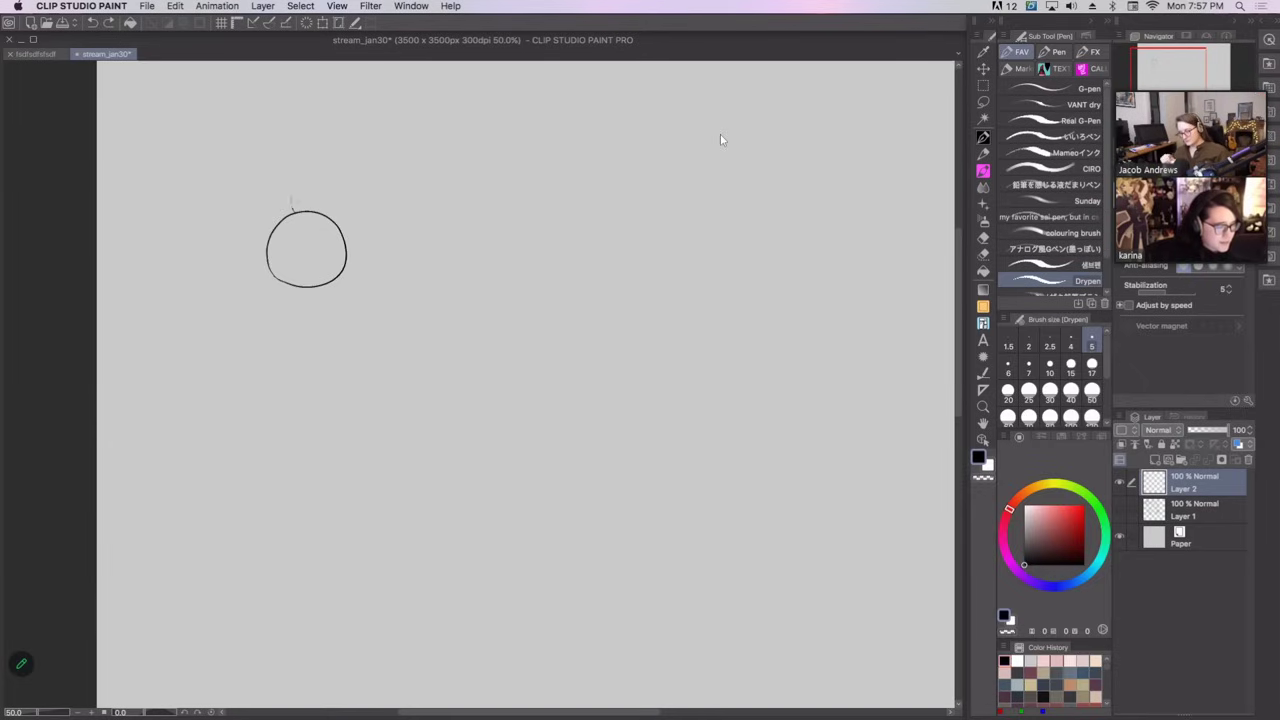
Sketch the head outline around the snout circle with a domed crown and wide rounded cheeks, redoing unsatisfactory strokes.
{"action": "mouse_move", "coordinate": [296, 168]}
{"action": "left_mouse_down"}
{"action": "mouse_move", "coordinate": [284, 207]}
{"action": "mouse_move", "coordinate": [298, 172]}
{"action": "mouse_move", "coordinate": [380, 197]}
{"action": "mouse_move", "coordinate": [366, 268]}
{"action": "left_mouse_up"}
{"action": "key", "text": "super+z"}
{"action": "key", "text": "super+z"}
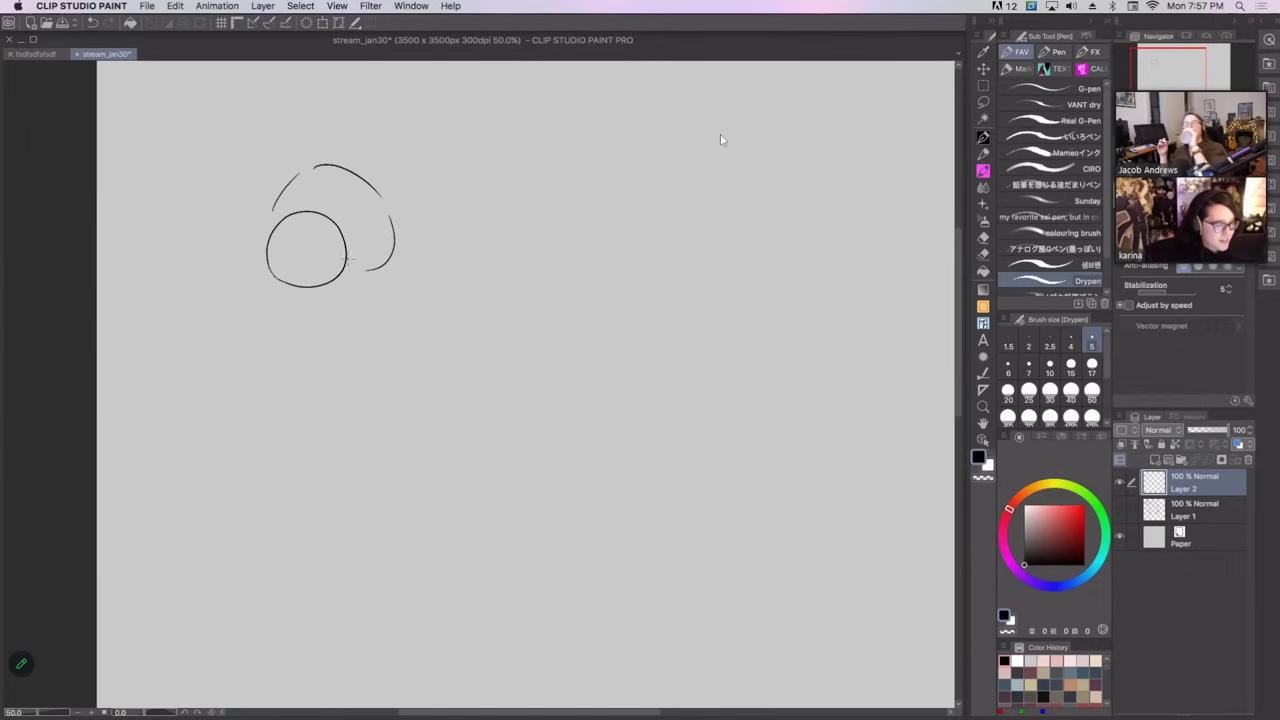
{"action": "key", "text": "super+z"}
{"action": "mouse_move", "coordinate": [270, 212]}
{"action": "left_mouse_down"}
{"action": "mouse_move", "coordinate": [250, 250]}
{"action": "mouse_move", "coordinate": [265, 272]}
{"action": "left_mouse_up"}
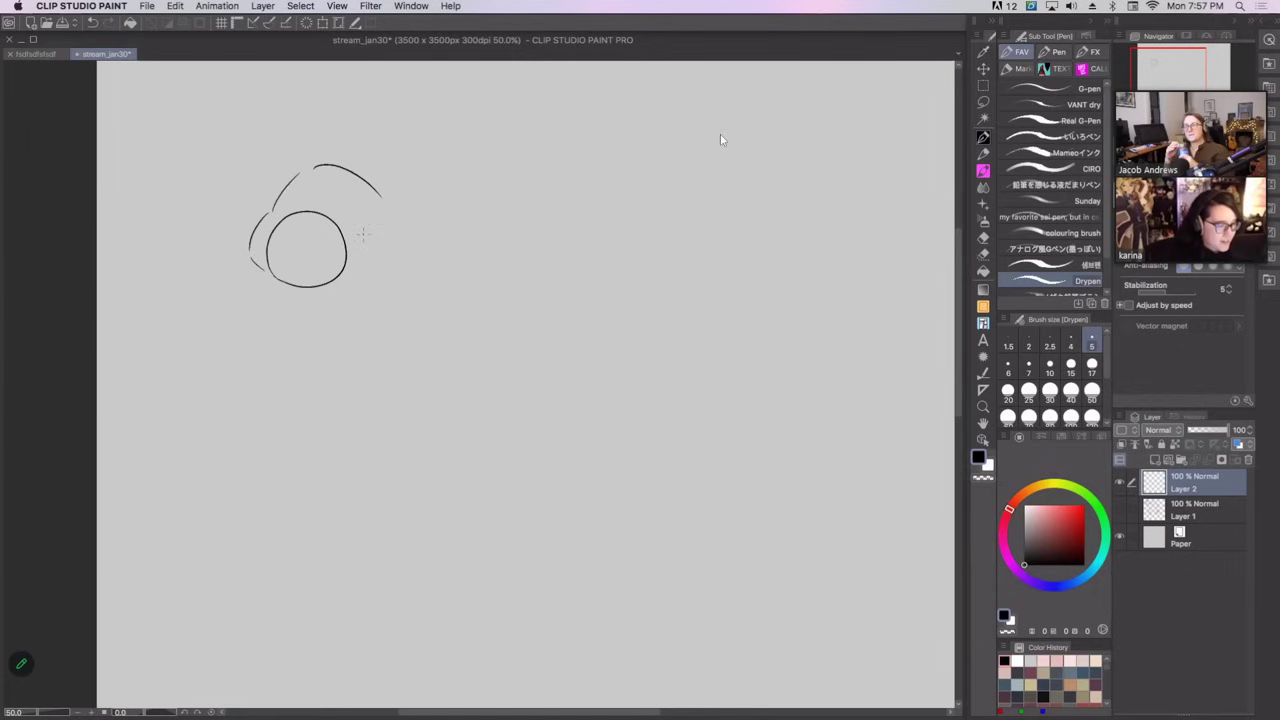
{"action": "mouse_move", "coordinate": [389, 204]}
{"action": "left_mouse_down"}
{"action": "mouse_move", "coordinate": [405, 220]}
{"action": "mouse_move", "coordinate": [361, 279]}
{"action": "mouse_move", "coordinate": [393, 251]}
{"action": "mouse_move", "coordinate": [405, 258]}
{"action": "mouse_move", "coordinate": [352, 278]}
{"action": "left_mouse_up"}
{"action": "key", "text": "super+z"}
{"action": "key", "text": "super+z"}
{"action": "key", "text": "super+z"}
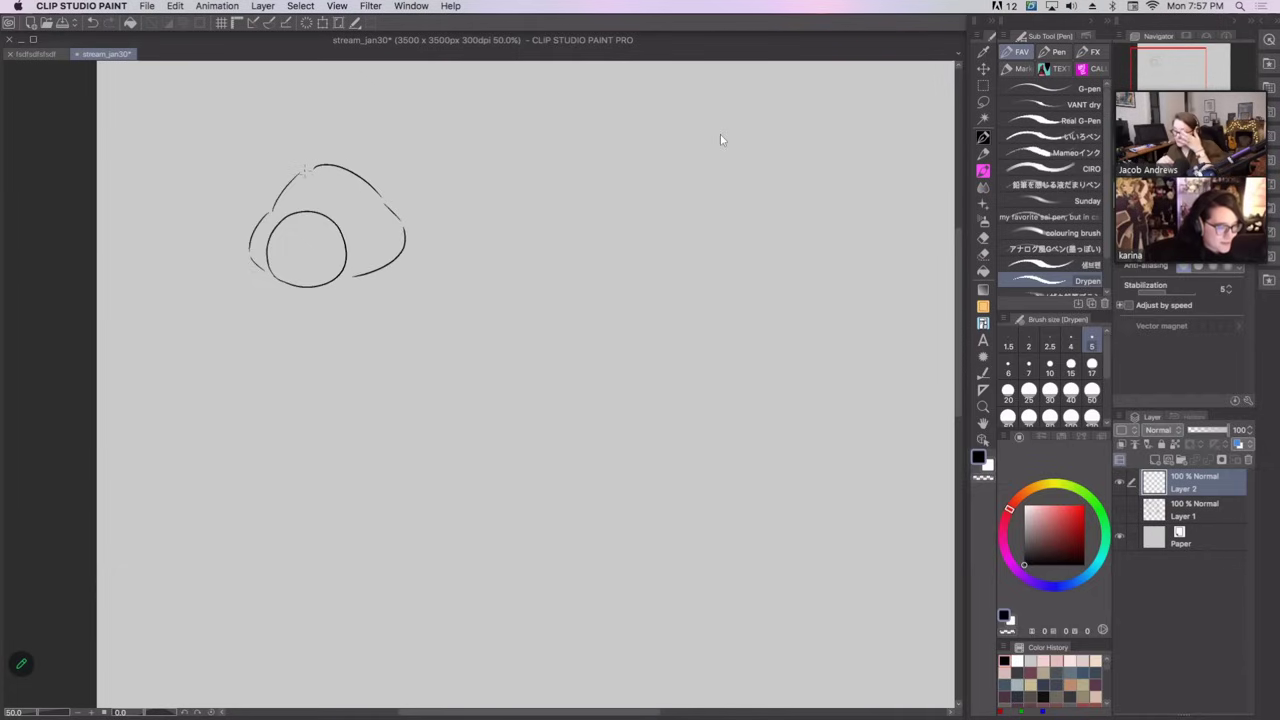
Draw a spiky hair tuft on top of the head and a curved, banded horn on each side.
{"action": "mouse_move", "coordinate": [305, 178]}
{"action": "left_mouse_down"}
{"action": "mouse_move", "coordinate": [297, 133]}
{"action": "mouse_move", "coordinate": [310, 143]}
{"action": "mouse_move", "coordinate": [357, 100]}
{"action": "mouse_move", "coordinate": [346, 144]}
{"action": "mouse_move", "coordinate": [404, 143]}
{"action": "left_mouse_up"}
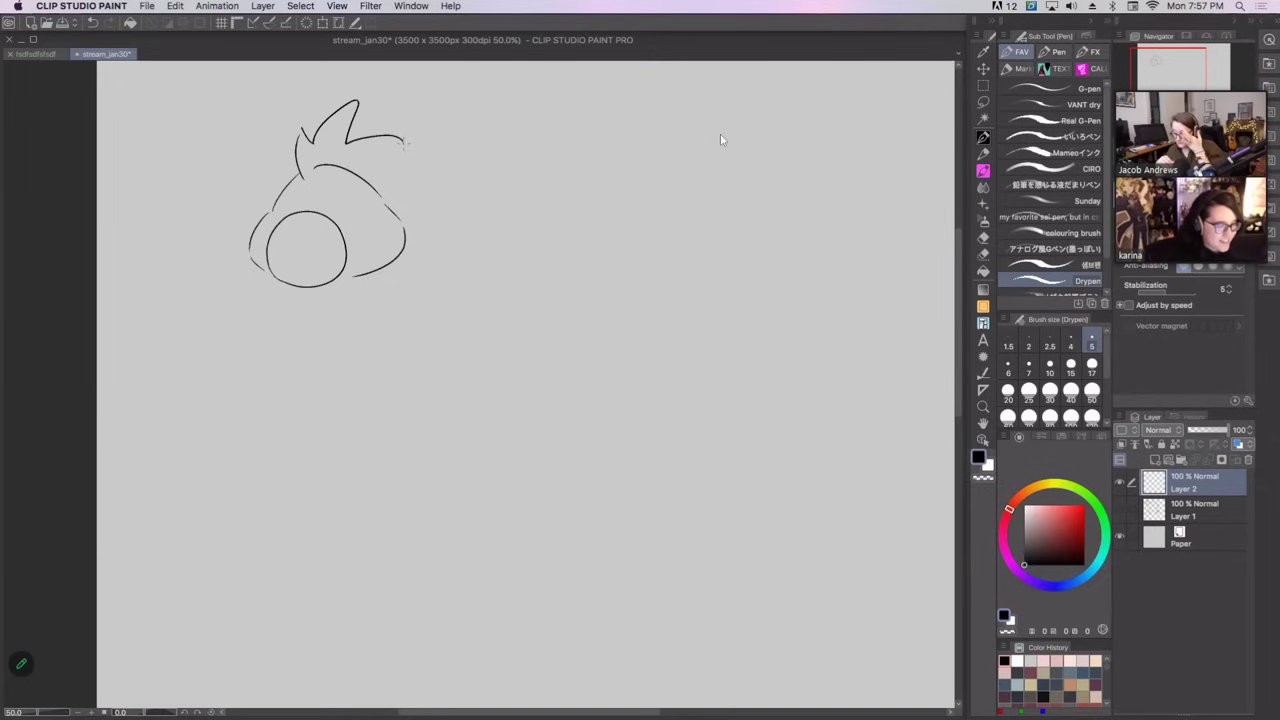
{"action": "key", "text": "super+z"}
{"action": "mouse_move", "coordinate": [300, 130]}
{"action": "left_mouse_down"}
{"action": "mouse_move", "coordinate": [364, 98]}
{"action": "mouse_move", "coordinate": [356, 138]}
{"action": "mouse_move", "coordinate": [391, 141]}
{"action": "mouse_move", "coordinate": [410, 166]}
{"action": "mouse_move", "coordinate": [427, 139]}
{"action": "mouse_move", "coordinate": [420, 116]}
{"action": "mouse_move", "coordinate": [428, 172]}
{"action": "left_mouse_up"}
{"action": "key", "text": "super+z"}
{"action": "mouse_move", "coordinate": [428, 180]}
{"action": "left_mouse_down"}
{"action": "mouse_move", "coordinate": [394, 204]}
{"action": "mouse_move", "coordinate": [384, 184]}
{"action": "mouse_move", "coordinate": [393, 203]}
{"action": "mouse_move", "coordinate": [418, 188]}
{"action": "left_mouse_up"}
{"action": "key", "text": "super+z"}
{"action": "key", "text": "super+z"}
{"action": "key", "text": "super+z"}
{"action": "left_click_drag", "start_coordinate": [272, 198], "coordinate": [256, 130]}
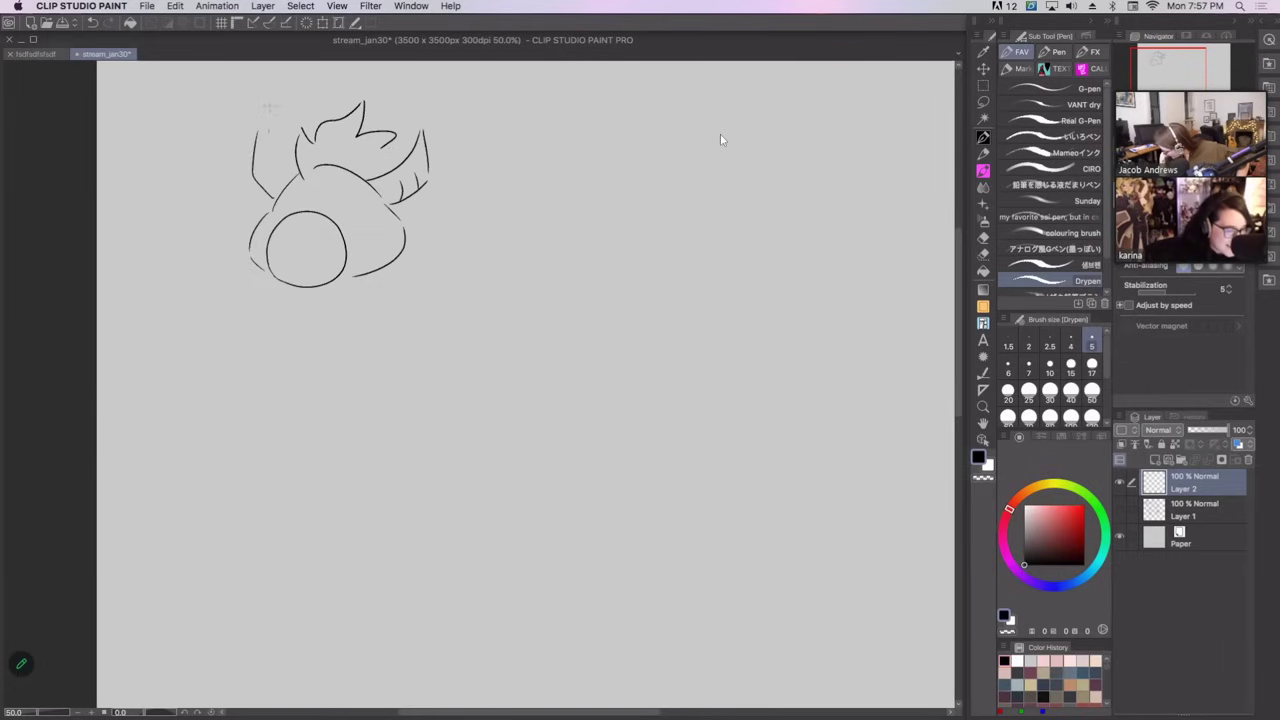
{"action": "key", "text": "super+z"}
{"action": "mouse_move", "coordinate": [272, 198]}
{"action": "left_mouse_down"}
{"action": "mouse_move", "coordinate": [248, 132]}
{"action": "mouse_move", "coordinate": [295, 158]}
{"action": "mouse_move", "coordinate": [272, 198]}
{"action": "mouse_move", "coordinate": [259, 192]}
{"action": "mouse_move", "coordinate": [316, 207]}
{"action": "mouse_move", "coordinate": [350, 194]}
{"action": "mouse_move", "coordinate": [361, 218]}
{"action": "mouse_move", "coordinate": [345, 229]}
{"action": "mouse_move", "coordinate": [283, 220]}
{"action": "mouse_move", "coordinate": [290, 210]}
{"action": "mouse_move", "coordinate": [300, 264]}
{"action": "mouse_move", "coordinate": [350, 298]}
{"action": "mouse_move", "coordinate": [270, 278]}
{"action": "mouse_move", "coordinate": [342, 258]}
{"action": "mouse_move", "coordinate": [306, 262]}
{"action": "left_mouse_up"}
Draw the angry eyes and brows, nostrils on the snout, and an open mouth with fangs in a heavy squared jaw.
{"action": "key", "text": "super+z"}
{"action": "key", "text": "super+z"}
{"action": "key", "text": "super+z"}
{"action": "key", "text": "super+z"}
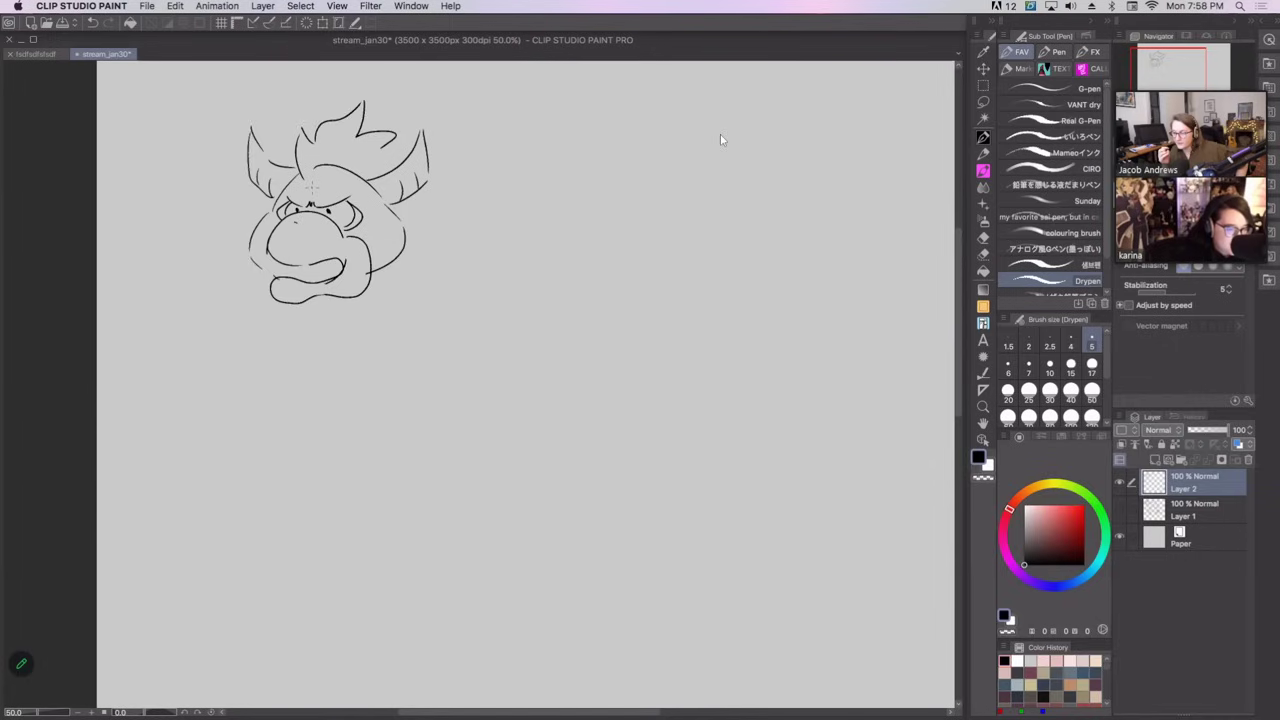
{"action": "left_click_drag", "start_coordinate": [292, 222], "coordinate": [300, 230]}
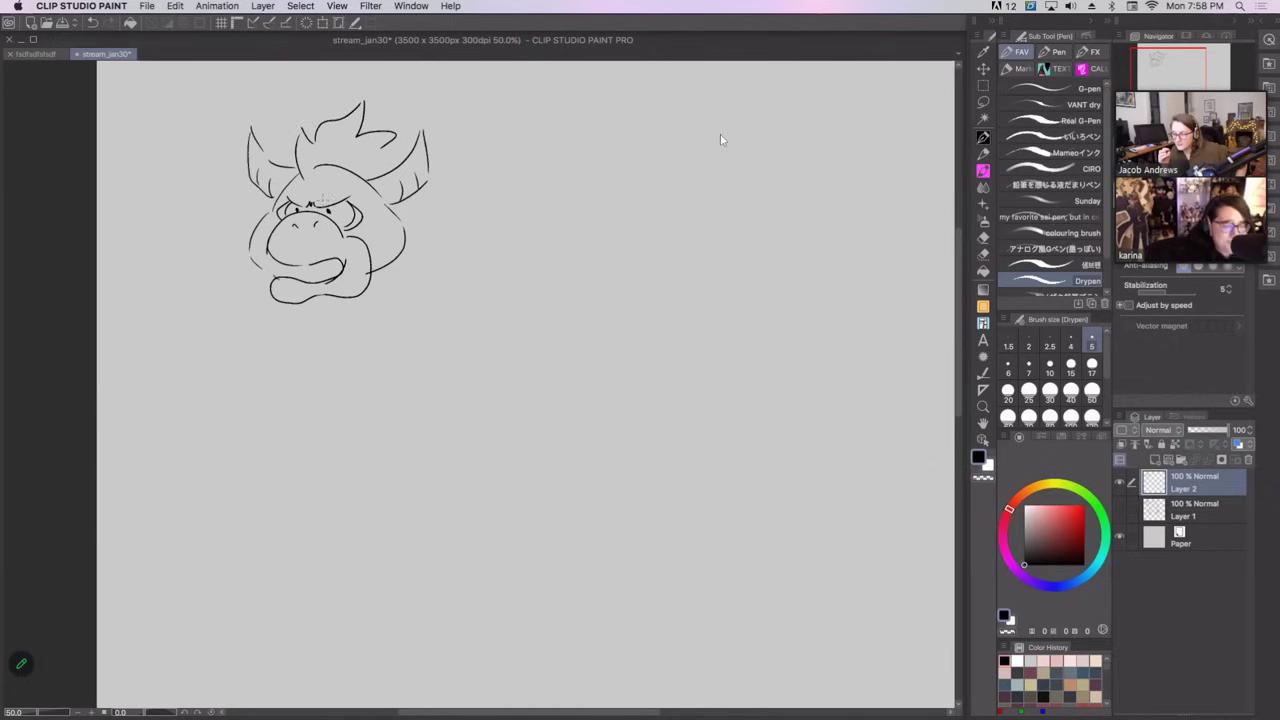
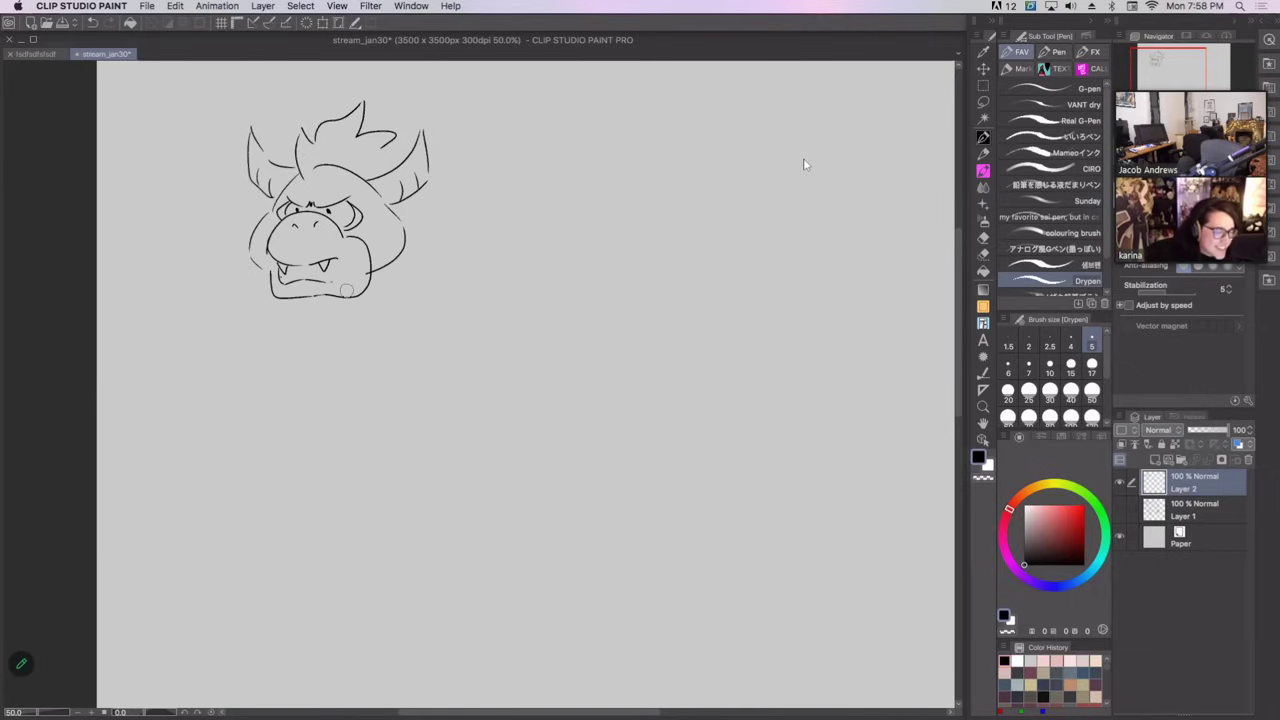
{"action": "mouse_move", "coordinate": [336, 261]}
{"action": "left_mouse_down"}
{"action": "mouse_move", "coordinate": [348, 276]}
{"action": "mouse_move", "coordinate": [296, 281]}
{"action": "mouse_move", "coordinate": [325, 281]}
{"action": "left_mouse_up"}
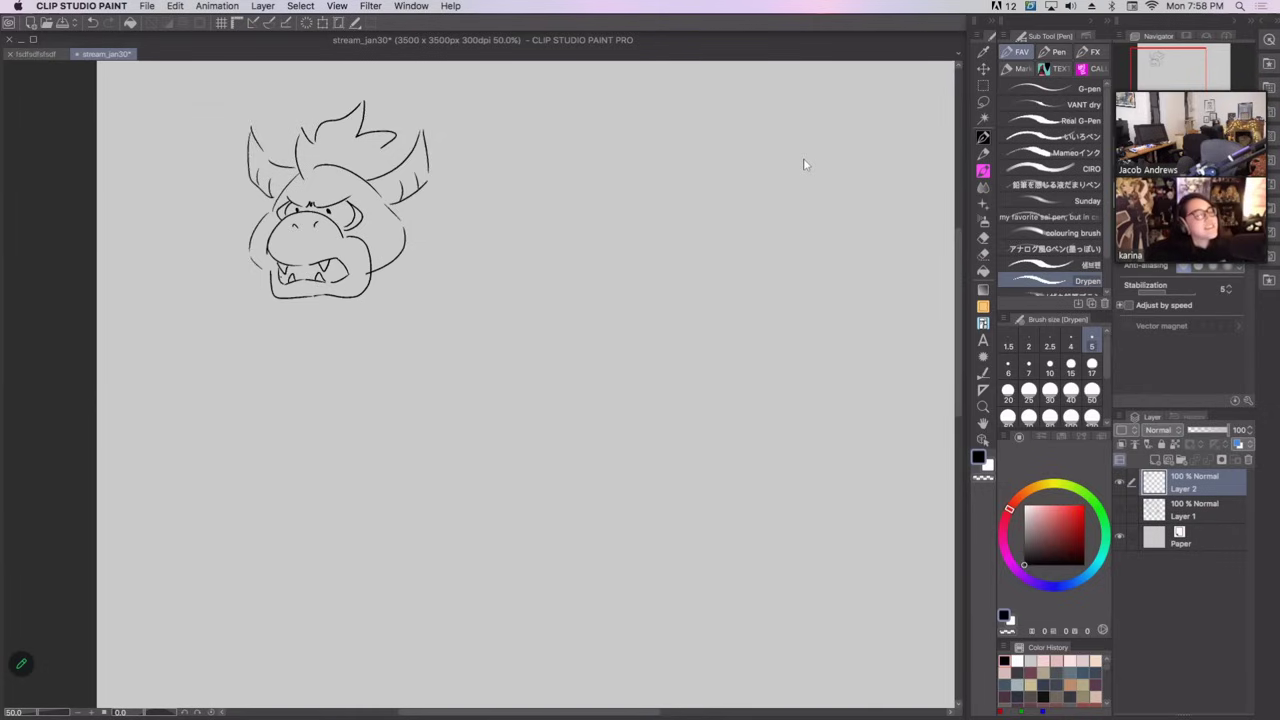
Sketch the torso's left shoulder and side below the head and curve the line into a rounded base, redoing rejected strokes.
{"action": "left_click_drag", "start_coordinate": [246, 284], "coordinate": [210, 332]}
{"action": "key", "text": "super+z"}
{"action": "left_click_drag", "start_coordinate": [231, 289], "coordinate": [208, 368]}
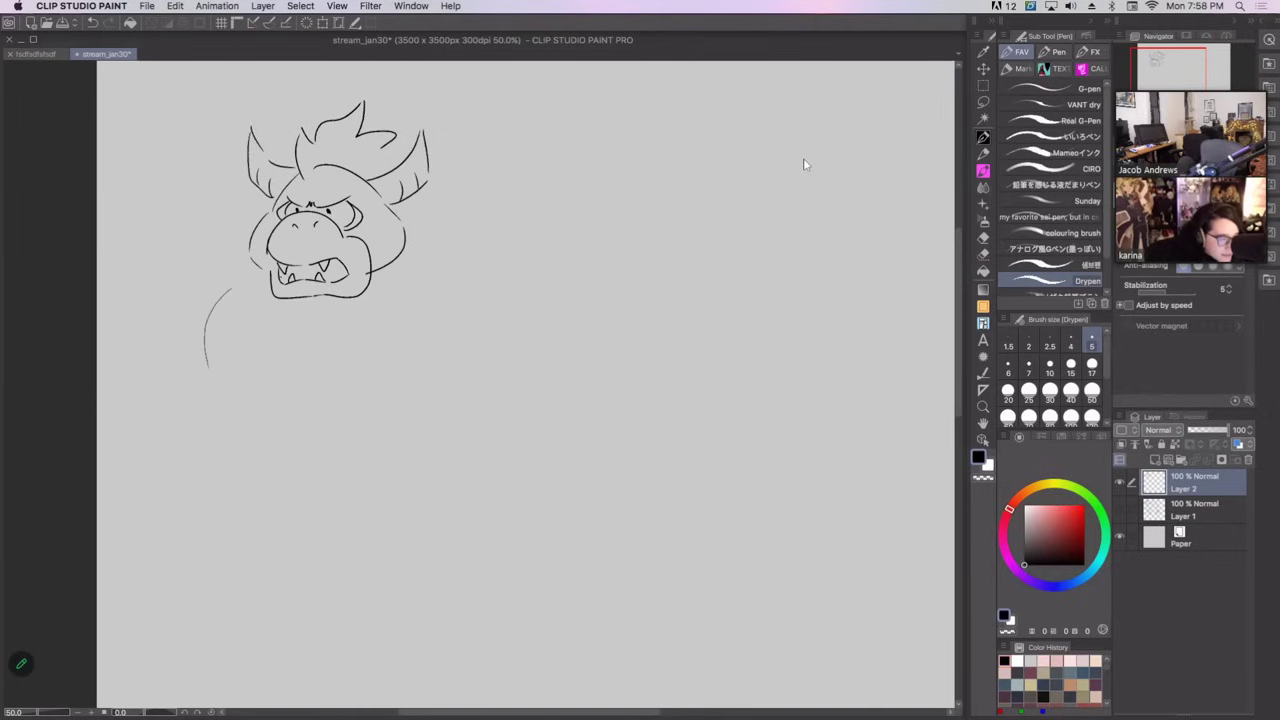
{"action": "key", "text": "super+z"}
{"action": "left_click_drag", "start_coordinate": [244, 306], "coordinate": [240, 372]}
{"action": "key", "text": "super+z"}
{"action": "left_click_drag", "start_coordinate": [264, 280], "coordinate": [252, 458]}
{"action": "key", "text": "super+z"}
{"action": "left_click_drag", "start_coordinate": [264, 392], "coordinate": [259, 440]}
{"action": "key", "text": "super+z"}
{"action": "left_click_drag", "start_coordinate": [262, 458], "coordinate": [388, 486]}
{"action": "key", "text": "super+z"}
{"action": "left_click_drag", "start_coordinate": [261, 462], "coordinate": [416, 474]}
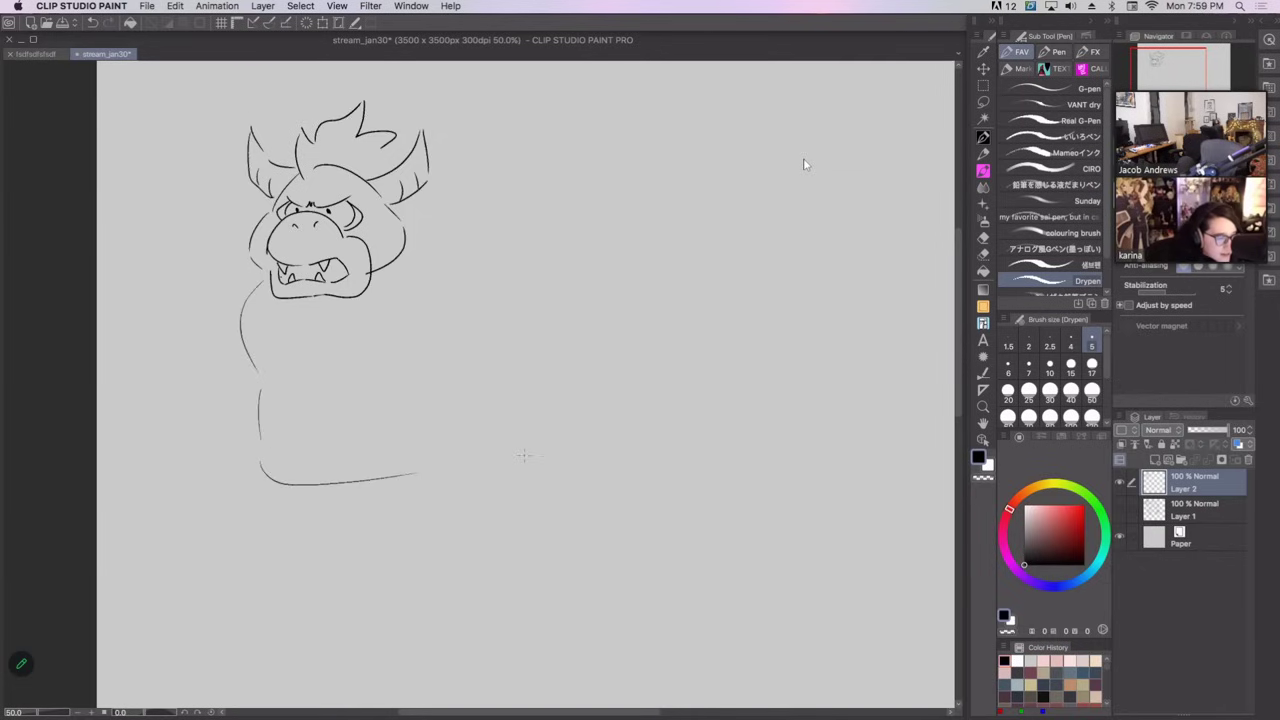
Replace both rounded cheeks with angular ones and redraw the right eye under a flatter brow.
{"action": "mouse_move", "coordinate": [248, 263]}
{"action": "left_mouse_down"}
{"action": "mouse_move", "coordinate": [259, 209]}
{"action": "mouse_move", "coordinate": [263, 273]}
{"action": "left_mouse_up"}
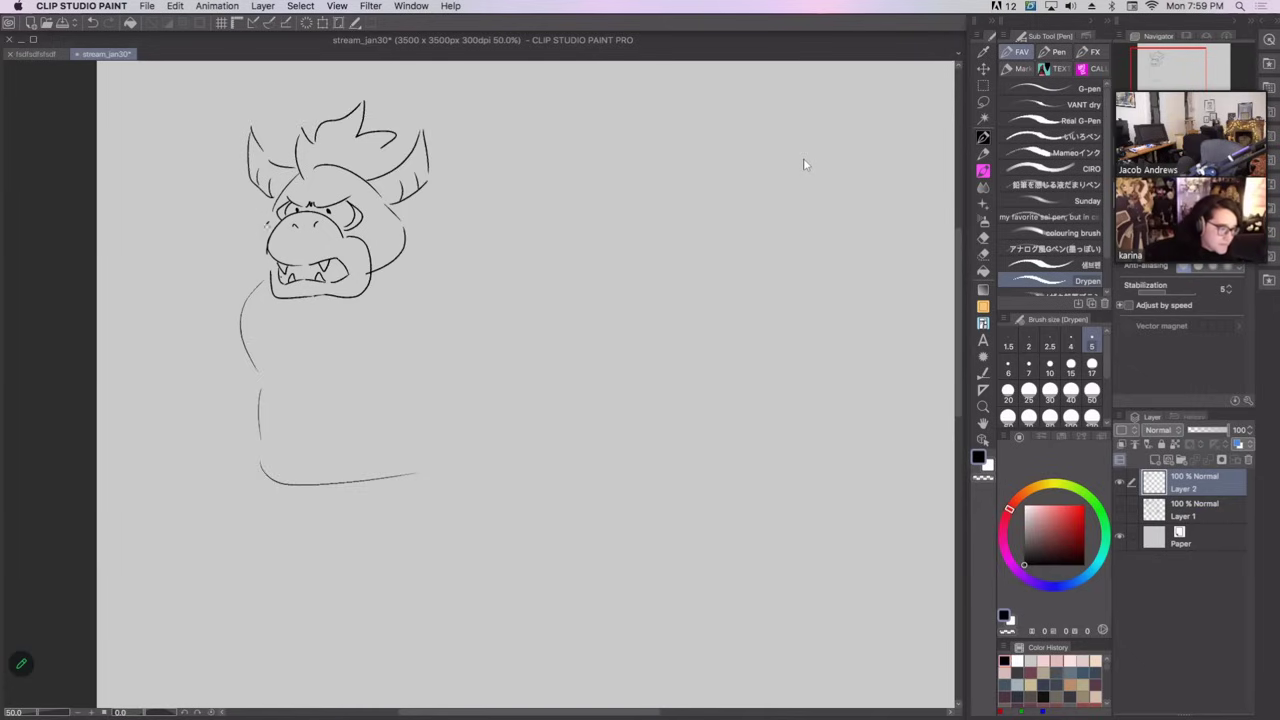
{"action": "left_click_drag", "start_coordinate": [268, 224], "coordinate": [264, 274]}
{"action": "mouse_move", "coordinate": [372, 276]}
{"action": "left_mouse_down"}
{"action": "mouse_move", "coordinate": [404, 249]}
{"action": "mouse_move", "coordinate": [386, 210]}
{"action": "left_mouse_up"}
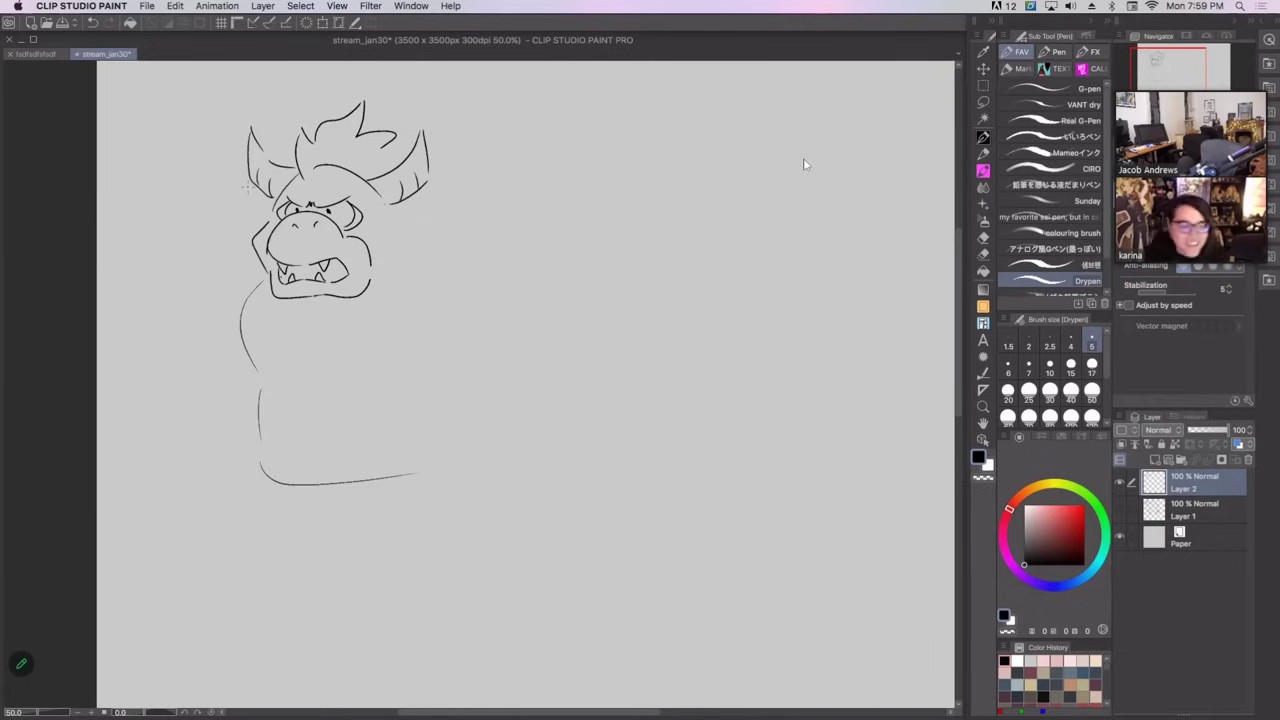
{"action": "mouse_move", "coordinate": [386, 206]}
{"action": "left_mouse_down"}
{"action": "mouse_move", "coordinate": [406, 248]}
{"action": "mouse_move", "coordinate": [394, 234]}
{"action": "mouse_move", "coordinate": [370, 284]}
{"action": "left_mouse_up"}
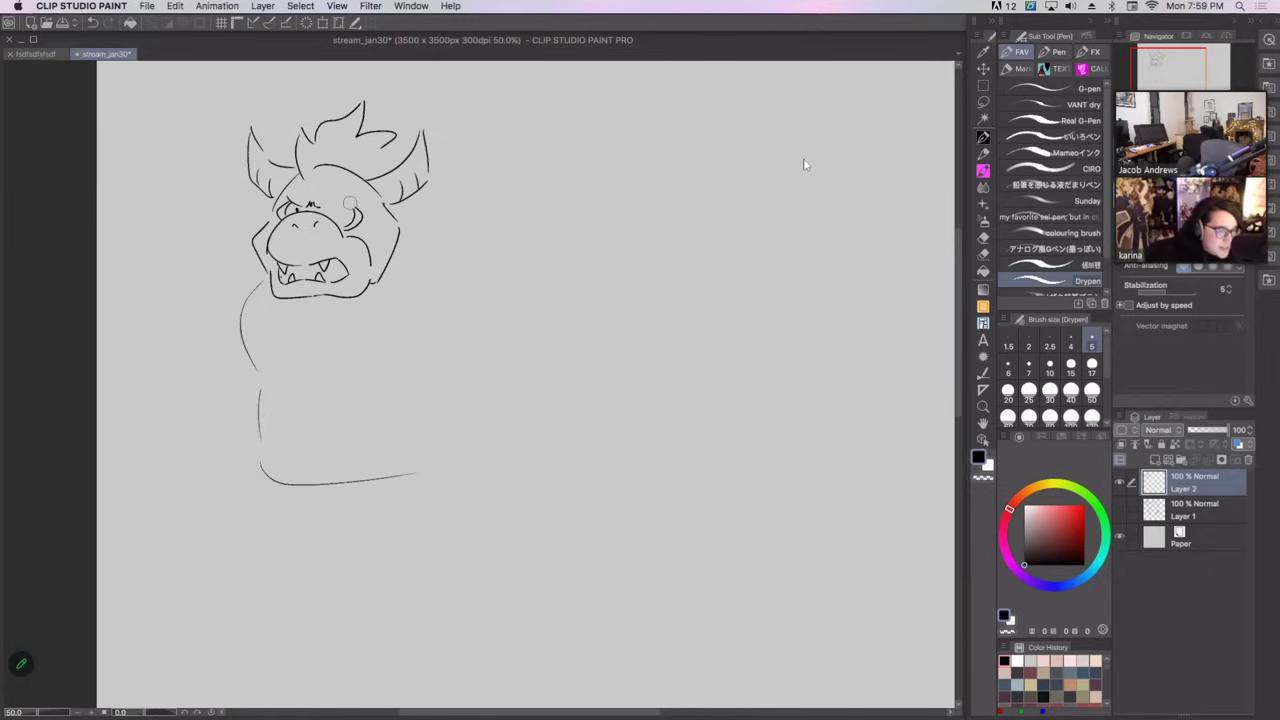
{"action": "left_click_drag", "start_coordinate": [318, 207], "coordinate": [360, 208]}
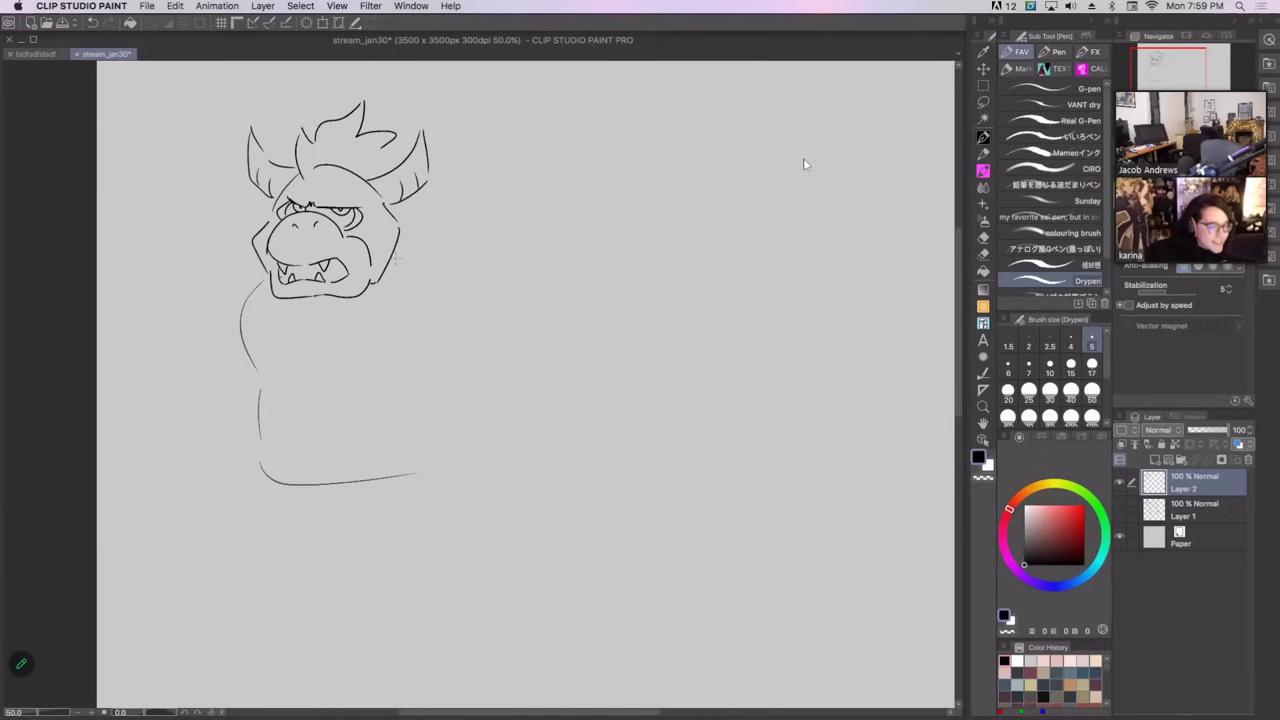
Draw the torso's rounded right side, extend its base line, and sketch the left leg with a clawed foot.
{"action": "mouse_move", "coordinate": [408, 244]}
{"action": "left_mouse_down"}
{"action": "mouse_move", "coordinate": [499, 392]}
{"action": "mouse_move", "coordinate": [490, 456]}
{"action": "left_mouse_up"}
{"action": "left_click_drag", "start_coordinate": [415, 474], "coordinate": [462, 473]}
{"action": "left_click_drag", "start_coordinate": [256, 450], "coordinate": [237, 533]}
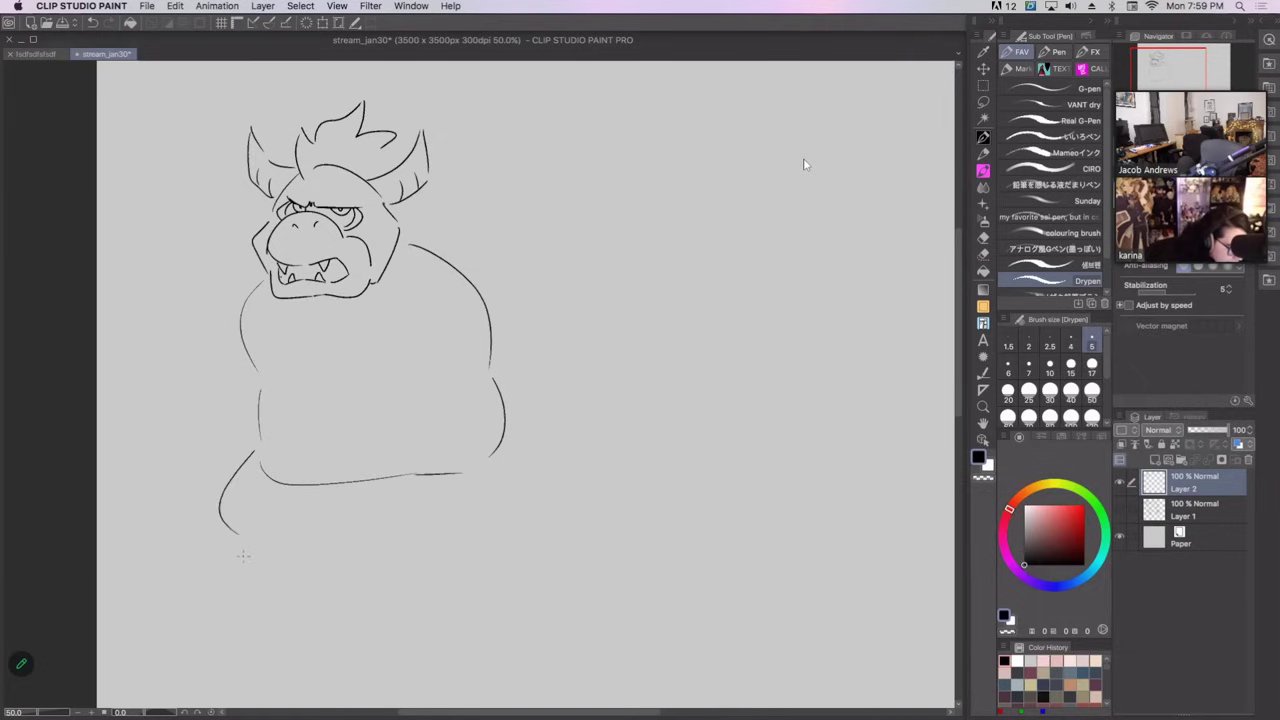
{"action": "key", "text": "ctrl+z"}
{"action": "mouse_move", "coordinate": [248, 435]}
{"action": "left_mouse_down"}
{"action": "mouse_move", "coordinate": [205, 492]}
{"action": "mouse_move", "coordinate": [244, 596]}
{"action": "mouse_move", "coordinate": [187, 615]}
{"action": "mouse_move", "coordinate": [281, 597]}
{"action": "left_mouse_up"}
{"action": "key", "text": "ctrl+z"}
{"action": "key", "text": "ctrl+z"}
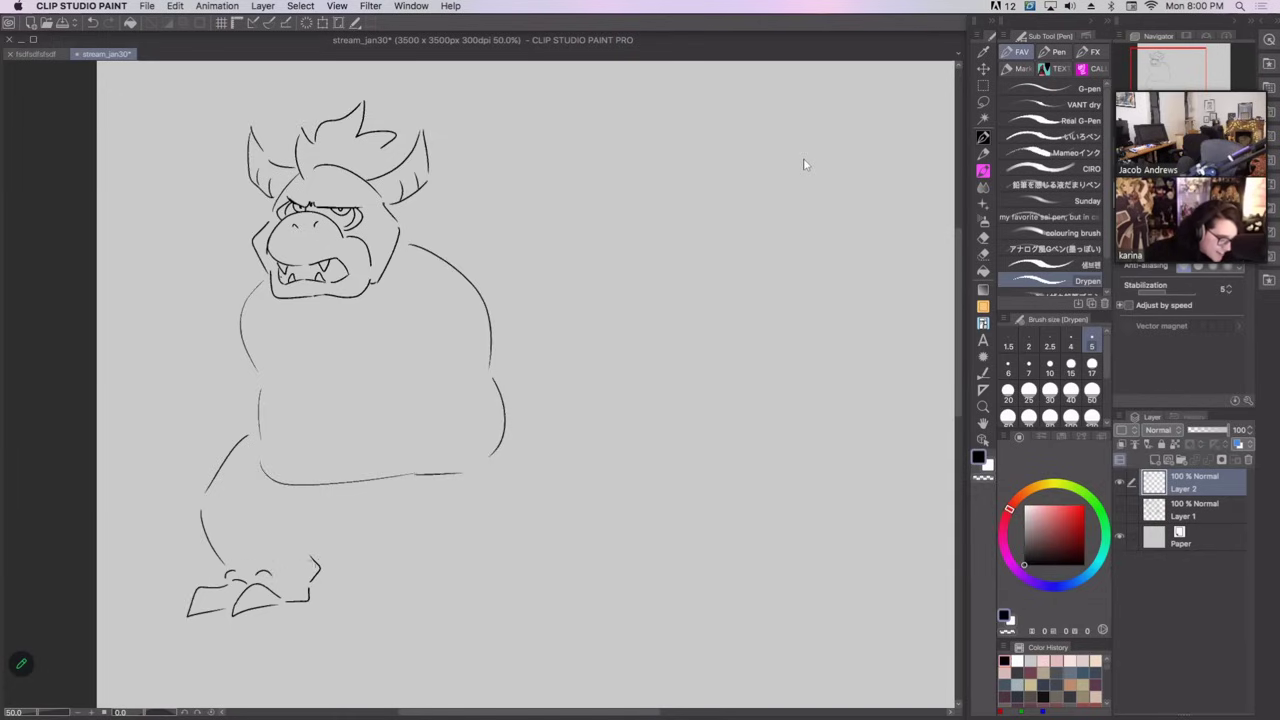
{"action": "left_click_drag", "start_coordinate": [306, 546], "coordinate": [319, 568]}
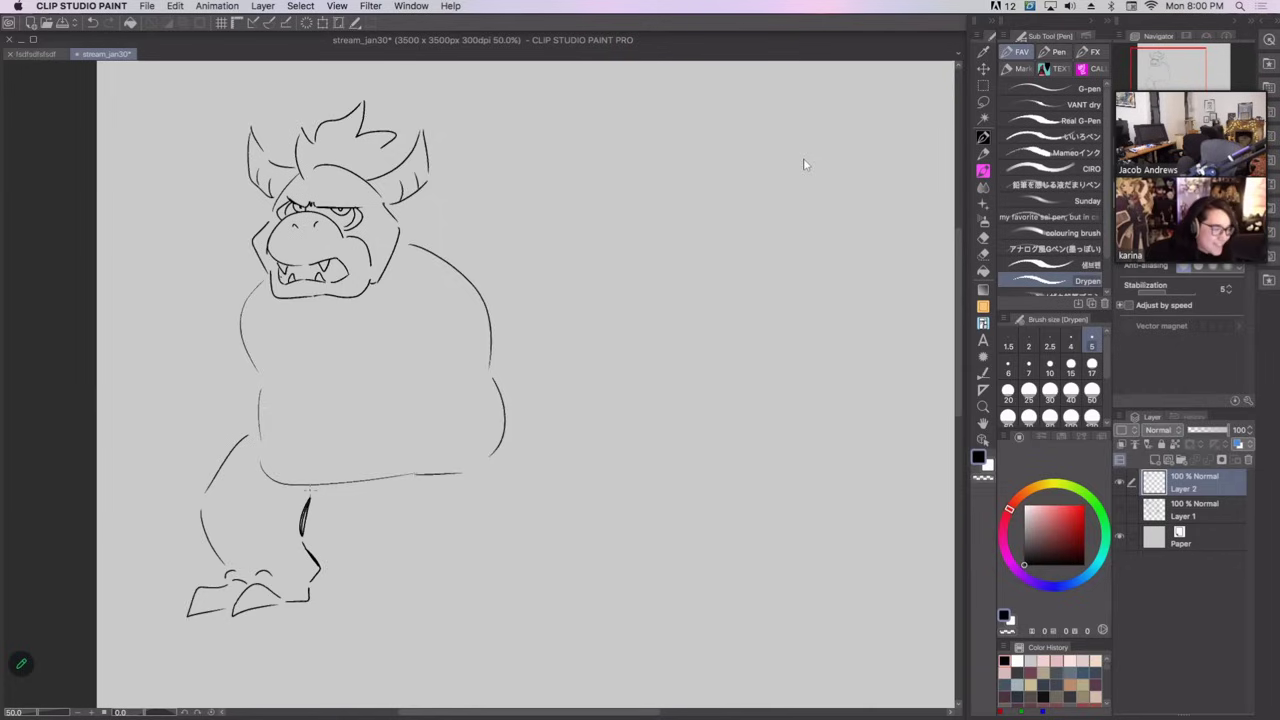
{"action": "key", "text": "ctrl+z"}
Lasso the lower left leg and foot, nudge them up closer to the thigh with Move layer, and deselect.
{"action": "key", "text": "m"}
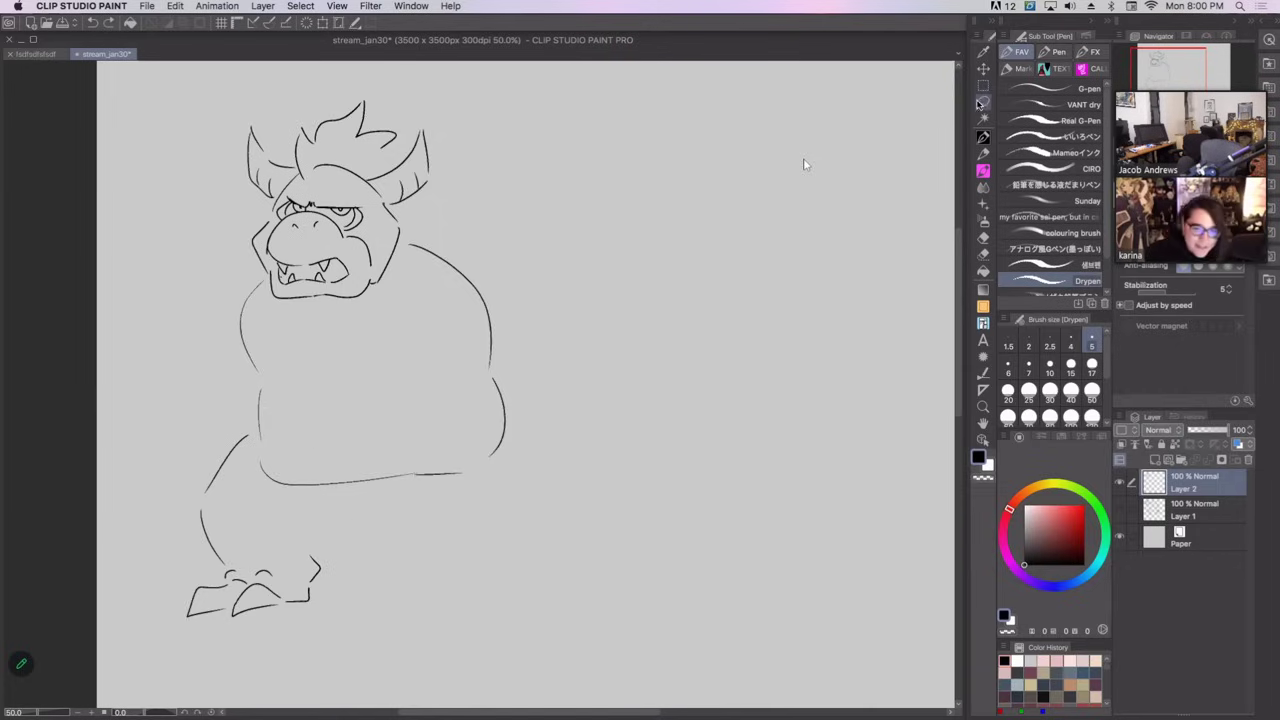
{"action": "mouse_move", "coordinate": [332, 548]}
{"action": "left_mouse_down"}
{"action": "mouse_move", "coordinate": [175, 667]}
{"action": "mouse_move", "coordinate": [205, 500]}
{"action": "left_mouse_up"}
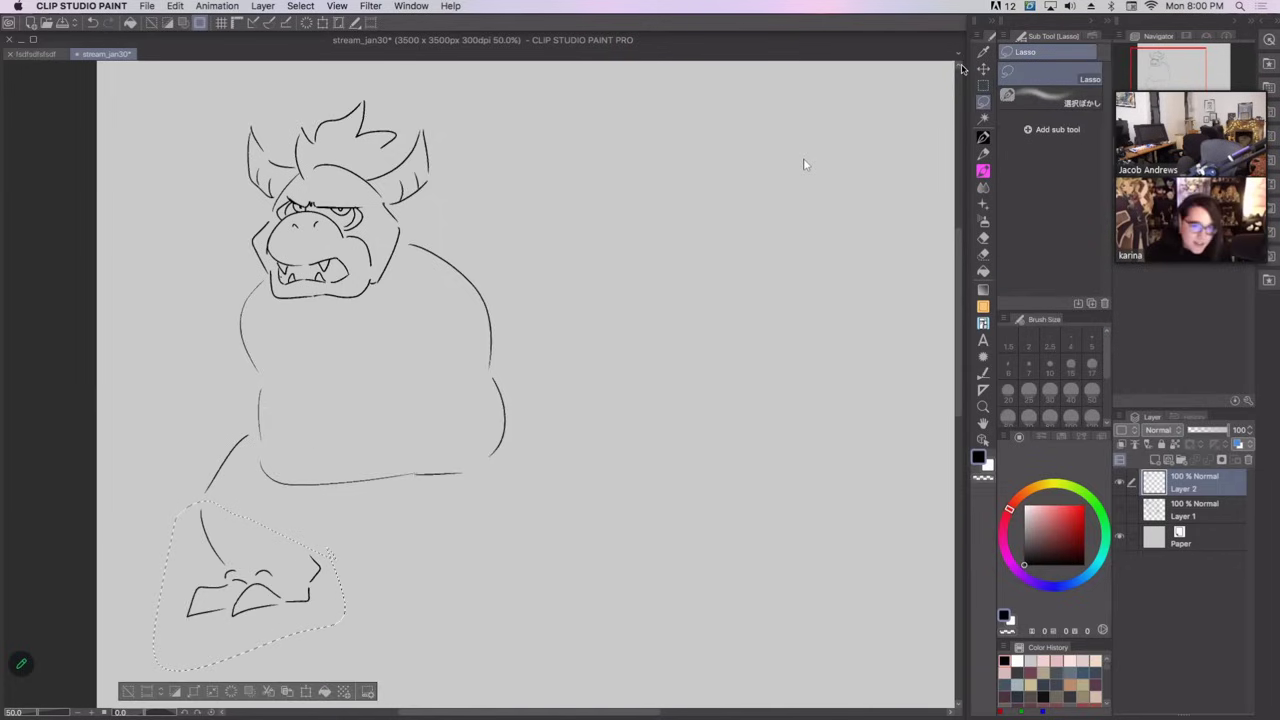
{"action": "key", "text": "Up"}
{"action": "key", "text": "Up"}
{"action": "key", "text": "Up"}
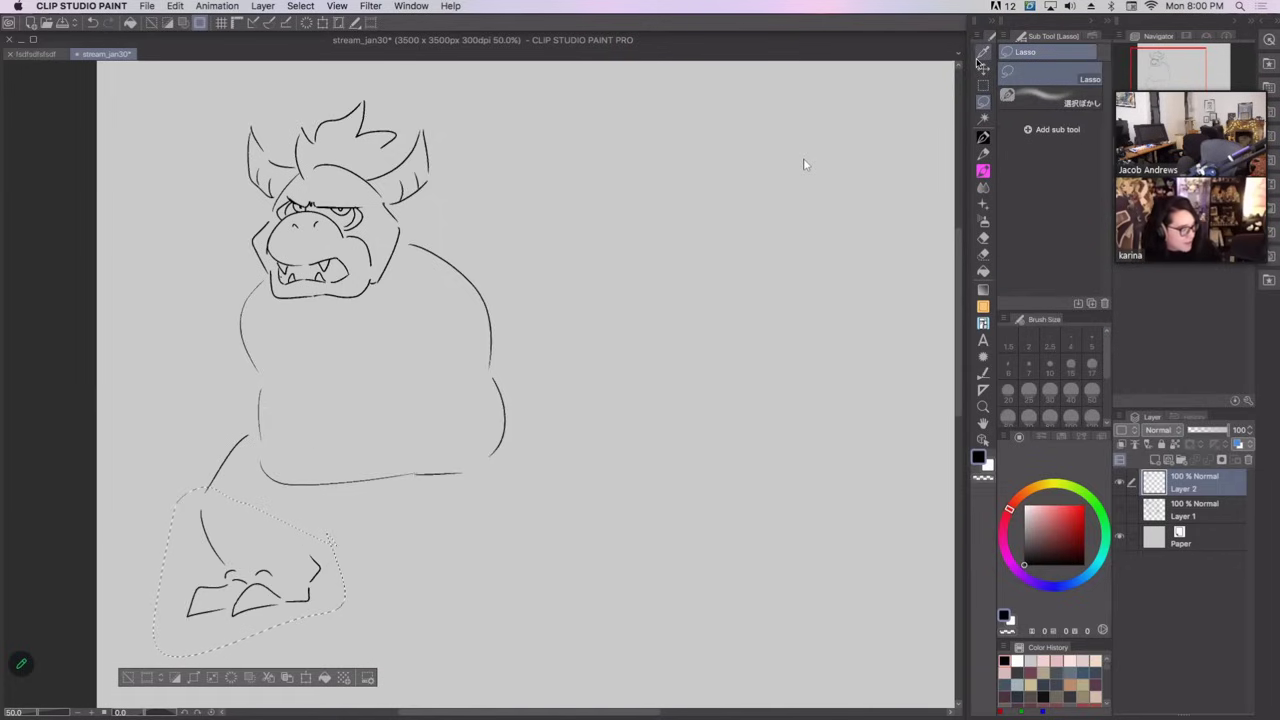
{"action": "key", "text": "Down"}
{"action": "key", "text": "Down"}
{"action": "left_click", "coordinate": [978, 76]}
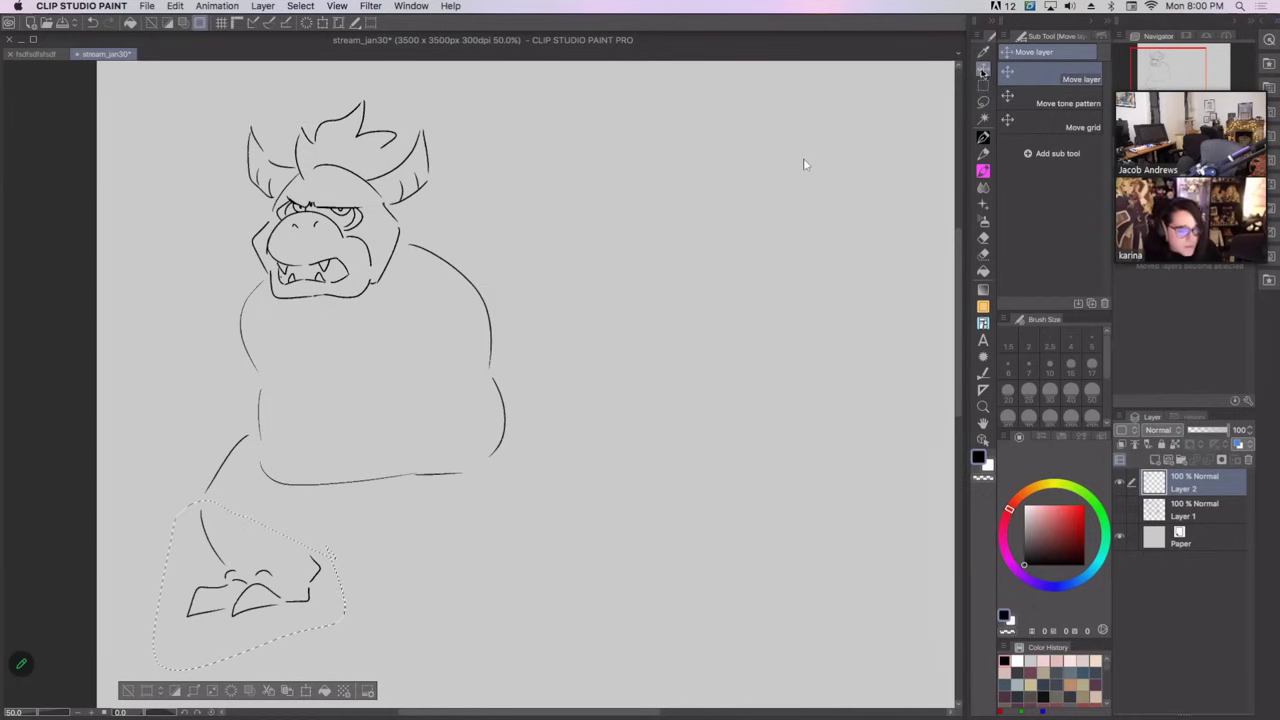
{"action": "key", "text": "Up"}
{"action": "key", "text": "Up"}
{"action": "key", "text": "Up"}
{"action": "key", "text": "super+d"}
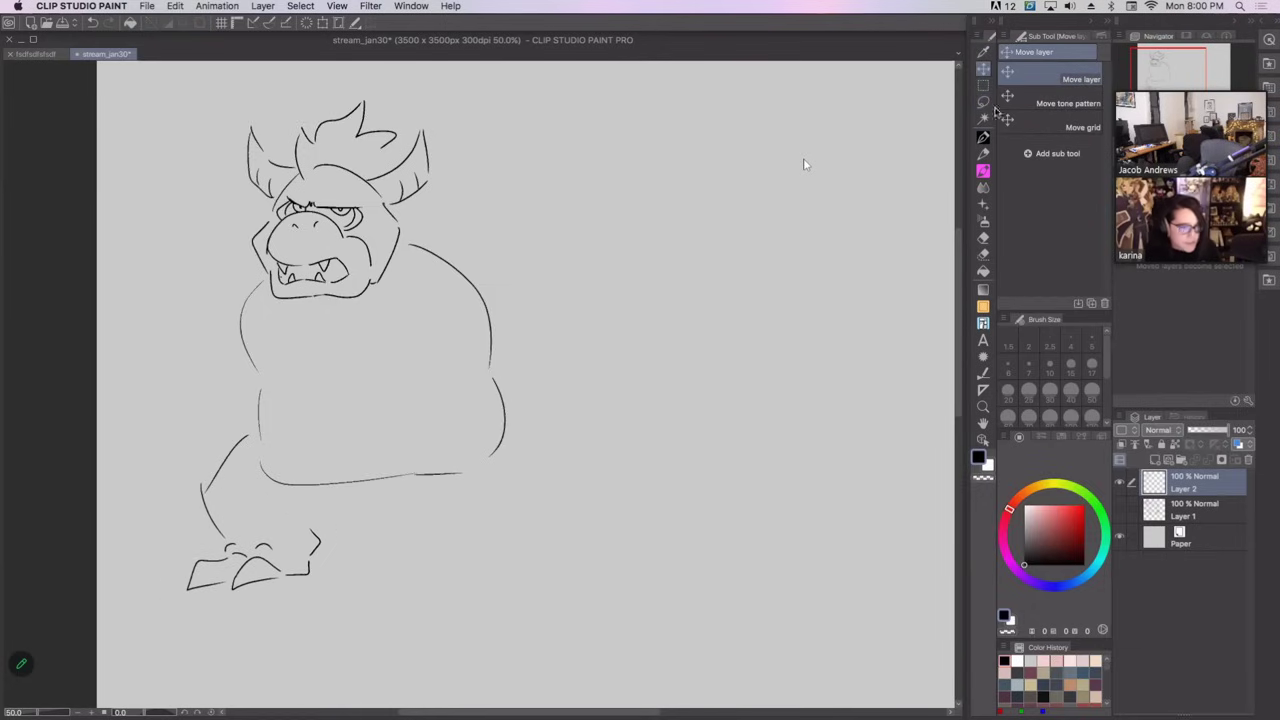
Erase the straight thigh line on the left leg and redraw it with the Drypen as a rounded outward curve.
{"action": "key", "text": "p"}
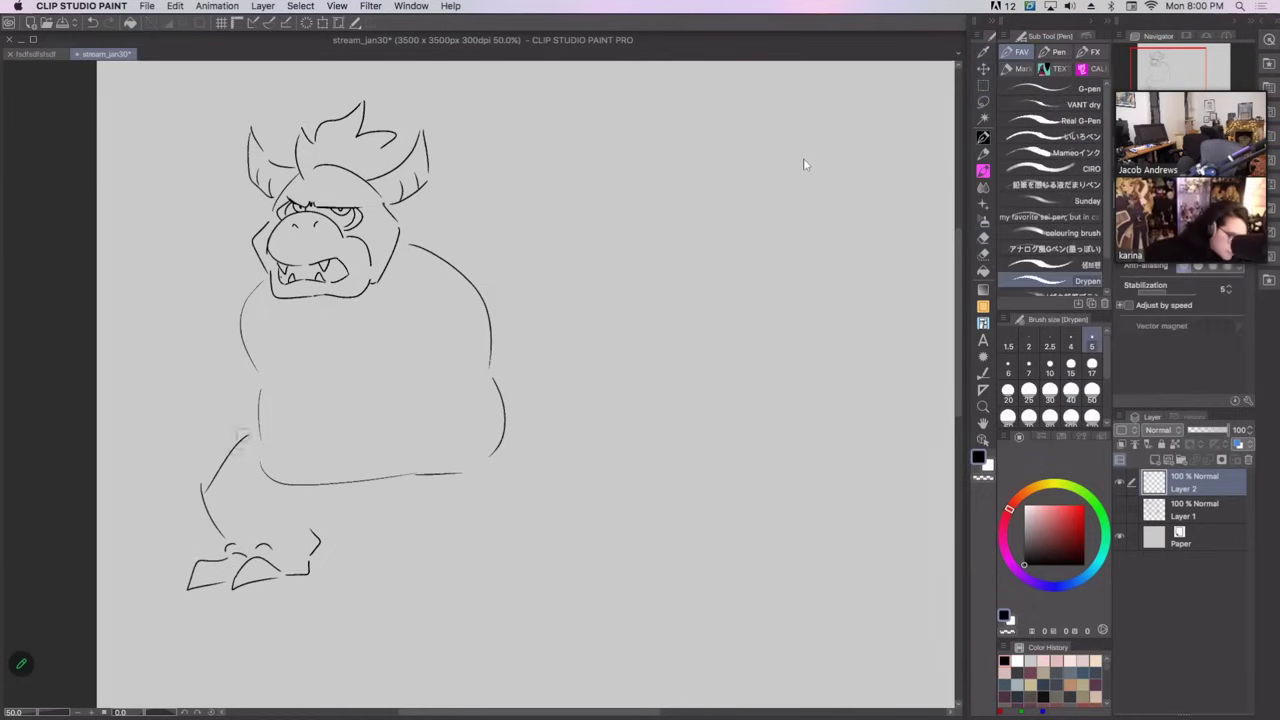
{"action": "left_click_drag", "start_coordinate": [243, 435], "coordinate": [201, 482]}
{"action": "left_click_drag", "start_coordinate": [256, 434], "coordinate": [192, 481]}
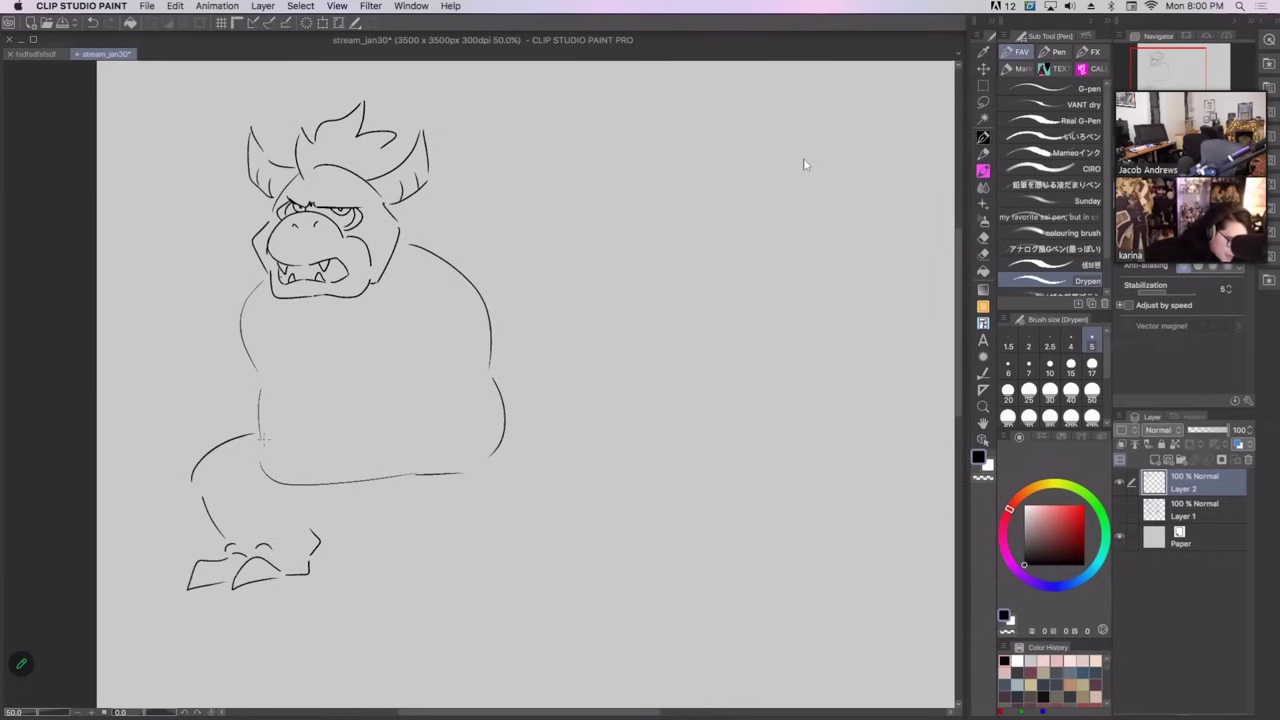
Draw the left thigh's underside, then replace the torso's flat base with a lower, rounder belly outline and erase the leftover lines.
{"action": "left_click_drag", "start_coordinate": [324, 498], "coordinate": [262, 523]}
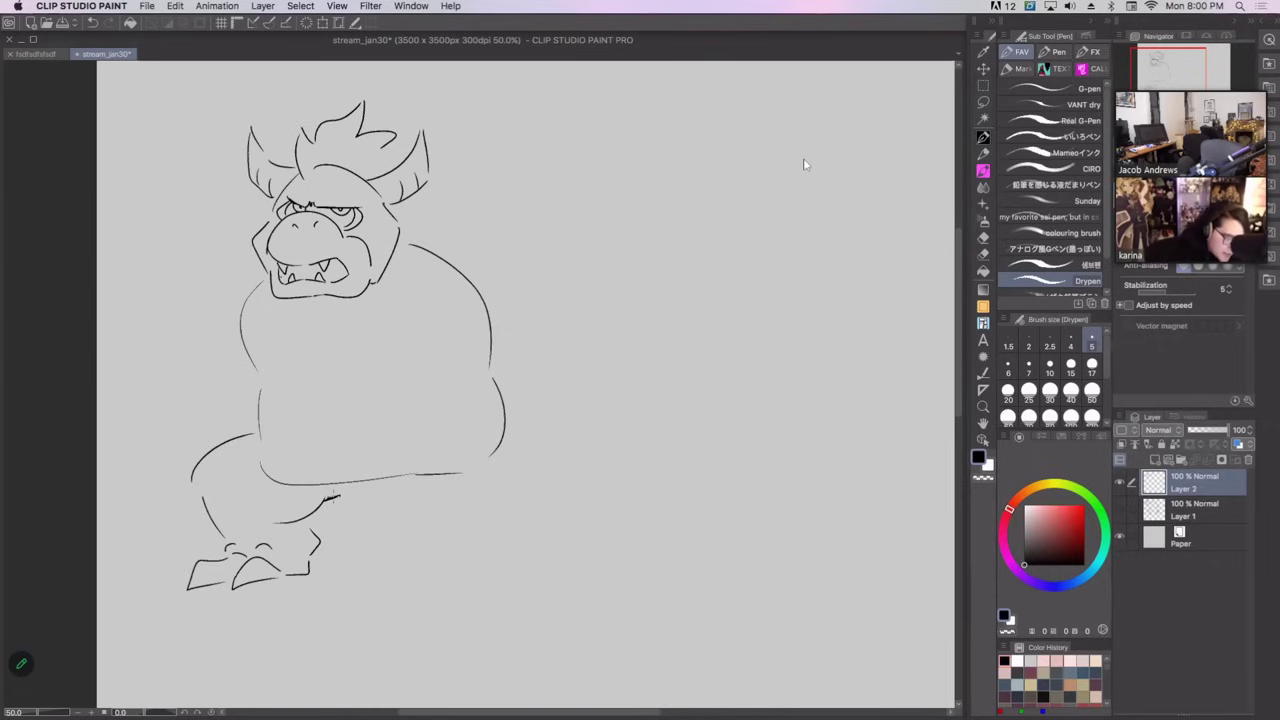
{"action": "left_click_drag", "start_coordinate": [318, 484], "coordinate": [432, 476]}
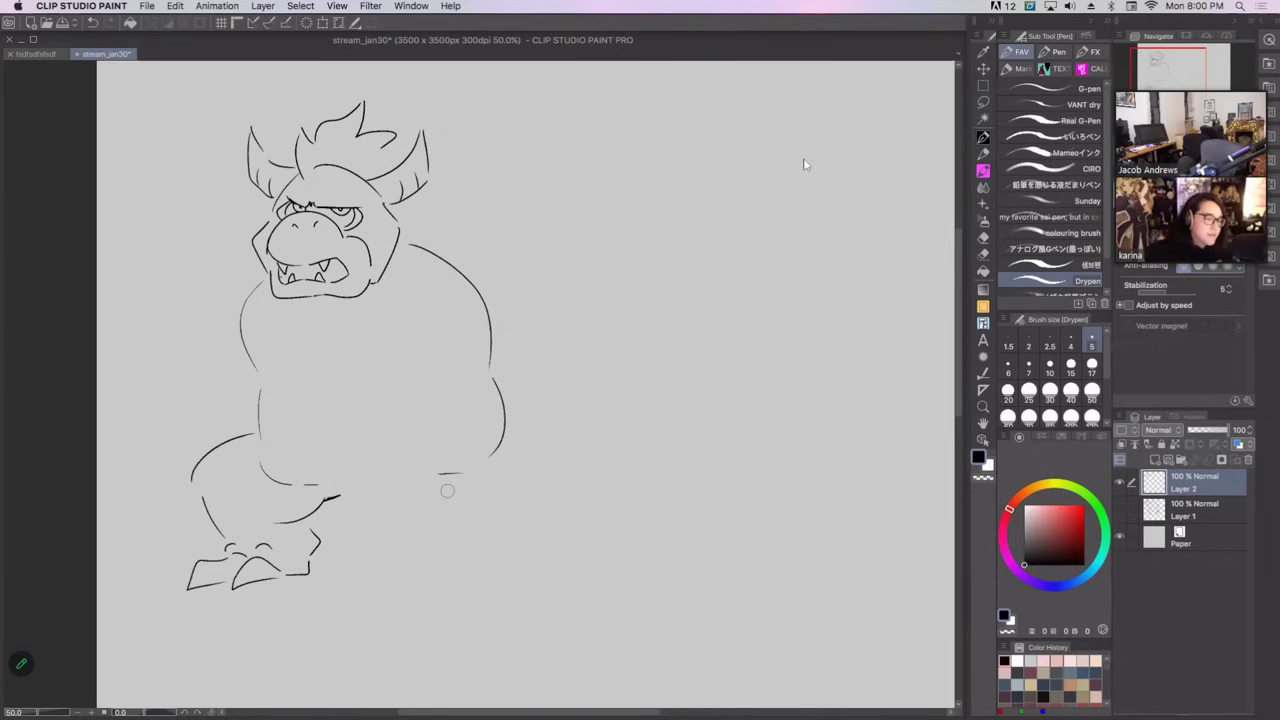
{"action": "mouse_move", "coordinate": [260, 392]}
{"action": "left_mouse_down"}
{"action": "mouse_move", "coordinate": [256, 438]}
{"action": "mouse_move", "coordinate": [320, 492]}
{"action": "mouse_move", "coordinate": [444, 476]}
{"action": "left_mouse_up"}
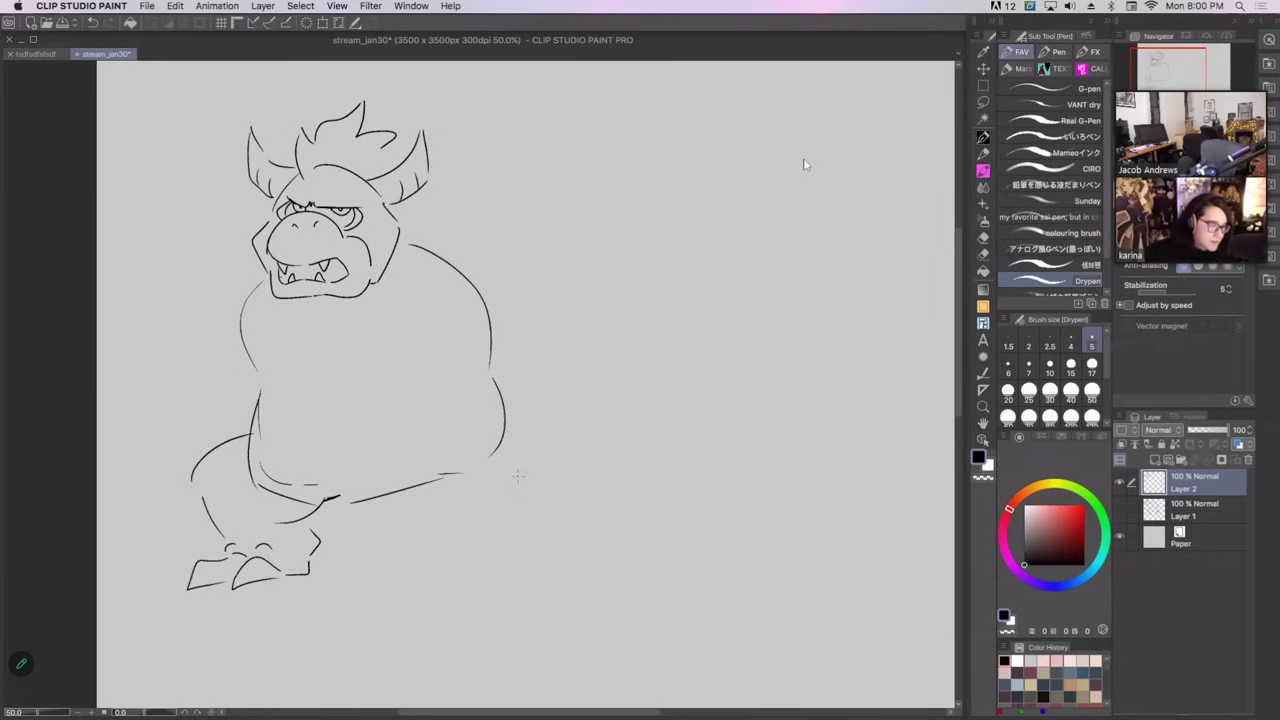
{"action": "left_click_drag", "start_coordinate": [292, 473], "coordinate": [335, 497]}
{"action": "left_click_drag", "start_coordinate": [272, 398], "coordinate": [328, 478]}
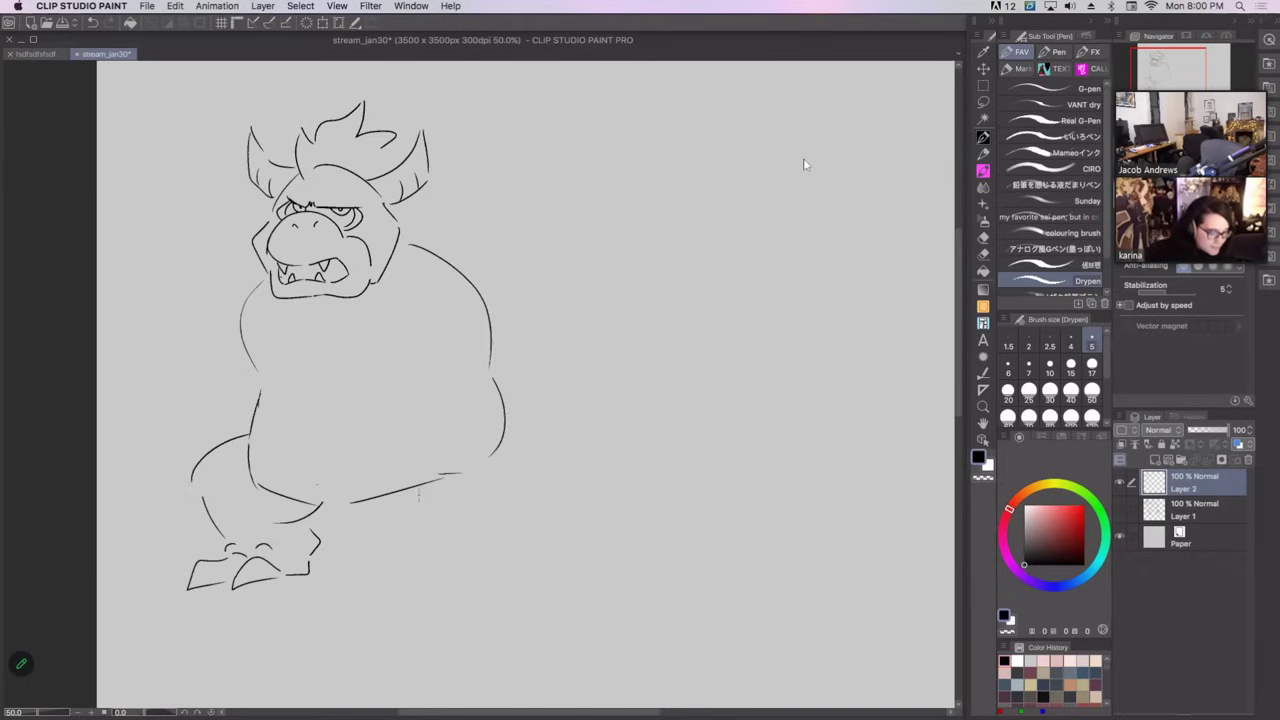
Draw the bent right leg over the hip and sketch the shell's outer curve behind the back.
{"action": "left_click_drag", "start_coordinate": [478, 407], "coordinate": [444, 522]}
{"action": "left_click_drag", "start_coordinate": [511, 418], "coordinate": [518, 528]}
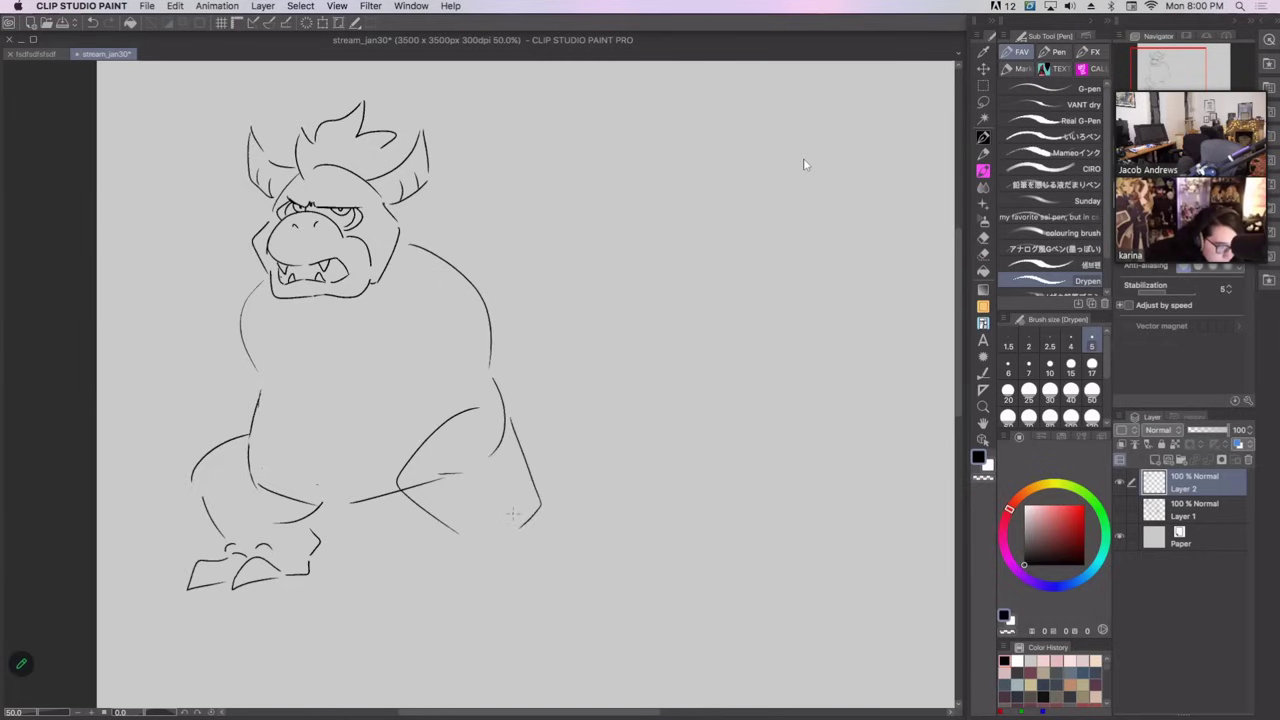
{"action": "mouse_move", "coordinate": [416, 232]}
{"action": "left_mouse_down"}
{"action": "mouse_move", "coordinate": [519, 276]}
{"action": "mouse_move", "coordinate": [542, 437]}
{"action": "left_mouse_up"}
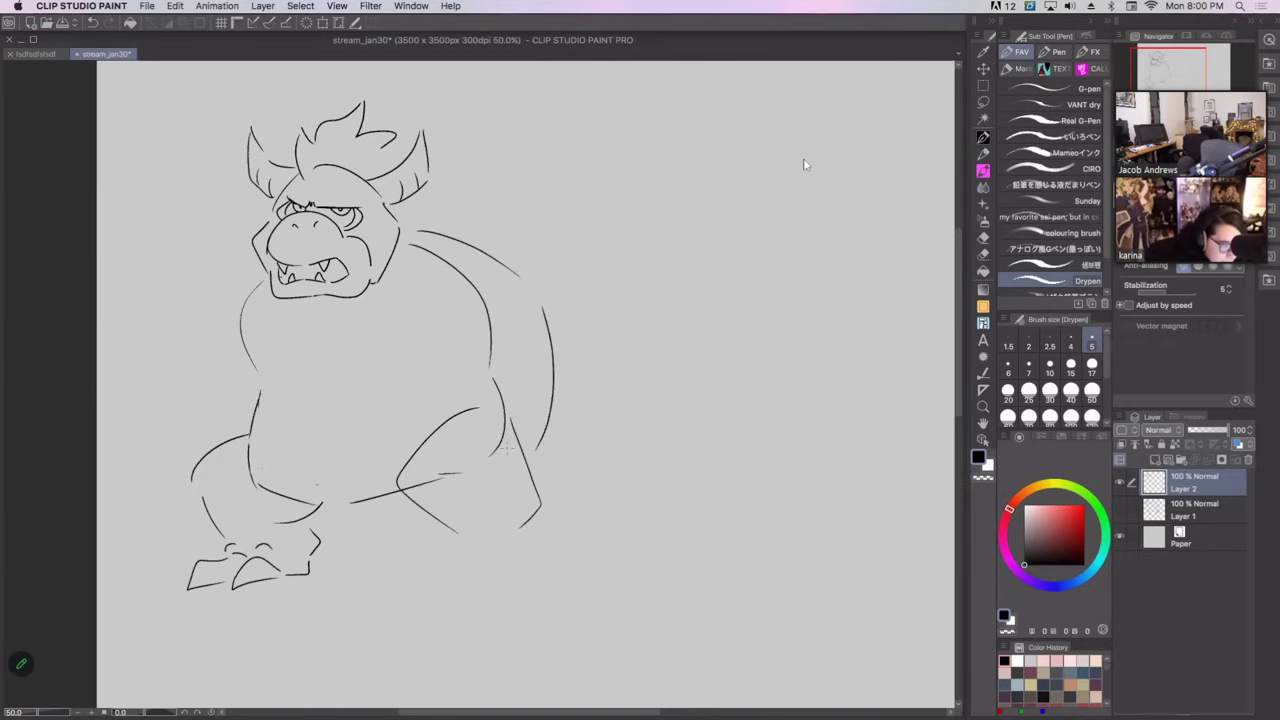
{"action": "key", "text": "super+z"}
Draw the clawed right foot and add an extra outer toe to the left foot.
{"action": "mouse_move", "coordinate": [452, 568]}
{"action": "left_mouse_down"}
{"action": "mouse_move", "coordinate": [527, 569]}
{"action": "mouse_move", "coordinate": [442, 576]}
{"action": "mouse_move", "coordinate": [516, 571]}
{"action": "mouse_move", "coordinate": [535, 536]}
{"action": "mouse_move", "coordinate": [537, 569]}
{"action": "mouse_move", "coordinate": [506, 579]}
{"action": "left_mouse_up"}
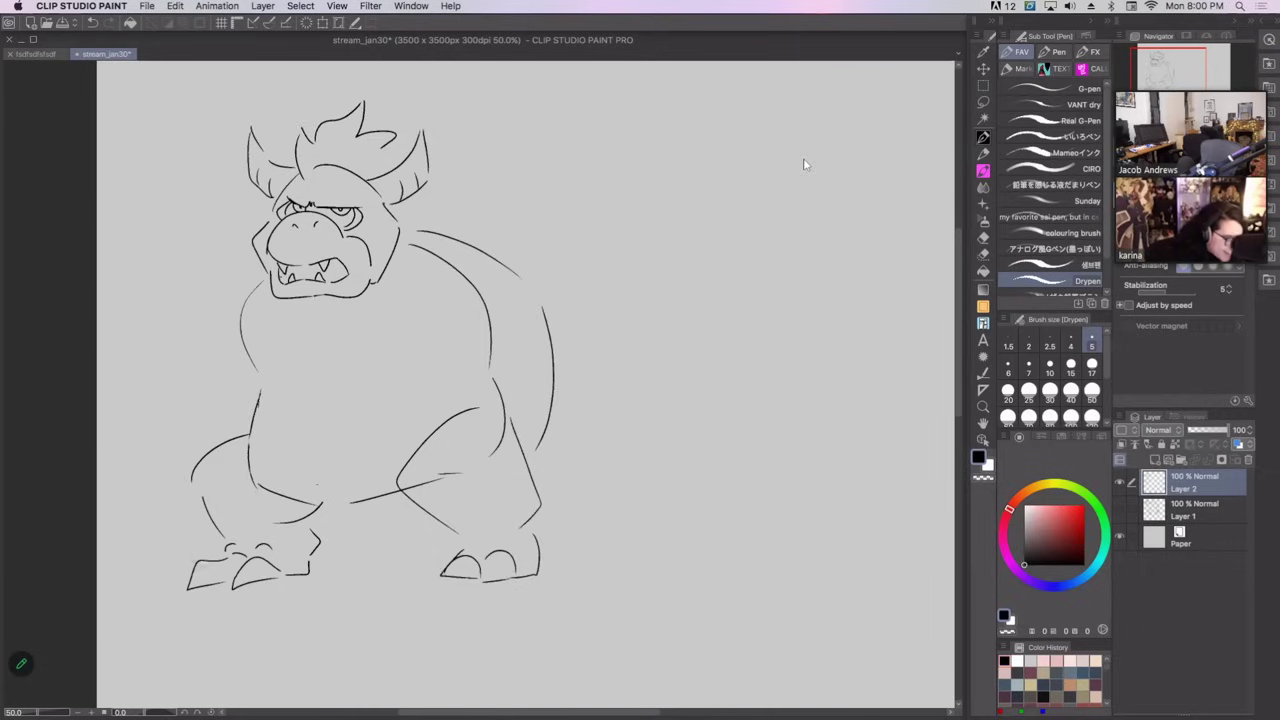
{"action": "mouse_move", "coordinate": [224, 554]}
{"action": "left_mouse_down"}
{"action": "mouse_move", "coordinate": [173, 579]}
{"action": "mouse_move", "coordinate": [186, 576]}
{"action": "left_mouse_up"}
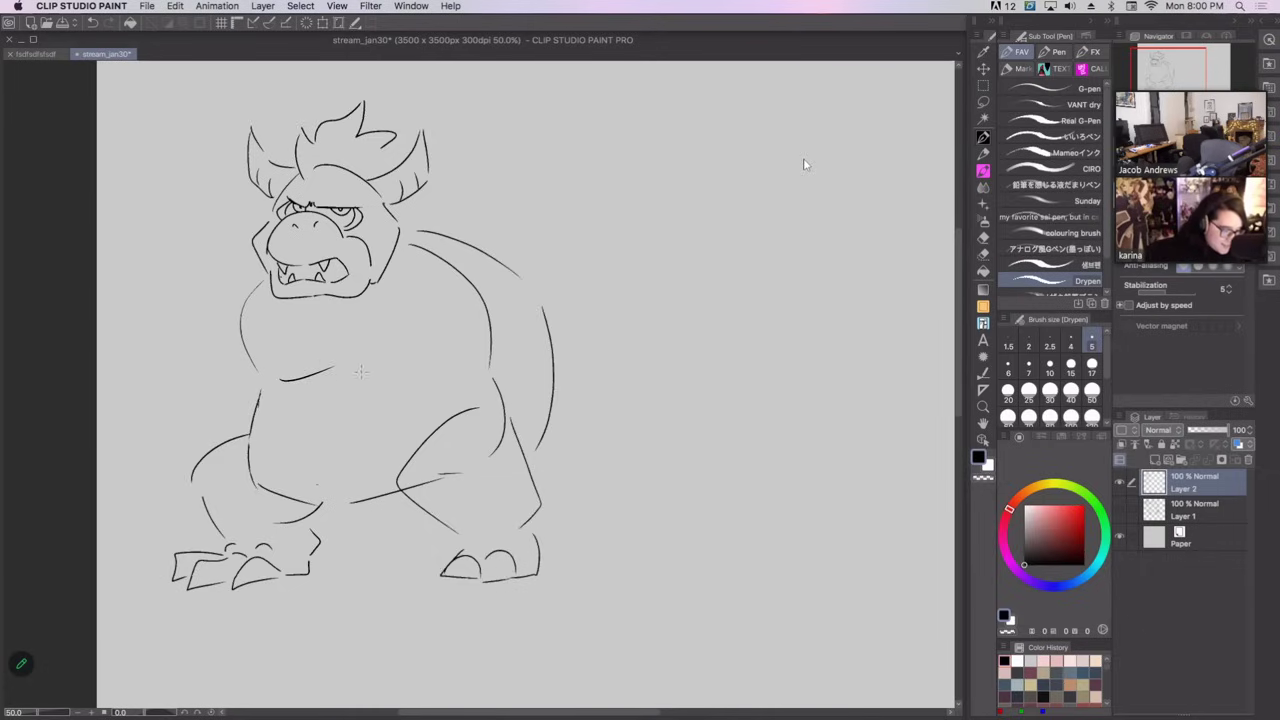
Draw curved horizontal segment lines across the chest and belly, from under the chin down to the lower belly.
{"action": "left_click_drag", "start_coordinate": [268, 380], "coordinate": [316, 369]}
{"action": "left_click_drag", "start_coordinate": [340, 363], "coordinate": [430, 363]}
{"action": "left_click_drag", "start_coordinate": [281, 341], "coordinate": [390, 330]}
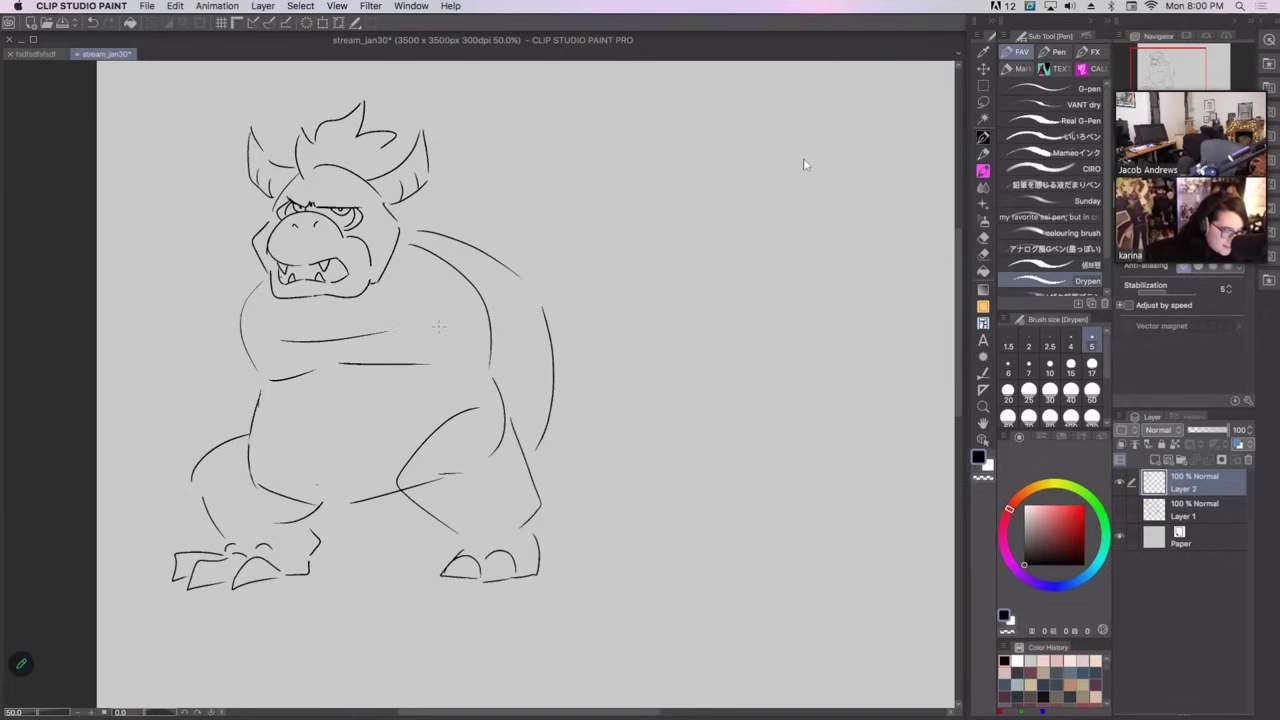
{"action": "left_click_drag", "start_coordinate": [294, 310], "coordinate": [342, 306]}
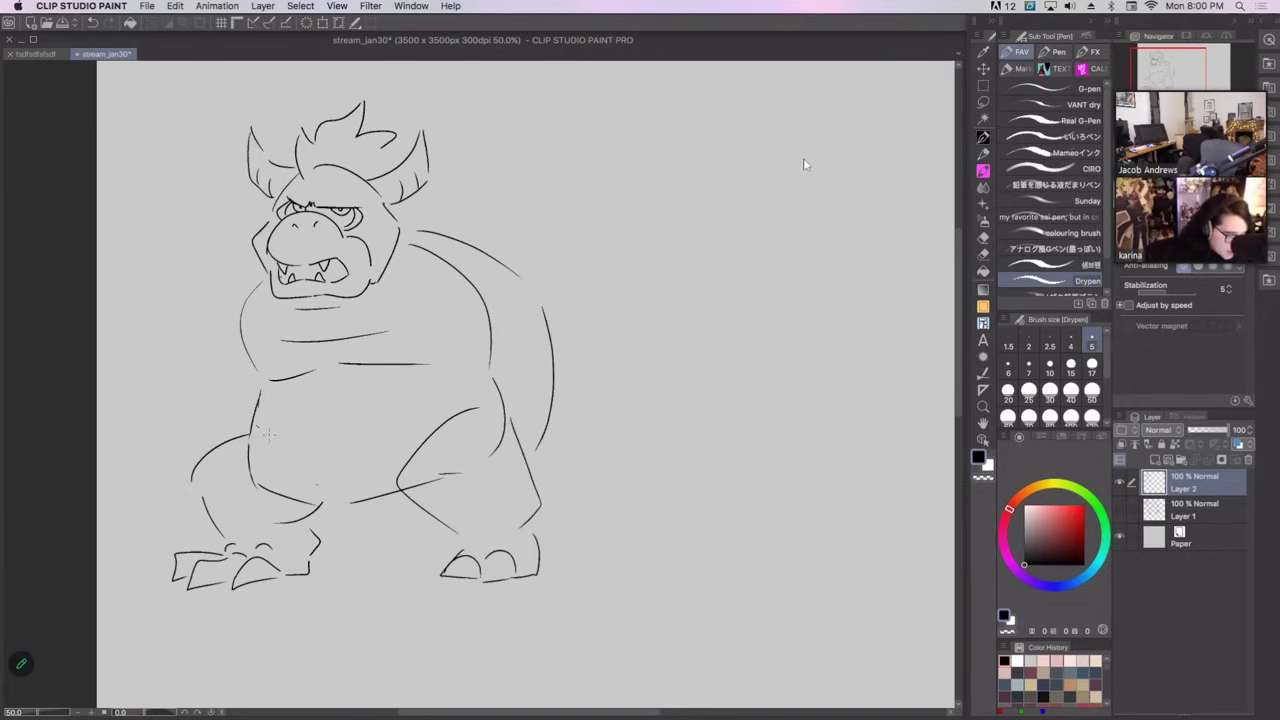
{"action": "left_click_drag", "start_coordinate": [258, 428], "coordinate": [368, 443]}
Close the belly's lower edge and draw a thick tail sweeping out behind the right leg to an upturned point.
{"action": "left_click_drag", "start_coordinate": [250, 458], "coordinate": [455, 556]}
{"action": "mouse_move", "coordinate": [550, 548]}
{"action": "left_mouse_down"}
{"action": "mouse_move", "coordinate": [647, 520]}
{"action": "mouse_move", "coordinate": [695, 490]}
{"action": "left_mouse_up"}
{"action": "left_click_drag", "start_coordinate": [540, 483], "coordinate": [626, 488]}
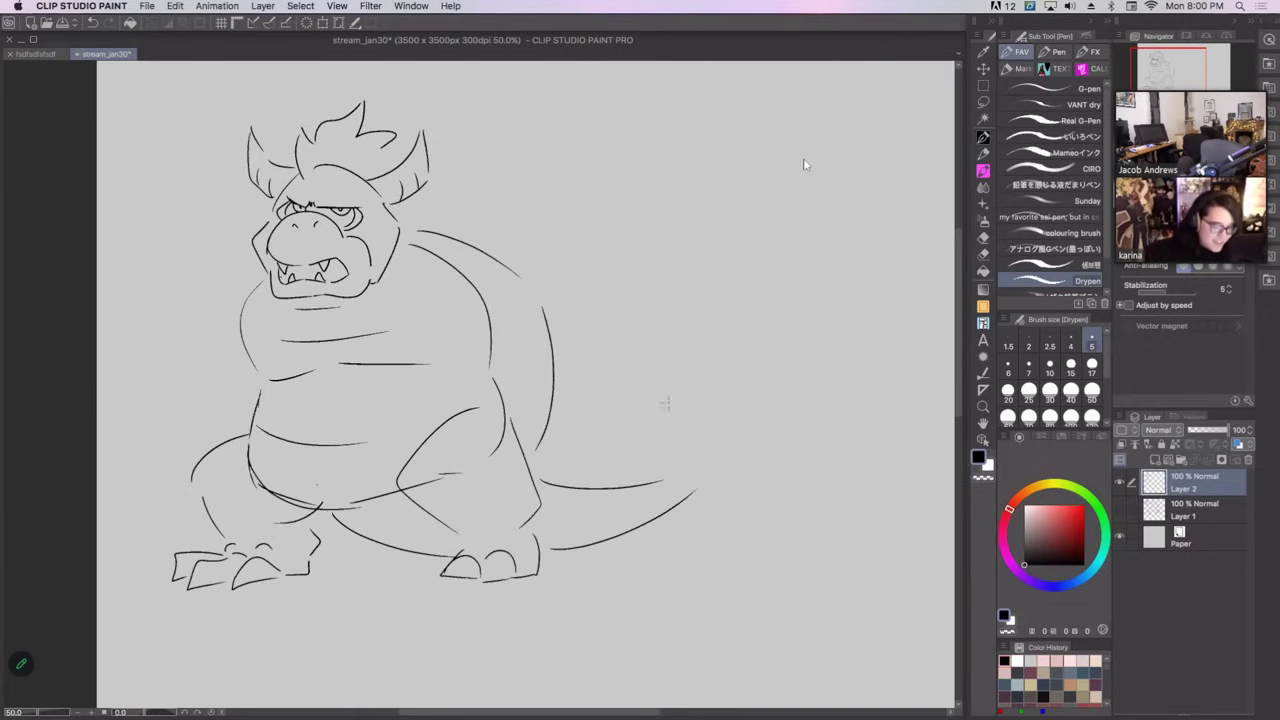
{"action": "key", "text": "super+z"}
{"action": "left_click_drag", "start_coordinate": [540, 485], "coordinate": [616, 530]}
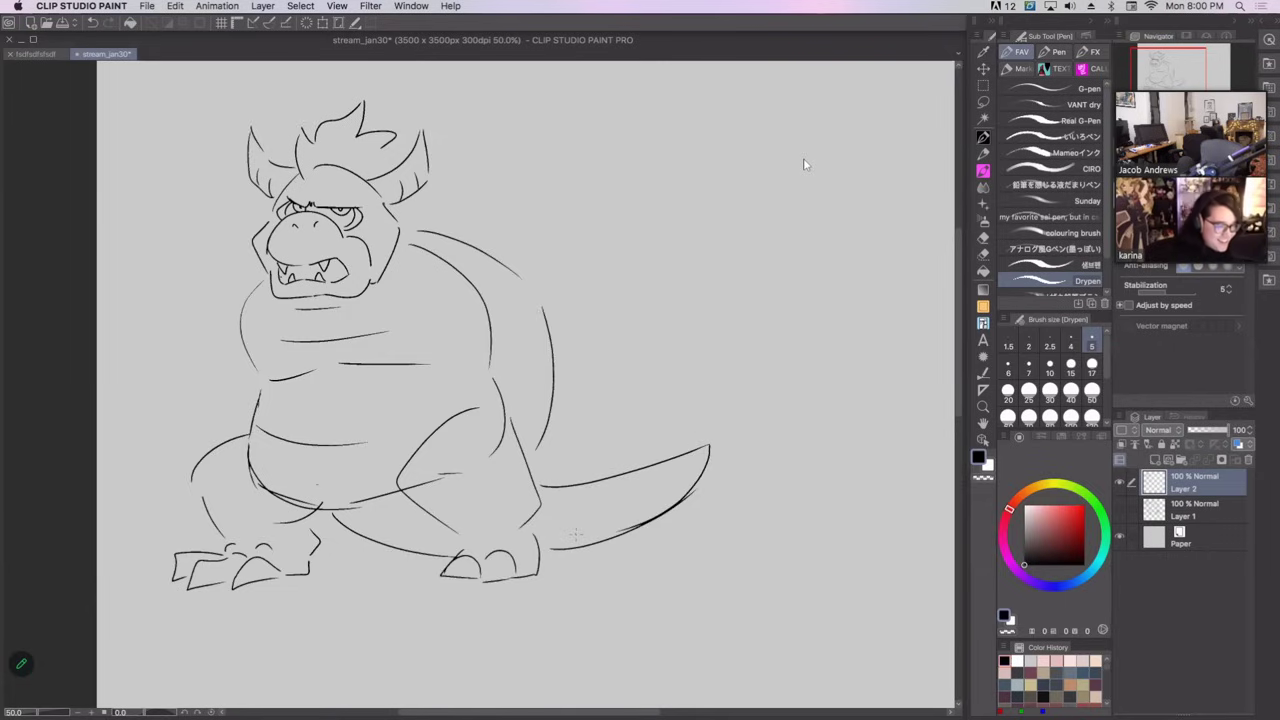
Add four spikes and an inner rim line to the shell, and strengthen the chest's left outline.
{"action": "mouse_move", "coordinate": [448, 237]}
{"action": "left_mouse_down"}
{"action": "mouse_move", "coordinate": [484, 200]}
{"action": "mouse_move", "coordinate": [488, 242]}
{"action": "mouse_move", "coordinate": [543, 284]}
{"action": "left_mouse_up"}
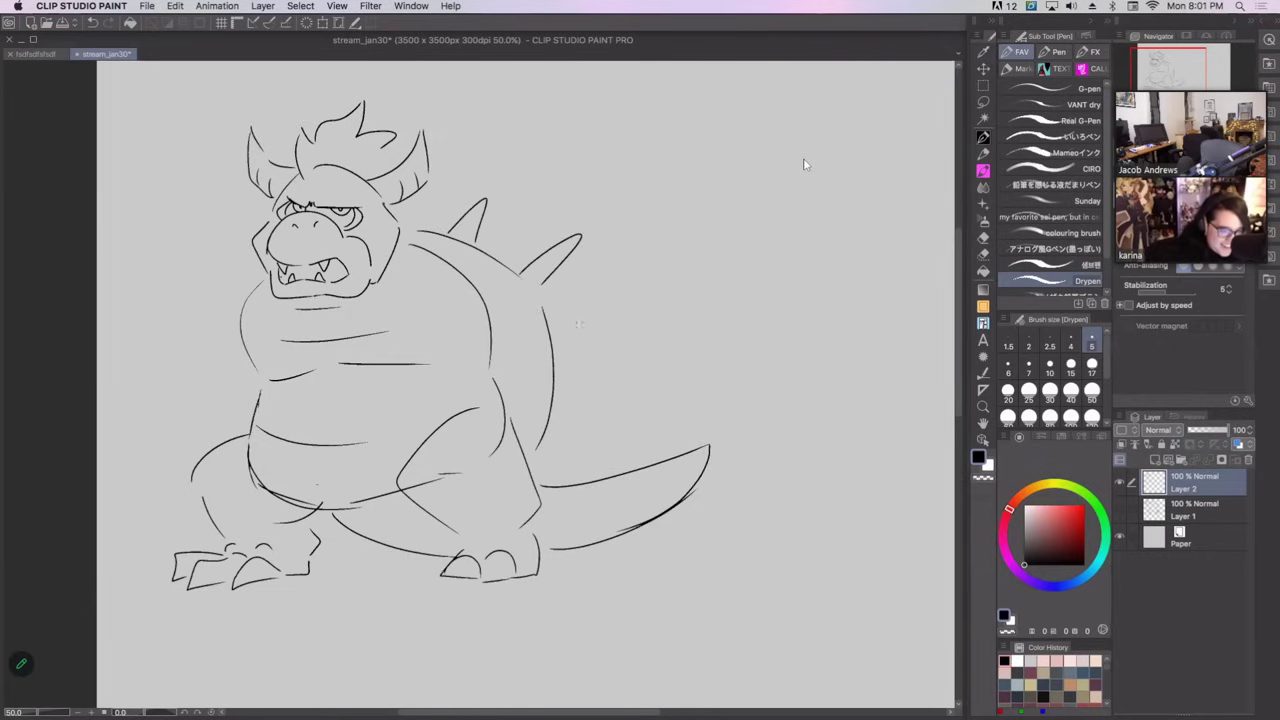
{"action": "mouse_move", "coordinate": [563, 354]}
{"action": "left_mouse_down"}
{"action": "mouse_move", "coordinate": [585, 382]}
{"action": "mouse_move", "coordinate": [584, 452]}
{"action": "left_mouse_up"}
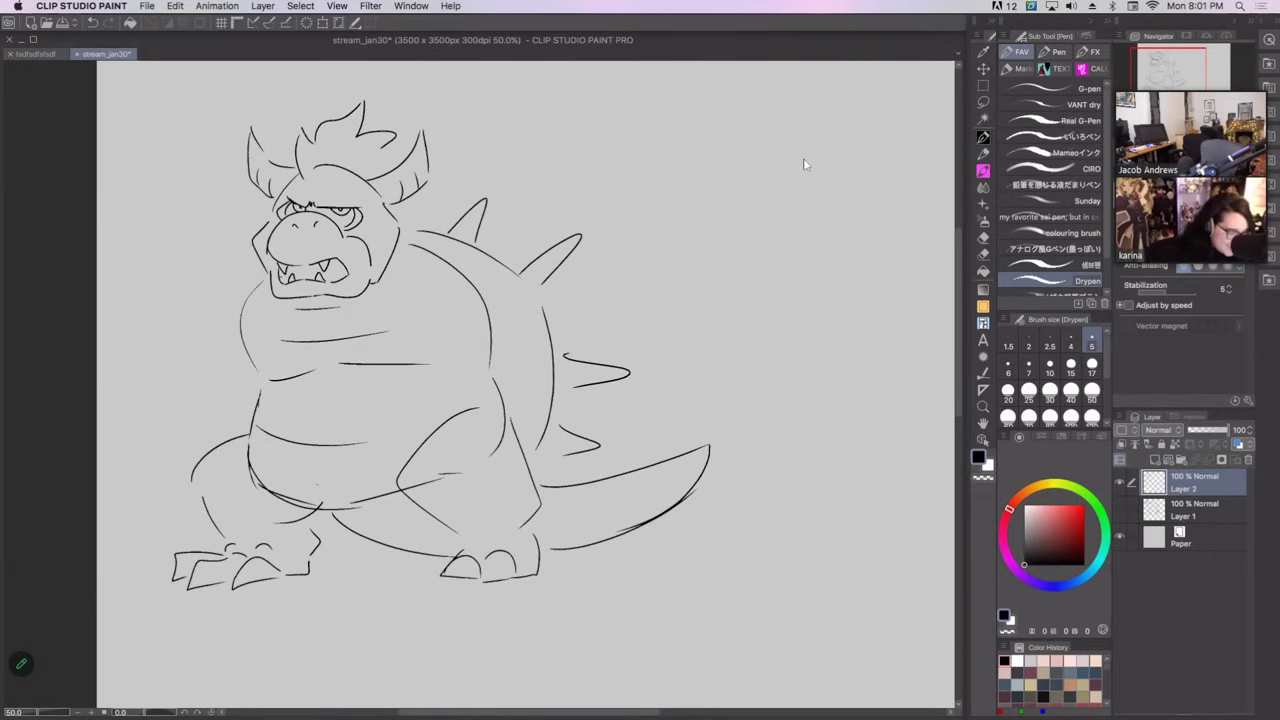
{"action": "mouse_move", "coordinate": [264, 280]}
{"action": "left_mouse_down"}
{"action": "mouse_move", "coordinate": [275, 388]}
{"action": "mouse_move", "coordinate": [262, 302]}
{"action": "mouse_move", "coordinate": [250, 310]}
{"action": "mouse_move", "coordinate": [270, 385]}
{"action": "left_mouse_up"}
{"action": "key", "text": "super+z"}
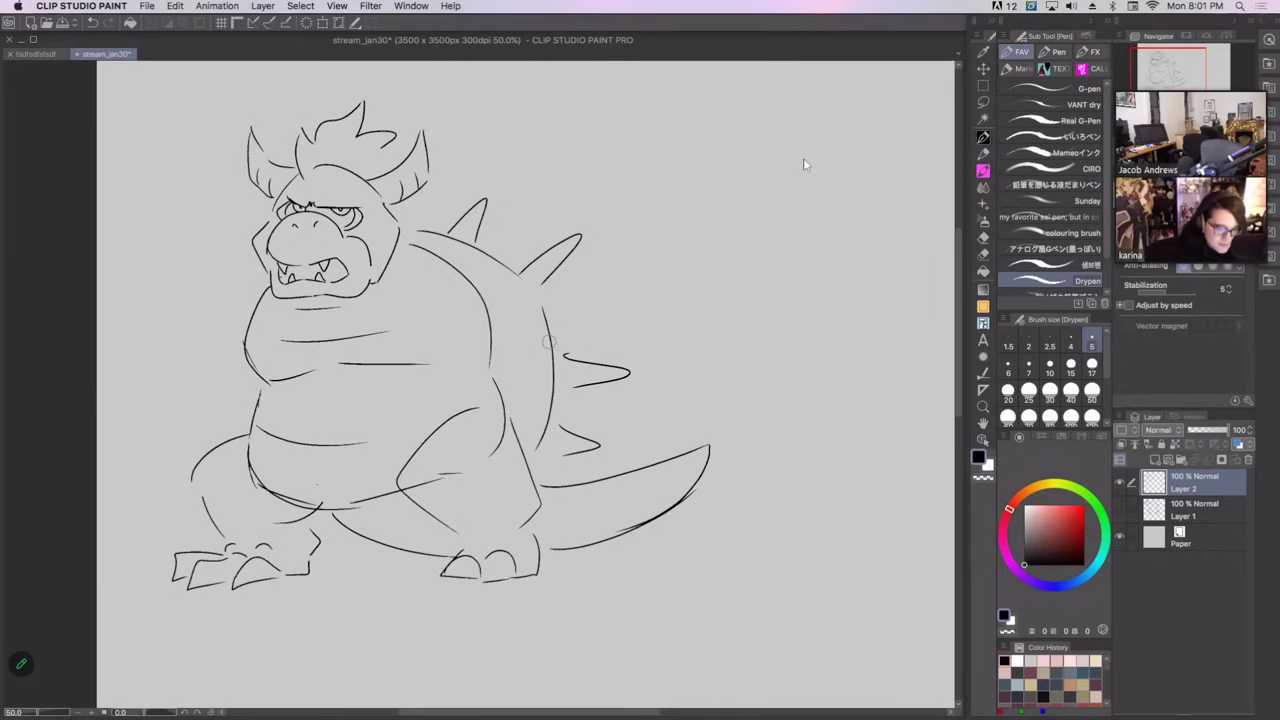
{"action": "mouse_move", "coordinate": [398, 229]}
{"action": "left_mouse_down"}
{"action": "mouse_move", "coordinate": [502, 298]}
{"action": "mouse_move", "coordinate": [527, 390]}
{"action": "mouse_move", "coordinate": [520, 420]}
{"action": "left_mouse_up"}
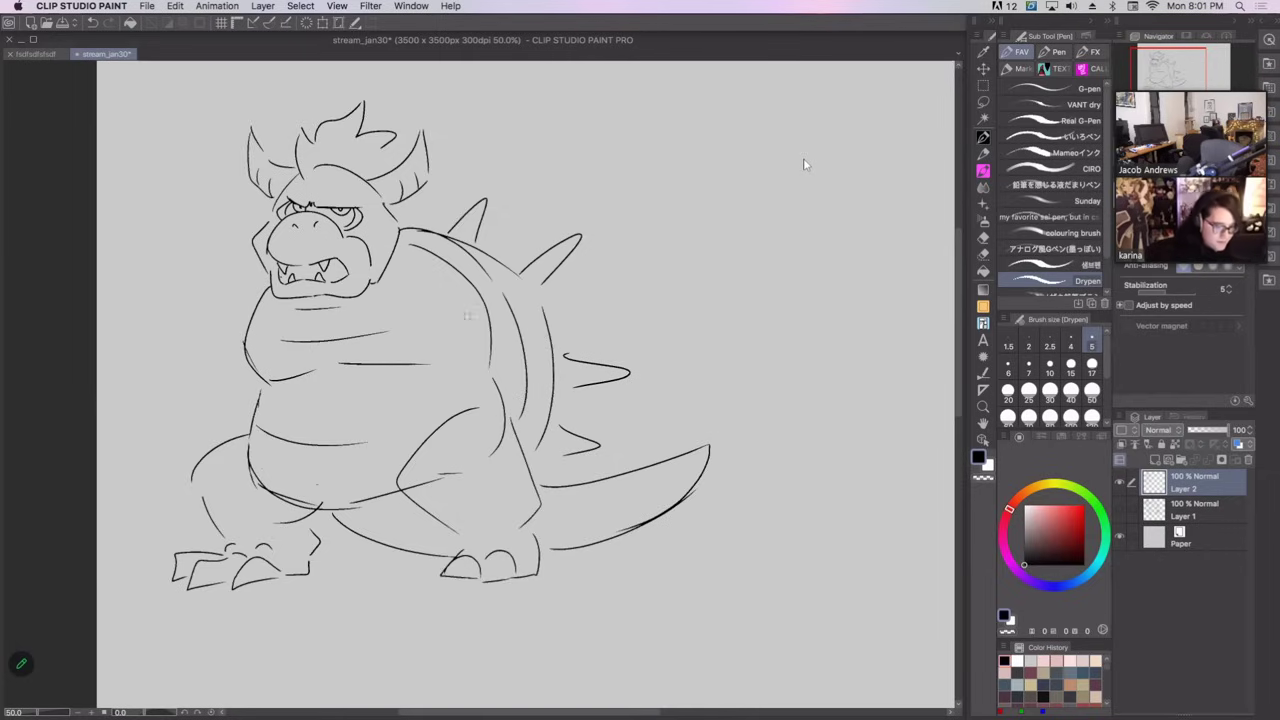
Draw both arms bent outward from the shoulders with rounded hands, and erase the shell and spike lines overlapping the right arm.
{"action": "left_click_drag", "start_coordinate": [470, 282], "coordinate": [395, 378]}
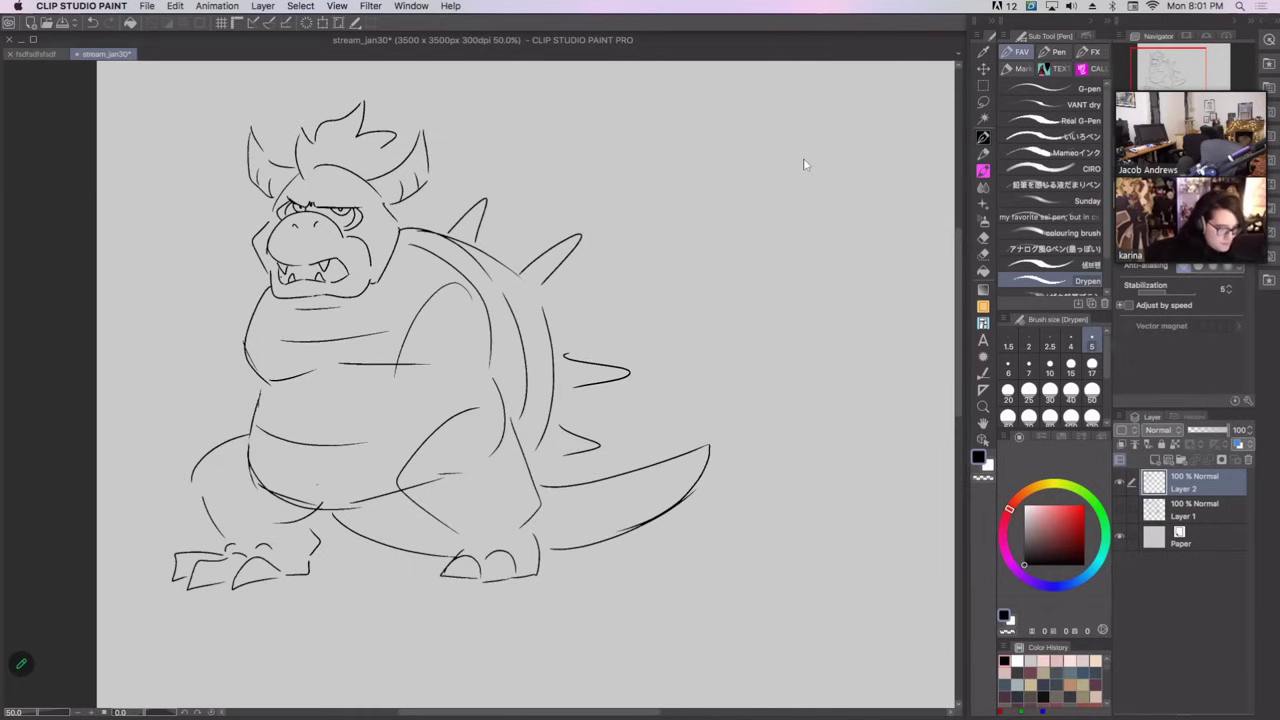
{"action": "key", "text": "ctrl+z"}
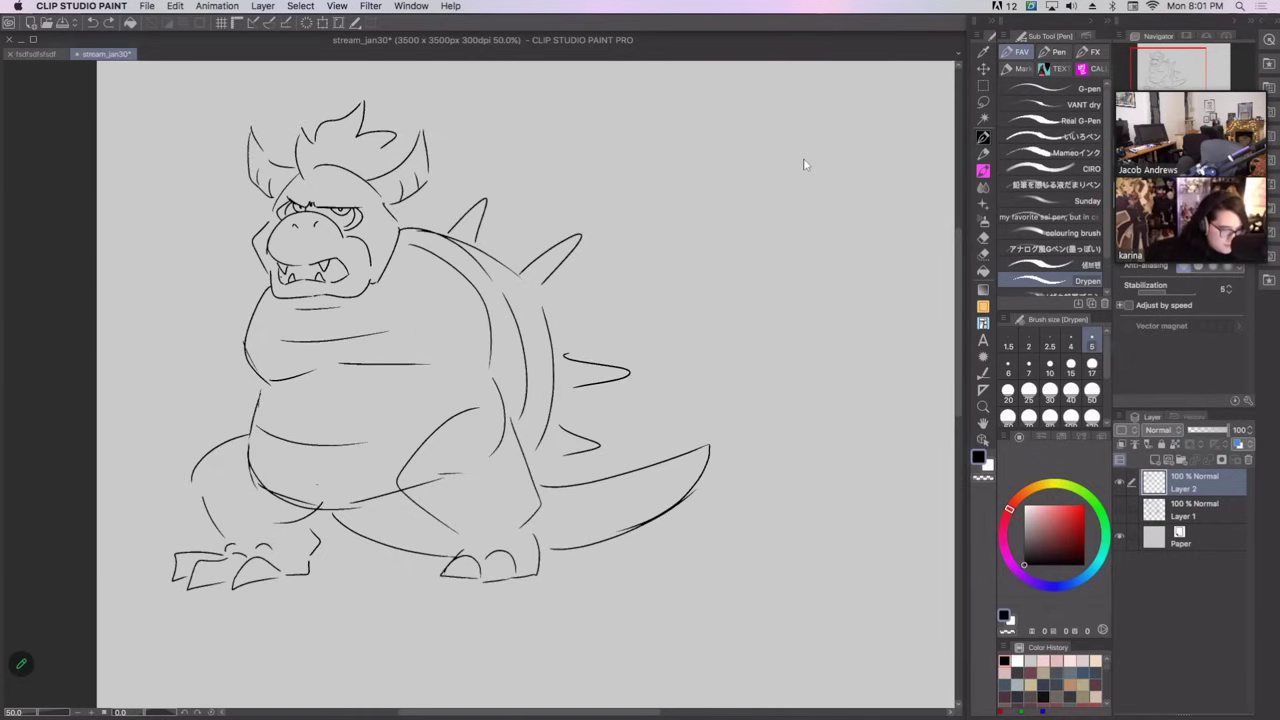
{"action": "mouse_move", "coordinate": [250, 306]}
{"action": "left_mouse_down"}
{"action": "mouse_move", "coordinate": [215, 350]}
{"action": "mouse_move", "coordinate": [138, 340]}
{"action": "mouse_move", "coordinate": [152, 395]}
{"action": "mouse_move", "coordinate": [238, 434]}
{"action": "left_mouse_up"}
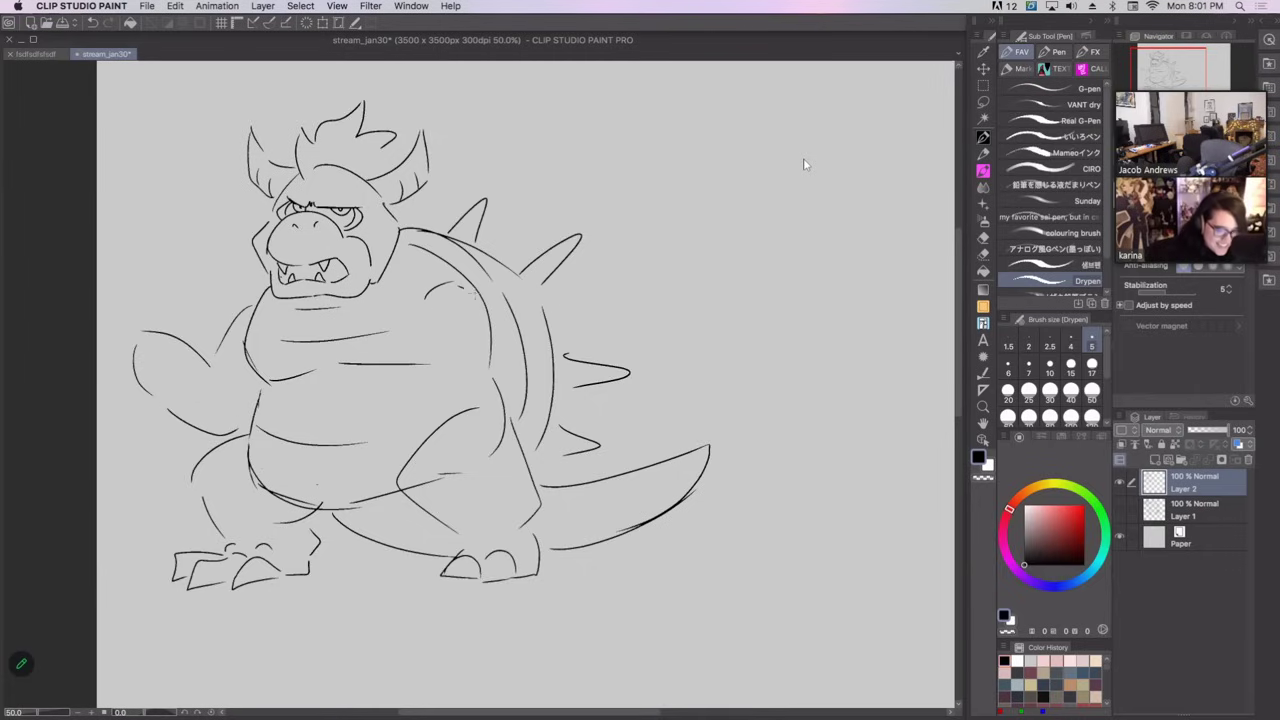
{"action": "mouse_move", "coordinate": [462, 290]}
{"action": "left_mouse_down"}
{"action": "mouse_move", "coordinate": [556, 324]}
{"action": "mouse_move", "coordinate": [652, 280]}
{"action": "mouse_move", "coordinate": [446, 396]}
{"action": "left_mouse_up"}
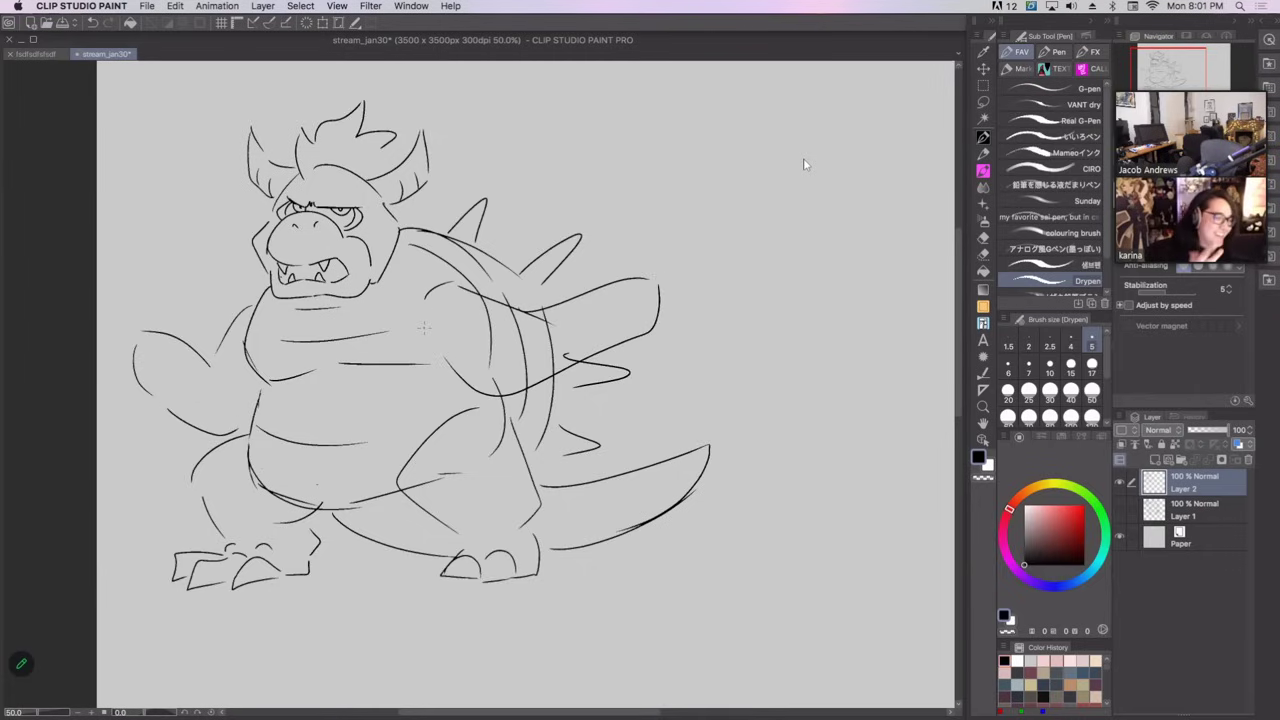
{"action": "key", "text": "ctrl+z"}
{"action": "key", "text": "ctrl+z"}
{"action": "mouse_move", "coordinate": [517, 312]}
{"action": "left_mouse_down"}
{"action": "mouse_move", "coordinate": [610, 290]}
{"action": "mouse_move", "coordinate": [476, 385]}
{"action": "left_mouse_up"}
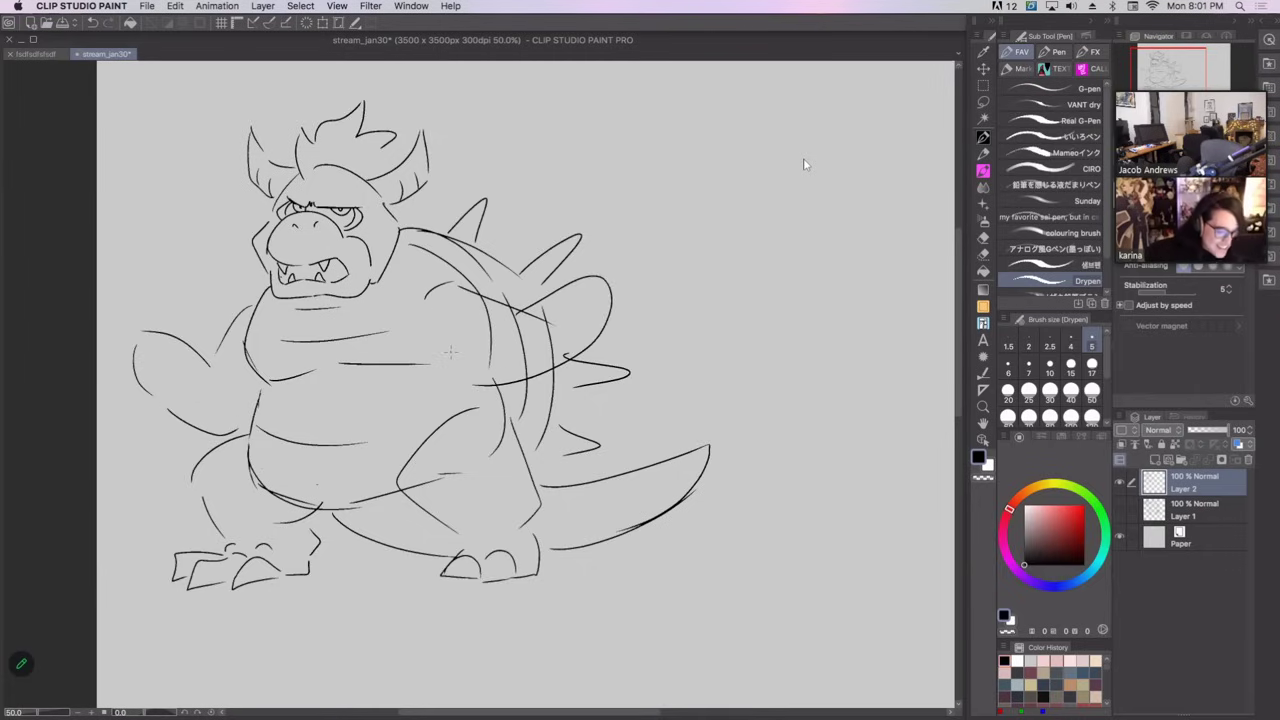
{"action": "mouse_move", "coordinate": [540, 318]}
{"action": "left_mouse_down"}
{"action": "mouse_move", "coordinate": [483, 347]}
{"action": "mouse_move", "coordinate": [512, 330]}
{"action": "mouse_move", "coordinate": [535, 353]}
{"action": "mouse_move", "coordinate": [508, 371]}
{"action": "left_mouse_up"}
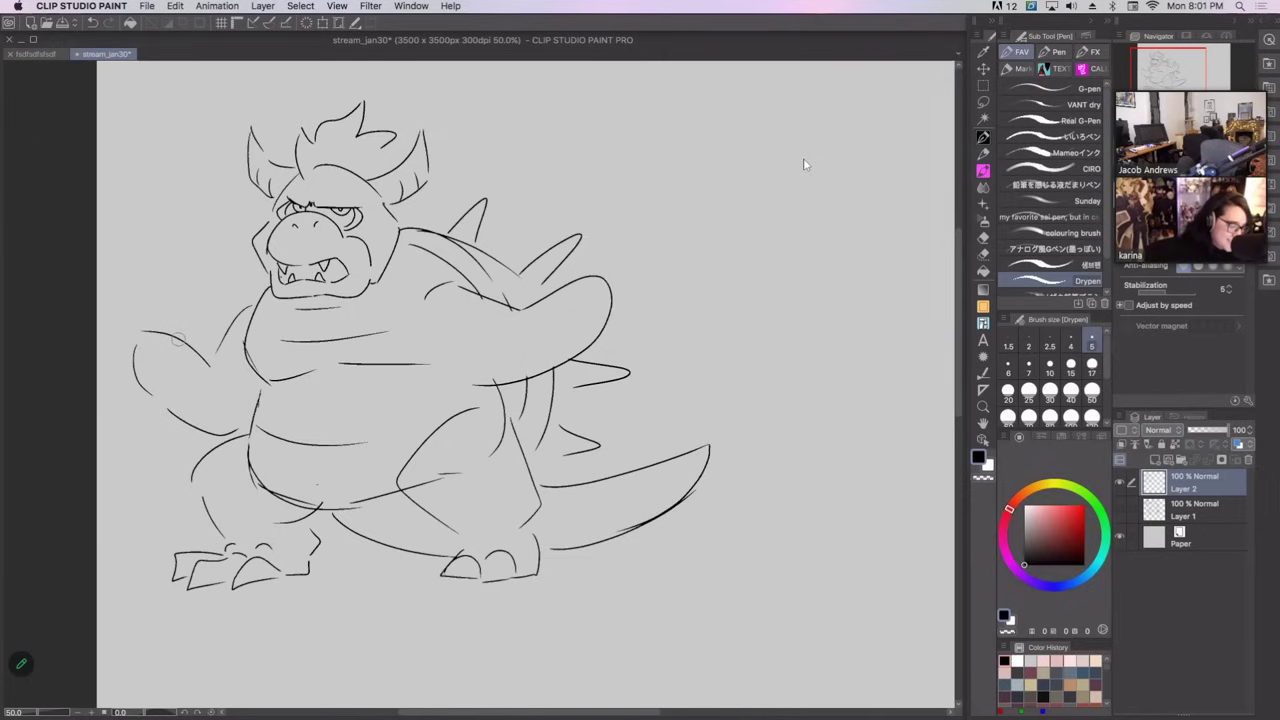
Add pointed claws to the left hand and rounded claws to the right hand.
{"action": "left_click_drag", "start_coordinate": [174, 338], "coordinate": [190, 346]}
{"action": "mouse_move", "coordinate": [150, 395]}
{"action": "left_mouse_down"}
{"action": "mouse_move", "coordinate": [118, 367]}
{"action": "mouse_move", "coordinate": [146, 383]}
{"action": "left_mouse_up"}
{"action": "left_click_drag", "start_coordinate": [112, 336], "coordinate": [143, 350]}
{"action": "left_click_drag", "start_coordinate": [134, 306], "coordinate": [154, 334]}
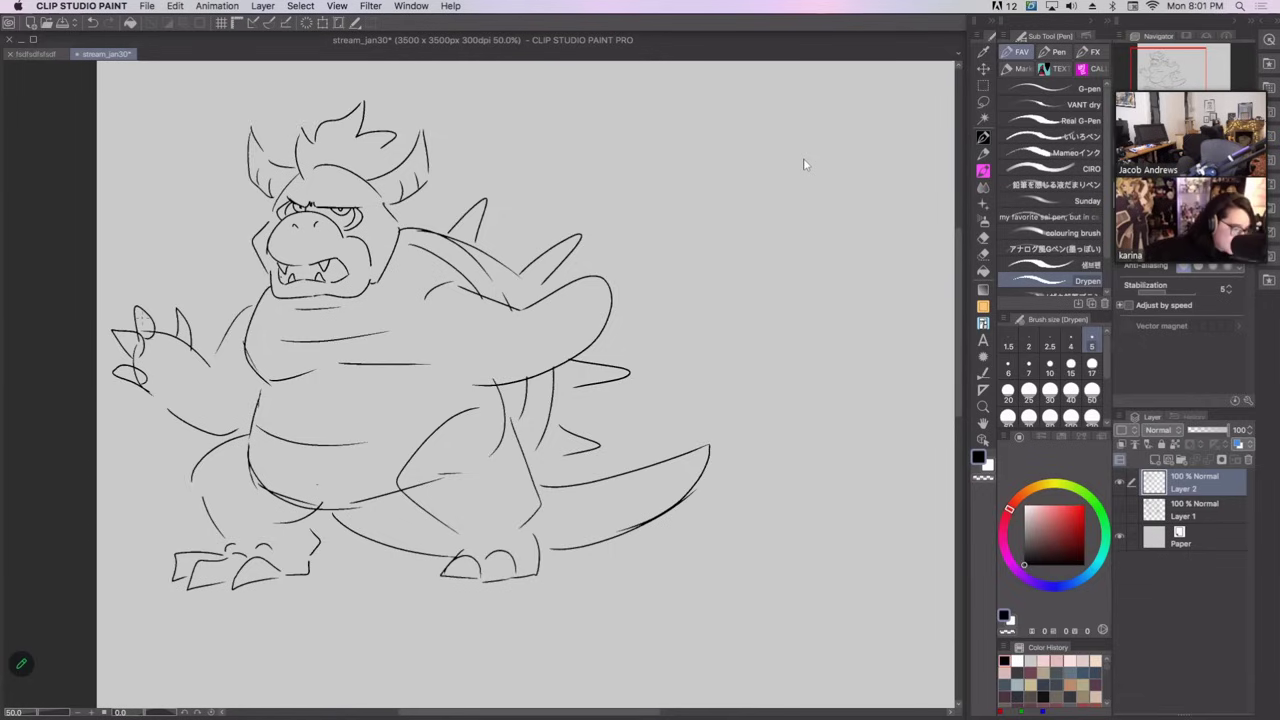
{"action": "mouse_move", "coordinate": [562, 270]}
{"action": "left_mouse_down"}
{"action": "mouse_move", "coordinate": [555, 300]}
{"action": "mouse_move", "coordinate": [617, 242]}
{"action": "mouse_move", "coordinate": [613, 280]}
{"action": "mouse_move", "coordinate": [634, 263]}
{"action": "mouse_move", "coordinate": [600, 324]}
{"action": "left_mouse_up"}
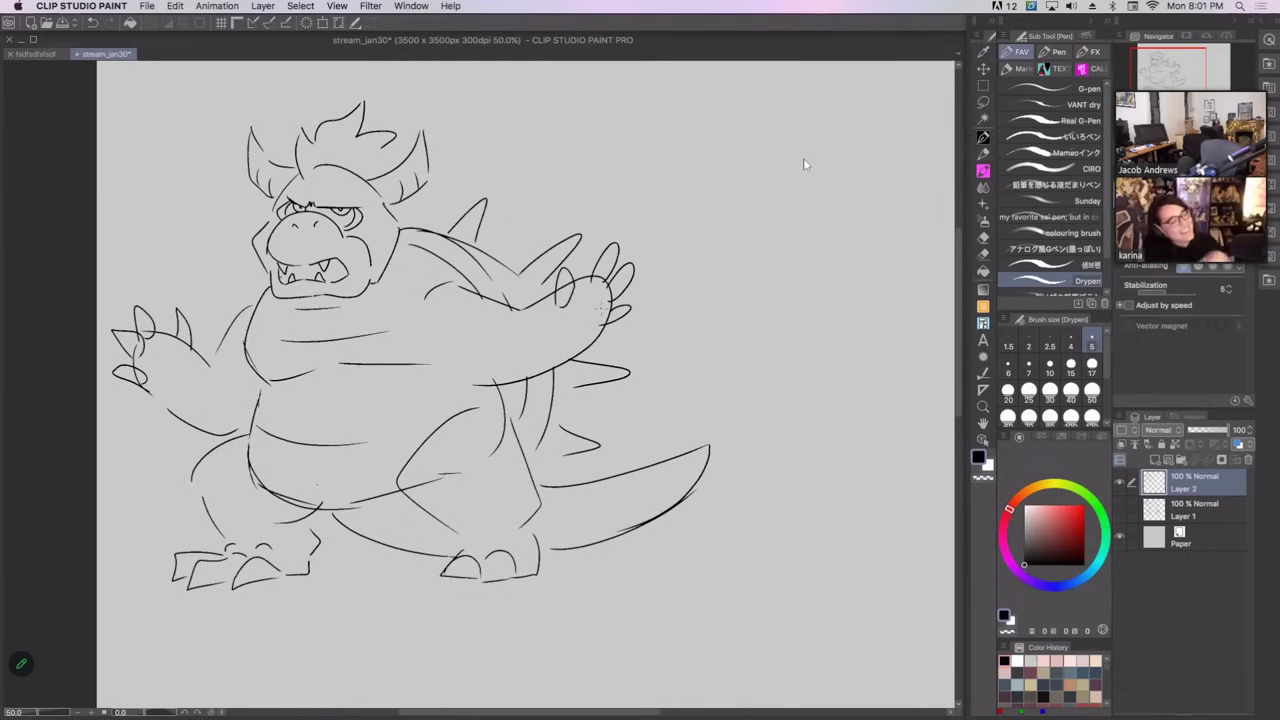
{"action": "left_click_drag", "start_coordinate": [286, 299], "coordinate": [334, 312]}
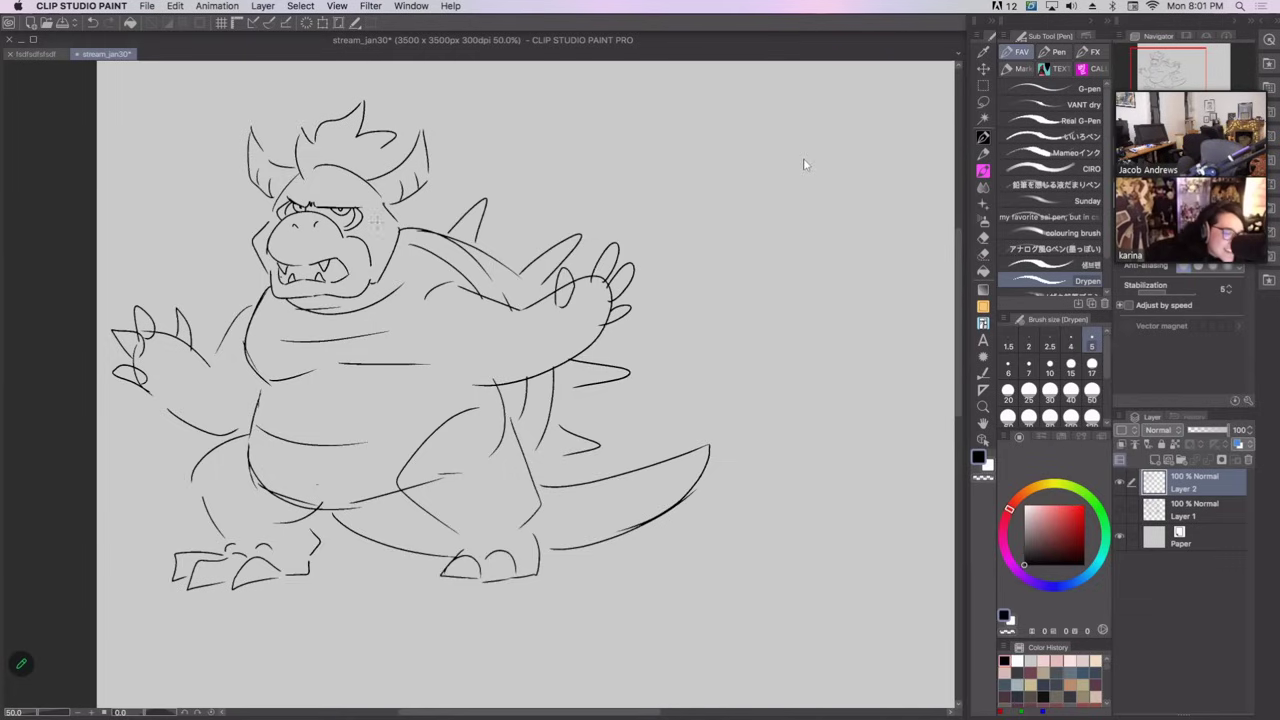
{"action": "key", "text": "ctrl+z"}
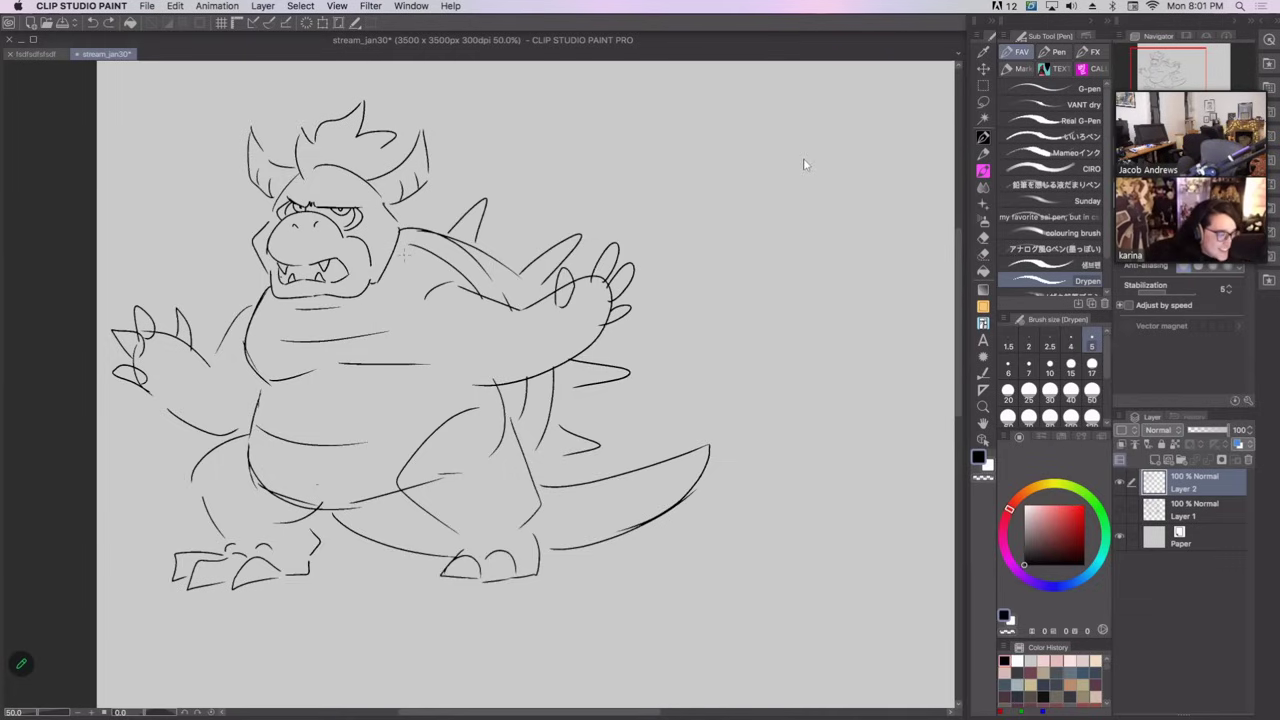
Draw a curved cuff with round studs around the left wrist.
{"action": "mouse_move", "coordinate": [176, 348]}
{"action": "left_mouse_down"}
{"action": "mouse_move", "coordinate": [176, 403]}
{"action": "mouse_move", "coordinate": [157, 408]}
{"action": "left_mouse_up"}
{"action": "mouse_move", "coordinate": [172, 418]}
{"action": "left_mouse_down"}
{"action": "mouse_move", "coordinate": [212, 404]}
{"action": "mouse_move", "coordinate": [197, 350]}
{"action": "mouse_move", "coordinate": [205, 379]}
{"action": "left_mouse_up"}
{"action": "key", "text": "super+z"}
{"action": "left_click_drag", "start_coordinate": [194, 349], "coordinate": [207, 347]}
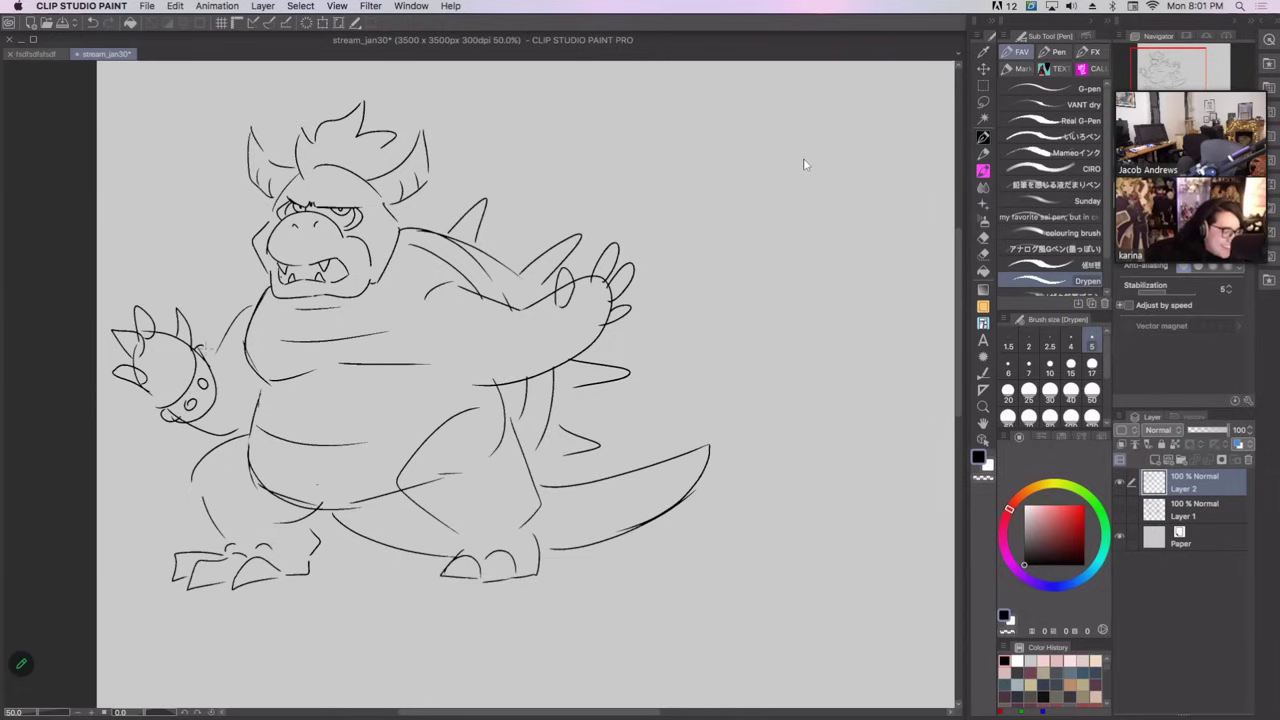
Fill the left wrist cuff with solid black around its studs, using brush size 30.
{"action": "mouse_move", "coordinate": [168, 408]}
{"action": "left_mouse_down"}
{"action": "mouse_move", "coordinate": [186, 418]}
{"action": "mouse_move", "coordinate": [188, 400]}
{"action": "mouse_move", "coordinate": [208, 416]}
{"action": "mouse_move", "coordinate": [210, 380]}
{"action": "left_mouse_up"}
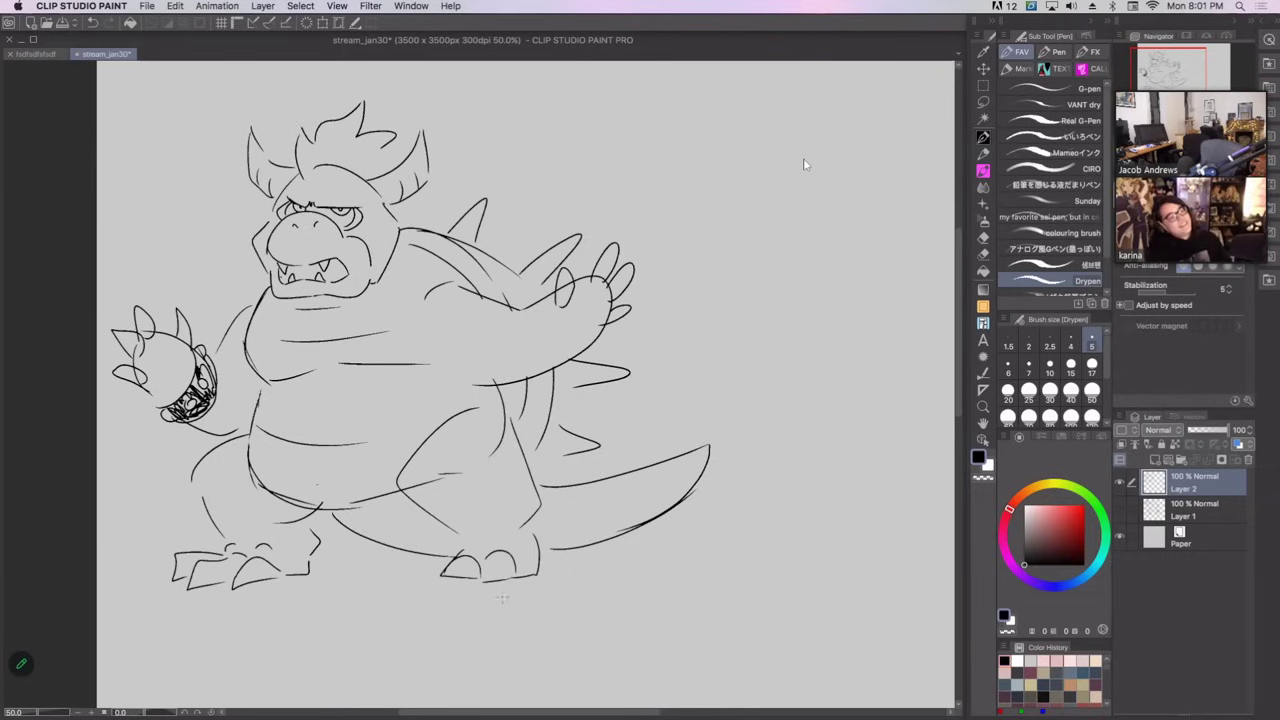
{"action": "key", "text": "super+z"}
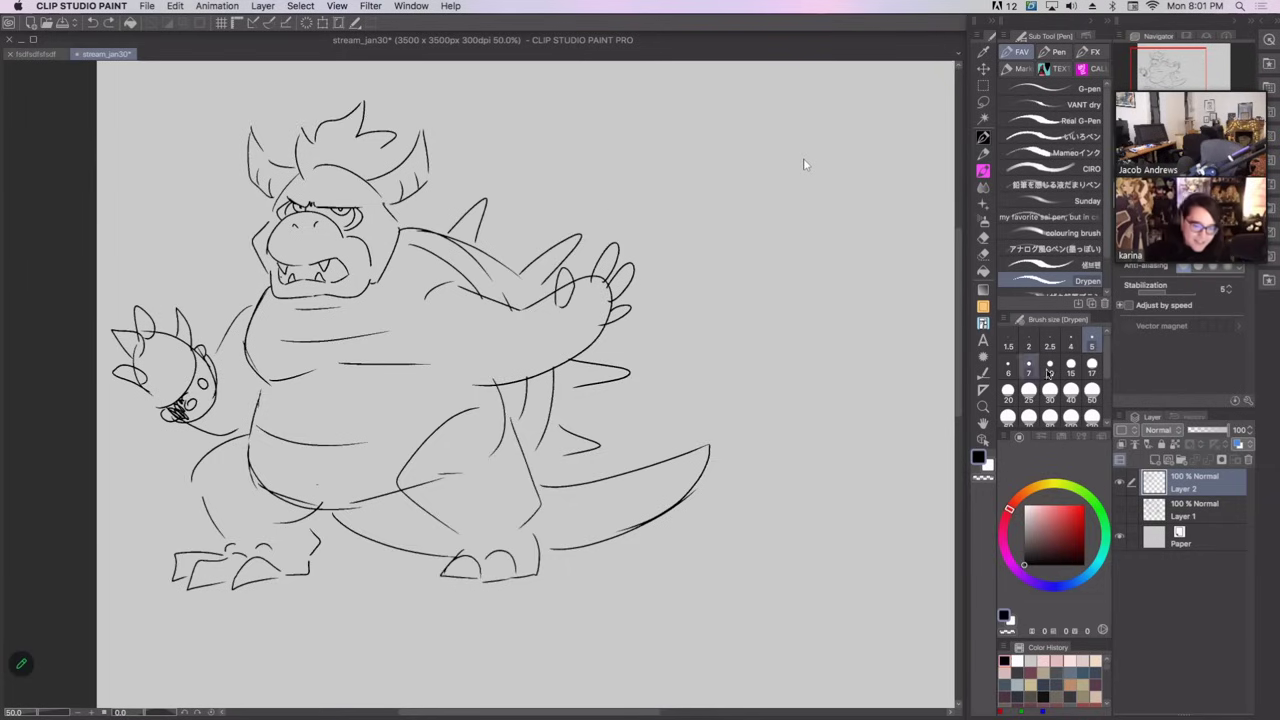
{"action": "left_click", "coordinate": [1049, 393]}
{"action": "mouse_move", "coordinate": [172, 420]}
{"action": "left_mouse_down"}
{"action": "mouse_move", "coordinate": [212, 380]}
{"action": "mouse_move", "coordinate": [198, 356]}
{"action": "mouse_move", "coordinate": [198, 406]}
{"action": "mouse_move", "coordinate": [208, 376]}
{"action": "left_mouse_up"}
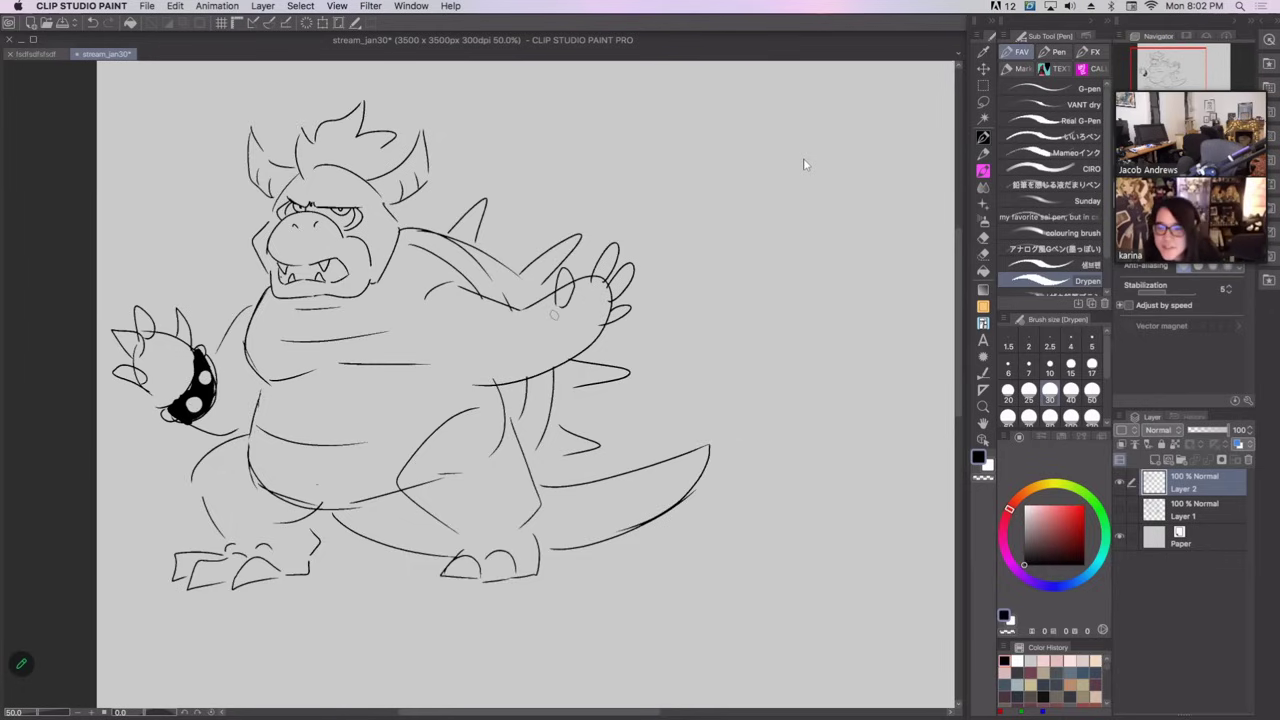
Paint a matching solid black cuff on the right wrist with three light round studs, reducing the brush size to 6.
{"action": "mouse_move", "coordinate": [560, 370]}
{"action": "left_mouse_down"}
{"action": "mouse_move", "coordinate": [534, 360]}
{"action": "mouse_move", "coordinate": [545, 303]}
{"action": "mouse_move", "coordinate": [568, 362]}
{"action": "left_mouse_up"}
{"action": "mouse_move", "coordinate": [568, 362]}
{"action": "left_mouse_down"}
{"action": "mouse_move", "coordinate": [533, 315]}
{"action": "mouse_move", "coordinate": [556, 370]}
{"action": "mouse_move", "coordinate": [542, 305]}
{"action": "mouse_move", "coordinate": [538, 322]}
{"action": "left_mouse_up"}
{"action": "left_click", "coordinate": [1005, 368]}
{"action": "left_click_drag", "start_coordinate": [543, 341], "coordinate": [543, 347]}
{"action": "left_click", "coordinate": [559, 364]}
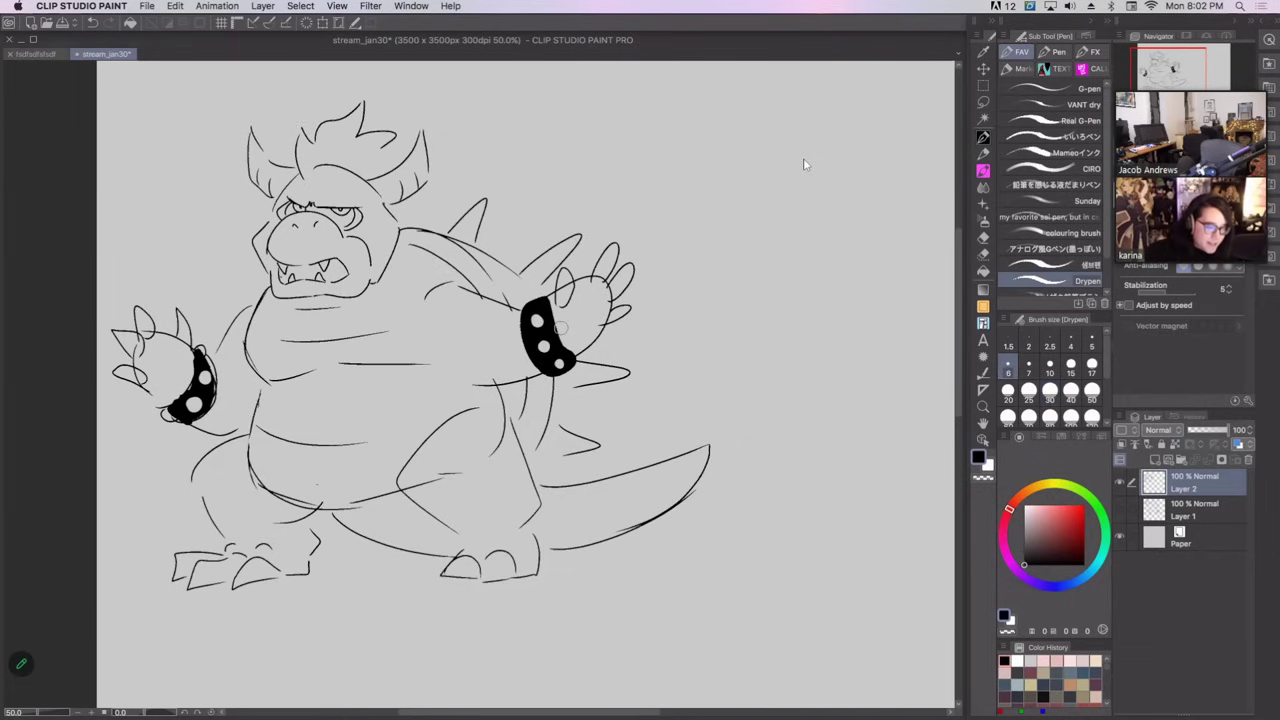
Refine the studs on both wrist cuffs with small outline strokes so they look raised.
{"action": "left_click_drag", "start_coordinate": [548, 342], "coordinate": [569, 380]}
{"action": "left_click_drag", "start_coordinate": [174, 406], "coordinate": [170, 419]}
{"action": "left_click_drag", "start_coordinate": [188, 400], "coordinate": [200, 405]}
{"action": "mouse_move", "coordinate": [208, 371]}
{"action": "left_mouse_down"}
{"action": "mouse_move", "coordinate": [204, 381]}
{"action": "mouse_move", "coordinate": [202, 356]}
{"action": "left_mouse_up"}
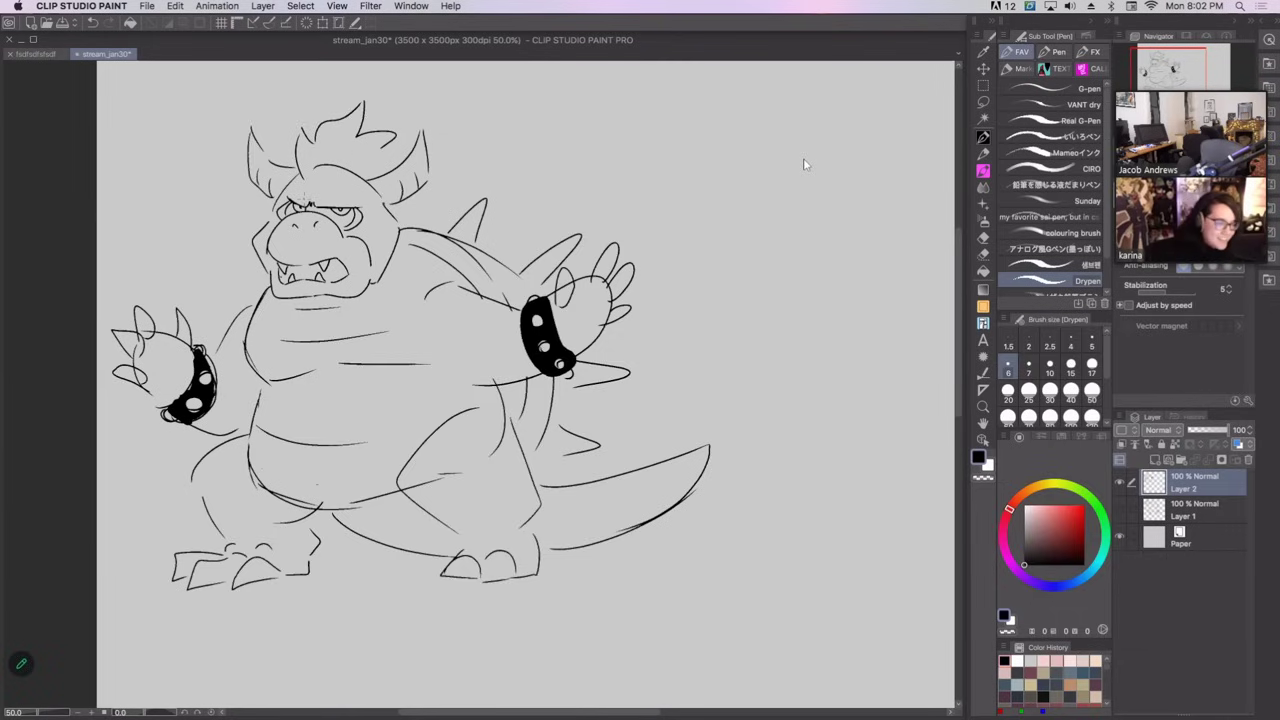
Lasso the head, scale it to 108 and rotate it -7.7 degrees, apply the transform, deselect, and return to the Drypen.
{"action": "left_click", "coordinate": [983, 101]}
{"action": "mouse_move", "coordinate": [398, 295]}
{"action": "left_mouse_down"}
{"action": "mouse_move", "coordinate": [445, 176]}
{"action": "mouse_move", "coordinate": [205, 170]}
{"action": "mouse_move", "coordinate": [270, 292]}
{"action": "mouse_move", "coordinate": [388, 296]}
{"action": "mouse_move", "coordinate": [482, 329]}
{"action": "mouse_move", "coordinate": [512, 318]}
{"action": "left_mouse_up"}
{"action": "key", "text": "super+t"}
{"action": "left_click_drag", "start_coordinate": [417, 209], "coordinate": [398, 200]}
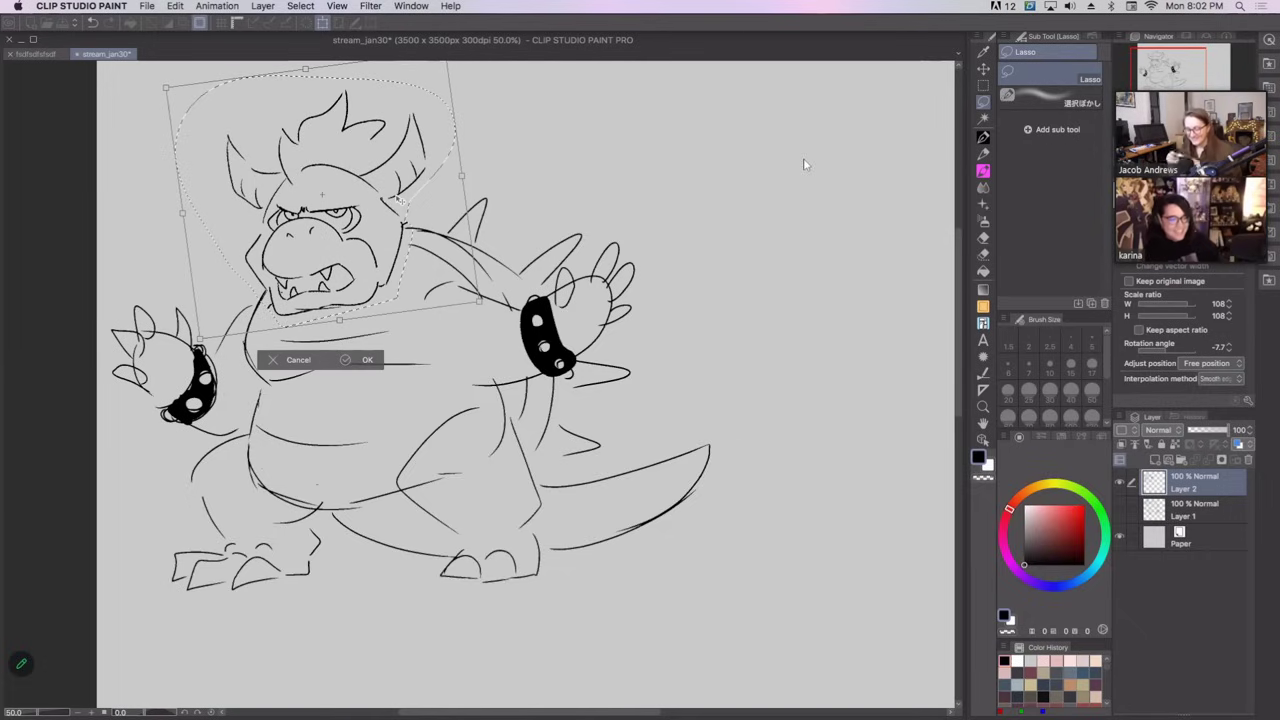
{"action": "key", "text": "Return"}
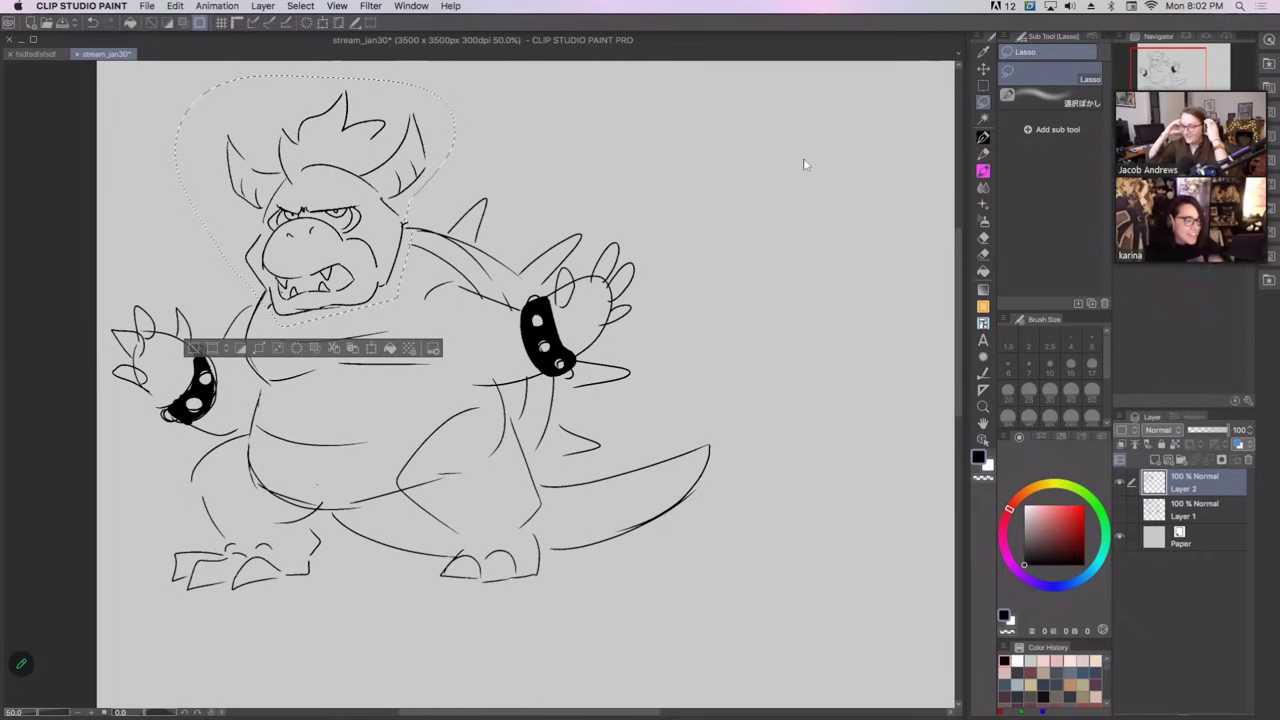
{"action": "key", "text": "ctrl+d"}
{"action": "key", "text": "p"}
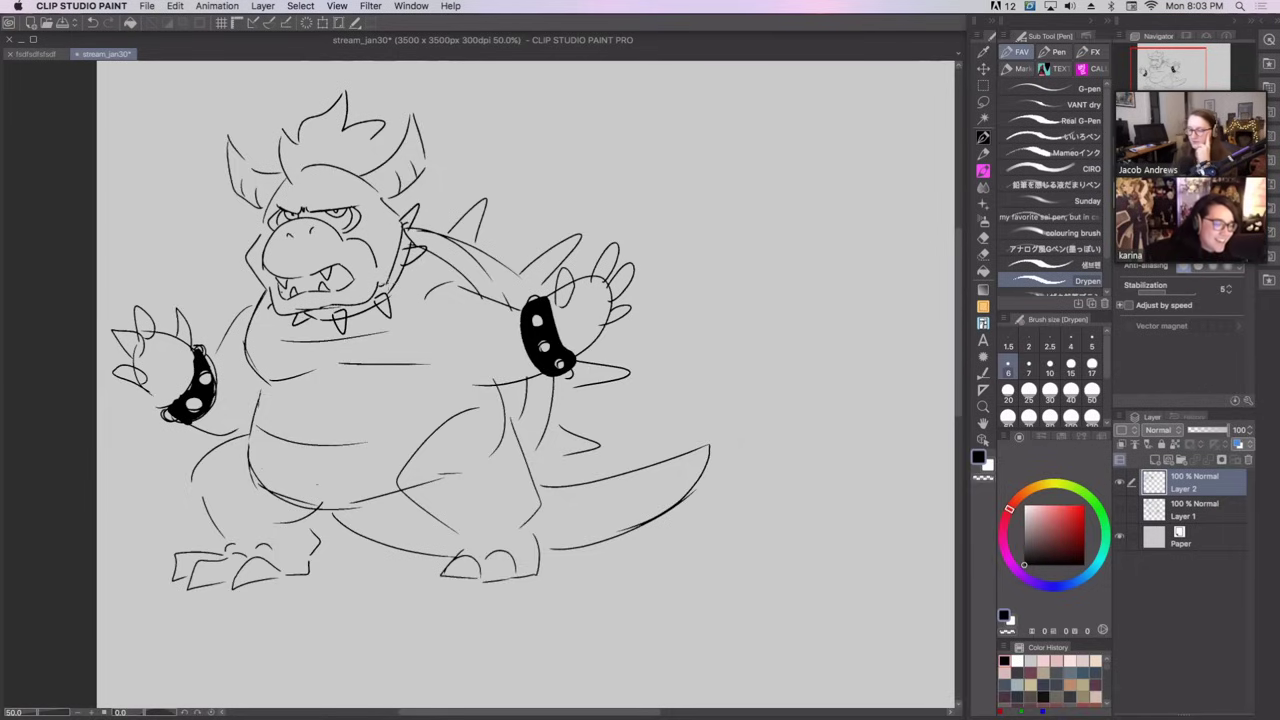
Fill the spiked neck collar solid black around its spikes, using brush size 15.
{"action": "left_click", "coordinate": [1070, 366]}
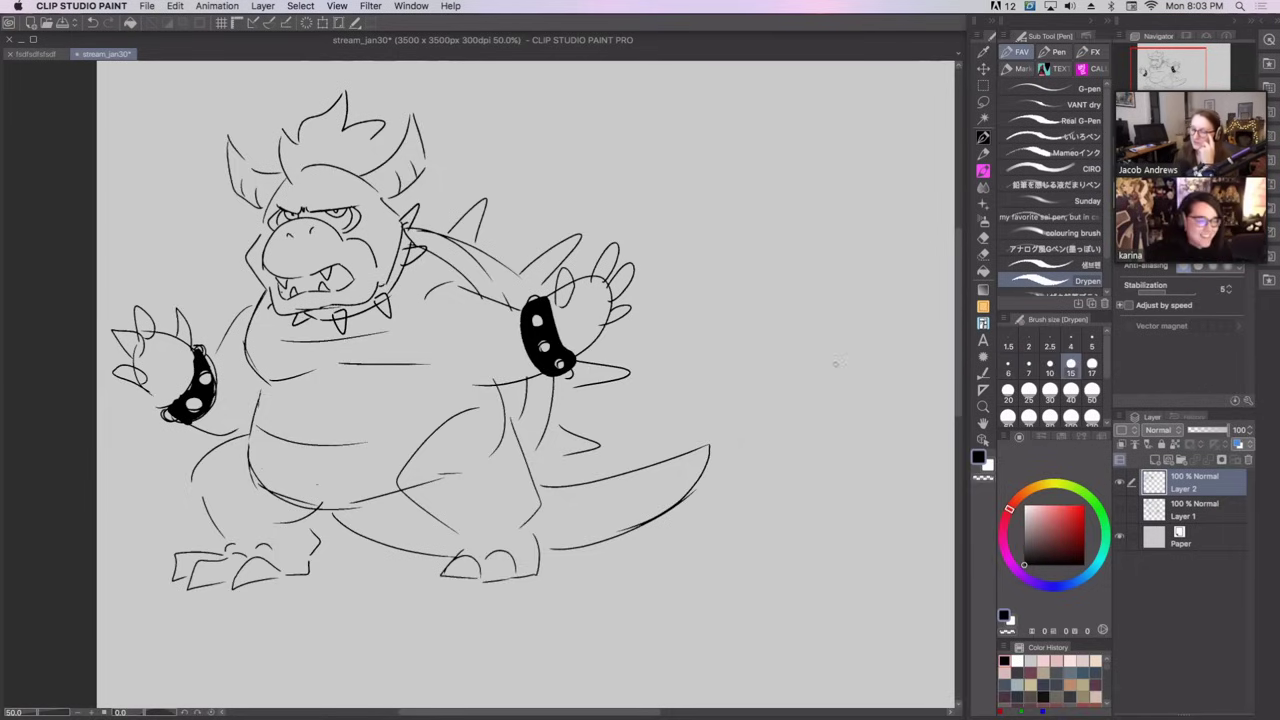
{"action": "mouse_move", "coordinate": [308, 313]}
{"action": "left_mouse_down"}
{"action": "mouse_move", "coordinate": [365, 304]}
{"action": "mouse_move", "coordinate": [406, 232]}
{"action": "left_mouse_up"}
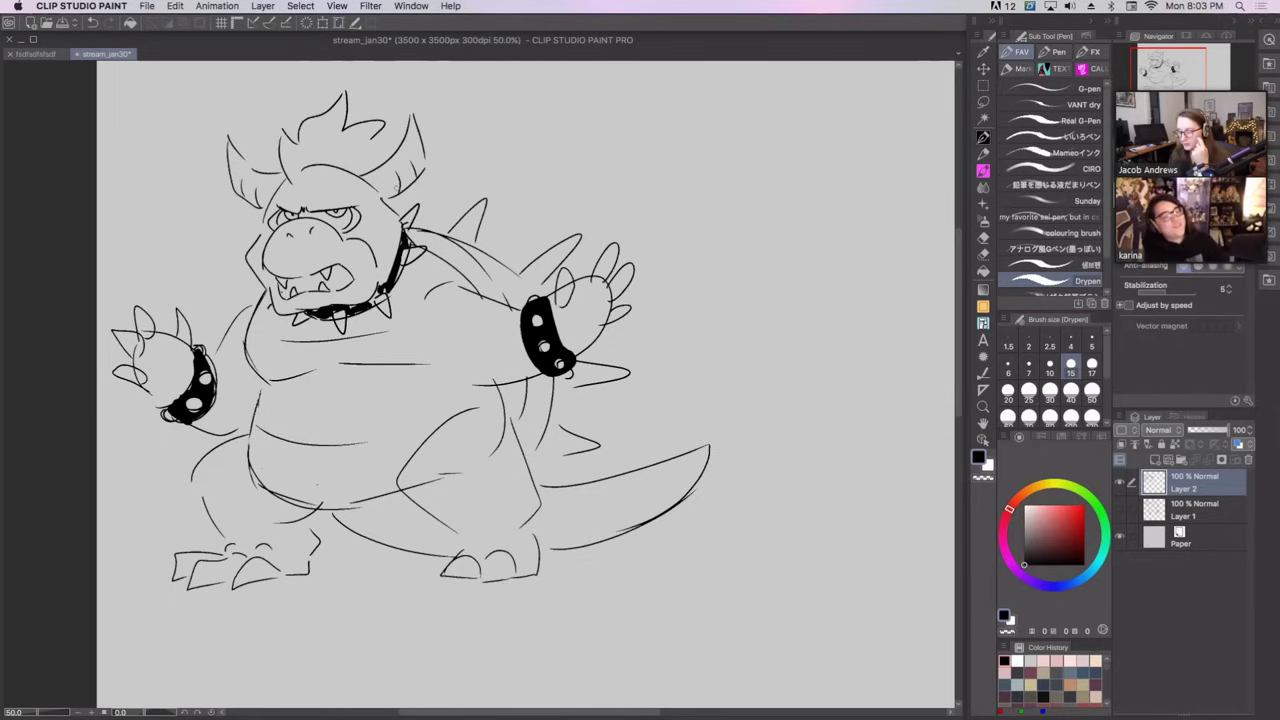
Add two pointed spikes along the tail's upper edge and dark ground strokes beside the feet, using brush size 7.
{"action": "left_click", "coordinate": [1029, 366]}
{"action": "mouse_move", "coordinate": [558, 491]}
{"action": "left_mouse_down"}
{"action": "mouse_move", "coordinate": [570, 467]}
{"action": "mouse_move", "coordinate": [580, 492]}
{"action": "mouse_move", "coordinate": [668, 458]}
{"action": "left_mouse_up"}
{"action": "left_click_drag", "start_coordinate": [312, 578], "coordinate": [436, 574]}
{"action": "left_click_drag", "start_coordinate": [546, 574], "coordinate": [594, 577]}
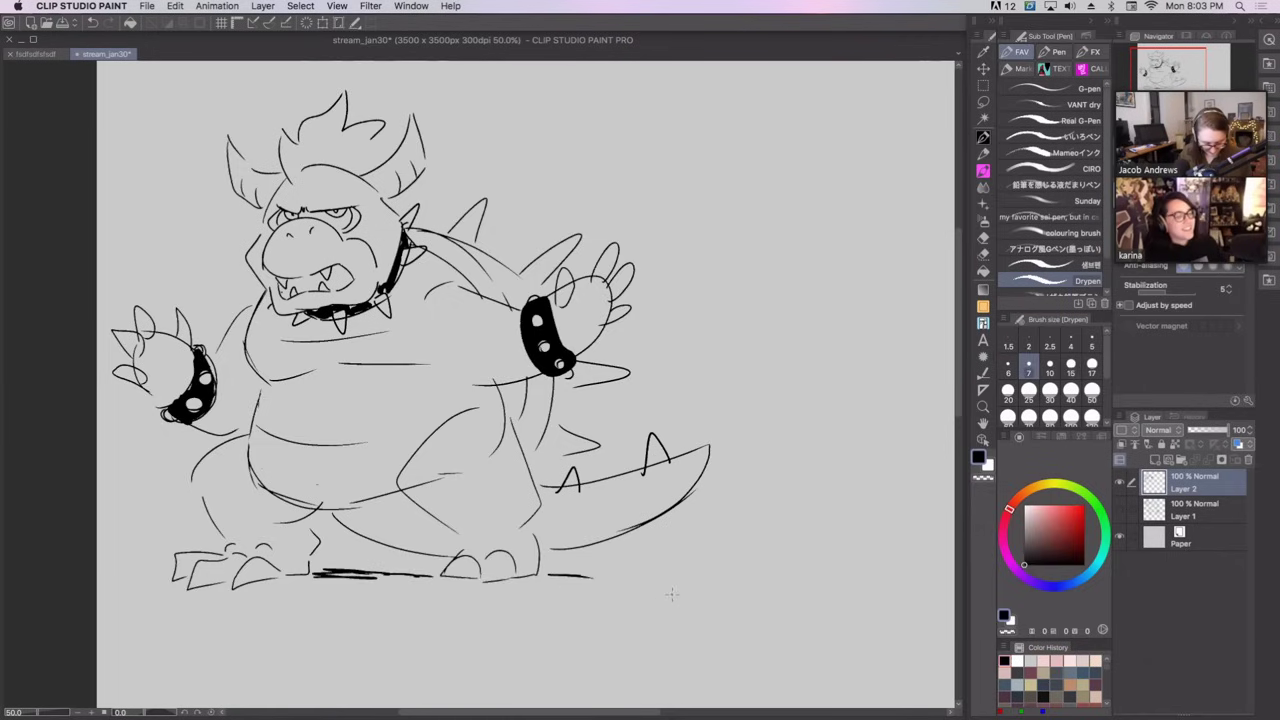
Shade the corner of the Bowser character's open mouth solid black behind the teeth.
{"action": "left_click_drag", "start_coordinate": [657, 368], "coordinate": [543, 378]}
{"action": "mouse_move", "coordinate": [183, 289]}
{"action": "left_mouse_down"}
{"action": "mouse_move", "coordinate": [196, 301]}
{"action": "mouse_move", "coordinate": [172, 307]}
{"action": "mouse_move", "coordinate": [194, 286]}
{"action": "mouse_move", "coordinate": [168, 306]}
{"action": "left_mouse_up"}
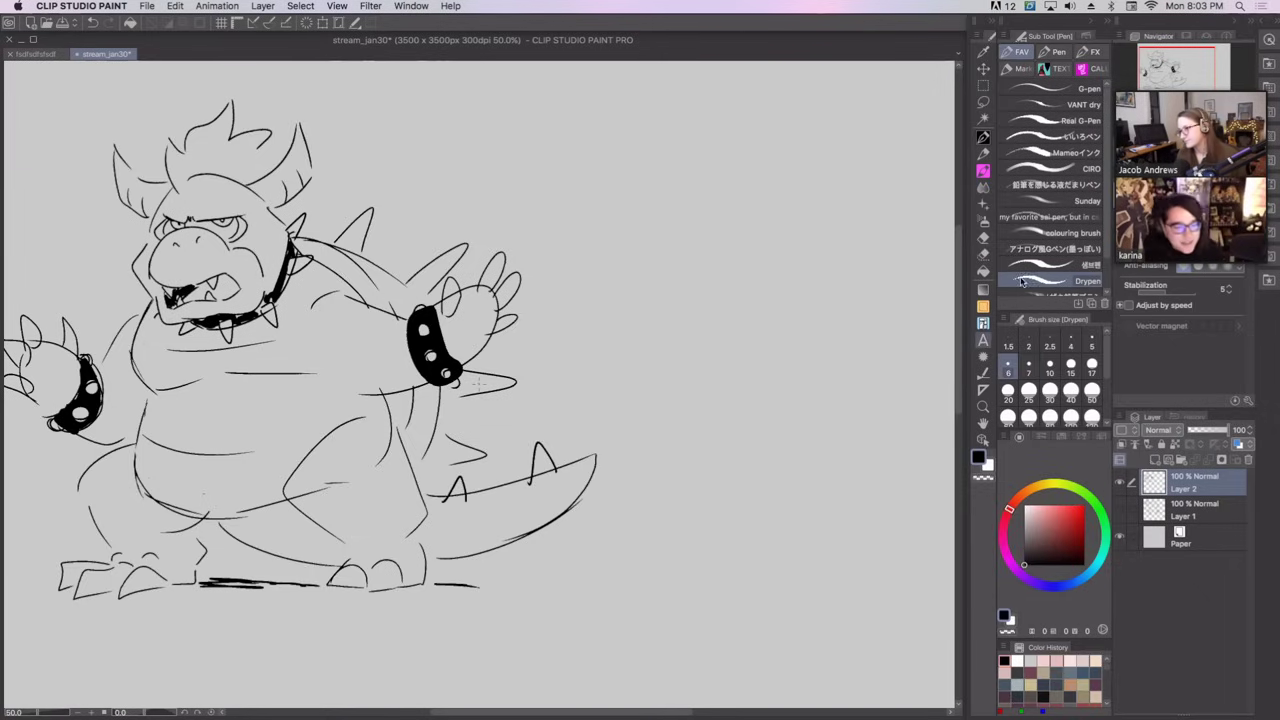
Sketch a wide rounded head outline in the empty canvas area beside the Bowser figure, using brush size 5.
{"action": "left_click", "coordinate": [1091, 346]}
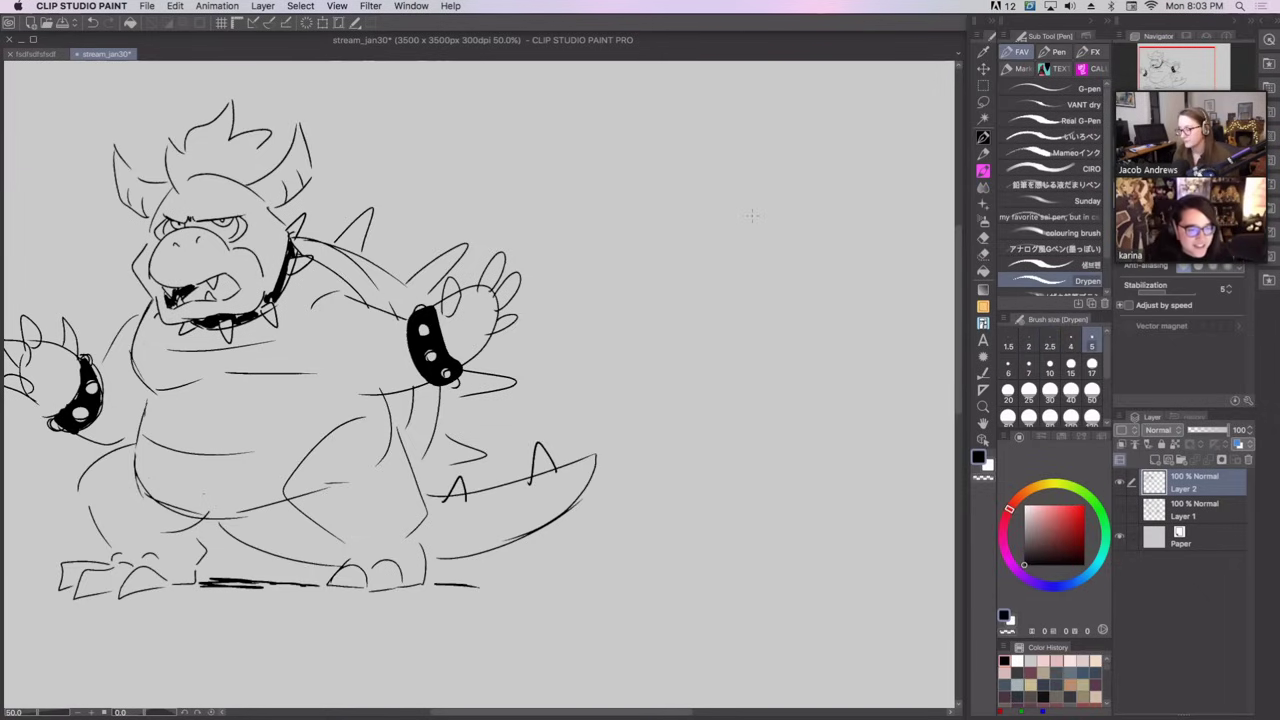
{"action": "mouse_move", "coordinate": [748, 177]}
{"action": "left_mouse_down"}
{"action": "mouse_move", "coordinate": [718, 245]}
{"action": "mouse_move", "coordinate": [744, 297]}
{"action": "mouse_move", "coordinate": [780, 306]}
{"action": "mouse_move", "coordinate": [847, 290]}
{"action": "mouse_move", "coordinate": [855, 204]}
{"action": "left_mouse_up"}
{"action": "key", "text": "super+z"}
{"action": "key", "text": "super+z"}
{"action": "key", "text": "super+z"}
{"action": "key", "text": "super+z"}
{"action": "key", "text": "super+z"}
{"action": "key", "text": "super+z"}
{"action": "mouse_move", "coordinate": [792, 174]}
{"action": "left_mouse_down"}
{"action": "mouse_move", "coordinate": [845, 190]}
{"action": "mouse_move", "coordinate": [822, 172]}
{"action": "mouse_move", "coordinate": [808, 167]}
{"action": "mouse_move", "coordinate": [860, 204]}
{"action": "mouse_move", "coordinate": [872, 264]}
{"action": "mouse_move", "coordinate": [848, 294]}
{"action": "left_mouse_up"}
{"action": "key", "text": "super+z"}
{"action": "key", "text": "super+z"}
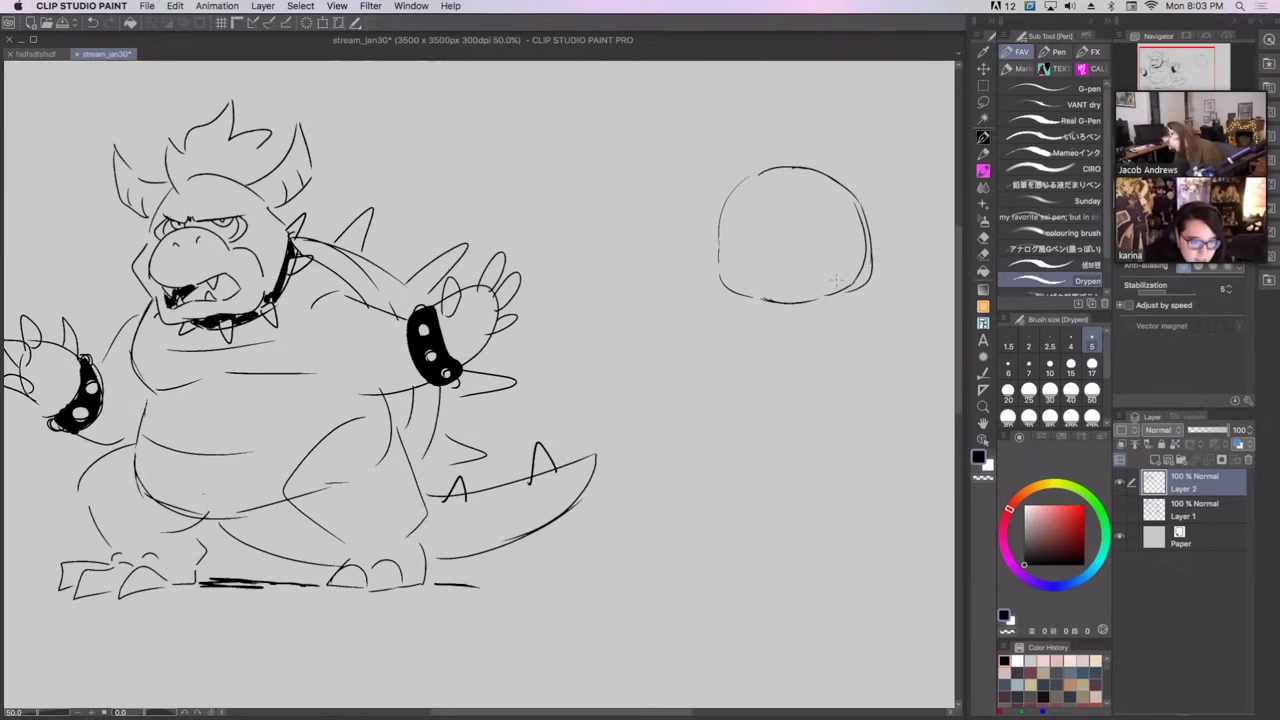
Replace the new head's upper outline with a cleaner curve and draw a flared tube-shaped ear on its right side.
{"action": "key", "text": "super+z"}
{"action": "key", "text": "super+z"}
{"action": "key", "text": "super+z"}
{"action": "key", "text": "super+z"}
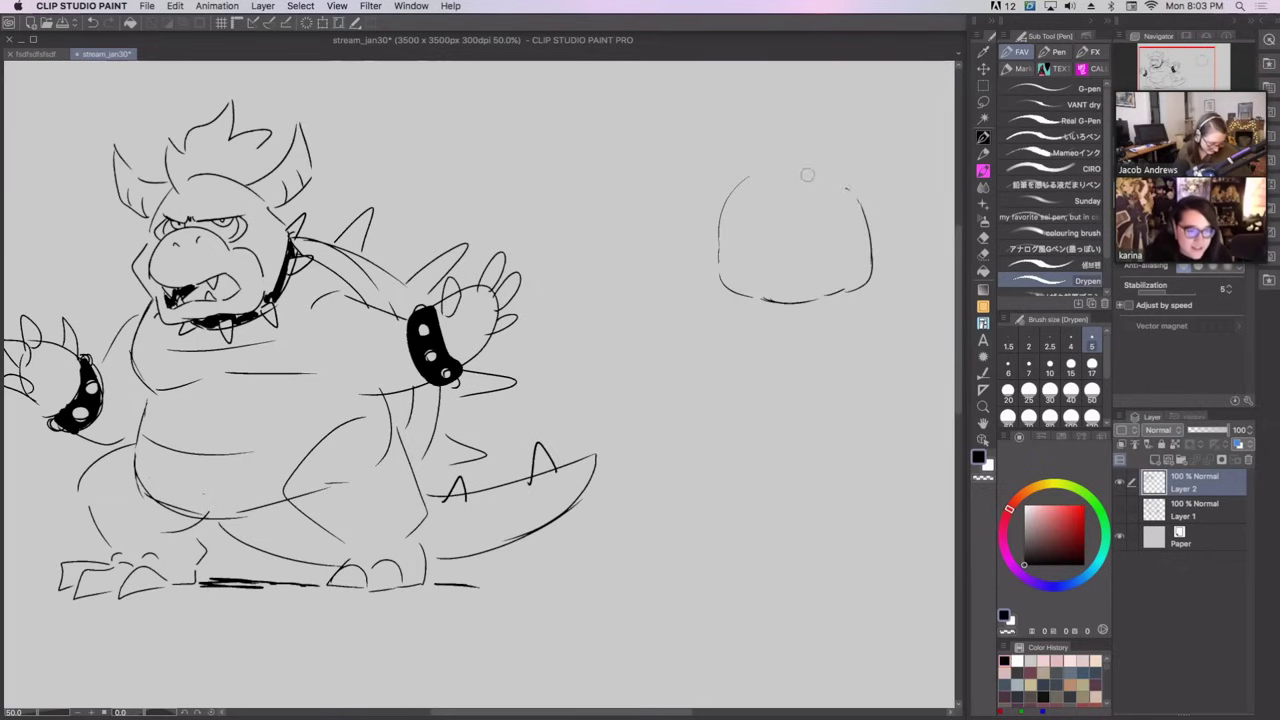
{"action": "mouse_move", "coordinate": [758, 172]}
{"action": "left_mouse_down"}
{"action": "mouse_move", "coordinate": [834, 175]}
{"action": "mouse_move", "coordinate": [858, 151]}
{"action": "mouse_move", "coordinate": [855, 200]}
{"action": "mouse_move", "coordinate": [869, 172]}
{"action": "left_mouse_up"}
{"action": "key", "text": "super+z"}
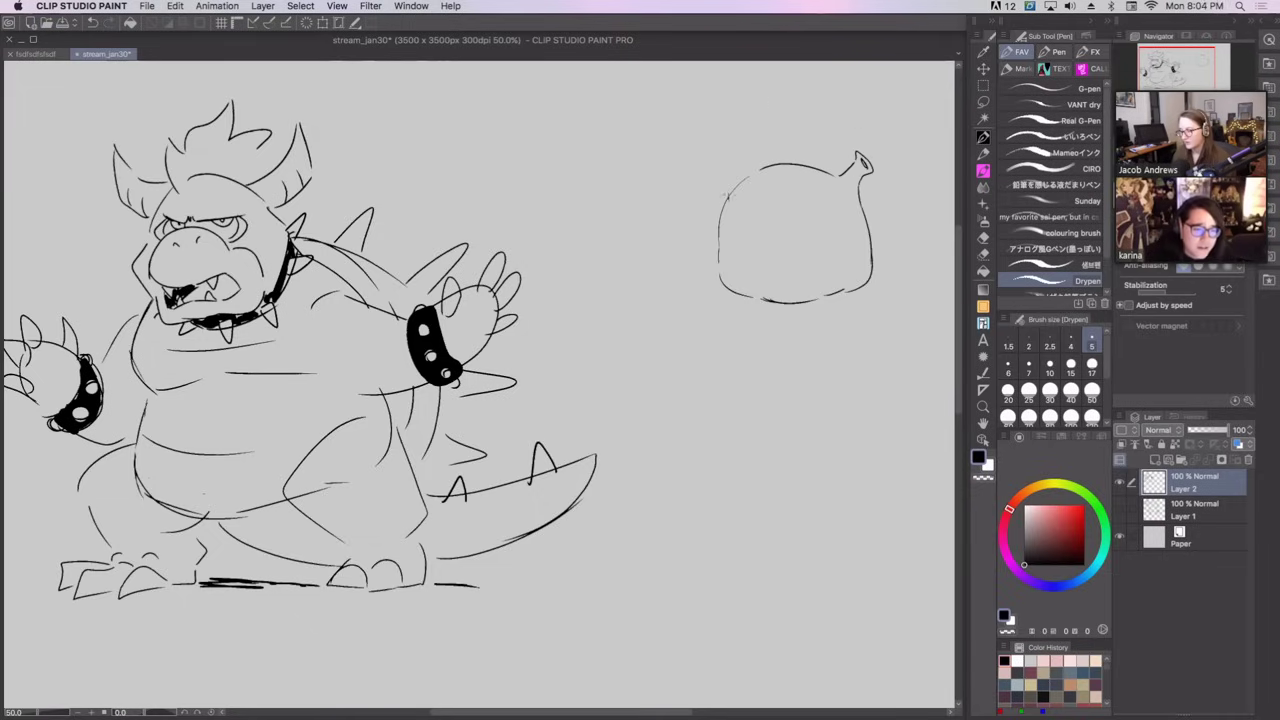
Try a matching flared ear on the head's left side, and undo the strokes of both ears.
{"action": "mouse_move", "coordinate": [729, 183]}
{"action": "left_mouse_down"}
{"action": "mouse_move", "coordinate": [721, 199]}
{"action": "mouse_move", "coordinate": [732, 175]}
{"action": "mouse_move", "coordinate": [717, 169]}
{"action": "mouse_move", "coordinate": [733, 172]}
{"action": "left_mouse_up"}
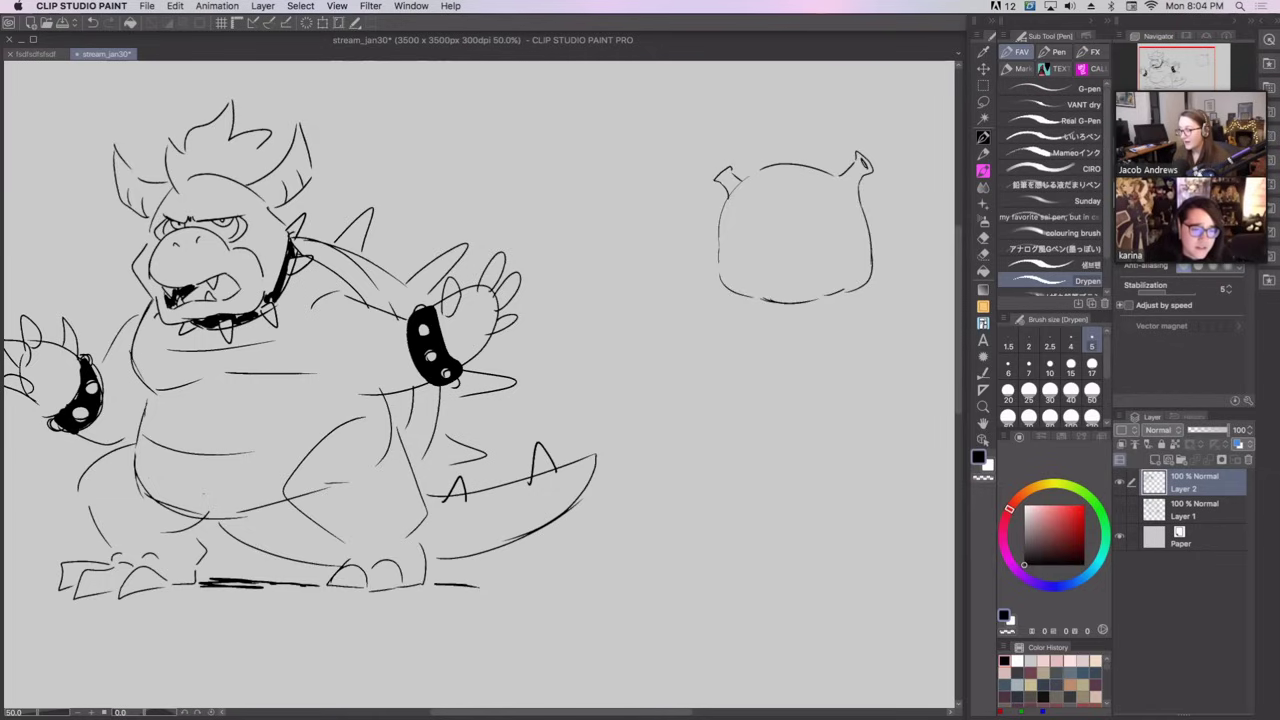
{"action": "key", "text": "super+z"}
{"action": "key", "text": "super+z"}
{"action": "key", "text": "super+z"}
{"action": "key", "text": "super+z"}
{"action": "key", "text": "super+z"}
{"action": "key", "text": "super+z"}
{"action": "key", "text": "super+z"}
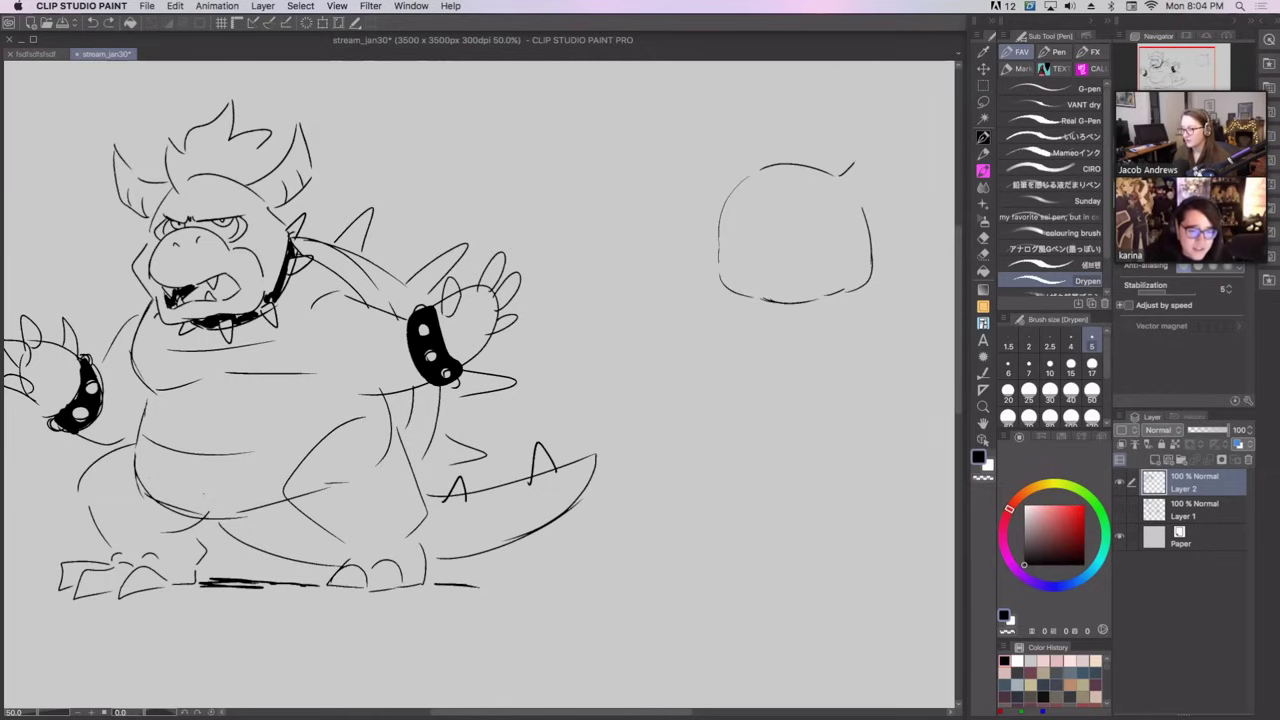
Draw a smaller flared ear on each upper side of the new head.
{"action": "left_click_drag", "start_coordinate": [853, 172], "coordinate": [858, 165]}
{"action": "left_click_drag", "start_coordinate": [864, 209], "coordinate": [869, 174]}
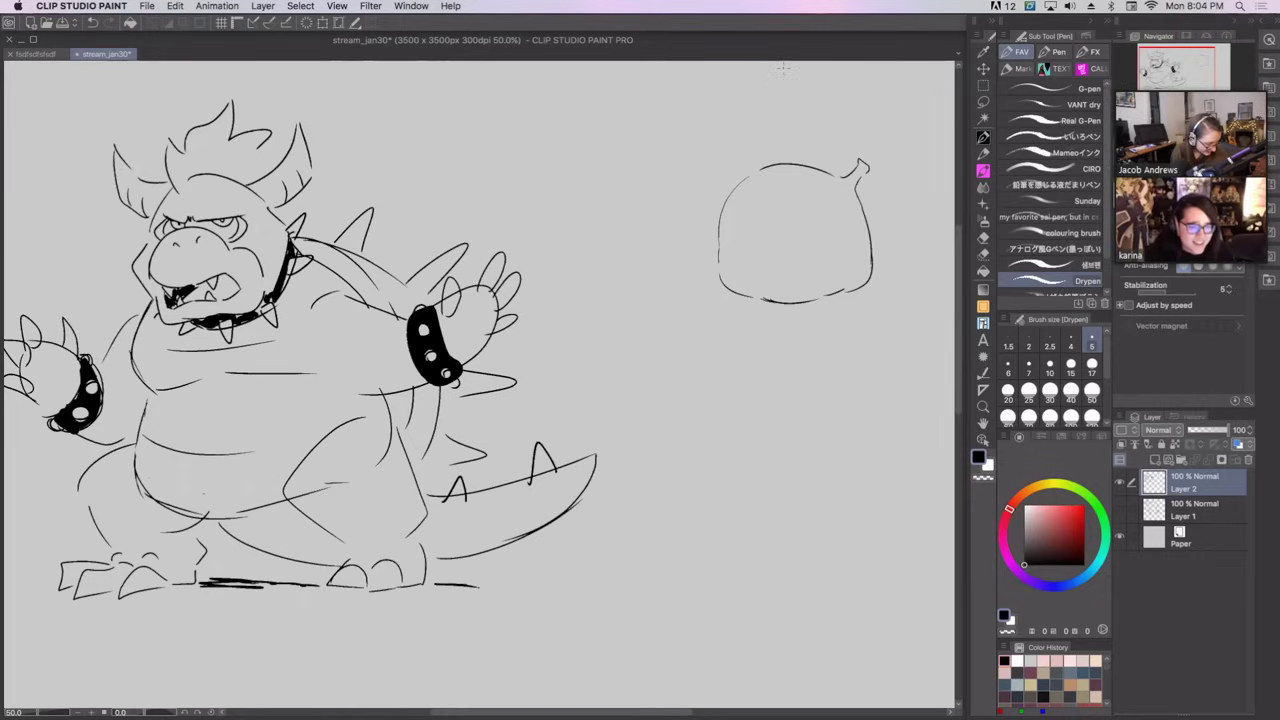
{"action": "mouse_move", "coordinate": [730, 196]}
{"action": "left_mouse_down"}
{"action": "mouse_move", "coordinate": [722, 174]}
{"action": "mouse_move", "coordinate": [738, 184]}
{"action": "left_mouse_up"}
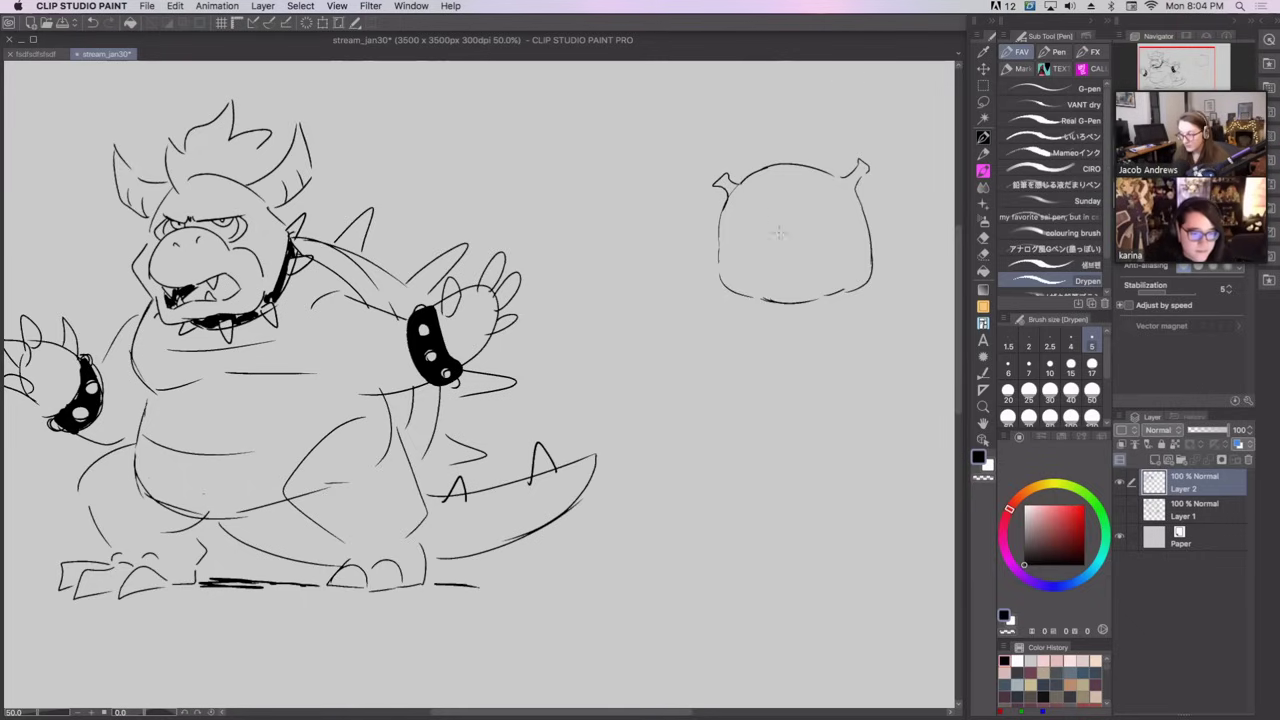
Draw a broad rounded nose with nostrils in the middle of the face and an almond-shaped eye on each side.
{"action": "mouse_move", "coordinate": [775, 224]}
{"action": "left_mouse_down"}
{"action": "mouse_move", "coordinate": [769, 253]}
{"action": "mouse_move", "coordinate": [821, 230]}
{"action": "mouse_move", "coordinate": [815, 251]}
{"action": "mouse_move", "coordinate": [782, 253]}
{"action": "mouse_move", "coordinate": [810, 251]}
{"action": "left_mouse_up"}
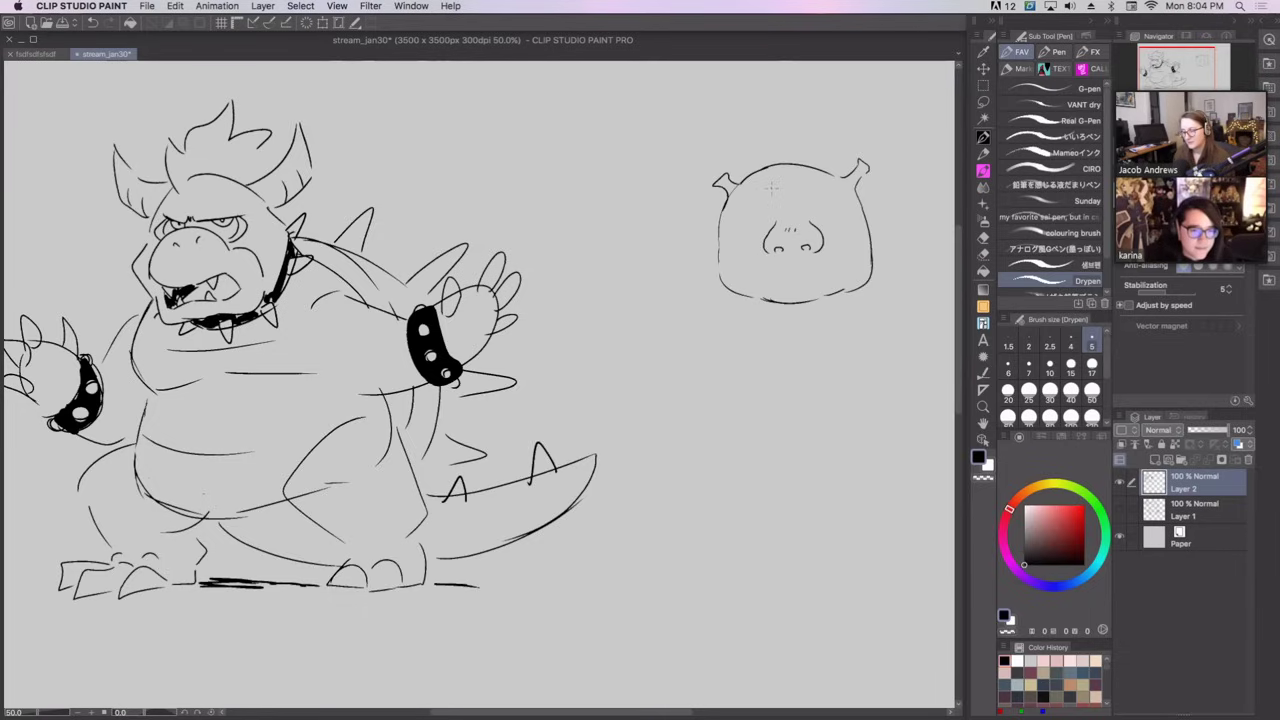
{"action": "mouse_move", "coordinate": [741, 219]}
{"action": "left_mouse_down"}
{"action": "mouse_move", "coordinate": [772, 219]}
{"action": "mouse_move", "coordinate": [758, 226]}
{"action": "left_mouse_up"}
{"action": "key", "text": "super+z"}
{"action": "key", "text": "super+z"}
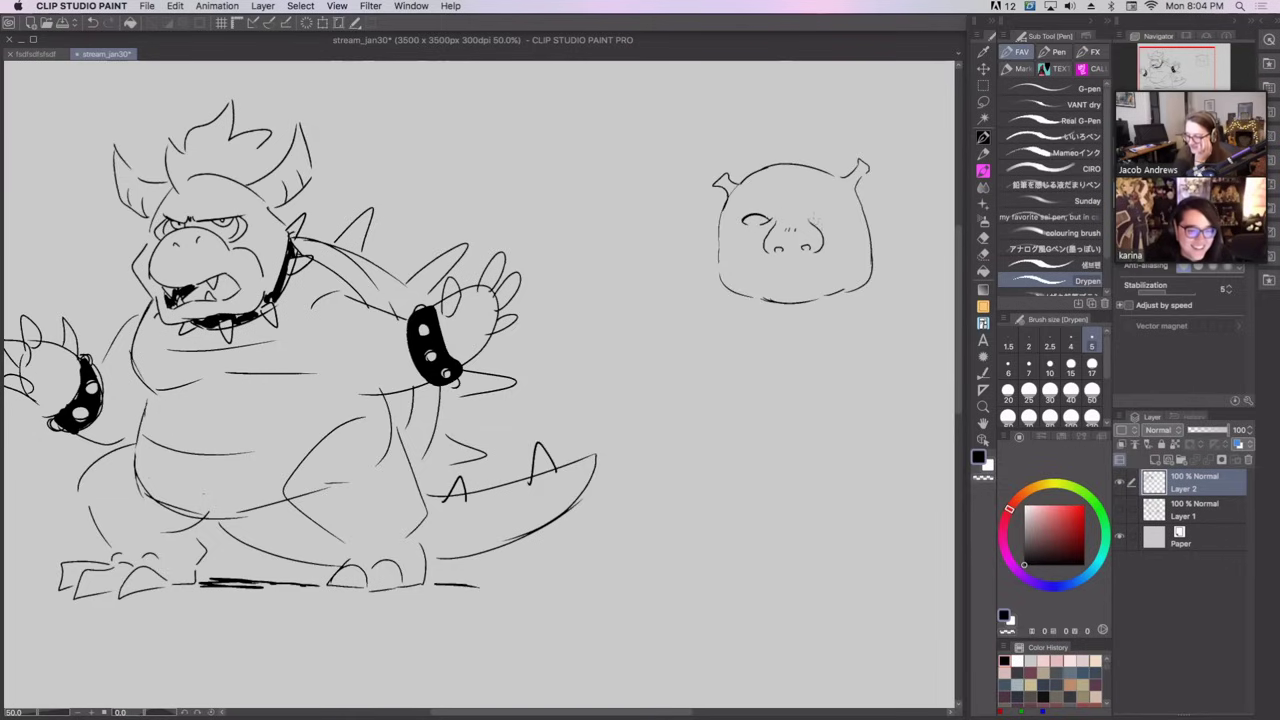
{"action": "left_click_drag", "start_coordinate": [813, 222], "coordinate": [842, 219]}
{"action": "key", "text": "super+z"}
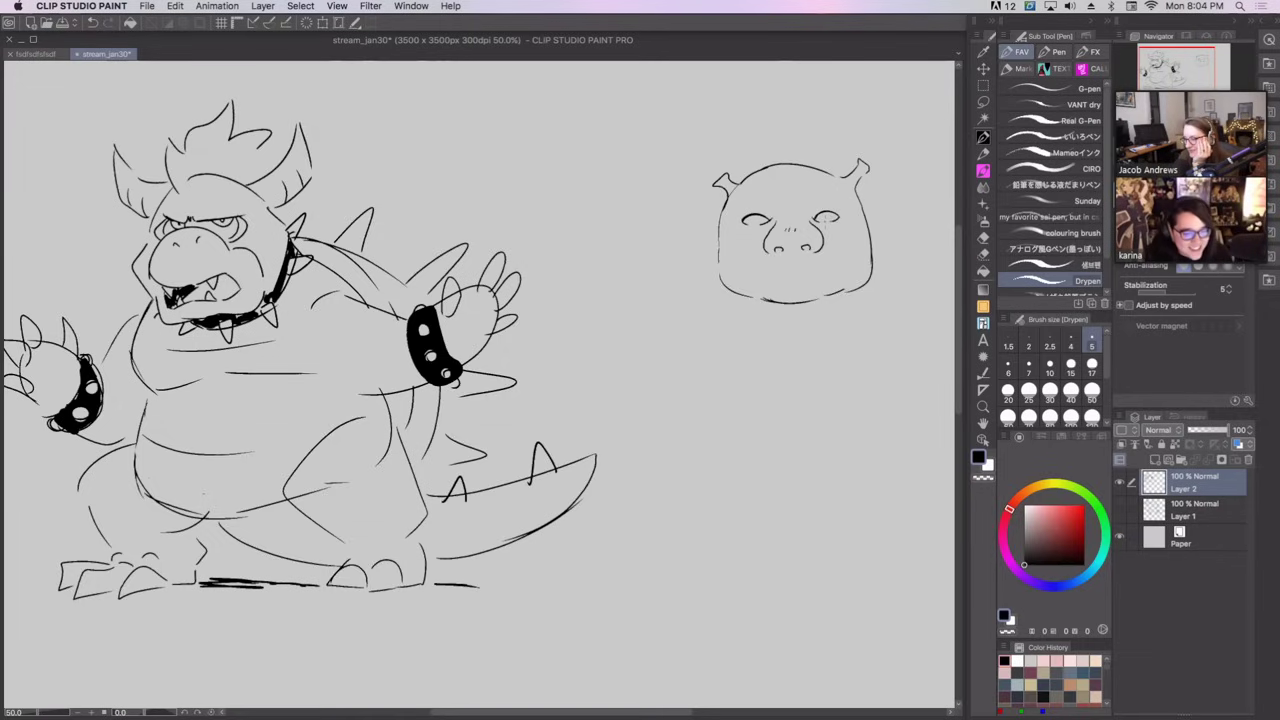
Draw slanted, frowning brow lines above both eyes with short creases between them.
{"action": "left_click_drag", "start_coordinate": [740, 210], "coordinate": [760, 205]}
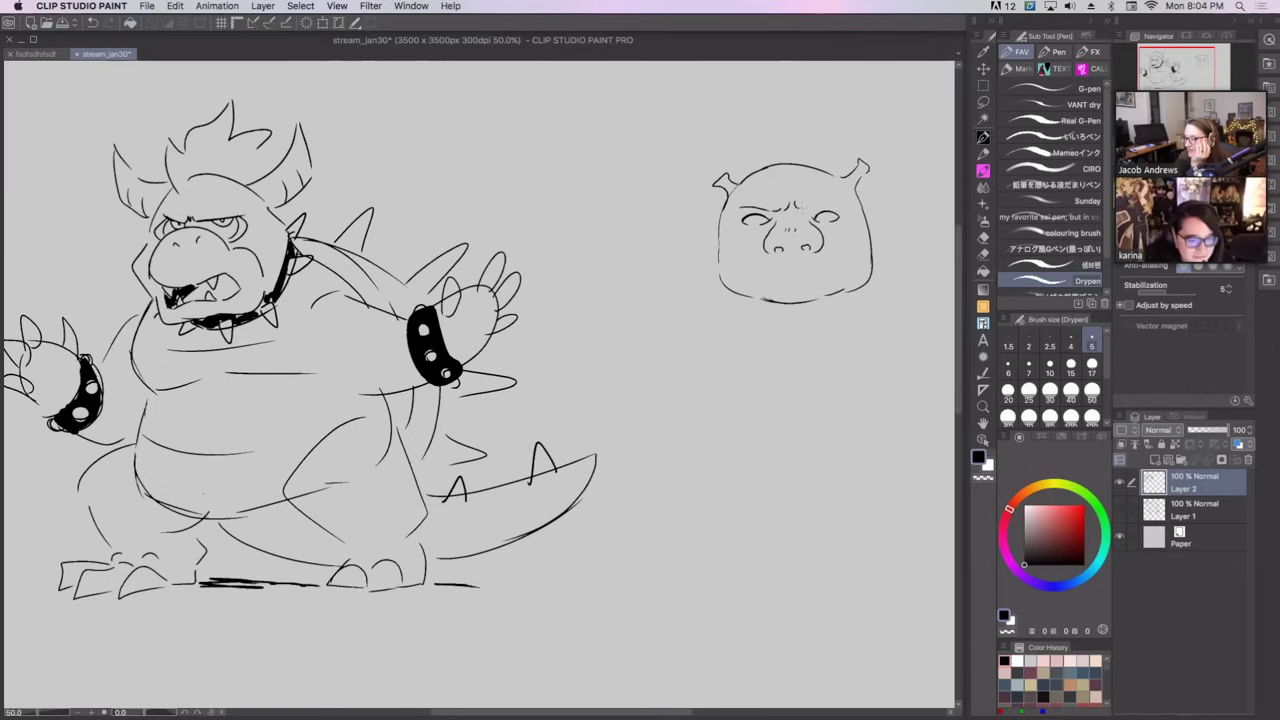
{"action": "left_click_drag", "start_coordinate": [806, 210], "coordinate": [837, 205]}
{"action": "key", "text": "super+z"}
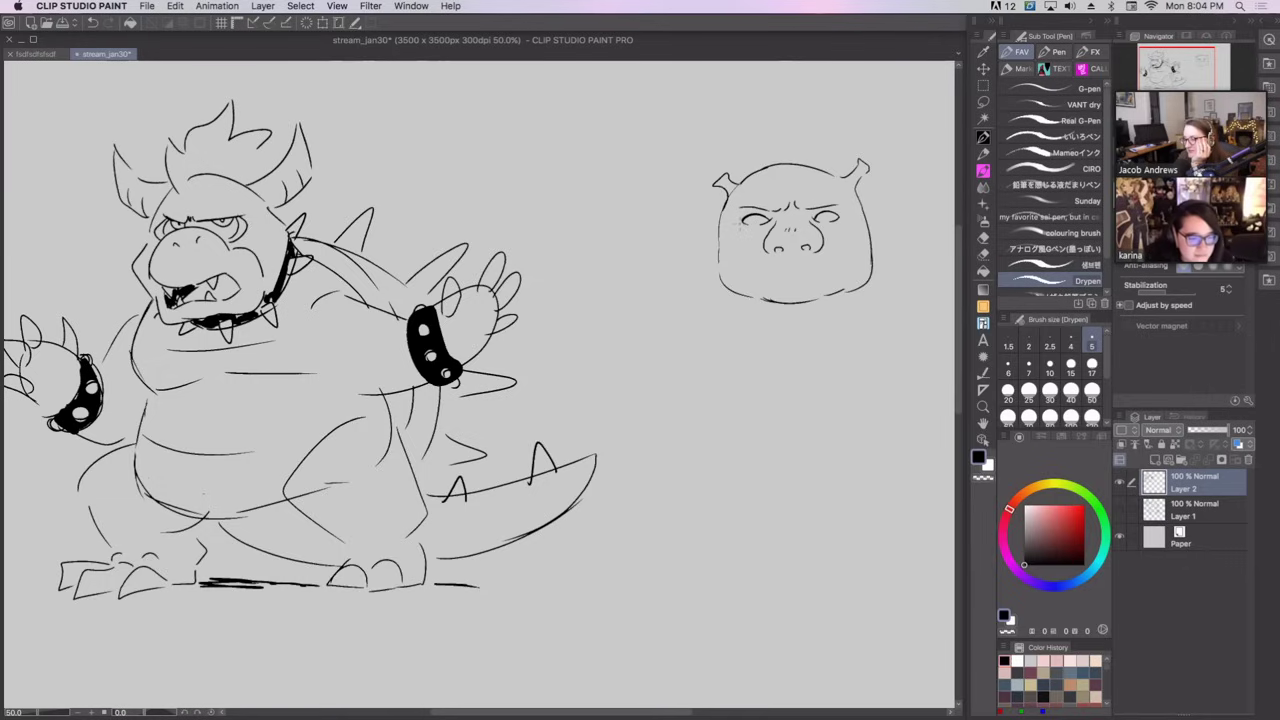
Add creases beneath both eyes and outline the irises inside them.
{"action": "left_click_drag", "start_coordinate": [738, 225], "coordinate": [762, 234]}
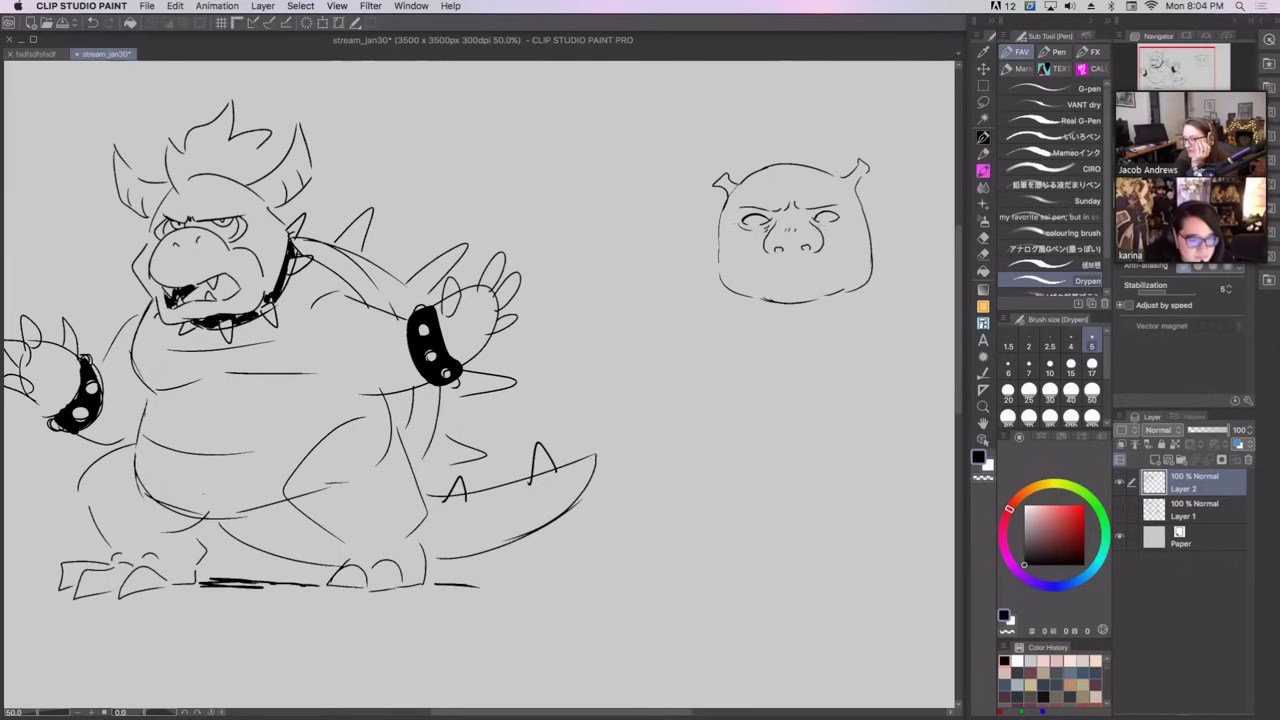
{"action": "left_click_drag", "start_coordinate": [848, 217], "coordinate": [832, 227]}
{"action": "left_click_drag", "start_coordinate": [749, 222], "coordinate": [828, 221]}
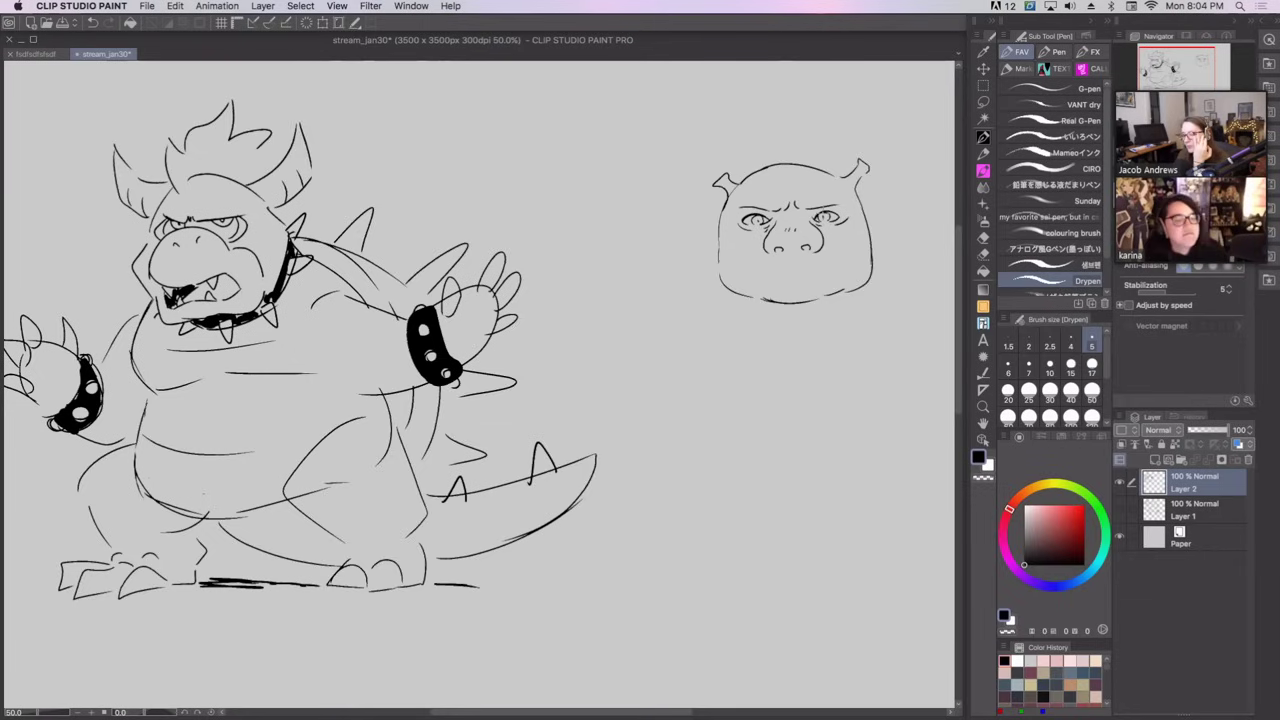
{"action": "key", "text": "super+z"}
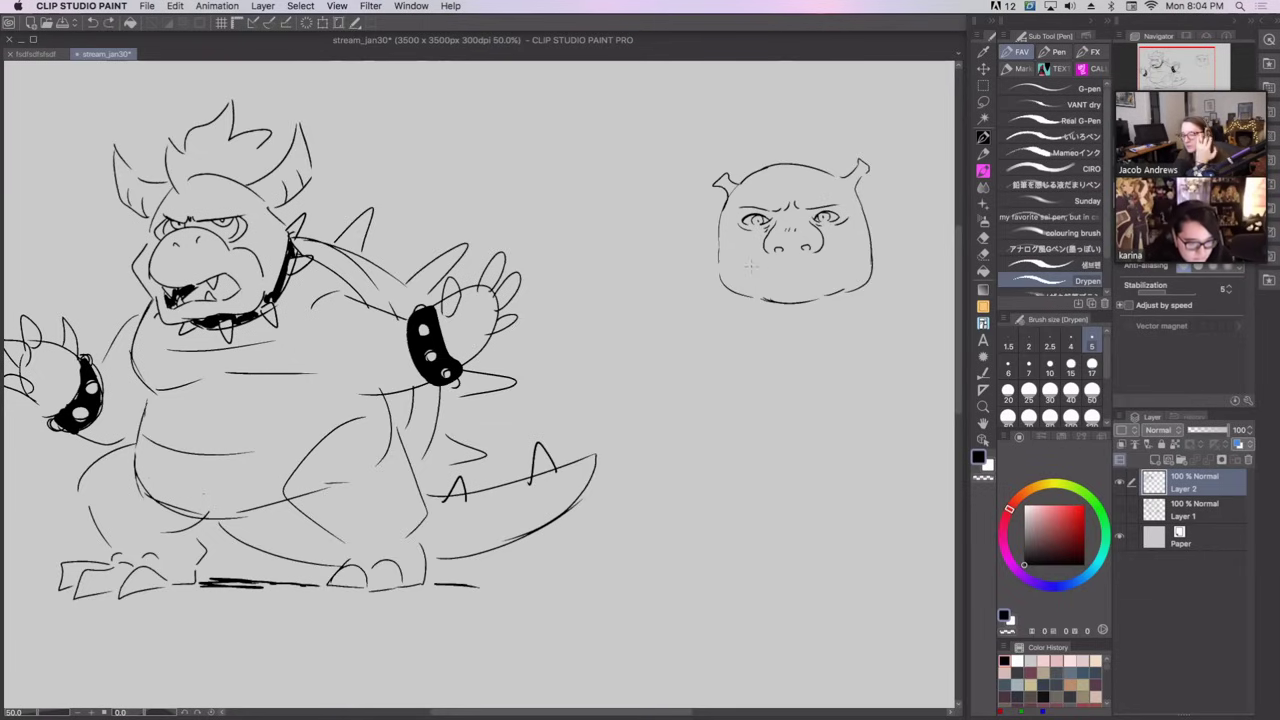
Draw a wide downturned mouth with creased corners and a lower-lip line below the nose.
{"action": "mouse_move", "coordinate": [752, 264]}
{"action": "left_mouse_down"}
{"action": "mouse_move", "coordinate": [795, 259]}
{"action": "mouse_move", "coordinate": [742, 275]}
{"action": "mouse_move", "coordinate": [838, 261]}
{"action": "mouse_move", "coordinate": [844, 274]}
{"action": "left_mouse_up"}
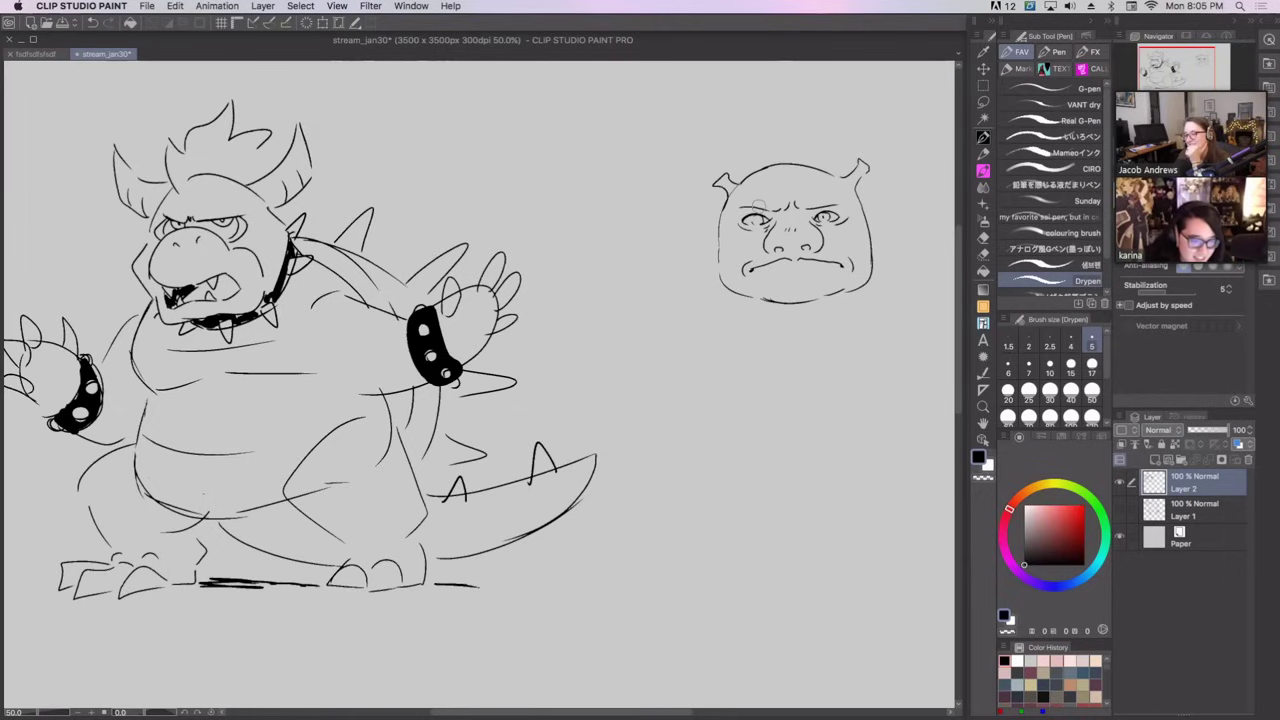
Darken the pupils of both eyes with solid black and draw small openings at the ends of the ears.
{"action": "mouse_move", "coordinate": [748, 215]}
{"action": "left_mouse_down"}
{"action": "mouse_move", "coordinate": [761, 214]}
{"action": "mouse_move", "coordinate": [755, 223]}
{"action": "left_mouse_up"}
{"action": "key", "text": "super+z"}
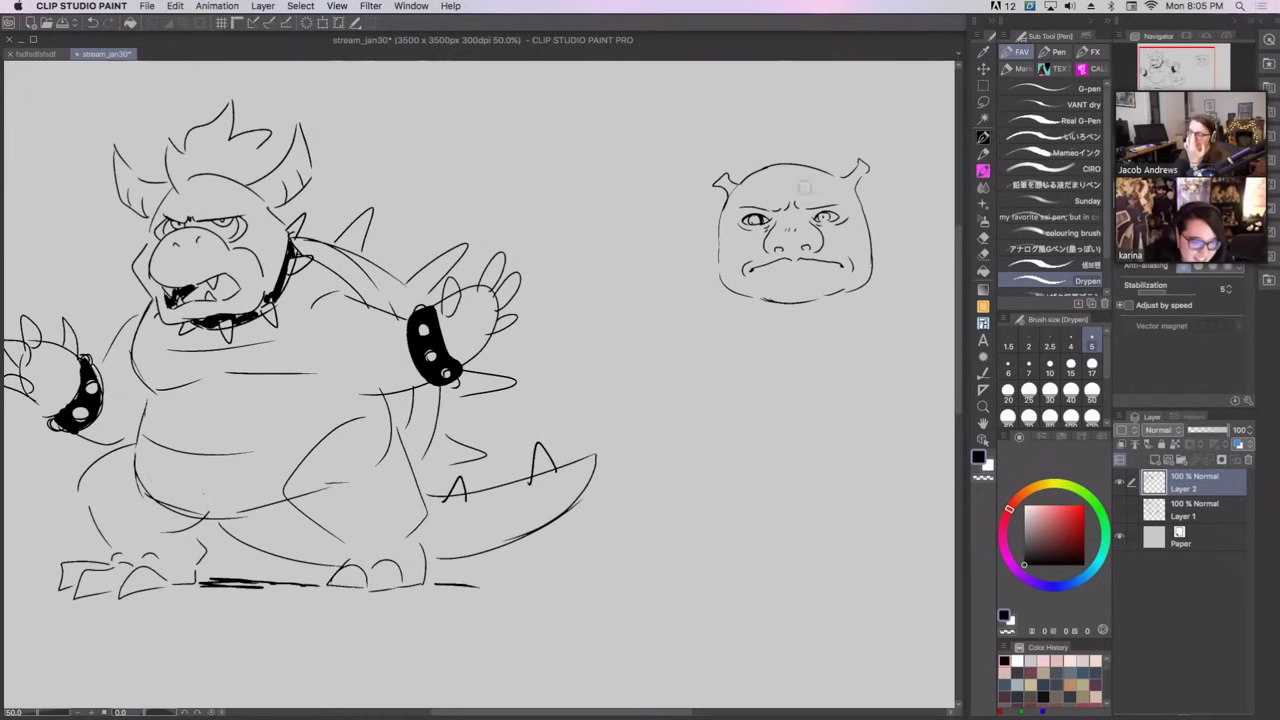
{"action": "key", "text": "super+z"}
{"action": "key", "text": "super+z"}
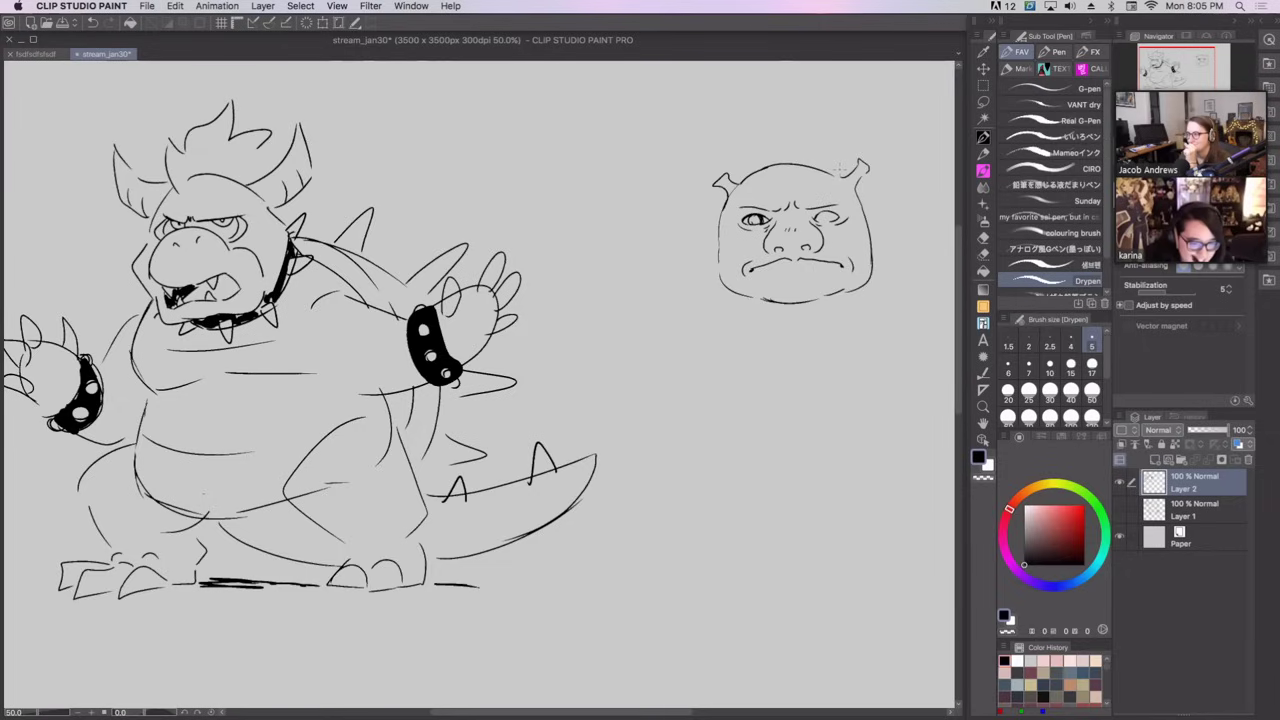
{"action": "left_click_drag", "start_coordinate": [818, 214], "coordinate": [828, 220]}
{"action": "left_click_drag", "start_coordinate": [750, 218], "coordinate": [832, 218]}
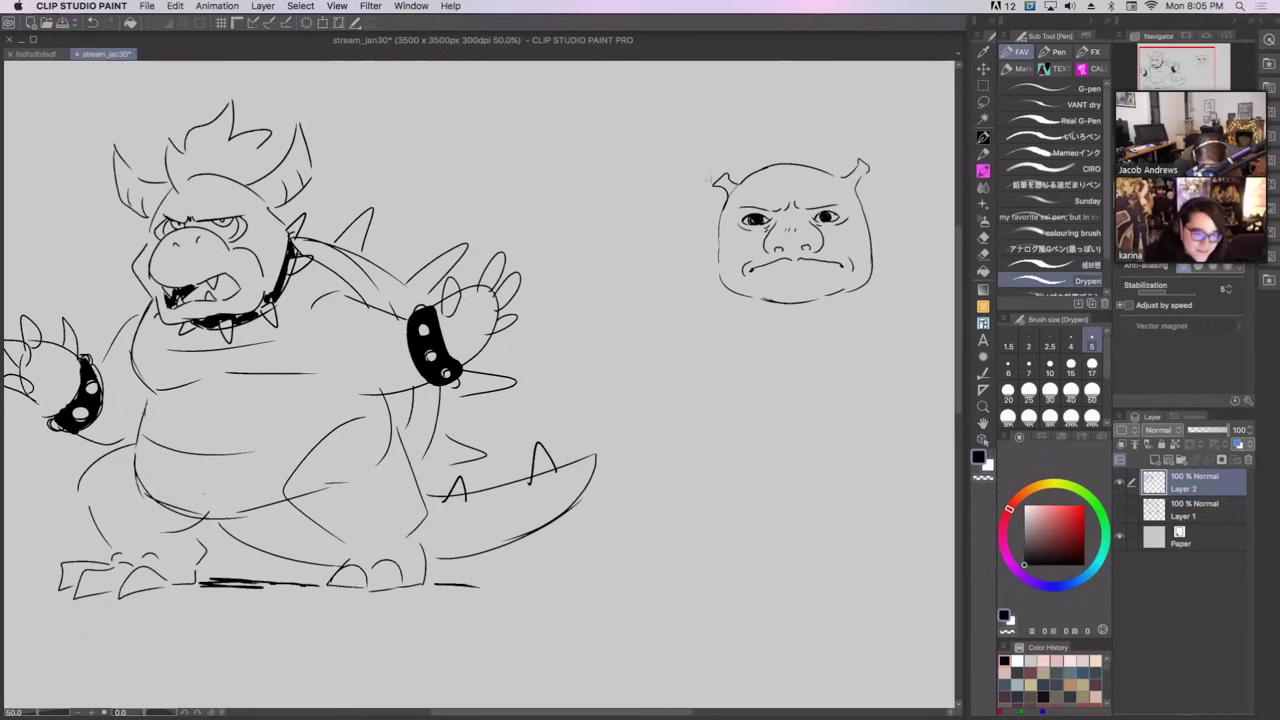
{"action": "left_click_drag", "start_coordinate": [726, 176], "coordinate": [716, 190]}
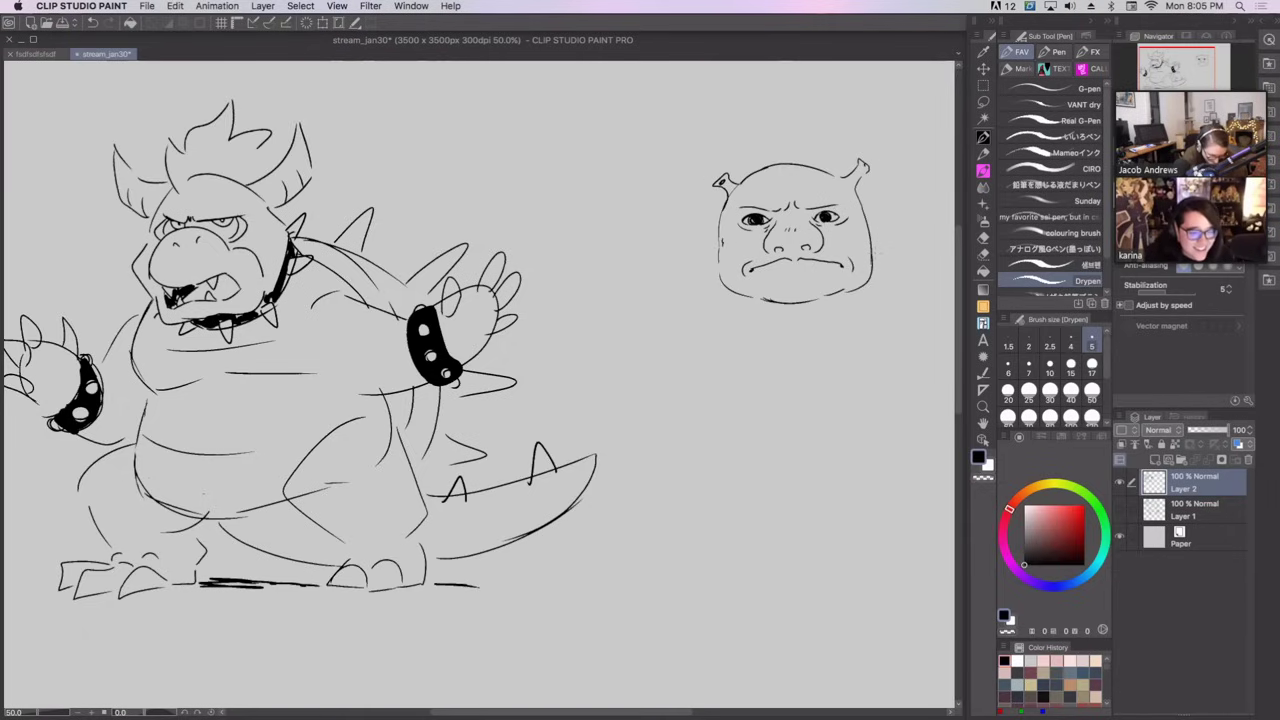
Refine the ogre head by touching up the cheek contour, adding a lower lip line and reinforcing the left ear.
{"action": "left_click_drag", "start_coordinate": [719, 234], "coordinate": [716, 250]}
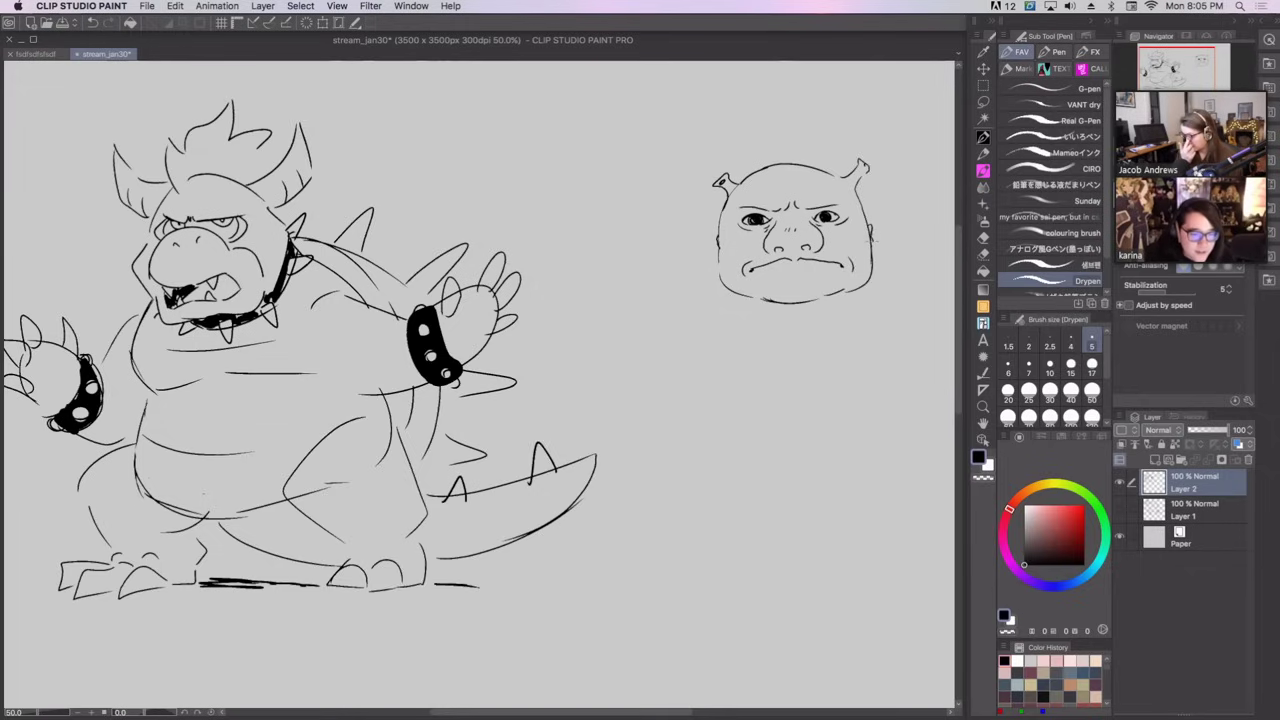
{"action": "left_click_drag", "start_coordinate": [775, 276], "coordinate": [812, 279]}
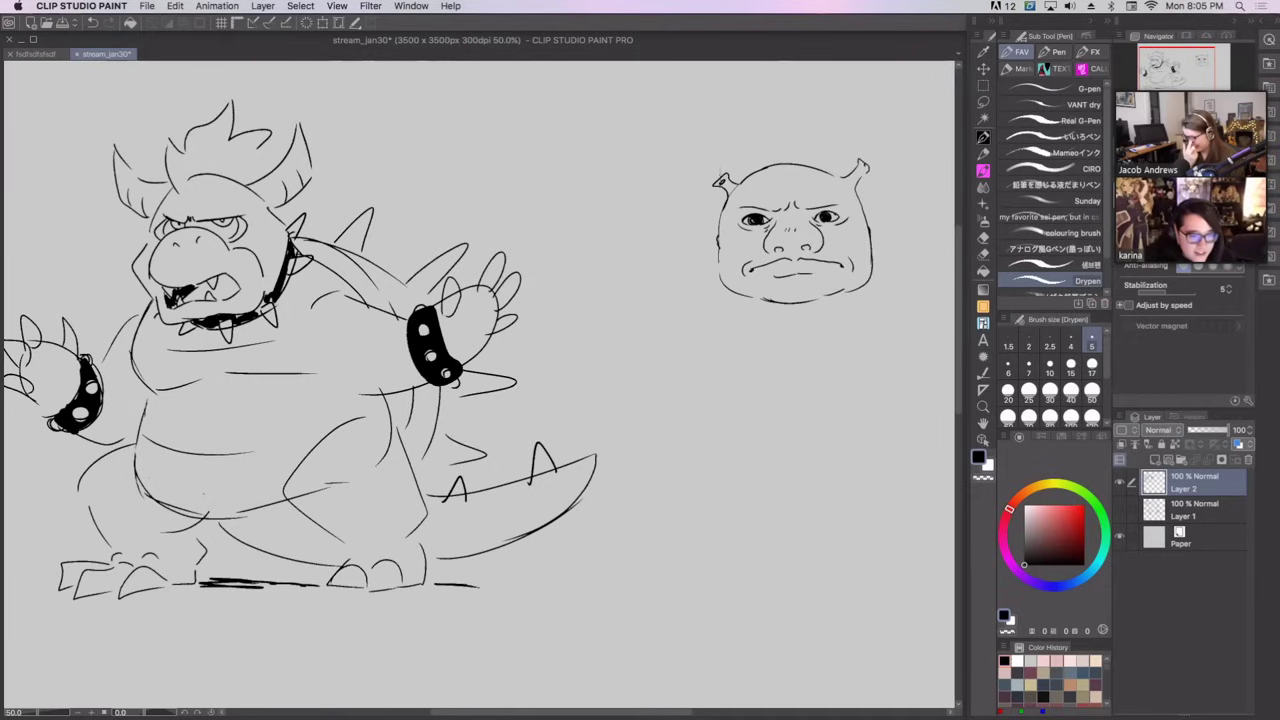
{"action": "left_click_drag", "start_coordinate": [714, 182], "coordinate": [726, 172]}
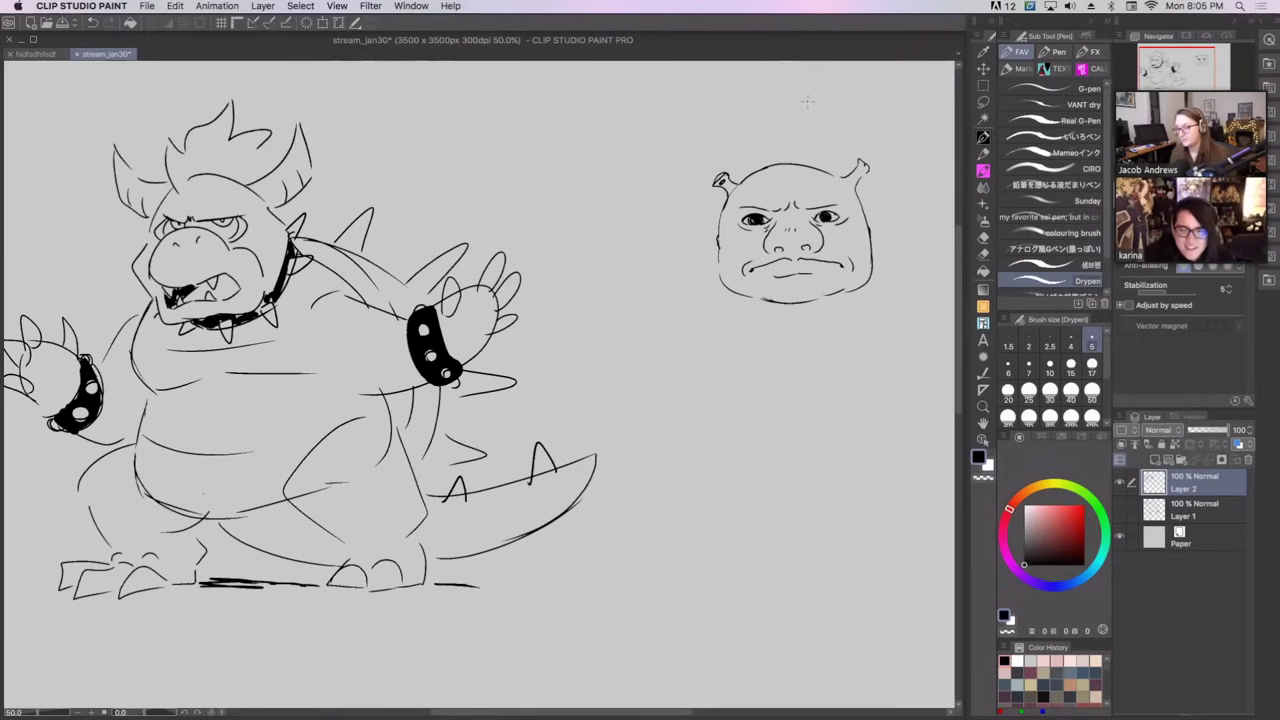
{"action": "mouse_move", "coordinate": [729, 292]}
{"action": "left_mouse_down"}
{"action": "mouse_move", "coordinate": [686, 316]}
{"action": "mouse_move", "coordinate": [639, 459]}
{"action": "mouse_move", "coordinate": [688, 537]}
{"action": "mouse_move", "coordinate": [838, 571]}
{"action": "left_mouse_up"}
{"action": "key", "text": "super+z"}
{"action": "key", "text": "super+z"}
Draw a large pear-shaped body outline below the ogre's head with the Drypen brush at size 5.
{"action": "left_click_drag", "start_coordinate": [710, 294], "coordinate": [640, 496]}
{"action": "mouse_move", "coordinate": [656, 444]}
{"action": "left_mouse_down"}
{"action": "mouse_move", "coordinate": [744, 546]}
{"action": "mouse_move", "coordinate": [935, 495]}
{"action": "left_mouse_up"}
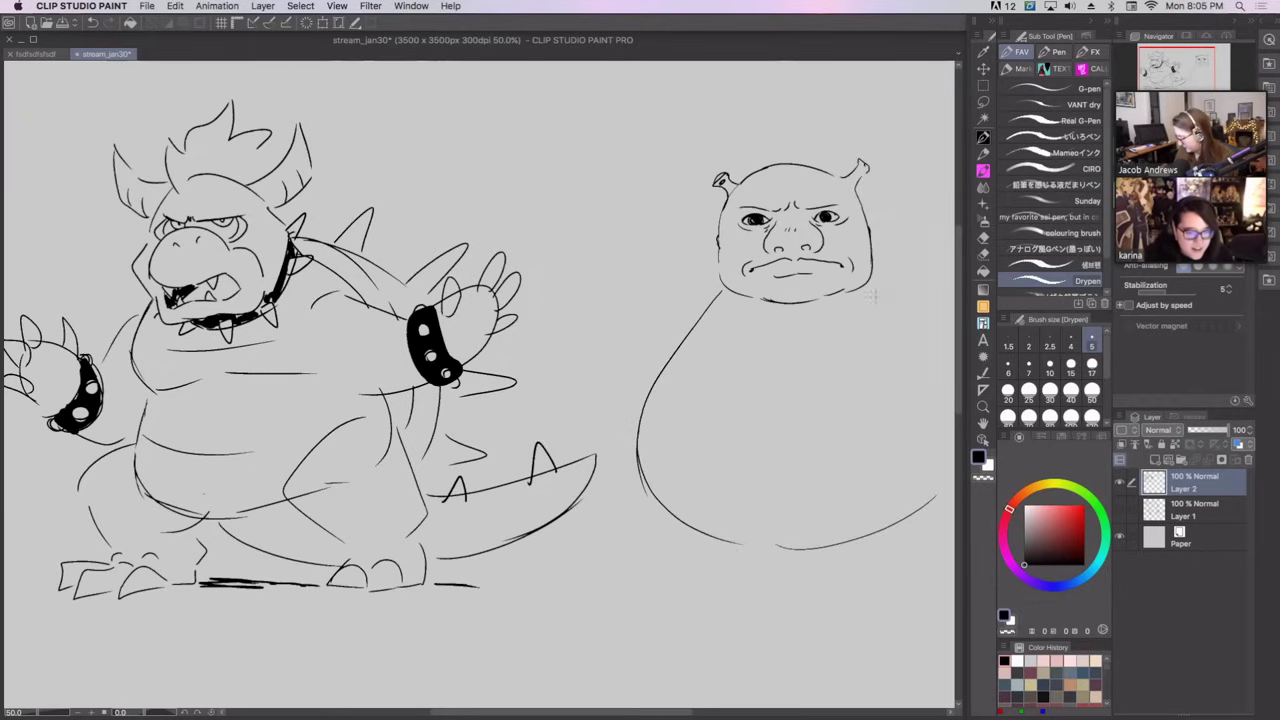
{"action": "left_click_drag", "start_coordinate": [872, 295], "coordinate": [938, 492]}
Redraw the left side of the ogre's body further inward so the torso is narrower.
{"action": "left_click_drag", "start_coordinate": [940, 203], "coordinate": [793, 185]}
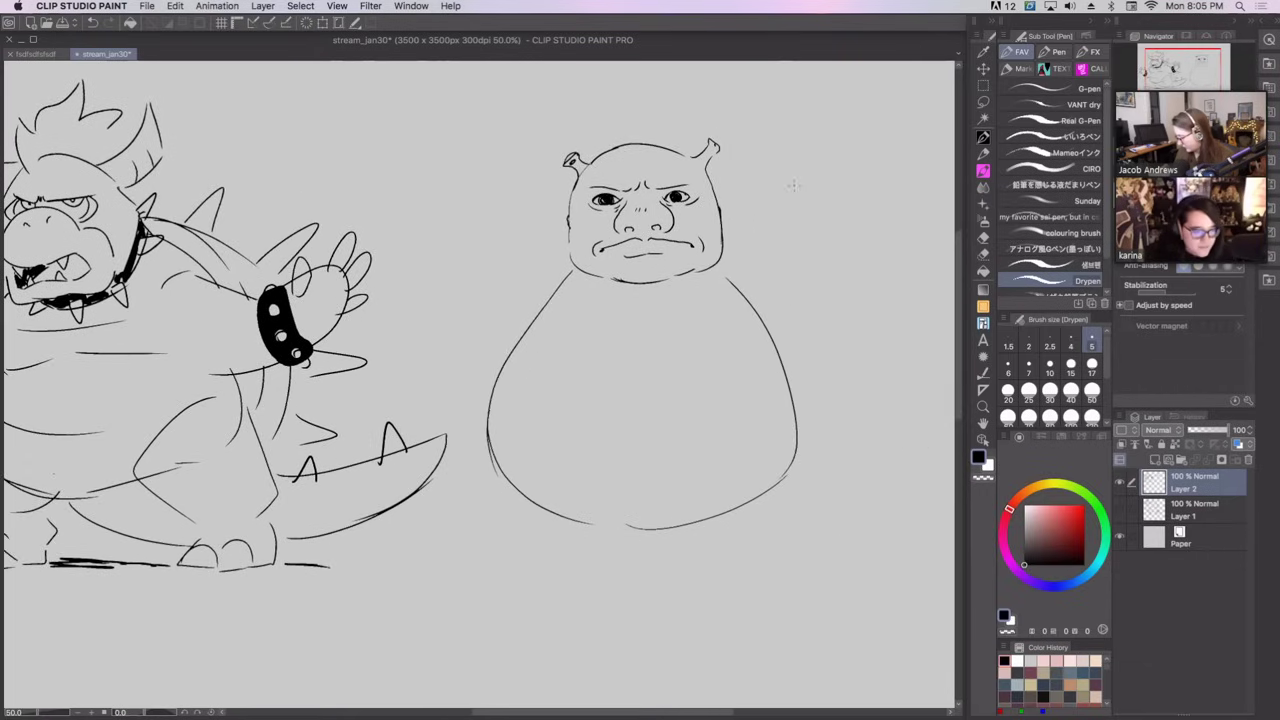
{"action": "mouse_move", "coordinate": [552, 510]}
{"action": "left_mouse_down"}
{"action": "mouse_move", "coordinate": [500, 428]}
{"action": "mouse_move", "coordinate": [518, 326]}
{"action": "left_mouse_up"}
{"action": "key", "text": "super+z"}
{"action": "mouse_move", "coordinate": [560, 282]}
{"action": "left_mouse_down"}
{"action": "mouse_move", "coordinate": [508, 446]}
{"action": "mouse_move", "coordinate": [570, 519]}
{"action": "left_mouse_up"}
{"action": "mouse_move", "coordinate": [489, 412]}
{"action": "left_mouse_down"}
{"action": "mouse_move", "coordinate": [498, 478]}
{"action": "mouse_move", "coordinate": [570, 529]}
{"action": "mouse_move", "coordinate": [548, 533]}
{"action": "left_mouse_up"}
{"action": "left_click_drag", "start_coordinate": [497, 370], "coordinate": [489, 414]}
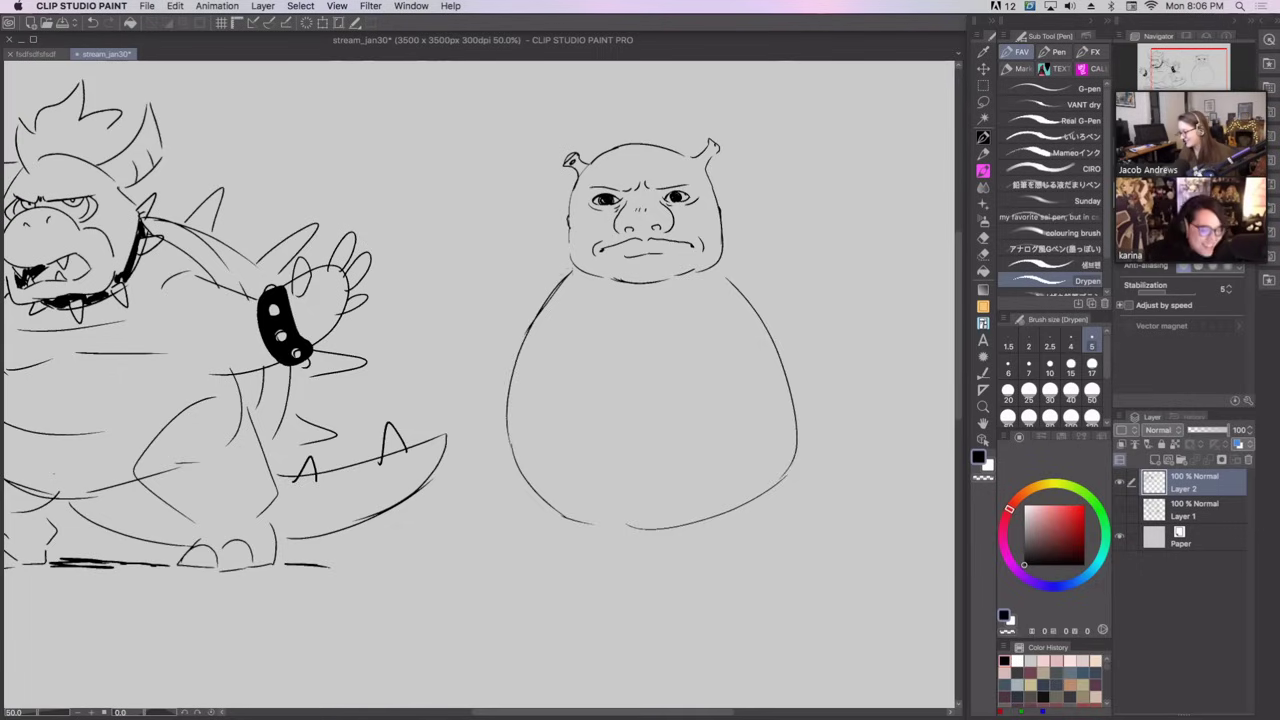
Sketch the outer contour of the ogre's left arm, curving down and outward from the neck.
{"action": "left_click_drag", "start_coordinate": [570, 272], "coordinate": [484, 349]}
{"action": "key", "text": "super+z"}
{"action": "left_click_drag", "start_coordinate": [554, 272], "coordinate": [464, 374]}
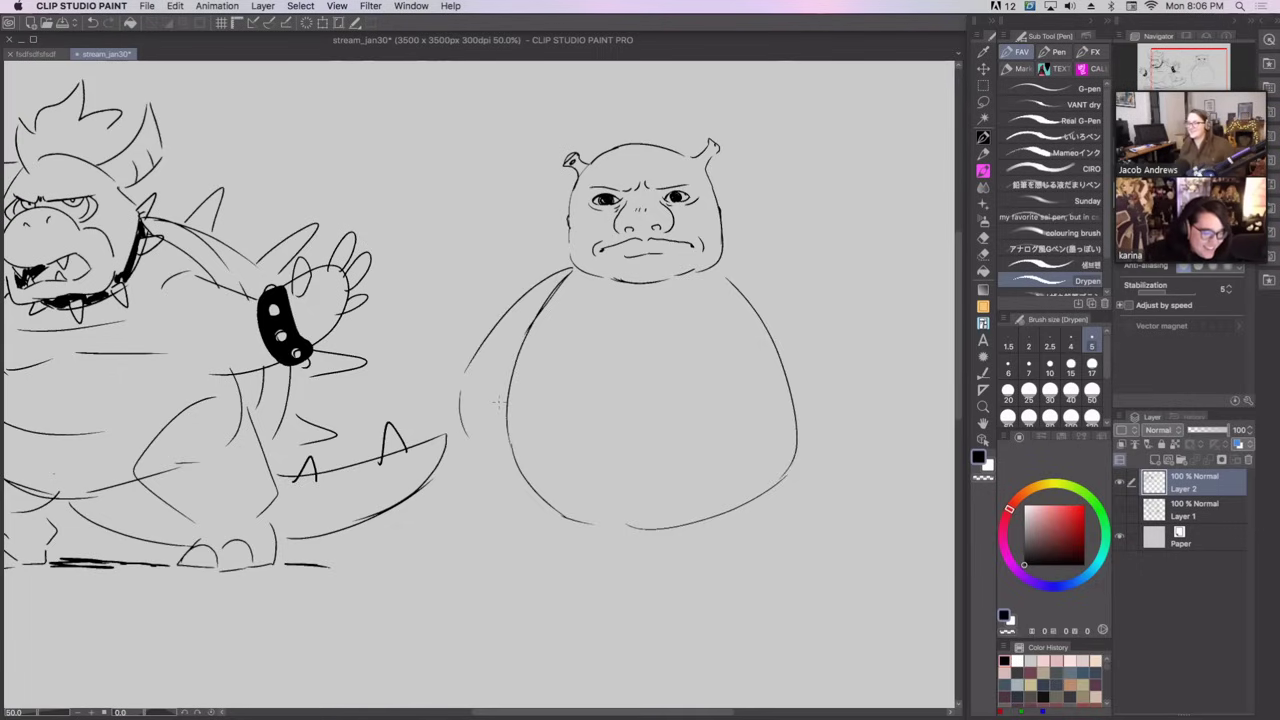
Lasso the whole ogre figure, move it slightly up and to the right, and clear the selection.
{"action": "mouse_move", "coordinate": [640, 104]}
{"action": "left_mouse_down"}
{"action": "mouse_move", "coordinate": [500, 188]}
{"action": "mouse_move", "coordinate": [510, 522]}
{"action": "mouse_move", "coordinate": [770, 135]}
{"action": "mouse_move", "coordinate": [705, 88]}
{"action": "left_mouse_up"}
{"action": "left_click", "coordinate": [984, 69]}
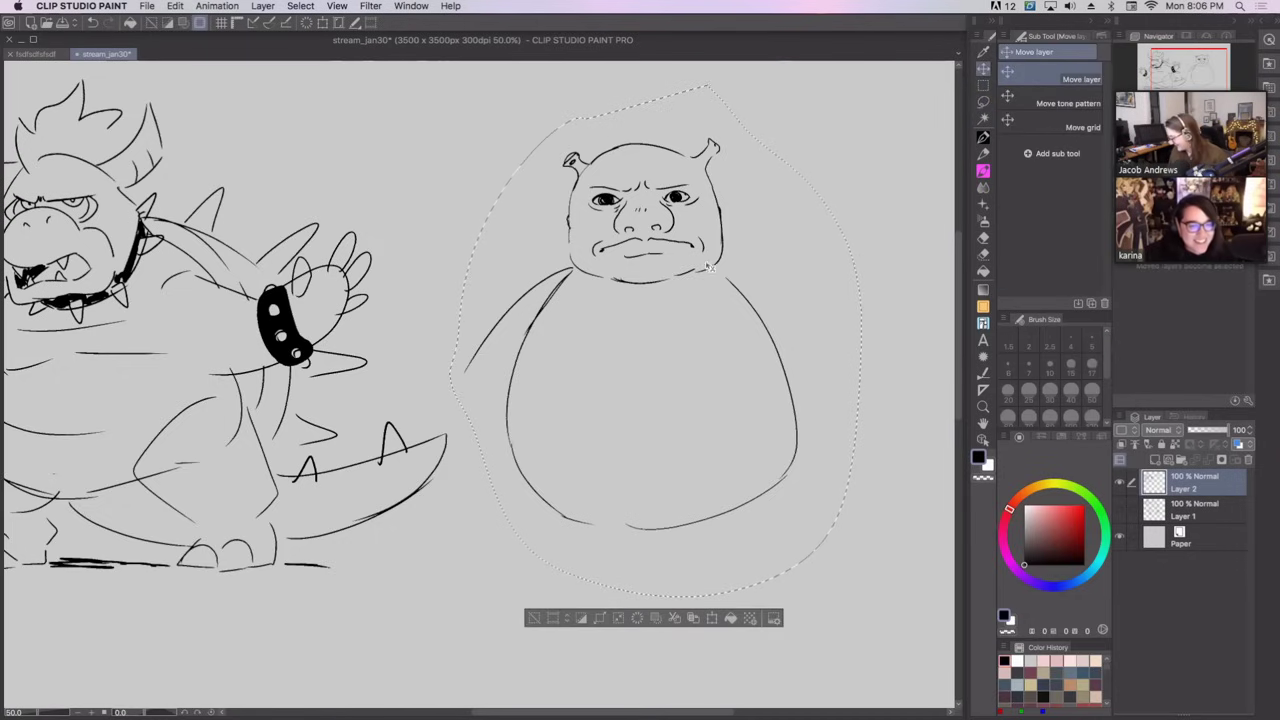
{"action": "mouse_move", "coordinate": [640, 350]}
{"action": "left_mouse_down"}
{"action": "mouse_move", "coordinate": [670, 306]}
{"action": "mouse_move", "coordinate": [656, 314]}
{"action": "left_mouse_up"}
{"action": "left_click", "coordinate": [983, 137]}
{"action": "key", "text": "super+z"}
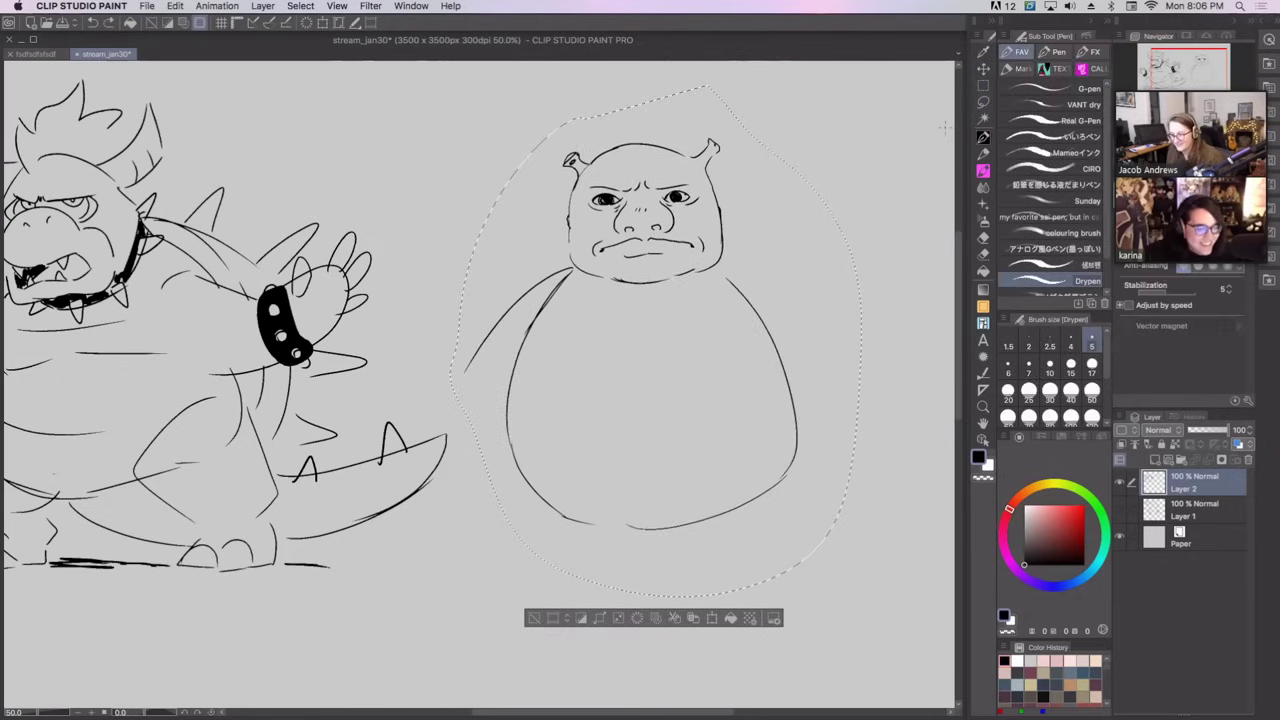
{"action": "key", "text": "super+shift+z"}
{"action": "key", "text": "ctrl+d"}
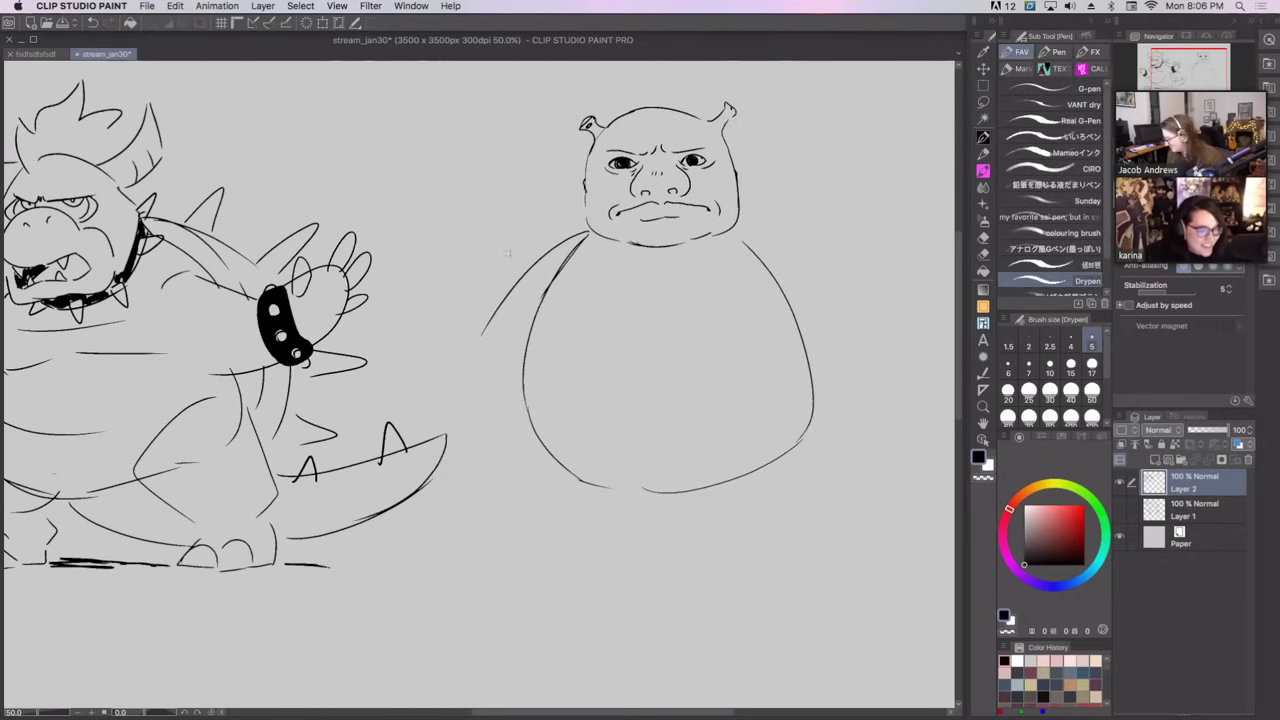
Complete the left arm and draw a matching right arm, both hanging beside the body with rounded ends.
{"action": "mouse_move", "coordinate": [538, 264]}
{"action": "left_mouse_down"}
{"action": "mouse_move", "coordinate": [465, 405]}
{"action": "mouse_move", "coordinate": [486, 410]}
{"action": "mouse_move", "coordinate": [471, 420]}
{"action": "mouse_move", "coordinate": [516, 419]}
{"action": "mouse_move", "coordinate": [492, 432]}
{"action": "mouse_move", "coordinate": [514, 425]}
{"action": "mouse_move", "coordinate": [520, 376]}
{"action": "left_mouse_up"}
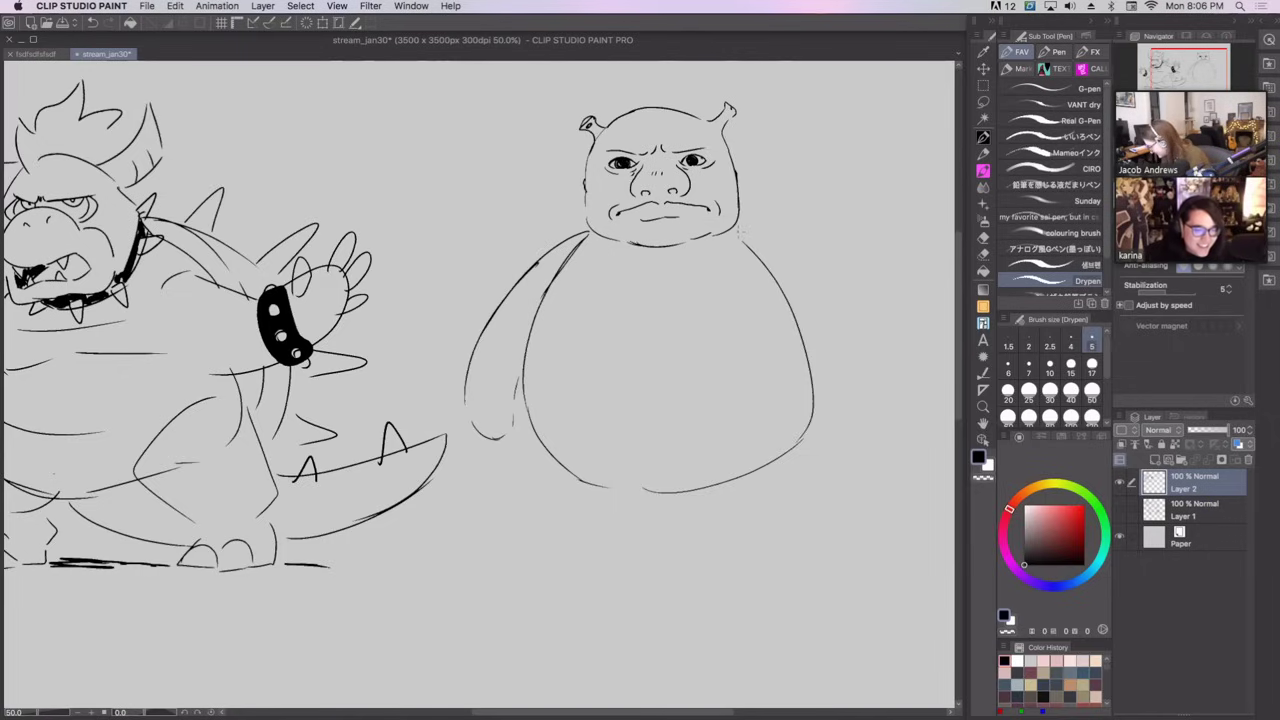
{"action": "mouse_move", "coordinate": [740, 230]}
{"action": "left_mouse_down"}
{"action": "mouse_move", "coordinate": [779, 250]}
{"action": "mouse_move", "coordinate": [854, 328]}
{"action": "left_mouse_up"}
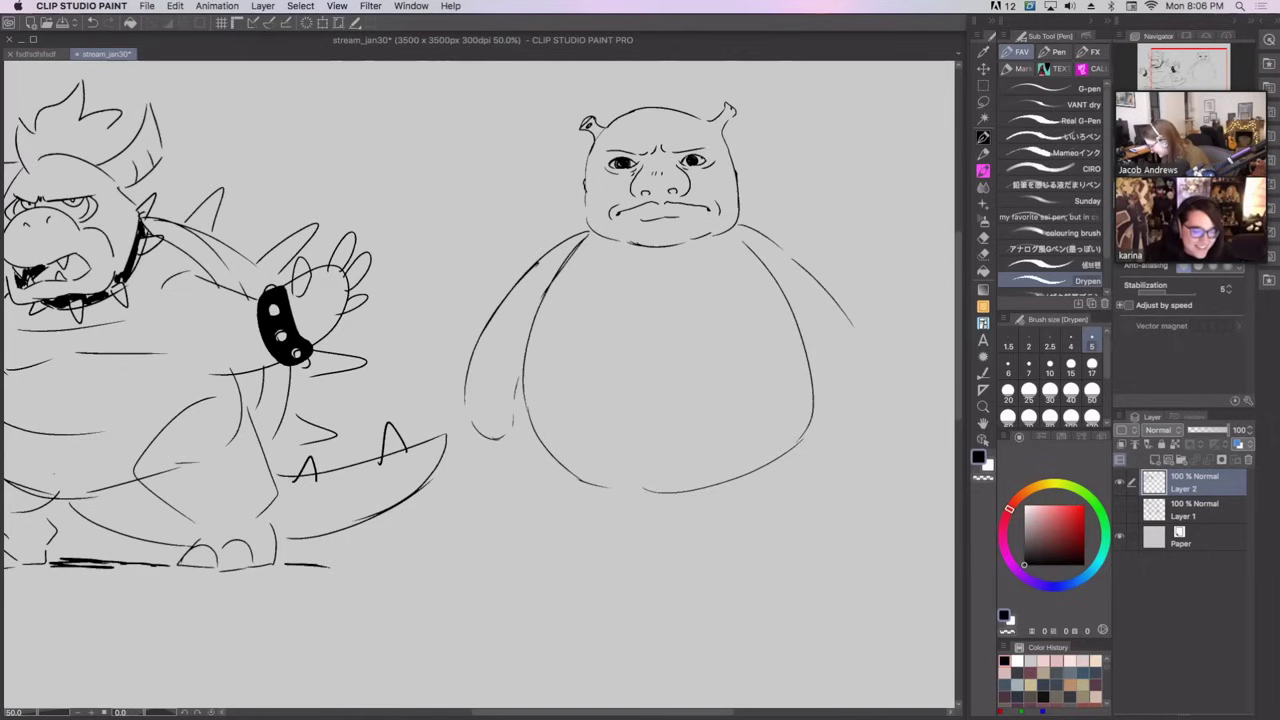
{"action": "mouse_move", "coordinate": [790, 256]}
{"action": "left_mouse_down"}
{"action": "mouse_move", "coordinate": [866, 350]}
{"action": "mouse_move", "coordinate": [872, 408]}
{"action": "left_mouse_up"}
{"action": "key", "text": "super+z"}
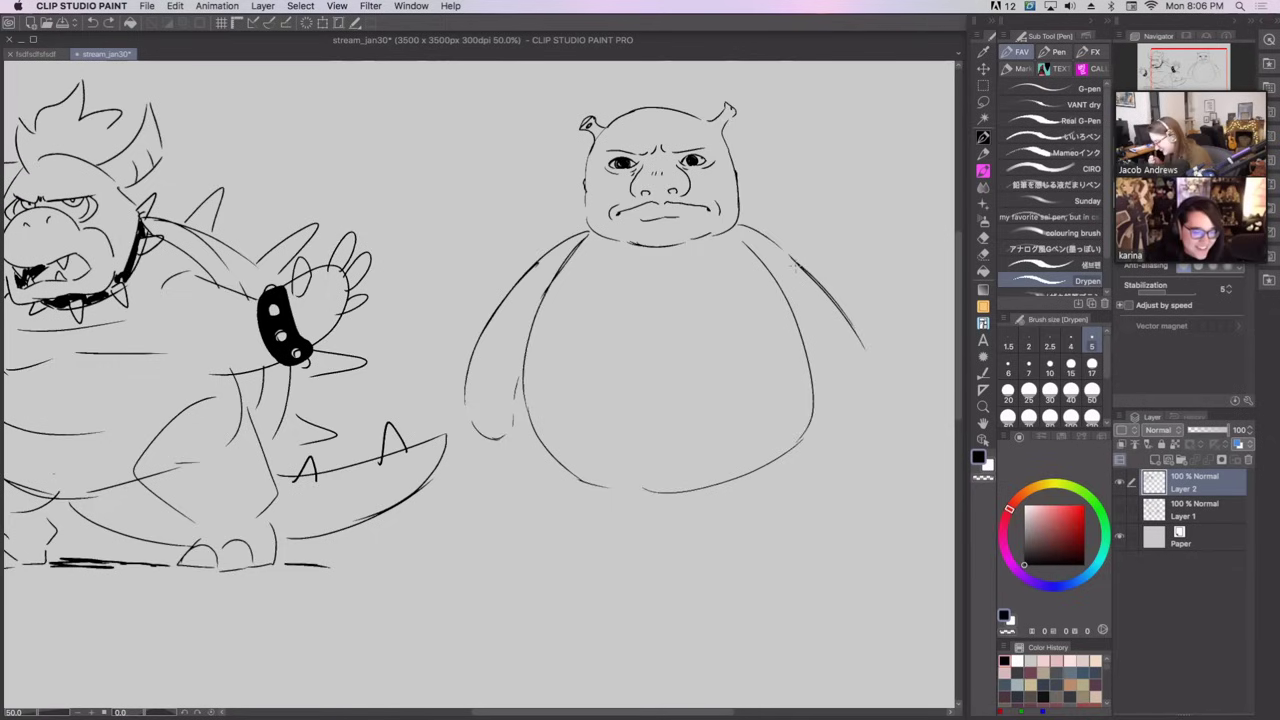
{"action": "mouse_move", "coordinate": [790, 262]}
{"action": "left_mouse_down"}
{"action": "mouse_move", "coordinate": [871, 408]}
{"action": "mouse_move", "coordinate": [855, 392]}
{"action": "mouse_move", "coordinate": [870, 378]}
{"action": "mouse_move", "coordinate": [826, 400]}
{"action": "left_mouse_up"}
{"action": "mouse_move", "coordinate": [802, 340]}
{"action": "left_mouse_down"}
{"action": "mouse_move", "coordinate": [828, 408]}
{"action": "mouse_move", "coordinate": [874, 394]}
{"action": "mouse_move", "coordinate": [865, 350]}
{"action": "left_mouse_up"}
{"action": "key", "text": "super+z"}
{"action": "left_click_drag", "start_coordinate": [504, 436], "coordinate": [522, 380]}
Draw two thin straight legs with small pointed feet under the ogre's body.
{"action": "mouse_move", "coordinate": [598, 490]}
{"action": "left_mouse_down"}
{"action": "mouse_move", "coordinate": [611, 575]}
{"action": "mouse_move", "coordinate": [597, 590]}
{"action": "mouse_move", "coordinate": [623, 589]}
{"action": "mouse_move", "coordinate": [623, 492]}
{"action": "left_mouse_up"}
{"action": "key", "text": "super+z"}
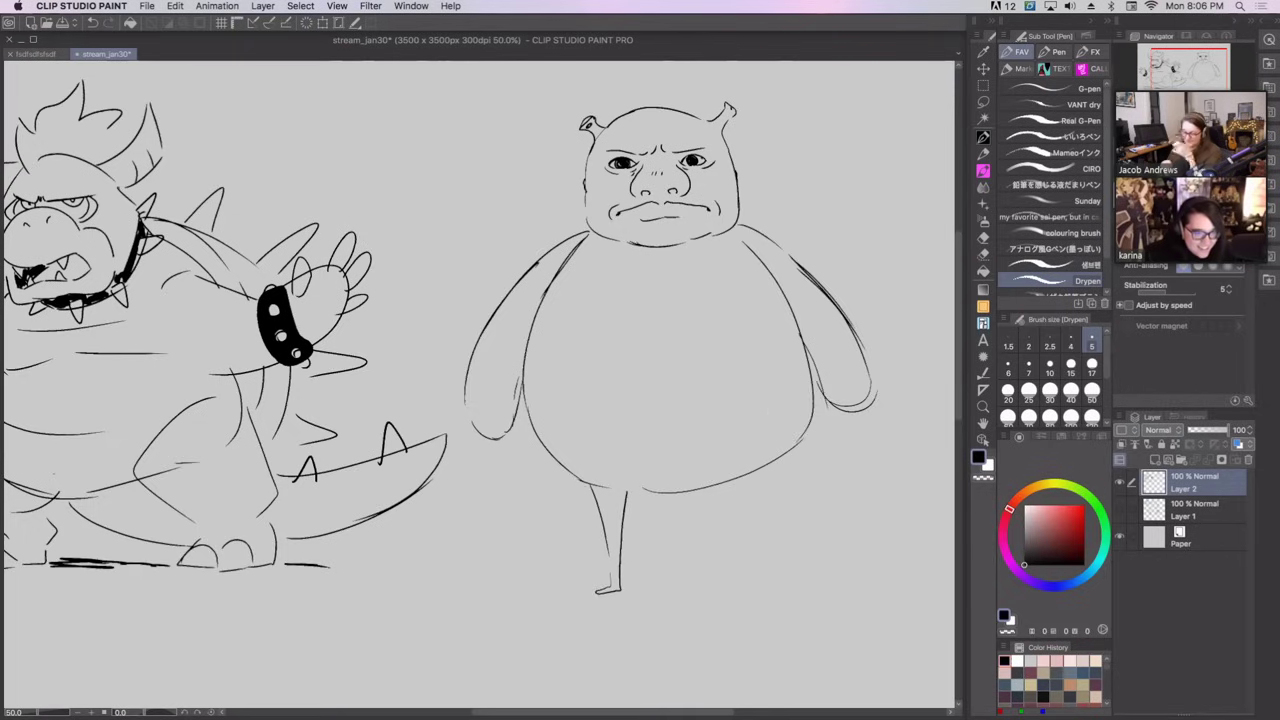
{"action": "mouse_move", "coordinate": [726, 482]}
{"action": "left_mouse_down"}
{"action": "mouse_move", "coordinate": [729, 582]}
{"action": "mouse_move", "coordinate": [756, 591]}
{"action": "mouse_move", "coordinate": [740, 556]}
{"action": "mouse_move", "coordinate": [753, 484]}
{"action": "left_mouse_up"}
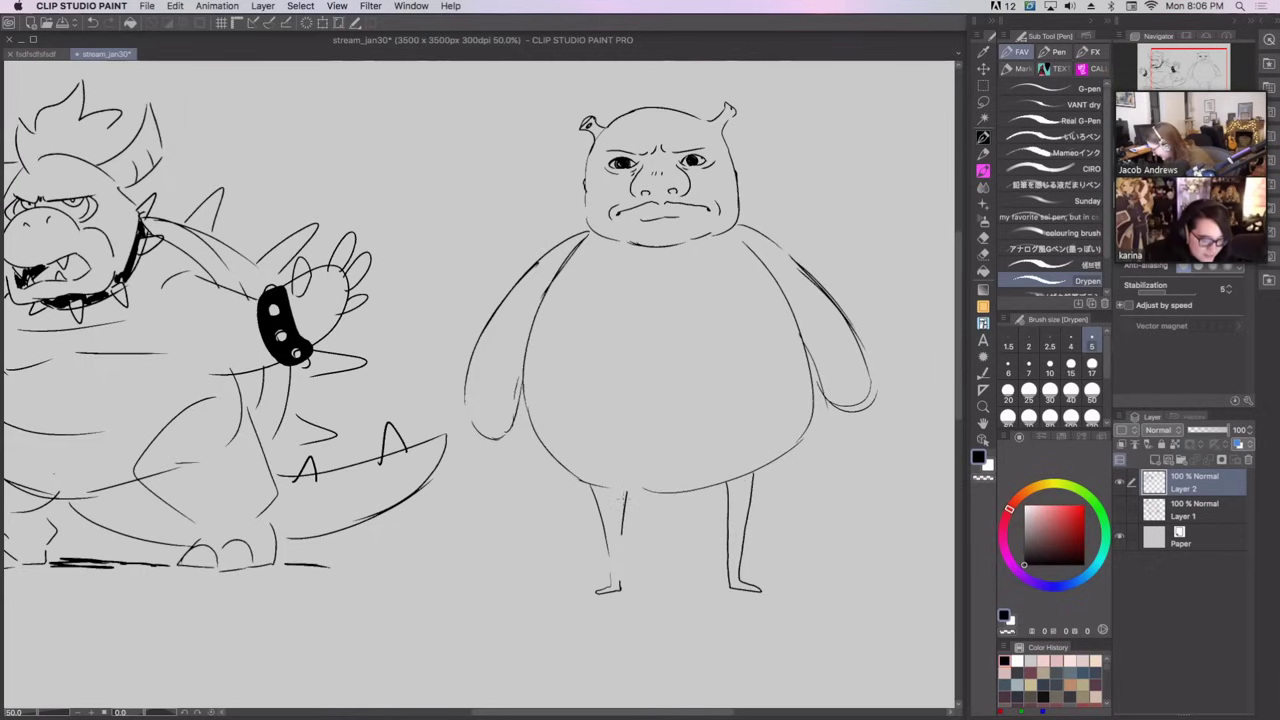
Redraw the inner contours of both legs as wavy lines with bulging thighs and calves.
{"action": "mouse_move", "coordinate": [629, 488]}
{"action": "left_mouse_down"}
{"action": "mouse_move", "coordinate": [620, 580]}
{"action": "mouse_move", "coordinate": [630, 503]}
{"action": "left_mouse_up"}
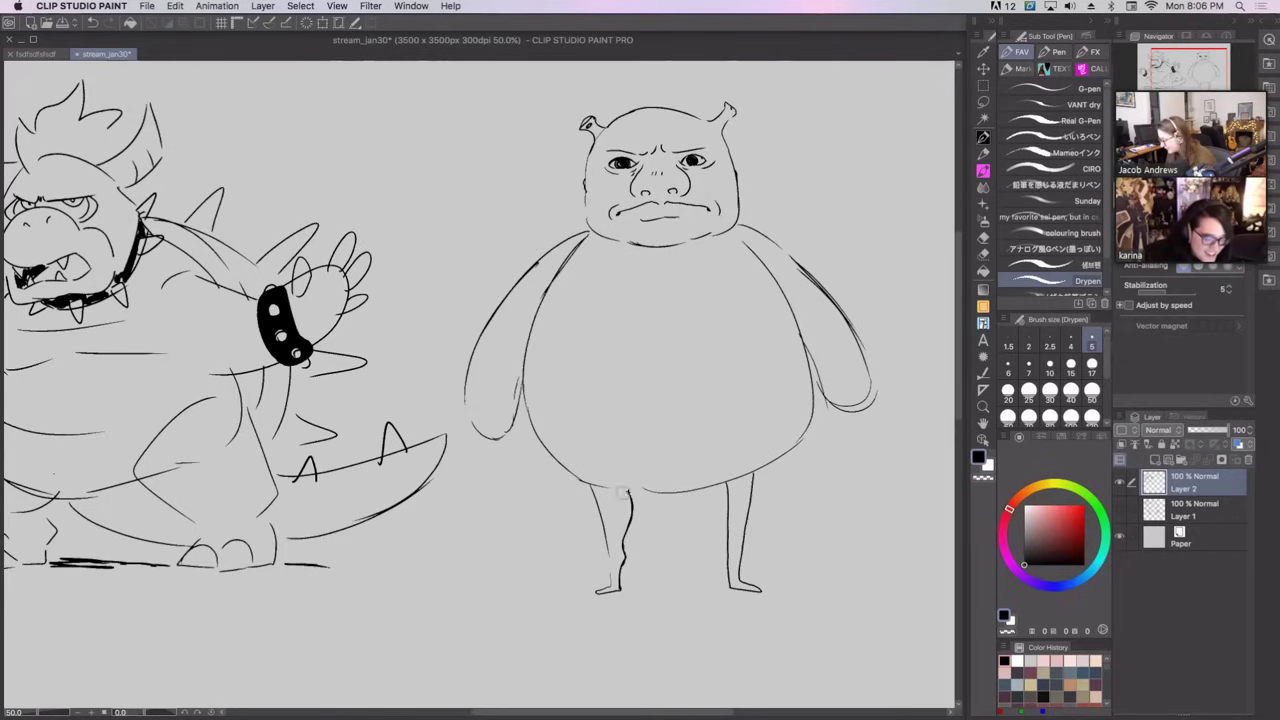
{"action": "left_click_drag", "start_coordinate": [727, 584], "coordinate": [727, 487]}
{"action": "mouse_move", "coordinate": [727, 585]}
{"action": "left_mouse_down"}
{"action": "mouse_move", "coordinate": [717, 485]}
{"action": "mouse_move", "coordinate": [724, 537]}
{"action": "mouse_move", "coordinate": [716, 486]}
{"action": "left_mouse_up"}
{"action": "key", "text": "ctrl+z"}
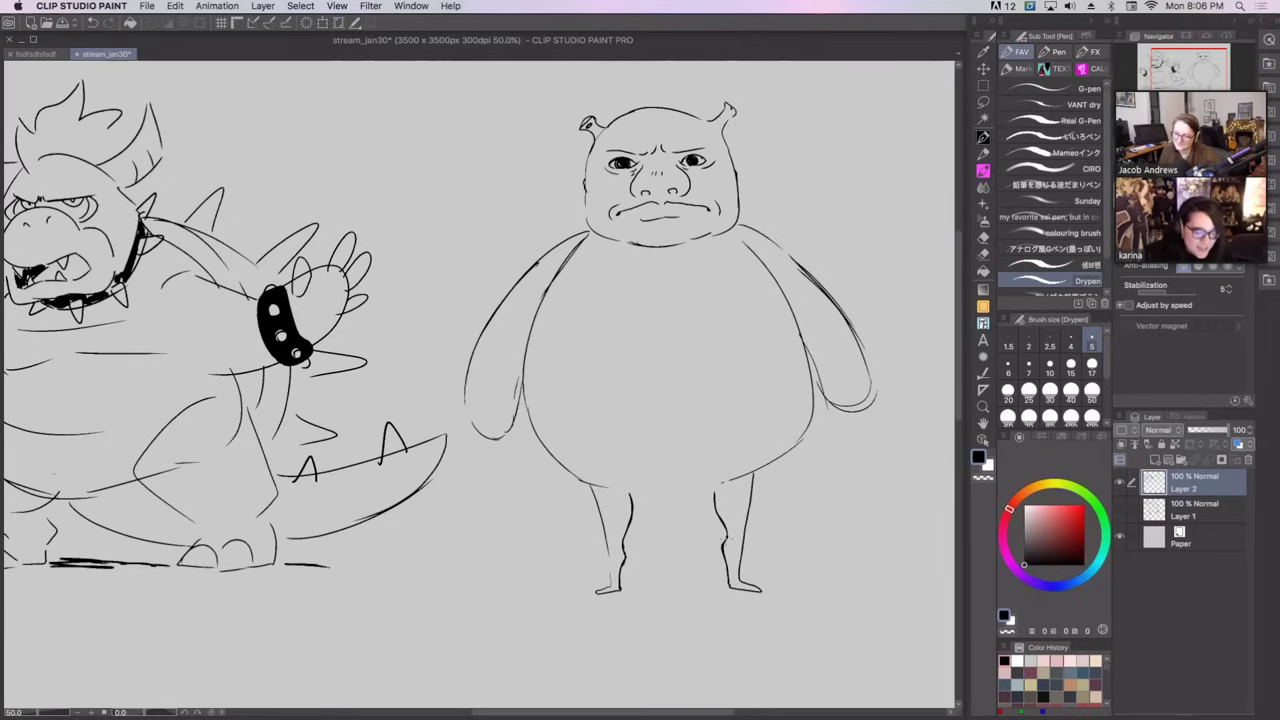
Draw the crotch line between the legs and blend the outer thighs into the body outline.
{"action": "mouse_move", "coordinate": [631, 493]}
{"action": "left_mouse_down"}
{"action": "mouse_move", "coordinate": [687, 498]}
{"action": "mouse_move", "coordinate": [667, 502]}
{"action": "mouse_move", "coordinate": [716, 490]}
{"action": "mouse_move", "coordinate": [696, 498]}
{"action": "left_mouse_up"}
{"action": "key", "text": "super+z"}
{"action": "key", "text": "super+z"}
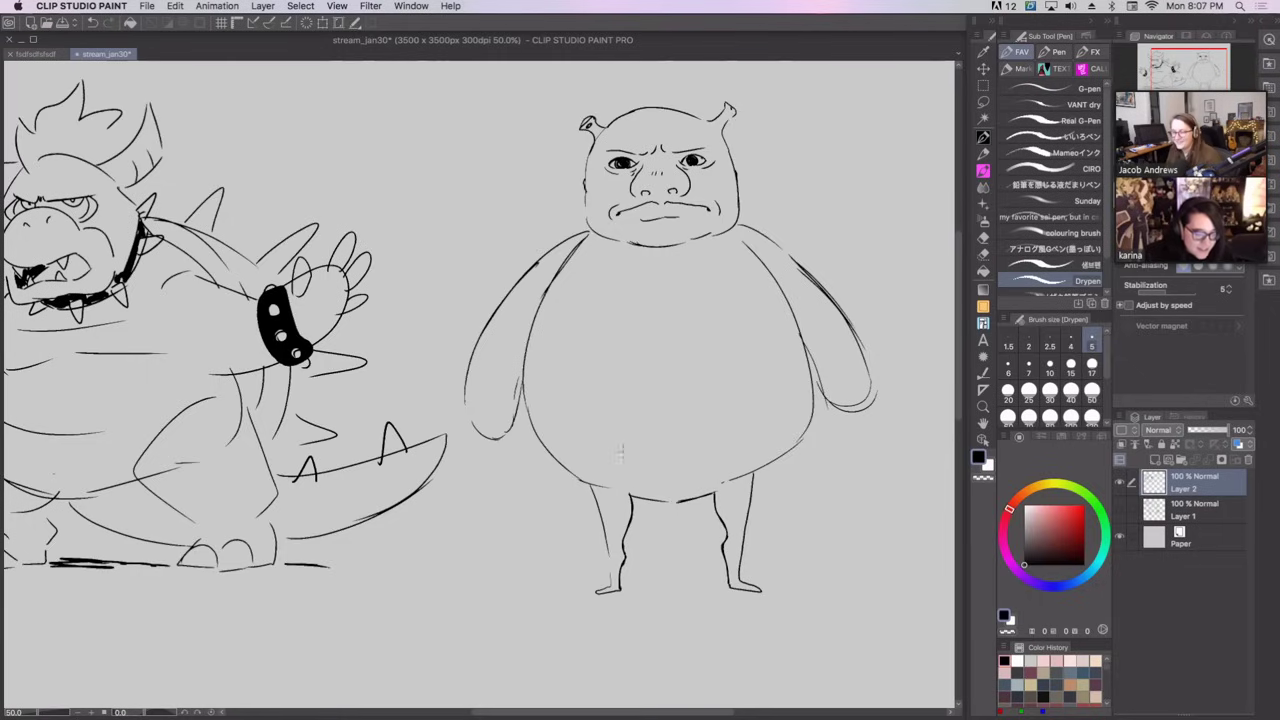
{"action": "mouse_move", "coordinate": [578, 480]}
{"action": "left_mouse_down"}
{"action": "mouse_move", "coordinate": [604, 527]}
{"action": "mouse_move", "coordinate": [599, 518]}
{"action": "left_mouse_up"}
{"action": "key", "text": "super+z"}
{"action": "left_click_drag", "start_coordinate": [766, 470], "coordinate": [746, 536]}
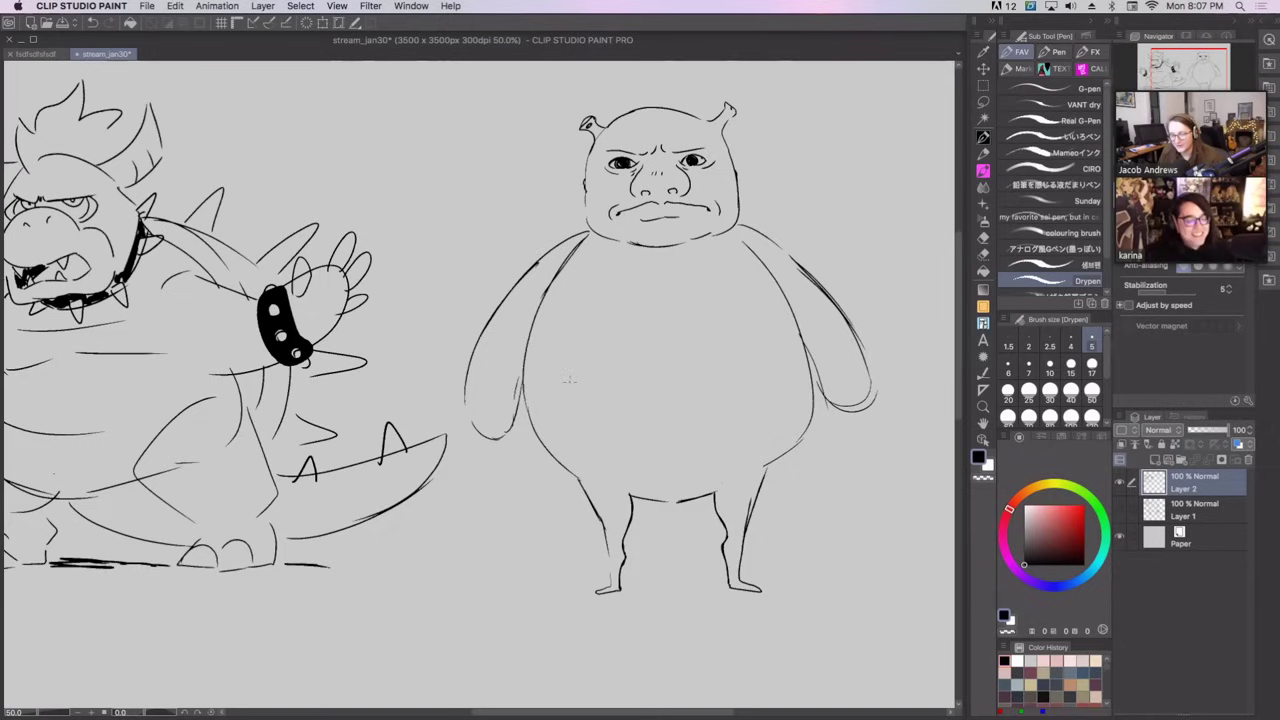
Draw a curved shirt hem across the belly, add a small x at its centre and rework the right hip contour.
{"action": "left_click_drag", "start_coordinate": [530, 420], "coordinate": [726, 396]}
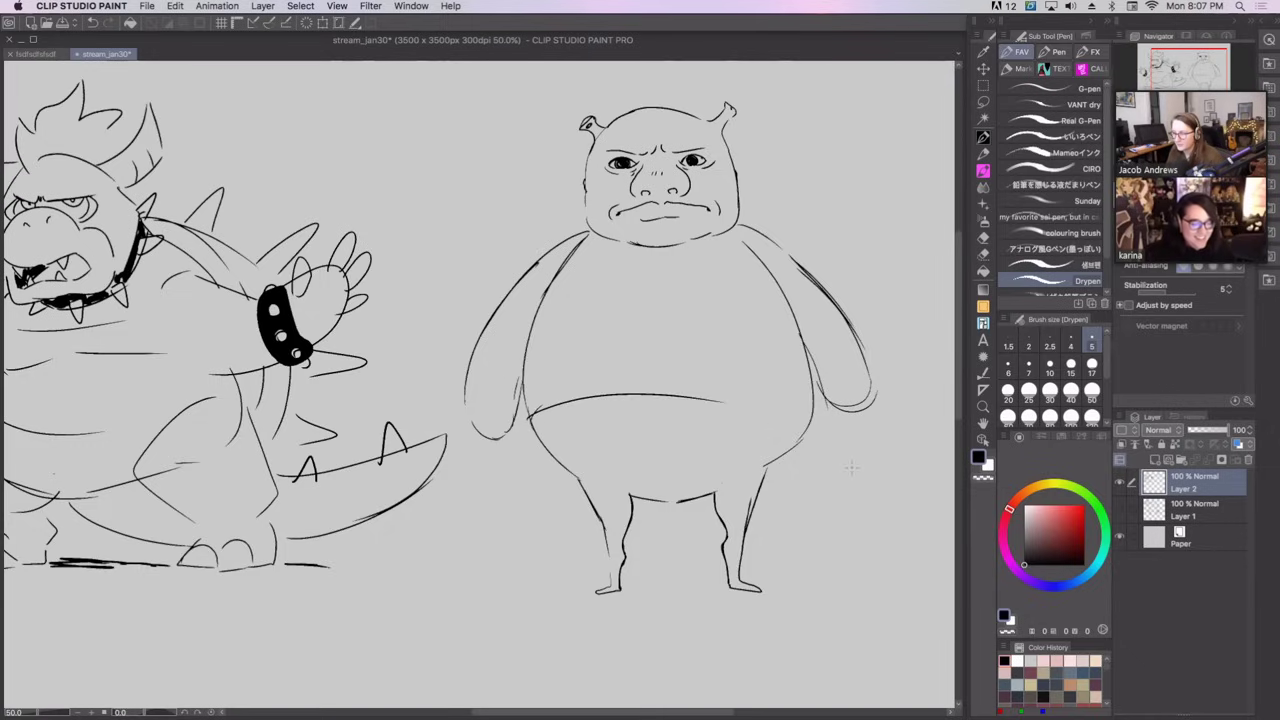
{"action": "key", "text": "super+z"}
{"action": "mouse_move", "coordinate": [533, 422]}
{"action": "left_mouse_down"}
{"action": "mouse_move", "coordinate": [740, 380]}
{"action": "mouse_move", "coordinate": [803, 408]}
{"action": "left_mouse_up"}
{"action": "key", "text": "super+z"}
{"action": "mouse_move", "coordinate": [764, 472]}
{"action": "left_mouse_down"}
{"action": "mouse_move", "coordinate": [809, 430]}
{"action": "mouse_move", "coordinate": [769, 478]}
{"action": "left_mouse_up"}
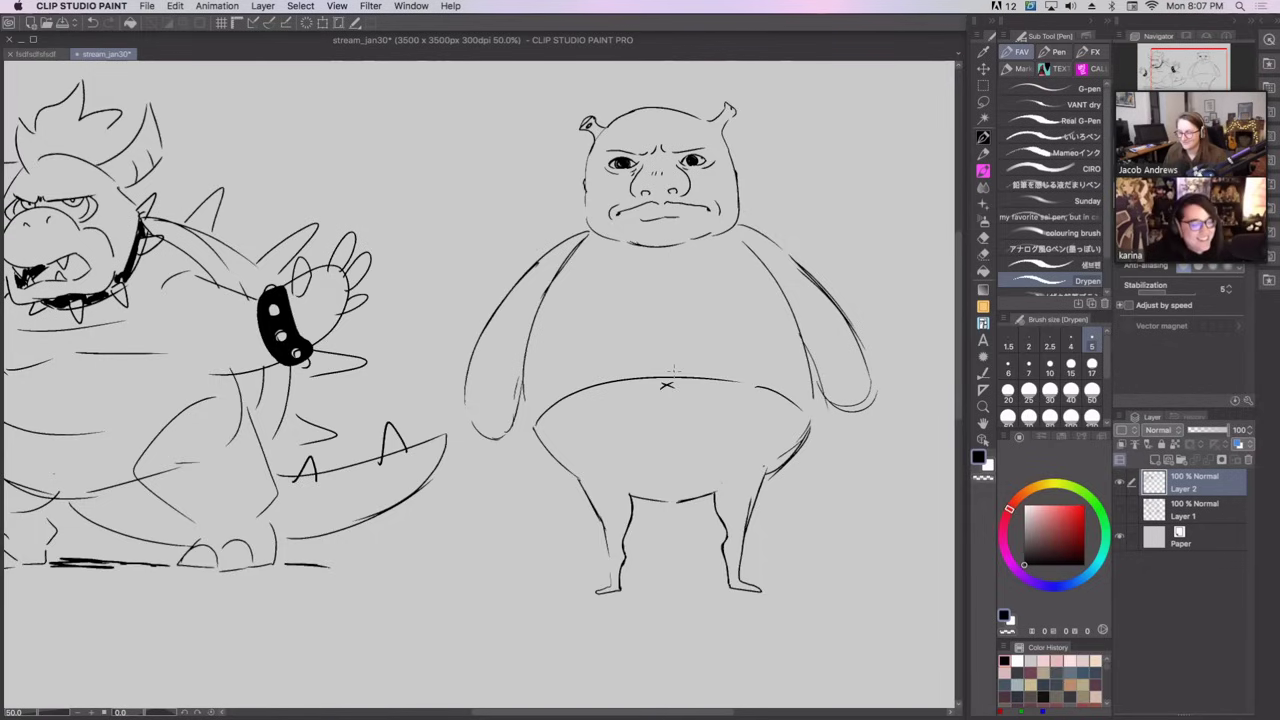
Replace the rounded arm ends with large hands with curled fingers on both arms.
{"action": "mouse_move", "coordinate": [463, 417]}
{"action": "left_mouse_down"}
{"action": "mouse_move", "coordinate": [507, 437]}
{"action": "mouse_move", "coordinate": [517, 410]}
{"action": "mouse_move", "coordinate": [455, 490]}
{"action": "mouse_move", "coordinate": [482, 516]}
{"action": "mouse_move", "coordinate": [498, 460]}
{"action": "mouse_move", "coordinate": [530, 484]}
{"action": "mouse_move", "coordinate": [486, 474]}
{"action": "mouse_move", "coordinate": [514, 480]}
{"action": "left_mouse_up"}
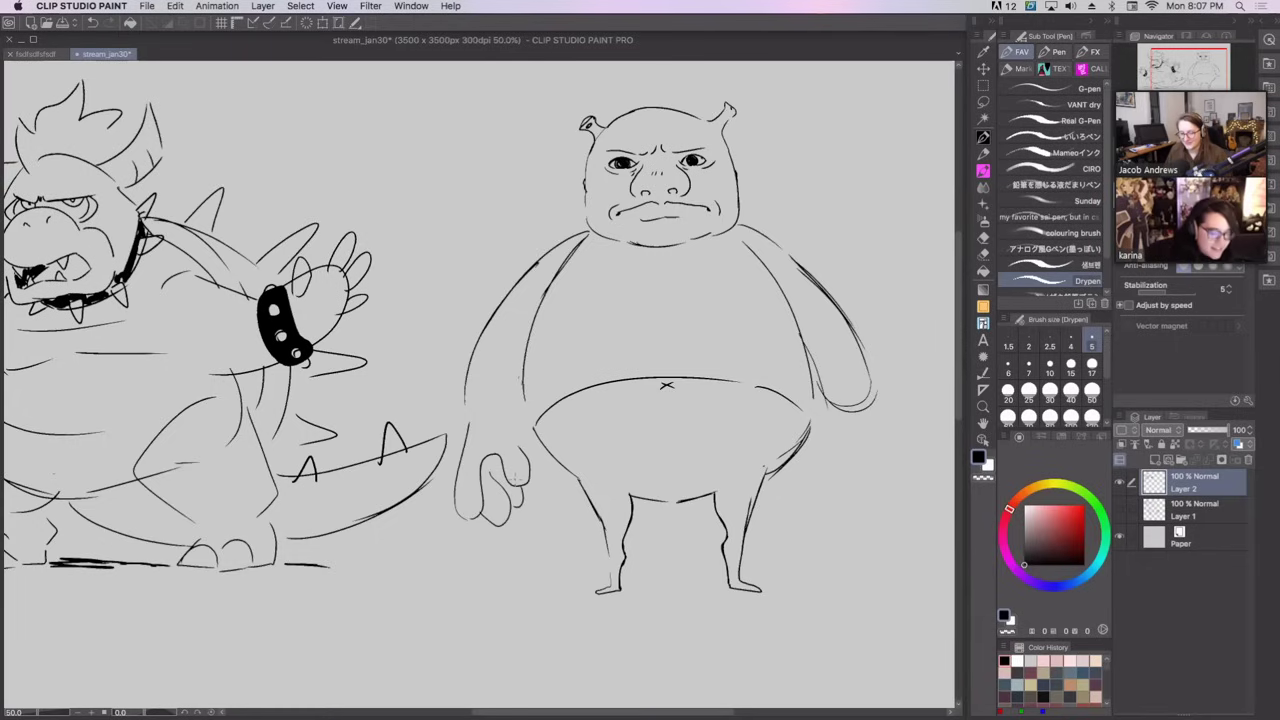
{"action": "mouse_move", "coordinate": [820, 420]}
{"action": "left_mouse_down"}
{"action": "mouse_move", "coordinate": [825, 472]}
{"action": "mouse_move", "coordinate": [838, 440]}
{"action": "mouse_move", "coordinate": [828, 499]}
{"action": "mouse_move", "coordinate": [861, 504]}
{"action": "mouse_move", "coordinate": [861, 518]}
{"action": "mouse_move", "coordinate": [870, 456]}
{"action": "left_mouse_up"}
{"action": "mouse_move", "coordinate": [876, 408]}
{"action": "left_mouse_down"}
{"action": "mouse_move", "coordinate": [884, 494]}
{"action": "mouse_move", "coordinate": [810, 508]}
{"action": "mouse_move", "coordinate": [826, 508]}
{"action": "left_mouse_up"}
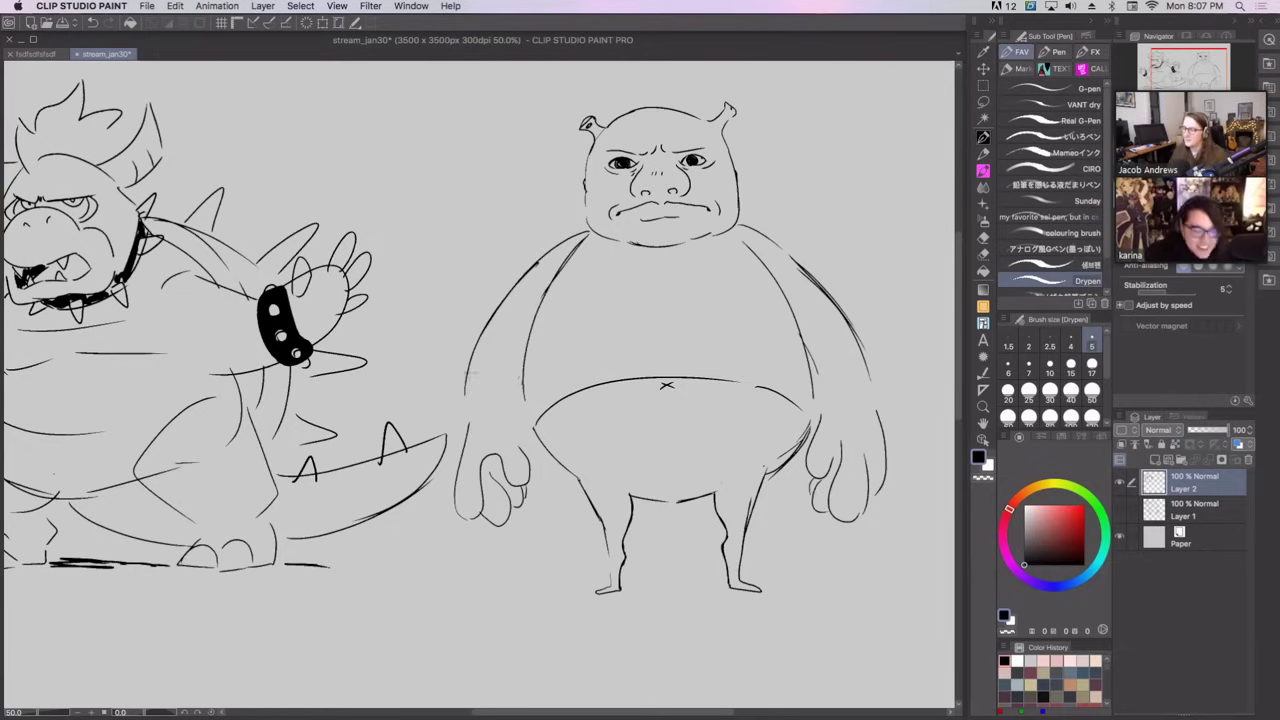
Draw wrinkled sleeve cuffs at both wrists and darken the inner edge of the right wrist.
{"action": "mouse_move", "coordinate": [465, 382]}
{"action": "left_mouse_down"}
{"action": "mouse_move", "coordinate": [468, 424]}
{"action": "mouse_move", "coordinate": [518, 427]}
{"action": "mouse_move", "coordinate": [527, 410]}
{"action": "mouse_move", "coordinate": [518, 431]}
{"action": "left_mouse_up"}
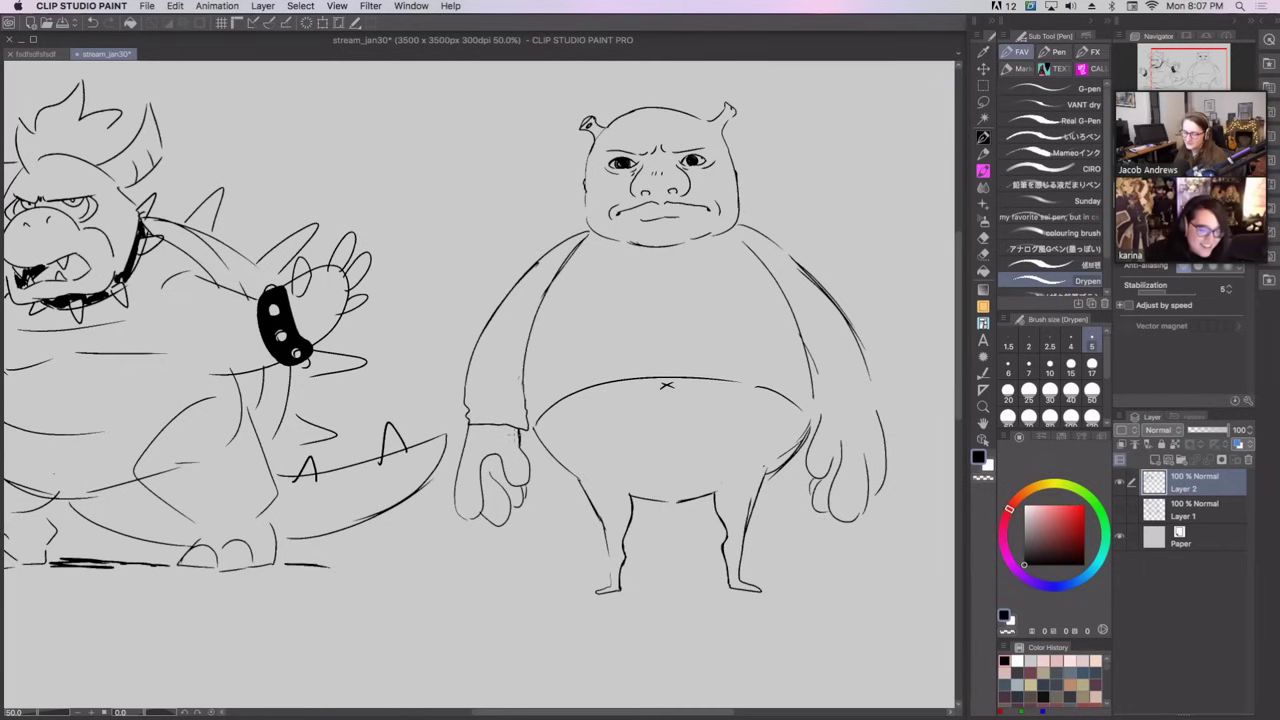
{"action": "mouse_move", "coordinate": [812, 393]}
{"action": "left_mouse_down"}
{"action": "mouse_move", "coordinate": [812, 414]}
{"action": "mouse_move", "coordinate": [875, 418]}
{"action": "mouse_move", "coordinate": [888, 434]}
{"action": "left_mouse_up"}
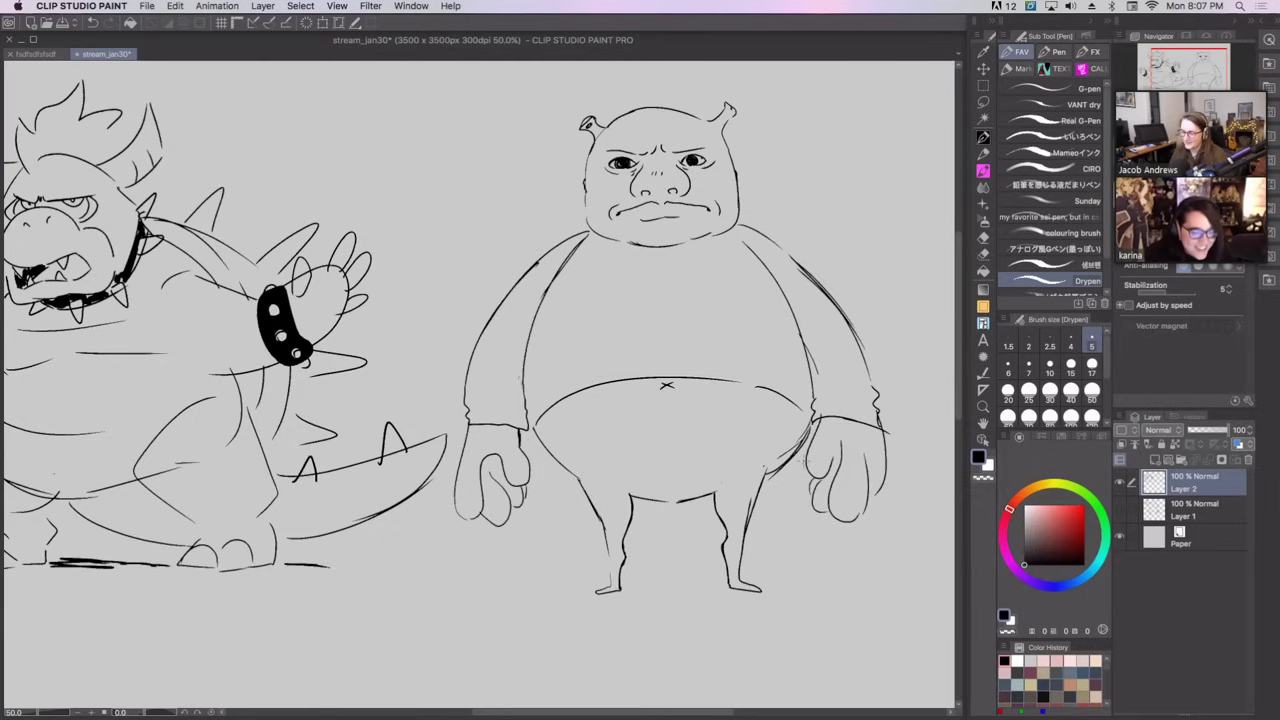
{"action": "mouse_move", "coordinate": [817, 415]}
{"action": "left_mouse_down"}
{"action": "mouse_move", "coordinate": [806, 464]}
{"action": "mouse_move", "coordinate": [812, 433]}
{"action": "left_mouse_up"}
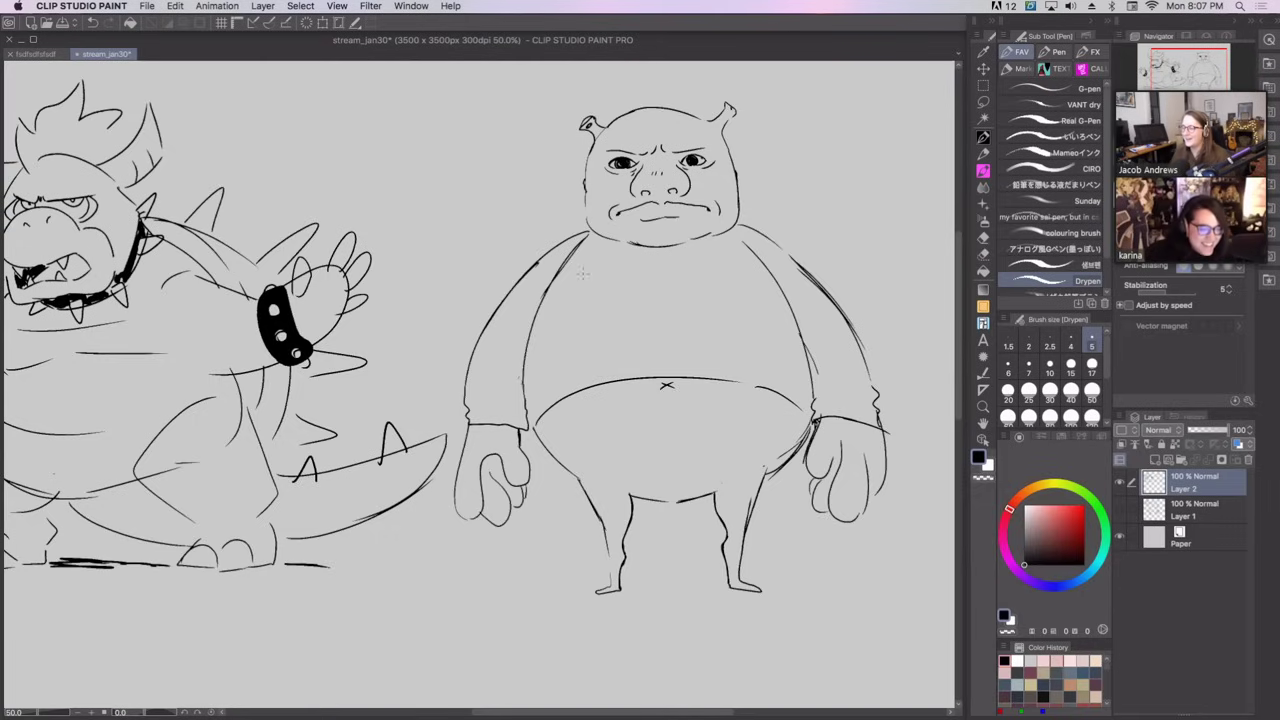
Draw the collar line under the chin and the angular vest panels on both sides of the chest.
{"action": "left_click_drag", "start_coordinate": [536, 324], "coordinate": [618, 300]}
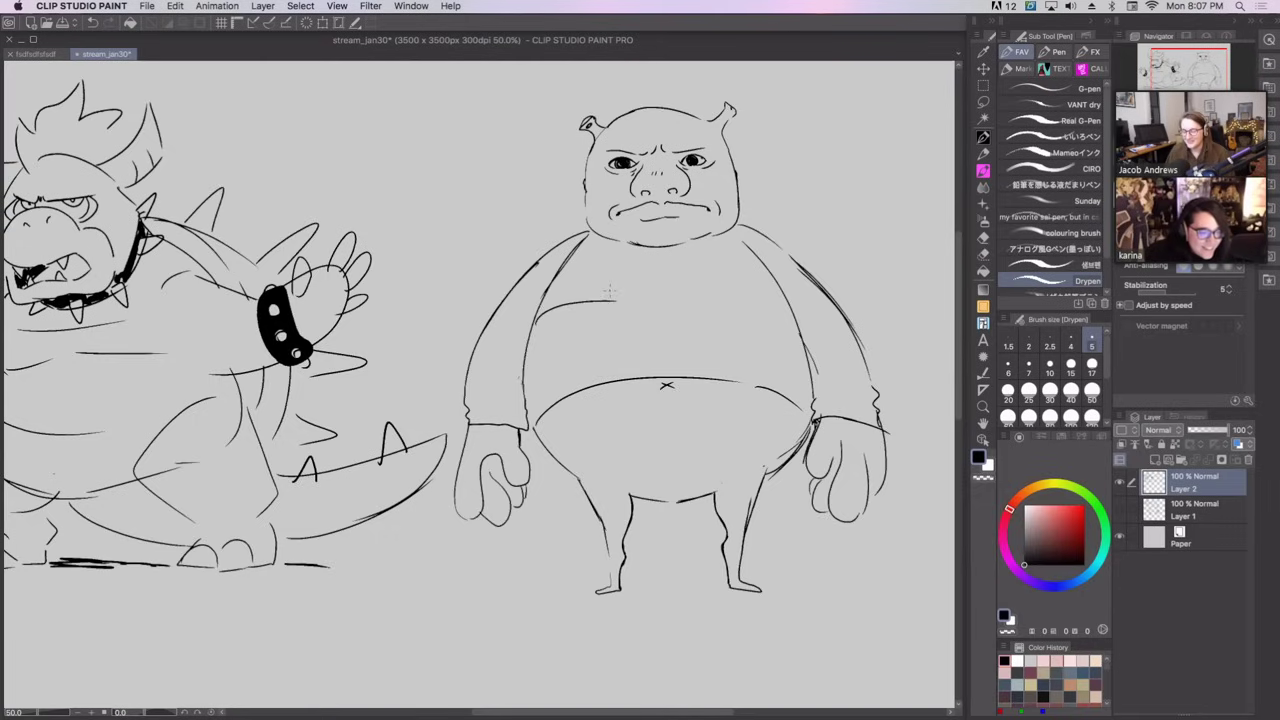
{"action": "mouse_move", "coordinate": [586, 232]}
{"action": "left_mouse_down"}
{"action": "mouse_move", "coordinate": [632, 254]}
{"action": "mouse_move", "coordinate": [614, 294]}
{"action": "mouse_move", "coordinate": [740, 226]}
{"action": "left_mouse_up"}
{"action": "key", "text": "super+z"}
{"action": "mouse_move", "coordinate": [694, 272]}
{"action": "left_mouse_down"}
{"action": "mouse_move", "coordinate": [752, 255]}
{"action": "mouse_move", "coordinate": [716, 272]}
{"action": "mouse_move", "coordinate": [729, 294]}
{"action": "mouse_move", "coordinate": [719, 298]}
{"action": "mouse_move", "coordinate": [790, 305]}
{"action": "left_mouse_up"}
{"action": "key", "text": "super+z"}
{"action": "key", "text": "super+z"}
{"action": "key", "text": "super+z"}
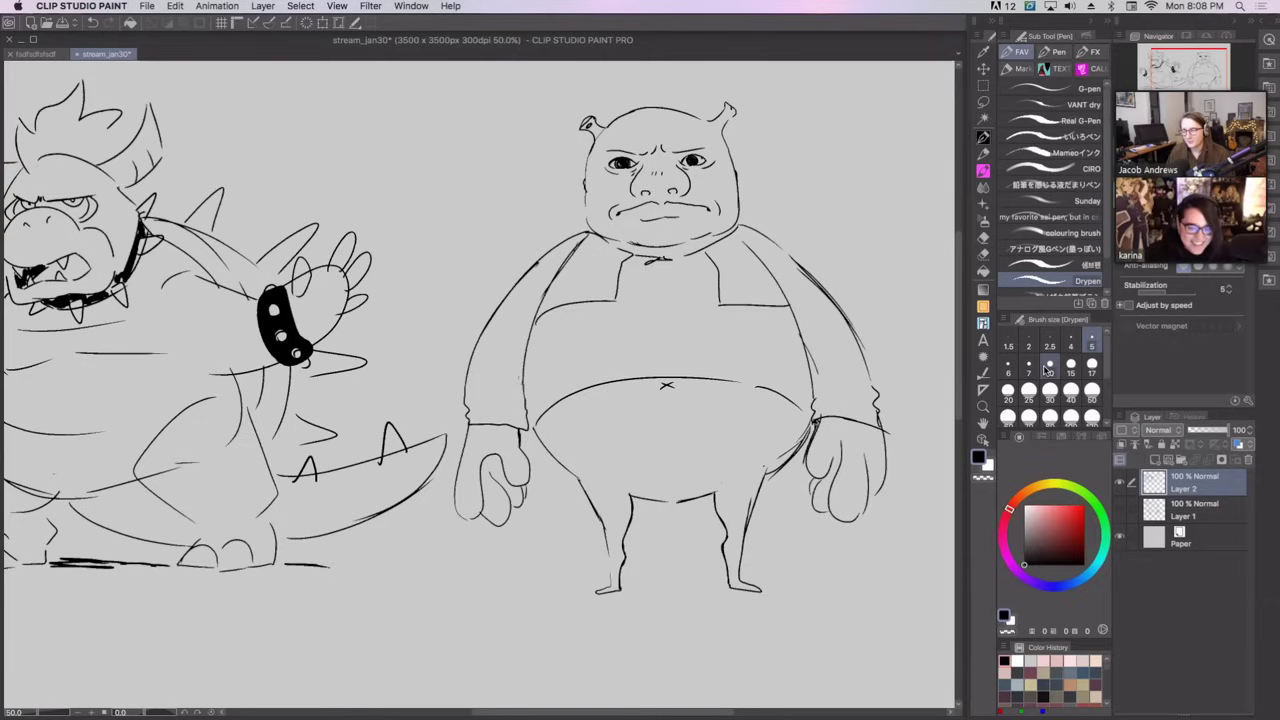
Fill both vest panels on the chest with closely spaced hatching lines.
{"action": "mouse_move", "coordinate": [588, 238]}
{"action": "left_mouse_down"}
{"action": "mouse_move", "coordinate": [540, 314]}
{"action": "mouse_move", "coordinate": [600, 300]}
{"action": "left_mouse_up"}
{"action": "left_click_drag", "start_coordinate": [624, 253], "coordinate": [607, 293]}
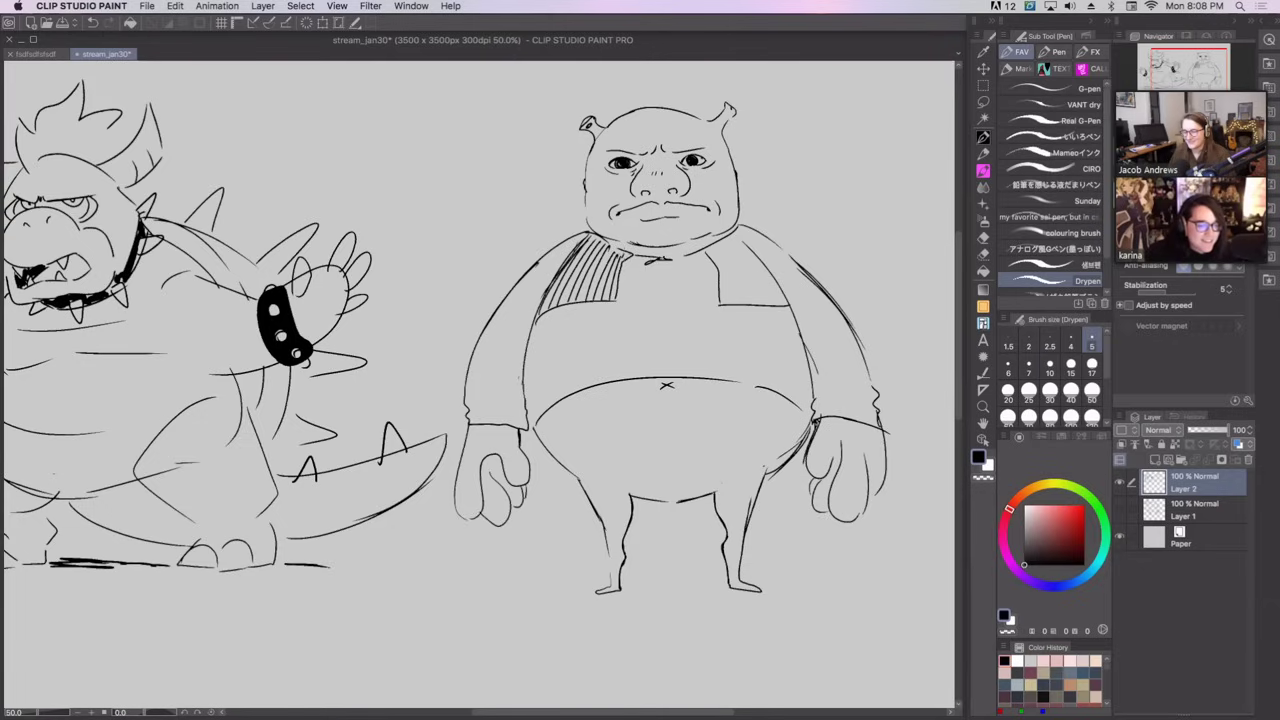
{"action": "mouse_move", "coordinate": [713, 250]}
{"action": "left_mouse_down"}
{"action": "mouse_move", "coordinate": [734, 302]}
{"action": "mouse_move", "coordinate": [752, 303]}
{"action": "left_mouse_up"}
{"action": "mouse_move", "coordinate": [741, 243]}
{"action": "left_mouse_down"}
{"action": "mouse_move", "coordinate": [760, 303]}
{"action": "mouse_move", "coordinate": [768, 296]}
{"action": "left_mouse_up"}
{"action": "left_click_drag", "start_coordinate": [768, 270], "coordinate": [779, 305]}
Hatch the left leg and left half of the trousers with long lines following the form.
{"action": "mouse_move", "coordinate": [540, 416]}
{"action": "left_mouse_down"}
{"action": "mouse_move", "coordinate": [562, 464]}
{"action": "mouse_move", "coordinate": [602, 488]}
{"action": "left_mouse_up"}
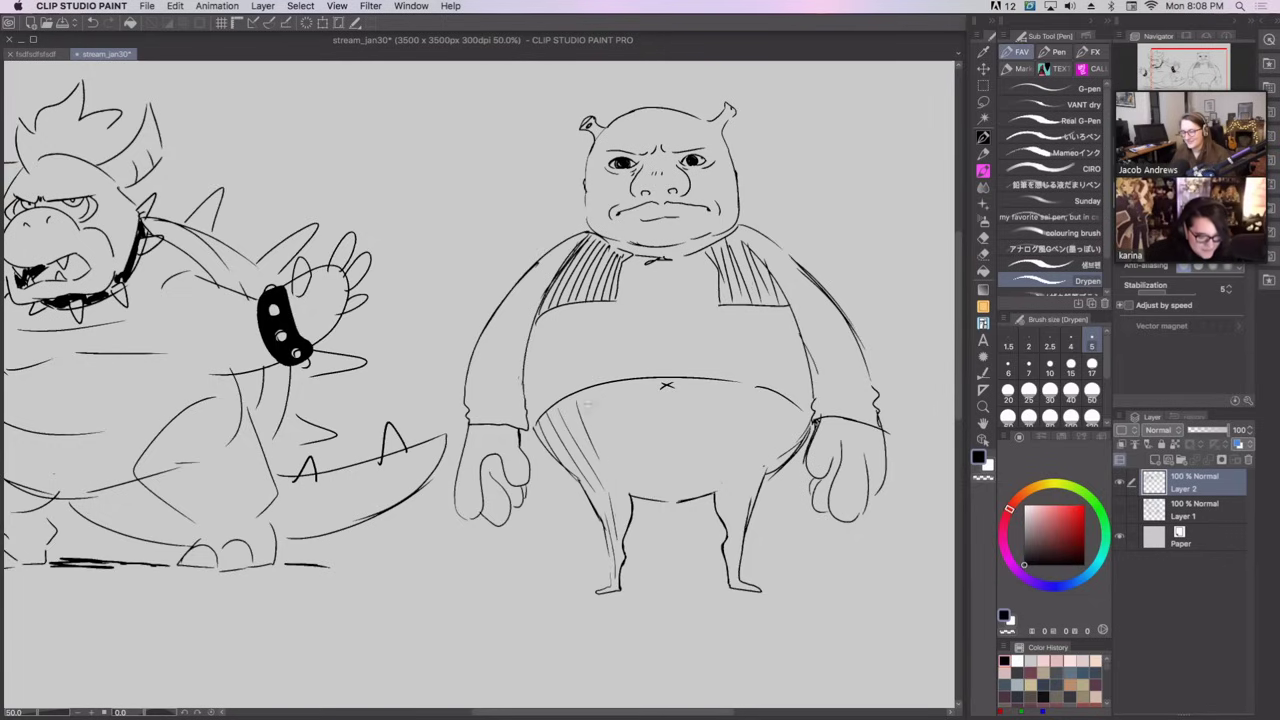
{"action": "left_click_drag", "start_coordinate": [578, 402], "coordinate": [598, 458]}
{"action": "left_click_drag", "start_coordinate": [592, 394], "coordinate": [618, 476]}
{"action": "left_click_drag", "start_coordinate": [622, 392], "coordinate": [634, 486]}
{"action": "left_click_drag", "start_coordinate": [634, 418], "coordinate": [642, 474]}
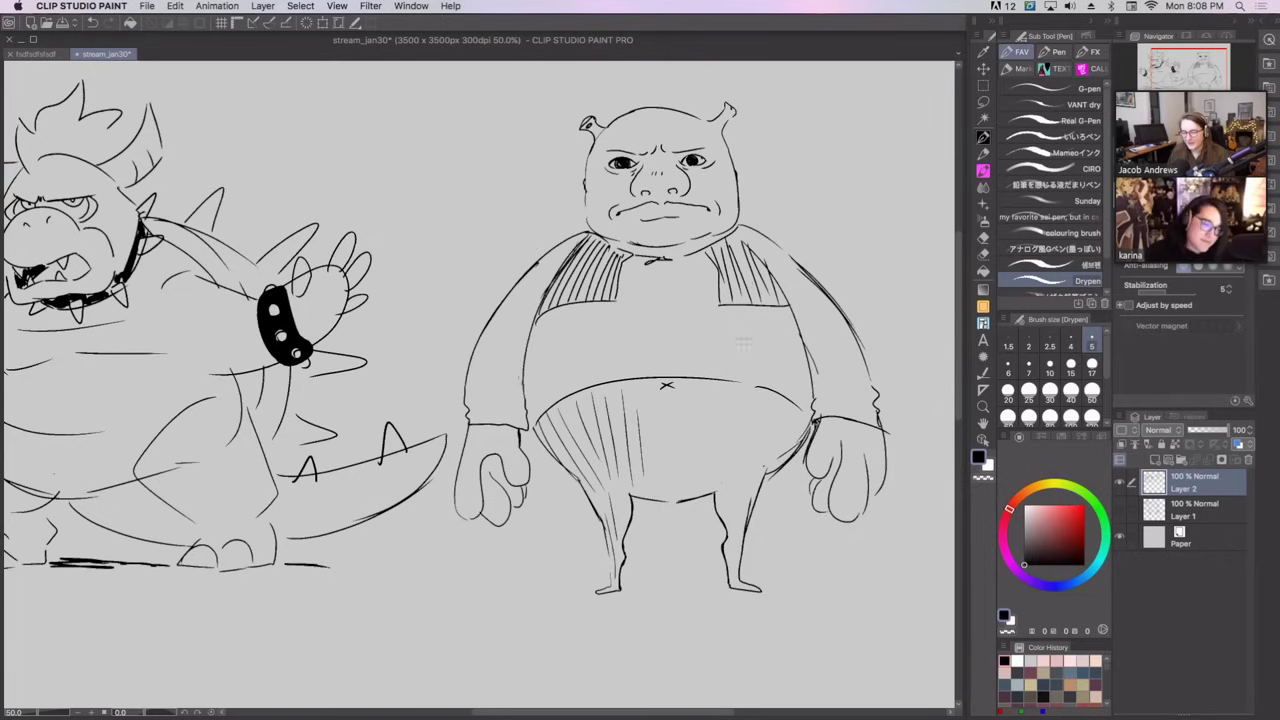
Hatch the right leg, right hip and middle of the trousers with near-vertical lines.
{"action": "left_click_drag", "start_coordinate": [738, 510], "coordinate": [744, 580]}
{"action": "left_click_drag", "start_coordinate": [729, 536], "coordinate": [731, 550]}
{"action": "left_click_drag", "start_coordinate": [734, 490], "coordinate": [736, 534]}
{"action": "left_click_drag", "start_coordinate": [727, 486], "coordinate": [728, 520]}
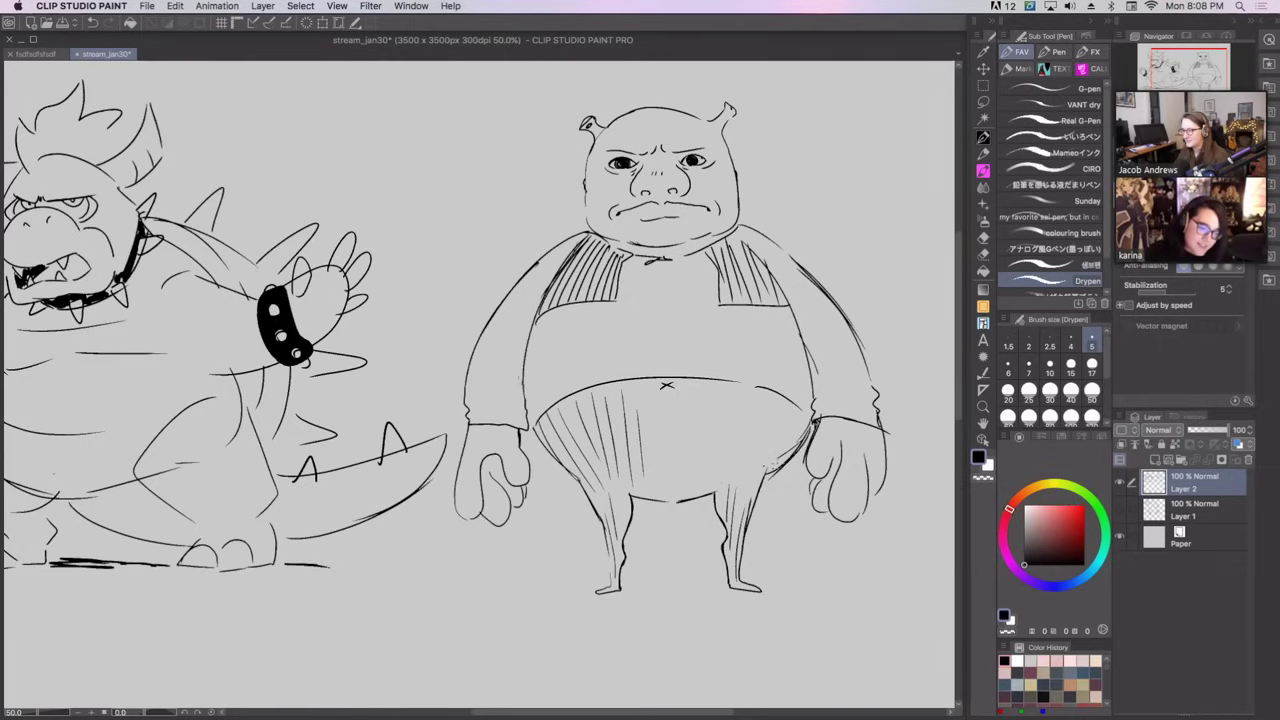
{"action": "left_click_drag", "start_coordinate": [798, 410], "coordinate": [773, 464]}
{"action": "mouse_move", "coordinate": [784, 418]}
{"action": "left_mouse_down"}
{"action": "mouse_move", "coordinate": [764, 480]}
{"action": "mouse_move", "coordinate": [760, 462]}
{"action": "left_mouse_up"}
{"action": "mouse_move", "coordinate": [752, 396]}
{"action": "left_mouse_down"}
{"action": "mouse_move", "coordinate": [756, 494]}
{"action": "mouse_move", "coordinate": [731, 504]}
{"action": "left_mouse_up"}
{"action": "left_click_drag", "start_coordinate": [718, 408], "coordinate": [719, 484]}
{"action": "left_click_drag", "start_coordinate": [702, 384], "coordinate": [701, 488]}
{"action": "left_click_drag", "start_coordinate": [696, 410], "coordinate": [682, 488]}
{"action": "mouse_move", "coordinate": [676, 444]}
{"action": "left_mouse_down"}
{"action": "mouse_move", "coordinate": [675, 488]}
{"action": "mouse_move", "coordinate": [671, 446]}
{"action": "left_mouse_up"}
{"action": "left_click_drag", "start_coordinate": [665, 422], "coordinate": [656, 488]}
Darken the outer fingertip of the left hand and draw a thin broken ground line under the feet.
{"action": "left_click_drag", "start_coordinate": [460, 494], "coordinate": [482, 522]}
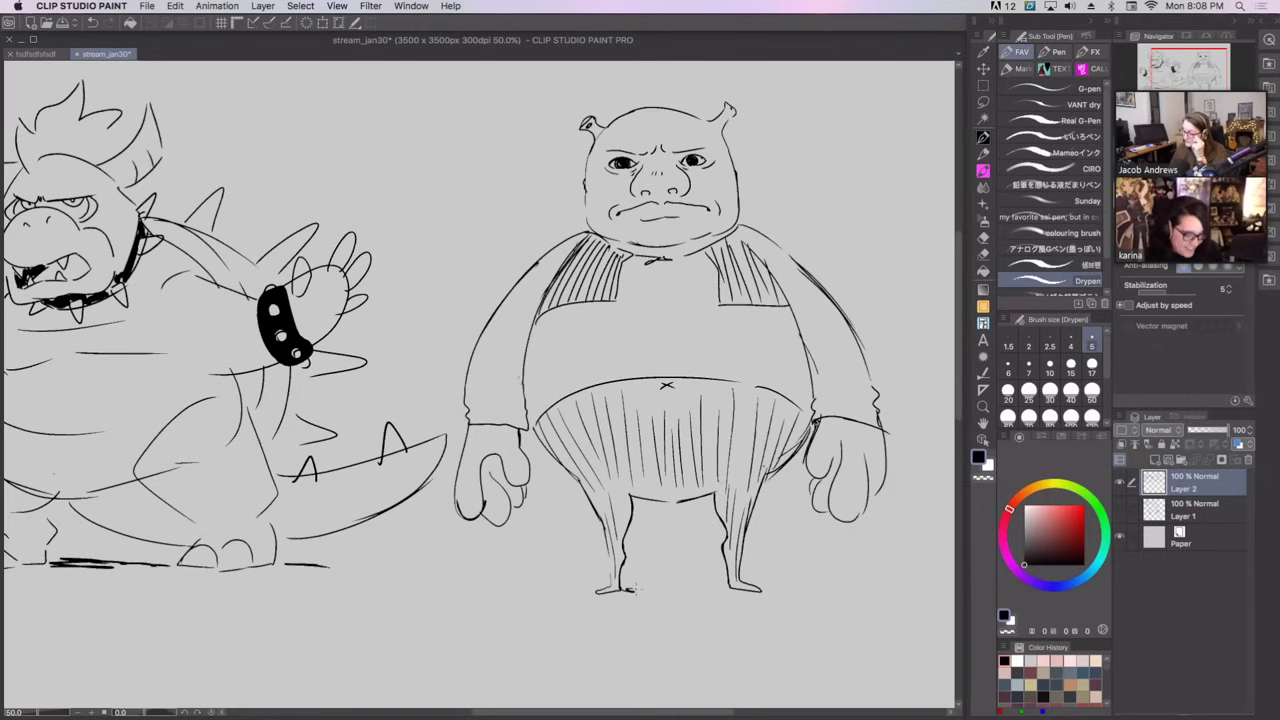
{"action": "left_click_drag", "start_coordinate": [606, 594], "coordinate": [720, 589]}
{"action": "key", "text": "super+z"}
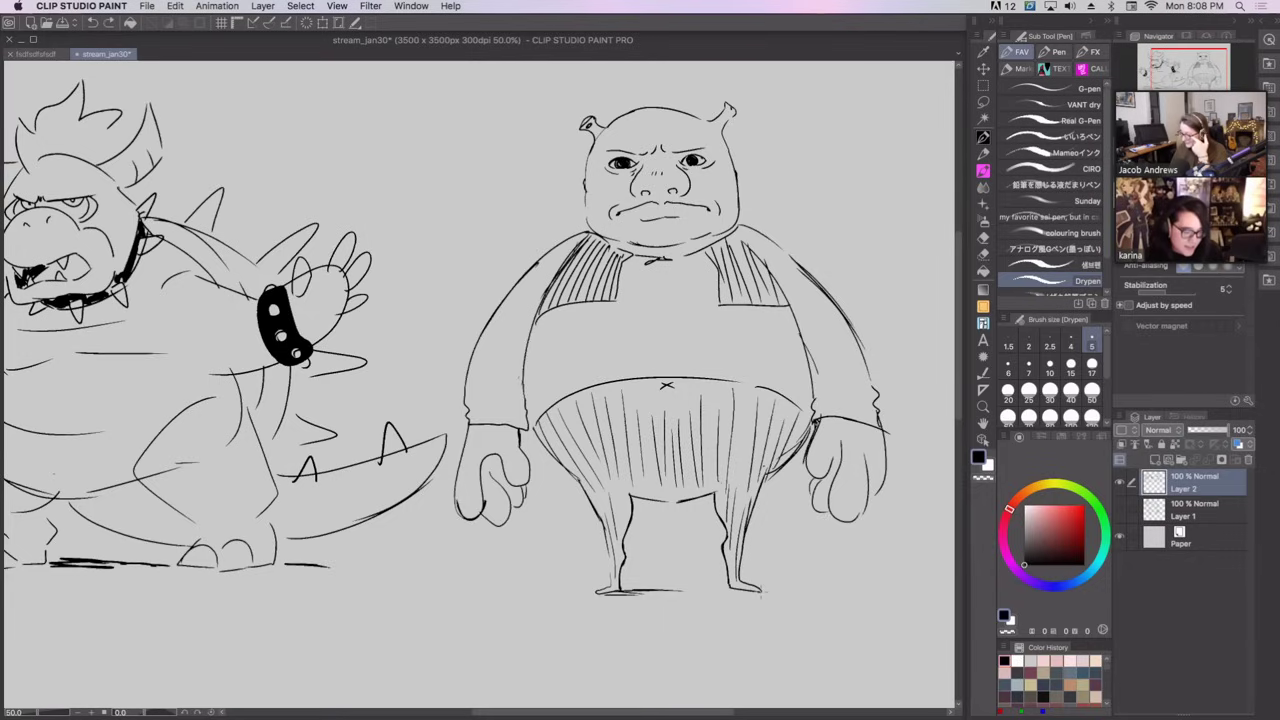
{"action": "key", "text": "super+z"}
{"action": "left_click_drag", "start_coordinate": [632, 592], "coordinate": [808, 592]}
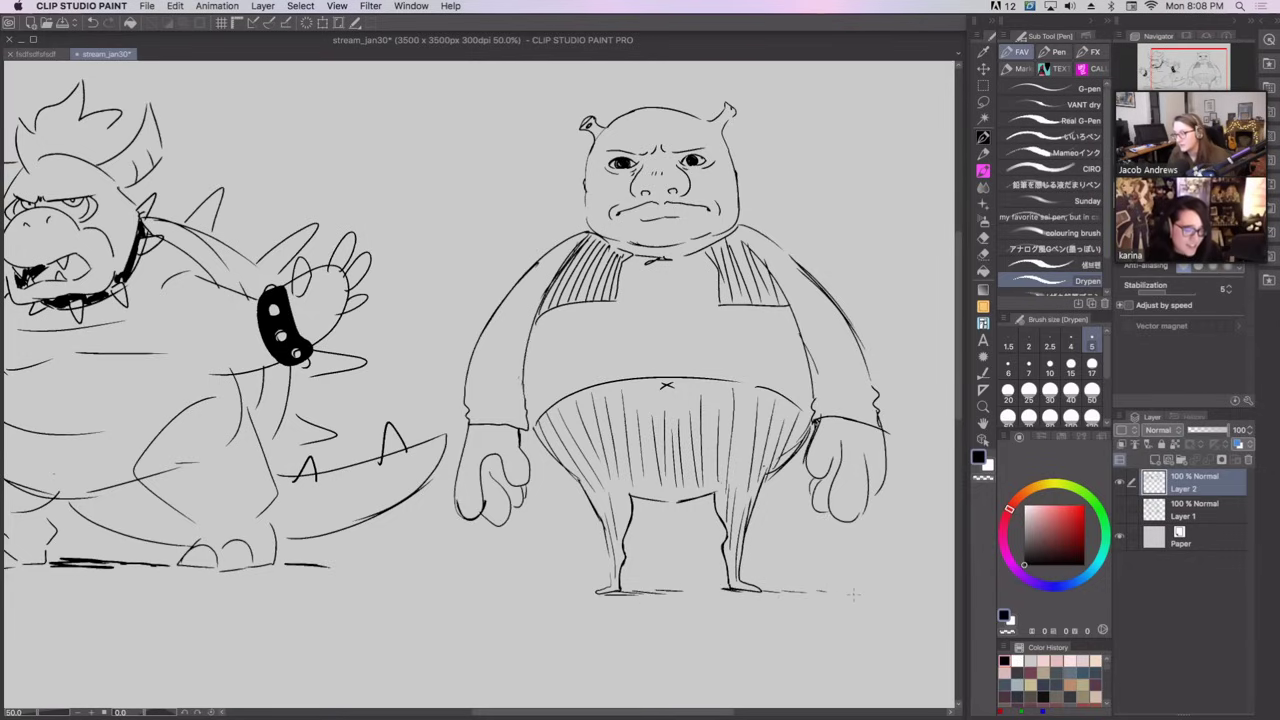
Move the layer holding the turtle monster and ogre slightly right and up on the canvas.
{"action": "key", "text": "super+minus"}
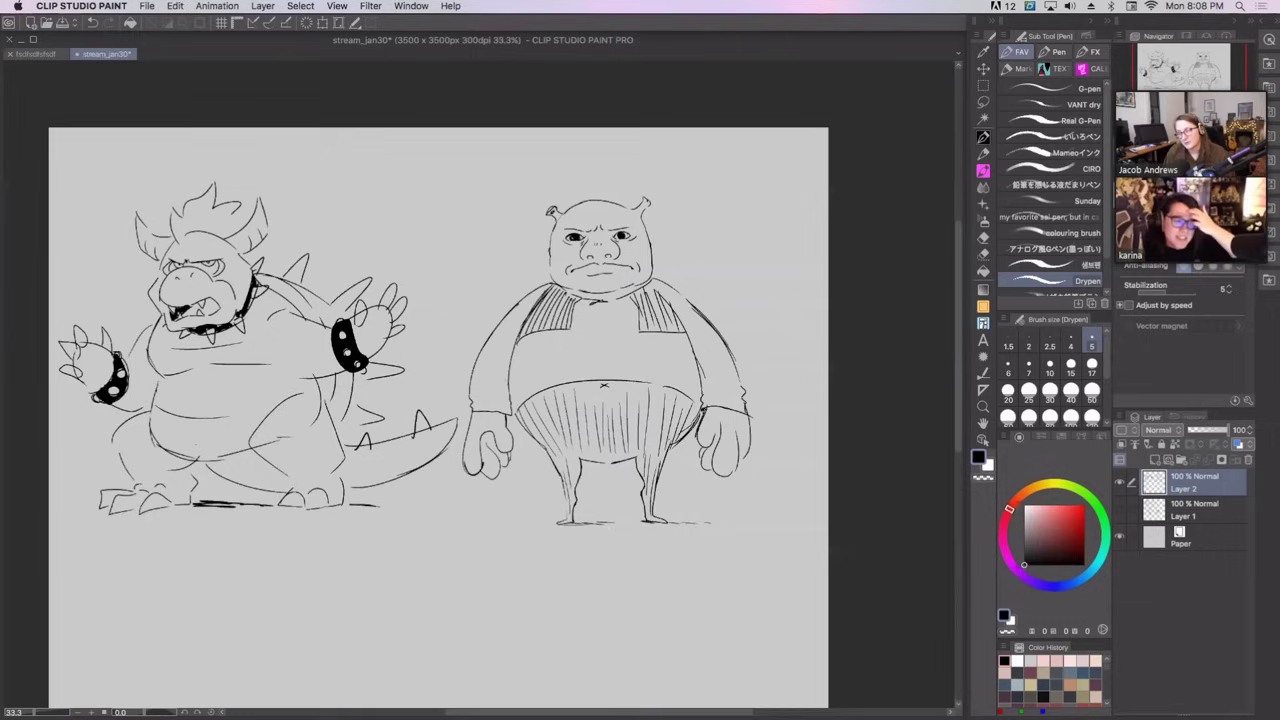
{"action": "left_click_drag", "start_coordinate": [743, 393], "coordinate": [841, 334]}
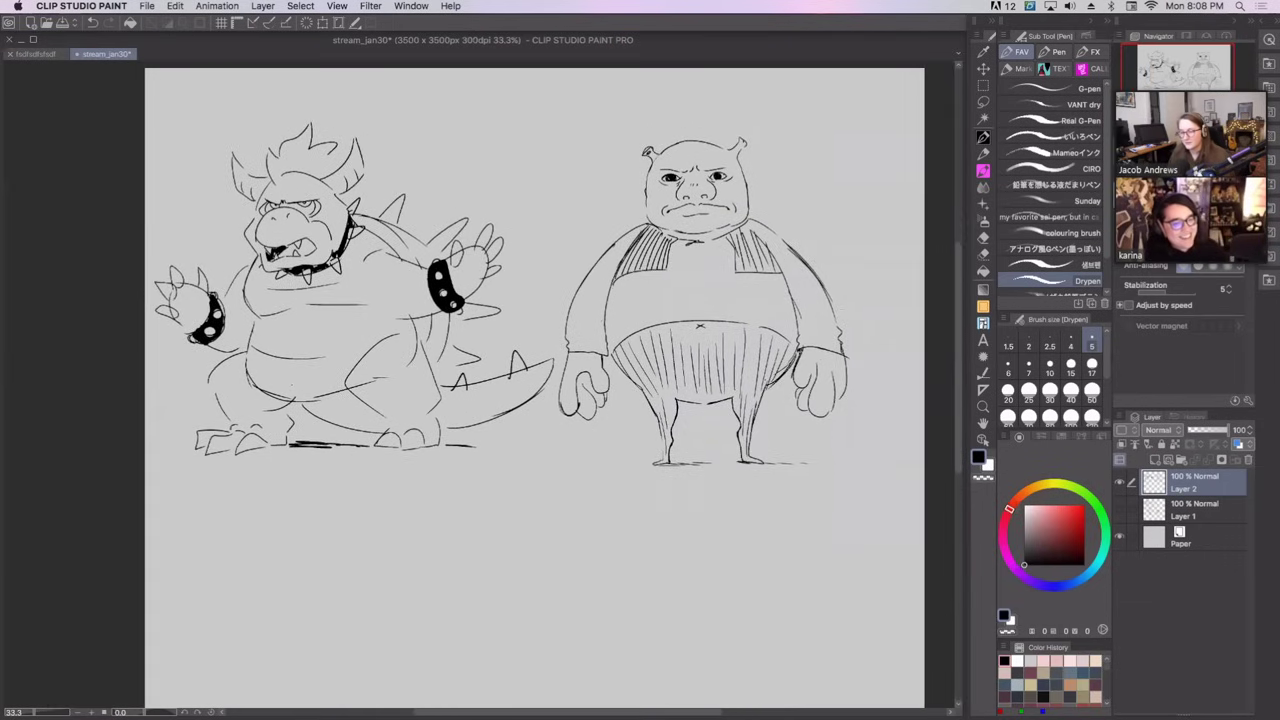
{"action": "left_click", "coordinate": [983, 69]}
{"action": "mouse_move", "coordinate": [770, 240]}
{"action": "left_mouse_down"}
{"action": "mouse_move", "coordinate": [800, 256]}
{"action": "mouse_move", "coordinate": [794, 233]}
{"action": "left_mouse_up"}
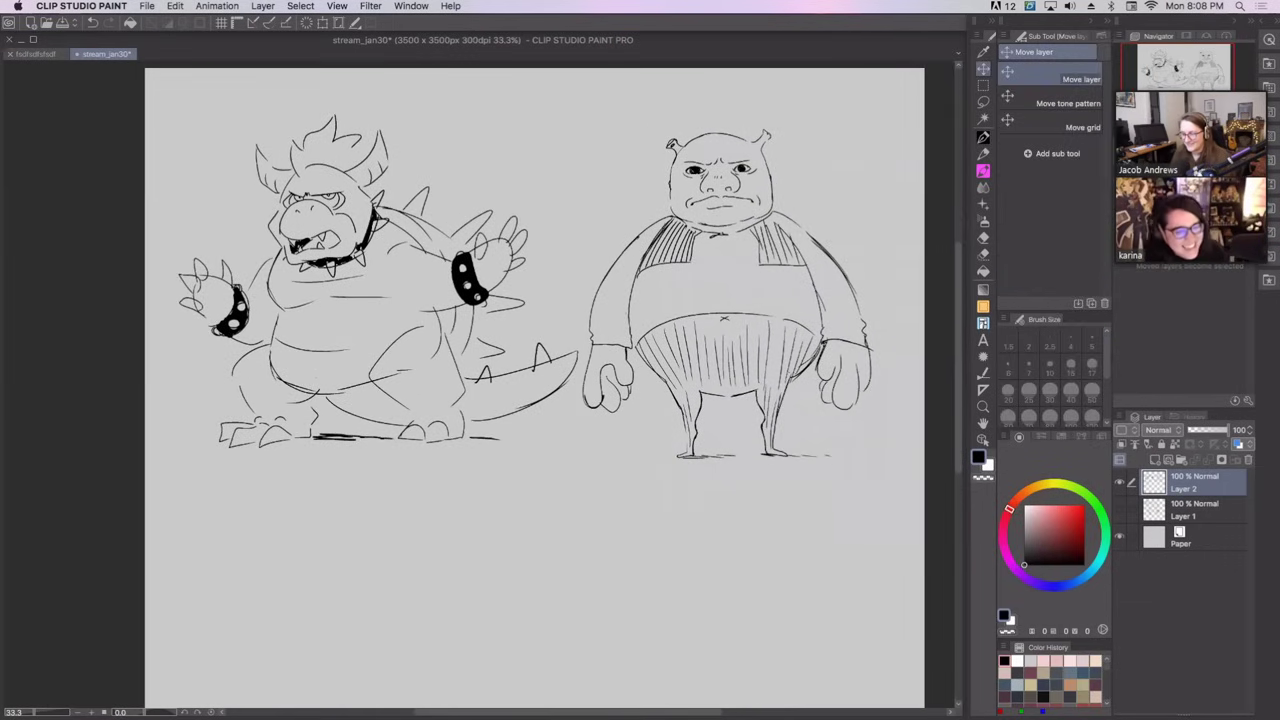
{"action": "scroll", "coordinate": [752, 290], "scroll_direction": "up", "scroll_amount": 3}
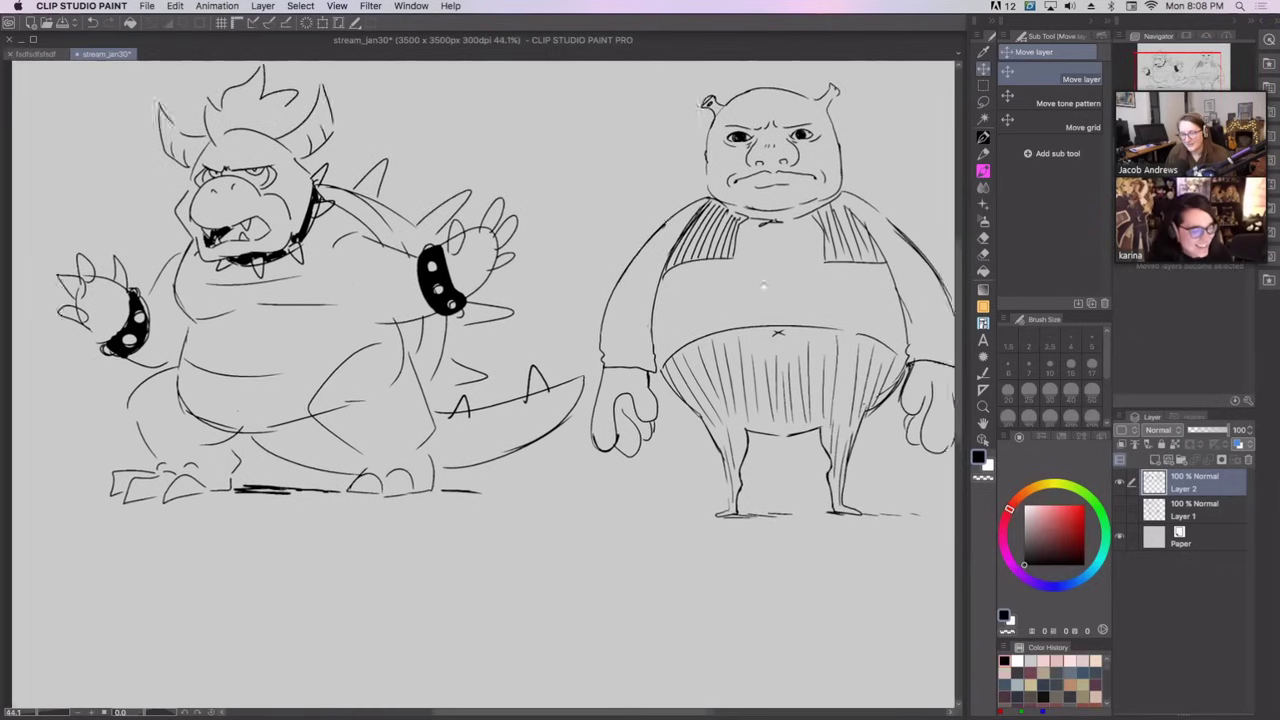
{"action": "scroll", "coordinate": [752, 290], "scroll_direction": "down", "scroll_amount": 3}
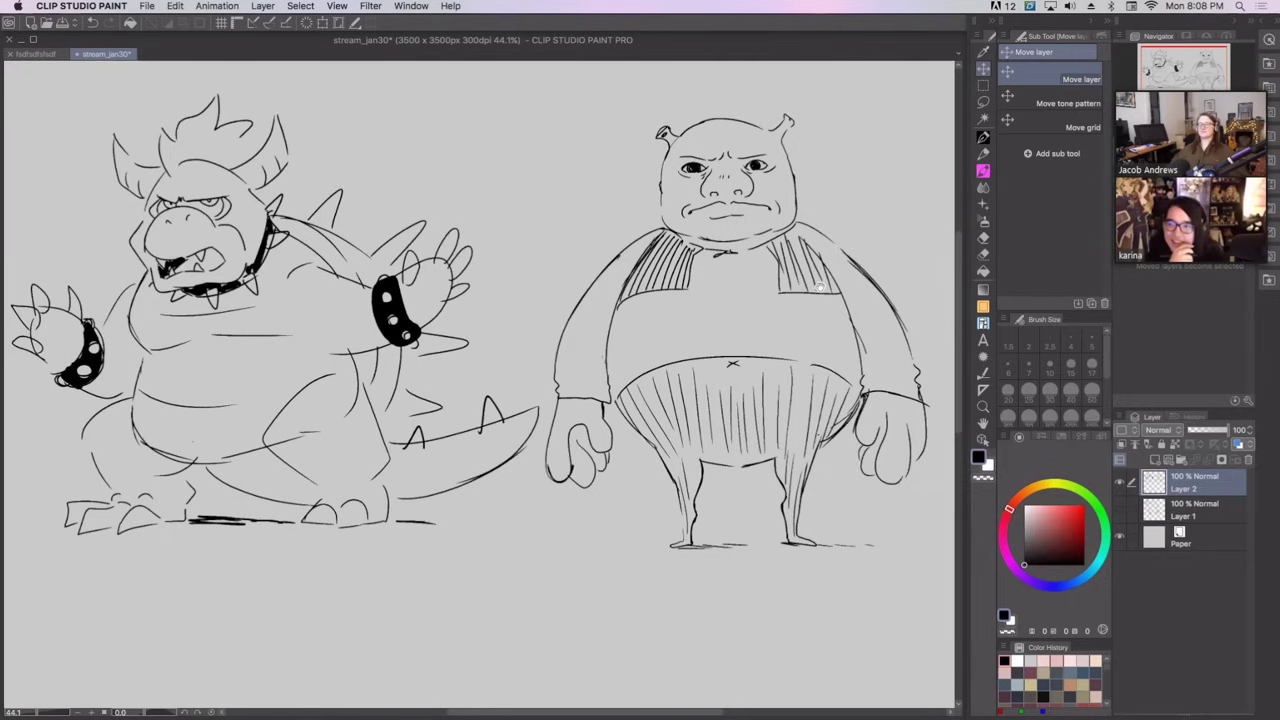
Draw small gathered fold lines around the cross mark on the ogre's waistband with the Drypen.
{"action": "left_click", "coordinate": [983, 137]}
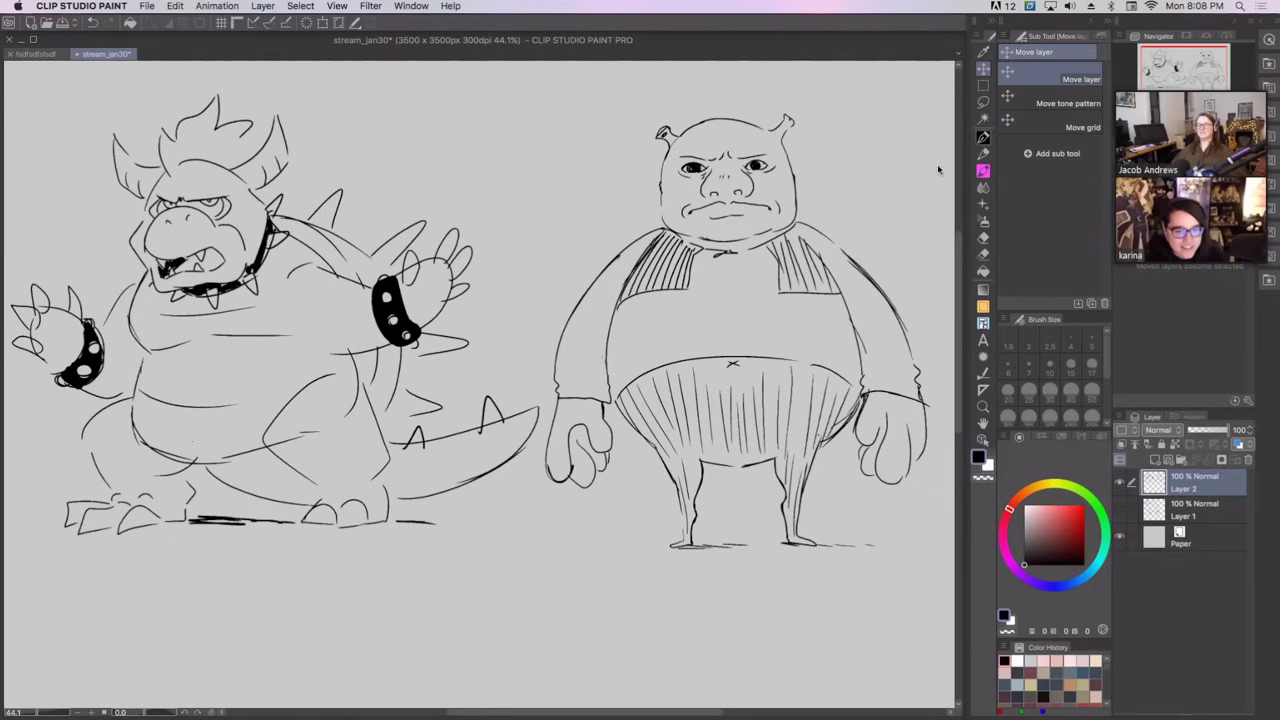
{"action": "key", "text": "super+z"}
{"action": "key", "text": "super+z"}
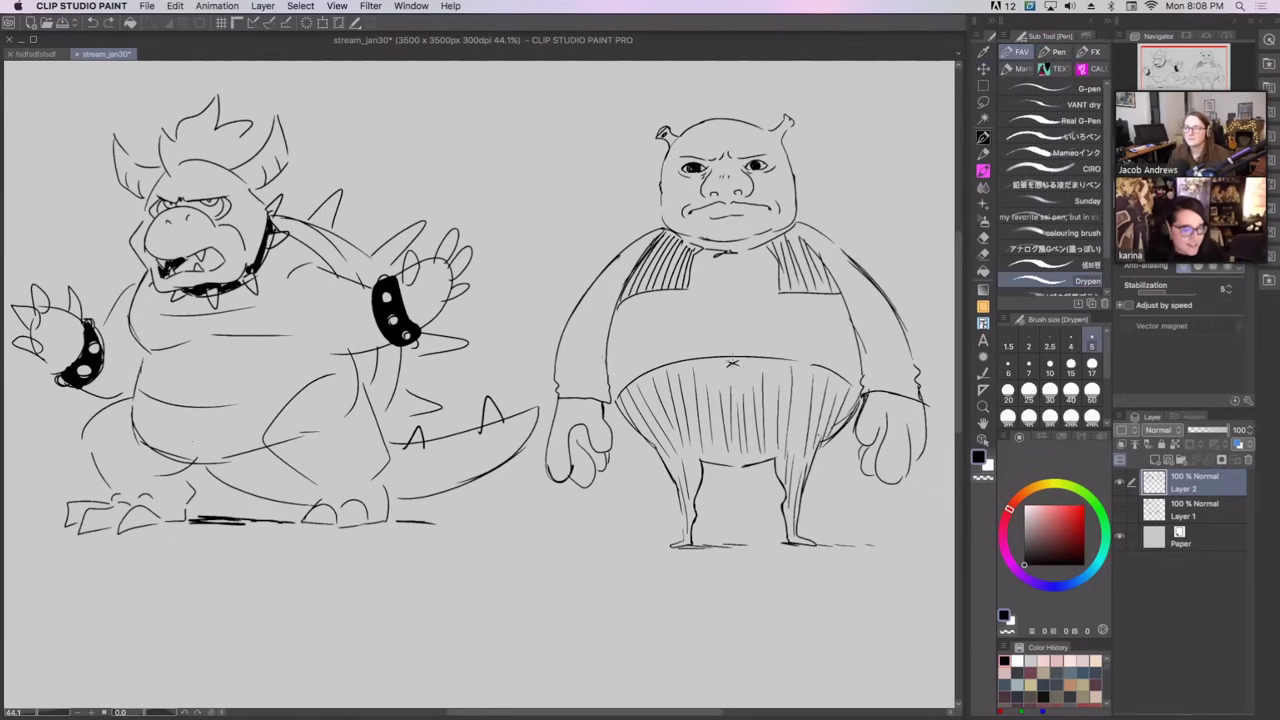
{"action": "mouse_move", "coordinate": [728, 357]}
{"action": "left_mouse_down"}
{"action": "mouse_move", "coordinate": [738, 365]}
{"action": "mouse_move", "coordinate": [721, 378]}
{"action": "mouse_move", "coordinate": [756, 372]}
{"action": "left_mouse_up"}
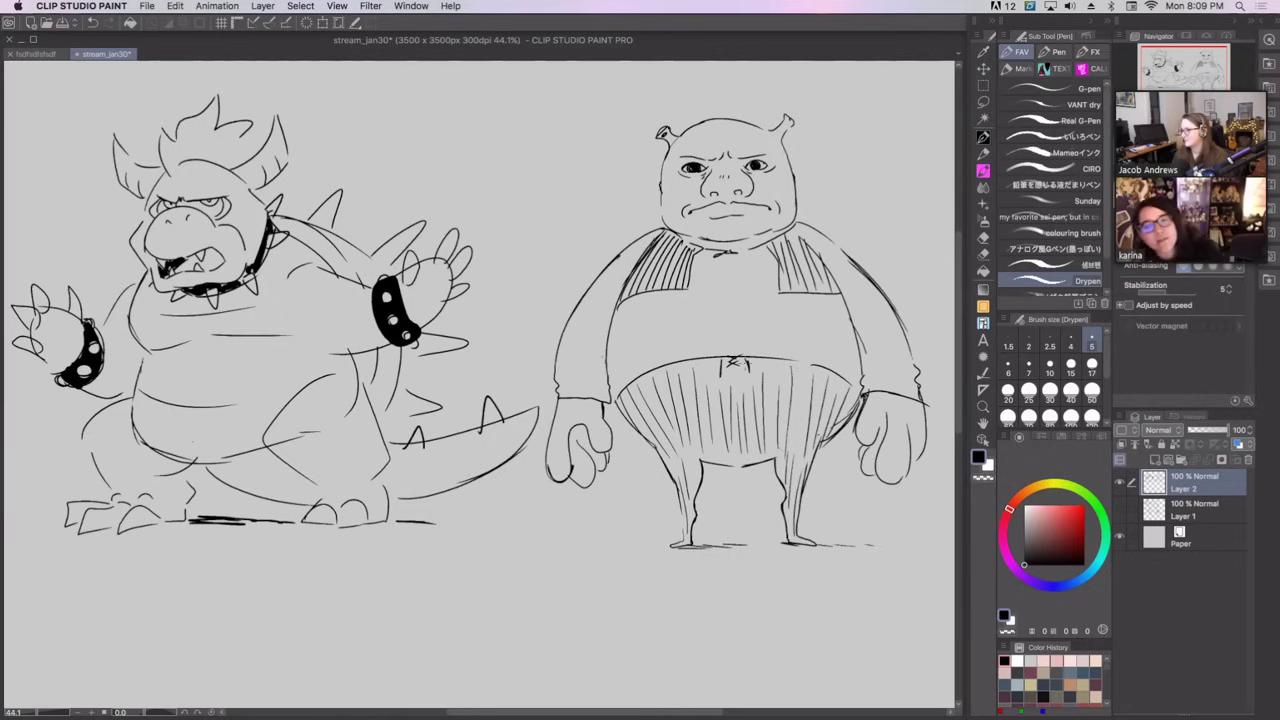
Shift the layer with both characters further up and slightly left to free space beneath them.
{"action": "scroll", "coordinate": [478, 385], "scroll_direction": "left", "scroll_amount": 1}
{"action": "scroll", "coordinate": [598, 374], "scroll_direction": "down", "scroll_amount": 10}
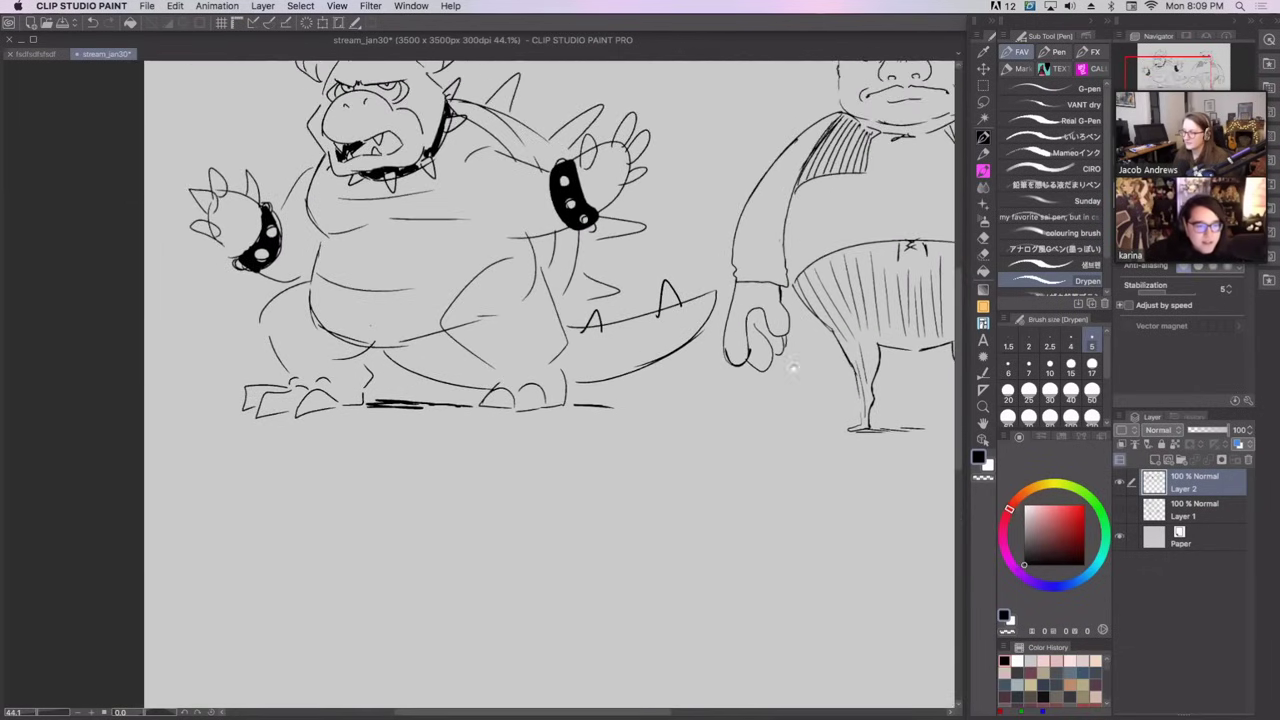
{"action": "left_click_drag", "start_coordinate": [794, 367], "coordinate": [774, 576]}
{"action": "left_click", "coordinate": [983, 68]}
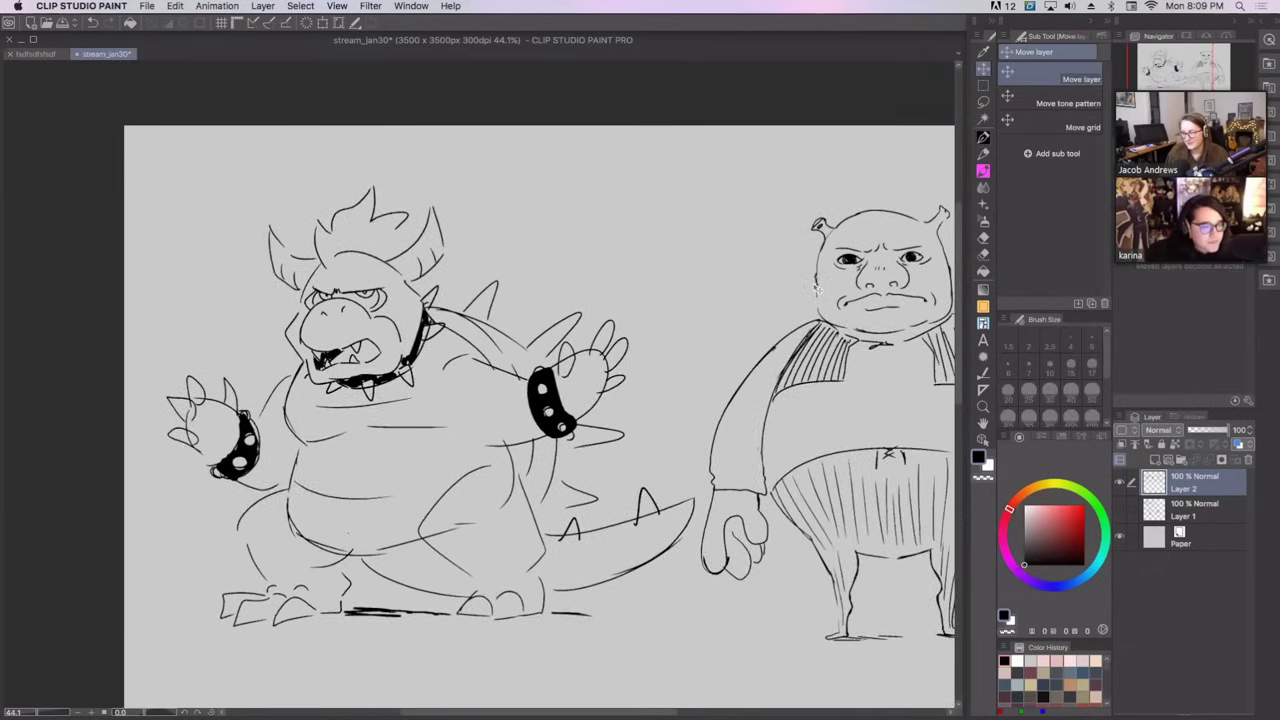
{"action": "left_click", "coordinate": [983, 137]}
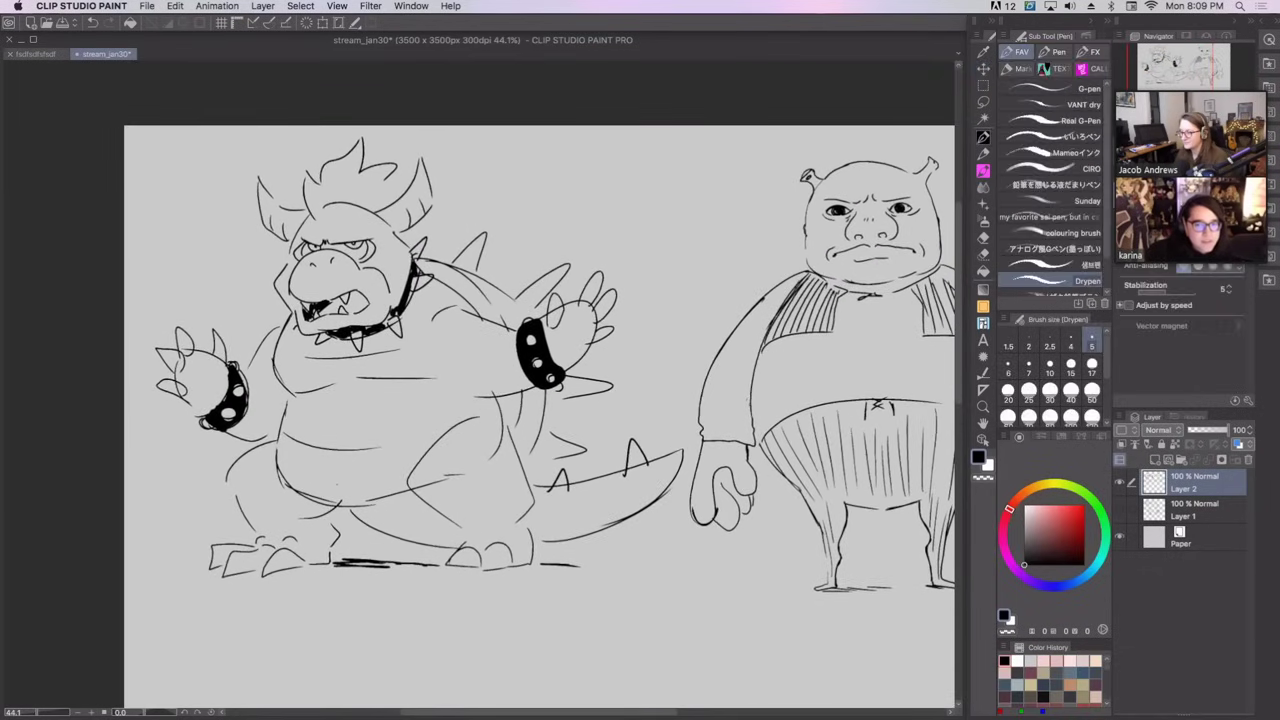
Sketch a small rounded cat head with broken outlines and pointed cheeks in the empty area below the turtle monster.
{"action": "left_click_drag", "start_coordinate": [633, 571], "coordinate": [721, 205]}
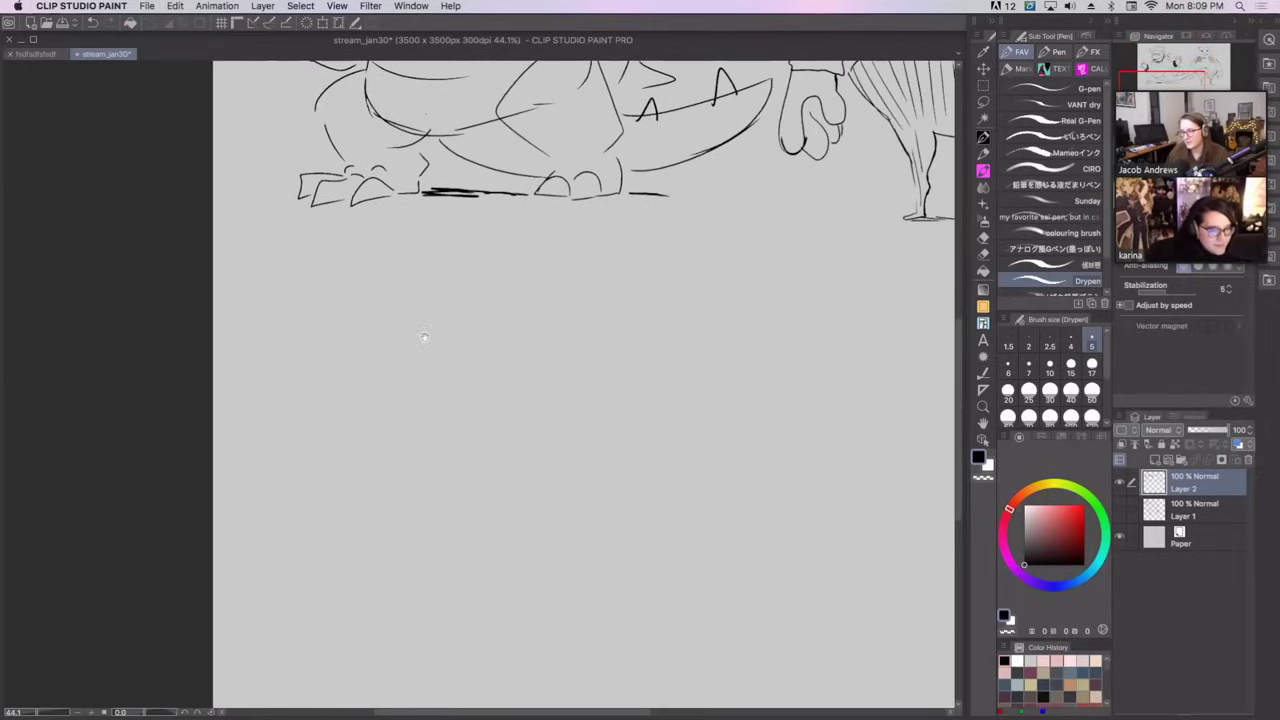
{"action": "scroll", "coordinate": [423, 337], "scroll_direction": "right", "scroll_amount": 5}
{"action": "scroll", "coordinate": [349, 366], "scroll_direction": "down", "scroll_amount": 2}
{"action": "left_click_drag", "start_coordinate": [261, 354], "coordinate": [261, 350]}
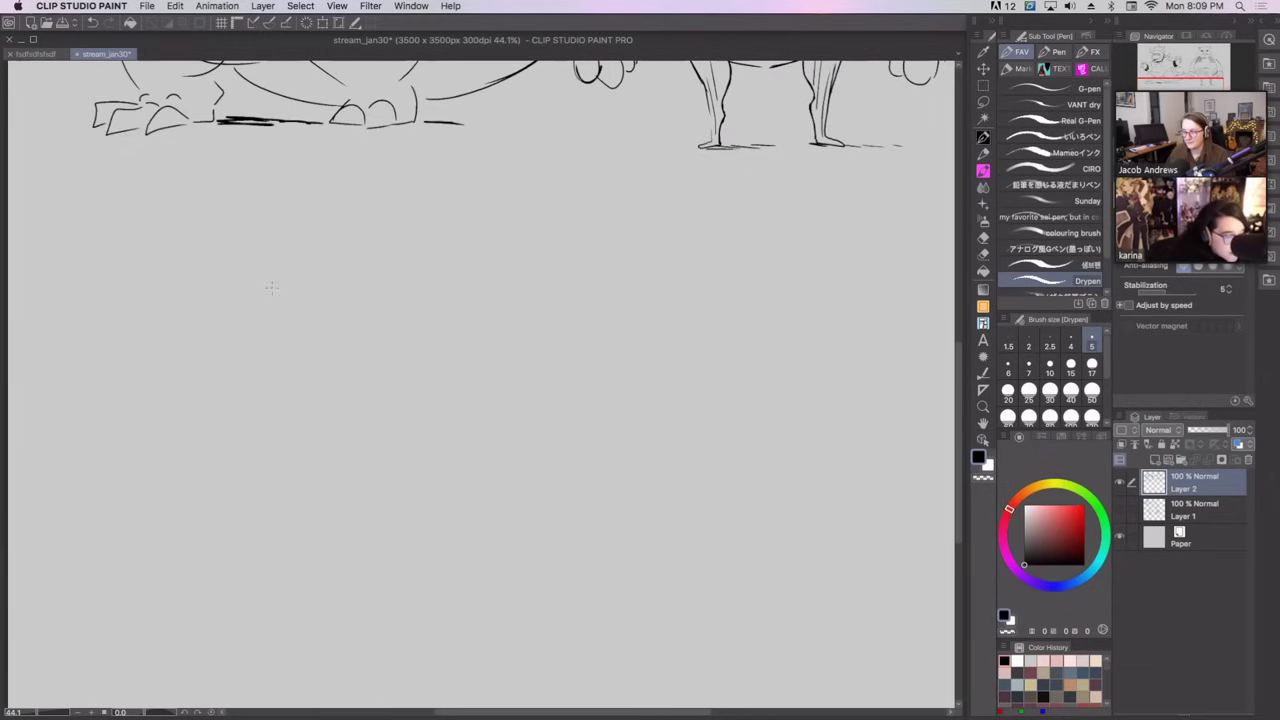
{"action": "key", "text": "super+z"}
{"action": "mouse_move", "coordinate": [273, 289]}
{"action": "left_mouse_down"}
{"action": "mouse_move", "coordinate": [305, 237]}
{"action": "mouse_move", "coordinate": [293, 236]}
{"action": "mouse_move", "coordinate": [346, 234]}
{"action": "left_mouse_up"}
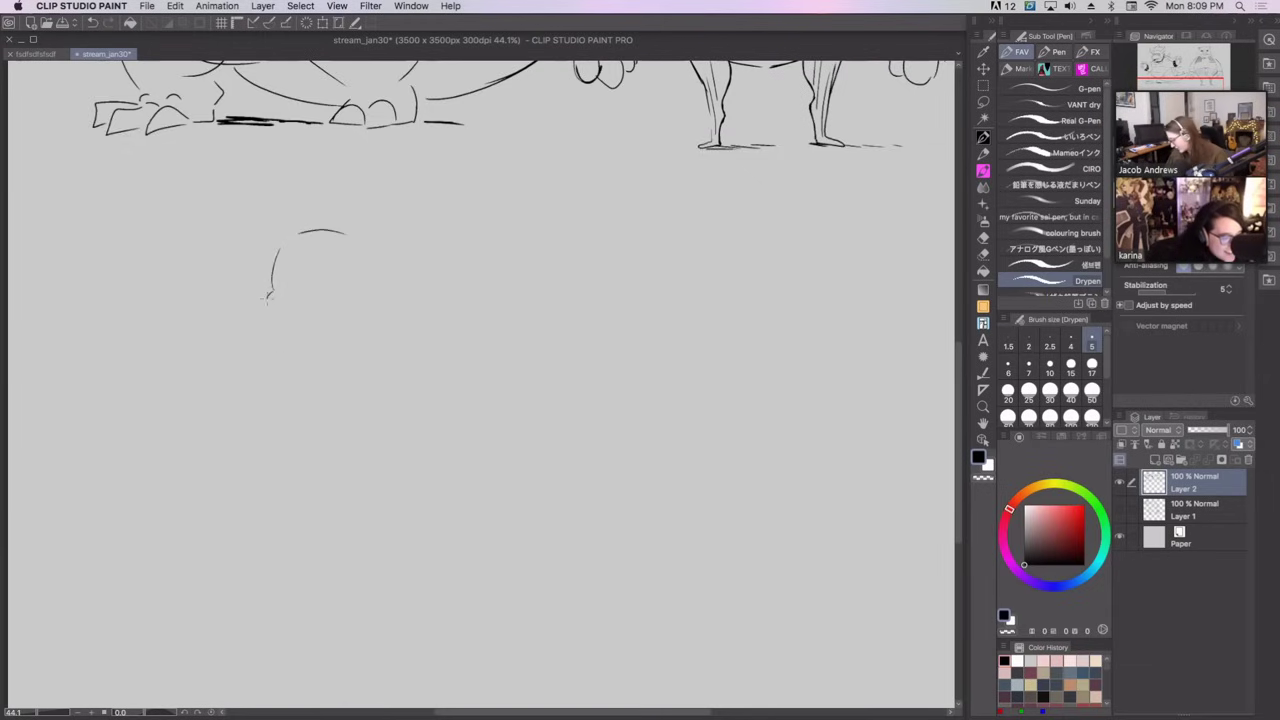
{"action": "mouse_move", "coordinate": [273, 292]}
{"action": "left_mouse_down"}
{"action": "mouse_move", "coordinate": [295, 320]}
{"action": "mouse_move", "coordinate": [343, 318]}
{"action": "mouse_move", "coordinate": [372, 298]}
{"action": "left_mouse_up"}
{"action": "key", "text": "ctrl+z"}
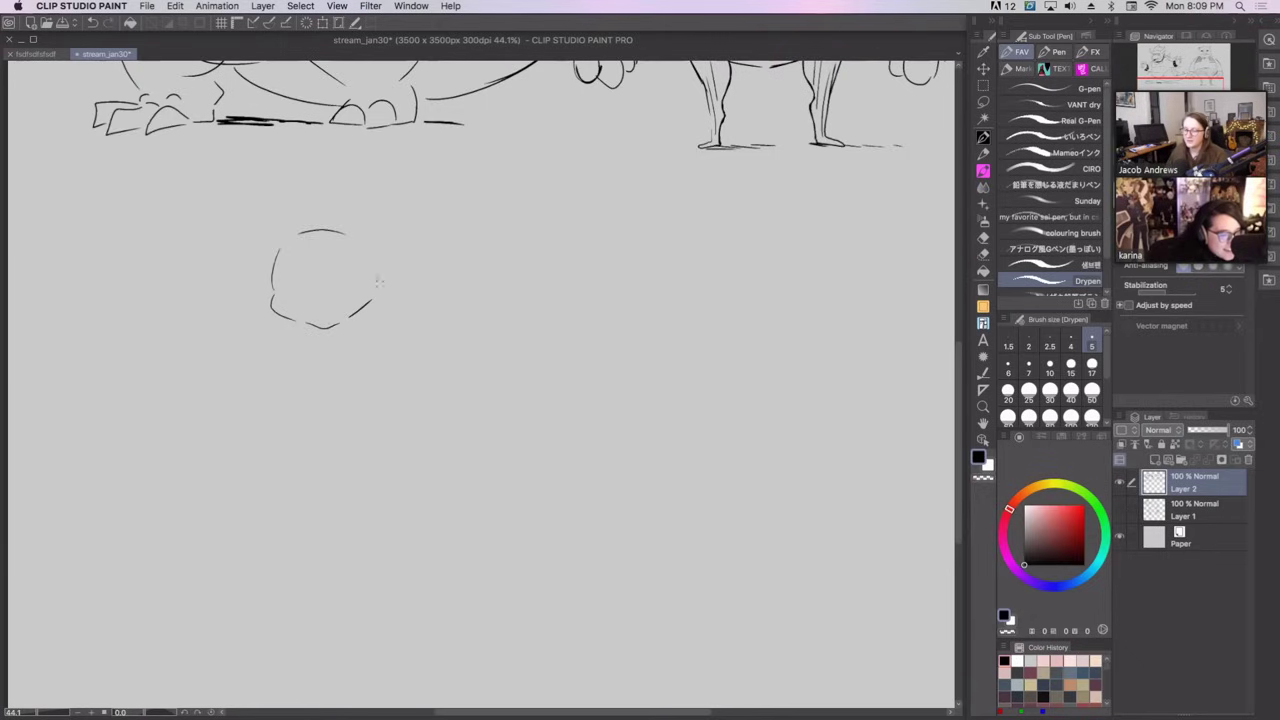
{"action": "left_click_drag", "start_coordinate": [365, 251], "coordinate": [378, 286]}
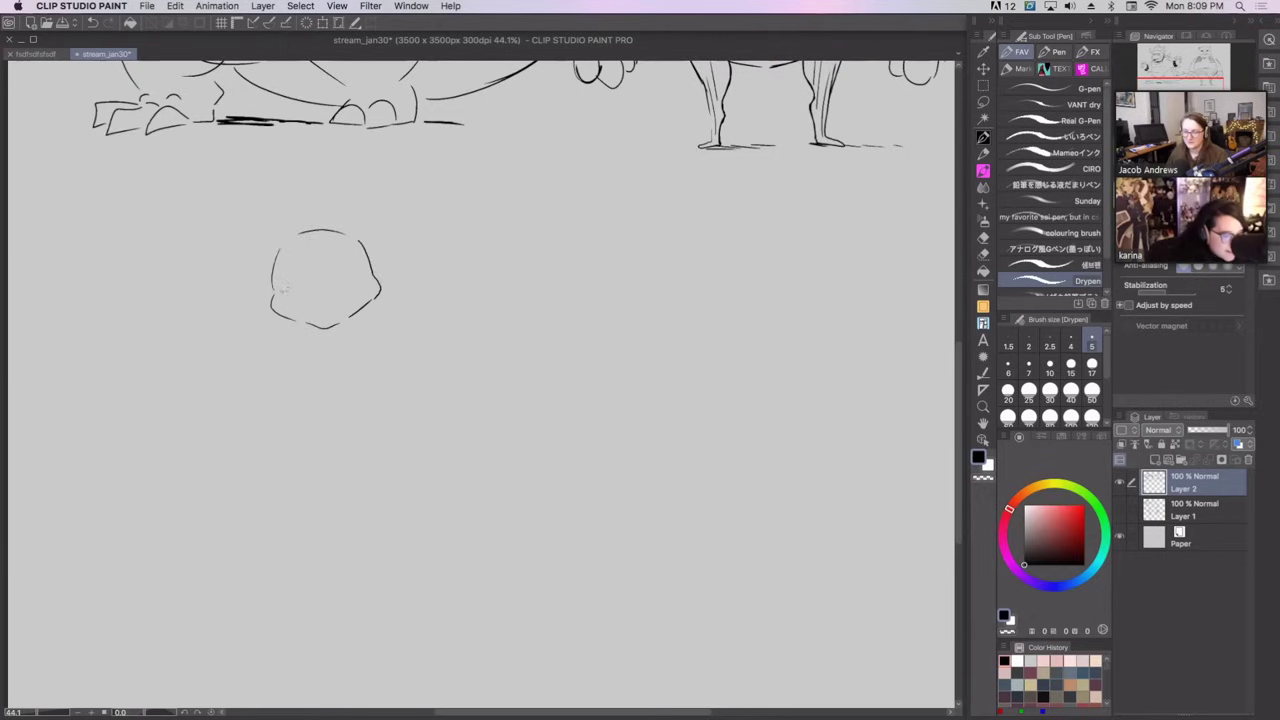
Draw angry slanted eyes with slit pupils on the cat's face and a wide hat brim across its forehead.
{"action": "mouse_move", "coordinate": [283, 273]}
{"action": "left_mouse_down"}
{"action": "mouse_move", "coordinate": [313, 290]}
{"action": "mouse_move", "coordinate": [292, 297]}
{"action": "mouse_move", "coordinate": [334, 287]}
{"action": "mouse_move", "coordinate": [360, 262]}
{"action": "mouse_move", "coordinate": [346, 292]}
{"action": "mouse_move", "coordinate": [366, 268]}
{"action": "left_mouse_up"}
{"action": "key", "text": "super+z"}
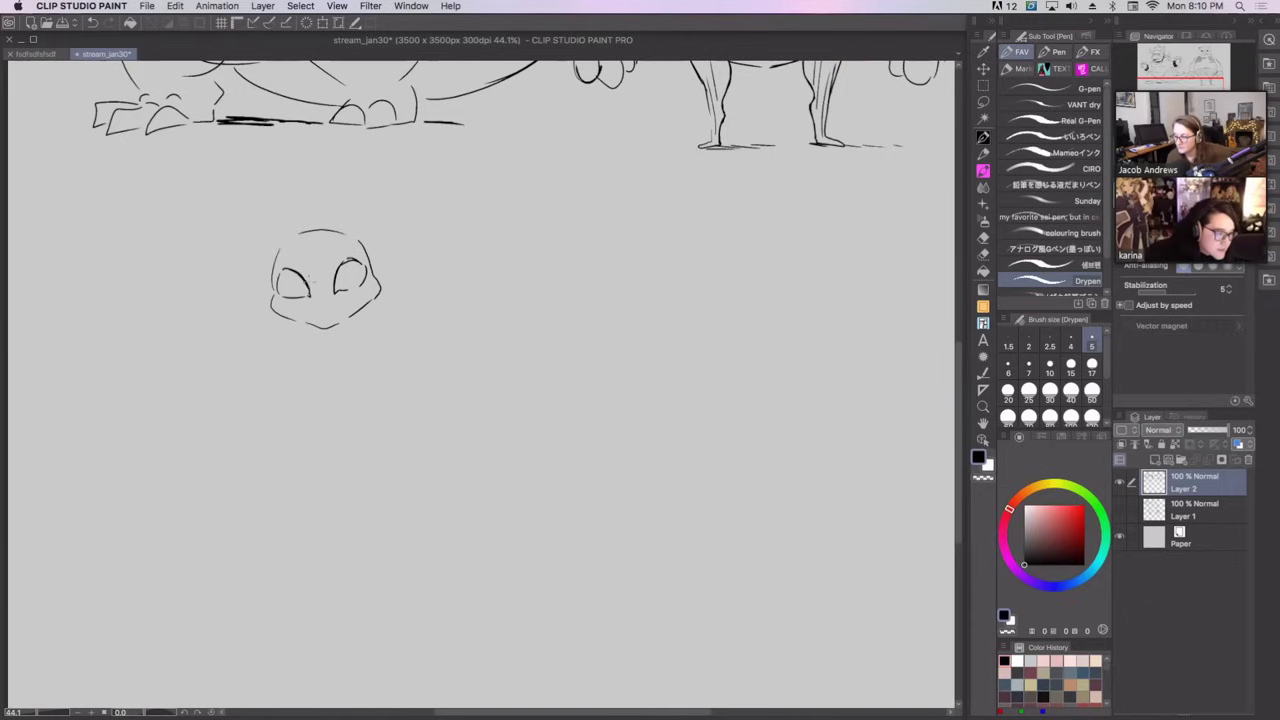
{"action": "mouse_move", "coordinate": [187, 244]}
{"action": "left_mouse_down"}
{"action": "mouse_move", "coordinate": [380, 249]}
{"action": "mouse_move", "coordinate": [437, 262]}
{"action": "left_mouse_up"}
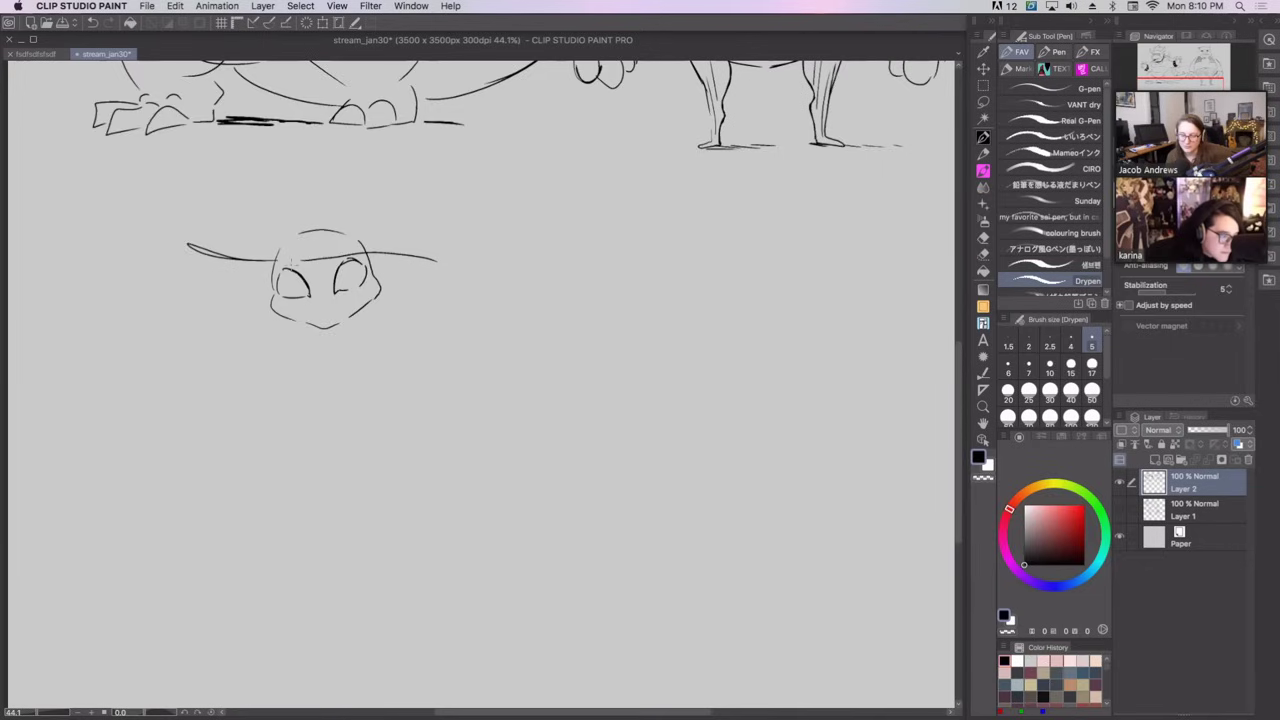
{"action": "mouse_move", "coordinate": [290, 266]}
{"action": "left_mouse_down"}
{"action": "mouse_move", "coordinate": [320, 281]}
{"action": "mouse_move", "coordinate": [342, 262]}
{"action": "mouse_move", "coordinate": [299, 294]}
{"action": "mouse_move", "coordinate": [344, 284]}
{"action": "mouse_move", "coordinate": [331, 296]}
{"action": "mouse_move", "coordinate": [333, 285]}
{"action": "left_mouse_up"}
{"action": "key", "text": "super+z"}
{"action": "key", "text": "super+z"}
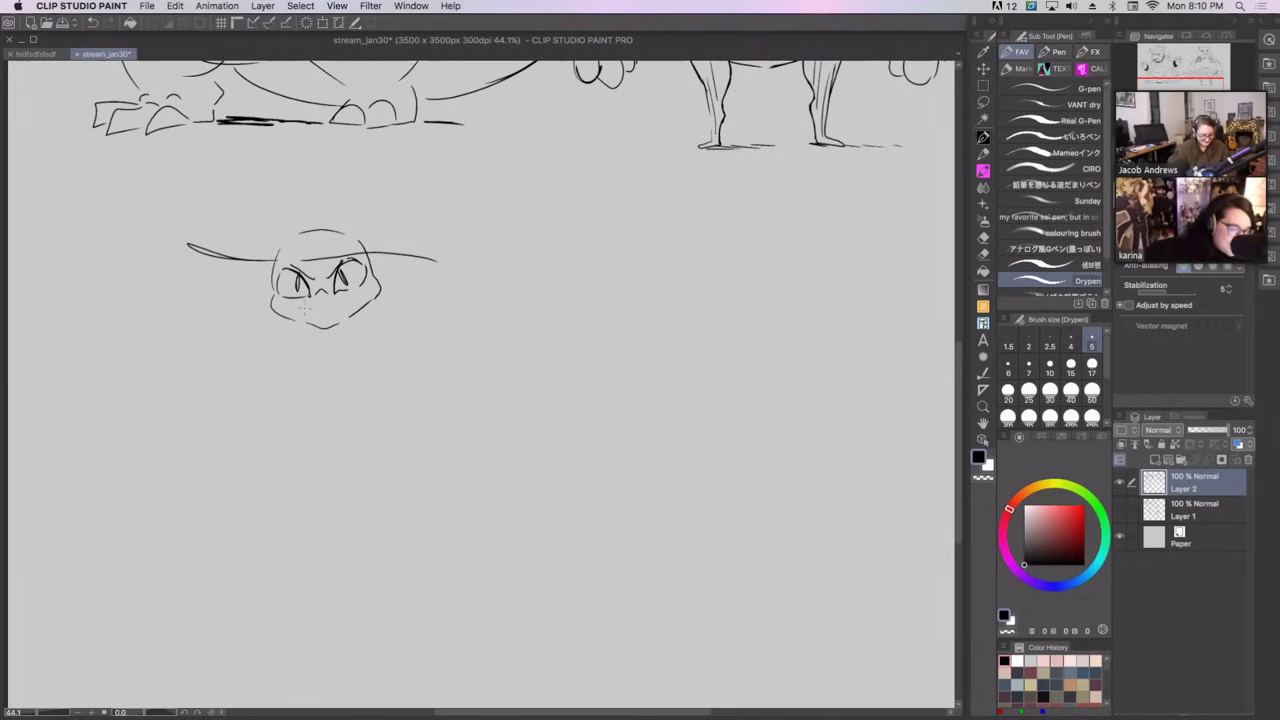
Add the cat's nose and curled muzzle, with long whiskers extending from both cheeks.
{"action": "mouse_move", "coordinate": [308, 304]}
{"action": "left_mouse_down"}
{"action": "mouse_move", "coordinate": [319, 316]}
{"action": "mouse_move", "coordinate": [298, 311]}
{"action": "mouse_move", "coordinate": [308, 314]}
{"action": "left_mouse_up"}
{"action": "key", "text": "super+z"}
{"action": "mouse_move", "coordinate": [343, 294]}
{"action": "left_mouse_down"}
{"action": "mouse_move", "coordinate": [356, 297]}
{"action": "mouse_move", "coordinate": [347, 308]}
{"action": "mouse_move", "coordinate": [326, 302]}
{"action": "left_mouse_up"}
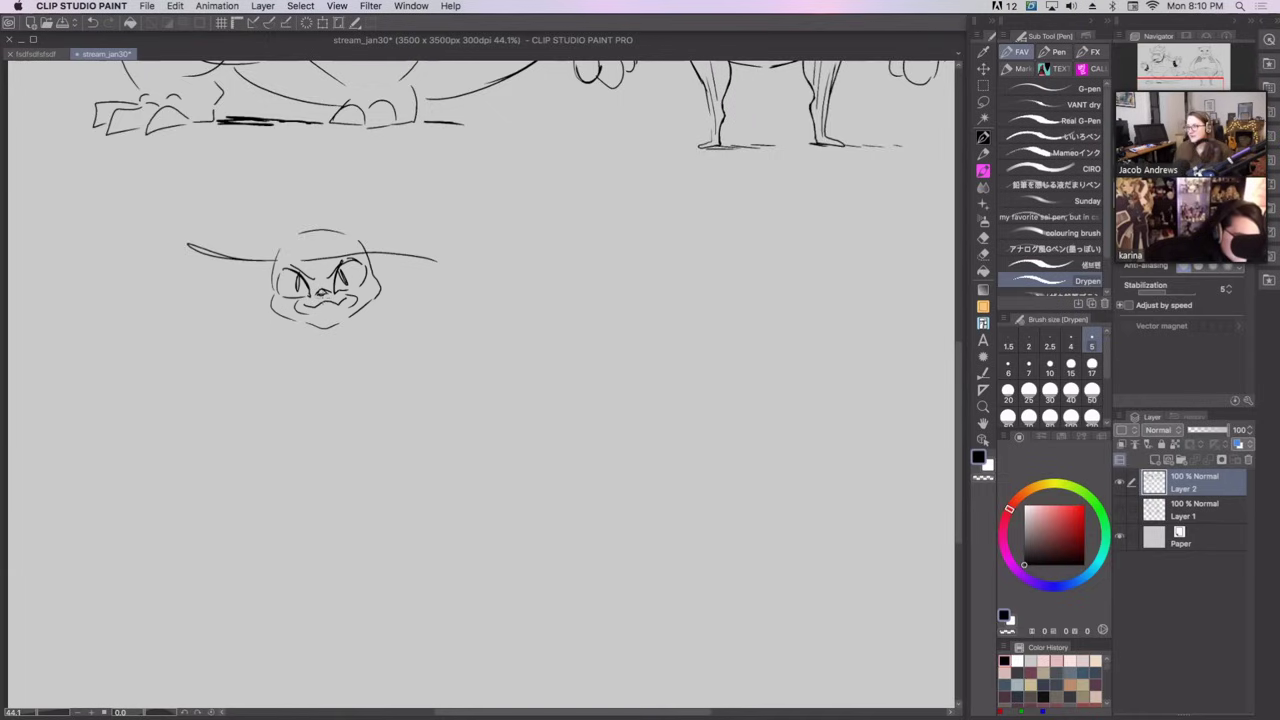
{"action": "left_click_drag", "start_coordinate": [328, 294], "coordinate": [222, 326]}
{"action": "left_click_drag", "start_coordinate": [372, 292], "coordinate": [432, 284]}
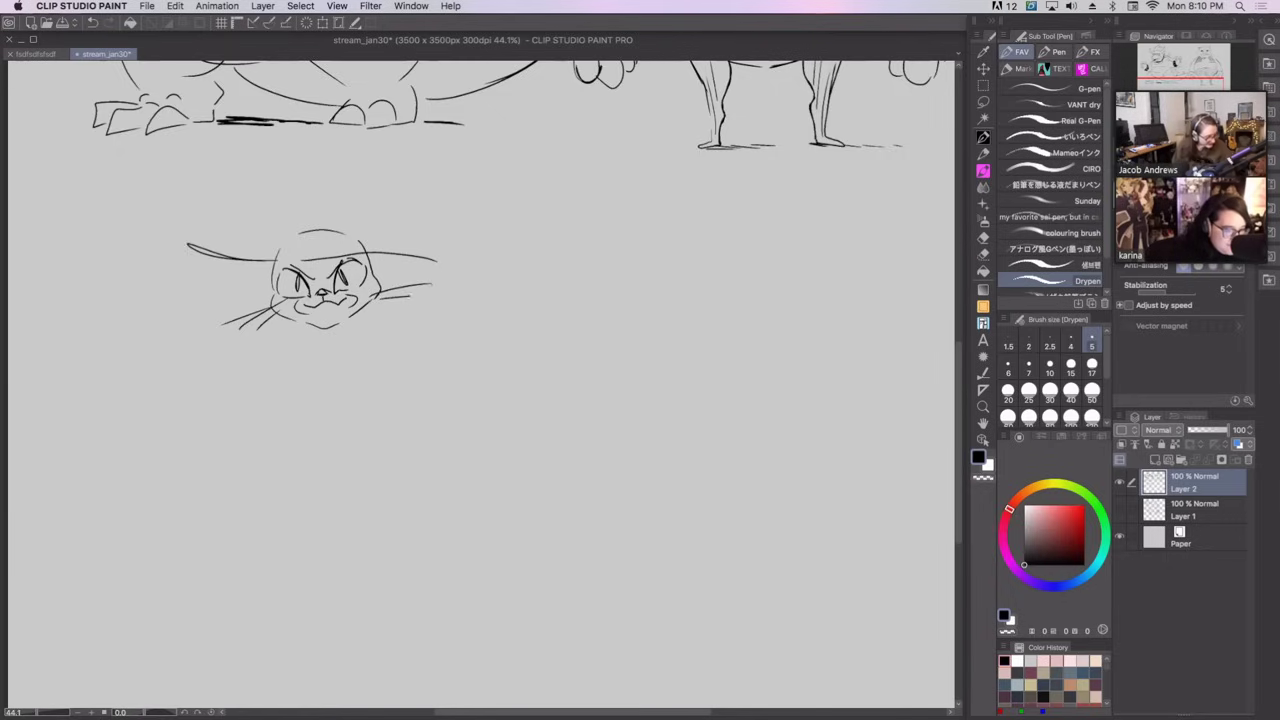
Sketch the cat's outstretched left arm and the upper contour of its right arm.
{"action": "mouse_move", "coordinate": [282, 308]}
{"action": "left_mouse_down"}
{"action": "mouse_move", "coordinate": [186, 396]}
{"action": "mouse_move", "coordinate": [291, 359]}
{"action": "mouse_move", "coordinate": [277, 366]}
{"action": "left_mouse_up"}
{"action": "key", "text": "super+z"}
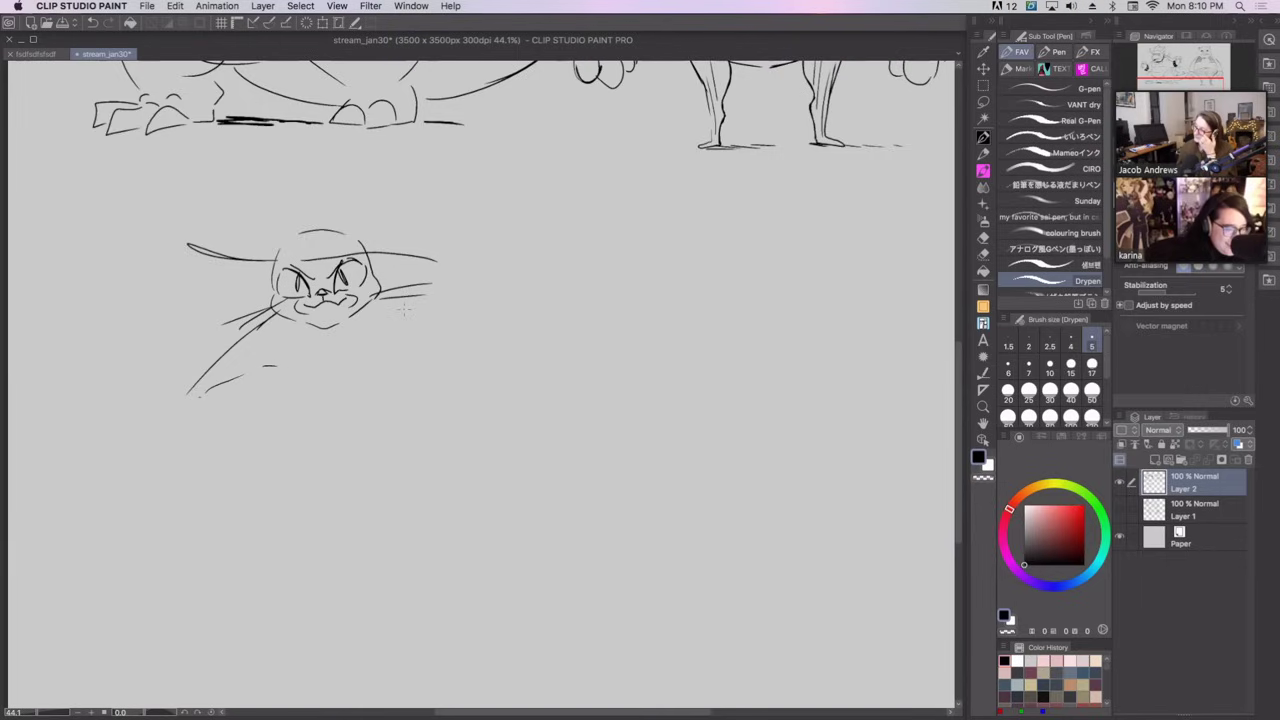
{"action": "left_click_drag", "start_coordinate": [390, 308], "coordinate": [496, 340]}
{"action": "key", "text": "super+z"}
{"action": "left_click_drag", "start_coordinate": [381, 303], "coordinate": [468, 323]}
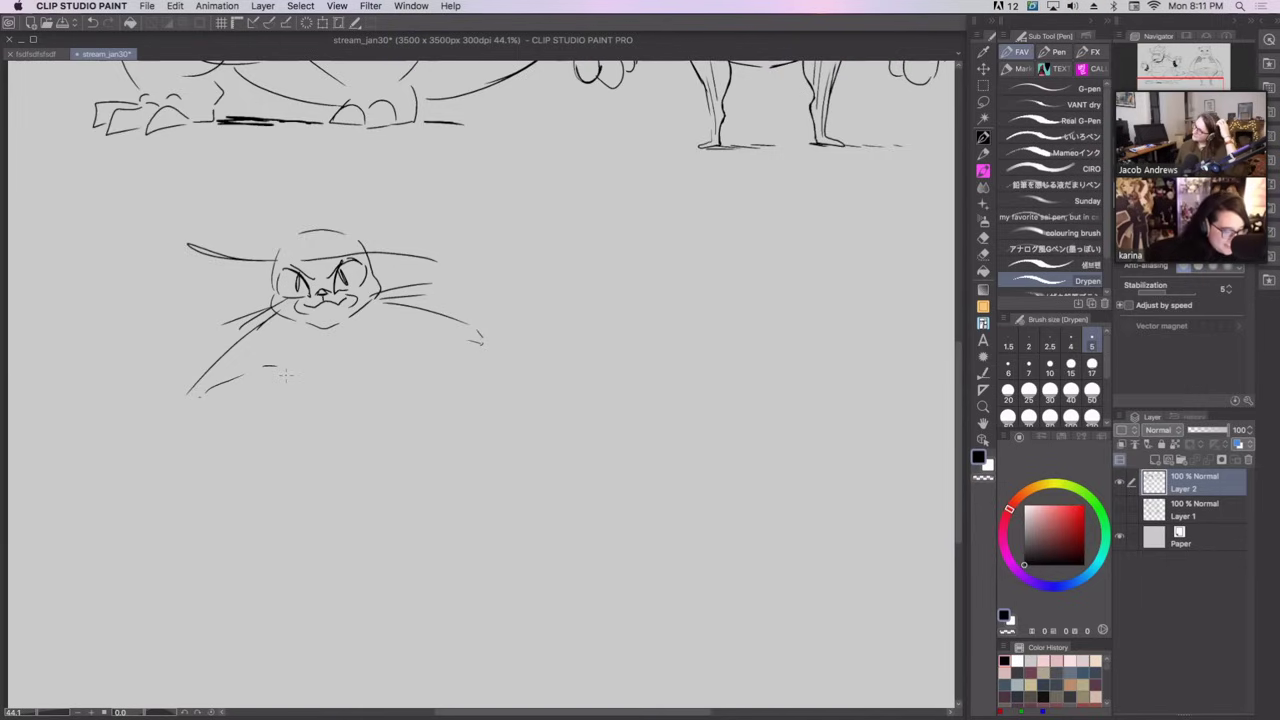
Draw the left side of the cat's torso, its straight left leg and the curve between the legs.
{"action": "left_click_drag", "start_coordinate": [287, 370], "coordinate": [275, 462]}
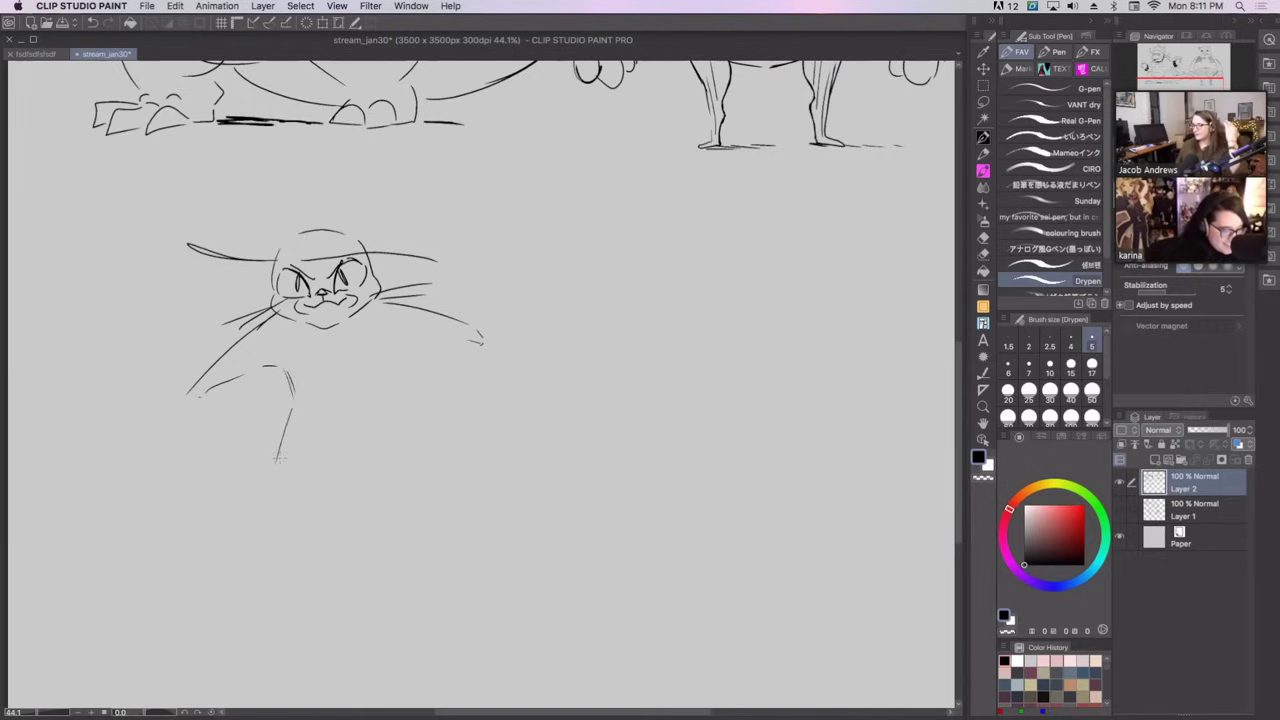
{"action": "key", "text": "super+z"}
{"action": "mouse_move", "coordinate": [295, 412]}
{"action": "left_mouse_down"}
{"action": "mouse_move", "coordinate": [251, 566]}
{"action": "mouse_move", "coordinate": [296, 568]}
{"action": "mouse_move", "coordinate": [237, 595]}
{"action": "mouse_move", "coordinate": [316, 529]}
{"action": "mouse_move", "coordinate": [382, 490]}
{"action": "left_mouse_up"}
{"action": "key", "text": "super+z"}
{"action": "key", "text": "ctrl+z"}
{"action": "key", "text": "ctrl+z"}
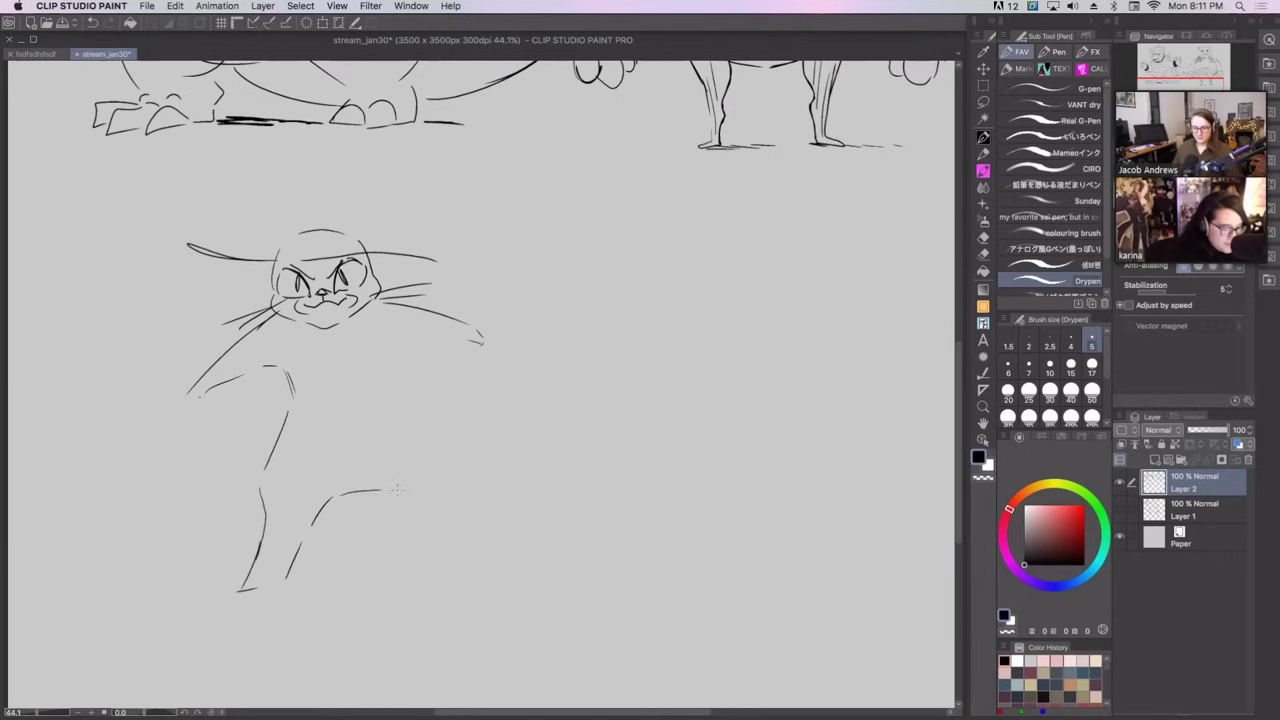
{"action": "key", "text": "ctrl+z"}
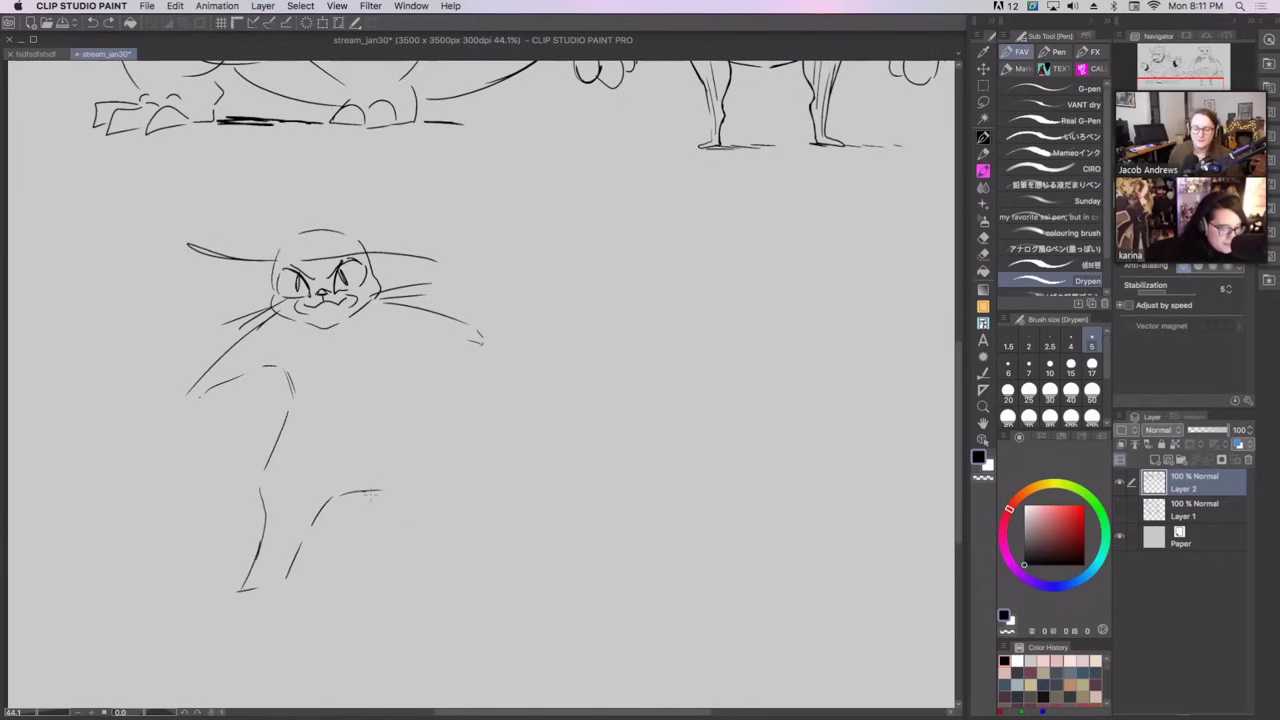
Draw the cat's splayed right leg, the right side of its torso and the underside and hand of its right arm.
{"action": "left_click_drag", "start_coordinate": [384, 494], "coordinate": [444, 535]}
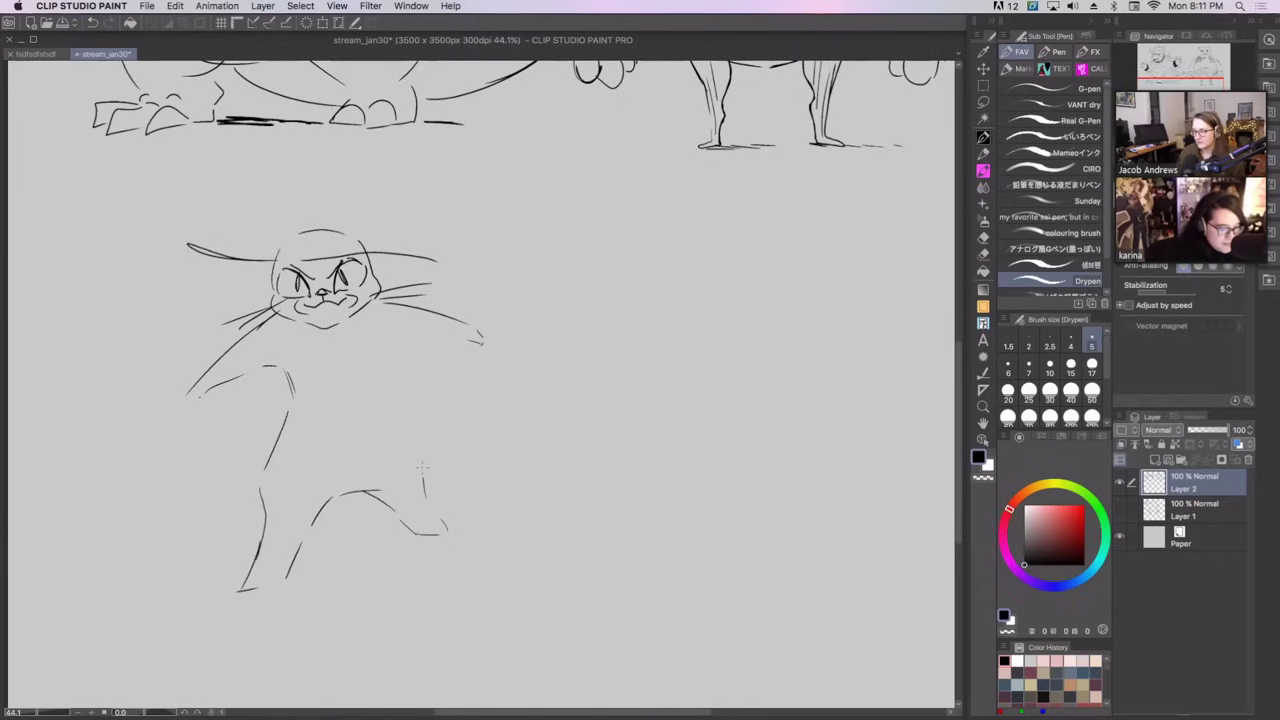
{"action": "key", "text": "ctrl+z"}
{"action": "left_click_drag", "start_coordinate": [416, 498], "coordinate": [447, 528]}
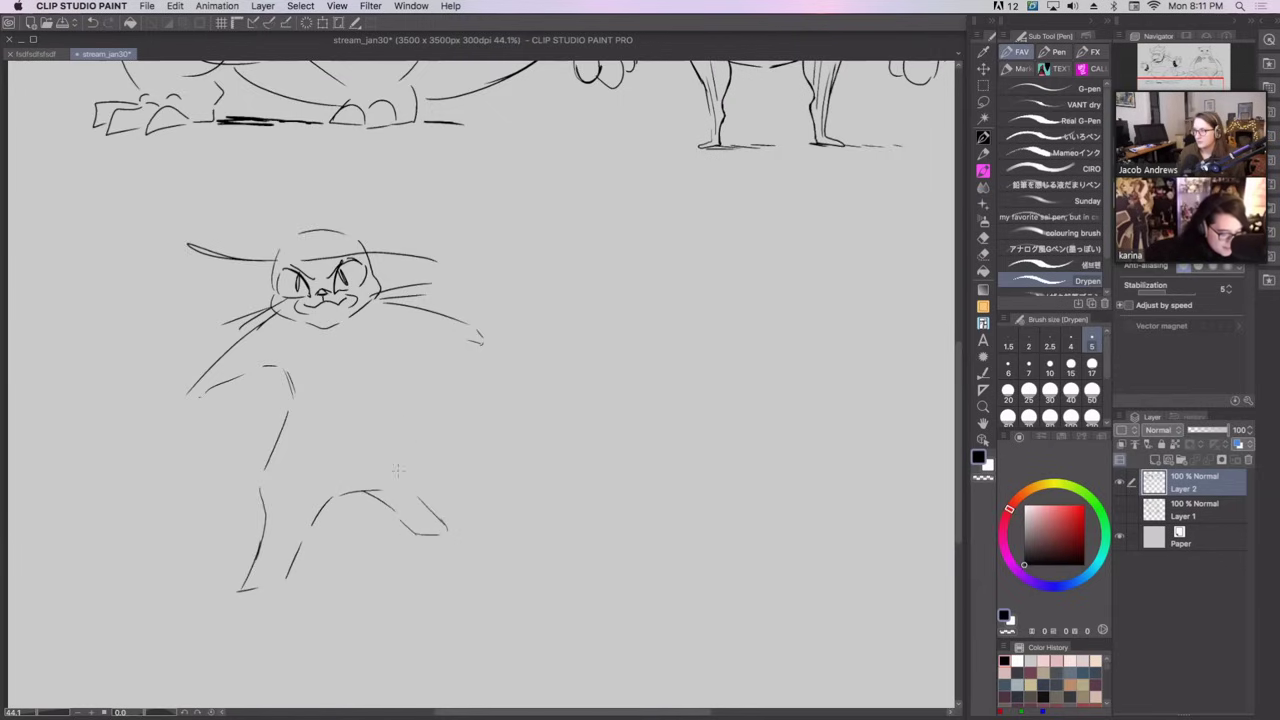
{"action": "mouse_move", "coordinate": [417, 484]}
{"action": "left_mouse_down"}
{"action": "mouse_move", "coordinate": [410, 370]}
{"action": "mouse_move", "coordinate": [483, 345]}
{"action": "mouse_move", "coordinate": [506, 357]}
{"action": "left_mouse_up"}
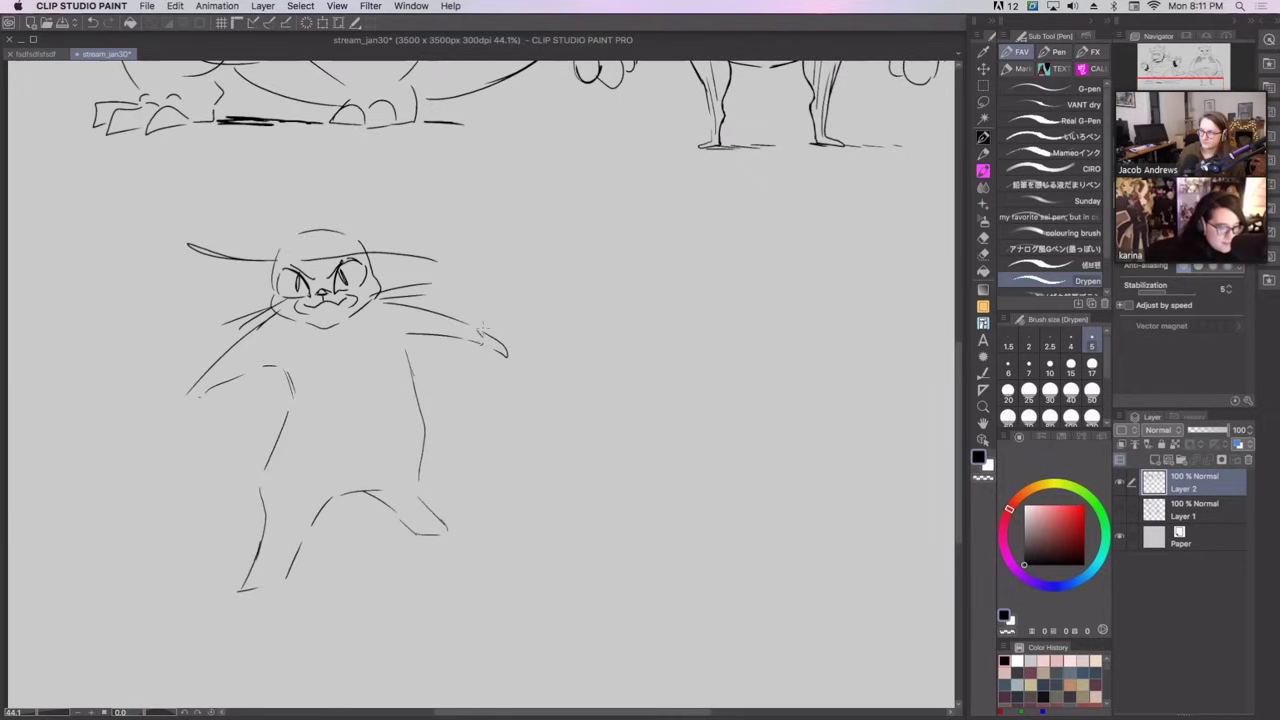
Redraw the cat's left hand as a longer, rounded paw at the end of the arm.
{"action": "mouse_move", "coordinate": [203, 391]}
{"action": "left_mouse_down"}
{"action": "mouse_move", "coordinate": [220, 357]}
{"action": "mouse_move", "coordinate": [188, 407]}
{"action": "left_mouse_up"}
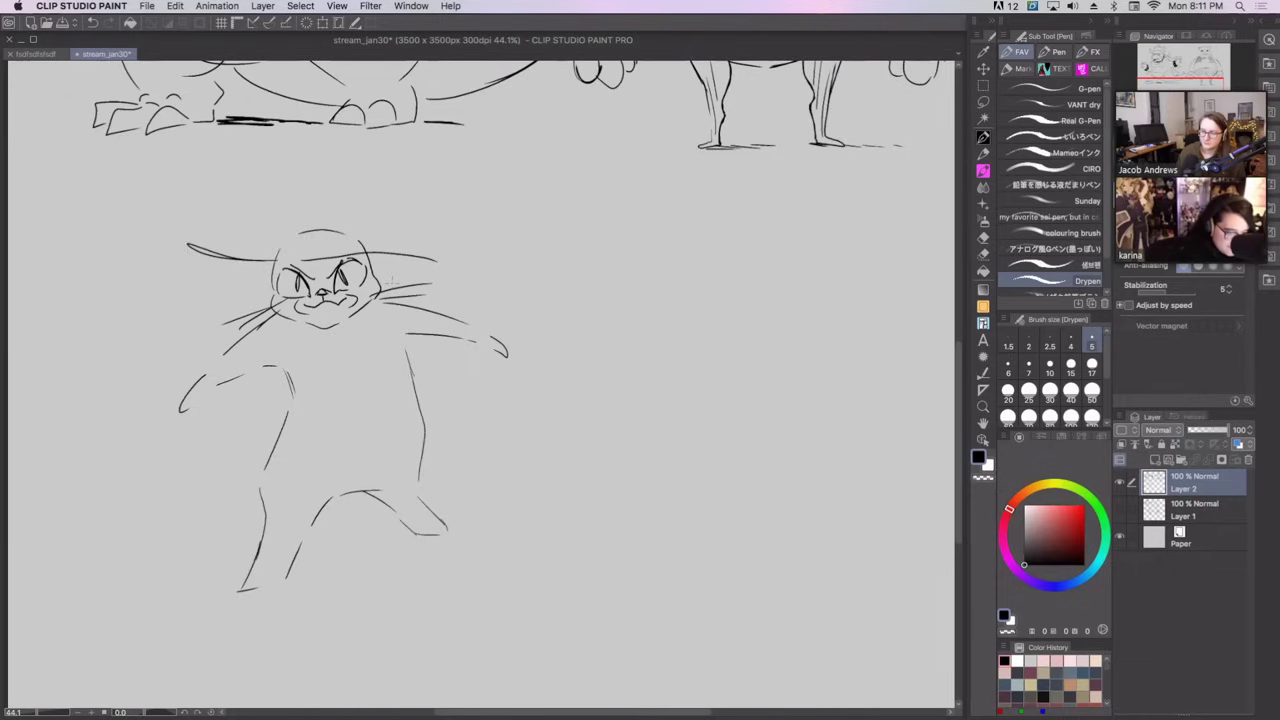
{"action": "key", "text": "ctrl+z"}
{"action": "mouse_move", "coordinate": [211, 364]}
{"action": "left_mouse_down"}
{"action": "mouse_move", "coordinate": [168, 418]}
{"action": "mouse_move", "coordinate": [208, 394]}
{"action": "left_mouse_up"}
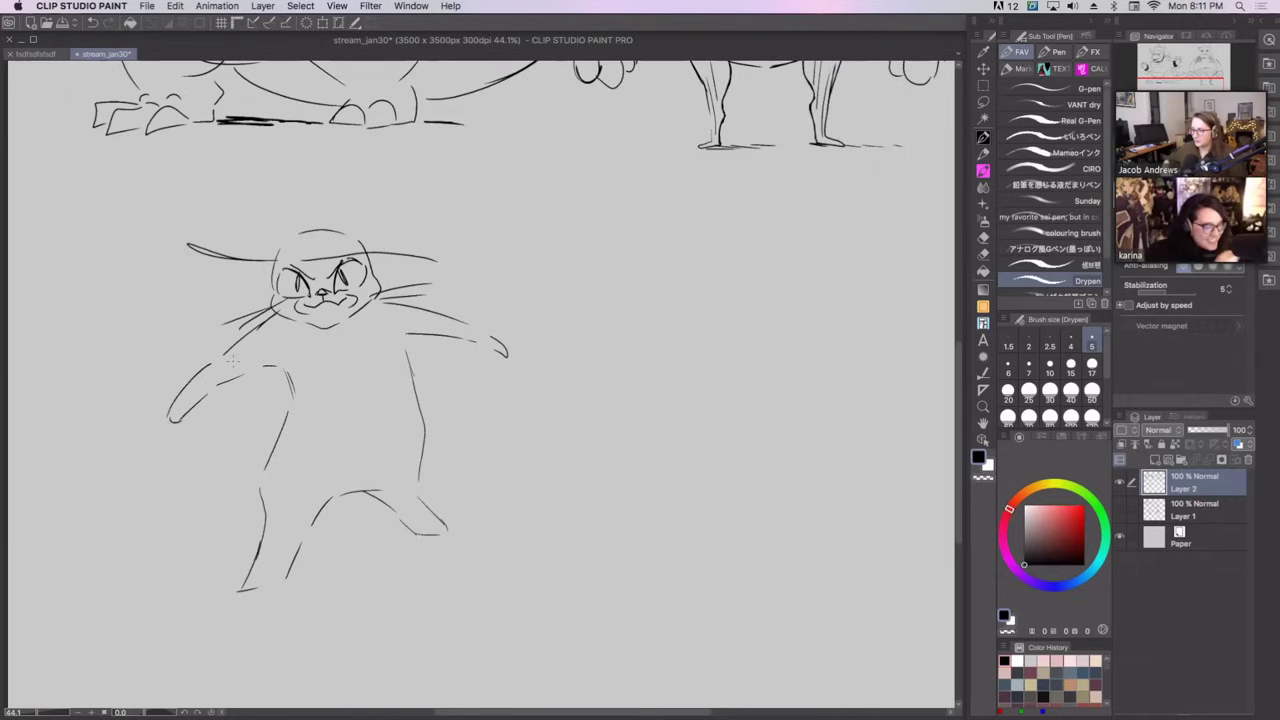
Add pointed collar lines below the cat's chin and turn the left hand into a glove with a flared cuff.
{"action": "left_click_drag", "start_coordinate": [228, 345], "coordinate": [399, 302]}
{"action": "mouse_move", "coordinate": [196, 366]}
{"action": "left_mouse_down"}
{"action": "mouse_move", "coordinate": [222, 392]}
{"action": "mouse_move", "coordinate": [240, 382]}
{"action": "mouse_move", "coordinate": [193, 370]}
{"action": "left_mouse_up"}
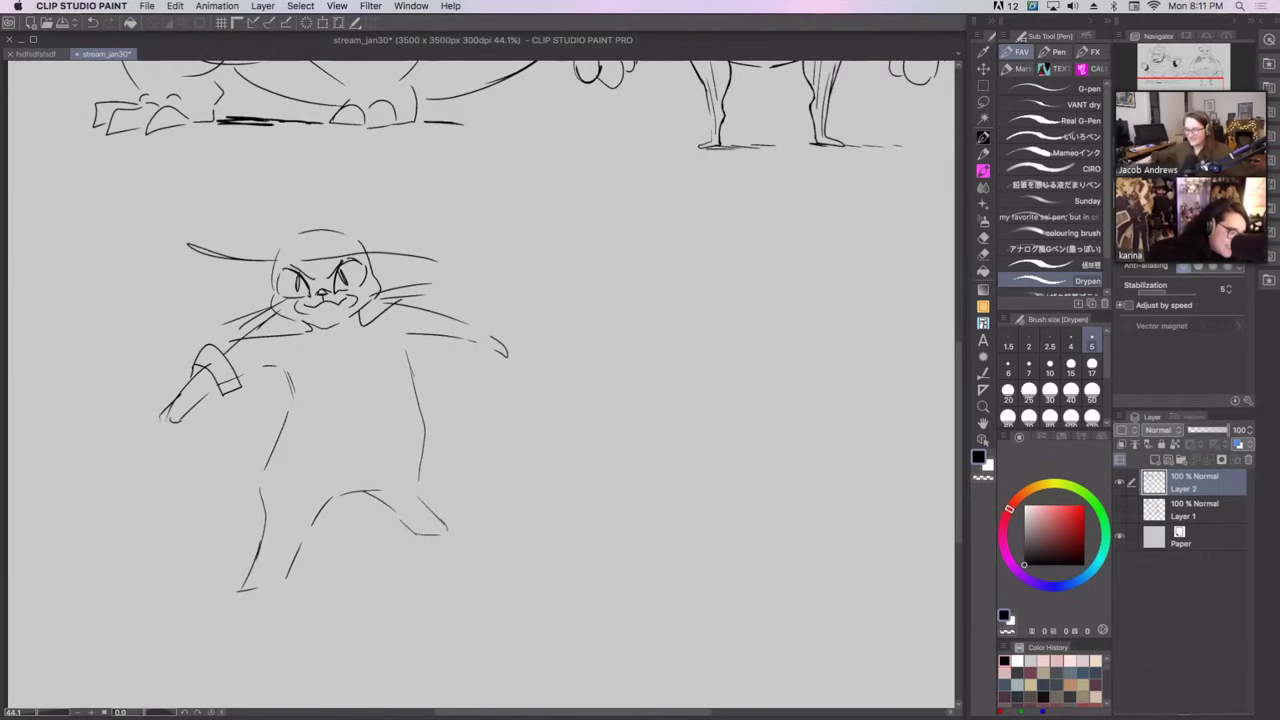
{"action": "mouse_move", "coordinate": [170, 413]}
{"action": "left_mouse_down"}
{"action": "mouse_move", "coordinate": [160, 428]}
{"action": "mouse_move", "coordinate": [192, 426]}
{"action": "mouse_move", "coordinate": [186, 412]}
{"action": "left_mouse_up"}
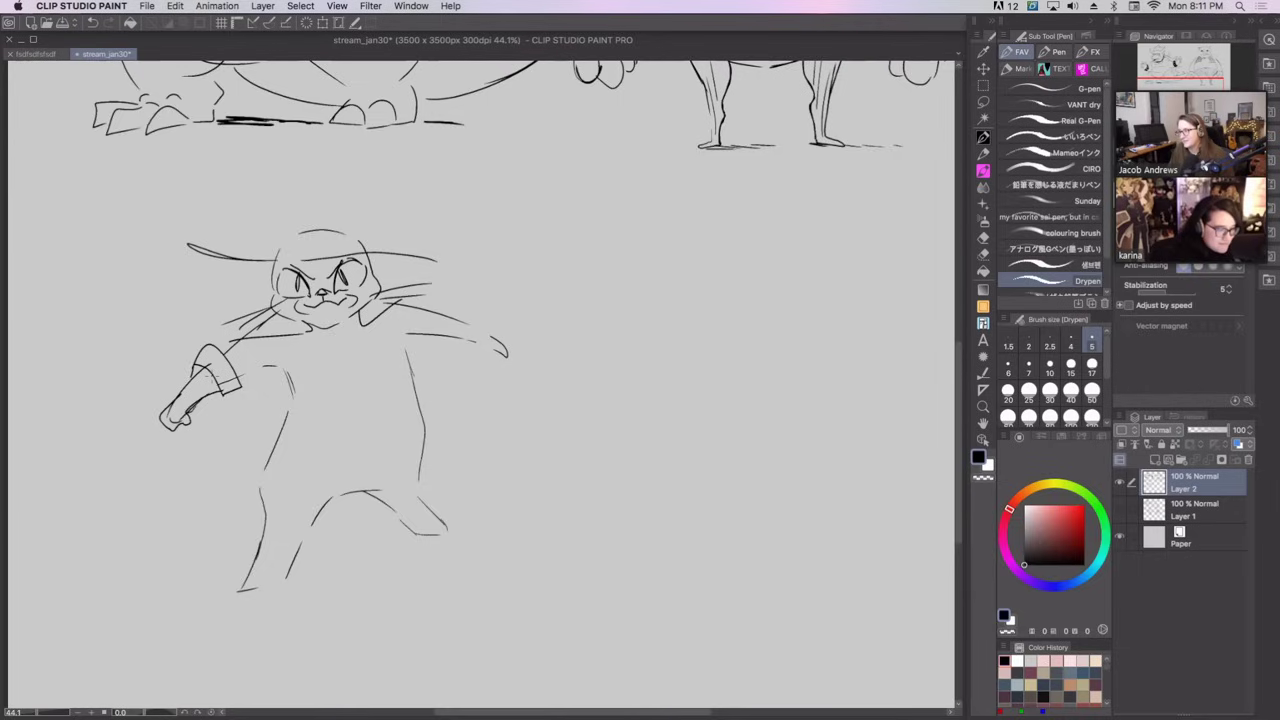
{"action": "mouse_move", "coordinate": [197, 364]}
{"action": "left_mouse_down"}
{"action": "mouse_move", "coordinate": [216, 353]}
{"action": "mouse_move", "coordinate": [178, 414]}
{"action": "mouse_move", "coordinate": [207, 377]}
{"action": "mouse_move", "coordinate": [200, 407]}
{"action": "mouse_move", "coordinate": [232, 342]}
{"action": "left_mouse_up"}
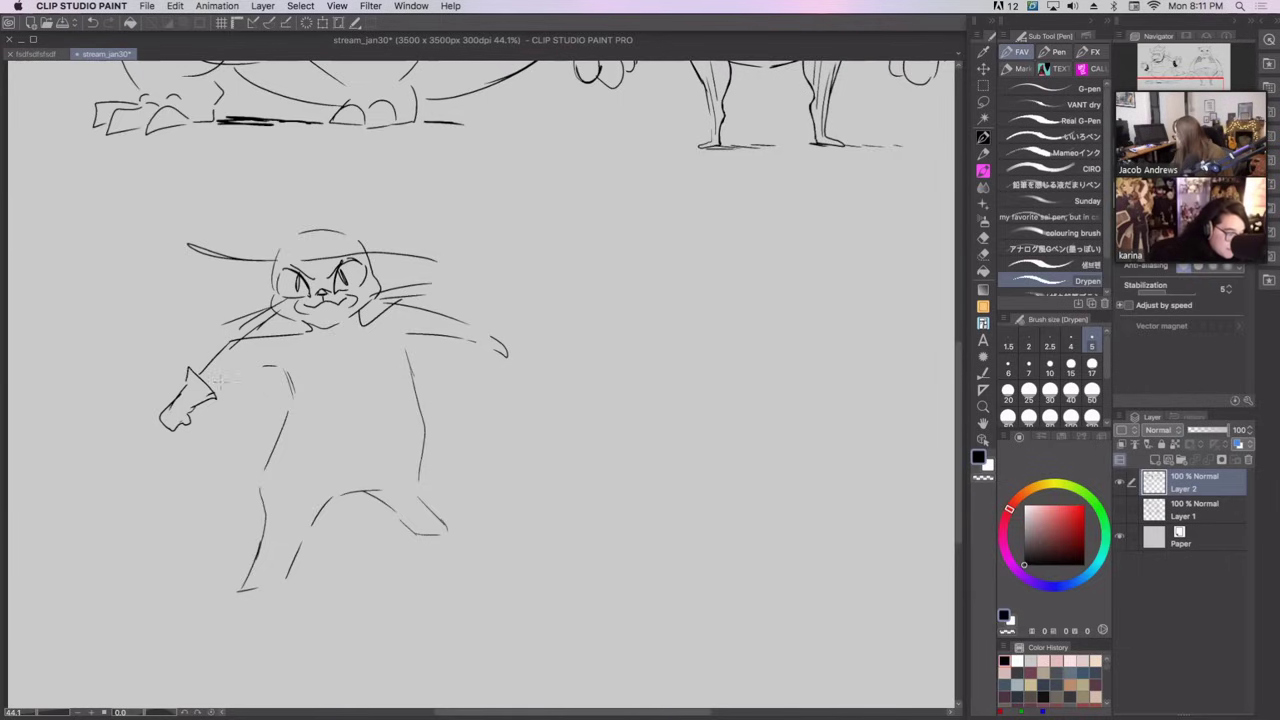
{"action": "left_click_drag", "start_coordinate": [208, 388], "coordinate": [270, 366]}
Draw the cat's right glove gripping a long thin sword angled down and away from the body.
{"action": "mouse_move", "coordinate": [450, 319]}
{"action": "left_mouse_down"}
{"action": "mouse_move", "coordinate": [468, 344]}
{"action": "mouse_move", "coordinate": [470, 324]}
{"action": "mouse_move", "coordinate": [487, 327]}
{"action": "mouse_move", "coordinate": [473, 347]}
{"action": "mouse_move", "coordinate": [676, 510]}
{"action": "left_mouse_up"}
{"action": "key", "text": "ctrl+z"}
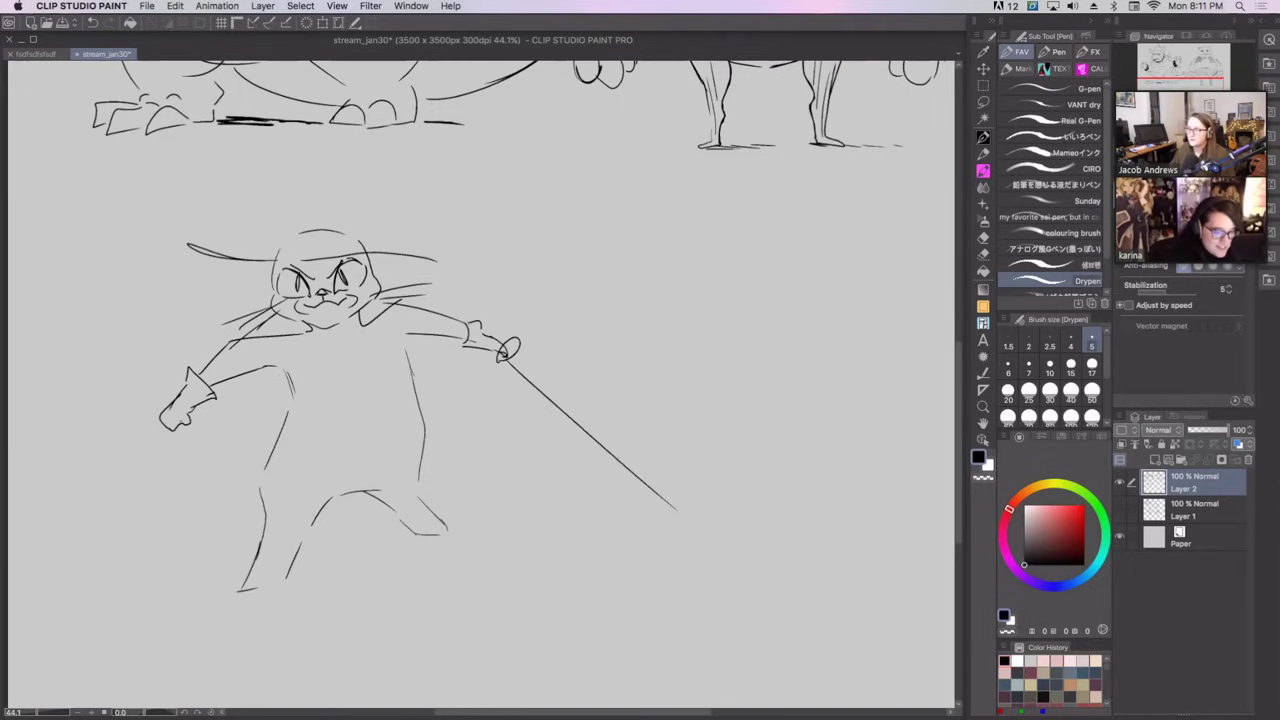
Redraw the cat's long sword blade at a slightly shallower angle and fill both gloves with dense dark hatching.
{"action": "key", "text": "ctrl+z"}
{"action": "left_click_drag", "start_coordinate": [510, 356], "coordinate": [705, 508]}
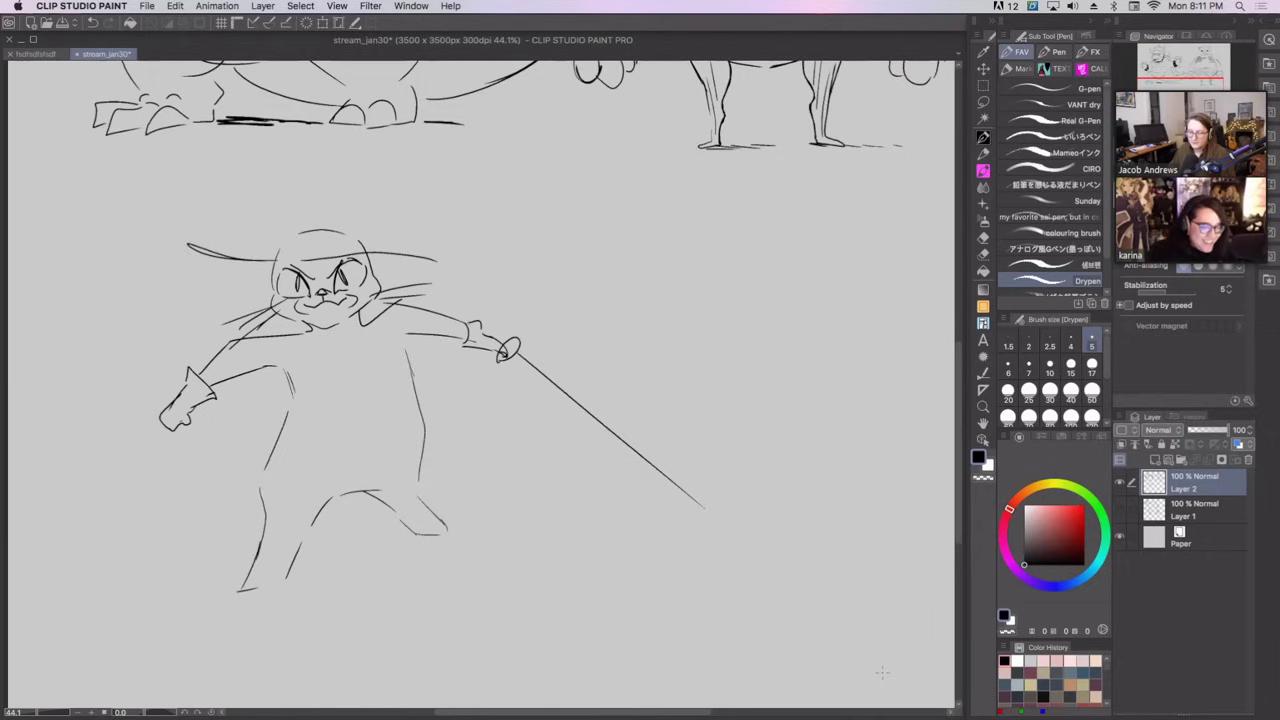
{"action": "mouse_move", "coordinate": [493, 331]}
{"action": "left_mouse_down"}
{"action": "mouse_move", "coordinate": [517, 341]}
{"action": "mouse_move", "coordinate": [499, 358]}
{"action": "mouse_move", "coordinate": [478, 348]}
{"action": "mouse_move", "coordinate": [500, 356]}
{"action": "left_mouse_up"}
{"action": "mouse_move", "coordinate": [158, 414]}
{"action": "left_mouse_down"}
{"action": "mouse_move", "coordinate": [172, 445]}
{"action": "mouse_move", "coordinate": [204, 400]}
{"action": "left_mouse_up"}
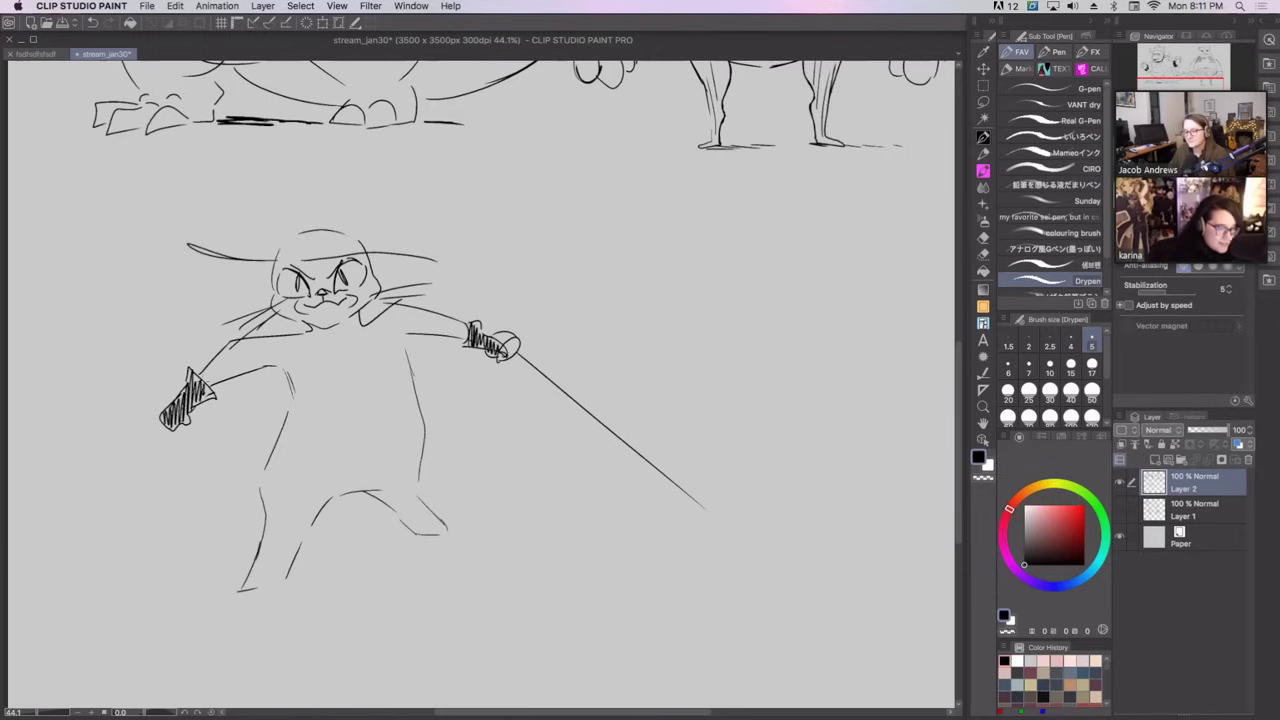
Thicken the hat's sweeping brim and build a tall pointed crown shaded with vertical hatching above the cat's head.
{"action": "left_click_drag", "start_coordinate": [190, 243], "coordinate": [360, 258]}
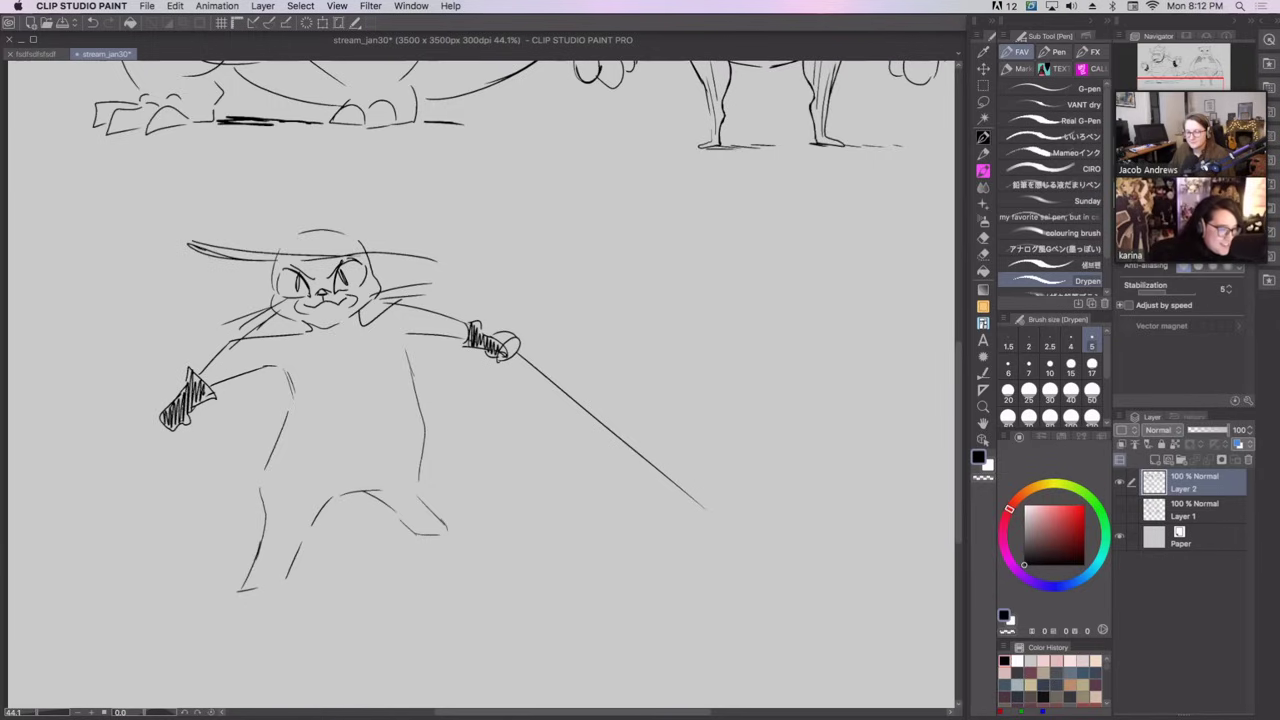
{"action": "mouse_move", "coordinate": [166, 228]}
{"action": "left_mouse_down"}
{"action": "mouse_move", "coordinate": [240, 256]}
{"action": "mouse_move", "coordinate": [322, 260]}
{"action": "mouse_move", "coordinate": [284, 212]}
{"action": "mouse_move", "coordinate": [333, 189]}
{"action": "mouse_move", "coordinate": [368, 254]}
{"action": "left_mouse_up"}
{"action": "key", "text": "super+z"}
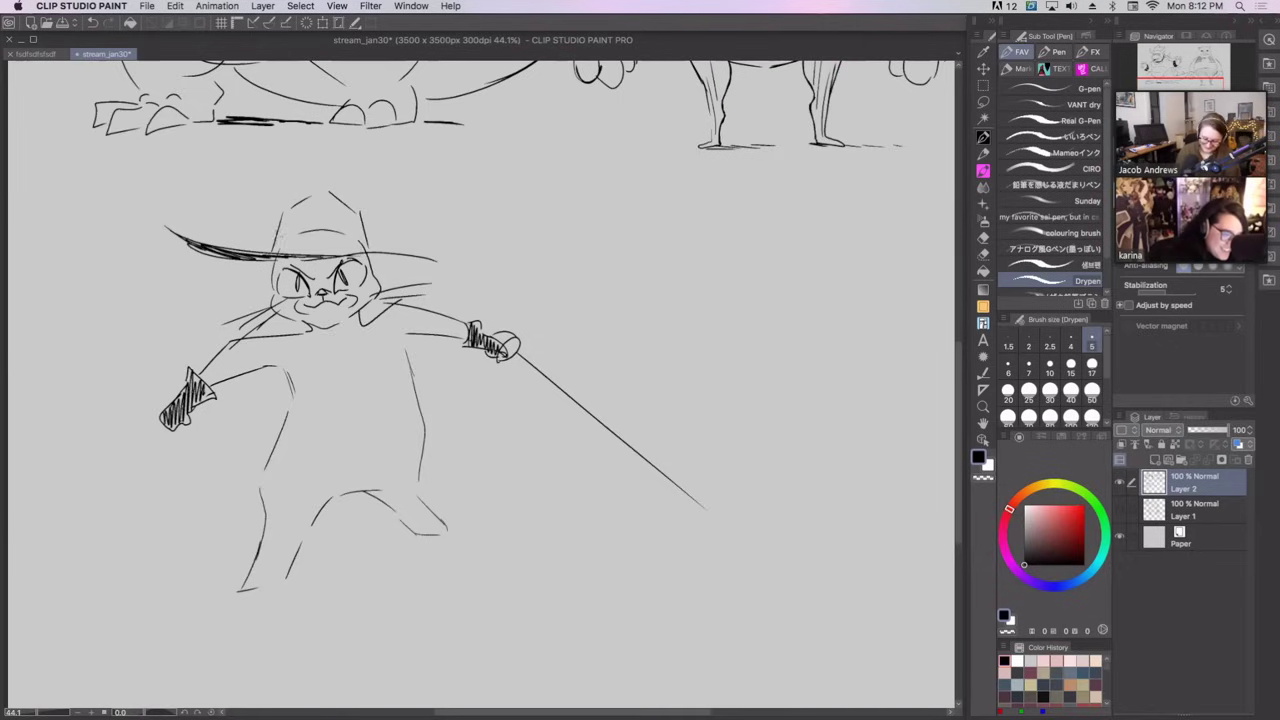
{"action": "mouse_move", "coordinate": [275, 255]}
{"action": "left_mouse_down"}
{"action": "mouse_move", "coordinate": [292, 202]}
{"action": "mouse_move", "coordinate": [318, 206]}
{"action": "mouse_move", "coordinate": [336, 248]}
{"action": "mouse_move", "coordinate": [348, 208]}
{"action": "mouse_move", "coordinate": [362, 248]}
{"action": "mouse_move", "coordinate": [362, 234]}
{"action": "left_mouse_up"}
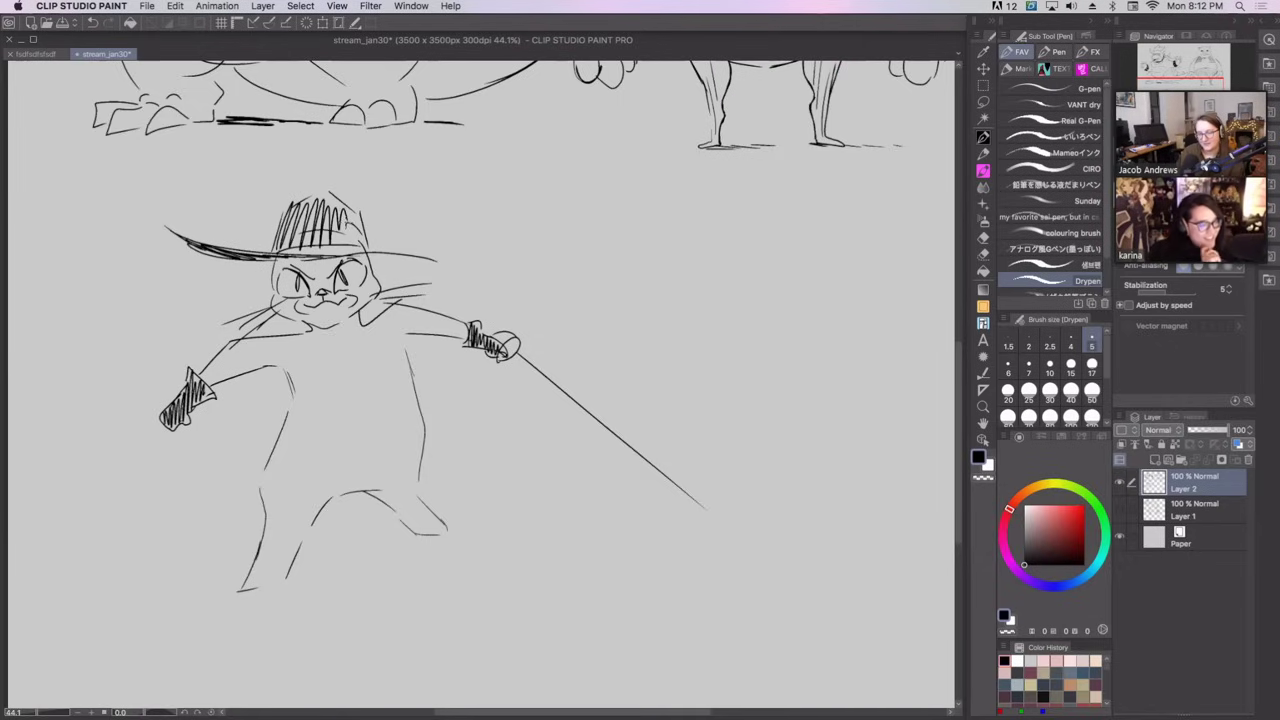
{"action": "key", "text": "super+z"}
{"action": "key", "text": "super+z"}
{"action": "mouse_move", "coordinate": [281, 250]}
{"action": "left_mouse_down"}
{"action": "mouse_move", "coordinate": [320, 251]}
{"action": "mouse_move", "coordinate": [348, 212]}
{"action": "mouse_move", "coordinate": [364, 214]}
{"action": "left_mouse_up"}
{"action": "key", "text": "super+z"}
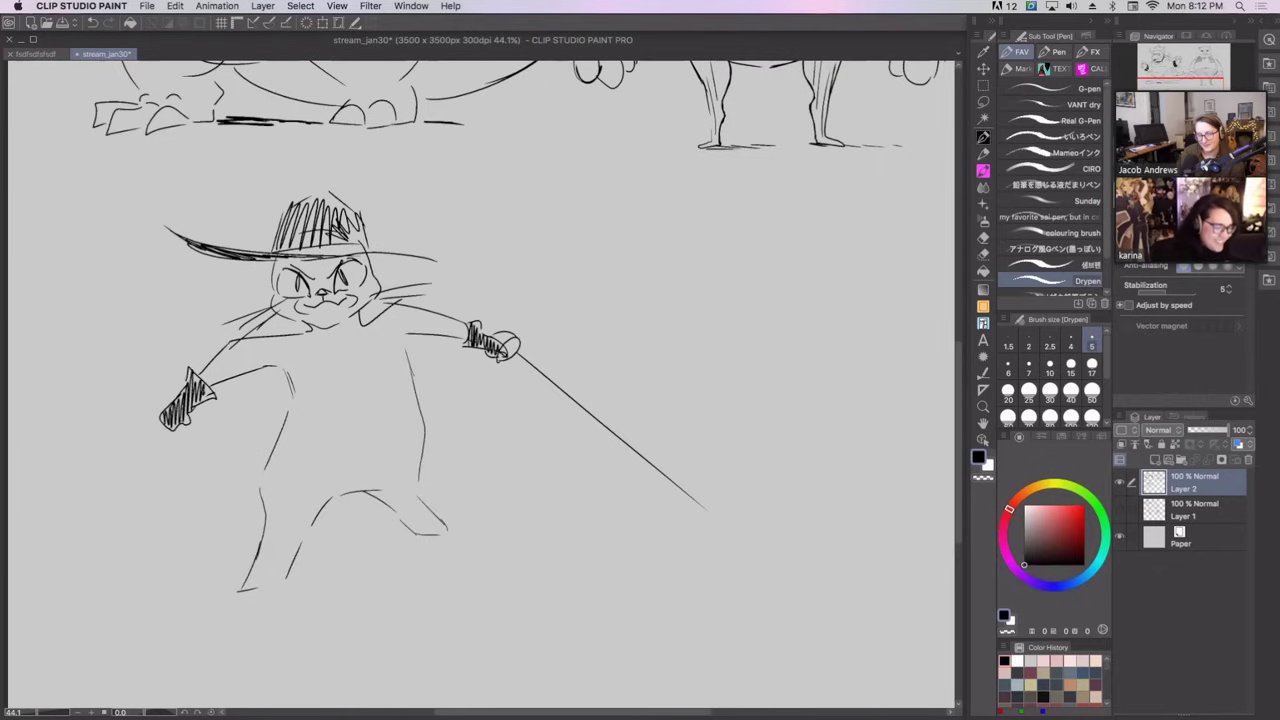
Shade both sides of the cat's collar with dark hatching and draw its ears just under the hat brim.
{"action": "mouse_move", "coordinate": [230, 338]}
{"action": "left_mouse_down"}
{"action": "mouse_move", "coordinate": [290, 318]}
{"action": "mouse_move", "coordinate": [288, 338]}
{"action": "left_mouse_up"}
{"action": "left_click_drag", "start_coordinate": [370, 318], "coordinate": [394, 298]}
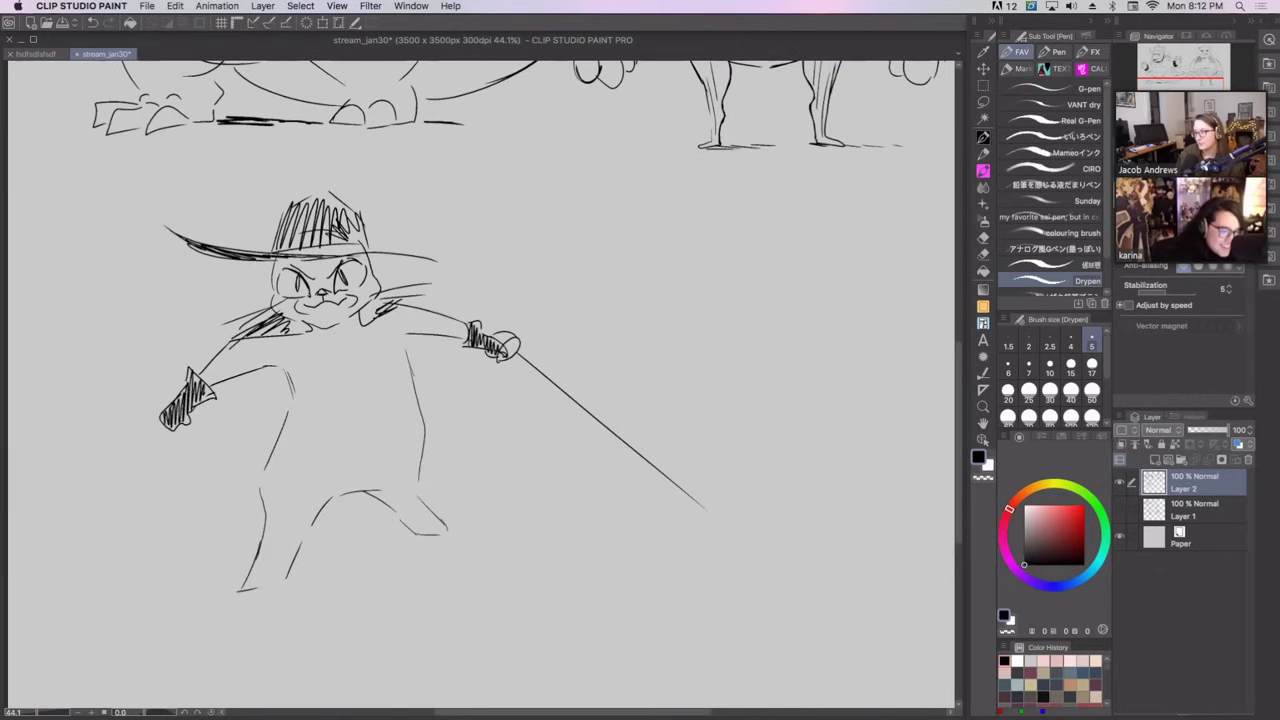
{"action": "left_click_drag", "start_coordinate": [214, 256], "coordinate": [266, 276]}
{"action": "left_click_drag", "start_coordinate": [376, 260], "coordinate": [426, 262]}
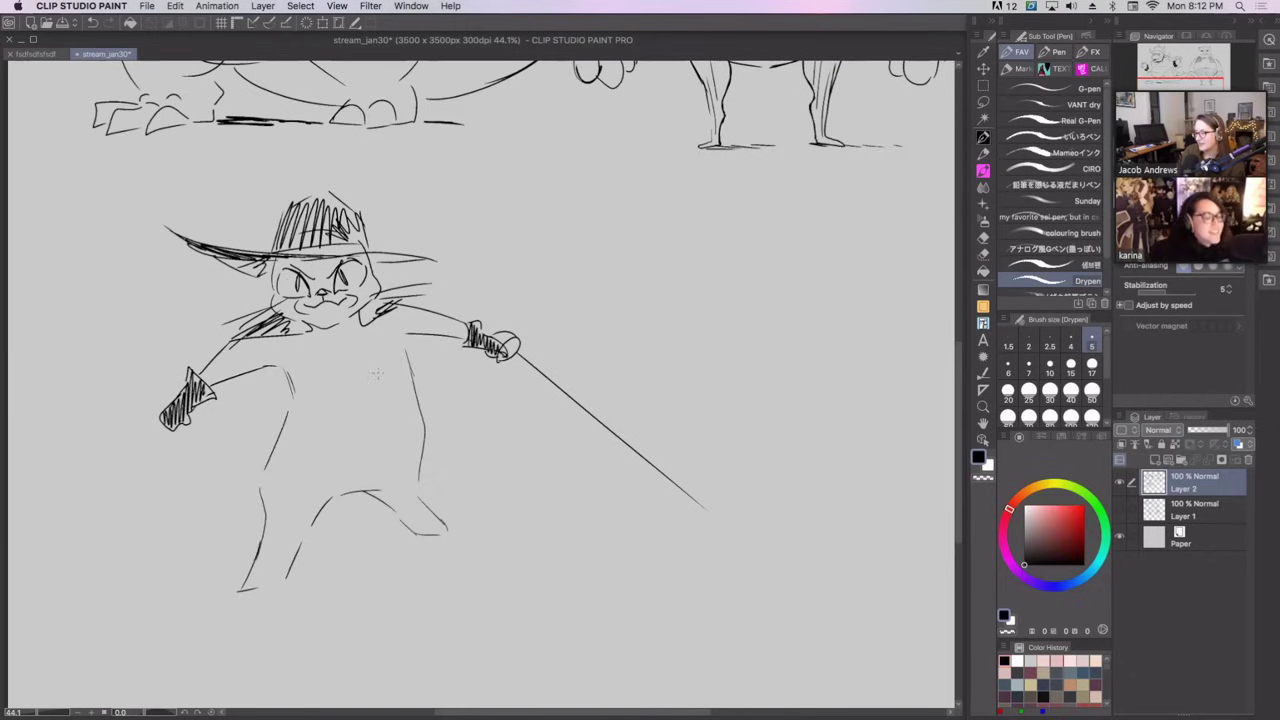
Draw a curved cuff and a pointed boot at the end of the cat's left leg, reworking the foot's outline.
{"action": "mouse_move", "coordinate": [262, 524]}
{"action": "left_mouse_down"}
{"action": "mouse_move", "coordinate": [314, 514]}
{"action": "mouse_move", "coordinate": [210, 606]}
{"action": "mouse_move", "coordinate": [302, 586]}
{"action": "left_mouse_up"}
{"action": "key", "text": "ctrl+z"}
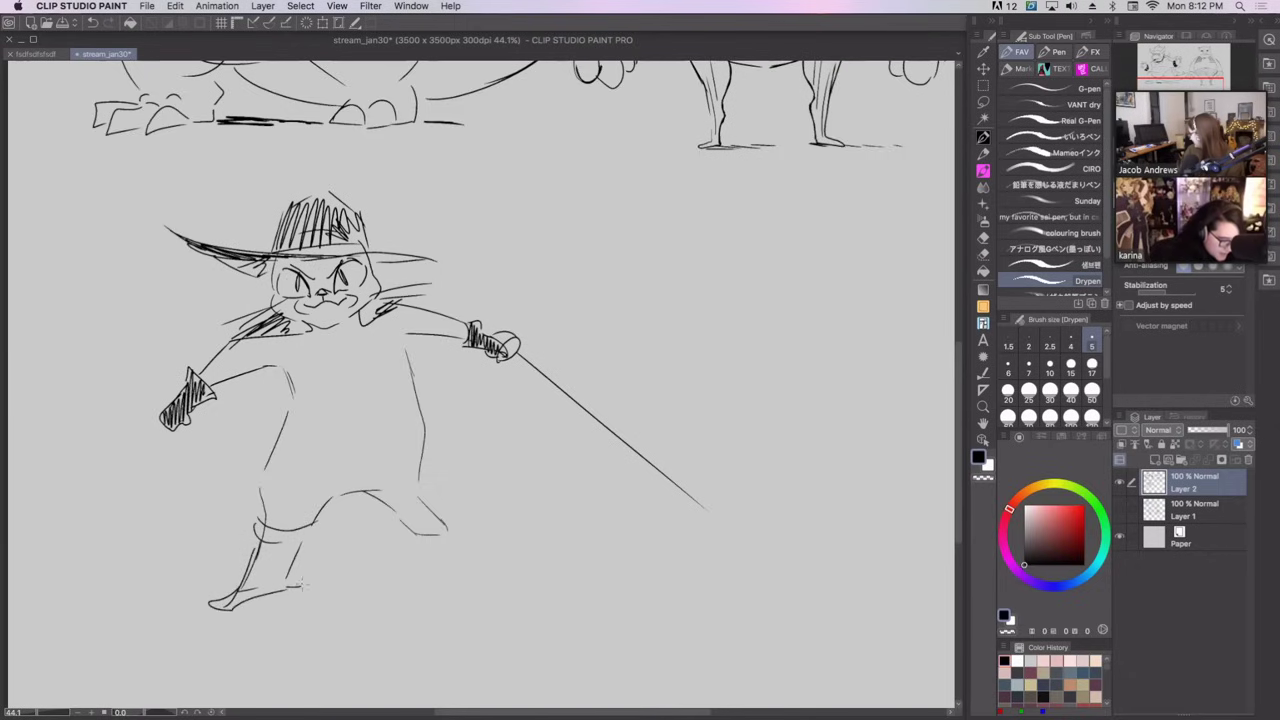
{"action": "key", "text": "ctrl+z"}
{"action": "key", "text": "ctrl+z"}
{"action": "left_click_drag", "start_coordinate": [256, 550], "coordinate": [234, 606]}
{"action": "left_click_drag", "start_coordinate": [236, 610], "coordinate": [282, 585]}
{"action": "key", "text": "ctrl+z"}
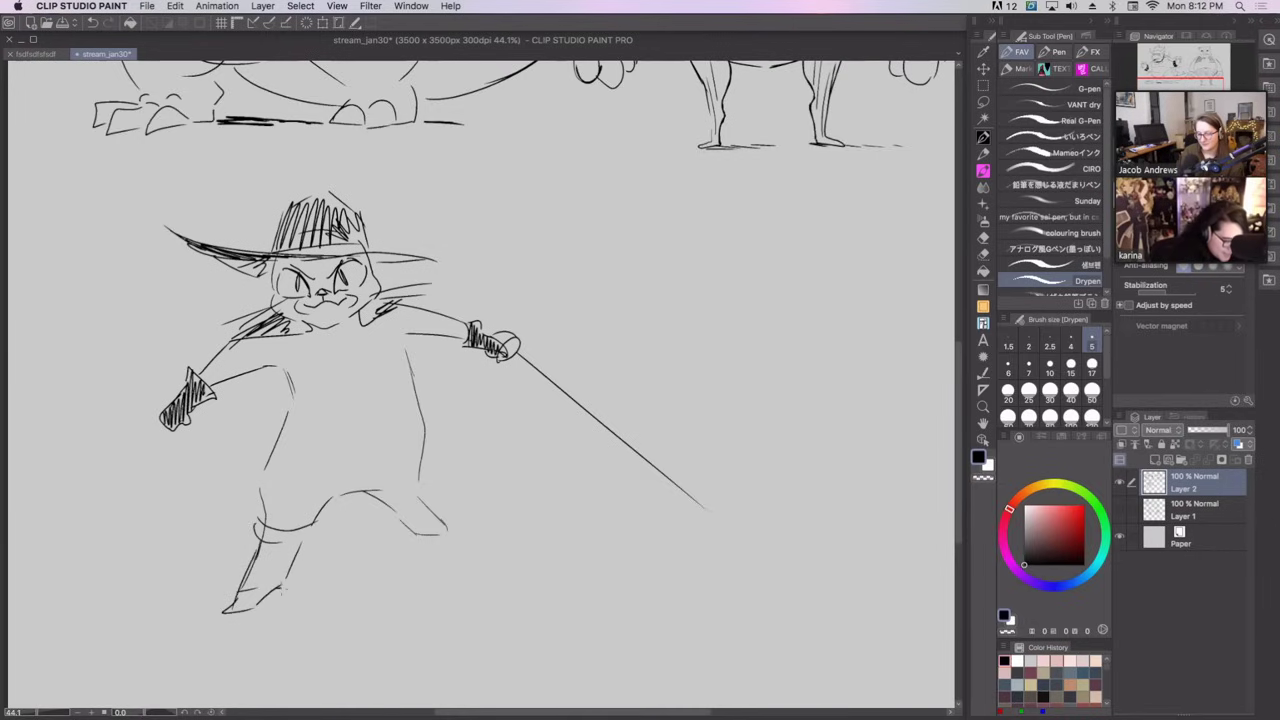
Erase the cat's splayed right leg with the Quick Lasso Eraser and redraw it straighter with a cuffed boot.
{"action": "left_click_drag", "start_coordinate": [419, 467], "coordinate": [442, 494]}
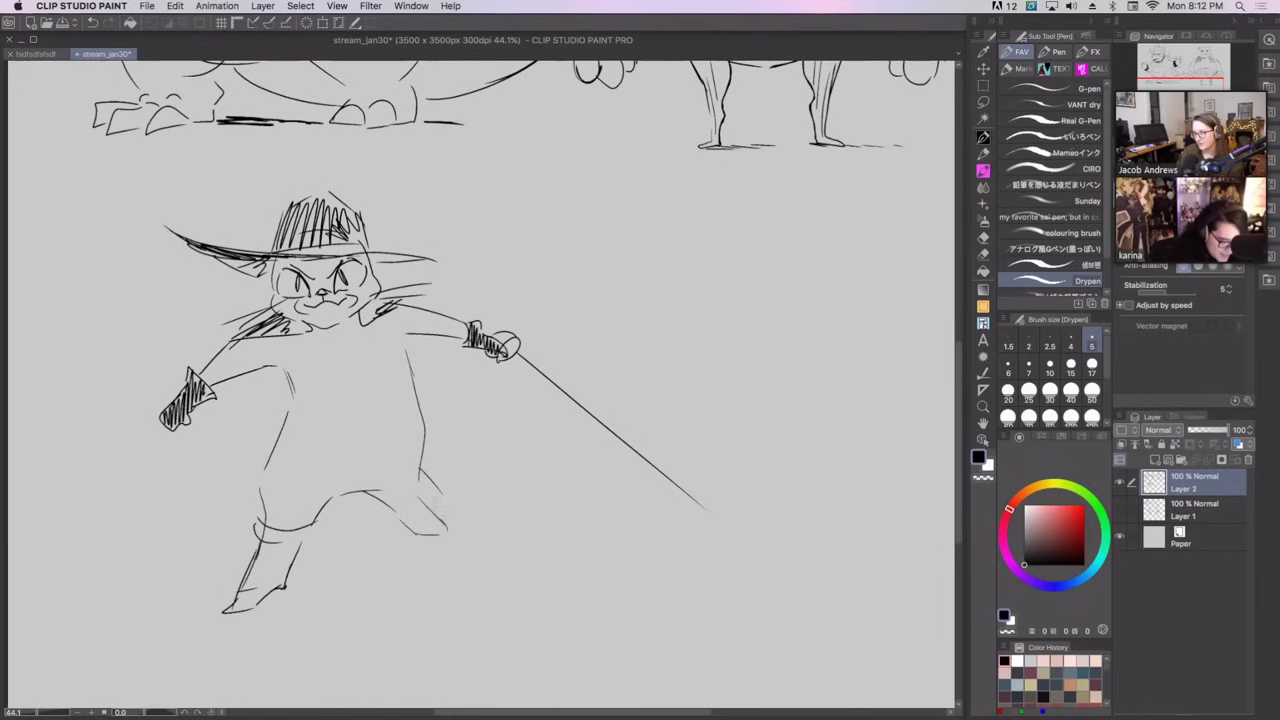
{"action": "left_click", "coordinate": [983, 253]}
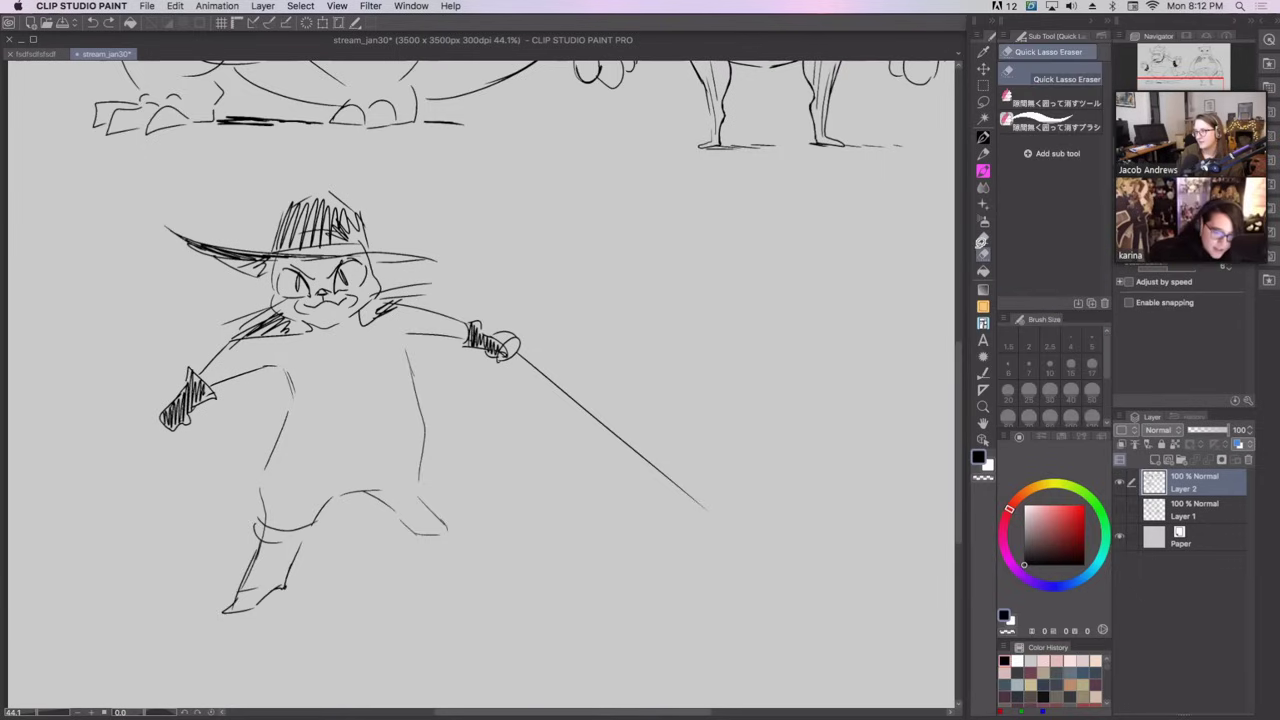
{"action": "left_click_drag", "start_coordinate": [442, 550], "coordinate": [487, 502]}
{"action": "key", "text": "p"}
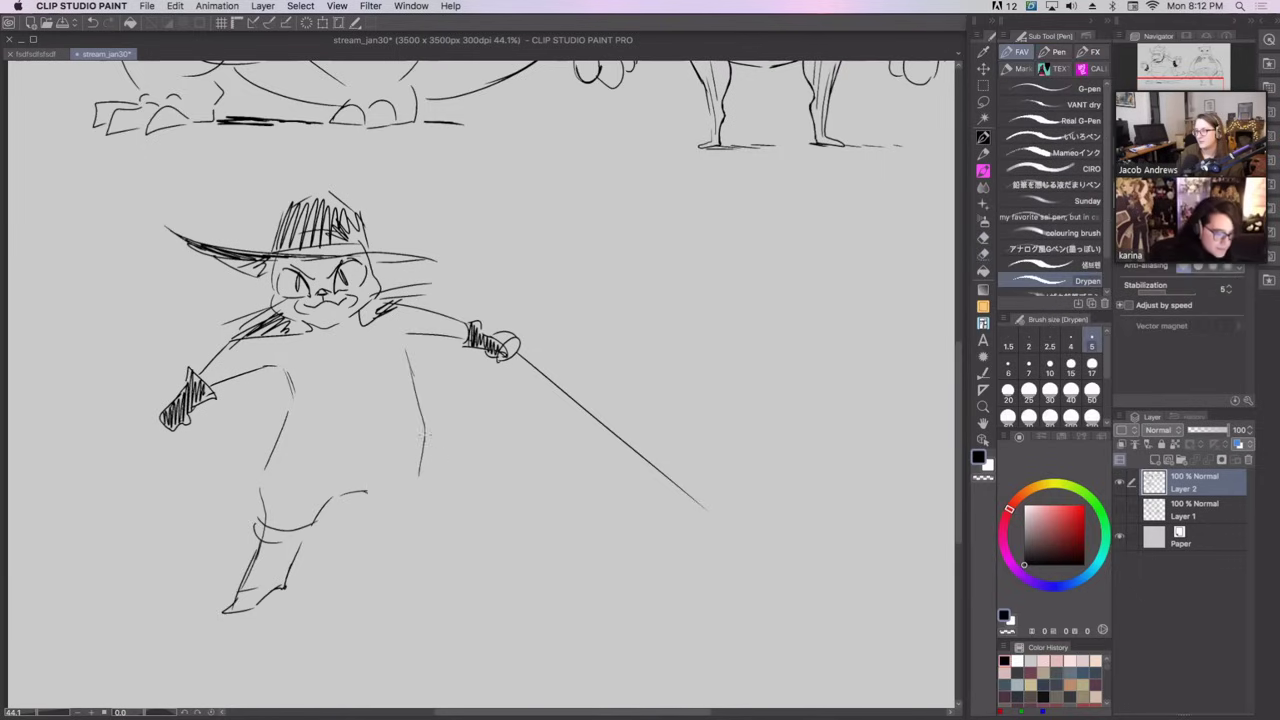
{"action": "left_click_drag", "start_coordinate": [422, 424], "coordinate": [444, 482]}
{"action": "mouse_move", "coordinate": [367, 492]}
{"action": "left_mouse_down"}
{"action": "mouse_move", "coordinate": [405, 505]}
{"action": "mouse_move", "coordinate": [412, 530]}
{"action": "mouse_move", "coordinate": [452, 560]}
{"action": "left_mouse_up"}
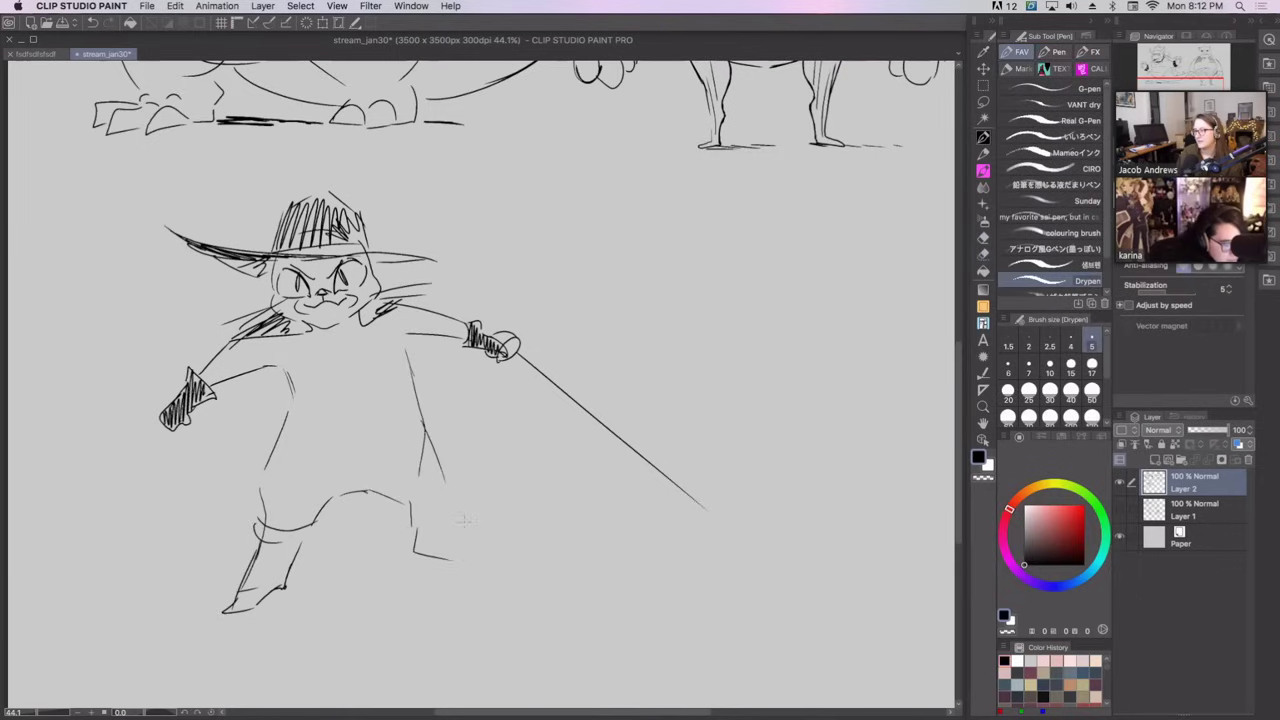
{"action": "mouse_move", "coordinate": [442, 486]}
{"action": "left_mouse_down"}
{"action": "mouse_move", "coordinate": [436, 532]}
{"action": "mouse_move", "coordinate": [446, 511]}
{"action": "mouse_move", "coordinate": [410, 530]}
{"action": "left_mouse_up"}
{"action": "left_click_drag", "start_coordinate": [410, 528], "coordinate": [446, 526]}
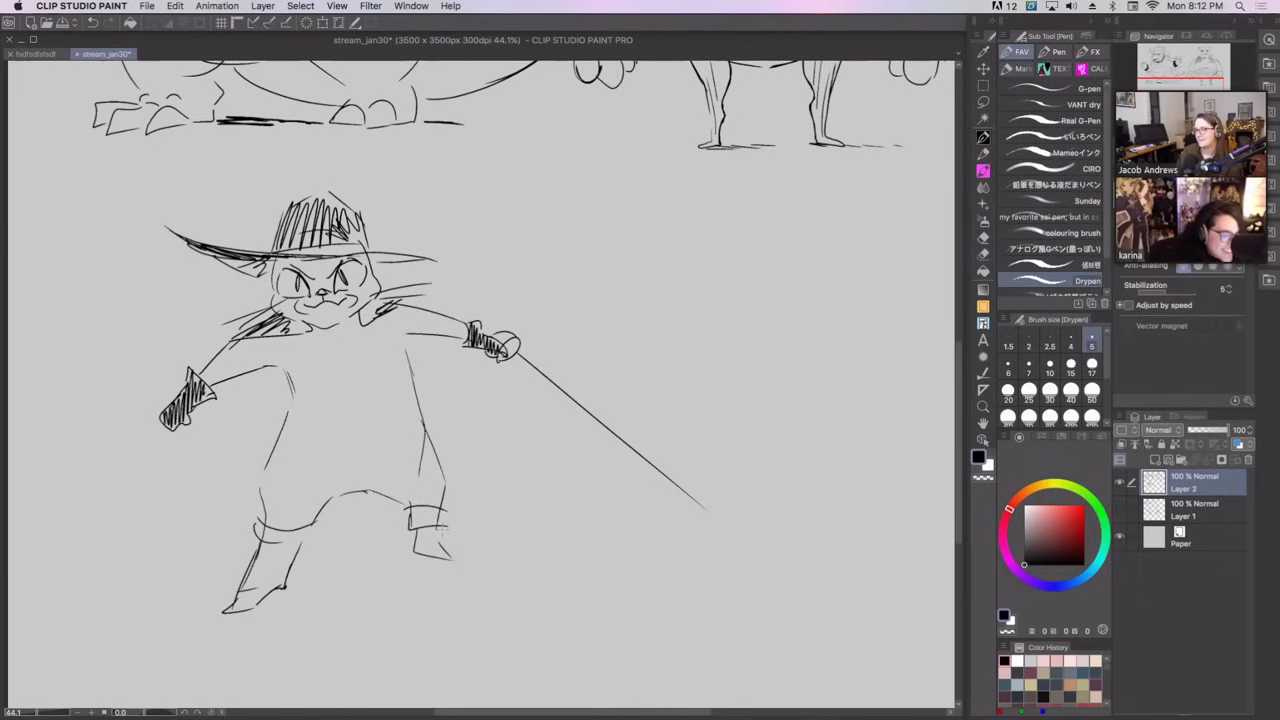
Outline the long belly patch down the cat's torso and add short stripes to its left leg.
{"action": "mouse_move", "coordinate": [330, 494]}
{"action": "left_mouse_down"}
{"action": "mouse_move", "coordinate": [310, 455]}
{"action": "mouse_move", "coordinate": [300, 358]}
{"action": "mouse_move", "coordinate": [362, 340]}
{"action": "left_mouse_up"}
{"action": "left_click_drag", "start_coordinate": [375, 366], "coordinate": [382, 492]}
{"action": "left_click_drag", "start_coordinate": [264, 478], "coordinate": [282, 500]}
{"action": "left_click_drag", "start_coordinate": [266, 450], "coordinate": [284, 465]}
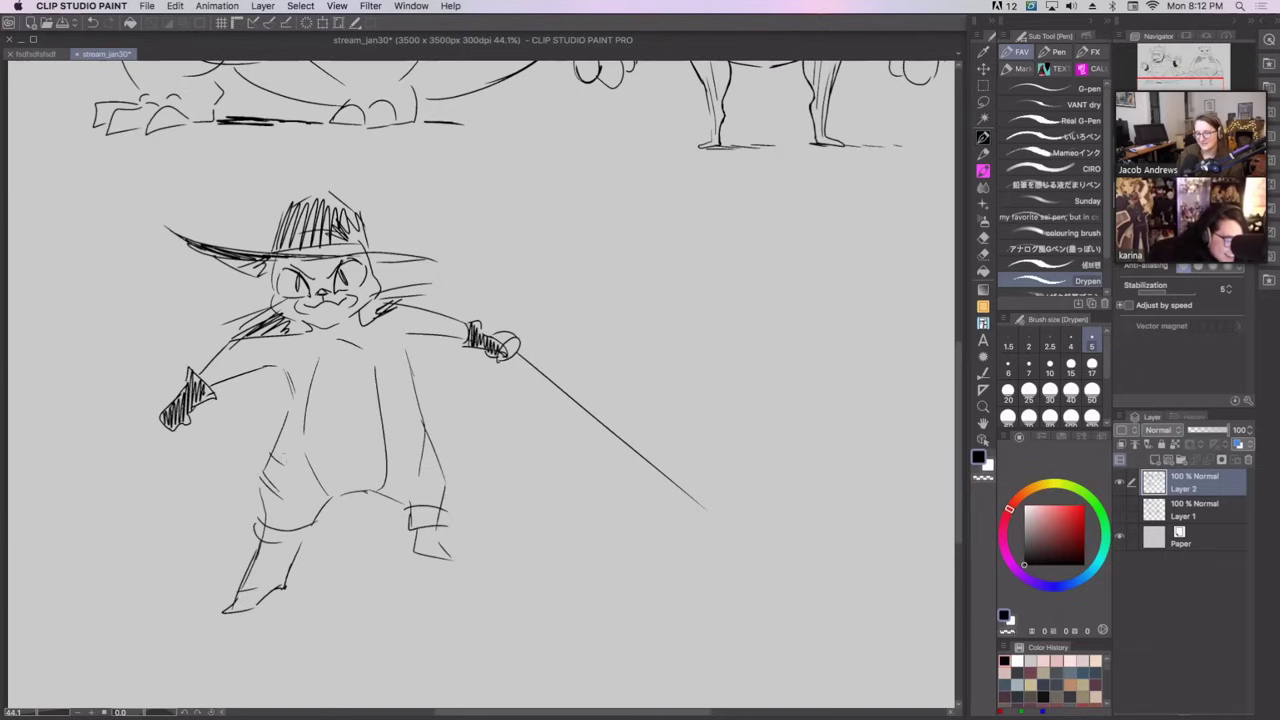
Add short fur stripes along the cat's arms and sides, and touch up its chin, ears and whiskers.
{"action": "left_click_drag", "start_coordinate": [226, 366], "coordinate": [212, 386]}
{"action": "left_click_drag", "start_coordinate": [231, 365], "coordinate": [219, 383]}
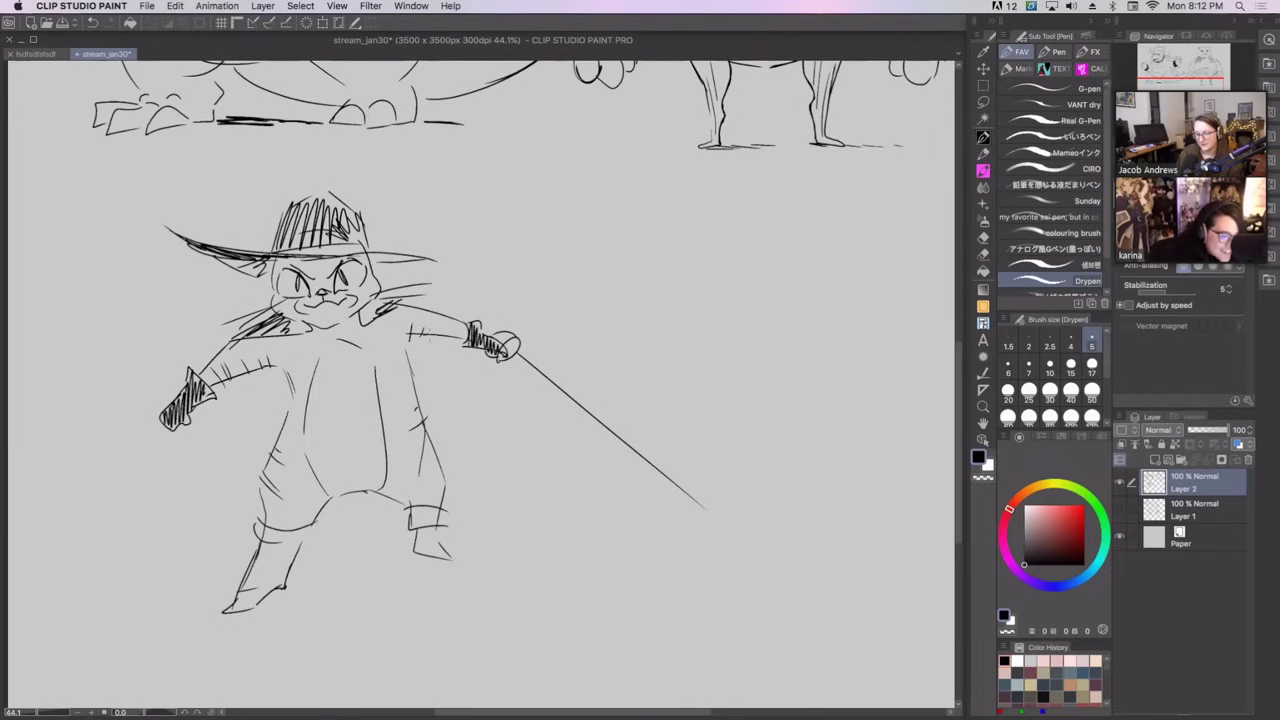
{"action": "left_click_drag", "start_coordinate": [282, 371], "coordinate": [296, 384]}
{"action": "left_click_drag", "start_coordinate": [404, 361], "coordinate": [410, 390]}
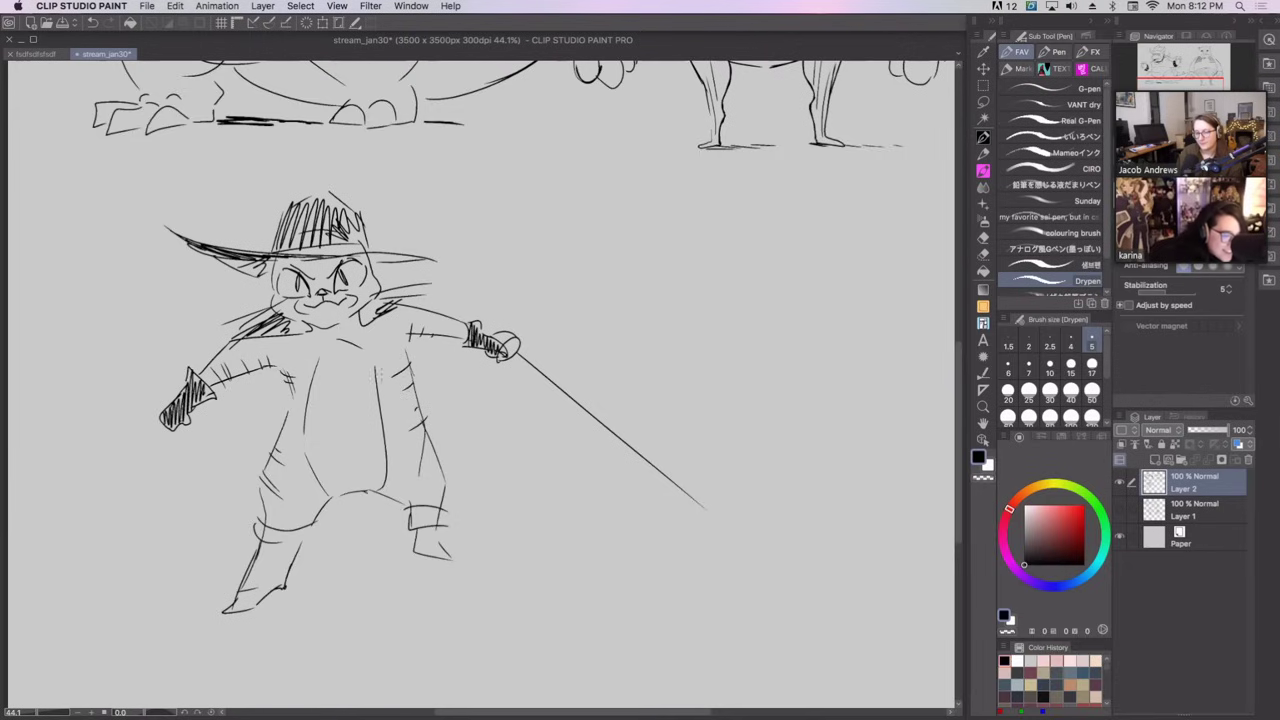
{"action": "left_click_drag", "start_coordinate": [316, 328], "coordinate": [362, 321]}
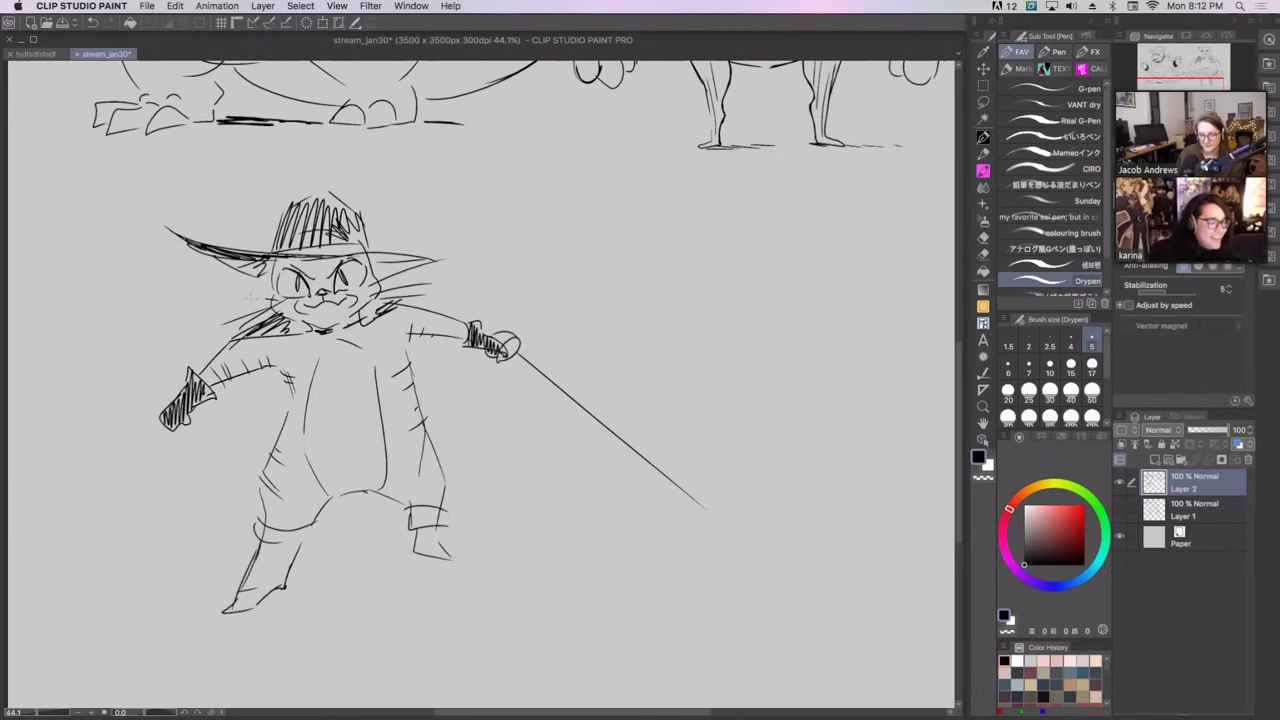
{"action": "left_click_drag", "start_coordinate": [251, 297], "coordinate": [225, 298]}
Draw a thick tail curving down and away from the cat's left hip, with stripes across it.
{"action": "left_click_drag", "start_coordinate": [262, 502], "coordinate": [48, 537]}
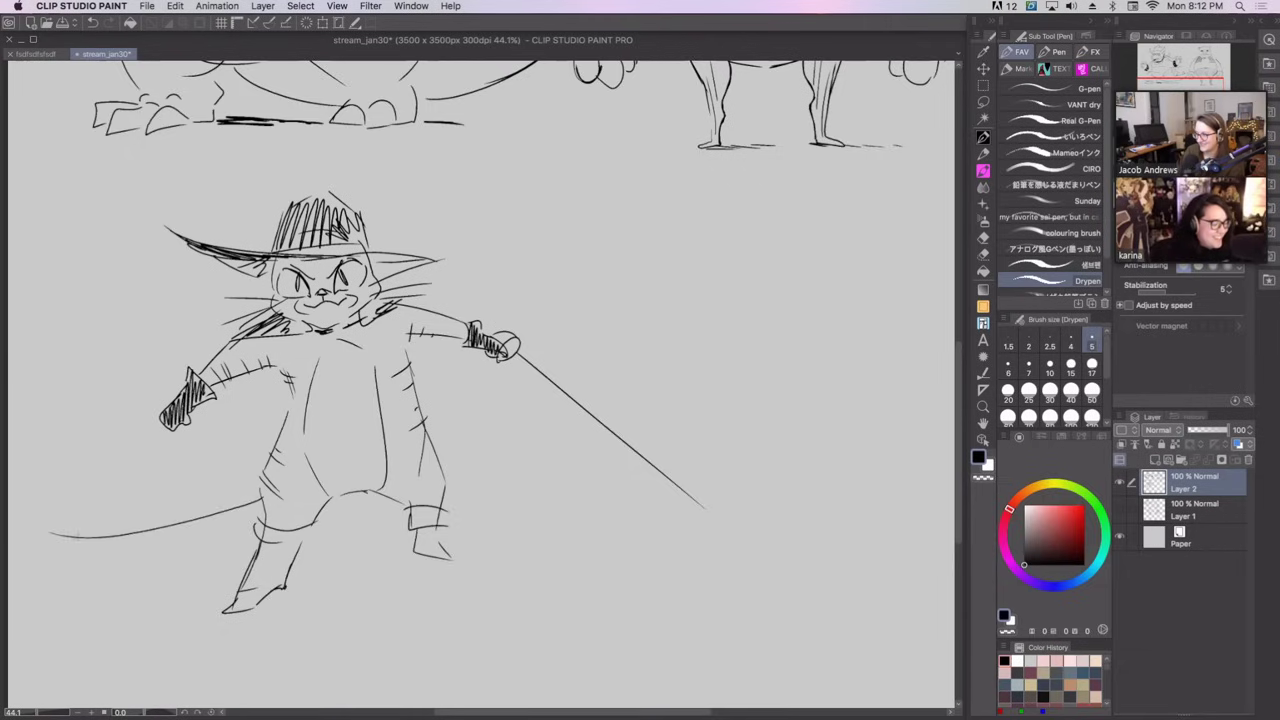
{"action": "key", "text": "ctrl+z"}
{"action": "mouse_move", "coordinate": [252, 483]}
{"action": "left_mouse_down"}
{"action": "mouse_move", "coordinate": [90, 600]}
{"action": "mouse_move", "coordinate": [256, 502]}
{"action": "left_mouse_up"}
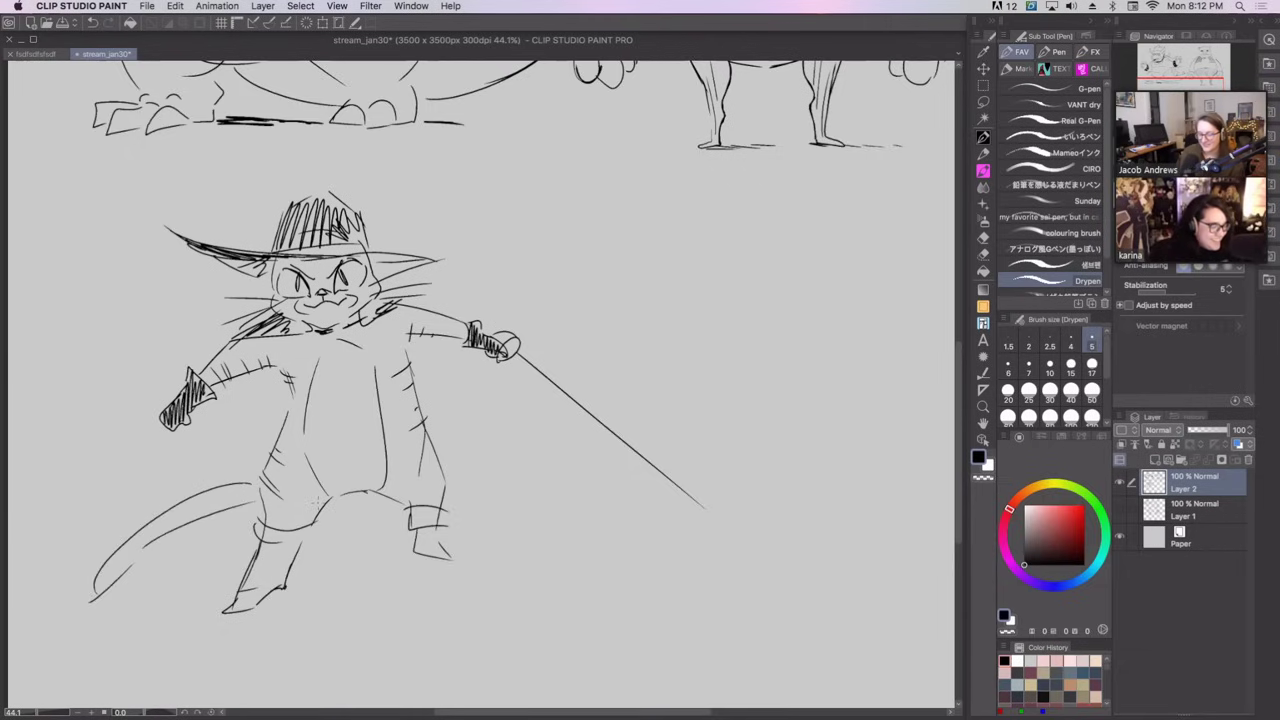
{"action": "left_click_drag", "start_coordinate": [136, 532], "coordinate": [126, 566]}
{"action": "left_click_drag", "start_coordinate": [152, 520], "coordinate": [146, 546]}
{"action": "left_click_drag", "start_coordinate": [204, 494], "coordinate": [194, 522]}
{"action": "mouse_move", "coordinate": [222, 492]}
{"action": "left_mouse_down"}
{"action": "mouse_move", "coordinate": [216, 512]}
{"action": "mouse_move", "coordinate": [258, 542]}
{"action": "mouse_move", "coordinate": [316, 530]}
{"action": "mouse_move", "coordinate": [318, 542]}
{"action": "left_mouse_up"}
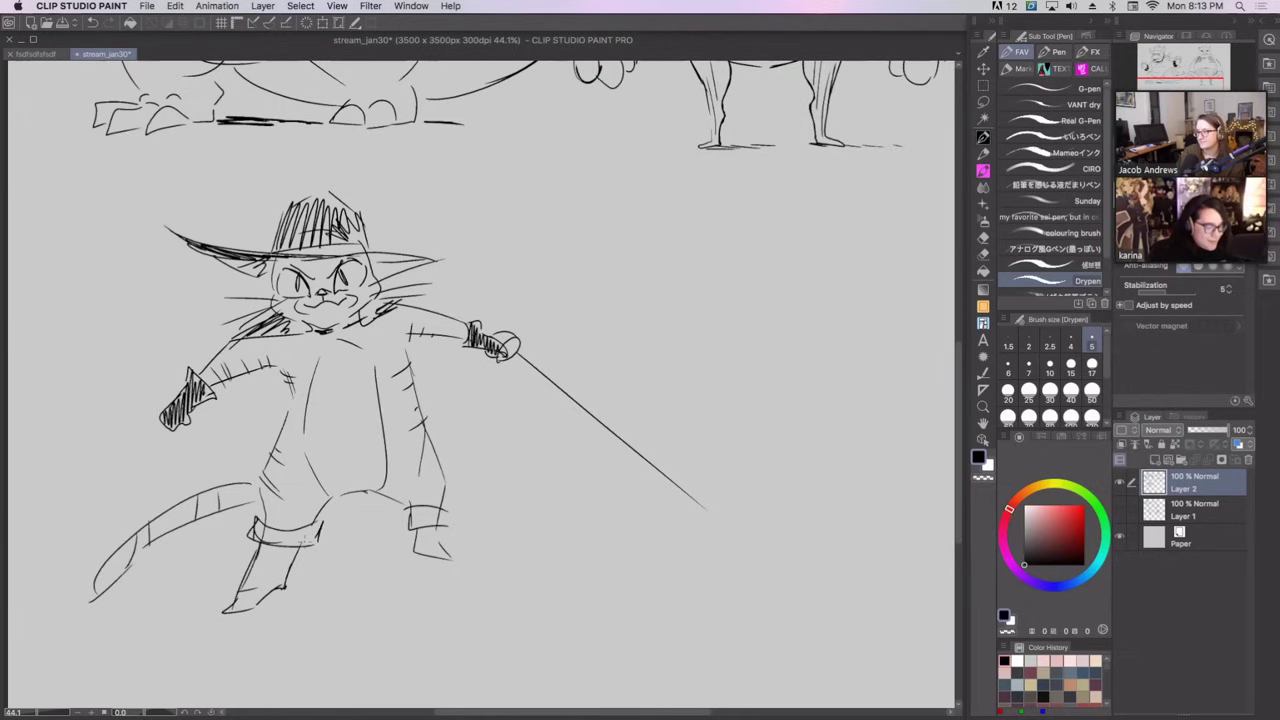
Fill both boot cuffs with zigzag hatching, extend the right boot's toe and shade both boots with diagonal strokes.
{"action": "mouse_move", "coordinate": [404, 508]}
{"action": "left_mouse_down"}
{"action": "mouse_move", "coordinate": [416, 526]}
{"action": "mouse_move", "coordinate": [440, 510]}
{"action": "left_mouse_up"}
{"action": "mouse_move", "coordinate": [253, 522]}
{"action": "left_mouse_down"}
{"action": "mouse_move", "coordinate": [252, 542]}
{"action": "mouse_move", "coordinate": [276, 546]}
{"action": "mouse_move", "coordinate": [296, 526]}
{"action": "mouse_move", "coordinate": [312, 546]}
{"action": "left_mouse_up"}
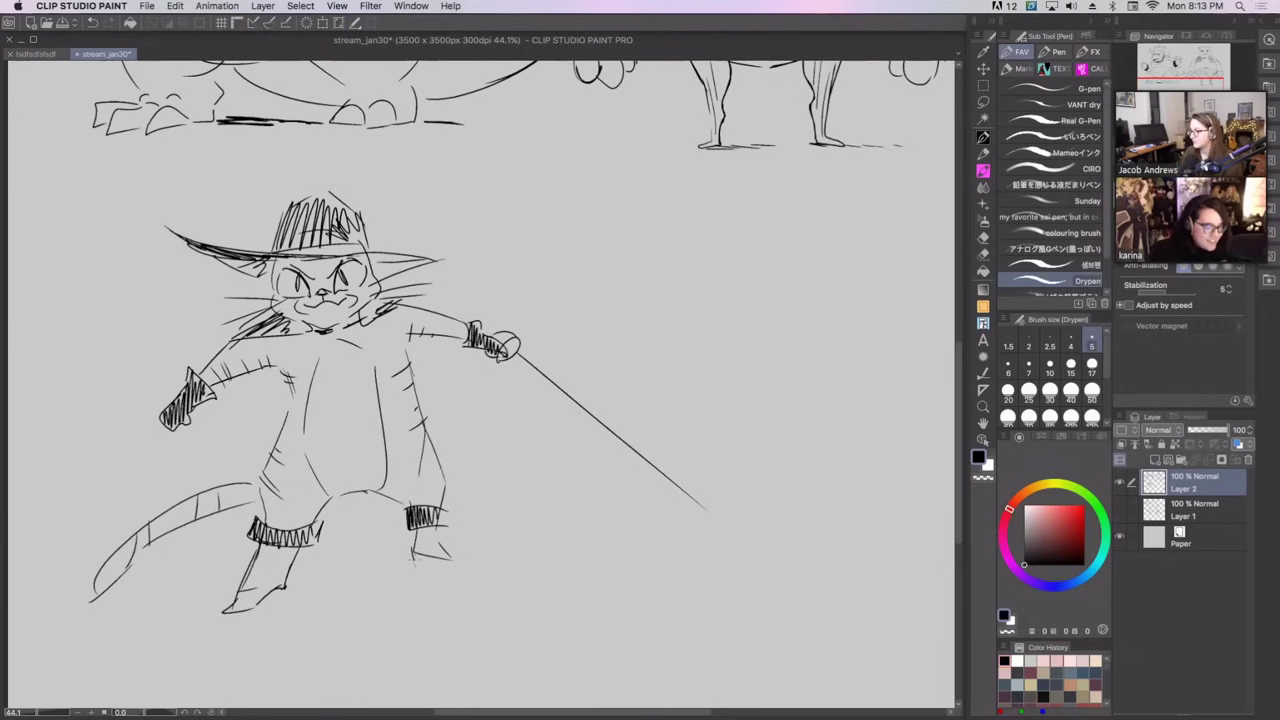
{"action": "left_click_drag", "start_coordinate": [442, 540], "coordinate": [460, 563]}
{"action": "left_click_drag", "start_coordinate": [234, 610], "coordinate": [280, 554]}
{"action": "left_click_drag", "start_coordinate": [420, 541], "coordinate": [440, 552]}
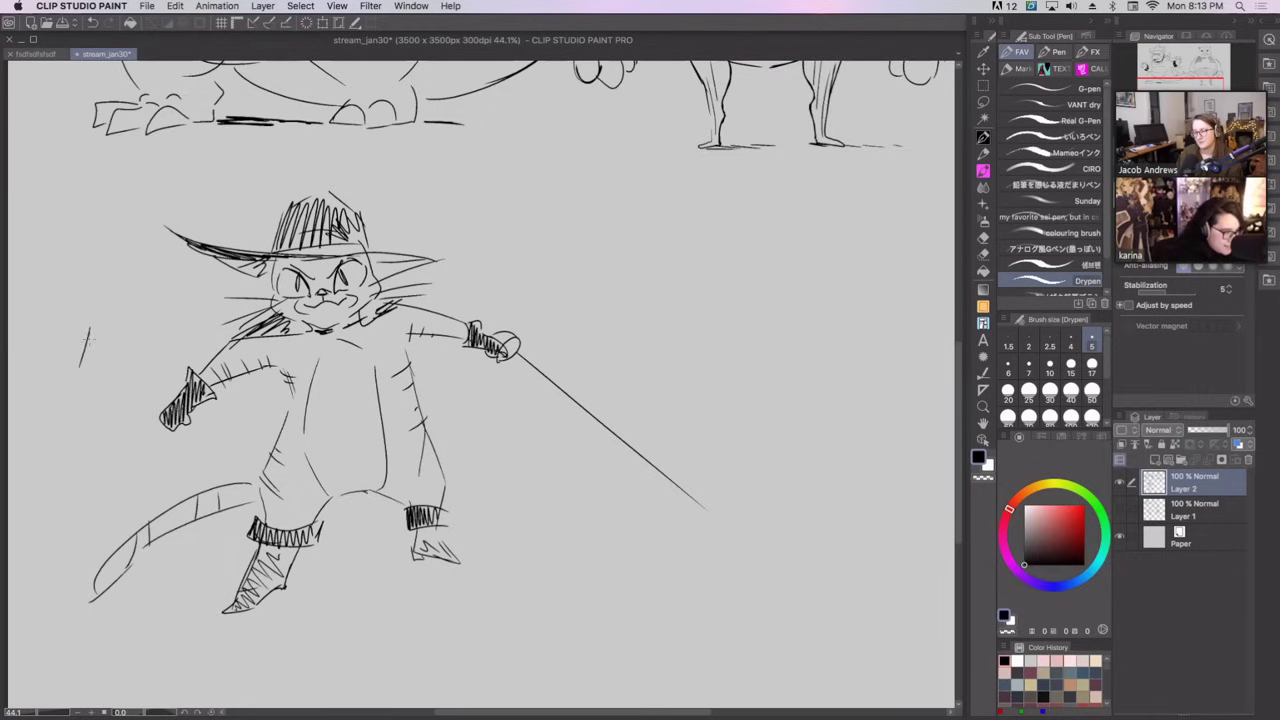
Sketch a small wolf-like head with a long narrow muzzle, slanted eyes and tall pointed ears beside the cat's left glove.
{"action": "mouse_move", "coordinate": [81, 332]}
{"action": "left_mouse_down"}
{"action": "mouse_move", "coordinate": [67, 370]}
{"action": "mouse_move", "coordinate": [92, 382]}
{"action": "mouse_move", "coordinate": [115, 334]}
{"action": "mouse_move", "coordinate": [86, 347]}
{"action": "mouse_move", "coordinate": [94, 379]}
{"action": "left_mouse_up"}
{"action": "key", "text": "super+z"}
{"action": "key", "text": "super+z"}
{"action": "key", "text": "super+z"}
{"action": "key", "text": "super+z"}
{"action": "key", "text": "super+z"}
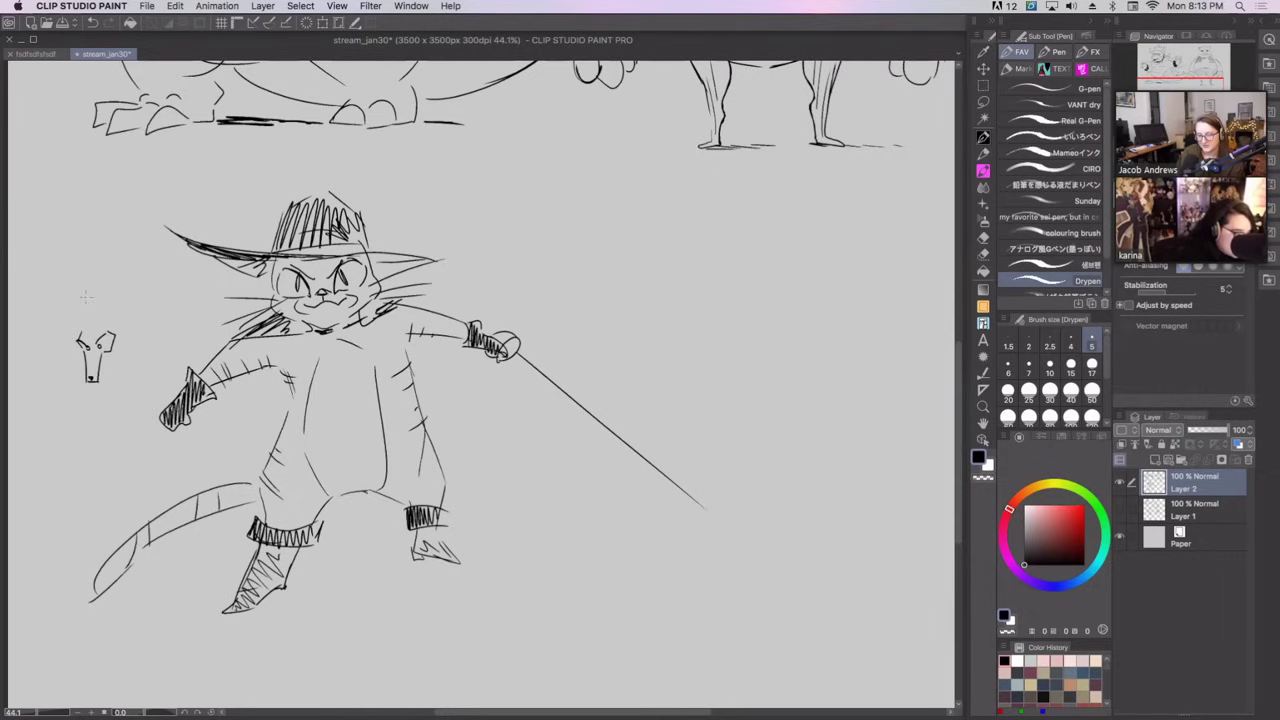
{"action": "mouse_move", "coordinate": [74, 332]}
{"action": "left_mouse_down"}
{"action": "mouse_move", "coordinate": [107, 322]}
{"action": "mouse_move", "coordinate": [97, 302]}
{"action": "mouse_move", "coordinate": [102, 324]}
{"action": "left_mouse_up"}
{"action": "key", "text": "ctrl+z"}
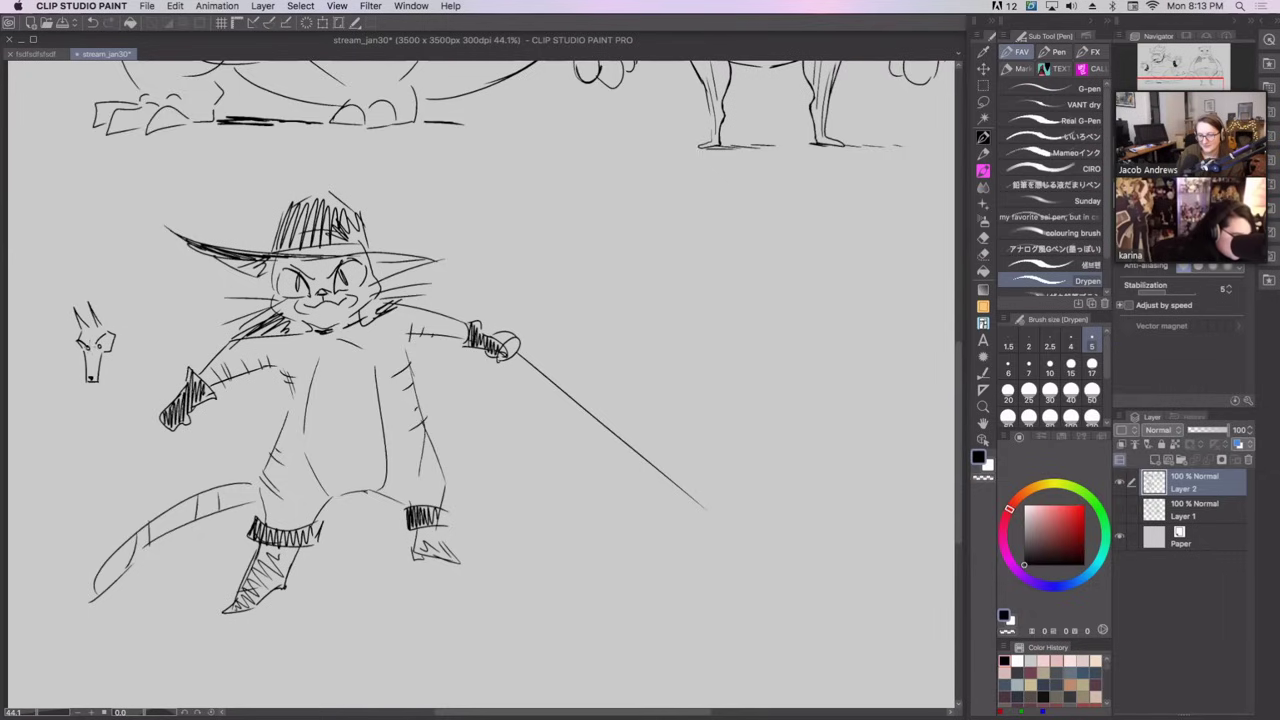
Color the small wolf's eyes bright red and return to black as the drawing color.
{"action": "key", "text": "x"}
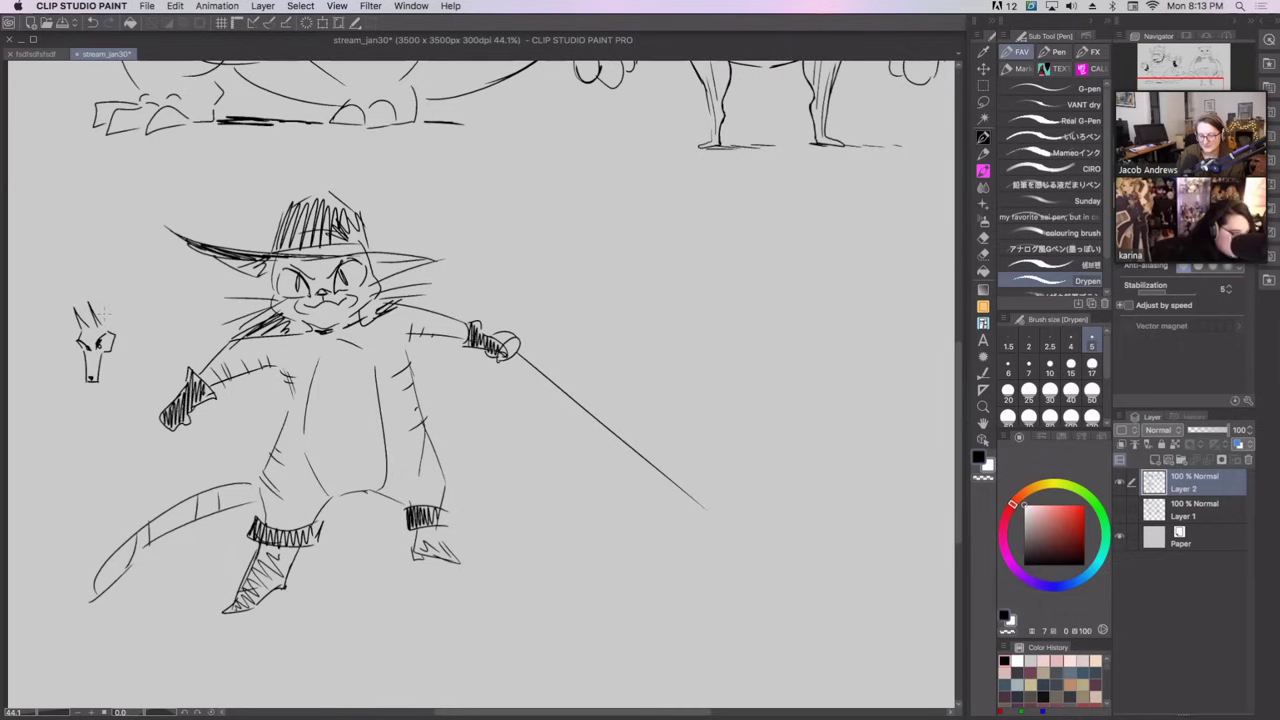
{"action": "left_click", "coordinate": [1084, 505]}
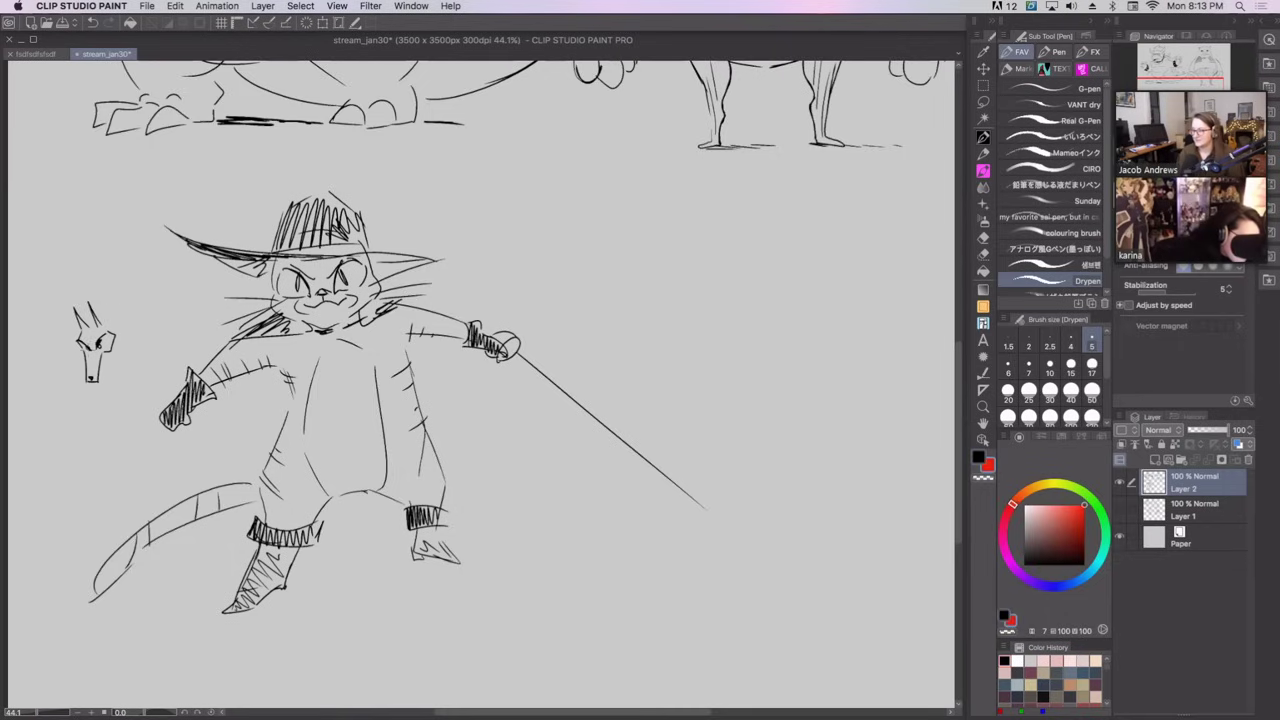
{"action": "key", "text": "c"}
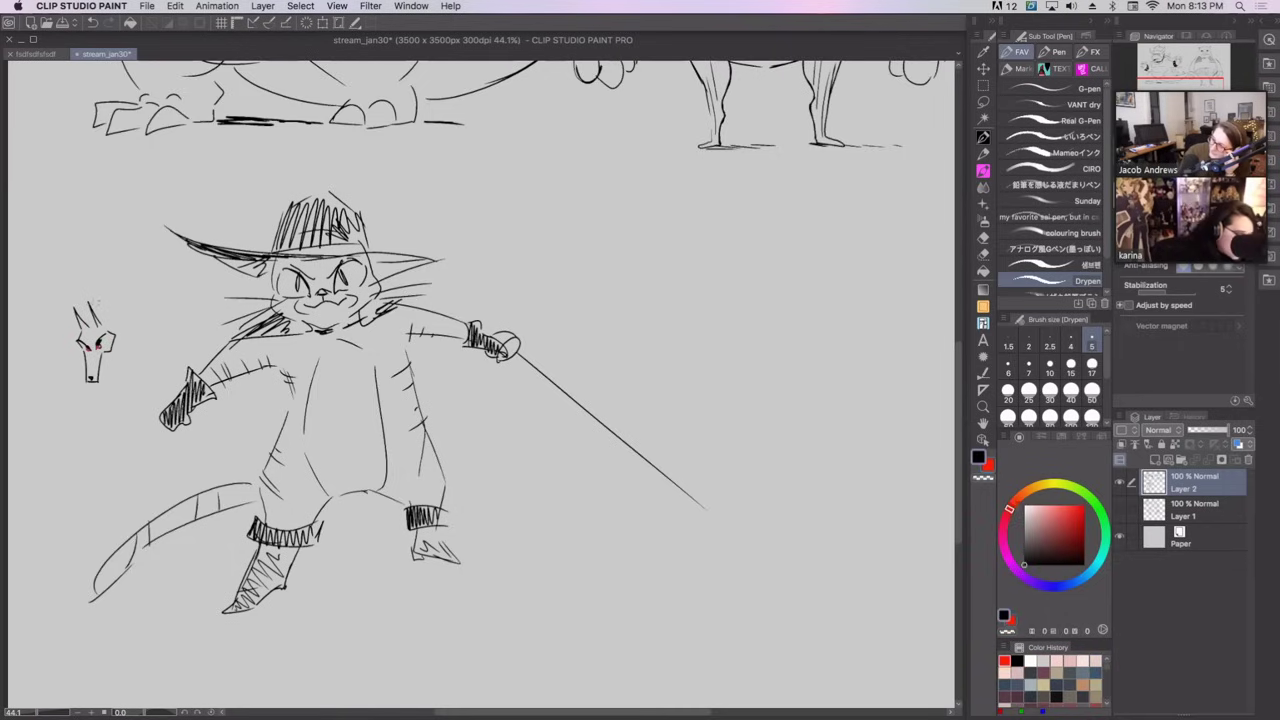
Draw the wolf's rounded shoulder line arching from behind its head toward the cat's left arm.
{"action": "mouse_move", "coordinate": [124, 348]}
{"action": "left_mouse_down"}
{"action": "mouse_move", "coordinate": [154, 345]}
{"action": "mouse_move", "coordinate": [164, 326]}
{"action": "left_mouse_up"}
{"action": "key", "text": "super+z"}
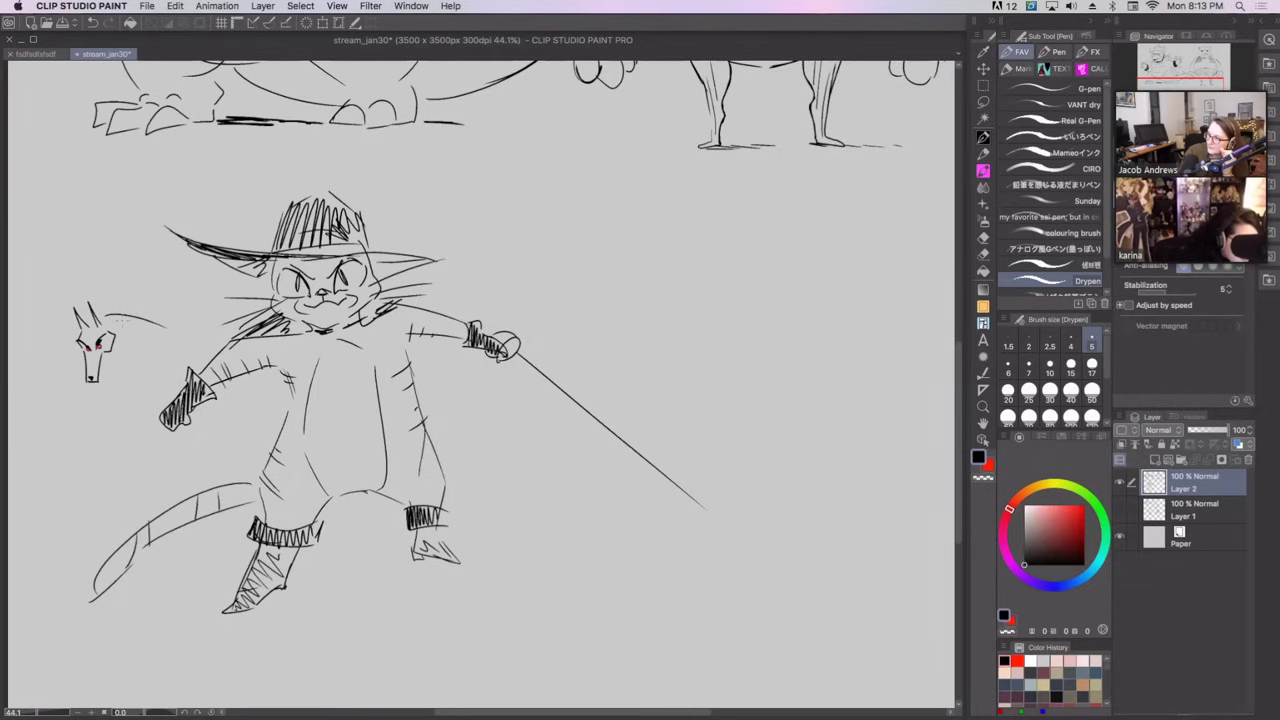
{"action": "key", "text": "super+z"}
{"action": "left_click_drag", "start_coordinate": [98, 303], "coordinate": [177, 326]}
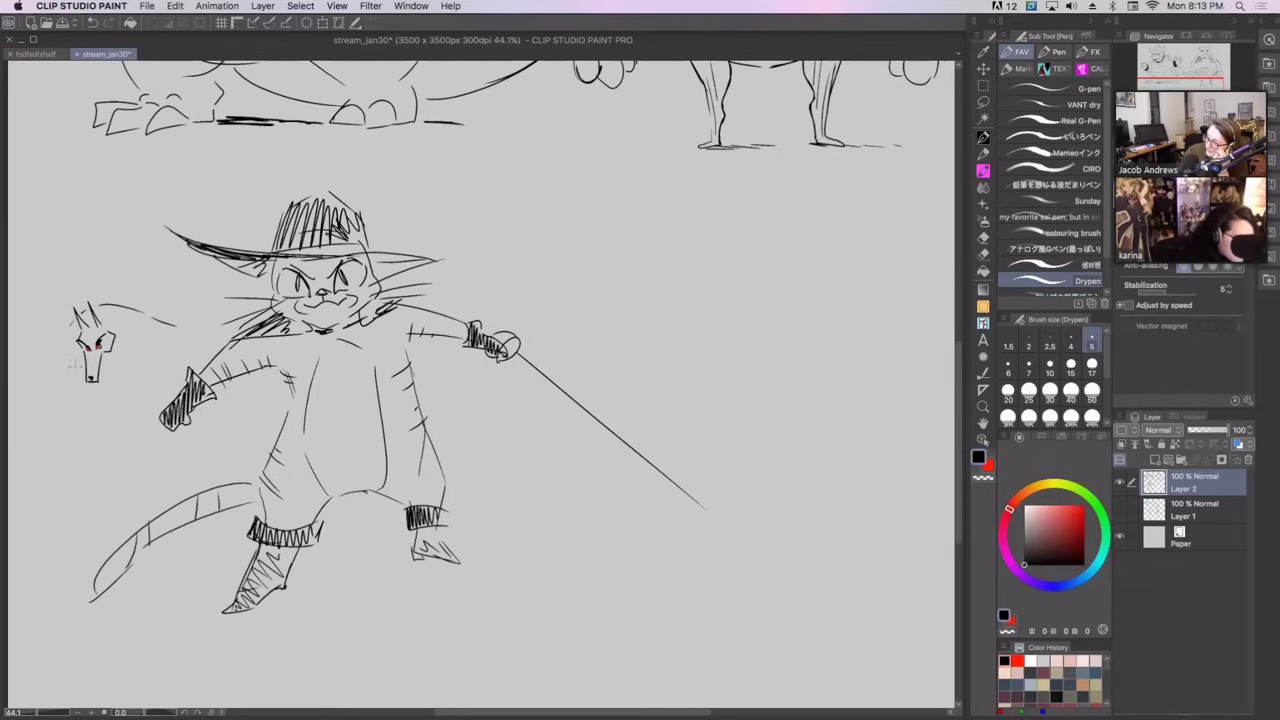
Outline the wolf's bulky body with a jagged left flank, a right flank behind the cat's glove and a ragged ground line.
{"action": "mouse_move", "coordinate": [62, 354]}
{"action": "left_mouse_down"}
{"action": "mouse_move", "coordinate": [36, 445]}
{"action": "mouse_move", "coordinate": [55, 500]}
{"action": "mouse_move", "coordinate": [78, 518]}
{"action": "mouse_move", "coordinate": [50, 518]}
{"action": "mouse_move", "coordinate": [80, 511]}
{"action": "mouse_move", "coordinate": [100, 485]}
{"action": "mouse_move", "coordinate": [196, 477]}
{"action": "left_mouse_up"}
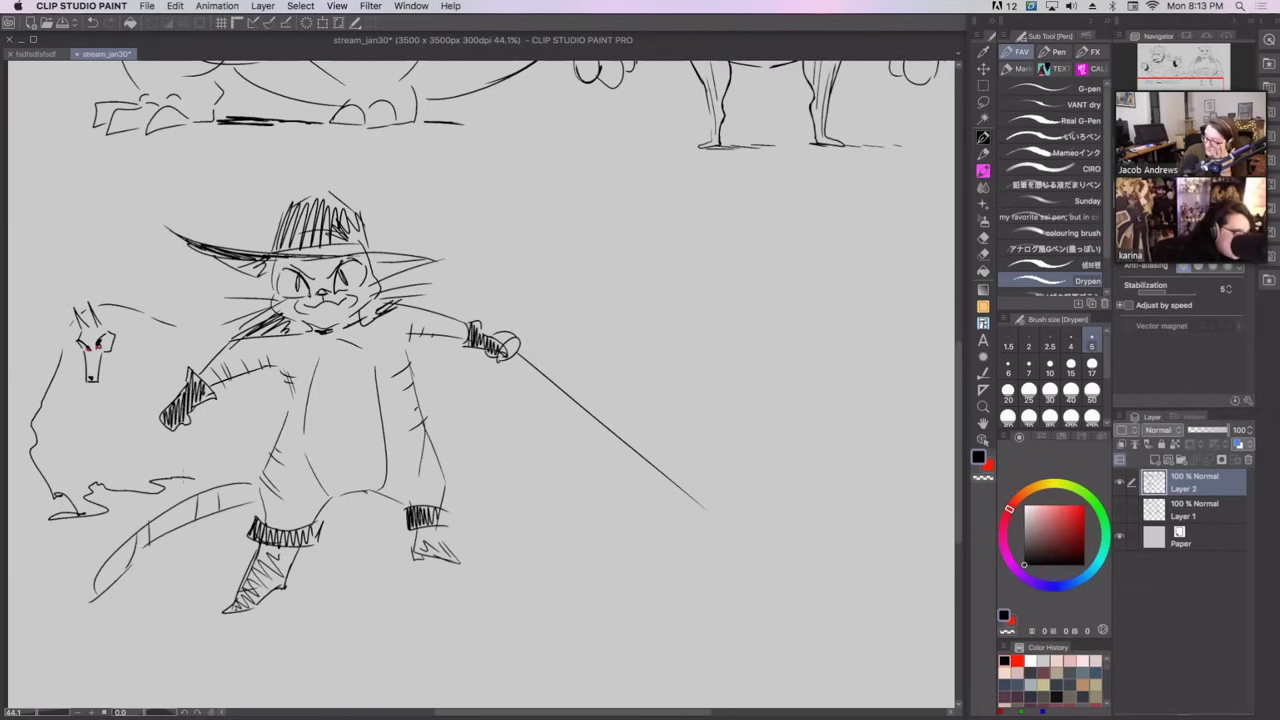
{"action": "left_click_drag", "start_coordinate": [184, 328], "coordinate": [188, 354]}
{"action": "mouse_move", "coordinate": [214, 420]}
{"action": "left_mouse_down"}
{"action": "mouse_move", "coordinate": [220, 456]}
{"action": "mouse_move", "coordinate": [242, 467]}
{"action": "left_mouse_up"}
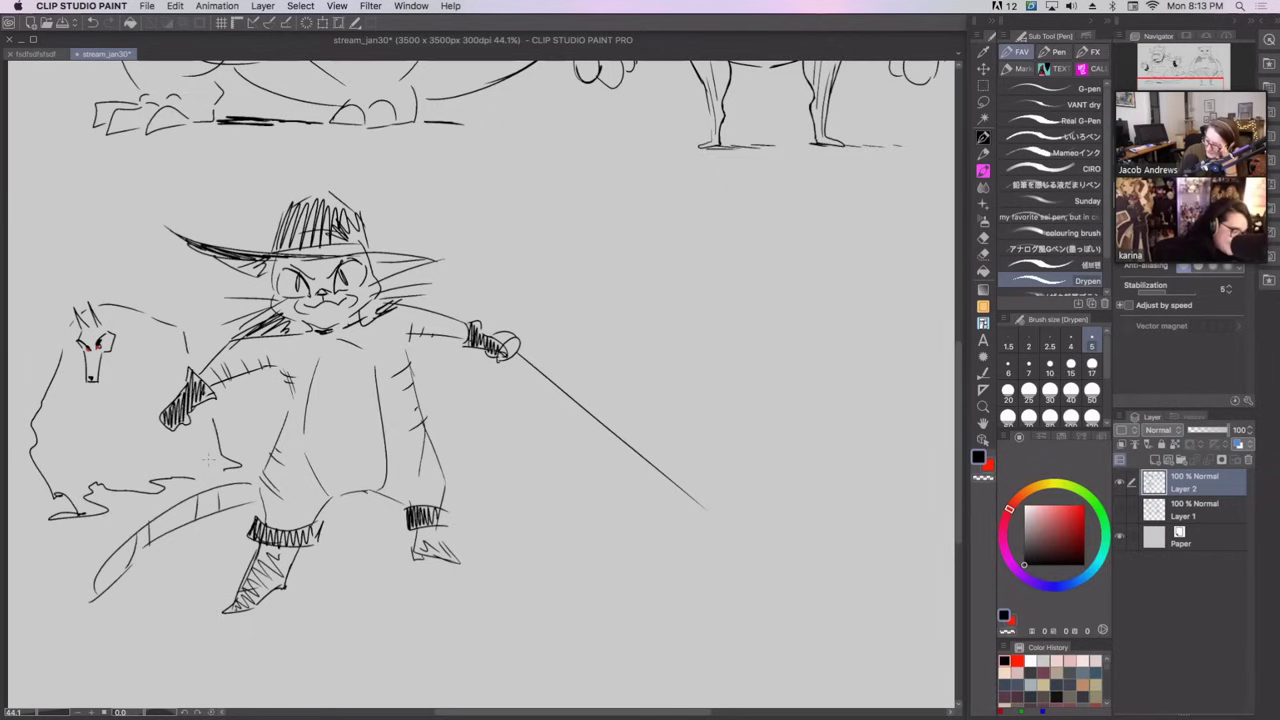
{"action": "mouse_move", "coordinate": [55, 503]}
{"action": "left_mouse_down"}
{"action": "mouse_move", "coordinate": [104, 506]}
{"action": "mouse_move", "coordinate": [58, 494]}
{"action": "mouse_move", "coordinate": [118, 490]}
{"action": "left_mouse_up"}
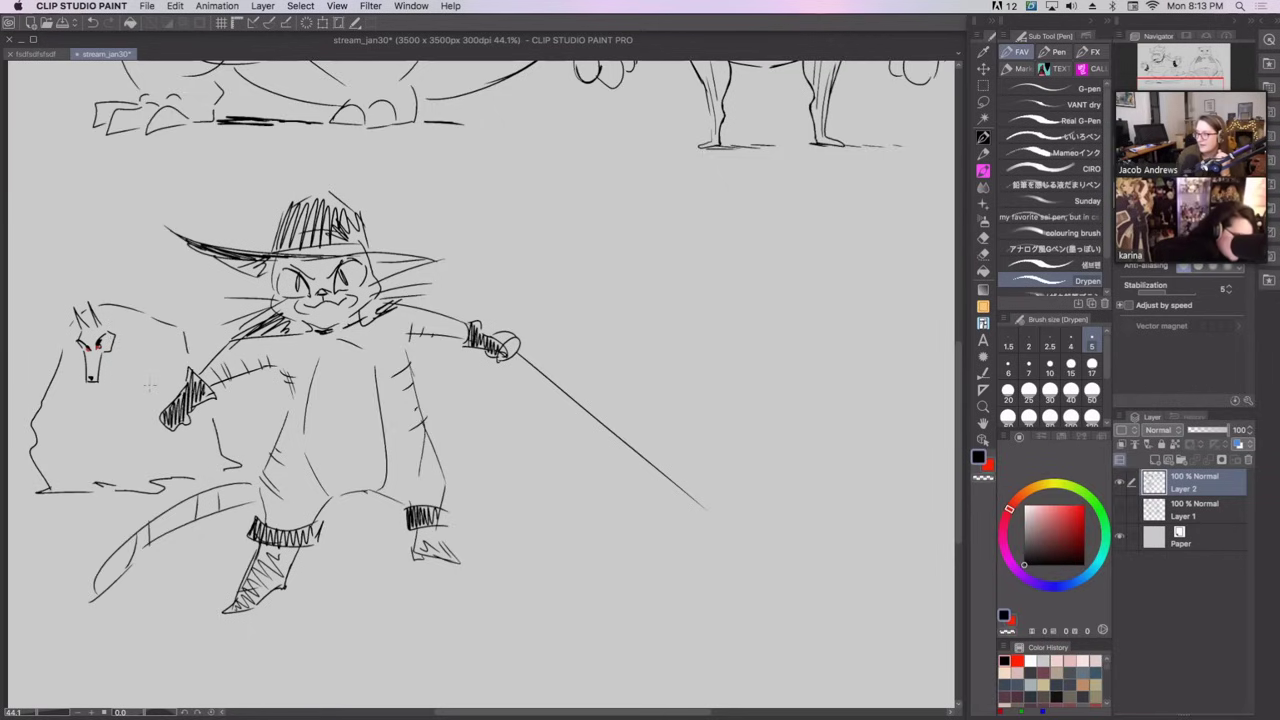
Add the wolf's clawed hands at its left flank and beside the cat's glove, plus a small mark beside its muzzle.
{"action": "mouse_move", "coordinate": [60, 434]}
{"action": "left_mouse_down"}
{"action": "mouse_move", "coordinate": [62, 455]}
{"action": "mouse_move", "coordinate": [70, 446]}
{"action": "mouse_move", "coordinate": [40, 488]}
{"action": "left_mouse_up"}
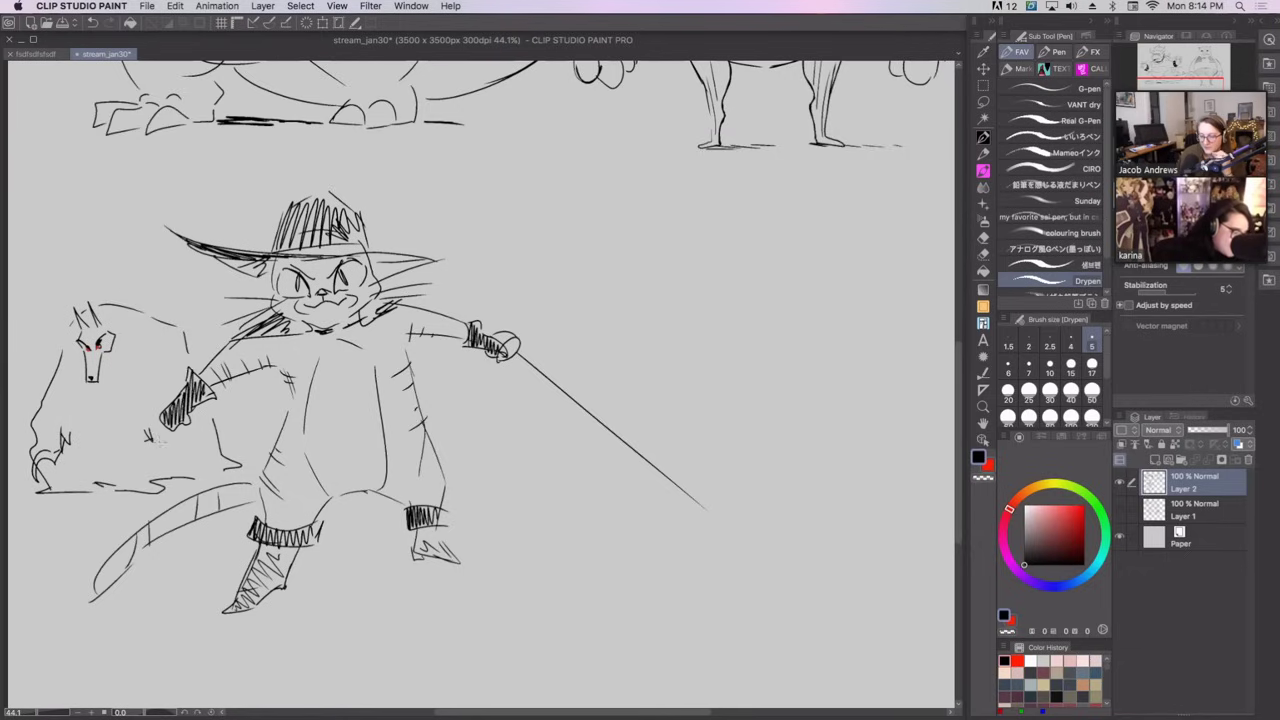
{"action": "left_click_drag", "start_coordinate": [156, 434], "coordinate": [176, 440]}
{"action": "left_click_drag", "start_coordinate": [172, 437], "coordinate": [178, 448]}
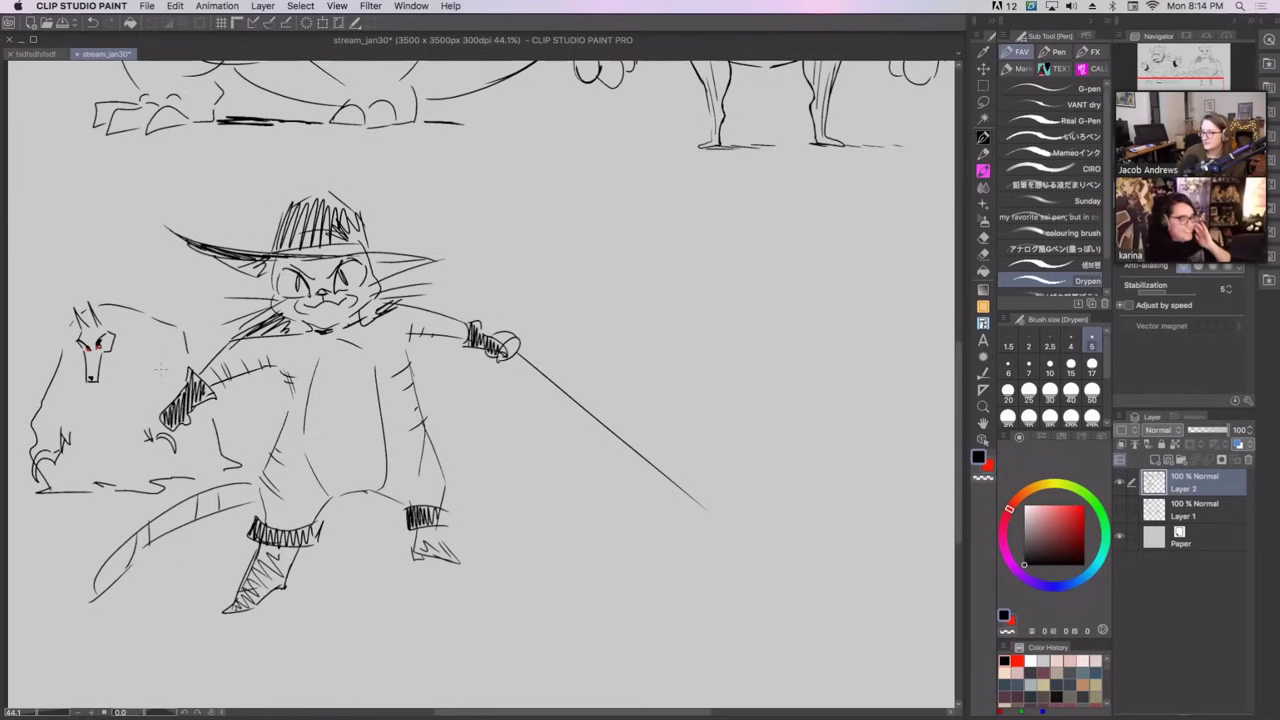
{"action": "left_click_drag", "start_coordinate": [103, 347], "coordinate": [107, 367]}
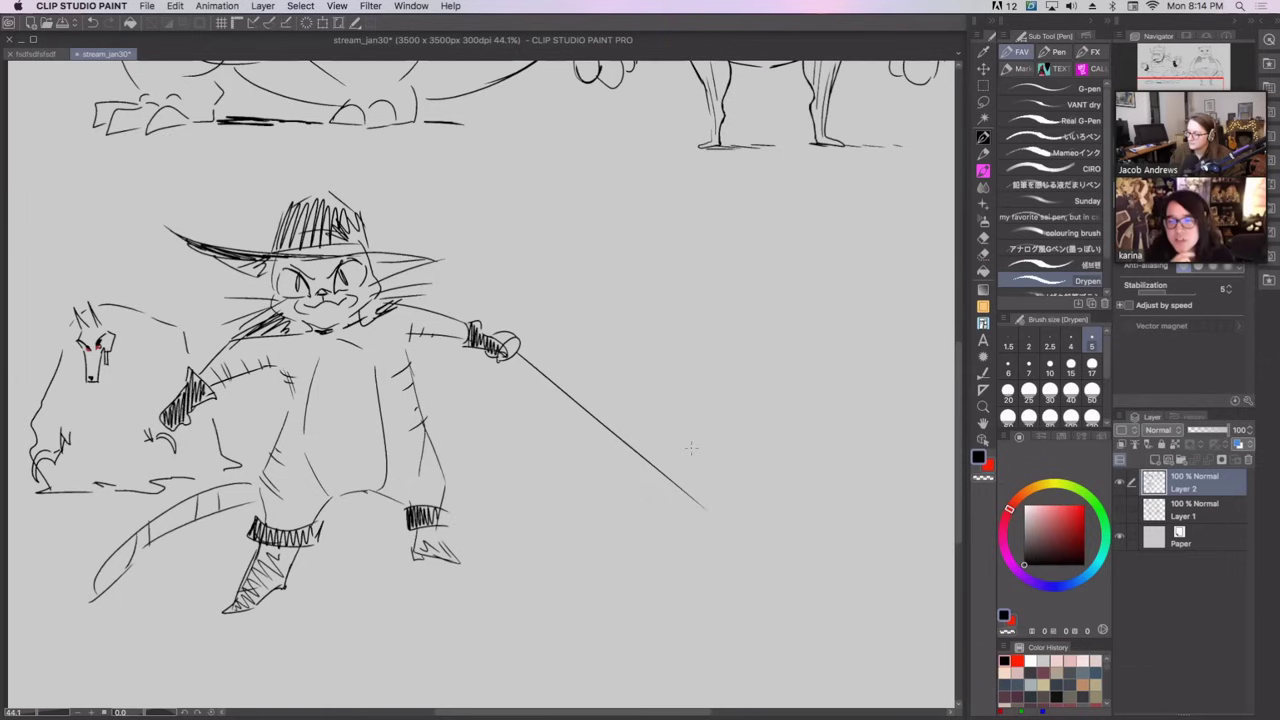
Start an ape's head in the empty space beyond the cat's sword, sketching heavy scowling brows with raised ridges.
{"action": "left_click_drag", "start_coordinate": [705, 316], "coordinate": [577, 334]}
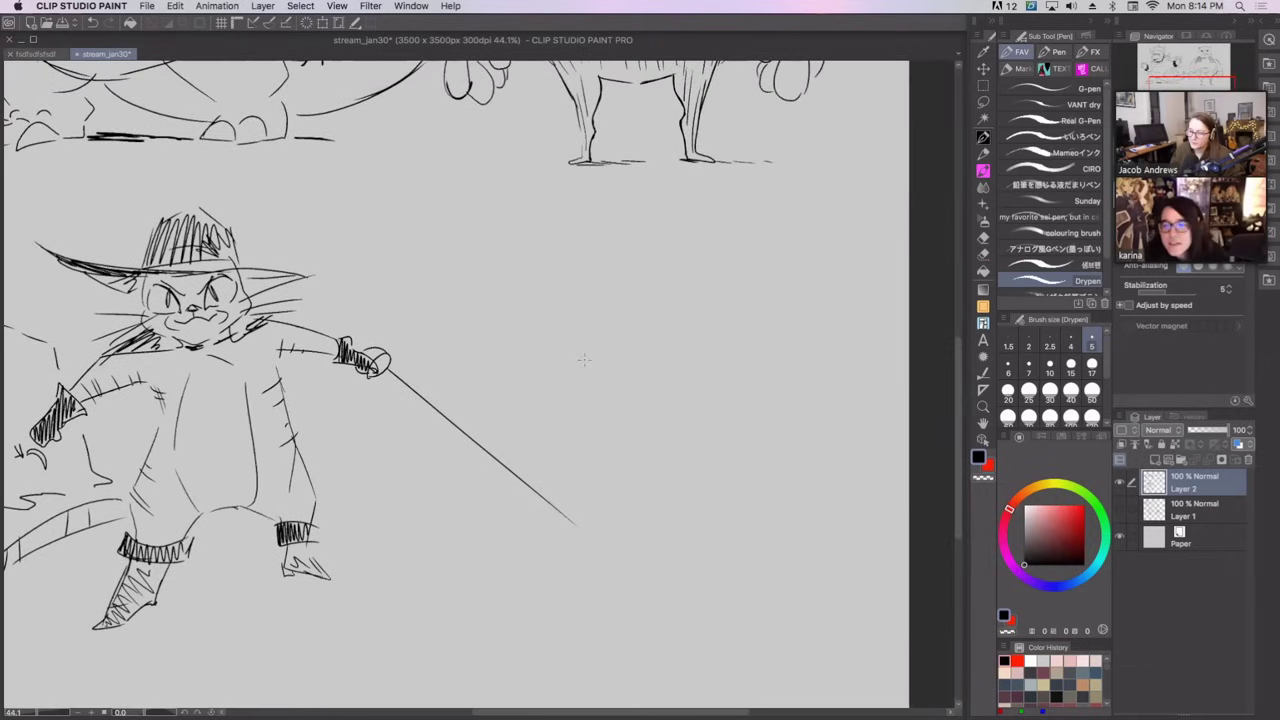
{"action": "mouse_move", "coordinate": [720, 334]}
{"action": "left_mouse_down"}
{"action": "mouse_move", "coordinate": [718, 354]}
{"action": "mouse_move", "coordinate": [718, 330]}
{"action": "left_mouse_up"}
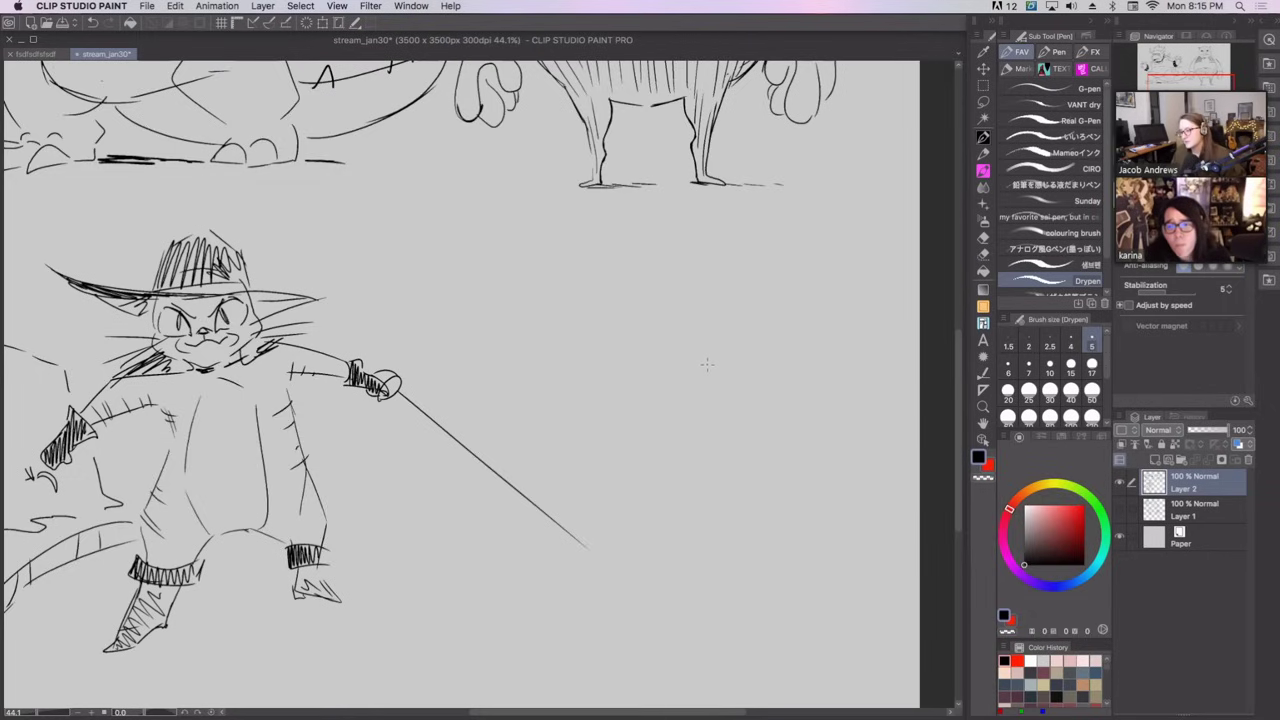
{"action": "scroll", "coordinate": [709, 331], "scroll_direction": "down", "scroll_amount": 1}
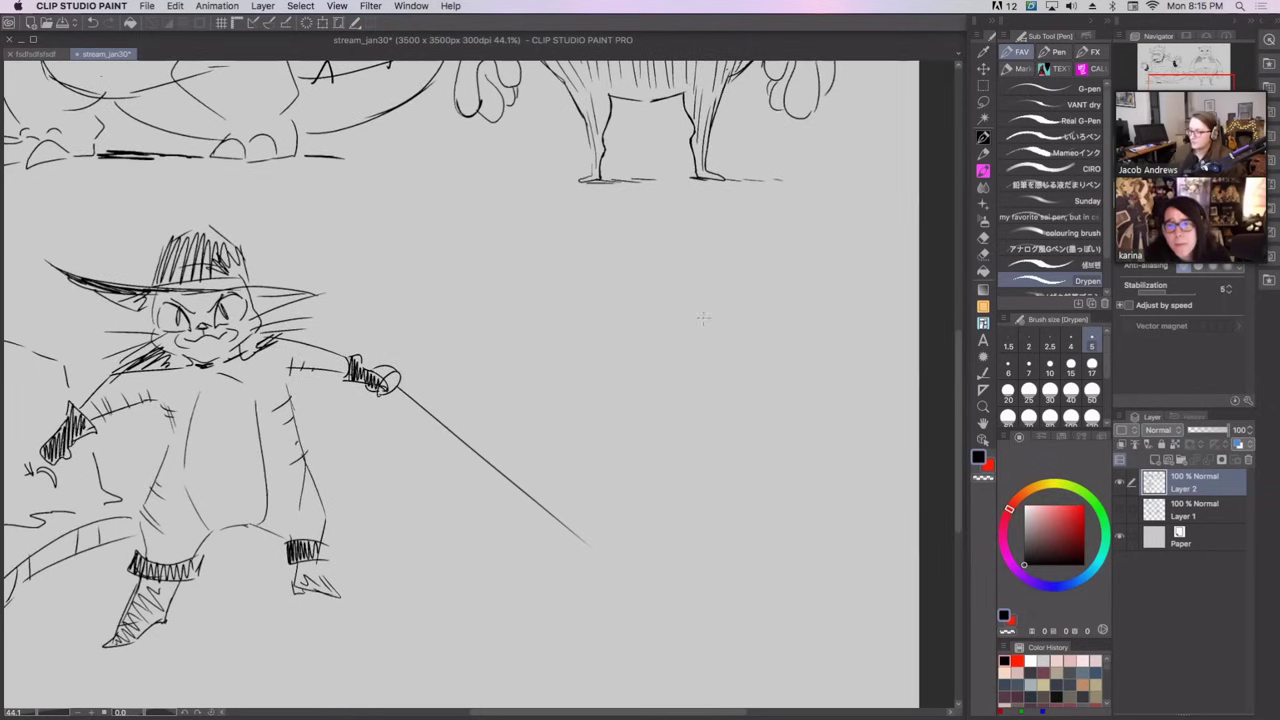
{"action": "left_click_drag", "start_coordinate": [709, 323], "coordinate": [697, 319]}
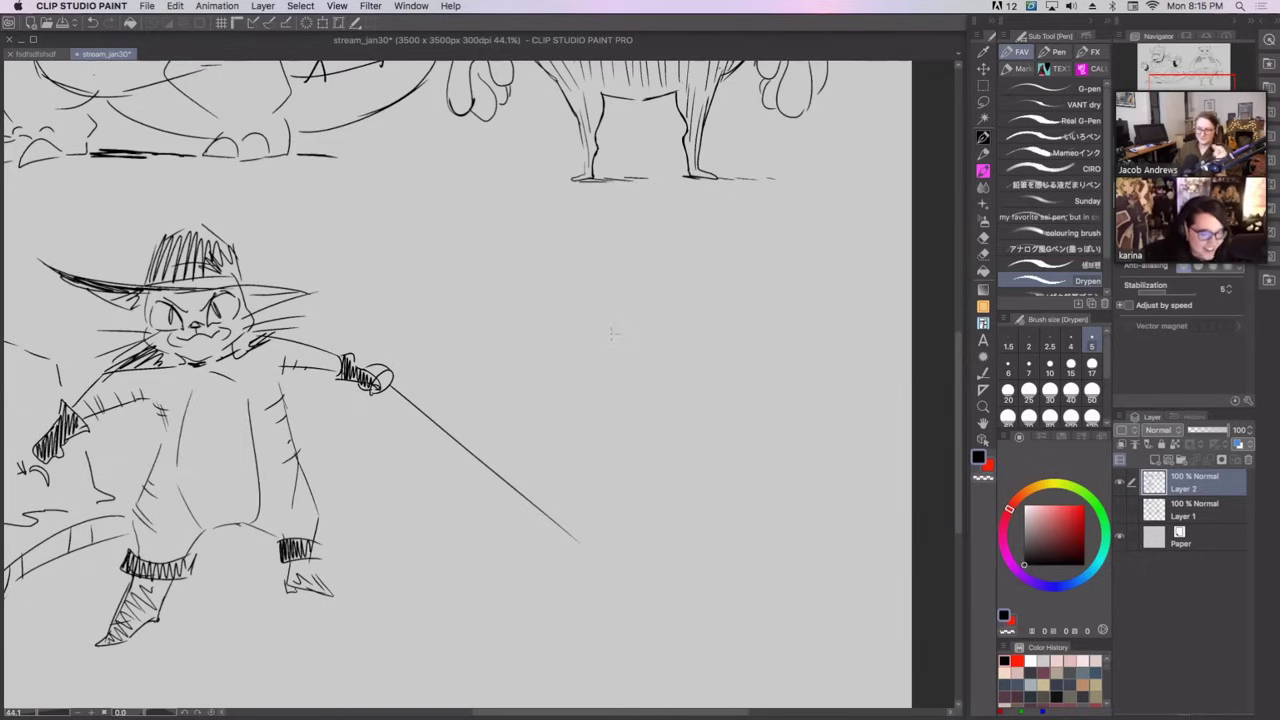
{"action": "mouse_move", "coordinate": [622, 322]}
{"action": "left_mouse_down"}
{"action": "mouse_move", "coordinate": [606, 362]}
{"action": "mouse_move", "coordinate": [640, 308]}
{"action": "mouse_move", "coordinate": [676, 330]}
{"action": "mouse_move", "coordinate": [674, 348]}
{"action": "left_mouse_up"}
{"action": "key", "text": "super+z"}
{"action": "key", "text": "super+z"}
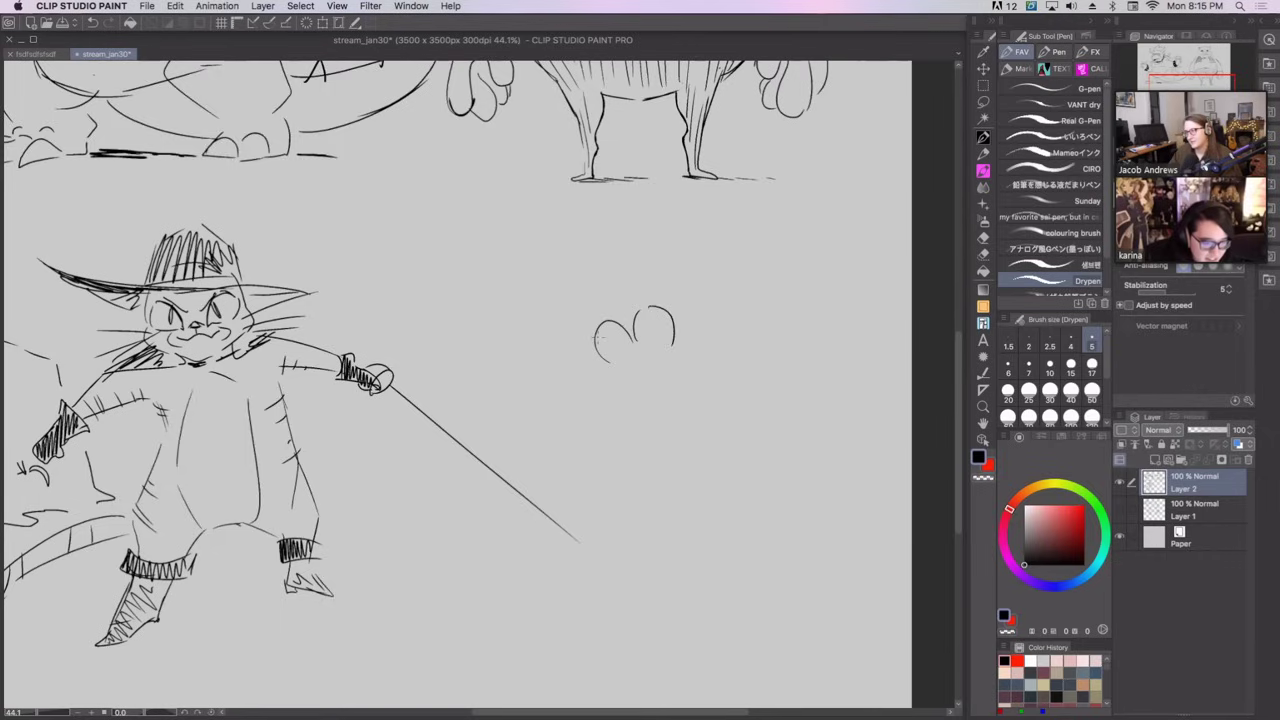
{"action": "mouse_move", "coordinate": [580, 327]}
{"action": "left_mouse_down"}
{"action": "mouse_move", "coordinate": [624, 336]}
{"action": "mouse_move", "coordinate": [676, 300]}
{"action": "mouse_move", "coordinate": [616, 329]}
{"action": "left_mouse_up"}
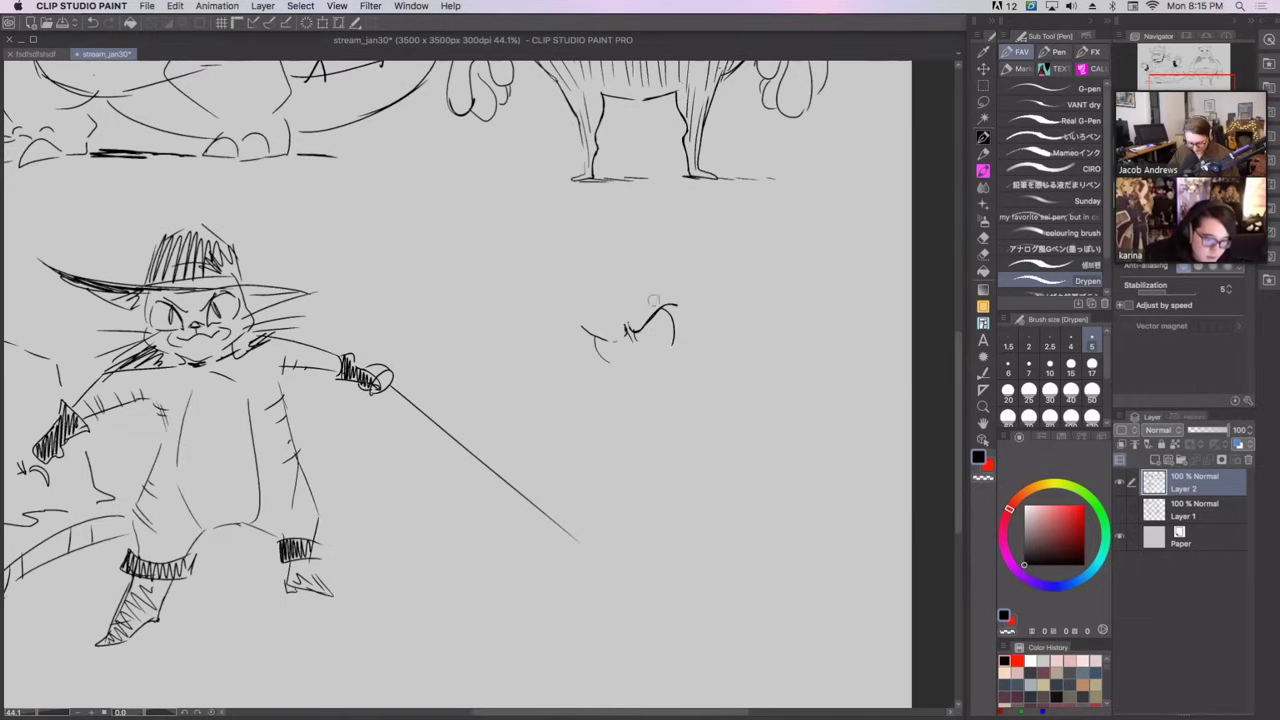
{"action": "mouse_move", "coordinate": [610, 339]}
{"action": "left_mouse_down"}
{"action": "mouse_move", "coordinate": [636, 330]}
{"action": "mouse_move", "coordinate": [585, 336]}
{"action": "mouse_move", "coordinate": [650, 296]}
{"action": "left_mouse_up"}
{"action": "key", "text": "super+z"}
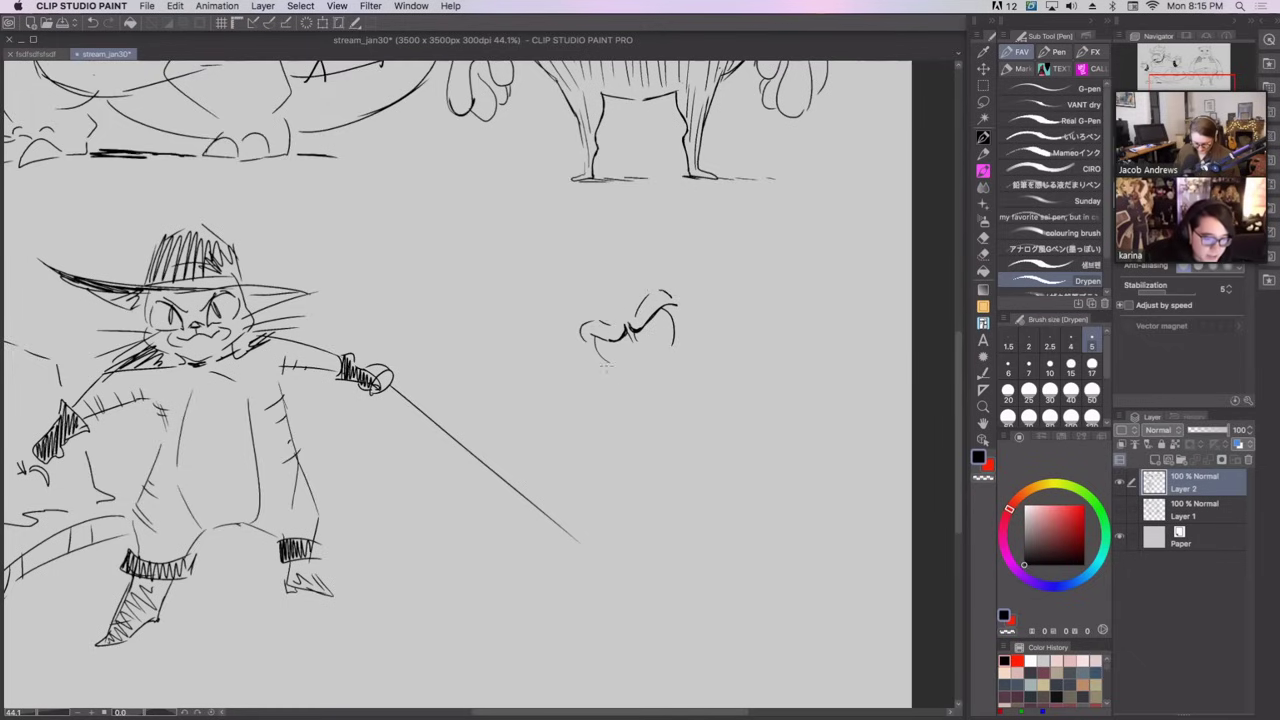
Draw the top and left side of the ape's rounded muzzle beneath the brows, ending in a small hook.
{"action": "left_click_drag", "start_coordinate": [616, 366], "coordinate": [672, 340]}
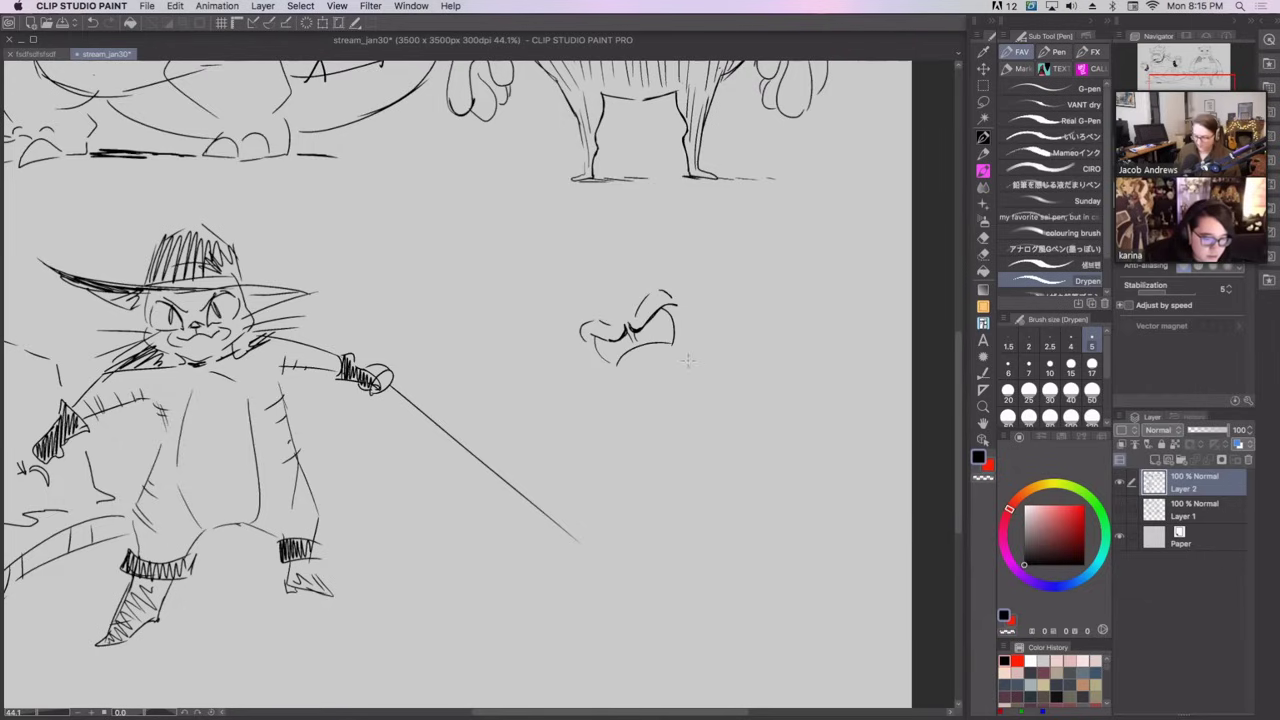
{"action": "key", "text": "super+z"}
{"action": "left_click_drag", "start_coordinate": [605, 407], "coordinate": [661, 341]}
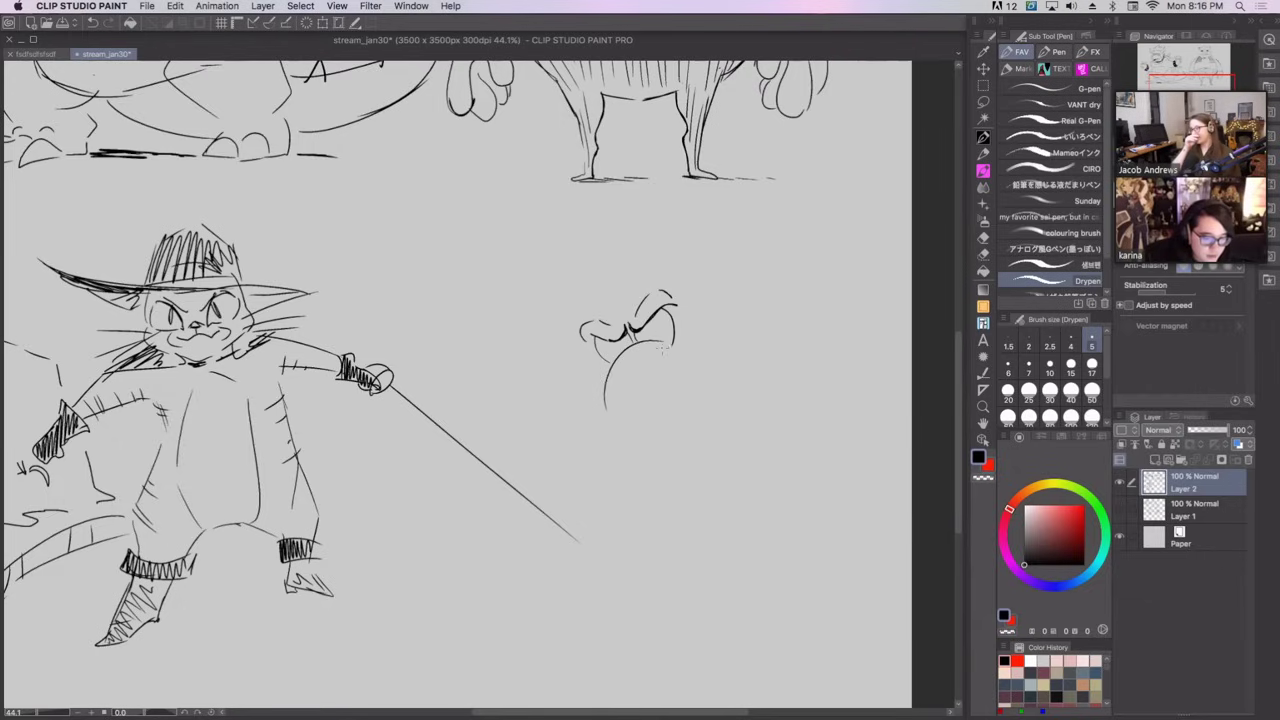
{"action": "key", "text": "super+z"}
{"action": "left_click_drag", "start_coordinate": [613, 403], "coordinate": [672, 341]}
{"action": "mouse_move", "coordinate": [611, 410]}
{"action": "left_mouse_down"}
{"action": "mouse_move", "coordinate": [624, 418]}
{"action": "mouse_move", "coordinate": [676, 358]}
{"action": "mouse_move", "coordinate": [661, 423]}
{"action": "left_mouse_up"}
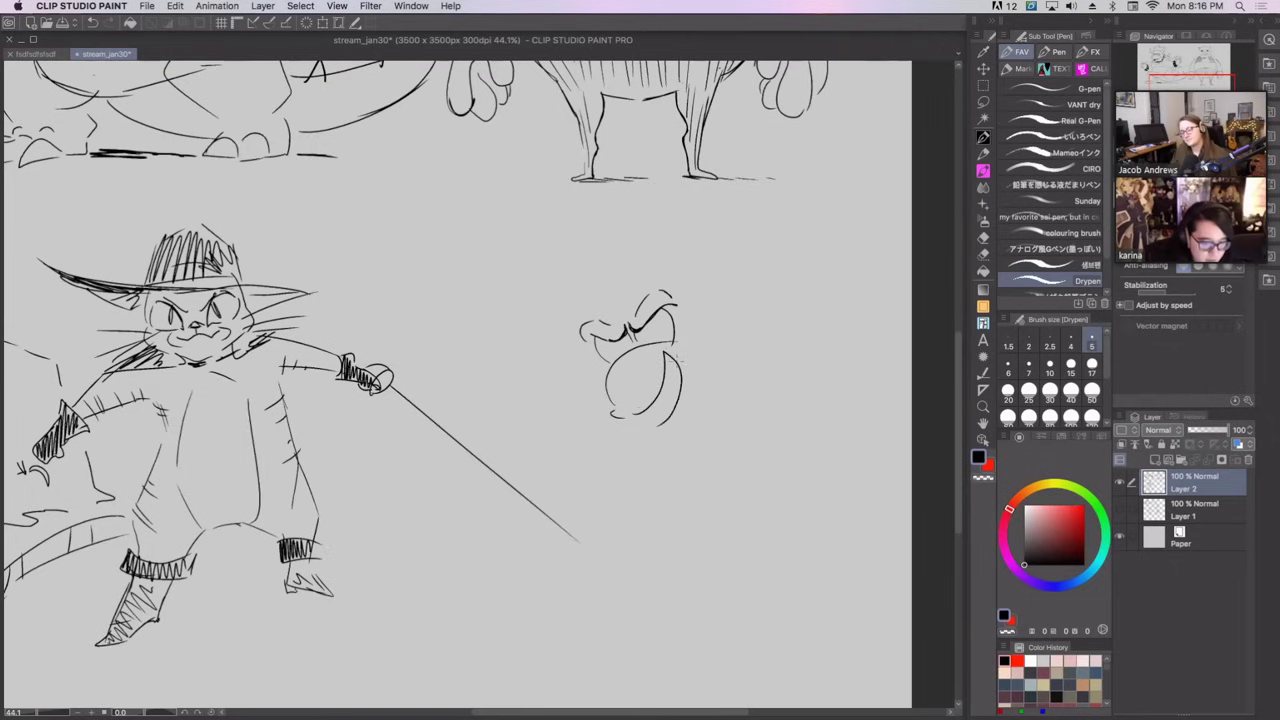
{"action": "key", "text": "super+z"}
{"action": "left_click_drag", "start_coordinate": [678, 372], "coordinate": [636, 420]}
{"action": "key", "text": "ctrl+z"}
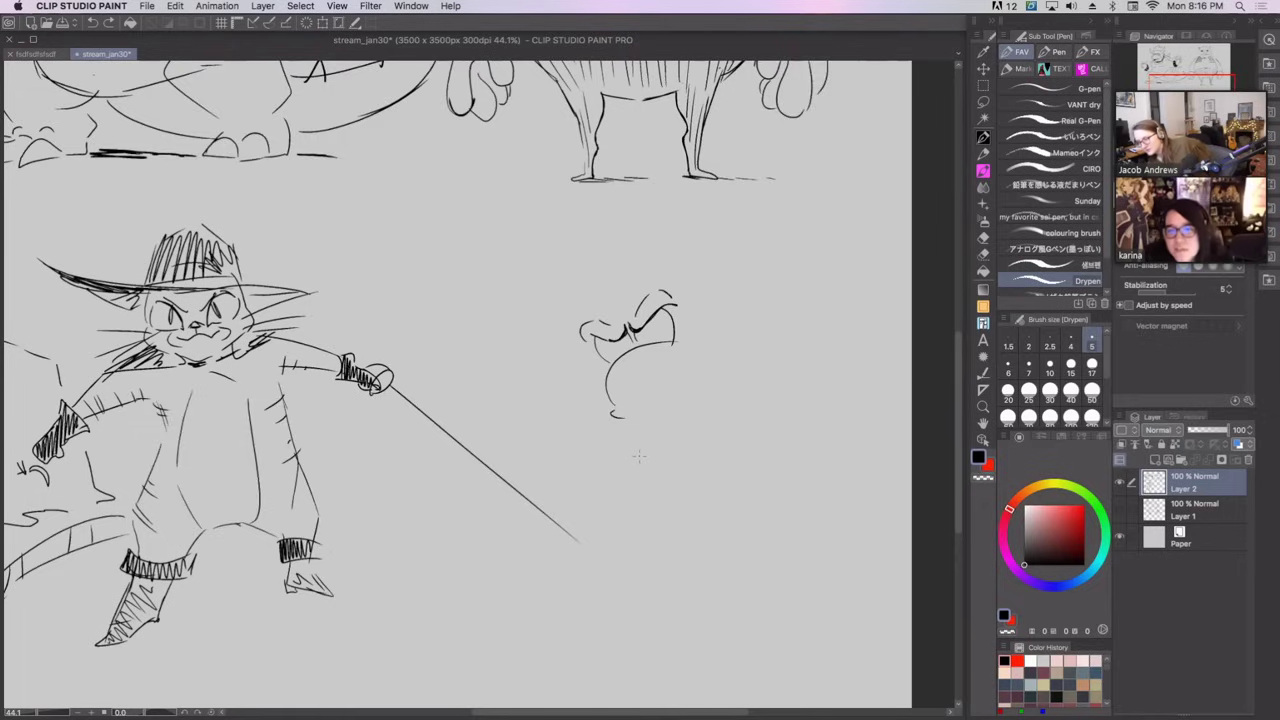
{"action": "key", "text": "super+Tab"}
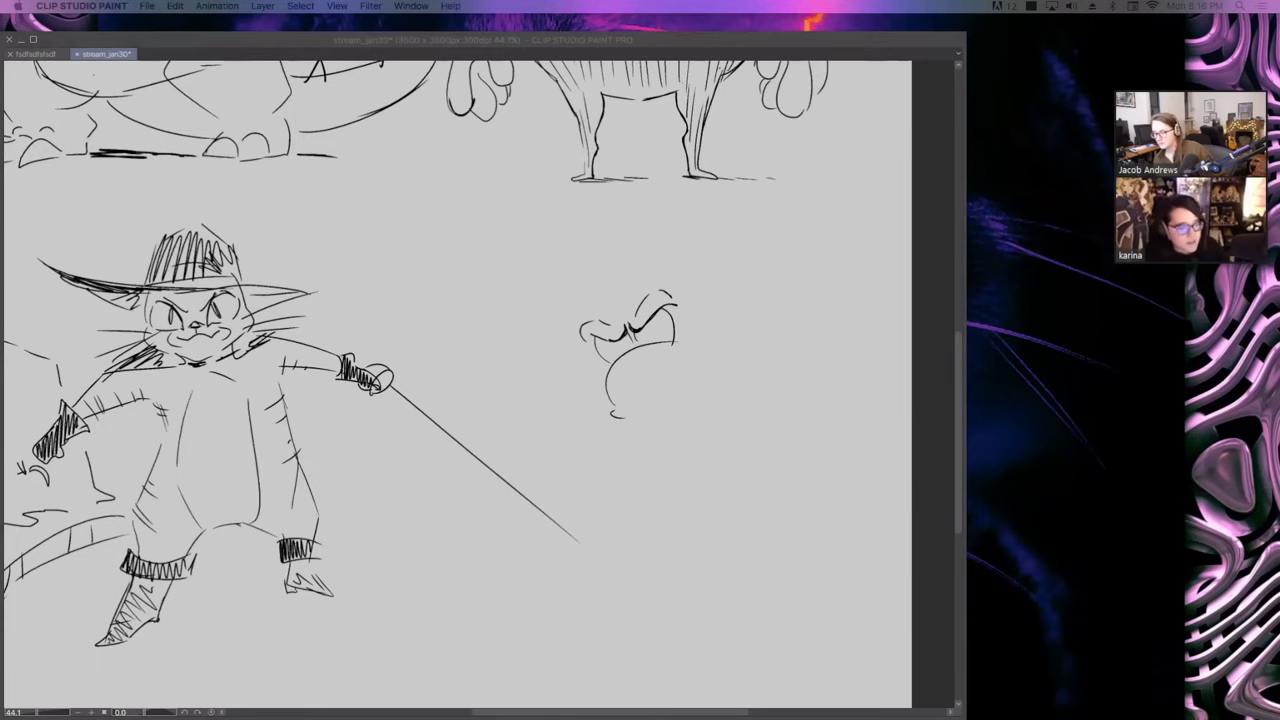
{"action": "key", "text": "Tab"}
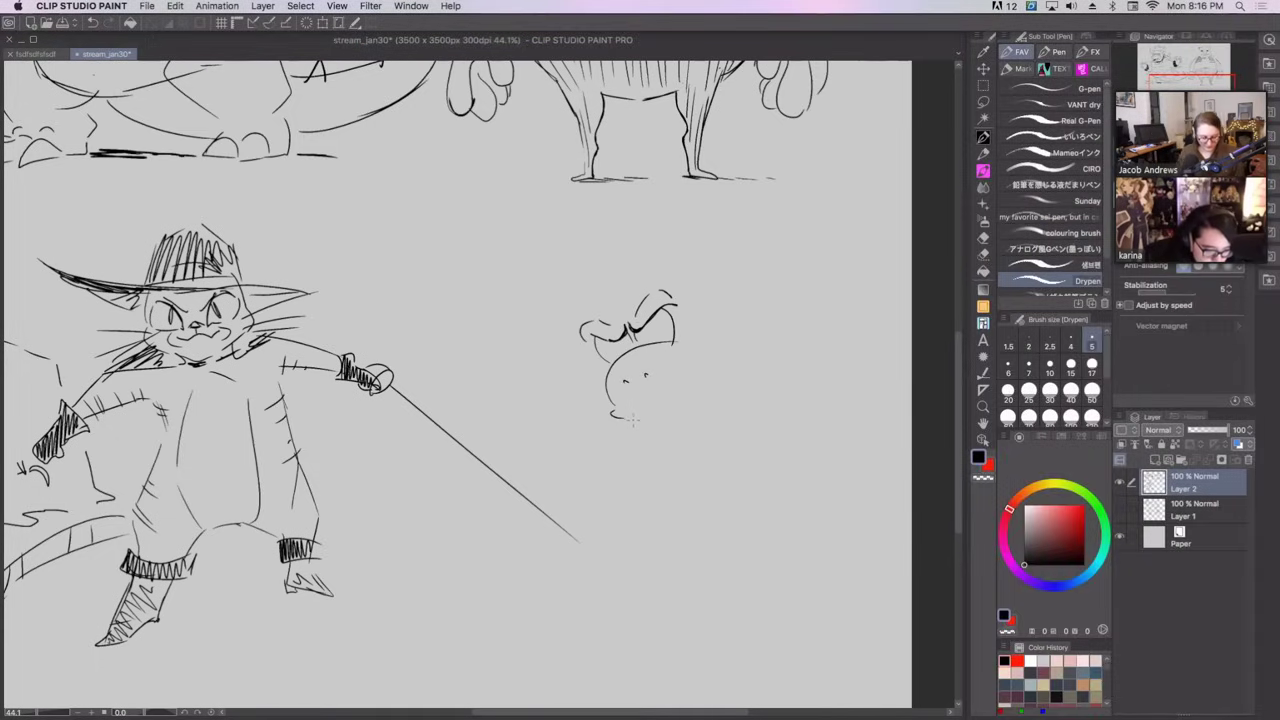
Add two small nostrils to the ape's muzzle and close it with a curved mouth line.
{"action": "mouse_move", "coordinate": [634, 419]}
{"action": "left_mouse_down"}
{"action": "mouse_move", "coordinate": [694, 402]}
{"action": "mouse_move", "coordinate": [658, 416]}
{"action": "mouse_move", "coordinate": [682, 400]}
{"action": "mouse_move", "coordinate": [691, 343]}
{"action": "mouse_move", "coordinate": [683, 376]}
{"action": "left_mouse_up"}
{"action": "key", "text": "super+z"}
{"action": "key", "text": "super+z"}
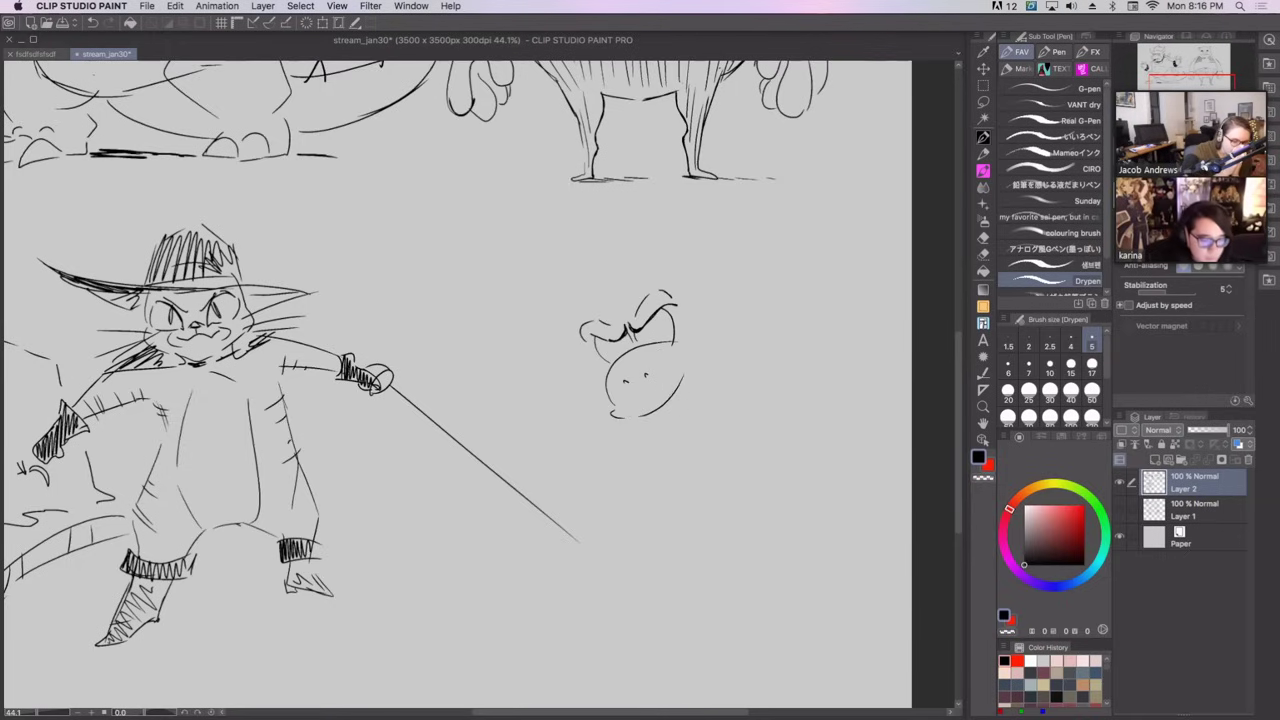
{"action": "left_click_drag", "start_coordinate": [688, 362], "coordinate": [706, 374]}
{"action": "mouse_move", "coordinate": [676, 314]}
{"action": "left_mouse_down"}
{"action": "mouse_move", "coordinate": [714, 344]}
{"action": "mouse_move", "coordinate": [676, 405]}
{"action": "left_mouse_up"}
{"action": "key", "text": "super+z"}
{"action": "key", "text": "super+z"}
{"action": "key", "text": "super+z"}
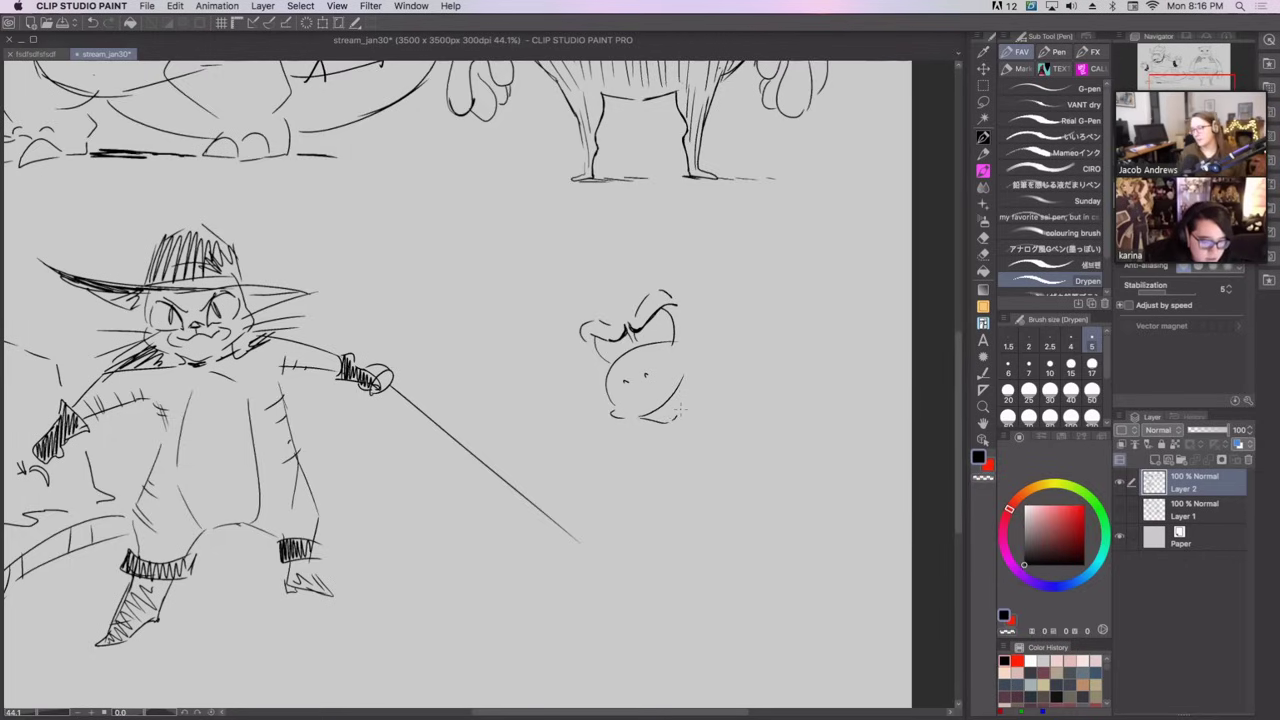
{"action": "key", "text": "super+z"}
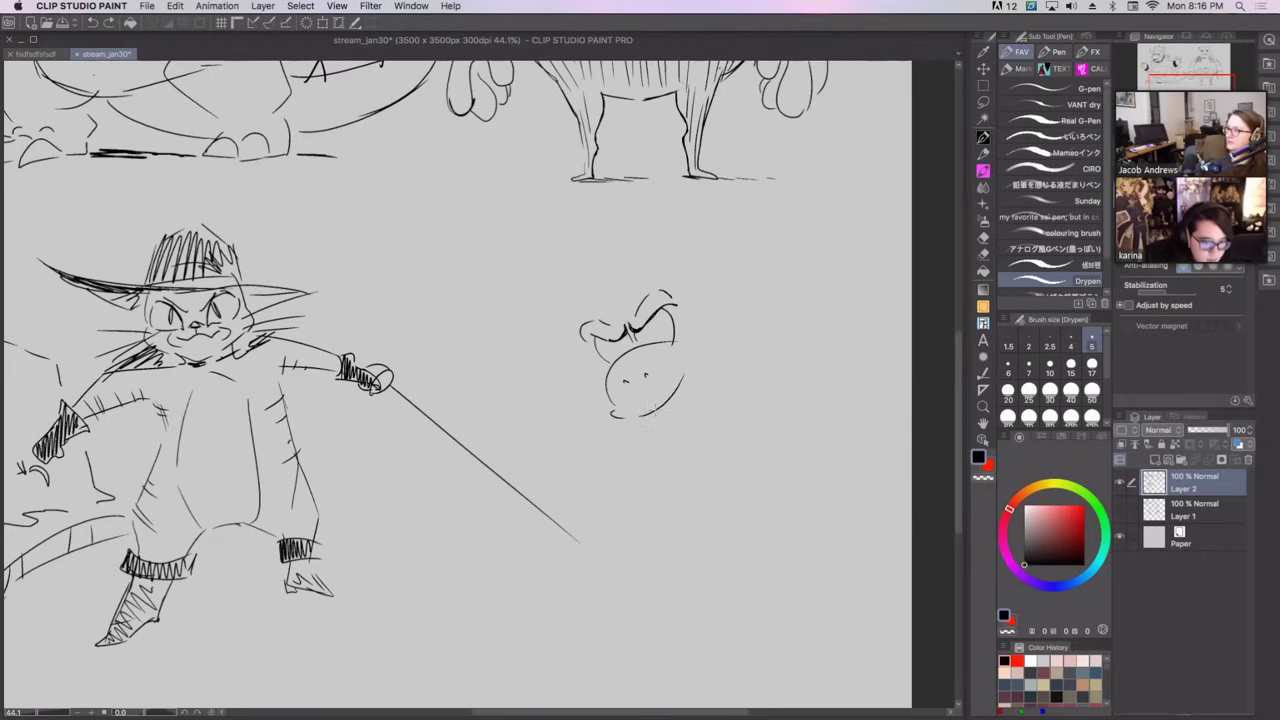
Draw the ape's wide toothy grin along the muzzle with black-filled mouth corners and a cheek line curving around it.
{"action": "left_click_drag", "start_coordinate": [690, 360], "coordinate": [704, 400]}
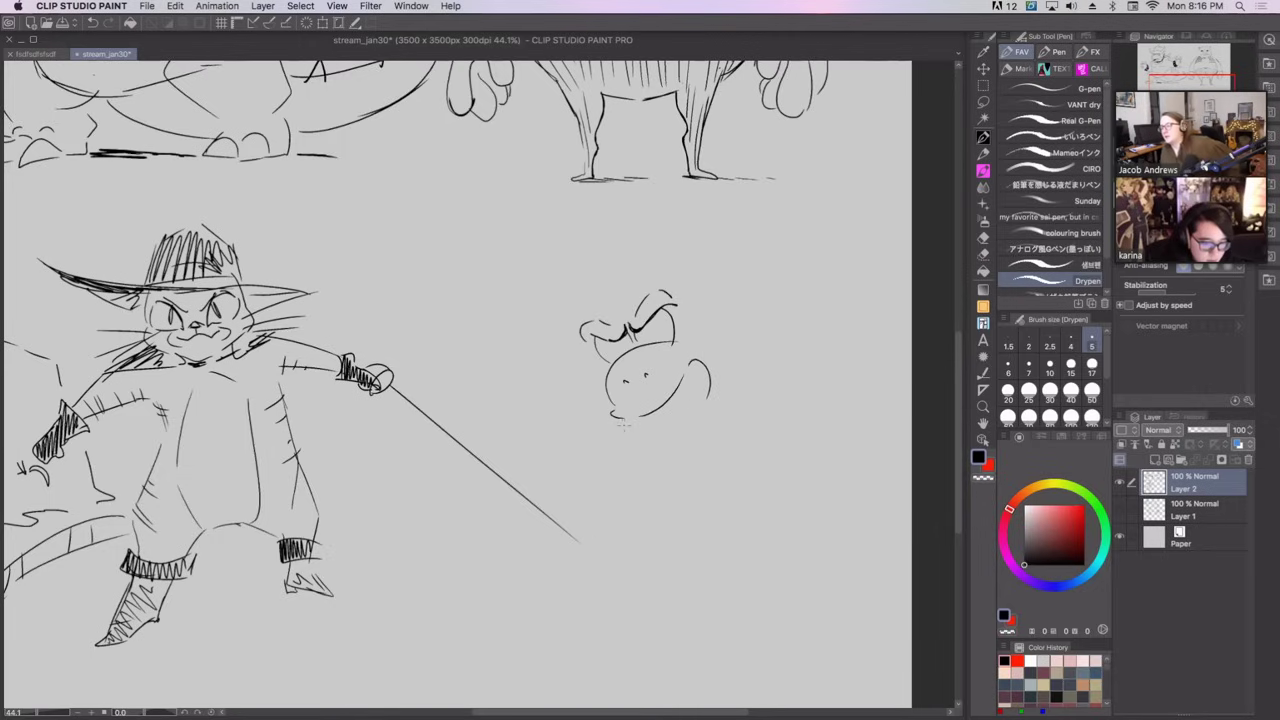
{"action": "mouse_move", "coordinate": [614, 425]}
{"action": "left_mouse_down"}
{"action": "mouse_move", "coordinate": [690, 393]}
{"action": "mouse_move", "coordinate": [672, 439]}
{"action": "mouse_move", "coordinate": [684, 437]}
{"action": "mouse_move", "coordinate": [694, 428]}
{"action": "mouse_move", "coordinate": [660, 441]}
{"action": "mouse_move", "coordinate": [709, 380]}
{"action": "mouse_move", "coordinate": [699, 415]}
{"action": "mouse_move", "coordinate": [656, 436]}
{"action": "mouse_move", "coordinate": [670, 434]}
{"action": "left_mouse_up"}
{"action": "key", "text": "super+z"}
{"action": "left_click_drag", "start_coordinate": [700, 384], "coordinate": [698, 364]}
{"action": "mouse_move", "coordinate": [620, 362]}
{"action": "left_mouse_down"}
{"action": "mouse_move", "coordinate": [708, 346]}
{"action": "mouse_move", "coordinate": [722, 384]}
{"action": "left_mouse_up"}
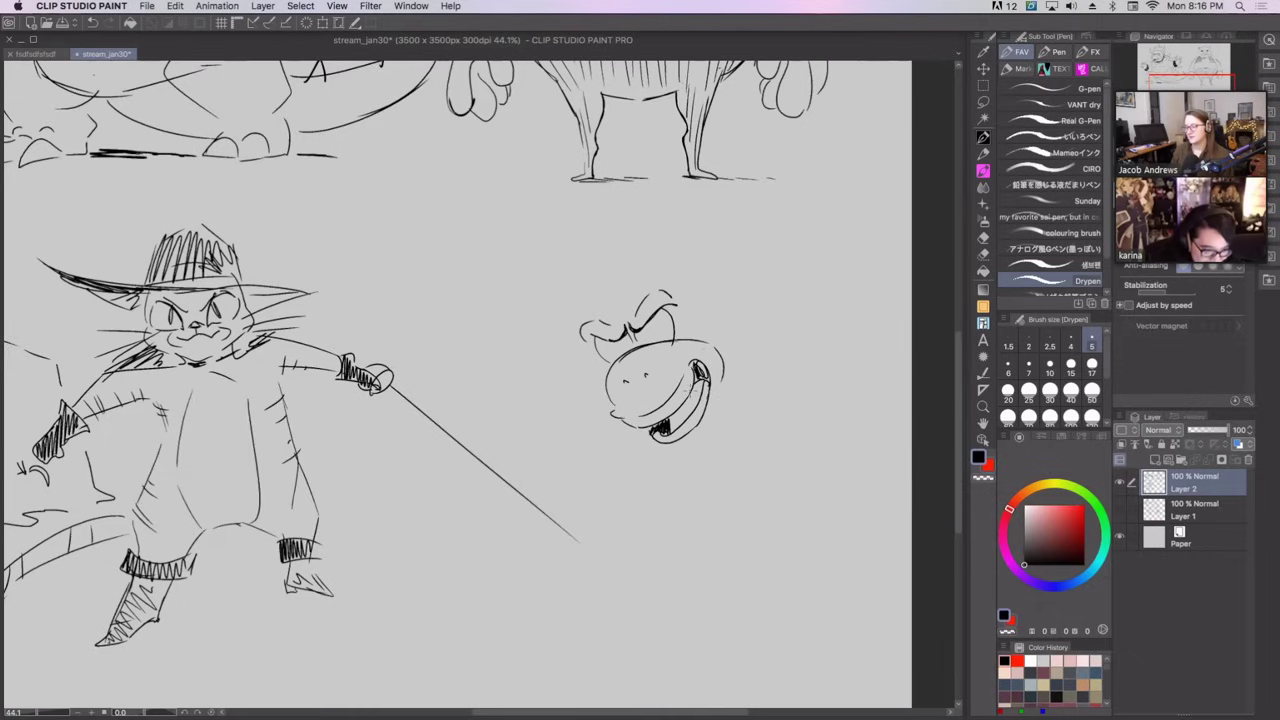
{"action": "mouse_move", "coordinate": [596, 338]}
{"action": "left_mouse_down"}
{"action": "mouse_move", "coordinate": [604, 358]}
{"action": "mouse_move", "coordinate": [649, 342]}
{"action": "mouse_move", "coordinate": [622, 346]}
{"action": "mouse_move", "coordinate": [628, 333]}
{"action": "mouse_move", "coordinate": [604, 354]}
{"action": "left_mouse_up"}
{"action": "key", "text": "super+z"}
{"action": "key", "text": "super+z"}
{"action": "key", "text": "super+z"}
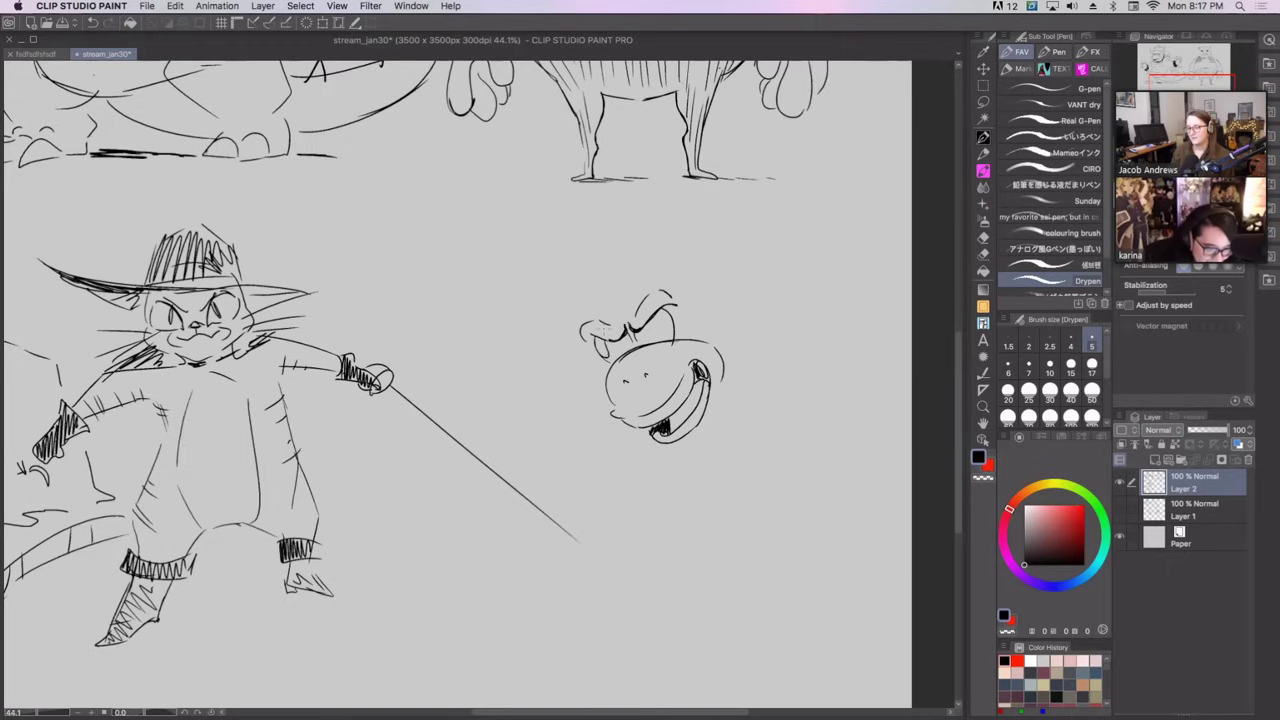
{"action": "left_click_drag", "start_coordinate": [663, 320], "coordinate": [671, 342]}
{"action": "key", "text": "super+z"}
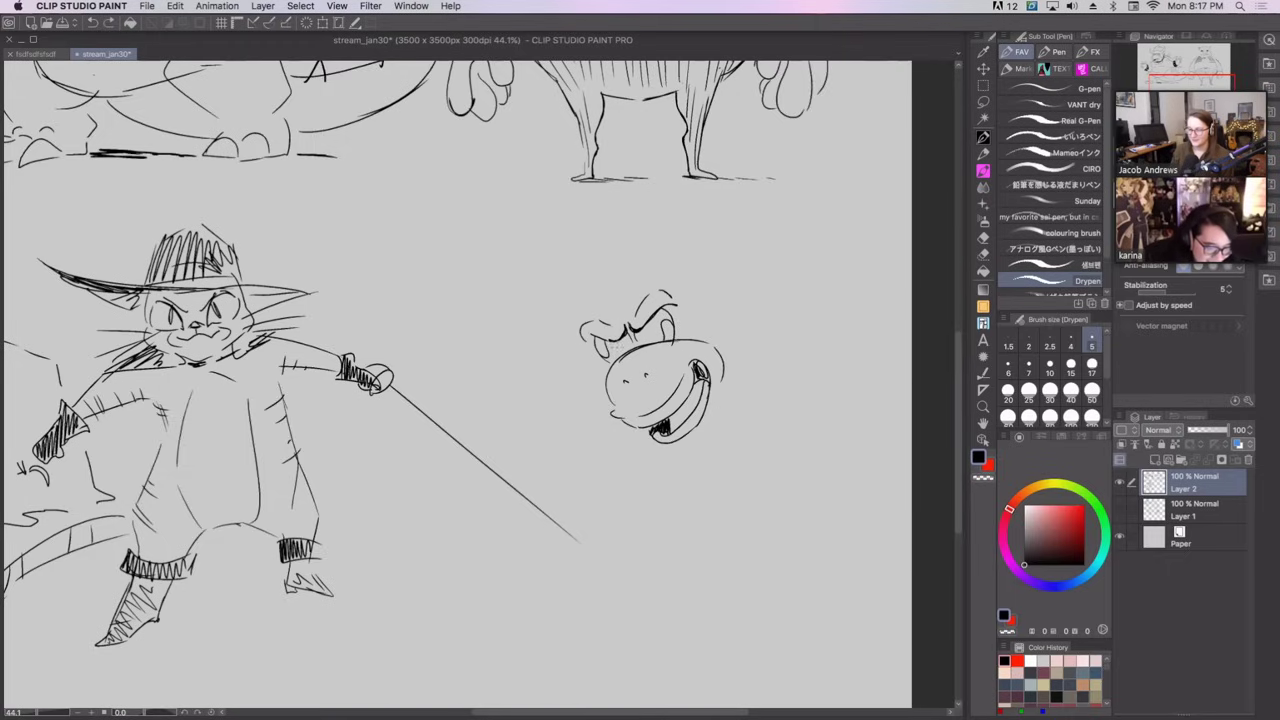
{"action": "key", "text": "super+z"}
{"action": "key", "text": "super+z"}
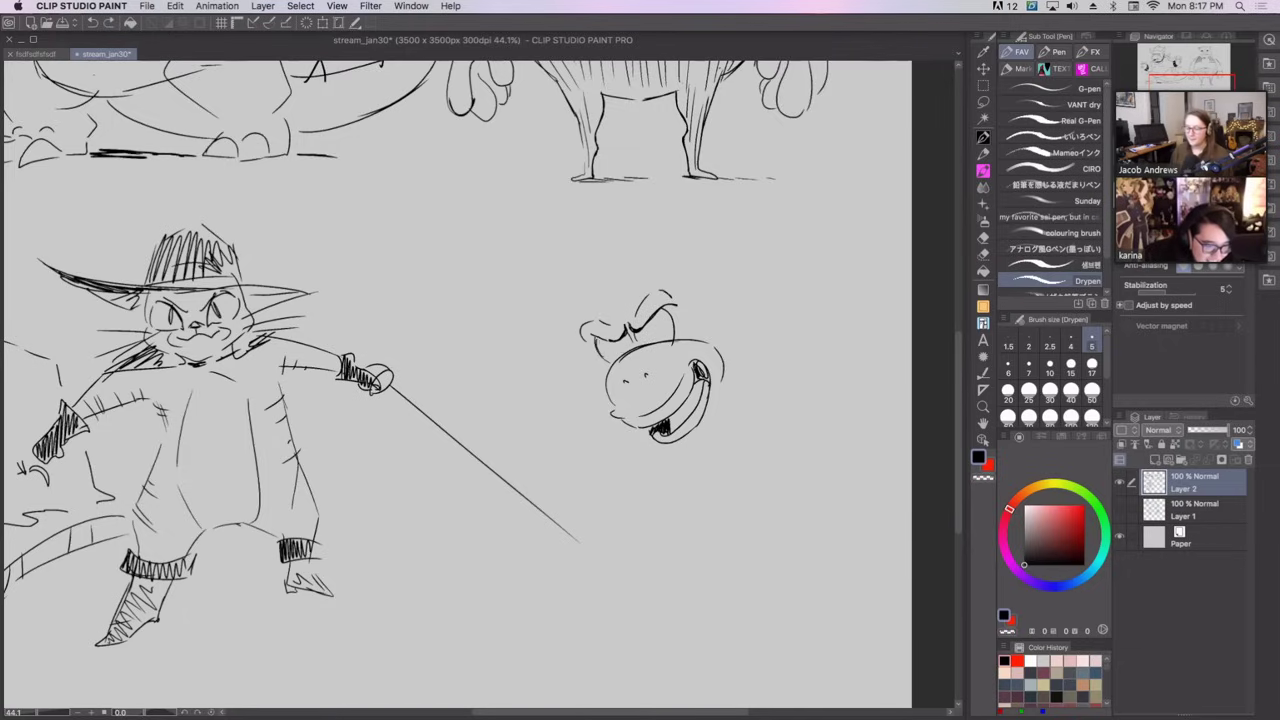
Draw the ape's small dark eyes under the brows and a forehead curve, removing the trial hair tuft and crown line.
{"action": "mouse_move", "coordinate": [598, 337]}
{"action": "left_mouse_down"}
{"action": "mouse_move", "coordinate": [604, 354]}
{"action": "mouse_move", "coordinate": [638, 338]}
{"action": "mouse_move", "coordinate": [652, 348]}
{"action": "left_mouse_up"}
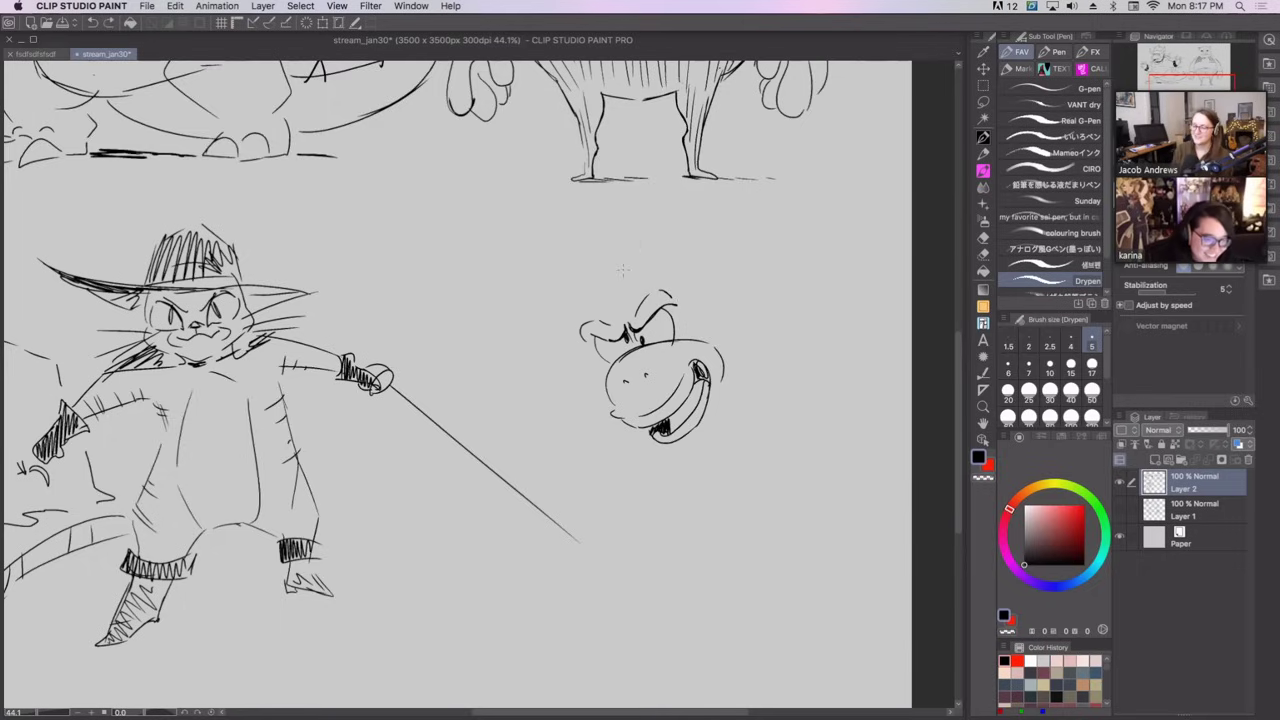
{"action": "mouse_move", "coordinate": [607, 318]}
{"action": "left_mouse_down"}
{"action": "mouse_move", "coordinate": [638, 244]}
{"action": "mouse_move", "coordinate": [733, 295]}
{"action": "left_mouse_up"}
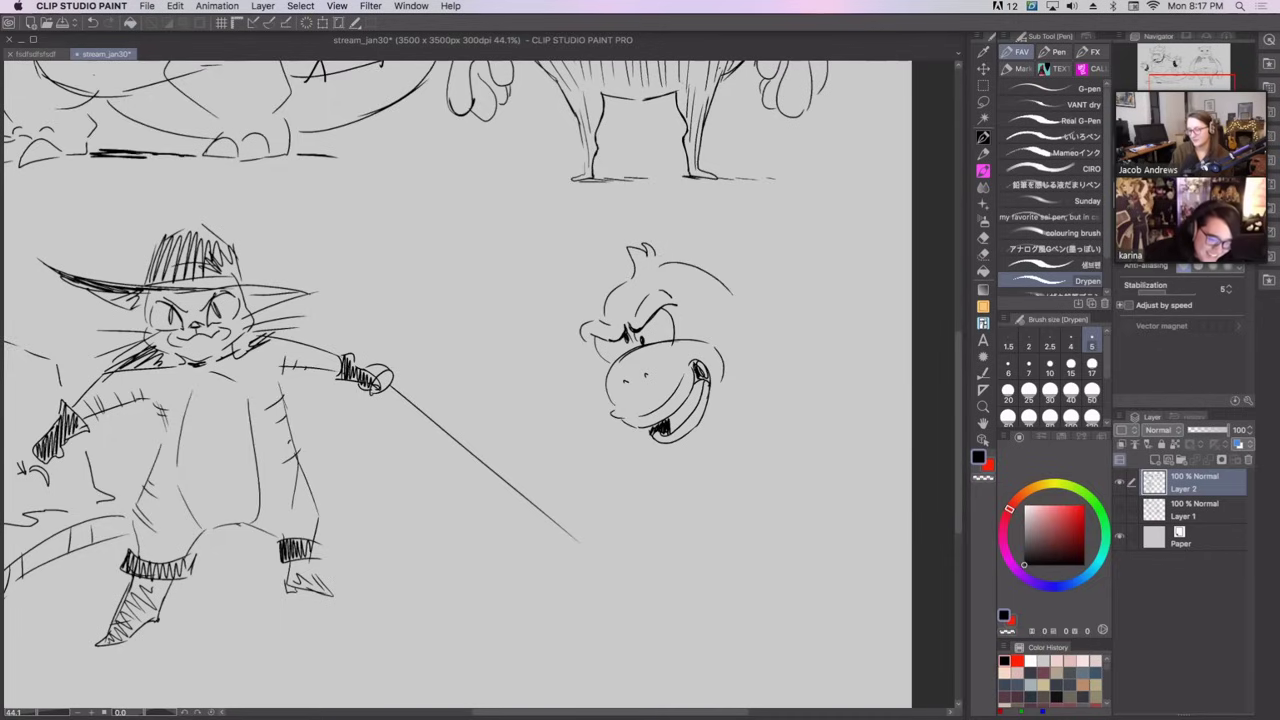
{"action": "key", "text": "ctrl+z"}
{"action": "left_click_drag", "start_coordinate": [656, 264], "coordinate": [722, 322]}
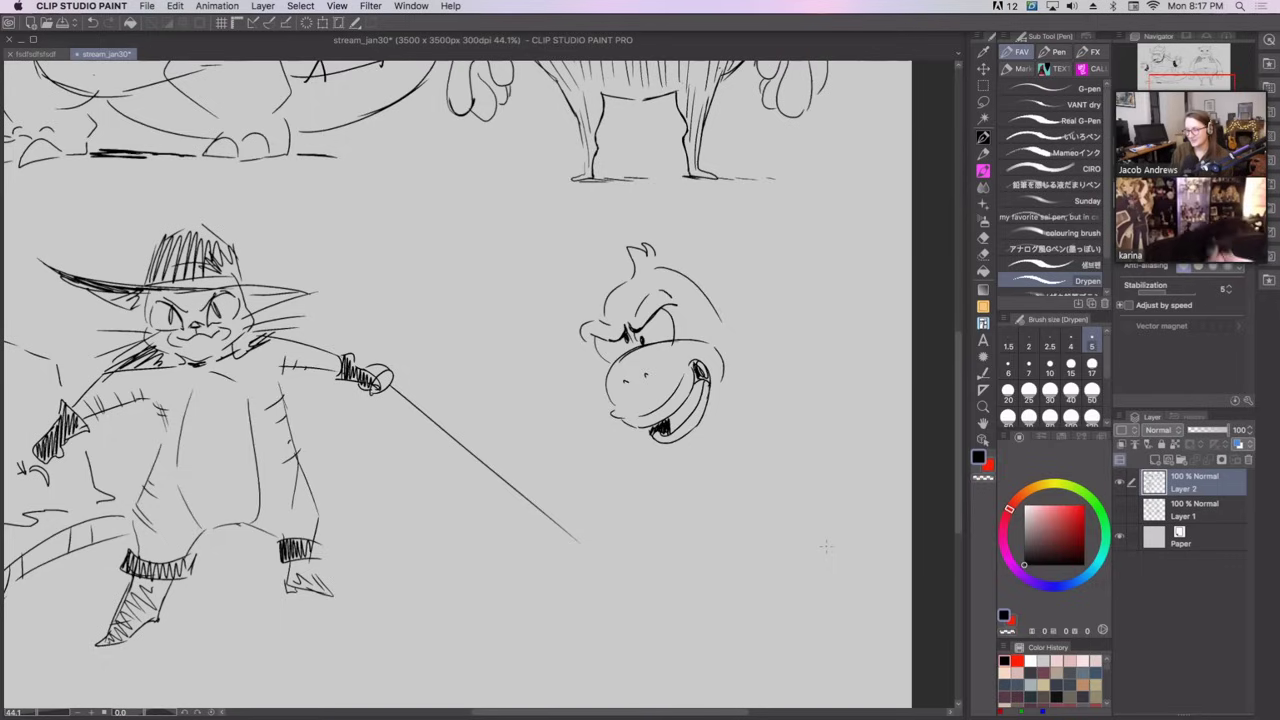
{"action": "key", "text": "ctrl+z"}
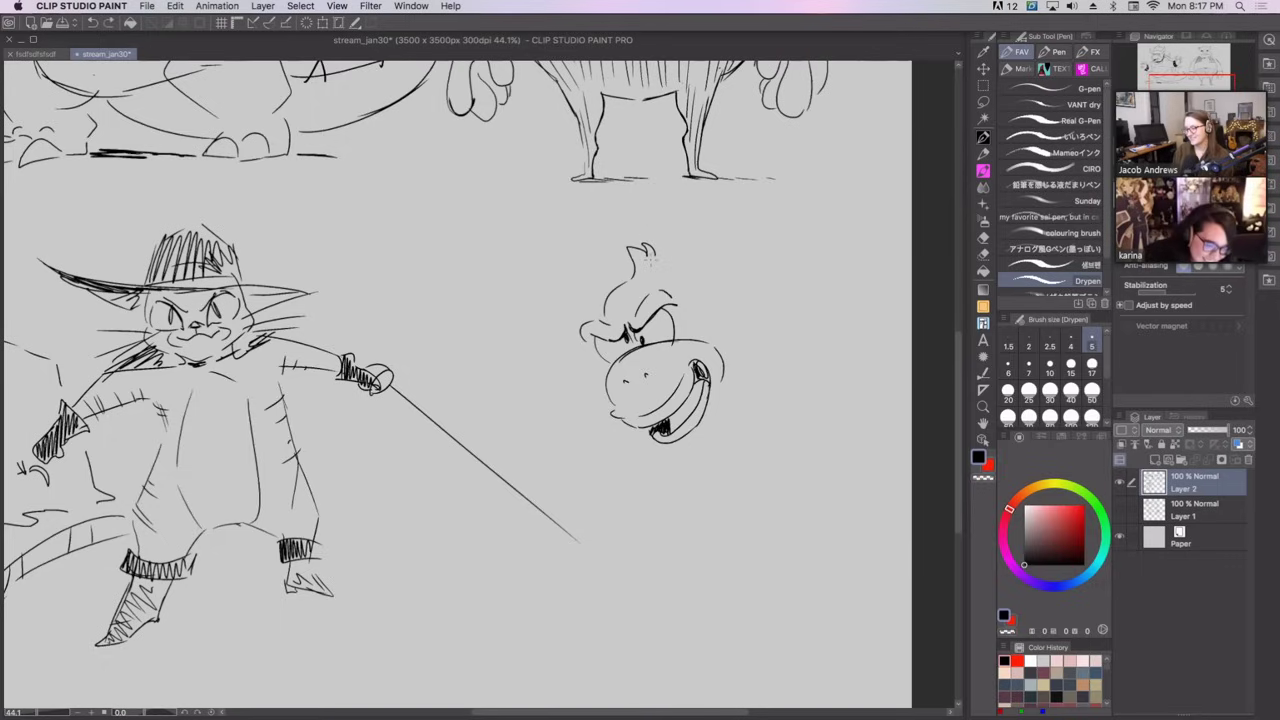
{"action": "key", "text": "ctrl+z"}
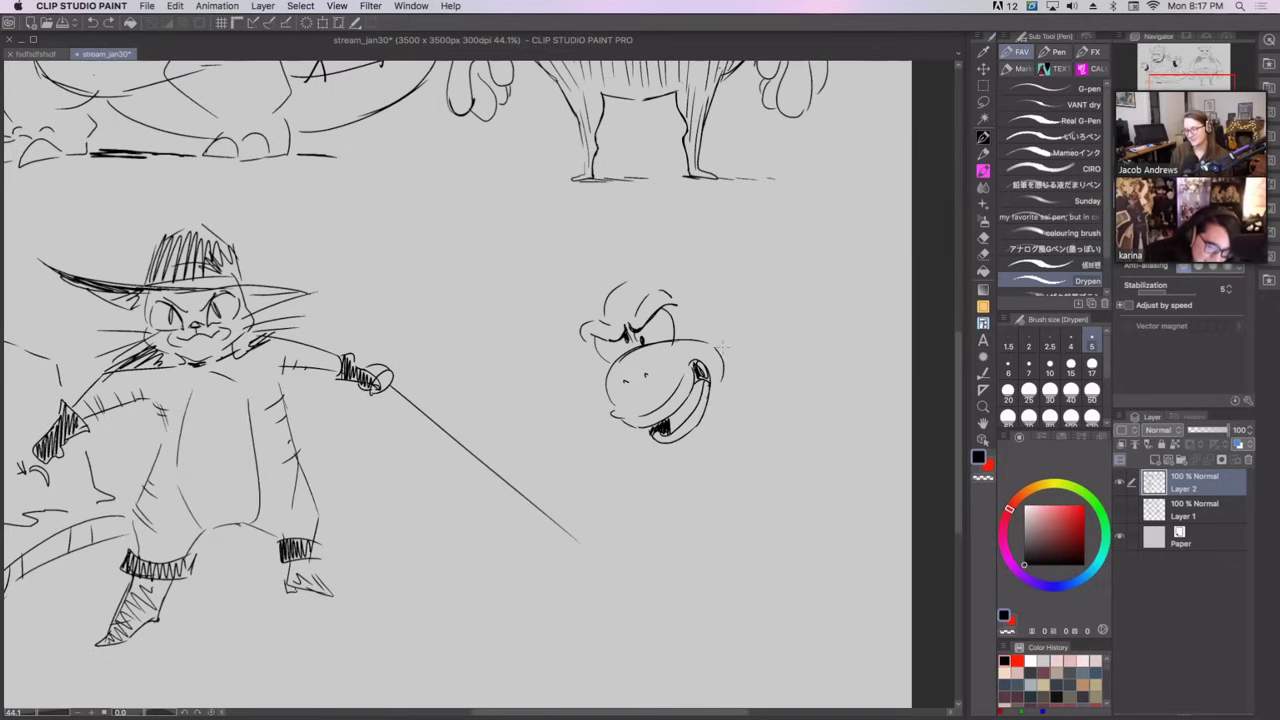
Draw the ape's oval ear with an inner squiggle, and outline the skull with a pointed hair tuft and rounded jaw.
{"action": "mouse_move", "coordinate": [716, 320]}
{"action": "left_mouse_down"}
{"action": "mouse_move", "coordinate": [714, 298]}
{"action": "mouse_move", "coordinate": [738, 326]}
{"action": "mouse_move", "coordinate": [722, 332]}
{"action": "mouse_move", "coordinate": [722, 308]}
{"action": "left_mouse_up"}
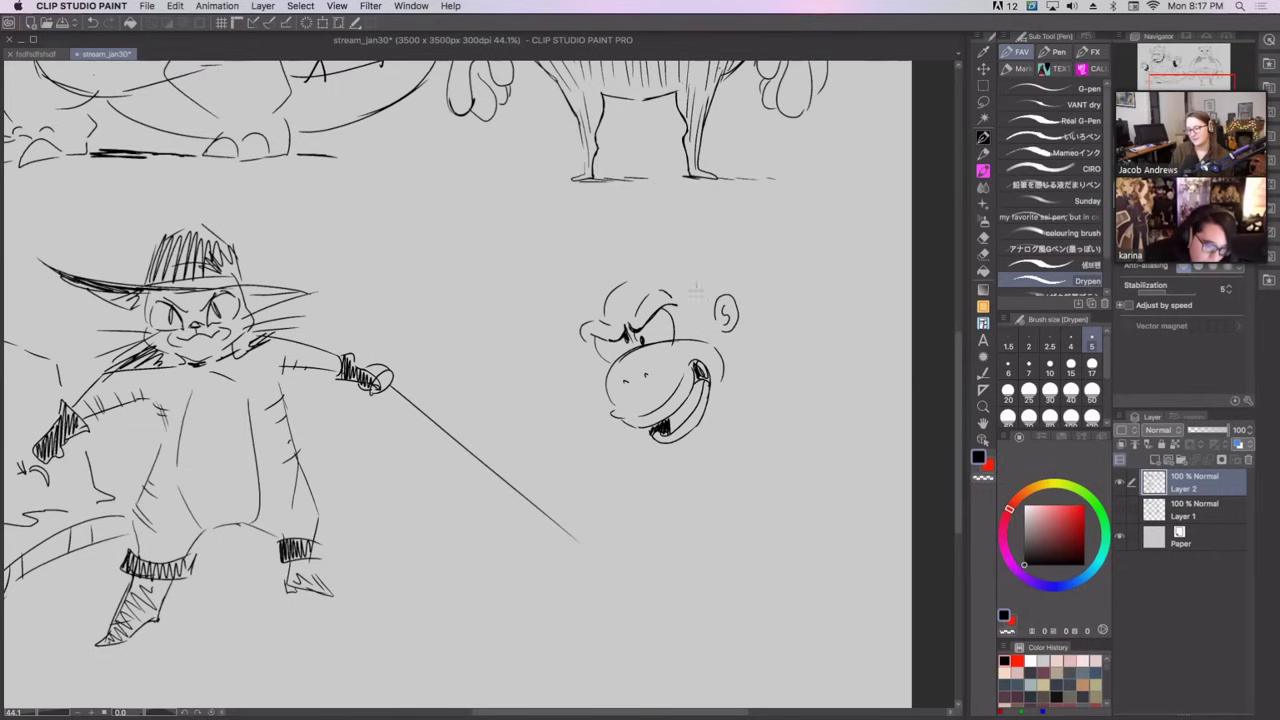
{"action": "mouse_move", "coordinate": [606, 318]}
{"action": "left_mouse_down"}
{"action": "mouse_move", "coordinate": [675, 237]}
{"action": "mouse_move", "coordinate": [686, 244]}
{"action": "mouse_move", "coordinate": [774, 350]}
{"action": "mouse_move", "coordinate": [739, 372]}
{"action": "mouse_move", "coordinate": [728, 400]}
{"action": "left_mouse_up"}
{"action": "key", "text": "super+z"}
{"action": "key", "text": "super+z"}
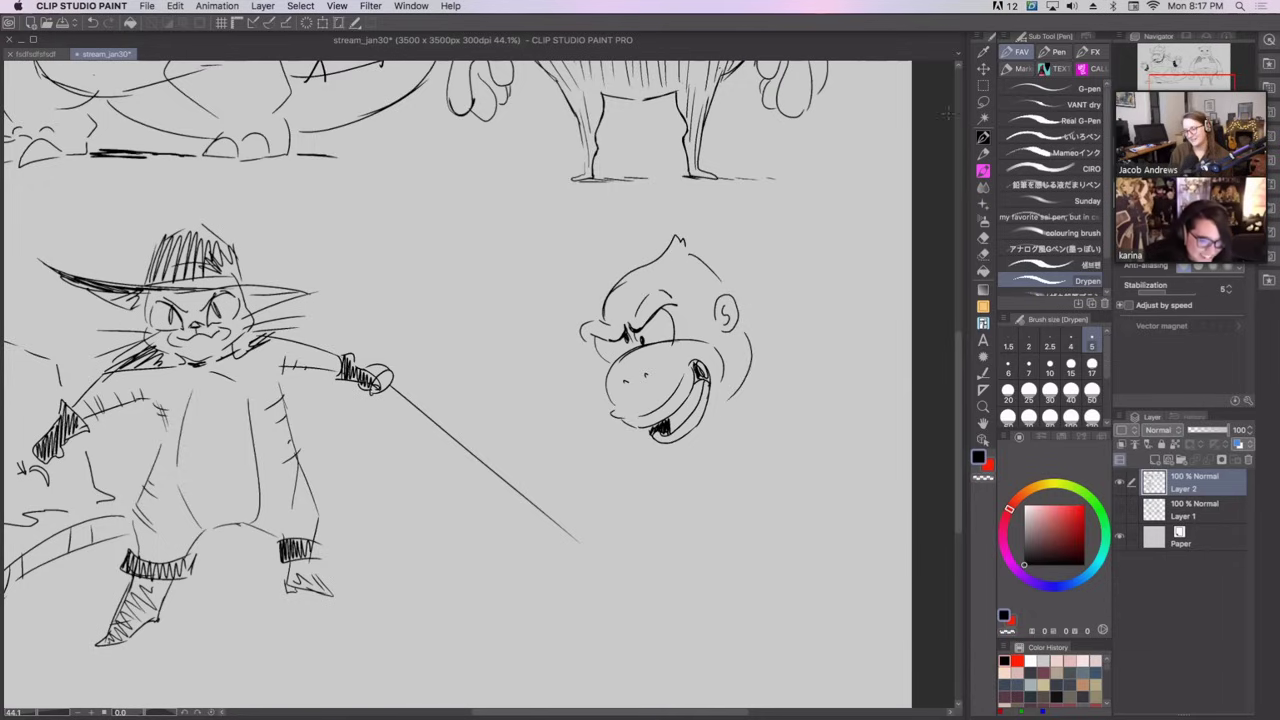
Lasso the ape's head, scale it down slightly and move it upward, and return to the pen tool.
{"action": "left_click", "coordinate": [983, 101]}
{"action": "mouse_move", "coordinate": [718, 200]}
{"action": "left_mouse_down"}
{"action": "mouse_move", "coordinate": [651, 467]}
{"action": "mouse_move", "coordinate": [773, 217]}
{"action": "mouse_move", "coordinate": [714, 283]}
{"action": "left_mouse_up"}
{"action": "left_click", "coordinate": [323, 22]}
{"action": "left_click_drag", "start_coordinate": [666, 389], "coordinate": [725, 291]}
{"action": "left_click", "coordinate": [712, 418]}
{"action": "left_click", "coordinate": [983, 136]}
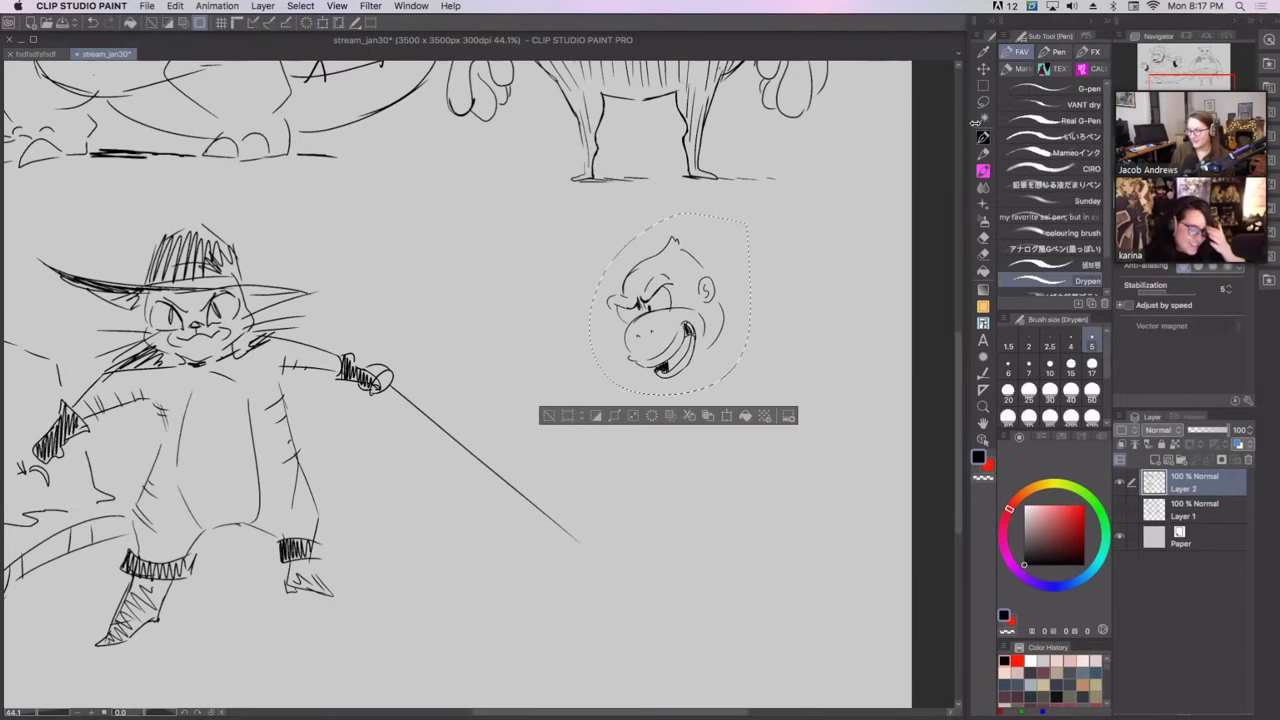
Clear the head selection and, at brush size 4, sketch the ape's lower chest curve and an arched shoulder line behind the head.
{"action": "key", "text": "super+d"}
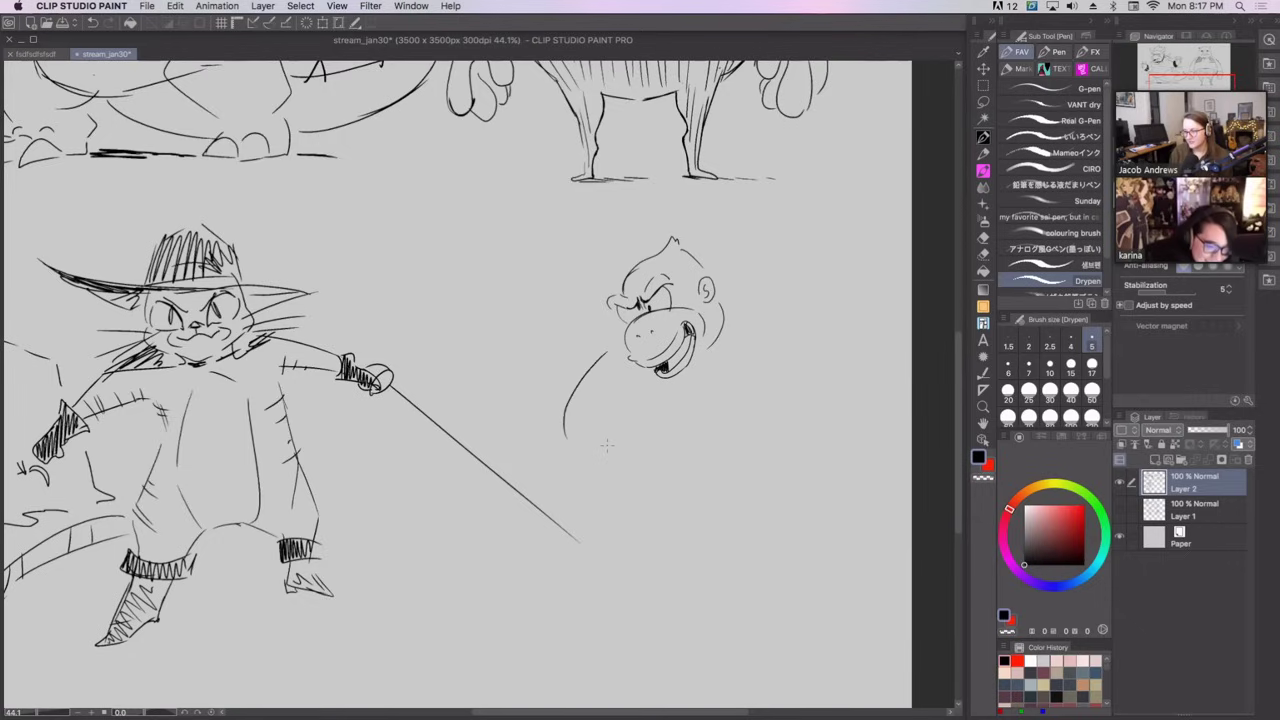
{"action": "key", "text": "cmd+z"}
{"action": "left_click", "coordinate": [1070, 343]}
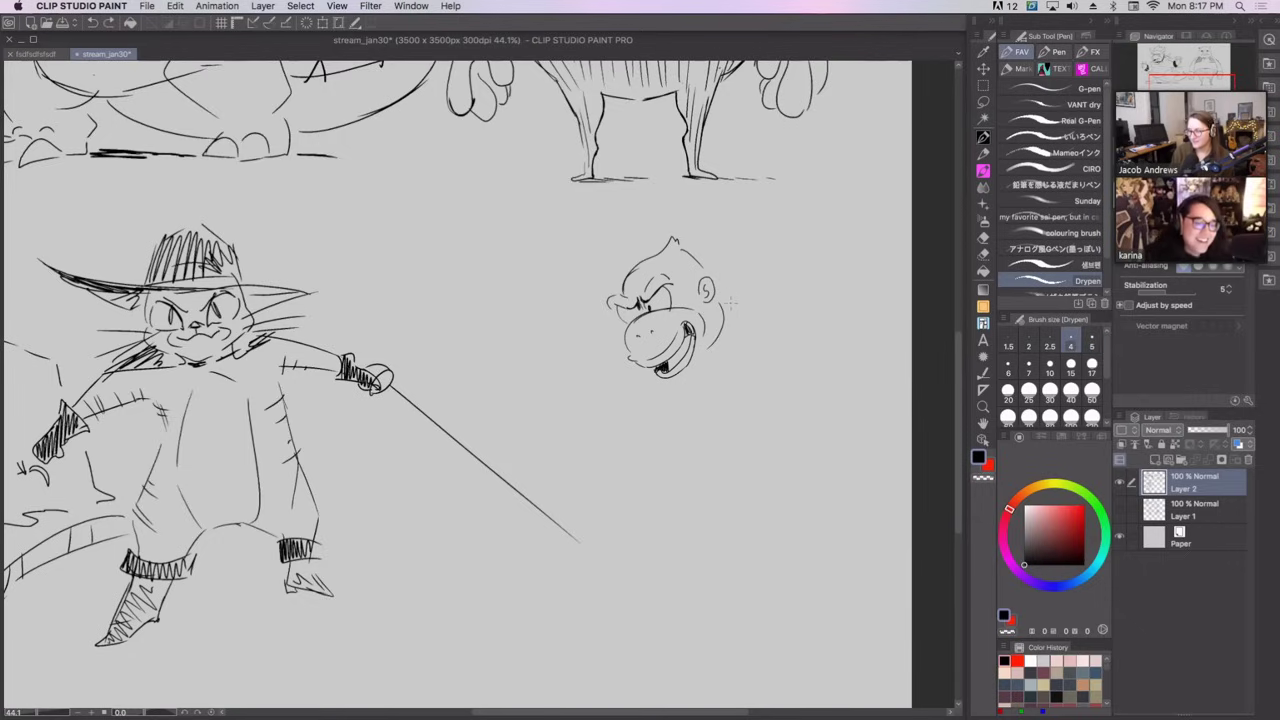
{"action": "mouse_move", "coordinate": [622, 388]}
{"action": "left_mouse_down"}
{"action": "mouse_move", "coordinate": [619, 408]}
{"action": "mouse_move", "coordinate": [662, 456]}
{"action": "mouse_move", "coordinate": [710, 435]}
{"action": "left_mouse_up"}
{"action": "key", "text": "super+z"}
{"action": "left_click_drag", "start_coordinate": [741, 294], "coordinate": [810, 324]}
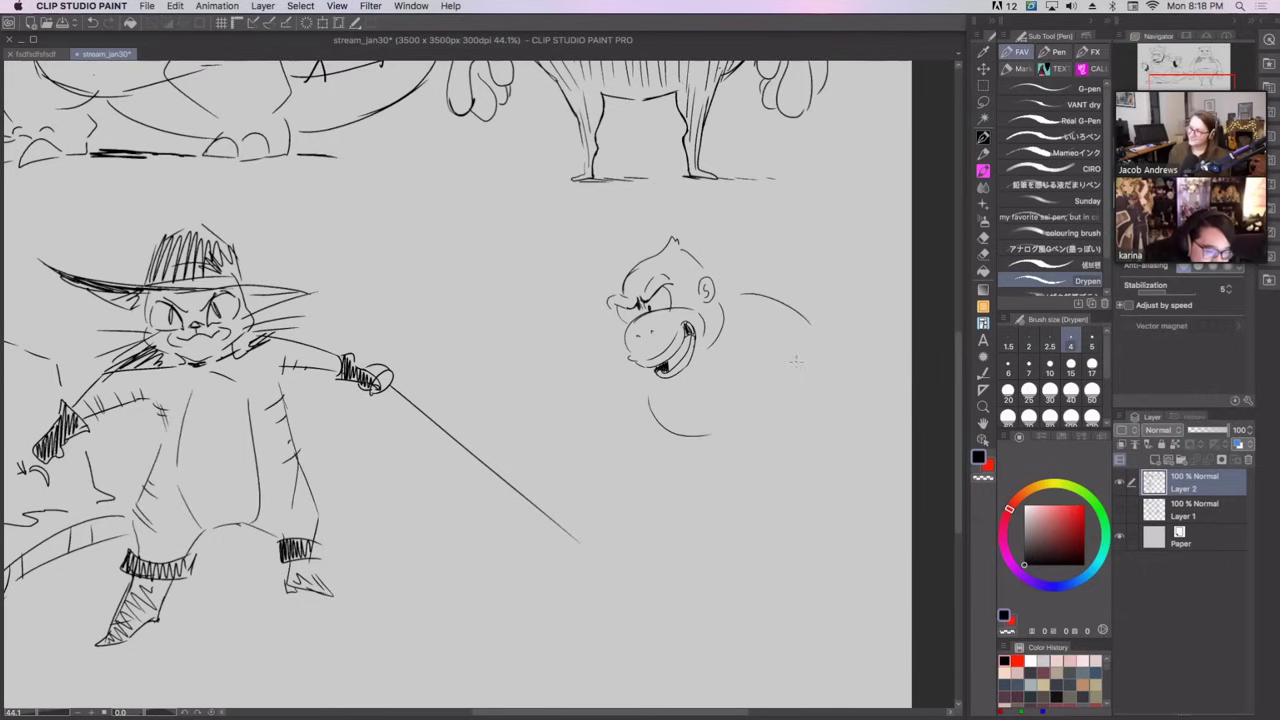
Draw the rounded rear side of the ape's chest as a single curve, removing the doubled trial strokes.
{"action": "mouse_move", "coordinate": [749, 418]}
{"action": "left_mouse_down"}
{"action": "mouse_move", "coordinate": [790, 352]}
{"action": "mouse_move", "coordinate": [799, 360]}
{"action": "mouse_move", "coordinate": [757, 410]}
{"action": "left_mouse_up"}
{"action": "key", "text": "super+z"}
{"action": "left_click_drag", "start_coordinate": [778, 334], "coordinate": [762, 418]}
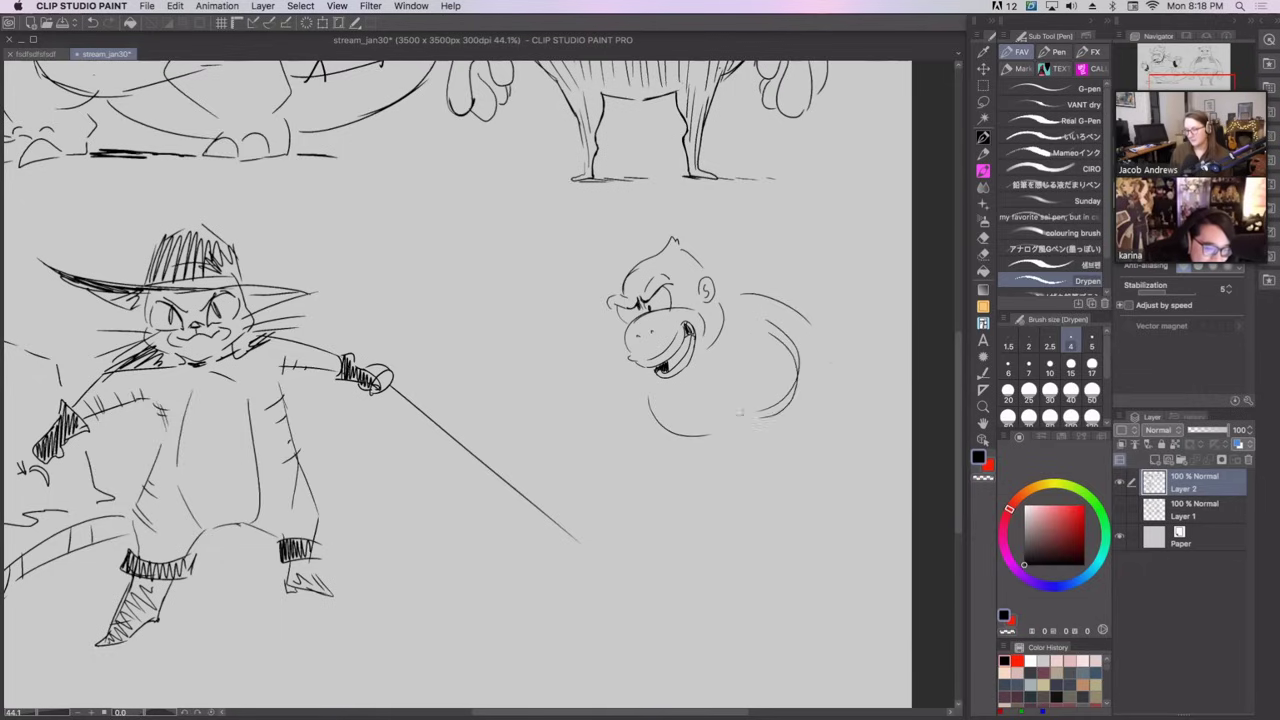
{"action": "key", "text": "super+z"}
{"action": "key", "text": "super+z"}
{"action": "mouse_move", "coordinate": [781, 339]}
{"action": "left_mouse_down"}
{"action": "mouse_move", "coordinate": [754, 422]}
{"action": "mouse_move", "coordinate": [770, 410]}
{"action": "mouse_move", "coordinate": [778, 345]}
{"action": "left_mouse_up"}
{"action": "key", "text": "super+z"}
Draw a curved arm line running down from below the ape's muzzle in front of the chest.
{"action": "left_click_drag", "start_coordinate": [612, 352], "coordinate": [588, 428]}
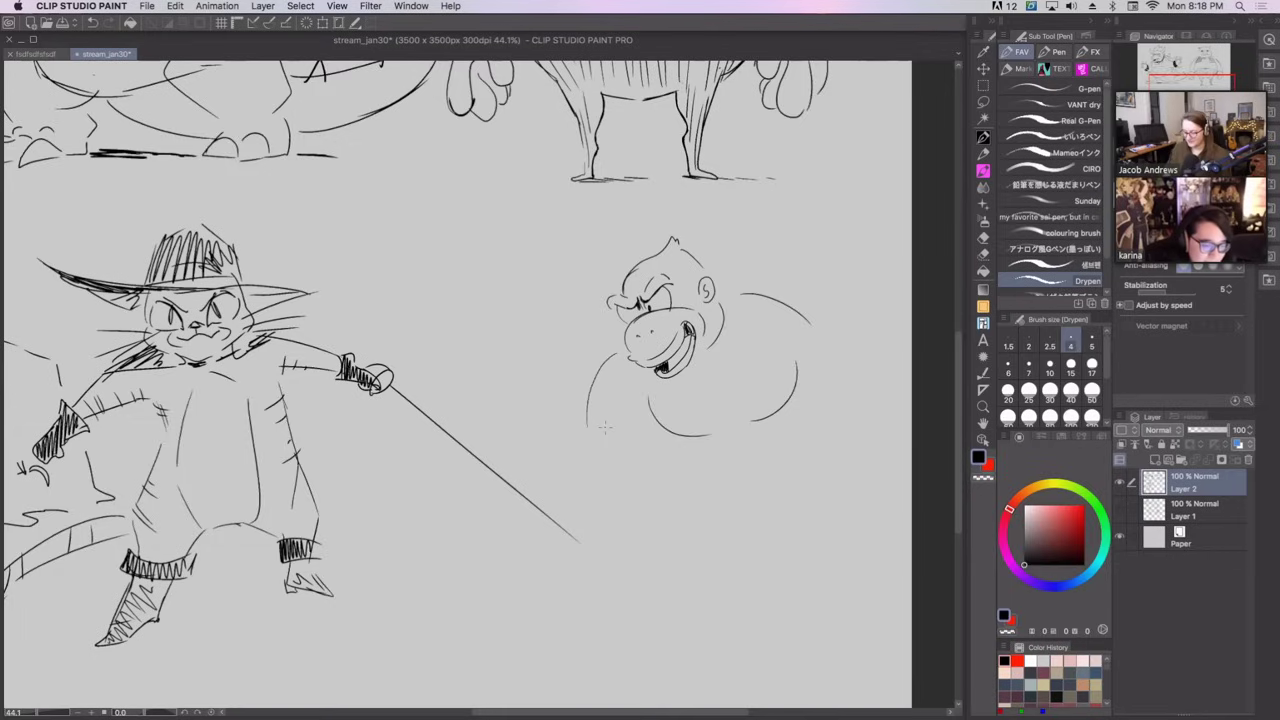
{"action": "key", "text": "super+z"}
{"action": "left_click_drag", "start_coordinate": [606, 373], "coordinate": [589, 436]}
Redraw the ape's shoulder line higher and darker, and add a short flank line running back from the chest curve.
{"action": "left_click_drag", "start_coordinate": [730, 284], "coordinate": [822, 299]}
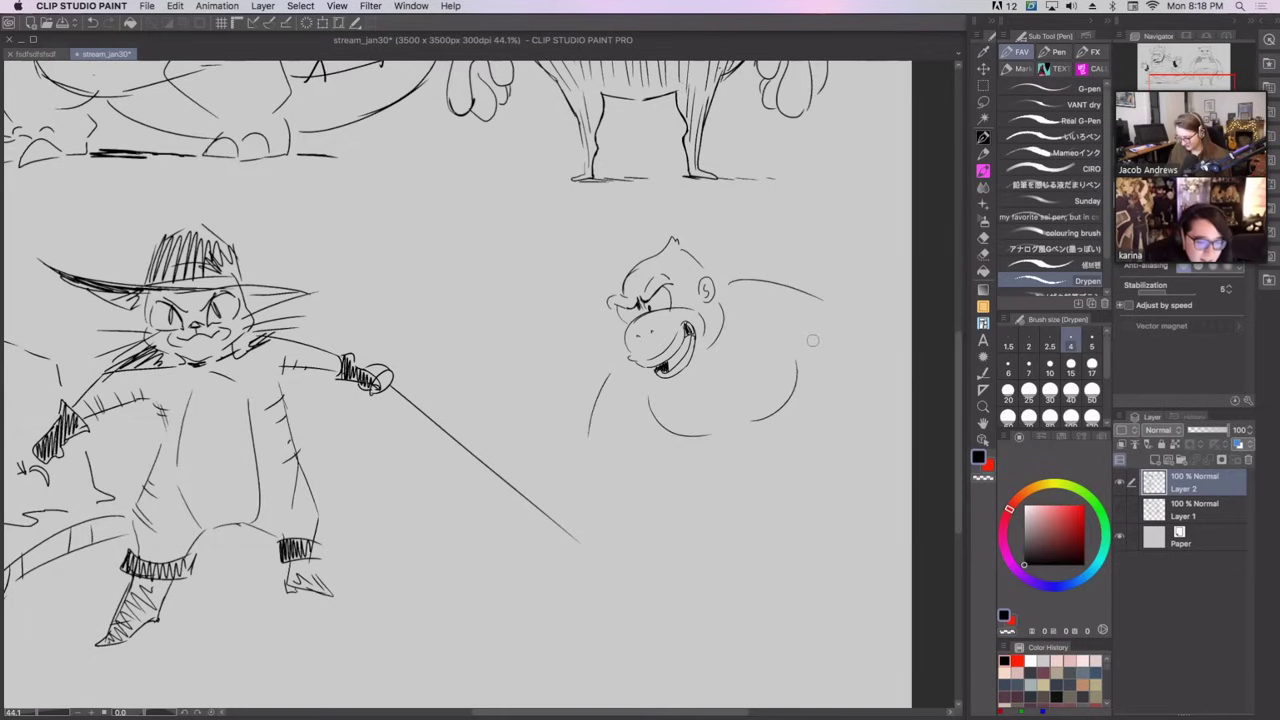
{"action": "left_click_drag", "start_coordinate": [730, 281], "coordinate": [834, 306]}
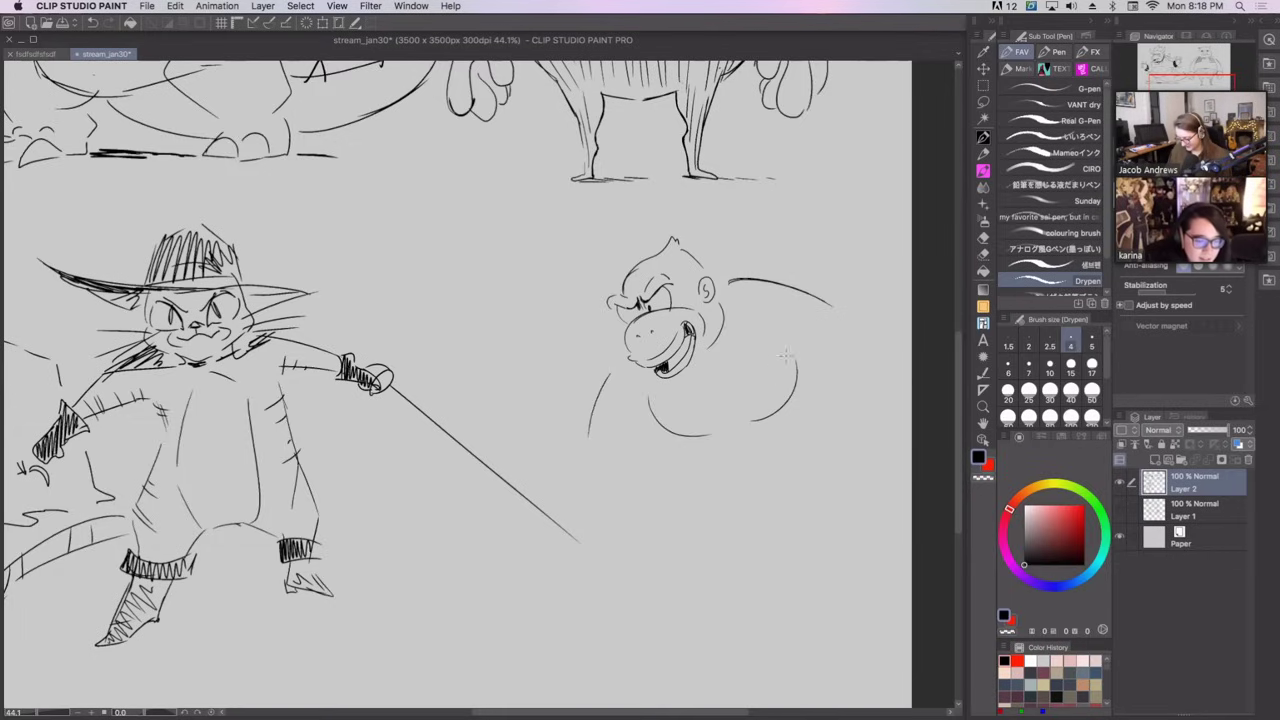
{"action": "left_click_drag", "start_coordinate": [780, 355], "coordinate": [768, 310]}
{"action": "key", "text": "super+z"}
{"action": "left_click_drag", "start_coordinate": [784, 359], "coordinate": [845, 388]}
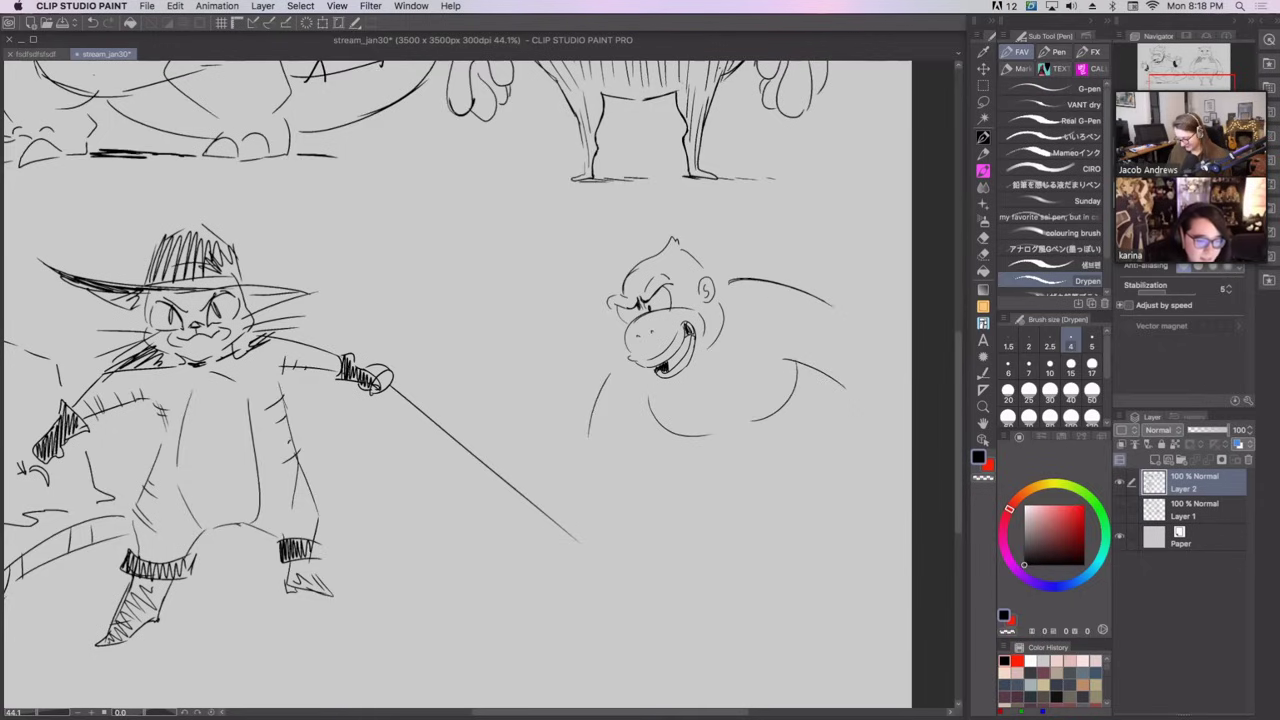
Draw the ape's neck line and a pointed necktie lettered DK over the chest.
{"action": "left_click_drag", "start_coordinate": [695, 356], "coordinate": [721, 298]}
{"action": "key", "text": "super+z"}
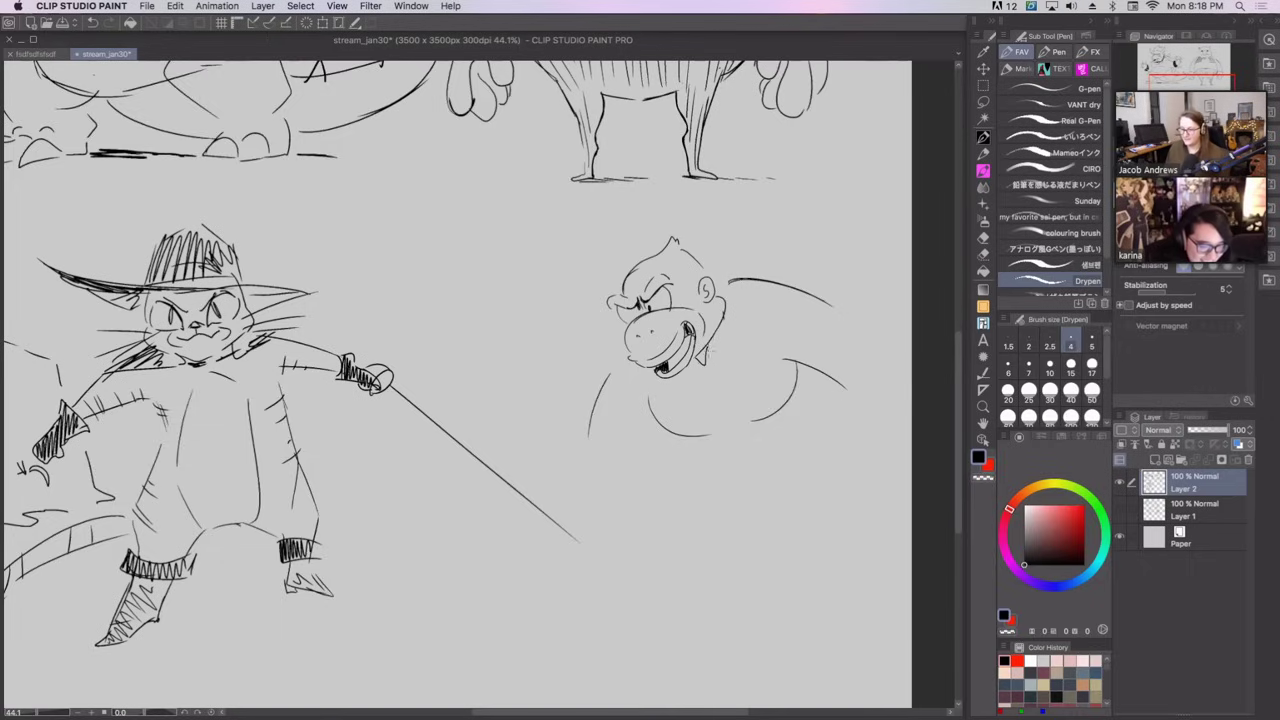
{"action": "mouse_move", "coordinate": [719, 327]}
{"action": "left_mouse_down"}
{"action": "mouse_move", "coordinate": [704, 361]}
{"action": "mouse_move", "coordinate": [720, 421]}
{"action": "mouse_move", "coordinate": [730, 396]}
{"action": "mouse_move", "coordinate": [708, 356]}
{"action": "mouse_move", "coordinate": [731, 326]}
{"action": "mouse_move", "coordinate": [725, 311]}
{"action": "left_mouse_up"}
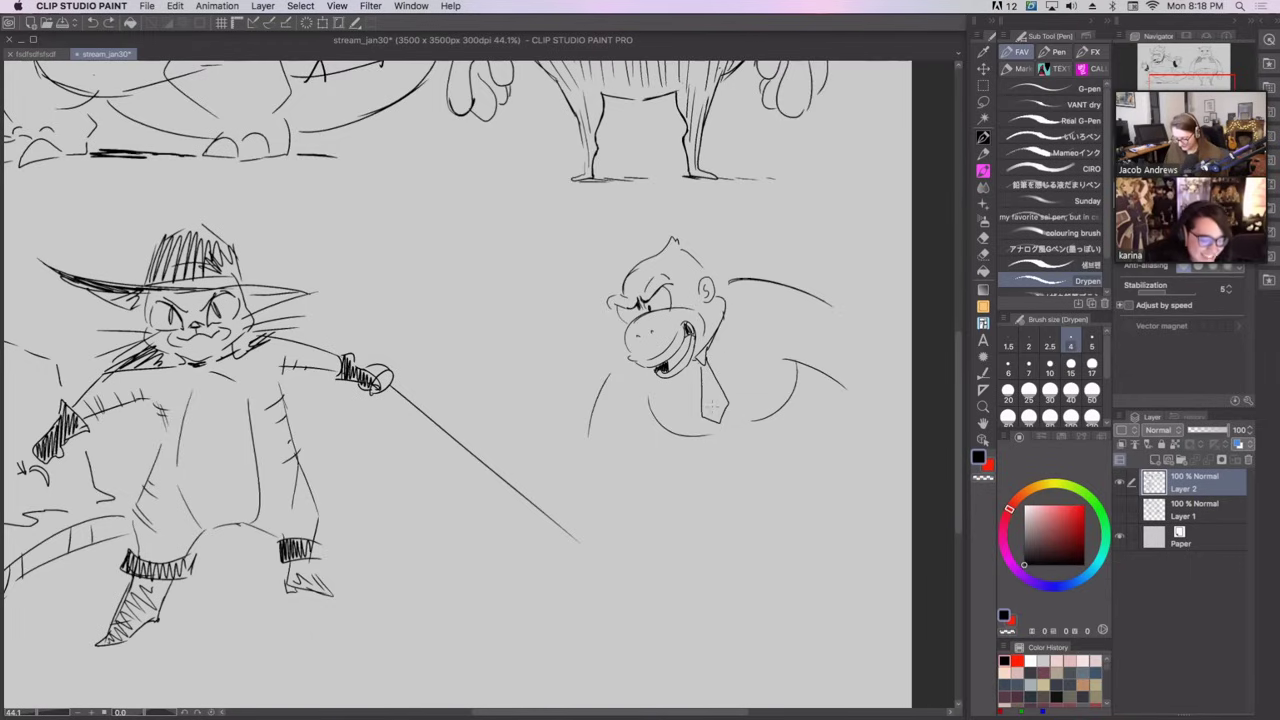
{"action": "left_click_drag", "start_coordinate": [705, 397], "coordinate": [724, 418]}
{"action": "left_click_drag", "start_coordinate": [727, 311], "coordinate": [701, 366]}
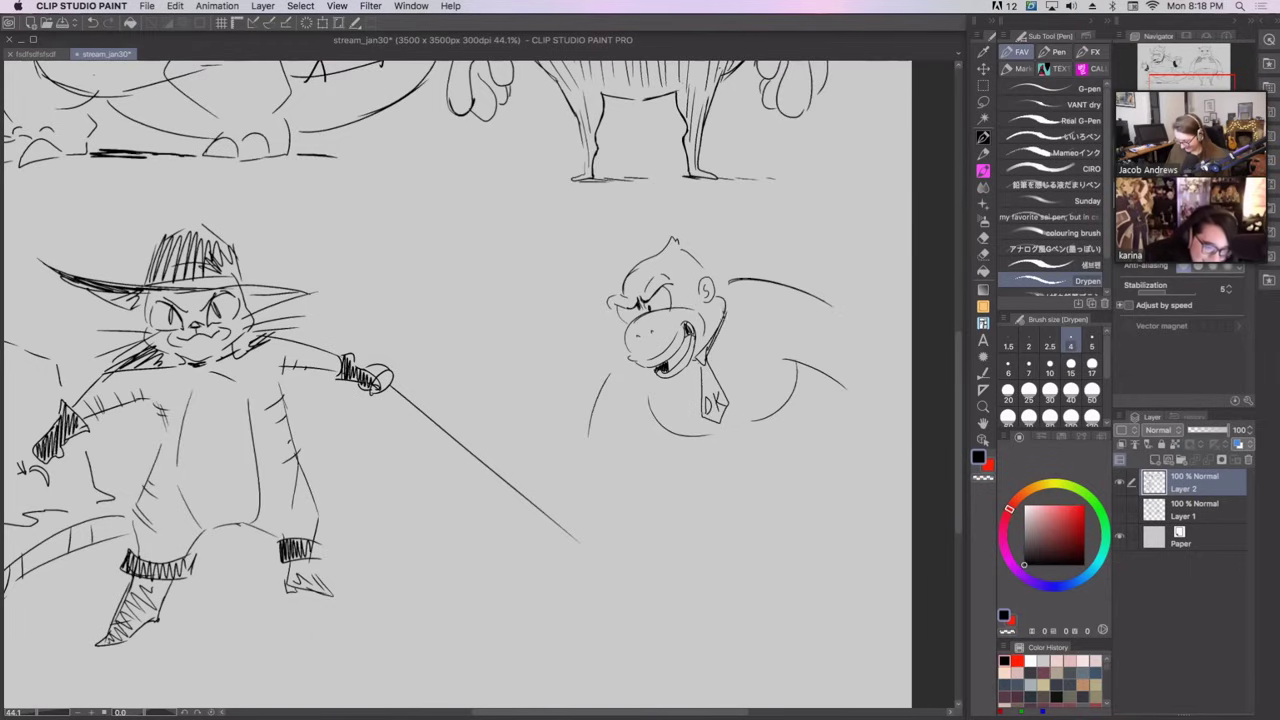
Add a fur tuft behind the ape's ear, an upper chest line, and a second contour on the front arm.
{"action": "left_click_drag", "start_coordinate": [716, 281], "coordinate": [732, 280]}
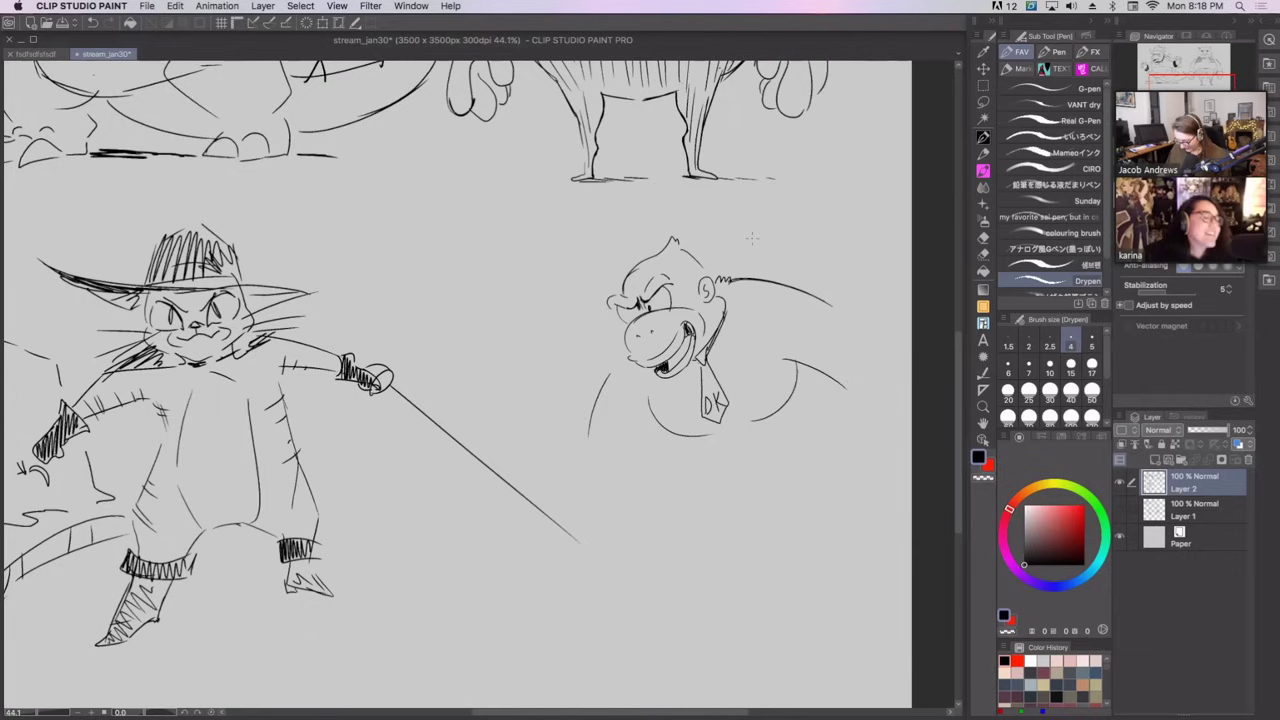
{"action": "left_click_drag", "start_coordinate": [654, 385], "coordinate": [648, 408]}
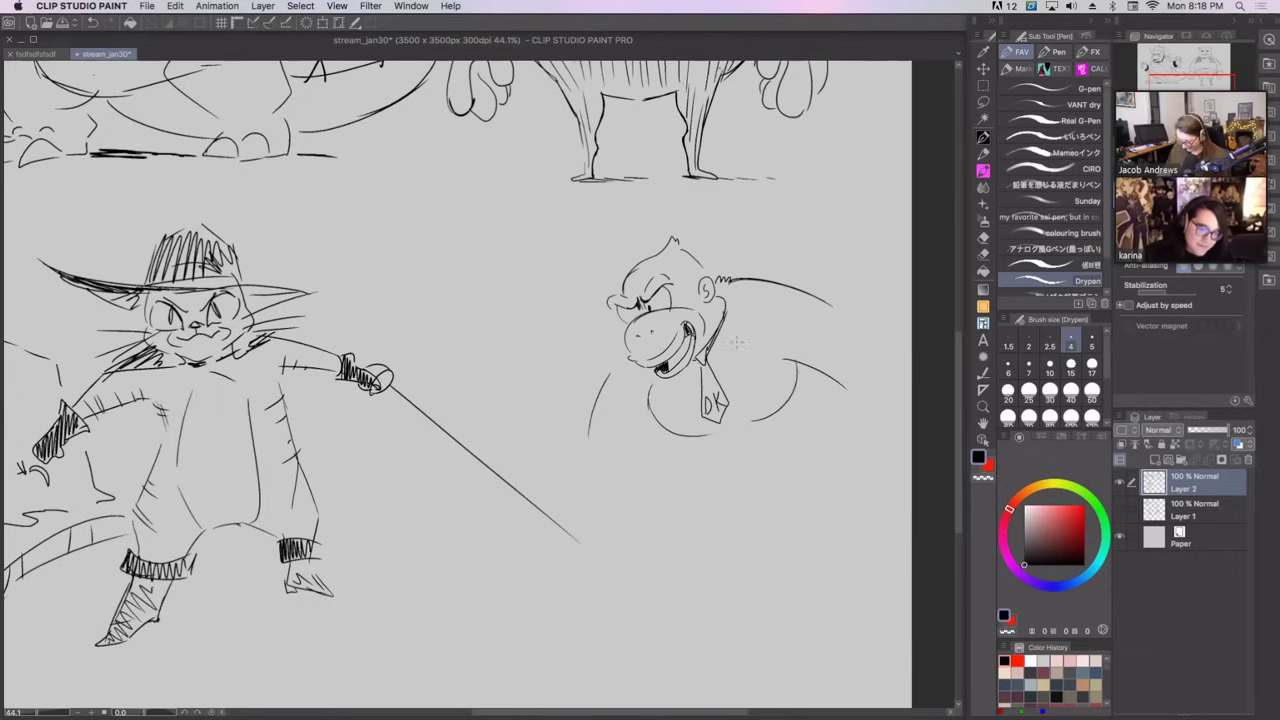
{"action": "left_click_drag", "start_coordinate": [731, 331], "coordinate": [770, 331]}
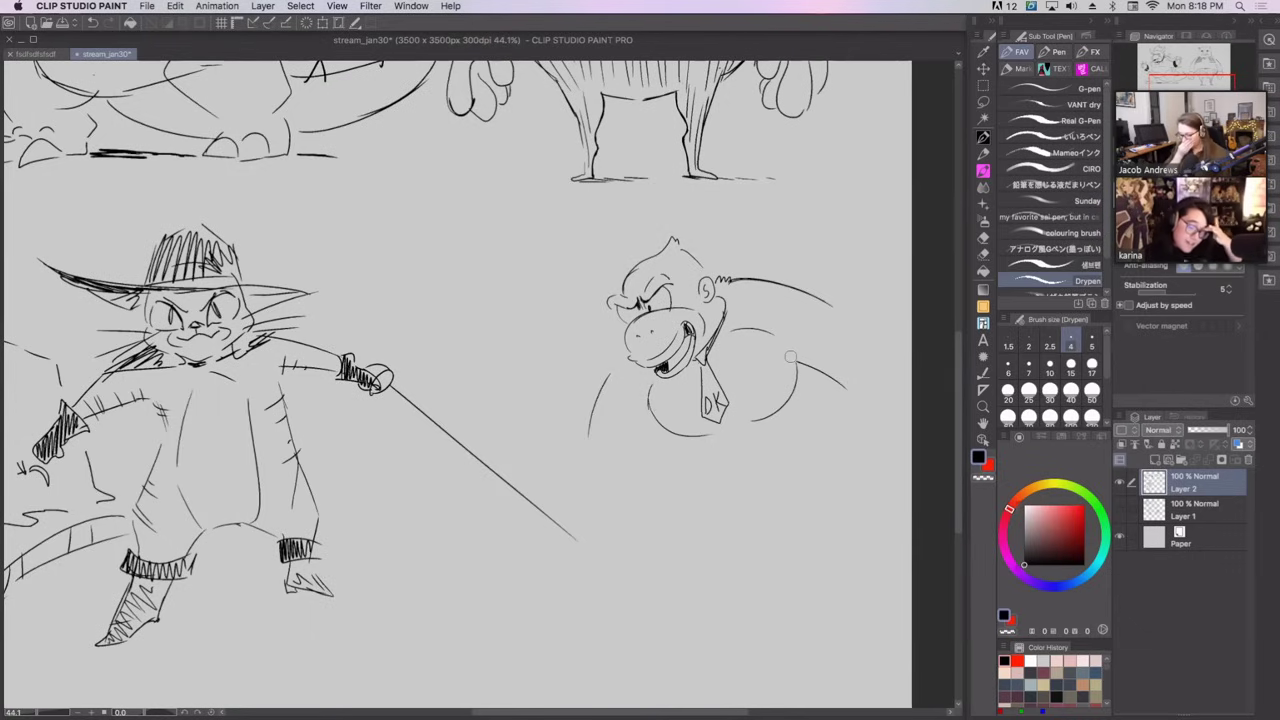
{"action": "left_click_drag", "start_coordinate": [612, 362], "coordinate": [583, 436]}
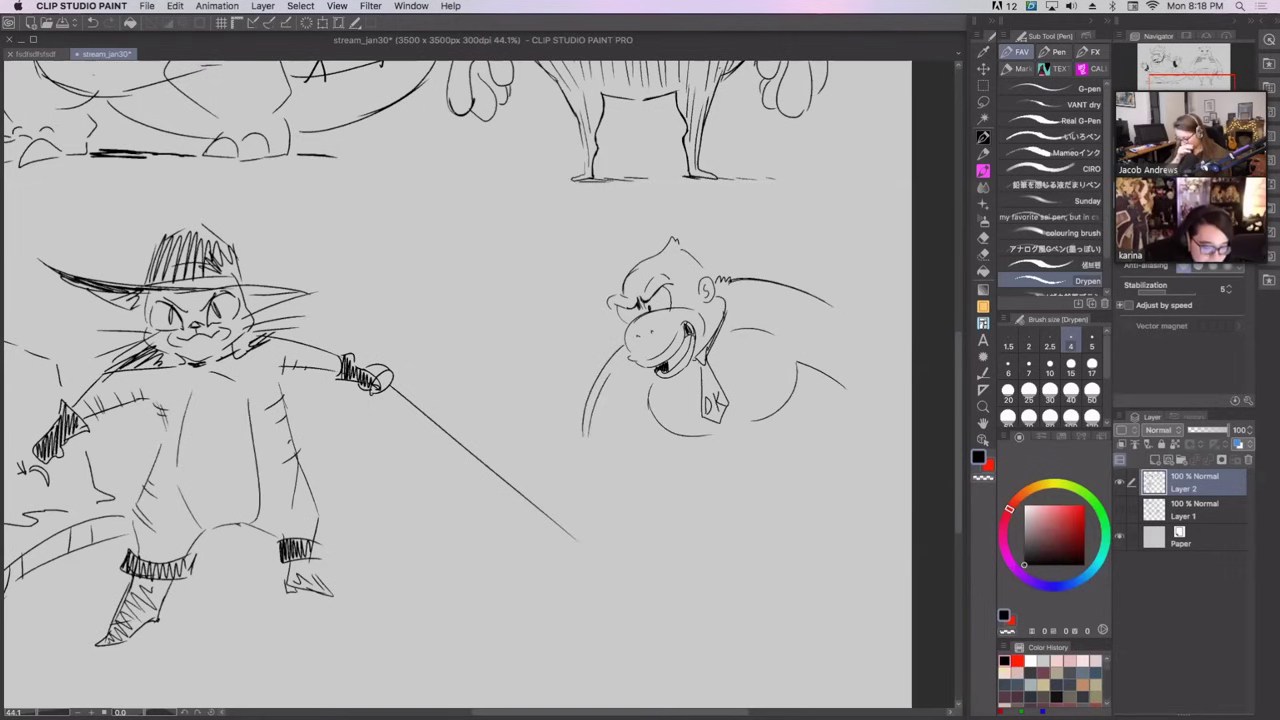
Try several waist and thigh curves below the ape's chest, undoing the rejected strokes.
{"action": "mouse_move", "coordinate": [673, 436]}
{"action": "left_mouse_down"}
{"action": "mouse_move", "coordinate": [696, 489]}
{"action": "mouse_move", "coordinate": [678, 466]}
{"action": "mouse_move", "coordinate": [634, 556]}
{"action": "left_mouse_up"}
{"action": "key", "text": "super+z"}
{"action": "key", "text": "super+z"}
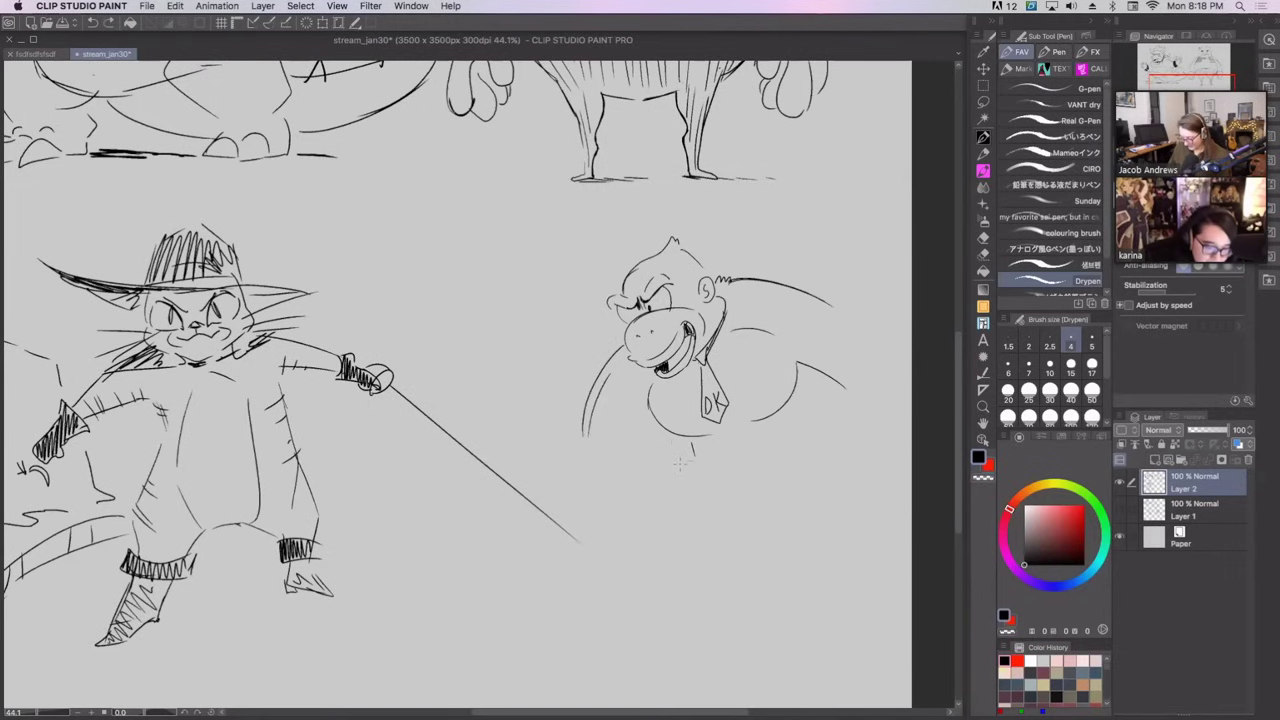
{"action": "mouse_move", "coordinate": [694, 458]}
{"action": "left_mouse_down"}
{"action": "mouse_move", "coordinate": [646, 485]}
{"action": "mouse_move", "coordinate": [654, 544]}
{"action": "left_mouse_up"}
{"action": "key", "text": "super+z"}
{"action": "left_click_drag", "start_coordinate": [680, 457], "coordinate": [666, 528]}
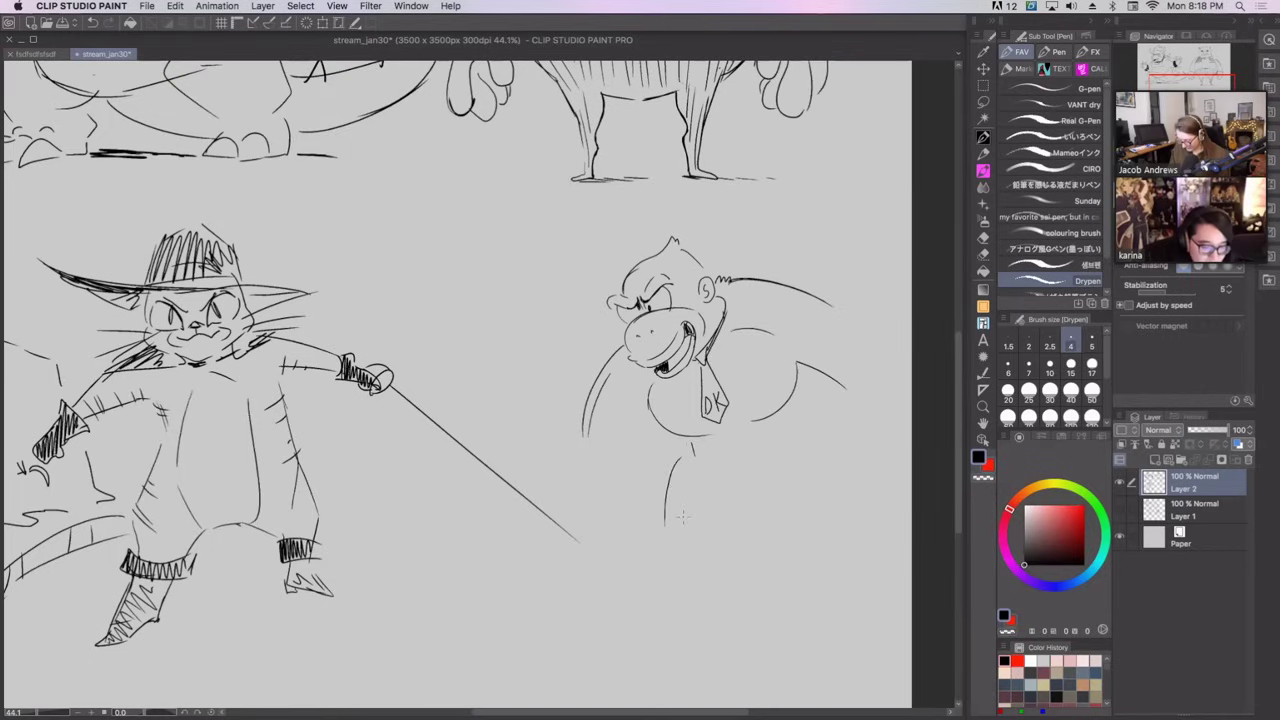
{"action": "key", "text": "super+z"}
{"action": "left_click_drag", "start_coordinate": [694, 450], "coordinate": [654, 527]}
{"action": "key", "text": "super+z"}
{"action": "left_click_drag", "start_coordinate": [686, 439], "coordinate": [642, 512]}
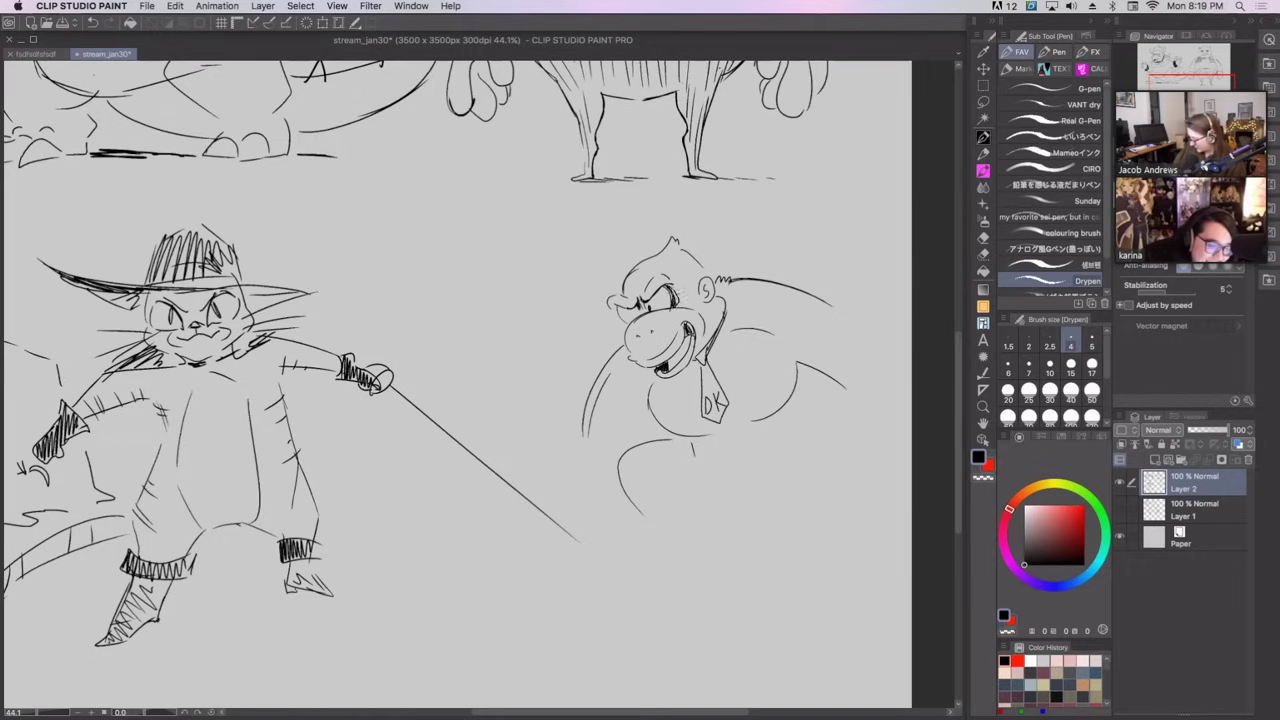
Blacken around the ape's near eye and remove the trial thigh curves below the chest.
{"action": "mouse_move", "coordinate": [676, 290]}
{"action": "left_mouse_down"}
{"action": "mouse_move", "coordinate": [672, 302]}
{"action": "mouse_move", "coordinate": [675, 290]}
{"action": "left_mouse_up"}
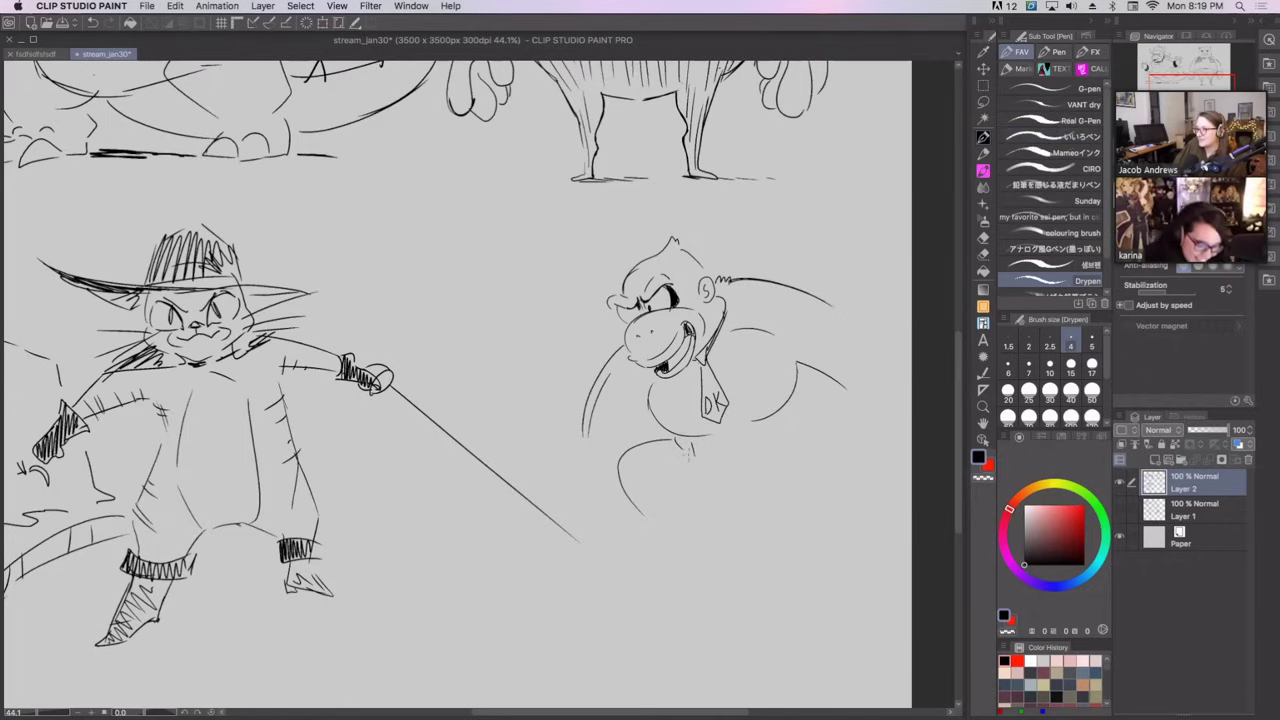
{"action": "mouse_move", "coordinate": [686, 452]}
{"action": "left_mouse_down"}
{"action": "mouse_move", "coordinate": [697, 464]}
{"action": "mouse_move", "coordinate": [620, 514]}
{"action": "left_mouse_up"}
{"action": "left_click_drag", "start_coordinate": [620, 462], "coordinate": [702, 480]}
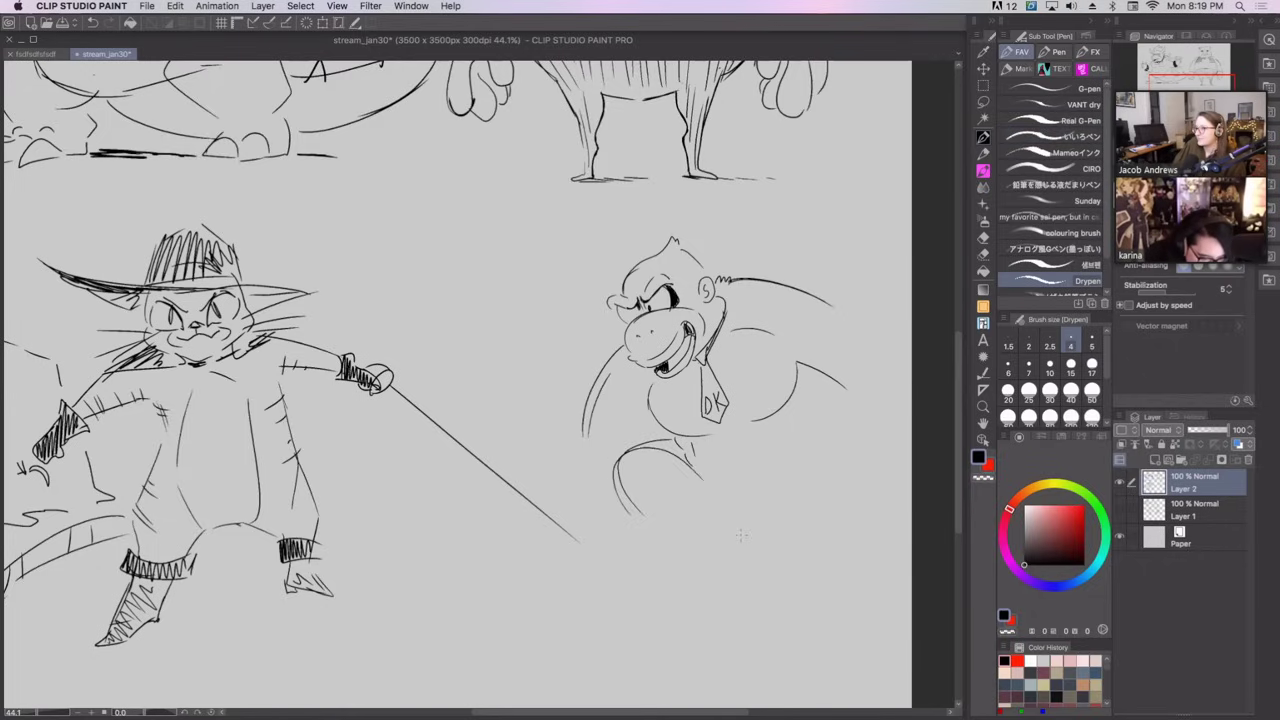
{"action": "key", "text": "ctrl+z"}
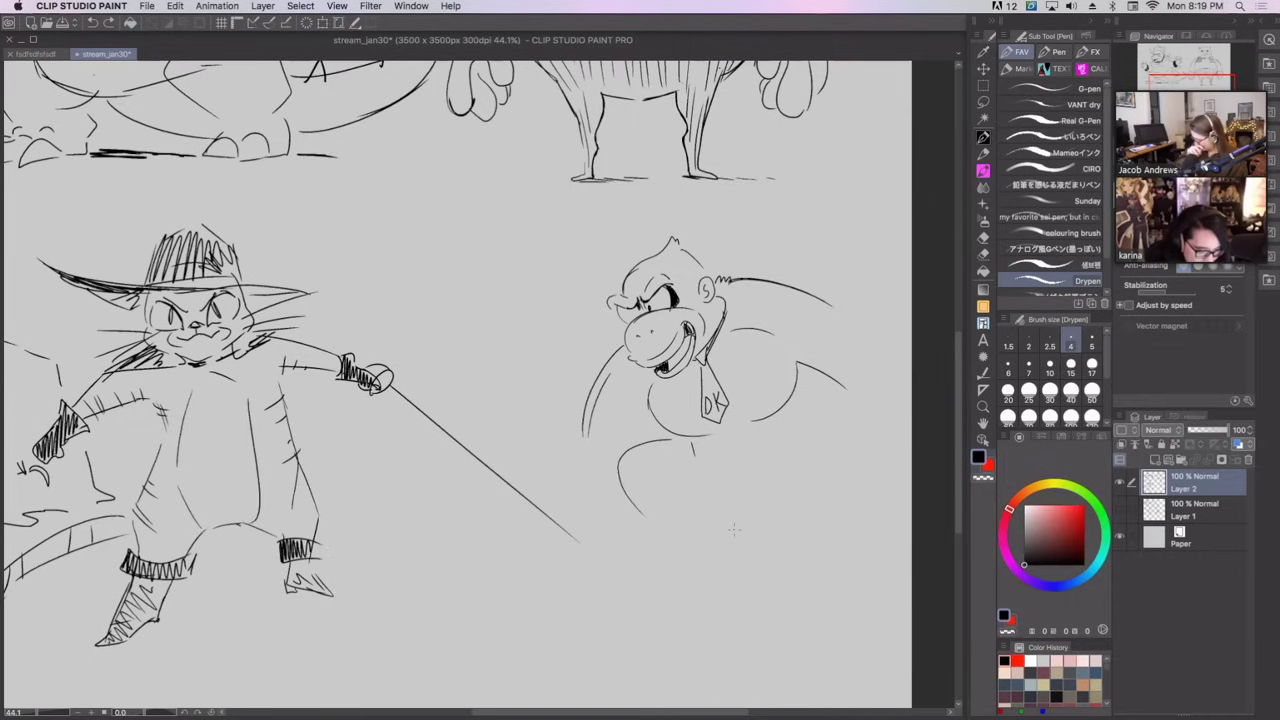
{"action": "key", "text": "ctrl+z"}
{"action": "key", "text": "ctrl+z"}
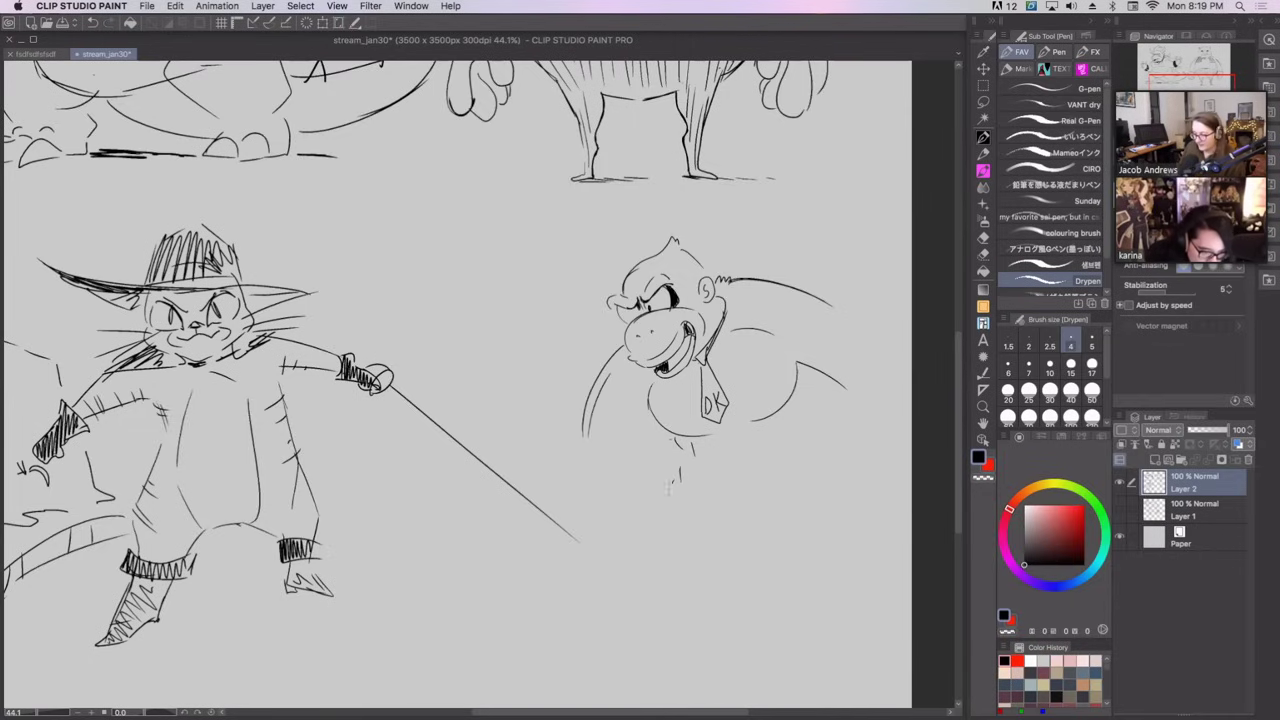
Draw the ape's front leg stretched toward the sword tip, with a rounded foot and an underside contour.
{"action": "left_click_drag", "start_coordinate": [672, 482], "coordinate": [642, 550]}
{"action": "key", "text": "super+z"}
{"action": "left_click_drag", "start_coordinate": [678, 483], "coordinate": [623, 518]}
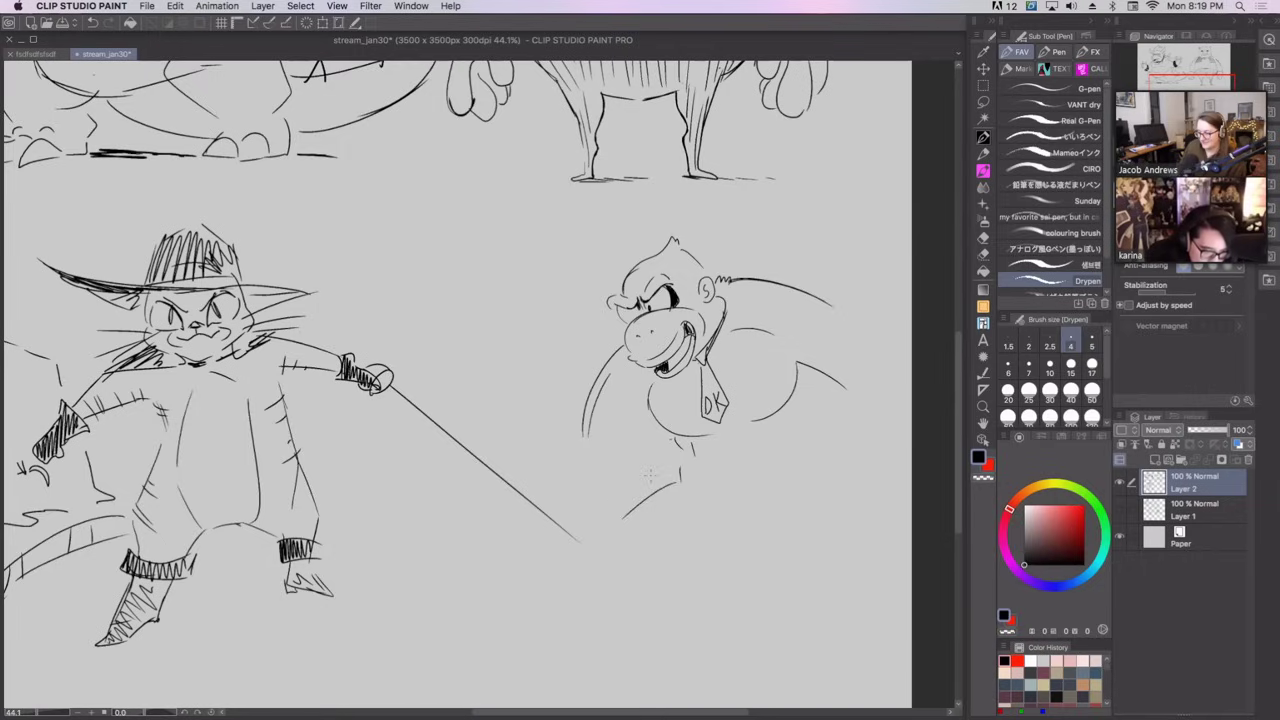
{"action": "key", "text": "ctrl+z"}
{"action": "mouse_move", "coordinate": [664, 474]}
{"action": "left_mouse_down"}
{"action": "mouse_move", "coordinate": [608, 530]}
{"action": "mouse_move", "coordinate": [606, 550]}
{"action": "mouse_move", "coordinate": [558, 536]}
{"action": "mouse_move", "coordinate": [622, 564]}
{"action": "mouse_move", "coordinate": [702, 518]}
{"action": "left_mouse_up"}
{"action": "key", "text": "super+z"}
{"action": "key", "text": "ctrl+z"}
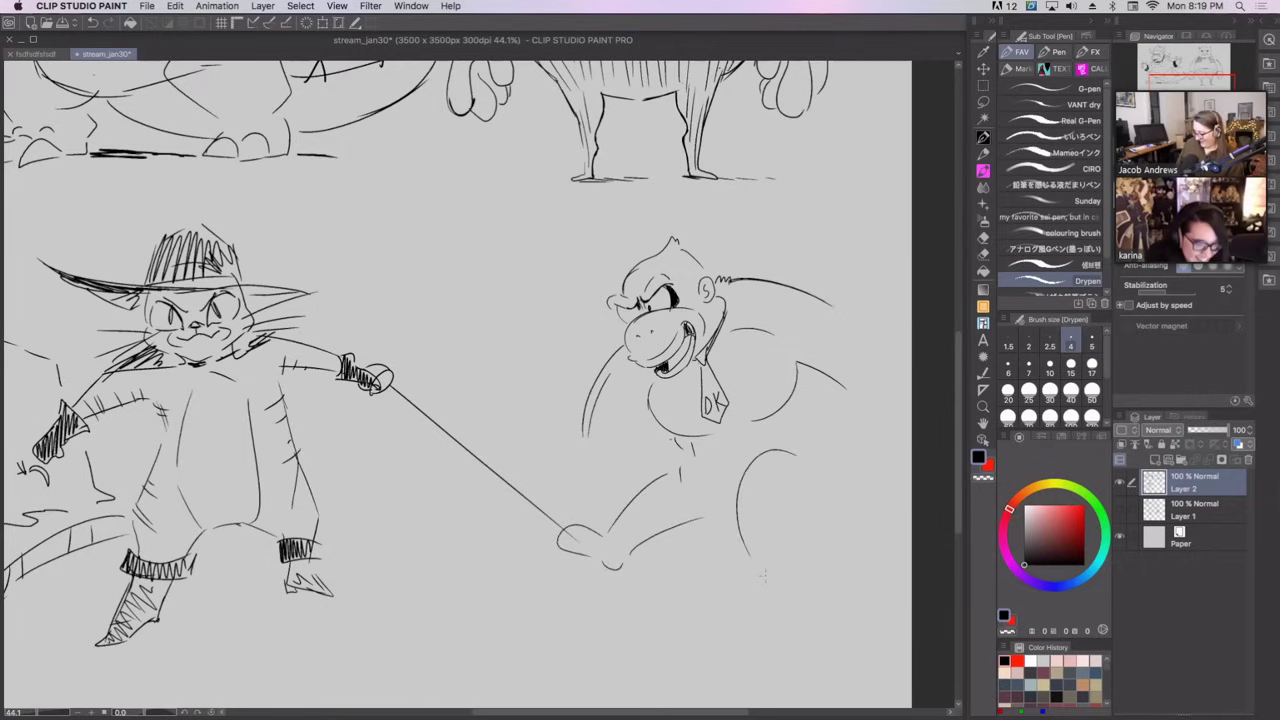
Draw the ape's bent rear leg with its foot and a rounded haunch, removing the trial knee curve.
{"action": "mouse_move", "coordinate": [712, 518]}
{"action": "left_mouse_down"}
{"action": "mouse_move", "coordinate": [800, 542]}
{"action": "mouse_move", "coordinate": [794, 590]}
{"action": "mouse_move", "coordinate": [861, 592]}
{"action": "left_mouse_up"}
{"action": "key", "text": "super+z"}
{"action": "left_click_drag", "start_coordinate": [848, 527], "coordinate": [836, 563]}
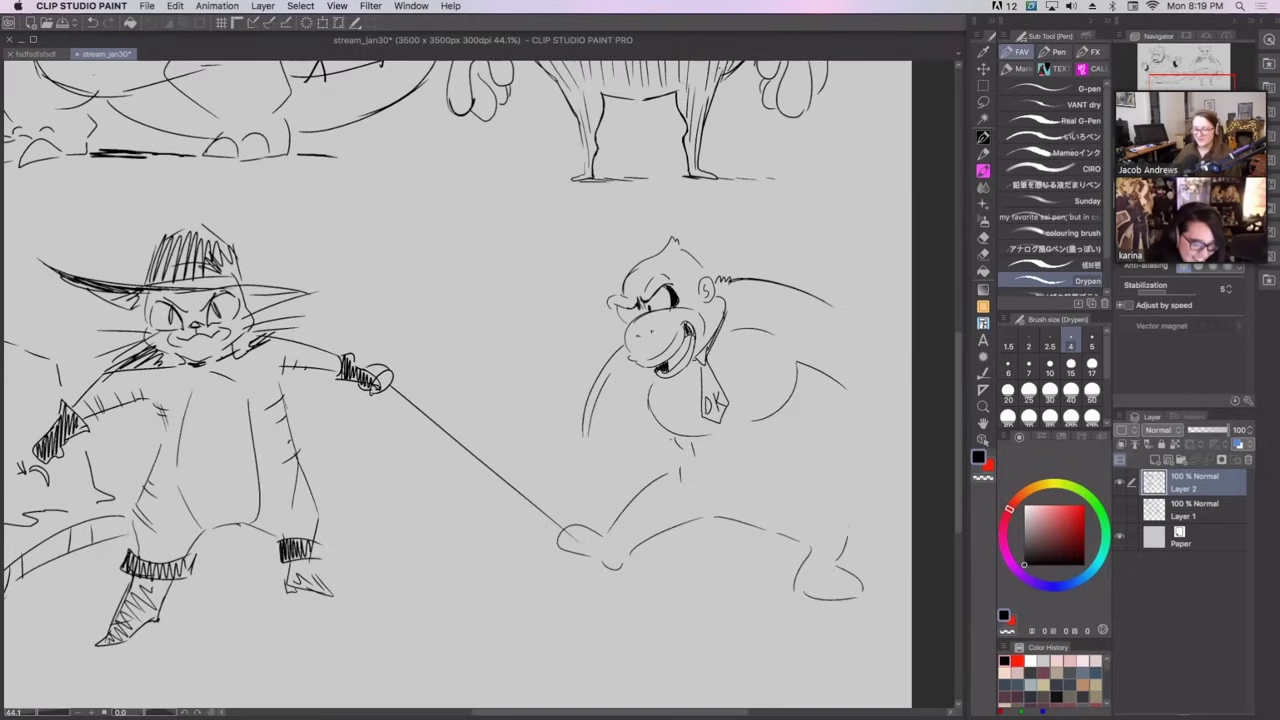
{"action": "left_click_drag", "start_coordinate": [812, 454], "coordinate": [855, 518]}
{"action": "left_click_drag", "start_coordinate": [826, 468], "coordinate": [849, 512]}
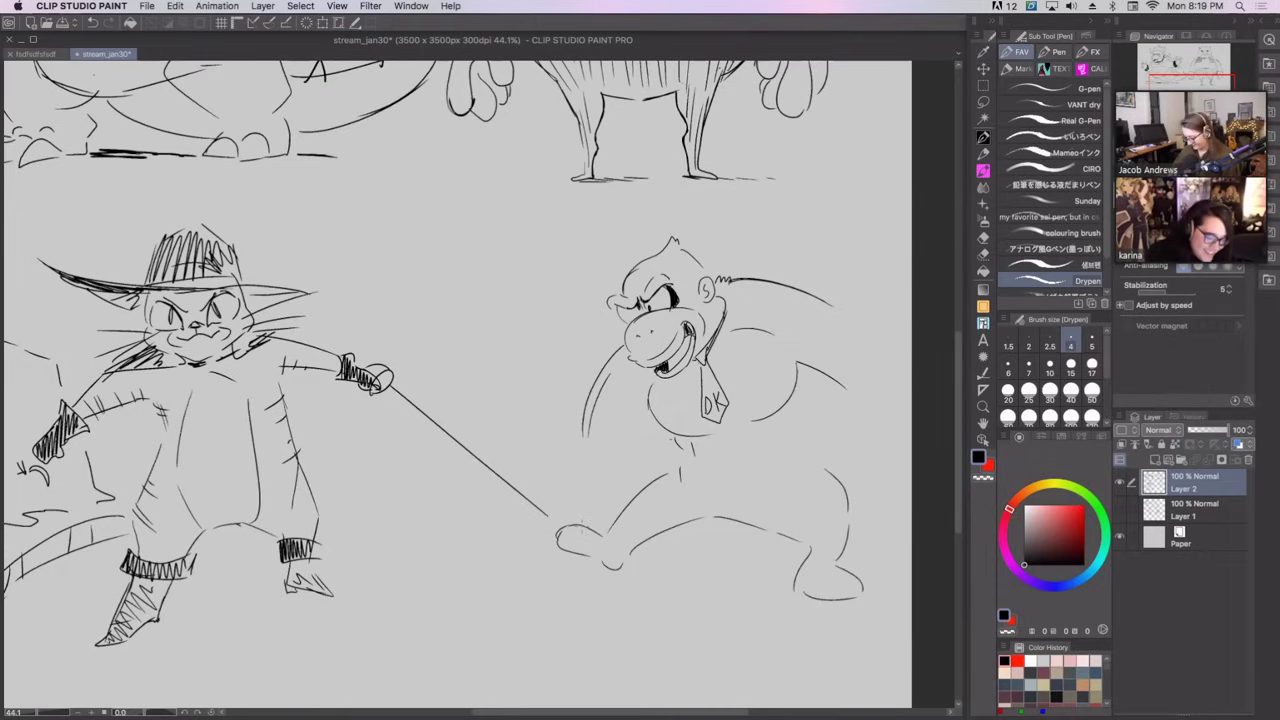
Erase the arm lines below the ape's muzzle with the Quick Lasso Eraser and return to the pen tool.
{"action": "left_click", "coordinate": [983, 253]}
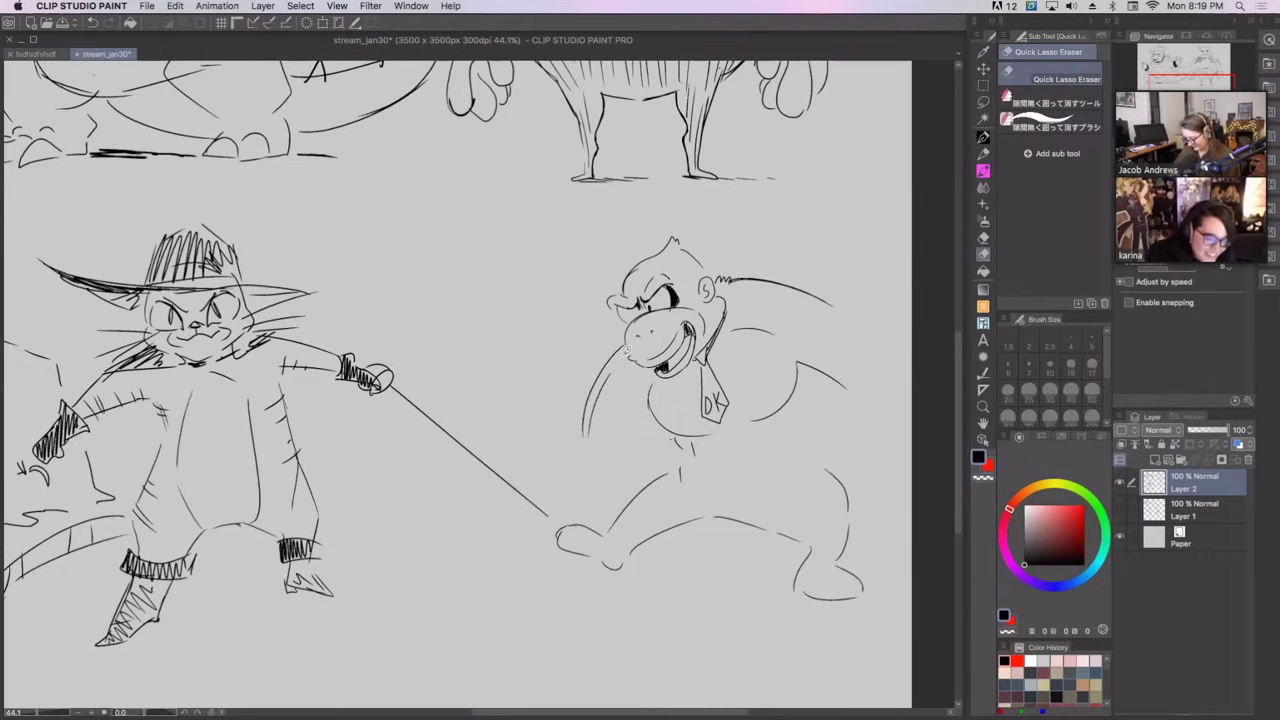
{"action": "mouse_move", "coordinate": [622, 348]}
{"action": "left_mouse_down"}
{"action": "mouse_move", "coordinate": [584, 371]}
{"action": "mouse_move", "coordinate": [622, 352]}
{"action": "left_mouse_up"}
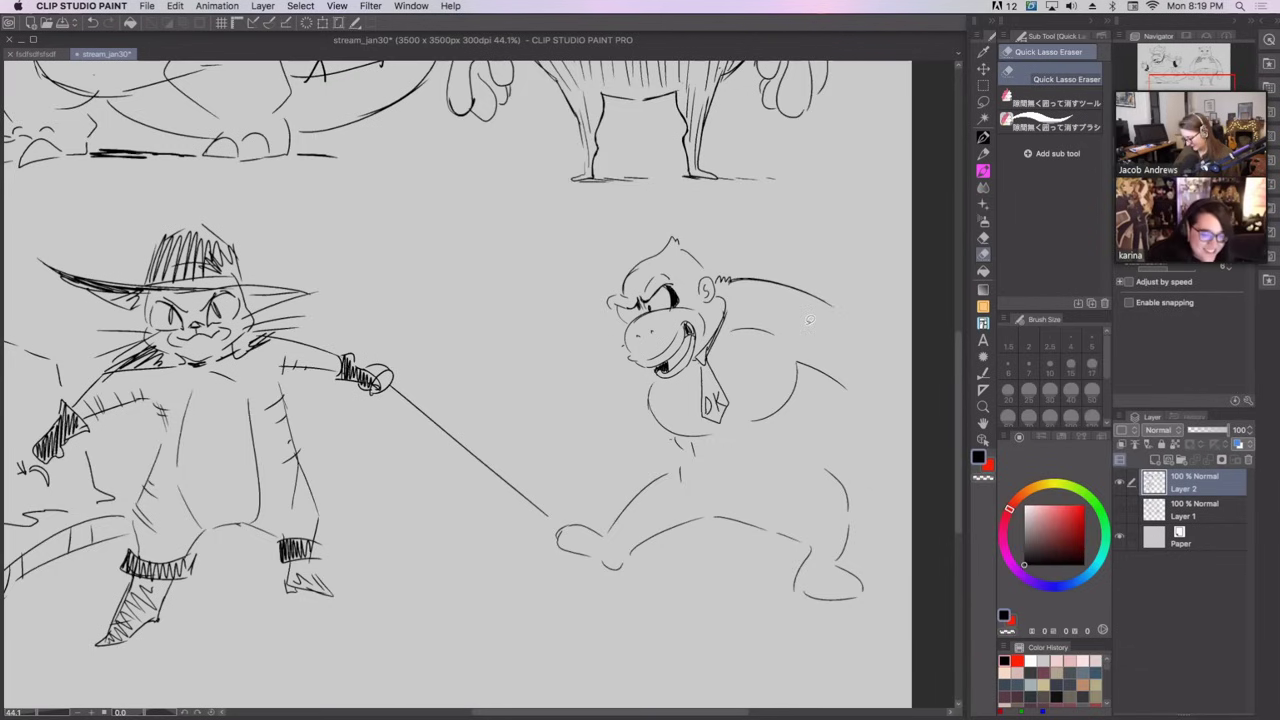
{"action": "left_click", "coordinate": [983, 137]}
Draw the ape's back, rounded belly and hip fur, and thicken the front leg's upper contour at brush size 10.
{"action": "left_click_drag", "start_coordinate": [828, 465], "coordinate": [842, 396]}
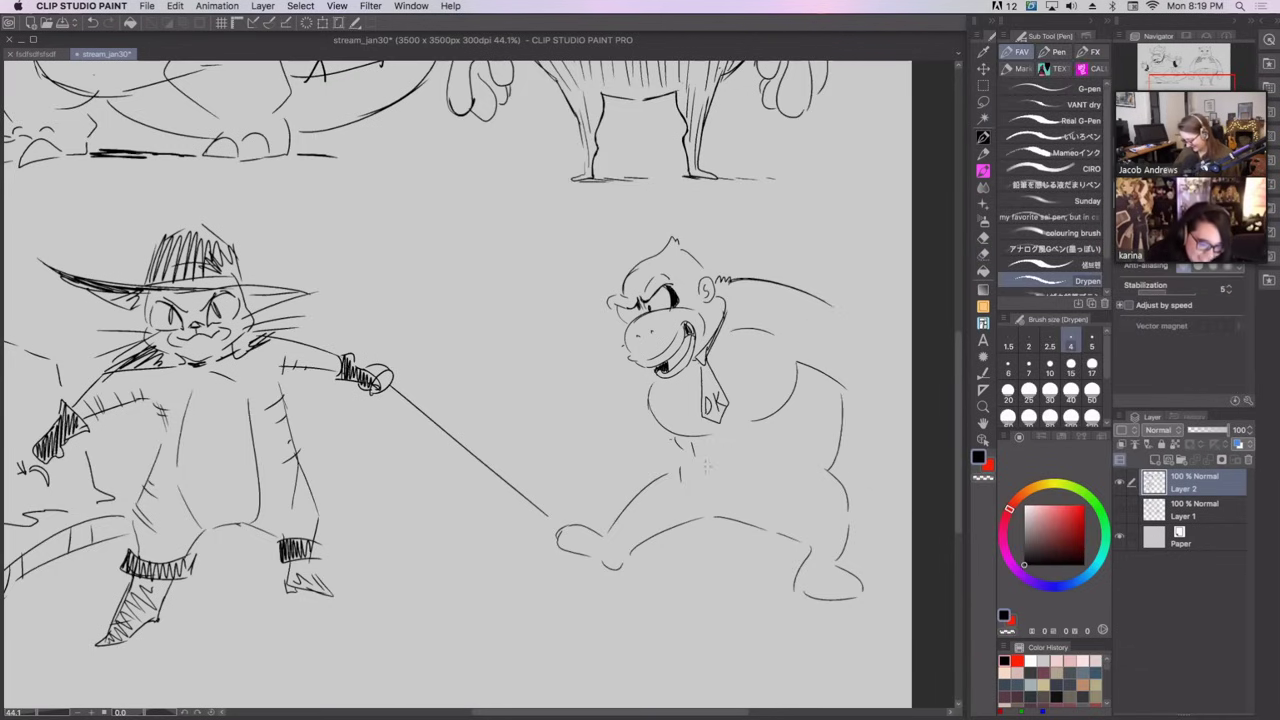
{"action": "mouse_move", "coordinate": [697, 476]}
{"action": "left_mouse_down"}
{"action": "mouse_move", "coordinate": [732, 495]}
{"action": "mouse_move", "coordinate": [770, 465]}
{"action": "mouse_move", "coordinate": [783, 421]}
{"action": "left_mouse_up"}
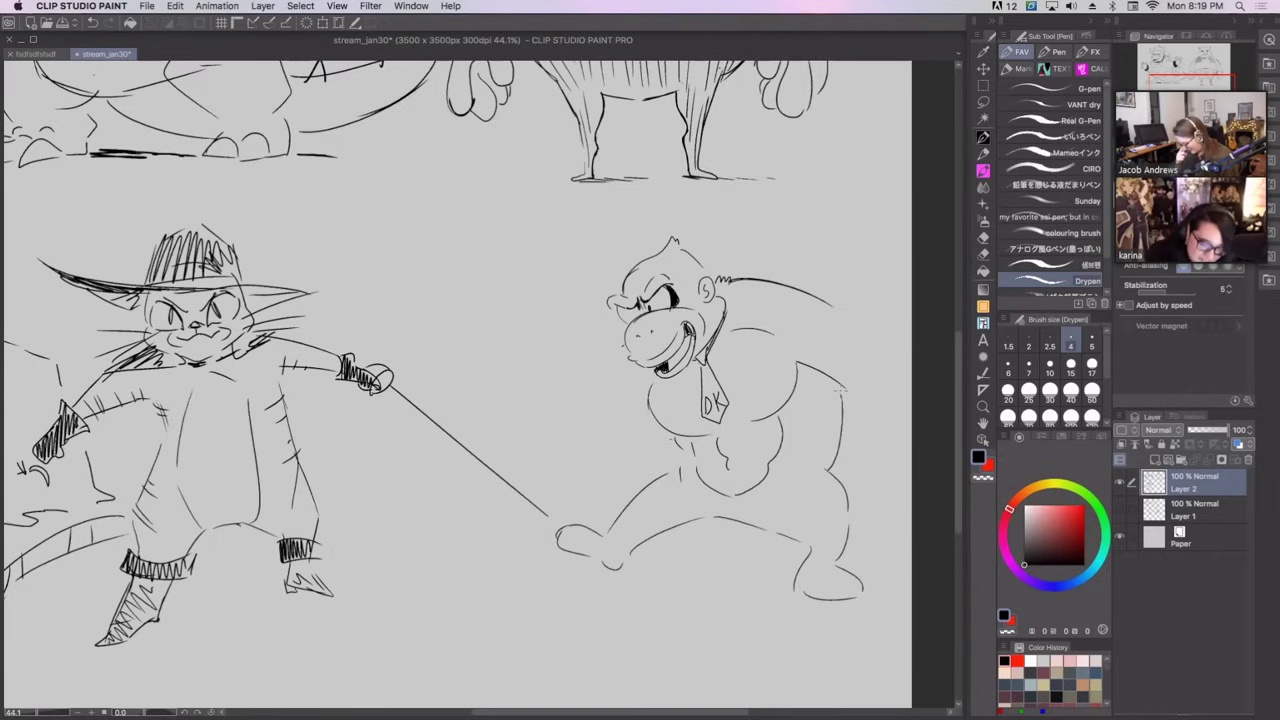
{"action": "mouse_move", "coordinate": [845, 388]}
{"action": "left_mouse_down"}
{"action": "mouse_move", "coordinate": [834, 462]}
{"action": "mouse_move", "coordinate": [848, 506]}
{"action": "left_mouse_up"}
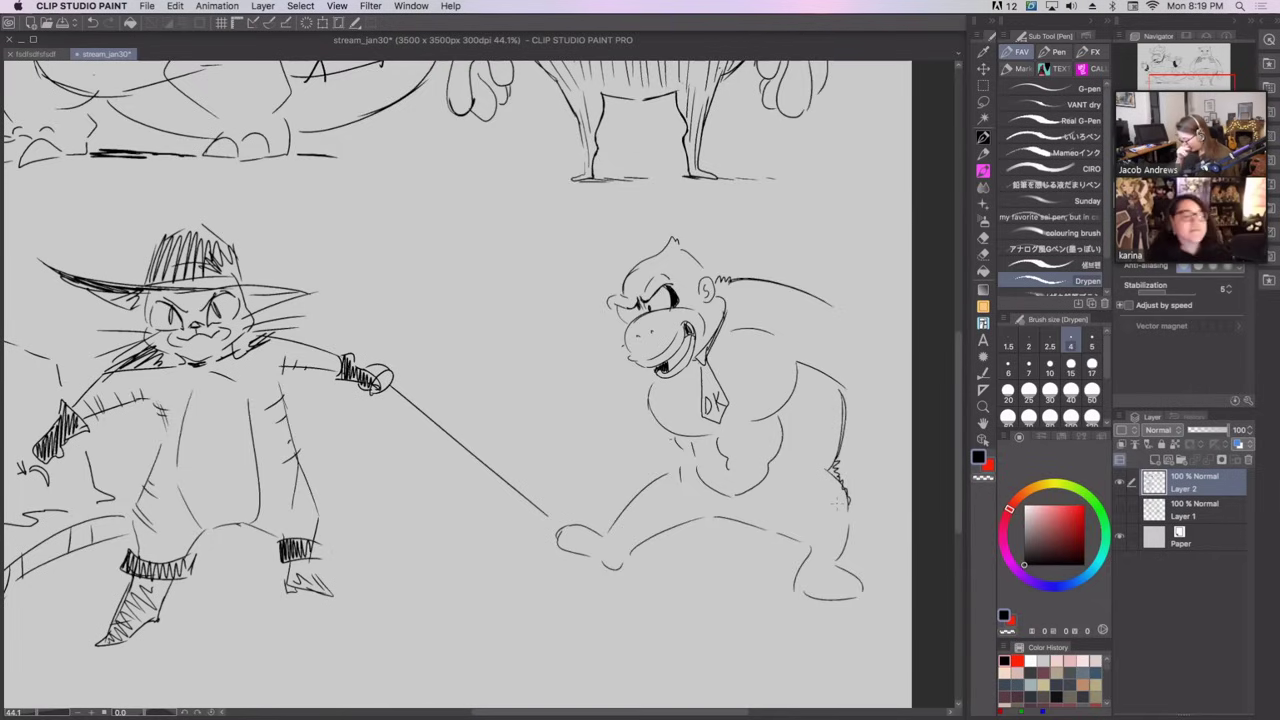
{"action": "left_click", "coordinate": [1049, 365]}
{"action": "mouse_move", "coordinate": [604, 533]}
{"action": "left_mouse_down"}
{"action": "mouse_move", "coordinate": [614, 504]}
{"action": "mouse_move", "coordinate": [680, 471]}
{"action": "left_mouse_up"}
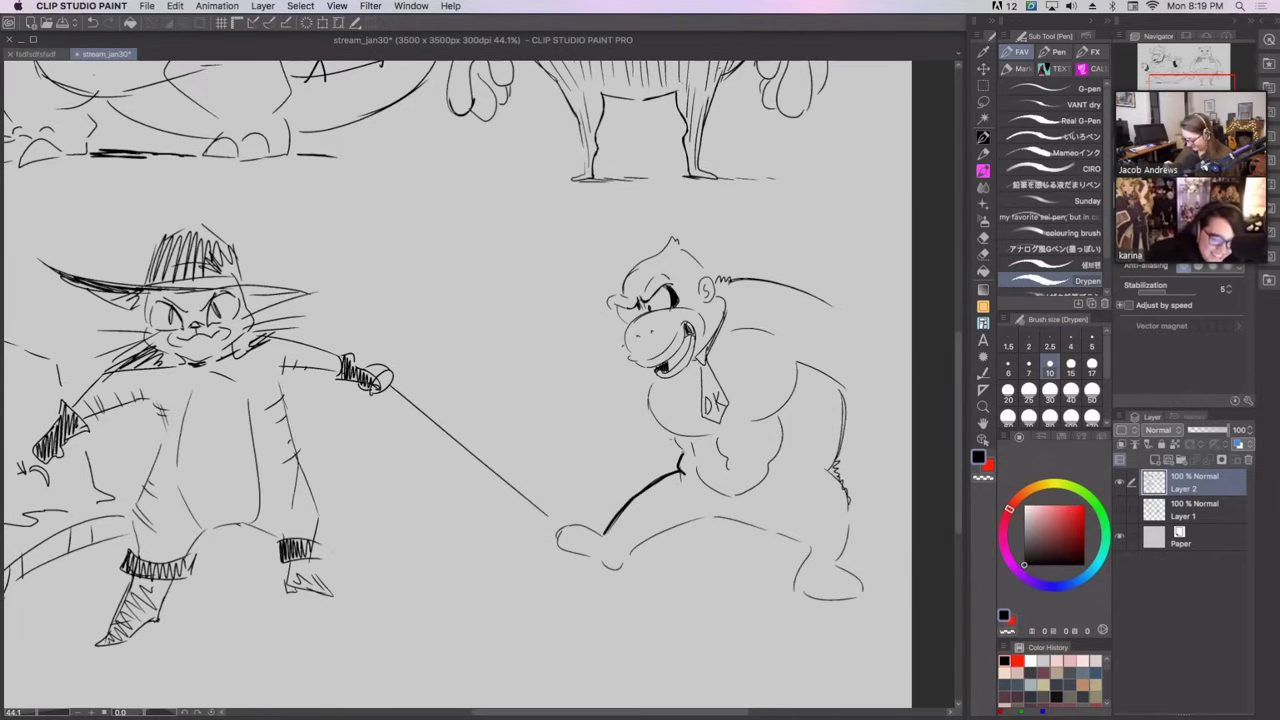
Draw the ape's front arm curving up from the chest to a raised fist with curled fingers, using brush size 6.
{"action": "left_click_drag", "start_coordinate": [579, 362], "coordinate": [546, 432]}
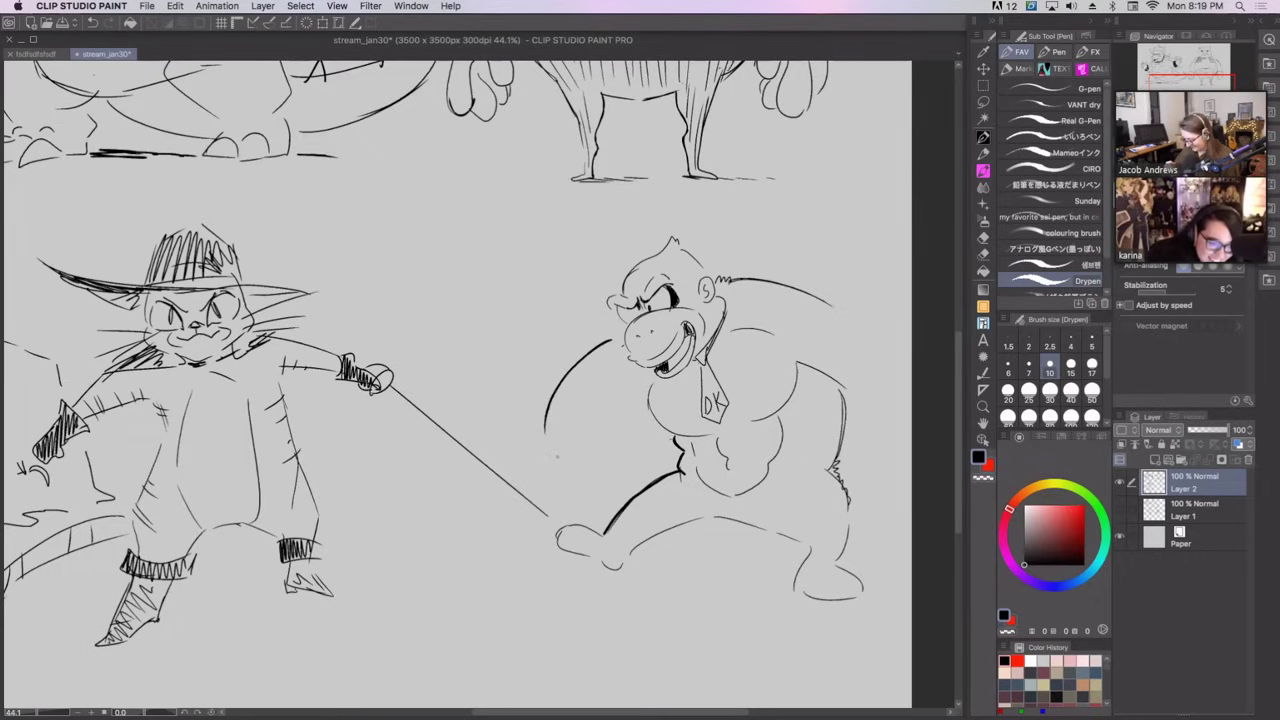
{"action": "key", "text": "super+z"}
{"action": "left_click", "coordinate": [1008, 366]}
{"action": "mouse_move", "coordinate": [645, 405]}
{"action": "left_mouse_down"}
{"action": "mouse_move", "coordinate": [604, 427]}
{"action": "mouse_move", "coordinate": [474, 392]}
{"action": "left_mouse_up"}
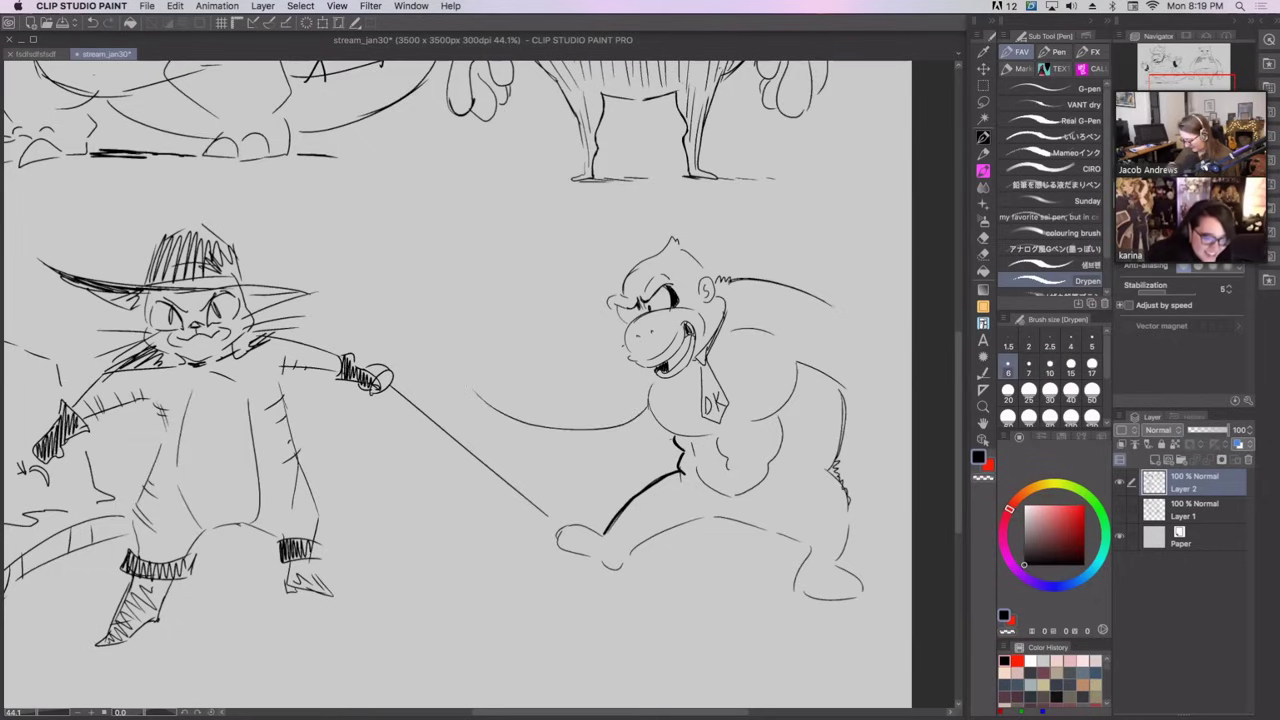
{"action": "key", "text": "super+z"}
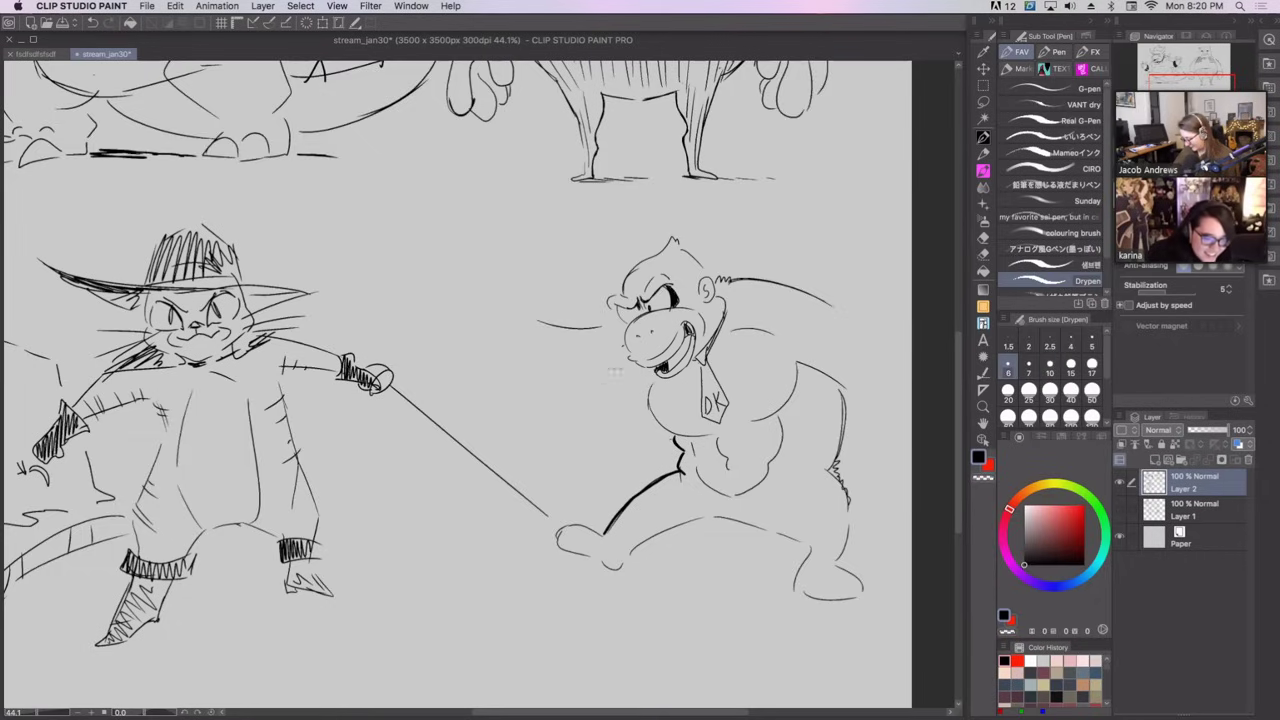
{"action": "mouse_move", "coordinate": [610, 438]}
{"action": "left_mouse_down"}
{"action": "mouse_move", "coordinate": [502, 346]}
{"action": "mouse_move", "coordinate": [556, 326]}
{"action": "mouse_move", "coordinate": [577, 345]}
{"action": "mouse_move", "coordinate": [532, 311]}
{"action": "mouse_move", "coordinate": [558, 295]}
{"action": "left_mouse_up"}
{"action": "key", "text": "super+z"}
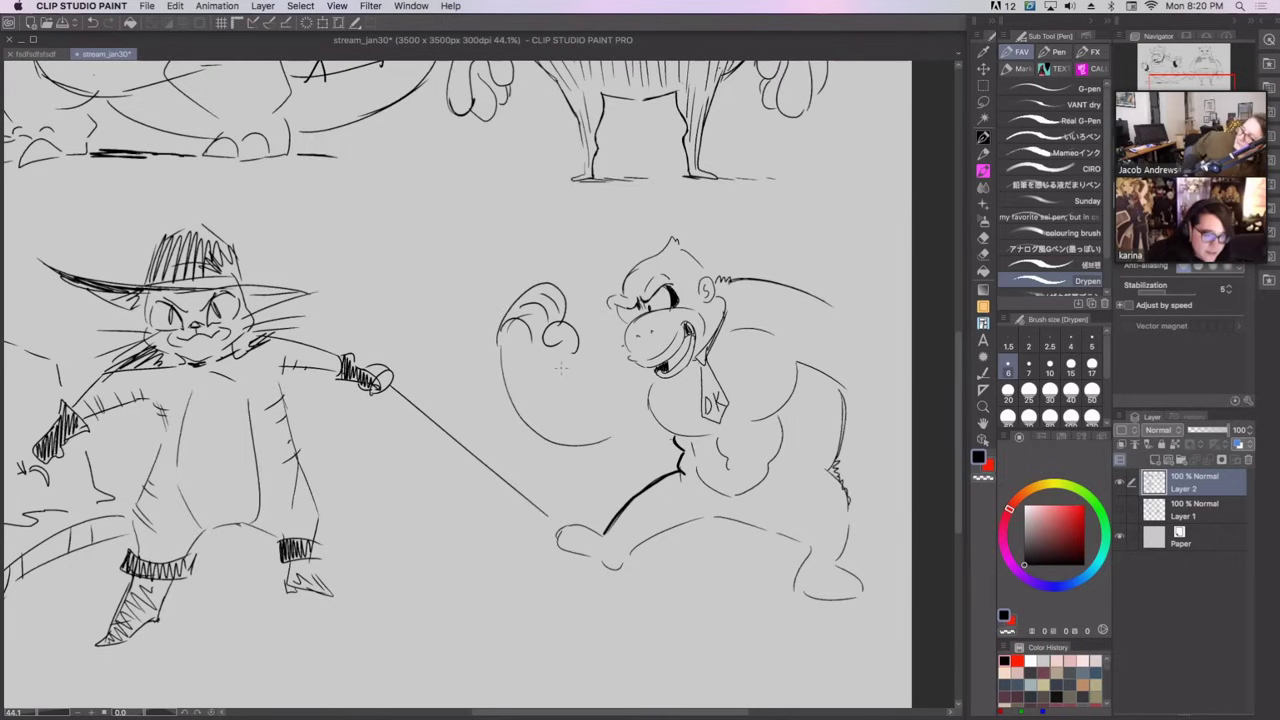
Close the front fist with a rounded palm curve and add fur tufts at the wrist and along the arm.
{"action": "mouse_move", "coordinate": [574, 350]}
{"action": "left_mouse_down"}
{"action": "mouse_move", "coordinate": [505, 345]}
{"action": "mouse_move", "coordinate": [586, 352]}
{"action": "left_mouse_up"}
{"action": "key", "text": "super+z"}
{"action": "key", "text": "super+z"}
{"action": "left_click_drag", "start_coordinate": [498, 338], "coordinate": [565, 370]}
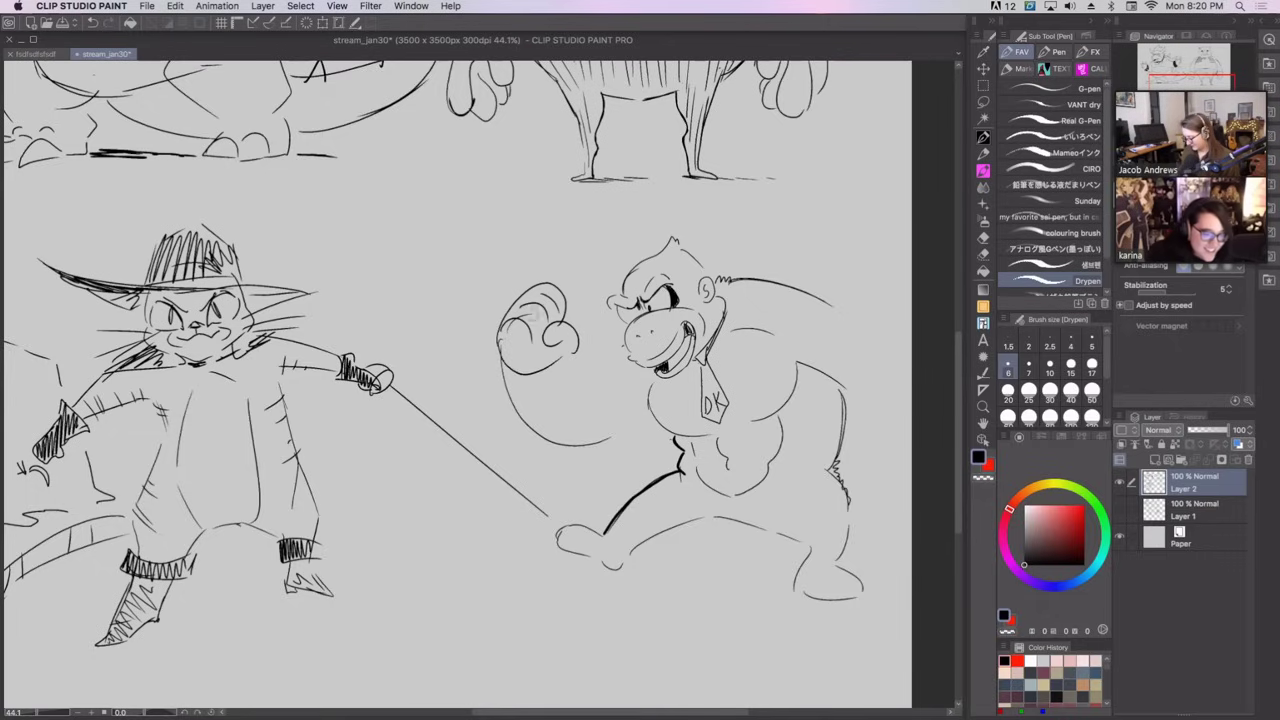
{"action": "mouse_move", "coordinate": [534, 316]}
{"action": "left_mouse_down"}
{"action": "mouse_move", "coordinate": [506, 334]}
{"action": "mouse_move", "coordinate": [508, 322]}
{"action": "mouse_move", "coordinate": [530, 340]}
{"action": "mouse_move", "coordinate": [501, 382]}
{"action": "left_mouse_up"}
{"action": "key", "text": "super+z"}
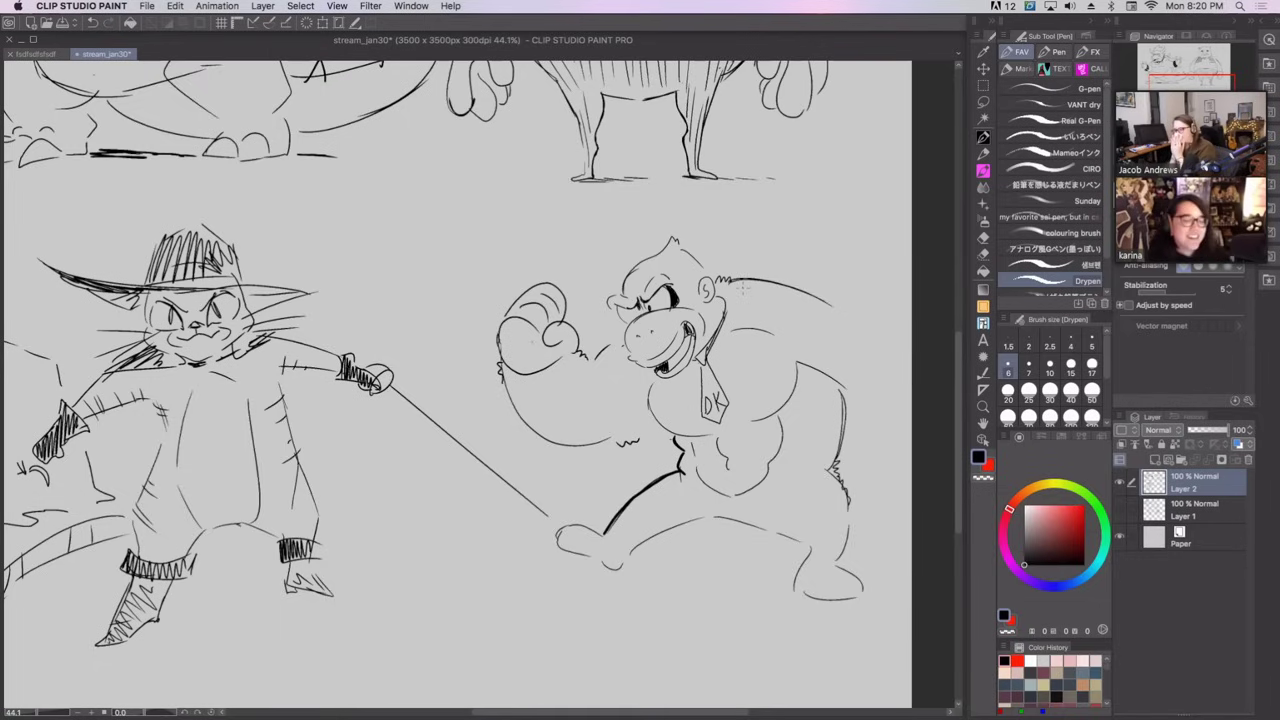
Try a rising shoulder line behind the ape's head and shorten the cat's sword by erasing its tip with the Quick Lasso Eraser.
{"action": "mouse_move", "coordinate": [736, 280]}
{"action": "left_mouse_down"}
{"action": "mouse_move", "coordinate": [765, 265]}
{"action": "mouse_move", "coordinate": [850, 274]}
{"action": "left_mouse_up"}
{"action": "left_click_drag", "start_coordinate": [822, 215], "coordinate": [792, 219]}
{"action": "left_click", "coordinate": [983, 102]}
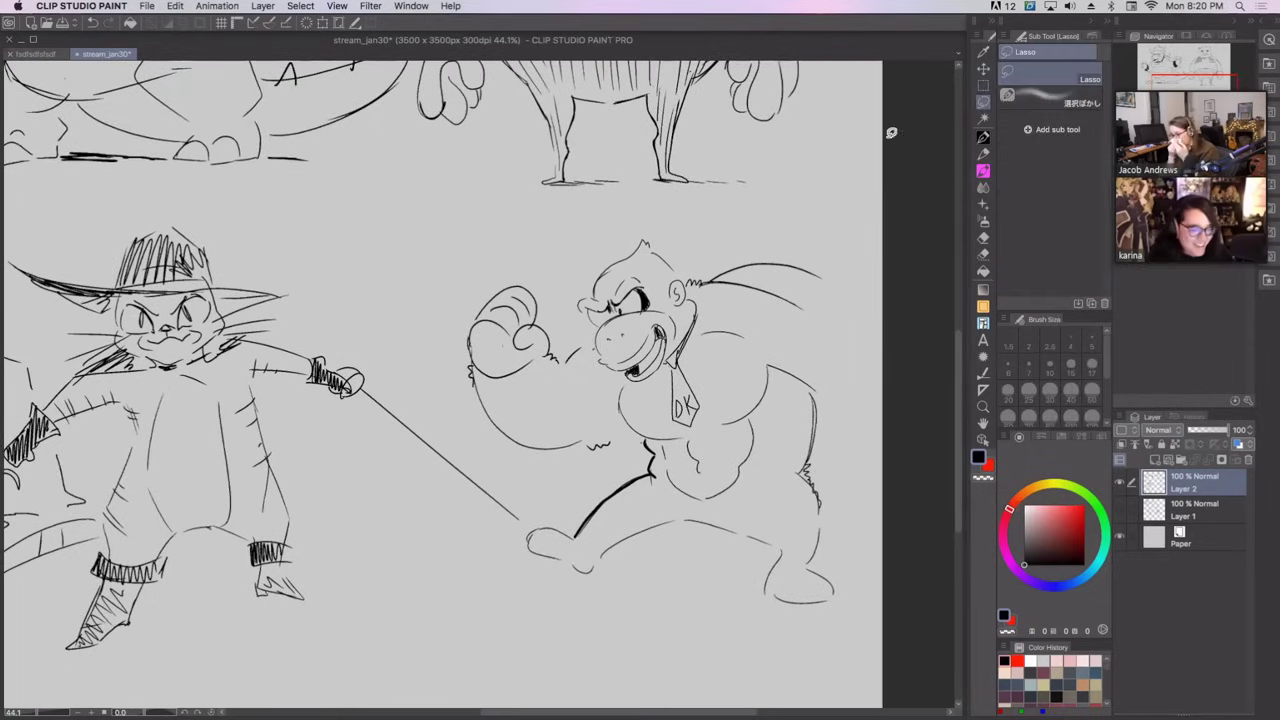
{"action": "left_click", "coordinate": [983, 254]}
{"action": "left_click_drag", "start_coordinate": [460, 450], "coordinate": [536, 486]}
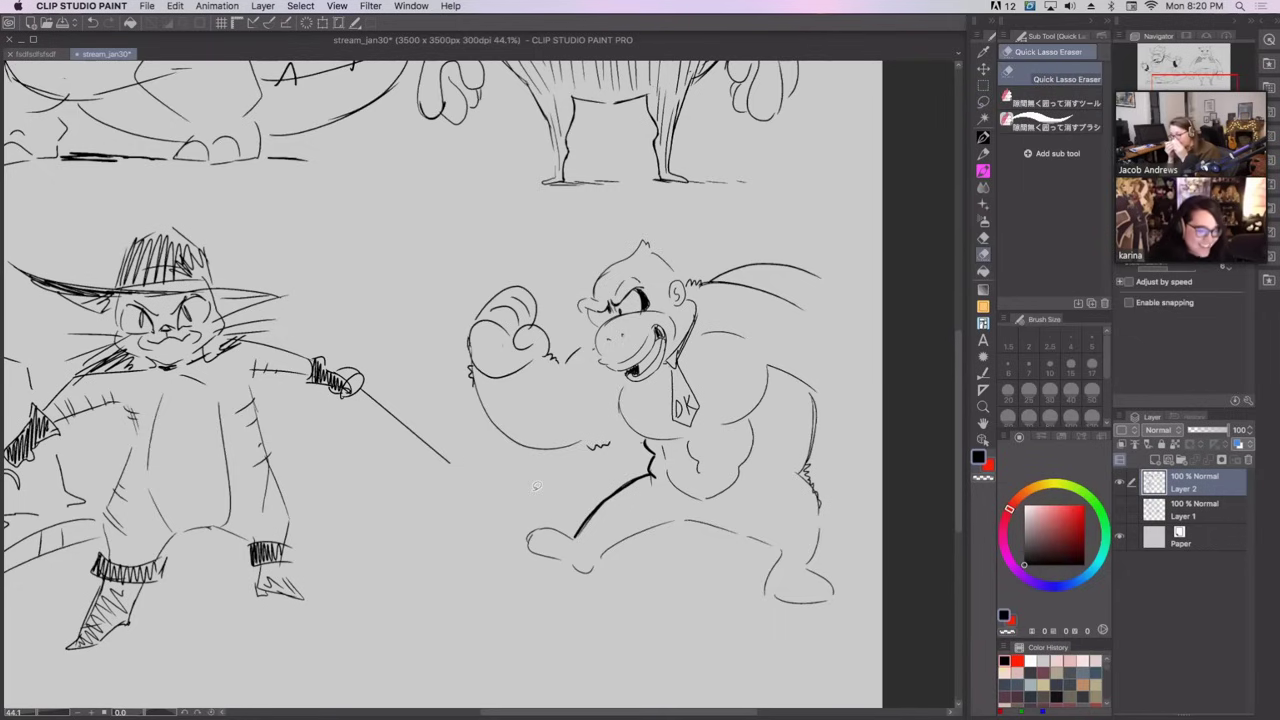
Select the whole ape with the Lasso, move it closer to the cat, and erase its shoulder and upper back lines.
{"action": "left_click", "coordinate": [983, 101]}
{"action": "mouse_move", "coordinate": [480, 254]}
{"action": "left_mouse_down"}
{"action": "mouse_move", "coordinate": [465, 284]}
{"action": "mouse_move", "coordinate": [672, 634]}
{"action": "mouse_move", "coordinate": [882, 280]}
{"action": "mouse_move", "coordinate": [706, 214]}
{"action": "left_mouse_up"}
{"action": "key", "text": "k"}
{"action": "mouse_move", "coordinate": [705, 316]}
{"action": "left_mouse_down"}
{"action": "mouse_move", "coordinate": [659, 326]}
{"action": "mouse_move", "coordinate": [812, 358]}
{"action": "mouse_move", "coordinate": [760, 342]}
{"action": "mouse_move", "coordinate": [771, 302]}
{"action": "left_mouse_up"}
{"action": "key", "text": "ctrl+d"}
{"action": "key", "text": "e"}
{"action": "left_click", "coordinate": [983, 138]}
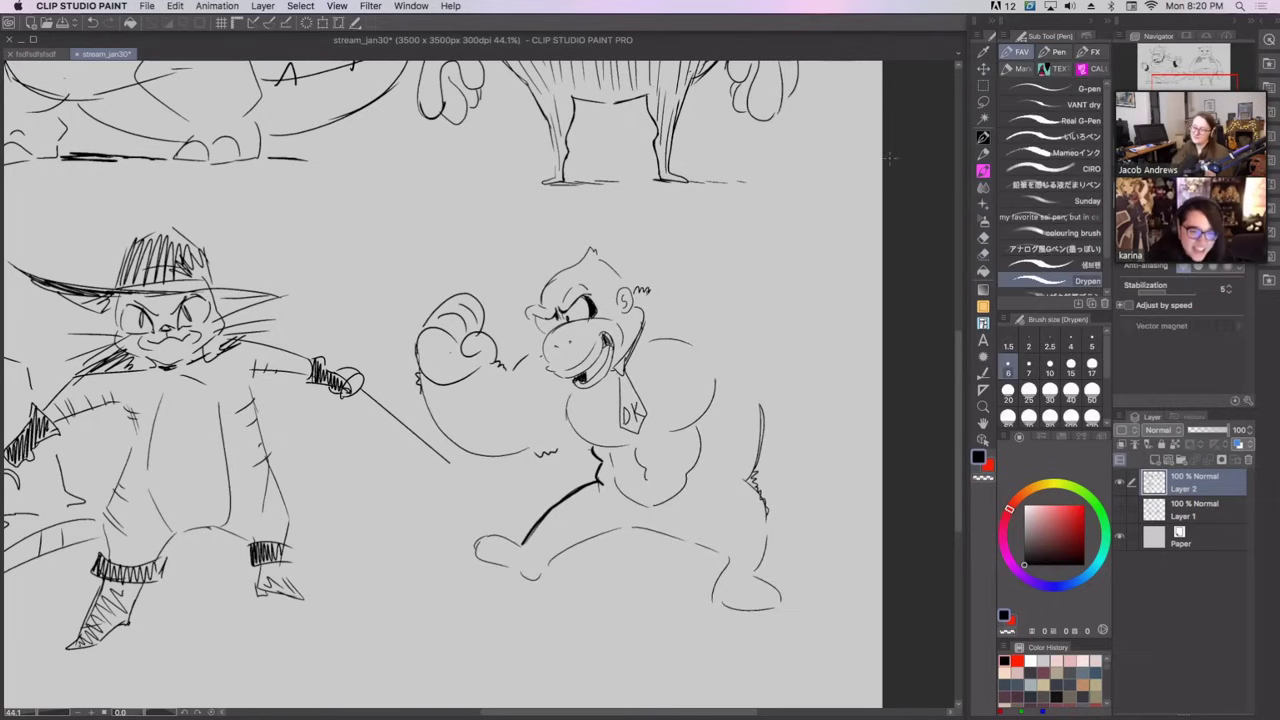
Draw the ape's shoulder line and the first upper and lower contours of the raised rear arm.
{"action": "mouse_move", "coordinate": [664, 282]}
{"action": "left_mouse_down"}
{"action": "mouse_move", "coordinate": [746, 286]}
{"action": "mouse_move", "coordinate": [804, 318]}
{"action": "mouse_move", "coordinate": [702, 292]}
{"action": "mouse_move", "coordinate": [784, 213]}
{"action": "left_mouse_up"}
{"action": "key", "text": "ctrl+z"}
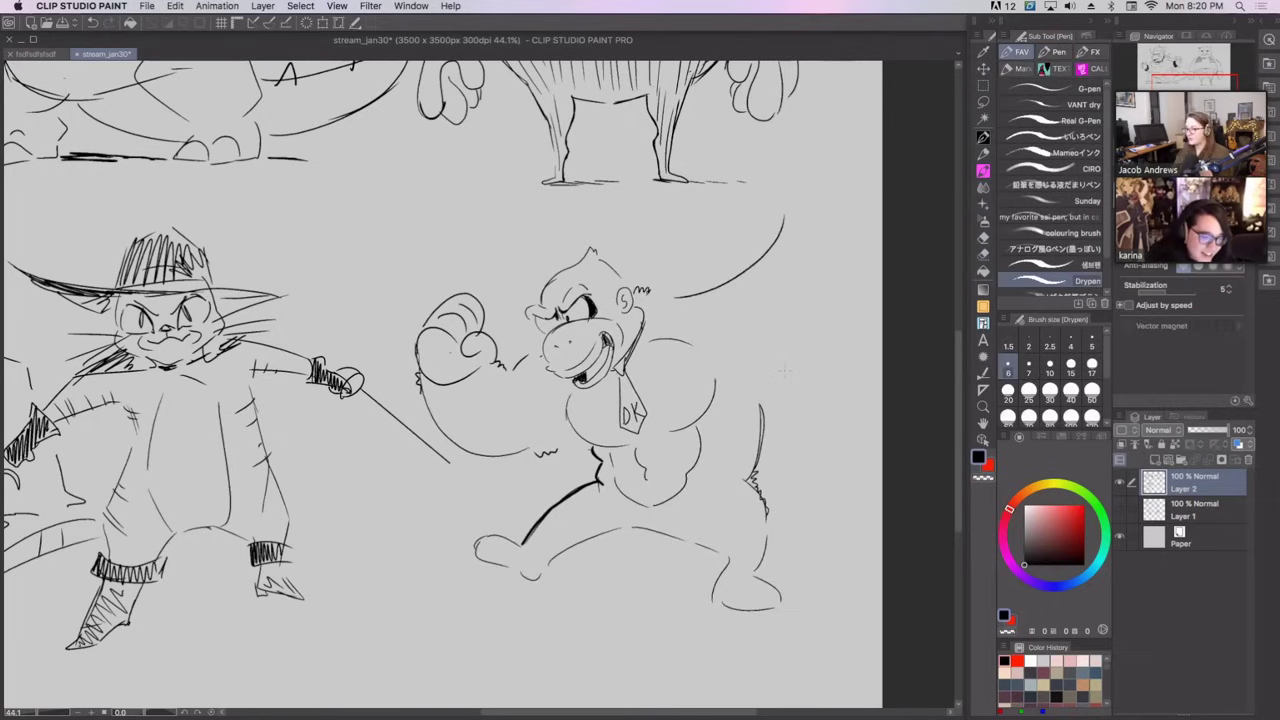
{"action": "key", "text": "ctrl+z"}
{"action": "mouse_move", "coordinate": [648, 296]}
{"action": "left_mouse_down"}
{"action": "mouse_move", "coordinate": [712, 295]}
{"action": "mouse_move", "coordinate": [793, 268]}
{"action": "left_mouse_up"}
{"action": "left_click_drag", "start_coordinate": [757, 400], "coordinate": [803, 385]}
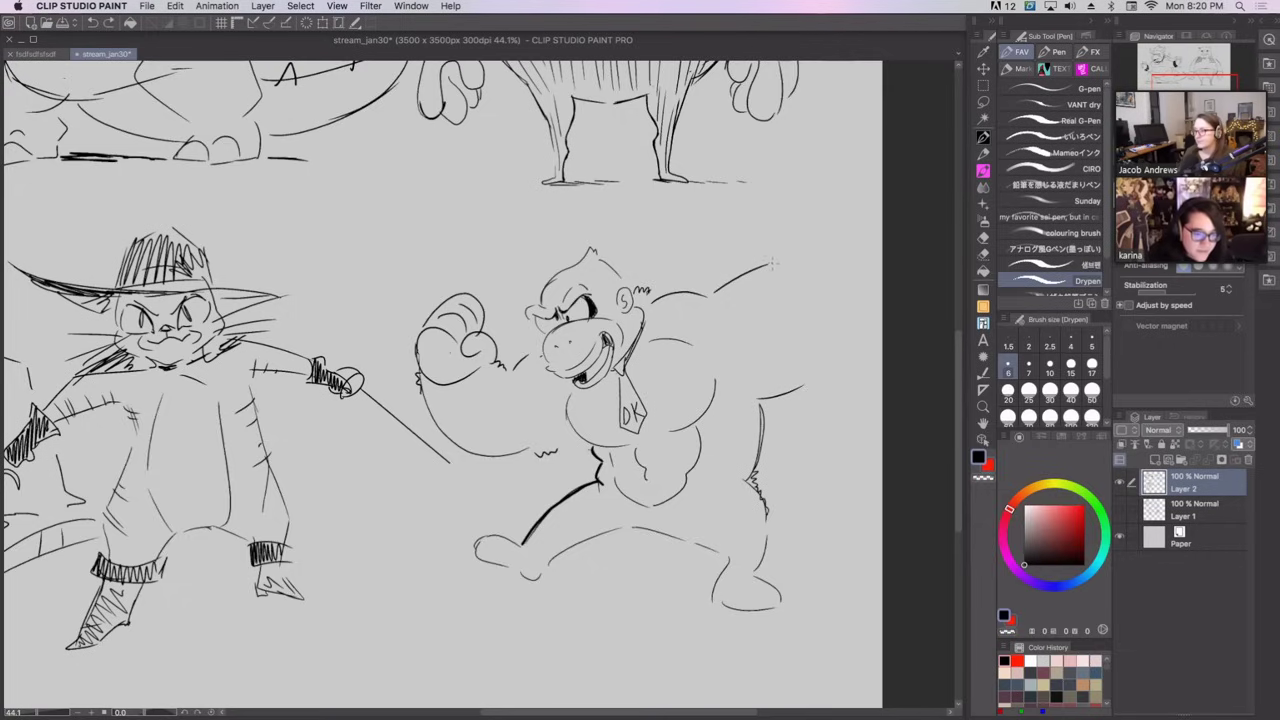
Draw a large raised fist with a round thumb and bulging fingers at the end of the rear arm.
{"action": "mouse_move", "coordinate": [770, 263]}
{"action": "left_mouse_down"}
{"action": "mouse_move", "coordinate": [792, 216]}
{"action": "mouse_move", "coordinate": [760, 220]}
{"action": "mouse_move", "coordinate": [806, 240]}
{"action": "left_mouse_up"}
{"action": "key", "text": "super+z"}
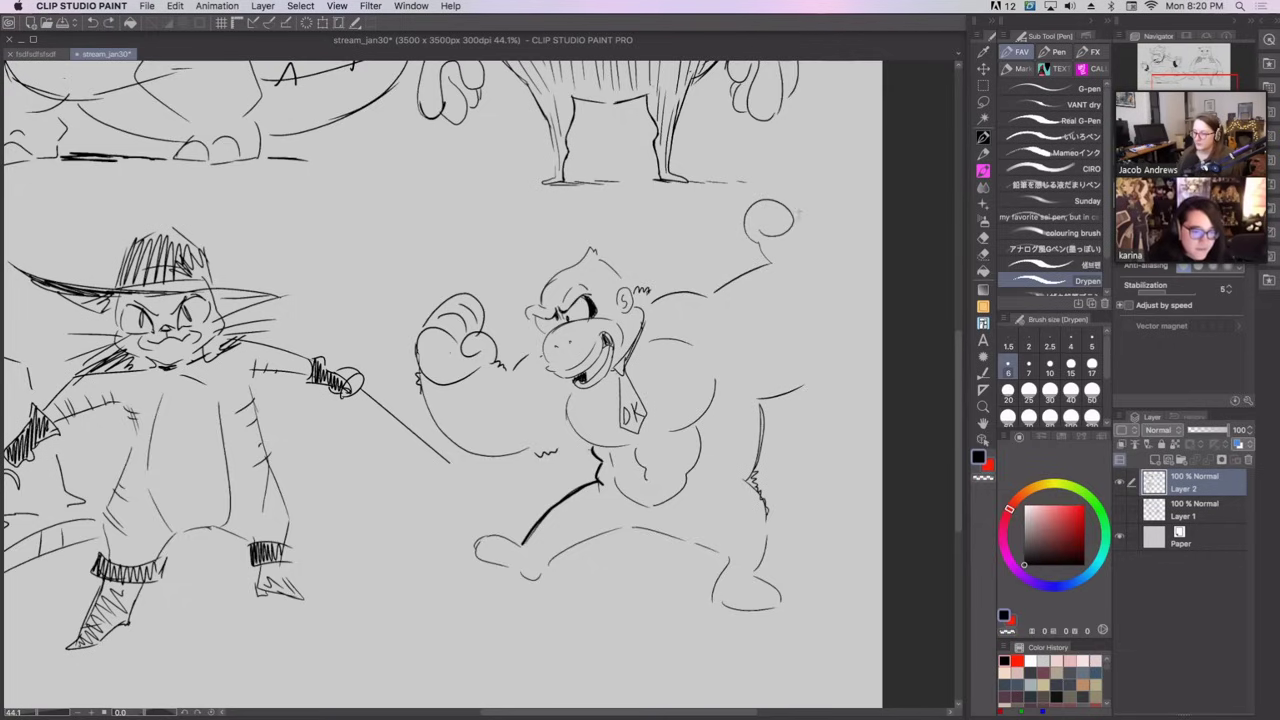
{"action": "mouse_move", "coordinate": [788, 192]}
{"action": "left_mouse_down"}
{"action": "mouse_move", "coordinate": [828, 216]}
{"action": "mouse_move", "coordinate": [832, 252]}
{"action": "mouse_move", "coordinate": [795, 244]}
{"action": "mouse_move", "coordinate": [786, 190]}
{"action": "left_mouse_up"}
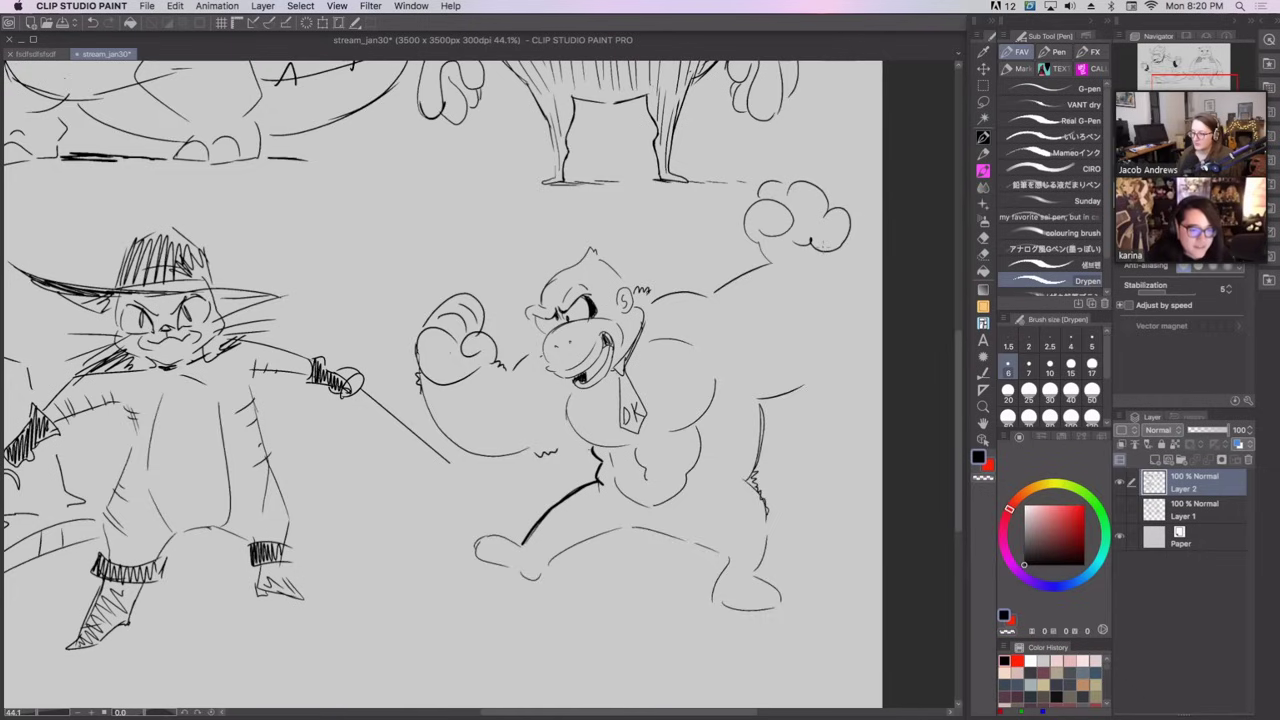
{"action": "left_click_drag", "start_coordinate": [848, 226], "coordinate": [822, 300]}
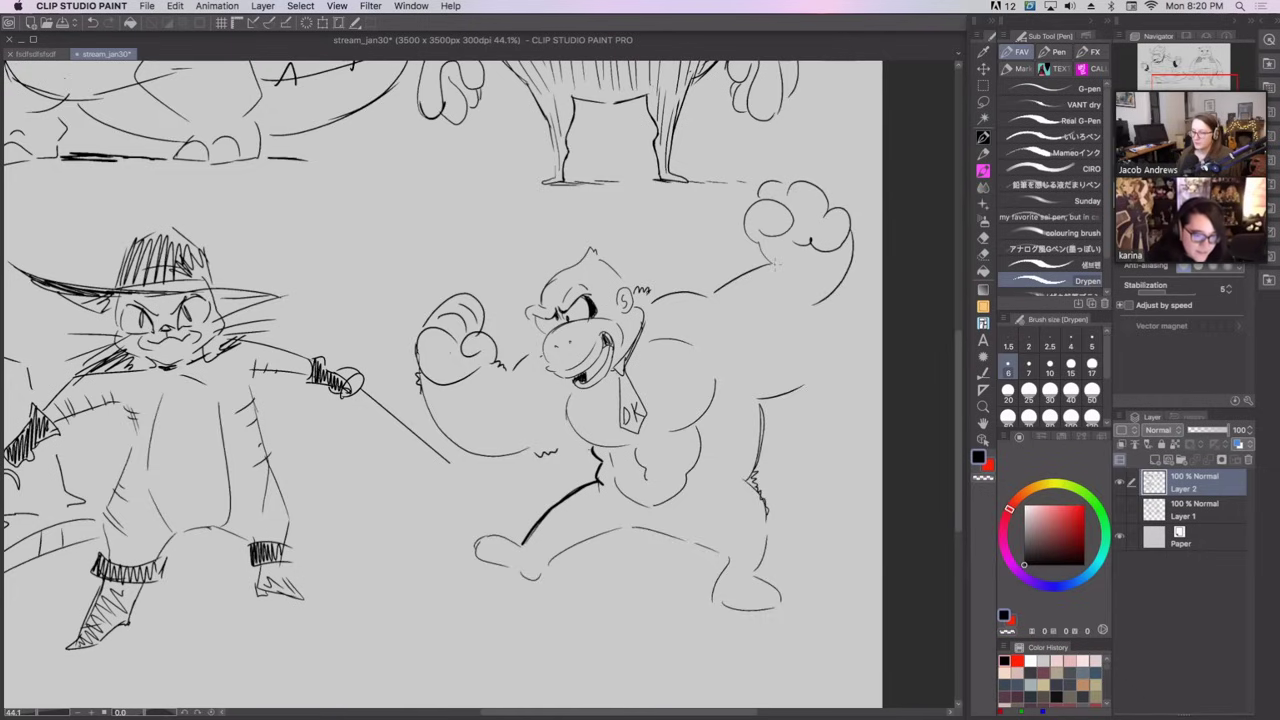
Draw the upright forearm from the raised fist to the elbow, replacing the diagonal arm line and adding jagged wrist and shoulder fur.
{"action": "left_click_drag", "start_coordinate": [773, 263], "coordinate": [753, 327]}
{"action": "left_click_drag", "start_coordinate": [852, 272], "coordinate": [758, 394]}
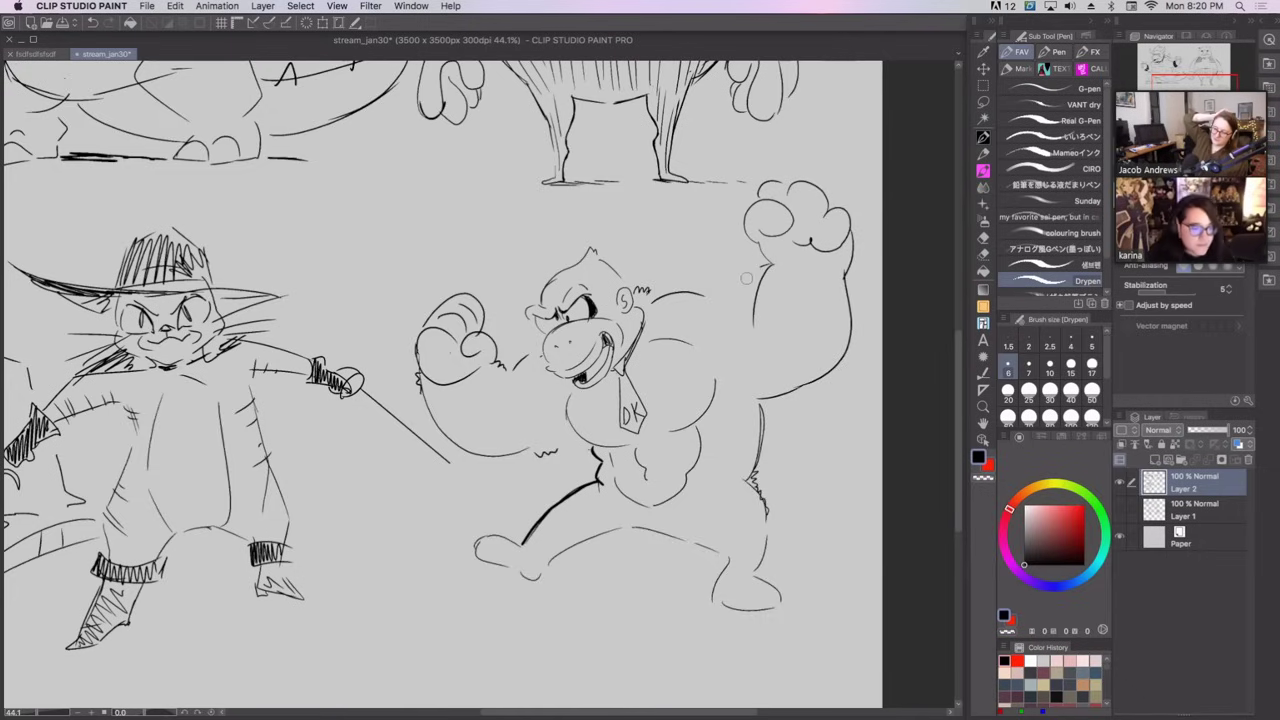
{"action": "mouse_move", "coordinate": [711, 298]}
{"action": "left_mouse_down"}
{"action": "mouse_move", "coordinate": [771, 272]}
{"action": "mouse_move", "coordinate": [813, 266]}
{"action": "mouse_move", "coordinate": [852, 286]}
{"action": "left_mouse_up"}
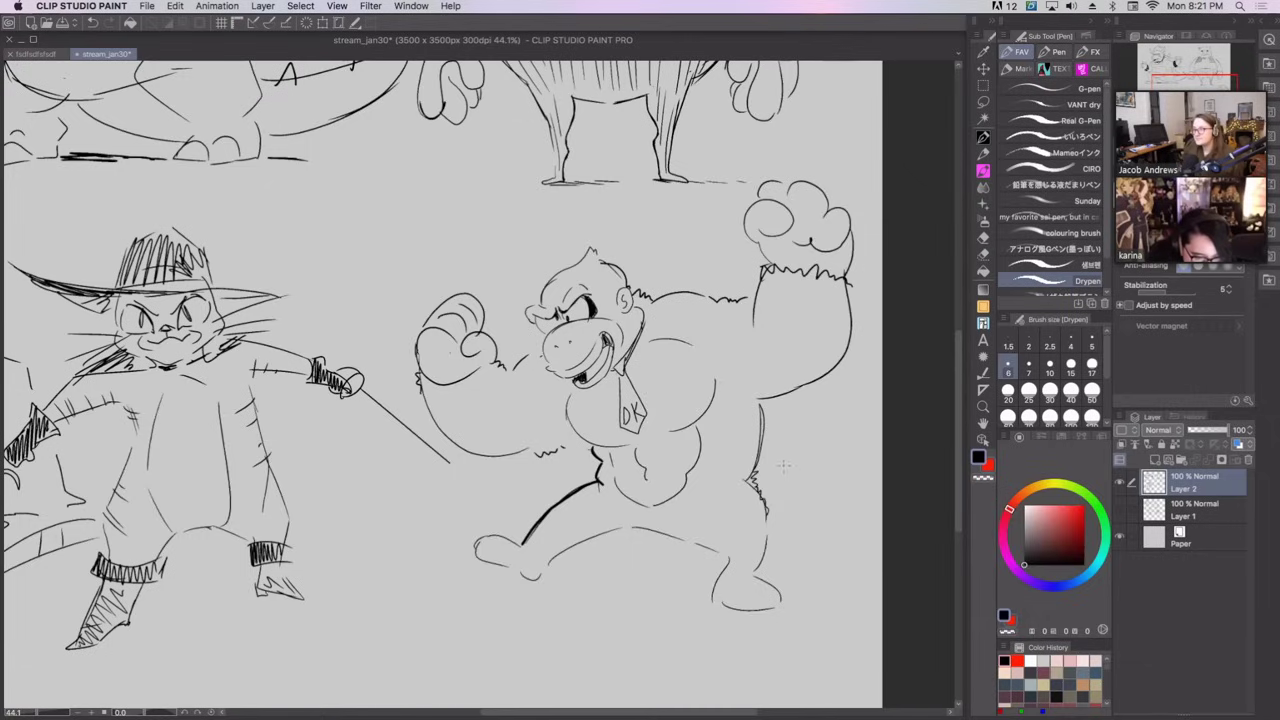
Draw a small cap with a star on it beside the ape's rear leg at brush size 5.
{"action": "mouse_move", "coordinate": [783, 466]}
{"action": "left_mouse_down"}
{"action": "mouse_move", "coordinate": [818, 440]}
{"action": "mouse_move", "coordinate": [806, 466]}
{"action": "mouse_move", "coordinate": [838, 473]}
{"action": "left_mouse_up"}
{"action": "key", "text": "super+z"}
{"action": "left_click", "coordinate": [1091, 341]}
{"action": "key", "text": "super+z"}
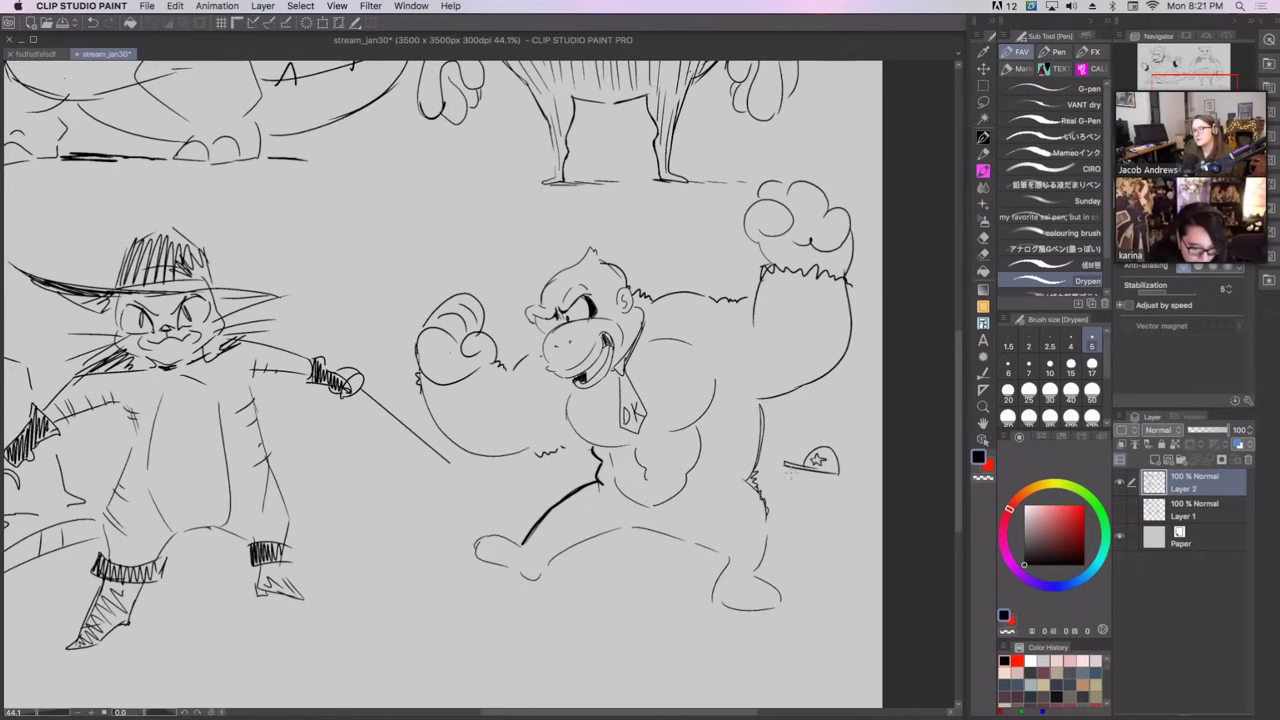
Draw a boxy head under the star cap with an ear, eyes and a flat mouth, and extend the cap's brim.
{"action": "mouse_move", "coordinate": [801, 469]}
{"action": "left_mouse_down"}
{"action": "mouse_move", "coordinate": [792, 494]}
{"action": "mouse_move", "coordinate": [820, 508]}
{"action": "mouse_move", "coordinate": [846, 478]}
{"action": "mouse_move", "coordinate": [840, 487]}
{"action": "left_mouse_up"}
{"action": "key", "text": "ctrl+z"}
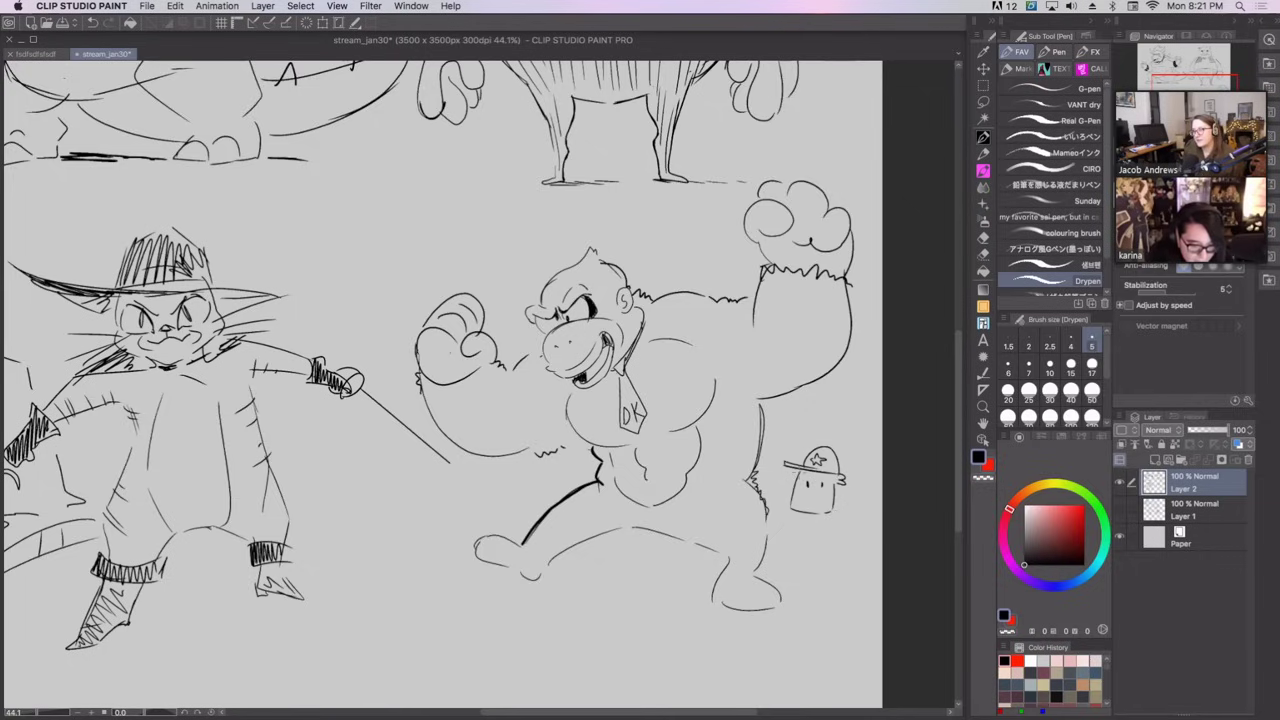
{"action": "mouse_move", "coordinate": [805, 473]}
{"action": "left_mouse_down"}
{"action": "mouse_move", "coordinate": [791, 482]}
{"action": "mouse_move", "coordinate": [786, 466]}
{"action": "left_mouse_up"}
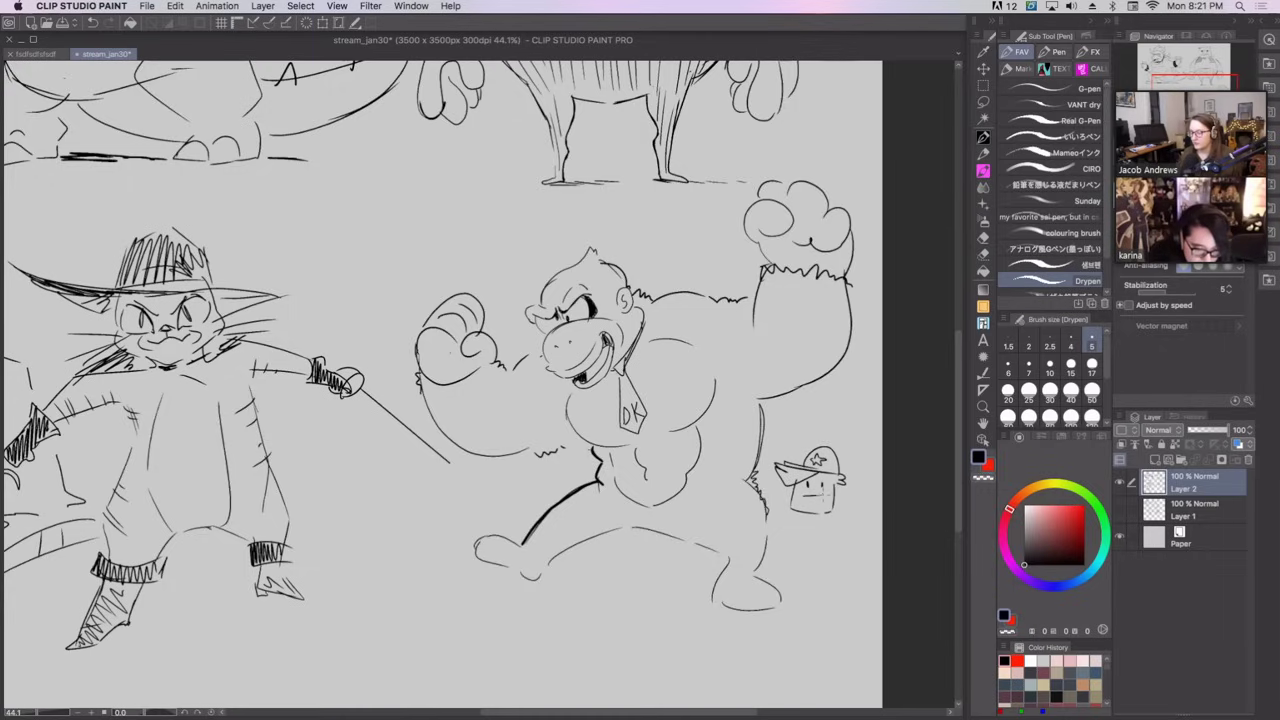
{"action": "key", "text": "super+z"}
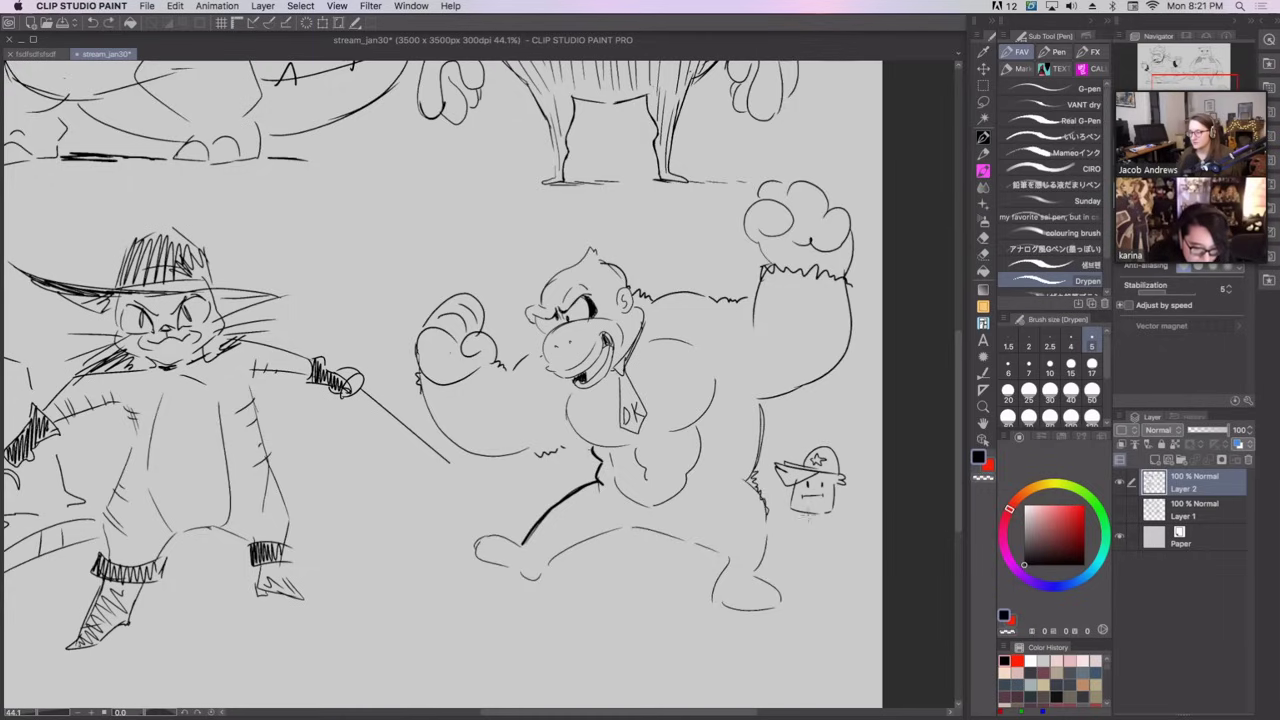
Draw the small figure's body, arms and legs, a D on its shirt, and a rectangular object held in one hand.
{"action": "mouse_move", "coordinate": [806, 516]}
{"action": "left_mouse_down"}
{"action": "mouse_move", "coordinate": [794, 543]}
{"action": "mouse_move", "coordinate": [825, 521]}
{"action": "left_mouse_up"}
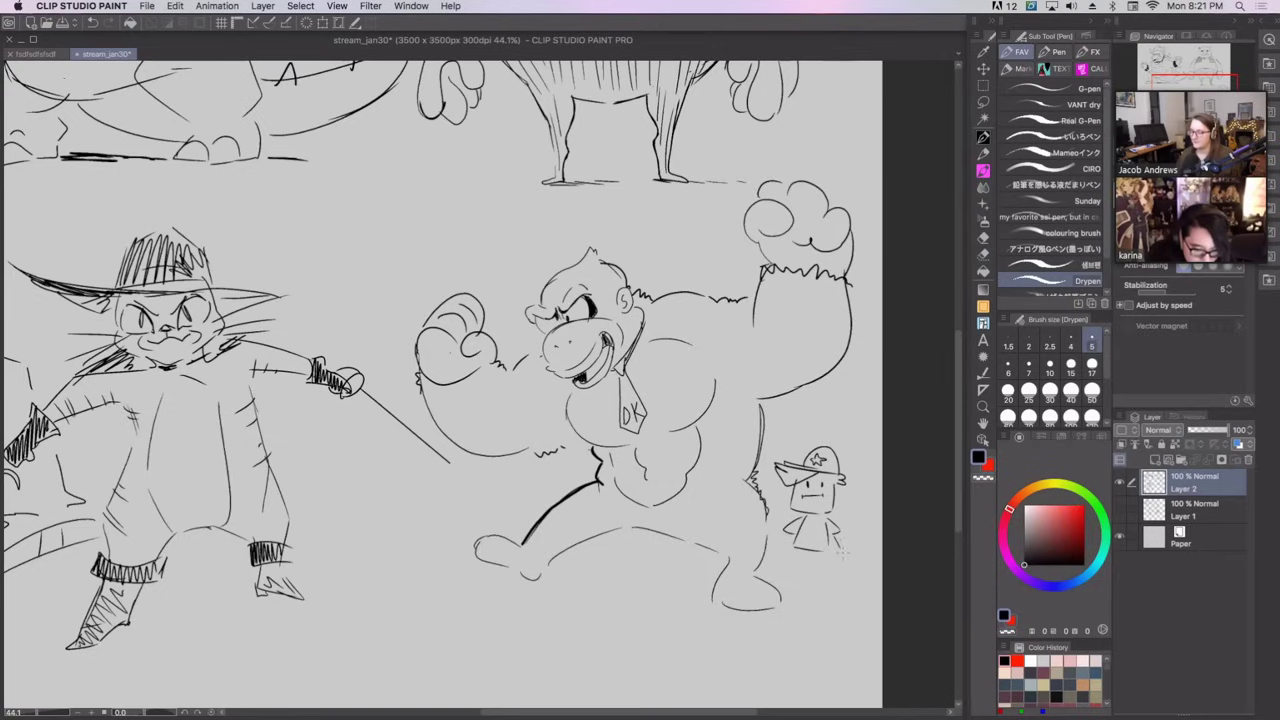
{"action": "mouse_move", "coordinate": [838, 541]}
{"action": "left_mouse_down"}
{"action": "mouse_move", "coordinate": [778, 560]}
{"action": "mouse_move", "coordinate": [830, 560]}
{"action": "left_mouse_up"}
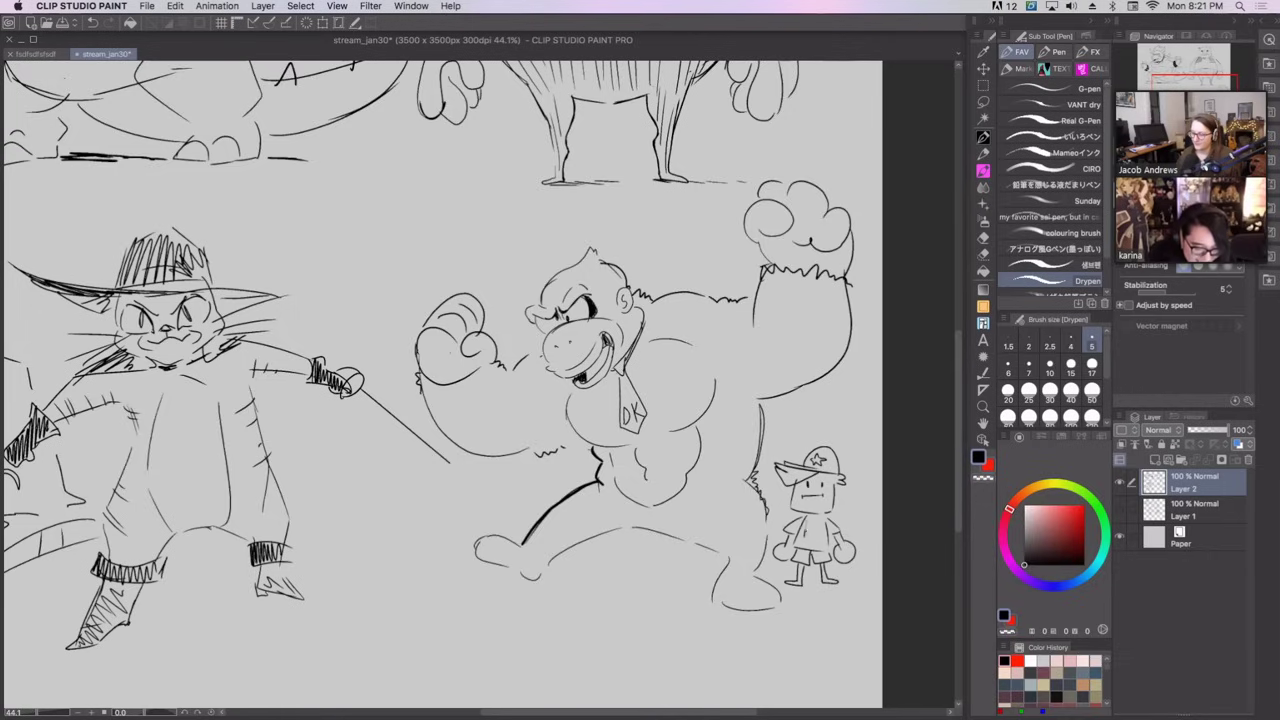
{"action": "mouse_move", "coordinate": [807, 522]}
{"action": "left_mouse_down"}
{"action": "mouse_move", "coordinate": [807, 542]}
{"action": "mouse_move", "coordinate": [858, 566]}
{"action": "mouse_move", "coordinate": [872, 546]}
{"action": "mouse_move", "coordinate": [862, 556]}
{"action": "left_mouse_up"}
{"action": "left_click_drag", "start_coordinate": [853, 546], "coordinate": [864, 557]}
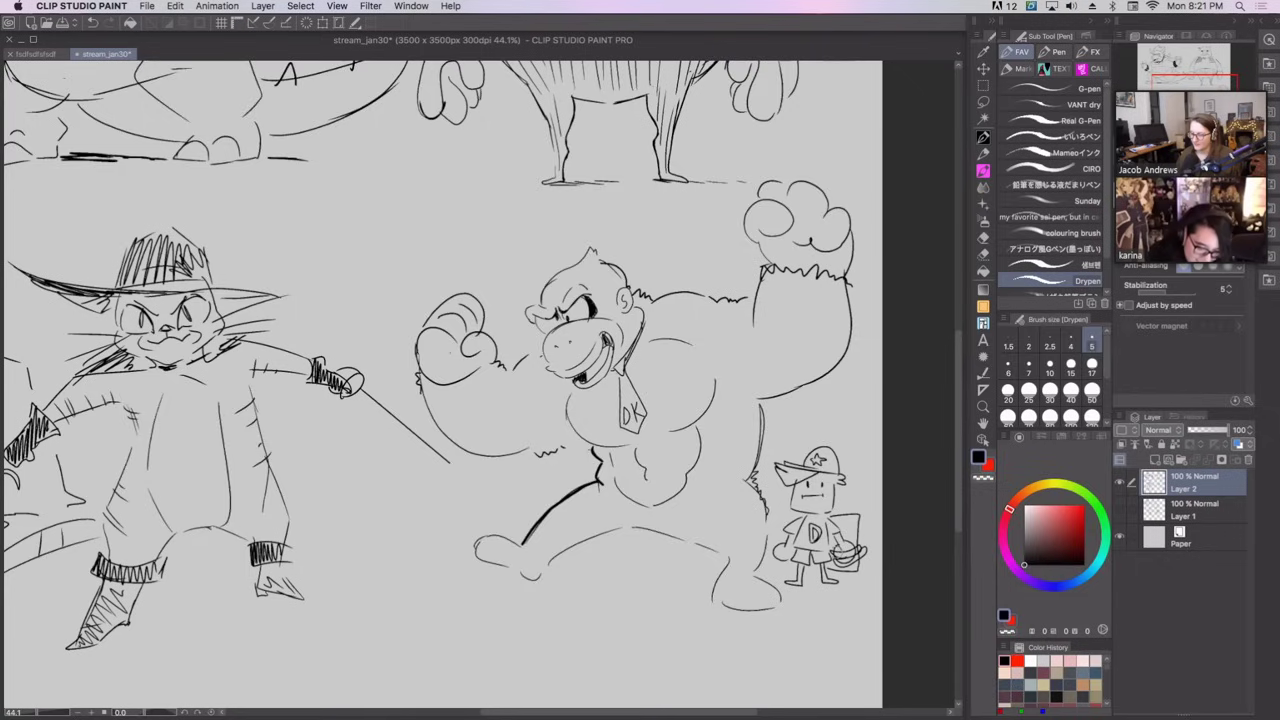
{"action": "key", "text": "super+z"}
{"action": "key", "text": "super+z"}
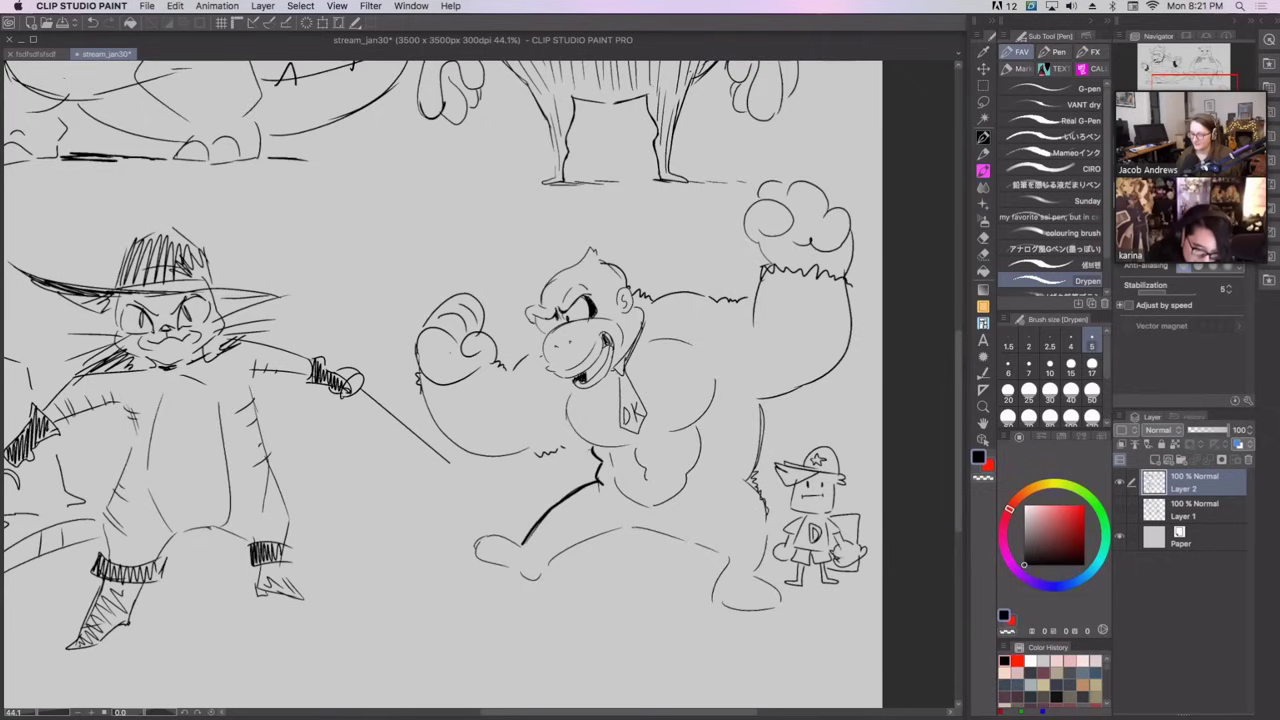
{"action": "left_click_drag", "start_coordinate": [837, 548], "coordinate": [861, 558]}
View the whole canvas with all four character sketches.
{"action": "key", "text": "super+minus"}
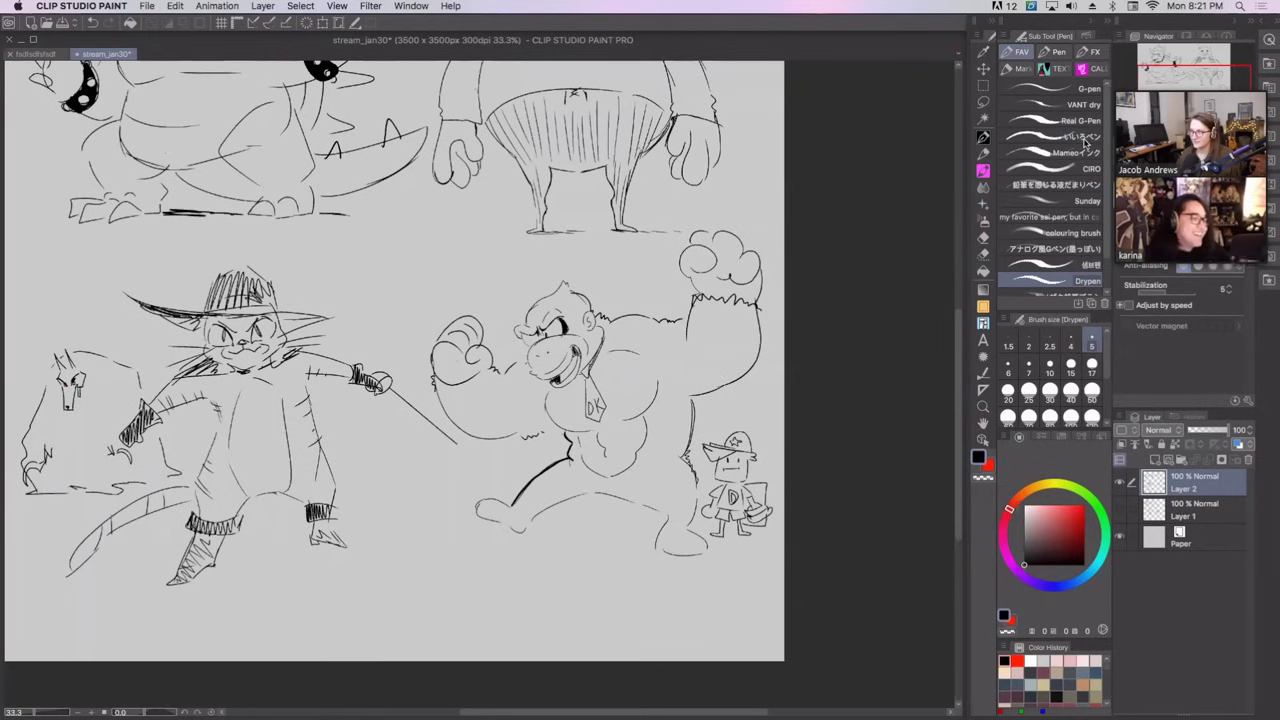
{"action": "left_click_drag", "start_coordinate": [781, 335], "coordinate": [893, 449]}
{"action": "key", "text": "super+minus"}
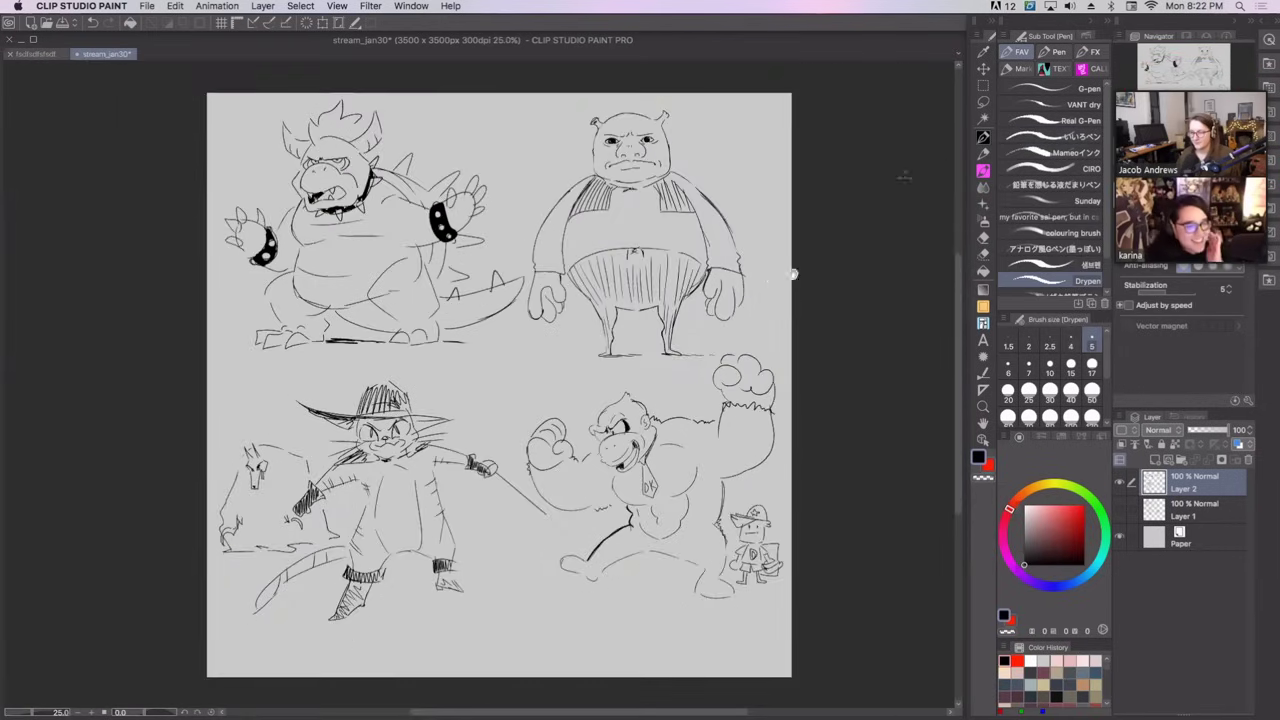
{"action": "left_click_drag", "start_coordinate": [794, 271], "coordinate": [847, 255]}
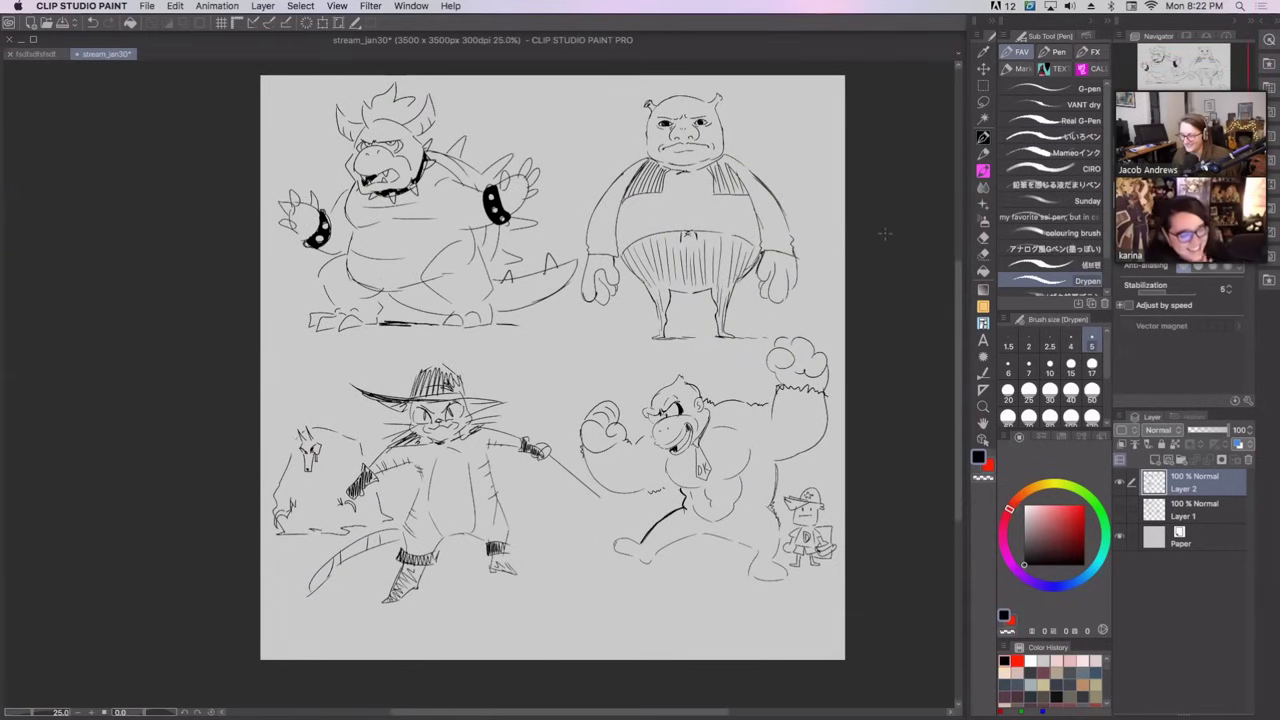
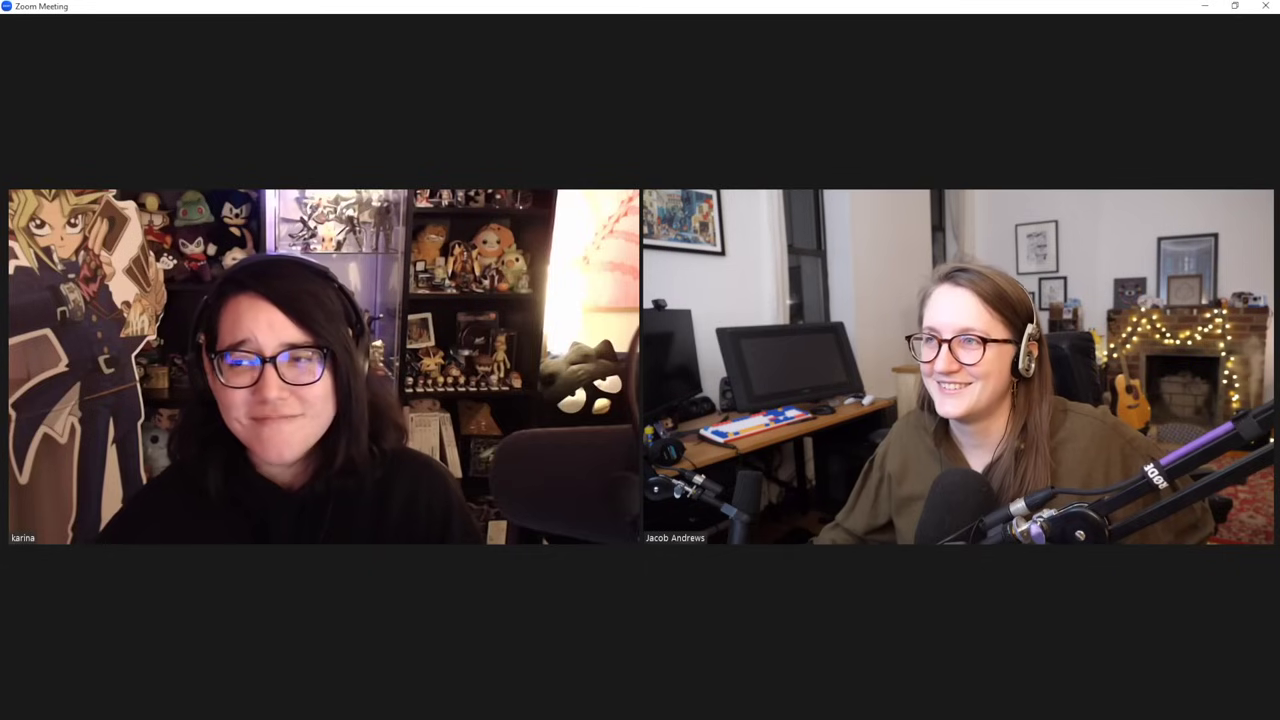
Switch to the Zoom meeting and share the CLIP STUDIO PAINT window.
{"action": "mouse_move", "coordinate": [774, 251]}
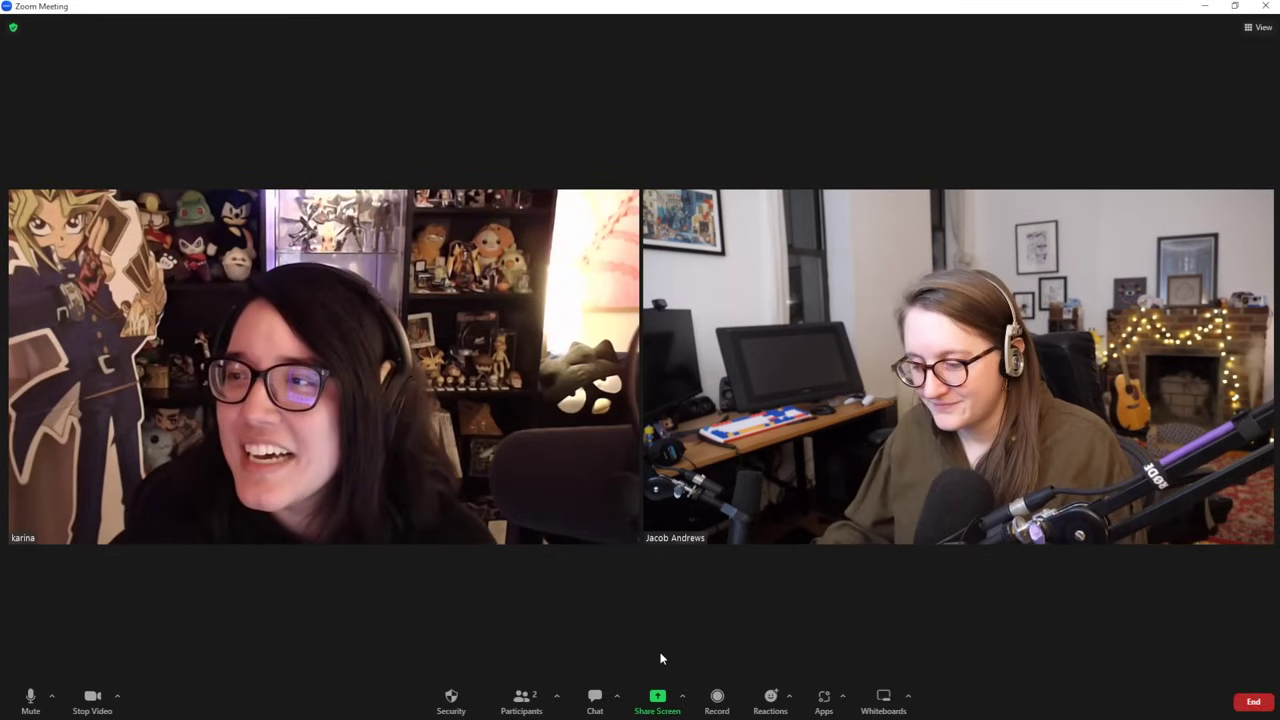
{"action": "left_click", "coordinate": [652, 712]}
{"action": "left_click", "coordinate": [440, 420]}
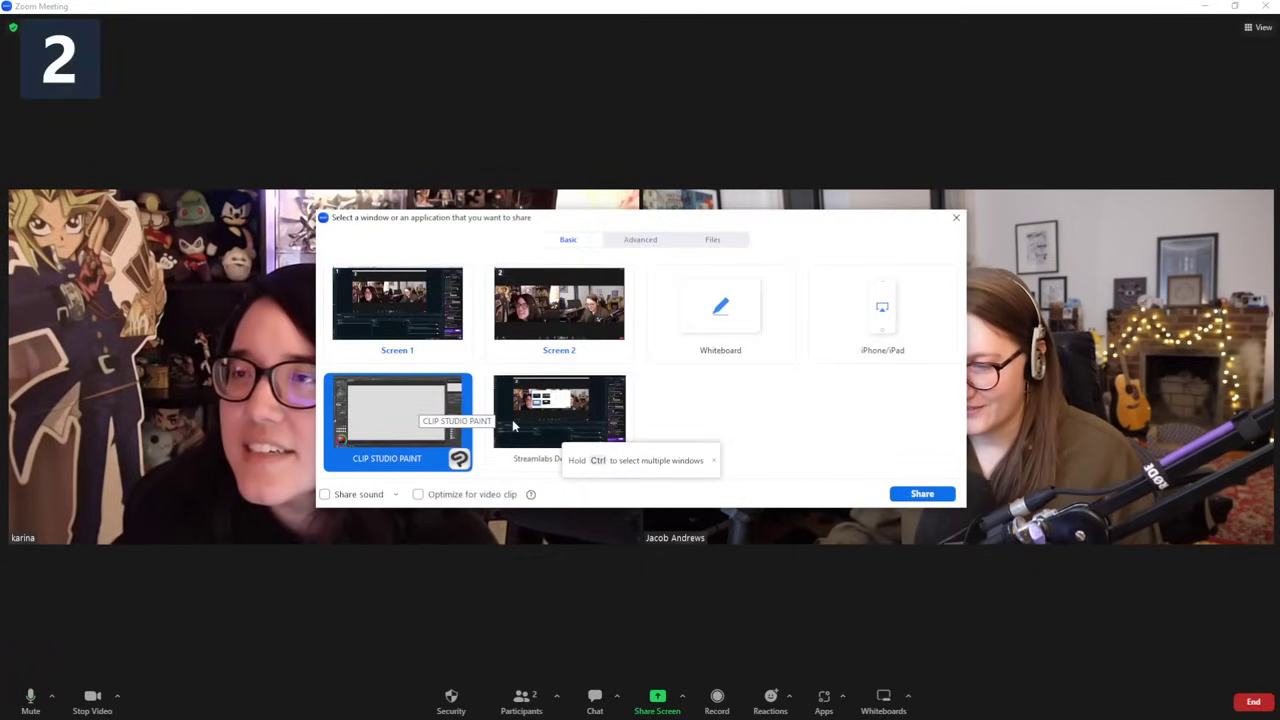
{"action": "left_click", "coordinate": [922, 494]}
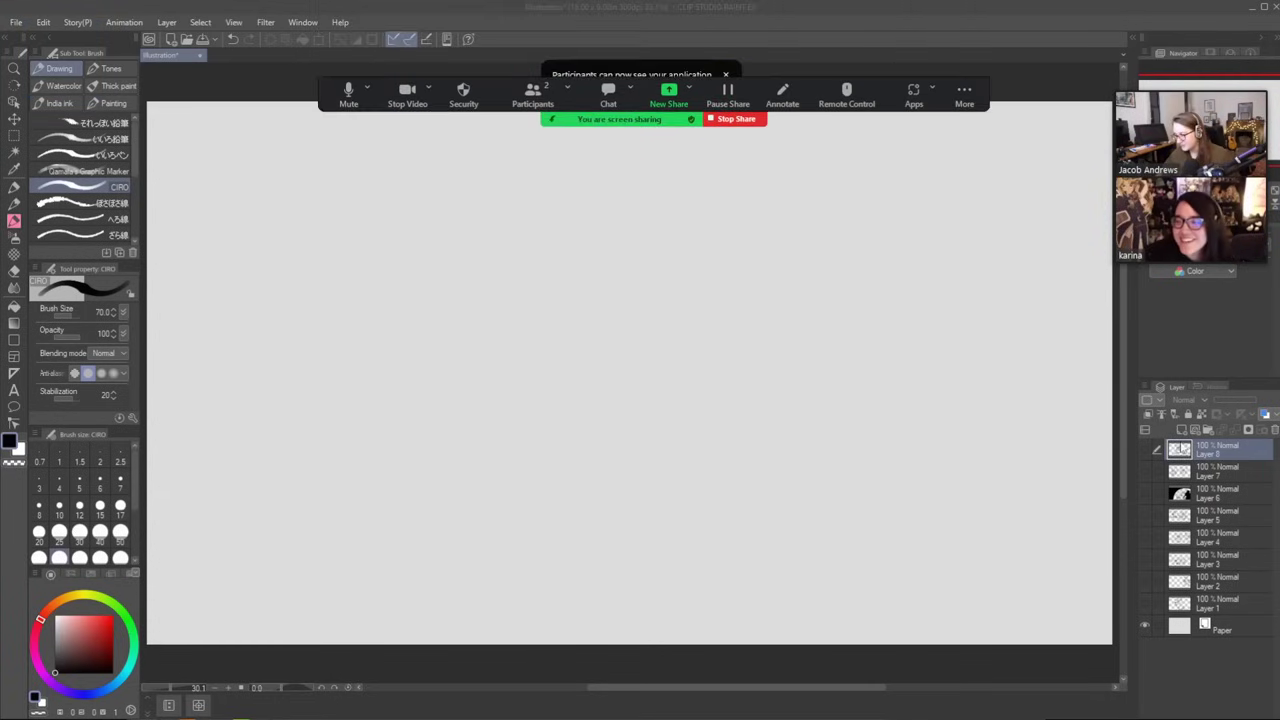
Add a new layer above Layer 8 for the next sketch.
{"action": "left_click", "coordinate": [1180, 432]}
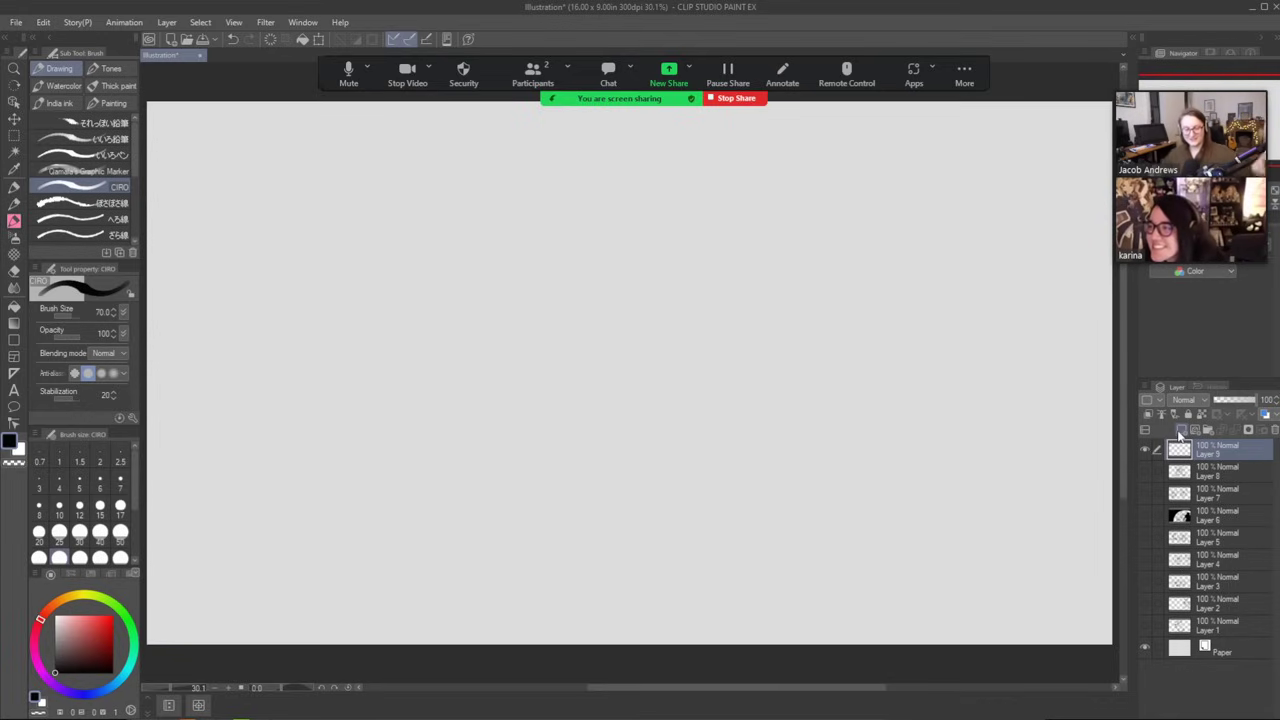
{"action": "mouse_move", "coordinate": [693, 284]}
{"action": "left_mouse_down"}
{"action": "mouse_move", "coordinate": [726, 440]}
{"action": "mouse_move", "coordinate": [491, 449]}
{"action": "mouse_move", "coordinate": [881, 372]}
{"action": "left_mouse_up"}
{"action": "key", "text": "ctrl+z"}
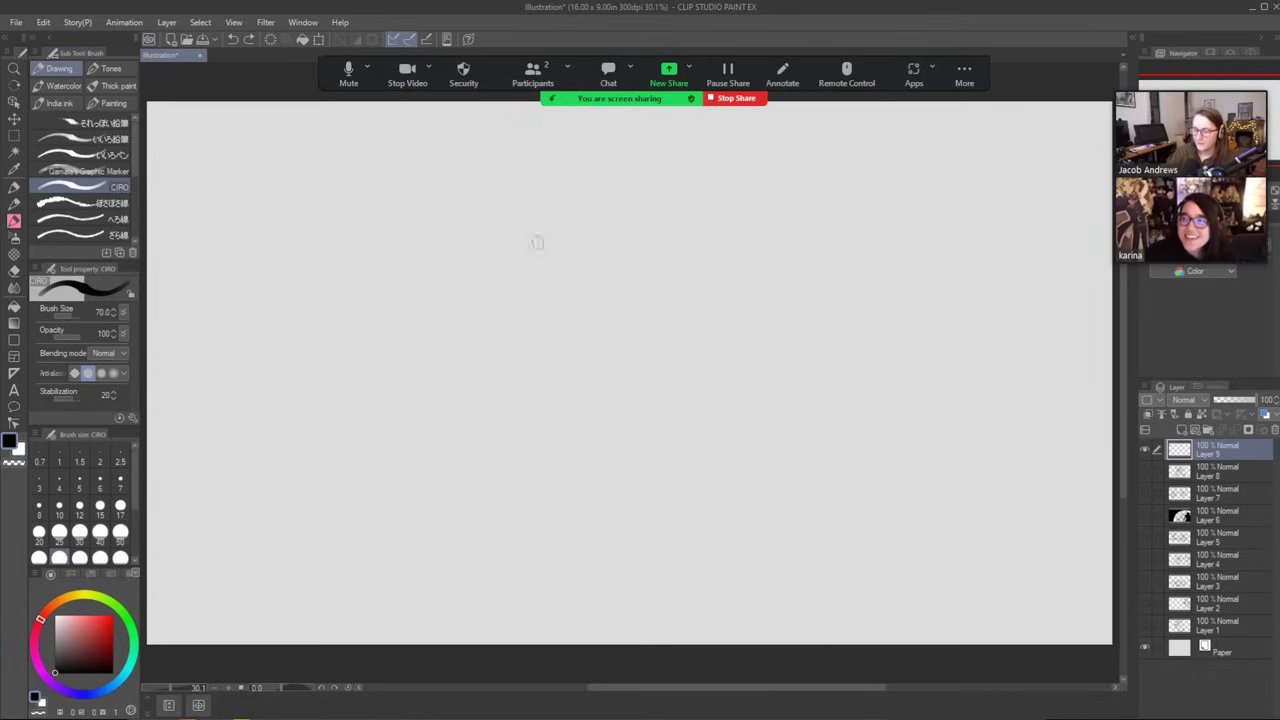
{"action": "mouse_move", "coordinate": [511, 268]}
{"action": "left_mouse_down"}
{"action": "mouse_move", "coordinate": [518, 340]}
{"action": "mouse_move", "coordinate": [598, 416]}
{"action": "left_mouse_up"}
{"action": "key", "text": "ctrl+z"}
{"action": "key", "text": "ctrl+z"}
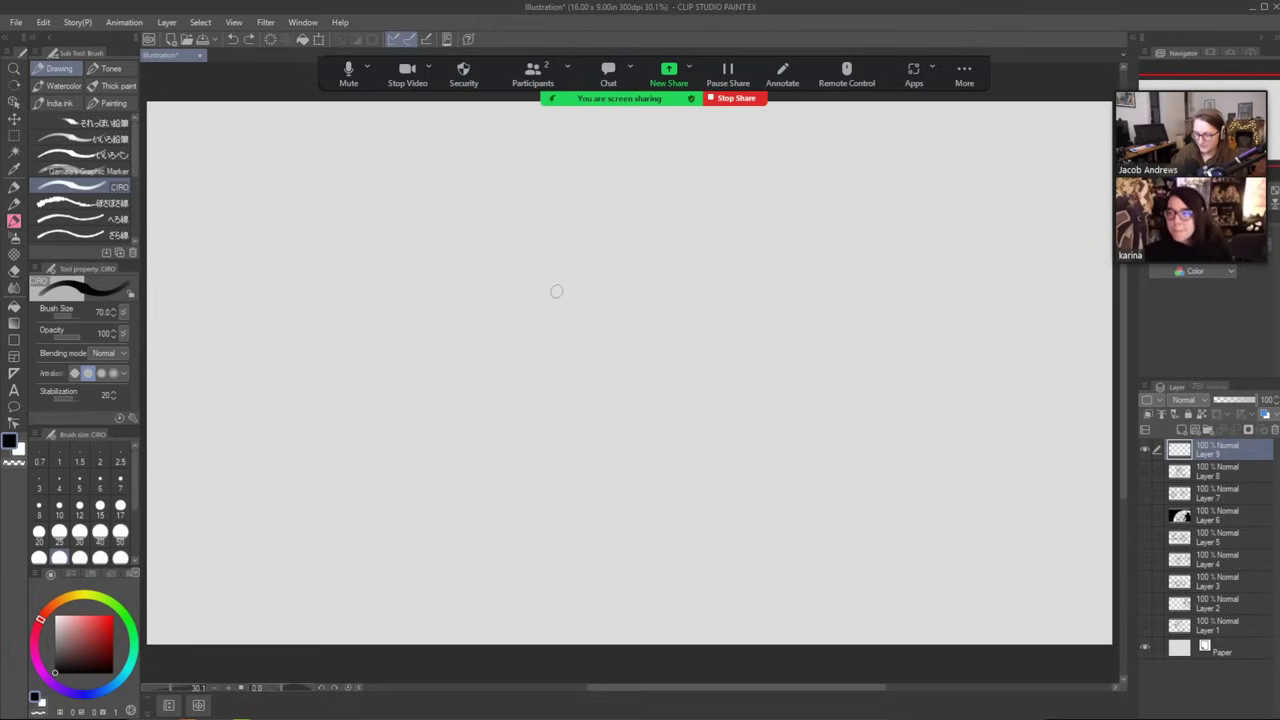
Construct a tilted head near the canvas centre from a large circle, a slanted centre line and an angular jaw with a narrow chin.
{"action": "mouse_move", "coordinate": [641, 258]}
{"action": "left_mouse_down"}
{"action": "mouse_move", "coordinate": [520, 318]}
{"action": "mouse_move", "coordinate": [683, 327]}
{"action": "mouse_move", "coordinate": [526, 271]}
{"action": "mouse_move", "coordinate": [659, 377]}
{"action": "mouse_move", "coordinate": [600, 232]}
{"action": "mouse_move", "coordinate": [632, 455]}
{"action": "left_mouse_up"}
{"action": "key", "text": "ctrl+z"}
{"action": "key", "text": "ctrl+z"}
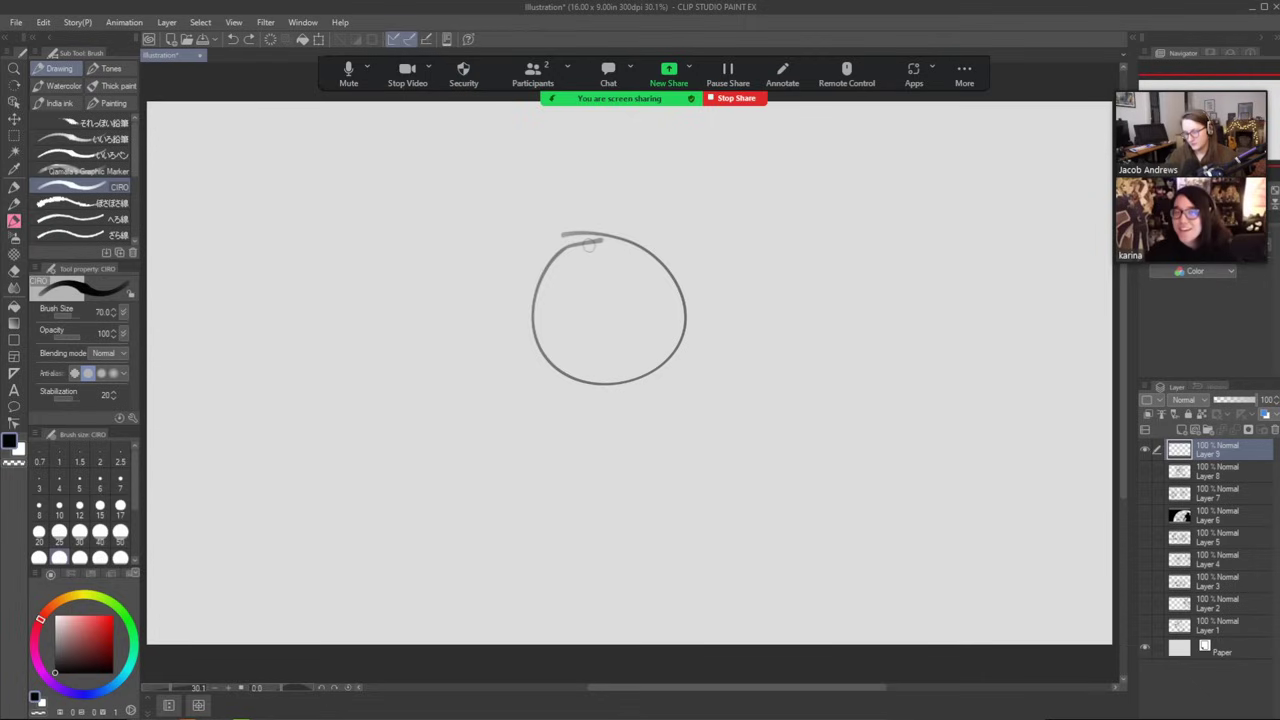
{"action": "left_click_drag", "start_coordinate": [588, 243], "coordinate": [625, 440]}
{"action": "mouse_move", "coordinate": [536, 325]}
{"action": "left_mouse_down"}
{"action": "mouse_move", "coordinate": [556, 390]}
{"action": "mouse_move", "coordinate": [645, 439]}
{"action": "left_mouse_up"}
{"action": "mouse_move", "coordinate": [683, 292]}
{"action": "left_mouse_down"}
{"action": "mouse_move", "coordinate": [688, 368]}
{"action": "mouse_move", "coordinate": [642, 436]}
{"action": "left_mouse_up"}
Draw the facial features: slanted line eyes, curved eyebrows, a lopsided open smile and a small pointed nose.
{"action": "left_click_drag", "start_coordinate": [580, 321], "coordinate": [564, 336]}
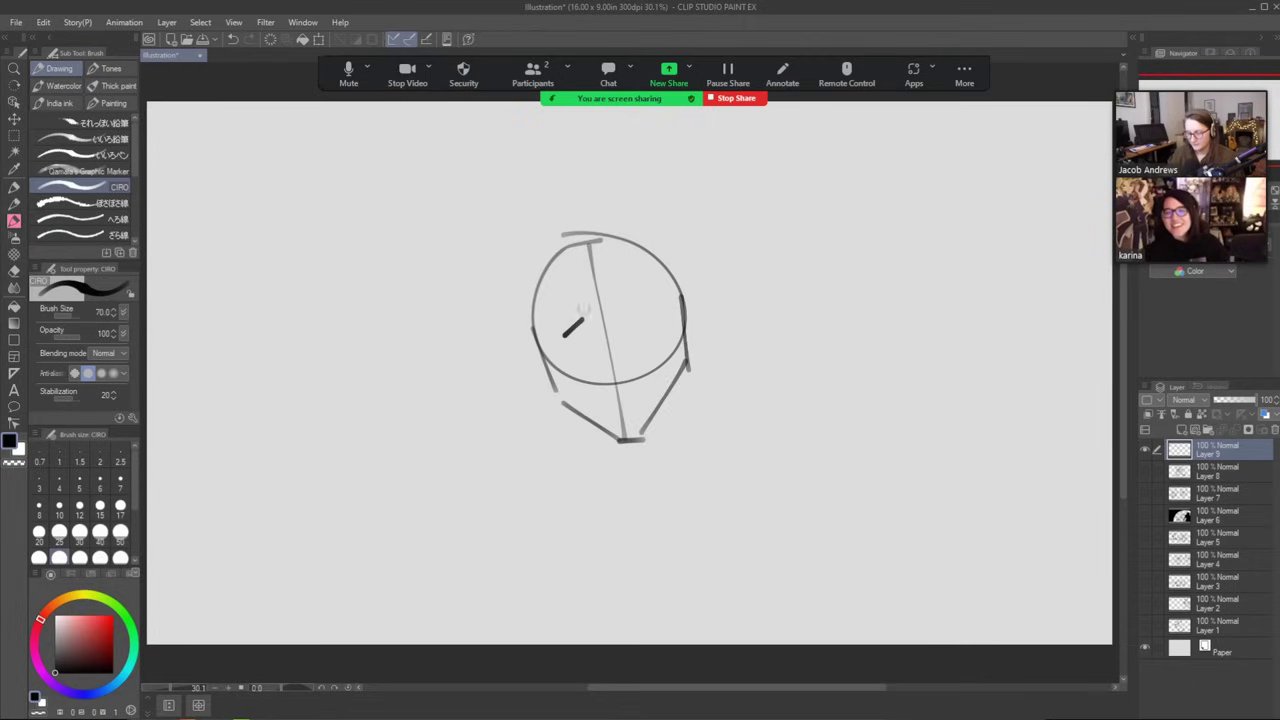
{"action": "mouse_move", "coordinate": [580, 290]}
{"action": "left_mouse_down"}
{"action": "mouse_move", "coordinate": [554, 307]}
{"action": "mouse_move", "coordinate": [580, 289]}
{"action": "mouse_move", "coordinate": [631, 286]}
{"action": "mouse_move", "coordinate": [654, 318]}
{"action": "left_mouse_up"}
{"action": "key", "text": "ctrl+z"}
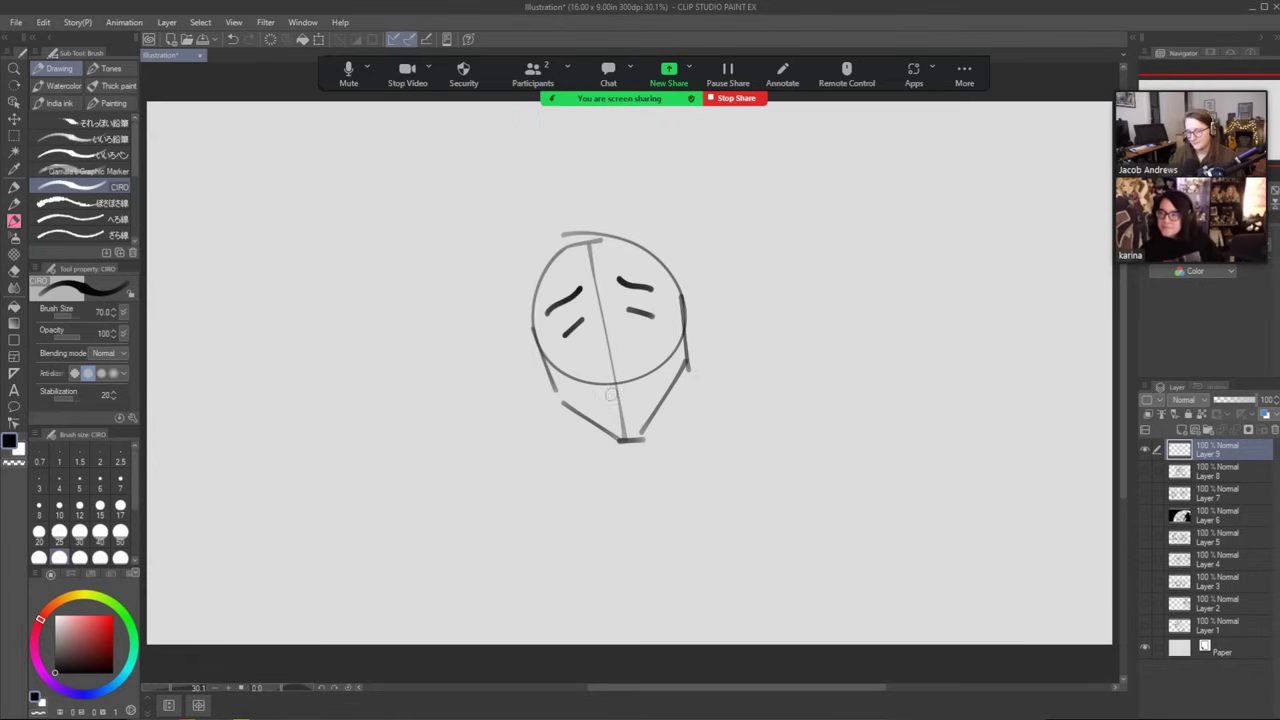
{"action": "mouse_move", "coordinate": [592, 395]}
{"action": "left_mouse_down"}
{"action": "mouse_move", "coordinate": [645, 354]}
{"action": "mouse_move", "coordinate": [642, 387]}
{"action": "mouse_move", "coordinate": [603, 391]}
{"action": "mouse_move", "coordinate": [643, 390]}
{"action": "left_mouse_up"}
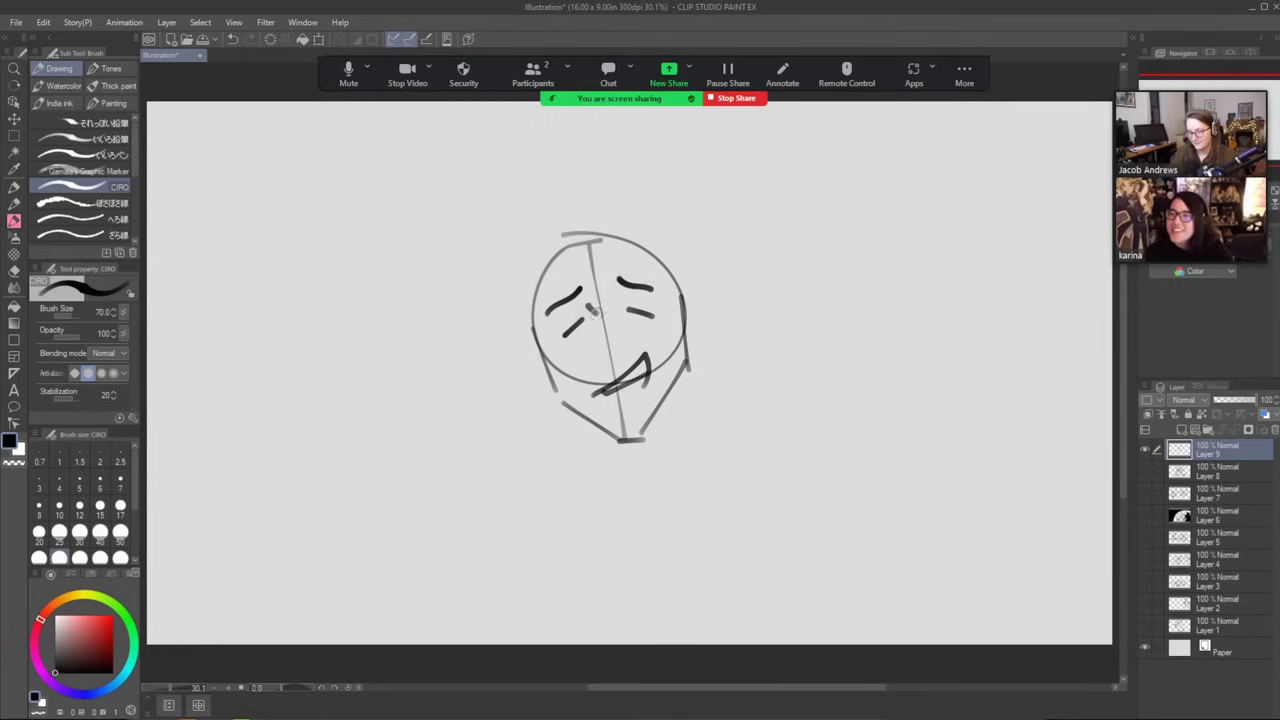
{"action": "mouse_move", "coordinate": [595, 313]}
{"action": "left_mouse_down"}
{"action": "mouse_move", "coordinate": [599, 357]}
{"action": "mouse_move", "coordinate": [588, 358]}
{"action": "left_mouse_up"}
{"action": "key", "text": "ctrl+z"}
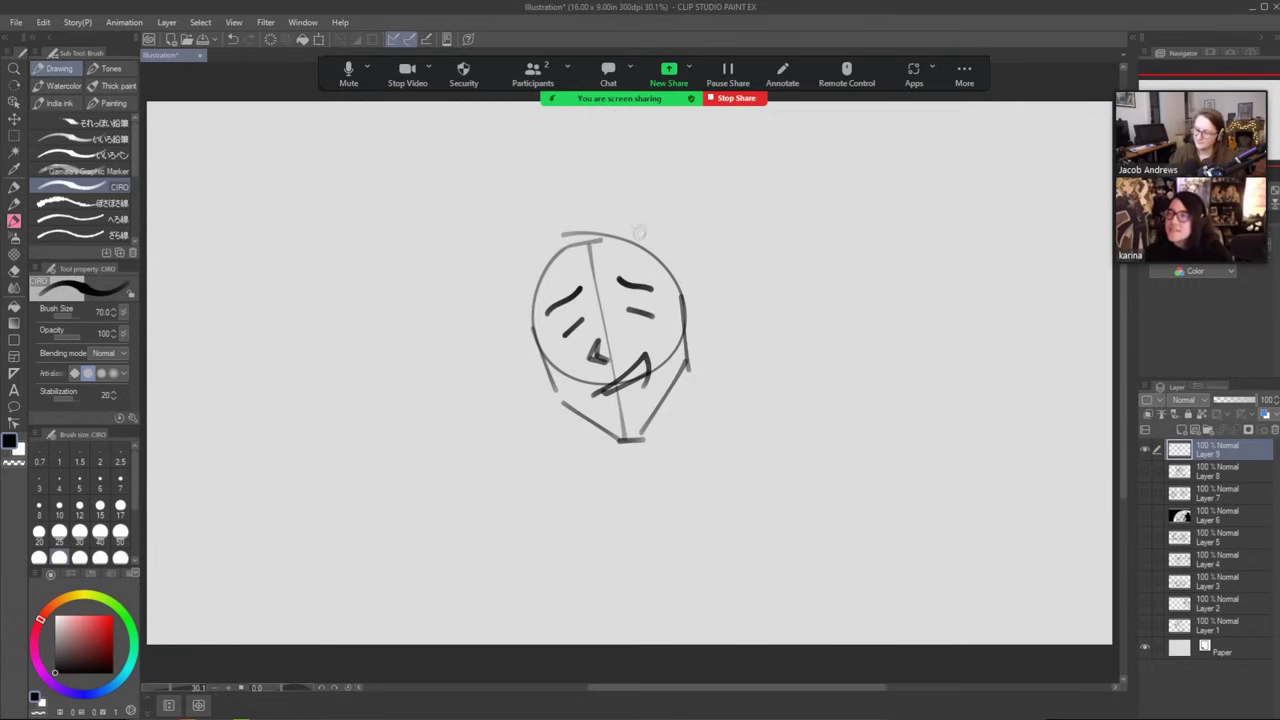
Outline swept hair with pointed tips around the top of the head and start a jagged fringe over the forehead.
{"action": "mouse_move", "coordinate": [672, 248]}
{"action": "left_mouse_down"}
{"action": "mouse_move", "coordinate": [658, 199]}
{"action": "mouse_move", "coordinate": [508, 224]}
{"action": "mouse_move", "coordinate": [527, 232]}
{"action": "mouse_move", "coordinate": [497, 316]}
{"action": "mouse_move", "coordinate": [522, 296]}
{"action": "left_mouse_up"}
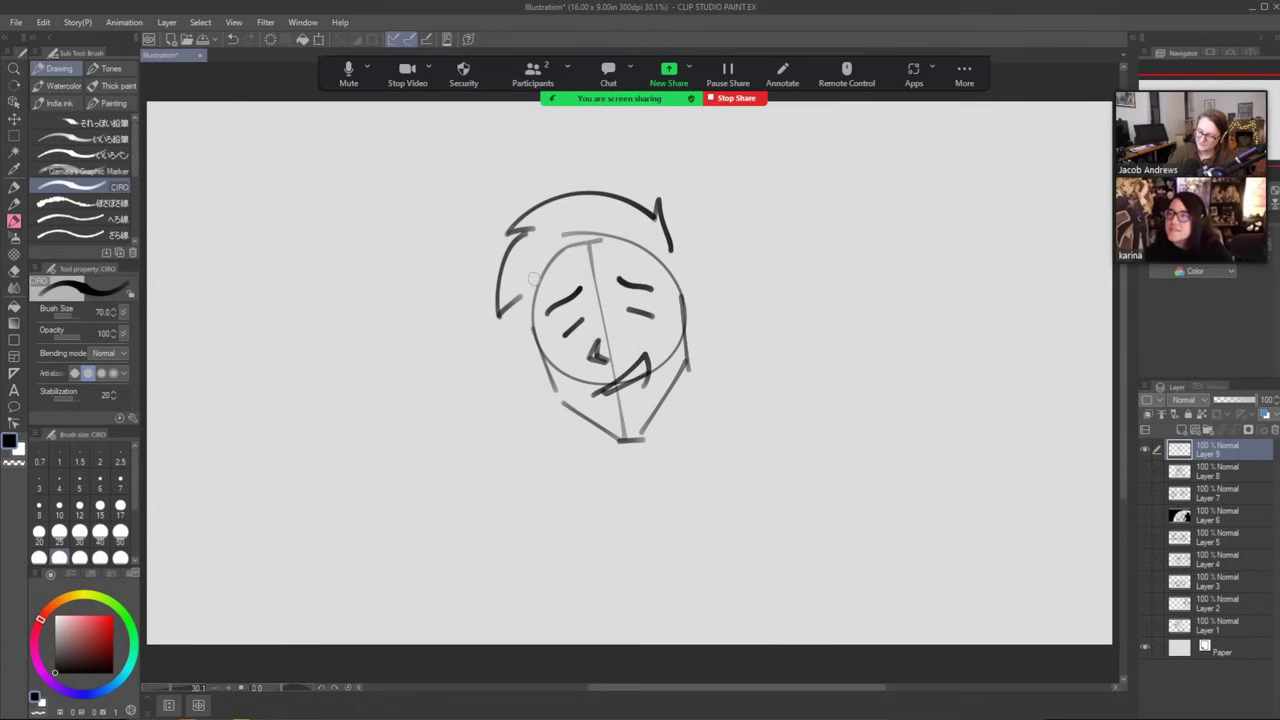
{"action": "mouse_move", "coordinate": [660, 250]}
{"action": "left_mouse_down"}
{"action": "mouse_move", "coordinate": [622, 287]}
{"action": "mouse_move", "coordinate": [630, 265]}
{"action": "mouse_move", "coordinate": [588, 275]}
{"action": "mouse_move", "coordinate": [575, 297]}
{"action": "mouse_move", "coordinate": [548, 285]}
{"action": "mouse_move", "coordinate": [535, 360]}
{"action": "mouse_move", "coordinate": [610, 312]}
{"action": "mouse_move", "coordinate": [542, 298]}
{"action": "mouse_move", "coordinate": [646, 292]}
{"action": "mouse_move", "coordinate": [554, 361]}
{"action": "mouse_move", "coordinate": [596, 352]}
{"action": "mouse_move", "coordinate": [562, 286]}
{"action": "left_mouse_up"}
{"action": "key", "text": "ctrl+z"}
Draw large round glasses with diagonal glare lines and a short temple arm, and extend the hair edge beside them.
{"action": "mouse_move", "coordinate": [654, 288]}
{"action": "left_mouse_down"}
{"action": "mouse_move", "coordinate": [622, 286]}
{"action": "mouse_move", "coordinate": [670, 300]}
{"action": "mouse_move", "coordinate": [638, 280]}
{"action": "mouse_move", "coordinate": [548, 335]}
{"action": "left_mouse_up"}
{"action": "key", "text": "ctrl+z"}
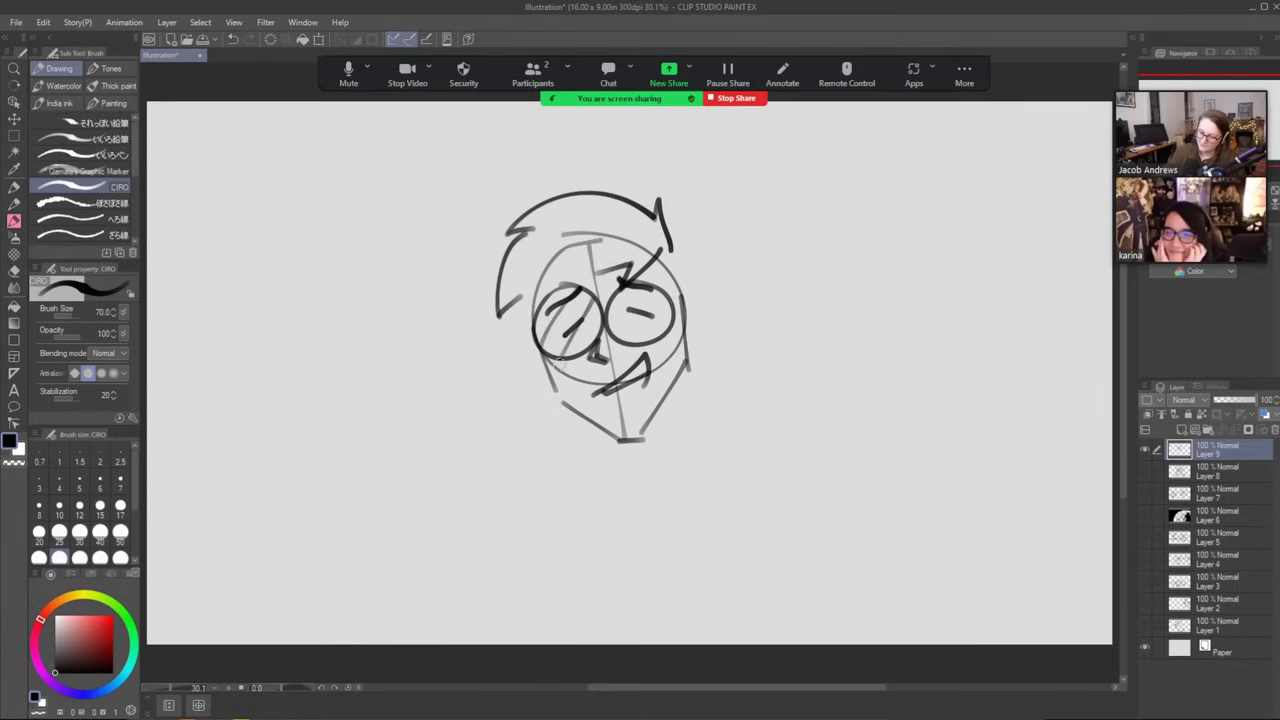
{"action": "mouse_move", "coordinate": [651, 286]}
{"action": "left_mouse_down"}
{"action": "mouse_move", "coordinate": [615, 325]}
{"action": "mouse_move", "coordinate": [628, 342]}
{"action": "mouse_move", "coordinate": [666, 310]}
{"action": "left_mouse_up"}
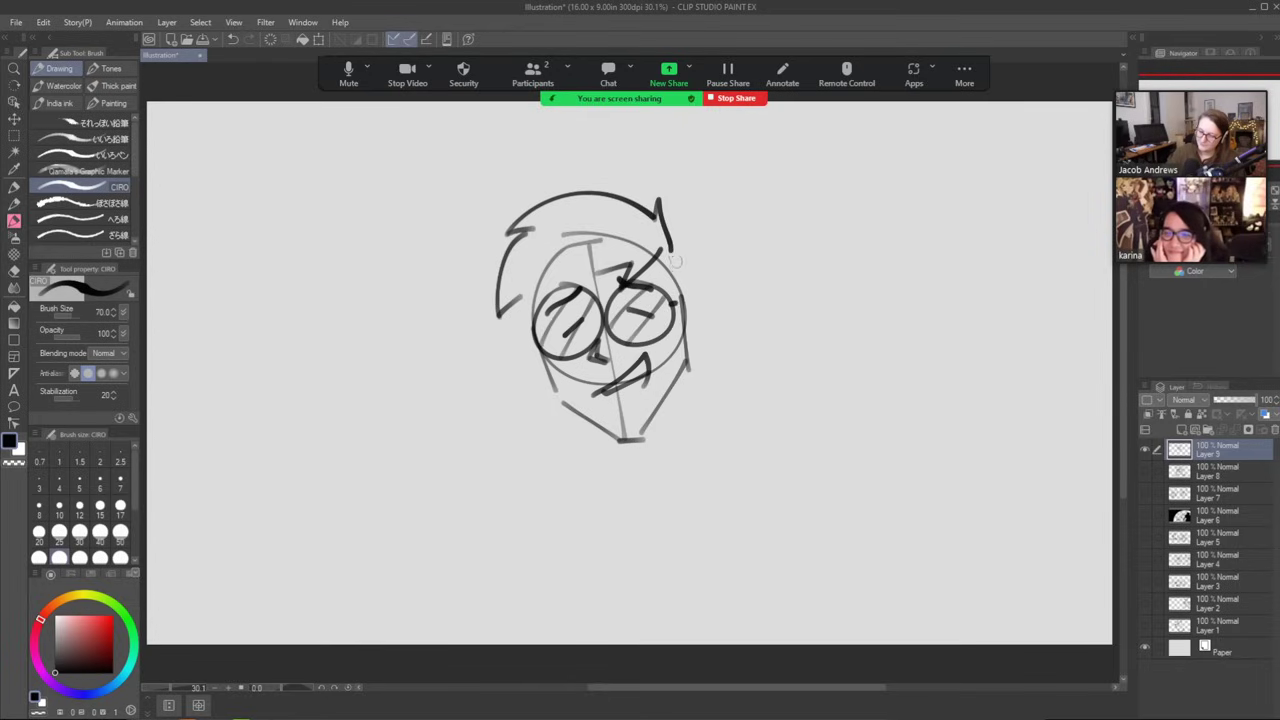
{"action": "left_click_drag", "start_coordinate": [680, 246], "coordinate": [660, 262]}
Draw a narrow oval ear on each side of the head and thicken their outlines.
{"action": "mouse_move", "coordinate": [684, 305]}
{"action": "left_mouse_down"}
{"action": "mouse_move", "coordinate": [702, 302]}
{"action": "mouse_move", "coordinate": [696, 345]}
{"action": "left_mouse_up"}
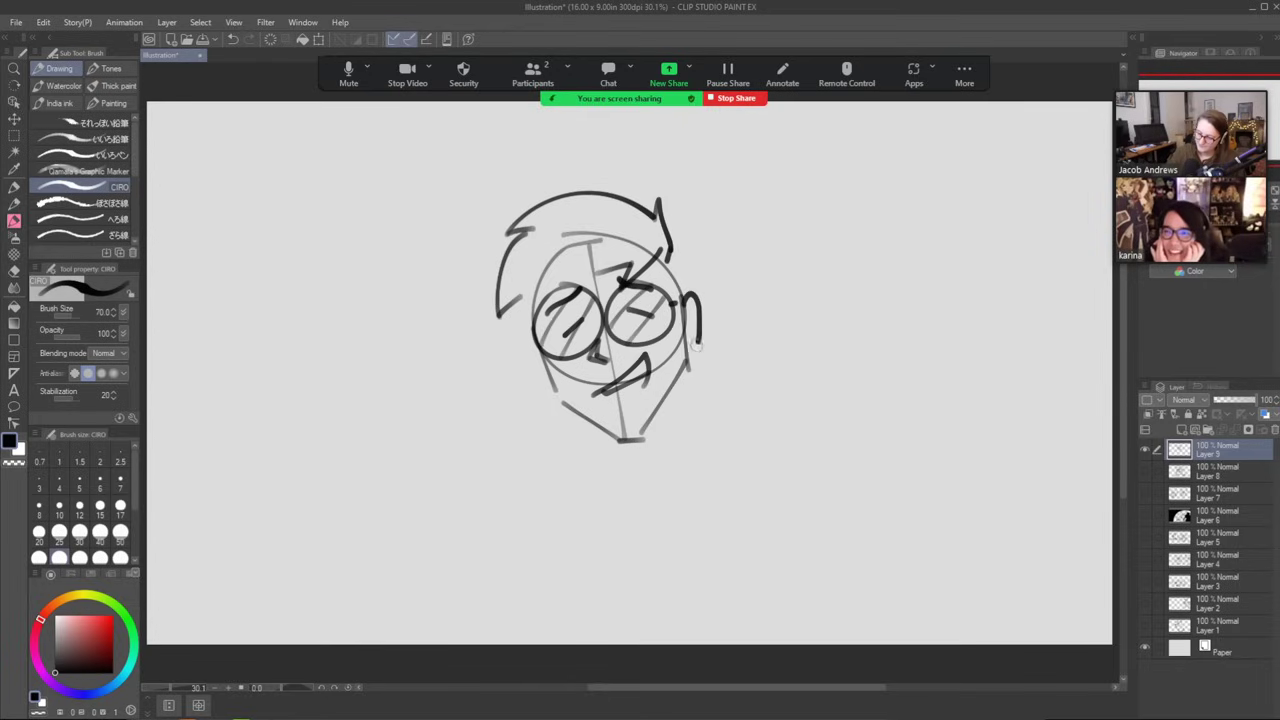
{"action": "mouse_move", "coordinate": [534, 332]}
{"action": "left_mouse_down"}
{"action": "mouse_move", "coordinate": [510, 346]}
{"action": "mouse_move", "coordinate": [530, 383]}
{"action": "left_mouse_up"}
{"action": "key", "text": "ctrl+z"}
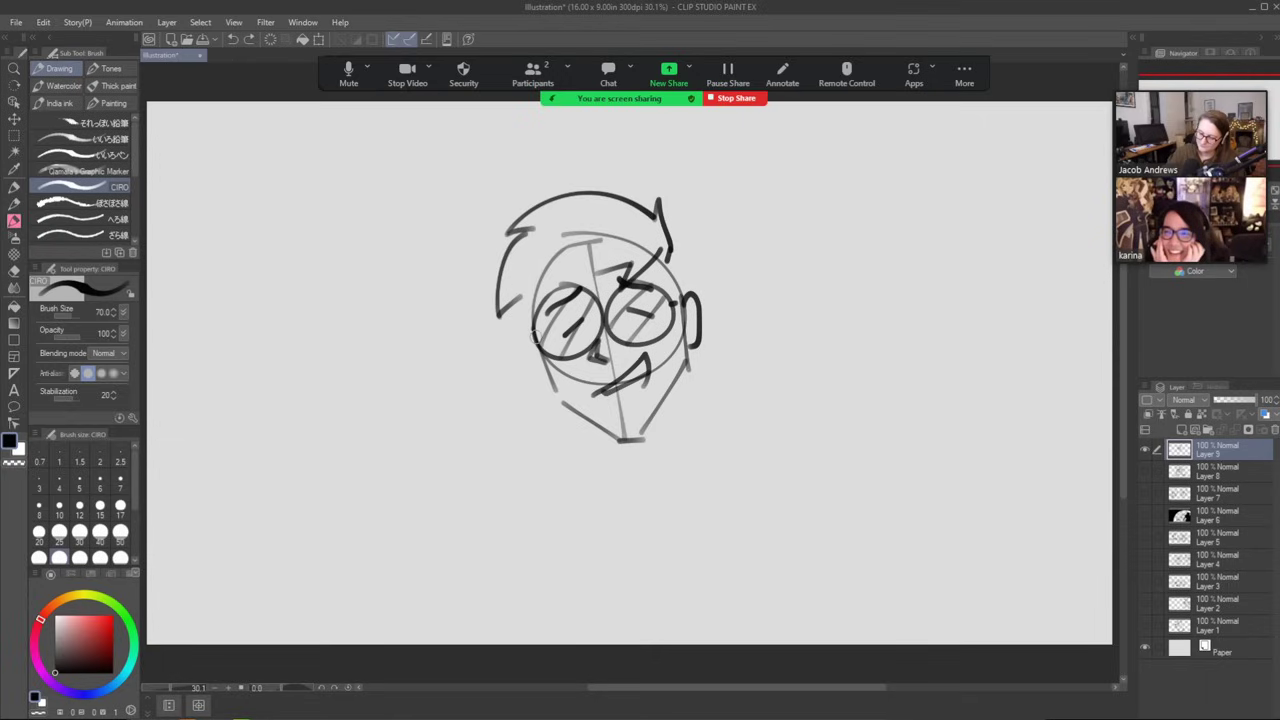
{"action": "key", "text": "ctrl+z"}
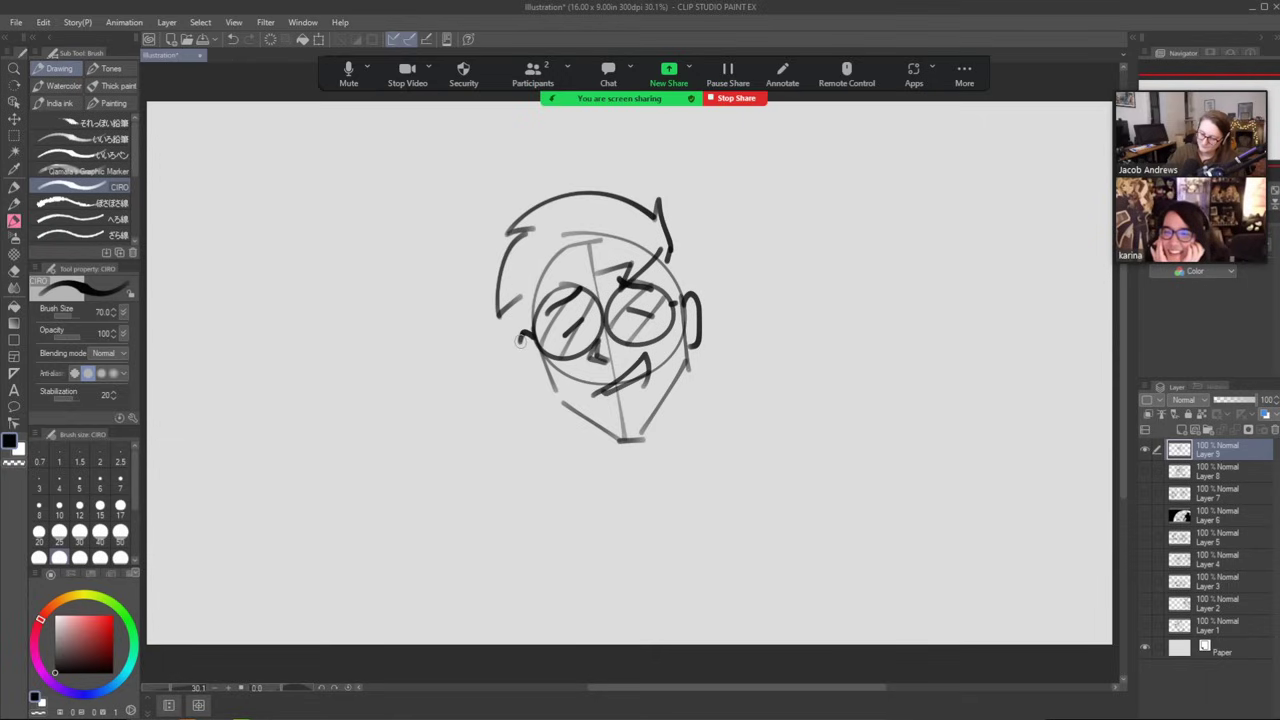
{"action": "left_click_drag", "start_coordinate": [520, 340], "coordinate": [545, 382]}
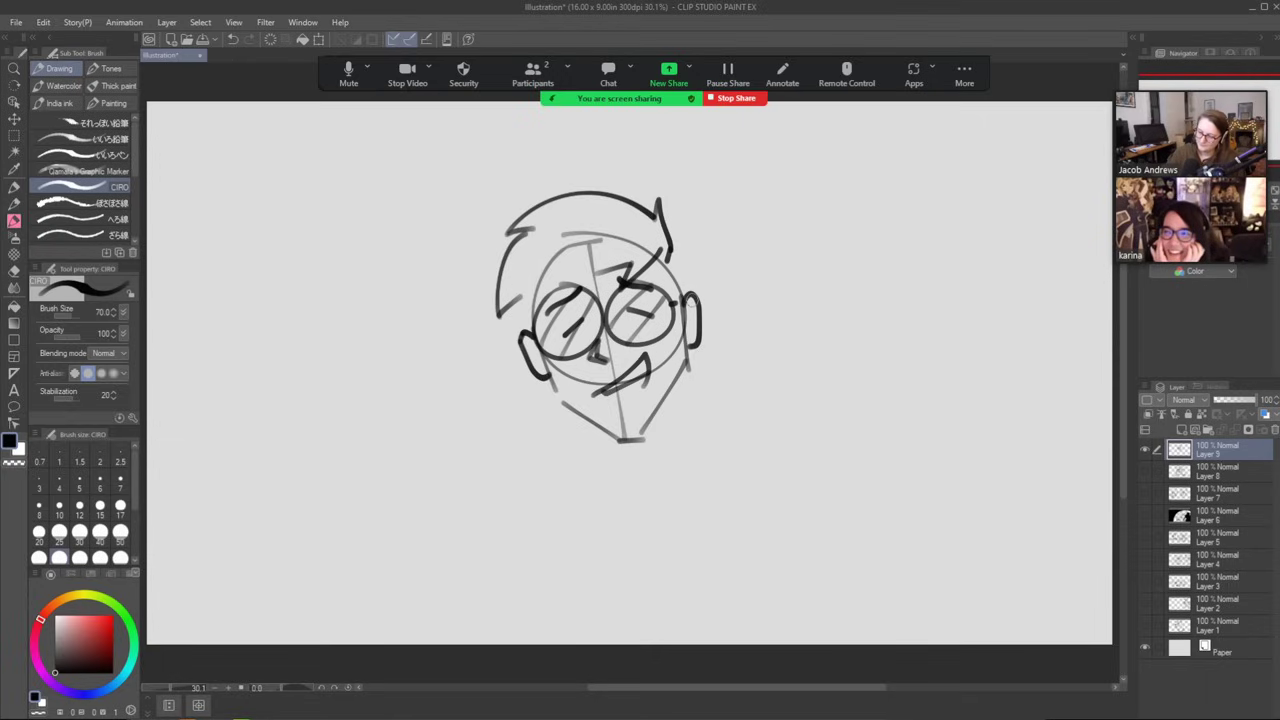
{"action": "left_click_drag", "start_coordinate": [691, 300], "coordinate": [685, 340]}
{"action": "left_click_drag", "start_coordinate": [522, 341], "coordinate": [533, 350]}
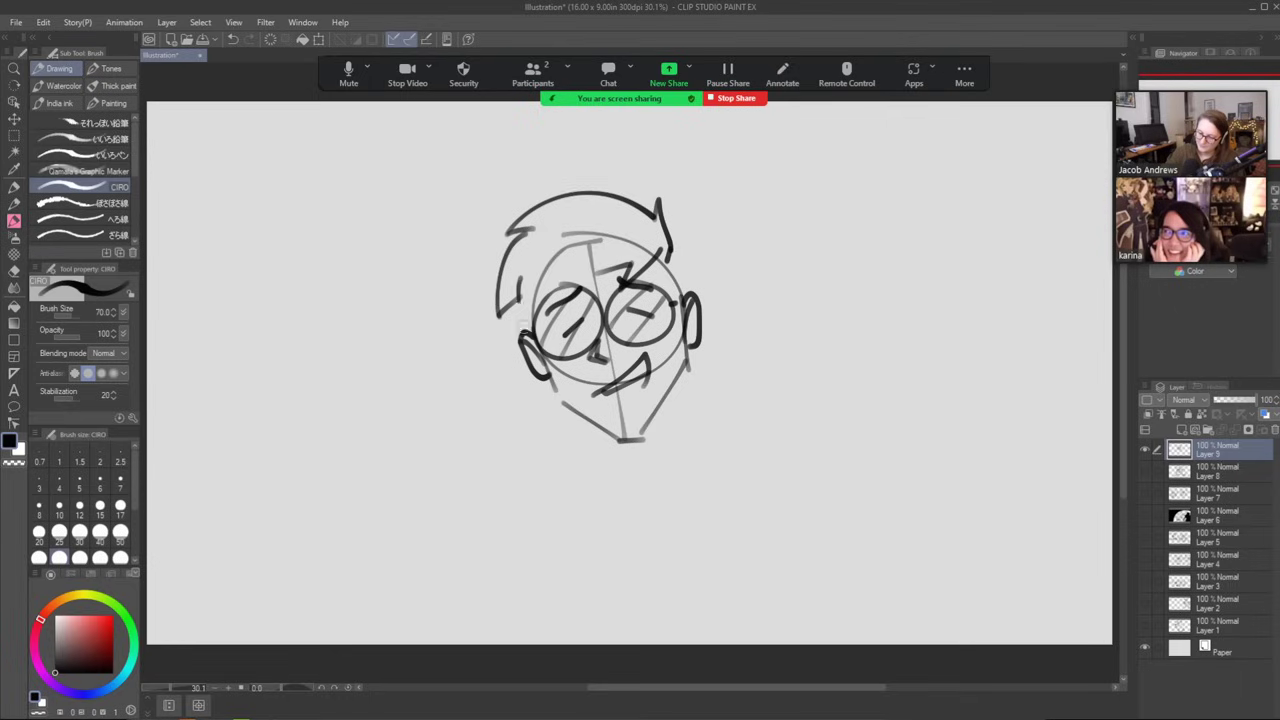
Fill out the hair with jagged fringe locks over the forehead and left lens, plus inner strands below the crown.
{"action": "left_click_drag", "start_coordinate": [632, 260], "coordinate": [548, 316]}
{"action": "left_click_drag", "start_coordinate": [552, 272], "coordinate": [528, 318]}
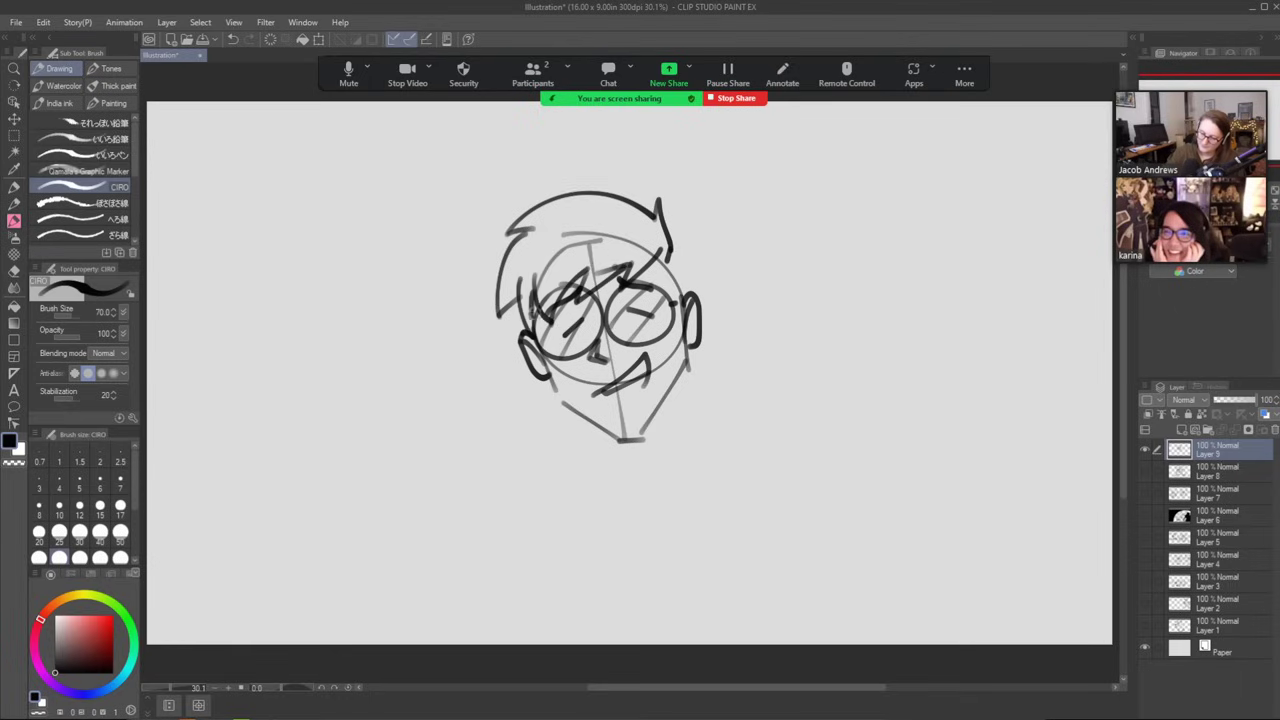
{"action": "mouse_move", "coordinate": [656, 240]}
{"action": "left_mouse_down"}
{"action": "mouse_move", "coordinate": [598, 214]}
{"action": "mouse_move", "coordinate": [618, 230]}
{"action": "mouse_move", "coordinate": [550, 227]}
{"action": "mouse_move", "coordinate": [533, 248]}
{"action": "mouse_move", "coordinate": [533, 294]}
{"action": "left_mouse_up"}
{"action": "left_click_drag", "start_coordinate": [571, 255], "coordinate": [533, 292]}
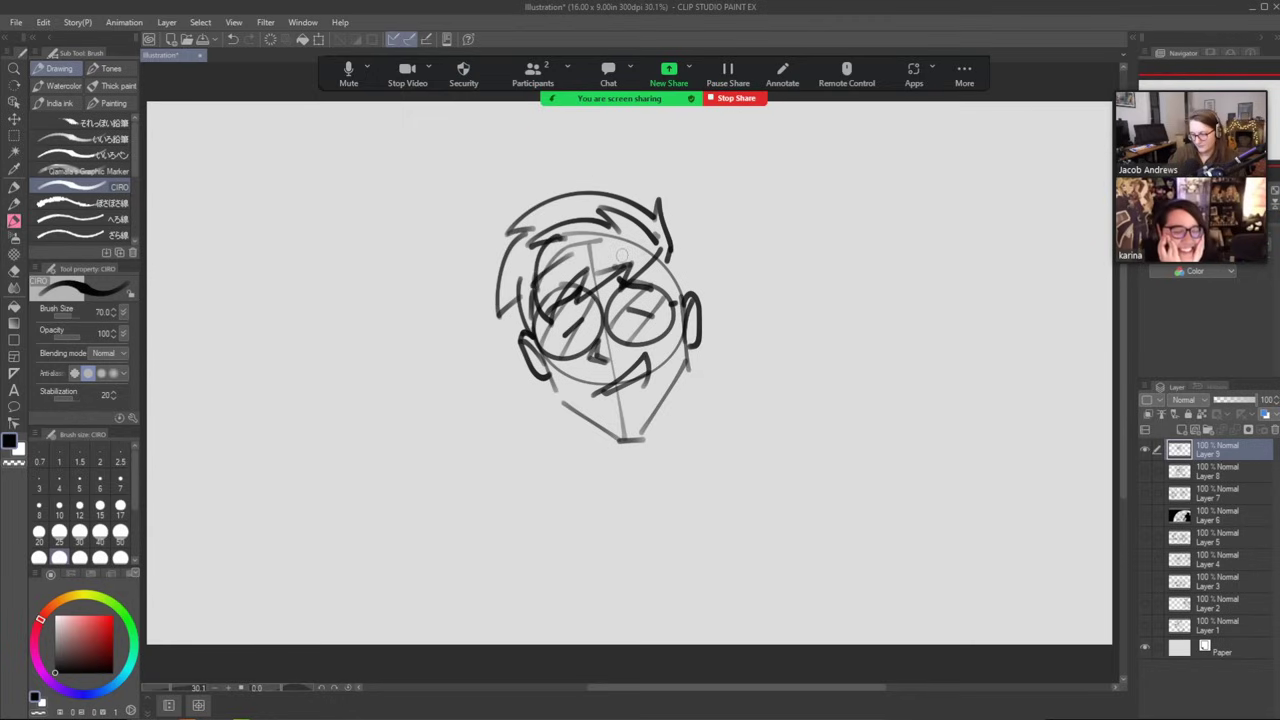
{"action": "left_click_drag", "start_coordinate": [630, 238], "coordinate": [564, 283]}
Paint a solid black patch of side hair above the right ear and darken the left side of the face and jaw.
{"action": "key", "text": "e"}
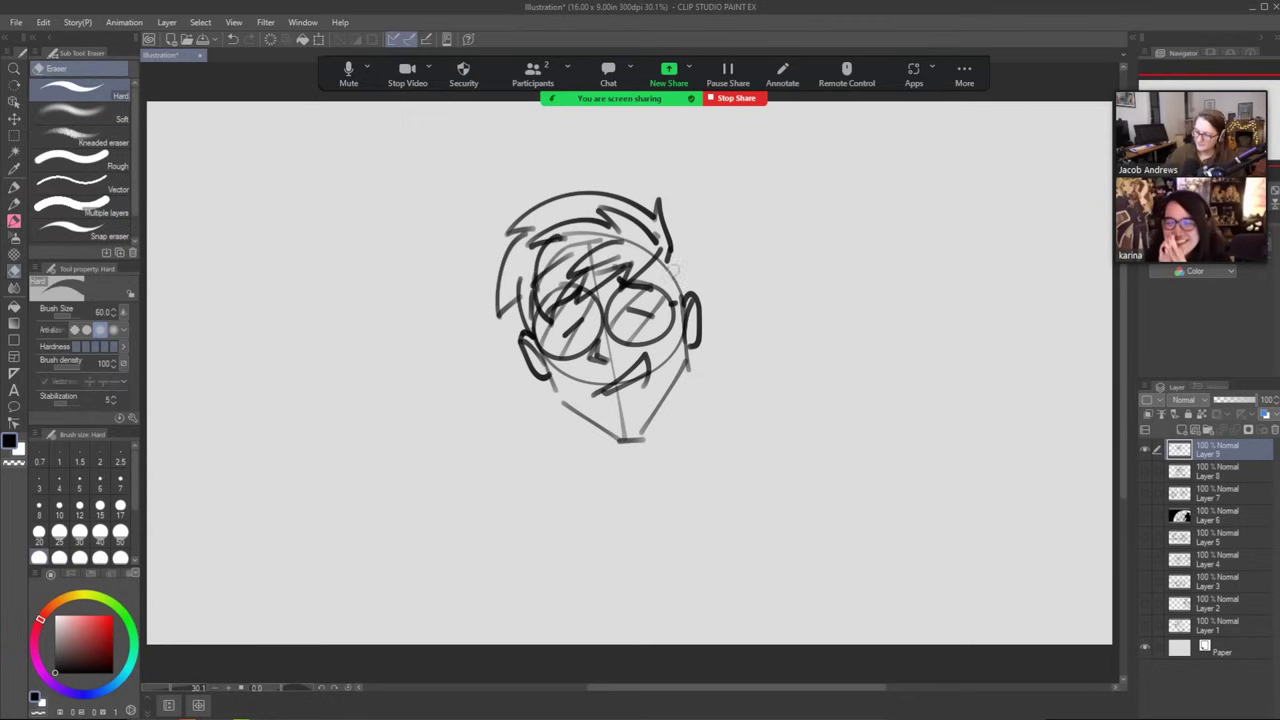
{"action": "key", "text": "b"}
{"action": "mouse_move", "coordinate": [670, 262]}
{"action": "left_mouse_down"}
{"action": "mouse_move", "coordinate": [679, 319]}
{"action": "mouse_move", "coordinate": [672, 260]}
{"action": "mouse_move", "coordinate": [678, 276]}
{"action": "left_mouse_up"}
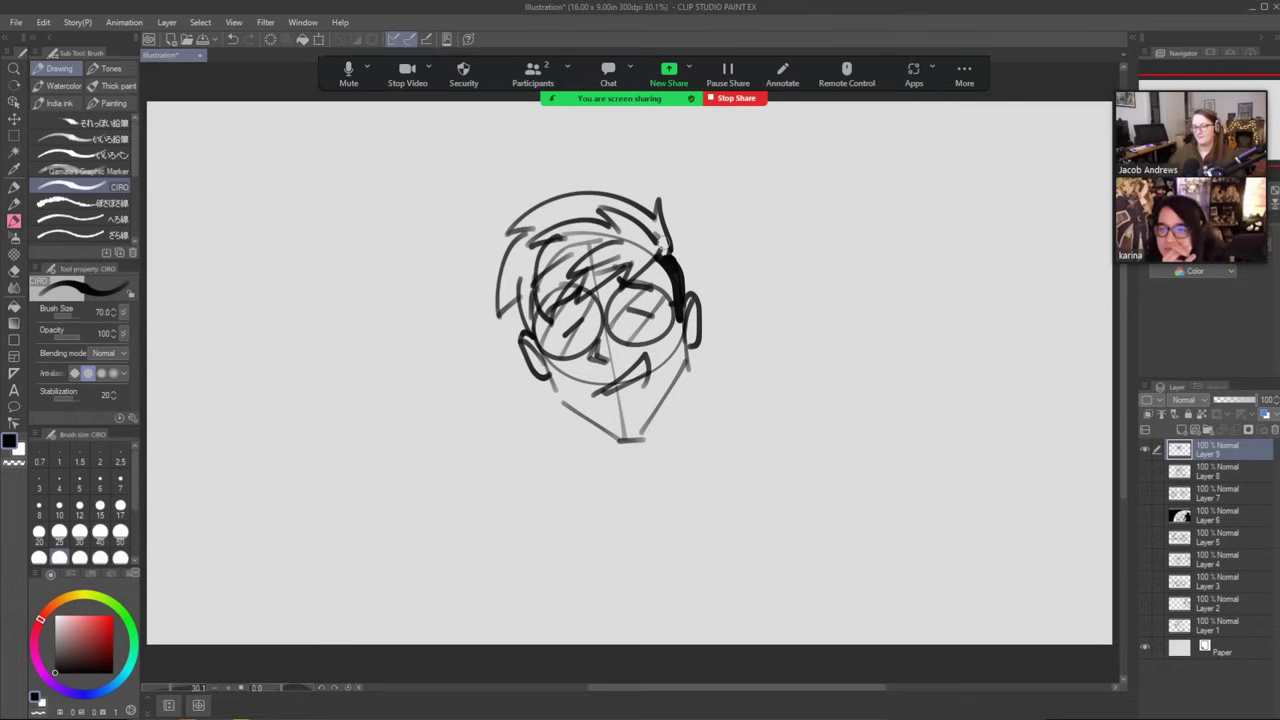
{"action": "mouse_move", "coordinate": [517, 301]}
{"action": "left_mouse_down"}
{"action": "mouse_move", "coordinate": [558, 398]}
{"action": "mouse_move", "coordinate": [598, 426]}
{"action": "left_mouse_up"}
{"action": "left_click_drag", "start_coordinate": [546, 330], "coordinate": [558, 342]}
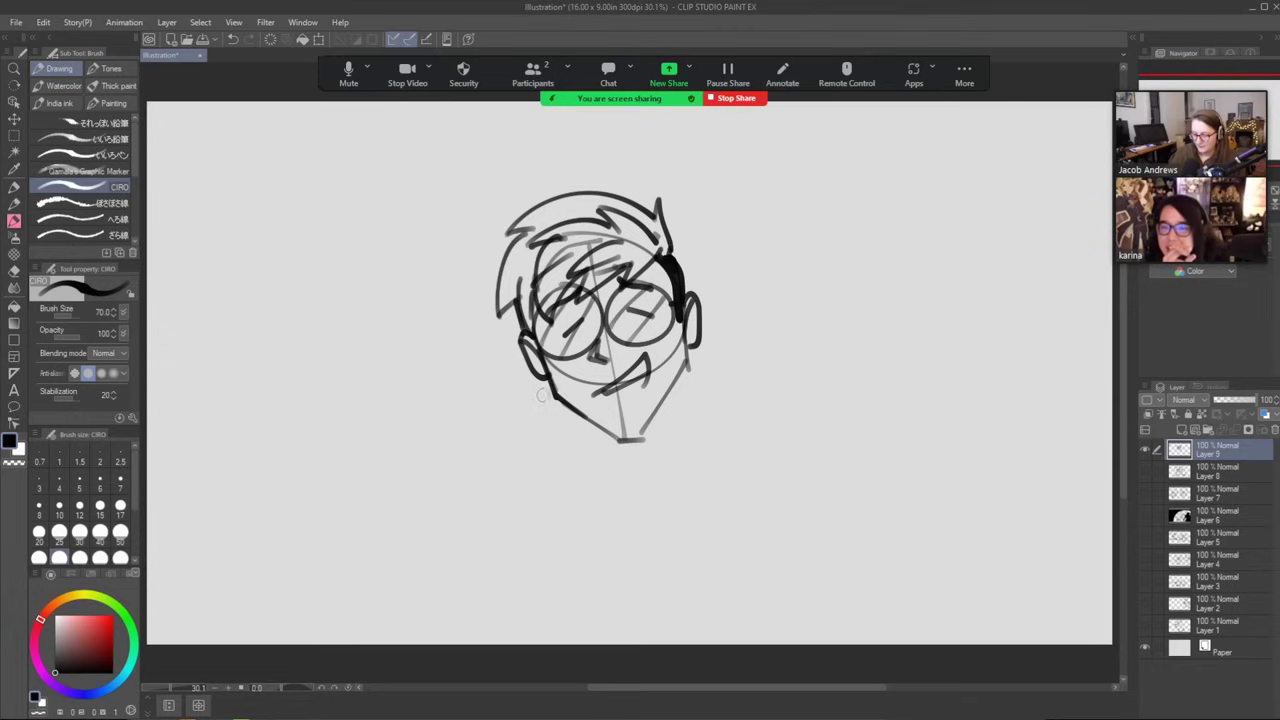
Draw the neck and a tall open coat collar, with the left shoulder and the front opening edge.
{"action": "mouse_move", "coordinate": [540, 395]}
{"action": "left_mouse_down"}
{"action": "mouse_move", "coordinate": [484, 414]}
{"action": "mouse_move", "coordinate": [616, 446]}
{"action": "left_mouse_up"}
{"action": "left_click_drag", "start_coordinate": [616, 450], "coordinate": [616, 478]}
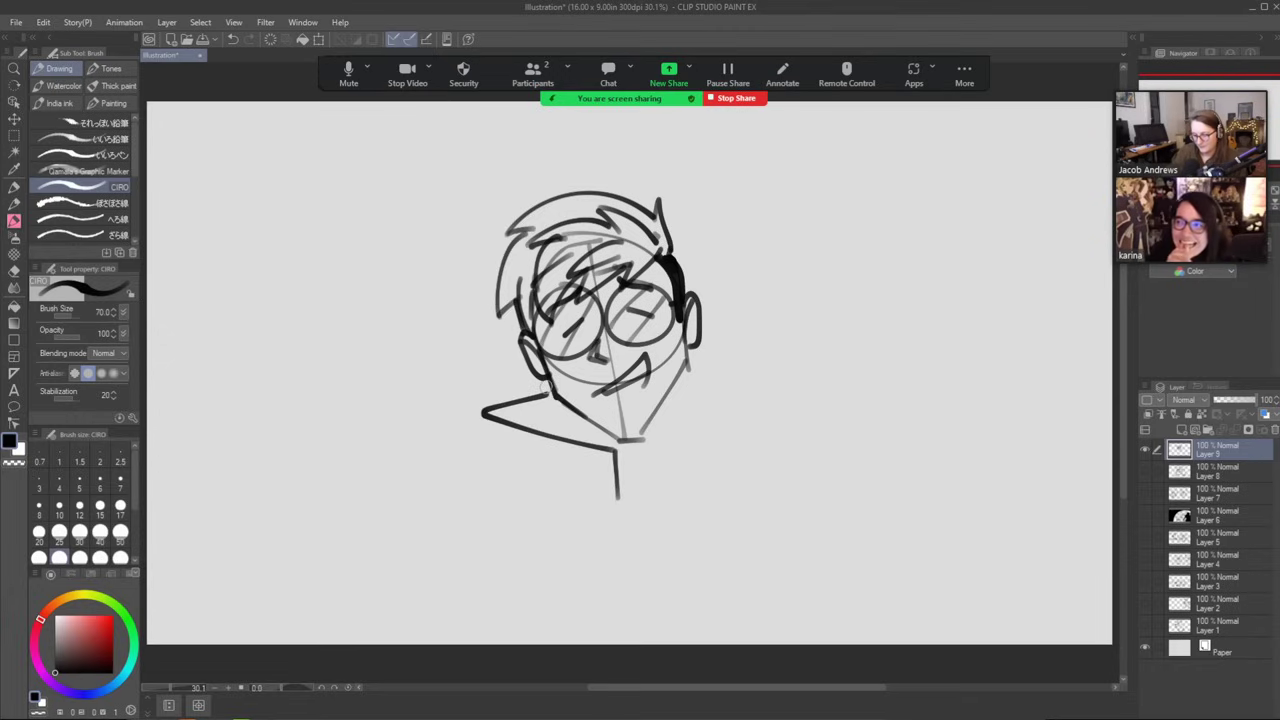
{"action": "mouse_move", "coordinate": [548, 384]}
{"action": "left_mouse_down"}
{"action": "mouse_move", "coordinate": [479, 404]}
{"action": "mouse_move", "coordinate": [462, 477]}
{"action": "mouse_move", "coordinate": [361, 517]}
{"action": "mouse_move", "coordinate": [338, 578]}
{"action": "left_mouse_up"}
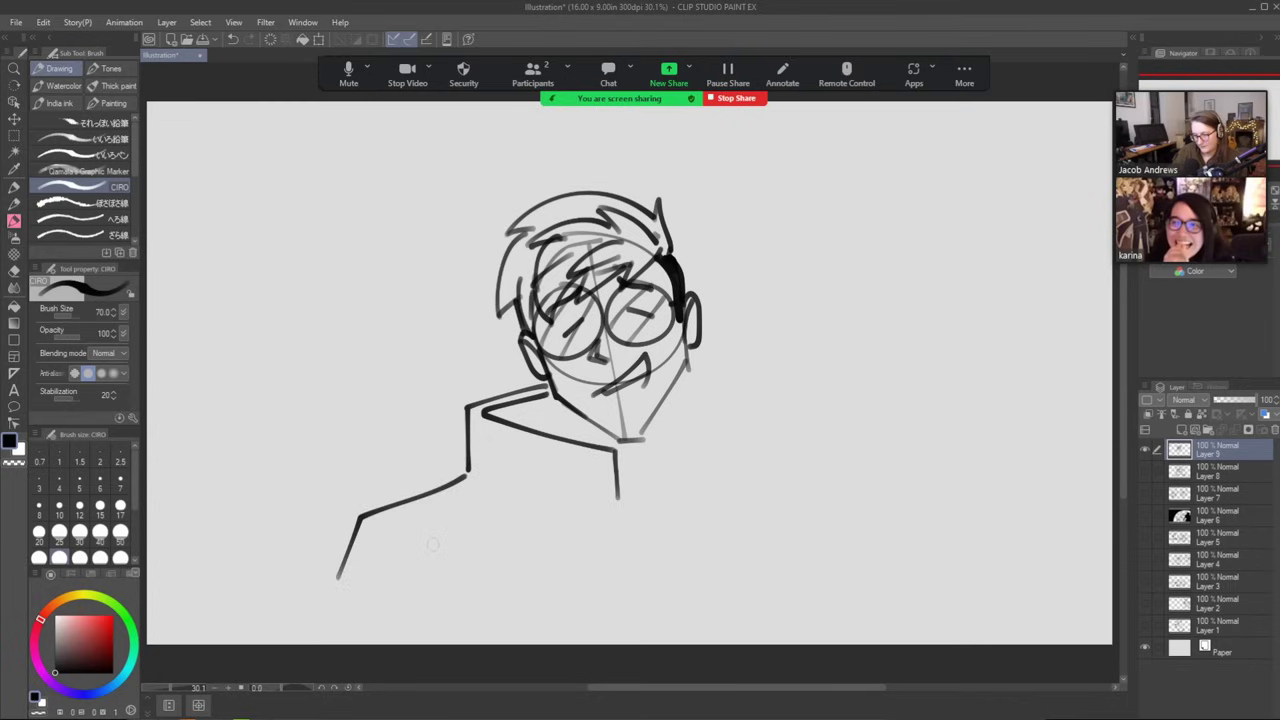
{"action": "left_click_drag", "start_coordinate": [659, 447], "coordinate": [753, 430]}
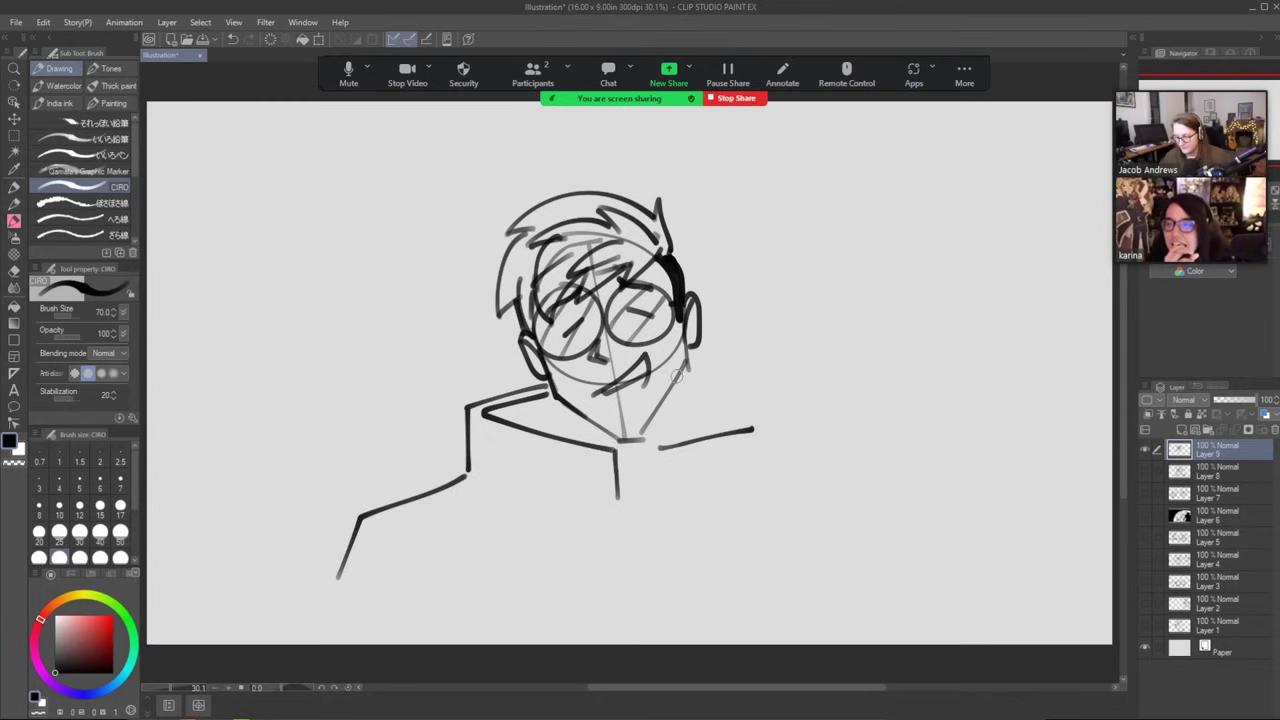
{"action": "left_click_drag", "start_coordinate": [676, 376], "coordinate": [677, 438]}
{"action": "left_click_drag", "start_coordinate": [570, 398], "coordinate": [568, 434]}
Thicken both line eyes and the left eyebrow inside the glasses.
{"action": "left_click_drag", "start_coordinate": [592, 308], "coordinate": [564, 340]}
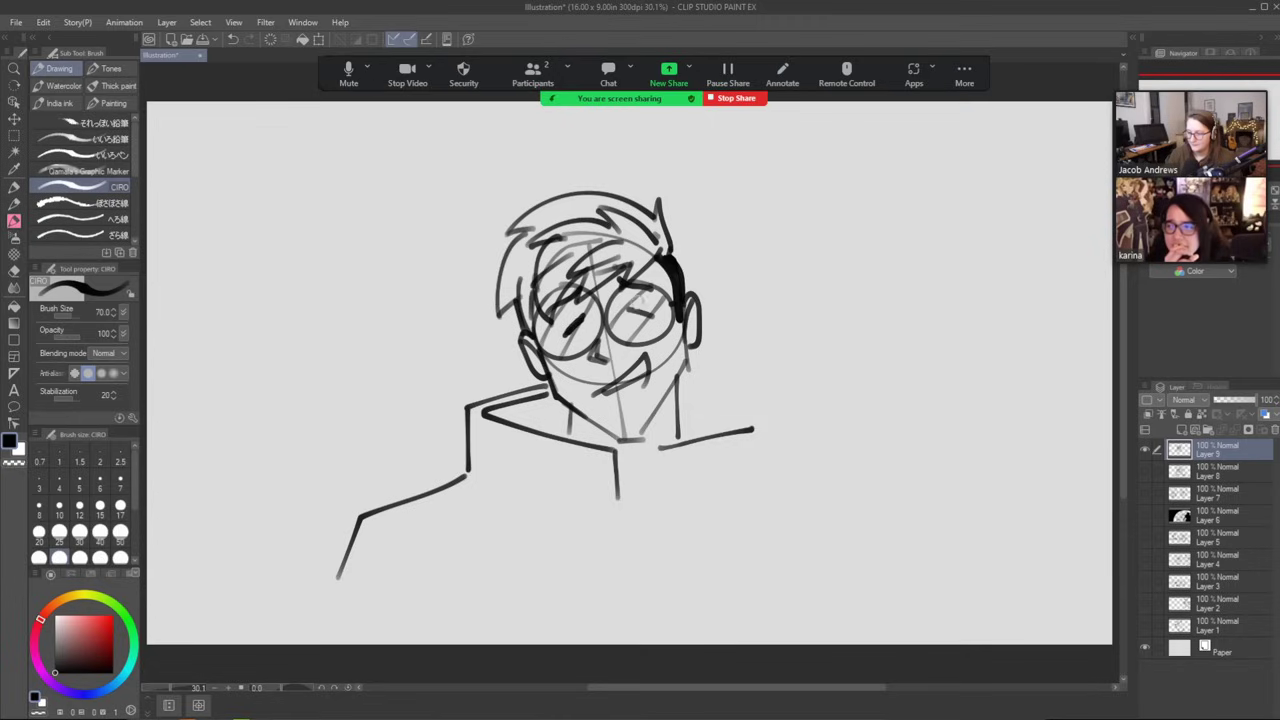
{"action": "left_click_drag", "start_coordinate": [626, 311], "coordinate": [650, 317]}
{"action": "left_click_drag", "start_coordinate": [580, 290], "coordinate": [548, 312]}
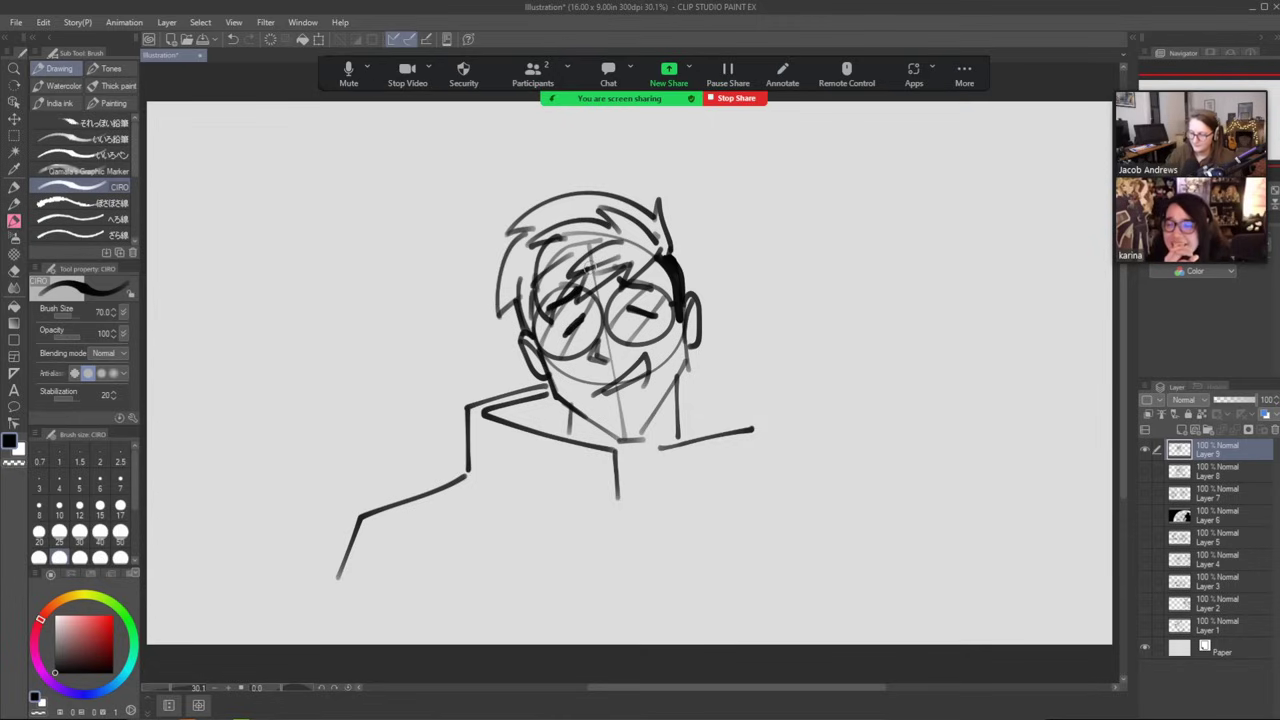
Erase the construction lines across the lower face and add a curved lower lip to the smile.
{"action": "key", "text": "e"}
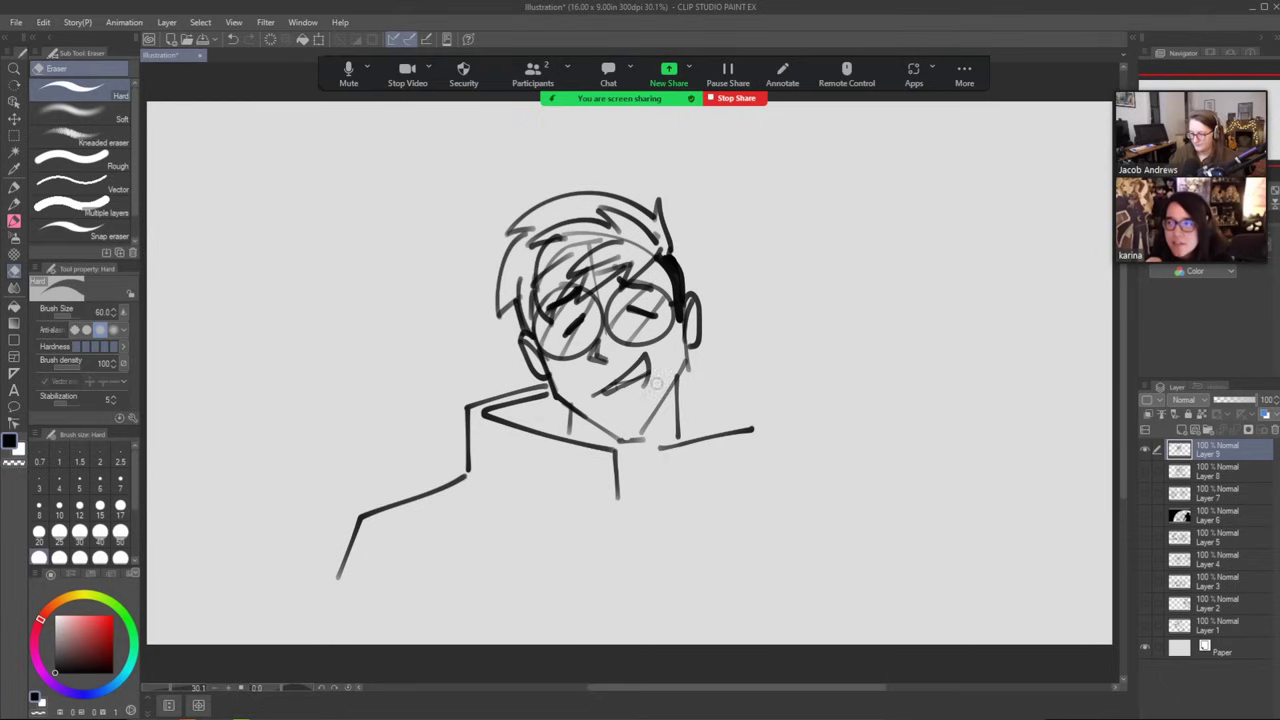
{"action": "key", "text": "b"}
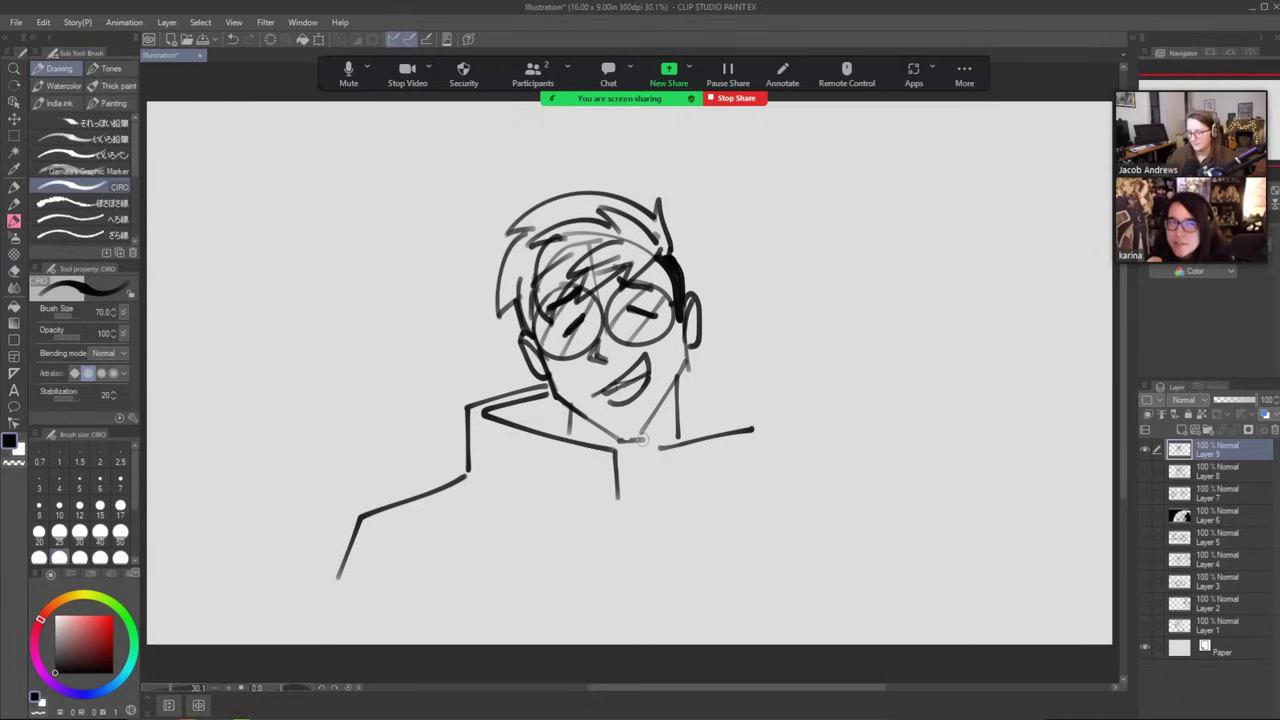
{"action": "key", "text": "e"}
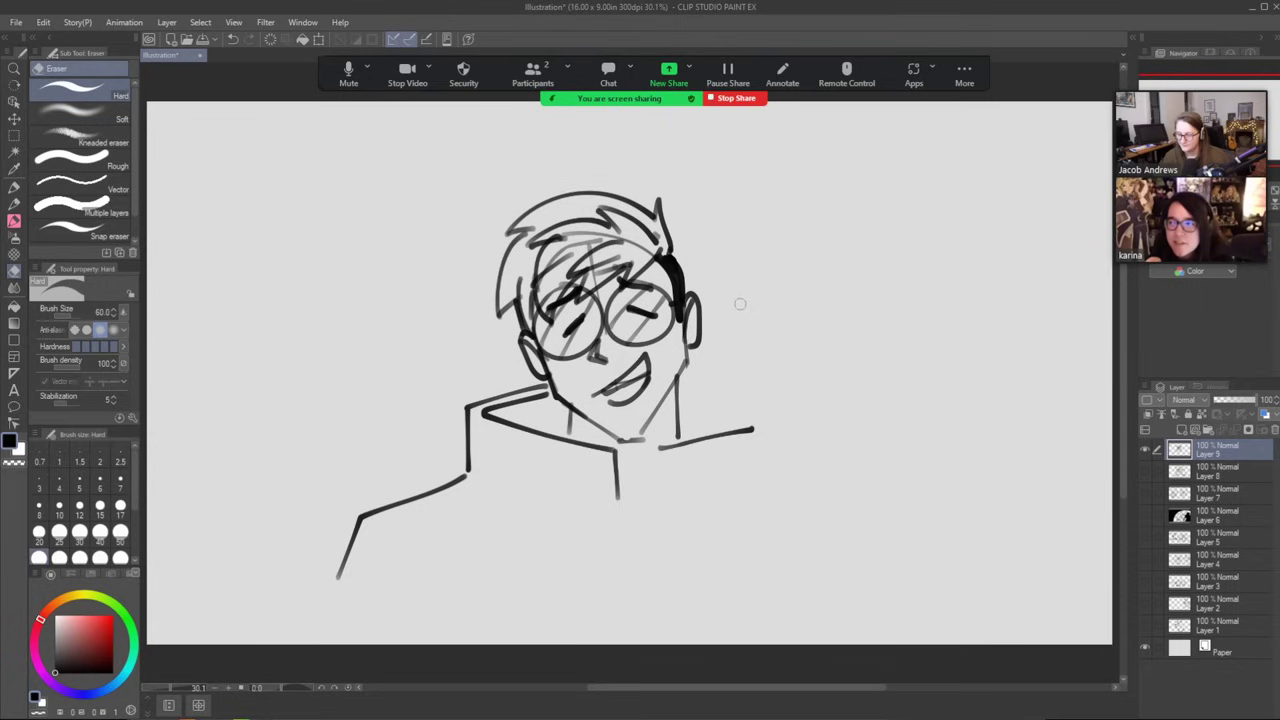
Complete the coat with the right collar flap and shoulder, and double the lines along both front opening edges.
{"action": "key", "text": "b"}
{"action": "left_click_drag", "start_coordinate": [679, 407], "coordinate": [752, 432]}
{"action": "key", "text": "ctrl+z"}
{"action": "mouse_move", "coordinate": [681, 394]}
{"action": "left_mouse_down"}
{"action": "mouse_move", "coordinate": [751, 428]}
{"action": "mouse_move", "coordinate": [772, 424]}
{"action": "mouse_move", "coordinate": [755, 482]}
{"action": "left_mouse_up"}
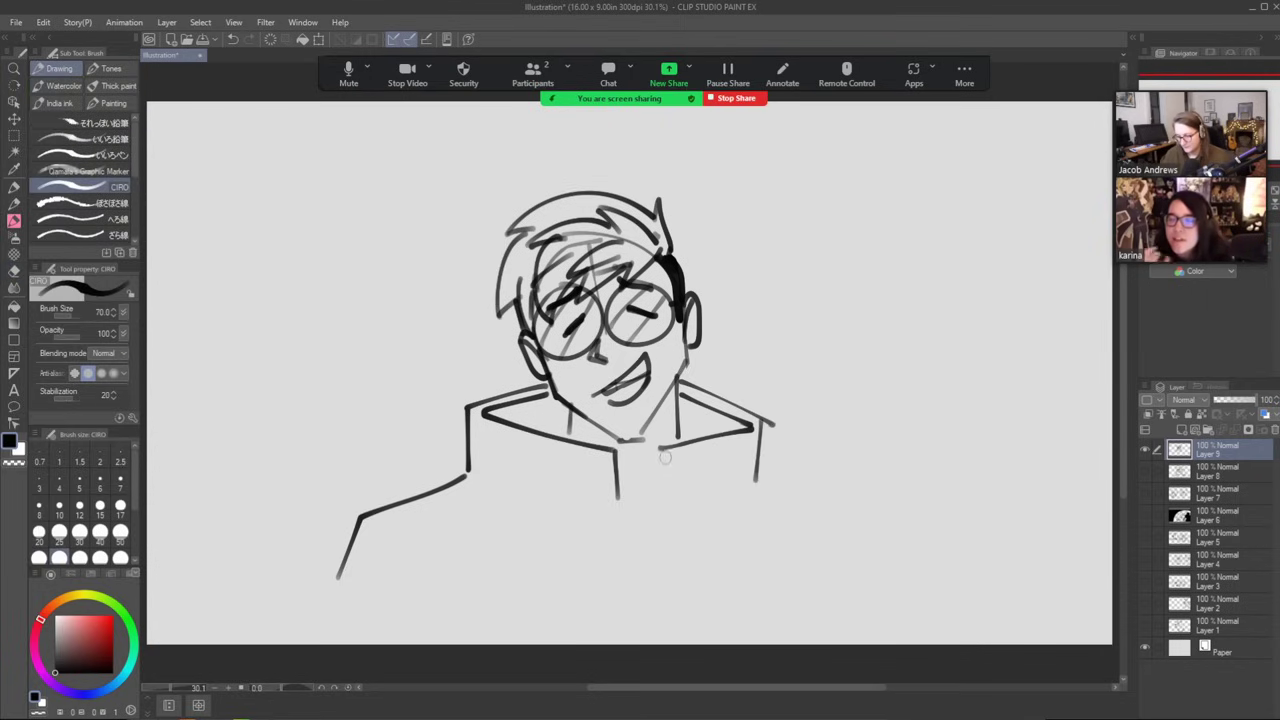
{"action": "left_click_drag", "start_coordinate": [662, 446], "coordinate": [654, 525]}
{"action": "mouse_move", "coordinate": [757, 516]}
{"action": "left_mouse_down"}
{"action": "mouse_move", "coordinate": [829, 572]}
{"action": "mouse_move", "coordinate": [835, 642]}
{"action": "left_mouse_up"}
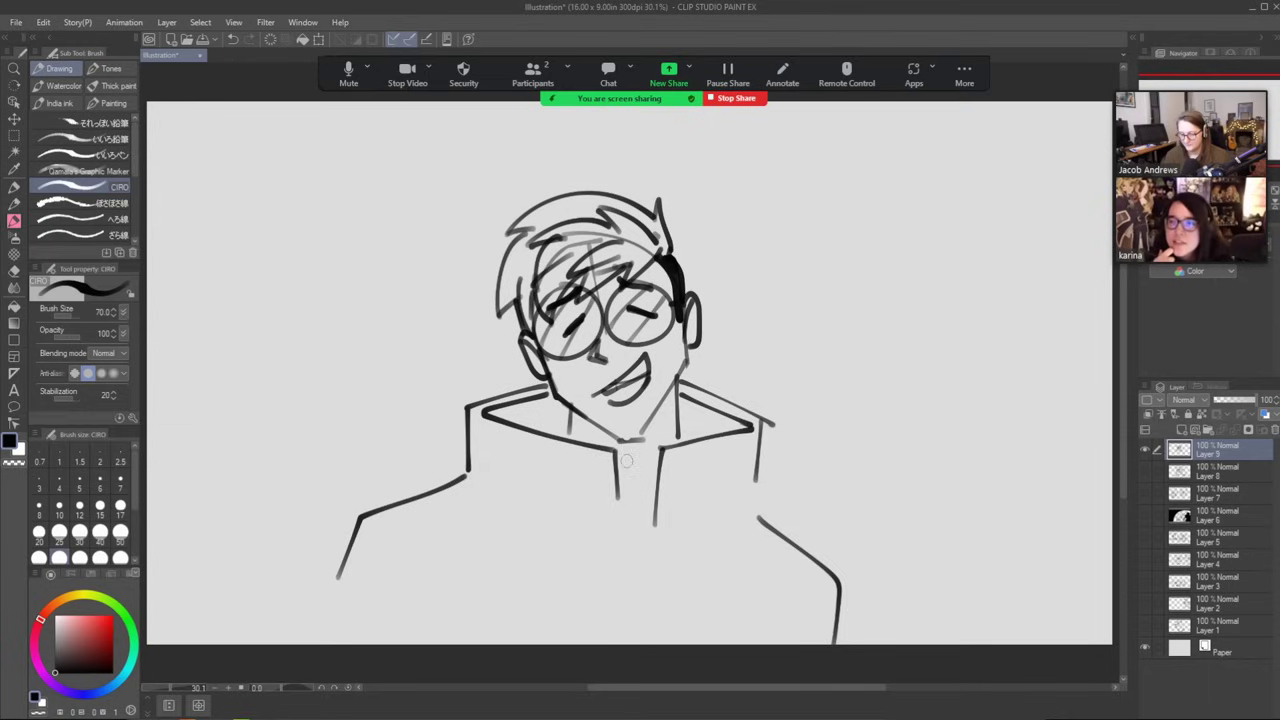
{"action": "left_click_drag", "start_coordinate": [466, 463], "coordinate": [463, 478]}
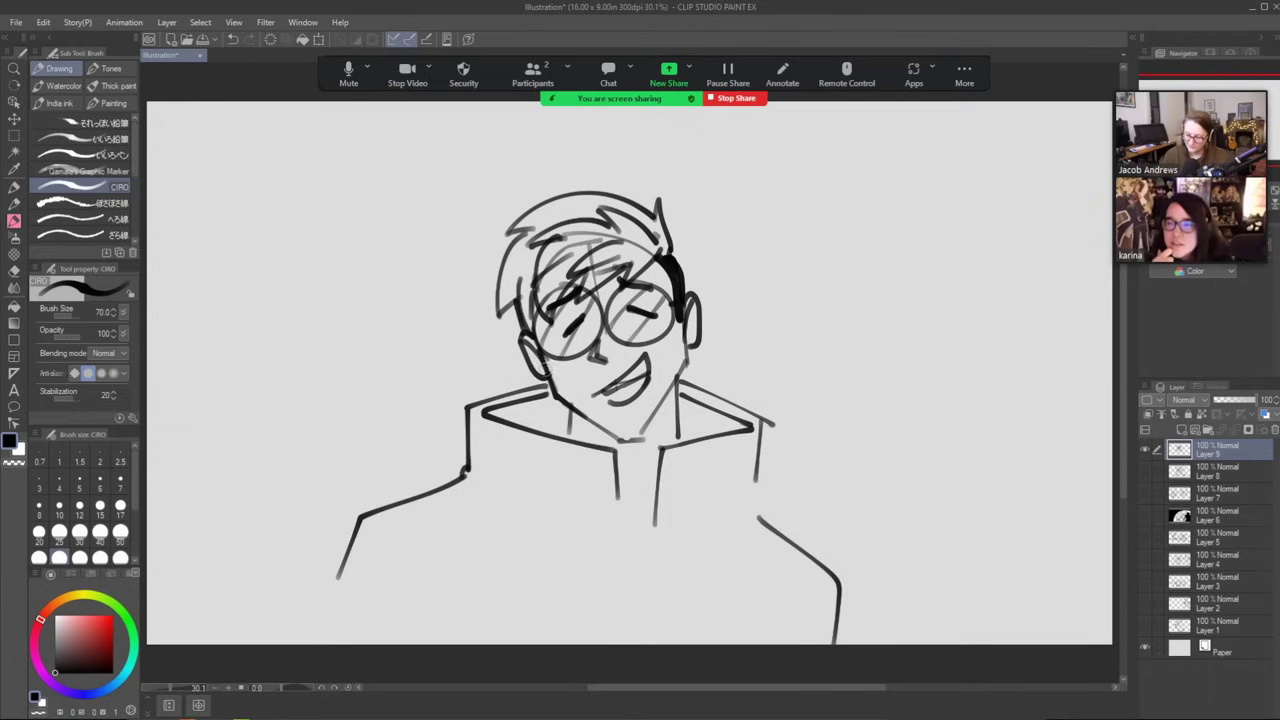
{"action": "left_click_drag", "start_coordinate": [667, 450], "coordinate": [658, 542]}
{"action": "left_click_drag", "start_coordinate": [614, 452], "coordinate": [611, 535]}
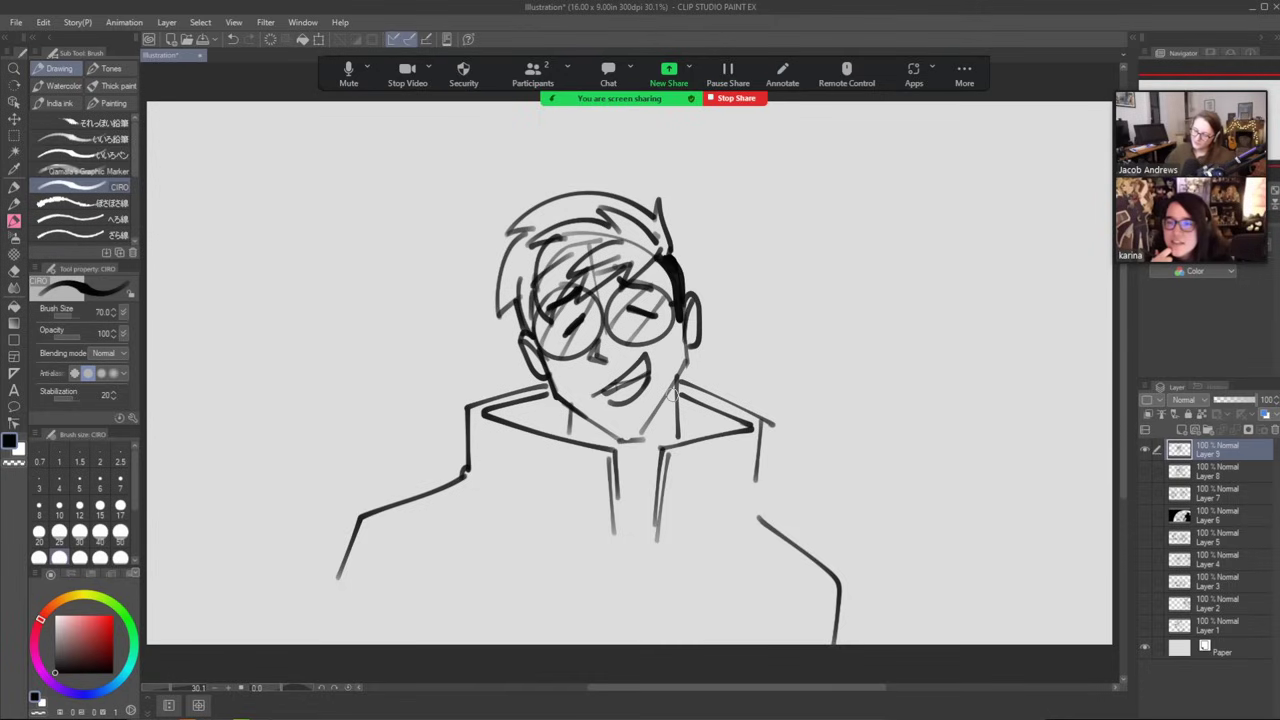
Erase the leftover head construction lines showing through the hair and fringe.
{"action": "key", "text": "e"}
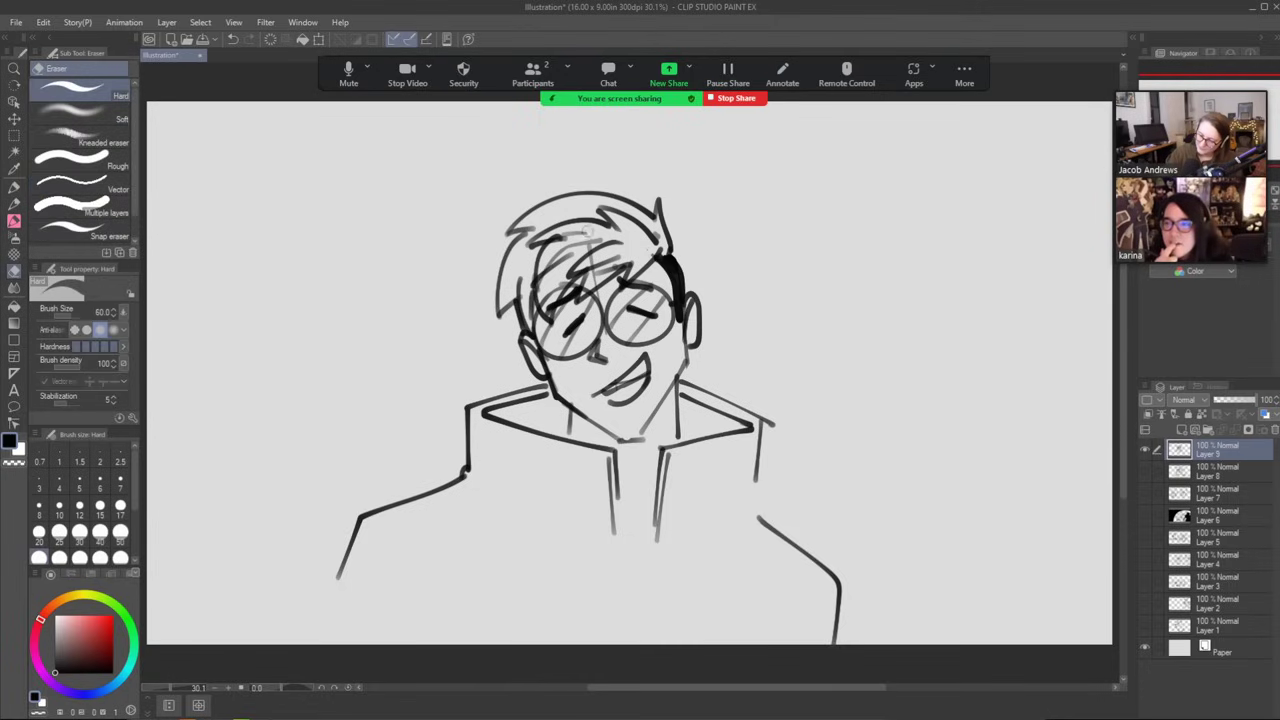
{"action": "mouse_move", "coordinate": [570, 232]}
{"action": "left_mouse_down"}
{"action": "mouse_move", "coordinate": [595, 242]}
{"action": "mouse_move", "coordinate": [563, 248]}
{"action": "left_mouse_up"}
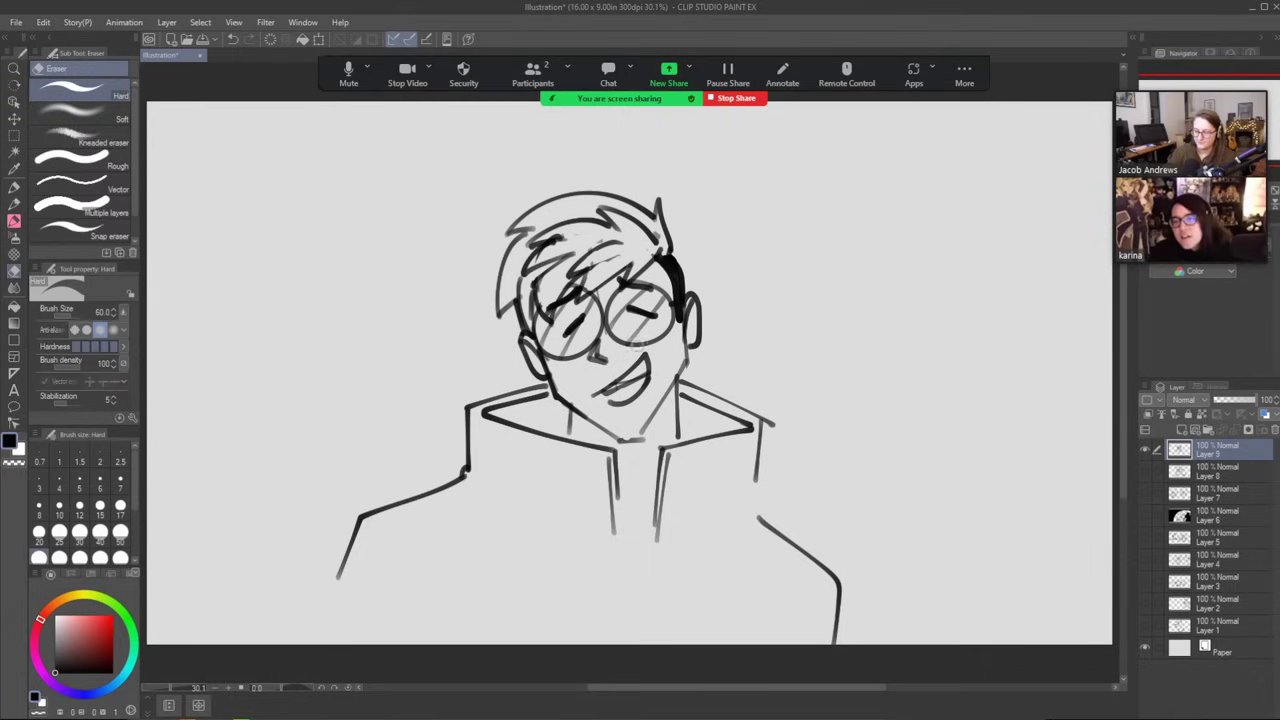
Scribble a dark fill into the coat opening below the chin and darken the neck line on the left.
{"action": "key", "text": "b"}
{"action": "left_click_drag", "start_coordinate": [624, 457], "coordinate": [656, 455]}
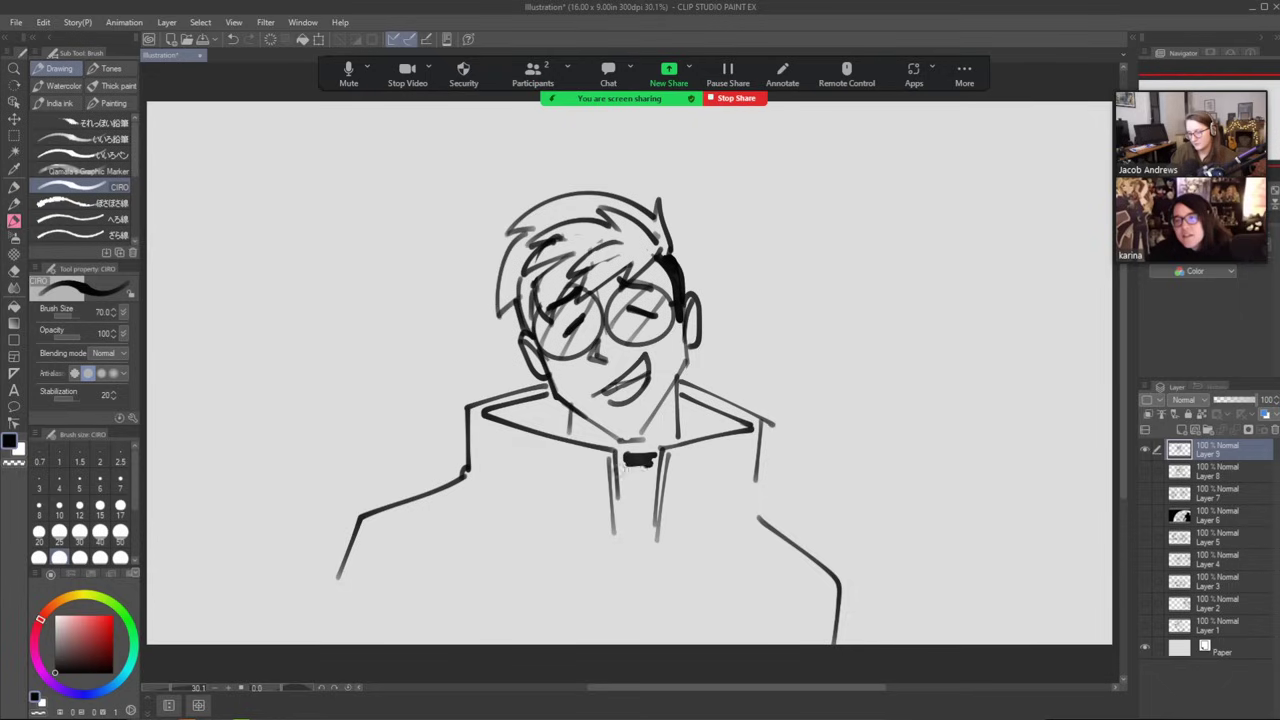
{"action": "left_click_drag", "start_coordinate": [628, 465], "coordinate": [656, 490]}
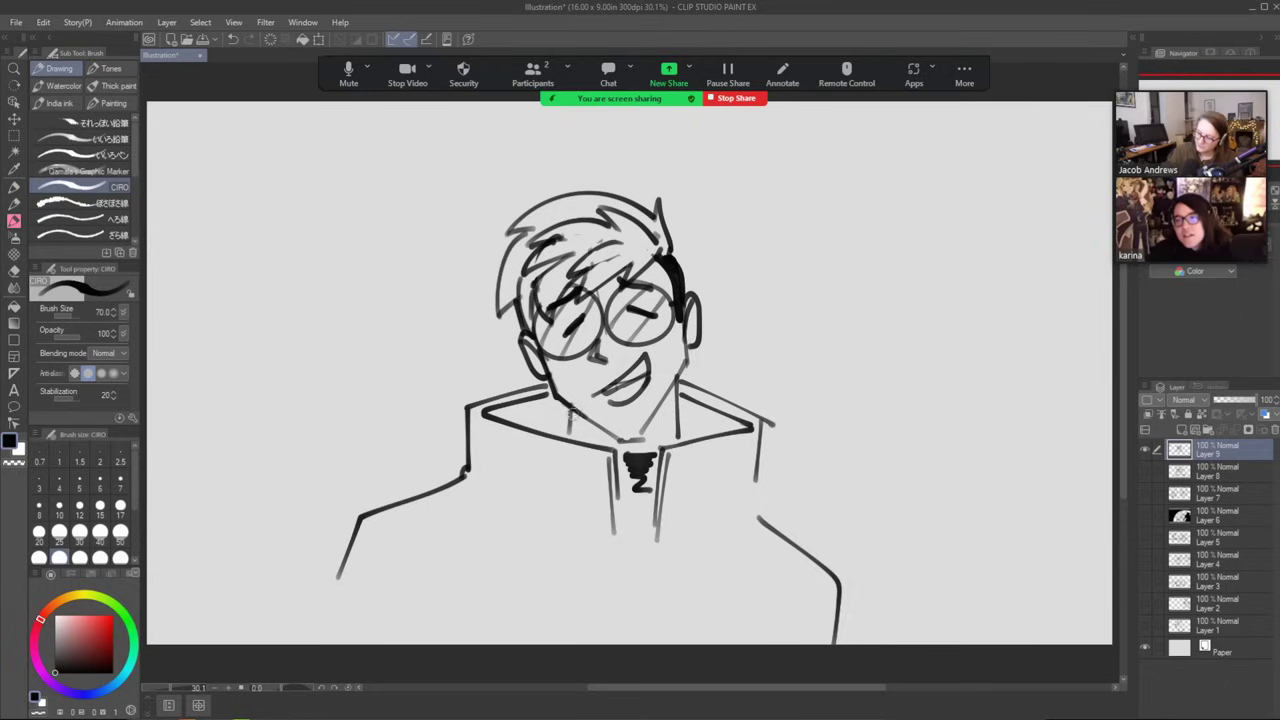
{"action": "left_click_drag", "start_coordinate": [572, 405], "coordinate": [568, 425]}
{"action": "left_click_drag", "start_coordinate": [568, 425], "coordinate": [566, 438]}
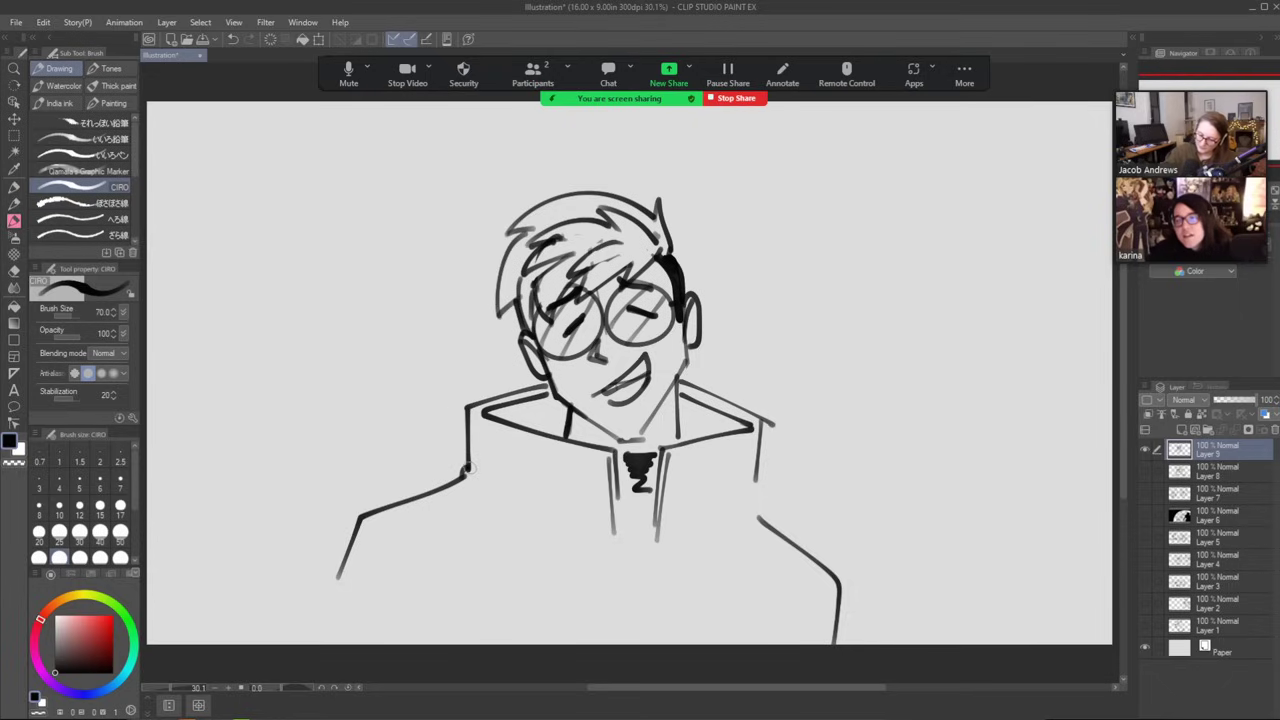
Add short fold lines to the coat at both shoulders and erase the overshooting line at the collar's right tip.
{"action": "left_click_drag", "start_coordinate": [467, 470], "coordinate": [486, 500]}
{"action": "left_click_drag", "start_coordinate": [472, 490], "coordinate": [494, 515]}
{"action": "left_click_drag", "start_coordinate": [748, 514], "coordinate": [720, 540]}
{"action": "left_click_drag", "start_coordinate": [750, 530], "coordinate": [730, 558]}
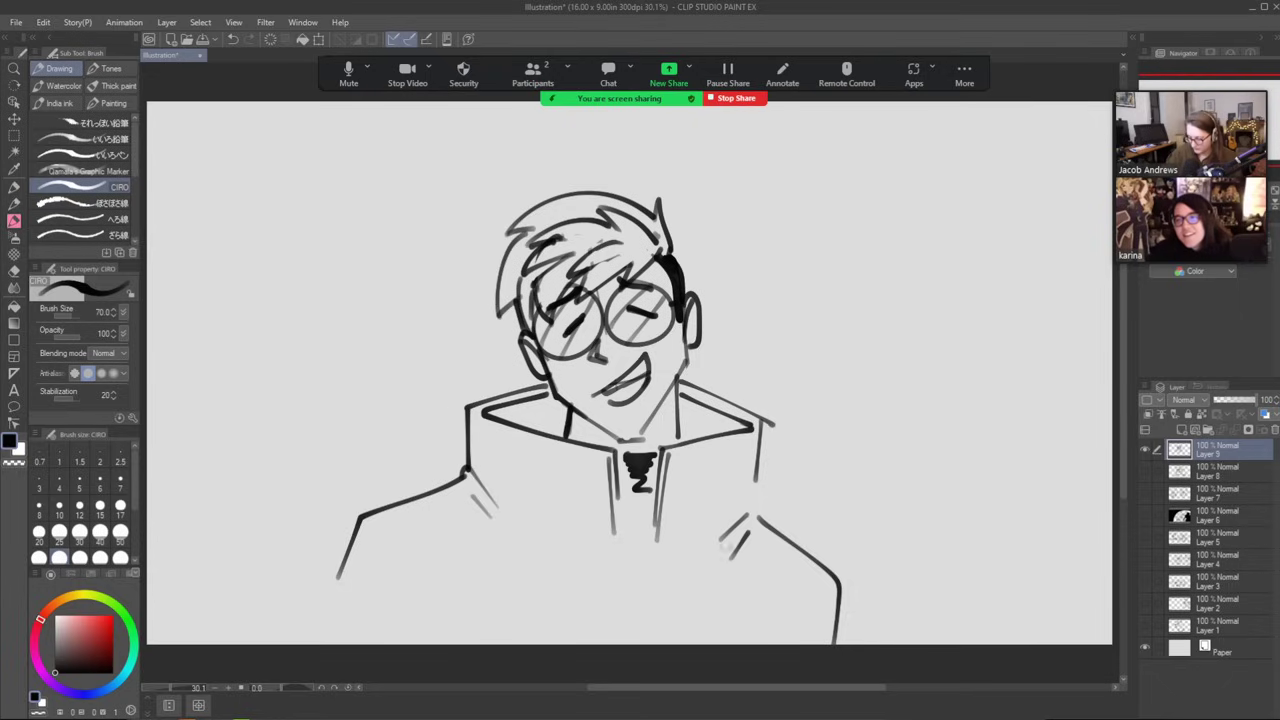
{"action": "key", "text": "e"}
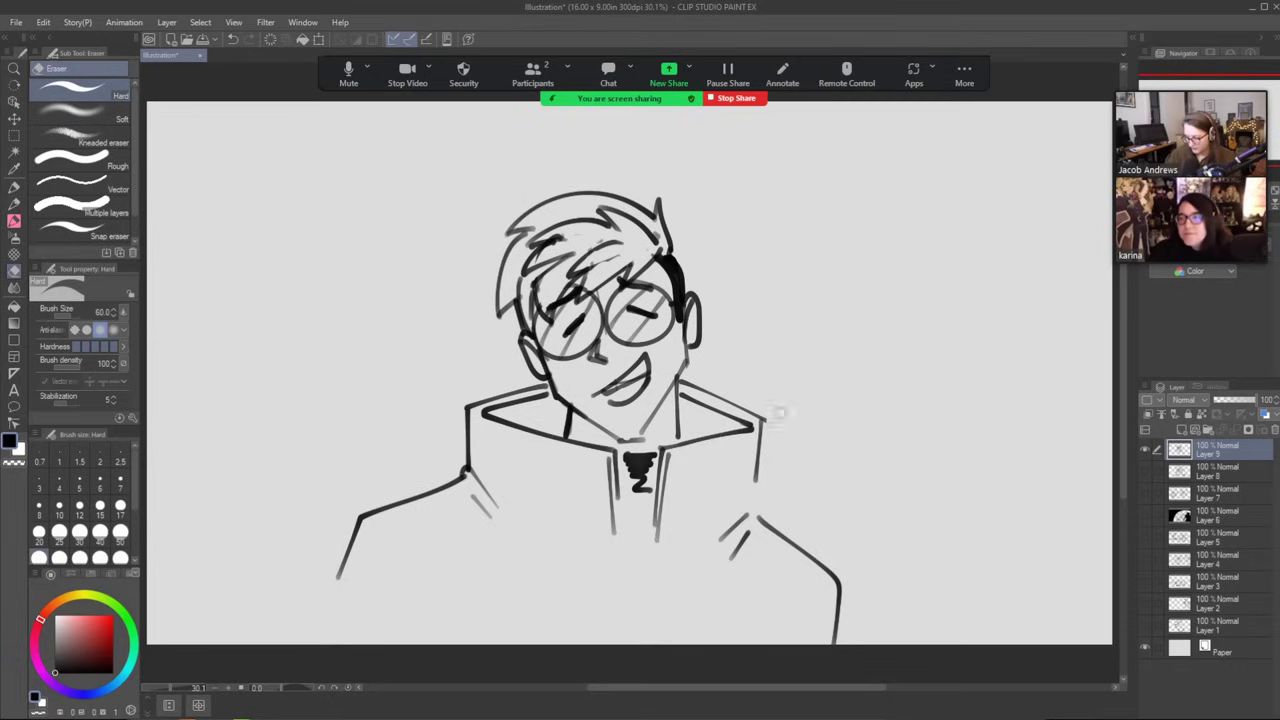
Shade the inside of the right collar flap with dark diagonal scribbles.
{"action": "key", "text": "b"}
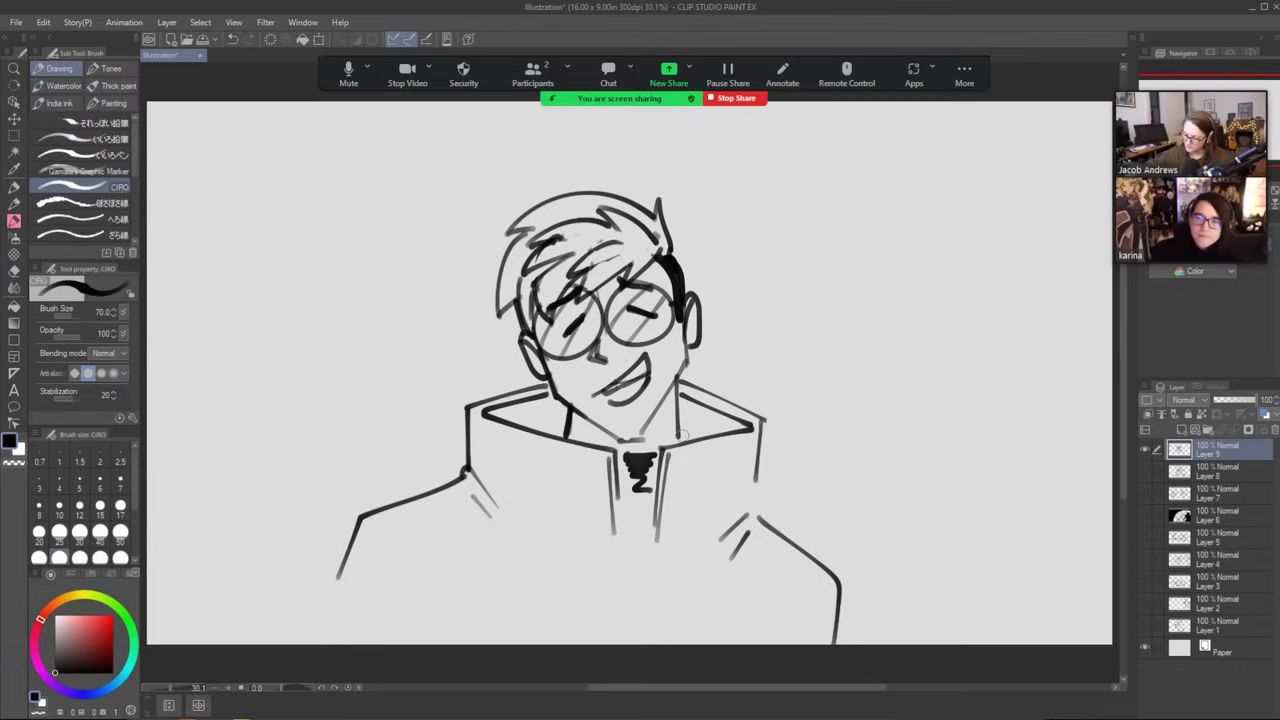
{"action": "left_click_drag", "start_coordinate": [680, 440], "coordinate": [712, 420]}
{"action": "left_click_drag", "start_coordinate": [684, 432], "coordinate": [734, 404]}
{"action": "left_click_drag", "start_coordinate": [700, 430], "coordinate": [744, 406]}
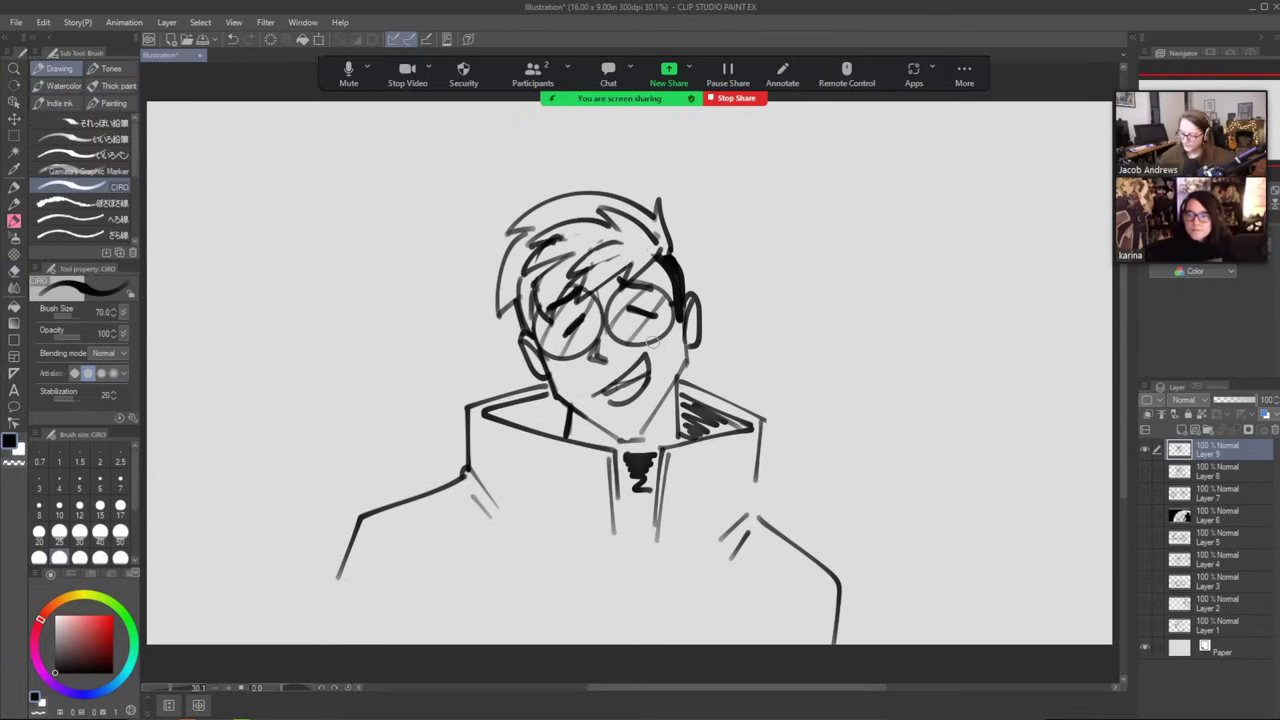
Hide the layer with the finished coat character and add a new empty layer for drawing.
{"action": "left_click", "coordinate": [1145, 449]}
{"action": "left_click", "coordinate": [1181, 429]}
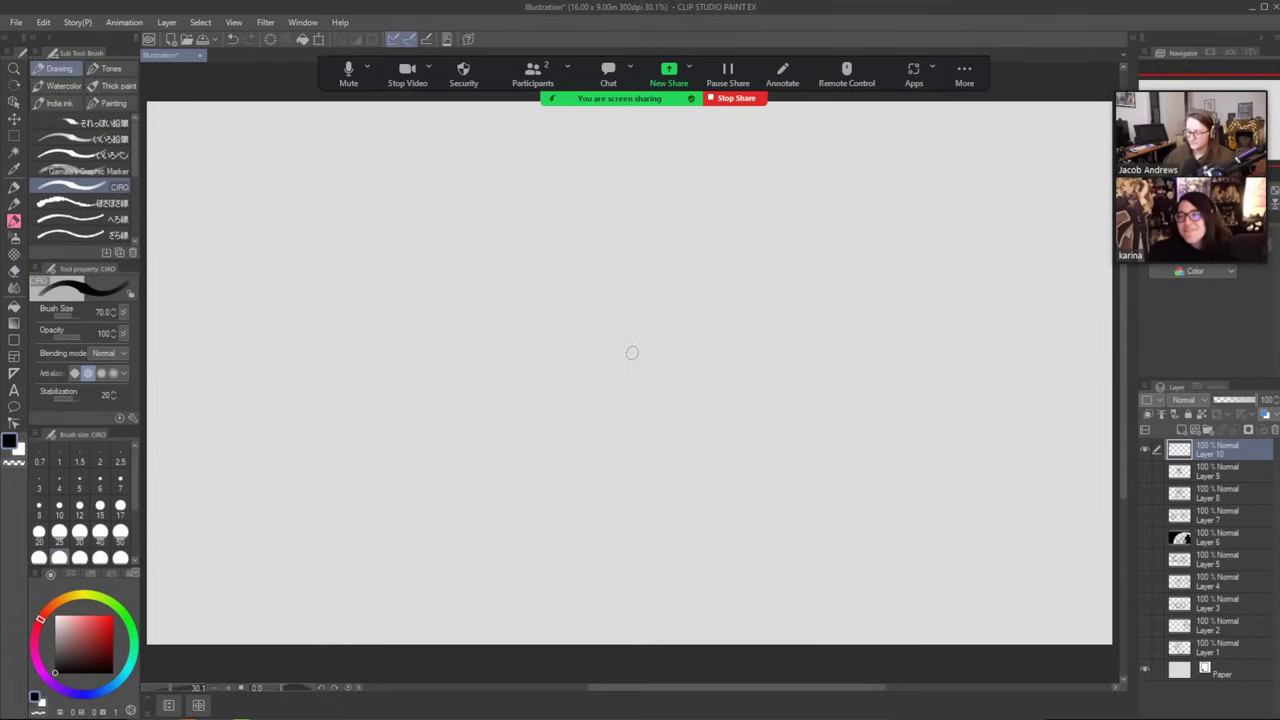
{"action": "key", "text": "b"}
{"action": "key", "text": "b"}
{"action": "key", "text": "b"}
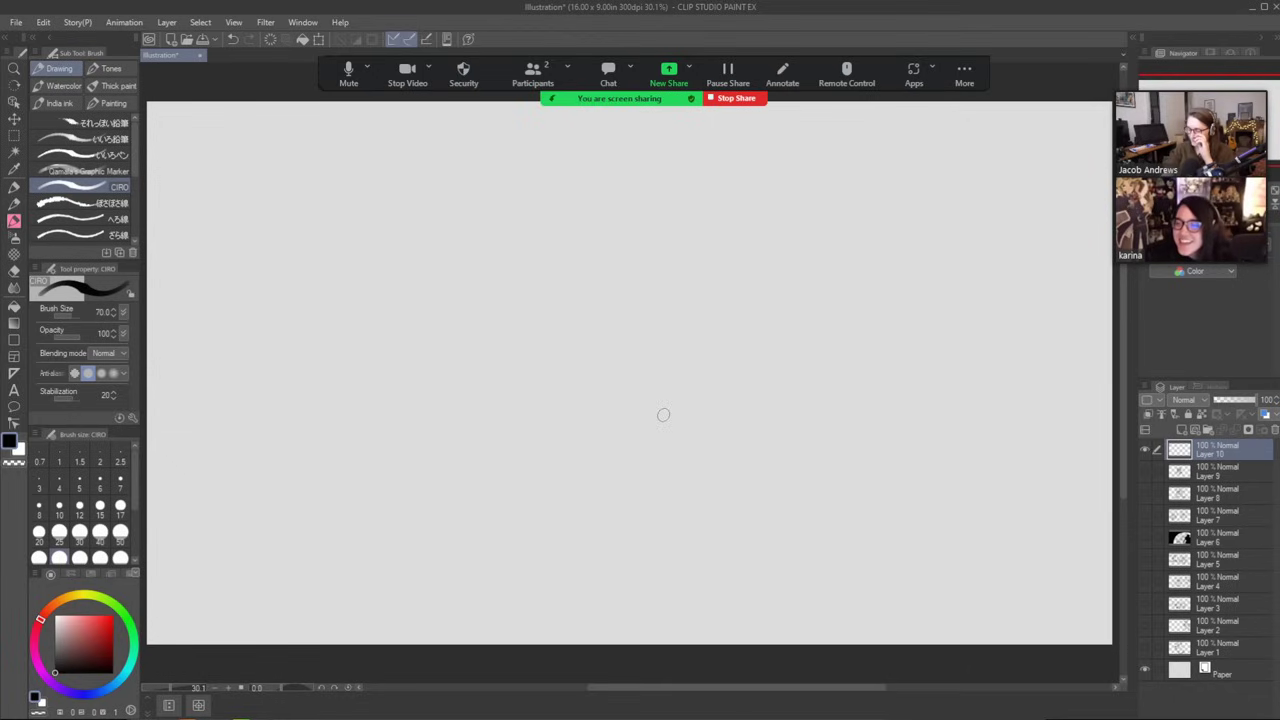
{"action": "mouse_move", "coordinate": [522, 240]}
{"action": "left_mouse_down"}
{"action": "mouse_move", "coordinate": [494, 271]}
{"action": "mouse_move", "coordinate": [528, 218]}
{"action": "mouse_move", "coordinate": [514, 225]}
{"action": "left_mouse_up"}
{"action": "key", "text": "ctrl+z"}
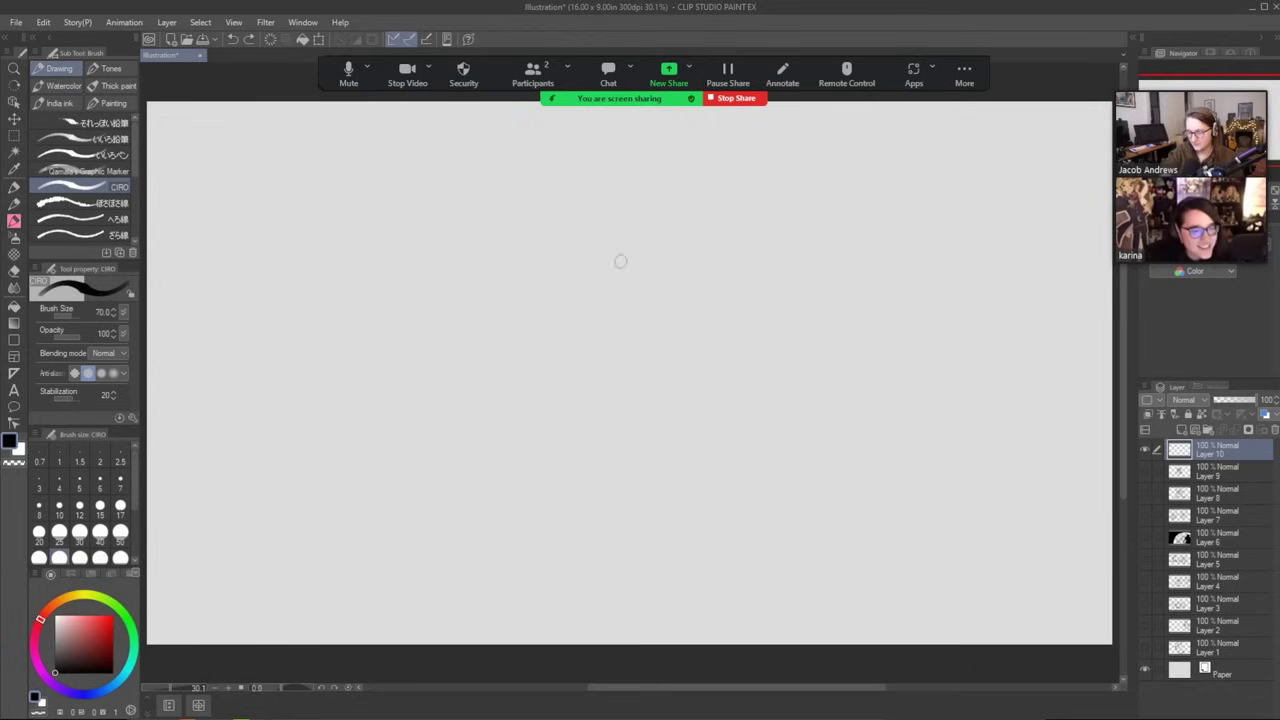
{"action": "mouse_move", "coordinate": [646, 222]}
{"action": "left_mouse_down"}
{"action": "mouse_move", "coordinate": [508, 292]}
{"action": "mouse_move", "coordinate": [550, 364]}
{"action": "left_mouse_up"}
{"action": "key", "text": "ctrl+z"}
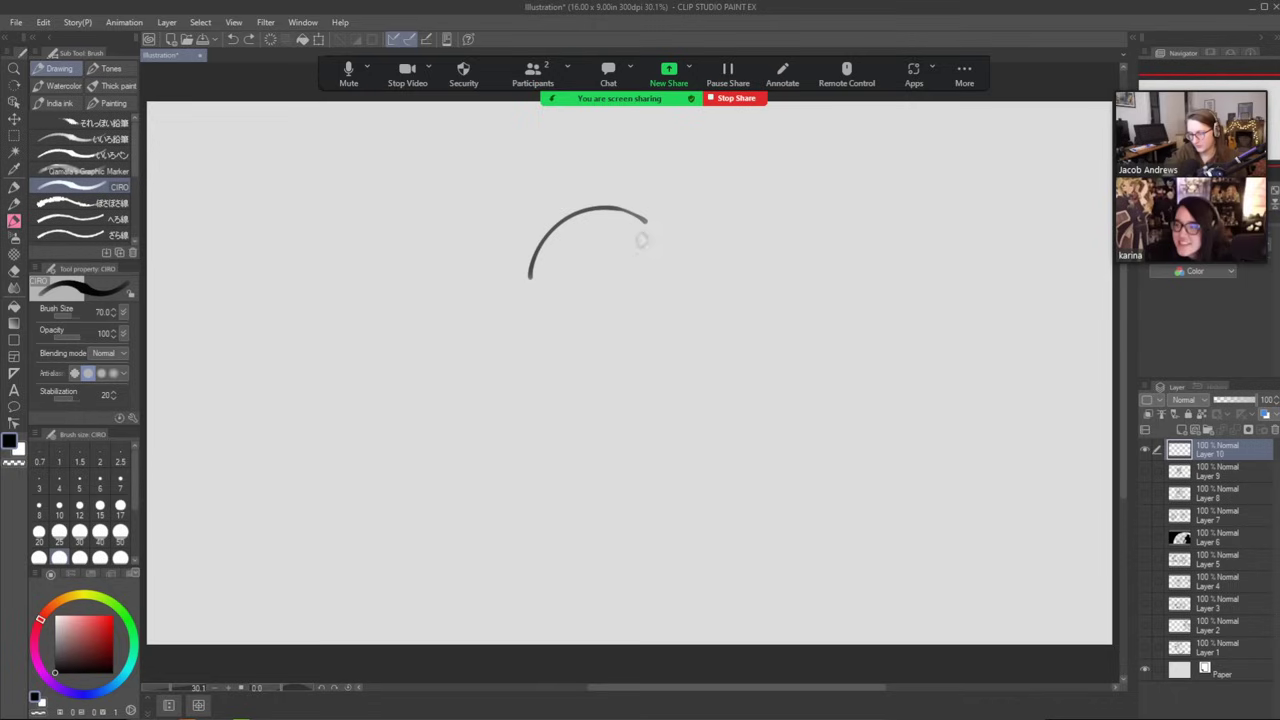
{"action": "left_click_drag", "start_coordinate": [527, 289], "coordinate": [549, 394]}
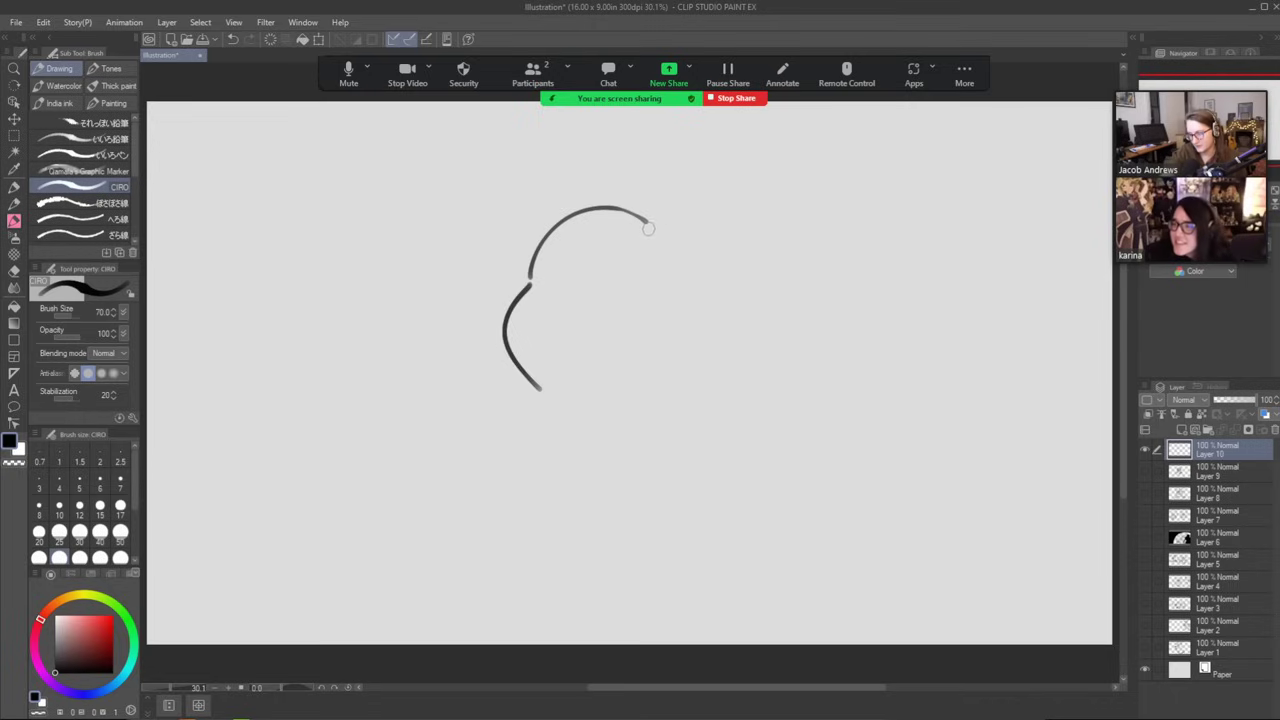
{"action": "mouse_move", "coordinate": [648, 228]}
{"action": "left_mouse_down"}
{"action": "mouse_move", "coordinate": [677, 280]}
{"action": "mouse_move", "coordinate": [691, 367]}
{"action": "left_mouse_up"}
{"action": "key", "text": "ctrl+z"}
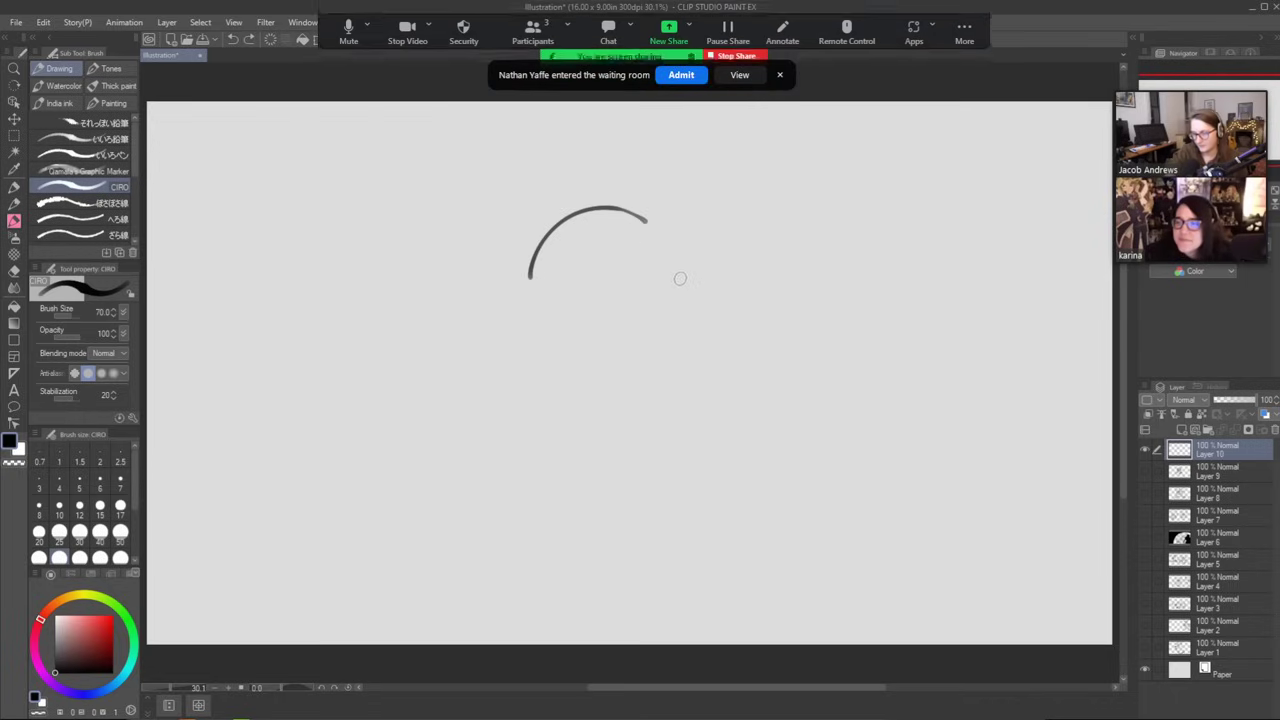
{"action": "key", "text": "e"}
{"action": "mouse_move", "coordinate": [653, 226]}
{"action": "left_mouse_down"}
{"action": "mouse_move", "coordinate": [614, 208]}
{"action": "mouse_move", "coordinate": [567, 216]}
{"action": "mouse_move", "coordinate": [529, 274]}
{"action": "left_mouse_up"}
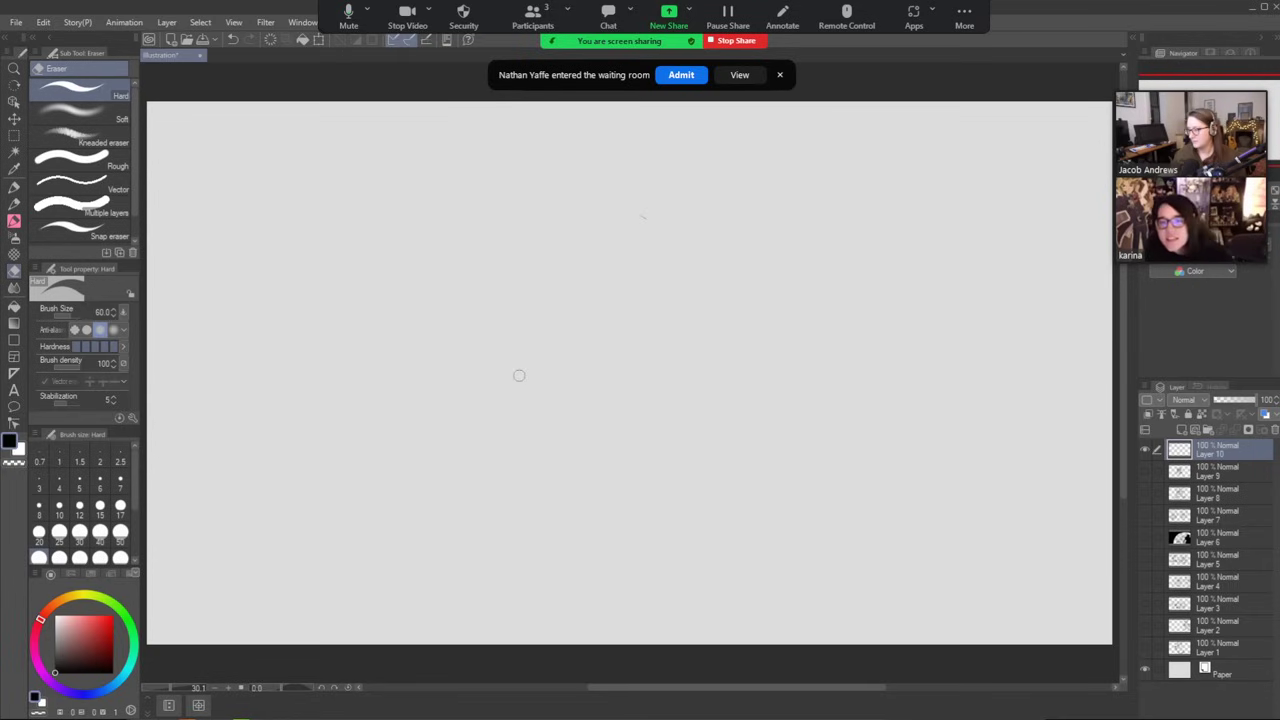
Admit the waiting participant to the meeting and return to the drawing brush.
{"action": "left_click", "coordinate": [680, 77]}
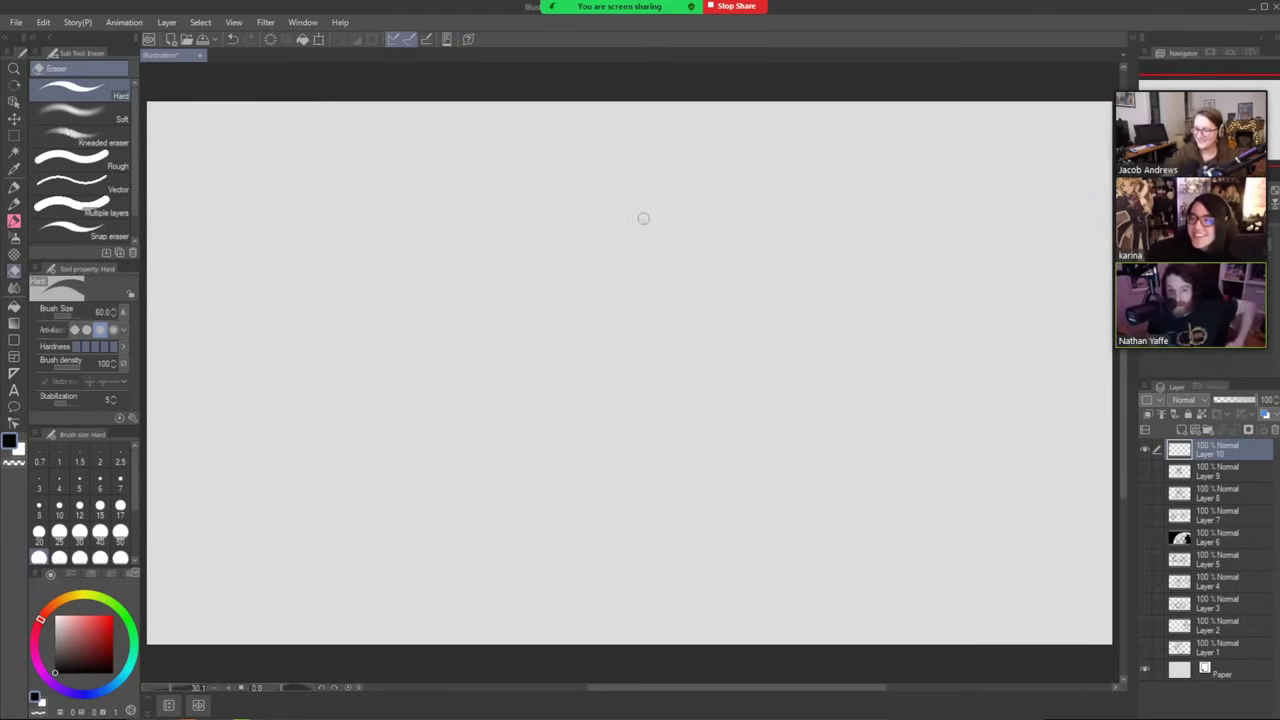
{"action": "key", "text": "b"}
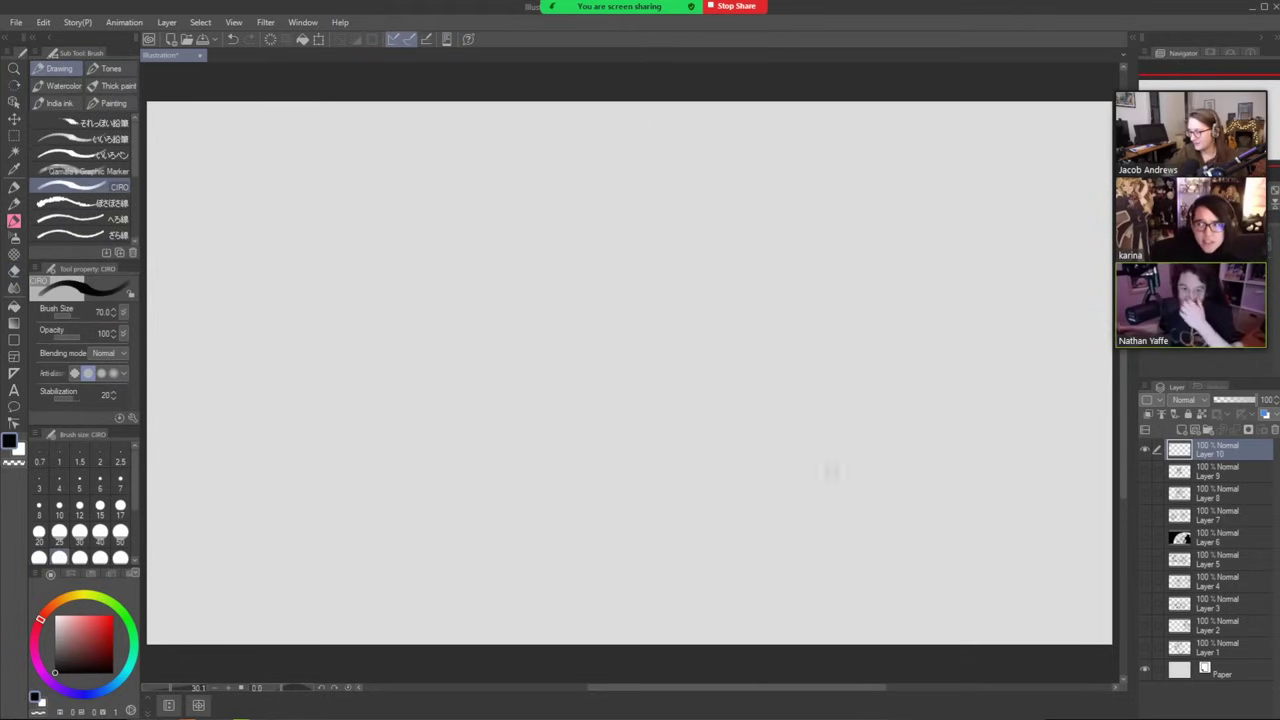
Show the earlier drawings on Layer 5 and Layer 4 to review the framed portrait and the pig character.
{"action": "left_click", "coordinate": [1146, 562]}
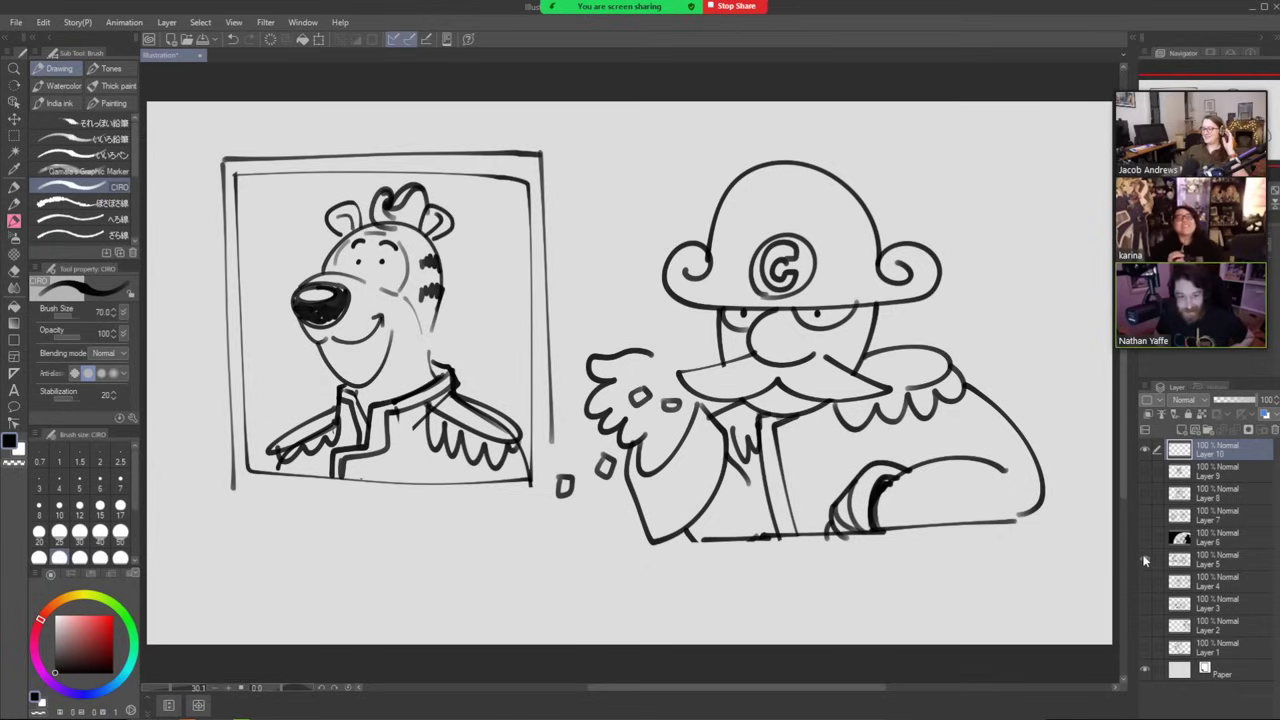
{"action": "left_click", "coordinate": [1146, 581]}
{"action": "left_click", "coordinate": [1146, 580]}
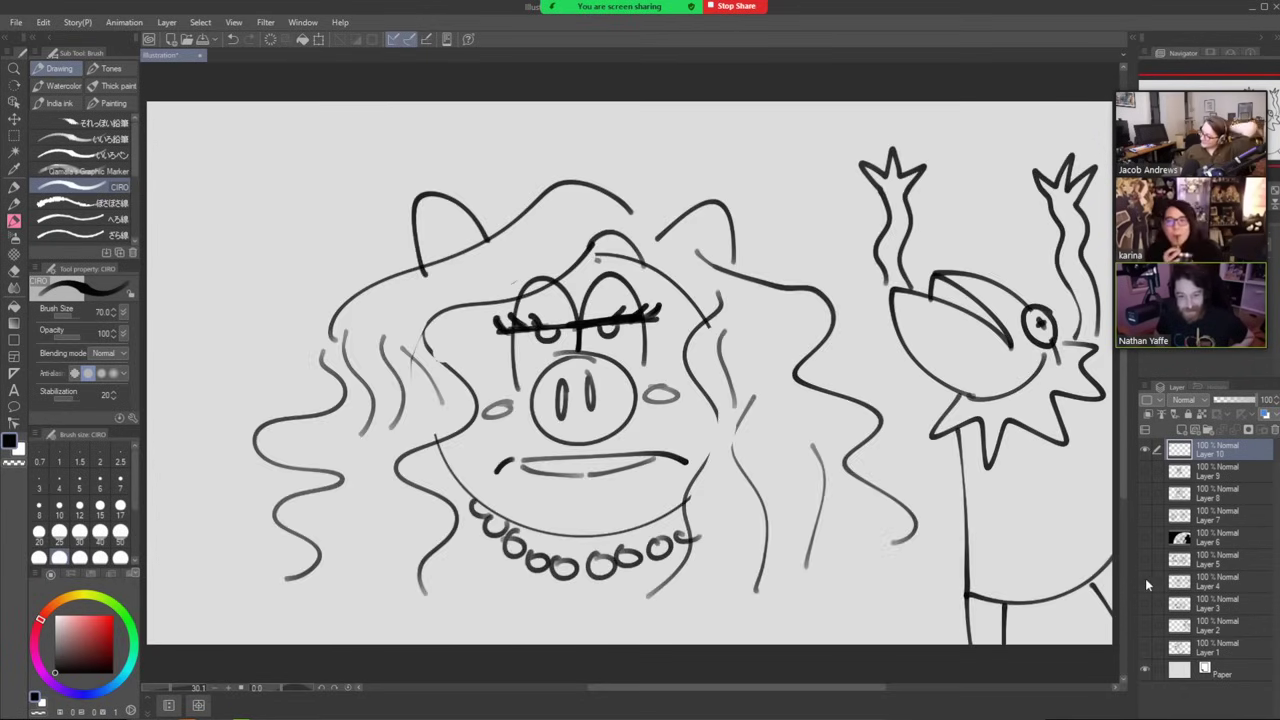
{"action": "left_click", "coordinate": [1145, 578]}
{"action": "left_click", "coordinate": [1145, 561]}
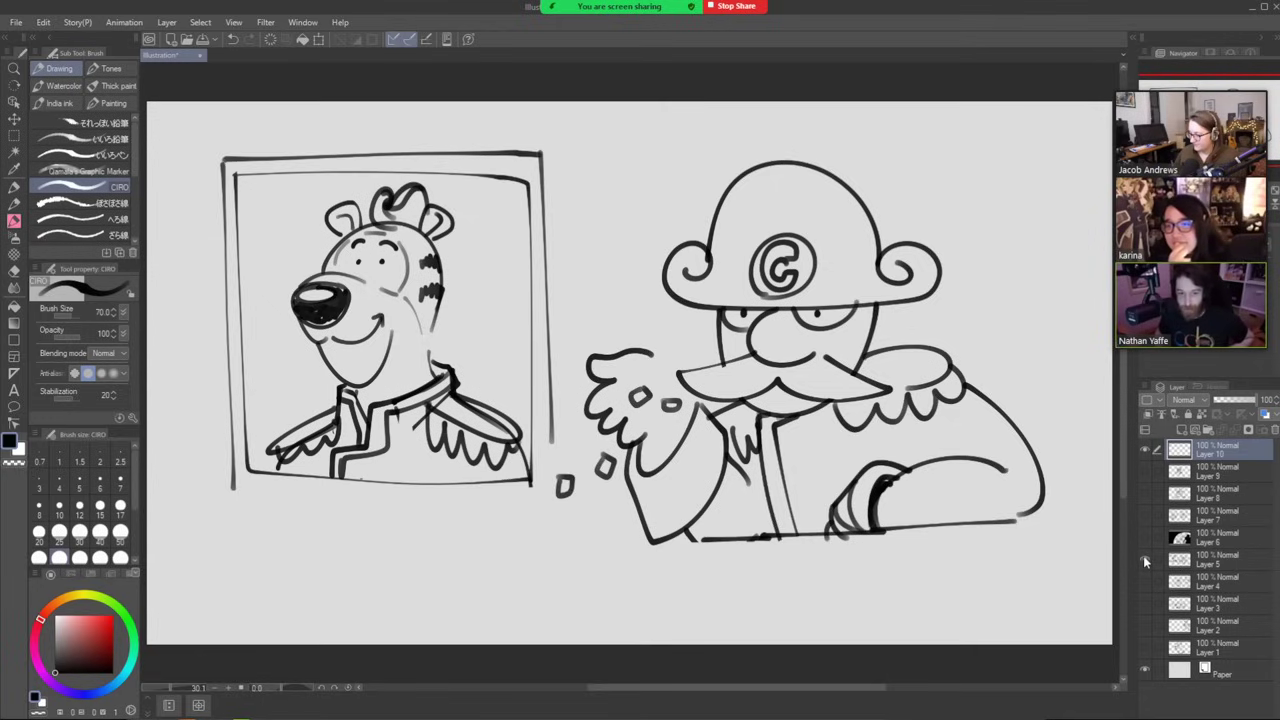
{"action": "left_click", "coordinate": [1144, 557]}
{"action": "left_click", "coordinate": [1144, 557]}
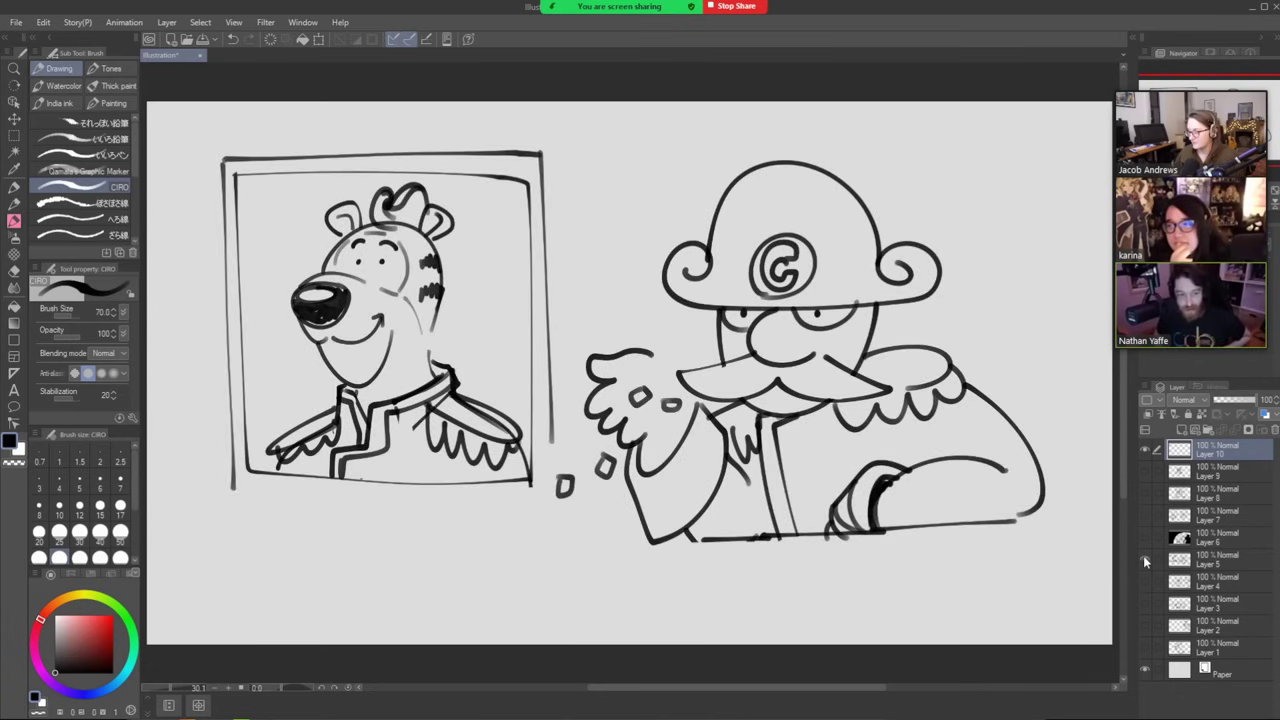
Review the drawings on Layers 6, 7, 8 and 9 one at a time, hiding each after viewing.
{"action": "left_click", "coordinate": [1143, 555], "text": "alt"}
{"action": "left_click", "coordinate": [1140, 535], "text": "alt"}
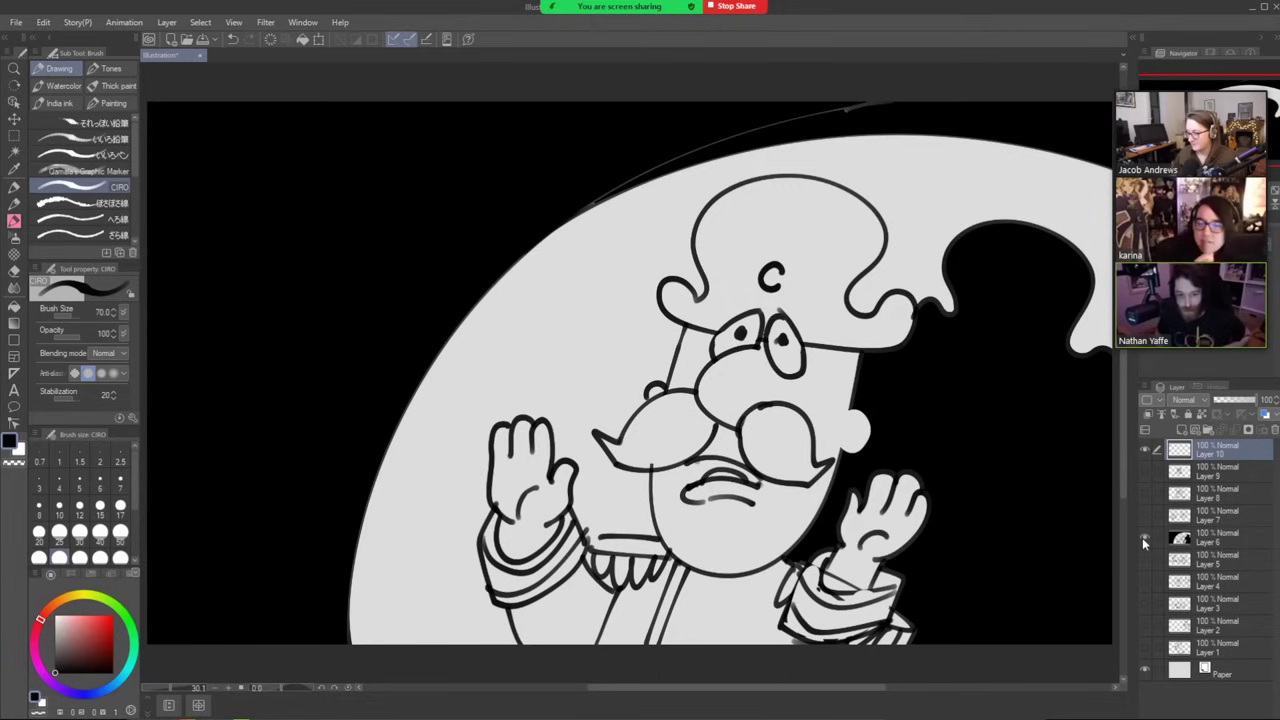
{"action": "left_click", "coordinate": [1144, 540]}
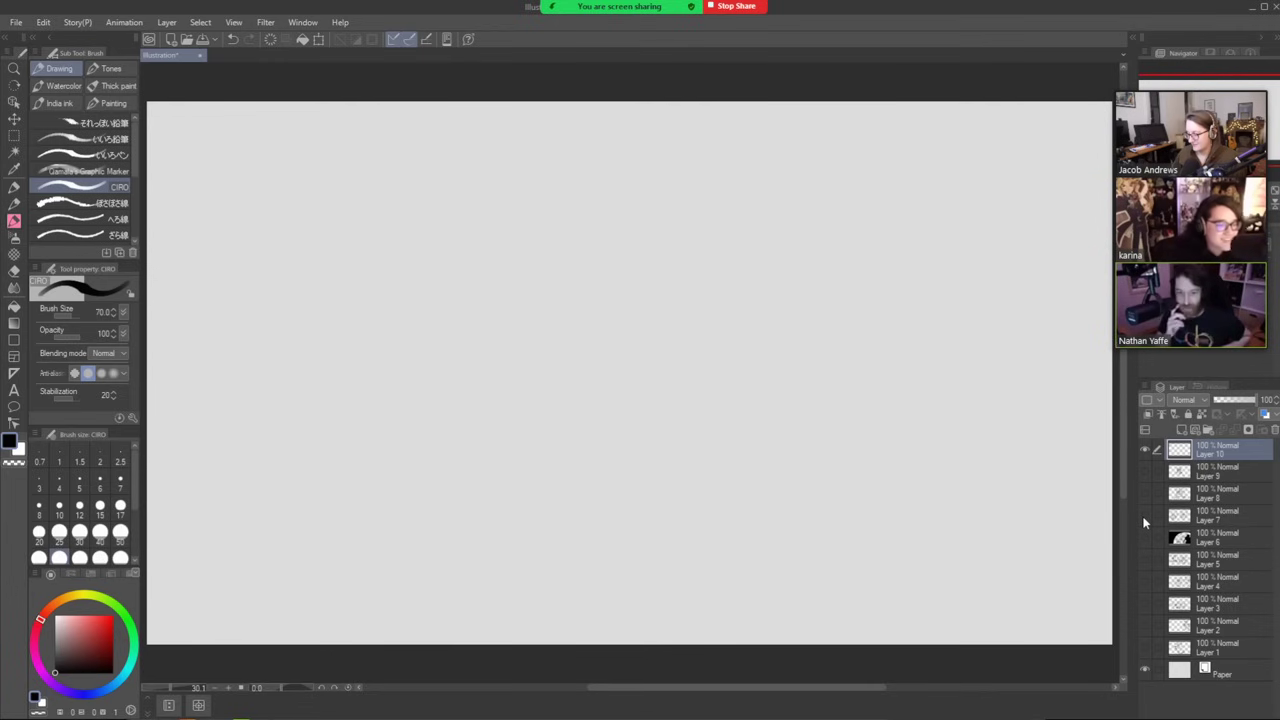
{"action": "left_click", "coordinate": [1145, 519]}
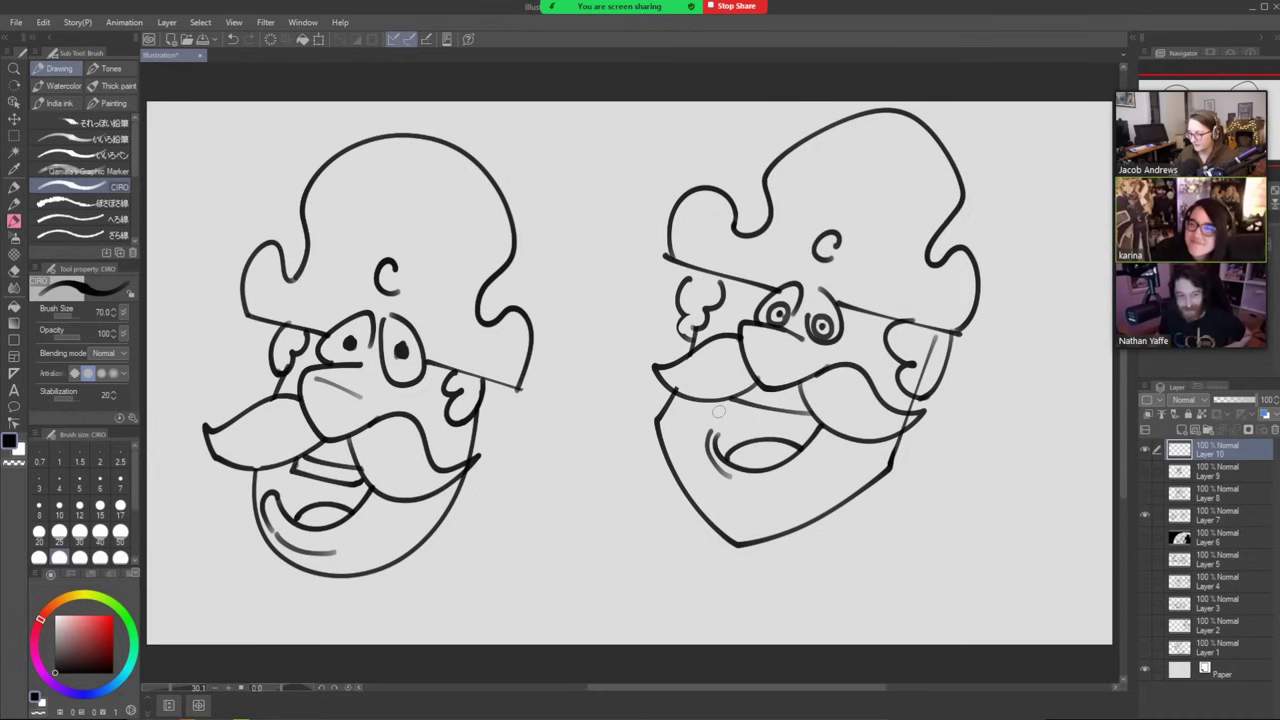
{"action": "left_click", "coordinate": [1143, 511]}
{"action": "left_click", "coordinate": [1142, 488]}
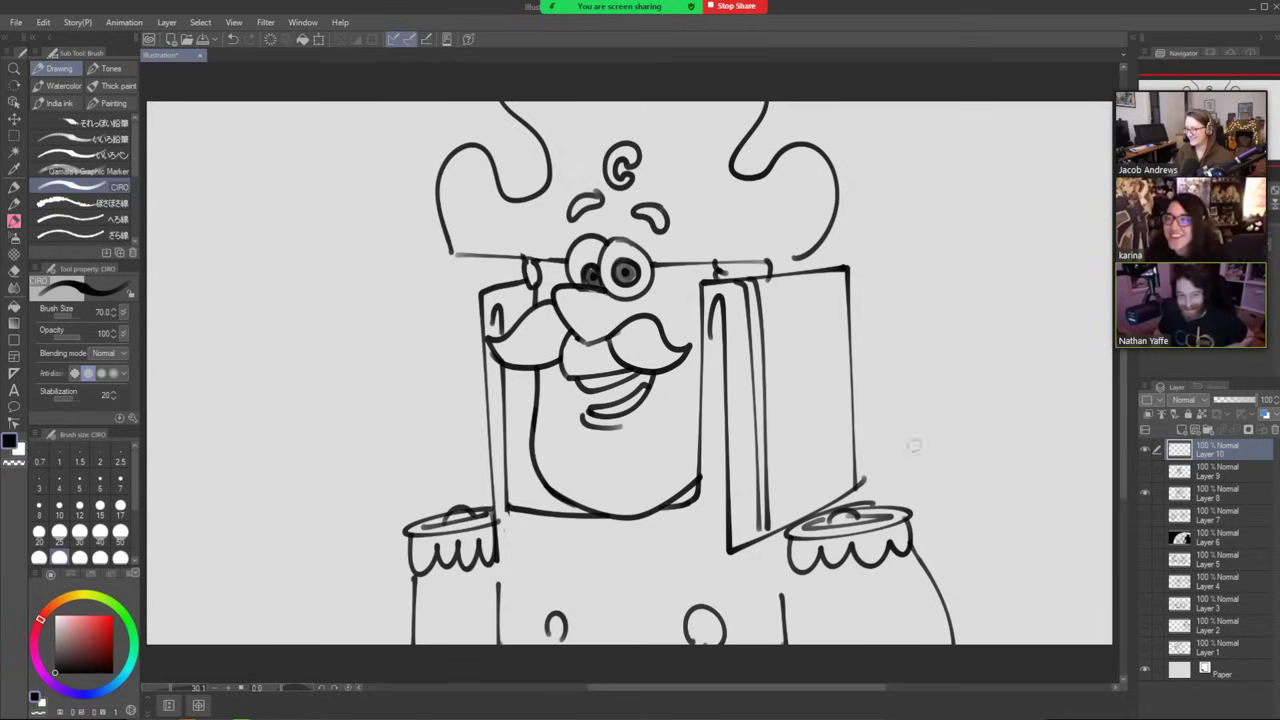
{"action": "left_click", "coordinate": [1144, 491]}
{"action": "left_click", "coordinate": [1140, 473]}
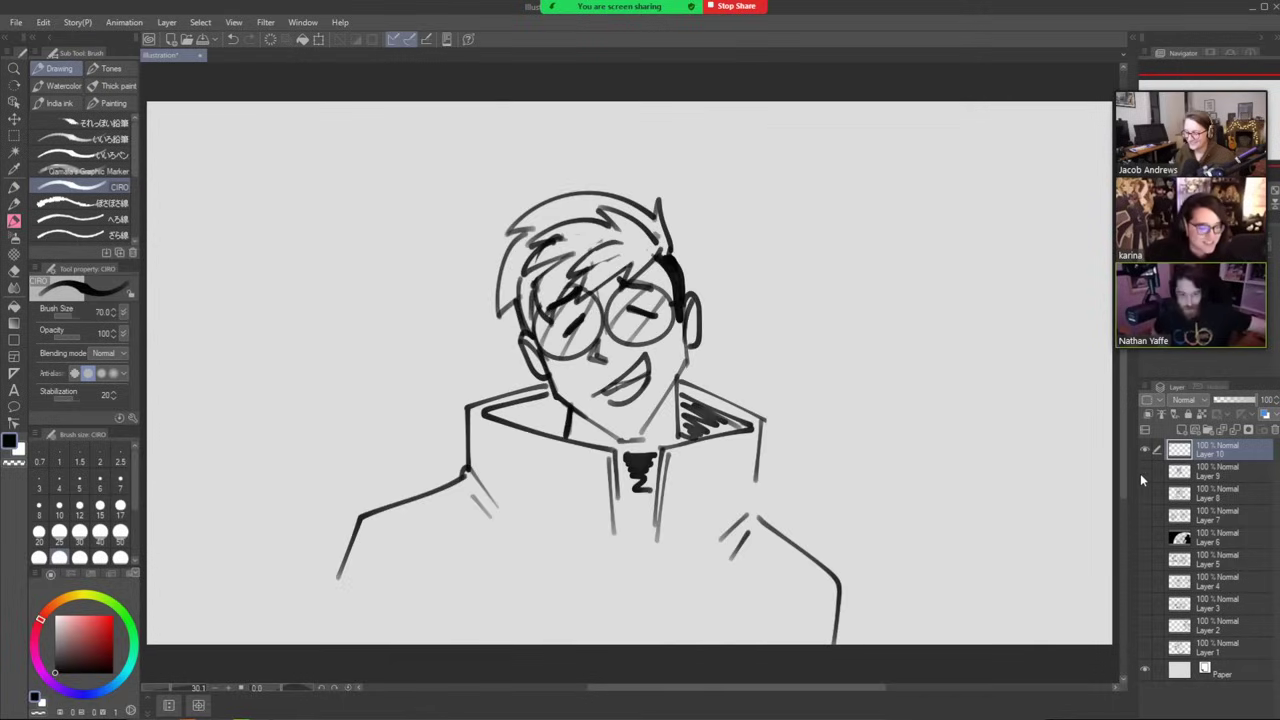
{"action": "left_click", "coordinate": [1140, 473]}
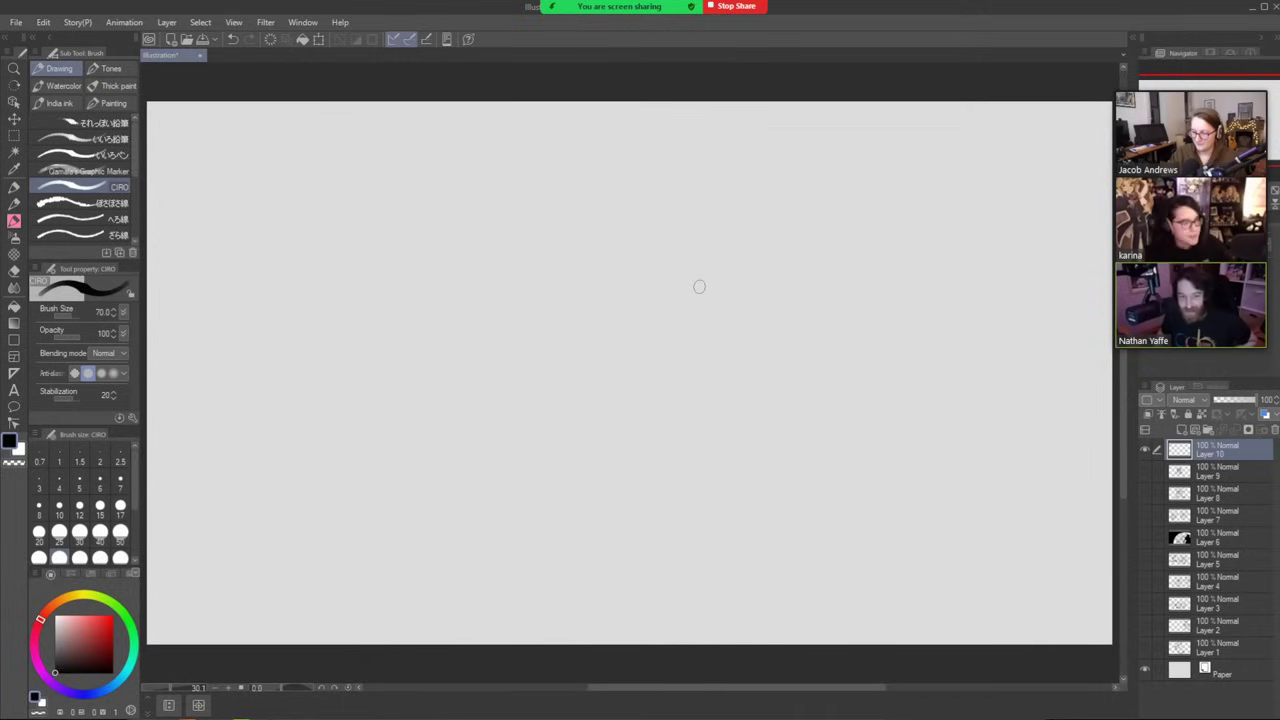
{"action": "mouse_move", "coordinate": [699, 287]}
{"action": "left_mouse_down"}
{"action": "mouse_move", "coordinate": [652, 224]}
{"action": "mouse_move", "coordinate": [537, 258]}
{"action": "mouse_move", "coordinate": [542, 344]}
{"action": "left_mouse_up"}
{"action": "key", "text": "ctrl+z"}
{"action": "mouse_move", "coordinate": [700, 331]}
{"action": "left_mouse_down"}
{"action": "mouse_move", "coordinate": [700, 257]}
{"action": "mouse_move", "coordinate": [587, 199]}
{"action": "mouse_move", "coordinate": [538, 318]}
{"action": "mouse_move", "coordinate": [537, 363]}
{"action": "left_mouse_up"}
{"action": "key", "text": "ctrl+z"}
{"action": "mouse_move", "coordinate": [543, 314]}
{"action": "left_mouse_down"}
{"action": "mouse_move", "coordinate": [704, 262]}
{"action": "mouse_move", "coordinate": [730, 370]}
{"action": "left_mouse_up"}
{"action": "key", "text": "ctrl+z"}
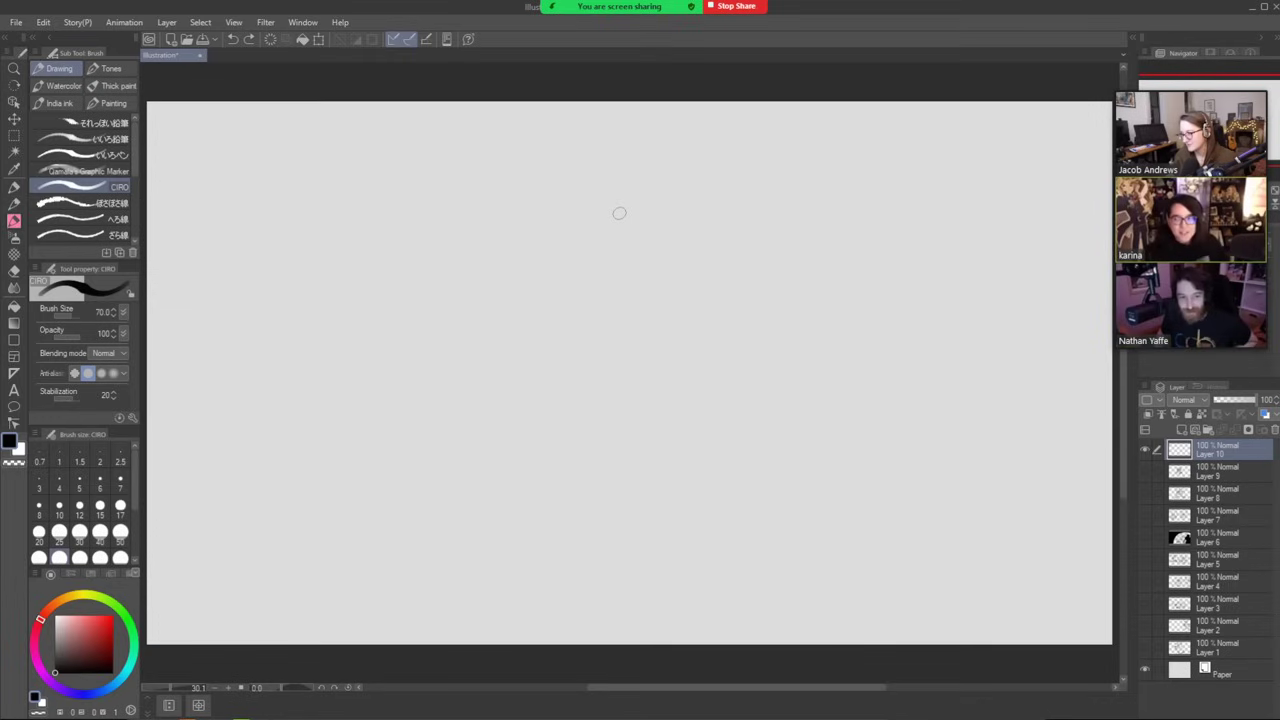
{"action": "mouse_move", "coordinate": [643, 222]}
{"action": "left_mouse_down"}
{"action": "mouse_move", "coordinate": [512, 340]}
{"action": "mouse_move", "coordinate": [697, 348]}
{"action": "mouse_move", "coordinate": [616, 200]}
{"action": "left_mouse_up"}
{"action": "key", "text": "ctrl+z"}
Draw a large round head with a bulging curve on each side and a wavy smiling mouth in the middle.
{"action": "mouse_move", "coordinate": [666, 235]}
{"action": "left_mouse_down"}
{"action": "mouse_move", "coordinate": [505, 289]}
{"action": "mouse_move", "coordinate": [700, 277]}
{"action": "mouse_move", "coordinate": [660, 226]}
{"action": "left_mouse_up"}
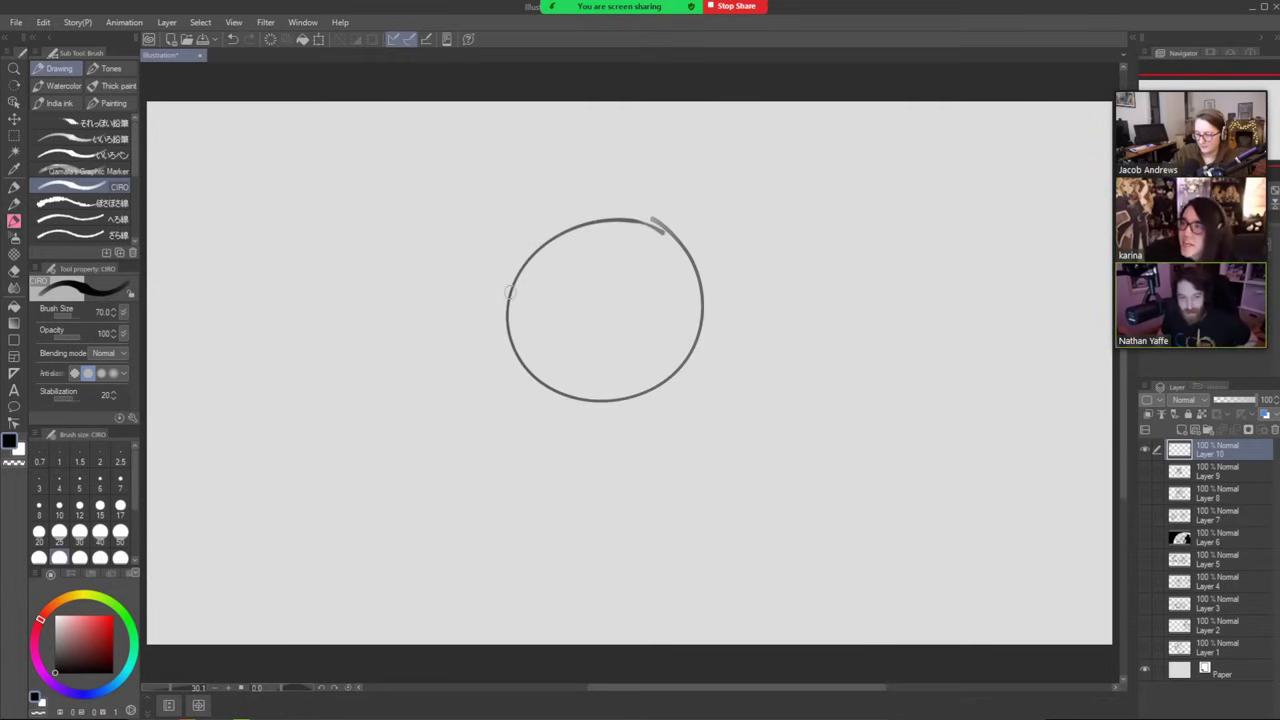
{"action": "mouse_move", "coordinate": [512, 287]}
{"action": "left_mouse_down"}
{"action": "mouse_move", "coordinate": [491, 326]}
{"action": "mouse_move", "coordinate": [508, 368]}
{"action": "left_mouse_up"}
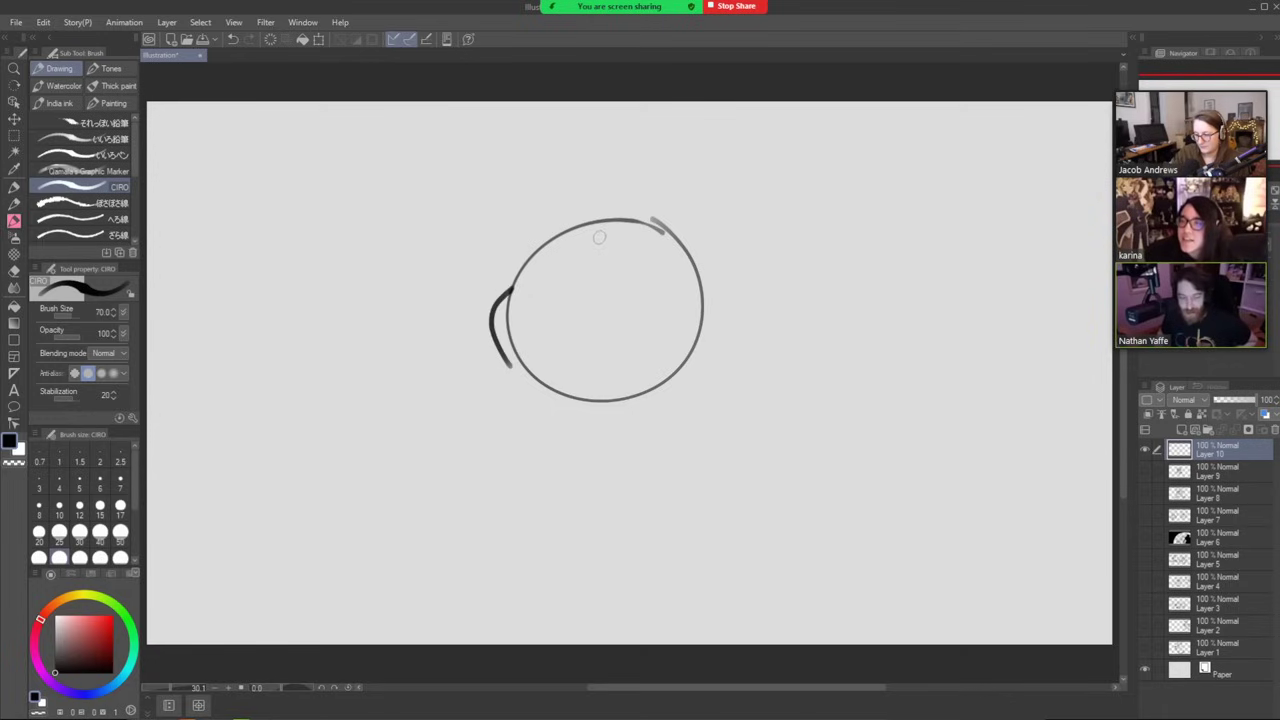
{"action": "mouse_move", "coordinate": [569, 307]}
{"action": "left_mouse_down"}
{"action": "mouse_move", "coordinate": [565, 327]}
{"action": "mouse_move", "coordinate": [590, 340]}
{"action": "mouse_move", "coordinate": [652, 329]}
{"action": "mouse_move", "coordinate": [655, 306]}
{"action": "mouse_move", "coordinate": [718, 358]}
{"action": "mouse_move", "coordinate": [692, 385]}
{"action": "left_mouse_up"}
Add two trumpet-shaped ears on top of the head and a thick arched eyebrow on each side of the face.
{"action": "mouse_move", "coordinate": [556, 233]}
{"action": "left_mouse_down"}
{"action": "mouse_move", "coordinate": [546, 195]}
{"action": "mouse_move", "coordinate": [513, 214]}
{"action": "mouse_move", "coordinate": [545, 222]}
{"action": "left_mouse_up"}
{"action": "mouse_move", "coordinate": [670, 236]}
{"action": "left_mouse_down"}
{"action": "mouse_move", "coordinate": [681, 202]}
{"action": "mouse_move", "coordinate": [704, 216]}
{"action": "mouse_move", "coordinate": [680, 240]}
{"action": "left_mouse_up"}
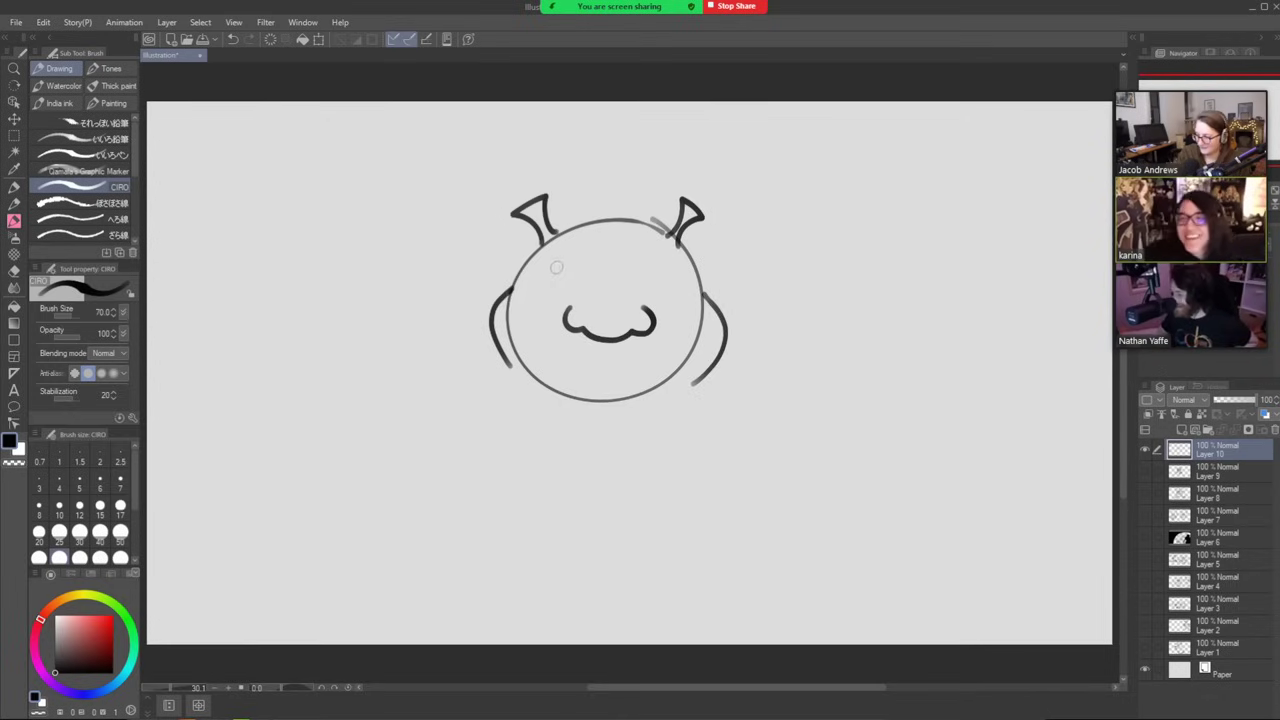
{"action": "left_click_drag", "start_coordinate": [582, 268], "coordinate": [520, 272]}
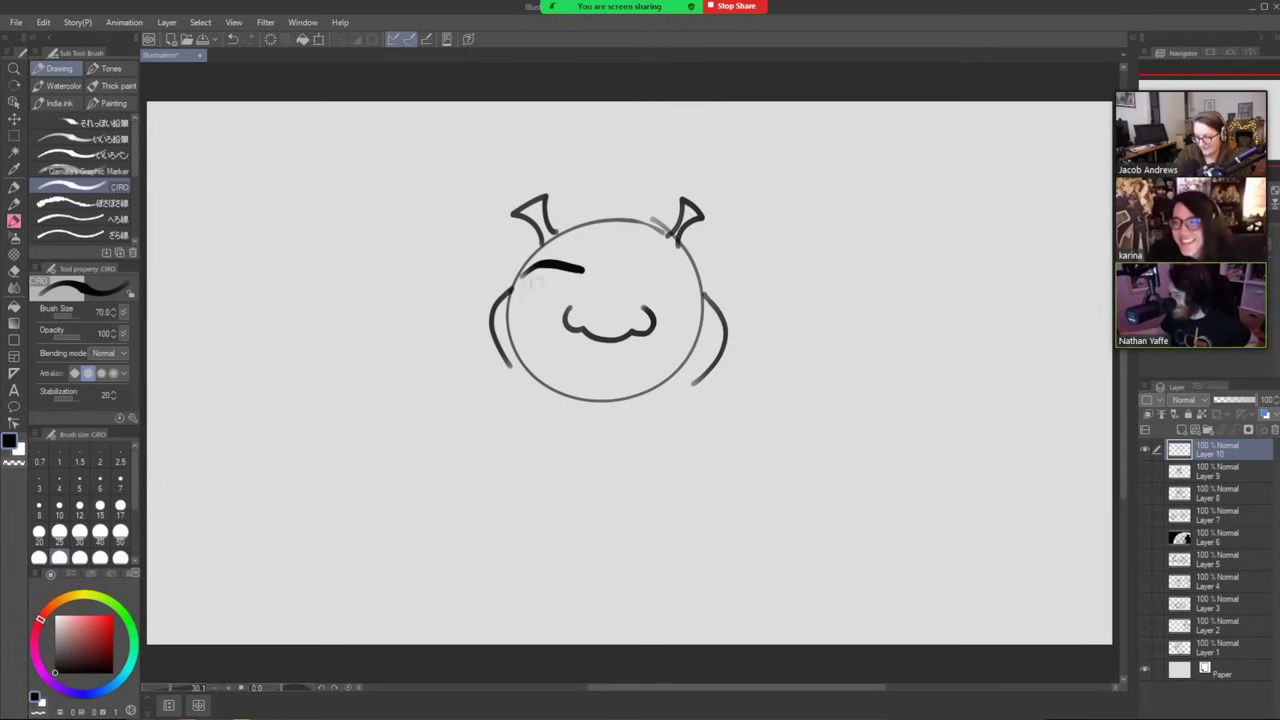
{"action": "left_click_drag", "start_coordinate": [625, 270], "coordinate": [688, 264]}
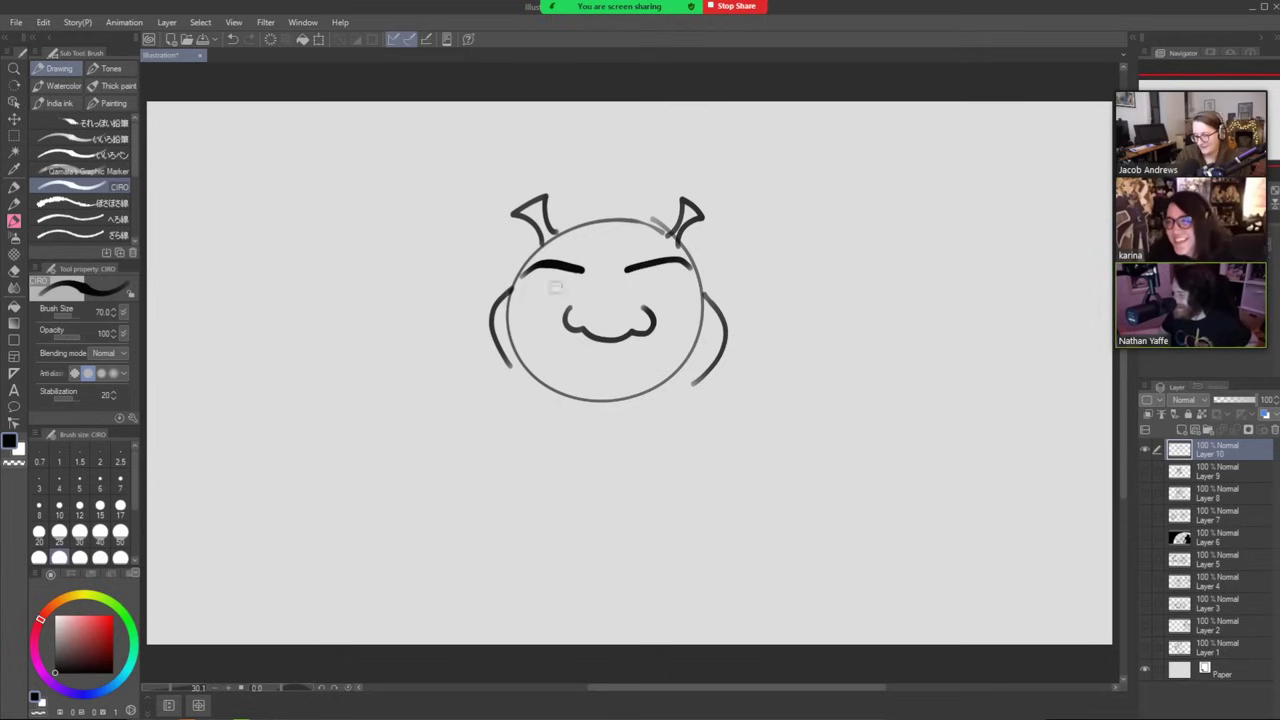
Draw two closed, upward-curving eyes beneath the eyebrows.
{"action": "left_click_drag", "start_coordinate": [575, 288], "coordinate": [530, 290]}
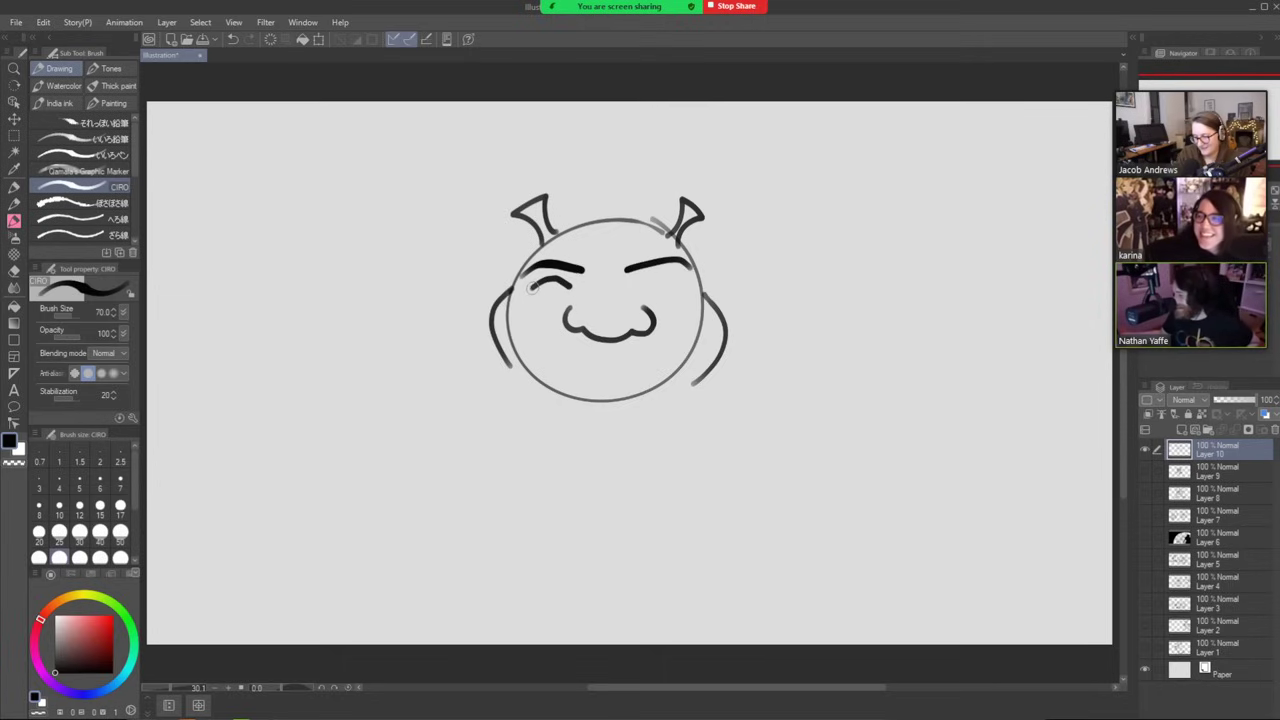
{"action": "mouse_move", "coordinate": [684, 284]}
{"action": "left_mouse_down"}
{"action": "mouse_move", "coordinate": [644, 290]}
{"action": "mouse_move", "coordinate": [679, 289]}
{"action": "left_mouse_up"}
{"action": "key", "text": "ctrl+z"}
{"action": "key", "text": "ctrl+z"}
Reduce the brush size to 20 and add thin eyelid lines above both closed eyes.
{"action": "key", "text": "bracketleft"}
{"action": "key", "text": "bracketleft"}
{"action": "key", "text": "bracketleft"}
{"action": "key", "text": "bracketleft"}
{"action": "key", "text": "bracketleft"}
{"action": "key", "text": "bracketleft"}
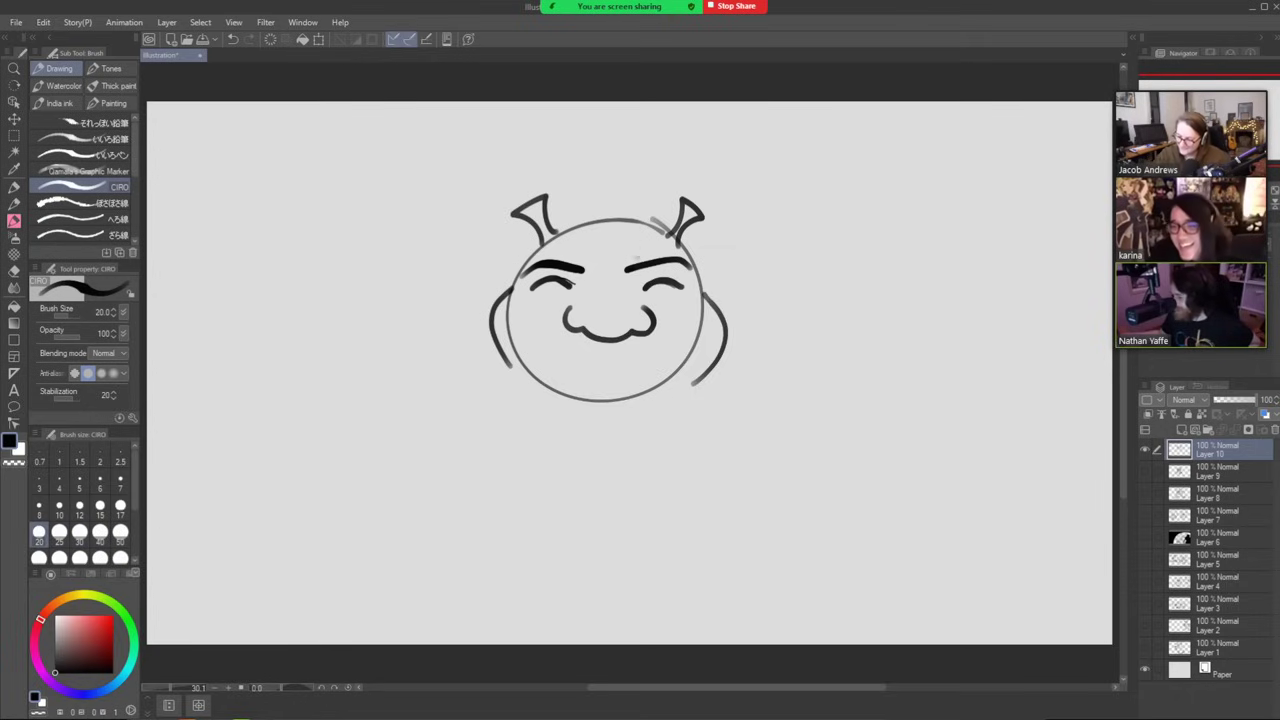
{"action": "key", "text": "ctrl+z"}
{"action": "left_click_drag", "start_coordinate": [570, 279], "coordinate": [544, 280]}
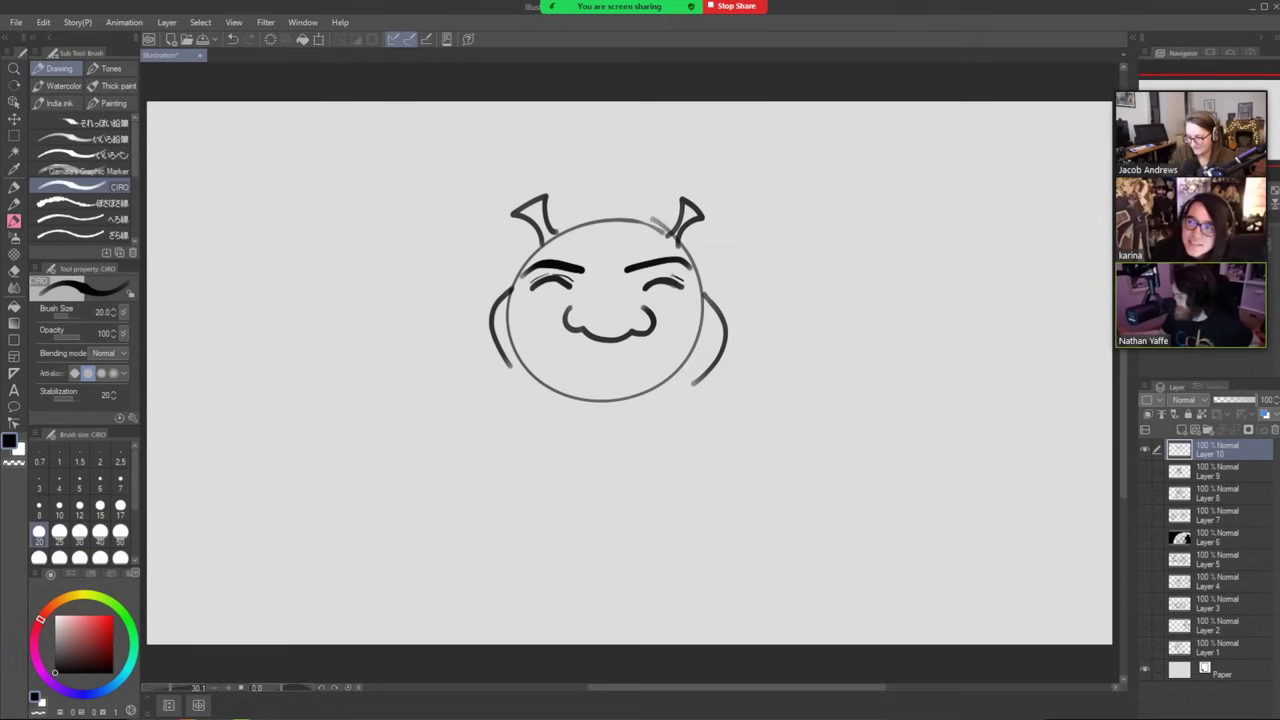
Finish the eyelid line over the right-hand eye, increase the brush size to 40 and draw a round iris beneath each eyelid.
{"action": "left_click_drag", "start_coordinate": [672, 276], "coordinate": [637, 290]}
{"action": "key", "text": "bracketright"}
{"action": "key", "text": "bracketright"}
{"action": "key", "text": "bracketright"}
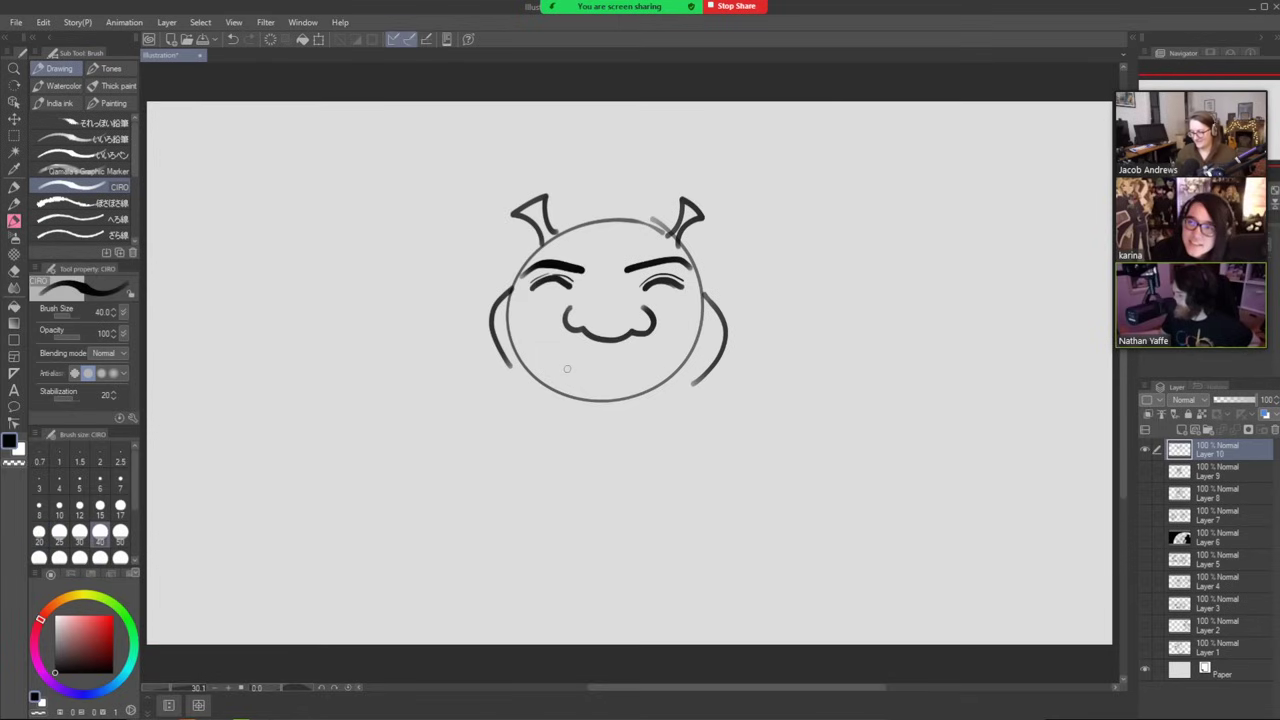
{"action": "mouse_move", "coordinate": [544, 280]}
{"action": "left_mouse_down"}
{"action": "mouse_move", "coordinate": [546, 292]}
{"action": "mouse_move", "coordinate": [554, 281]}
{"action": "left_mouse_up"}
{"action": "left_click_drag", "start_coordinate": [662, 282], "coordinate": [664, 281]}
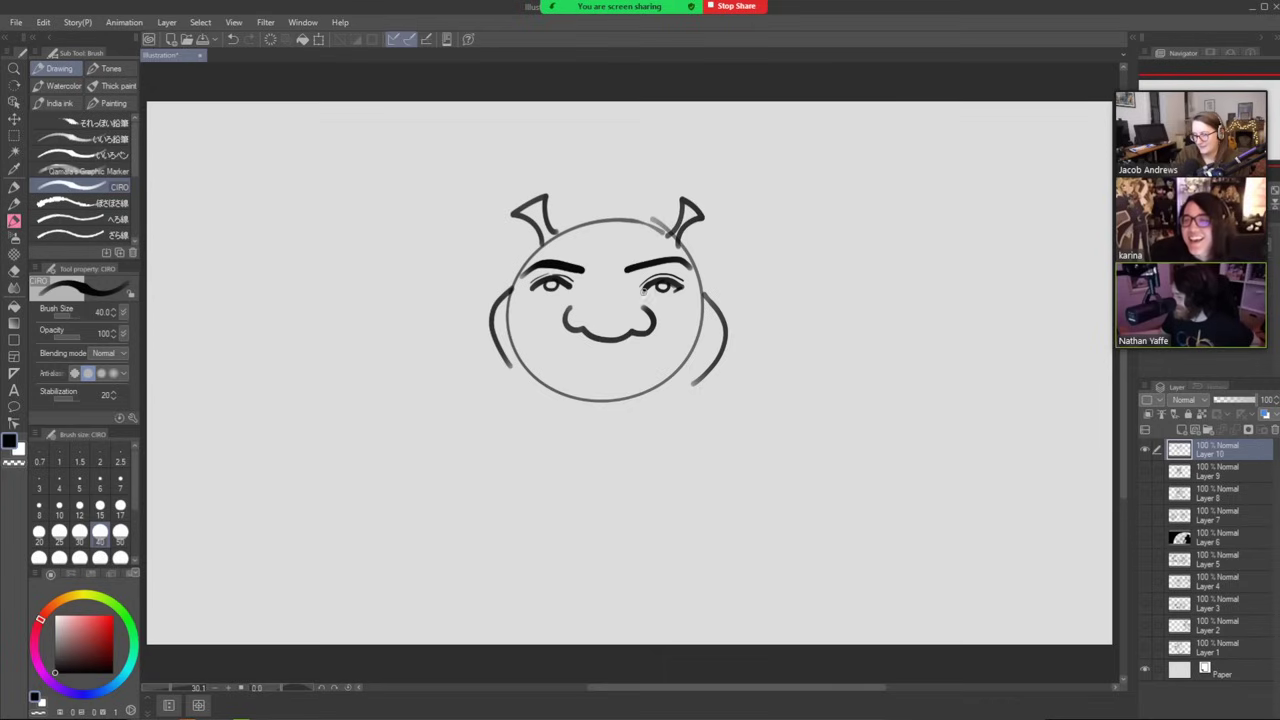
Add a short slanted crease beside the nose and try a curved mouth line beneath it.
{"action": "left_click_drag", "start_coordinate": [652, 312], "coordinate": [662, 338]}
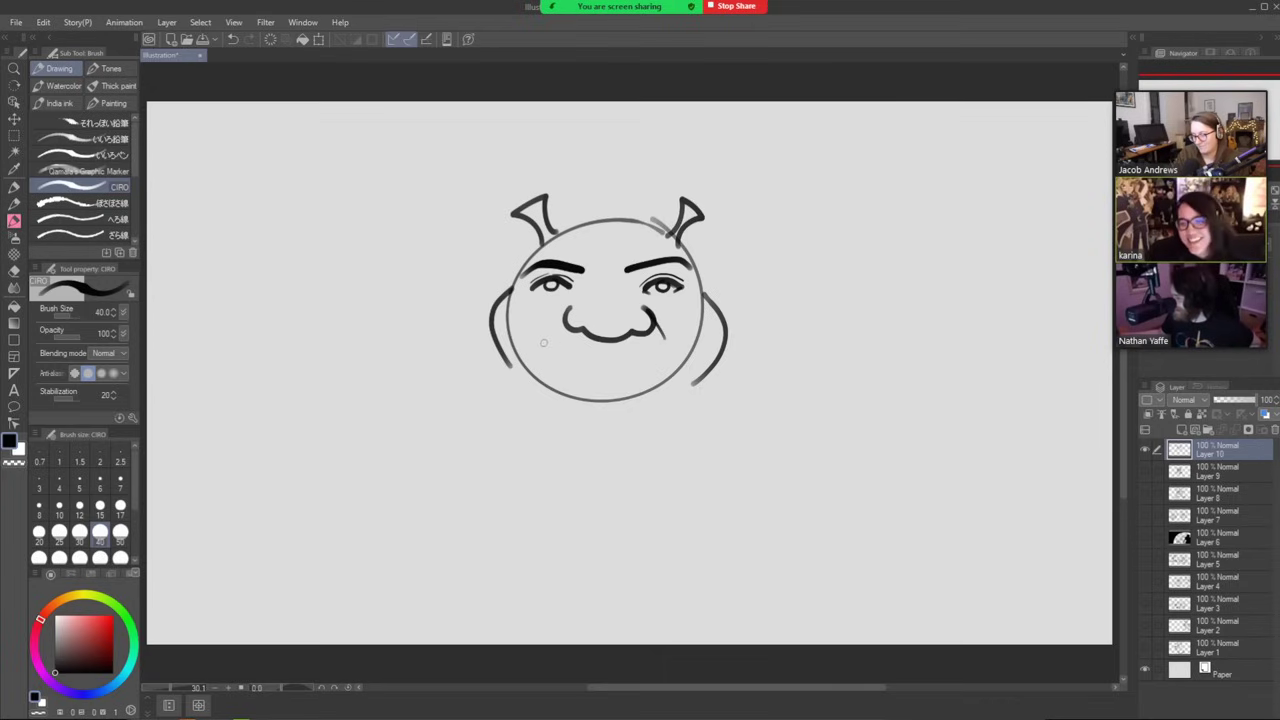
{"action": "mouse_move", "coordinate": [543, 344]}
{"action": "left_mouse_down"}
{"action": "mouse_move", "coordinate": [568, 361]}
{"action": "mouse_move", "coordinate": [655, 352]}
{"action": "left_mouse_up"}
{"action": "key", "text": "ctrl+z"}
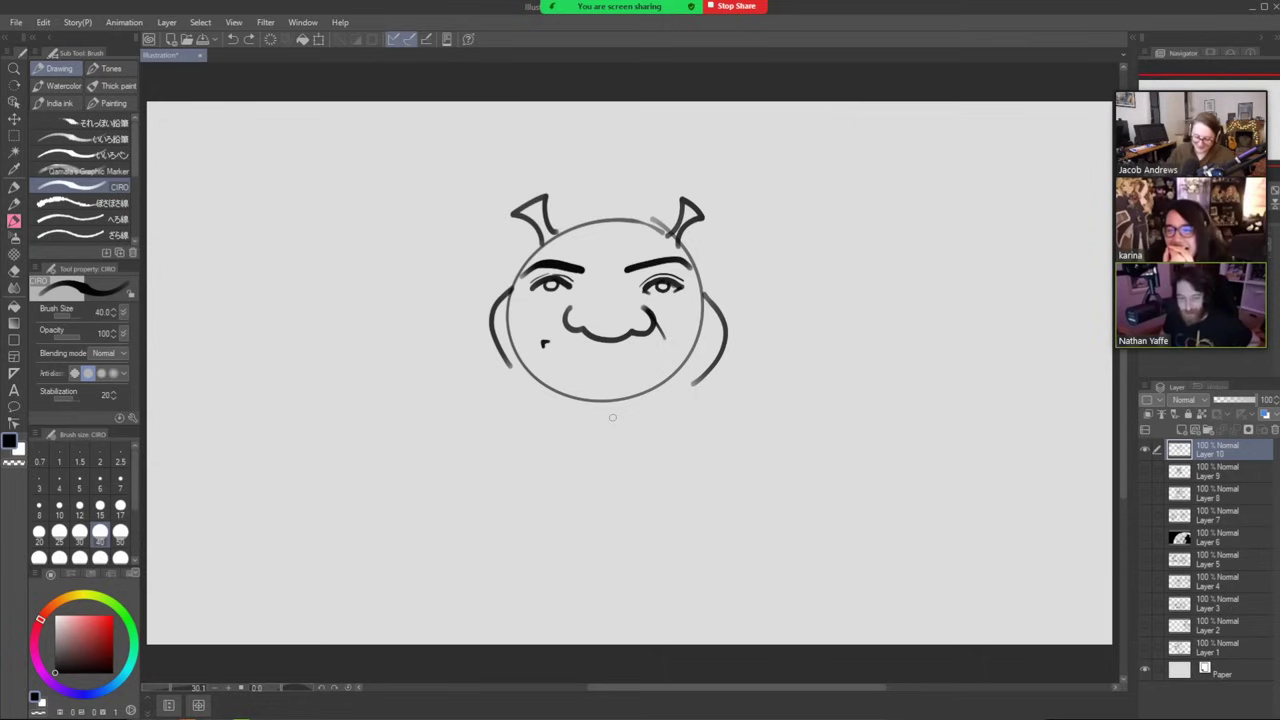
Erase the bulging curves on both sides of the head and redraw them as slimmer cheek lines slanting down towards the chin.
{"action": "key", "text": "e"}
{"action": "mouse_move", "coordinate": [508, 266]}
{"action": "left_mouse_down"}
{"action": "mouse_move", "coordinate": [491, 325]}
{"action": "mouse_move", "coordinate": [506, 372]}
{"action": "left_mouse_up"}
{"action": "key", "text": "b"}
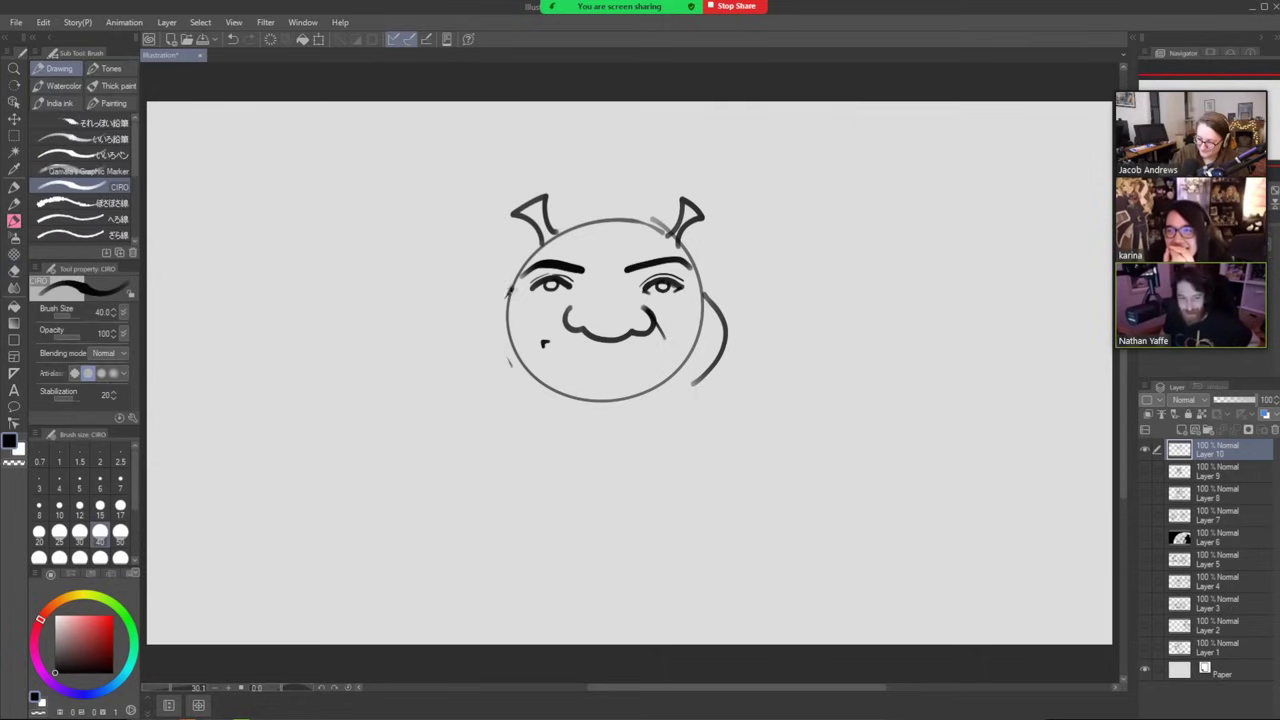
{"action": "mouse_move", "coordinate": [511, 286]}
{"action": "left_mouse_down"}
{"action": "mouse_move", "coordinate": [499, 338]}
{"action": "mouse_move", "coordinate": [533, 415]}
{"action": "left_mouse_up"}
{"action": "key", "text": "e"}
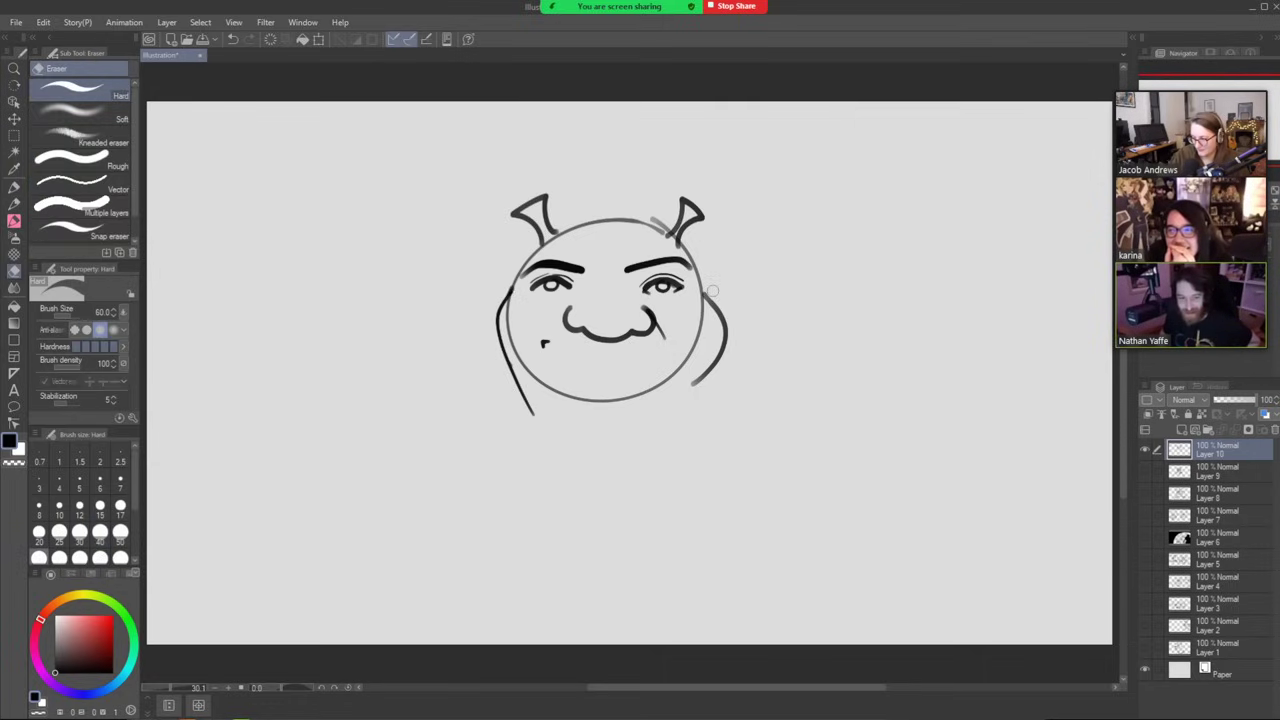
{"action": "mouse_move", "coordinate": [712, 290]}
{"action": "left_mouse_down"}
{"action": "mouse_move", "coordinate": [688, 396]}
{"action": "mouse_move", "coordinate": [717, 322]}
{"action": "mouse_move", "coordinate": [690, 392]}
{"action": "left_mouse_up"}
{"action": "key", "text": "b"}
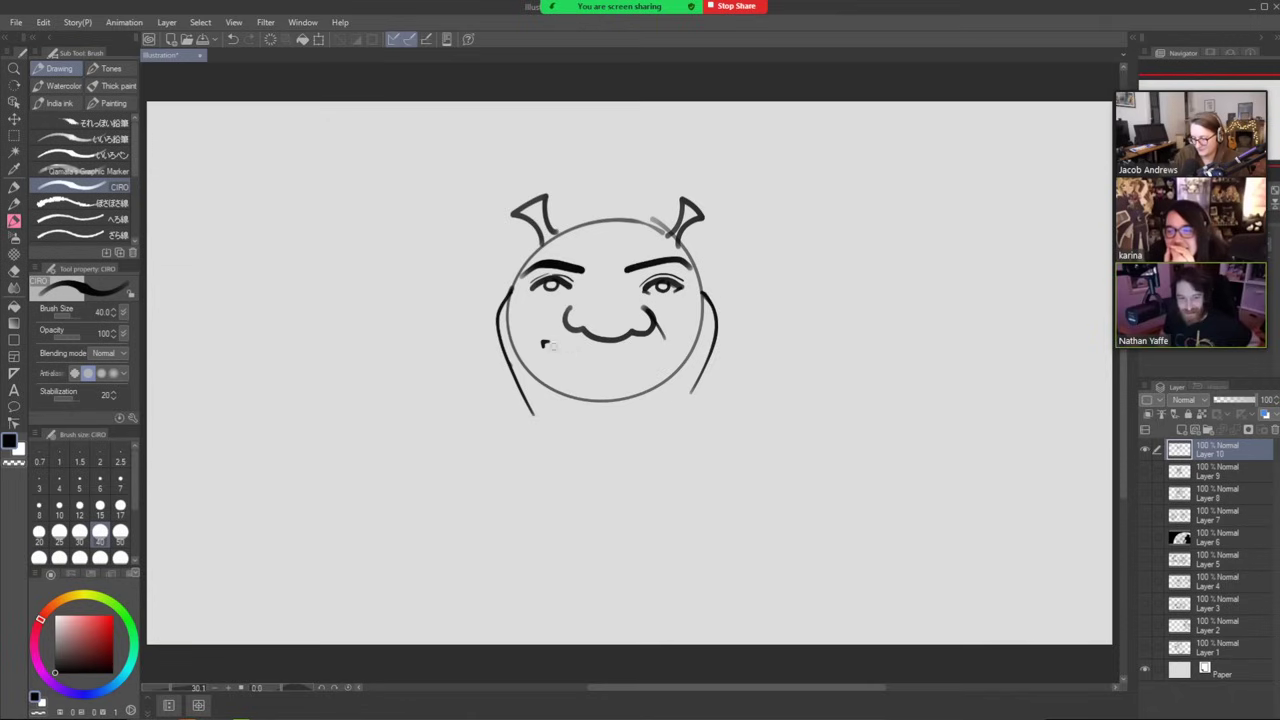
Draw a wide open grin beneath the nose with a curved upper lip and a deep lower lip.
{"action": "mouse_move", "coordinate": [543, 343]}
{"action": "left_mouse_down"}
{"action": "mouse_move", "coordinate": [625, 354]}
{"action": "mouse_move", "coordinate": [671, 337]}
{"action": "left_mouse_up"}
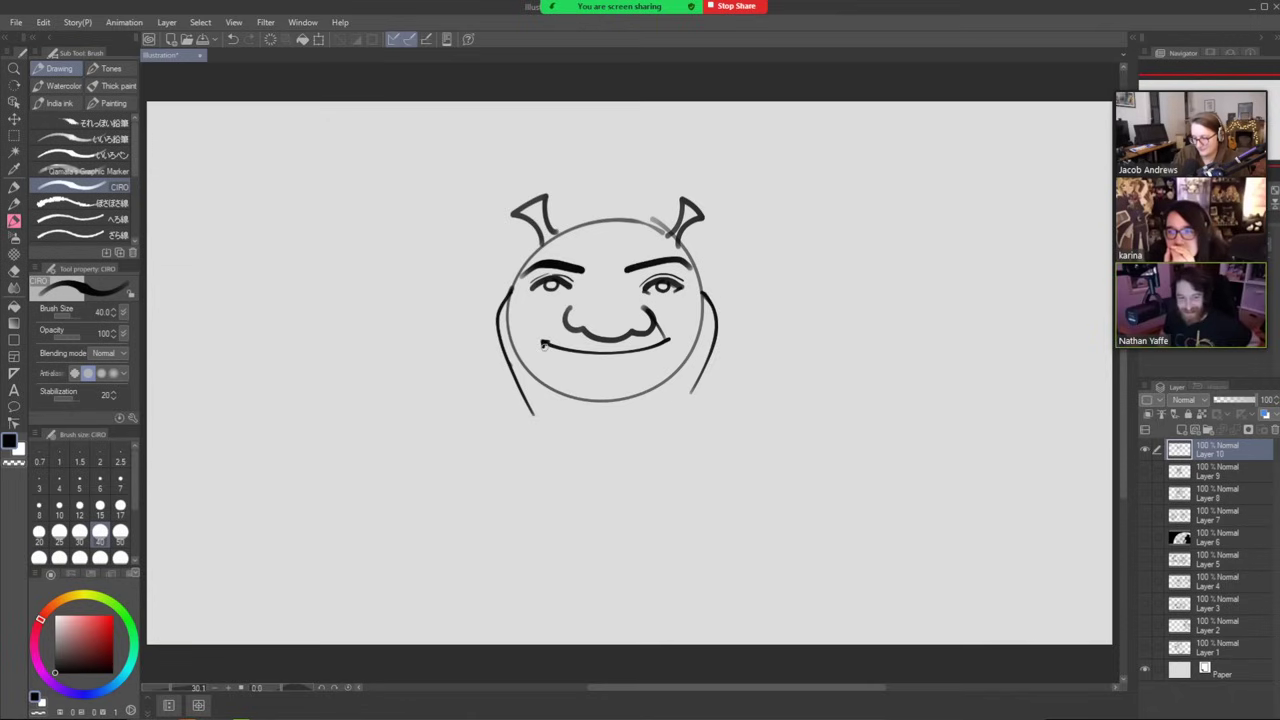
{"action": "mouse_move", "coordinate": [543, 345]}
{"action": "left_mouse_down"}
{"action": "mouse_move", "coordinate": [589, 387]}
{"action": "mouse_move", "coordinate": [647, 374]}
{"action": "mouse_move", "coordinate": [669, 349]}
{"action": "left_mouse_up"}
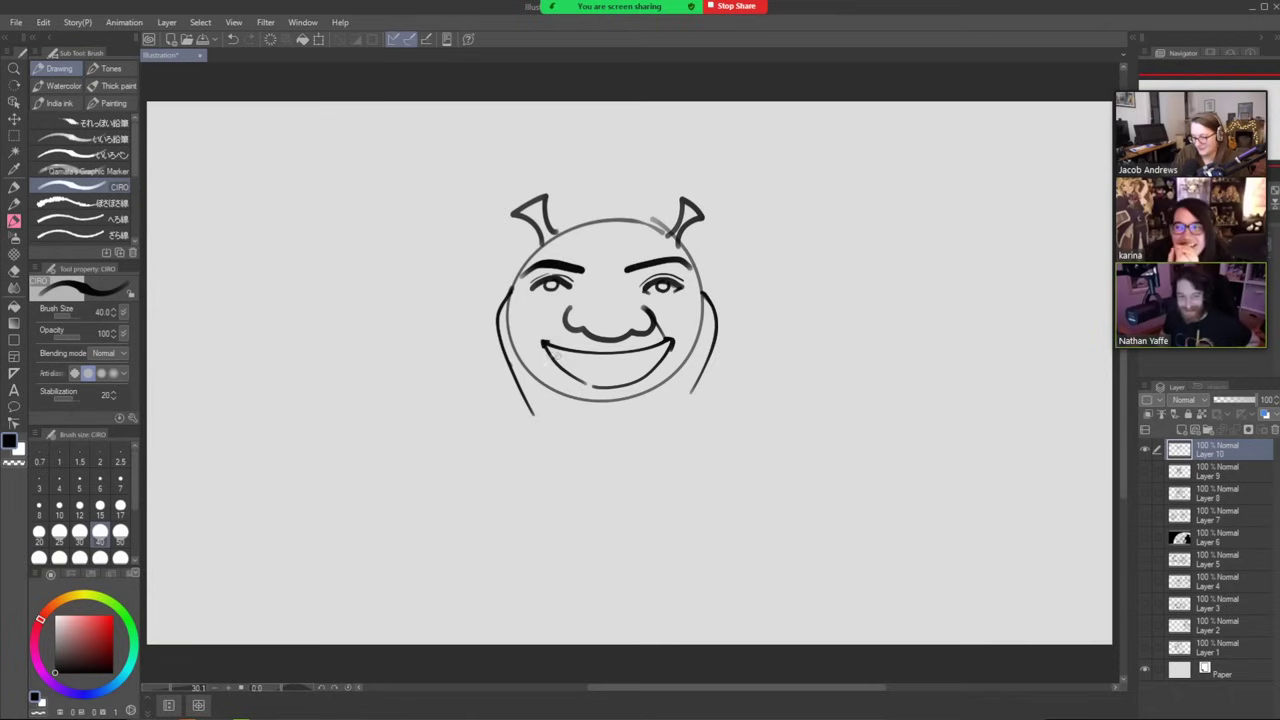
{"action": "mouse_move", "coordinate": [545, 345]}
{"action": "left_mouse_down"}
{"action": "mouse_move", "coordinate": [630, 364]}
{"action": "mouse_move", "coordinate": [668, 348]}
{"action": "mouse_move", "coordinate": [552, 350]}
{"action": "left_mouse_up"}
{"action": "key", "text": "ctrl+z"}
{"action": "key", "text": "ctrl+z"}
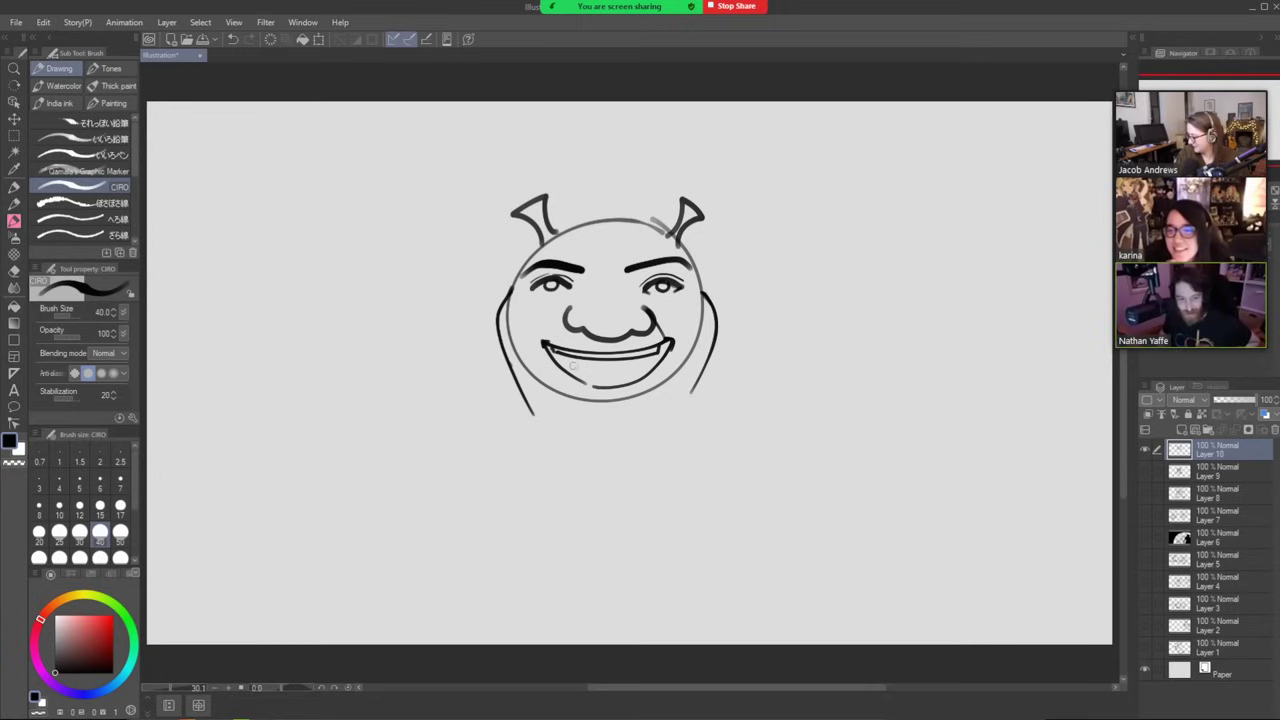
{"action": "key", "text": "ctrl+z"}
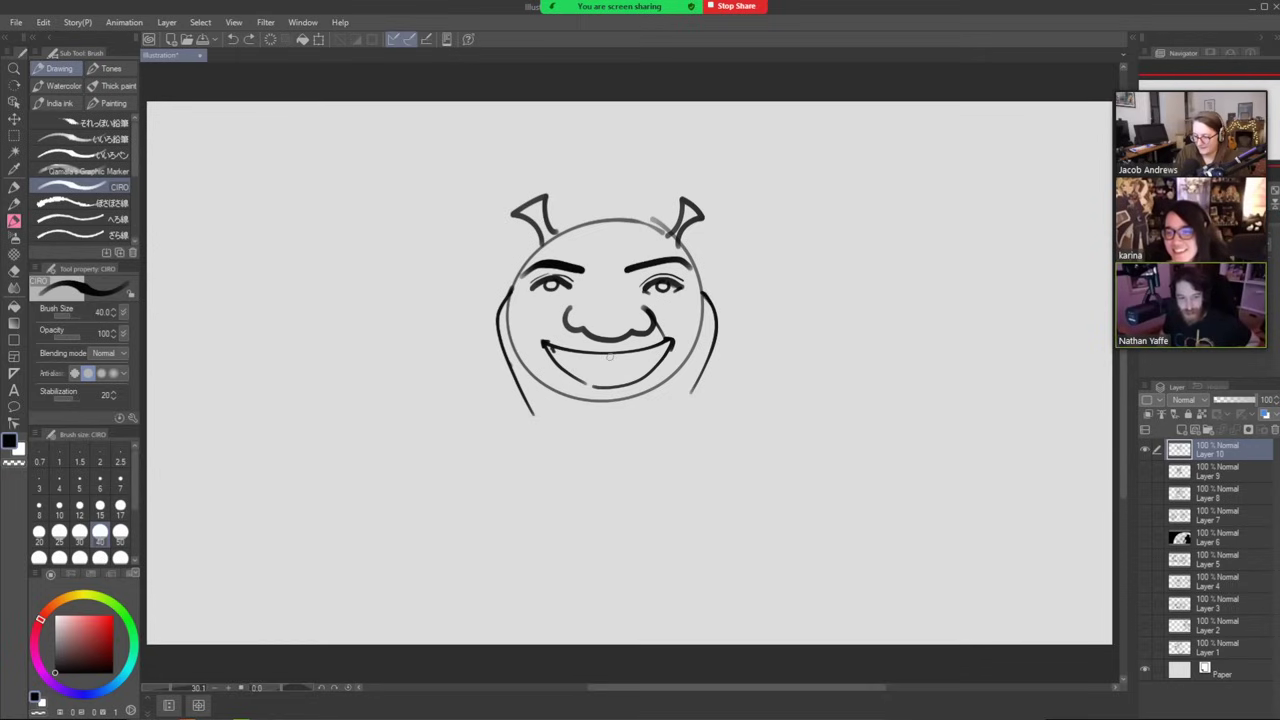
Add scalloped upper teeth and a curved tongue inside the mouth, and outline a rounded nose tip above it.
{"action": "mouse_move", "coordinate": [608, 356]}
{"action": "left_mouse_down"}
{"action": "mouse_move", "coordinate": [663, 346]}
{"action": "mouse_move", "coordinate": [549, 355]}
{"action": "left_mouse_up"}
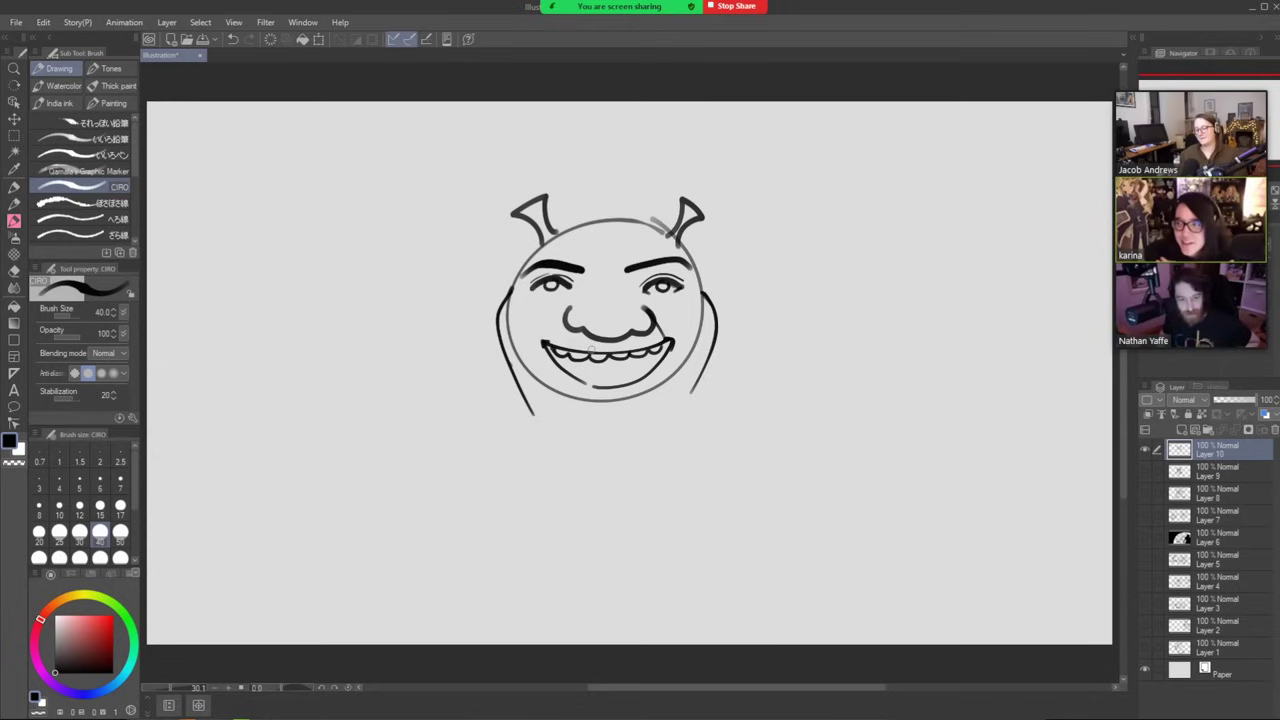
{"action": "left_click_drag", "start_coordinate": [636, 381], "coordinate": [583, 377]}
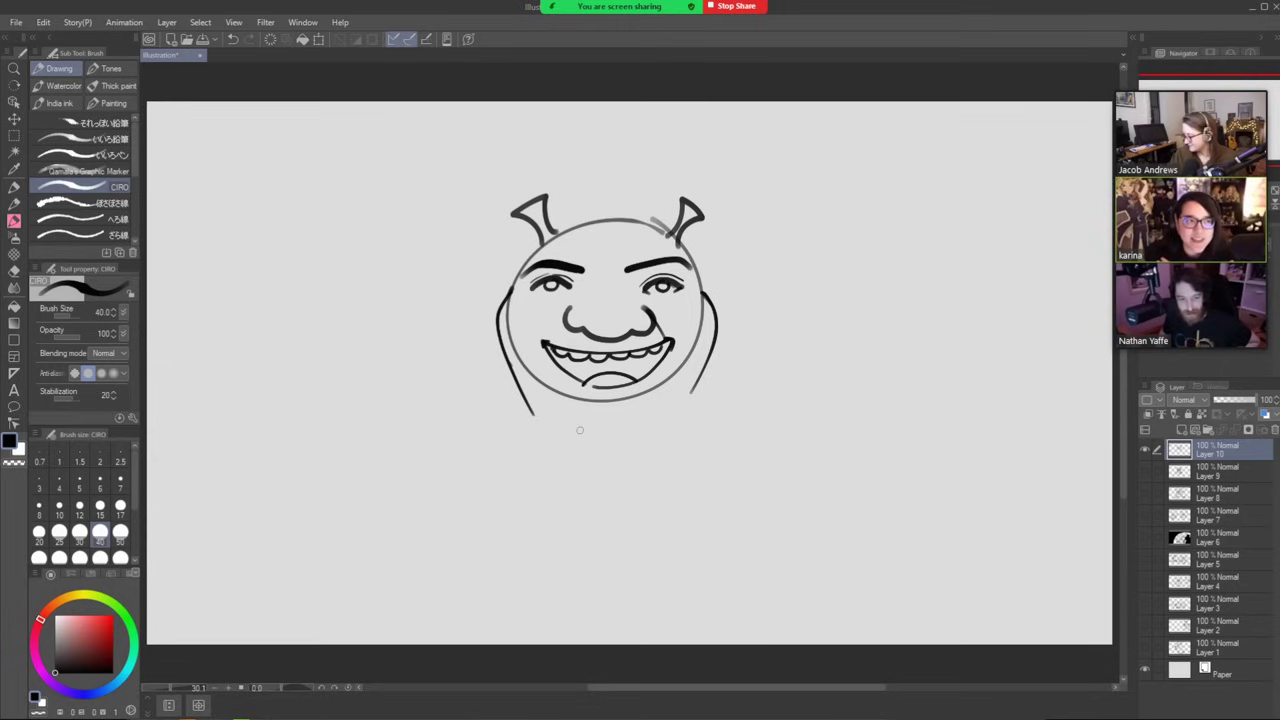
{"action": "mouse_move", "coordinate": [575, 316]}
{"action": "left_mouse_down"}
{"action": "mouse_move", "coordinate": [586, 300]}
{"action": "mouse_move", "coordinate": [630, 316]}
{"action": "mouse_move", "coordinate": [621, 299]}
{"action": "mouse_move", "coordinate": [589, 323]}
{"action": "mouse_move", "coordinate": [587, 301]}
{"action": "mouse_move", "coordinate": [631, 326]}
{"action": "left_mouse_up"}
{"action": "key", "text": "ctrl+z"}
{"action": "key", "text": "ctrl+z"}
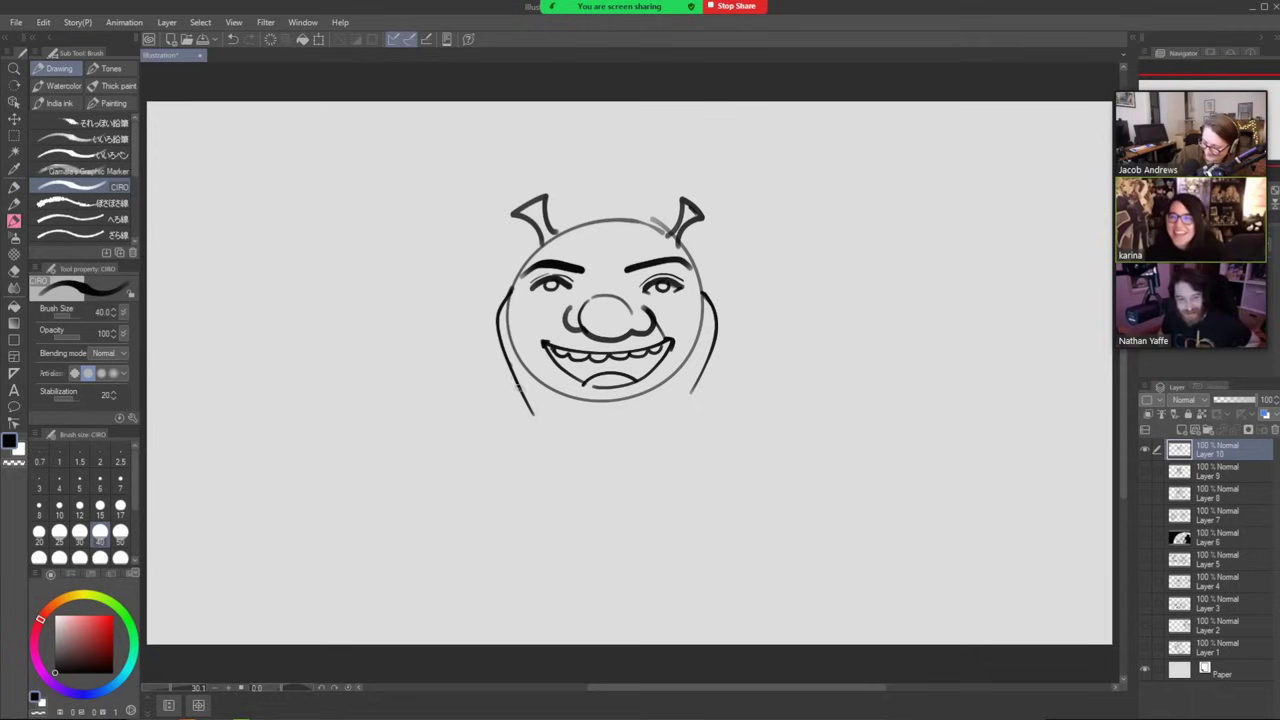
Draw a broad rounded jaw joining both cheeks and erase the lower part of the original head circle inside it.
{"action": "mouse_move", "coordinate": [518, 388]}
{"action": "left_mouse_down"}
{"action": "mouse_move", "coordinate": [588, 468]}
{"action": "mouse_move", "coordinate": [676, 422]}
{"action": "left_mouse_up"}
{"action": "key", "text": "ctrl+z"}
{"action": "mouse_move", "coordinate": [720, 328]}
{"action": "left_mouse_down"}
{"action": "mouse_move", "coordinate": [662, 410]}
{"action": "mouse_move", "coordinate": [552, 434]}
{"action": "mouse_move", "coordinate": [502, 318]}
{"action": "left_mouse_up"}
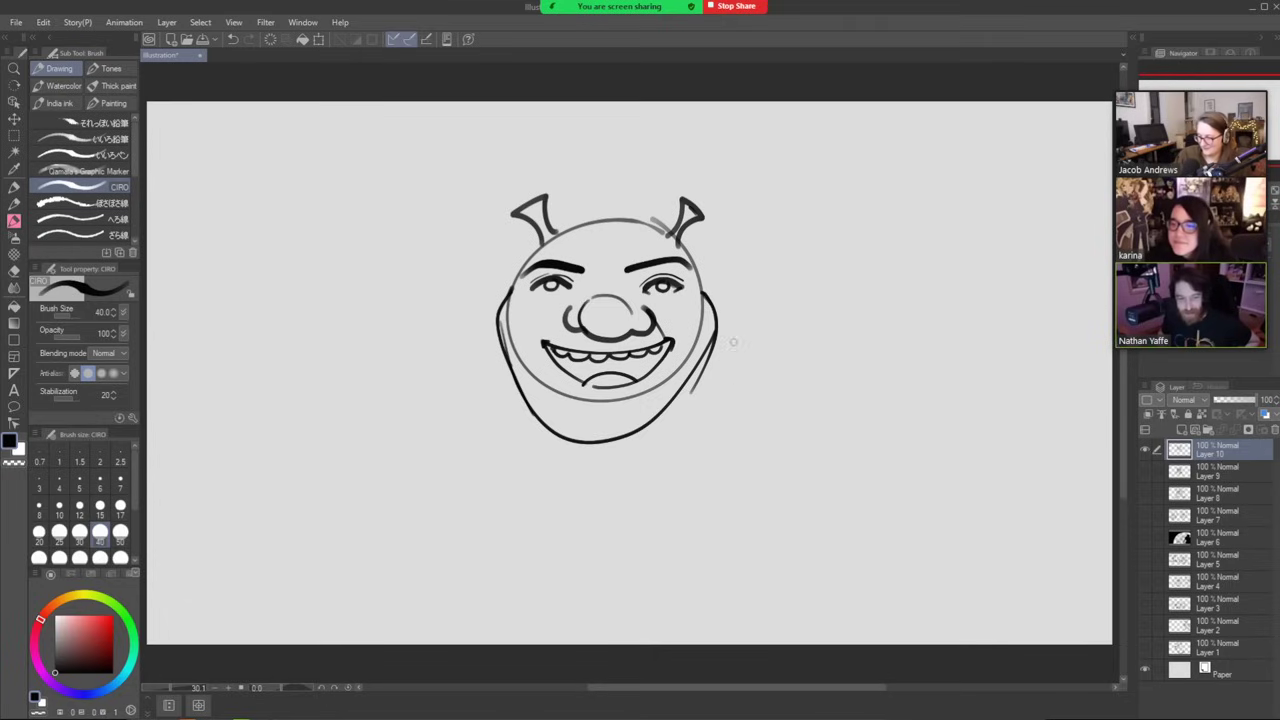
{"action": "key", "text": "e"}
{"action": "mouse_move", "coordinate": [724, 328]}
{"action": "left_mouse_down"}
{"action": "mouse_move", "coordinate": [675, 426]}
{"action": "mouse_move", "coordinate": [703, 368]}
{"action": "mouse_move", "coordinate": [698, 303]}
{"action": "mouse_move", "coordinate": [688, 358]}
{"action": "mouse_move", "coordinate": [655, 391]}
{"action": "mouse_move", "coordinate": [611, 405]}
{"action": "mouse_move", "coordinate": [549, 391]}
{"action": "mouse_move", "coordinate": [513, 348]}
{"action": "mouse_move", "coordinate": [512, 290]}
{"action": "left_mouse_up"}
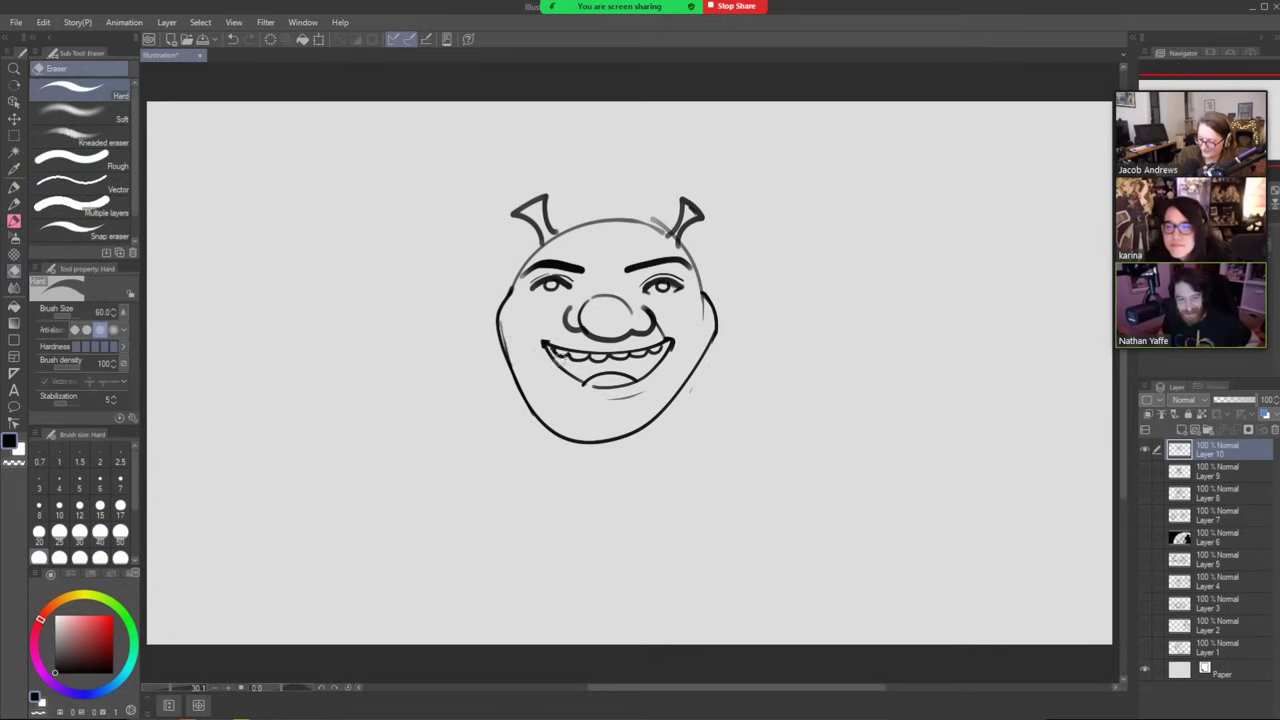
Erase the right-hand half of the jaw and redraw it as a fuller curve down to the chin.
{"action": "left_click_drag", "start_coordinate": [708, 330], "coordinate": [690, 380]}
{"action": "left_click_drag", "start_coordinate": [690, 380], "coordinate": [597, 437]}
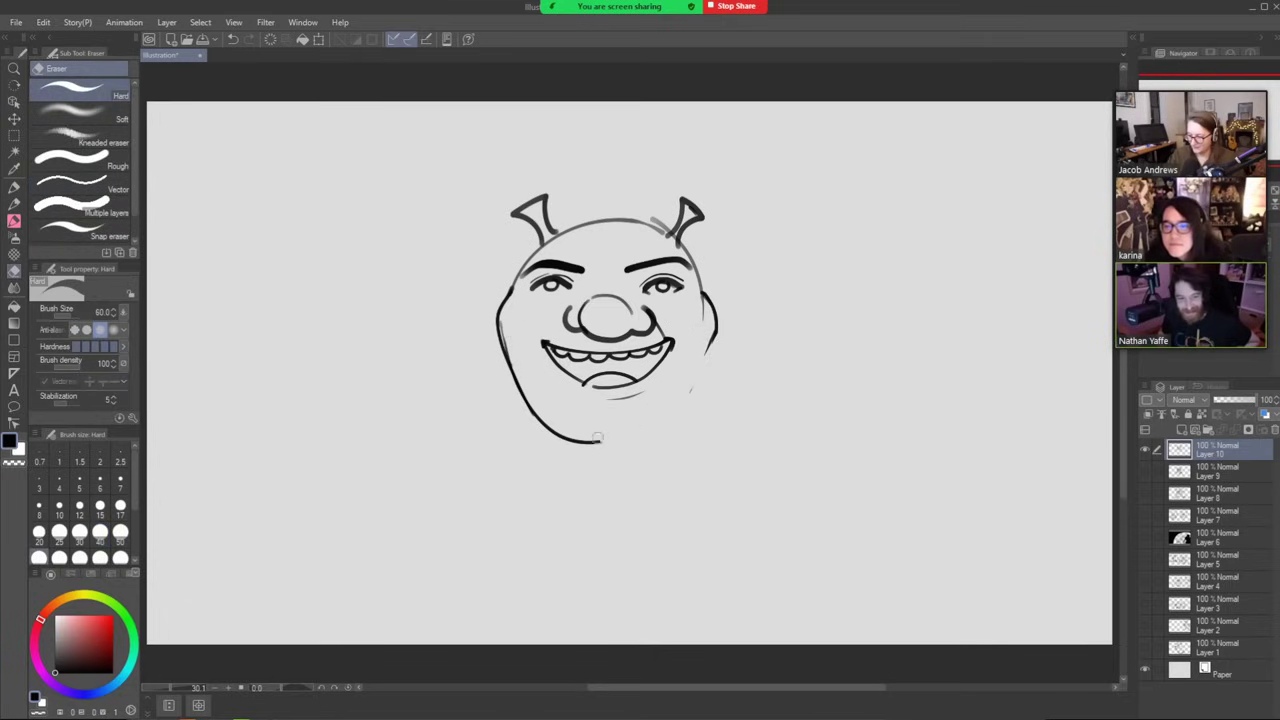
{"action": "key", "text": "b"}
{"action": "mouse_move", "coordinate": [712, 328]}
{"action": "left_mouse_down"}
{"action": "mouse_move", "coordinate": [674, 412]}
{"action": "mouse_move", "coordinate": [633, 439]}
{"action": "mouse_move", "coordinate": [565, 438]}
{"action": "left_mouse_up"}
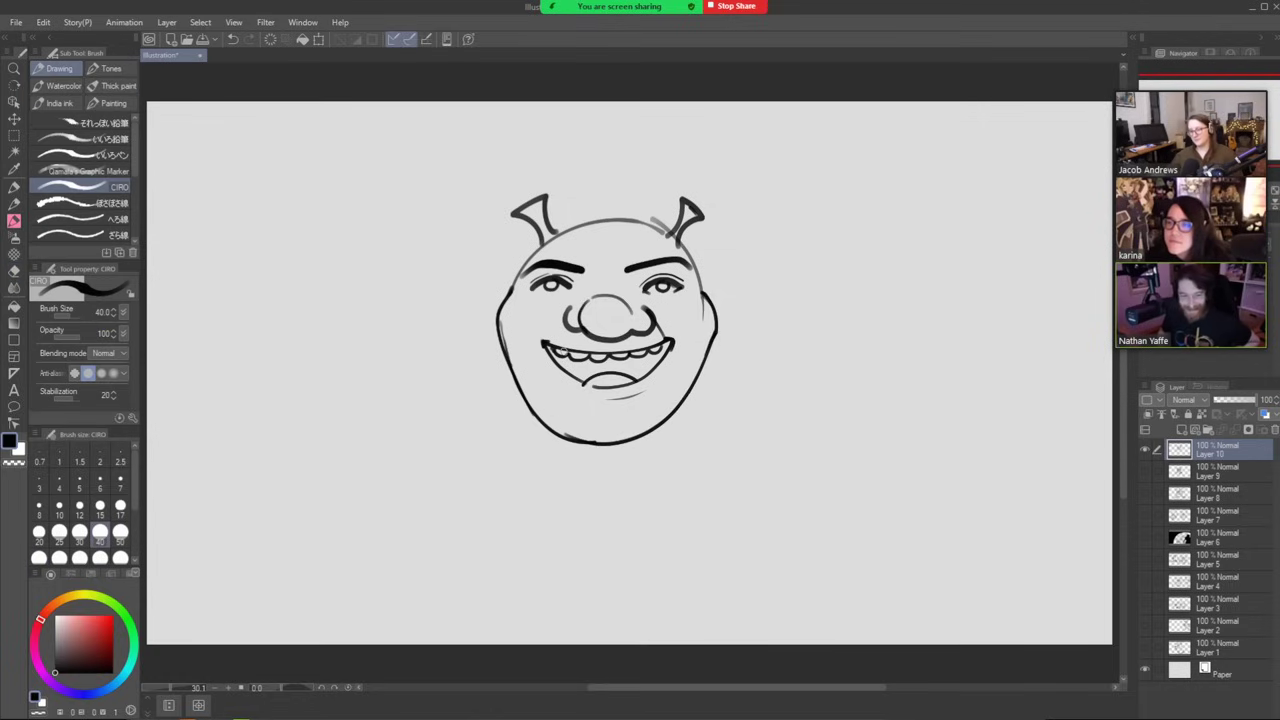
Fill in the irises of both eyes with black.
{"action": "left_click_drag", "start_coordinate": [543, 283], "coordinate": [547, 284]}
{"action": "left_click_drag", "start_coordinate": [660, 286], "coordinate": [664, 288]}
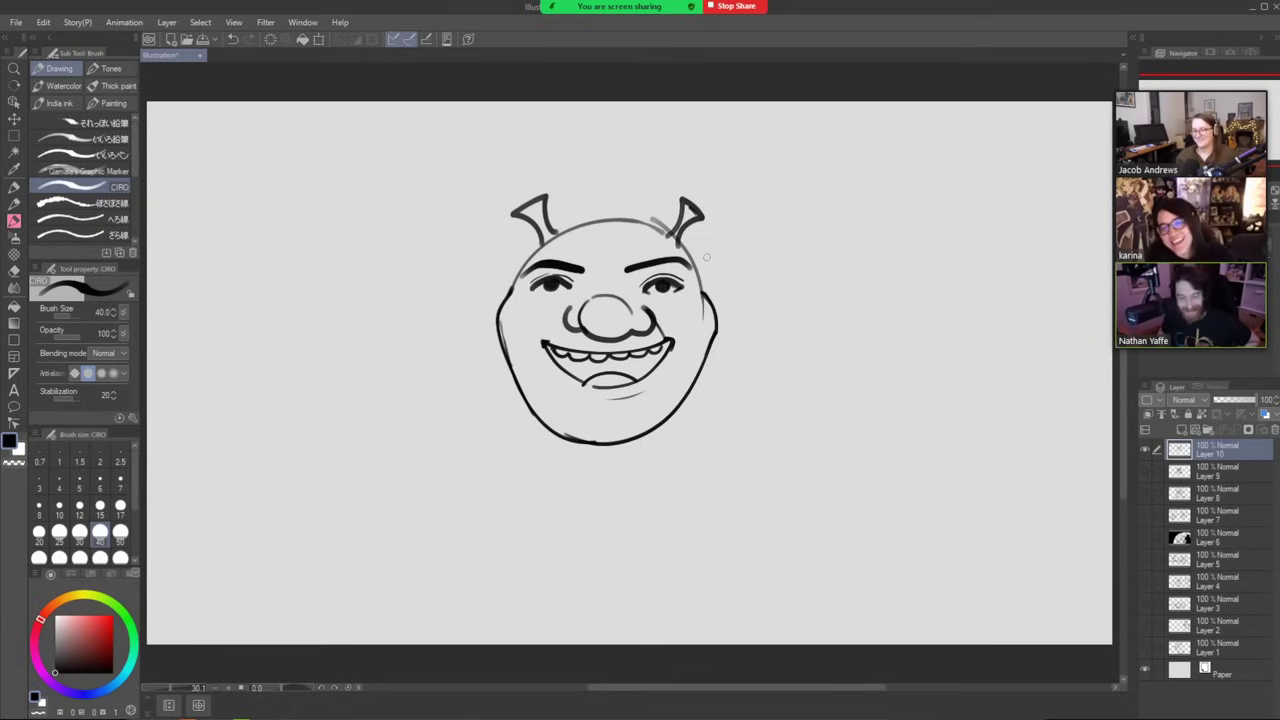
Draw a tall rectangular frame around the head and a sloping shoulder line from each side of the jaw to the frame.
{"action": "mouse_move", "coordinate": [527, 406]}
{"action": "left_mouse_down"}
{"action": "mouse_move", "coordinate": [415, 460]}
{"action": "mouse_move", "coordinate": [370, 548]}
{"action": "mouse_move", "coordinate": [356, 624]}
{"action": "left_mouse_up"}
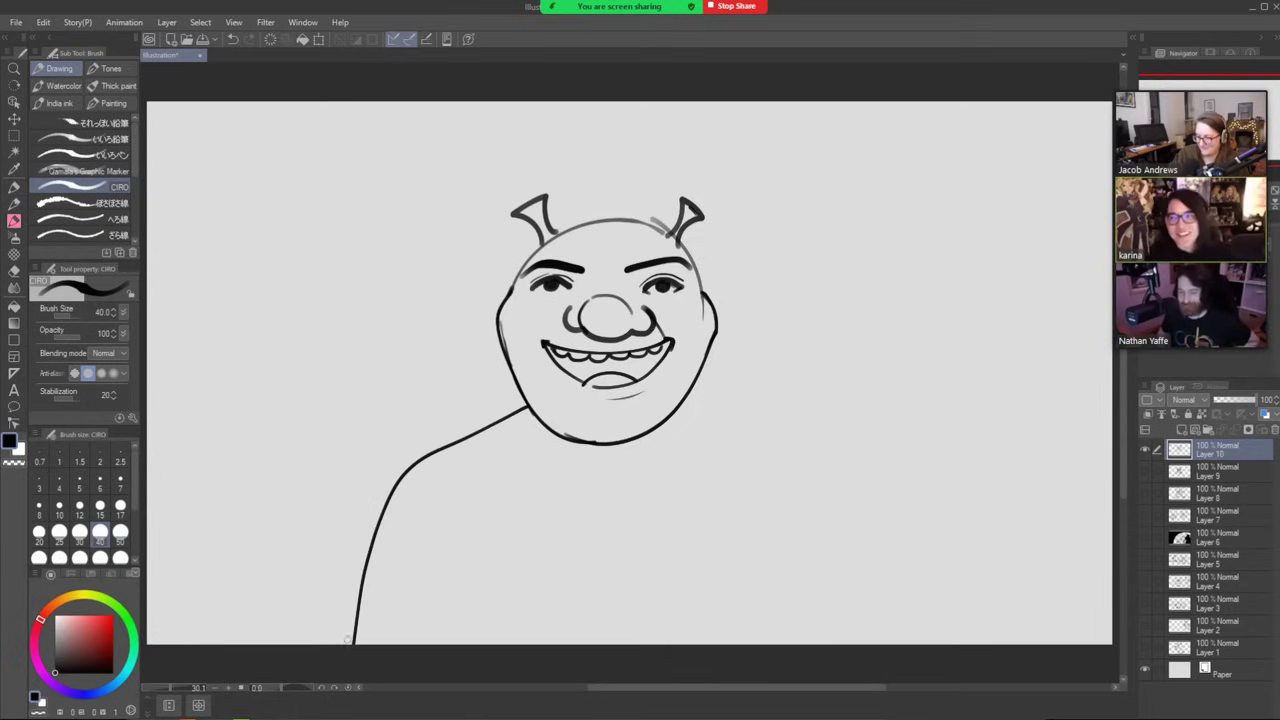
{"action": "key", "text": "ctrl+z"}
{"action": "mouse_move", "coordinate": [637, 124]}
{"action": "left_mouse_down"}
{"action": "mouse_move", "coordinate": [398, 142]}
{"action": "mouse_move", "coordinate": [420, 614]}
{"action": "mouse_move", "coordinate": [791, 609]}
{"action": "mouse_move", "coordinate": [830, 332]}
{"action": "mouse_move", "coordinate": [780, 123]}
{"action": "mouse_move", "coordinate": [575, 120]}
{"action": "left_mouse_up"}
{"action": "left_click_drag", "start_coordinate": [530, 408], "coordinate": [406, 454]}
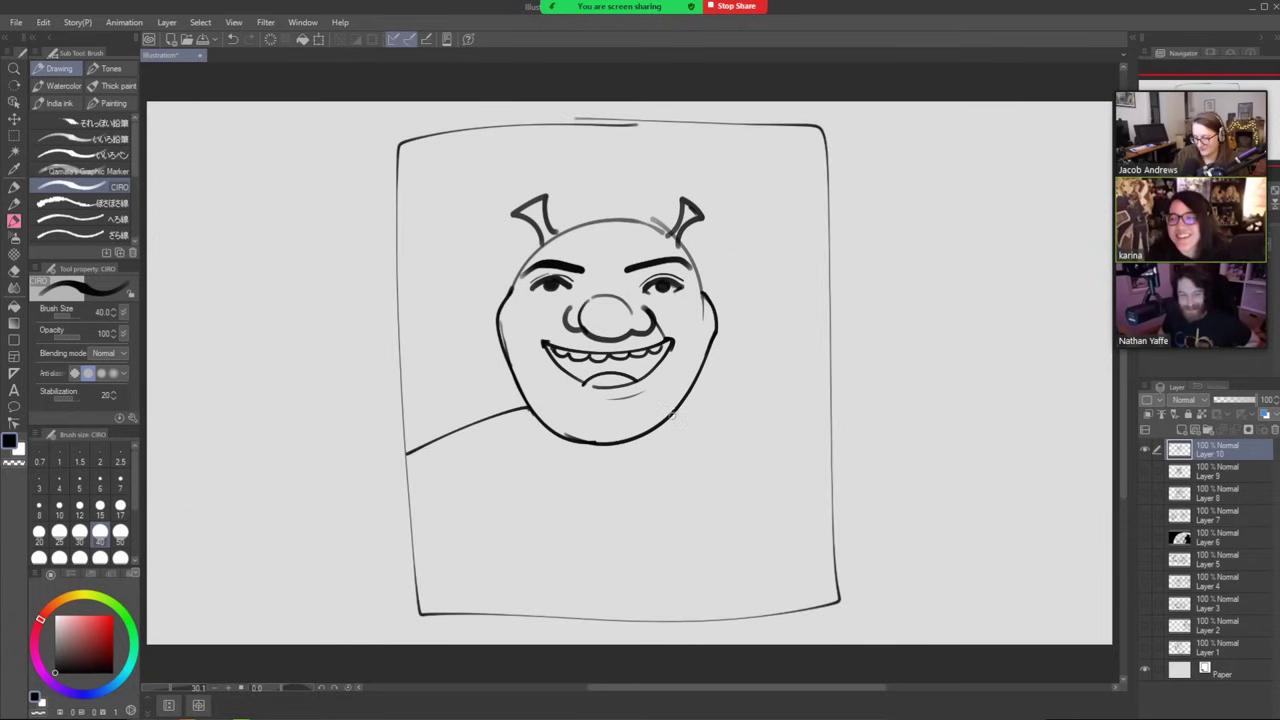
{"action": "left_click_drag", "start_coordinate": [680, 409], "coordinate": [836, 443]}
Draw two vest panels beneath the shoulders, one on each side of the chest, and fill them with vertical stripes.
{"action": "mouse_move", "coordinate": [572, 440]}
{"action": "left_mouse_down"}
{"action": "mouse_move", "coordinate": [550, 575]}
{"action": "mouse_move", "coordinate": [471, 589]}
{"action": "mouse_move", "coordinate": [455, 436]}
{"action": "left_mouse_up"}
{"action": "mouse_move", "coordinate": [657, 429]}
{"action": "left_mouse_down"}
{"action": "mouse_move", "coordinate": [663, 591]}
{"action": "mouse_move", "coordinate": [741, 581]}
{"action": "mouse_move", "coordinate": [788, 425]}
{"action": "left_mouse_up"}
{"action": "left_click_drag", "start_coordinate": [466, 432], "coordinate": [480, 598]}
{"action": "left_click_drag", "start_coordinate": [490, 416], "coordinate": [492, 578]}
{"action": "mouse_move", "coordinate": [516, 408]}
{"action": "left_mouse_down"}
{"action": "mouse_move", "coordinate": [517, 592]}
{"action": "mouse_move", "coordinate": [531, 578]}
{"action": "left_mouse_up"}
{"action": "left_click_drag", "start_coordinate": [547, 430], "coordinate": [548, 576]}
{"action": "left_click_drag", "start_coordinate": [683, 405], "coordinate": [681, 590]}
{"action": "left_click_drag", "start_coordinate": [712, 414], "coordinate": [714, 585]}
{"action": "mouse_move", "coordinate": [733, 414]}
{"action": "left_mouse_down"}
{"action": "mouse_move", "coordinate": [730, 590]}
{"action": "mouse_move", "coordinate": [754, 580]}
{"action": "left_mouse_up"}
{"action": "left_click_drag", "start_coordinate": [776, 420], "coordinate": [772, 592]}
Cross the right-hand vest panel with horizontal lines and draw a V-shaped collar with lacing between the panels.
{"action": "left_click_drag", "start_coordinate": [664, 440], "coordinate": [816, 436]}
{"action": "left_click_drag", "start_coordinate": [664, 472], "coordinate": [804, 467]}
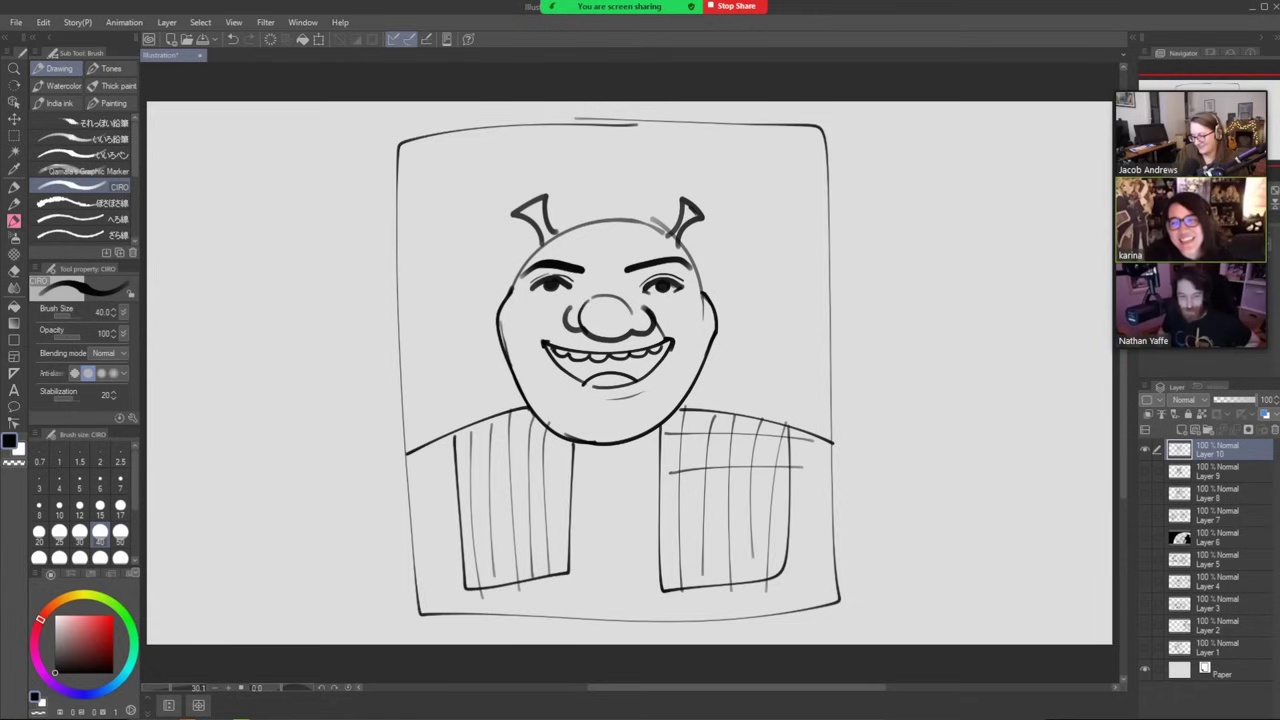
{"action": "left_click_drag", "start_coordinate": [659, 497], "coordinate": [790, 494]}
{"action": "left_click_drag", "start_coordinate": [662, 548], "coordinate": [746, 542]}
{"action": "mouse_move", "coordinate": [620, 444]}
{"action": "left_mouse_down"}
{"action": "mouse_move", "coordinate": [607, 470]}
{"action": "mouse_move", "coordinate": [631, 480]}
{"action": "mouse_move", "coordinate": [596, 485]}
{"action": "mouse_move", "coordinate": [628, 495]}
{"action": "mouse_move", "coordinate": [628, 518]}
{"action": "left_mouse_up"}
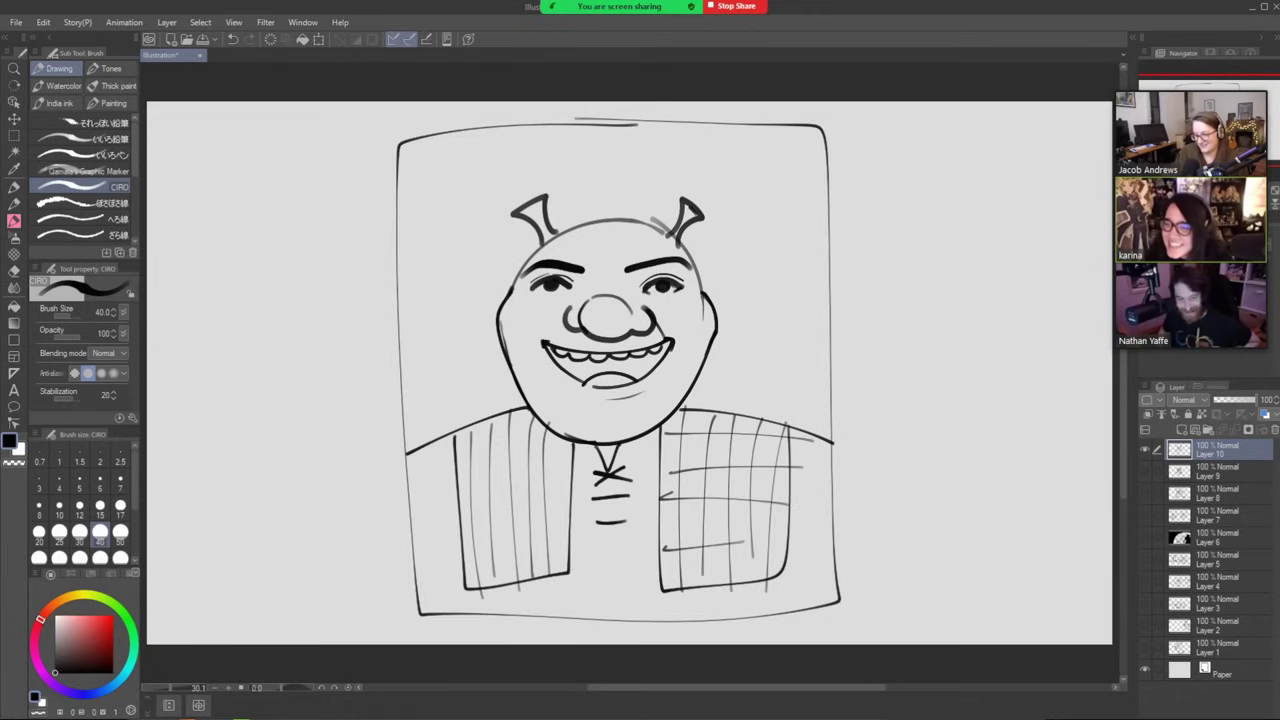
Cross the left-hand vest panel with slightly slanted horizontal lines to form a checked pattern.
{"action": "left_click_drag", "start_coordinate": [446, 452], "coordinate": [550, 423]}
{"action": "mouse_move", "coordinate": [462, 484]}
{"action": "left_mouse_down"}
{"action": "mouse_move", "coordinate": [562, 450]}
{"action": "mouse_move", "coordinate": [572, 472]}
{"action": "left_mouse_up"}
{"action": "left_click_drag", "start_coordinate": [464, 529], "coordinate": [569, 498]}
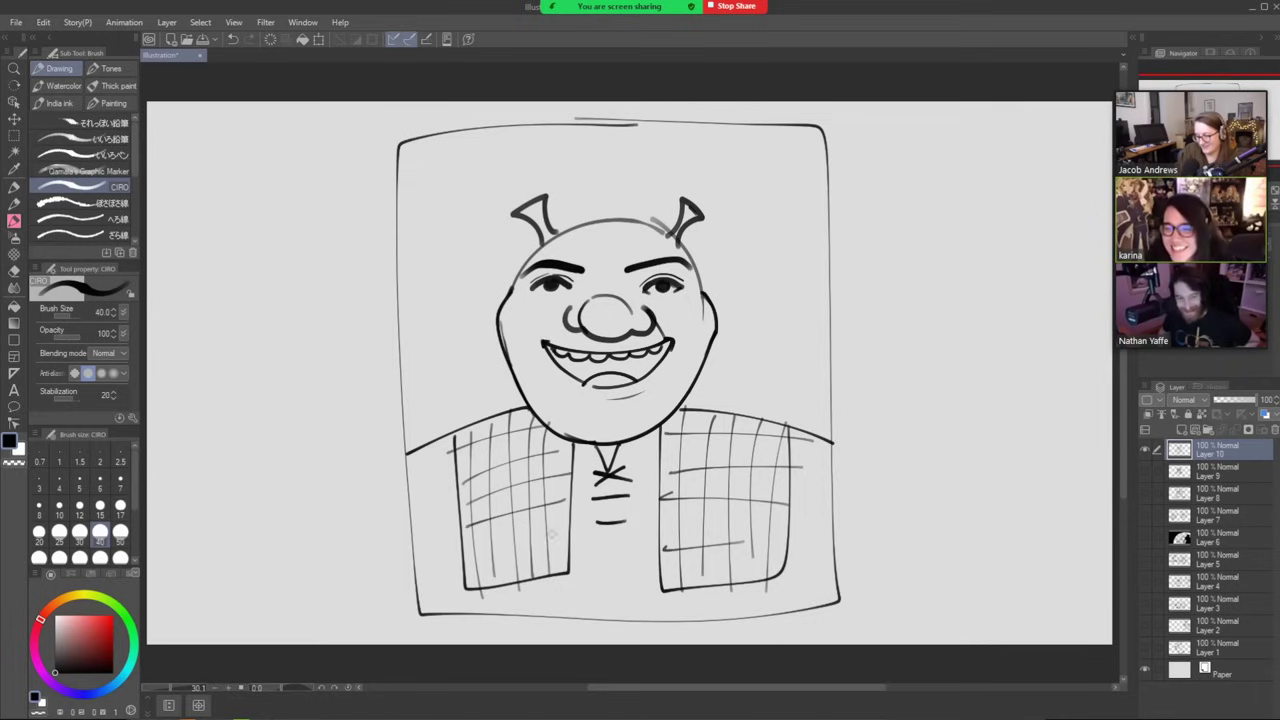
{"action": "left_click_drag", "start_coordinate": [470, 564], "coordinate": [557, 532]}
{"action": "left_click_drag", "start_coordinate": [466, 583], "coordinate": [569, 559]}
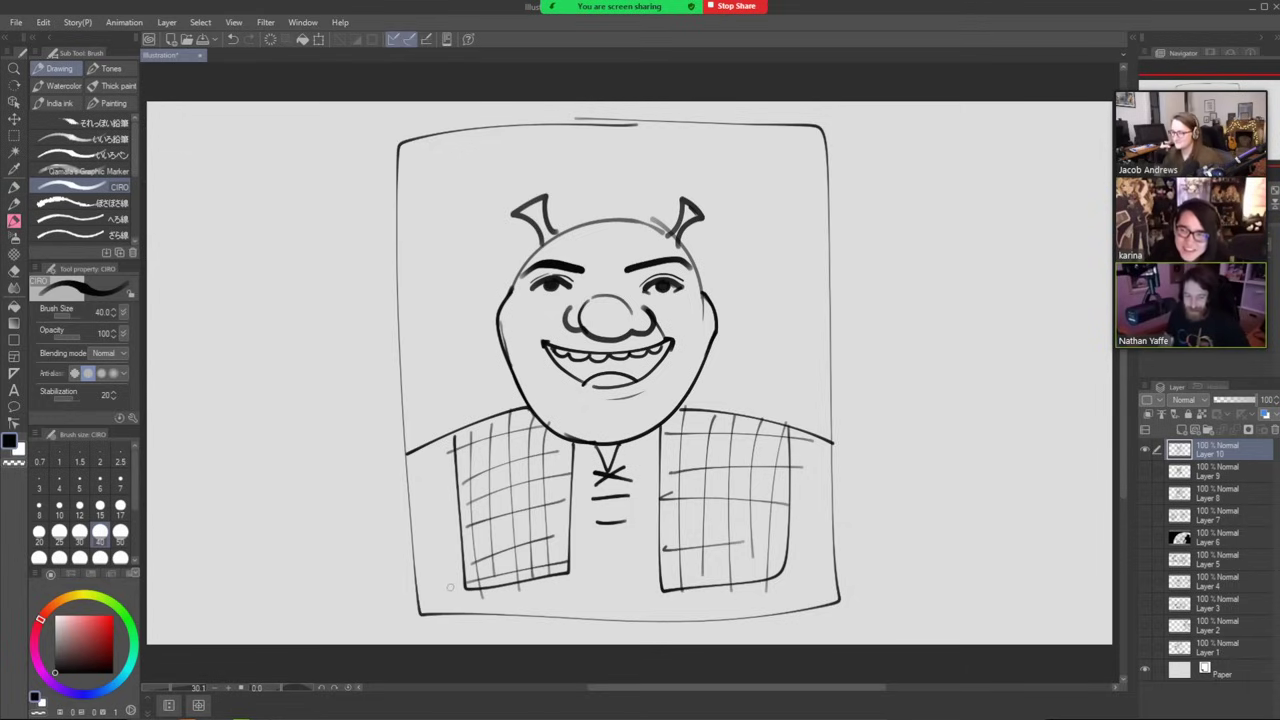
Hide the finished portrait layer and, on a new layer, sketch two tall domed eyes with small rounded cheeks beneath them.
{"action": "left_click", "coordinate": [1145, 449]}
{"action": "left_click", "coordinate": [1181, 429]}
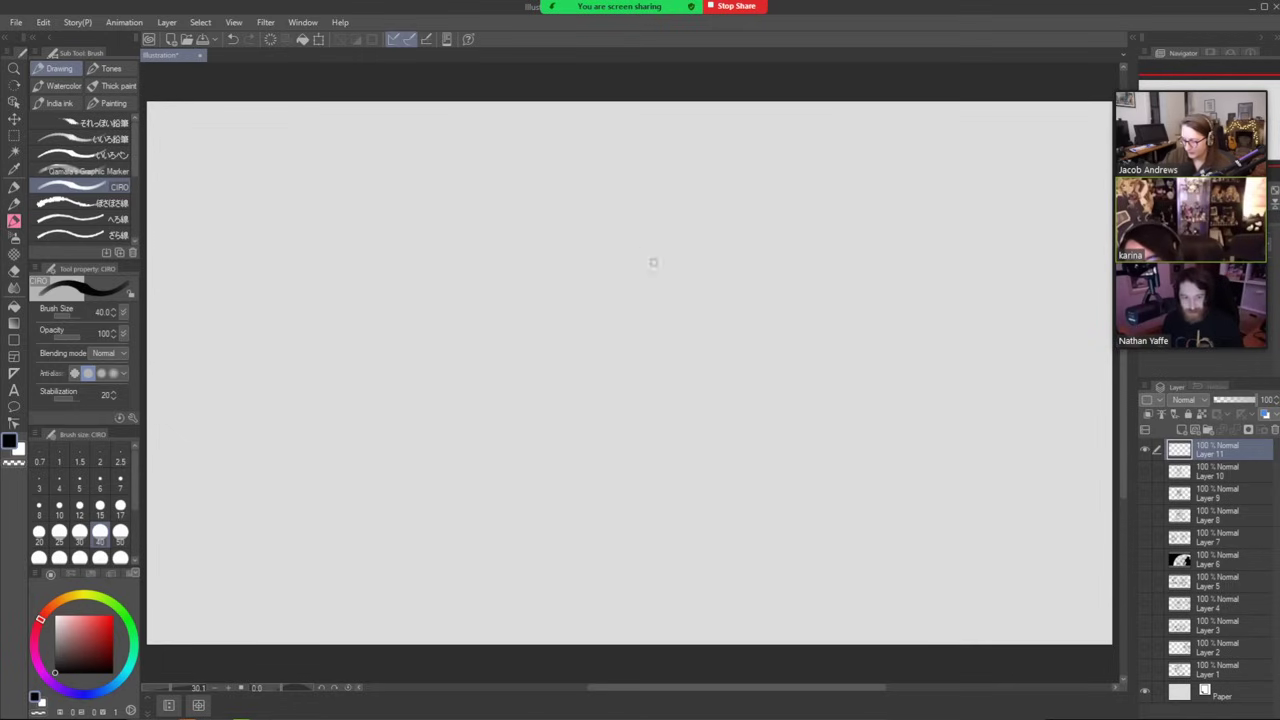
{"action": "mouse_move", "coordinate": [667, 325]}
{"action": "left_mouse_down"}
{"action": "mouse_move", "coordinate": [663, 275]}
{"action": "mouse_move", "coordinate": [675, 248]}
{"action": "mouse_move", "coordinate": [702, 238]}
{"action": "mouse_move", "coordinate": [724, 258]}
{"action": "mouse_move", "coordinate": [737, 332]}
{"action": "left_mouse_up"}
{"action": "mouse_move", "coordinate": [665, 282]}
{"action": "left_mouse_down"}
{"action": "mouse_move", "coordinate": [646, 248]}
{"action": "mouse_move", "coordinate": [622, 280]}
{"action": "mouse_move", "coordinate": [620, 335]}
{"action": "mouse_move", "coordinate": [669, 337]}
{"action": "mouse_move", "coordinate": [598, 340]}
{"action": "mouse_move", "coordinate": [613, 355]}
{"action": "mouse_move", "coordinate": [700, 328]}
{"action": "mouse_move", "coordinate": [726, 347]}
{"action": "mouse_move", "coordinate": [752, 342]}
{"action": "mouse_move", "coordinate": [725, 374]}
{"action": "mouse_move", "coordinate": [703, 372]}
{"action": "left_mouse_up"}
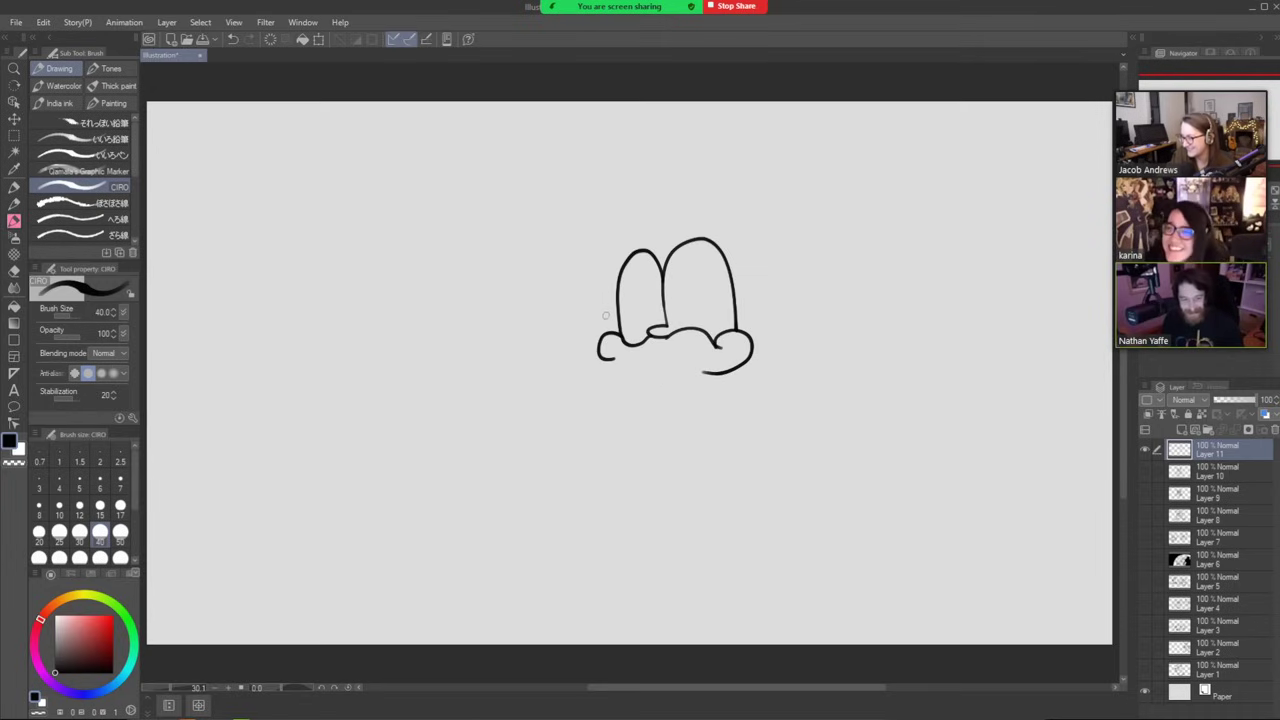
Add a lid line with small pupils across both eyes and draw two tall overlapping arches above them.
{"action": "left_click_drag", "start_coordinate": [605, 315], "coordinate": [726, 299]}
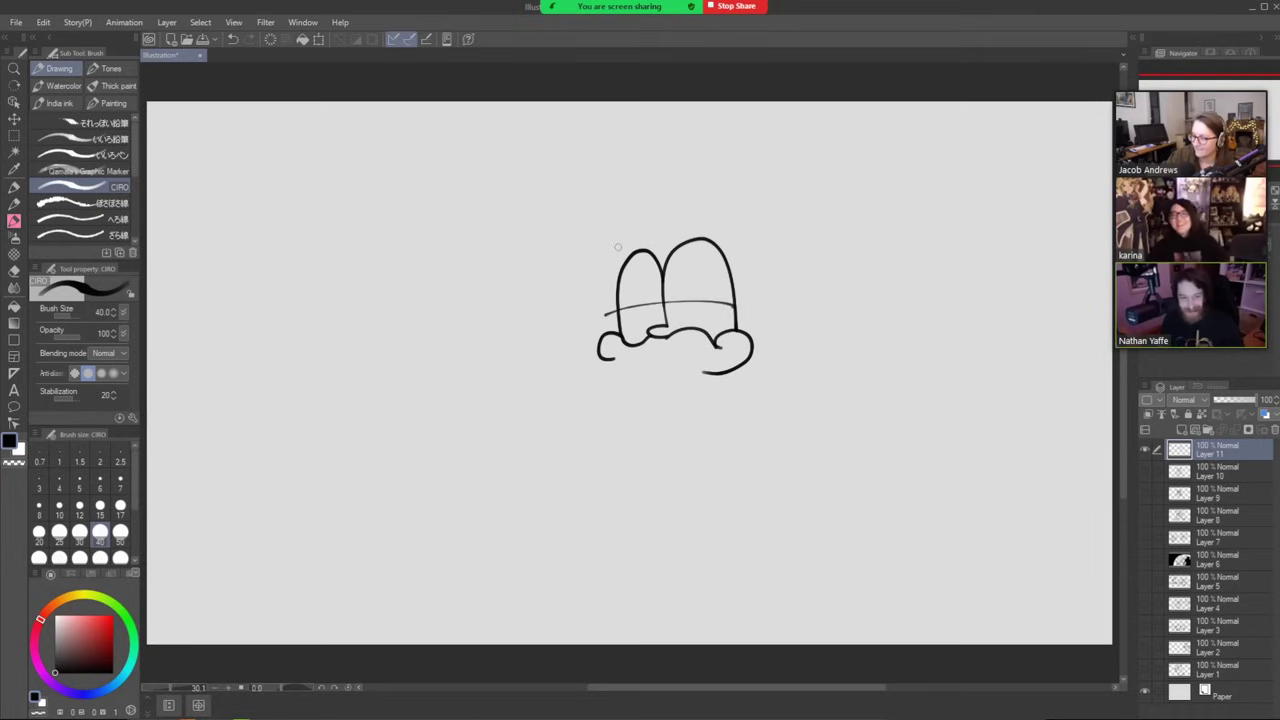
{"action": "mouse_move", "coordinate": [617, 250]}
{"action": "left_mouse_down"}
{"action": "mouse_move", "coordinate": [652, 158]}
{"action": "mouse_move", "coordinate": [688, 210]}
{"action": "left_mouse_up"}
{"action": "mouse_move", "coordinate": [755, 238]}
{"action": "left_mouse_down"}
{"action": "mouse_move", "coordinate": [745, 198]}
{"action": "mouse_move", "coordinate": [666, 228]}
{"action": "left_mouse_up"}
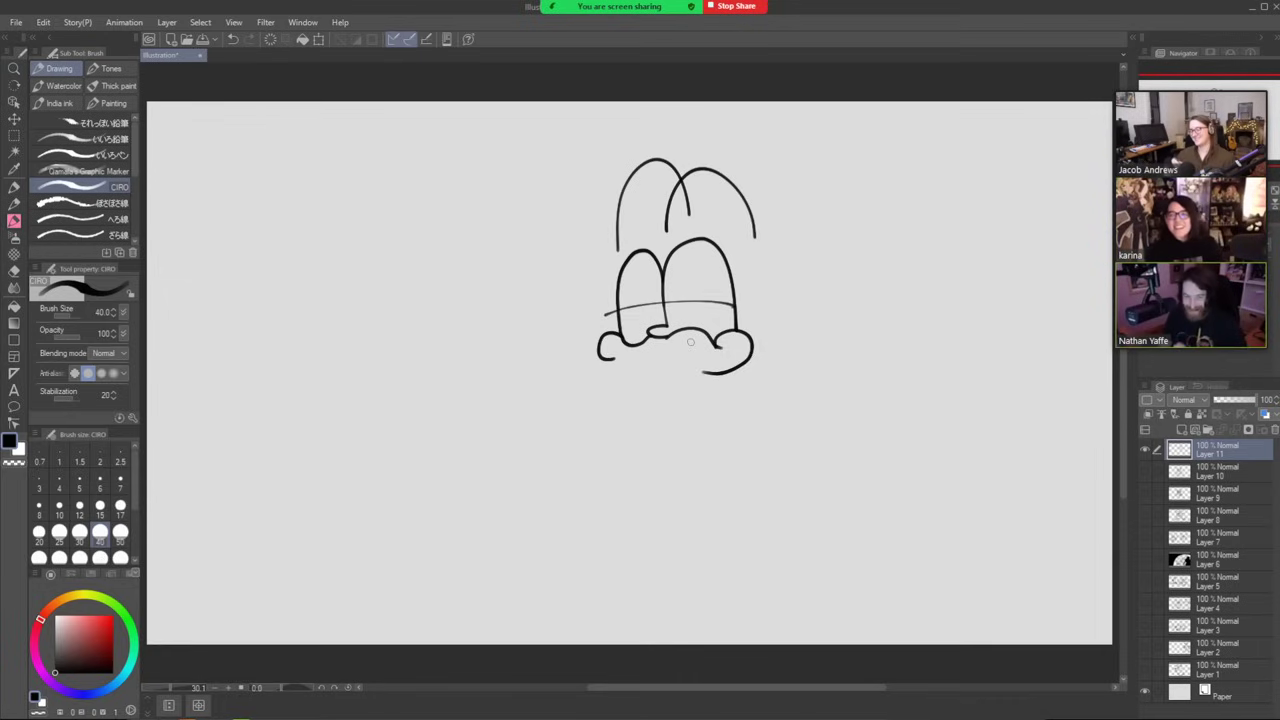
{"action": "key", "text": "ctrl+z"}
{"action": "left_click_drag", "start_coordinate": [648, 304], "coordinate": [716, 302]}
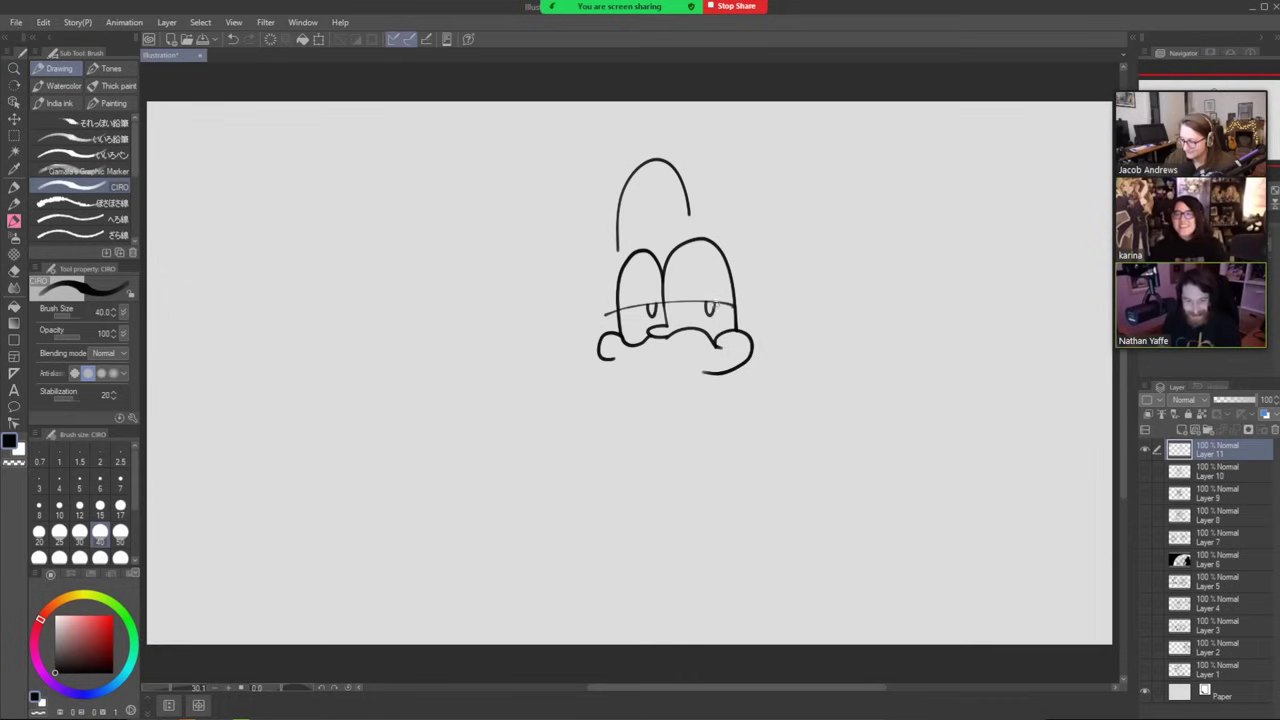
{"action": "mouse_move", "coordinate": [746, 234]}
{"action": "left_mouse_down"}
{"action": "mouse_move", "coordinate": [744, 198]}
{"action": "mouse_move", "coordinate": [668, 232]}
{"action": "left_mouse_up"}
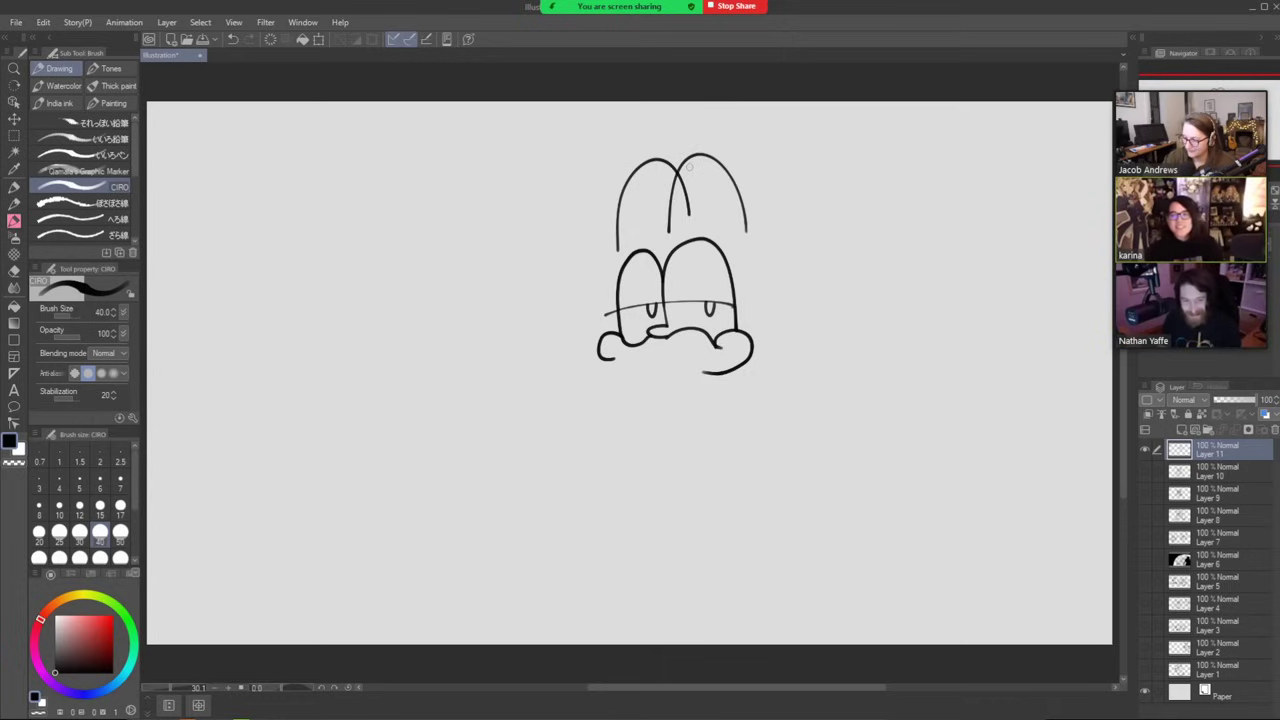
Erase the overlap between the two arches above the eyes and add inner contour lines to them.
{"action": "key", "text": "e"}
{"action": "mouse_move", "coordinate": [688, 168]}
{"action": "left_mouse_down"}
{"action": "mouse_move", "coordinate": [689, 216]}
{"action": "mouse_move", "coordinate": [646, 173]}
{"action": "left_mouse_up"}
{"action": "key", "text": "b"}
{"action": "mouse_move", "coordinate": [726, 228]}
{"action": "left_mouse_down"}
{"action": "mouse_move", "coordinate": [702, 166]}
{"action": "mouse_move", "coordinate": [670, 186]}
{"action": "left_mouse_up"}
Erase the small cheek curves on both sides and redraw them as larger, rounder cheeks.
{"action": "key", "text": "e"}
{"action": "mouse_move", "coordinate": [606, 334]}
{"action": "left_mouse_down"}
{"action": "mouse_move", "coordinate": [612, 370]}
{"action": "mouse_move", "coordinate": [592, 337]}
{"action": "mouse_move", "coordinate": [618, 380]}
{"action": "left_mouse_up"}
{"action": "key", "text": "b"}
{"action": "key", "text": "e"}
{"action": "mouse_move", "coordinate": [756, 346]}
{"action": "left_mouse_down"}
{"action": "mouse_move", "coordinate": [752, 360]}
{"action": "mouse_move", "coordinate": [706, 372]}
{"action": "mouse_move", "coordinate": [744, 366]}
{"action": "mouse_move", "coordinate": [758, 350]}
{"action": "mouse_move", "coordinate": [745, 328]}
{"action": "mouse_move", "coordinate": [712, 377]}
{"action": "left_mouse_up"}
{"action": "key", "text": "b"}
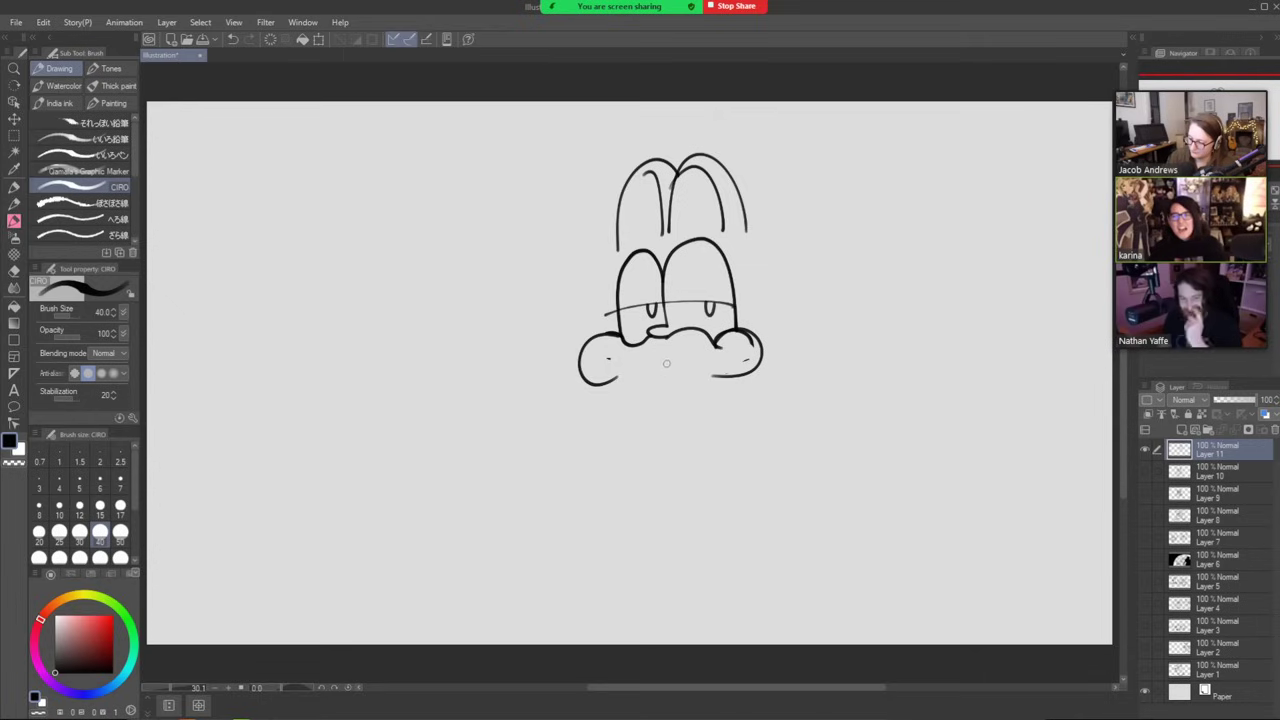
Close the small nose outline between the eyes and erase the stray marks inside both cheeks.
{"action": "left_click_drag", "start_coordinate": [662, 326], "coordinate": [665, 337]}
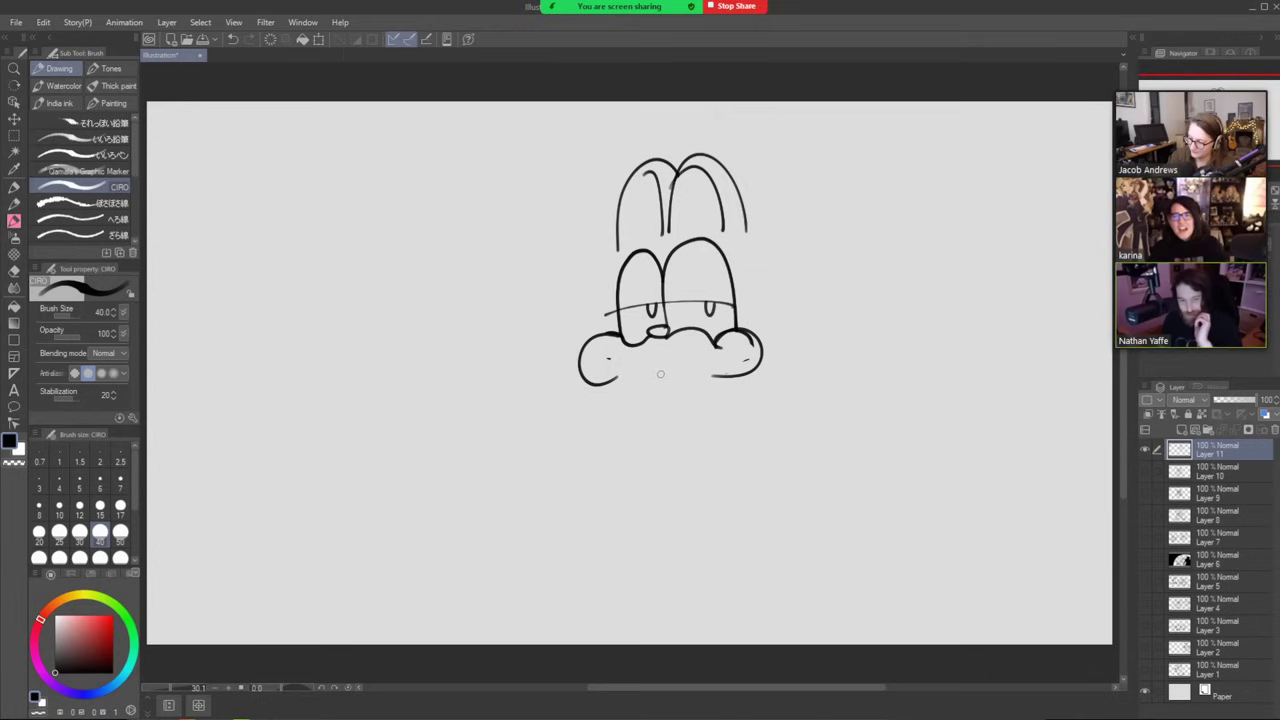
{"action": "key", "text": "e"}
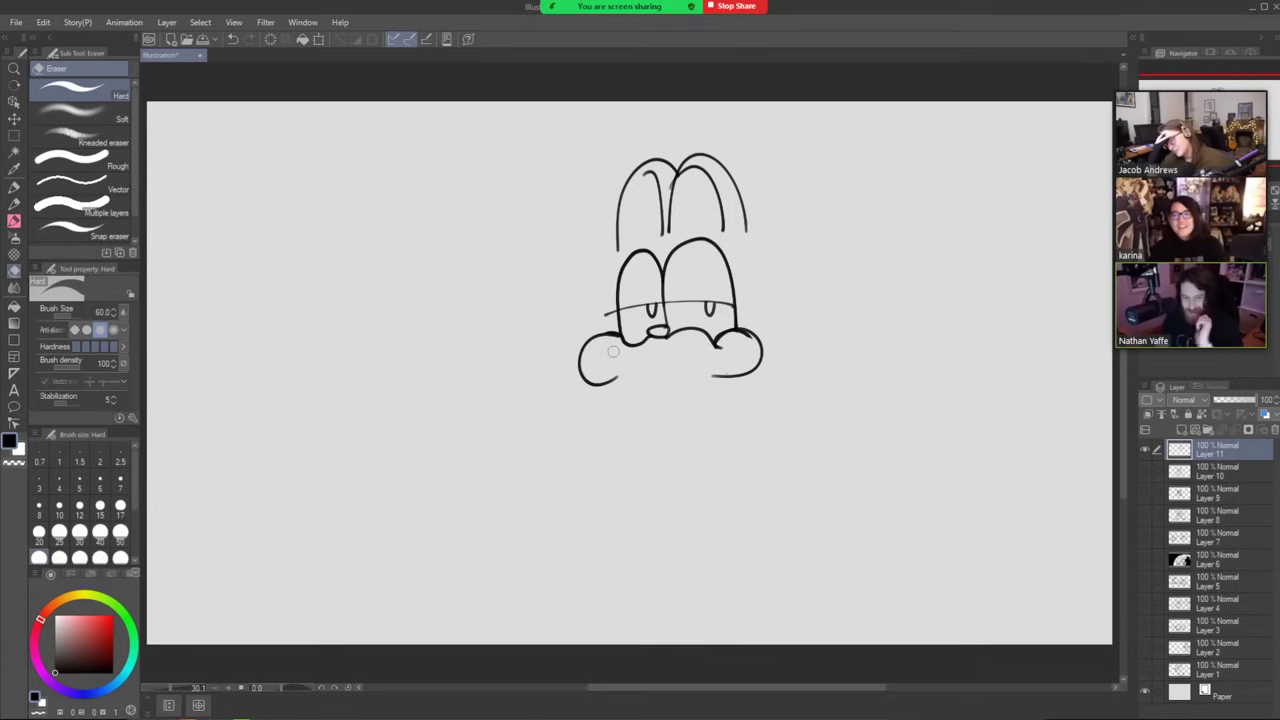
Draw curved head outlines on both sides of the eyes, reaching down to cheek level.
{"action": "key", "text": "b"}
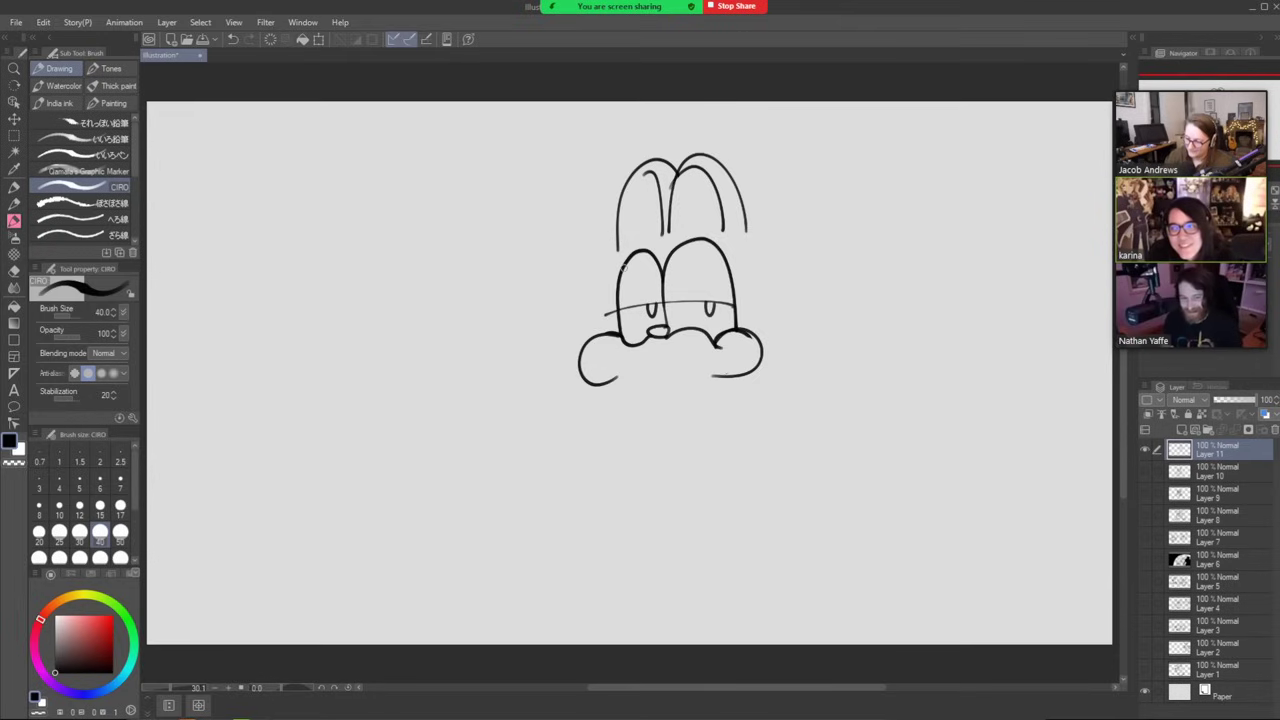
{"action": "left_click_drag", "start_coordinate": [623, 265], "coordinate": [595, 336]}
{"action": "mouse_move", "coordinate": [726, 256]}
{"action": "left_mouse_down"}
{"action": "mouse_move", "coordinate": [788, 300]}
{"action": "mouse_move", "coordinate": [790, 348]}
{"action": "left_mouse_up"}
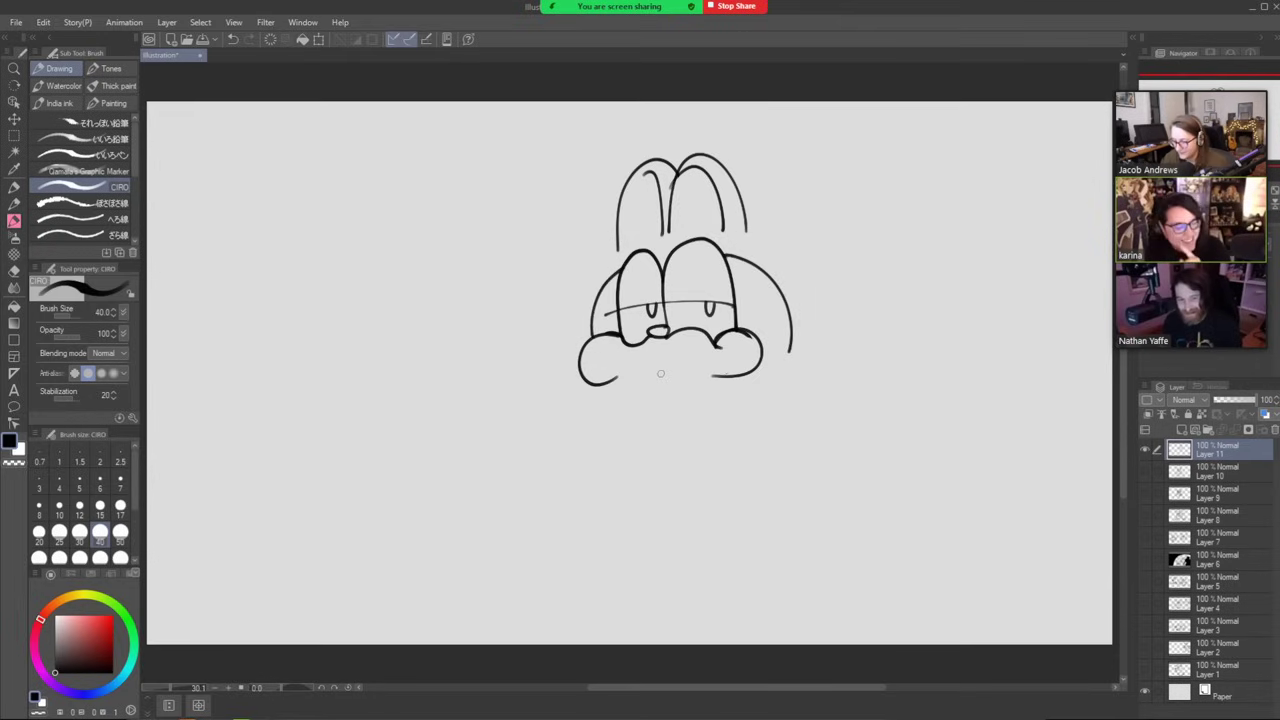
Draw a slightly upturned mouth line between the cheeks.
{"action": "mouse_move", "coordinate": [665, 369]}
{"action": "left_mouse_down"}
{"action": "mouse_move", "coordinate": [677, 375]}
{"action": "mouse_move", "coordinate": [652, 373]}
{"action": "left_mouse_up"}
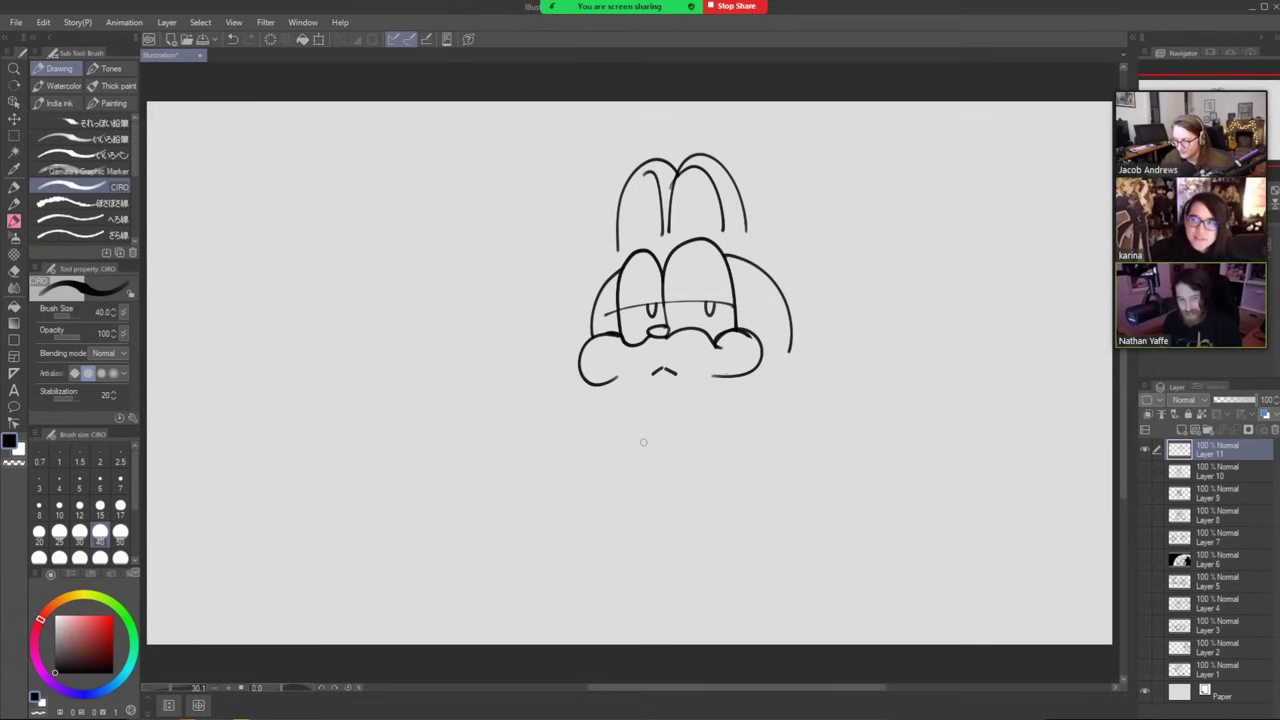
{"action": "key", "text": "ctrl+z"}
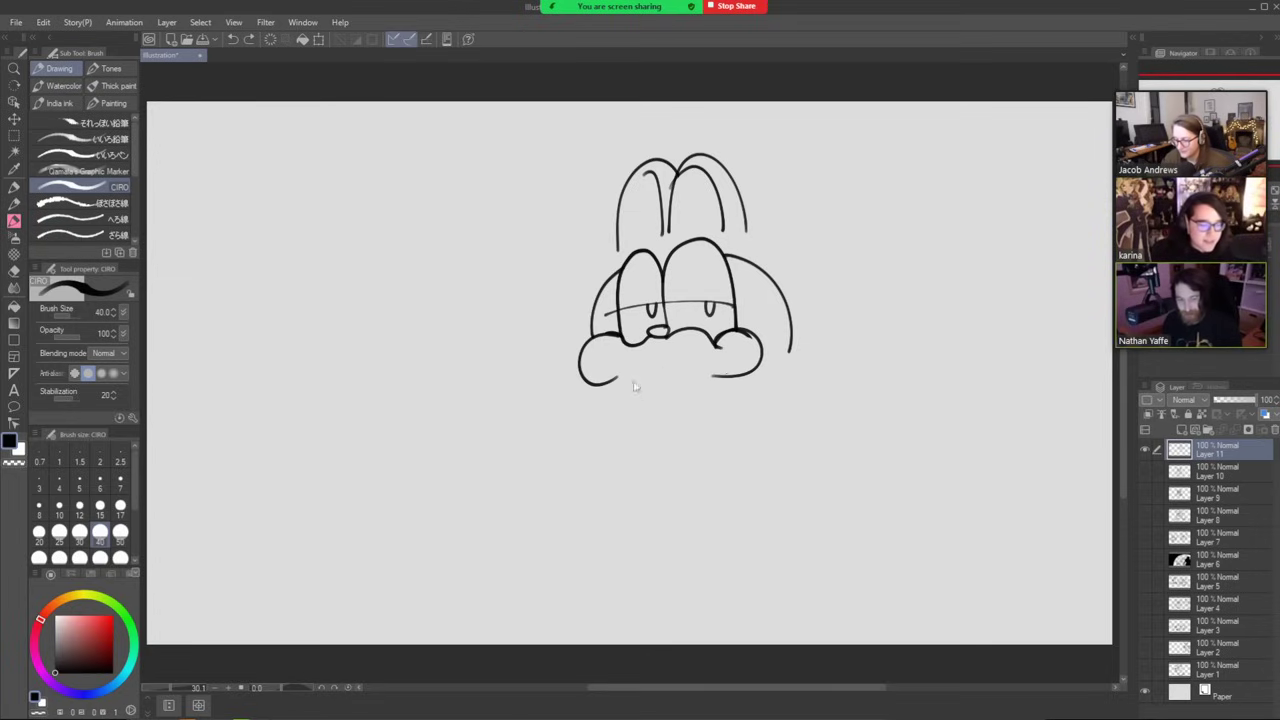
{"action": "left_click_drag", "start_coordinate": [652, 375], "coordinate": [750, 353]}
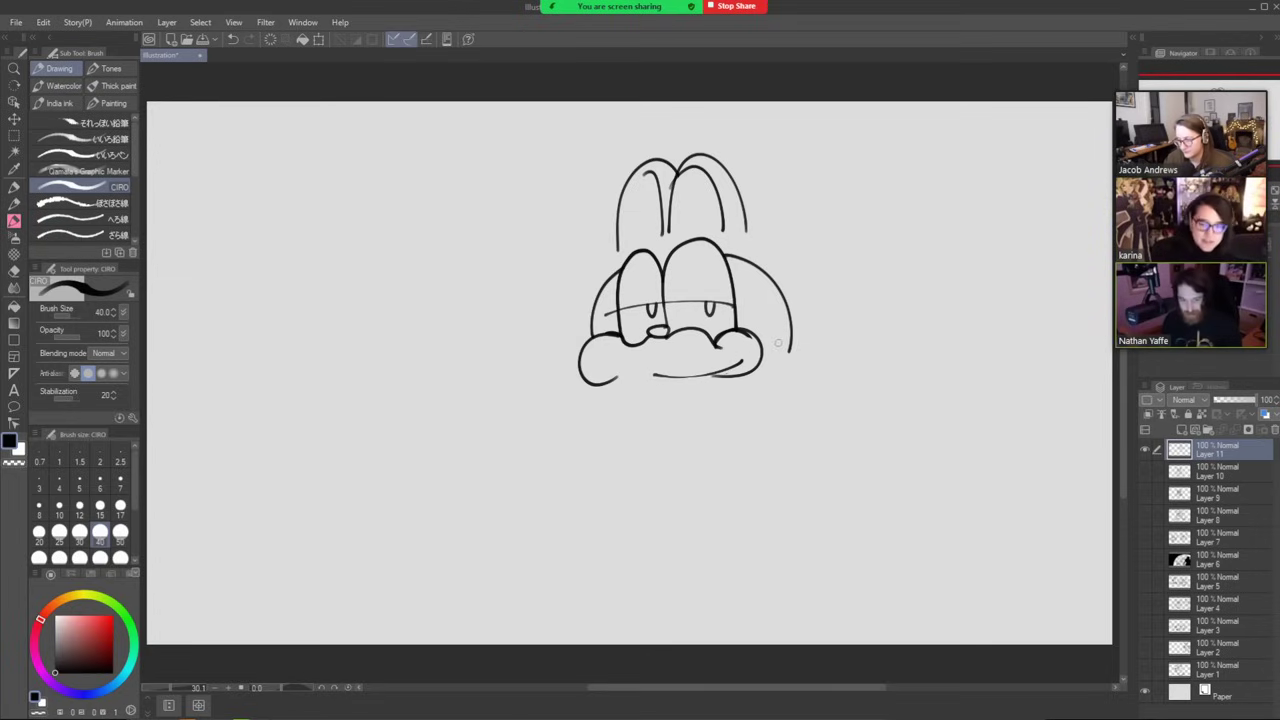
{"action": "key", "text": "ctrl+z"}
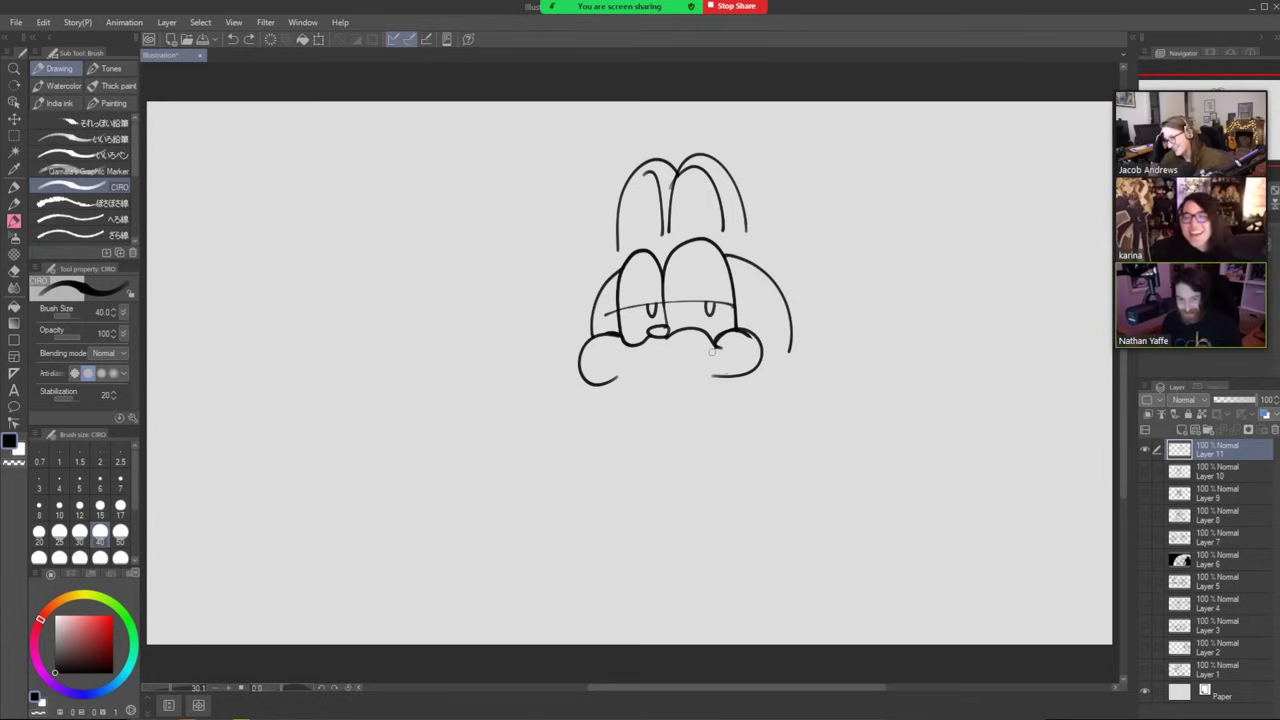
{"action": "left_click_drag", "start_coordinate": [732, 364], "coordinate": [734, 361]}
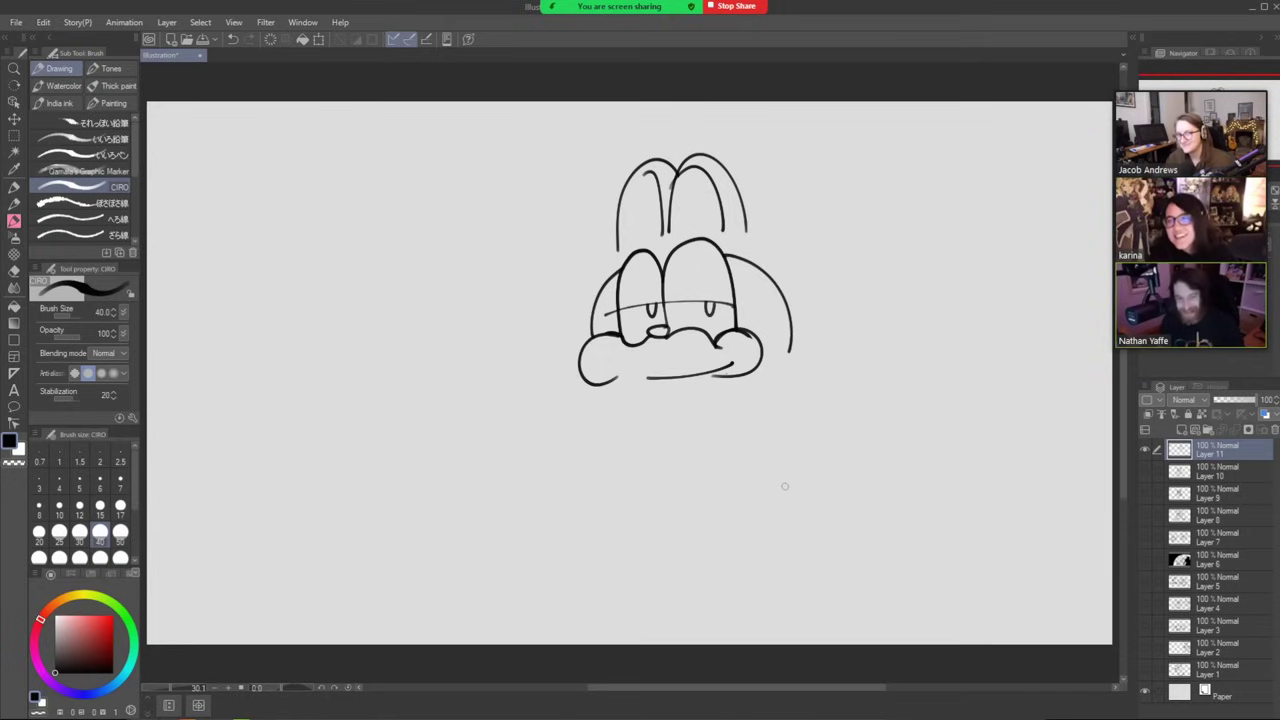
Temporarily show Layer 10 in place of Layer 11 to view the earlier drawing.
{"action": "mouse_move", "coordinate": [798, 368]}
{"action": "left_mouse_down"}
{"action": "mouse_move", "coordinate": [895, 494]}
{"action": "mouse_move", "coordinate": [915, 580]}
{"action": "left_mouse_up"}
{"action": "key", "text": "ctrl+z"}
{"action": "left_click", "coordinate": [1145, 449]}
{"action": "left_click", "coordinate": [1145, 472]}
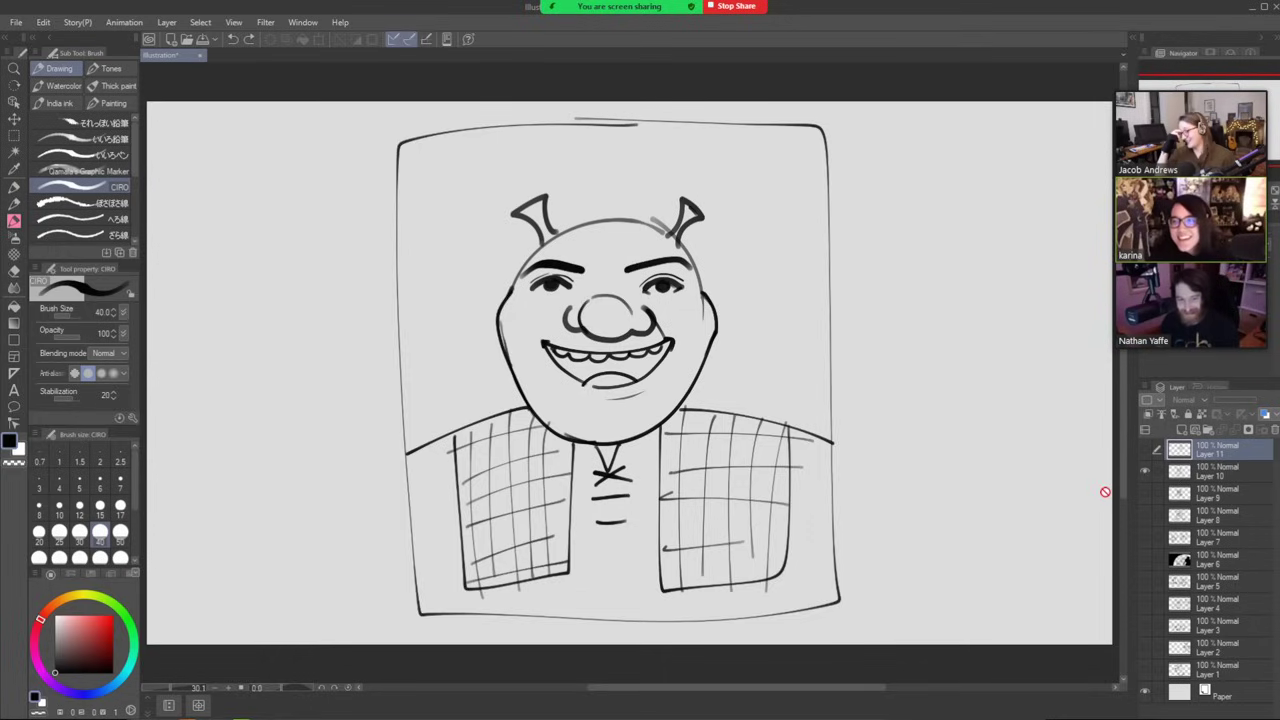
{"action": "left_click", "coordinate": [1145, 472]}
{"action": "left_click", "coordinate": [1145, 449]}
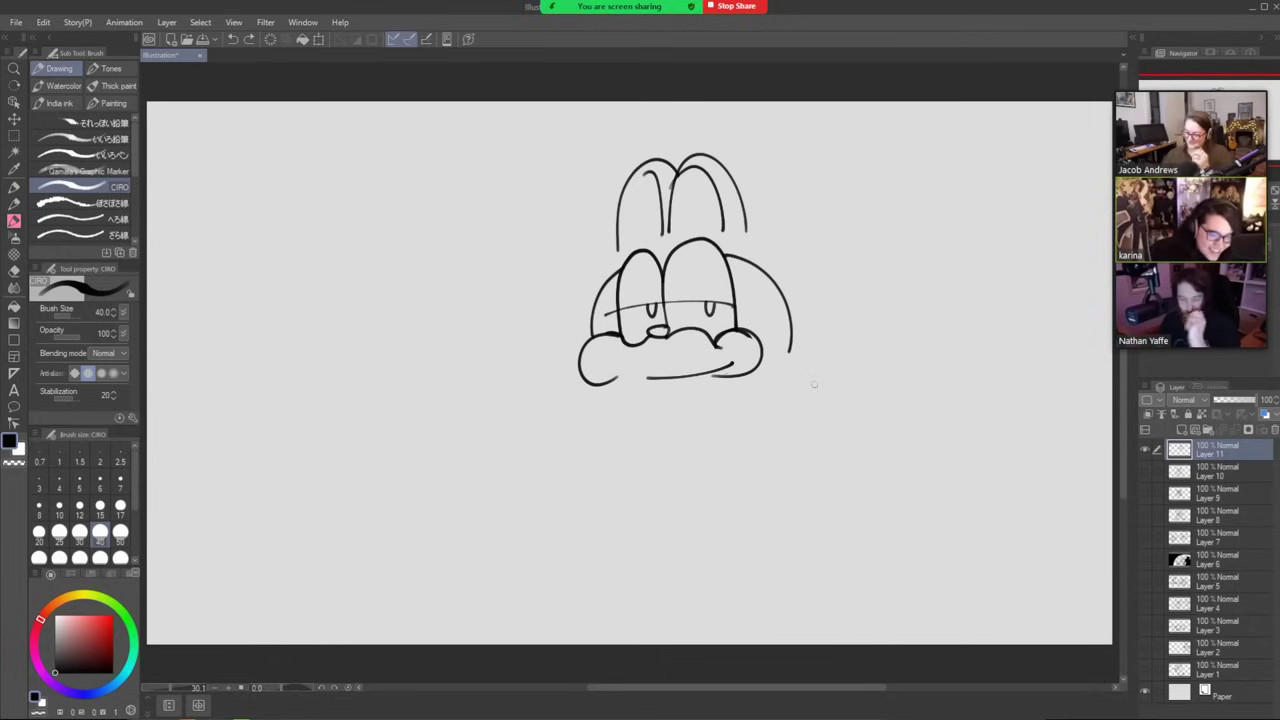
Draw a long curved back line from the rear base of the head down toward the canvas's lower edge.
{"action": "mouse_move", "coordinate": [790, 350]}
{"action": "left_mouse_down"}
{"action": "mouse_move", "coordinate": [912, 424]}
{"action": "mouse_move", "coordinate": [955, 505]}
{"action": "left_mouse_up"}
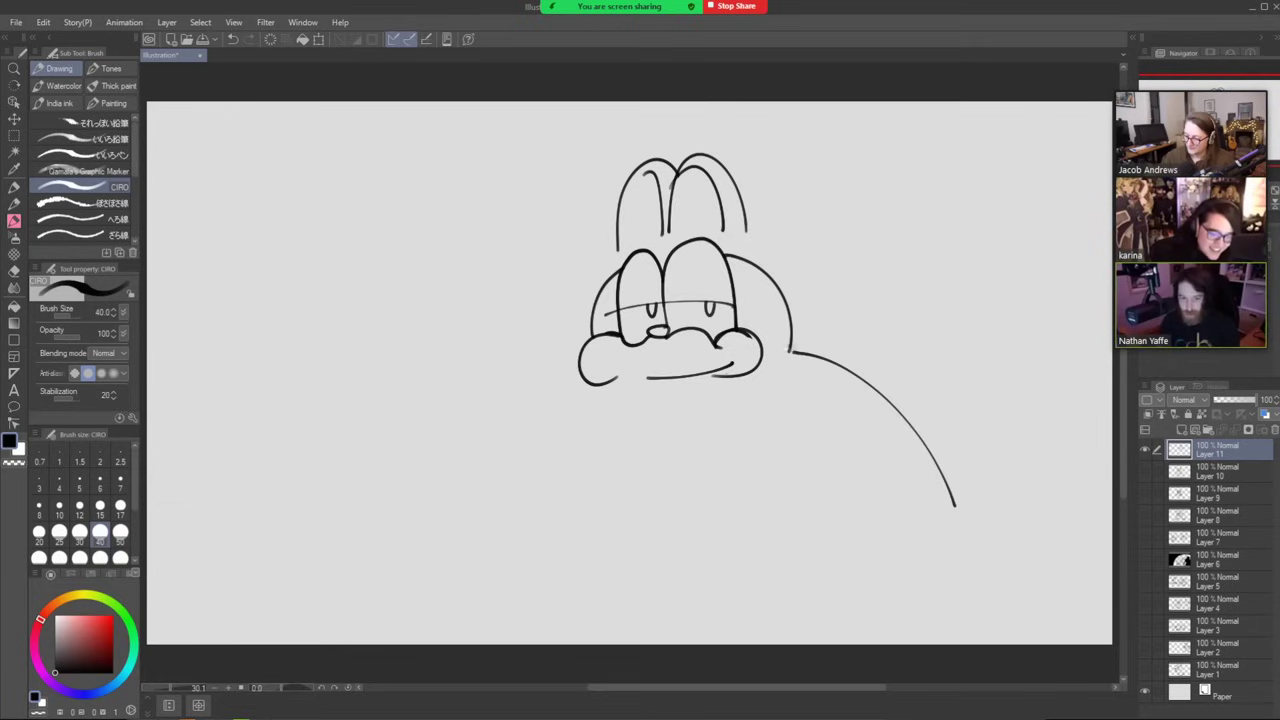
{"action": "key", "text": "ctrl+z"}
{"action": "left_click_drag", "start_coordinate": [792, 354], "coordinate": [935, 587]}
{"action": "mouse_move", "coordinate": [795, 356]}
{"action": "left_mouse_down"}
{"action": "mouse_move", "coordinate": [627, 473]}
{"action": "mouse_move", "coordinate": [613, 507]}
{"action": "left_mouse_up"}
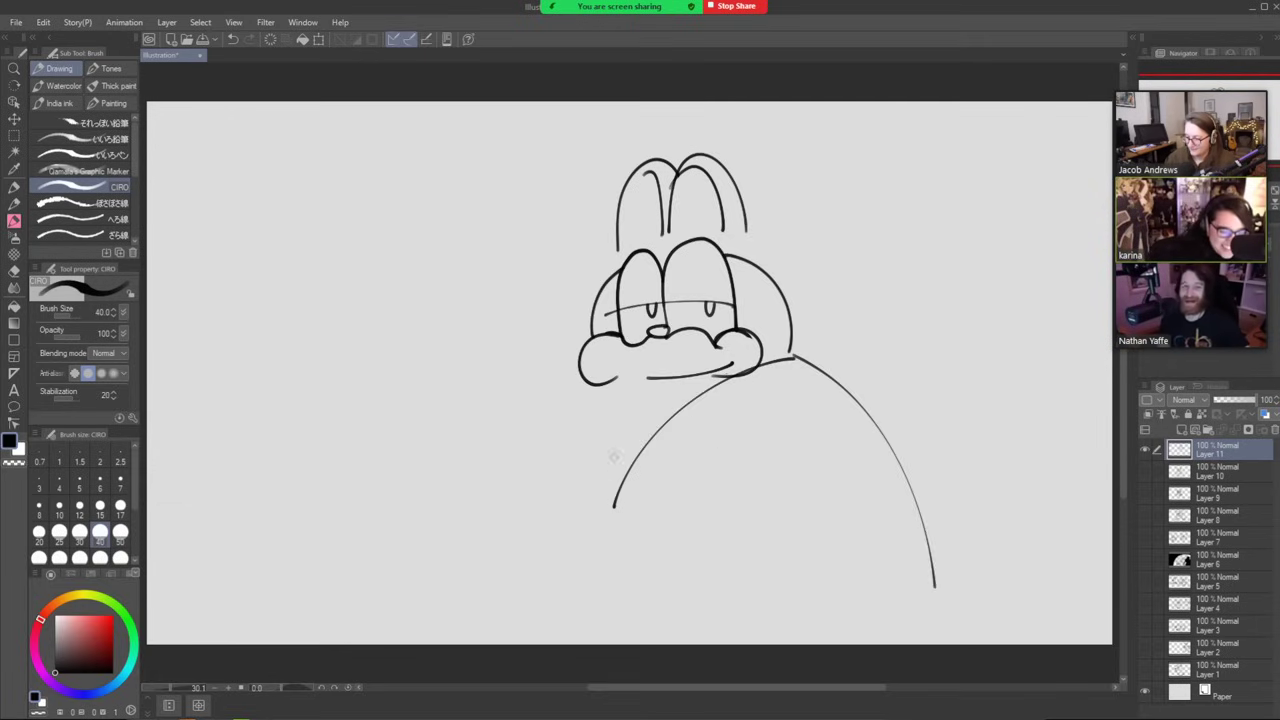
{"action": "mouse_move", "coordinate": [798, 357]}
{"action": "left_mouse_down"}
{"action": "mouse_move", "coordinate": [714, 362]}
{"action": "mouse_move", "coordinate": [643, 430]}
{"action": "left_mouse_up"}
{"action": "key", "text": "ctrl+z"}
{"action": "key", "text": "ctrl+z"}
{"action": "key", "text": "ctrl+z"}
{"action": "key", "text": "ctrl+z"}
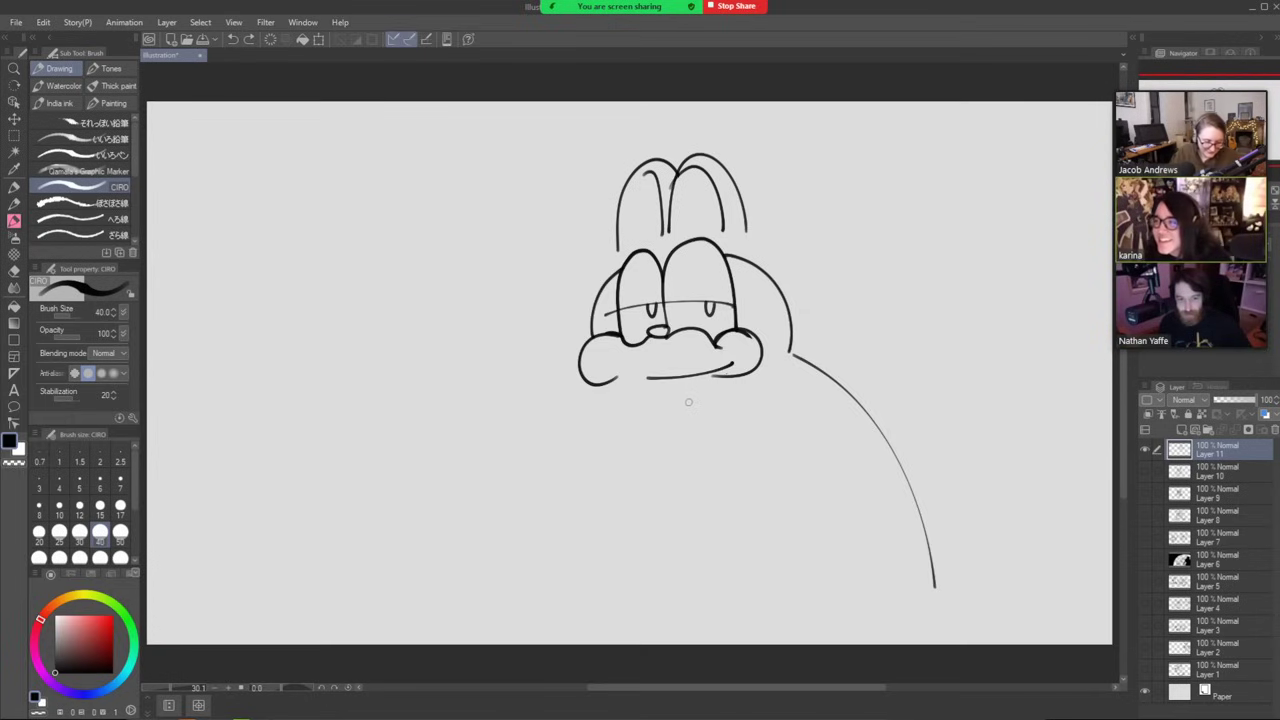
Draw the bent arm and inner body lines beneath the head, and add a rounded chin below the cheeks.
{"action": "mouse_move", "coordinate": [704, 389]}
{"action": "left_mouse_down"}
{"action": "mouse_move", "coordinate": [618, 467]}
{"action": "mouse_move", "coordinate": [595, 577]}
{"action": "left_mouse_up"}
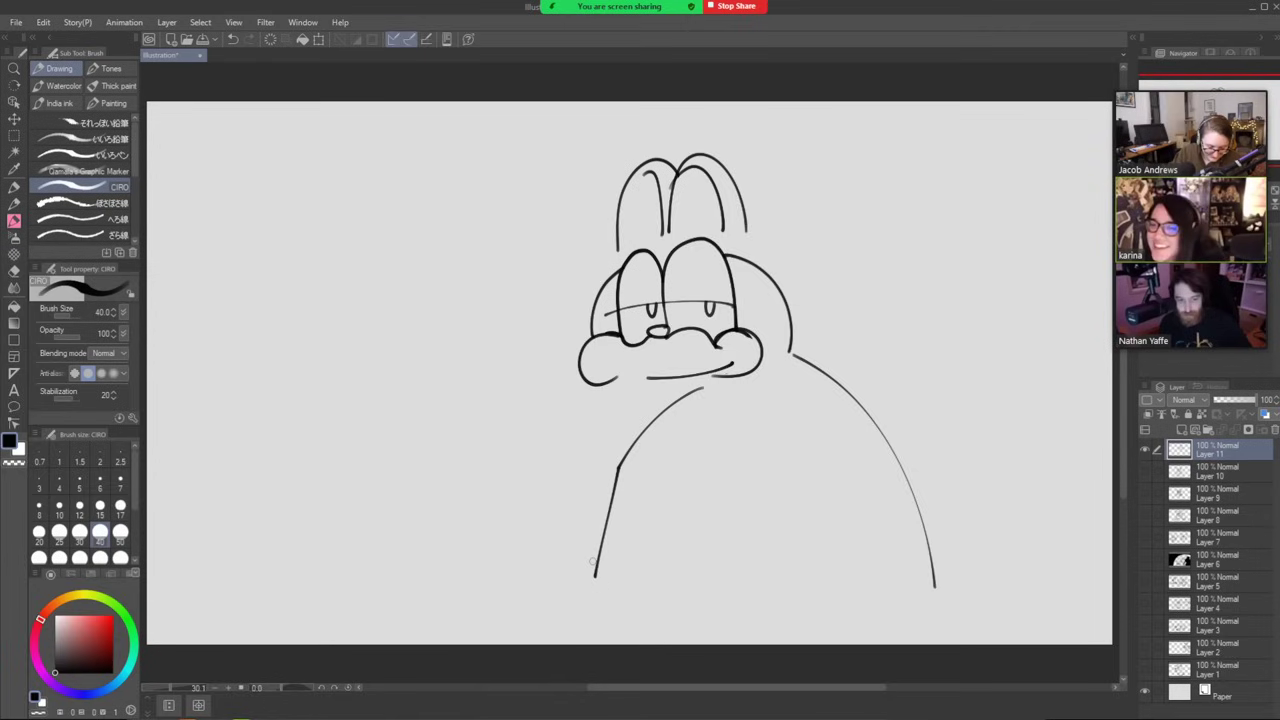
{"action": "left_click_drag", "start_coordinate": [692, 410], "coordinate": [650, 521]}
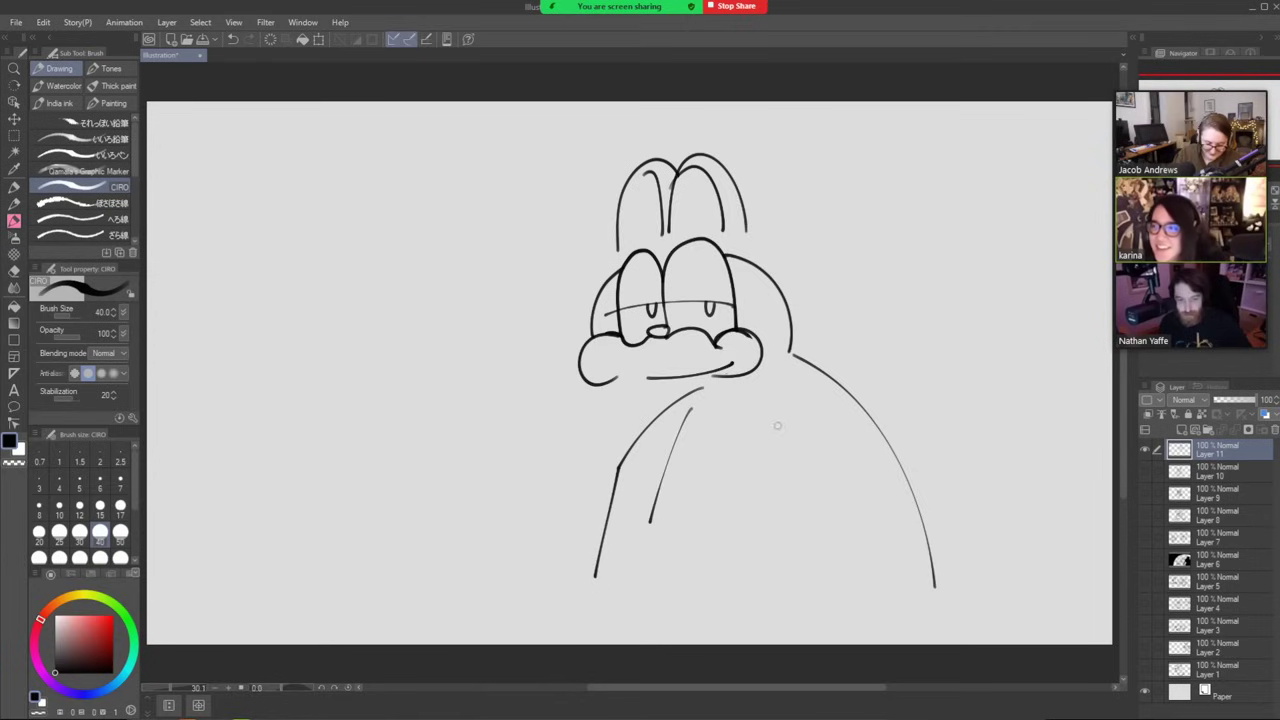
{"action": "mouse_move", "coordinate": [795, 405]}
{"action": "left_mouse_down"}
{"action": "mouse_move", "coordinate": [676, 487]}
{"action": "mouse_move", "coordinate": [643, 567]}
{"action": "mouse_move", "coordinate": [512, 600]}
{"action": "left_mouse_up"}
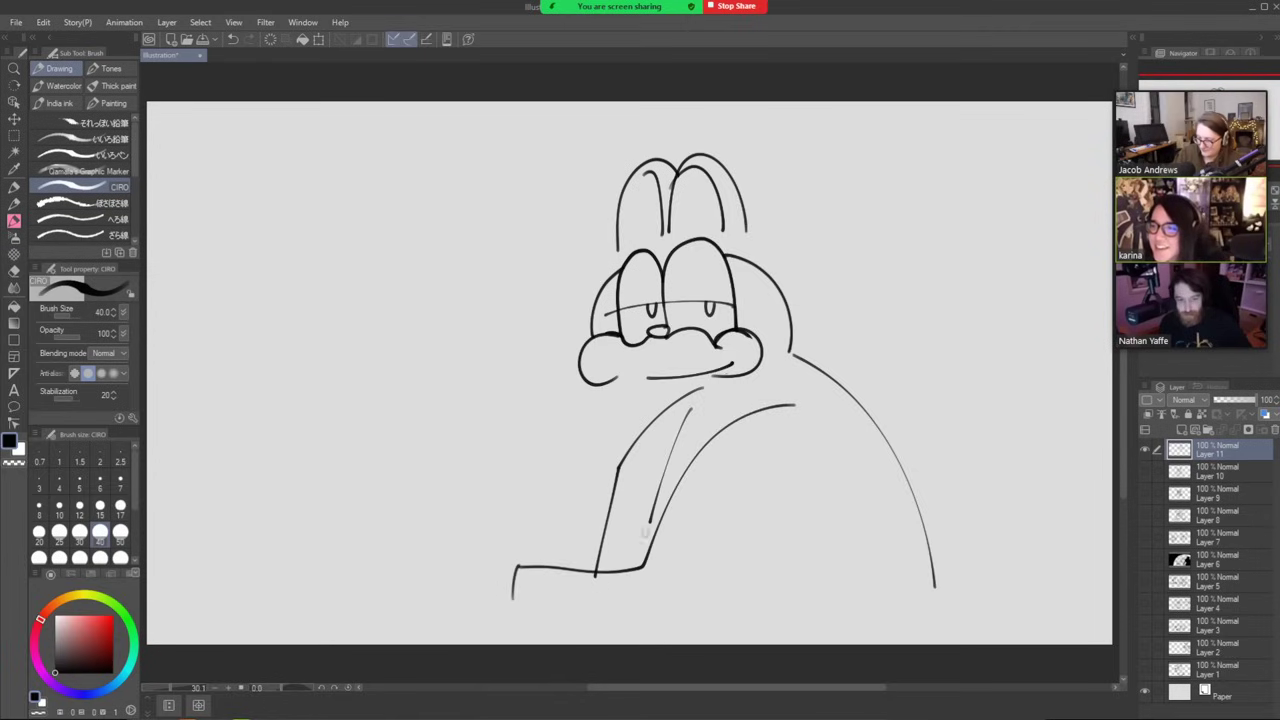
{"action": "left_click_drag", "start_coordinate": [856, 478], "coordinate": [808, 621]}
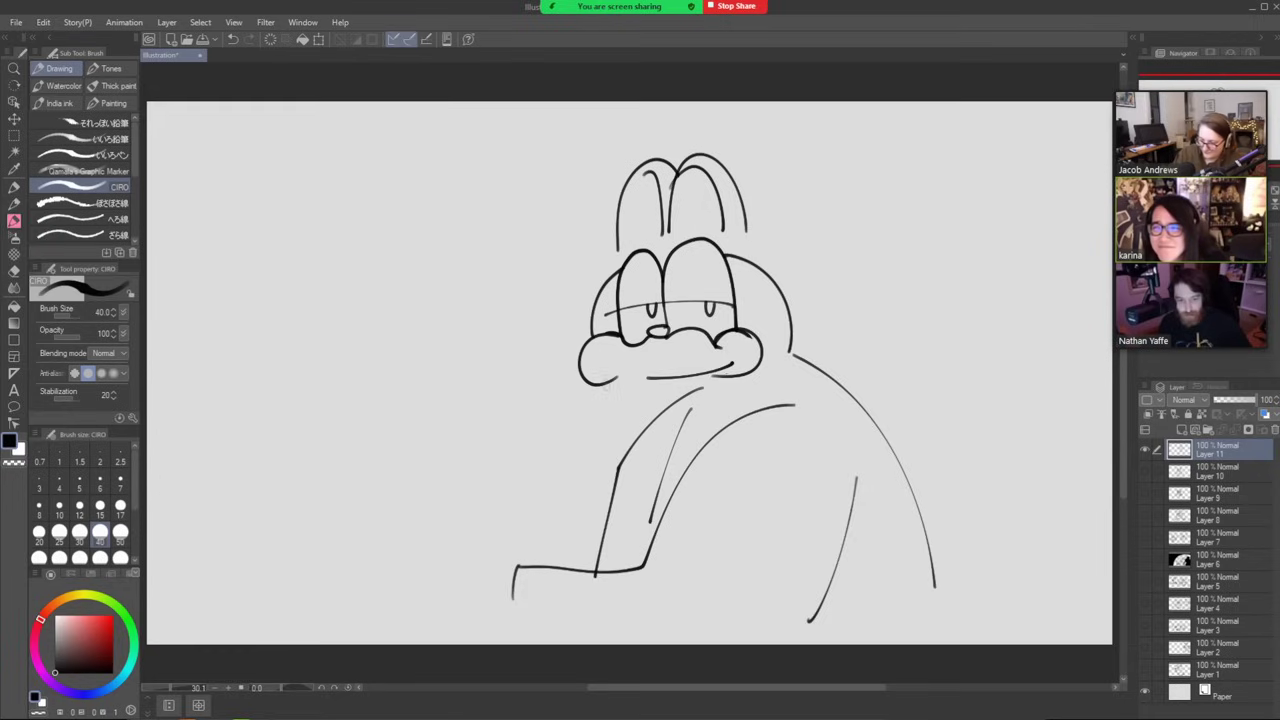
{"action": "left_click_drag", "start_coordinate": [604, 384], "coordinate": [684, 410]}
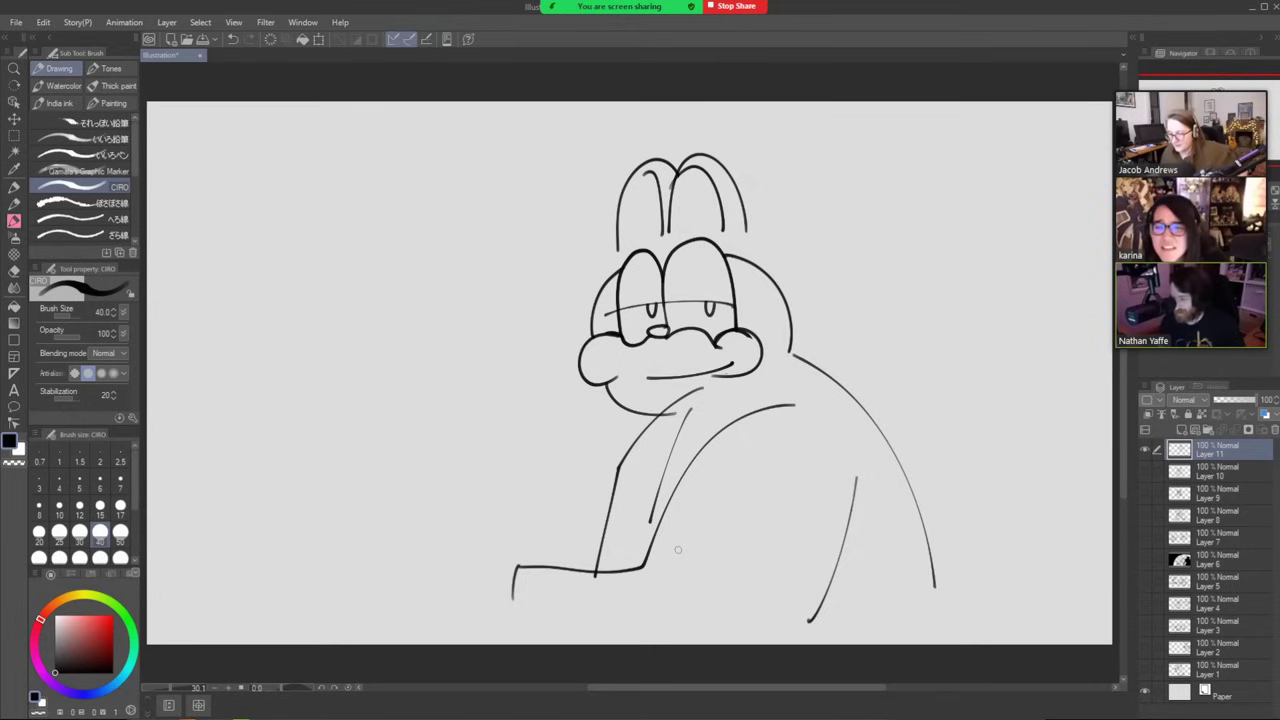
Hide Layer 11 and, on a new layer, draw two overlapping oval eyes with a small nose at their base.
{"action": "left_click", "coordinate": [1145, 449]}
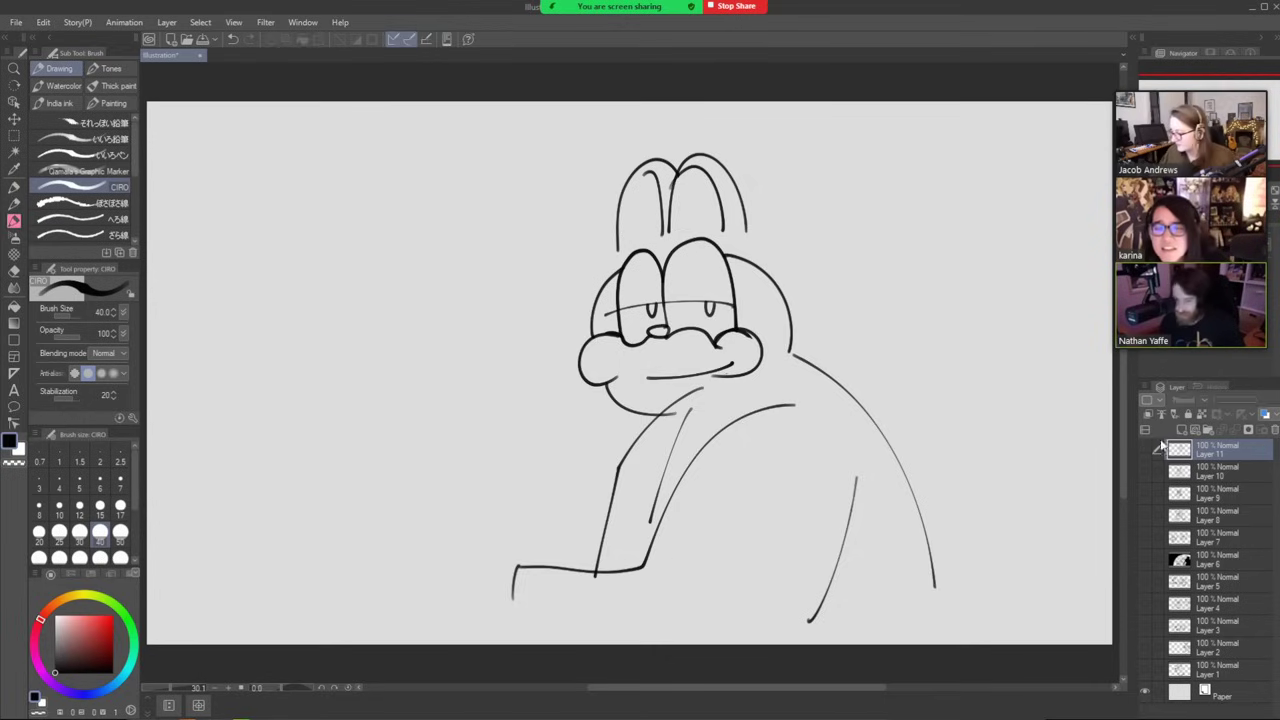
{"action": "left_click", "coordinate": [1181, 429]}
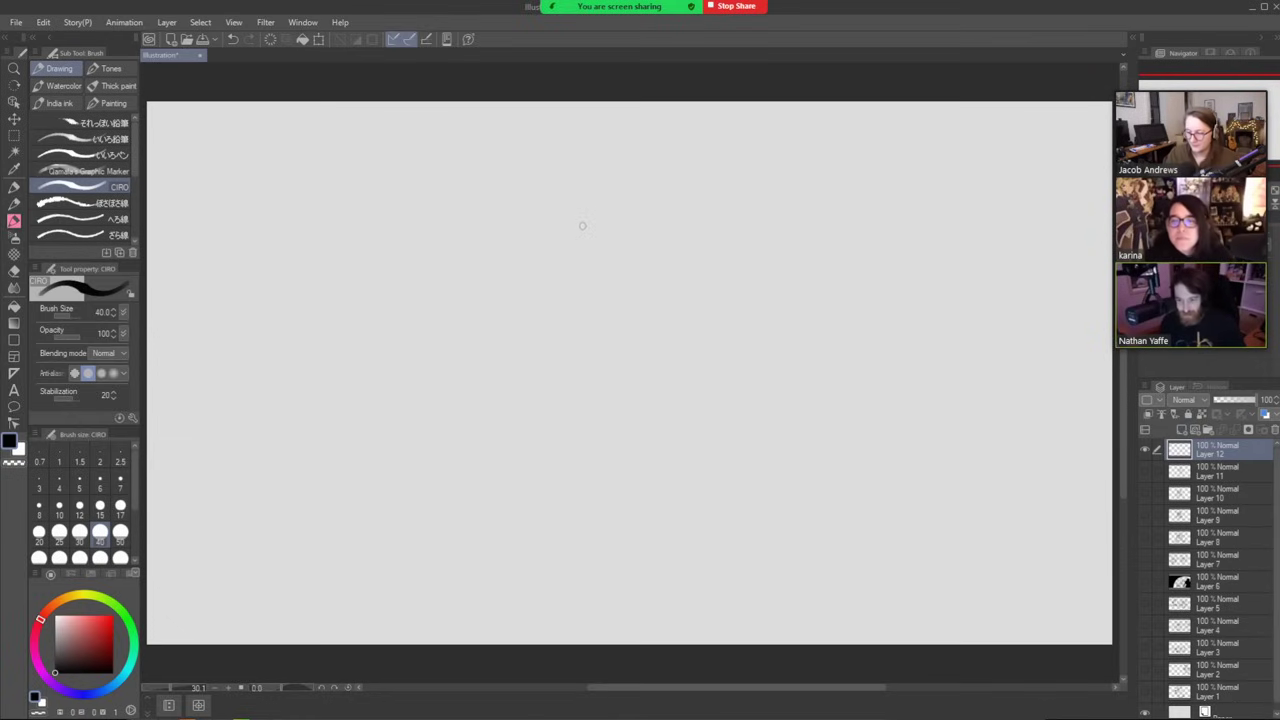
{"action": "mouse_move", "coordinate": [585, 222]}
{"action": "left_mouse_down"}
{"action": "mouse_move", "coordinate": [541, 228]}
{"action": "mouse_move", "coordinate": [524, 351]}
{"action": "mouse_move", "coordinate": [603, 312]}
{"action": "mouse_move", "coordinate": [589, 228]}
{"action": "mouse_move", "coordinate": [516, 224]}
{"action": "mouse_move", "coordinate": [463, 268]}
{"action": "mouse_move", "coordinate": [491, 343]}
{"action": "mouse_move", "coordinate": [522, 316]}
{"action": "mouse_move", "coordinate": [522, 354]}
{"action": "left_mouse_up"}
{"action": "key", "text": "ctrl+z"}
{"action": "mouse_move", "coordinate": [537, 236]}
{"action": "left_mouse_down"}
{"action": "mouse_move", "coordinate": [503, 216]}
{"action": "mouse_move", "coordinate": [446, 272]}
{"action": "mouse_move", "coordinate": [467, 337]}
{"action": "mouse_move", "coordinate": [503, 350]}
{"action": "left_mouse_up"}
{"action": "key", "text": "e"}
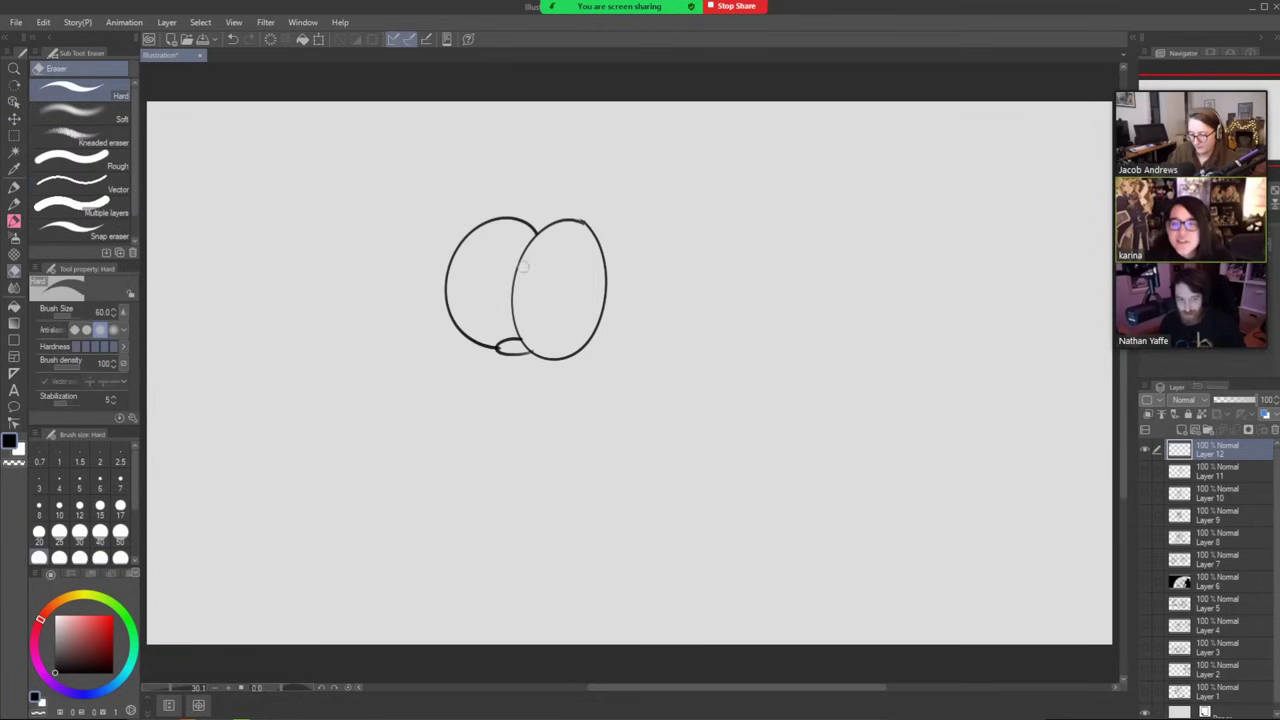
Add a drooping eyelid line with two small pupils, and draw round cheeks joined by a two-lobed muzzle below.
{"action": "key", "text": "b"}
{"action": "left_click_drag", "start_coordinate": [441, 288], "coordinate": [613, 298]}
{"action": "mouse_move", "coordinate": [493, 285]}
{"action": "left_mouse_down"}
{"action": "mouse_move", "coordinate": [566, 300]}
{"action": "mouse_move", "coordinate": [572, 290]}
{"action": "left_mouse_up"}
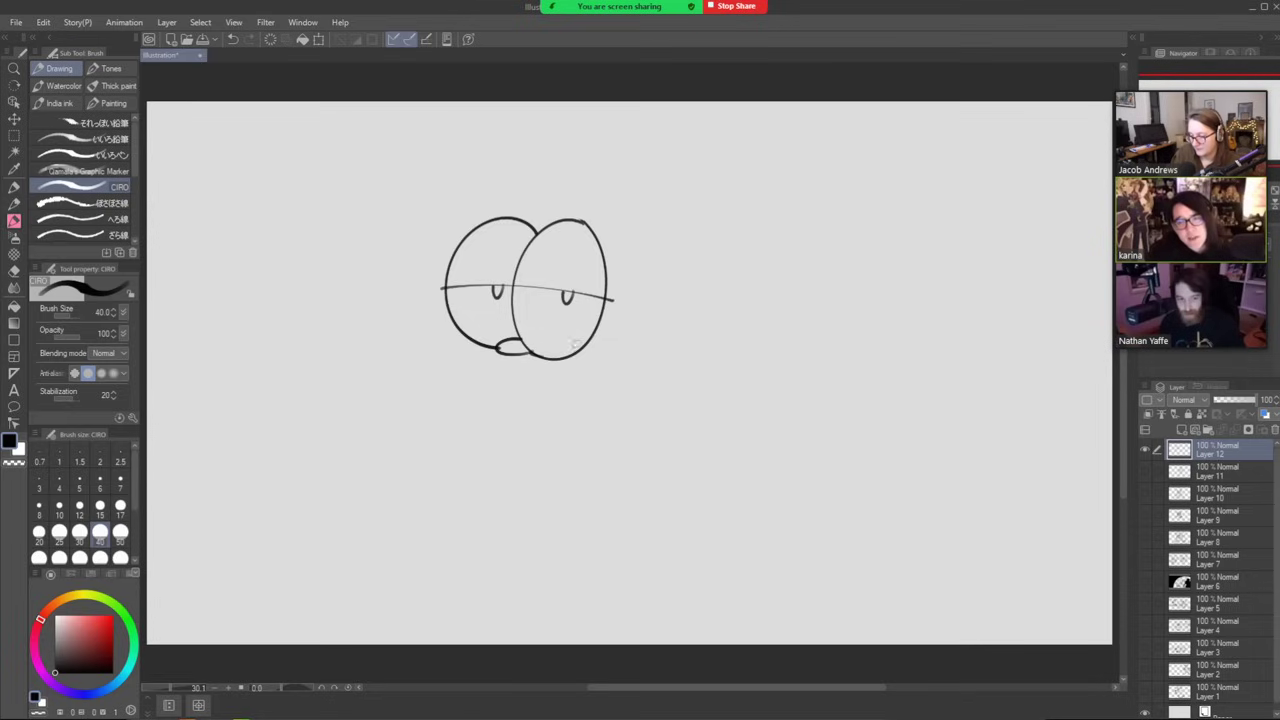
{"action": "mouse_move", "coordinate": [576, 352]}
{"action": "left_mouse_down"}
{"action": "mouse_move", "coordinate": [600, 334]}
{"action": "mouse_move", "coordinate": [598, 358]}
{"action": "mouse_move", "coordinate": [540, 392]}
{"action": "mouse_move", "coordinate": [446, 356]}
{"action": "mouse_move", "coordinate": [450, 366]}
{"action": "mouse_move", "coordinate": [440, 332]}
{"action": "mouse_move", "coordinate": [448, 368]}
{"action": "left_mouse_up"}
{"action": "key", "text": "ctrl+z"}
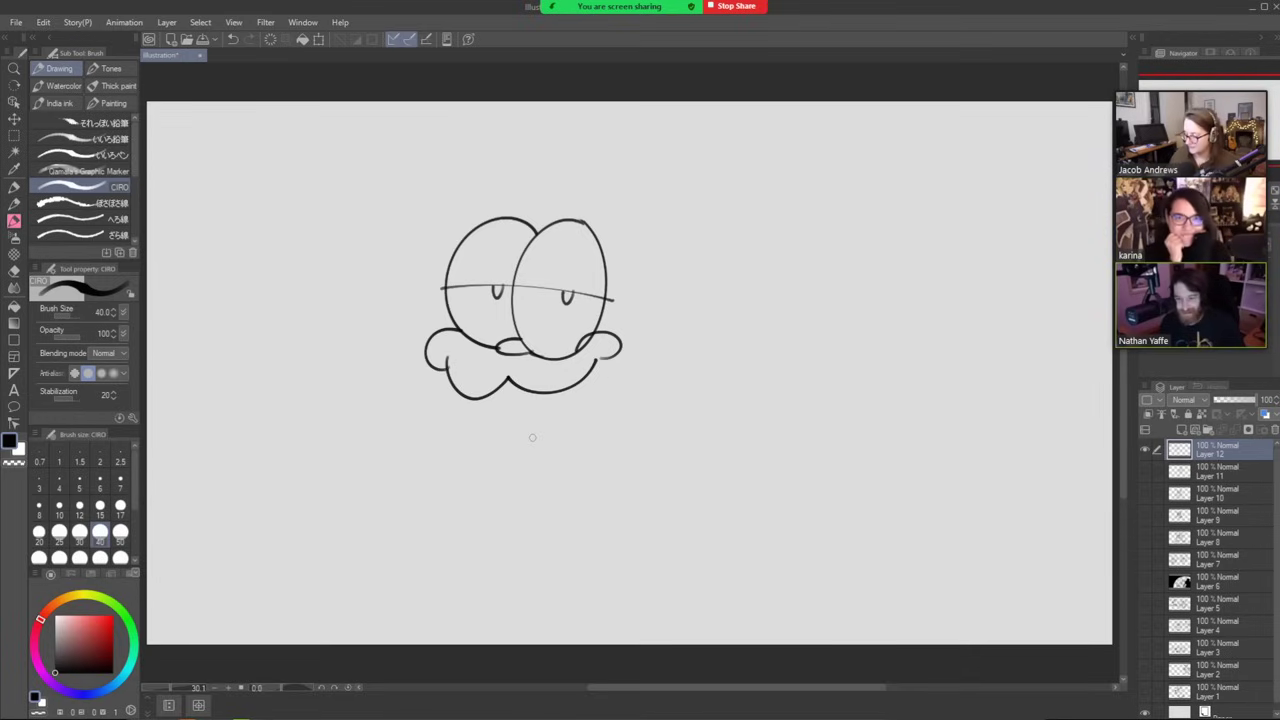
{"action": "left_click_drag", "start_coordinate": [432, 332], "coordinate": [458, 249]}
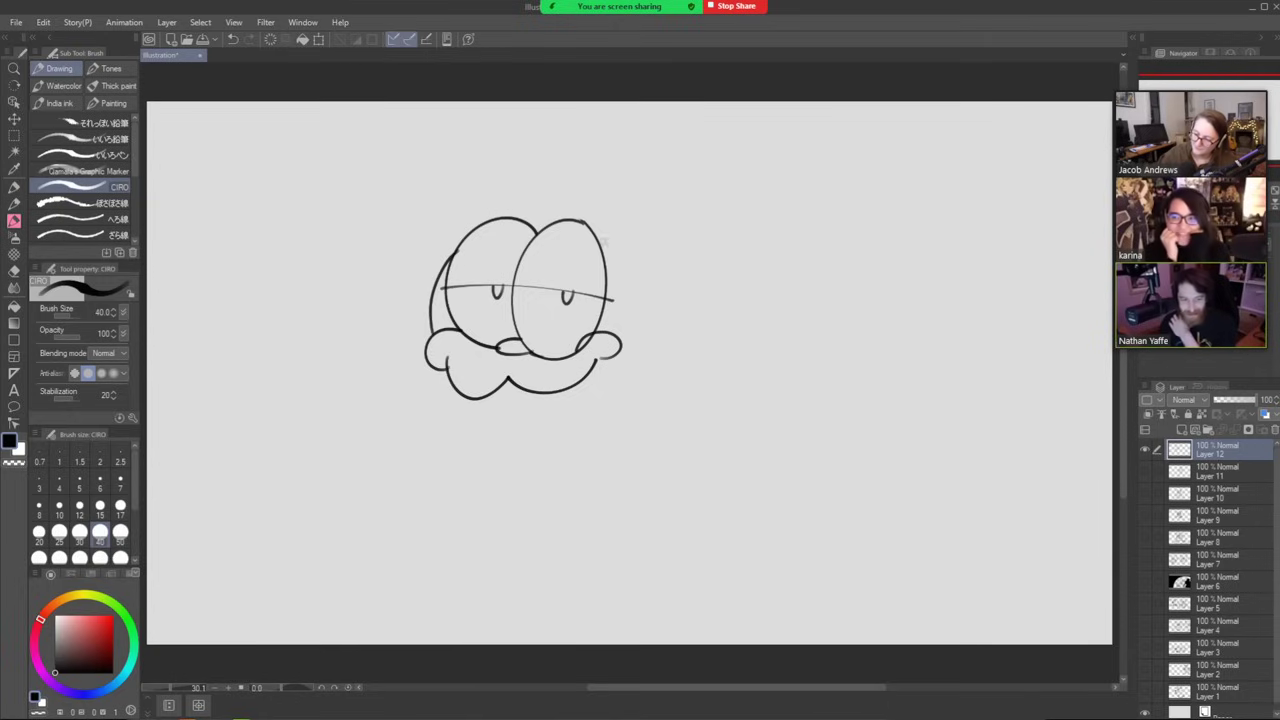
{"action": "left_click_drag", "start_coordinate": [598, 238], "coordinate": [645, 362]}
{"action": "key", "text": "ctrl+z"}
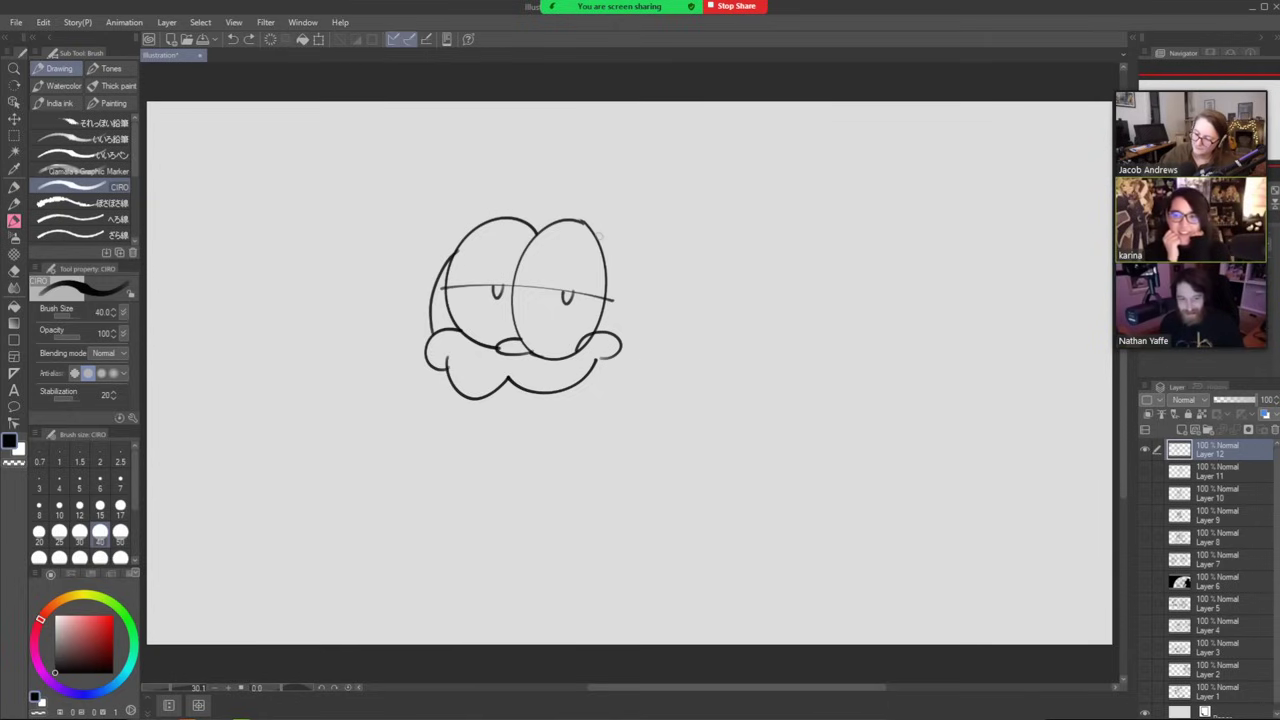
{"action": "mouse_move", "coordinate": [597, 233]}
{"action": "left_mouse_down"}
{"action": "mouse_move", "coordinate": [642, 277]}
{"action": "mouse_move", "coordinate": [650, 378]}
{"action": "left_mouse_up"}
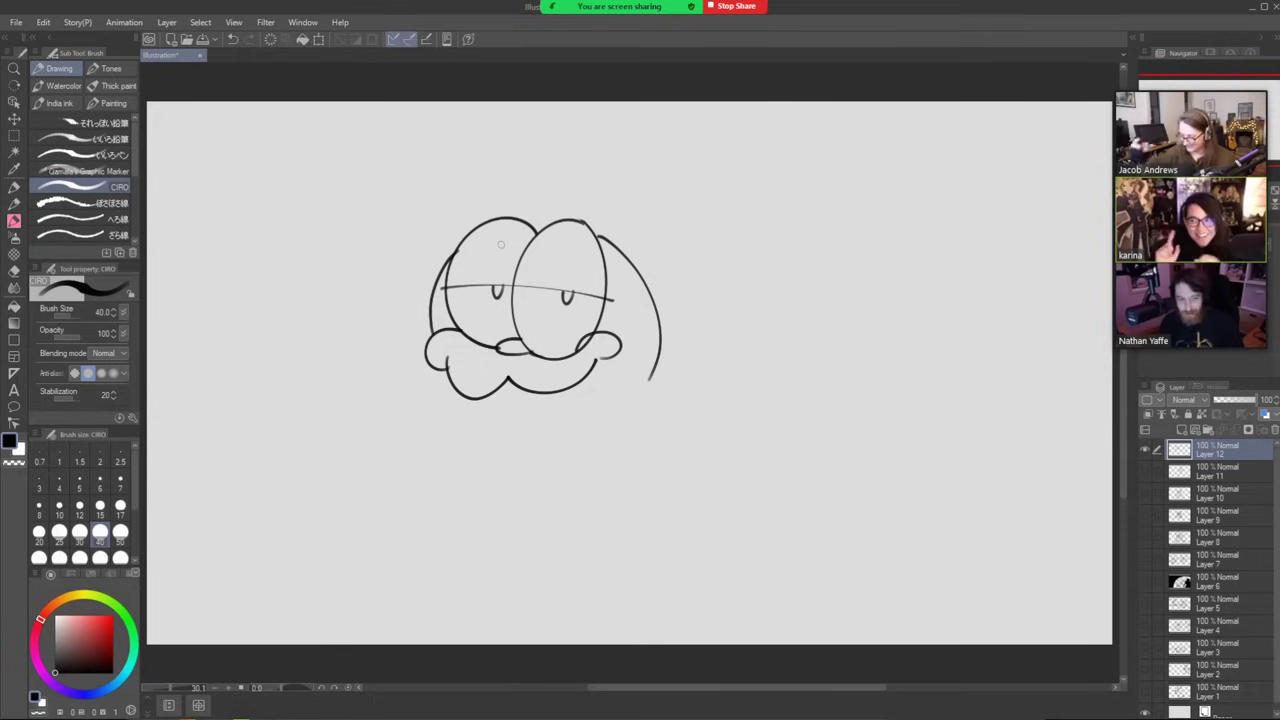
{"action": "key", "text": "ctrl+z"}
{"action": "key", "text": "ctrl+z"}
{"action": "mouse_move", "coordinate": [455, 250]}
{"action": "left_mouse_down"}
{"action": "mouse_move", "coordinate": [429, 276]}
{"action": "mouse_move", "coordinate": [424, 411]}
{"action": "left_mouse_up"}
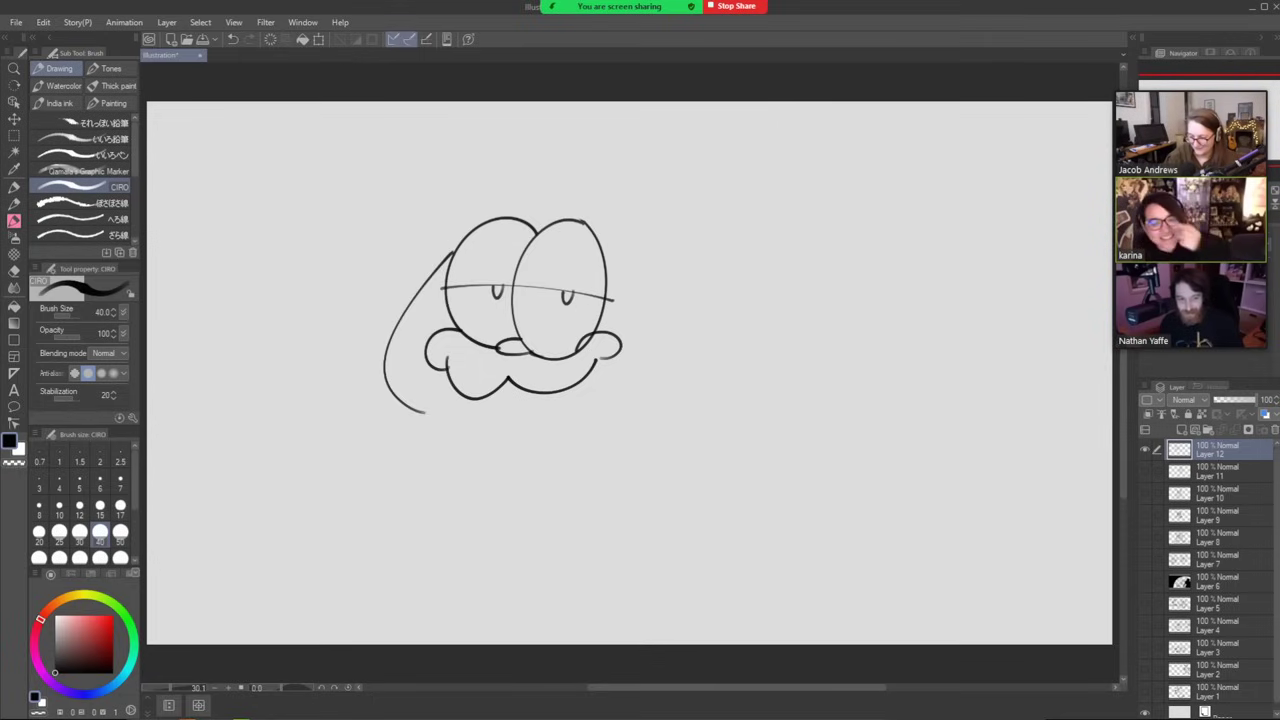
{"action": "key", "text": "ctrl+z"}
Draw wide, bulging head sides around the face and two rounded ears with inner lines above the eyes.
{"action": "mouse_move", "coordinate": [455, 252]}
{"action": "left_mouse_down"}
{"action": "mouse_move", "coordinate": [421, 293]}
{"action": "mouse_move", "coordinate": [448, 420]}
{"action": "left_mouse_up"}
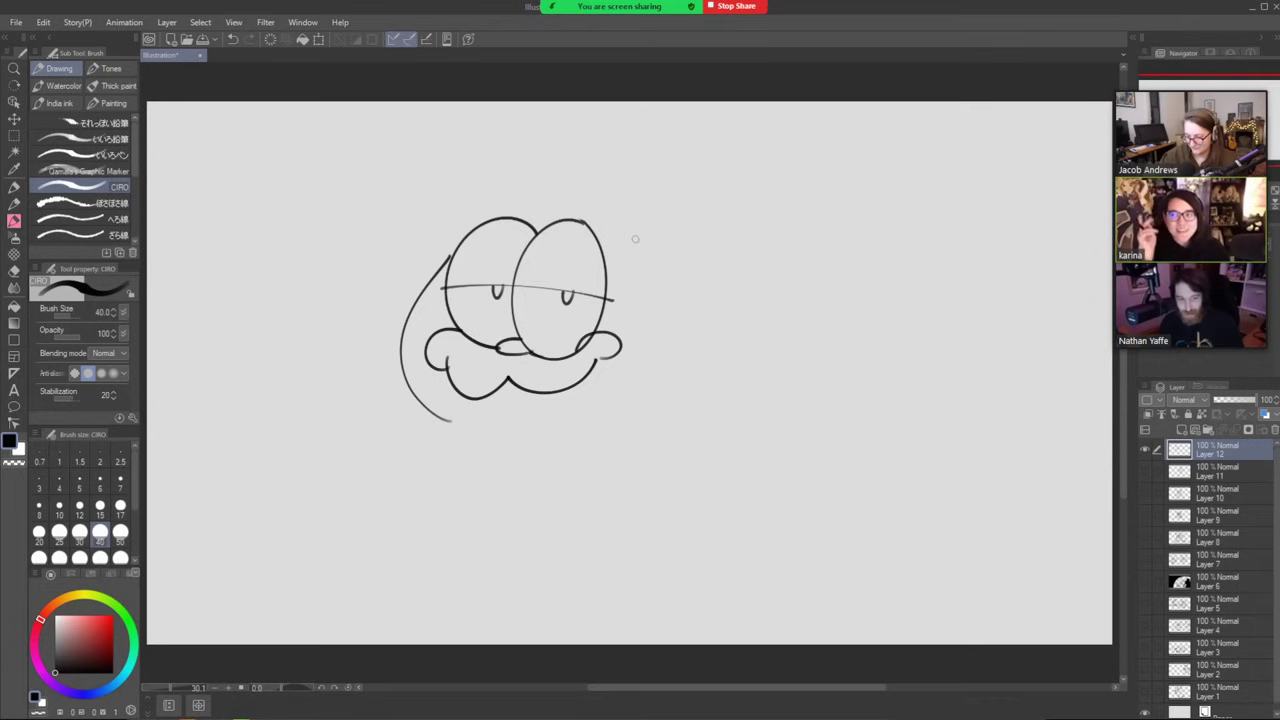
{"action": "mouse_move", "coordinate": [636, 241]}
{"action": "left_mouse_down"}
{"action": "mouse_move", "coordinate": [683, 299]}
{"action": "mouse_move", "coordinate": [655, 420]}
{"action": "left_mouse_up"}
{"action": "mouse_move", "coordinate": [632, 222]}
{"action": "left_mouse_down"}
{"action": "mouse_move", "coordinate": [603, 178]}
{"action": "mouse_move", "coordinate": [528, 170]}
{"action": "mouse_move", "coordinate": [536, 205]}
{"action": "mouse_move", "coordinate": [468, 153]}
{"action": "mouse_move", "coordinate": [453, 222]}
{"action": "left_mouse_up"}
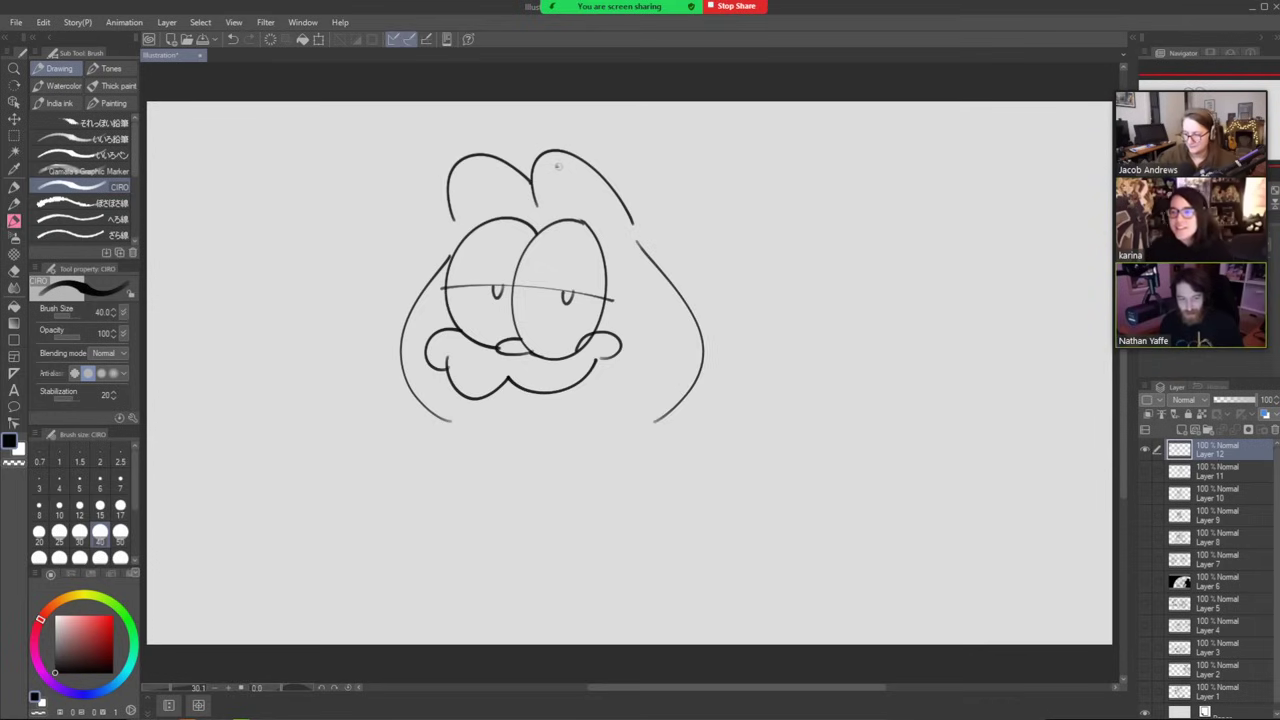
{"action": "left_click_drag", "start_coordinate": [556, 164], "coordinate": [592, 222]}
{"action": "left_click_drag", "start_coordinate": [470, 162], "coordinate": [506, 216]}
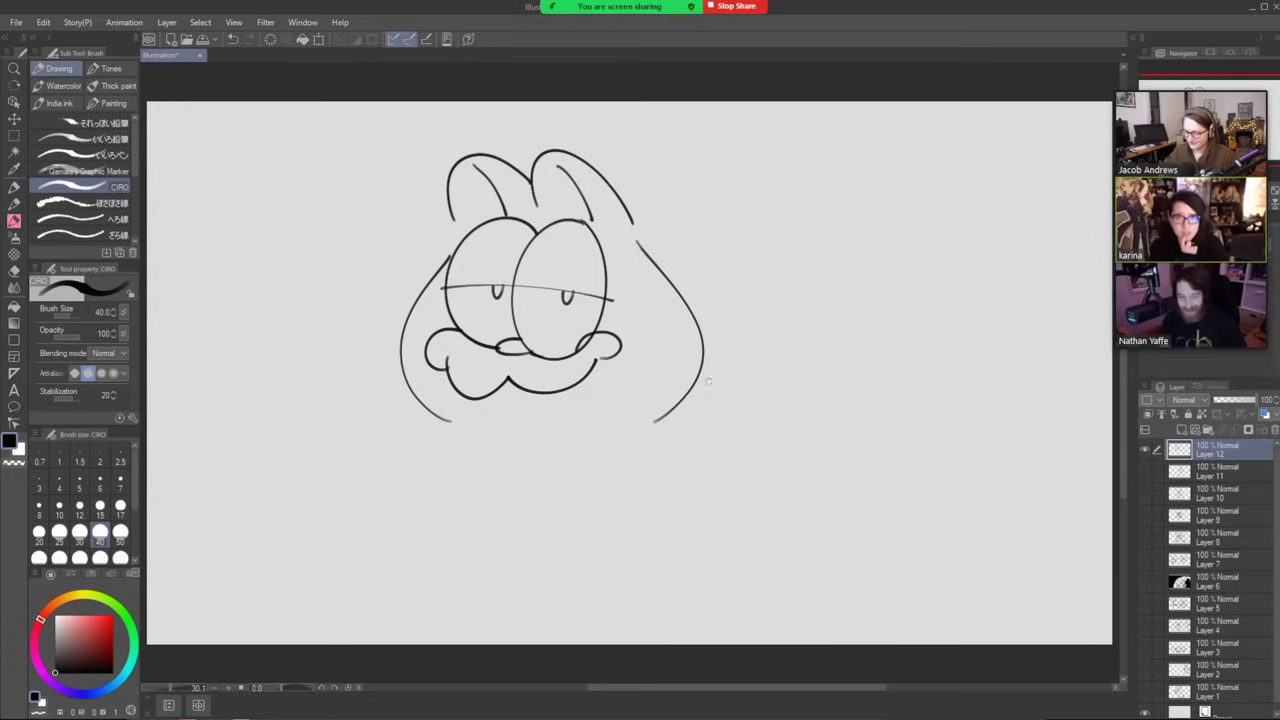
Handwrite "Pls." in the empty space beside the head.
{"action": "left_click_drag", "start_coordinate": [717, 256], "coordinate": [718, 276]}
{"action": "left_click_drag", "start_coordinate": [717, 256], "coordinate": [745, 279]}
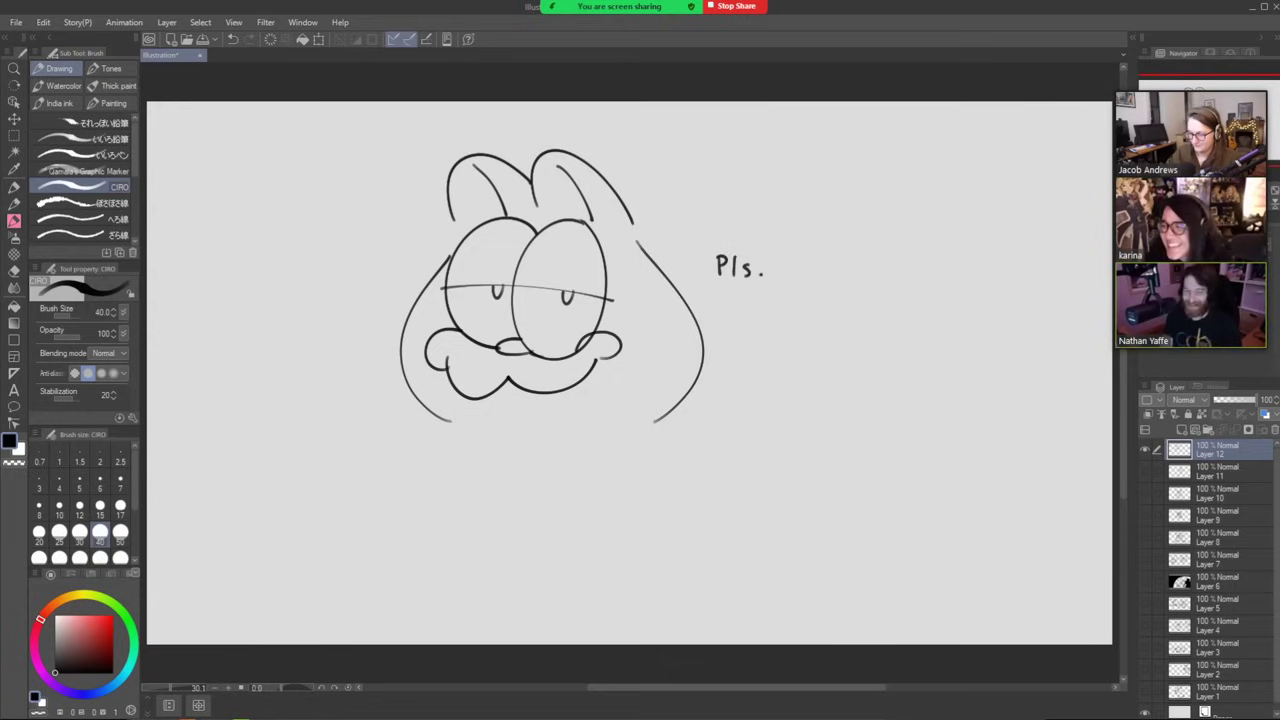
Draw a bent arm with its fingered hand held up to the character's chin.
{"action": "mouse_move", "coordinate": [476, 438]}
{"action": "left_mouse_down"}
{"action": "mouse_move", "coordinate": [498, 392]}
{"action": "mouse_move", "coordinate": [517, 408]}
{"action": "mouse_move", "coordinate": [506, 438]}
{"action": "mouse_move", "coordinate": [515, 426]}
{"action": "mouse_move", "coordinate": [560, 453]}
{"action": "mouse_move", "coordinate": [466, 478]}
{"action": "mouse_move", "coordinate": [446, 545]}
{"action": "mouse_move", "coordinate": [465, 584]}
{"action": "mouse_move", "coordinate": [508, 595]}
{"action": "mouse_move", "coordinate": [595, 556]}
{"action": "mouse_move", "coordinate": [619, 530]}
{"action": "left_mouse_up"}
{"action": "mouse_move", "coordinate": [557, 452]}
{"action": "left_mouse_down"}
{"action": "mouse_move", "coordinate": [513, 549]}
{"action": "mouse_move", "coordinate": [568, 536]}
{"action": "left_mouse_up"}
Draw the sloping back, rounded hip and inner body line running down to the canvas's lower edge.
{"action": "mouse_move", "coordinate": [655, 423]}
{"action": "left_mouse_down"}
{"action": "mouse_move", "coordinate": [691, 426]}
{"action": "mouse_move", "coordinate": [775, 501]}
{"action": "mouse_move", "coordinate": [789, 562]}
{"action": "left_mouse_up"}
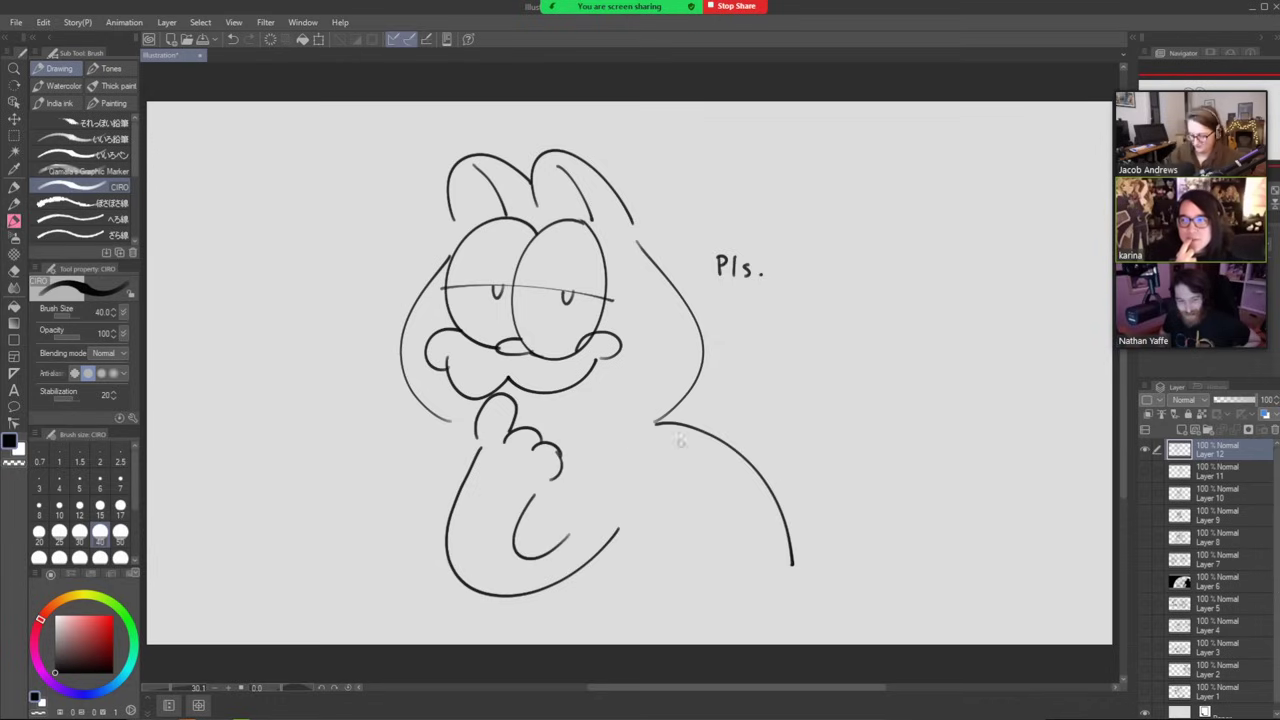
{"action": "key", "text": "ctrl+z"}
{"action": "mouse_move", "coordinate": [656, 421]}
{"action": "left_mouse_down"}
{"action": "mouse_move", "coordinate": [746, 460]}
{"action": "mouse_move", "coordinate": [779, 515]}
{"action": "mouse_move", "coordinate": [857, 587]}
{"action": "mouse_move", "coordinate": [857, 645]}
{"action": "left_mouse_up"}
{"action": "left_click_drag", "start_coordinate": [731, 562], "coordinate": [762, 645]}
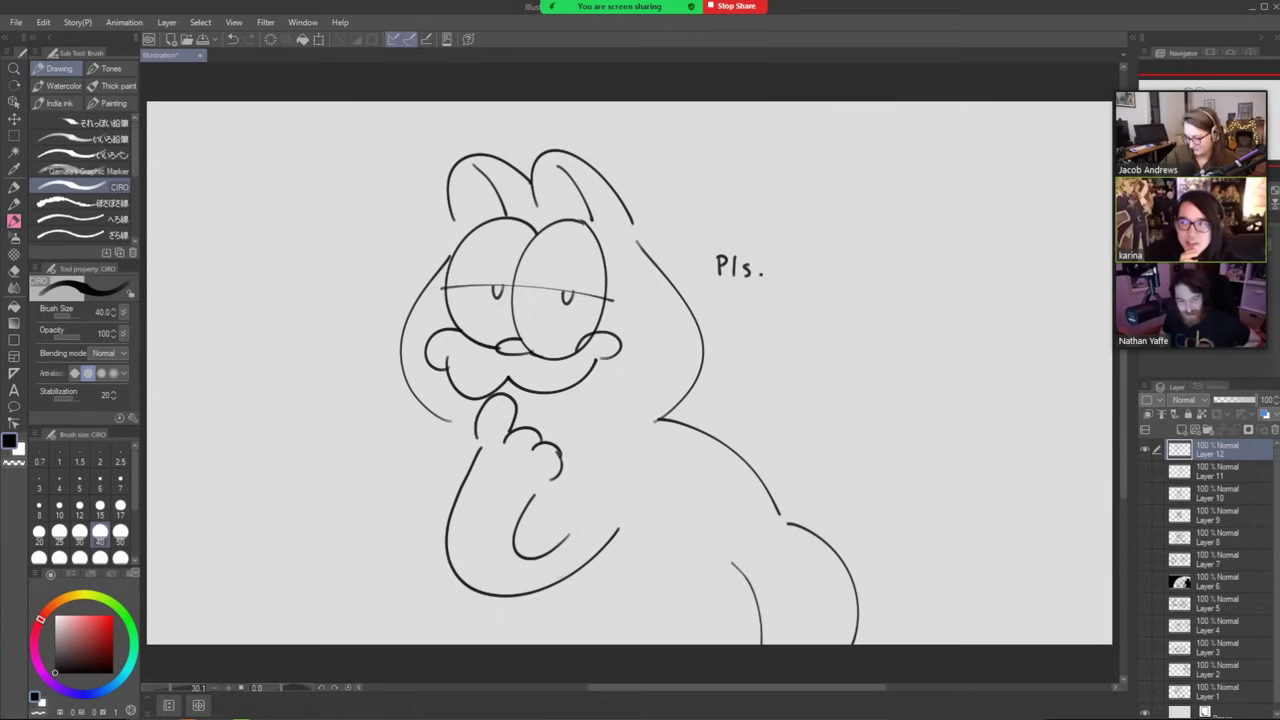
{"action": "left_click_drag", "start_coordinate": [546, 600], "coordinate": [542, 645]}
{"action": "key", "text": "ctrl+z"}
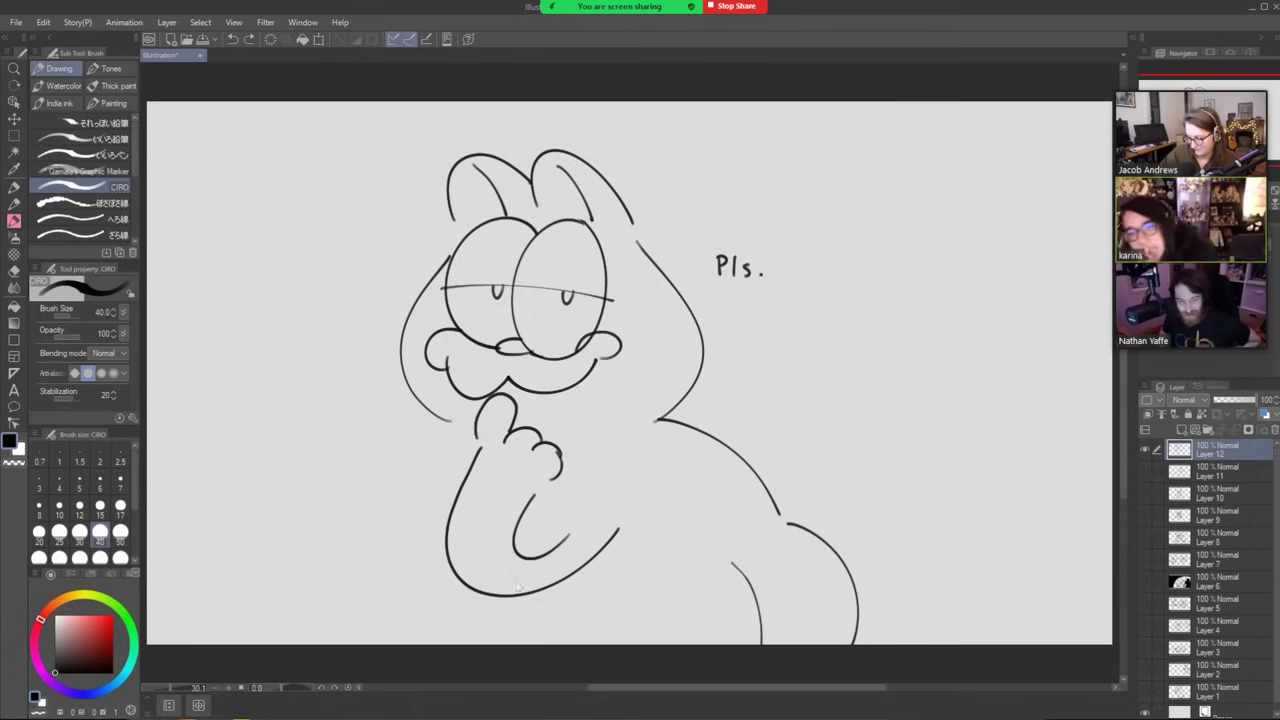
Draw the chest line below the bent arm and a tall rounded tail, erasing the back line crossing the tail.
{"action": "left_click_drag", "start_coordinate": [517, 588], "coordinate": [512, 645]}
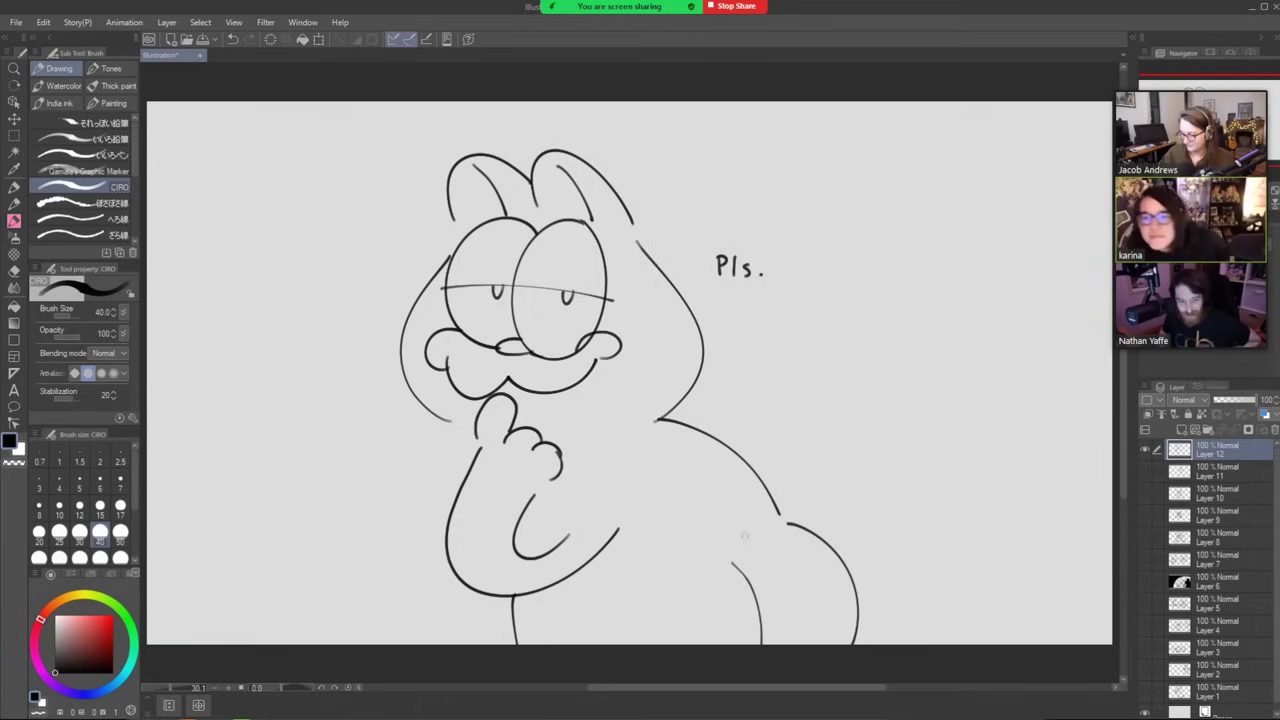
{"action": "mouse_move", "coordinate": [730, 528]}
{"action": "left_mouse_down"}
{"action": "mouse_move", "coordinate": [839, 230]}
{"action": "mouse_move", "coordinate": [903, 295]}
{"action": "mouse_move", "coordinate": [876, 413]}
{"action": "mouse_move", "coordinate": [757, 540]}
{"action": "left_mouse_up"}
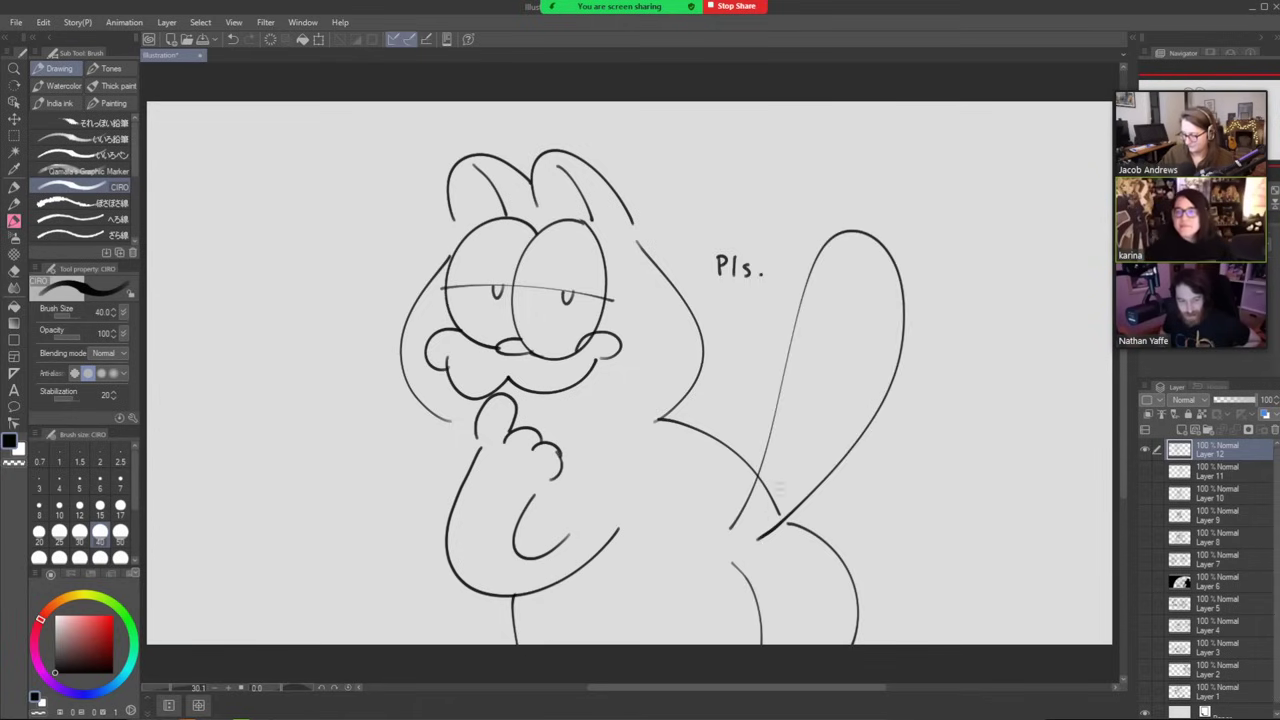
{"action": "key", "text": "w"}
{"action": "left_click", "coordinate": [761, 492]}
{"action": "key", "text": "ctrl+z"}
{"action": "key", "text": "e"}
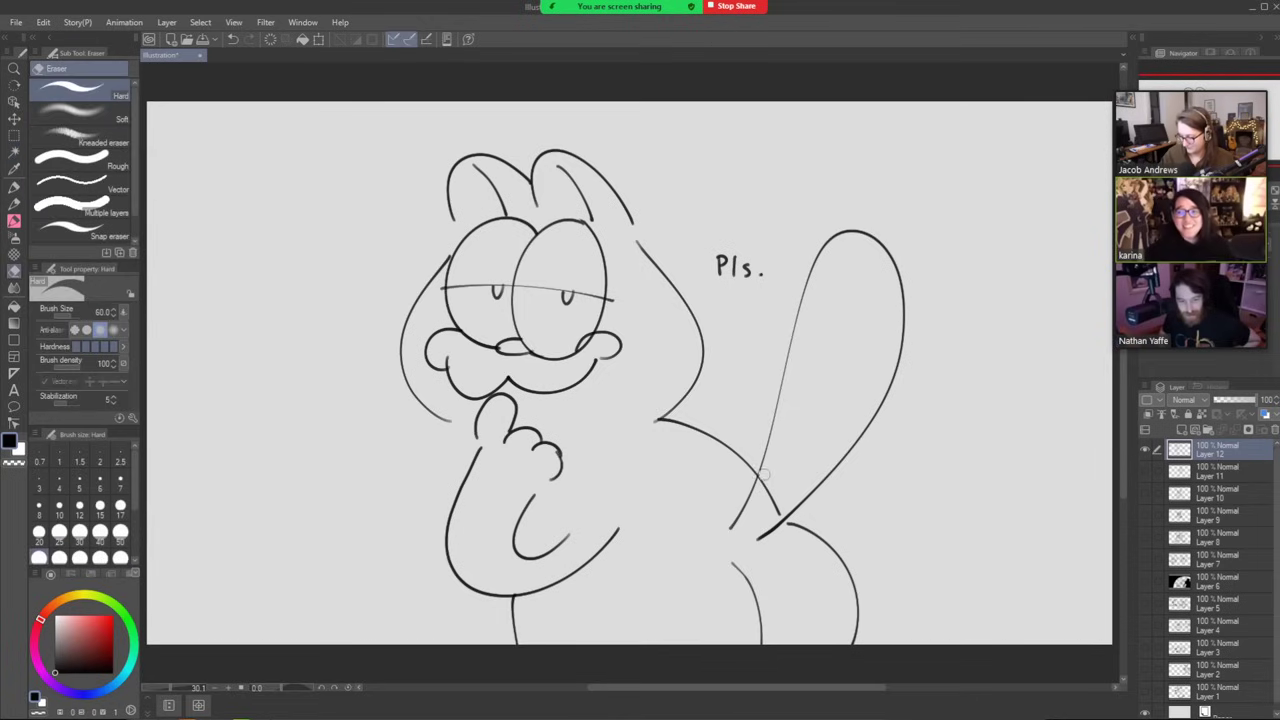
{"action": "left_click_drag", "start_coordinate": [759, 478], "coordinate": [776, 509]}
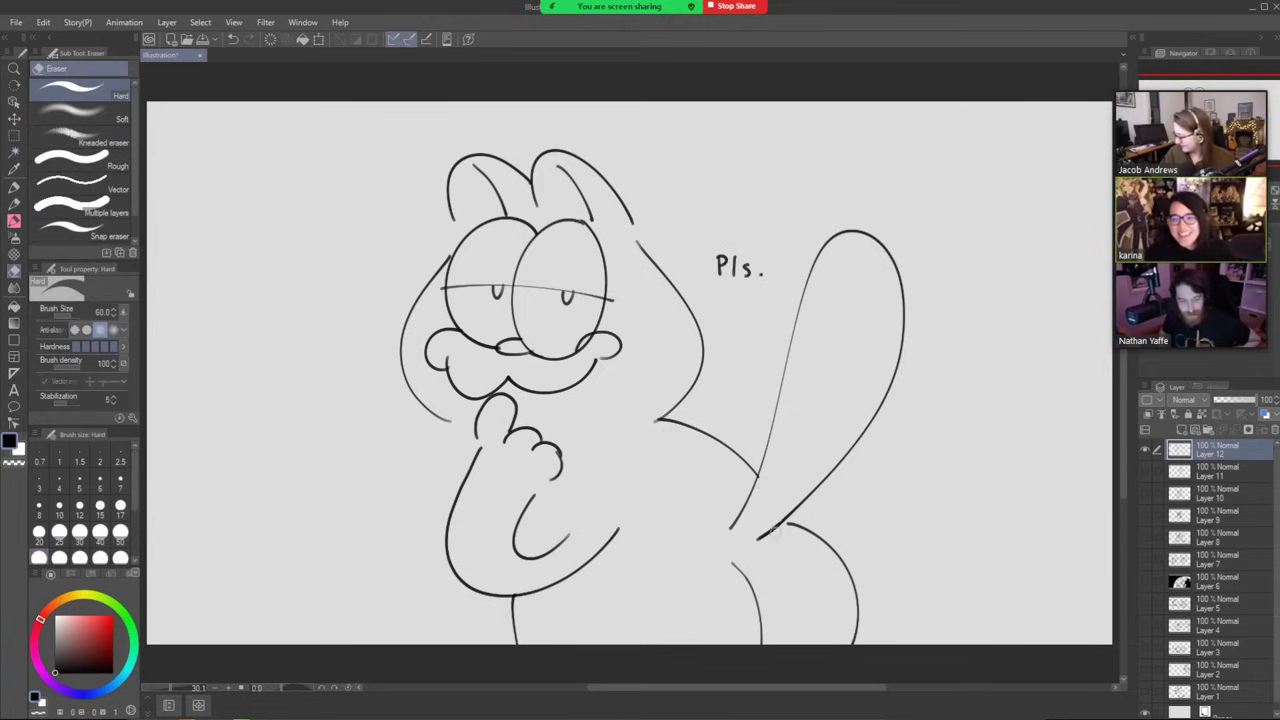
Draw long stripes on the tail's tip and two clusters of short hatch strokes along its inner edge.
{"action": "key", "text": "b"}
{"action": "mouse_move", "coordinate": [840, 232]}
{"action": "left_mouse_down"}
{"action": "mouse_move", "coordinate": [828, 280]}
{"action": "mouse_move", "coordinate": [846, 290]}
{"action": "left_mouse_up"}
{"action": "left_click_drag", "start_coordinate": [872, 238], "coordinate": [866, 306]}
{"action": "left_click_drag", "start_coordinate": [892, 258], "coordinate": [884, 324]}
{"action": "left_click_drag", "start_coordinate": [804, 312], "coordinate": [796, 358]}
{"action": "left_click_drag", "start_coordinate": [810, 310], "coordinate": [810, 362]}
{"action": "mouse_move", "coordinate": [826, 336]}
{"action": "left_mouse_down"}
{"action": "mouse_move", "coordinate": [825, 366]}
{"action": "mouse_move", "coordinate": [774, 440]}
{"action": "left_mouse_up"}
{"action": "left_click_drag", "start_coordinate": [790, 402], "coordinate": [792, 434]}
{"action": "left_click_drag", "start_coordinate": [804, 416], "coordinate": [798, 446]}
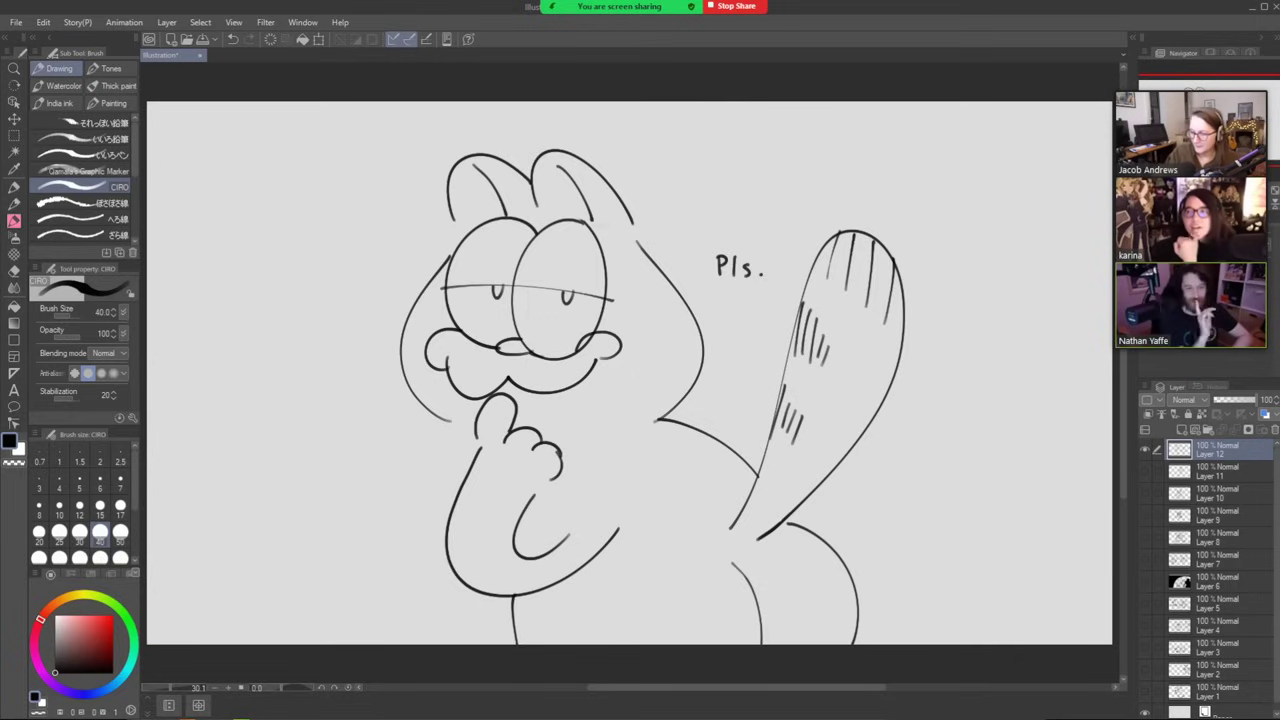
Draw short outward hair strokes on both sides of the cat's head, just below the ears.
{"action": "mouse_move", "coordinate": [620, 236]}
{"action": "left_mouse_down"}
{"action": "mouse_move", "coordinate": [668, 201]}
{"action": "mouse_move", "coordinate": [676, 214]}
{"action": "left_mouse_up"}
{"action": "left_click_drag", "start_coordinate": [626, 246], "coordinate": [632, 250]}
{"action": "left_click_drag", "start_coordinate": [466, 221], "coordinate": [412, 217]}
{"action": "left_click_drag", "start_coordinate": [452, 233], "coordinate": [404, 241]}
{"action": "left_click_drag", "start_coordinate": [450, 250], "coordinate": [400, 268]}
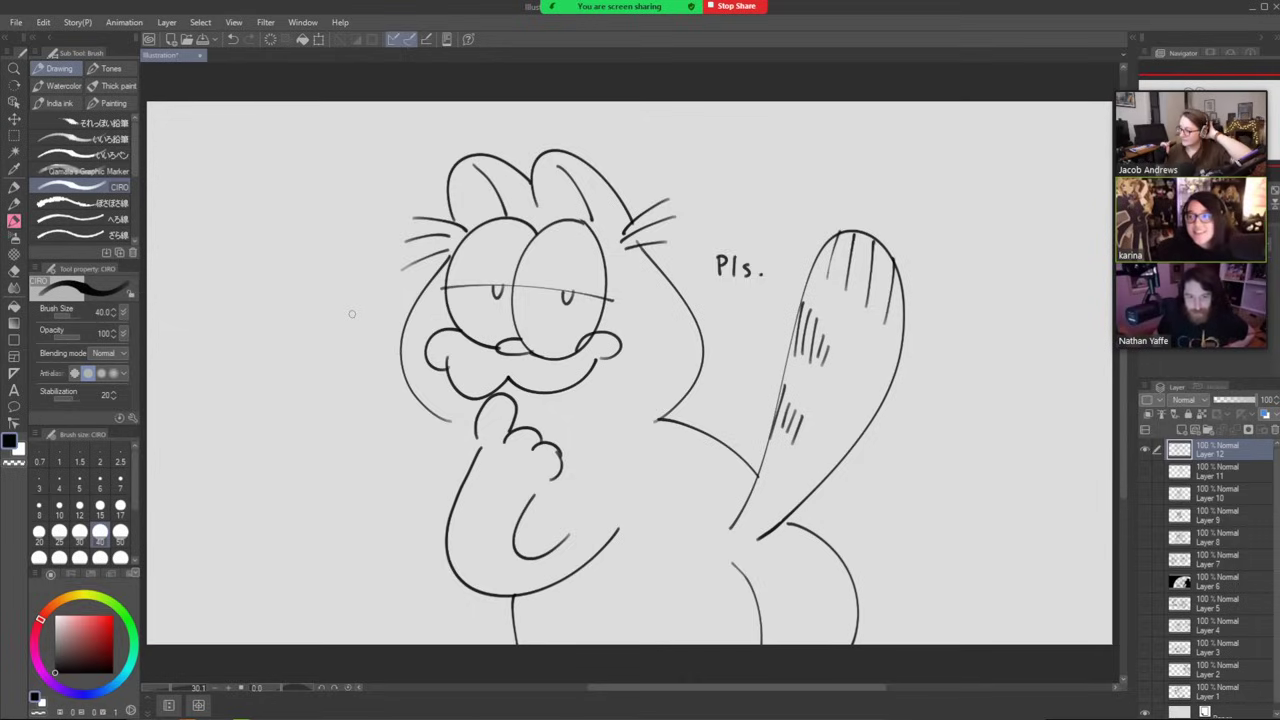
Hide the finished cat's layer and add a new empty layer above it.
{"action": "left_click", "coordinate": [1145, 449]}
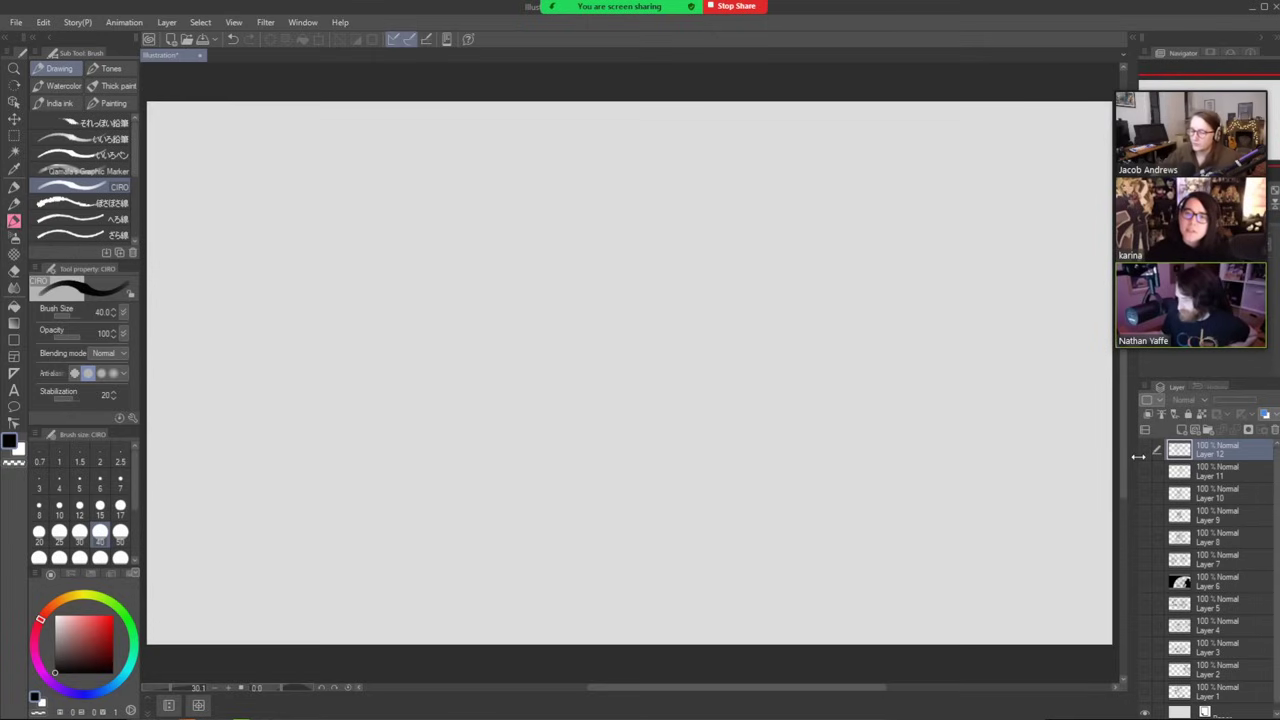
{"action": "left_click", "coordinate": [1182, 429]}
Draw a long curved horse-like snout profile with a round dotted eye and a second eye bulging at the far edge.
{"action": "mouse_move", "coordinate": [578, 165]}
{"action": "left_mouse_down"}
{"action": "mouse_move", "coordinate": [505, 393]}
{"action": "mouse_move", "coordinate": [620, 546]}
{"action": "mouse_move", "coordinate": [639, 545]}
{"action": "mouse_move", "coordinate": [658, 432]}
{"action": "left_mouse_up"}
{"action": "mouse_move", "coordinate": [652, 243]}
{"action": "left_mouse_down"}
{"action": "mouse_move", "coordinate": [665, 259]}
{"action": "mouse_move", "coordinate": [656, 228]}
{"action": "left_mouse_up"}
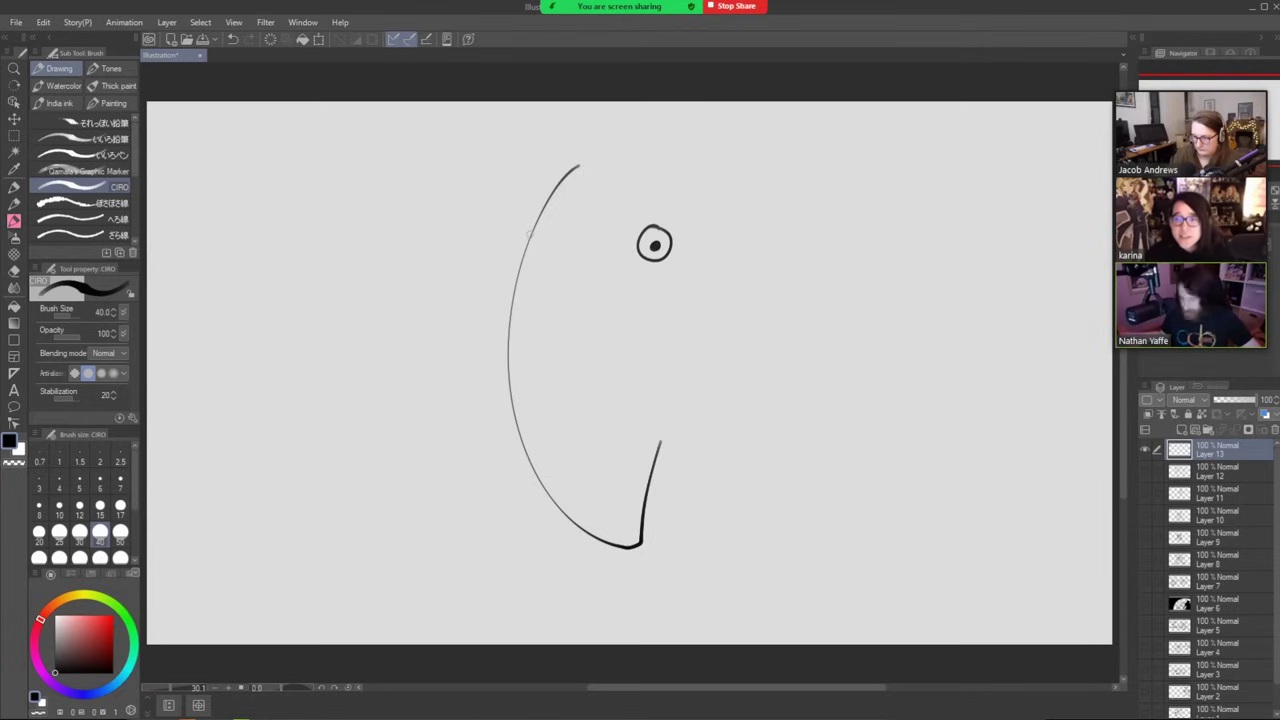
{"action": "left_click_drag", "start_coordinate": [530, 234], "coordinate": [518, 265]}
Add two pointed ears, a triangular nose at the snout's tip, a mouth corner and wrinkle lines under the eye.
{"action": "mouse_move", "coordinate": [596, 145]}
{"action": "left_mouse_down"}
{"action": "mouse_move", "coordinate": [579, 117]}
{"action": "mouse_move", "coordinate": [566, 158]}
{"action": "left_mouse_up"}
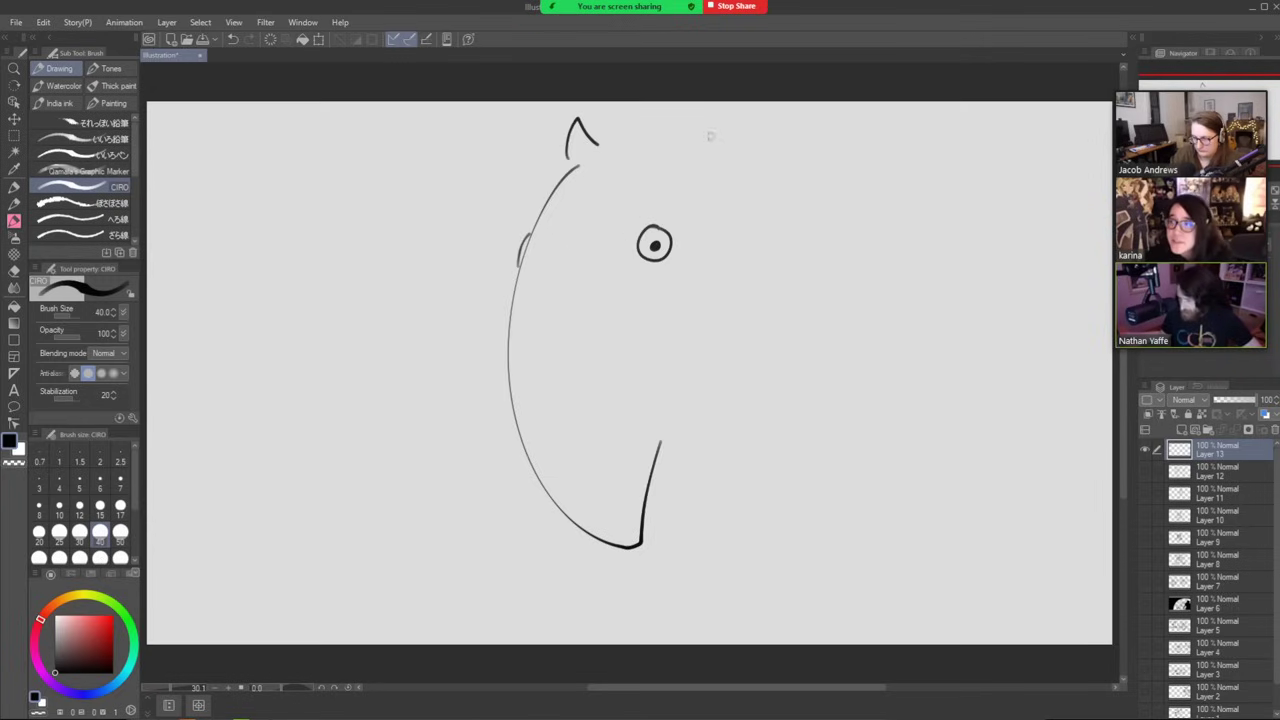
{"action": "mouse_move", "coordinate": [688, 146]}
{"action": "left_mouse_down"}
{"action": "mouse_move", "coordinate": [703, 118]}
{"action": "mouse_move", "coordinate": [708, 157]}
{"action": "left_mouse_up"}
{"action": "mouse_move", "coordinate": [600, 540]}
{"action": "left_mouse_down"}
{"action": "mouse_move", "coordinate": [627, 522]}
{"action": "mouse_move", "coordinate": [628, 546]}
{"action": "mouse_move", "coordinate": [601, 539]}
{"action": "left_mouse_up"}
{"action": "left_click_drag", "start_coordinate": [658, 446], "coordinate": [678, 434]}
{"action": "left_click_drag", "start_coordinate": [637, 261], "coordinate": [656, 275]}
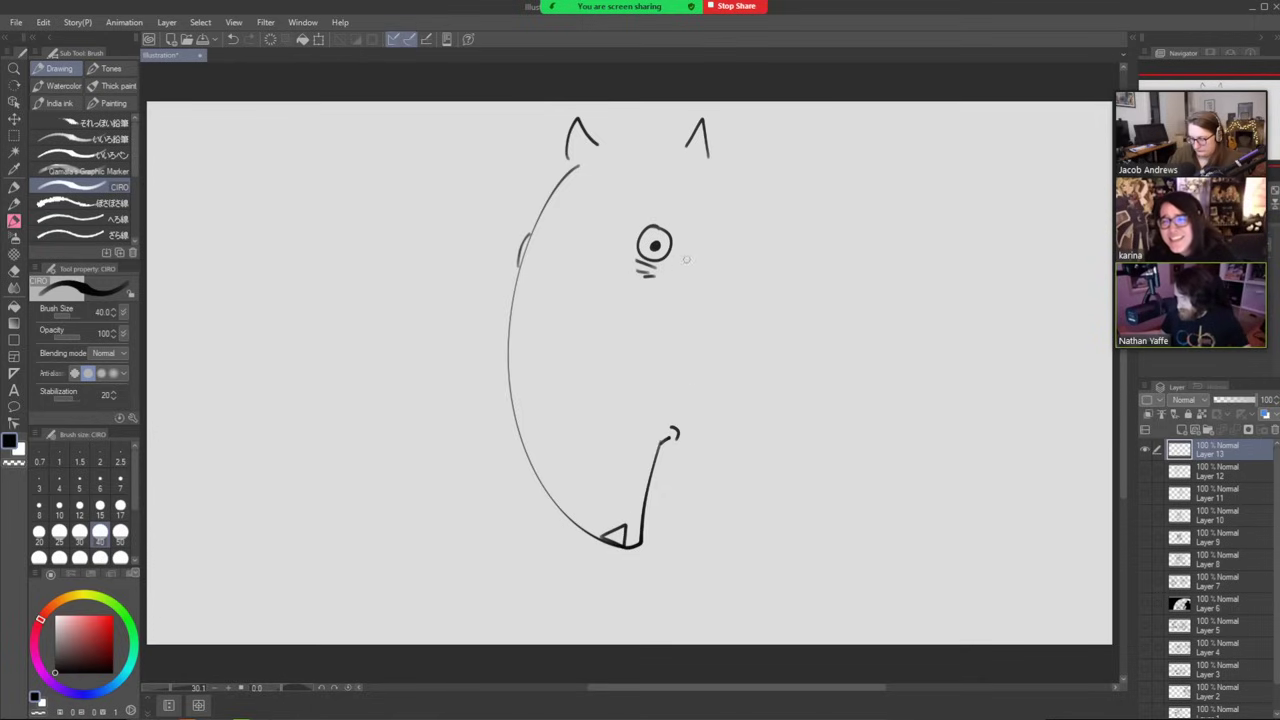
Draw the head's top and jagged neck outline, with four long wavy lines hanging down behind the face.
{"action": "mouse_move", "coordinate": [593, 158]}
{"action": "left_mouse_down"}
{"action": "mouse_move", "coordinate": [682, 133]}
{"action": "mouse_move", "coordinate": [766, 130]}
{"action": "mouse_move", "coordinate": [986, 296]}
{"action": "left_mouse_up"}
{"action": "left_click_drag", "start_coordinate": [713, 180], "coordinate": [735, 438]}
{"action": "left_click_drag", "start_coordinate": [776, 258], "coordinate": [808, 495]}
{"action": "left_click_drag", "start_coordinate": [852, 306], "coordinate": [895, 512]}
{"action": "left_click_drag", "start_coordinate": [948, 378], "coordinate": [958, 553]}
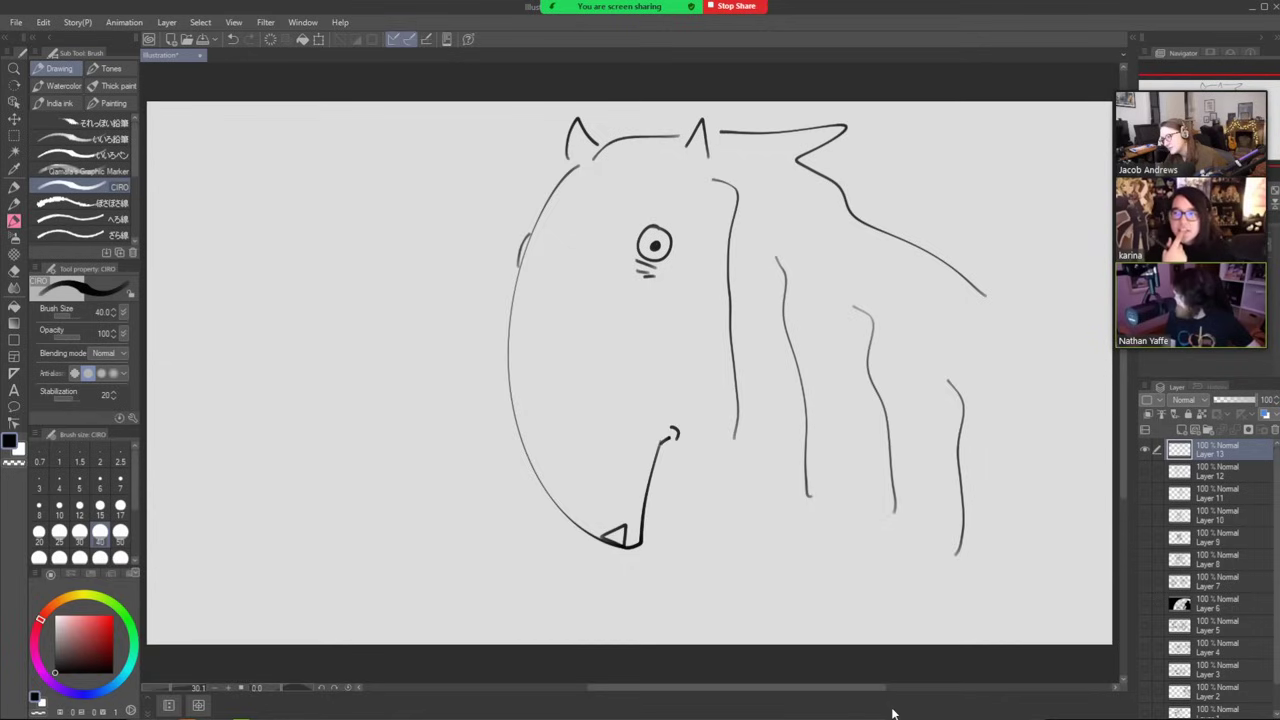
Hide the horse-like drawing's layer and add another new layer on top.
{"action": "left_click", "coordinate": [1145, 451]}
{"action": "left_click", "coordinate": [1180, 430]}
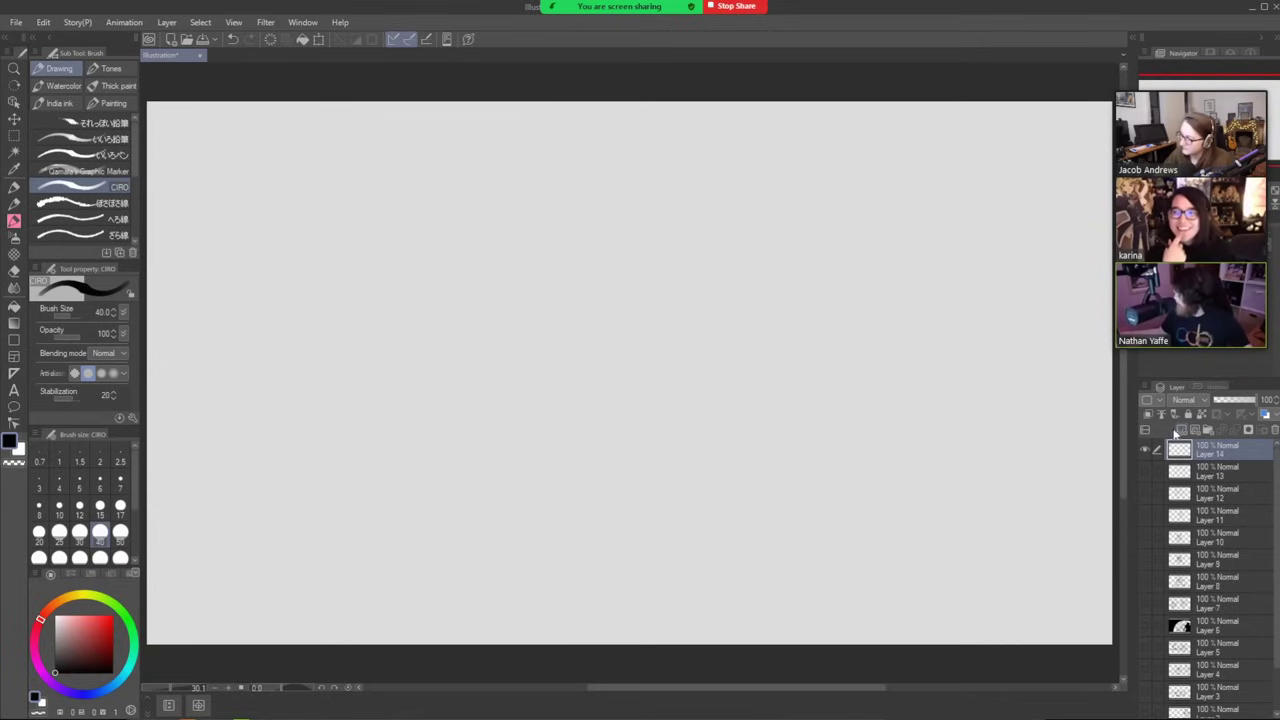
Draw a round mouse head with one large circular ear and a small triangular nose.
{"action": "mouse_move", "coordinate": [678, 227]}
{"action": "left_mouse_down"}
{"action": "mouse_move", "coordinate": [622, 218]}
{"action": "mouse_move", "coordinate": [747, 392]}
{"action": "mouse_move", "coordinate": [695, 228]}
{"action": "left_mouse_up"}
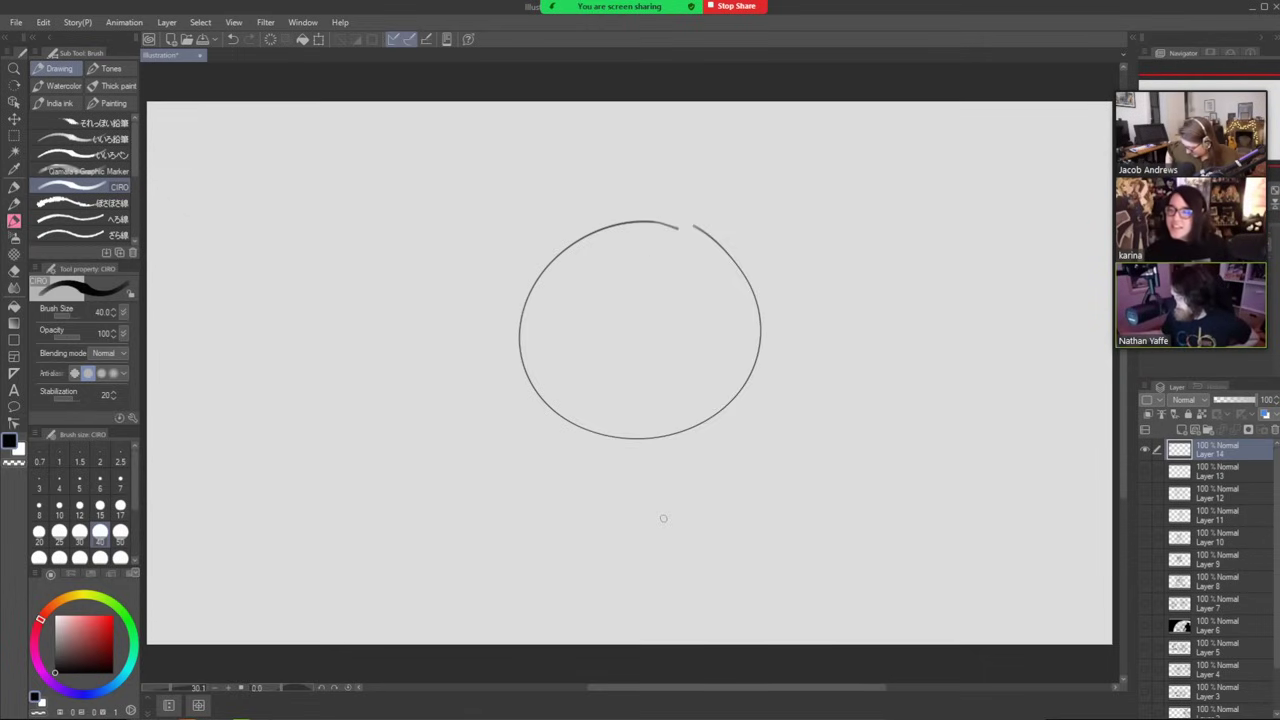
{"action": "mouse_move", "coordinate": [576, 246]}
{"action": "left_mouse_down"}
{"action": "mouse_move", "coordinate": [583, 196]}
{"action": "mouse_move", "coordinate": [492, 260]}
{"action": "mouse_move", "coordinate": [593, 241]}
{"action": "mouse_move", "coordinate": [594, 156]}
{"action": "mouse_move", "coordinate": [458, 112]}
{"action": "mouse_move", "coordinate": [502, 308]}
{"action": "left_mouse_up"}
{"action": "key", "text": "ctrl+z"}
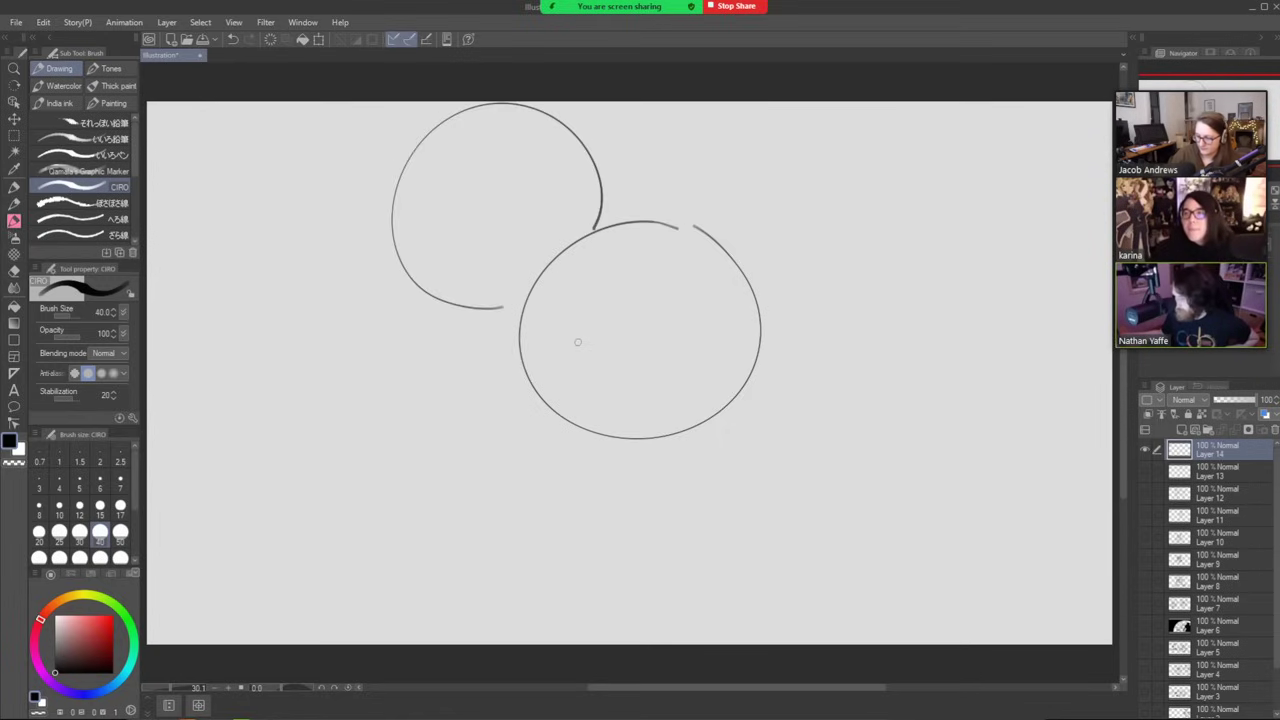
{"action": "mouse_move", "coordinate": [575, 342]}
{"action": "left_mouse_down"}
{"action": "mouse_move", "coordinate": [597, 357]}
{"action": "mouse_move", "coordinate": [572, 344]}
{"action": "left_mouse_up"}
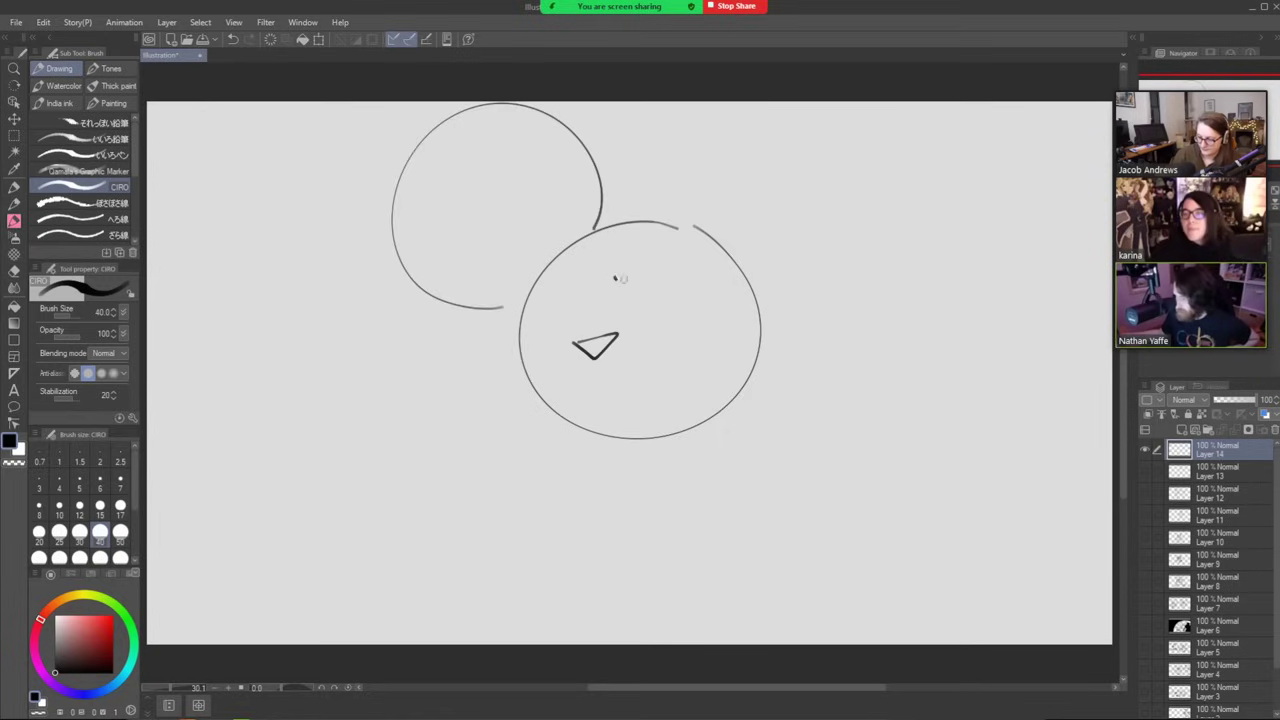
Draw a curved eyelid line on the mouse's face and a second large ear, redrawing strokes until they fit.
{"action": "left_click_drag", "start_coordinate": [614, 281], "coordinate": [678, 253]}
{"action": "key", "text": "ctrl+z"}
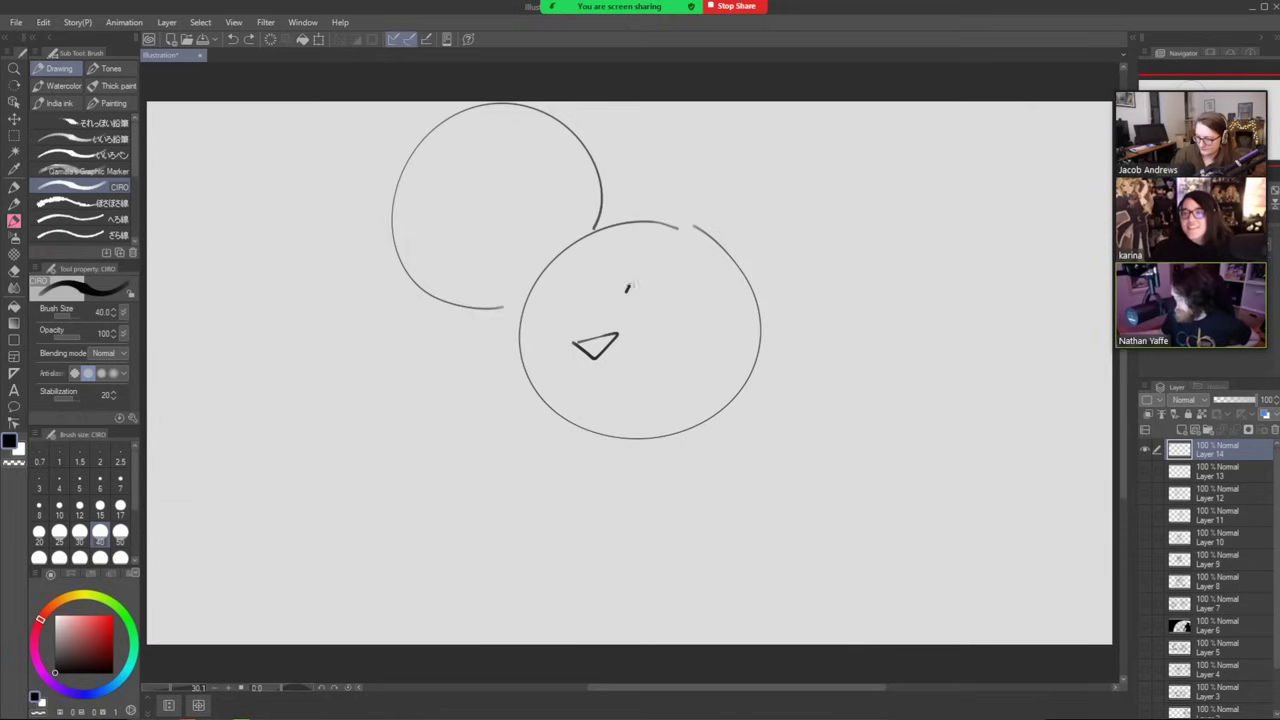
{"action": "left_click_drag", "start_coordinate": [626, 285], "coordinate": [688, 286]}
{"action": "key", "text": "ctrl+z"}
{"action": "mouse_move", "coordinate": [688, 234]}
{"action": "left_mouse_down"}
{"action": "mouse_move", "coordinate": [792, 118]}
{"action": "mouse_move", "coordinate": [790, 300]}
{"action": "left_mouse_up"}
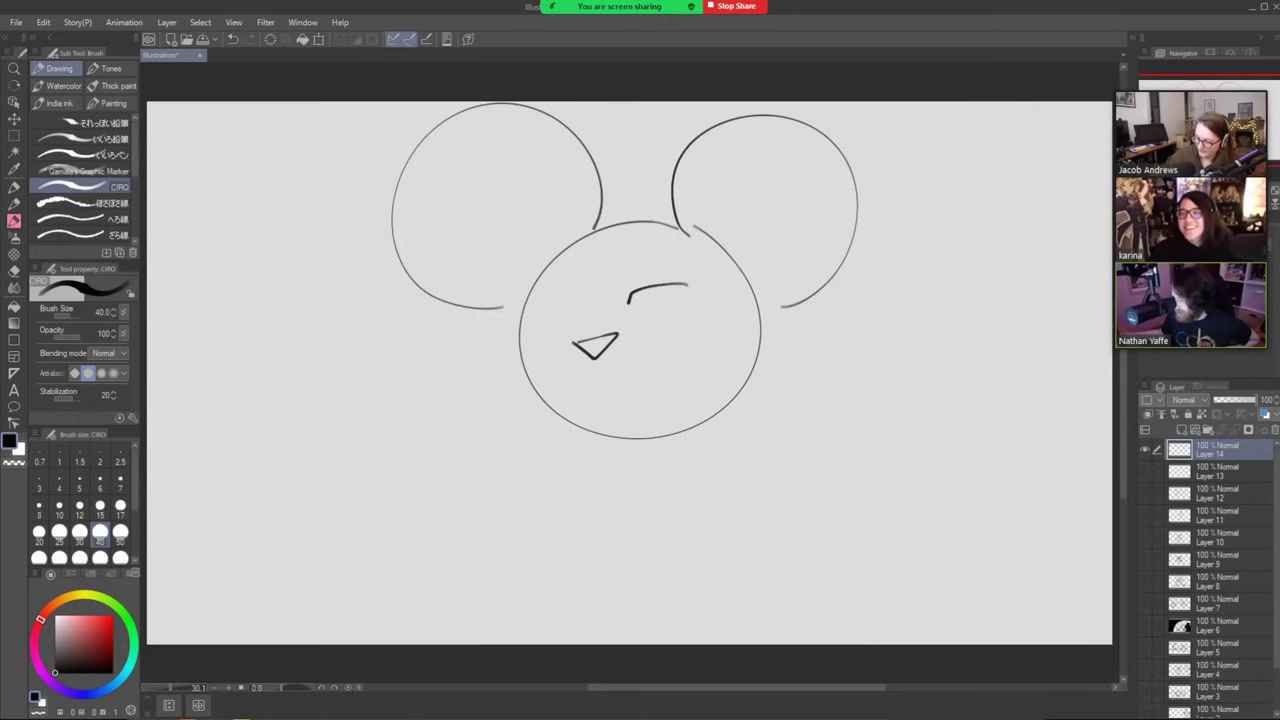
{"action": "key", "text": "ctrl+z"}
{"action": "mouse_move", "coordinate": [680, 238]}
{"action": "left_mouse_down"}
{"action": "mouse_move", "coordinate": [844, 104]}
{"action": "mouse_move", "coordinate": [889, 252]}
{"action": "mouse_move", "coordinate": [716, 299]}
{"action": "left_mouse_up"}
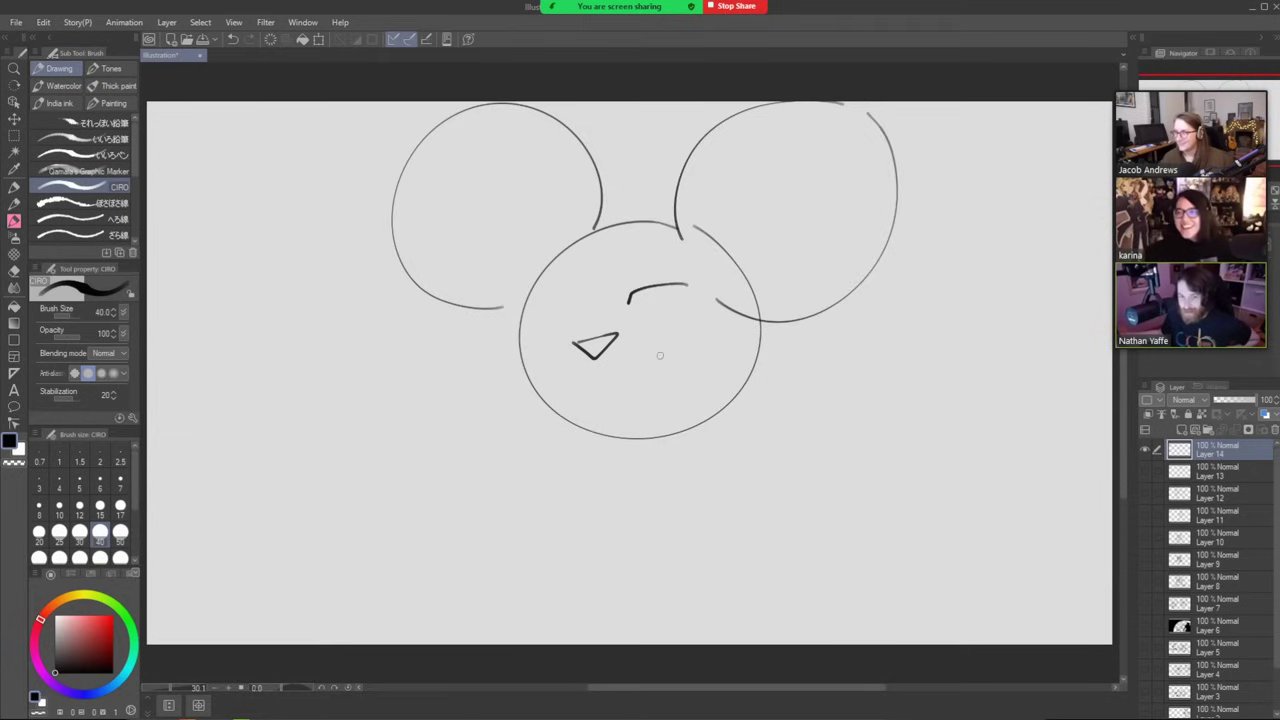
Draw a small brimmed cap between the mouse's ears and a two-lobed muzzle with a small lower lip.
{"action": "mouse_move", "coordinate": [668, 193]}
{"action": "left_mouse_down"}
{"action": "mouse_move", "coordinate": [580, 229]}
{"action": "mouse_move", "coordinate": [643, 210]}
{"action": "mouse_move", "coordinate": [654, 228]}
{"action": "mouse_move", "coordinate": [556, 263]}
{"action": "mouse_move", "coordinate": [660, 233]}
{"action": "left_mouse_up"}
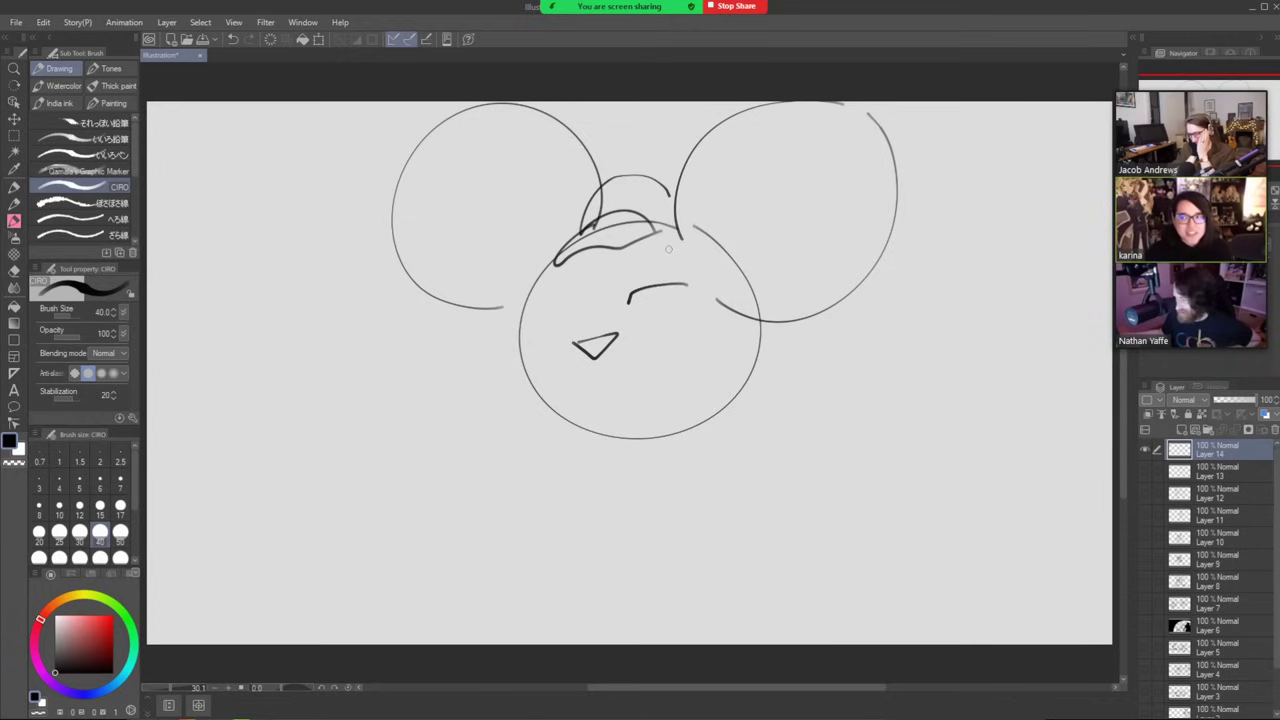
{"action": "mouse_move", "coordinate": [520, 352]}
{"action": "left_mouse_down"}
{"action": "mouse_move", "coordinate": [563, 403]}
{"action": "mouse_move", "coordinate": [593, 368]}
{"action": "mouse_move", "coordinate": [653, 393]}
{"action": "mouse_move", "coordinate": [693, 337]}
{"action": "left_mouse_up"}
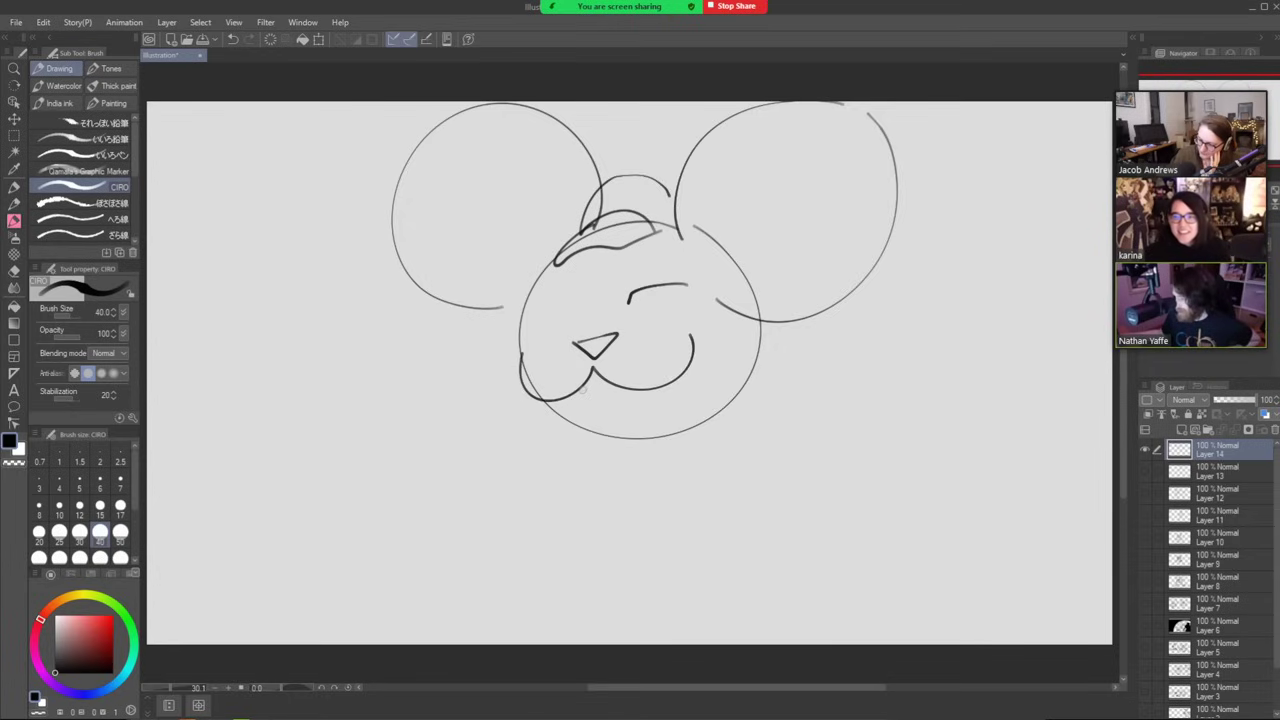
{"action": "left_click_drag", "start_coordinate": [582, 385], "coordinate": [611, 388]}
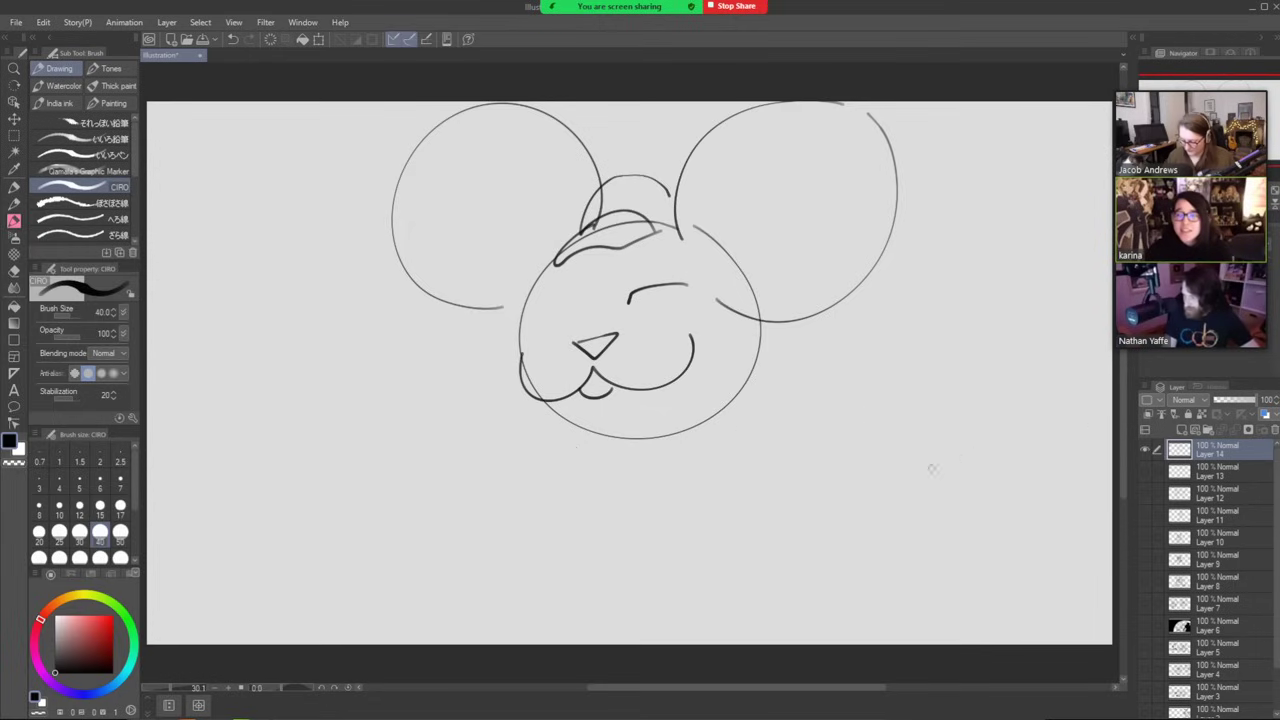
Select the mouse sketch with rectangular selections, delete all of it from the layer, and deselect.
{"action": "key", "text": "o"}
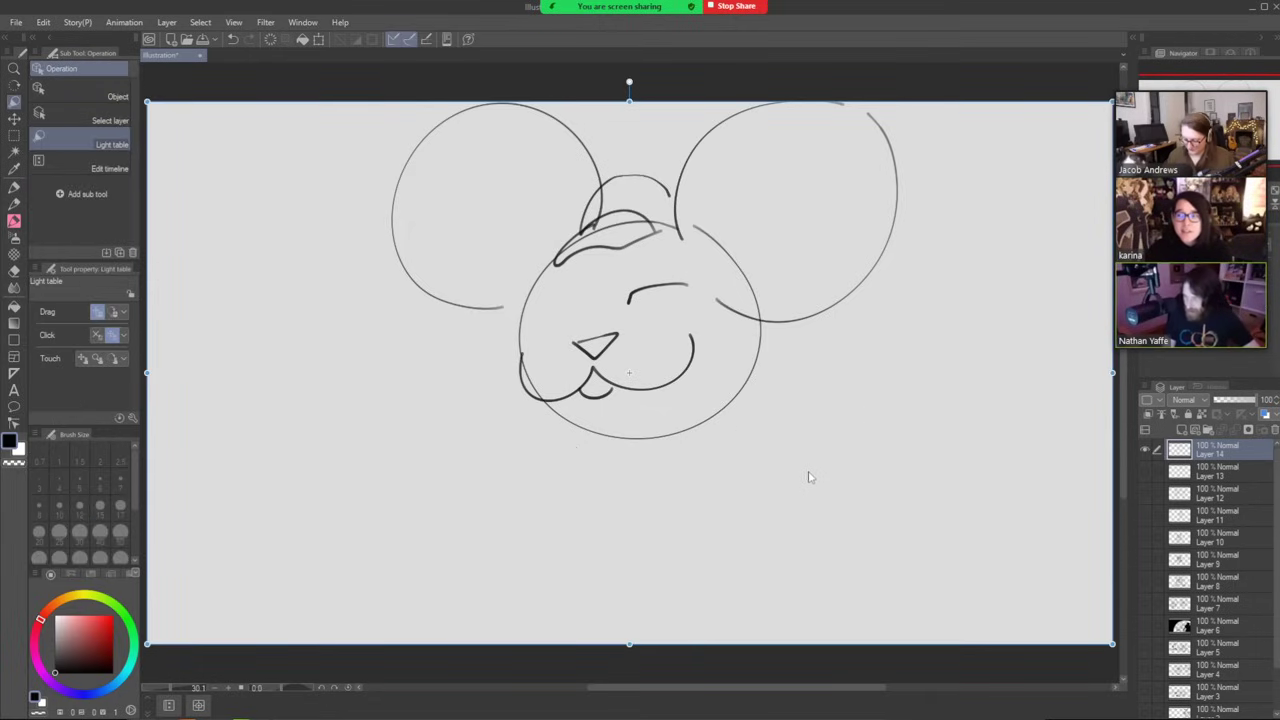
{"action": "key", "text": "m"}
{"action": "mouse_move", "coordinate": [607, 495]}
{"action": "left_mouse_down"}
{"action": "mouse_move", "coordinate": [748, 482]}
{"action": "mouse_move", "coordinate": [845, 65]}
{"action": "mouse_move", "coordinate": [937, 105]}
{"action": "left_mouse_up"}
{"action": "key", "text": "Delete"}
{"action": "key", "text": "ctrl+d"}
{"action": "mouse_move", "coordinate": [782, 530]}
{"action": "left_mouse_down"}
{"action": "mouse_move", "coordinate": [428, 282]}
{"action": "mouse_move", "coordinate": [329, 143]}
{"action": "left_mouse_up"}
{"action": "key", "text": "Delete"}
{"action": "key", "text": "ctrl+d"}
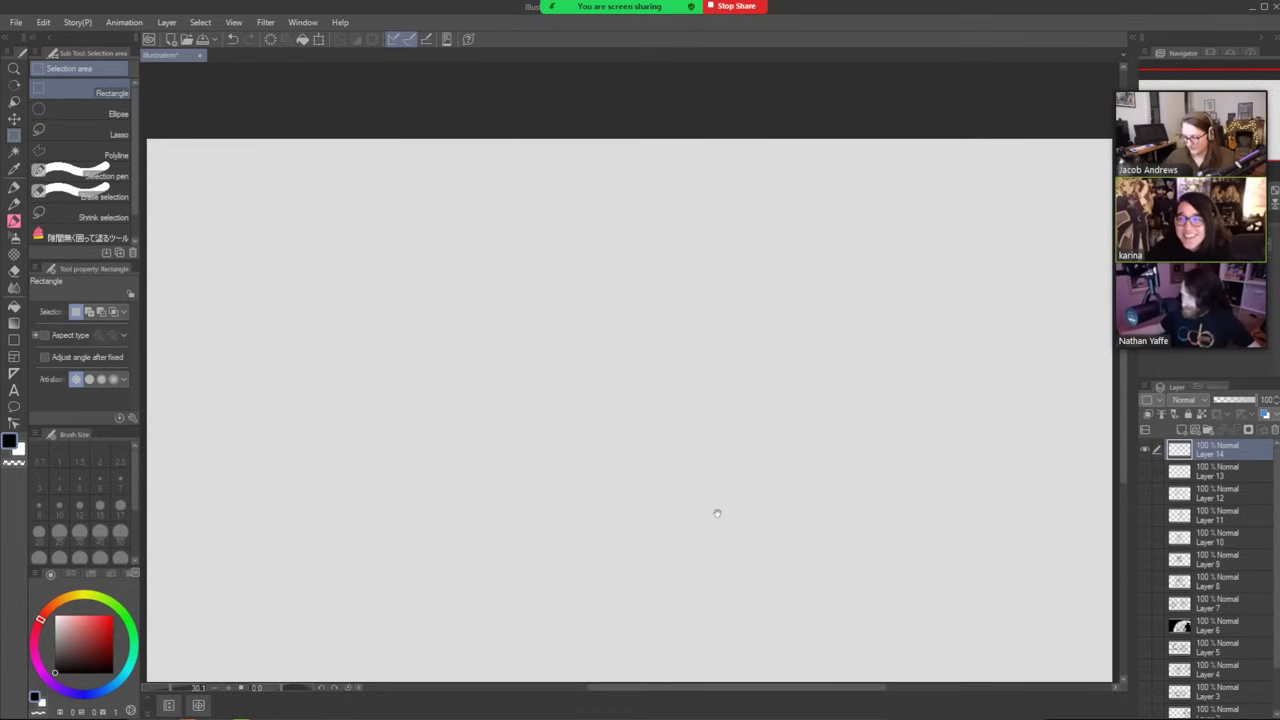
{"action": "left_click_drag", "start_coordinate": [714, 511], "coordinate": [714, 474]}
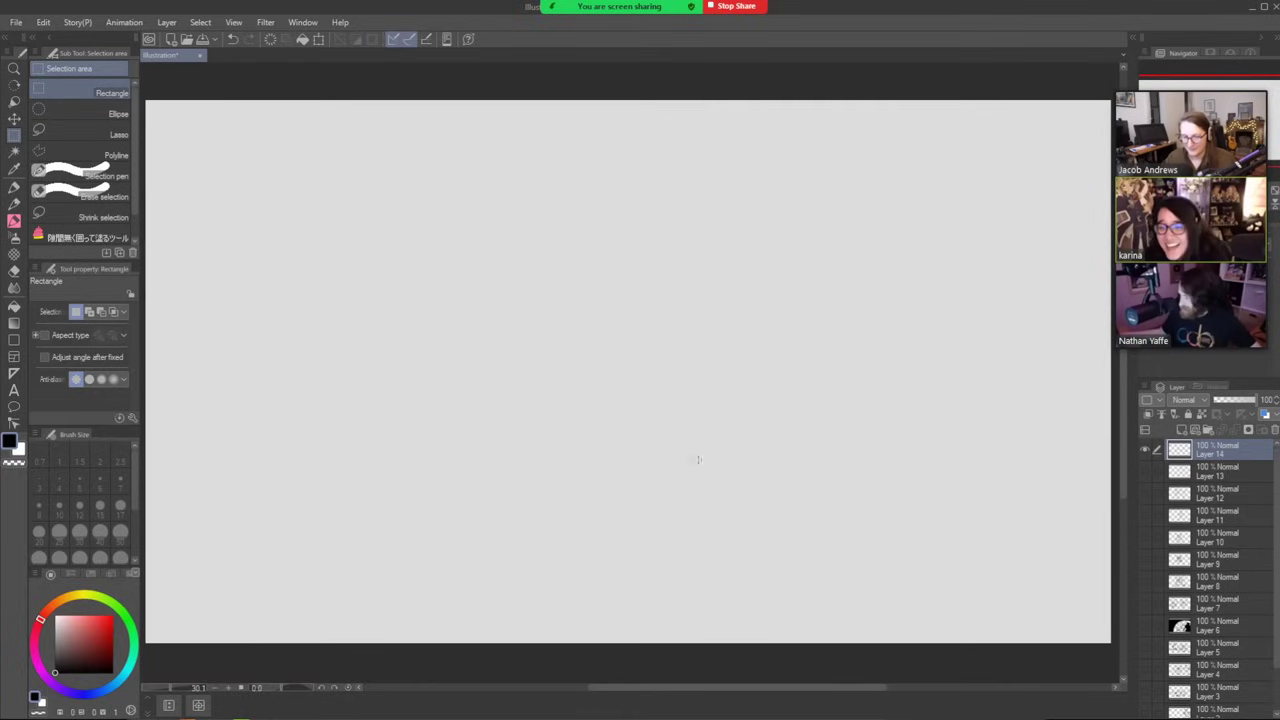
Draw a pointed snout profile with a flat underside and a small triangular nose near its tip.
{"action": "key", "text": "b"}
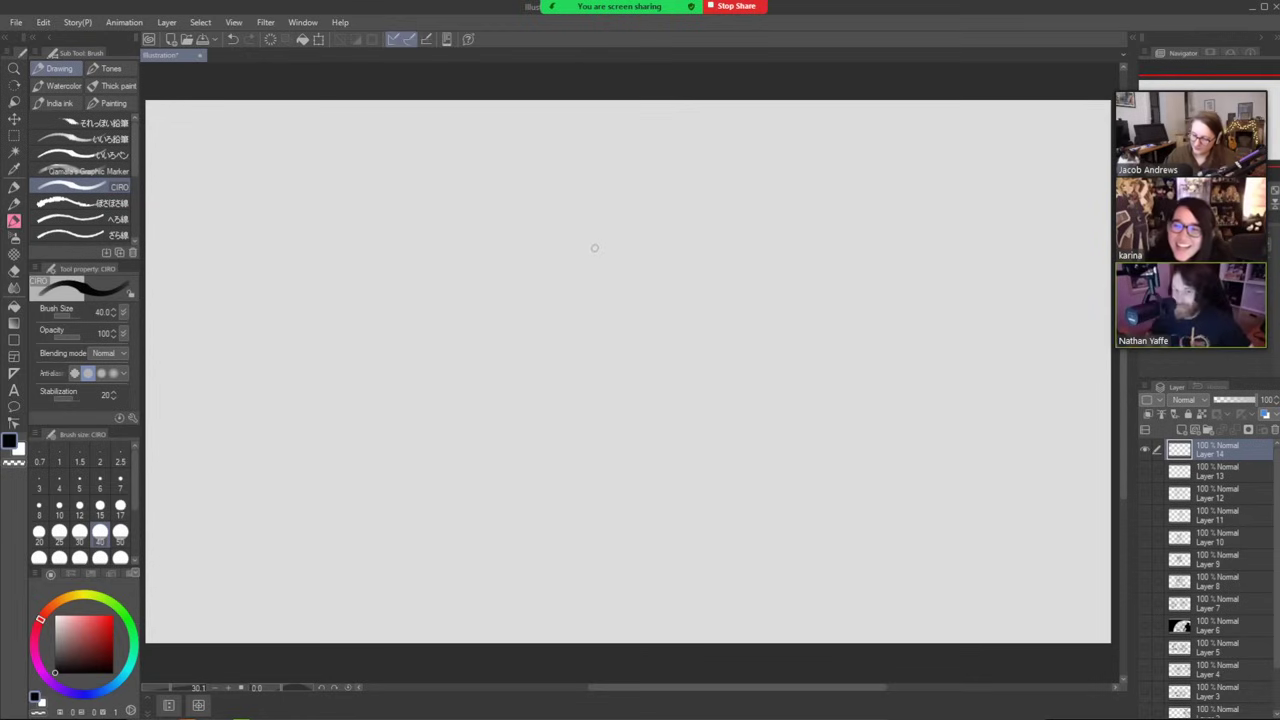
{"action": "mouse_move", "coordinate": [607, 243]}
{"action": "left_mouse_down"}
{"action": "mouse_move", "coordinate": [555, 305]}
{"action": "mouse_move", "coordinate": [522, 375]}
{"action": "mouse_move", "coordinate": [537, 394]}
{"action": "mouse_move", "coordinate": [641, 389]}
{"action": "left_mouse_up"}
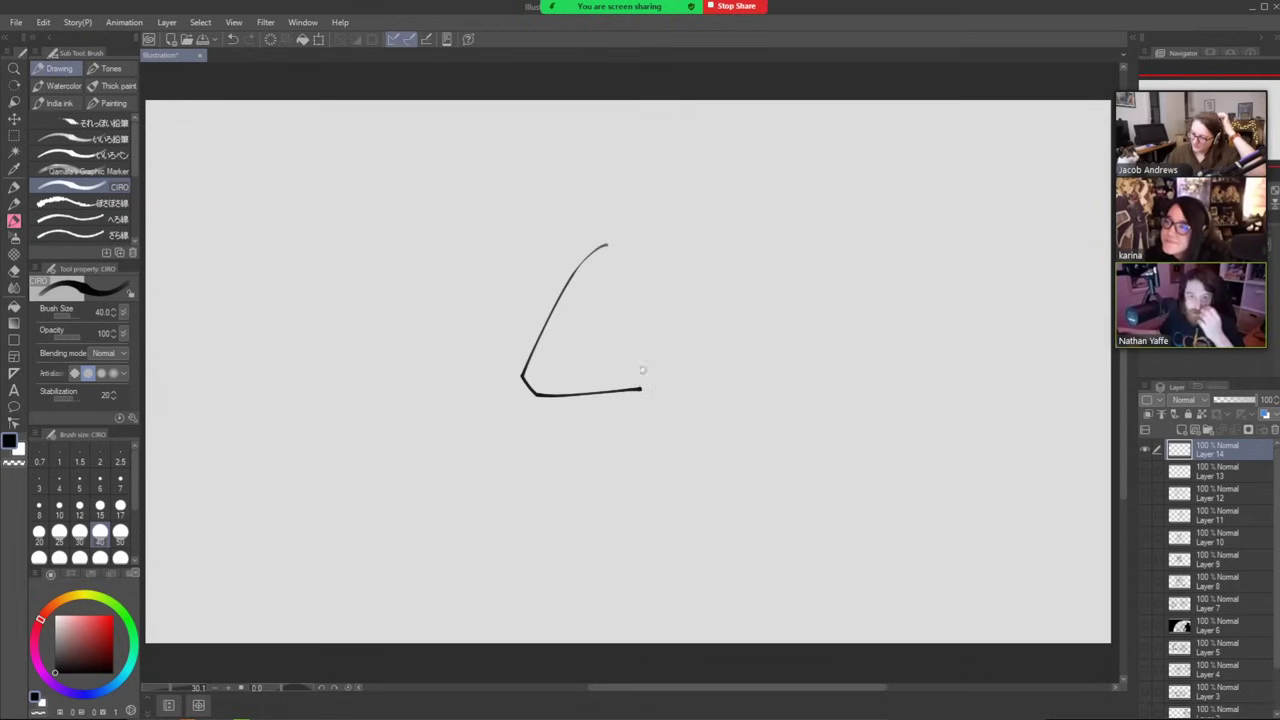
{"action": "mouse_move", "coordinate": [533, 372]}
{"action": "left_mouse_down"}
{"action": "mouse_move", "coordinate": [550, 386]}
{"action": "mouse_move", "coordinate": [531, 377]}
{"action": "left_mouse_up"}
Draw a small brimmed cap above the snout and a large round ear on each side of it.
{"action": "mouse_move", "coordinate": [652, 197]}
{"action": "left_mouse_down"}
{"action": "mouse_move", "coordinate": [603, 189]}
{"action": "mouse_move", "coordinate": [593, 242]}
{"action": "left_mouse_up"}
{"action": "mouse_move", "coordinate": [568, 264]}
{"action": "left_mouse_down"}
{"action": "mouse_move", "coordinate": [610, 242]}
{"action": "mouse_move", "coordinate": [630, 250]}
{"action": "left_mouse_up"}
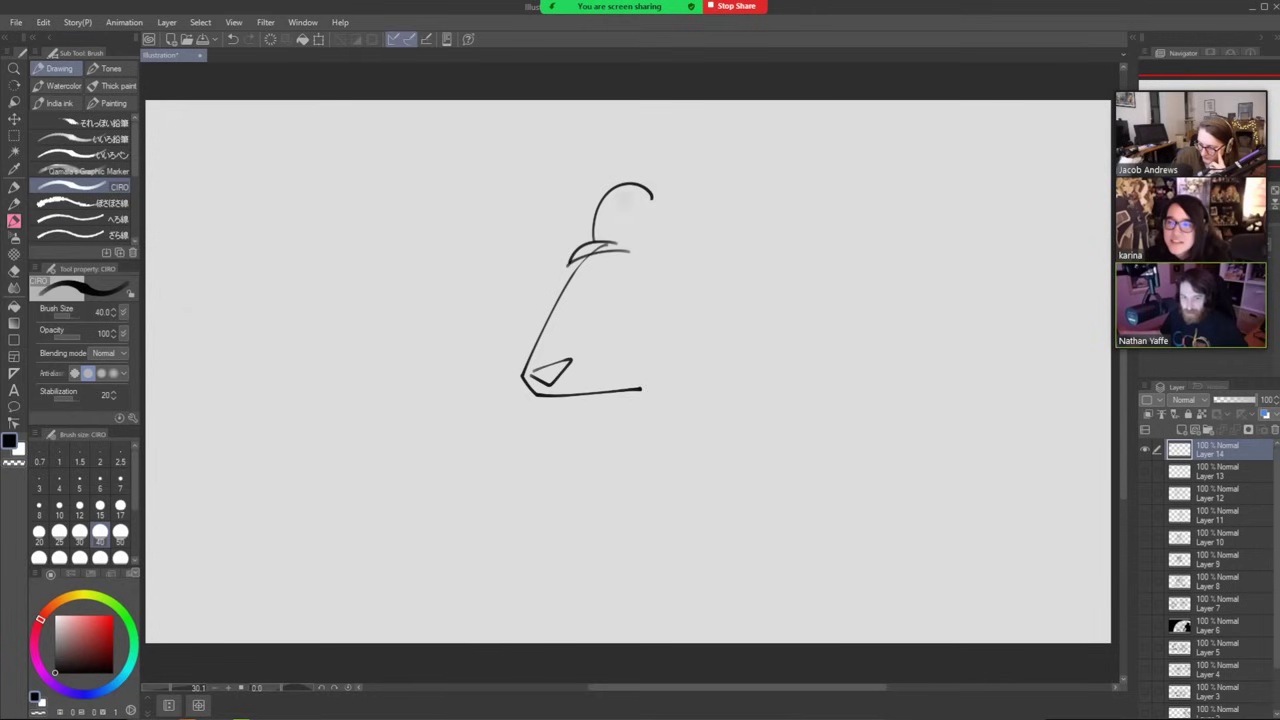
{"action": "mouse_move", "coordinate": [630, 180]}
{"action": "left_mouse_down"}
{"action": "mouse_move", "coordinate": [492, 158]}
{"action": "mouse_move", "coordinate": [540, 279]}
{"action": "left_mouse_up"}
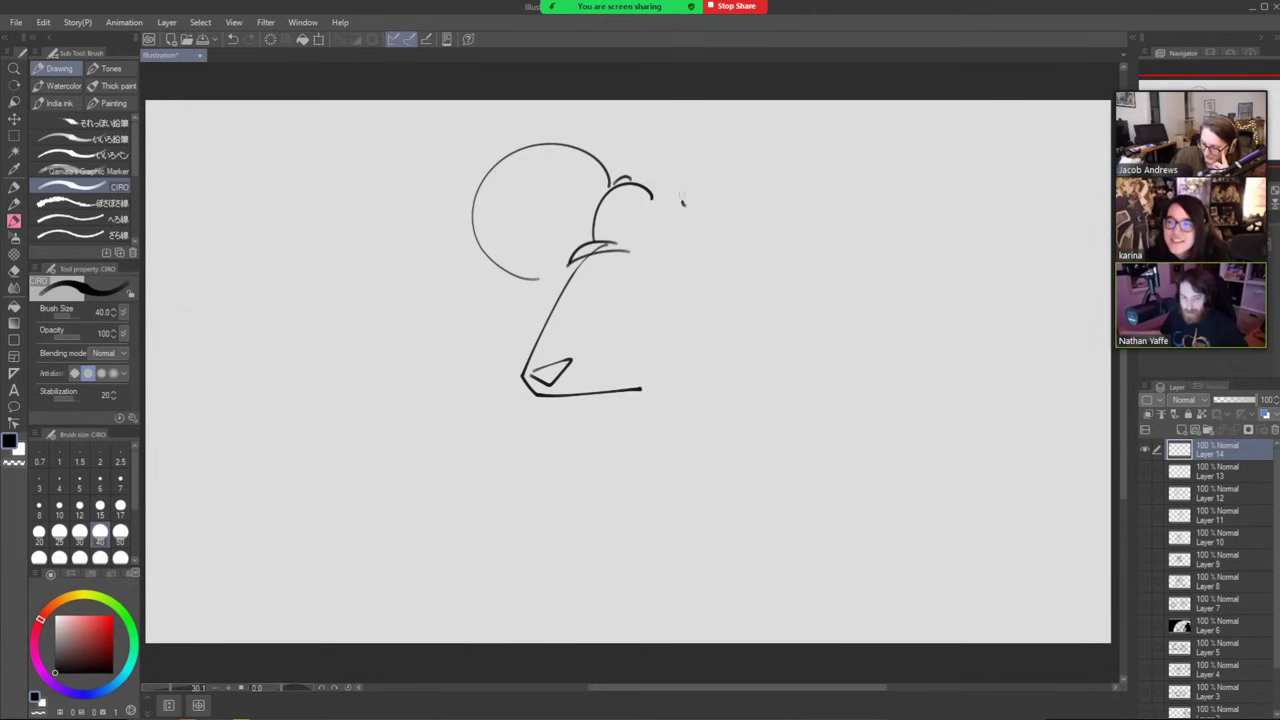
{"action": "left_click_drag", "start_coordinate": [682, 205], "coordinate": [787, 252]}
Draw a half-lidded eye, a flat far eyelid, thick brows and a smirk rising from the snout's underside.
{"action": "left_click_drag", "start_coordinate": [637, 294], "coordinate": [670, 281]}
{"action": "mouse_move", "coordinate": [550, 296]}
{"action": "left_mouse_down"}
{"action": "mouse_move", "coordinate": [580, 292]}
{"action": "mouse_move", "coordinate": [564, 309]}
{"action": "mouse_move", "coordinate": [572, 291]}
{"action": "left_mouse_up"}
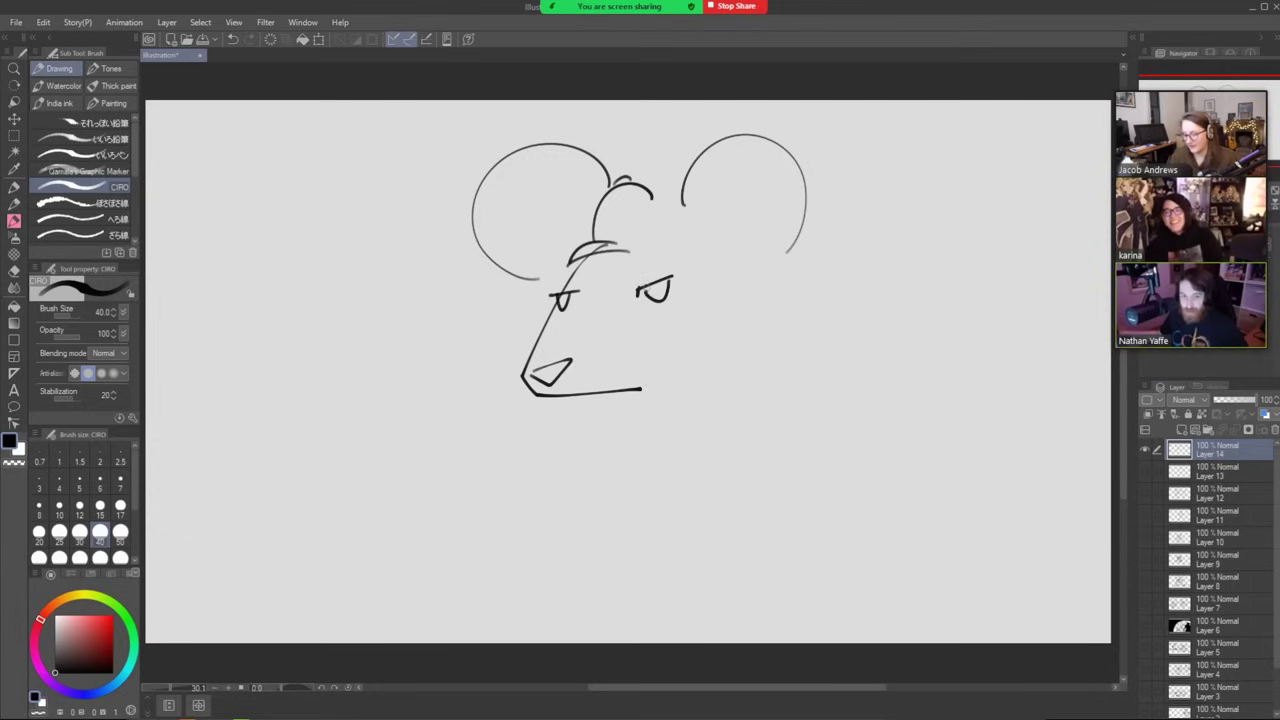
{"action": "key", "text": "ctrl+z"}
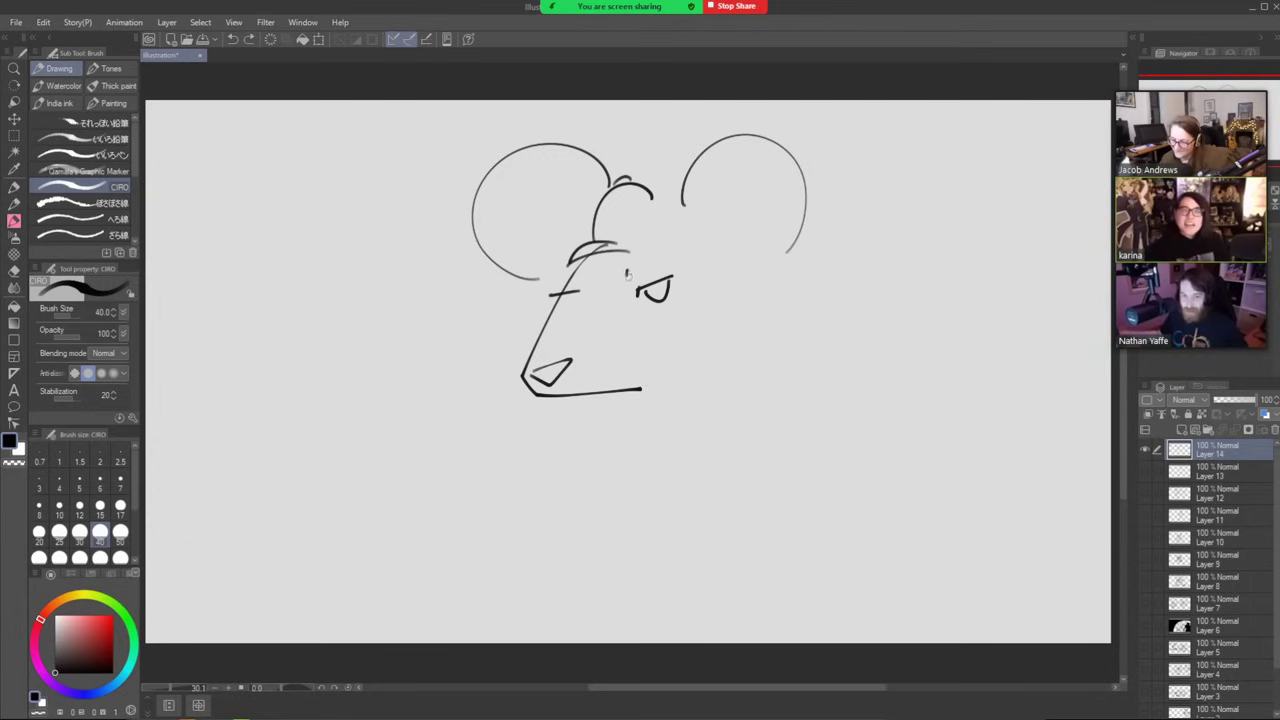
{"action": "mouse_move", "coordinate": [626, 276]}
{"action": "left_mouse_down"}
{"action": "mouse_move", "coordinate": [684, 252]}
{"action": "mouse_move", "coordinate": [627, 273]}
{"action": "mouse_move", "coordinate": [576, 253]}
{"action": "mouse_move", "coordinate": [553, 272]}
{"action": "left_mouse_up"}
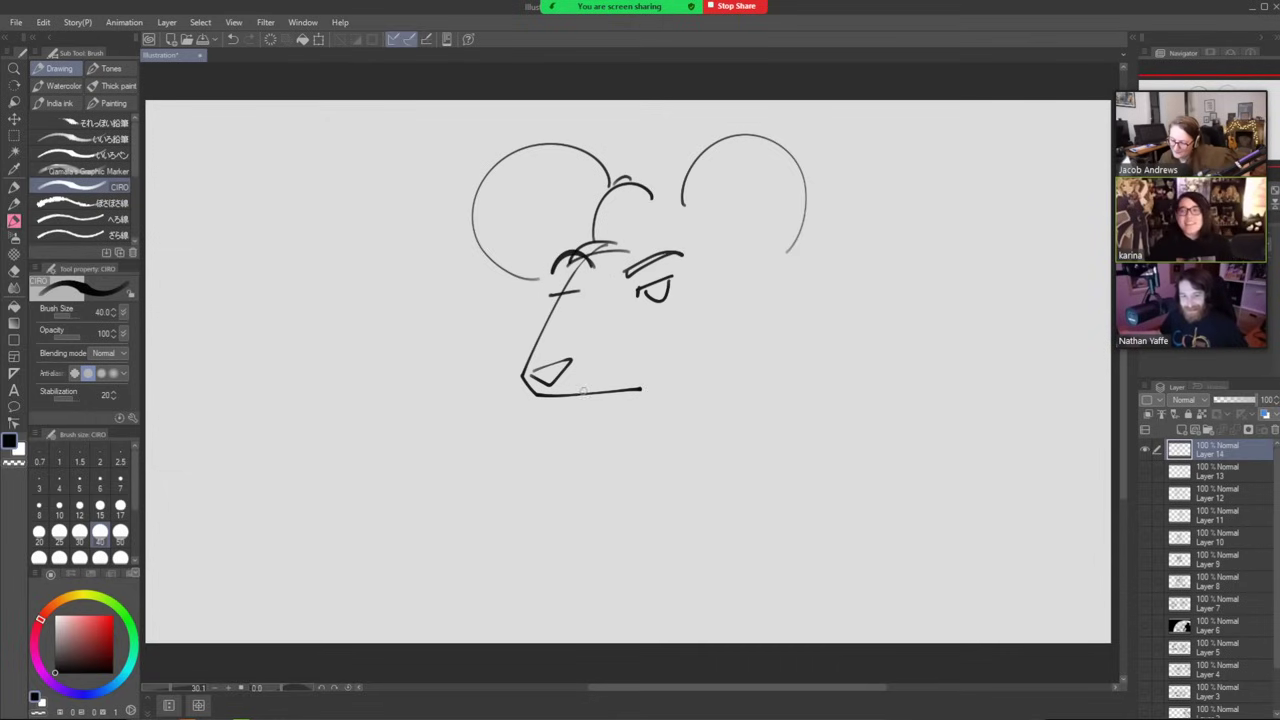
{"action": "left_click_drag", "start_coordinate": [588, 394], "coordinate": [690, 342]}
{"action": "left_click_drag", "start_coordinate": [634, 386], "coordinate": [690, 342]}
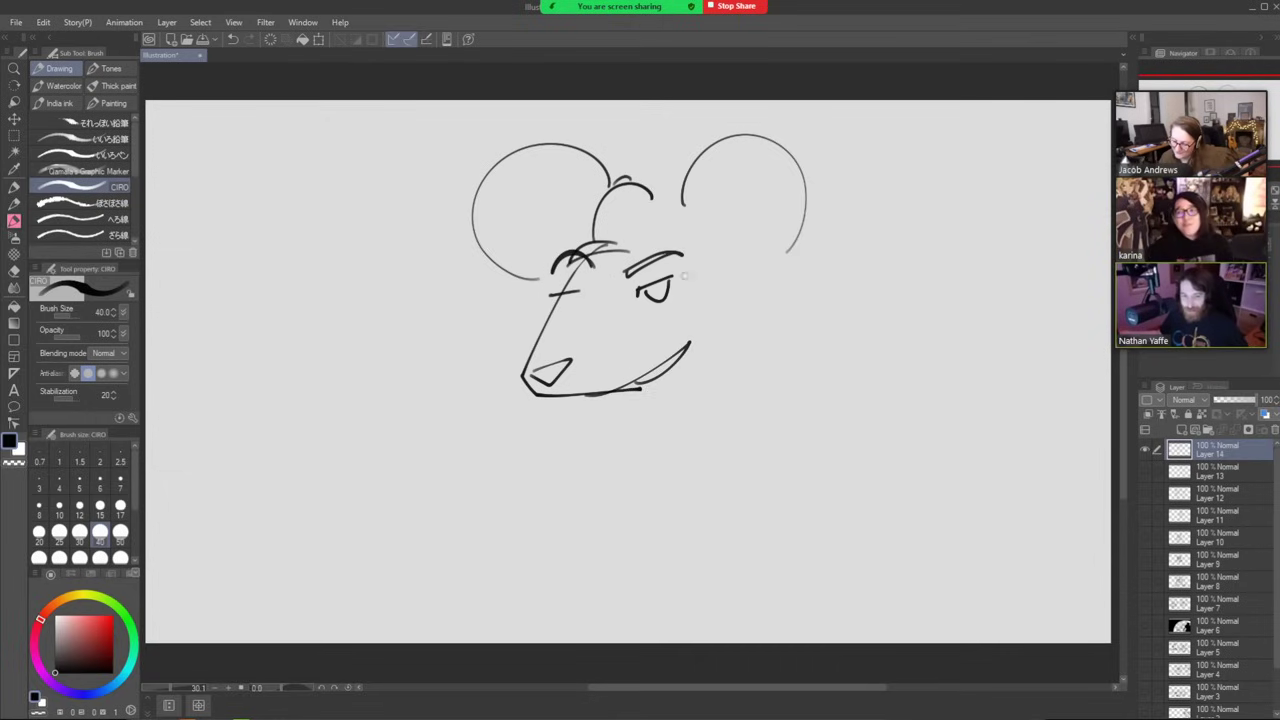
Draw a pointed collar behind the jaw and a long drooping arm ending in a fingered hand.
{"action": "mouse_move", "coordinate": [728, 352]}
{"action": "left_mouse_down"}
{"action": "mouse_move", "coordinate": [528, 522]}
{"action": "mouse_move", "coordinate": [530, 575]}
{"action": "mouse_move", "coordinate": [534, 550]}
{"action": "mouse_move", "coordinate": [556, 576]}
{"action": "mouse_move", "coordinate": [572, 550]}
{"action": "mouse_move", "coordinate": [525, 557]}
{"action": "mouse_move", "coordinate": [543, 556]}
{"action": "mouse_move", "coordinate": [550, 610]}
{"action": "mouse_move", "coordinate": [560, 562]}
{"action": "mouse_move", "coordinate": [720, 424]}
{"action": "mouse_move", "coordinate": [770, 410]}
{"action": "mouse_move", "coordinate": [783, 368]}
{"action": "mouse_move", "coordinate": [766, 316]}
{"action": "mouse_move", "coordinate": [690, 370]}
{"action": "left_mouse_up"}
{"action": "key", "text": "ctrl+z"}
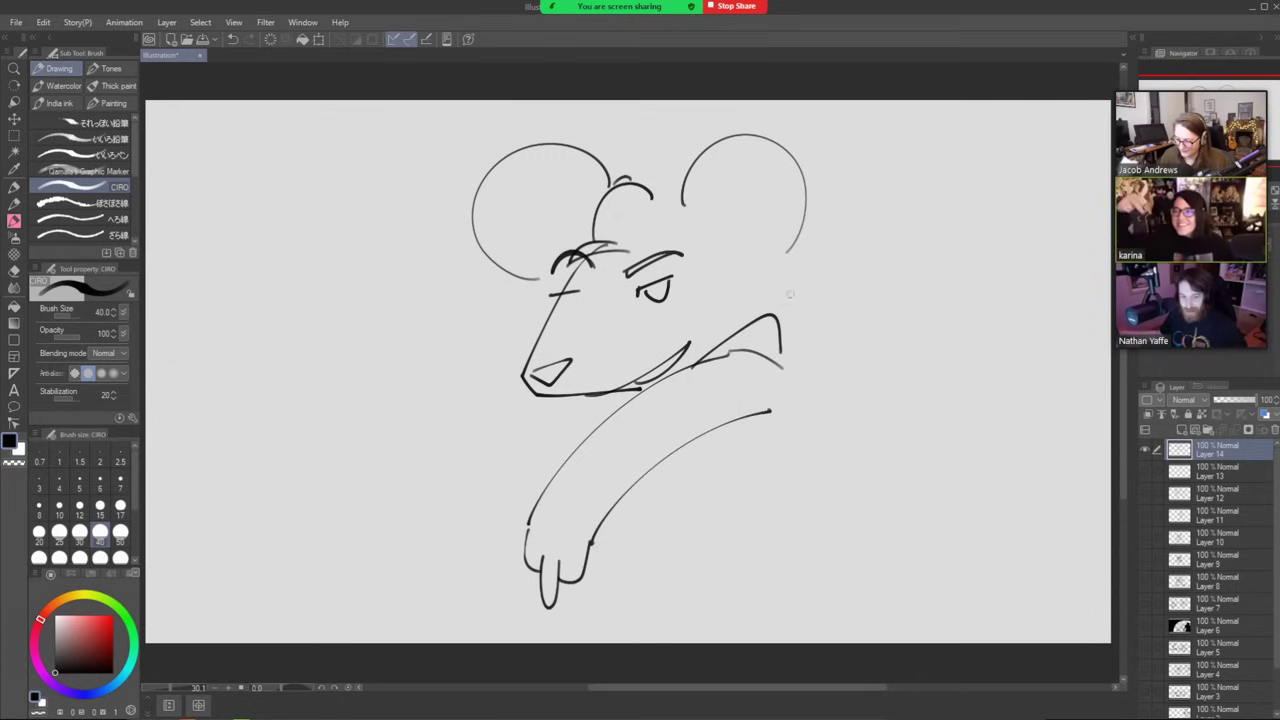
Draw a hunched torso with a curved hem below the arm, and a bent leg ending in a pointed foot.
{"action": "mouse_move", "coordinate": [783, 355]}
{"action": "left_mouse_down"}
{"action": "mouse_move", "coordinate": [907, 461]}
{"action": "mouse_move", "coordinate": [905, 479]}
{"action": "mouse_move", "coordinate": [738, 551]}
{"action": "mouse_move", "coordinate": [655, 472]}
{"action": "left_mouse_up"}
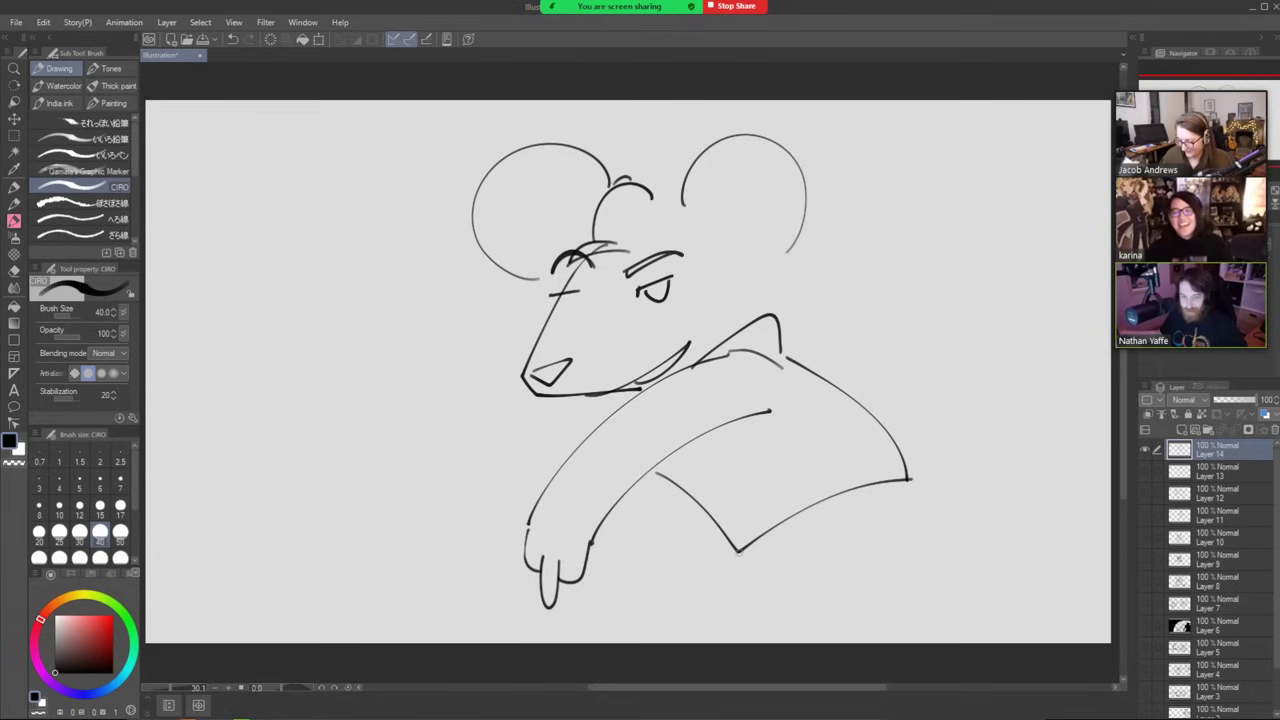
{"action": "mouse_move", "coordinate": [738, 550]}
{"action": "left_mouse_down"}
{"action": "mouse_move", "coordinate": [711, 584]}
{"action": "mouse_move", "coordinate": [699, 653]}
{"action": "left_mouse_up"}
{"action": "left_click_drag", "start_coordinate": [786, 663], "coordinate": [877, 593]}
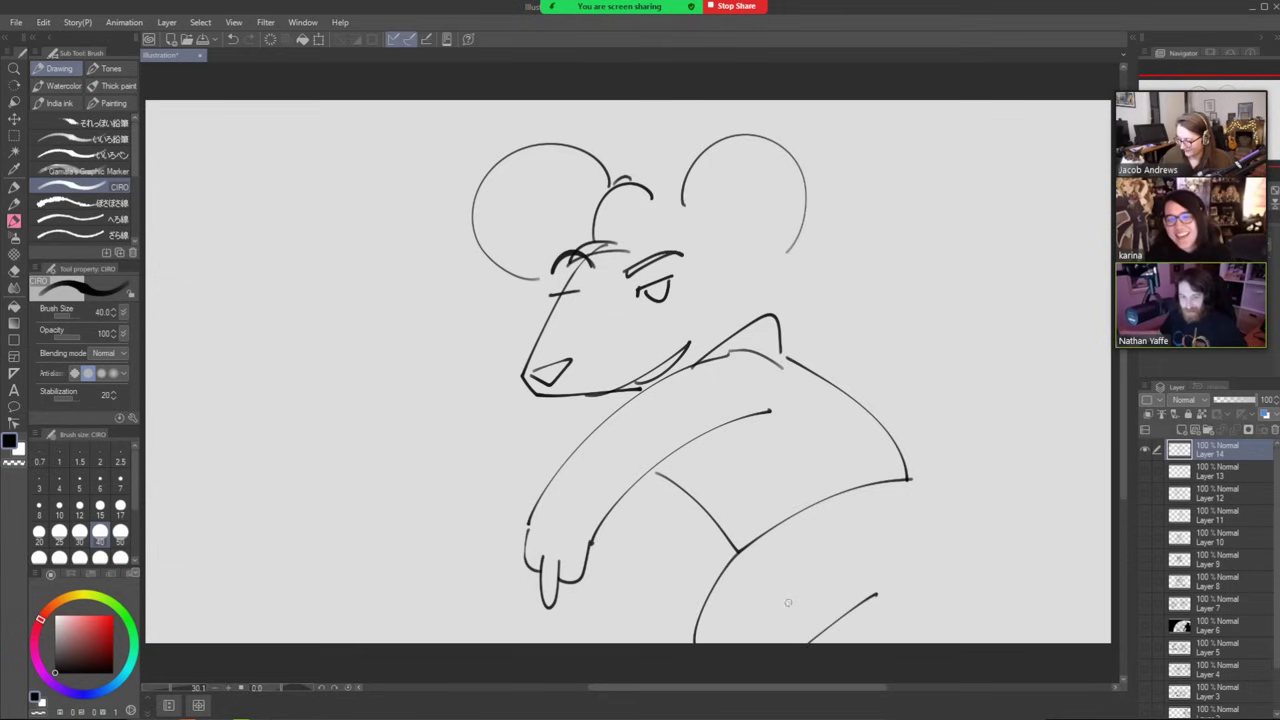
{"action": "mouse_move", "coordinate": [787, 603]}
{"action": "left_mouse_down"}
{"action": "mouse_move", "coordinate": [879, 536]}
{"action": "mouse_move", "coordinate": [928, 618]}
{"action": "mouse_move", "coordinate": [868, 605]}
{"action": "left_mouse_up"}
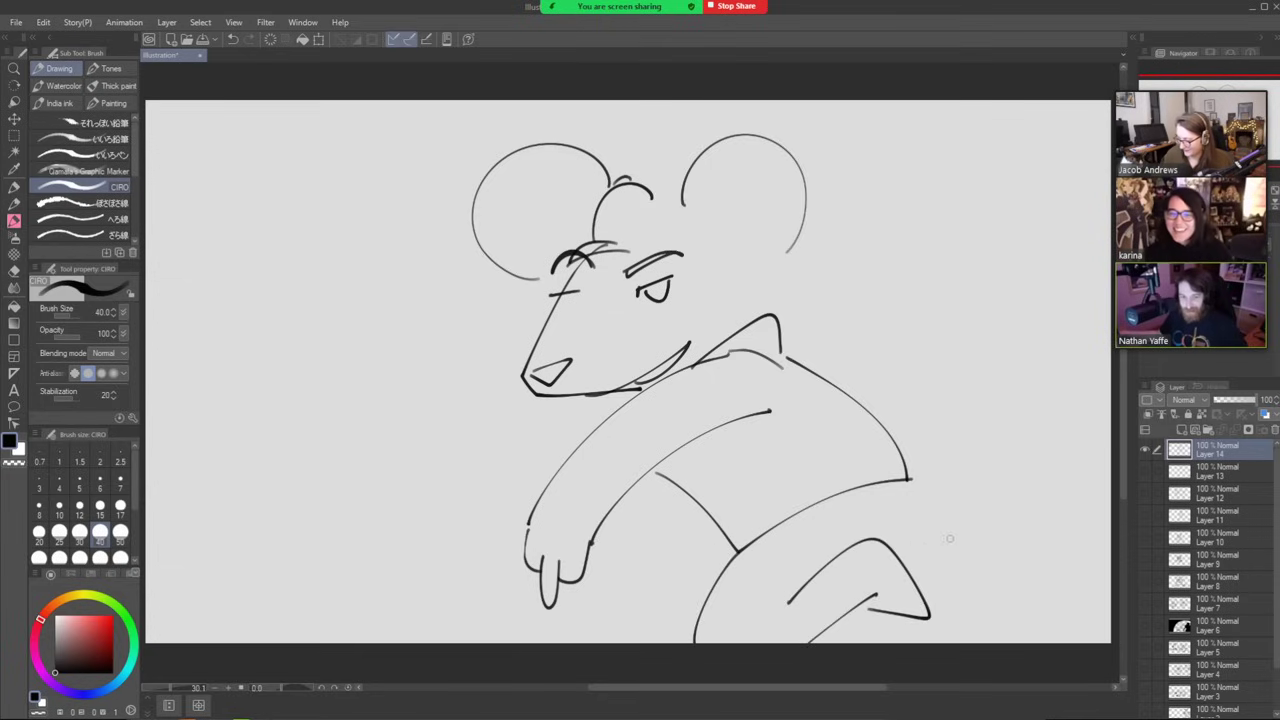
Draw a tilted skateboard with four wheels across the foot, erasing the leg lines where the board overlaps them.
{"action": "mouse_move", "coordinate": [928, 529]}
{"action": "left_mouse_down"}
{"action": "mouse_move", "coordinate": [856, 535]}
{"action": "mouse_move", "coordinate": [827, 577]}
{"action": "mouse_move", "coordinate": [1026, 604]}
{"action": "mouse_move", "coordinate": [1045, 585]}
{"action": "mouse_move", "coordinate": [972, 538]}
{"action": "mouse_move", "coordinate": [924, 530]}
{"action": "left_mouse_up"}
{"action": "mouse_move", "coordinate": [912, 520]}
{"action": "left_mouse_down"}
{"action": "mouse_move", "coordinate": [940, 556]}
{"action": "mouse_move", "coordinate": [872, 544]}
{"action": "mouse_move", "coordinate": [828, 564]}
{"action": "mouse_move", "coordinate": [882, 540]}
{"action": "left_mouse_up"}
{"action": "key", "text": "e"}
{"action": "key", "text": "b"}
{"action": "mouse_move", "coordinate": [982, 543]}
{"action": "left_mouse_down"}
{"action": "mouse_move", "coordinate": [1006, 546]}
{"action": "mouse_move", "coordinate": [990, 542]}
{"action": "mouse_move", "coordinate": [990, 574]}
{"action": "left_mouse_up"}
With the Soft airbrush, sketch a bent far arm behind the back, short curves around the skateboard and inner contours in both ears.
{"action": "key", "text": "b"}
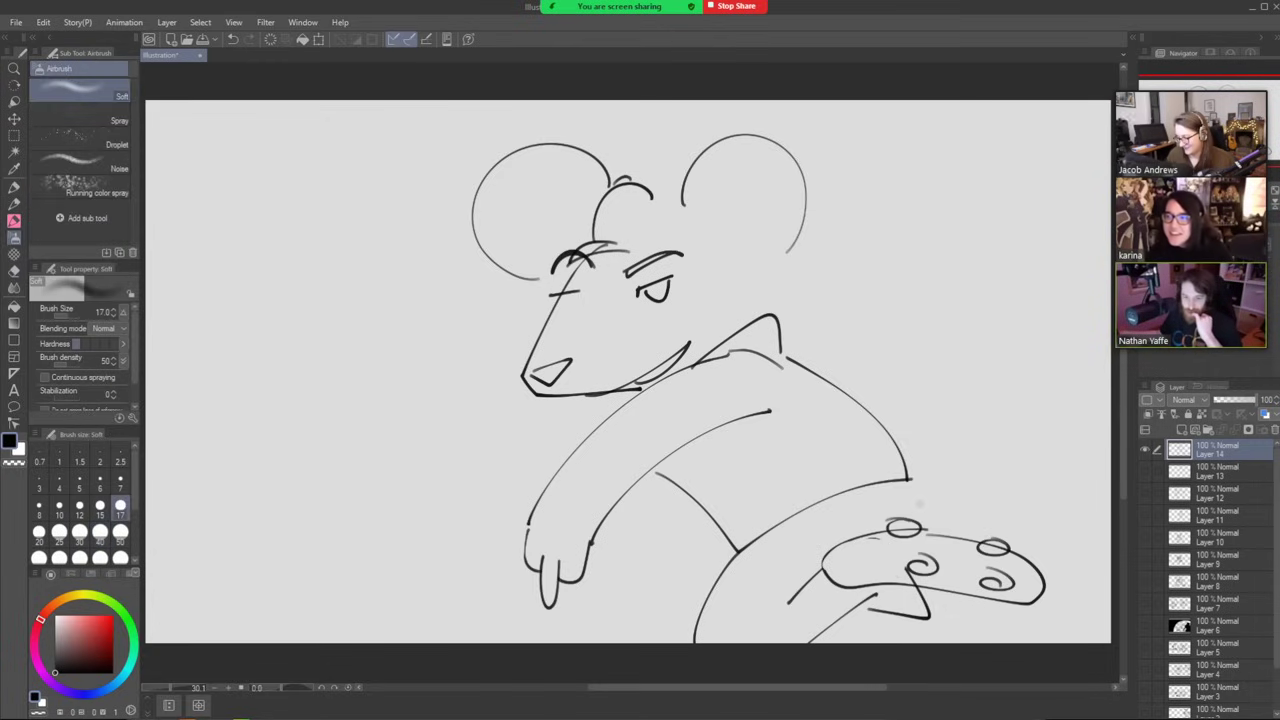
{"action": "left_click_drag", "start_coordinate": [908, 476], "coordinate": [930, 520]}
{"action": "mouse_move", "coordinate": [964, 598]}
{"action": "left_mouse_down"}
{"action": "mouse_move", "coordinate": [996, 631]}
{"action": "mouse_move", "coordinate": [1014, 600]}
{"action": "left_mouse_up"}
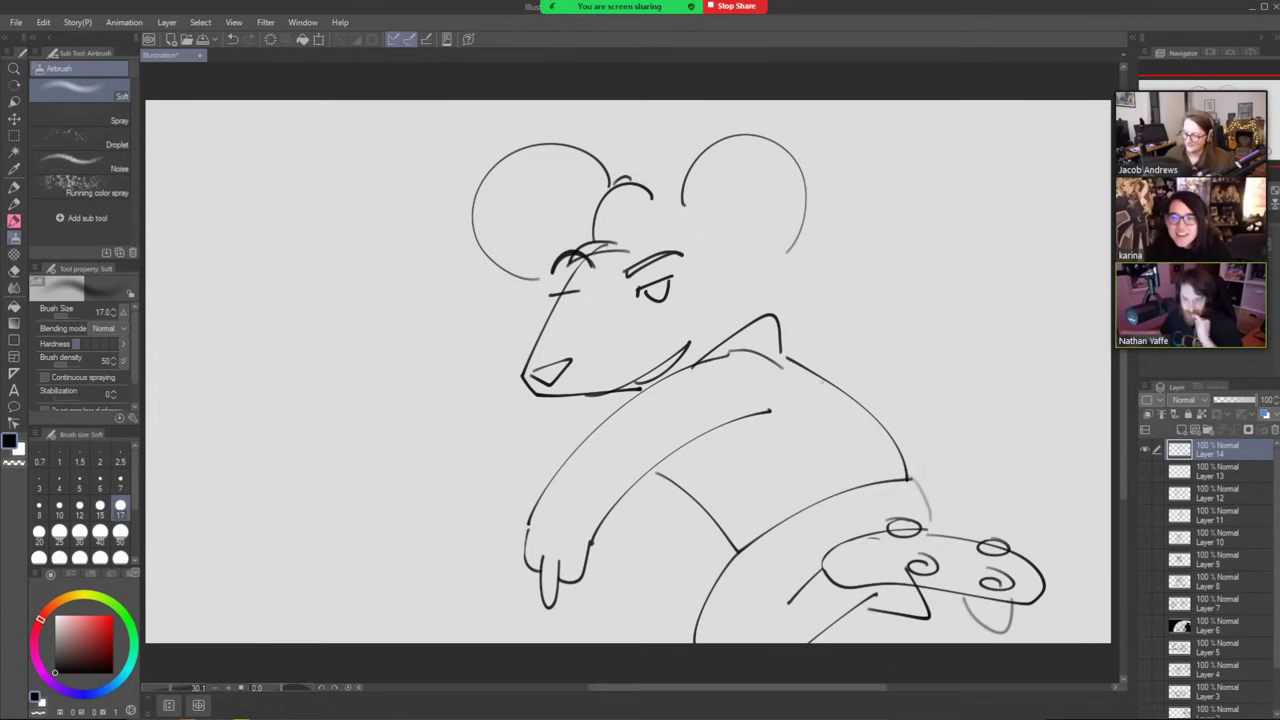
{"action": "mouse_move", "coordinate": [782, 328]}
{"action": "left_mouse_down"}
{"action": "mouse_move", "coordinate": [1046, 402]}
{"action": "mouse_move", "coordinate": [898, 412]}
{"action": "left_mouse_up"}
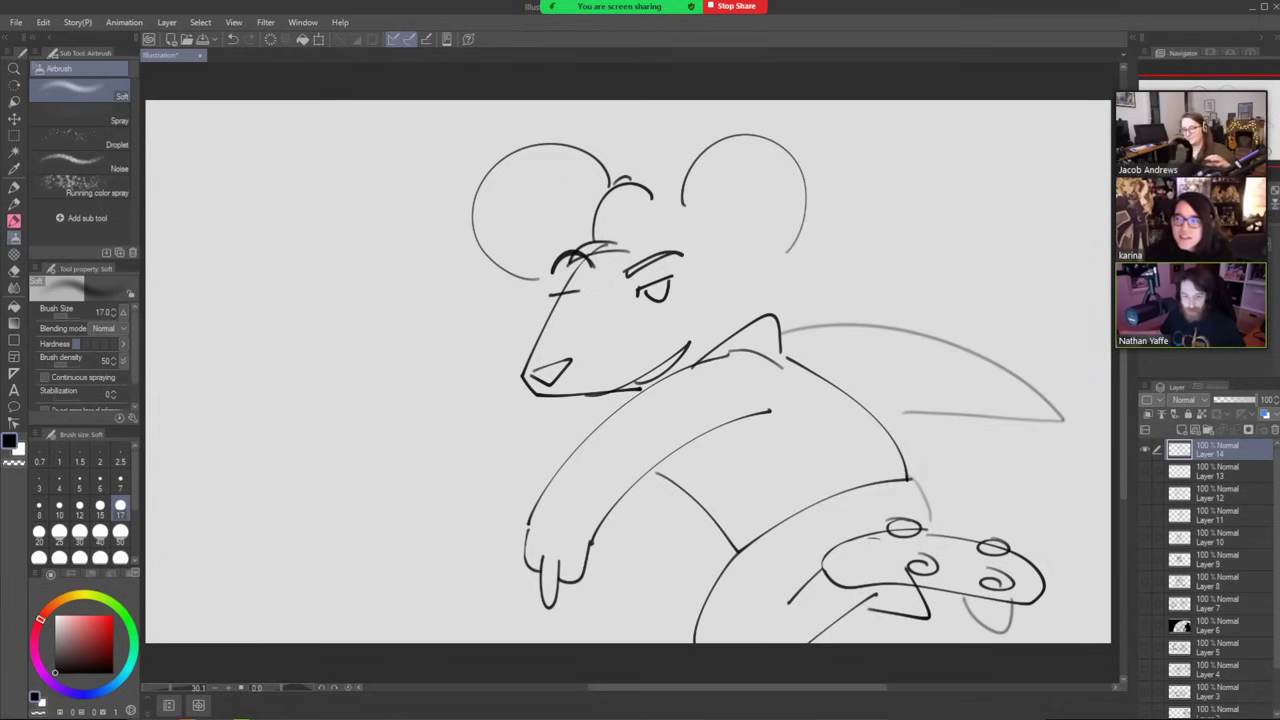
{"action": "left_click_drag", "start_coordinate": [600, 178], "coordinate": [530, 248]}
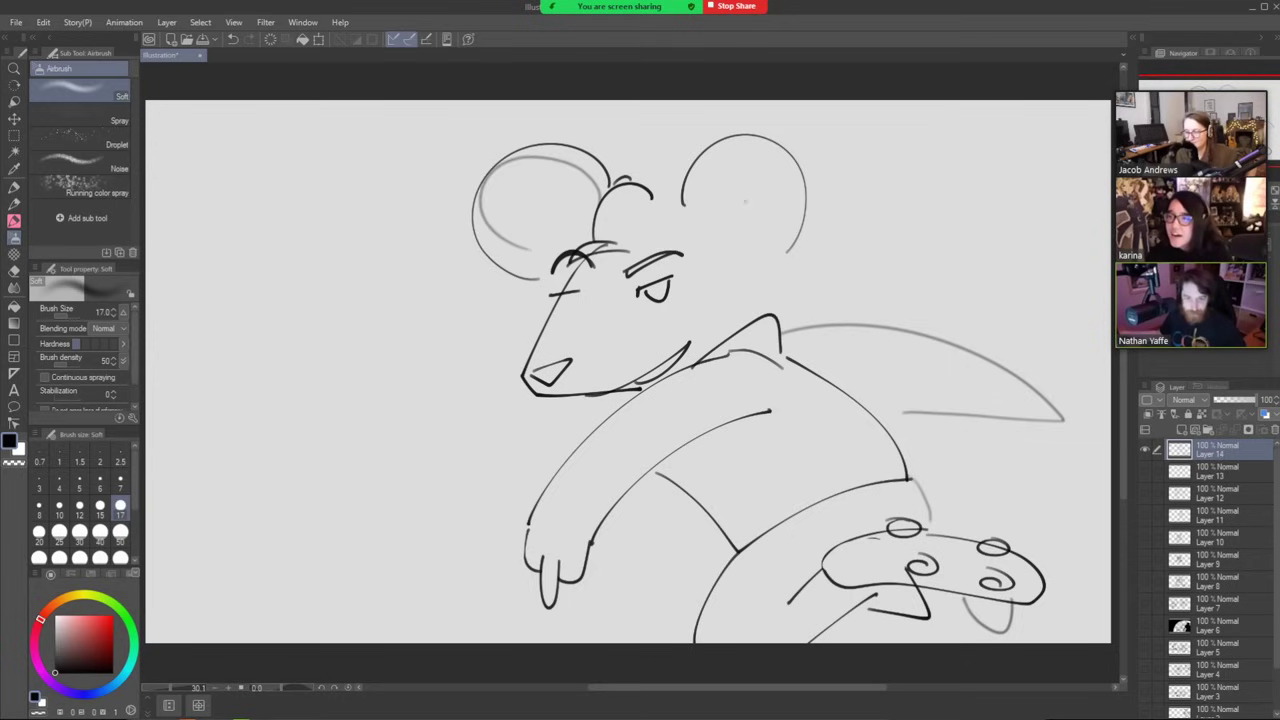
{"action": "left_click_drag", "start_coordinate": [705, 148], "coordinate": [724, 264]}
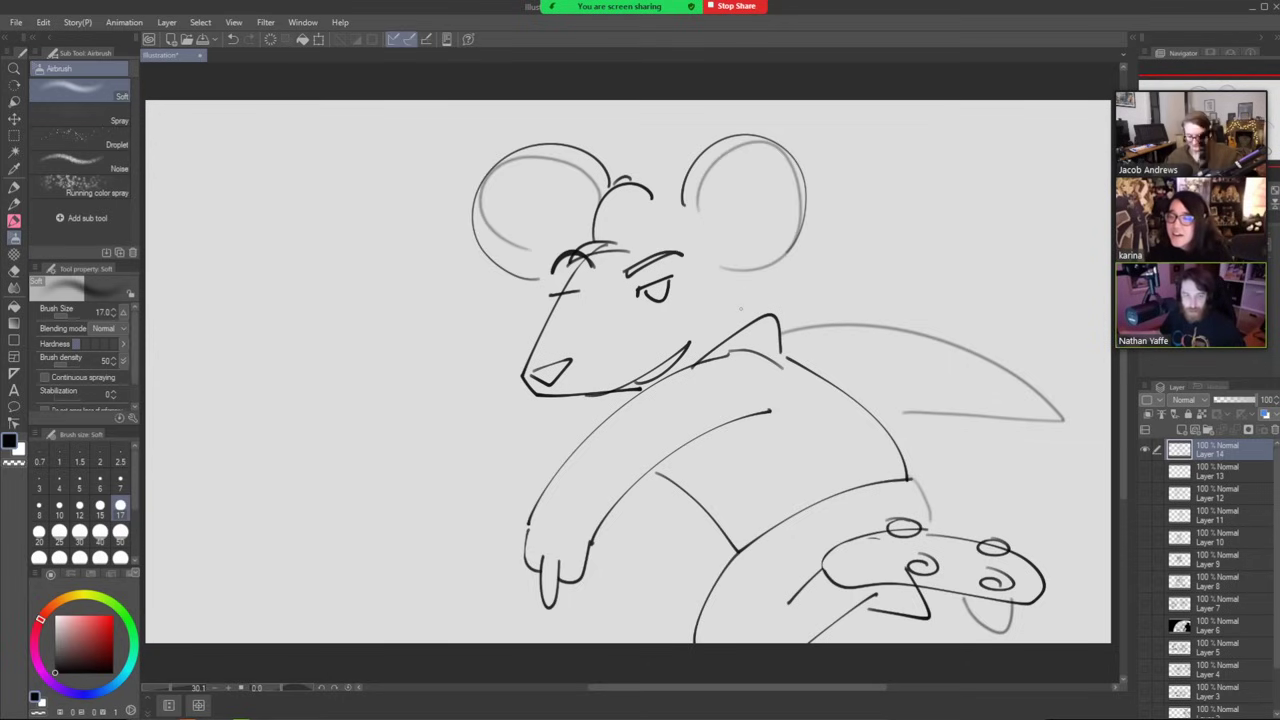
Switch back to the CIRO brush and draw short whiskers on the cheek and beyond the tip of the snout.
{"action": "key", "text": "b"}
{"action": "key", "text": "b"}
{"action": "key", "text": "b"}
{"action": "key", "text": "b"}
{"action": "key", "text": "b"}
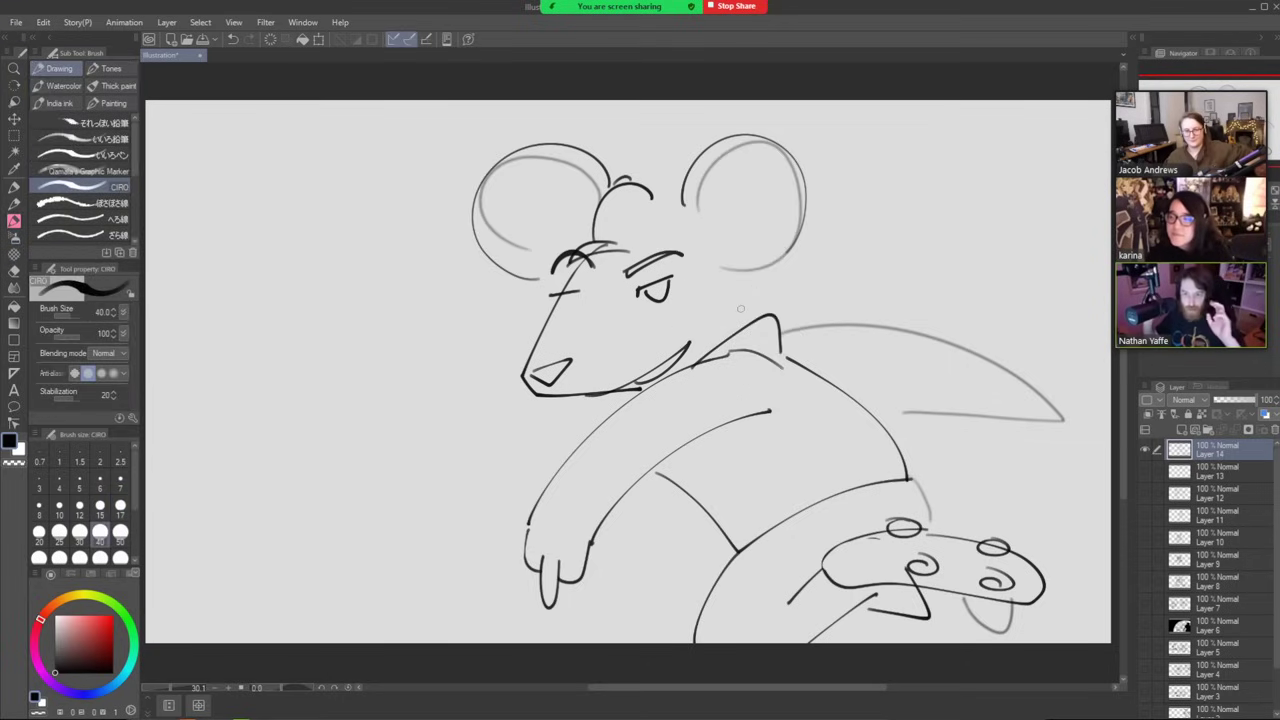
{"action": "left_click_drag", "start_coordinate": [605, 347], "coordinate": [643, 321]}
{"action": "mouse_move", "coordinate": [617, 350]}
{"action": "left_mouse_down"}
{"action": "mouse_move", "coordinate": [648, 343]}
{"action": "mouse_move", "coordinate": [650, 357]}
{"action": "left_mouse_up"}
{"action": "left_click_drag", "start_coordinate": [526, 360], "coordinate": [487, 352]}
{"action": "mouse_move", "coordinate": [522, 374]}
{"action": "left_mouse_down"}
{"action": "mouse_move", "coordinate": [505, 378]}
{"action": "mouse_move", "coordinate": [484, 418]}
{"action": "left_mouse_up"}
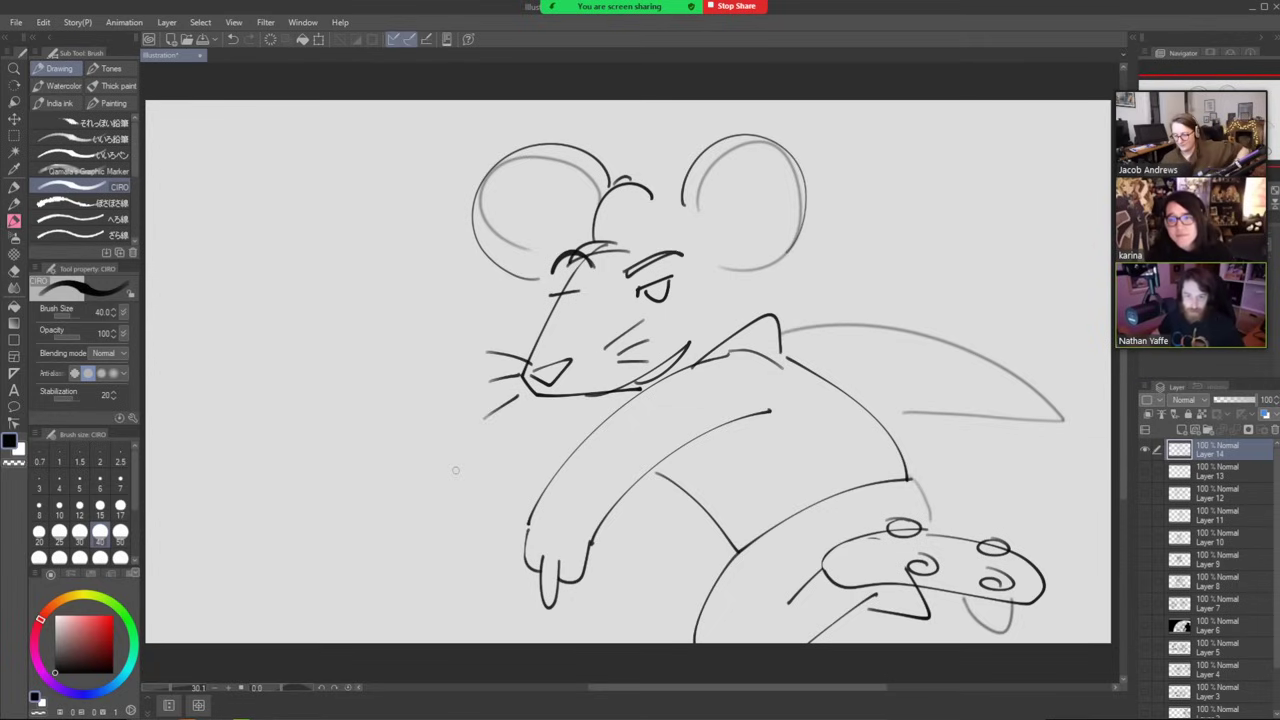
Draw double-lined sleeve cuffs on both arms and a long thin tail curving up from the lower back.
{"action": "left_click_drag", "start_coordinate": [612, 413], "coordinate": [656, 468]}
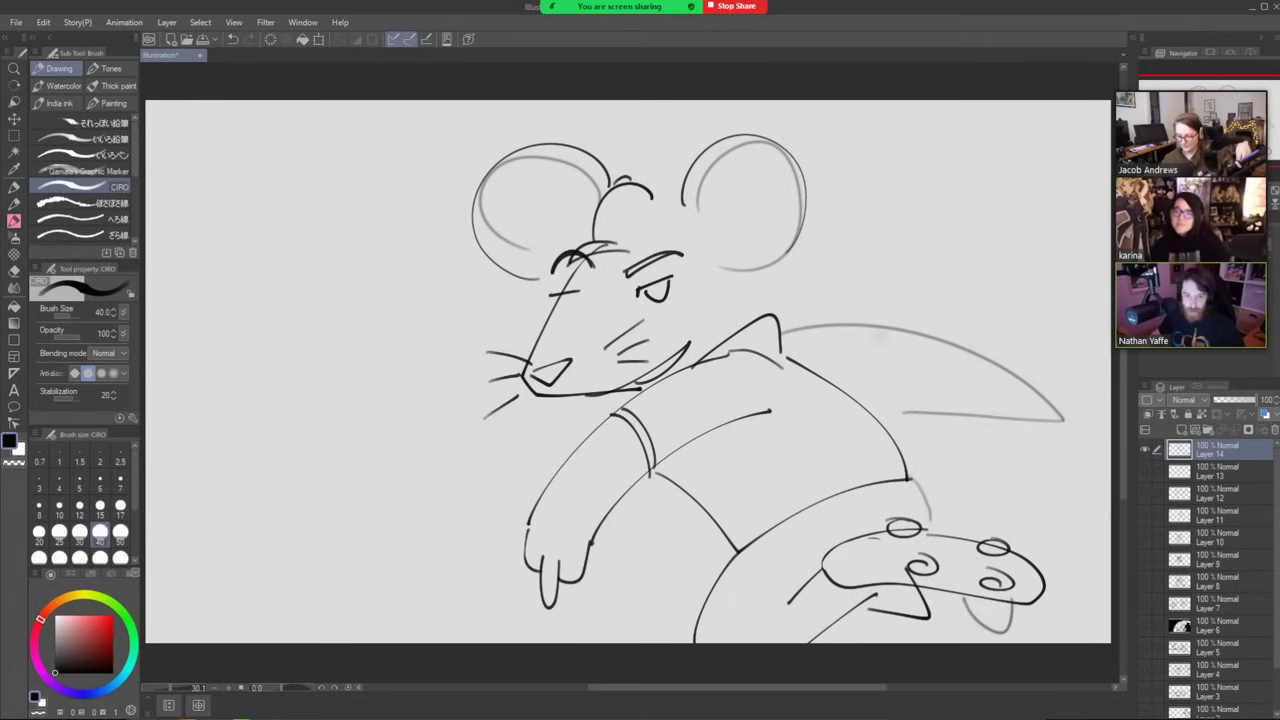
{"action": "left_click_drag", "start_coordinate": [862, 330], "coordinate": [866, 412]}
{"action": "left_click_drag", "start_coordinate": [872, 330], "coordinate": [876, 402]}
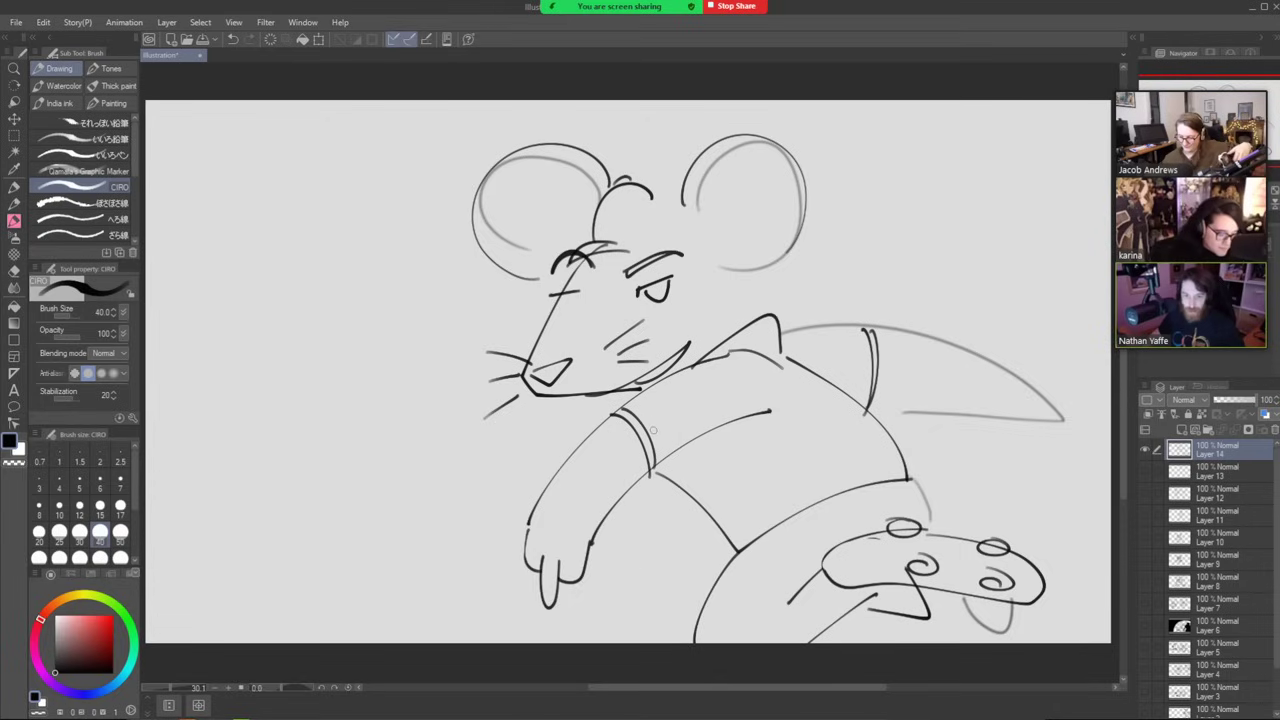
{"action": "mouse_move", "coordinate": [869, 501]}
{"action": "left_mouse_down"}
{"action": "mouse_move", "coordinate": [1022, 228]}
{"action": "mouse_move", "coordinate": [972, 290]}
{"action": "mouse_move", "coordinate": [922, 450]}
{"action": "mouse_move", "coordinate": [880, 484]}
{"action": "left_mouse_up"}
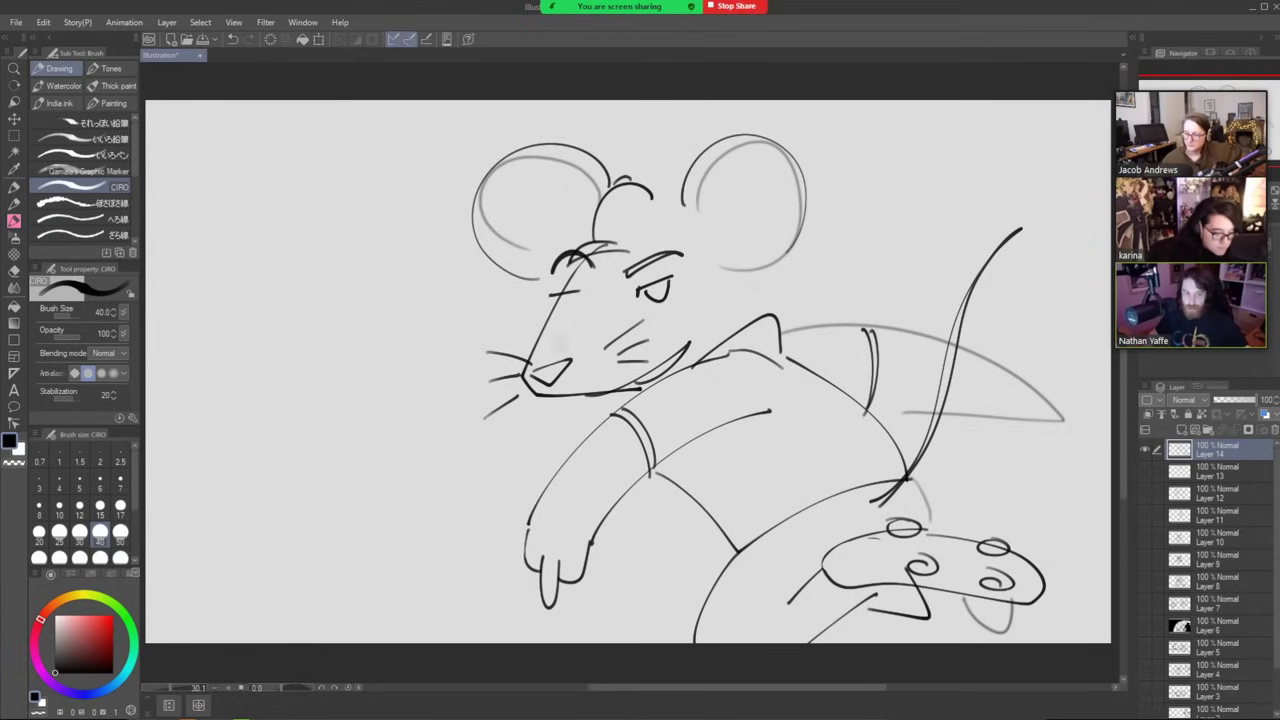
Complete the far eye, add dark pupils to both eyes, and draw the back of the neck down to the collar.
{"action": "left_click_drag", "start_coordinate": [555, 295], "coordinate": [566, 310]}
{"action": "left_click_drag", "start_coordinate": [648, 292], "coordinate": [657, 289]}
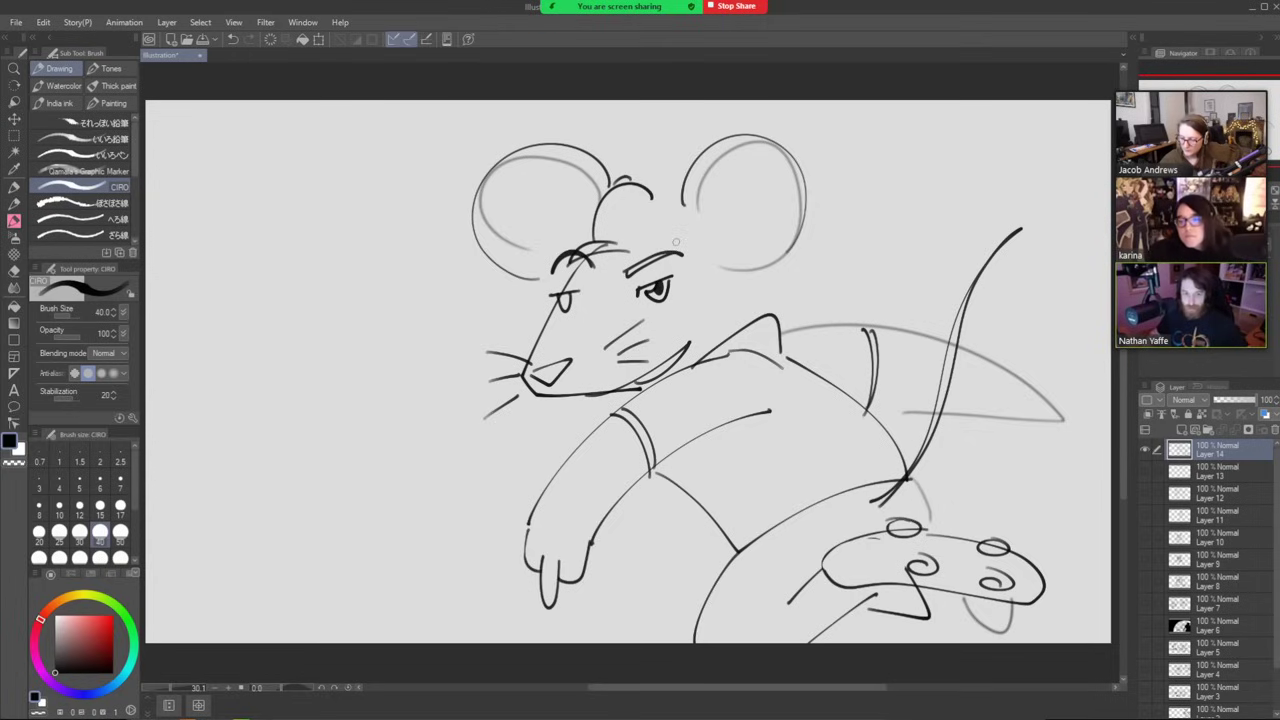
{"action": "left_click_drag", "start_coordinate": [564, 300], "coordinate": [566, 305]}
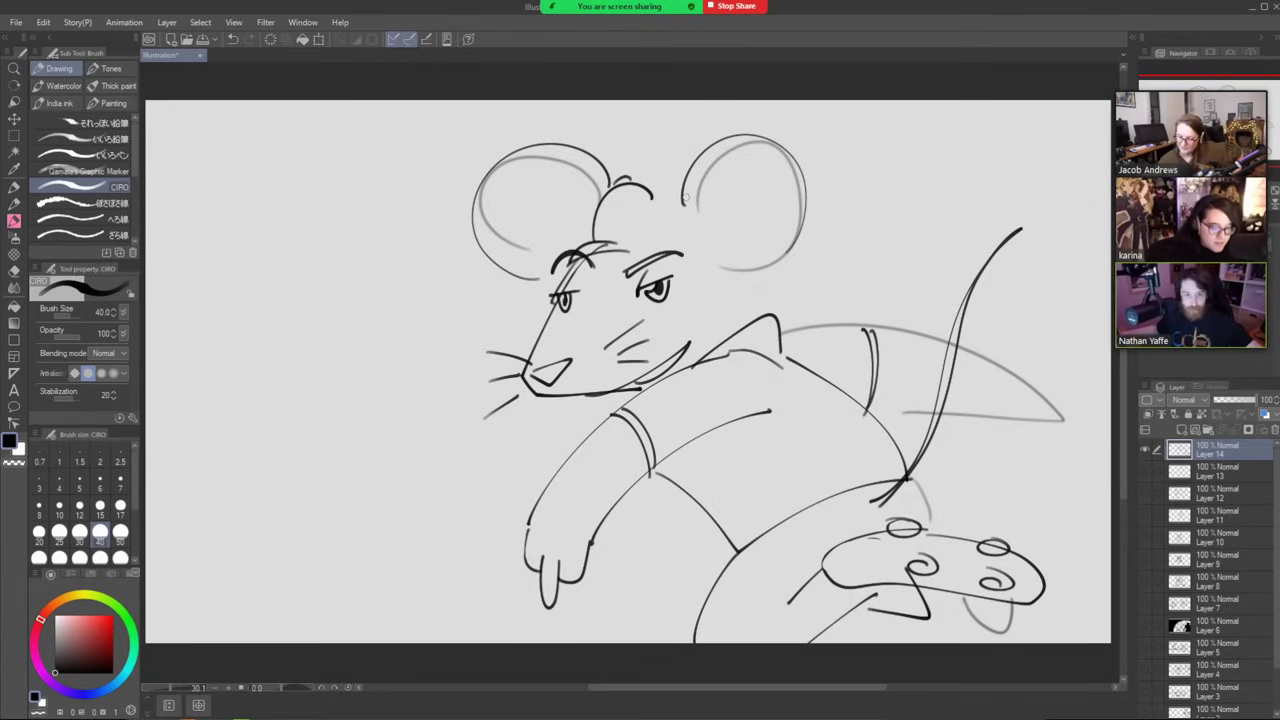
{"action": "left_click_drag", "start_coordinate": [727, 267], "coordinate": [750, 334]}
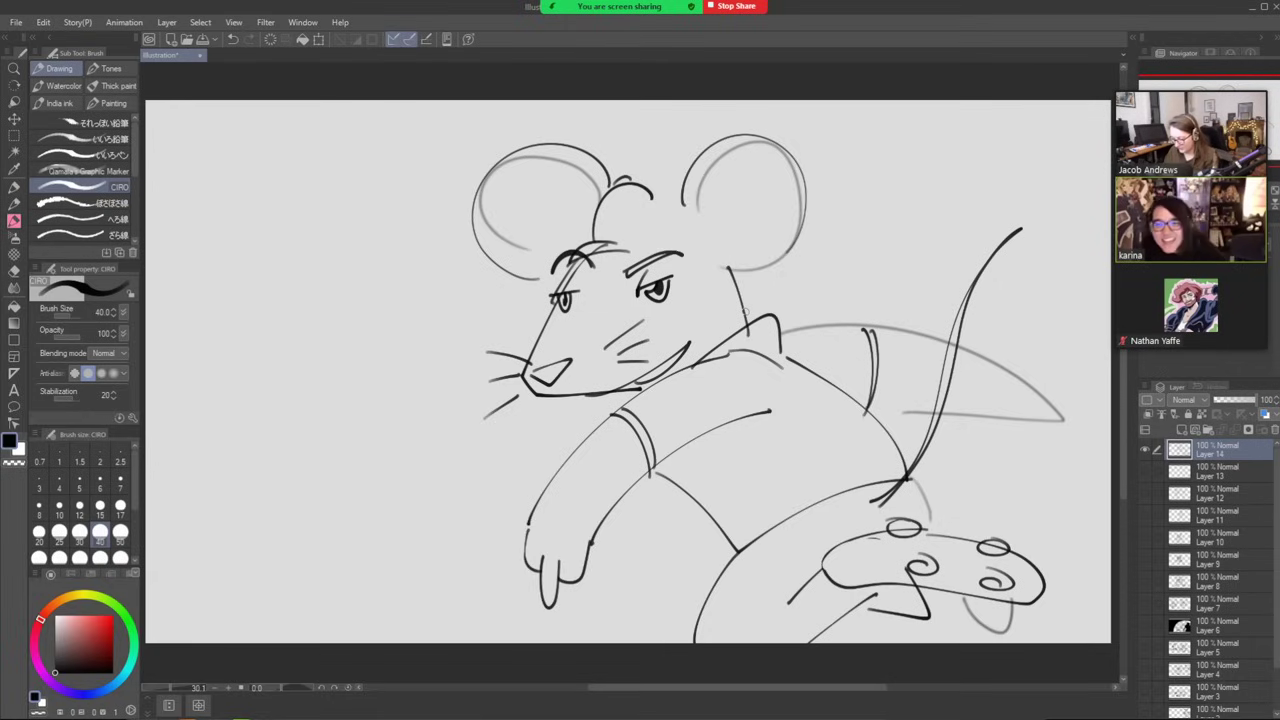
Hide the mouse layer and, on a new layer, draw a wide-cheeked head outline with a rounded triangular nose.
{"action": "left_click", "coordinate": [1146, 450]}
{"action": "left_click", "coordinate": [1182, 430]}
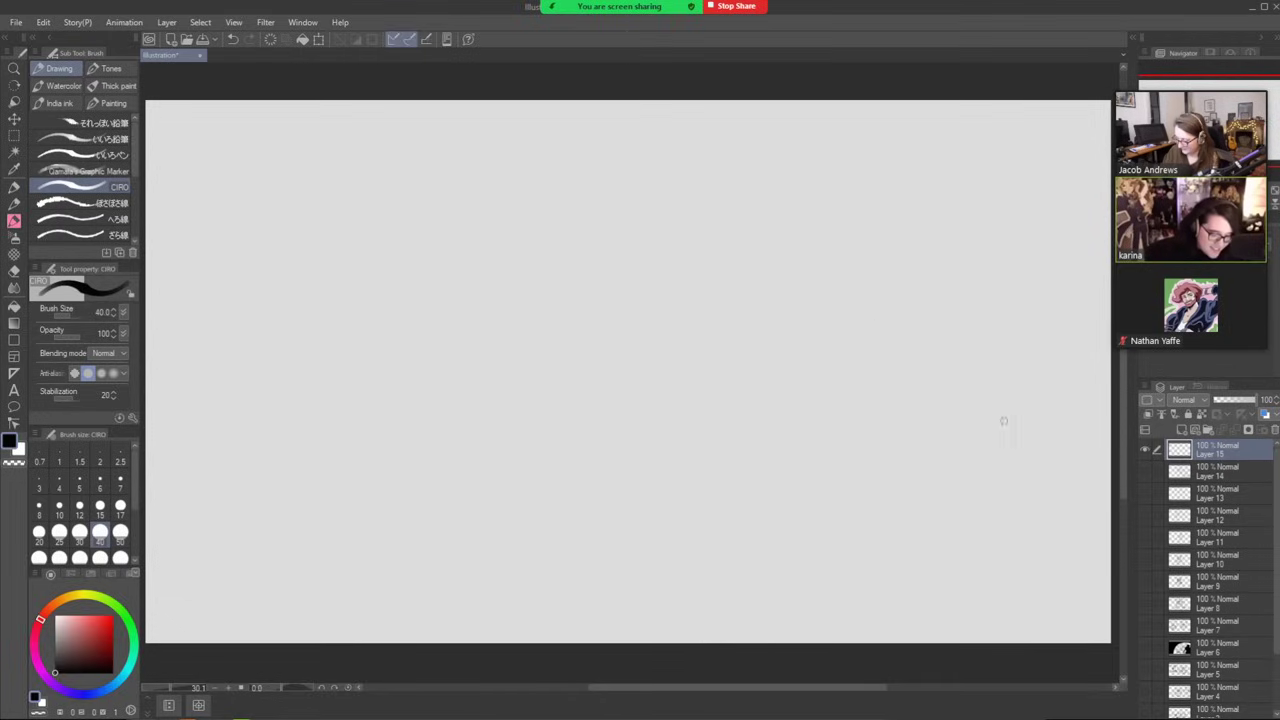
{"action": "mouse_move", "coordinate": [750, 202]}
{"action": "left_mouse_down"}
{"action": "mouse_move", "coordinate": [604, 268]}
{"action": "mouse_move", "coordinate": [569, 310]}
{"action": "mouse_move", "coordinate": [564, 345]}
{"action": "mouse_move", "coordinate": [606, 381]}
{"action": "mouse_move", "coordinate": [676, 405]}
{"action": "mouse_move", "coordinate": [753, 393]}
{"action": "mouse_move", "coordinate": [813, 324]}
{"action": "mouse_move", "coordinate": [827, 259]}
{"action": "mouse_move", "coordinate": [765, 198]}
{"action": "left_mouse_up"}
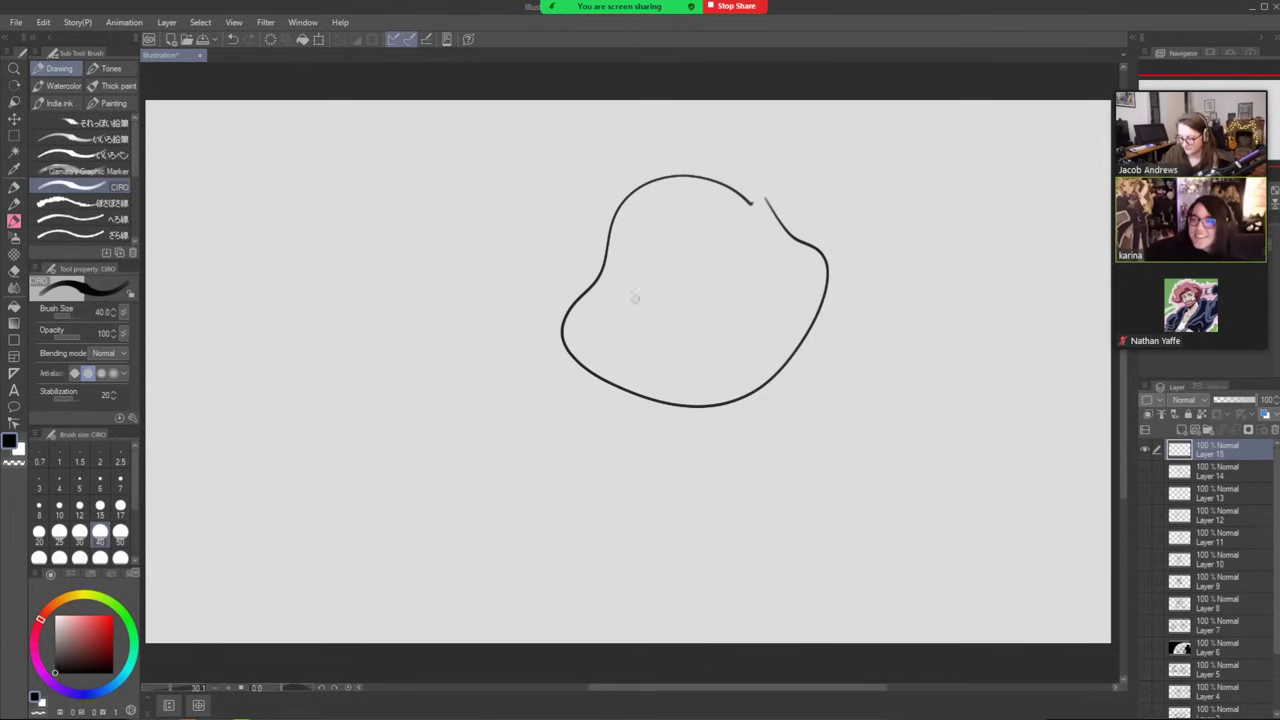
{"action": "mouse_move", "coordinate": [618, 300]}
{"action": "left_mouse_down"}
{"action": "mouse_move", "coordinate": [670, 322]}
{"action": "mouse_move", "coordinate": [615, 305]}
{"action": "left_mouse_up"}
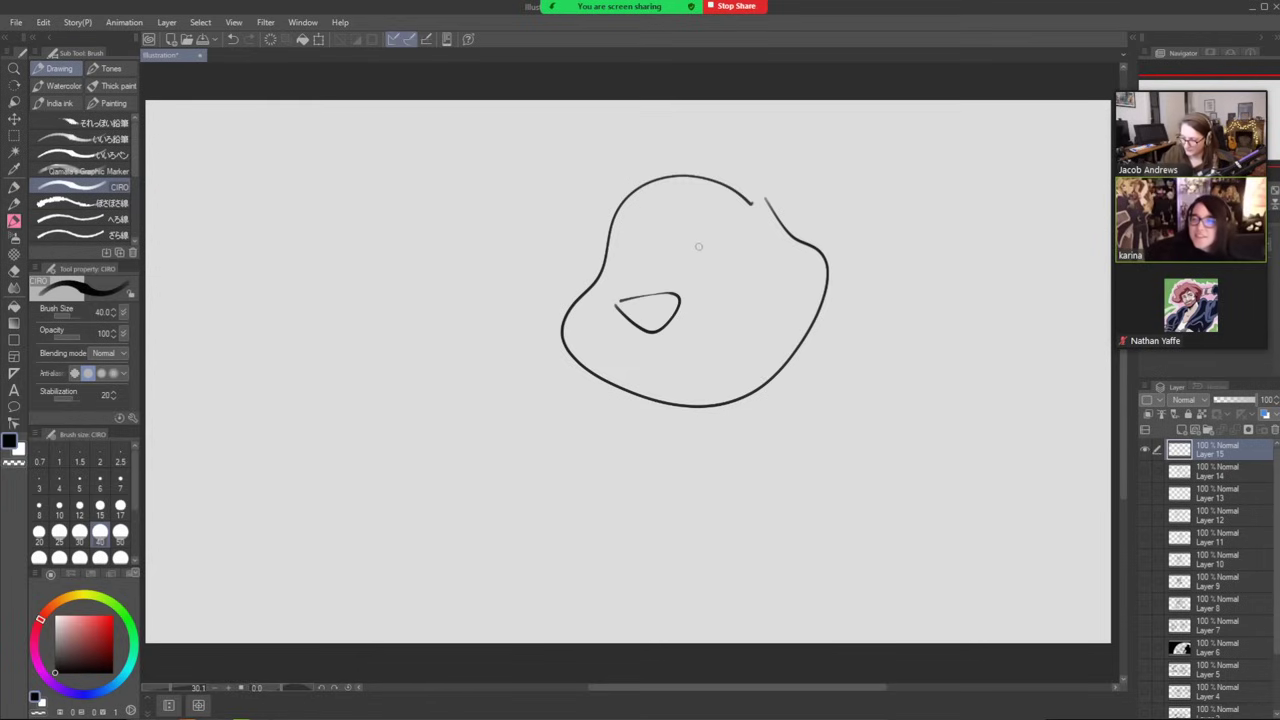
Draw two rounded eyes with pupils above the nose and a large ear with an inner contour on each side of the head.
{"action": "mouse_move", "coordinate": [675, 261]}
{"action": "left_mouse_down"}
{"action": "mouse_move", "coordinate": [701, 209]}
{"action": "mouse_move", "coordinate": [736, 267]}
{"action": "mouse_move", "coordinate": [704, 274]}
{"action": "left_mouse_up"}
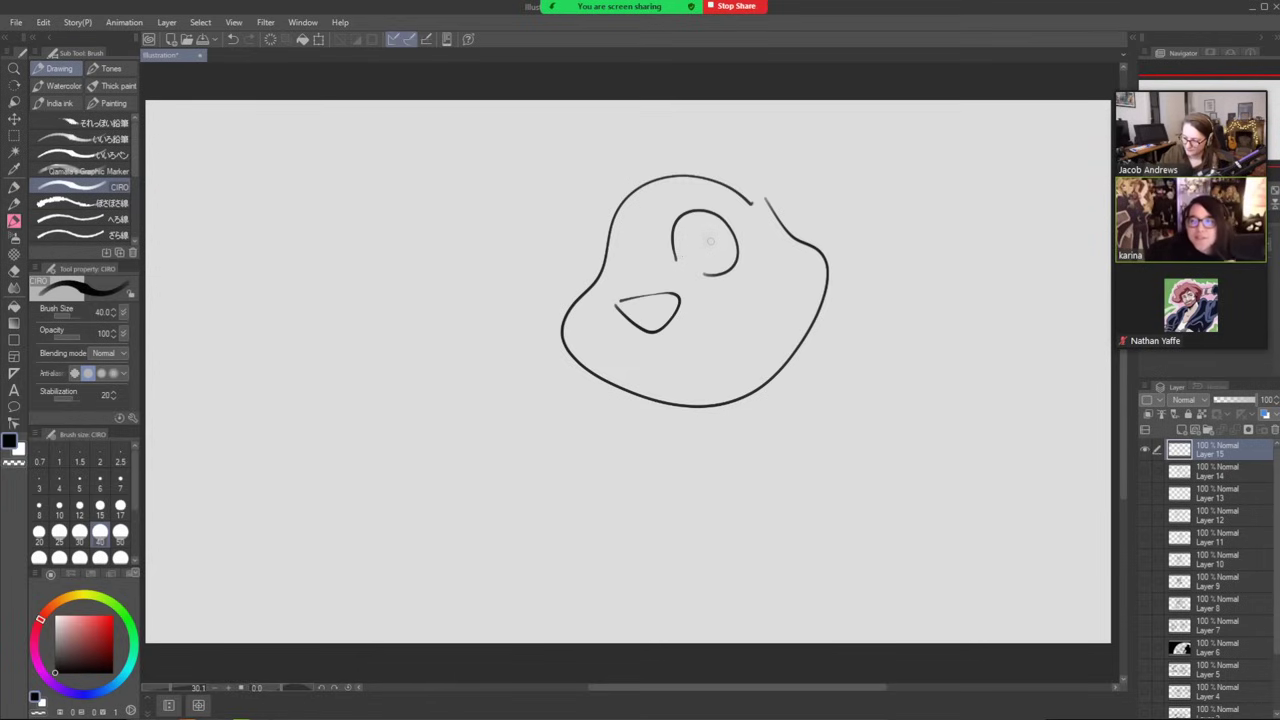
{"action": "mouse_move", "coordinate": [734, 230]}
{"action": "left_mouse_down"}
{"action": "mouse_move", "coordinate": [708, 266]}
{"action": "mouse_move", "coordinate": [738, 240]}
{"action": "mouse_move", "coordinate": [726, 264]}
{"action": "left_mouse_up"}
{"action": "mouse_move", "coordinate": [645, 252]}
{"action": "left_mouse_down"}
{"action": "mouse_move", "coordinate": [603, 265]}
{"action": "mouse_move", "coordinate": [622, 270]}
{"action": "mouse_move", "coordinate": [644, 250]}
{"action": "mouse_move", "coordinate": [634, 268]}
{"action": "left_mouse_up"}
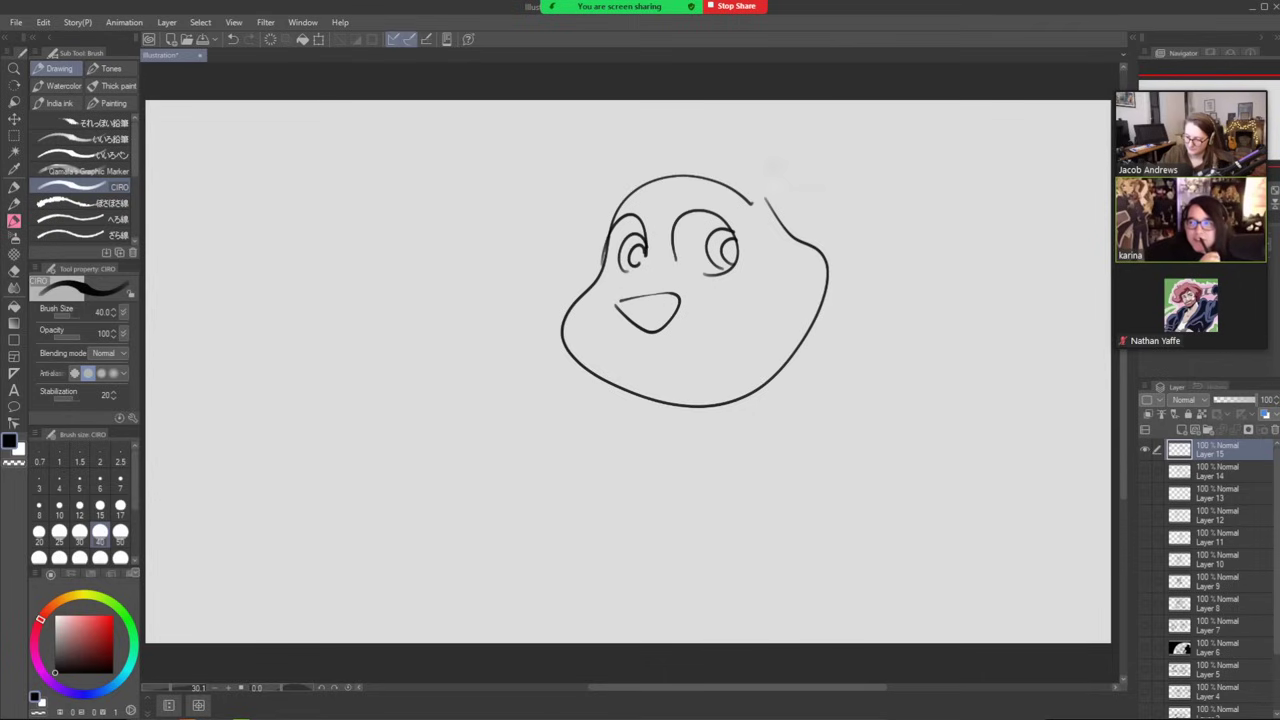
{"action": "mouse_move", "coordinate": [749, 213]}
{"action": "left_mouse_down"}
{"action": "mouse_move", "coordinate": [780, 96]}
{"action": "mouse_move", "coordinate": [888, 119]}
{"action": "mouse_move", "coordinate": [863, 206]}
{"action": "mouse_move", "coordinate": [779, 238]}
{"action": "left_mouse_up"}
{"action": "mouse_move", "coordinate": [638, 188]}
{"action": "left_mouse_down"}
{"action": "mouse_move", "coordinate": [622, 120]}
{"action": "mouse_move", "coordinate": [535, 218]}
{"action": "mouse_move", "coordinate": [600, 235]}
{"action": "mouse_move", "coordinate": [571, 135]}
{"action": "mouse_move", "coordinate": [546, 190]}
{"action": "left_mouse_up"}
{"action": "mouse_move", "coordinate": [762, 222]}
{"action": "left_mouse_down"}
{"action": "mouse_move", "coordinate": [772, 162]}
{"action": "mouse_move", "coordinate": [876, 136]}
{"action": "mouse_move", "coordinate": [824, 192]}
{"action": "left_mouse_up"}
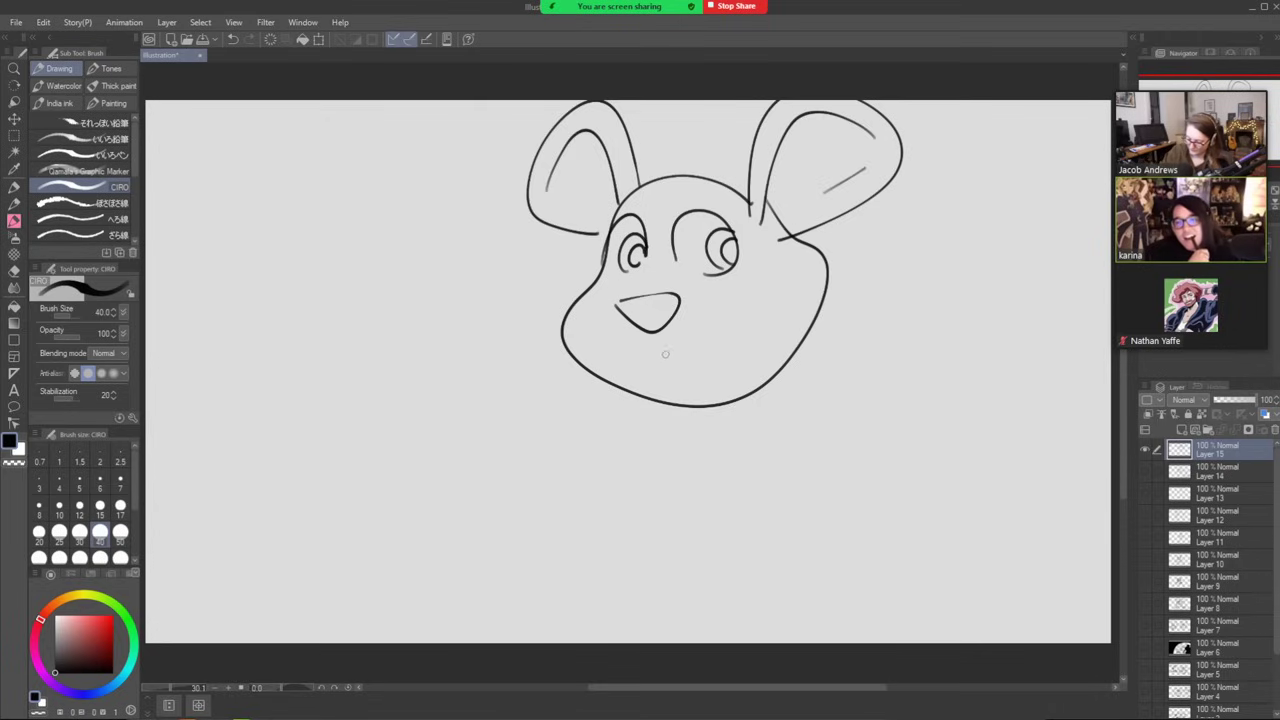
Draw a wide smile framed by a muzzle contour, and add thick arched eyebrows at brush size 70.
{"action": "mouse_move", "coordinate": [621, 345]}
{"action": "left_mouse_down"}
{"action": "mouse_move", "coordinate": [729, 329]}
{"action": "mouse_move", "coordinate": [764, 286]}
{"action": "mouse_move", "coordinate": [755, 314]}
{"action": "mouse_move", "coordinate": [658, 379]}
{"action": "mouse_move", "coordinate": [594, 322]}
{"action": "left_mouse_up"}
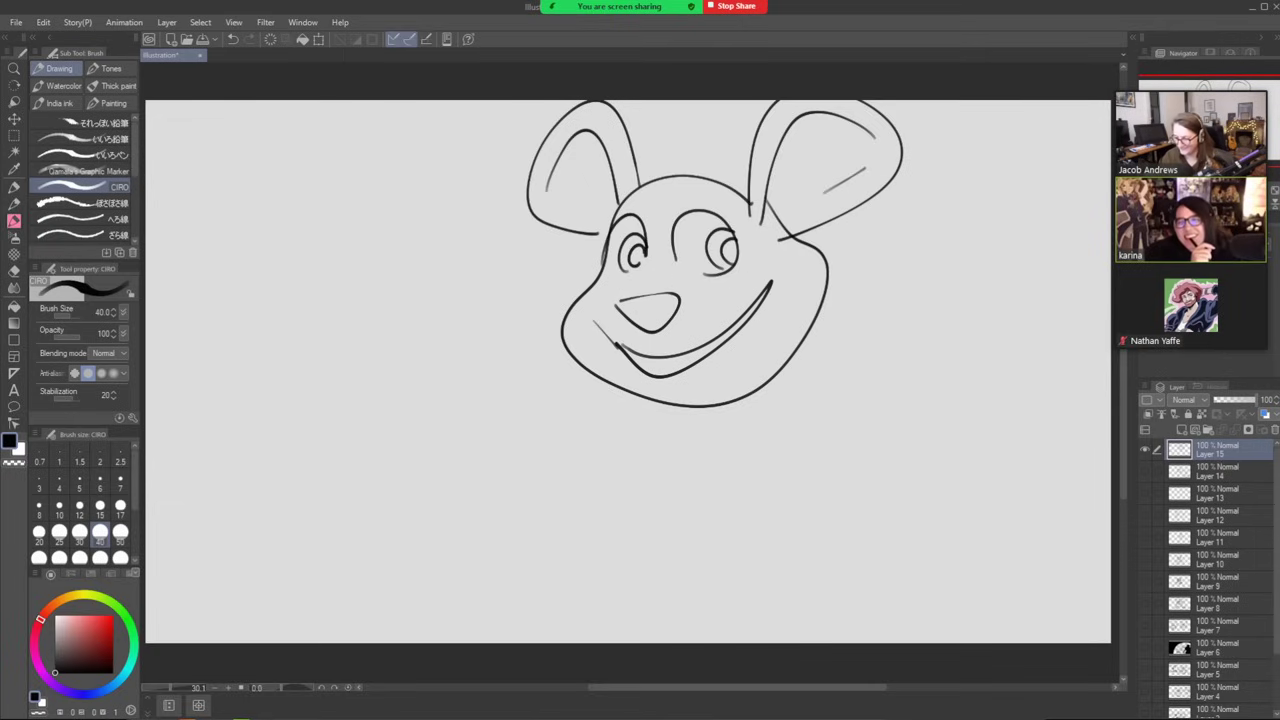
{"action": "mouse_move", "coordinate": [595, 319]}
{"action": "left_mouse_down"}
{"action": "mouse_move", "coordinate": [612, 300]}
{"action": "mouse_move", "coordinate": [740, 296]}
{"action": "mouse_move", "coordinate": [790, 272]}
{"action": "mouse_move", "coordinate": [776, 326]}
{"action": "mouse_move", "coordinate": [704, 398]}
{"action": "mouse_move", "coordinate": [579, 308]}
{"action": "mouse_move", "coordinate": [592, 370]}
{"action": "left_mouse_up"}
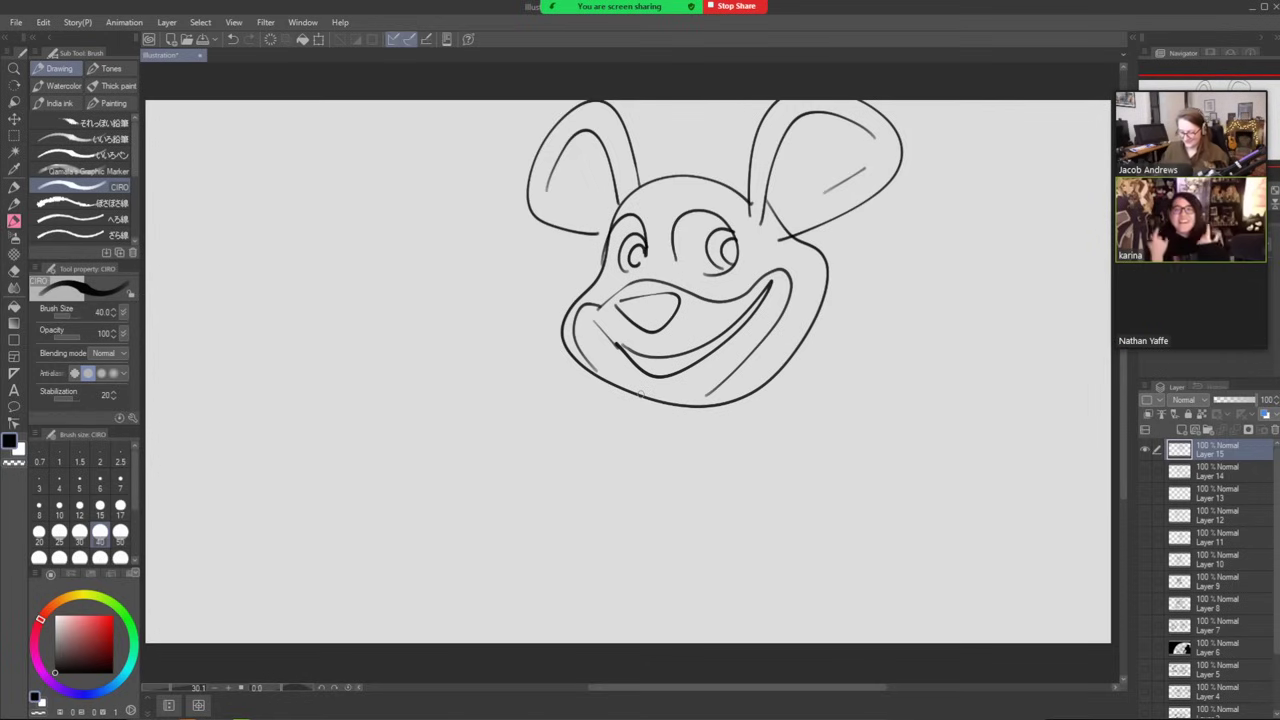
{"action": "key", "text": "bracketright"}
{"action": "key", "text": "bracketright"}
{"action": "key", "text": "bracketright"}
{"action": "key", "text": "bracketright"}
{"action": "mouse_move", "coordinate": [665, 200]}
{"action": "left_mouse_down"}
{"action": "mouse_move", "coordinate": [697, 186]}
{"action": "mouse_move", "coordinate": [748, 204]}
{"action": "mouse_move", "coordinate": [586, 218]}
{"action": "left_mouse_up"}
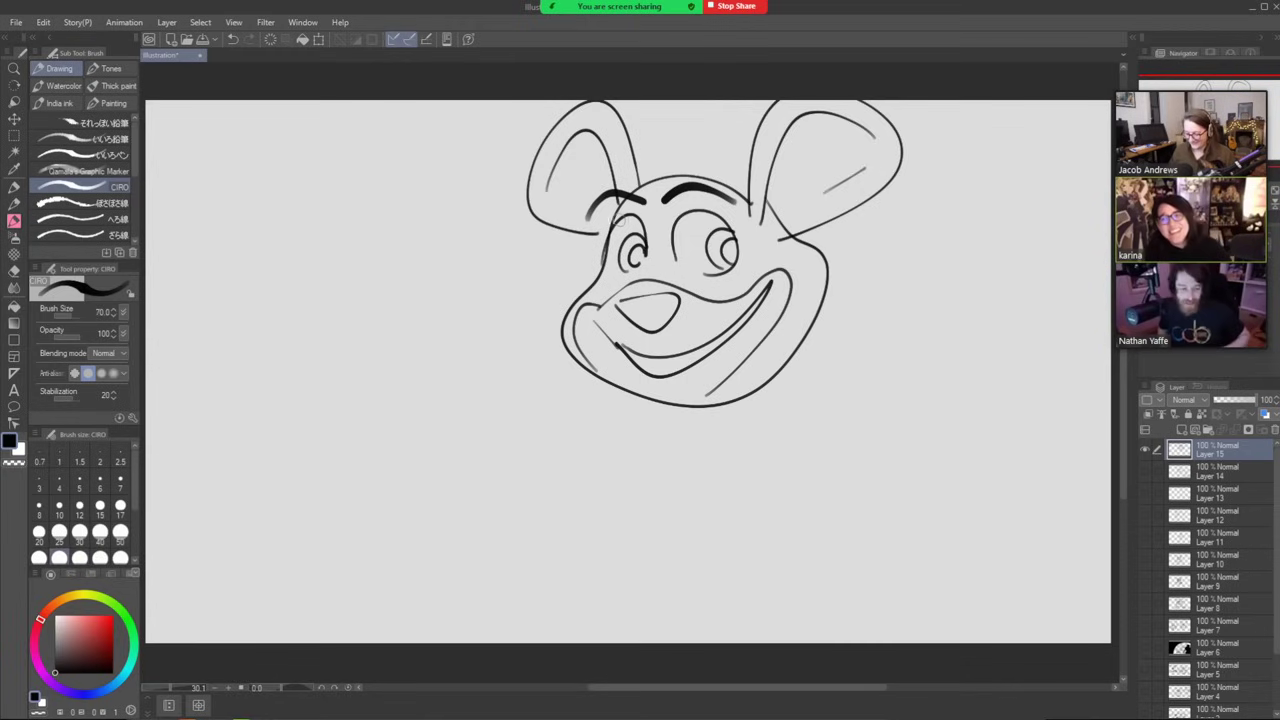
At brush size 50, draw thin arms with round hands, two straight legs with pointed feet, a waistline and a wavy tail.
{"action": "left_click", "coordinate": [120, 532]}
{"action": "mouse_move", "coordinate": [706, 408]}
{"action": "left_mouse_down"}
{"action": "mouse_move", "coordinate": [700, 477]}
{"action": "mouse_move", "coordinate": [712, 482]}
{"action": "mouse_move", "coordinate": [719, 404]}
{"action": "left_mouse_up"}
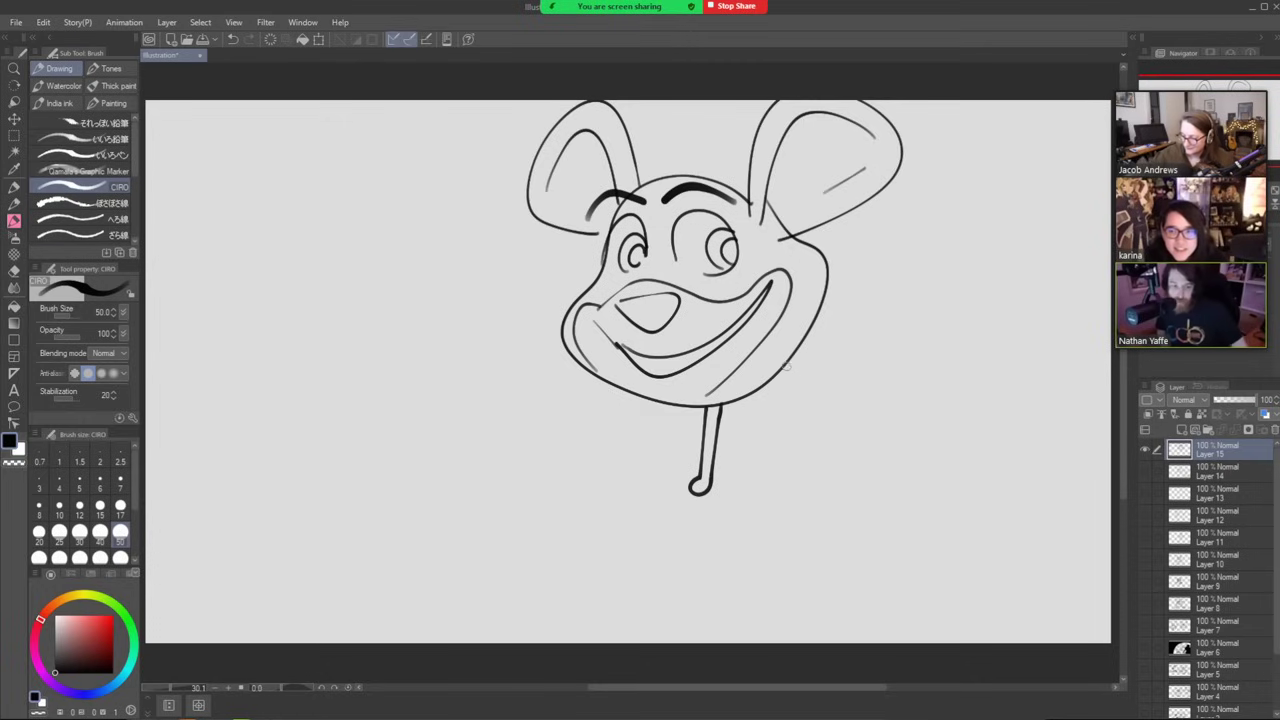
{"action": "mouse_move", "coordinate": [786, 366]}
{"action": "left_mouse_down"}
{"action": "mouse_move", "coordinate": [866, 408]}
{"action": "mouse_move", "coordinate": [862, 420]}
{"action": "mouse_move", "coordinate": [782, 368]}
{"action": "left_mouse_up"}
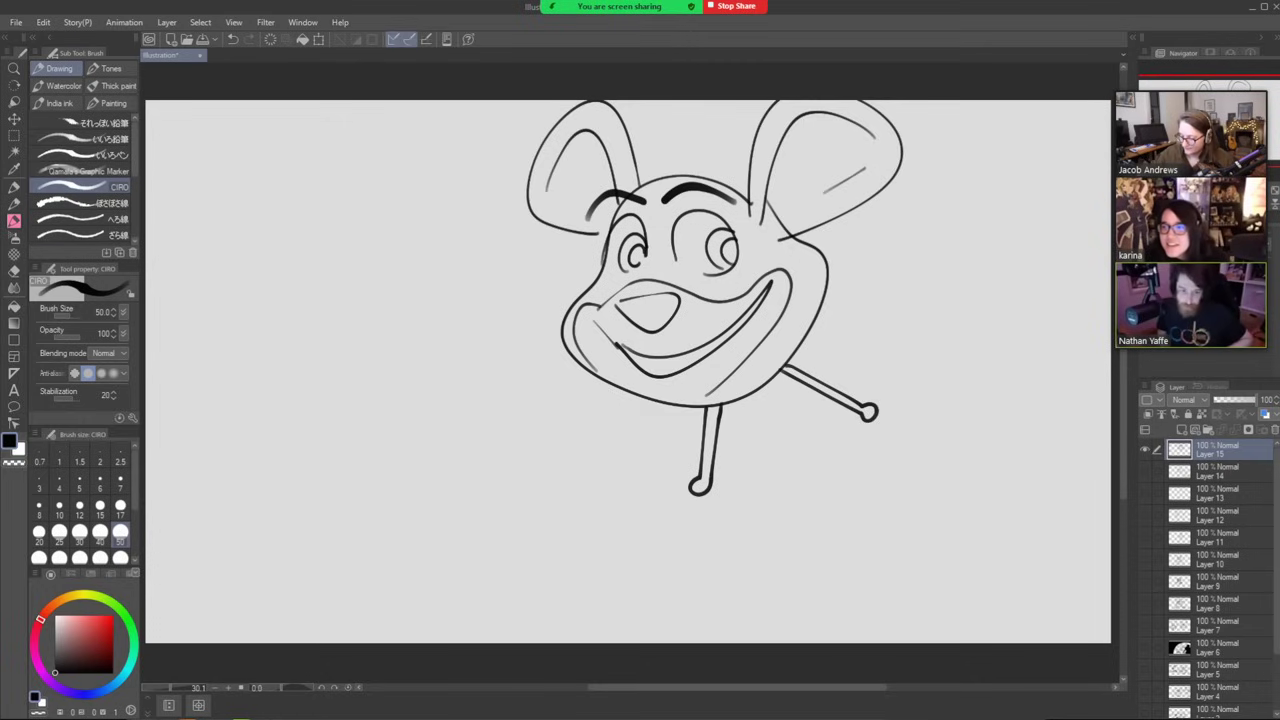
{"action": "mouse_move", "coordinate": [727, 404]}
{"action": "left_mouse_down"}
{"action": "mouse_move", "coordinate": [777, 523]}
{"action": "mouse_move", "coordinate": [766, 540]}
{"action": "mouse_move", "coordinate": [758, 413]}
{"action": "mouse_move", "coordinate": [792, 400]}
{"action": "mouse_move", "coordinate": [846, 524]}
{"action": "mouse_move", "coordinate": [870, 534]}
{"action": "mouse_move", "coordinate": [786, 372]}
{"action": "left_mouse_up"}
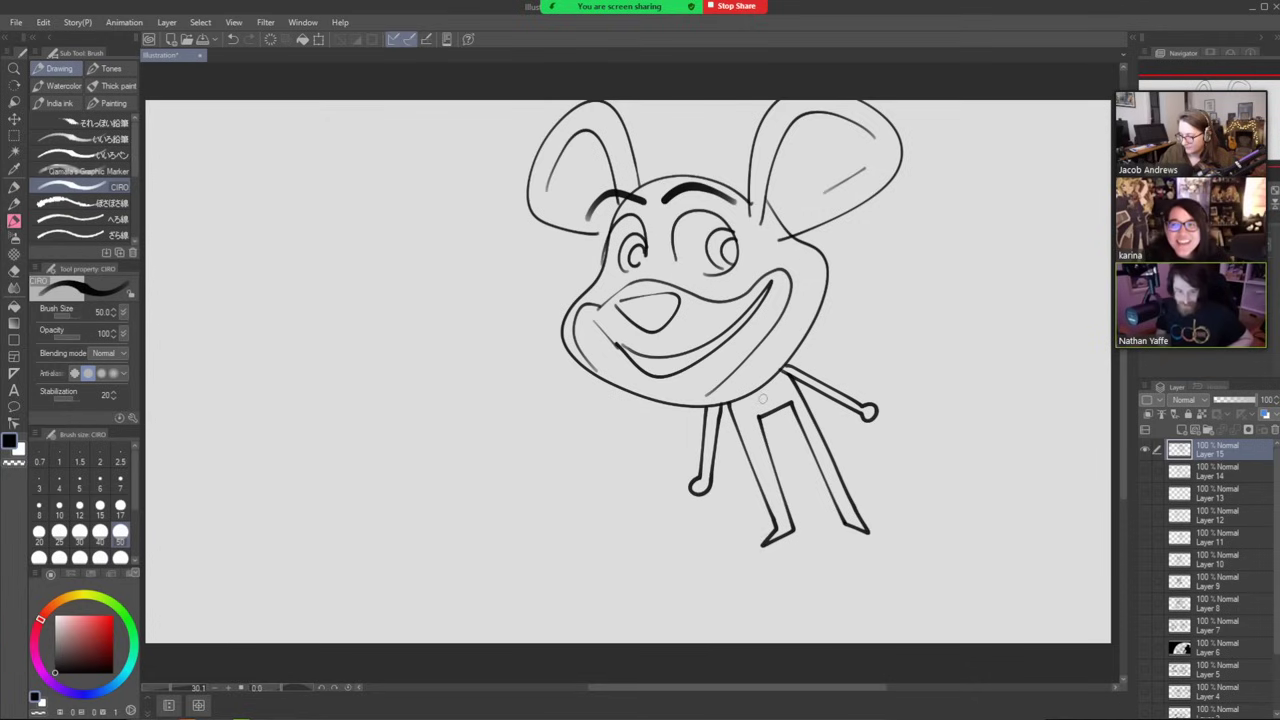
{"action": "mouse_move", "coordinate": [730, 414]}
{"action": "left_mouse_down"}
{"action": "mouse_move", "coordinate": [880, 330]}
{"action": "mouse_move", "coordinate": [912, 326]}
{"action": "mouse_move", "coordinate": [818, 376]}
{"action": "mouse_move", "coordinate": [807, 397]}
{"action": "mouse_move", "coordinate": [813, 376]}
{"action": "left_mouse_up"}
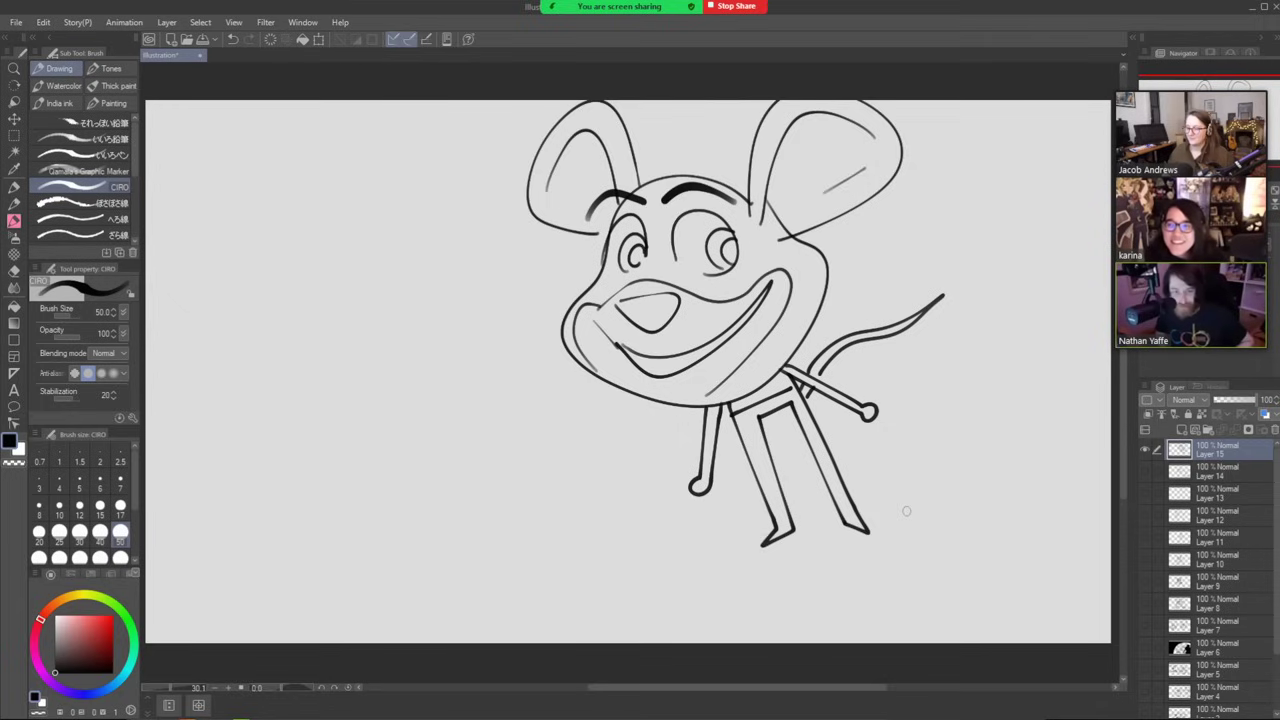
Draw a skateboard with small wheels under the feet, cuffs on the limbs, and short whiskers on both sides of the nose.
{"action": "mouse_move", "coordinate": [800, 528]}
{"action": "left_mouse_down"}
{"action": "mouse_move", "coordinate": [902, 510]}
{"action": "mouse_move", "coordinate": [888, 546]}
{"action": "mouse_move", "coordinate": [784, 550]}
{"action": "left_mouse_up"}
{"action": "mouse_move", "coordinate": [772, 520]}
{"action": "left_mouse_down"}
{"action": "mouse_move", "coordinate": [736, 534]}
{"action": "mouse_move", "coordinate": [748, 556]}
{"action": "mouse_move", "coordinate": [860, 556]}
{"action": "left_mouse_up"}
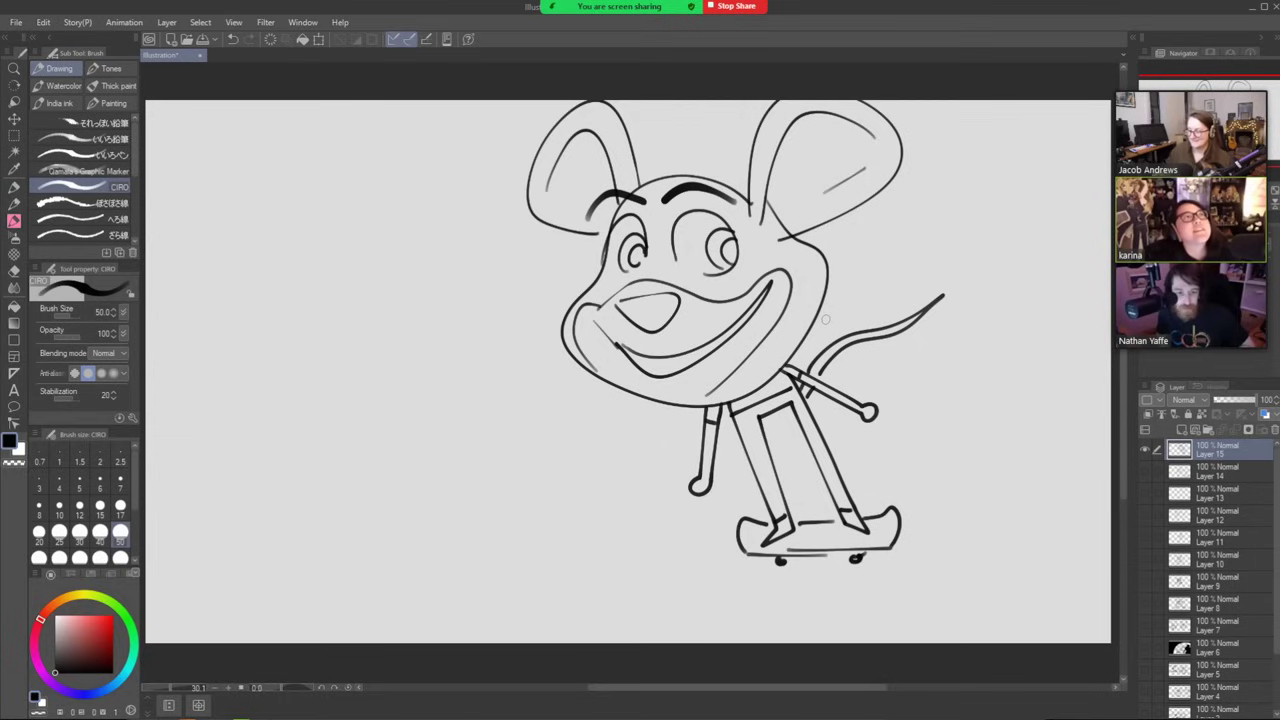
{"action": "mouse_move", "coordinate": [686, 300]}
{"action": "left_mouse_down"}
{"action": "mouse_move", "coordinate": [706, 289]}
{"action": "mouse_move", "coordinate": [710, 316]}
{"action": "left_mouse_up"}
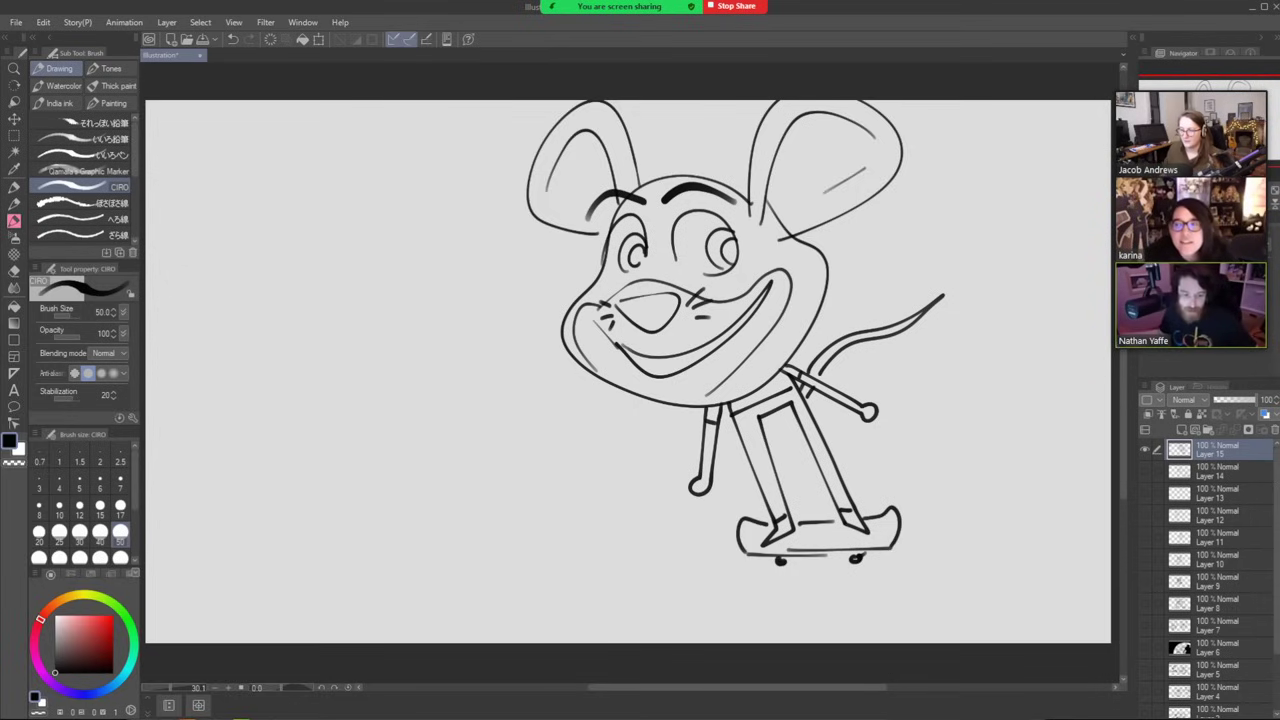
Switch to Photoshop and draw an animal head with a triangular ear, zigzag cheek fur and a long, flat-bottomed snout.
{"action": "left_click", "coordinate": [748, 10]}
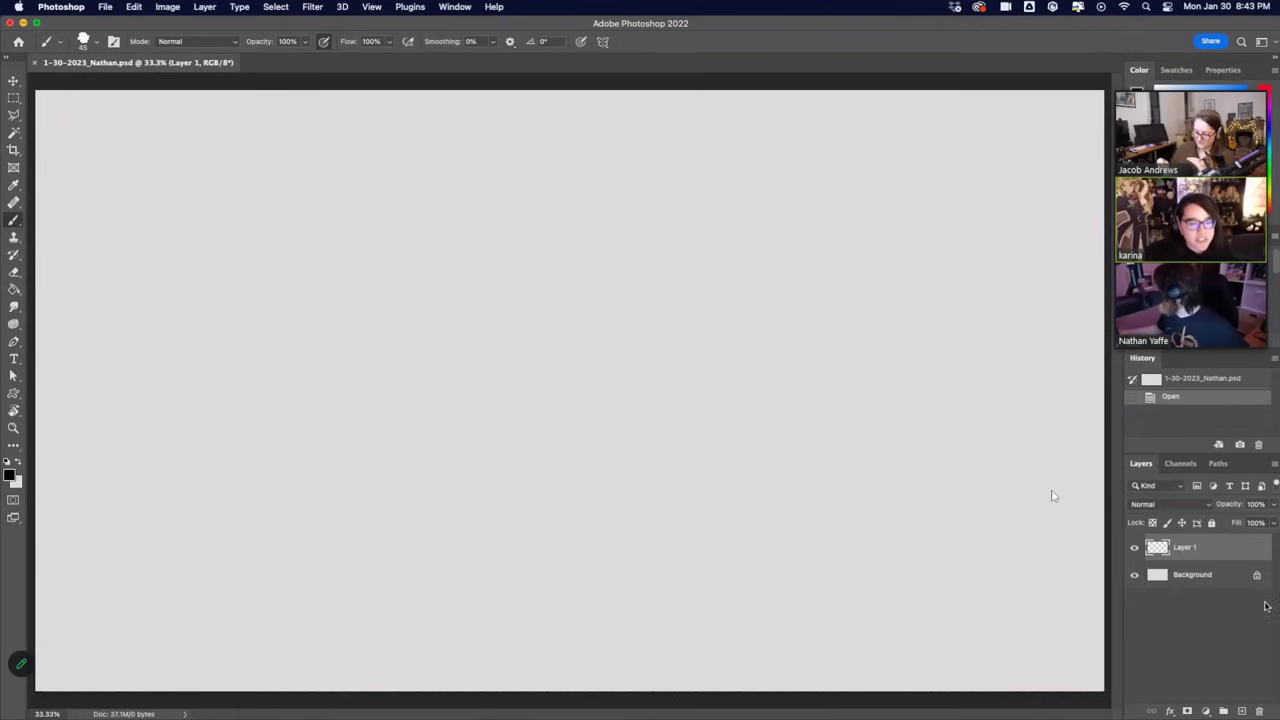
{"action": "left_click", "coordinate": [1264, 702]}
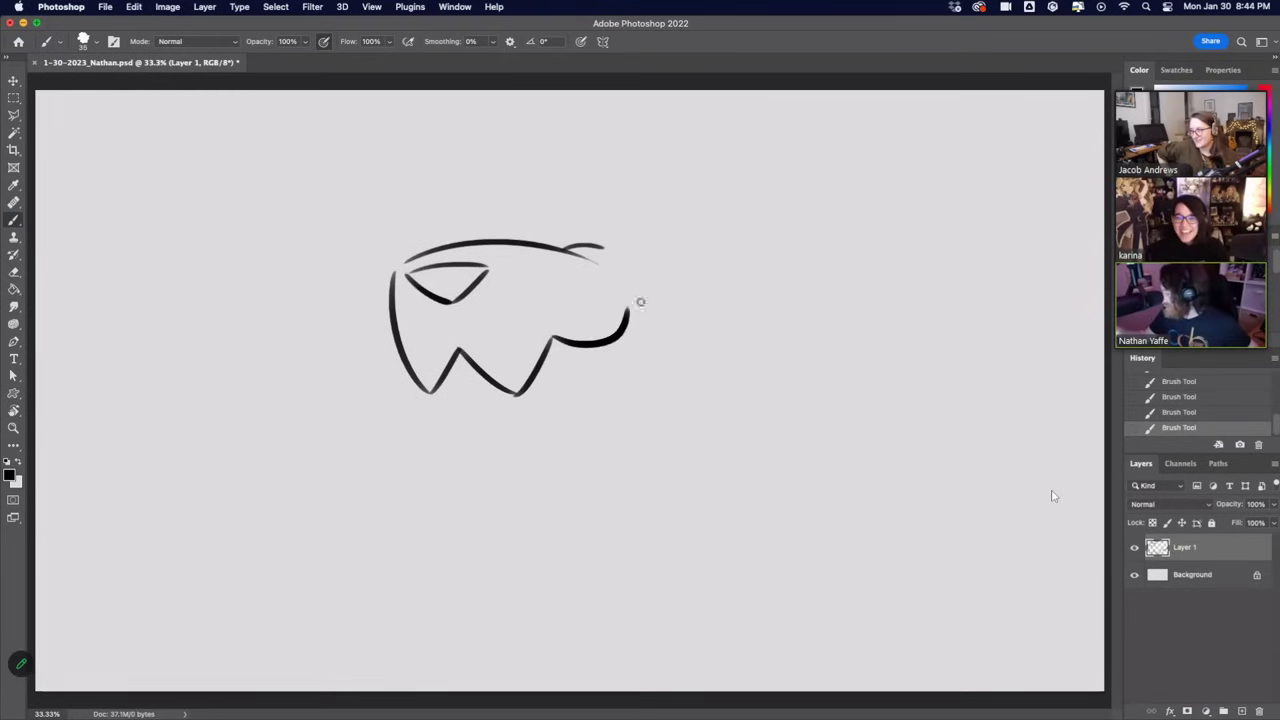
{"action": "key", "text": "ctrl+z"}
{"action": "left_click_drag", "start_coordinate": [549, 343], "coordinate": [641, 285]}
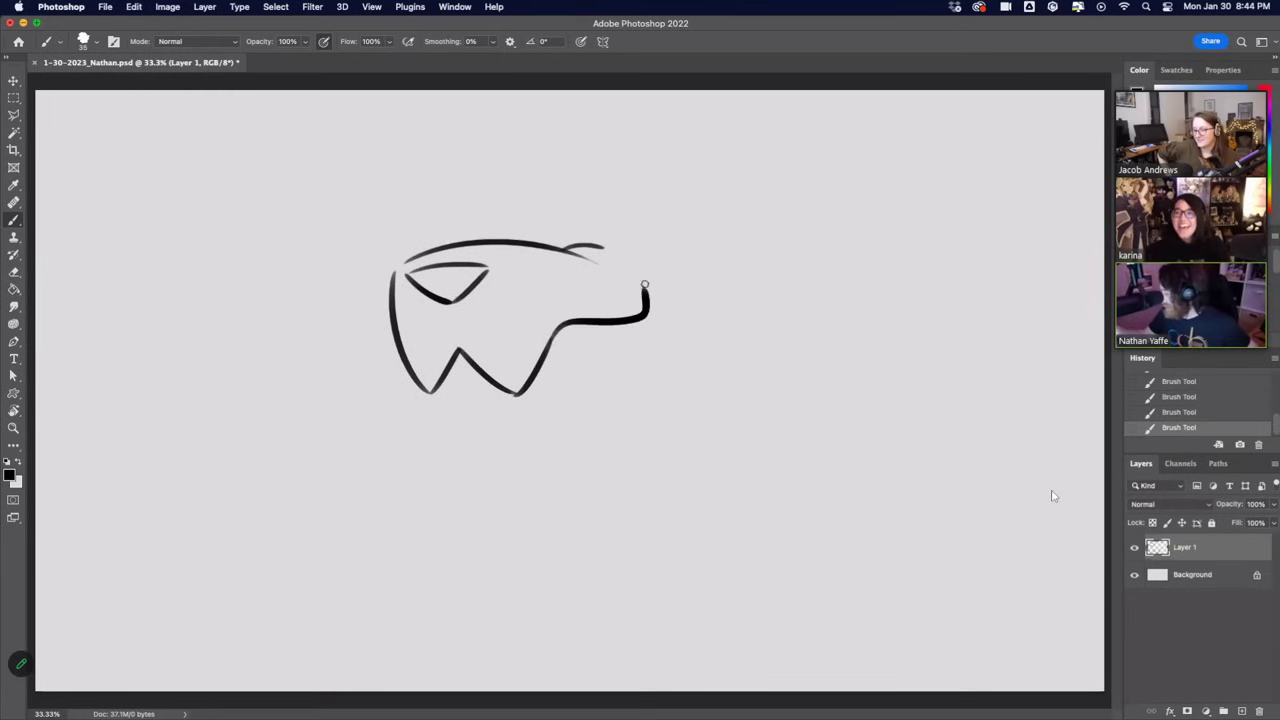
Draw two tall oval eyes side by side on top of the snout, with a dark pupil in the nearer one.
{"action": "mouse_move", "coordinate": [595, 215]}
{"action": "left_mouse_down"}
{"action": "mouse_move", "coordinate": [617, 219]}
{"action": "mouse_move", "coordinate": [635, 249]}
{"action": "mouse_move", "coordinate": [649, 236]}
{"action": "left_mouse_up"}
{"action": "key", "text": "super+z"}
{"action": "key", "text": "super+z"}
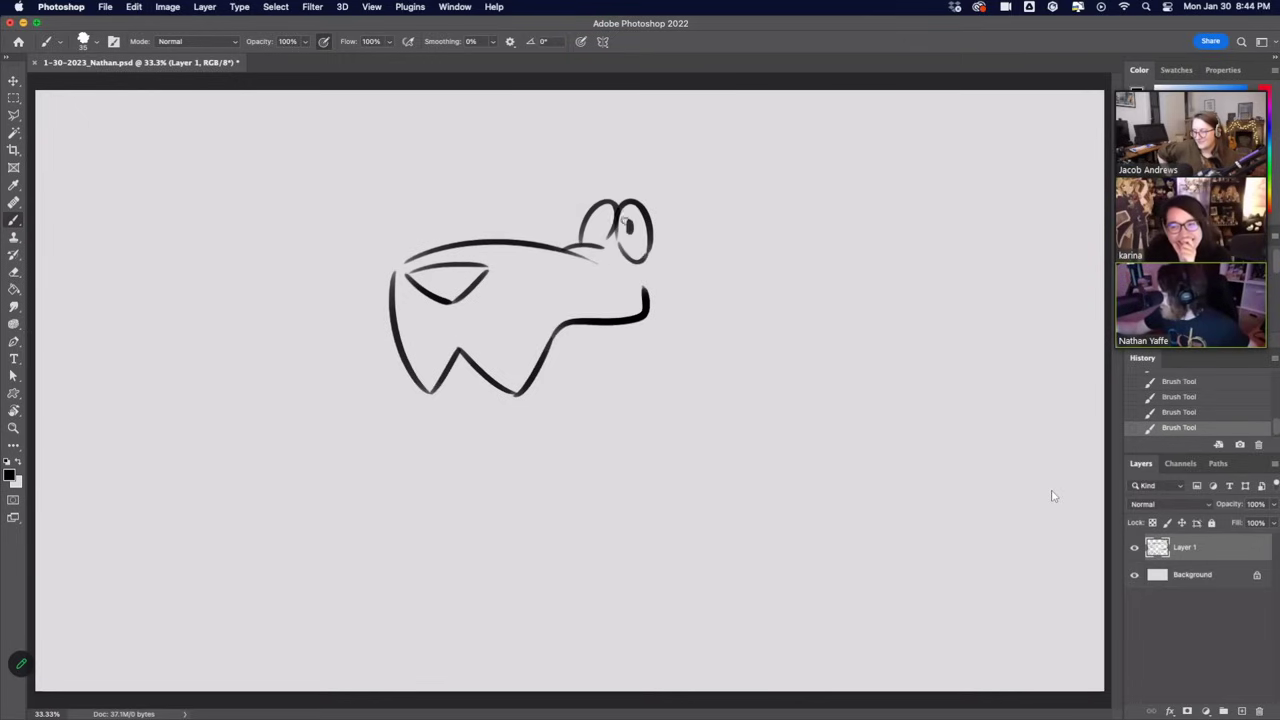
Redraw the near eye's pupil, add one to the far eye, and draw thick arched eyebrows above both eyes.
{"action": "key", "text": "ctrl+z"}
{"action": "key", "text": "ctrl+shift+z"}
{"action": "key", "text": "ctrl+z"}
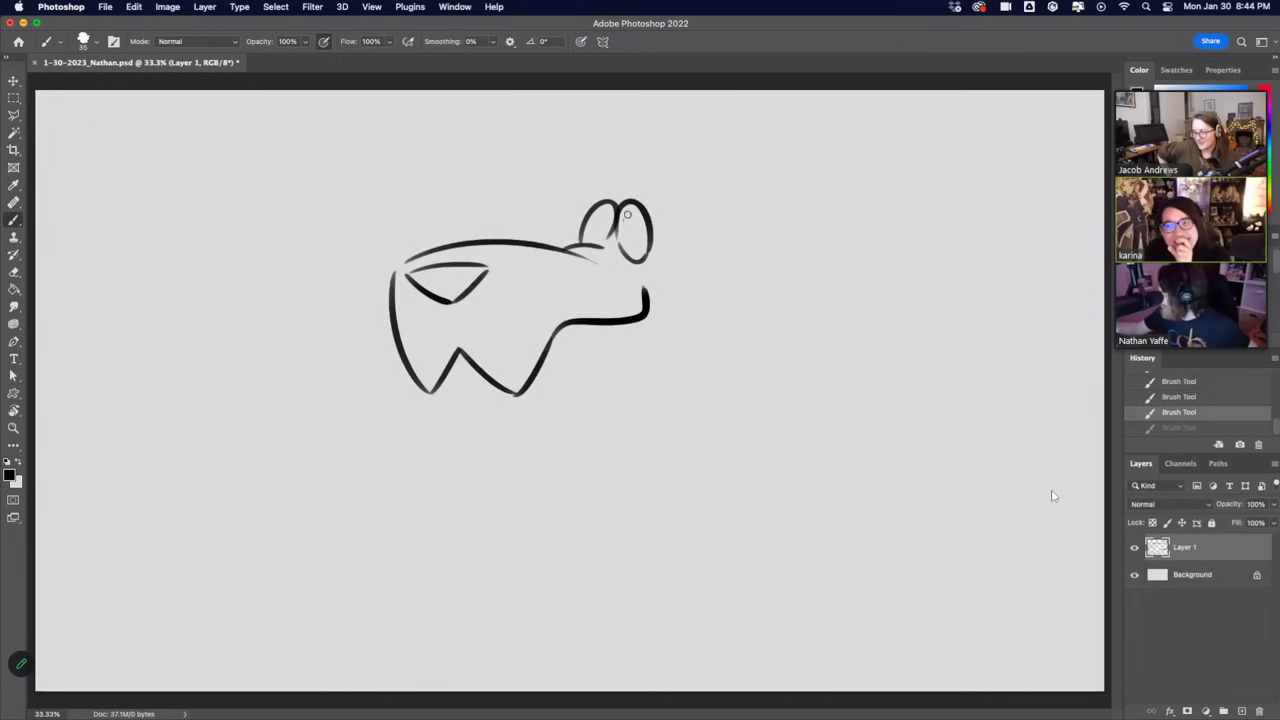
{"action": "mouse_move", "coordinate": [627, 214]}
{"action": "left_mouse_down"}
{"action": "mouse_move", "coordinate": [626, 231]}
{"action": "mouse_move", "coordinate": [604, 229]}
{"action": "mouse_move", "coordinate": [589, 194]}
{"action": "mouse_move", "coordinate": [614, 189]}
{"action": "mouse_move", "coordinate": [606, 170]}
{"action": "mouse_move", "coordinate": [651, 182]}
{"action": "left_mouse_up"}
{"action": "key", "text": "super+z"}
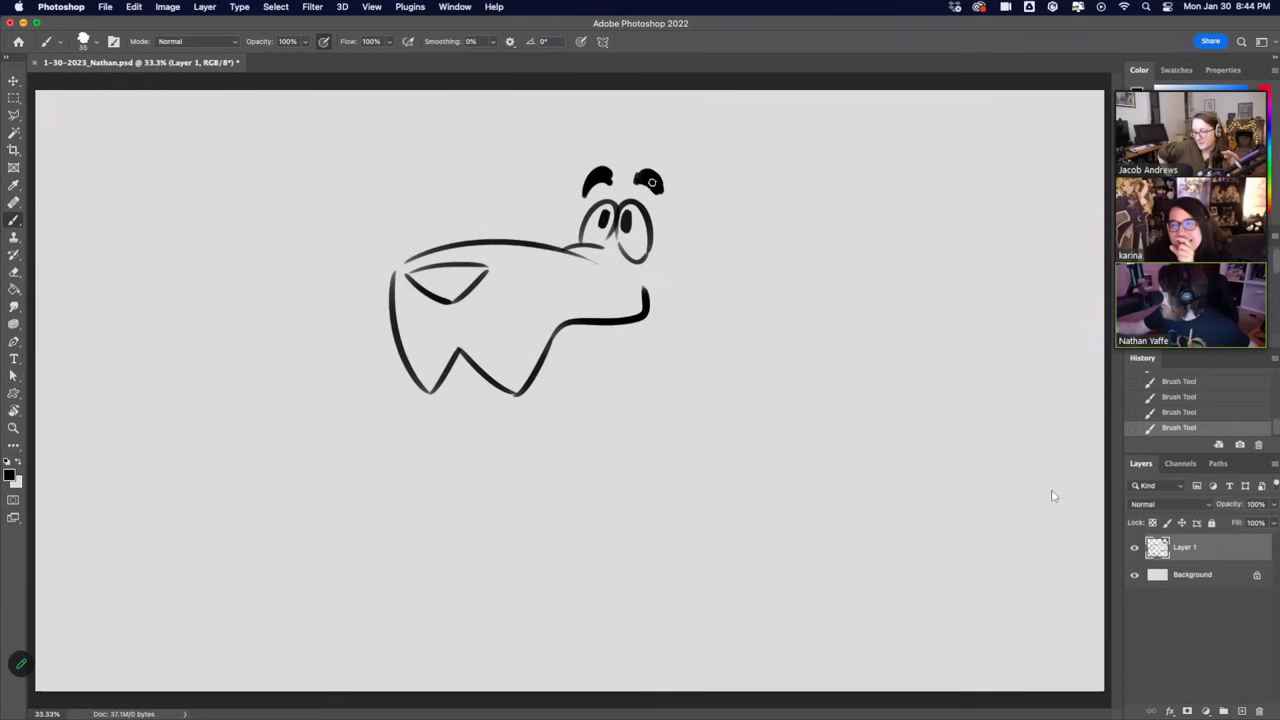
Draw the curled mouth corner, a cheek arc and the mouth's back edge, and shade the lower side of the triangular nose.
{"action": "mouse_move", "coordinate": [650, 290]}
{"action": "left_mouse_down"}
{"action": "mouse_move", "coordinate": [676, 262]}
{"action": "mouse_move", "coordinate": [730, 270]}
{"action": "mouse_move", "coordinate": [650, 392]}
{"action": "left_mouse_up"}
{"action": "key", "text": "super+z"}
{"action": "key", "text": "ctrl+z"}
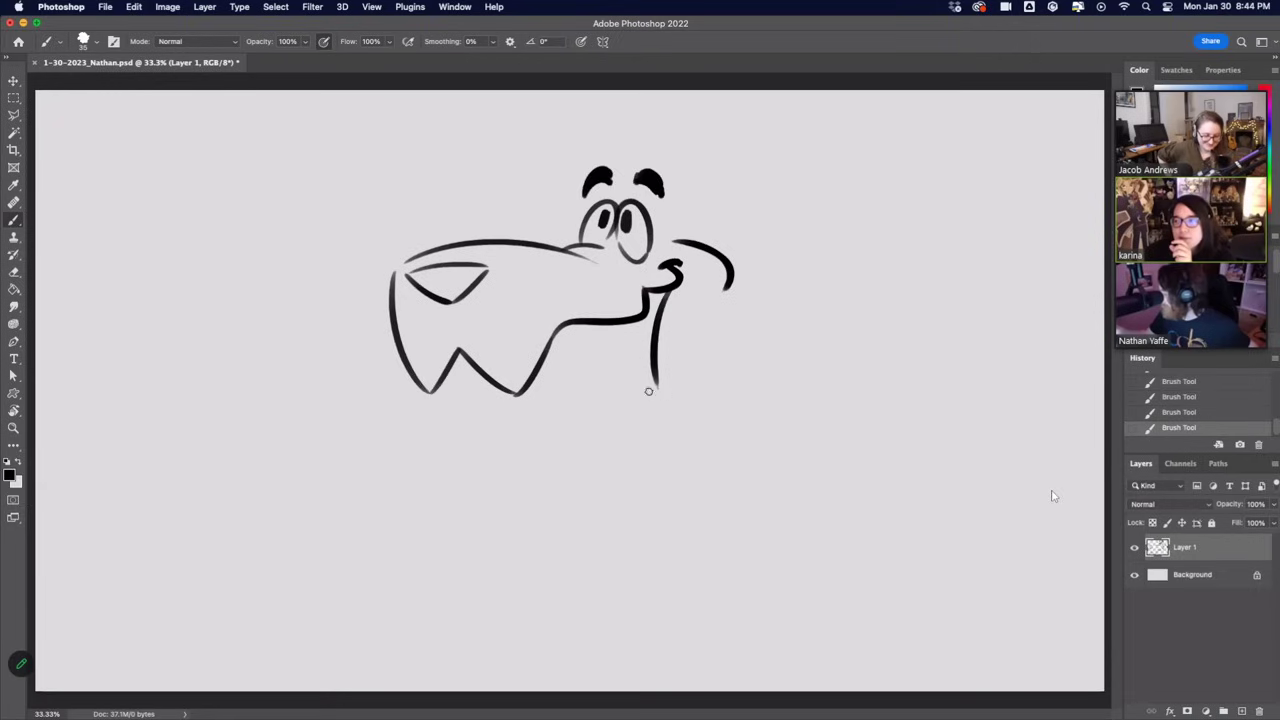
{"action": "mouse_move", "coordinate": [436, 290]}
{"action": "left_mouse_down"}
{"action": "mouse_move", "coordinate": [470, 275]}
{"action": "mouse_move", "coordinate": [445, 298]}
{"action": "mouse_move", "coordinate": [479, 271]}
{"action": "left_mouse_up"}
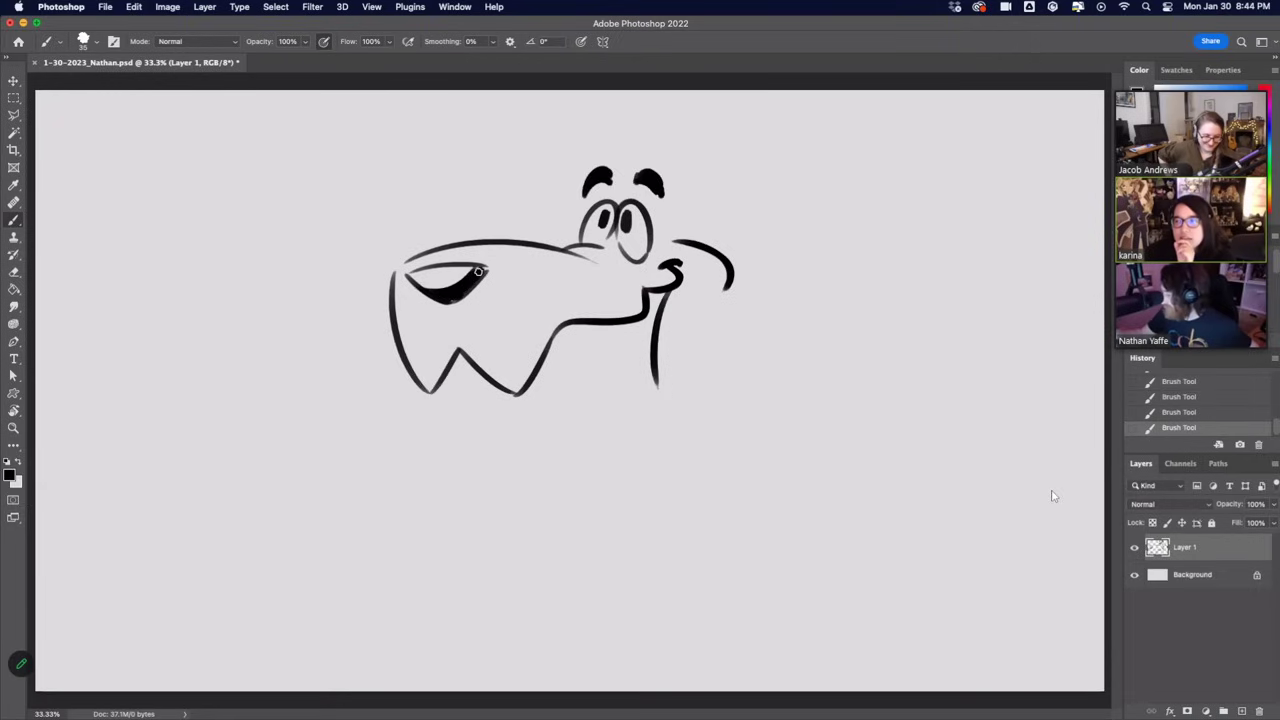
Draw the open mouth's front edge, the curved lower lip and the rounded chin.
{"action": "left_click_drag", "start_coordinate": [549, 346], "coordinate": [548, 400]}
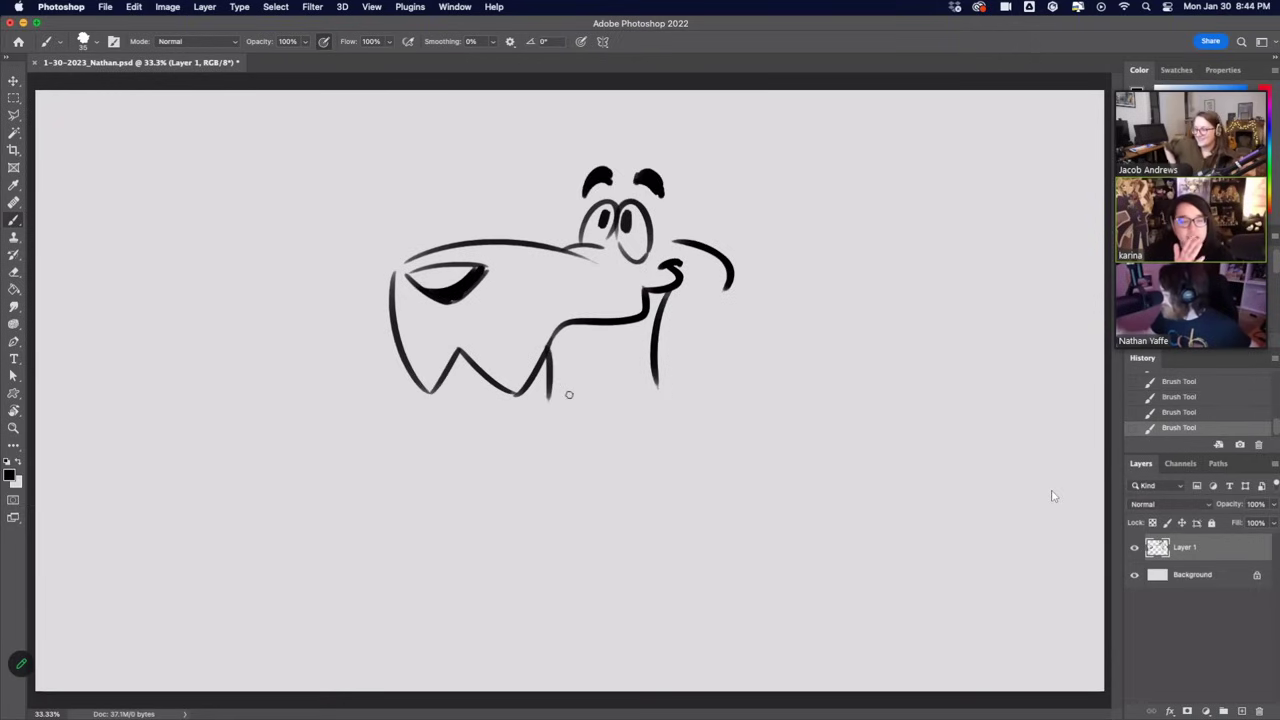
{"action": "key", "text": "ctrl+z"}
{"action": "left_click_drag", "start_coordinate": [575, 328], "coordinate": [574, 388]}
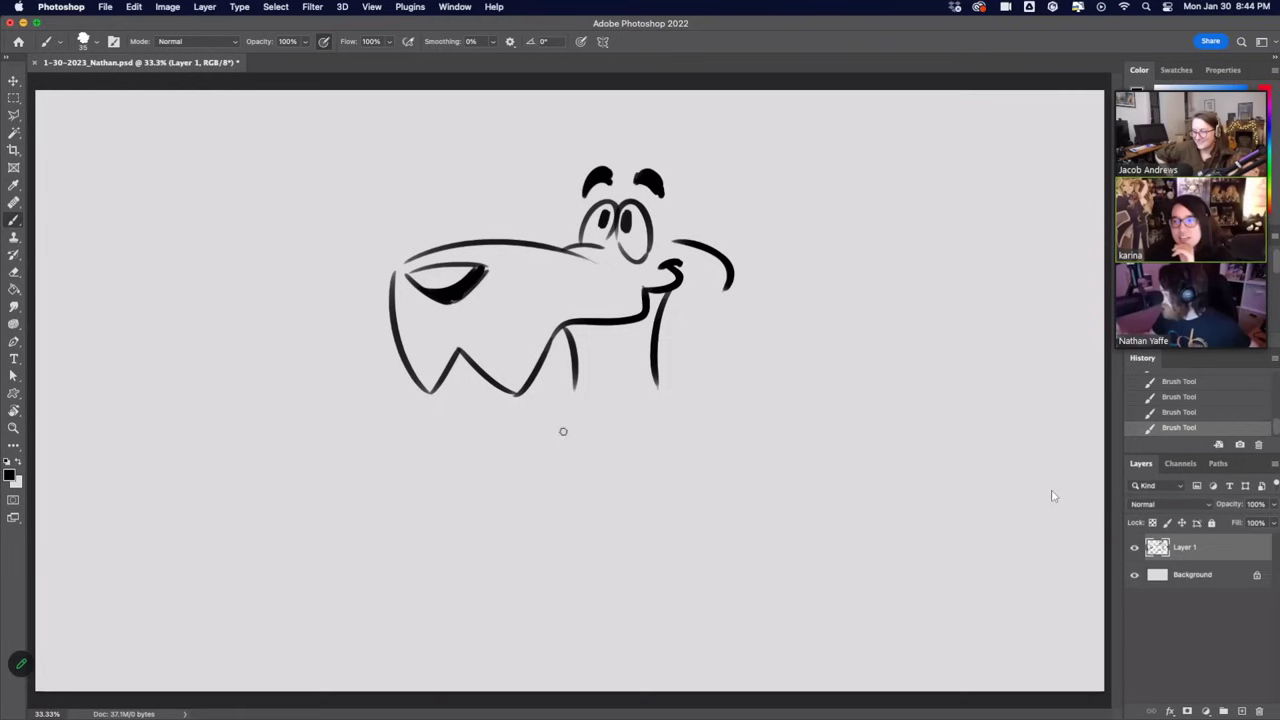
{"action": "mouse_move", "coordinate": [550, 456]}
{"action": "left_mouse_down"}
{"action": "mouse_move", "coordinate": [609, 455]}
{"action": "mouse_move", "coordinate": [652, 388]}
{"action": "left_mouse_up"}
{"action": "key", "text": "ctrl+z"}
{"action": "key", "text": "ctrl+z"}
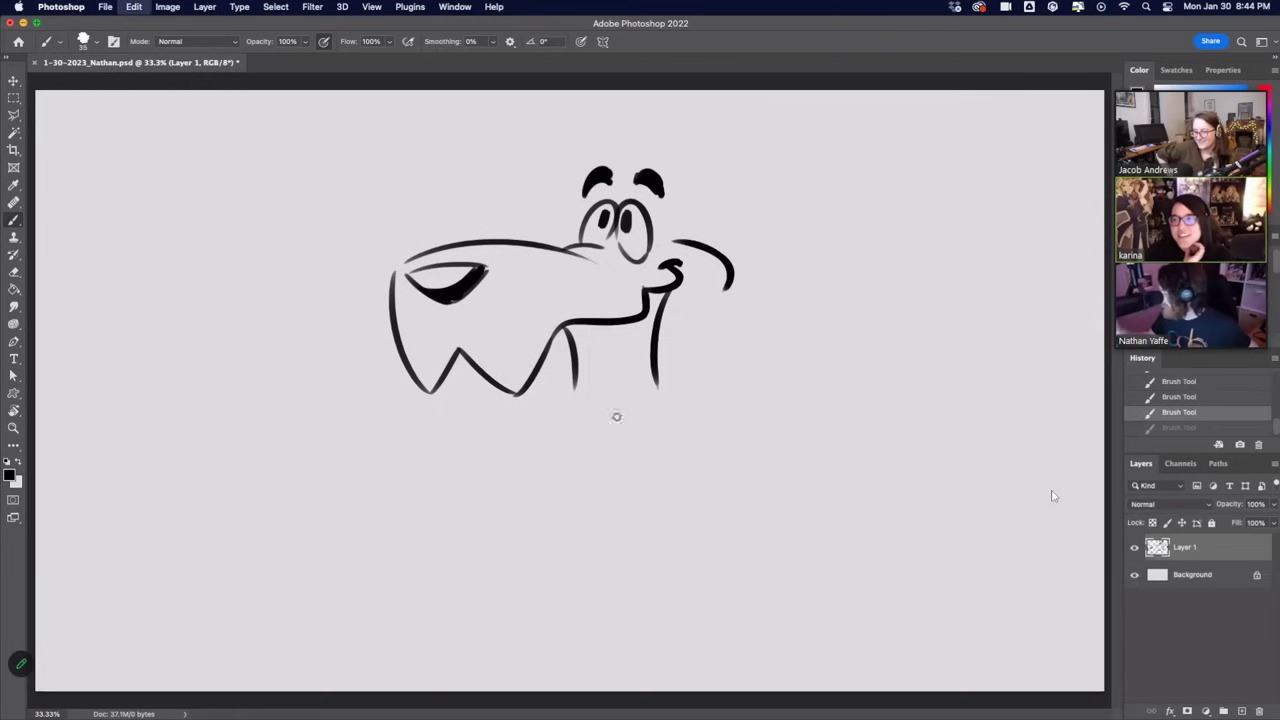
{"action": "mouse_move", "coordinate": [573, 400]}
{"action": "left_mouse_down"}
{"action": "mouse_move", "coordinate": [559, 424]}
{"action": "mouse_move", "coordinate": [649, 413]}
{"action": "left_mouse_up"}
{"action": "left_click_drag", "start_coordinate": [532, 432], "coordinate": [560, 488]}
{"action": "left_click_drag", "start_coordinate": [533, 430], "coordinate": [556, 412]}
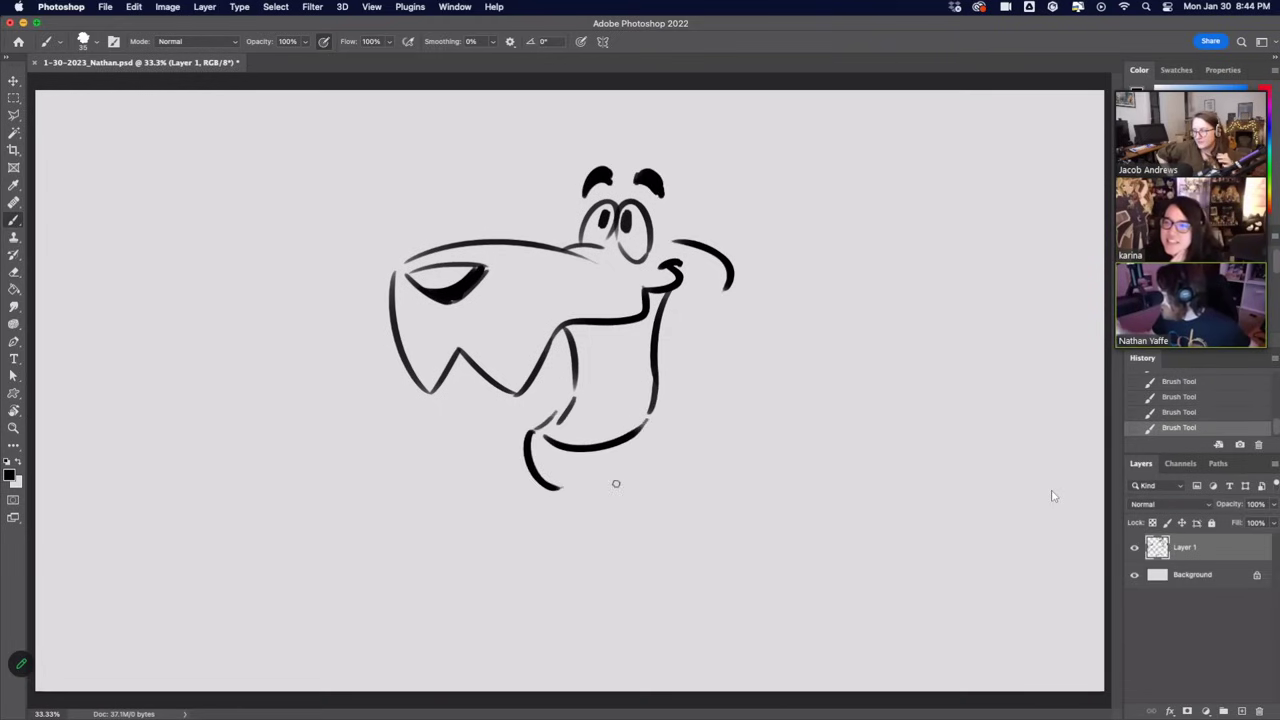
Draw the underside of the jaw as a curve from the chin up towards the neck.
{"action": "left_click_drag", "start_coordinate": [575, 498], "coordinate": [703, 434]}
{"action": "key", "text": "super+z"}
{"action": "left_click_drag", "start_coordinate": [582, 489], "coordinate": [649, 462]}
{"action": "key", "text": "super+z"}
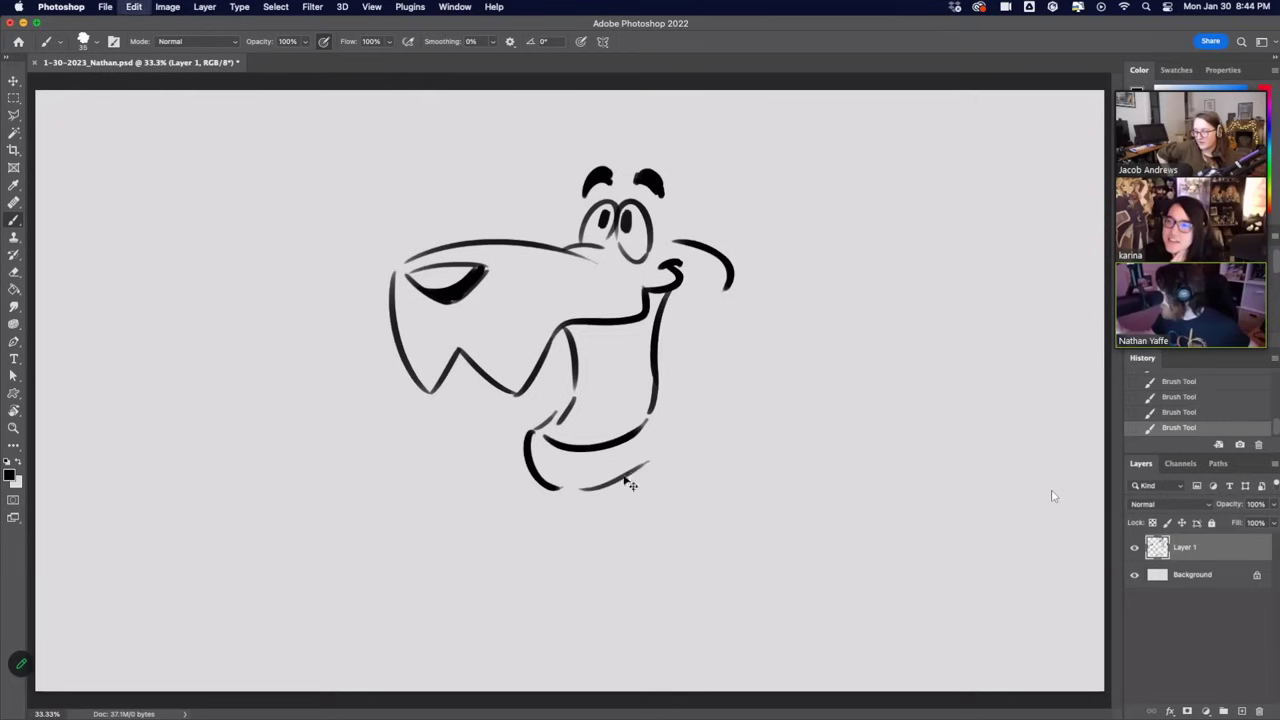
{"action": "left_click_drag", "start_coordinate": [572, 490], "coordinate": [652, 466]}
{"action": "key", "text": "super+z"}
{"action": "mouse_move", "coordinate": [574, 490]}
{"action": "left_mouse_down"}
{"action": "mouse_move", "coordinate": [680, 445]}
{"action": "mouse_move", "coordinate": [676, 460]}
{"action": "mouse_move", "coordinate": [707, 379]}
{"action": "left_mouse_up"}
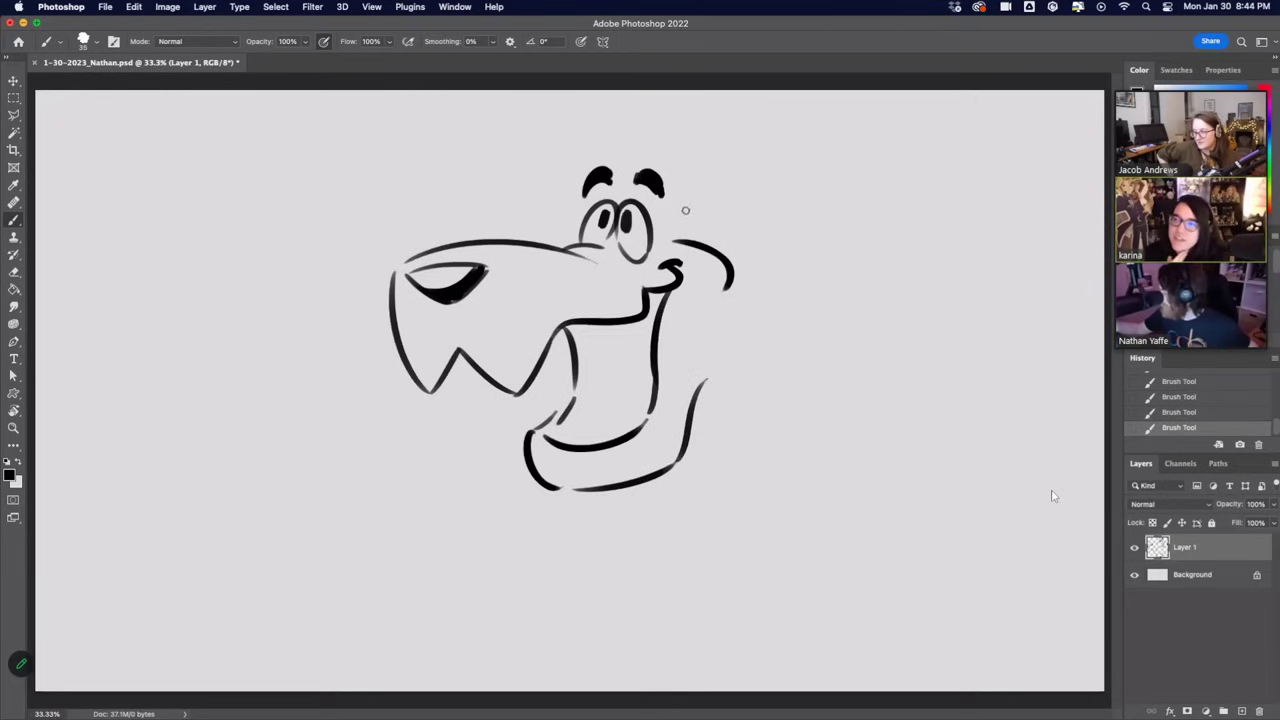
{"action": "left_click_drag", "start_coordinate": [667, 224], "coordinate": [704, 183]}
{"action": "key", "text": "super+z"}
{"action": "key", "text": "super+shift+z"}
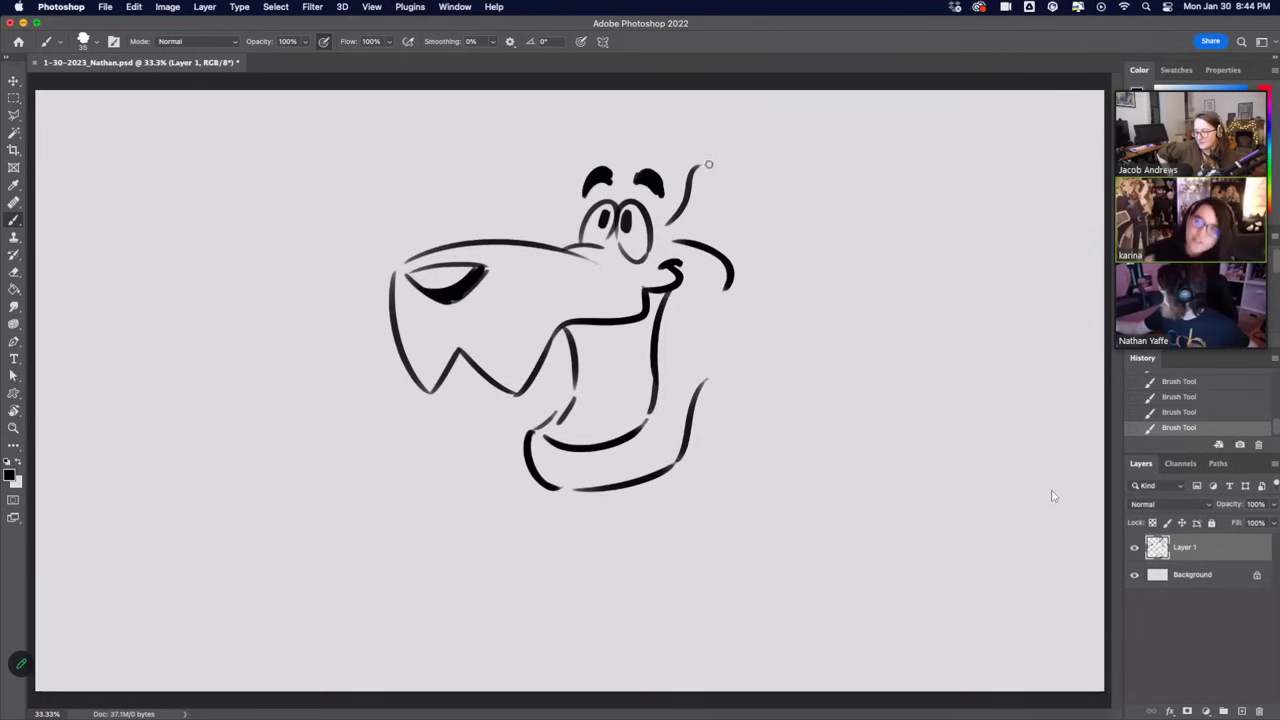
{"action": "key", "text": "super+z"}
{"action": "mouse_move", "coordinate": [663, 227]}
{"action": "left_mouse_down"}
{"action": "mouse_move", "coordinate": [750, 143]}
{"action": "mouse_move", "coordinate": [715, 234]}
{"action": "mouse_move", "coordinate": [739, 200]}
{"action": "mouse_move", "coordinate": [686, 155]}
{"action": "mouse_move", "coordinate": [738, 215]}
{"action": "left_mouse_up"}
{"action": "key", "text": "super+z"}
{"action": "key", "text": "super+z"}
{"action": "key", "text": "super+z"}
{"action": "key", "text": "super+z"}
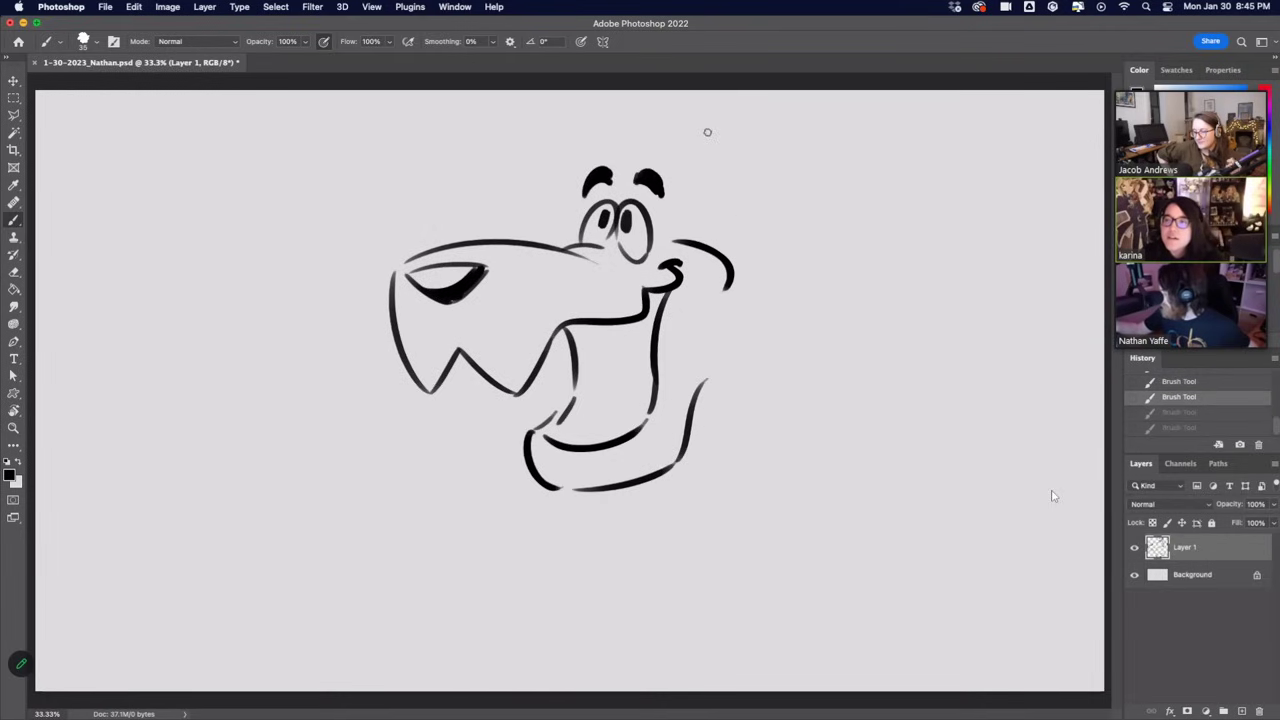
Draw a tall near ear with a folded-over tip behind the eyes.
{"action": "left_click_drag", "start_coordinate": [706, 132], "coordinate": [662, 168]}
{"action": "key", "text": "super+z"}
{"action": "mouse_move", "coordinate": [725, 136]}
{"action": "left_mouse_down"}
{"action": "mouse_move", "coordinate": [677, 160]}
{"action": "mouse_move", "coordinate": [744, 171]}
{"action": "mouse_move", "coordinate": [739, 203]}
{"action": "left_mouse_up"}
{"action": "key", "text": "super+z"}
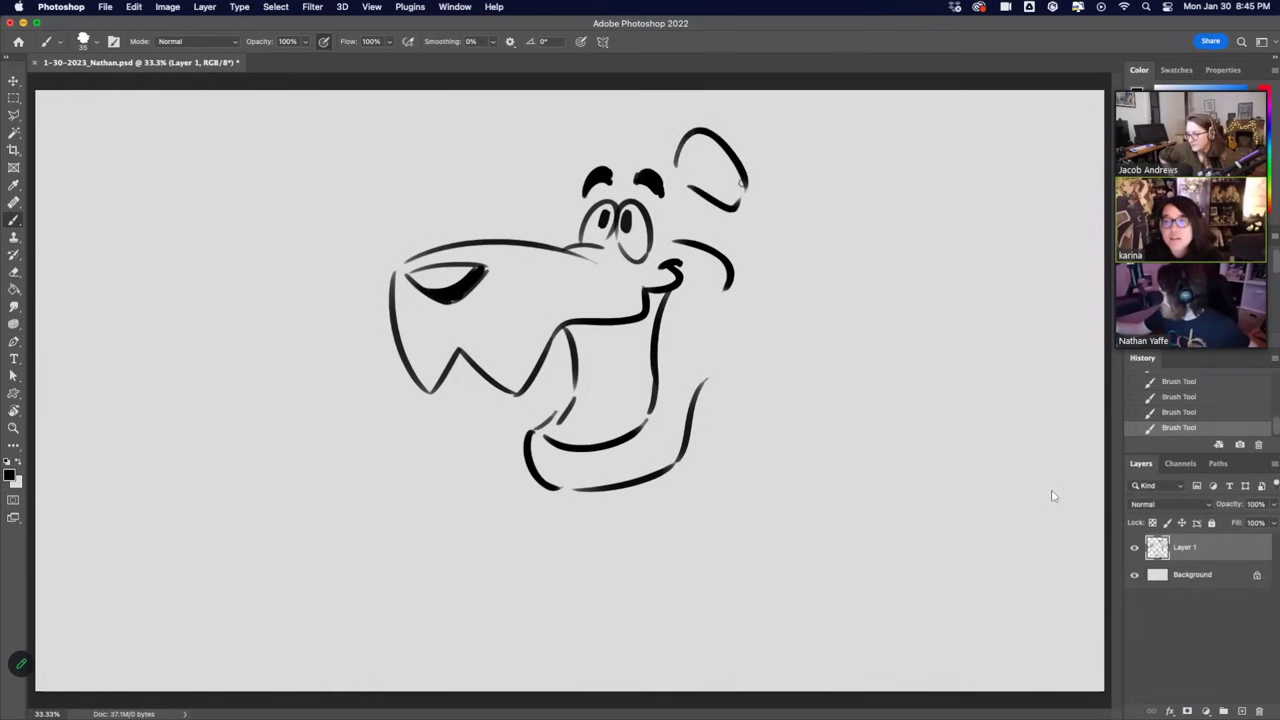
{"action": "mouse_move", "coordinate": [676, 166]}
{"action": "left_mouse_down"}
{"action": "mouse_move", "coordinate": [686, 212]}
{"action": "mouse_move", "coordinate": [668, 219]}
{"action": "mouse_move", "coordinate": [675, 205]}
{"action": "mouse_move", "coordinate": [712, 234]}
{"action": "left_mouse_up"}
{"action": "key", "text": "super+z"}
{"action": "key", "text": "super+z"}
{"action": "key", "text": "super+z"}
{"action": "key", "text": "super+z"}
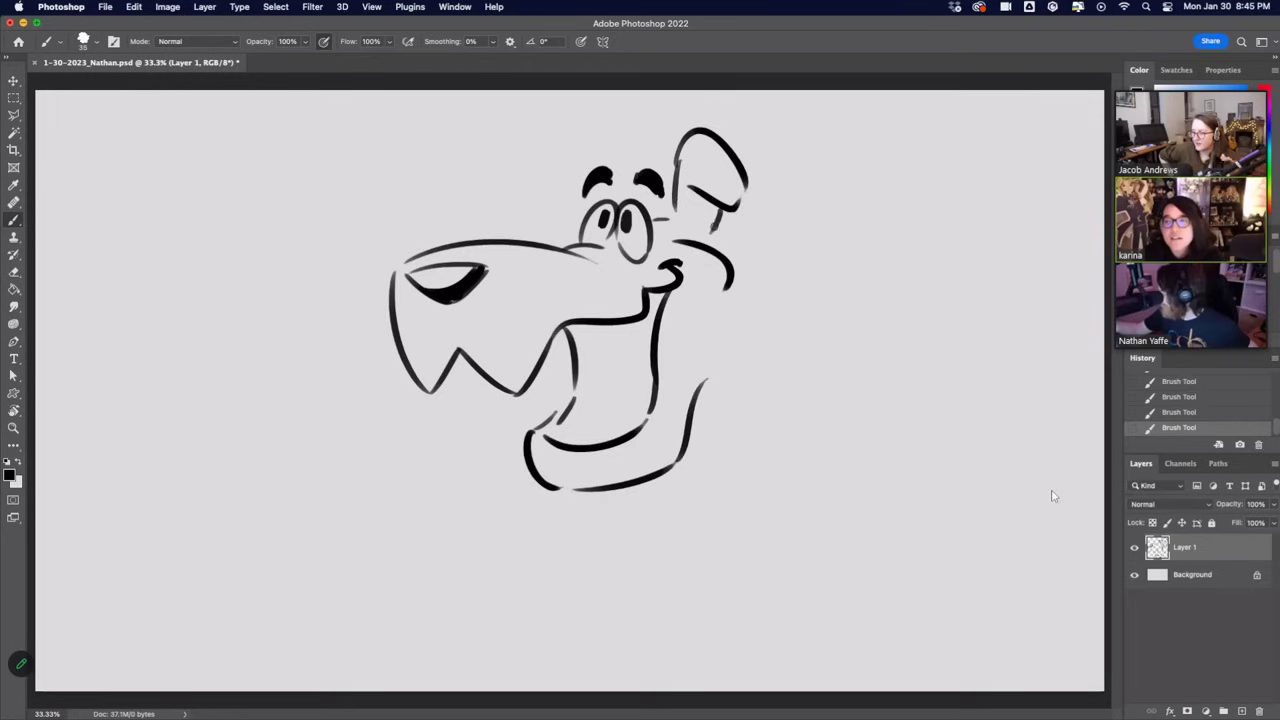
Draw a pointed far ear with an inner line in front of the eyes.
{"action": "left_click_drag", "start_coordinate": [578, 208], "coordinate": [530, 154]}
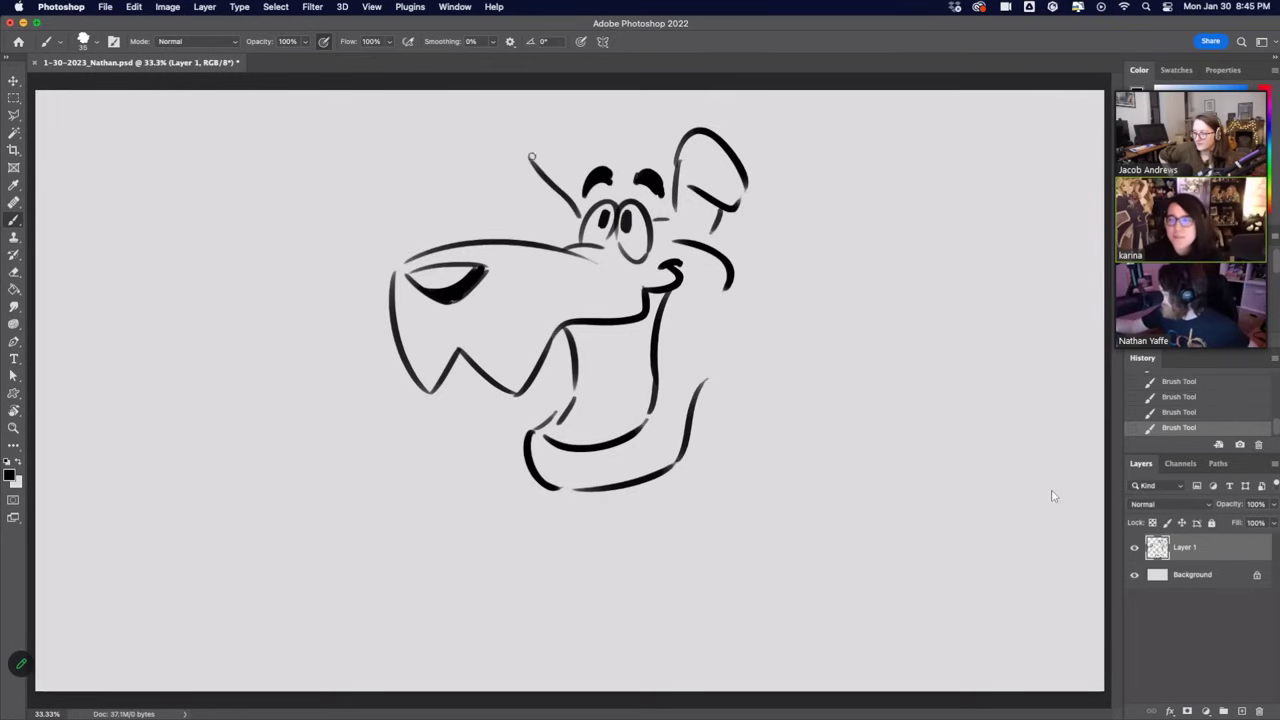
{"action": "key", "text": "super+z"}
{"action": "mouse_move", "coordinate": [578, 207]}
{"action": "left_mouse_down"}
{"action": "mouse_move", "coordinate": [535, 140]}
{"action": "mouse_move", "coordinate": [556, 230]}
{"action": "mouse_move", "coordinate": [558, 201]}
{"action": "mouse_move", "coordinate": [538, 181]}
{"action": "left_mouse_up"}
{"action": "mouse_move", "coordinate": [700, 186]}
{"action": "left_mouse_down"}
{"action": "mouse_move", "coordinate": [751, 186]}
{"action": "mouse_move", "coordinate": [749, 215]}
{"action": "mouse_move", "coordinate": [726, 188]}
{"action": "left_mouse_up"}
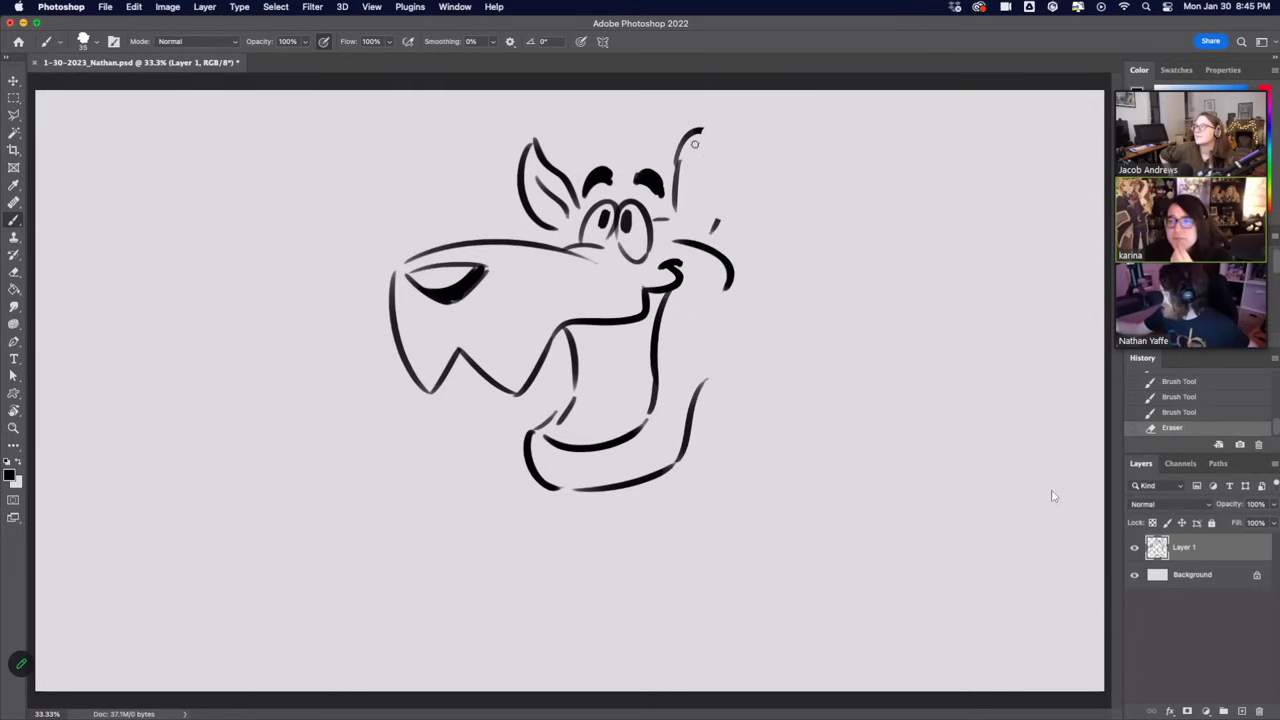
{"action": "mouse_move", "coordinate": [696, 136]}
{"action": "left_mouse_down"}
{"action": "mouse_move", "coordinate": [754, 129]}
{"action": "mouse_move", "coordinate": [752, 142]}
{"action": "mouse_move", "coordinate": [734, 116]}
{"action": "left_mouse_up"}
{"action": "key", "text": "super+z"}
{"action": "key", "text": "super+z"}
{"action": "key", "text": "super+z"}
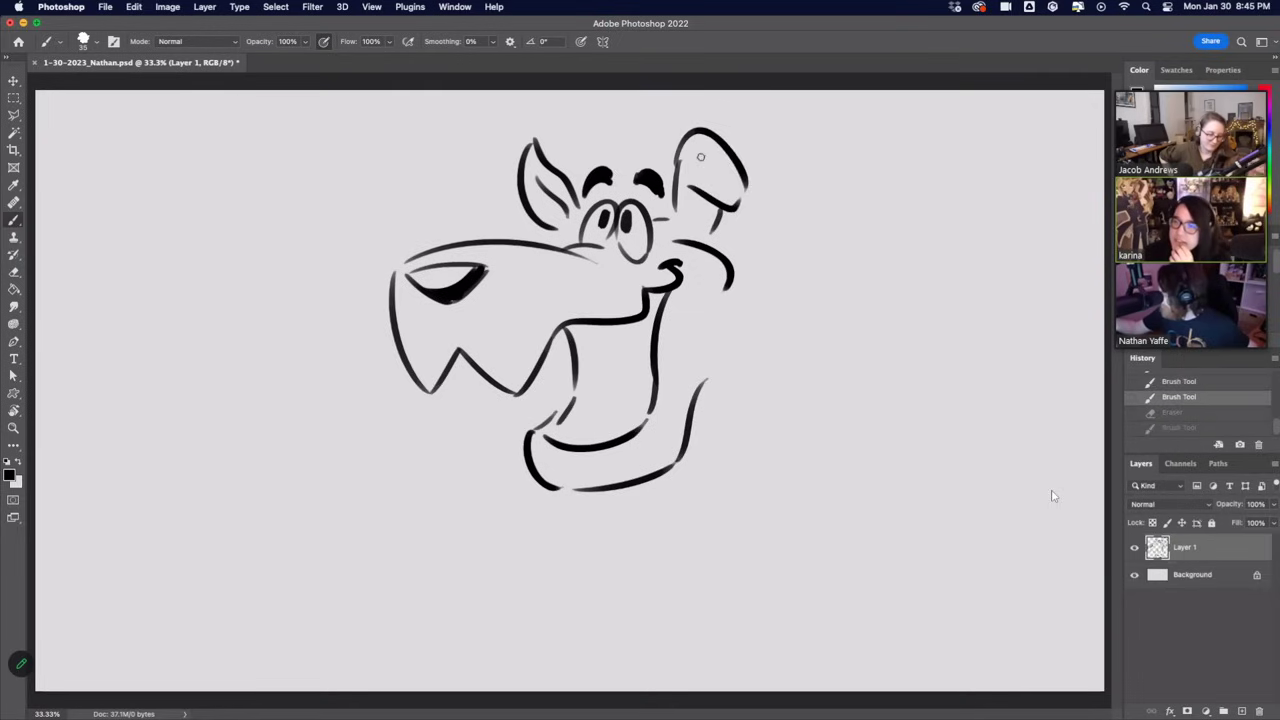
Erase the folded near ear and draw a pointed ear with an inner line in its place.
{"action": "mouse_move", "coordinate": [677, 172]}
{"action": "left_mouse_down"}
{"action": "mouse_move", "coordinate": [682, 146]}
{"action": "mouse_move", "coordinate": [708, 205]}
{"action": "mouse_move", "coordinate": [732, 206]}
{"action": "mouse_move", "coordinate": [738, 158]}
{"action": "left_mouse_up"}
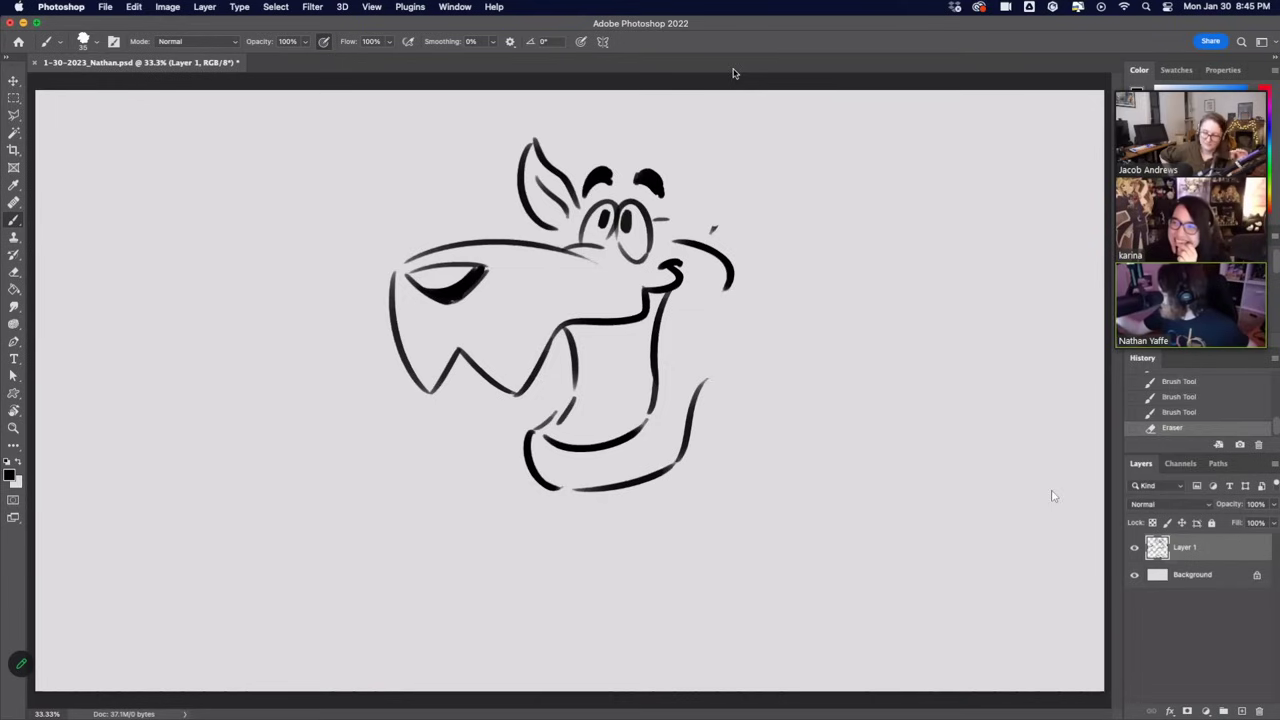
{"action": "mouse_move", "coordinate": [672, 216]}
{"action": "left_mouse_down"}
{"action": "mouse_move", "coordinate": [722, 146]}
{"action": "mouse_move", "coordinate": [674, 220]}
{"action": "left_mouse_up"}
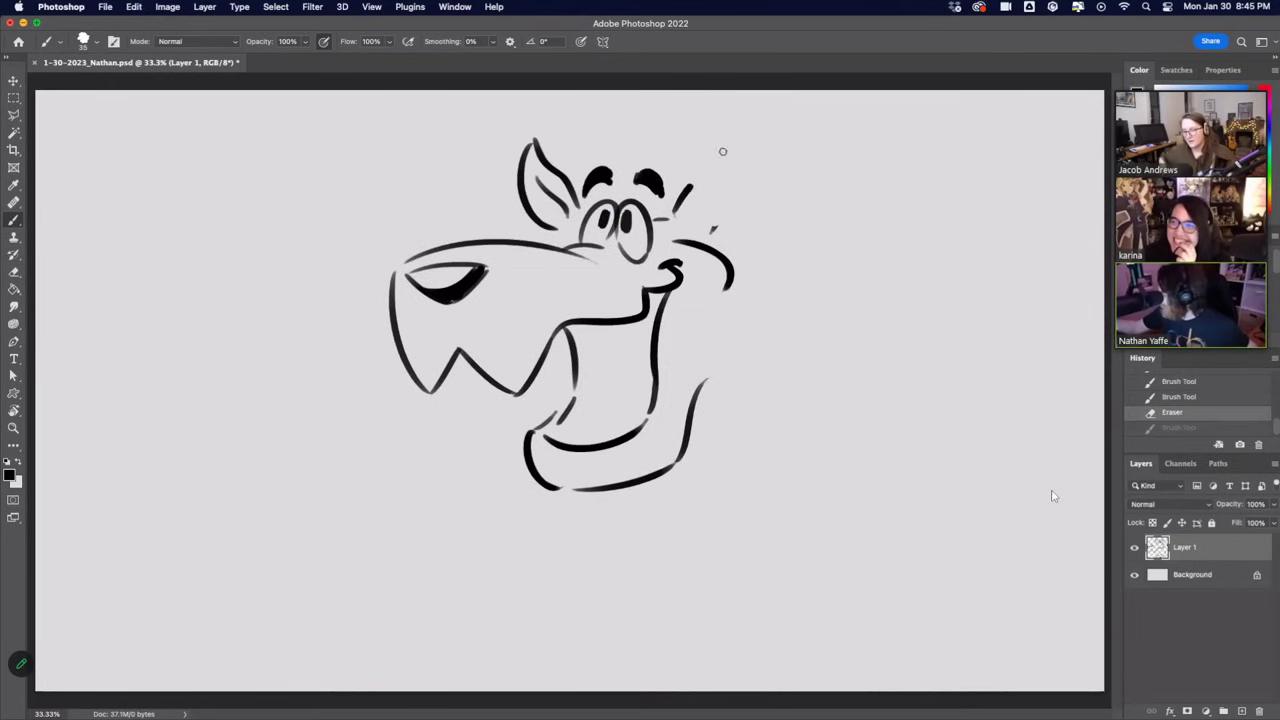
{"action": "mouse_move", "coordinate": [720, 140]}
{"action": "left_mouse_down"}
{"action": "mouse_move", "coordinate": [740, 214]}
{"action": "mouse_move", "coordinate": [704, 234]}
{"action": "mouse_move", "coordinate": [742, 172]}
{"action": "left_mouse_up"}
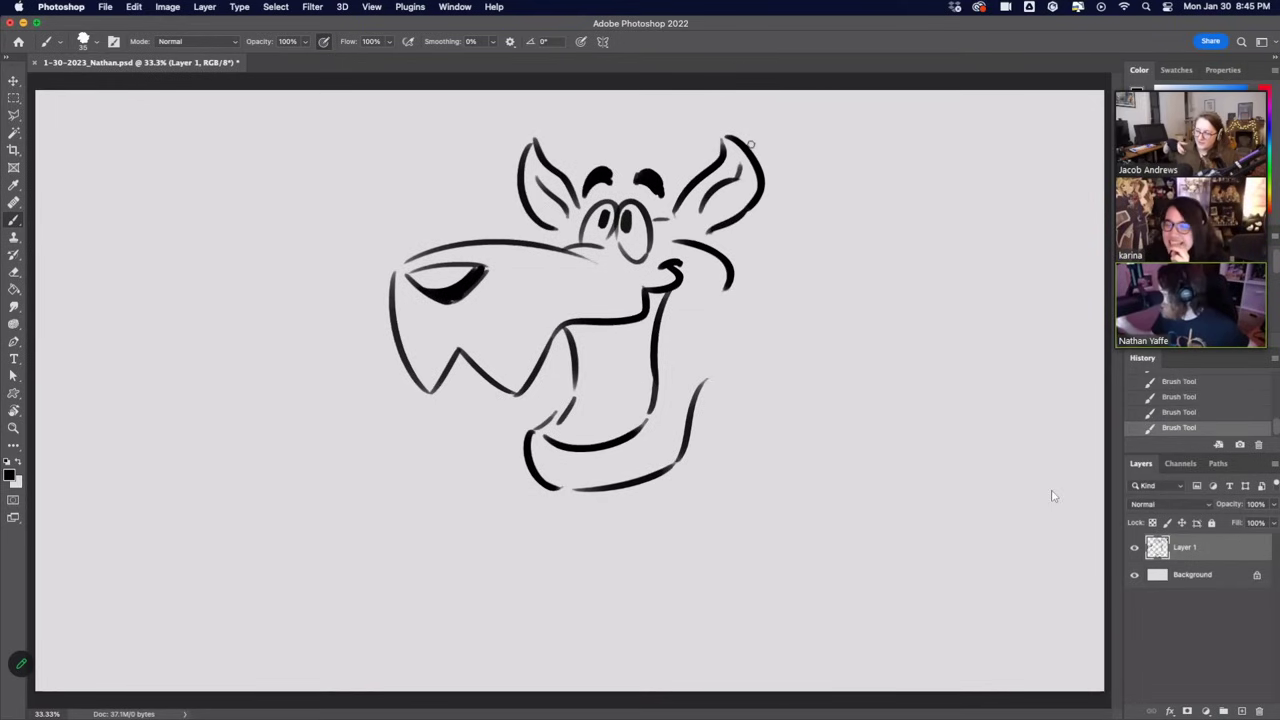
Draw the tongue as a curve inside the open mouth, rising from the lower lip to the mouth's back edge.
{"action": "left_click_drag", "start_coordinate": [586, 444], "coordinate": [654, 352]}
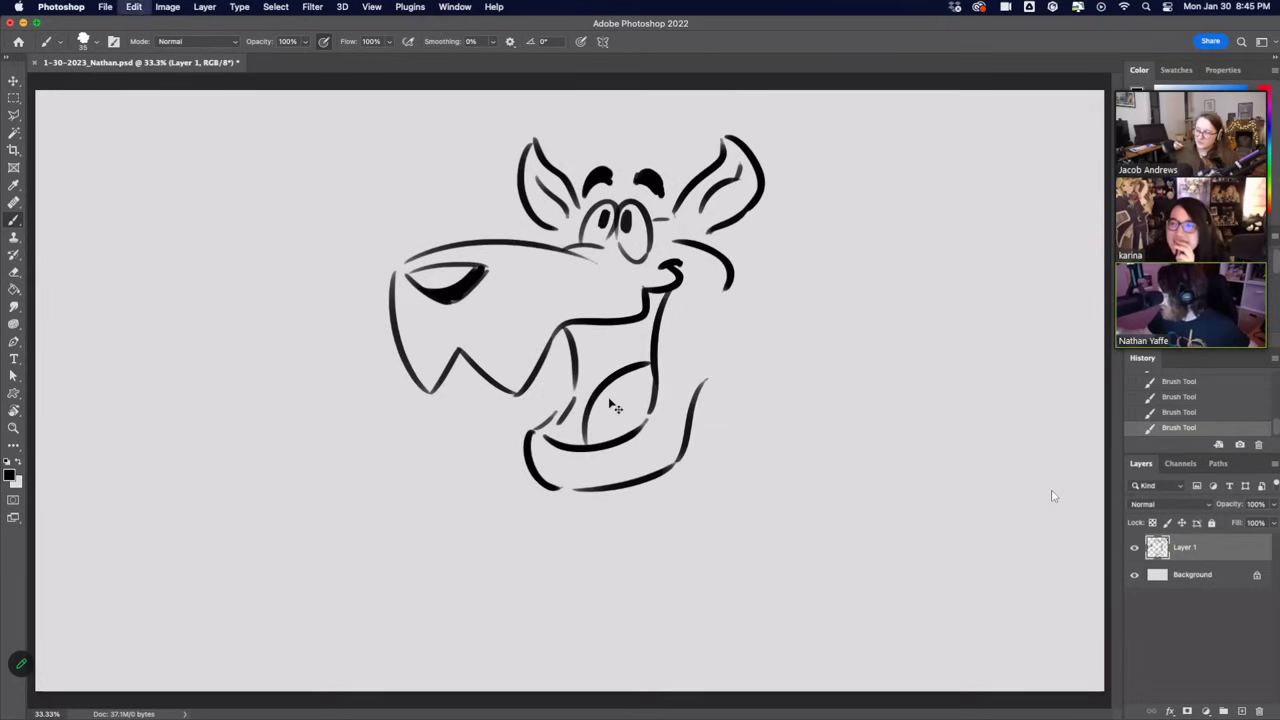
{"action": "left_click_drag", "start_coordinate": [610, 388], "coordinate": [586, 440]}
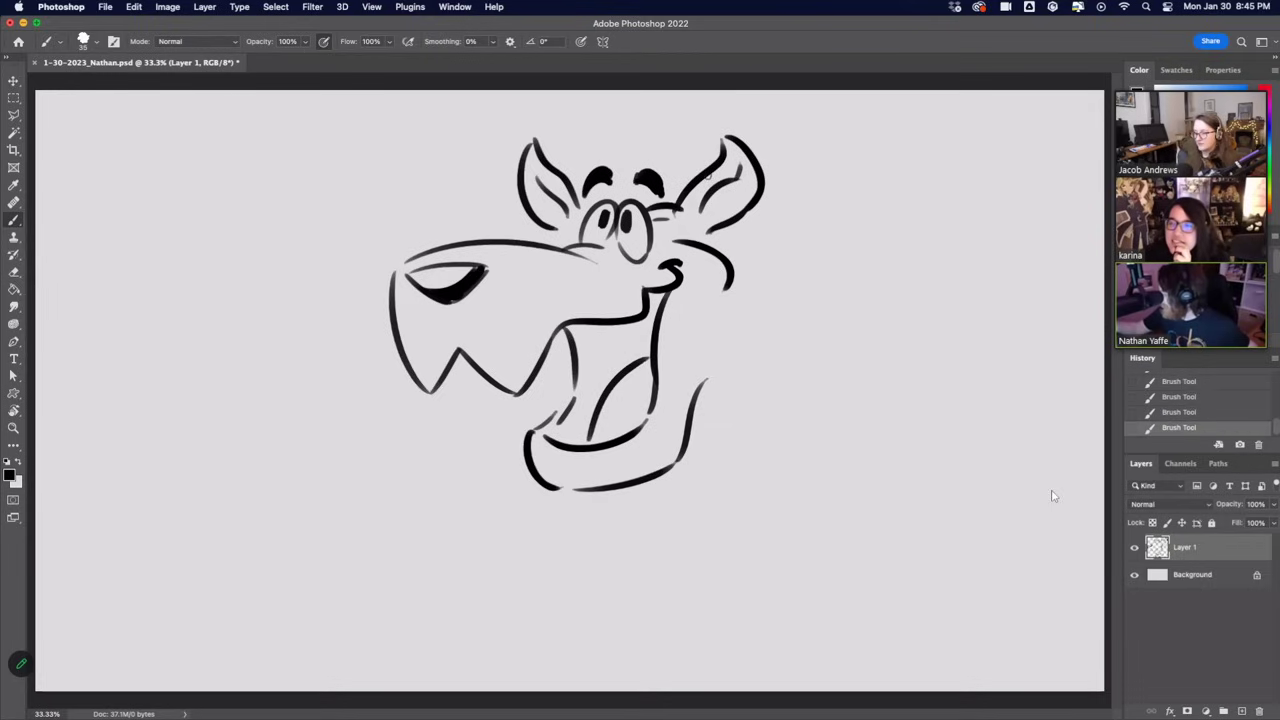
{"action": "key", "text": "super+z"}
{"action": "key", "text": "super+shift+z"}
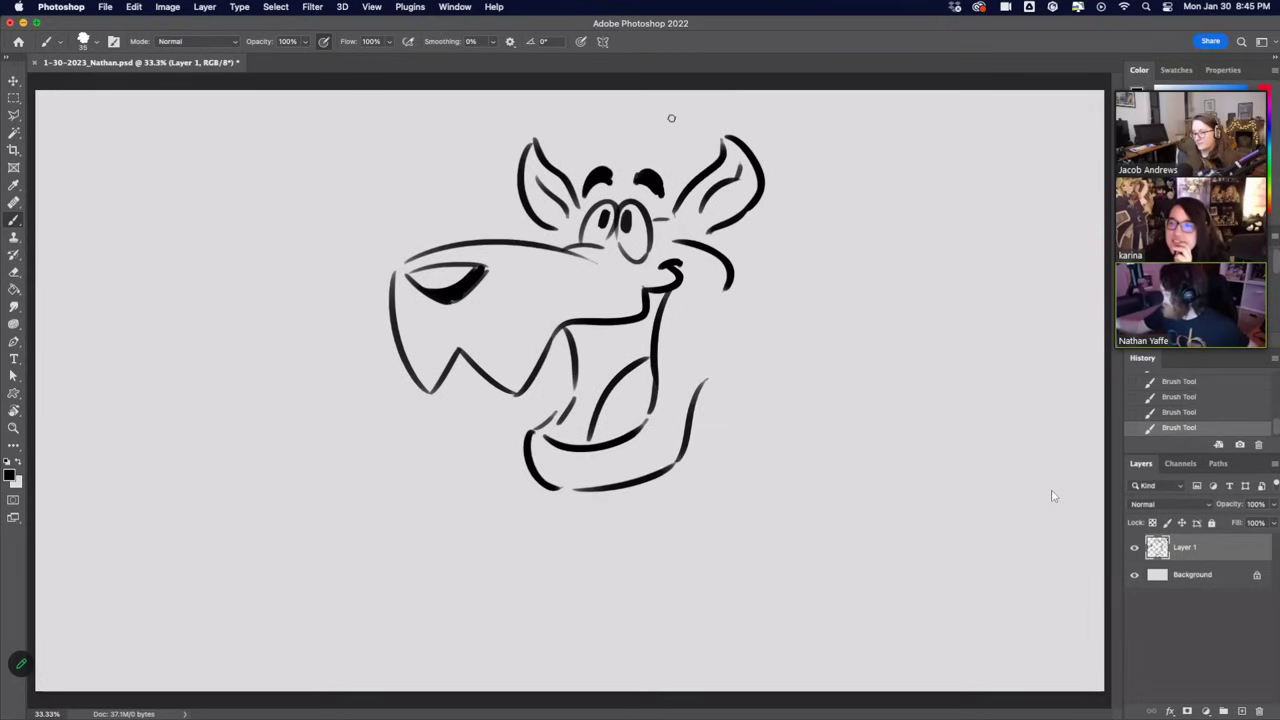
Erase both ears, the eyebrows and the cheek arc.
{"action": "mouse_move", "coordinate": [671, 118]}
{"action": "left_mouse_down"}
{"action": "mouse_move", "coordinate": [675, 214]}
{"action": "mouse_move", "coordinate": [729, 130]}
{"action": "mouse_move", "coordinate": [693, 217]}
{"action": "mouse_move", "coordinate": [727, 188]}
{"action": "mouse_move", "coordinate": [739, 204]}
{"action": "mouse_move", "coordinate": [723, 229]}
{"action": "mouse_move", "coordinate": [763, 191]}
{"action": "left_mouse_up"}
{"action": "mouse_move", "coordinate": [576, 204]}
{"action": "left_mouse_down"}
{"action": "mouse_move", "coordinate": [535, 150]}
{"action": "mouse_move", "coordinate": [553, 204]}
{"action": "mouse_move", "coordinate": [517, 171]}
{"action": "mouse_move", "coordinate": [567, 210]}
{"action": "mouse_move", "coordinate": [615, 170]}
{"action": "mouse_move", "coordinate": [638, 178]}
{"action": "left_mouse_up"}
{"action": "mouse_move", "coordinate": [655, 225]}
{"action": "left_mouse_down"}
{"action": "mouse_move", "coordinate": [722, 262]}
{"action": "mouse_move", "coordinate": [712, 240]}
{"action": "left_mouse_up"}
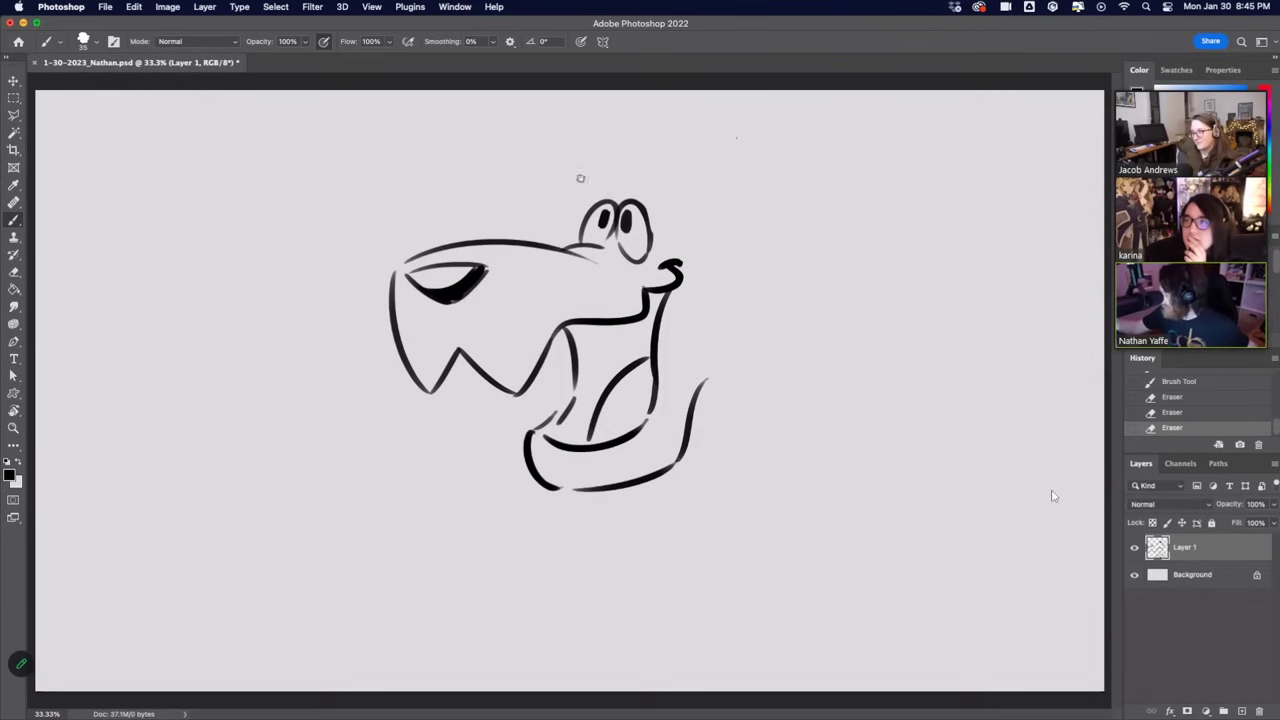
Draw rounded brow ridges over the eyes and the top of the head, leading into a large pointed near ear with an inner line.
{"action": "mouse_move", "coordinate": [584, 212]}
{"action": "left_mouse_down"}
{"action": "mouse_move", "coordinate": [610, 187]}
{"action": "mouse_move", "coordinate": [662, 200]}
{"action": "mouse_move", "coordinate": [744, 258]}
{"action": "left_mouse_up"}
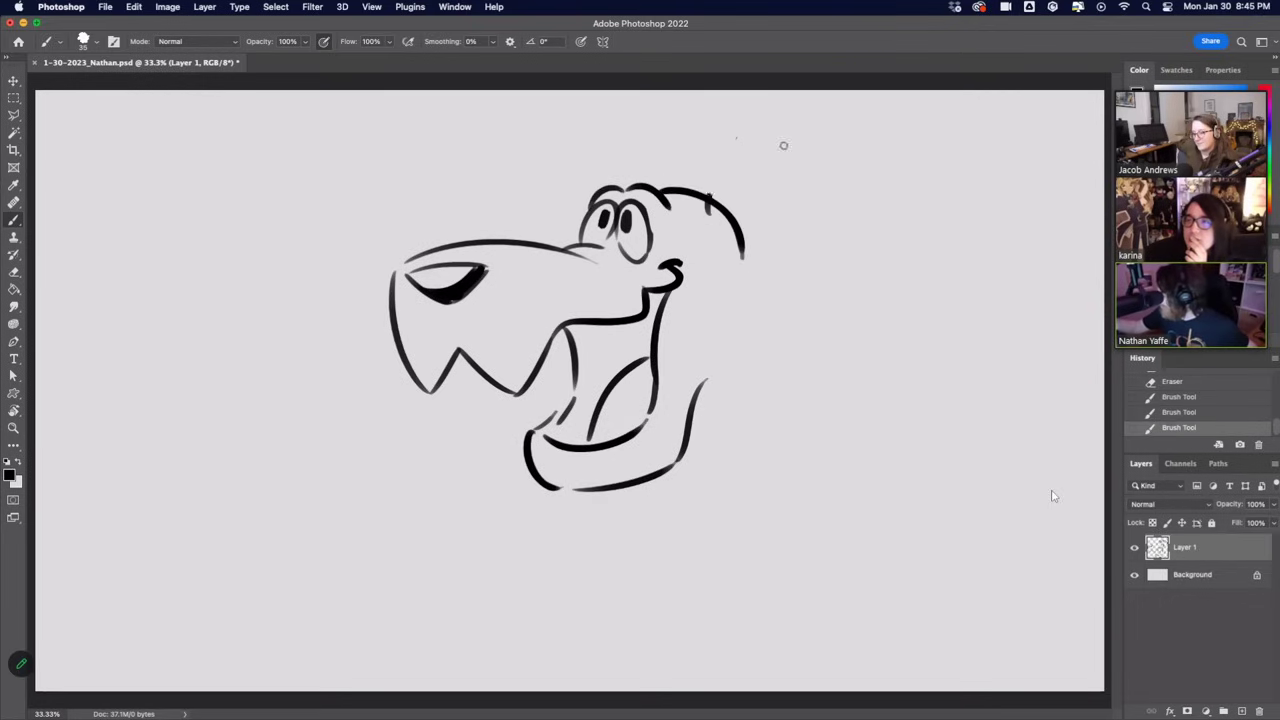
{"action": "mouse_move", "coordinate": [706, 198]}
{"action": "left_mouse_down"}
{"action": "mouse_move", "coordinate": [797, 135]}
{"action": "mouse_move", "coordinate": [742, 262]}
{"action": "left_mouse_up"}
{"action": "key", "text": "super+z"}
{"action": "key", "text": "super+z"}
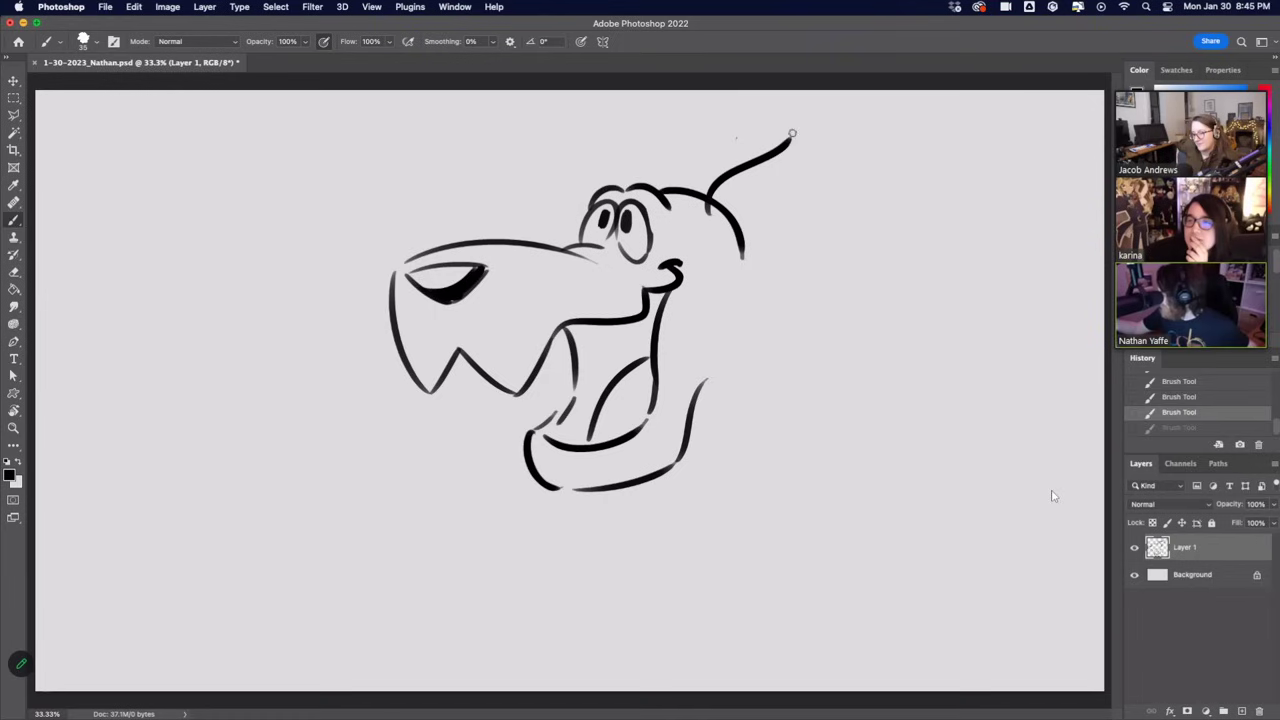
{"action": "left_click_drag", "start_coordinate": [797, 136], "coordinate": [779, 236]}
{"action": "key", "text": "super+z"}
{"action": "left_click_drag", "start_coordinate": [797, 137], "coordinate": [751, 246]}
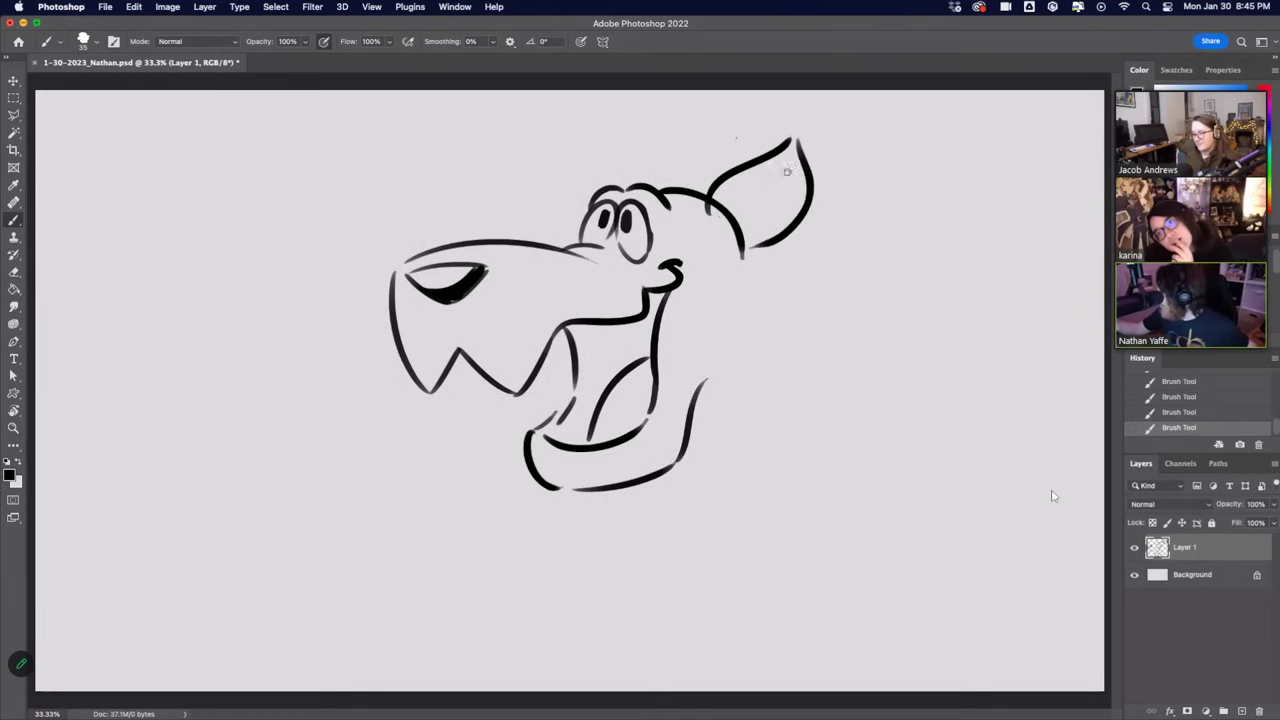
{"action": "mouse_move", "coordinate": [787, 176]}
{"action": "left_mouse_down"}
{"action": "mouse_move", "coordinate": [718, 207]}
{"action": "mouse_move", "coordinate": [744, 254]}
{"action": "left_mouse_up"}
Draw short arched eyebrows floating above the eyes and a small pointed far ear with an inner line.
{"action": "mouse_move", "coordinate": [638, 168]}
{"action": "left_mouse_down"}
{"action": "mouse_move", "coordinate": [663, 170]}
{"action": "mouse_move", "coordinate": [650, 157]}
{"action": "left_mouse_up"}
{"action": "mouse_move", "coordinate": [644, 157]}
{"action": "left_mouse_down"}
{"action": "mouse_move", "coordinate": [654, 163]}
{"action": "mouse_move", "coordinate": [609, 161]}
{"action": "left_mouse_up"}
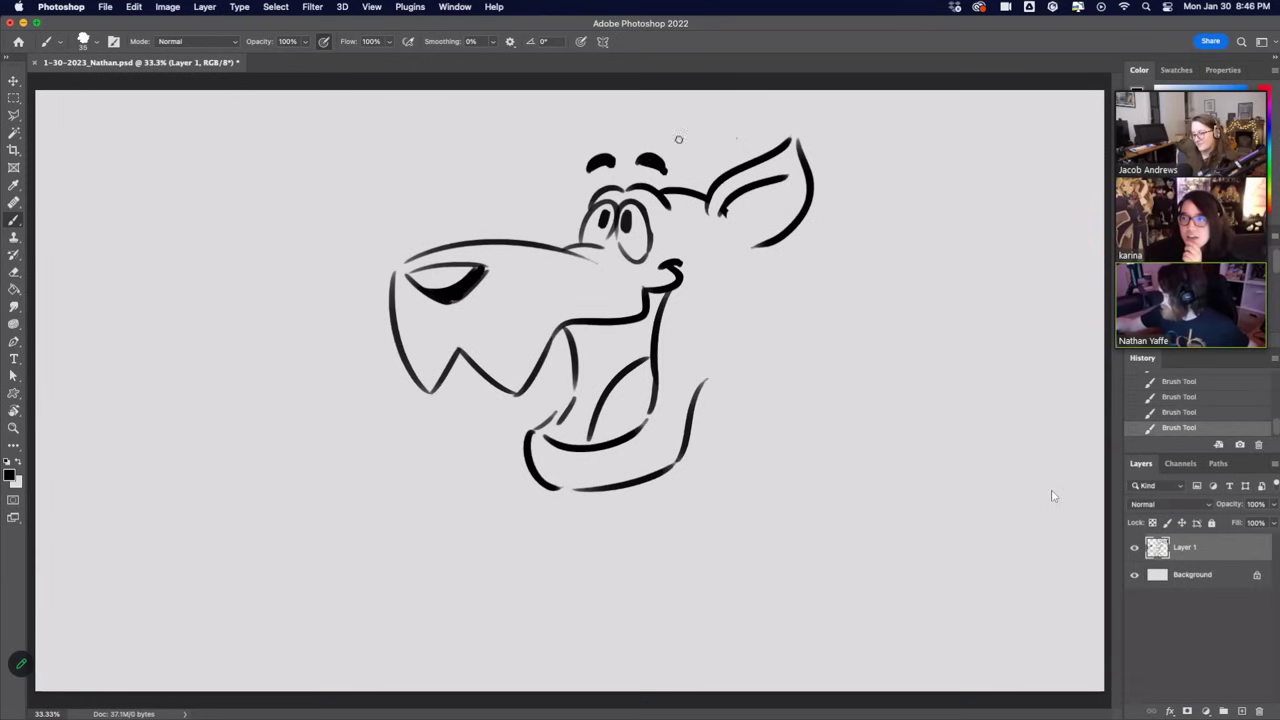
{"action": "mouse_move", "coordinate": [572, 224]}
{"action": "left_mouse_down"}
{"action": "mouse_move", "coordinate": [545, 110]}
{"action": "mouse_move", "coordinate": [582, 134]}
{"action": "mouse_move", "coordinate": [570, 226]}
{"action": "left_mouse_up"}
{"action": "mouse_move", "coordinate": [546, 126]}
{"action": "left_mouse_down"}
{"action": "mouse_move", "coordinate": [602, 154]}
{"action": "mouse_move", "coordinate": [587, 205]}
{"action": "left_mouse_up"}
{"action": "key", "text": "super+z"}
{"action": "left_click_drag", "start_coordinate": [566, 155], "coordinate": [582, 185]}
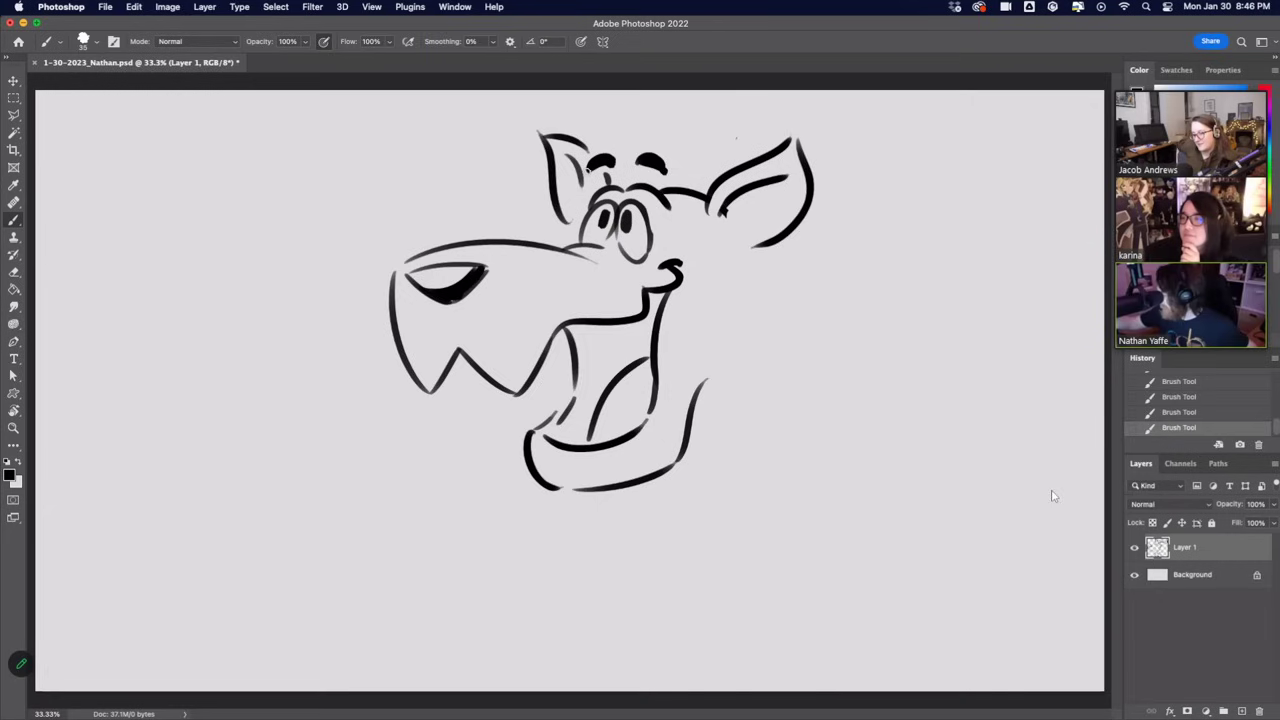
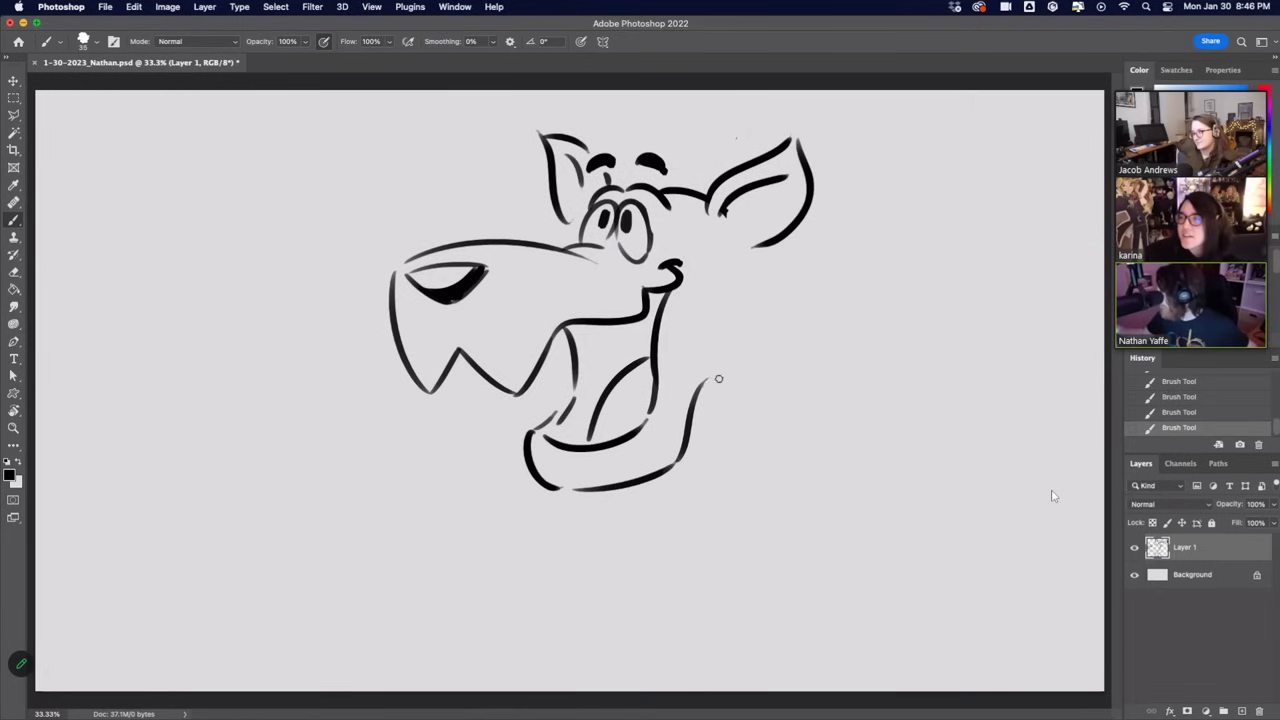
Draw the rear jaw contour up towards the near ear, a short chest line, and the neck running into a humped back.
{"action": "left_click_drag", "start_coordinate": [706, 381], "coordinate": [759, 285]}
{"action": "left_click_drag", "start_coordinate": [706, 380], "coordinate": [768, 286]}
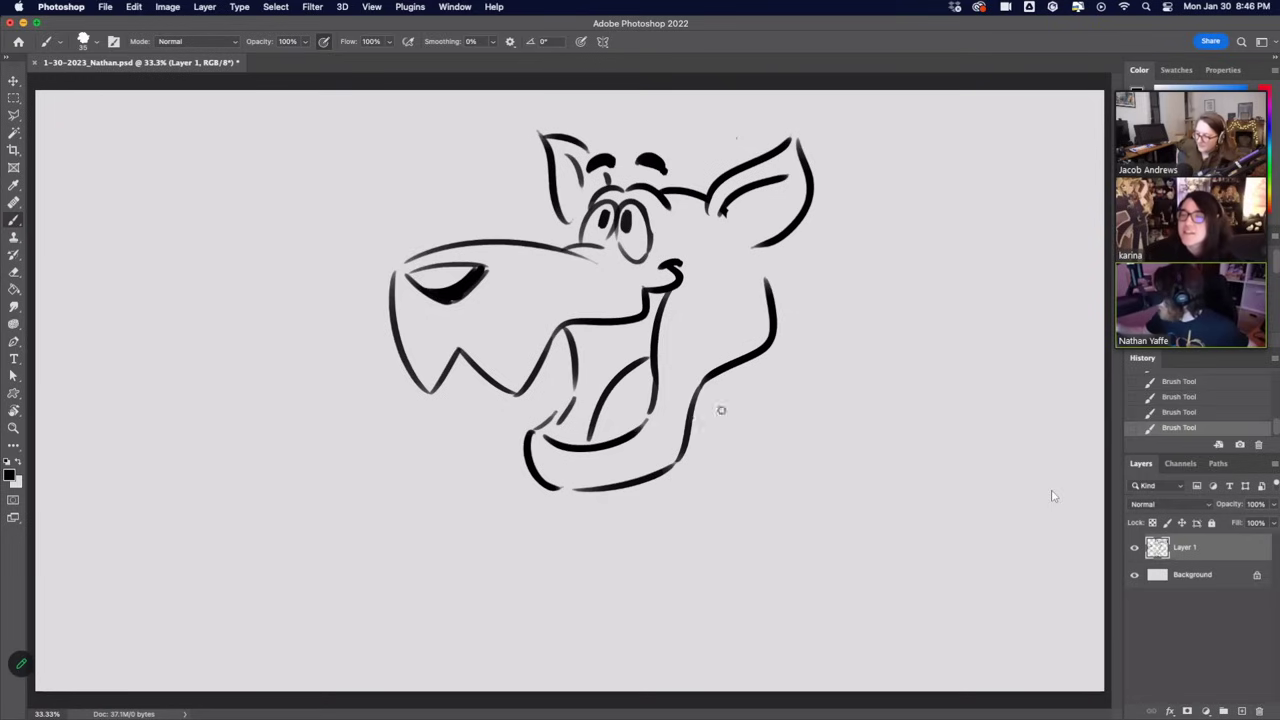
{"action": "left_click_drag", "start_coordinate": [690, 414], "coordinate": [733, 426]}
{"action": "mouse_move", "coordinate": [797, 241]}
{"action": "left_mouse_down"}
{"action": "mouse_move", "coordinate": [852, 432]}
{"action": "mouse_move", "coordinate": [1030, 386]}
{"action": "left_mouse_up"}
{"action": "key", "text": "super+z"}
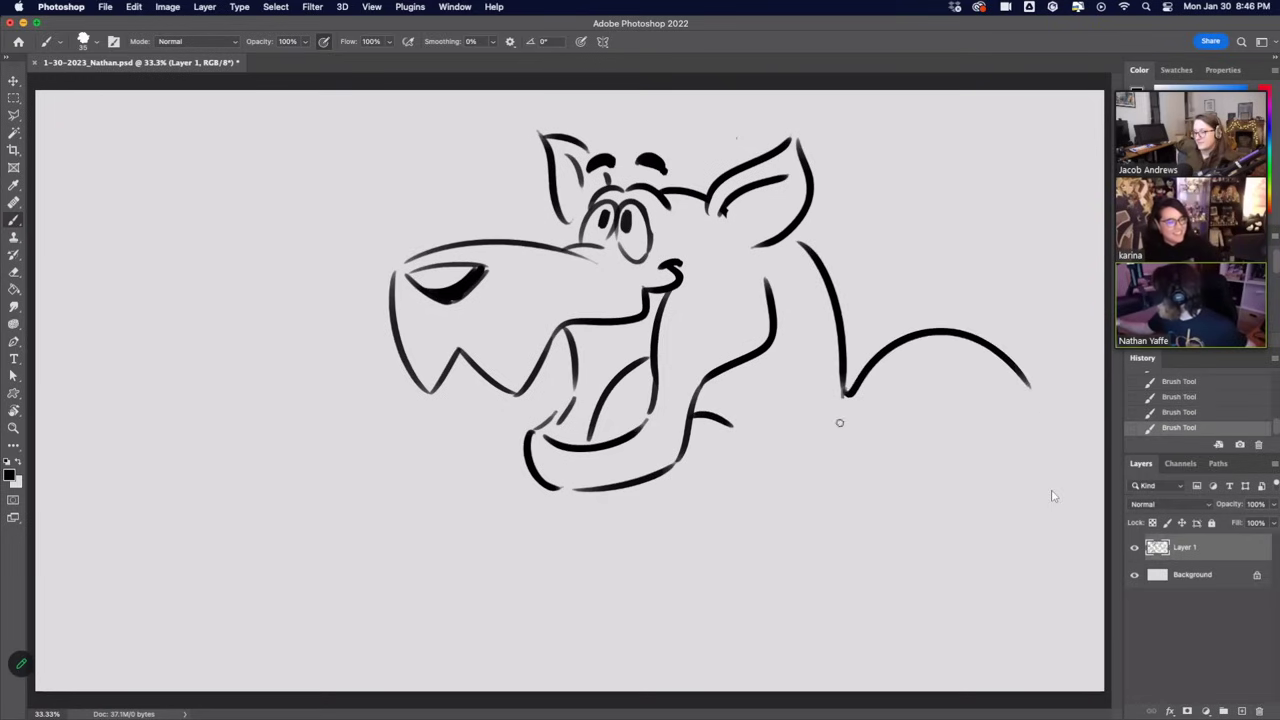
Draw two front paws with claws and extend the chest line down towards them.
{"action": "mouse_move", "coordinate": [845, 452]}
{"action": "left_mouse_down"}
{"action": "mouse_move", "coordinate": [849, 486]}
{"action": "mouse_move", "coordinate": [805, 488]}
{"action": "mouse_move", "coordinate": [799, 514]}
{"action": "mouse_move", "coordinate": [809, 497]}
{"action": "mouse_move", "coordinate": [810, 513]}
{"action": "mouse_move", "coordinate": [872, 504]}
{"action": "left_mouse_up"}
{"action": "mouse_move", "coordinate": [733, 425]}
{"action": "left_mouse_down"}
{"action": "mouse_move", "coordinate": [778, 476]}
{"action": "mouse_move", "coordinate": [731, 481]}
{"action": "mouse_move", "coordinate": [702, 514]}
{"action": "mouse_move", "coordinate": [772, 498]}
{"action": "left_mouse_up"}
{"action": "key", "text": "super+z"}
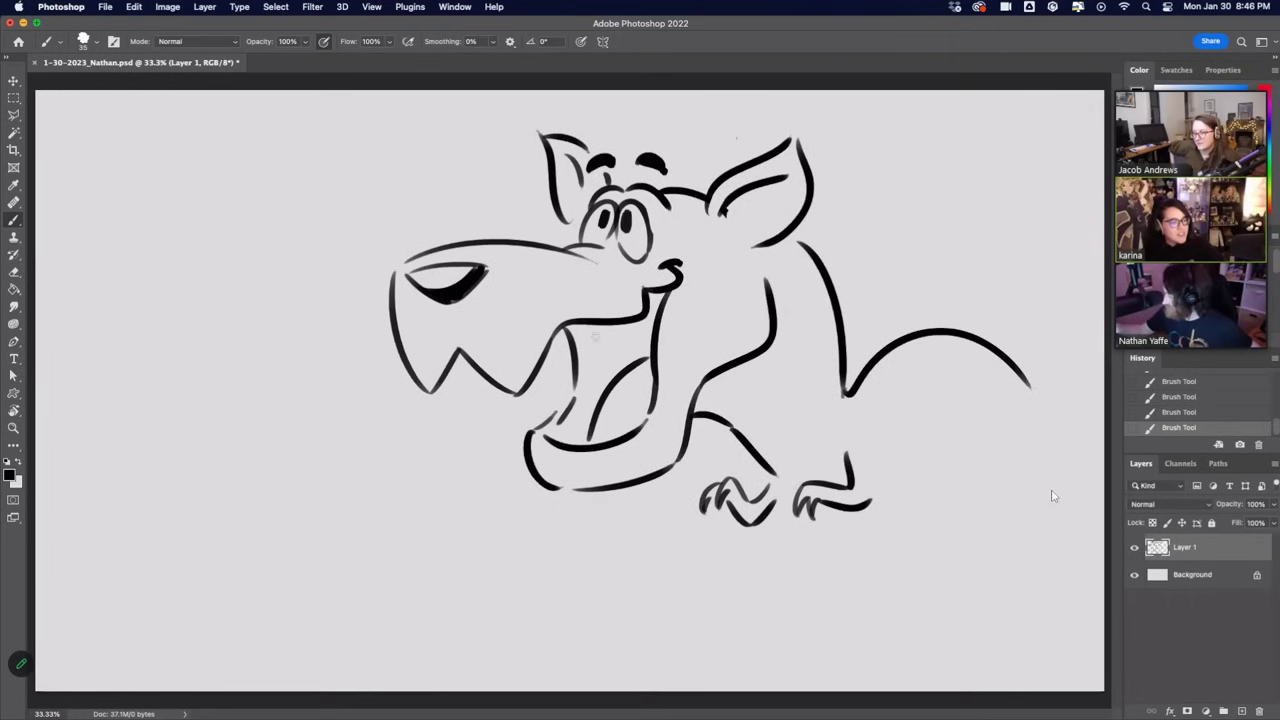
Add small pointed teeth to the upper jaw and along both sides of the lower jaw.
{"action": "left_click_drag", "start_coordinate": [589, 324], "coordinate": [605, 325]}
{"action": "mouse_move", "coordinate": [624, 410]}
{"action": "left_mouse_down"}
{"action": "mouse_move", "coordinate": [648, 432]}
{"action": "mouse_move", "coordinate": [642, 406]}
{"action": "left_mouse_up"}
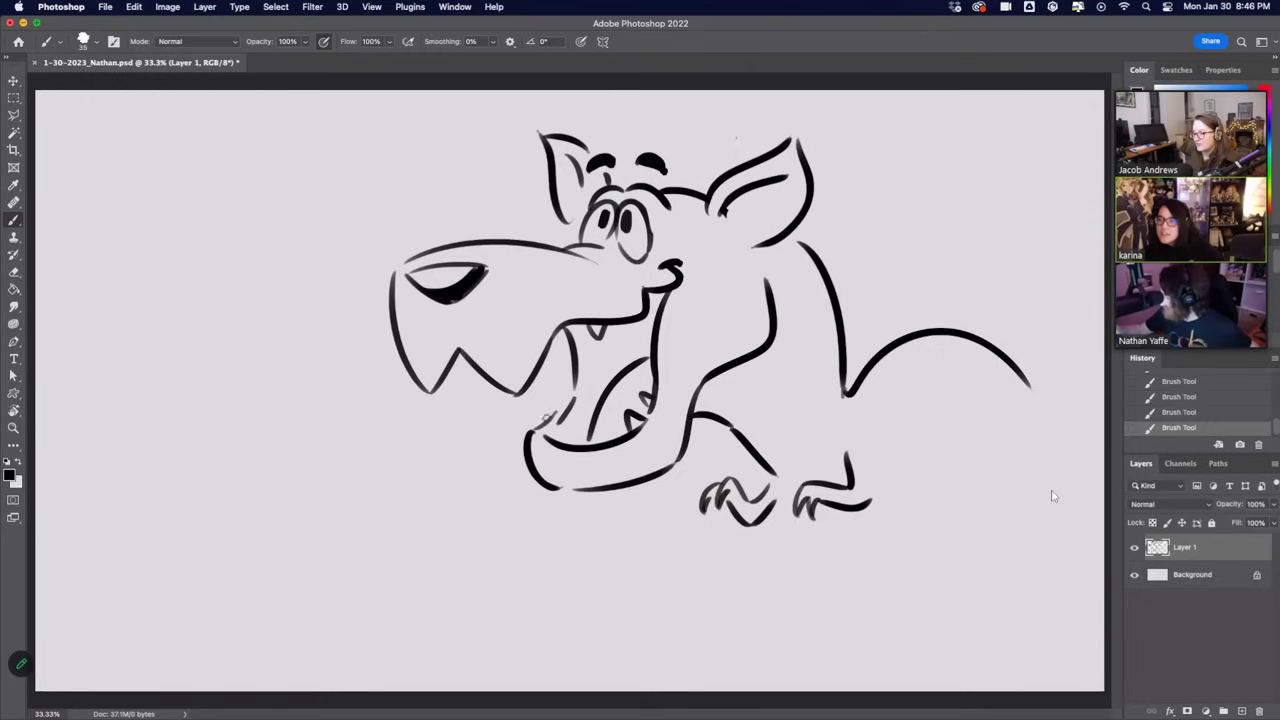
{"action": "left_click_drag", "start_coordinate": [546, 420], "coordinate": [576, 382]}
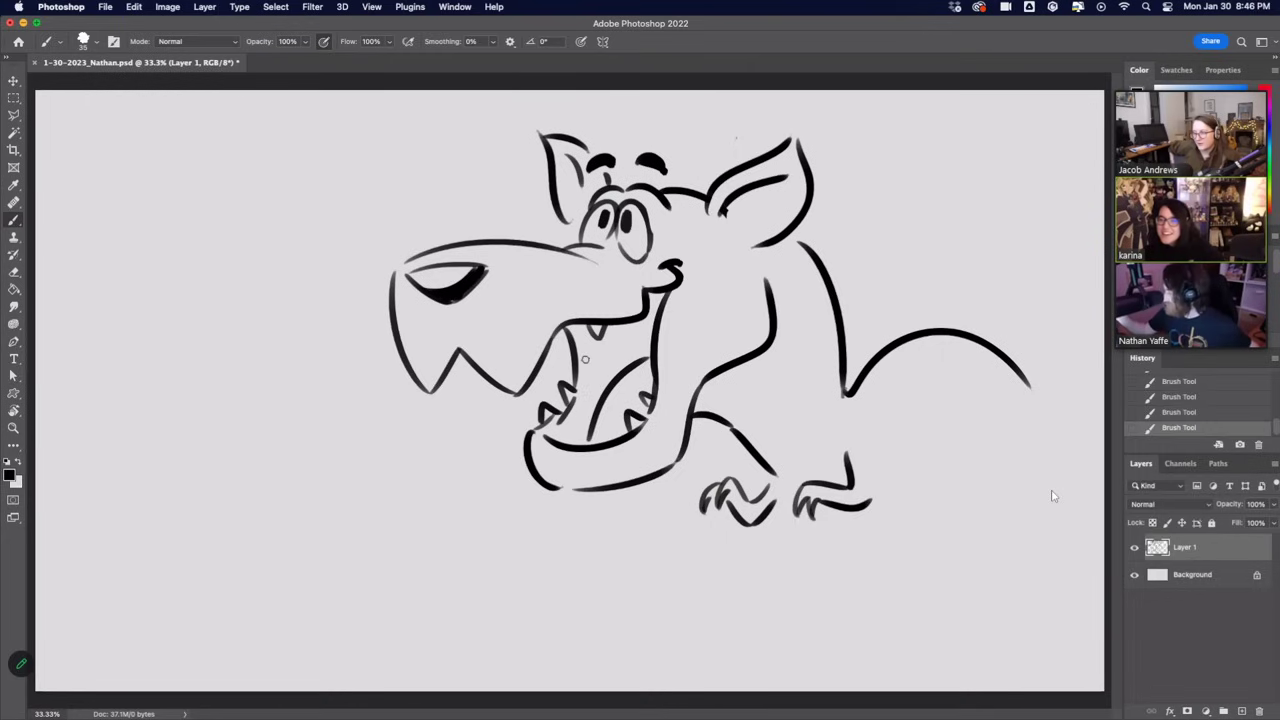
Move the whole animal drawing left and slightly up on the canvas, and return to the brush.
{"action": "left_click", "coordinate": [14, 82]}
{"action": "left_click_drag", "start_coordinate": [818, 281], "coordinate": [621, 269]}
{"action": "left_click", "coordinate": [14, 218]}
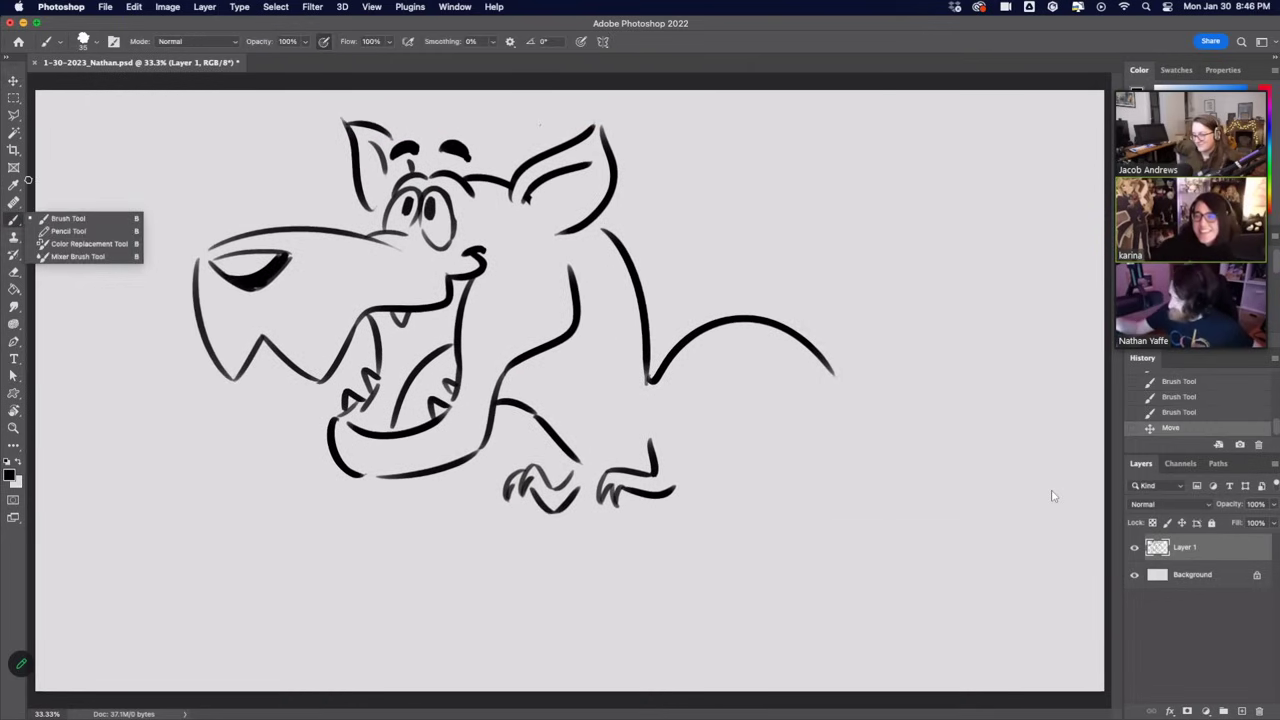
Replace the tall pupils with smaller ones and dot whisker marks on both sides of the muzzle.
{"action": "key", "text": "e"}
{"action": "mouse_move", "coordinate": [440, 200]}
{"action": "left_mouse_down"}
{"action": "mouse_move", "coordinate": [430, 228]}
{"action": "mouse_move", "coordinate": [404, 220]}
{"action": "mouse_move", "coordinate": [412, 208]}
{"action": "mouse_move", "coordinate": [430, 226]}
{"action": "mouse_move", "coordinate": [430, 210]}
{"action": "left_mouse_up"}
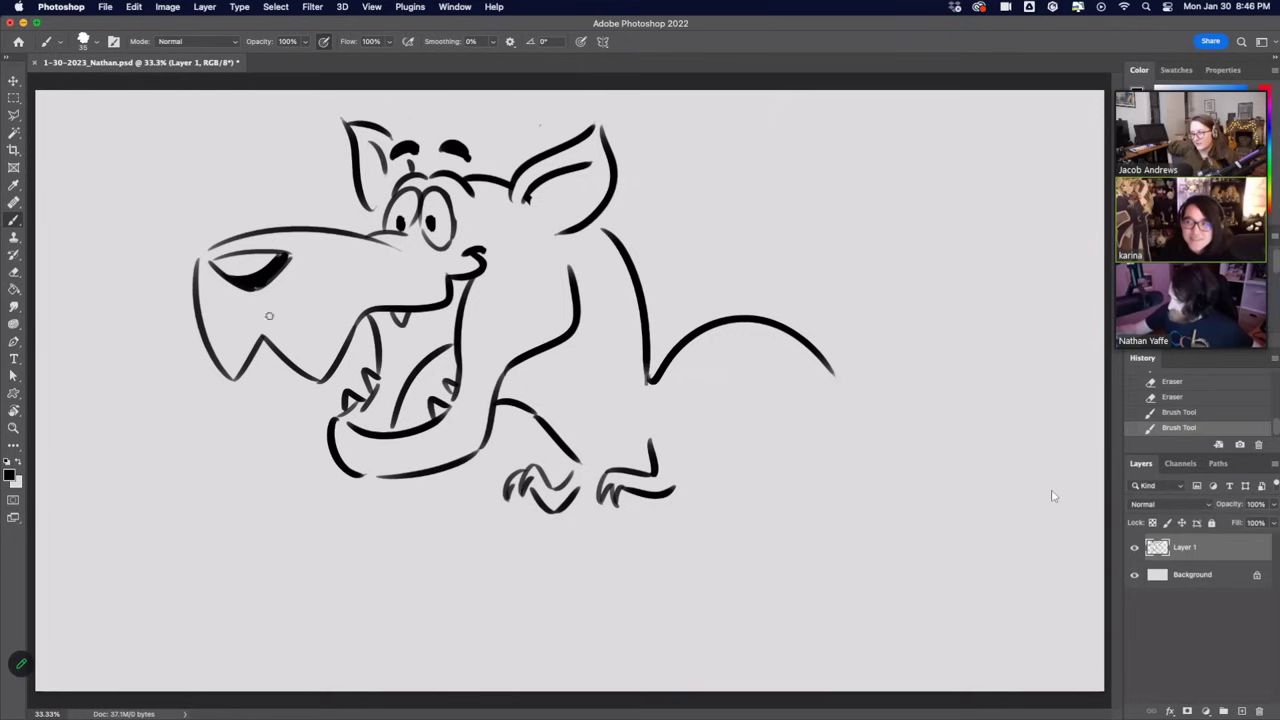
{"action": "left_click", "coordinate": [314, 303]}
{"action": "left_click", "coordinate": [315, 323]}
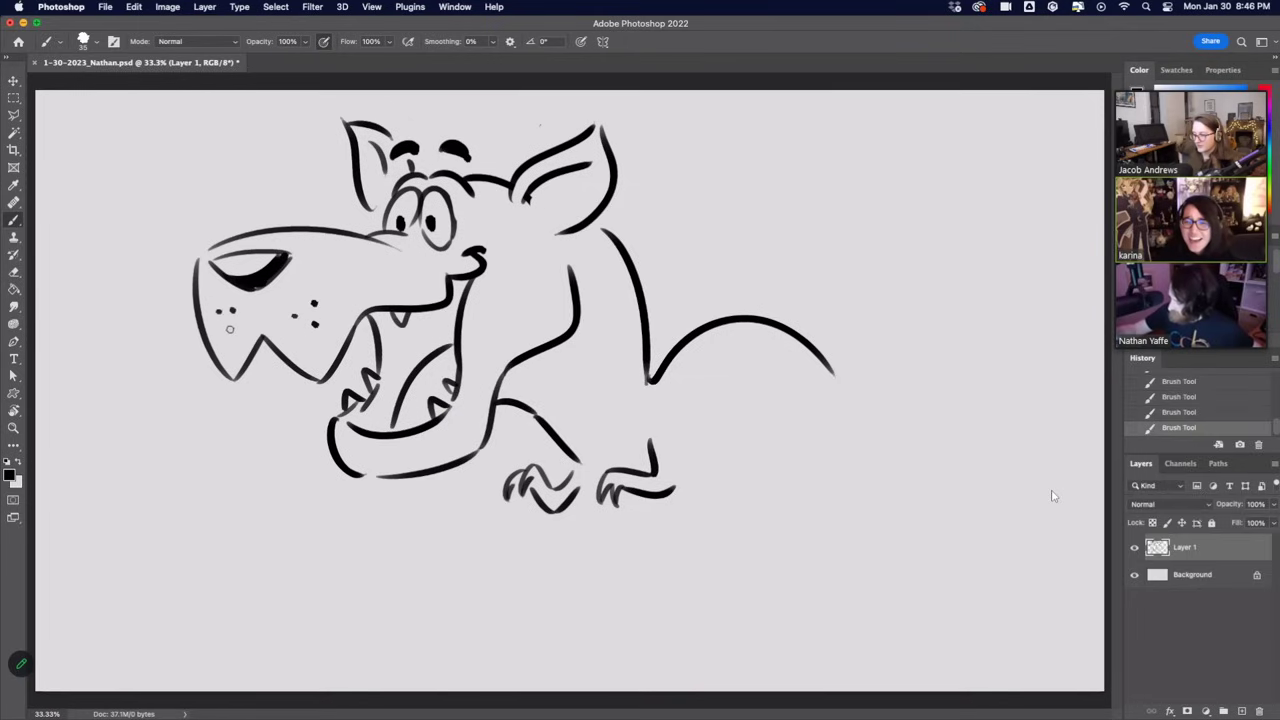
Draw a narrow band collar around the base of the neck with a small ring at the front.
{"action": "left_click_drag", "start_coordinate": [578, 458], "coordinate": [648, 372]}
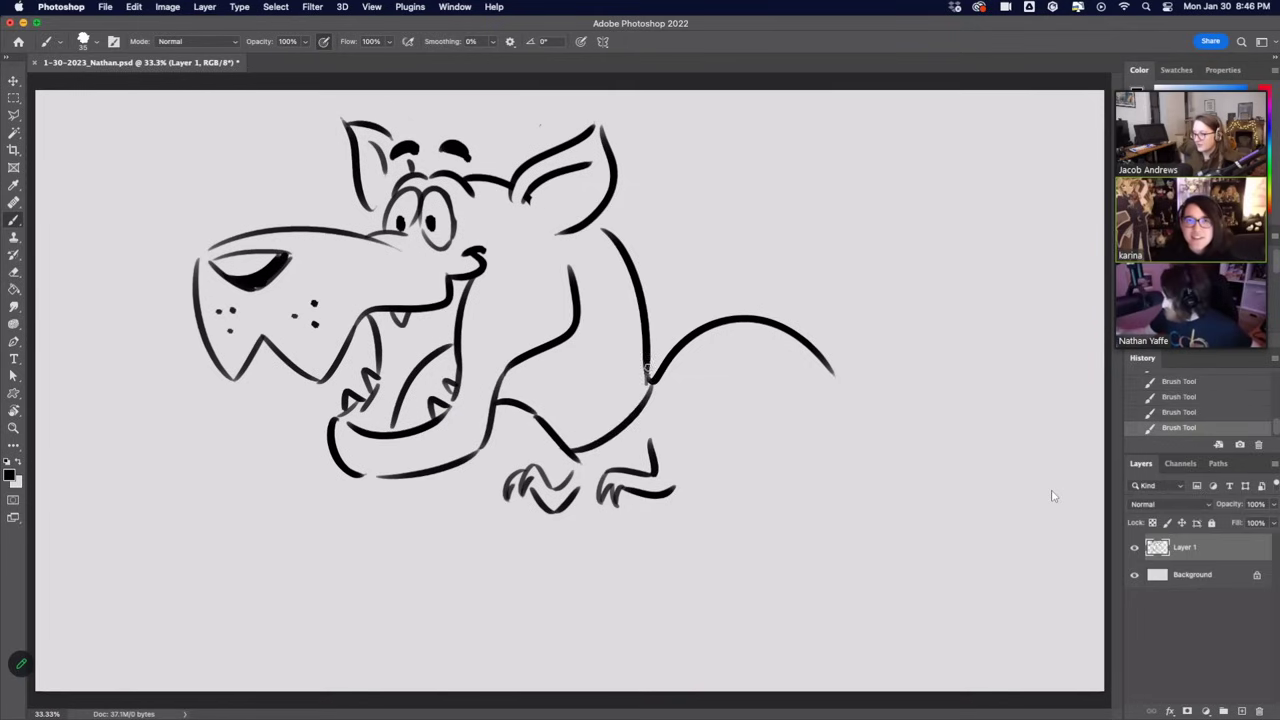
{"action": "mouse_move", "coordinate": [561, 440]}
{"action": "left_mouse_down"}
{"action": "mouse_move", "coordinate": [654, 376]}
{"action": "mouse_move", "coordinate": [582, 434]}
{"action": "mouse_move", "coordinate": [597, 442]}
{"action": "mouse_move", "coordinate": [552, 446]}
{"action": "left_mouse_up"}
{"action": "left_click_drag", "start_coordinate": [554, 448], "coordinate": [568, 453]}
{"action": "left_click_drag", "start_coordinate": [650, 374], "coordinate": [657, 381]}
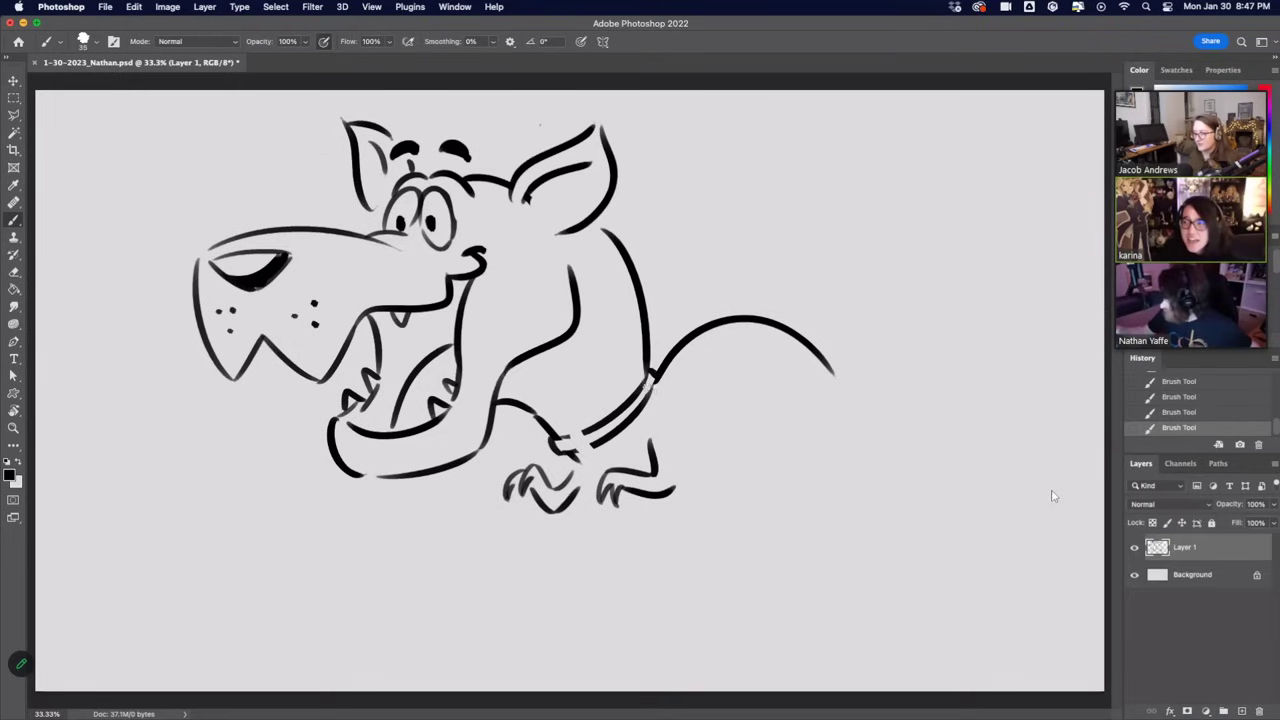
{"action": "left_click_drag", "start_coordinate": [577, 431], "coordinate": [582, 452]}
{"action": "key", "text": "super+z"}
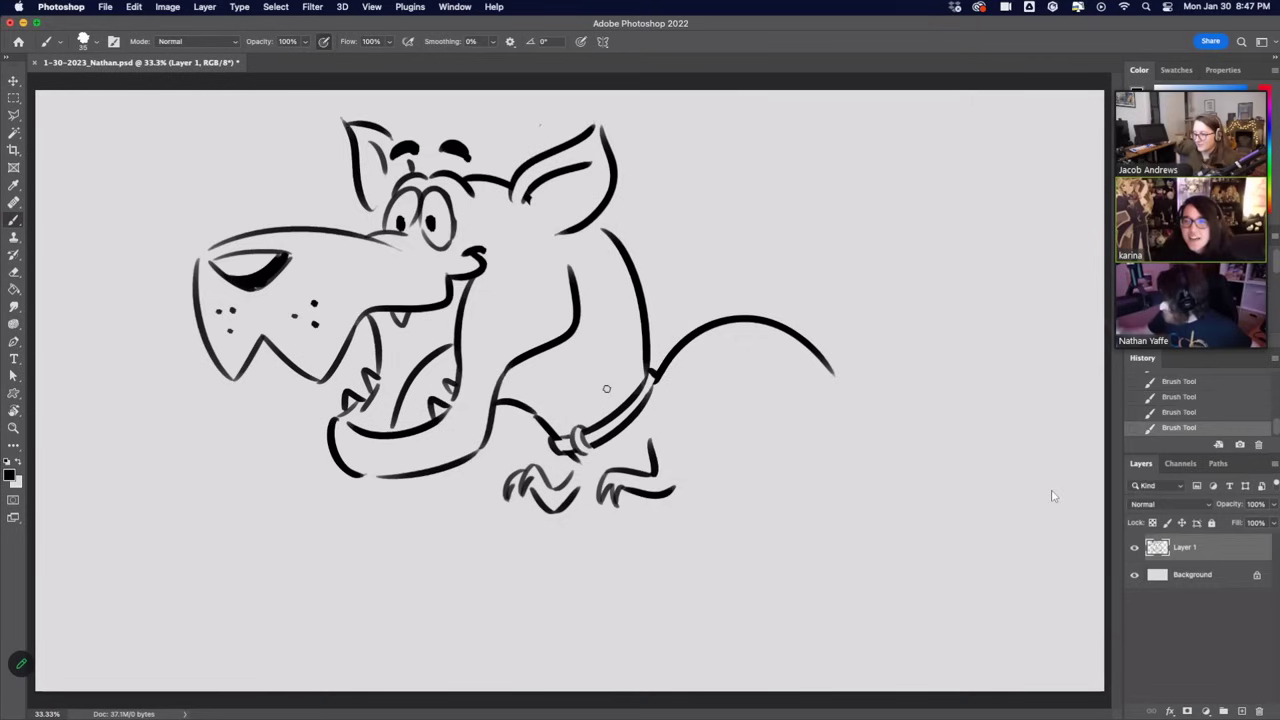
Hang a small tilted square tag from the collar ring and clear away the near front paw.
{"action": "mouse_move", "coordinate": [602, 490]}
{"action": "left_mouse_down"}
{"action": "mouse_move", "coordinate": [652, 452]}
{"action": "mouse_move", "coordinate": [666, 494]}
{"action": "mouse_move", "coordinate": [690, 498]}
{"action": "mouse_move", "coordinate": [578, 482]}
{"action": "mouse_move", "coordinate": [594, 470]}
{"action": "mouse_move", "coordinate": [618, 488]}
{"action": "mouse_move", "coordinate": [583, 477]}
{"action": "mouse_move", "coordinate": [605, 487]}
{"action": "mouse_move", "coordinate": [620, 463]}
{"action": "mouse_move", "coordinate": [606, 491]}
{"action": "left_mouse_up"}
{"action": "key", "text": "super+z"}
{"action": "key", "text": "super+z"}
{"action": "key", "text": "super+z"}
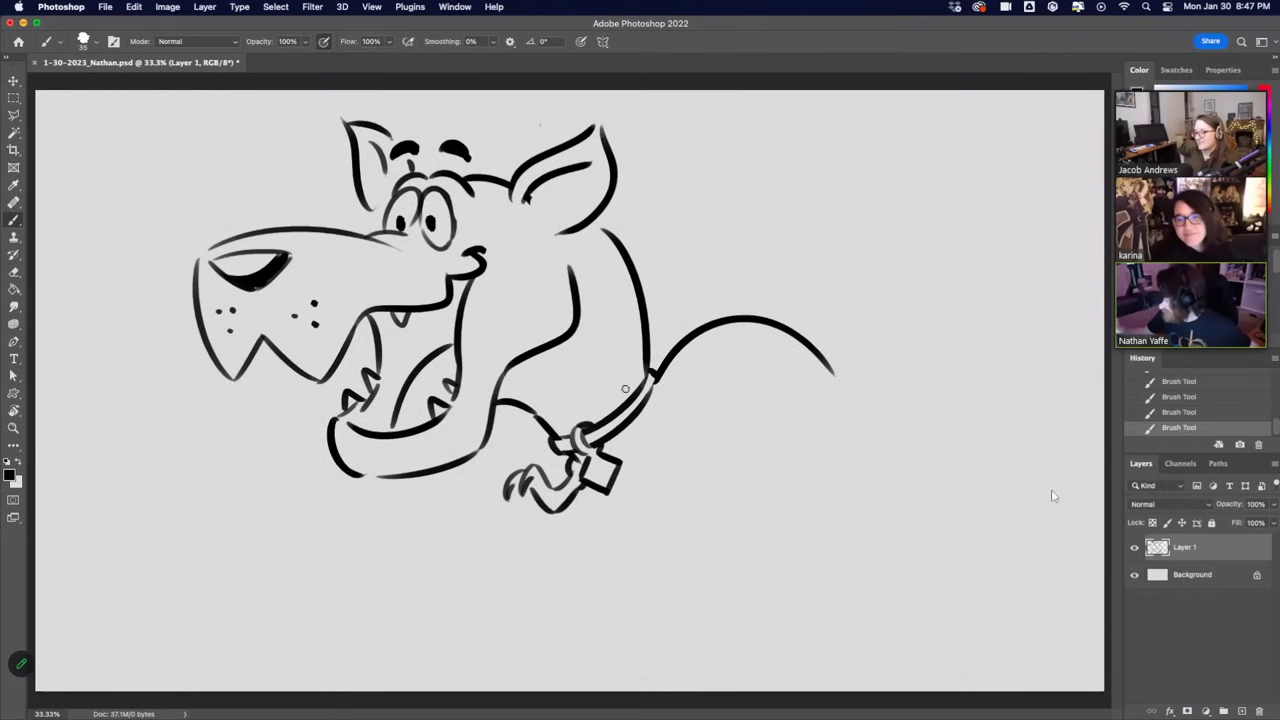
Sketch a short near front arm below the collar with the first claw of its paw.
{"action": "mouse_move", "coordinate": [646, 464]}
{"action": "left_mouse_down"}
{"action": "mouse_move", "coordinate": [655, 447]}
{"action": "mouse_move", "coordinate": [694, 491]}
{"action": "mouse_move", "coordinate": [663, 513]}
{"action": "mouse_move", "coordinate": [629, 501]}
{"action": "mouse_move", "coordinate": [603, 528]}
{"action": "left_mouse_up"}
{"action": "left_click", "coordinate": [674, 455]}
{"action": "key", "text": "super+z"}
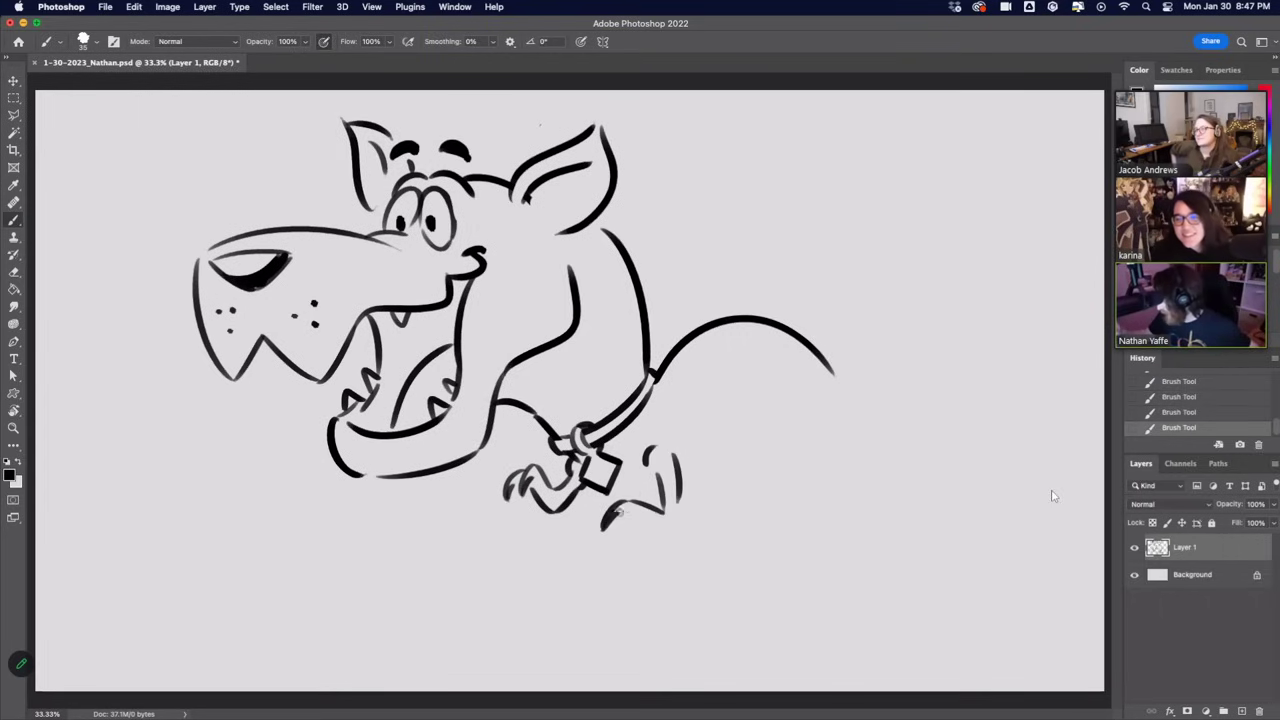
Compare the near paw with and without its latest strokes by repeatedly undoing and restoring them.
{"action": "key", "text": "super+z"}
{"action": "key", "text": "super+shift+z"}
{"action": "key", "text": "super+z"}
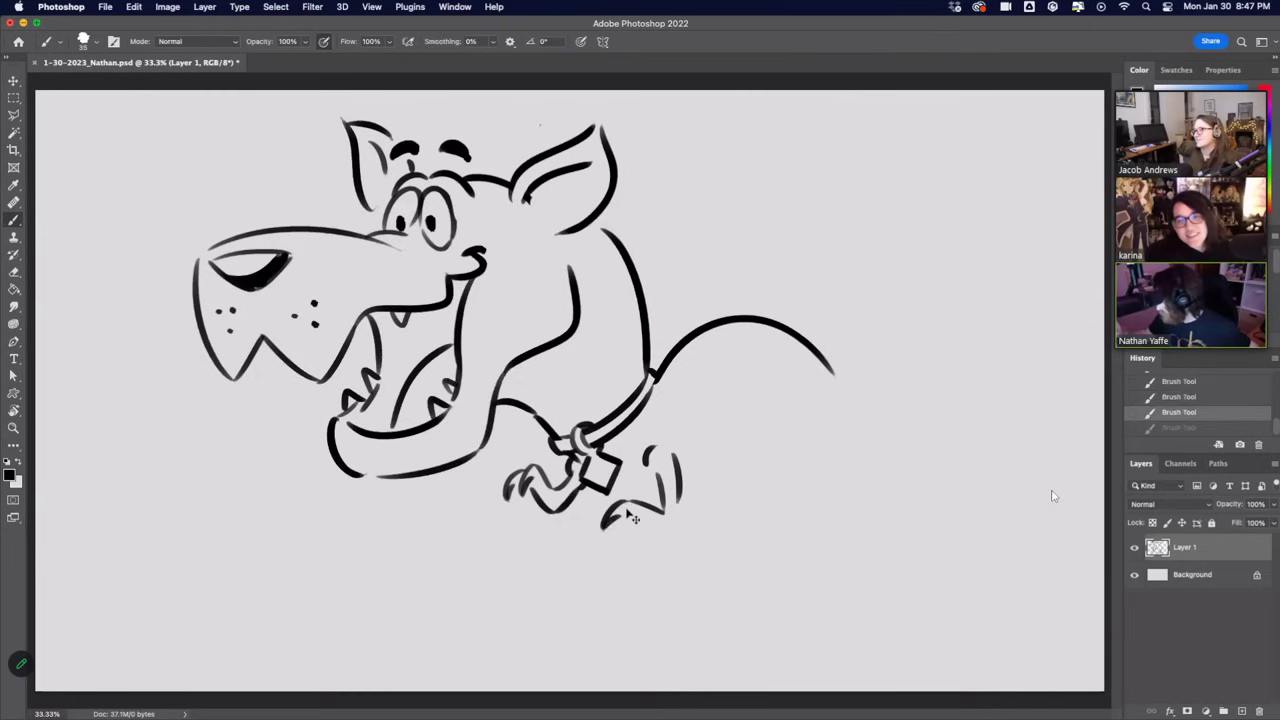
{"action": "key", "text": "super+z"}
{"action": "key", "text": "super+shift+z"}
{"action": "key", "text": "super+shift+z"}
{"action": "key", "text": "super+z"}
{"action": "key", "text": "super+shift+z"}
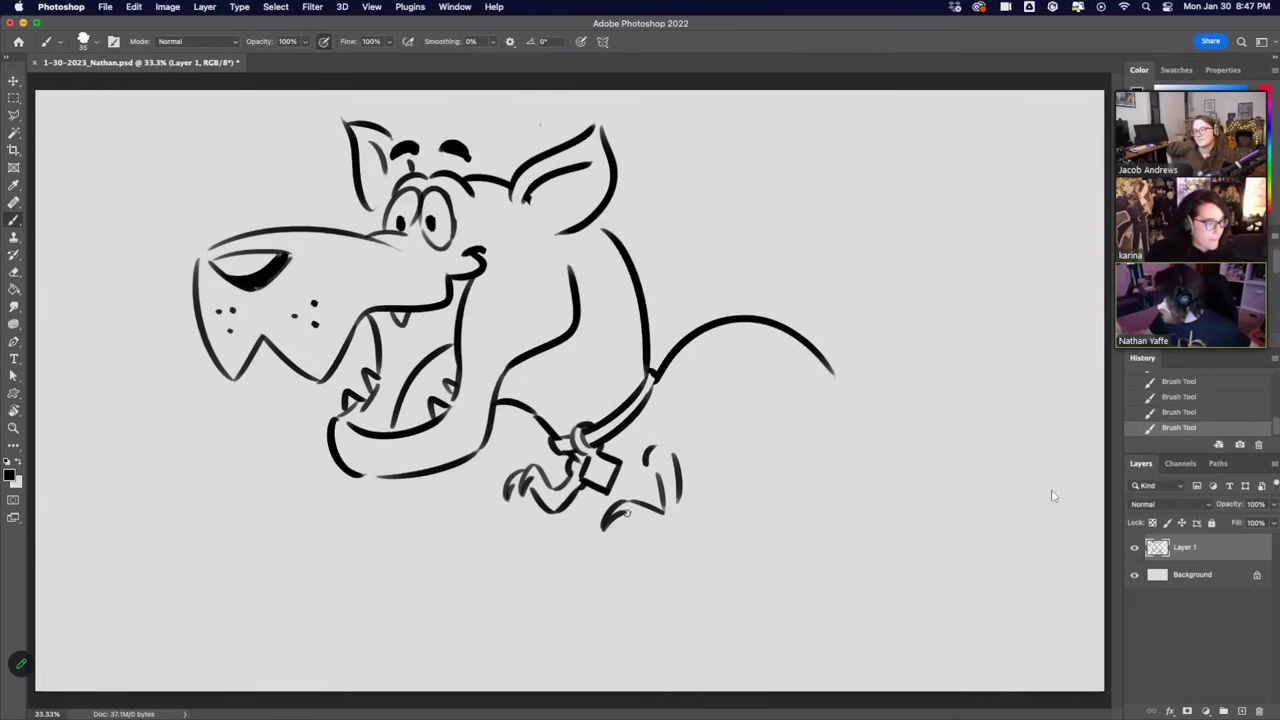
Finish the near front paw with curved claws, an underside line and a back edge up the forearm.
{"action": "key", "text": "super+z"}
{"action": "key", "text": "super+z"}
{"action": "left_click_drag", "start_coordinate": [627, 513], "coordinate": [617, 545]}
{"action": "mouse_move", "coordinate": [617, 545]}
{"action": "left_mouse_down"}
{"action": "mouse_move", "coordinate": [646, 522]}
{"action": "mouse_move", "coordinate": [690, 526]}
{"action": "left_mouse_up"}
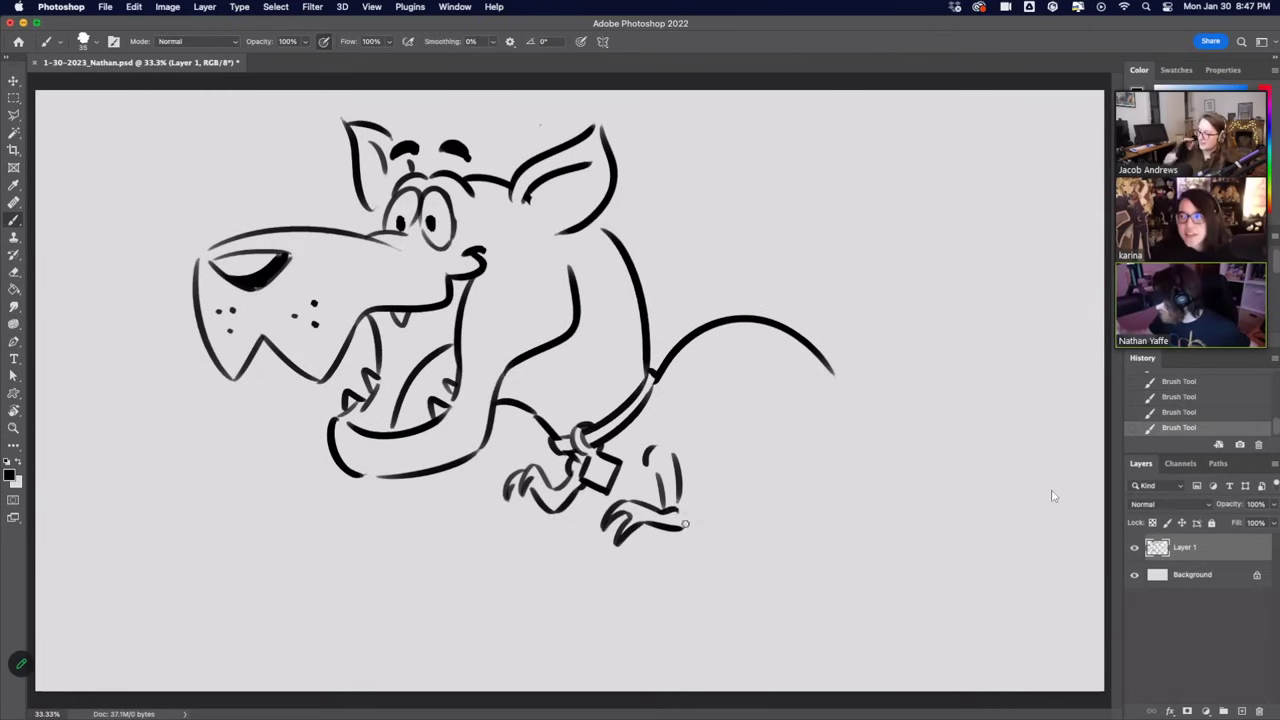
{"action": "left_click_drag", "start_coordinate": [676, 474], "coordinate": [692, 528]}
{"action": "mouse_move", "coordinate": [676, 482]}
{"action": "left_mouse_down"}
{"action": "mouse_move", "coordinate": [676, 503]}
{"action": "mouse_move", "coordinate": [674, 476]}
{"action": "left_mouse_up"}
Reshape the far front arm behind the tag with a longer palm and a pointed wrist.
{"action": "mouse_move", "coordinate": [581, 472]}
{"action": "left_mouse_down"}
{"action": "mouse_move", "coordinate": [586, 499]}
{"action": "mouse_move", "coordinate": [568, 472]}
{"action": "mouse_move", "coordinate": [559, 503]}
{"action": "mouse_move", "coordinate": [538, 496]}
{"action": "mouse_move", "coordinate": [578, 520]}
{"action": "mouse_move", "coordinate": [568, 530]}
{"action": "mouse_move", "coordinate": [572, 456]}
{"action": "left_mouse_up"}
{"action": "key", "text": "super+z"}
{"action": "key", "text": "super+z"}
{"action": "key", "text": "super+z"}
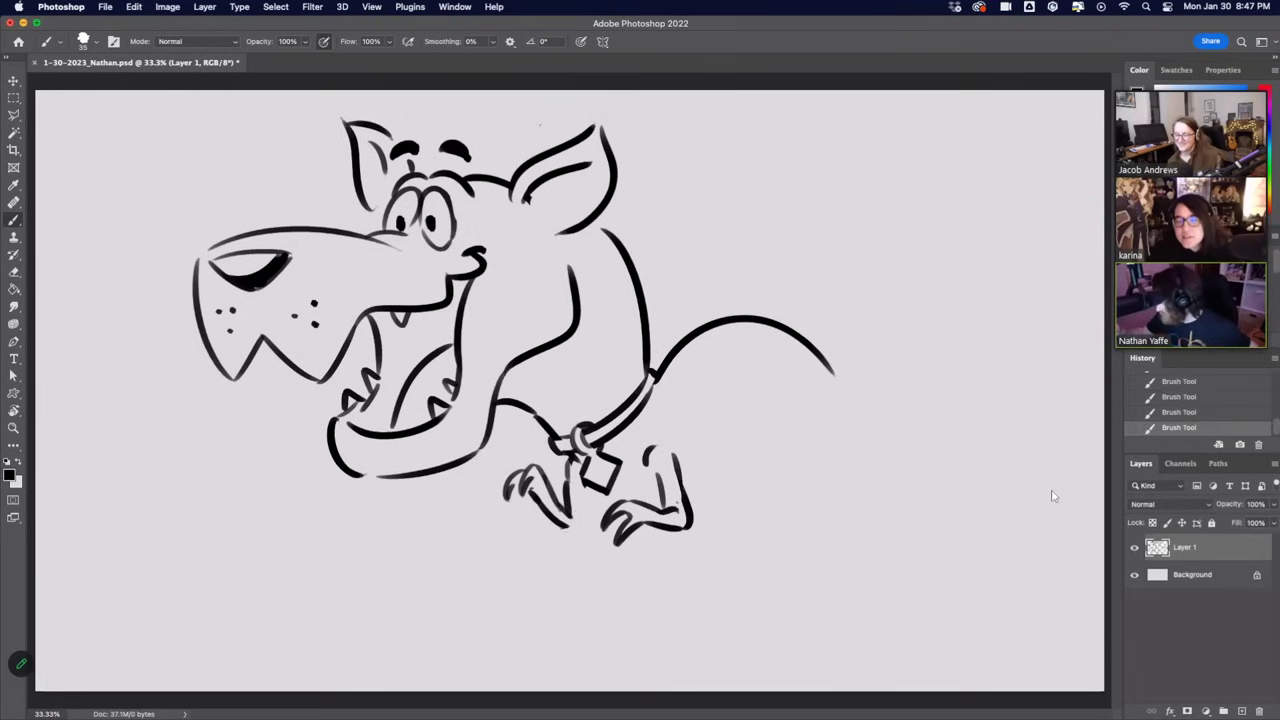
{"action": "mouse_move", "coordinate": [562, 522]}
{"action": "left_mouse_down"}
{"action": "mouse_move", "coordinate": [585, 542]}
{"action": "mouse_move", "coordinate": [573, 527]}
{"action": "mouse_move", "coordinate": [584, 500]}
{"action": "mouse_move", "coordinate": [615, 497]}
{"action": "left_mouse_up"}
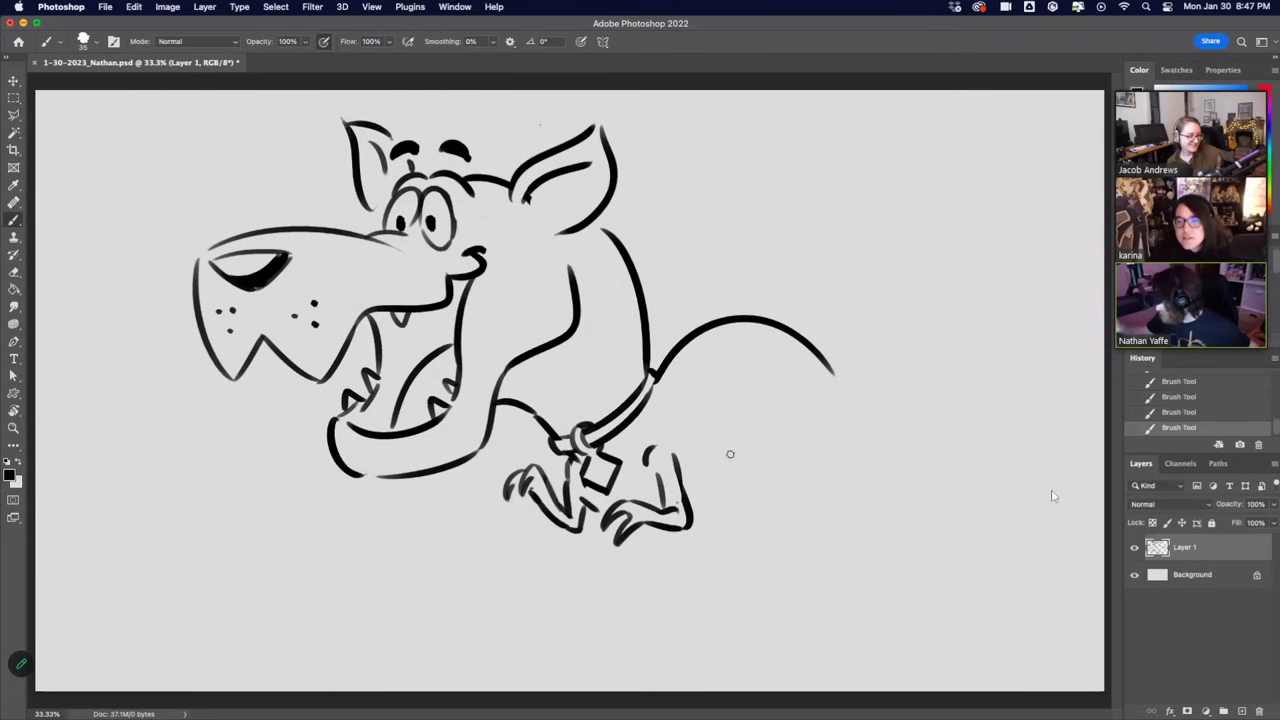
Draw the large rounded near thigh down to the knee and the rump curve behind the humped back.
{"action": "key", "text": "super+z"}
{"action": "mouse_move", "coordinate": [792, 398]}
{"action": "left_mouse_down"}
{"action": "mouse_move", "coordinate": [784, 502]}
{"action": "mouse_move", "coordinate": [754, 533]}
{"action": "left_mouse_up"}
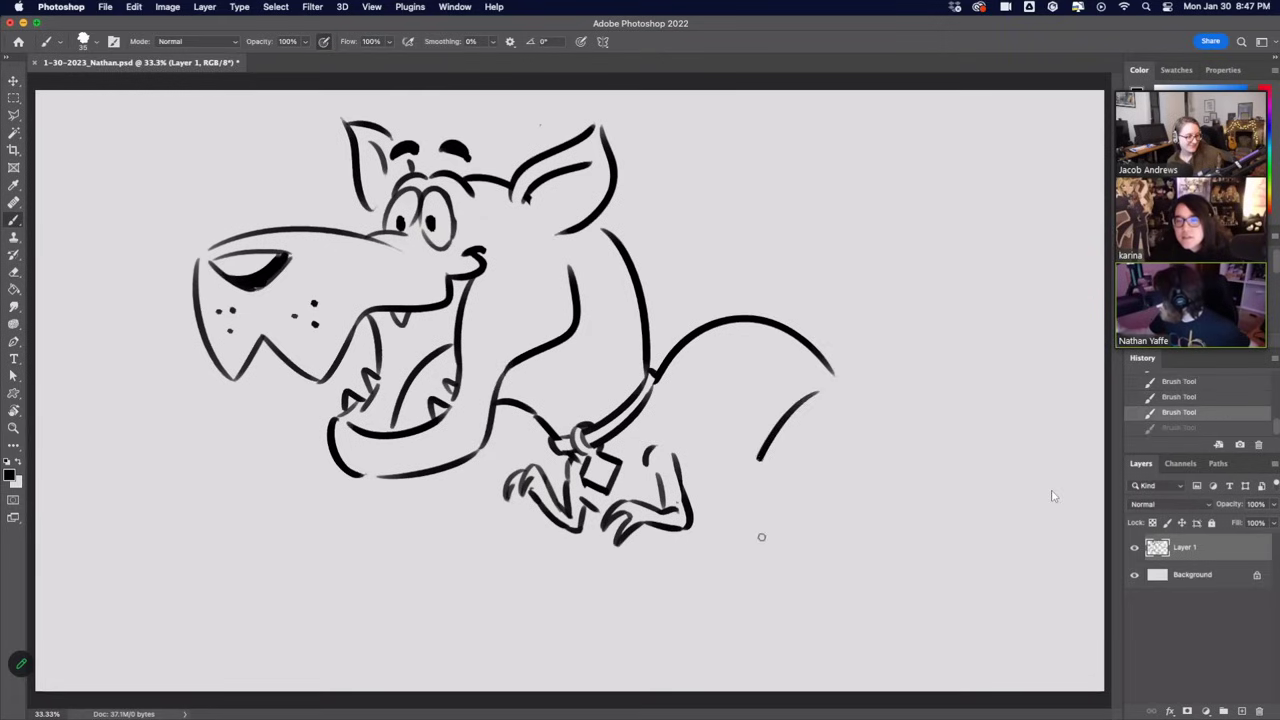
{"action": "mouse_move", "coordinate": [842, 371]}
{"action": "left_mouse_down"}
{"action": "mouse_move", "coordinate": [869, 374]}
{"action": "mouse_move", "coordinate": [933, 455]}
{"action": "left_mouse_up"}
{"action": "key", "text": "super+z"}
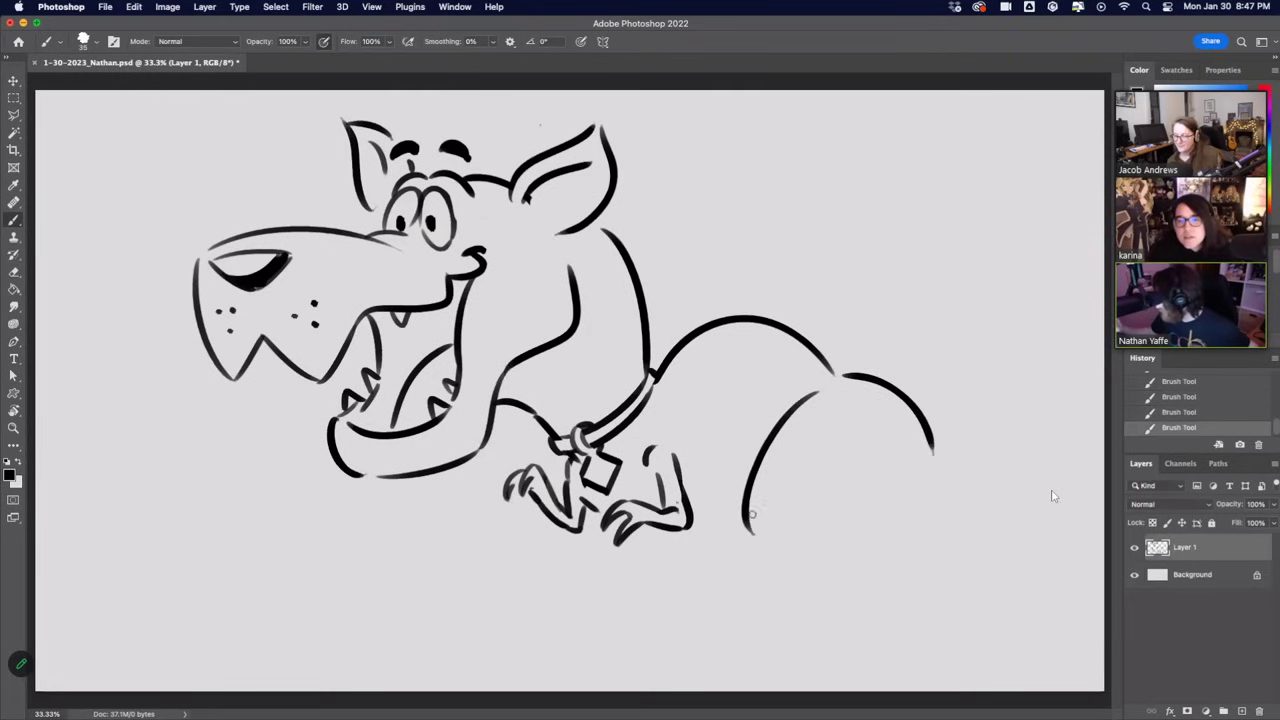
{"action": "left_click_drag", "start_coordinate": [750, 515], "coordinate": [823, 571]}
{"action": "key", "text": "super+z"}
{"action": "key", "text": "super+shift+z"}
Add the near hind leg's angular heel, lower leg and flat foot with two pointed toes.
{"action": "mouse_move", "coordinate": [920, 490]}
{"action": "left_mouse_down"}
{"action": "mouse_move", "coordinate": [871, 571]}
{"action": "mouse_move", "coordinate": [890, 563]}
{"action": "mouse_move", "coordinate": [908, 605]}
{"action": "left_mouse_up"}
{"action": "left_click_drag", "start_coordinate": [831, 589], "coordinate": [801, 648]}
{"action": "left_click_drag", "start_coordinate": [914, 590], "coordinate": [906, 647]}
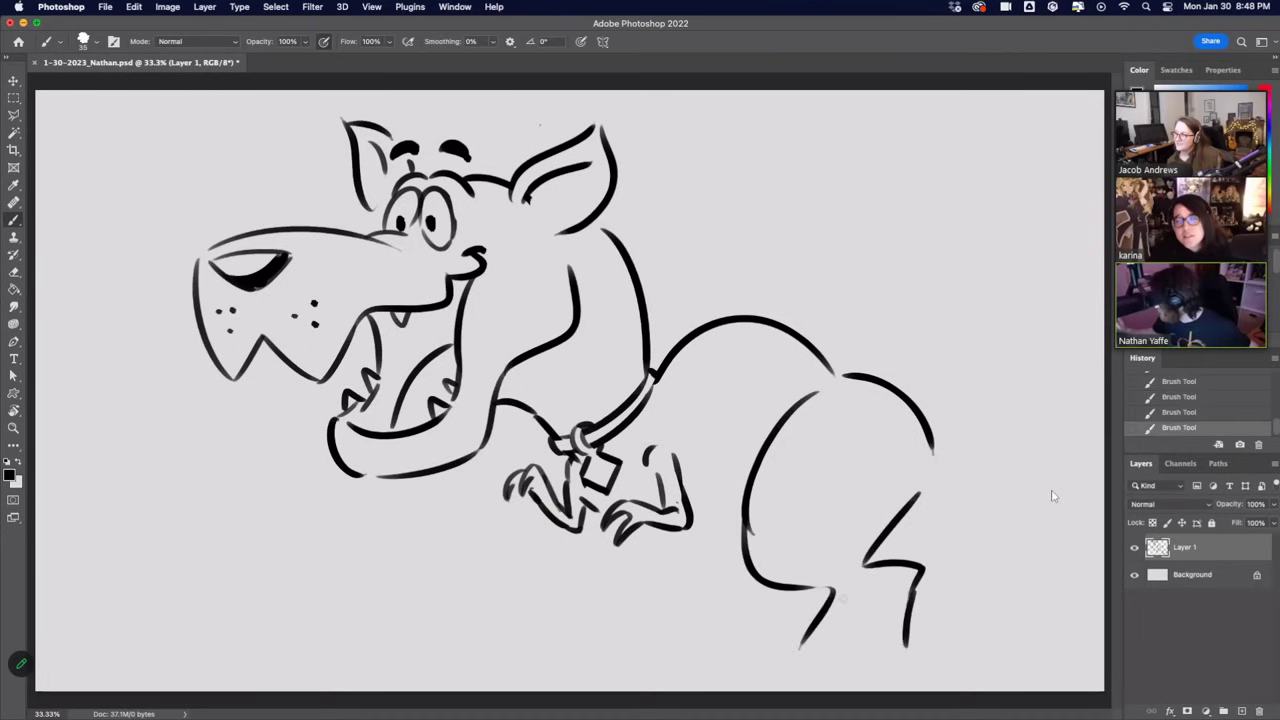
{"action": "mouse_move", "coordinate": [812, 621]}
{"action": "left_mouse_down"}
{"action": "mouse_move", "coordinate": [764, 674]}
{"action": "mouse_move", "coordinate": [823, 678]}
{"action": "mouse_move", "coordinate": [906, 662]}
{"action": "left_mouse_up"}
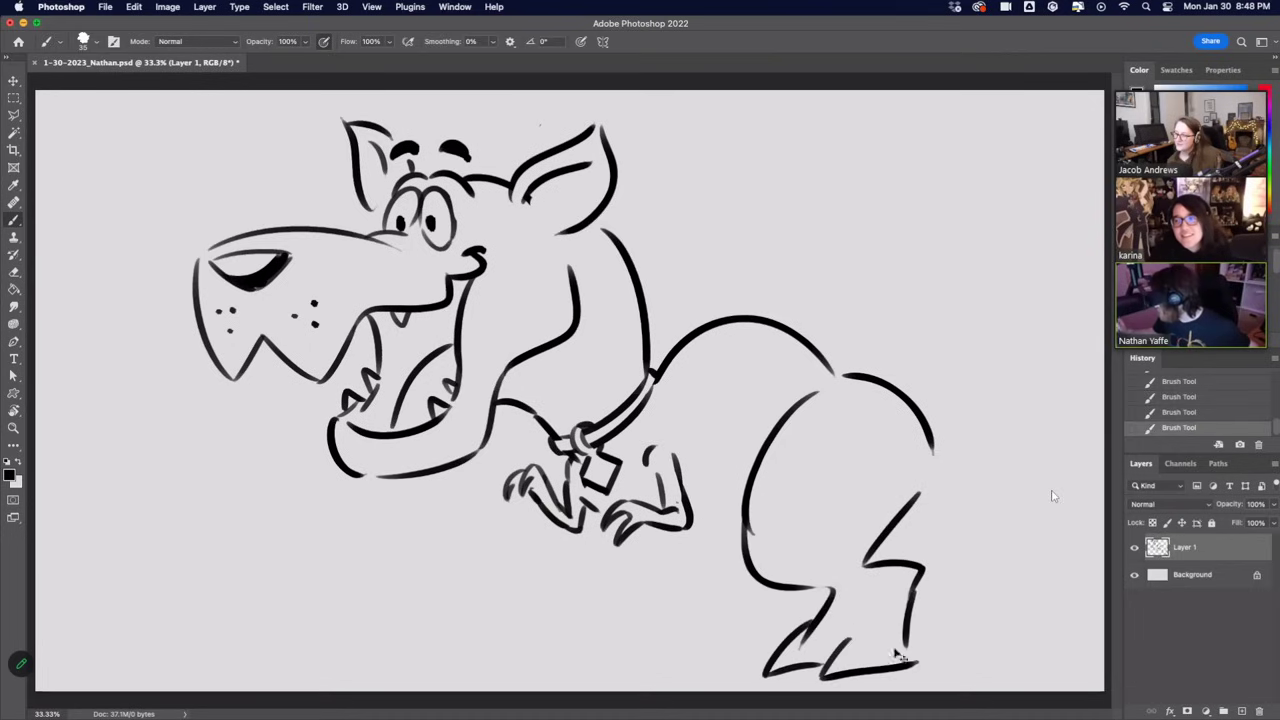
{"action": "key", "text": "super+z"}
{"action": "mouse_move", "coordinate": [822, 675]}
{"action": "left_mouse_down"}
{"action": "mouse_move", "coordinate": [906, 662]}
{"action": "mouse_move", "coordinate": [909, 644]}
{"action": "left_mouse_up"}
Draw the belly line forward from the near thigh with a short curve for the far leg beneath it.
{"action": "mouse_move", "coordinate": [642, 555]}
{"action": "left_mouse_down"}
{"action": "mouse_move", "coordinate": [738, 568]}
{"action": "mouse_move", "coordinate": [738, 553]}
{"action": "left_mouse_up"}
{"action": "key", "text": "super+z"}
{"action": "left_click_drag", "start_coordinate": [645, 555], "coordinate": [670, 592]}
{"action": "key", "text": "super+z"}
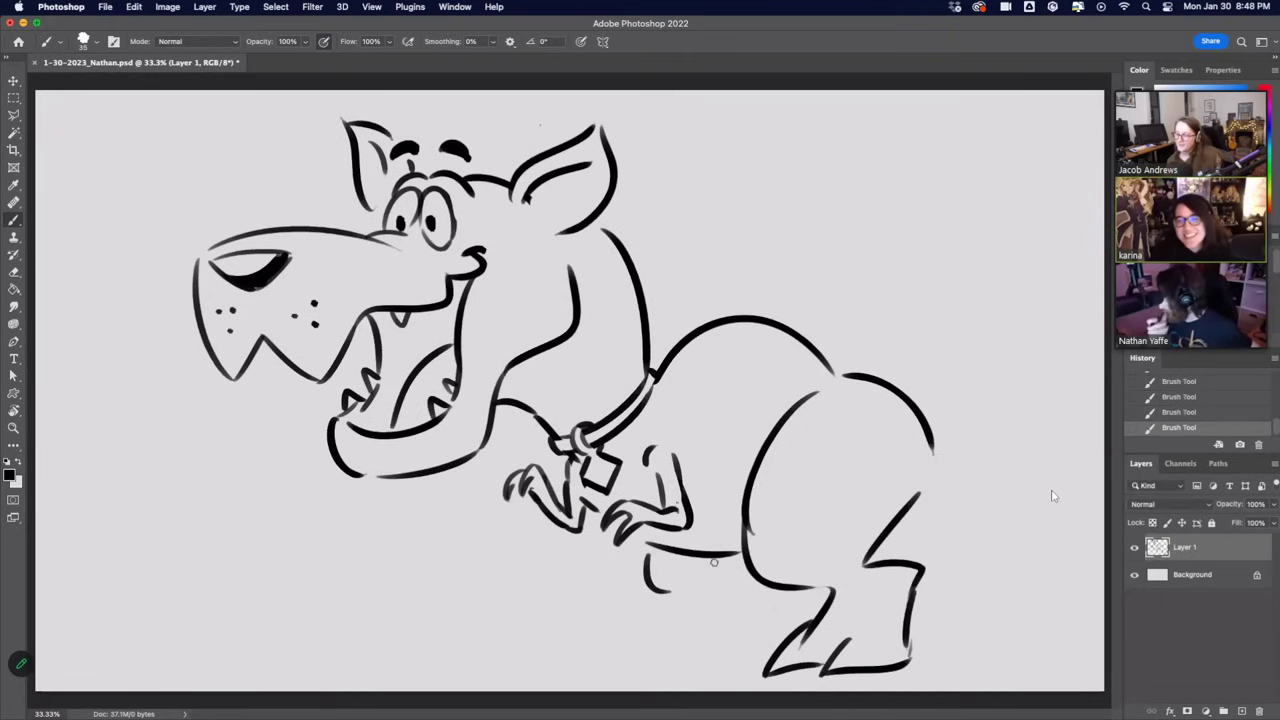
Draw a thick tail sweeping up from the rump to a point and curving back down to the thigh.
{"action": "left_click_drag", "start_coordinate": [878, 378], "coordinate": [971, 208]}
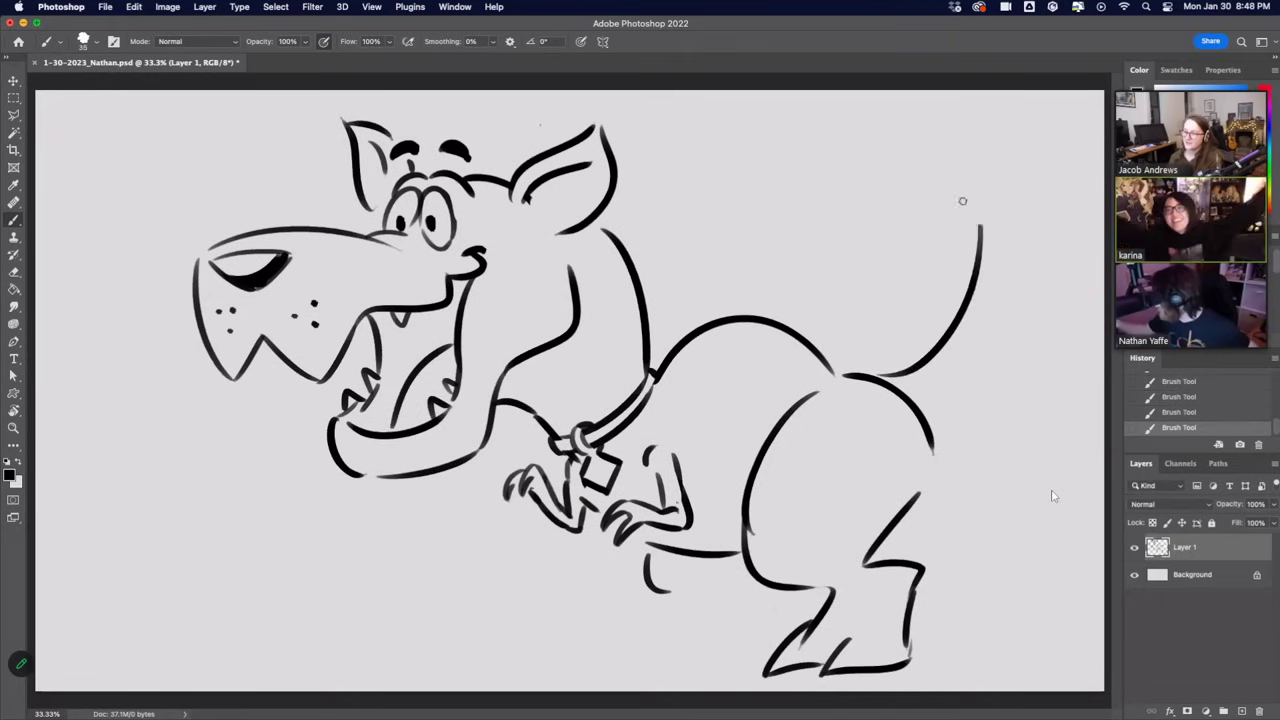
{"action": "key", "text": "super+z"}
{"action": "mouse_move", "coordinate": [880, 378]}
{"action": "left_mouse_down"}
{"action": "mouse_move", "coordinate": [968, 166]}
{"action": "mouse_move", "coordinate": [986, 504]}
{"action": "left_mouse_up"}
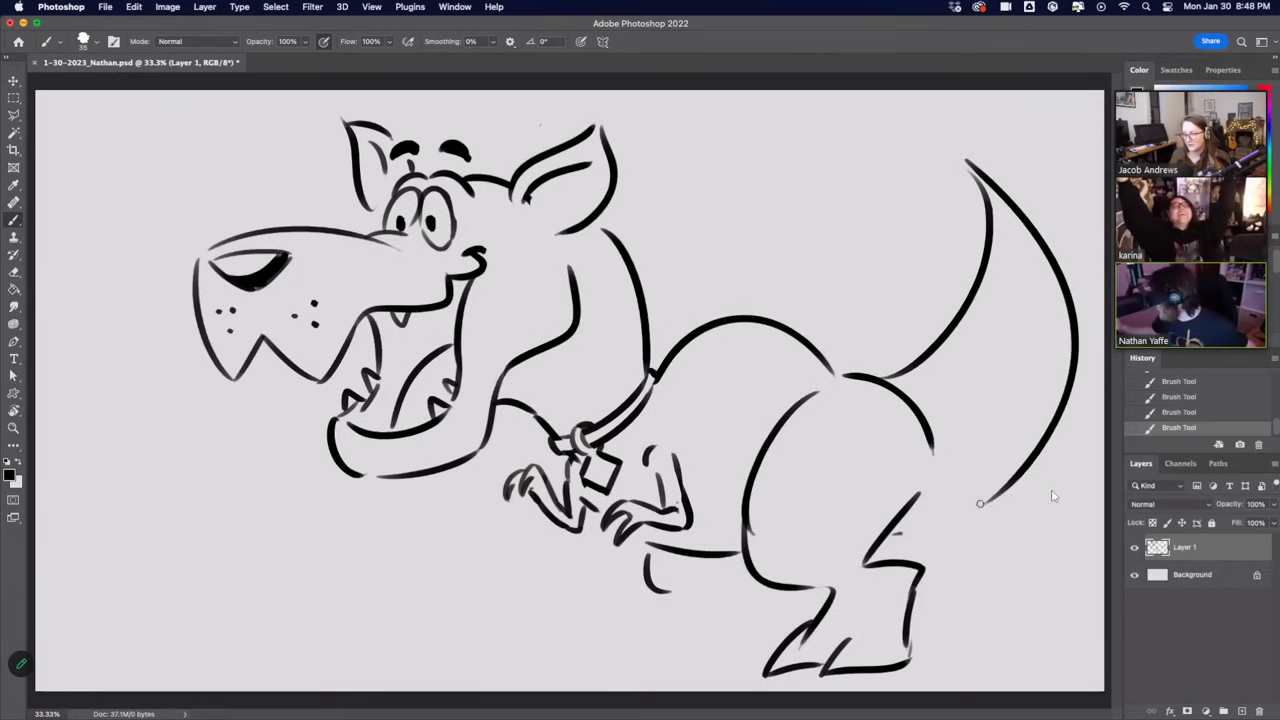
{"action": "left_click_drag", "start_coordinate": [1042, 455], "coordinate": [893, 533]}
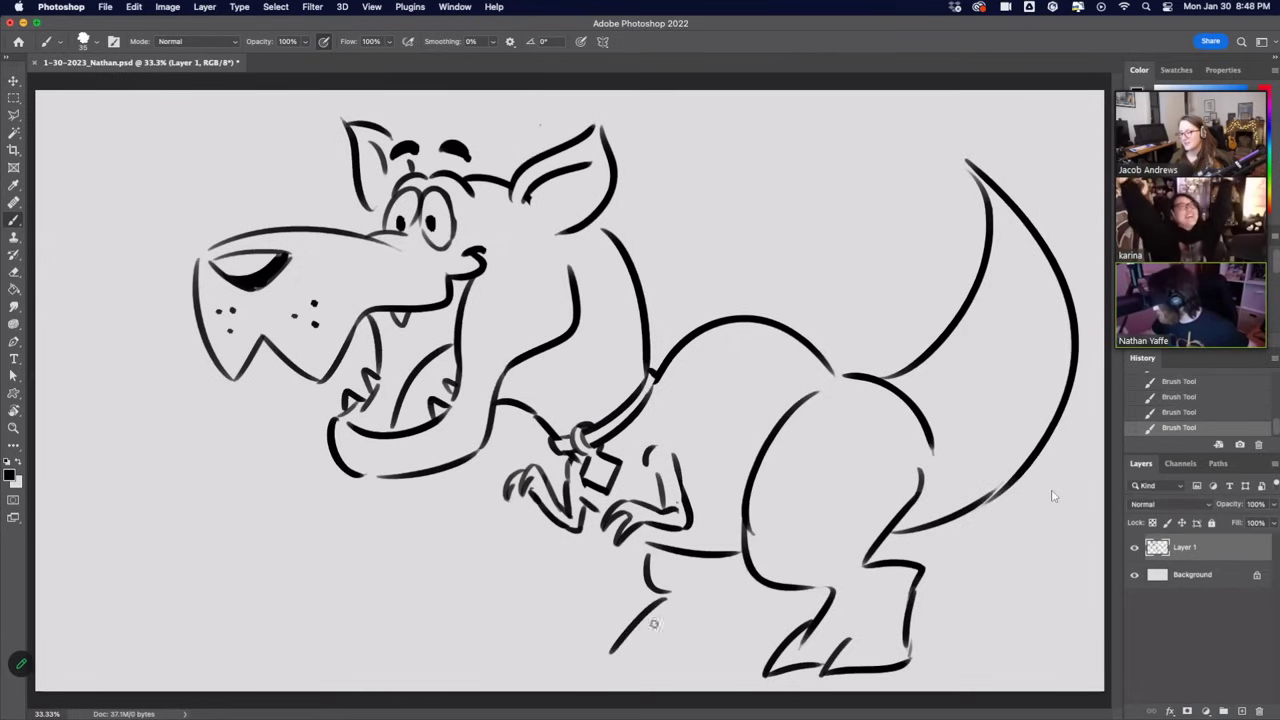
Erase the short far-leg curve and draw the far hind leg further forward with a two-toed foot.
{"action": "key", "text": "super+z"}
{"action": "left_click_drag", "start_coordinate": [666, 556], "coordinate": [650, 590]}
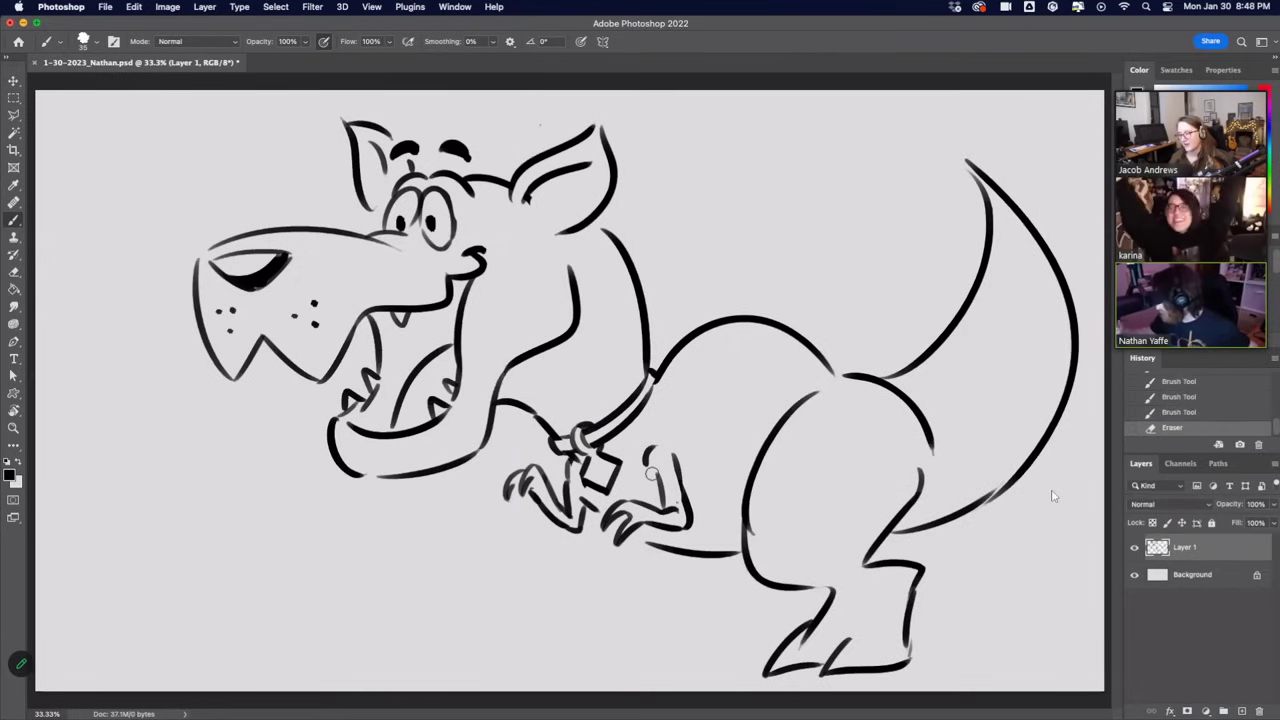
{"action": "mouse_move", "coordinate": [592, 518]}
{"action": "left_mouse_down"}
{"action": "mouse_move", "coordinate": [632, 590]}
{"action": "mouse_move", "coordinate": [591, 640]}
{"action": "left_mouse_up"}
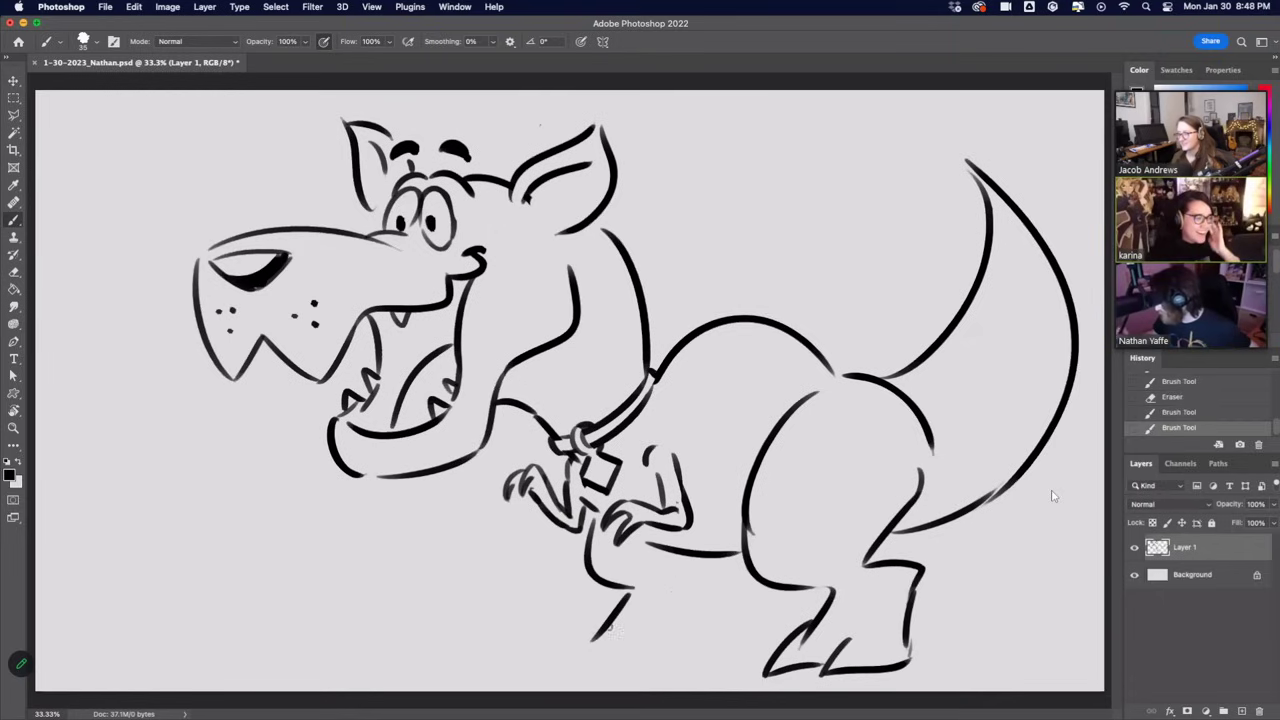
{"action": "mouse_move", "coordinate": [704, 591]}
{"action": "left_mouse_down"}
{"action": "mouse_move", "coordinate": [662, 645]}
{"action": "mouse_move", "coordinate": [683, 558]}
{"action": "left_mouse_up"}
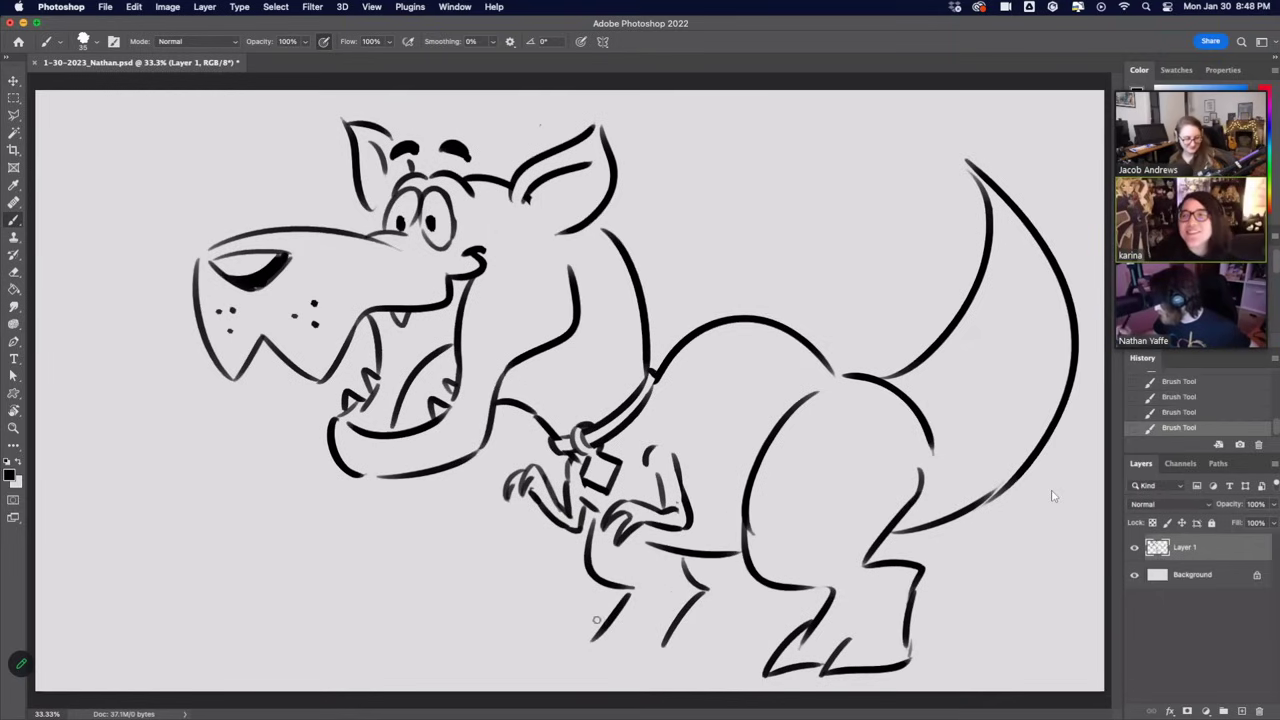
{"action": "mouse_move", "coordinate": [612, 611]}
{"action": "left_mouse_down"}
{"action": "mouse_move", "coordinate": [540, 659]}
{"action": "mouse_move", "coordinate": [659, 652]}
{"action": "mouse_move", "coordinate": [600, 638]}
{"action": "mouse_move", "coordinate": [618, 614]}
{"action": "left_mouse_up"}
Erase the overlapping line inside the near hind foot and the stray stroke on the front of the thigh.
{"action": "key", "text": "e"}
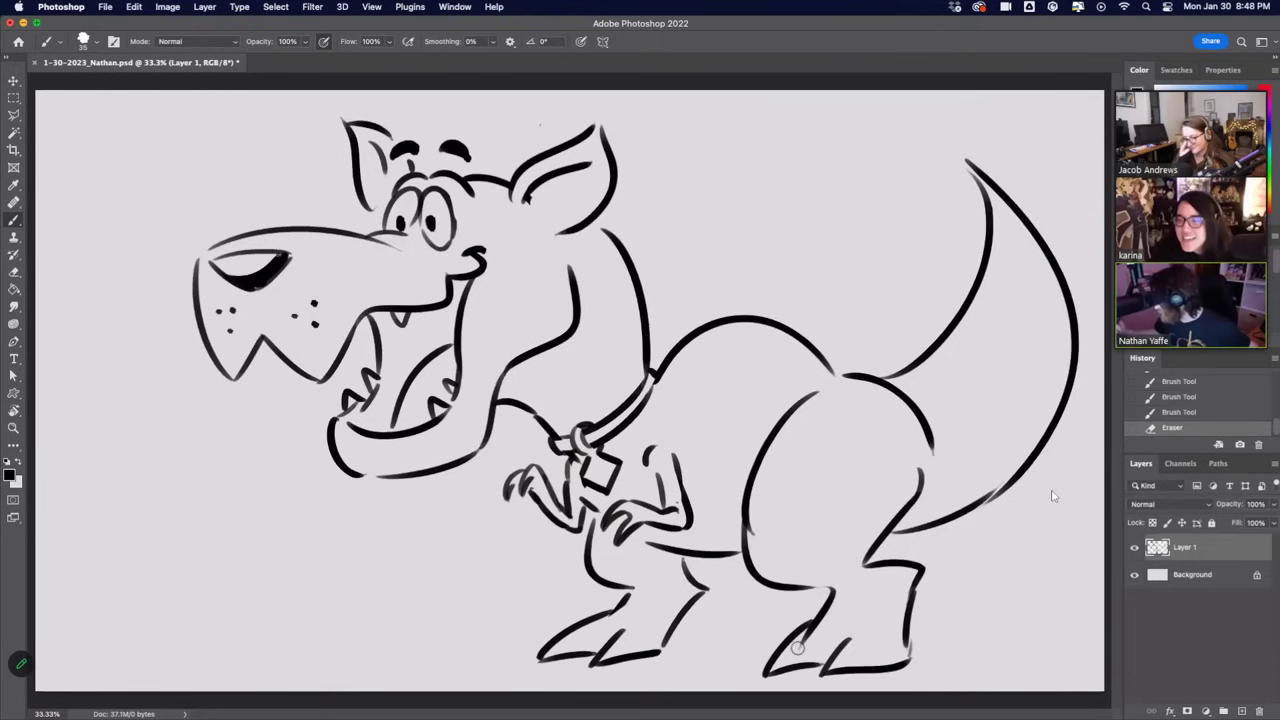
{"action": "left_click_drag", "start_coordinate": [798, 648], "coordinate": [820, 622]}
{"action": "left_click_drag", "start_coordinate": [753, 532], "coordinate": [752, 516]}
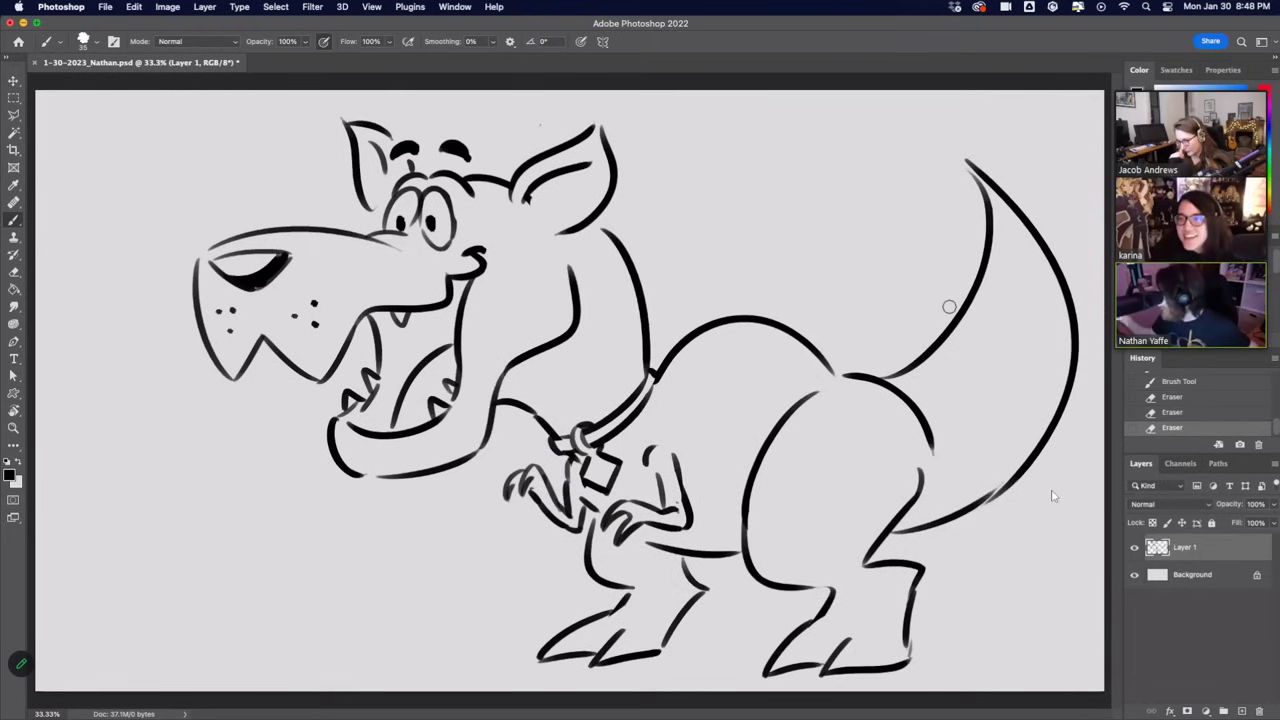
Fill a black patch and a round spot on the back, and add short strokes along the front of the belly.
{"action": "mouse_move", "coordinate": [725, 325]}
{"action": "left_mouse_down"}
{"action": "mouse_move", "coordinate": [790, 340]}
{"action": "mouse_move", "coordinate": [775, 328]}
{"action": "mouse_move", "coordinate": [760, 340]}
{"action": "left_mouse_up"}
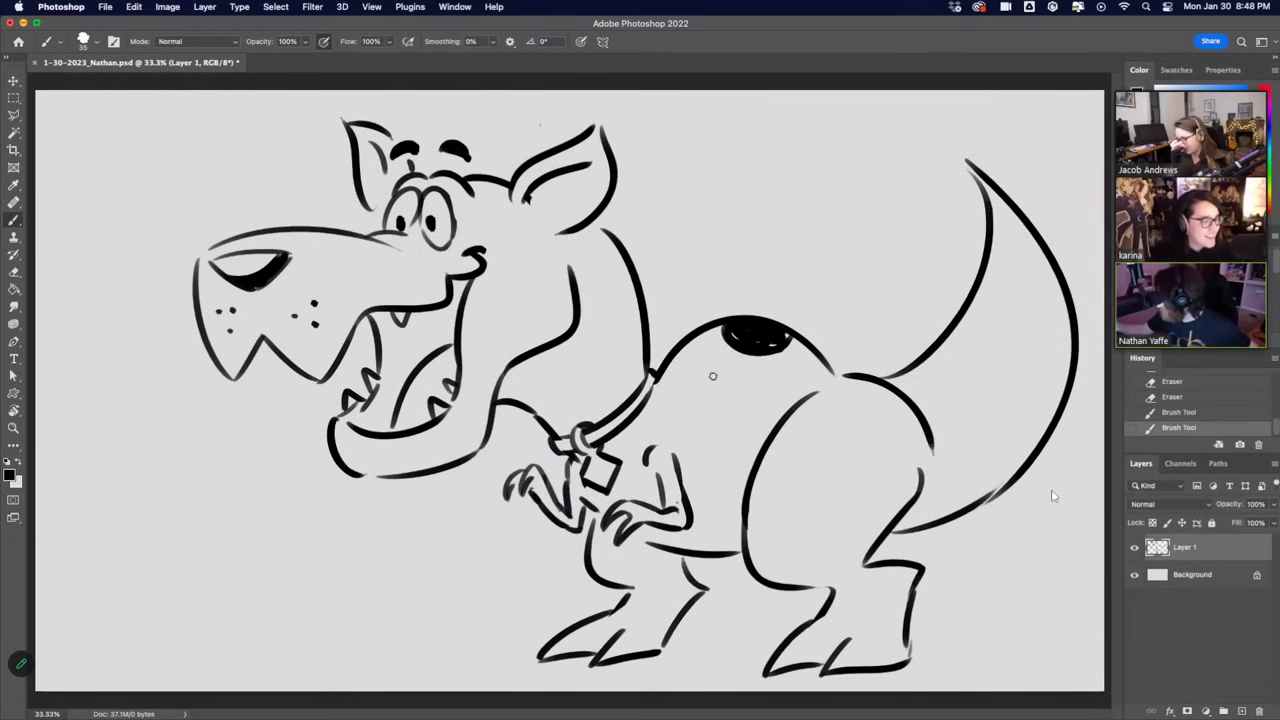
{"action": "left_click", "coordinate": [712, 376]}
{"action": "left_click", "coordinate": [712, 376]}
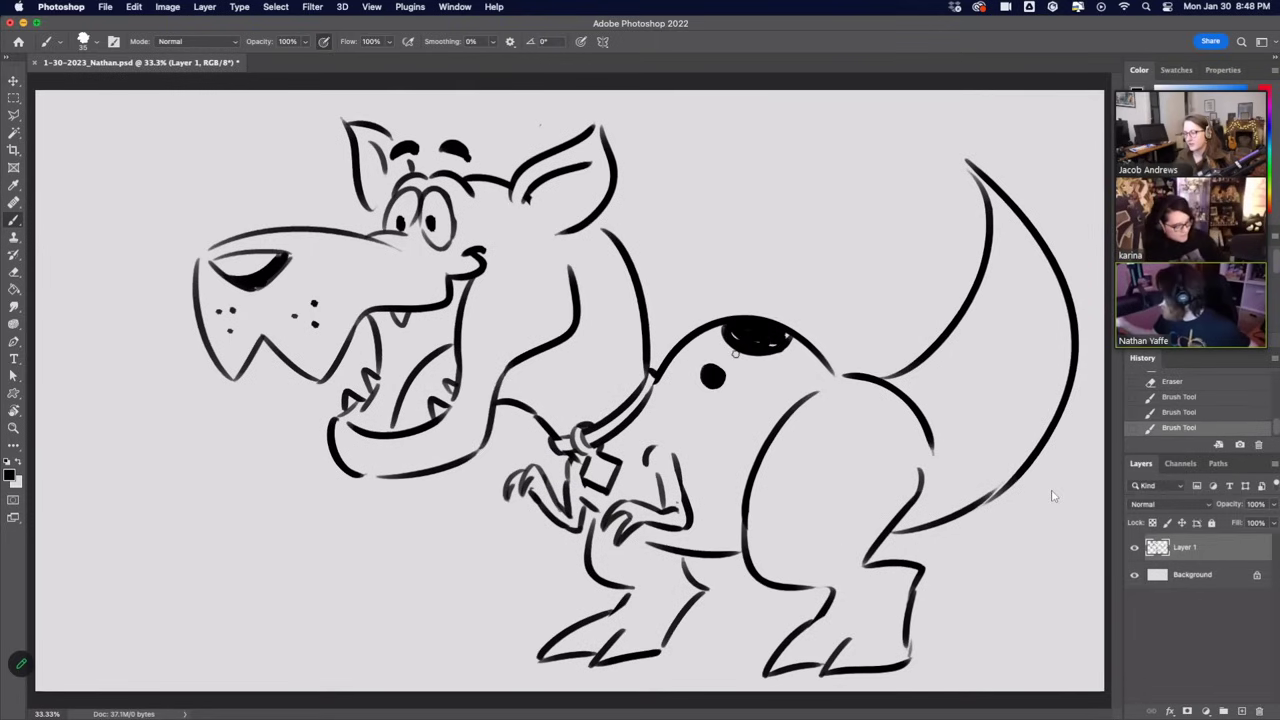
{"action": "left_click_drag", "start_coordinate": [634, 547], "coordinate": [680, 558]}
{"action": "left_click_drag", "start_coordinate": [640, 556], "coordinate": [678, 568]}
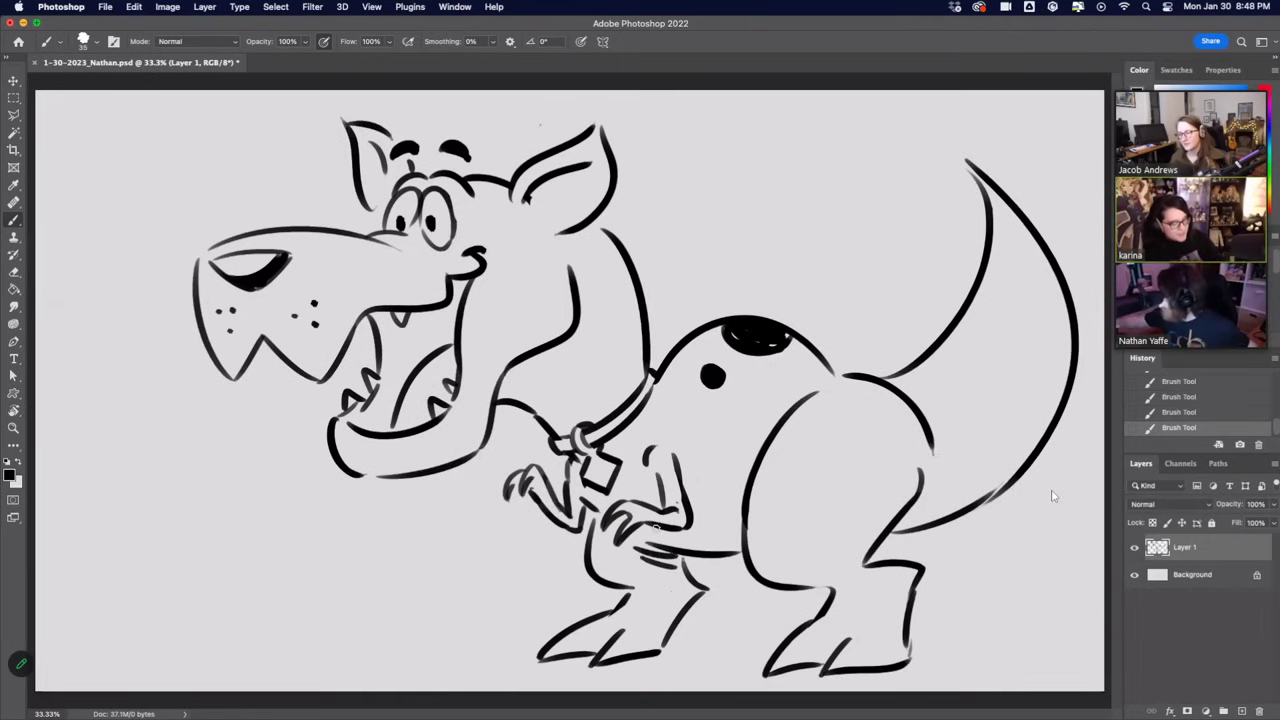
Scribble small lettering marks on the square collar tag.
{"action": "left_click_drag", "start_coordinate": [590, 470], "coordinate": [606, 470]}
{"action": "mouse_move", "coordinate": [602, 463]}
{"action": "left_mouse_down"}
{"action": "mouse_move", "coordinate": [604, 479]}
{"action": "mouse_move", "coordinate": [612, 471]}
{"action": "left_mouse_up"}
{"action": "key", "text": "super+z"}
{"action": "key", "text": "super+z"}
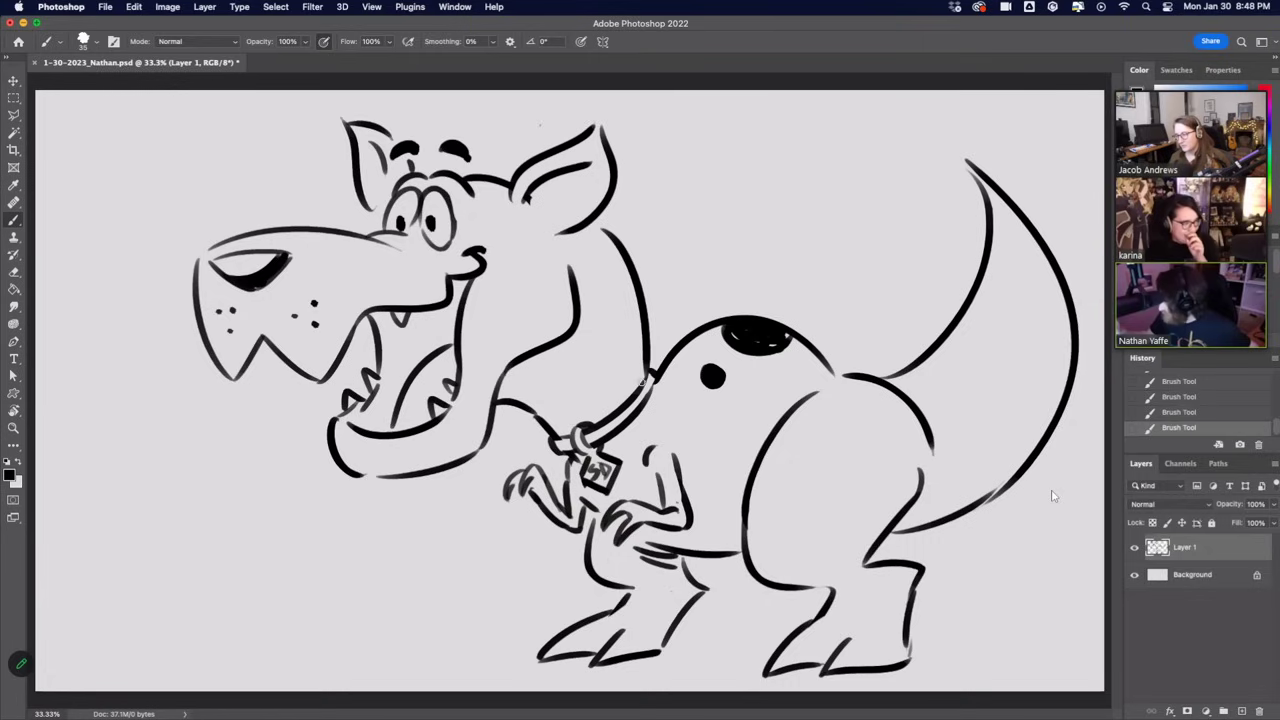
Clean up the near front arm by redrawing its back edge and erasing the curl at the shoulder.
{"action": "left_click_drag", "start_coordinate": [678, 511], "coordinate": [683, 518]}
{"action": "mouse_move", "coordinate": [666, 459]}
{"action": "left_mouse_down"}
{"action": "mouse_move", "coordinate": [681, 508]}
{"action": "mouse_move", "coordinate": [673, 482]}
{"action": "mouse_move", "coordinate": [692, 503]}
{"action": "left_mouse_up"}
{"action": "key", "text": "super+z"}
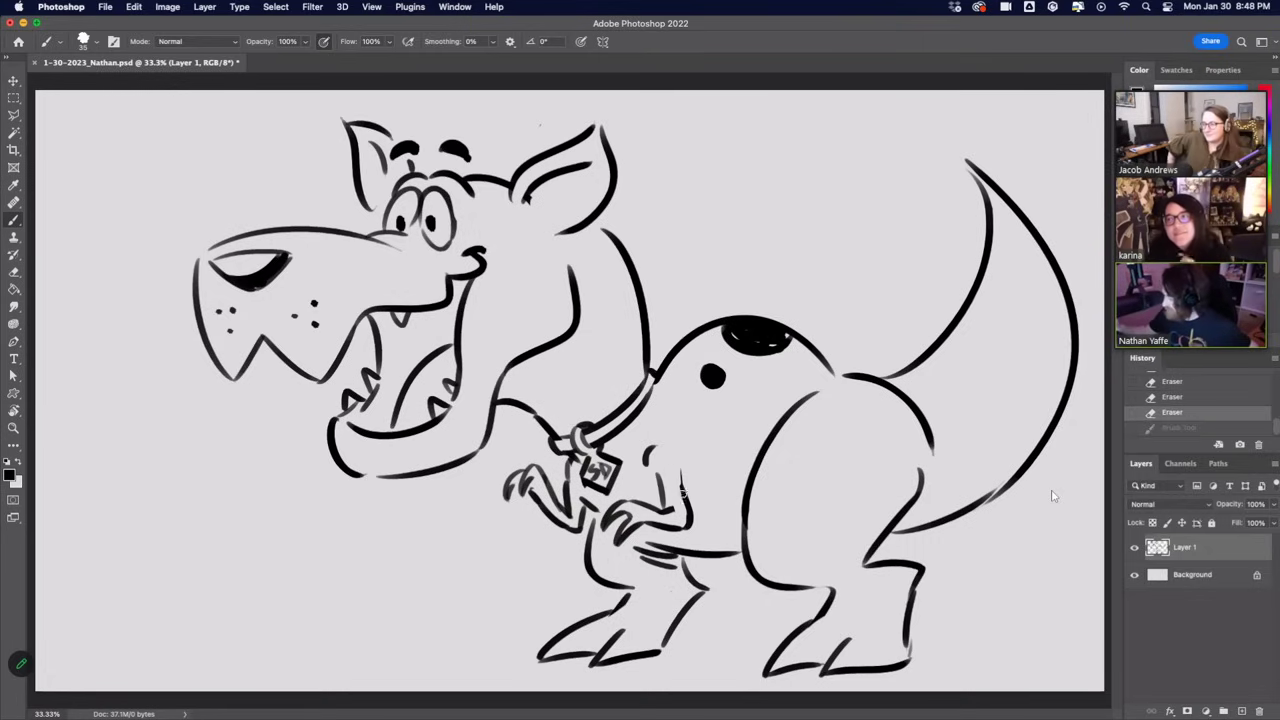
{"action": "key", "text": "super+shift+z"}
{"action": "left_click_drag", "start_coordinate": [644, 469], "coordinate": [652, 450]}
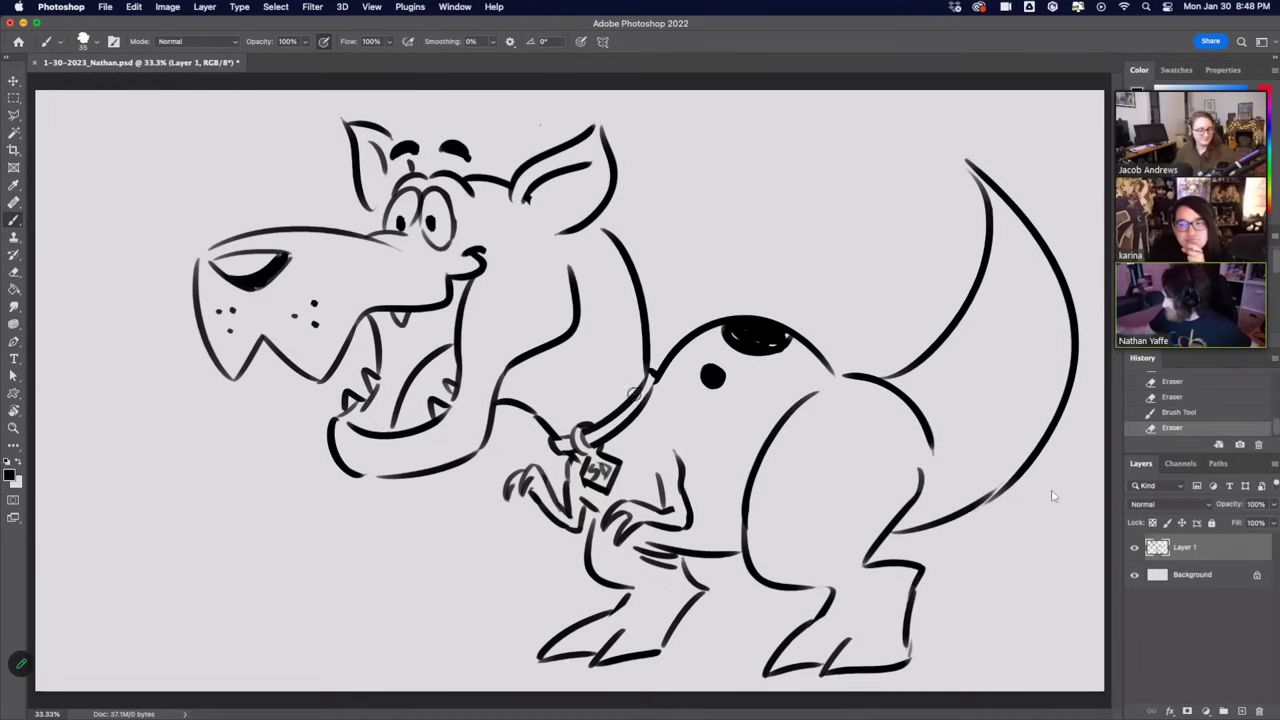
Erase and redraw the far front arm, adding a chest line down from the tag behind the near paw.
{"action": "mouse_move", "coordinate": [582, 486]}
{"action": "left_mouse_down"}
{"action": "mouse_move", "coordinate": [590, 505]}
{"action": "mouse_move", "coordinate": [574, 526]}
{"action": "mouse_move", "coordinate": [535, 497]}
{"action": "mouse_move", "coordinate": [582, 528]}
{"action": "left_mouse_up"}
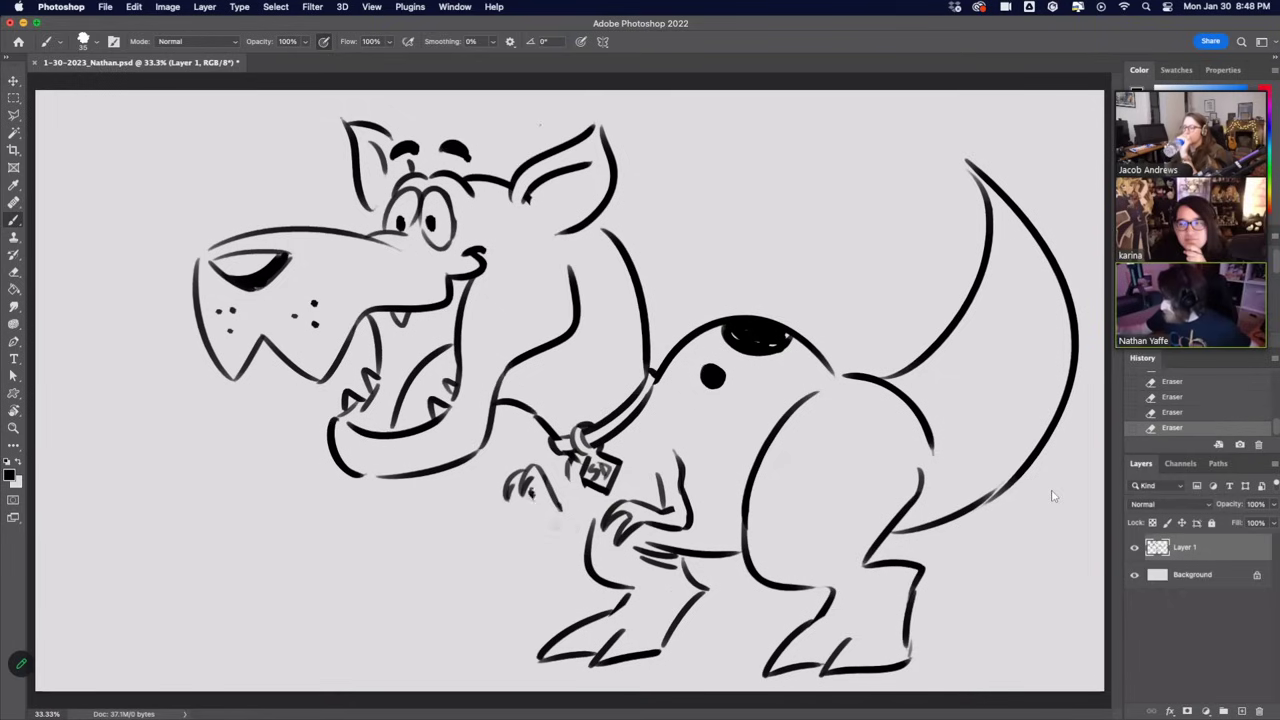
{"action": "mouse_move", "coordinate": [532, 492]}
{"action": "left_mouse_down"}
{"action": "mouse_move", "coordinate": [573, 532]}
{"action": "mouse_move", "coordinate": [571, 460]}
{"action": "mouse_move", "coordinate": [600, 506]}
{"action": "left_mouse_up"}
{"action": "key", "text": "super+z"}
{"action": "key", "text": "super+z"}
{"action": "key", "text": "super+z"}
{"action": "key", "text": "super+z"}
Compare the chest area below the tag with and without its last small stroke.
{"action": "key", "text": "ctrl+z"}
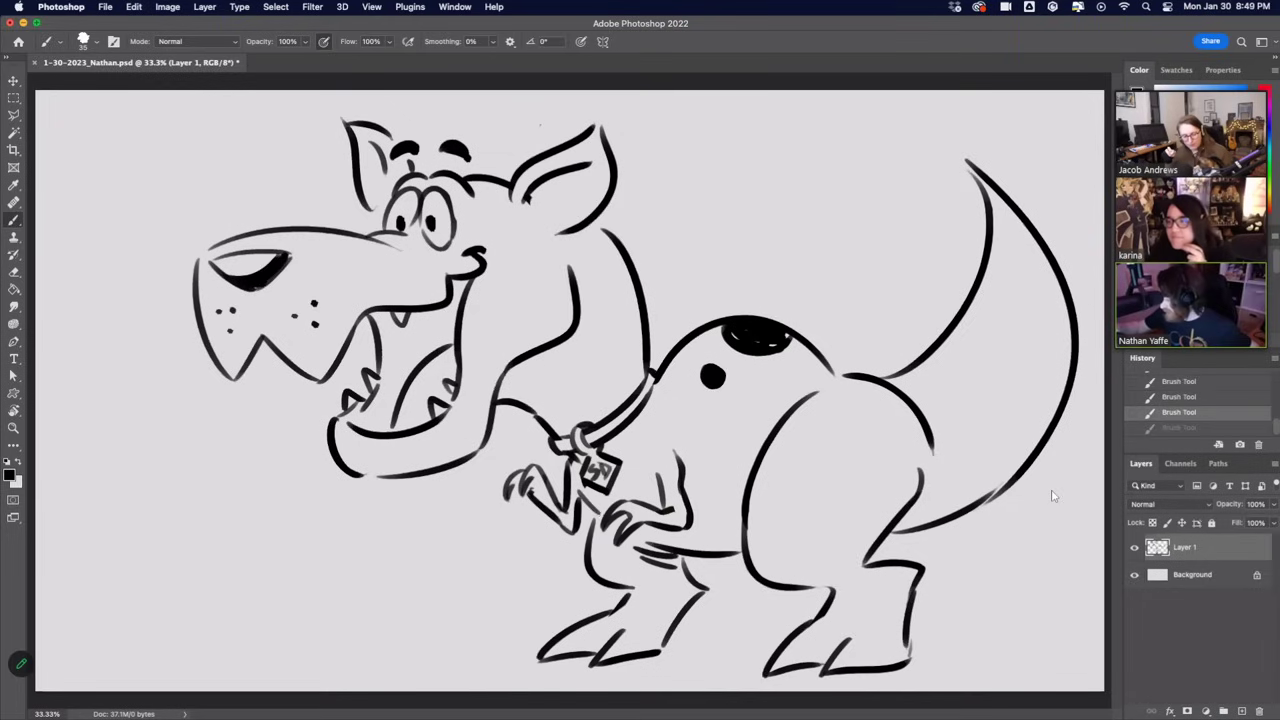
{"action": "key", "text": "ctrl+shift+z"}
{"action": "key", "text": "ctrl+z"}
{"action": "key", "text": "ctrl+shift+z"}
{"action": "key", "text": "ctrl+z"}
{"action": "key", "text": "ctrl+shift+z"}
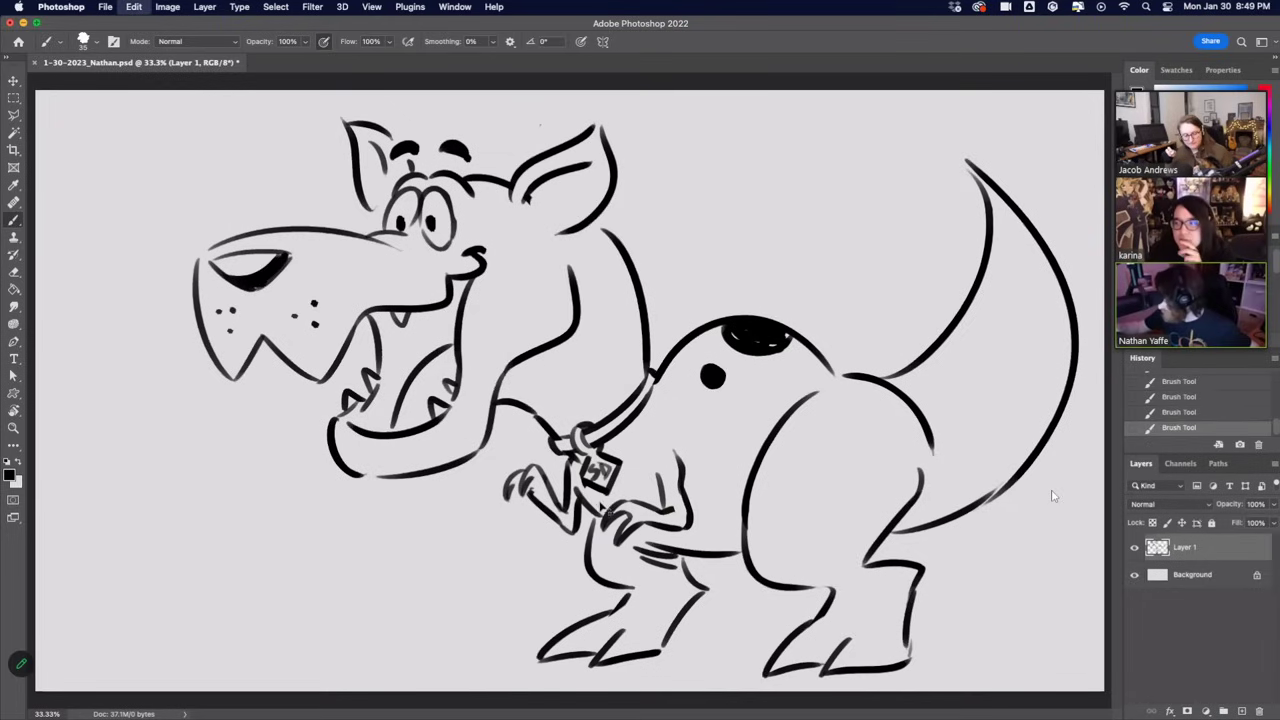
Erase the stray line ends at the chest below the tag, the top of the near arm and the base of the near ear.
{"action": "key", "text": "ctrl+z"}
{"action": "key", "text": "ctrl+shift+z"}
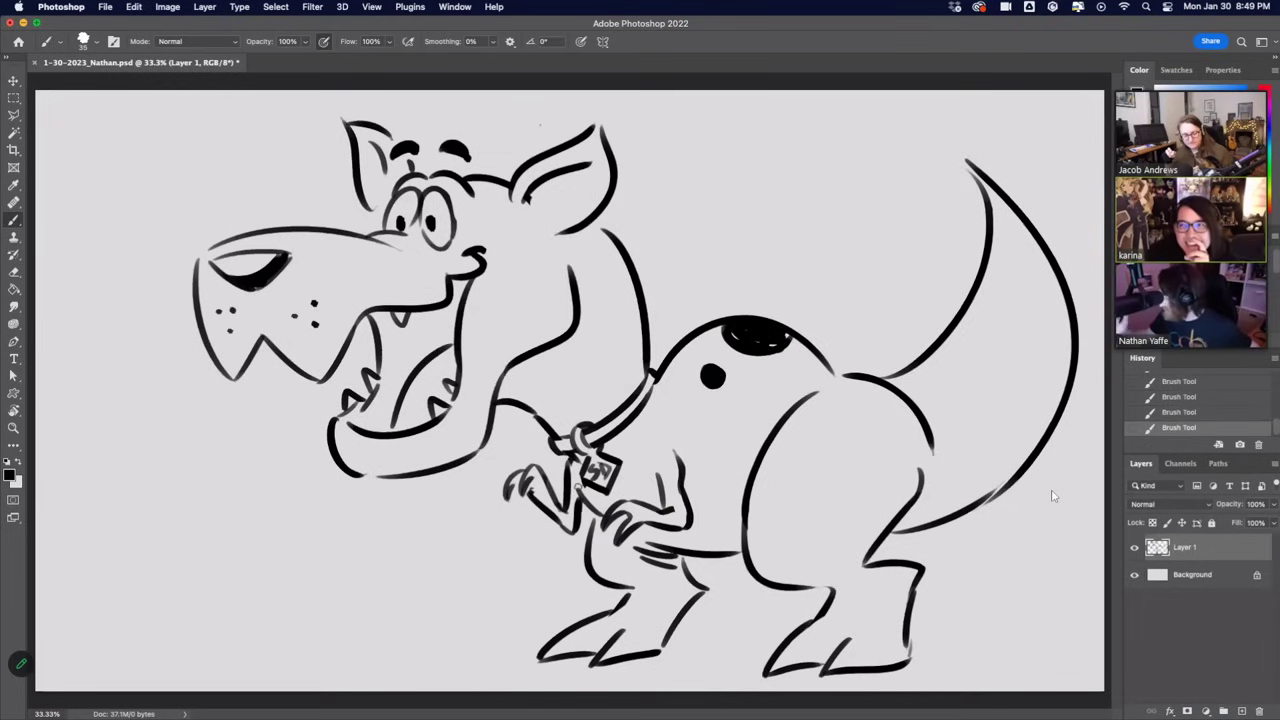
{"action": "key", "text": "ctrl+z"}
{"action": "key", "text": "ctrl+shift+z"}
{"action": "mouse_move", "coordinate": [572, 498]}
{"action": "left_mouse_down"}
{"action": "mouse_move", "coordinate": [580, 524]}
{"action": "mouse_move", "coordinate": [596, 504]}
{"action": "left_mouse_up"}
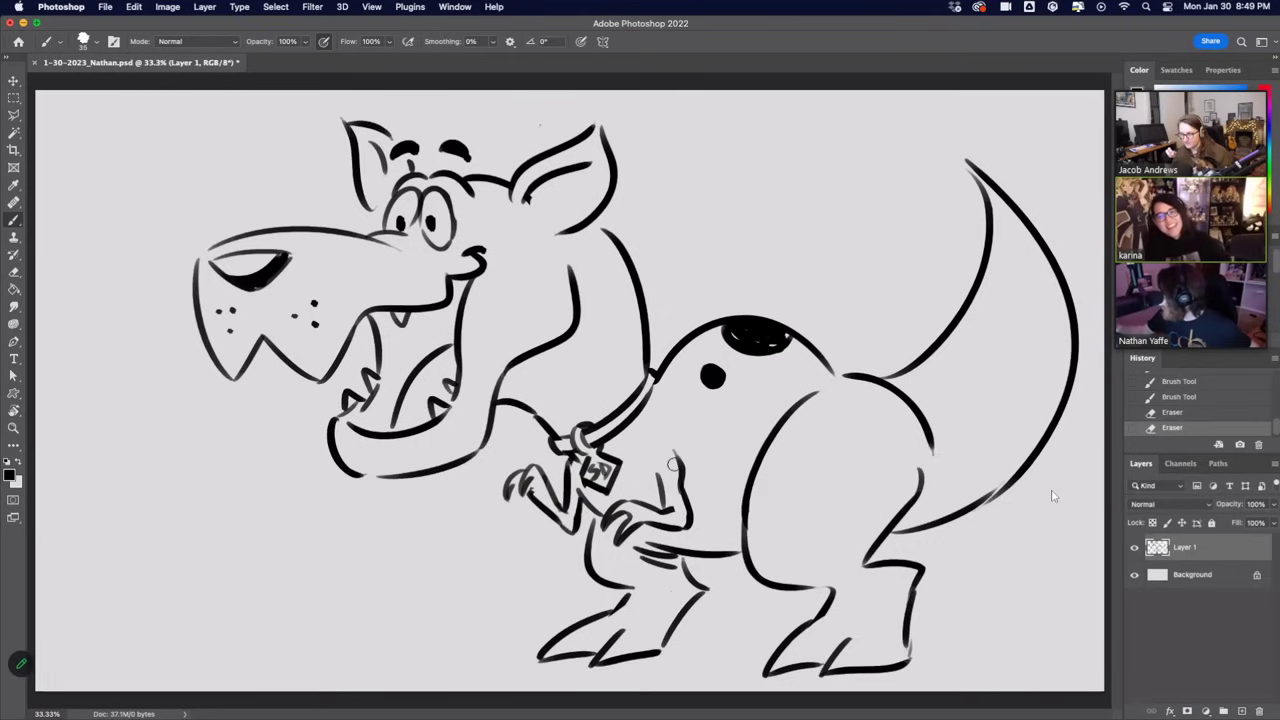
{"action": "left_click_drag", "start_coordinate": [673, 464], "coordinate": [678, 452]}
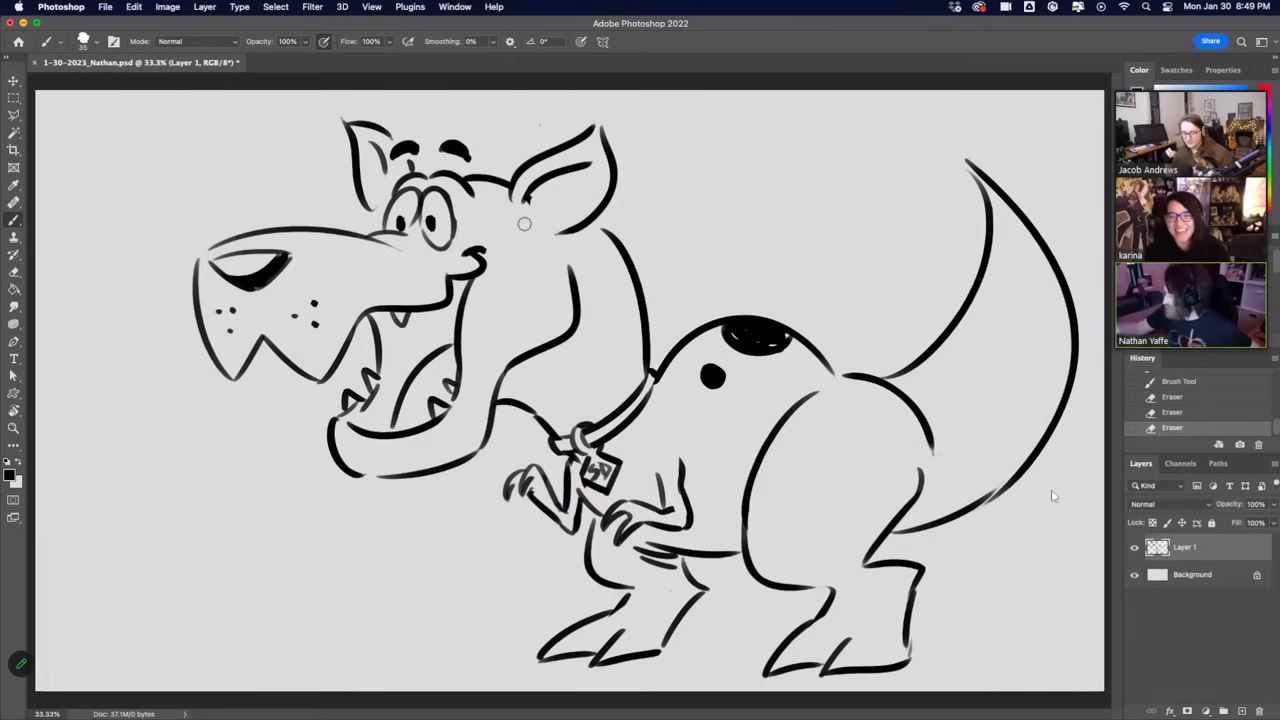
{"action": "left_click_drag", "start_coordinate": [524, 209], "coordinate": [530, 190]}
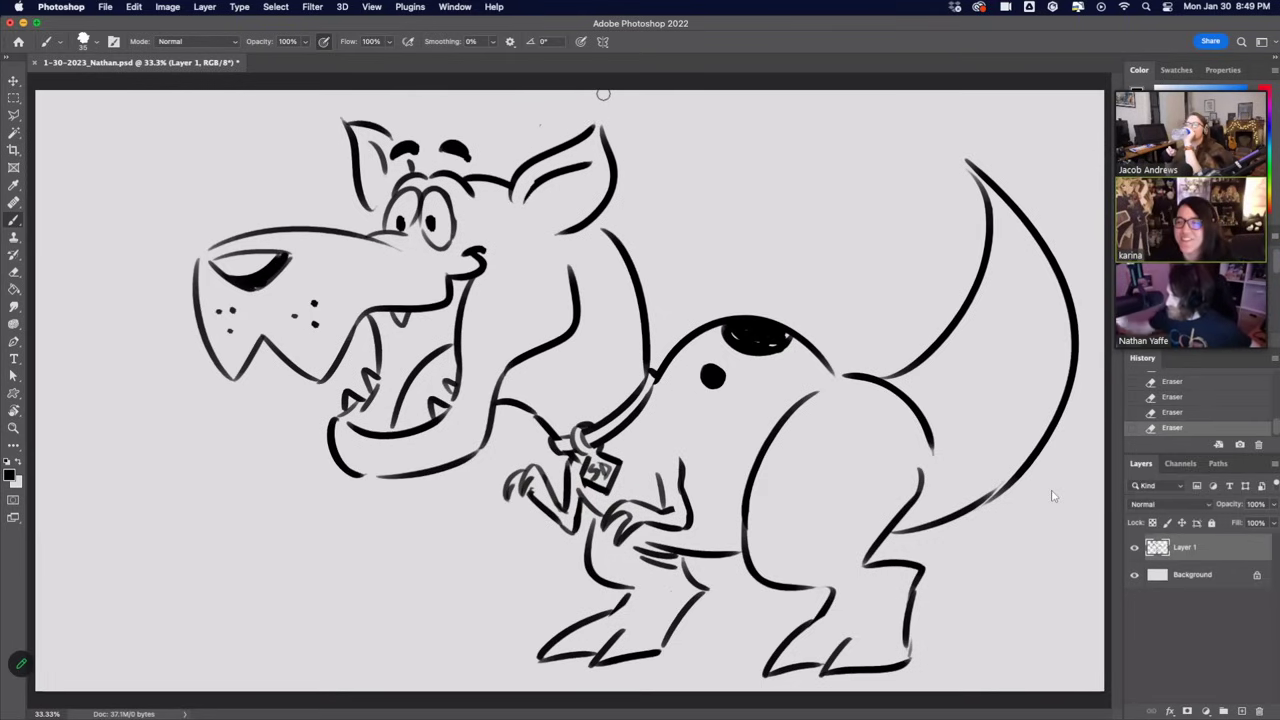
Draw small bag lines under the eyes and undo the trial strokes at the mouth corner and the neck.
{"action": "mouse_move", "coordinate": [426, 247]}
{"action": "left_mouse_down"}
{"action": "mouse_move", "coordinate": [439, 256]}
{"action": "mouse_move", "coordinate": [420, 209]}
{"action": "mouse_move", "coordinate": [415, 226]}
{"action": "left_mouse_up"}
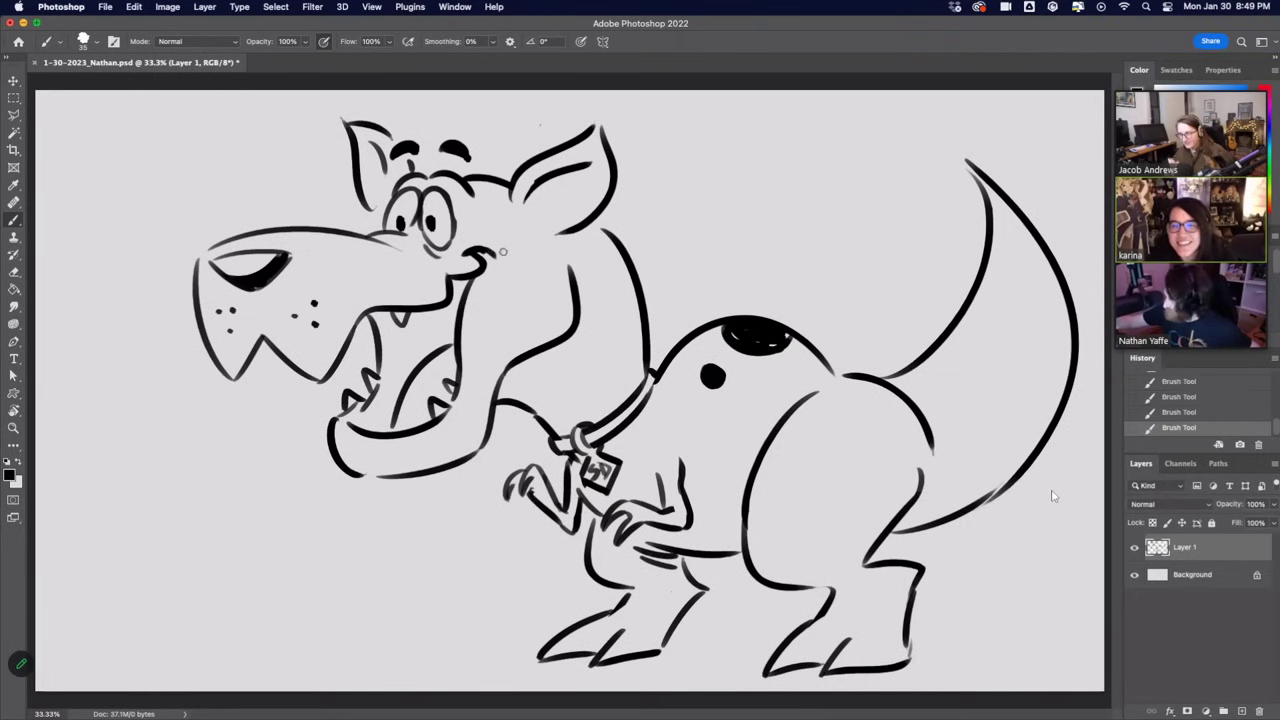
{"action": "key", "text": "super+z"}
{"action": "key", "text": "super+shift+z"}
{"action": "key", "text": "super+z"}
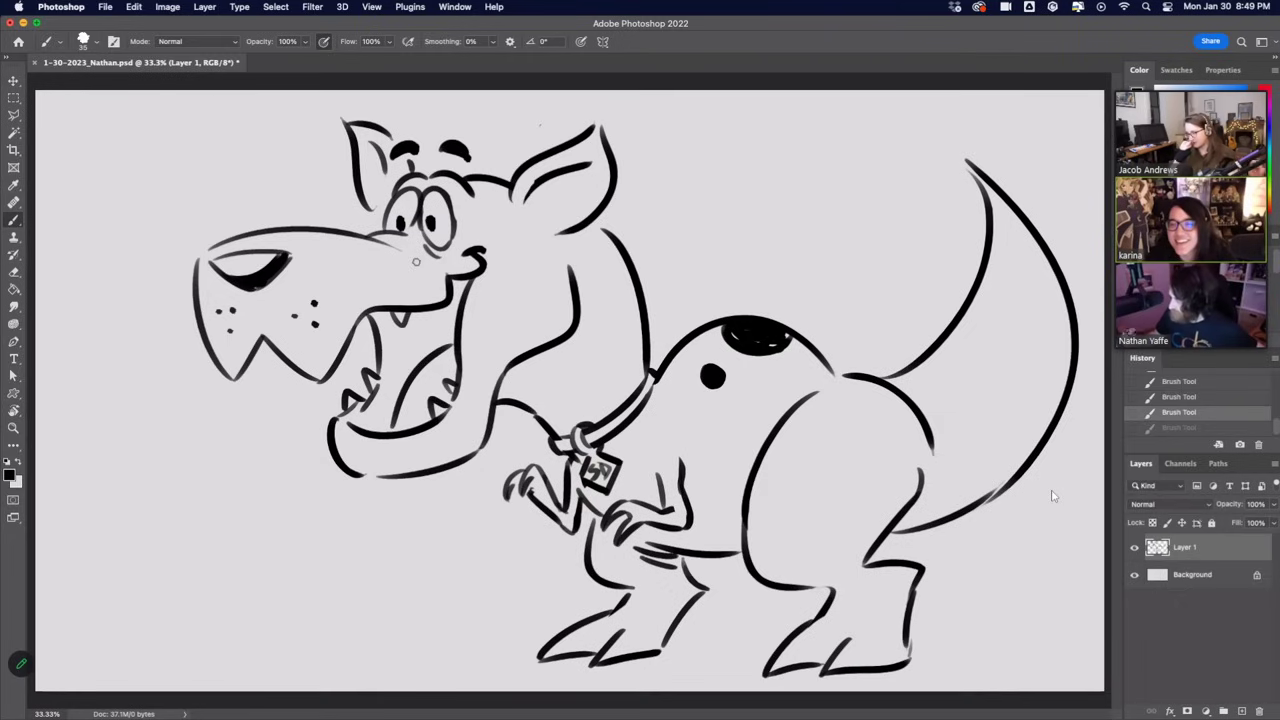
{"action": "key", "text": "super+shift+z"}
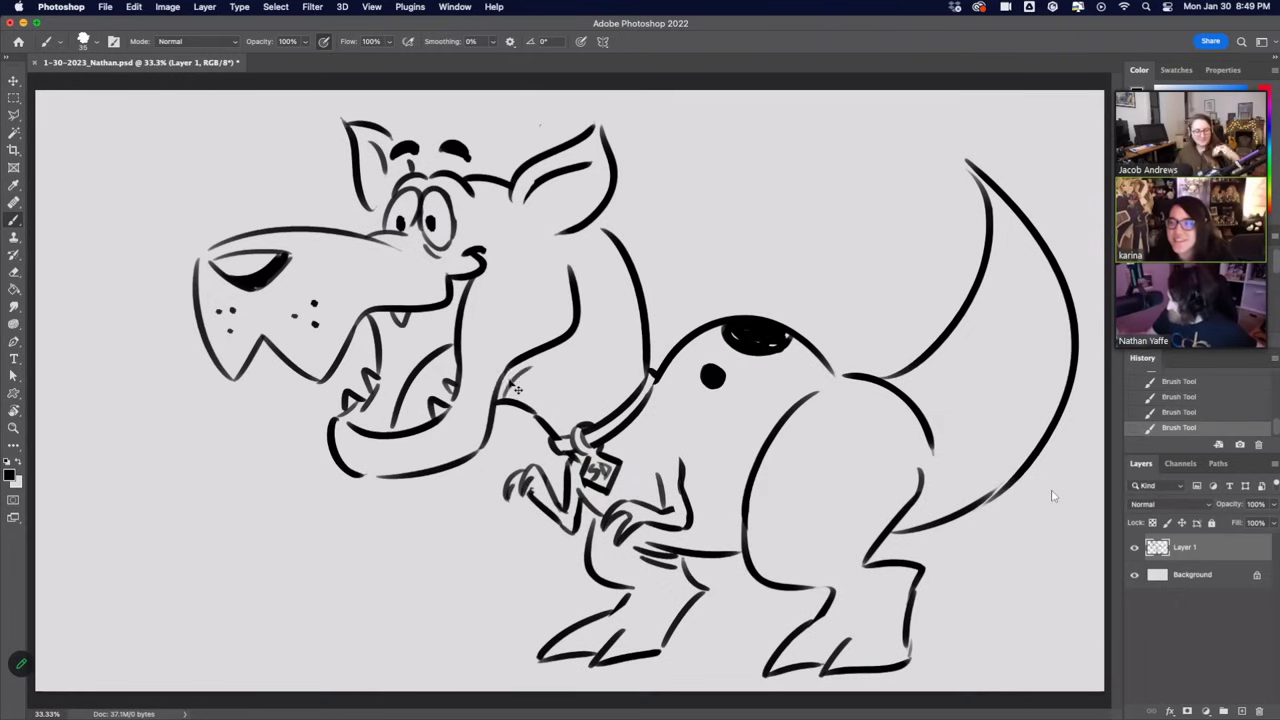
{"action": "key", "text": "super+z"}
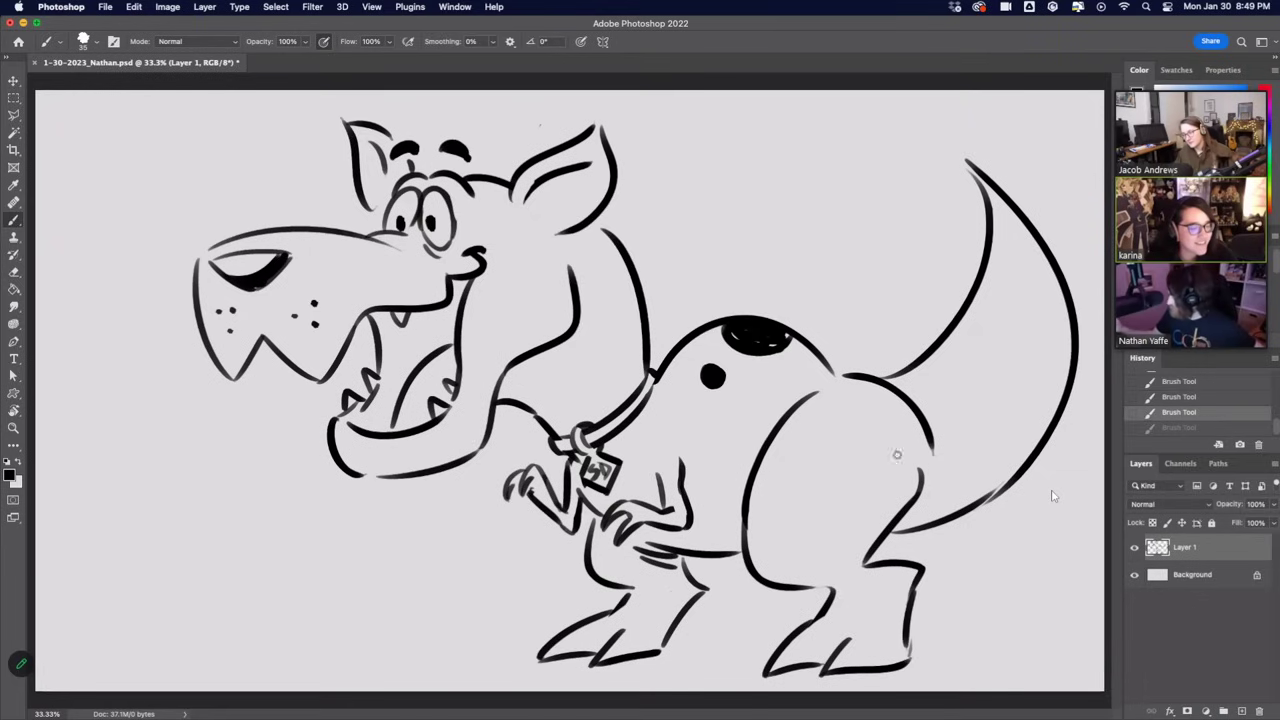
{"action": "key", "text": "super+z"}
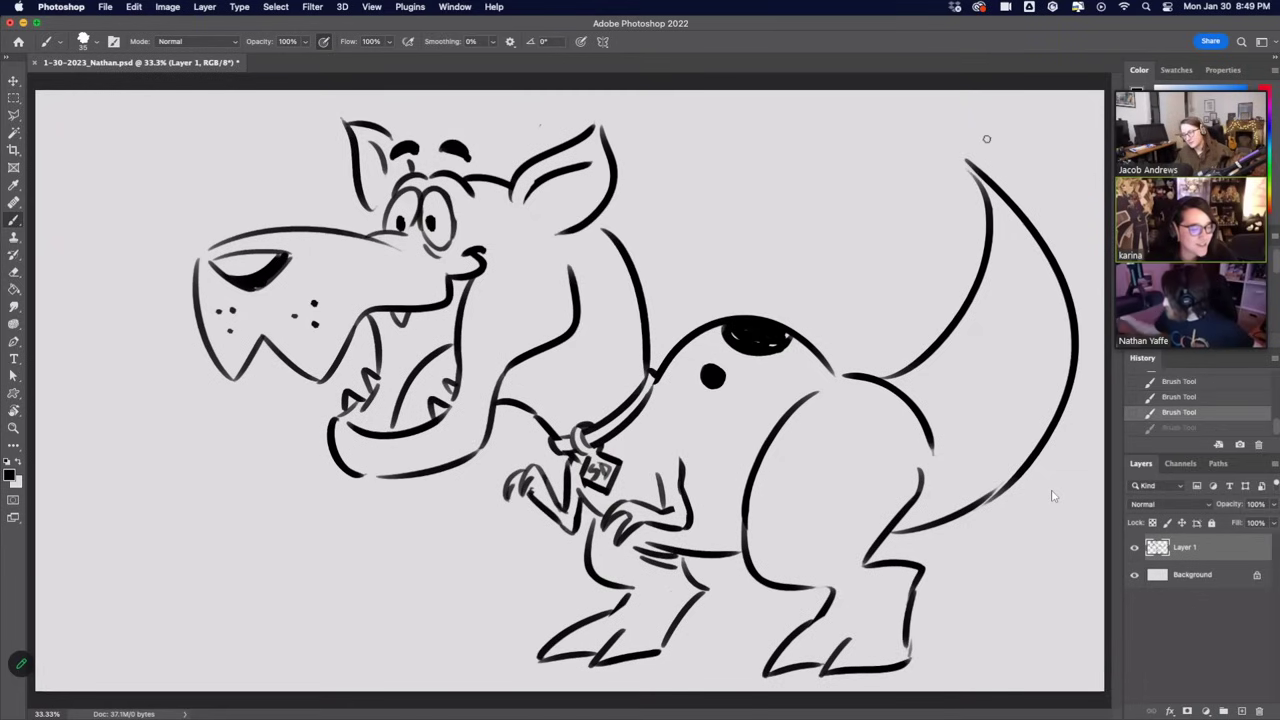
Erase the tail's outer edge and redraw its upper part as a tighter curve from the tip.
{"action": "mouse_move", "coordinate": [1062, 275]}
{"action": "left_mouse_down"}
{"action": "mouse_move", "coordinate": [1000, 190]}
{"action": "mouse_move", "coordinate": [1031, 209]}
{"action": "mouse_move", "coordinate": [972, 162]}
{"action": "mouse_move", "coordinate": [1040, 408]}
{"action": "left_mouse_up"}
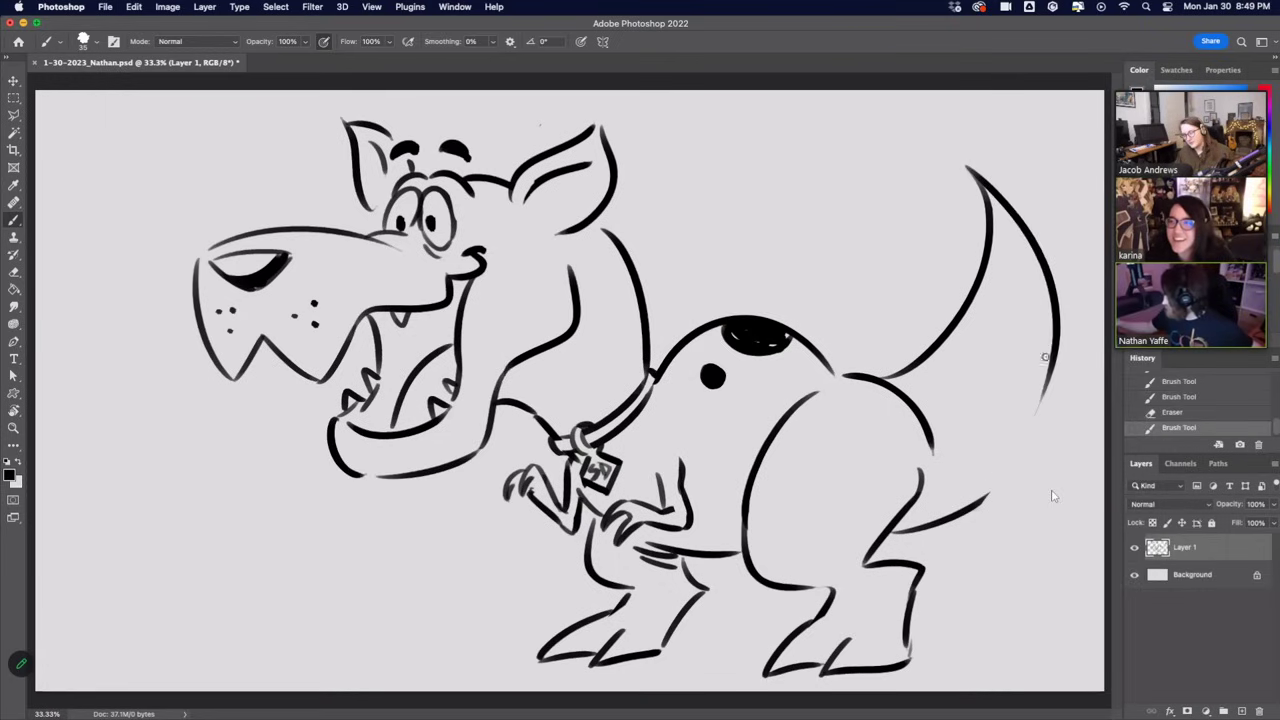
{"action": "key", "text": "super+z"}
{"action": "left_click_drag", "start_coordinate": [966, 169], "coordinate": [1012, 414]}
{"action": "key", "text": "super+z"}
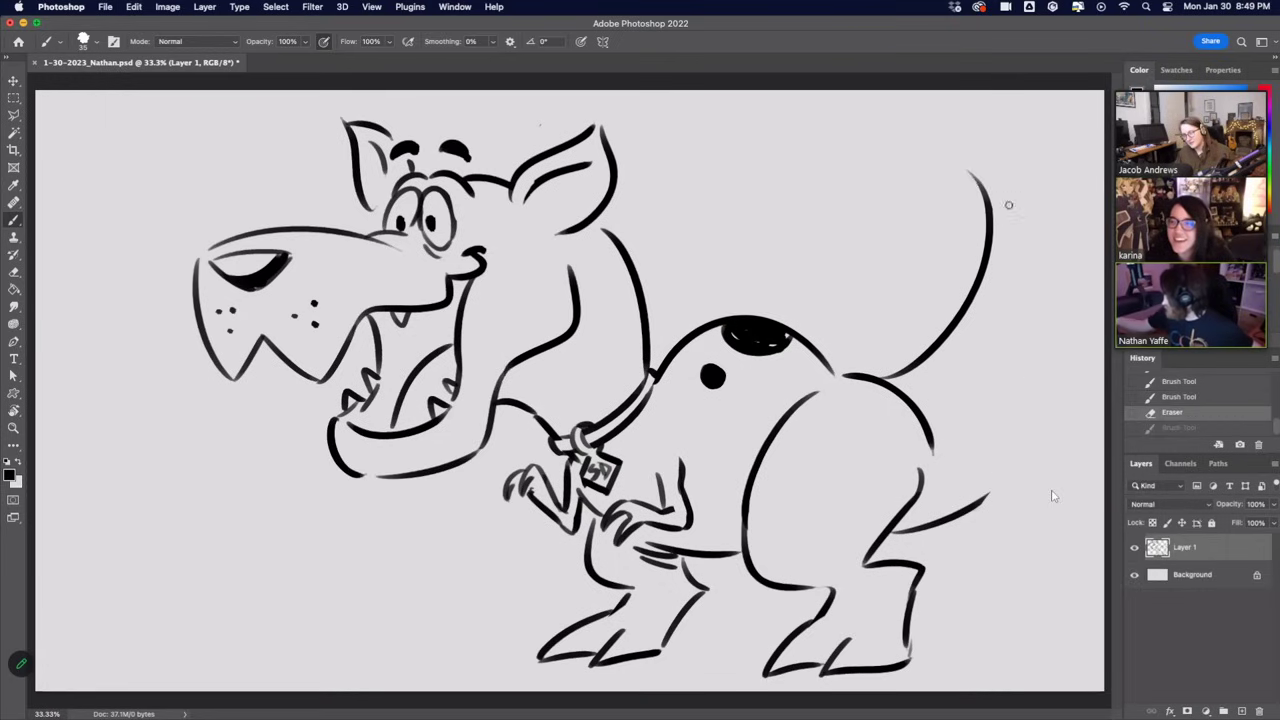
{"action": "left_click_drag", "start_coordinate": [965, 168], "coordinate": [1034, 422]}
Draw the lower outer edge of the tail, joining the rump to the new upper curve.
{"action": "left_click_drag", "start_coordinate": [986, 493], "coordinate": [1054, 380]}
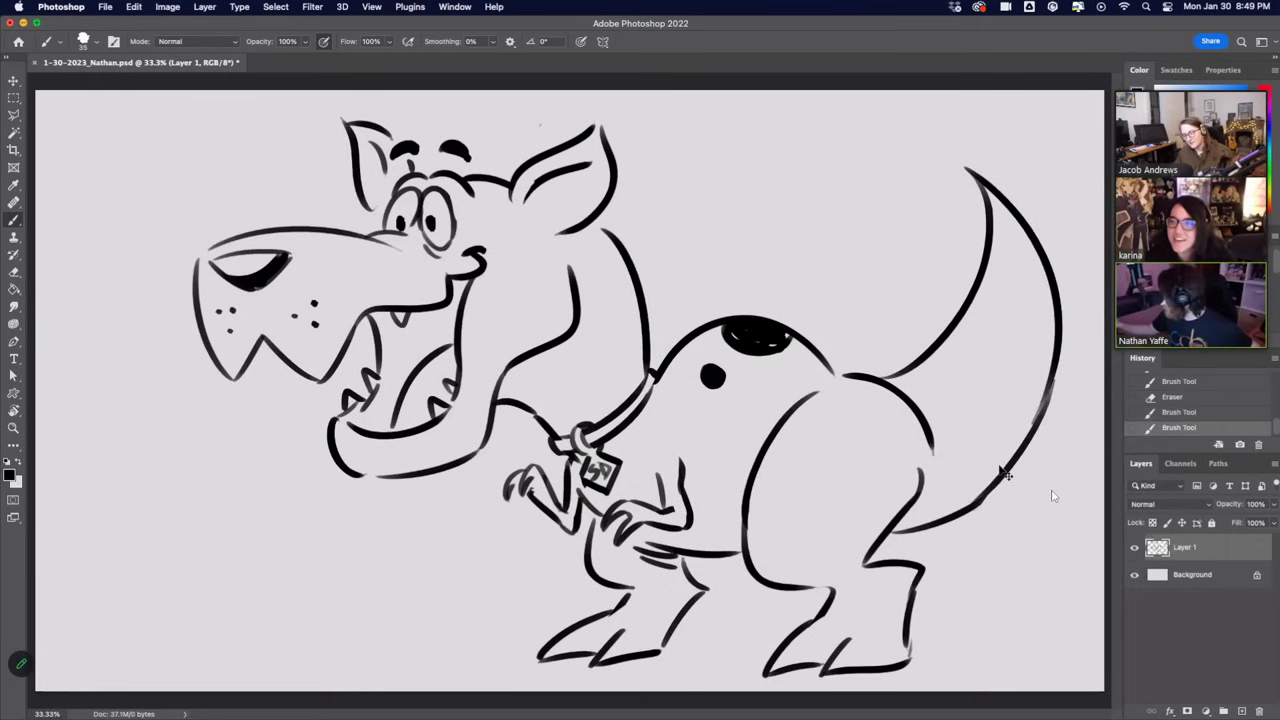
{"action": "key", "text": "super+z"}
{"action": "mouse_move", "coordinate": [896, 532]}
{"action": "left_mouse_down"}
{"action": "mouse_move", "coordinate": [1002, 480]}
{"action": "mouse_move", "coordinate": [1057, 343]}
{"action": "left_mouse_up"}
{"action": "key", "text": "super+z"}
{"action": "key", "text": "super+z"}
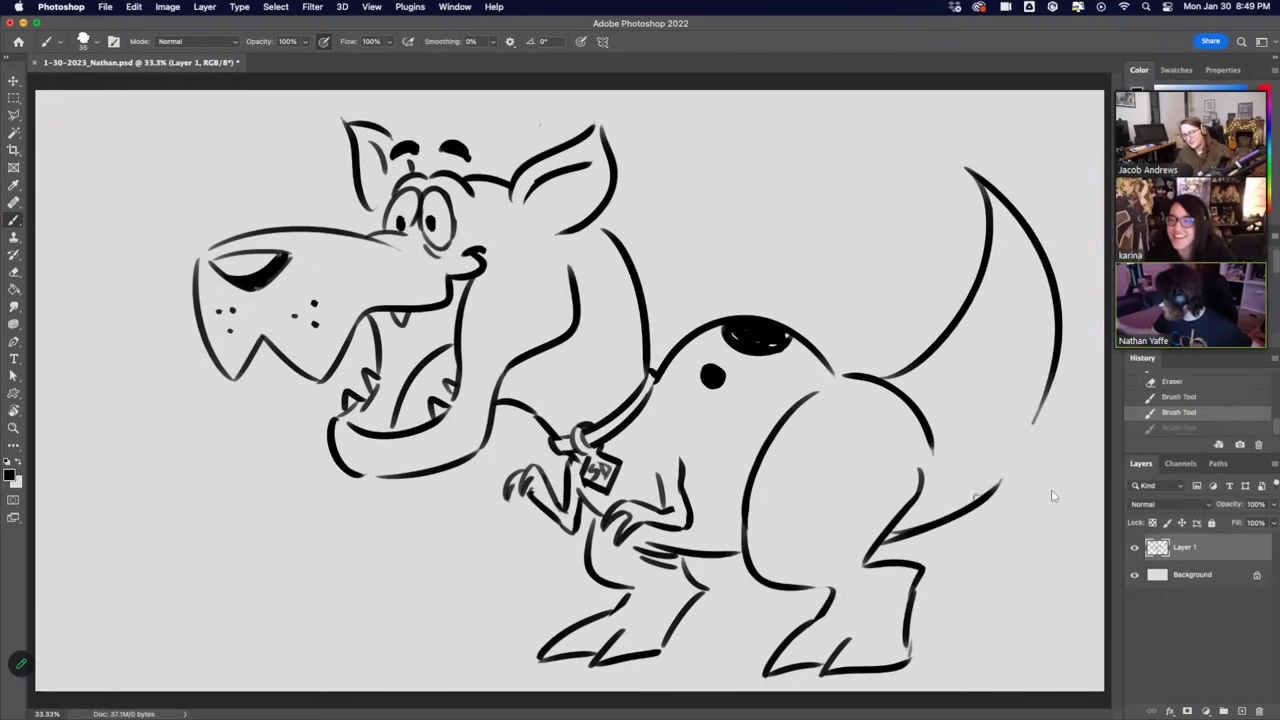
{"action": "mouse_move", "coordinate": [964, 507]}
{"action": "left_mouse_down"}
{"action": "mouse_move", "coordinate": [1026, 441]}
{"action": "mouse_move", "coordinate": [1049, 376]}
{"action": "left_mouse_up"}
{"action": "key", "text": "super+z"}
{"action": "key", "text": "super+shift+z"}
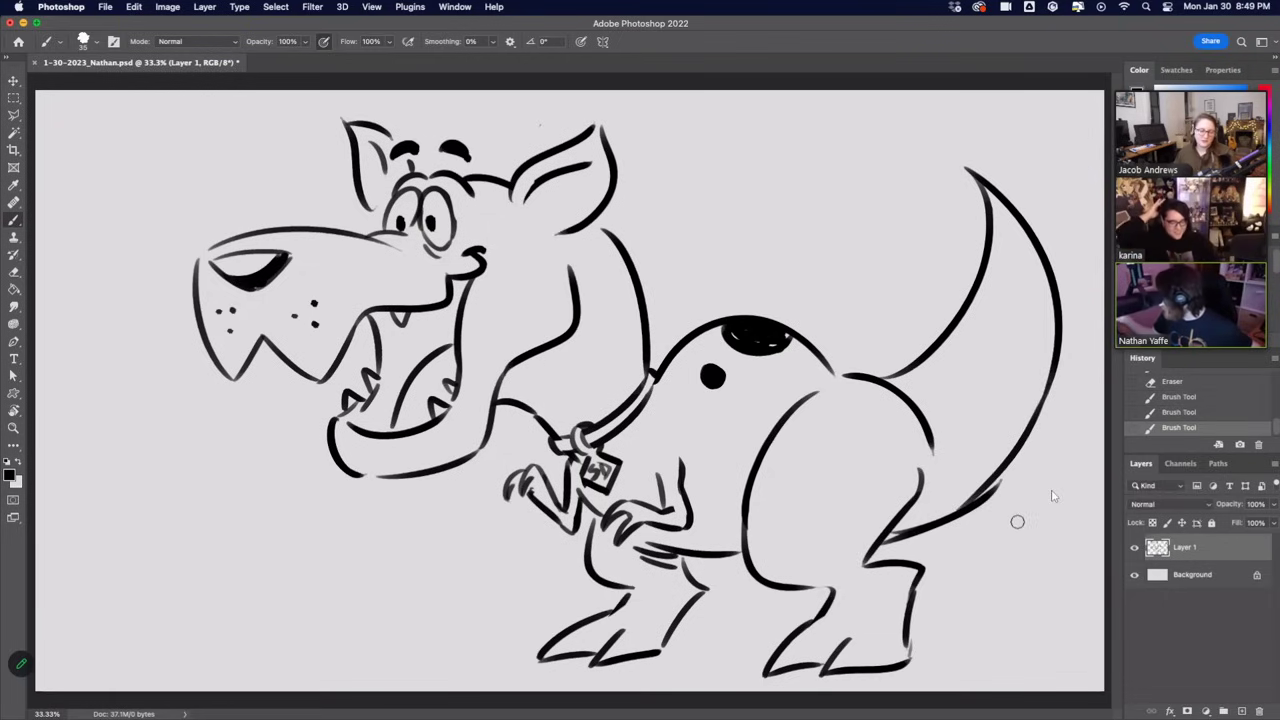
Clean up the doubled line on the tail's underside so it runs as a single thin edge to the rump.
{"action": "mouse_move", "coordinate": [892, 540]}
{"action": "left_mouse_down"}
{"action": "mouse_move", "coordinate": [932, 524]}
{"action": "mouse_move", "coordinate": [922, 528]}
{"action": "left_mouse_up"}
{"action": "left_click_drag", "start_coordinate": [894, 536], "coordinate": [988, 486]}
{"action": "key", "text": "super+z"}
{"action": "key", "text": "super+shift+z"}
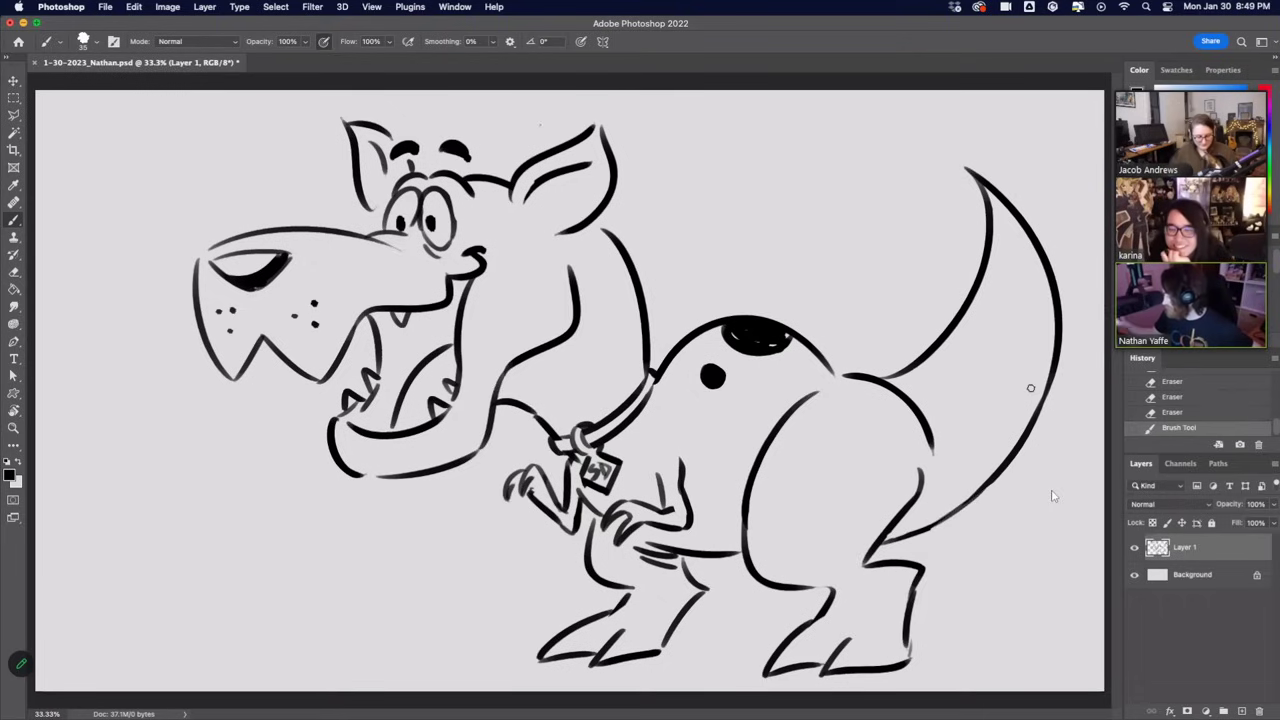
Erase the back edge of the hind thigh and redraw it as a thinner curve rising from the ankle past the tail.
{"action": "left_click_drag", "start_coordinate": [908, 515], "coordinate": [914, 466]}
{"action": "left_click_drag", "start_coordinate": [872, 546], "coordinate": [916, 492]}
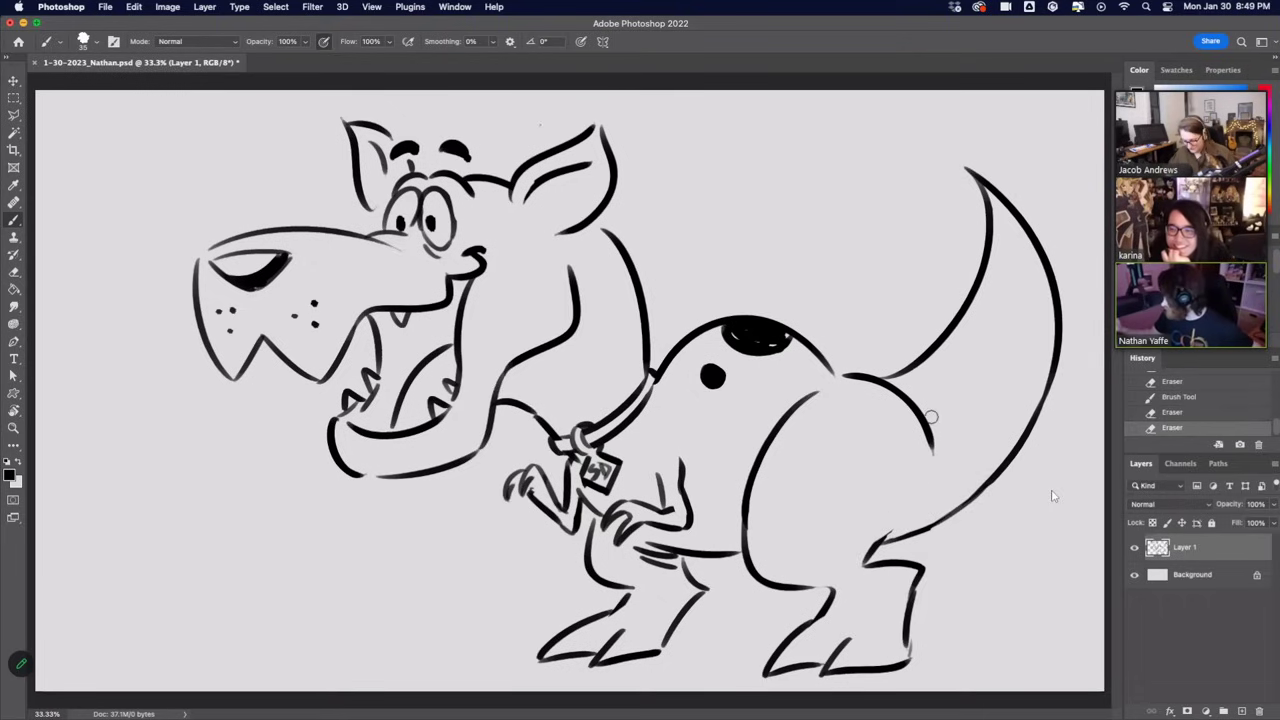
{"action": "left_click_drag", "start_coordinate": [866, 560], "coordinate": [911, 494]}
{"action": "key", "text": "super+z"}
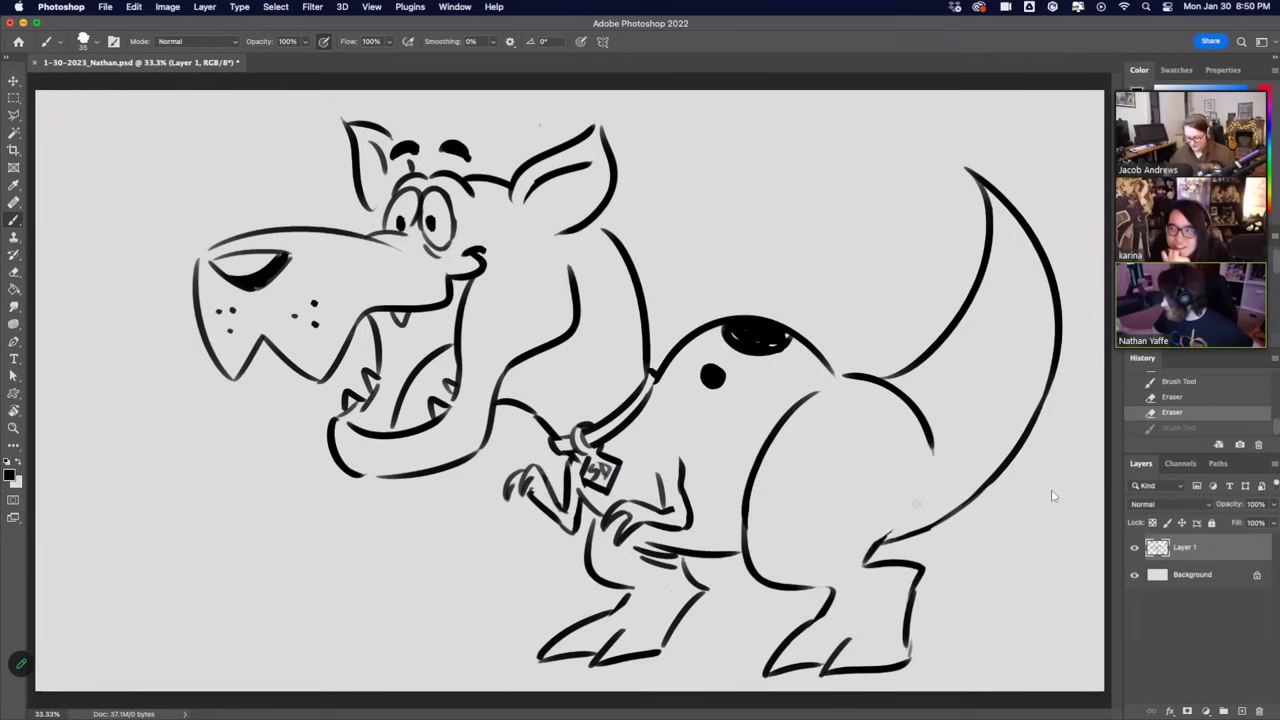
{"action": "left_click_drag", "start_coordinate": [864, 562], "coordinate": [921, 486]}
Erase the rump curve and redraw it as a short arc connecting the back to the base of the tail.
{"action": "mouse_move", "coordinate": [868, 382]}
{"action": "left_mouse_down"}
{"action": "mouse_move", "coordinate": [905, 404]}
{"action": "mouse_move", "coordinate": [848, 375]}
{"action": "mouse_move", "coordinate": [934, 450]}
{"action": "left_mouse_up"}
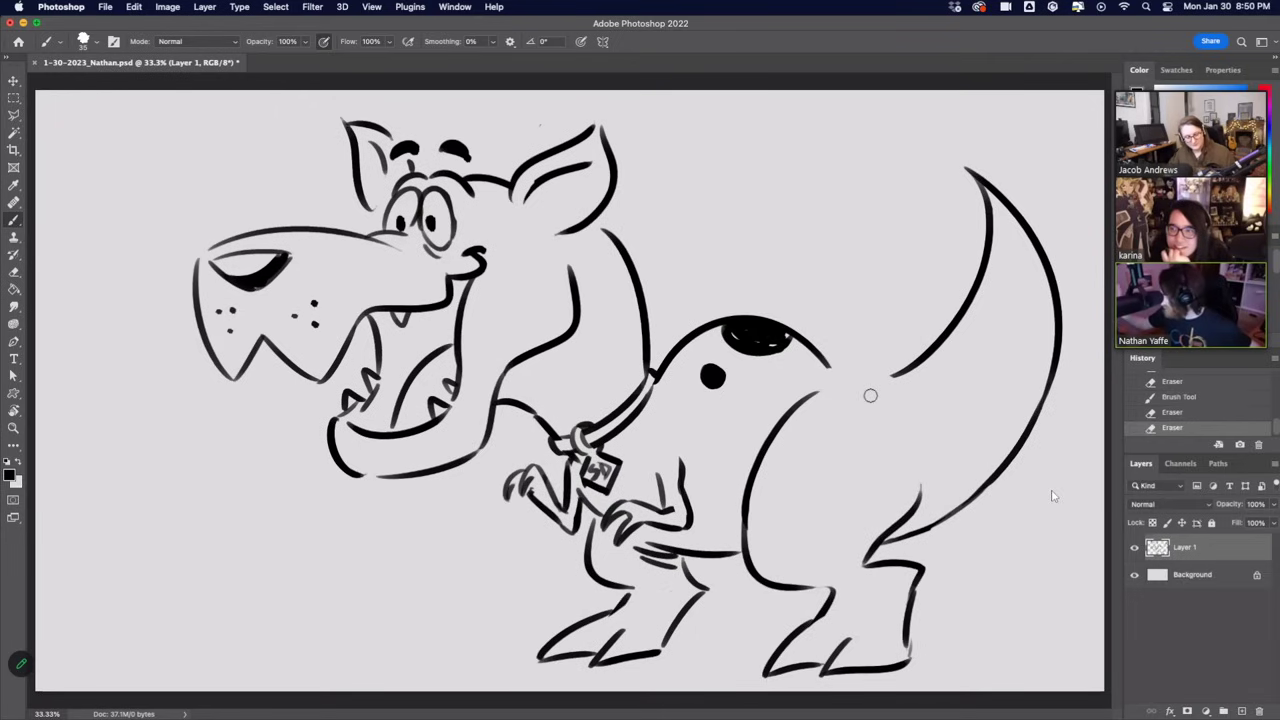
{"action": "left_click_drag", "start_coordinate": [835, 371], "coordinate": [911, 408]}
{"action": "key", "text": "super+z"}
{"action": "key", "text": "super+z"}
{"action": "key", "text": "super+z"}
{"action": "mouse_move", "coordinate": [915, 362]}
{"action": "left_mouse_down"}
{"action": "mouse_move", "coordinate": [880, 381]}
{"action": "mouse_move", "coordinate": [822, 360]}
{"action": "left_mouse_up"}
{"action": "key", "text": "super+z"}
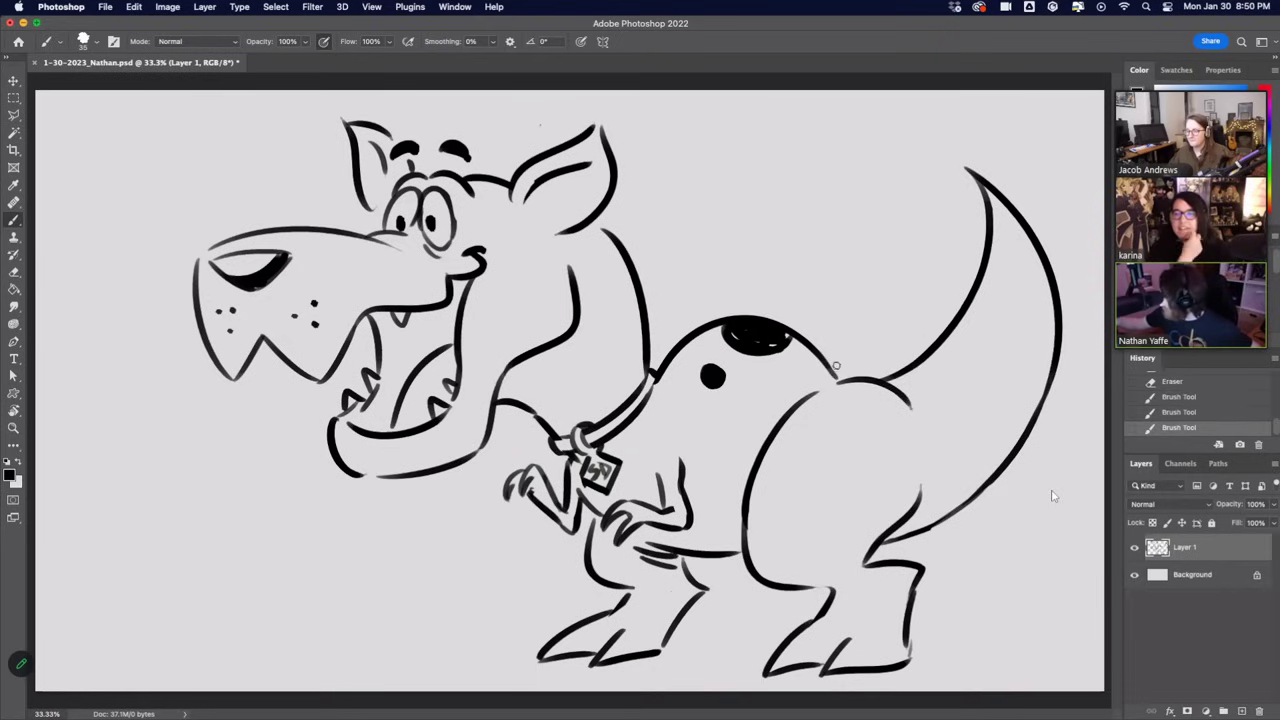
{"action": "key", "text": "super+z"}
{"action": "key", "text": "super+shift+z"}
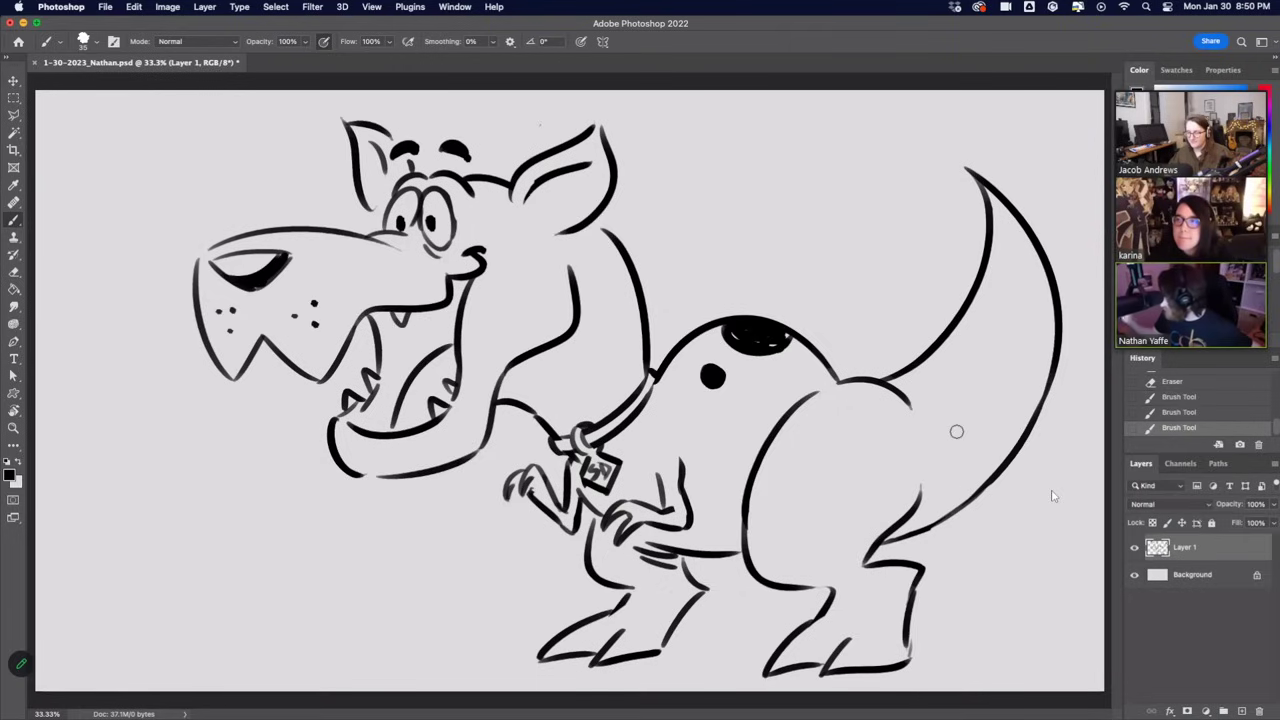
Add short crease strokes where the back of the thigh meets the underside of the tail.
{"action": "mouse_move", "coordinate": [932, 494]}
{"action": "left_mouse_down"}
{"action": "mouse_move", "coordinate": [912, 530]}
{"action": "mouse_move", "coordinate": [924, 523]}
{"action": "left_mouse_up"}
{"action": "key", "text": "super+z"}
{"action": "key", "text": "super+shift+z"}
{"action": "key", "text": "super+z"}
{"action": "key", "text": "super+shift+z"}
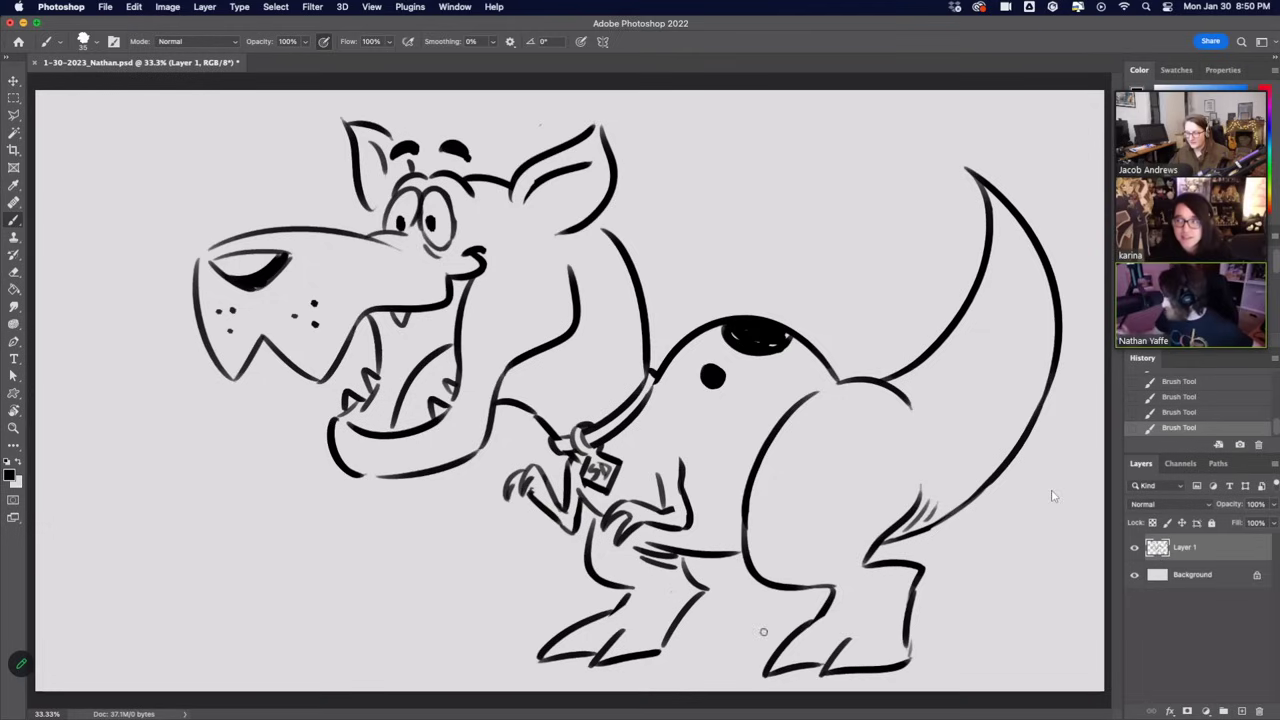
Draw an extra toe along the front edge of the near hind foot.
{"action": "key", "text": "super+z"}
{"action": "left_click_drag", "start_coordinate": [788, 623], "coordinate": [762, 662]}
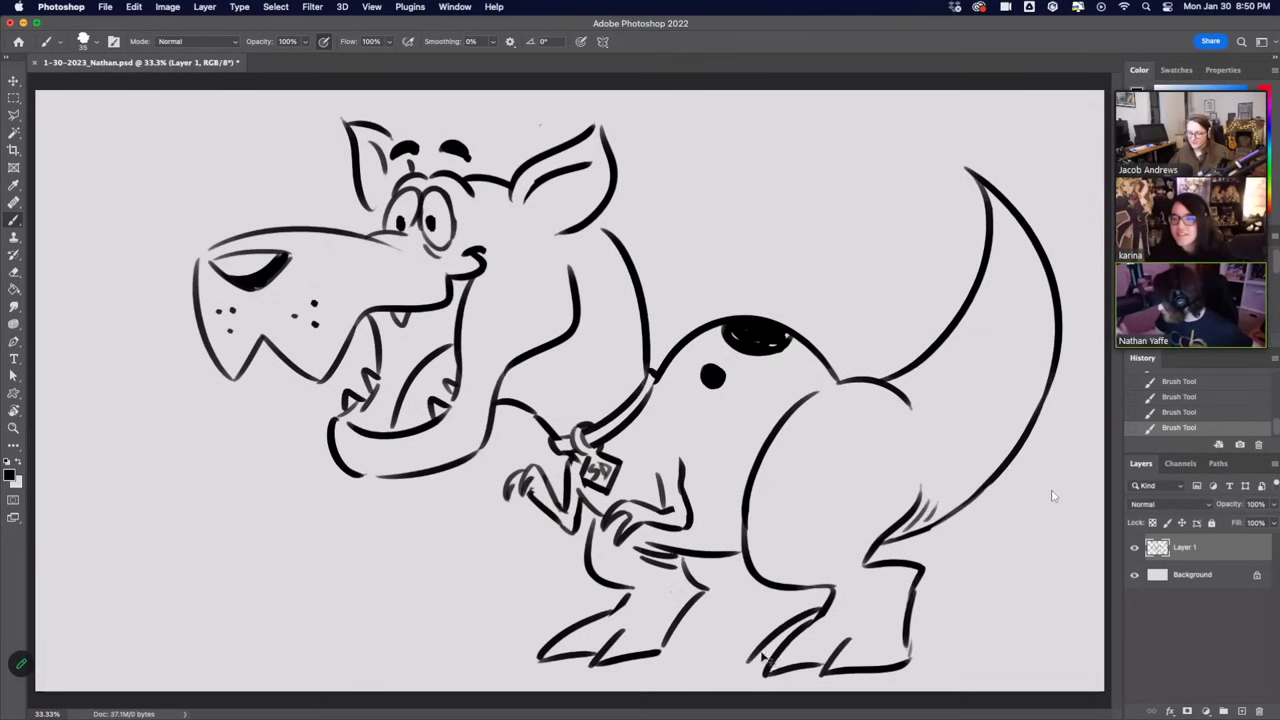
{"action": "key", "text": "super+z"}
{"action": "mouse_move", "coordinate": [816, 610]}
{"action": "left_mouse_down"}
{"action": "mouse_move", "coordinate": [783, 630]}
{"action": "mouse_move", "coordinate": [751, 664]}
{"action": "left_mouse_up"}
{"action": "key", "text": "super+z"}
{"action": "key", "text": "super+shift+z"}
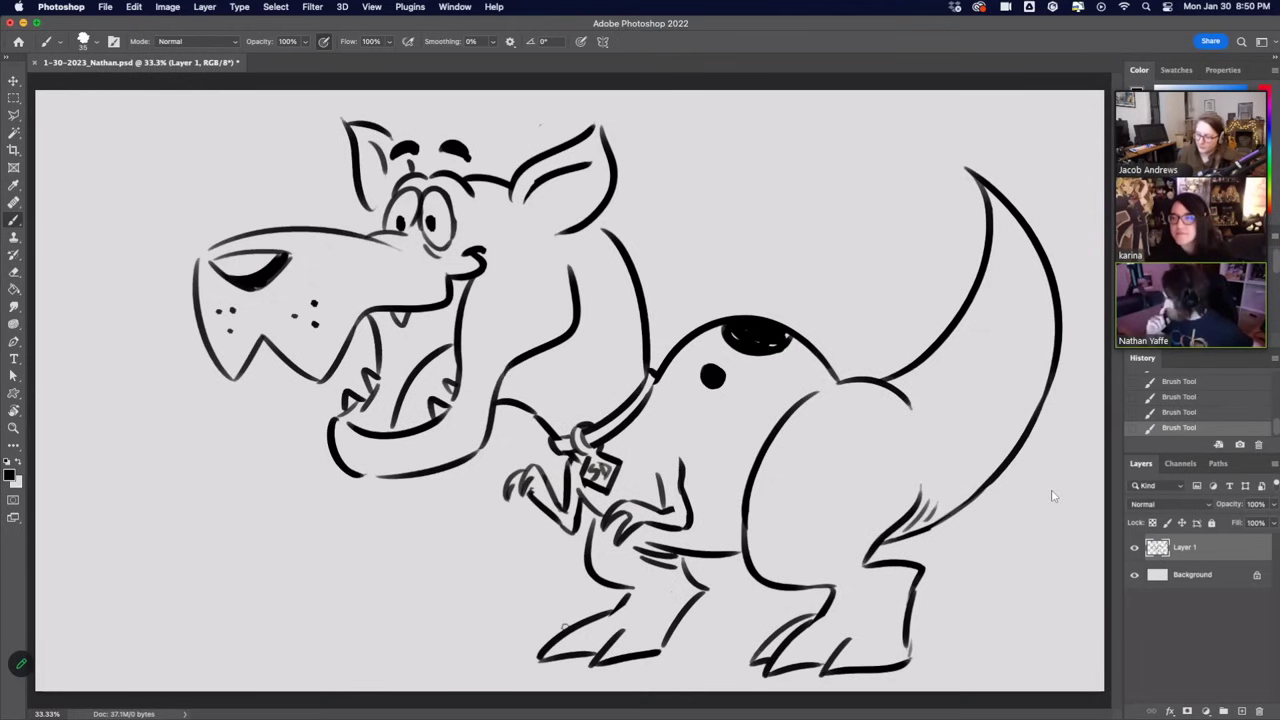
Fill the back corner of the open mouth with black and add a short curved line beside it.
{"action": "mouse_move", "coordinate": [440, 342]}
{"action": "left_mouse_down"}
{"action": "mouse_move", "coordinate": [436, 314]}
{"action": "mouse_move", "coordinate": [463, 284]}
{"action": "left_mouse_up"}
{"action": "left_click_drag", "start_coordinate": [423, 321], "coordinate": [428, 347]}
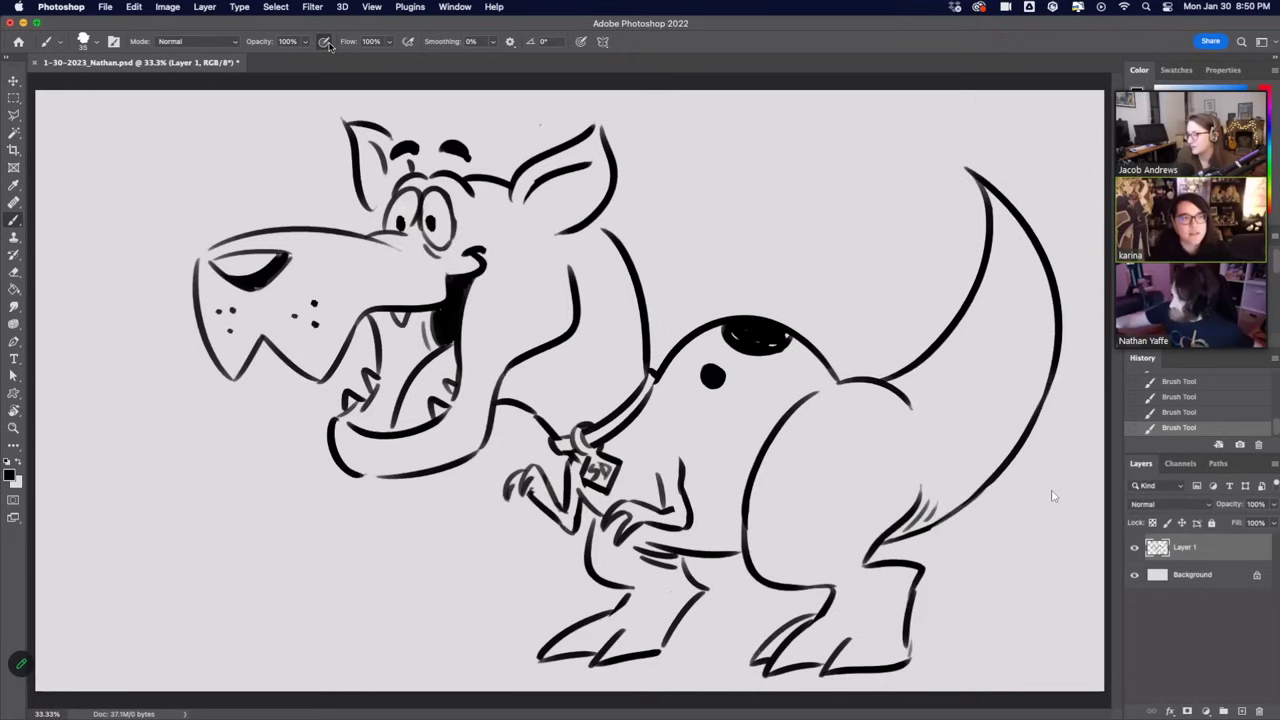
{"action": "key", "text": "ctrl+z"}
{"action": "key", "text": "super+shift+z"}
{"action": "key", "text": "super+shift+z"}
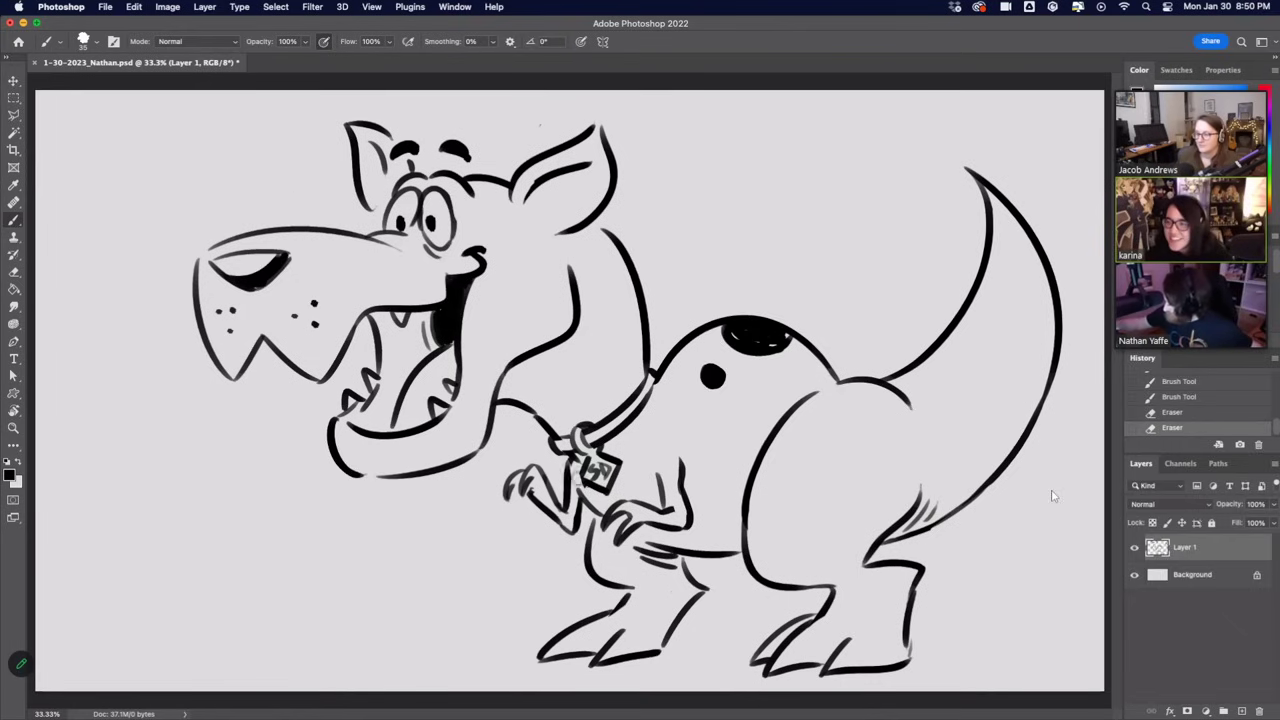
Erase the stray marks beside the collar tag and redraw the front edge of the near arm.
{"action": "left_click_drag", "start_coordinate": [577, 479], "coordinate": [582, 482]}
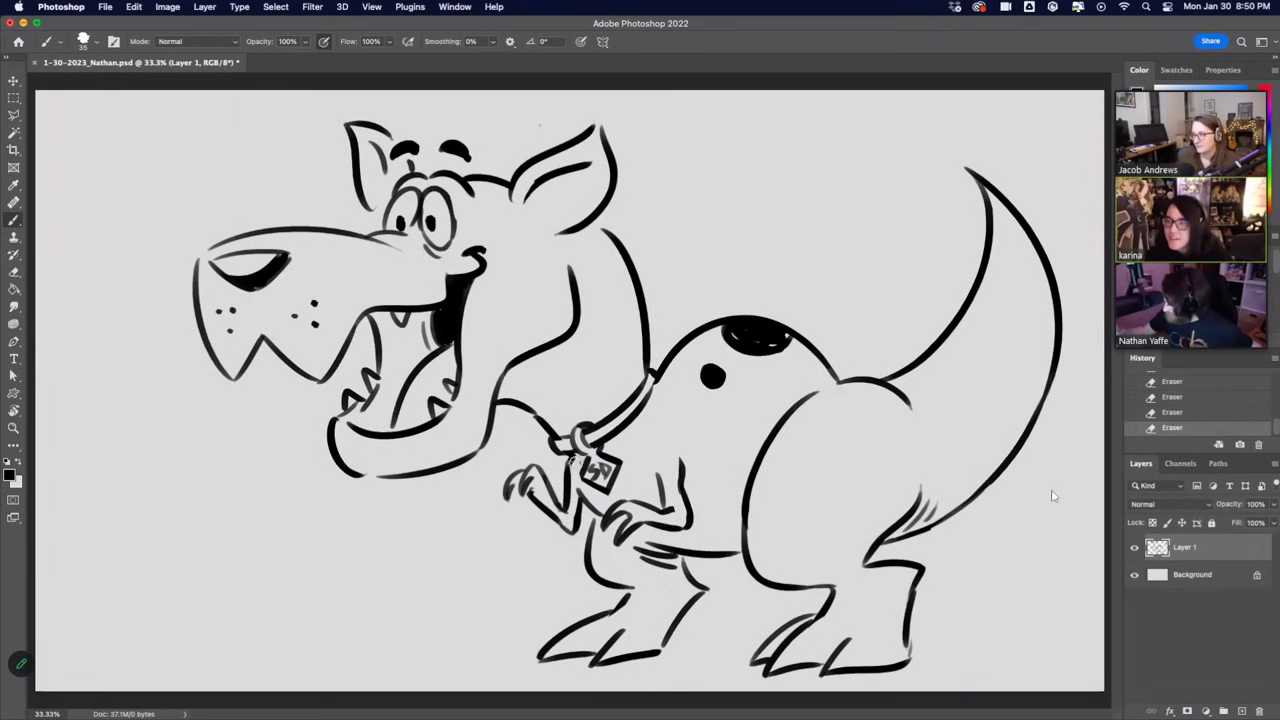
{"action": "left_click_drag", "start_coordinate": [656, 450], "coordinate": [660, 487]}
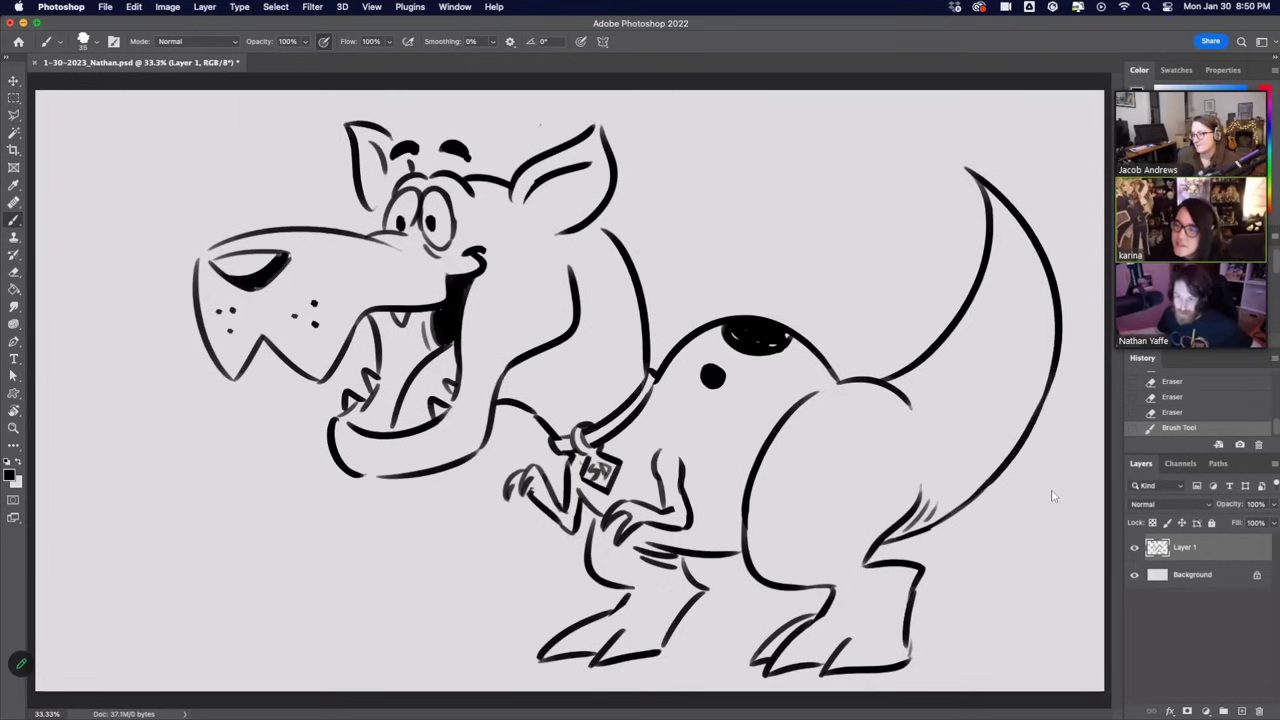
Switch to Discord for the dog sketch posted in the general channel and paste it into the Photoshop drawing as a new layer.
{"action": "key", "text": "super+Tab"}
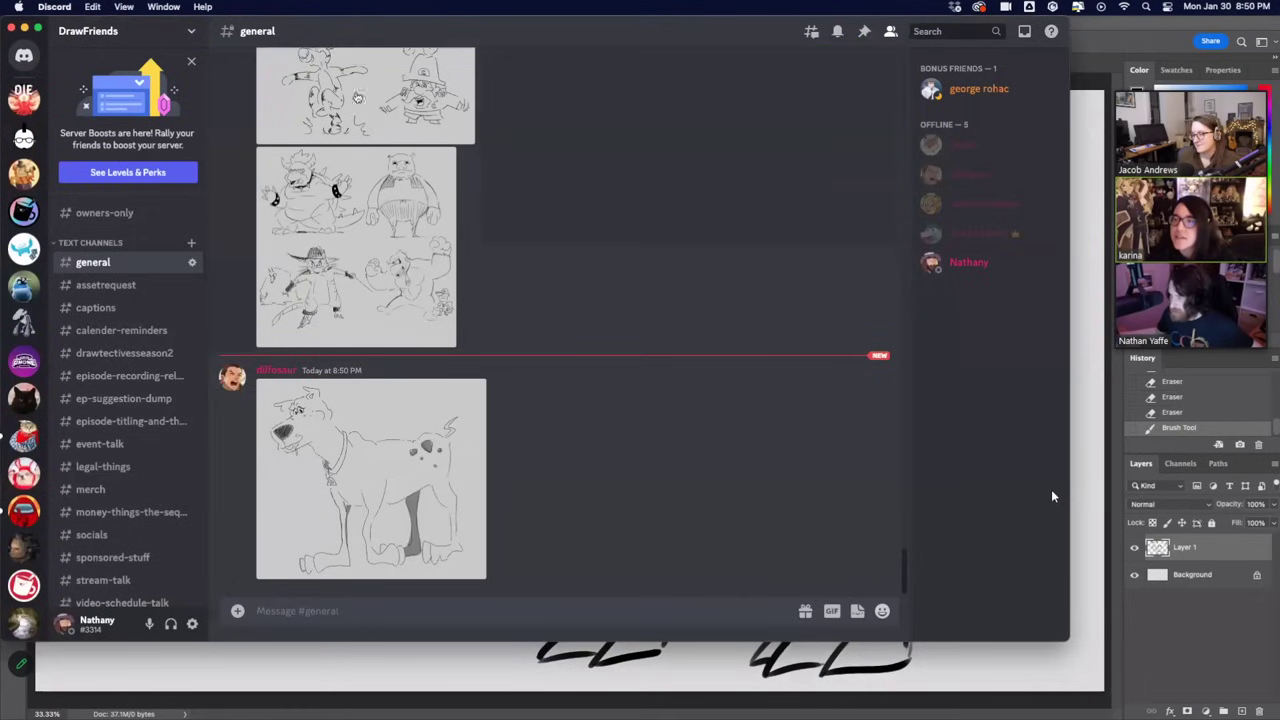
{"action": "left_click_drag", "start_coordinate": [366, 31], "coordinate": [0, 31]}
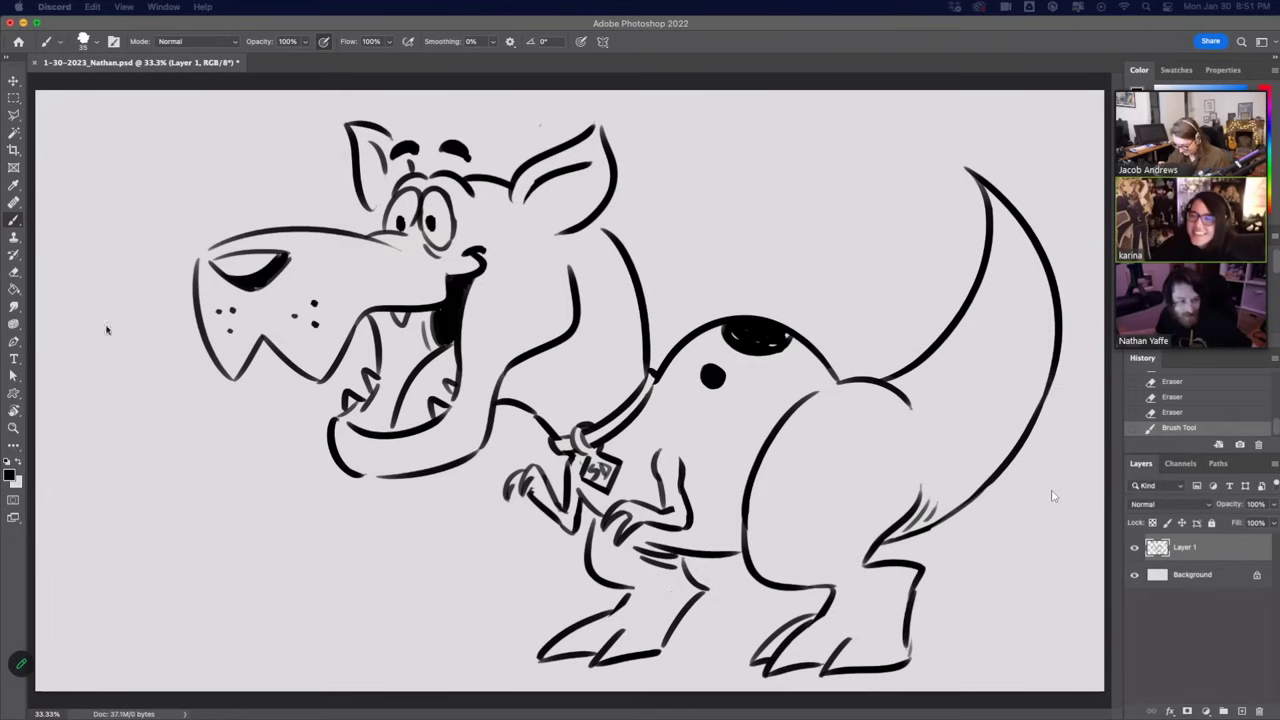
{"action": "left_click", "coordinate": [742, 221]}
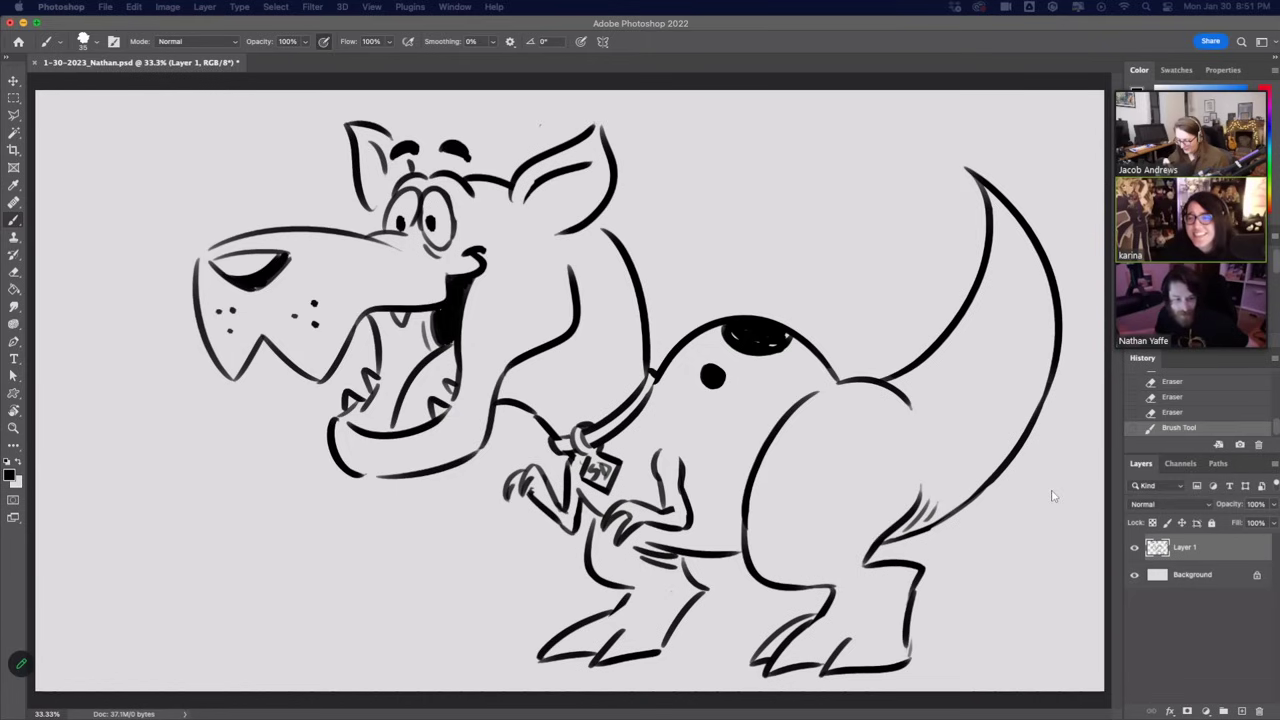
{"action": "key", "text": "super+v"}
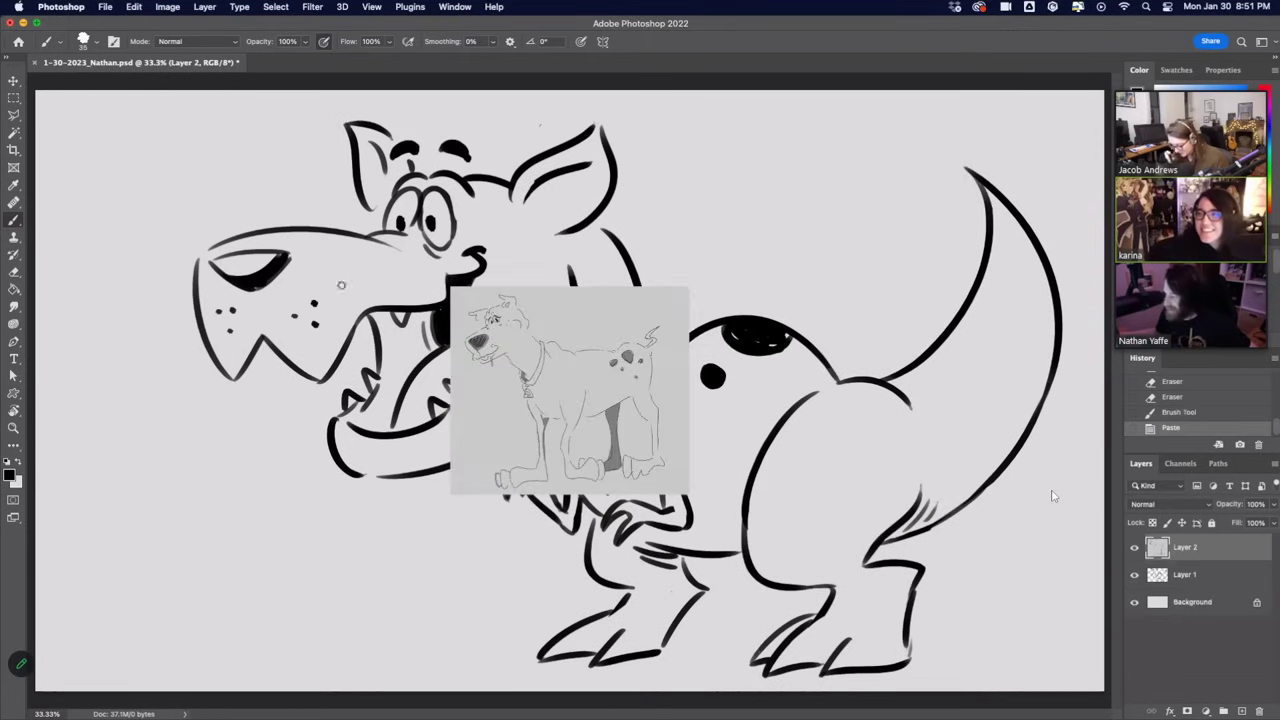
Scale the pasted dog sketch up to about 279% and centre it over the wolf-like animal.
{"action": "left_click", "coordinate": [13, 80]}
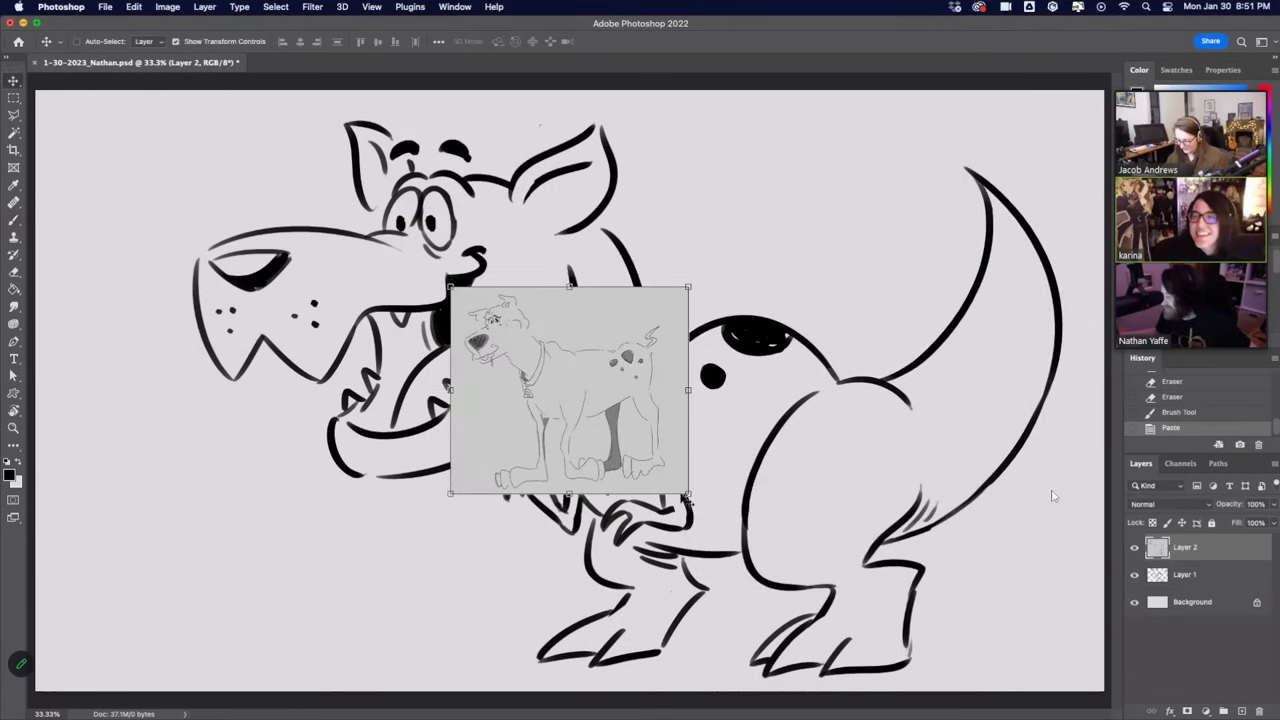
{"action": "left_click_drag", "start_coordinate": [686, 496], "coordinate": [946, 709]}
{"action": "mouse_move", "coordinate": [492, 355]}
{"action": "left_mouse_down"}
{"action": "mouse_move", "coordinate": [381, 228]}
{"action": "mouse_move", "coordinate": [192, 165]}
{"action": "left_mouse_up"}
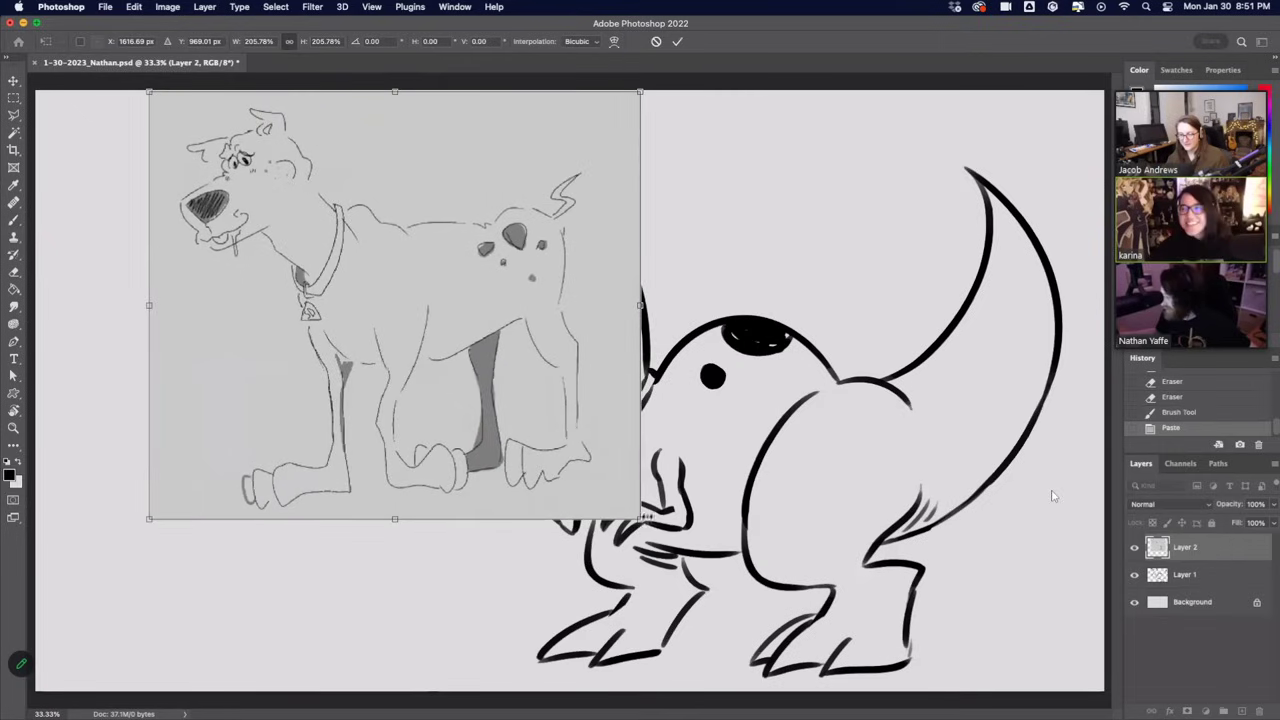
{"action": "left_click_drag", "start_coordinate": [644, 518], "coordinate": [866, 611]}
{"action": "left_click_drag", "start_coordinate": [790, 569], "coordinate": [857, 576]}
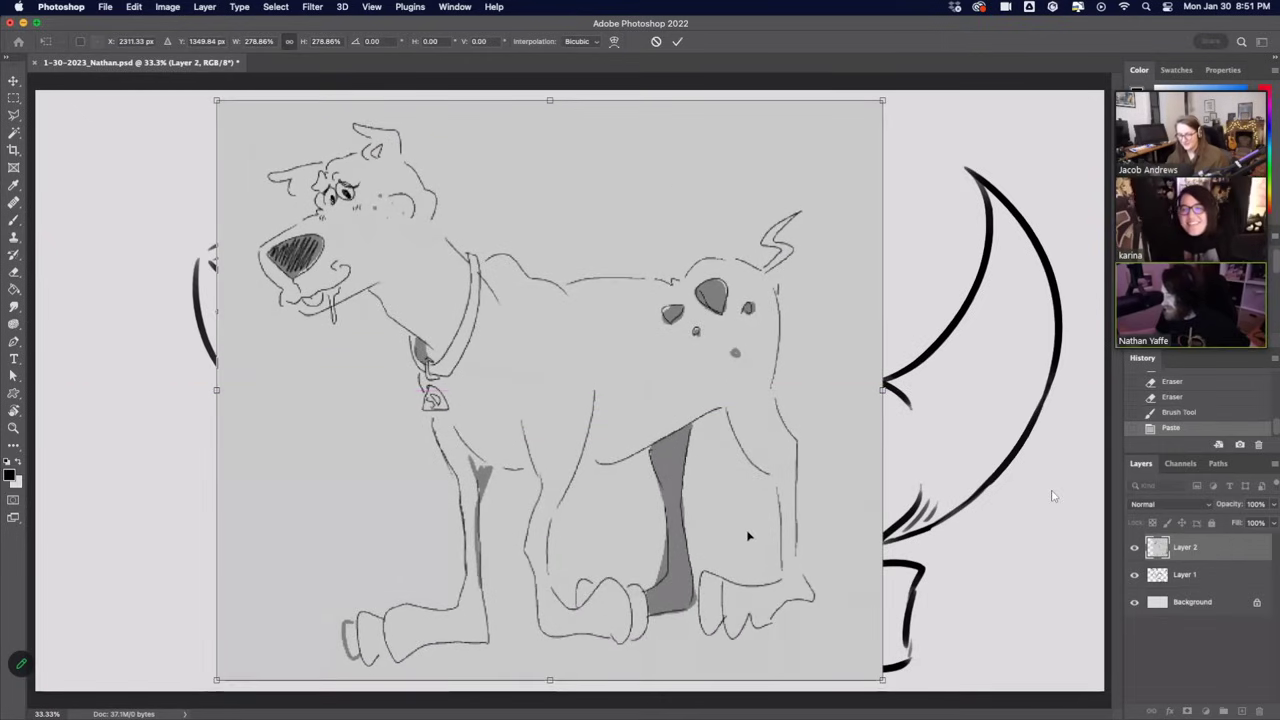
{"action": "left_click_drag", "start_coordinate": [748, 536], "coordinate": [782, 538]}
{"action": "key", "text": "Return"}
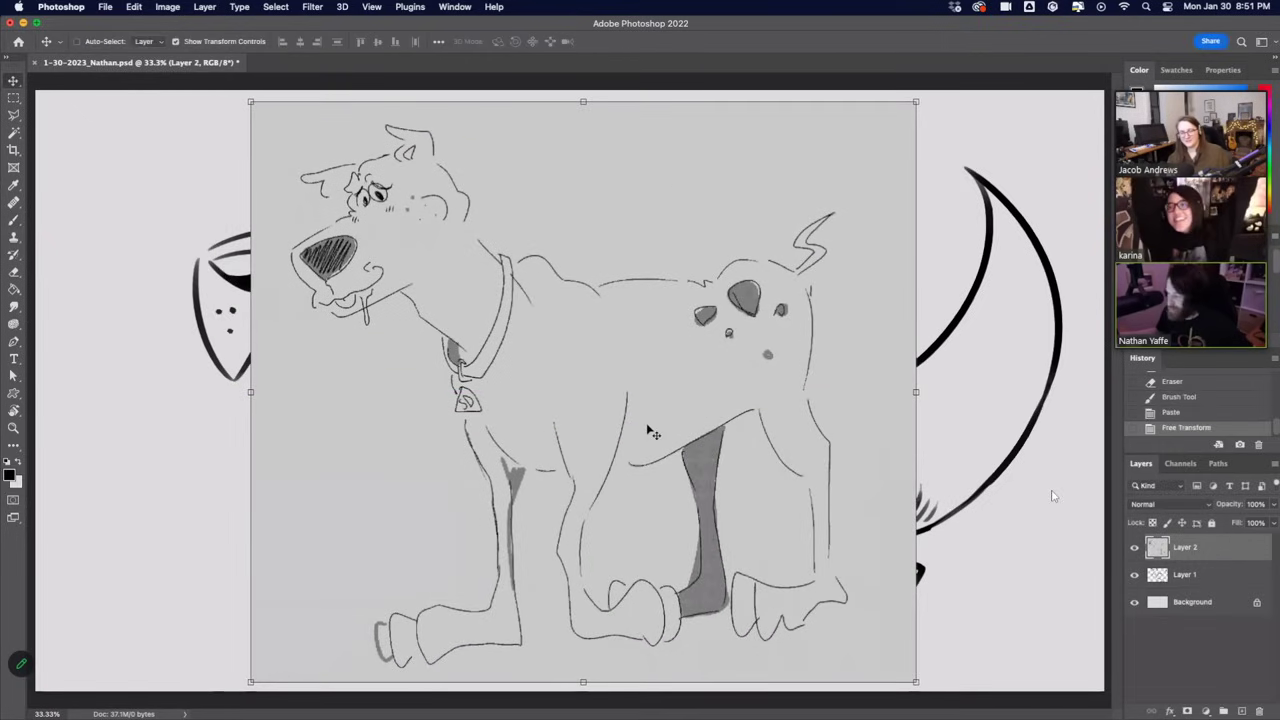
Move the pasted dog sketch toward the canvas's left side and scale it up to about 105%.
{"action": "mouse_move", "coordinate": [650, 432]}
{"action": "left_mouse_down"}
{"action": "mouse_move", "coordinate": [540, 394]}
{"action": "mouse_move", "coordinate": [503, 435]}
{"action": "left_mouse_up"}
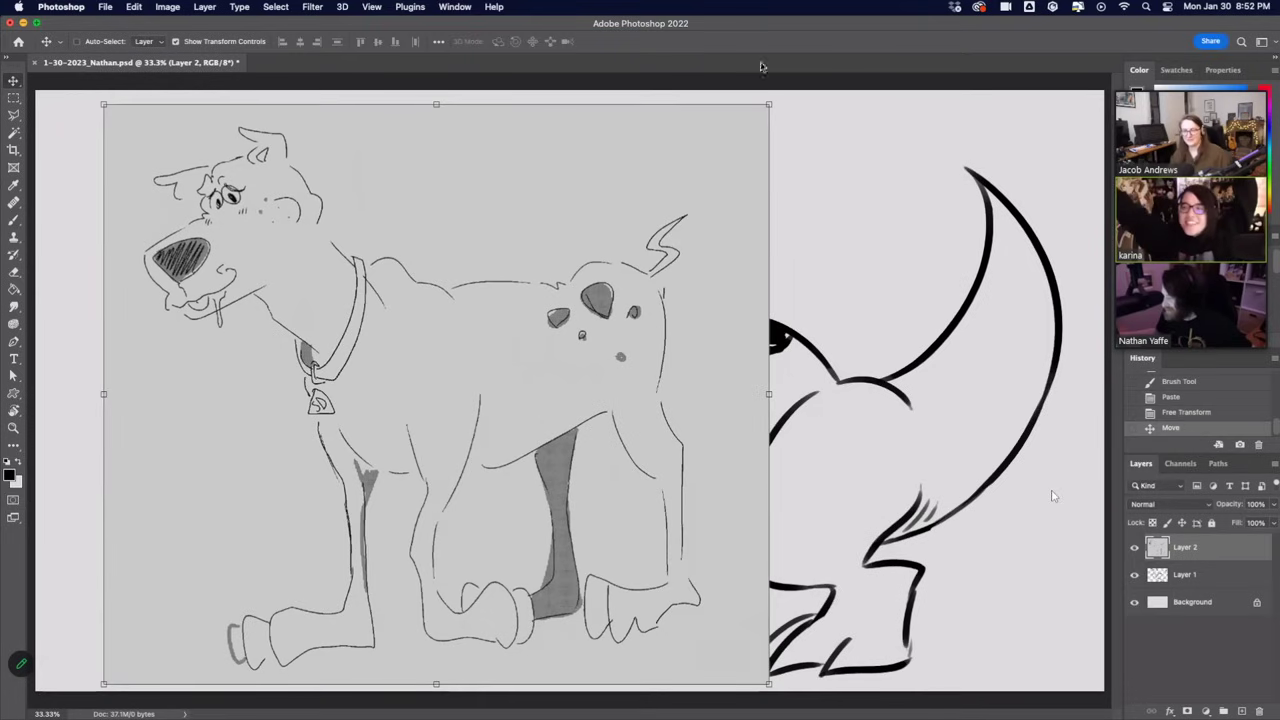
{"action": "left_click_drag", "start_coordinate": [768, 104], "coordinate": [800, 88]}
{"action": "mouse_move", "coordinate": [751, 160]}
{"action": "left_mouse_down"}
{"action": "mouse_move", "coordinate": [785, 191]}
{"action": "mouse_move", "coordinate": [726, 198]}
{"action": "left_mouse_up"}
{"action": "key", "text": "Return"}
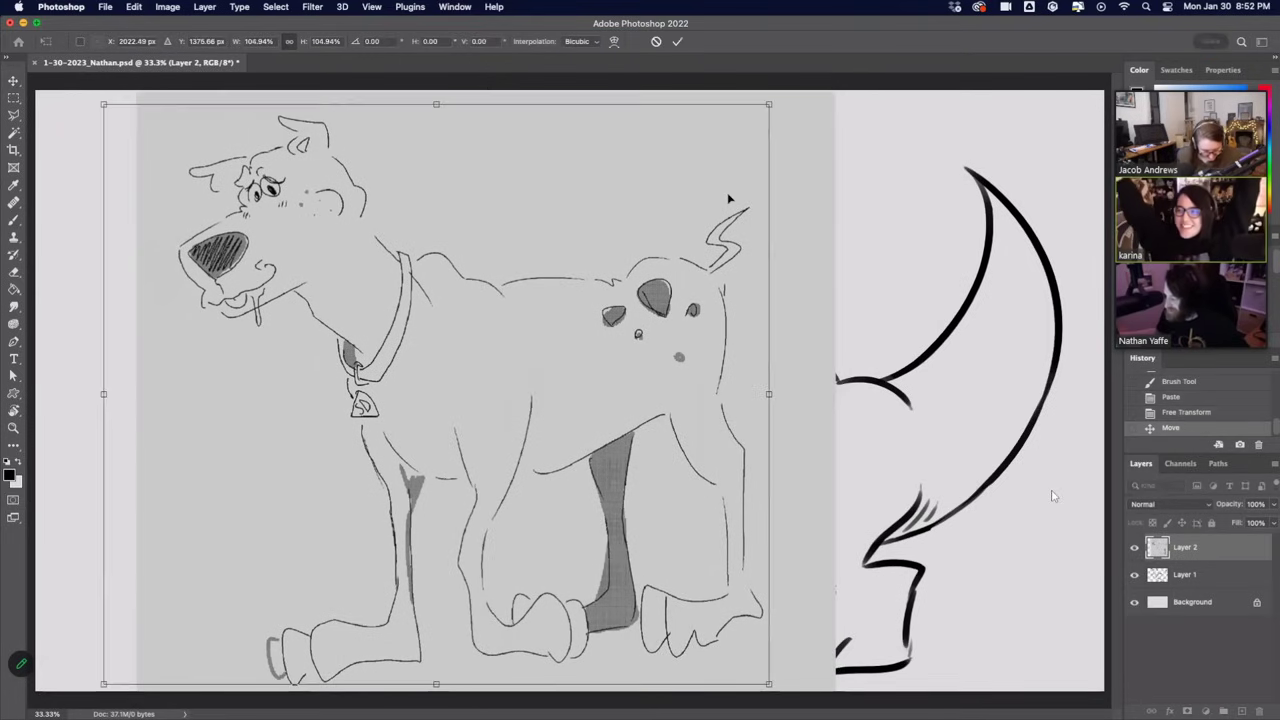
{"action": "key", "text": "Return"}
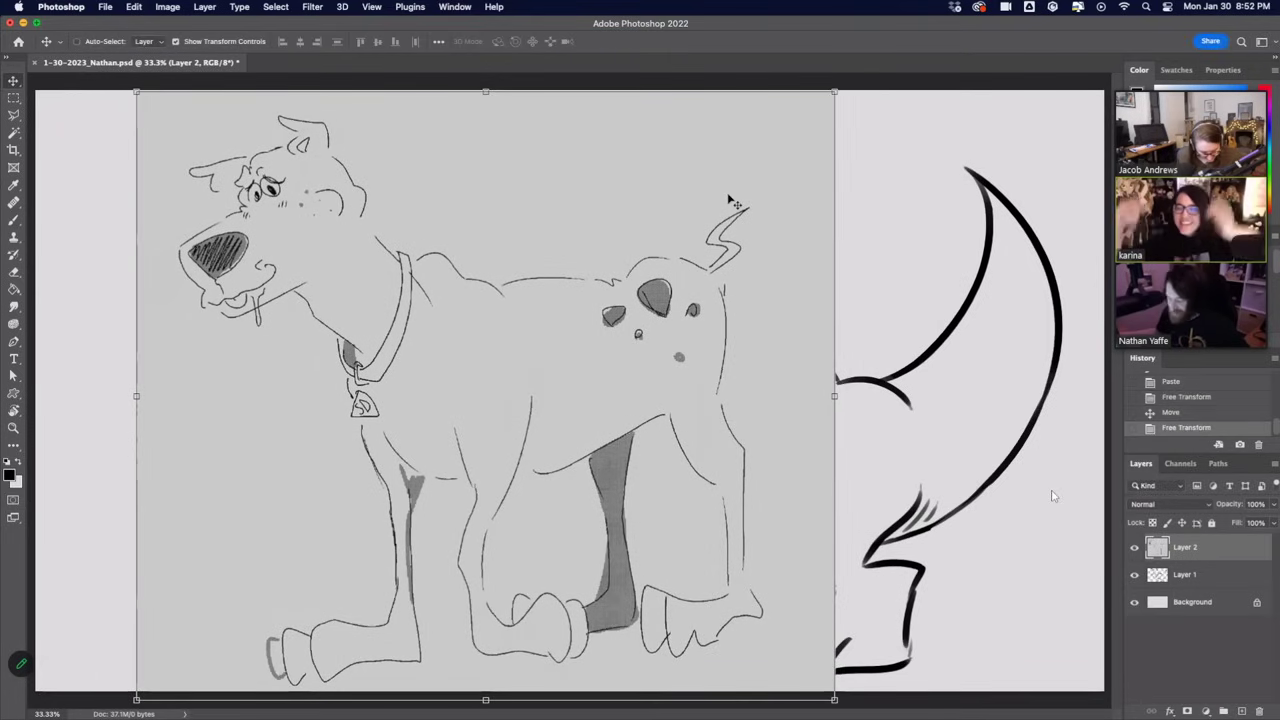
Toggle the visibility of the pasted dog sketch on Layer 2 to compare it with the wolf drawing, leaving it hidden.
{"action": "left_click", "coordinate": [1134, 548]}
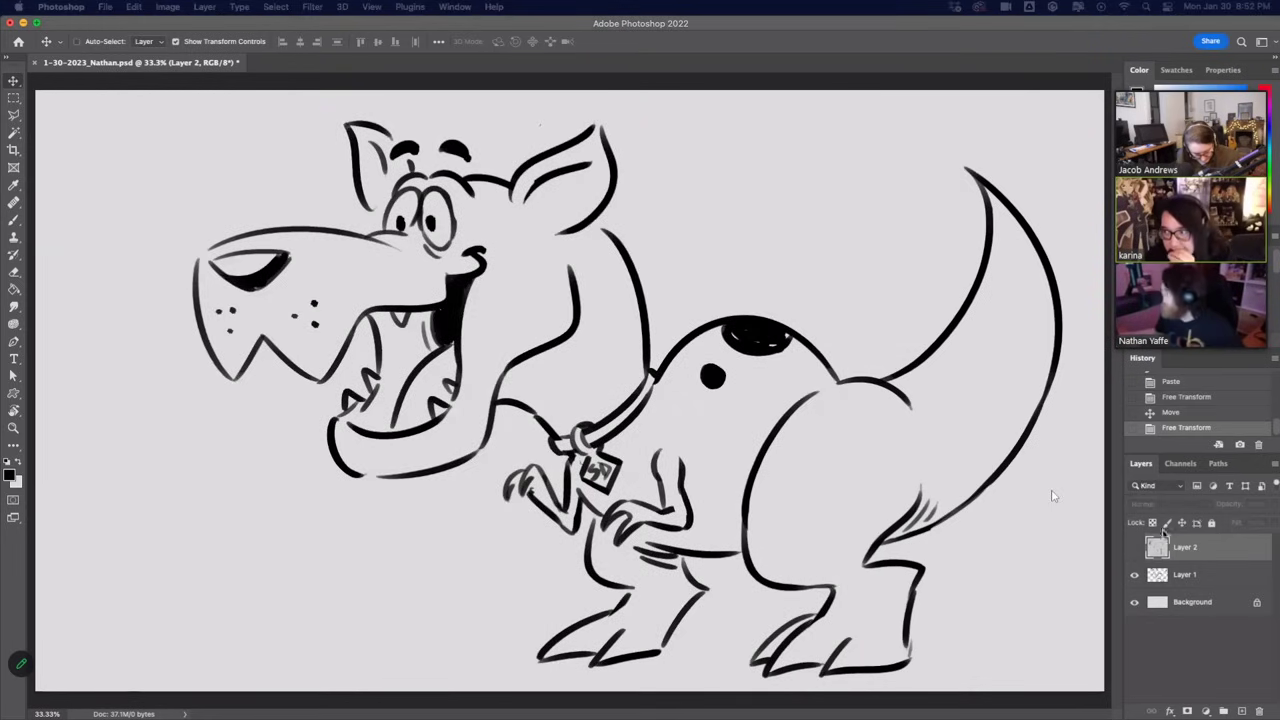
{"action": "left_click", "coordinate": [1134, 548]}
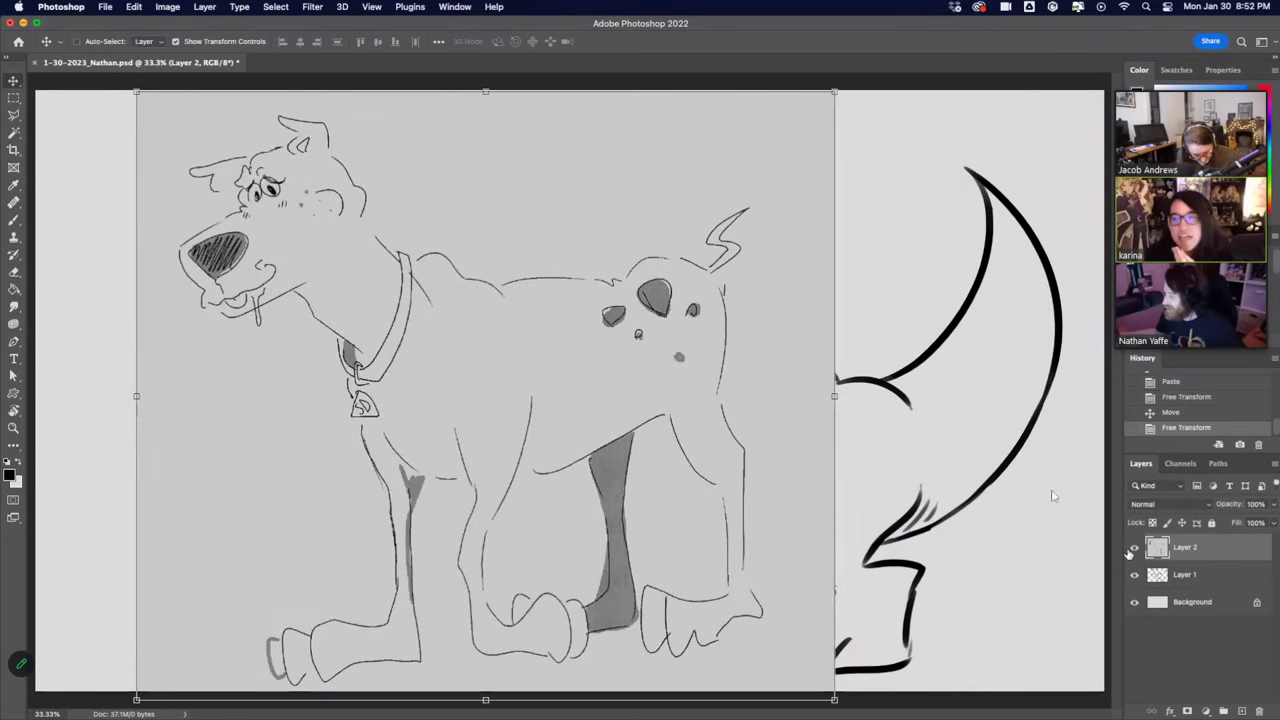
{"action": "left_click", "coordinate": [1134, 548]}
{"action": "left_click", "coordinate": [1134, 548]}
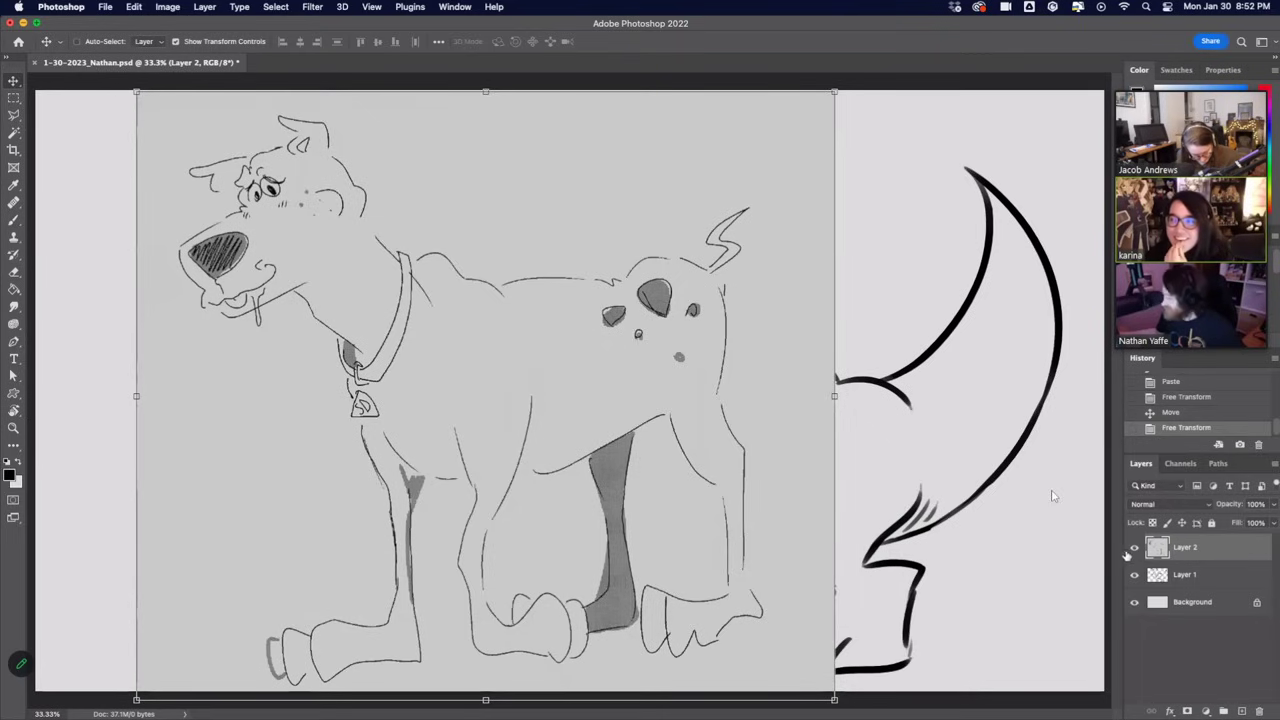
{"action": "left_click", "coordinate": [1137, 549]}
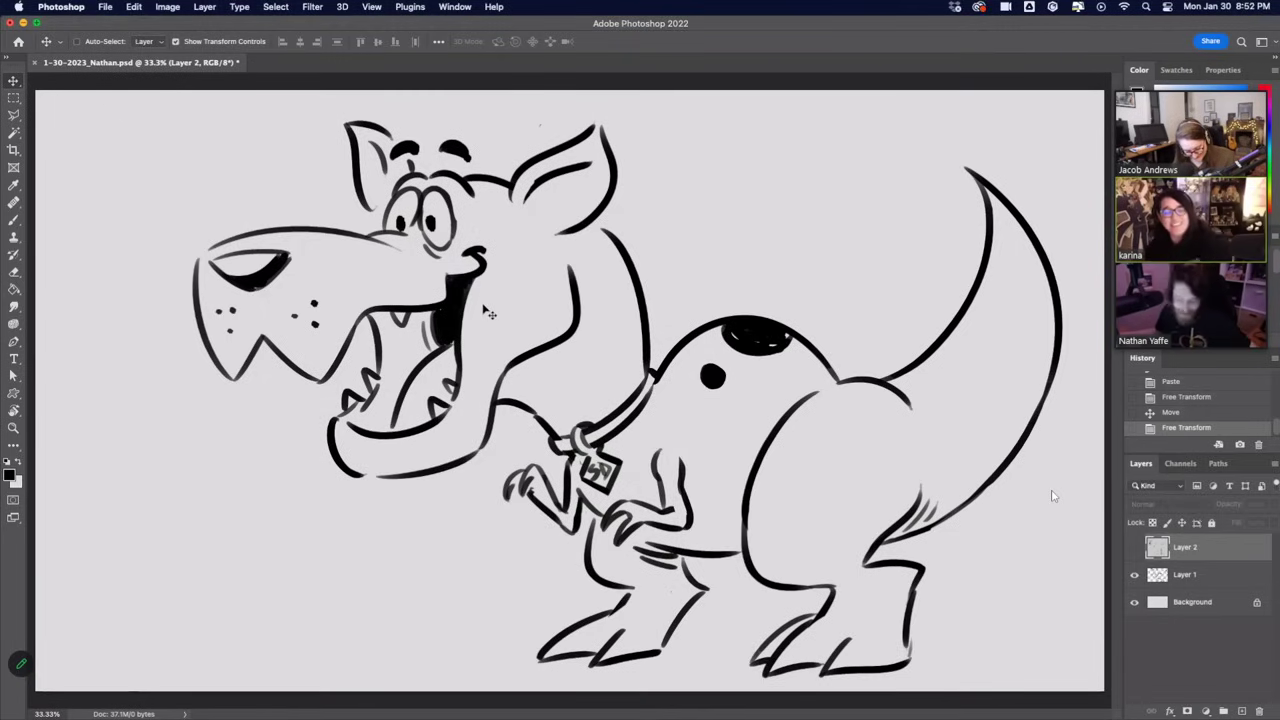
Paste the screenshot of the sitting dog as a new layer and enlarge it until its drawing area fills most of the canvas.
{"action": "key", "text": "super+v"}
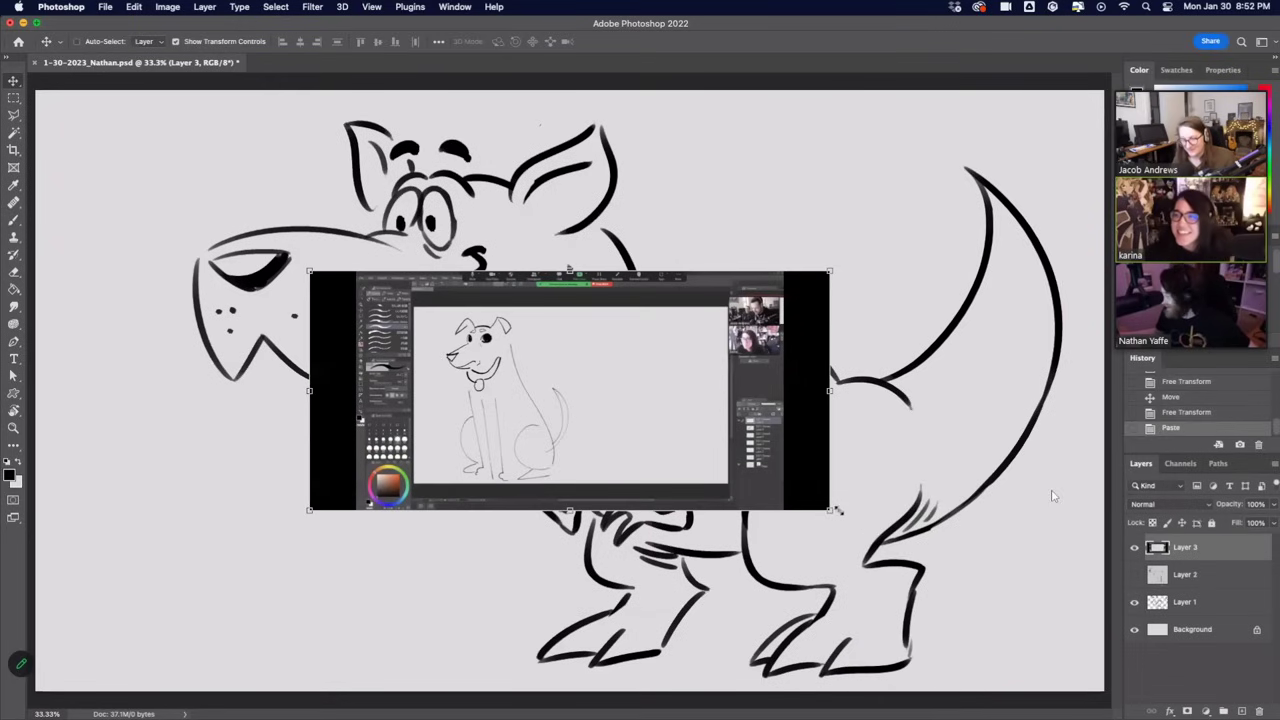
{"action": "left_click_drag", "start_coordinate": [836, 511], "coordinate": [1198, 680]}
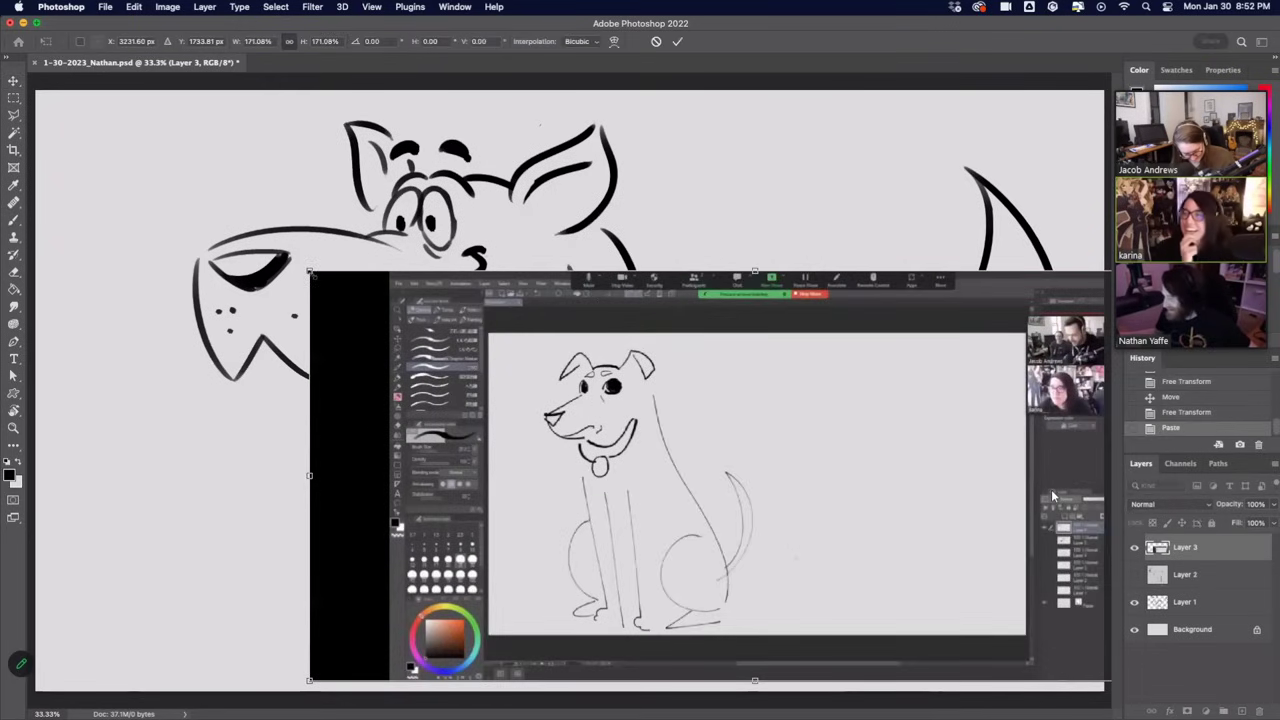
{"action": "left_click_drag", "start_coordinate": [311, 272], "coordinate": [8, 46]}
{"action": "left_click_drag", "start_coordinate": [261, 203], "coordinate": [323, 222]}
{"action": "key", "text": "Return"}
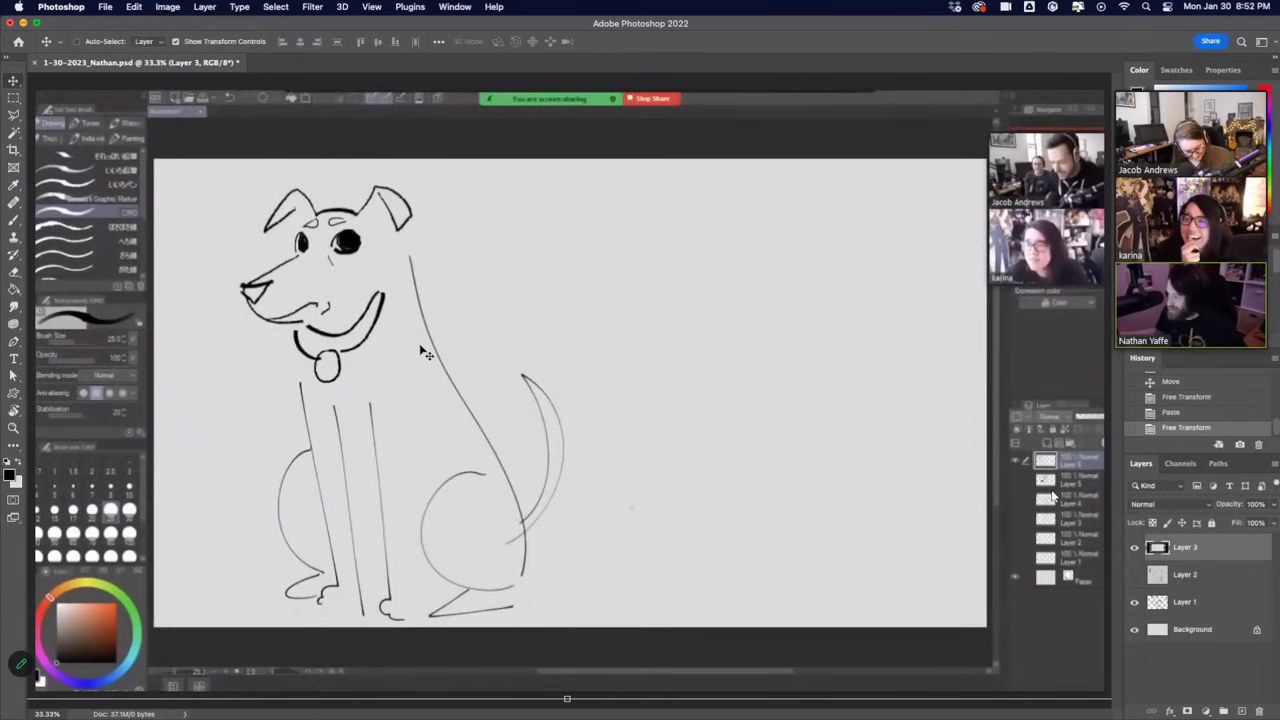
{"action": "left_click_drag", "start_coordinate": [424, 353], "coordinate": [460, 357]}
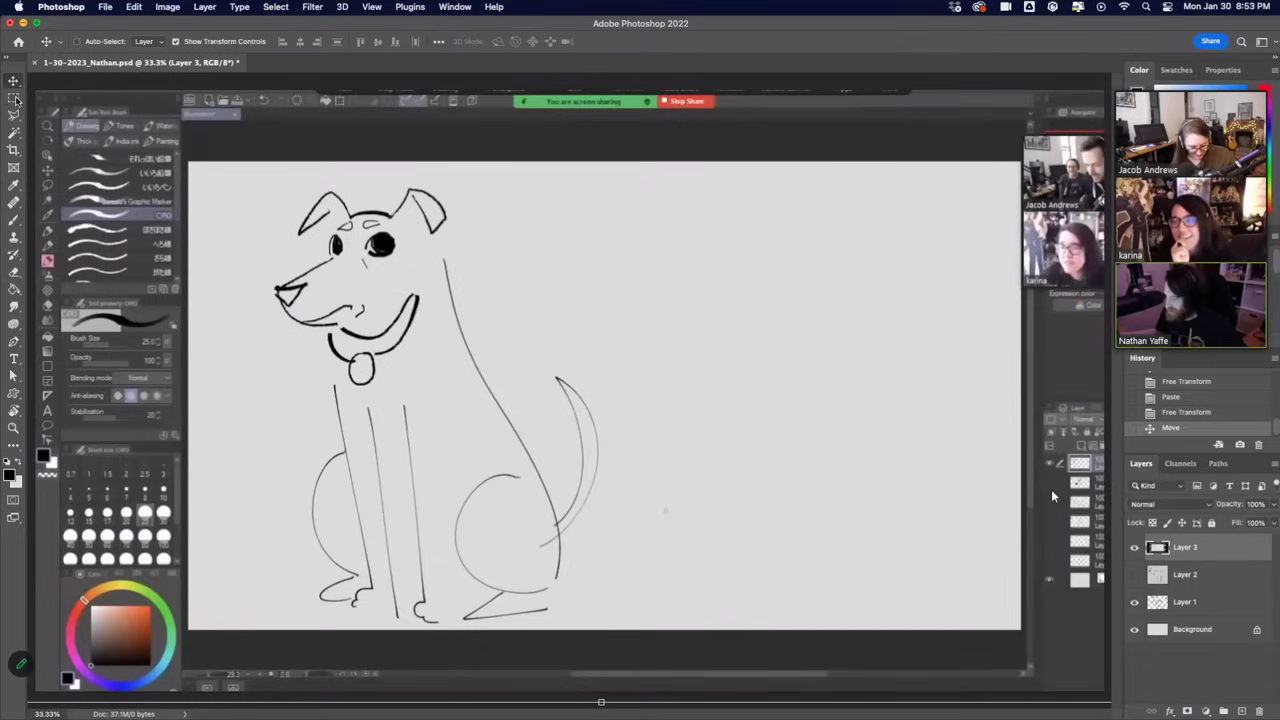
Copy the sitting dog's head from a rectangular selection onto its own layer and hide the full screenshot layer.
{"action": "left_click", "coordinate": [14, 98]}
{"action": "left_click_drag", "start_coordinate": [250, 179], "coordinate": [508, 390]}
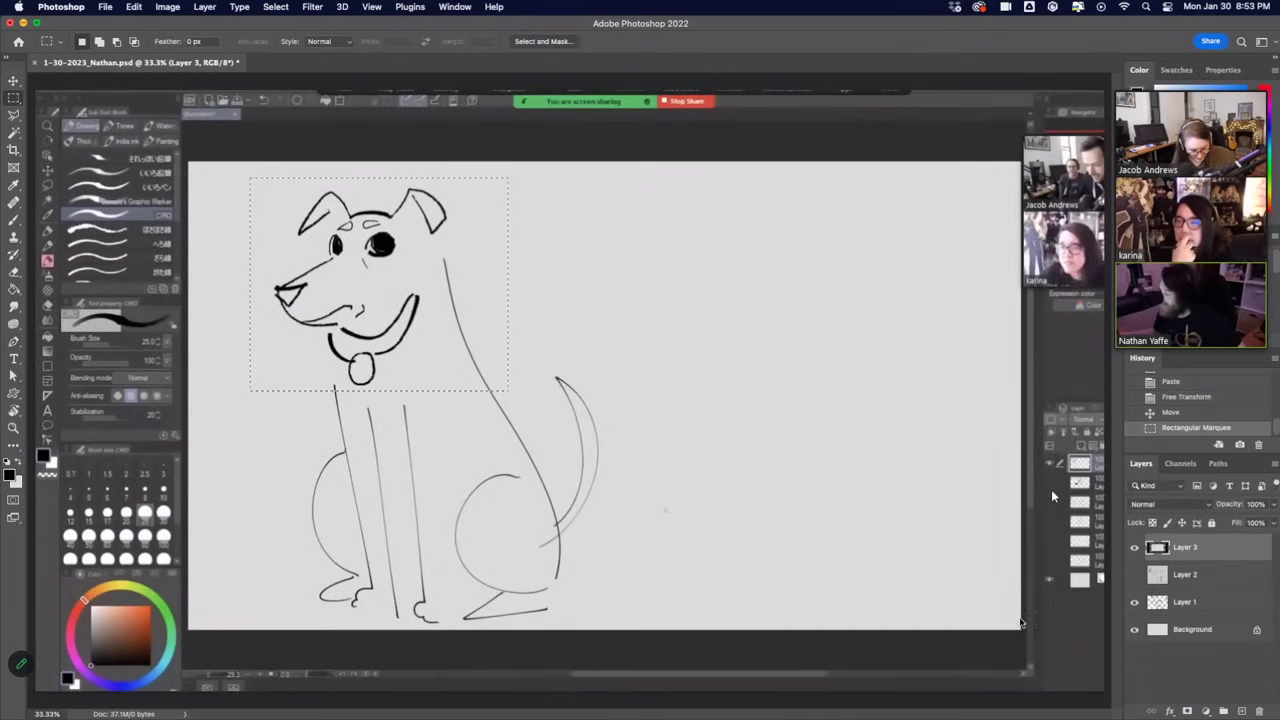
{"action": "key", "text": "super+j"}
{"action": "left_click", "coordinate": [1134, 574]}
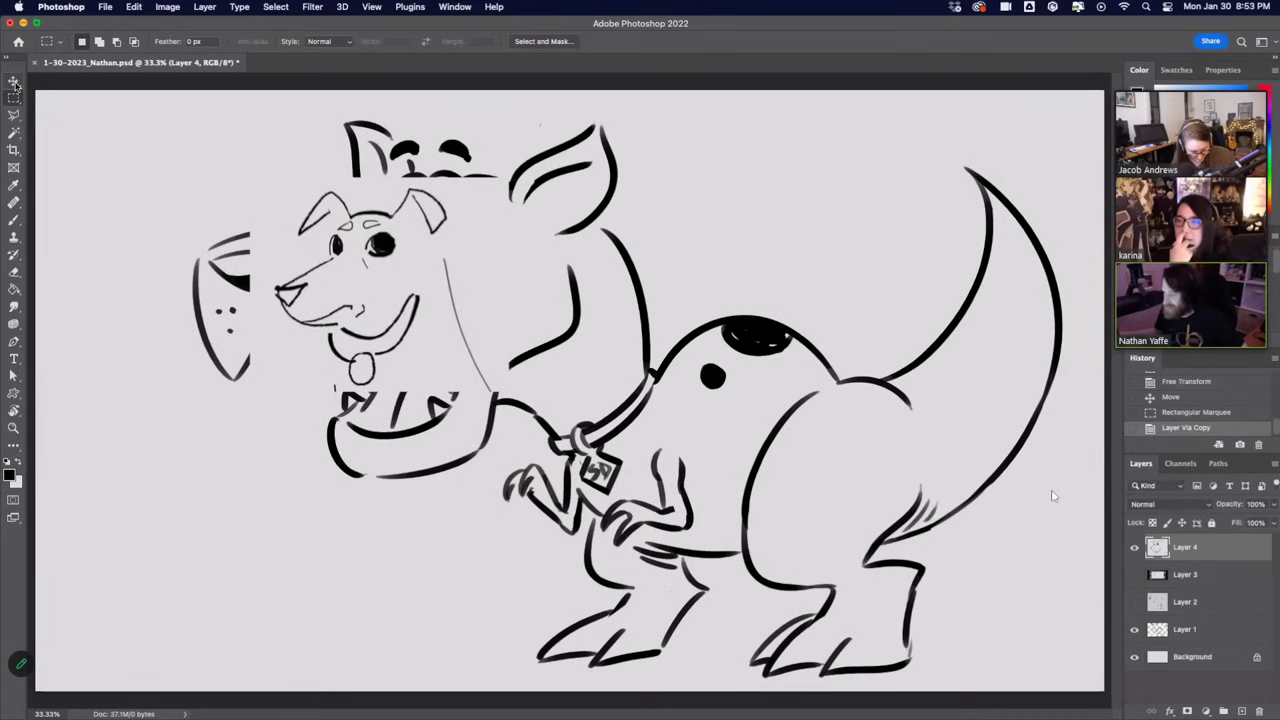
Scale the copied dog head up to about 316% and centre it on the canvas.
{"action": "key", "text": "super+t"}
{"action": "left_click_drag", "start_coordinate": [510, 392], "coordinate": [822, 580]}
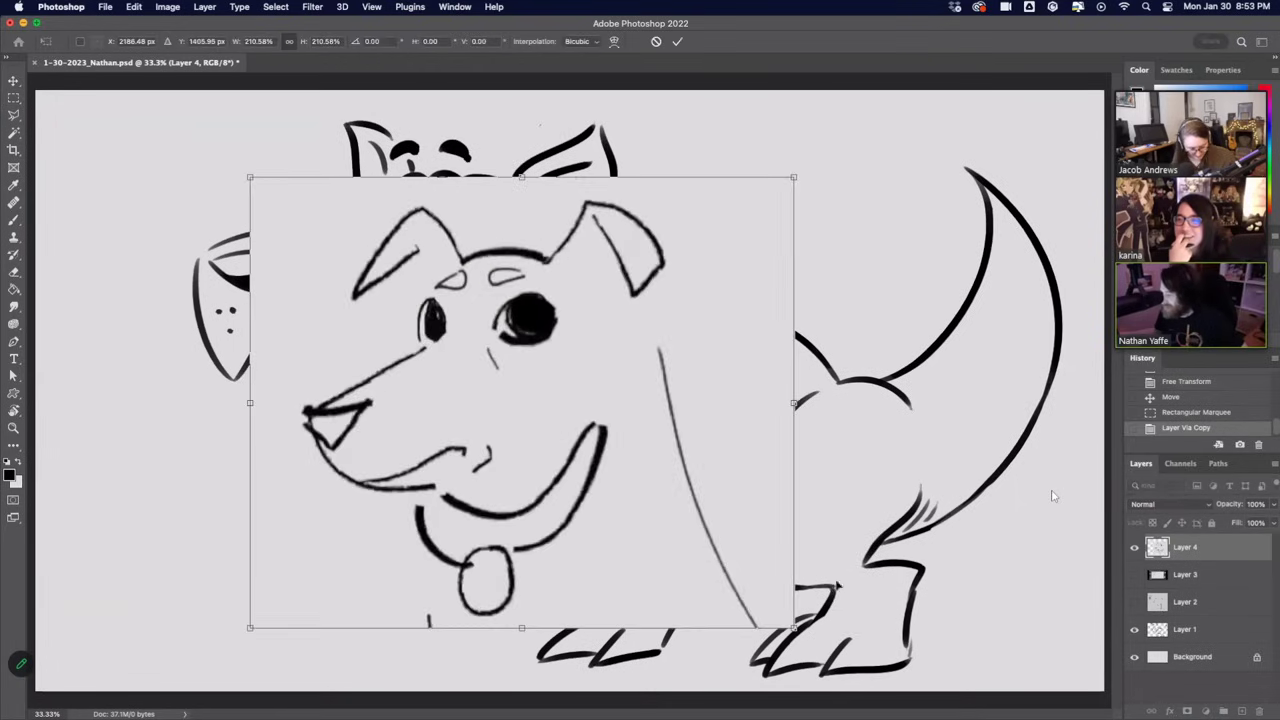
{"action": "left_click_drag", "start_coordinate": [719, 506], "coordinate": [621, 406]}
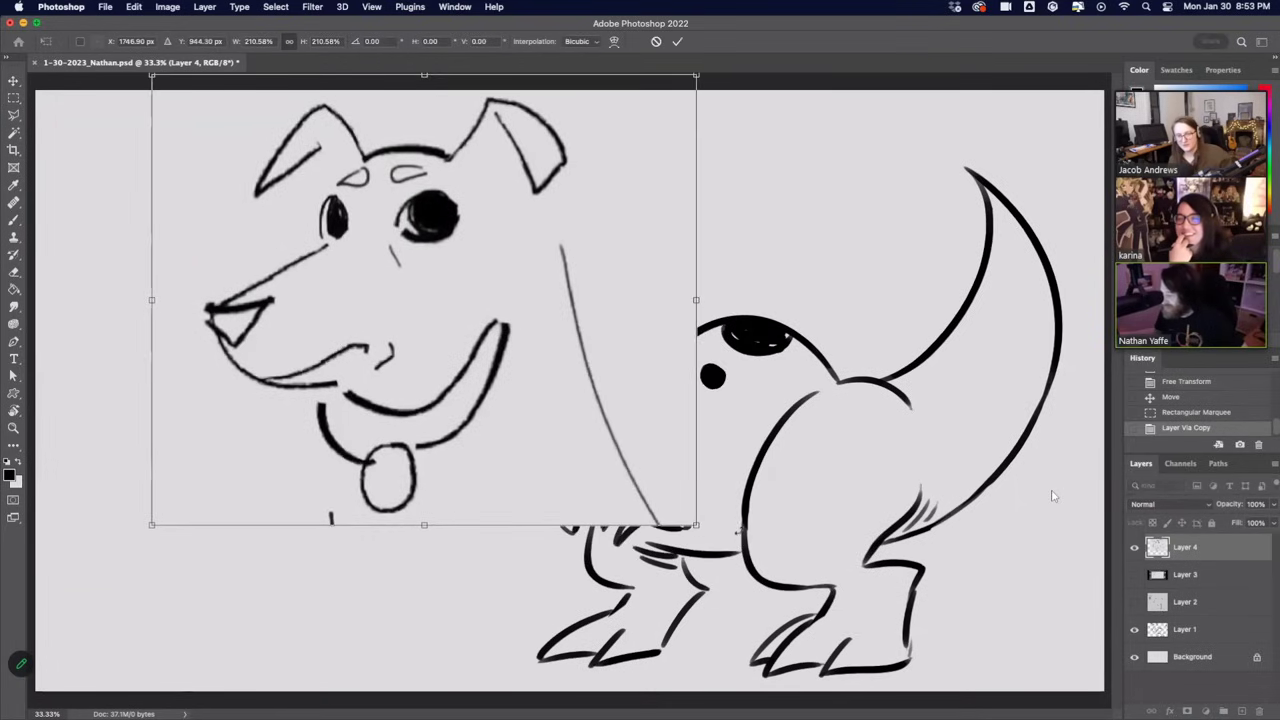
{"action": "left_click_drag", "start_coordinate": [697, 525], "coordinate": [1017, 714]}
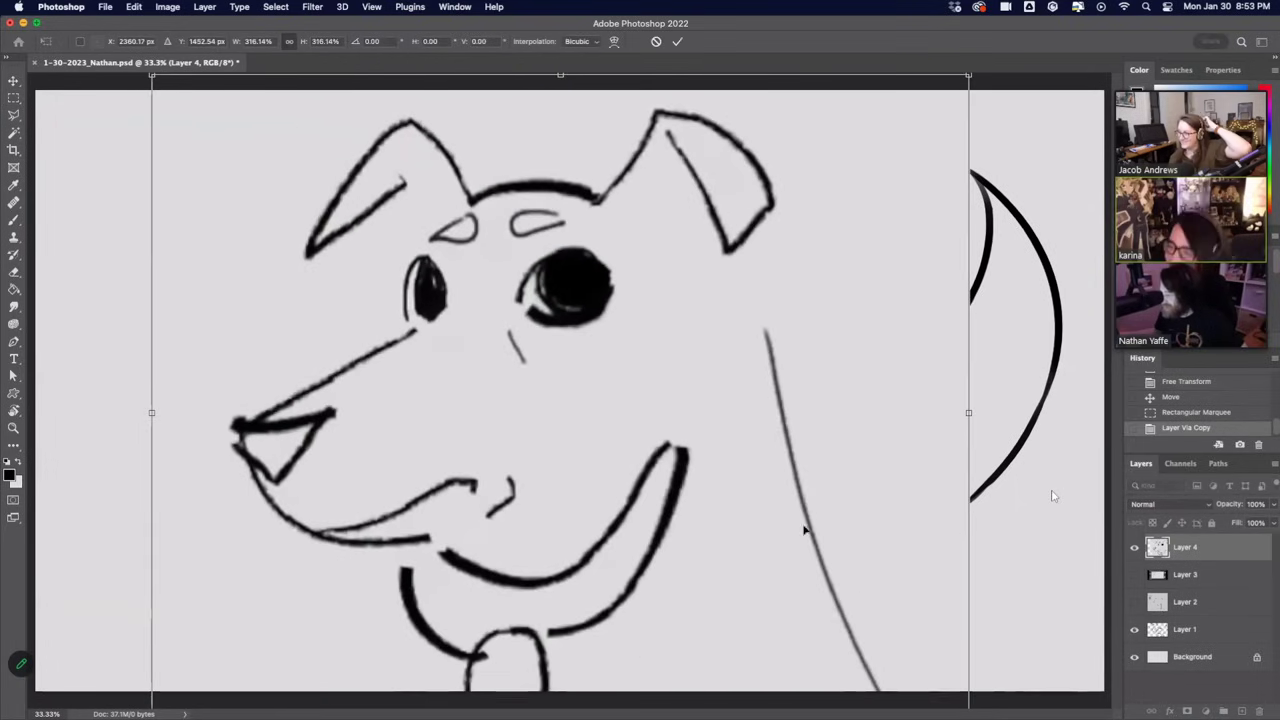
{"action": "left_click_drag", "start_coordinate": [802, 529], "coordinate": [835, 516]}
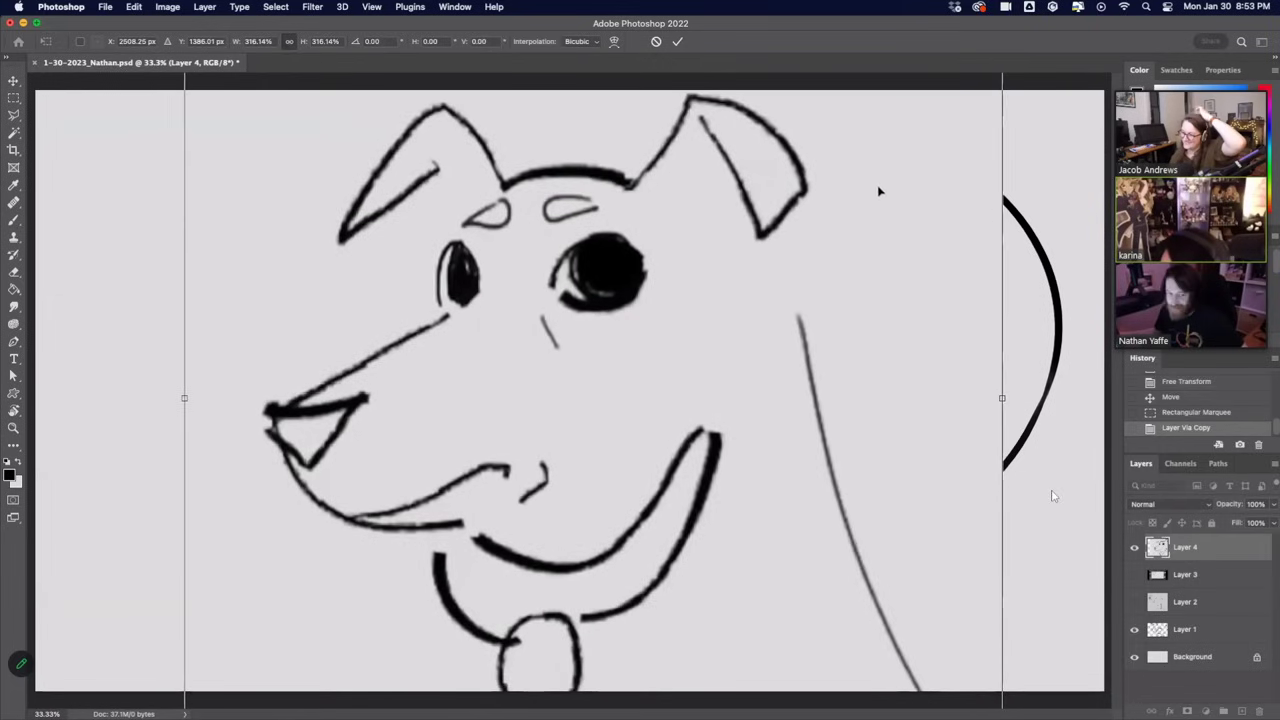
{"action": "key", "text": "Return"}
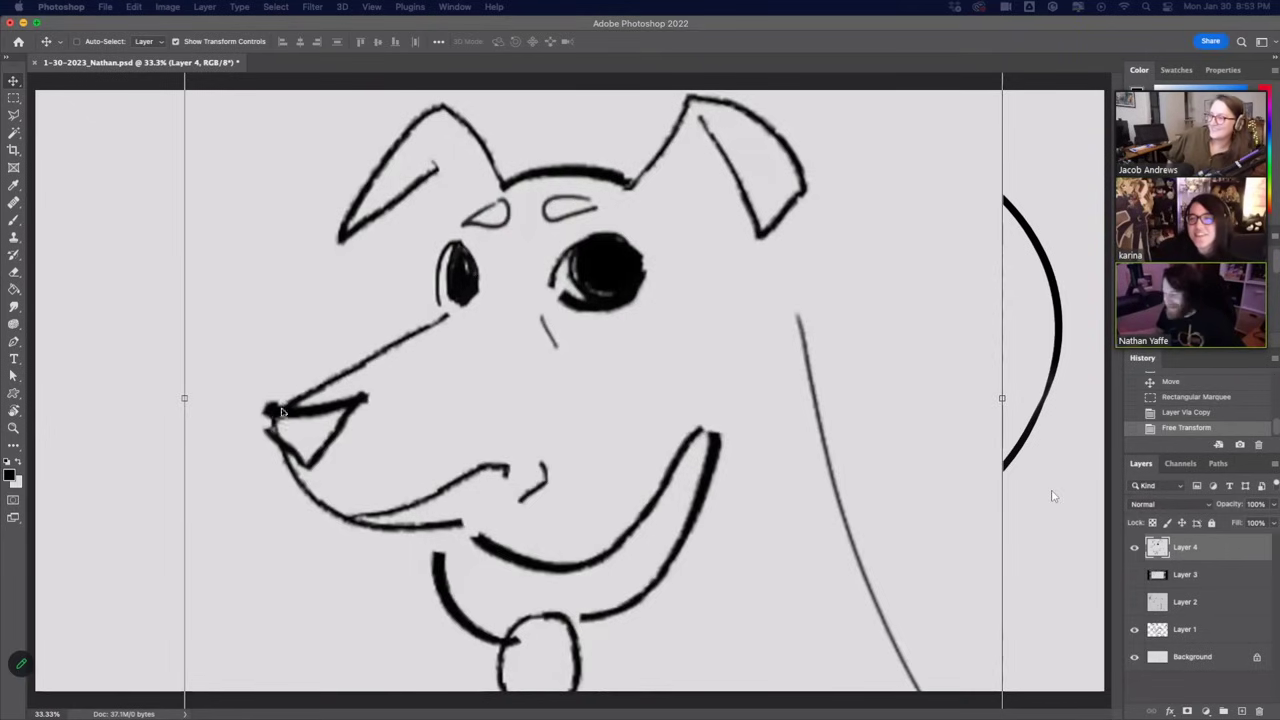
{"action": "left_click", "coordinate": [565, 264]}
{"action": "key", "text": "super+z"}
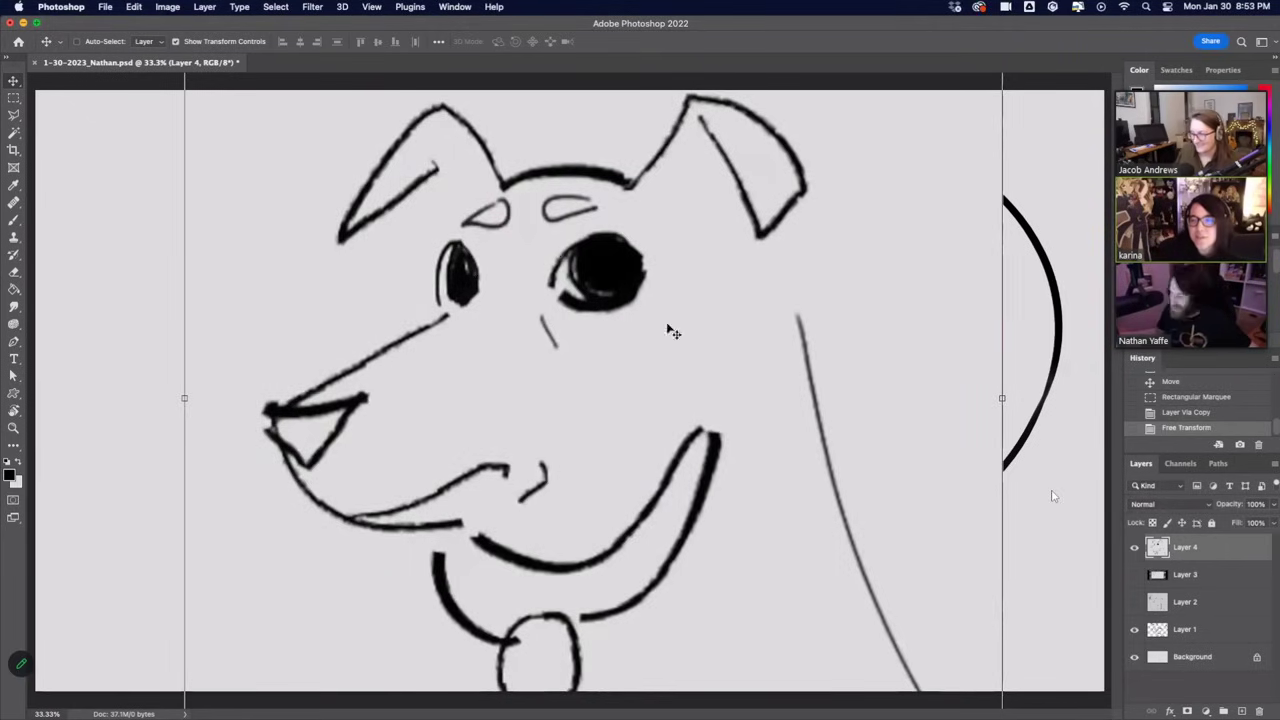
{"action": "left_click", "coordinate": [672, 344]}
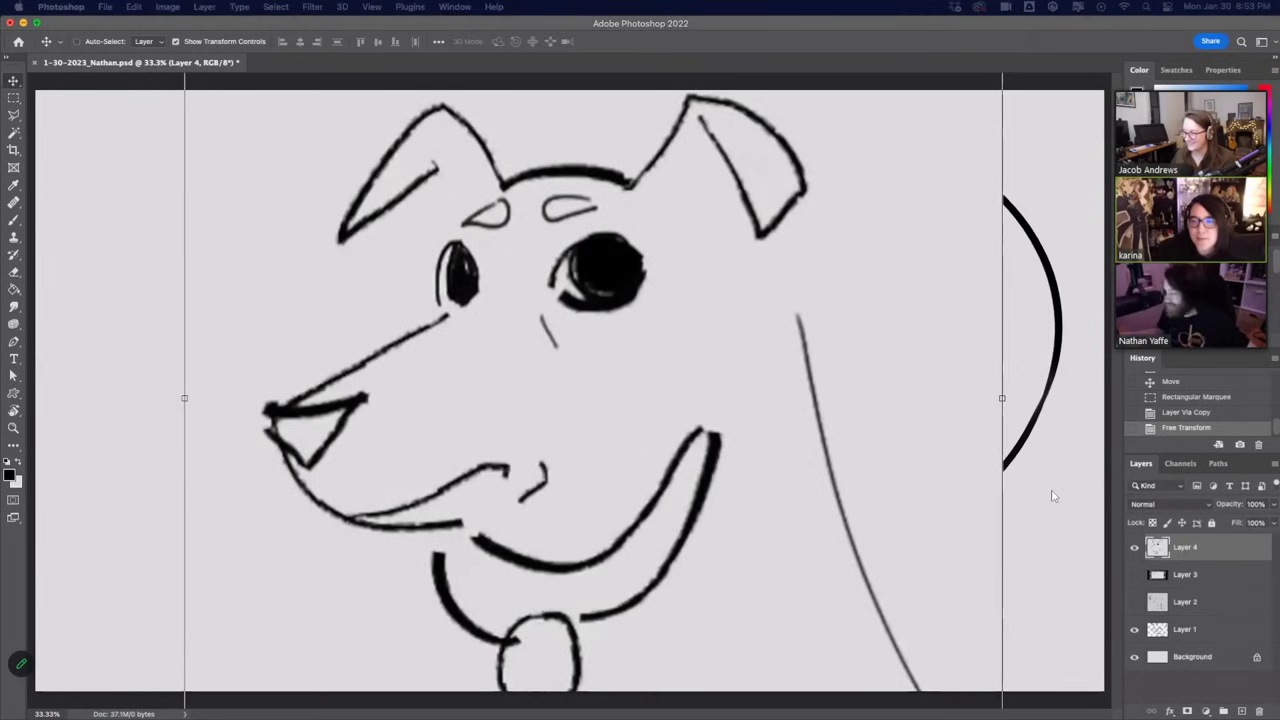
{"action": "left_click", "coordinate": [660, 253]}
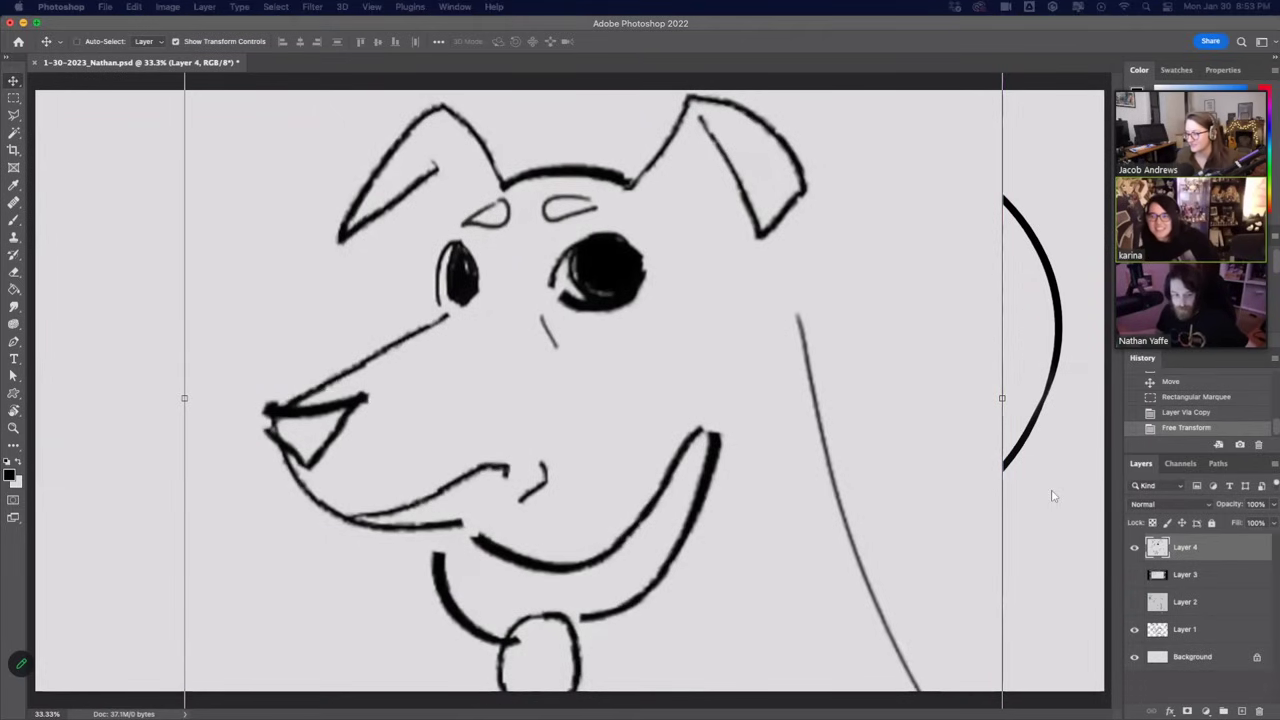
{"action": "left_click", "coordinate": [622, 350]}
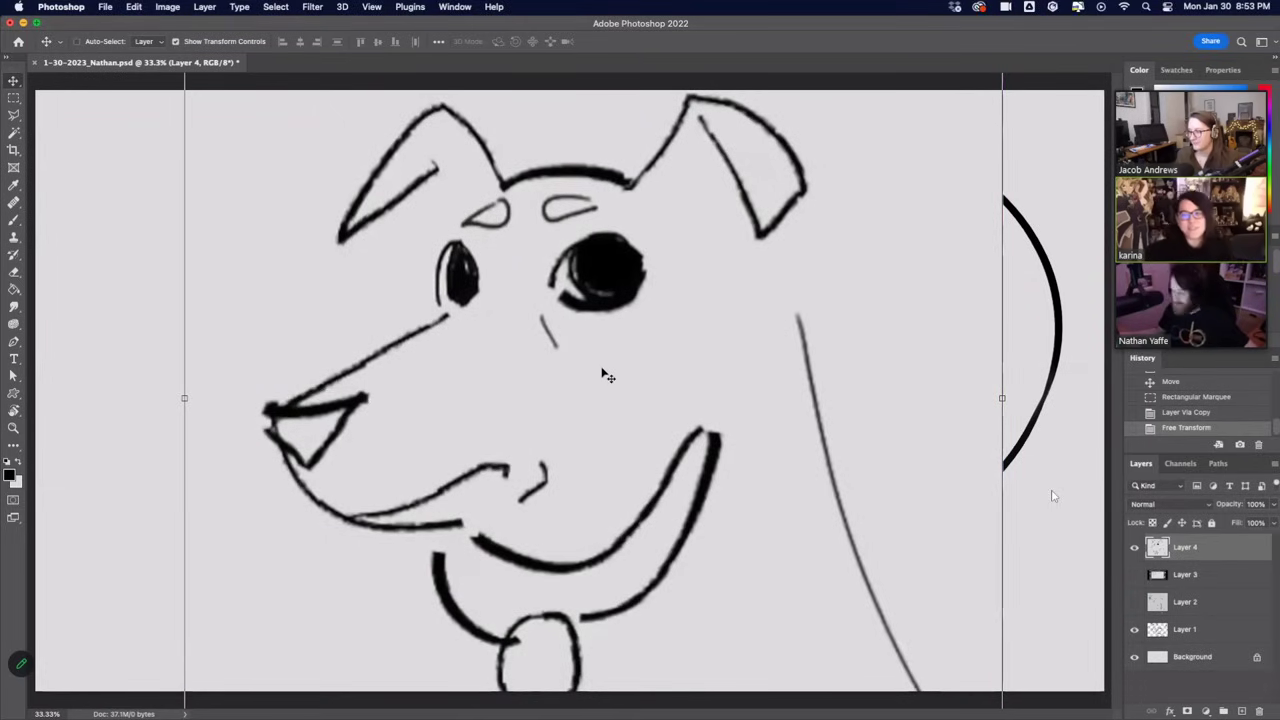
Paste the screenshot of the dog holding a gun as a new layer, scale it to about 288% and centre it on the canvas.
{"action": "key", "text": "super+v"}
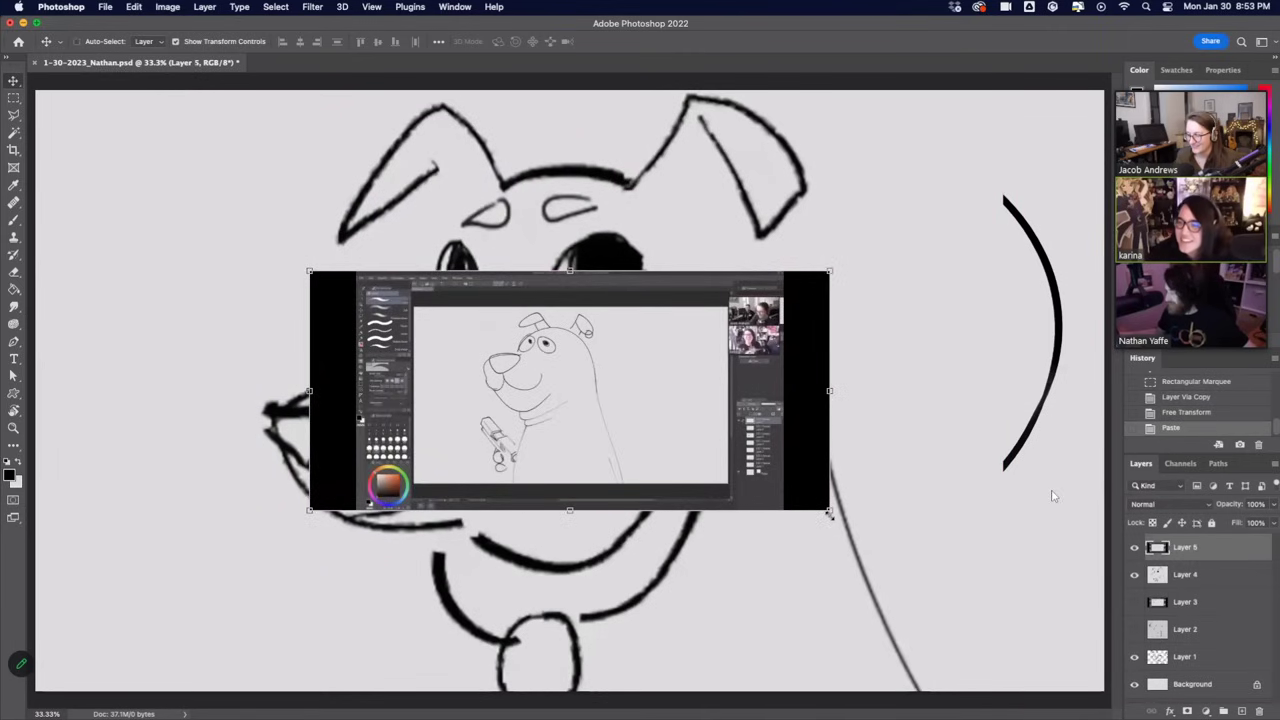
{"action": "left_click_drag", "start_coordinate": [829, 515], "coordinate": [1156, 672]}
{"action": "left_click_drag", "start_coordinate": [310, 270], "coordinate": [20, 60]}
{"action": "left_click_drag", "start_coordinate": [626, 380], "coordinate": [574, 346]}
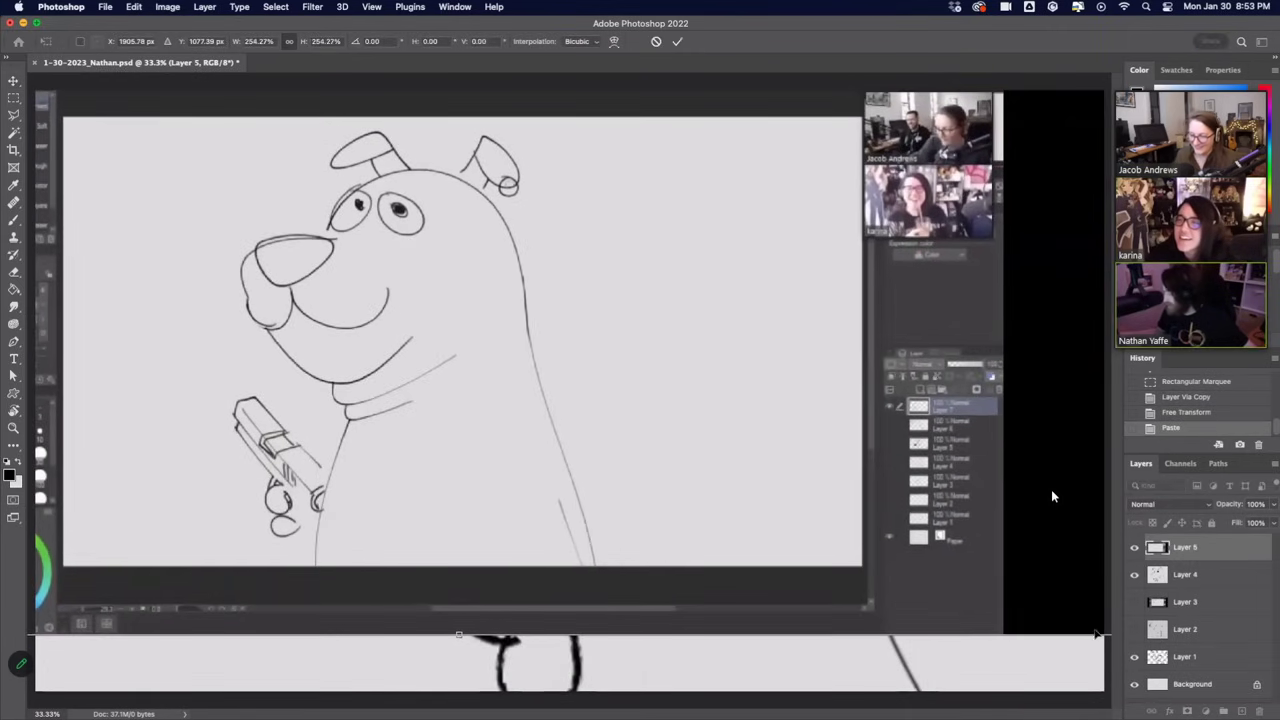
{"action": "left_click_drag", "start_coordinate": [749, 635], "coordinate": [1008, 717]}
{"action": "left_click_drag", "start_coordinate": [697, 388], "coordinate": [831, 412]}
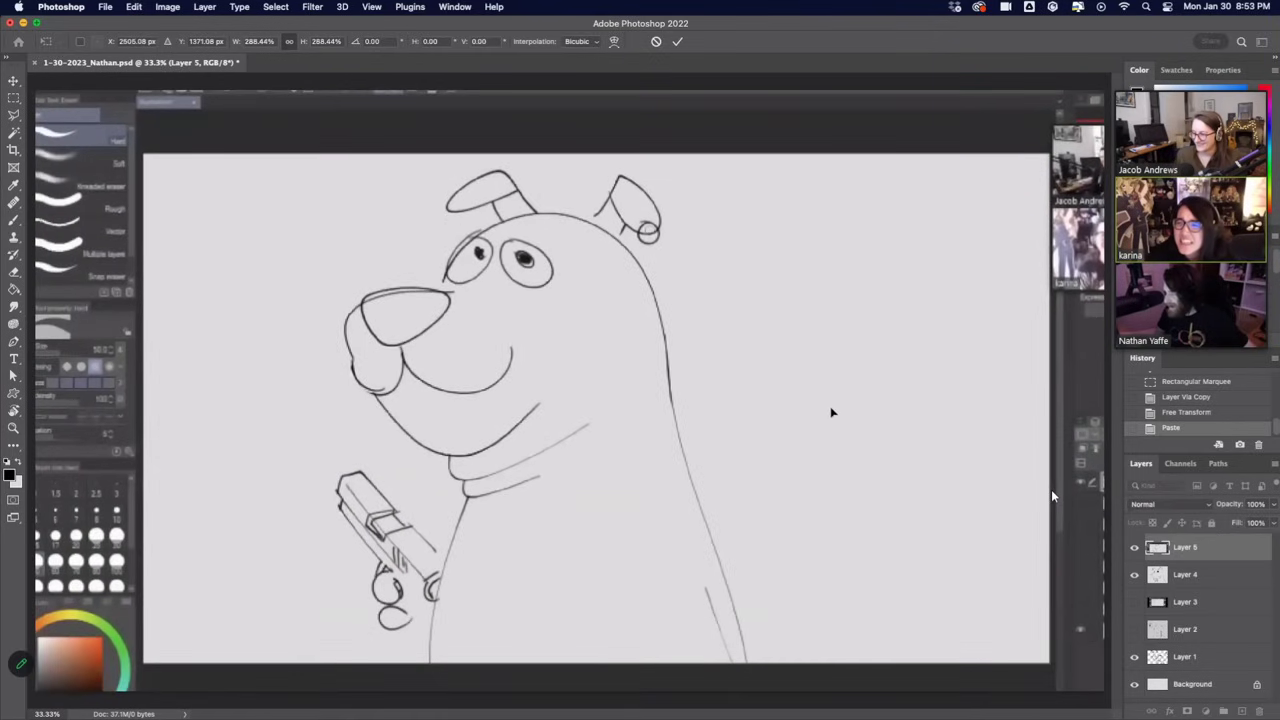
{"action": "key", "text": "Return"}
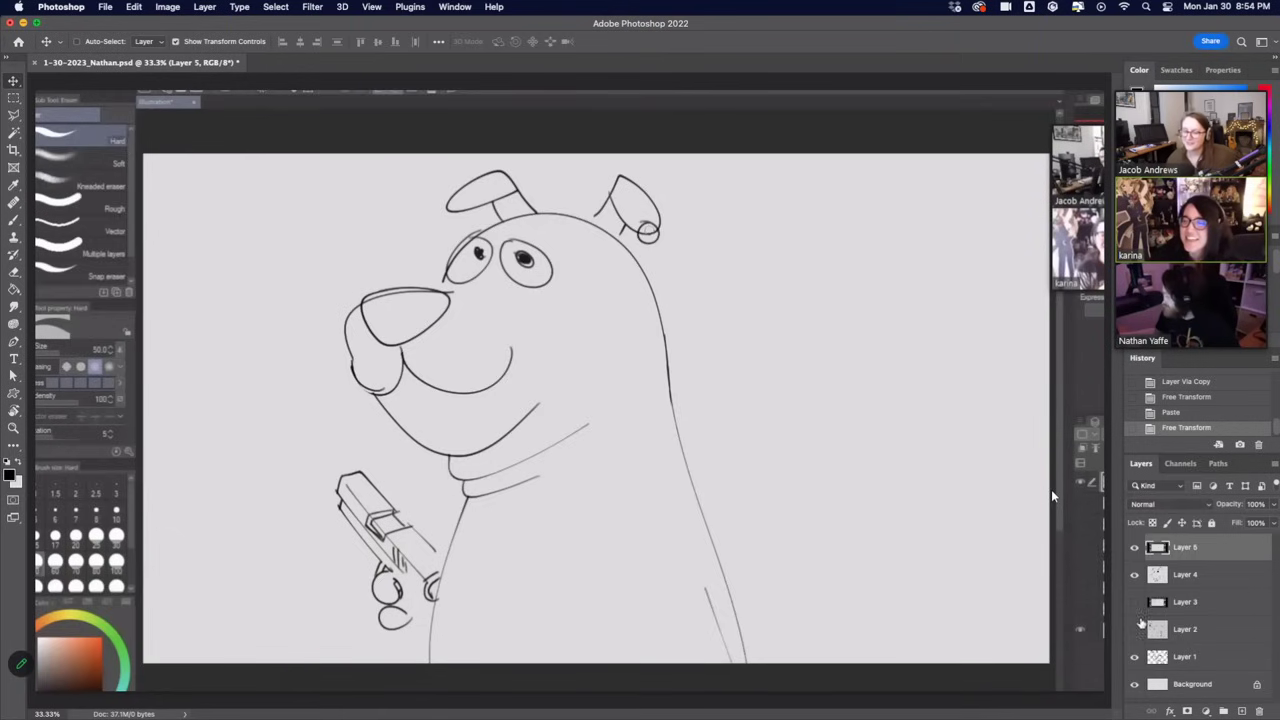
Hide Layer 5 and Layer 4, and brush short whisker strokes under the wolf's chin on Layer 1.
{"action": "left_click", "coordinate": [1134, 547]}
{"action": "left_click", "coordinate": [1134, 575]}
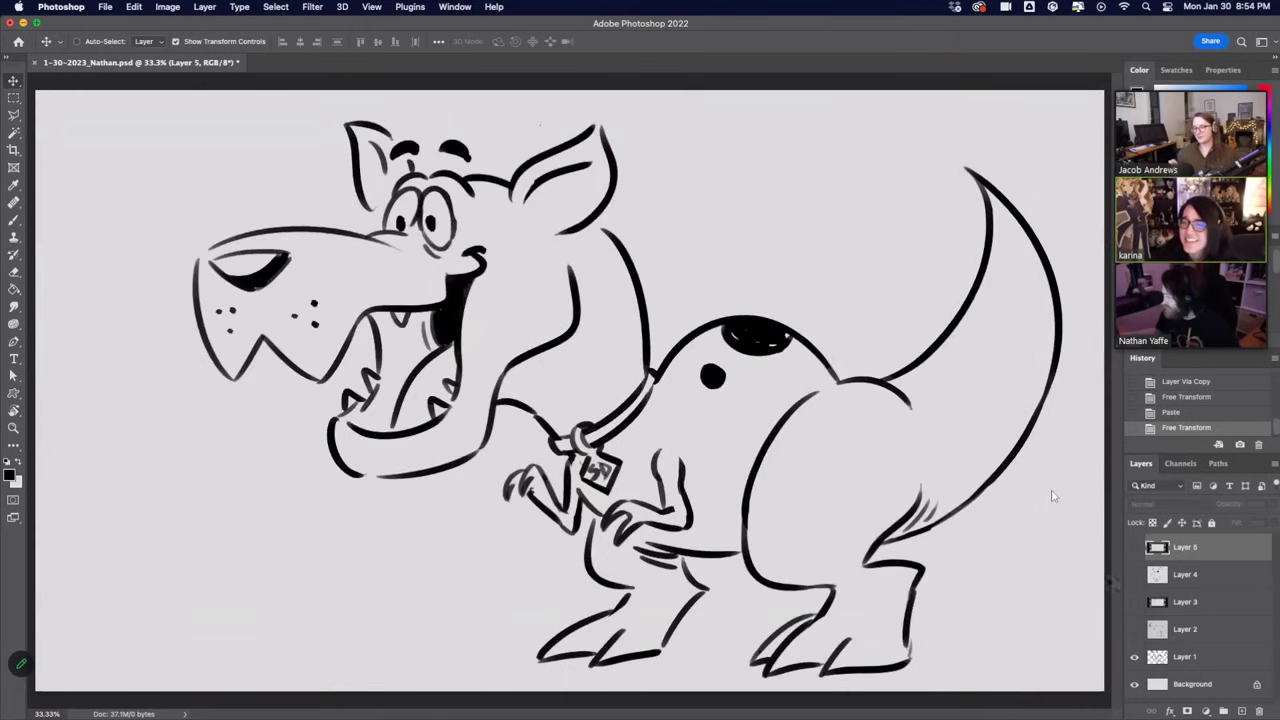
{"action": "left_click", "coordinate": [1200, 656]}
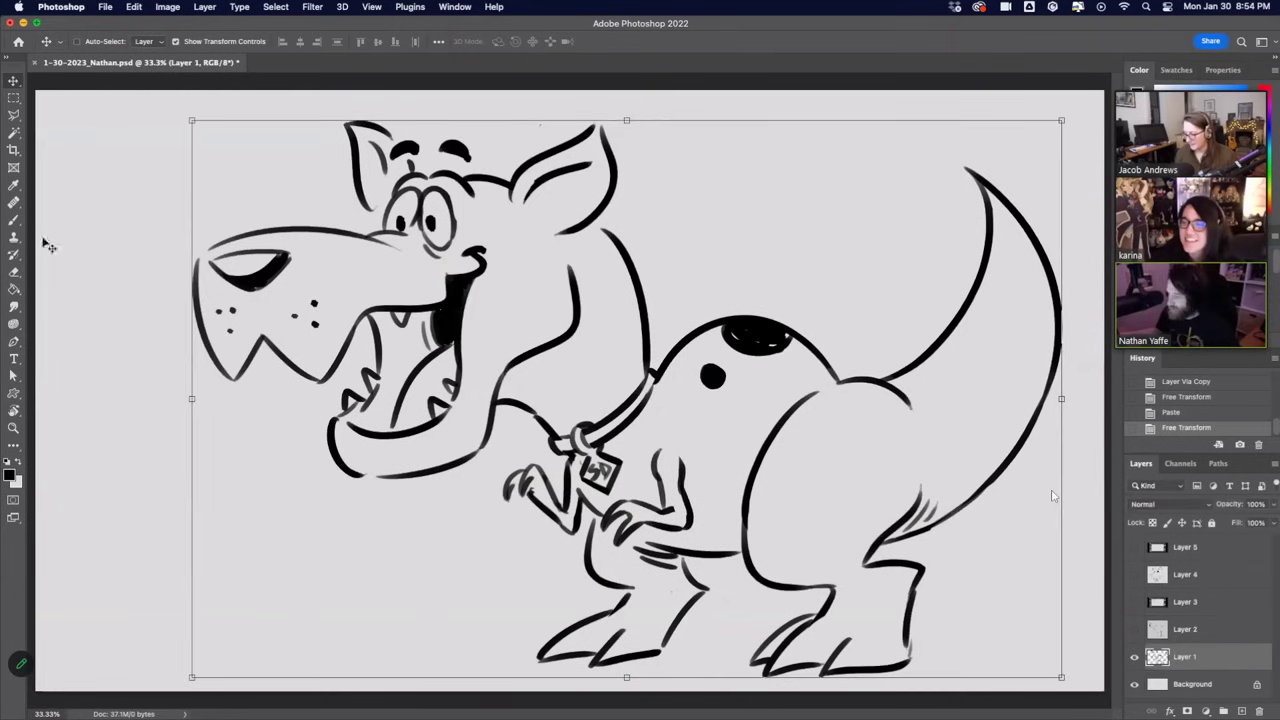
{"action": "left_click", "coordinate": [14, 220]}
{"action": "mouse_move", "coordinate": [385, 471]}
{"action": "left_mouse_down"}
{"action": "mouse_move", "coordinate": [376, 500]}
{"action": "mouse_move", "coordinate": [419, 490]}
{"action": "left_mouse_up"}
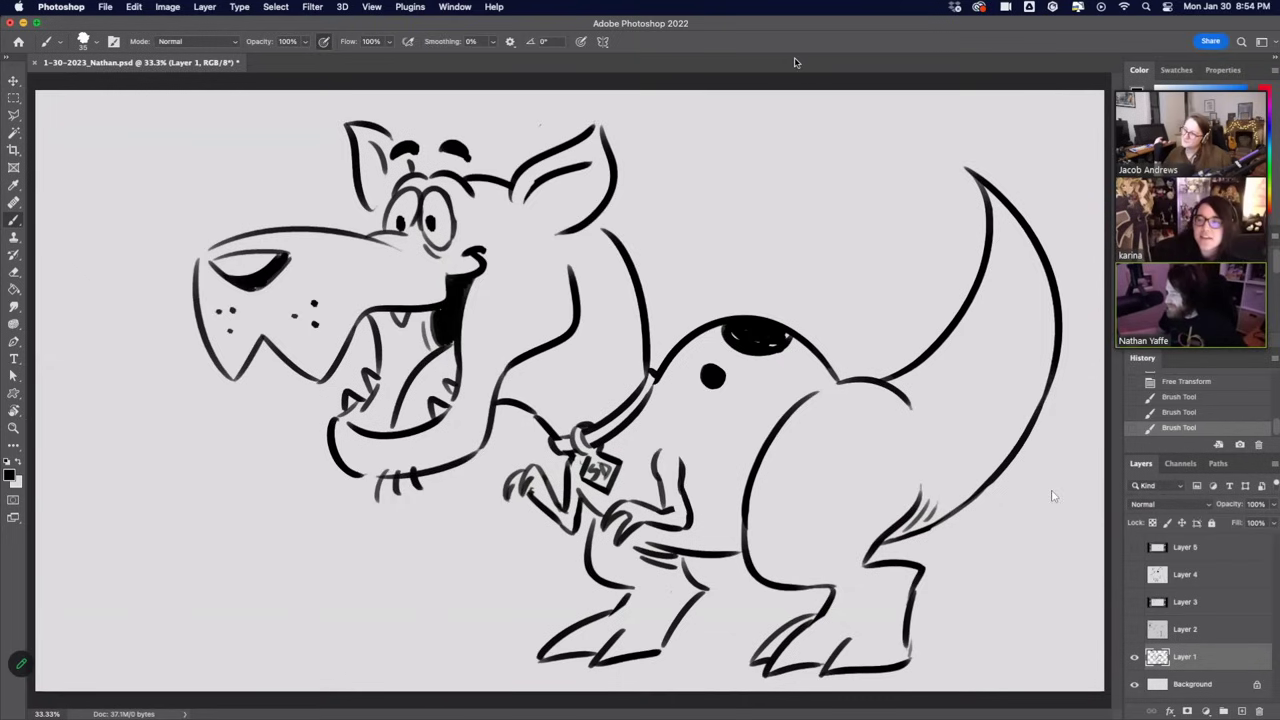
Show the gun-holding dog screenshot on Layer 5 for another look and hide it again.
{"action": "left_click", "coordinate": [1135, 549]}
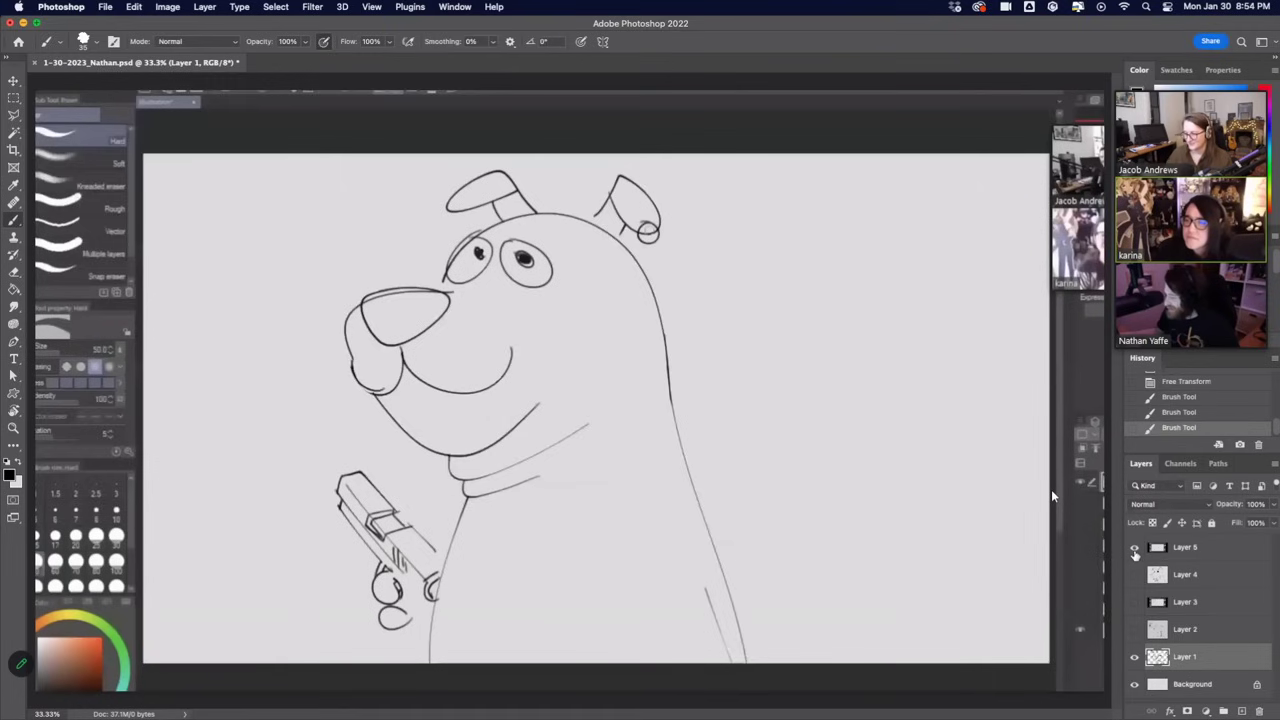
{"action": "left_click", "coordinate": [1135, 549]}
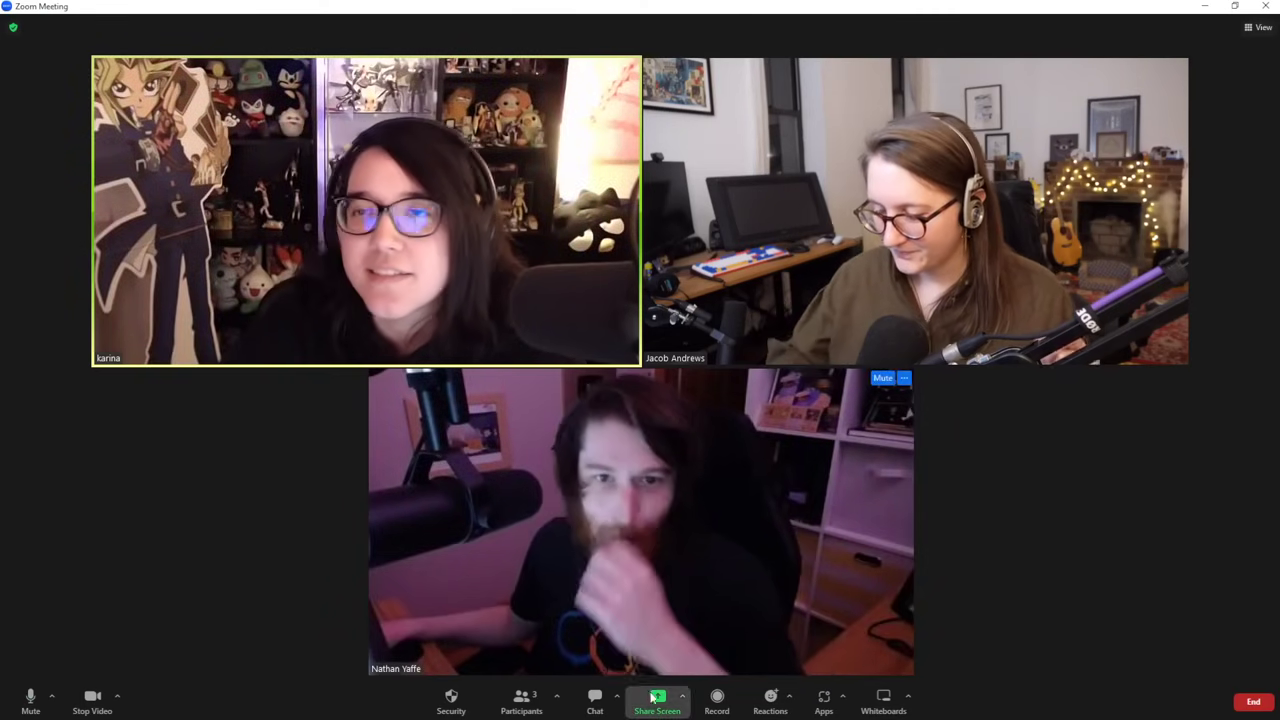
Switch to the Zoom meeting and share the CLIP STUDIO PAINT window.
{"action": "left_click", "coordinate": [657, 693]}
{"action": "left_click", "coordinate": [400, 415]}
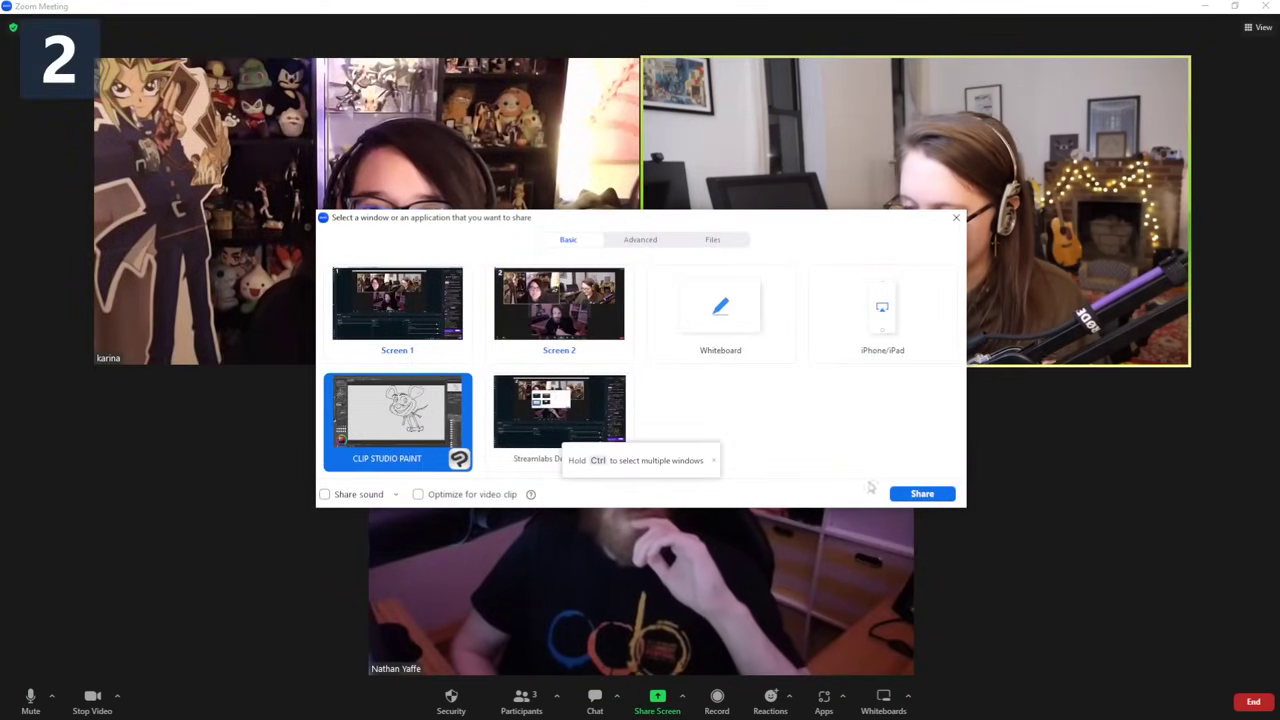
{"action": "left_click", "coordinate": [915, 491]}
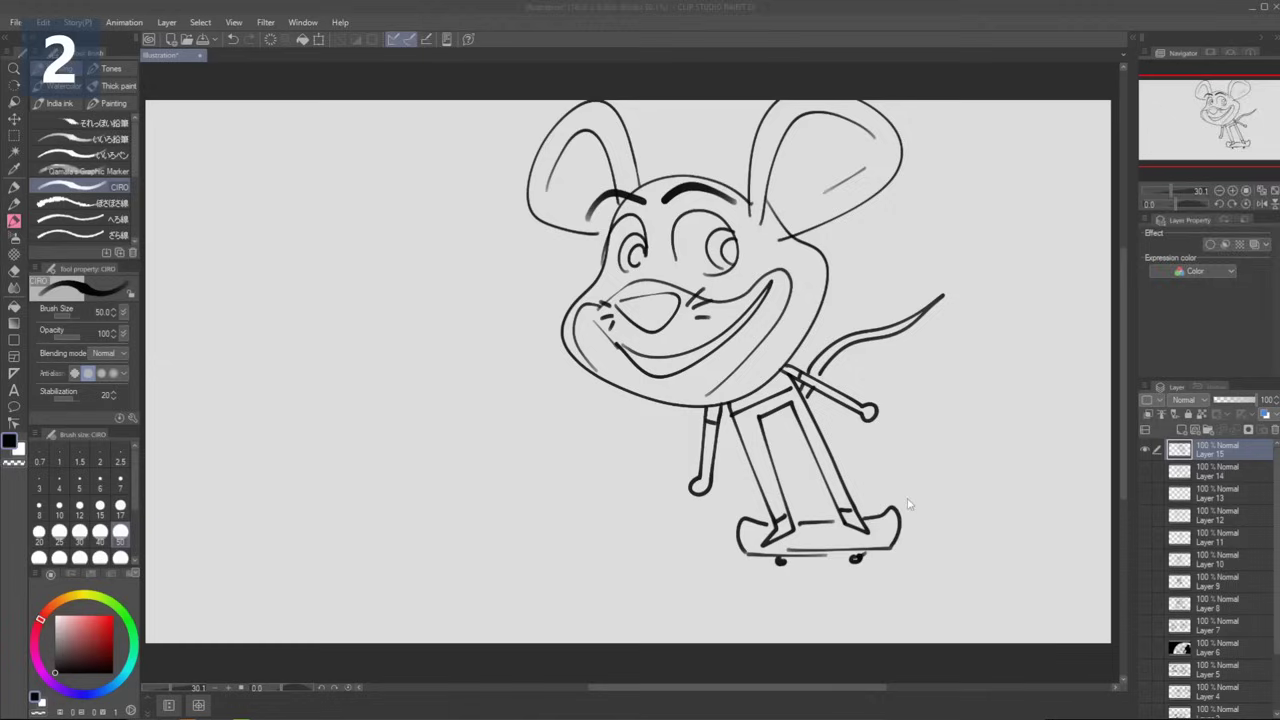
Add a new layer above the skateboarding mouse drawing, hide the mouse layer, and activate the CIRO brush.
{"action": "left_click", "coordinate": [1181, 430]}
{"action": "left_click", "coordinate": [1146, 472]}
{"action": "key", "text": "b"}
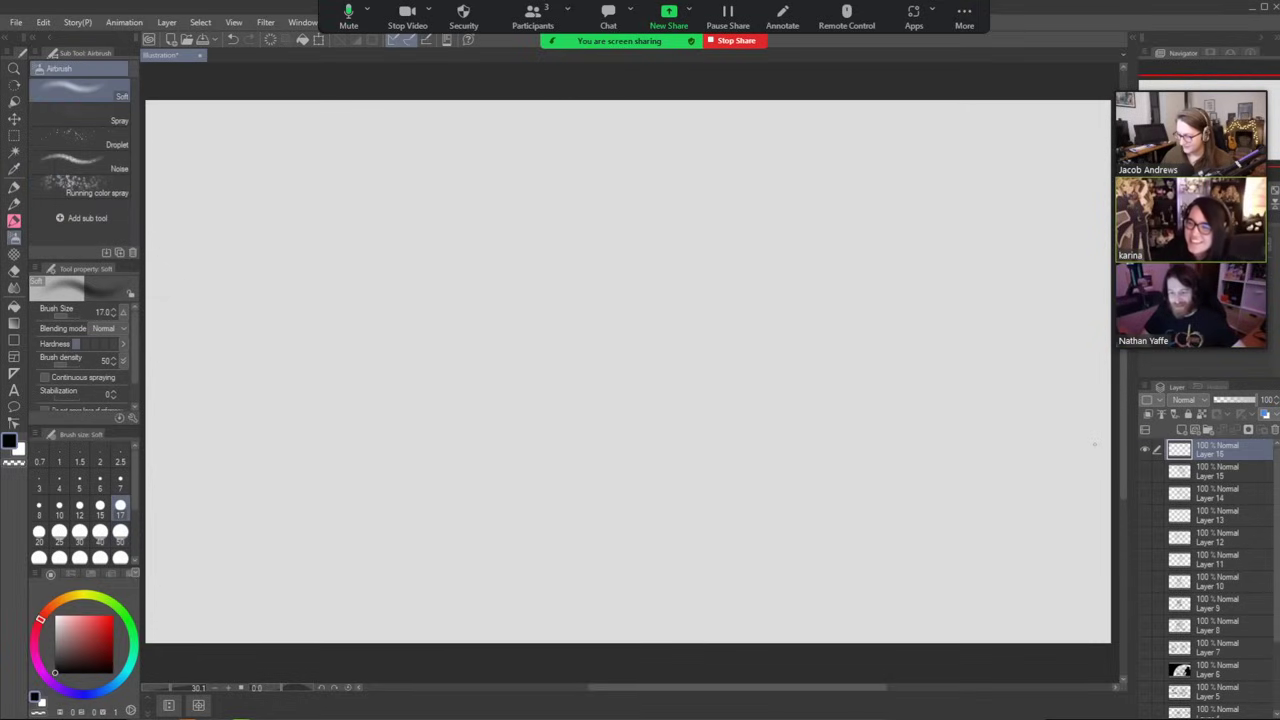
{"action": "key", "text": "b"}
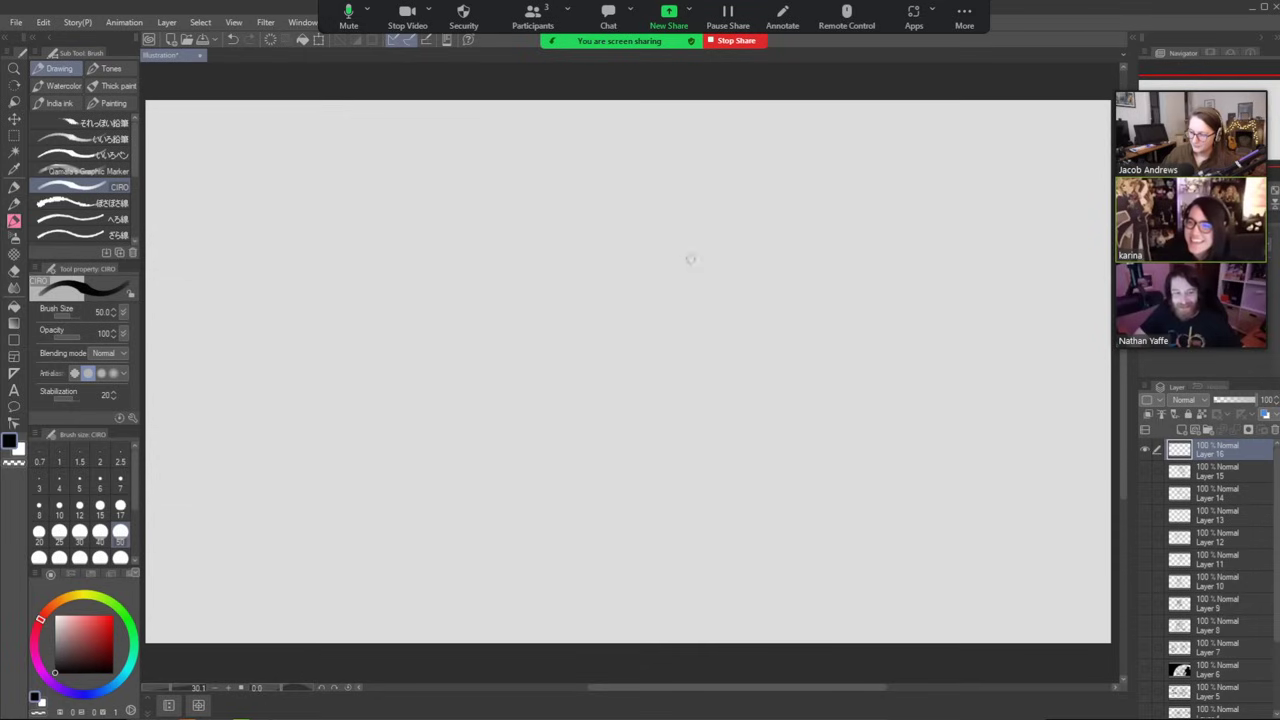
Brush a cartoon dog's tall oval body with a long flat-topped snout and two thin, folded ears.
{"action": "mouse_move", "coordinate": [556, 275]}
{"action": "left_mouse_down"}
{"action": "mouse_move", "coordinate": [556, 237]}
{"action": "mouse_move", "coordinate": [605, 187]}
{"action": "mouse_move", "coordinate": [673, 195]}
{"action": "mouse_move", "coordinate": [719, 251]}
{"action": "mouse_move", "coordinate": [726, 345]}
{"action": "mouse_move", "coordinate": [679, 451]}
{"action": "mouse_move", "coordinate": [584, 474]}
{"action": "mouse_move", "coordinate": [531, 413]}
{"action": "mouse_move", "coordinate": [544, 317]}
{"action": "mouse_move", "coordinate": [577, 280]}
{"action": "mouse_move", "coordinate": [504, 243]}
{"action": "left_mouse_up"}
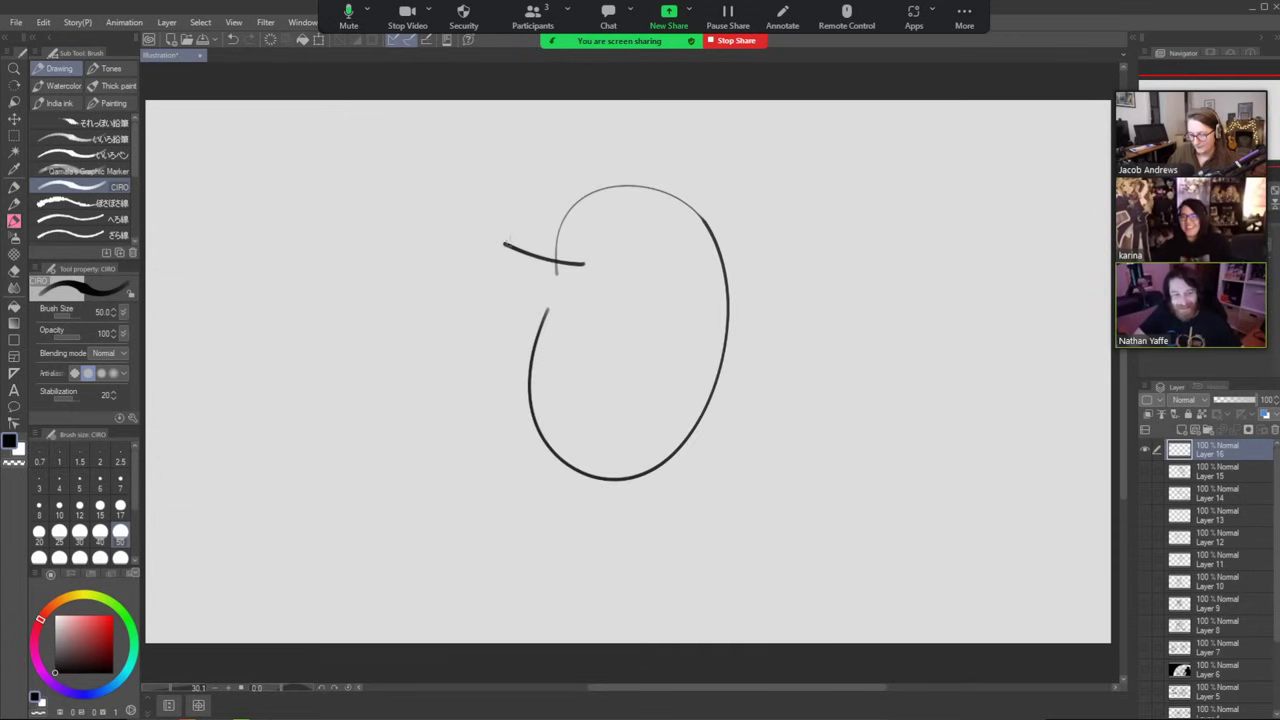
{"action": "key", "text": "ctrl+z"}
{"action": "mouse_move", "coordinate": [600, 246]}
{"action": "left_mouse_down"}
{"action": "mouse_move", "coordinate": [466, 259]}
{"action": "mouse_move", "coordinate": [540, 254]}
{"action": "left_mouse_up"}
{"action": "mouse_move", "coordinate": [462, 258]}
{"action": "left_mouse_down"}
{"action": "mouse_move", "coordinate": [442, 290]}
{"action": "mouse_move", "coordinate": [508, 297]}
{"action": "mouse_move", "coordinate": [583, 280]}
{"action": "left_mouse_up"}
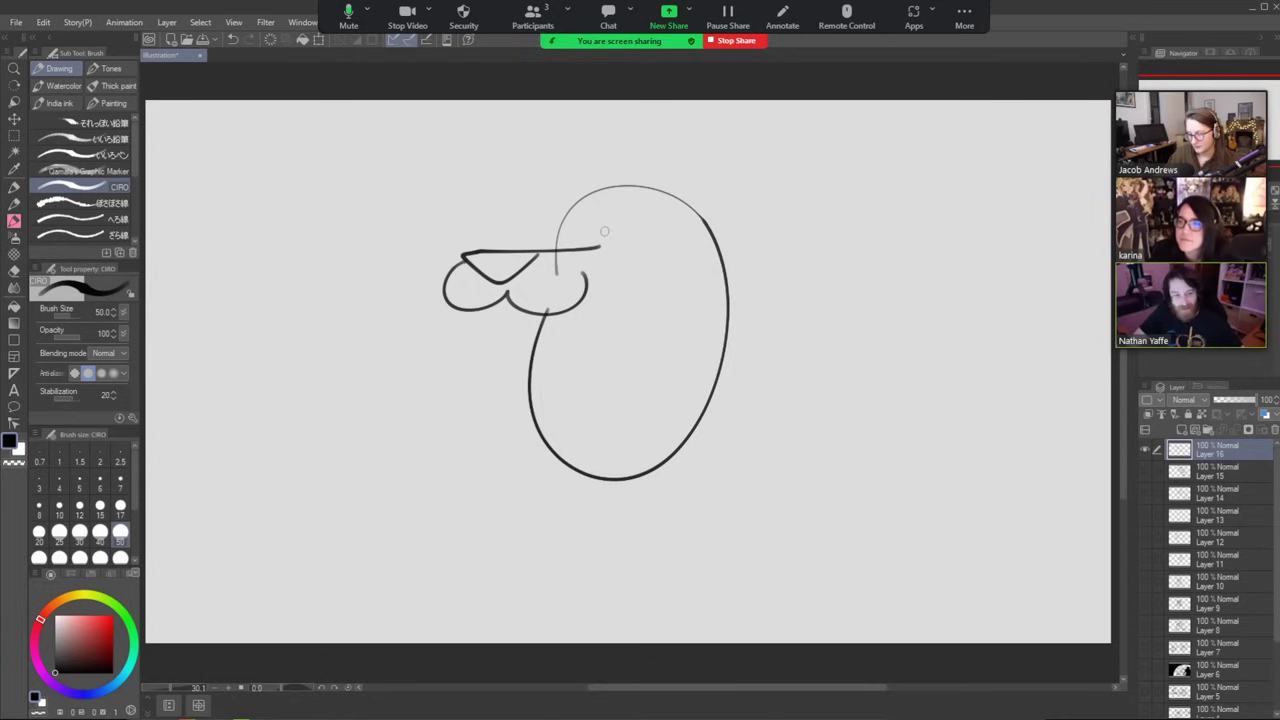
{"action": "mouse_move", "coordinate": [590, 195]}
{"action": "left_mouse_down"}
{"action": "mouse_move", "coordinate": [572, 135]}
{"action": "mouse_move", "coordinate": [498, 124]}
{"action": "mouse_move", "coordinate": [570, 134]}
{"action": "left_mouse_up"}
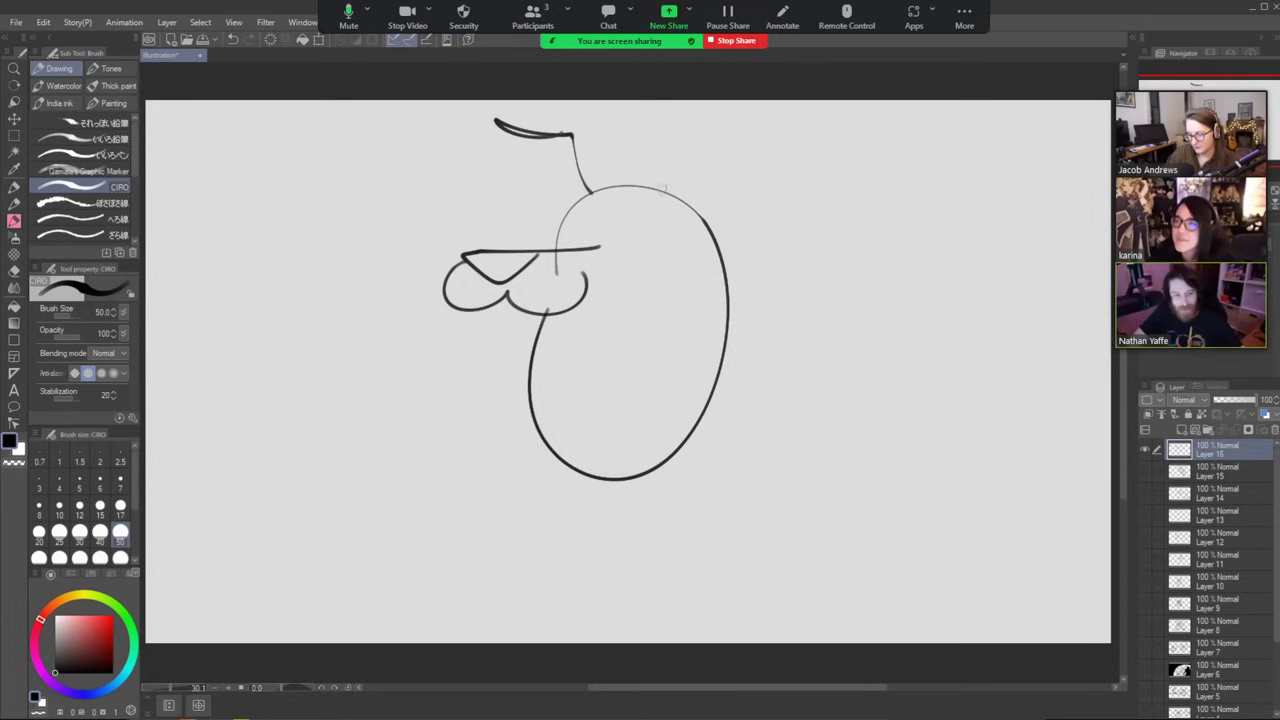
{"action": "mouse_move", "coordinate": [670, 192]}
{"action": "left_mouse_down"}
{"action": "mouse_move", "coordinate": [686, 132]}
{"action": "mouse_move", "coordinate": [724, 136]}
{"action": "mouse_move", "coordinate": [680, 143]}
{"action": "left_mouse_up"}
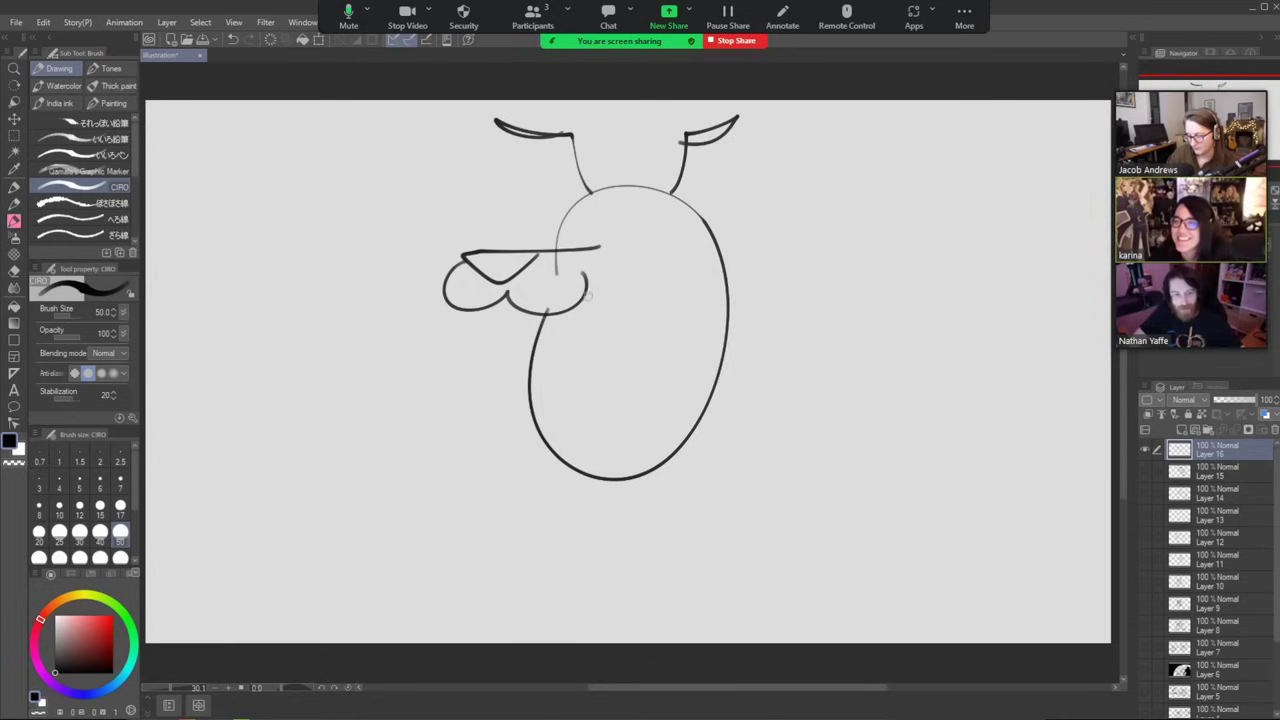
Draw a toothy grin behind the dog's snout and two round eyes with dot pupils above it.
{"action": "mouse_move", "coordinate": [583, 278]}
{"action": "left_mouse_down"}
{"action": "mouse_move", "coordinate": [688, 237]}
{"action": "mouse_move", "coordinate": [663, 268]}
{"action": "mouse_move", "coordinate": [597, 286]}
{"action": "mouse_move", "coordinate": [700, 238]}
{"action": "mouse_move", "coordinate": [640, 292]}
{"action": "mouse_move", "coordinate": [586, 288]}
{"action": "mouse_move", "coordinate": [672, 276]}
{"action": "mouse_move", "coordinate": [614, 298]}
{"action": "left_mouse_up"}
{"action": "key", "text": "ctrl+z"}
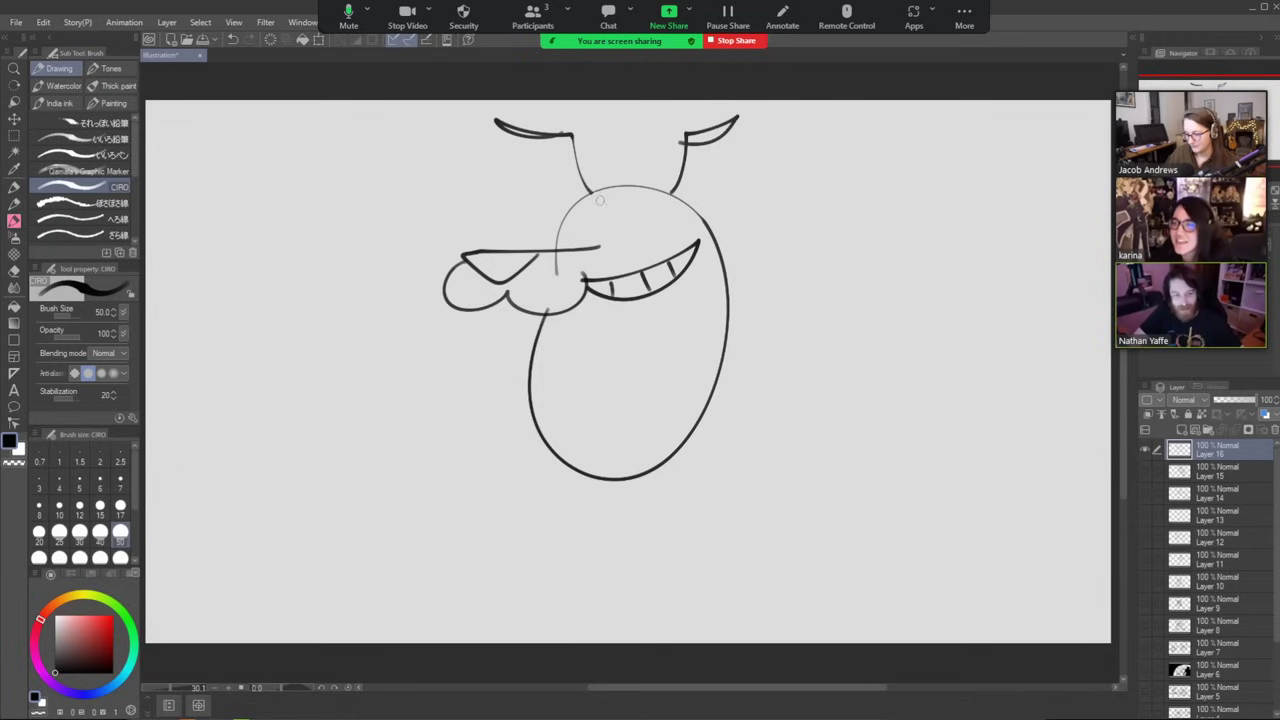
{"action": "mouse_move", "coordinate": [606, 214]}
{"action": "left_mouse_down"}
{"action": "mouse_move", "coordinate": [596, 205]}
{"action": "mouse_move", "coordinate": [588, 246]}
{"action": "mouse_move", "coordinate": [632, 246]}
{"action": "left_mouse_up"}
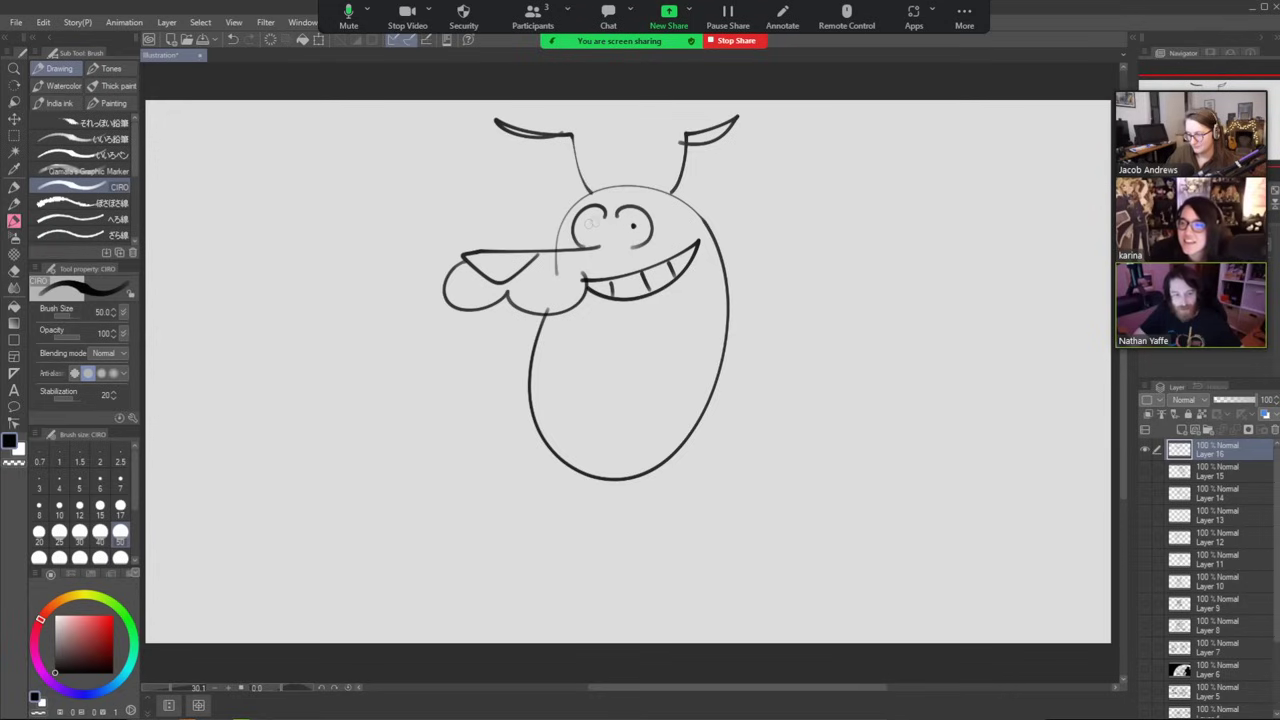
{"action": "left_click", "coordinate": [591, 225]}
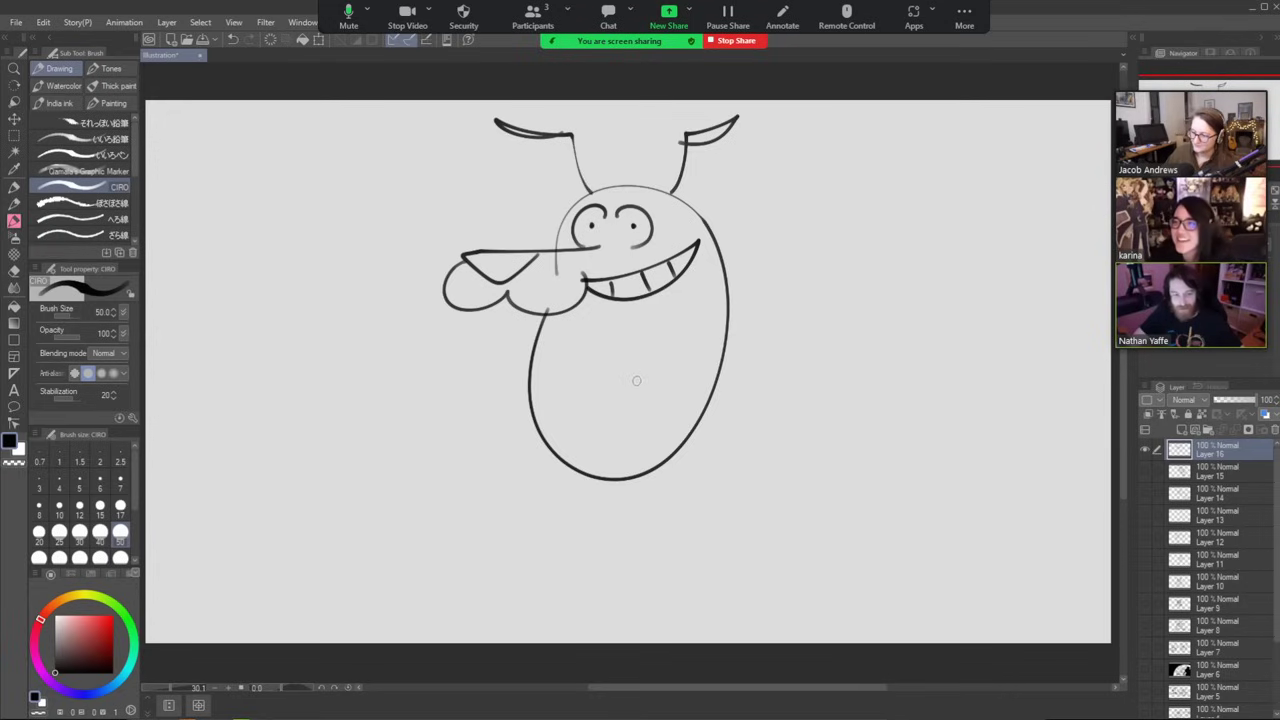
Draw the dog's spiky tail, two legs and two arms, giving each limb a rounded three-toed paw.
{"action": "mouse_move", "coordinate": [708, 404]}
{"action": "left_mouse_down"}
{"action": "mouse_move", "coordinate": [750, 392]}
{"action": "mouse_move", "coordinate": [737, 412]}
{"action": "mouse_move", "coordinate": [748, 428]}
{"action": "mouse_move", "coordinate": [732, 428]}
{"action": "mouse_move", "coordinate": [732, 444]}
{"action": "mouse_move", "coordinate": [703, 423]}
{"action": "left_mouse_up"}
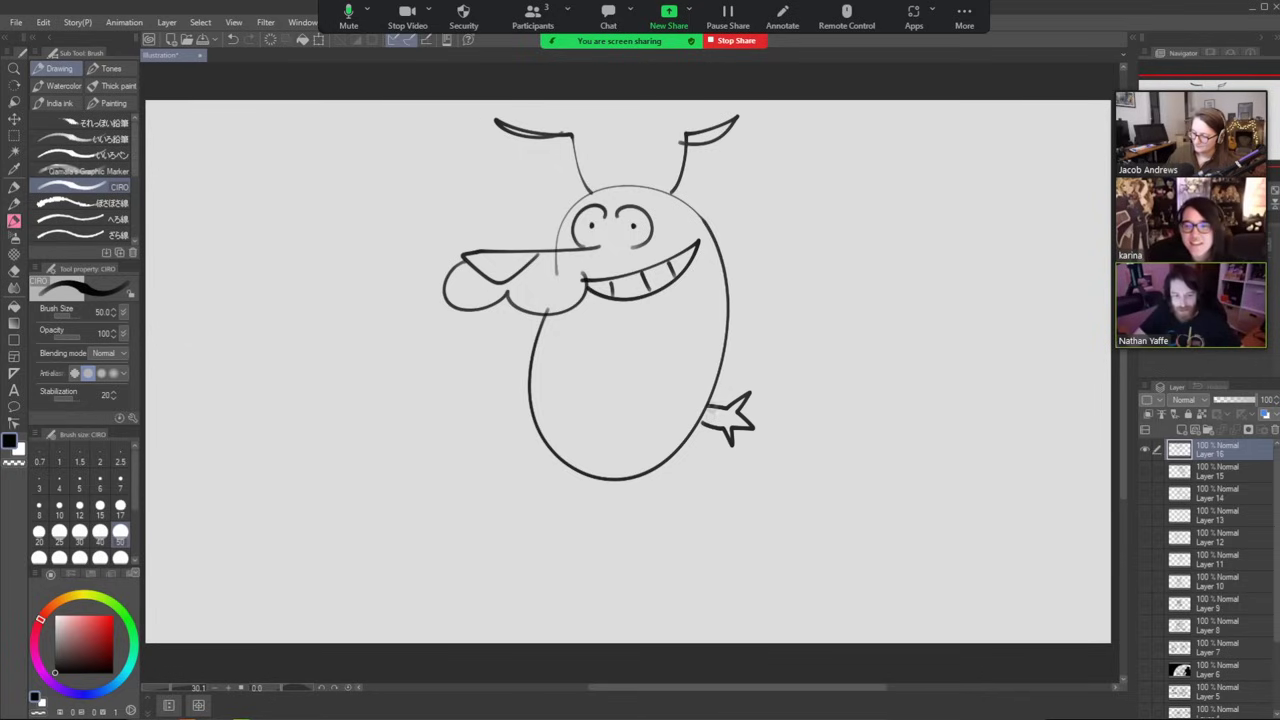
{"action": "mouse_move", "coordinate": [569, 470]}
{"action": "left_mouse_down"}
{"action": "mouse_move", "coordinate": [574, 559]}
{"action": "mouse_move", "coordinate": [607, 537]}
{"action": "mouse_move", "coordinate": [597, 483]}
{"action": "left_mouse_up"}
{"action": "mouse_move", "coordinate": [645, 480]}
{"action": "left_mouse_down"}
{"action": "mouse_move", "coordinate": [669, 539]}
{"action": "mouse_move", "coordinate": [694, 552]}
{"action": "mouse_move", "coordinate": [717, 521]}
{"action": "mouse_move", "coordinate": [692, 515]}
{"action": "mouse_move", "coordinate": [663, 473]}
{"action": "left_mouse_up"}
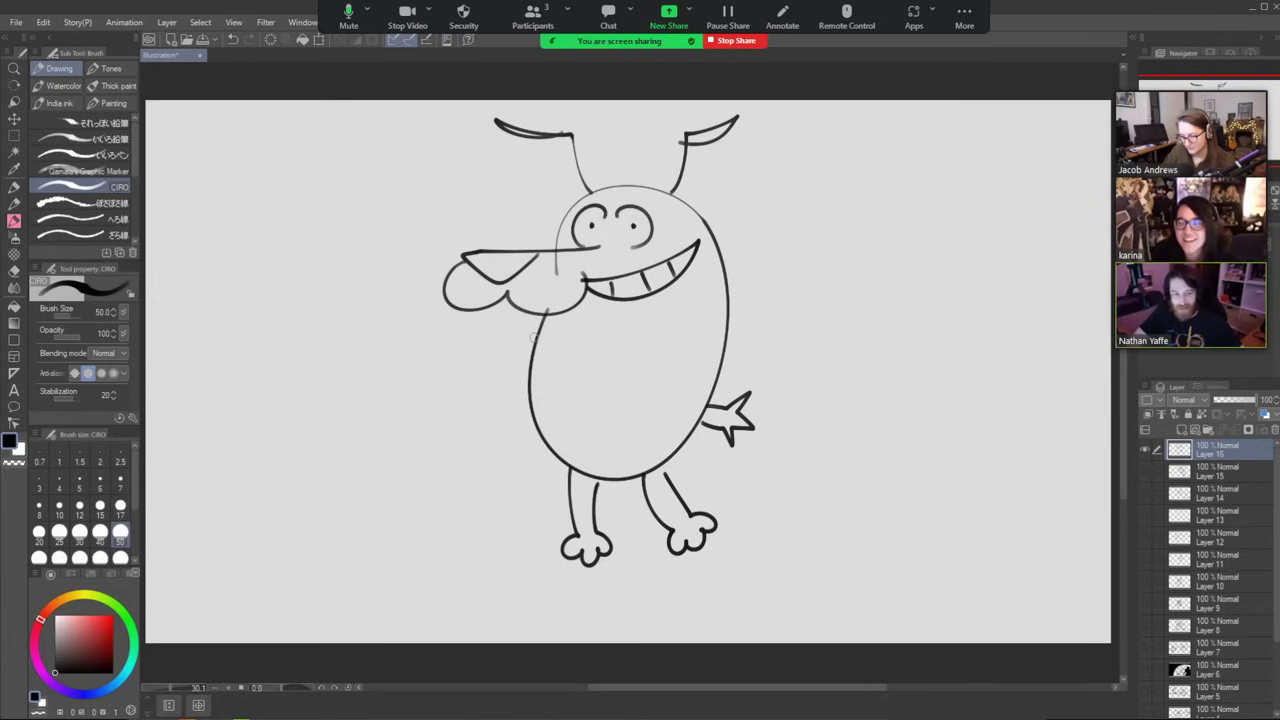
{"action": "mouse_move", "coordinate": [538, 336]}
{"action": "left_mouse_down"}
{"action": "mouse_move", "coordinate": [470, 326]}
{"action": "mouse_move", "coordinate": [445, 344]}
{"action": "mouse_move", "coordinate": [467, 345]}
{"action": "mouse_move", "coordinate": [463, 363]}
{"action": "mouse_move", "coordinate": [480, 347]}
{"action": "mouse_move", "coordinate": [538, 343]}
{"action": "left_mouse_up"}
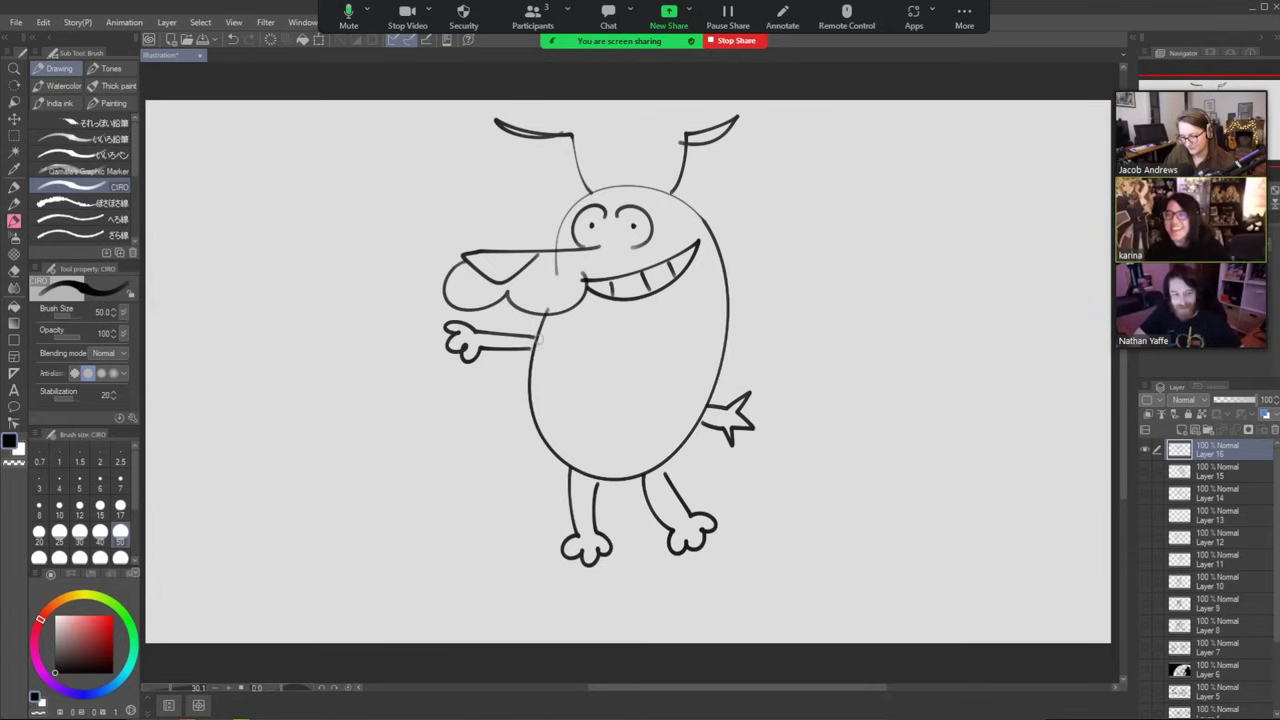
{"action": "mouse_move", "coordinate": [666, 333]}
{"action": "left_mouse_down"}
{"action": "mouse_move", "coordinate": [606, 372]}
{"action": "mouse_move", "coordinate": [621, 368]}
{"action": "mouse_move", "coordinate": [637, 388]}
{"action": "mouse_move", "coordinate": [691, 341]}
{"action": "left_mouse_up"}
Move the dog drawing toward the right of the canvas and add dots on its muzzle and a black spot on one tooth.
{"action": "left_click", "coordinate": [14, 118]}
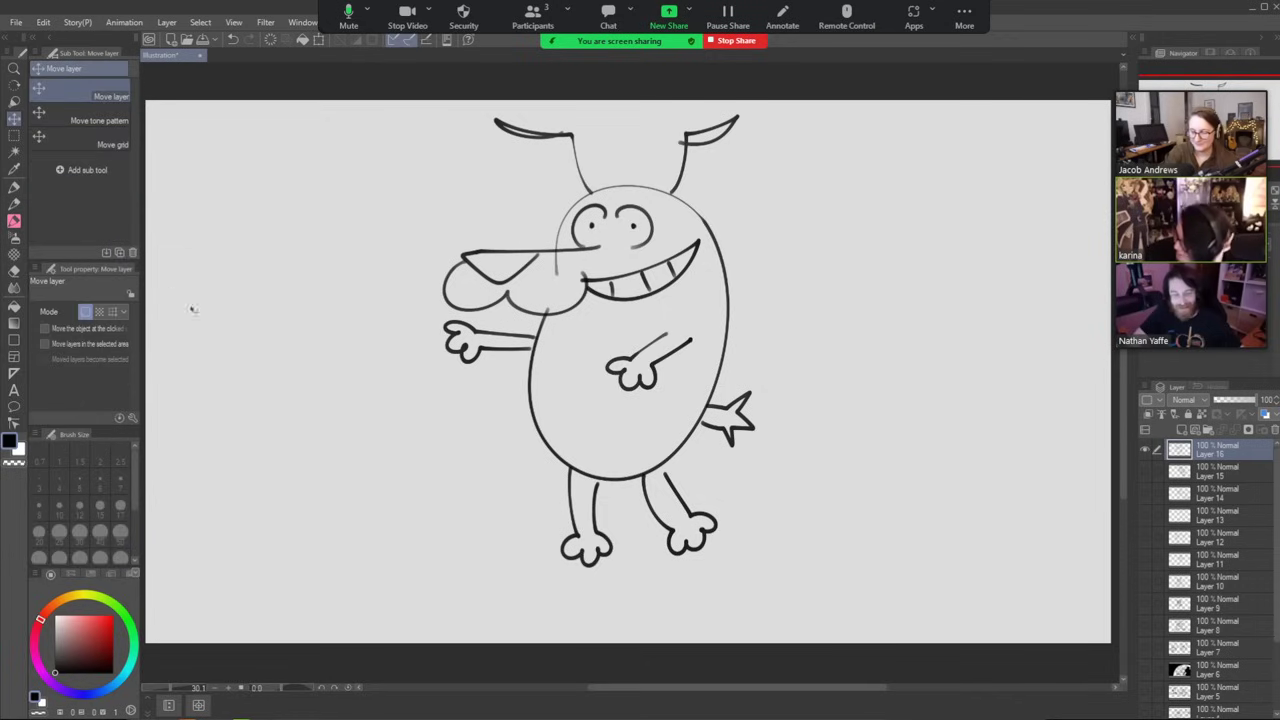
{"action": "mouse_move", "coordinate": [624, 303]}
{"action": "left_mouse_down"}
{"action": "mouse_move", "coordinate": [732, 313]}
{"action": "mouse_move", "coordinate": [739, 326]}
{"action": "left_mouse_up"}
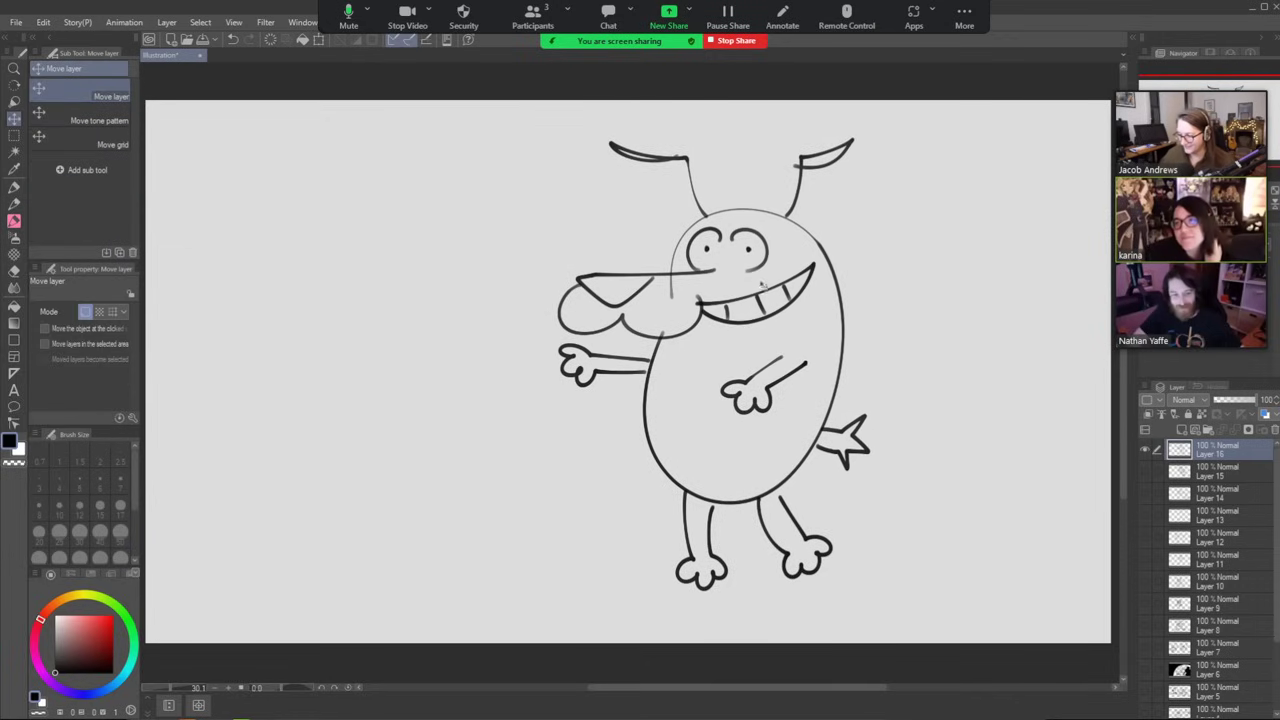
{"action": "key", "text": "b"}
{"action": "left_click", "coordinate": [645, 297]}
{"action": "left_click", "coordinate": [665, 300]}
{"action": "left_click", "coordinate": [580, 317]}
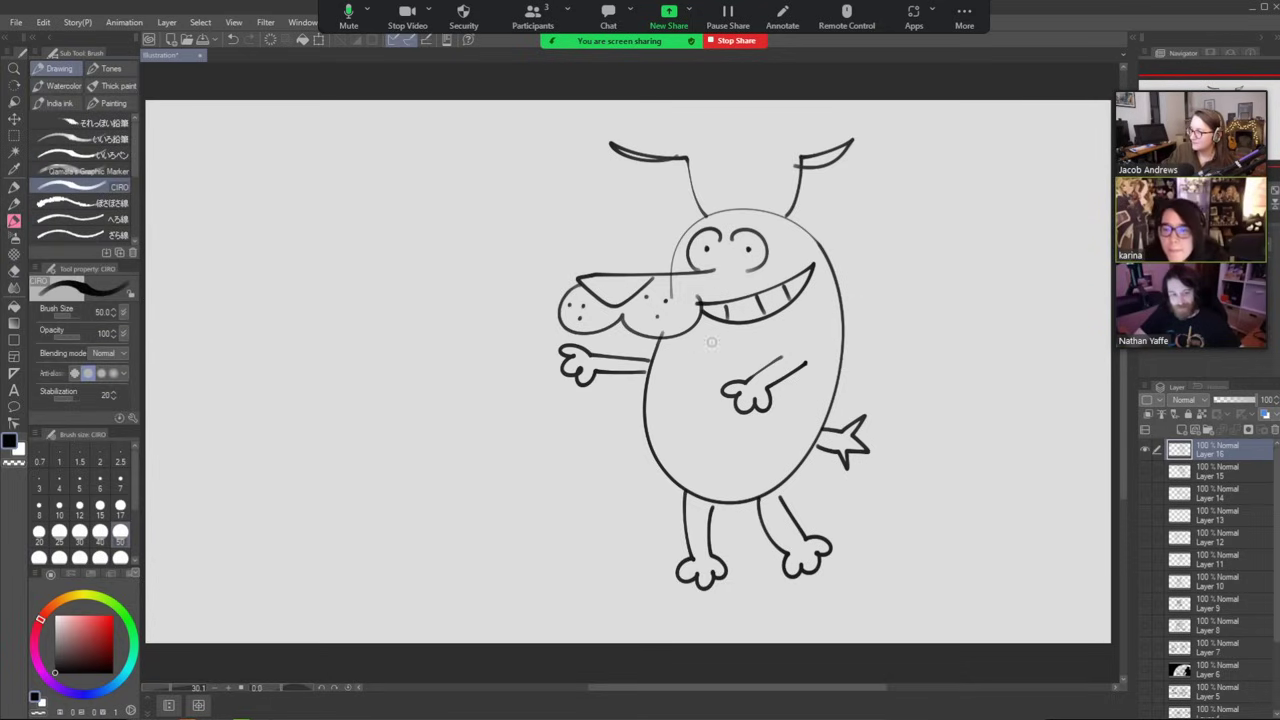
{"action": "left_click_drag", "start_coordinate": [772, 294], "coordinate": [774, 299]}
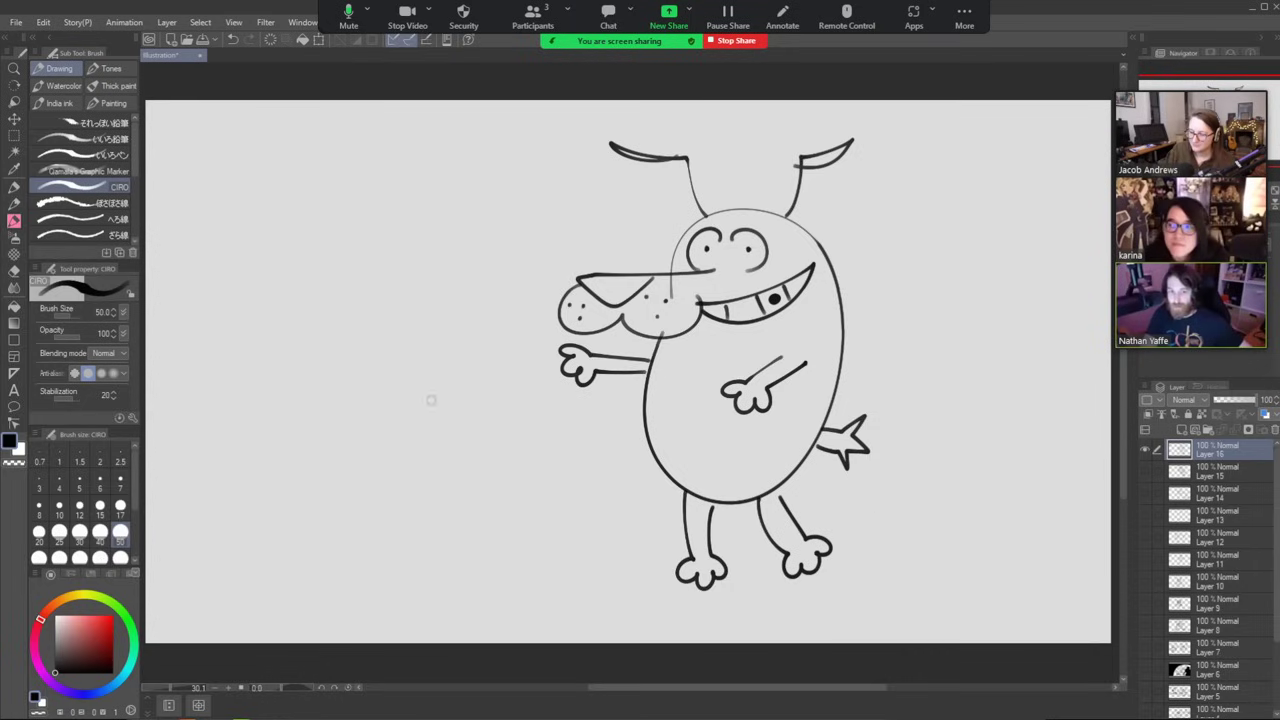
Try sketching a second character beside the dog, with a long beak-like nose, oval body, half-lidded eyes and pointed hat.
{"action": "mouse_move", "coordinate": [369, 333]}
{"action": "left_mouse_down"}
{"action": "mouse_move", "coordinate": [361, 373]}
{"action": "mouse_move", "coordinate": [372, 345]}
{"action": "mouse_move", "coordinate": [382, 386]}
{"action": "mouse_move", "coordinate": [342, 344]}
{"action": "left_mouse_up"}
{"action": "key", "text": "ctrl+z"}
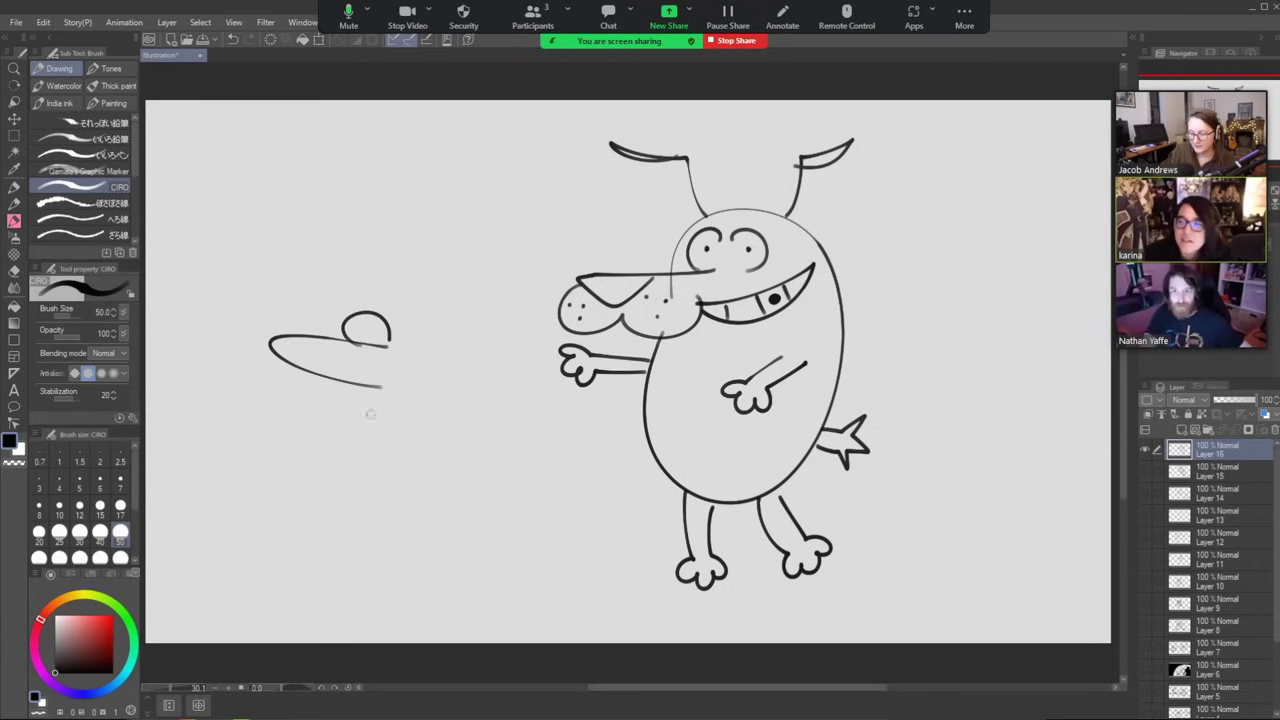
{"action": "mouse_move", "coordinate": [393, 391]}
{"action": "left_mouse_down"}
{"action": "mouse_move", "coordinate": [455, 393]}
{"action": "mouse_move", "coordinate": [447, 403]}
{"action": "left_mouse_up"}
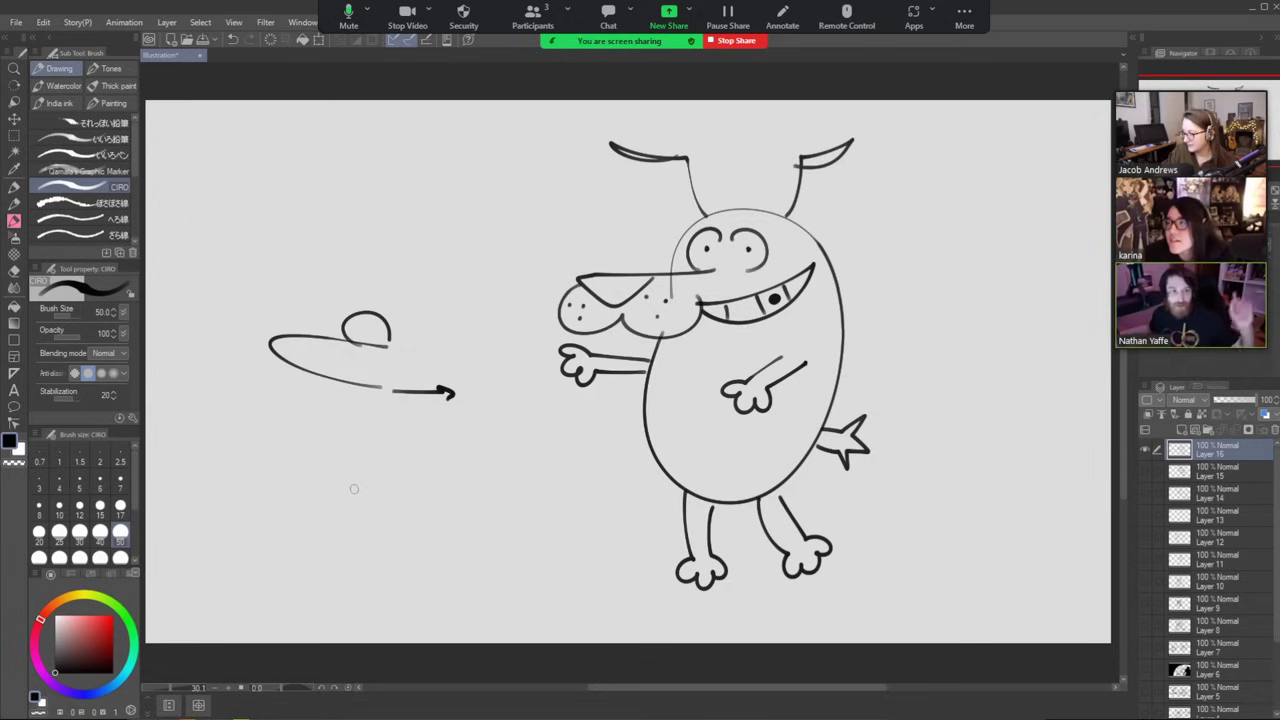
{"action": "mouse_move", "coordinate": [338, 382]}
{"action": "left_mouse_down"}
{"action": "mouse_move", "coordinate": [407, 534]}
{"action": "mouse_move", "coordinate": [504, 415]}
{"action": "mouse_move", "coordinate": [481, 336]}
{"action": "mouse_move", "coordinate": [459, 349]}
{"action": "mouse_move", "coordinate": [444, 378]}
{"action": "mouse_move", "coordinate": [458, 384]}
{"action": "mouse_move", "coordinate": [441, 400]}
{"action": "mouse_move", "coordinate": [367, 385]}
{"action": "left_mouse_up"}
{"action": "key", "text": "e"}
{"action": "key", "text": "b"}
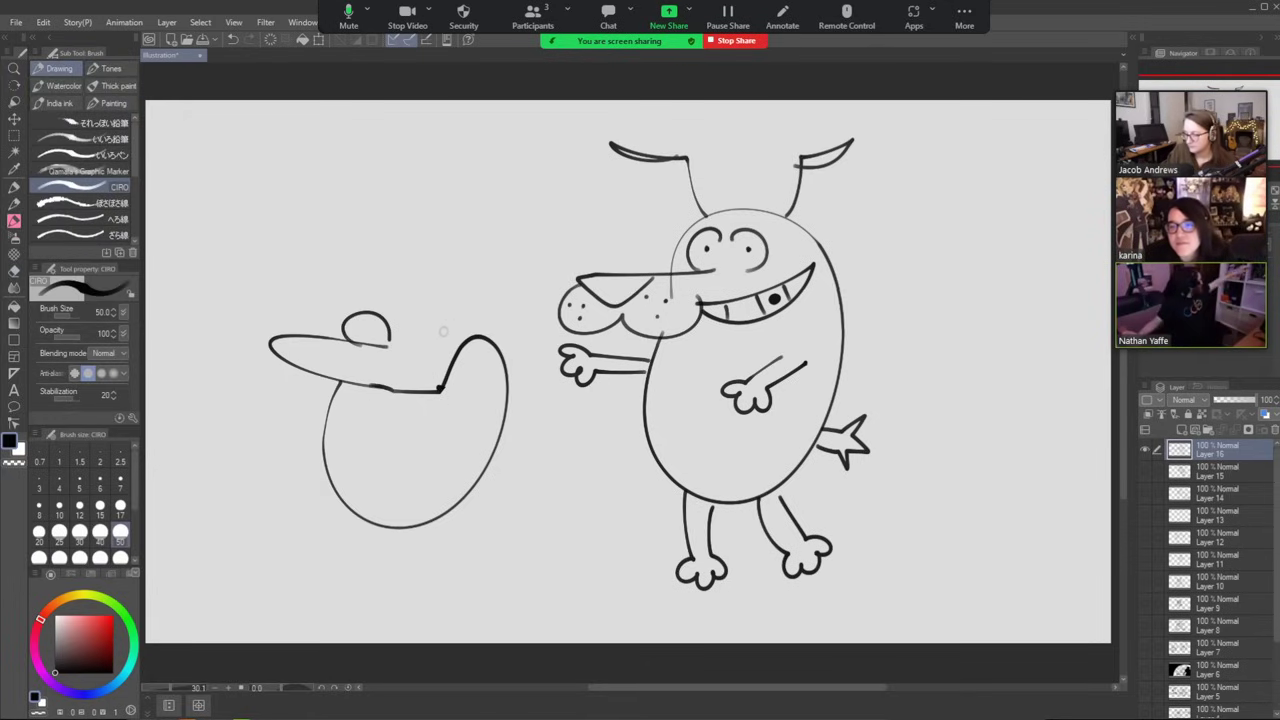
{"action": "mouse_move", "coordinate": [442, 318]}
{"action": "left_mouse_down"}
{"action": "mouse_move", "coordinate": [392, 343]}
{"action": "mouse_move", "coordinate": [436, 315]}
{"action": "left_mouse_up"}
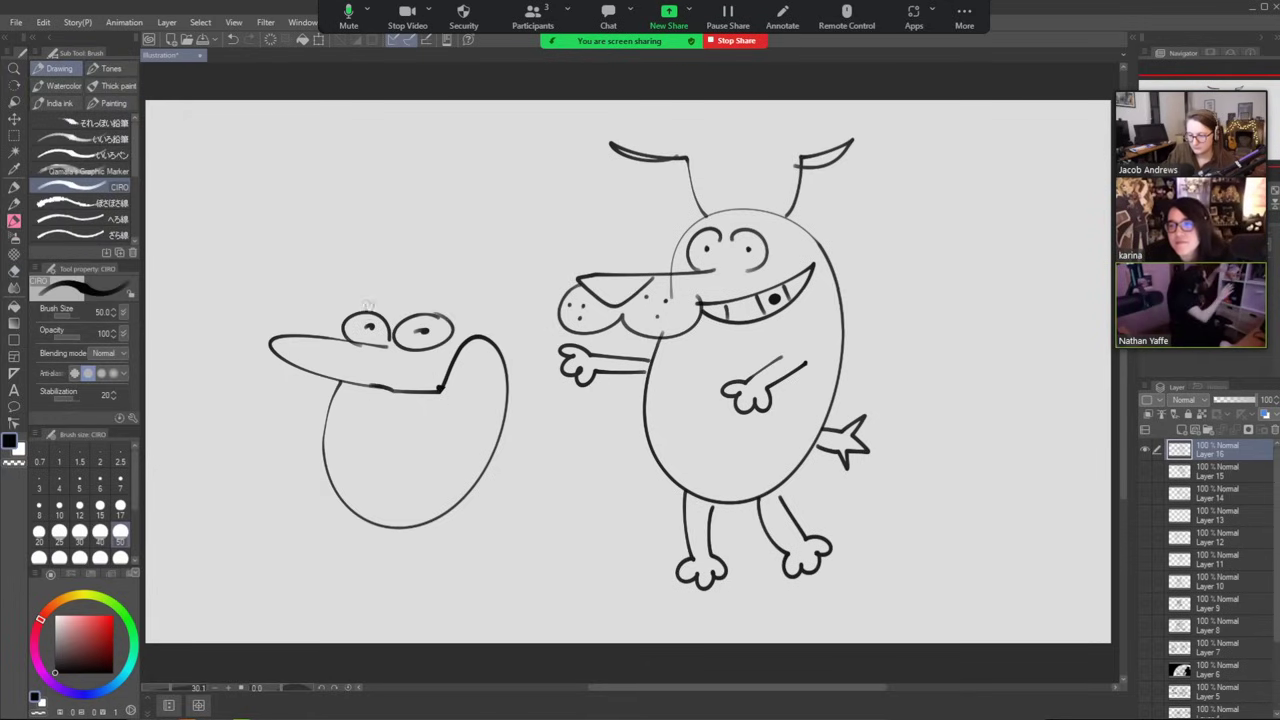
{"action": "mouse_move", "coordinate": [342, 310]}
{"action": "left_mouse_down"}
{"action": "mouse_move", "coordinate": [427, 157]}
{"action": "mouse_move", "coordinate": [487, 310]}
{"action": "left_mouse_up"}
{"action": "mouse_move", "coordinate": [504, 377]}
{"action": "left_mouse_down"}
{"action": "mouse_move", "coordinate": [569, 472]}
{"action": "mouse_move", "coordinate": [564, 511]}
{"action": "mouse_move", "coordinate": [594, 547]}
{"action": "mouse_move", "coordinate": [566, 560]}
{"action": "left_mouse_up"}
{"action": "mouse_move", "coordinate": [516, 522]}
{"action": "left_mouse_down"}
{"action": "mouse_move", "coordinate": [548, 552]}
{"action": "mouse_move", "coordinate": [530, 565]}
{"action": "left_mouse_up"}
{"action": "mouse_move", "coordinate": [420, 525]}
{"action": "left_mouse_down"}
{"action": "mouse_move", "coordinate": [368, 545]}
{"action": "mouse_move", "coordinate": [398, 595]}
{"action": "left_mouse_up"}
{"action": "left_click_drag", "start_coordinate": [366, 517], "coordinate": [366, 600]}
Undo all strokes of the long-nosed character with the pointed hat.
{"action": "key", "text": "ctrl+z"}
{"action": "key", "text": "ctrl+z"}
{"action": "key", "text": "ctrl+z"}
{"action": "key", "text": "ctrl+z"}
{"action": "key", "text": "ctrl+z"}
{"action": "key", "text": "ctrl+z"}
{"action": "key", "text": "ctrl+z"}
{"action": "key", "text": "ctrl+z"}
{"action": "key", "text": "ctrl+z"}
{"action": "key", "text": "ctrl+z"}
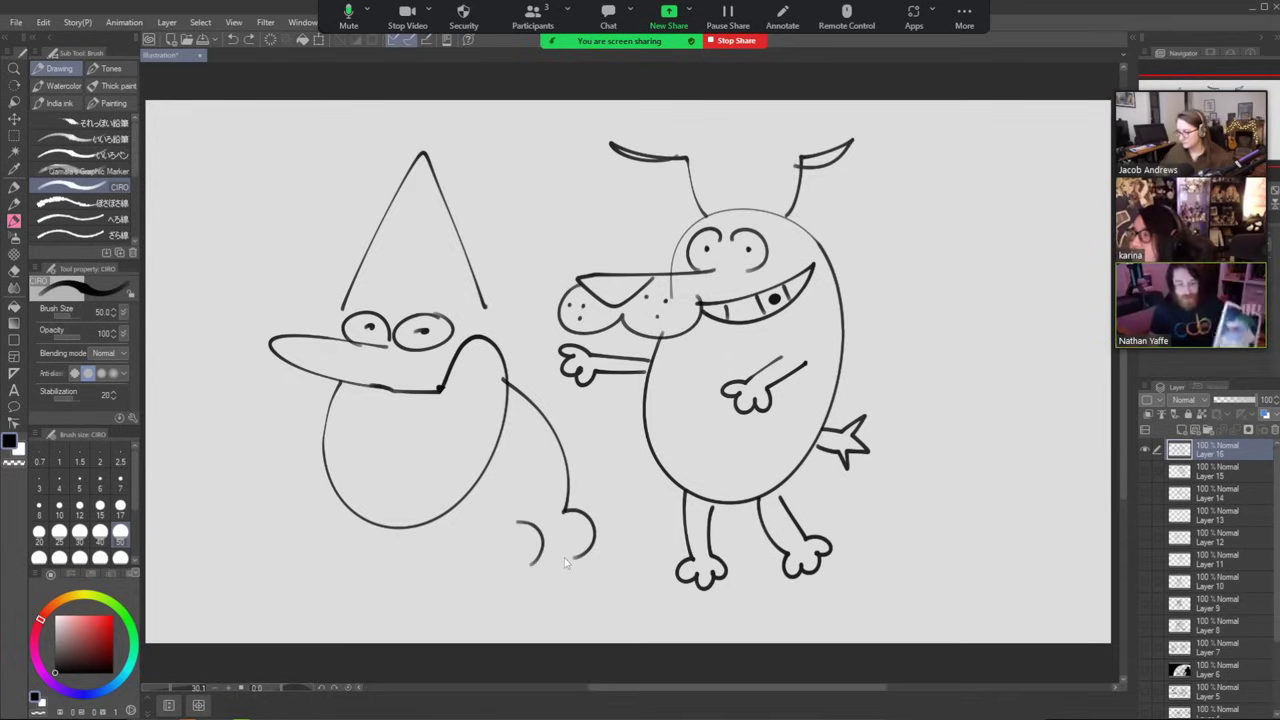
{"action": "key", "text": "ctrl+z"}
{"action": "key", "text": "ctrl+z"}
{"action": "key", "text": "ctrl+z"}
{"action": "key", "text": "ctrl+z"}
{"action": "key", "text": "ctrl+z"}
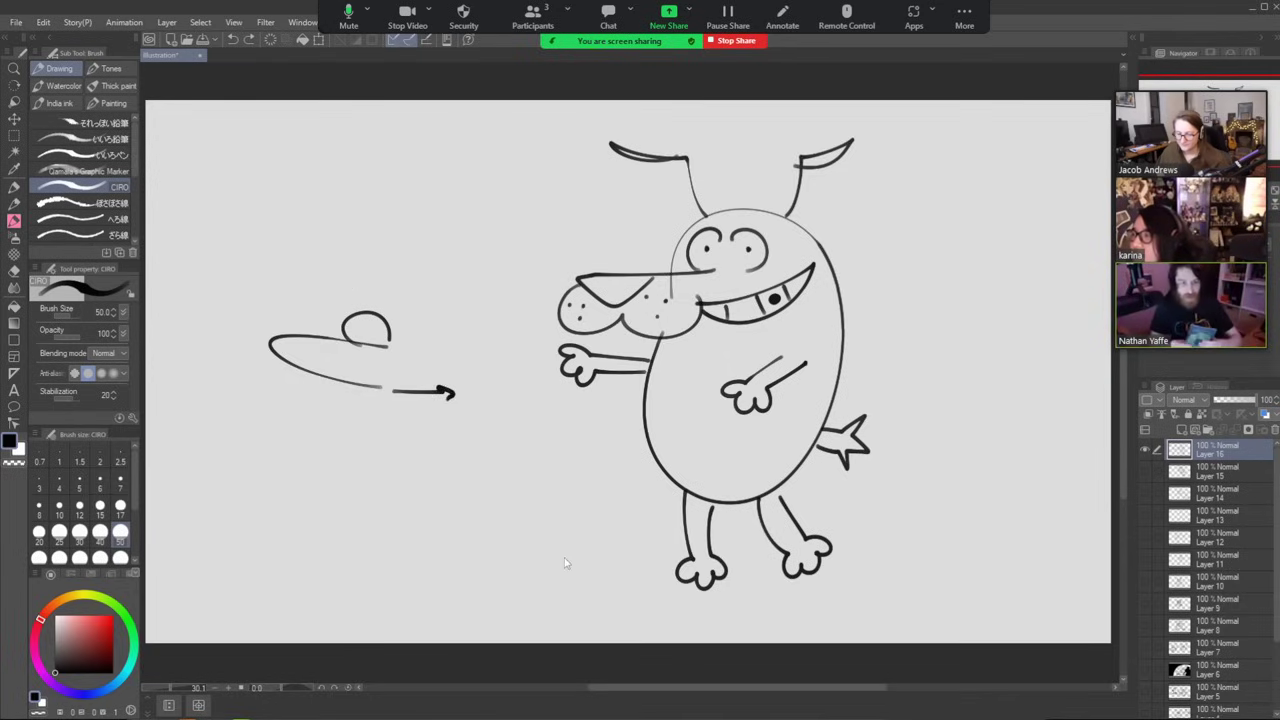
{"action": "key", "text": "b"}
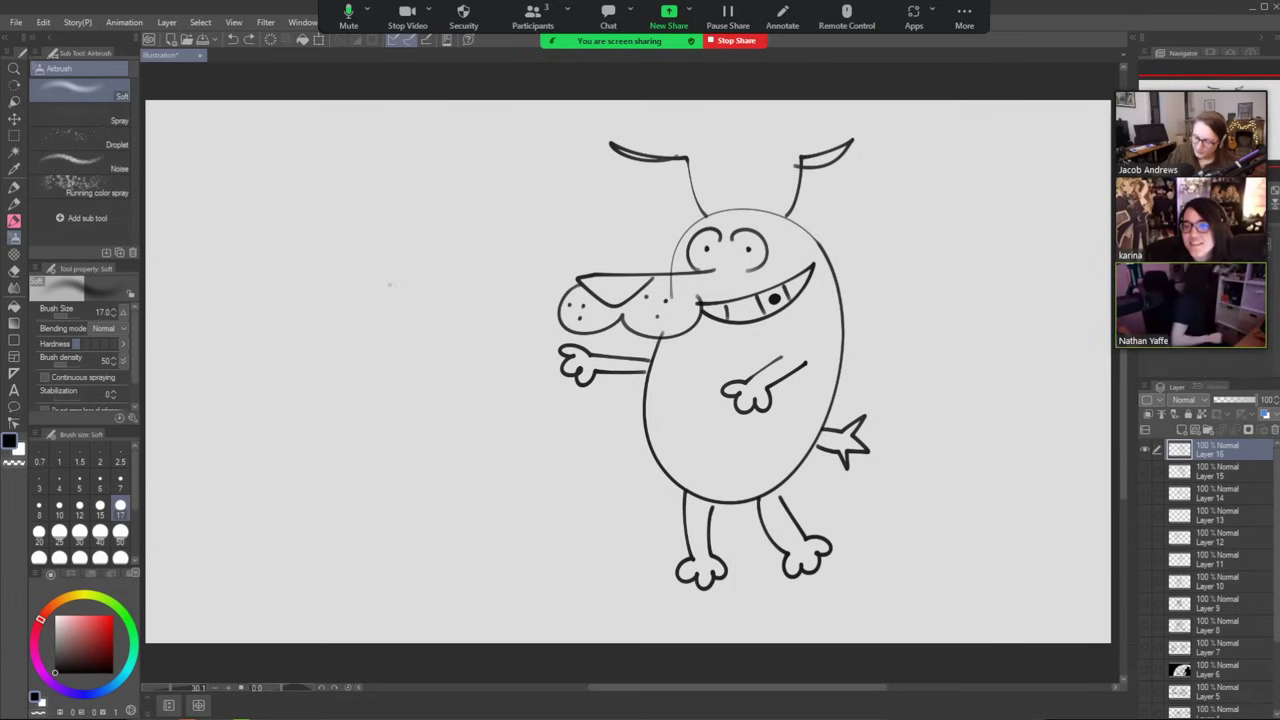
{"action": "key", "text": "b"}
{"action": "key", "text": "b"}
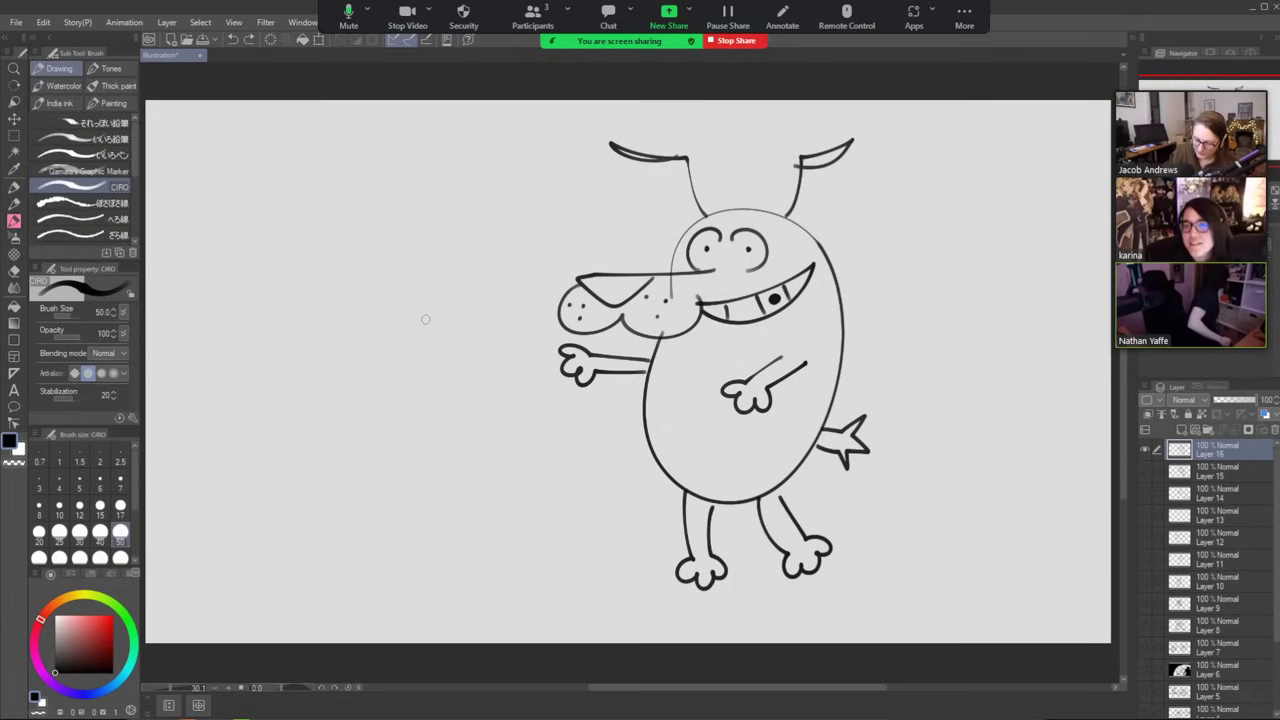
{"action": "mouse_move", "coordinate": [430, 307]}
{"action": "left_mouse_down"}
{"action": "mouse_move", "coordinate": [320, 341]}
{"action": "mouse_move", "coordinate": [258, 433]}
{"action": "mouse_move", "coordinate": [272, 509]}
{"action": "mouse_move", "coordinate": [308, 532]}
{"action": "left_mouse_up"}
{"action": "key", "text": "ctrl+z"}
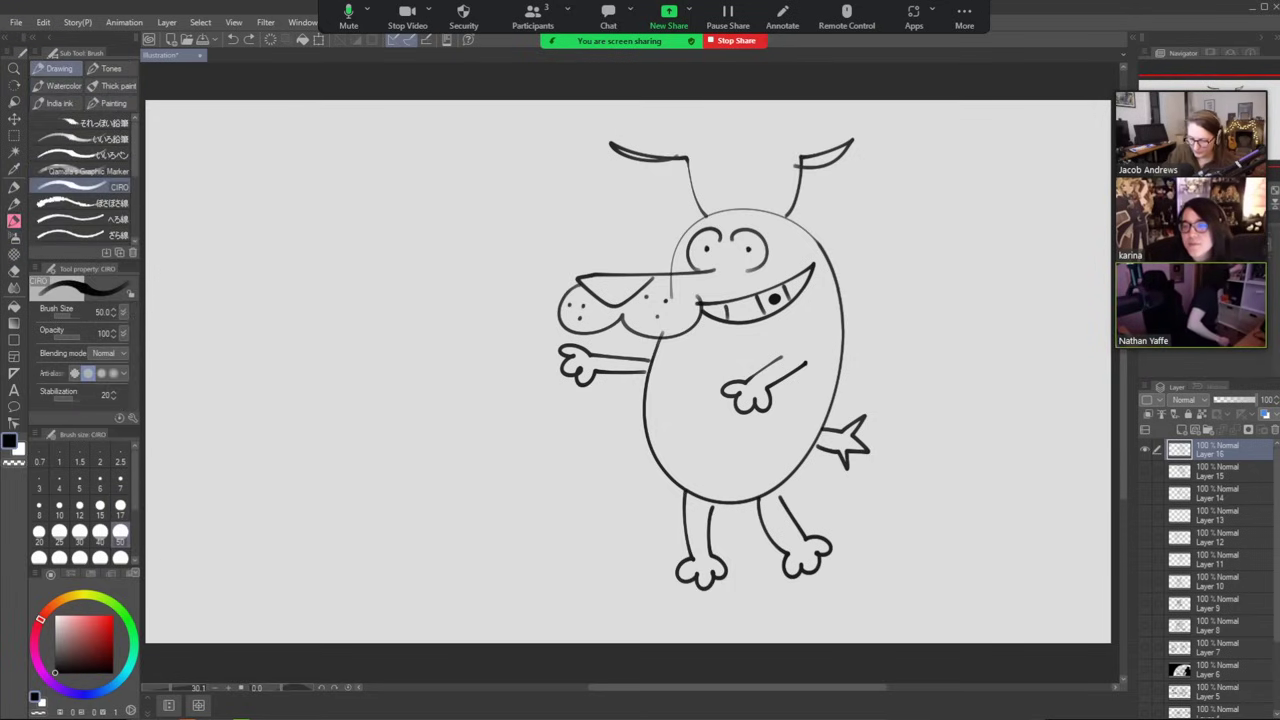
Move the dog drawing farther right on the canvas to free space for another animal.
{"action": "left_click", "coordinate": [14, 118]}
{"action": "left_click_drag", "start_coordinate": [788, 299], "coordinate": [934, 297]}
{"action": "key", "text": "b"}
{"action": "mouse_move", "coordinate": [507, 302]}
{"action": "left_mouse_down"}
{"action": "mouse_move", "coordinate": [266, 400]}
{"action": "mouse_move", "coordinate": [487, 477]}
{"action": "left_mouse_up"}
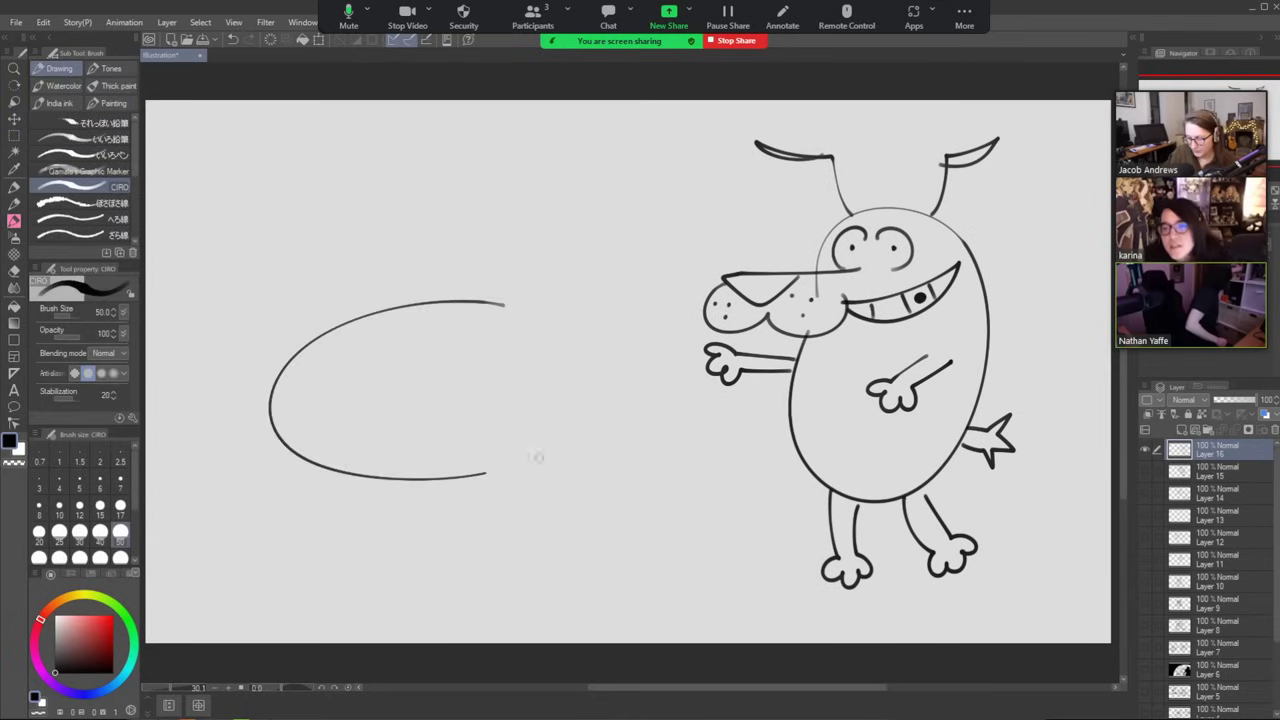
{"action": "key", "text": "ctrl+z"}
Brush a second animal with a wide oval body, drooping ear and chainsaw-blade snout, erasing the body outline inside the blade.
{"action": "mouse_move", "coordinate": [530, 295]}
{"action": "left_mouse_down"}
{"action": "mouse_move", "coordinate": [387, 304]}
{"action": "mouse_move", "coordinate": [324, 386]}
{"action": "mouse_move", "coordinate": [376, 456]}
{"action": "mouse_move", "coordinate": [501, 467]}
{"action": "mouse_move", "coordinate": [599, 397]}
{"action": "mouse_move", "coordinate": [585, 323]}
{"action": "mouse_move", "coordinate": [495, 288]}
{"action": "left_mouse_up"}
{"action": "mouse_move", "coordinate": [415, 295]}
{"action": "left_mouse_down"}
{"action": "mouse_move", "coordinate": [420, 261]}
{"action": "mouse_move", "coordinate": [484, 246]}
{"action": "mouse_move", "coordinate": [518, 296]}
{"action": "mouse_move", "coordinate": [490, 324]}
{"action": "mouse_move", "coordinate": [475, 288]}
{"action": "mouse_move", "coordinate": [428, 292]}
{"action": "left_mouse_up"}
{"action": "mouse_move", "coordinate": [349, 348]}
{"action": "left_mouse_down"}
{"action": "mouse_move", "coordinate": [279, 350]}
{"action": "mouse_move", "coordinate": [176, 391]}
{"action": "mouse_move", "coordinate": [207, 439]}
{"action": "mouse_move", "coordinate": [336, 425]}
{"action": "mouse_move", "coordinate": [332, 331]}
{"action": "mouse_move", "coordinate": [293, 352]}
{"action": "mouse_move", "coordinate": [265, 335]}
{"action": "mouse_move", "coordinate": [233, 359]}
{"action": "mouse_move", "coordinate": [198, 349]}
{"action": "mouse_move", "coordinate": [162, 398]}
{"action": "mouse_move", "coordinate": [169, 431]}
{"action": "mouse_move", "coordinate": [210, 461]}
{"action": "mouse_move", "coordinate": [288, 445]}
{"action": "mouse_move", "coordinate": [312, 455]}
{"action": "mouse_move", "coordinate": [360, 425]}
{"action": "left_mouse_up"}
{"action": "key", "text": "e"}
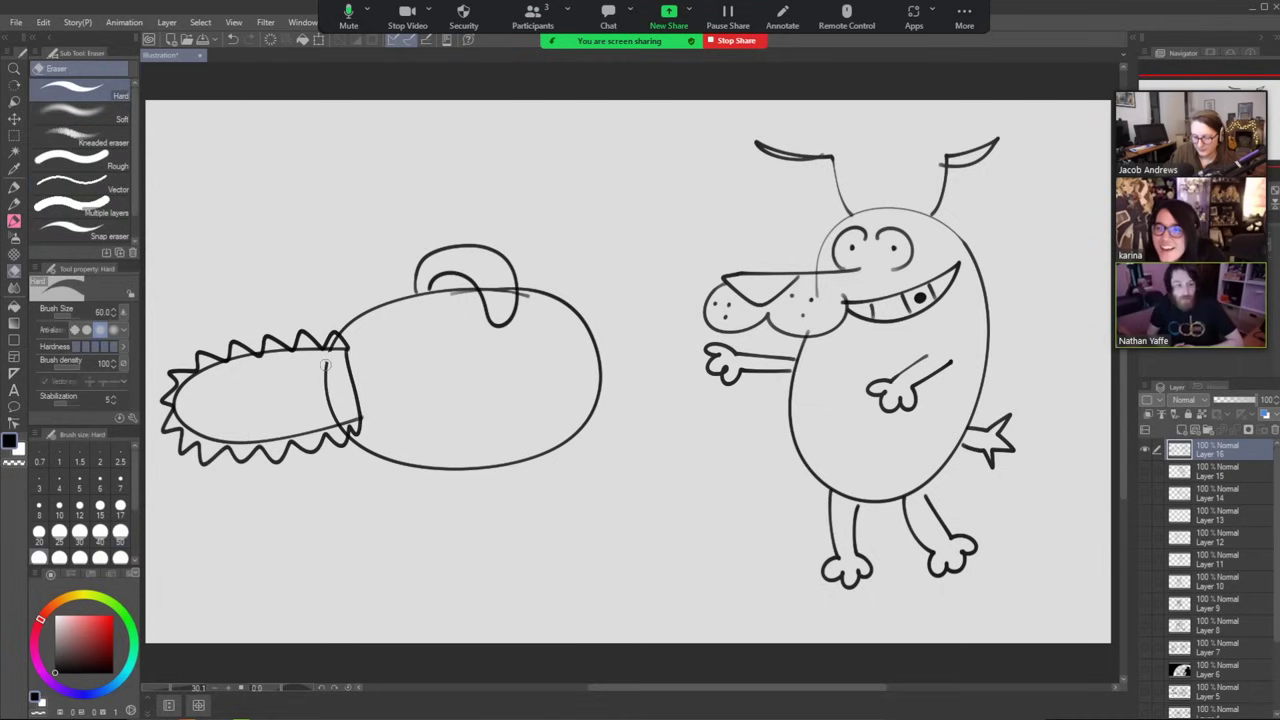
{"action": "left_click_drag", "start_coordinate": [326, 366], "coordinate": [336, 420]}
Try two small dot eyes on the chainsaw-nosed animal's head.
{"action": "key", "text": "b"}
{"action": "left_click", "coordinate": [371, 328]}
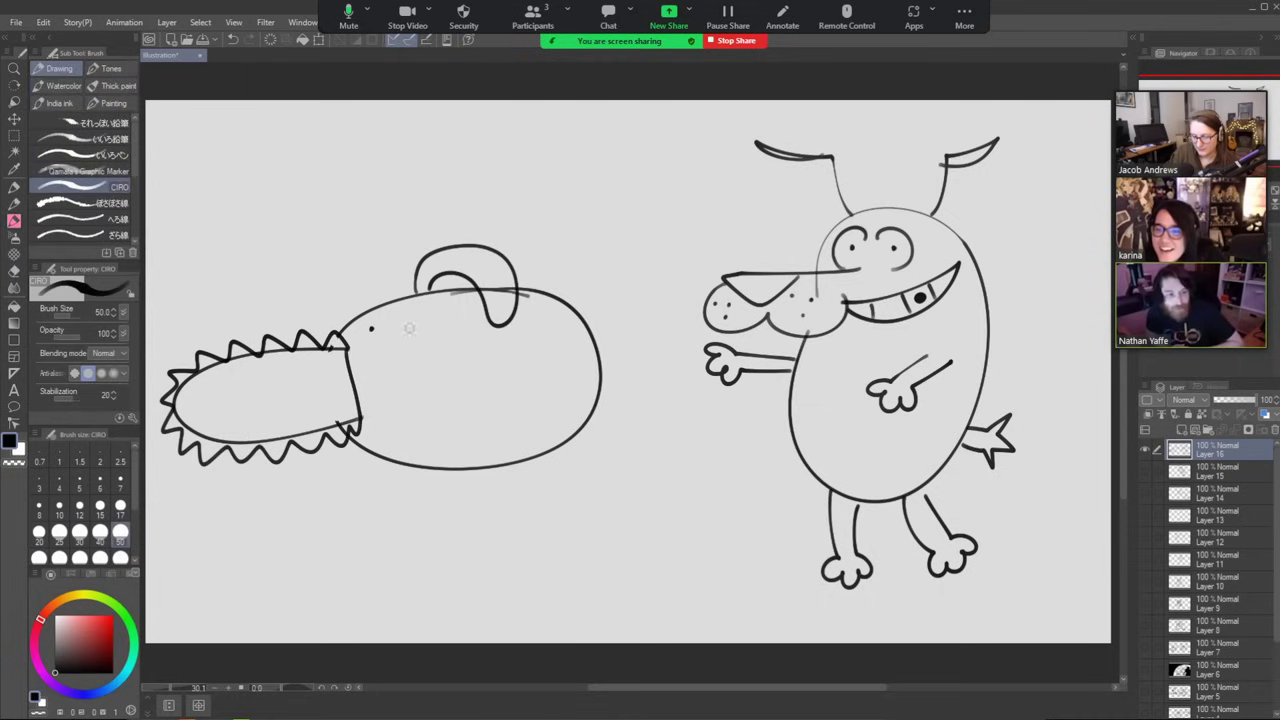
{"action": "key", "text": "ctrl+z"}
{"action": "left_click", "coordinate": [378, 326]}
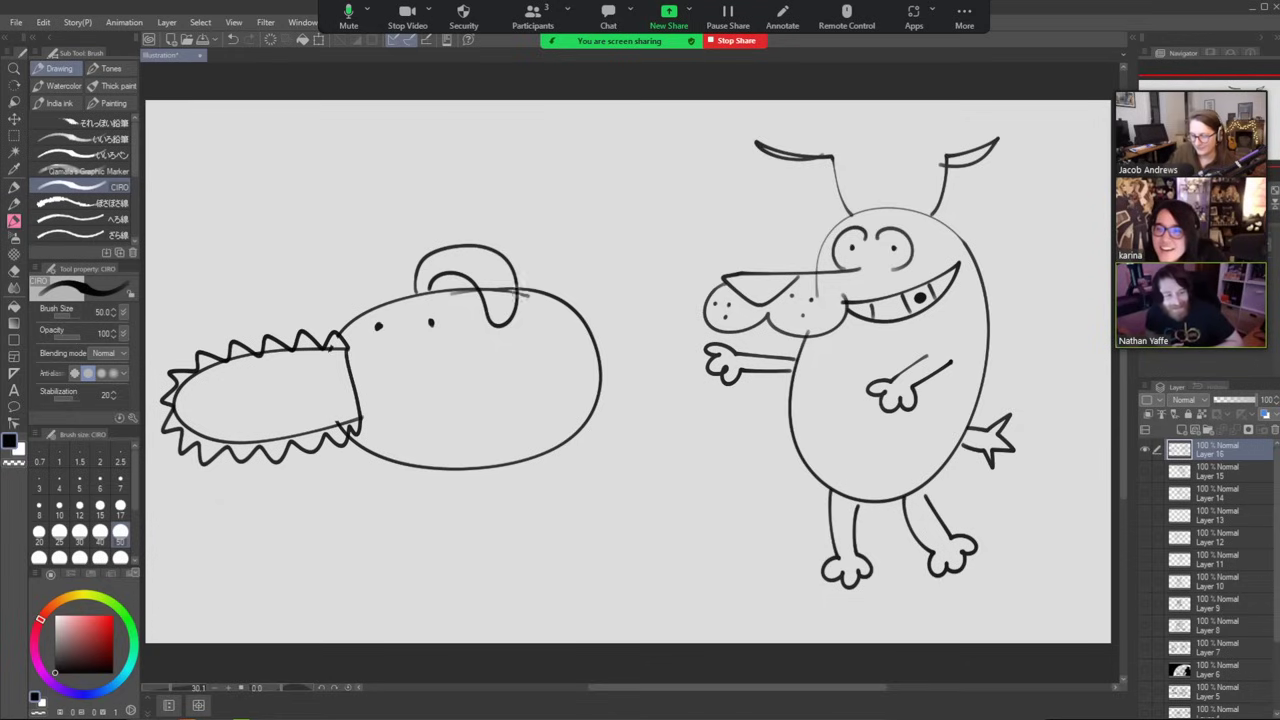
Erase the outline crossing the animal's ear and replace its two dot eyes with one large black eye.
{"action": "key", "text": "e"}
{"action": "left_click_drag", "start_coordinate": [497, 295], "coordinate": [508, 289]}
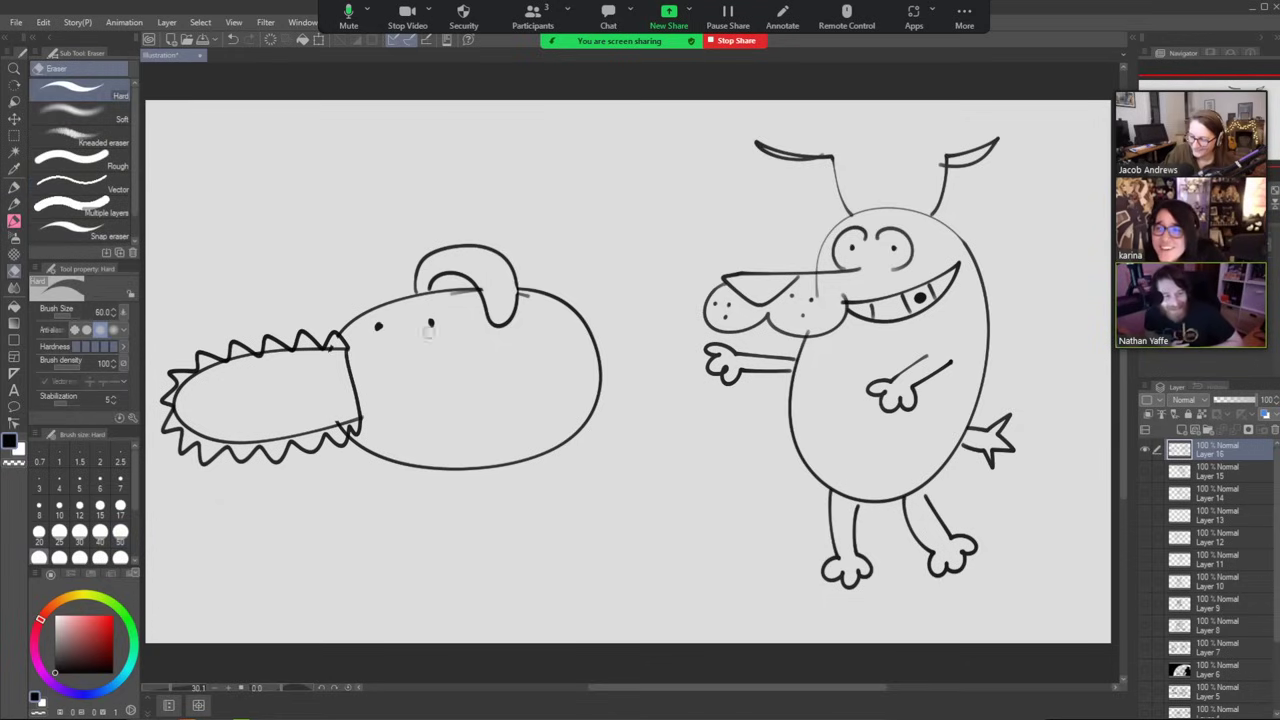
{"action": "left_click", "coordinate": [431, 323]}
{"action": "left_click", "coordinate": [378, 326]}
{"action": "key", "text": "b"}
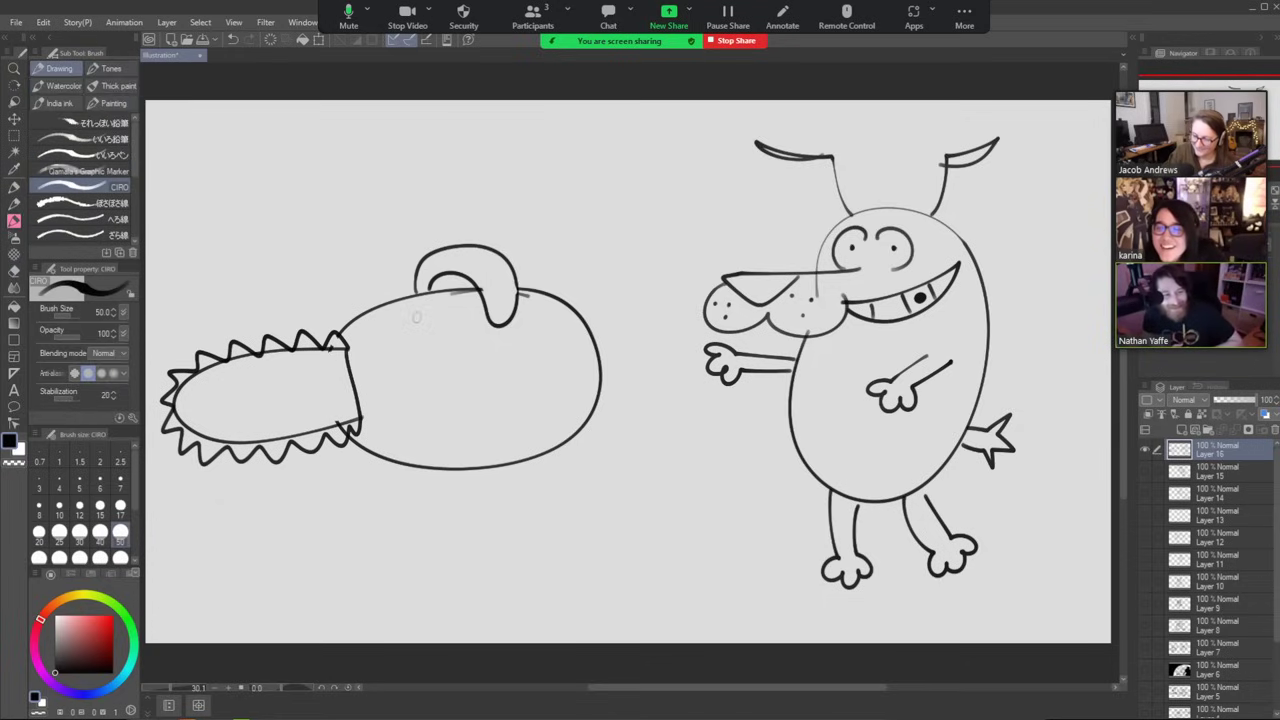
{"action": "left_click_drag", "start_coordinate": [410, 316], "coordinate": [415, 324]}
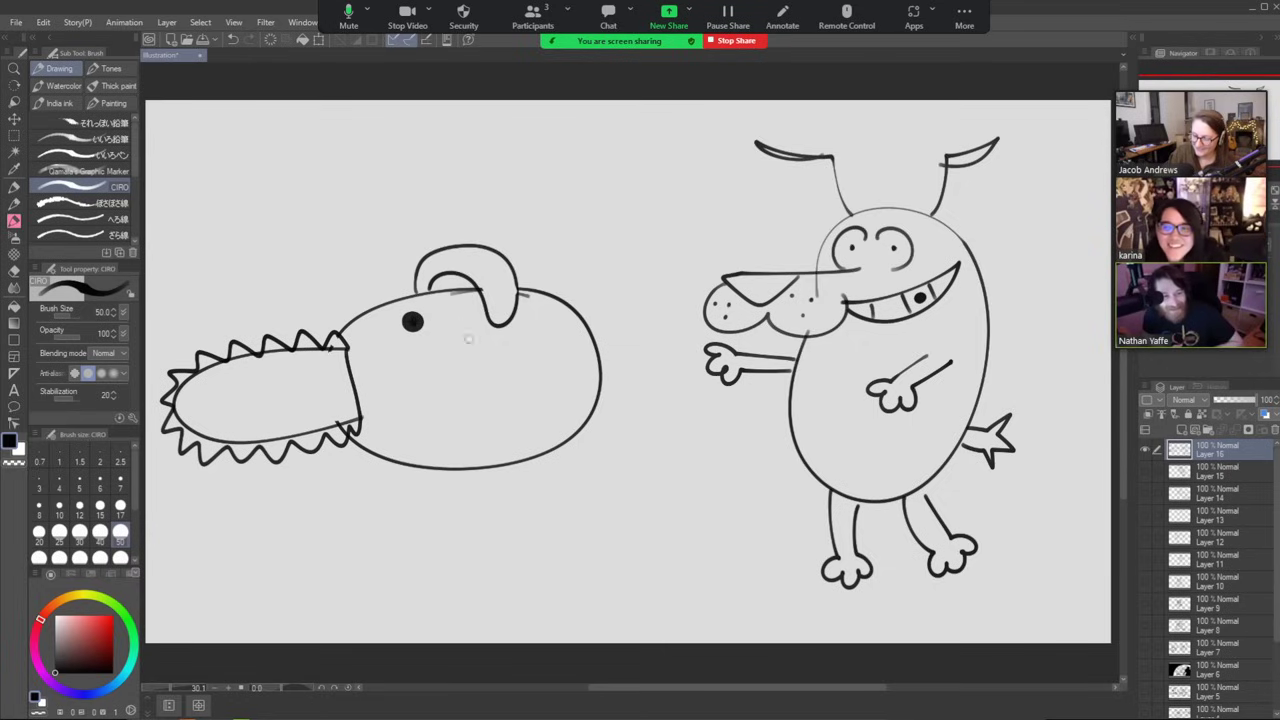
Draw four tiny pointed legs under the chainsaw-nosed animal's body.
{"action": "mouse_move", "coordinate": [405, 464]}
{"action": "left_mouse_down"}
{"action": "mouse_move", "coordinate": [413, 492]}
{"action": "mouse_move", "coordinate": [461, 492]}
{"action": "left_mouse_up"}
{"action": "mouse_move", "coordinate": [545, 445]}
{"action": "left_mouse_down"}
{"action": "mouse_move", "coordinate": [556, 468]}
{"action": "mouse_move", "coordinate": [559, 443]}
{"action": "mouse_move", "coordinate": [541, 453]}
{"action": "left_mouse_up"}
{"action": "key", "text": "e"}
{"action": "key", "text": "b"}
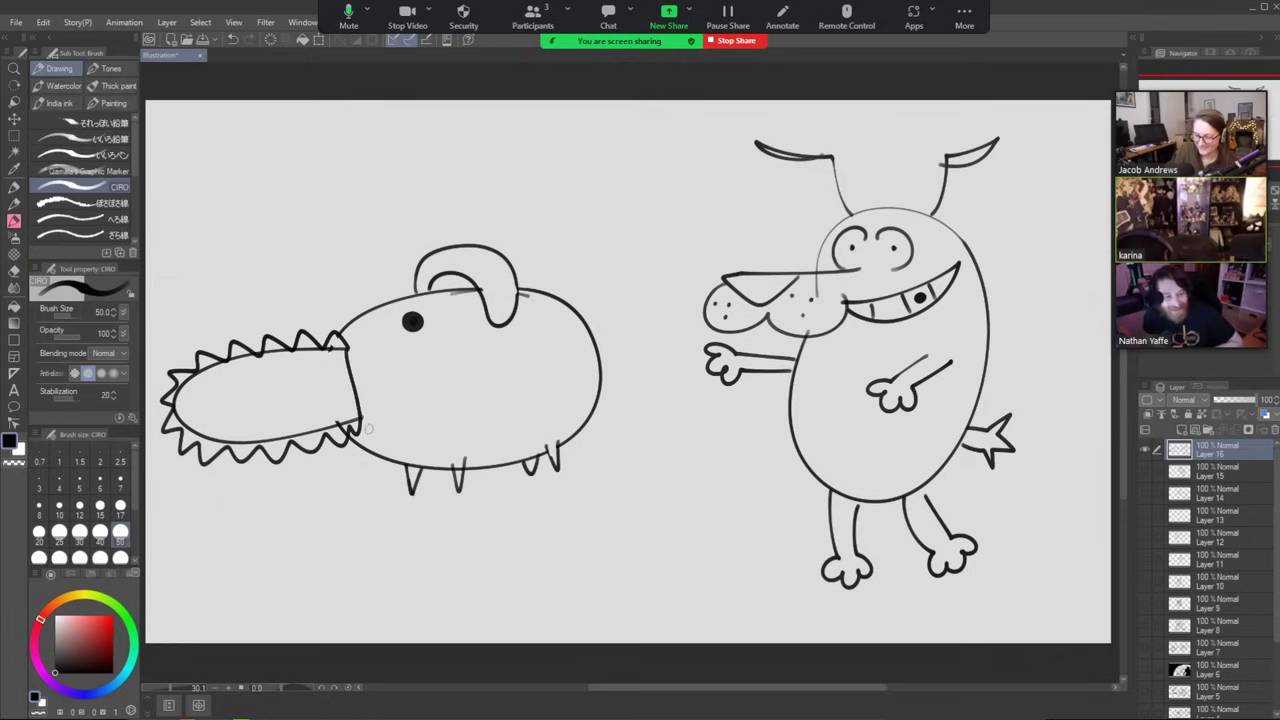
Draw the chainsaw-nosed animal's curved smile and a tail with a triangular tip, and erase the stray outline at the blade's base.
{"action": "mouse_move", "coordinate": [362, 450]}
{"action": "left_mouse_down"}
{"action": "mouse_move", "coordinate": [411, 441]}
{"action": "mouse_move", "coordinate": [465, 404]}
{"action": "left_mouse_up"}
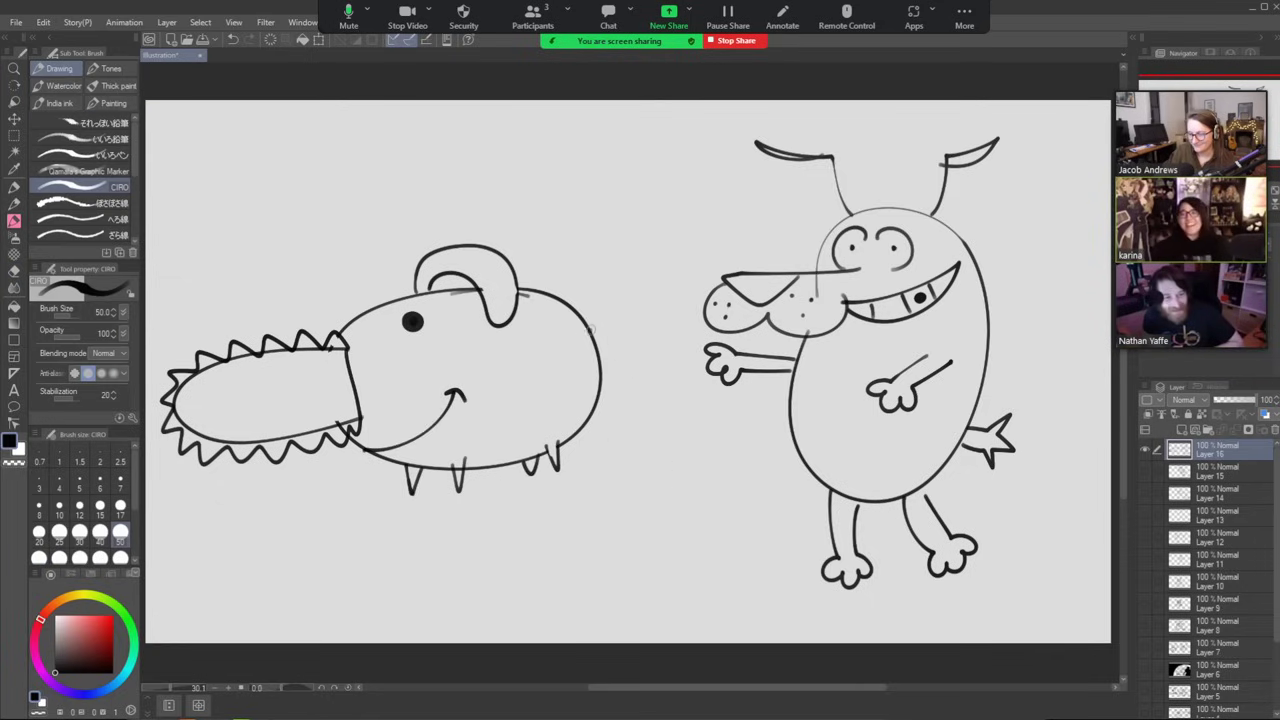
{"action": "mouse_move", "coordinate": [590, 330]}
{"action": "left_mouse_down"}
{"action": "mouse_move", "coordinate": [654, 210]}
{"action": "mouse_move", "coordinate": [636, 234]}
{"action": "left_mouse_up"}
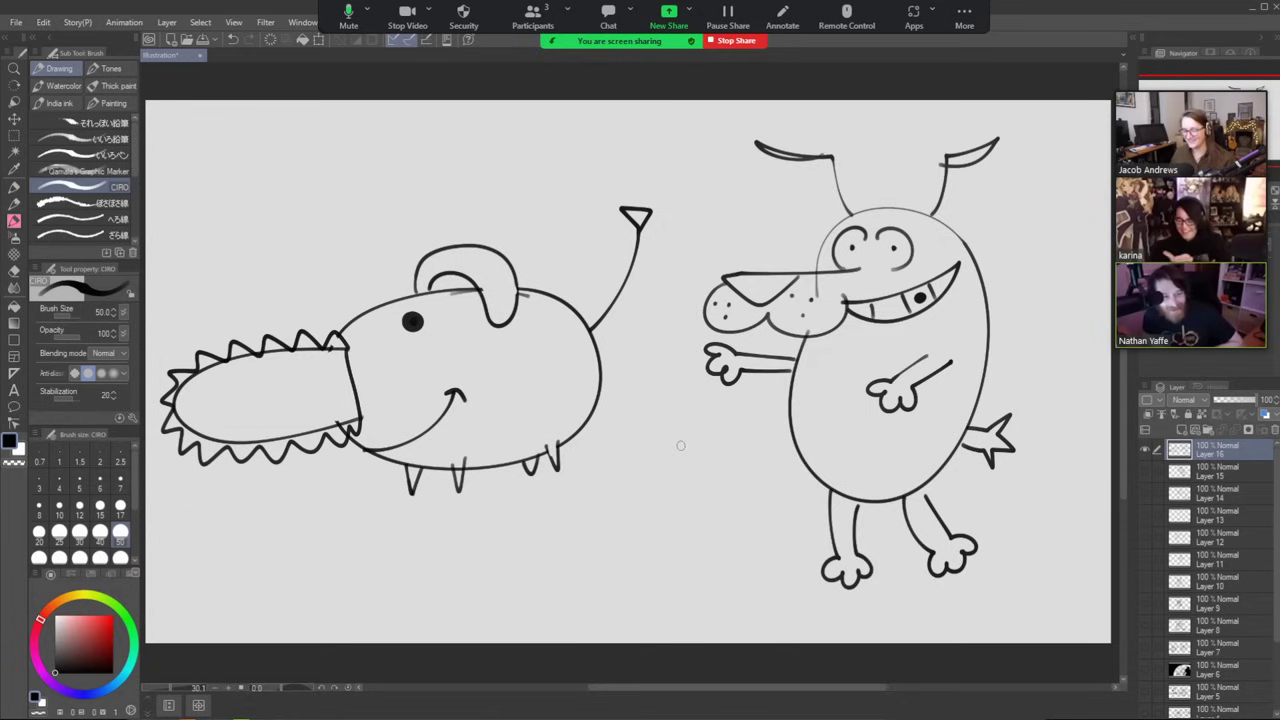
{"action": "key", "text": "e"}
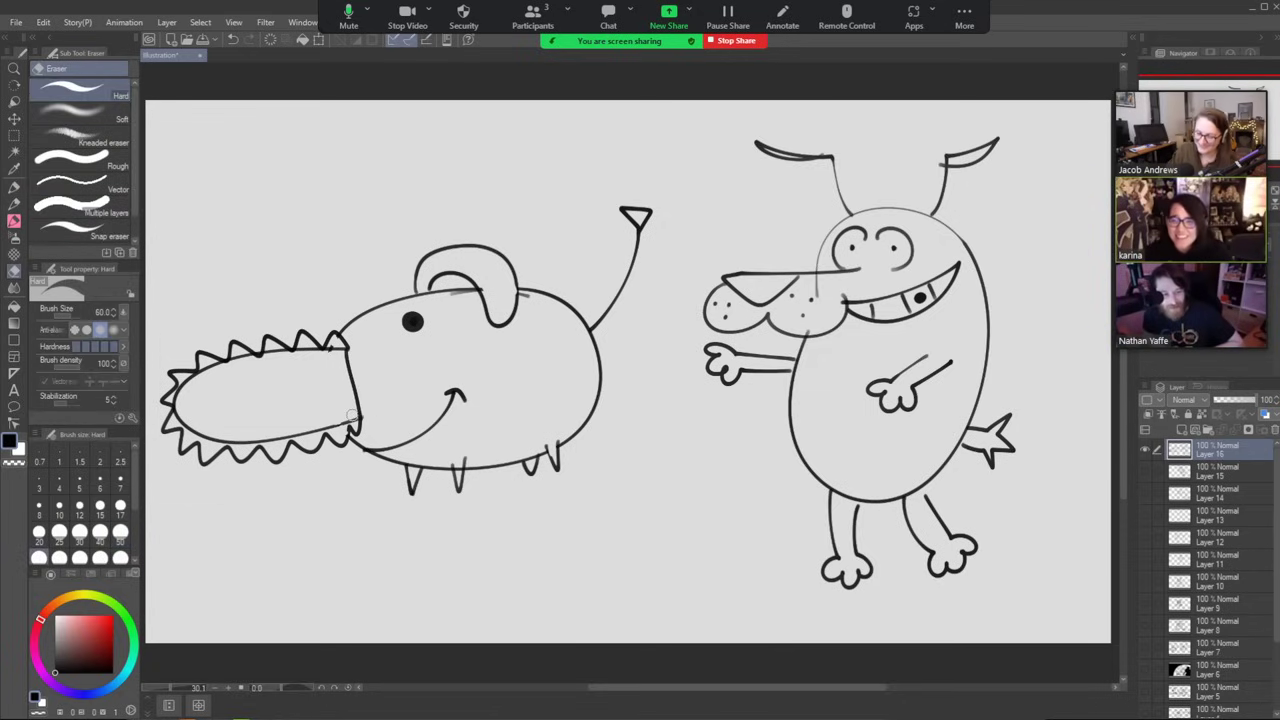
{"action": "key", "text": "b"}
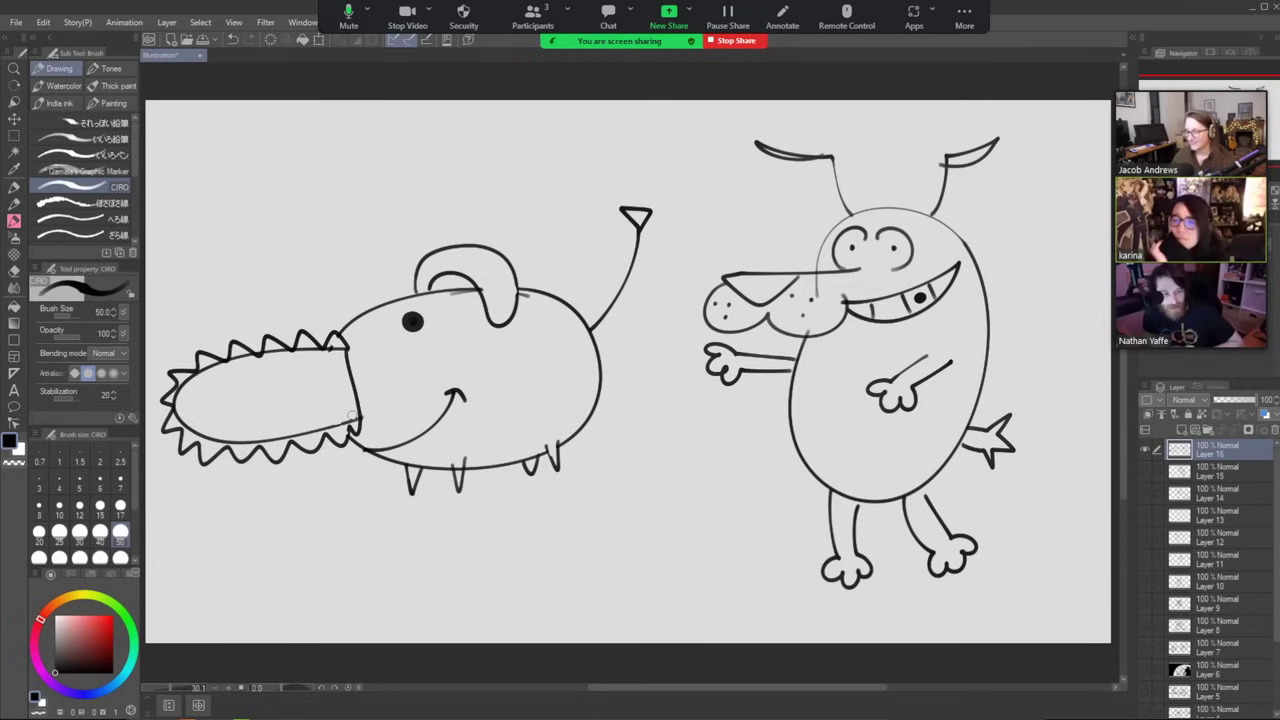
Add a short inner line to the chainsaw-nosed animal's ear.
{"action": "key", "text": "b"}
{"action": "key", "text": "ctrl+z"}
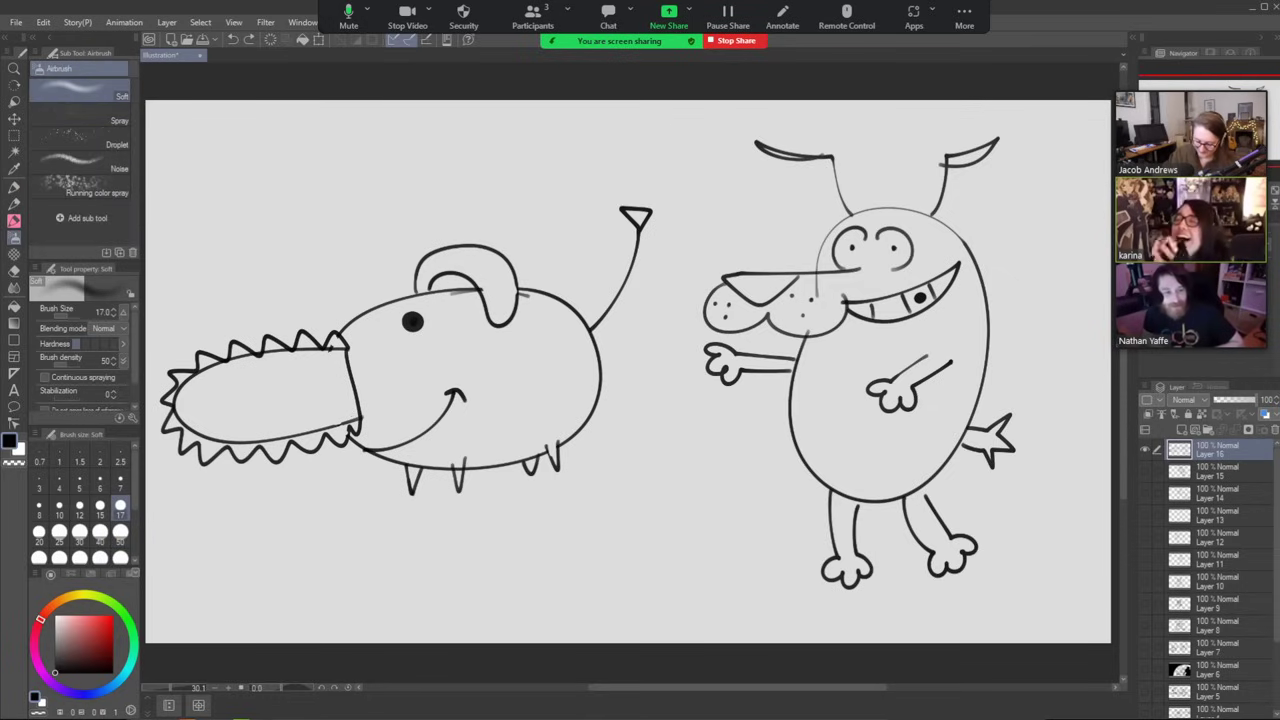
{"action": "key", "text": "b"}
{"action": "key", "text": "b"}
{"action": "left_click_drag", "start_coordinate": [446, 273], "coordinate": [443, 290]}
{"action": "key", "text": "ctrl+z"}
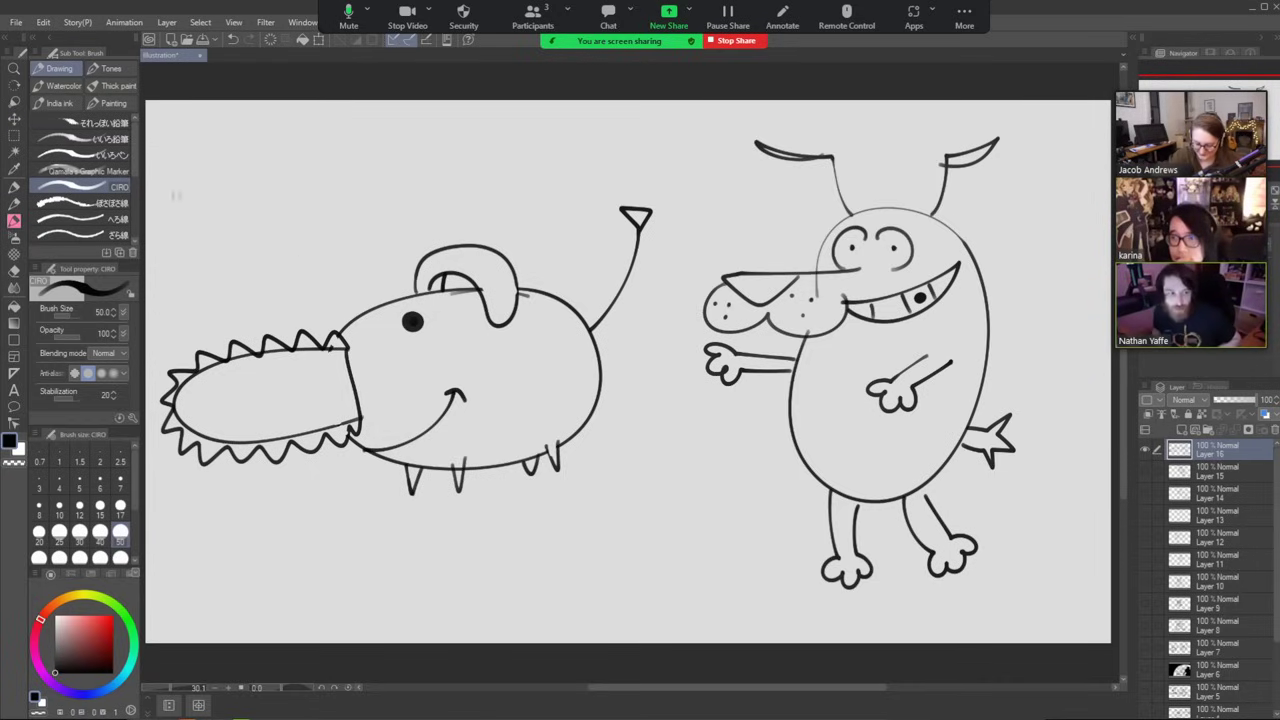
Select the chainsaw-nosed animal with the Lasso, move it to the upper edge of the canvas and deselect it.
{"action": "left_click", "coordinate": [14, 135]}
{"action": "key", "text": "o"}
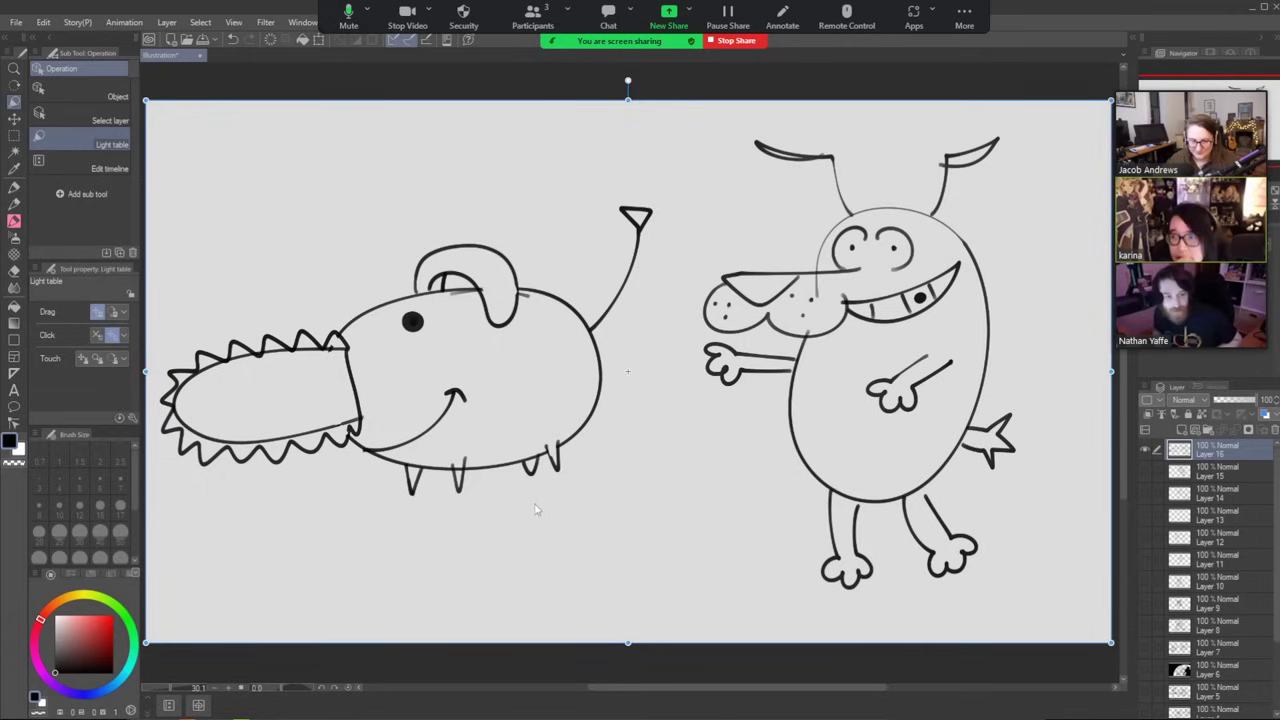
{"action": "left_click", "coordinate": [14, 135]}
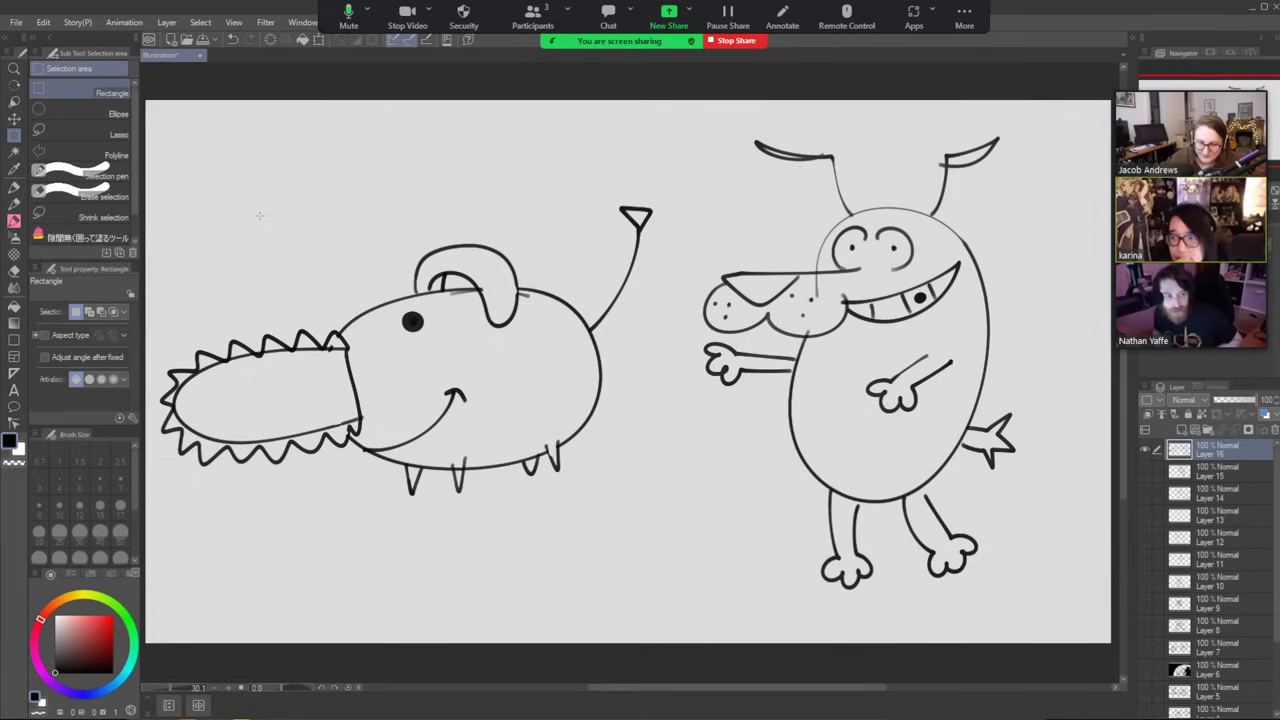
{"action": "left_click", "coordinate": [90, 138]}
{"action": "mouse_move", "coordinate": [512, 545]}
{"action": "left_mouse_down"}
{"action": "mouse_move", "coordinate": [632, 423]}
{"action": "mouse_move", "coordinate": [480, 155]}
{"action": "mouse_move", "coordinate": [151, 415]}
{"action": "mouse_move", "coordinate": [466, 541]}
{"action": "left_mouse_up"}
{"action": "left_click", "coordinate": [14, 119]}
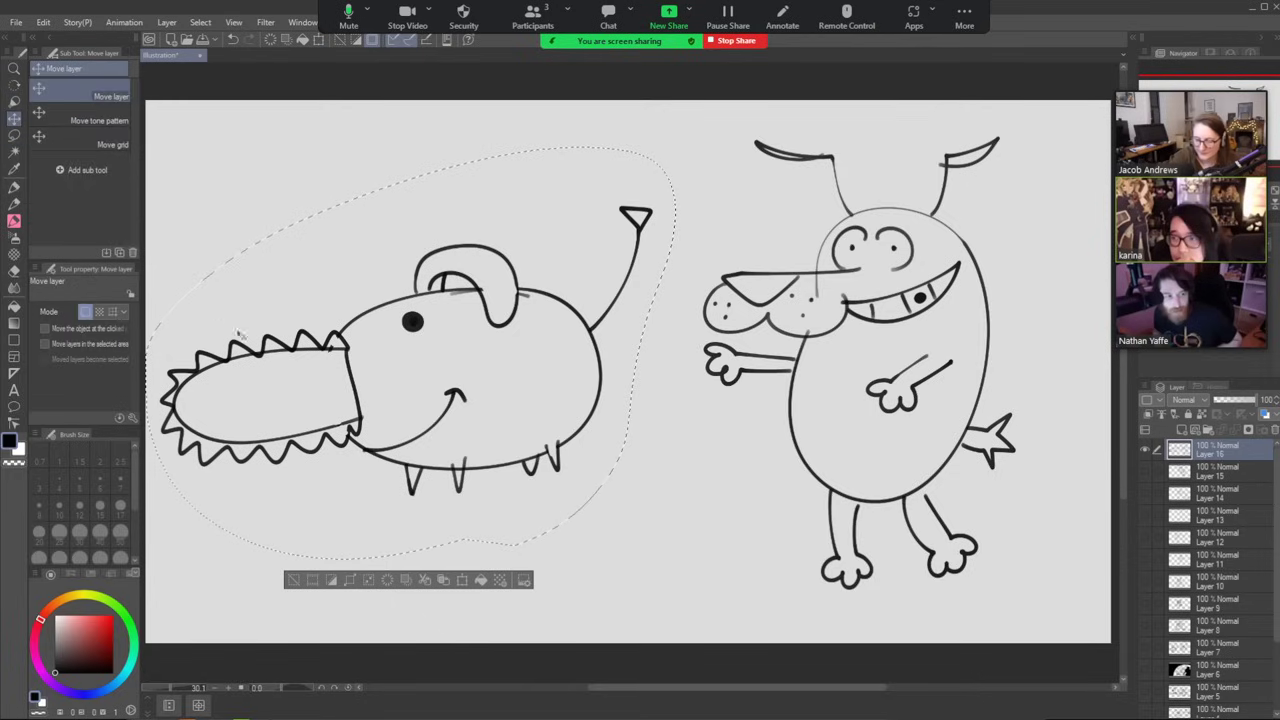
{"action": "left_click_drag", "start_coordinate": [600, 403], "coordinate": [618, 311]}
{"action": "key", "text": "ctrl+d"}
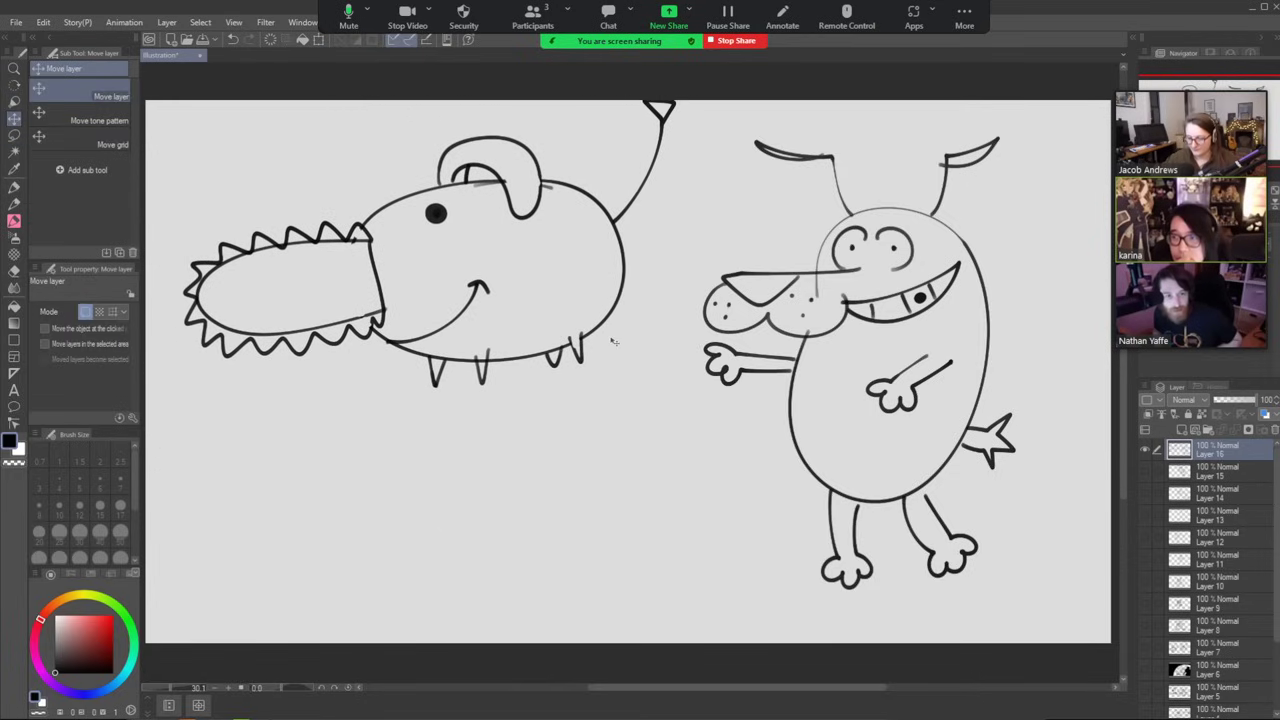
Draw a wide oval body in the empty space below the chainsaw-nosed animal.
{"action": "key", "text": "b"}
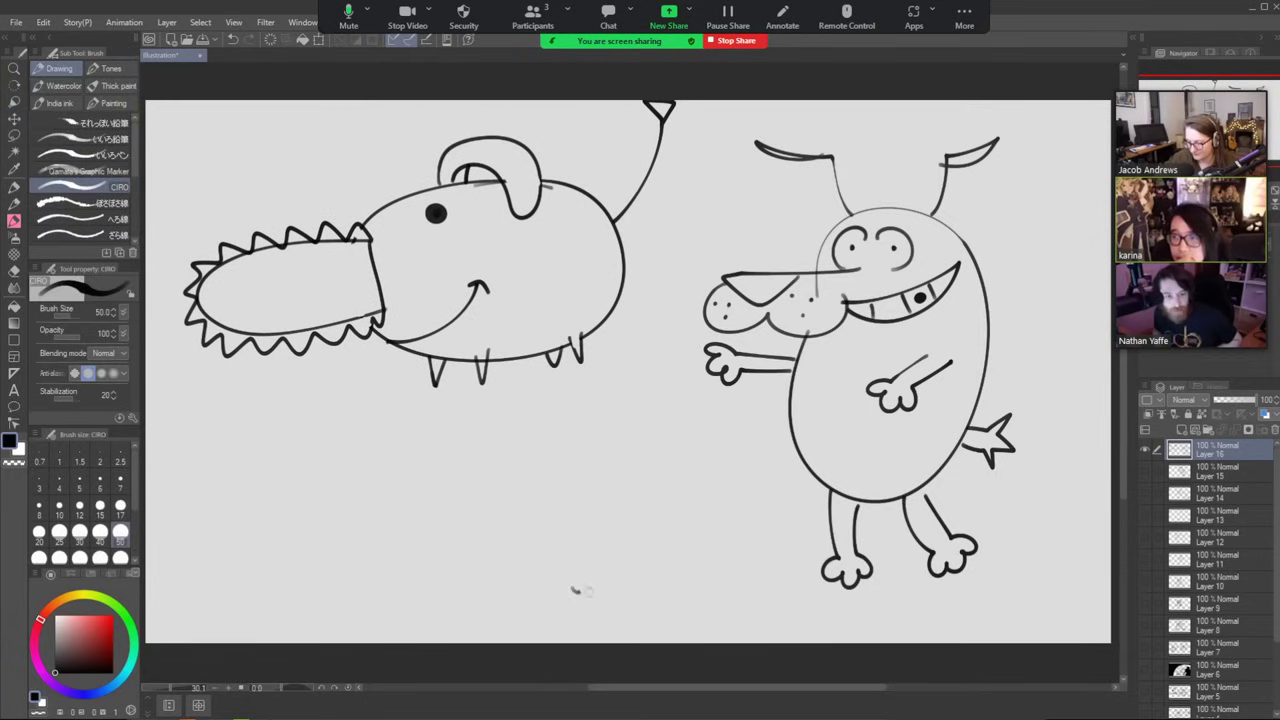
{"action": "mouse_move", "coordinate": [580, 596]}
{"action": "left_mouse_down"}
{"action": "mouse_move", "coordinate": [529, 429]}
{"action": "mouse_move", "coordinate": [420, 495]}
{"action": "left_mouse_up"}
{"action": "key", "text": "ctrl+z"}
{"action": "left_click_drag", "start_coordinate": [591, 456], "coordinate": [453, 573]}
{"action": "left_click_drag", "start_coordinate": [507, 605], "coordinate": [588, 450]}
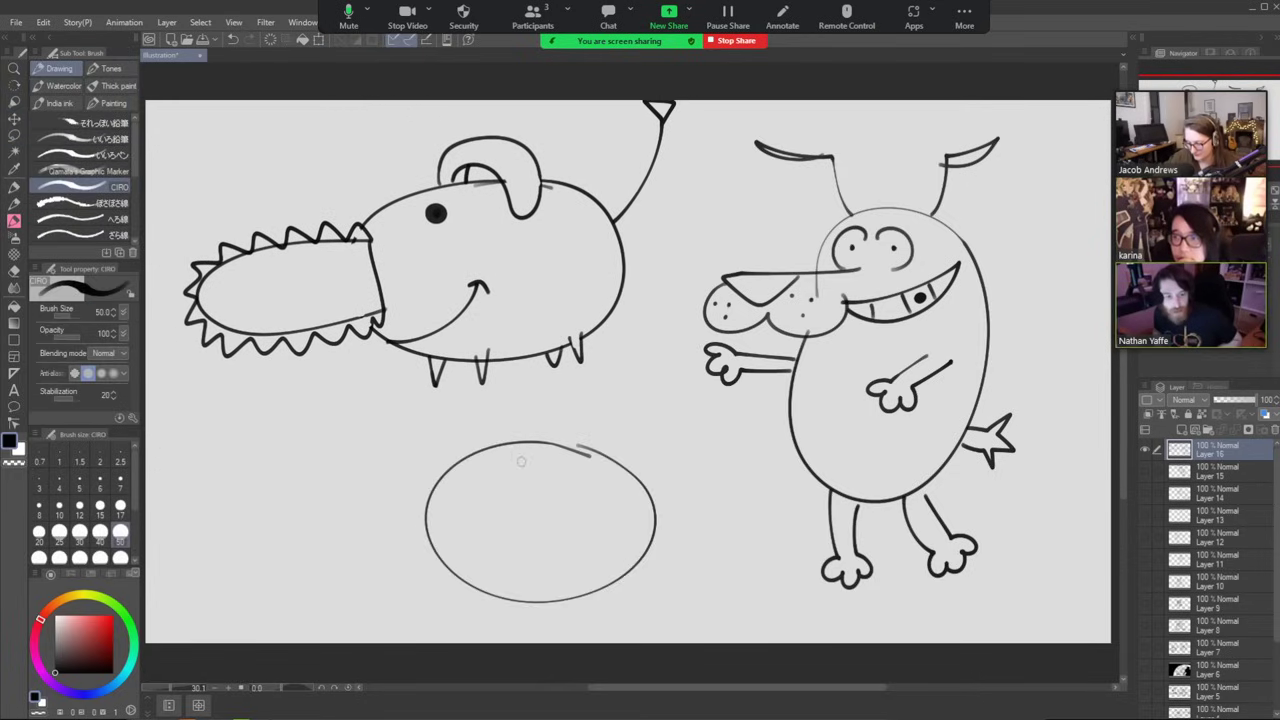
Draw a toothed chainsaw blade as the oval body's nose and erase the straight line at the blade's base.
{"action": "mouse_move", "coordinate": [486, 465]}
{"action": "left_mouse_down"}
{"action": "mouse_move", "coordinate": [417, 465]}
{"action": "mouse_move", "coordinate": [305, 525]}
{"action": "mouse_move", "coordinate": [467, 554]}
{"action": "mouse_move", "coordinate": [469, 452]}
{"action": "mouse_move", "coordinate": [360, 466]}
{"action": "mouse_move", "coordinate": [308, 494]}
{"action": "mouse_move", "coordinate": [302, 522]}
{"action": "mouse_move", "coordinate": [315, 549]}
{"action": "mouse_move", "coordinate": [345, 559]}
{"action": "mouse_move", "coordinate": [478, 553]}
{"action": "mouse_move", "coordinate": [432, 539]}
{"action": "mouse_move", "coordinate": [508, 537]}
{"action": "left_mouse_up"}
{"action": "key", "text": "e"}
{"action": "key", "text": "b"}
{"action": "key", "text": "e"}
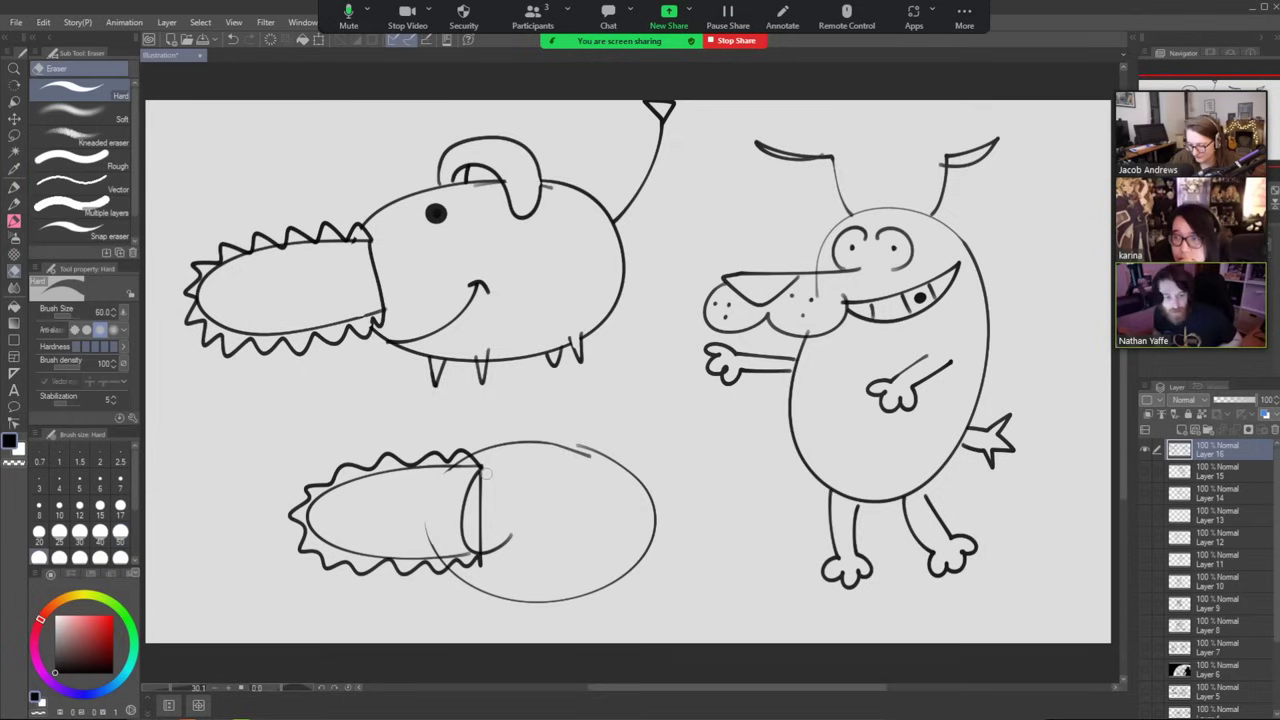
{"action": "mouse_move", "coordinate": [486, 474]}
{"action": "left_mouse_down"}
{"action": "mouse_move", "coordinate": [483, 545]}
{"action": "mouse_move", "coordinate": [476, 532]}
{"action": "left_mouse_up"}
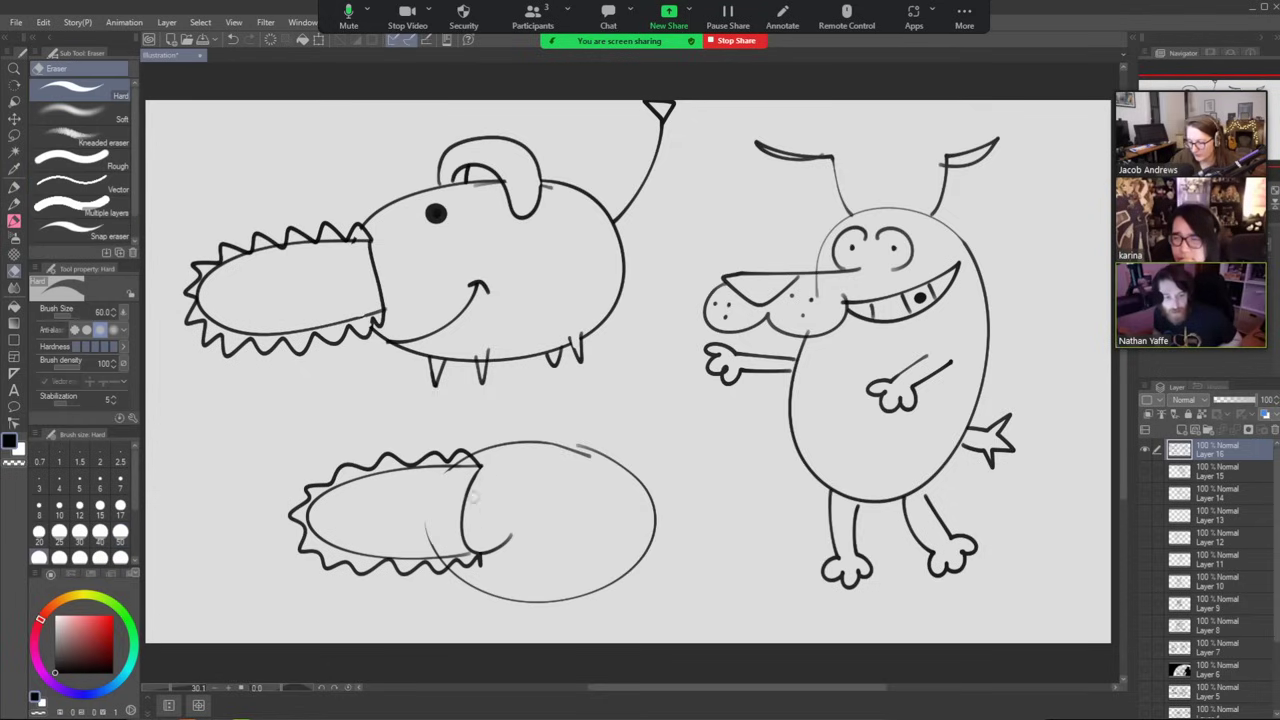
Draw an angry eye with a slanted brow and a curved, handle-like ear on the lower animal.
{"action": "key", "text": "b"}
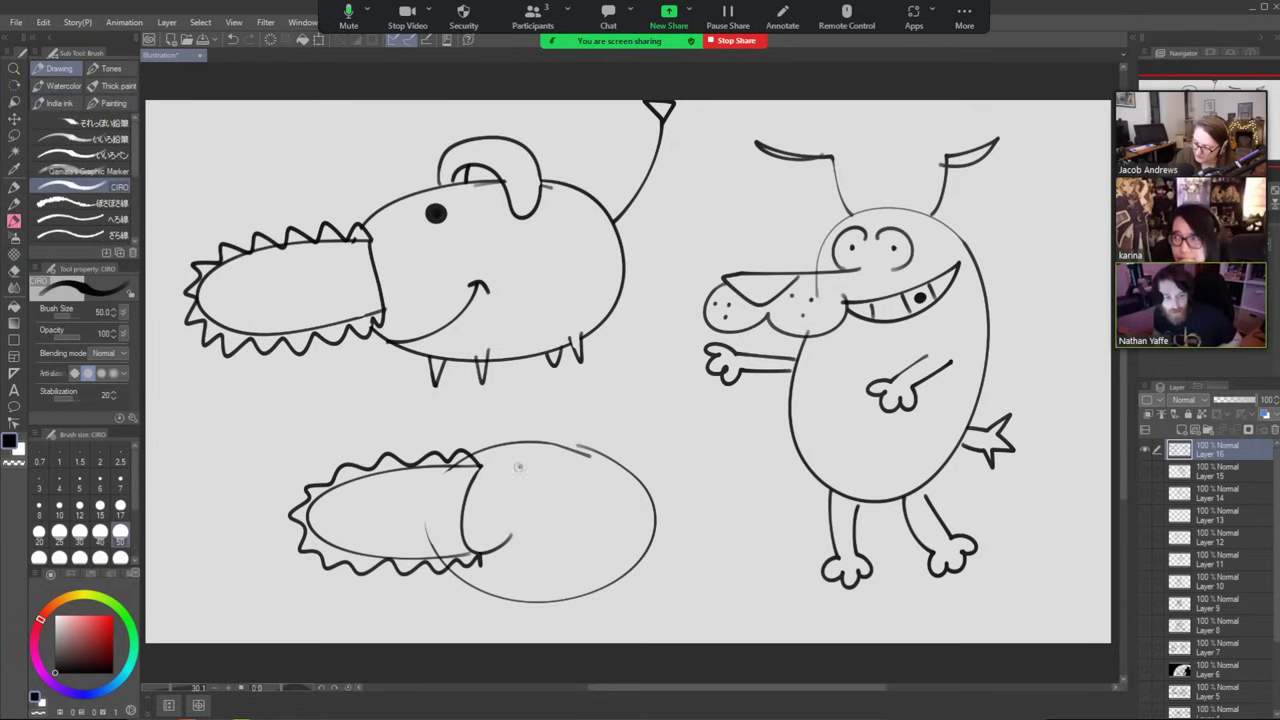
{"action": "mouse_move", "coordinate": [522, 466]}
{"action": "left_mouse_down"}
{"action": "mouse_move", "coordinate": [548, 474]}
{"action": "mouse_move", "coordinate": [524, 465]}
{"action": "mouse_move", "coordinate": [530, 498]}
{"action": "mouse_move", "coordinate": [520, 479]}
{"action": "left_mouse_up"}
{"action": "mouse_move", "coordinate": [535, 466]}
{"action": "left_mouse_down"}
{"action": "mouse_move", "coordinate": [555, 455]}
{"action": "mouse_move", "coordinate": [508, 480]}
{"action": "mouse_move", "coordinate": [532, 464]}
{"action": "mouse_move", "coordinate": [538, 434]}
{"action": "mouse_move", "coordinate": [612, 478]}
{"action": "mouse_move", "coordinate": [570, 432]}
{"action": "mouse_move", "coordinate": [556, 446]}
{"action": "left_mouse_up"}
{"action": "key", "text": "e"}
{"action": "key", "text": "b"}
Draw the lower animal's triangle-tipped tail, hind leg and front legs, and erase the body outline crossing the legs.
{"action": "mouse_move", "coordinate": [650, 479]}
{"action": "left_mouse_down"}
{"action": "mouse_move", "coordinate": [638, 490]}
{"action": "mouse_move", "coordinate": [672, 414]}
{"action": "left_mouse_up"}
{"action": "mouse_move", "coordinate": [598, 532]}
{"action": "left_mouse_down"}
{"action": "mouse_move", "coordinate": [635, 595]}
{"action": "mouse_move", "coordinate": [636, 623]}
{"action": "mouse_move", "coordinate": [619, 628]}
{"action": "mouse_move", "coordinate": [645, 628]}
{"action": "mouse_move", "coordinate": [652, 520]}
{"action": "left_mouse_up"}
{"action": "mouse_move", "coordinate": [515, 560]}
{"action": "left_mouse_down"}
{"action": "mouse_move", "coordinate": [515, 626]}
{"action": "mouse_move", "coordinate": [536, 632]}
{"action": "mouse_move", "coordinate": [538, 556]}
{"action": "left_mouse_up"}
{"action": "left_click_drag", "start_coordinate": [489, 596], "coordinate": [518, 632]}
{"action": "key", "text": "e"}
{"action": "mouse_move", "coordinate": [649, 530]}
{"action": "left_mouse_down"}
{"action": "mouse_move", "coordinate": [600, 588]}
{"action": "mouse_move", "coordinate": [524, 592]}
{"action": "mouse_move", "coordinate": [528, 604]}
{"action": "mouse_move", "coordinate": [534, 586]}
{"action": "left_mouse_up"}
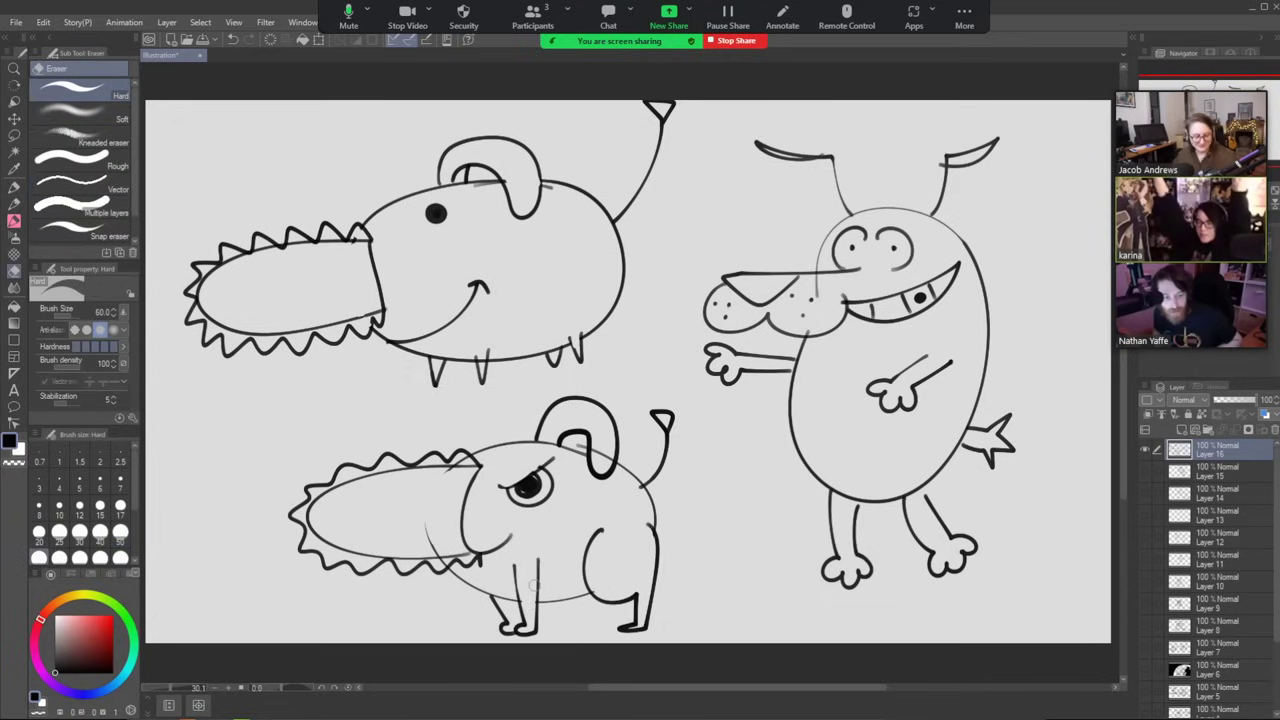
Add a few small U-shaped fur marks on the lower animal's body.
{"action": "key", "text": "b"}
{"action": "mouse_move", "coordinate": [556, 515]}
{"action": "left_mouse_down"}
{"action": "mouse_move", "coordinate": [560, 528]}
{"action": "mouse_move", "coordinate": [621, 488]}
{"action": "left_mouse_up"}
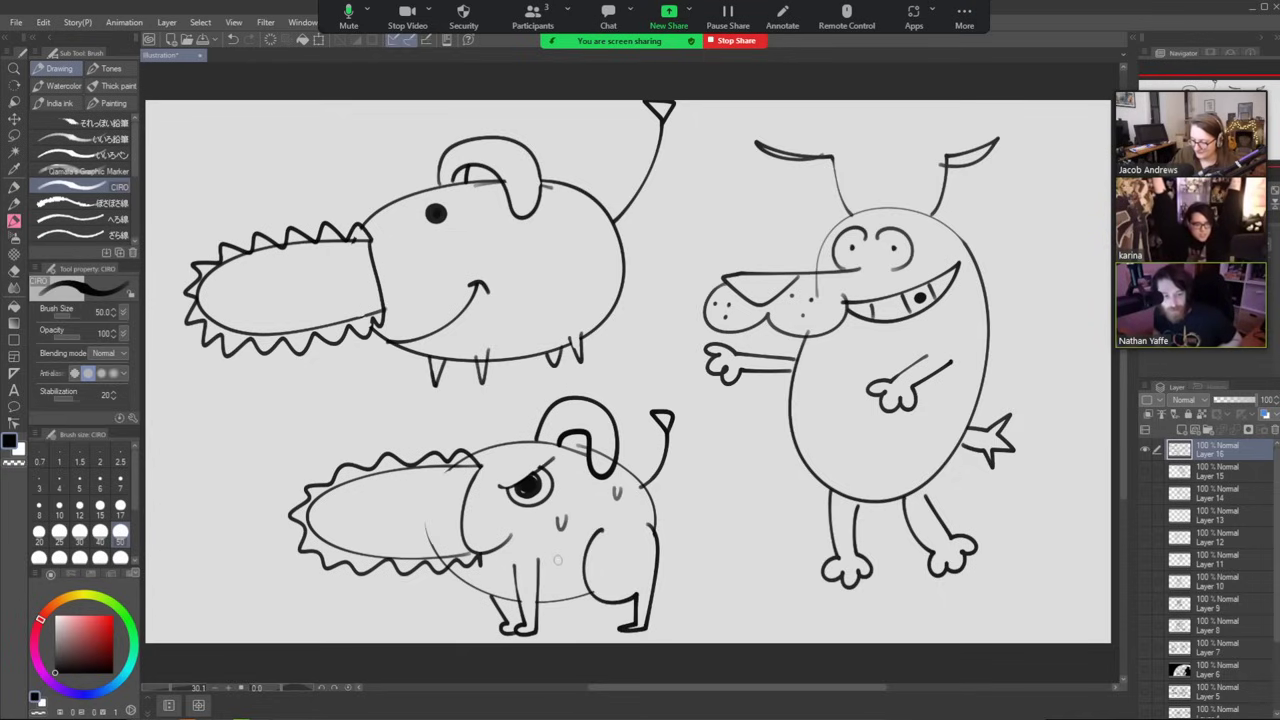
{"action": "left_click_drag", "start_coordinate": [557, 556], "coordinate": [567, 556]}
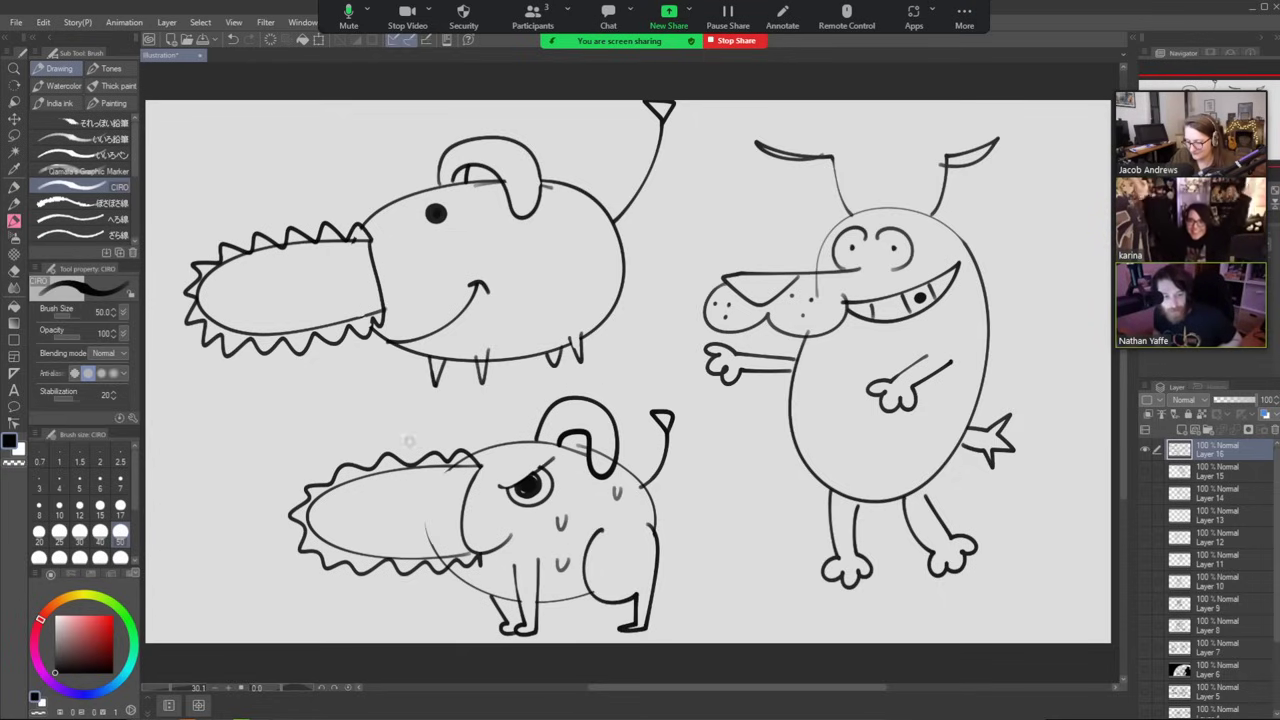
Draw short wavy vibration marks around the lower animal's blade and erase the stray lines inside the blade.
{"action": "left_click_drag", "start_coordinate": [422, 445], "coordinate": [330, 449]}
{"action": "left_click_drag", "start_coordinate": [282, 490], "coordinate": [292, 552]}
{"action": "left_click_drag", "start_coordinate": [336, 588], "coordinate": [440, 600]}
{"action": "key", "text": "e"}
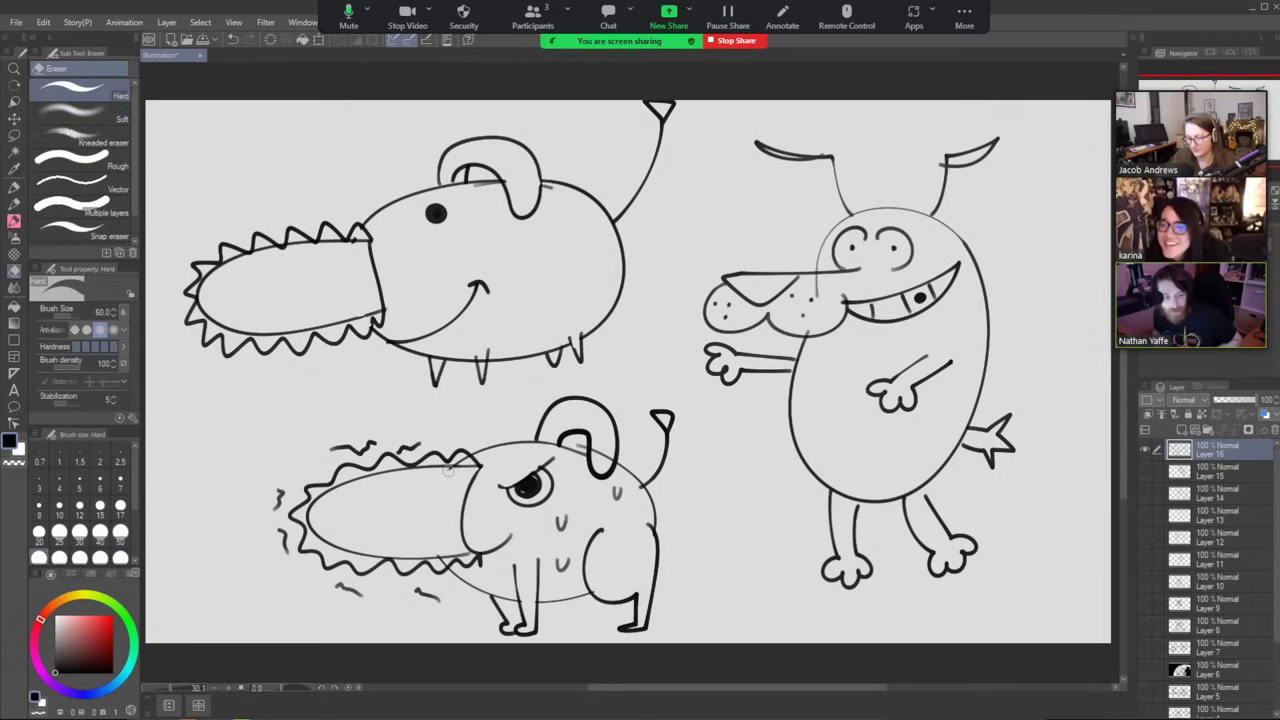
Draw a tiny chainsaw-nosed creature with a pointed ear and several thin legs beside the dog's feet.
{"action": "key", "text": "p"}
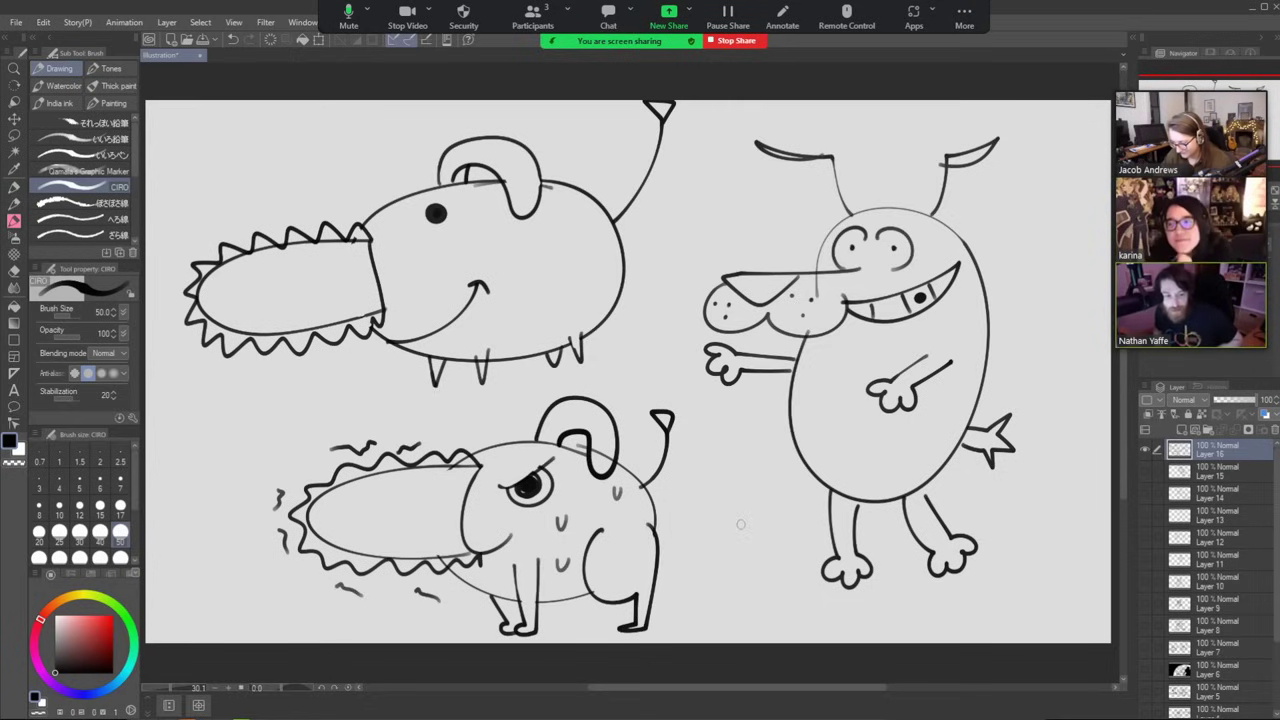
{"action": "mouse_move", "coordinate": [778, 505]}
{"action": "left_mouse_down"}
{"action": "mouse_move", "coordinate": [746, 516]}
{"action": "mouse_move", "coordinate": [715, 507]}
{"action": "mouse_move", "coordinate": [709, 523]}
{"action": "mouse_move", "coordinate": [733, 532]}
{"action": "mouse_move", "coordinate": [741, 514]}
{"action": "mouse_move", "coordinate": [755, 520]}
{"action": "mouse_move", "coordinate": [741, 504]}
{"action": "mouse_move", "coordinate": [699, 508]}
{"action": "mouse_move", "coordinate": [701, 537]}
{"action": "mouse_move", "coordinate": [742, 537]}
{"action": "mouse_move", "coordinate": [789, 477]}
{"action": "mouse_move", "coordinate": [787, 500]}
{"action": "mouse_move", "coordinate": [753, 519]}
{"action": "mouse_move", "coordinate": [775, 537]}
{"action": "mouse_move", "coordinate": [737, 550]}
{"action": "mouse_move", "coordinate": [785, 557]}
{"action": "mouse_move", "coordinate": [767, 573]}
{"action": "mouse_move", "coordinate": [789, 553]}
{"action": "mouse_move", "coordinate": [792, 567]}
{"action": "mouse_move", "coordinate": [790, 549]}
{"action": "mouse_move", "coordinate": [759, 622]}
{"action": "left_mouse_up"}
{"action": "left_click_drag", "start_coordinate": [792, 564], "coordinate": [848, 612]}
{"action": "left_click_drag", "start_coordinate": [777, 595], "coordinate": [798, 640]}
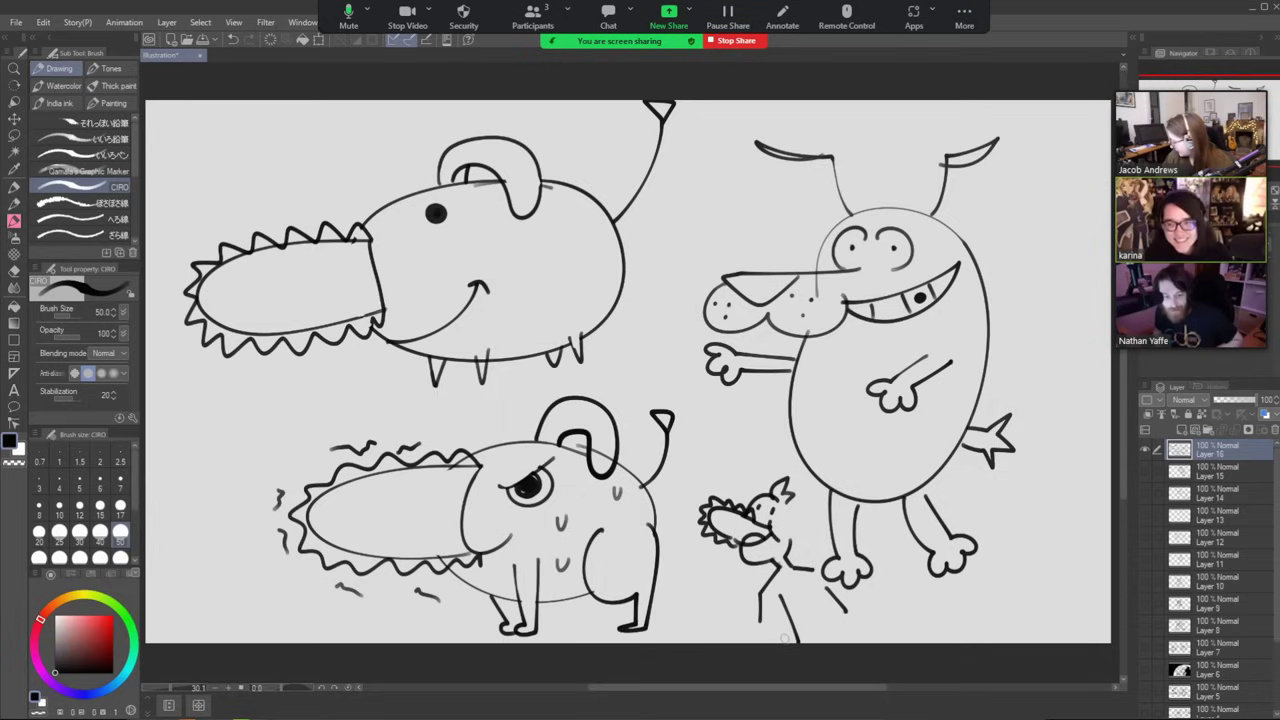
{"action": "left_click_drag", "start_coordinate": [812, 594], "coordinate": [835, 644]}
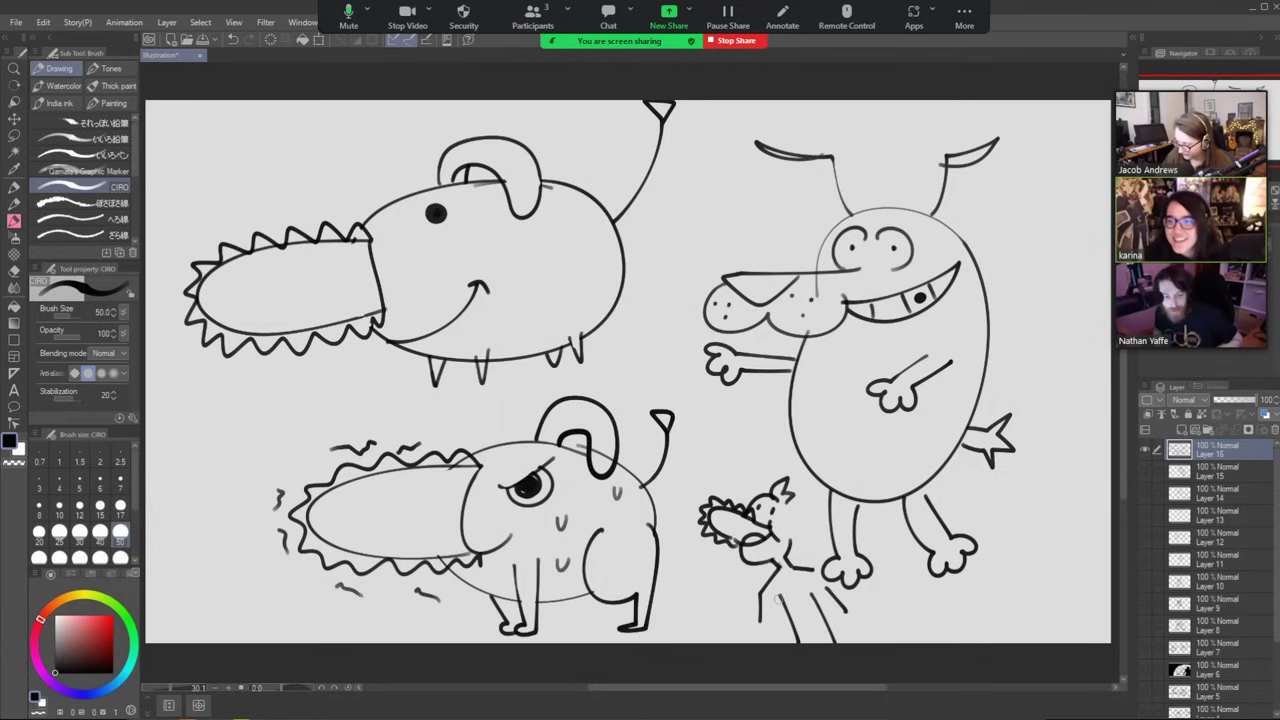
{"action": "left_click_drag", "start_coordinate": [781, 597], "coordinate": [774, 648]}
{"action": "left_click_drag", "start_coordinate": [820, 598], "coordinate": [856, 650]}
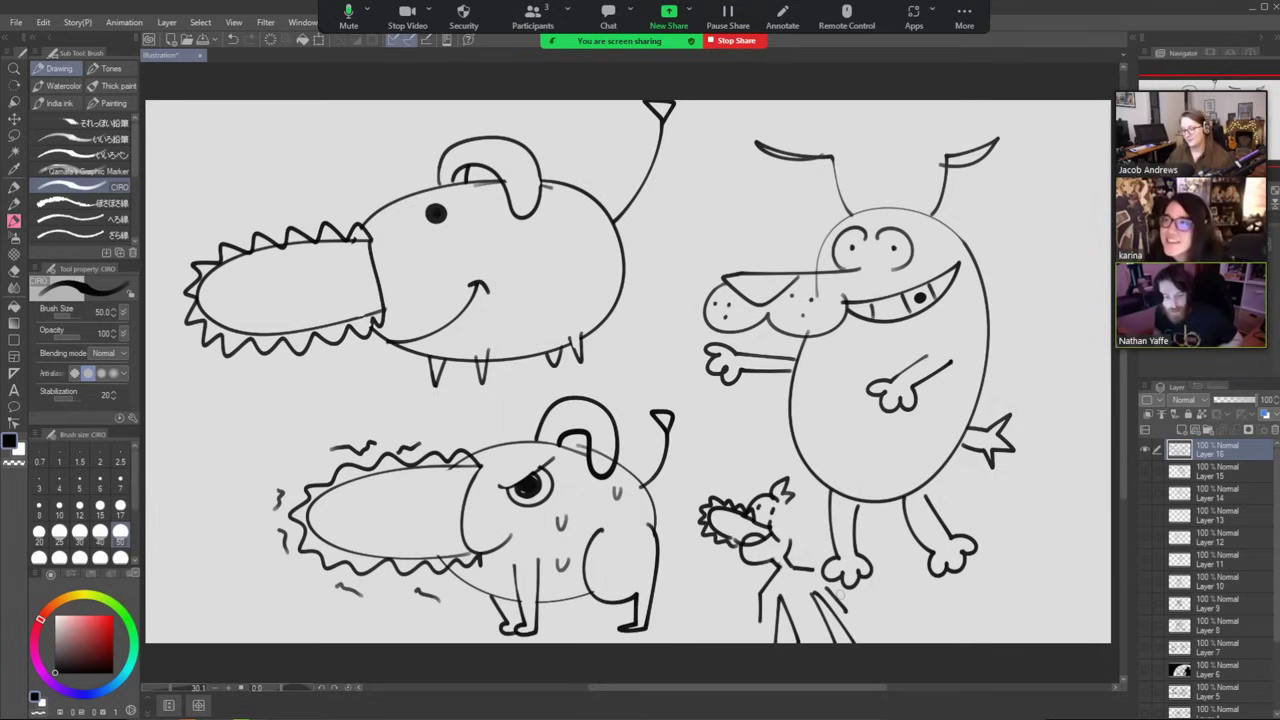
Letter THANKS in a speech bubble above the tiny creature and erase the stray lines around the dog's muzzle.
{"action": "mouse_move", "coordinate": [691, 473]}
{"action": "left_mouse_down"}
{"action": "mouse_move", "coordinate": [710, 482]}
{"action": "mouse_move", "coordinate": [742, 454]}
{"action": "mouse_move", "coordinate": [748, 474]}
{"action": "mouse_move", "coordinate": [764, 472]}
{"action": "mouse_move", "coordinate": [732, 436]}
{"action": "mouse_move", "coordinate": [676, 462]}
{"action": "mouse_move", "coordinate": [679, 494]}
{"action": "mouse_move", "coordinate": [744, 486]}
{"action": "mouse_move", "coordinate": [674, 467]}
{"action": "mouse_move", "coordinate": [700, 492]}
{"action": "mouse_move", "coordinate": [762, 478]}
{"action": "left_mouse_up"}
{"action": "key", "text": "ctrl+z"}
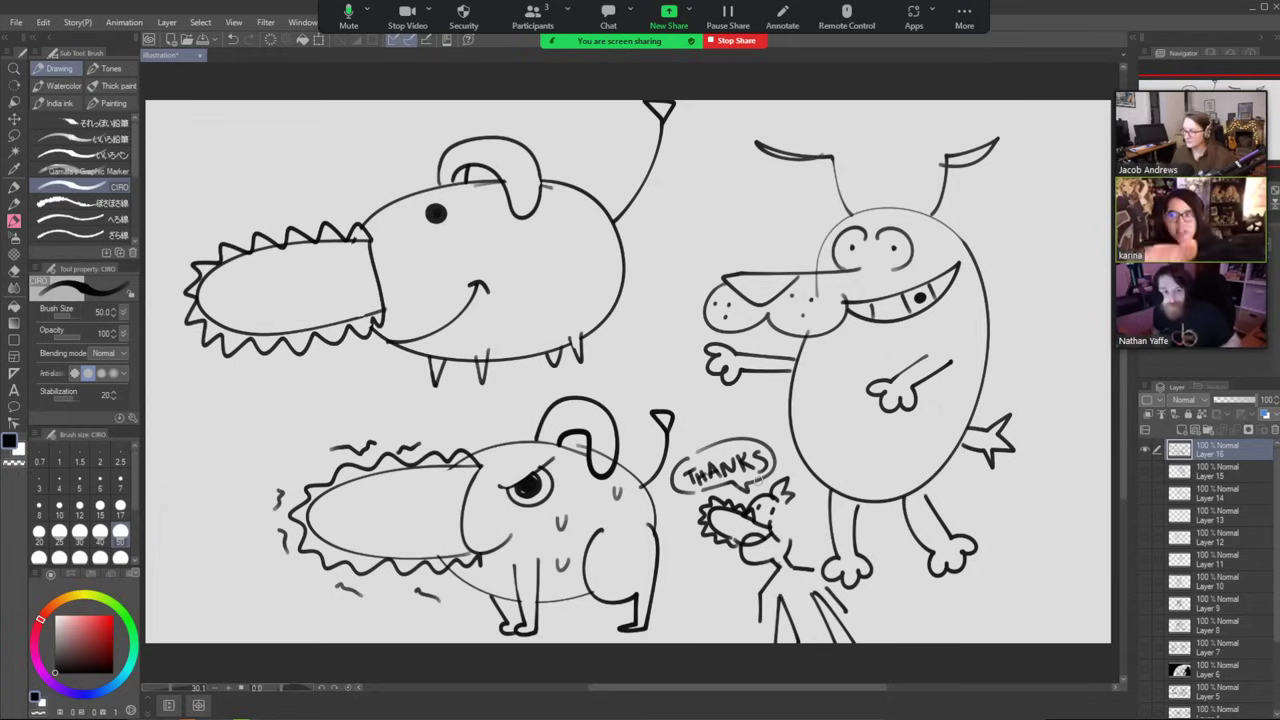
{"action": "key", "text": "e"}
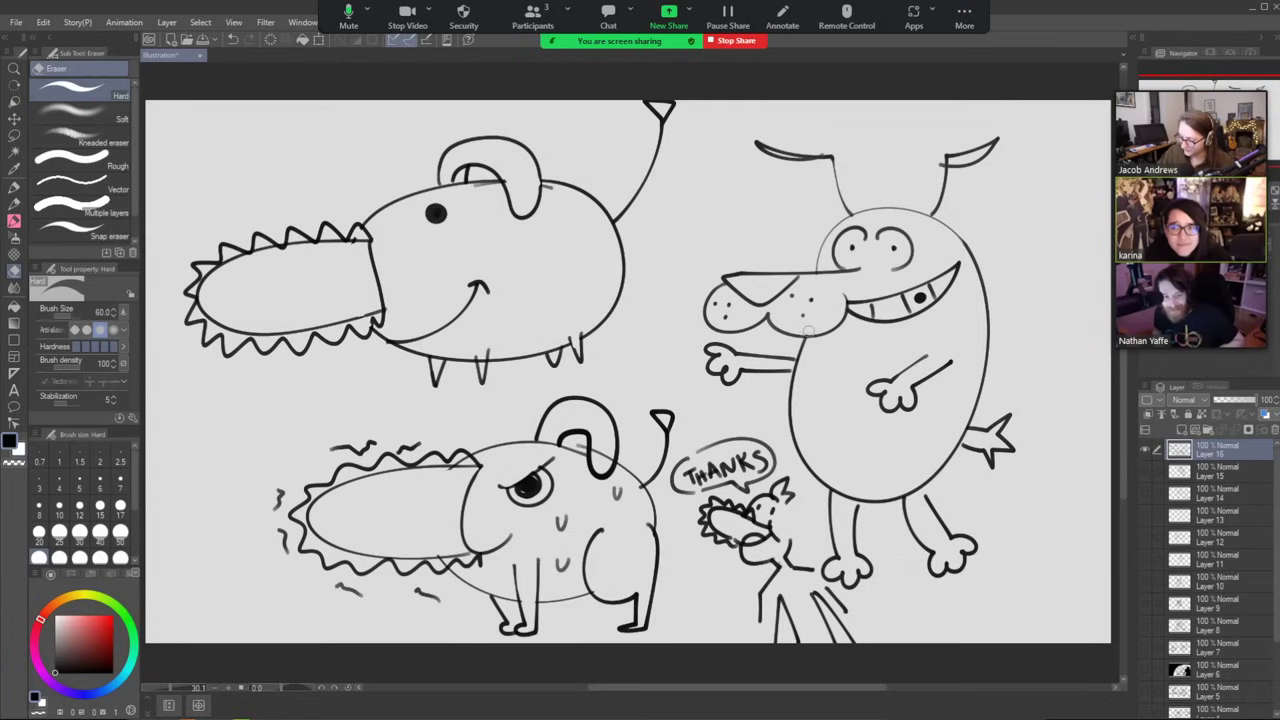
{"action": "key", "text": "b"}
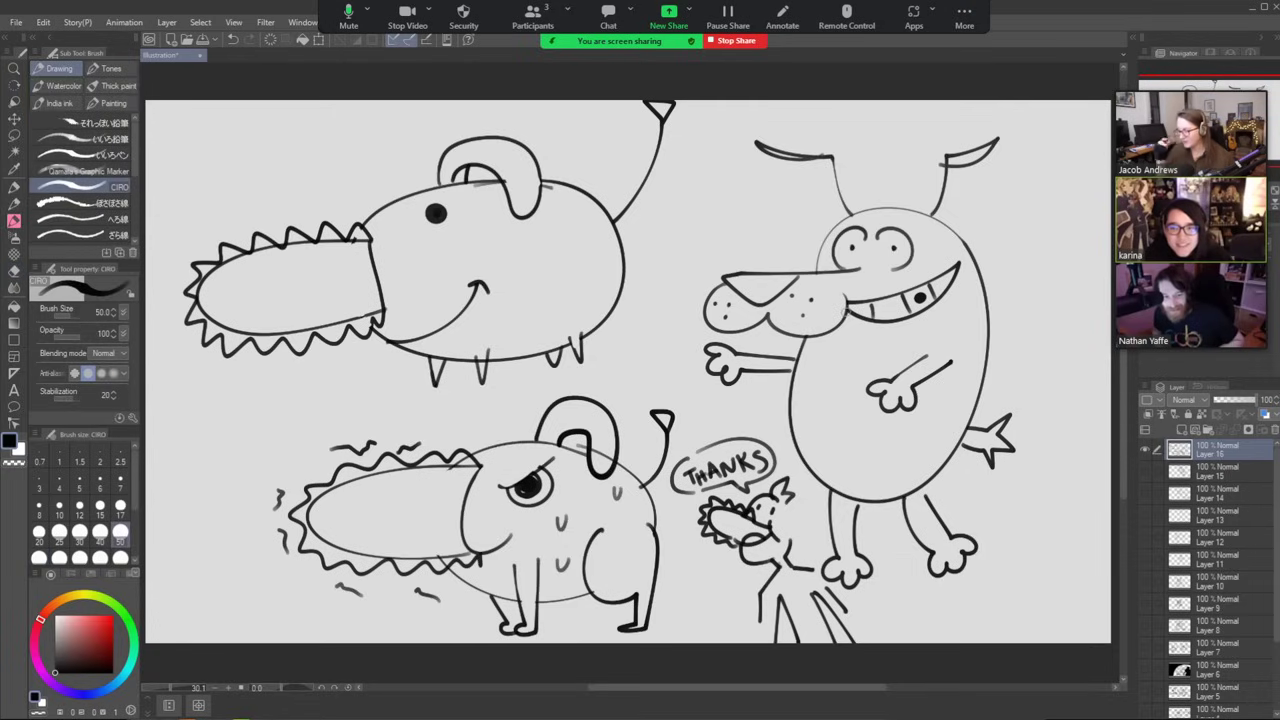